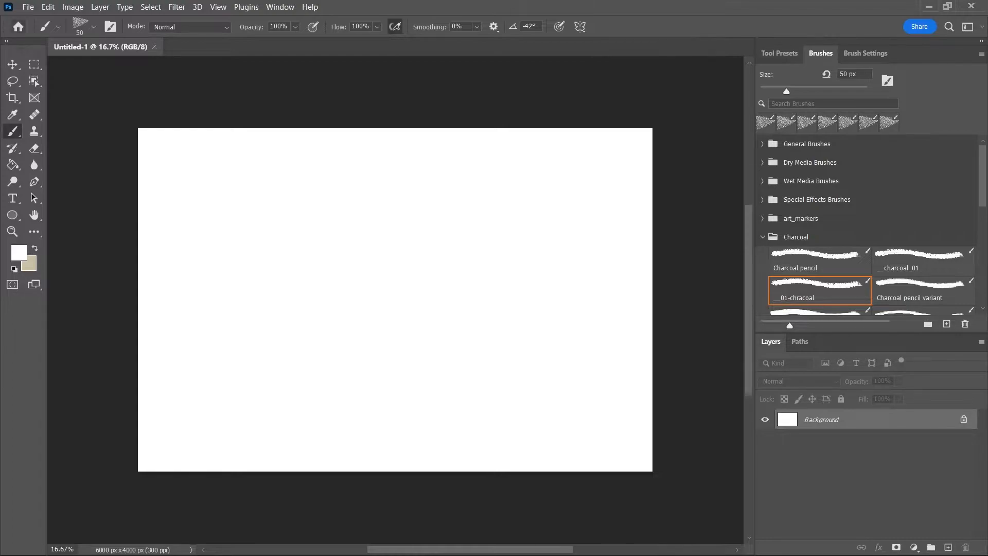
Set the canvas width to 2002 pixels and accept the clipping
left_click(100, 7)
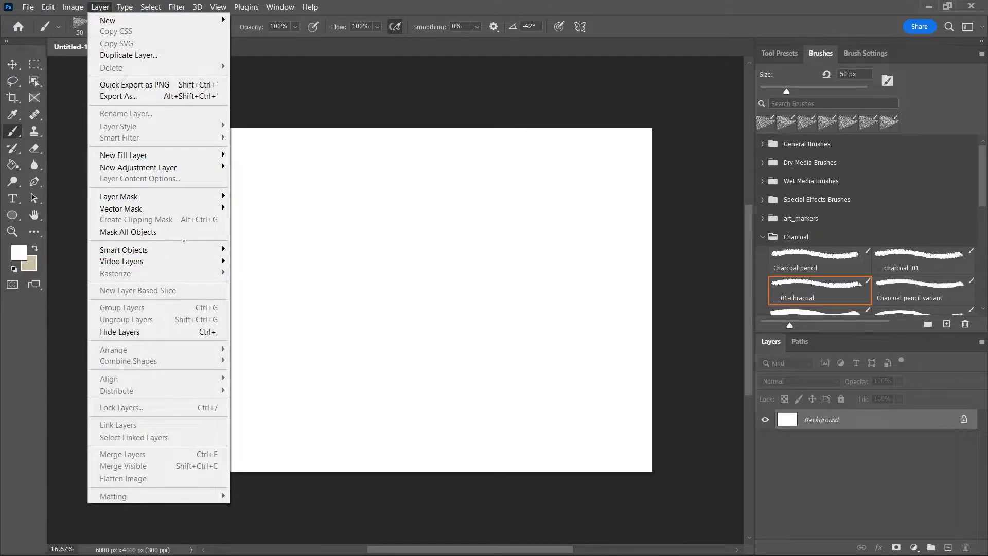
mouse_move(71, 7)
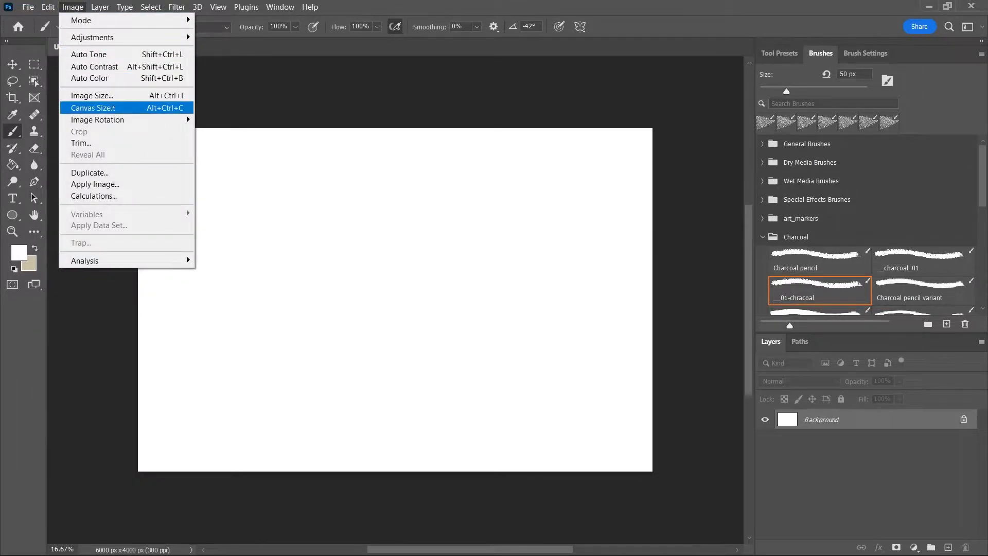
left_click(93, 107)
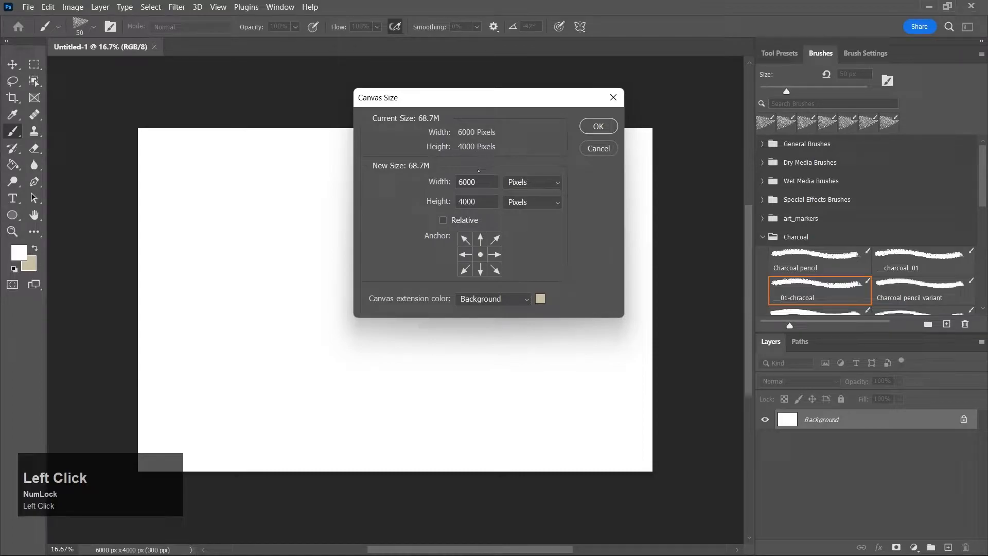
left_click(437, 181)
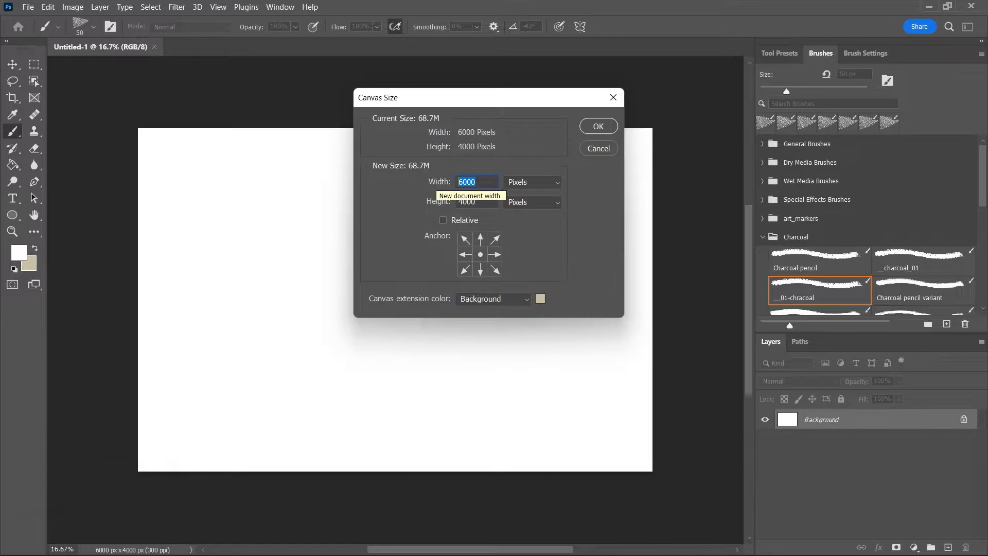
type("200")
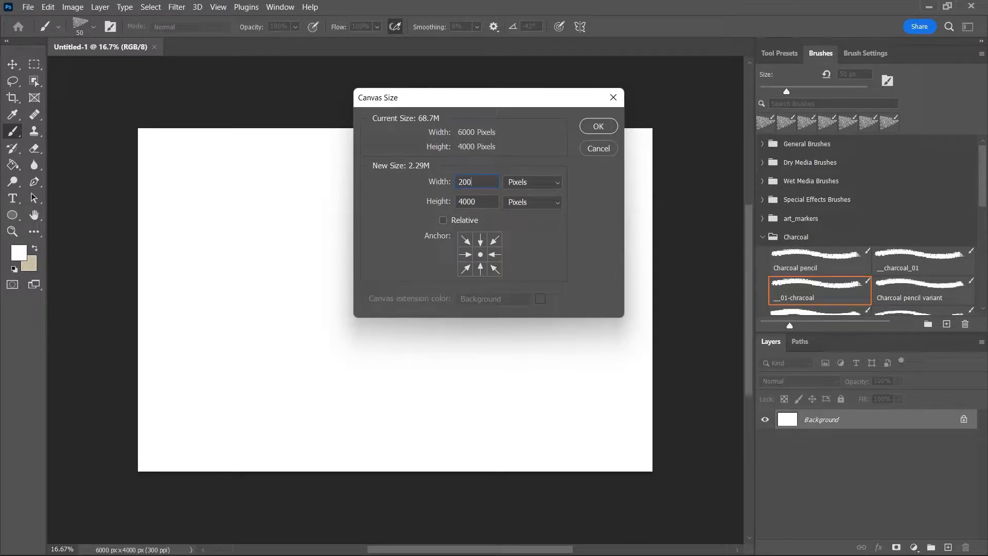
type("2")
left_click(599, 126)
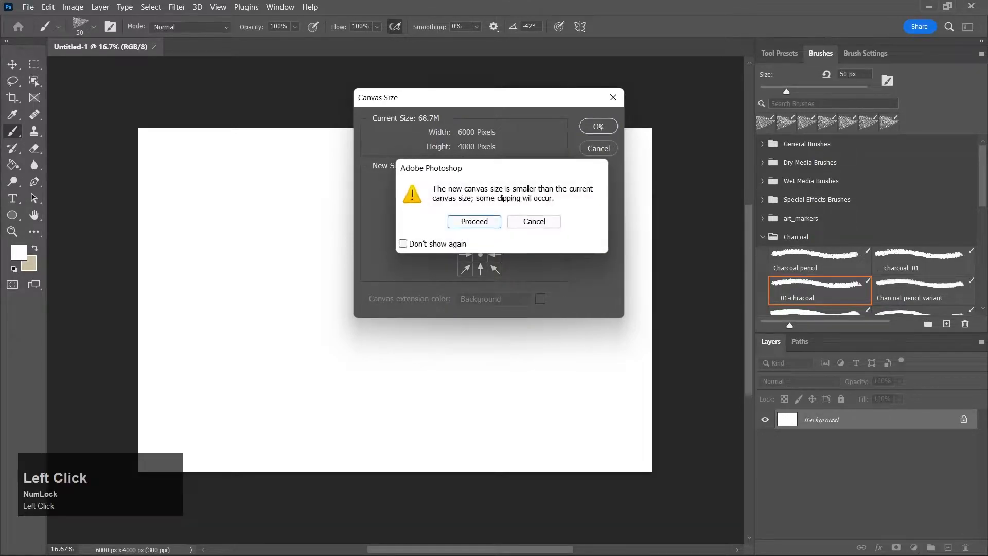
left_click(475, 221)
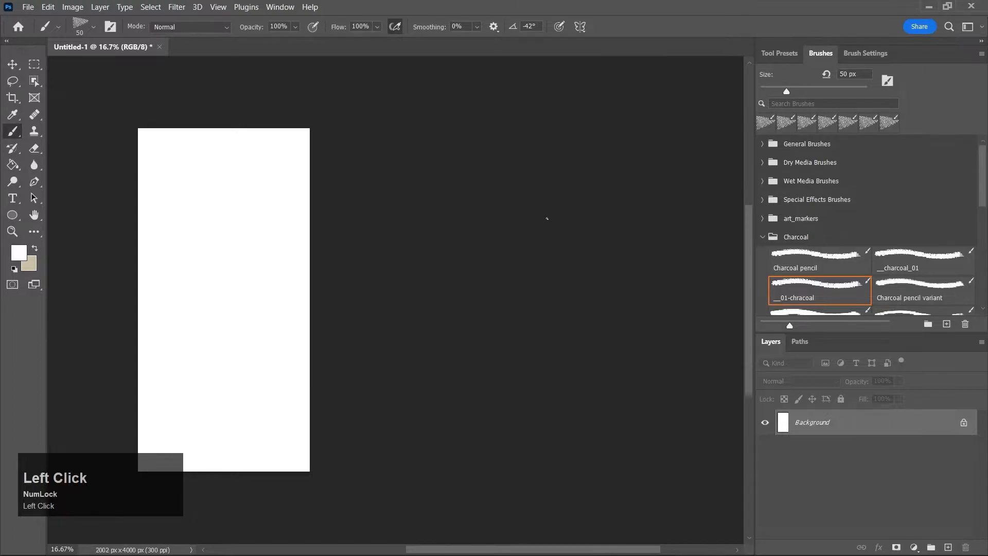
Bring the whole narrowed canvas into view, centred in the workspace
key("z")
left_click_drag(369, 302, 404, 289)
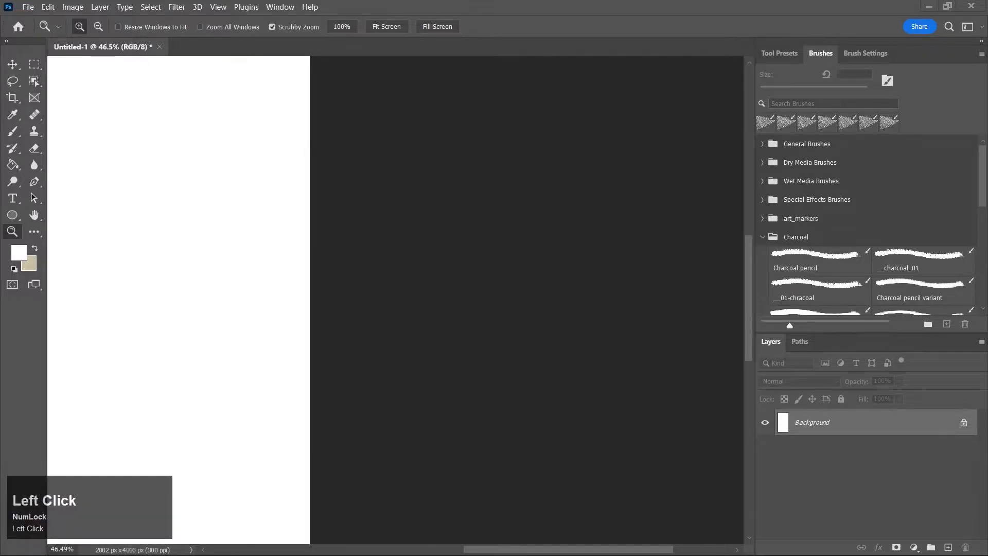
key("h")
left_click_drag(368, 283, 470, 249)
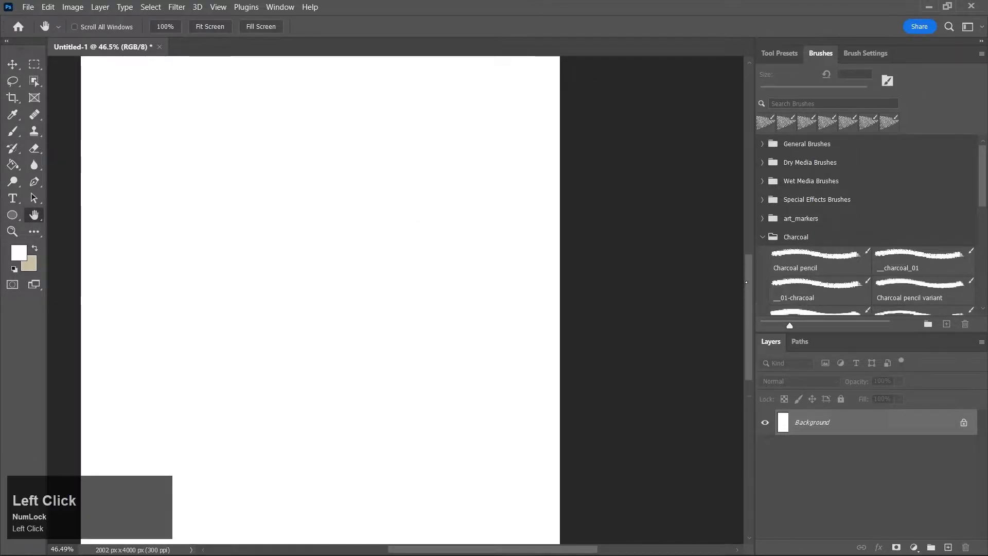
key("z")
left_click_drag(470, 224, 454, 263)
left_click_drag(749, 274, 748, 240)
key("z")
left_click_drag(578, 238, 556, 249)
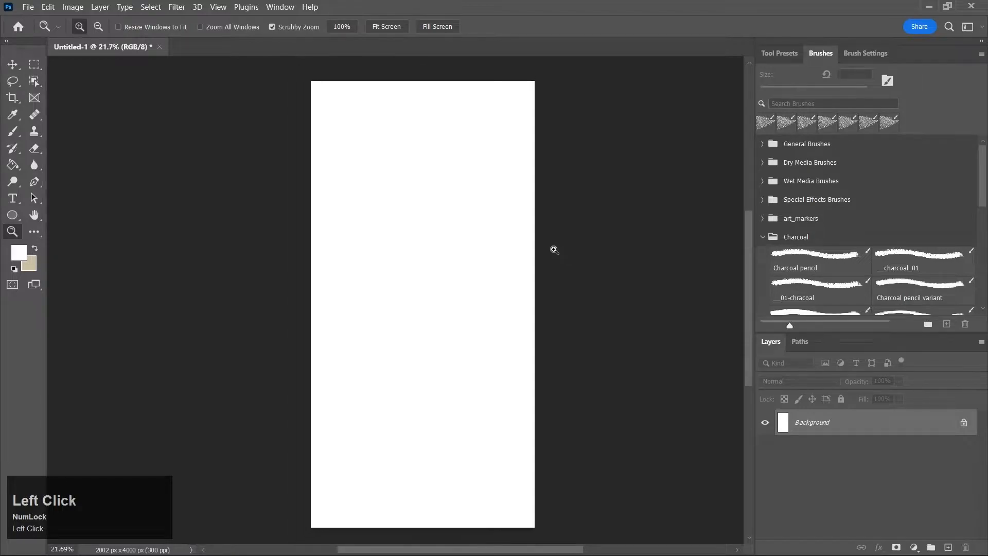
Widen the canvas to 3000 pixels, extending it on both sides with the background colour
left_click(71, 6)
mouse_move(120, 119)
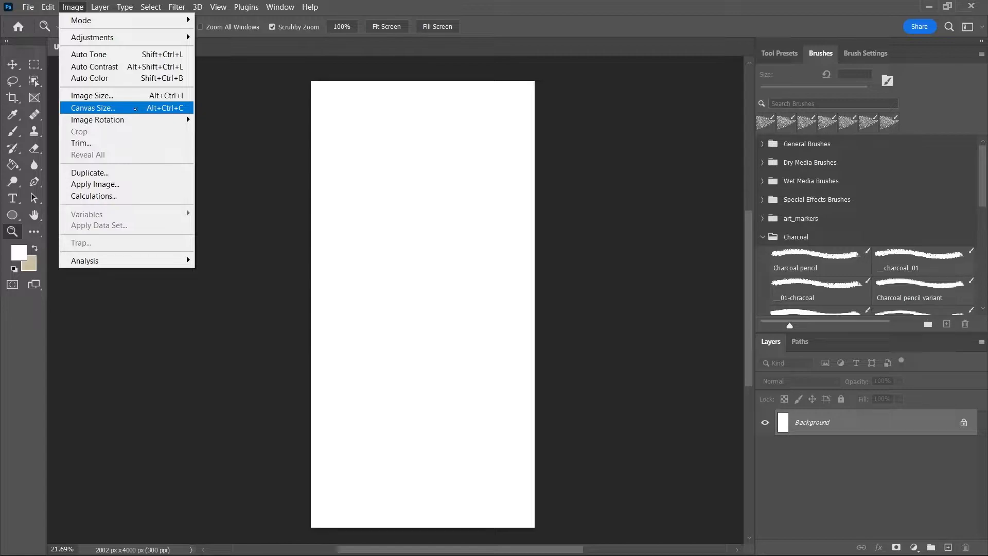
left_click(135, 109)
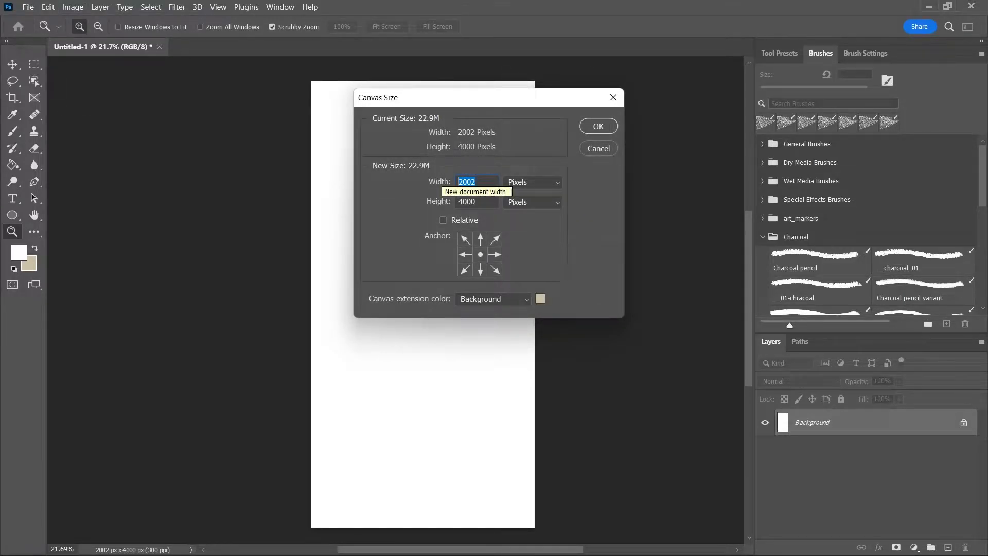
type("30")
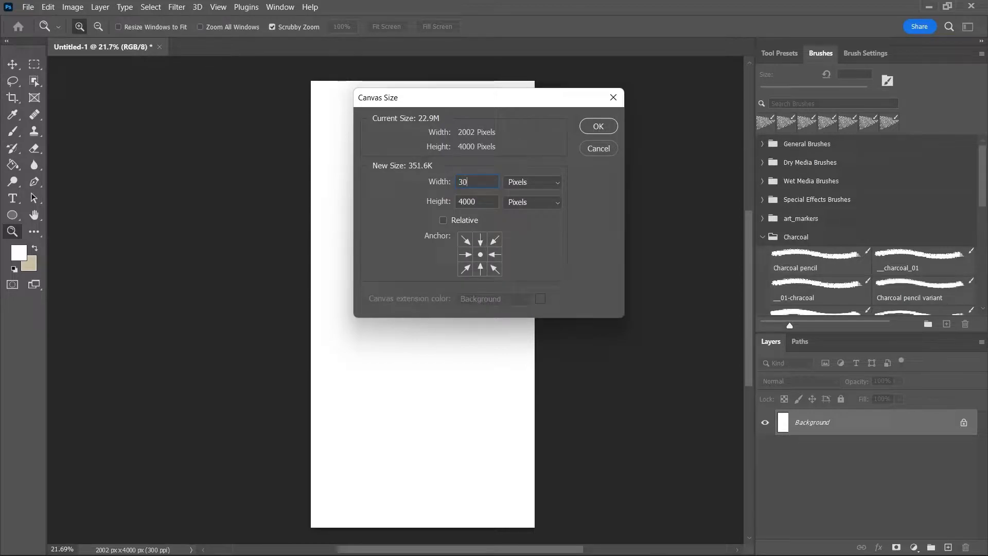
type("00")
left_click(598, 126)
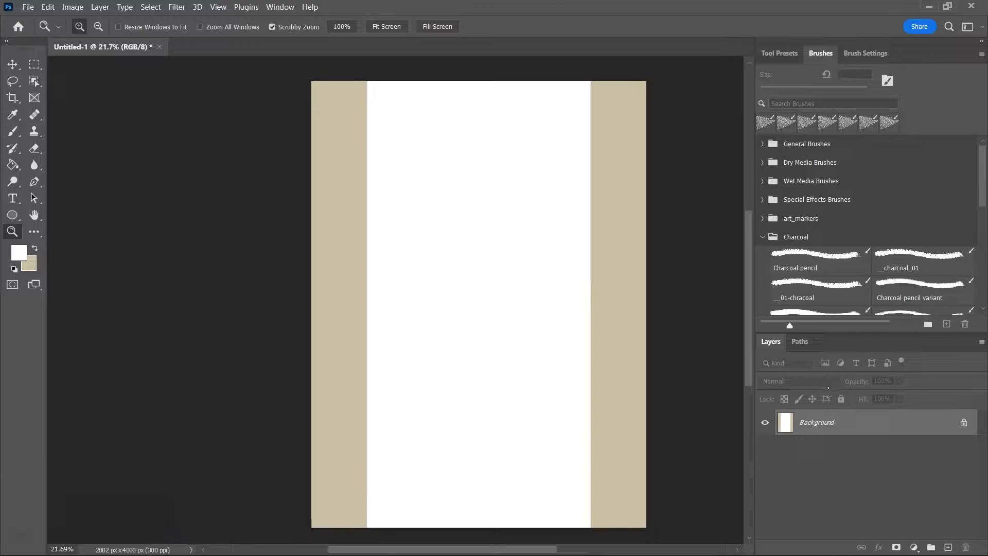
Convert the locked Background into a regular editable layer with the default settings
double_click(880, 425)
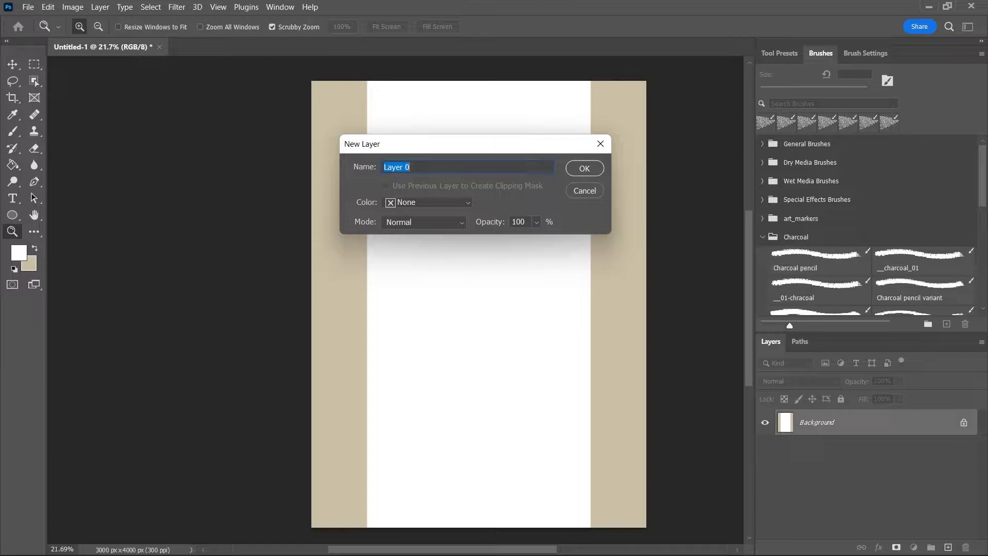
left_click(583, 168)
double_click(864, 430)
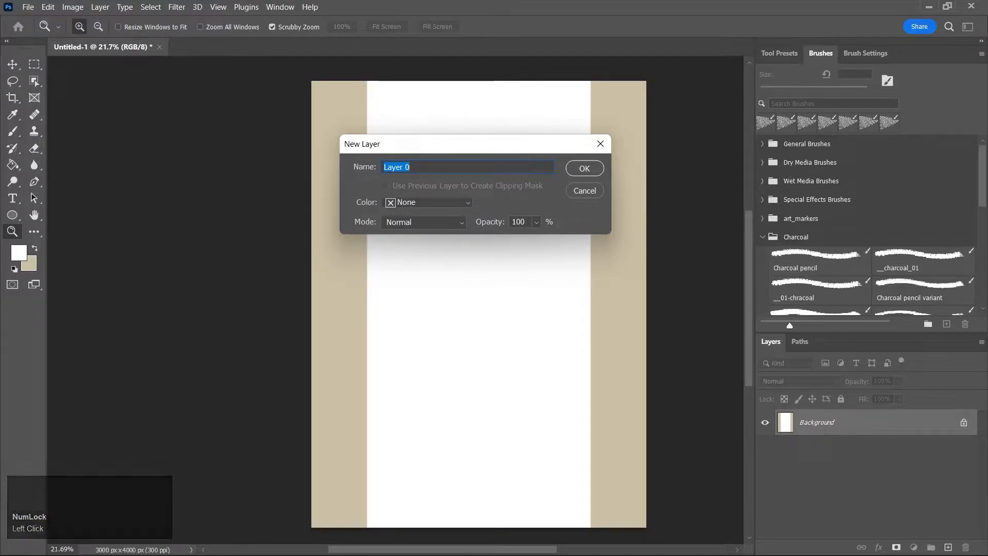
left_click(584, 169)
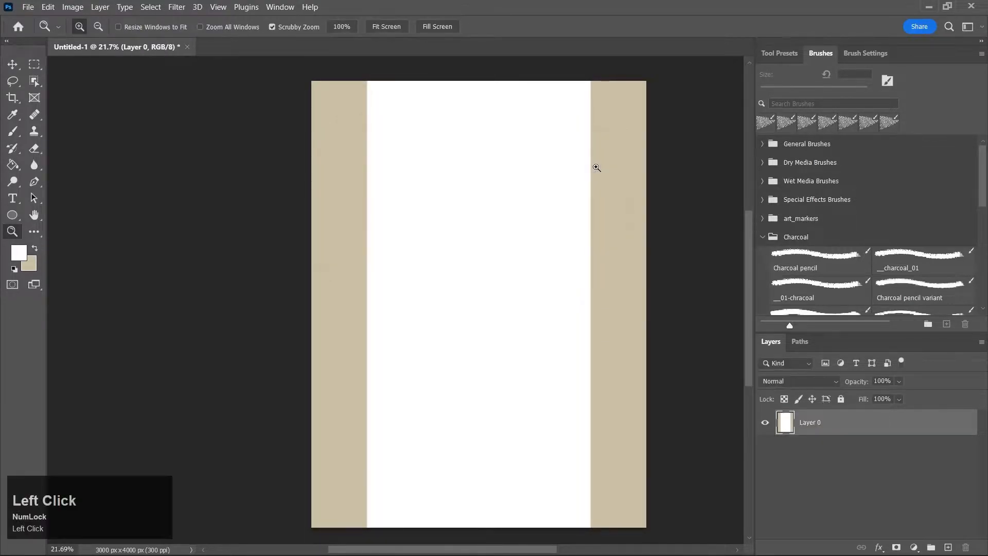
Look up the key assigned to the Foreground Color Picker in the keyboard shortcuts for Tools
key("j")
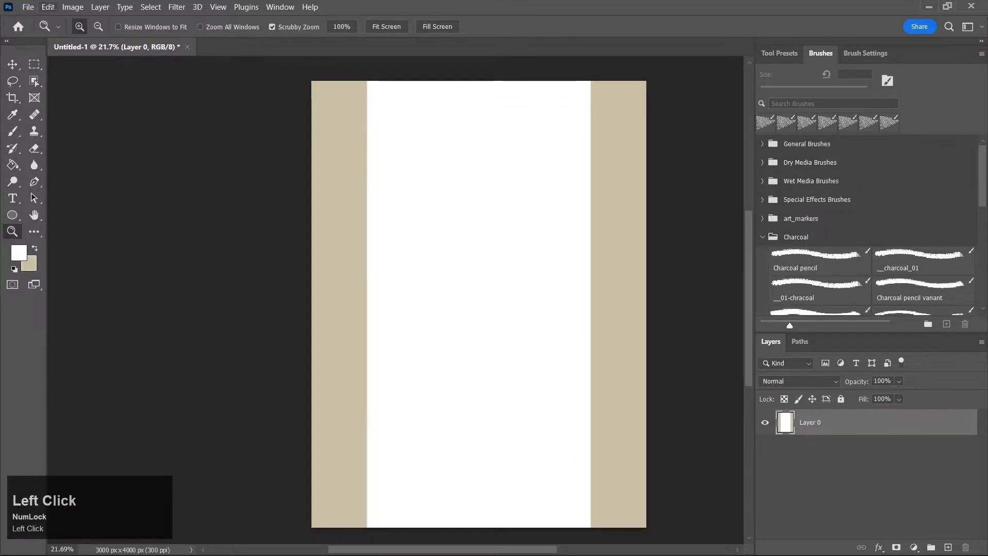
left_click(48, 7)
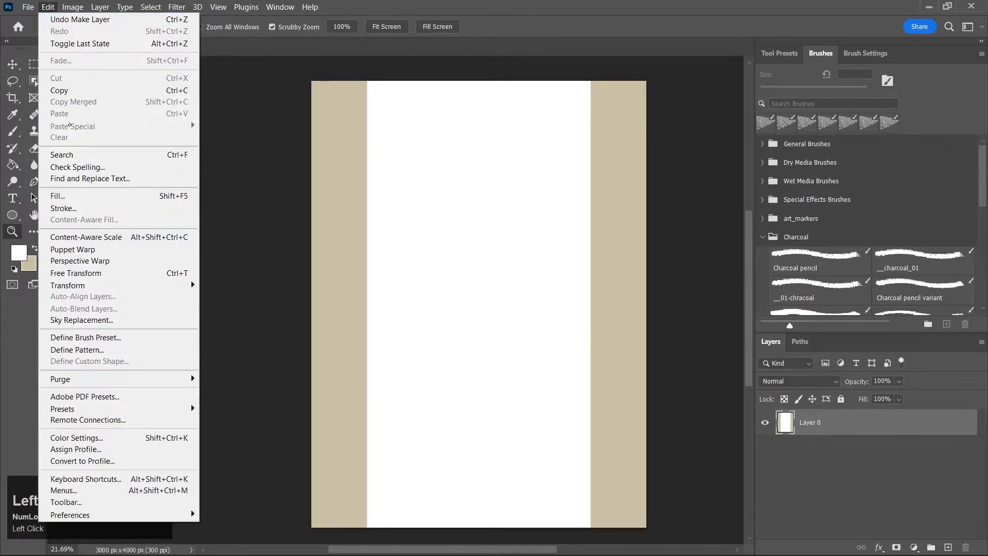
left_click(140, 479)
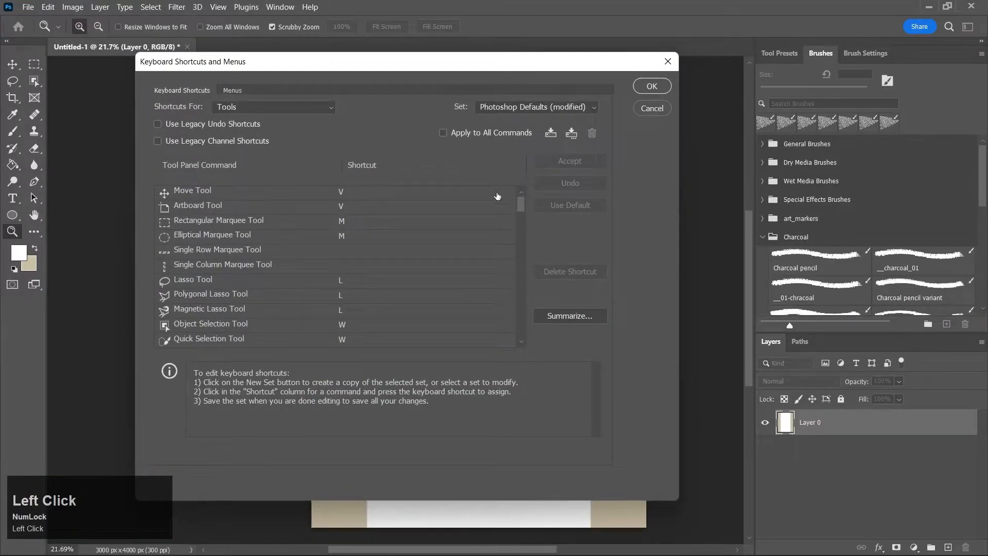
mouse_move(521, 206)
left_mouse_down()
mouse_move(525, 310)
mouse_move(479, 323)
mouse_move(436, 320)
left_mouse_up()
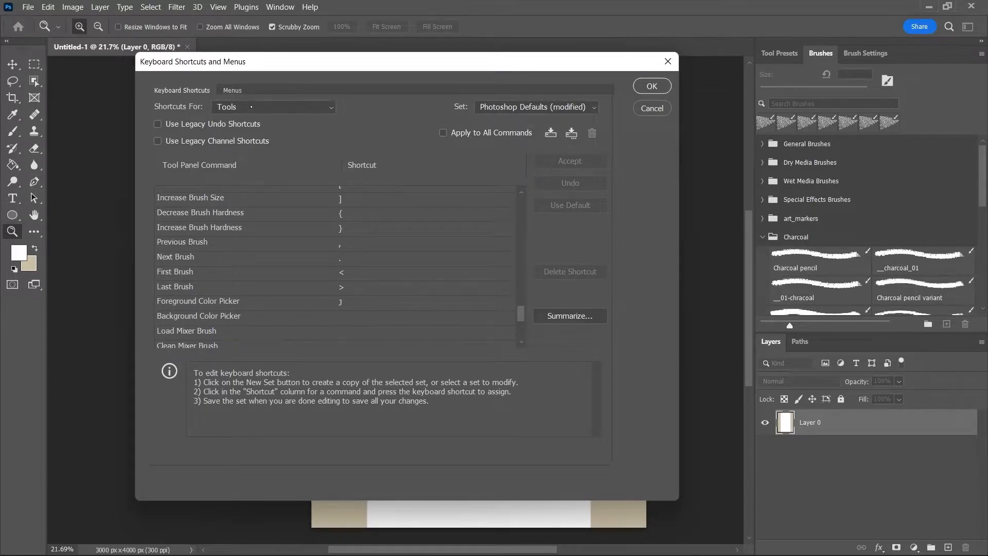
left_click(260, 107)
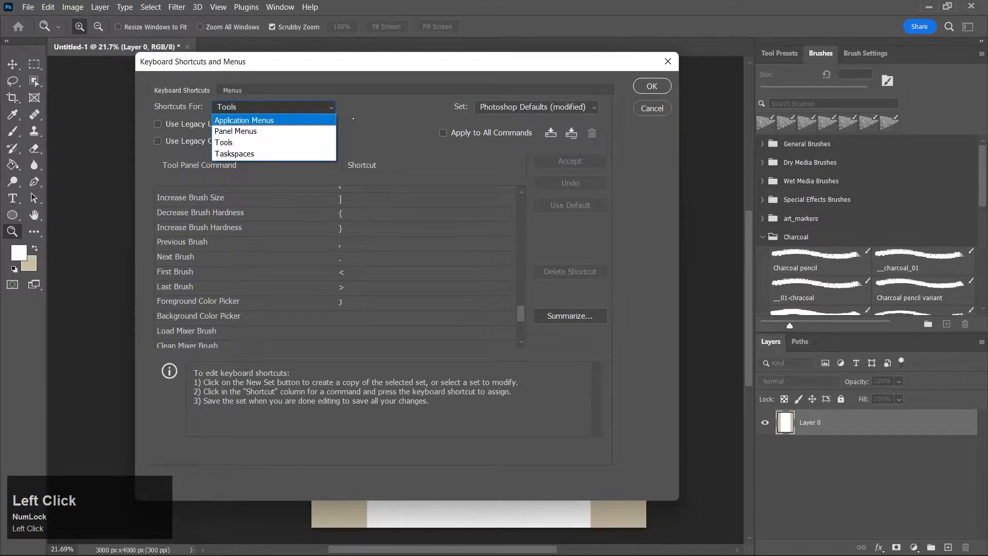
left_click(278, 112)
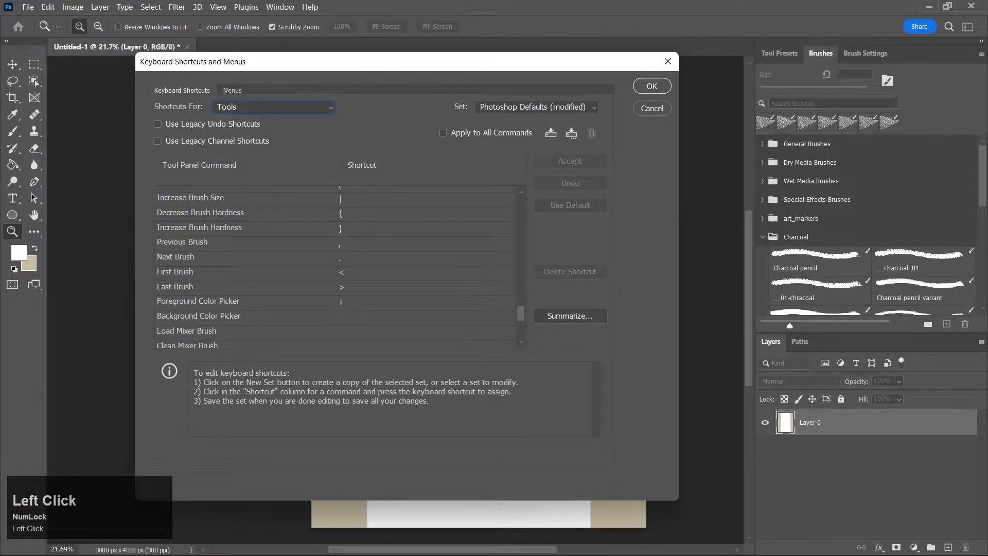
left_click(240, 305)
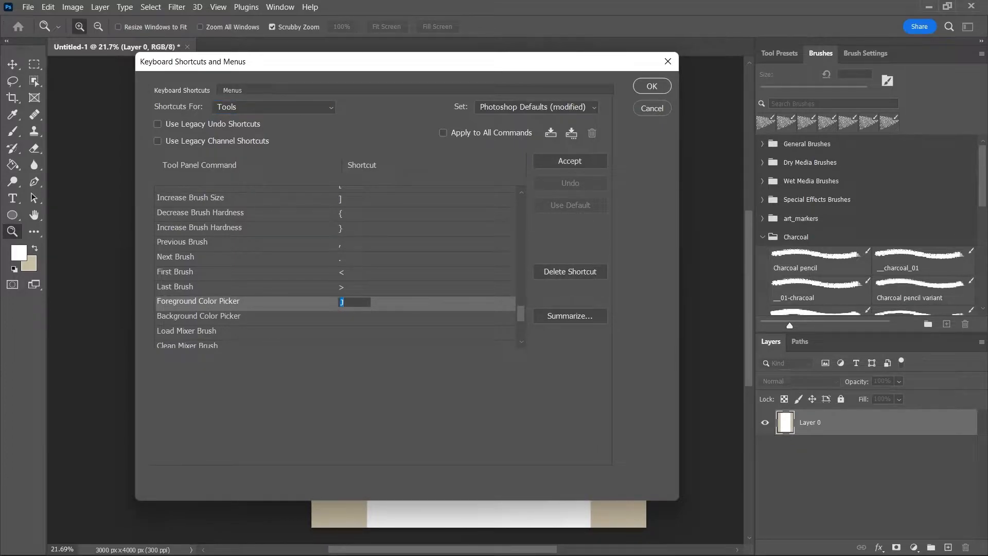
left_click(590, 162)
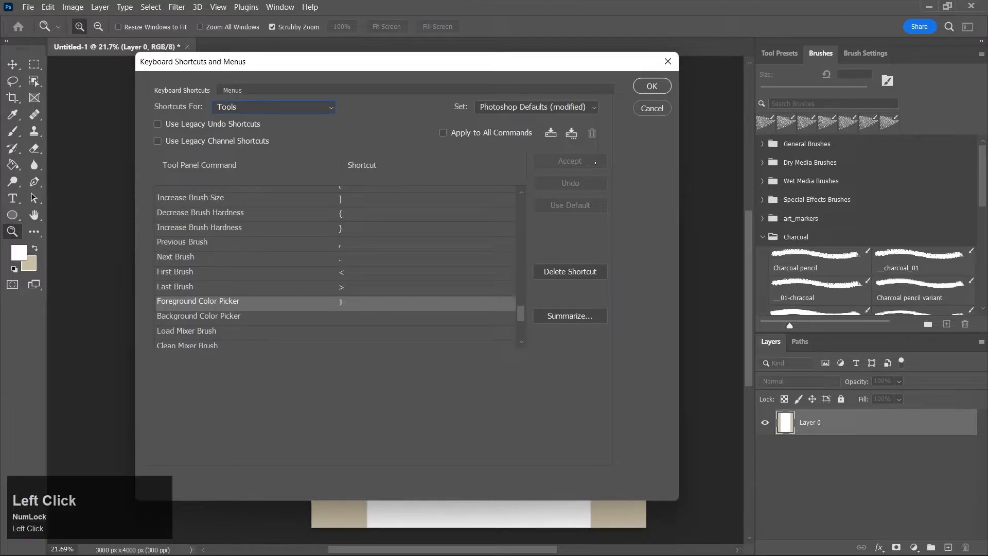
left_click(653, 86)
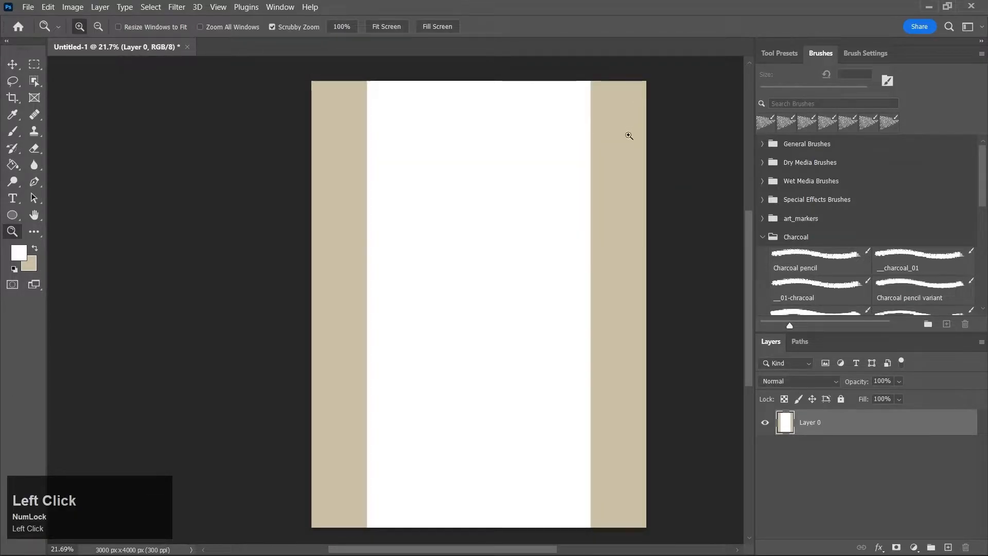
Accept white (ffffff) as the foreground colour and fill both beige side bands with the Paint Bucket
key("j")
left_click(645, 144)
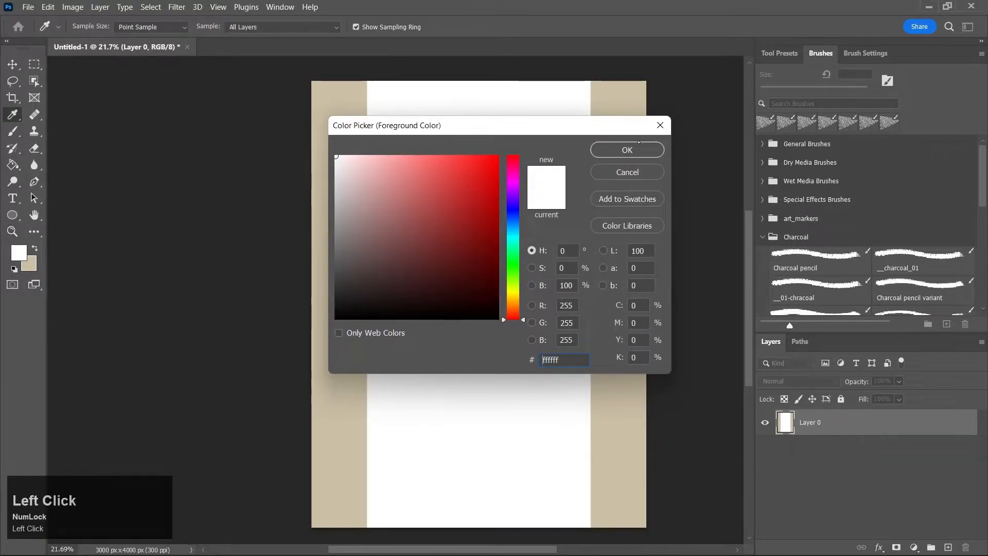
key("g")
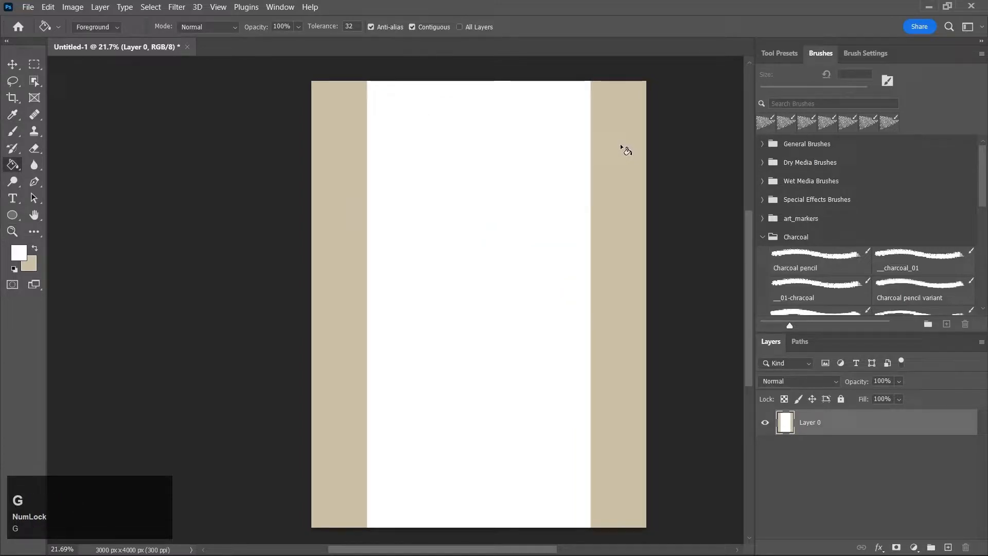
left_click(621, 185)
left_click(355, 287)
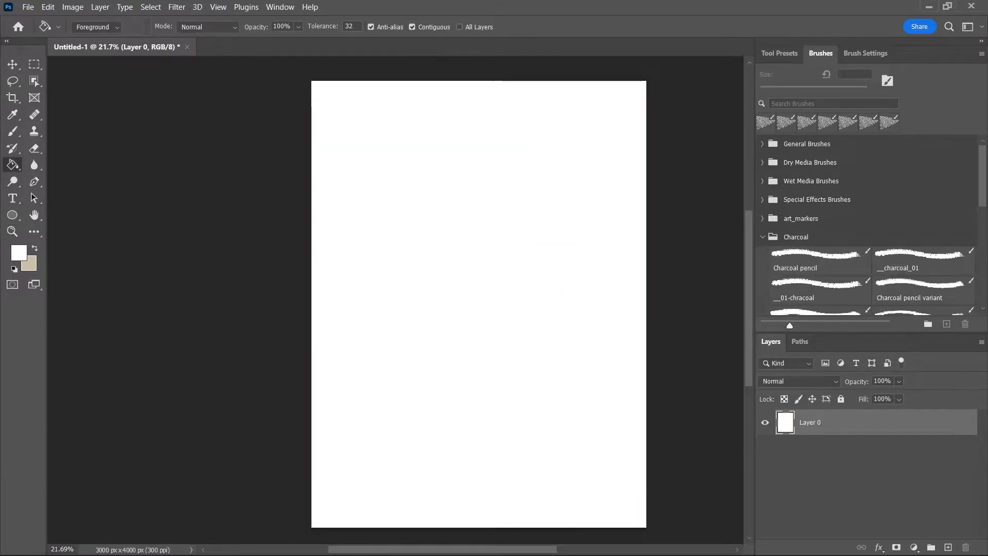
key("ctrl+s")
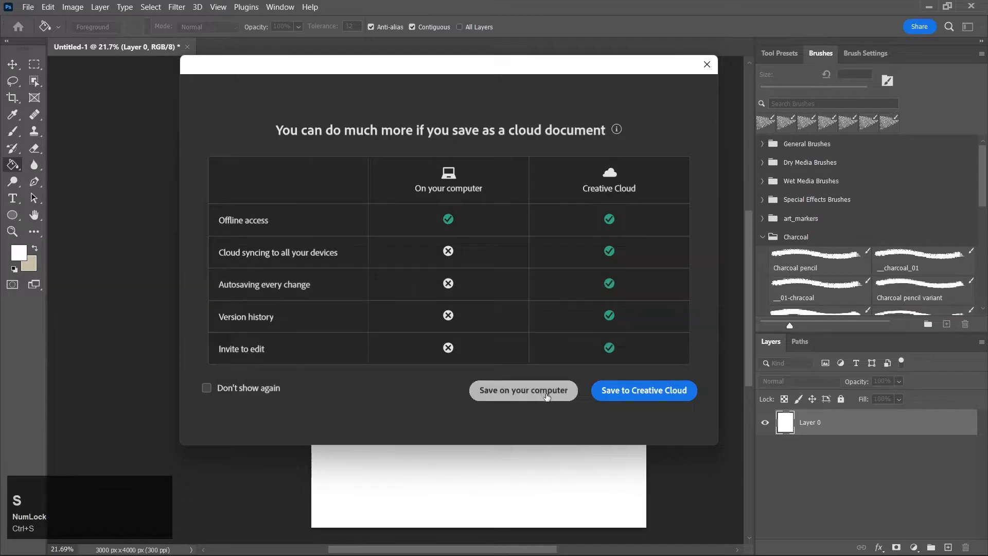
left_click(706, 63)
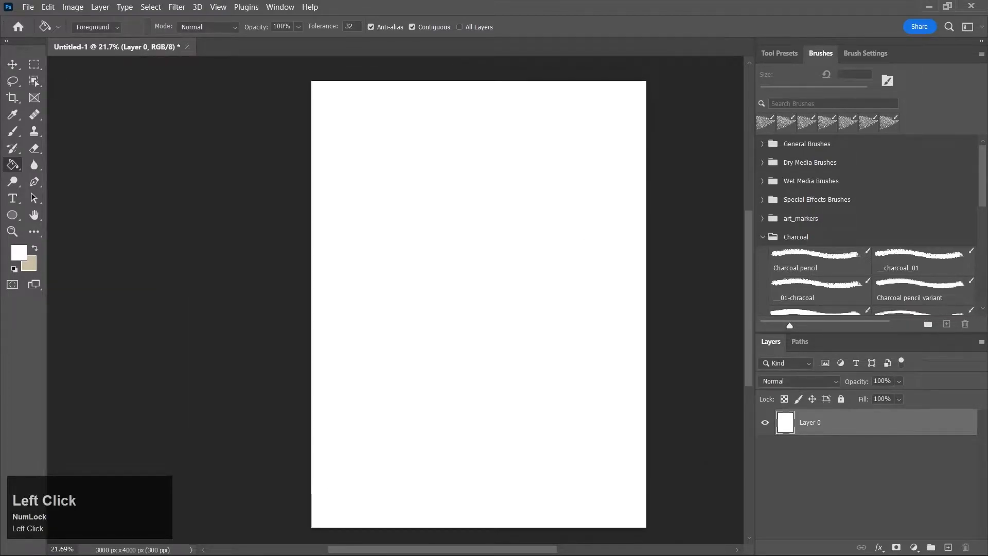
key("h")
left_click_drag(491, 269, 418, 267)
key("z")
left_click_drag(481, 247, 489, 250)
left_click_drag(750, 269, 751, 272)
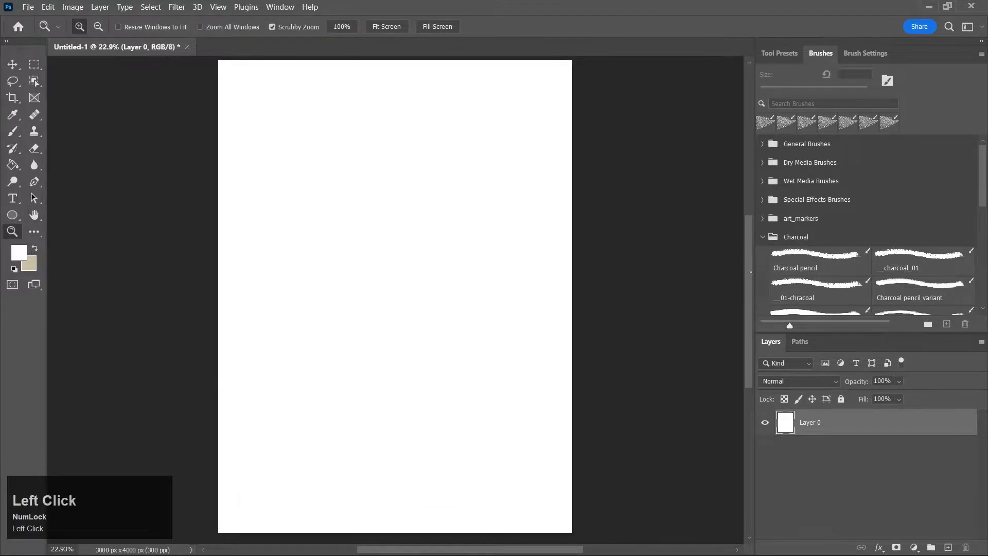
Choose to save the document on the computer and stop the cloud comparison from showing again
key("ctrl+s")
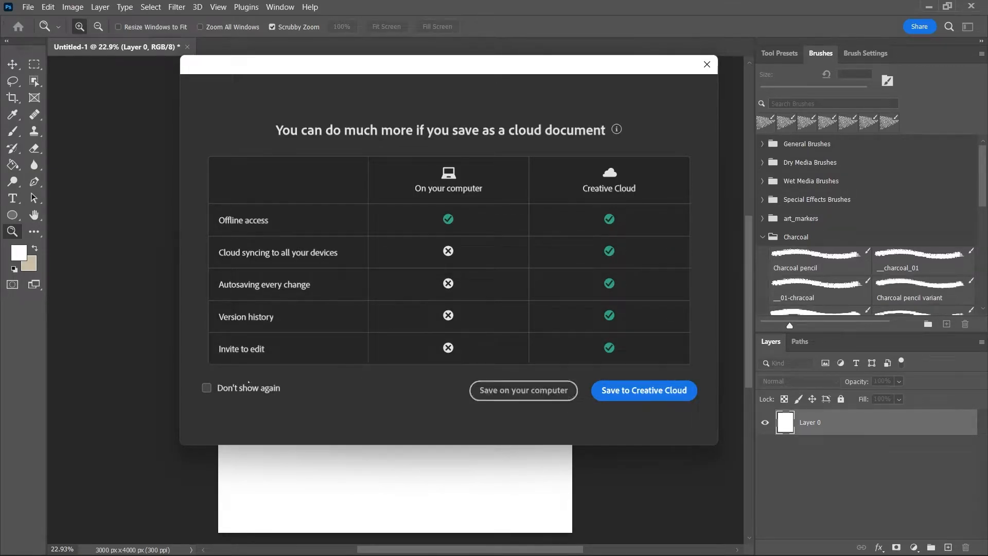
left_click(206, 388)
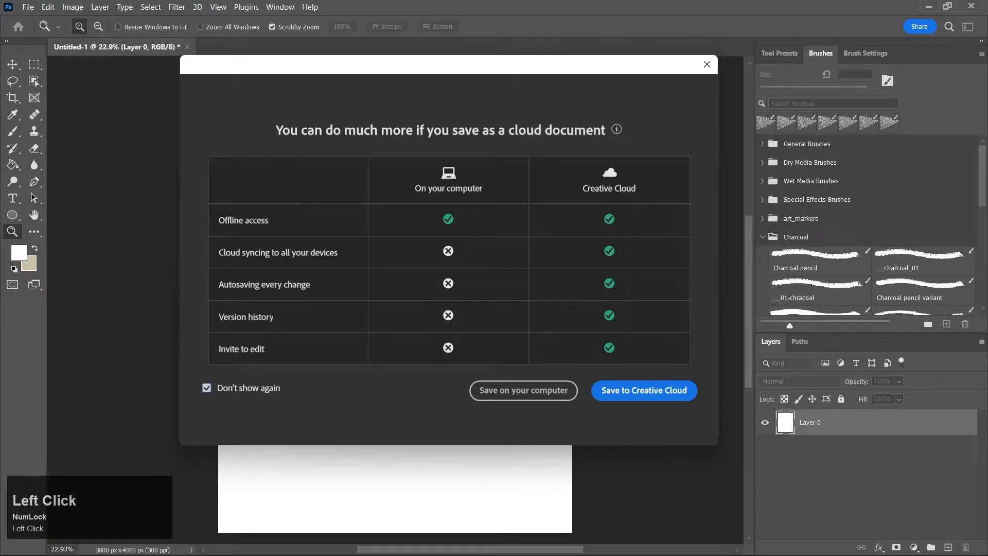
left_click(533, 391)
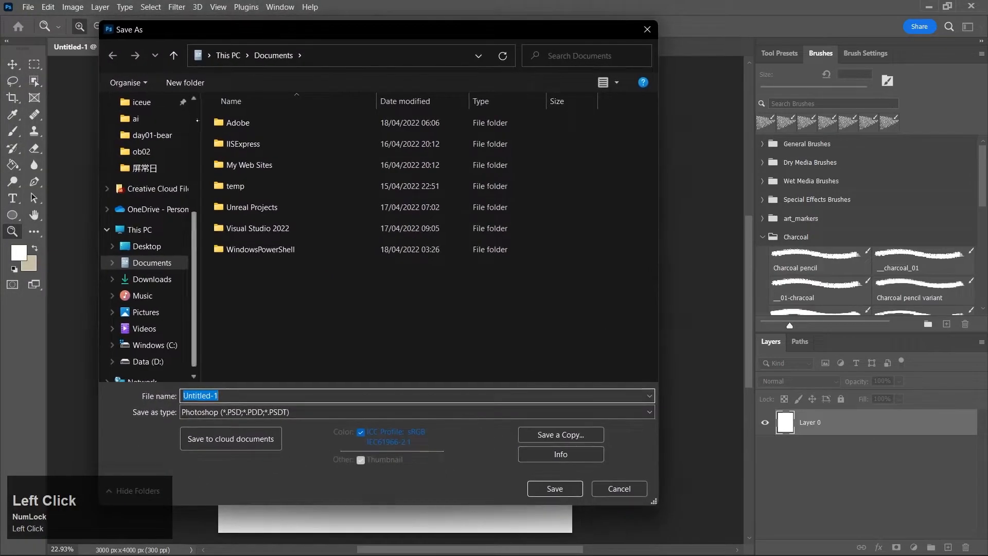
Enter PS_pt02_hollowKnight as the file name for the document
scroll(198, 116, "up", 4)
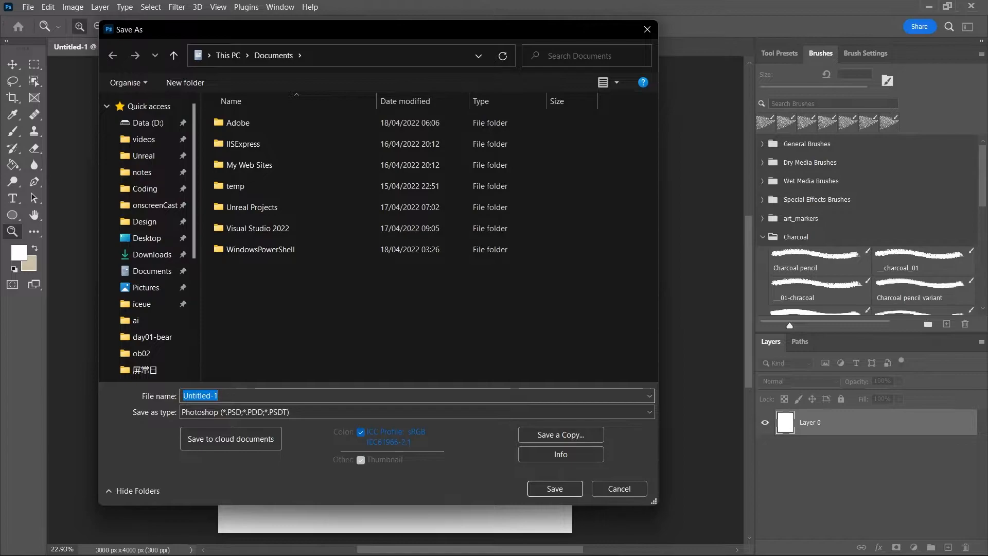
type("hollo")
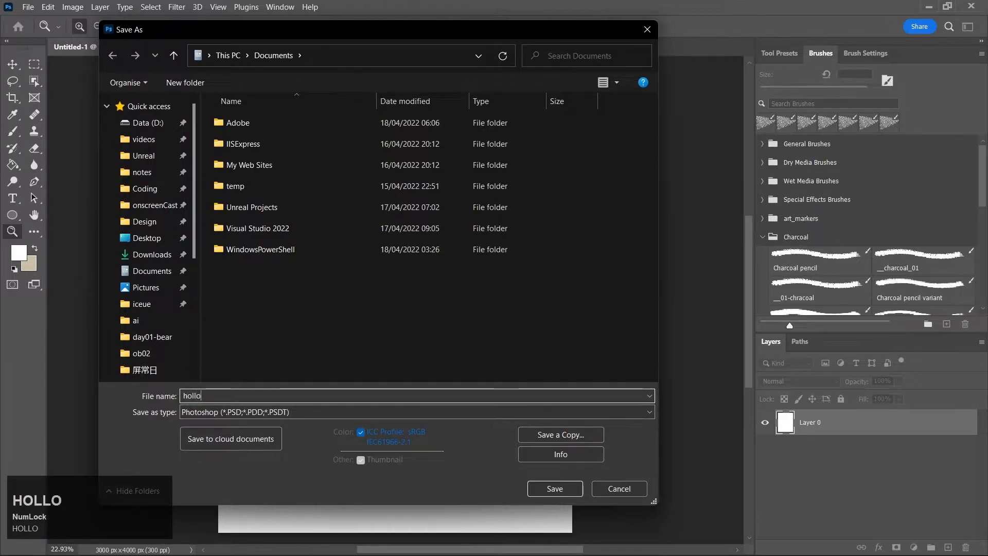
type("wKn")
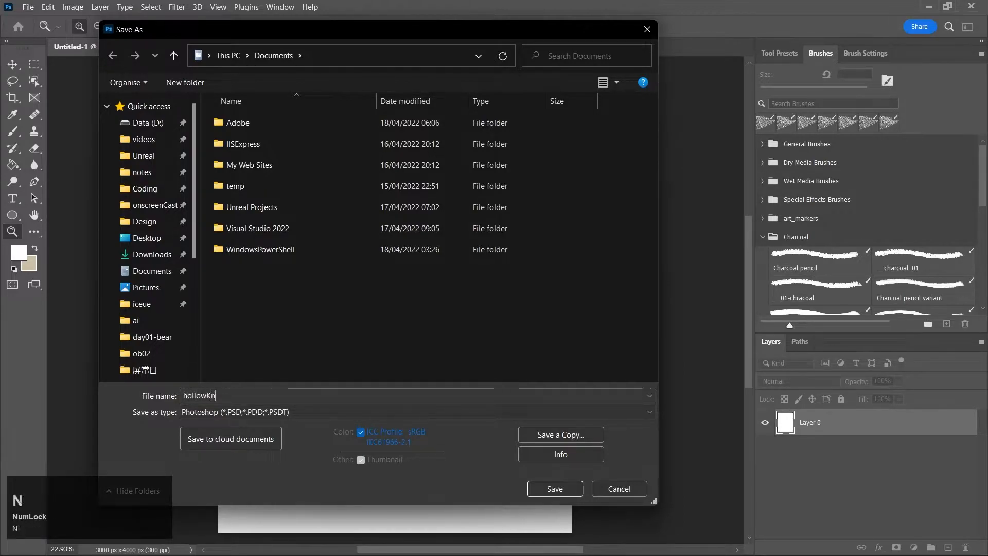
type("oight")
key("Left")
type("PS")
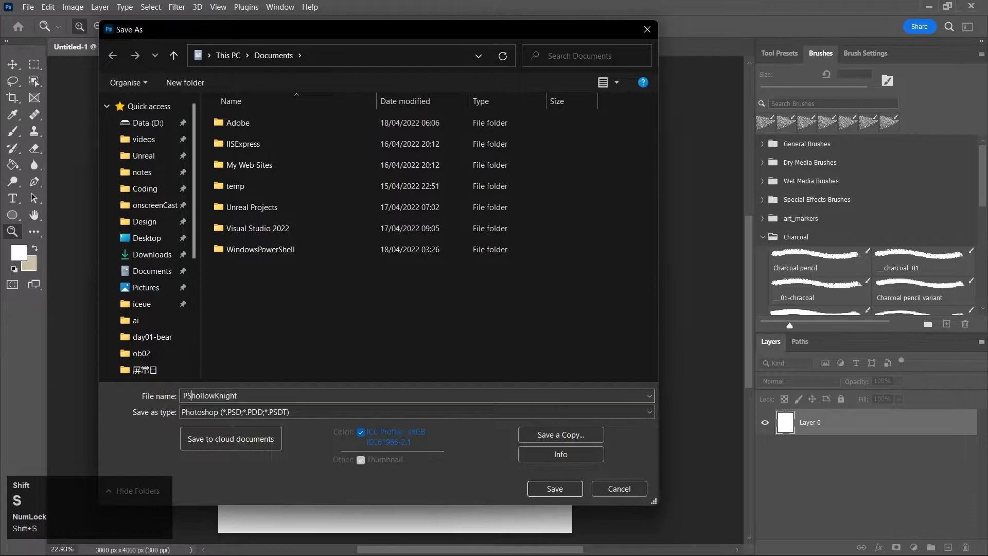
type("_pt")
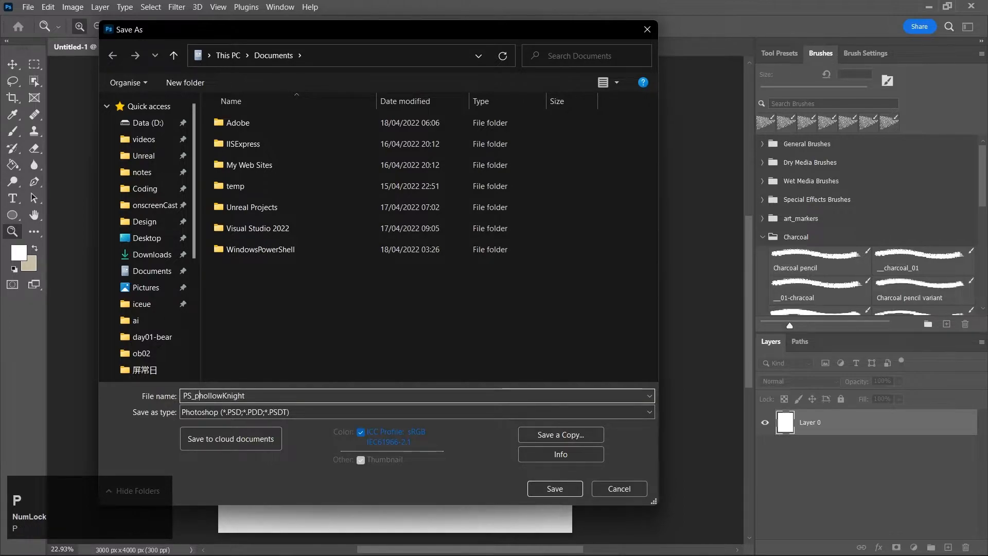
type("02_")
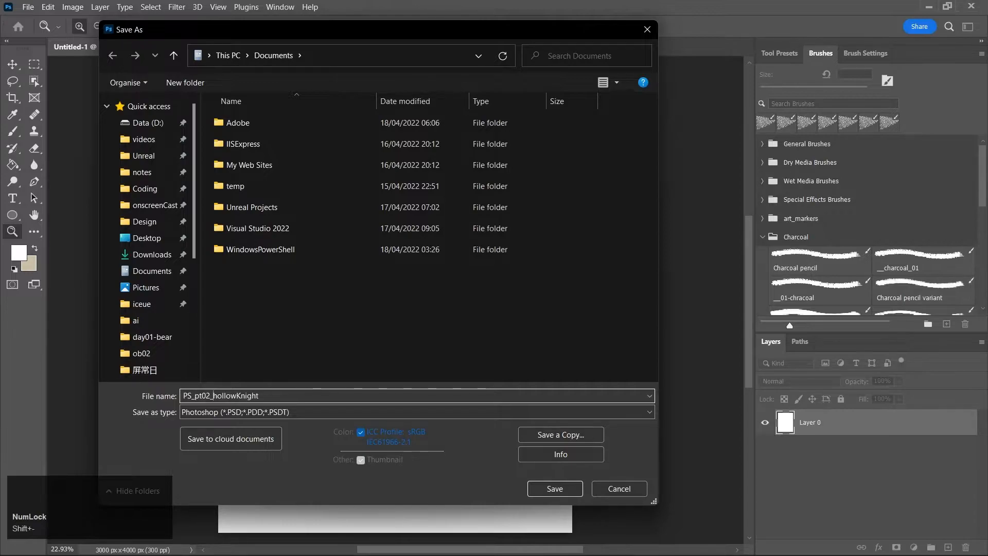
Create a folder named hollowknight in Tutorials > Painting > PS on the Data (D:) drive
left_click(147, 122)
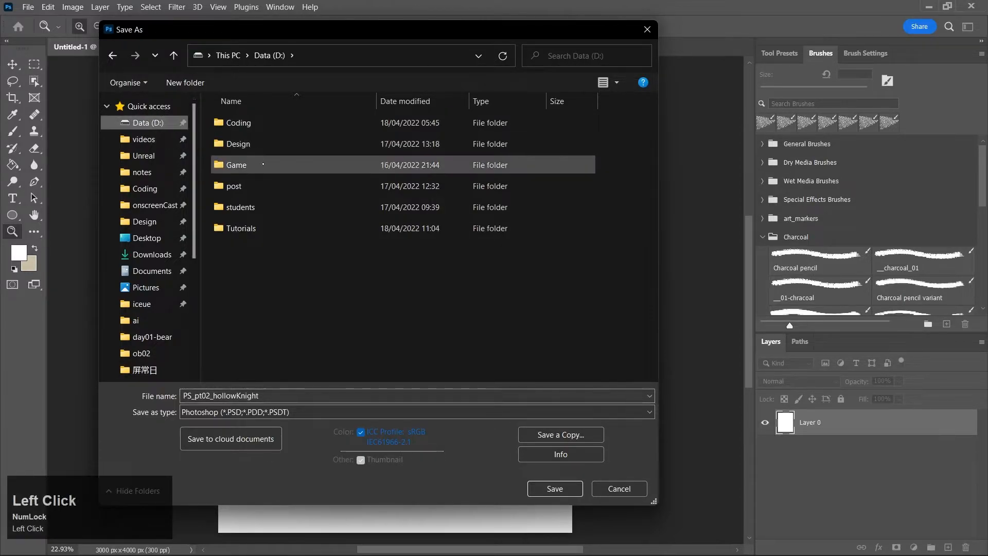
double_click(258, 228)
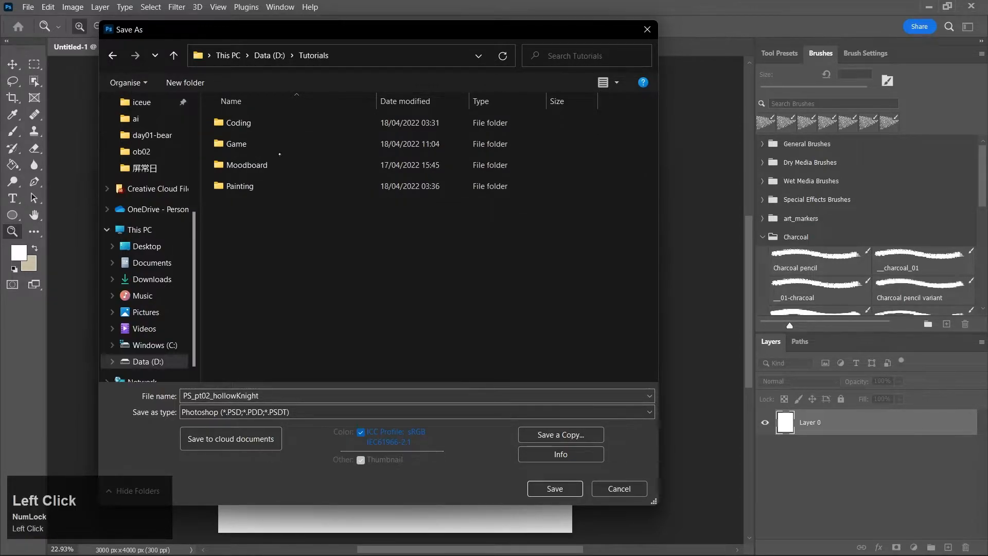
double_click(284, 185)
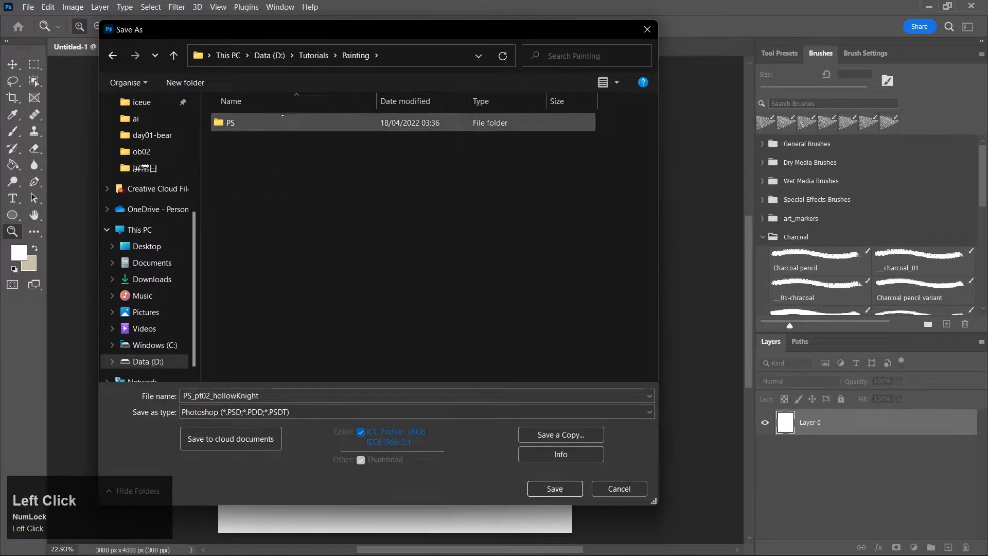
double_click(288, 123)
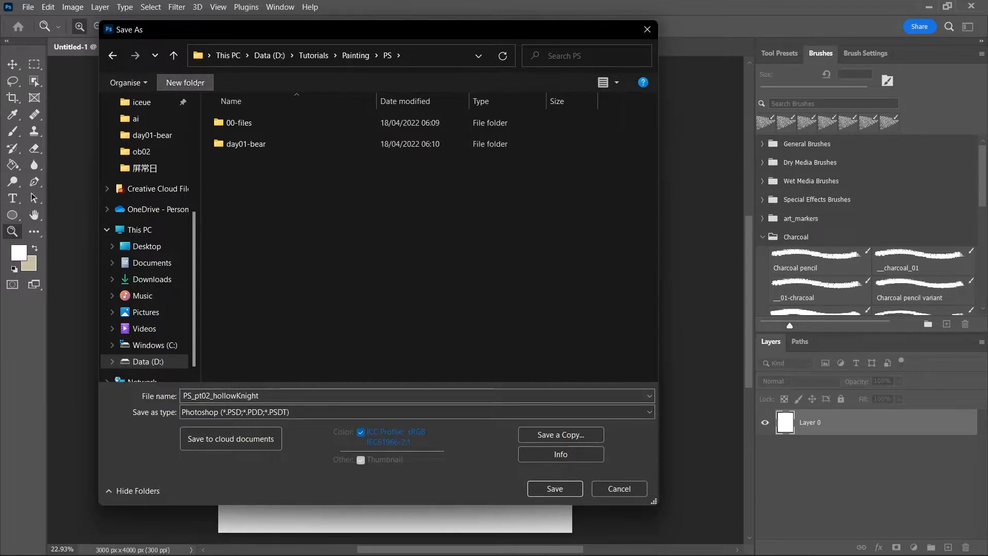
left_click(184, 82)
type("day02-hollowknight")
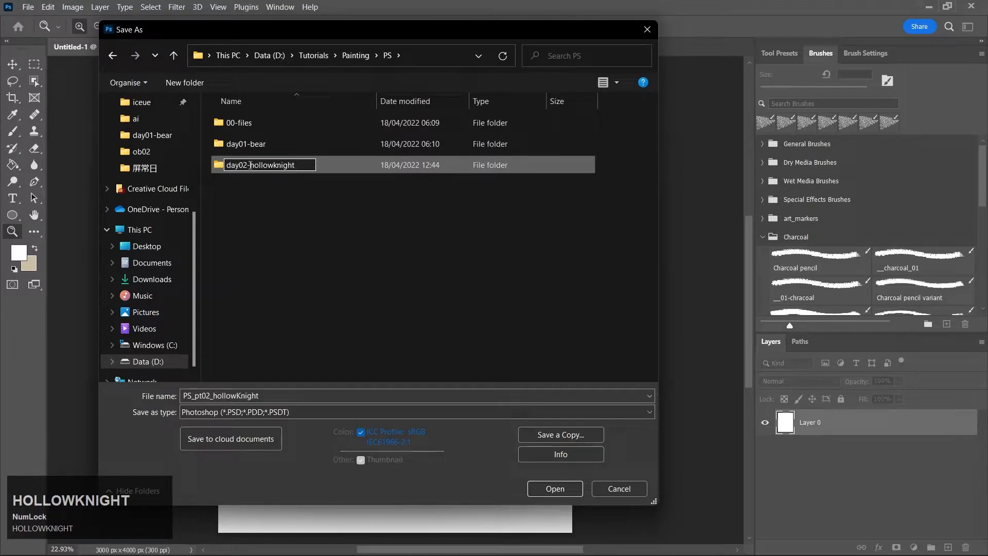
left_click_drag(250, 165, 226, 165)
key("BackSpace")
key("Return")
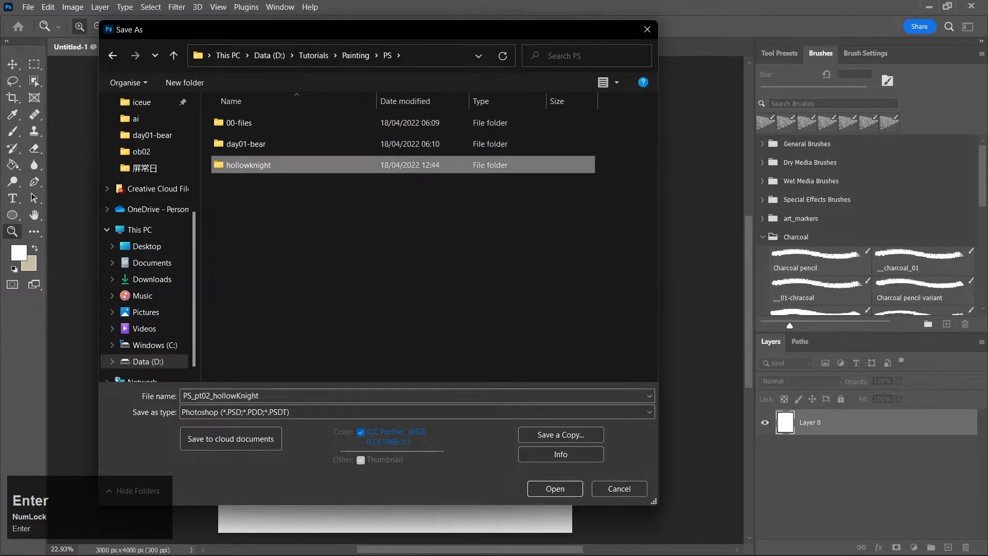
Save the Photoshop file inside the hollowknight folder, accepting the format options, and save it once more
left_click(555, 489)
left_click(554, 488)
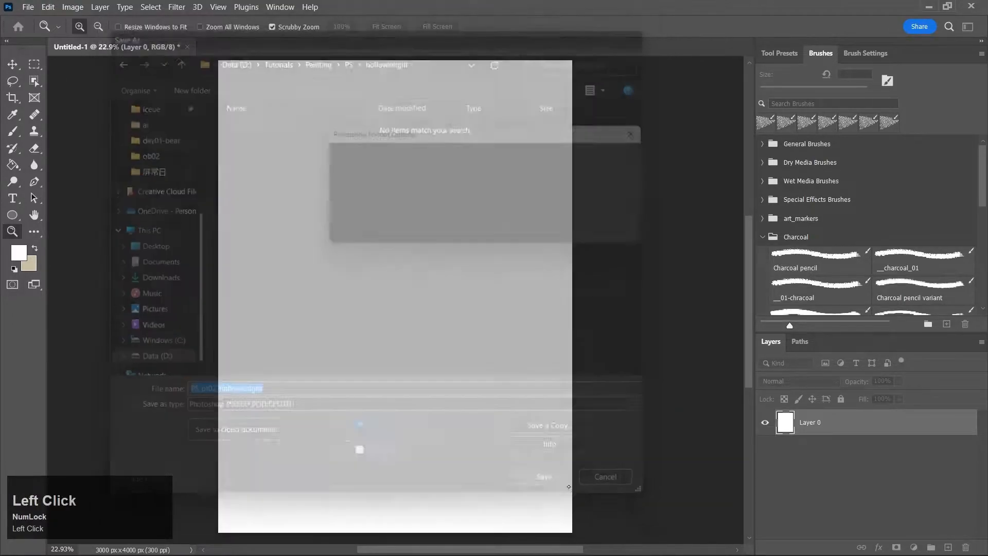
left_click(636, 155)
key("ctrl+s")
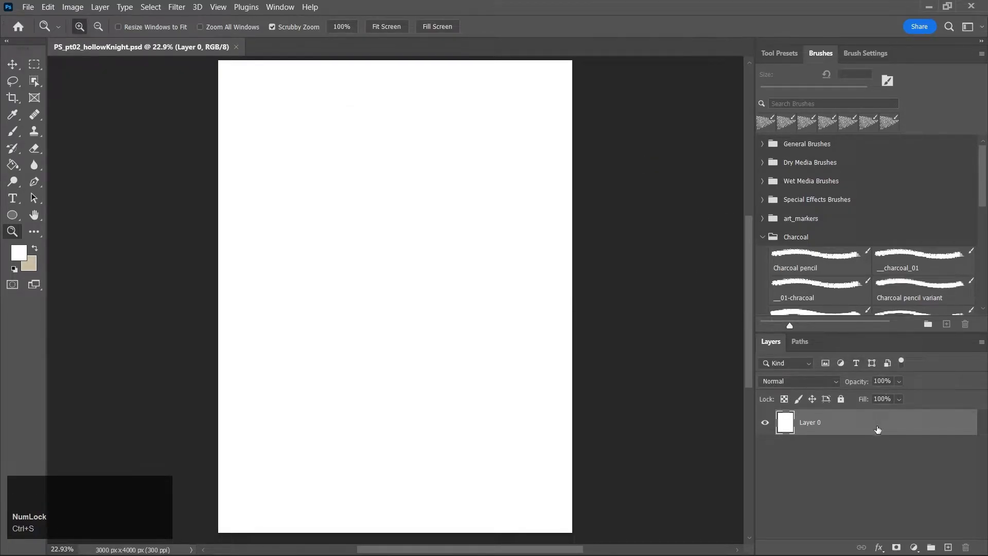
Toggle the white layer's visibility off and on, and rename the layer bk
left_click(765, 422)
left_click(765, 423)
double_click(819, 422)
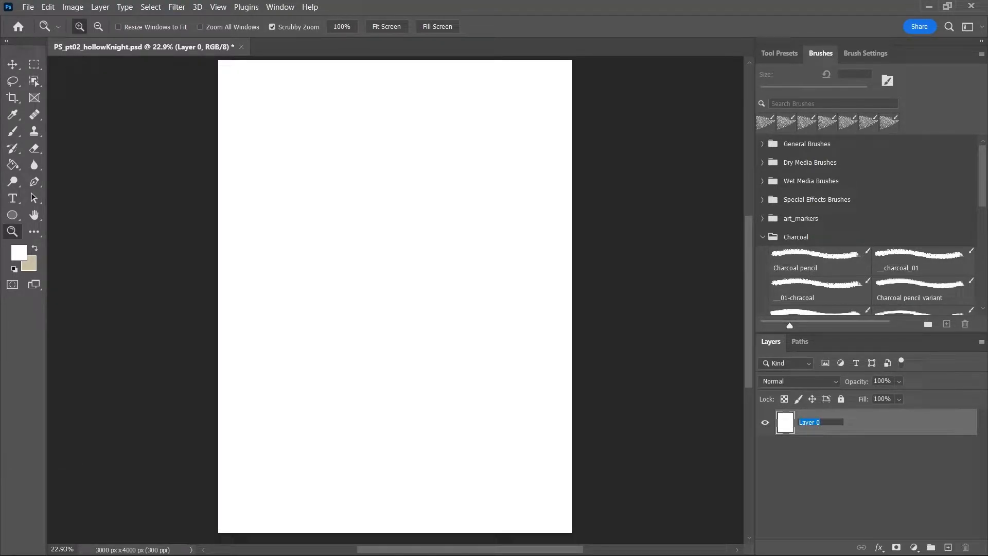
type("bj")
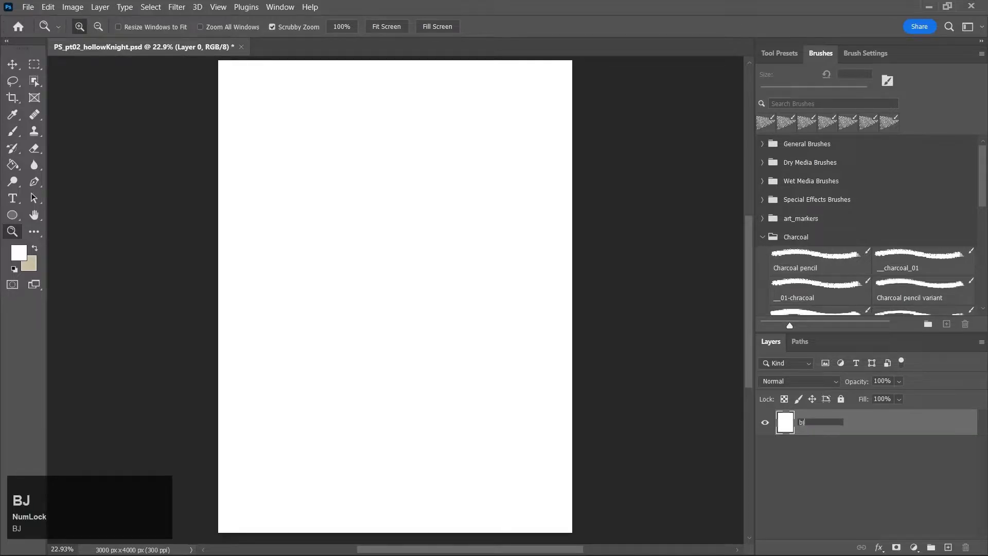
type("k")
key("Return")
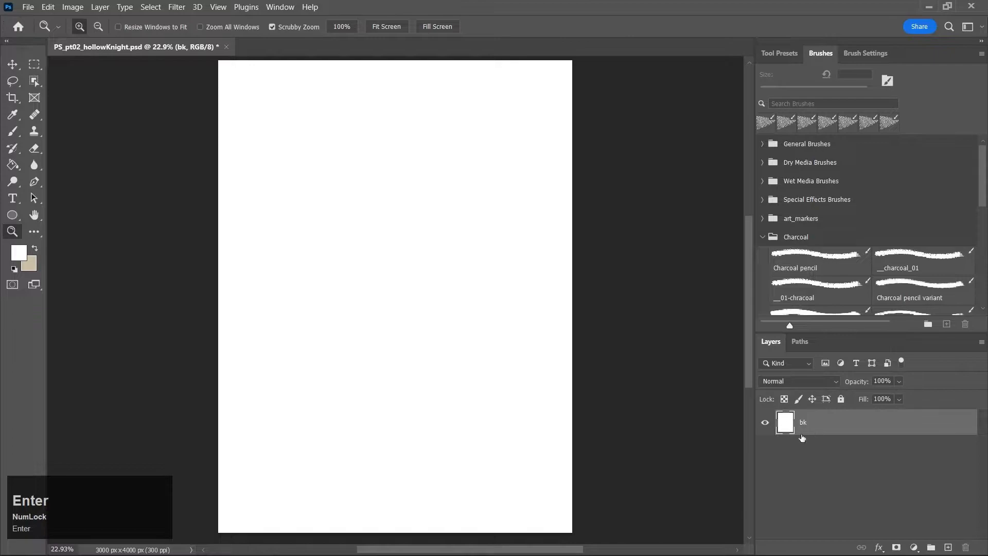
Try erasing a patch of the white bk layer with a 100 px Eraser and undo the stroke
key("e")
key("bracketright")
key("bracketright")
key("bracketright")
key("bracketright")
key("bracketright")
key("bracketright")
key("bracketright")
mouse_move(491, 222)
left_mouse_down()
mouse_move(512, 291)
mouse_move(548, 305)
left_mouse_up()
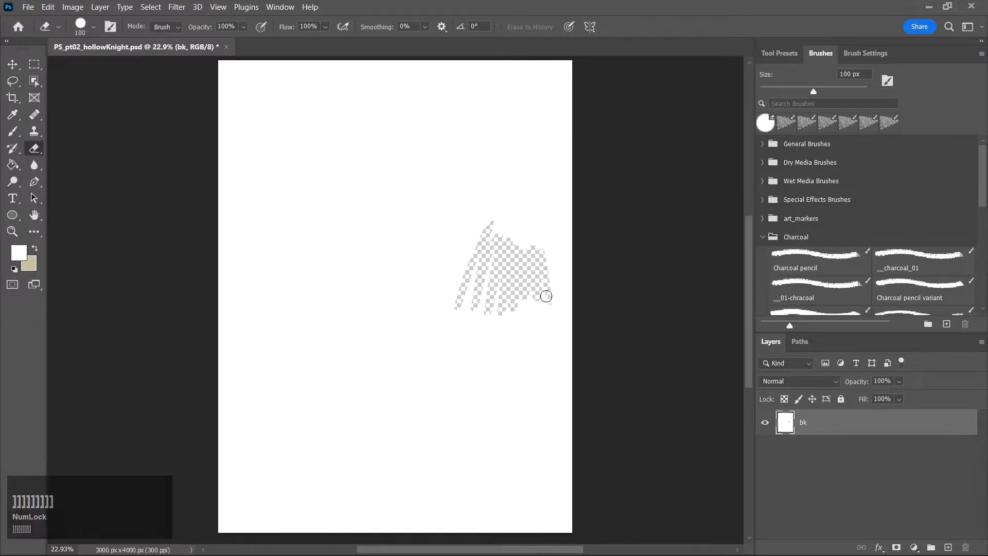
key("ctrl+z")
Save the document and create a group named draft above bk with an empty layer inside it
key("ctrl+s")
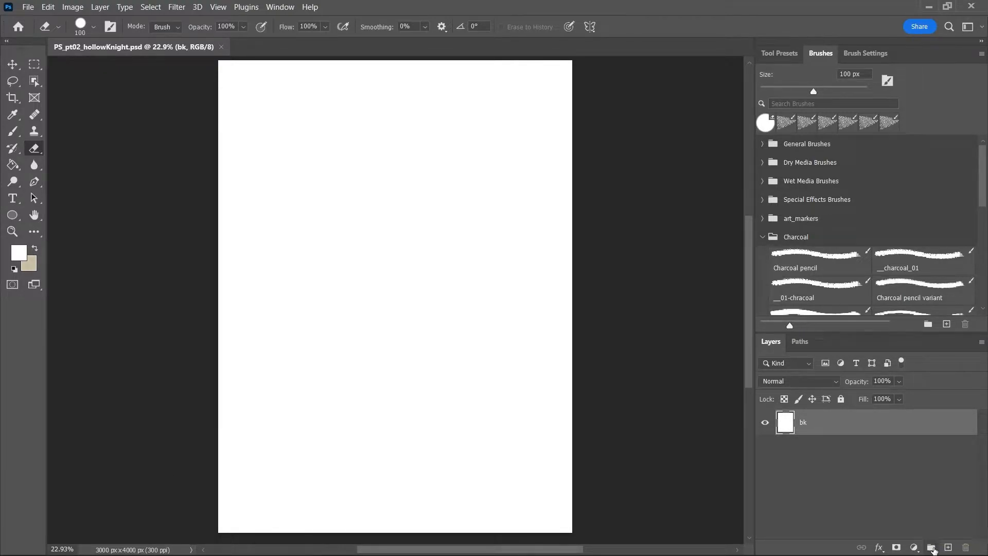
left_click(932, 548)
double_click(812, 417)
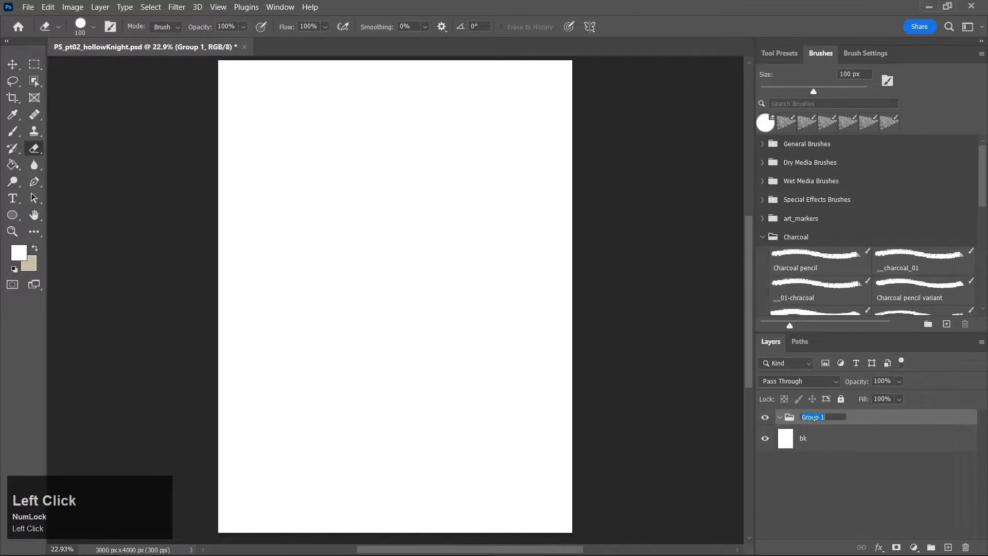
type("draft")
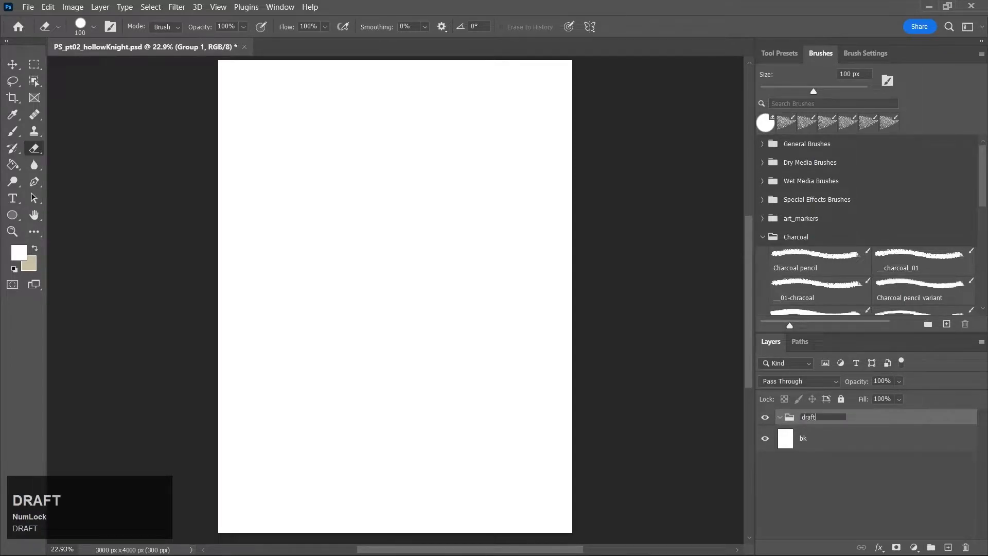
key("Return")
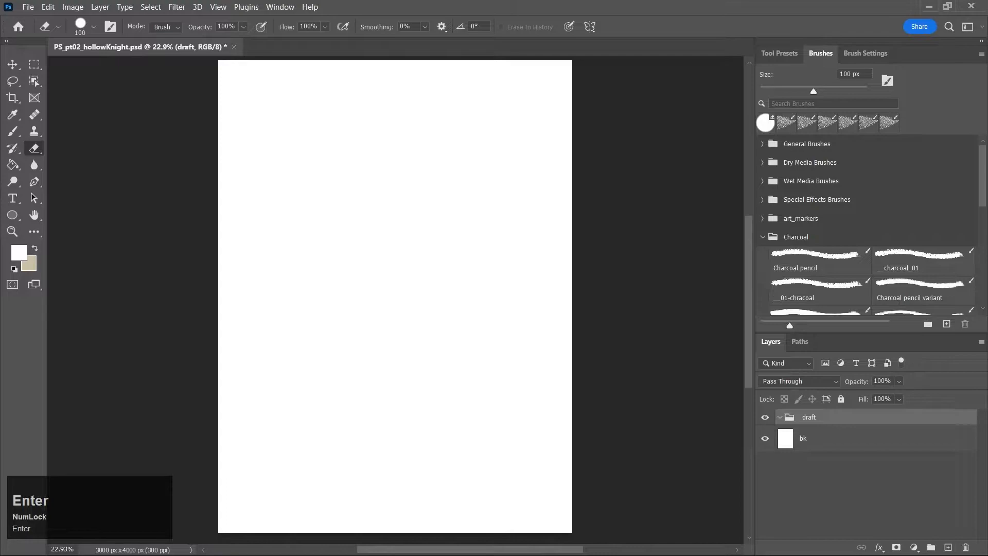
left_click(948, 548)
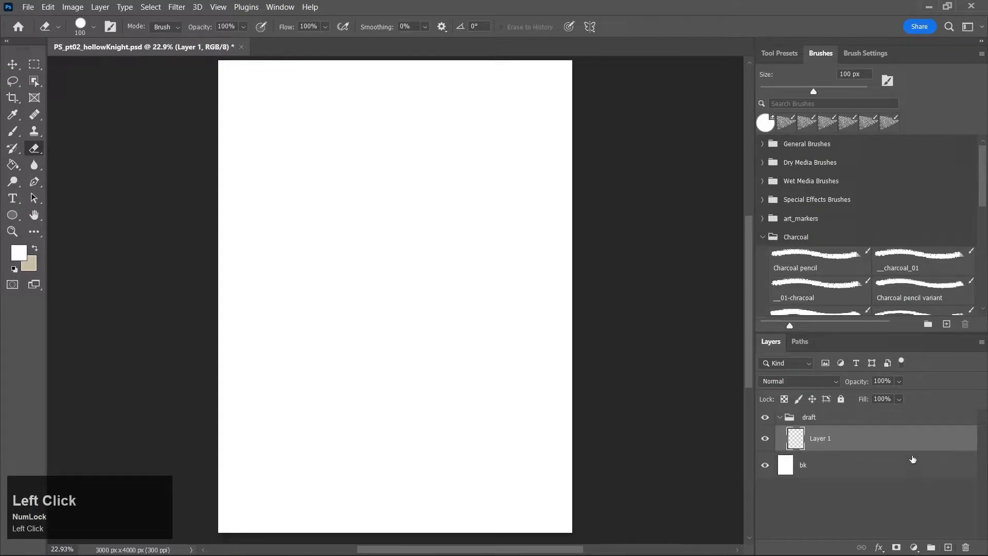
Create a group named line above the draft group and add an empty layer inside it
left_click(823, 417)
left_click(931, 547)
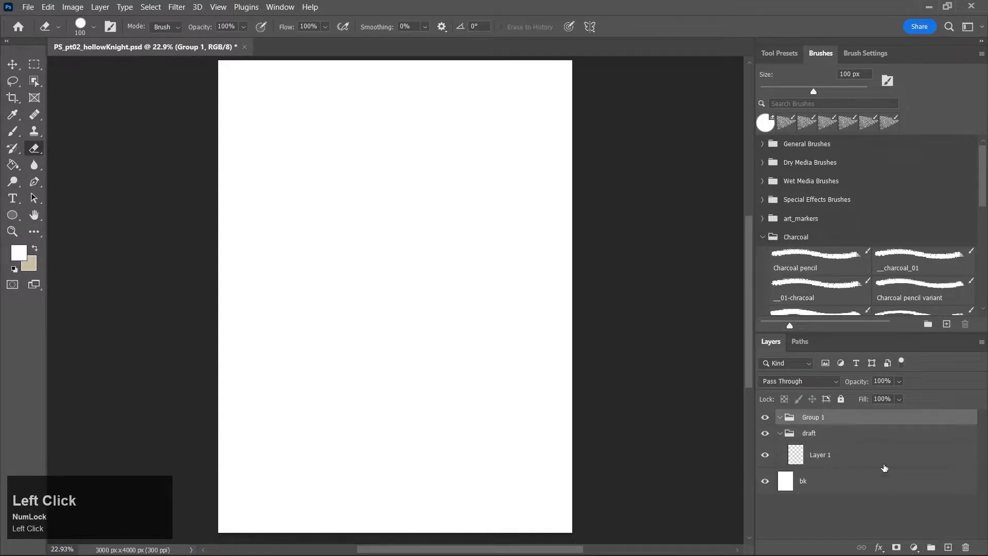
double_click(821, 420)
type("line")
key("Return")
left_click(946, 548)
Create a group named colors holding an empty layer, and move the line group above it
left_click(808, 418)
left_click(931, 548)
double_click(822, 418)
type("colors")
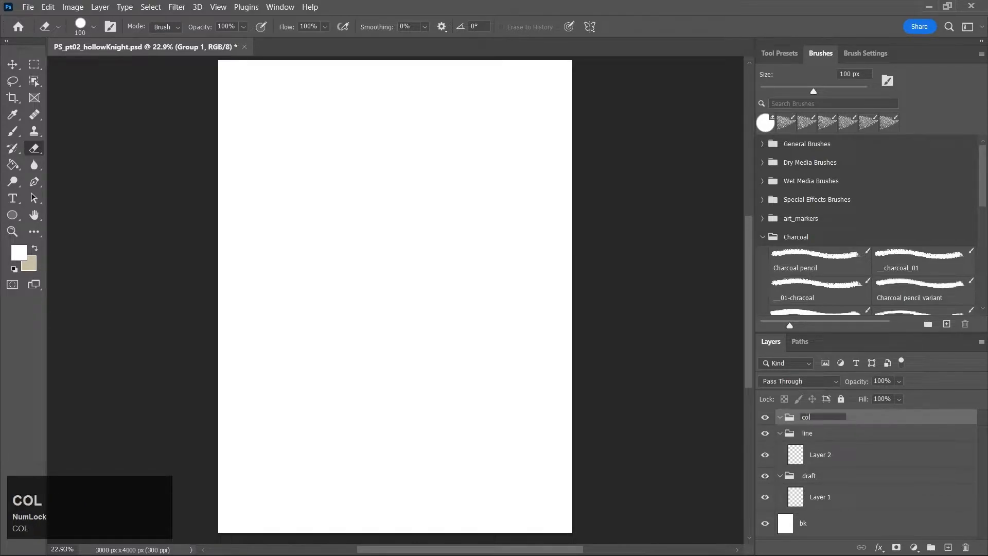
key("Return")
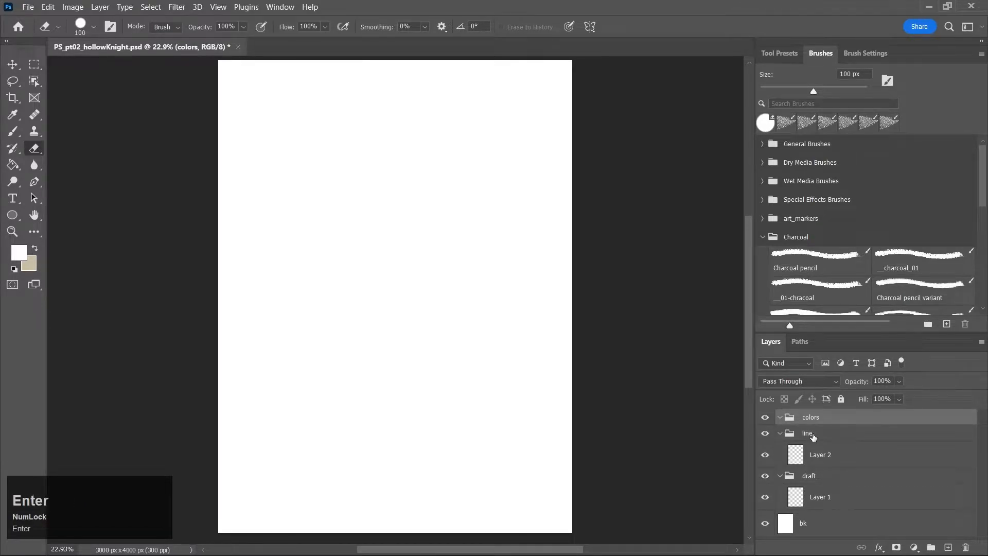
left_click(945, 548)
left_click_drag(820, 463, 824, 412)
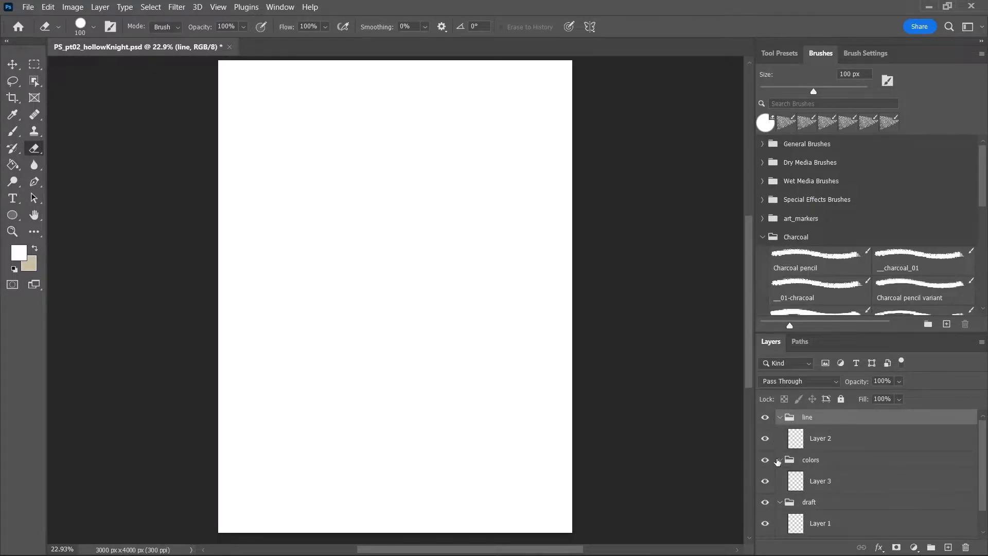
Collapse the colors group and create a group named effects above it with an empty layer inside
left_click(779, 460)
left_click(867, 464)
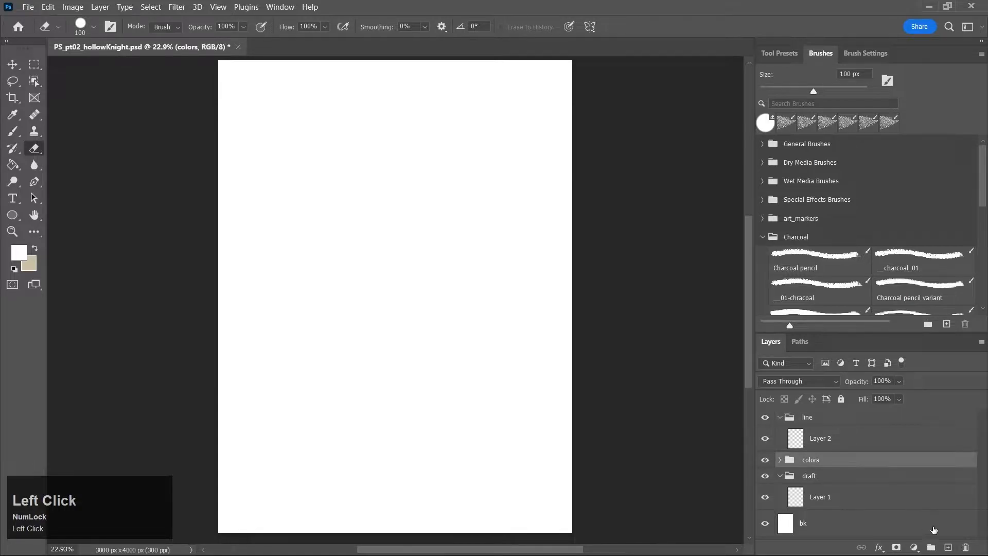
left_click(931, 547)
double_click(823, 460)
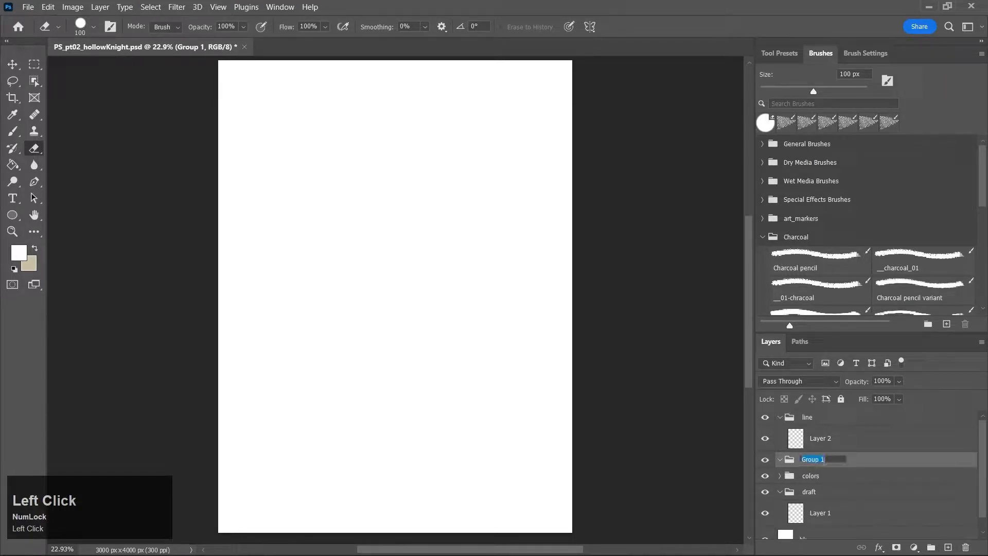
type("effects")
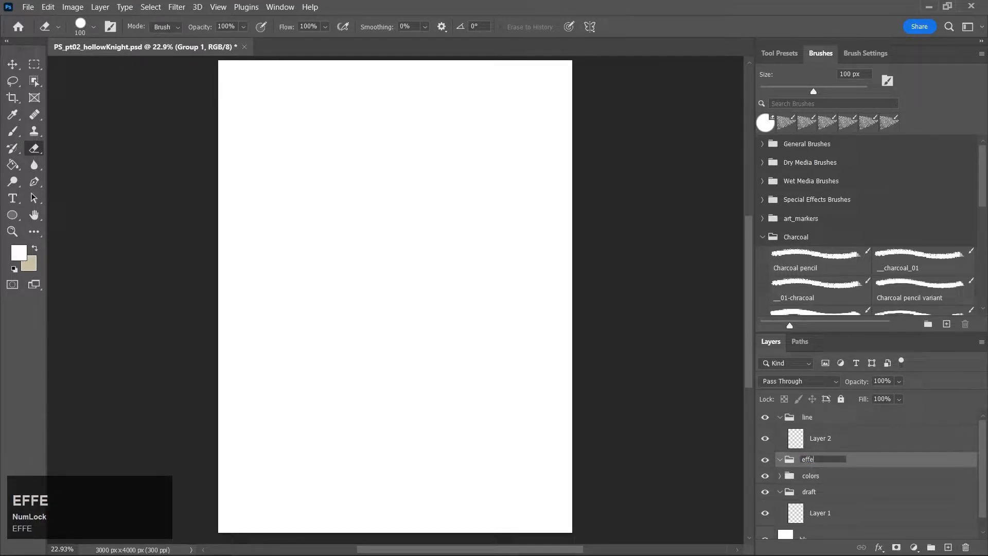
key("Return")
left_click(948, 547)
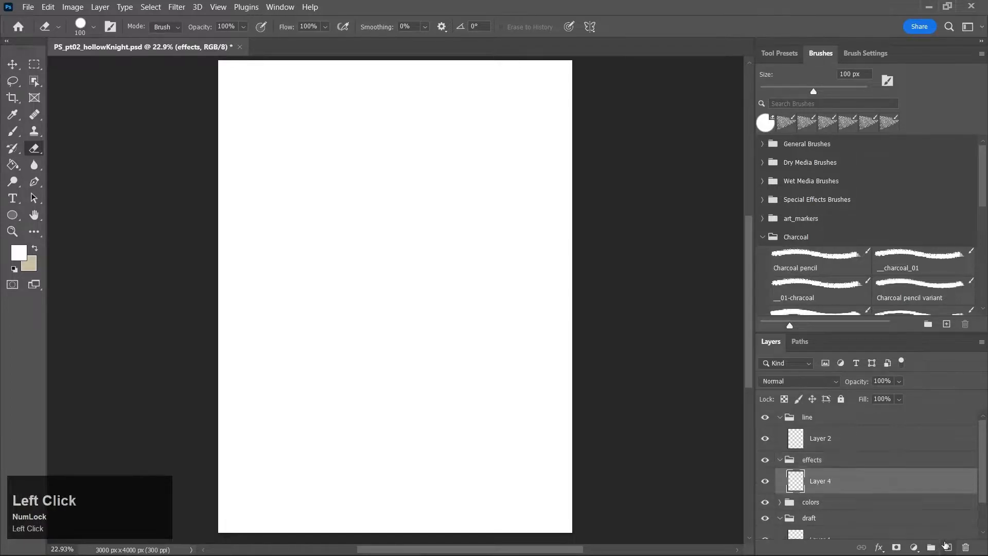
Collapse the line and effects groups, then save the document with Layer 1 of the draft group selected
left_click(779, 417)
left_click(780, 433)
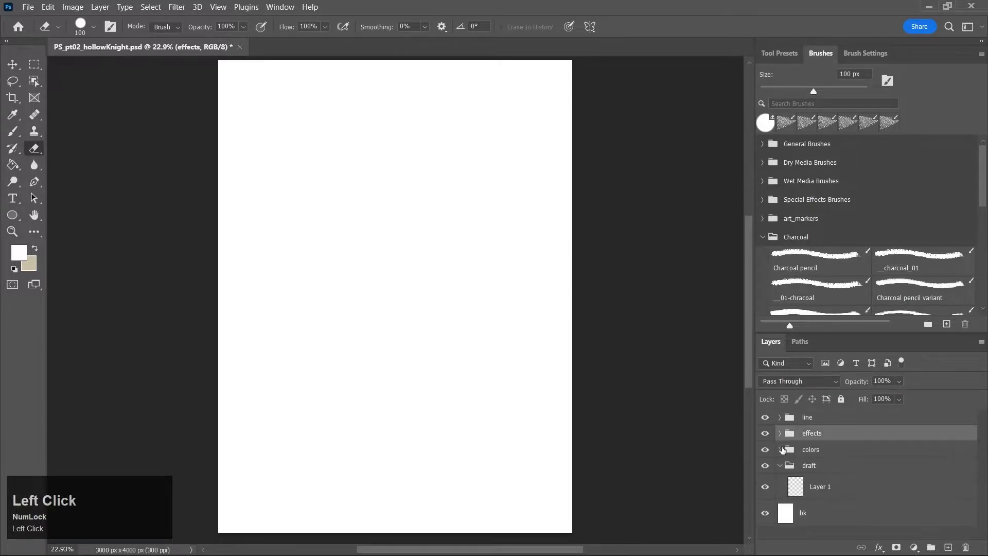
left_click(779, 450)
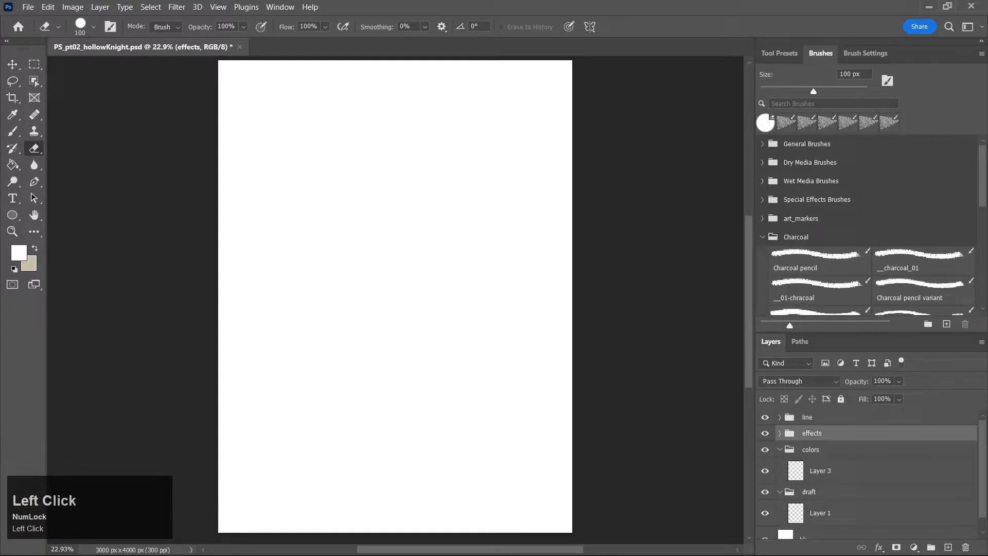
left_click(779, 450)
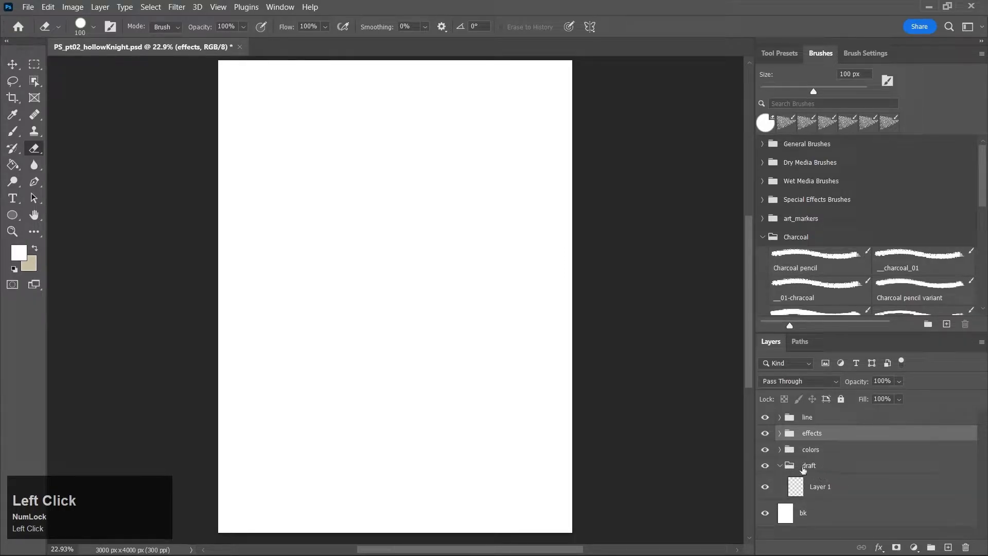
left_click(823, 490)
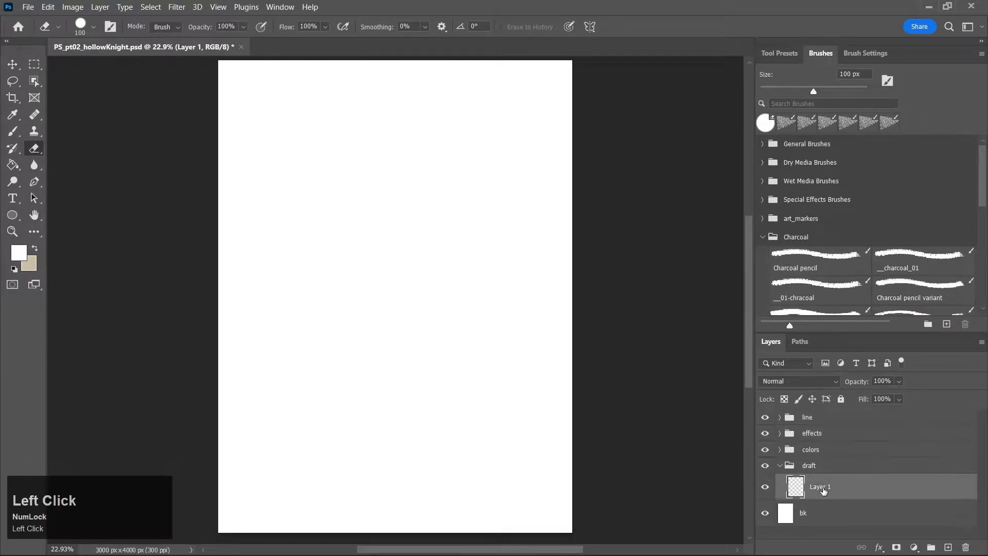
key("ctrl+s")
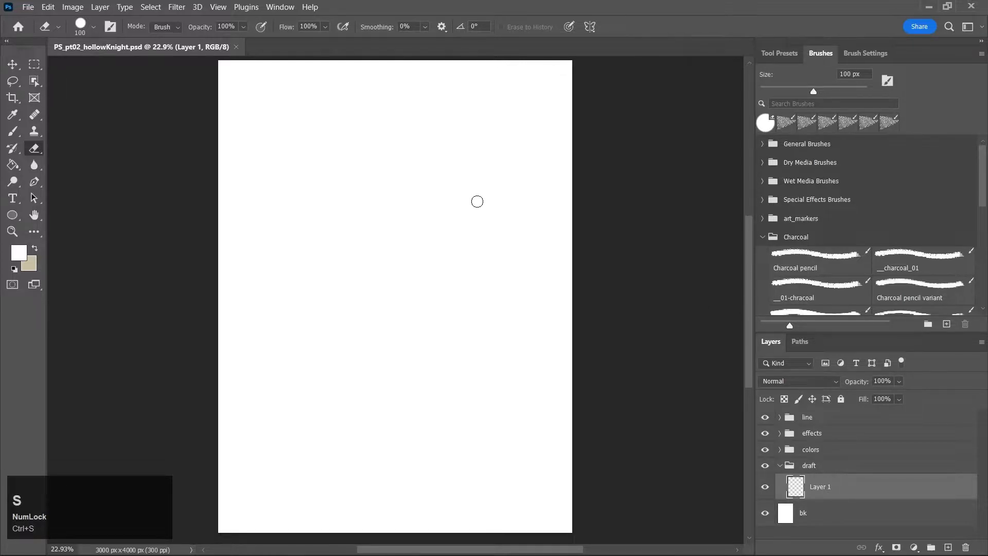
Set the foreground color to black (000000) and choose the Vine charcoal 1 brush for painting
key("j")
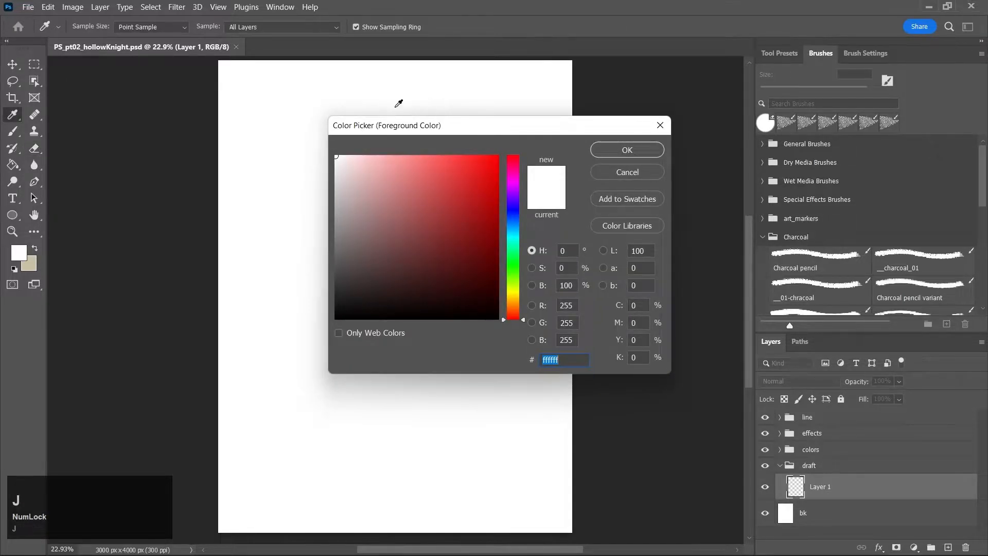
left_click_drag(337, 316, 331, 327)
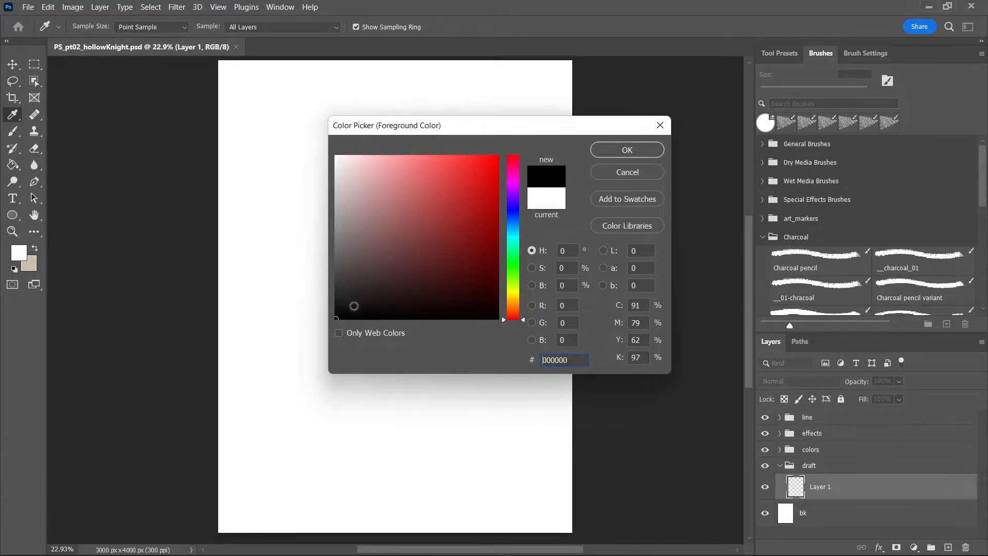
left_click(636, 150)
key("b")
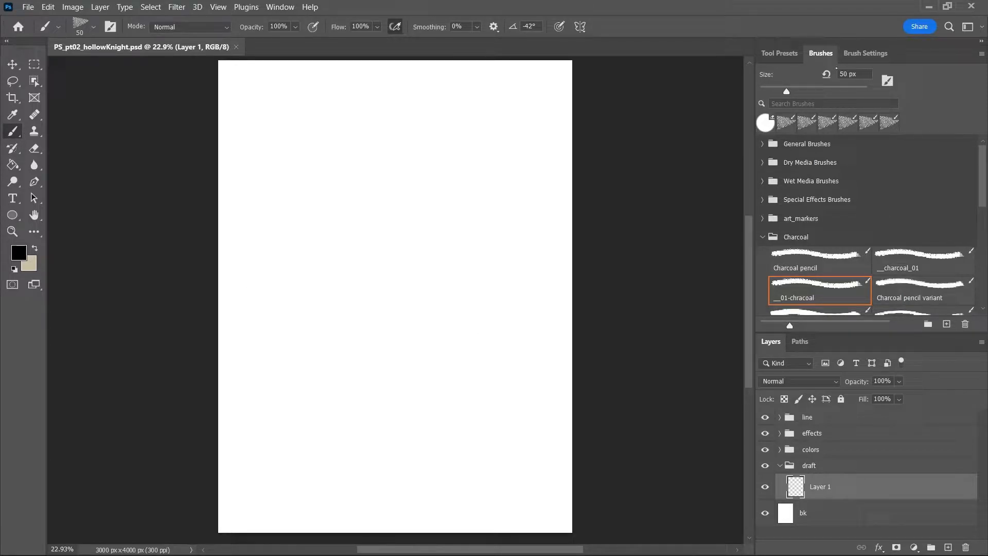
left_click(831, 312)
left_click_drag(386, 294, 489, 258)
key("ctrl+z")
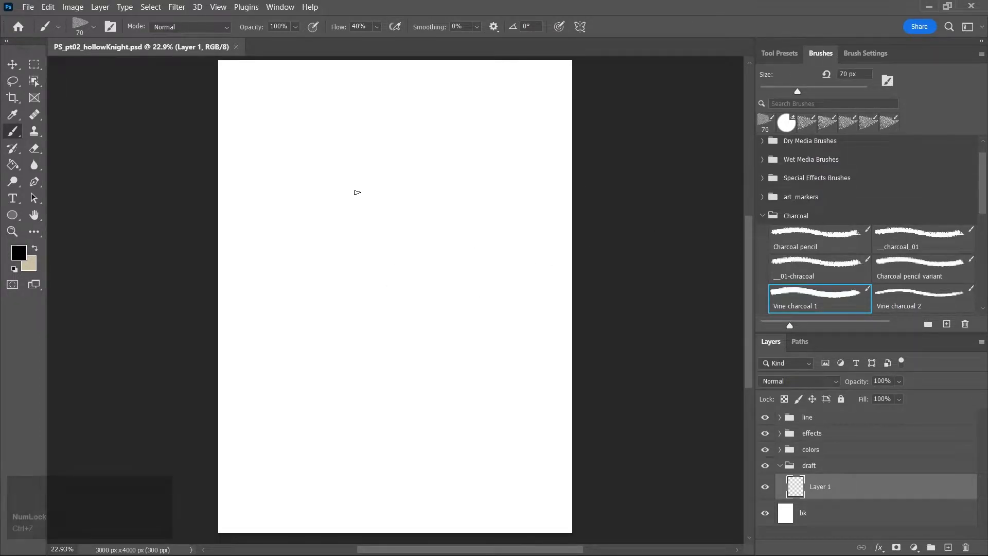
left_click_drag(340, 199, 348, 246)
left_click_drag(348, 190, 415, 222)
left_click_drag(371, 260, 418, 235)
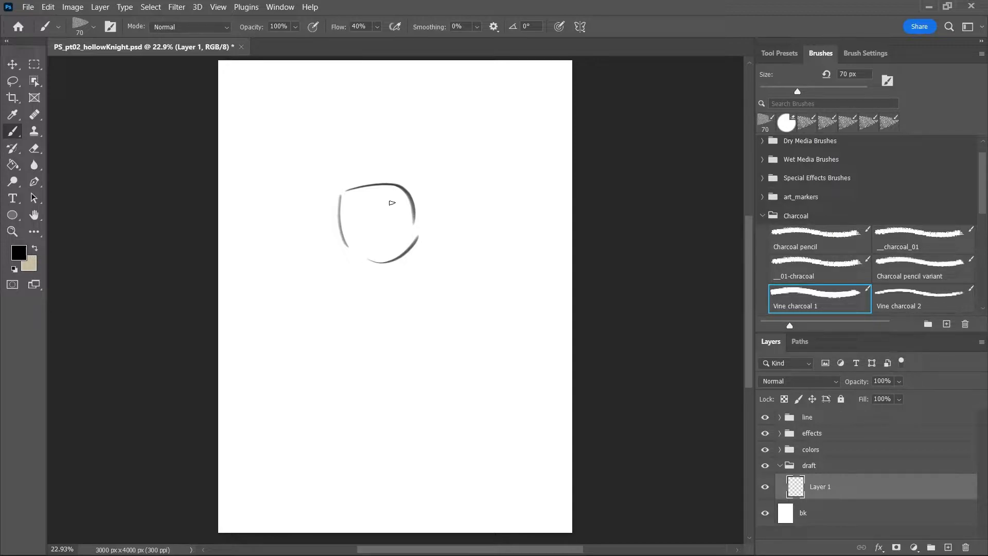
key("ctrl+z")
key("ctrl+z")
key("ctrl+z")
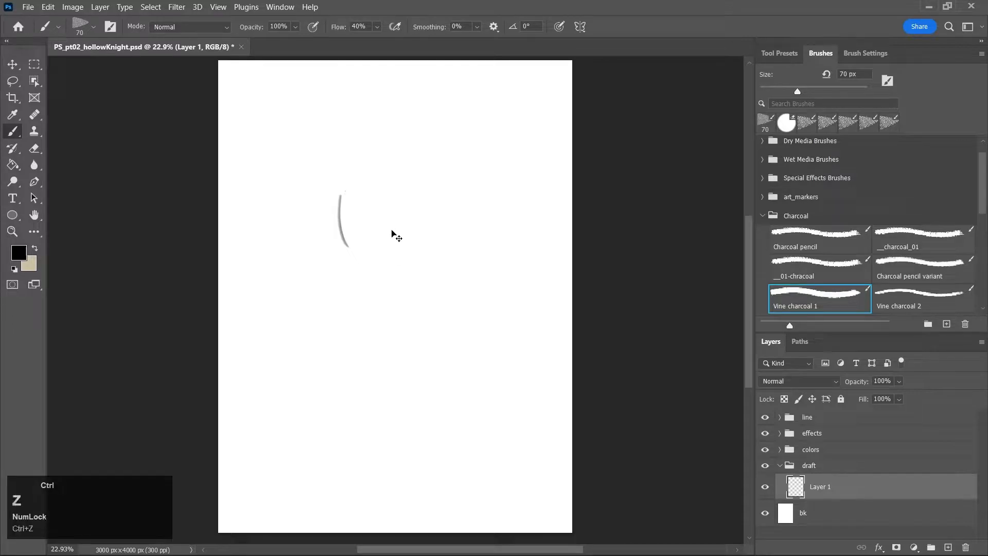
Sketch the knight's round head in the upper middle of the canvas with two curved horns and two oval eyes
left_click_drag(347, 179, 350, 249)
key("ctrl+z")
mouse_move(342, 186)
left_mouse_down()
mouse_move(405, 239)
mouse_move(401, 171)
mouse_move(356, 231)
mouse_move(364, 246)
mouse_move(407, 171)
mouse_move(370, 249)
left_mouse_up()
key("ctrl+z")
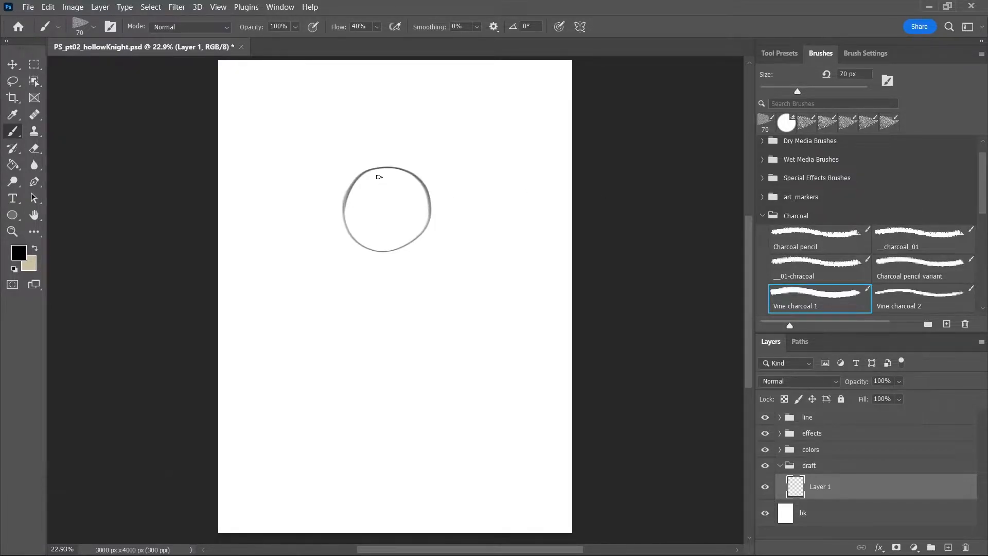
mouse_move(341, 200)
left_mouse_down()
mouse_move(352, 146)
mouse_move(355, 181)
mouse_move(425, 199)
mouse_move(369, 194)
mouse_move(418, 222)
mouse_move(407, 192)
left_mouse_up()
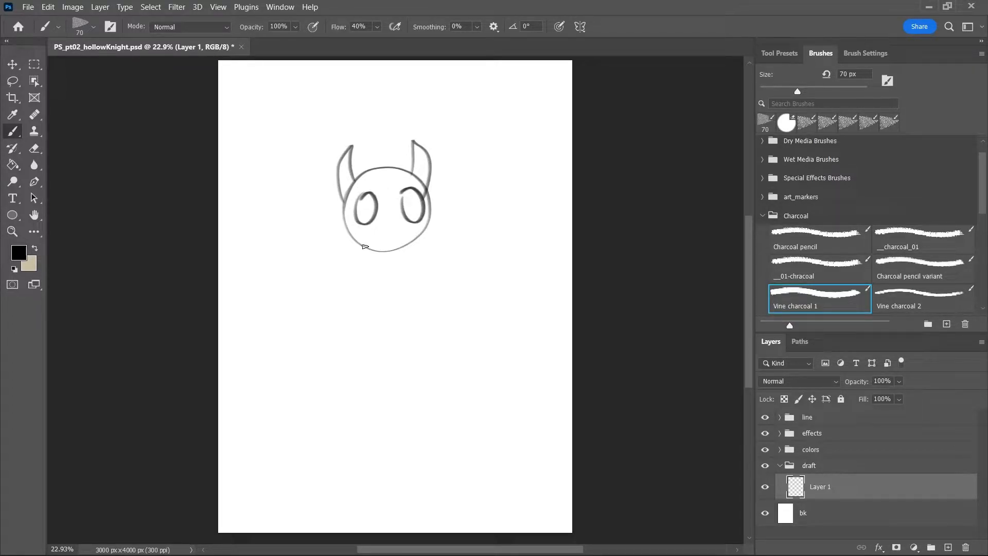
Sketch the knight's body and a flowing cloak below the head, with pointed folds sweeping out to both sides
left_click_drag(364, 252, 357, 306)
mouse_move(422, 239)
left_mouse_down()
mouse_move(446, 276)
mouse_move(460, 303)
left_mouse_up()
mouse_move(359, 252)
left_mouse_down()
mouse_move(285, 276)
mouse_move(278, 313)
mouse_move(343, 288)
mouse_move(352, 252)
mouse_move(310, 258)
mouse_move(281, 211)
left_mouse_up()
left_click_drag(277, 213, 284, 272)
mouse_move(433, 244)
left_mouse_down()
mouse_move(536, 246)
mouse_move(460, 303)
mouse_move(457, 330)
left_mouse_up()
mouse_move(355, 288)
left_mouse_down()
mouse_move(320, 337)
mouse_move(399, 289)
left_mouse_up()
left_click_drag(422, 289, 463, 323)
left_click_drag(402, 289, 425, 352)
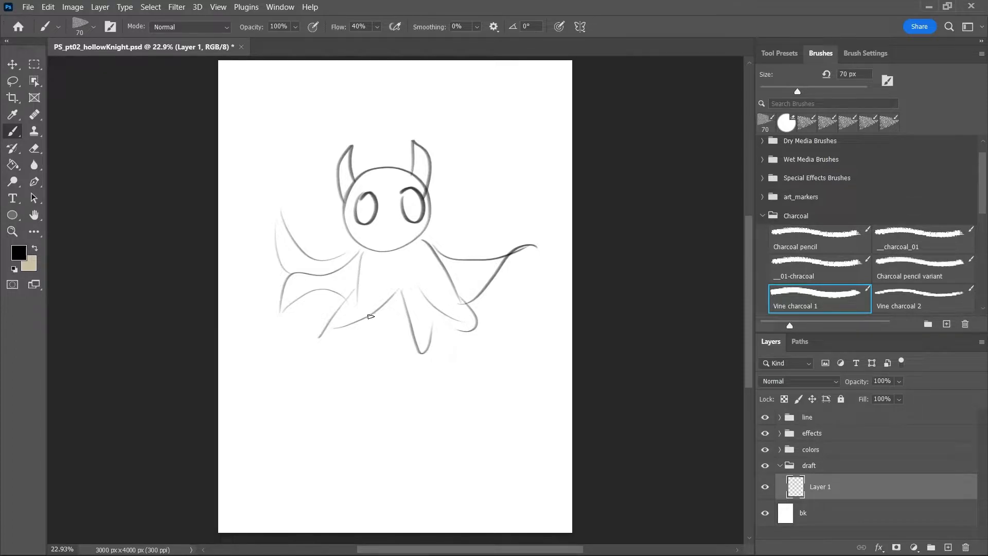
mouse_move(402, 308)
left_mouse_down()
mouse_move(414, 355)
mouse_move(425, 356)
left_mouse_up()
left_click_drag(476, 301, 549, 376)
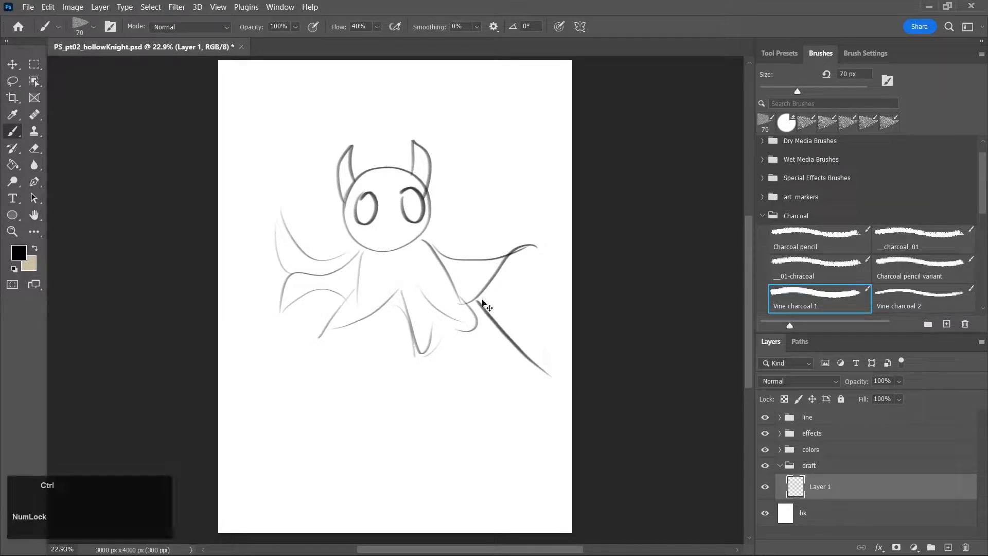
key("ctrl+z")
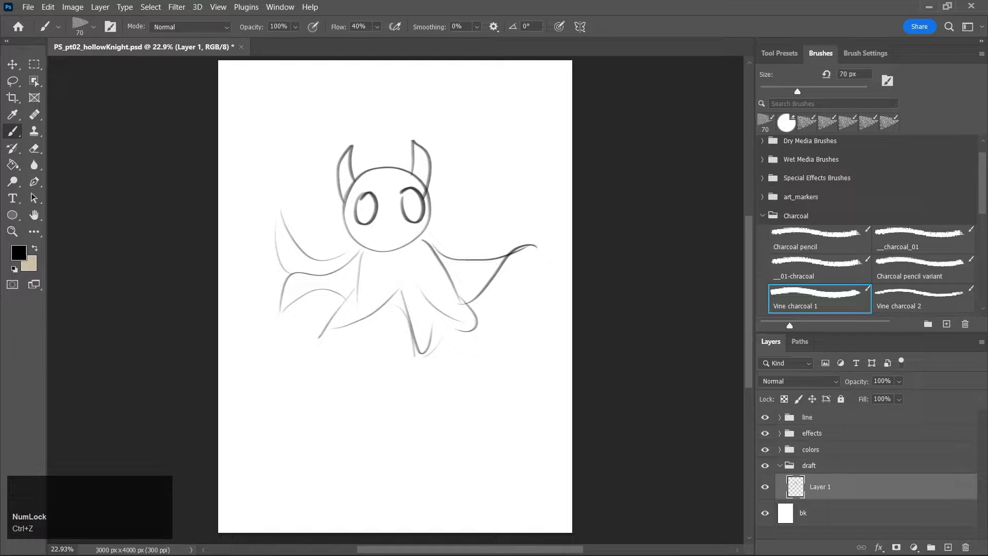
mouse_move(423, 241)
left_mouse_down()
mouse_move(473, 251)
mouse_move(433, 252)
mouse_move(504, 215)
left_mouse_up()
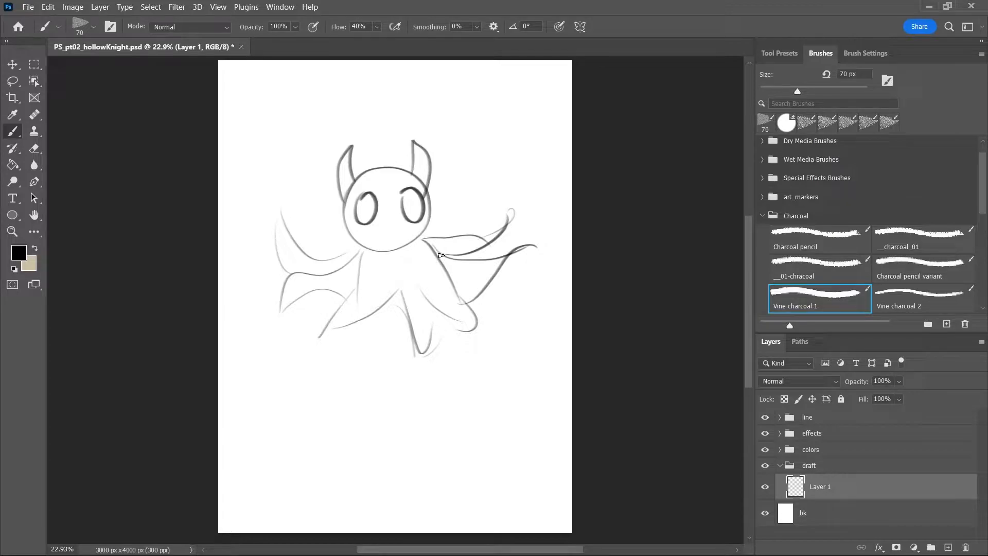
Sketch a long tapered sword pointing diagonally down from the cloak's right side, with decorative bands across the blade
mouse_move(442, 255)
left_mouse_down()
mouse_move(468, 267)
mouse_move(450, 303)
mouse_move(514, 384)
left_mouse_up()
mouse_move(470, 272)
left_mouse_down()
mouse_move(528, 386)
mouse_move(508, 380)
mouse_move(524, 395)
mouse_move(520, 367)
left_mouse_up()
key("ctrl+z")
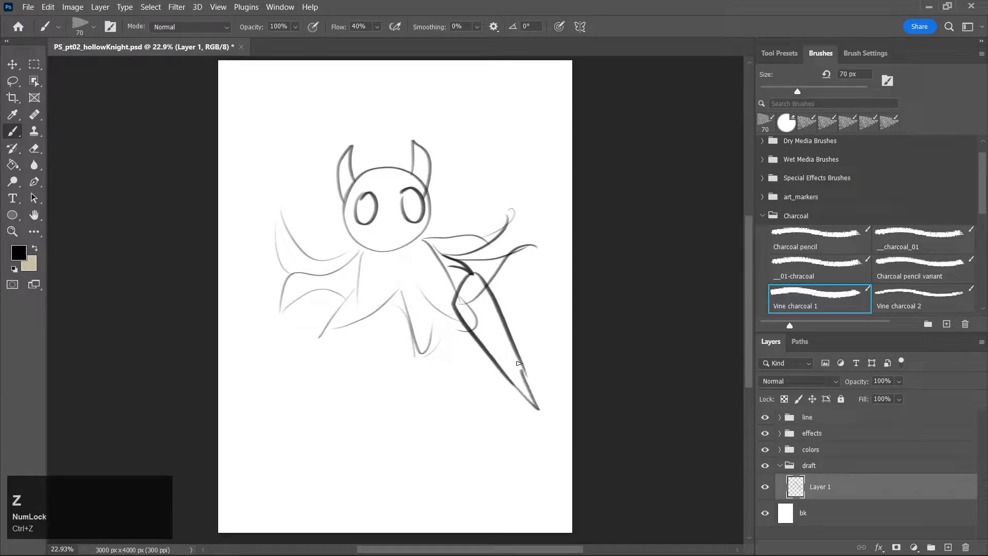
left_click_drag(474, 338, 509, 328)
left_click_drag(503, 369, 525, 363)
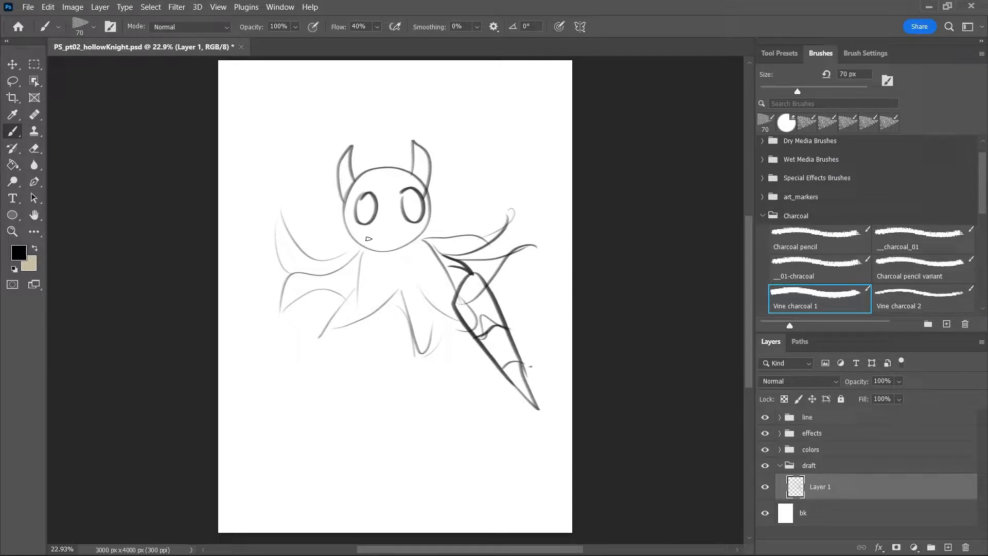
Fill the knight's eyes with black, draw two dark legs under the cloak, and save the document
mouse_move(368, 209)
left_mouse_down()
mouse_move(414, 215)
mouse_move(406, 194)
mouse_move(419, 211)
left_mouse_up()
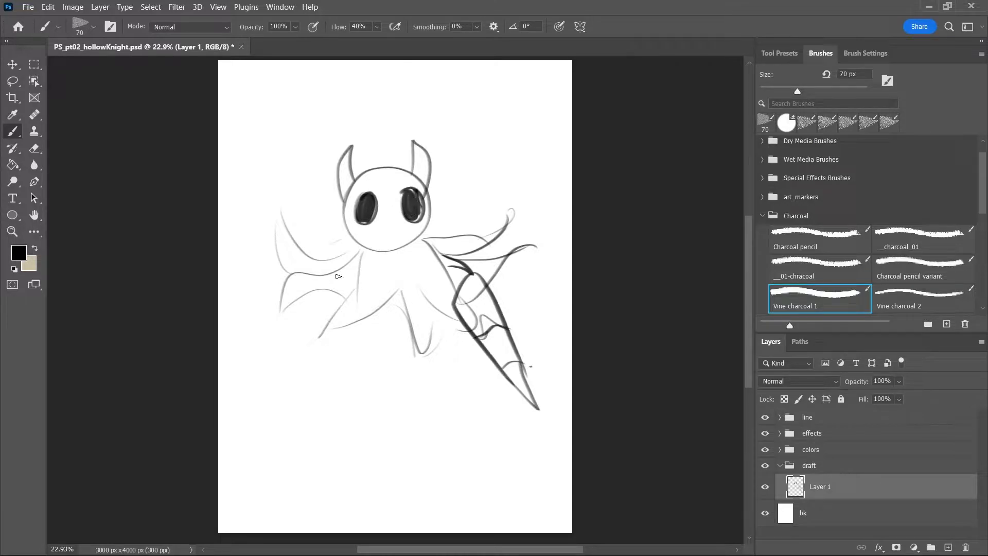
mouse_move(369, 315)
left_mouse_down()
mouse_move(366, 347)
mouse_move(380, 323)
mouse_move(404, 325)
mouse_move(369, 342)
mouse_move(394, 304)
mouse_move(368, 316)
mouse_move(369, 330)
mouse_move(394, 294)
mouse_move(399, 340)
mouse_move(401, 296)
mouse_move(393, 319)
left_mouse_up()
key("ctrl+z")
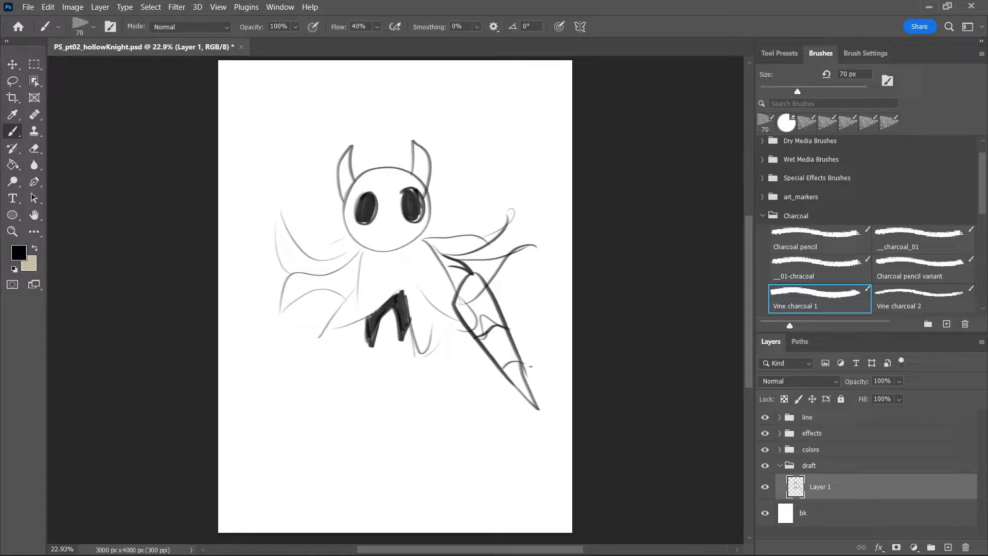
left_click_drag(746, 305, 749, 318)
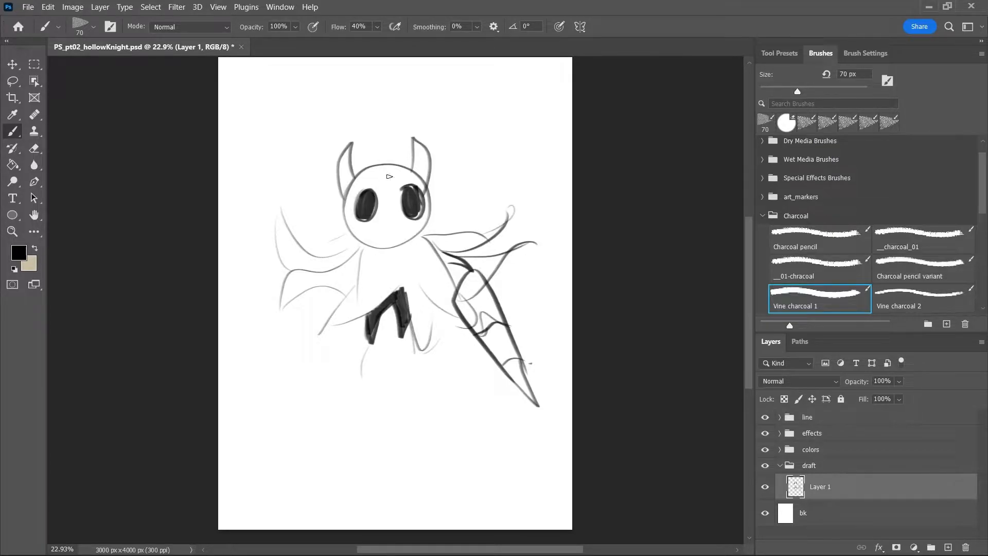
key("ctrl+s")
Rotate the canvas view 180° and sketch a second round head at the empty end of the page, opposite the knight
key("r")
mouse_move(486, 98)
left_mouse_down()
mouse_move(498, 99)
mouse_move(540, 201)
mouse_move(406, 409)
mouse_move(340, 391)
mouse_move(353, 347)
mouse_move(349, 403)
left_mouse_up()
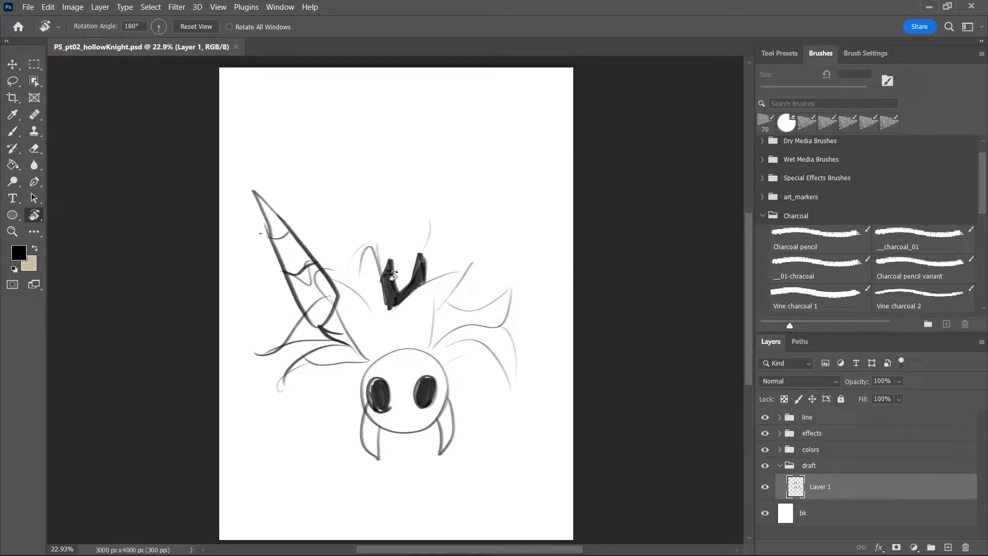
key("b")
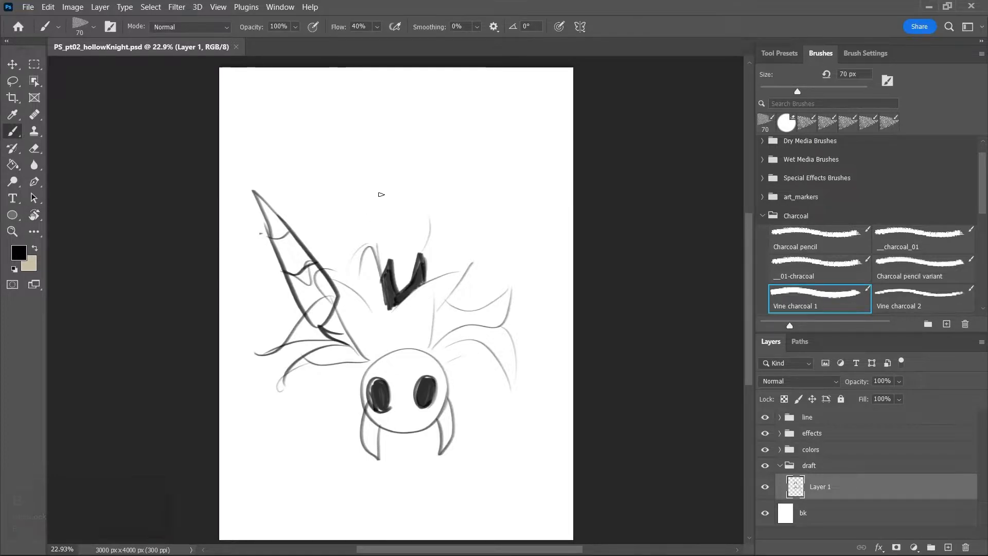
mouse_move(370, 189)
left_mouse_down()
mouse_move(352, 131)
mouse_move(431, 170)
left_mouse_up()
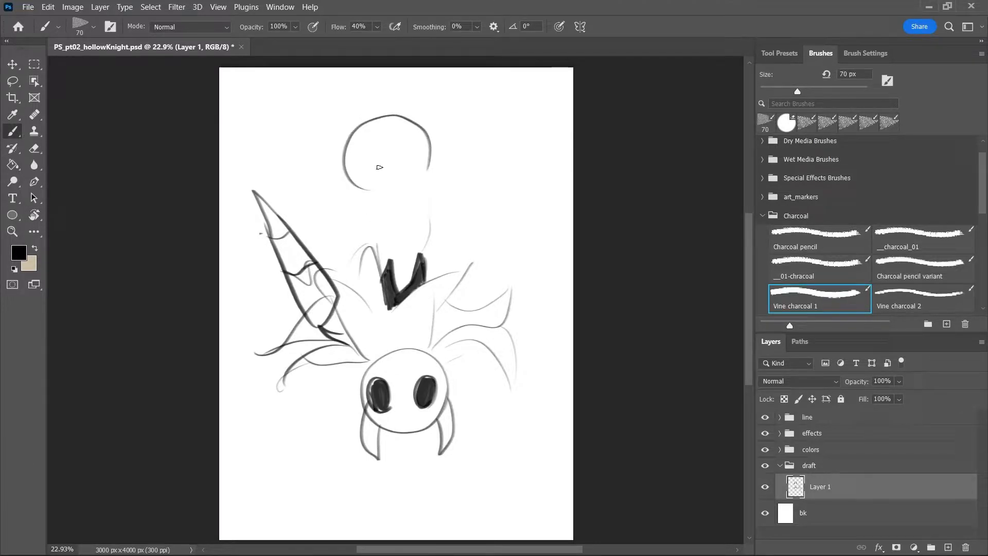
key("ctrl+z")
left_click_drag(360, 196, 445, 175)
key("ctrl+z")
mouse_move(366, 191)
left_mouse_down()
mouse_move(435, 149)
mouse_move(407, 200)
left_mouse_up()
Add sloping shoulder lines and two large curved horns with small inner spikes to the second head
mouse_move(344, 172)
left_mouse_down()
mouse_move(380, 198)
mouse_move(327, 222)
mouse_move(316, 260)
left_mouse_up()
left_click_drag(419, 199, 518, 241)
mouse_move(353, 161)
left_mouse_down()
mouse_move(321, 146)
mouse_move(349, 73)
mouse_move(341, 87)
mouse_move(352, 142)
left_mouse_up()
mouse_move(412, 142)
left_mouse_down()
mouse_move(450, 100)
mouse_move(436, 158)
left_mouse_up()
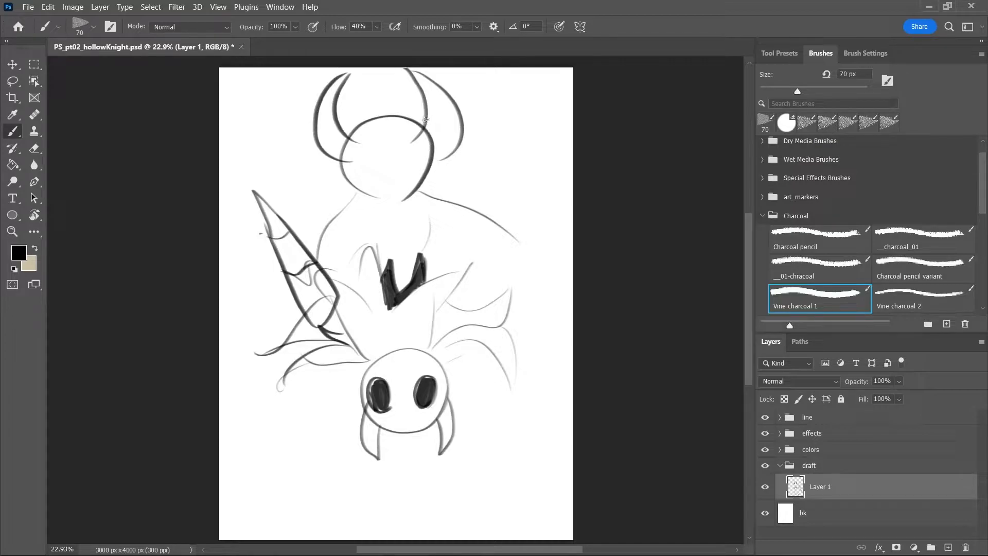
left_click_drag(404, 84, 425, 104)
mouse_move(354, 93)
left_mouse_down()
mouse_move(329, 89)
mouse_move(336, 117)
left_mouse_up()
Draw two oval eyes on the second head and shade its face and horns dark, leaving the eyes white
mouse_move(363, 169)
left_mouse_down()
mouse_move(352, 149)
mouse_move(369, 174)
mouse_move(397, 138)
mouse_move(416, 157)
left_mouse_up()
key("ctrl+z")
key("ctrl+z")
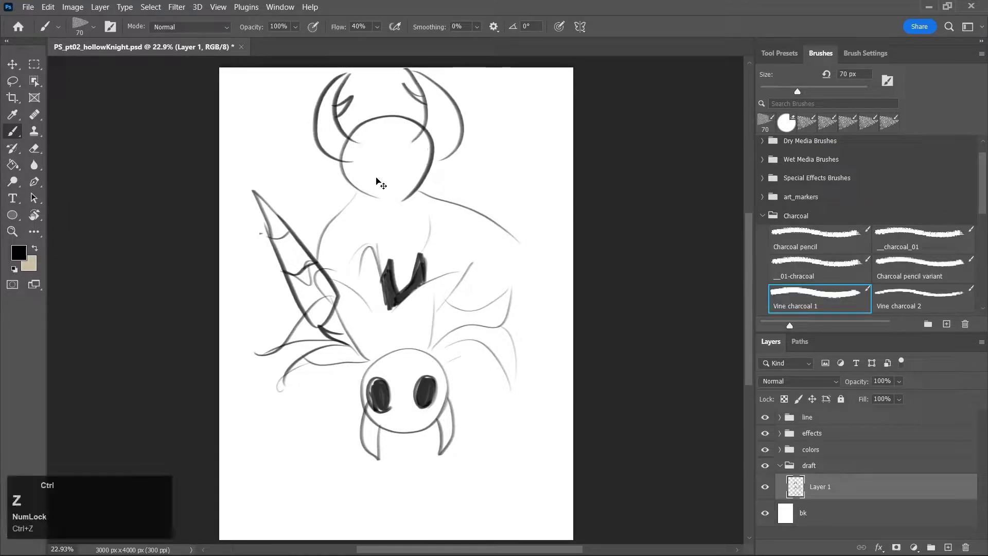
mouse_move(364, 187)
left_mouse_down()
mouse_move(376, 164)
mouse_move(411, 189)
mouse_move(416, 163)
left_mouse_up()
key("ctrl+z")
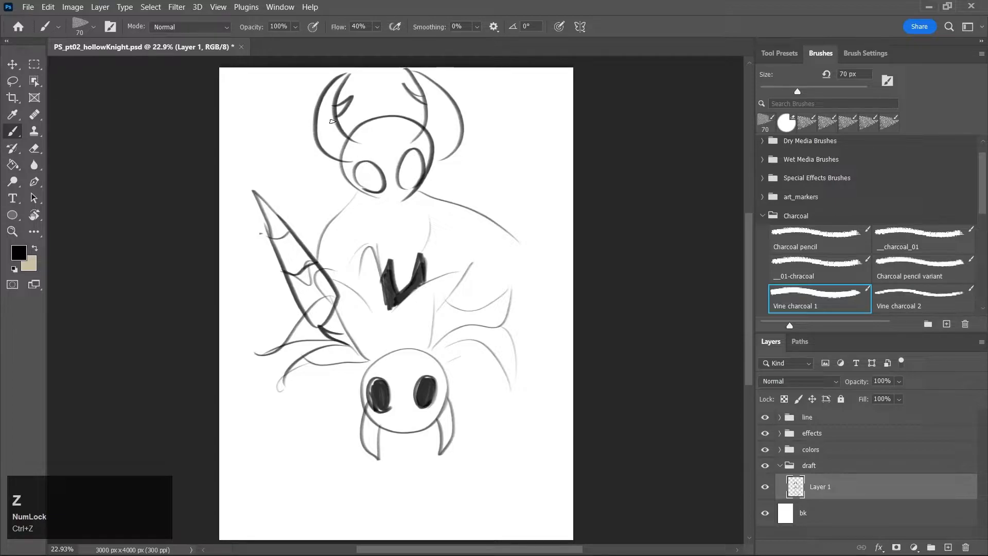
mouse_move(323, 101)
left_mouse_down()
mouse_move(344, 75)
mouse_move(324, 148)
mouse_move(322, 138)
mouse_move(330, 105)
mouse_move(332, 151)
mouse_move(340, 136)
mouse_move(344, 152)
mouse_move(321, 134)
mouse_move(334, 156)
mouse_move(347, 146)
mouse_move(351, 179)
mouse_move(336, 108)
mouse_move(344, 105)
mouse_move(349, 138)
mouse_move(370, 123)
mouse_move(366, 157)
mouse_move(392, 132)
mouse_move(384, 180)
mouse_move(395, 172)
mouse_move(395, 199)
mouse_move(387, 122)
mouse_move(390, 133)
mouse_move(407, 122)
mouse_move(405, 148)
mouse_move(420, 132)
mouse_move(428, 164)
left_mouse_up()
mouse_move(408, 92)
left_mouse_down()
mouse_move(411, 72)
mouse_move(444, 95)
mouse_move(423, 123)
mouse_move(442, 152)
mouse_move(448, 147)
mouse_move(432, 82)
mouse_move(450, 134)
mouse_move(376, 125)
mouse_move(419, 126)
left_mouse_up()
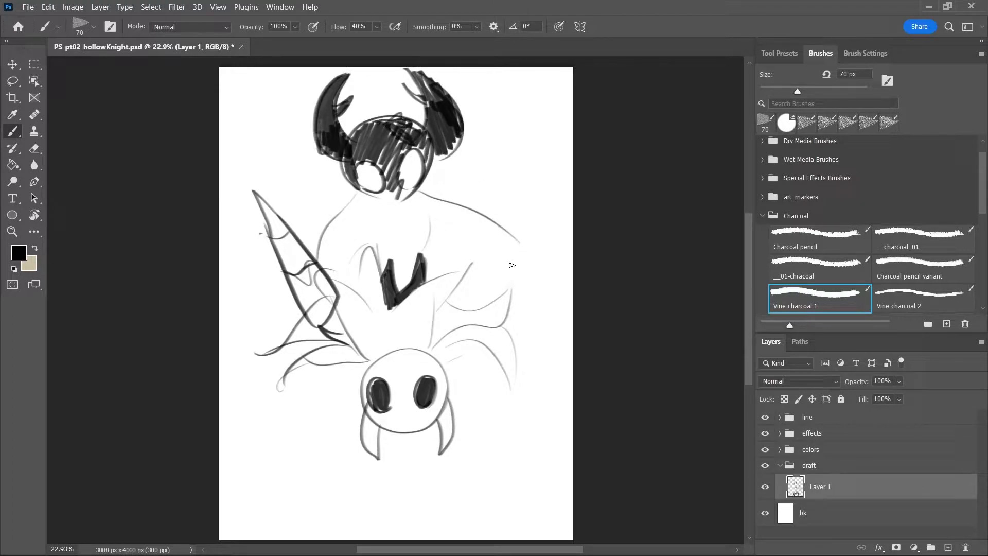
Hatch the second figure's neck and body dark and add wispy strokes along its shoulder
mouse_move(369, 196)
left_mouse_down()
mouse_move(346, 180)
mouse_move(400, 189)
mouse_move(371, 197)
mouse_move(394, 197)
mouse_move(390, 177)
mouse_move(386, 197)
mouse_move(410, 189)
mouse_move(372, 234)
mouse_move(400, 216)
mouse_move(375, 216)
mouse_move(356, 193)
mouse_move(318, 265)
mouse_move(353, 216)
mouse_move(349, 261)
mouse_move(373, 264)
mouse_move(385, 238)
mouse_move(346, 234)
mouse_move(394, 230)
mouse_move(401, 257)
mouse_move(383, 230)
mouse_move(409, 263)
left_mouse_up()
mouse_move(415, 209)
left_mouse_down()
mouse_move(420, 260)
mouse_move(502, 224)
left_mouse_up()
left_click_drag(460, 198, 500, 195)
Scatter small dark floating spots around the second figure's horned head and save the document
left_click_drag(466, 149, 474, 149)
left_click_drag(282, 133, 281, 129)
left_click_drag(301, 174, 291, 173)
left_click(264, 107)
left_click_drag(240, 132, 234, 136)
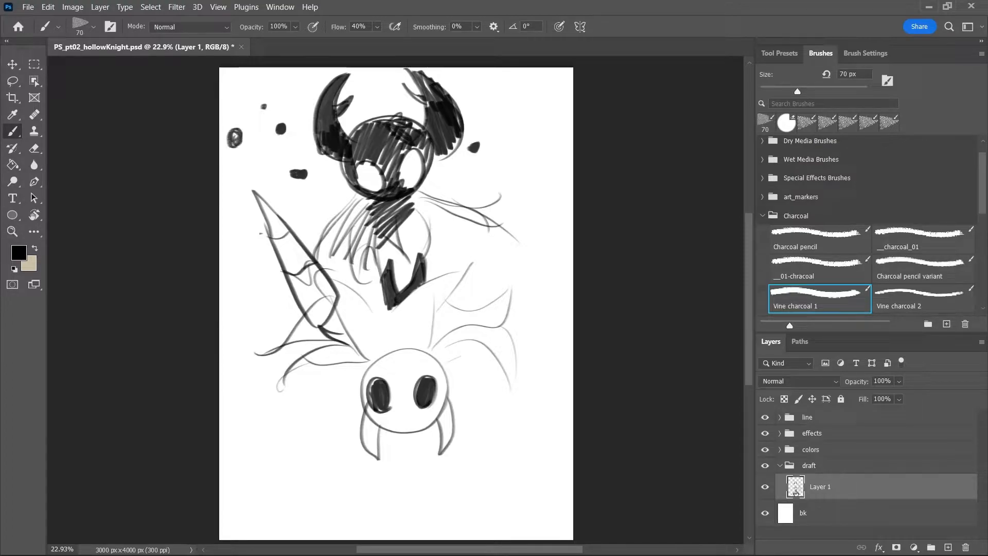
left_click(484, 110)
left_click(388, 101)
left_click_drag(487, 170, 488, 172)
key("ctrl+s")
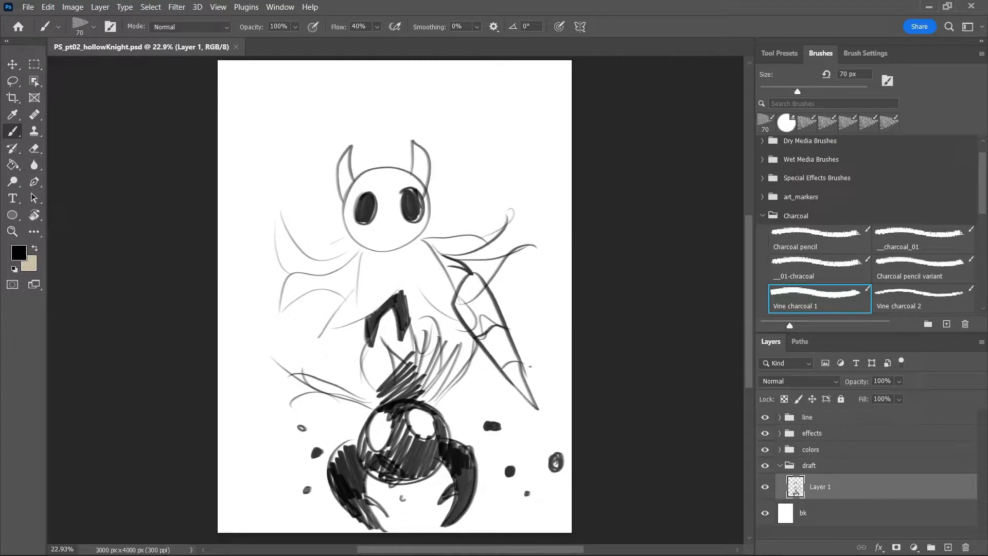
Sketch long slanted light rays from the canvas's upper edge beside the upper figure and add wispy strokes at the lower figure's shoulder
left_click_drag(305, 68, 318, 340)
mouse_move(453, 67)
left_mouse_down()
mouse_move(489, 193)
mouse_move(516, 229)
left_mouse_up()
left_click_drag(274, 132, 259, 286)
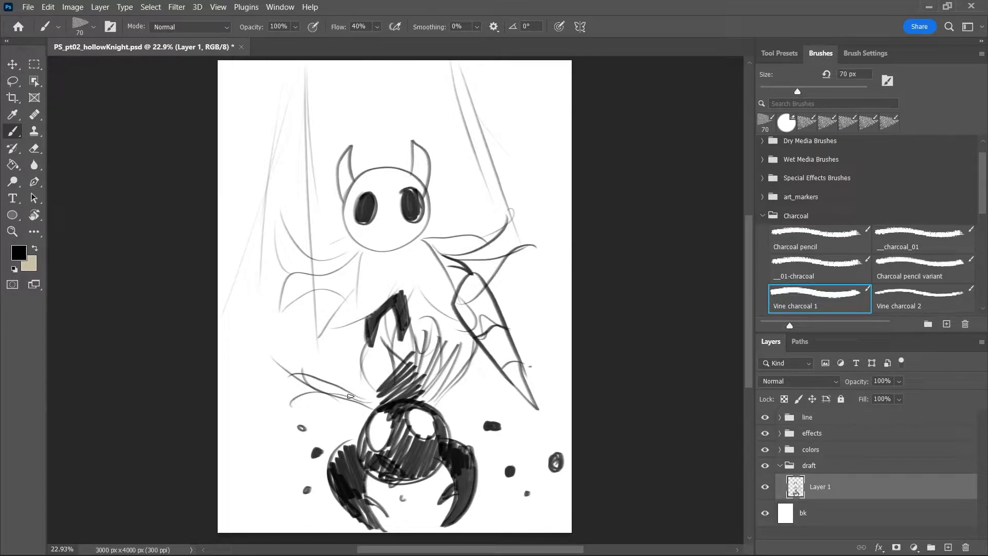
left_click_drag(367, 419, 317, 399)
left_click_drag(298, 349, 360, 382)
Sketch four small four-winged butterfly shapes around the upper figure's head, with short trailing strokes beneath them
mouse_move(342, 85)
left_mouse_down()
mouse_move(328, 81)
mouse_move(344, 83)
mouse_move(336, 102)
mouse_move(364, 94)
mouse_move(360, 112)
mouse_move(371, 117)
left_mouse_up()
mouse_move(431, 127)
left_mouse_down()
mouse_move(443, 111)
mouse_move(434, 130)
mouse_move(447, 153)
mouse_move(443, 137)
mouse_move(462, 155)
left_mouse_up()
left_click_drag(458, 147, 476, 171)
left_click_drag(291, 109, 312, 135)
mouse_move(324, 212)
left_mouse_down()
mouse_move(343, 216)
mouse_move(334, 218)
left_mouse_up()
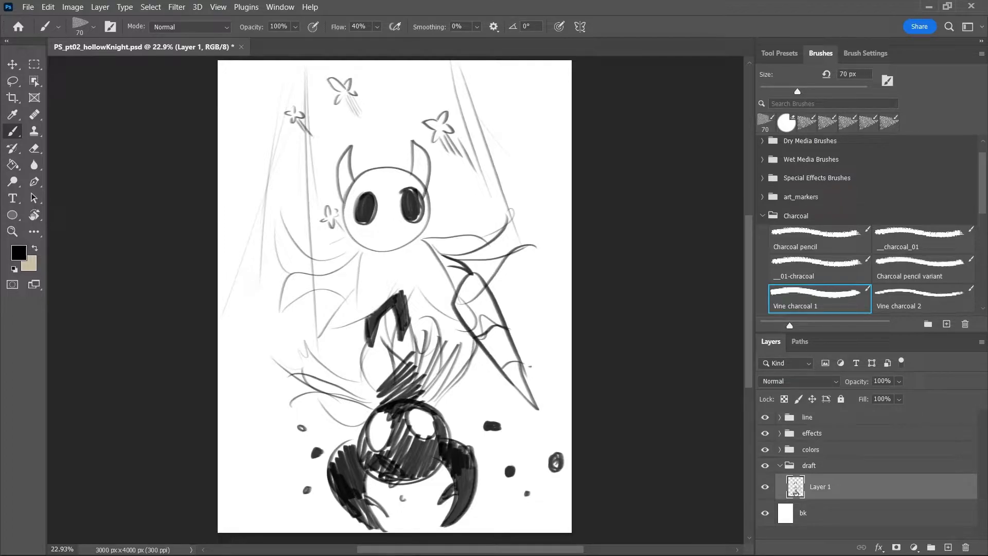
Draw dark curving branch lines sweeping inward from the upper-left and upper-right corners of the canvas
mouse_move(220, 62)
left_mouse_down()
mouse_move(268, 151)
mouse_move(279, 150)
left_mouse_up()
left_click_drag(223, 85, 282, 177)
left_click_drag(431, 62, 492, 110)
left_click_drag(432, 61, 505, 131)
left_click_drag(478, 70, 523, 147)
left_click_drag(490, 100, 529, 140)
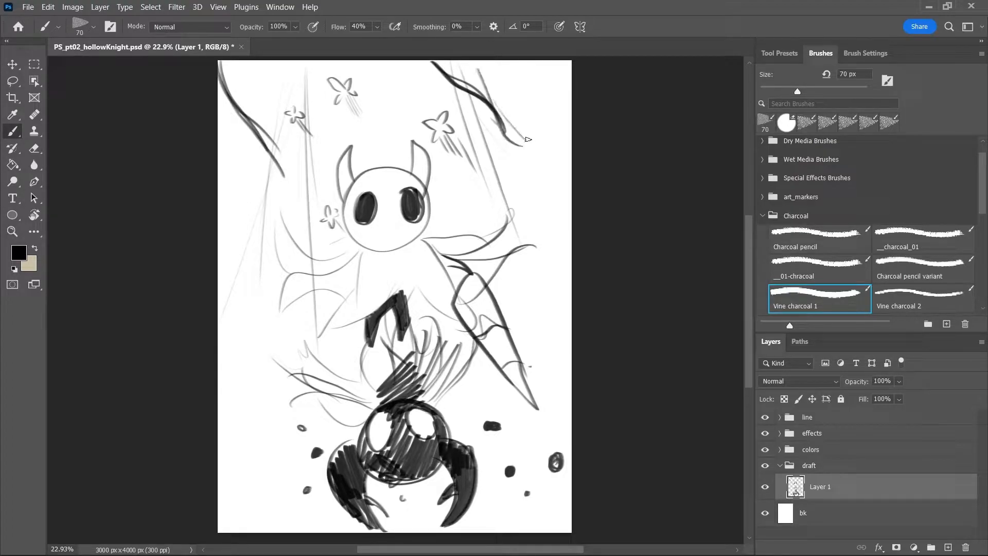
left_click_drag(226, 122, 270, 197)
mouse_move(241, 114)
left_mouse_down()
mouse_move(255, 167)
mouse_move(290, 221)
left_mouse_up()
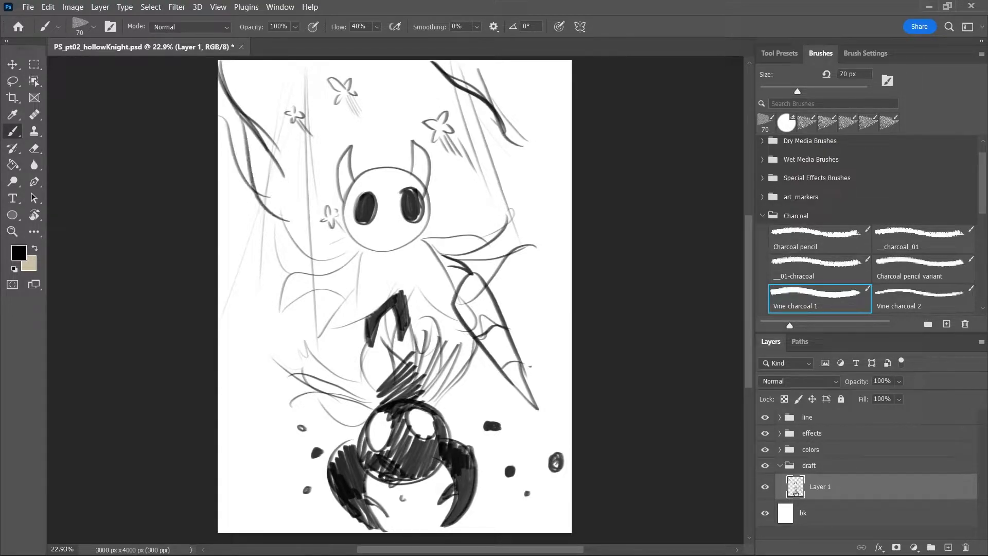
left_click(423, 540)
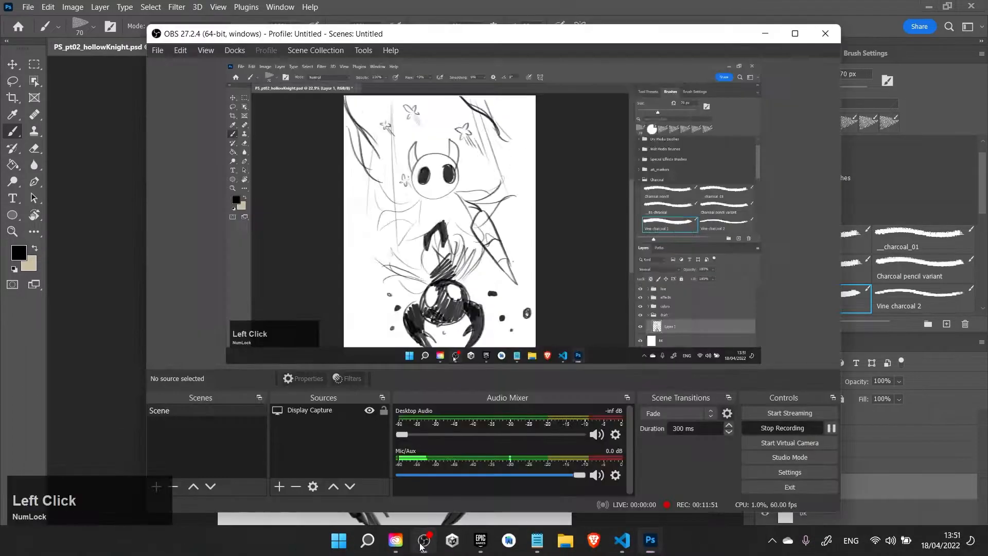
left_click(422, 541)
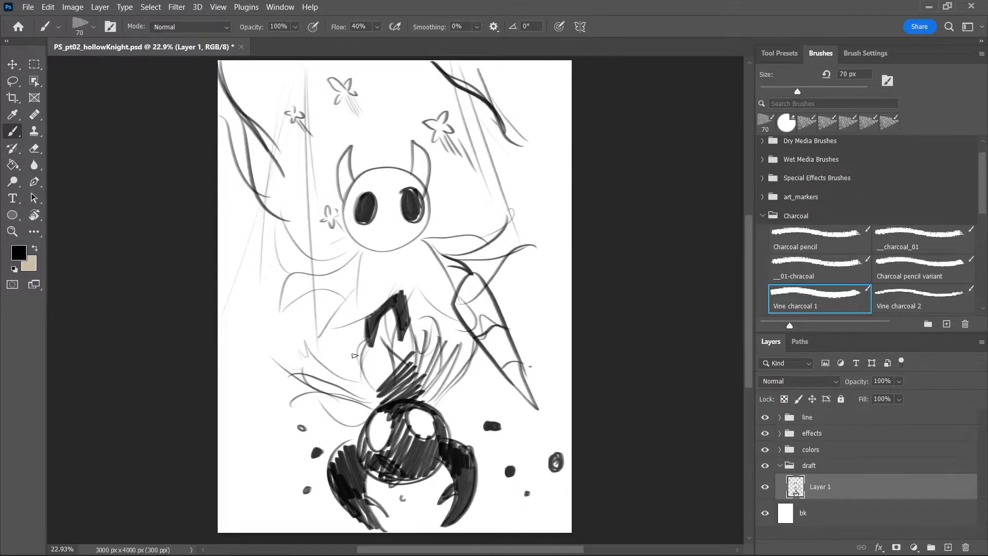
Sketch a rounded, banded form at the canvas's right edge beside the blade and hatch it dark
left_click_drag(528, 287, 574, 266)
left_click_drag(526, 294, 581, 274)
mouse_move(522, 292)
left_mouse_down()
mouse_move(526, 315)
mouse_move(524, 300)
mouse_move(547, 332)
left_mouse_up()
mouse_move(566, 279)
left_mouse_down()
mouse_move(567, 308)
mouse_move(568, 297)
mouse_move(544, 333)
mouse_move(572, 323)
left_mouse_up()
mouse_move(519, 304)
left_mouse_down()
mouse_move(510, 328)
mouse_move(551, 334)
mouse_move(571, 325)
mouse_move(536, 331)
mouse_move(546, 334)
left_mouse_up()
mouse_move(522, 292)
left_mouse_down()
mouse_move(531, 317)
mouse_move(520, 344)
mouse_move(572, 323)
left_mouse_up()
left_click_drag(563, 265, 569, 314)
mouse_move(534, 281)
left_mouse_down()
mouse_move(524, 299)
mouse_move(536, 329)
mouse_move(526, 317)
mouse_move(526, 334)
mouse_move(538, 338)
mouse_move(549, 291)
mouse_move(561, 323)
left_mouse_up()
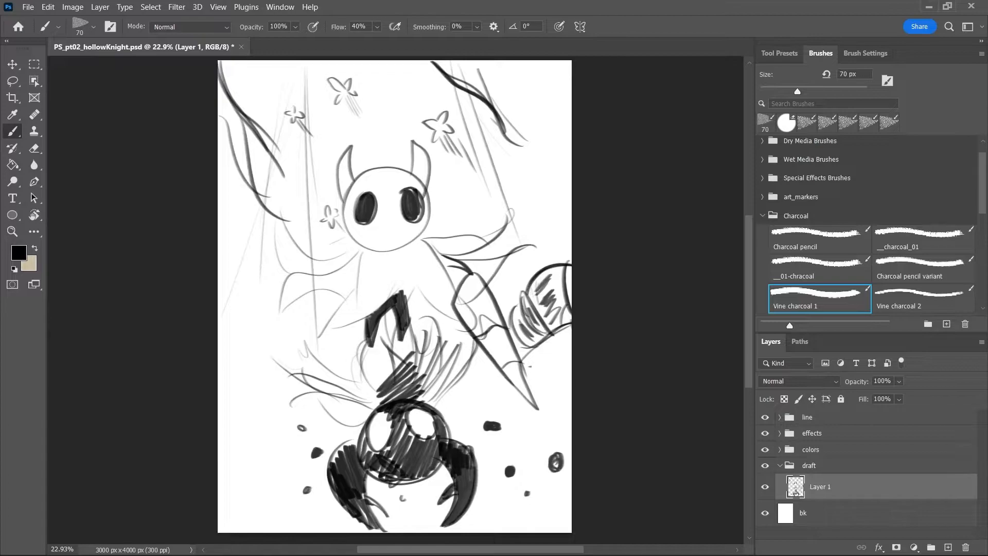
Outline a rounded shape at the canvas's left edge and draw a dark curved spike between the two figures
left_click_drag(218, 333, 286, 355)
left_click_drag(219, 410, 279, 400)
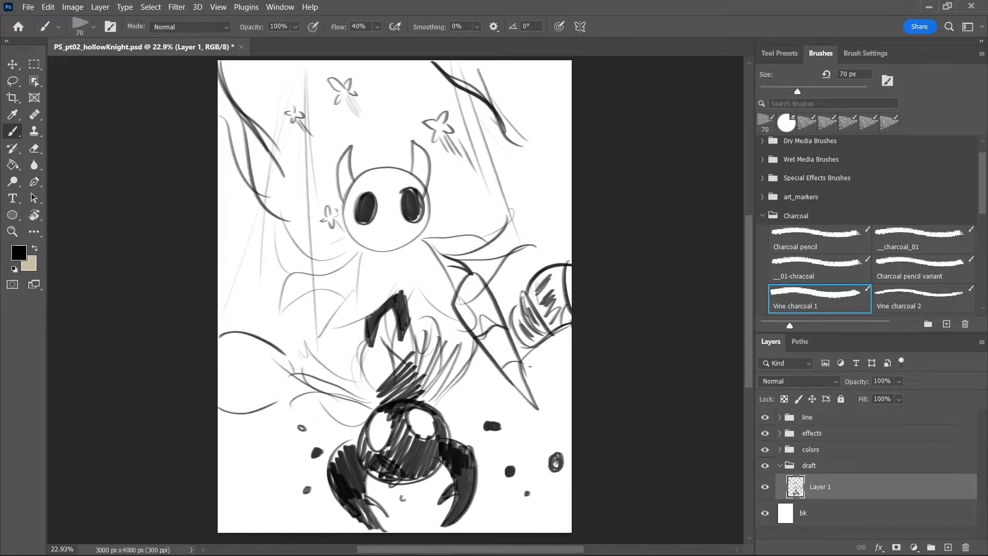
mouse_move(342, 374)
left_mouse_down()
mouse_move(331, 303)
mouse_move(350, 362)
mouse_move(320, 362)
mouse_move(350, 370)
mouse_move(331, 303)
left_mouse_up()
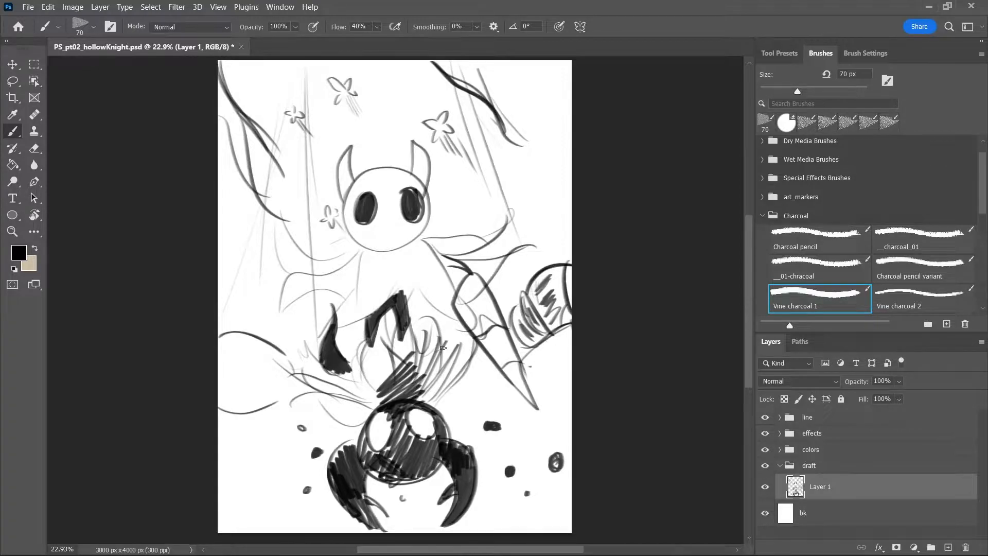
Fill dark shapes behind the blade, add a second dark spike on the left and draw wispy strands beside the lower body
mouse_move(426, 367)
left_mouse_down()
mouse_move(482, 362)
mouse_move(488, 344)
mouse_move(448, 356)
mouse_move(433, 345)
mouse_move(487, 366)
left_mouse_up()
mouse_move(479, 261)
left_mouse_down()
mouse_move(506, 306)
mouse_move(495, 286)
mouse_move(494, 294)
left_mouse_up()
mouse_move(470, 335)
left_mouse_down()
mouse_move(478, 359)
mouse_move(491, 362)
left_mouse_up()
left_click_drag(502, 304, 511, 346)
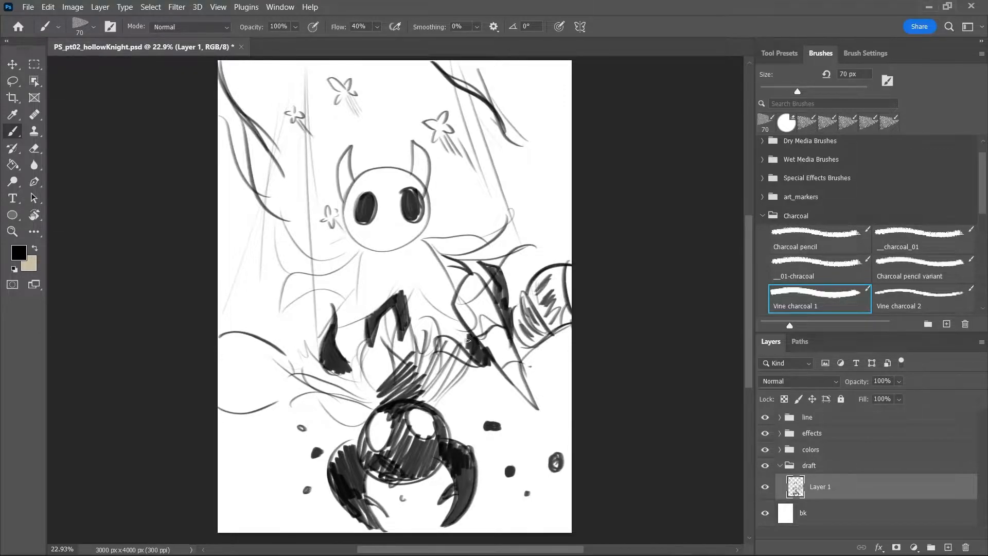
mouse_move(291, 335)
left_mouse_down()
mouse_move(312, 303)
mouse_move(293, 339)
mouse_move(303, 317)
mouse_move(308, 343)
left_mouse_up()
left_click_drag(432, 301, 430, 337)
left_click_drag(435, 321, 453, 359)
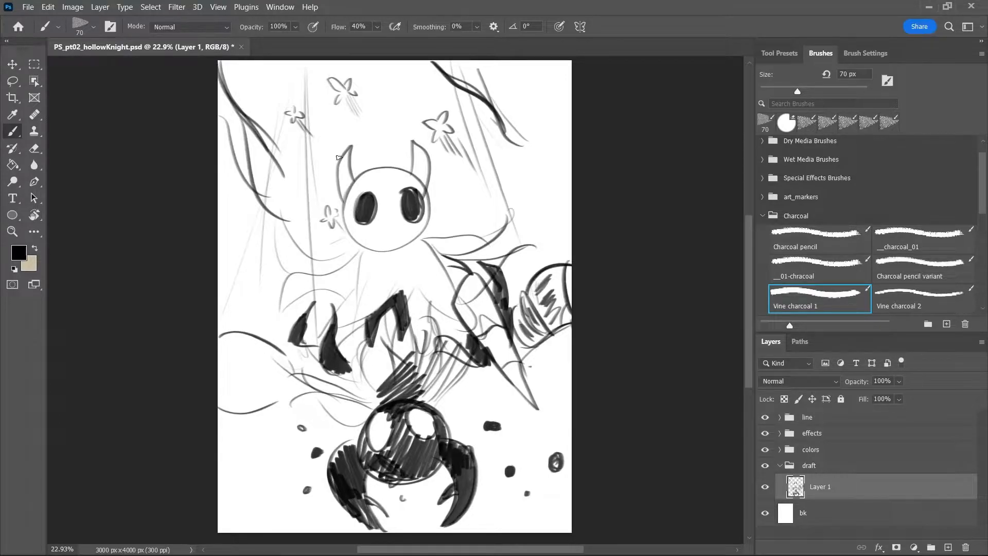
Reinforce the corner branches and extend the upper-right one with a thin line toward the canvas edge
left_click_drag(225, 96, 275, 172)
left_click_drag(433, 65, 484, 103)
left_click_drag(519, 138, 547, 160)
Scatter small dark dots around the spikes, the lower figure's body and the tip of the blade
left_click(354, 319)
left_click(308, 345)
left_click(276, 324)
left_click(297, 376)
left_click(326, 396)
left_click(374, 363)
left_click(446, 323)
left_click(467, 378)
left_click(500, 383)
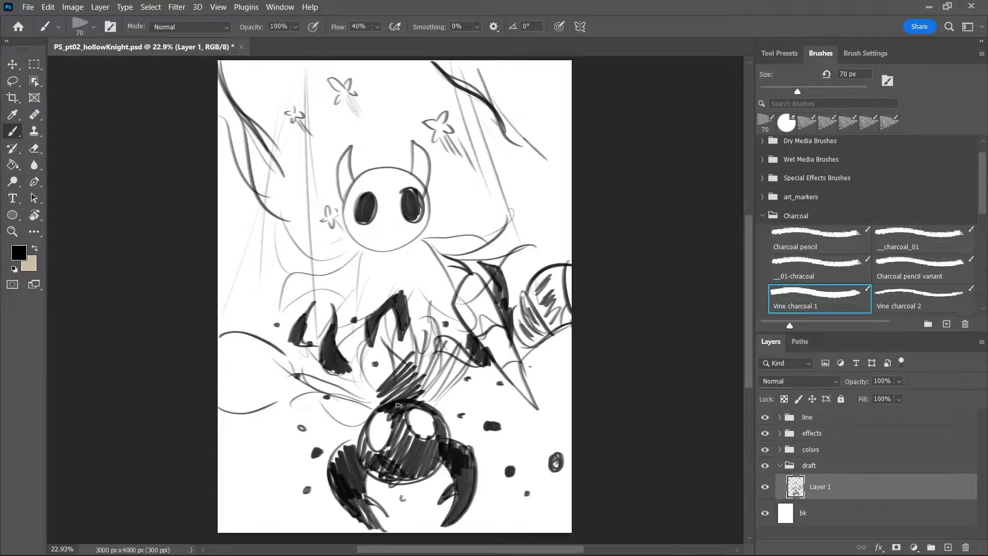
Add short vertical dripping strokes around the lower figure's horns and head and save the document
mouse_move(467, 506)
left_mouse_down()
mouse_move(472, 518)
mouse_move(475, 493)
left_mouse_up()
left_click_drag(332, 493, 360, 529)
mouse_move(329, 436)
left_mouse_down()
mouse_move(341, 453)
mouse_move(342, 444)
left_mouse_up()
left_click_drag(399, 487, 402, 501)
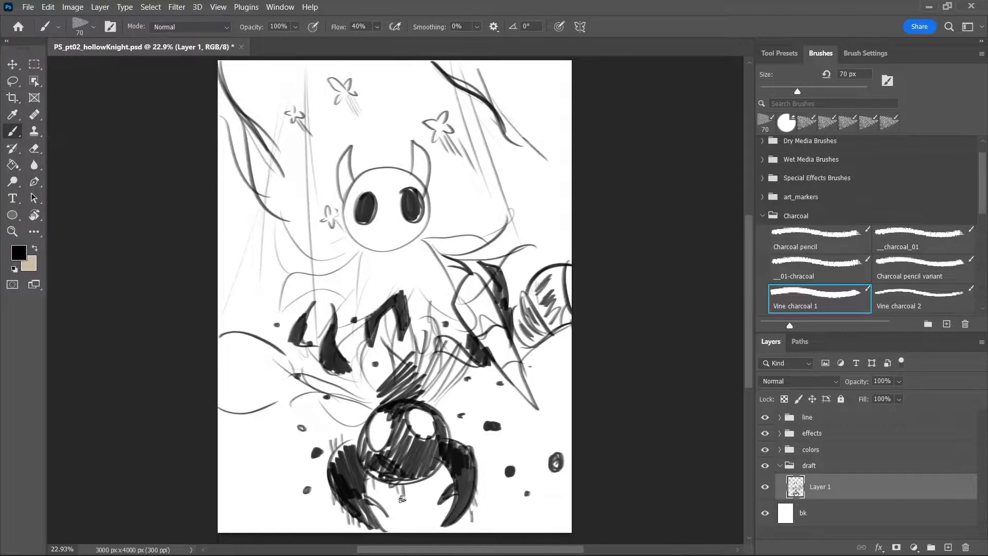
key("ctrl+s")
Hatch the upper-left branch dark and add curved strands to the upper-right branch
mouse_move(225, 59)
left_mouse_down()
mouse_move(264, 116)
mouse_move(220, 128)
mouse_move(217, 101)
mouse_move(221, 119)
mouse_move(228, 101)
mouse_move(235, 116)
mouse_move(251, 180)
mouse_move(227, 141)
mouse_move(256, 203)
left_mouse_up()
mouse_move(444, 75)
left_mouse_down()
mouse_move(479, 190)
mouse_move(494, 140)
mouse_move(490, 115)
left_mouse_up()
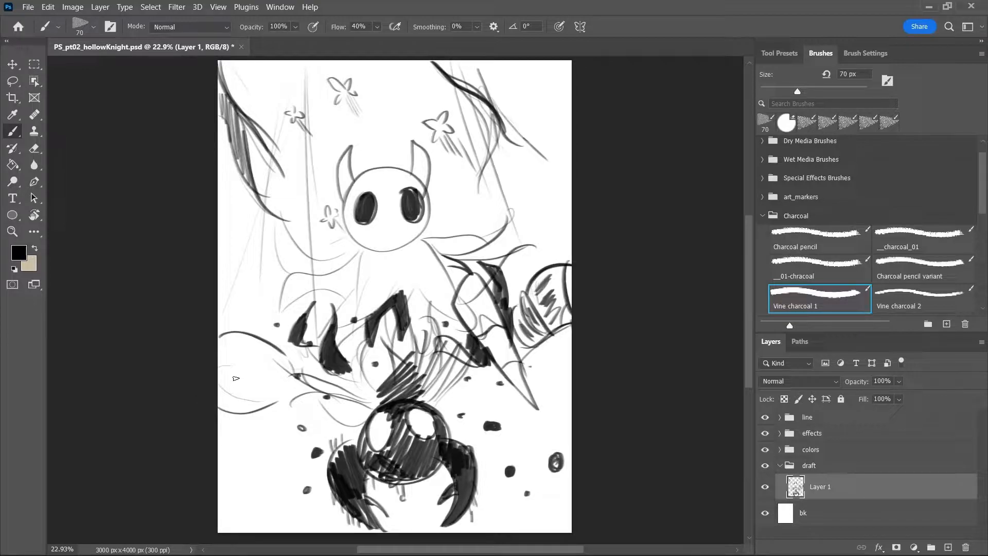
Sketch a small downward-pointing dagger with a handle near the canvas's left edge, redrawing the strokes that miss
mouse_move(237, 374)
left_mouse_down()
mouse_move(246, 411)
mouse_move(234, 374)
mouse_move(256, 375)
mouse_move(253, 421)
mouse_move(241, 421)
mouse_move(259, 425)
mouse_move(239, 385)
mouse_move(248, 419)
mouse_move(256, 382)
mouse_move(241, 353)
mouse_move(242, 440)
mouse_move(246, 432)
mouse_move(243, 453)
left_mouse_up()
left_click_drag(240, 372, 242, 446)
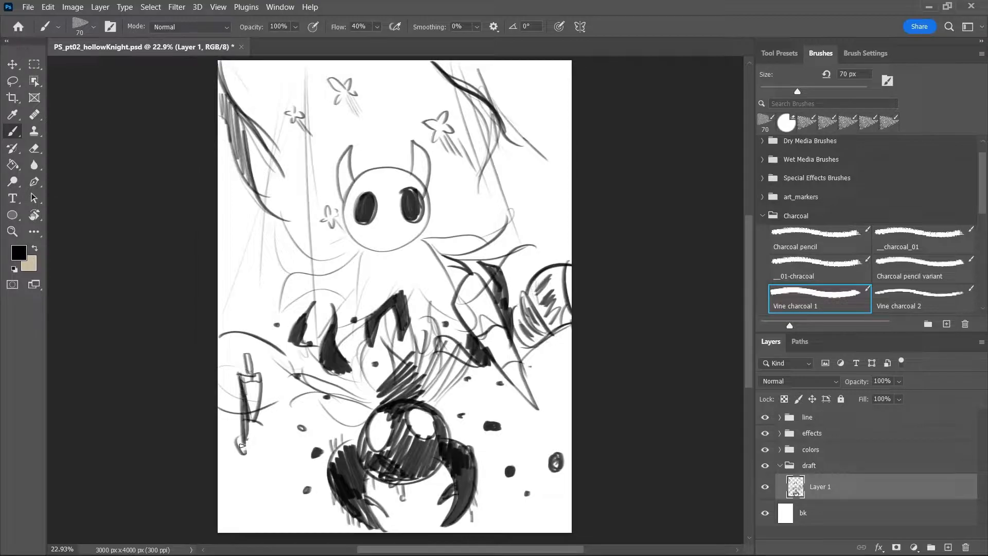
key("ctrl+z")
mouse_move(240, 371)
left_mouse_down()
mouse_move(243, 450)
mouse_move(253, 420)
mouse_move(240, 386)
mouse_move(242, 443)
mouse_move(237, 380)
mouse_move(269, 381)
left_mouse_up()
left_click_drag(267, 383, 250, 451)
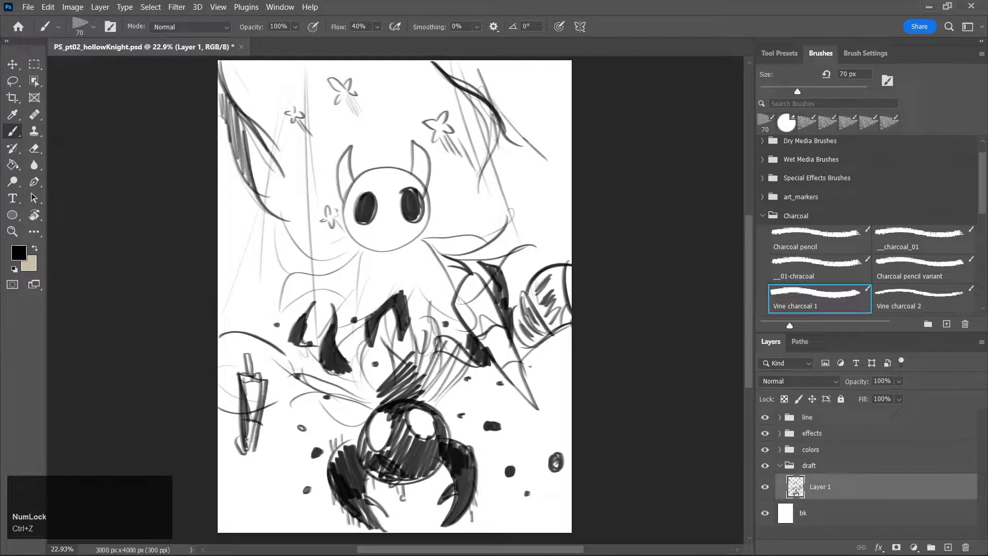
left_click_drag(247, 374, 250, 343)
left_click_drag(257, 342, 248, 378)
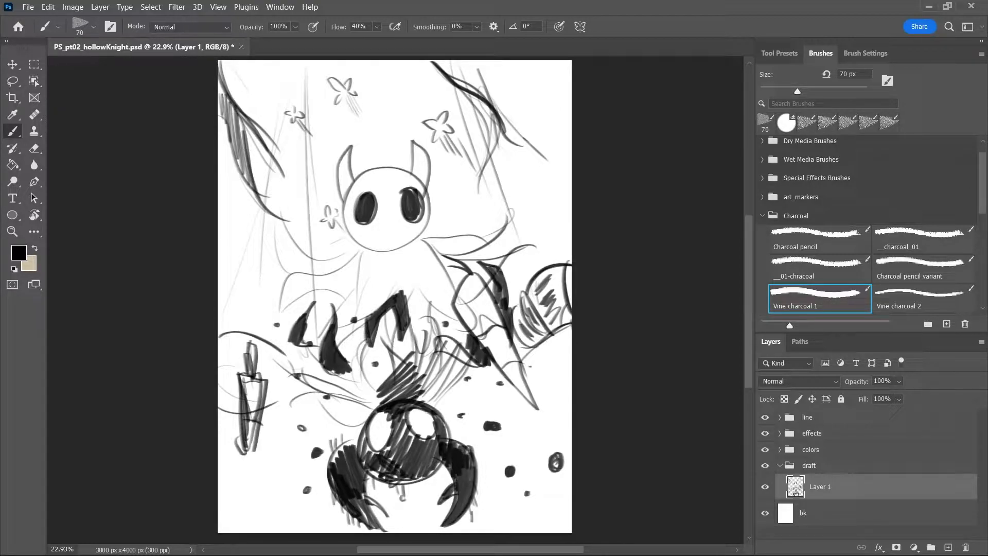
Draw a large double arch with curved vertical ribs to the right of the upper figure's head
left_click_drag(749, 241, 749, 231)
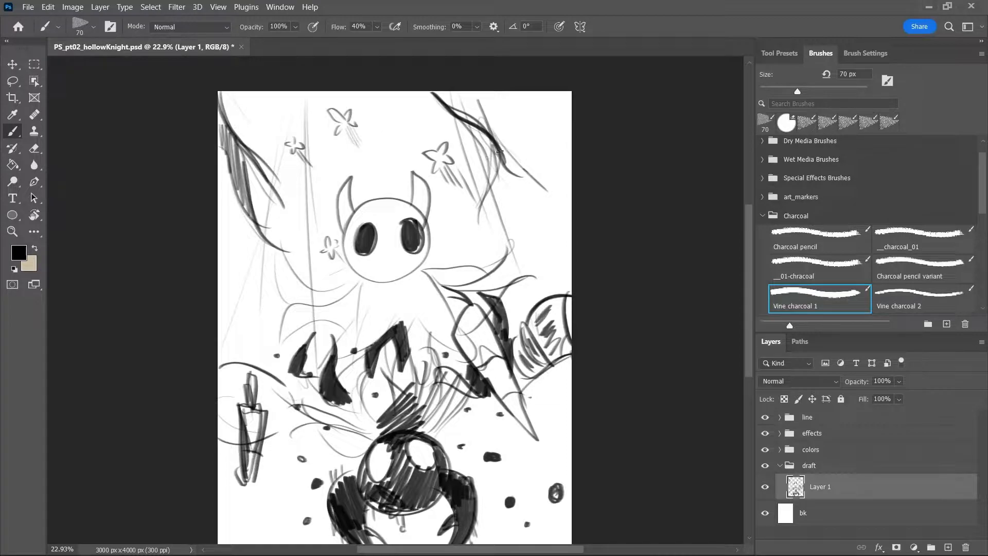
left_click_drag(750, 253, 749, 250)
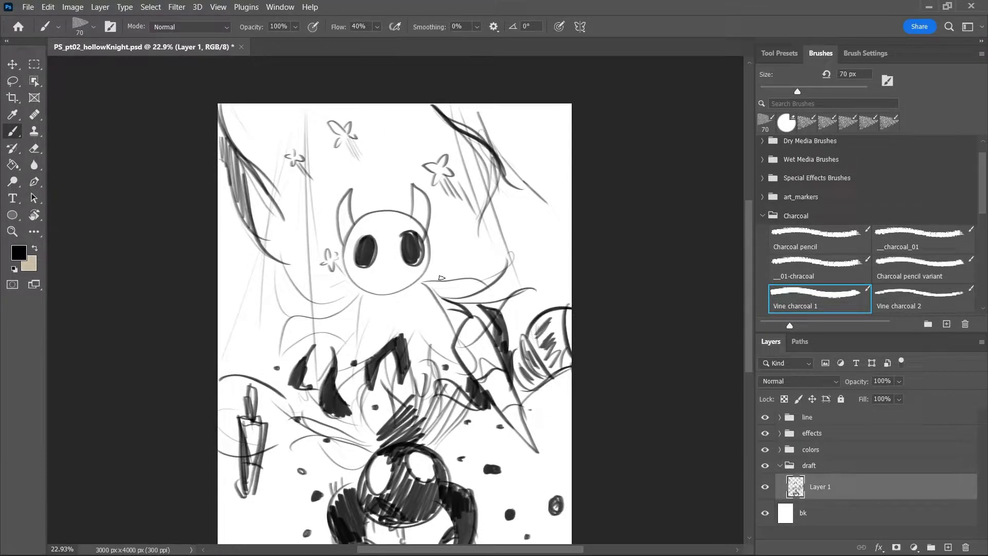
mouse_move(437, 282)
left_mouse_down()
mouse_move(448, 245)
mouse_move(568, 231)
left_mouse_up()
mouse_move(435, 262)
left_mouse_down()
mouse_move(516, 197)
mouse_move(572, 214)
left_mouse_up()
mouse_move(543, 199)
left_mouse_down()
mouse_move(468, 202)
mouse_move(433, 265)
left_mouse_up()
mouse_move(433, 265)
left_mouse_down()
mouse_move(498, 200)
mouse_move(471, 241)
left_mouse_up()
left_click_drag(486, 206, 460, 294)
left_click_drag(551, 204, 530, 312)
Add bold strokes over the dagger and sketch curved, hatched leaf-like shapes in the lower-left corner
left_click_drag(238, 422, 273, 473)
mouse_move(230, 419)
left_mouse_down()
mouse_move(269, 471)
mouse_move(237, 464)
mouse_move(267, 440)
mouse_move(238, 487)
mouse_move(222, 481)
mouse_move(229, 496)
mouse_move(260, 492)
left_mouse_up()
left_click_drag(748, 296, 749, 318)
mouse_move(230, 458)
left_mouse_down()
mouse_move(286, 500)
mouse_move(293, 485)
left_mouse_up()
left_click_drag(225, 449, 285, 515)
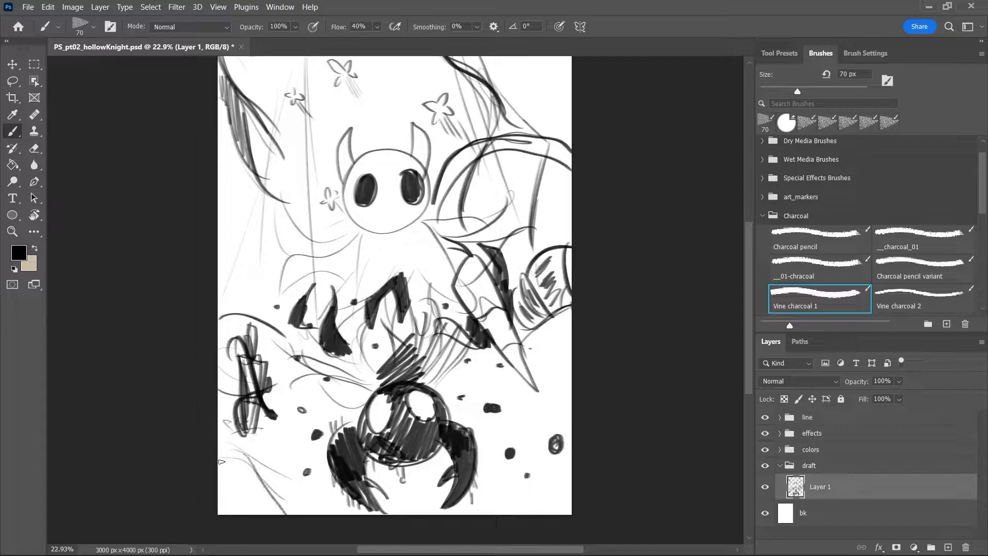
left_click_drag(218, 453, 268, 509)
mouse_move(244, 462)
left_mouse_down()
mouse_move(287, 514)
mouse_move(262, 504)
mouse_move(278, 496)
left_mouse_up()
mouse_move(222, 463)
left_mouse_down()
mouse_move(227, 515)
mouse_move(242, 515)
mouse_move(245, 503)
left_mouse_up()
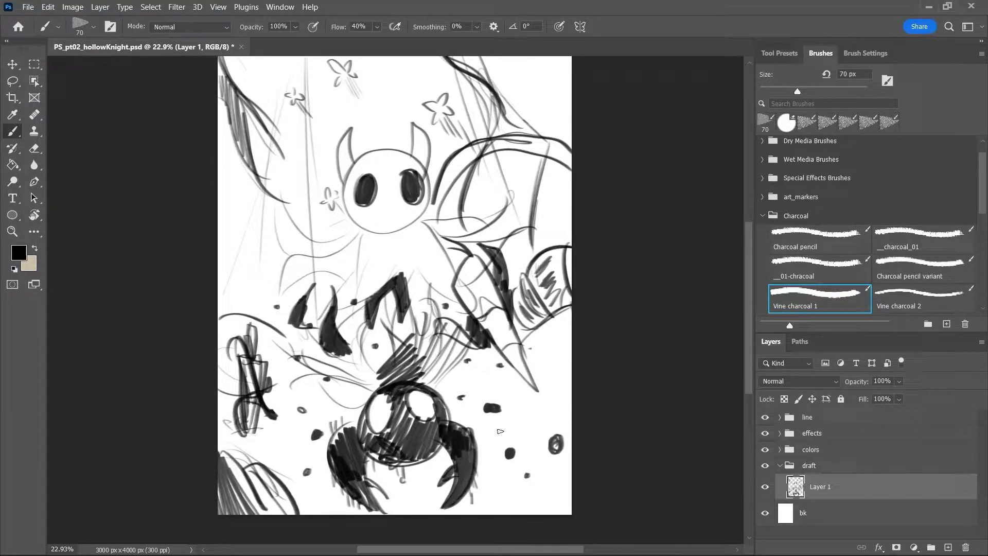
Add faint curves in the lower-right corner, a loop above the banded form and a curled left-edge tendril, and save the document
left_click_drag(527, 499, 562, 501)
left_click_drag(490, 502, 552, 431)
mouse_move(553, 232)
left_mouse_down()
mouse_move(550, 246)
mouse_move(558, 225)
left_mouse_up()
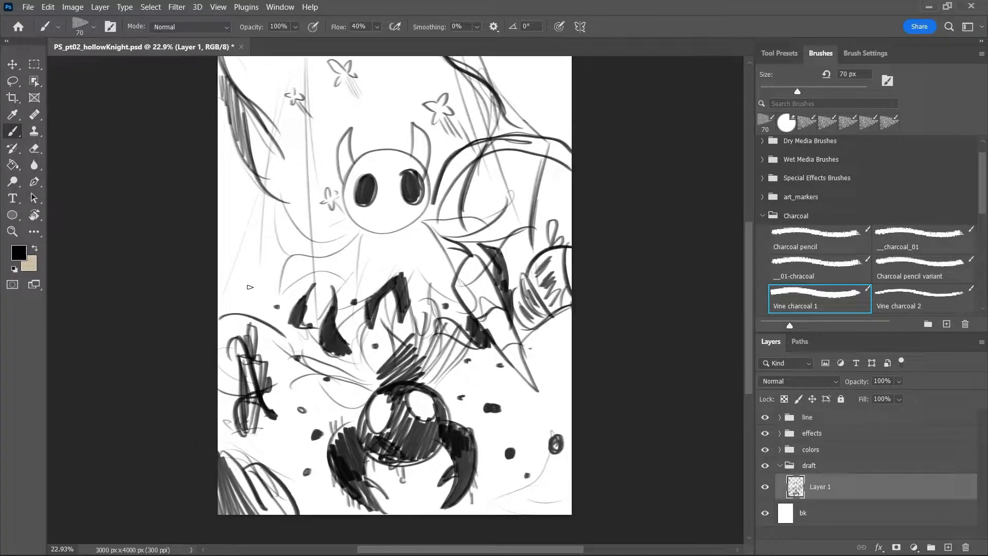
left_click_drag(218, 229, 253, 258)
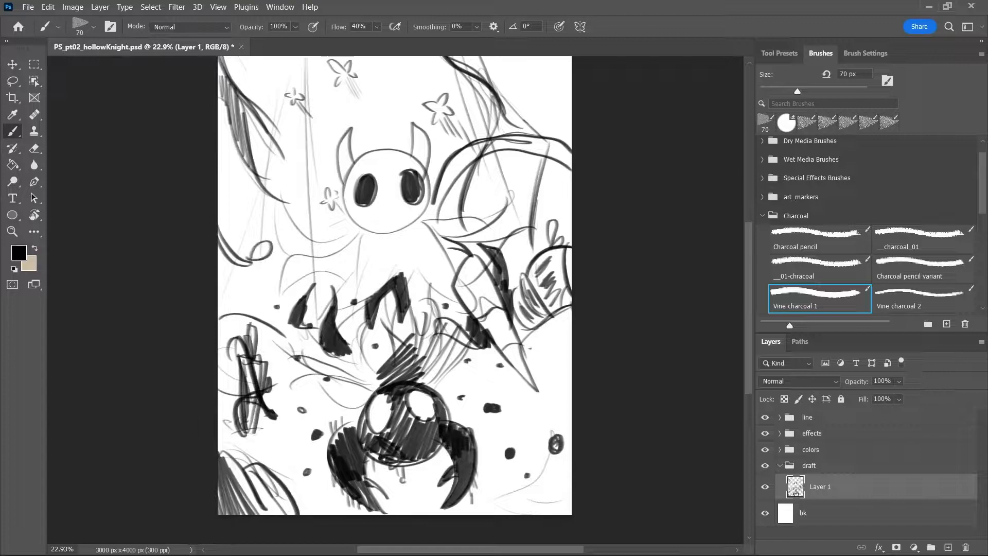
mouse_move(510, 46)
left_mouse_down()
mouse_move(558, 114)
mouse_move(337, 99)
mouse_move(368, 97)
mouse_move(410, 42)
left_mouse_up()
key("ctrl+s")
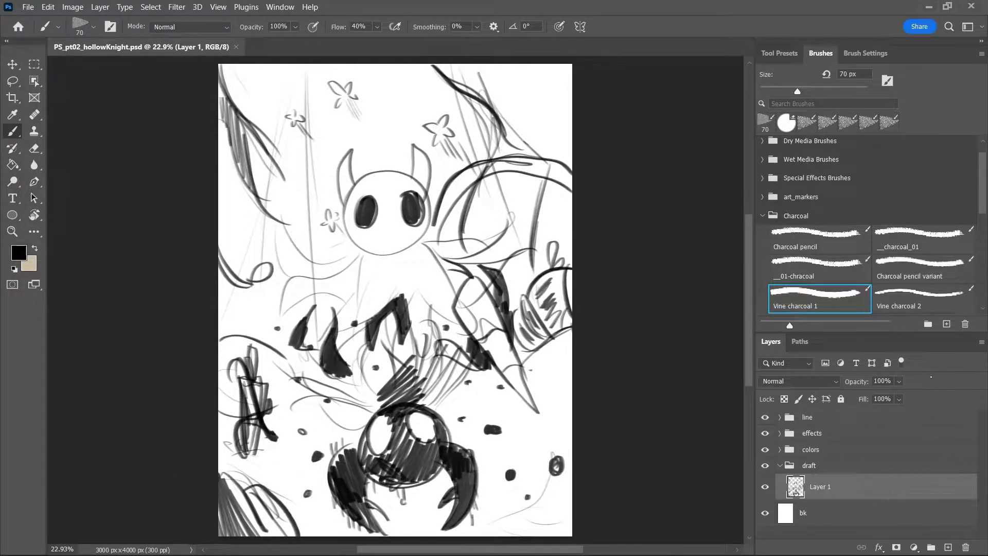
Lower the opacity of Layer 1 in the draft group to 25%
left_click(898, 381)
left_click(872, 395)
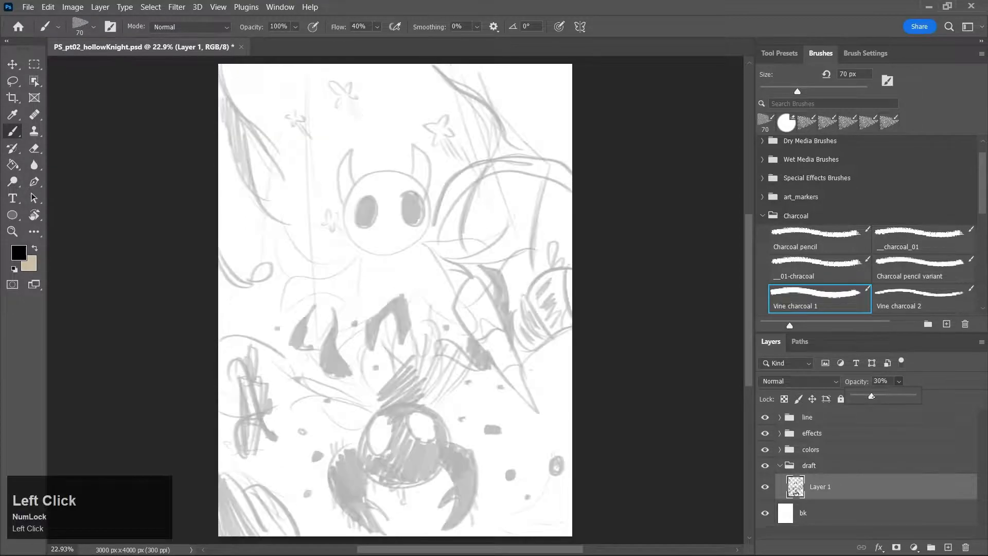
left_click_drag(870, 396, 863, 396)
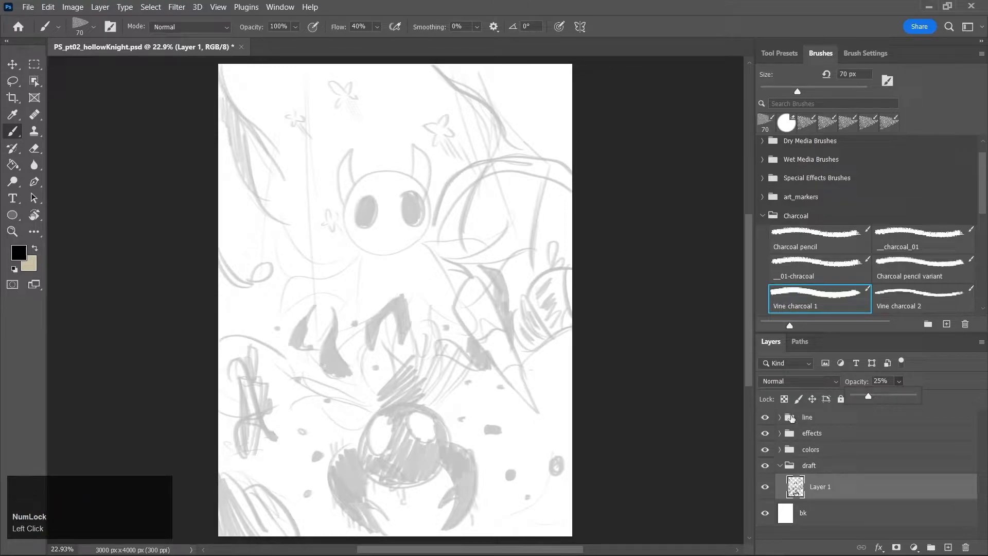
Expand the line group and make Layer 2 inside it the active layer
left_click(784, 419)
left_click(780, 417)
left_click(854, 439)
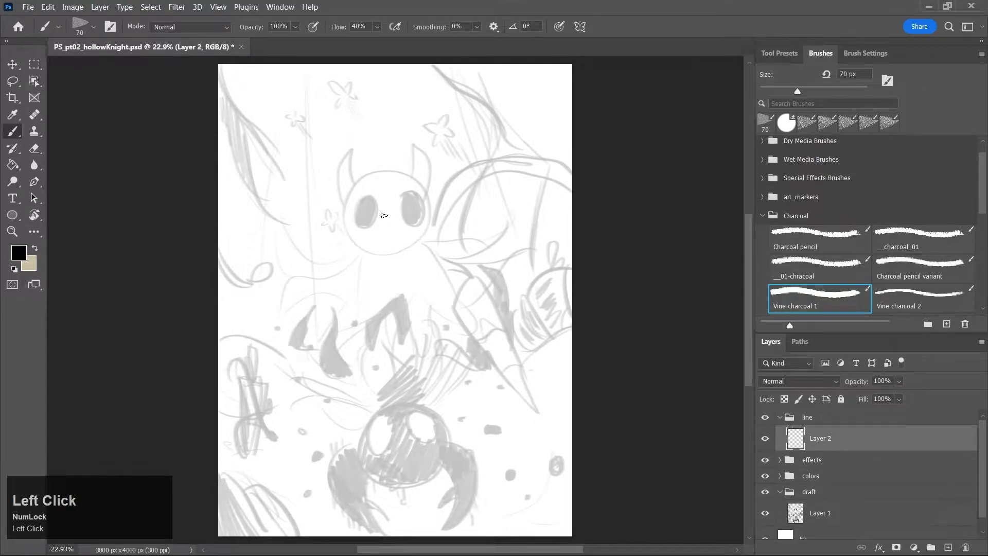
Try outlining the upper figure's head on Layer 2 with the charcoal brush and undo the stroke
key("z")
left_click(385, 216)
key("b")
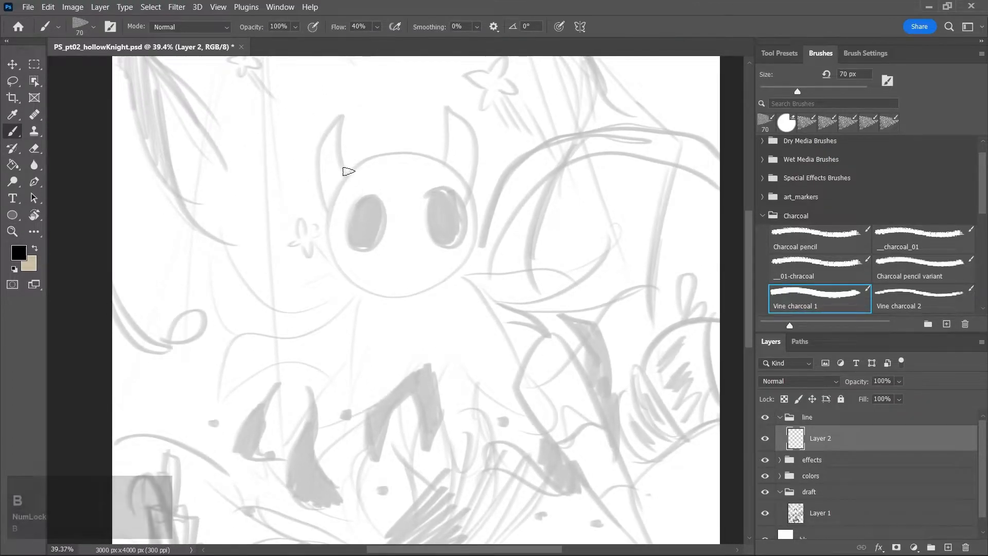
left_click_drag(342, 170, 343, 265)
key("ctrl+z")
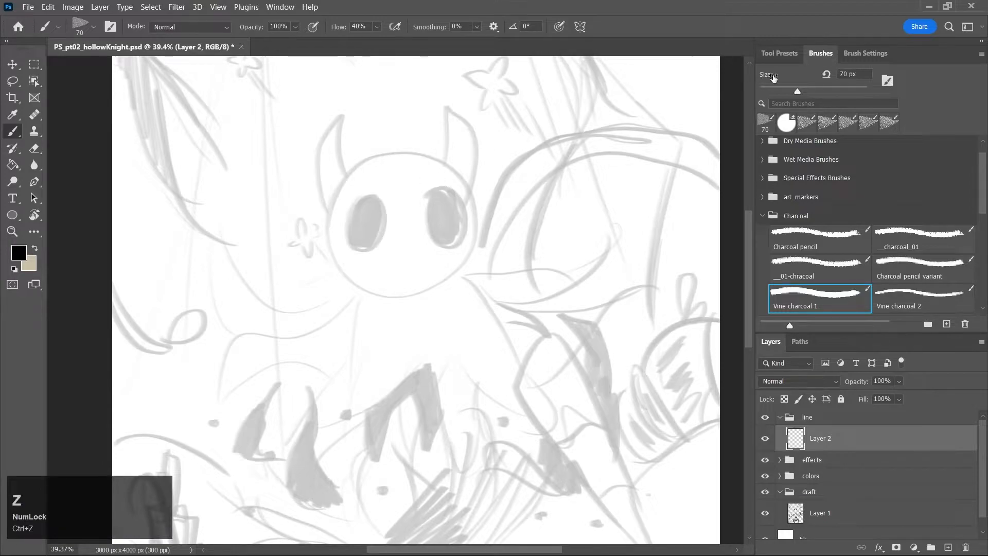
Switch to the Kyle's Manga - Basic brush from the manga brush group
left_click(761, 215)
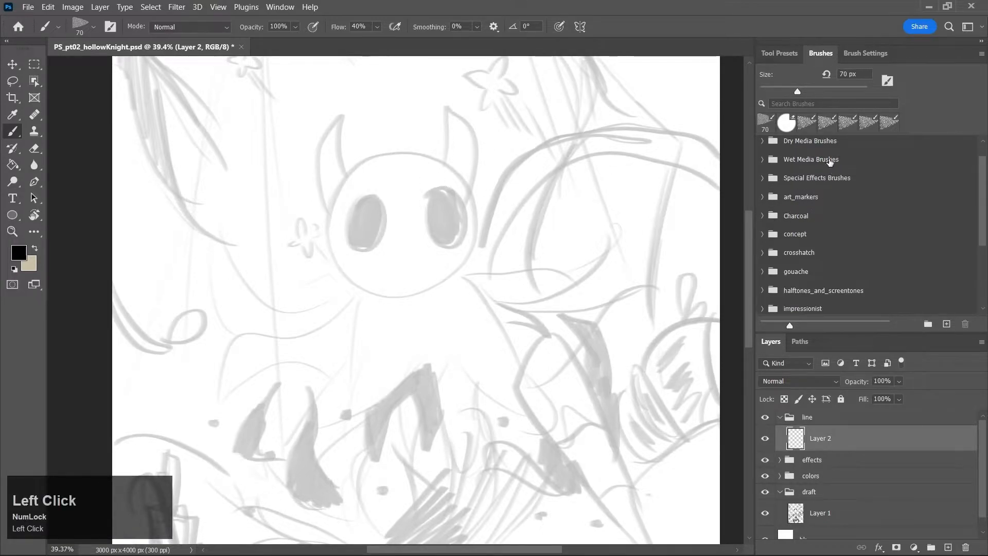
left_click_drag(982, 214, 982, 243)
scroll(983, 243, "down", 3)
left_click(772, 231)
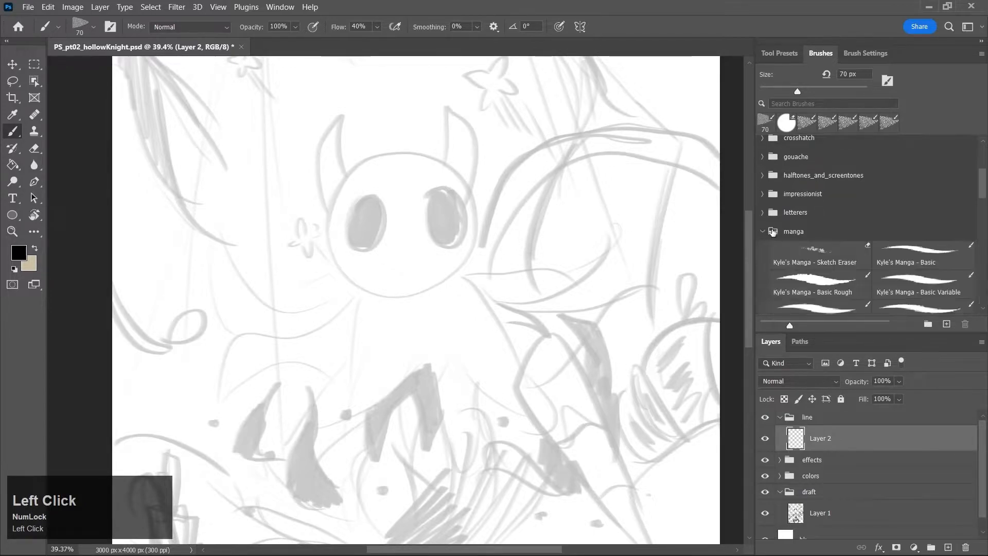
scroll(981, 192, "down", 4)
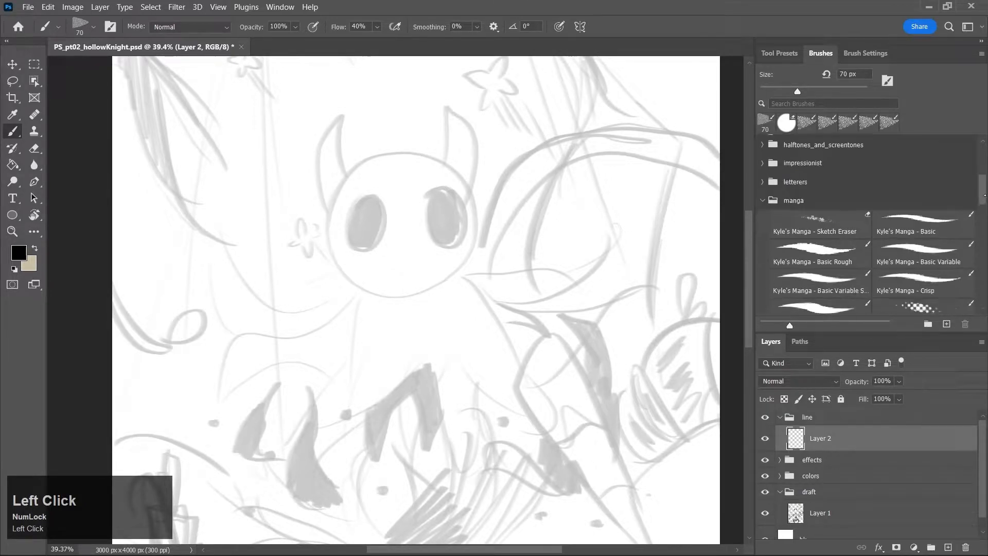
scroll(986, 202, "up", 2)
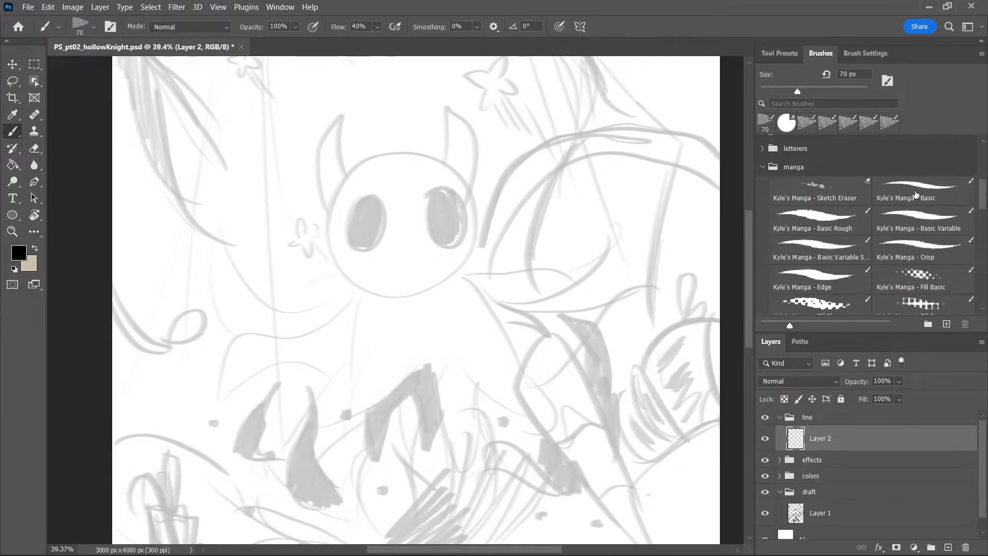
left_click(915, 193)
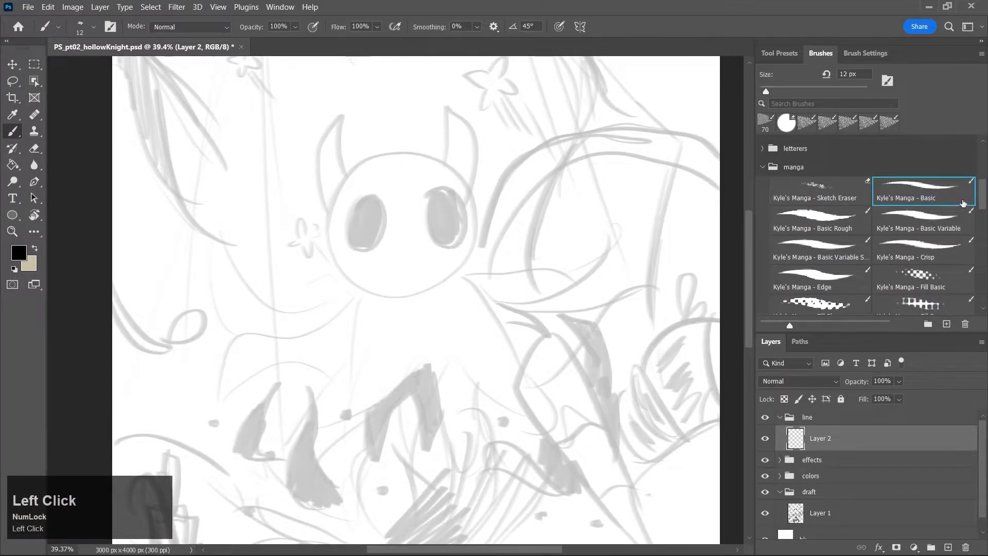
left_click_drag(985, 201, 985, 201)
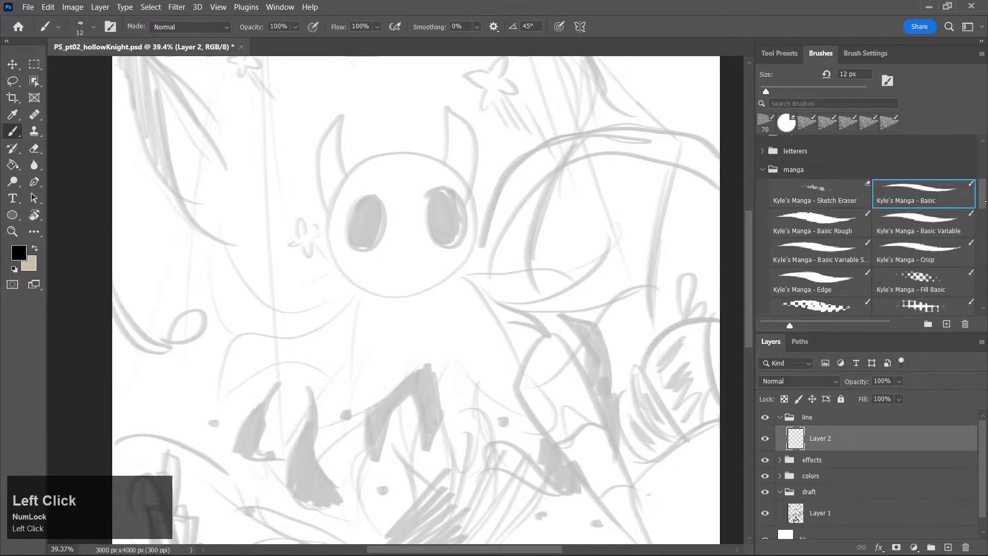
Collapse the manga brush group, make and undo a test stroke across the eyes, and set the brush size to 30 px
left_click(762, 170)
mouse_move(356, 220)
left_mouse_down()
mouse_move(411, 190)
mouse_move(439, 226)
left_mouse_up()
key("ctrl+z")
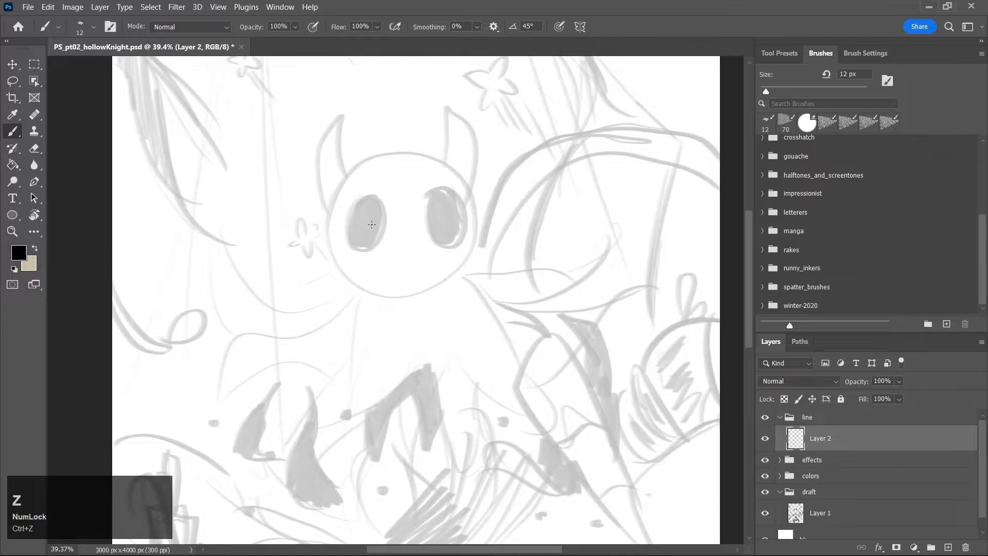
key("bracketright")
key("bracketright")
key("bracketright")
key("bracketright")
Ink the sides and chin curve of the upper figure's head, redoing strokes until they follow the draft
mouse_move(334, 202)
left_mouse_down()
mouse_move(343, 259)
mouse_move(395, 291)
left_mouse_up()
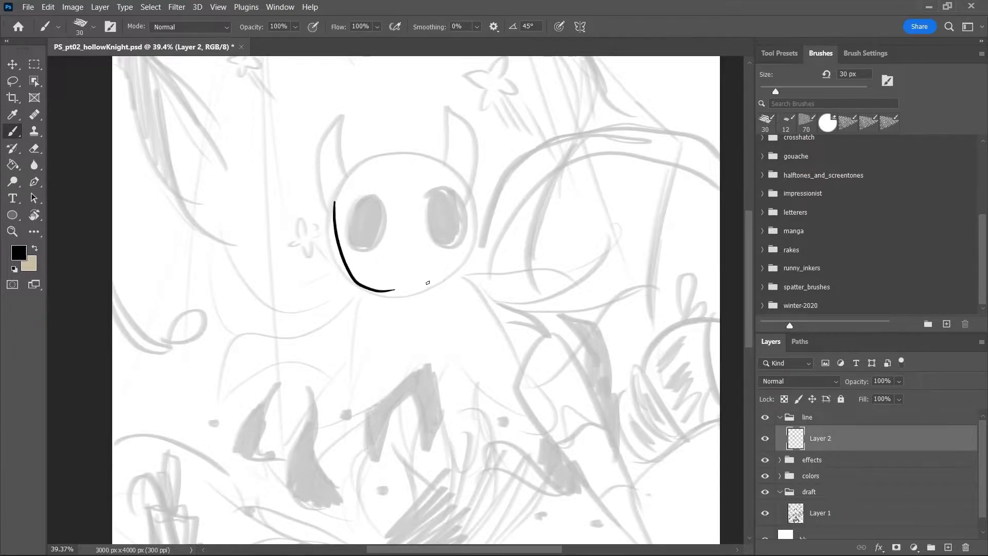
key("ctrl+z")
mouse_move(335, 204)
left_mouse_down()
mouse_move(340, 255)
mouse_move(387, 295)
mouse_move(431, 288)
mouse_move(454, 272)
mouse_move(470, 227)
left_mouse_up()
key("ctrl+z")
mouse_move(466, 184)
left_mouse_down()
mouse_move(471, 243)
mouse_move(450, 279)
mouse_move(403, 290)
mouse_move(478, 228)
left_mouse_up()
key("ctrl+z")
left_click_drag(464, 185, 472, 256)
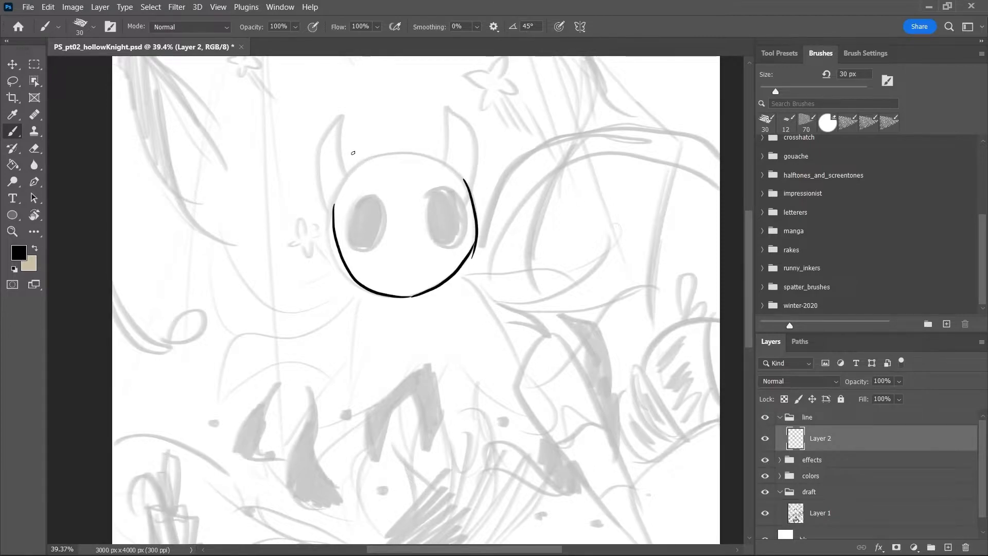
Ink the top curve of the head and the right horn with its notched tip
mouse_move(355, 164)
left_mouse_down()
mouse_move(426, 151)
mouse_move(447, 166)
left_mouse_up()
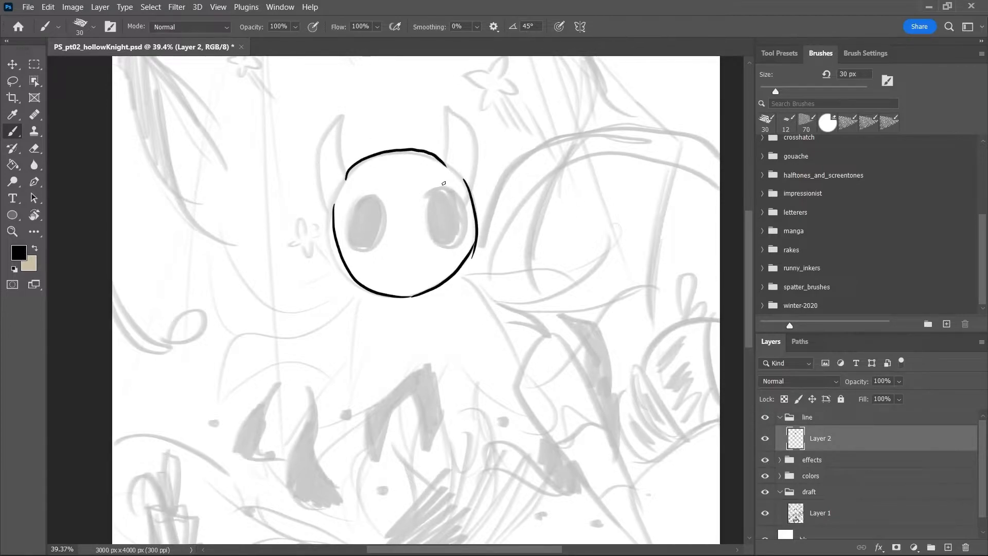
key("ctrl+z")
mouse_move(337, 188)
left_mouse_down()
mouse_move(383, 153)
mouse_move(432, 157)
mouse_move(452, 173)
left_mouse_up()
key("ctrl+z")
mouse_move(344, 185)
left_mouse_down()
mouse_move(407, 150)
mouse_move(446, 169)
mouse_move(455, 149)
mouse_move(447, 119)
left_mouse_up()
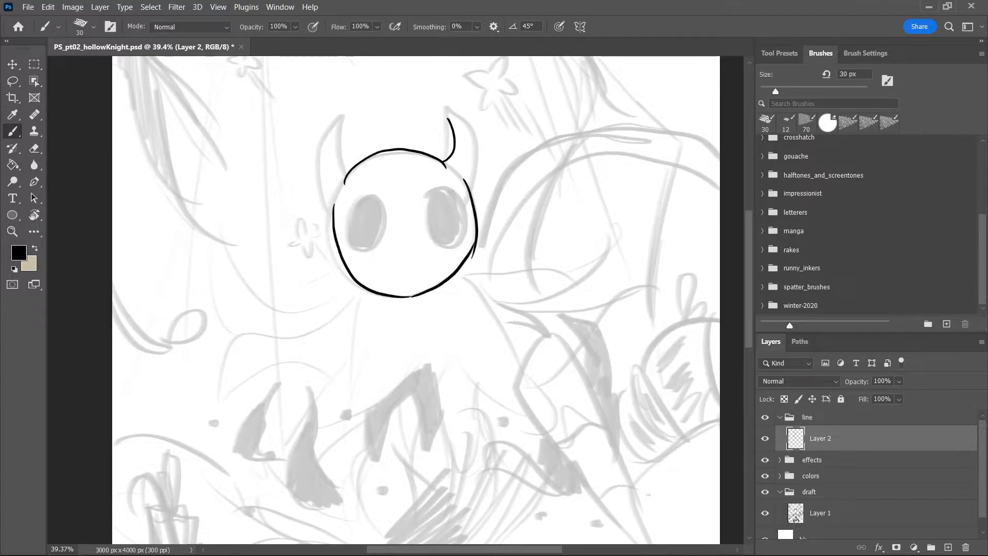
mouse_move(455, 114)
left_mouse_down()
mouse_move(476, 149)
mouse_move(469, 183)
left_mouse_up()
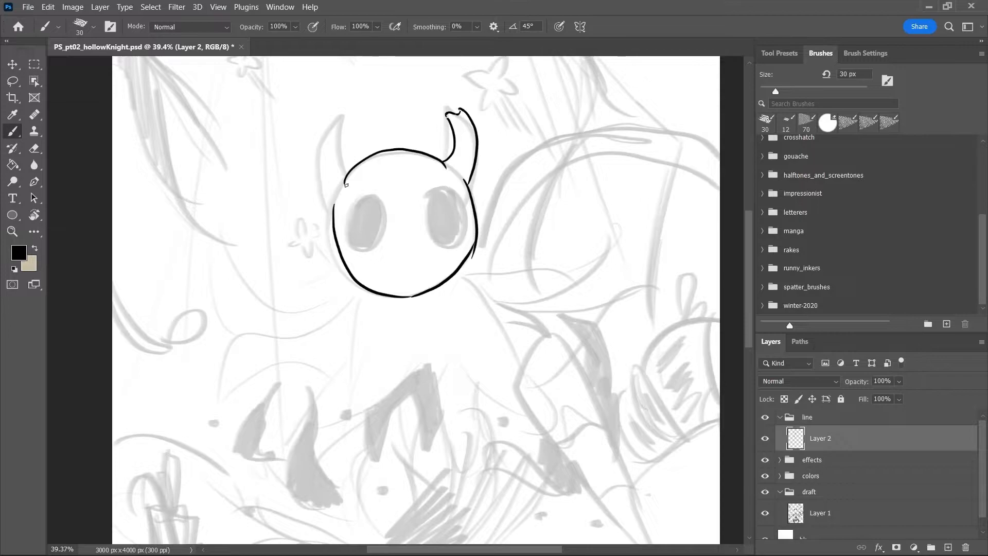
Ink the left horn with its notched tip and outline both oval eyes
mouse_move(334, 203)
left_mouse_down()
mouse_move(319, 136)
mouse_move(340, 106)
mouse_move(342, 131)
left_mouse_up()
mouse_move(343, 173)
left_mouse_down()
mouse_move(351, 214)
mouse_move(385, 240)
mouse_move(366, 196)
mouse_move(432, 229)
mouse_move(466, 198)
mouse_move(457, 194)
left_mouse_up()
key("ctrl+z")
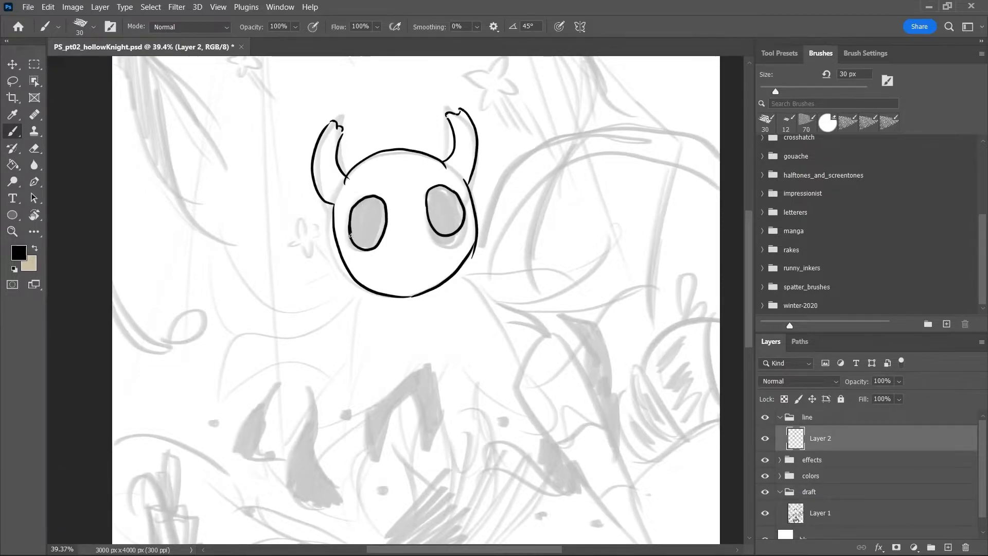
Try thickening and redrawing the left eye's outline, undoing the unwanted strokes
left_click_drag(379, 245, 386, 219)
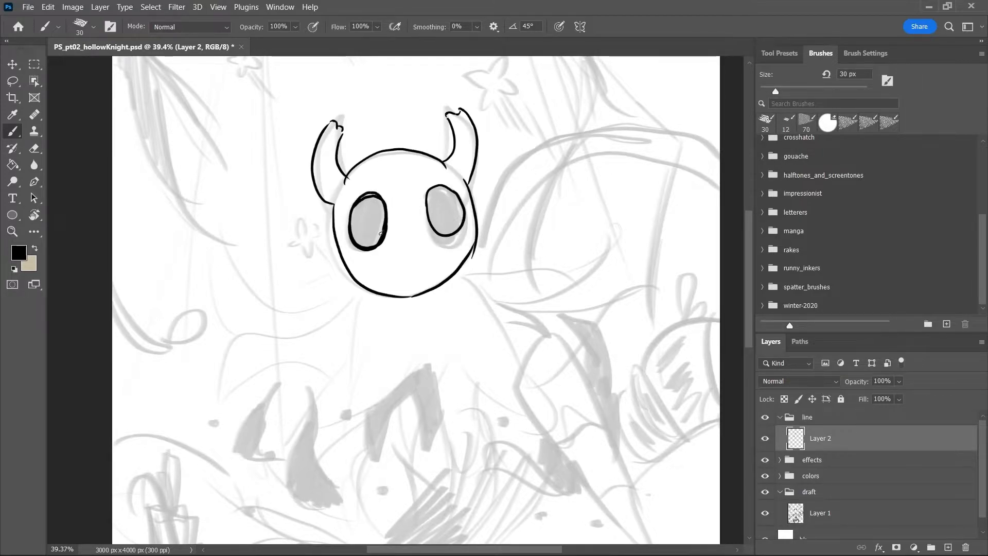
key("ctrl+z")
key("ctrl+z")
mouse_move(351, 233)
left_mouse_down()
mouse_move(357, 199)
mouse_move(379, 195)
left_mouse_up()
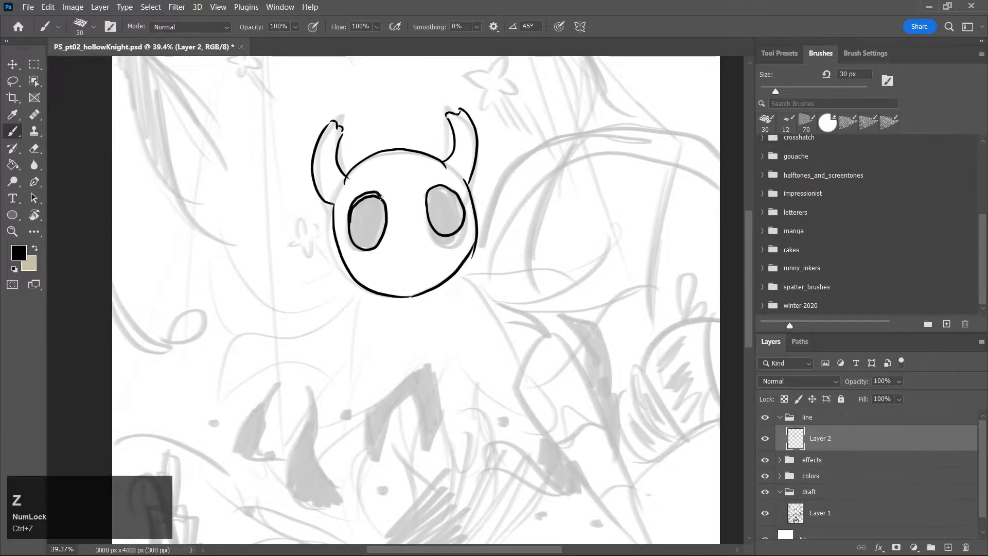
key("ctrl+z")
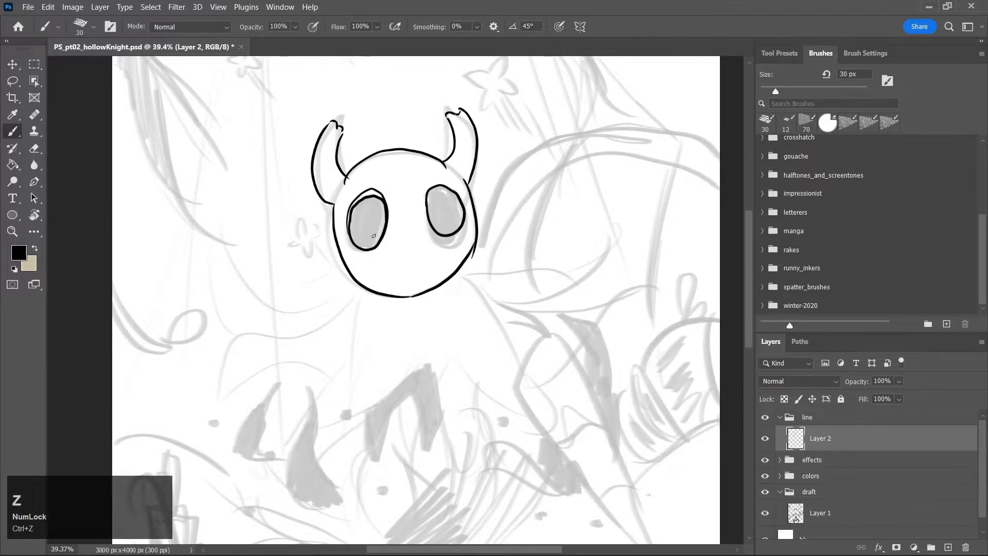
Try erasing the inner line of the left eye's doubled outline with a 45 px eraser, and undo back to the single outline
key("e")
key("bracketleft")
key("bracketleft")
key("bracketleft")
key("bracketleft")
key("bracketleft")
key("bracketleft")
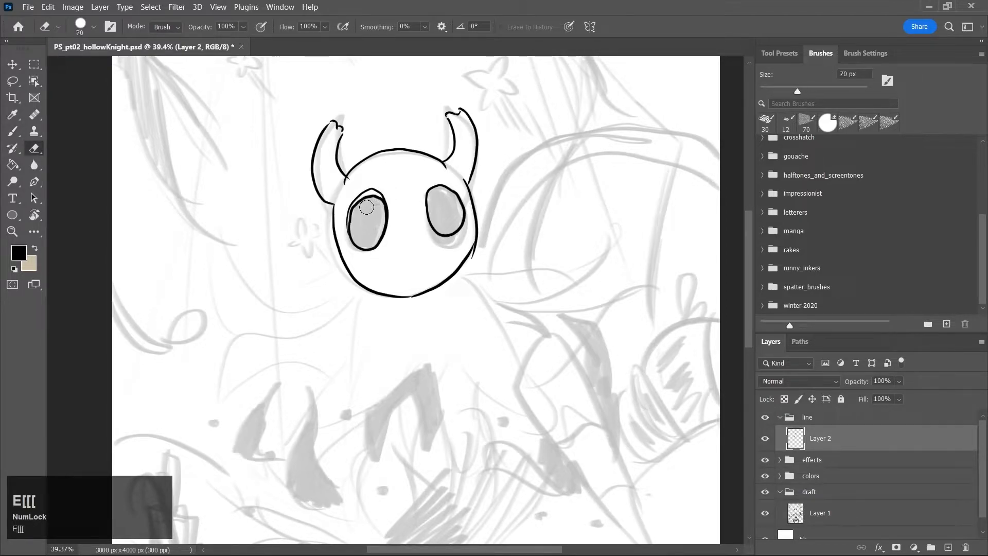
left_click_drag(353, 210, 378, 198)
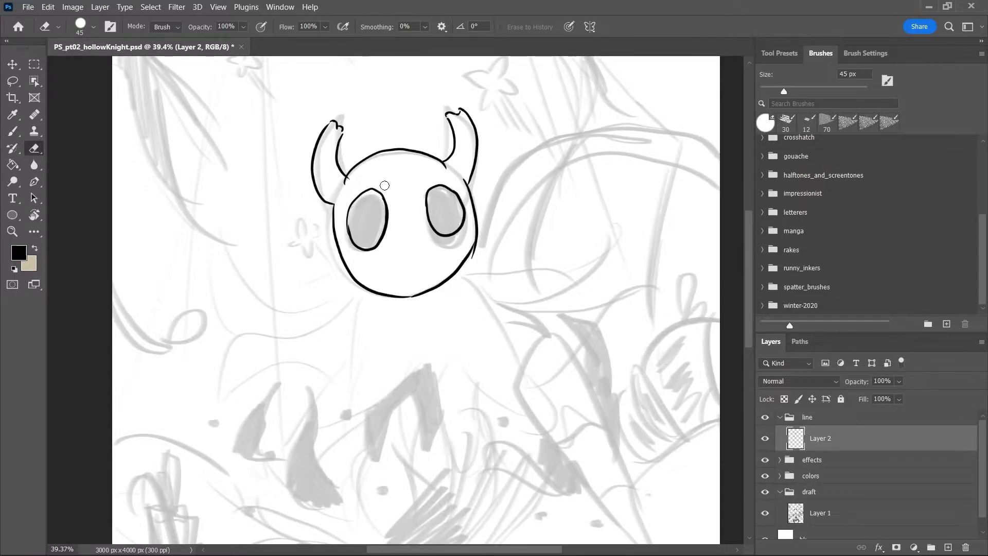
key("ctrl+z")
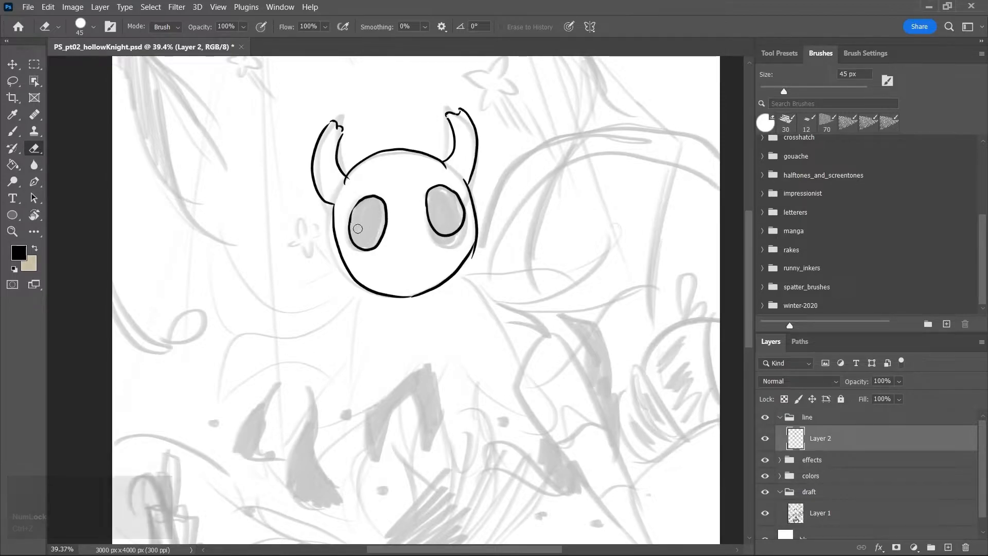
Erase the overshooting line end where the left horn meets the head, reduce the eraser to 10 px and save the document
key("b")
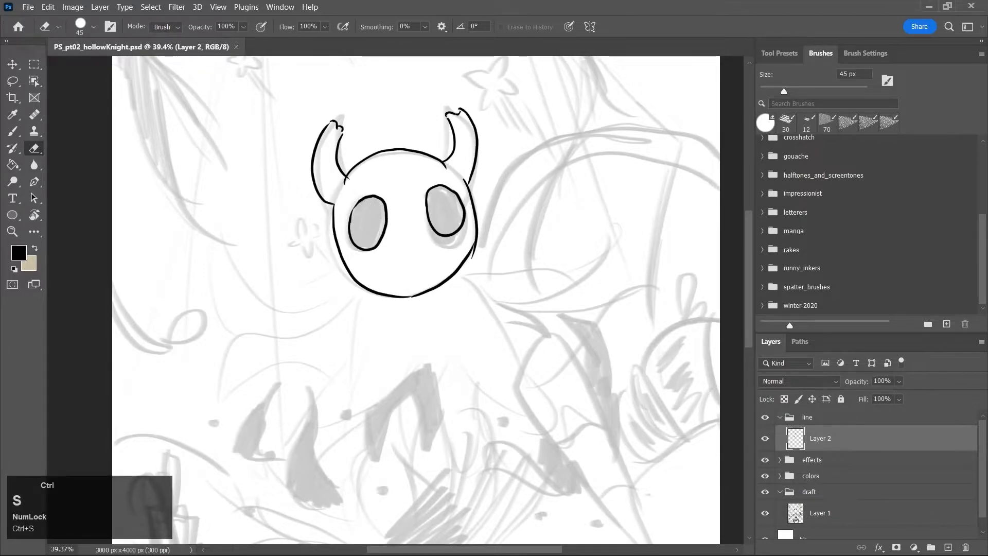
key("z")
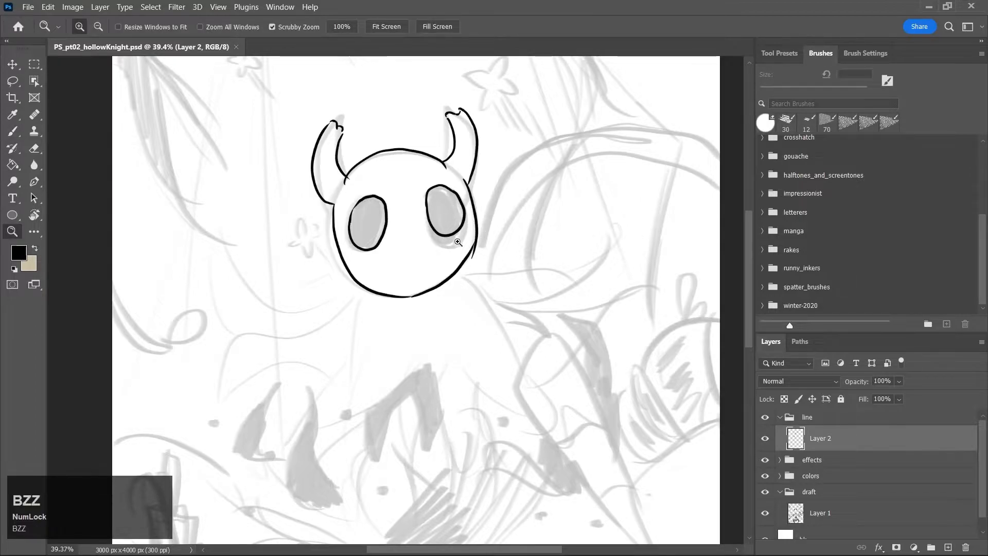
mouse_move(488, 227)
left_mouse_down()
mouse_move(483, 246)
mouse_move(502, 236)
left_mouse_up()
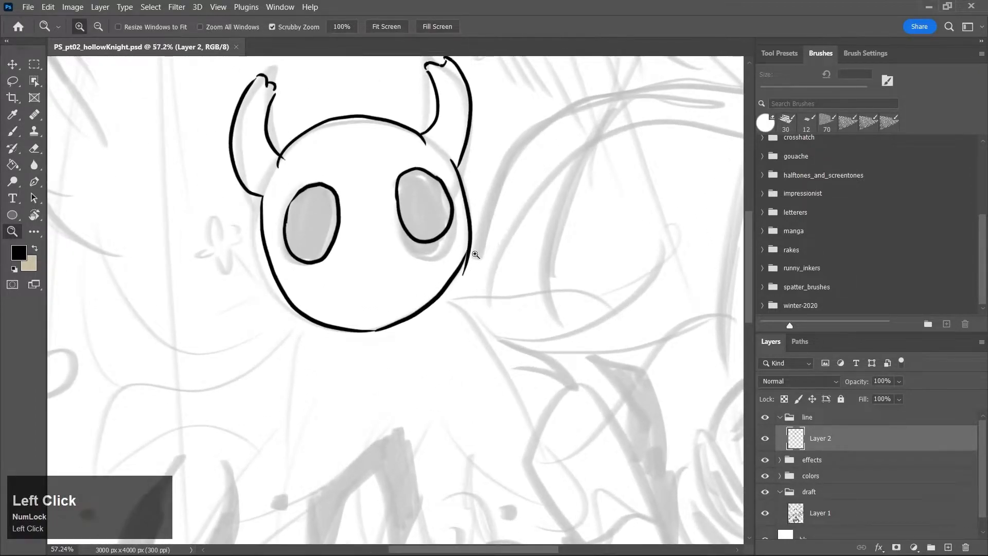
key("e")
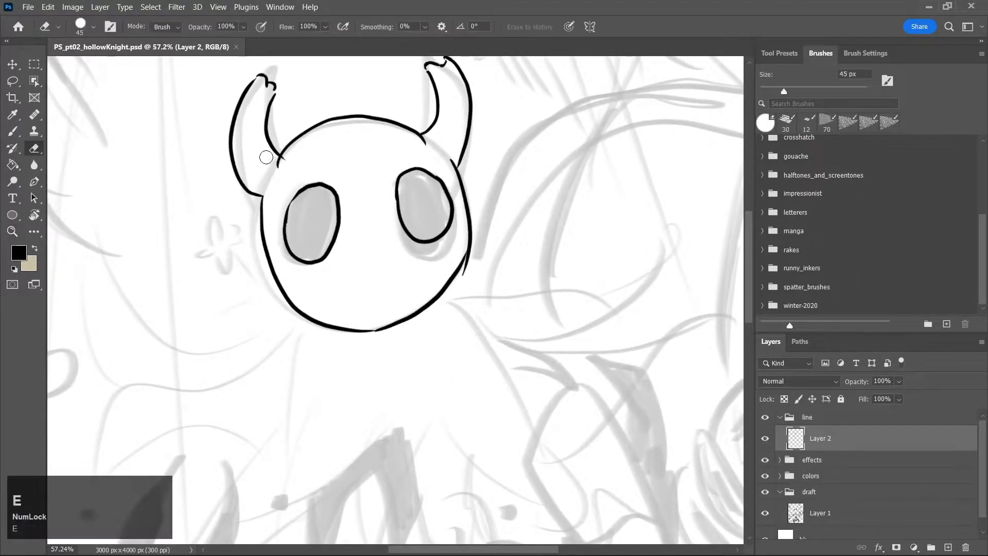
left_click_drag(287, 166, 277, 169)
key("bracketleft")
key("bracketleft")
key("bracketleft")
key("bracketleft")
key("bracketleft")
key("bracketleft")
key("bracketleft")
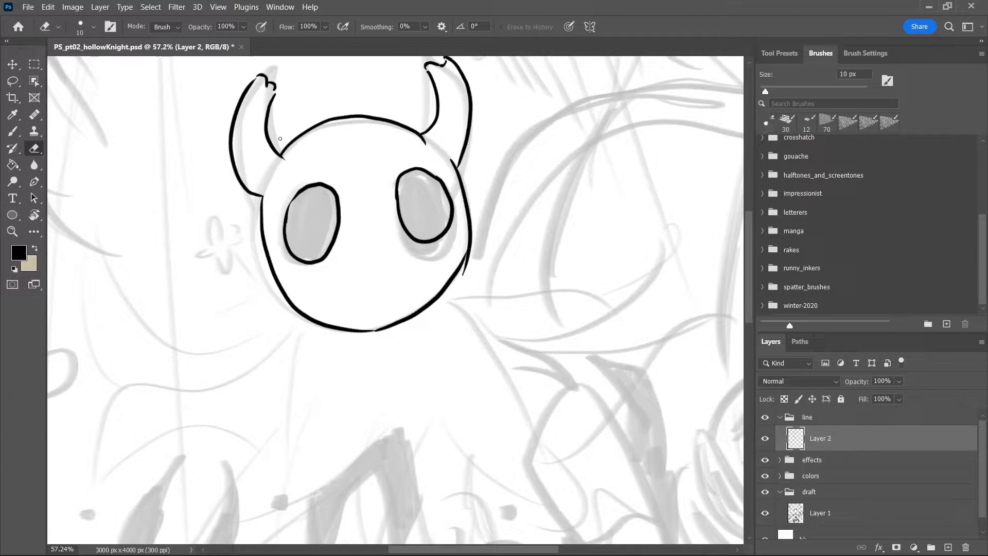
key("ctrl+s")
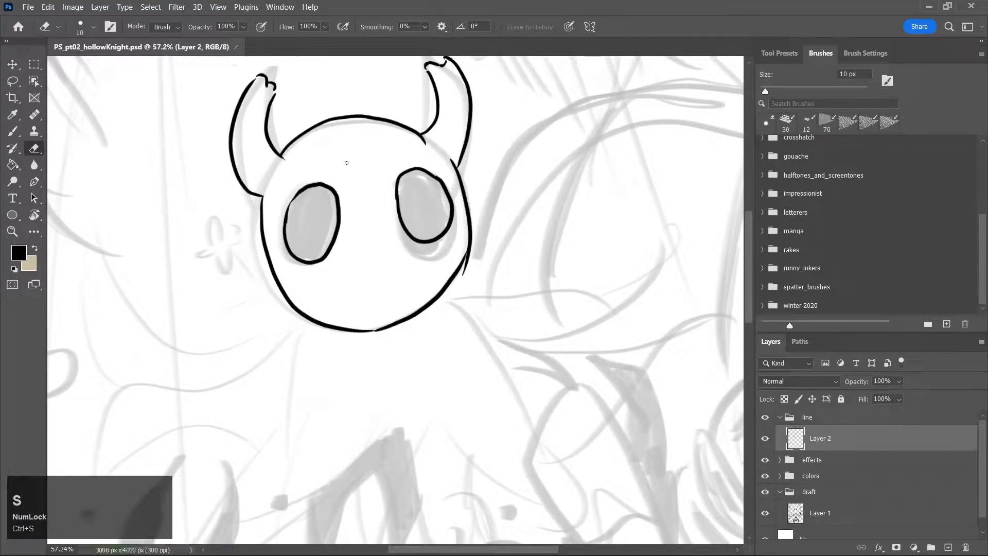
Erase the stray line tail sticking out at the lower right side of the head outline
key("b")
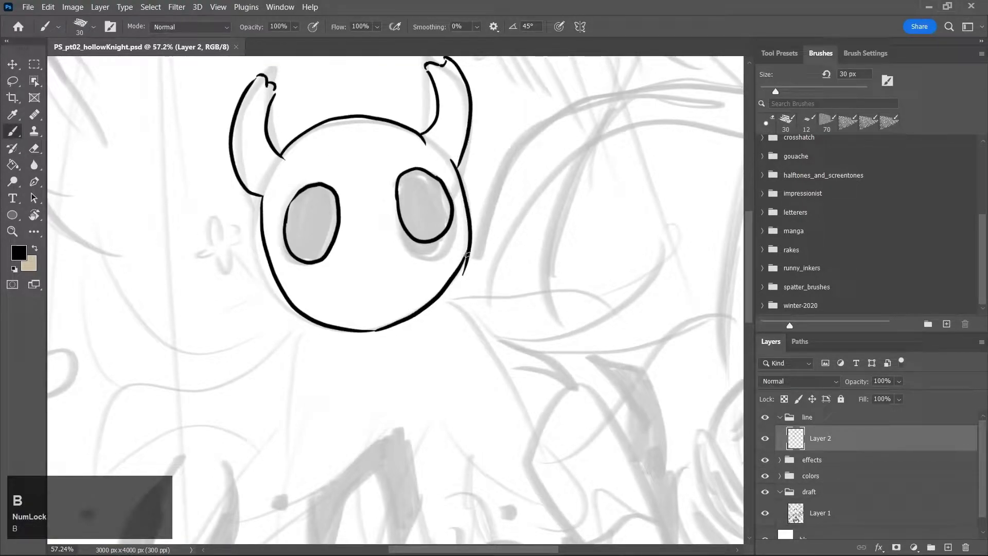
key("e")
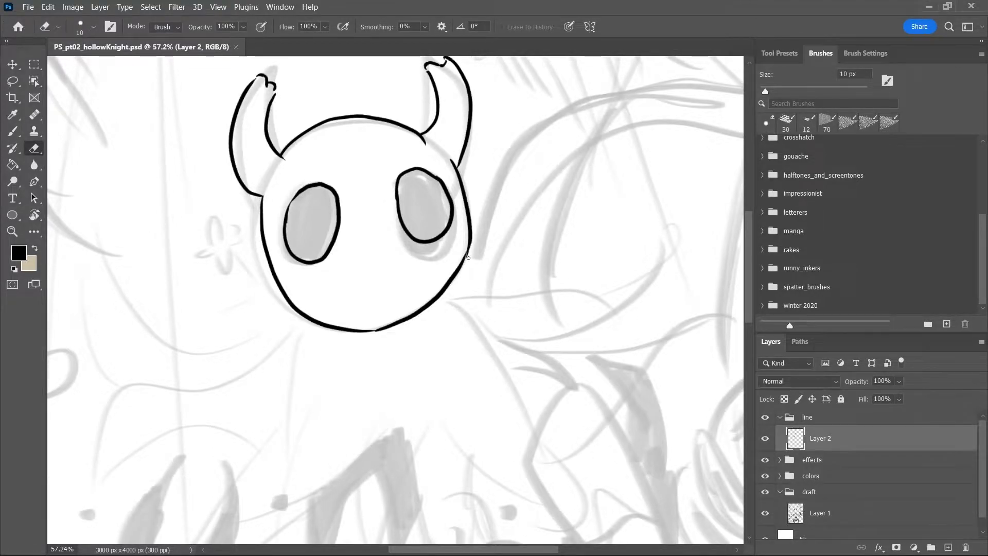
left_click_drag(468, 258, 471, 252)
Ink two curved cloak lines running down from beneath the head with the 30 px brush
key("z")
left_click(478, 251)
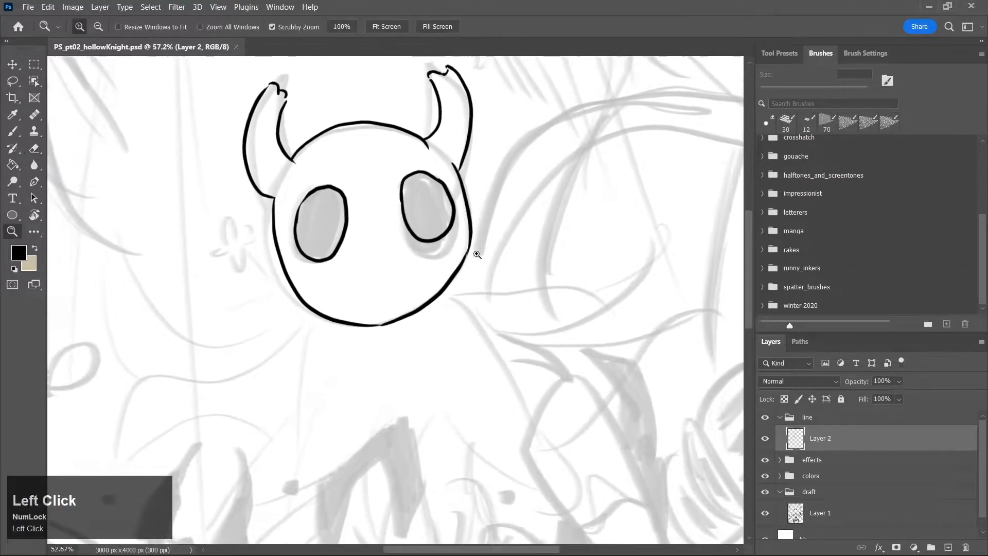
left_click_drag(477, 252, 470, 272)
scroll(741, 313, "down", 3)
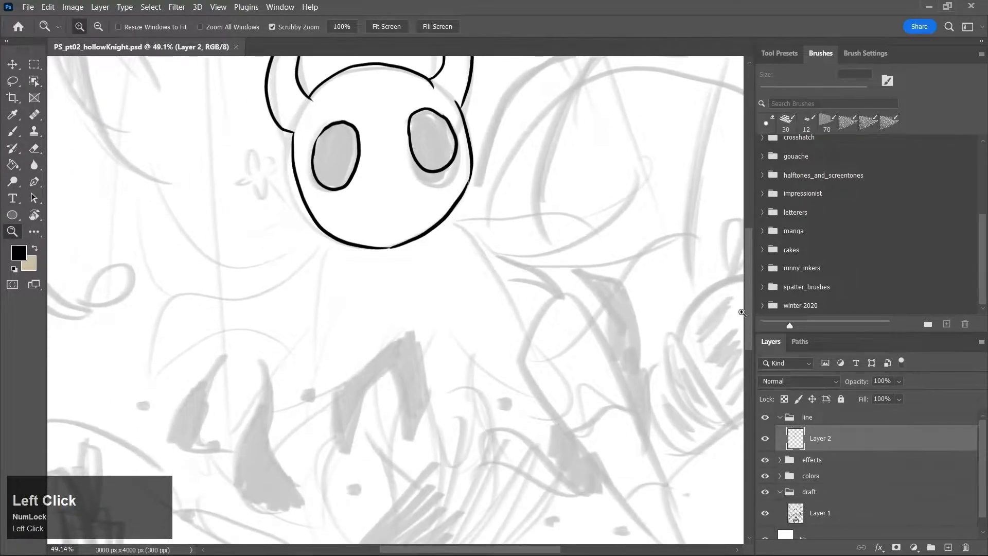
key("b")
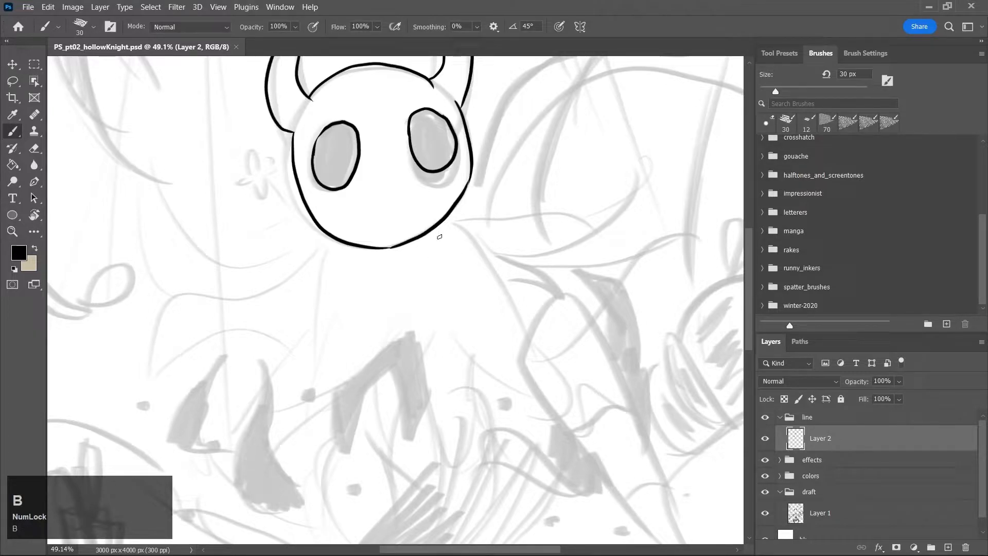
left_click_drag(429, 232, 403, 331)
left_click_drag(397, 248, 372, 343)
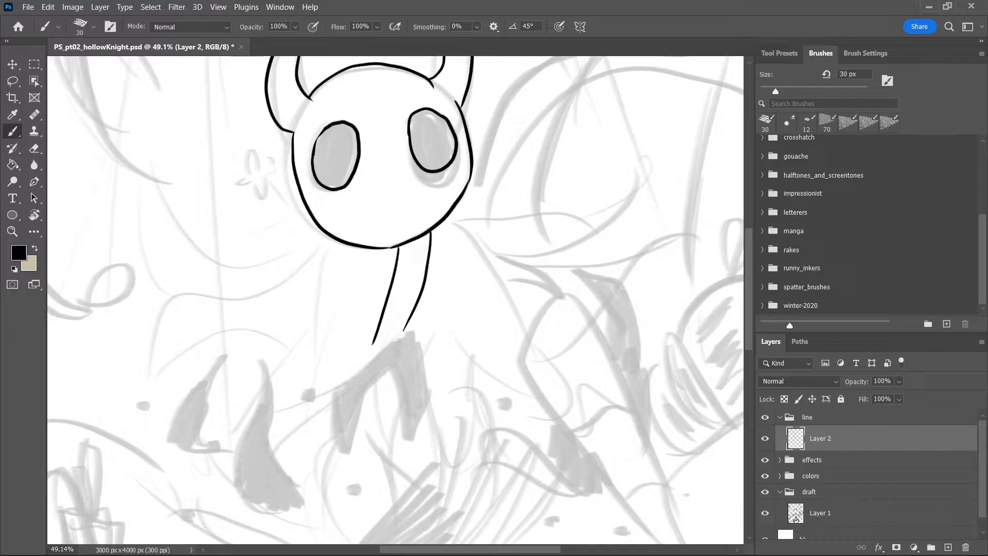
Switch to the Brave browser, search Ecosia for "斗篷 英文", and return to the Photoshop drawing
mouse_move(351, 548)
left_click(594, 540)
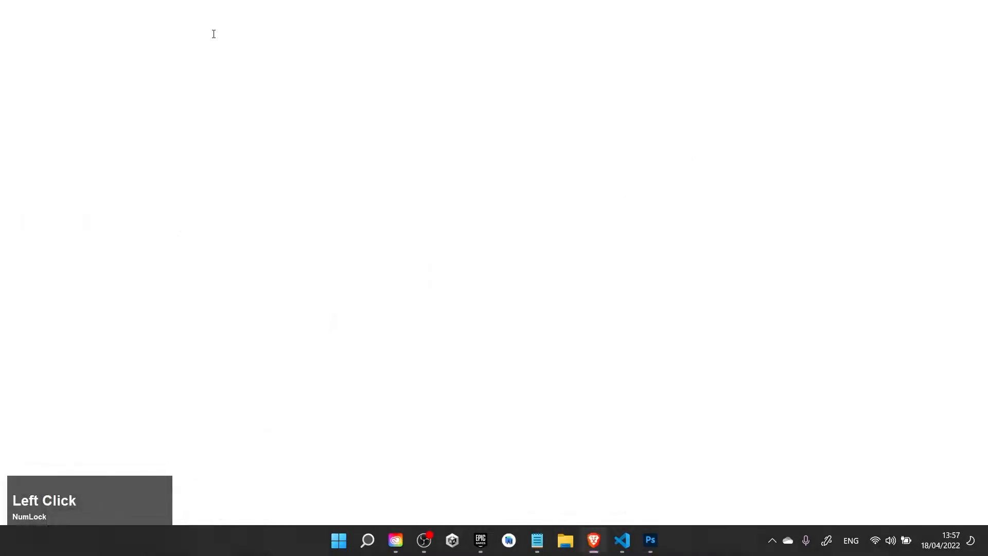
type("w")
key("BackSpace")
key("BackSpace")
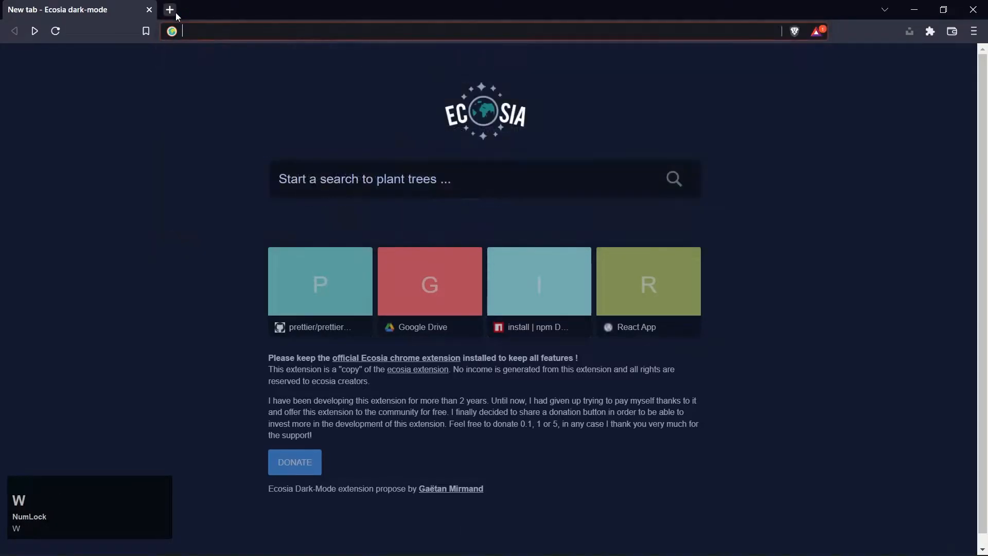
key("super+space")
type("2")
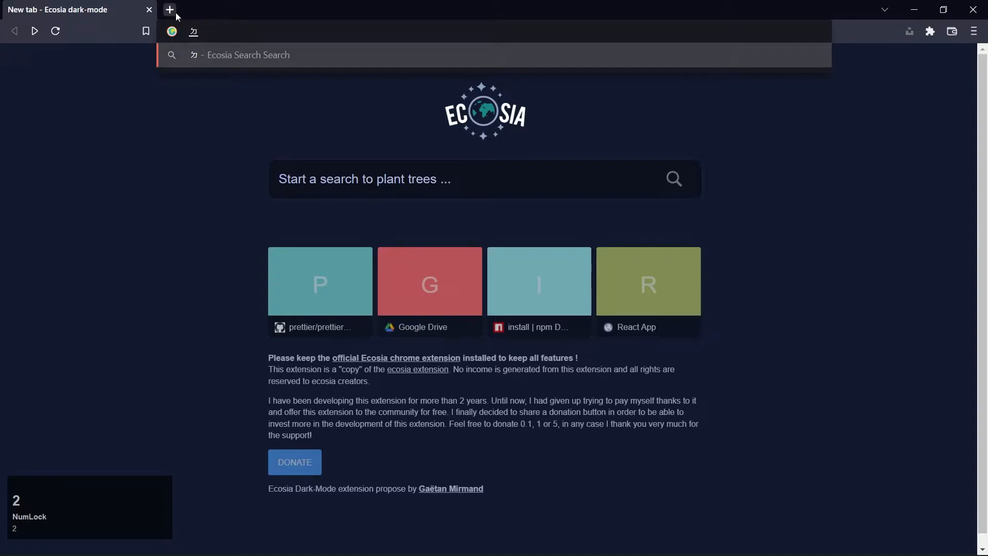
type(".3q/6 u/ jp")
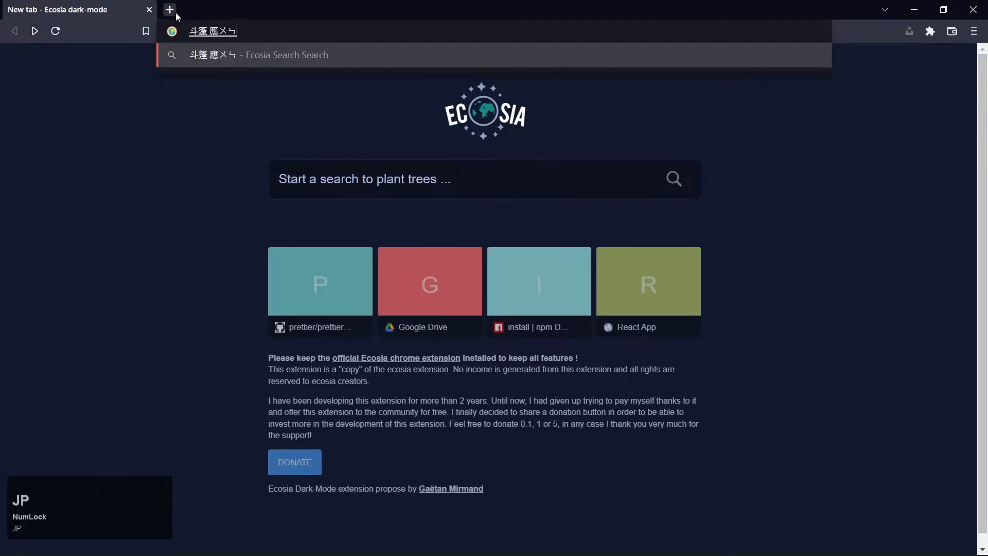
type("6")
key("Return")
key("Return")
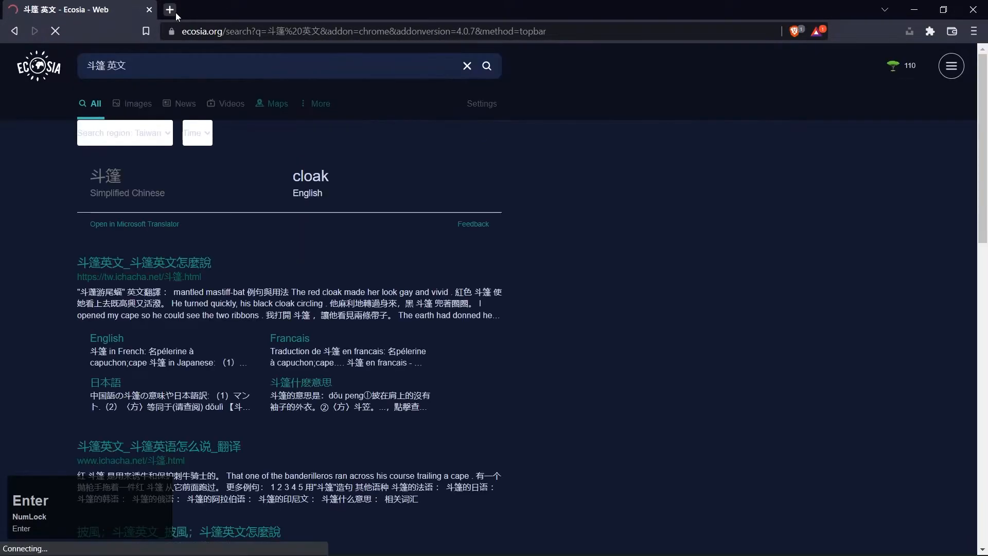
left_click(982, 5)
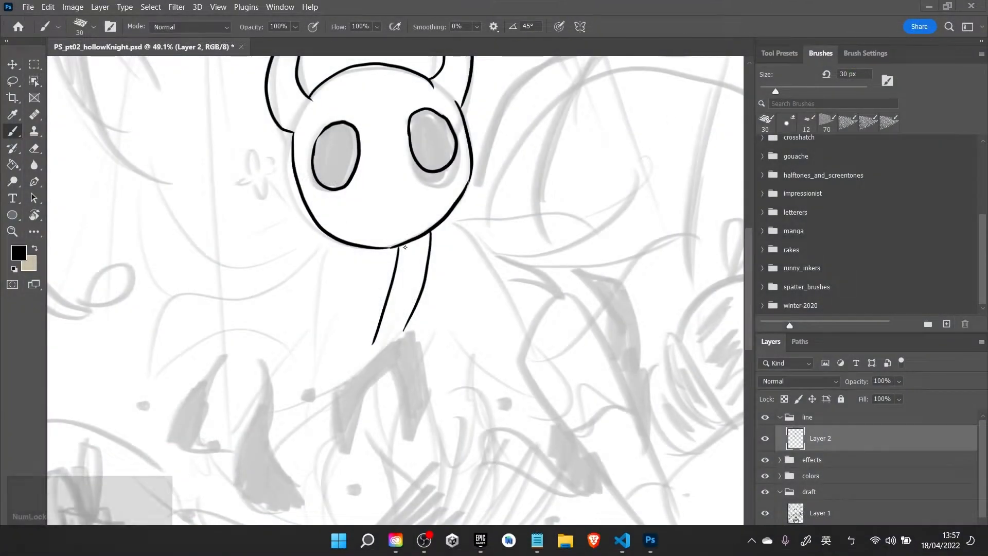
left_click(355, 246)
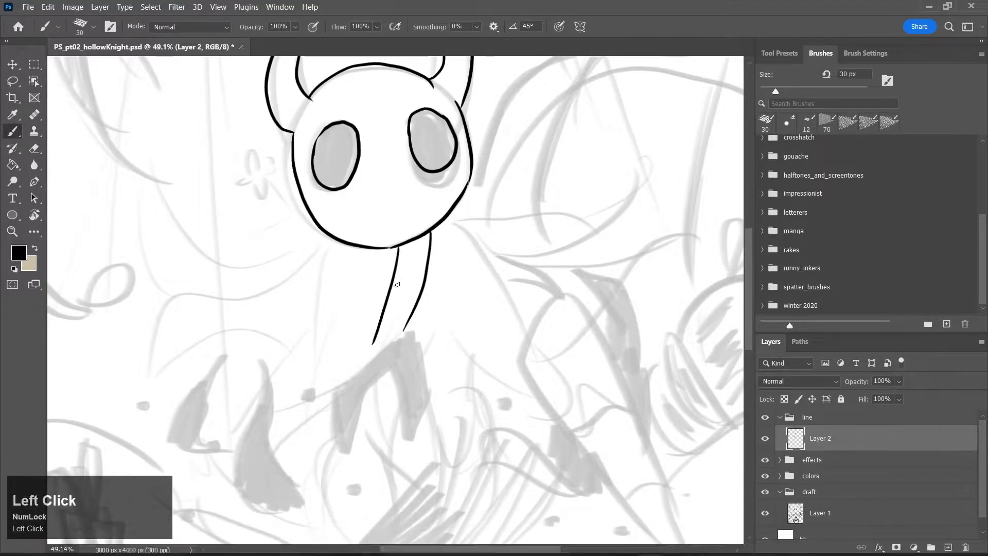
Replace the left cloak line with a shorter fold, and ink the cloak's lower edge down to its curled tip
key("ctrl+z")
mouse_move(399, 247)
left_mouse_down()
mouse_move(374, 306)
mouse_move(406, 335)
mouse_move(275, 412)
left_mouse_up()
mouse_move(330, 377)
left_mouse_down()
mouse_move(305, 380)
mouse_move(302, 438)
left_mouse_up()
left_click_drag(278, 394, 305, 438)
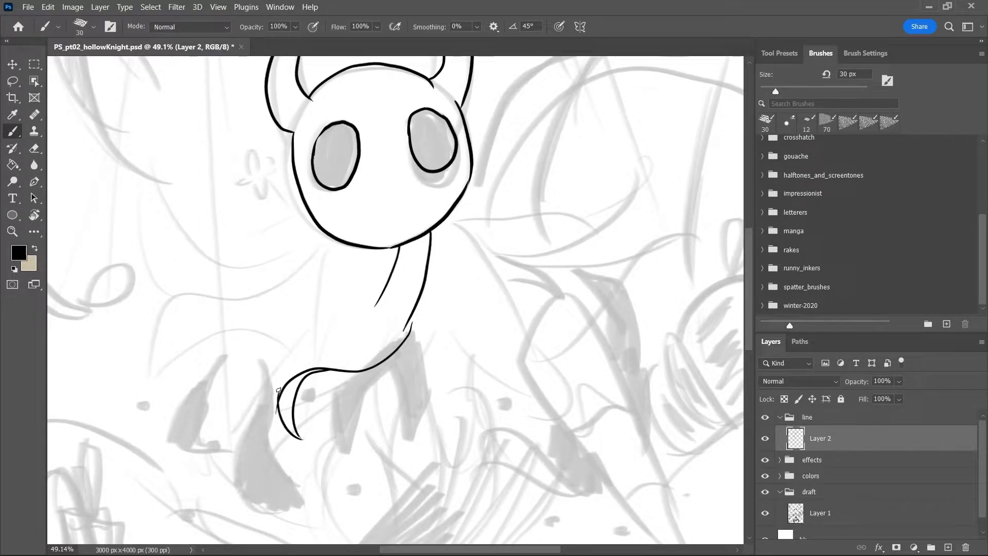
Ink the cloak's pointed left tail and its upper edge flowing back up under the head, redoing unsatisfactory strokes
mouse_move(284, 387)
left_mouse_down()
mouse_move(230, 420)
mouse_move(369, 337)
left_mouse_up()
key("ctrl+z")
key("ctrl+z")
mouse_move(235, 422)
left_mouse_down()
mouse_move(278, 324)
mouse_move(343, 314)
left_mouse_up()
key("ctrl+z")
mouse_move(235, 422)
left_mouse_down()
mouse_move(320, 318)
mouse_move(375, 305)
mouse_move(358, 281)
mouse_move(356, 242)
mouse_move(280, 270)
left_mouse_up()
Ink the curved collar flaps on both sides beneath the head and the cloak's outer right edge
mouse_move(367, 243)
left_mouse_down()
mouse_move(274, 270)
mouse_move(227, 226)
left_mouse_up()
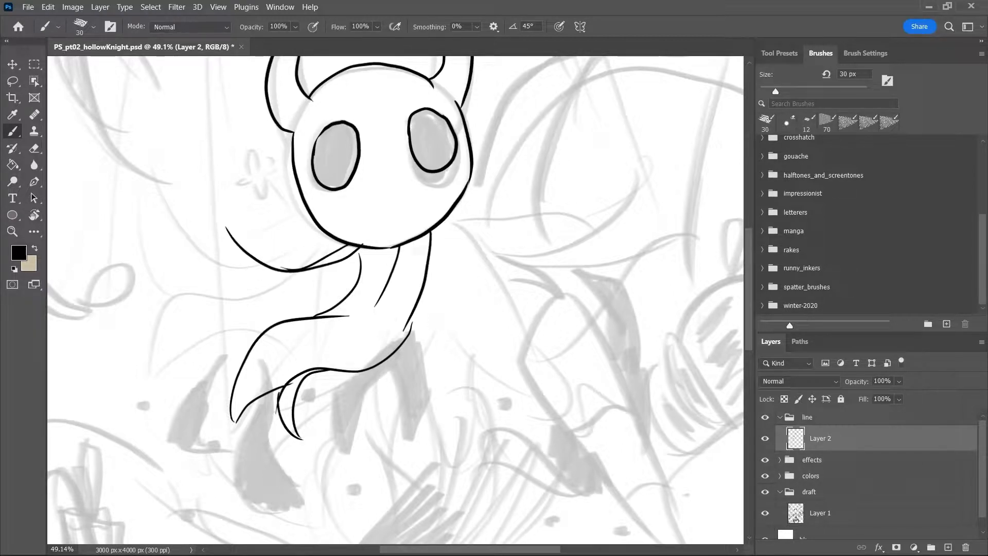
mouse_move(449, 212)
left_mouse_down()
mouse_move(414, 335)
mouse_move(456, 212)
mouse_move(524, 224)
left_mouse_up()
key("ctrl+z")
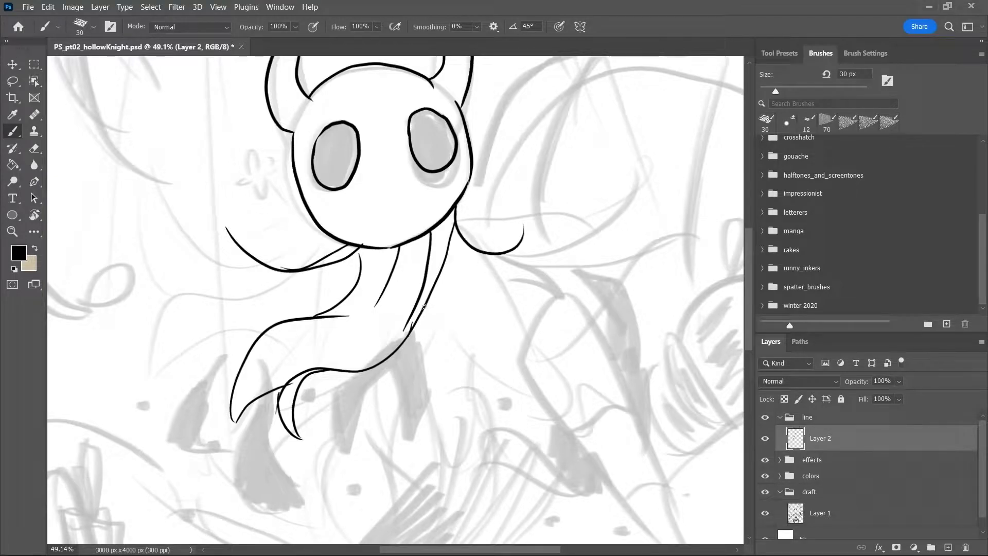
Ink the cloak's tail on the right as two curved edges meeting at a hooked tip, redoing the upper edge once
mouse_move(413, 323)
left_mouse_down()
mouse_move(497, 281)
mouse_move(562, 296)
left_mouse_up()
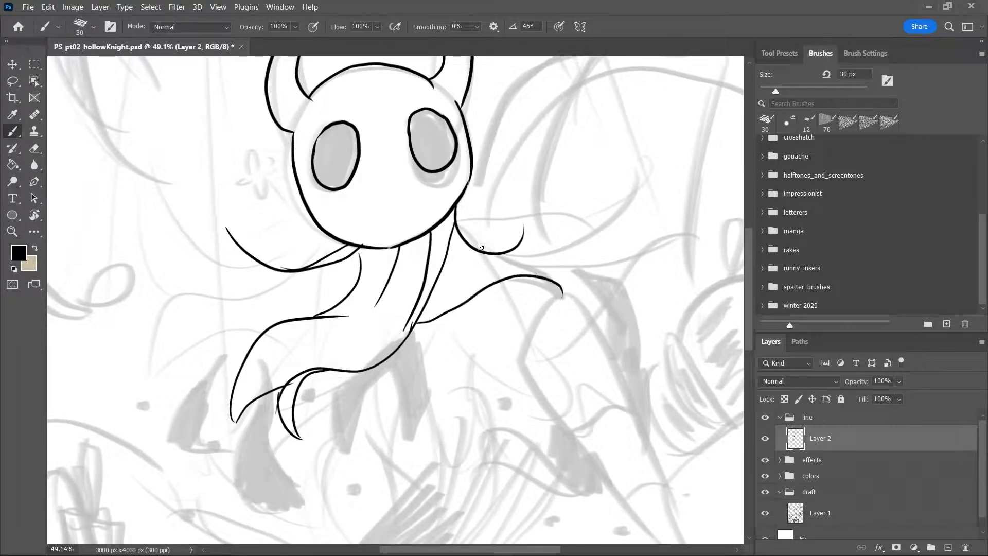
mouse_move(440, 280)
left_mouse_down()
mouse_move(548, 260)
mouse_move(569, 298)
left_mouse_up()
key("ctrl+z")
mouse_move(446, 280)
left_mouse_down()
mouse_move(575, 300)
mouse_move(557, 317)
left_mouse_up()
left_click_drag(572, 294, 561, 313)
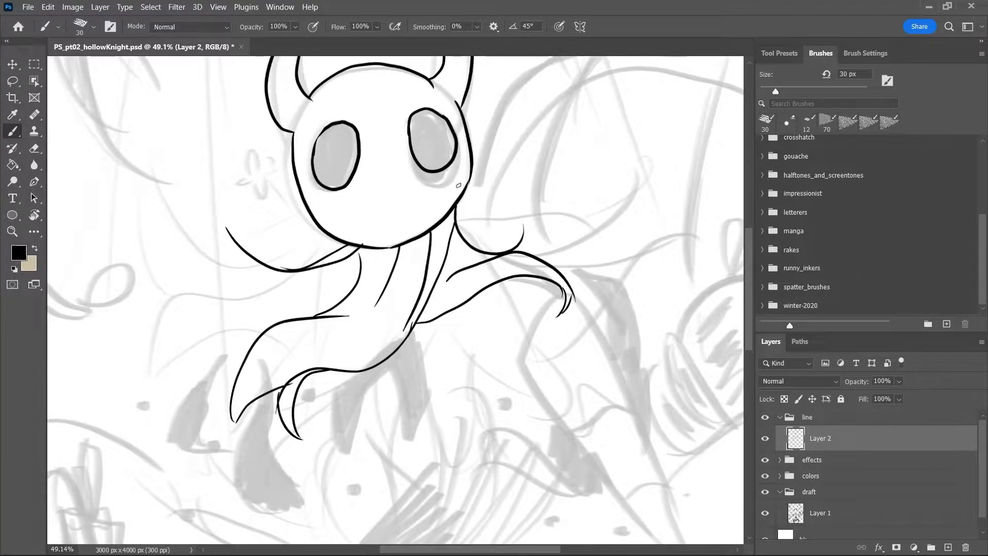
Extend both collar flaps with upper curves, giving them pointed tips and short folded edges beside the head
mouse_move(456, 208)
left_mouse_down()
mouse_move(494, 229)
mouse_move(532, 195)
left_mouse_up()
left_click_drag(517, 247, 534, 193)
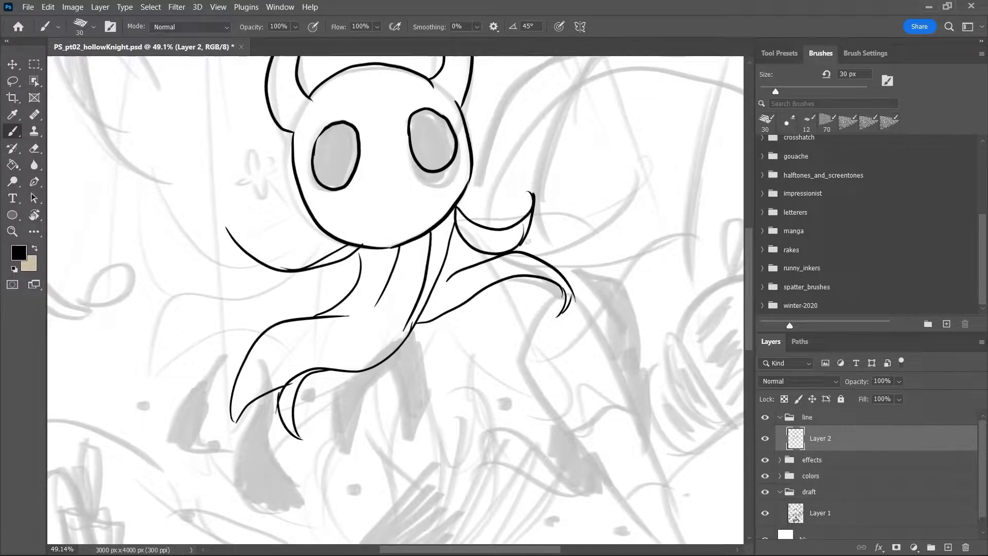
mouse_move(521, 244)
left_mouse_down()
mouse_move(547, 205)
mouse_move(530, 258)
left_mouse_up()
left_click_drag(194, 201, 282, 255)
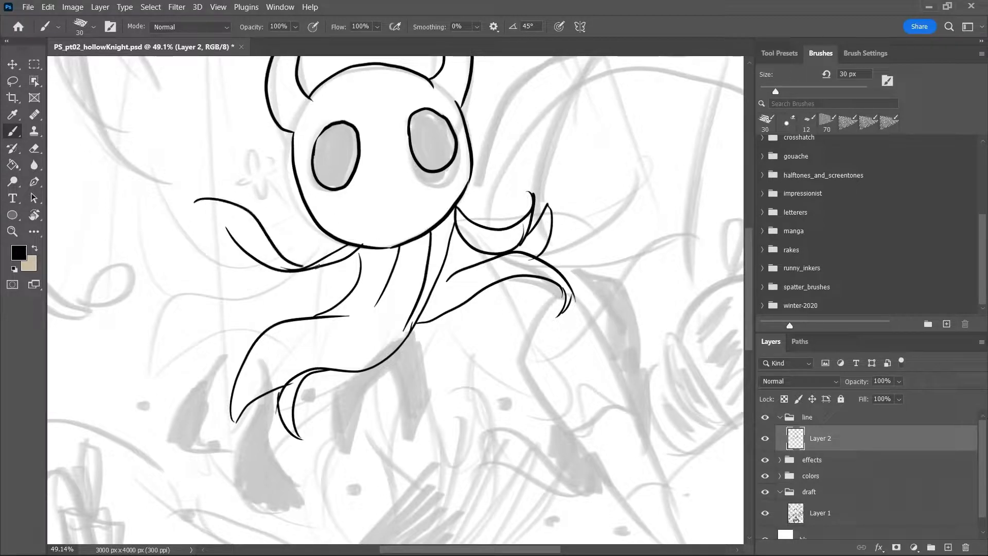
mouse_move(173, 208)
left_mouse_down()
mouse_move(261, 249)
mouse_move(215, 195)
mouse_move(176, 210)
mouse_move(210, 215)
mouse_move(253, 268)
left_mouse_up()
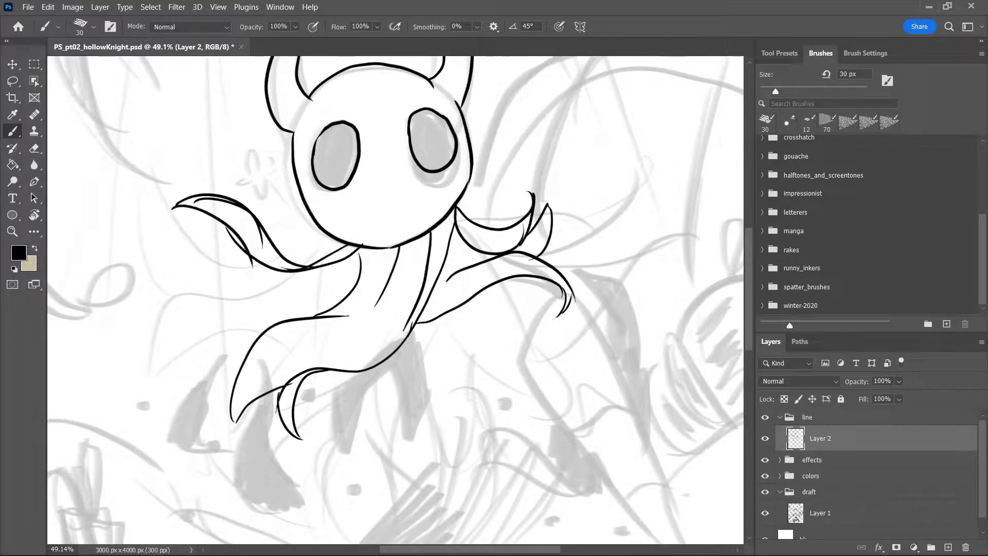
Ink the cloak's flowing left strands below the collar flap, with crescent-shaped and pointed ends following the draft
left_click_drag(147, 248, 174, 303)
left_click_drag(147, 237, 215, 271)
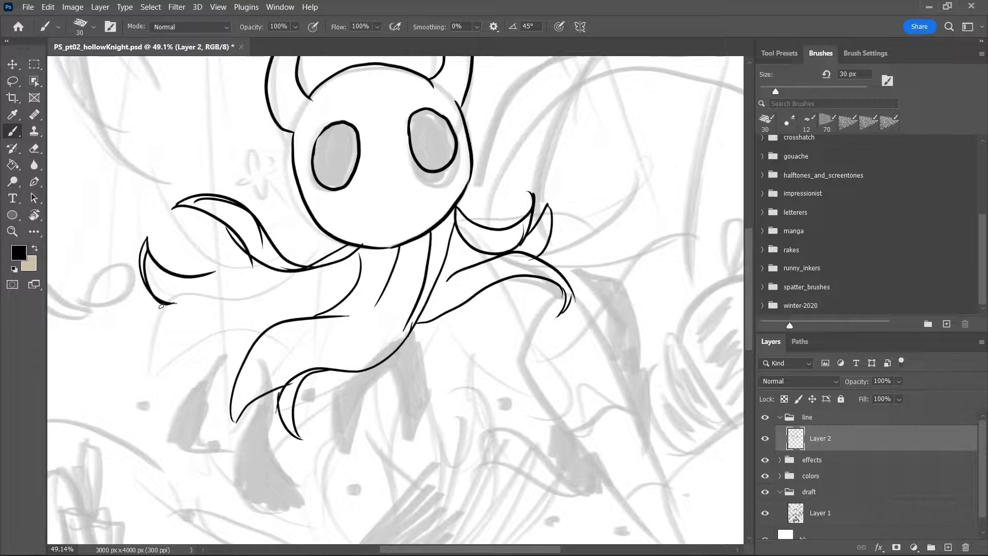
mouse_move(157, 303)
left_mouse_down()
mouse_move(110, 363)
mouse_move(196, 344)
mouse_move(236, 379)
left_mouse_up()
left_click_drag(172, 334, 269, 324)
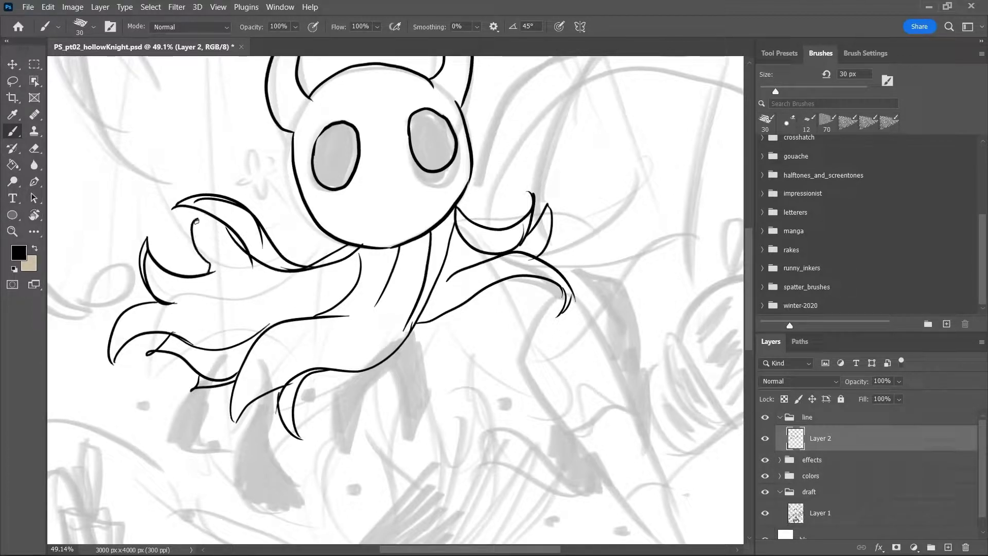
Redo the small curled fold between the left collar flap and the crescent strand below it
key("ctrl+z")
mouse_move(208, 272)
left_mouse_down()
mouse_move(180, 229)
mouse_move(228, 244)
mouse_move(228, 236)
mouse_move(196, 204)
mouse_move(175, 207)
mouse_move(226, 254)
mouse_move(227, 231)
left_mouse_up()
key("ctrl+z")
Erase the overlapping lines where the left collar flap crosses the small curl, using a 40 px eraser
key("e")
key("bracketleft")
key("bracketleft")
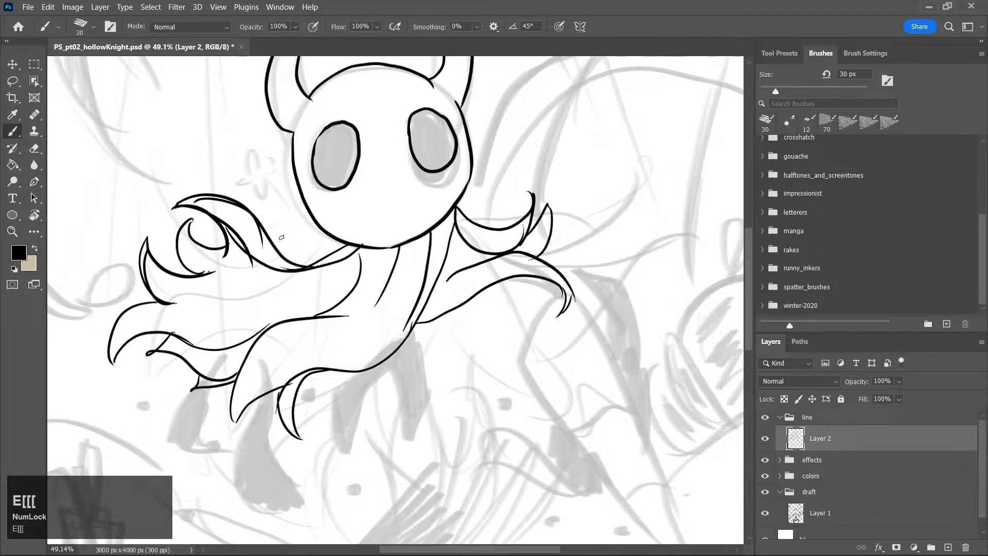
key("bracketright")
key("bracketright")
key("bracketright")
key("e")
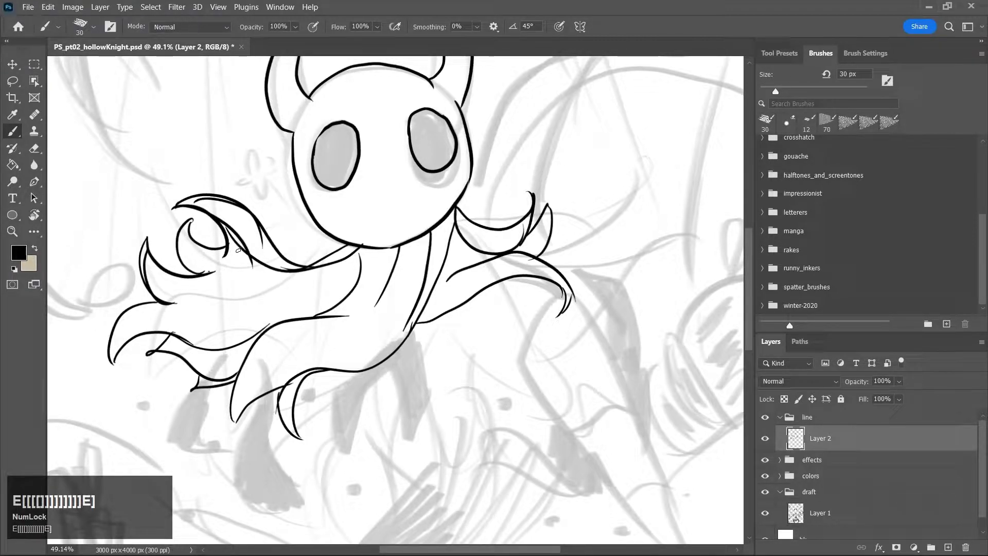
key("e")
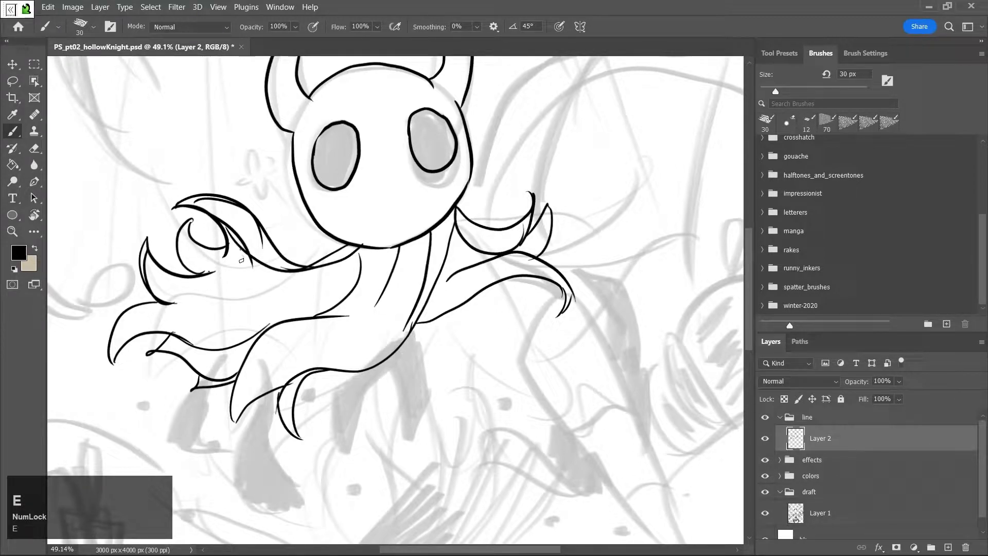
key("space")
key("e")
key("bracketright")
key("bracketright")
key("bracketright")
key("bracketright")
key("bracketright")
key("bracketright")
mouse_move(221, 213)
left_mouse_down()
mouse_move(254, 264)
mouse_move(236, 254)
left_mouse_up()
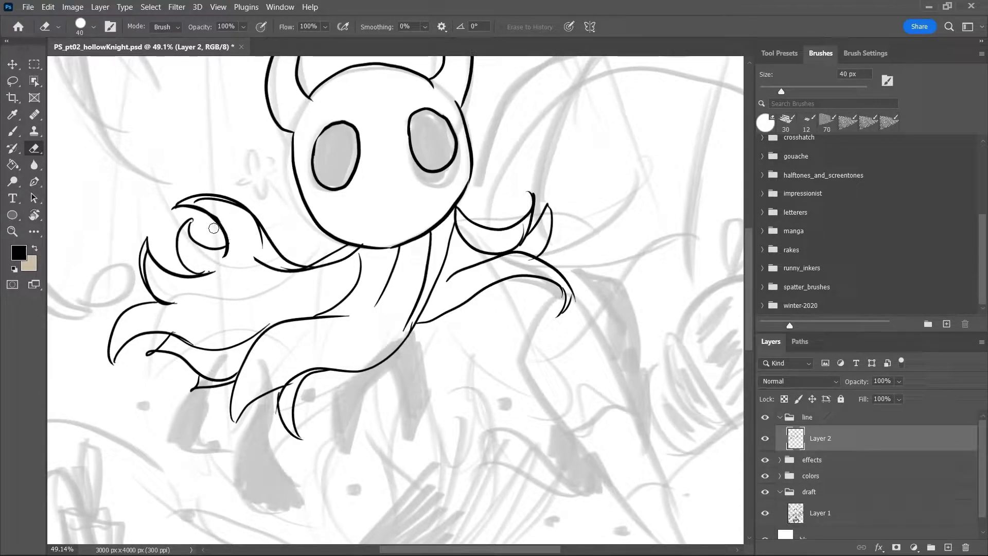
Erase the doubled line along the left collar flap's upper edge with the eraser reduced to 20 px
key("bracketleft")
key("bracketleft")
key("bracketleft")
key("bracketleft")
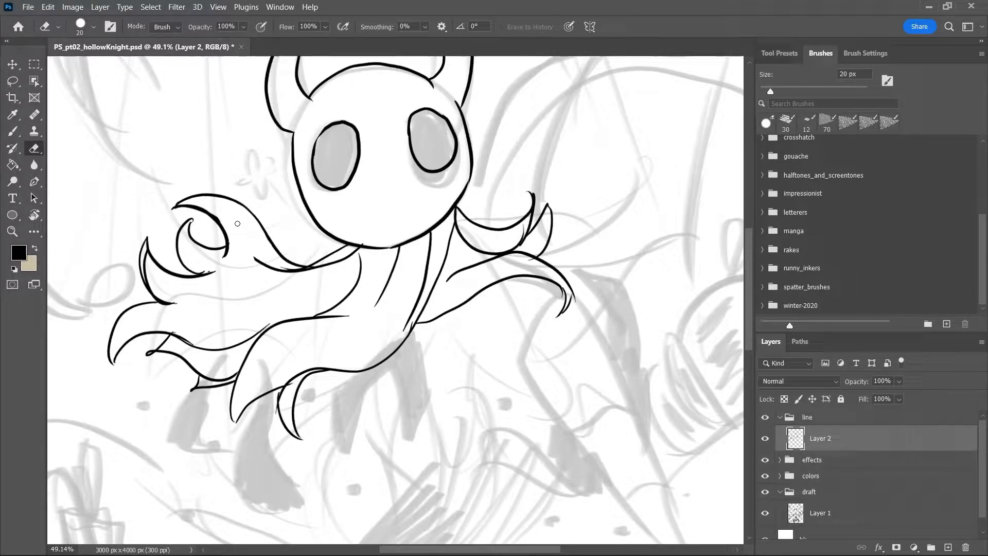
Trim the overshooting strokes at the left collar flap's pointed tip into a clean point with a 6 px eraser
key("z")
left_click(167, 223)
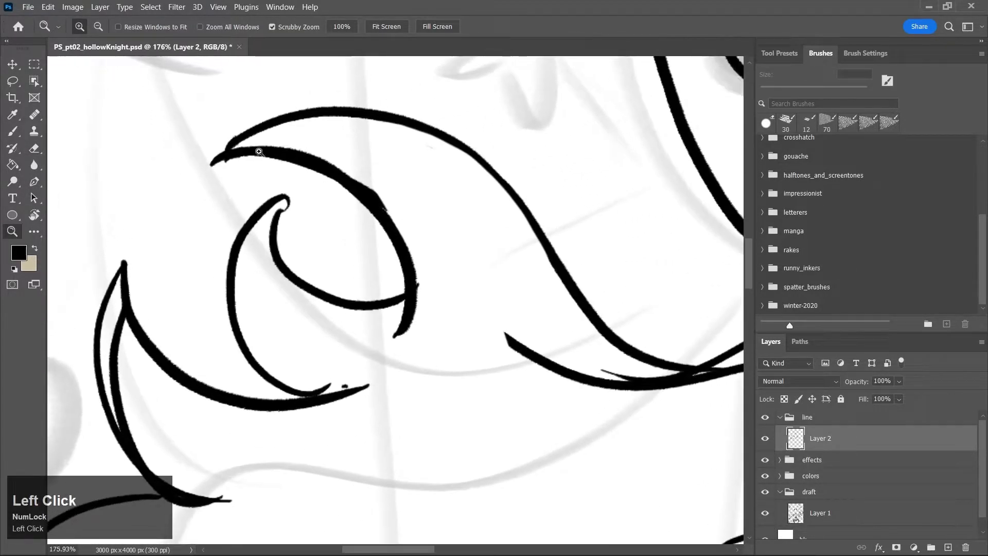
left_click_drag(267, 147, 277, 154)
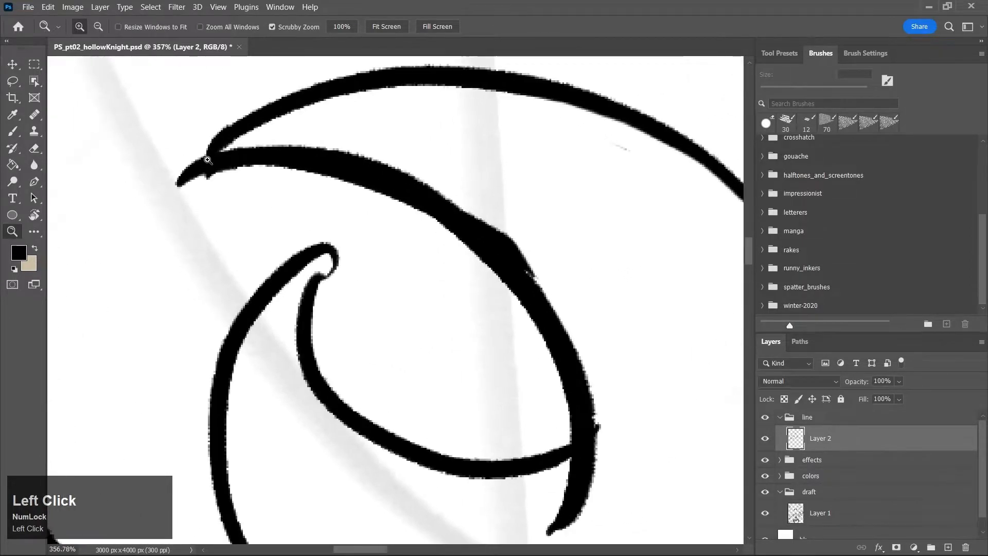
key("e")
key("bracketleft")
key("bracketleft")
key("bracketleft")
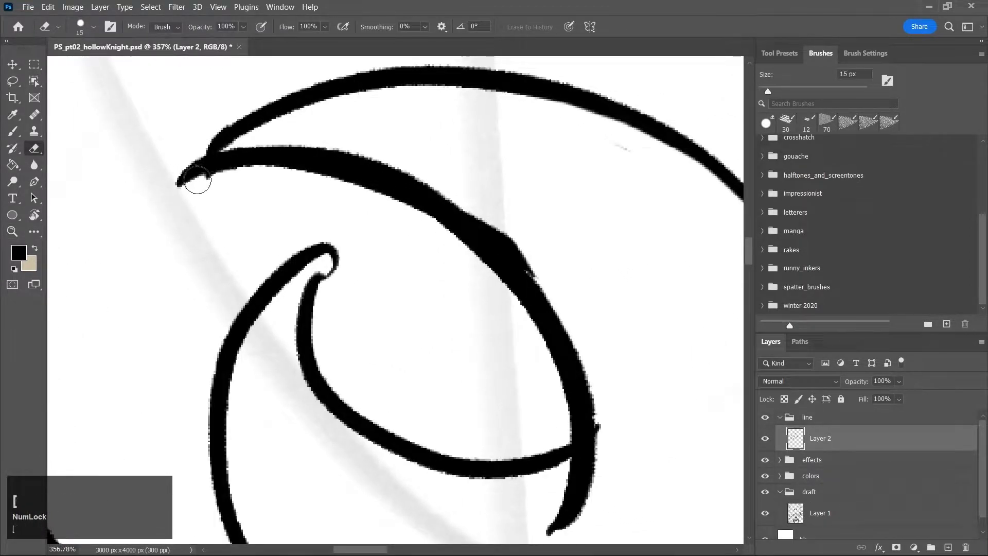
key("bracketleft")
key("bracketleft")
key("bracketleft")
mouse_move(181, 179)
left_mouse_down()
mouse_move(177, 187)
mouse_move(196, 161)
mouse_move(192, 174)
left_mouse_up()
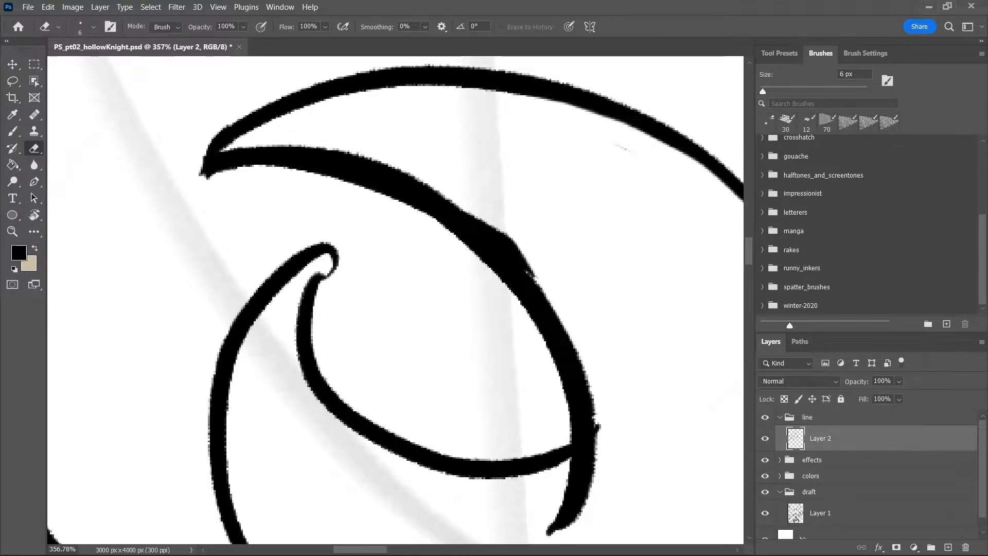
mouse_move(205, 141)
left_mouse_down()
mouse_move(194, 194)
mouse_move(256, 176)
mouse_move(251, 169)
left_mouse_up()
Try erasing the hooked end of the small curl, undo that erasure, and save the drawing
left_click_drag(331, 260, 342, 255)
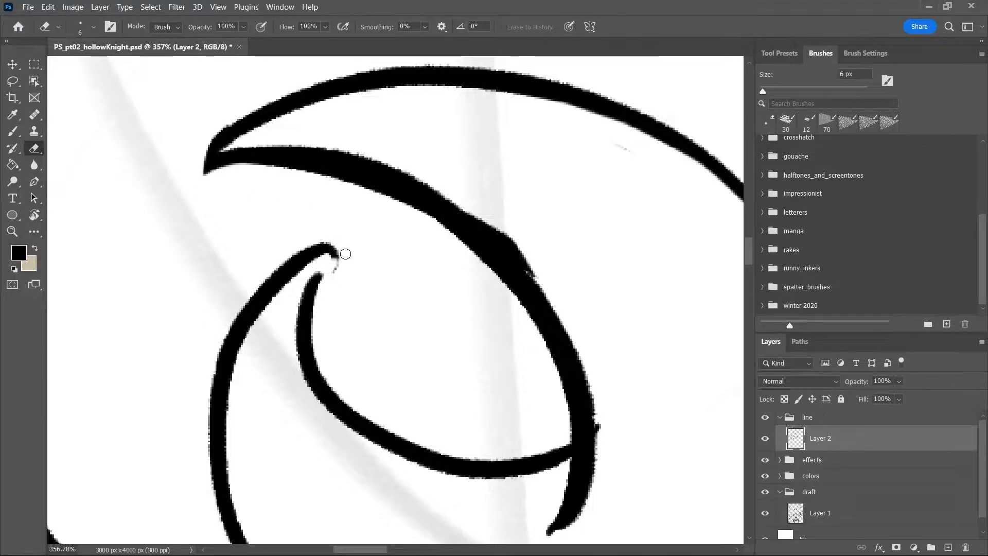
key("ctrl+z")
key("ctrl+s")
Shave the bulge off the left flap's thick inner curve with the 6 px eraser and remove the stray speck beside the lower curl
key("z")
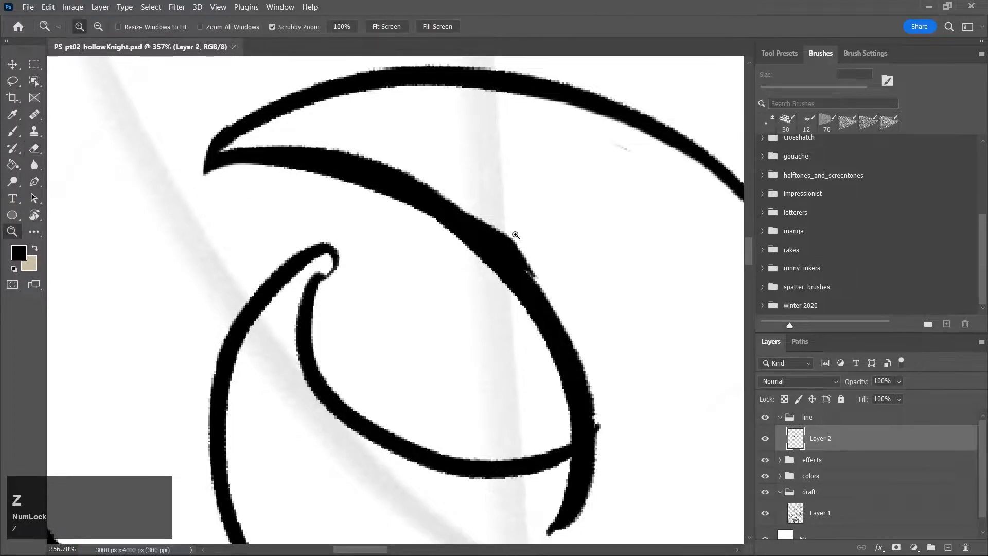
key("r")
key("e")
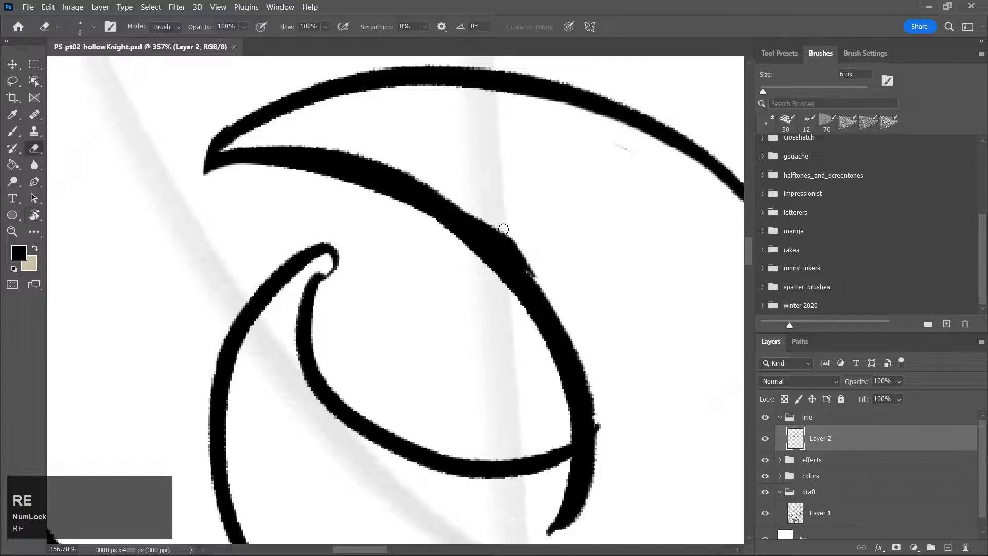
mouse_move(519, 249)
left_mouse_down()
mouse_move(532, 268)
mouse_move(519, 251)
left_mouse_up()
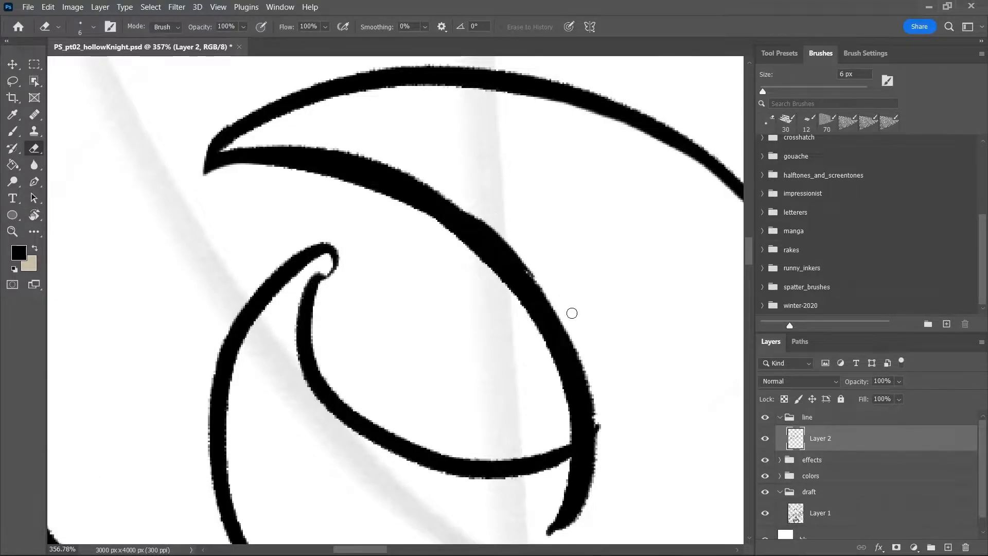
left_click_drag(470, 205, 547, 291)
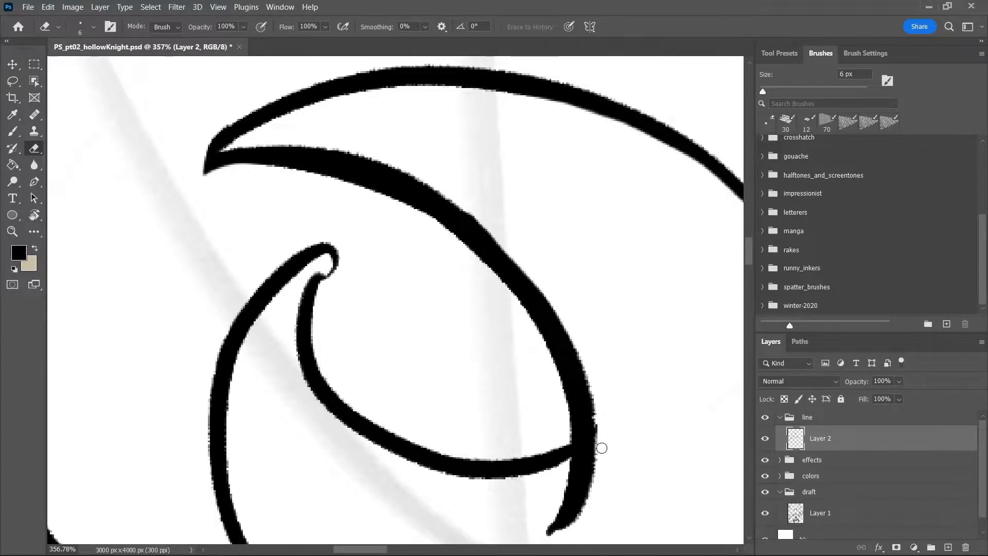
left_click_drag(749, 248, 750, 269)
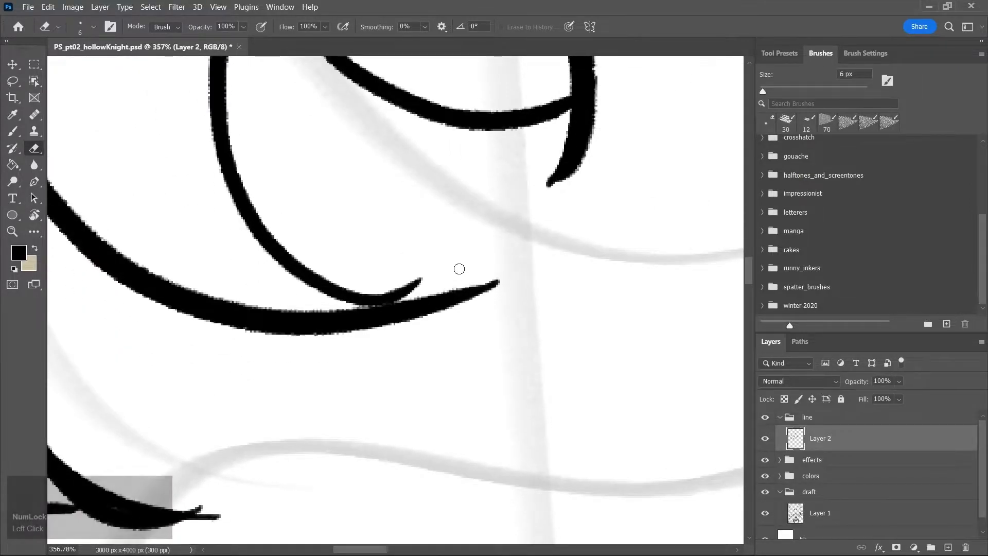
Restore the brush opacity to 100% and save the drawing
key("z")
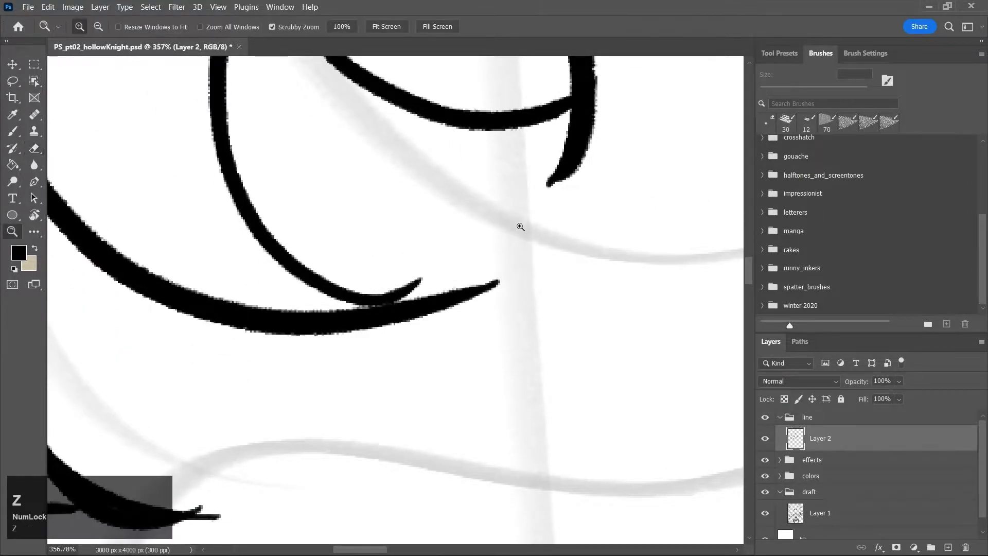
left_click_drag(521, 223, 477, 284)
key("b")
key("ctrl+z")
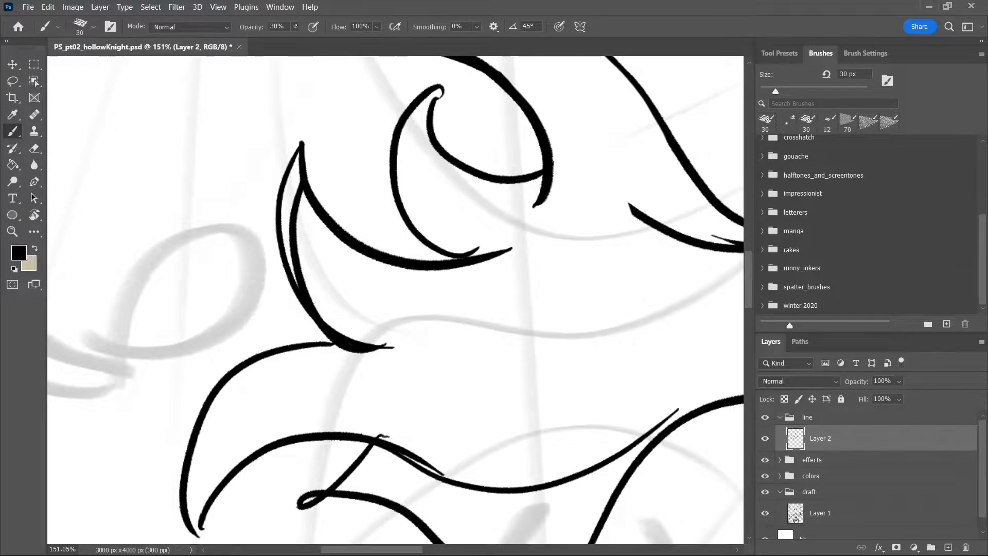
left_click(296, 26)
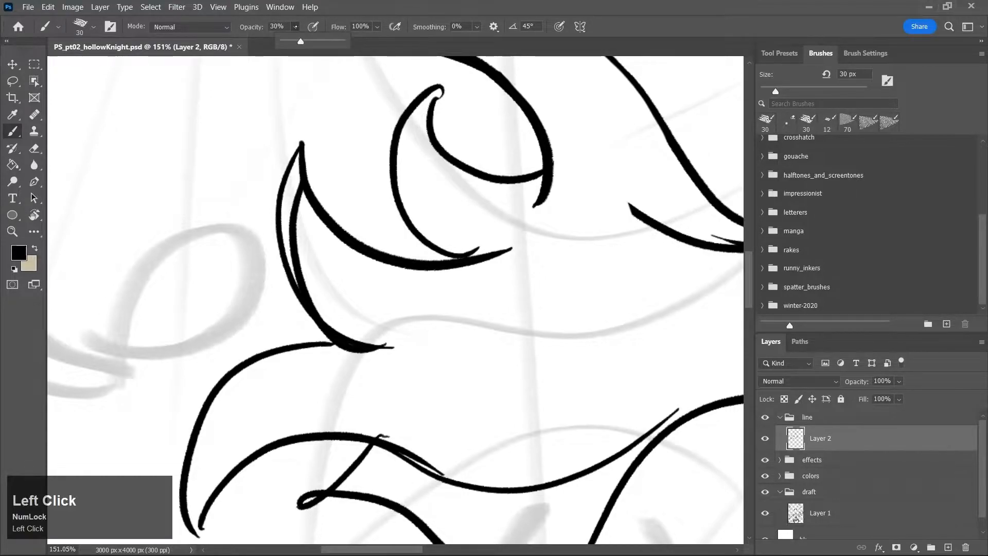
left_click(354, 13)
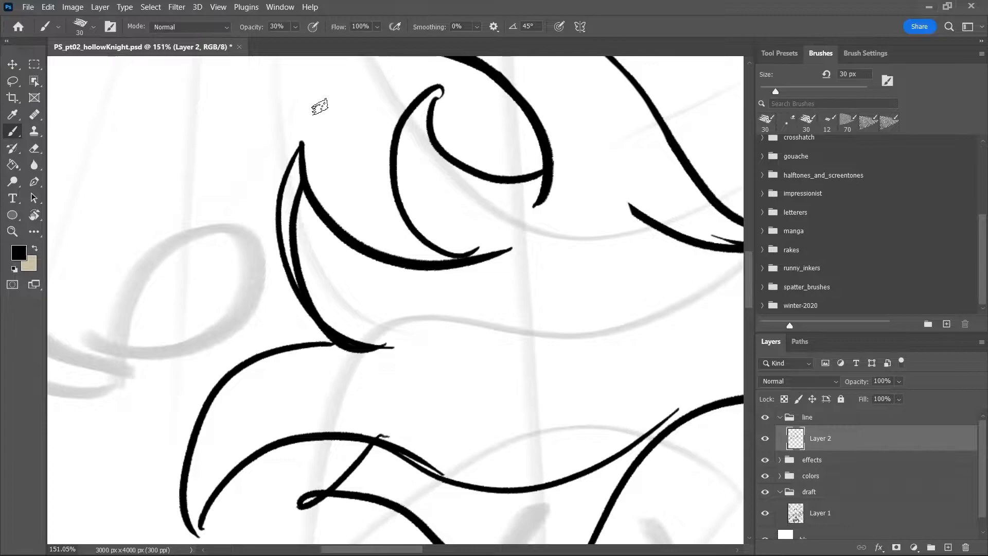
key("3")
key("0")
key("ctrl+s")
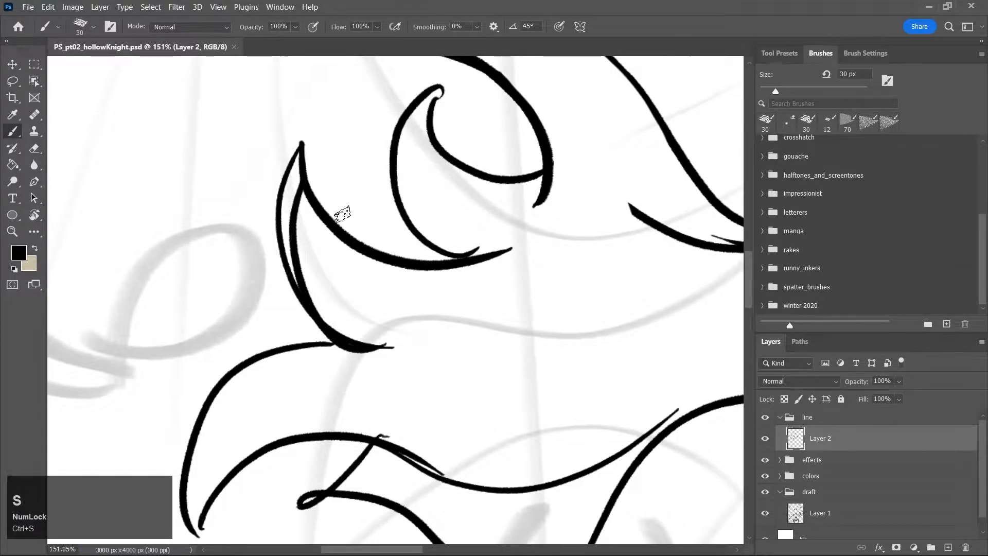
Erase the doubled inner line of the left crescent strand with a 10 px eraser and thin its lower end
key("e")
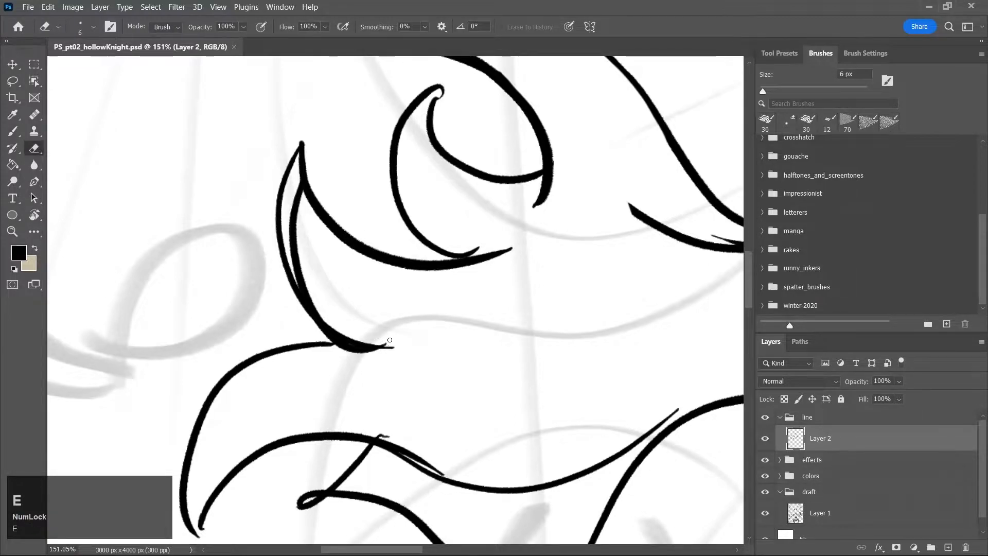
left_click_drag(300, 192, 289, 233)
key("]")
key("]")
key("]")
key("]")
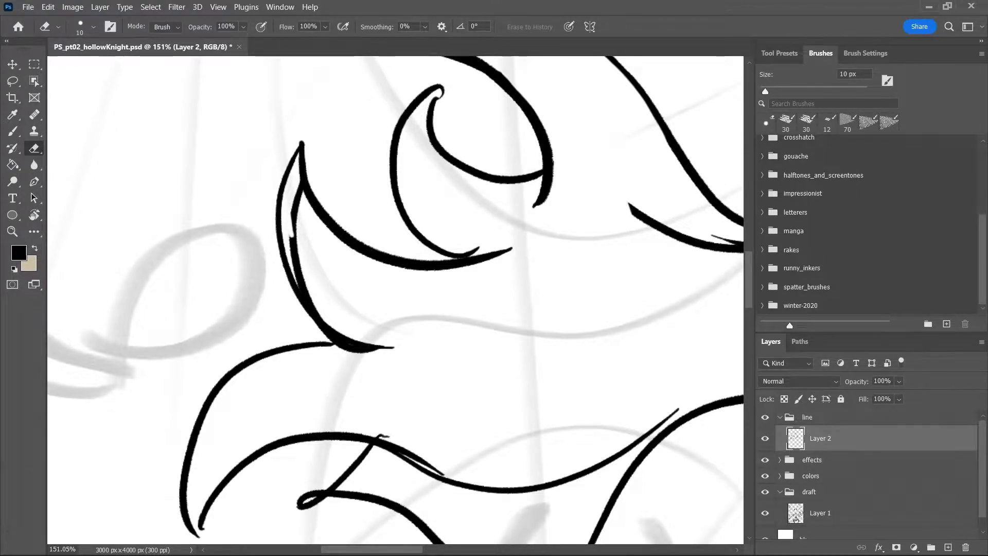
left_click_drag(291, 242, 320, 307)
mouse_move(295, 250)
left_mouse_down()
mouse_move(298, 189)
mouse_move(308, 213)
left_mouse_up()
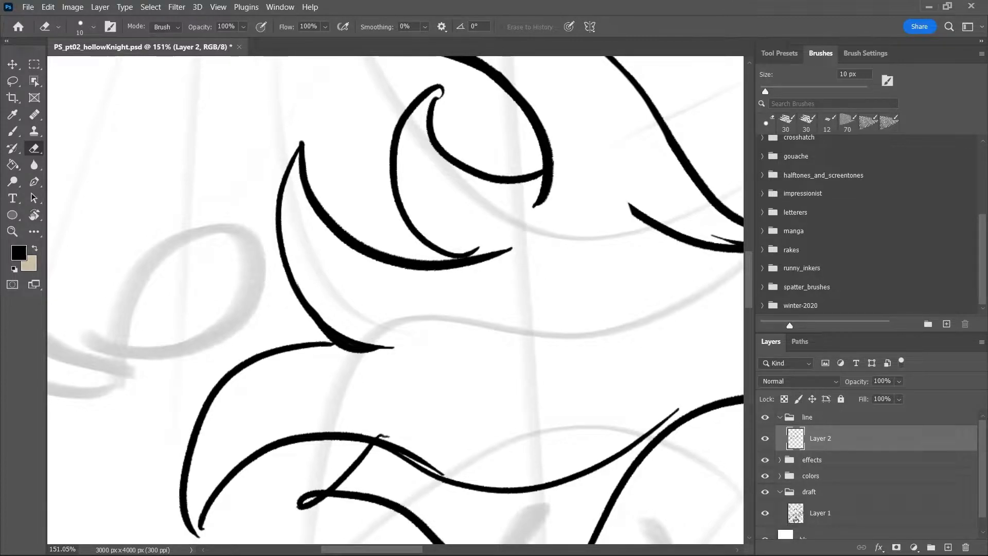
left_click_drag(330, 325, 390, 351)
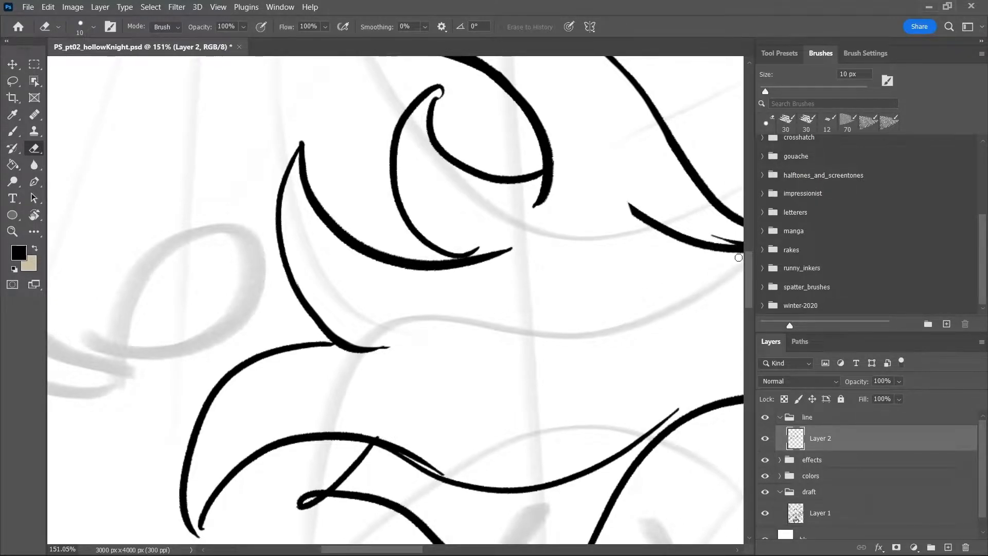
Shorten the crescent strand's lower end, then close the lower-left strand's tip with the brush and erase its rough edges
left_click_drag(747, 273, 747, 295)
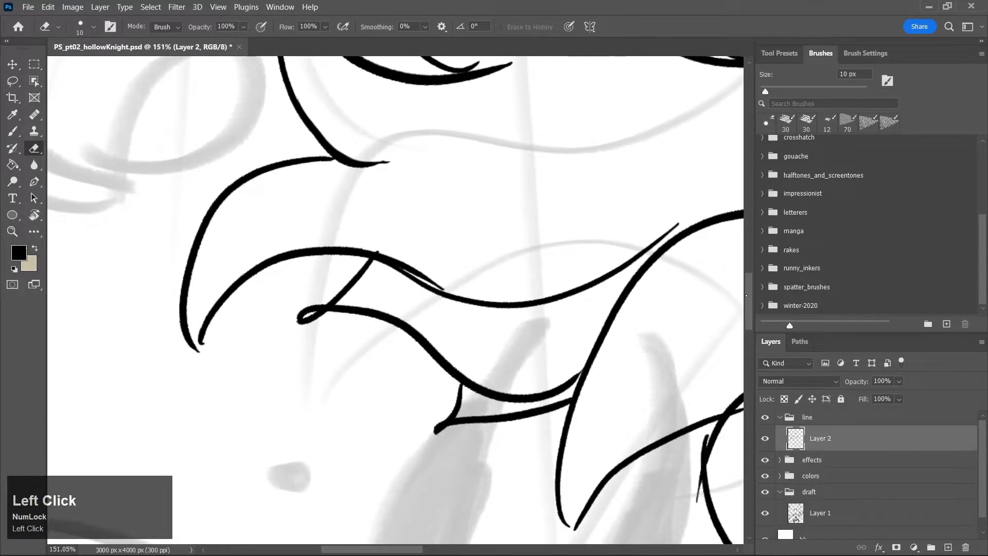
left_click(391, 163)
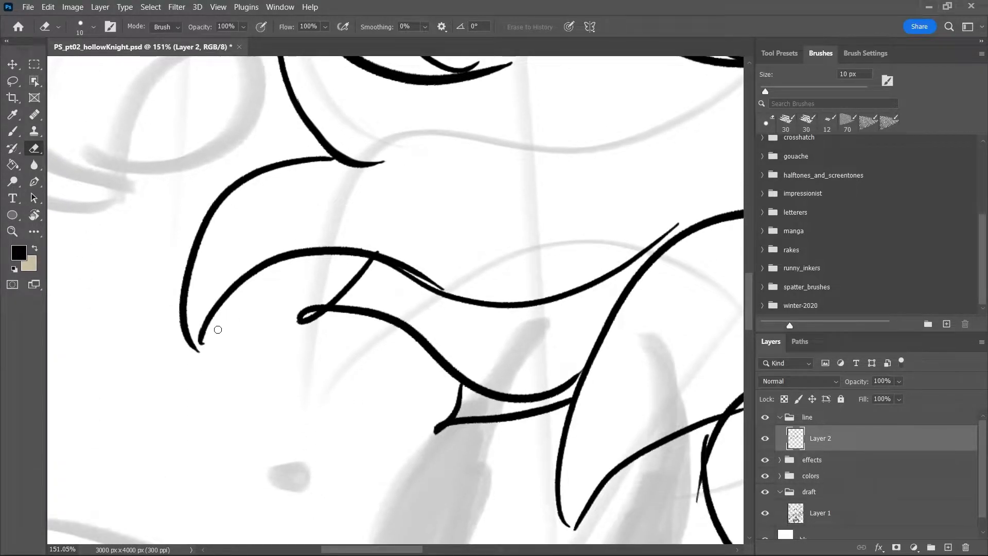
key("b")
mouse_move(207, 315)
left_mouse_down()
mouse_move(231, 291)
mouse_move(200, 317)
mouse_move(191, 299)
mouse_move(197, 345)
mouse_move(208, 309)
left_mouse_up()
key("e")
key("ctrl+z")
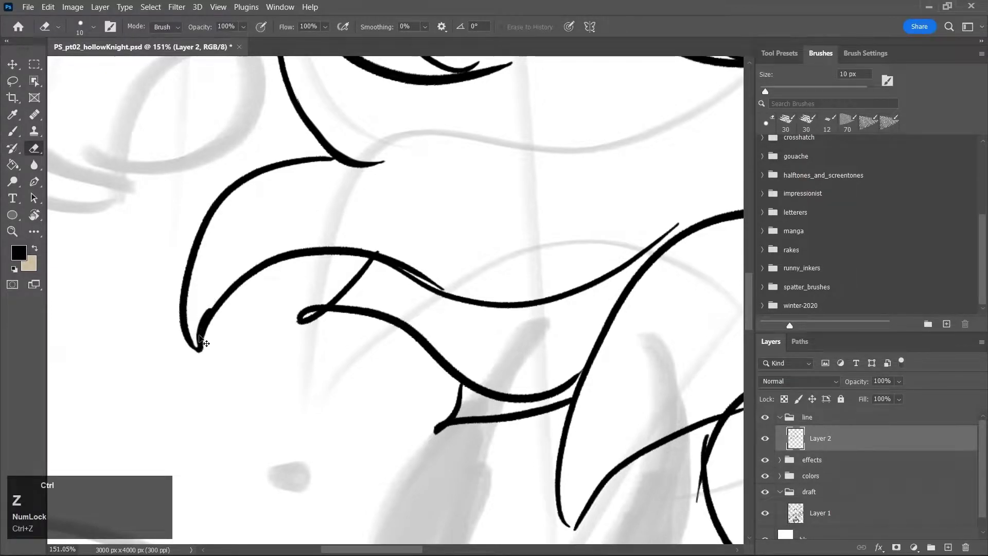
left_click_drag(195, 343, 209, 309)
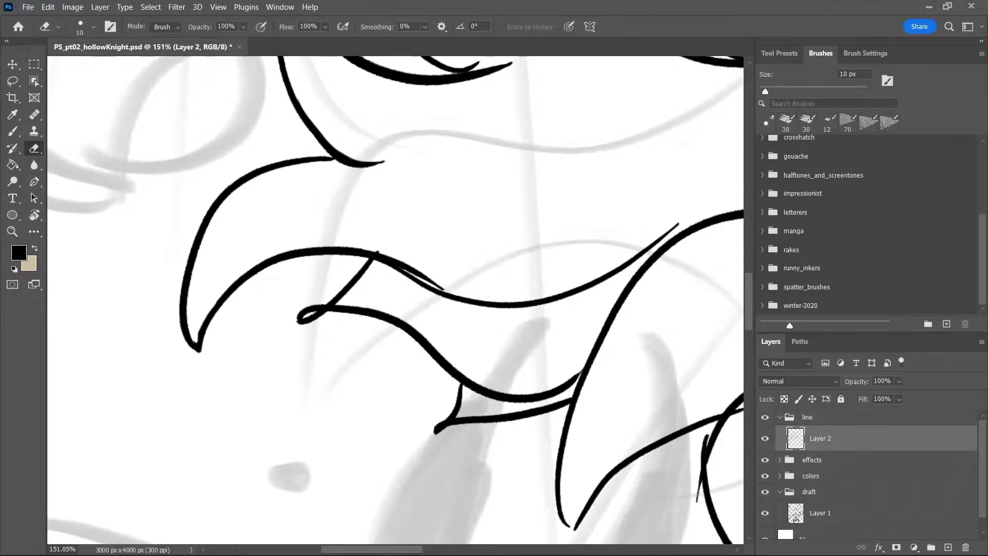
Erase the looped tip of the middle-left cloak strand with a 40 px eraser and redraw it as a point with the brush
key("z")
left_click_drag(498, 237, 485, 308)
left_click_drag(521, 208, 576, 229)
key("r")
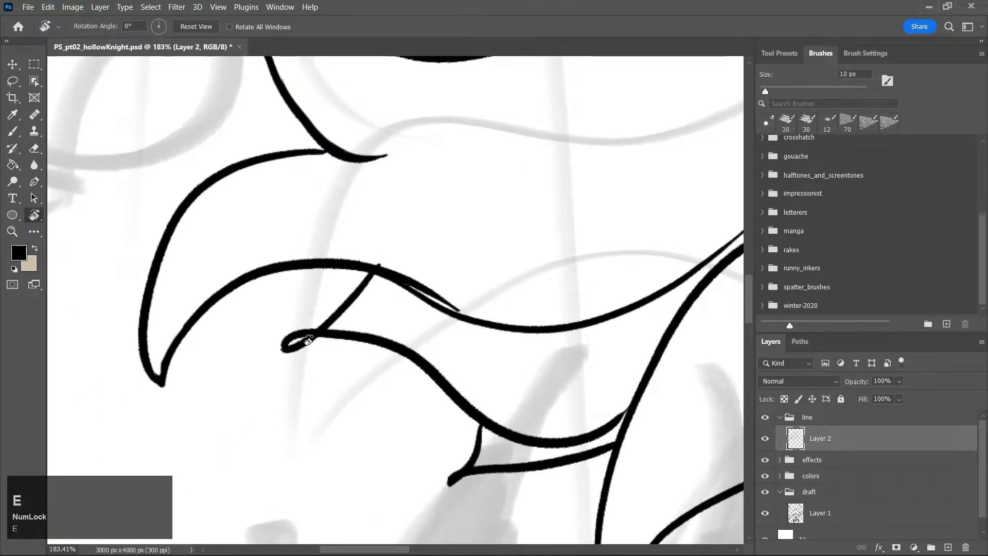
key("e")
key("bracketright")
key("bracketright")
key("bracketright")
key("bracketright")
key("bracketright")
key("bracketright")
mouse_move(300, 339)
left_mouse_down()
mouse_move(328, 331)
mouse_move(343, 305)
mouse_move(302, 325)
mouse_move(366, 334)
left_mouse_up()
key("b")
key("e")
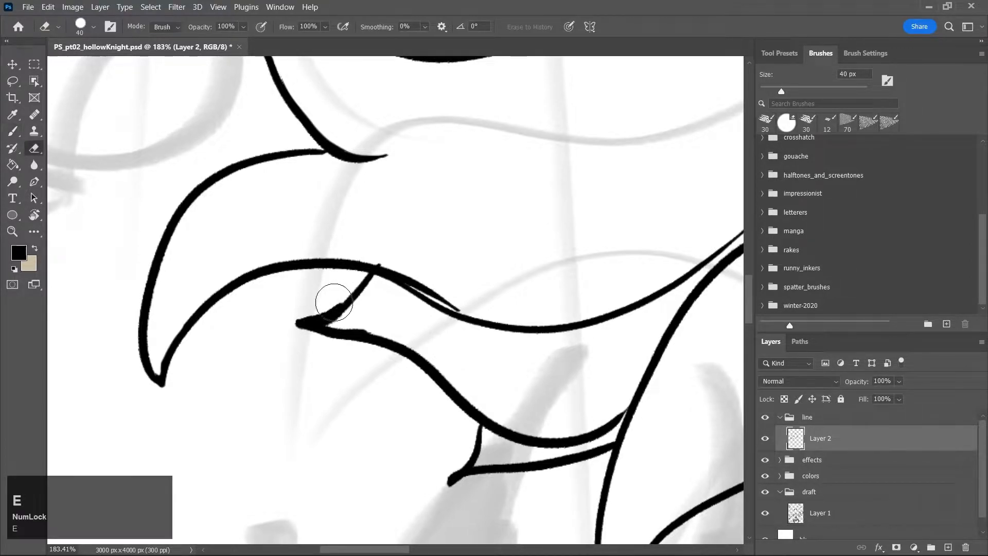
Trim the rough edges of the middle-left strand's redrawn point with a 10 px eraser
key("bracketleft")
key("bracketleft")
key("bracketleft")
key("bracketleft")
key("bracketleft")
key("bracketleft")
mouse_move(298, 313)
left_mouse_down()
mouse_move(331, 311)
mouse_move(357, 293)
left_mouse_up()
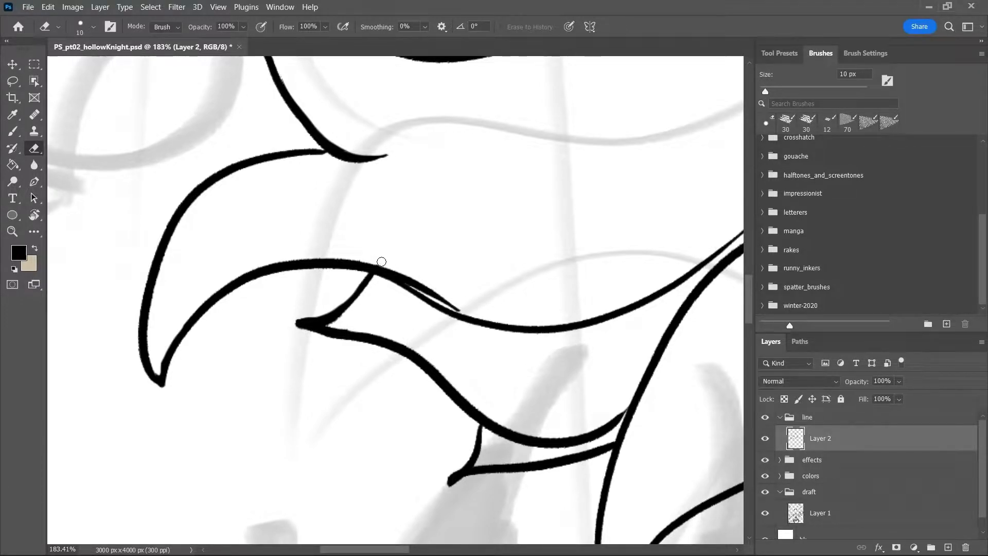
Erase the protruding spike and doubled line along the curve above the pointed strand, and save the drawing
mouse_move(393, 265)
left_mouse_down()
mouse_move(457, 305)
mouse_move(383, 264)
left_mouse_up()
left_click_drag(428, 294, 460, 307)
mouse_move(379, 261)
left_mouse_down()
mouse_move(426, 295)
mouse_move(457, 308)
left_mouse_up()
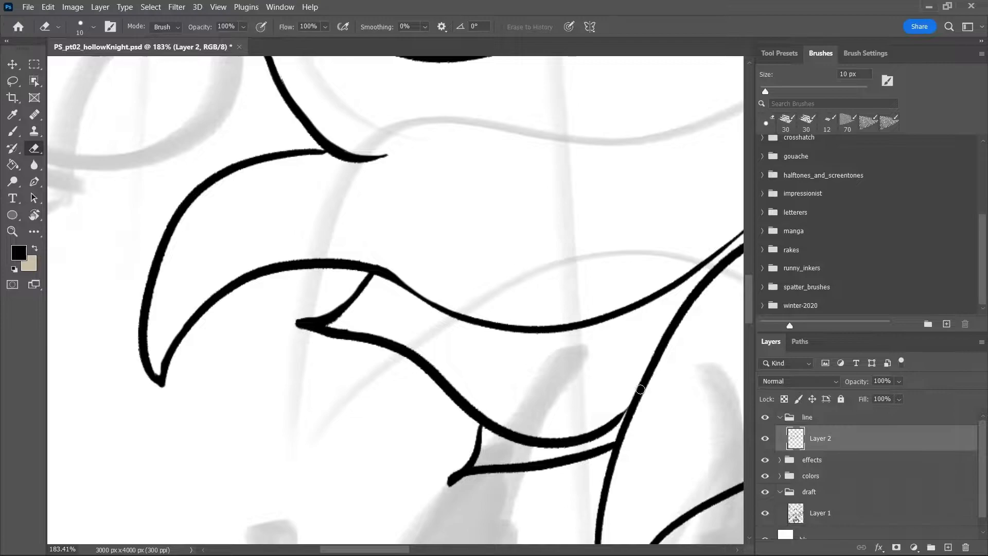
key("ctrl+s")
Fill the open tip of the inner left curl with the brush, sharpen it with a 9 px eraser, and save
left_click_drag(388, 550, 409, 554)
left_click_drag(747, 296, 743, 278)
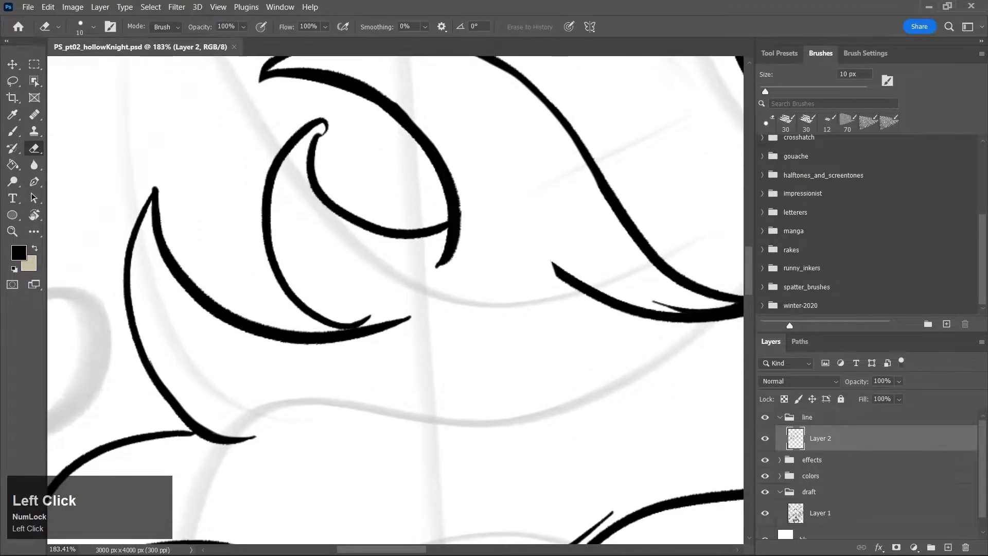
key("b")
left_click_drag(318, 138, 336, 114)
key("e")
key("bracketleft")
mouse_move(321, 146)
left_mouse_down()
mouse_move(341, 122)
mouse_move(325, 123)
left_mouse_up()
key("ctrl+s")
Erase the curl's stray lower end where it meets the crescent line and save the drawing
key("z")
mouse_move(590, 230)
left_mouse_down()
mouse_move(564, 289)
mouse_move(581, 269)
left_mouse_up()
key("e")
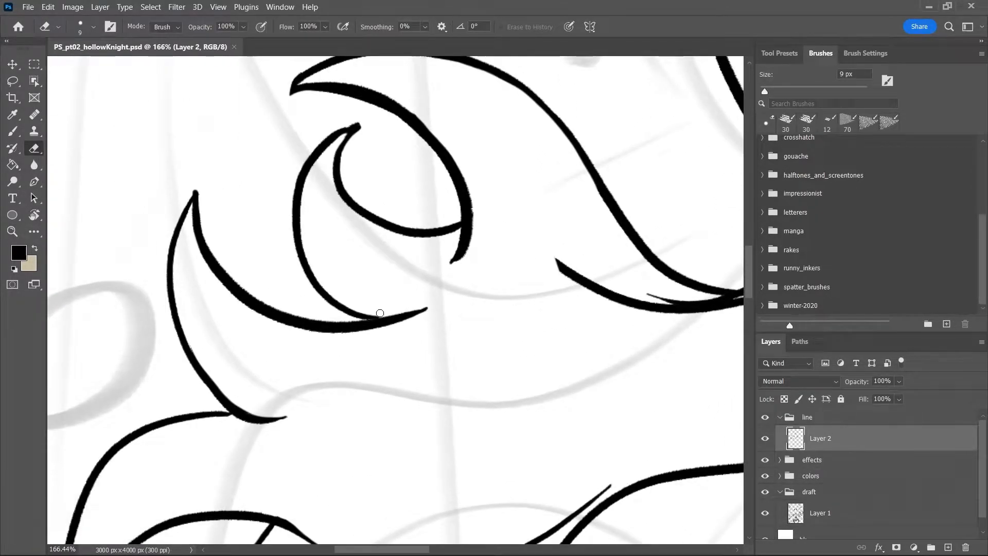
key("ctrl+s")
Erase the stray spur above the short cloak line below the upper left strand and save the drawing
key("z")
mouse_move(666, 366)
left_mouse_down()
mouse_move(634, 405)
mouse_move(672, 411)
left_mouse_up()
key("e")
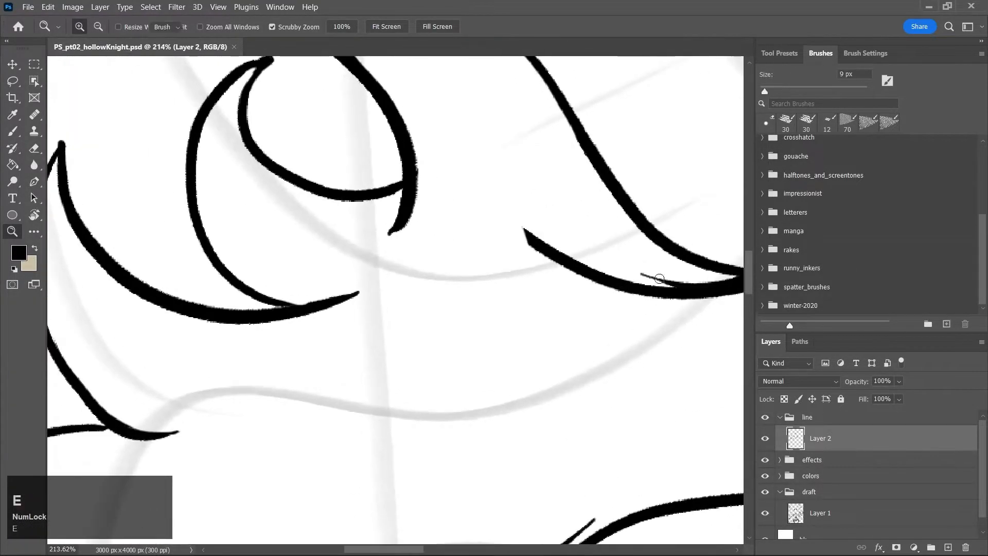
left_click_drag(653, 278, 705, 281)
key("ctrl+s")
Thin the blunt left end of the short cloak line with the 9 px eraser and save the drawing
mouse_move(519, 224)
left_mouse_down()
mouse_move(551, 272)
mouse_move(592, 292)
mouse_move(595, 263)
left_mouse_up()
key("ctrl+z")
left_click_drag(538, 226, 591, 257)
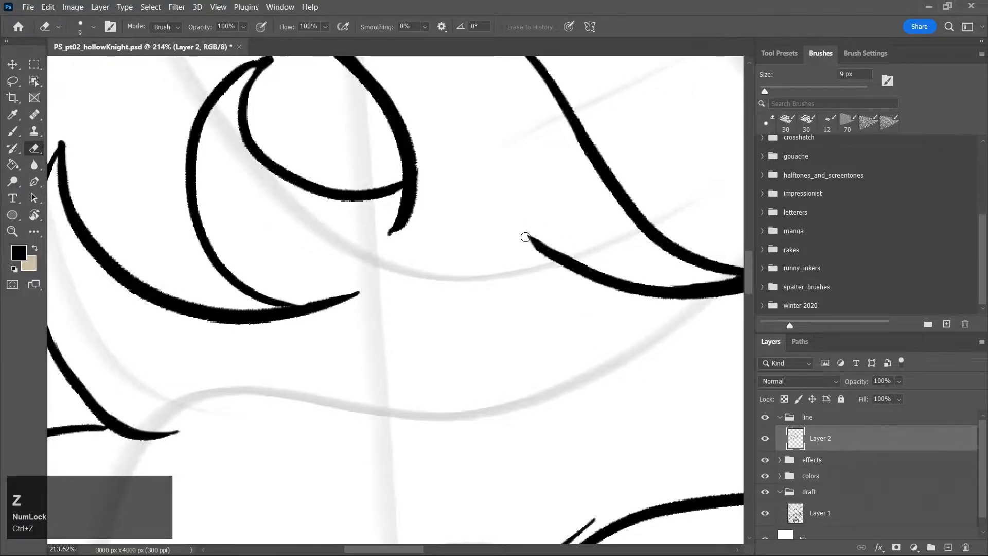
key("ctrl+s")
Extend the short cloak line's left end with the 30 px brush, taper its tip with the eraser, and save
key("z")
left_click_drag(628, 322, 605, 398)
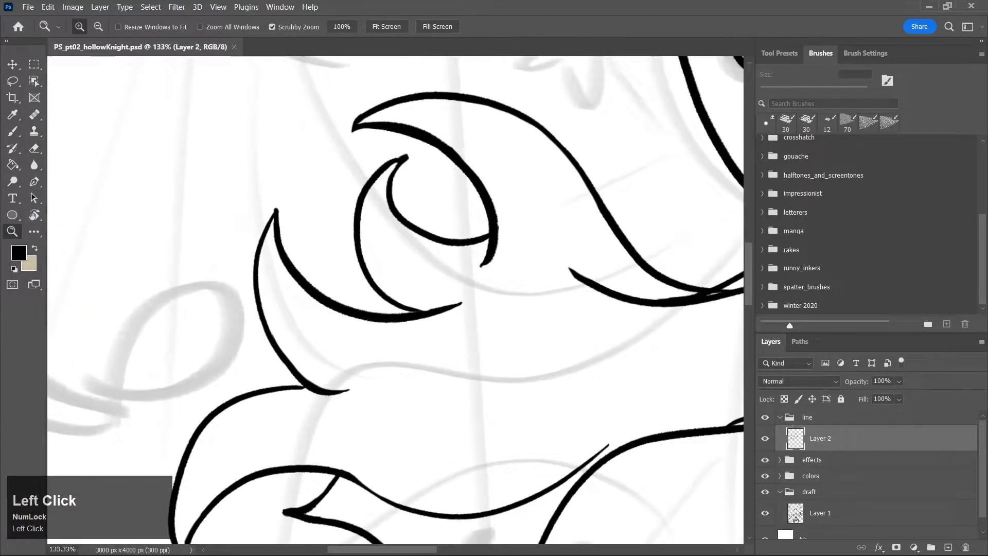
key("b")
left_click_drag(565, 269, 609, 293)
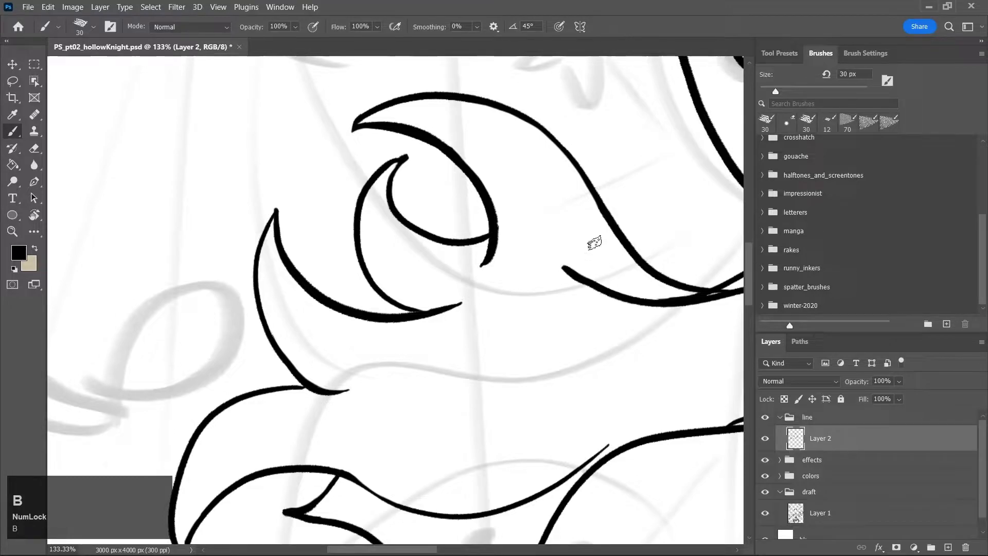
left_click_drag(565, 263, 613, 295)
key("ctrl+z")
left_click_drag(556, 262, 639, 298)
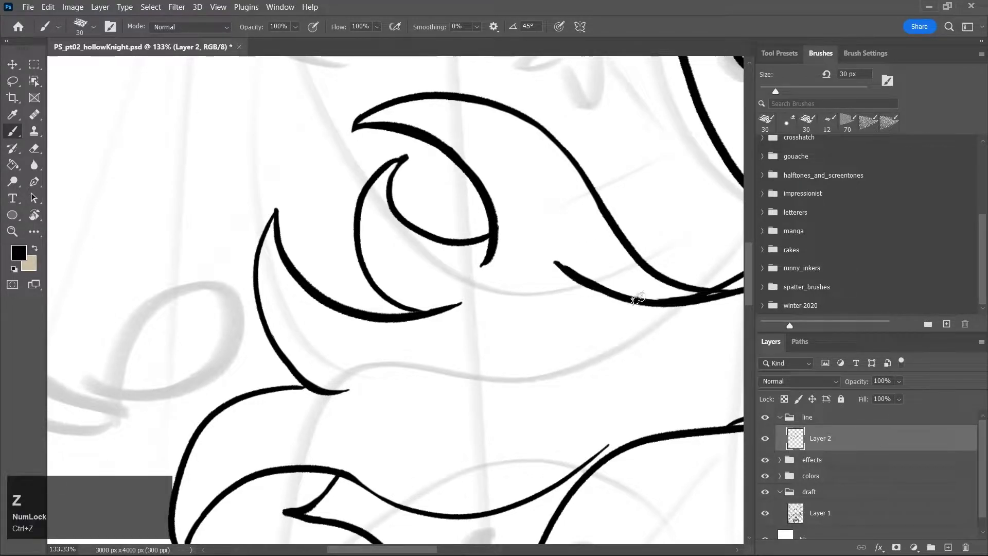
key("e")
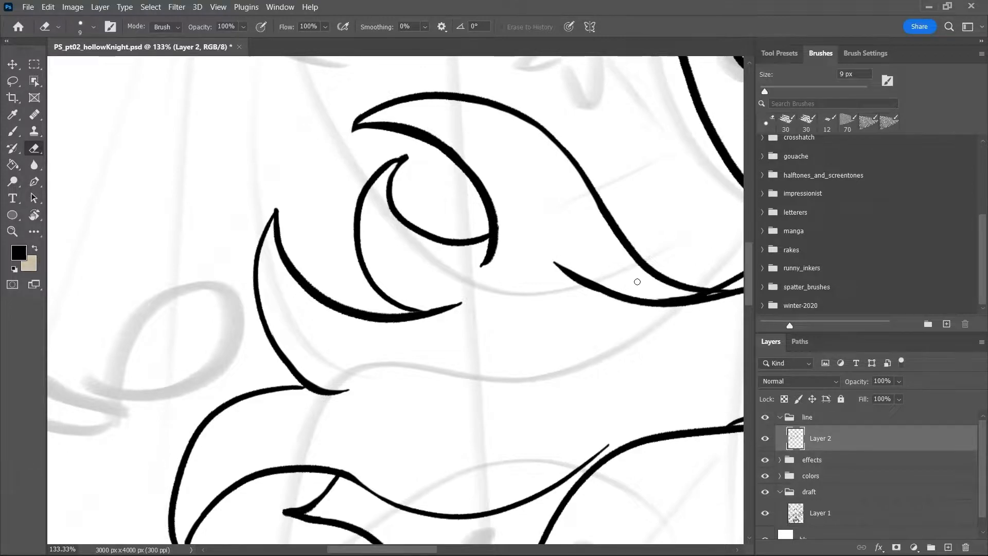
key("z")
left_click_drag(600, 347, 519, 355)
key("ctrl+s")
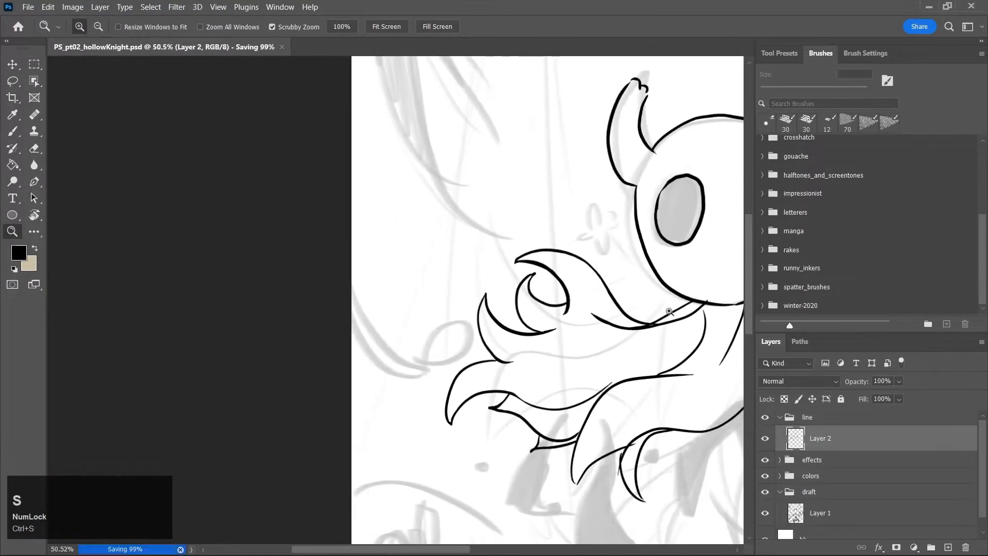
Erase the overshoot at the right crescent's tip, the nearby speck and the doubled line at its lower edge with a 10 px eraser
left_click(520, 549)
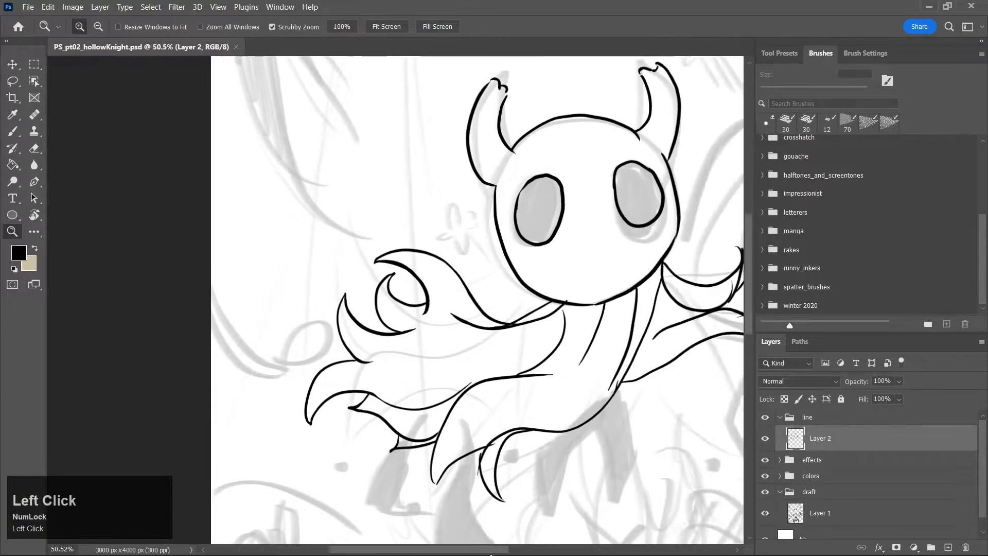
key("e")
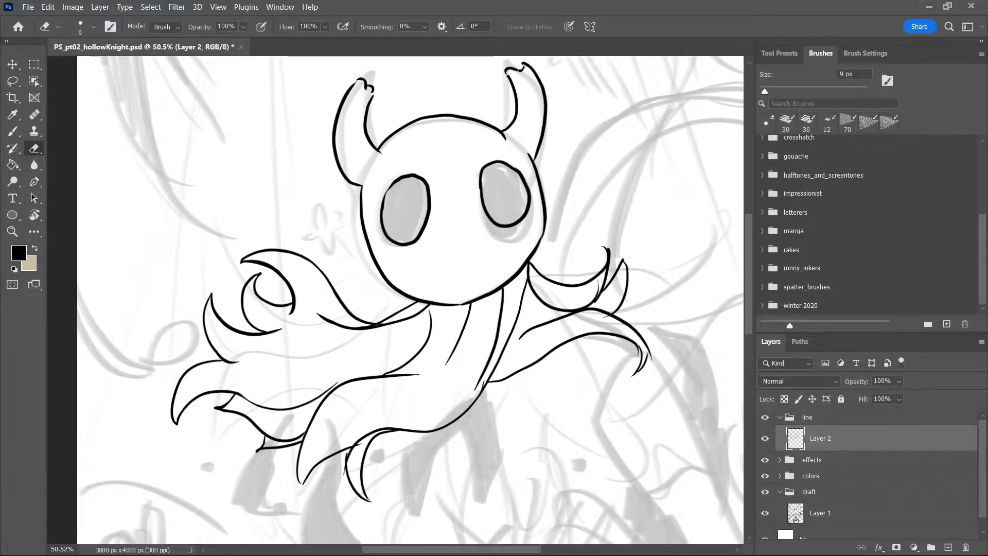
key("z")
left_click(598, 295)
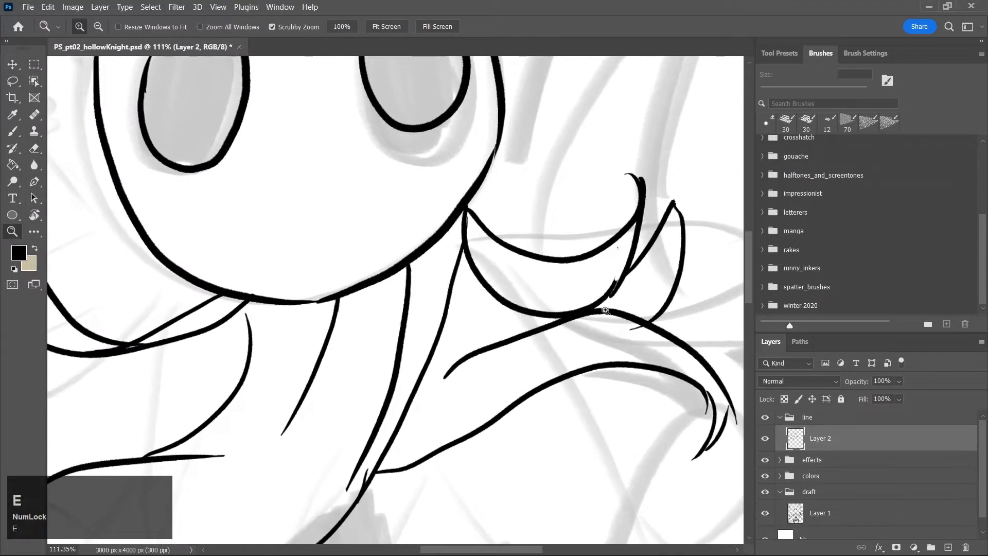
key("e")
key("bracketleft")
key("bracketleft")
key("bracketright")
key("bracketright")
key("bracketright")
left_click(617, 249)
mouse_move(629, 171)
left_mouse_down()
mouse_move(633, 214)
mouse_move(633, 167)
mouse_move(630, 211)
mouse_move(641, 178)
mouse_move(645, 225)
left_mouse_up()
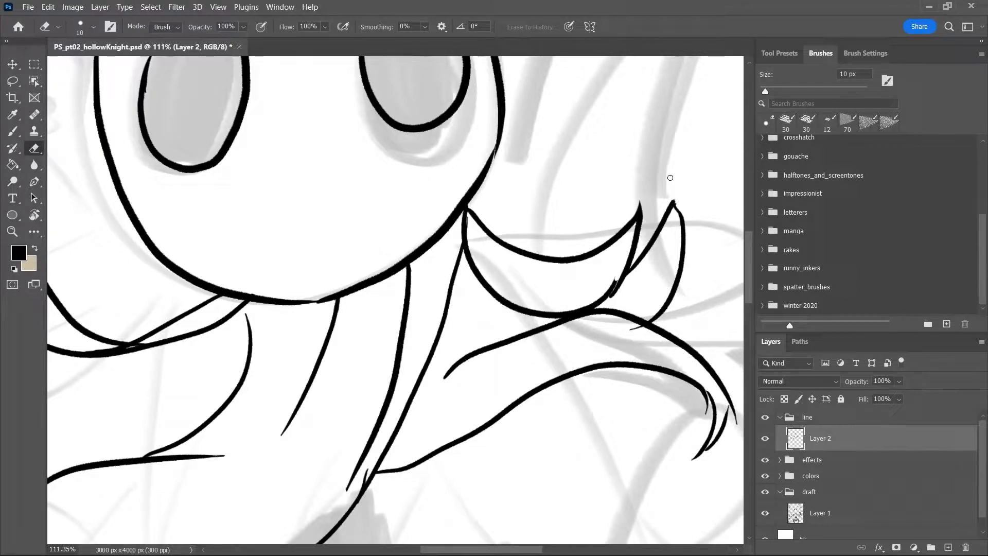
mouse_move(612, 280)
left_mouse_down()
mouse_move(611, 304)
mouse_move(627, 281)
left_mouse_up()
Smooth the lower-right head outline above the cloak with the brush and 10 px eraser, and save the drawing
key("e")
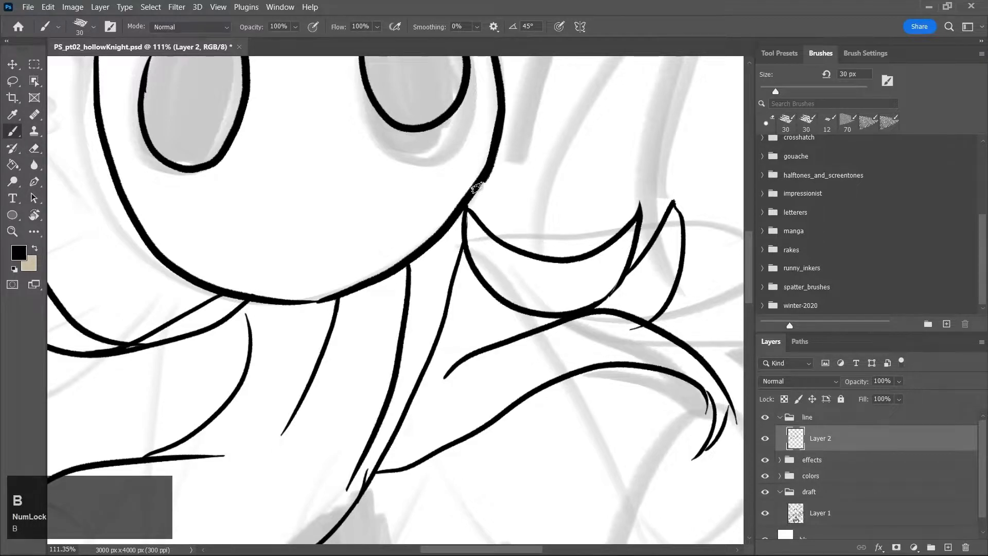
left_click_drag(495, 106, 495, 136)
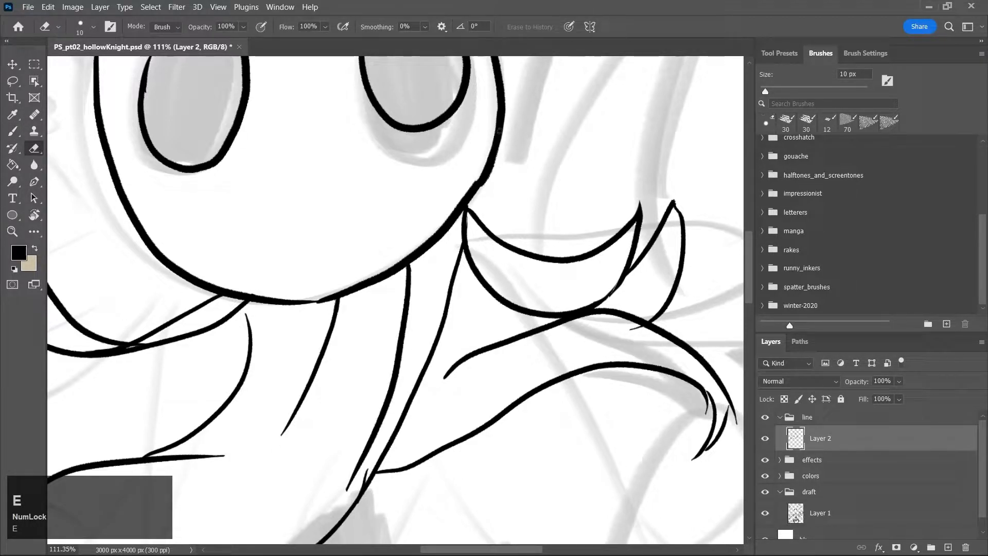
left_click_drag(476, 177, 460, 200)
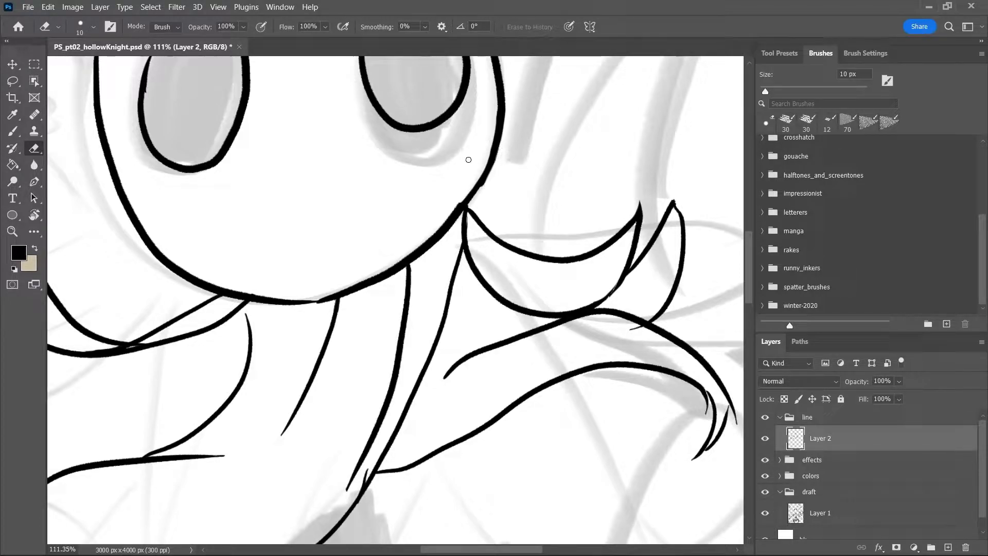
key("b")
left_click_drag(497, 130, 464, 201)
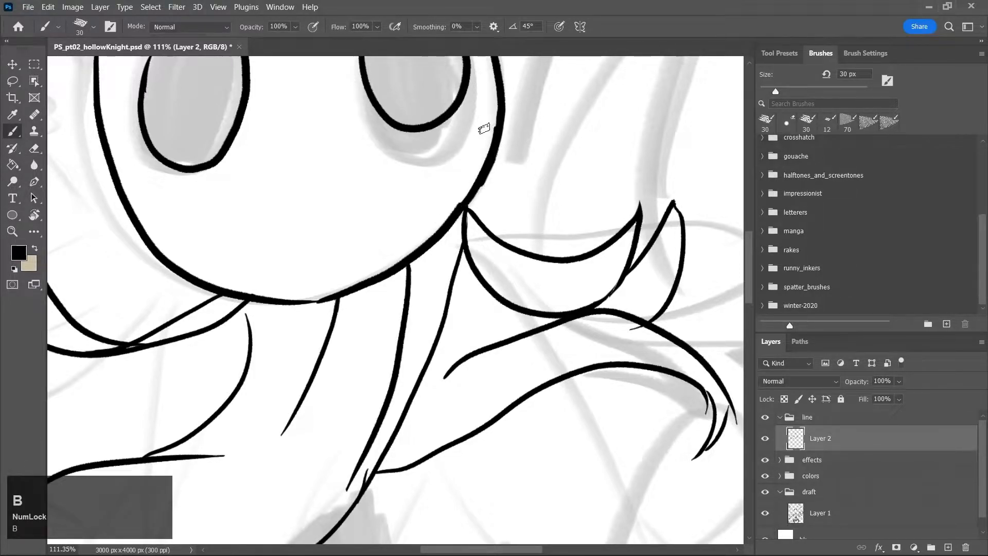
key("e")
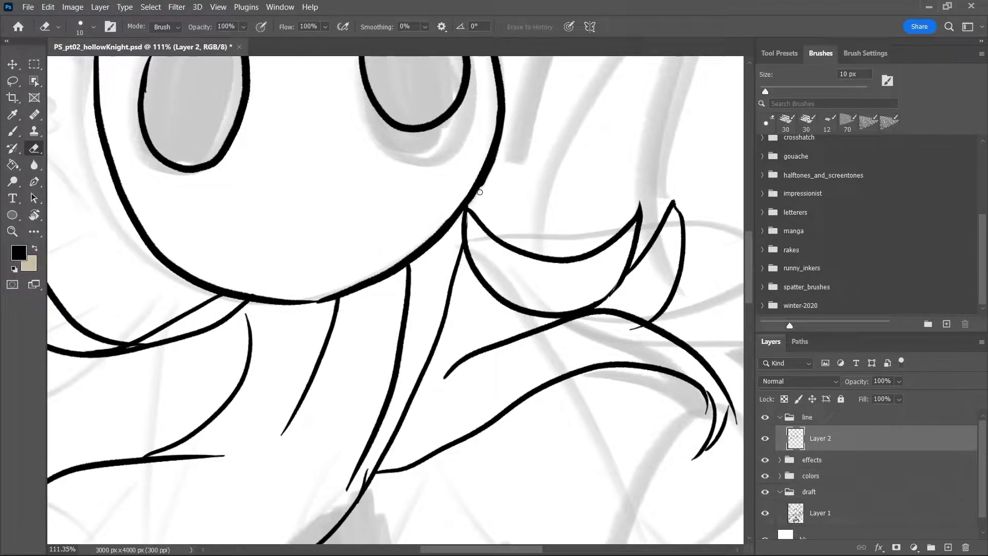
key("ctrl+s")
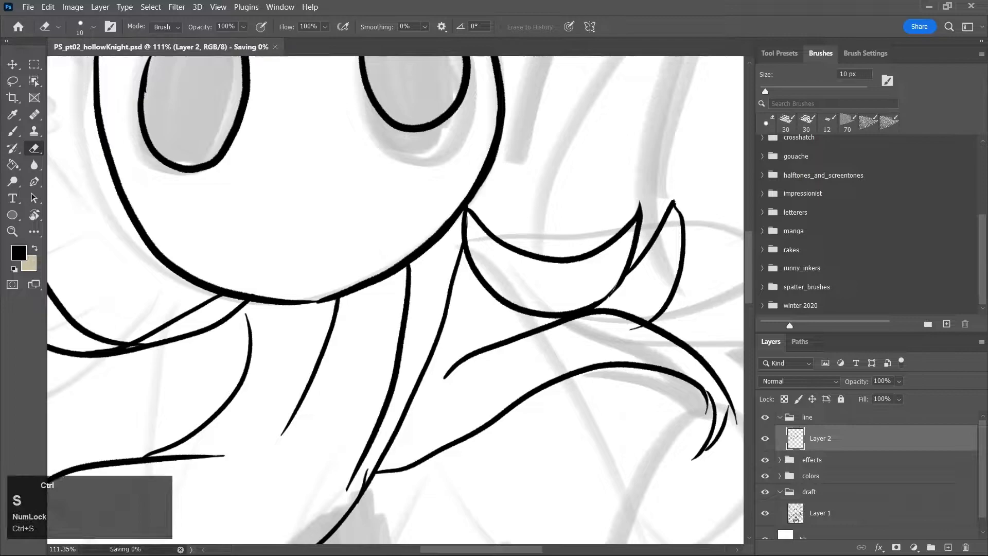
Erase the stray tail below the right pointed flap and the overlapping lines at the lower-right strand's hooked tip
key("z")
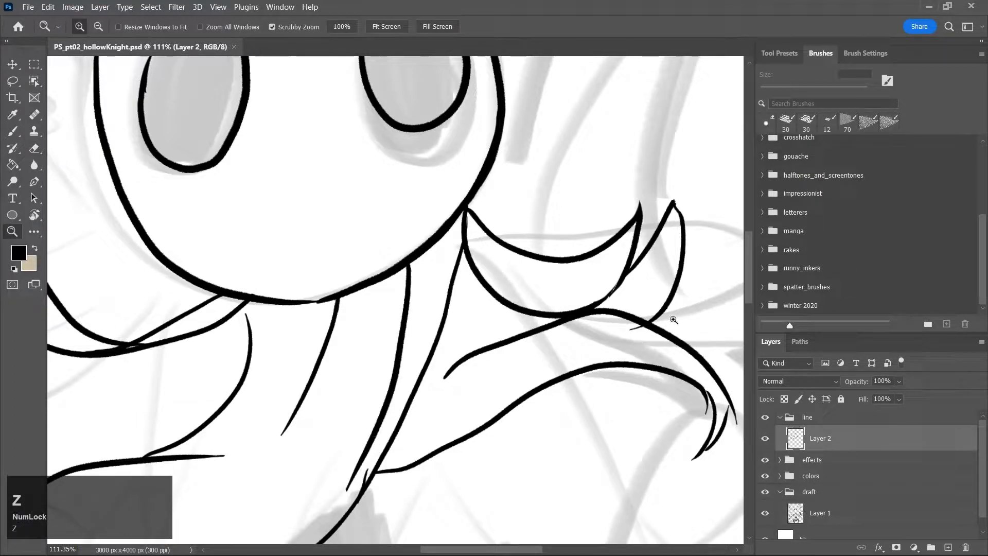
key("e")
left_click_drag(636, 327, 646, 330)
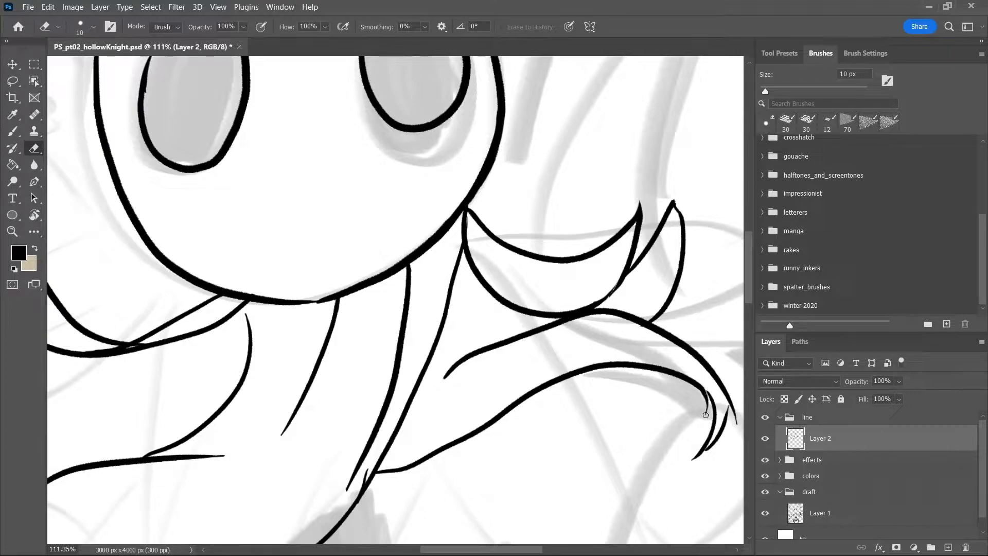
mouse_move(708, 391)
left_mouse_down()
mouse_move(714, 418)
mouse_move(707, 391)
mouse_move(717, 413)
mouse_move(730, 408)
mouse_move(712, 444)
left_mouse_up()
key("e")
left_click_drag(728, 408, 705, 449)
Redraw the inner and outer lines of the lower-right strand's hooked tip with the 30 px brush
key("b")
mouse_move(702, 389)
left_mouse_down()
mouse_move(688, 448)
mouse_move(694, 442)
left_mouse_up()
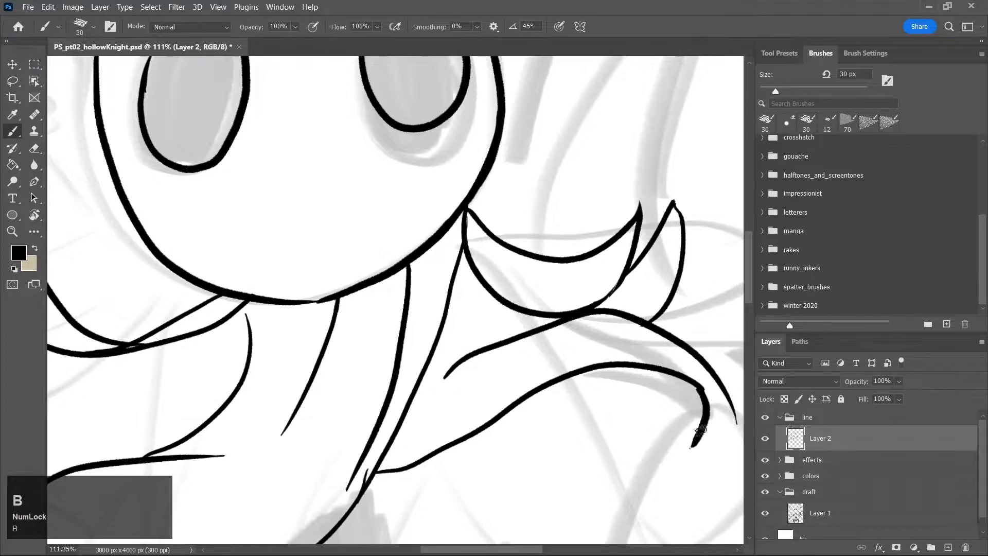
key("z")
left_click(698, 399)
left_click_drag(698, 399, 670, 428)
left_click_drag(514, 548, 547, 549)
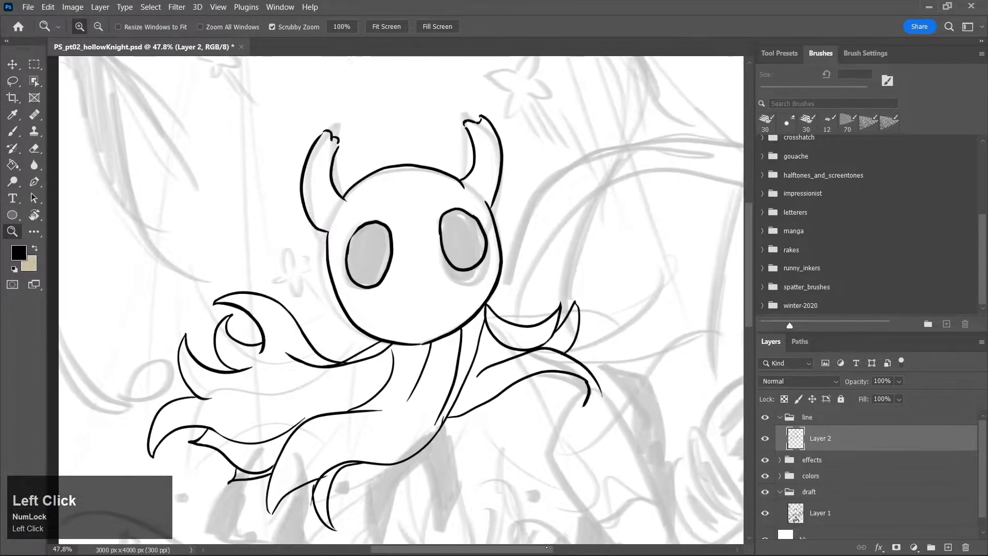
key("b")
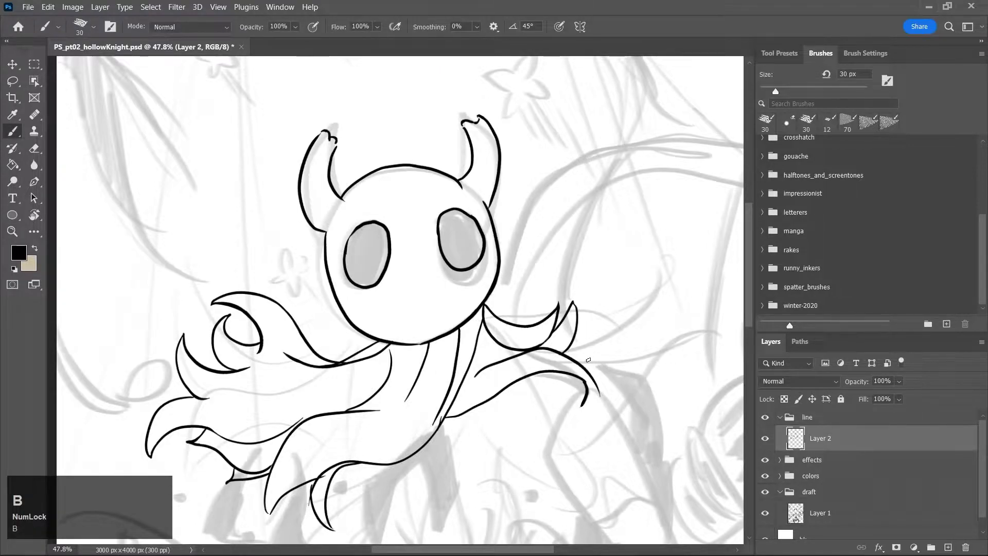
left_click_drag(585, 370, 574, 412)
key("ctrl+z")
left_click_drag(591, 376, 574, 414)
key("z")
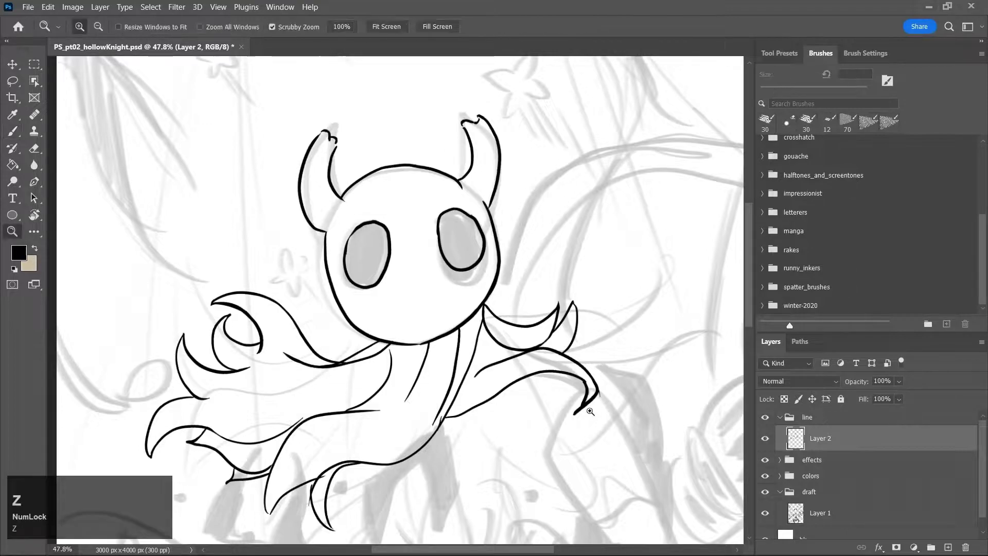
Trim the hooked tip to a clean point with the 10 px eraser, tidy the right crescent's tip, and save
left_click(596, 401)
key("e")
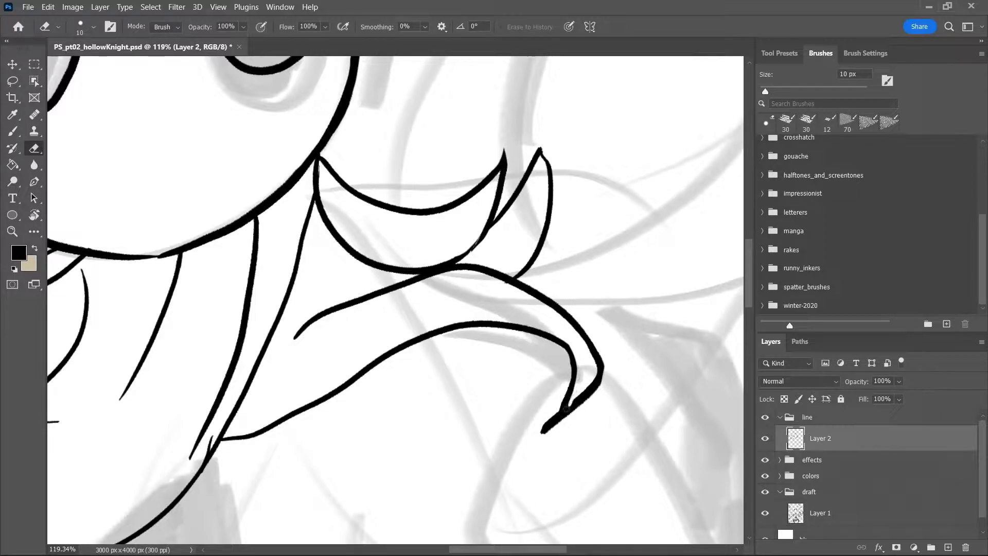
mouse_move(553, 414)
left_mouse_down()
mouse_move(549, 433)
mouse_move(566, 418)
left_mouse_up()
key("ctrl+s")
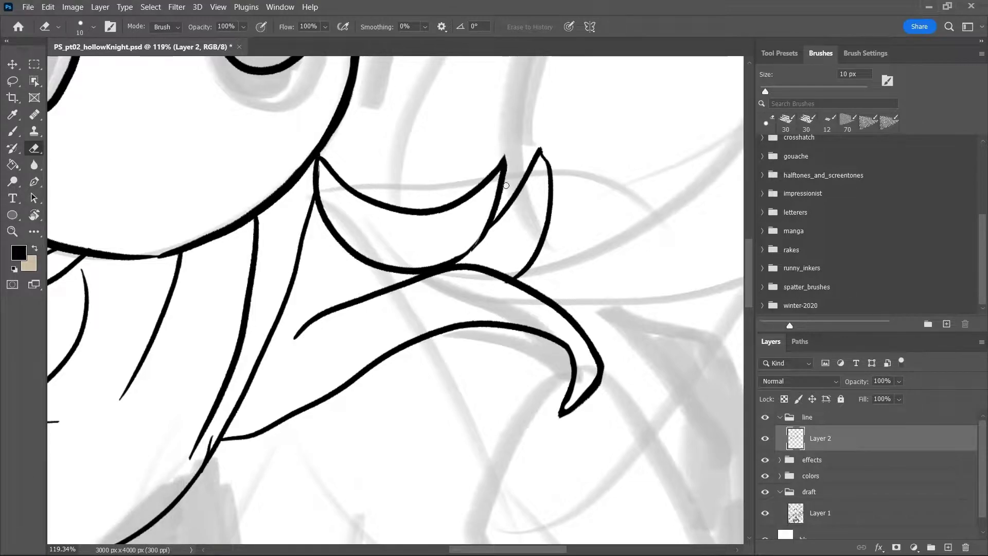
key("ctrl+s")
Touch up the right crescent's lines near the head and lower edge, clean up the converging central cloak folds, and save
left_click_drag(321, 167, 320, 186)
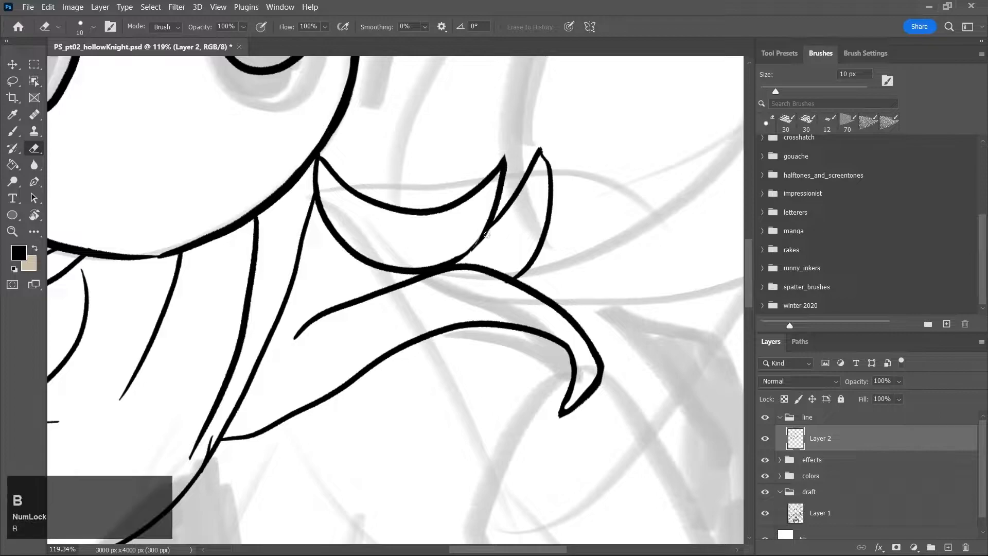
key("b")
key("z")
mouse_move(487, 282)
left_mouse_down()
mouse_move(468, 271)
mouse_move(462, 350)
mouse_move(499, 335)
left_mouse_up()
left_click_drag(527, 550, 482, 544)
key("e")
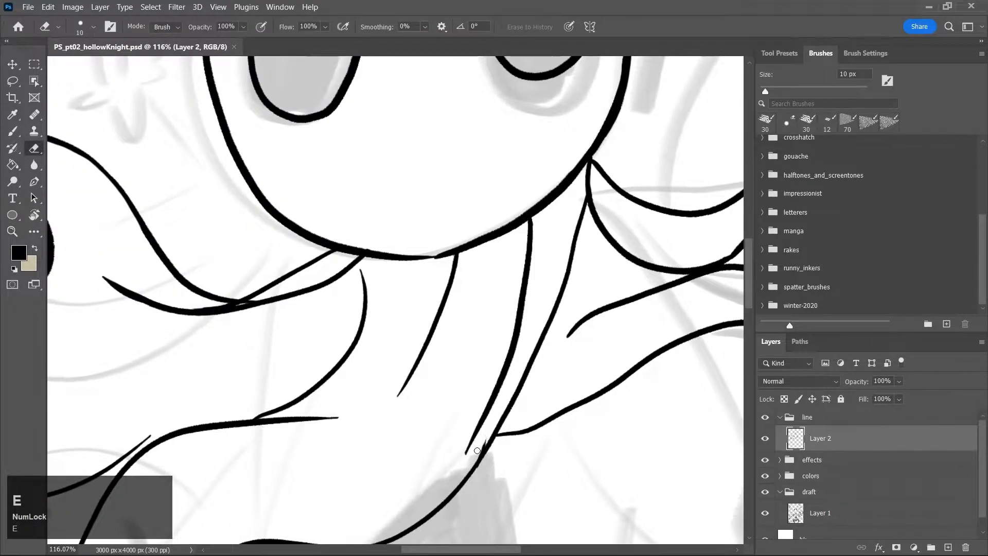
key("ctrl+s")
key("z")
left_click_drag(554, 315, 497, 392)
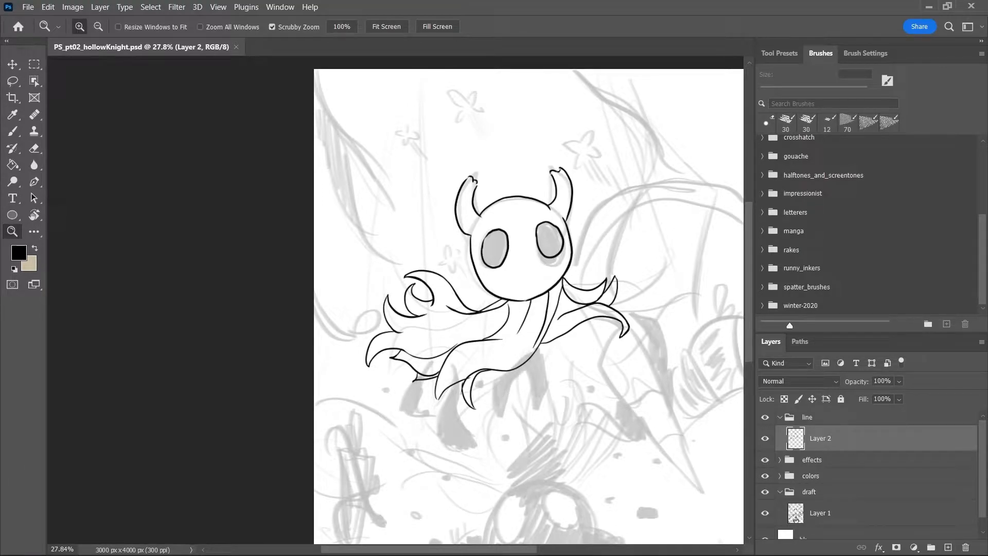
left_click_drag(635, 328, 625, 369)
key("b")
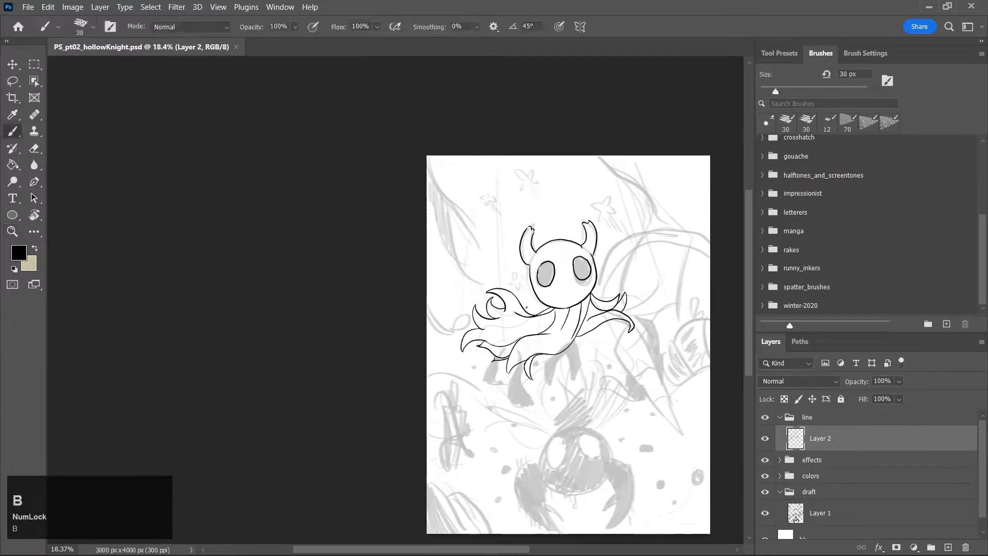
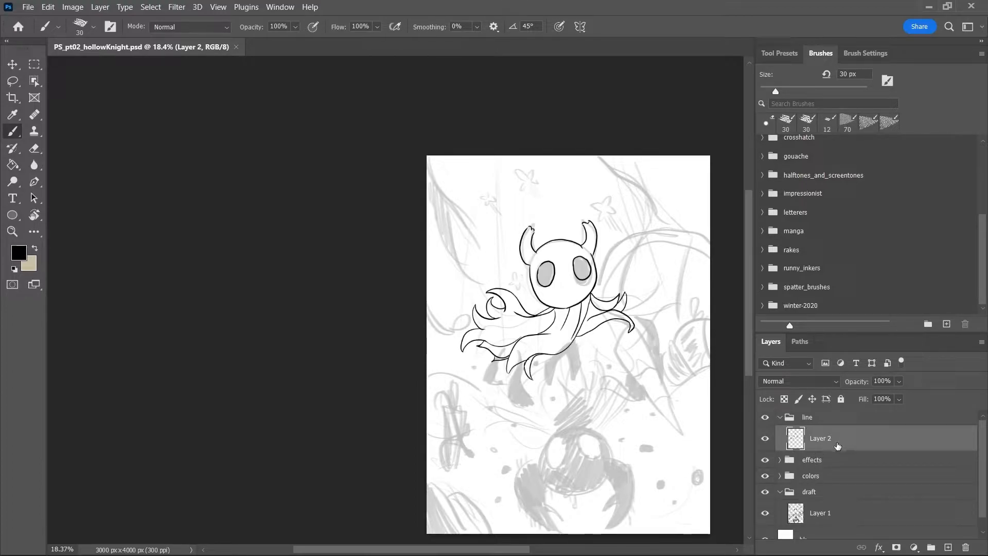
Warp the Layer 2 line art slightly around the face and cloak, apply the transformation, and save
key("ctrl+t")
left_click(575, 27)
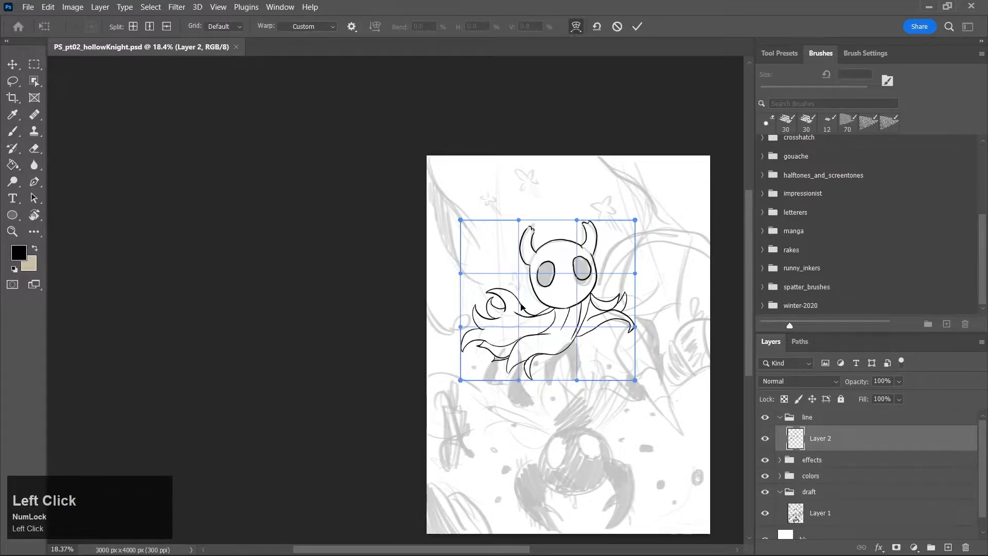
mouse_move(530, 314)
left_mouse_down()
mouse_move(546, 281)
mouse_move(592, 281)
left_mouse_up()
left_click_drag(516, 300, 520, 298)
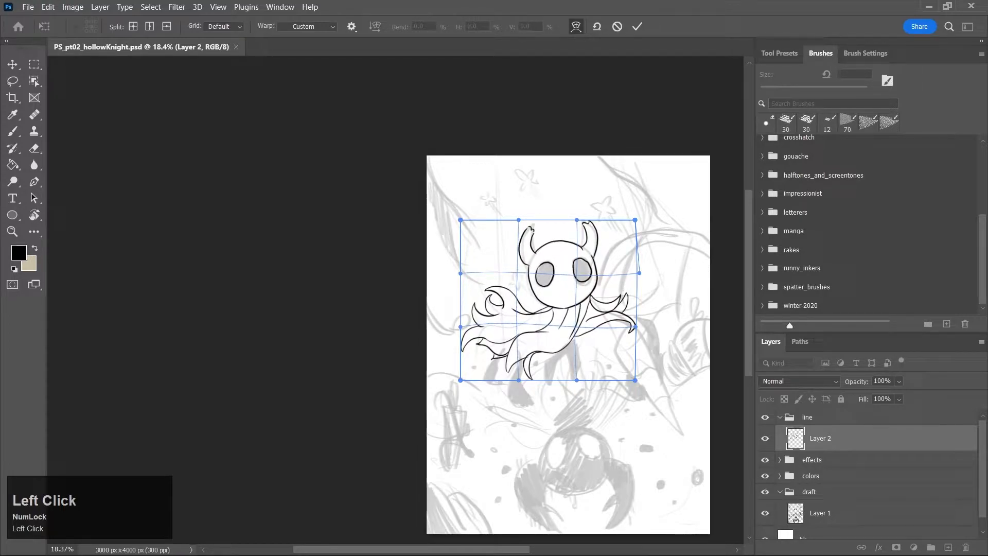
left_click(637, 26)
key("ctrl+s")
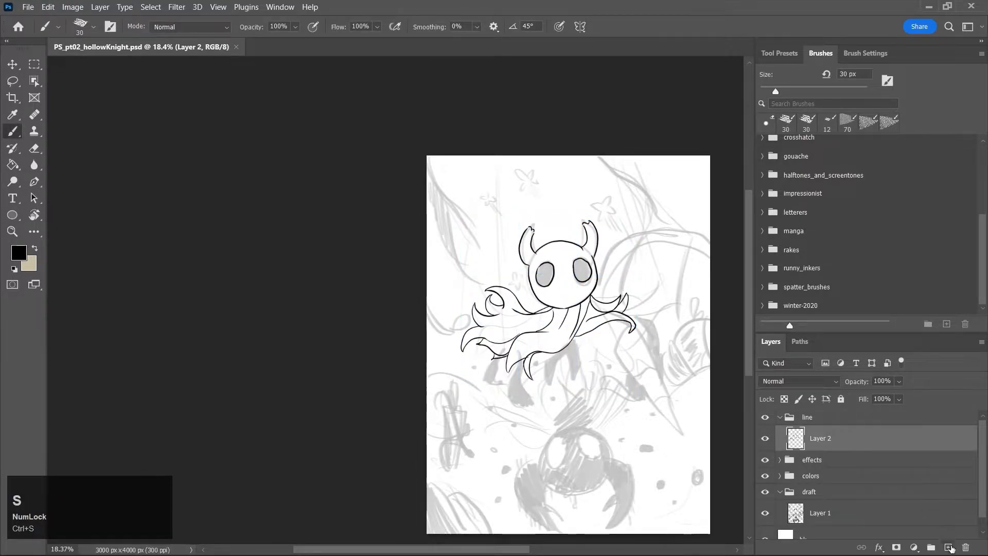
On a new layer, ink a pointed flap beside the head's lower-left edge, trim its ends with the 10 px eraser, and save
left_click(946, 548)
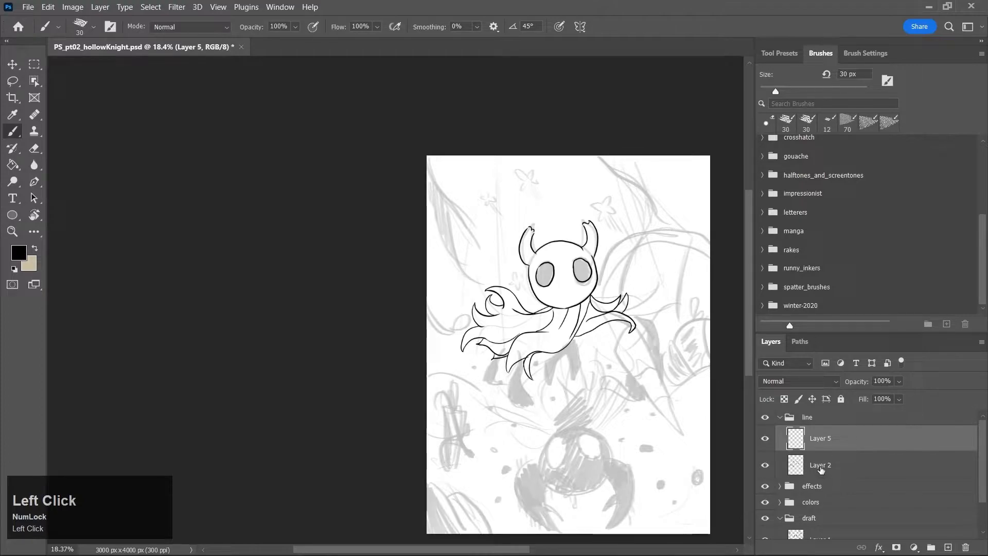
key("b")
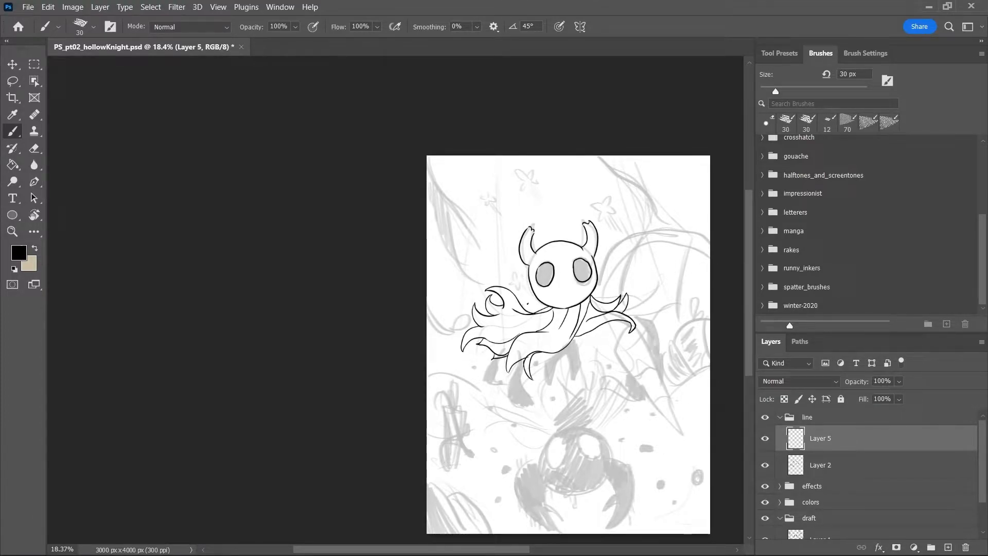
mouse_move(525, 306)
left_mouse_down()
mouse_move(527, 286)
mouse_move(546, 307)
left_mouse_up()
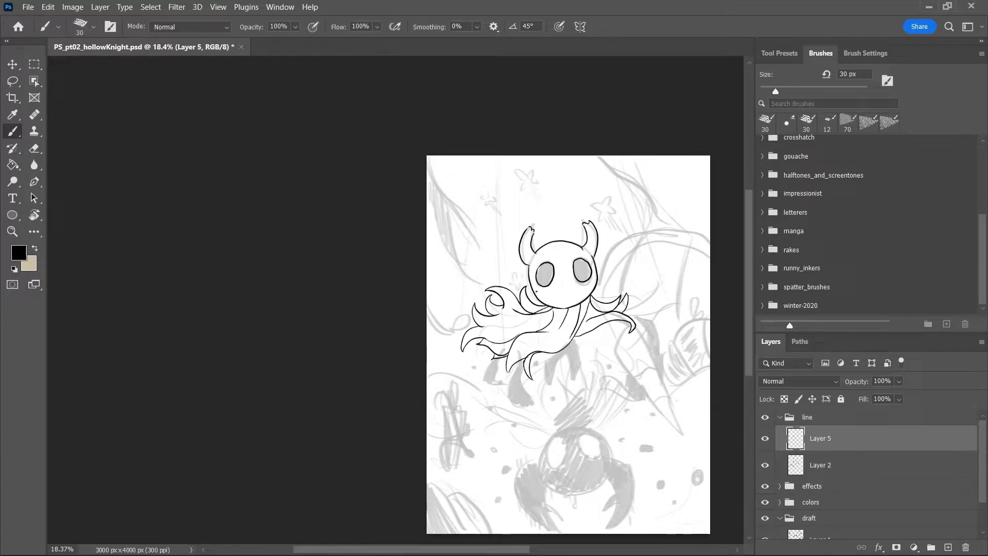
key("z")
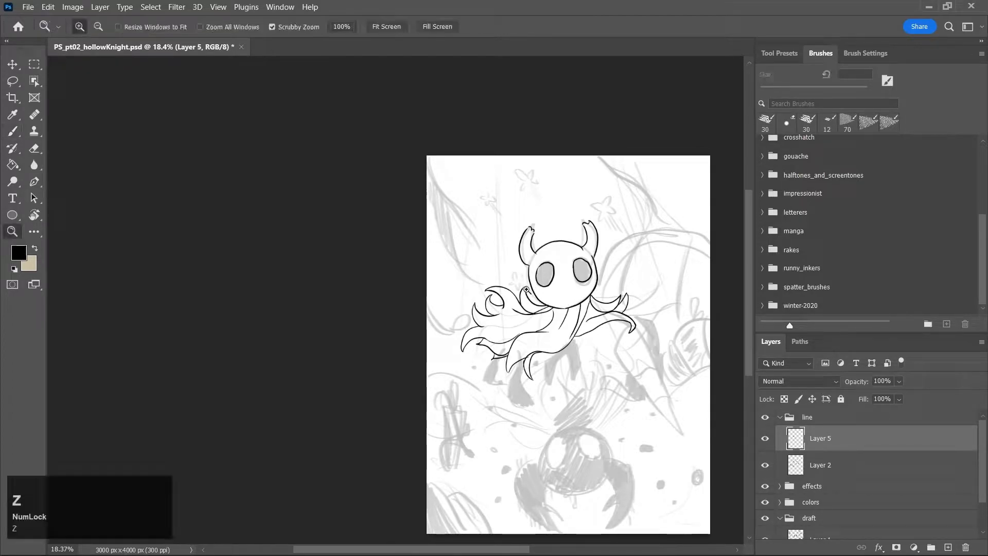
left_click(525, 291)
left_click(531, 291)
key("e")
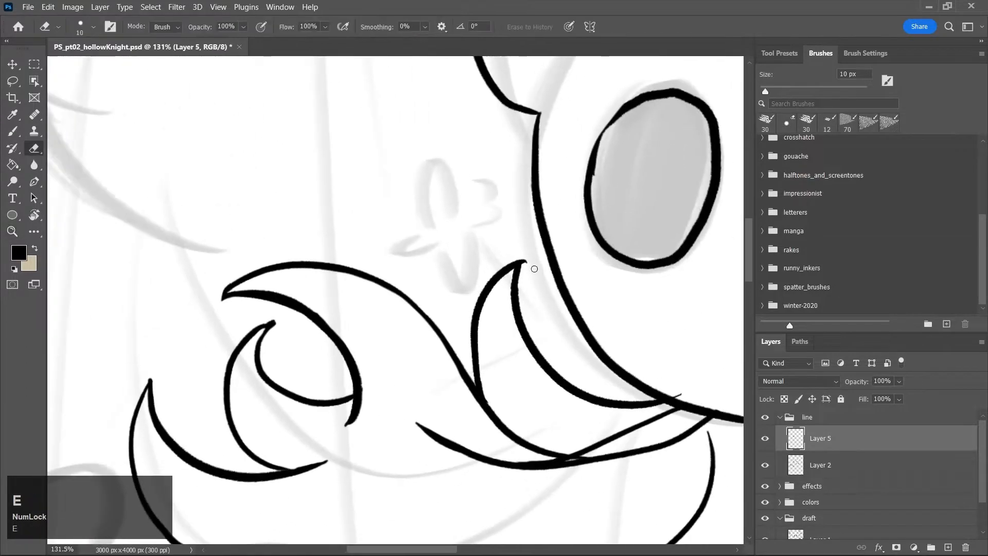
left_click_drag(529, 259, 524, 265)
key("ctrl+s")
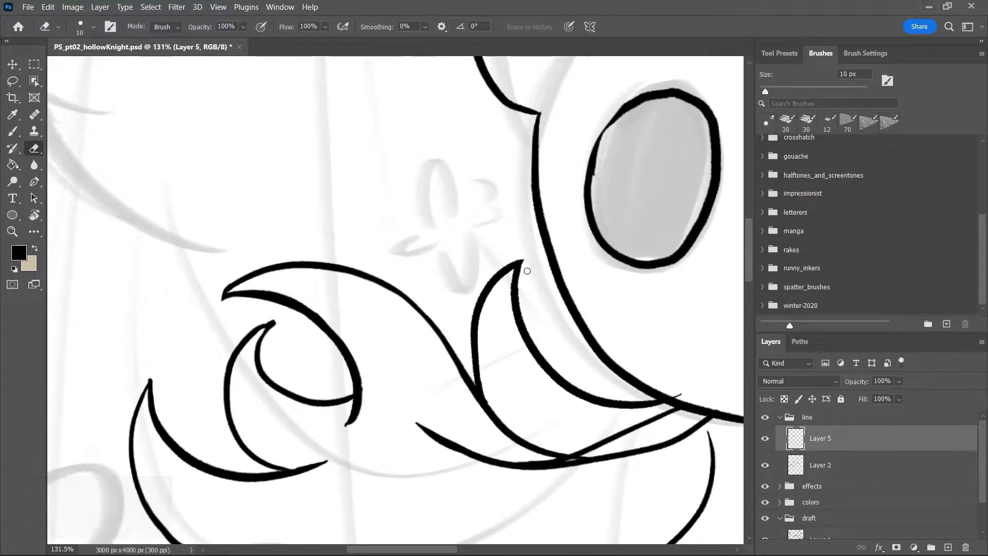
left_click_drag(677, 394, 683, 396)
Thicken the thin upper-left outline of the left eye on Layer 2 with the 30 px brush
left_click(840, 464)
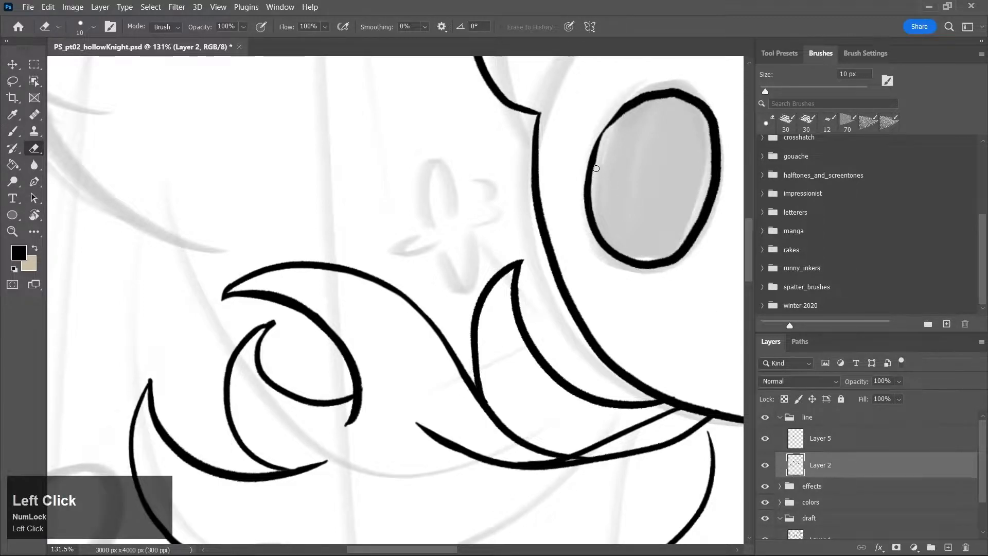
key("b")
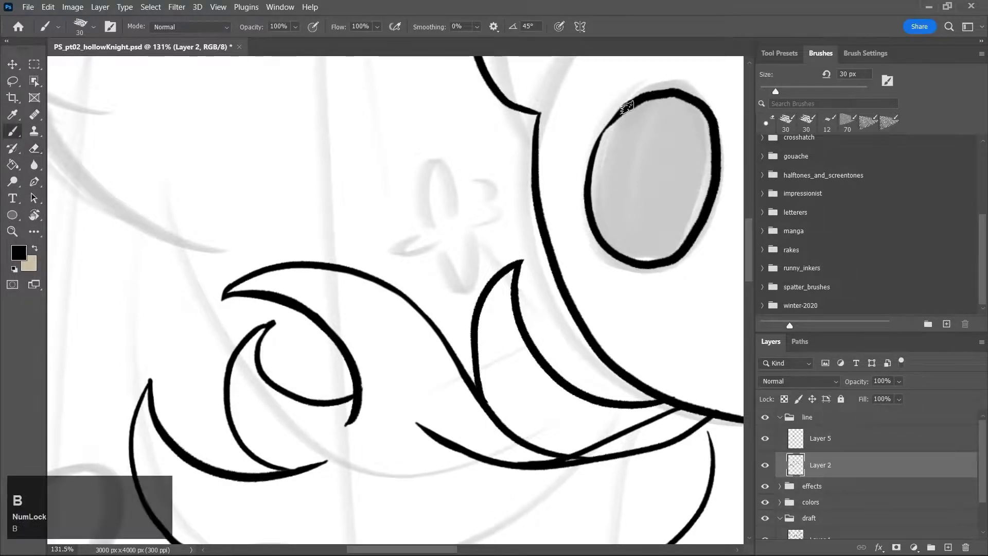
key("ctrl+d")
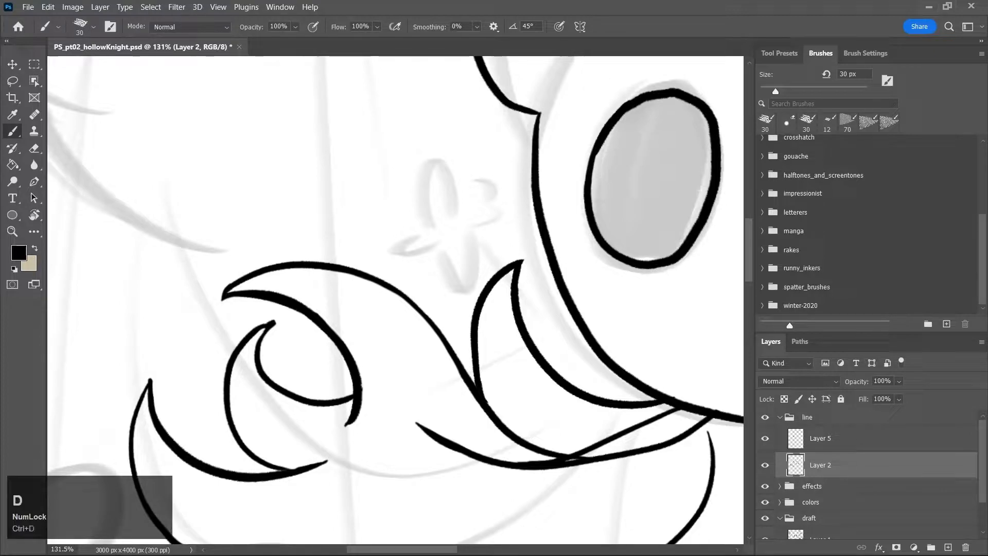
left_click(820, 436)
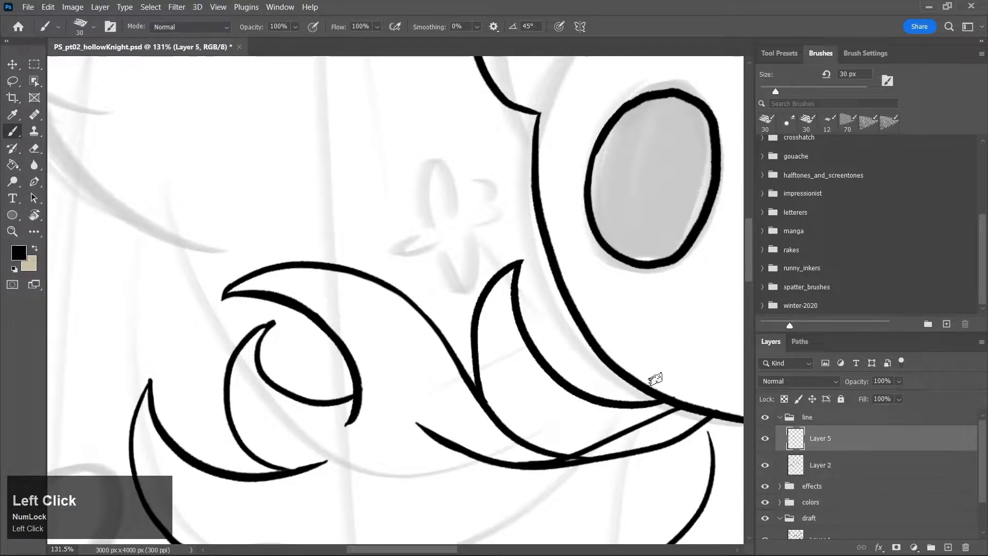
key("e")
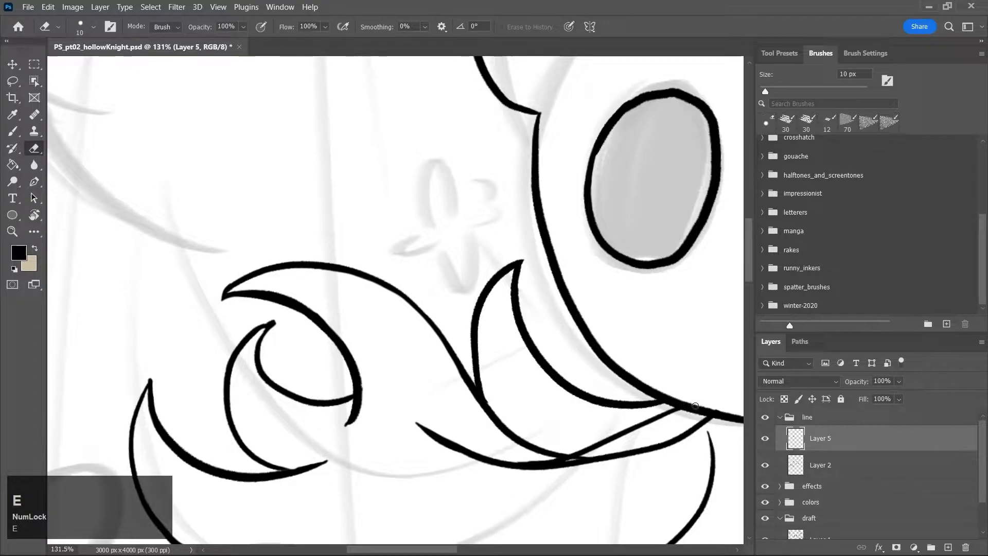
Erase the stray and overlapping lines where the bottom hooked strand meets the neighboring strand on Layer 2, and save
key("z")
left_click_drag(655, 337, 604, 424)
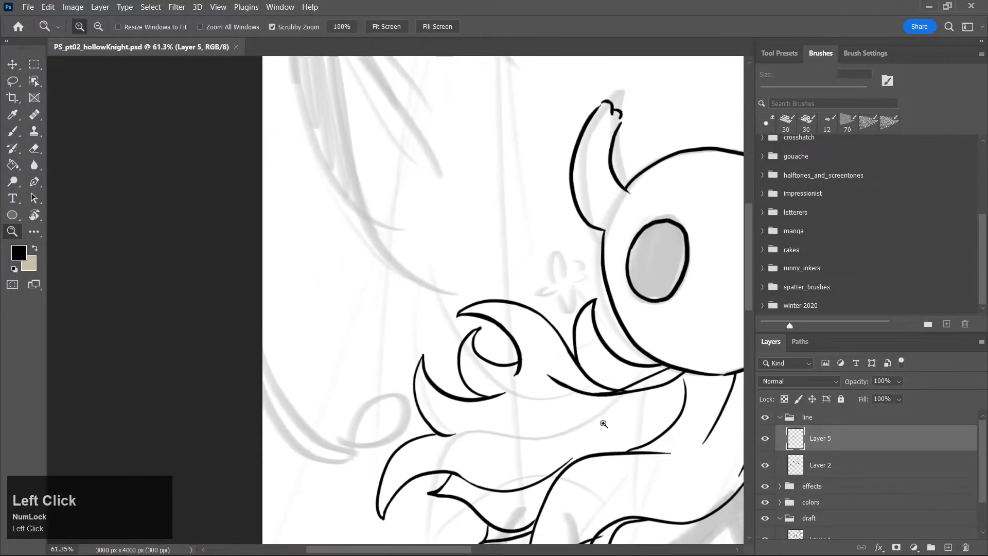
left_click_drag(749, 285, 749, 316)
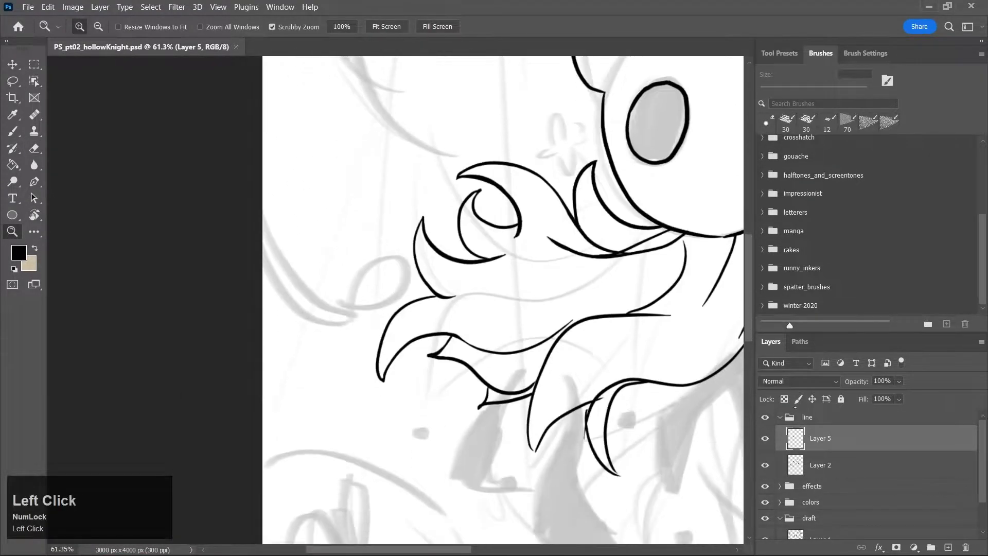
left_click(820, 469)
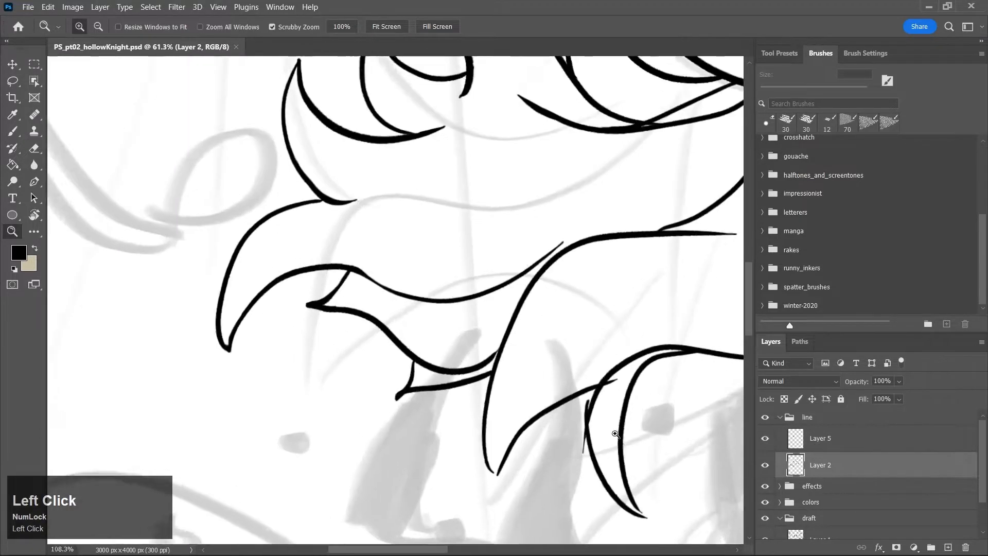
left_click_drag(584, 423, 651, 403)
scroll(581, 278, "down", 5)
key("e")
left_click_drag(589, 260, 587, 313)
left_click_drag(585, 278, 586, 312)
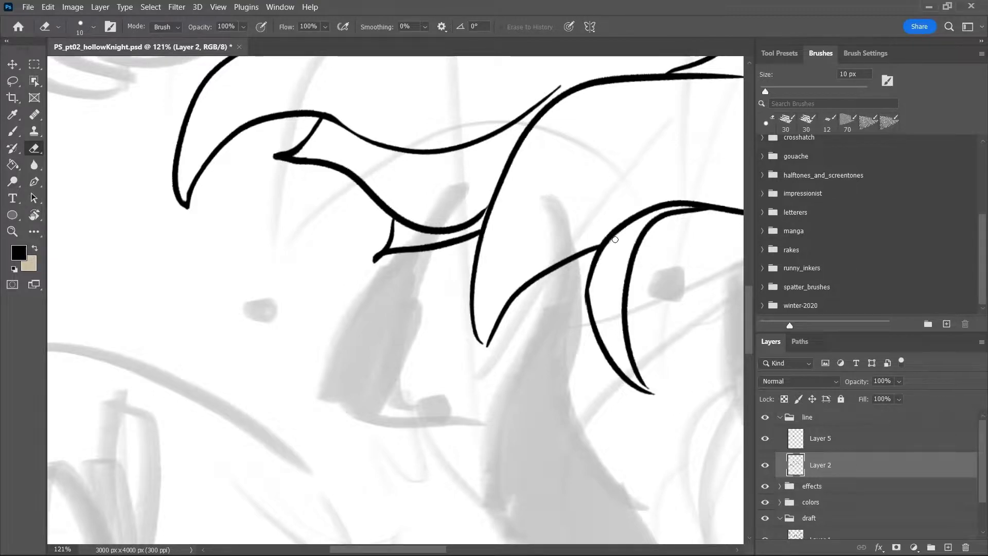
key("ctrl+s")
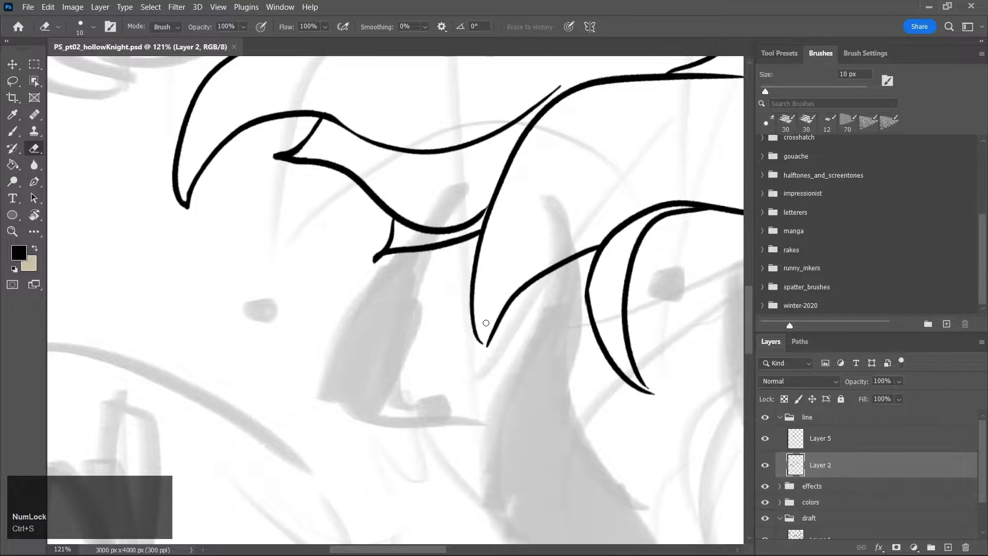
Close the open tip of the lower pointed cloak strand with the 30 px brush and save
key("b")
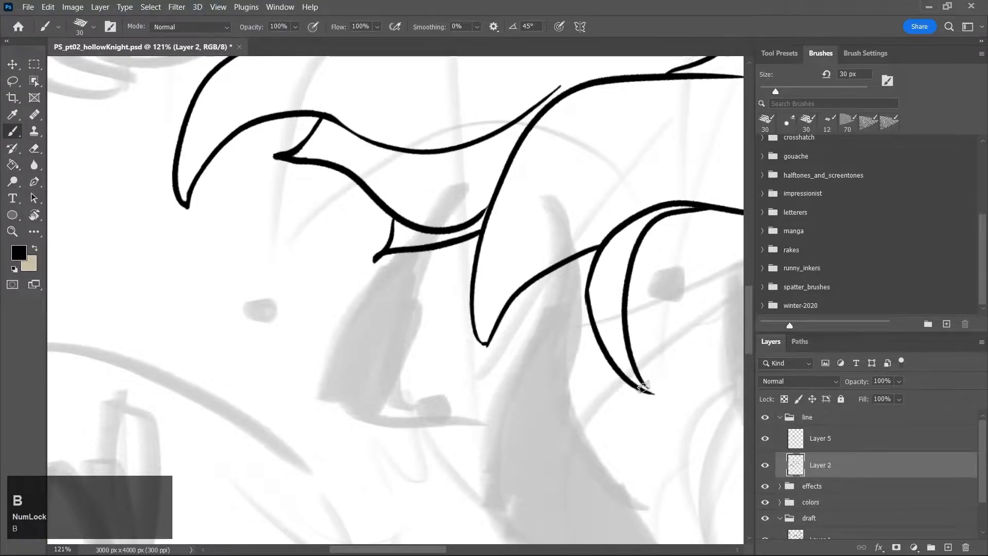
key("z")
left_click_drag(640, 316, 577, 386)
key("ctrl+s")
left_click(490, 550)
left_click_drag(490, 550, 503, 550)
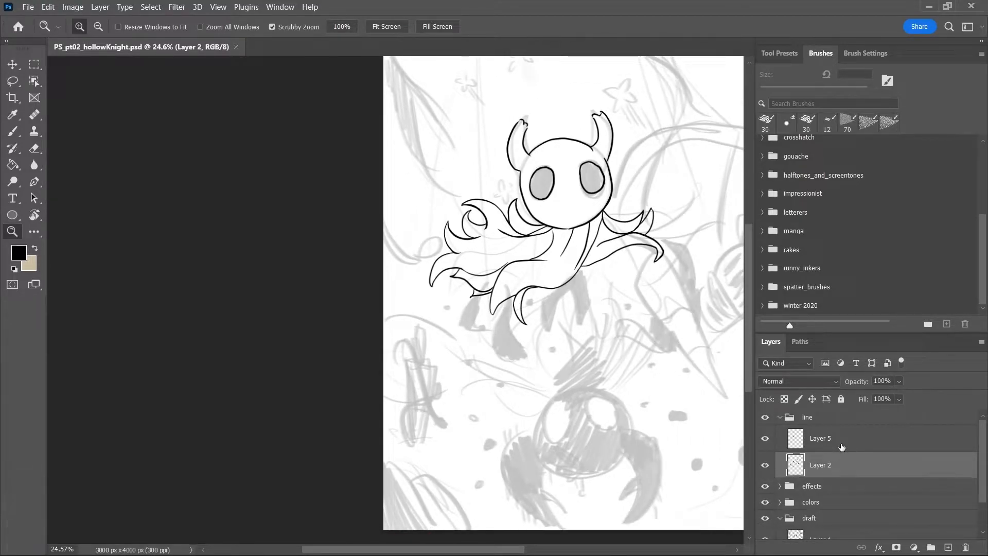
Erase the outer ends of the right cloak strands and the crescent tips with a 60 px eraser
mouse_move(614, 233)
left_mouse_down()
mouse_move(672, 249)
mouse_move(650, 265)
left_mouse_up()
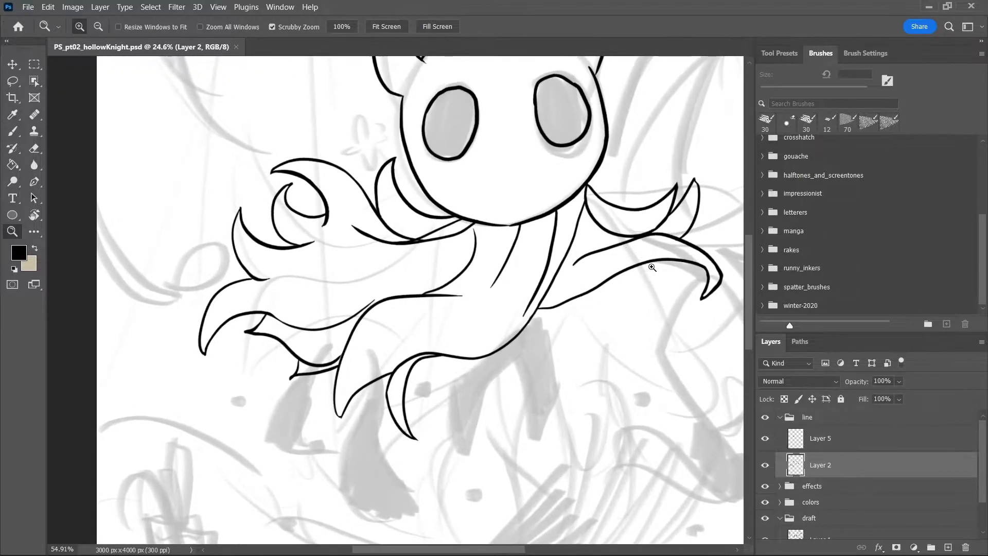
key("b")
key("e")
key("bracketright")
key("bracketright")
key("bracketright")
key("bracketright")
key("bracketright")
key("bracketright")
key("bracketright")
key("bracketright")
key("bracketright")
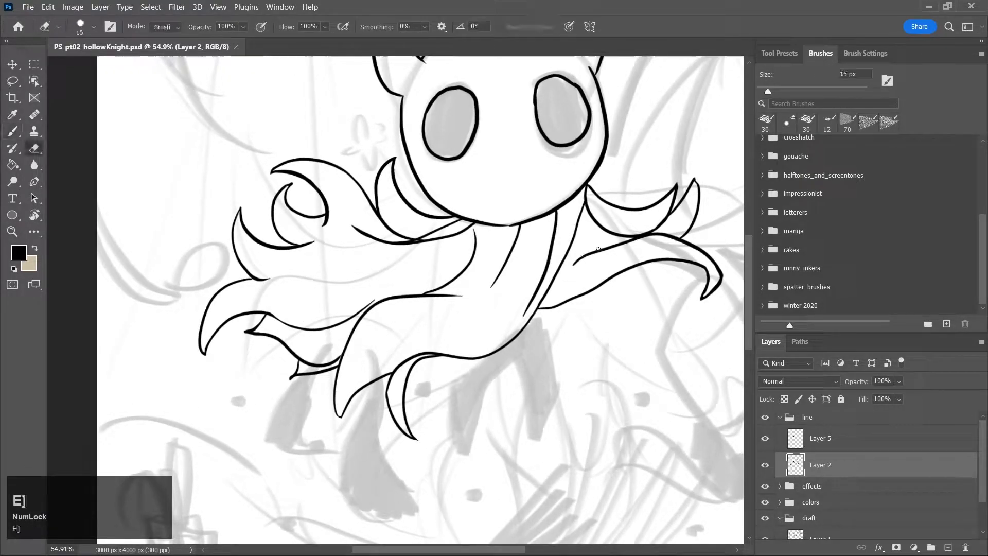
mouse_move(579, 260)
left_mouse_down()
mouse_move(610, 237)
mouse_move(590, 203)
mouse_move(615, 232)
left_mouse_up()
mouse_move(656, 229)
left_mouse_down()
mouse_move(673, 229)
mouse_move(712, 265)
mouse_move(701, 276)
mouse_move(706, 264)
left_mouse_up()
mouse_move(684, 186)
left_mouse_down()
mouse_move(646, 221)
mouse_move(694, 182)
mouse_move(692, 225)
left_mouse_up()
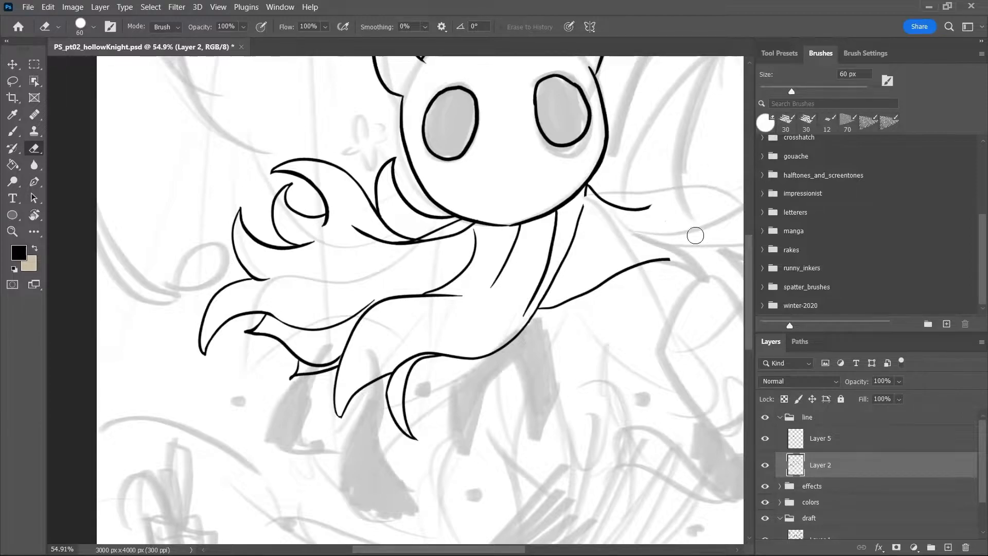
Redraw the upper end of the right cloak fold so it connects to the head, using the 30 px brush
key("b")
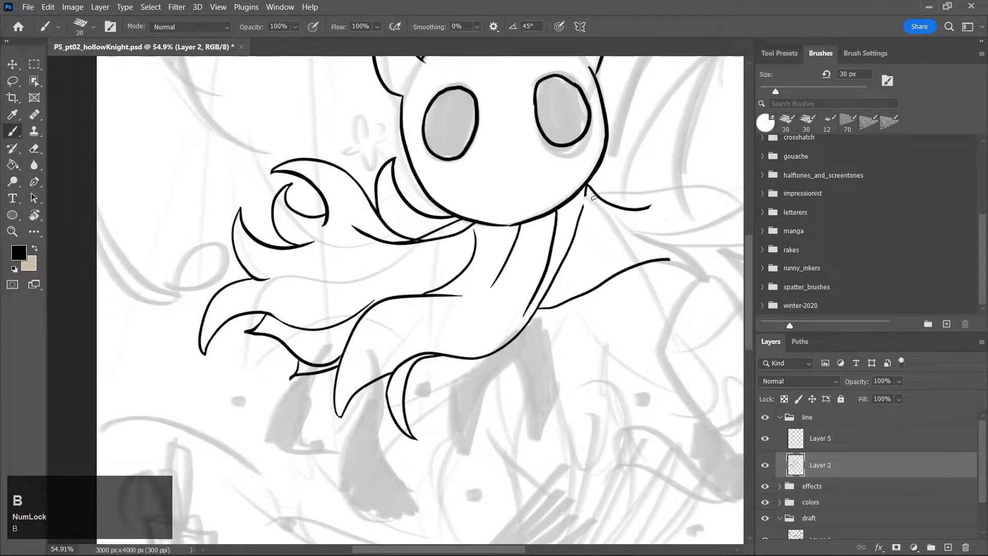
left_click_drag(585, 191, 574, 228)
key("ctrl+z")
key("ctrl+z")
left_click_drag(585, 186, 575, 226)
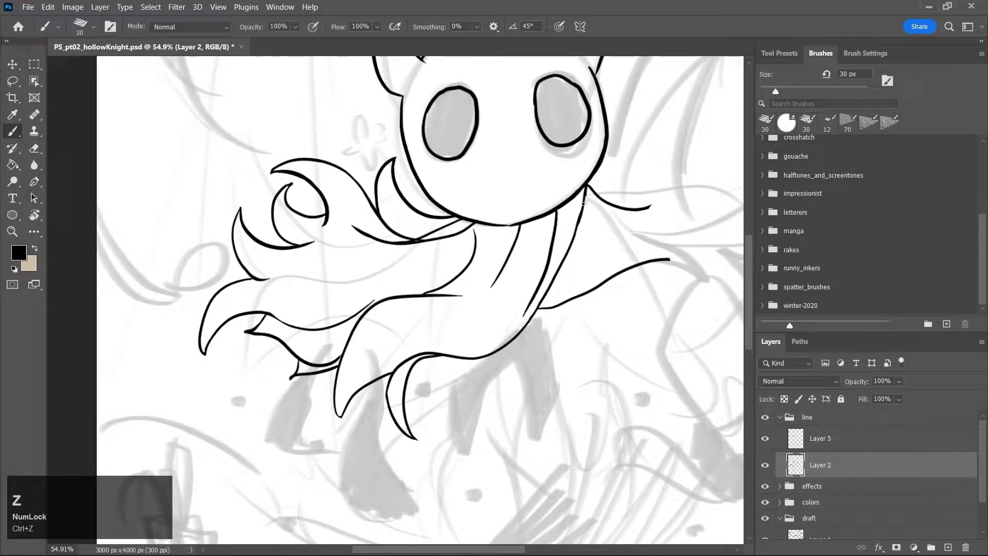
Redraw the right strand with a shorter hooked tip and ink a curved pointed tip on the crescent above it
mouse_move(586, 186)
left_mouse_down()
mouse_move(588, 212)
mouse_move(622, 238)
mouse_move(574, 258)
mouse_move(614, 234)
mouse_move(680, 281)
left_mouse_up()
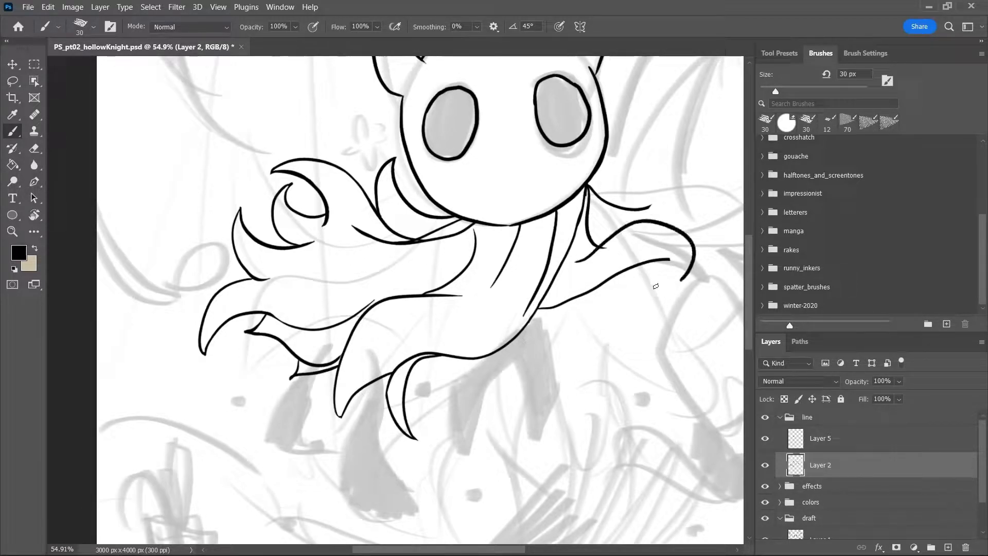
key("ctrl+z")
mouse_move(591, 257)
left_mouse_down()
mouse_move(672, 221)
mouse_move(694, 259)
mouse_move(678, 281)
left_mouse_up()
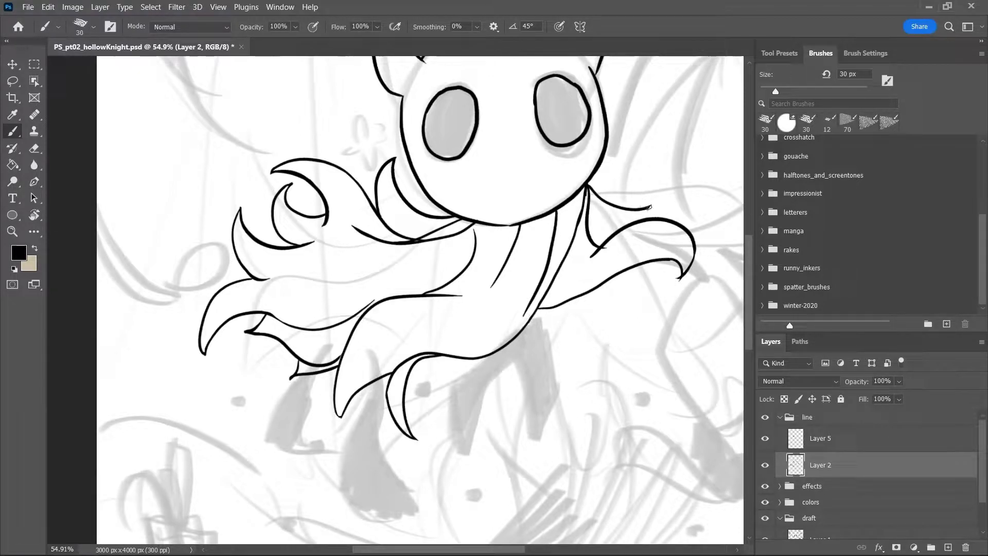
left_click_drag(651, 207, 661, 180)
left_click_drag(679, 221, 657, 180)
Ink a small pointed flap between the head's lower-right edge and the right crescent
left_click_drag(618, 154, 639, 206)
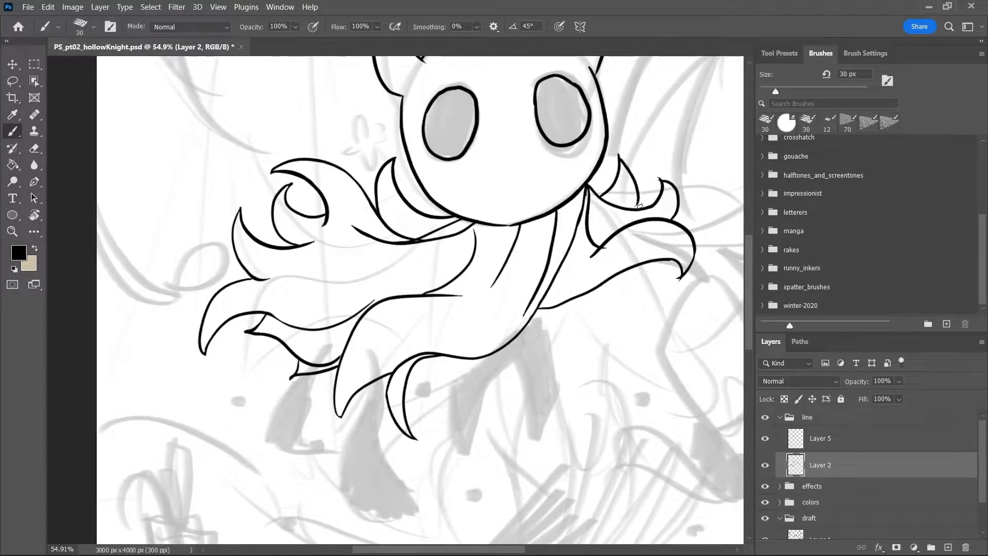
key("ctrl+z")
left_click_drag(587, 185, 620, 155)
key("ctrl+z")
key("ctrl+z")
left_click_drag(587, 184, 616, 152)
mouse_move(615, 156)
left_mouse_down()
mouse_move(629, 199)
mouse_move(624, 234)
mouse_move(634, 231)
left_mouse_up()
Thin the right fold line under the head and erase the overshoot at the strand junction with a 6 px eraser
key("ctrl+space")
key("e")
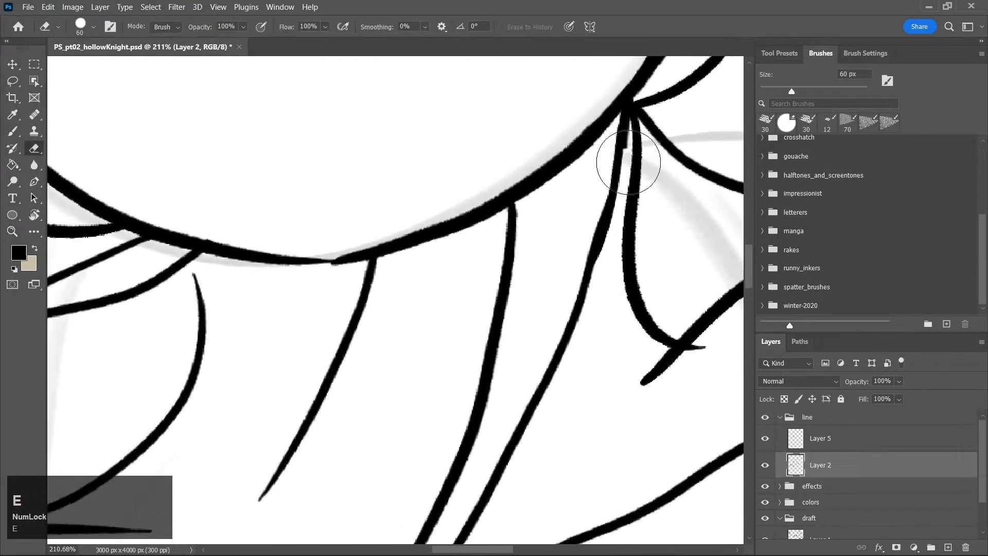
key("[")
key("[")
key("[")
key("[")
key("[")
key("[")
key("[")
key("[")
key("[")
key("[")
key("[")
key("[")
key("[")
left_click_drag(628, 124, 600, 255)
left_click_drag(613, 196, 601, 272)
left_click_drag(708, 341, 612, 366)
Erase the tip of the pointed flap at the head's lower-right edge and redraw it sharper with the 30 px brush
key("z")
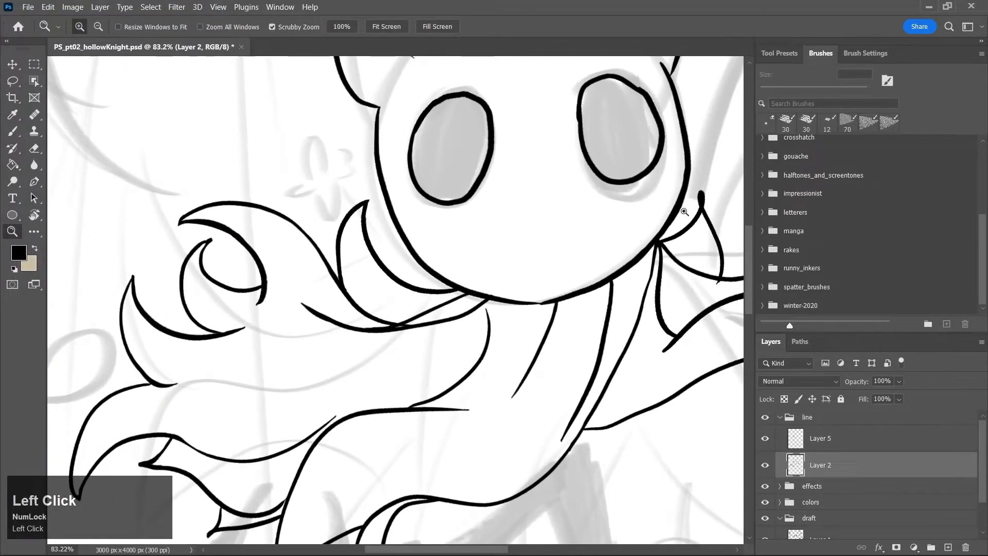
left_click_drag(684, 211, 717, 213)
key("e")
mouse_move(716, 176)
left_mouse_down()
mouse_move(719, 218)
mouse_move(719, 176)
mouse_move(718, 195)
mouse_move(719, 178)
left_mouse_up()
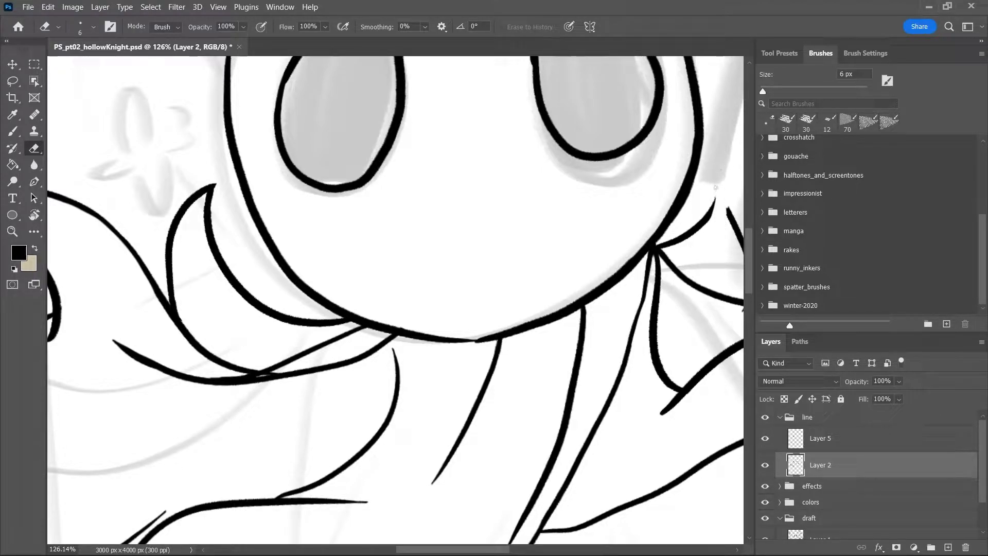
key("b")
mouse_move(708, 215)
left_mouse_down()
mouse_move(716, 170)
mouse_move(736, 228)
left_mouse_up()
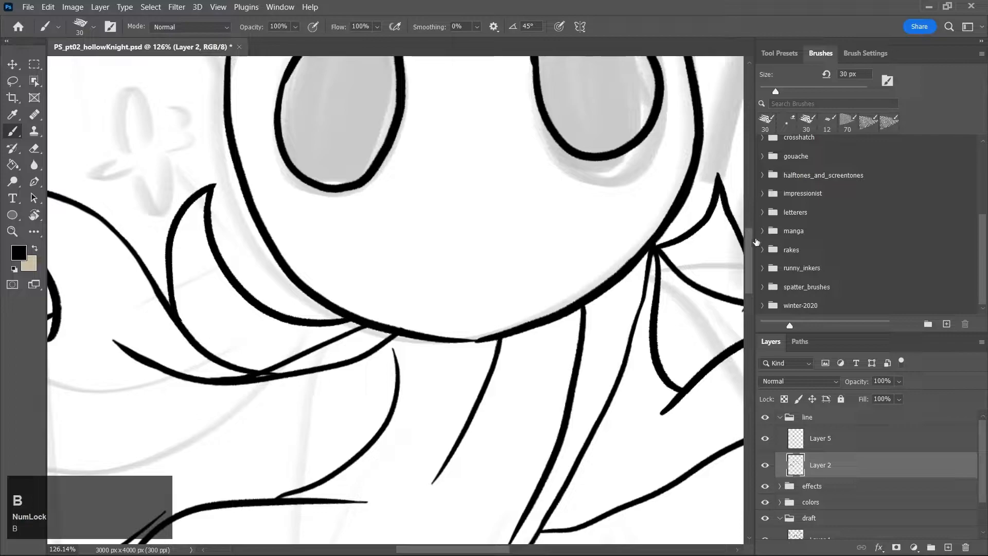
key("ctrl+d")
key("ctrl+z")
key("ctrl+z")
left_click_drag(704, 224, 711, 173)
key("ctrl+z")
mouse_move(701, 224)
left_mouse_down()
mouse_move(709, 176)
mouse_move(742, 238)
left_mouse_up()
Refine the pointed flap's outer edge and thicken it with the 30 px brush
key("e")
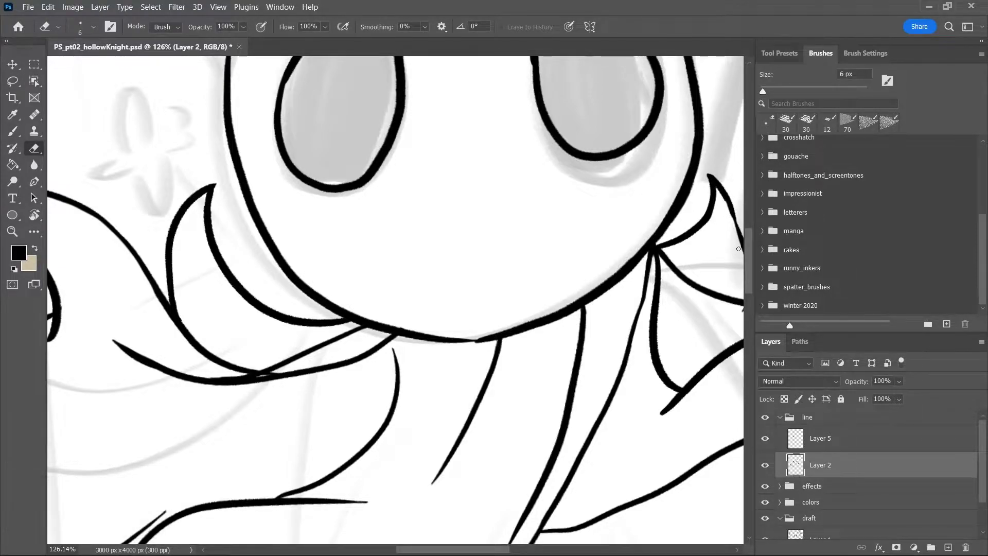
left_click_drag(742, 238, 630, 238)
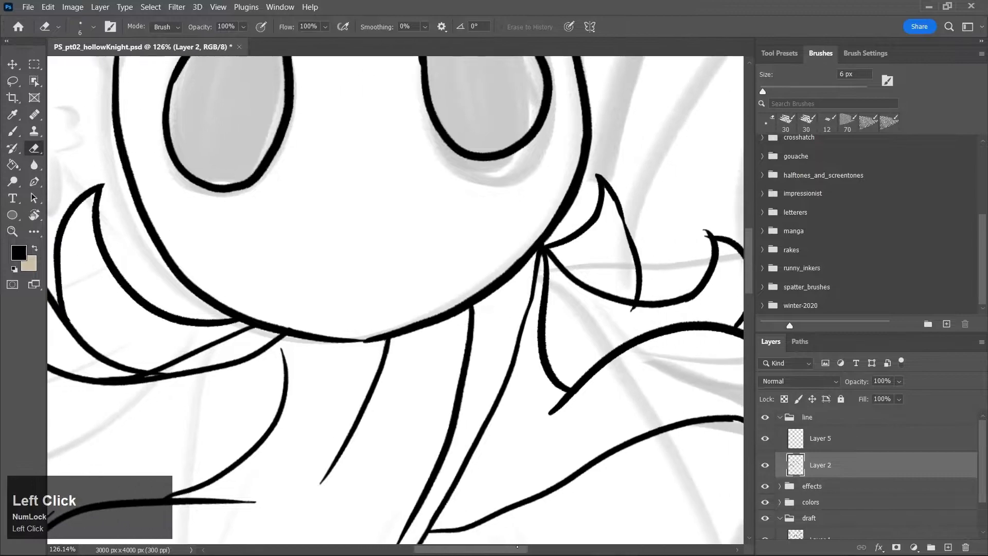
key("b")
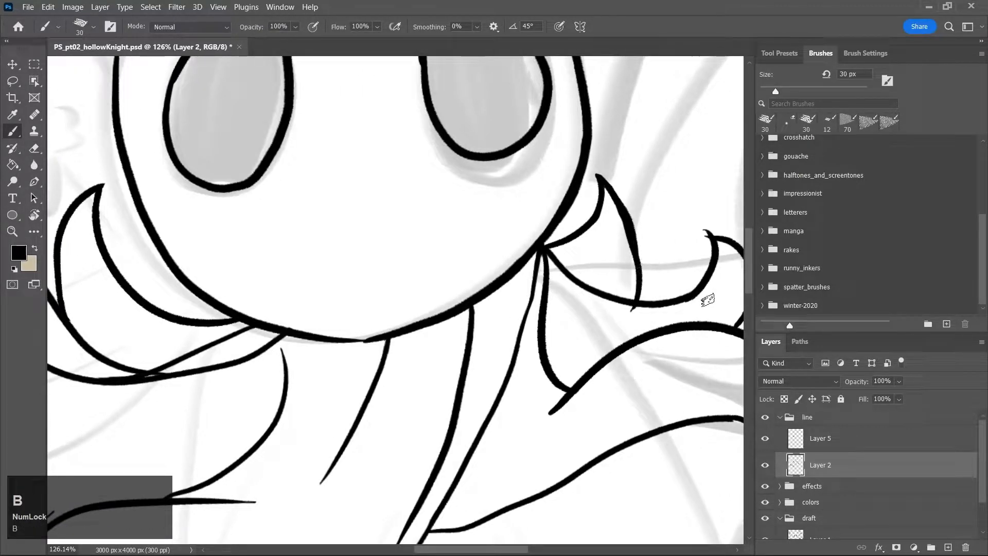
Erase the overshoots at the flap's base and the neighbouring hooked tip with the 6 px eraser, and save the file
key("e")
left_click_drag(706, 241, 706, 229)
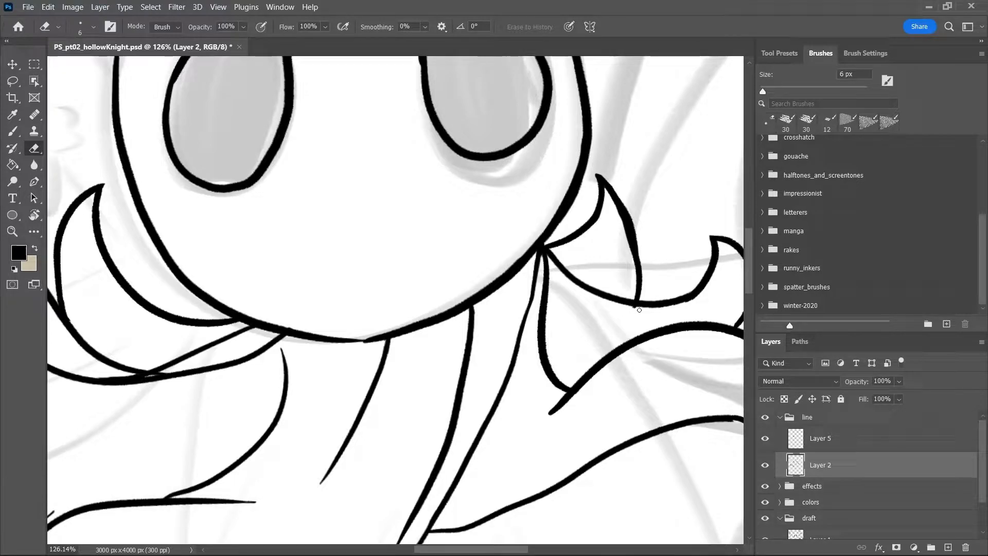
key("ctrl+s")
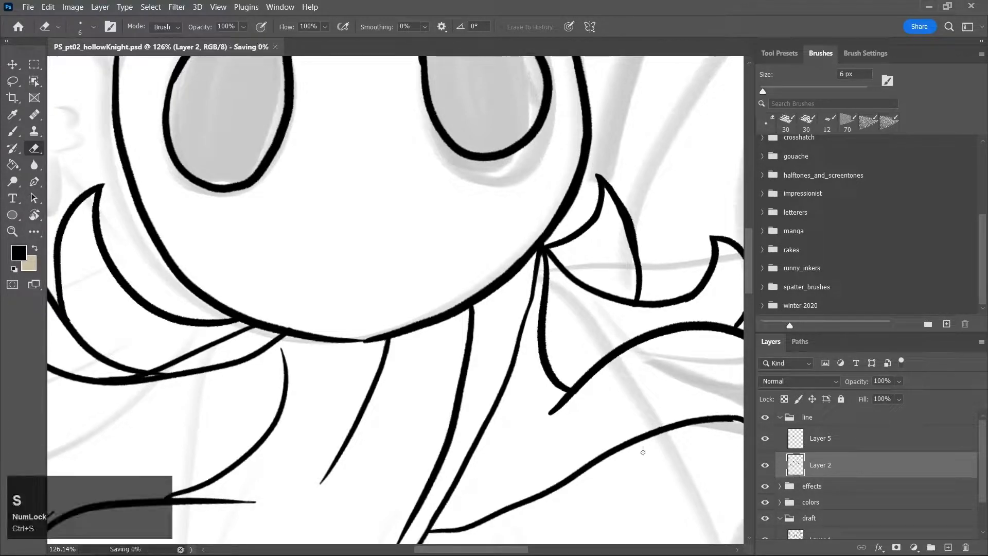
Clean the line near the tip of the lower right cloak strand with the 6 px eraser and save the file
key("z")
left_click_drag(586, 410, 567, 471)
mouse_move(638, 433)
left_mouse_down()
mouse_move(657, 432)
mouse_move(642, 415)
left_mouse_up()
key("e")
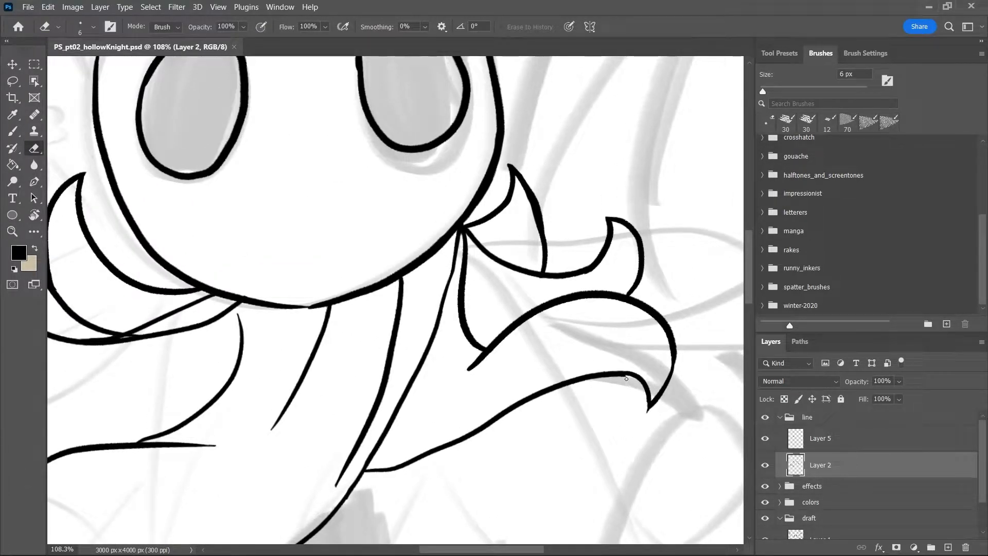
left_click_drag(623, 375, 624, 374)
key("ctrl+s")
Ink a short curve just below the lower right cloak strand with the 30 px brush
key("z")
left_click_drag(664, 409, 616, 430)
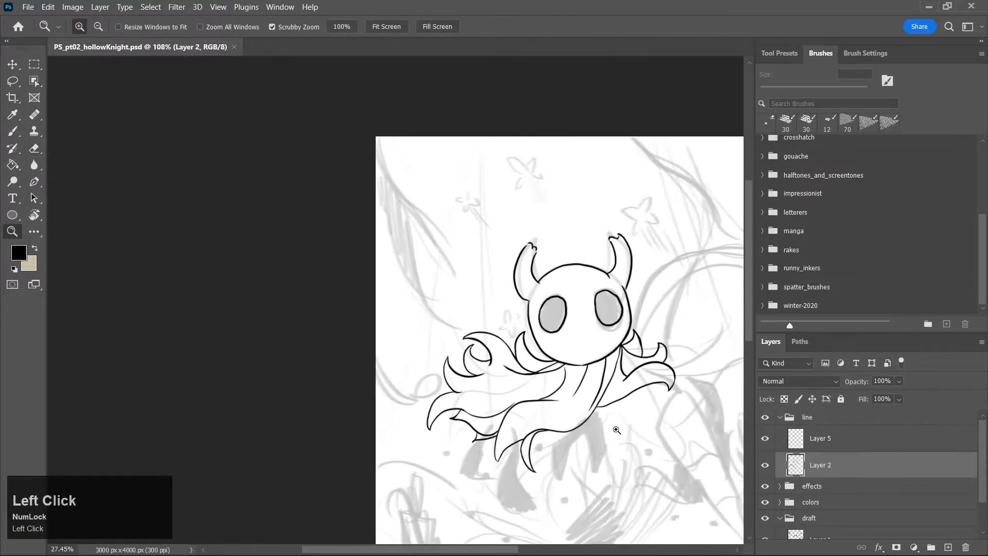
scroll(751, 248, "down", 5)
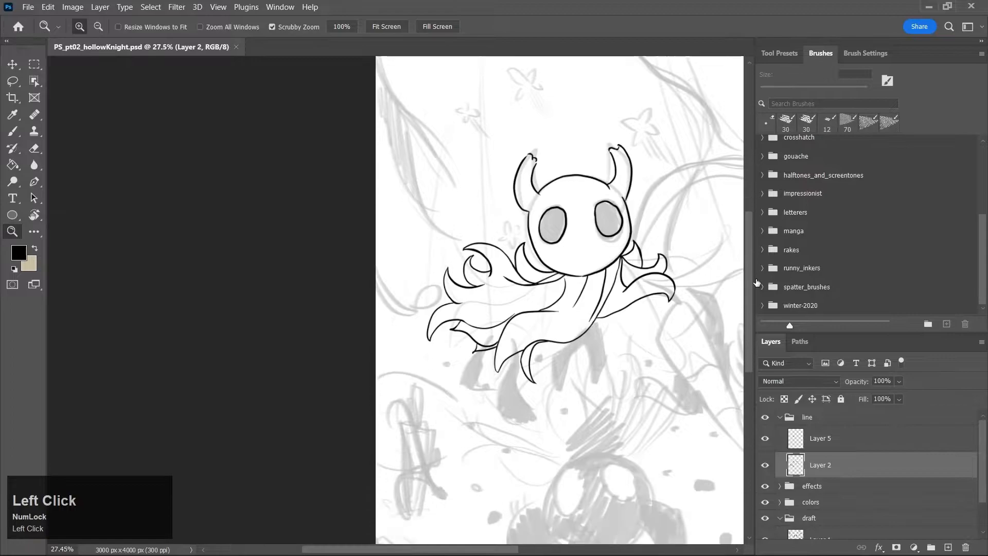
key("b")
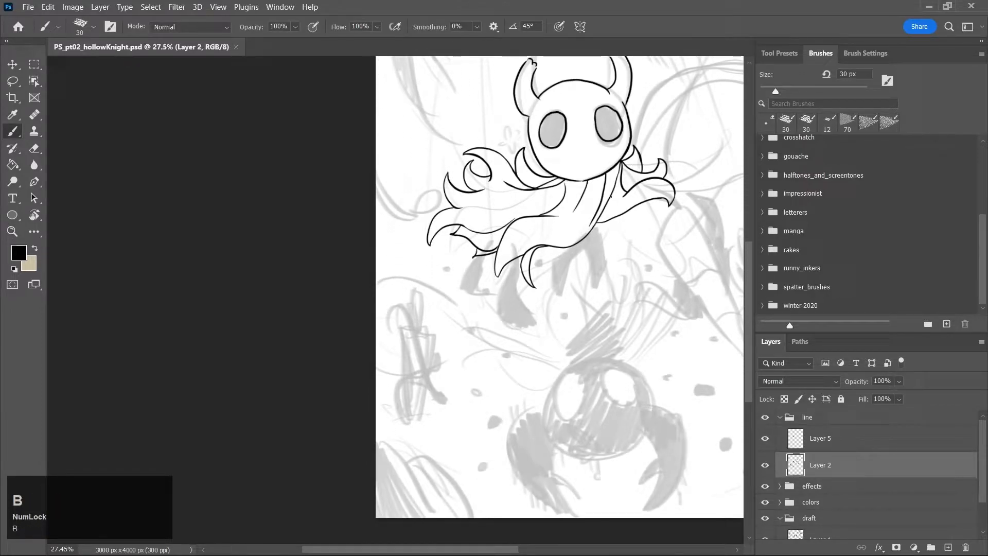
left_click_drag(611, 220, 626, 262)
key("ctrl+z")
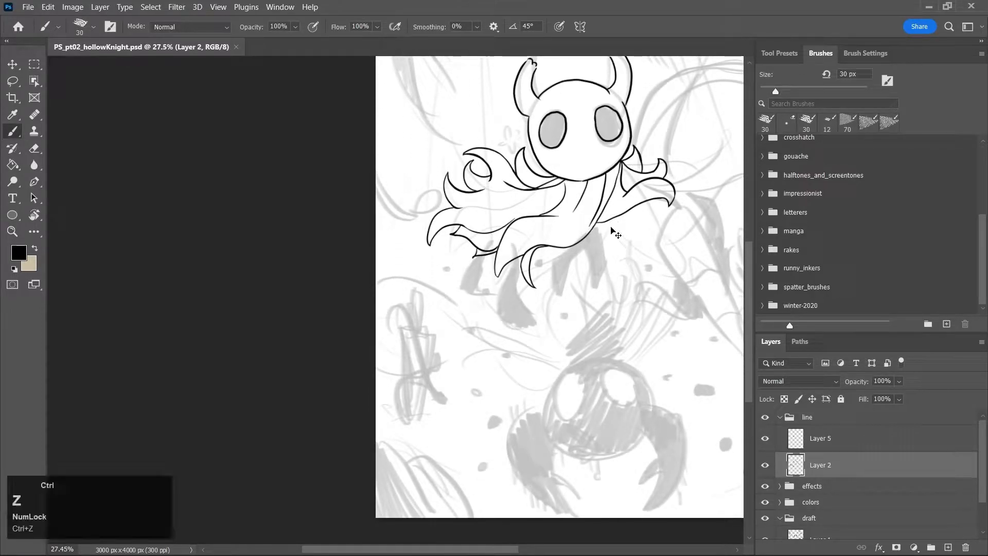
left_click_drag(607, 220, 645, 234)
key("ctrl+z")
key("ctrl+z")
Merge Layer 5 and Layer 2 in the line group into one layer
left_click(848, 445)
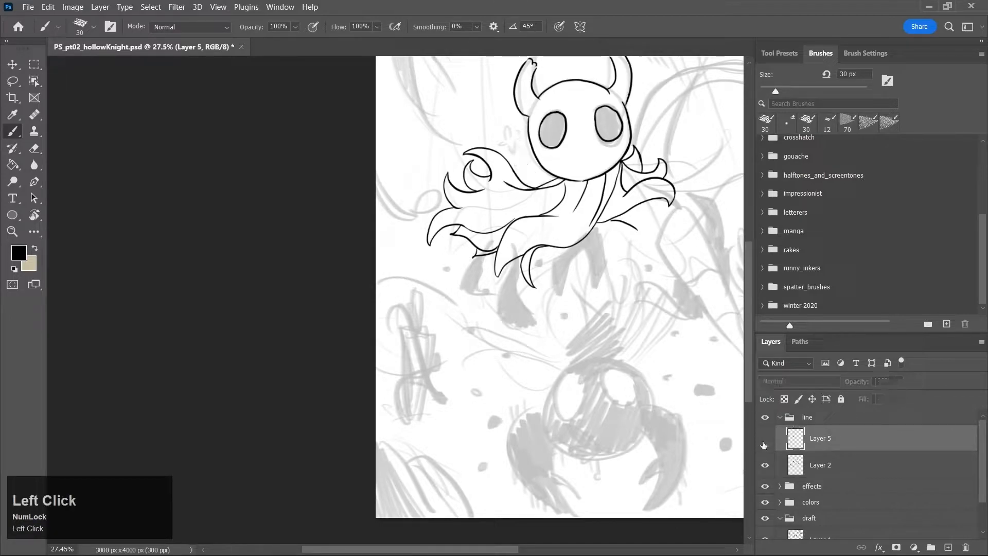
left_click(832, 464, "shift")
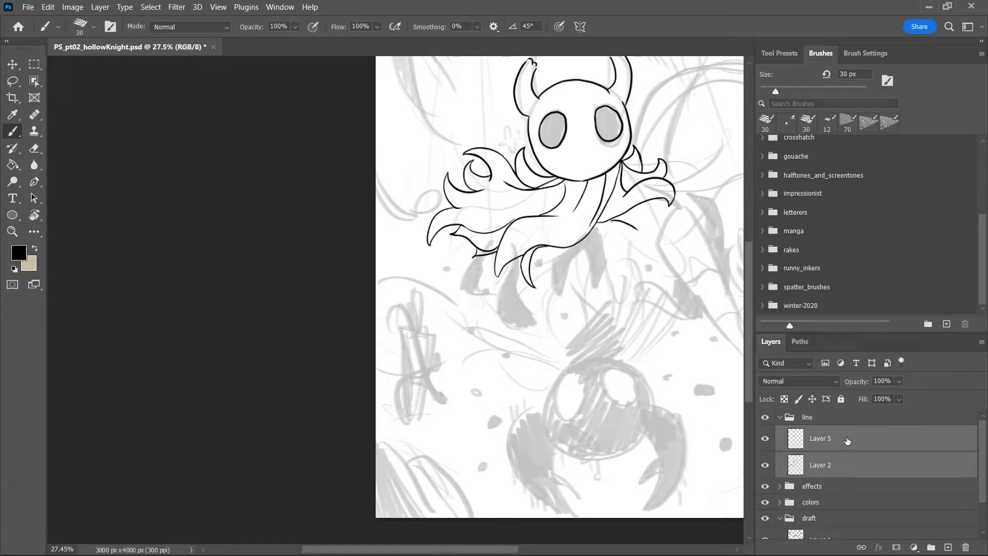
right_click(848, 441)
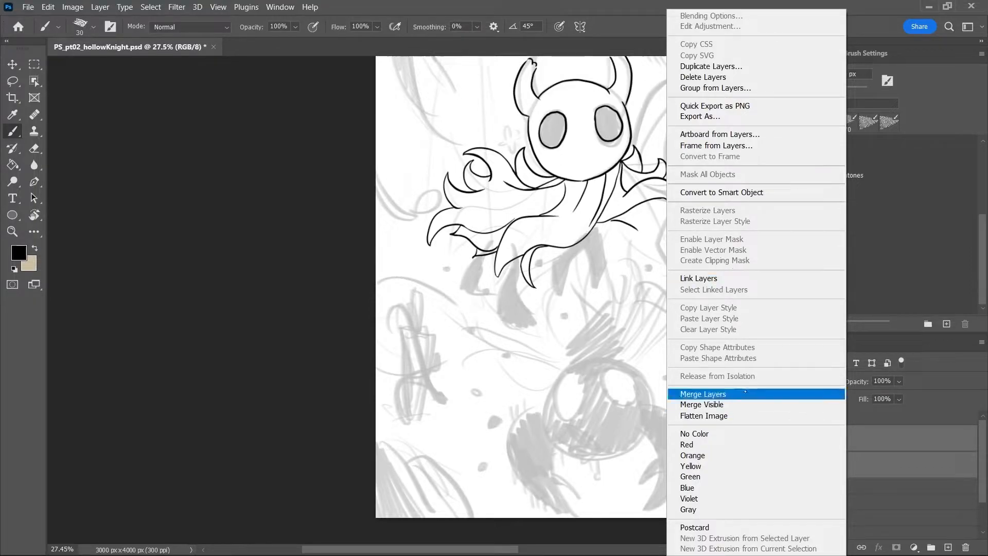
left_click(742, 395)
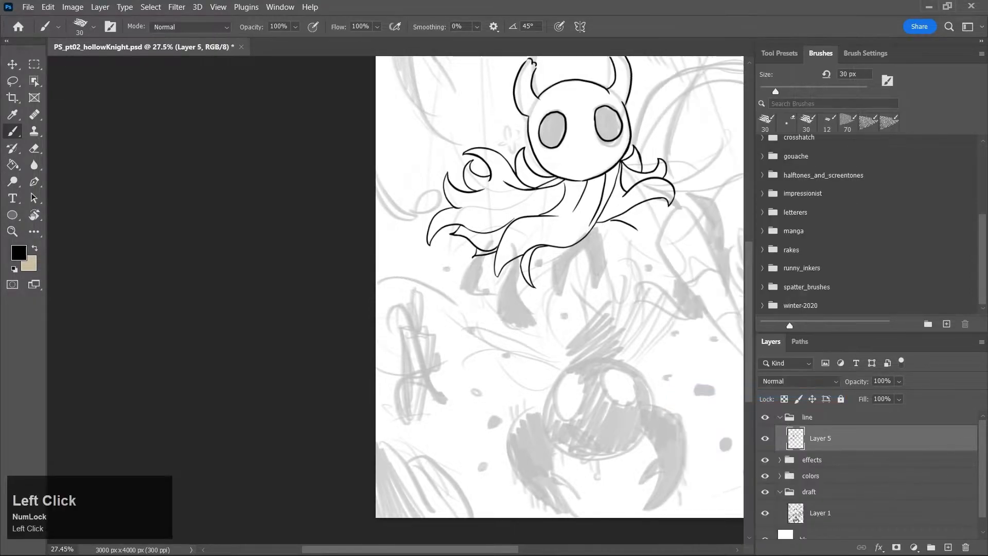
Add a new layer above the merged line art and name it "body"
left_click(948, 547)
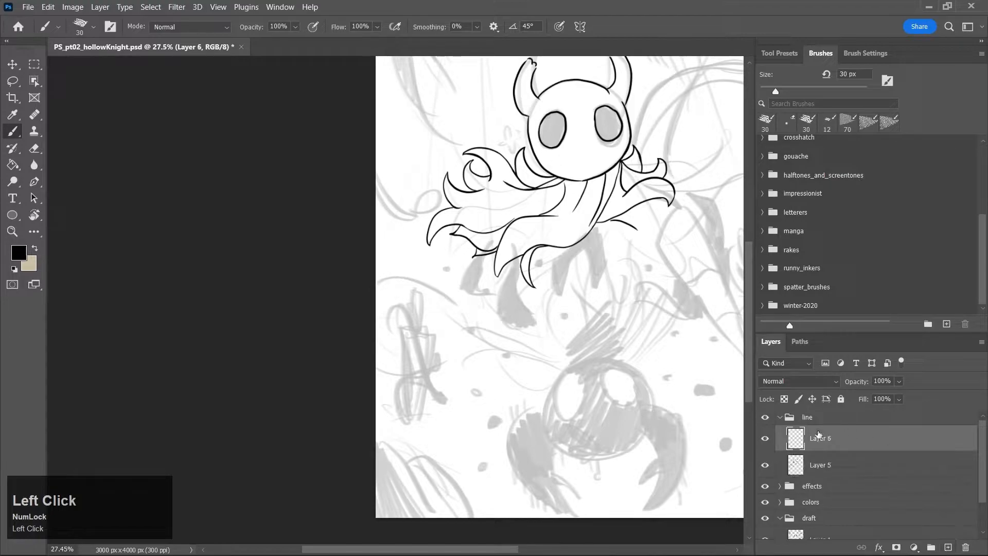
double_click(821, 439)
type("body")
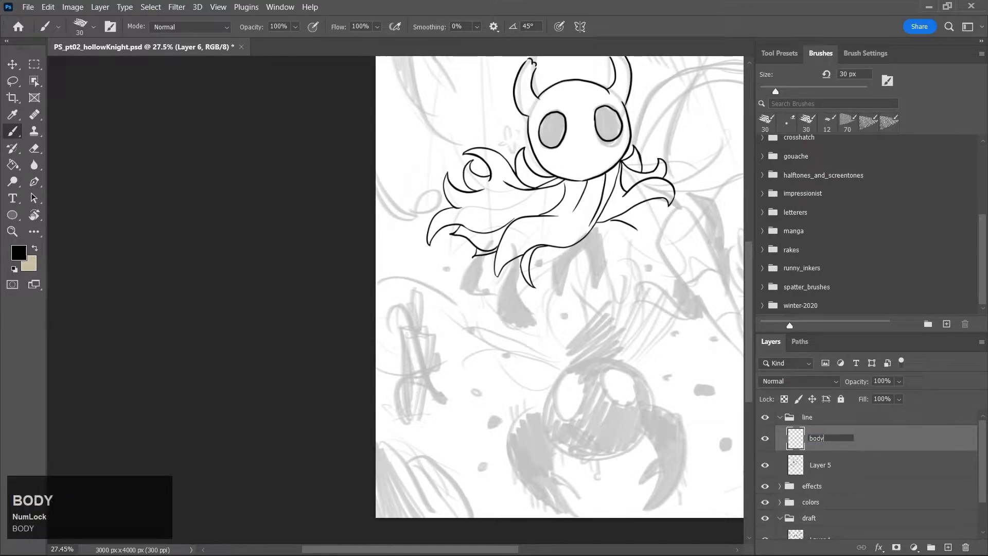
key("Return")
Rename the merged line art layer as "head&clooak" and save the file
double_click(818, 466)
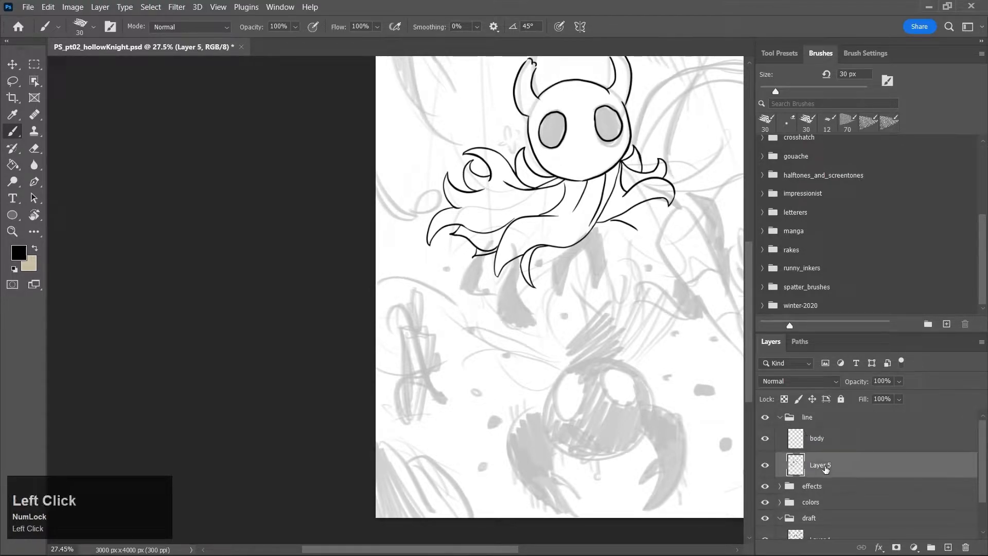
type("head&")
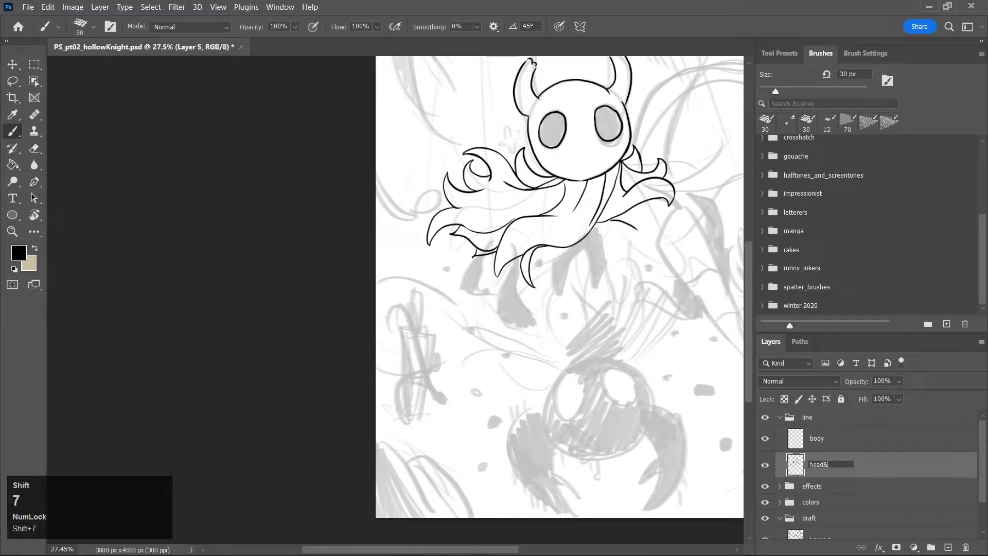
type("cloack")
key("Return")
key("ctrl+s")
On the body layer, ink the lower body outline beneath the cloak, with two pointed legs joined by an arch
left_click(845, 445)
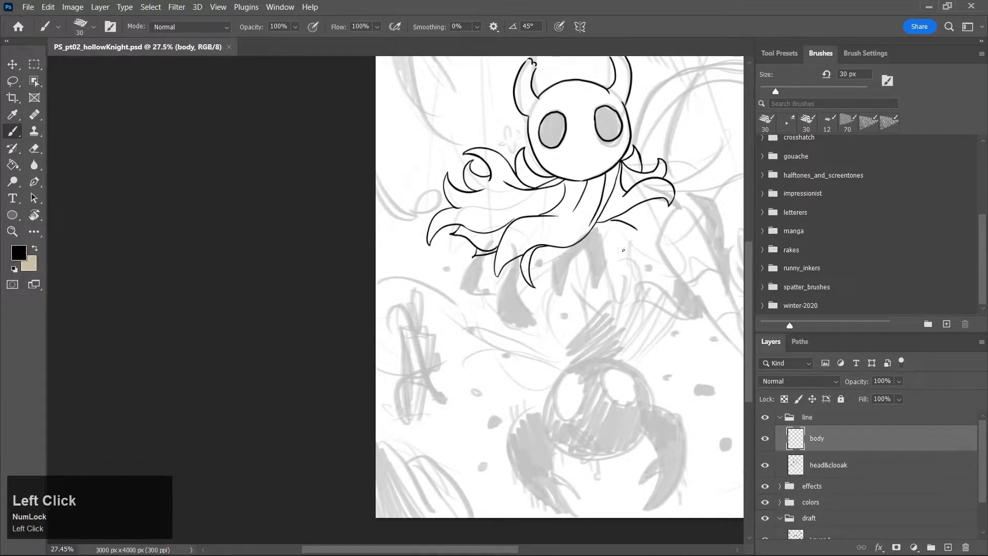
left_click_drag(550, 246, 551, 287)
key("ctrl+z")
mouse_move(554, 247)
left_mouse_down()
mouse_move(547, 290)
mouse_move(577, 261)
mouse_move(552, 290)
left_mouse_up()
key("ctrl+z")
left_click_drag(576, 257, 601, 250)
key("ctrl+z")
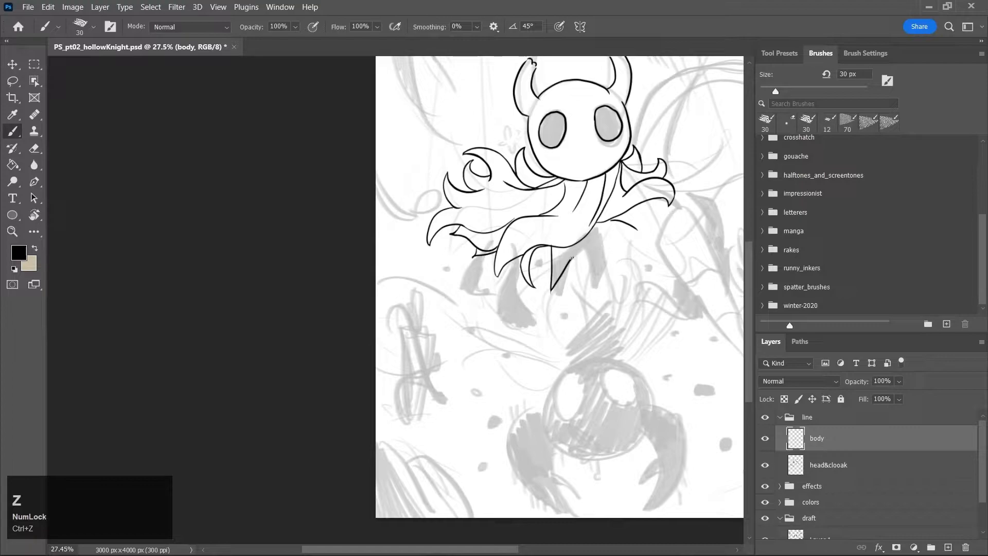
left_click_drag(611, 229, 617, 268)
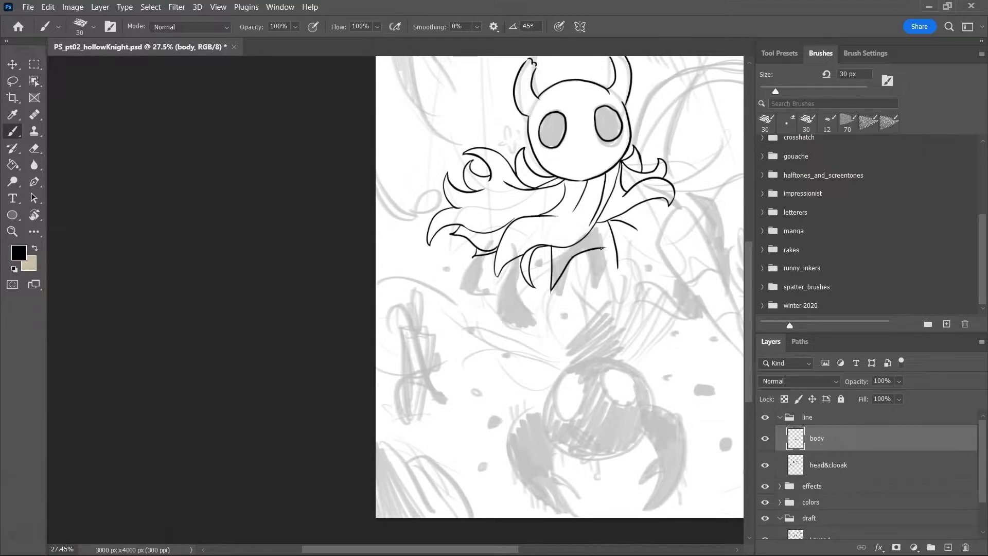
key("ctrl+z")
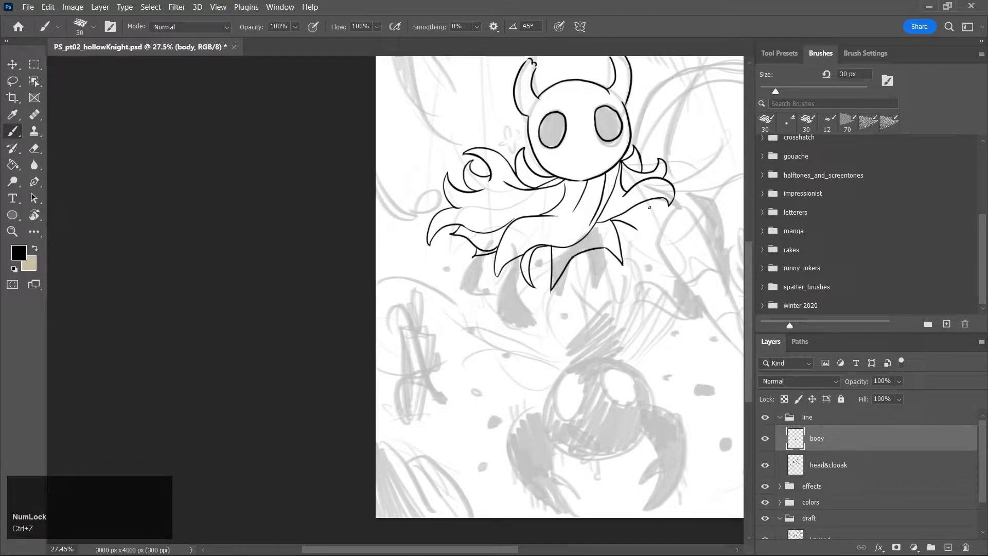
Erase the short stray curve below the right strand on the head&clooak layer with a 50 px eraser, and save the file
key("e")
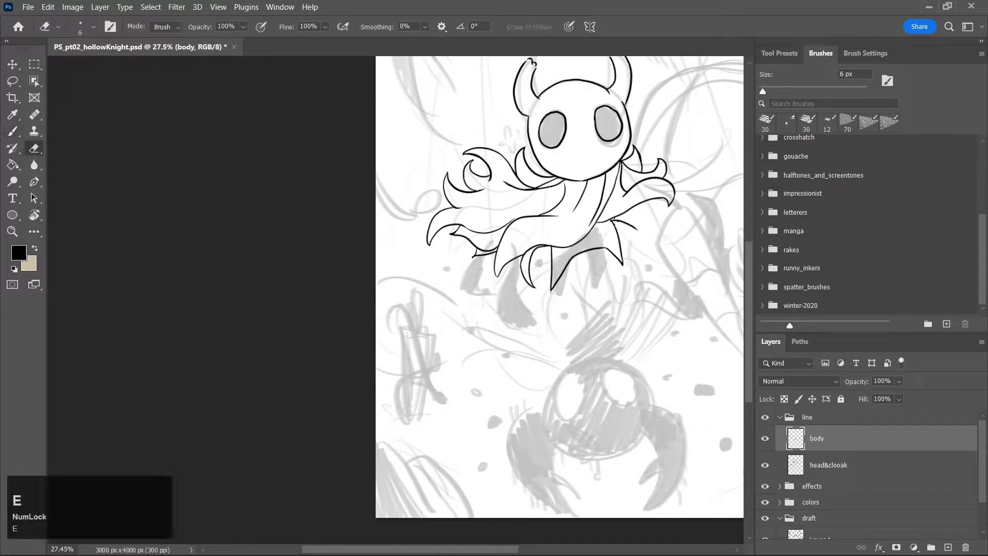
key("bracketright")
key("bracketright")
key("bracketright")
key("bracketright")
key("bracketright")
key("bracketright")
key("bracketright")
key("bracketright")
key("bracketright")
key("bracketright")
key("bracketright")
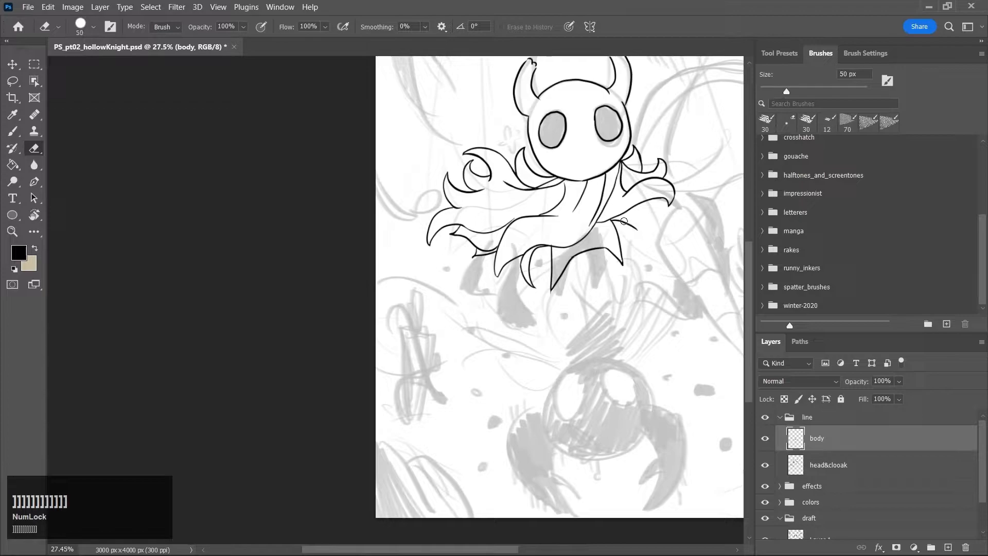
left_click(819, 464)
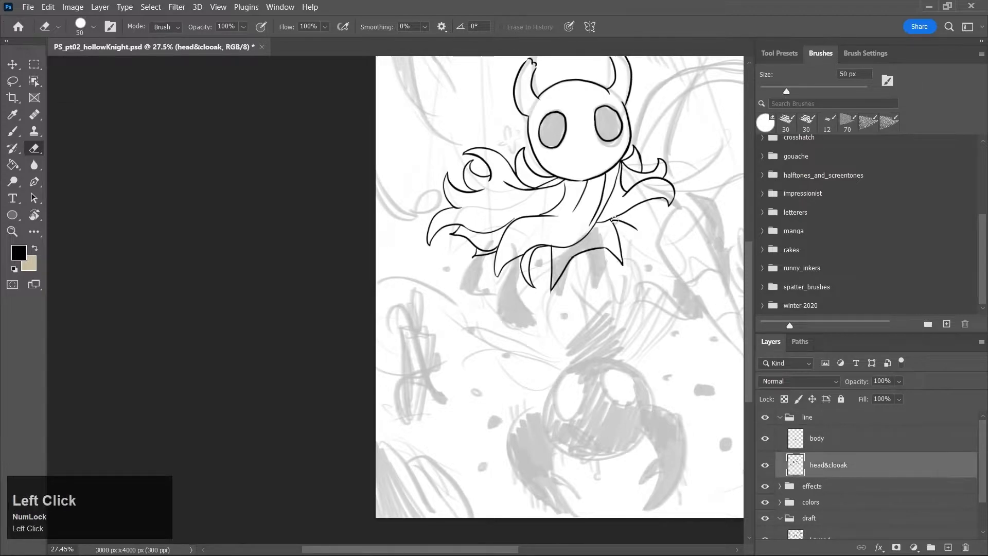
left_click_drag(621, 221, 641, 235)
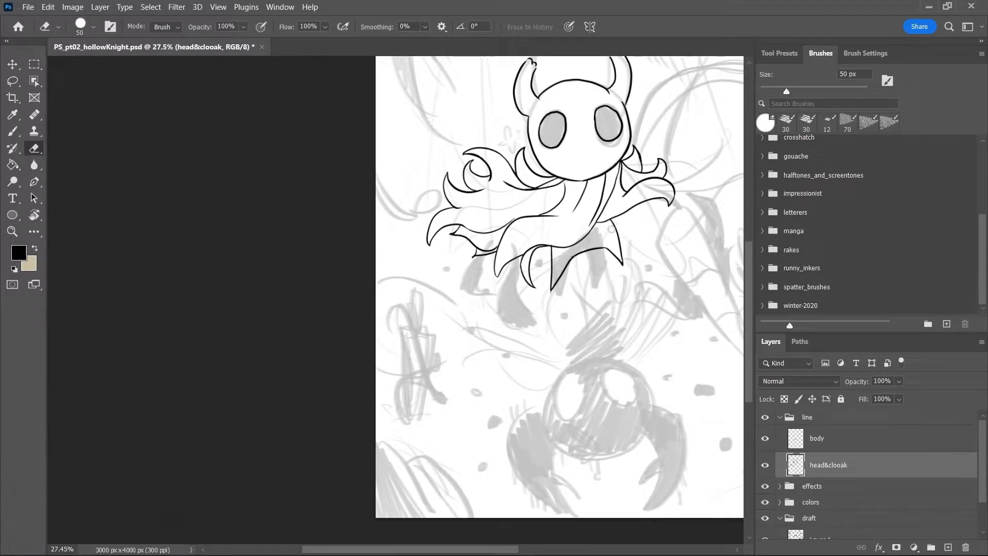
left_click(817, 438)
key("ctrl+s")
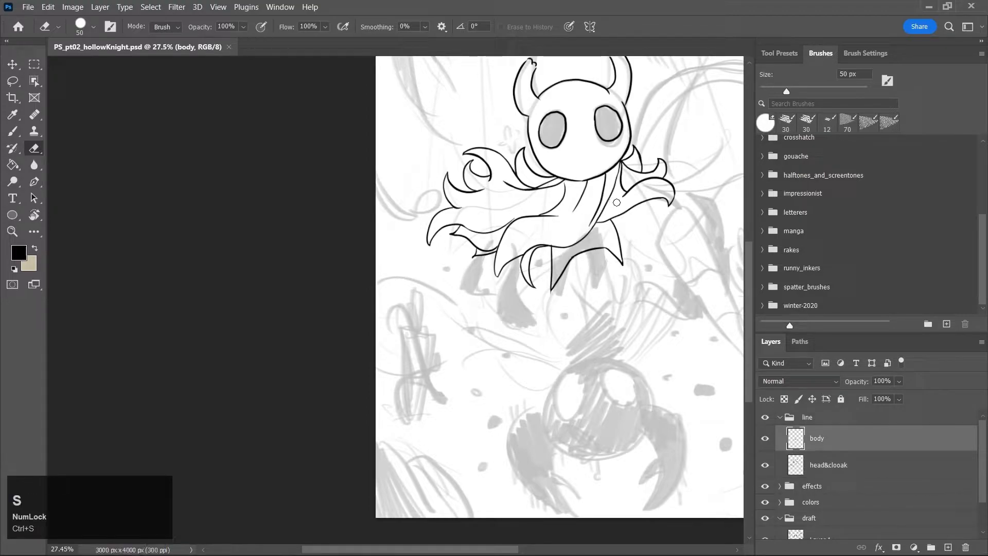
Ink a small pointed arm over the right cloak strand on the body layer and erase the overlapping cloak lines on the head&clooak layer
key("b")
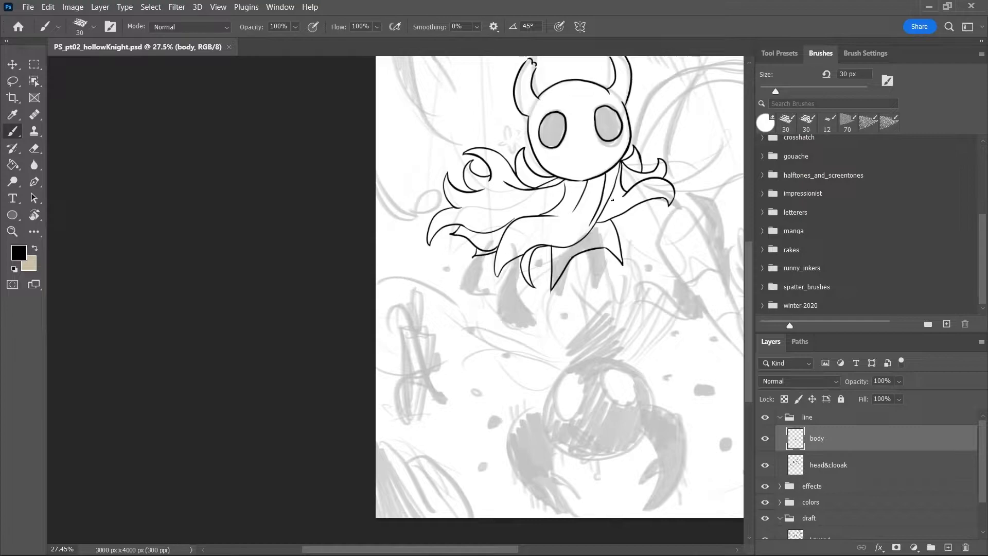
left_click_drag(623, 193, 636, 216)
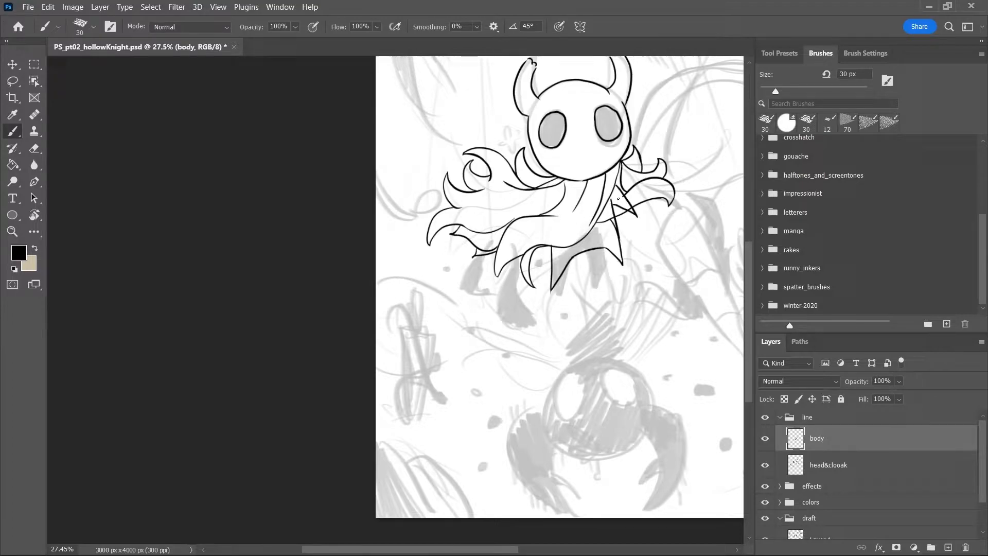
left_click(835, 465)
key("e")
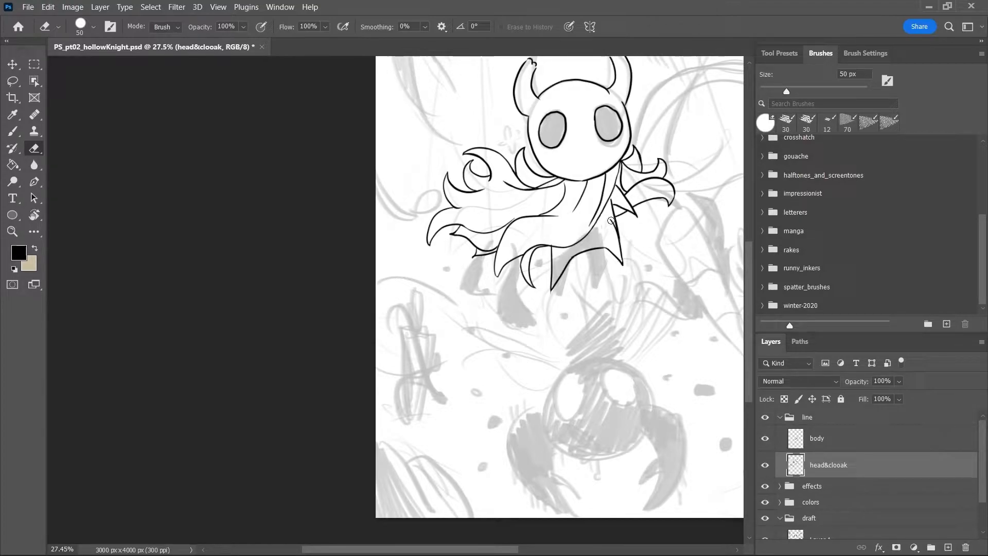
left_click(829, 441)
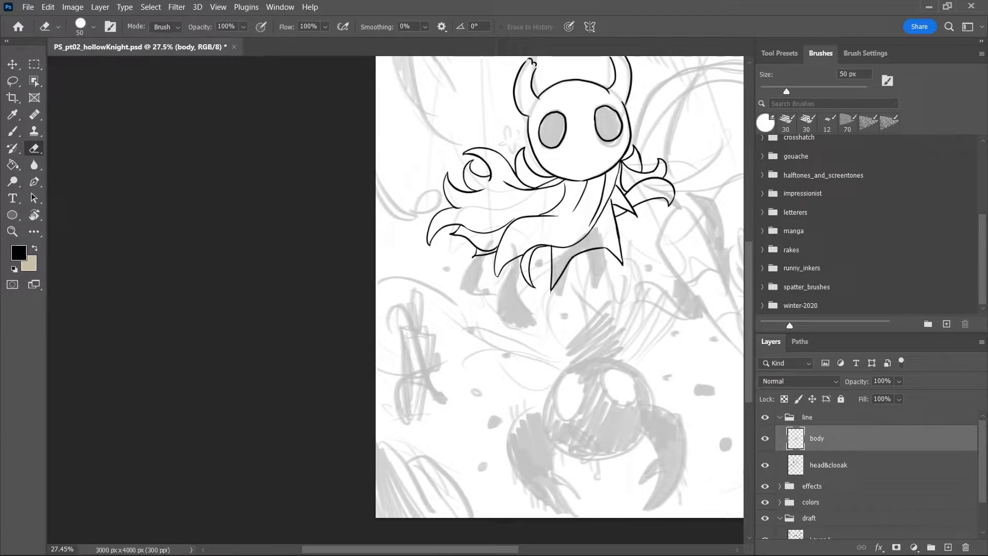
key("ctrl+s")
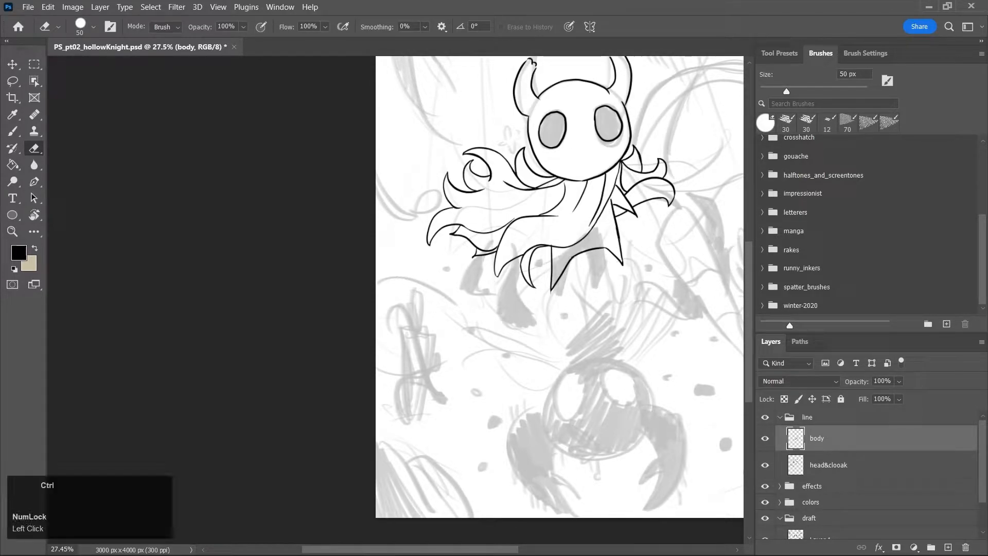
On the head&clooak layer, erase the rough stretch of the cloak's right edge between the arm and the front hem
left_click(844, 464)
key("z")
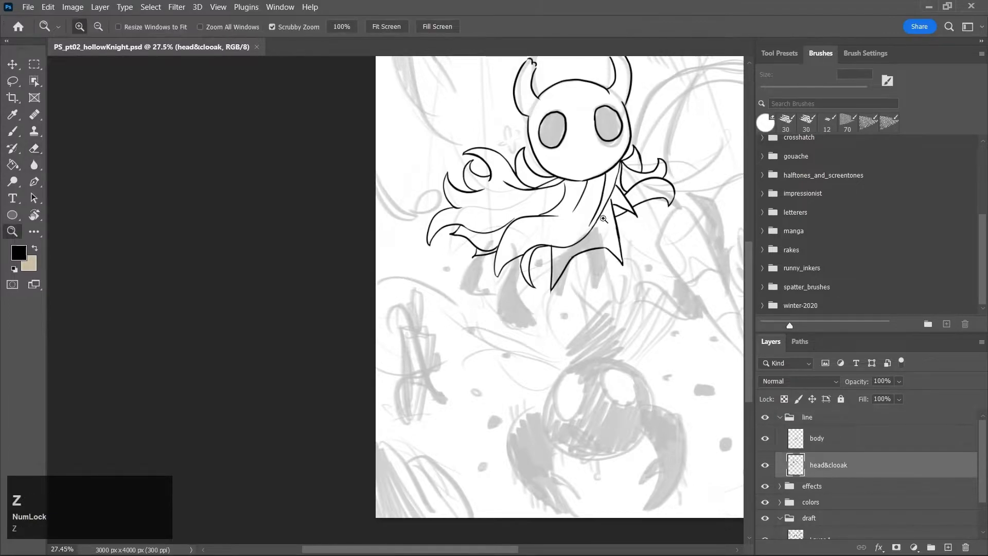
left_click(613, 211)
key("e")
left_click(609, 186)
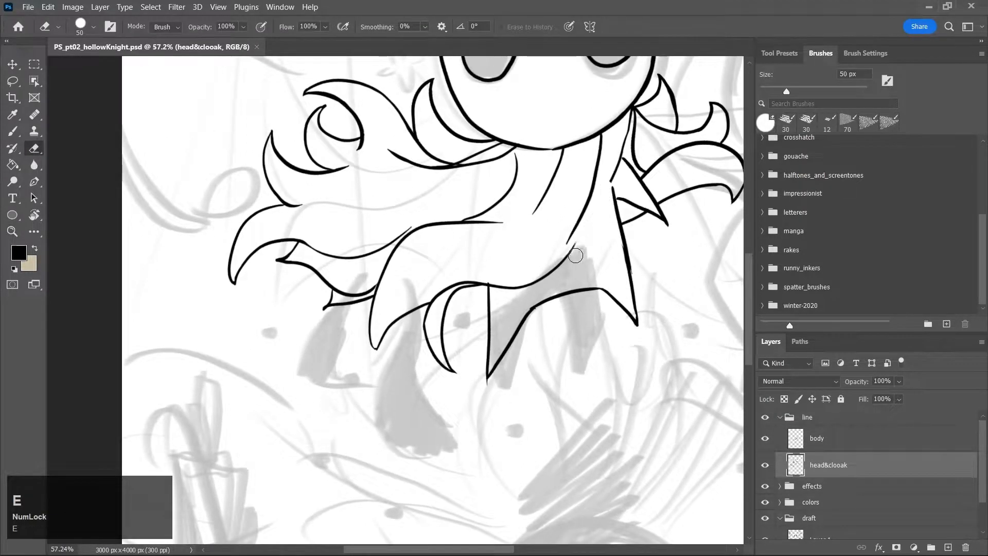
key("b")
left_click_drag(614, 178, 591, 245)
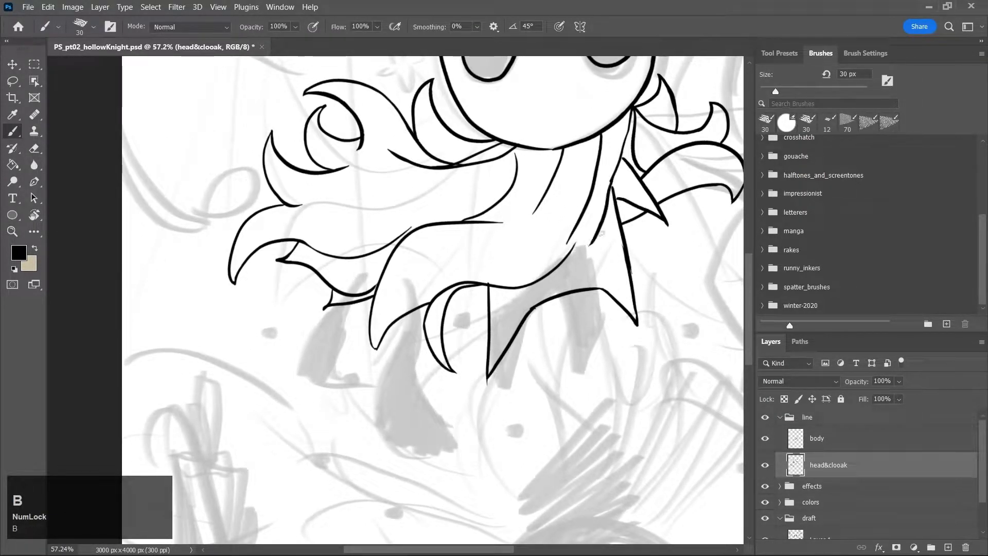
key("ctrl+z")
mouse_move(614, 179)
left_mouse_down()
mouse_move(609, 211)
mouse_move(574, 270)
left_mouse_up()
key("ctrl+z")
mouse_move(616, 166)
left_mouse_down()
mouse_move(591, 242)
mouse_move(579, 243)
left_mouse_up()
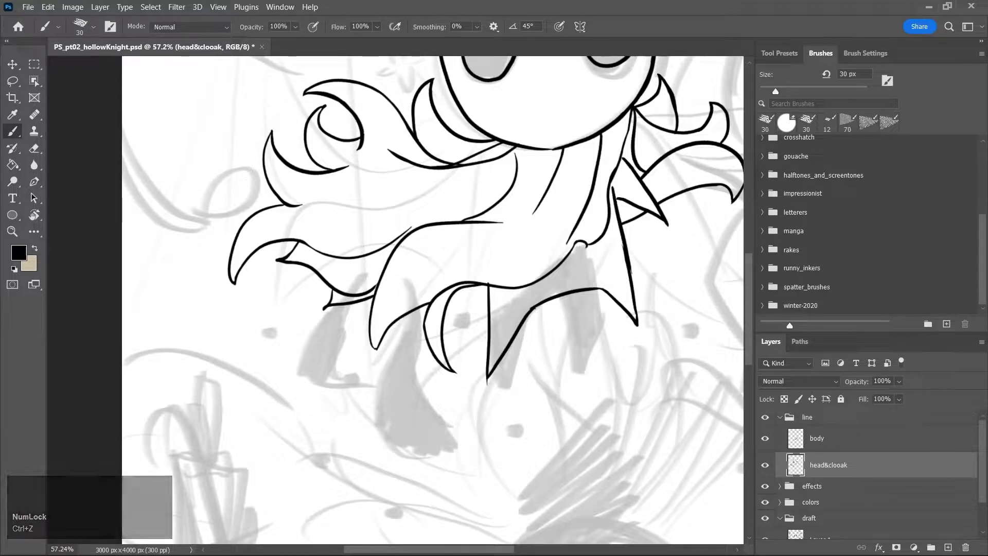
key("ctrl+z")
key("ctrl+z")
key("ctrl+z")
Ink the cloak's right edge from the arm down to a small pointed tip, and erase the lower end of the inner fold line
mouse_move(611, 179)
left_mouse_down()
mouse_move(578, 265)
mouse_move(575, 245)
left_mouse_up()
mouse_move(608, 176)
left_mouse_down()
mouse_move(610, 239)
mouse_move(607, 226)
mouse_move(568, 240)
mouse_move(575, 206)
mouse_move(561, 248)
mouse_move(589, 199)
left_mouse_up()
key("e")
key("b")
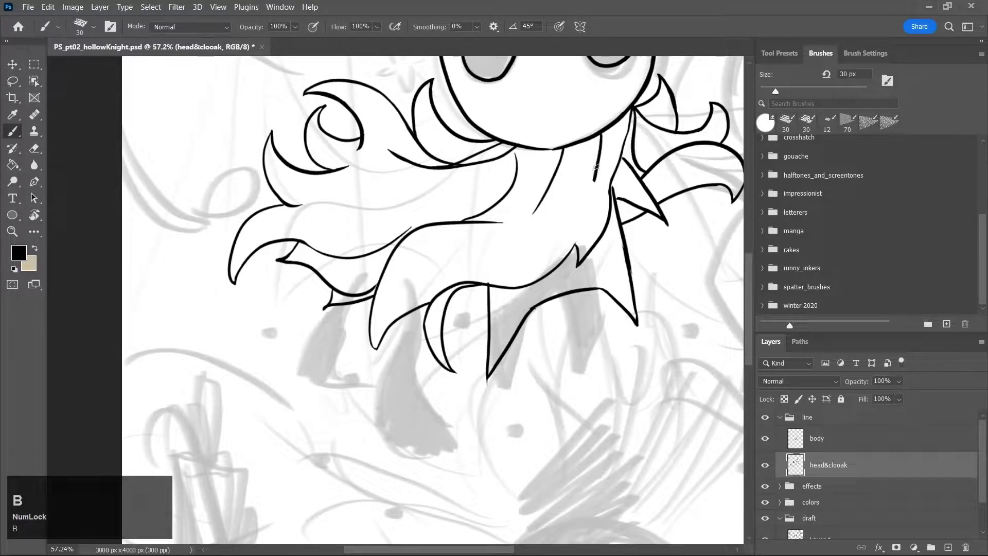
Ink a curved fold sweeping from the inner line below the head and another above the front hem, and clean up their join
mouse_move(594, 180)
left_mouse_down()
mouse_move(508, 235)
mouse_move(591, 176)
left_mouse_up()
key("ctrl+z")
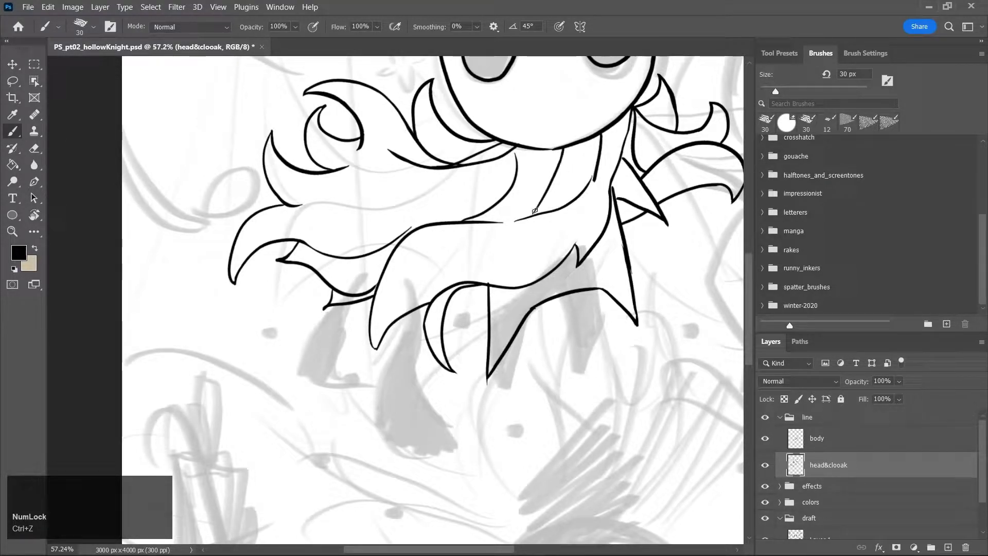
key("ctrl+z")
left_click_drag(432, 301, 517, 265)
left_click_drag(597, 163, 554, 196)
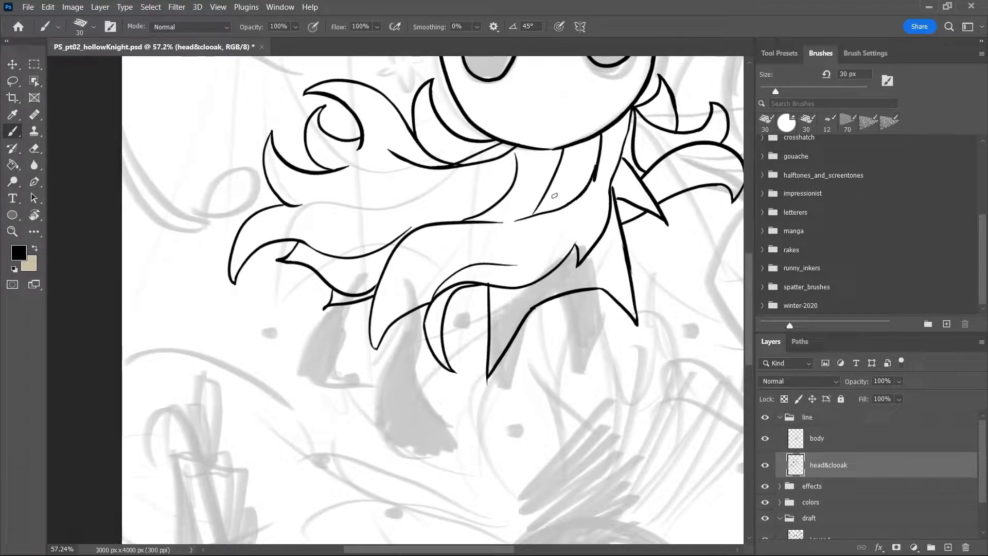
key("e")
mouse_move(599, 173)
left_mouse_down()
mouse_move(609, 147)
mouse_move(587, 197)
mouse_move(608, 148)
left_mouse_up()
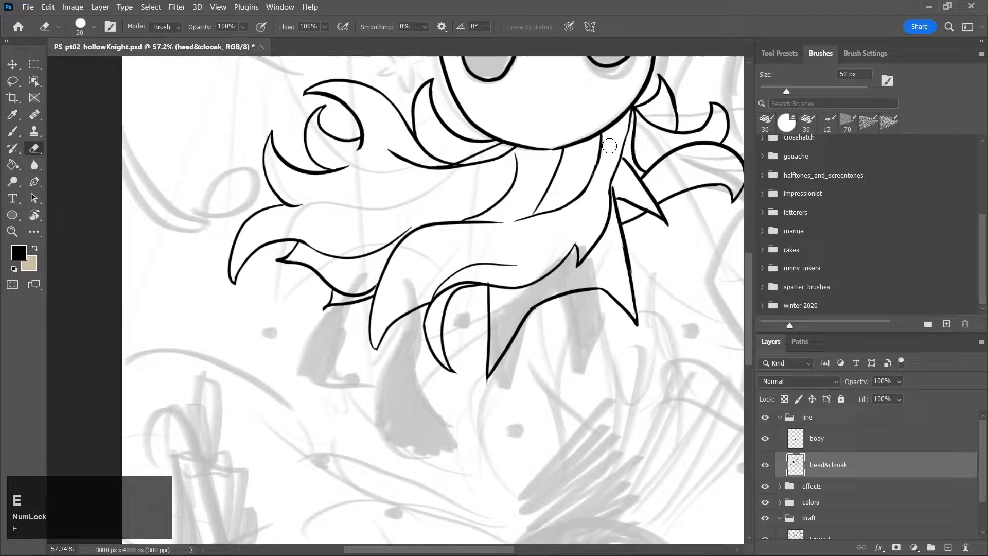
Clean up the leg outlines below the cloak on the body layer with a 20 px eraser, and save the file
key("bracketleft")
key("bracketleft")
key("bracketleft")
key("bracketleft")
key("bracketleft")
key("bracketleft")
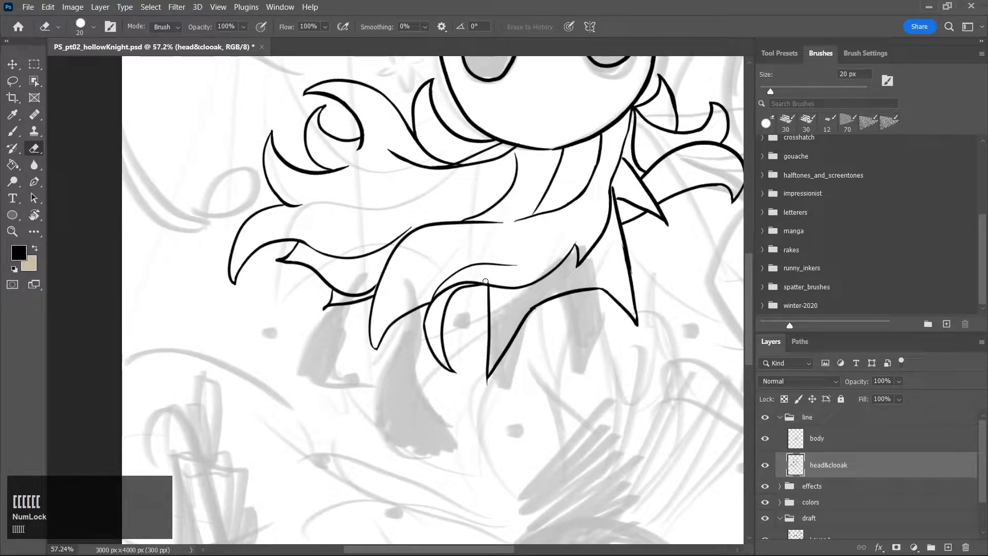
left_click(486, 281, "ctrl")
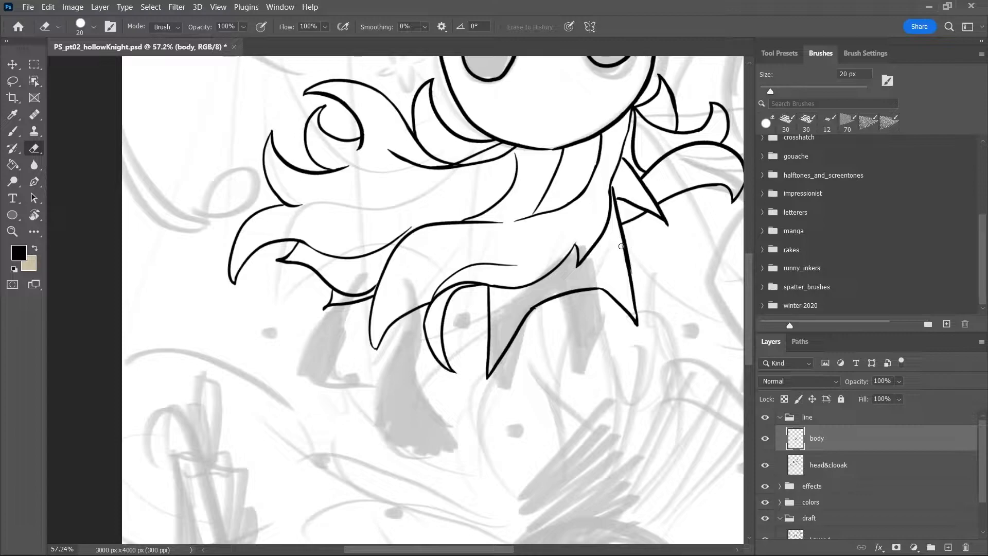
key("ctrl+z")
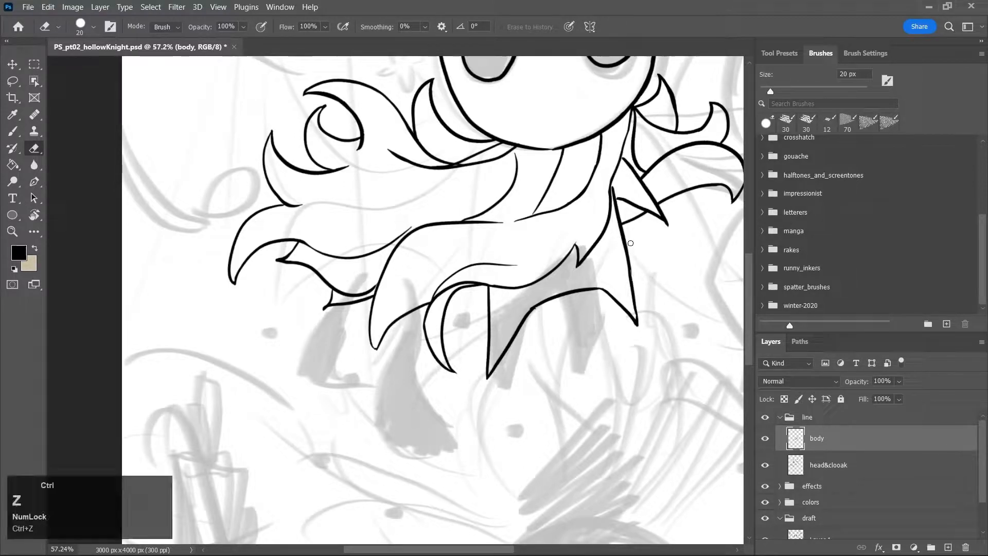
key("z")
left_click(641, 328)
left_click(642, 328)
key("ctrl+s")
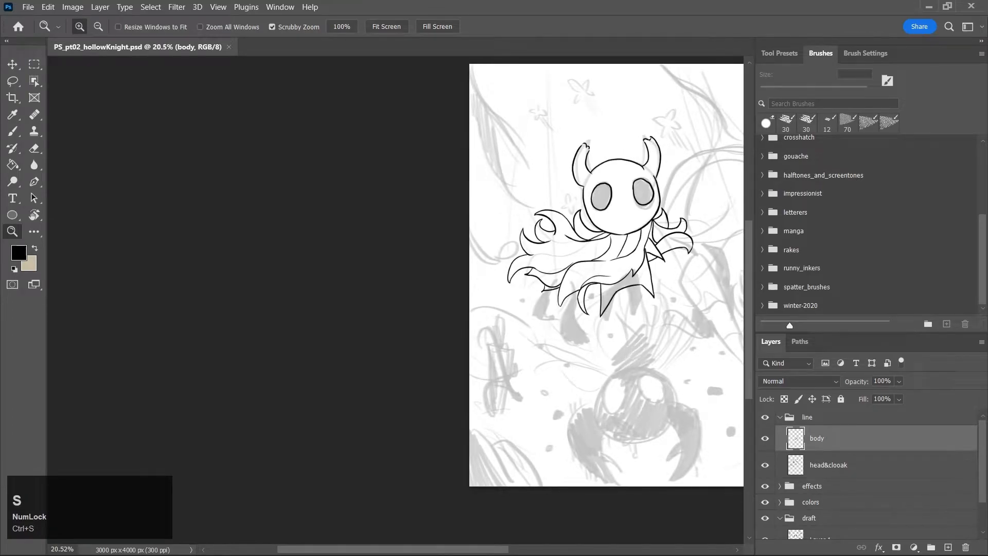
Add a new layer above the body layer, name it "sword", and save the file
left_click(948, 547)
double_click(819, 438)
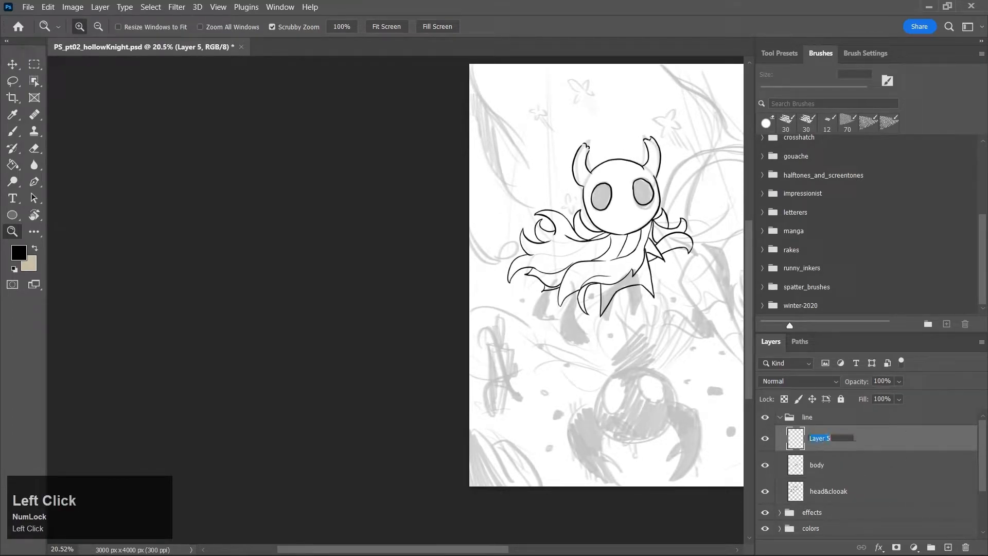
type("sword")
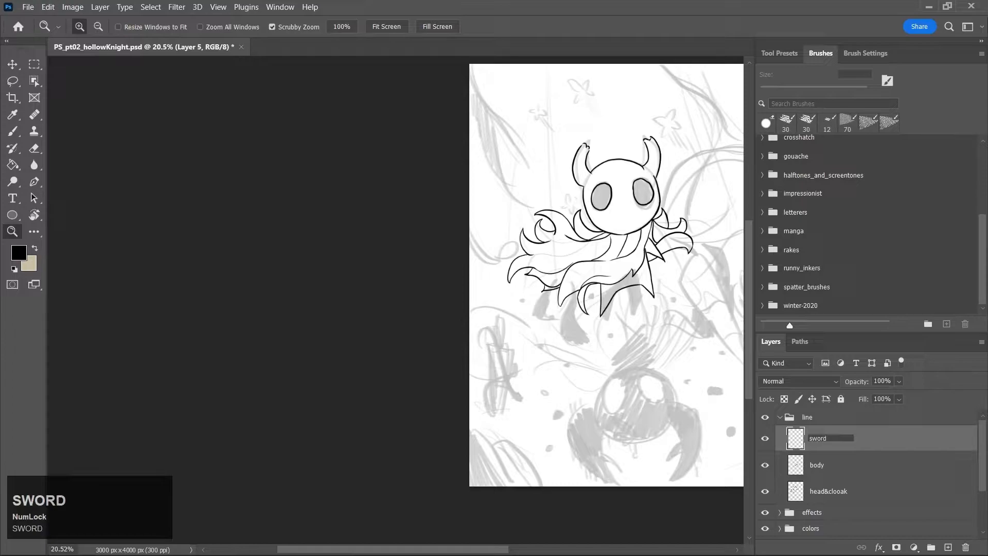
key("ctrl+s")
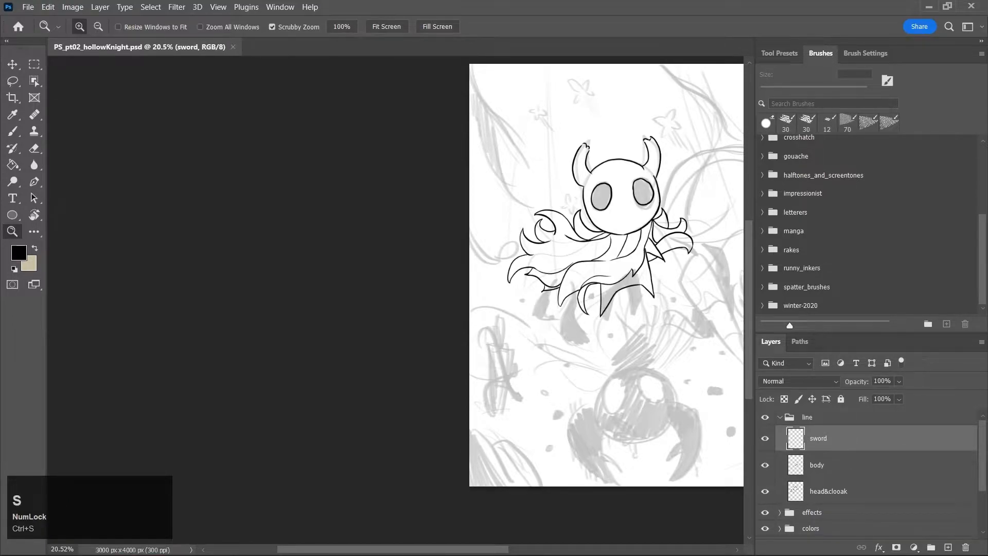
Ink the sword's small ring-shaped hilt at the tip of the arm and the slanted base of the blade with the 30 px brush
left_click_drag(499, 546, 546, 546)
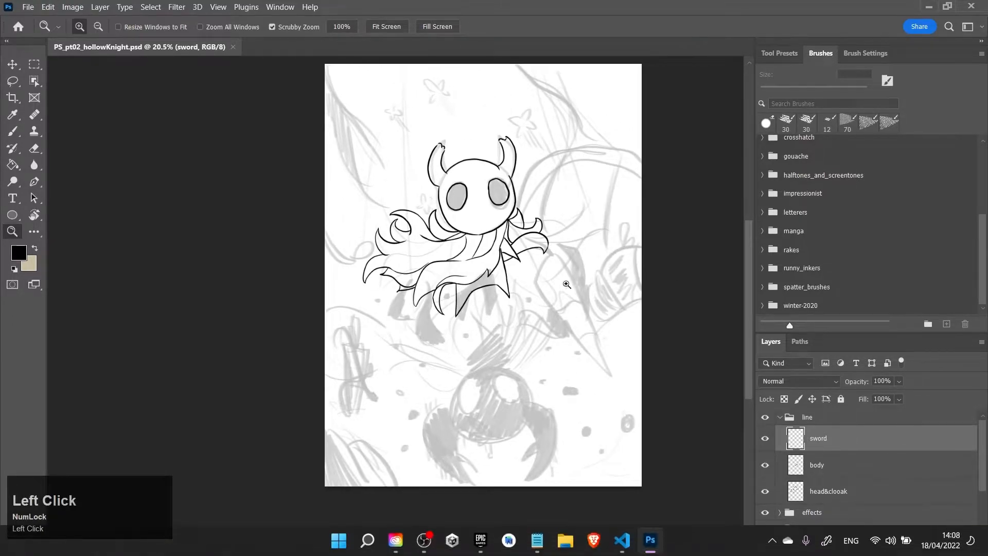
key("b")
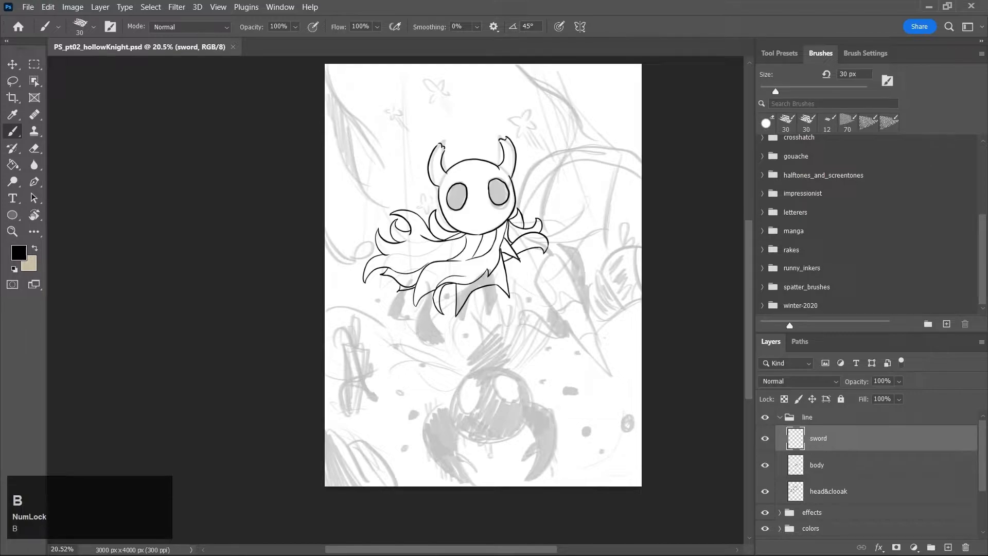
left_click_drag(513, 257, 520, 265)
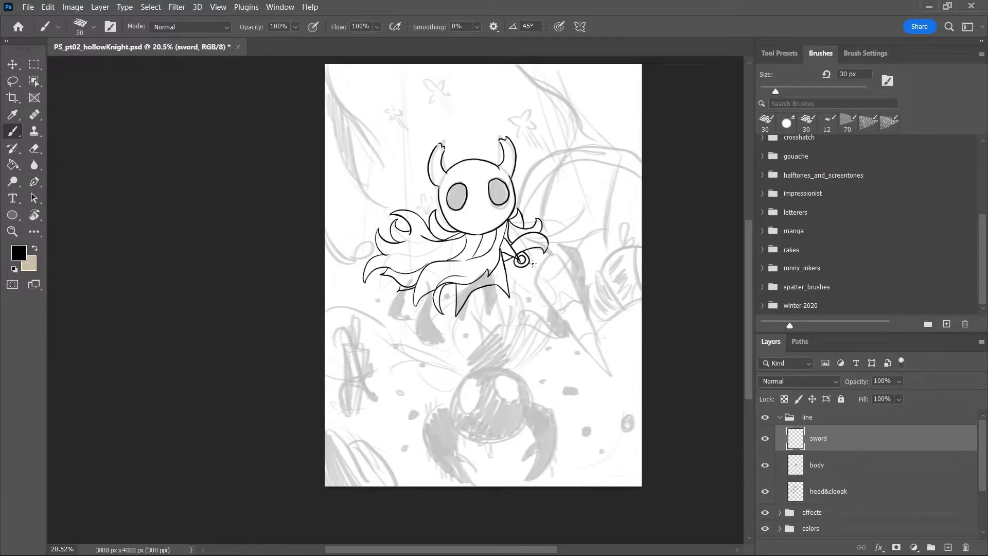
key("ctrl+z")
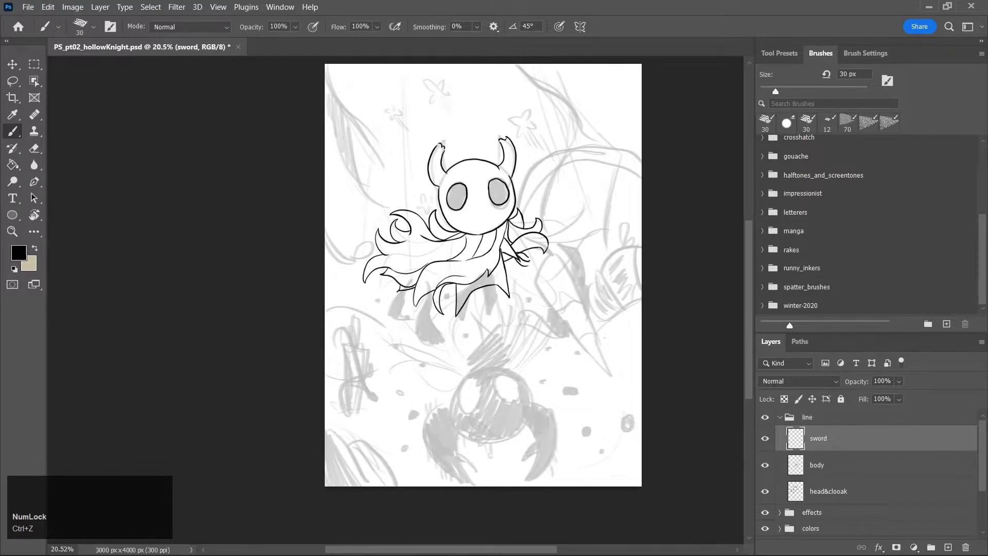
key("ctrl+z")
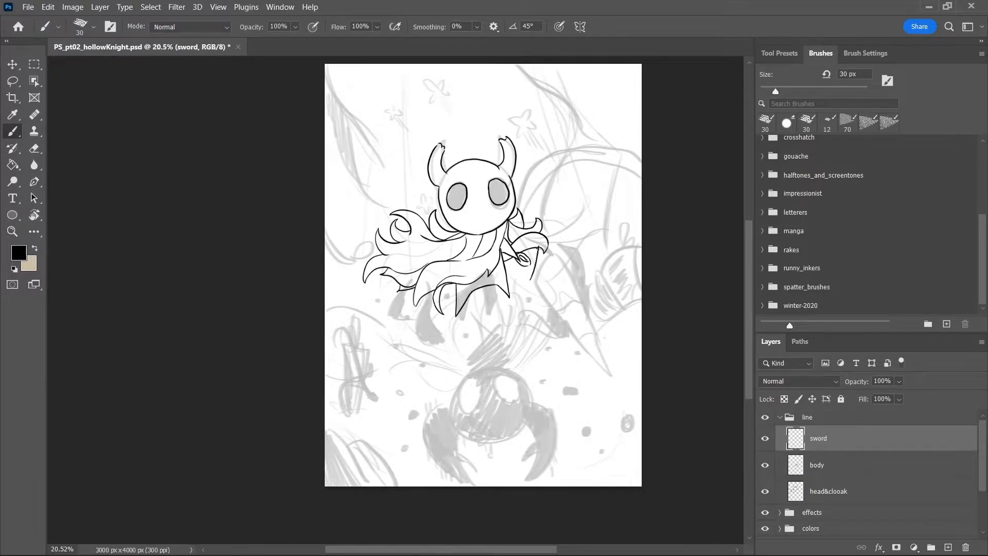
key("ctrl")
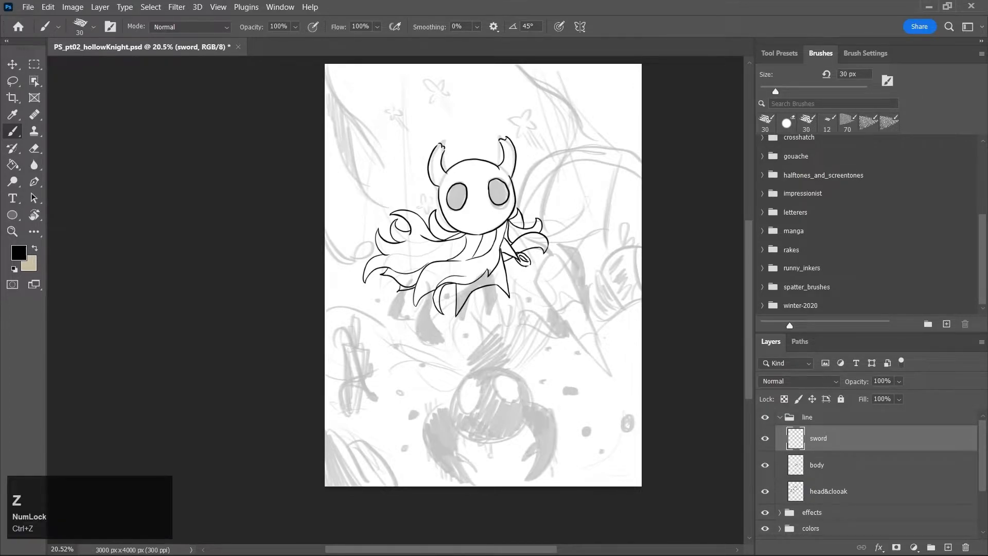
mouse_move(538, 256)
left_mouse_down()
mouse_move(525, 277)
mouse_move(533, 256)
left_mouse_up()
key("ctrl+z")
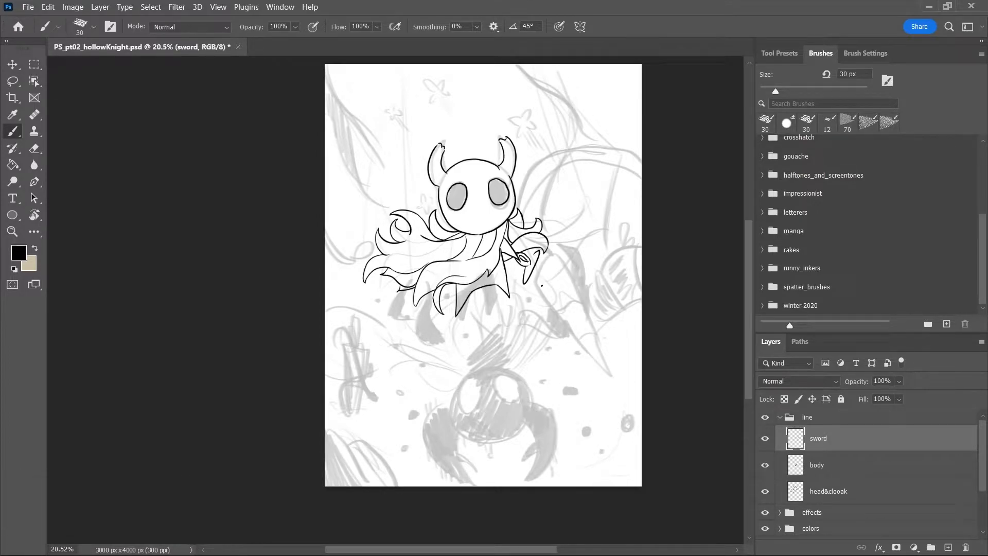
Ink the long blade as two edges meeting in a point towards the lower right, with jagged lines across its middle
left_click_drag(524, 282, 596, 331)
left_click_drag(538, 251, 606, 337)
key("ctrl+z")
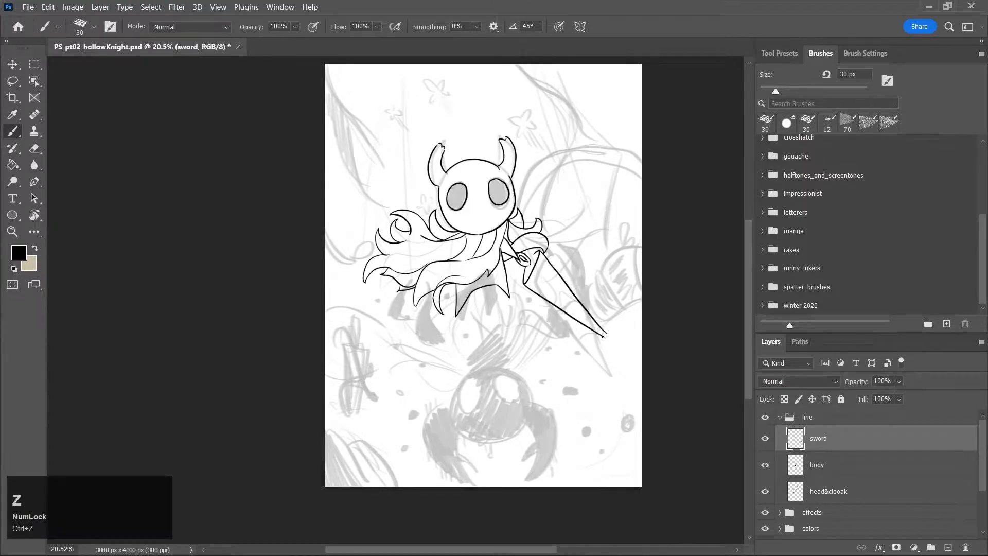
key("ctrl+z")
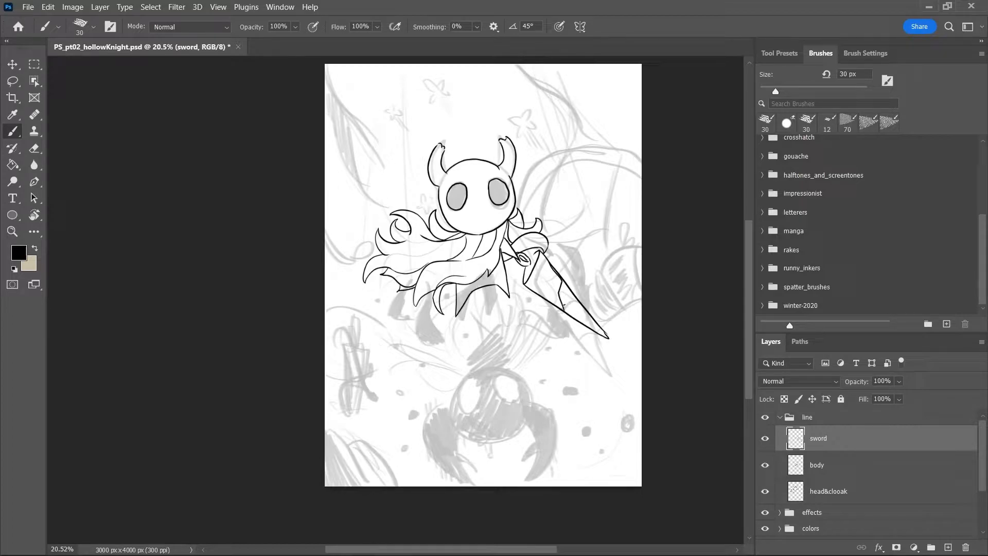
key("ctrl+z")
Clean up the doubled lines along the blade's upper edge on the sword layer with a 15 px eraser
key("z")
left_click(585, 303)
key("e")
key("bracketleft")
key("bracketleft")
key("bracketleft")
key("bracketleft")
key("bracketright")
key("bracketright")
key("bracketright")
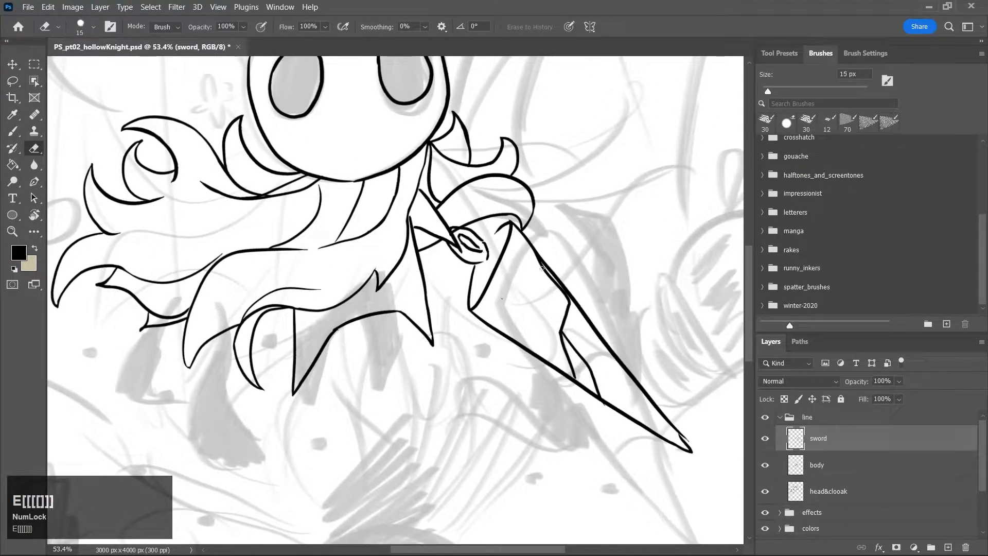
left_click_drag(547, 274, 565, 298)
left_click_drag(536, 260, 564, 295)
mouse_move(533, 253)
left_mouse_down()
mouse_move(561, 288)
mouse_move(562, 311)
left_mouse_up()
Touch up the spot where the arm meets the hilt ring on the head&clooak layer with the eraser, and save the file
key("z")
left_click_drag(491, 247, 538, 266)
key("e")
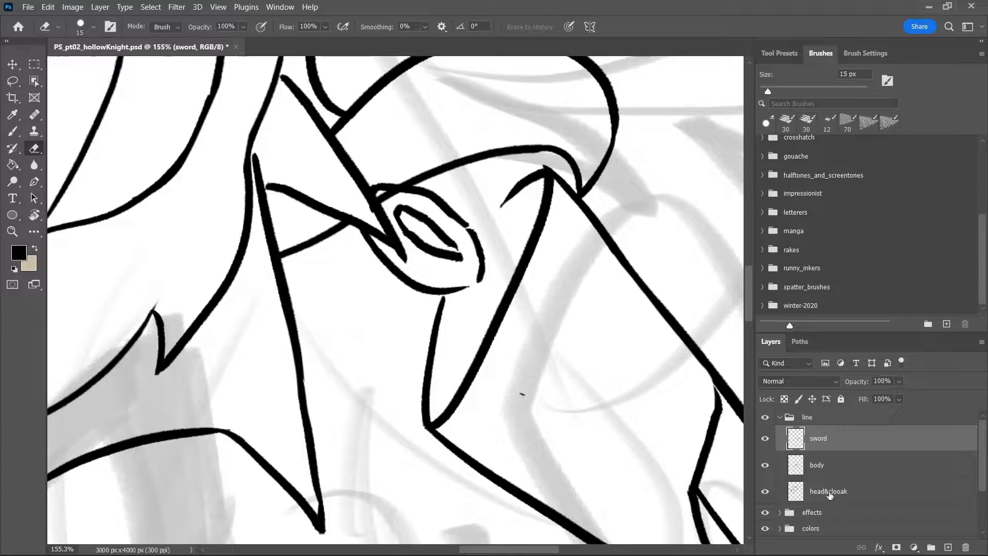
left_click(387, 197, "ctrl")
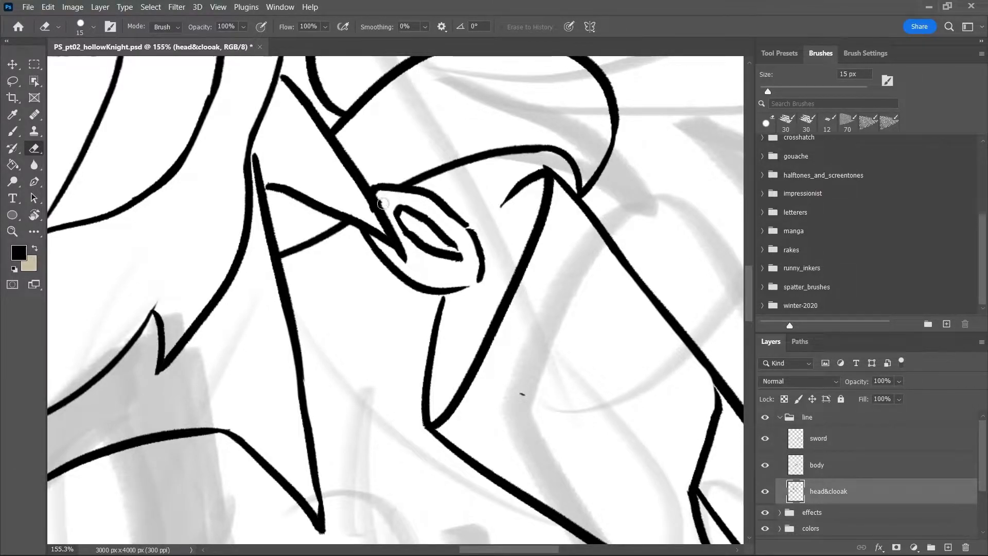
key("ctrl+s")
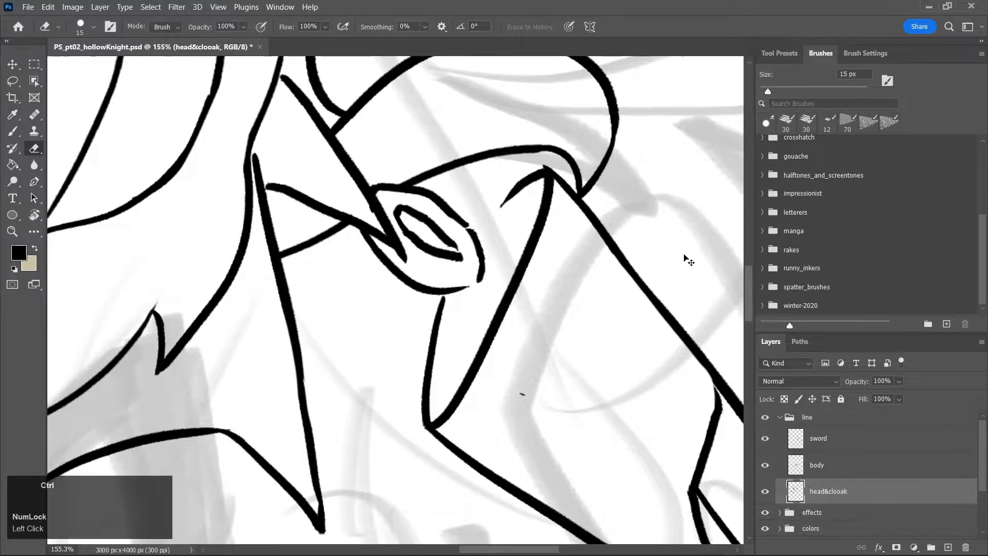
Close the gaps in the hilt ring's outer outline with a 9 px brush on the head&clooak layer
key("b")
key("bracketleft")
key("bracketleft")
key("bracketleft")
key("bracketleft")
key("bracketleft")
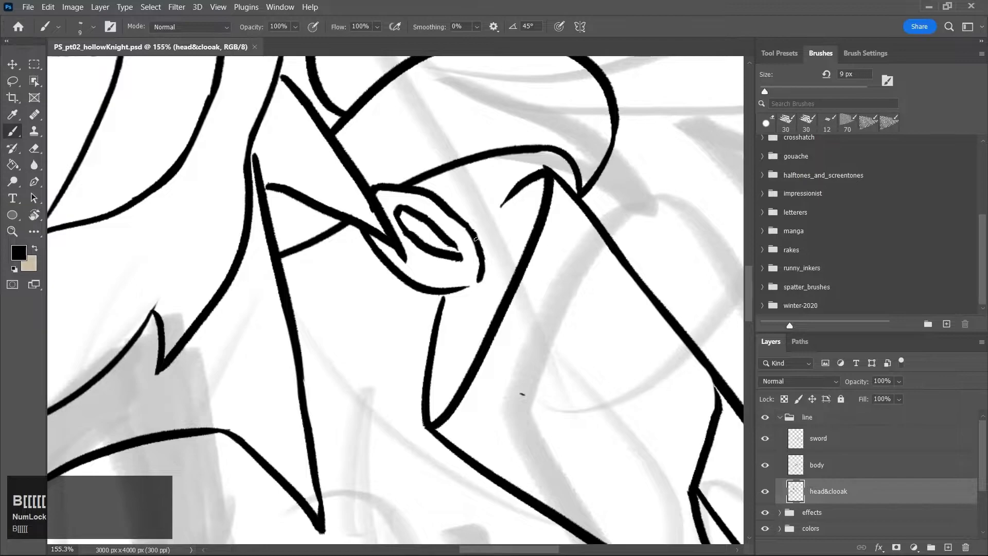
left_click_drag(448, 209, 475, 233)
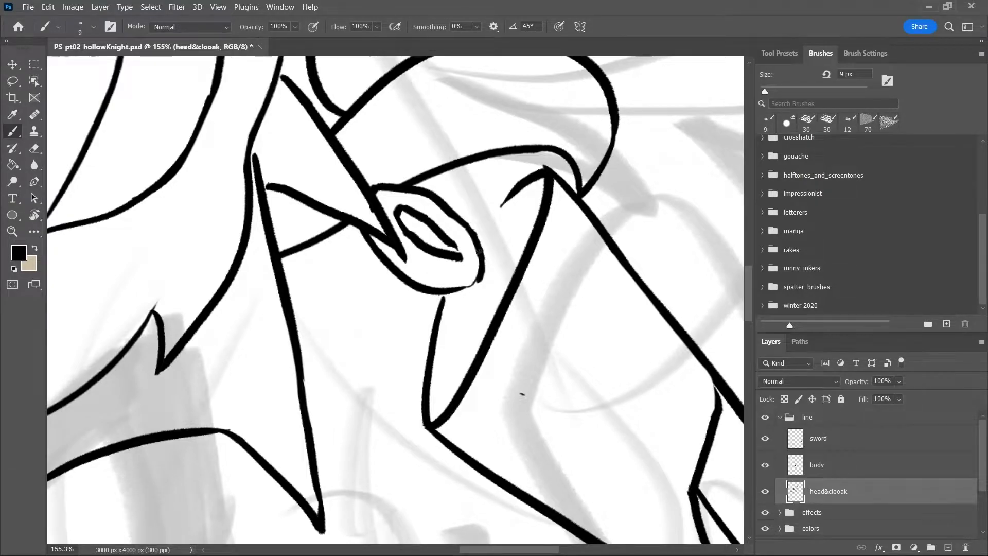
Smooth the hilt ring's outer edge on the sword layer with the 15 px eraser, and save the file
key("e")
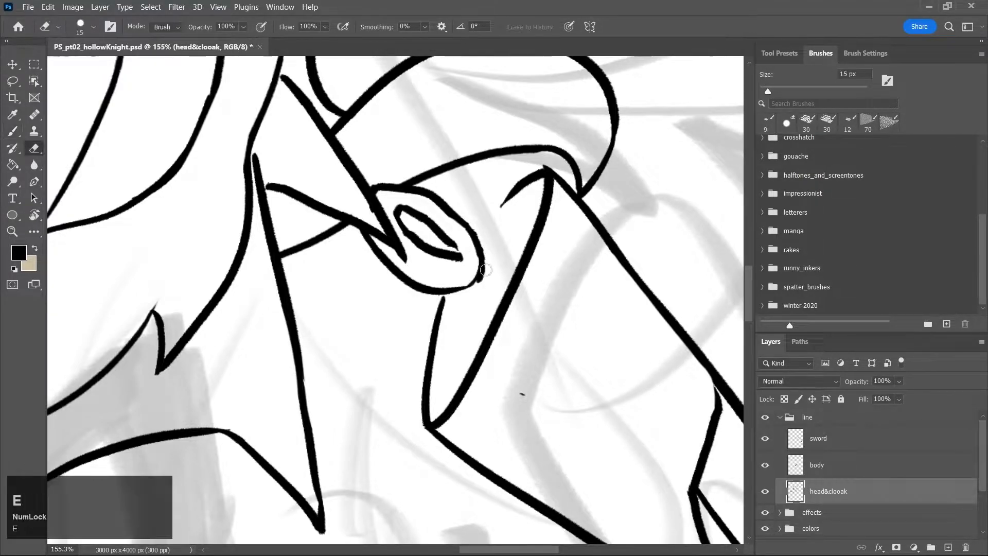
left_click(817, 441)
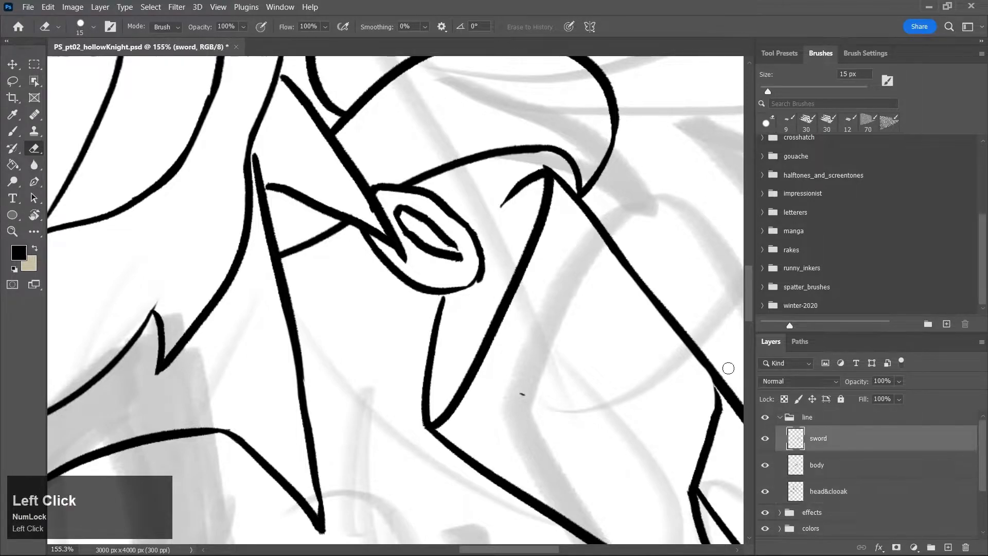
key("ctrl+s")
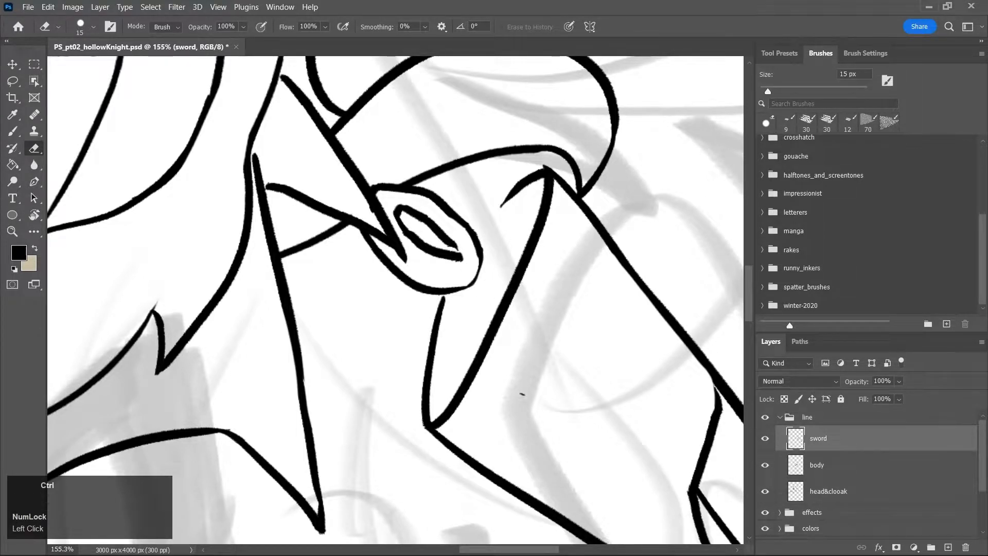
Ink the curve joining the hilt ring to the blade's upper corner on the sword layer, save, and erase the overshoot at that corner
key("b")
mouse_move(509, 196)
left_mouse_down()
mouse_move(477, 235)
mouse_move(515, 190)
left_mouse_up()
key("ctrl+z")
left_click_drag(477, 235, 524, 180)
key("ctrl+s")
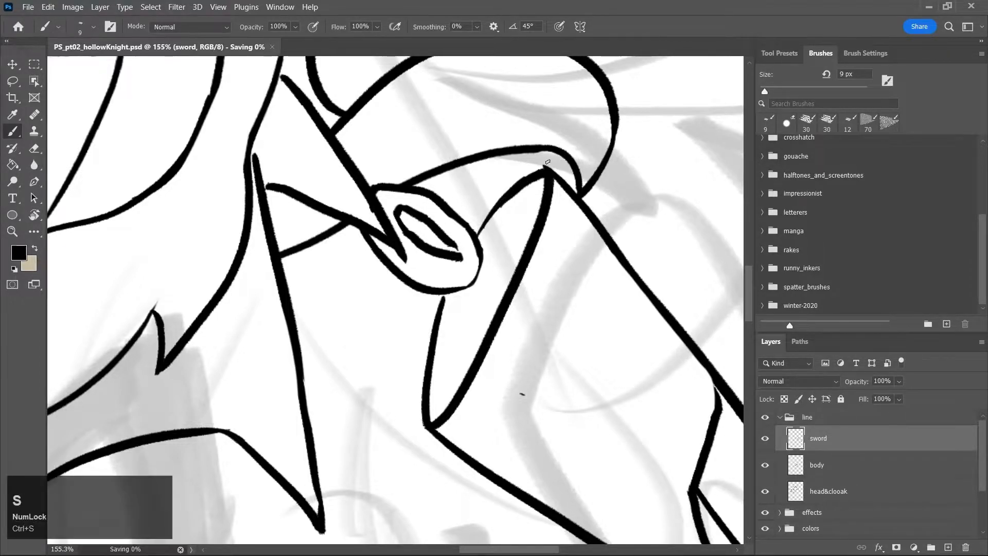
key("e")
left_click_drag(542, 162, 557, 165)
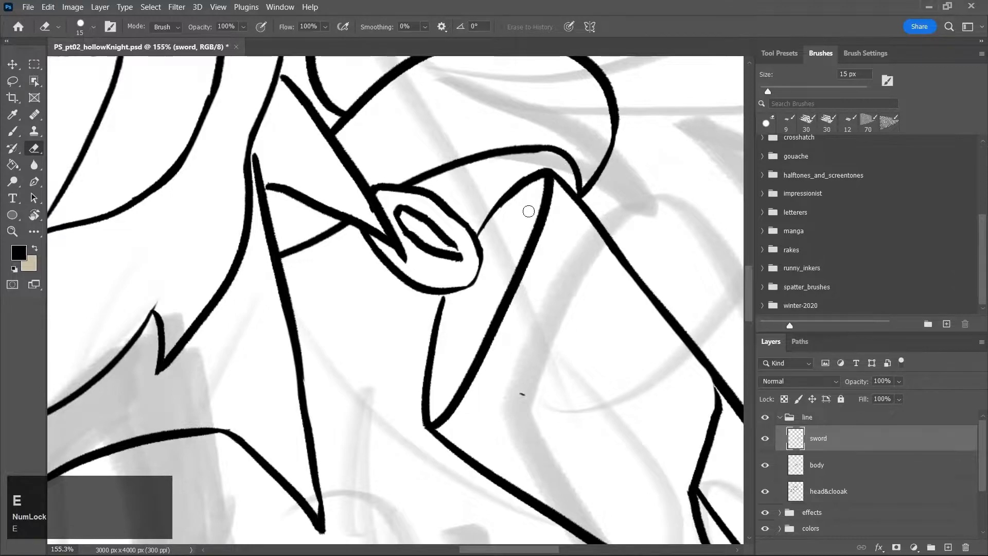
Erase the stray mark beside the held sword's blade on the sword layer, and save the file
left_click(523, 396)
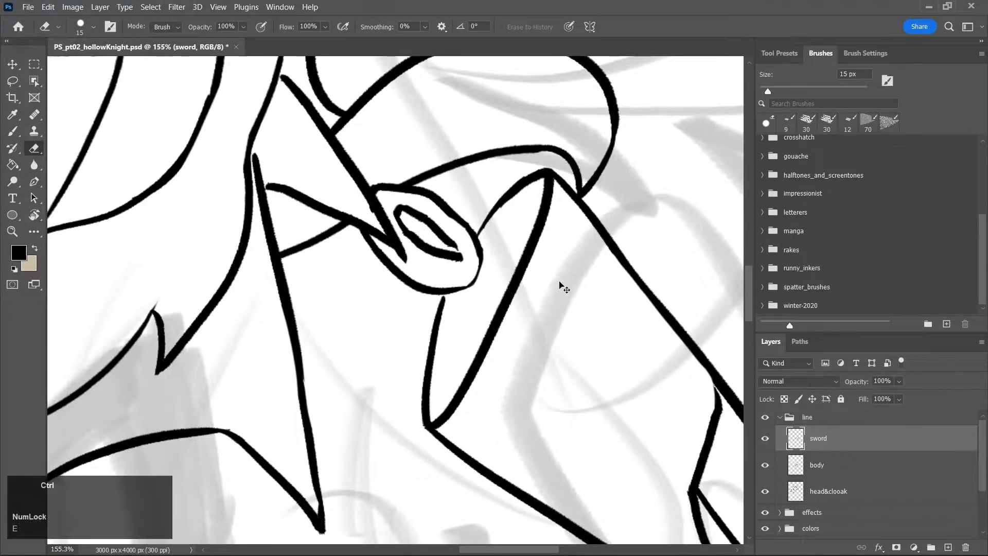
key("ctrl+s")
Review the whole illustration, and examine the draft of the planted sword at the page's lower left
key("z")
left_click_drag(583, 288, 523, 447)
left_click_drag(554, 273, 524, 315)
mouse_move(746, 252)
left_mouse_down()
mouse_move(746, 267)
mouse_move(747, 247)
left_mouse_up()
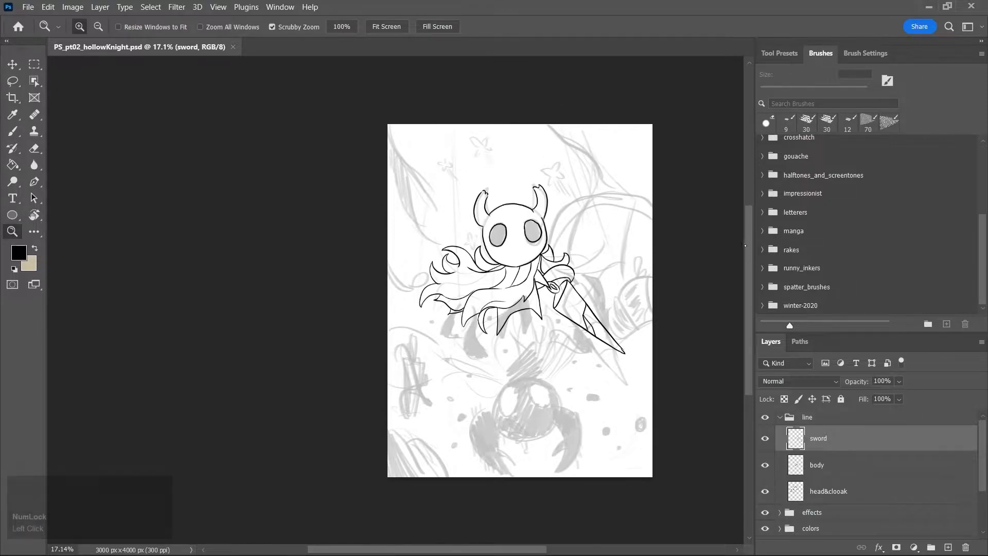
key("b")
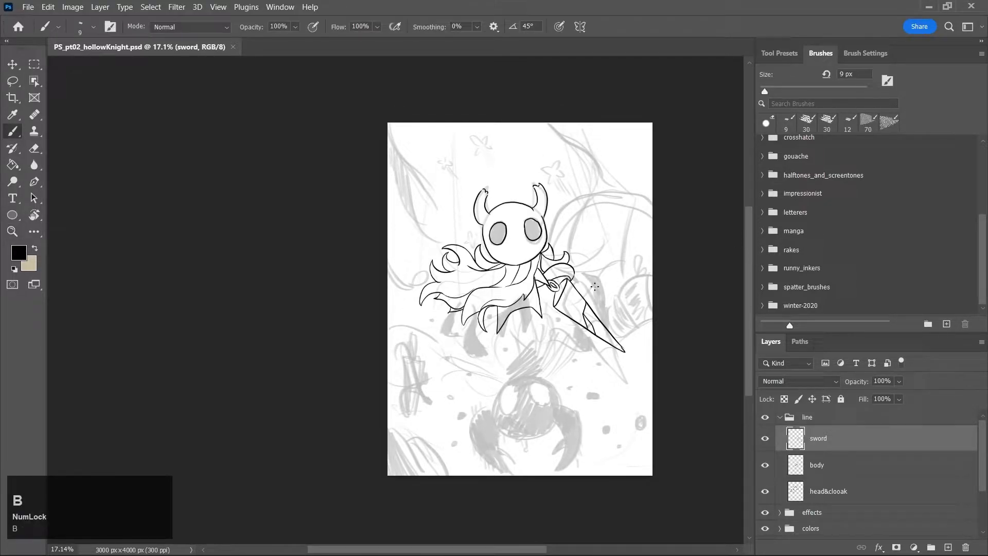
left_click_drag(748, 244, 747, 245)
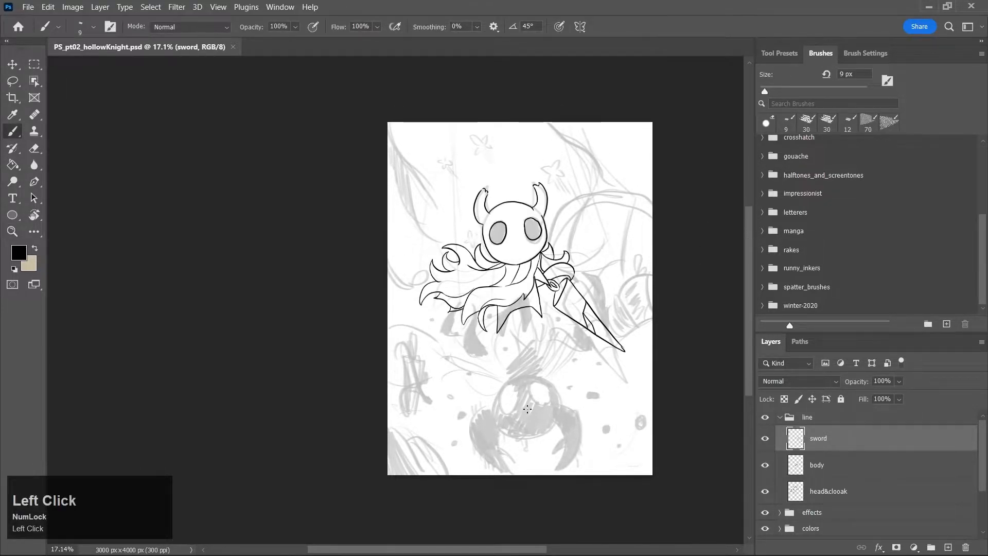
key("z")
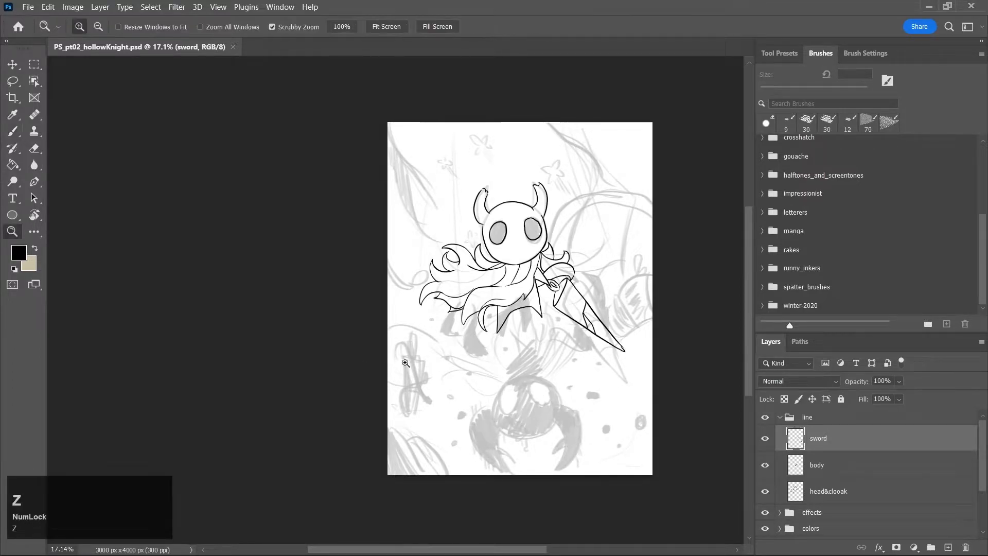
left_click(438, 377)
left_click_drag(438, 377, 439, 377)
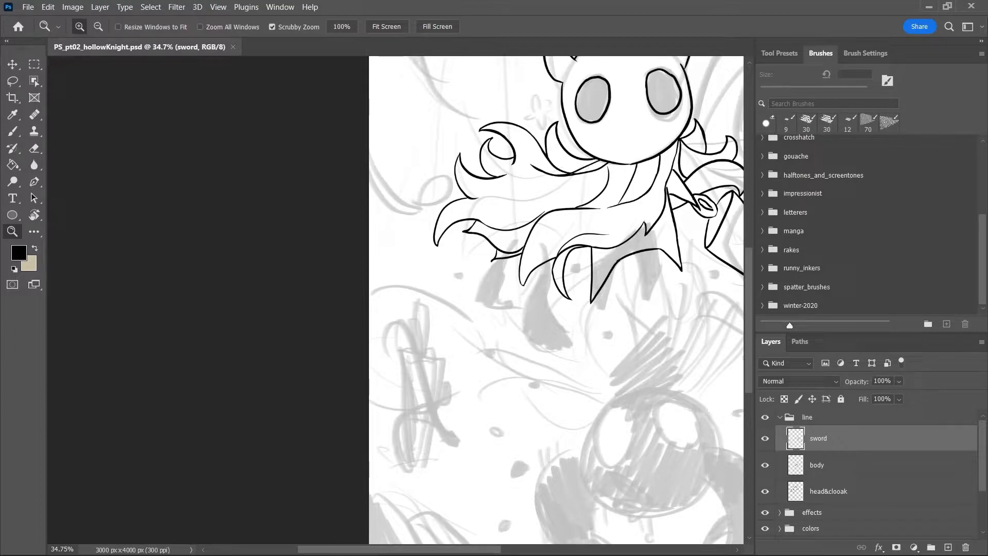
left_click(408, 344)
key("b")
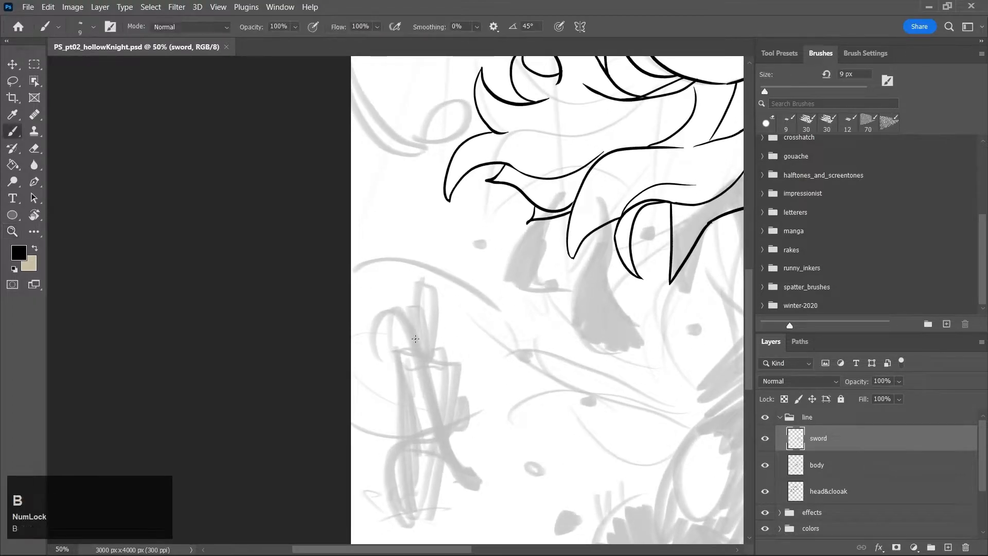
left_click_drag(422, 338, 490, 353)
key("ctrl+z")
left_click_drag(407, 359, 473, 323)
key("ctrl+z")
Ink the planted sword's blade top, both blade sides and handle on the sword layer with a 25 px brush
key("bracketright")
key("bracketright")
key("bracketright")
key("bracketright")
left_click_drag(402, 355, 480, 340)
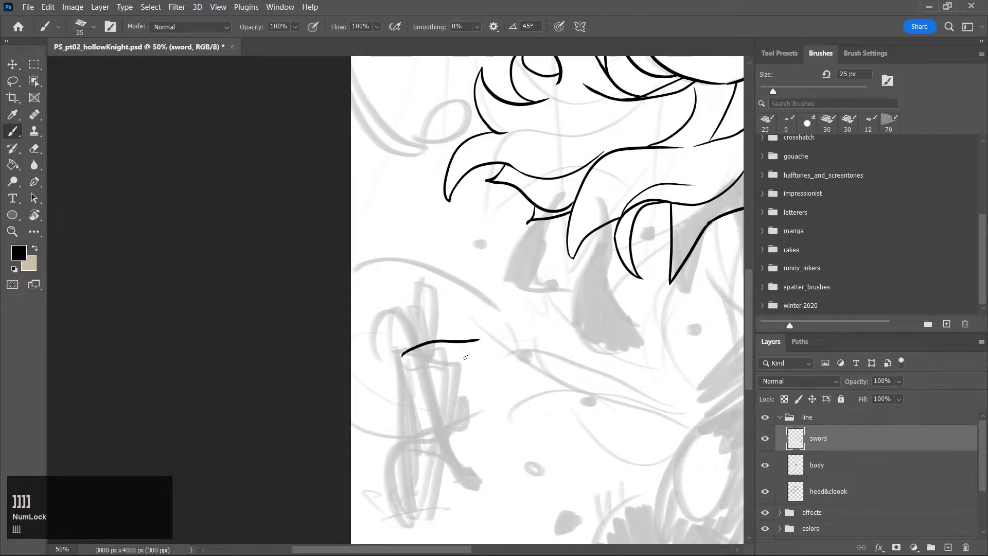
left_click_drag(402, 354, 426, 511)
left_click_drag(470, 385, 459, 507)
mouse_move(418, 347)
left_mouse_down()
mouse_move(412, 270)
mouse_move(435, 331)
left_mouse_up()
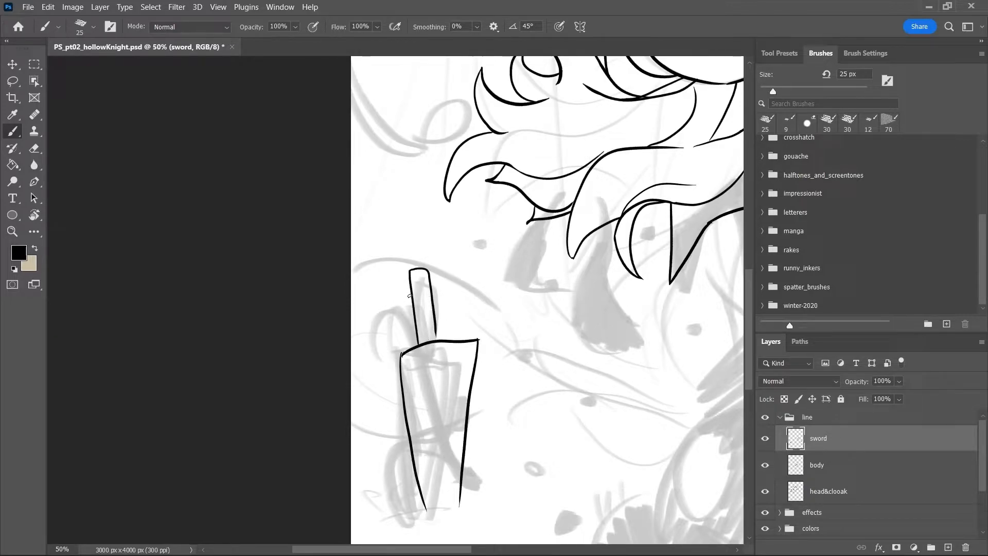
Ink the diagonal line across the planted sword's blade, the small cracks at its upper corner and base, and its bottom edge
key("z")
left_click_drag(582, 343, 520, 368)
key("b")
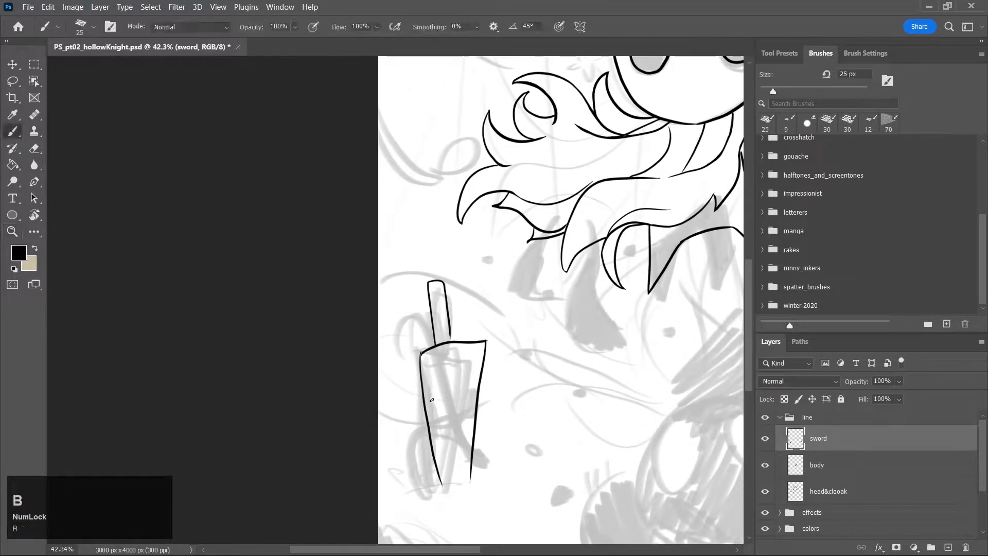
left_click_drag(427, 428, 487, 364)
key("ctrl+z")
mouse_move(432, 449)
left_mouse_down()
mouse_move(440, 404)
mouse_move(473, 346)
mouse_move(484, 351)
left_mouse_up()
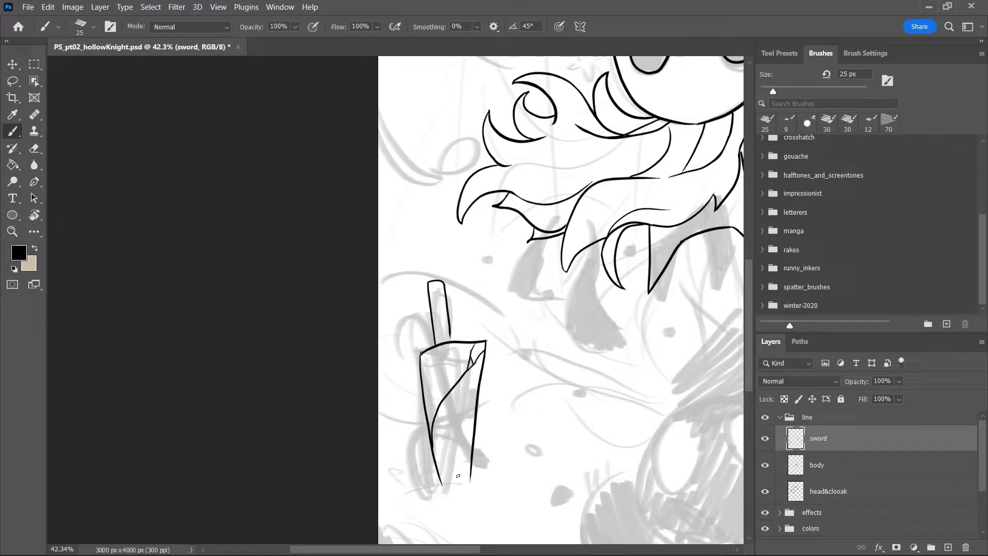
mouse_move(446, 479)
left_mouse_down()
mouse_move(457, 455)
mouse_move(464, 480)
left_mouse_up()
Ink the mound beneath the planted sword and the overlapping rock contours in the page's lower-left corner with the 25 px brush
mouse_move(436, 483)
left_mouse_down()
mouse_move(471, 484)
mouse_move(513, 526)
left_mouse_up()
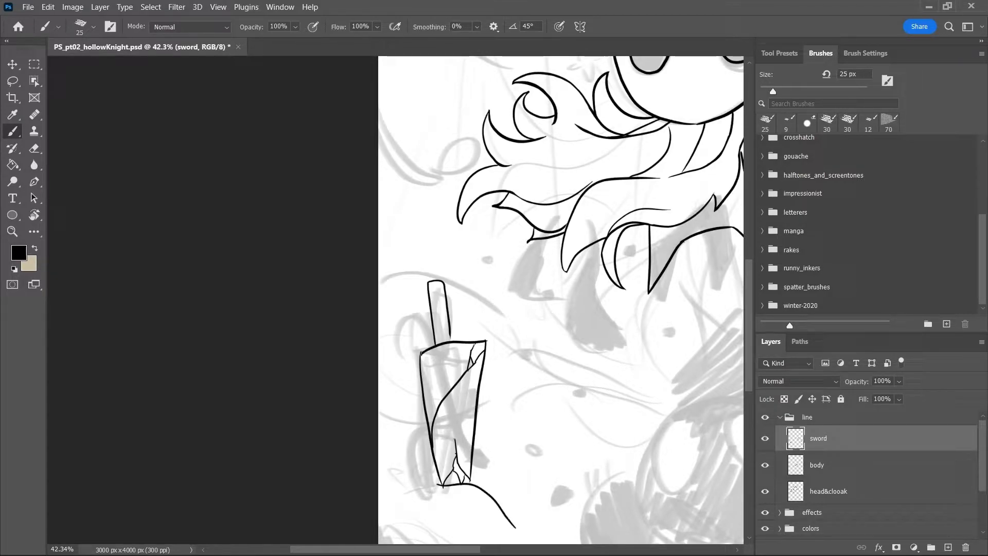
key("z")
left_click_drag(669, 338, 676, 345)
scroll(500, 522, "down", 3)
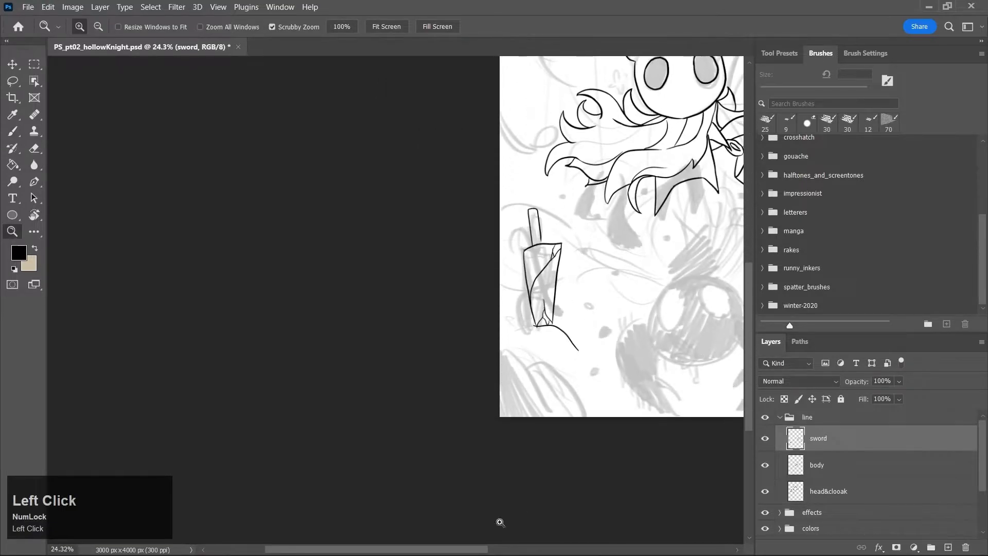
scroll(499, 523, "right", 4)
left_click(394, 291)
key("b")
left_click_drag(326, 353, 414, 458)
key("ctrl+z")
mouse_move(375, 368)
left_mouse_down()
mouse_move(352, 413)
mouse_move(423, 509)
left_mouse_up()
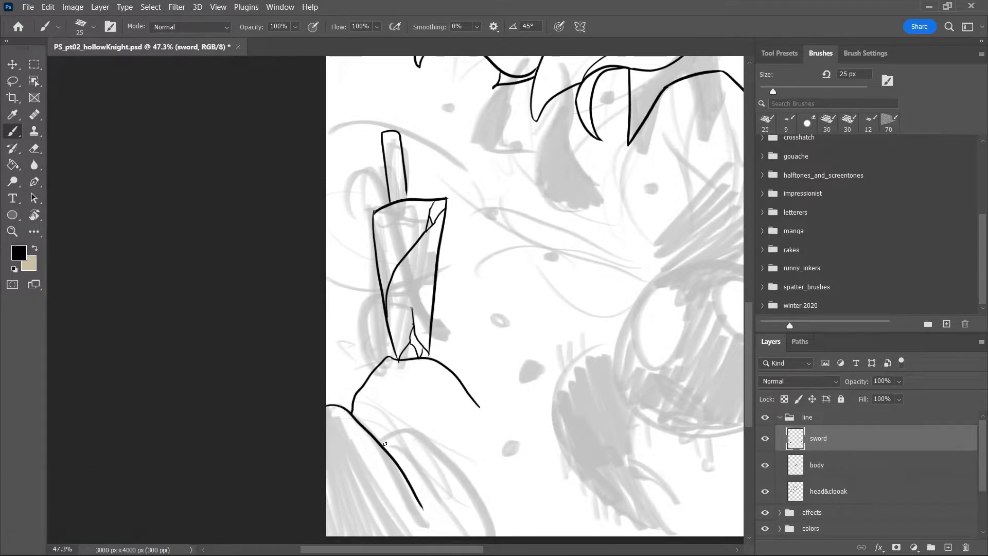
mouse_move(384, 438)
left_mouse_down()
mouse_move(412, 409)
mouse_move(462, 479)
left_mouse_up()
mouse_move(431, 427)
left_mouse_down()
mouse_move(480, 480)
mouse_move(495, 470)
mouse_move(539, 531)
left_mouse_up()
Select the mound and rock lines below the planted sword with the Lasso and cut them from the sword layer
key("z")
left_click_drag(601, 360, 566, 360)
key("l")
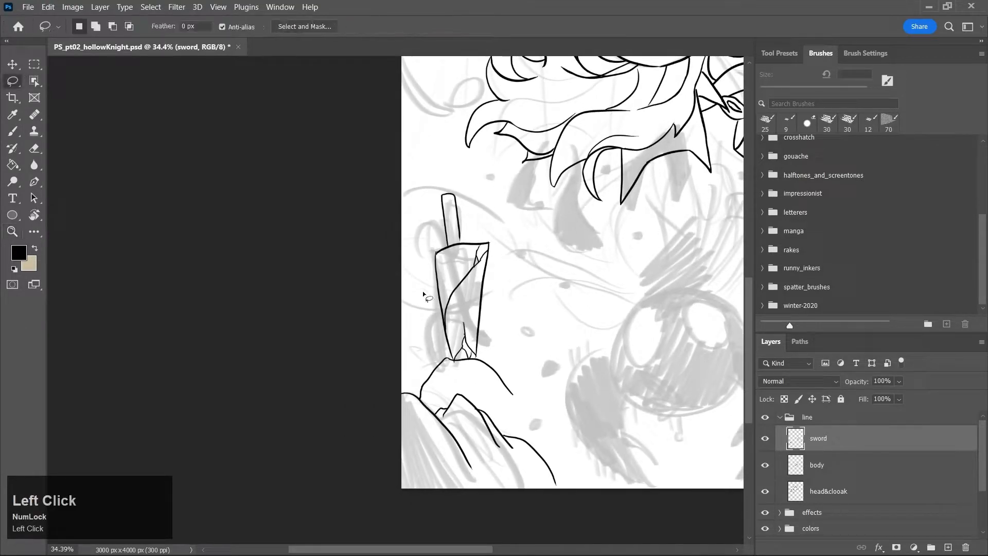
left_click_drag(449, 359, 507, 376)
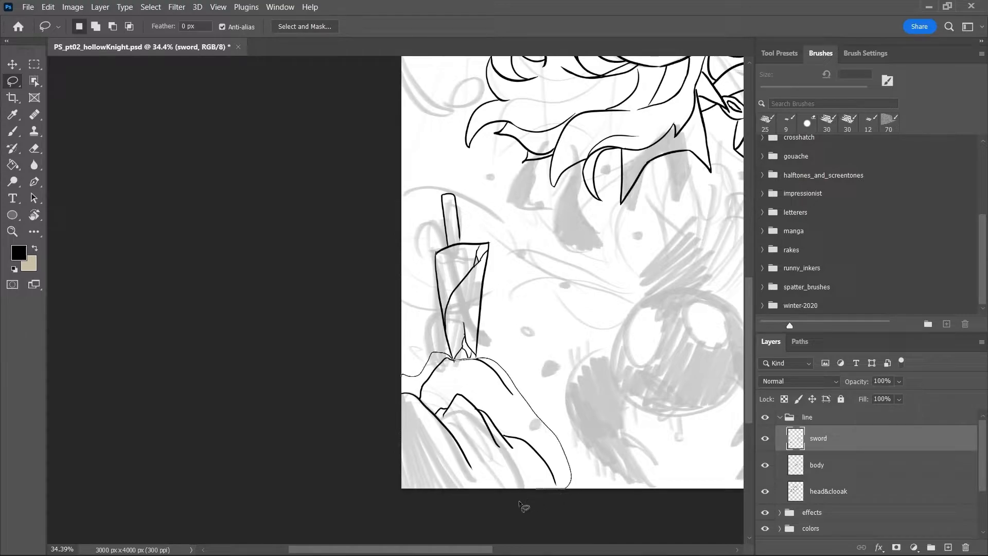
mouse_move(388, 473)
left_mouse_down()
mouse_move(403, 380)
mouse_move(449, 359)
left_mouse_up()
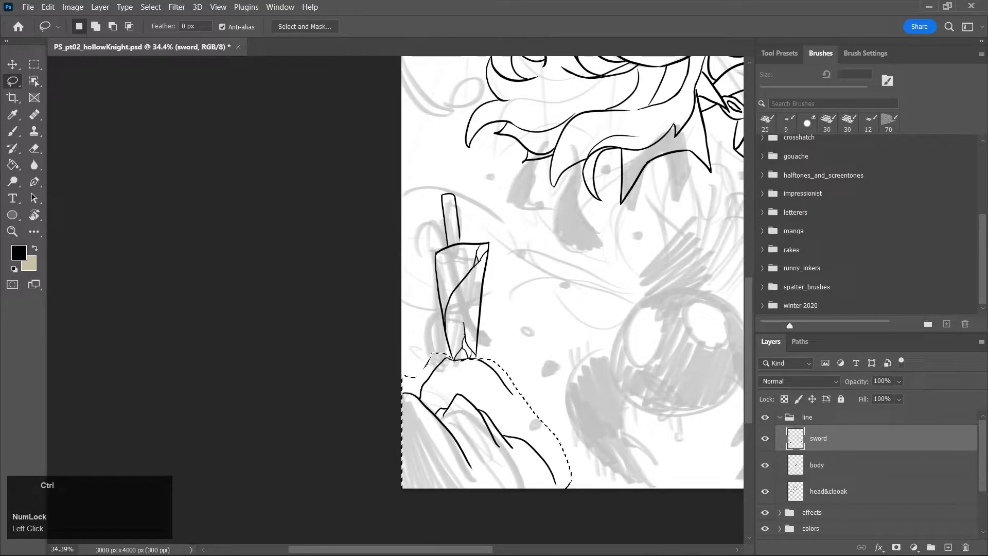
key("ctrl+x")
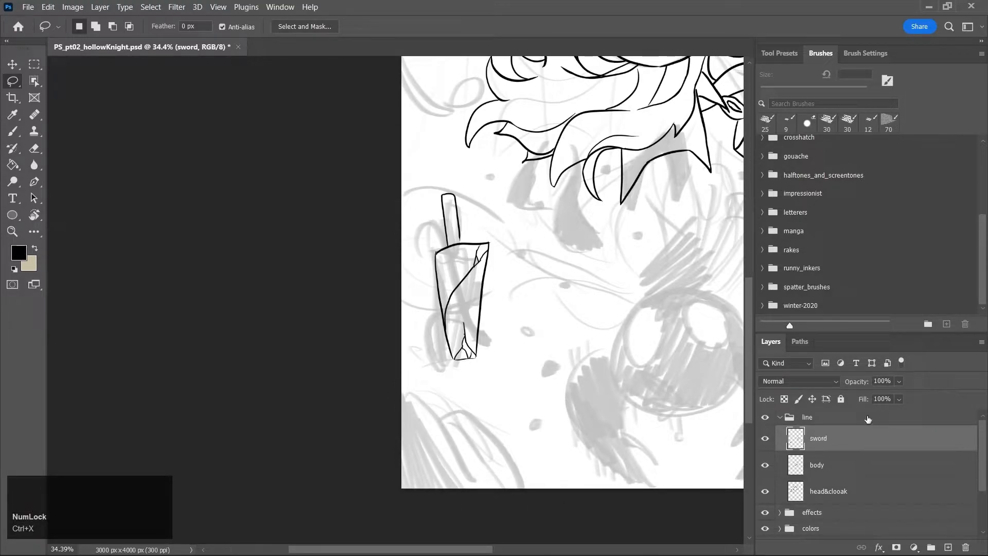
Add a new layer above the sword layer, name it ground&rocks, and save the file
left_click(948, 547)
double_click(819, 438)
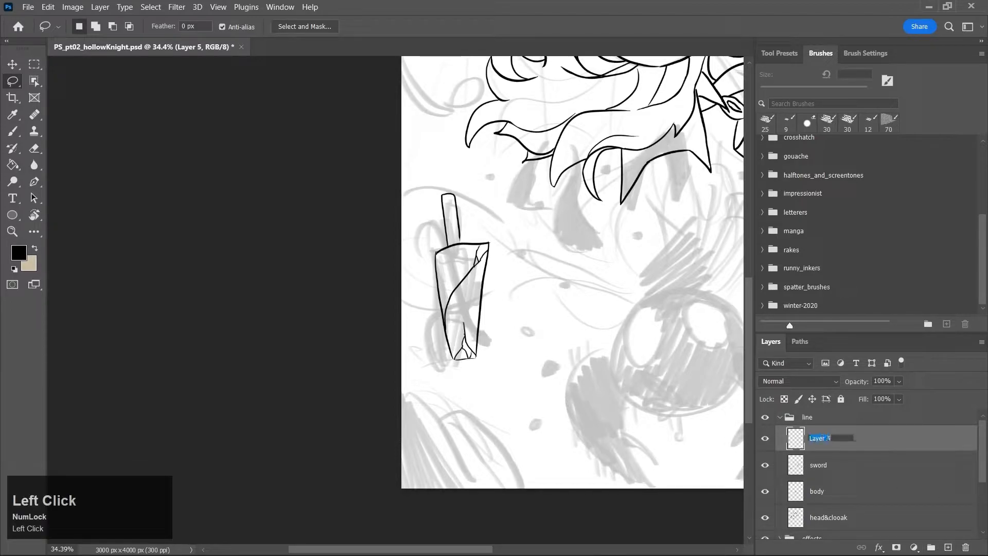
type("grou")
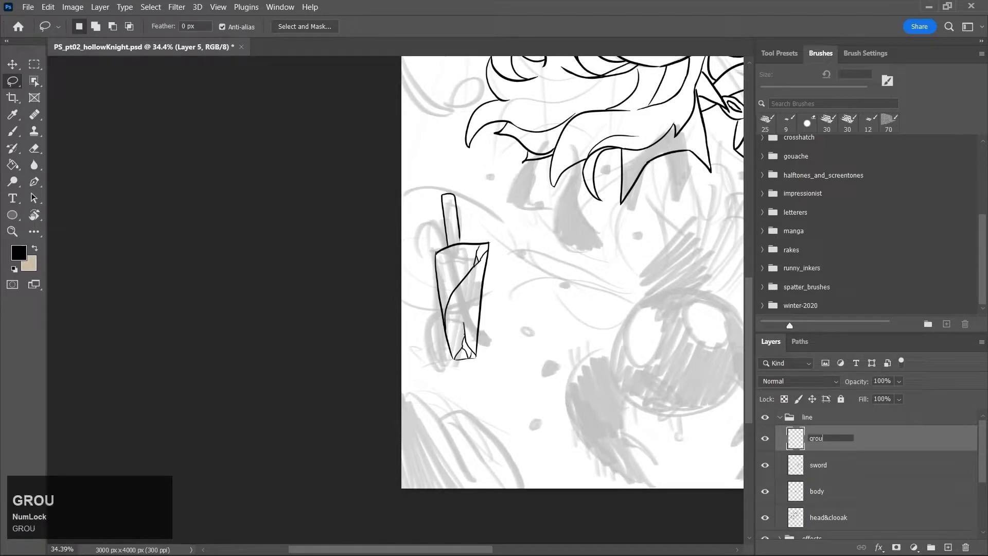
type("nd&rocks")
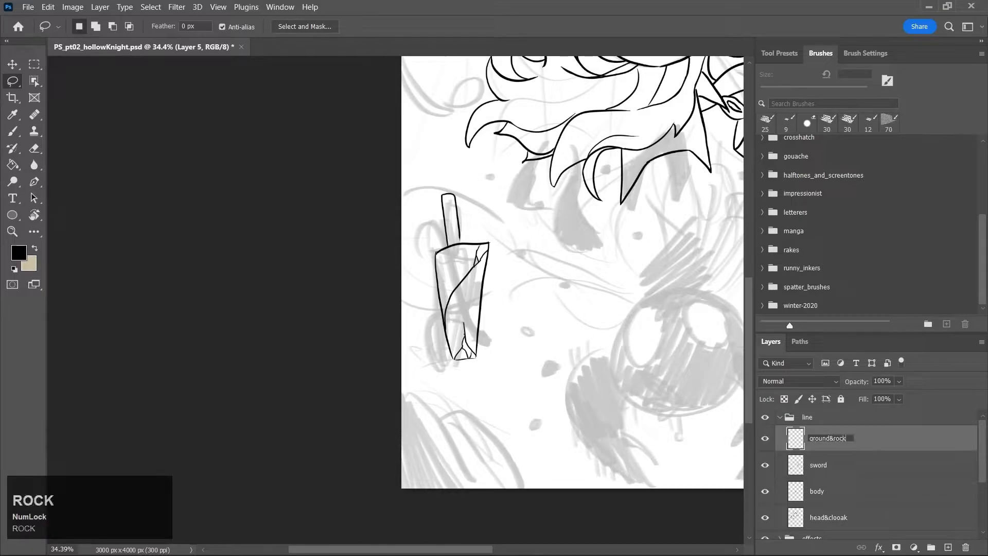
key("Return")
key("ctrl+s")
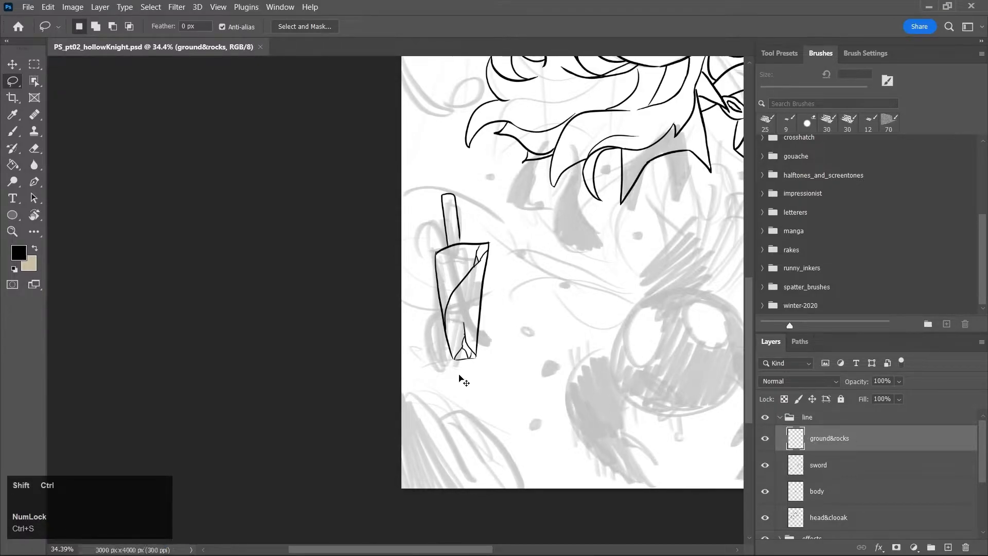
Paste the cut rock lines in place on the ground&rocks layer, erase the overlap at the planted sword's base, and save
key("ctrl+shift+v")
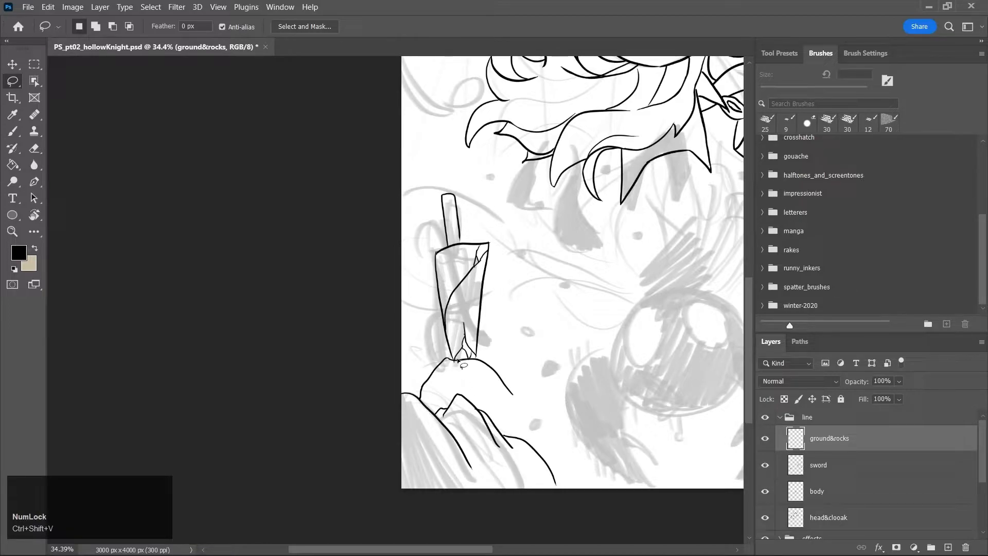
key("e")
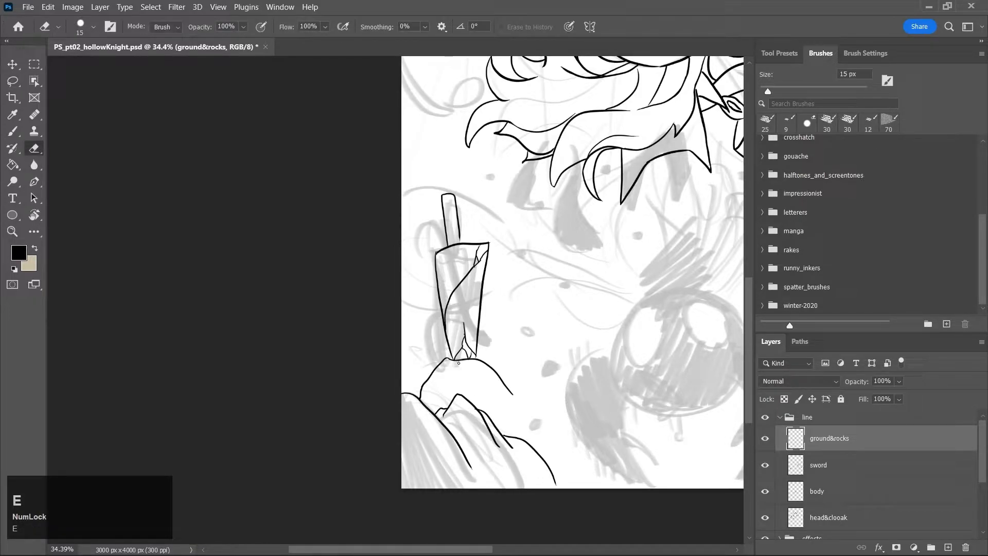
key("ctrl+s")
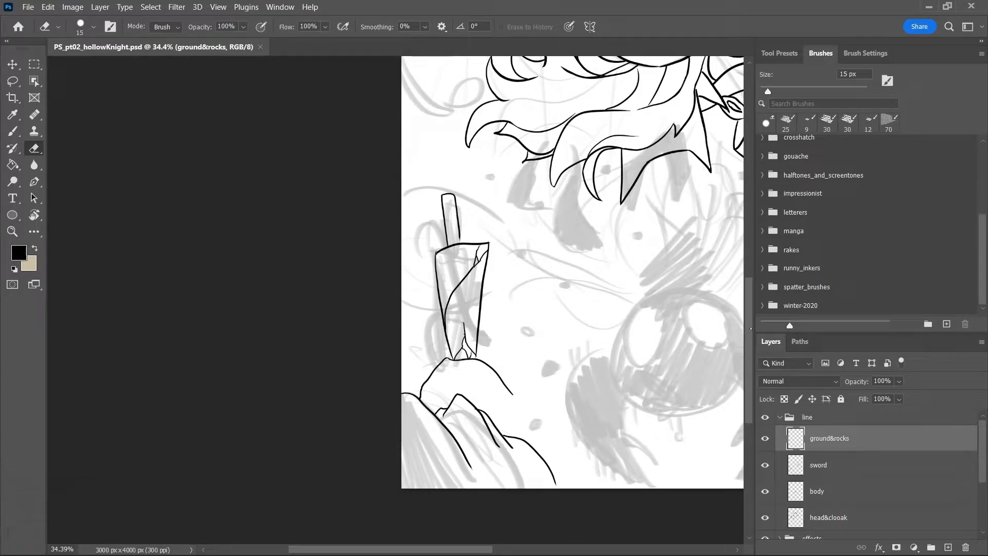
Clean up the stray line inside the held sword's tip on the sword layer with the 15 px eraser, and save the file
mouse_move(748, 359)
left_mouse_down()
mouse_move(753, 341)
mouse_move(758, 363)
left_mouse_up()
left_click_drag(486, 546, 558, 547)
key("b")
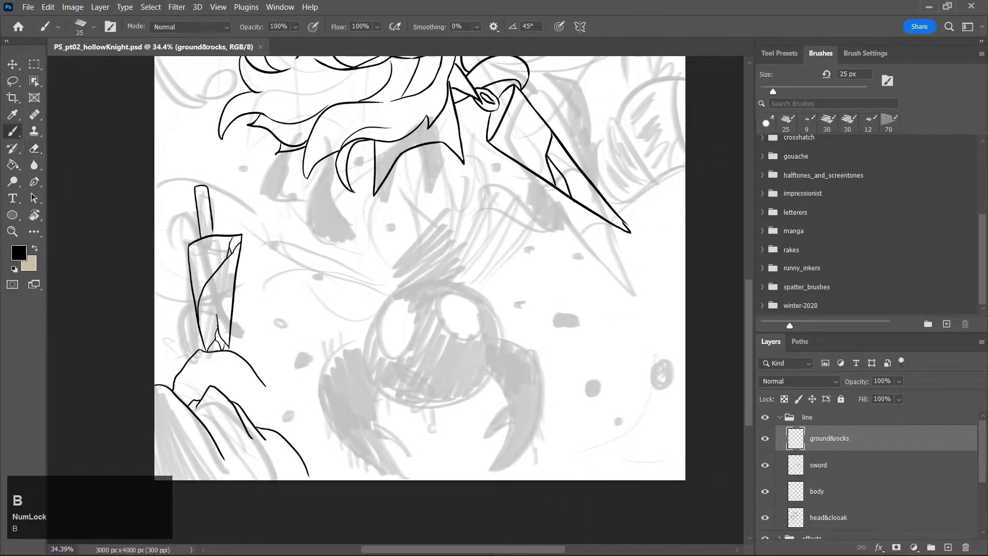
left_click_drag(748, 316, 747, 281)
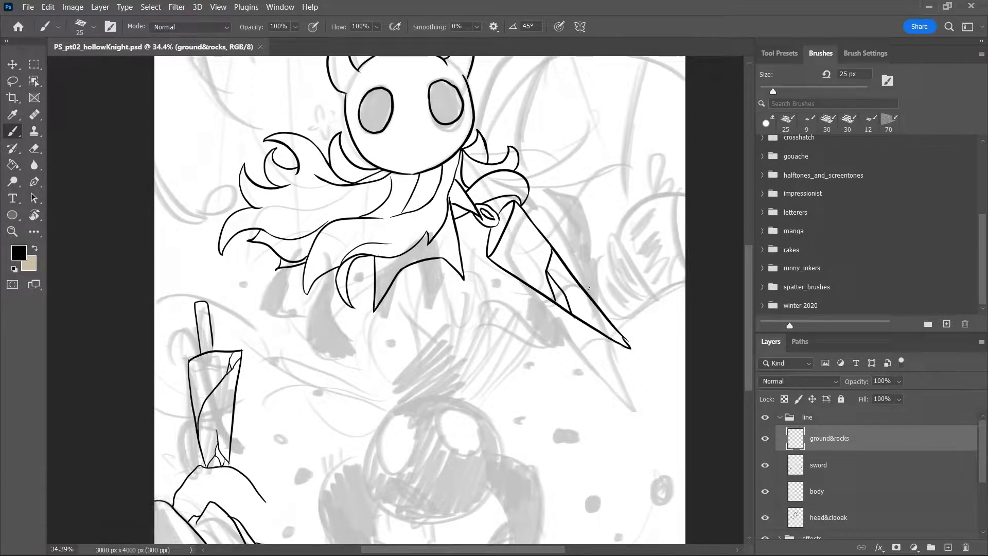
left_click(831, 467)
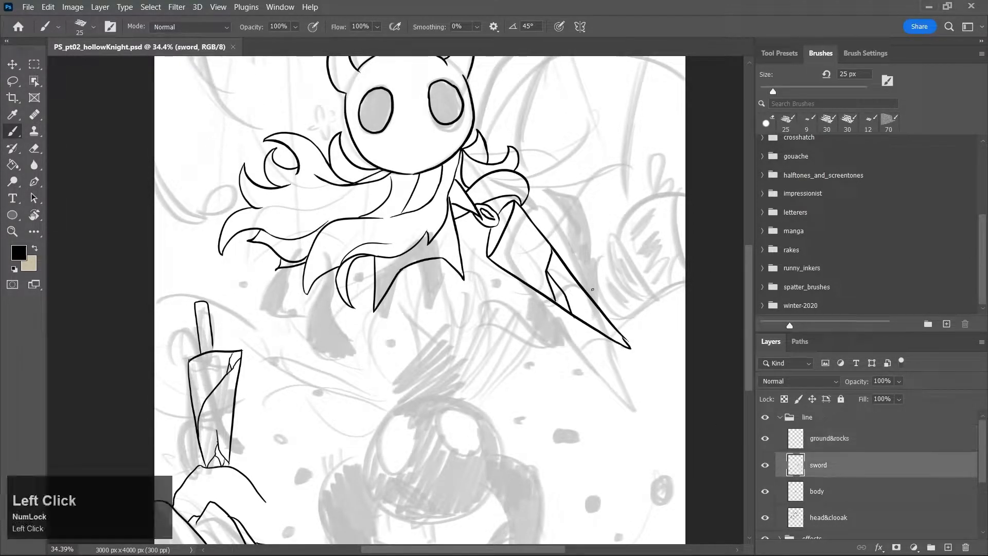
key("e")
left_click_drag(628, 340, 625, 343)
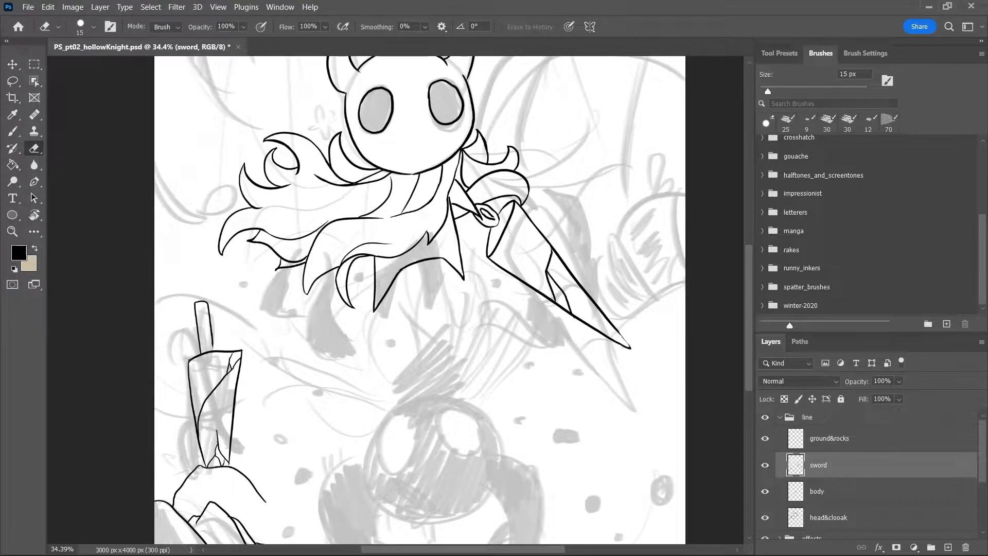
key("ctrl+s")
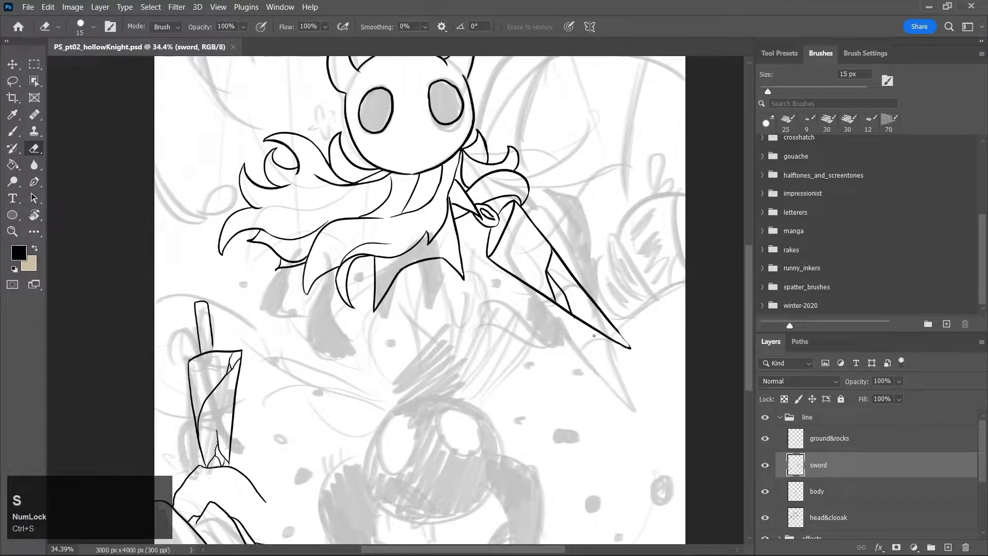
Touch up the very point of the held sword with the 25 px brush, trim it with the eraser, and save
key("b")
left_click(634, 352)
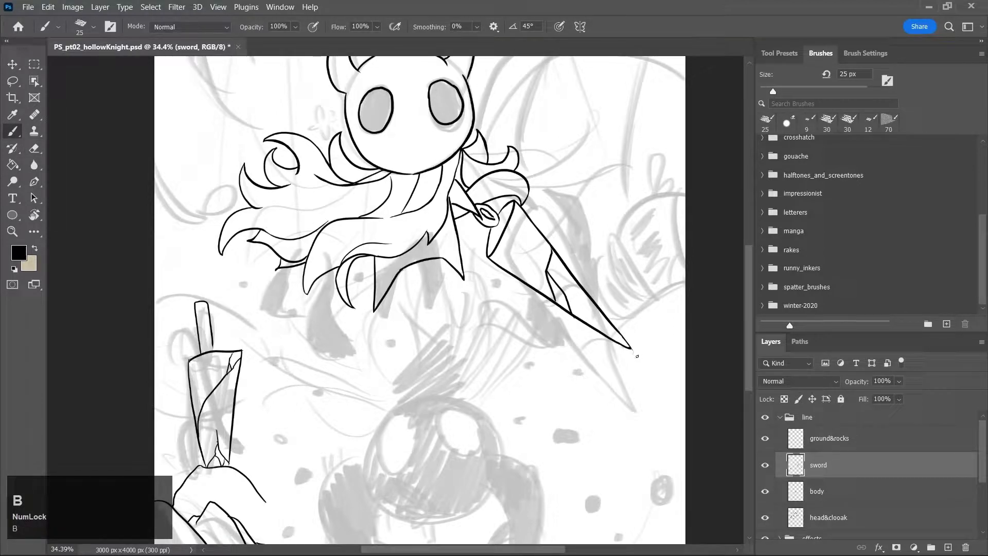
key("e")
left_click(632, 350)
key("ctrl+s")
Bring the whole page into view and enlarge the eraser to 70 px
key("z")
key("z")
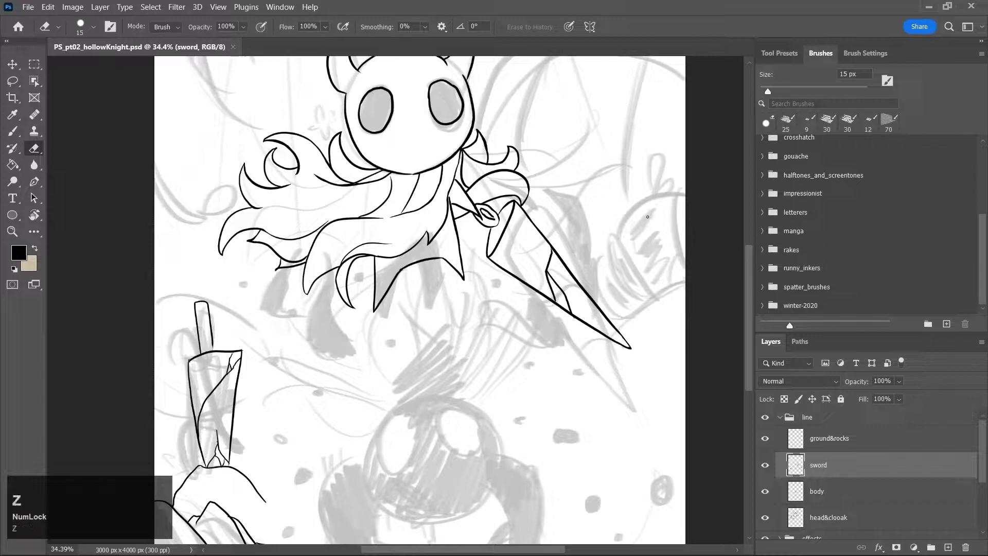
left_click_drag(655, 205, 634, 236)
left_click_drag(460, 549, 498, 549)
left_click_drag(748, 322, 751, 283)
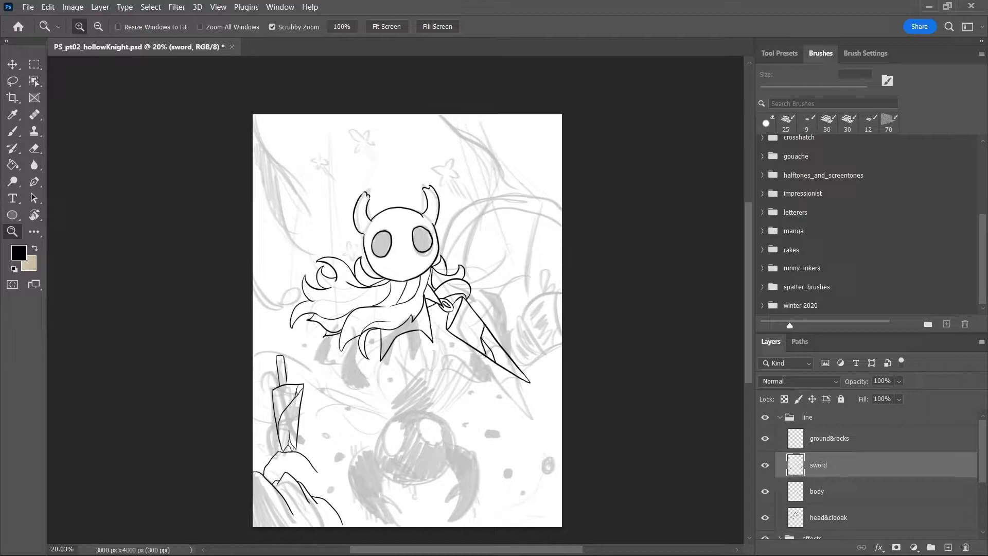
left_click_drag(749, 285, 750, 291)
key("e")
key("bracketright")
key("bracketright")
key("bracketright")
key("bracketright")
key("bracketright")
key("bracketright")
key("bracketright")
key("bracketright")
key("bracketright")
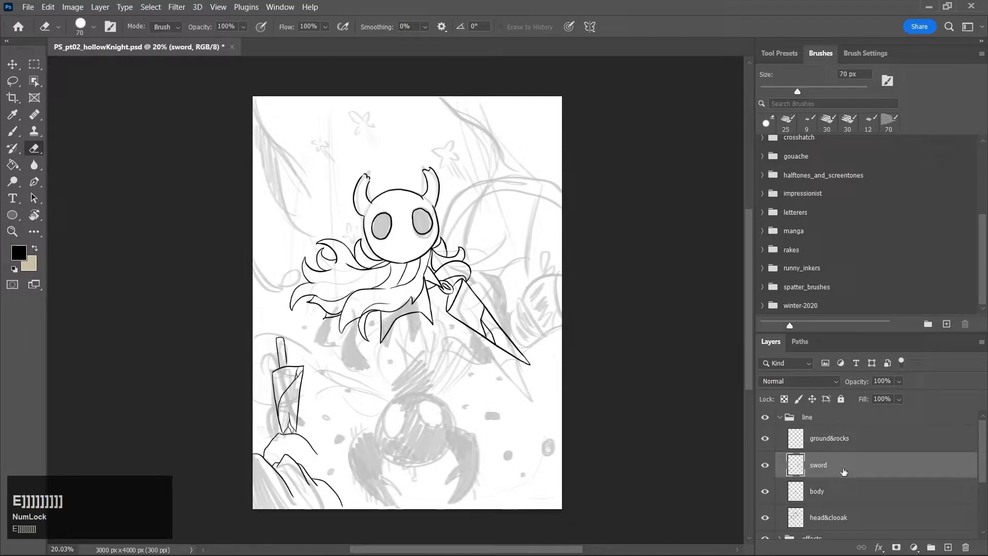
Erase the broken sword planted above the lower-left rocks from the sword layer and save the document
mouse_move(275, 355)
left_mouse_down()
mouse_move(272, 331)
mouse_move(277, 339)
mouse_move(283, 324)
mouse_move(303, 413)
mouse_move(306, 401)
mouse_move(271, 366)
mouse_move(272, 348)
mouse_move(270, 384)
left_mouse_up()
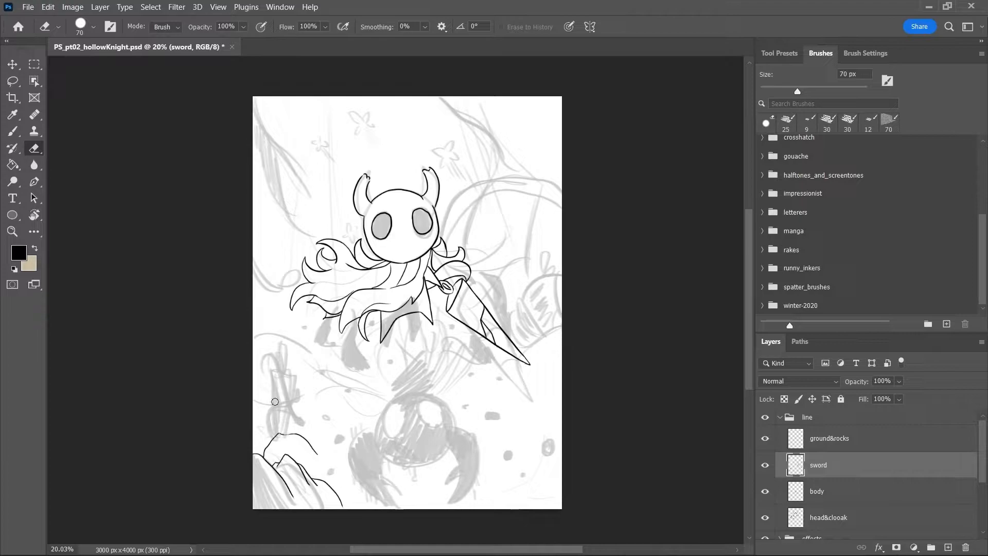
left_click(271, 385)
key("ctrl+s")
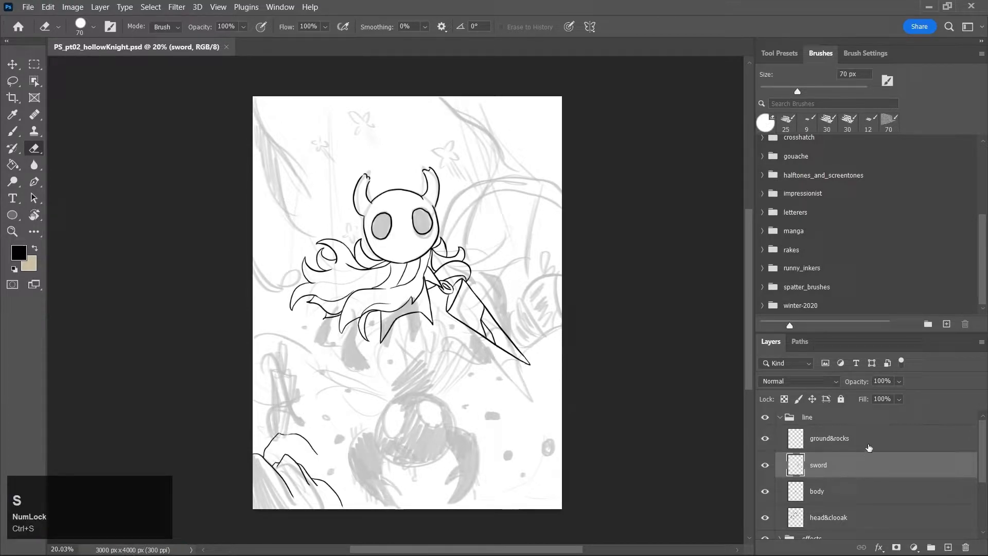
Ink a new broken sword's oval rim, round handle base and tapering blade sides above the lower-left rocks on the sword layer
left_click(864, 477)
key("b")
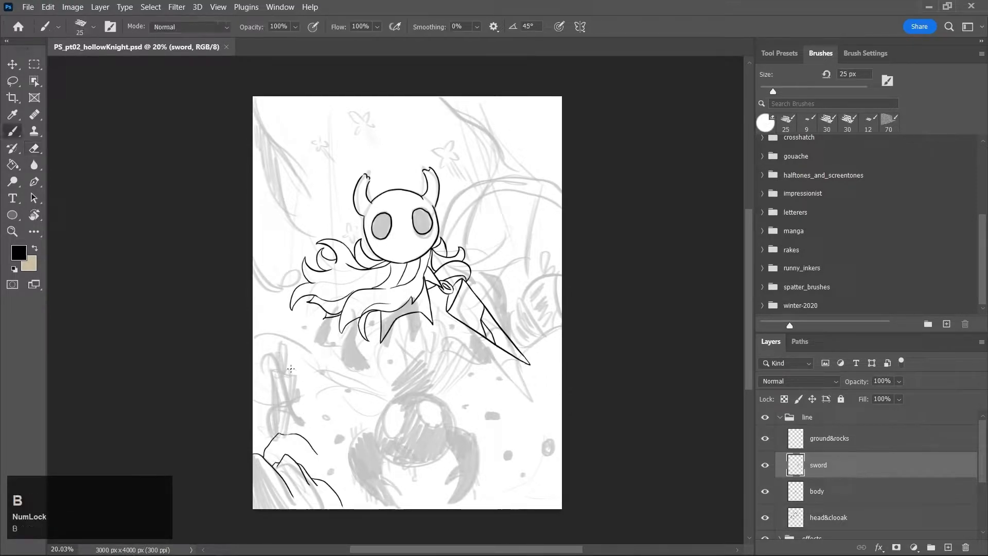
mouse_move(290, 373)
left_mouse_down()
mouse_move(306, 373)
mouse_move(287, 367)
mouse_move(297, 363)
left_mouse_up()
key("ctrl+z")
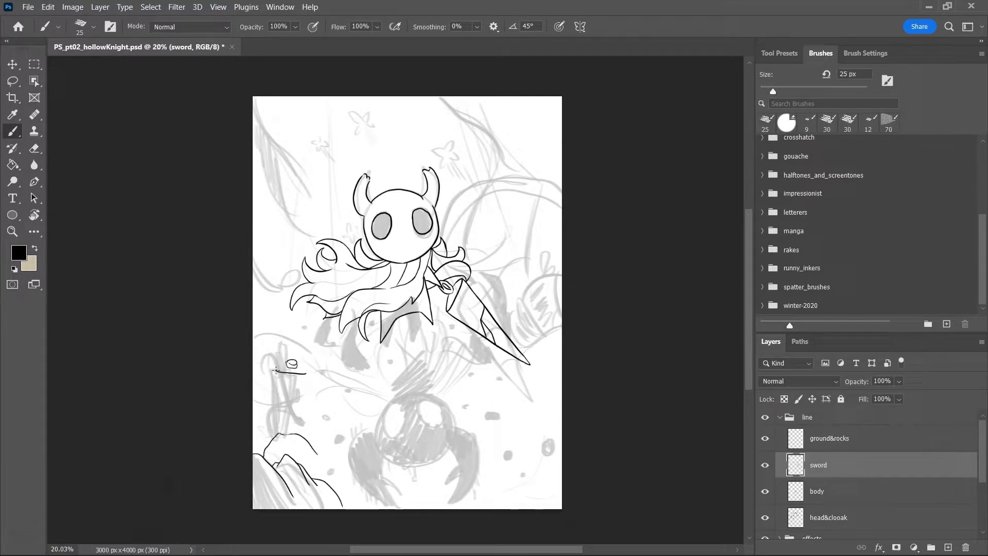
left_click_drag(276, 368, 284, 401)
key("ctrl+z")
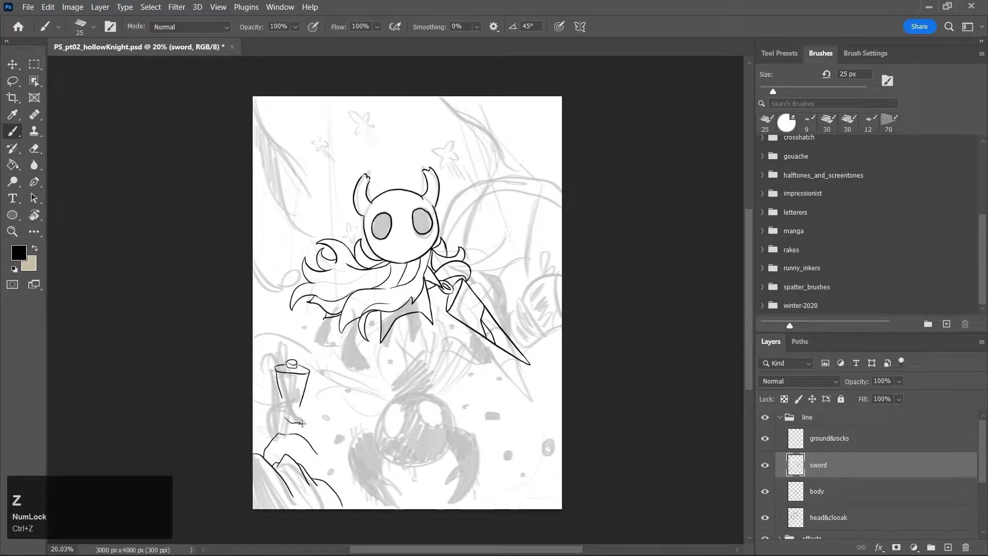
Complete the broken sword with its lower blade edge, upright handle and jagged crack lines inside the blade
mouse_move(281, 396)
left_mouse_down()
mouse_move(288, 418)
mouse_move(301, 420)
mouse_move(314, 366)
mouse_move(284, 416)
left_mouse_up()
key("ctrl+z")
key("ctrl+z")
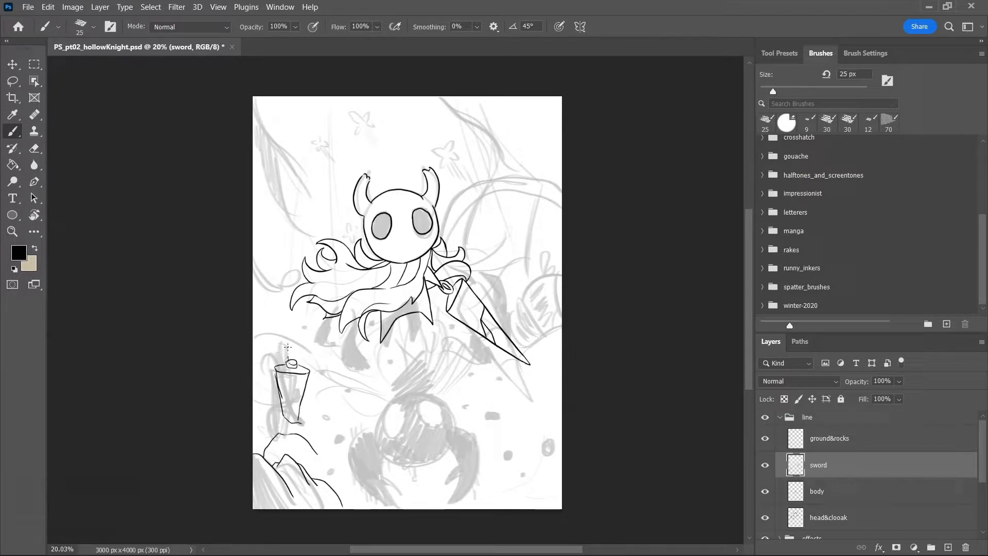
left_click_drag(291, 339, 297, 363)
left_click_drag(297, 374, 292, 401)
key("ctrl+z")
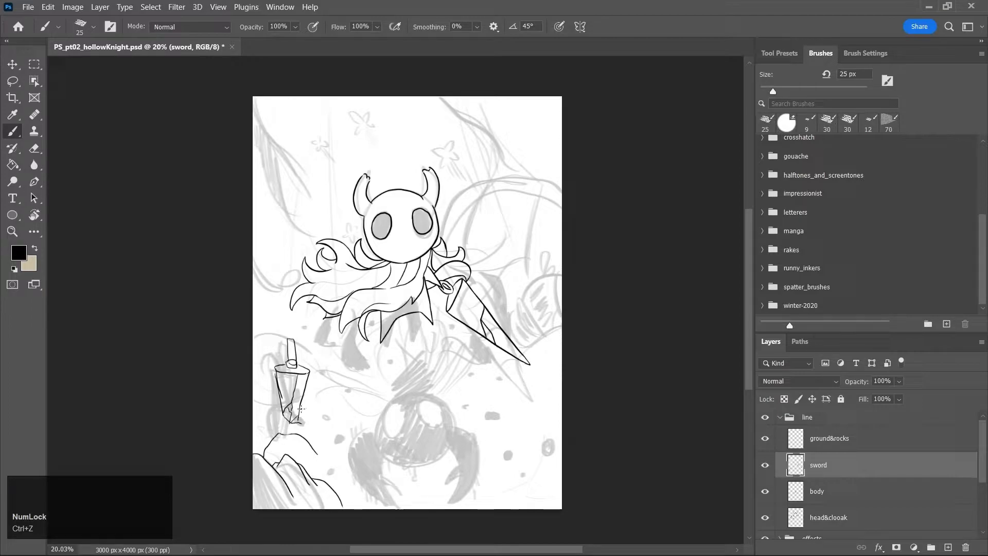
Erase the doubled line on the blade's left edge and the overlapping lines around the handle base with a 20 px eraser
key("z")
left_click_drag(286, 392, 363, 404)
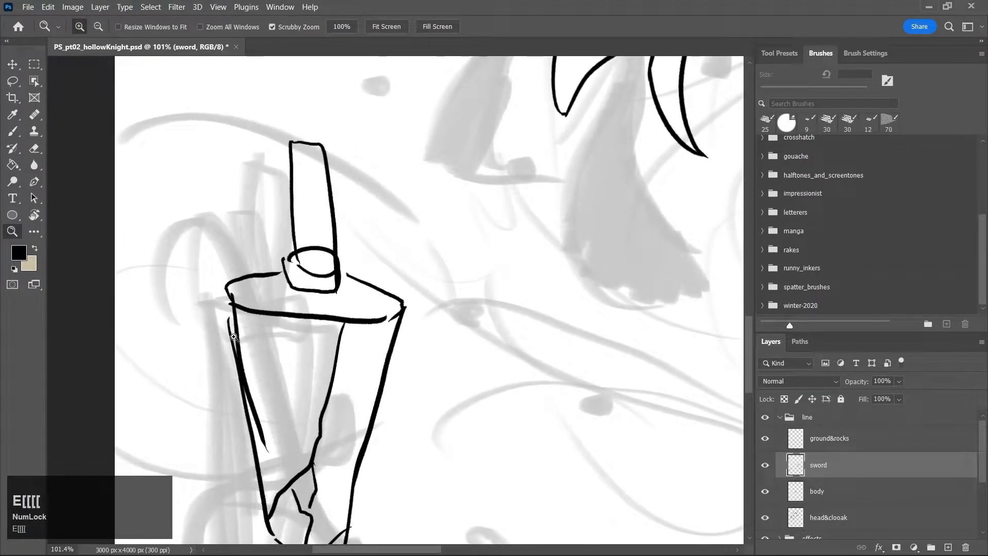
key("e")
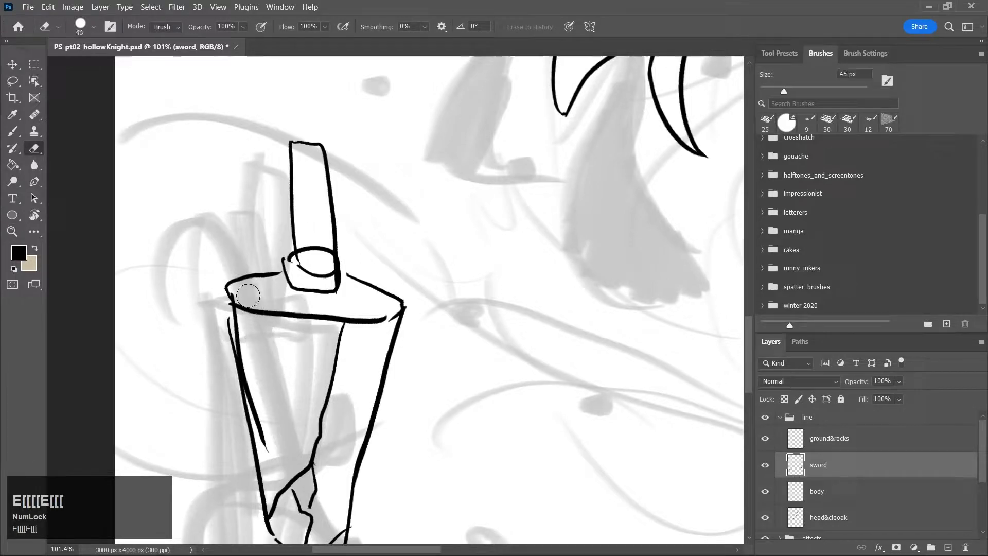
key("bracketleft")
key("bracketleft")
key("bracketleft")
key("bracketleft")
key("bracketleft")
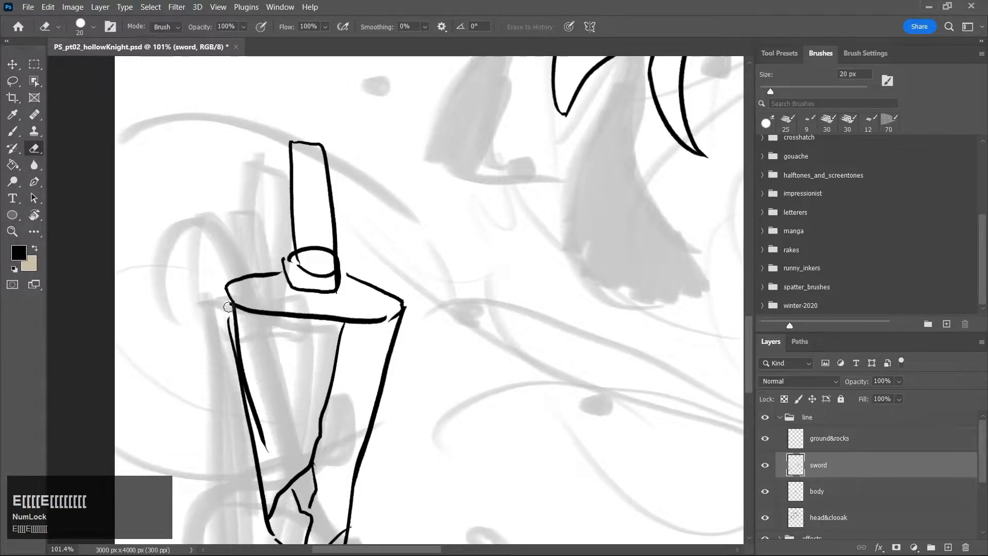
mouse_move(229, 304)
left_mouse_down()
mouse_move(231, 365)
mouse_move(241, 332)
mouse_move(228, 314)
mouse_move(243, 408)
left_mouse_up()
left_click_drag(262, 453, 248, 353)
mouse_move(284, 252)
left_mouse_down()
mouse_move(285, 283)
mouse_move(286, 239)
mouse_move(291, 263)
mouse_move(305, 264)
mouse_move(303, 238)
mouse_move(329, 246)
left_mouse_up()
left_click_drag(333, 280, 328, 247)
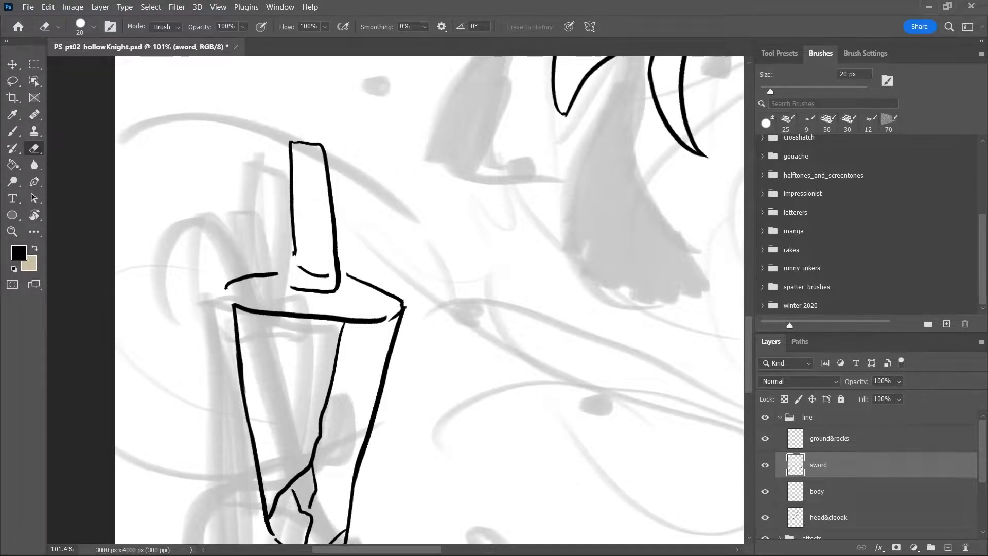
Redraw the blade's upper-left edge and close the gaps in the oval rim with the 25 px brush
key("b")
left_click_drag(226, 284, 238, 339)
key("ctrl+z")
left_click_drag(227, 284, 231, 342)
key("ctrl+z")
left_click_drag(227, 287, 235, 342)
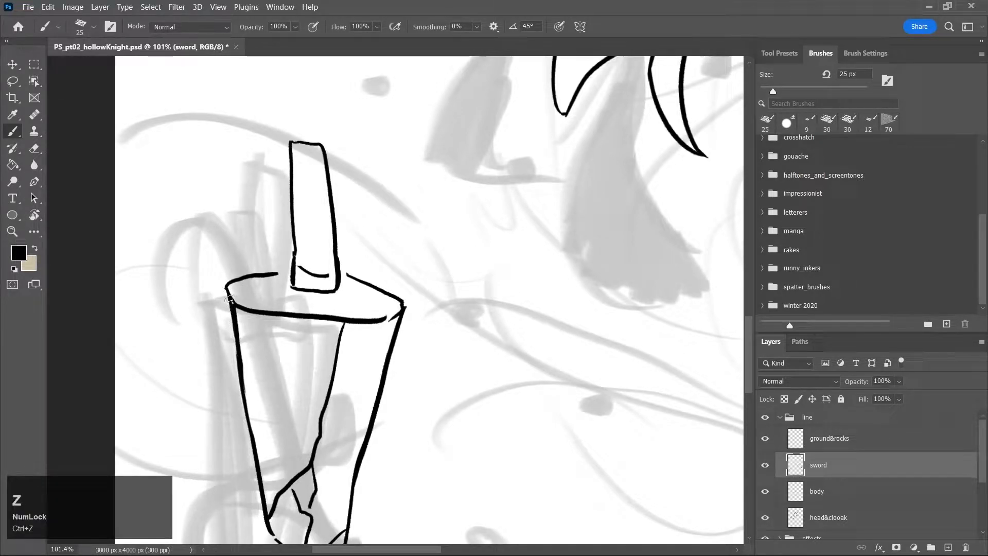
left_click_drag(282, 273, 350, 276)
left_click_drag(380, 320, 398, 315)
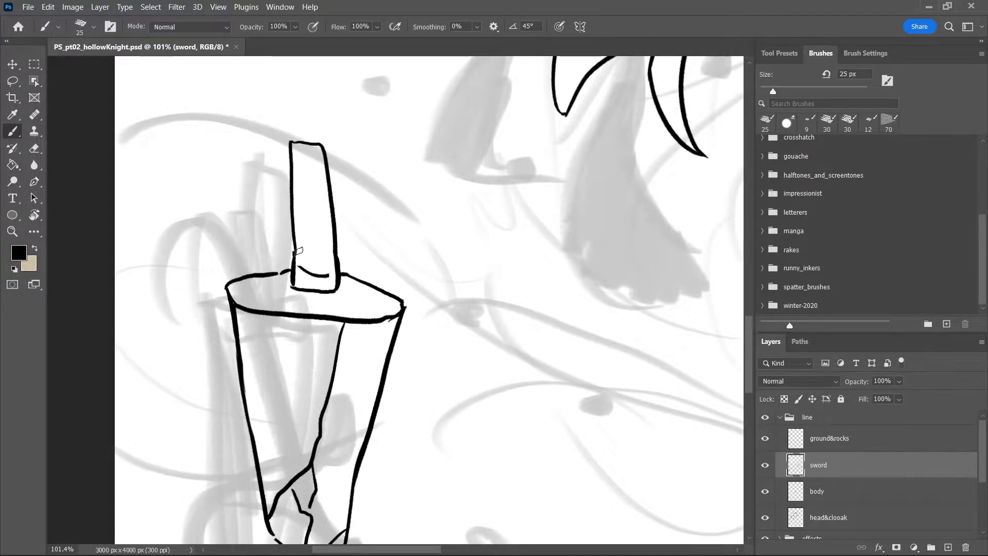
Refine the left edge of the sword's handle, clean up the rim's right corner and save the document
left_click_drag(291, 154, 284, 282)
key("ctrl+z")
key("ctrl+z")
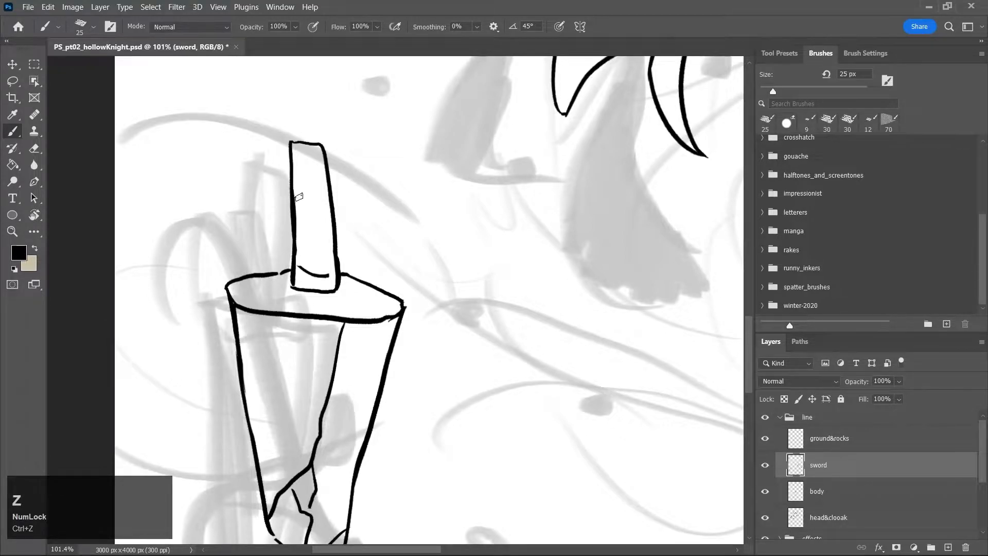
key("e")
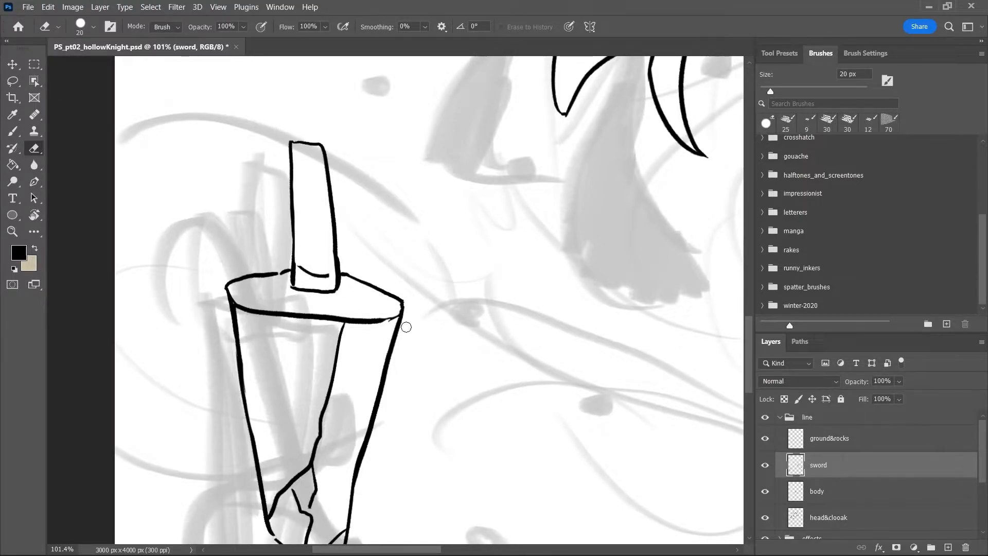
key("ctrl+s")
Detail the top end of the broken sword's handle and save the document
key("z")
left_click_drag(533, 269, 492, 251)
key("b")
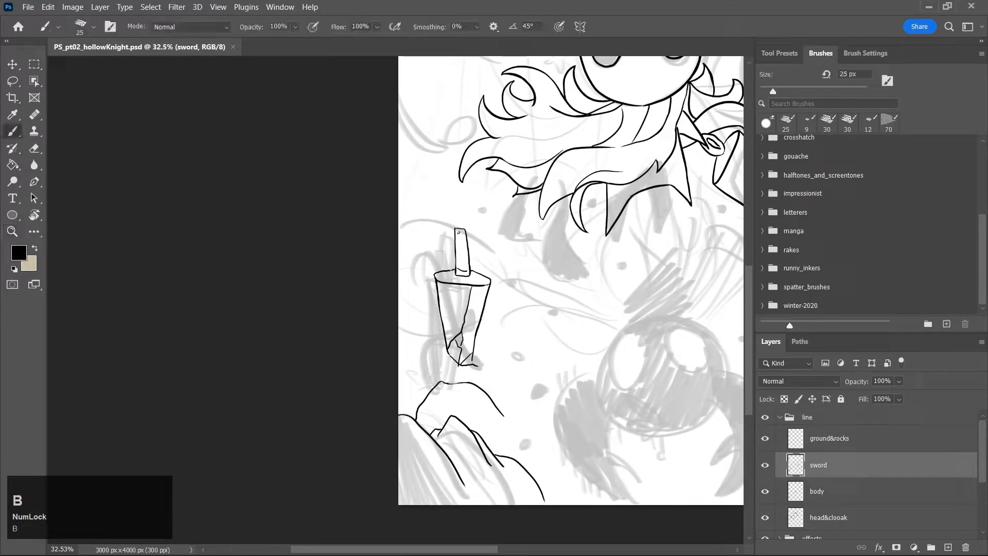
key("ctrl+z")
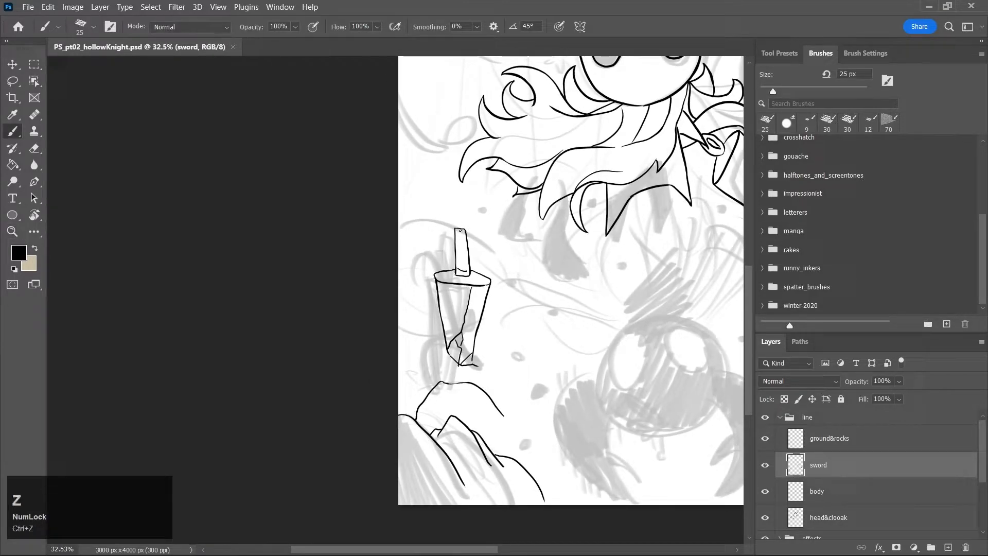
key("ctrl+s")
Ink a skull with a round eye socket and jagged jaw at the canvas's right edge beside the knight's sword tip
left_click_drag(487, 549, 552, 549)
scroll(737, 336, "up", 5)
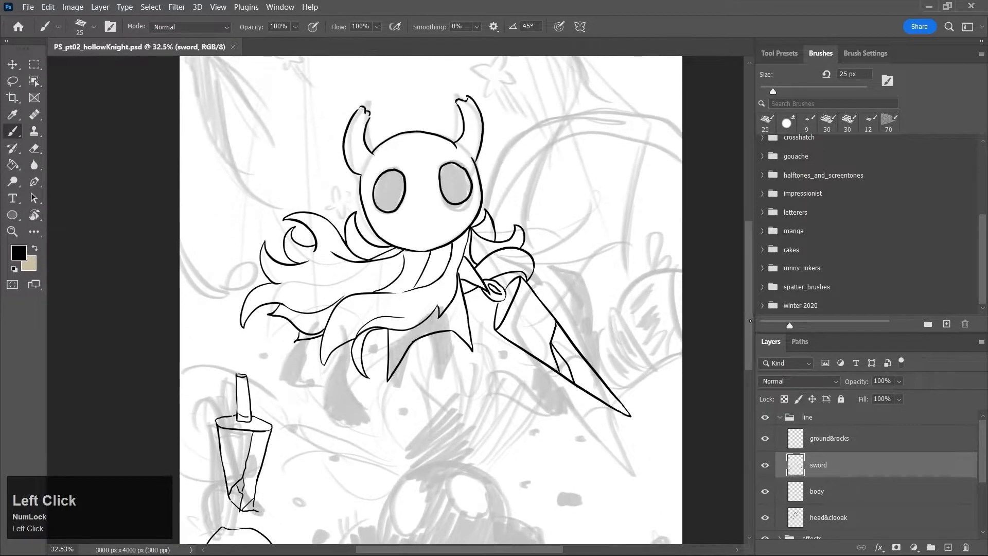
key("b")
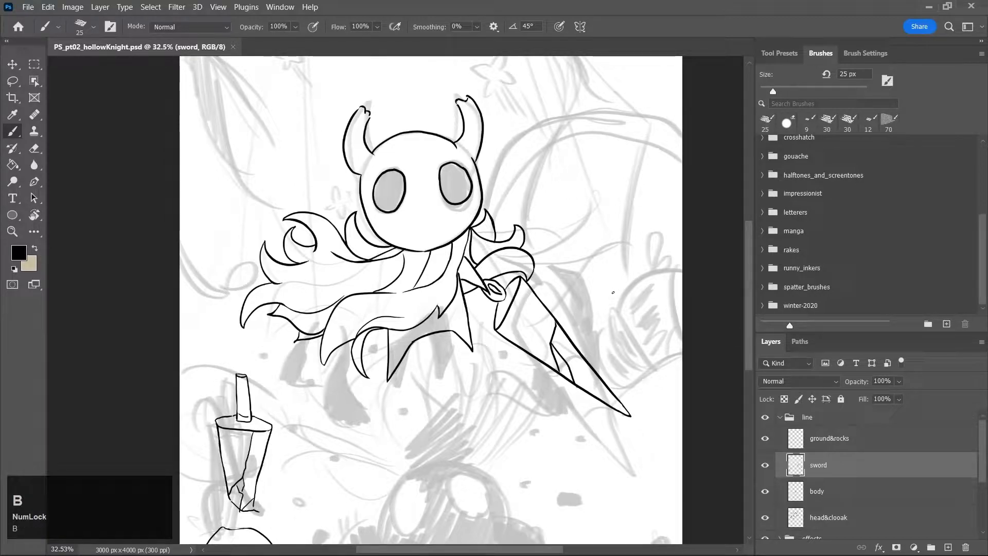
key("z")
left_click_drag(629, 276, 606, 305)
left_click_drag(749, 302, 748, 291)
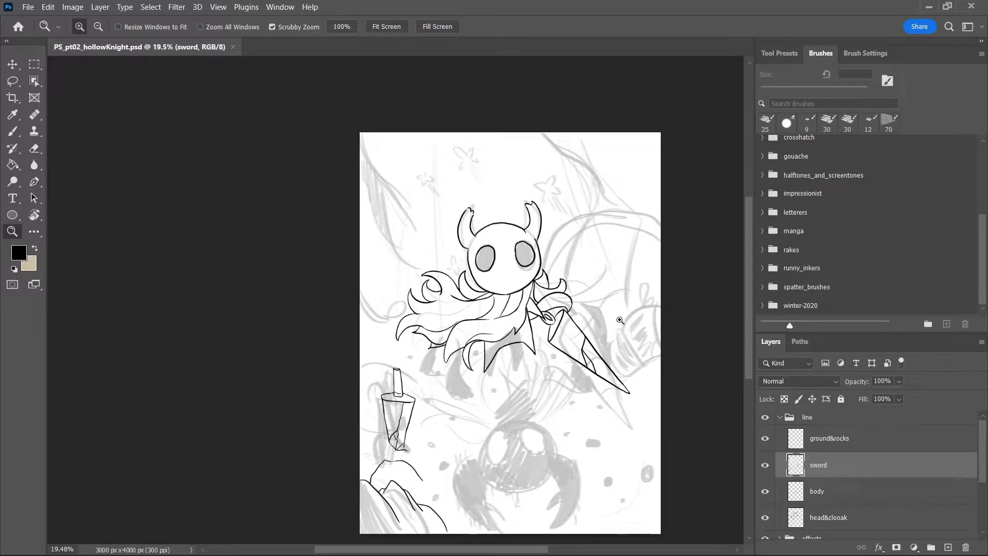
key("b")
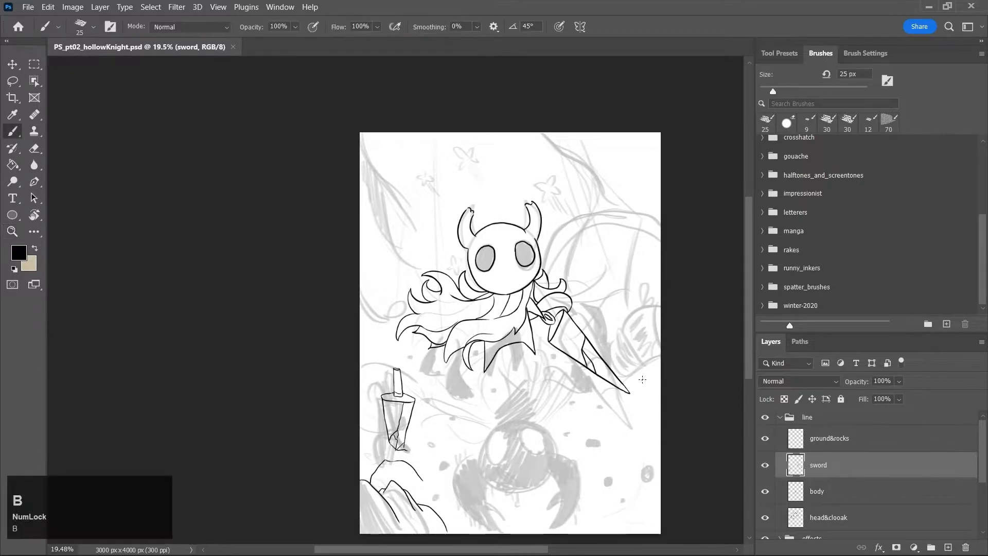
mouse_move(640, 400)
left_mouse_down()
mouse_move(634, 382)
mouse_move(651, 368)
left_mouse_up()
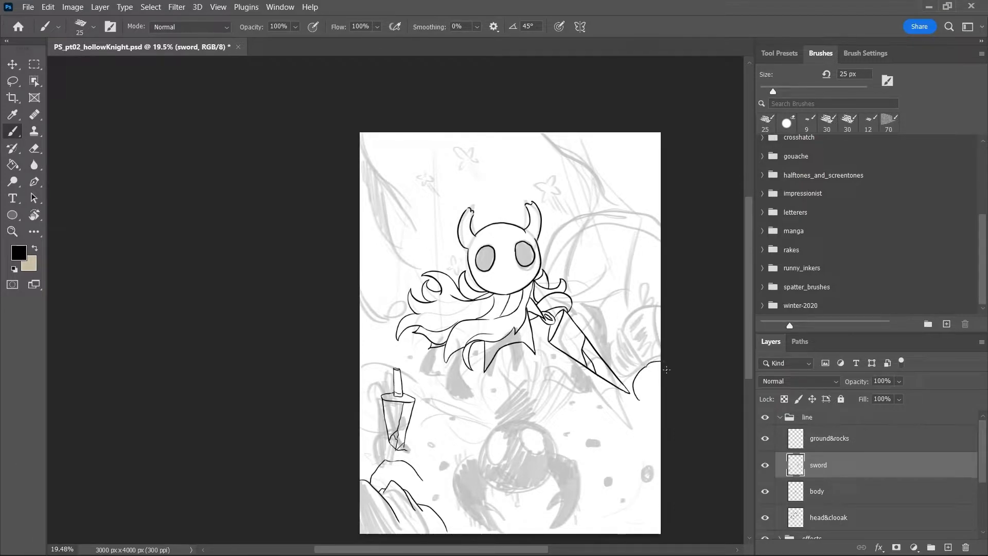
key("ctrl+z")
left_click_drag(650, 397, 651, 382)
key("ctrl+z")
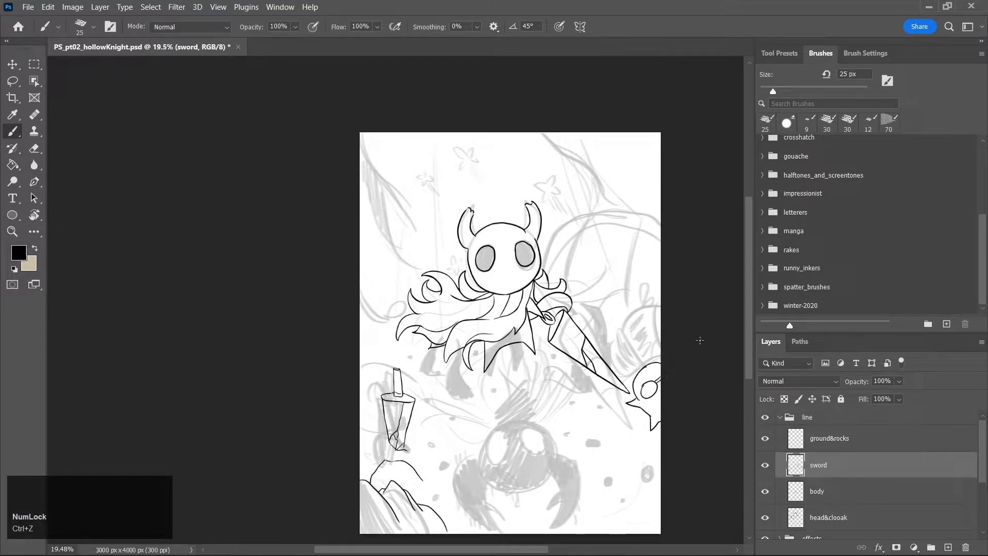
Undo the skull's latest strokes and redraw its cranium edge, jagged jaw and round eye socket
key("ctrl+z")
key("ctrl+z")
key("ctrl+z")
key("ctrl+z")
left_click_drag(648, 365, 660, 360)
left_click_drag(633, 396, 660, 424)
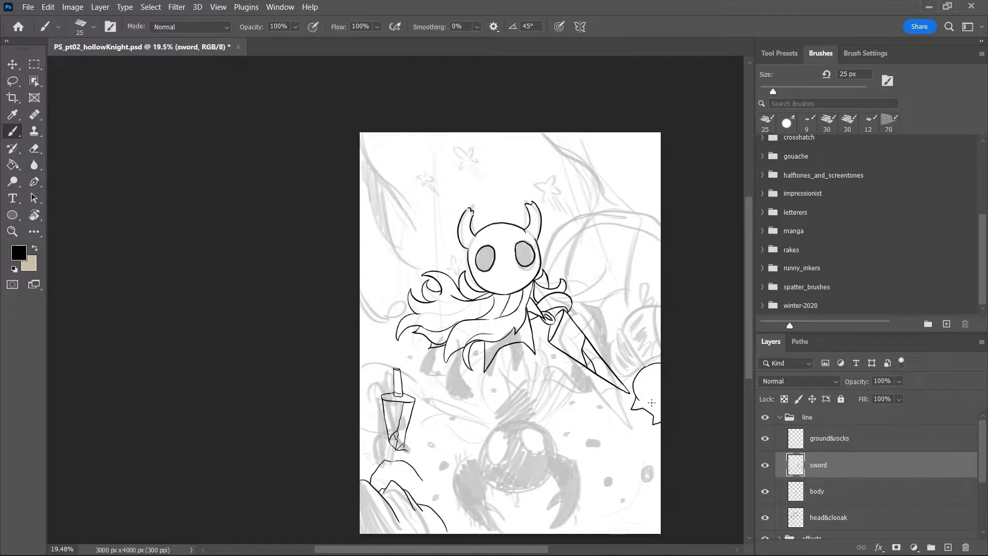
key("ctrl+z")
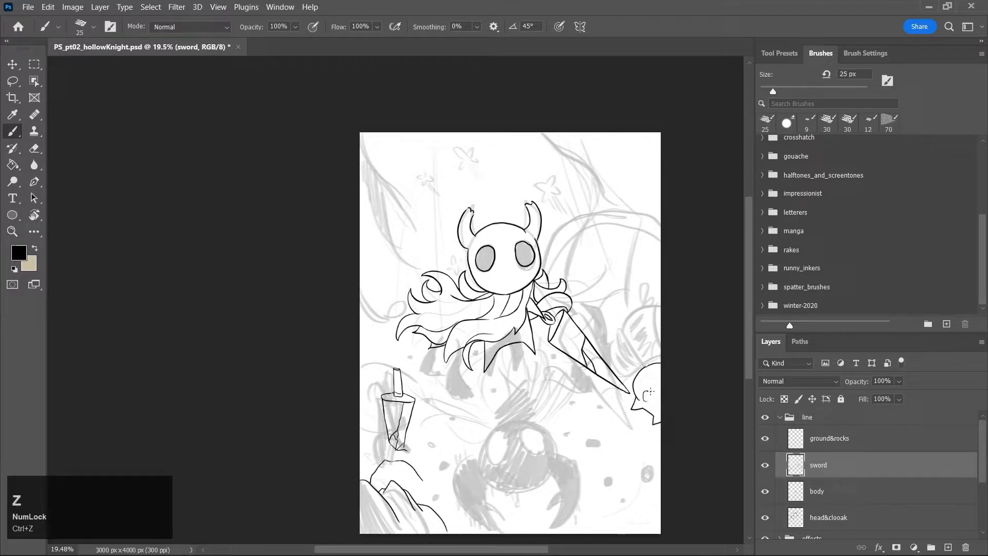
key("ctrl+z")
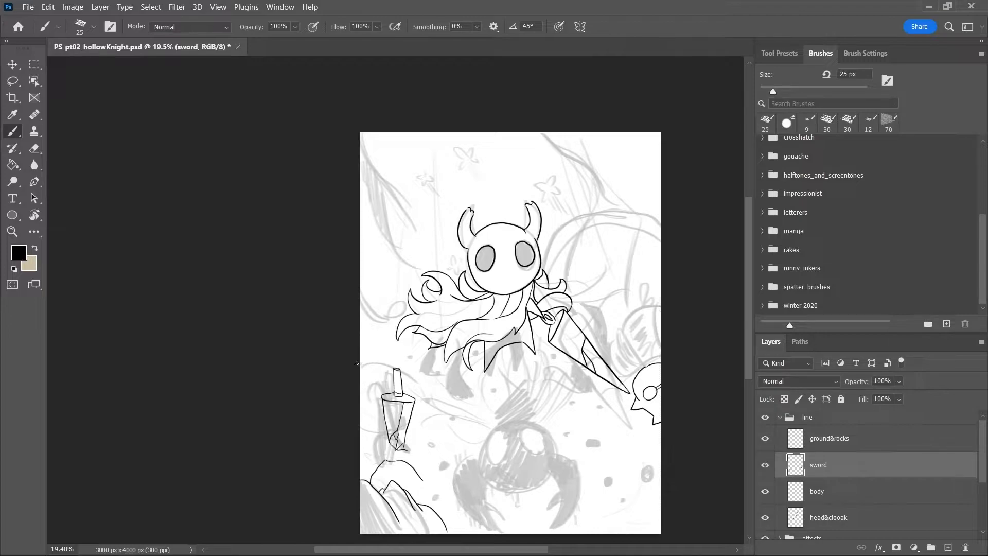
left_click_drag(357, 360, 400, 379)
key("ctrl+z")
mouse_move(359, 349)
left_mouse_down()
mouse_move(368, 372)
mouse_move(389, 379)
left_mouse_up()
key("ctrl+z")
key("ctrl+z")
Lasso the skull at the canvas's right edge and cut it from the sword layer
left_click(12, 81)
mouse_move(661, 352)
left_mouse_down()
mouse_move(633, 375)
mouse_move(627, 421)
mouse_move(655, 434)
mouse_move(665, 402)
left_mouse_up()
key("ctrl+x")
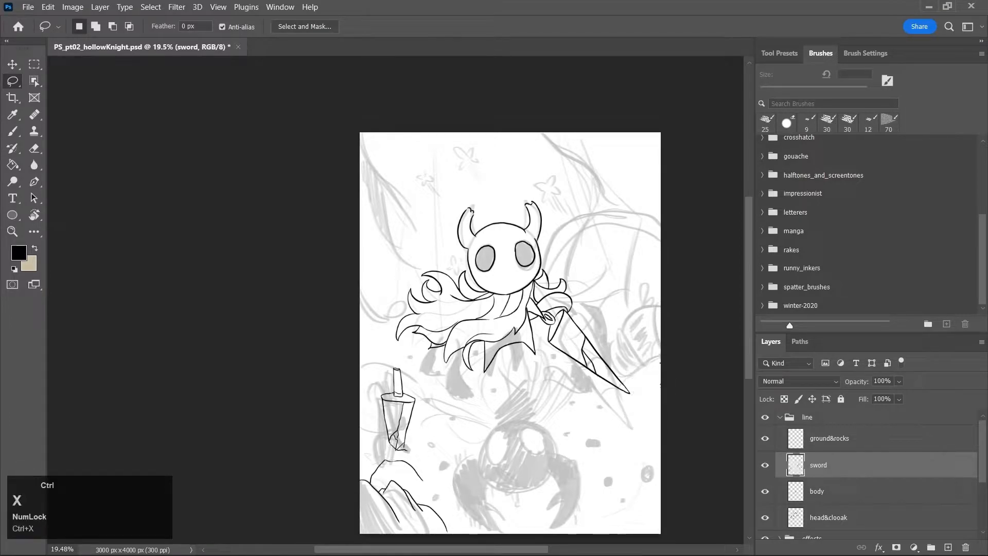
Create a layer named skeleton above the sword layer, paste the cut skull onto it in place and save
left_click(948, 548)
double_click(819, 465)
type("skeleton")
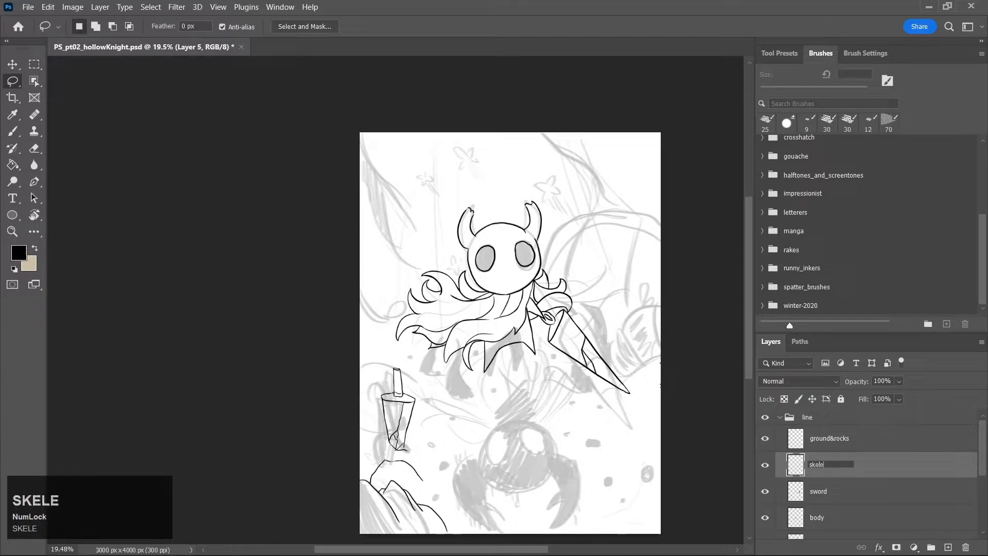
key("Return")
key("ctrl+s")
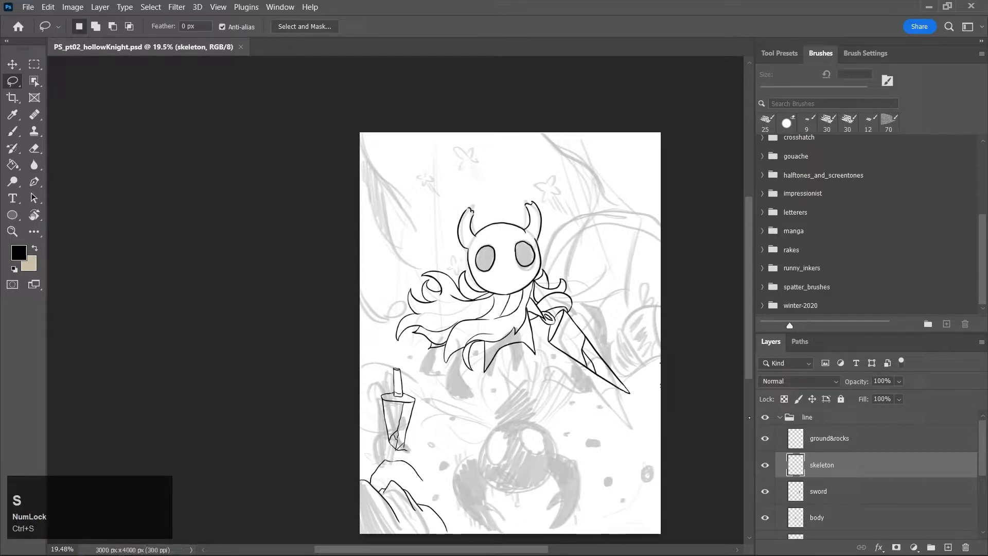
key("ctrl+shift+v")
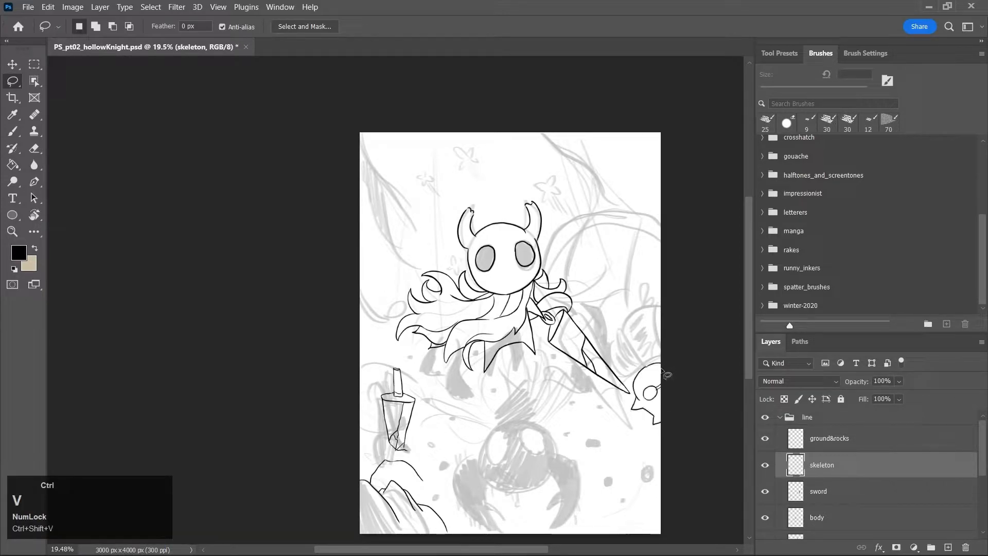
key("ctrl+s")
Ink a partly cropped horned skull at the canvas's left edge, above the broken sword, on the skeleton layer
key("b")
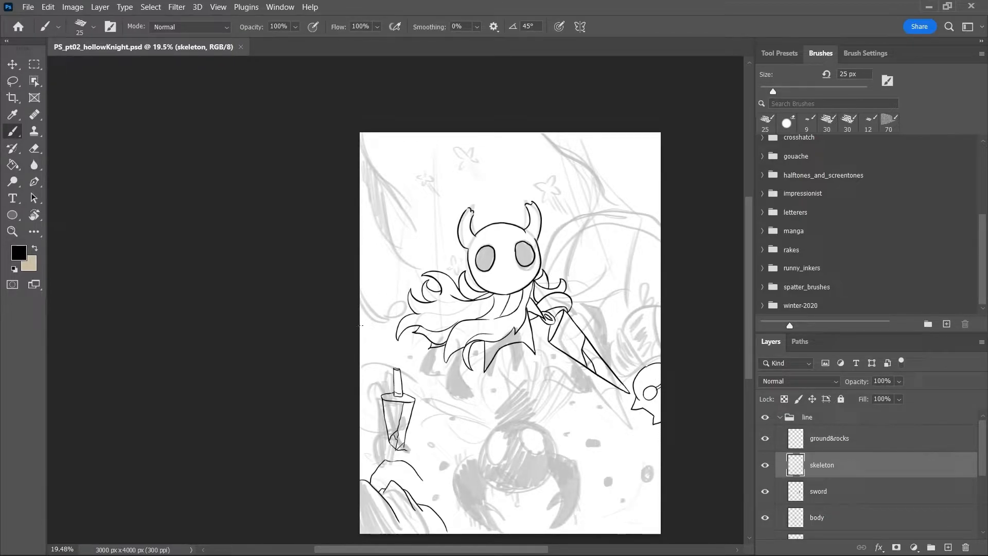
mouse_move(369, 325)
left_mouse_down()
mouse_move(383, 357)
mouse_move(400, 354)
mouse_move(365, 394)
mouse_move(381, 358)
mouse_move(360, 368)
mouse_move(381, 360)
left_mouse_up()
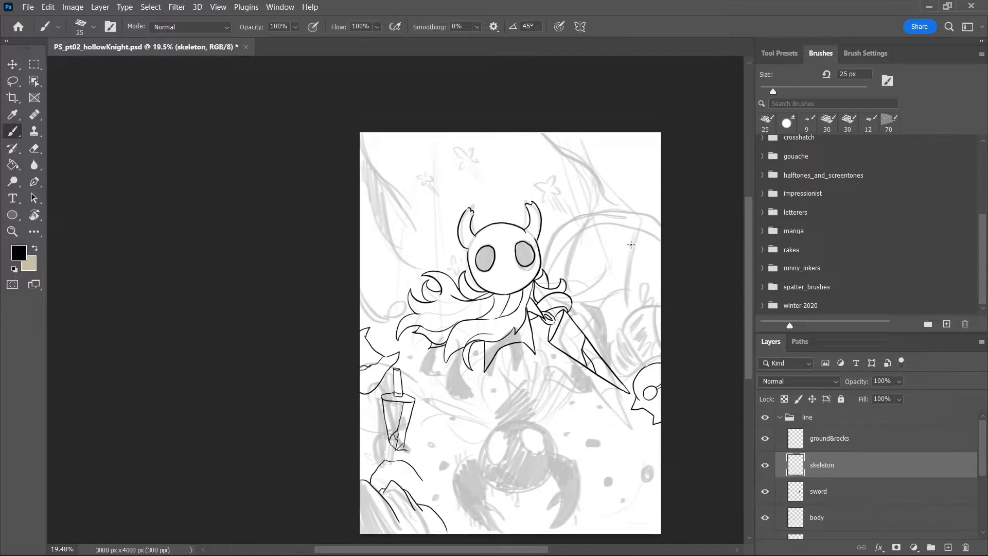
mouse_move(628, 240)
left_mouse_down()
mouse_move(622, 265)
mouse_move(654, 266)
left_mouse_up()
key("ctrl+z")
Ink a cropped skeletal creature with a rounded head, curled horn and shoulders in the canvas's lower-right corner
left_click_drag(755, 364, 752, 371)
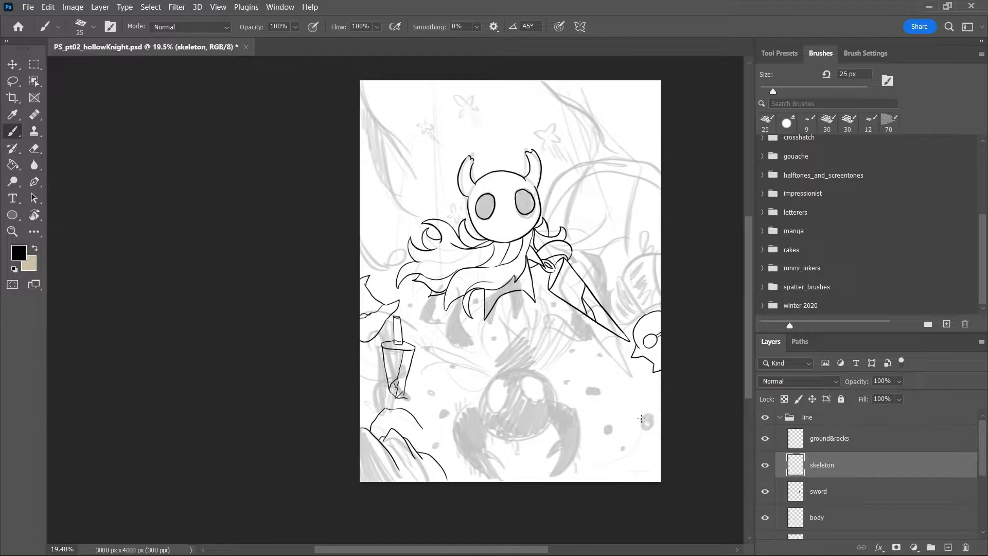
mouse_move(608, 429)
left_mouse_down()
mouse_move(627, 463)
mouse_move(657, 434)
mouse_move(607, 419)
mouse_move(592, 432)
mouse_move(612, 423)
mouse_move(592, 436)
mouse_move(600, 444)
mouse_move(612, 413)
mouse_move(601, 444)
mouse_move(657, 407)
mouse_move(636, 405)
mouse_move(622, 418)
mouse_move(658, 416)
left_mouse_up()
key("ctrl+z")
key("ctrl+z")
key("ctrl+z")
key("ctrl+z")
mouse_move(629, 461)
left_mouse_down()
mouse_move(612, 482)
mouse_move(657, 476)
mouse_move(662, 499)
left_mouse_up()
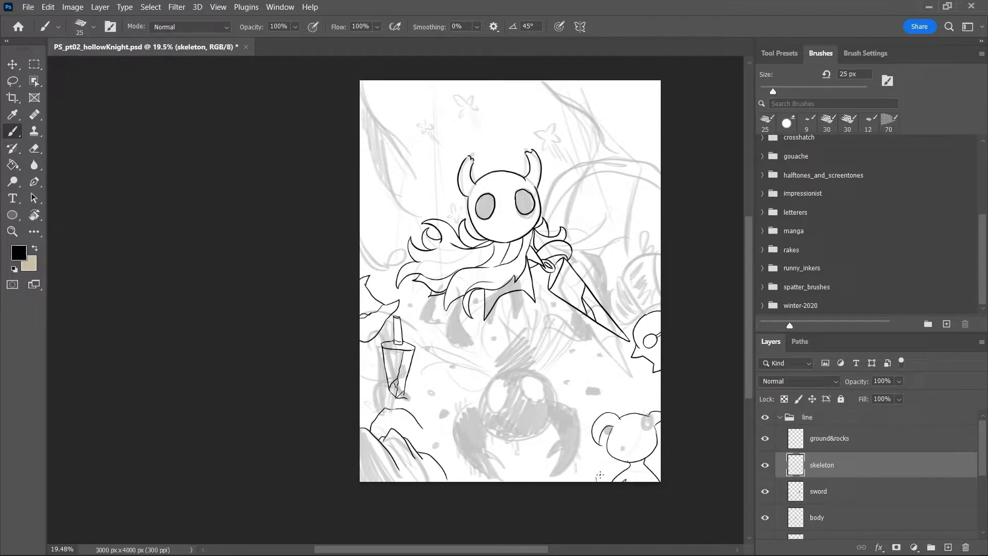
key("ctrl+z")
Ink a small spiky-edged skull with round eye sockets below the knight's cloak, just right of the broken sword
left_click_drag(451, 351, 494, 355)
mouse_move(465, 368)
left_mouse_down()
mouse_move(497, 357)
mouse_move(442, 363)
mouse_move(447, 344)
mouse_move(459, 354)
mouse_move(439, 357)
mouse_move(482, 370)
mouse_move(489, 348)
left_mouse_up()
left_click_drag(489, 348, 497, 356)
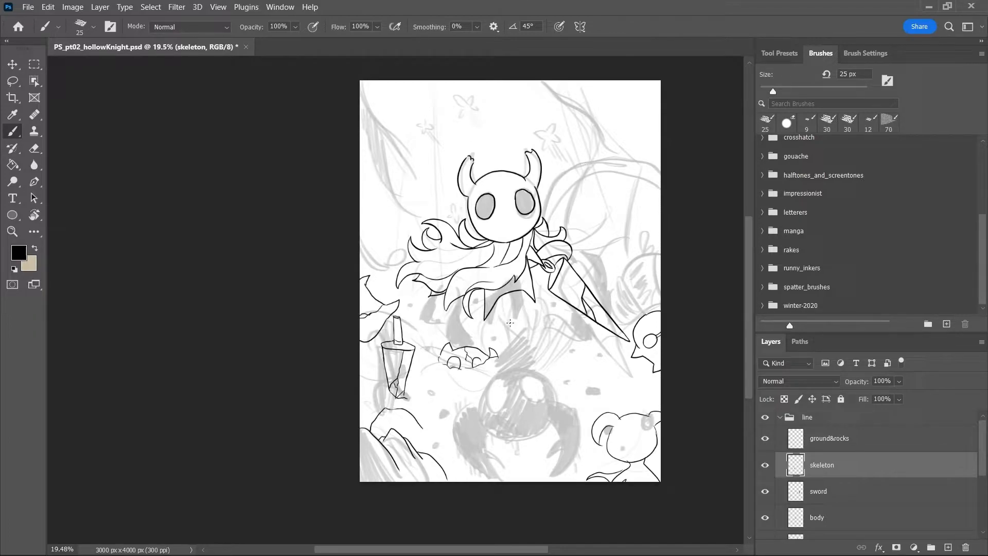
Ink a second partly buried skull with two curved horns just right of the spiky skull, and save
left_click_drag(500, 331, 517, 314)
key("ctrl+z")
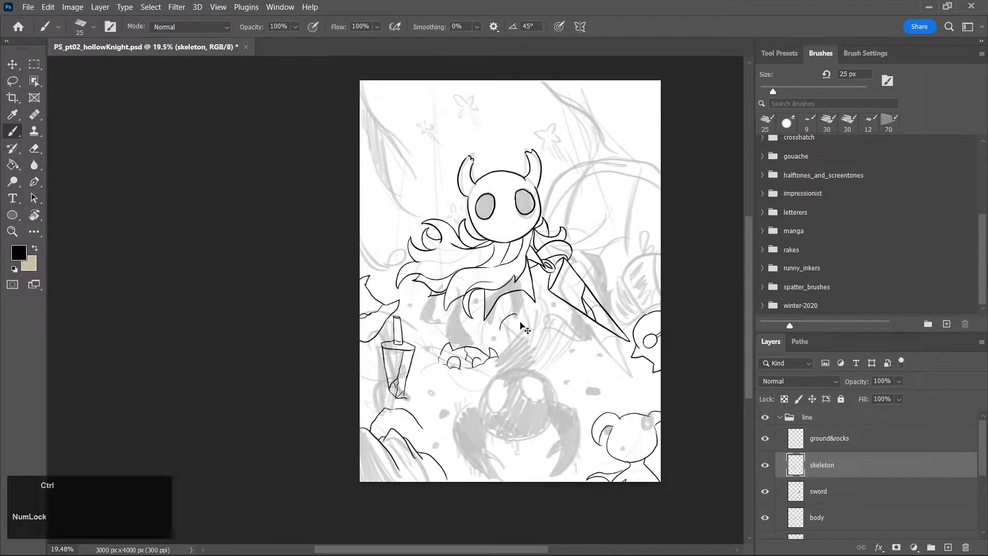
mouse_move(501, 344)
left_mouse_down()
mouse_move(507, 320)
mouse_move(512, 341)
mouse_move(508, 328)
mouse_move(501, 347)
mouse_move(547, 326)
left_mouse_up()
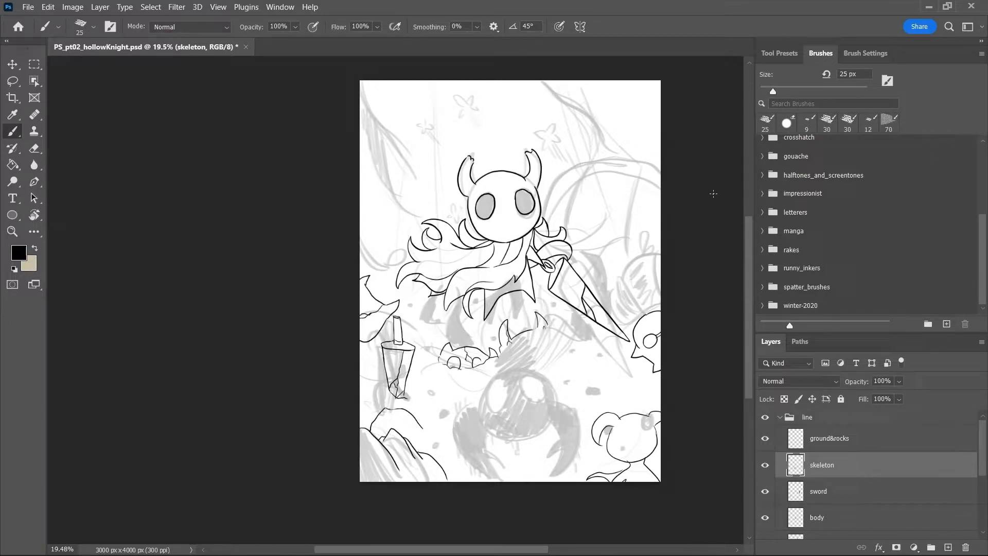
key("ctrl+s")
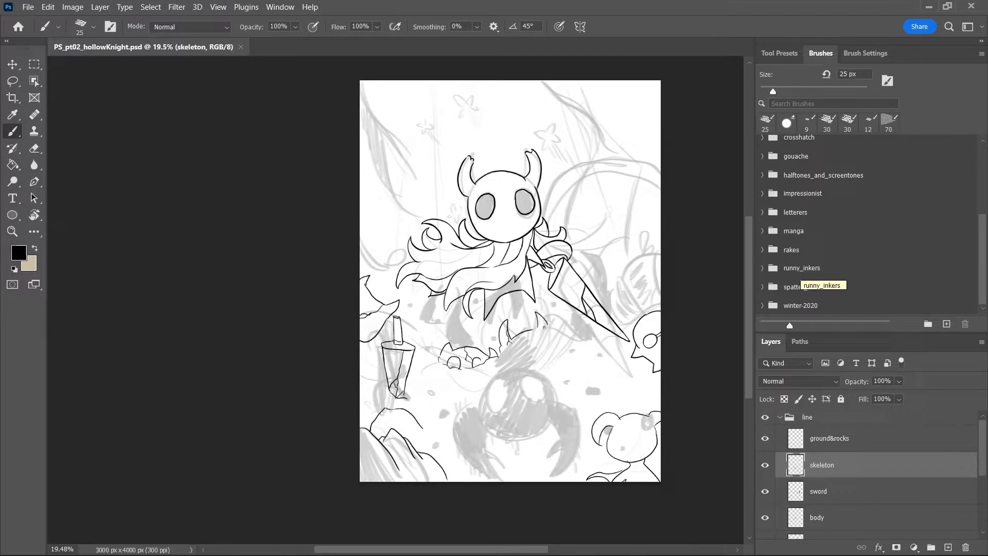
Outline the large rocks beneath the knight's cloak on the ground&rocks layer, clean up the linework and save
left_click(834, 438)
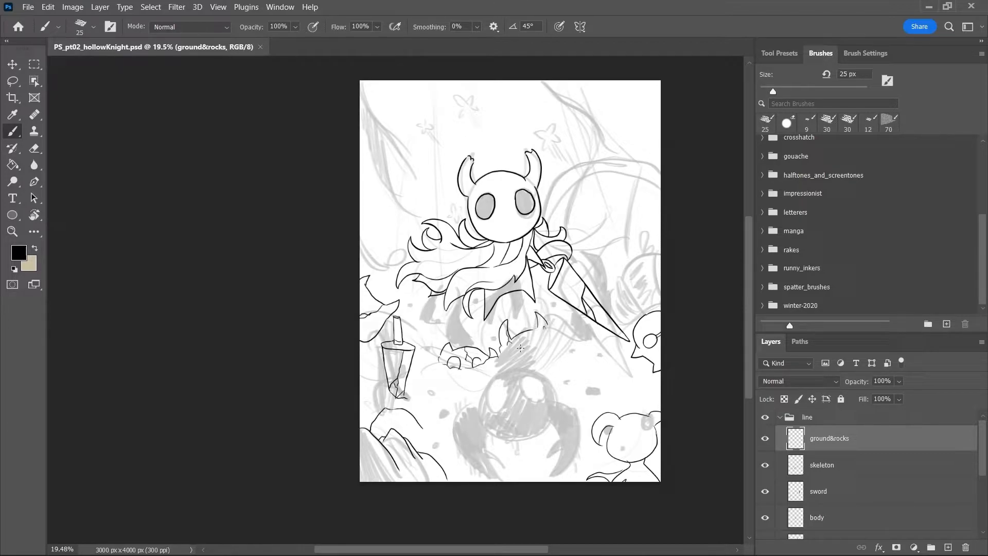
left_click_drag(503, 354, 550, 327)
mouse_move(498, 303)
left_mouse_down()
mouse_move(538, 297)
mouse_move(557, 315)
left_mouse_up()
mouse_move(482, 315)
left_mouse_down()
mouse_move(472, 347)
mouse_move(485, 304)
mouse_move(548, 303)
mouse_move(557, 312)
left_mouse_up()
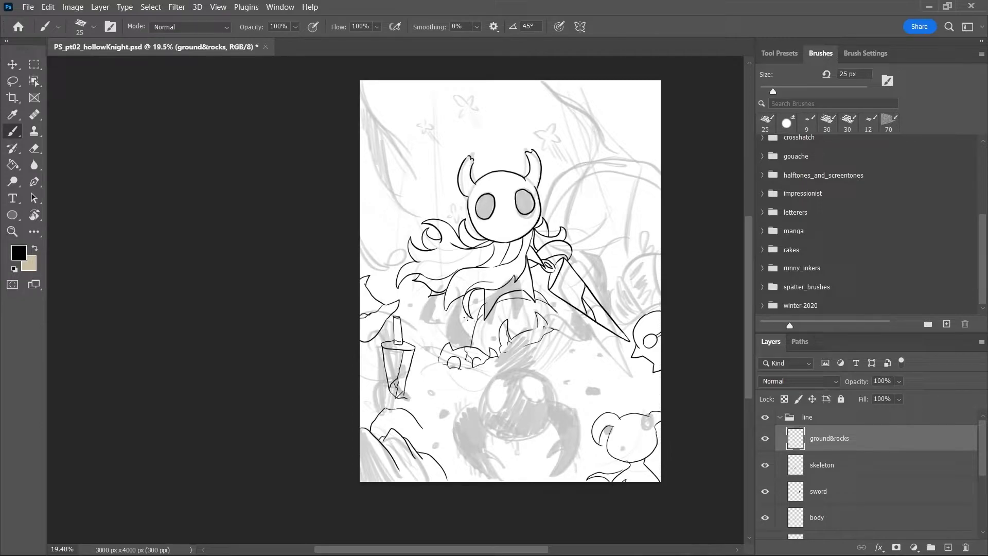
mouse_move(416, 326)
left_mouse_down()
mouse_move(447, 317)
mouse_move(478, 334)
left_mouse_up()
mouse_move(416, 326)
left_mouse_down()
mouse_move(409, 342)
mouse_move(432, 358)
left_mouse_up()
left_click_drag(546, 329, 584, 343)
key("ctrl+z")
key("z")
left_click_drag(524, 337, 524, 336)
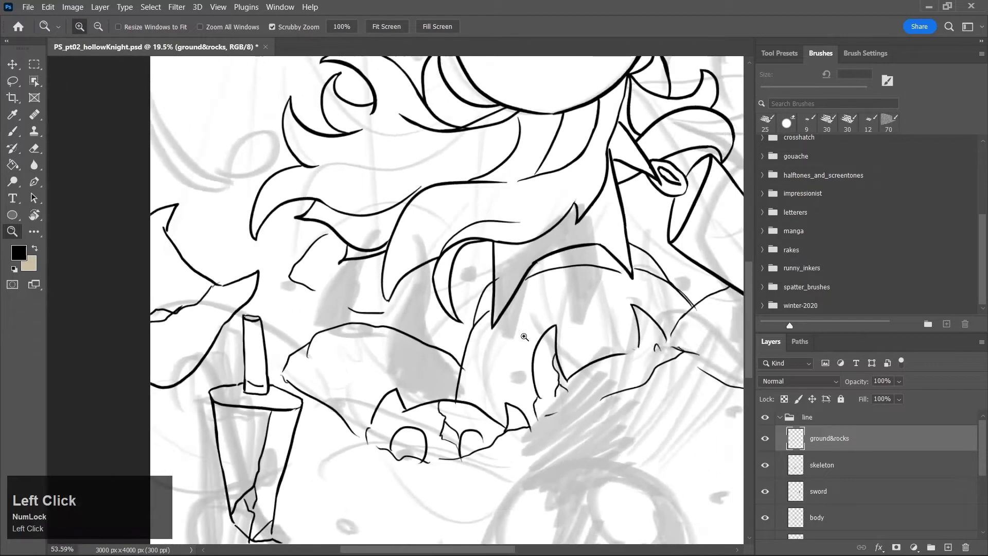
key("e")
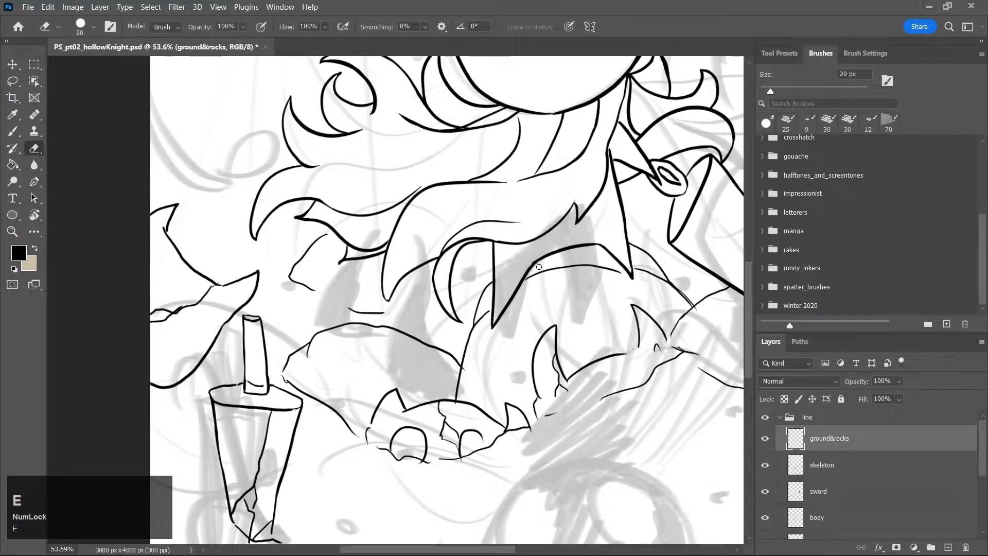
key("ctrl+s")
Ink inner contour and facet lines on the large rock beneath the knight's cloak
left_click_drag(749, 281, 748, 302)
key("b")
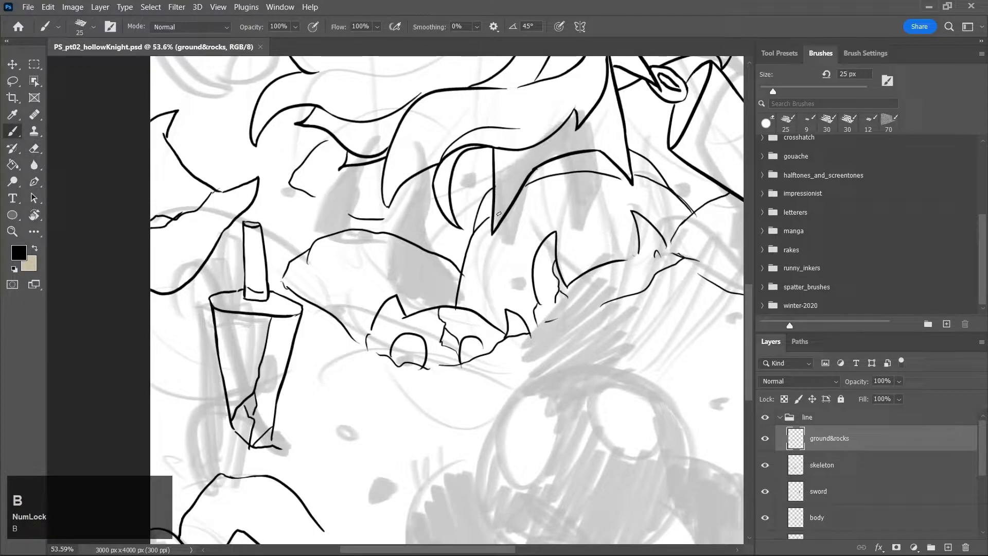
left_click_drag(464, 273, 492, 218)
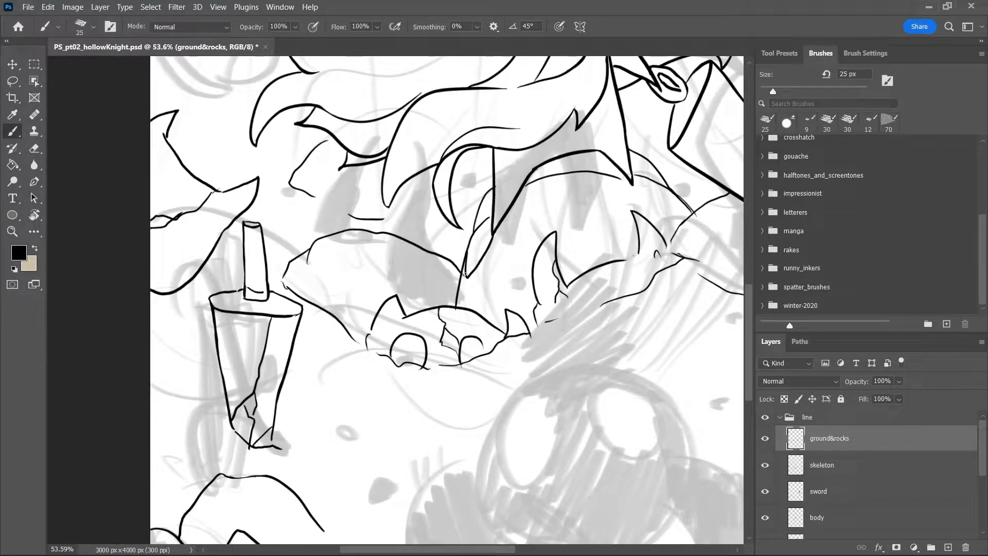
mouse_move(464, 306)
left_mouse_down()
mouse_move(481, 264)
mouse_move(496, 332)
left_mouse_up()
mouse_move(493, 241)
left_mouse_down()
mouse_move(547, 211)
mouse_move(530, 196)
mouse_move(552, 210)
mouse_move(535, 180)
mouse_move(519, 197)
mouse_move(578, 212)
mouse_move(639, 209)
mouse_move(651, 197)
mouse_move(661, 205)
mouse_move(643, 196)
mouse_move(653, 181)
mouse_move(629, 189)
mouse_move(646, 205)
mouse_move(646, 178)
mouse_move(668, 198)
left_mouse_up()
Erase the overlapping outline along the large rock's right edge with a 9 px eraser and save
key("e")
key("bracketleft")
key("bracketleft")
key("bracketleft")
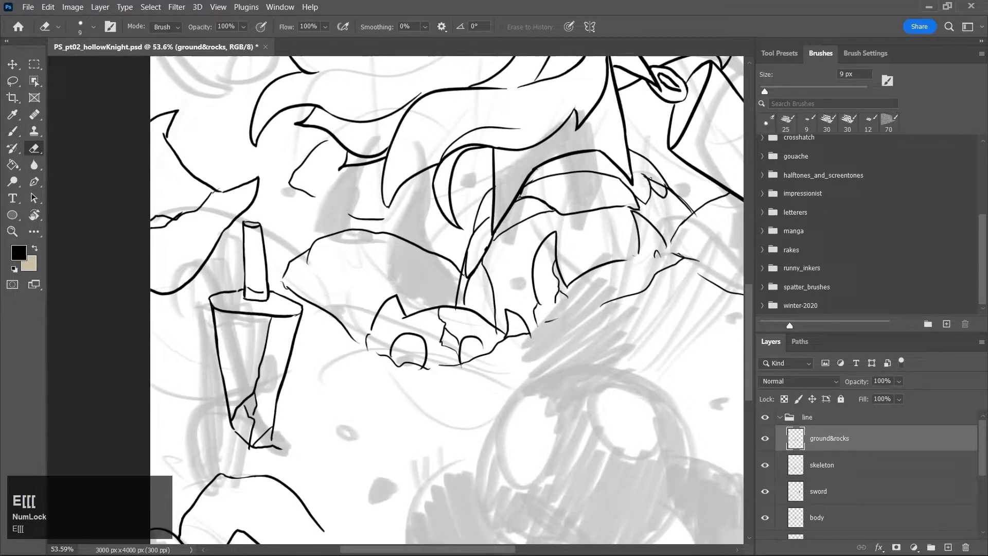
left_click_drag(662, 183, 665, 192)
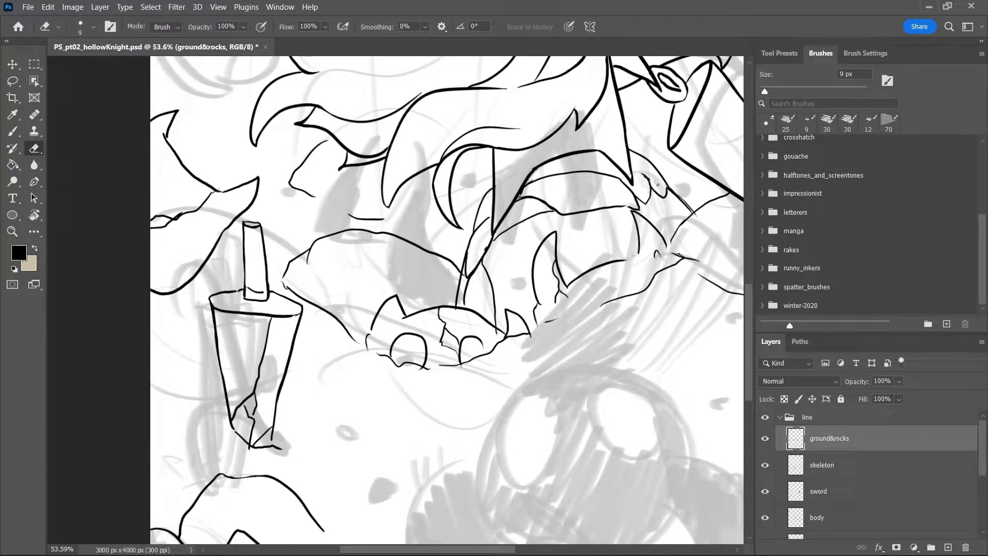
left_click_drag(672, 192, 690, 212)
key("ctrl+s")
Ink small stone shapes along the large rock's upper ledge below the cloak hem, and save
key("b")
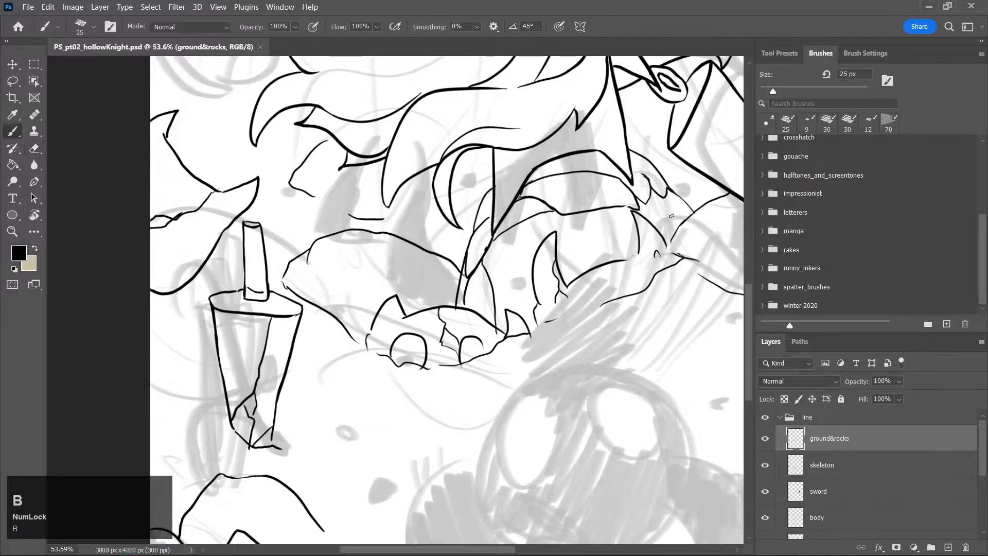
left_click_drag(643, 202, 647, 209)
key("ctrl+z")
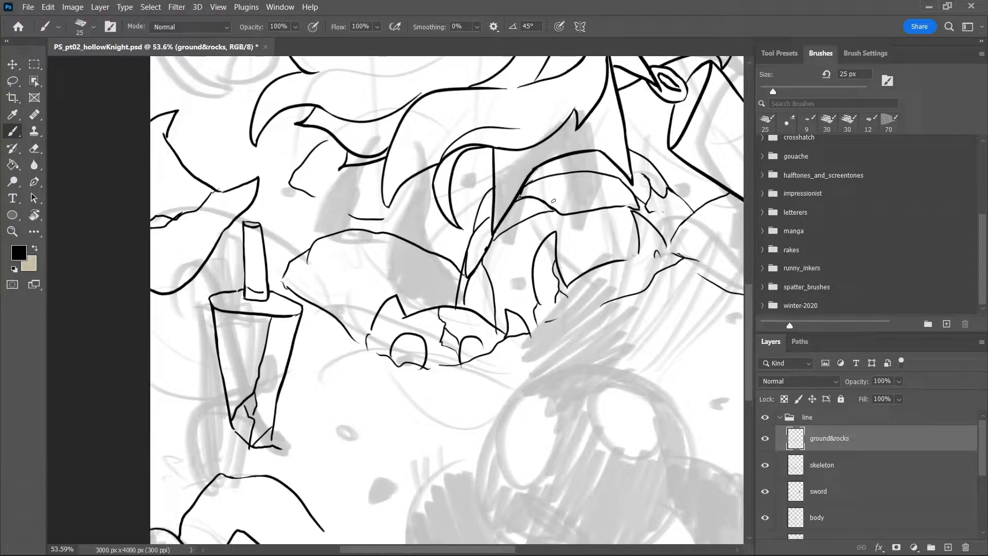
mouse_move(553, 208)
left_mouse_down()
mouse_move(597, 181)
mouse_move(576, 173)
mouse_move(601, 184)
mouse_move(554, 199)
mouse_move(609, 177)
mouse_move(623, 193)
mouse_move(621, 183)
mouse_move(607, 211)
mouse_move(586, 198)
left_mouse_up()
key("ctrl+z")
key("ctrl+z")
key("e")
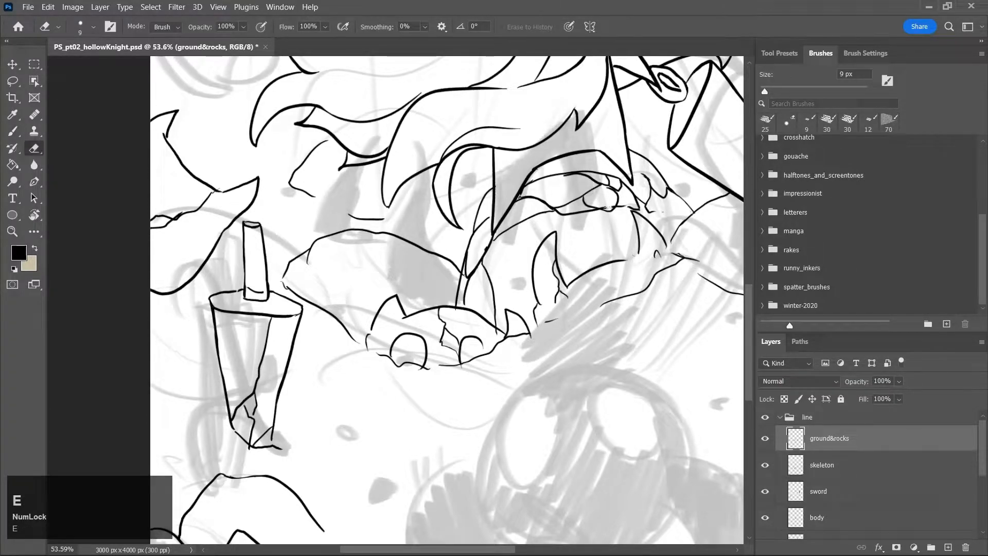
key("ctrl+s")
Ink curved facet and crack lines around the horned skull and on the neighbouring rocks, and save
key("b")
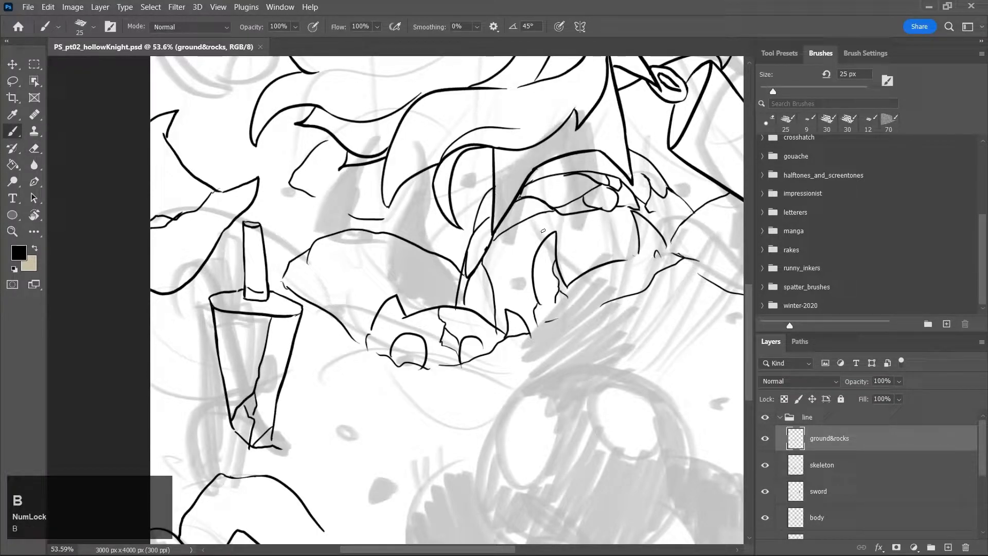
mouse_move(500, 249)
left_mouse_down()
mouse_move(483, 271)
mouse_move(542, 233)
left_mouse_up()
mouse_move(500, 298)
left_mouse_down()
mouse_move(544, 254)
mouse_move(495, 298)
mouse_move(527, 272)
left_mouse_up()
key("ctrl+z")
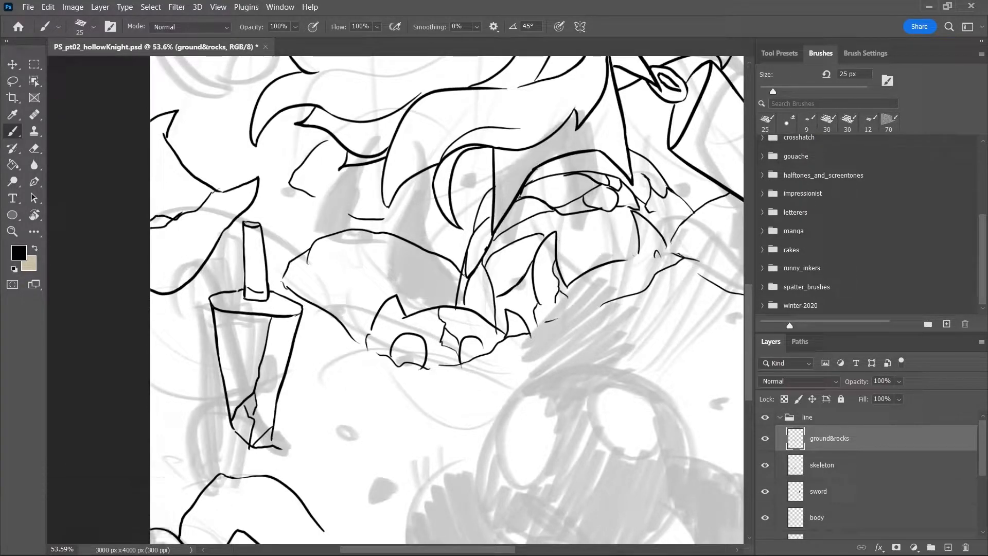
key("z")
left_click_drag(656, 354, 614, 410)
key("b")
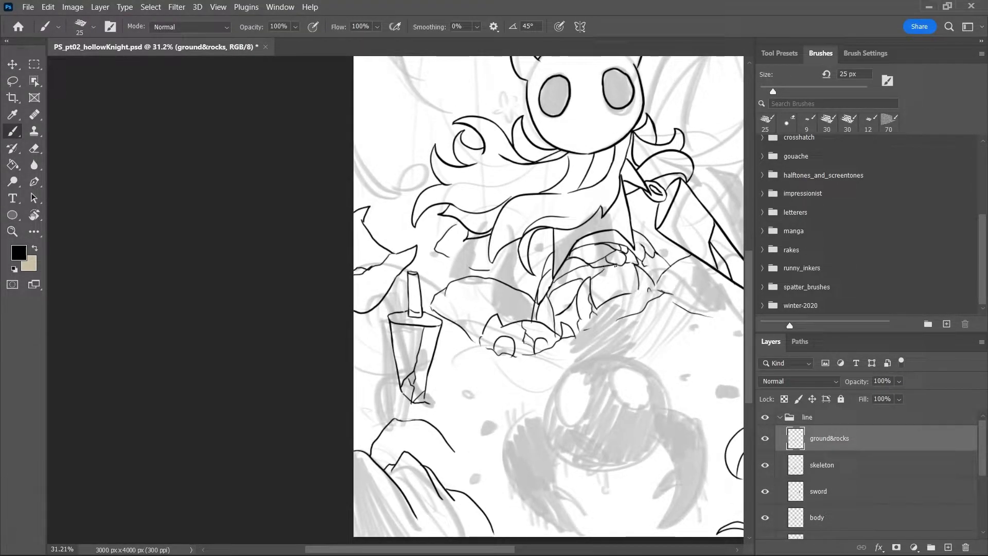
left_click_drag(618, 296, 632, 287)
key("ctrl+s")
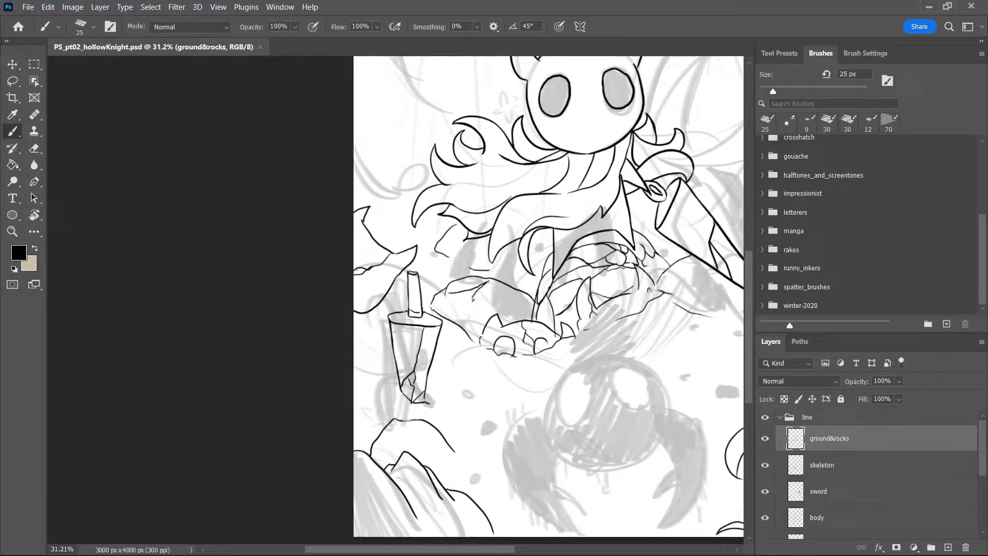
Ink crack and facet lines across the flatter rock beside the broken sword, and save
left_click_drag(511, 296, 519, 290)
mouse_move(447, 293)
left_mouse_down()
mouse_move(432, 307)
mouse_move(443, 294)
mouse_move(438, 313)
mouse_move(448, 296)
mouse_move(446, 319)
mouse_move(513, 281)
mouse_move(511, 302)
mouse_move(460, 315)
left_mouse_up()
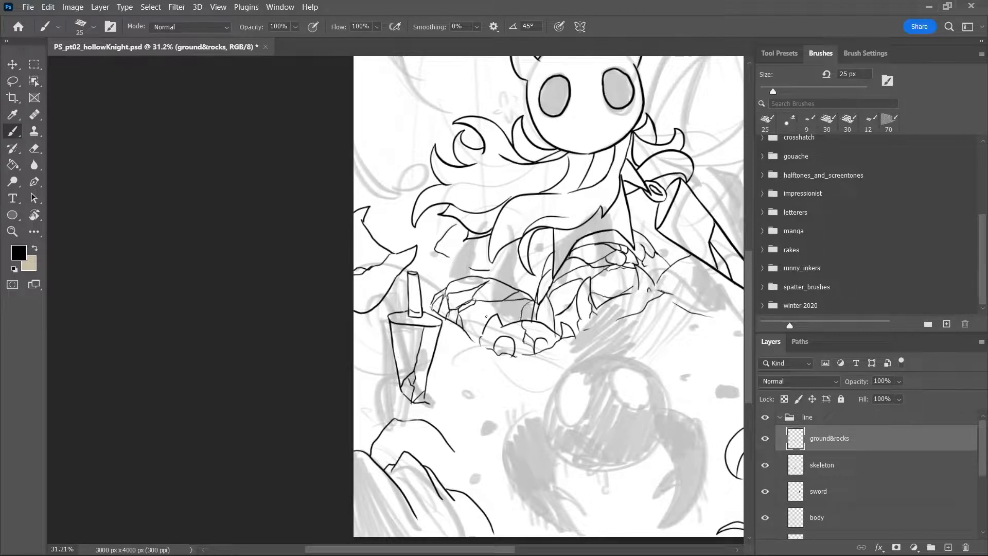
left_click_drag(475, 333, 478, 340)
mouse_move(483, 303)
left_mouse_down()
mouse_move(480, 324)
mouse_move(481, 315)
left_mouse_up()
key("z")
mouse_move(683, 300)
left_mouse_down()
mouse_move(645, 357)
mouse_move(654, 358)
left_mouse_up()
left_click_drag(498, 549, 553, 548)
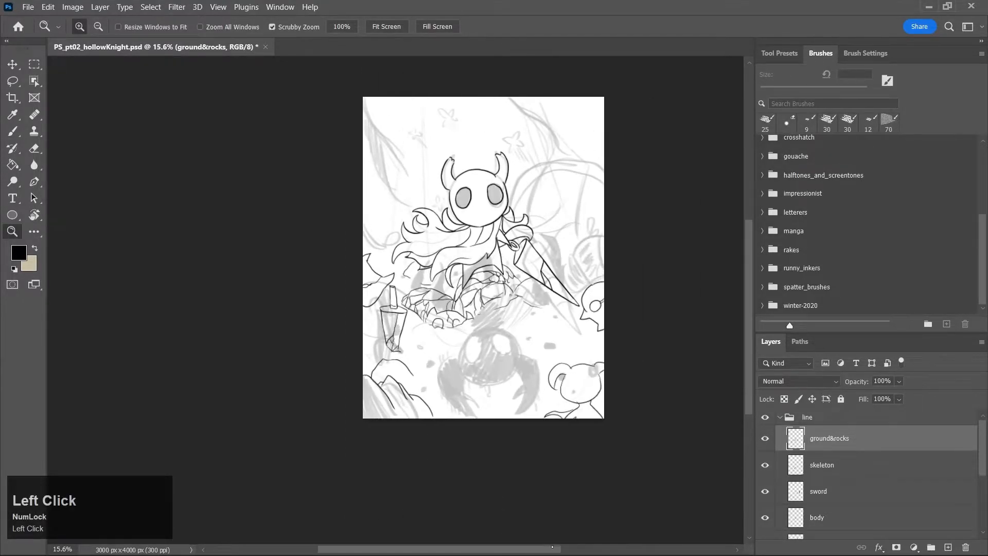
left_click_drag(580, 254, 601, 259)
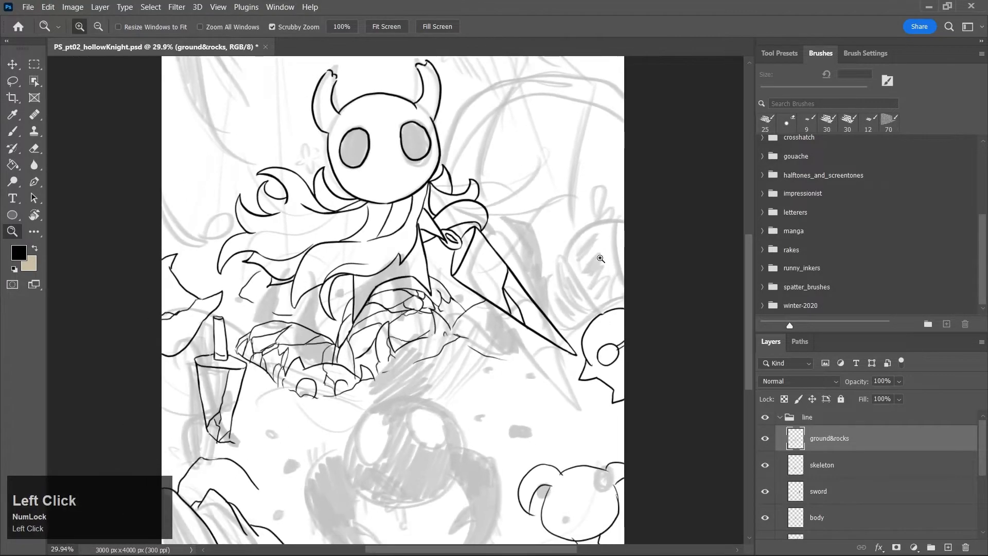
key("ctrl+s")
Create a layer named shell above the ground&rocks layer and save
key("b")
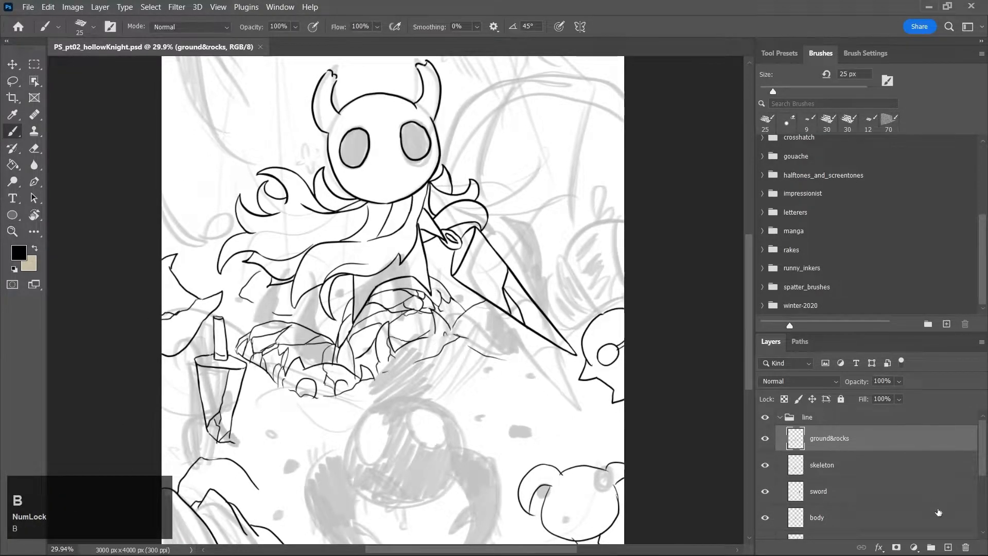
left_click(947, 547)
double_click(818, 438)
type("shell")
key("Return")
key("ctrl+s")
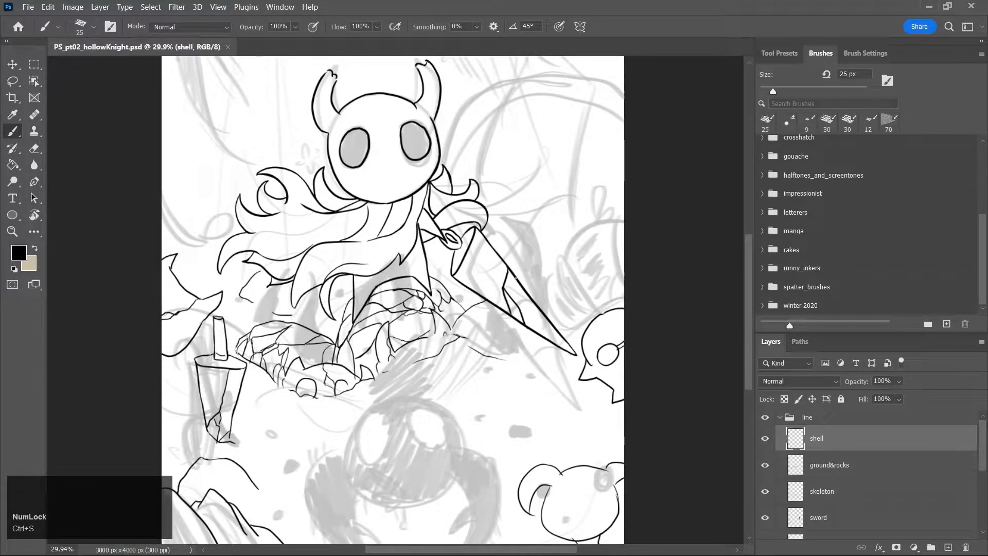
Ink the curved top outline of the shell behind the knight's blade and the paired lines of its first ridge
left_click_drag(517, 278, 595, 262)
key("ctrl+z")
mouse_move(517, 280)
left_mouse_down()
mouse_move(537, 261)
mouse_move(577, 259)
mouse_move(599, 303)
left_mouse_up()
mouse_move(572, 254)
left_mouse_down()
mouse_move(583, 247)
mouse_move(613, 293)
left_mouse_up()
key("ctrl+z")
mouse_move(568, 254)
left_mouse_down()
mouse_move(595, 265)
mouse_move(614, 301)
left_mouse_up()
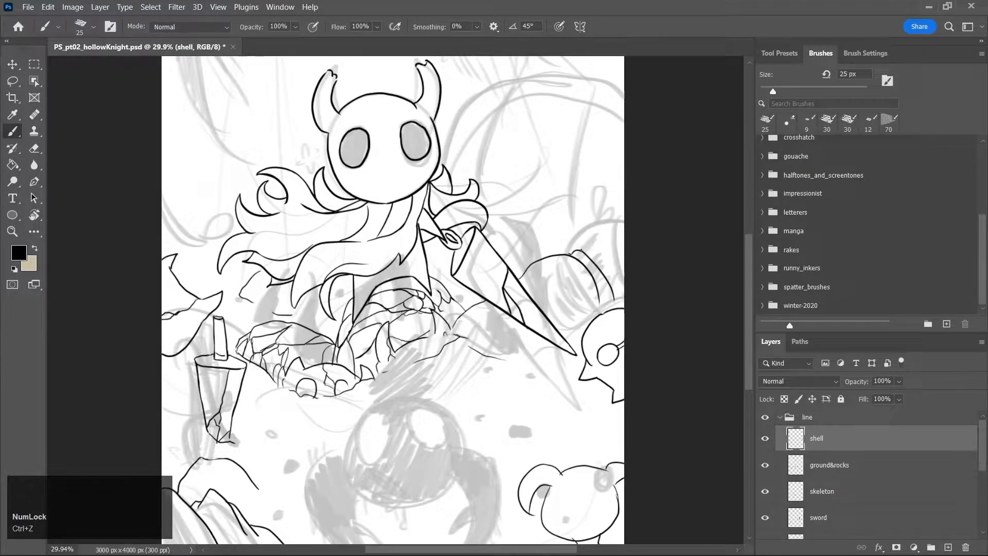
Ink the shell's rear contour out to the canvas edge and its front rim beside the knight's blade
left_click_drag(580, 251, 630, 250)
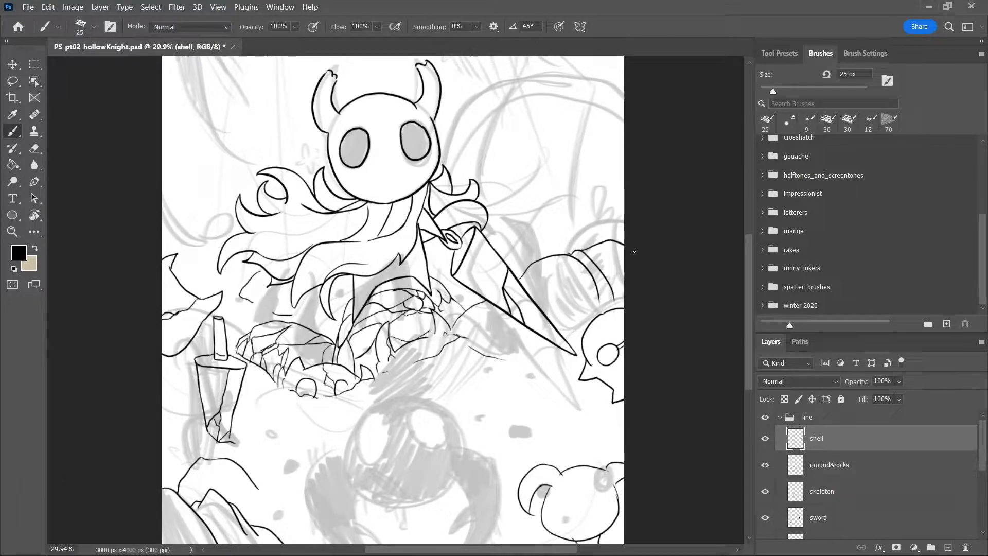
key("ctrl+z")
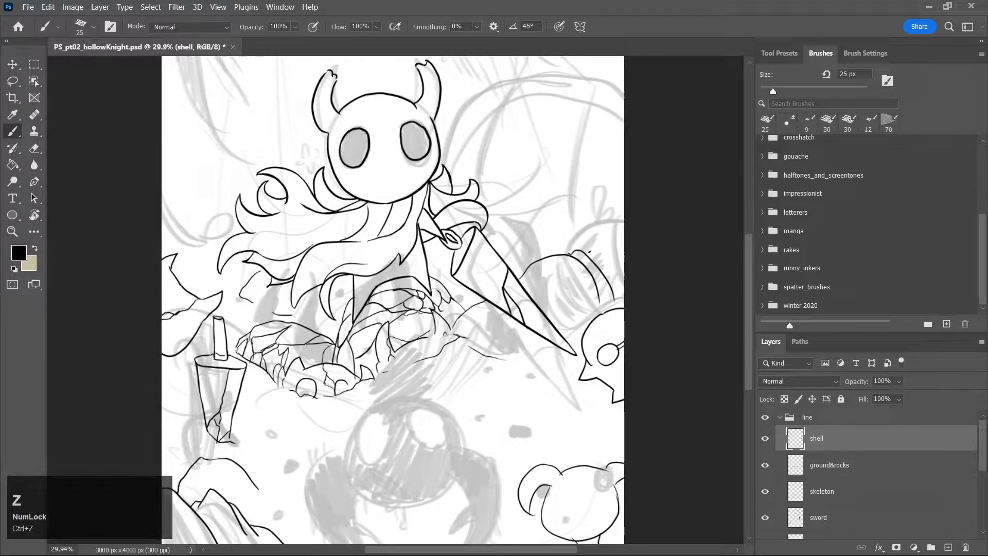
left_click_drag(582, 251, 628, 241)
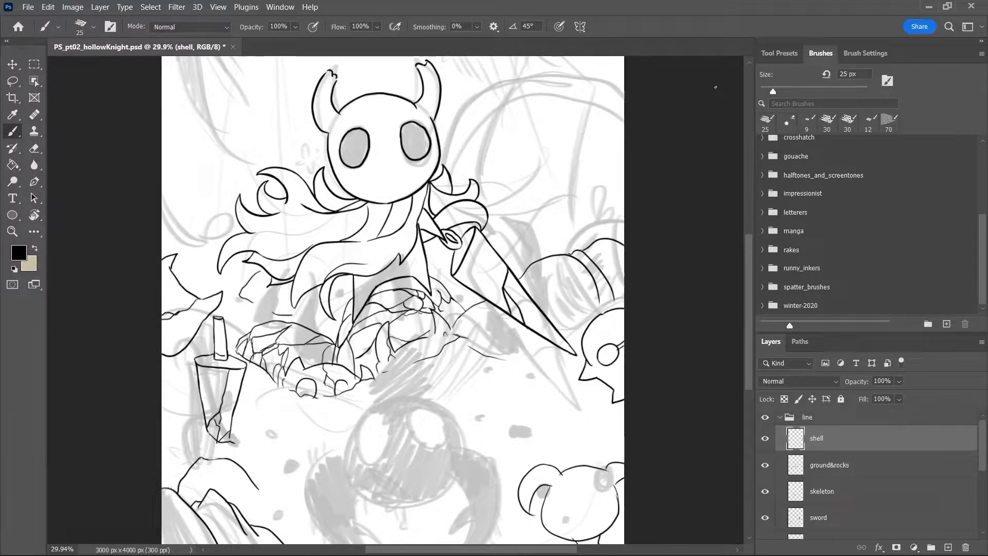
key("ctrl+z")
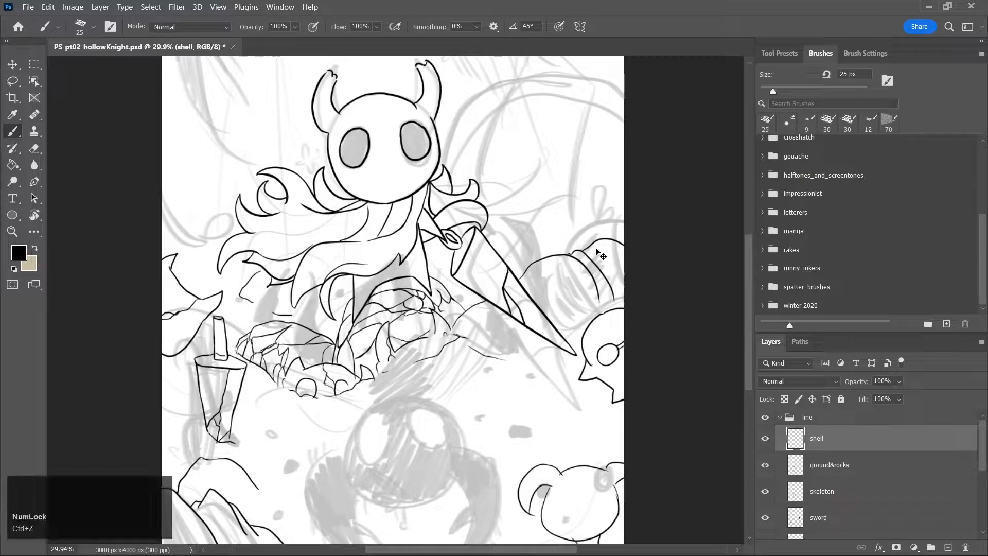
left_click_drag(518, 277, 560, 330)
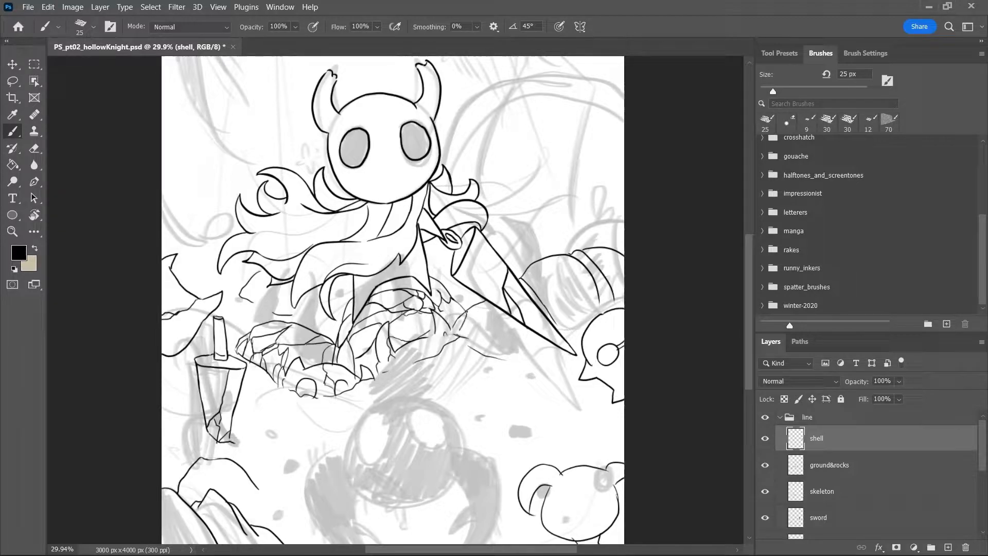
Ink rock facets and ground contours beneath the knight's blade, and save
mouse_move(466, 319)
left_mouse_down()
mouse_move(495, 327)
mouse_move(466, 337)
mouse_move(473, 307)
mouse_move(489, 300)
mouse_move(474, 325)
left_mouse_up()
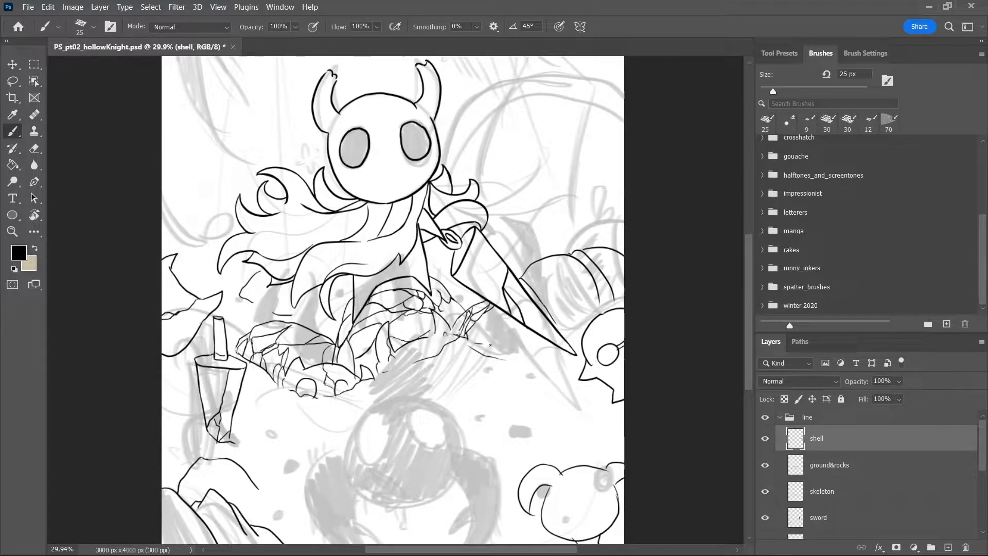
left_click_drag(496, 342, 513, 346)
left_click_drag(579, 338, 576, 345)
key("ctrl+s")
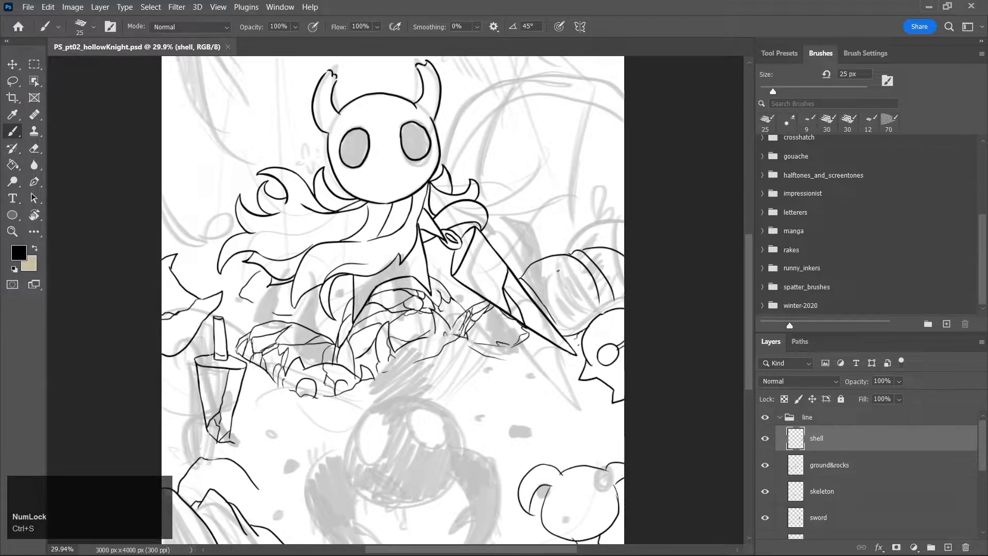
Ink the shell's inner opening with jagged crack lines, add ridge lines toward its rear, and save
mouse_move(542, 267)
left_mouse_down()
mouse_move(558, 323)
mouse_move(538, 289)
mouse_move(568, 324)
left_mouse_up()
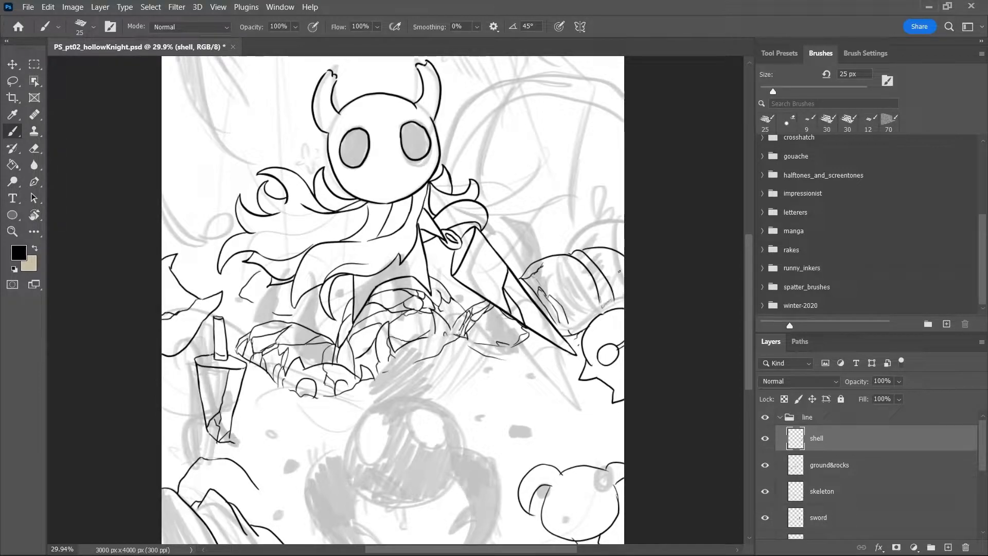
left_click_drag(598, 264, 622, 300)
key("ctrl+s")
Add a new layer above the shell layer in the line group and name it monster
left_click_drag(748, 326, 755, 283)
left_click(948, 547)
double_click(820, 439)
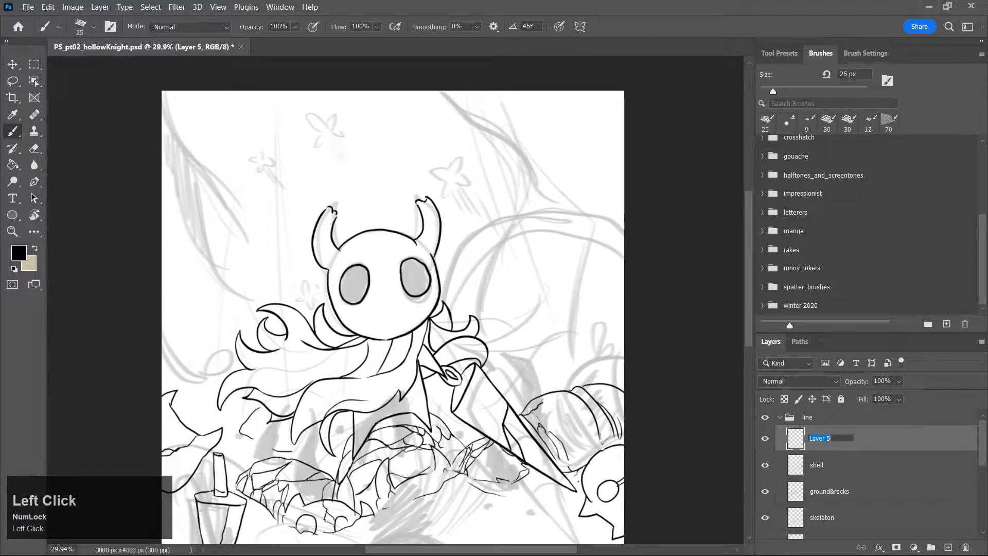
type("moonster")
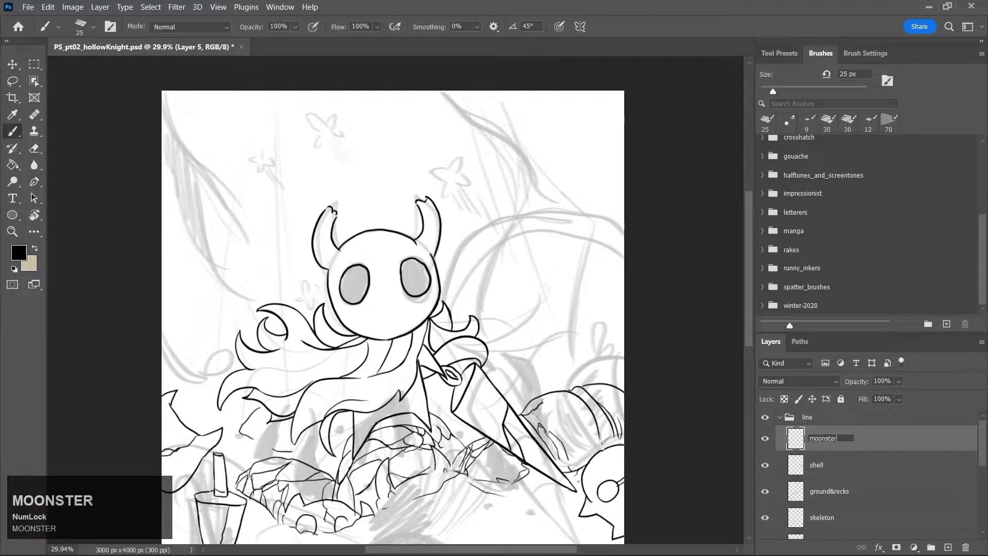
key("Left")
key("Left")
key("Left")
key("Left")
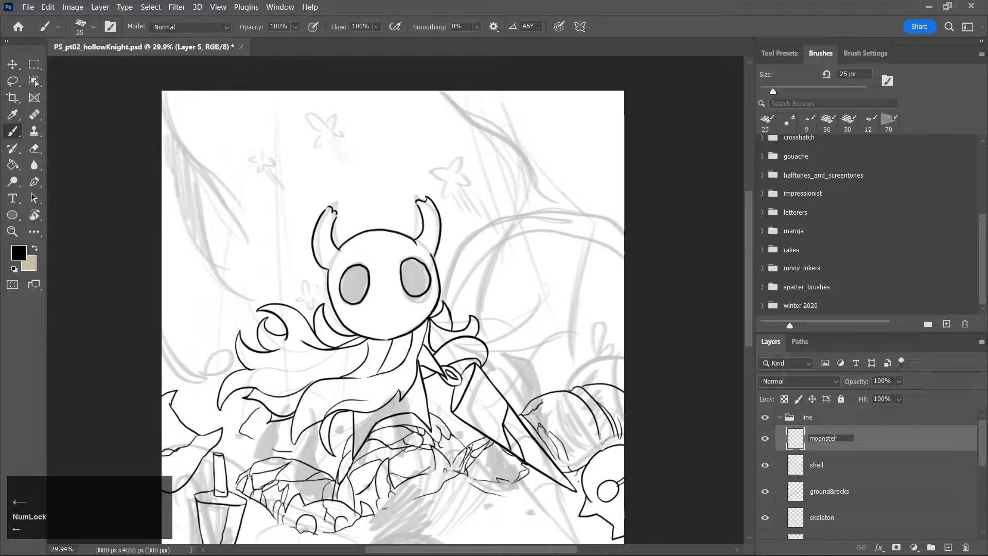
key("BackSpace")
left_click(870, 440)
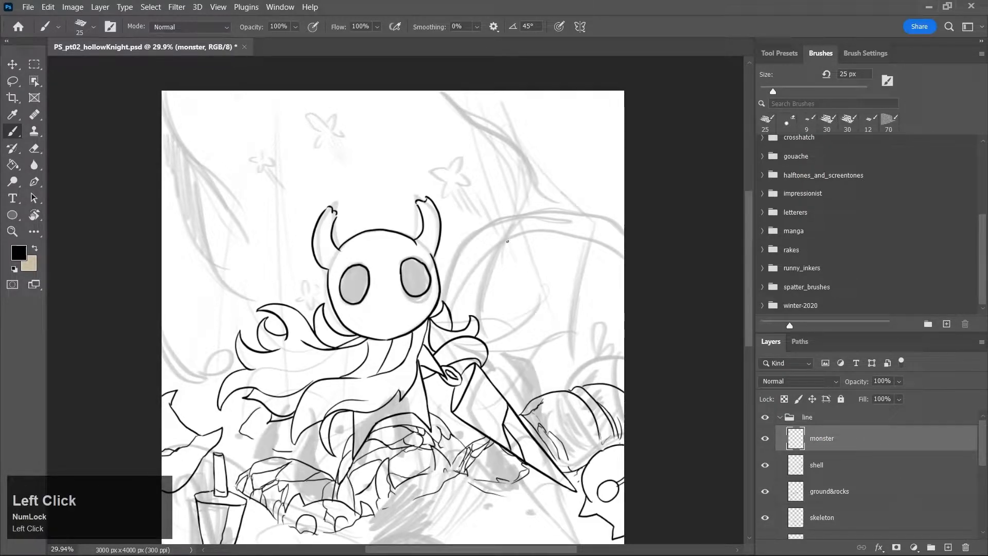
Enlarge the brush to 45 px and ink the monster's first backbone curve sweeping away from the knight's sword-side horn
key("z")
mouse_move(505, 238)
left_mouse_down()
mouse_move(487, 246)
mouse_move(498, 244)
left_mouse_up()
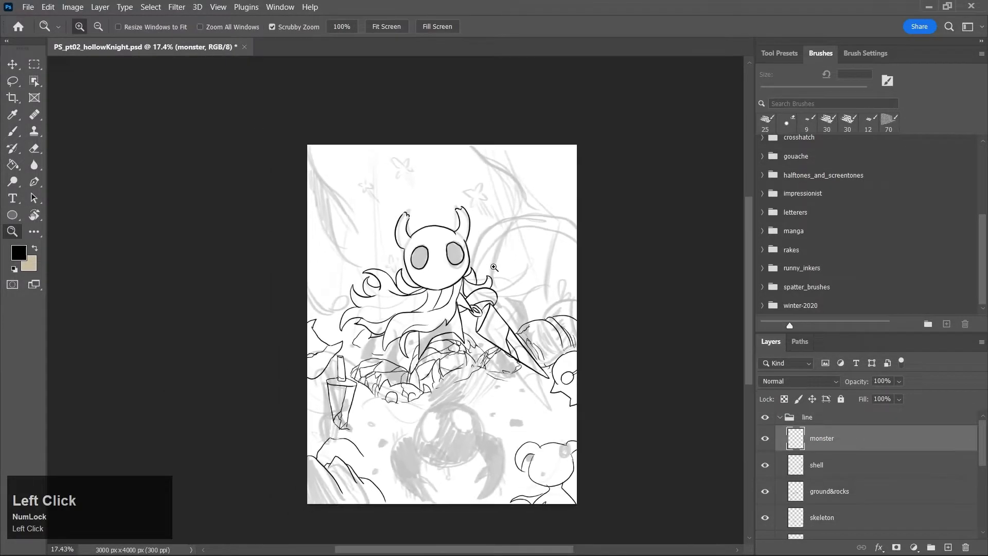
key("b")
key("bracketright")
key("bracketright")
key("bracketright")
key("bracketright")
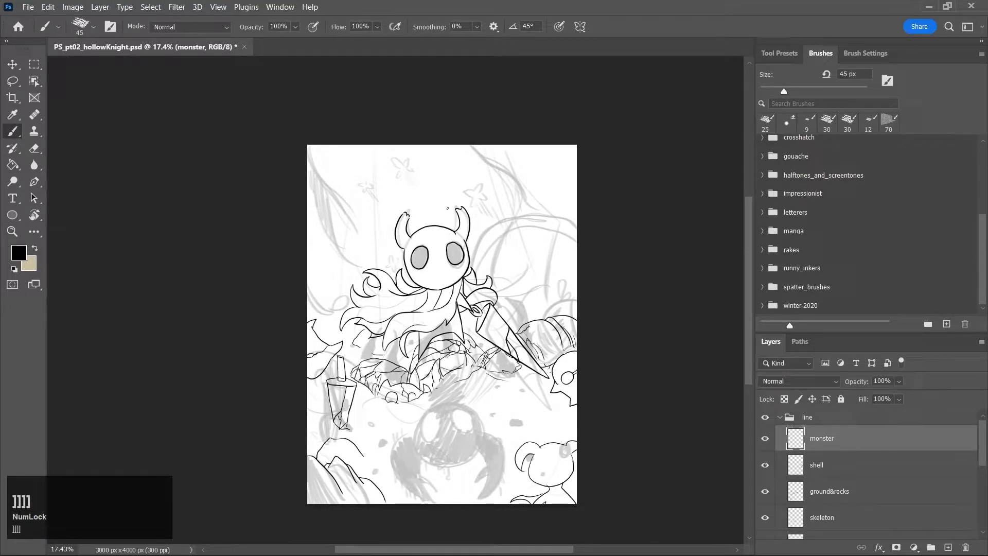
mouse_move(467, 212)
left_mouse_down()
mouse_move(521, 216)
mouse_move(552, 215)
left_mouse_up()
key("ctrl+z")
left_click_drag(472, 214, 562, 218)
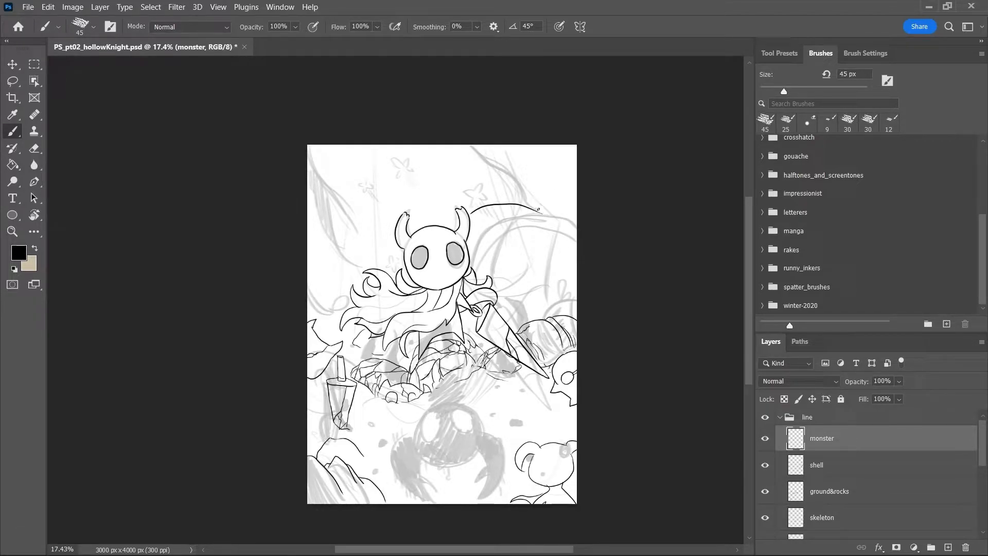
Ink the monster's upper backbone arcs above the first curve and extend the arcs out to the canvas edge
left_click_drag(490, 203, 573, 195)
key("ctrl+z")
left_click_drag(478, 207, 569, 187)
key("ctrl+z")
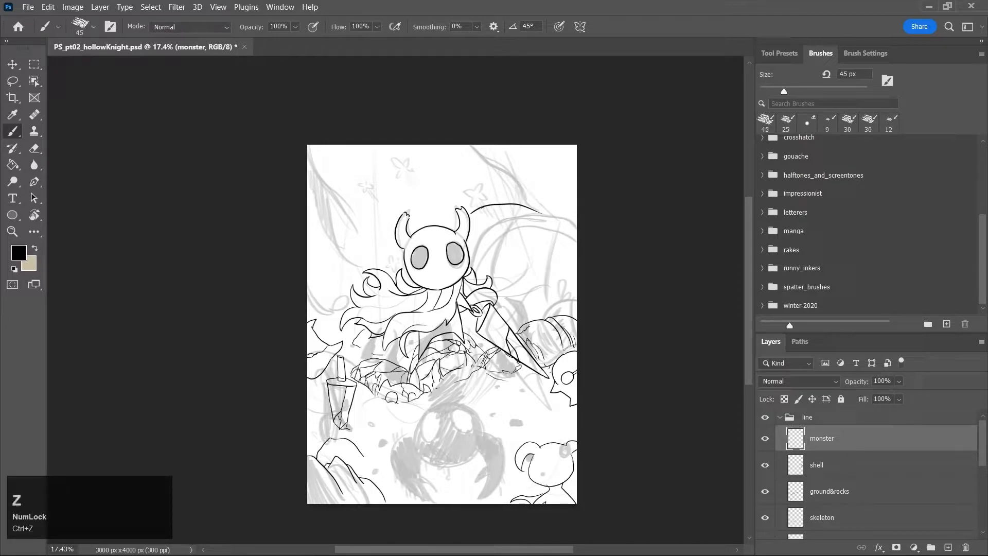
left_click_drag(496, 199, 573, 182)
left_click_drag(501, 200, 559, 182)
key("ctrl+z")
left_click_drag(503, 199, 585, 192)
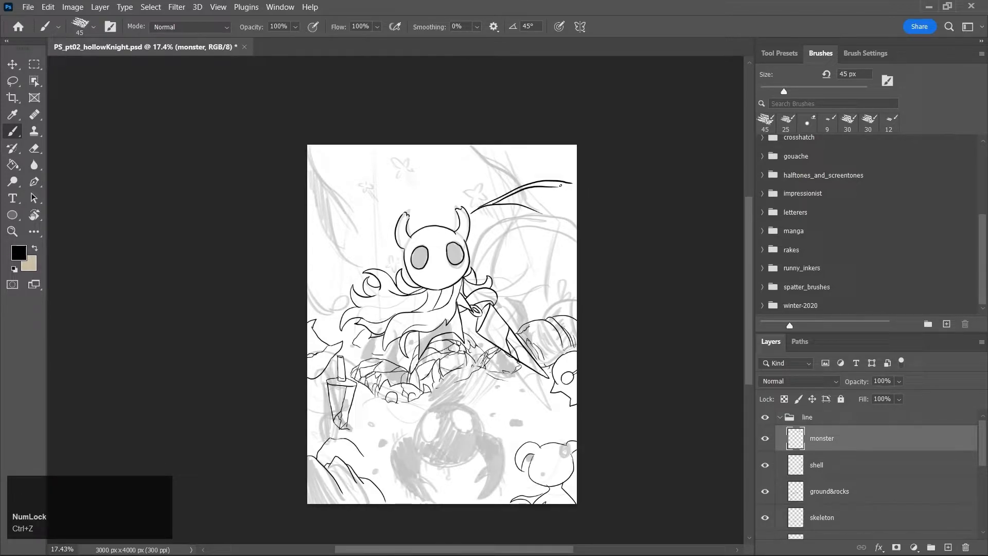
mouse_move(493, 205)
left_mouse_down()
mouse_move(559, 199)
mouse_move(523, 204)
mouse_move(575, 231)
left_mouse_up()
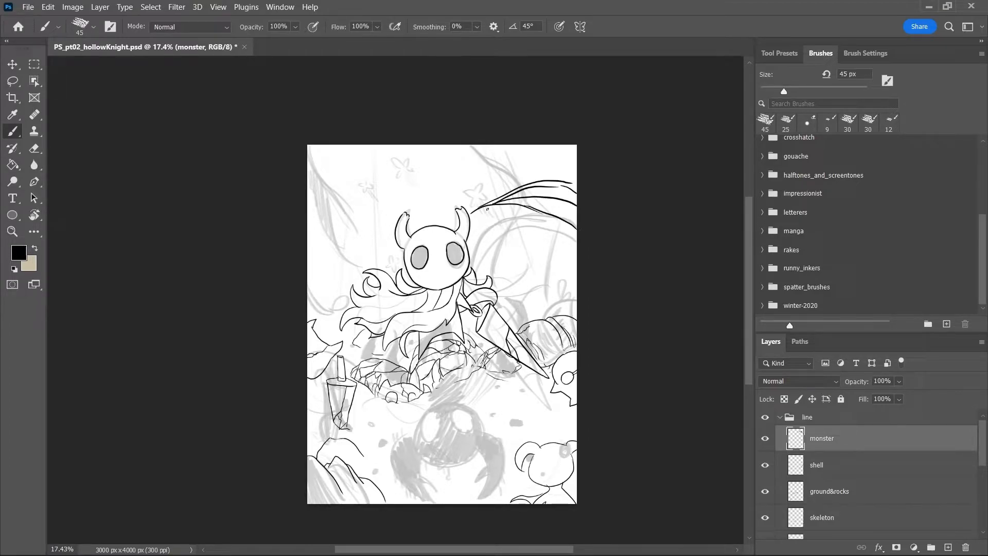
Ink three paired, curved ribs hanging from the monster's backbone behind the knight's sword side
left_click_drag(480, 218, 476, 270)
mouse_move(525, 207)
left_mouse_down()
mouse_move(515, 301)
mouse_move(517, 216)
mouse_move(510, 291)
left_mouse_up()
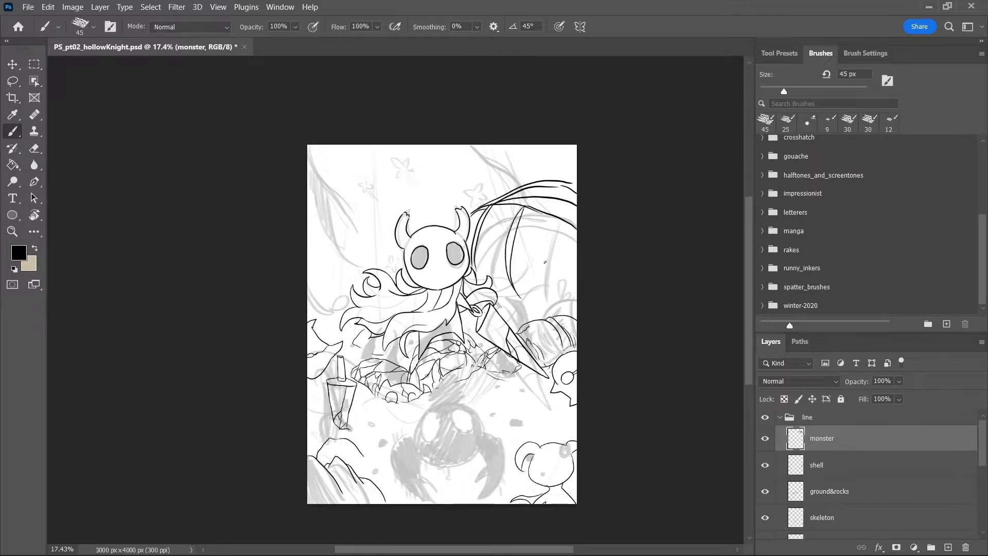
key("ctrl+z")
mouse_move(524, 206)
left_mouse_down()
mouse_move(505, 263)
mouse_move(517, 296)
left_mouse_up()
left_click_drag(553, 238, 546, 298)
key("ctrl+z")
left_click_drag(526, 206, 514, 293)
mouse_move(560, 215)
left_mouse_down()
mouse_move(543, 304)
mouse_move(552, 305)
left_mouse_up()
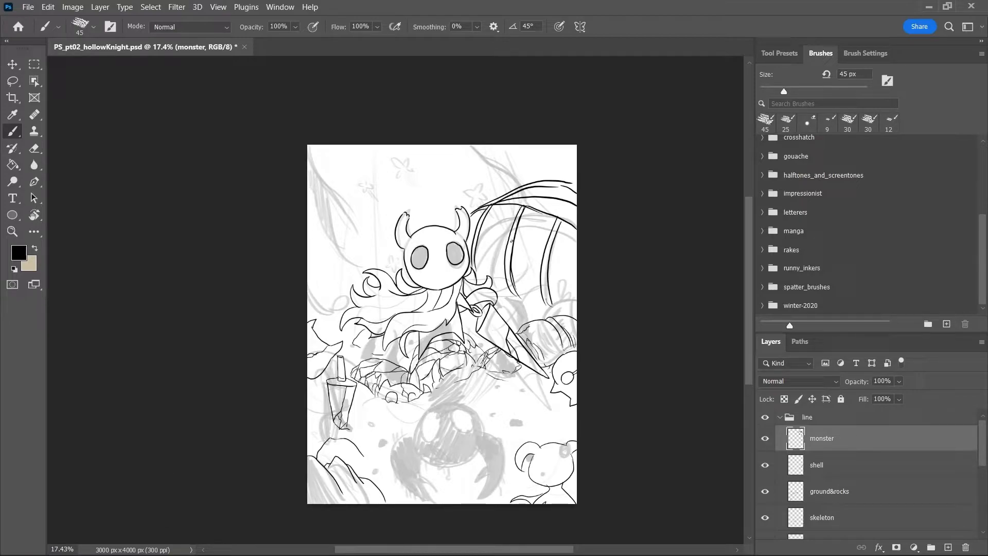
Ink the mound contour beneath the monster's ribs, running from behind the knight's arm to the canvas edge
mouse_move(493, 282)
left_mouse_down()
mouse_move(514, 292)
mouse_move(527, 323)
left_mouse_up()
key("ctrl+z")
mouse_move(494, 287)
left_mouse_down()
mouse_move(525, 317)
mouse_move(577, 314)
left_mouse_up()
Ink the monster's double arc and hanging ribs at the opposite canvas edge, behind the flowing cloak
left_click_drag(308, 242, 357, 282)
left_click_drag(328, 249, 339, 280)
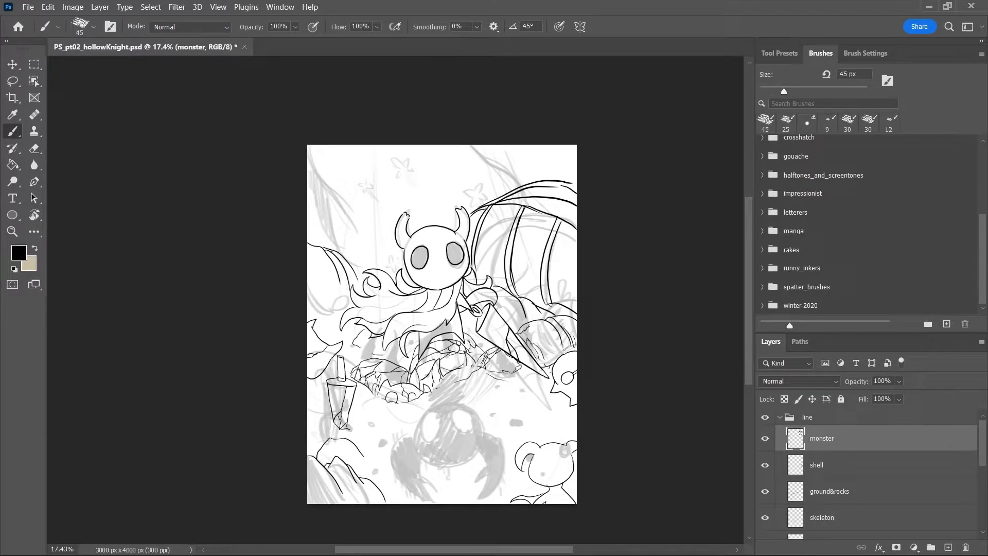
key("ctrl+z")
mouse_move(307, 240)
left_mouse_down()
mouse_move(343, 251)
mouse_move(355, 278)
left_mouse_up()
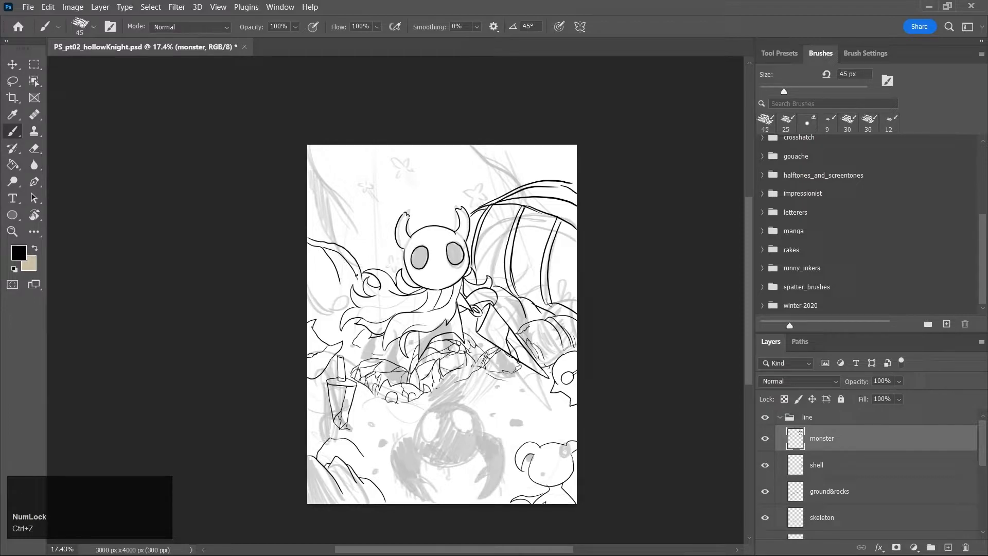
mouse_move(325, 248)
left_mouse_down()
mouse_move(344, 309)
mouse_move(323, 295)
mouse_move(321, 303)
mouse_move(345, 313)
left_mouse_up()
left_click_drag(304, 244, 300, 300)
key("ctrl+z")
Erase stray line overlaps along the monster's backbone arcs near the horn with a 25 px eraser, and save
key("z")
left_click_drag(539, 212, 574, 239)
key("e")
key("bracketleft")
key("bracketleft")
key("bracketleft")
key("bracketright")
key("bracketright")
key("bracketright")
left_click(423, 202)
key("bracketright")
left_click_drag(504, 203, 547, 218)
key("ctrl+s")
Erase the rough rib ends where the monster's ribs meet the mound contour, and save
mouse_move(463, 363)
left_mouse_down()
mouse_move(480, 422)
mouse_move(467, 351)
mouse_move(474, 408)
left_mouse_up()
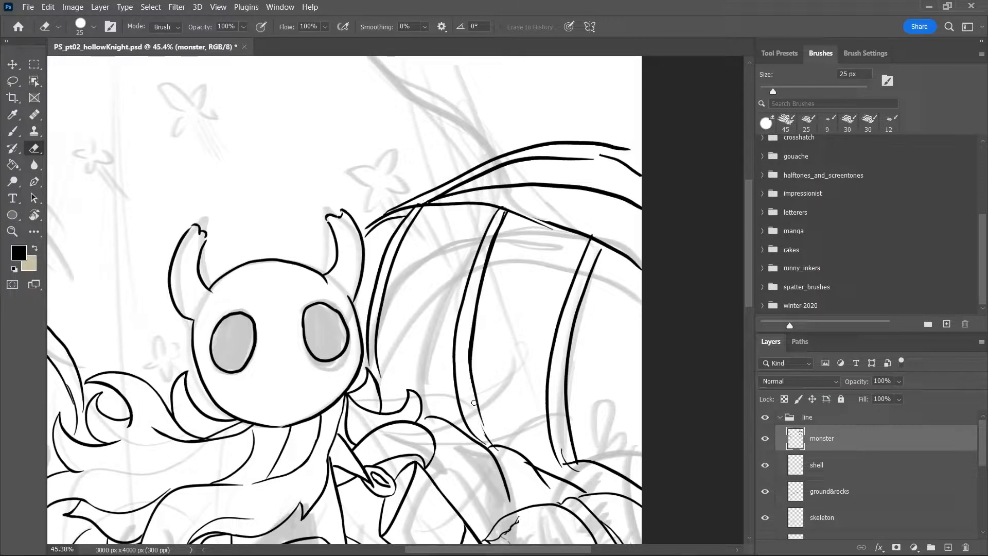
left_click_drag(562, 448, 566, 468)
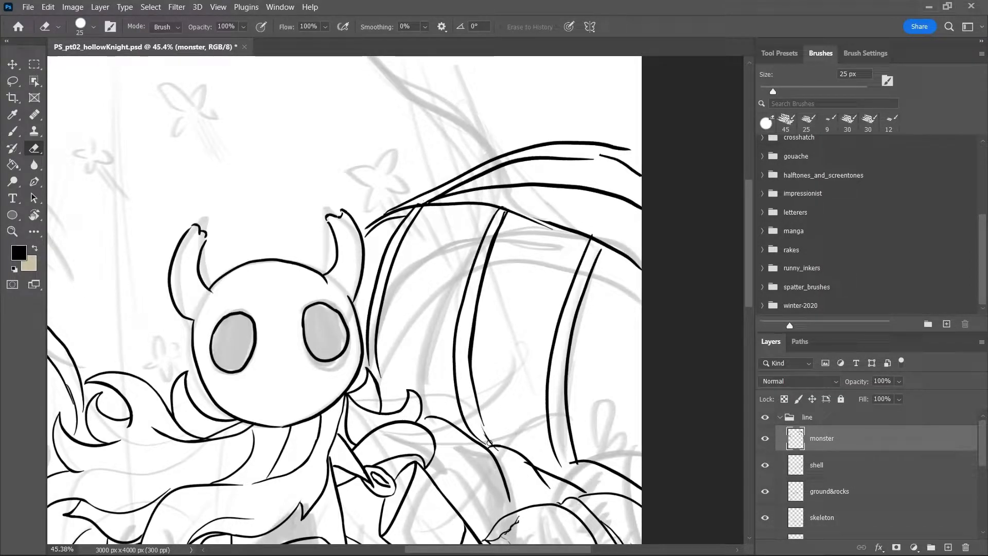
key("ctrl+s")
On the ground&rocks layer, ink jagged facets and crack lines on the foreground rocks below the planted blade, and save
key("z")
left_click_drag(500, 319, 456, 389)
scroll(743, 333, "down", 4)
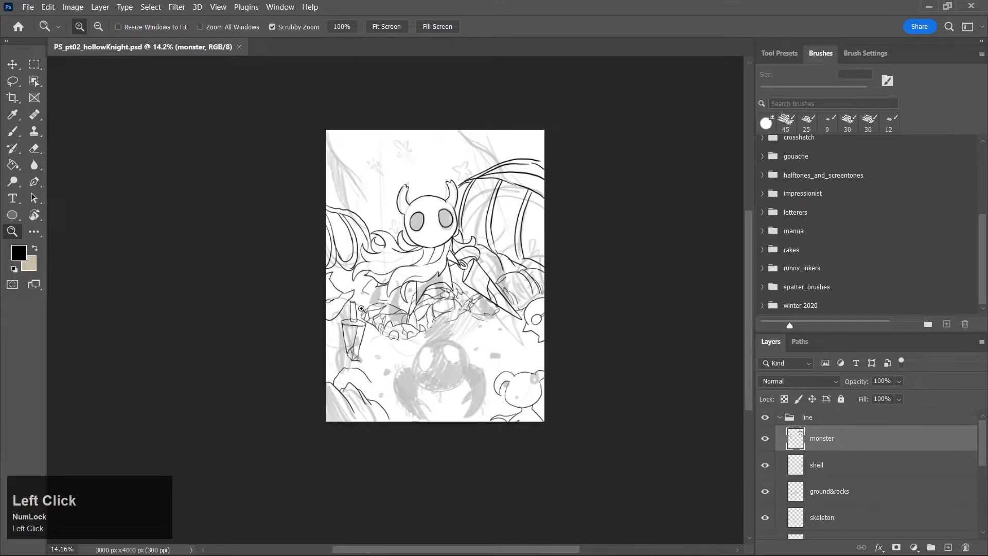
key("b")
left_click(842, 495)
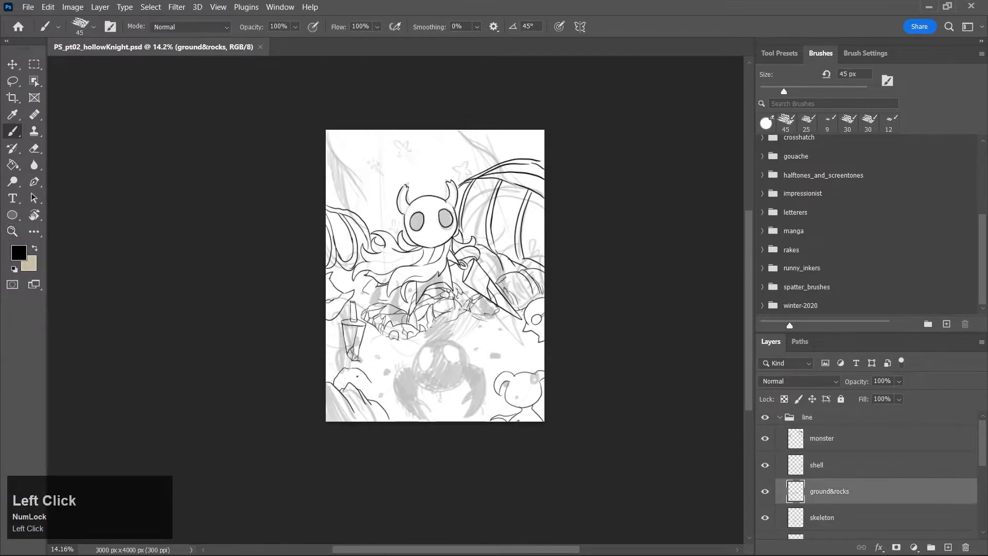
left_click_drag(339, 376, 346, 370)
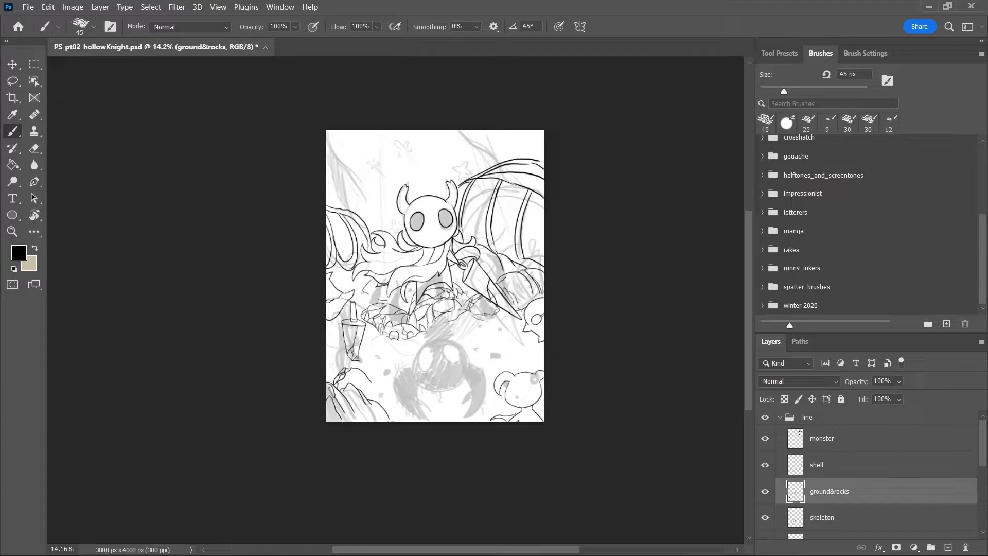
left_click_drag(327, 387, 335, 421)
mouse_move(347, 412)
left_mouse_down()
mouse_move(353, 421)
mouse_move(335, 395)
mouse_move(378, 407)
left_mouse_up()
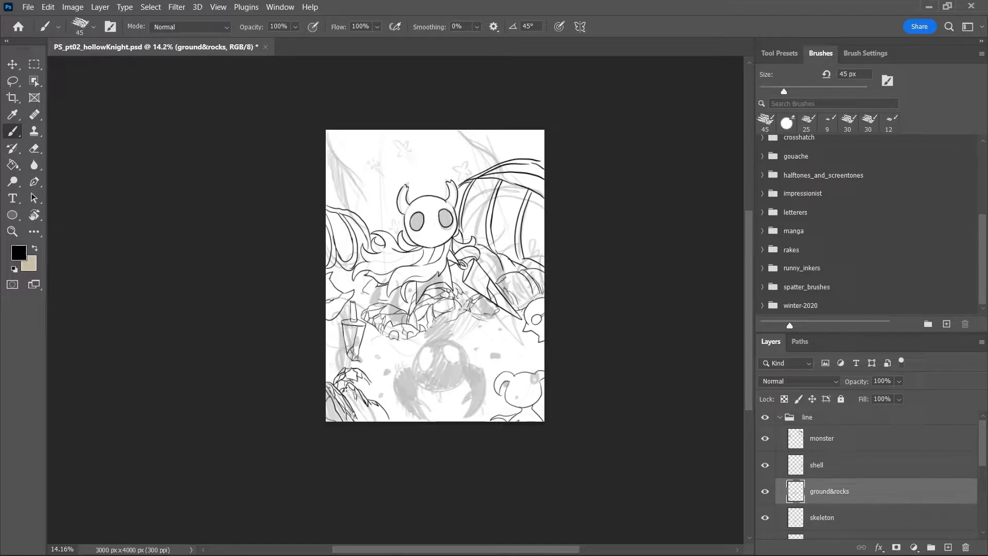
key("ctrl+z")
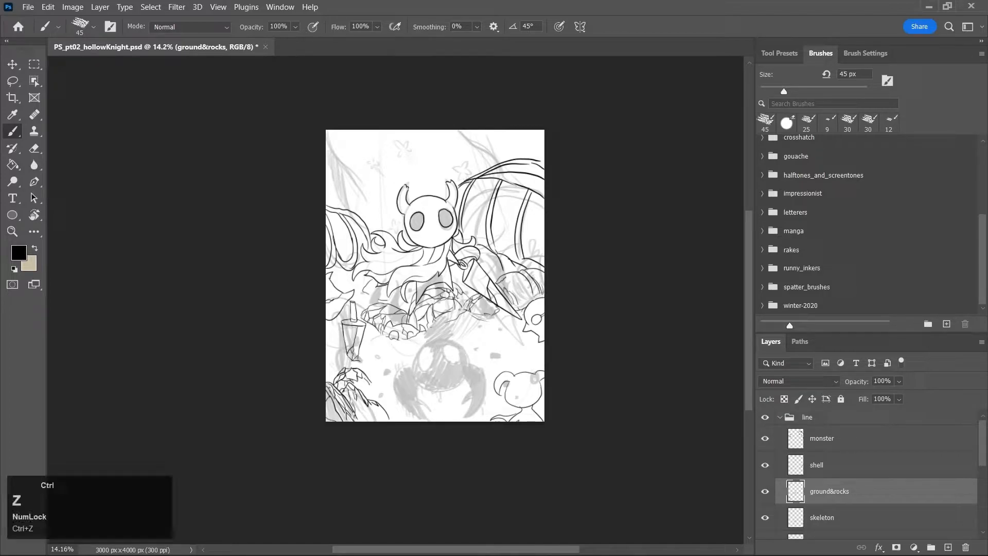
key("ctrl+s")
Add a new layer above the monster layer and name it vines
left_click(948, 547)
double_click(820, 438)
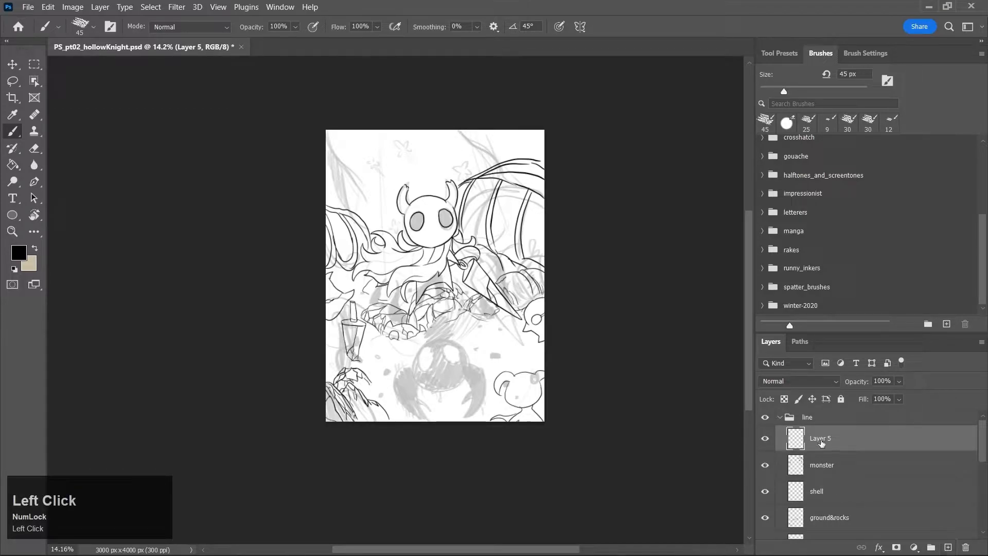
type("vines")
key("Return")
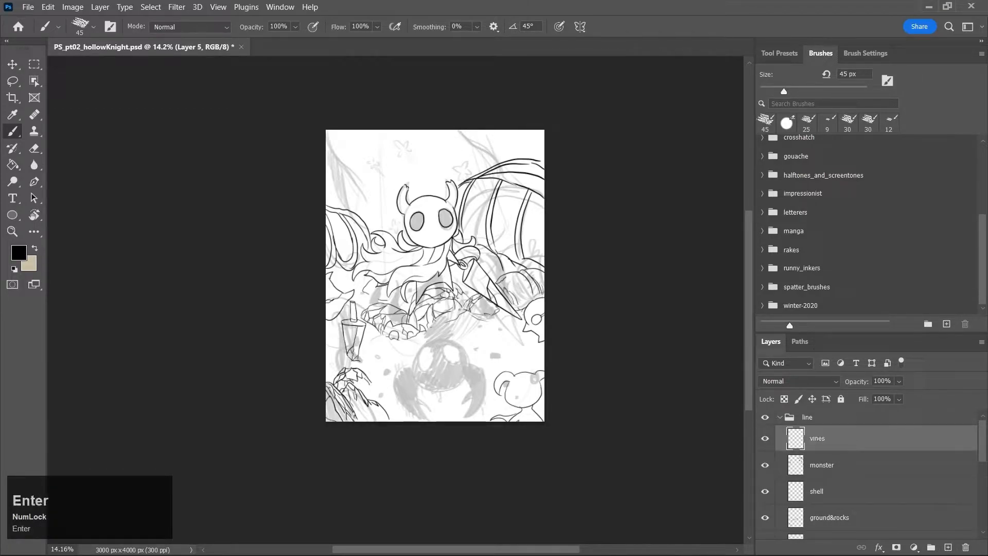
Ink vine strands twisting down from the handle around the tapered blade planted beside the rock pile
key("z")
left_click(474, 272)
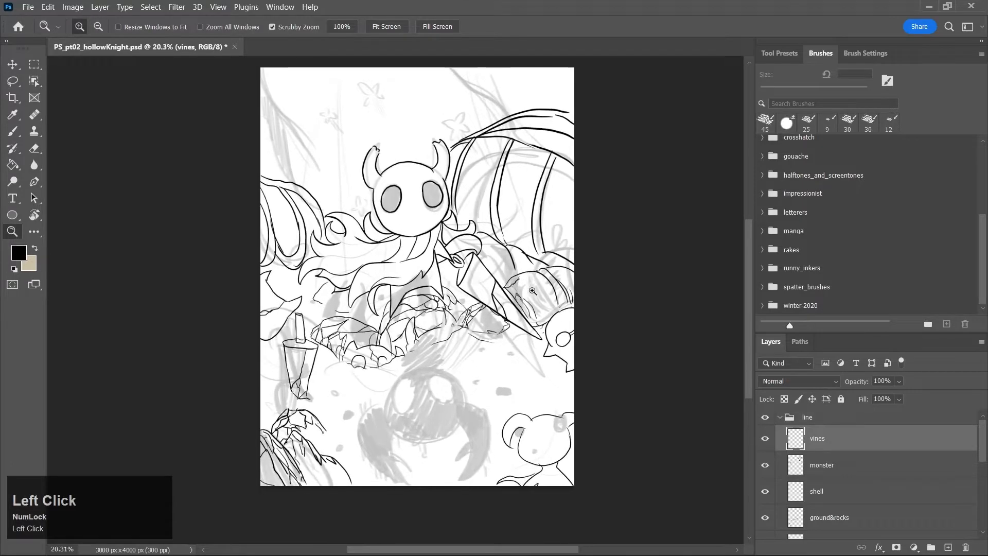
key("b")
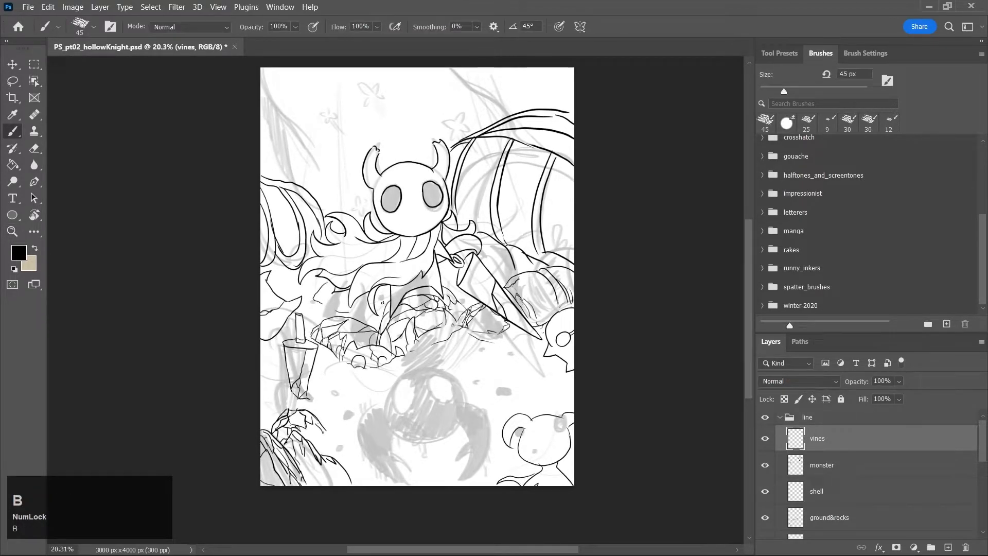
mouse_move(293, 319)
left_mouse_down()
mouse_move(316, 346)
mouse_move(291, 334)
mouse_move(302, 342)
mouse_move(296, 321)
mouse_move(313, 349)
mouse_move(311, 374)
left_mouse_up()
key("ctrl+z")
key("ctrl+z")
left_click_drag(299, 339, 310, 372)
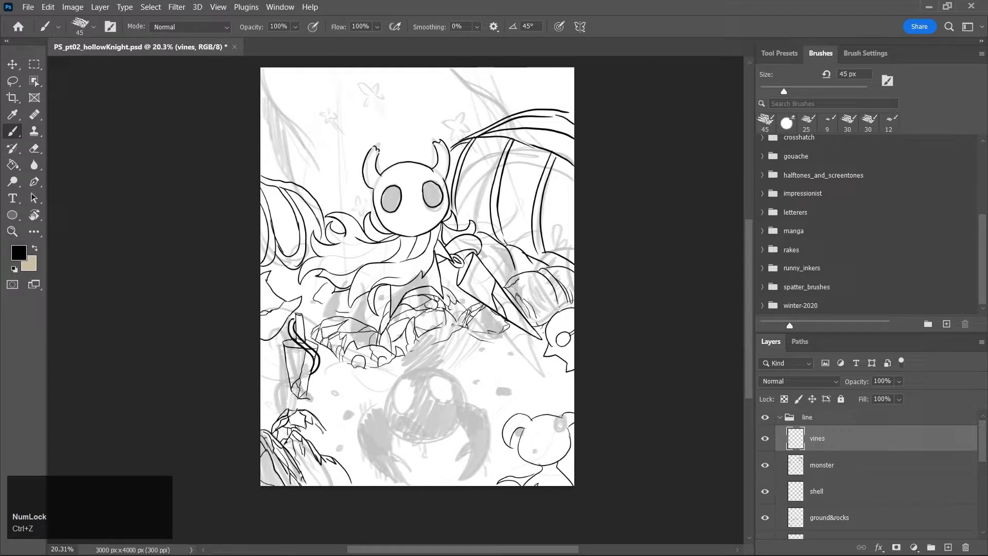
Wrap the vine around the planted blade's handle and lower edge, and branch tendrils outward and over the ground toward the rocks
left_click_drag(286, 367, 296, 397)
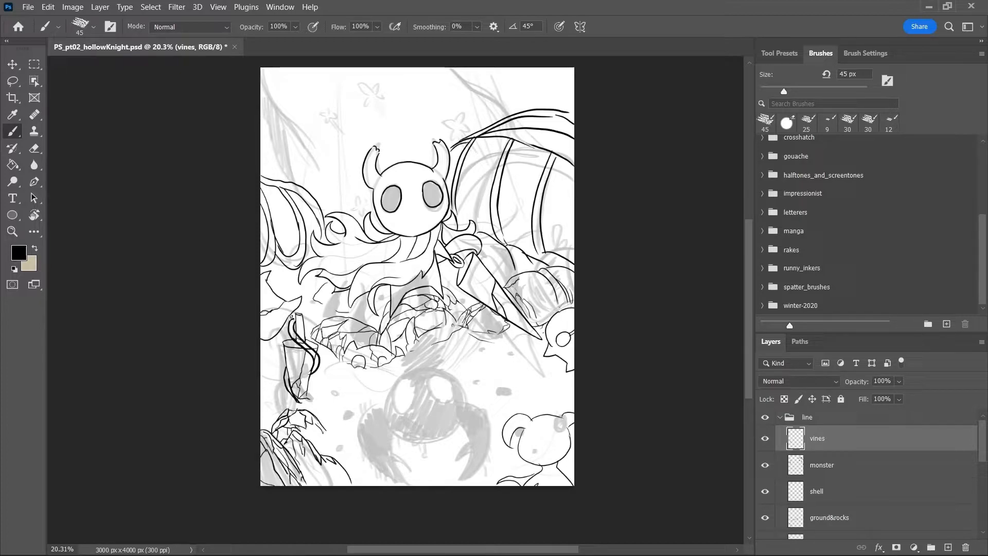
key("ctrl+z")
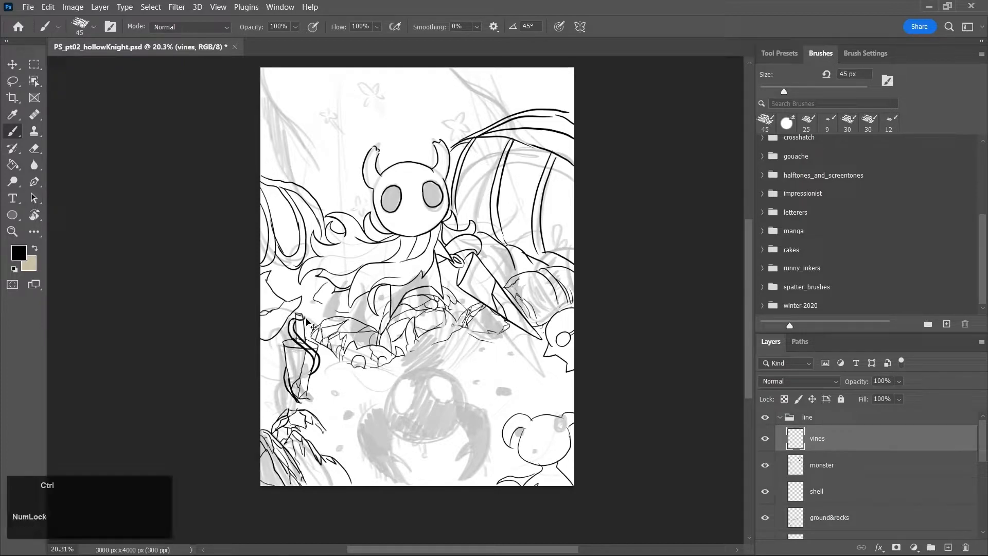
left_click_drag(302, 318, 308, 338)
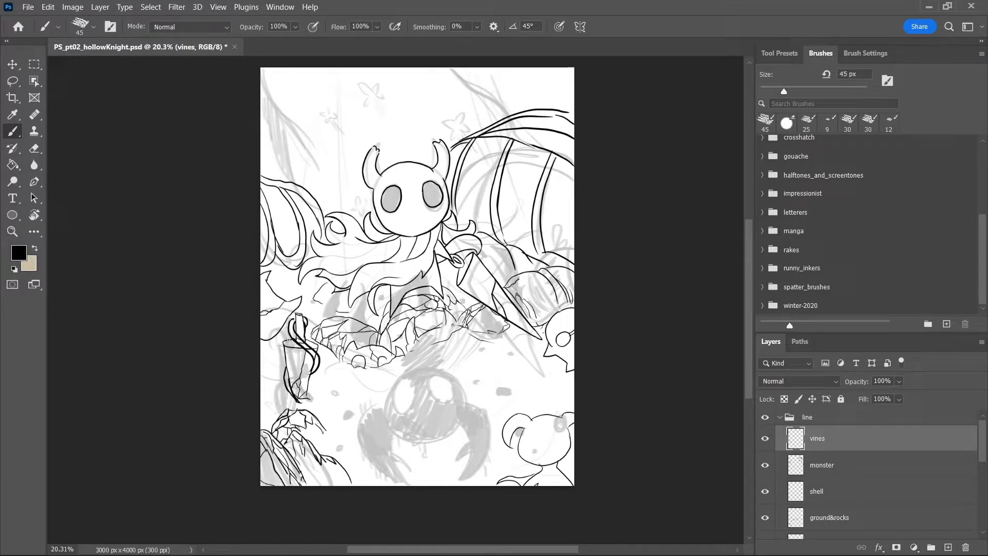
left_click_drag(291, 337, 276, 358)
mouse_move(325, 389)
left_mouse_down()
mouse_move(327, 357)
mouse_move(354, 373)
mouse_move(329, 363)
mouse_move(324, 392)
mouse_move(362, 382)
left_mouse_up()
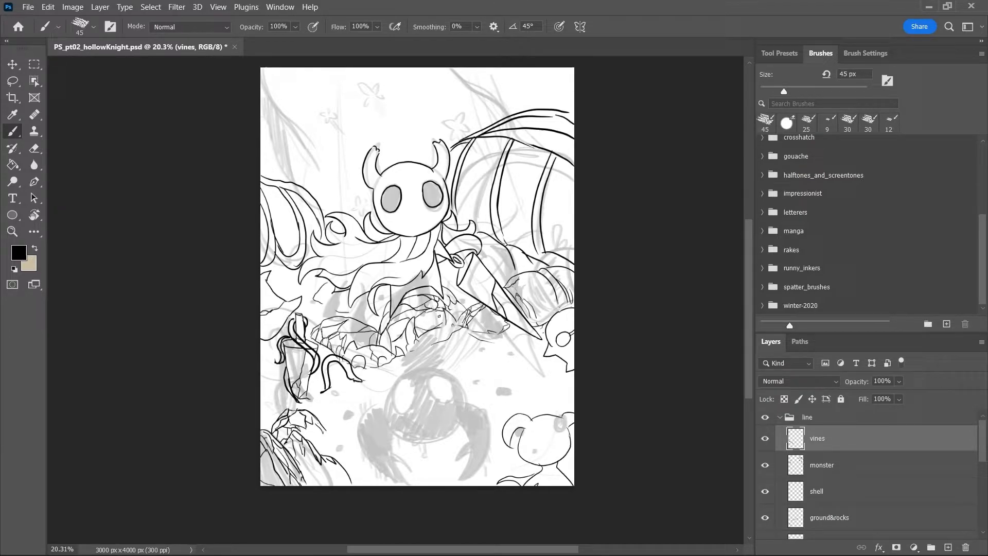
Rename the skeleton layer as skeletons
left_click_drag(981, 447, 986, 471)
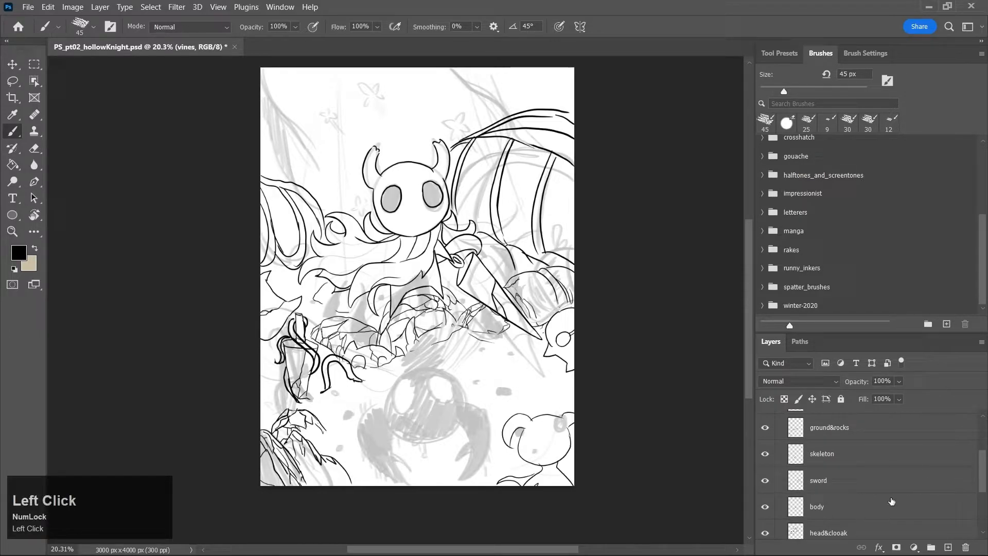
scroll(898, 479, "up", 1)
left_click(892, 477)
double_click(844, 474)
left_click(849, 473)
type("s")
key("Return")
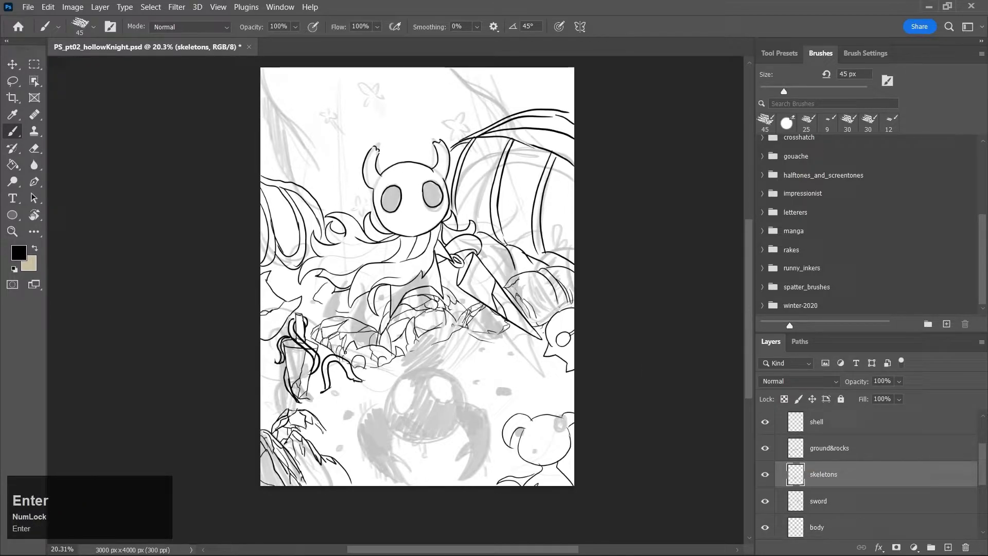
Thicken the outlines of the skeletons beneath the knight and at both canvas edges with 45 px brush strokes
left_click_drag(355, 341, 392, 353)
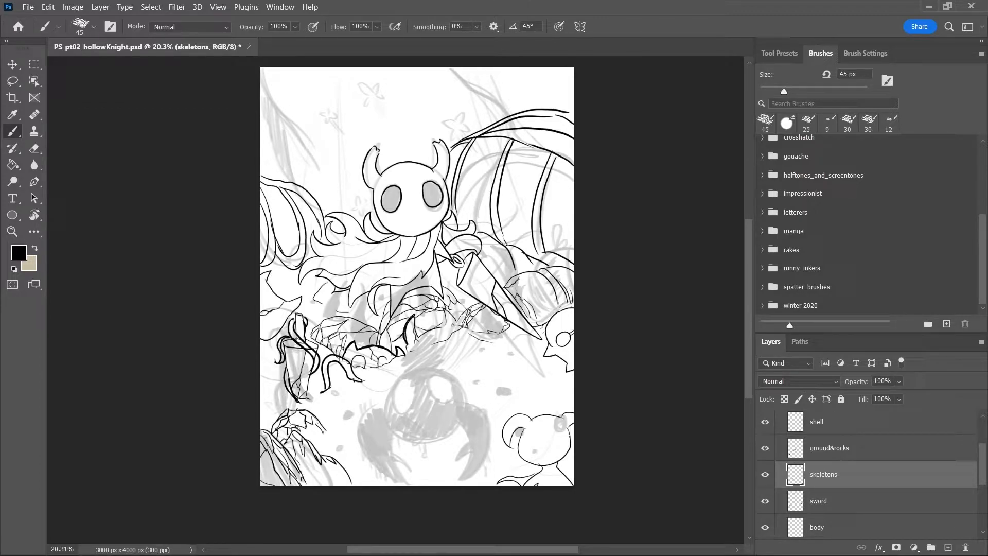
key("ctrl+z")
mouse_move(415, 316)
left_mouse_down()
mouse_move(407, 344)
mouse_move(453, 325)
left_mouse_up()
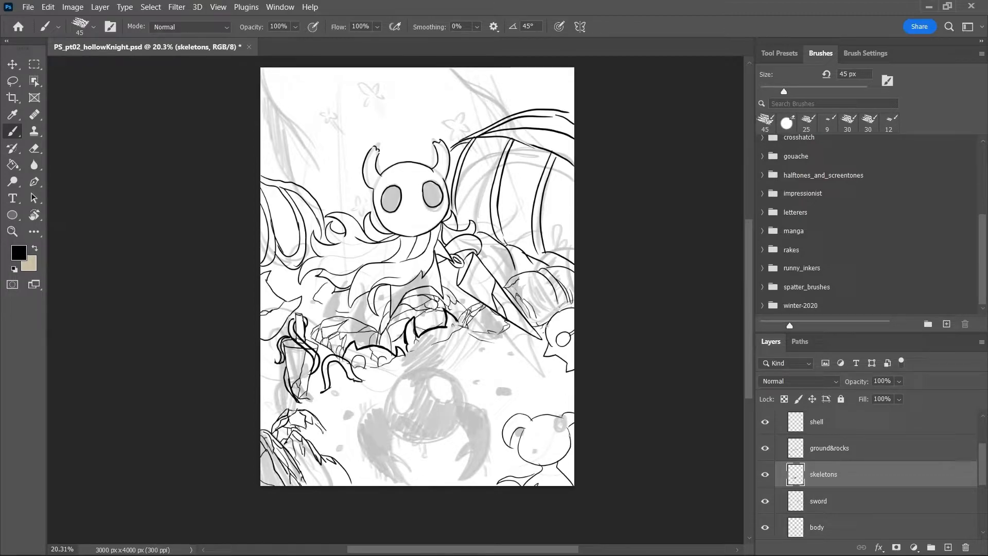
key("ctrl+z")
key("ctrl+z")
mouse_move(262, 272)
left_mouse_down()
mouse_move(285, 300)
mouse_move(302, 295)
mouse_move(263, 339)
left_mouse_up()
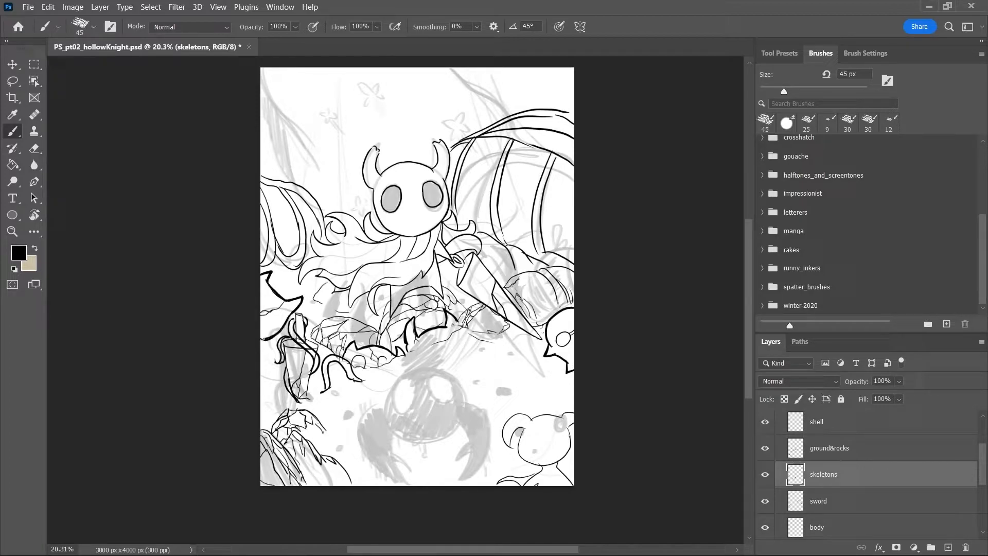
Save the file, and ink curling vines around the skeleton skull at the canvas's left edge on the vines layer
key("ctrl+s")
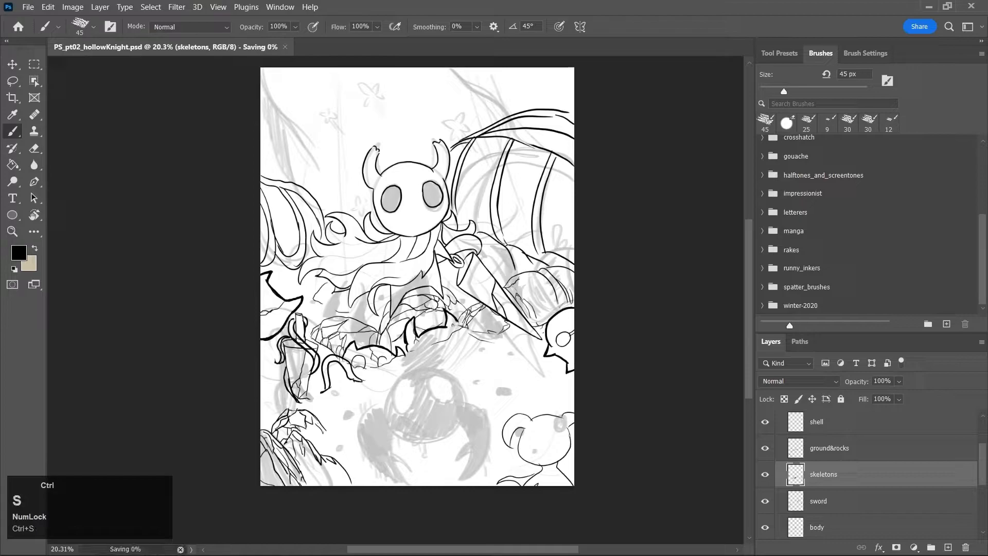
left_click_drag(983, 467, 983, 438)
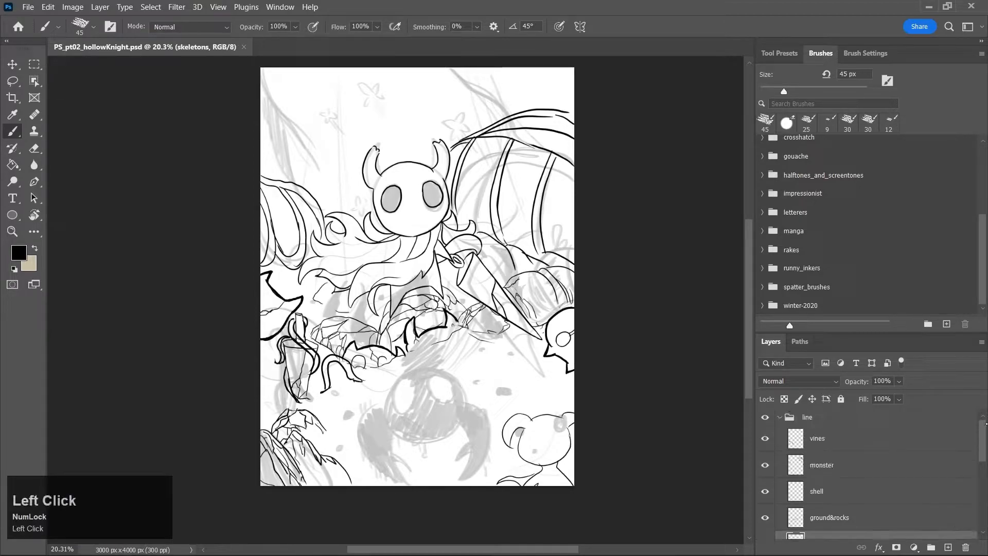
left_click(830, 442)
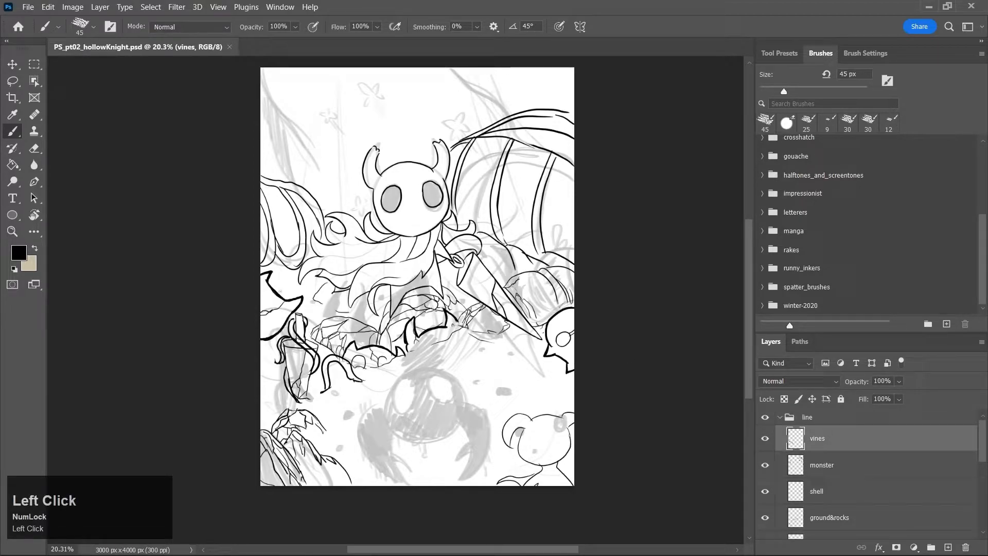
mouse_move(268, 301)
left_mouse_down()
mouse_move(265, 289)
mouse_move(285, 272)
left_mouse_up()
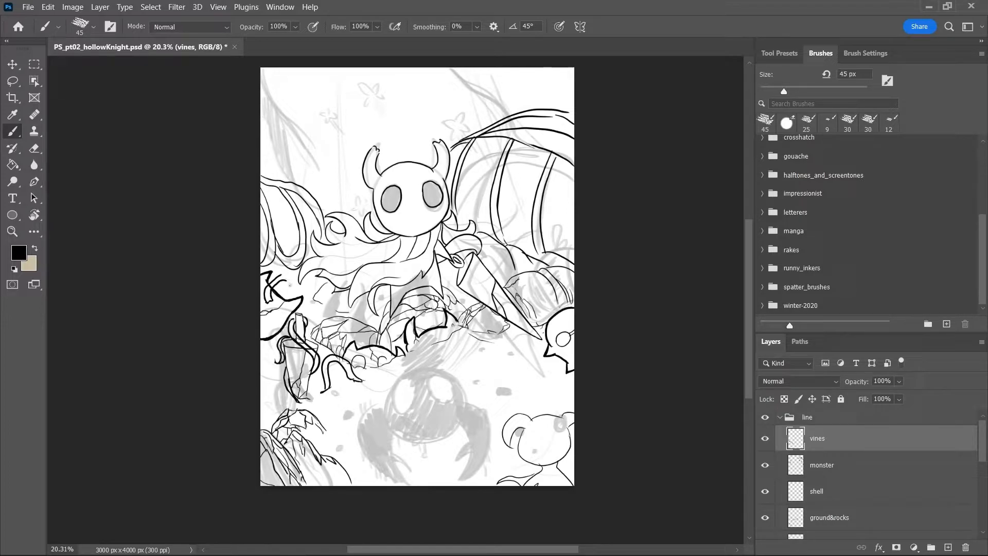
mouse_move(286, 272)
left_mouse_down()
mouse_move(277, 250)
mouse_move(290, 254)
left_mouse_up()
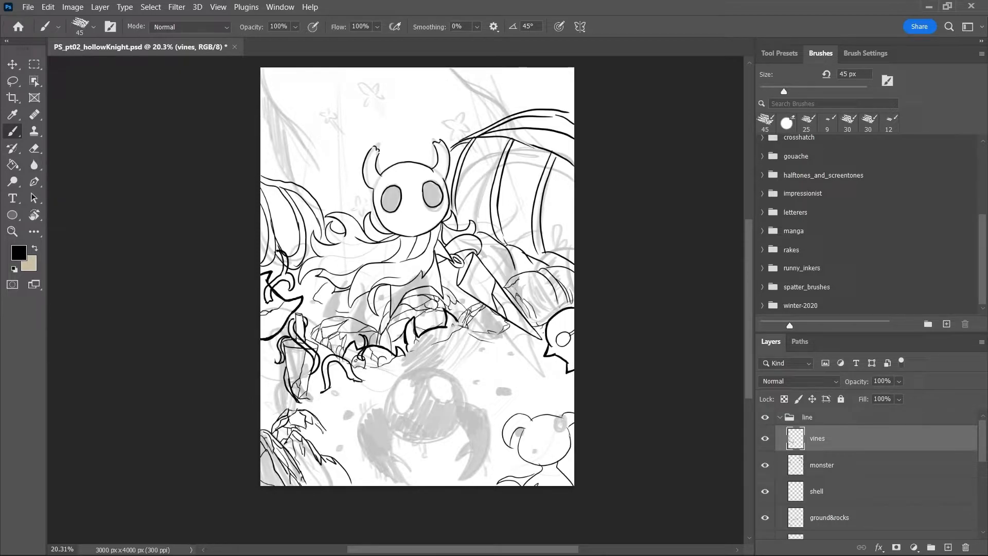
Ink looping vines over the skeleton and rock pile beneath the knight
mouse_move(385, 343)
left_mouse_down()
mouse_move(387, 380)
mouse_move(395, 377)
left_mouse_up()
mouse_move(355, 320)
left_mouse_down()
mouse_move(356, 307)
mouse_move(374, 327)
mouse_move(360, 308)
mouse_move(373, 328)
left_mouse_up()
mouse_move(307, 320)
left_mouse_down()
mouse_move(313, 303)
mouse_move(327, 315)
mouse_move(309, 334)
left_mouse_up()
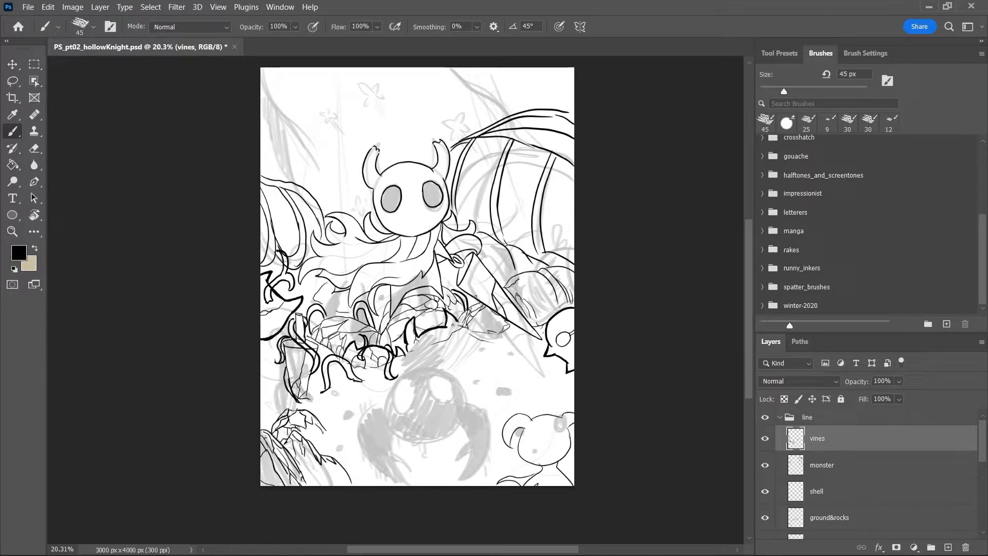
Ink vines through the right-edge skull, above the small corner creature and on the ground behind the sword, and save the file
left_click_drag(557, 336, 562, 375)
left_click_drag(558, 339, 561, 384)
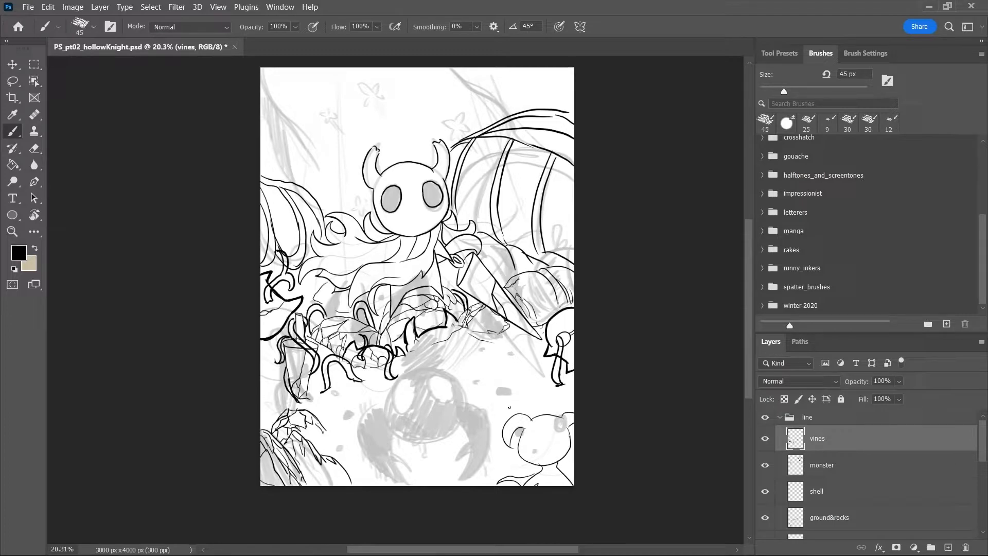
left_click_drag(498, 409, 532, 410)
mouse_move(502, 243)
left_mouse_down()
mouse_move(528, 253)
mouse_move(515, 237)
mouse_move(524, 255)
left_mouse_up()
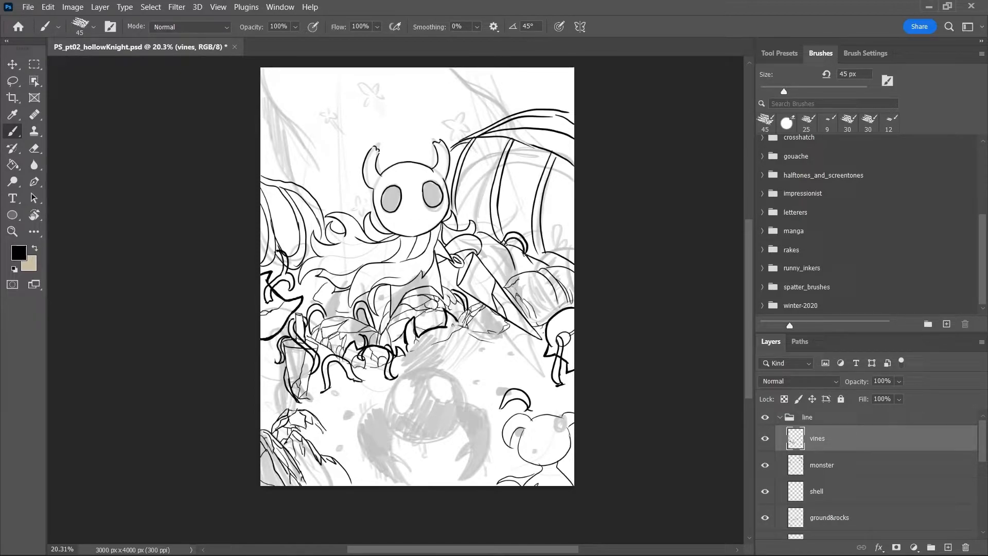
key("ctrl+s")
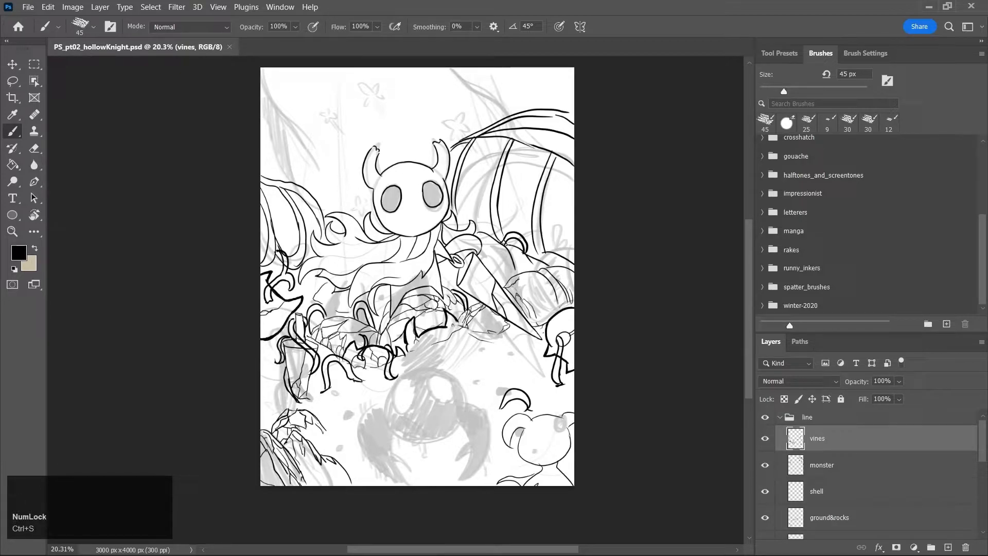
Add a new layer named vinesfromTop above the vines layer and save the file
left_click(948, 547)
double_click(823, 439)
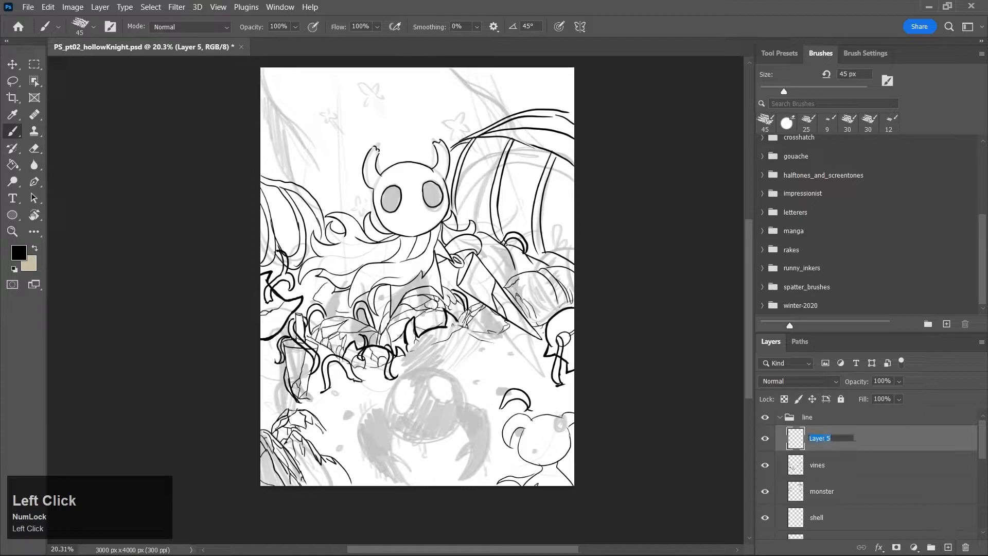
type("vin")
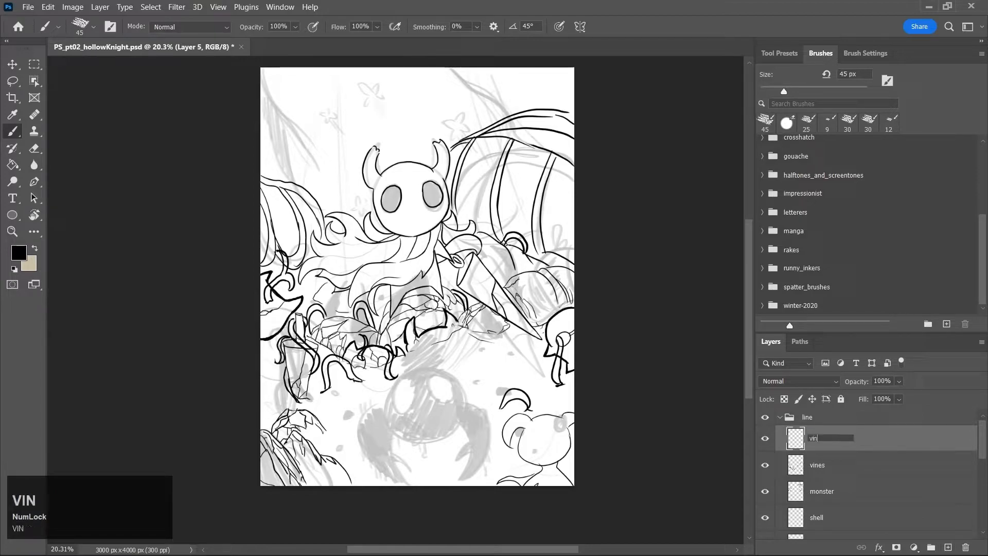
type("esfromTop")
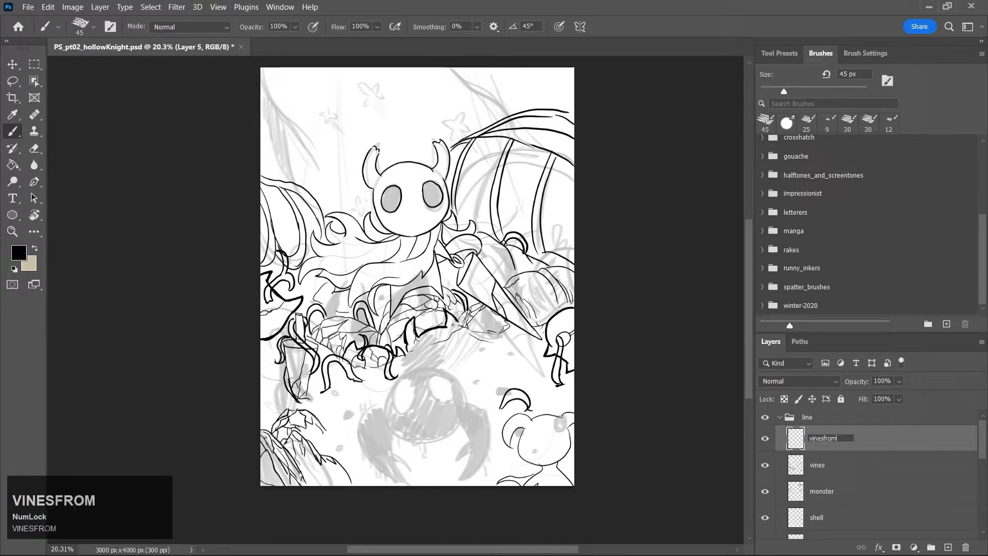
key("Return")
key("ctrl+s")
left_click(751, 334)
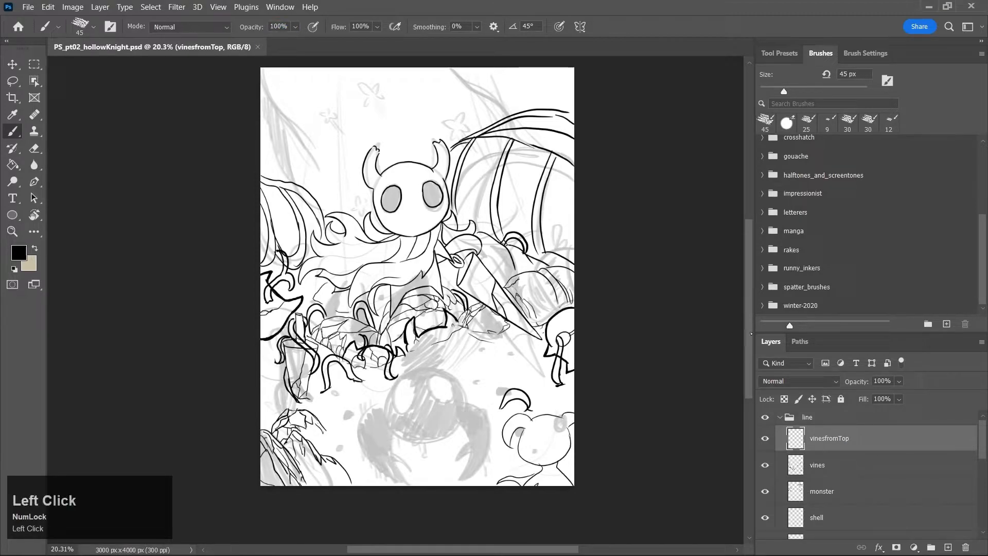
Ink a long vine hanging over the right shell and a curved vine crossing the canvas's upper-left corner
scroll(471, 142, "up", 2)
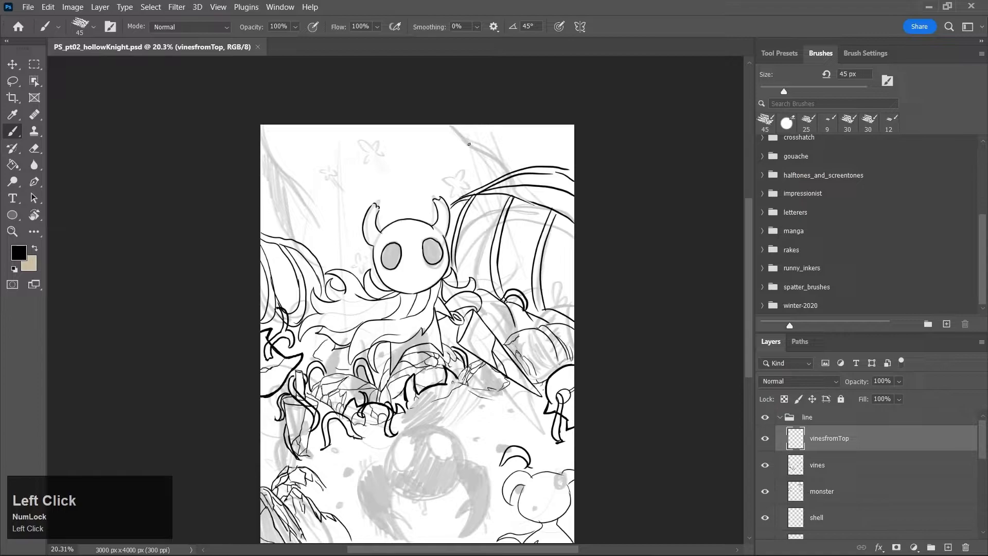
mouse_move(455, 126)
left_mouse_down()
mouse_move(533, 192)
mouse_move(532, 221)
left_mouse_up()
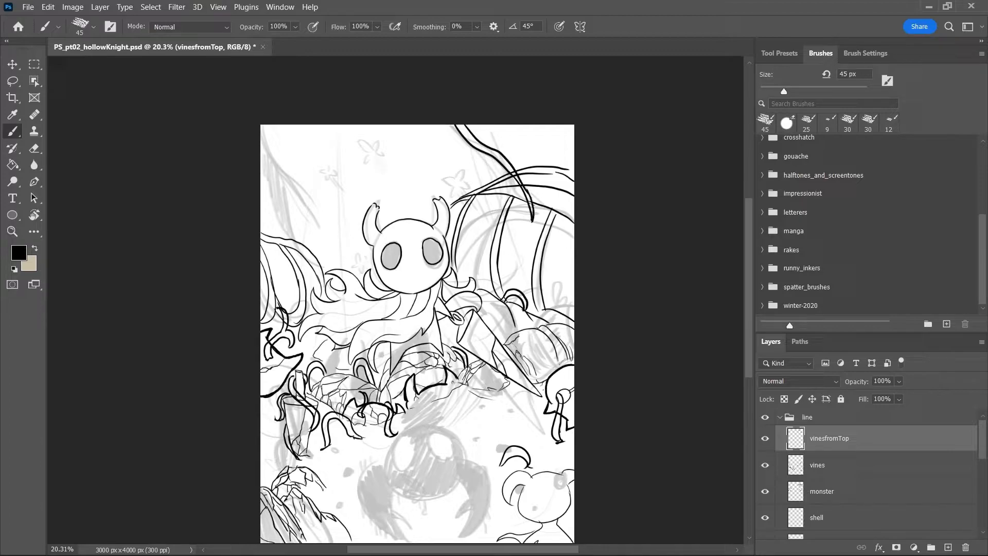
left_click_drag(285, 192, 278, 124)
key("ctrl+z")
mouse_move(261, 191)
left_mouse_down()
mouse_move(298, 167)
mouse_move(309, 118)
mouse_move(297, 126)
mouse_move(293, 163)
mouse_move(260, 191)
left_mouse_up()
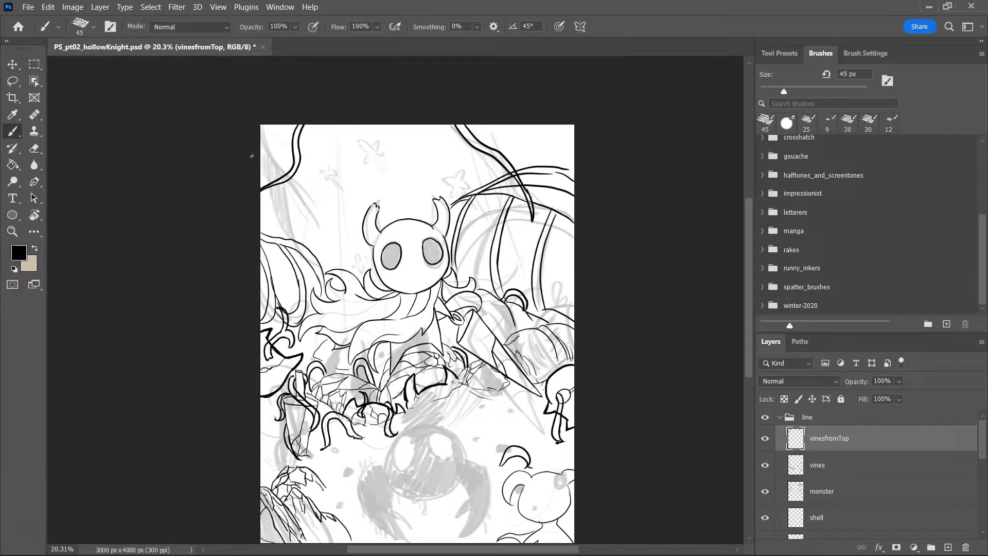
Ink more crossing vines in the upper-left corner, including one hanging strand with a pointed tip
left_click_drag(261, 130, 292, 211)
left_click_drag(259, 147, 260, 229)
key("ctrl+z")
key("ctrl+z")
left_click_drag(260, 147, 260, 227)
left_click_drag(274, 164, 261, 214)
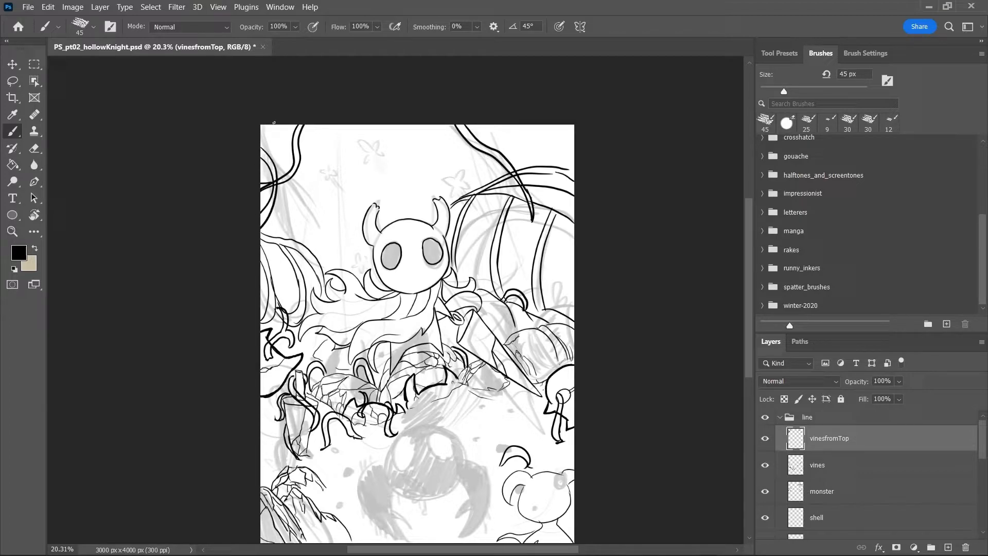
mouse_move(273, 142)
left_mouse_down()
mouse_move(259, 160)
mouse_move(275, 163)
mouse_move(302, 223)
mouse_move(277, 177)
mouse_move(280, 204)
mouse_move(309, 208)
left_mouse_up()
key("ctrl+z")
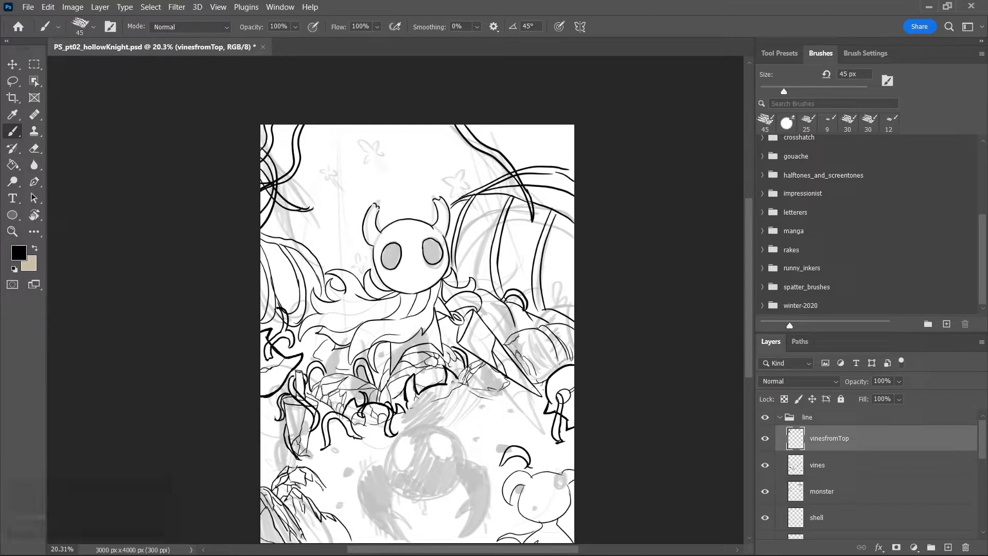
Ink hanging vines in the upper-right corner, beside the upper-left cluster and above the knight's head, and save the file
mouse_move(497, 114)
left_mouse_down()
mouse_move(529, 155)
mouse_move(567, 165)
left_mouse_up()
mouse_move(515, 123)
left_mouse_down()
mouse_move(526, 148)
mouse_move(561, 165)
left_mouse_up()
mouse_move(301, 123)
left_mouse_down()
mouse_move(280, 157)
mouse_move(341, 165)
left_mouse_up()
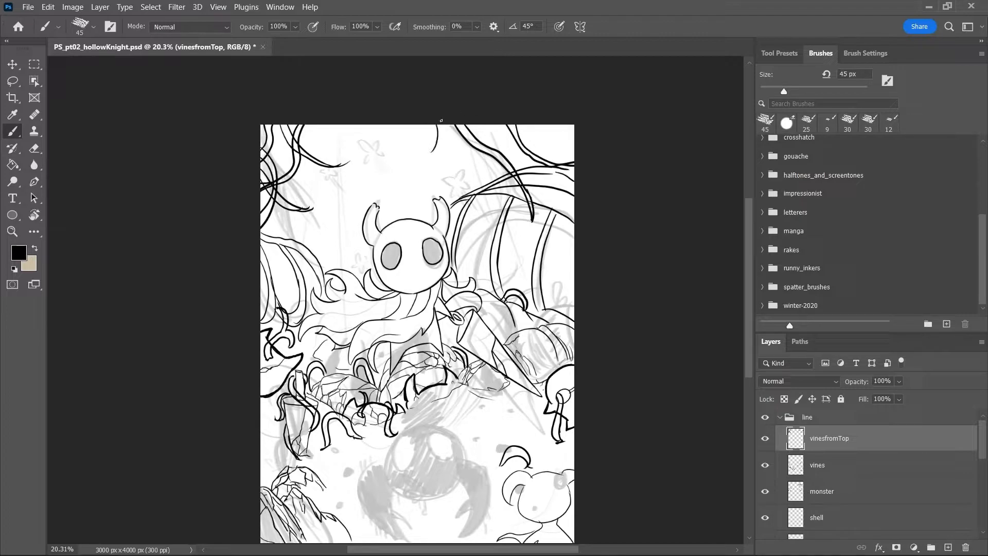
key("ctrl+z")
left_click_drag(447, 126, 394, 182)
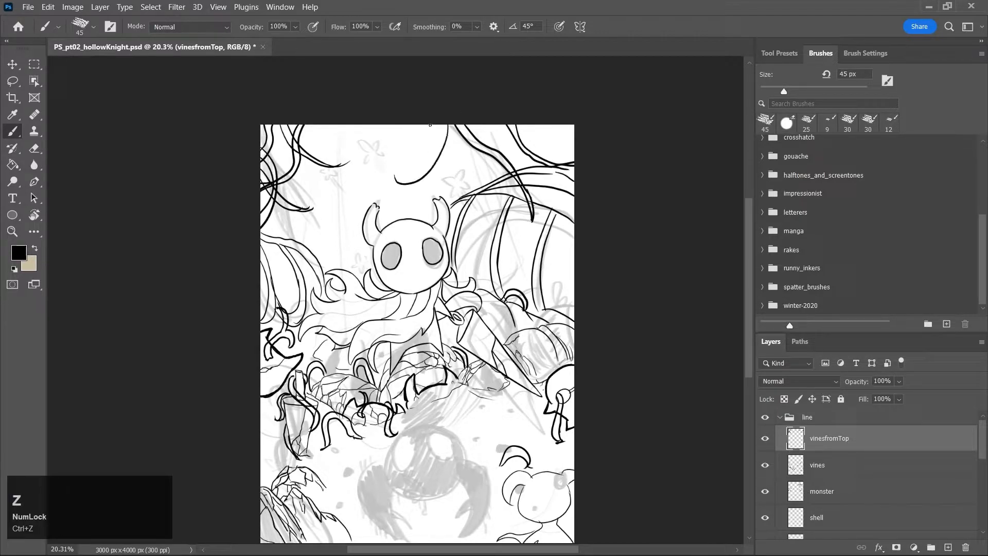
mouse_move(421, 122)
left_mouse_down()
mouse_move(420, 162)
mouse_move(393, 168)
left_mouse_up()
key("ctrl+s")
Erase crossing lines inside the lower upper-left vine with a 25 px eraser and close its tip with a small curl
mouse_move(746, 324)
left_mouse_down()
mouse_move(748, 347)
mouse_move(750, 329)
left_mouse_up()
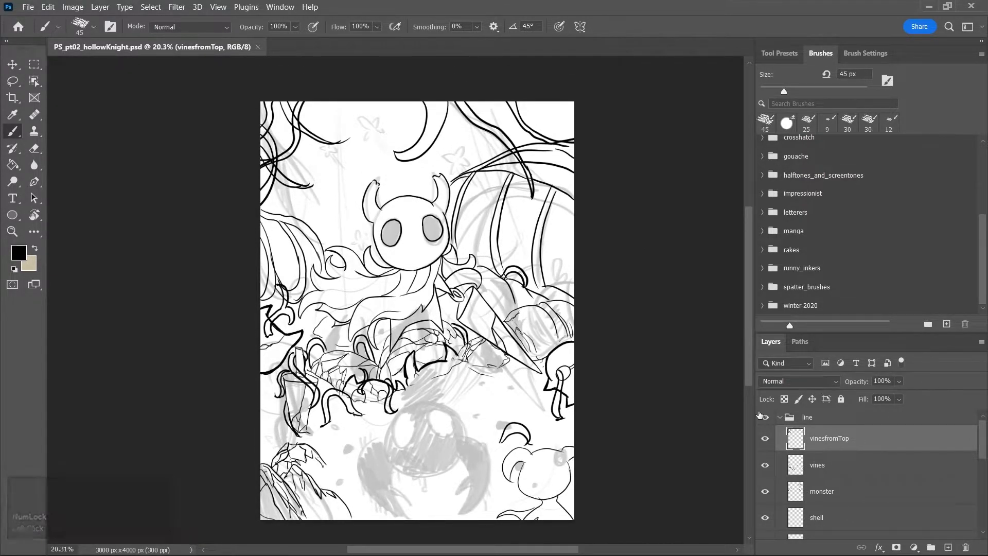
key("z")
mouse_move(289, 159)
left_mouse_down()
mouse_move(323, 159)
mouse_move(278, 142)
left_mouse_up()
key("e")
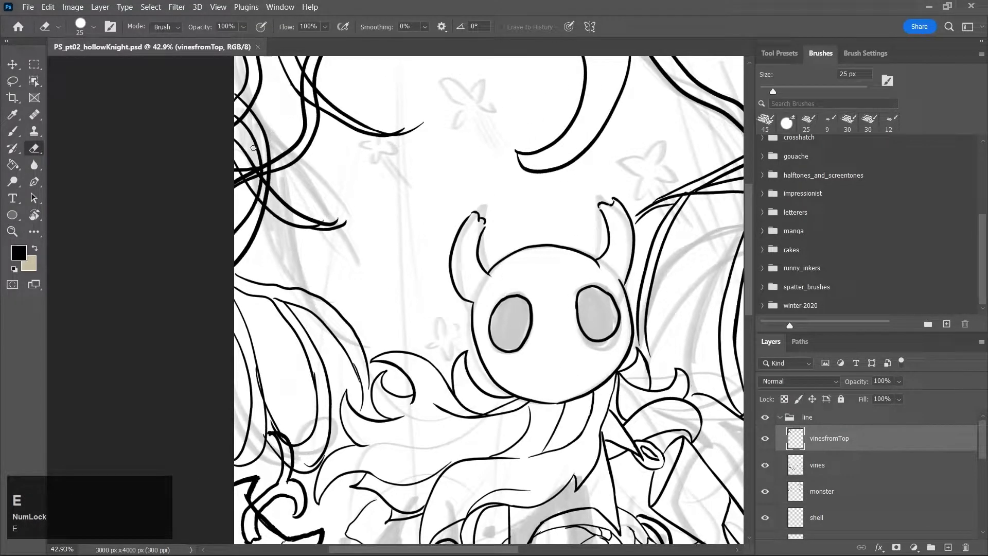
mouse_move(244, 168)
left_mouse_down()
mouse_move(267, 202)
mouse_move(246, 166)
mouse_move(291, 214)
mouse_move(346, 220)
mouse_move(302, 224)
mouse_move(284, 214)
mouse_move(326, 221)
left_mouse_up()
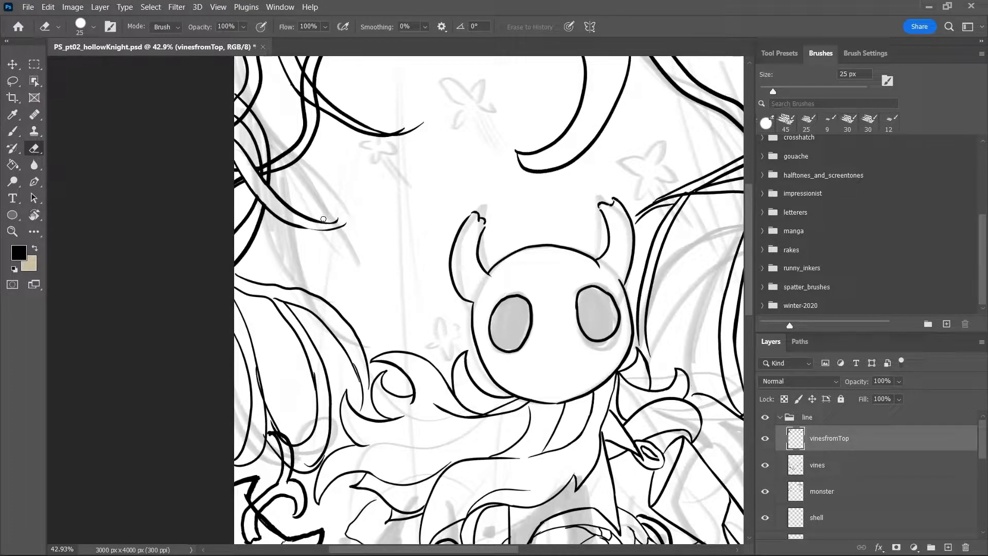
key("b")
mouse_move(338, 226)
left_mouse_down()
mouse_move(349, 219)
mouse_move(339, 215)
left_mouse_up()
key("ctrl+z")
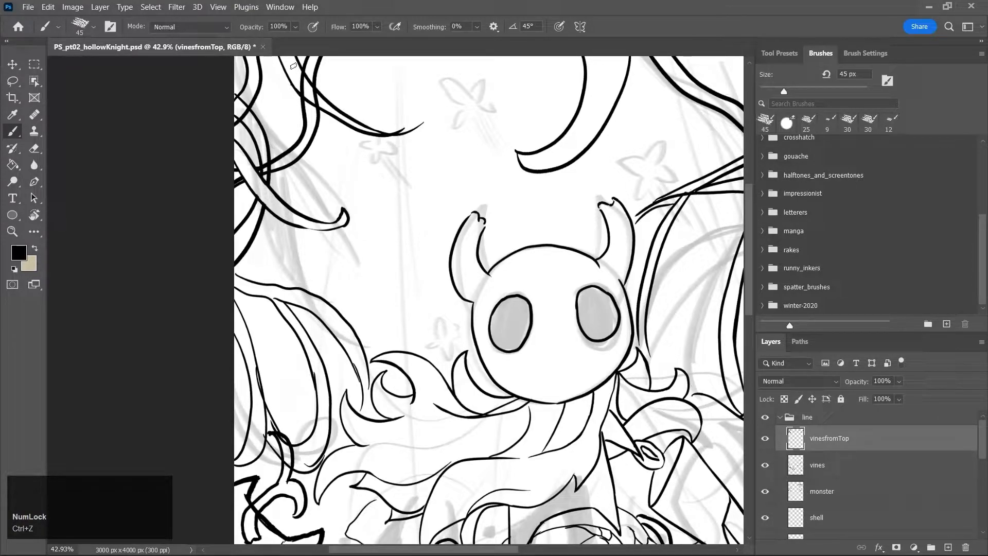
Erase the remaining overlapping lines where the upper-left vines cross, trim the upper strand's tip, and save the file
key("e")
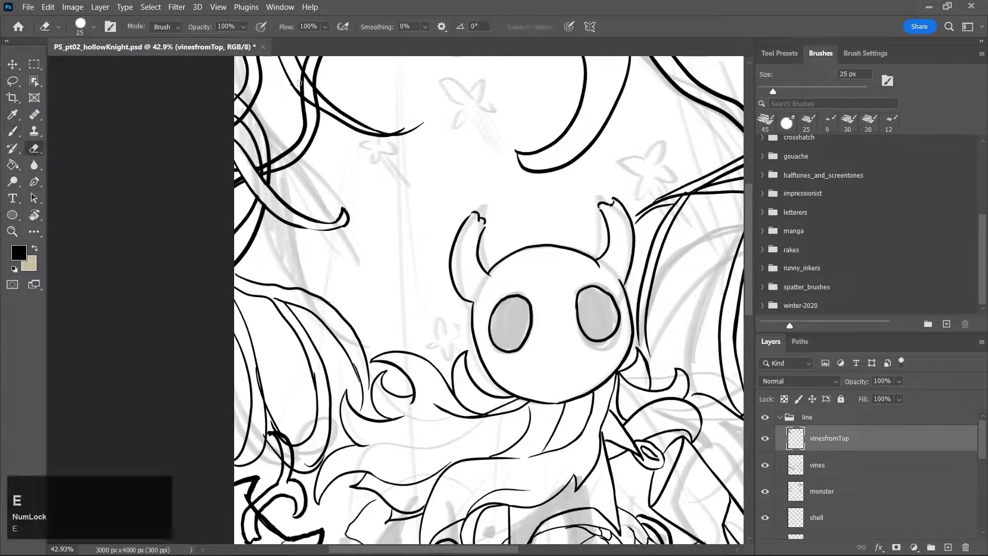
mouse_move(307, 78)
left_mouse_down()
mouse_move(305, 108)
mouse_move(309, 70)
mouse_move(305, 91)
mouse_move(300, 80)
mouse_move(326, 107)
mouse_move(286, 80)
mouse_move(399, 123)
mouse_move(367, 131)
mouse_move(422, 124)
left_mouse_up()
key("ctrl+z")
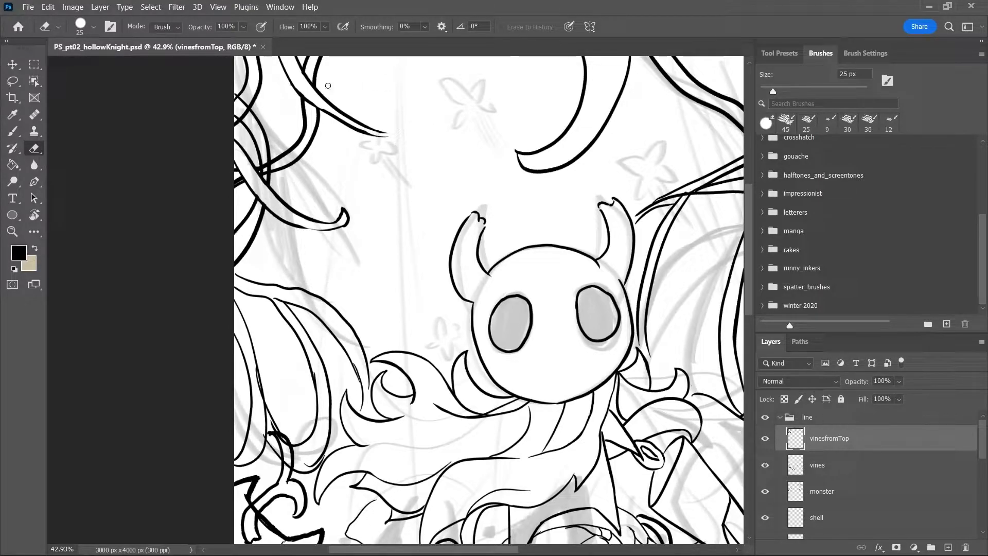
mouse_move(266, 170)
left_mouse_down()
mouse_move(236, 180)
mouse_move(245, 179)
left_mouse_up()
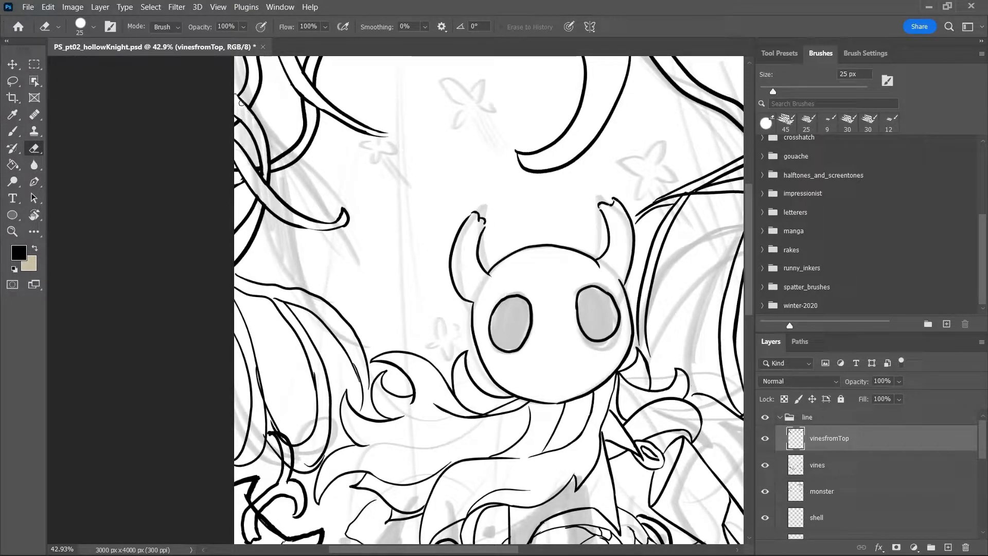
key("ctrl+z")
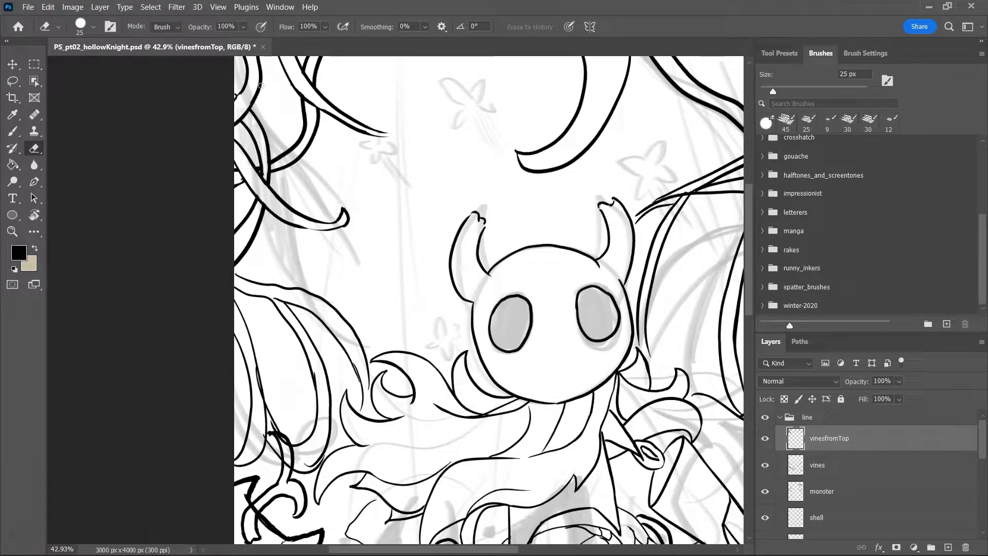
key("z")
left_click(443, 216, "alt")
key("ctrl+s")
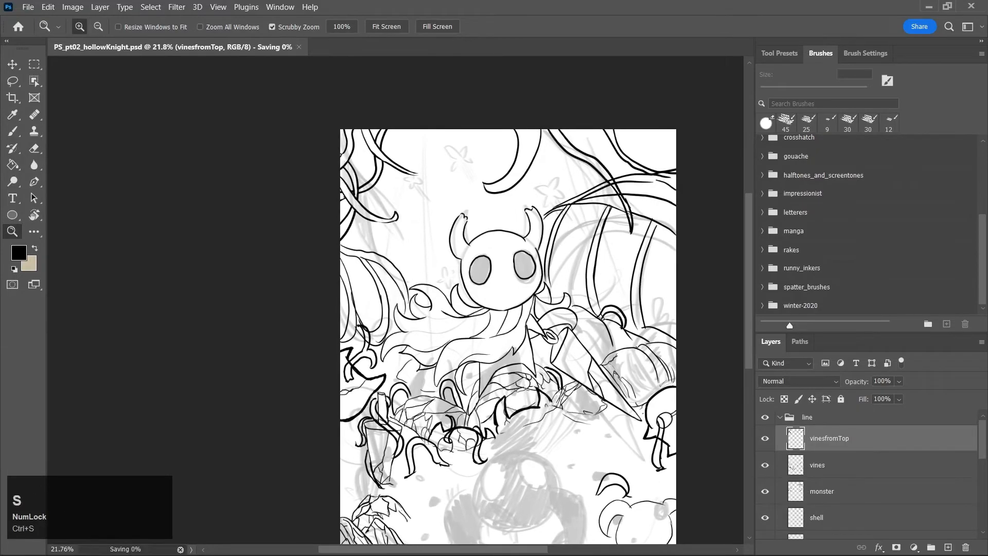
Redraw the upper strand's end as an upward curl, and clean its lines with a 10 px eraser and brush touch-ups
left_click(437, 188)
key("b")
mouse_move(392, 161)
left_mouse_down()
mouse_move(413, 167)
mouse_move(440, 143)
left_mouse_up()
key("e")
key("bracketleft")
key("bracketleft")
key("bracketleft")
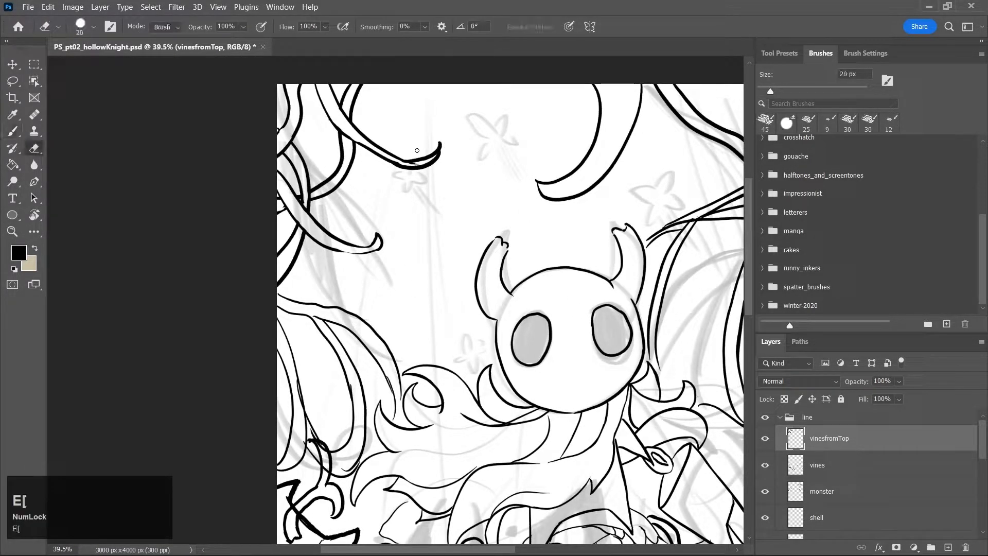
mouse_move(355, 138)
left_mouse_down()
mouse_move(420, 163)
mouse_move(408, 166)
mouse_move(391, 159)
mouse_move(435, 155)
left_mouse_up()
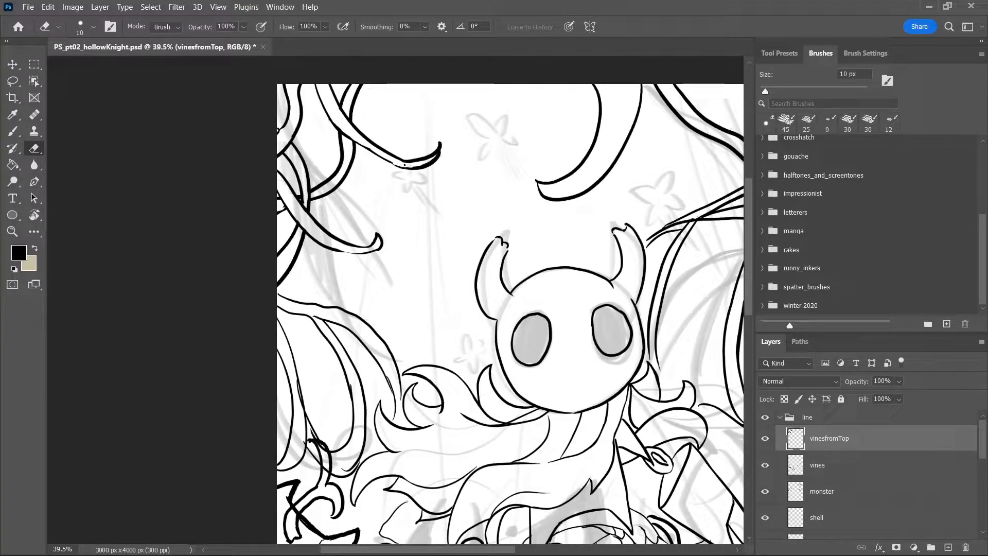
key("b")
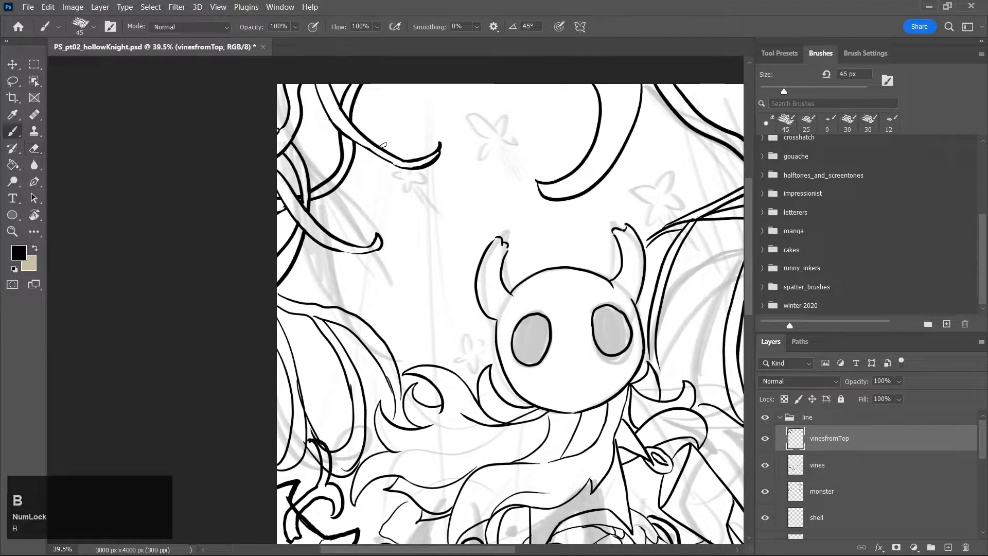
mouse_move(354, 140)
left_mouse_down()
mouse_move(419, 168)
mouse_move(477, 144)
mouse_move(474, 136)
mouse_move(416, 229)
left_mouse_up()
key("z")
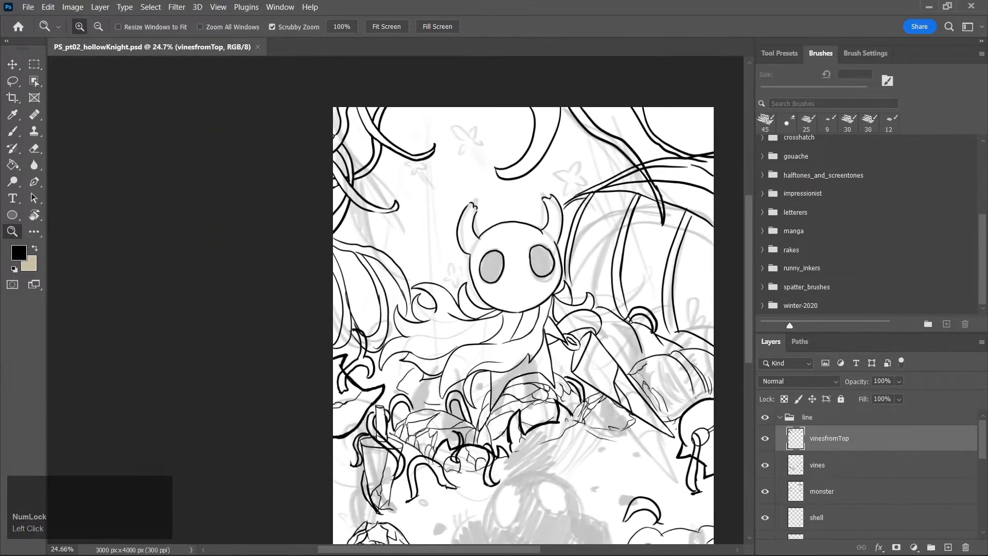
Touch up the upper-right hanging vines where they overlap the monster's lines, using a 25 px eraser on the vinesfromTop and monster layers, and save the file
left_click_drag(526, 550, 562, 554)
key("e")
mouse_move(536, 221)
left_mouse_down()
mouse_move(561, 231)
mouse_move(516, 140)
left_mouse_up()
key("e")
key("bracketright")
key("bracketright")
key("bracketright")
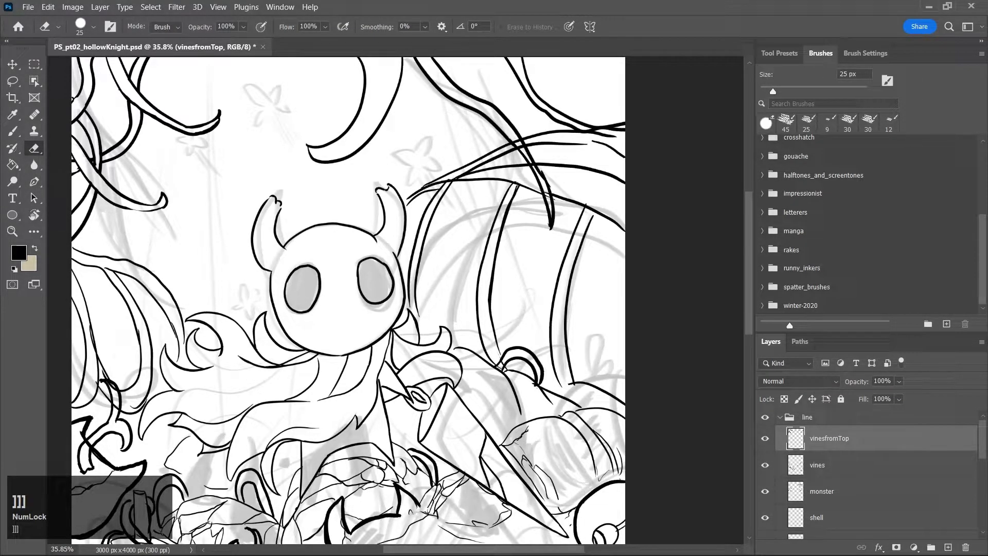
left_click(834, 498)
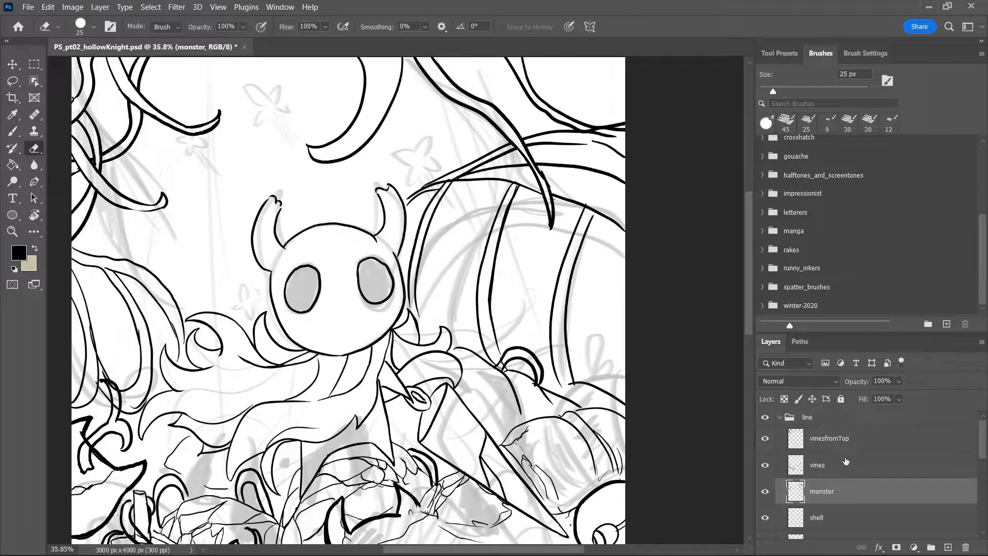
left_click(847, 437)
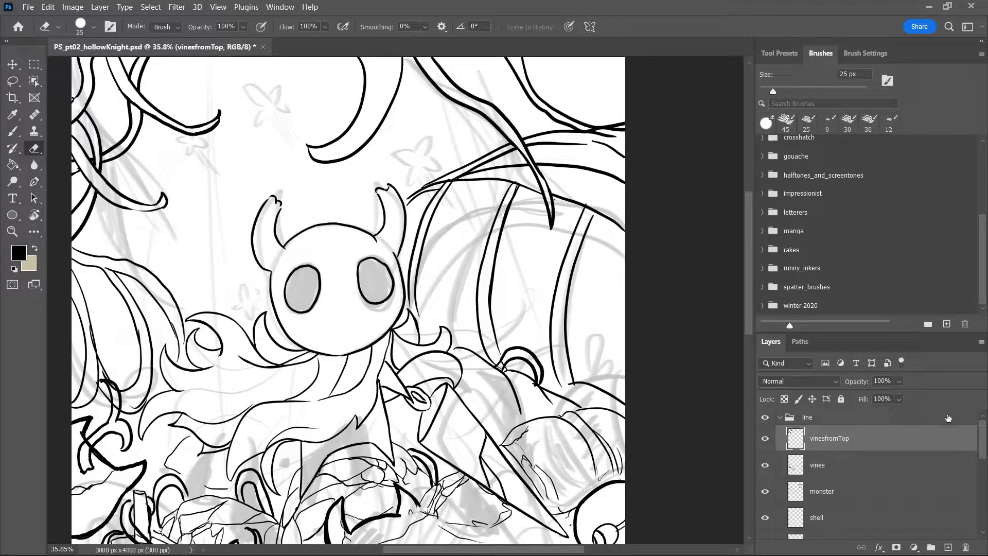
left_click(834, 491)
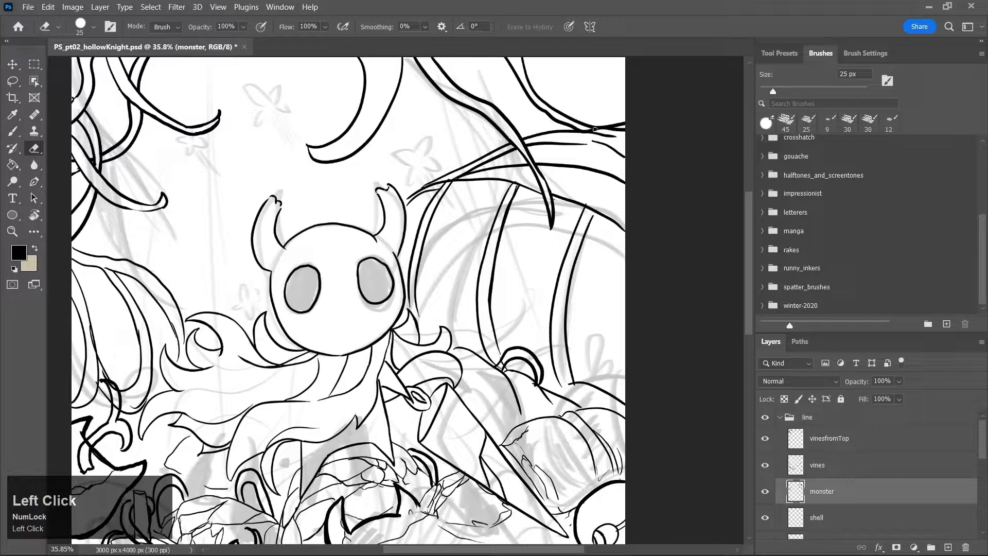
left_click(847, 442)
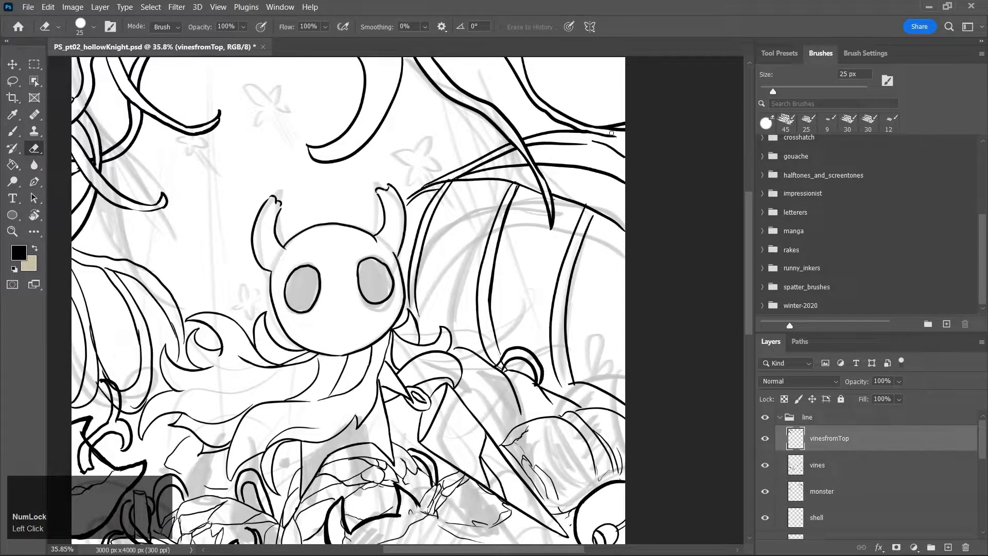
key("ctrl+s")
Erase the lines on the sword layer that show through the vine wrapped around the lower-left object
key("z")
left_click_drag(505, 157, 467, 211)
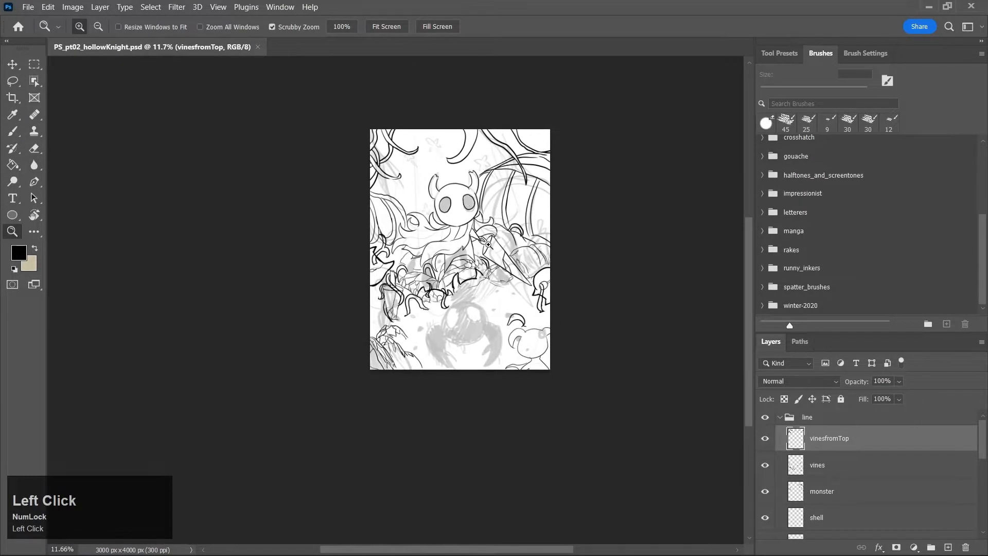
left_click_drag(380, 299, 457, 329)
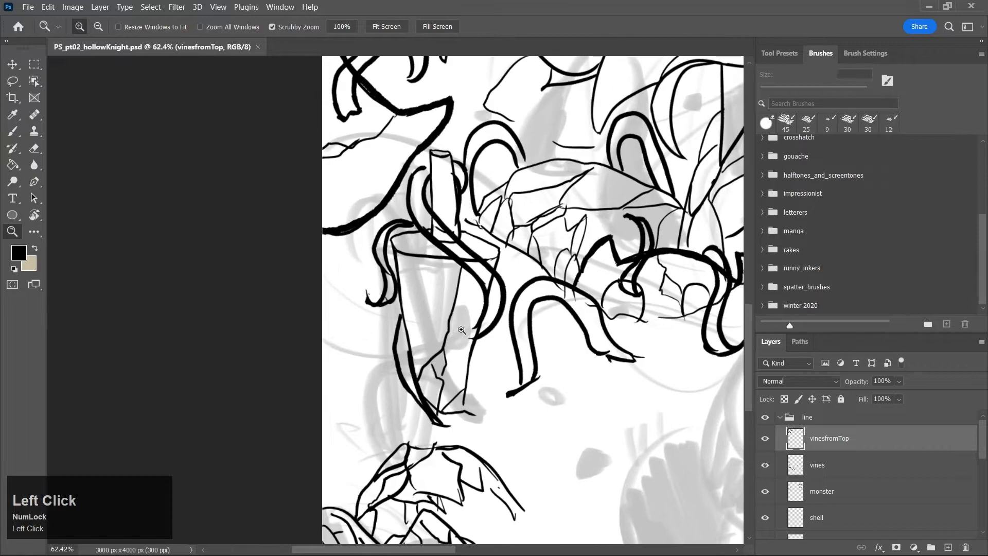
key("ctrl+s")
left_click_drag(979, 448, 982, 476)
left_click(819, 492)
key("e")
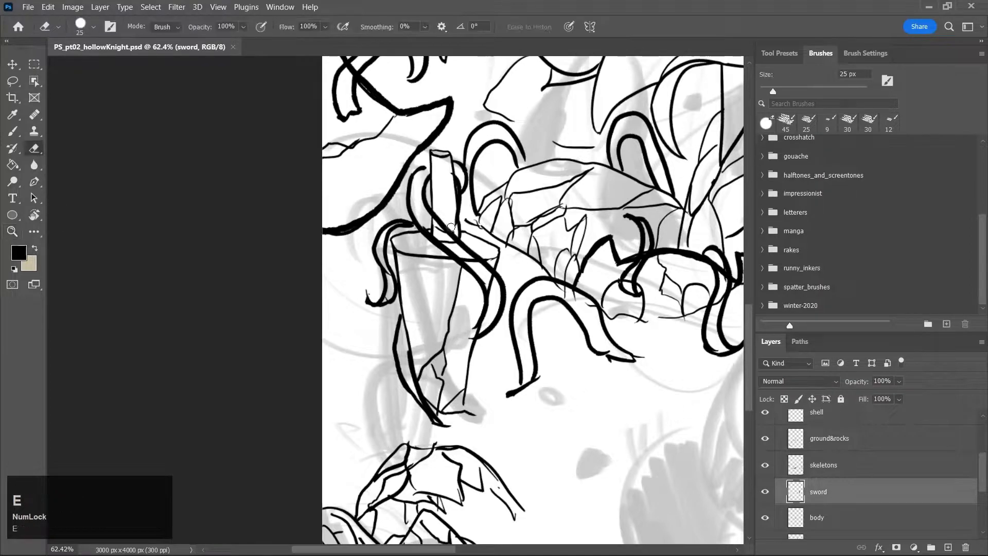
mouse_move(454, 250)
left_mouse_down()
mouse_move(492, 280)
mouse_move(483, 332)
mouse_move(490, 320)
left_mouse_up()
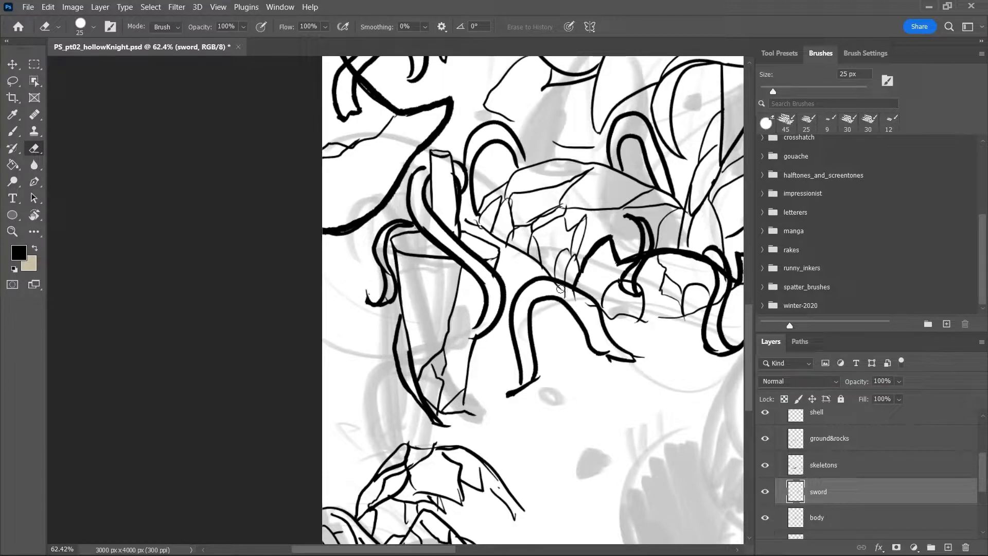
Clean the overlapping lines at the top of the lower-left rock on the ground&rocks layer with a 9 px eraser
left_click(905, 446)
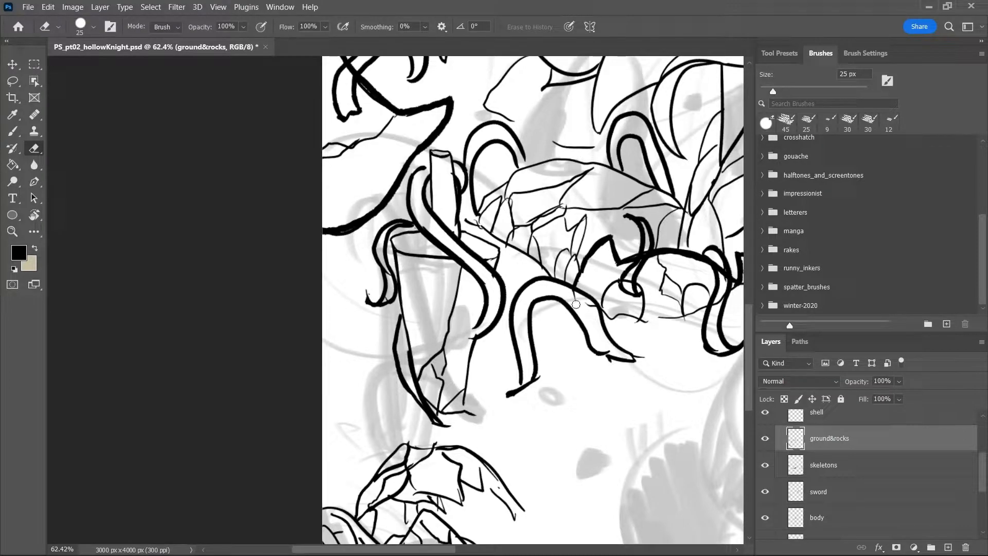
key("z")
mouse_move(547, 451)
left_mouse_down()
mouse_move(529, 462)
mouse_move(516, 442)
left_mouse_up()
key("e")
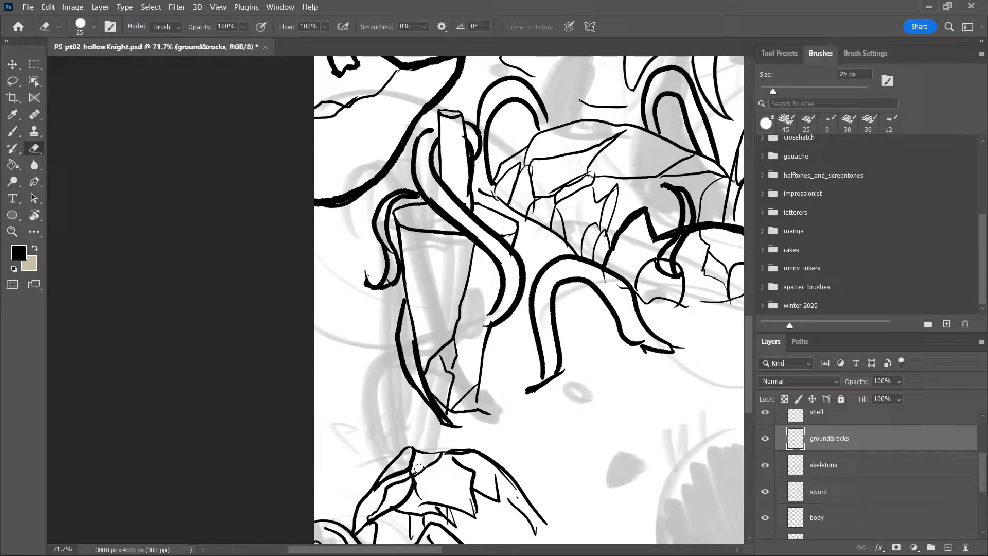
key("bracketleft")
key("bracketleft")
key("bracketleft")
key("bracketleft")
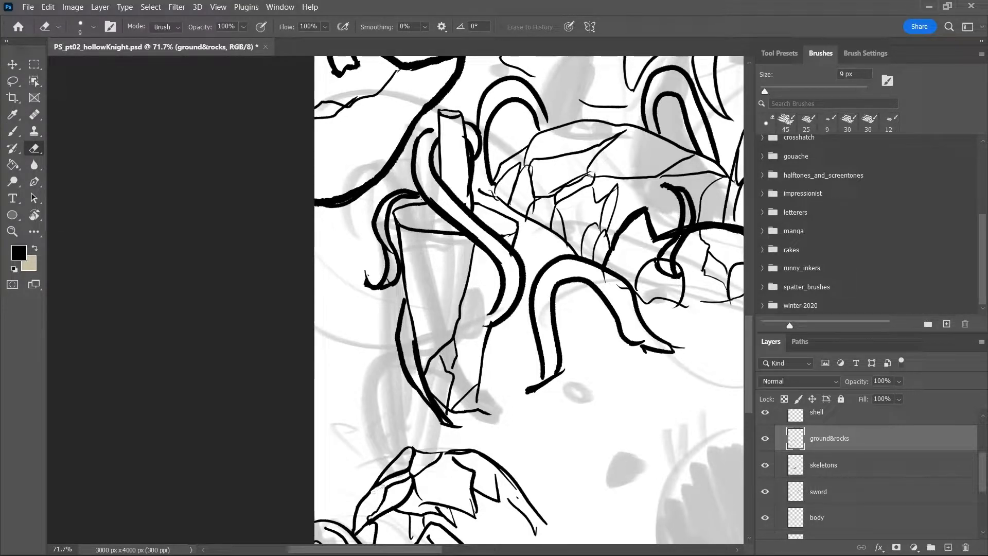
Check the rocks, ground and skeletons across the lower half of the drawing for stray or overlapping lines
left_click_drag(745, 364, 518, 401)
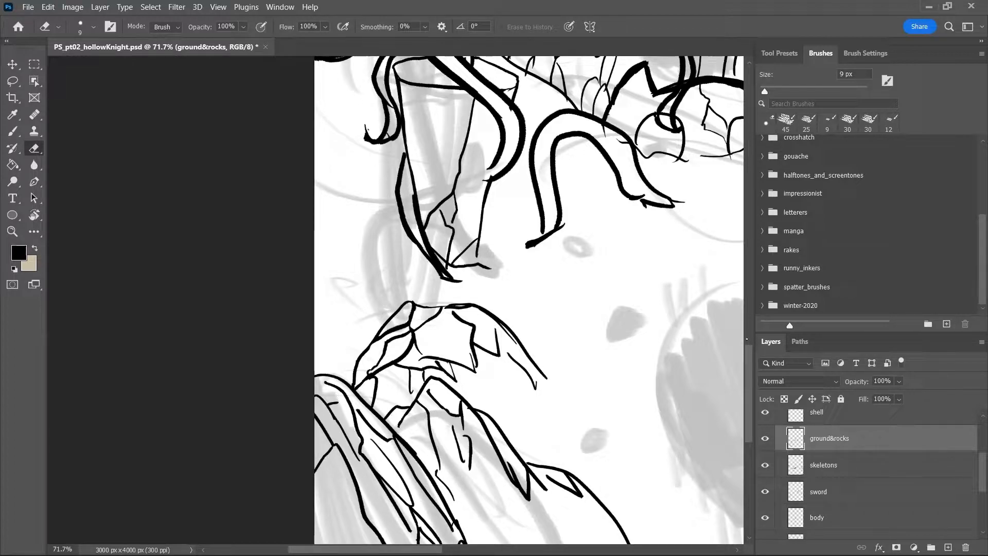
scroll(531, 535, "down", 5)
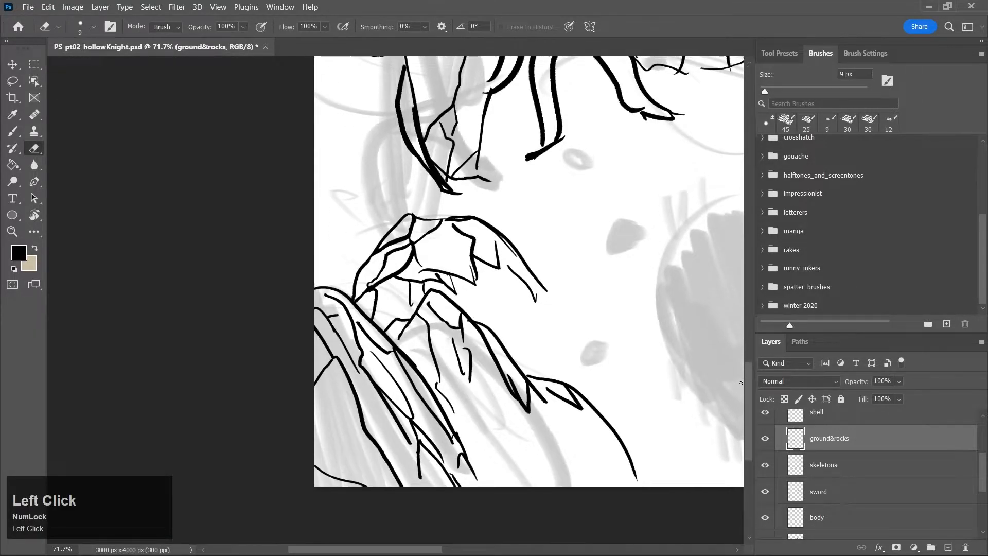
left_click(566, 549)
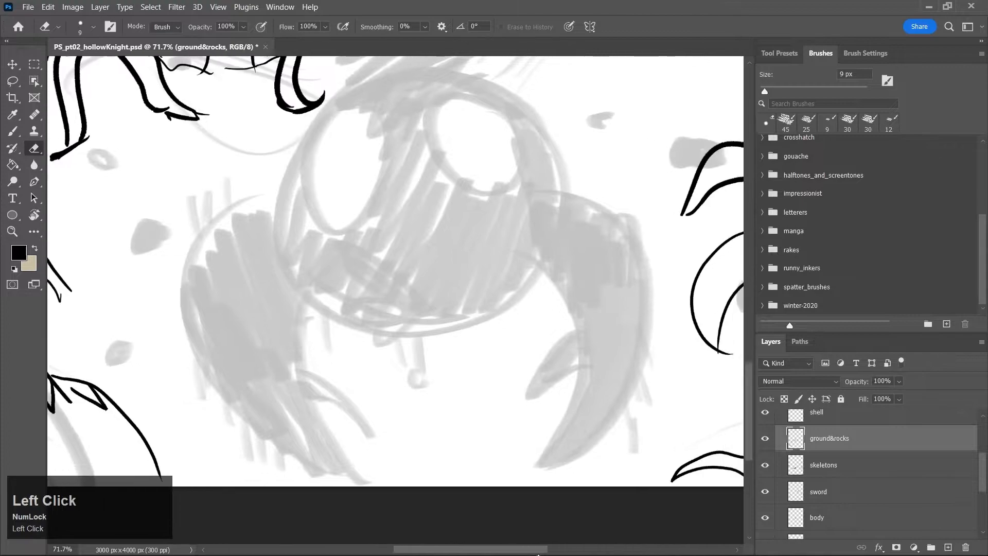
left_click_drag(567, 554, 574, 554)
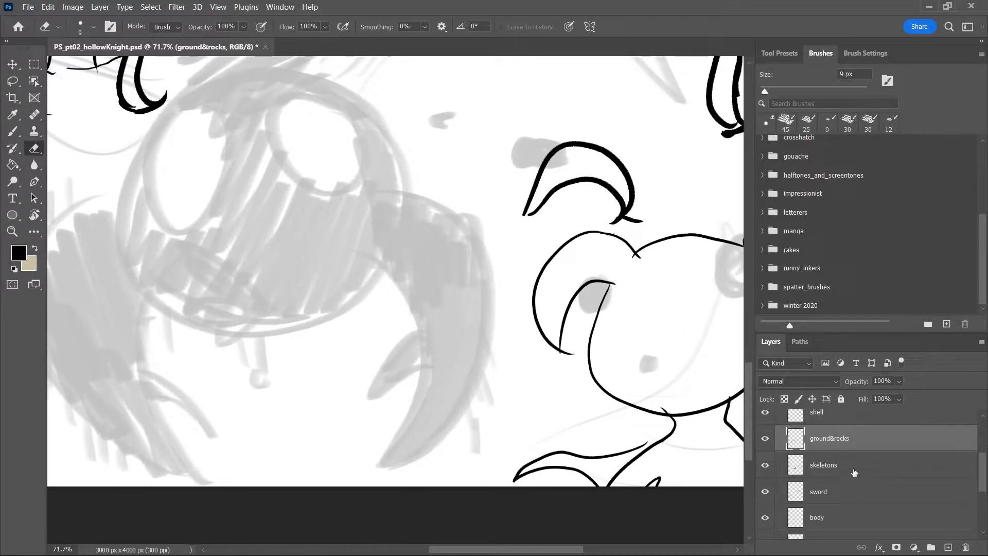
left_click(852, 469)
left_click_drag(746, 359, 747, 304)
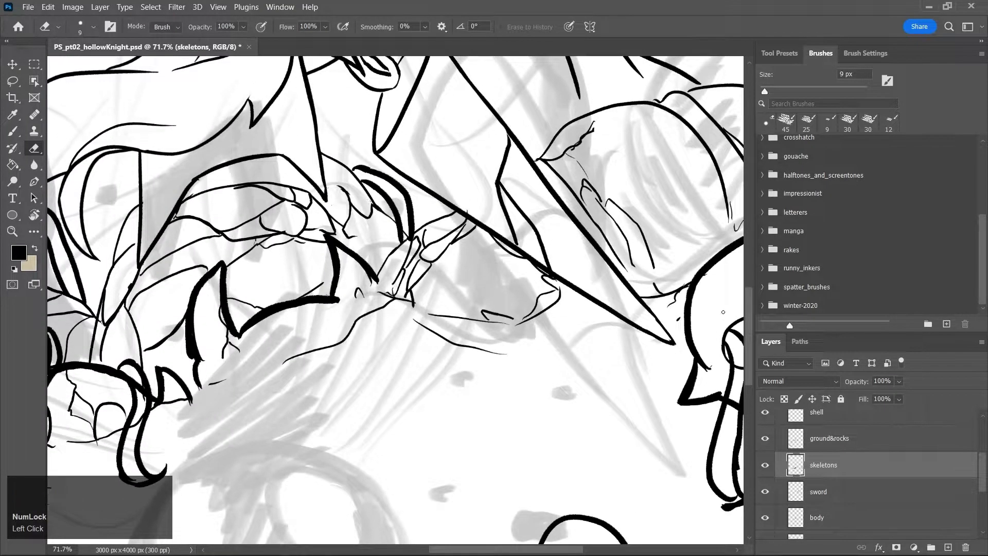
left_click_drag(460, 550, 391, 533)
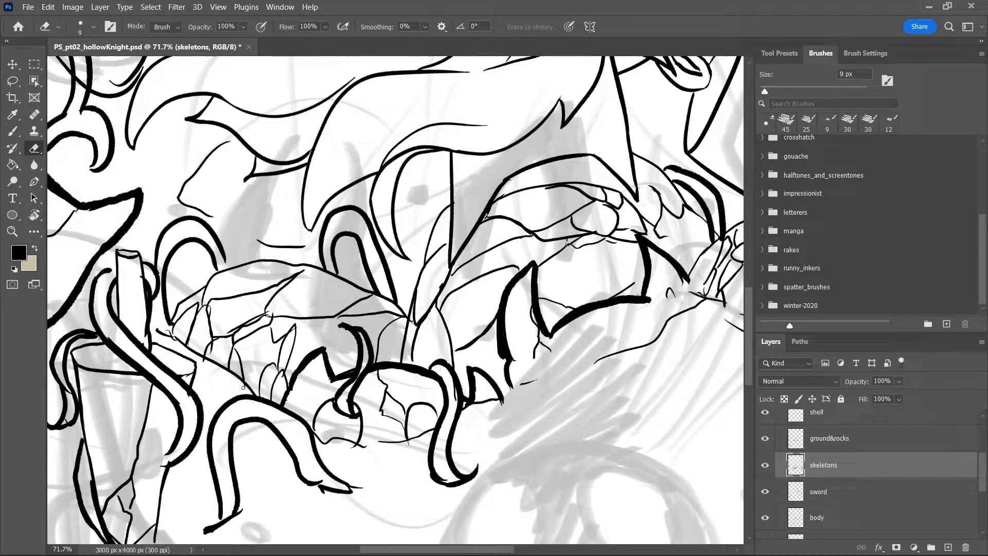
left_click(818, 435)
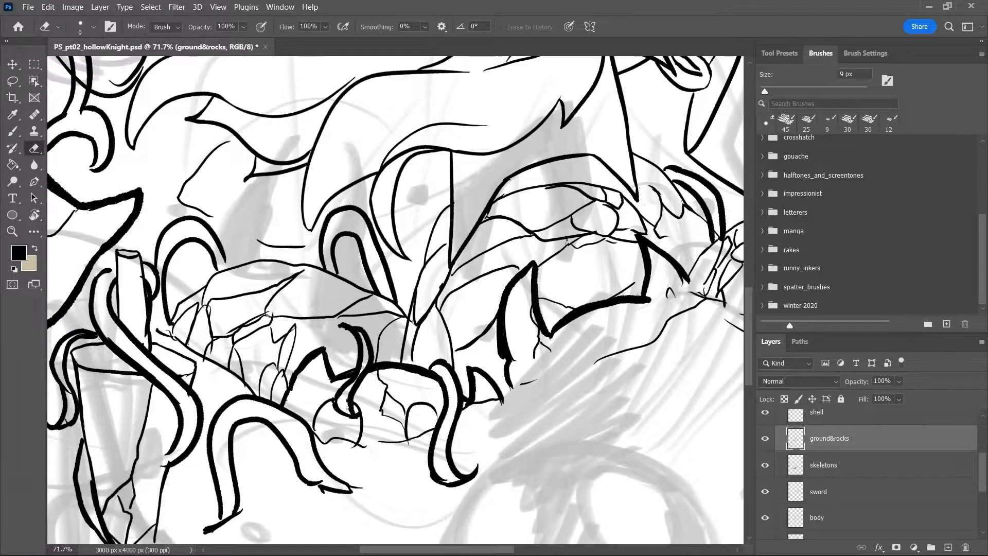
key("z")
left_click_drag(551, 320, 515, 392)
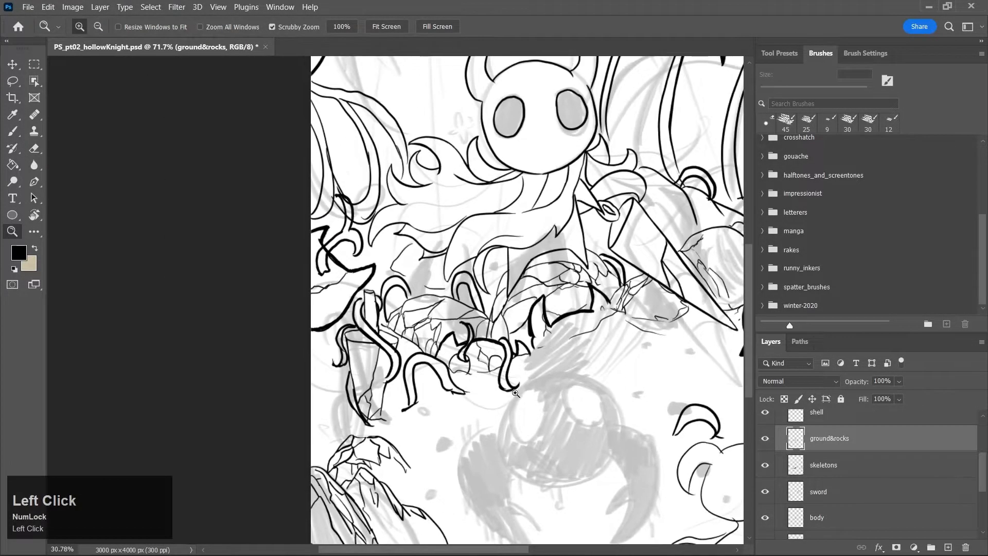
left_click_drag(520, 549, 548, 549)
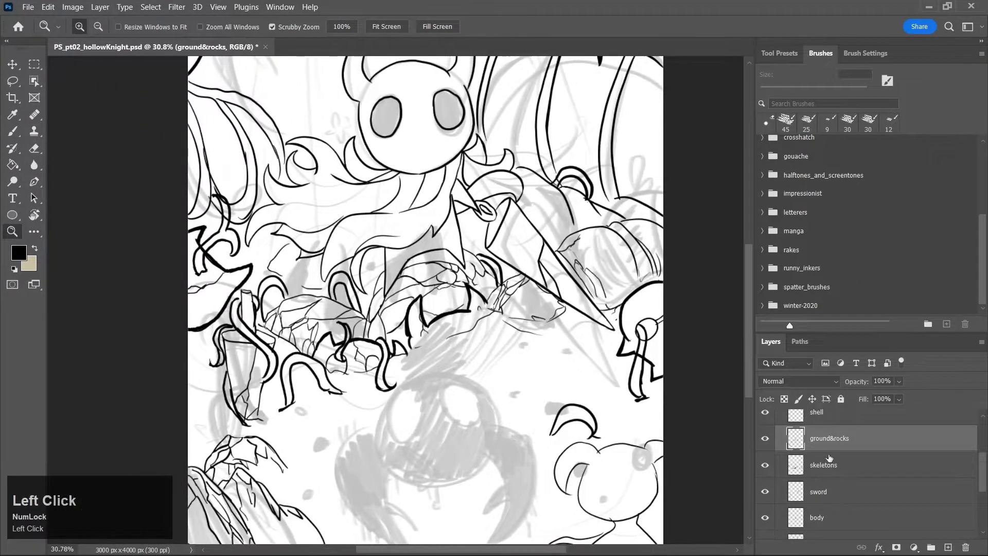
Clean the crack line of the skull at the left edge on the skeletons layer with the 9 px eraser, and save the file
left_click(828, 468)
left_click_drag(210, 246, 201, 247)
key("e")
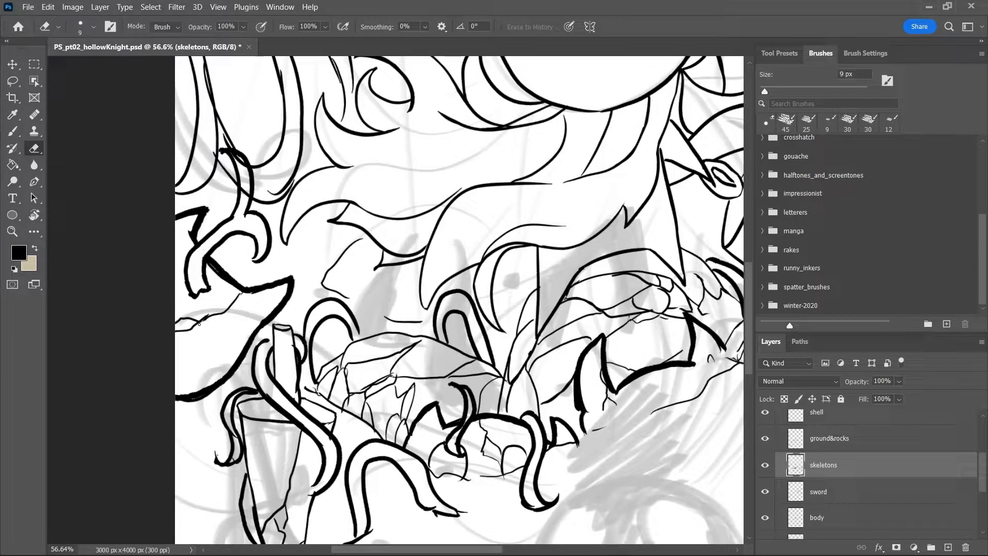
key("ctrl+s")
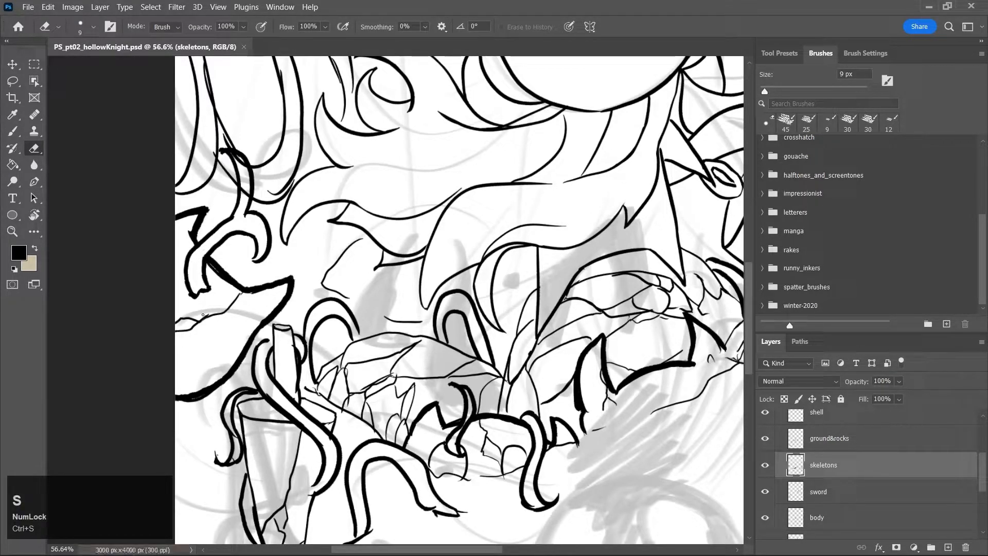
left_click_drag(210, 314, 221, 313)
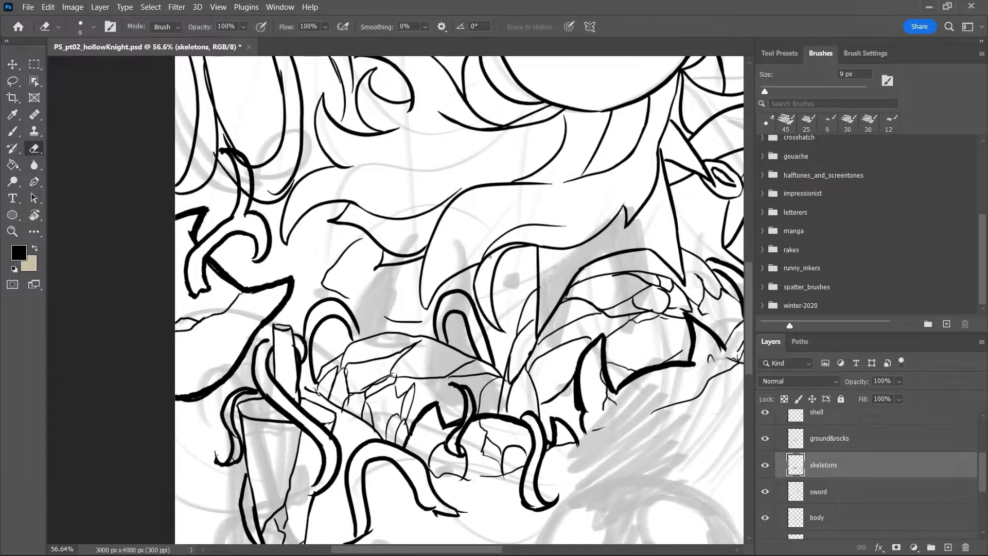
Erase the vine end overlapping the left rib-like curves on the vines layer with a 40 px eraser
left_click_drag(749, 320, 748, 298)
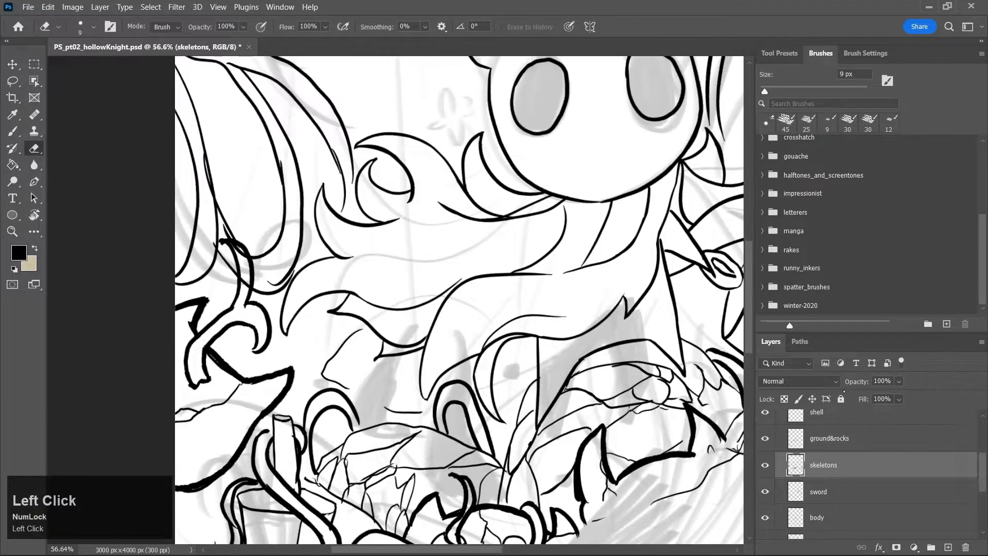
left_click(862, 447)
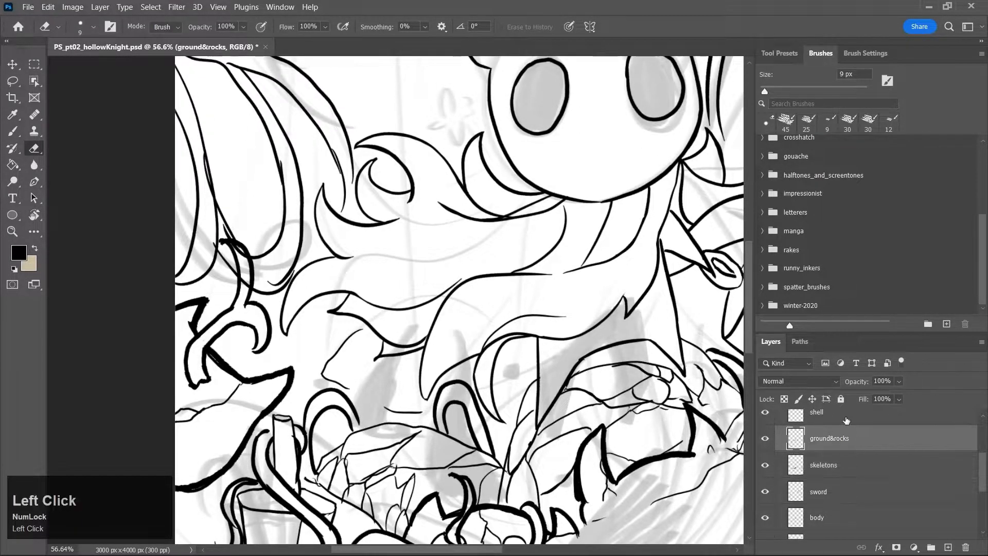
left_click(847, 419)
scroll(985, 454, "down", 2)
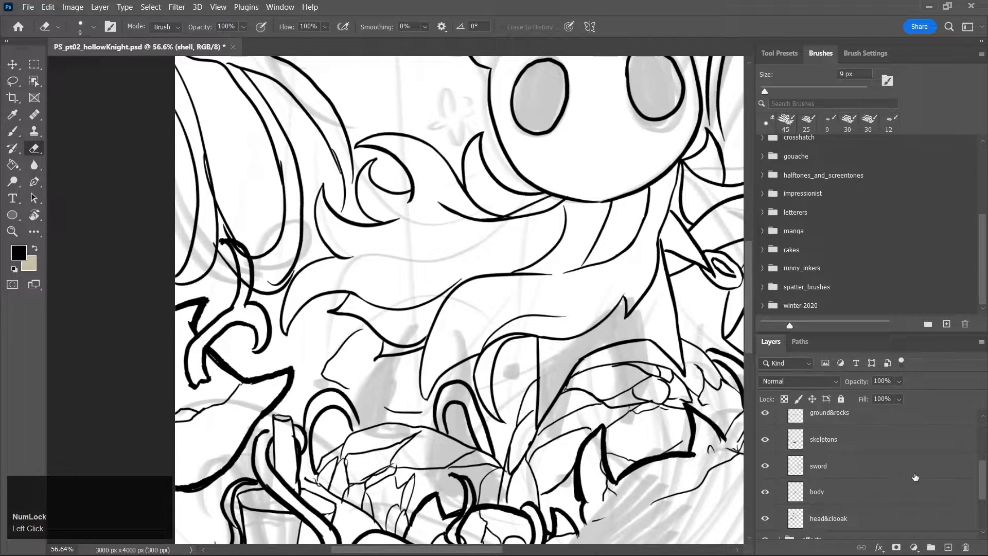
left_click_drag(983, 471, 982, 431)
left_click(849, 466)
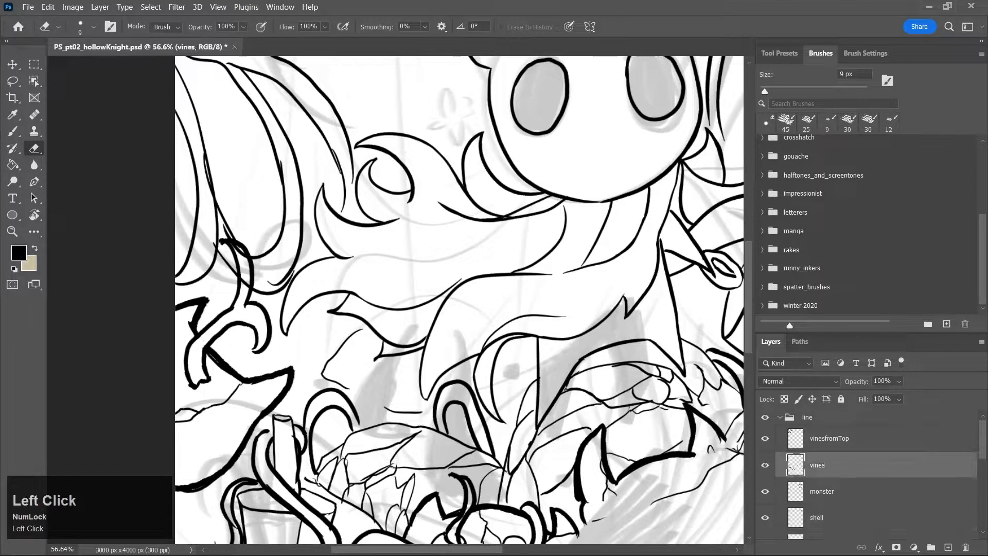
key("bracketright")
key("bracketright")
key("bracketright")
key("bracketright")
key("bracketright")
key("bracketright")
key("bracketright")
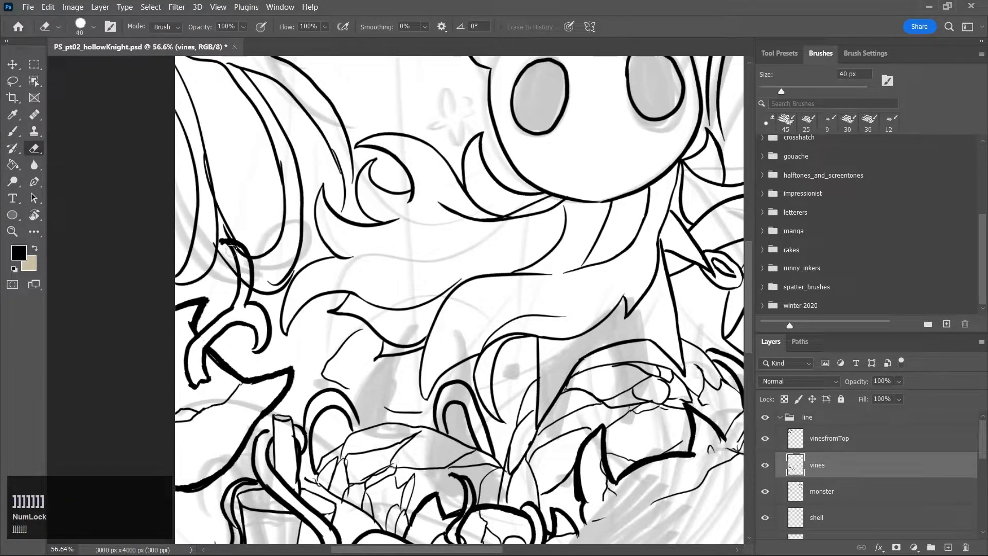
mouse_move(253, 275)
left_mouse_down()
mouse_move(215, 232)
mouse_move(256, 268)
mouse_move(241, 239)
mouse_move(238, 271)
left_mouse_up()
left_click_drag(252, 278, 256, 282)
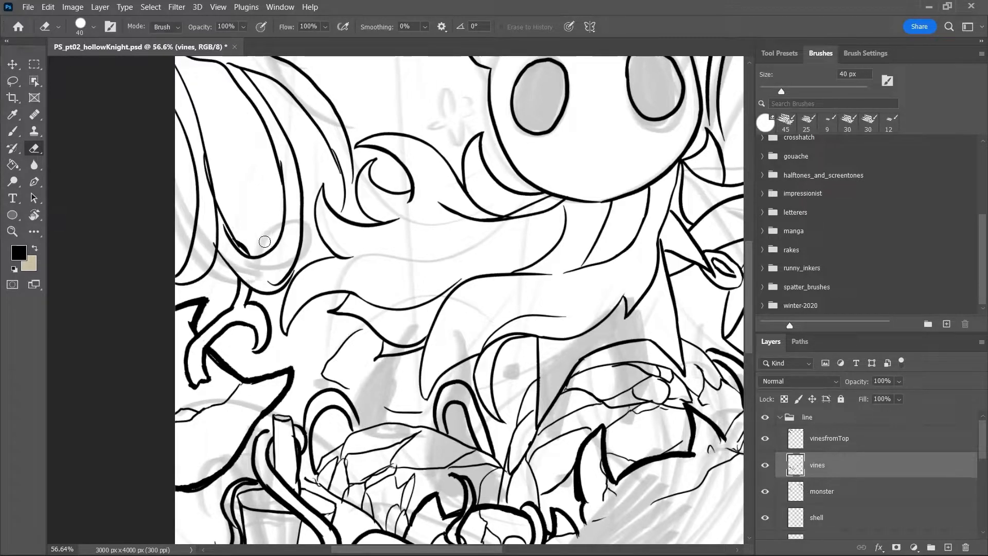
Clean the doubled lines along the left rib-like curves on the monster layer with a 15 px eraser, and save the file
left_click(849, 443)
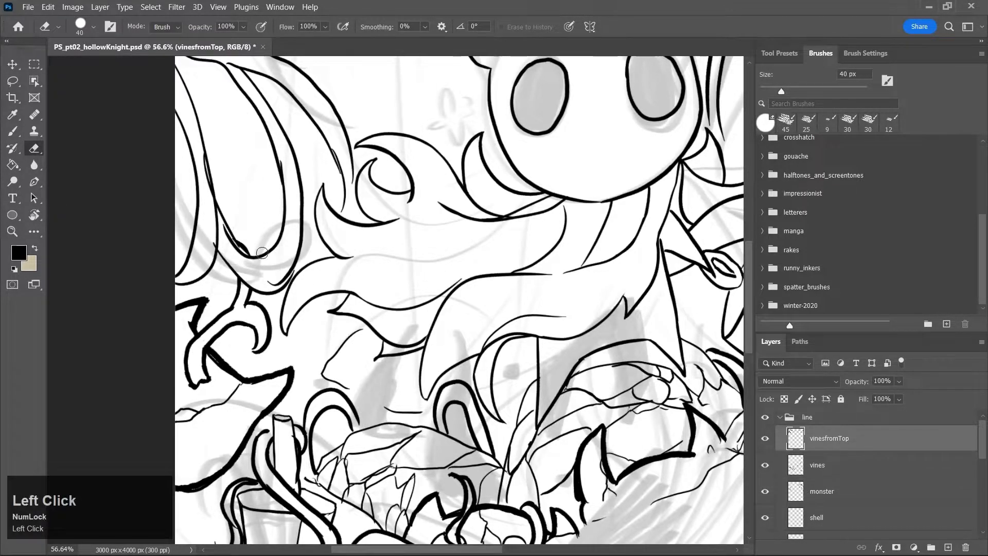
key("bracketleft")
key("bracketleft")
key("bracketleft")
key("bracketleft")
key("bracketleft")
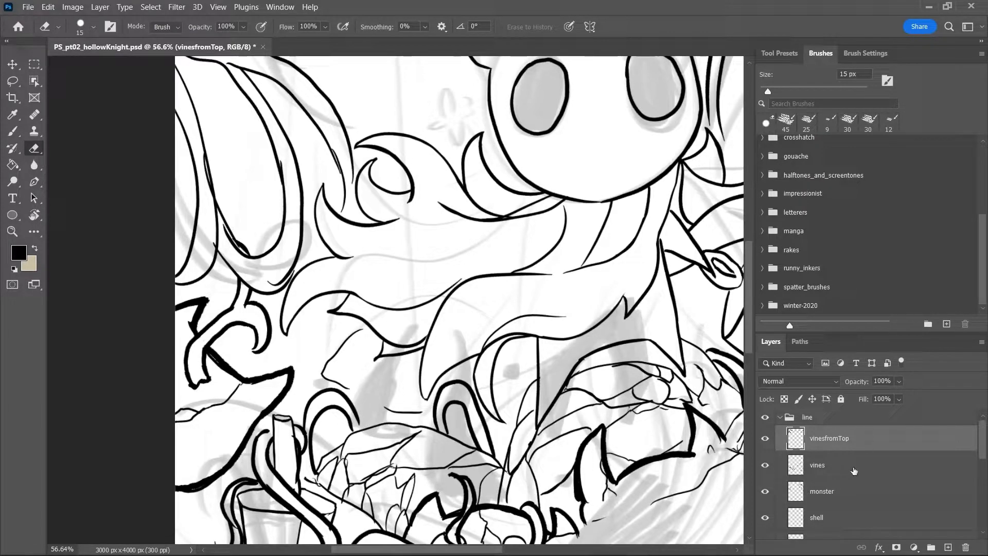
left_click(844, 493)
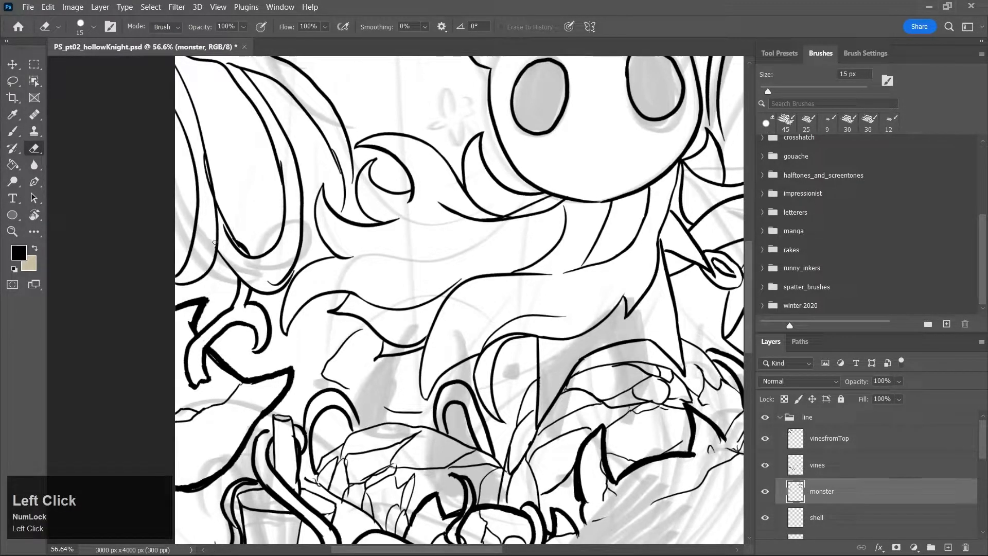
mouse_move(201, 153)
left_mouse_down()
mouse_move(213, 200)
mouse_move(200, 138)
mouse_move(242, 260)
mouse_move(231, 240)
mouse_move(279, 269)
mouse_move(270, 281)
mouse_move(282, 271)
mouse_move(274, 285)
mouse_move(292, 260)
mouse_move(284, 280)
left_mouse_up()
left_click_drag(281, 151, 288, 192)
left_click_drag(338, 164, 343, 171)
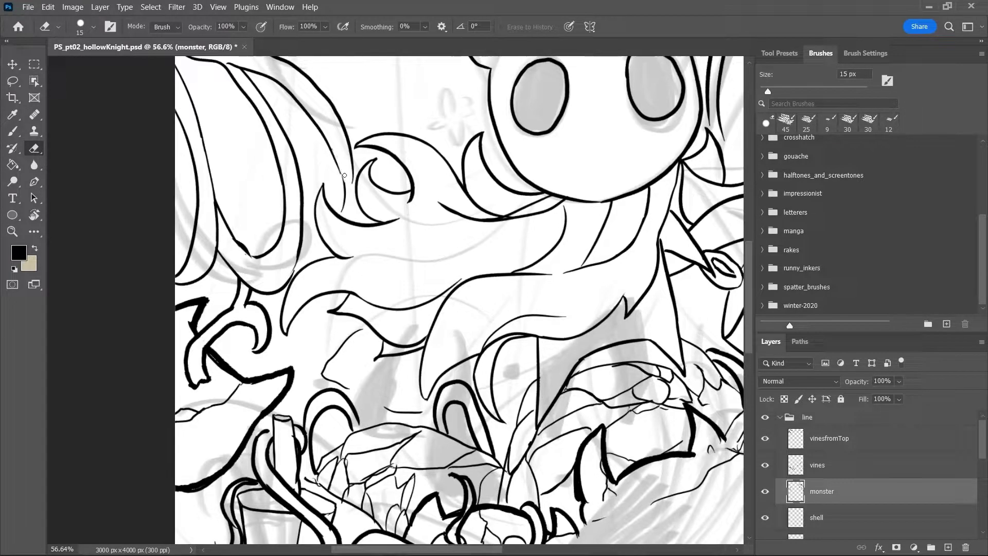
key("ctrl+s")
left_click_drag(241, 250, 238, 247)
Erase the overlapping lines at the rib tops beside the knight's right horn on the monster layer with a 15 px eraser, and save
key("z")
left_click_drag(660, 390, 622, 465)
key("ctrl+s")
left_click_drag(453, 549, 524, 550)
left_click_drag(472, 244, 509, 244)
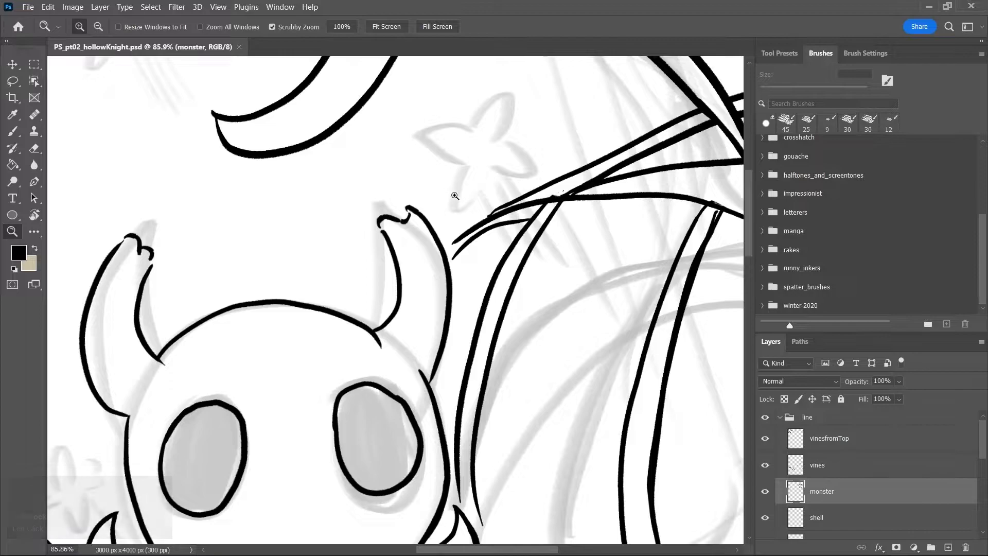
key("e")
mouse_move(504, 213)
left_mouse_down()
mouse_move(476, 230)
mouse_move(512, 209)
mouse_move(470, 234)
mouse_move(514, 208)
mouse_move(467, 238)
mouse_move(508, 207)
mouse_move(576, 183)
mouse_move(556, 188)
mouse_move(546, 208)
mouse_move(563, 194)
mouse_move(532, 223)
left_mouse_up()
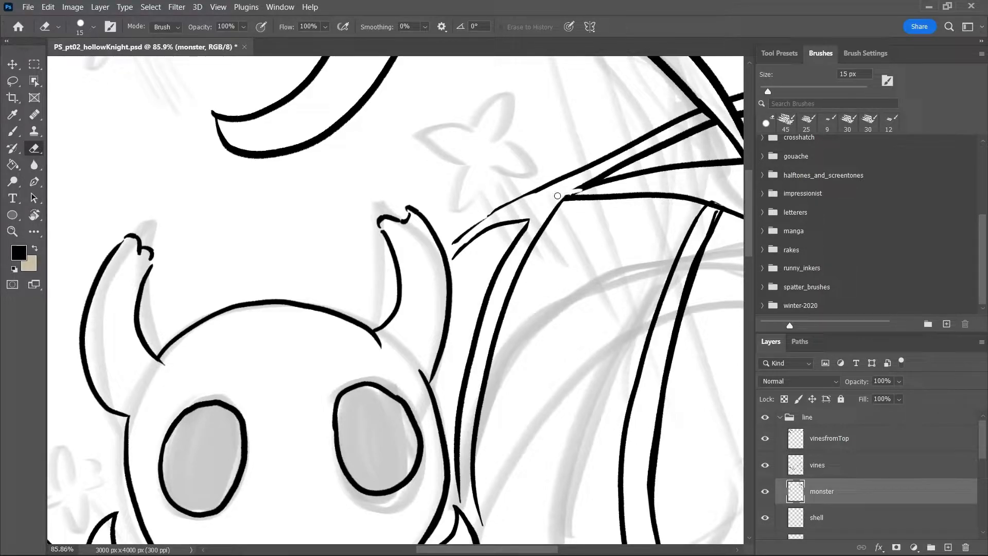
left_click_drag(575, 187, 644, 184)
left_click_drag(709, 197, 719, 204)
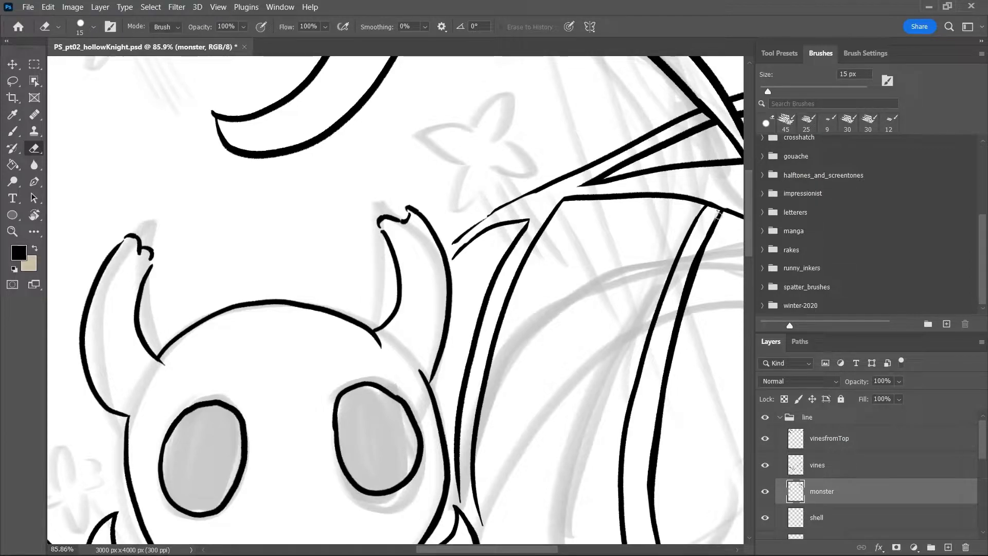
key("z")
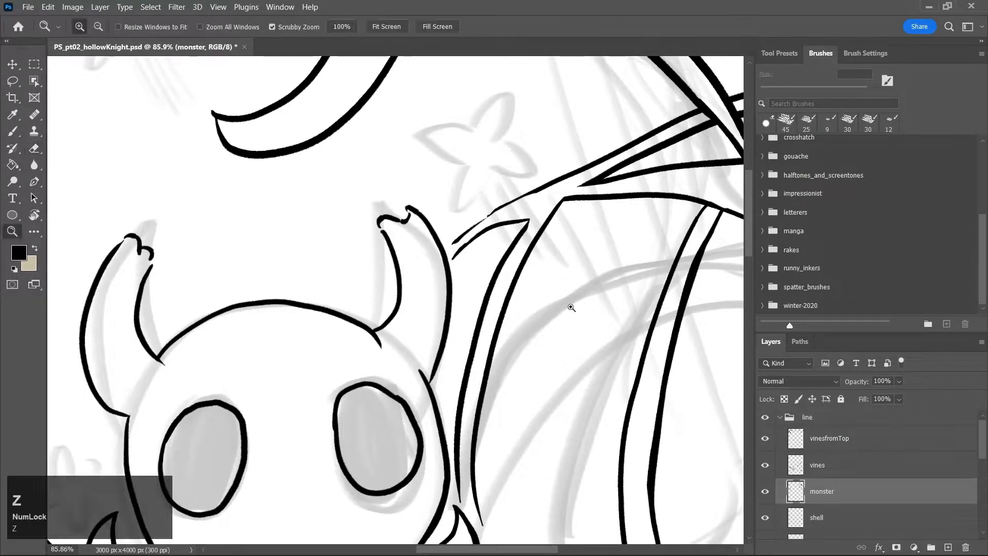
left_click(579, 306, "alt")
left_click(579, 306, "alt")
key("ctrl+s")
Erase the stray line ends where the hanging vine and the right-hand rib cross the monster's back outline, and save the file
left_click_drag(683, 333, 716, 331)
left_click_drag(581, 267, 602, 282)
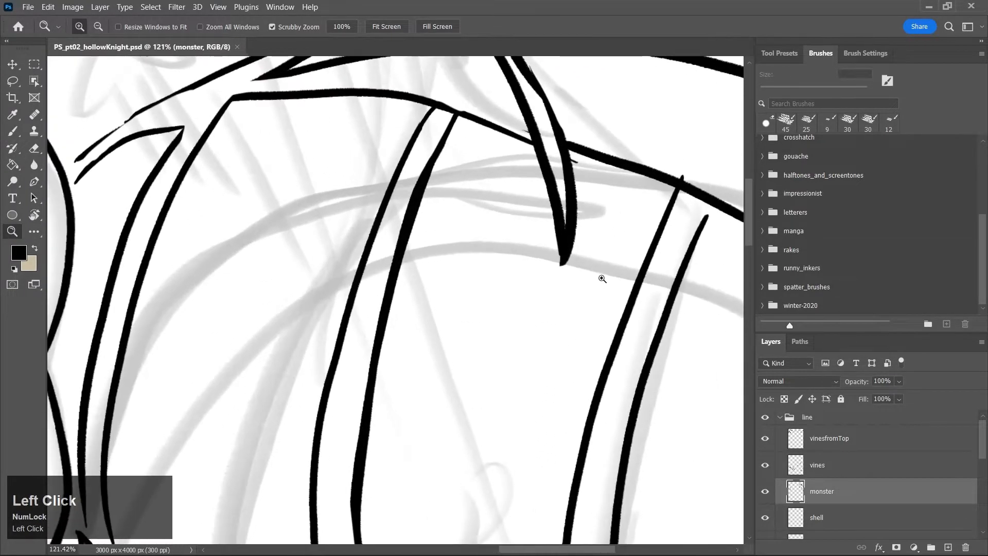
key("e")
left_click_drag(527, 133, 536, 140)
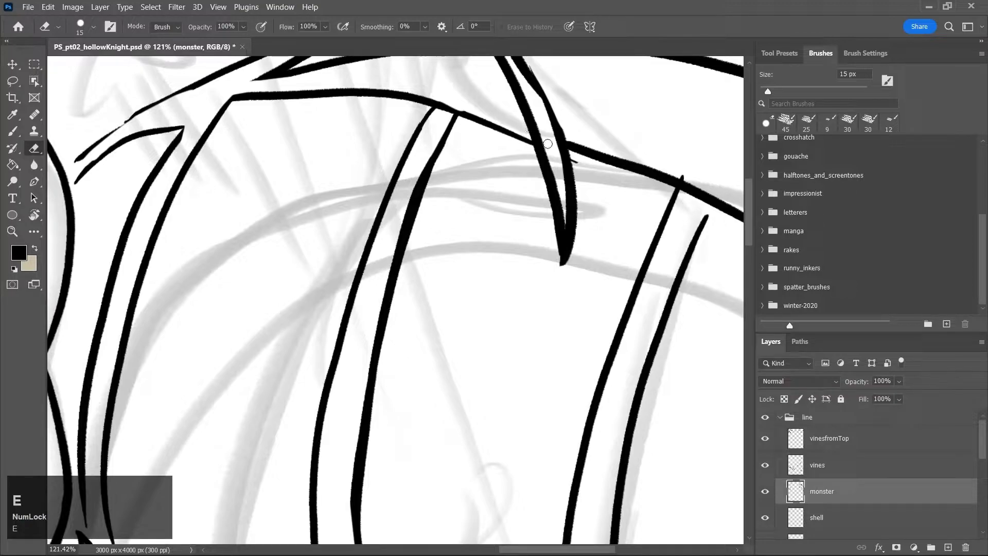
left_click_drag(678, 177, 684, 181)
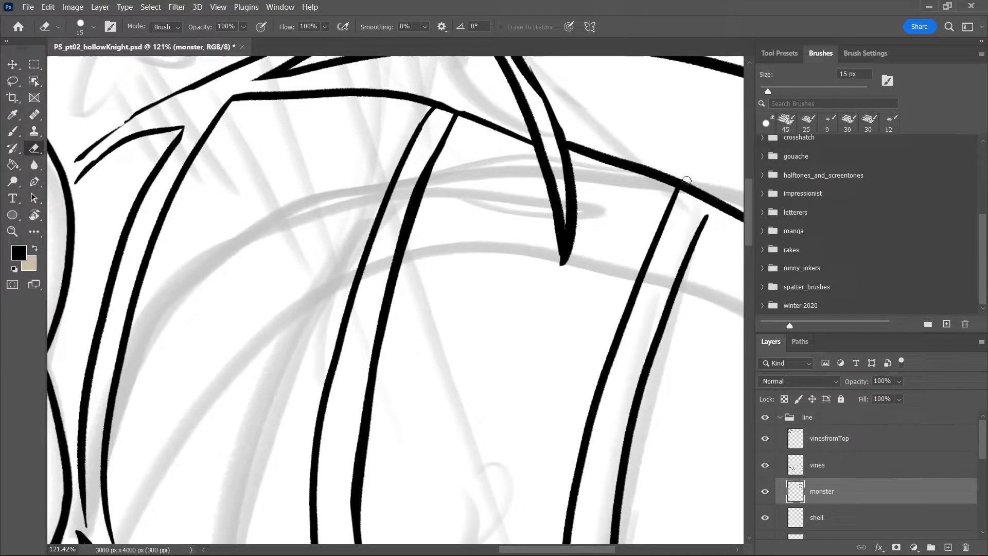
key("ctrl+s")
key("z")
left_click_drag(542, 245, 476, 325)
left_click_drag(749, 257, 749, 286)
key("ctrl+s")
Create a new layer above vinesfromTop in the line group and rotate the canvas view upside down
left_click(916, 444)
left_click(948, 547)
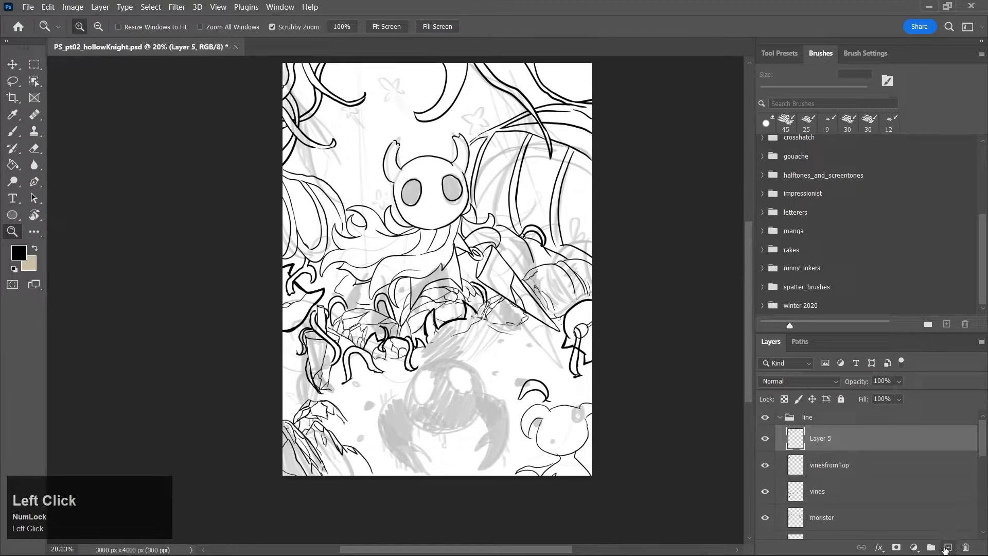
key("e")
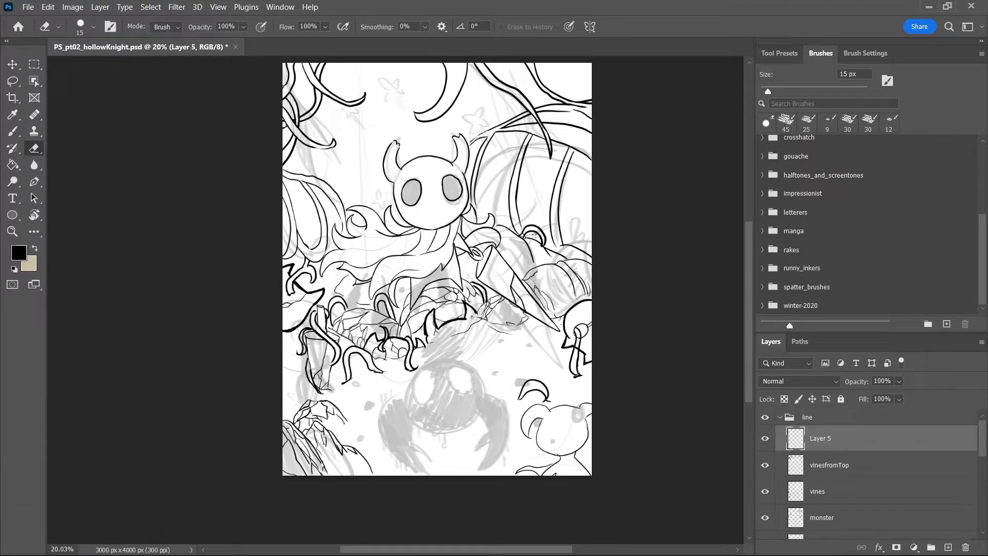
key("r")
left_click_drag(545, 229, 356, 323)
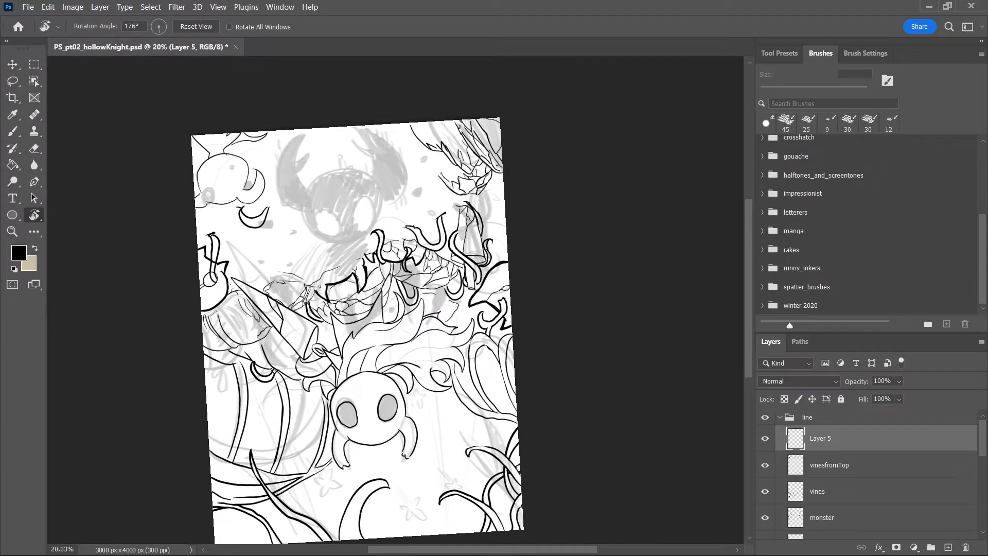
left_click_drag(455, 265, 444, 247)
key("z")
left_click_drag(749, 283, 749, 255)
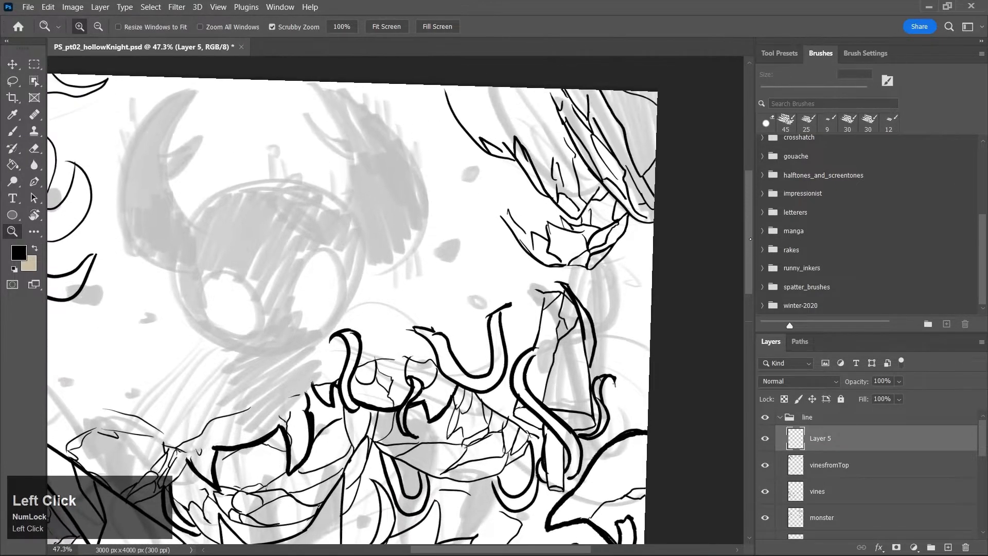
Ink the round head outline of the horned ghost on the new layer with the 45 px inking brush
key("b")
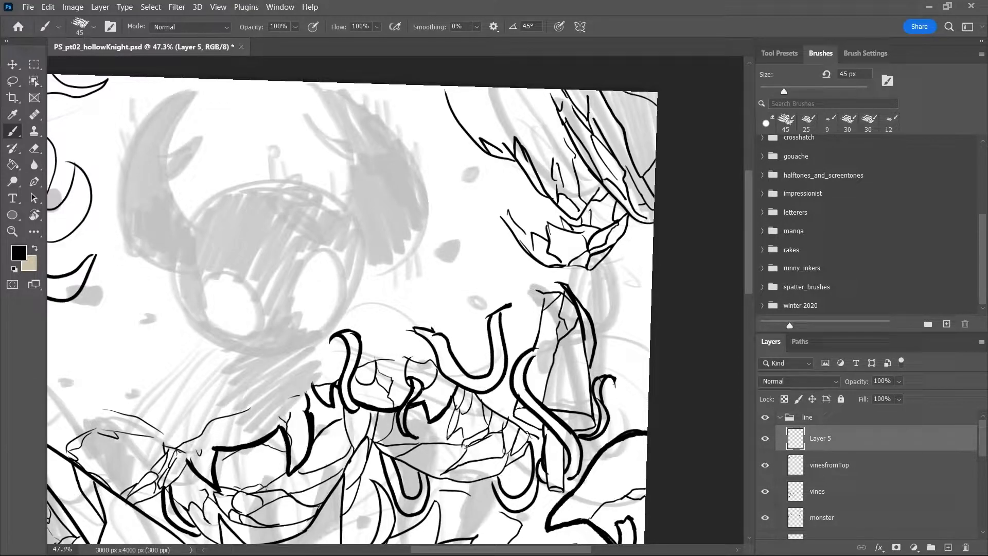
key("z")
left_click(360, 314)
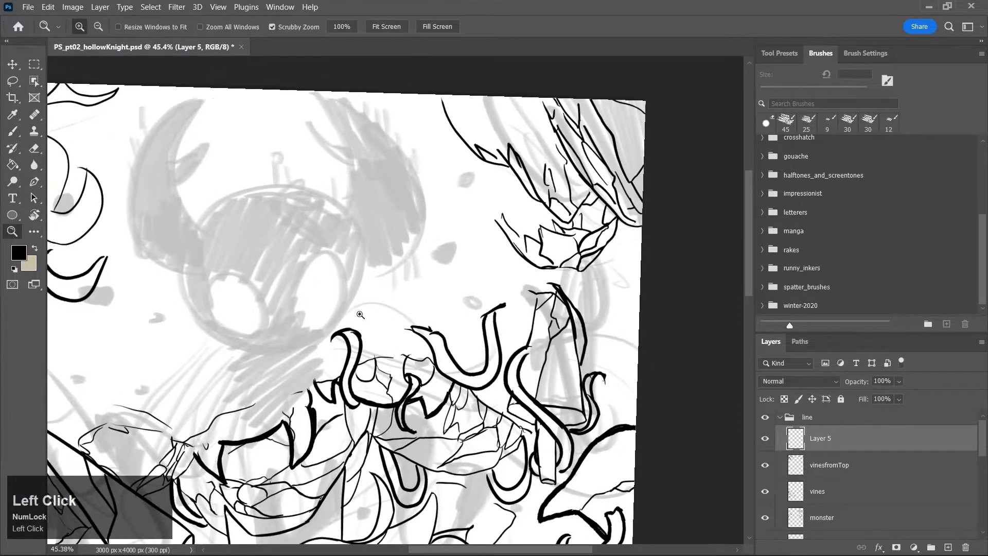
scroll(742, 289, "up", 2)
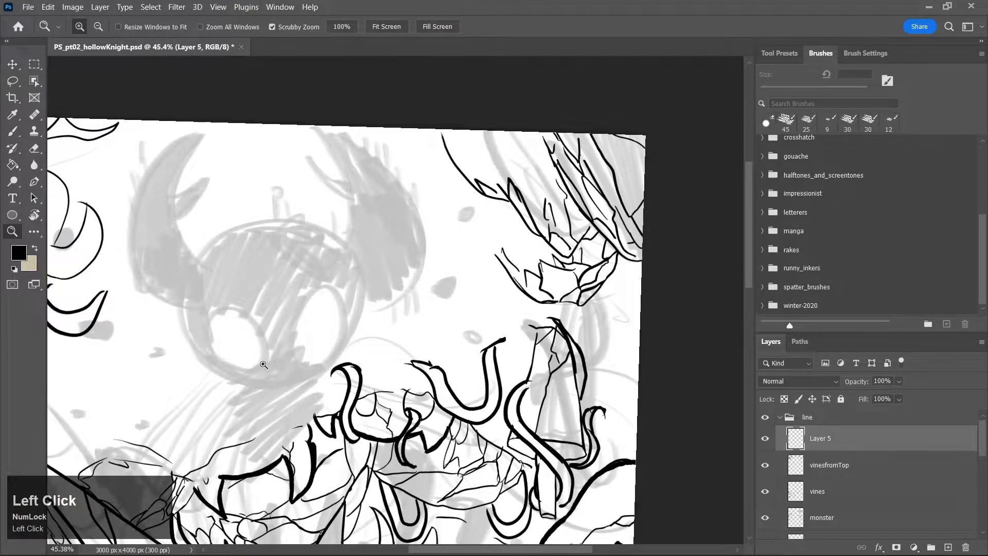
key("b")
left_click_drag(179, 311, 246, 390)
key("ctrl+z")
mouse_move(176, 309)
left_mouse_down()
mouse_move(198, 375)
mouse_move(244, 392)
left_mouse_up()
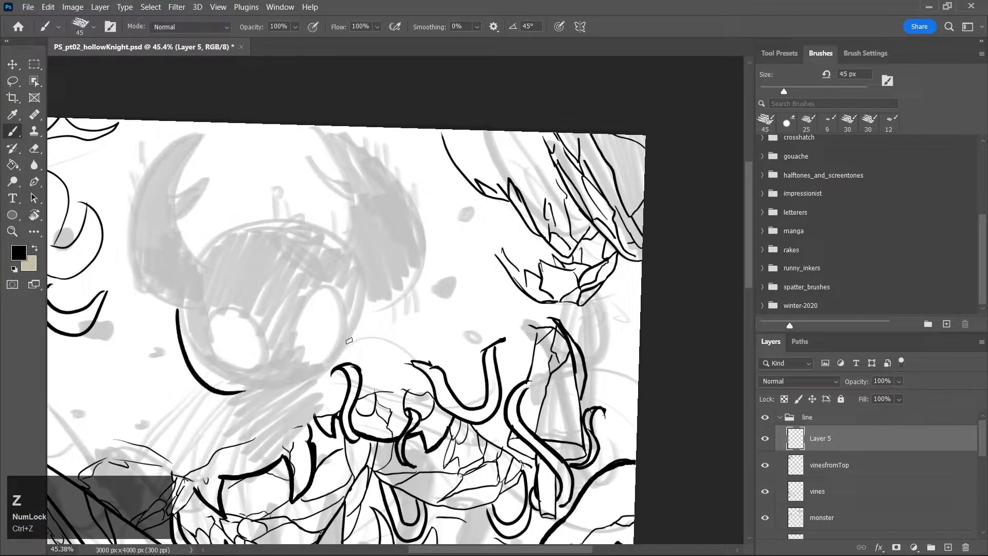
left_click_drag(330, 366, 363, 282)
key("ctrl+z")
mouse_move(178, 323)
left_mouse_down()
mouse_move(240, 220)
mouse_move(342, 270)
mouse_move(335, 363)
left_mouse_up()
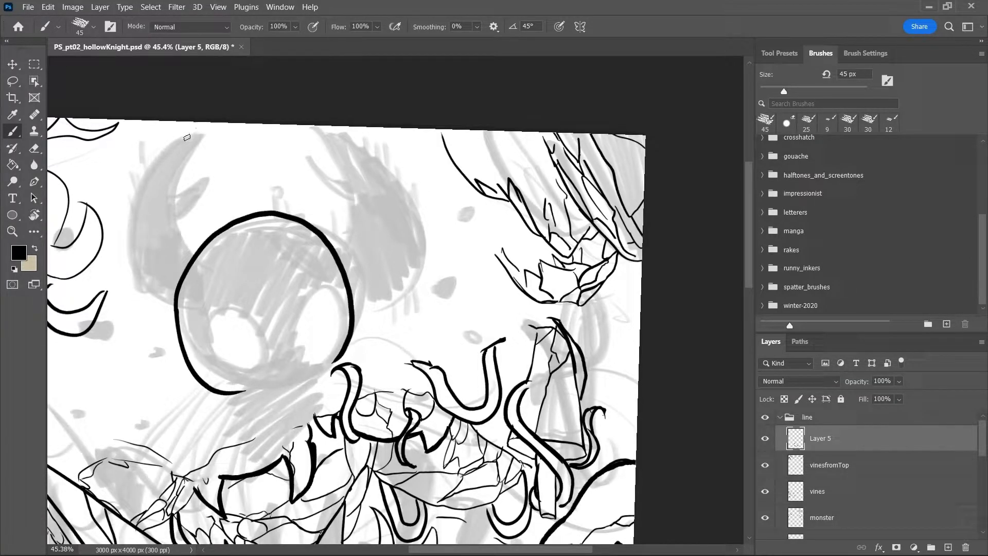
Ink the ghost's left horn in the rotated view, with a small barb on its inner edge
mouse_move(195, 129)
left_mouse_down()
mouse_move(129, 222)
mouse_move(191, 308)
left_mouse_up()
mouse_move(199, 123)
left_mouse_down()
mouse_move(185, 154)
mouse_move(177, 247)
mouse_move(197, 260)
left_mouse_up()
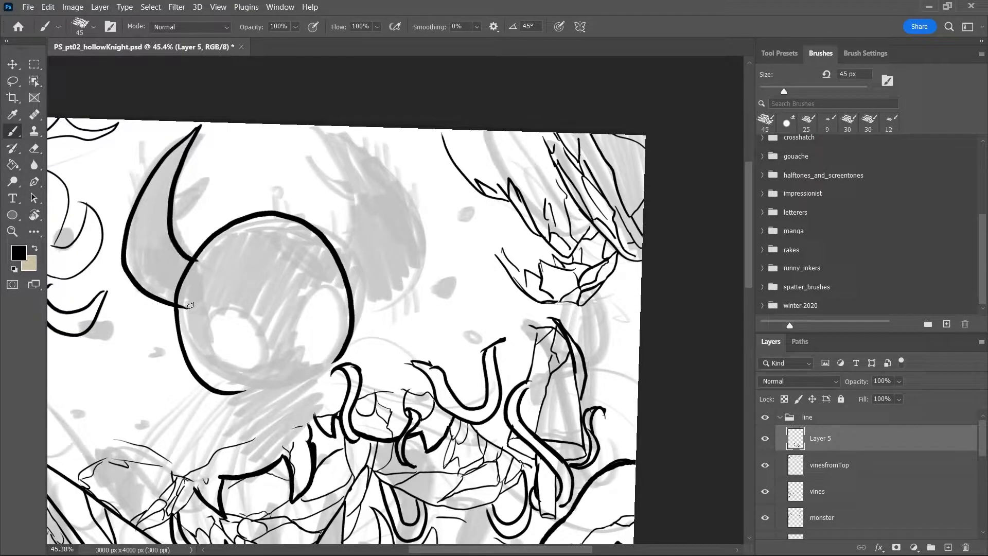
mouse_move(177, 175)
left_mouse_down()
mouse_move(201, 183)
mouse_move(177, 198)
left_mouse_up()
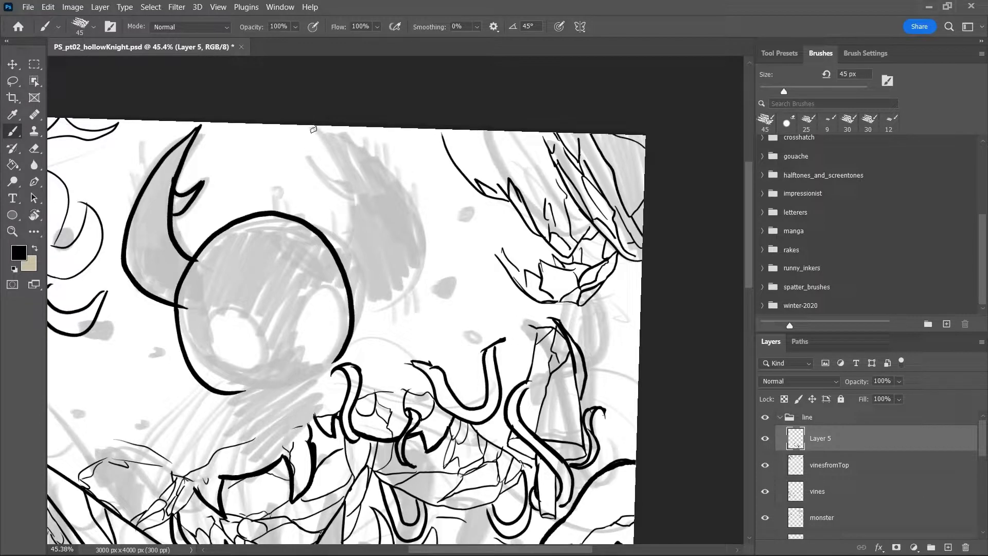
Ink the ghost's right horn in the rotated view with its inner barb, and outline the two oval eyes
mouse_move(307, 129)
left_mouse_down()
mouse_move(338, 182)
mouse_move(347, 239)
mouse_move(312, 272)
left_mouse_up()
key("ctrl+z")
mouse_move(292, 126)
left_mouse_down()
mouse_move(347, 195)
mouse_move(323, 286)
mouse_move(385, 253)
mouse_move(394, 184)
mouse_move(339, 138)
mouse_move(292, 127)
left_mouse_up()
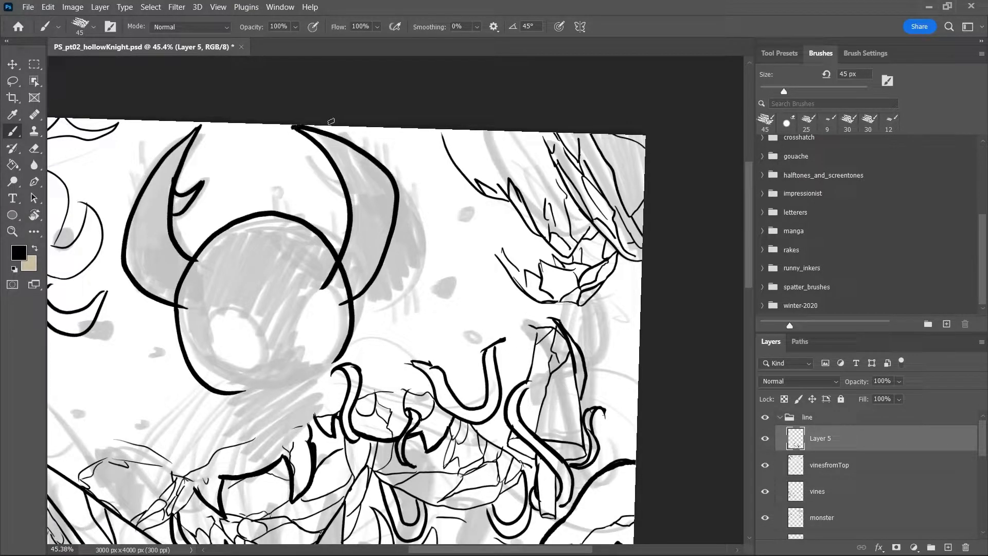
key("ctrl+z")
mouse_move(324, 295)
left_mouse_down()
mouse_move(371, 264)
mouse_move(398, 182)
mouse_move(328, 127)
mouse_move(287, 126)
left_mouse_up()
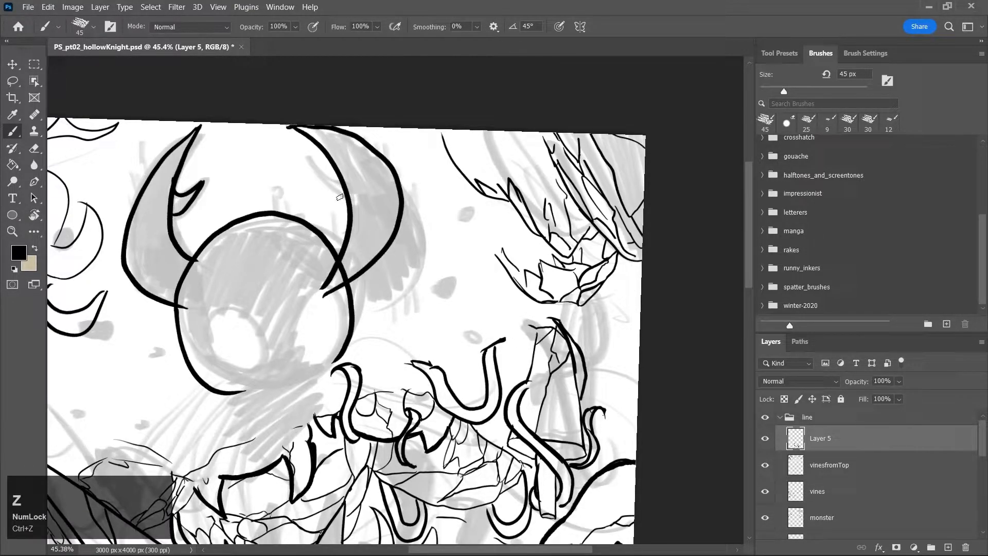
mouse_move(344, 201)
left_mouse_down()
mouse_move(305, 161)
mouse_move(355, 184)
left_mouse_up()
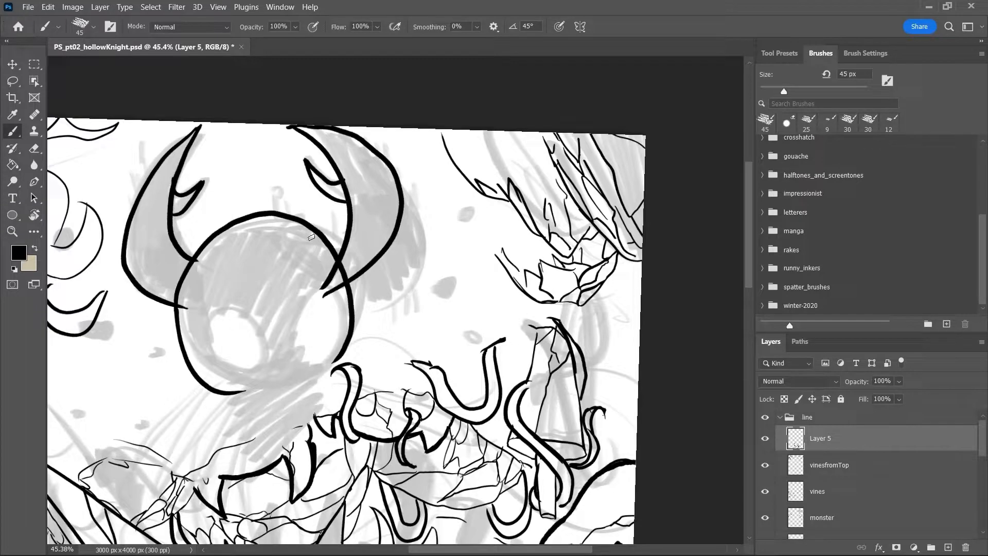
mouse_move(221, 379)
left_mouse_down()
mouse_move(201, 357)
mouse_move(231, 330)
mouse_move(258, 371)
mouse_move(211, 374)
left_mouse_up()
mouse_move(301, 365)
left_mouse_down()
mouse_move(287, 334)
mouse_move(335, 307)
mouse_move(293, 366)
left_mouse_up()
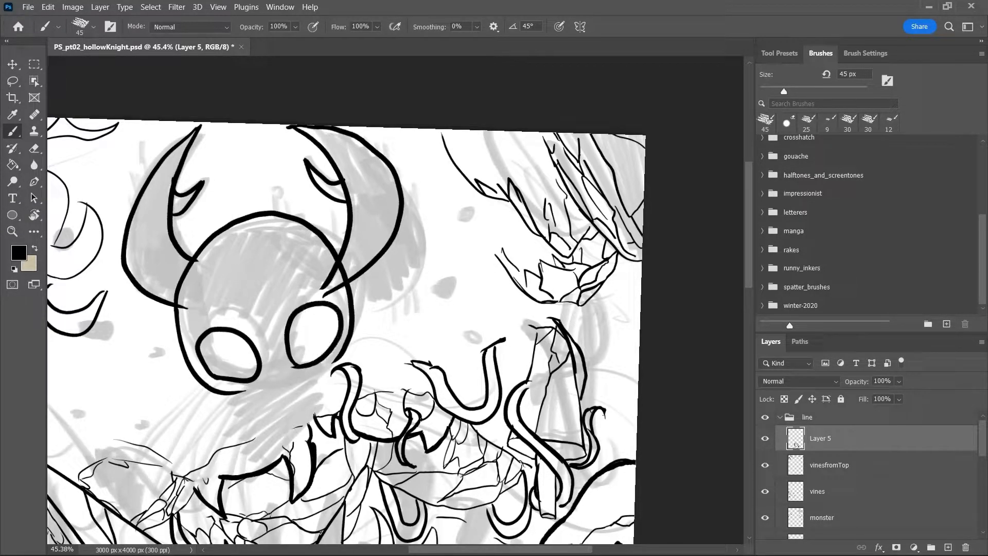
Erase the head and horn lines that overlap where both horns join the ghost's head, enlarging the eraser to 40 px
key("e")
mouse_move(319, 296)
left_mouse_down()
mouse_move(348, 278)
mouse_move(328, 260)
mouse_move(334, 271)
left_mouse_up()
key("bracketright")
key("bracketright")
key("bracketright")
key("bracketright")
key("bracketright")
mouse_move(182, 304)
left_mouse_down()
mouse_move(180, 277)
mouse_move(194, 266)
left_mouse_up()
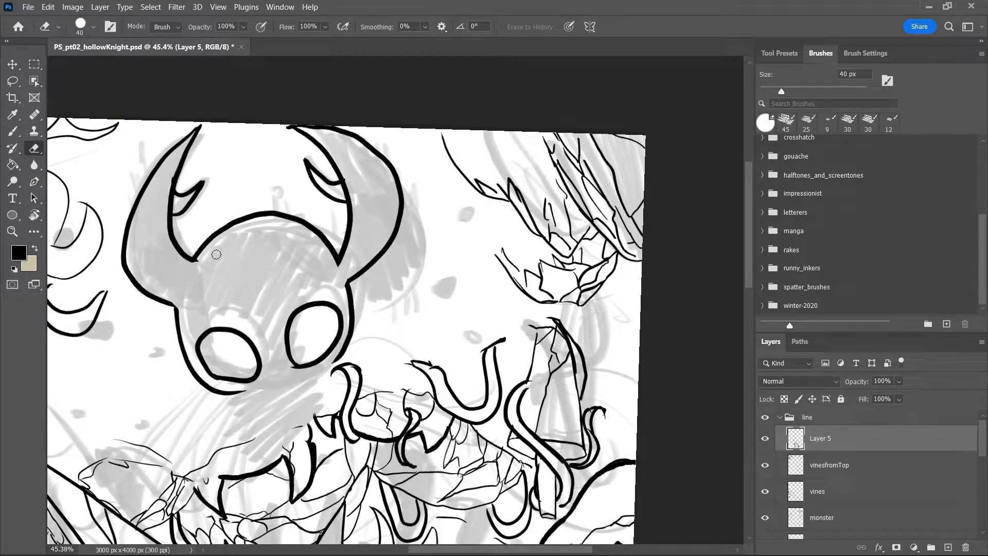
Erase the horn lines crossing the base of each barb, trim the right horn's tip, and save the file
left_click_drag(168, 172, 175, 202)
mouse_move(344, 192)
left_mouse_down()
mouse_move(349, 201)
mouse_move(348, 180)
left_mouse_up()
left_click_drag(287, 128, 292, 138)
key("ctrl+s")
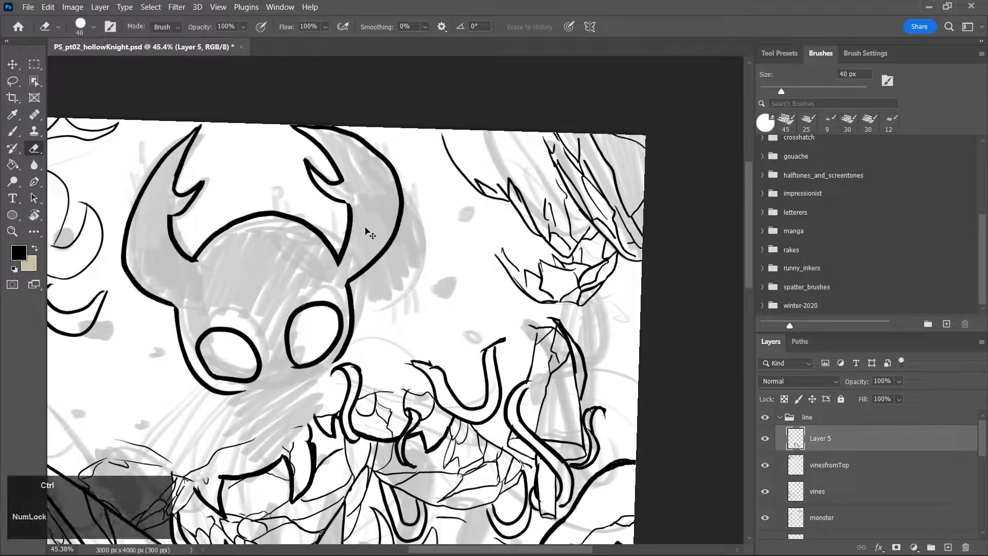
Ink the ghost's neck and first shoulder line beneath its head with the 45 px brush
key("z")
left_click_drag(366, 352, 343, 364)
key("b")
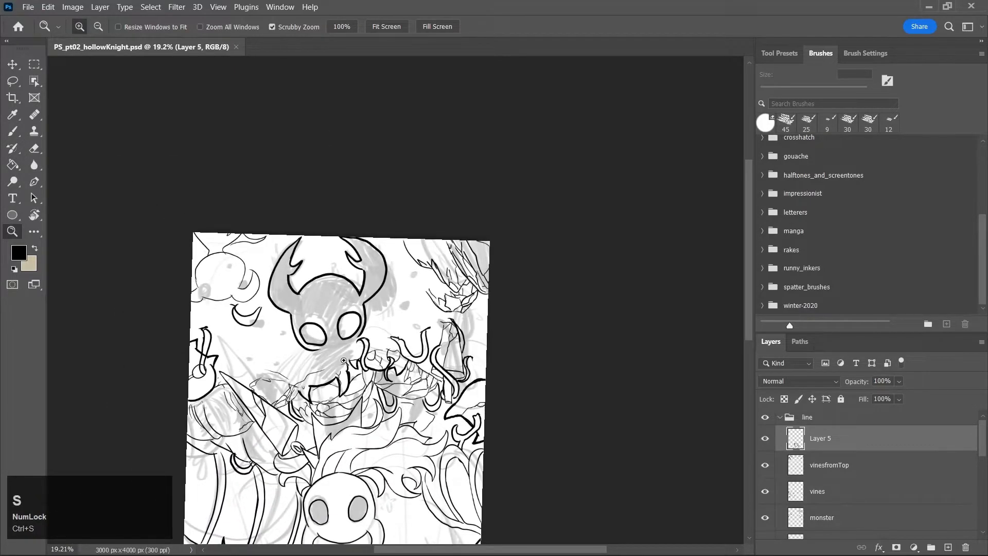
mouse_move(315, 350)
left_mouse_down()
mouse_move(303, 367)
mouse_move(330, 370)
mouse_move(316, 377)
left_mouse_up()
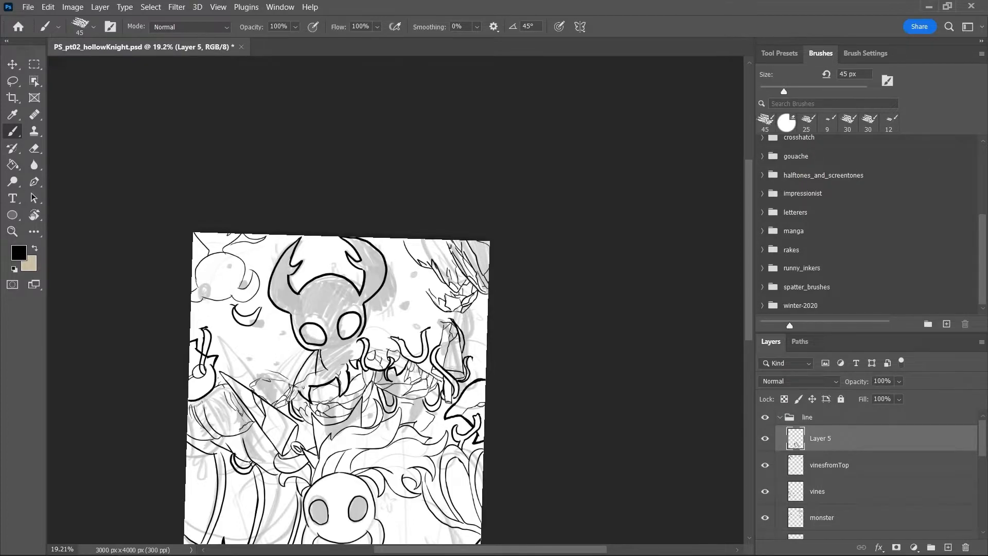
key("b")
left_click_drag(319, 352, 317, 370)
mouse_move(351, 345)
left_mouse_down()
mouse_move(330, 371)
mouse_move(363, 331)
mouse_move(384, 350)
mouse_move(391, 338)
left_mouse_up()
Ink pointed, ragged cloak strokes spreading out on both sides of the ghost's neck, and save the file
left_click_drag(310, 353, 251, 366)
left_click_drag(361, 336, 421, 307)
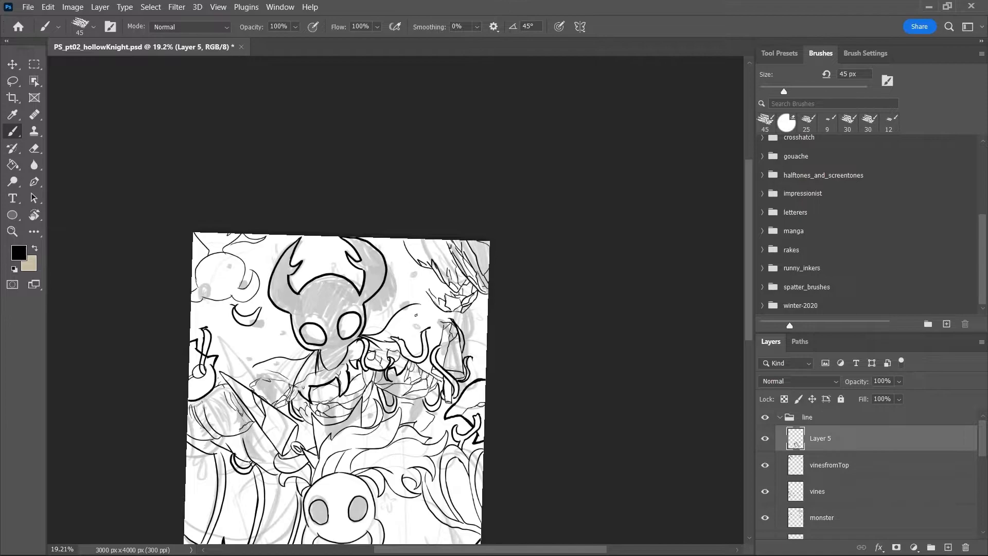
key("ctrl+z")
left_click_drag(362, 337, 427, 318)
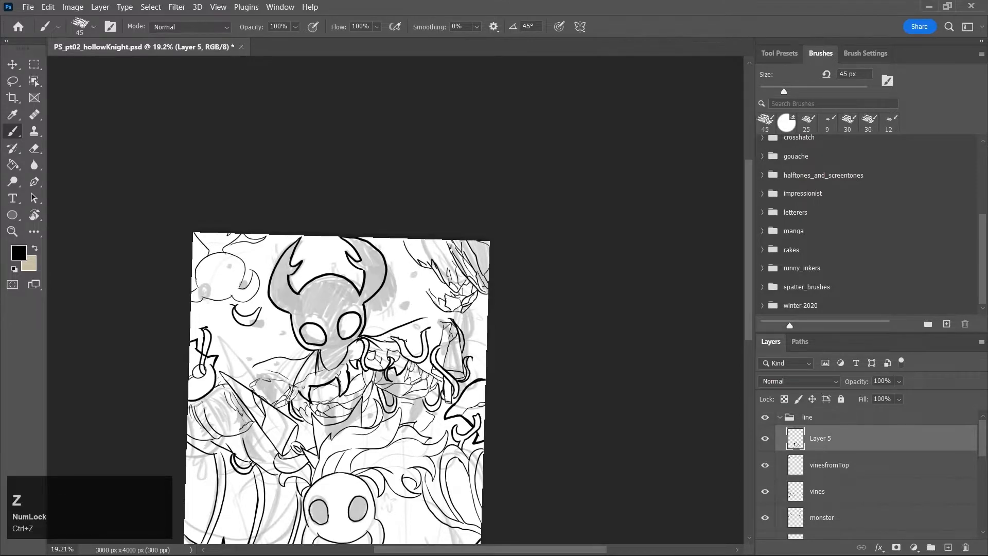
mouse_move(373, 337)
left_mouse_down()
mouse_move(410, 303)
mouse_move(405, 323)
mouse_move(421, 312)
left_mouse_up()
mouse_move(277, 356)
left_mouse_down()
mouse_move(259, 345)
mouse_move(306, 351)
left_mouse_up()
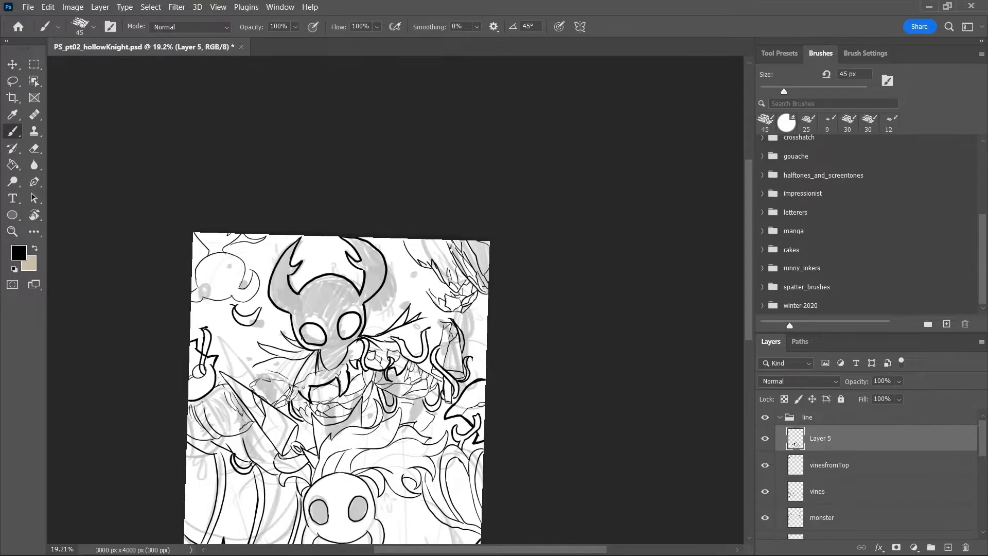
key("ctrl+z")
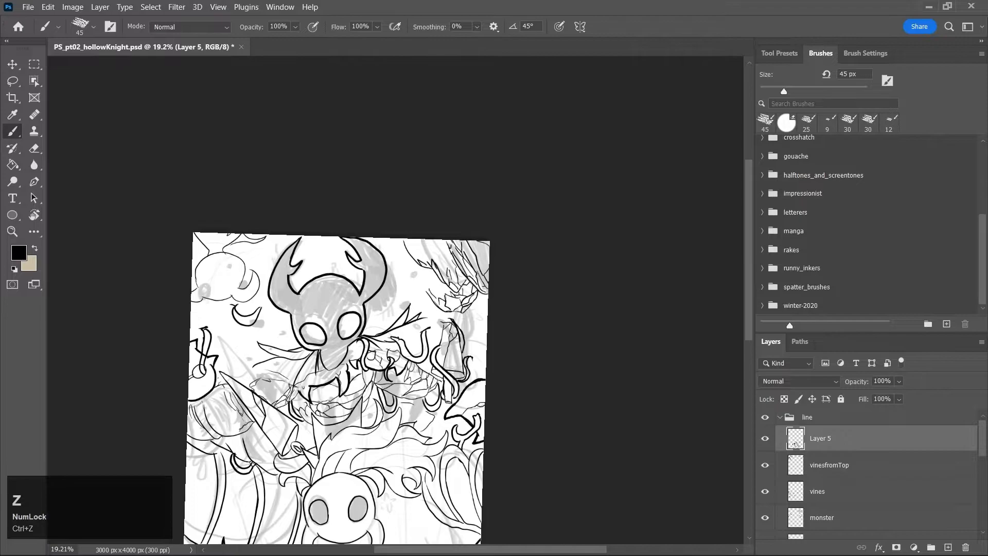
mouse_move(264, 352)
left_mouse_down()
mouse_move(235, 359)
mouse_move(264, 361)
mouse_move(234, 370)
mouse_move(266, 378)
mouse_move(299, 370)
left_mouse_up()
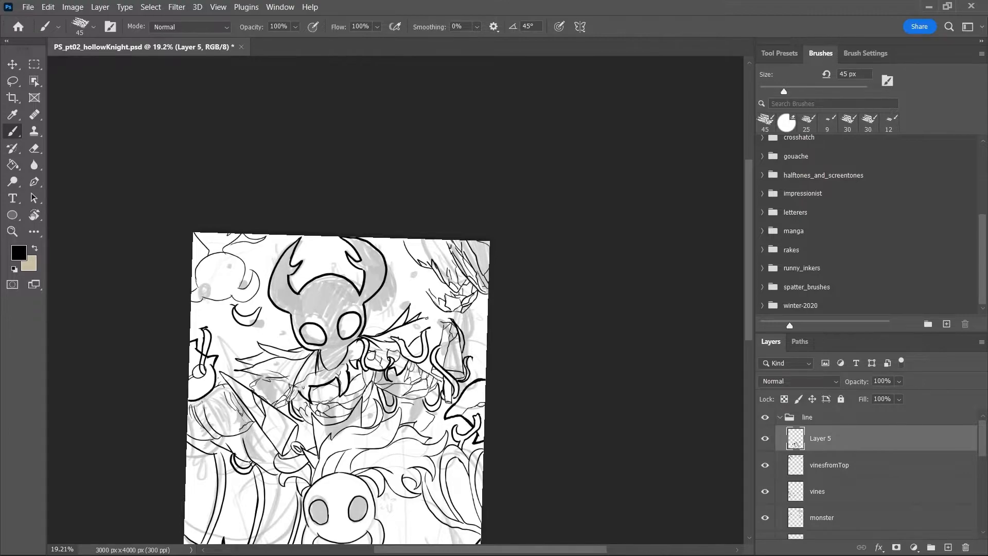
left_click_drag(437, 316, 431, 327)
key("ctrl+s")
Save the file, and rename Layer 5 as ghost
key("z")
left_click_drag(389, 286, 390, 330)
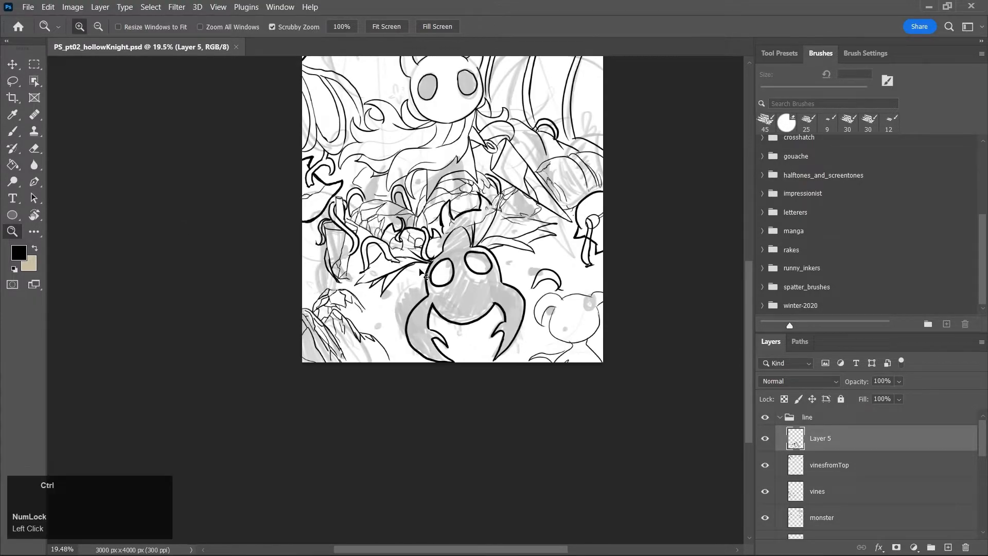
key("ctrl+s")
key("h")
left_click_drag(581, 88, 469, 246)
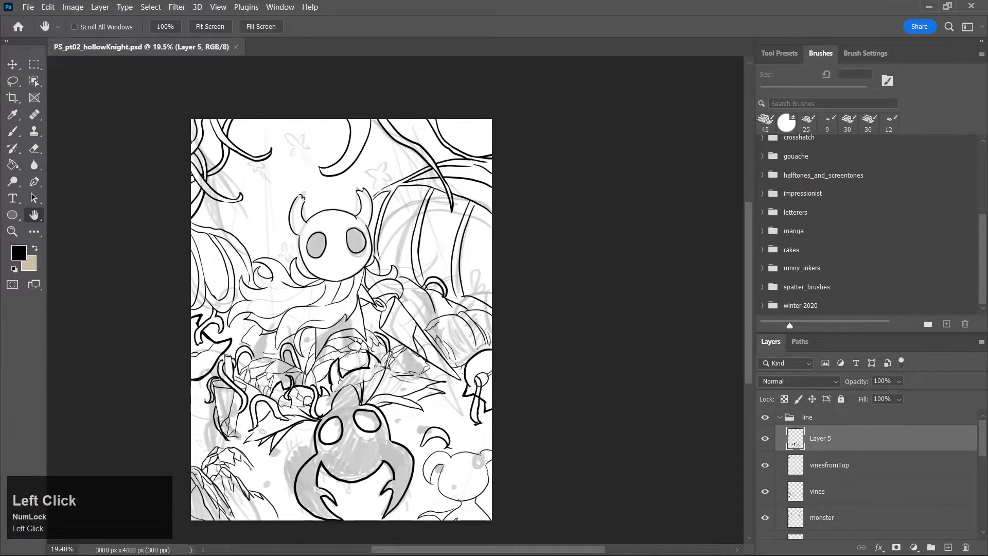
double_click(826, 440)
type("ghost")
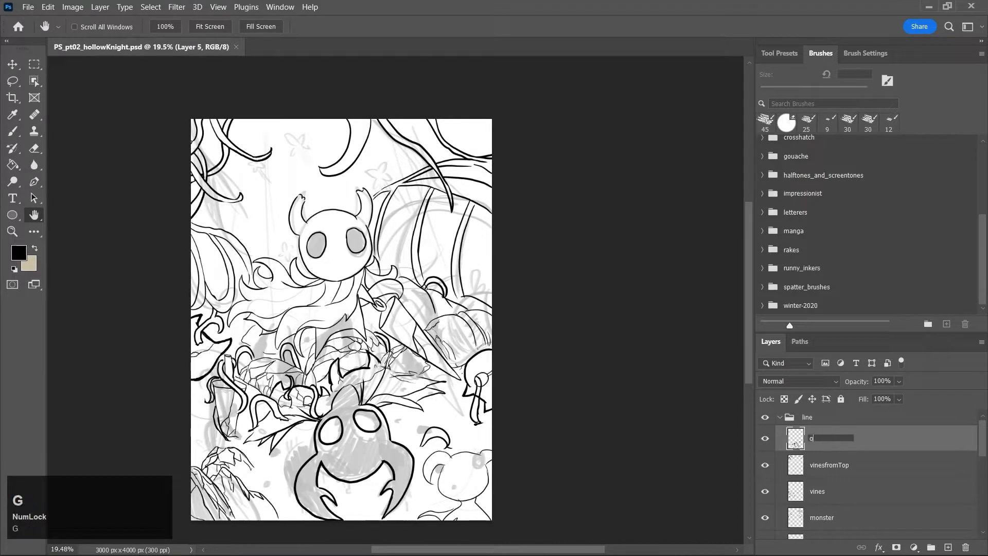
key("Return")
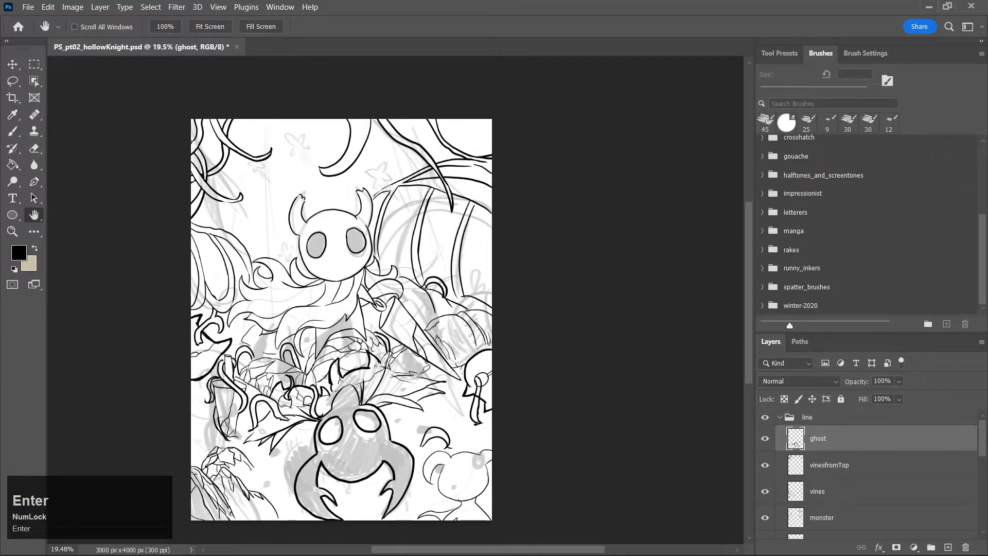
Add a new layer above ghost in the line group and name it butterflies
left_click(952, 544)
double_click(822, 439)
type("b")
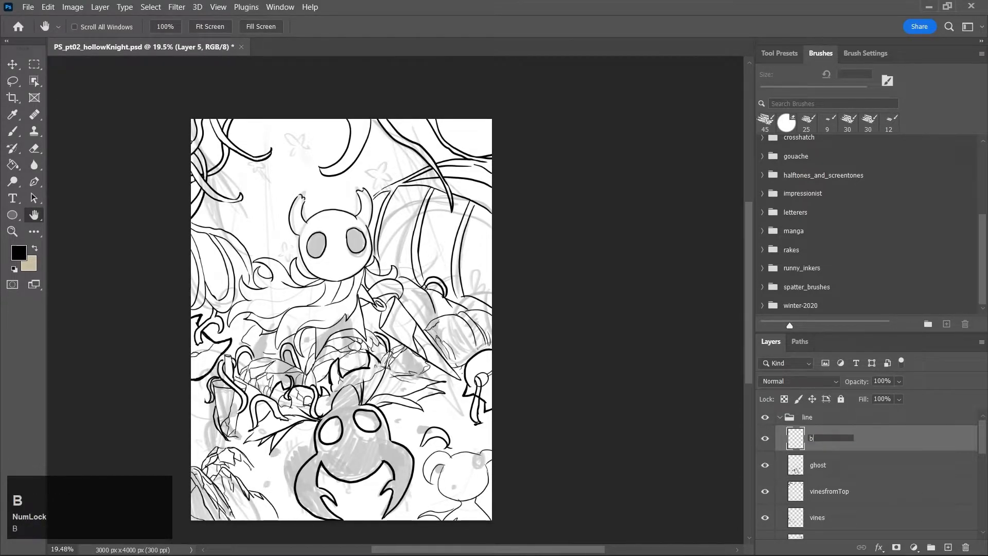
type("utterflies")
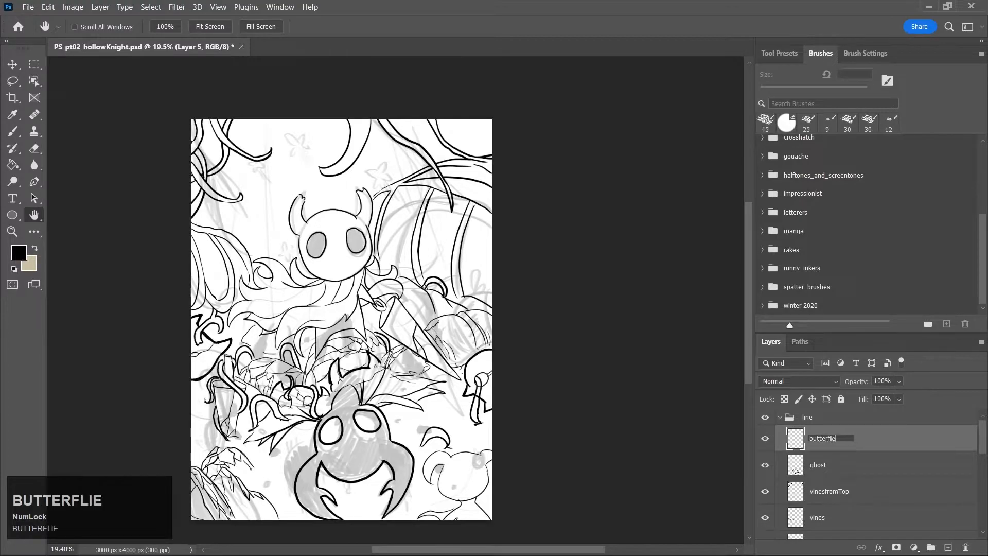
key("Return")
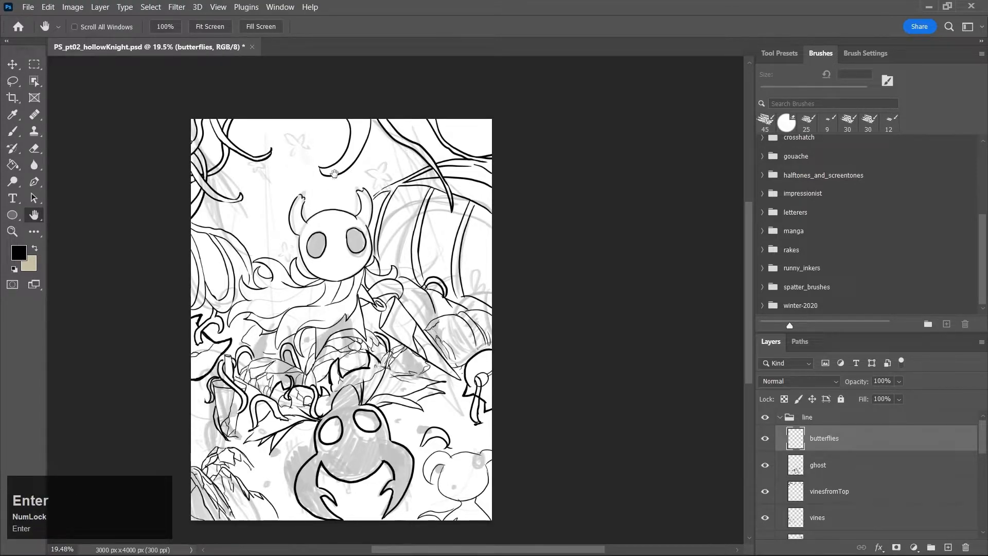
Ink butterflies with the 45 px brush near the canvas's upper edge, tucking their wings around the hanging vines
key("b")
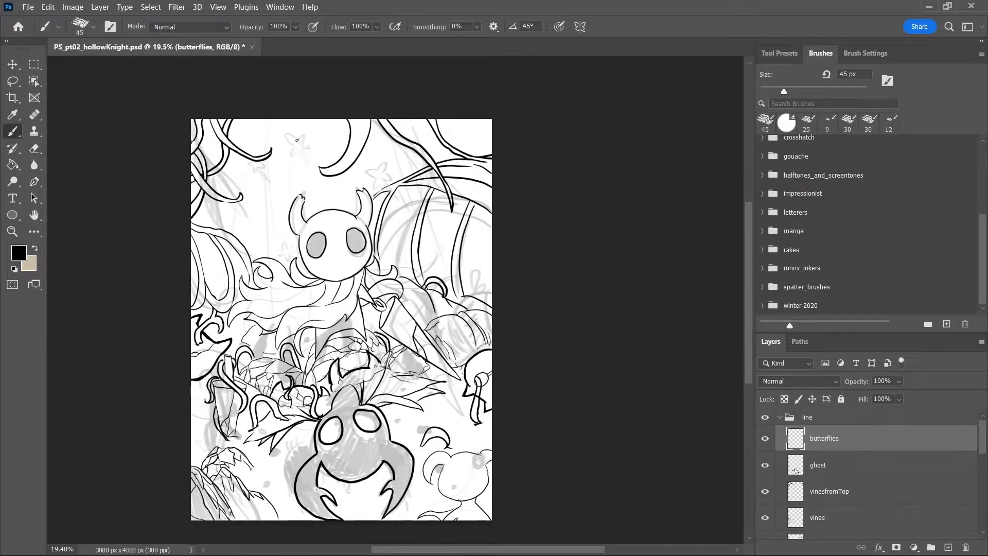
mouse_move(296, 139)
left_mouse_down()
mouse_move(277, 127)
mouse_move(302, 144)
mouse_move(296, 127)
mouse_move(311, 121)
mouse_move(280, 169)
mouse_move(303, 138)
mouse_move(317, 148)
mouse_move(246, 151)
mouse_move(239, 134)
mouse_move(260, 153)
left_mouse_up()
key("ctrl+z")
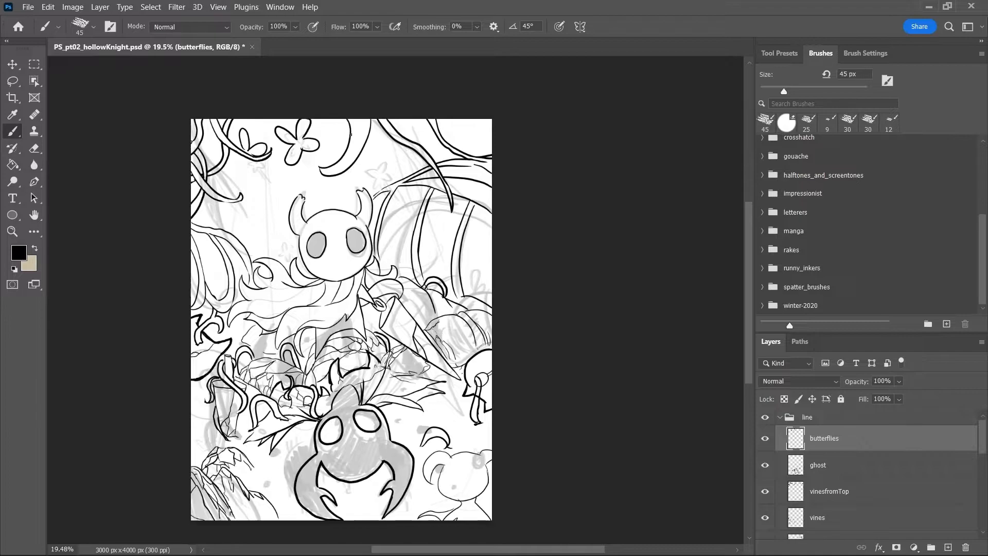
mouse_move(325, 117)
left_mouse_down()
mouse_move(349, 126)
mouse_move(323, 160)
mouse_move(360, 137)
mouse_move(335, 164)
left_mouse_up()
key("ctrl+z")
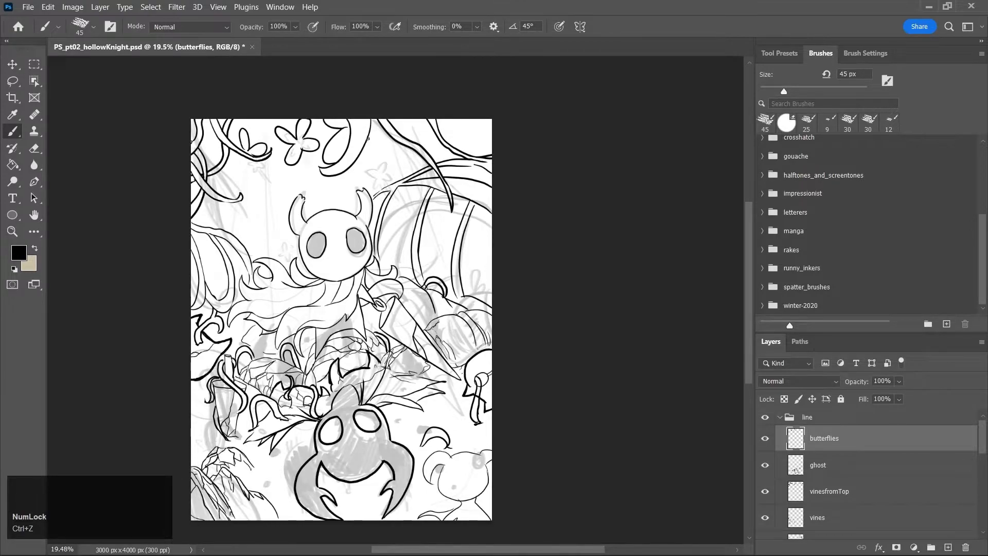
mouse_move(360, 158)
left_mouse_down()
mouse_move(383, 134)
mouse_move(371, 135)
left_mouse_up()
key("ctrl+z")
key("ctrl+z")
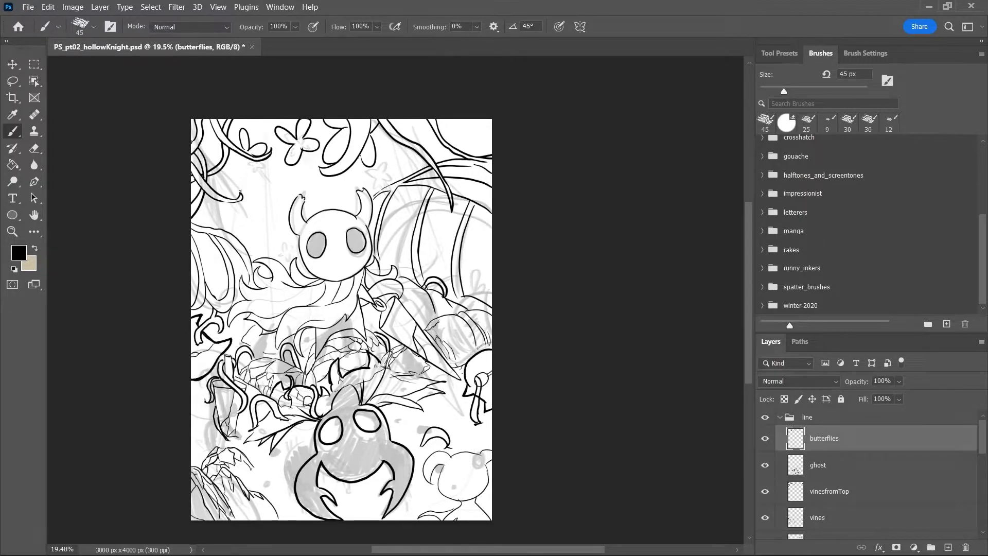
Ink more butterflies by the left-hand vines, on the lower-left potted plant, and along the branches in the artwork's upper-right corner
left_click_drag(240, 191, 244, 191)
mouse_move(237, 377)
left_mouse_down()
mouse_move(240, 365)
mouse_move(256, 388)
mouse_move(251, 364)
left_mouse_up()
left_click_drag(246, 376, 259, 383)
left_click_drag(194, 216, 208, 195)
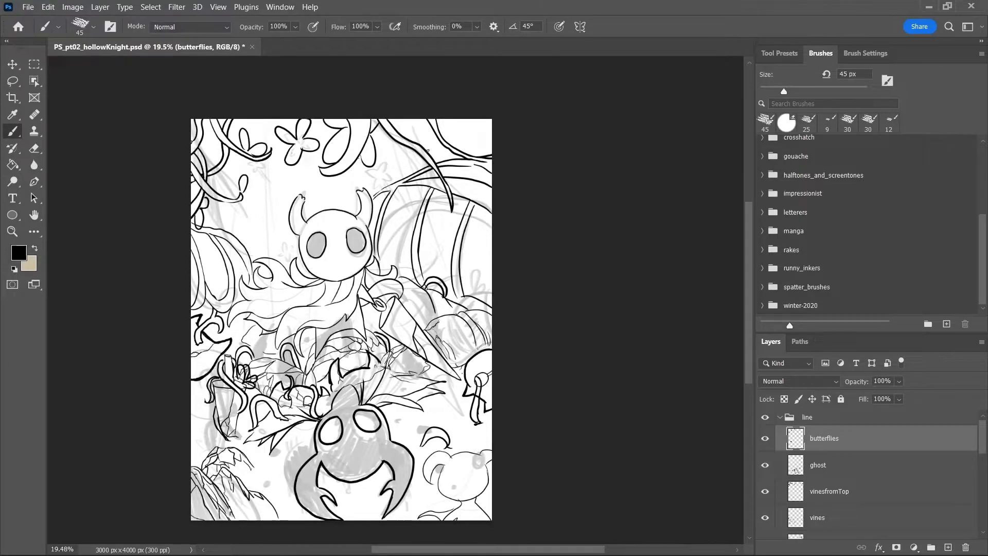
mouse_move(417, 176)
left_mouse_down()
mouse_move(454, 135)
mouse_move(454, 144)
mouse_move(481, 137)
left_mouse_up()
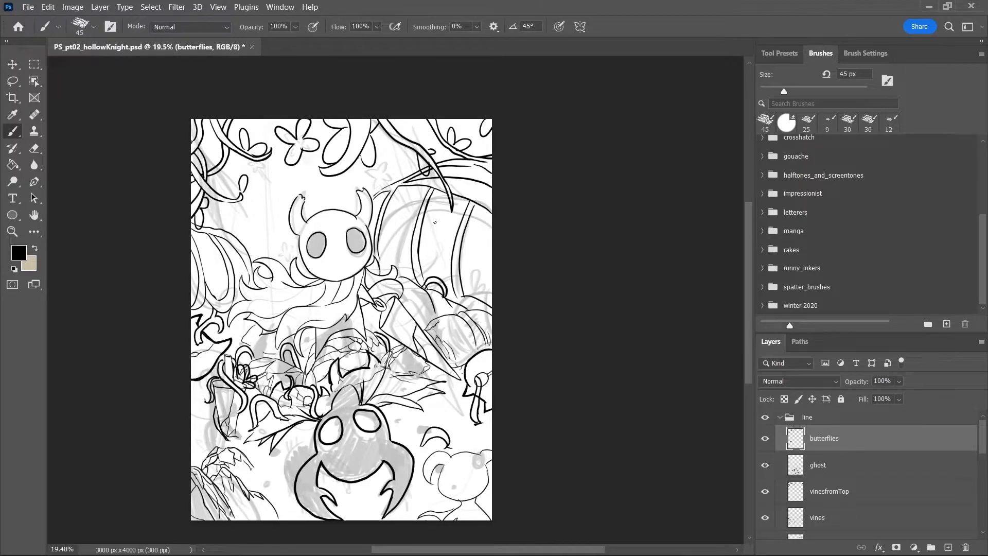
Scatter small inked circles around the vines, above the knight and inside the right-hand arch, and save the file
left_click_drag(432, 221, 433, 220)
left_click_drag(249, 214, 250, 212)
left_click_drag(243, 167, 248, 163)
key("ctrl+s")
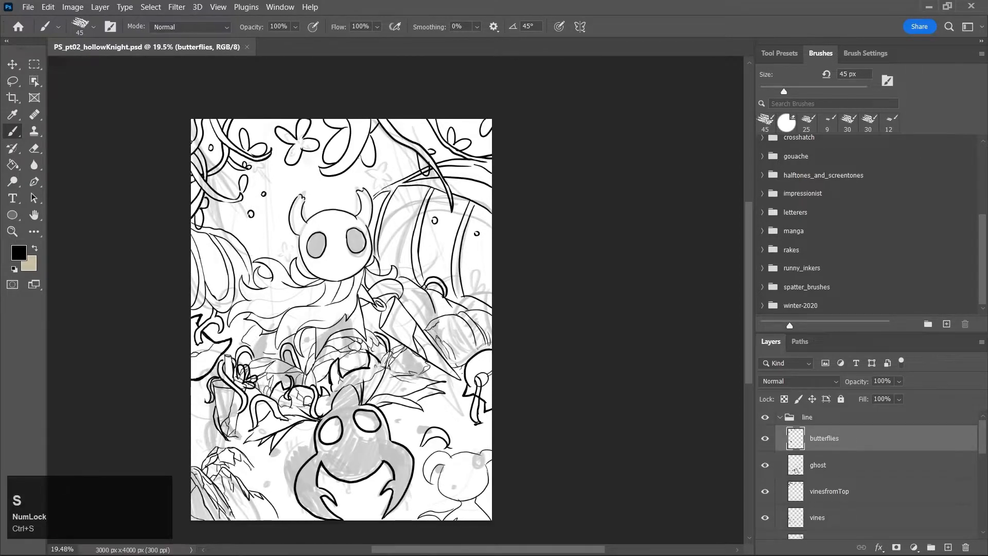
left_click_drag(314, 184, 317, 183)
key("ctrl+s")
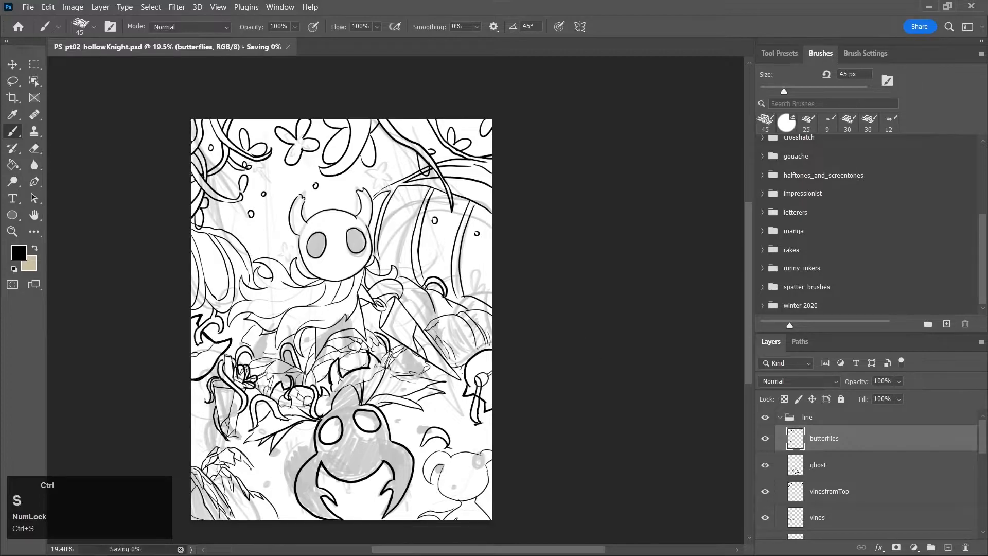
Collapse the line group, save the file, and select the colors group
mouse_move(750, 291)
left_mouse_down()
mouse_move(749, 309)
mouse_move(750, 300)
left_mouse_up()
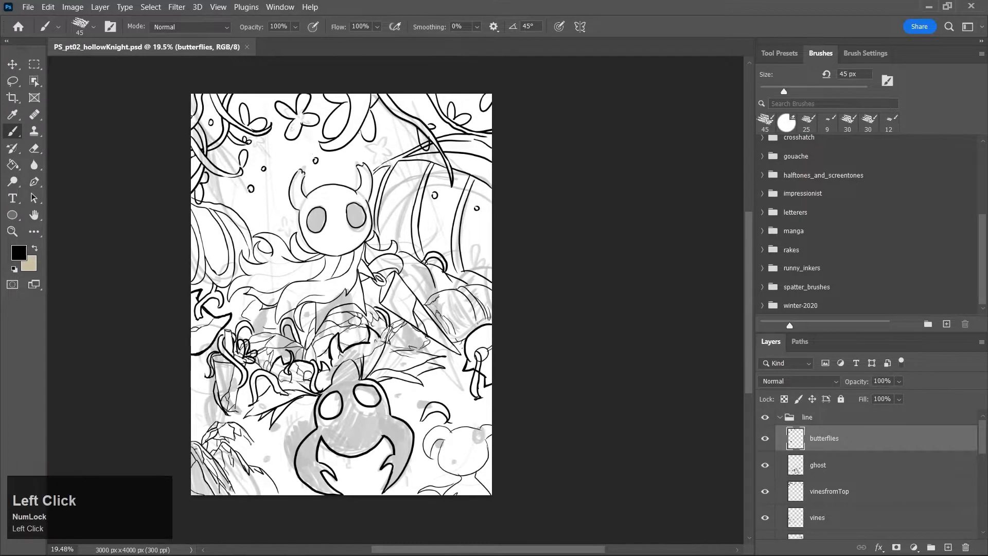
left_click(780, 417)
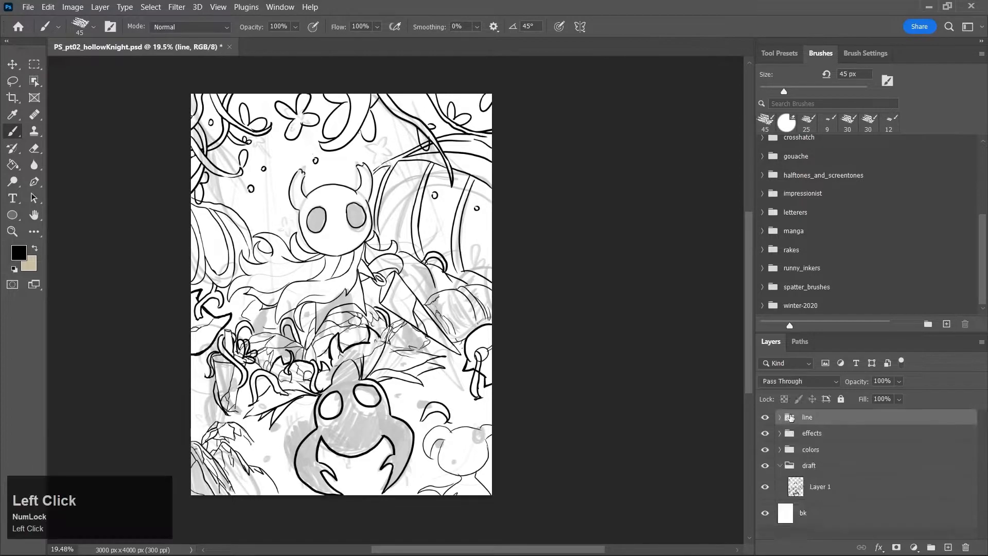
key("ctrl+s")
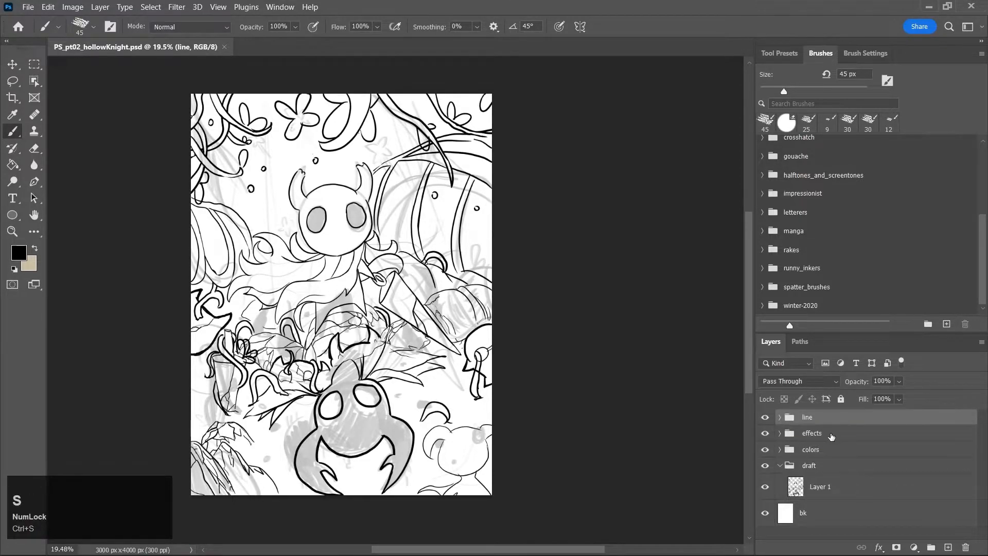
left_click(817, 451)
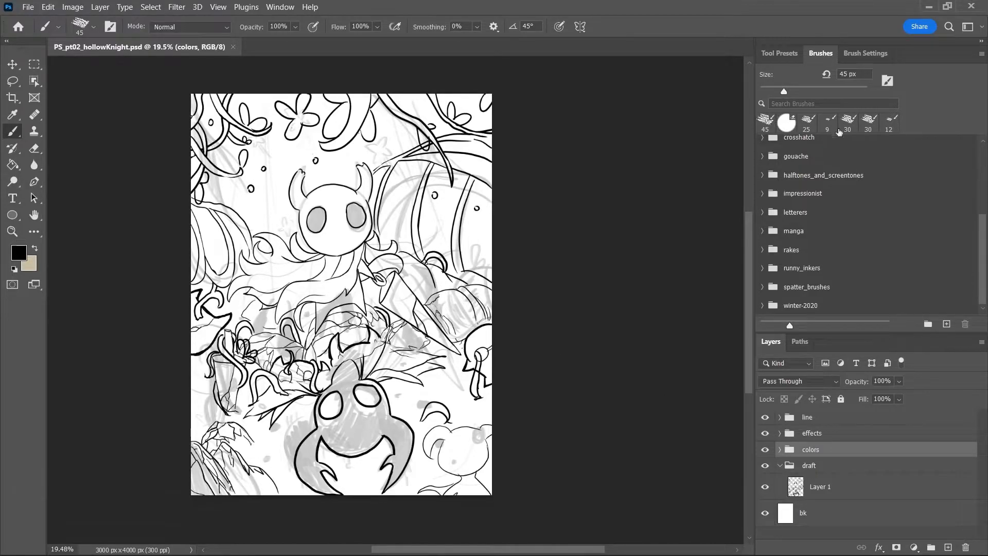
left_click_drag(981, 262, 983, 159)
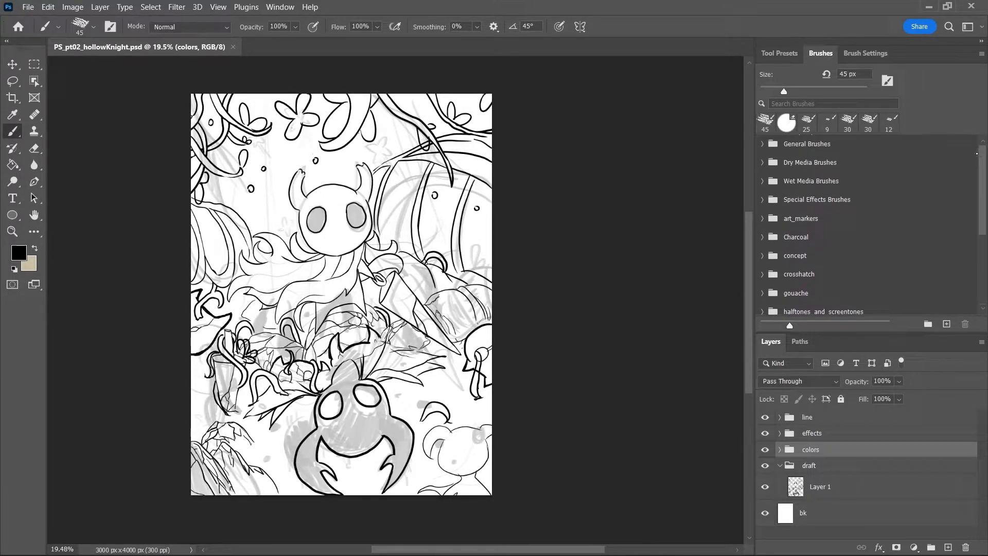
scroll(764, 184, "down", 5)
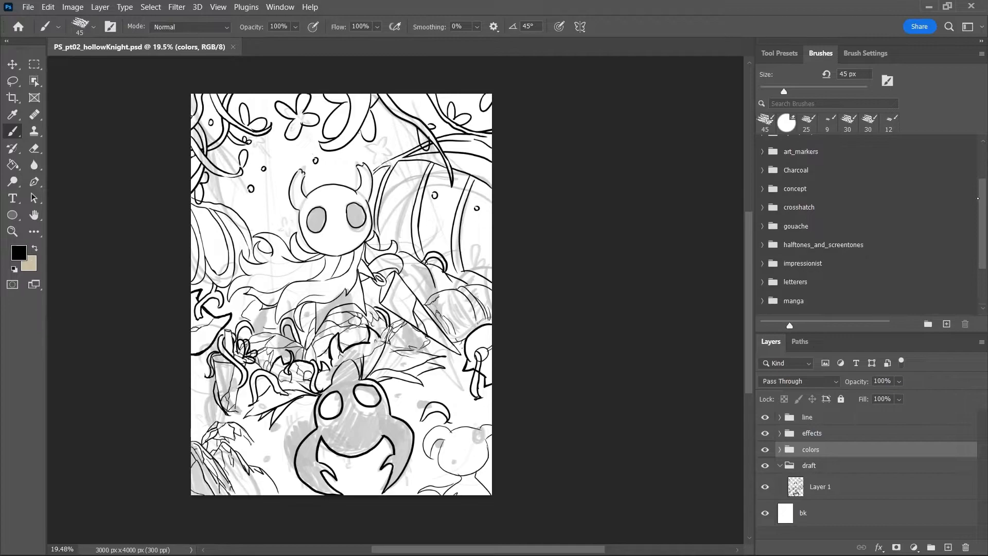
left_click(763, 177)
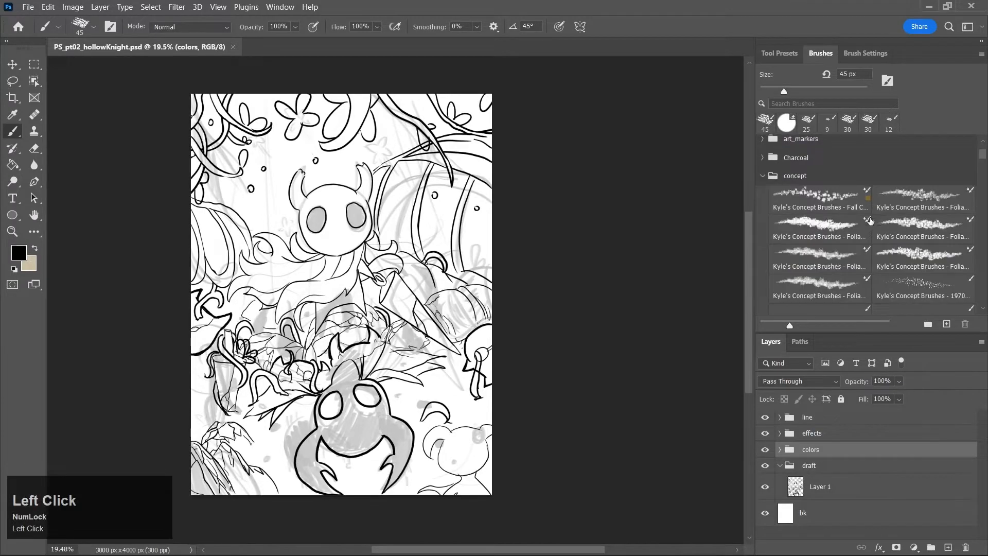
mouse_move(982, 164)
left_mouse_down()
mouse_move(980, 288)
mouse_move(981, 150)
left_mouse_up()
left_click(762, 257)
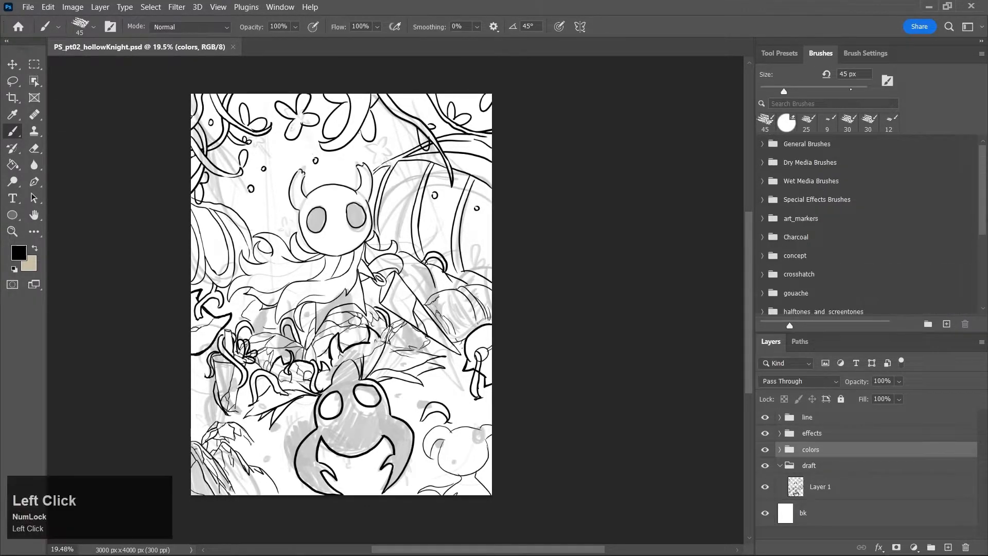
Load the __wlop_bigsoft brush preset, show its Soft Round tip in General Brushes, and select Layer 3 in the colors group
left_click(780, 53)
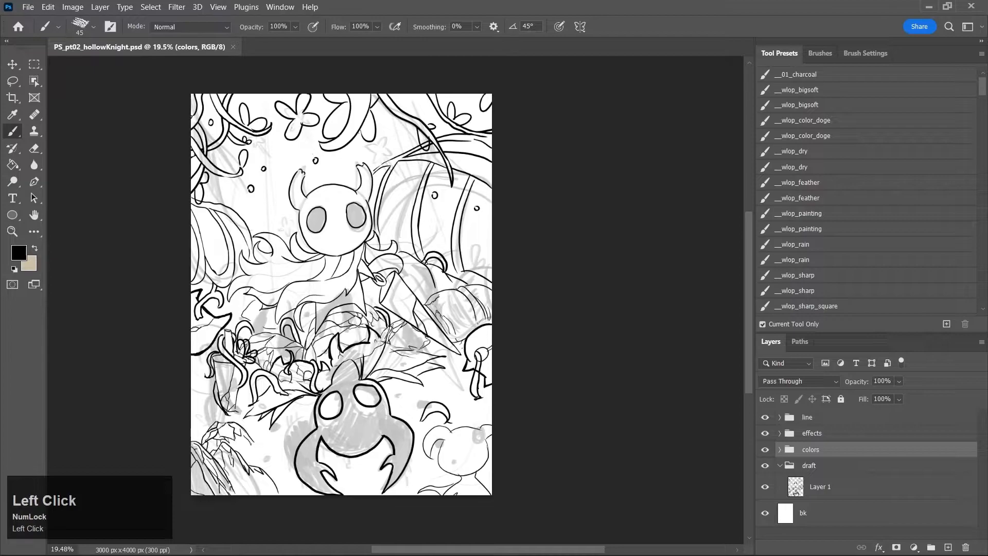
left_click(809, 92)
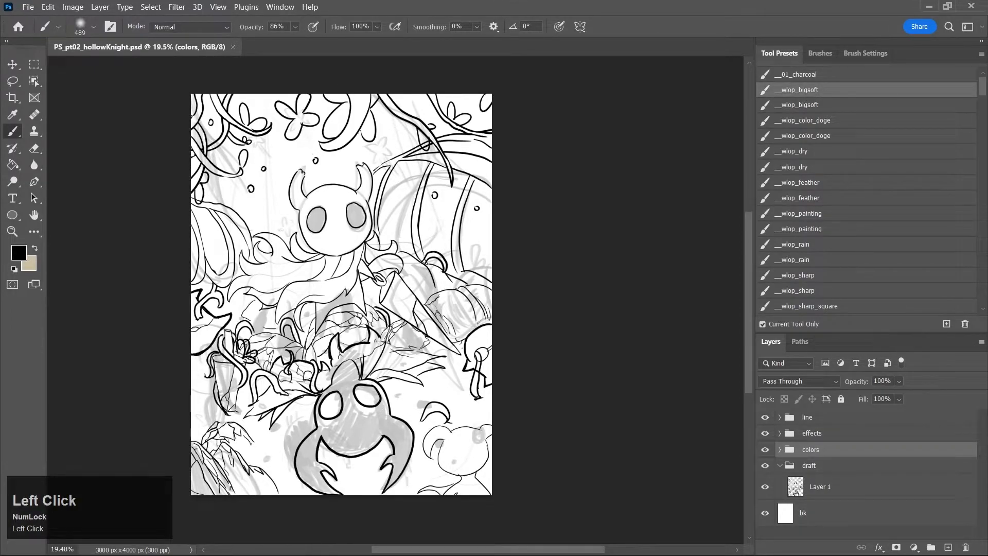
left_click(820, 53)
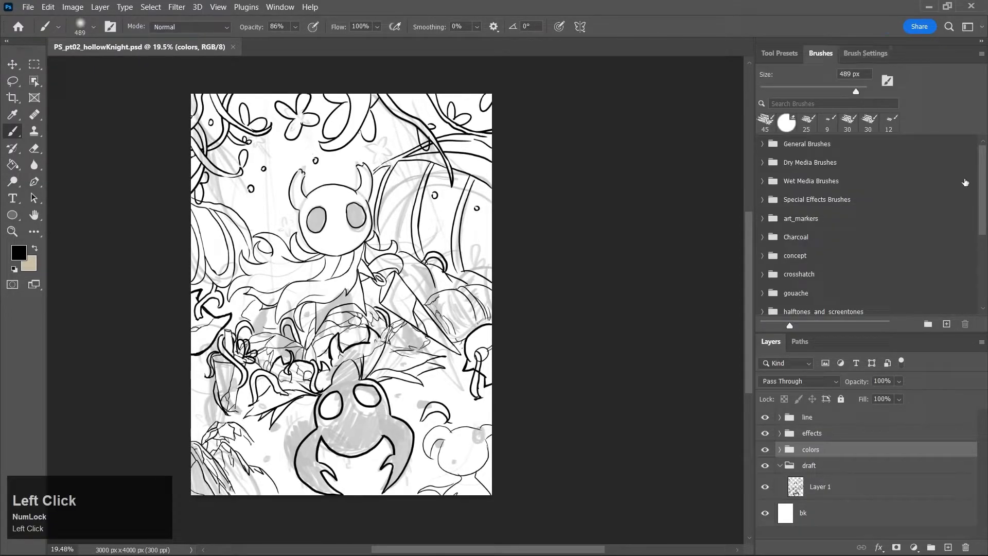
left_click(761, 146)
left_click(851, 167)
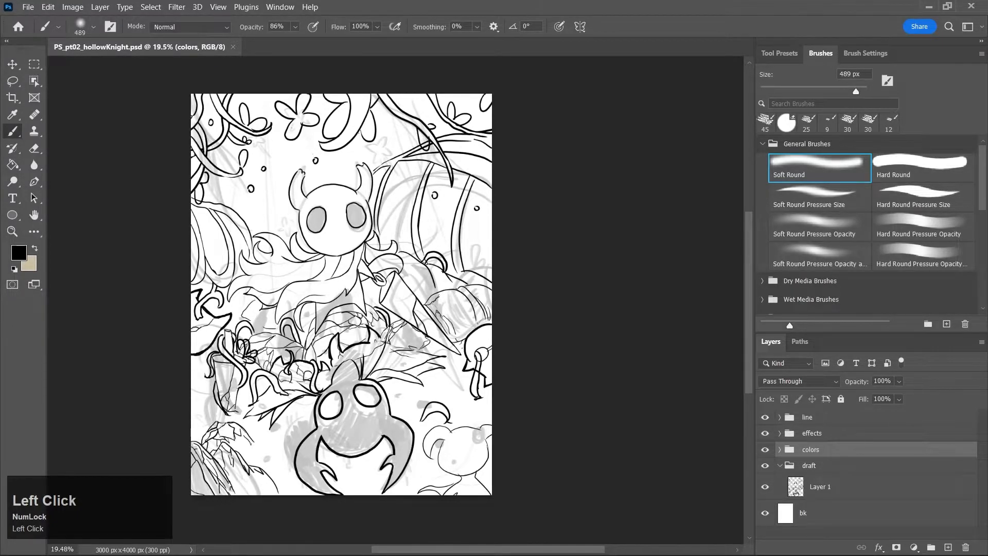
left_click(781, 449)
left_click(829, 474)
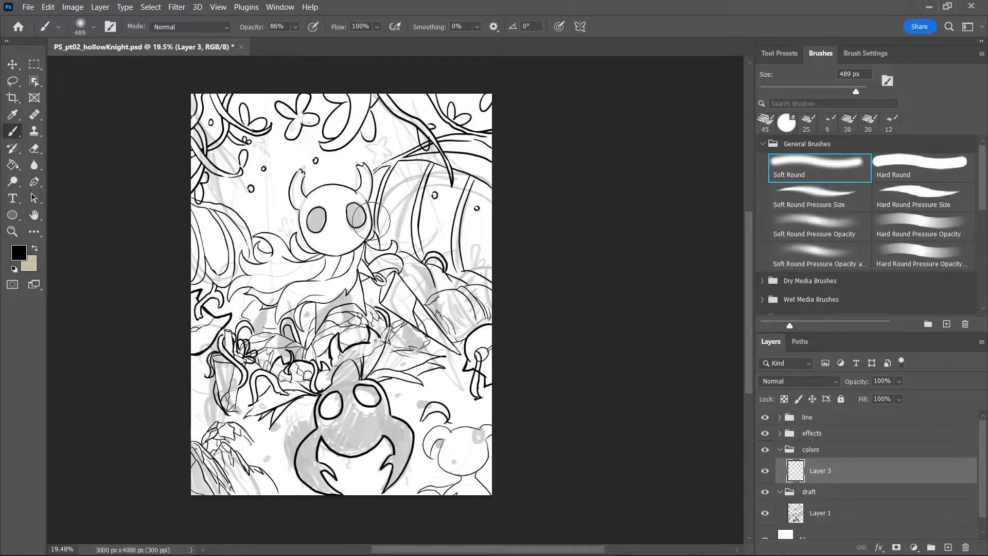
left_click_drag(376, 234, 448, 224)
key("ctrl+z")
key("j")
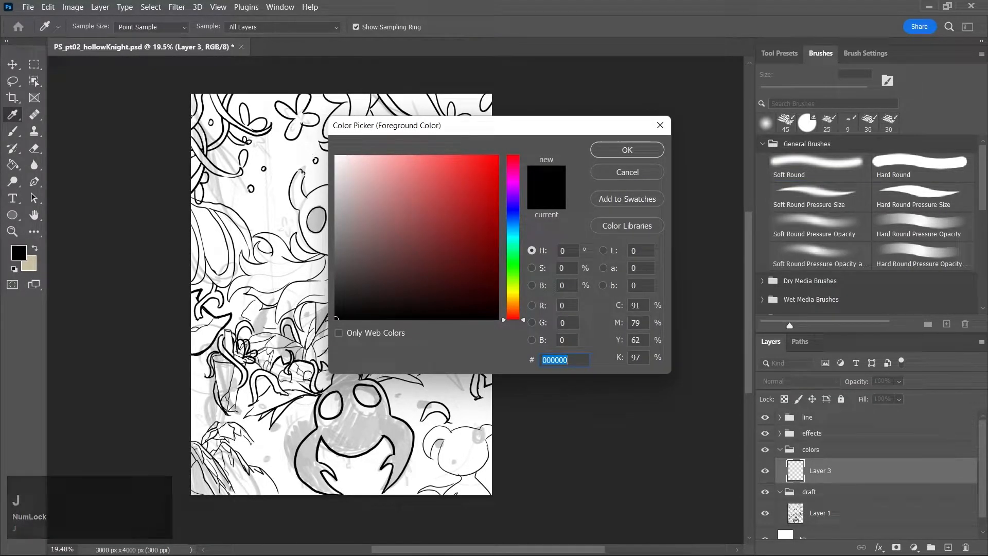
left_click(628, 173)
Collapse and hide the draft group, and save the file
scroll(819, 479, "down", 1)
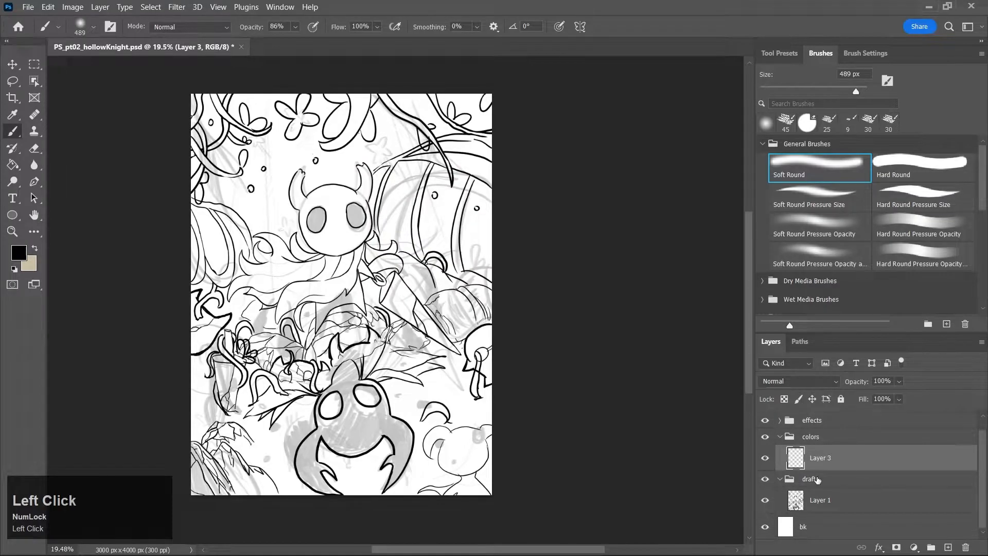
left_click(780, 480)
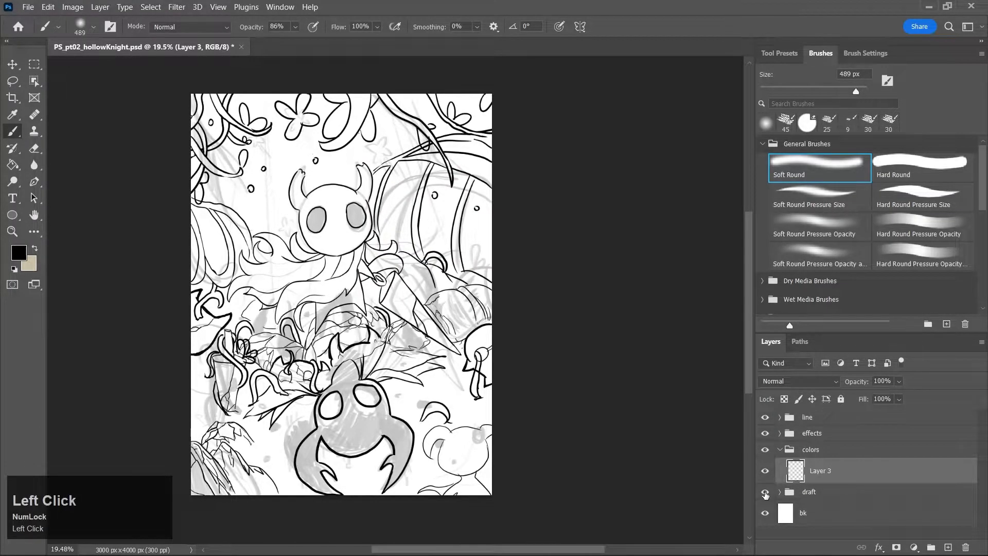
left_click(765, 493)
key("ctrl+s")
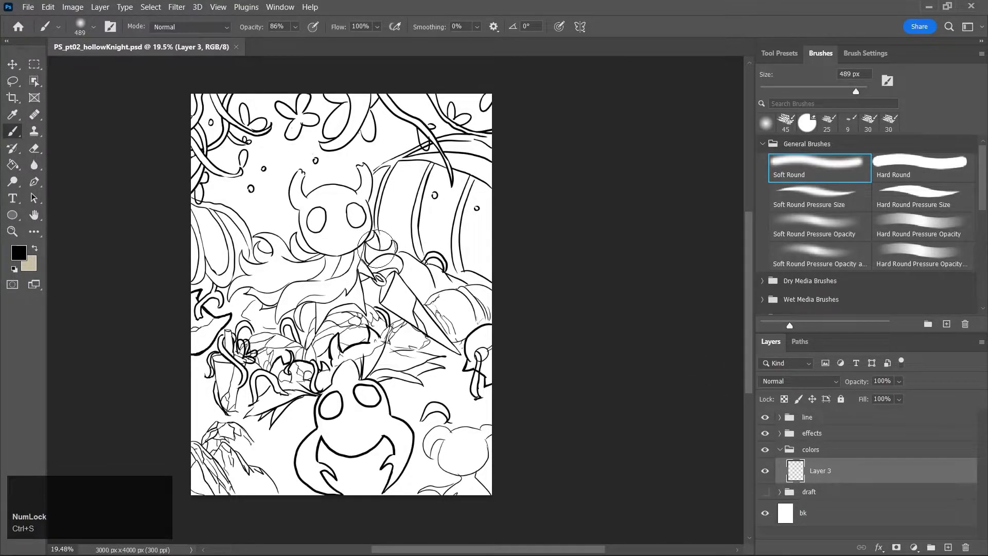
Choose a dark blue foreground color and paint over the rocks in the artwork's lower-left corner with the 489 px soft brush
key("k")
key("b")
key("j")
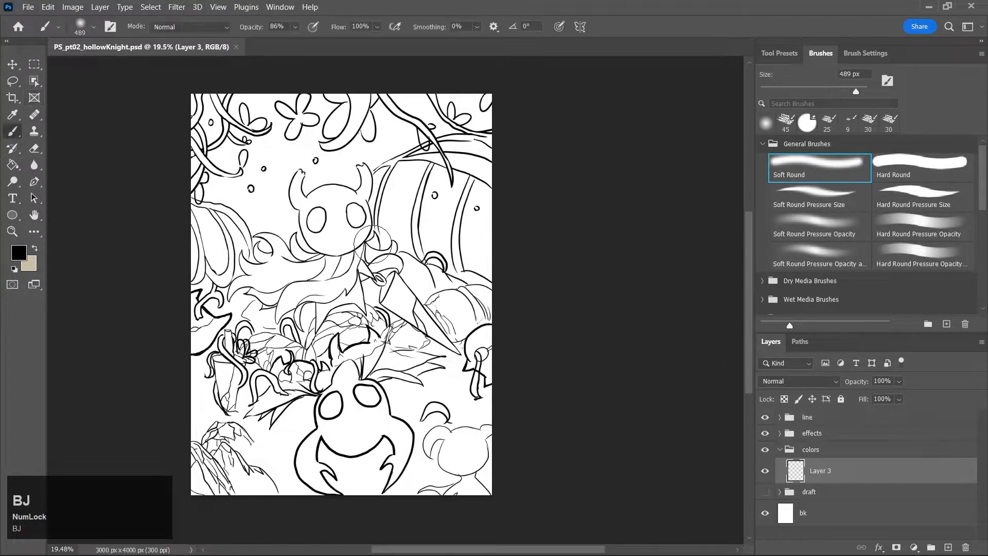
key("j")
left_click(514, 211)
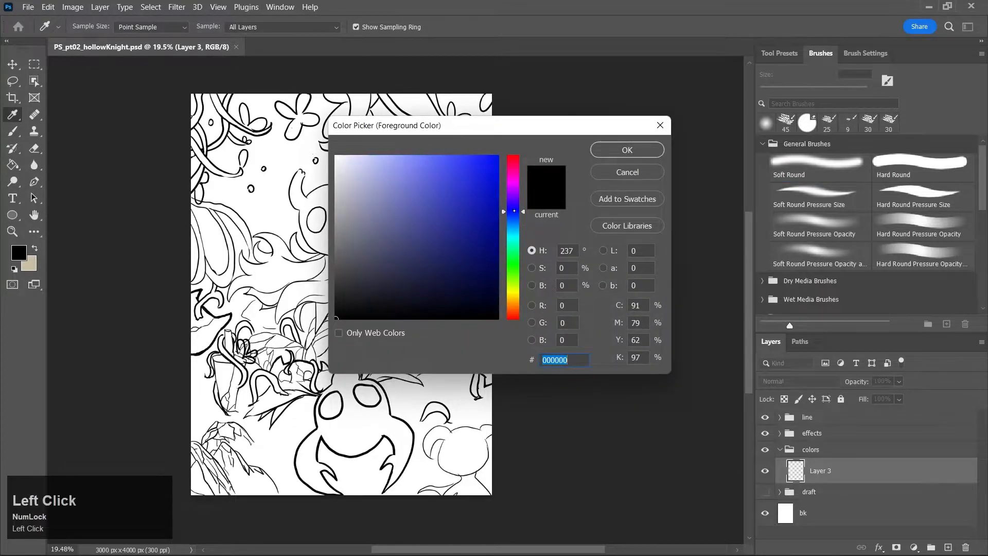
left_click_drag(514, 211, 514, 215)
left_click(429, 255)
left_click(634, 153)
key("b")
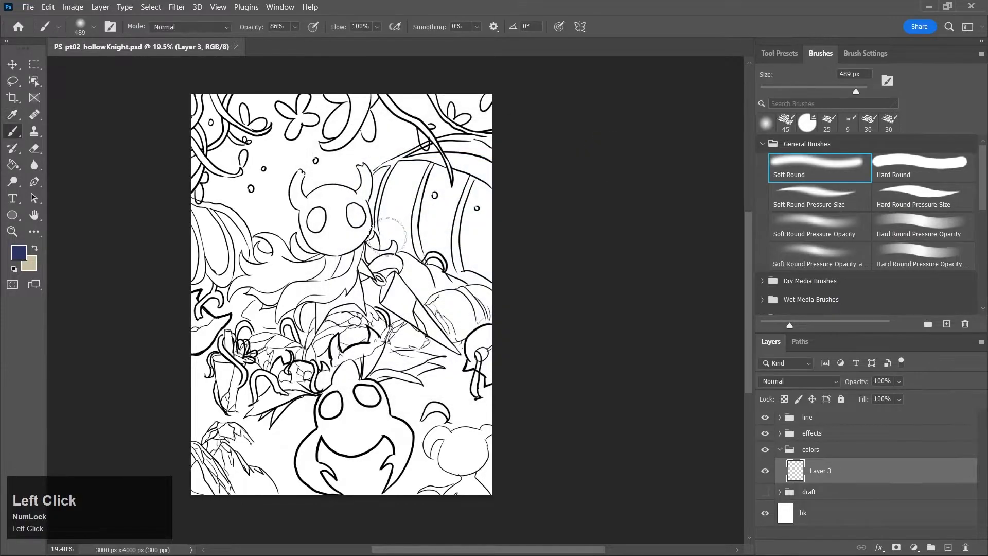
mouse_move(201, 453)
left_mouse_down()
mouse_move(208, 501)
mouse_move(217, 490)
mouse_move(260, 503)
mouse_move(232, 492)
left_mouse_up()
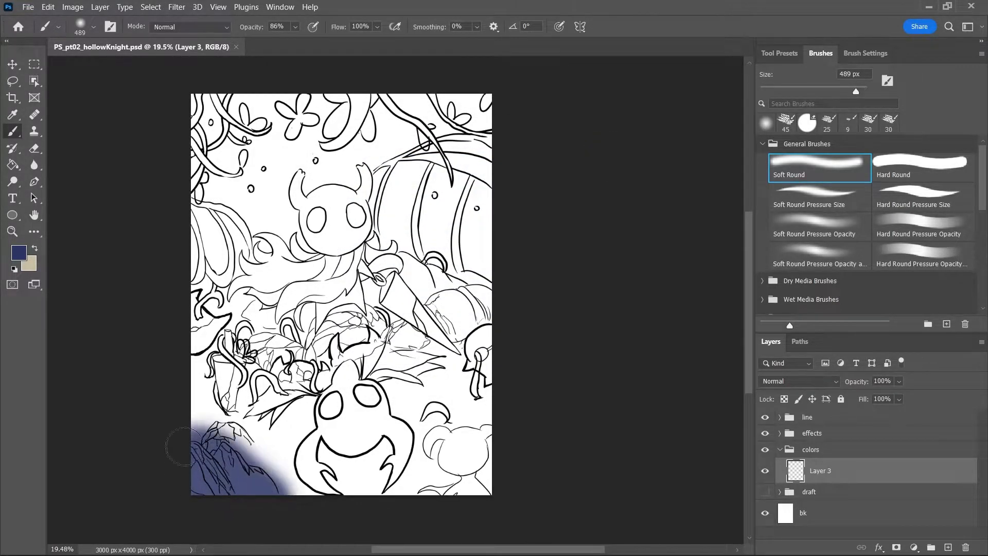
Set the foreground color to the dark grayish blue #343745
key("k")
key("j")
mouse_move(372, 282)
left_mouse_down()
mouse_move(342, 296)
mouse_move(336, 272)
mouse_move(366, 275)
left_mouse_up()
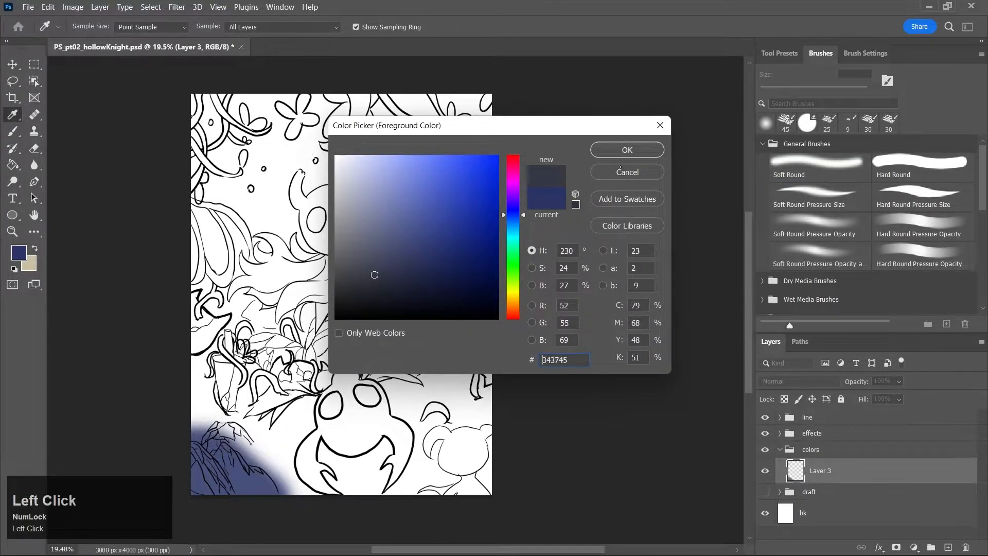
left_click(627, 150)
left_click_drag(201, 478, 184, 440)
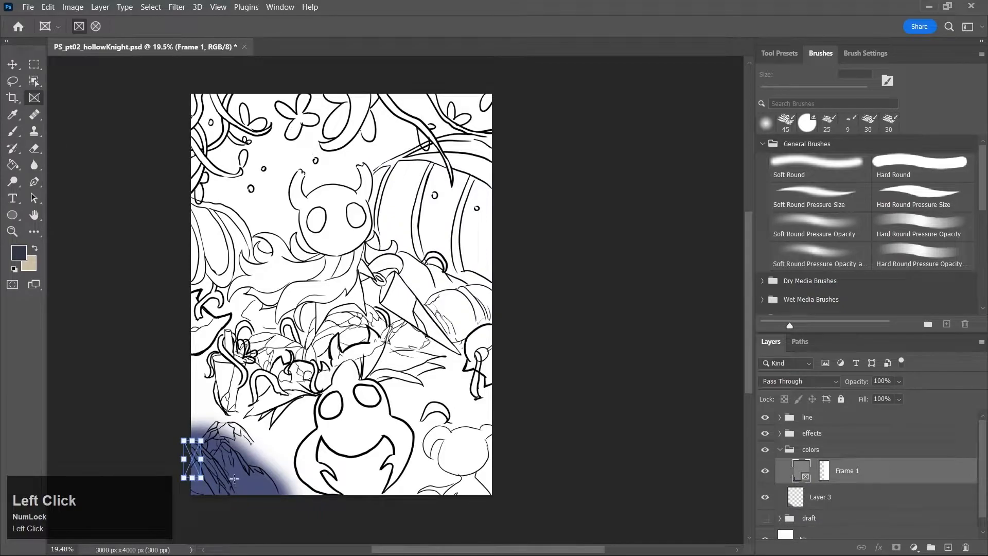
key("F1")
key("ctrl+z")
key("b")
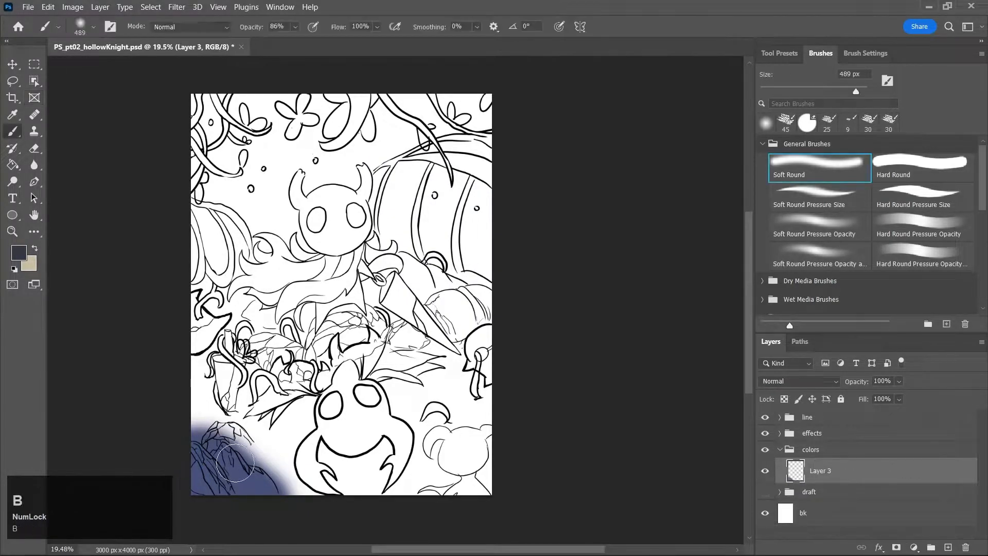
Extend the dark grayish blue paint over the artwork's lower-left area, and set the foreground color to dark blue #0e1435
mouse_move(168, 368)
left_mouse_down()
mouse_move(258, 483)
mouse_move(228, 436)
mouse_move(369, 449)
left_mouse_up()
key("k")
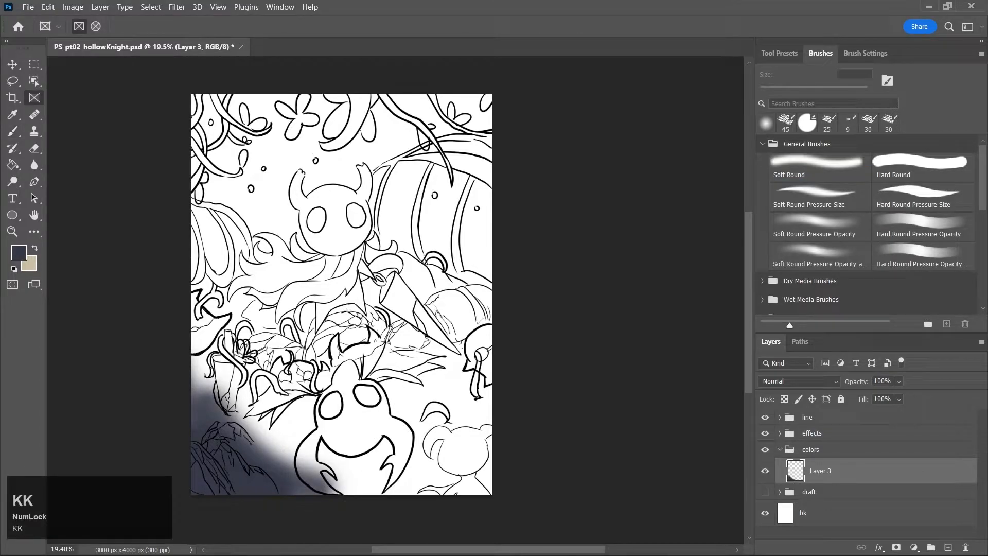
key("j")
left_click(459, 286)
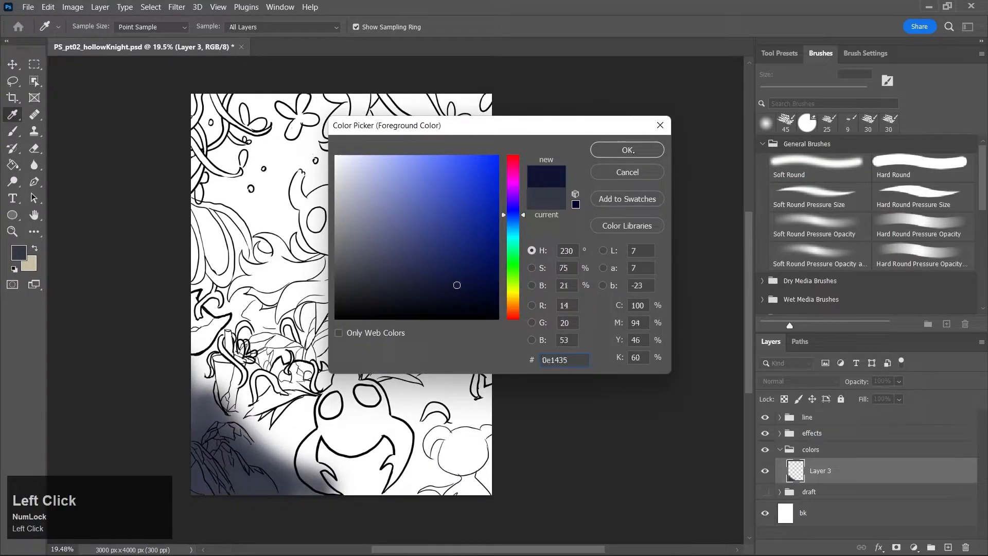
left_click(632, 151)
Paint the dark blue with the 489 px soft brush over the lower-left area, left edge and upper-right background shell of the artwork
left_click_drag(185, 453, 222, 495)
key("ctrl+z")
key("b")
mouse_move(177, 435)
left_mouse_down()
mouse_move(313, 494)
mouse_move(381, 488)
mouse_move(269, 386)
mouse_move(216, 407)
mouse_move(192, 352)
mouse_move(194, 227)
left_mouse_up()
mouse_move(195, 136)
left_mouse_down()
mouse_move(201, 216)
mouse_move(247, 258)
mouse_move(268, 257)
left_mouse_up()
mouse_move(452, 95)
left_mouse_down()
mouse_move(437, 119)
mouse_move(453, 116)
mouse_move(473, 169)
mouse_move(462, 146)
mouse_move(461, 238)
mouse_move(428, 244)
mouse_move(404, 180)
left_mouse_up()
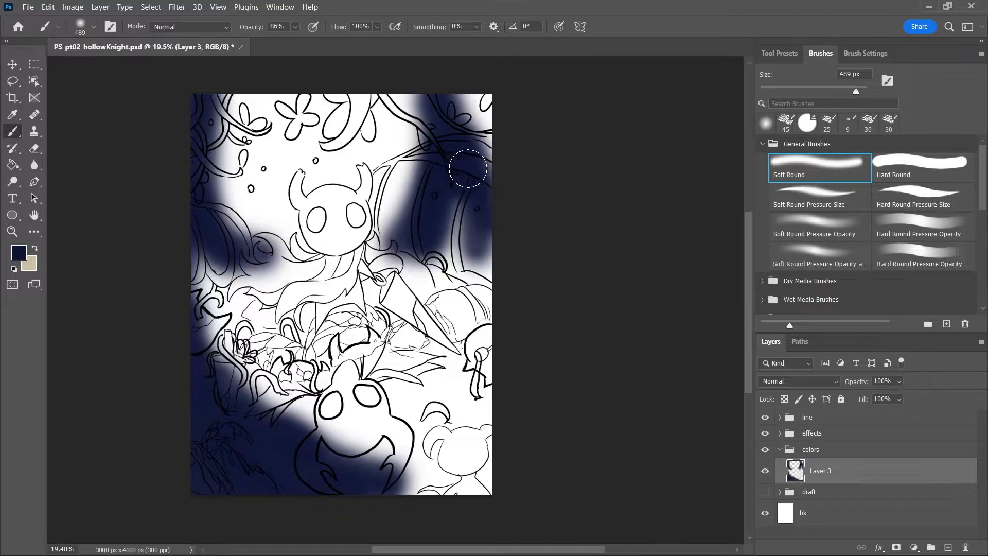
left_click_drag(435, 233, 463, 270)
left_click_drag(375, 196, 447, 146)
mouse_move(228, 228)
left_mouse_down()
mouse_move(234, 259)
mouse_move(210, 281)
left_mouse_up()
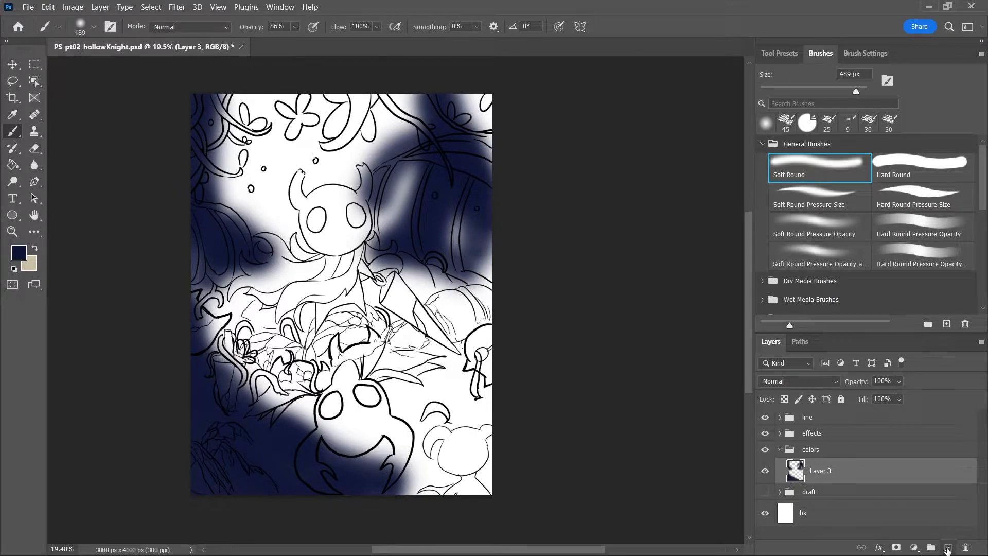
Add a new layer above Layer 3 and paint light blue #c3e3fa over the upper-left background and the knight's head
left_click(948, 547)
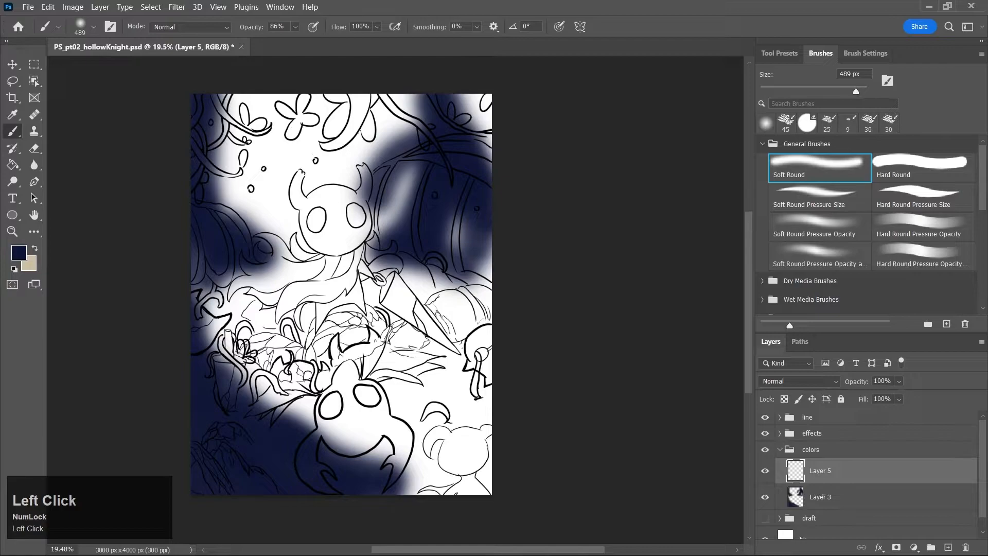
key("k")
key("j")
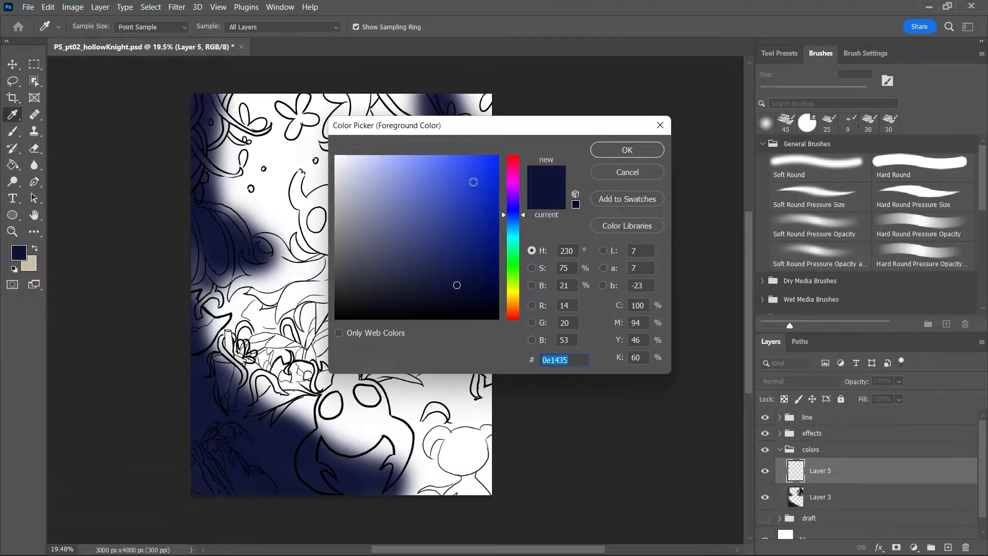
left_click(371, 159)
left_click(510, 226)
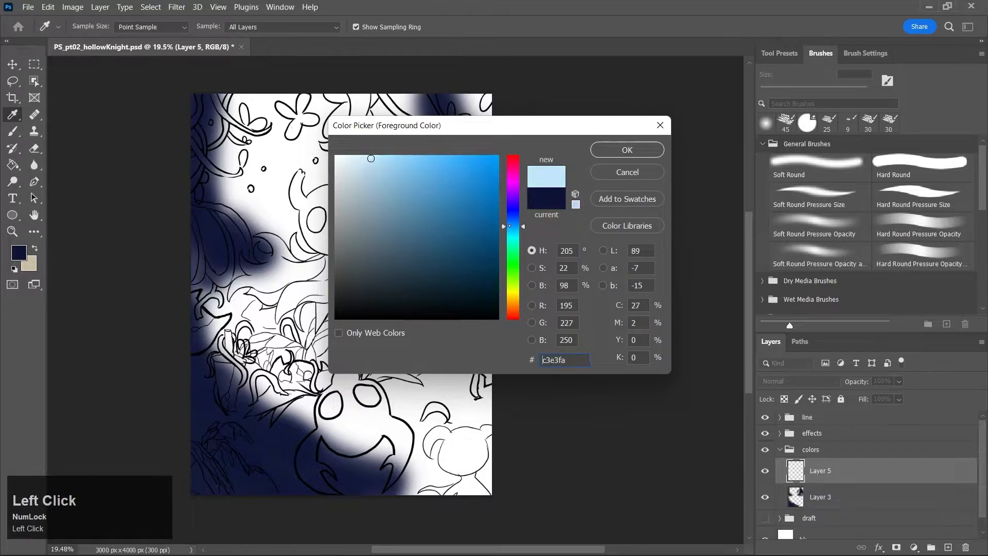
left_click(627, 150)
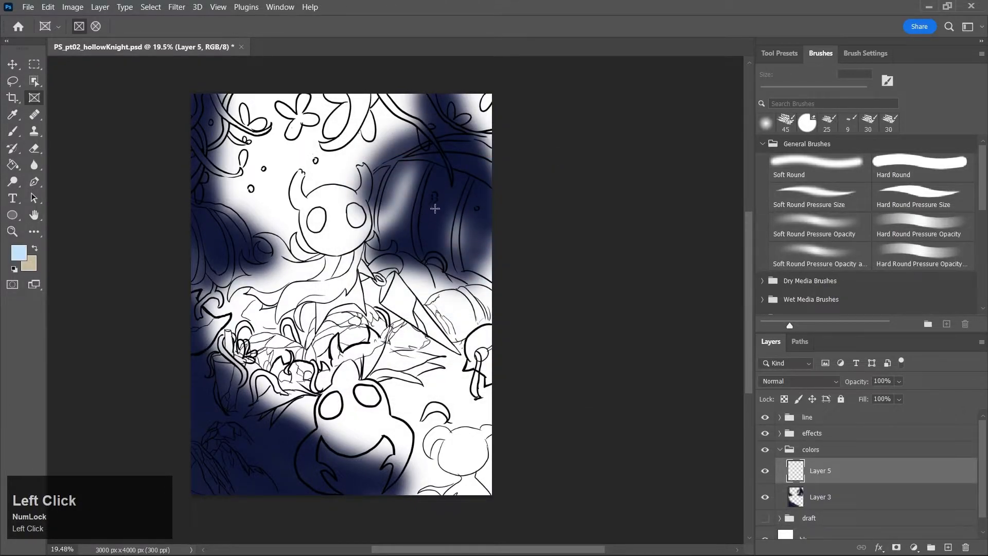
key("b")
mouse_move(280, 147)
left_mouse_down()
mouse_move(248, 98)
mouse_move(272, 137)
mouse_move(229, 195)
mouse_move(282, 151)
mouse_move(318, 198)
mouse_move(320, 186)
left_mouse_up()
Choose a medium grayish blue and paint from the upper-left background down over the cloak and the plants below it
key("k")
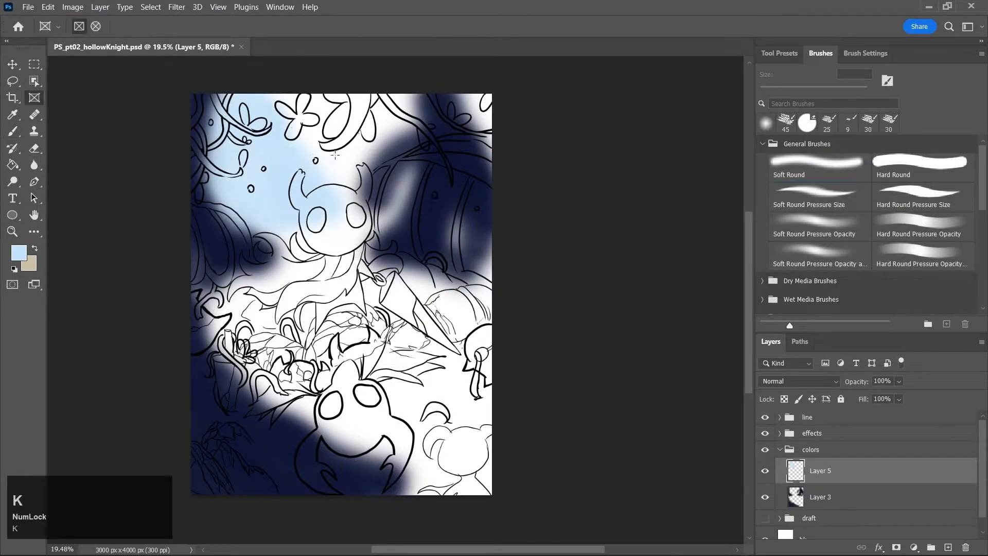
key("j")
left_click(395, 208)
left_click(628, 150)
mouse_move(242, 124)
left_mouse_down()
mouse_move(325, 270)
mouse_move(272, 285)
mouse_move(239, 279)
mouse_move(280, 260)
mouse_move(290, 279)
mouse_move(292, 320)
mouse_move(268, 378)
mouse_move(234, 322)
mouse_move(260, 333)
mouse_move(307, 325)
left_mouse_up()
key("ctrl+z")
key("b")
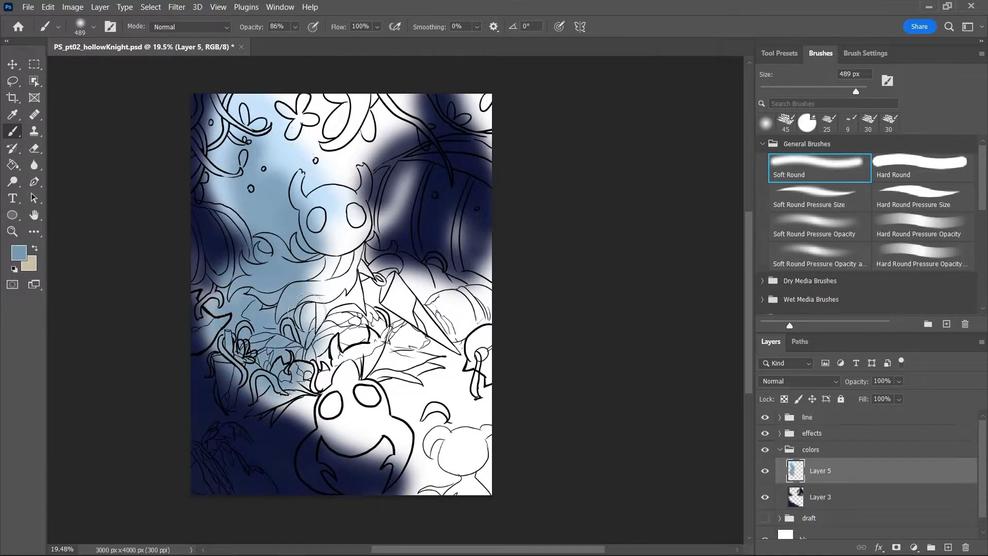
Lower the brush opacity to 48% and wash the same blue over the middle, lower area and upper background of the artwork
left_click(295, 26)
mouse_move(359, 202)
left_mouse_down()
mouse_move(345, 350)
mouse_move(407, 330)
mouse_move(376, 239)
mouse_move(453, 308)
mouse_move(476, 288)
mouse_move(448, 412)
mouse_move(380, 411)
left_mouse_up()
mouse_move(207, 366)
left_mouse_down()
mouse_move(248, 399)
mouse_move(259, 385)
mouse_move(303, 387)
mouse_move(379, 412)
mouse_move(284, 405)
mouse_move(336, 456)
mouse_move(403, 442)
mouse_move(386, 476)
mouse_move(421, 478)
mouse_move(461, 426)
mouse_move(399, 414)
left_mouse_up()
key("ctrl+z")
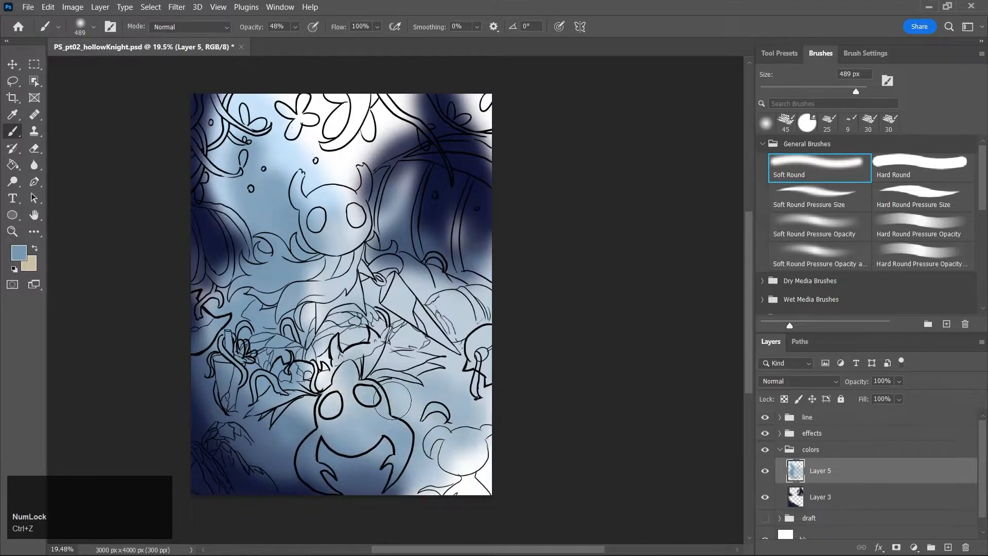
mouse_move(320, 354)
left_mouse_down()
mouse_move(328, 266)
mouse_move(310, 241)
mouse_move(284, 158)
mouse_move(266, 140)
mouse_move(296, 169)
mouse_move(369, 156)
mouse_move(372, 140)
mouse_move(235, 113)
mouse_move(251, 102)
mouse_move(270, 132)
mouse_move(390, 138)
left_mouse_up()
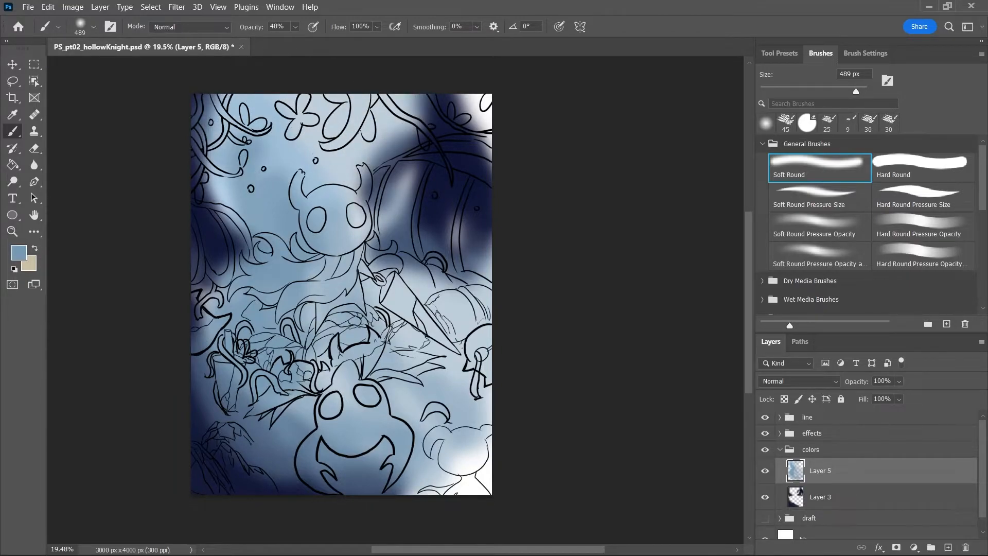
On another new layer, dab grayish blue #435a6c beside the knight's head with the soft brush at 400 px
left_click(18, 252)
left_click(396, 250)
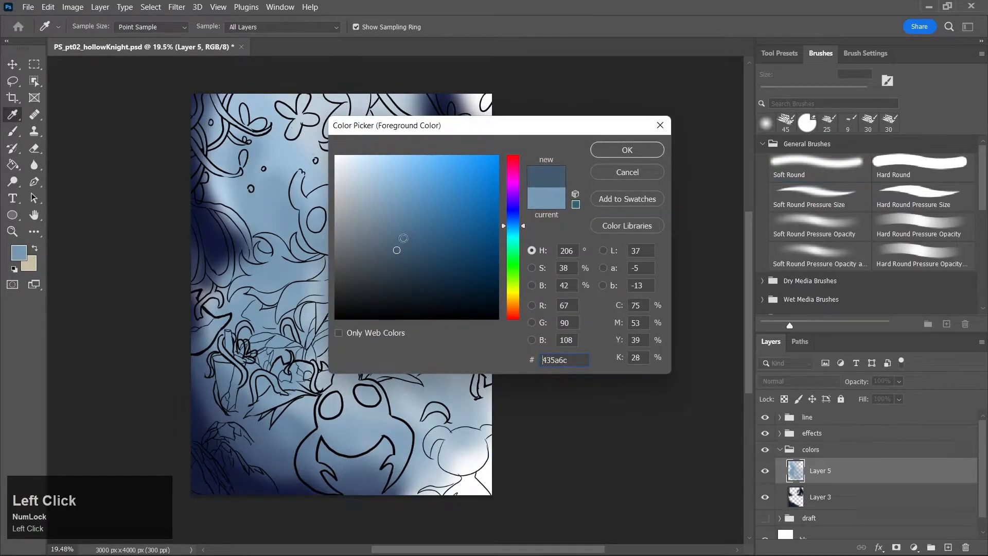
left_click(639, 151)
key("bracketleft")
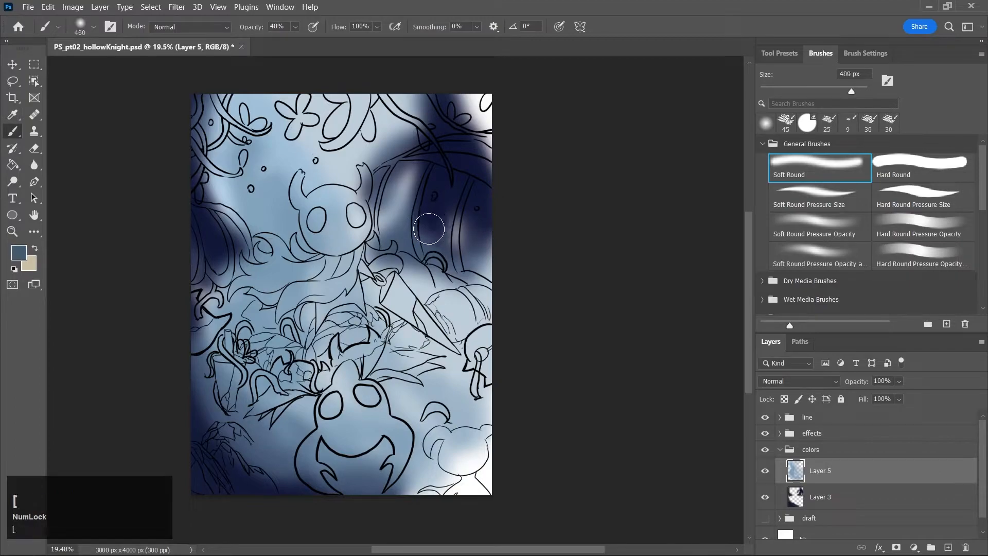
left_click(948, 547)
mouse_move(275, 158)
left_mouse_down()
mouse_move(271, 178)
mouse_move(279, 189)
mouse_move(288, 180)
mouse_move(268, 154)
mouse_move(299, 227)
left_mouse_up()
Set the foreground color to #20489a and paint blue patches over the upper background, left side, creature's head and sword area
key("j")
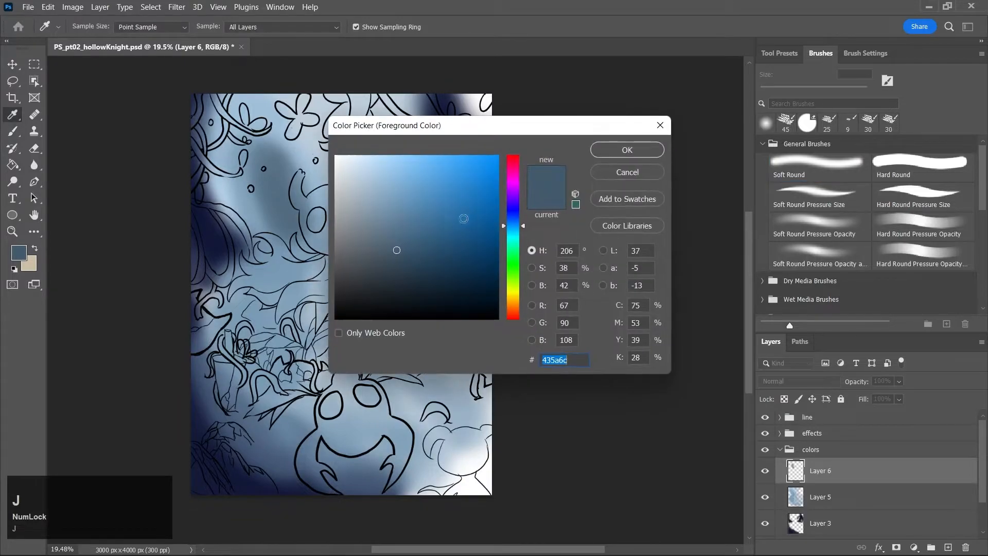
left_click(513, 220)
left_click(466, 221)
left_click(626, 149)
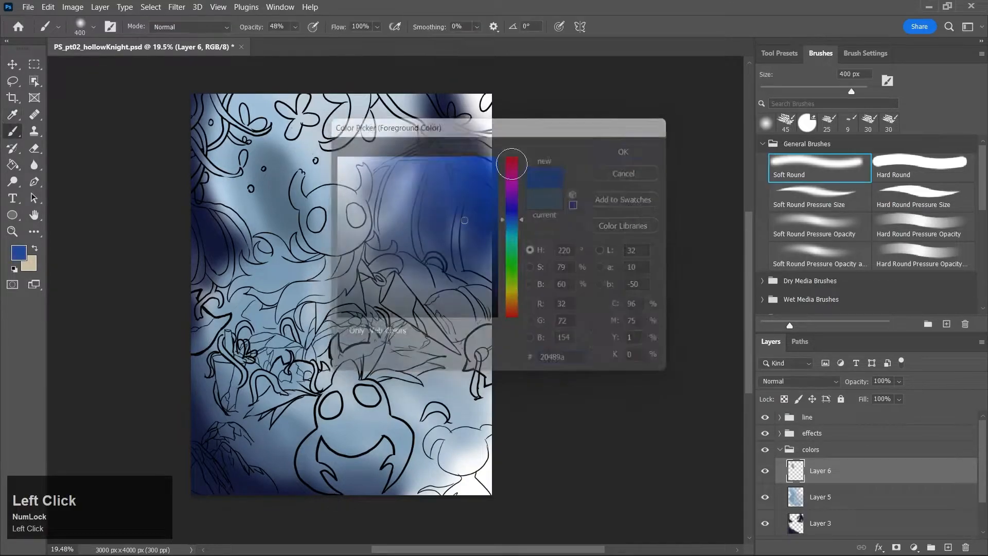
mouse_move(261, 180)
left_mouse_down()
mouse_move(309, 144)
mouse_move(242, 191)
mouse_move(355, 221)
mouse_move(237, 213)
mouse_move(239, 293)
mouse_move(218, 316)
mouse_move(211, 350)
mouse_move(267, 396)
left_mouse_up()
mouse_move(354, 478)
left_mouse_down()
mouse_move(318, 367)
mouse_move(338, 385)
mouse_move(325, 417)
mouse_move(340, 366)
mouse_move(385, 349)
mouse_move(401, 370)
mouse_move(381, 345)
mouse_move(439, 319)
mouse_move(412, 310)
mouse_move(480, 364)
left_mouse_up()
mouse_move(304, 118)
left_mouse_down()
mouse_move(305, 97)
mouse_move(355, 200)
mouse_move(346, 103)
left_mouse_up()
Set the foreground color to dark gray #353638 and paint over the white area in the artwork's upper-right corner
key("j")
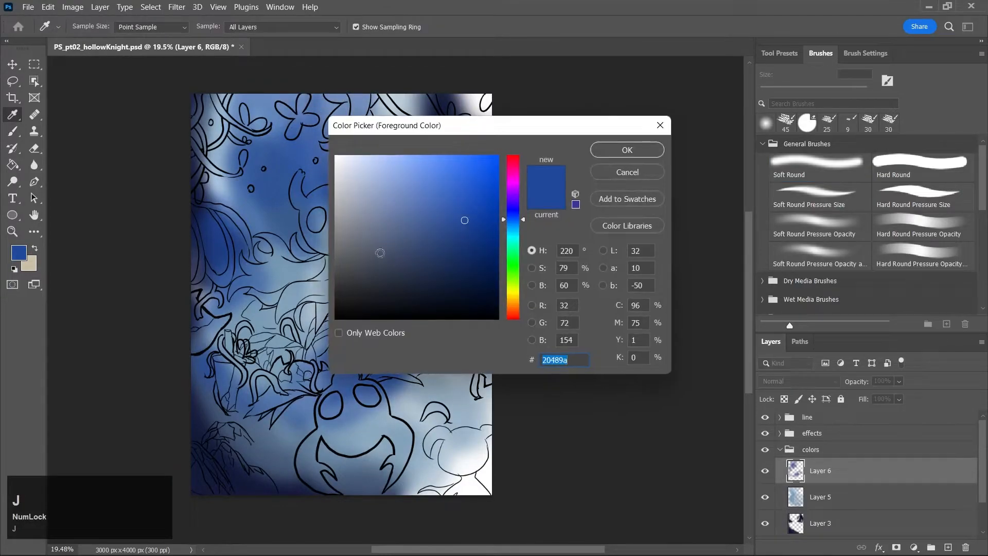
left_click(345, 283)
left_click(641, 154)
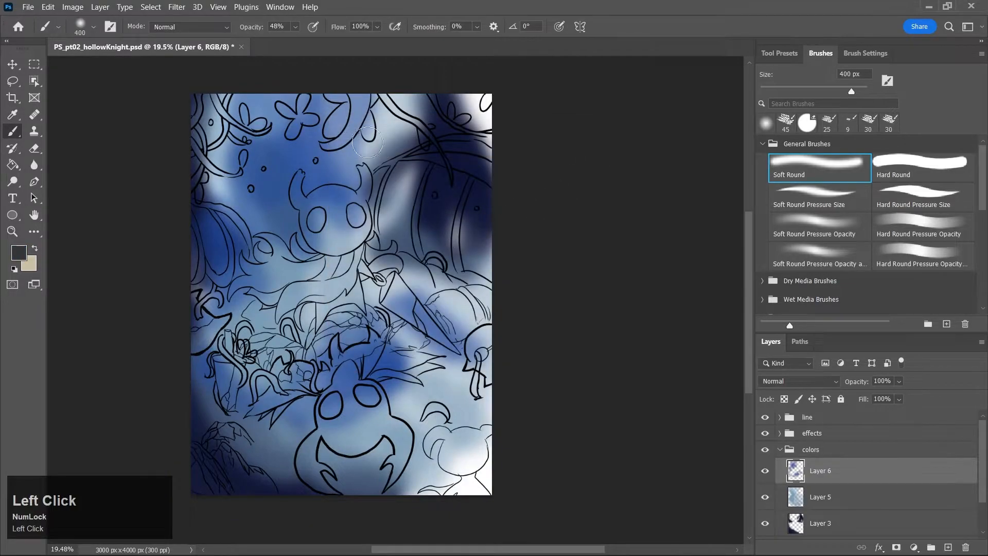
mouse_move(452, 79)
left_mouse_down()
mouse_move(479, 94)
mouse_move(496, 155)
left_mouse_up()
Switch the foreground color to a dark blue and tint the artwork's upper-right and lower-right corners
key("j")
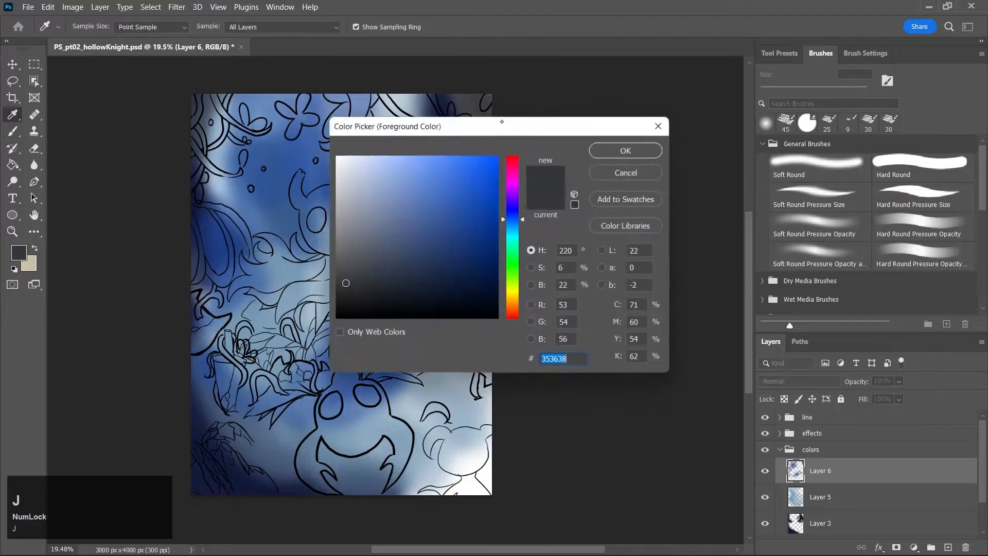
left_click(448, 253)
left_click(627, 150)
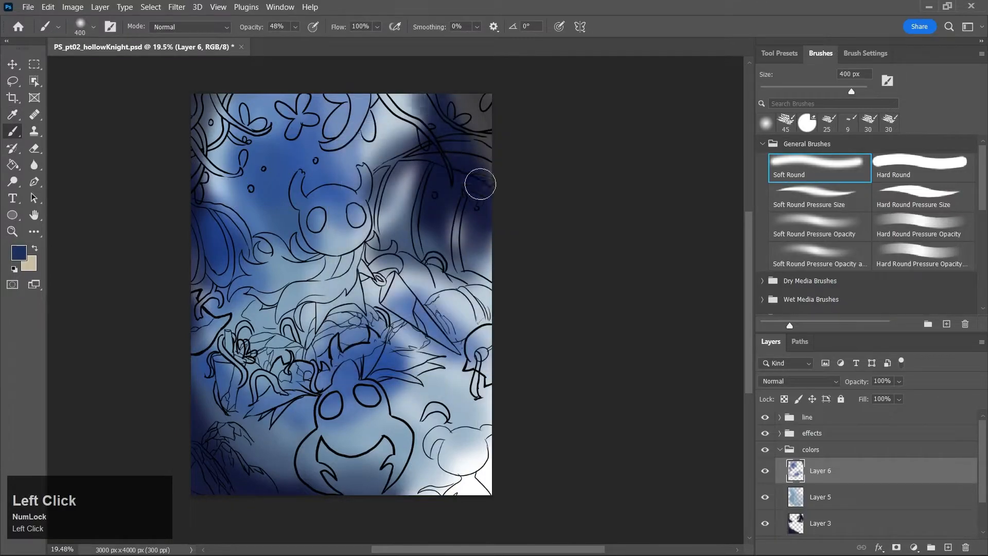
mouse_move(508, 456)
left_mouse_down()
mouse_move(487, 500)
mouse_move(450, 508)
mouse_move(430, 495)
mouse_move(462, 470)
mouse_move(449, 490)
mouse_move(455, 453)
left_mouse_up()
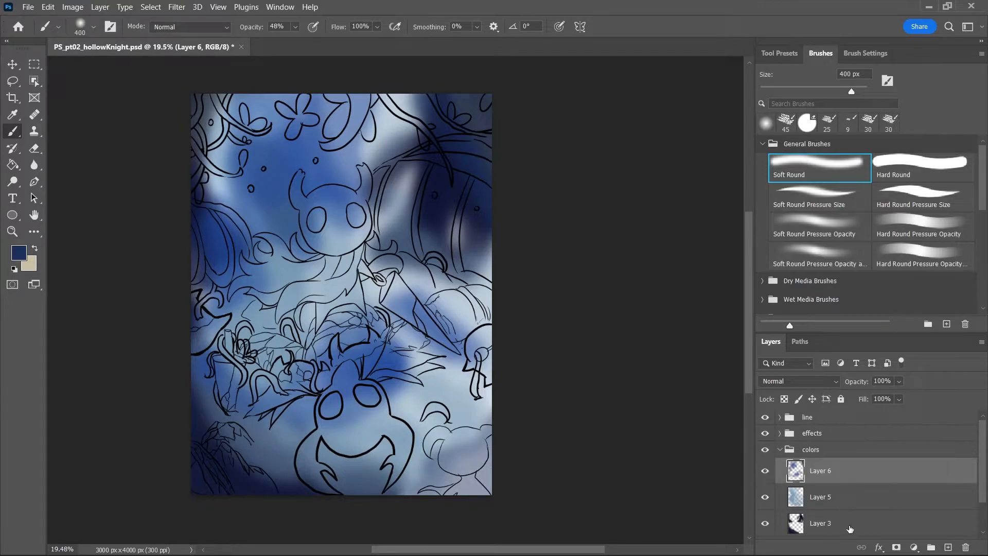
Group the three painted layers inside the colors group and name the new group bk
left_click(850, 528, "shift")
left_click(931, 547)
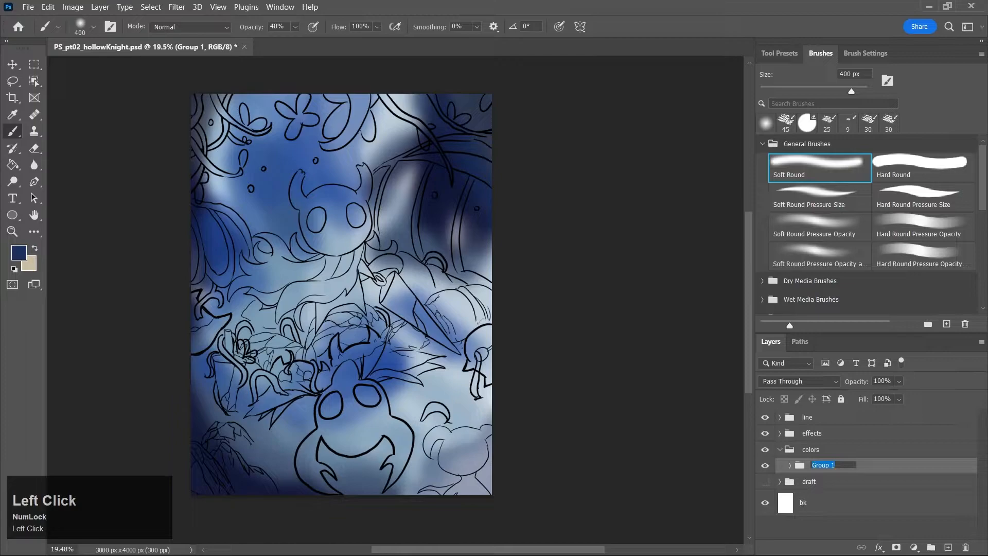
type("bj")
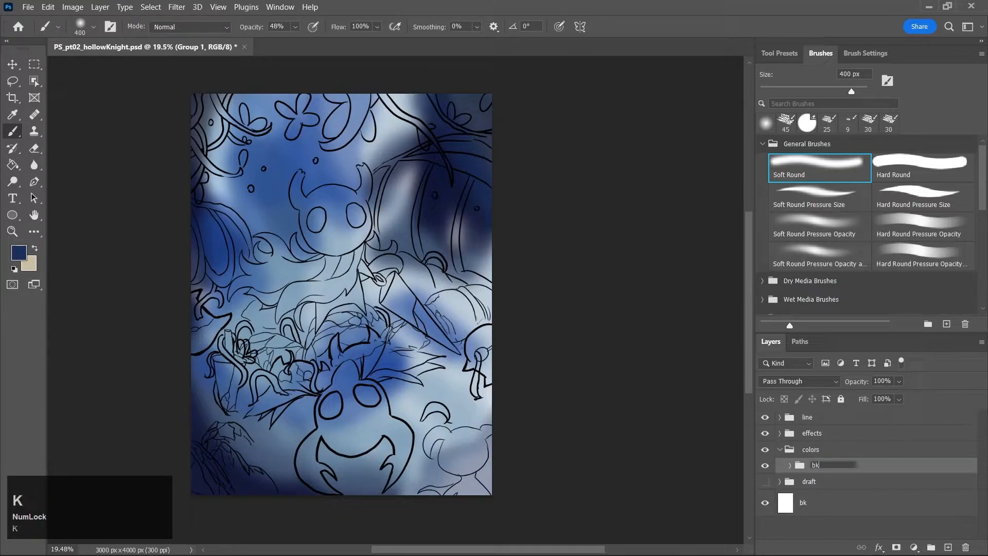
key("Return")
Create a group named eyes above bk with an empty layer inside, and save the file
left_click(931, 548)
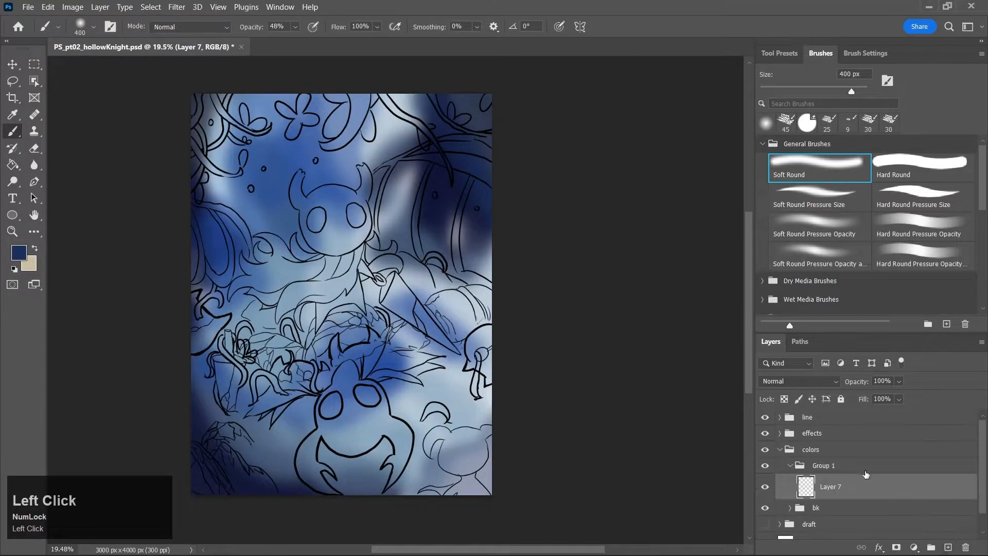
double_click(826, 466)
type("eyes")
key("Return")
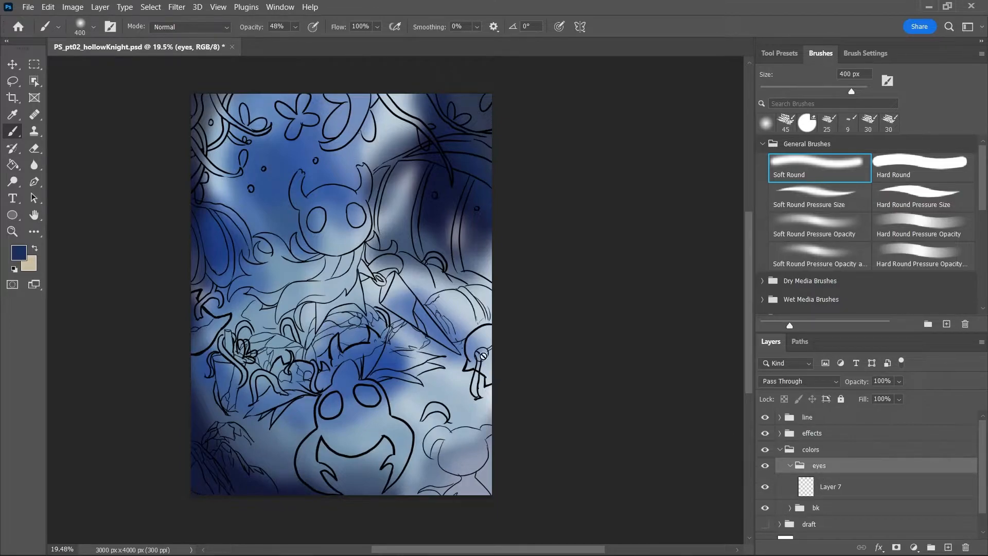
left_click(484, 357)
left_click(510, 227)
key("ctrl+s")
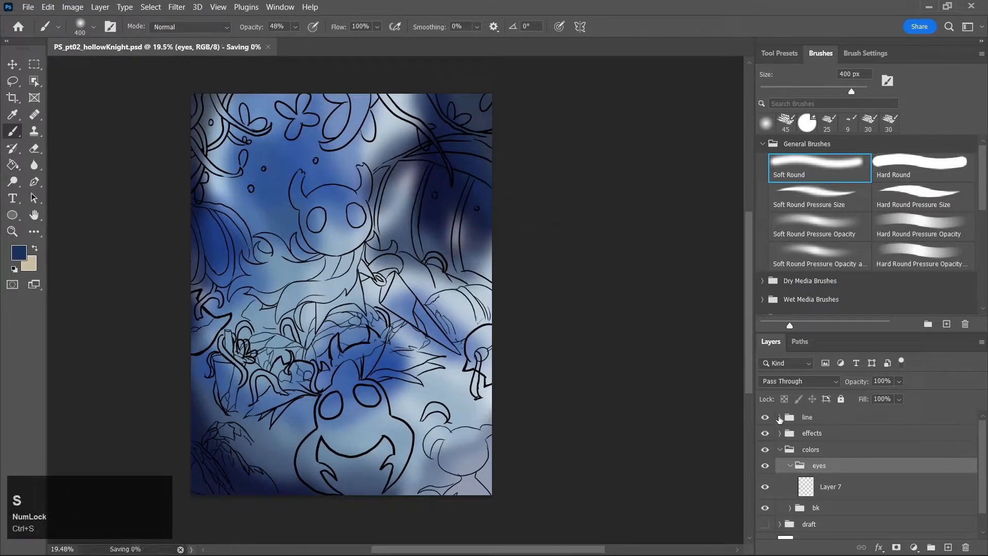
Expand the line group and erase overlapping lines on the skeletons layer near the artwork's right edge with the 25 px eraser
left_click(779, 418)
scroll(823, 463, "down", 3)
scroll(900, 471, "up", 1)
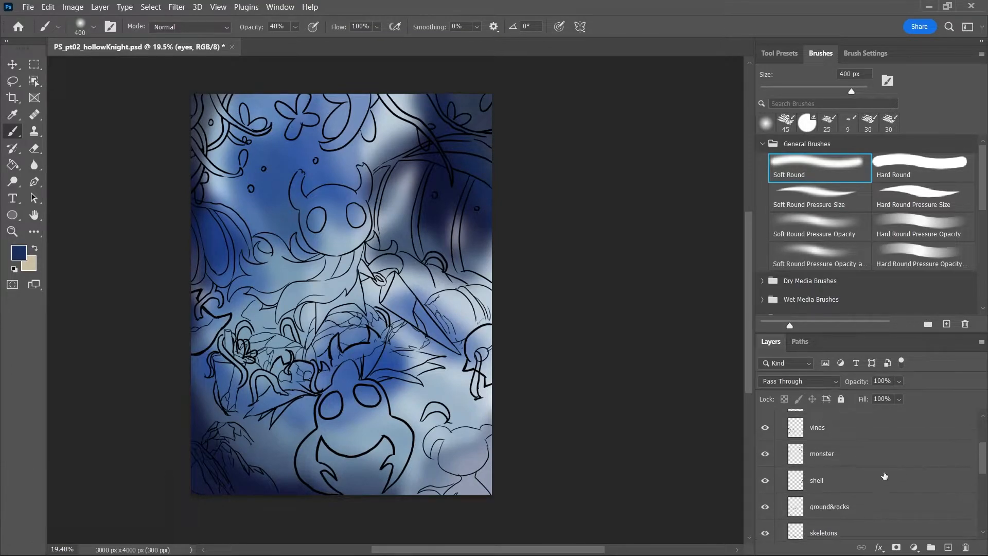
left_click_drag(981, 466, 981, 476)
left_click(843, 500)
key("z")
left_click_drag(484, 376, 524, 393)
key("e")
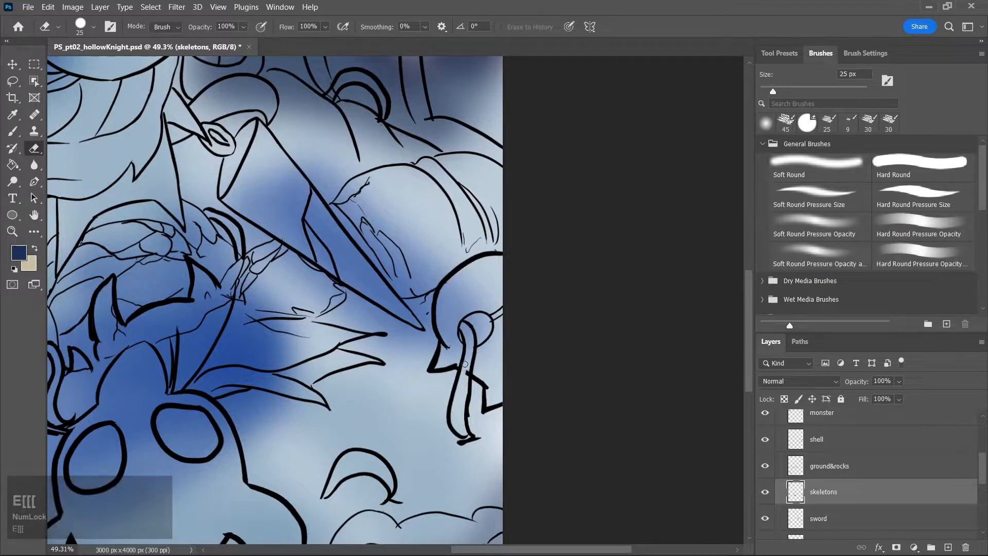
left_click_drag(467, 437, 469, 426)
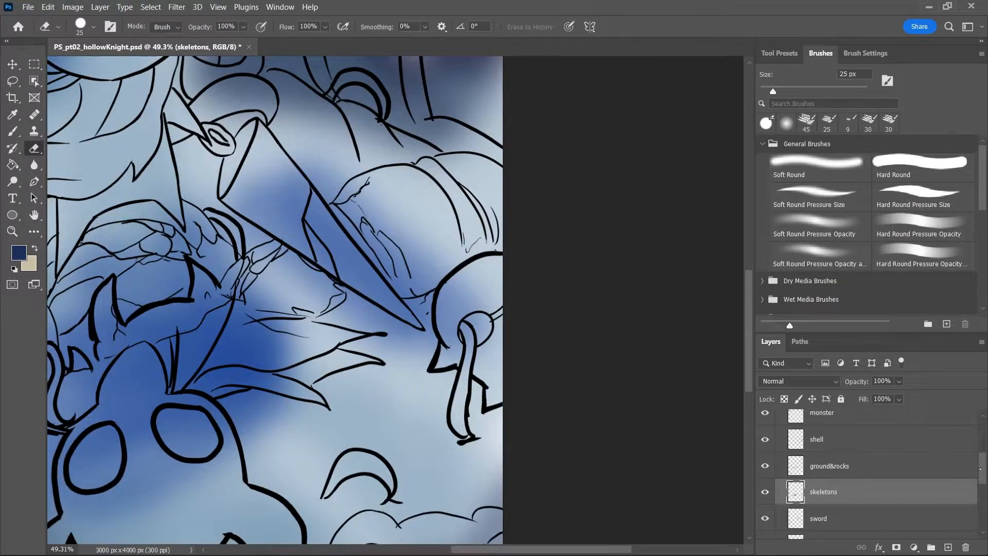
Select the vines layer, switch back to the skeletons layer, and save the file
left_click_drag(979, 469, 978, 459)
left_click(860, 435)
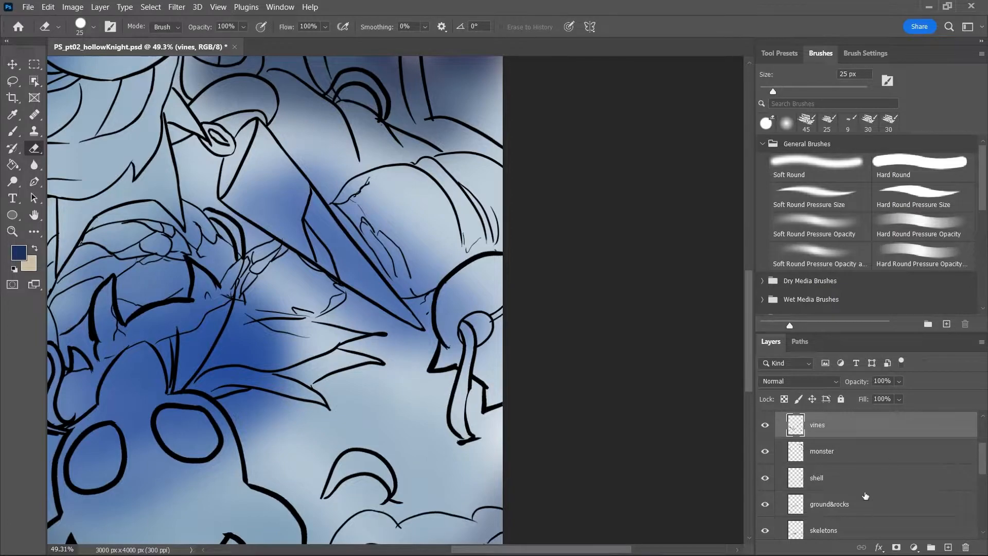
left_click(864, 533)
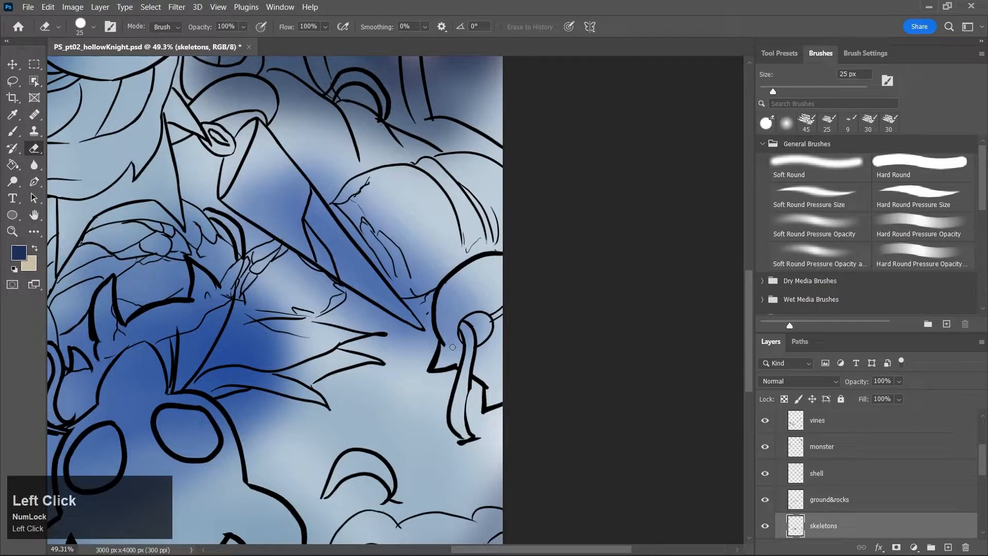
key("ctrl+s")
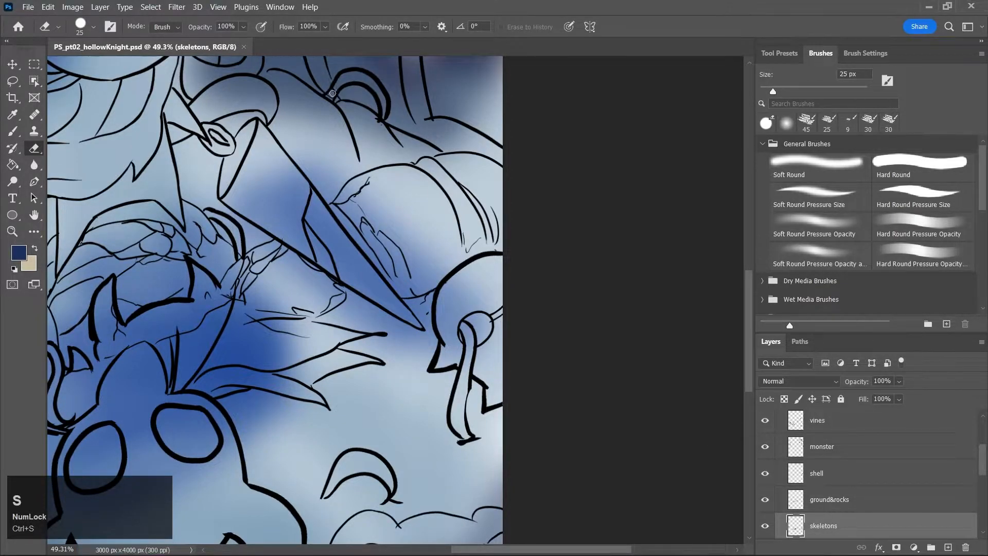
Clean up the lines around the small arch above the shell on the monster layer with the eraser, and save the file
left_click(873, 450)
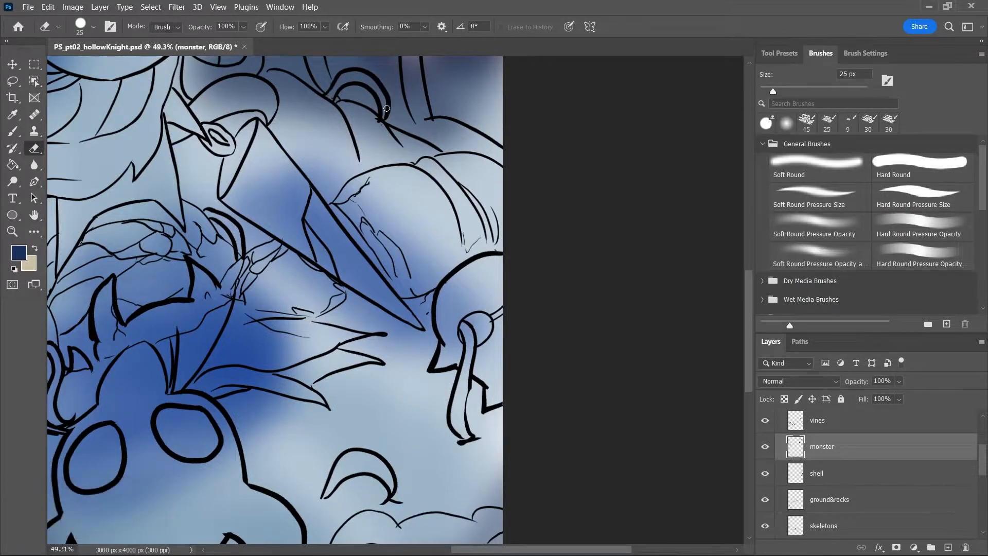
key("ctrl+s")
key("z")
left_click_drag(424, 342, 393, 411)
key("ctrl+s")
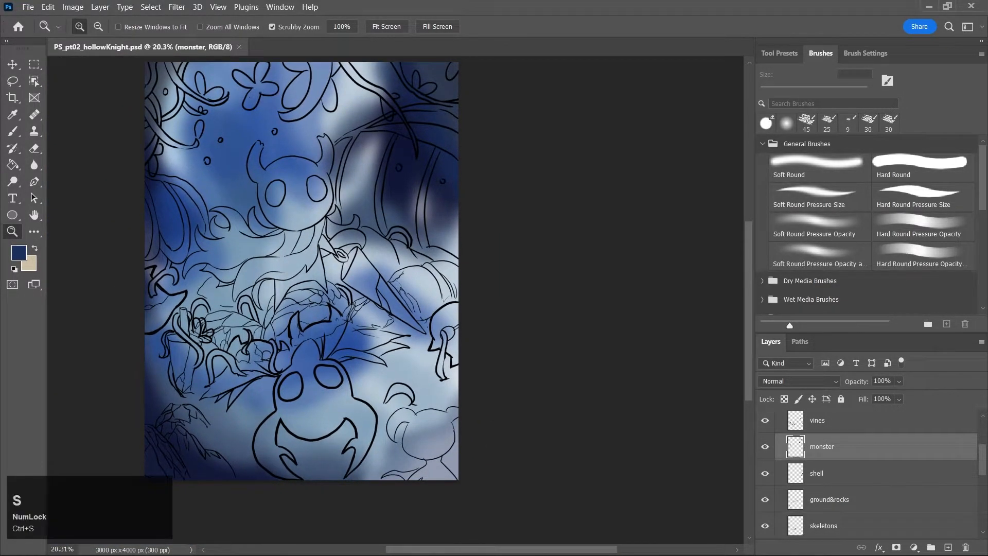
left_click(972, 419)
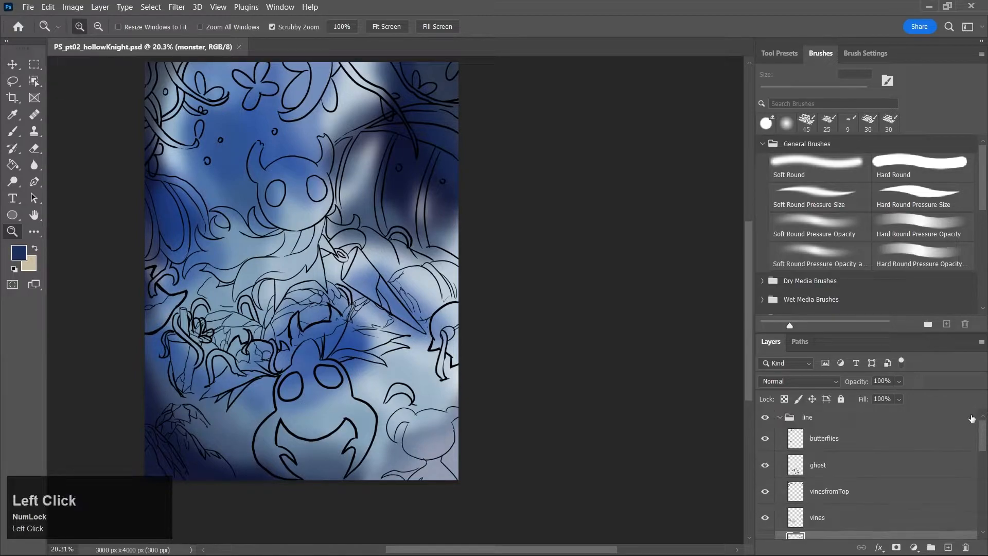
Collapse the line group, enlarge the layer list area, and select Layer 7 inside the eyes group
left_click(781, 417)
left_click(834, 421)
left_click_drag(880, 333, 855, 216)
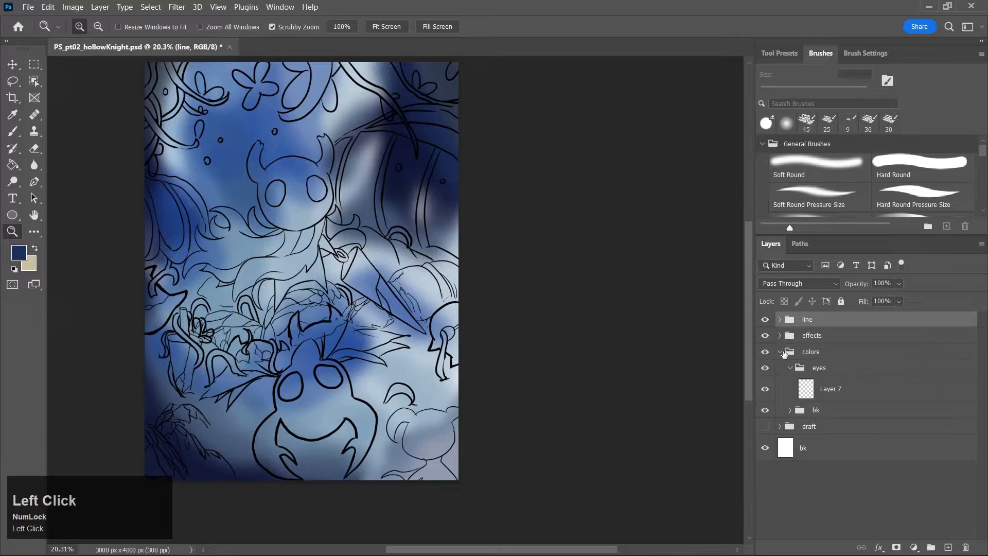
left_click(869, 399)
Set the foreground color to black and choose the Hard Round brush
key("z")
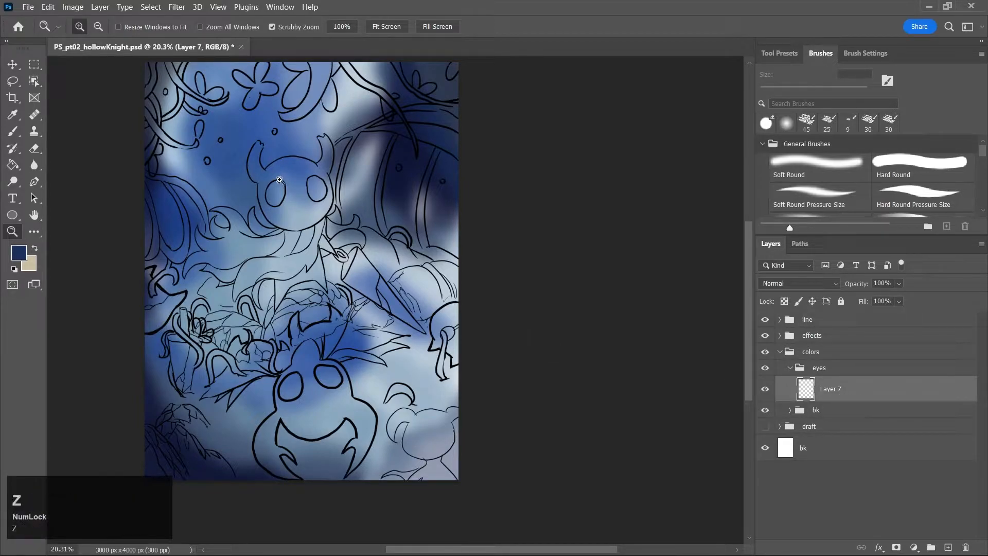
left_click_drag(279, 180, 317, 201)
key("j")
left_click(337, 304)
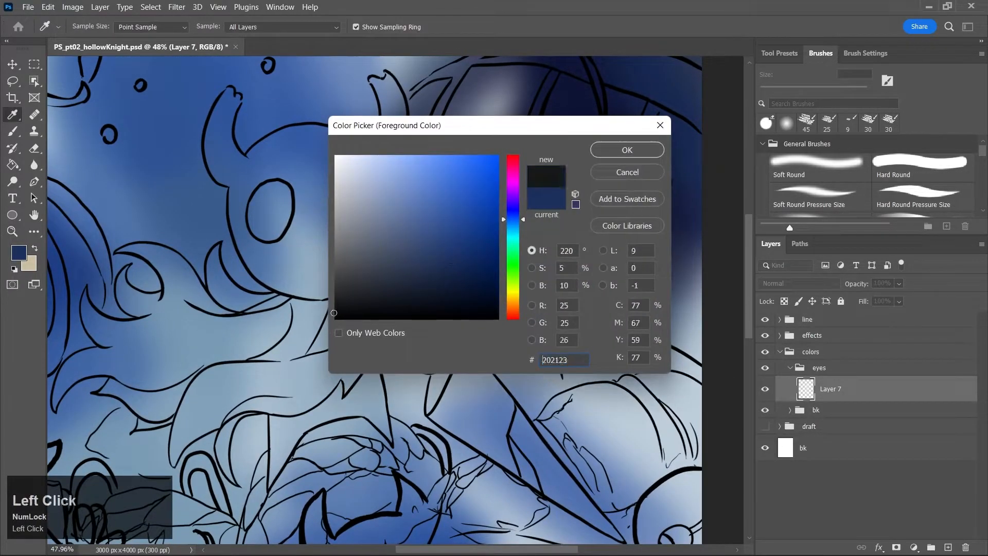
left_click(607, 153)
key("b")
key("bracketleft")
key("bracketleft")
key("bracketleft")
key("bracketleft")
key("bracketleft")
key("bracketleft")
key("bracketleft")
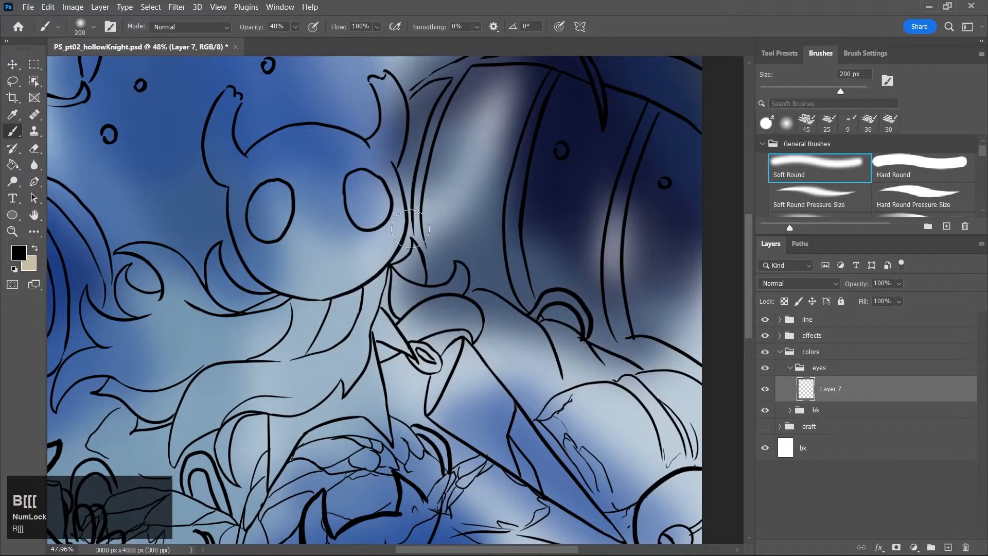
left_click(920, 172)
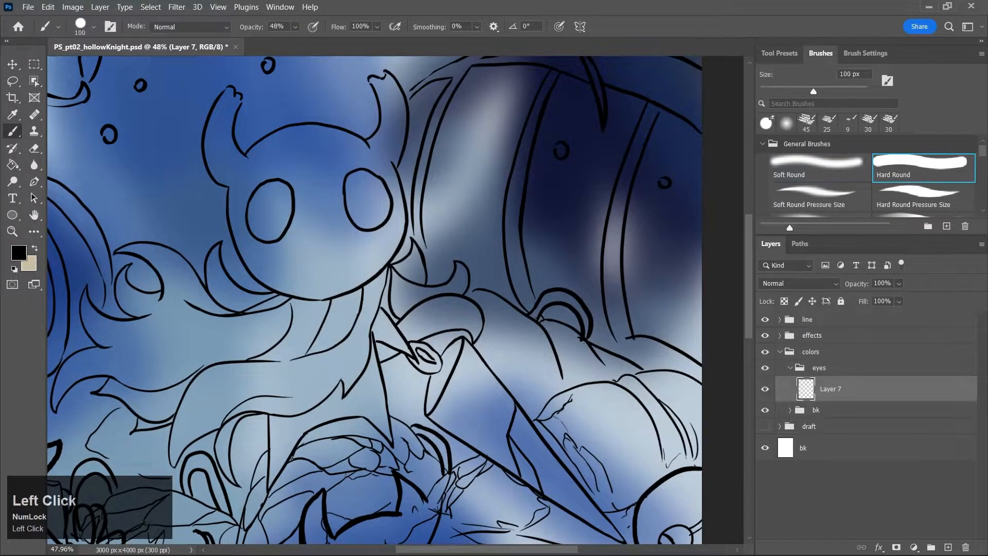
Fill both of the knight's eyes with black on Layer 7, using a 50 px brush at 100% opacity
key("bracketright")
key("bracketleft")
key("bracketleft")
key("bracketleft")
key("bracketleft")
key("bracketleft")
key("bracketleft")
mouse_move(264, 192)
left_mouse_down()
mouse_move(263, 232)
mouse_move(267, 206)
mouse_move(273, 227)
left_mouse_up()
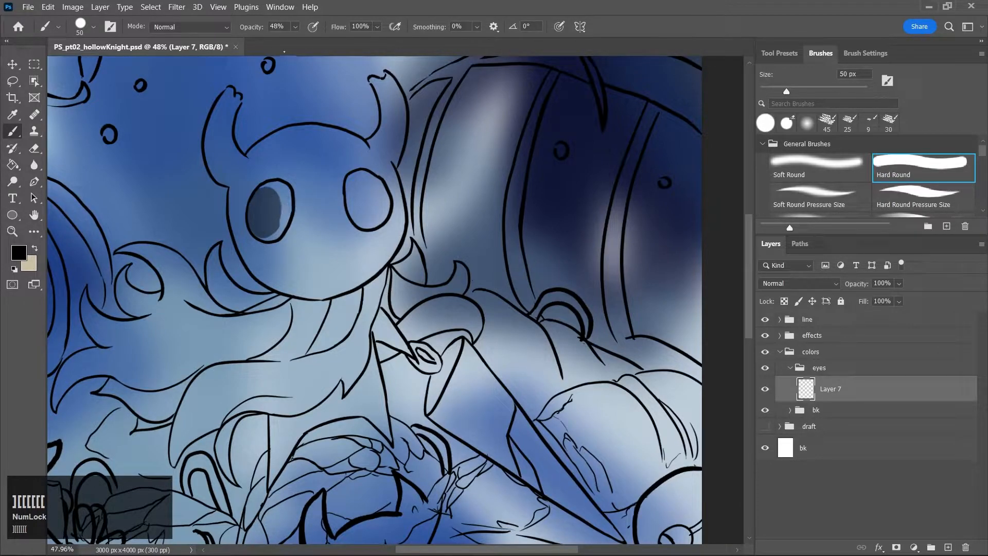
left_click(296, 26)
left_click_drag(323, 41, 344, 51)
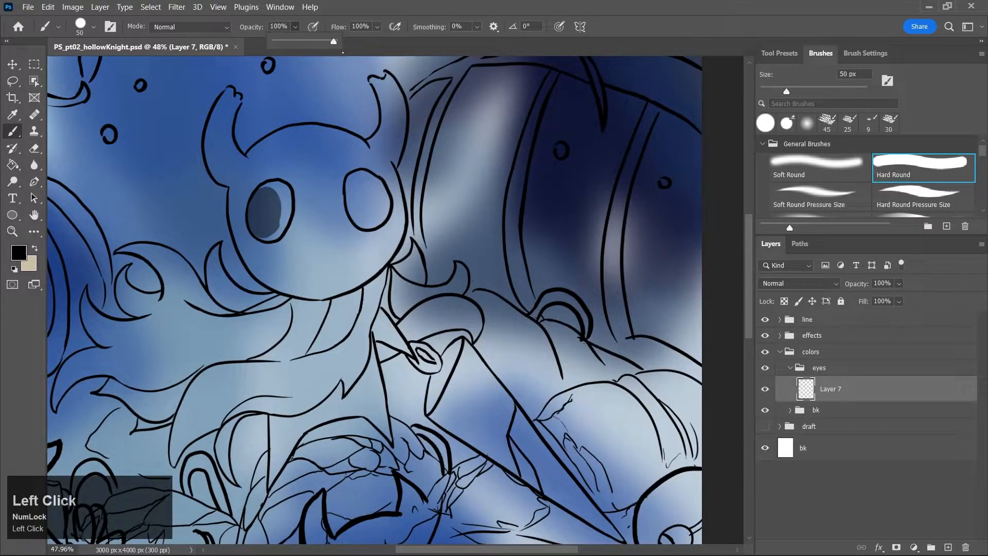
mouse_move(272, 201)
left_mouse_down()
mouse_move(266, 229)
mouse_move(251, 216)
mouse_move(281, 222)
mouse_move(255, 213)
mouse_move(275, 181)
mouse_move(277, 224)
left_mouse_up()
mouse_move(354, 180)
left_mouse_down()
mouse_move(370, 224)
mouse_move(383, 195)
mouse_move(356, 176)
mouse_move(369, 220)
mouse_move(354, 190)
mouse_move(372, 198)
left_mouse_up()
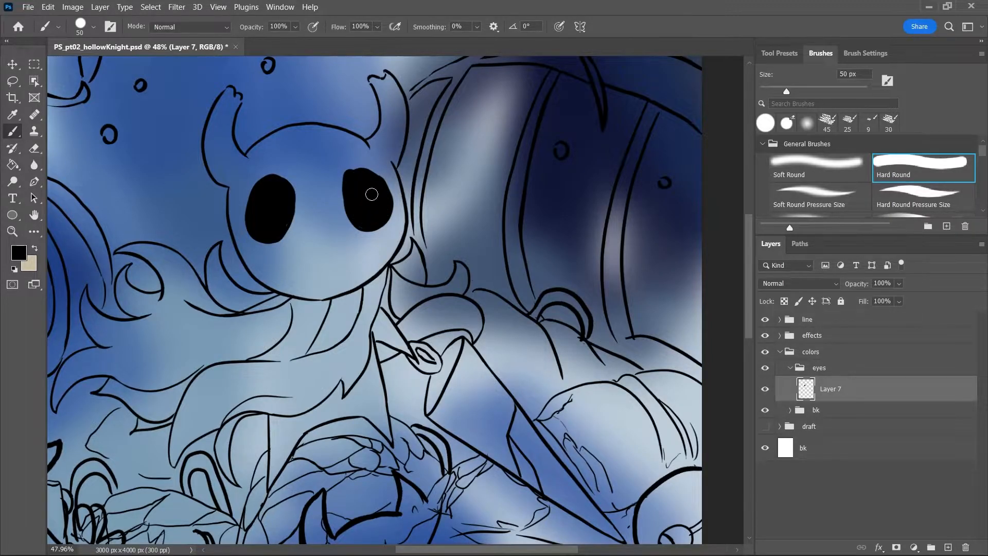
Paint the large monster's left claw and the lower-left part of its head solid black
key("z")
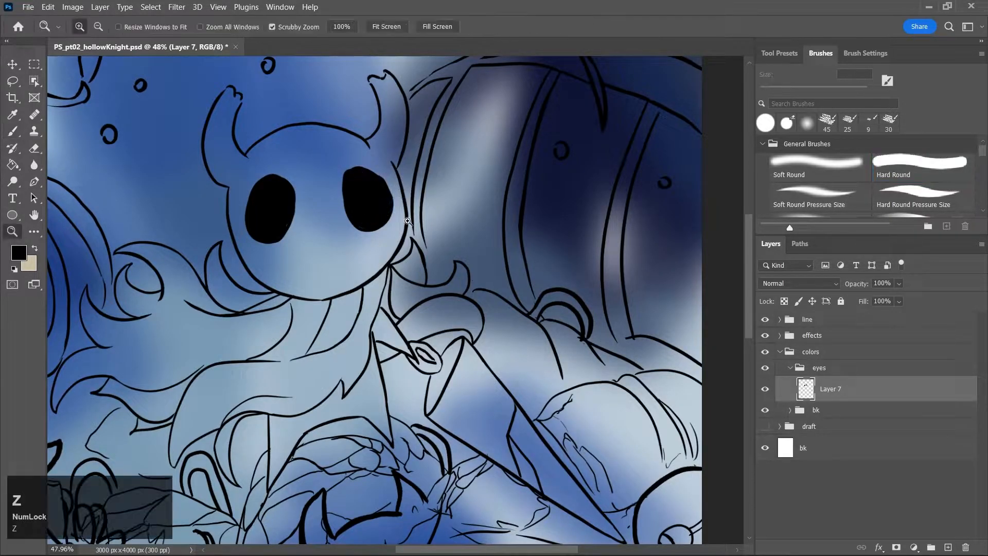
left_click_drag(424, 227, 391, 295)
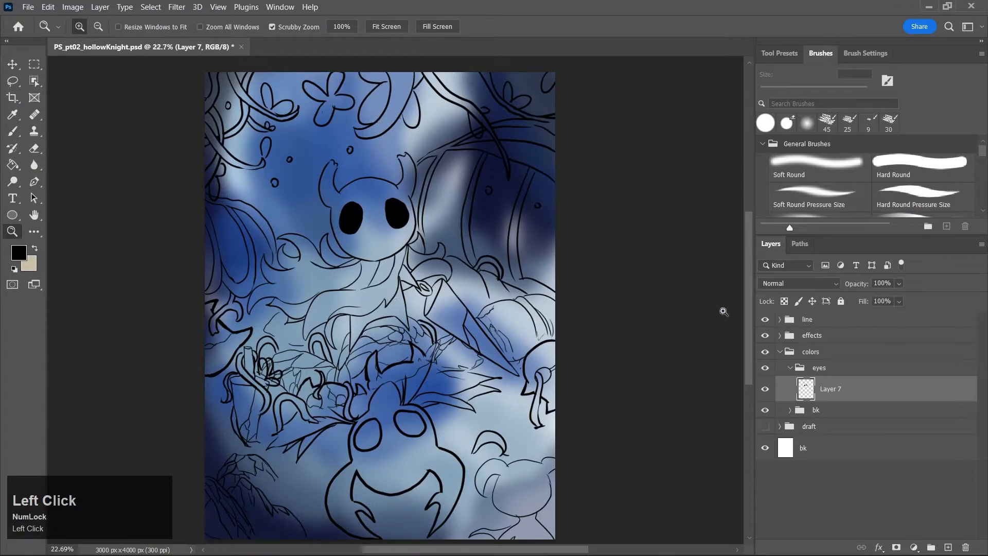
left_click_drag(748, 340, 749, 374)
key("z")
left_click_drag(363, 404, 383, 412)
key("b")
key("bracketleft")
mouse_move(316, 374)
left_mouse_down()
mouse_move(310, 423)
mouse_move(314, 385)
mouse_move(304, 407)
mouse_move(335, 456)
left_mouse_up()
key("bracketleft")
mouse_move(307, 412)
left_mouse_down()
mouse_move(336, 459)
mouse_move(323, 447)
mouse_move(357, 474)
mouse_move(331, 459)
mouse_move(391, 480)
mouse_move(340, 456)
mouse_move(361, 471)
mouse_move(342, 423)
mouse_move(386, 476)
mouse_move(313, 417)
mouse_move(345, 440)
mouse_move(354, 441)
mouse_move(354, 421)
mouse_move(368, 425)
mouse_move(354, 412)
mouse_move(385, 439)
left_mouse_up()
key("bracketleft")
key("bracketleft")
mouse_move(330, 403)
left_mouse_down()
mouse_move(334, 368)
mouse_move(341, 375)
mouse_move(338, 390)
mouse_move(334, 355)
mouse_move(353, 339)
mouse_move(350, 265)
mouse_move(354, 329)
mouse_move(372, 357)
mouse_move(355, 308)
mouse_move(384, 329)
mouse_move(401, 309)
mouse_move(383, 320)
mouse_move(396, 380)
mouse_move(406, 355)
mouse_move(392, 383)
mouse_move(422, 380)
left_mouse_up()
Paint the monster's pointed head top and the areas around both eye openings black with a 35 px brush, leaving the eyes unfilled
key("bracketright")
key("bracketright")
left_click_drag(350, 273, 350, 273)
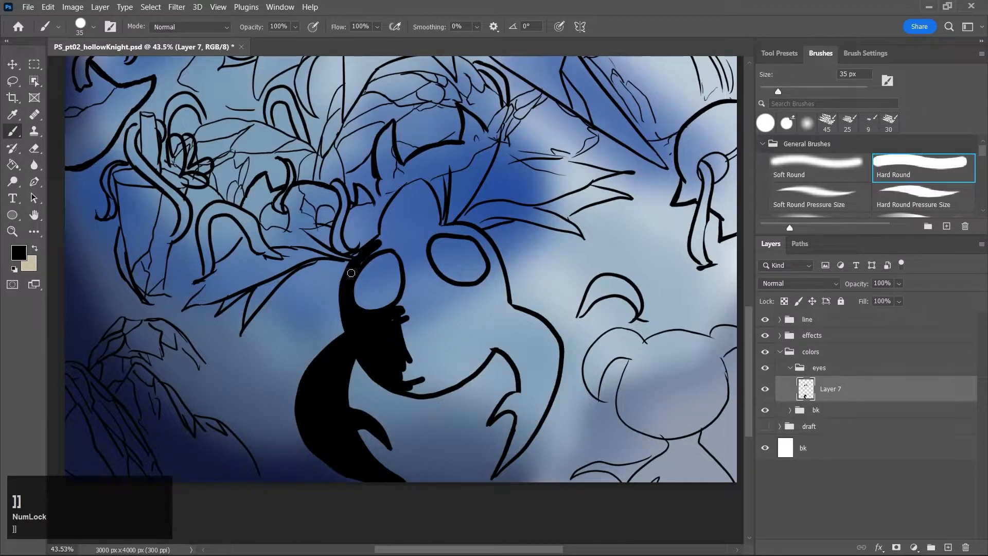
mouse_move(386, 241)
left_mouse_down()
mouse_move(402, 197)
mouse_move(381, 241)
mouse_move(417, 255)
mouse_move(432, 212)
mouse_move(437, 219)
mouse_move(423, 192)
mouse_move(408, 188)
mouse_move(424, 185)
mouse_move(437, 218)
mouse_move(418, 182)
left_mouse_up()
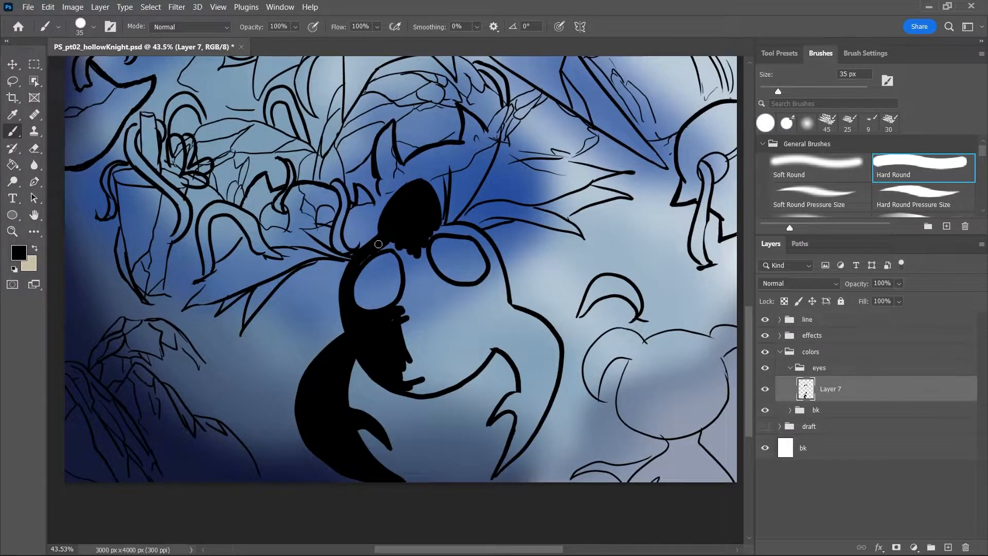
mouse_move(385, 244)
left_mouse_down()
mouse_move(396, 252)
mouse_move(376, 249)
mouse_move(400, 301)
left_mouse_up()
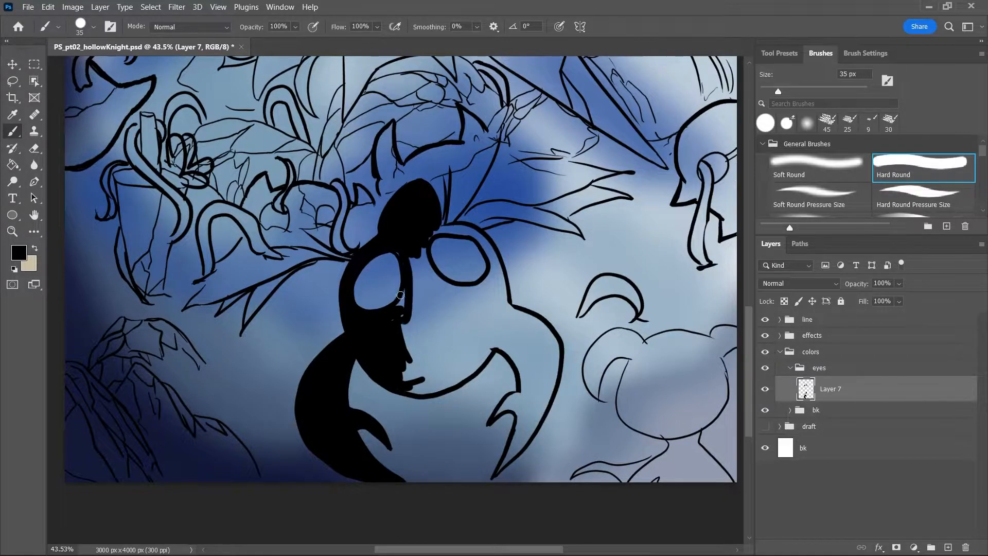
mouse_move(403, 263)
left_mouse_down()
mouse_move(395, 320)
mouse_move(411, 257)
mouse_move(416, 329)
mouse_move(423, 243)
mouse_move(427, 286)
mouse_move(423, 262)
mouse_move(436, 283)
mouse_move(466, 292)
left_mouse_up()
mouse_move(425, 237)
left_mouse_down()
mouse_move(471, 236)
mouse_move(437, 229)
mouse_move(466, 227)
mouse_move(489, 248)
mouse_move(490, 257)
mouse_move(480, 240)
mouse_move(489, 278)
mouse_move(471, 300)
mouse_move(456, 288)
mouse_move(483, 285)
mouse_move(463, 292)
mouse_move(486, 282)
mouse_move(494, 256)
mouse_move(506, 287)
mouse_move(506, 312)
left_mouse_up()
left_click_drag(493, 266, 494, 315)
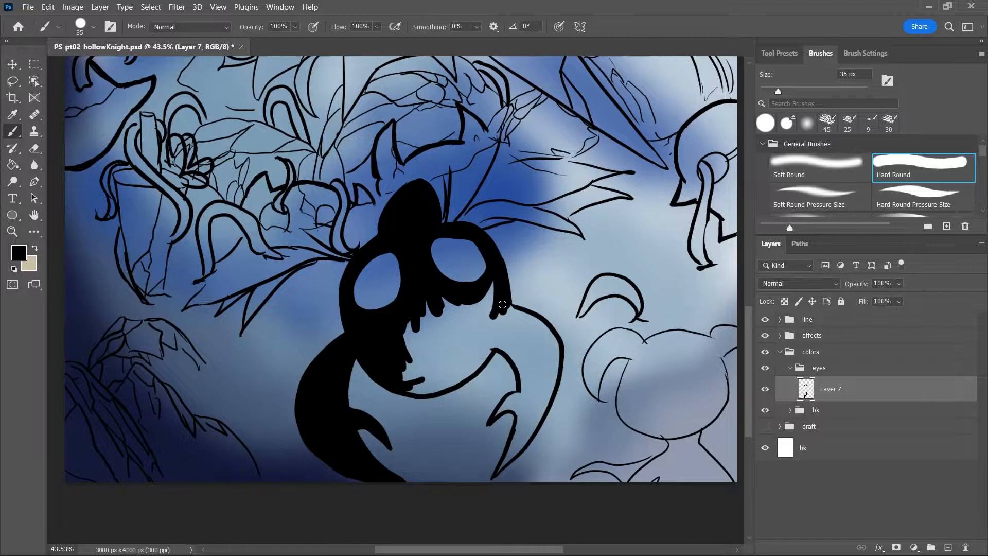
left_click_drag(511, 311, 521, 315)
Fill the rest of the monster's face and the upper part of its right claw black with a larger brush
key("bracketright")
key("bracketright")
key("bracketright")
key("bracketright")
key("bracketright")
key("bracketright")
key("bracketright")
mouse_move(410, 351)
left_mouse_down()
mouse_move(410, 366)
mouse_move(426, 342)
mouse_move(469, 322)
mouse_move(489, 287)
mouse_move(448, 364)
mouse_move(413, 384)
mouse_move(465, 368)
mouse_move(496, 331)
mouse_move(515, 327)
mouse_move(512, 358)
mouse_move(525, 322)
mouse_move(541, 356)
mouse_move(525, 327)
mouse_move(550, 329)
mouse_move(542, 357)
mouse_move(522, 361)
mouse_move(530, 404)
mouse_move(551, 370)
mouse_move(541, 404)
left_mouse_up()
Fill the lower end and pincer tips of the monster's right claw black, reducing the brush from 50 to 25 px
key("bracketleft")
key("bracketleft")
key("bracketleft")
key("bracketleft")
scroll(492, 320, "down", 3)
key("bracketleft")
key("bracketleft")
key("bracketleft")
key("bracketleft")
key("bracketleft")
key("bracketleft")
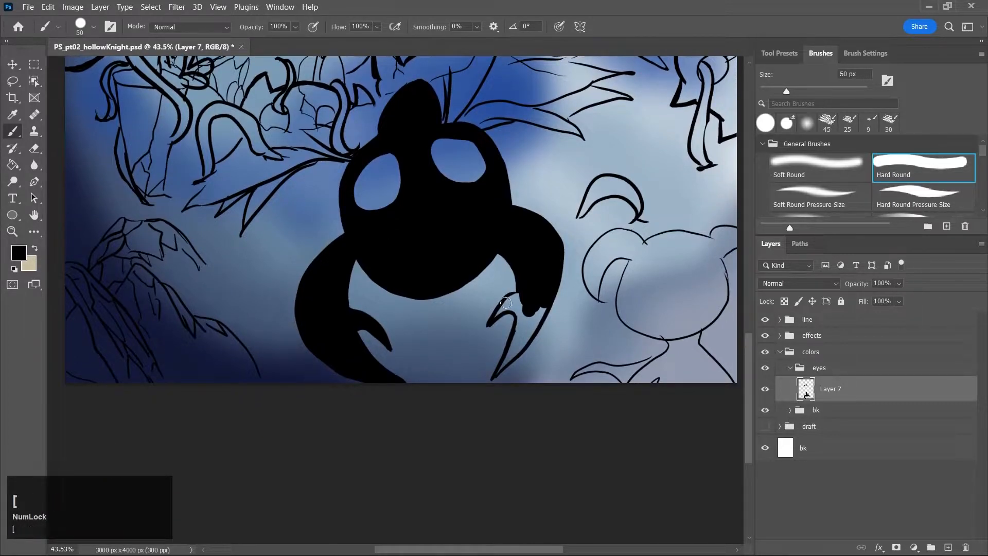
mouse_move(492, 320)
left_mouse_down()
mouse_move(521, 297)
mouse_move(518, 325)
left_mouse_up()
mouse_move(497, 373)
left_mouse_down()
mouse_move(536, 305)
mouse_move(508, 357)
left_mouse_up()
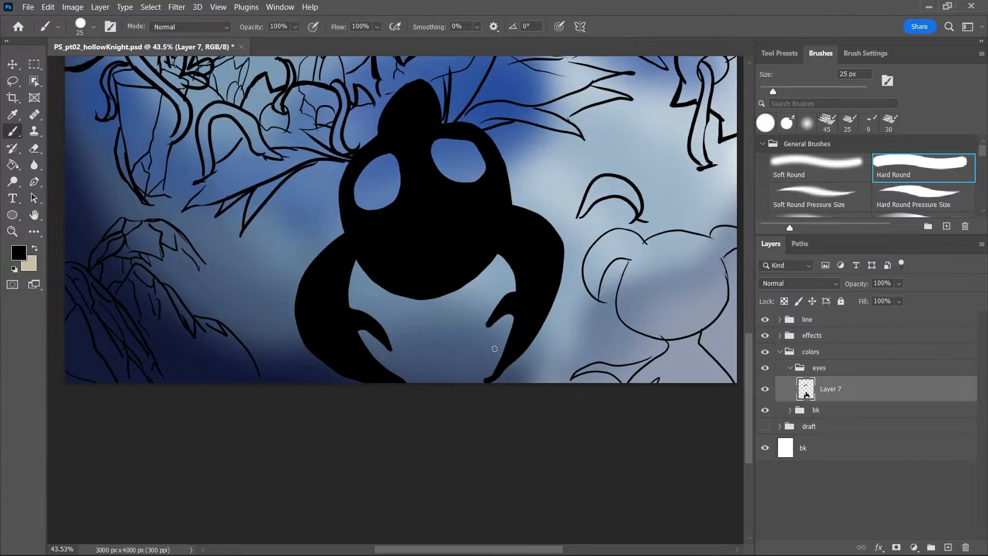
mouse_move(530, 329)
left_mouse_down()
mouse_move(517, 356)
mouse_move(473, 379)
left_mouse_up()
Paint the small horned creature's head and horns in the artwork's lower-right corner black, enlarging the brush from 25 to 80 px
left_click_drag(751, 348, 749, 343)
left_click_drag(547, 548, 565, 548)
mouse_move(566, 283)
left_mouse_down()
mouse_move(555, 333)
mouse_move(597, 342)
left_mouse_up()
mouse_move(531, 262)
left_mouse_down()
mouse_move(522, 303)
mouse_move(522, 291)
mouse_move(531, 316)
mouse_move(527, 288)
mouse_move(537, 320)
mouse_move(534, 279)
mouse_move(543, 273)
mouse_move(532, 303)
mouse_move(548, 273)
mouse_move(527, 289)
mouse_move(526, 273)
mouse_move(537, 257)
mouse_move(570, 276)
mouse_move(542, 277)
mouse_move(579, 271)
mouse_move(561, 253)
mouse_move(589, 274)
mouse_move(607, 257)
mouse_move(592, 262)
mouse_move(594, 273)
mouse_move(565, 254)
mouse_move(605, 265)
mouse_move(600, 255)
mouse_move(628, 254)
mouse_move(601, 253)
mouse_move(637, 259)
mouse_move(591, 258)
mouse_move(673, 252)
mouse_move(641, 251)
mouse_move(673, 252)
mouse_move(657, 268)
left_mouse_up()
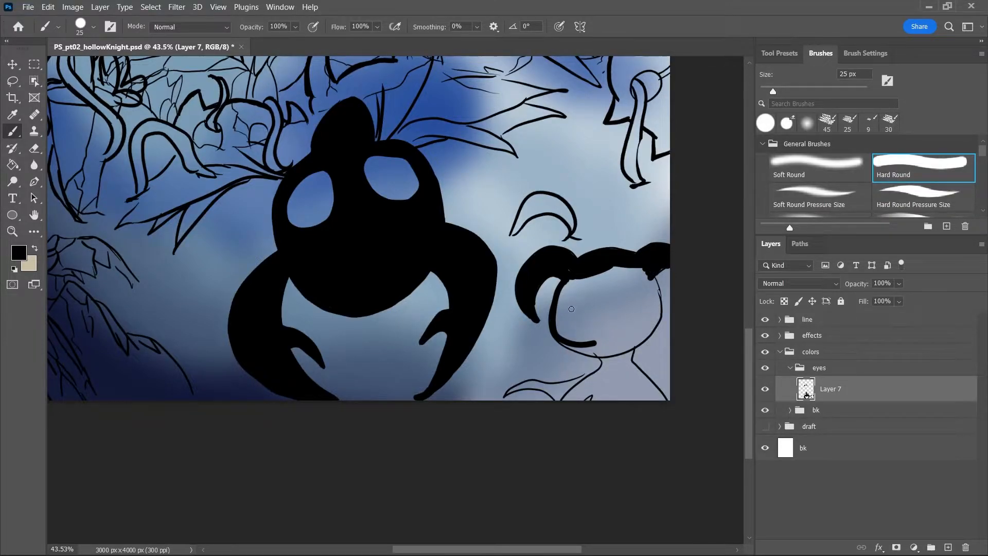
key("bracketright")
key("bracketright")
mouse_move(567, 282)
left_mouse_down()
mouse_move(566, 342)
mouse_move(580, 299)
mouse_move(587, 319)
mouse_move(602, 288)
mouse_move(600, 331)
mouse_move(624, 326)
mouse_move(650, 282)
mouse_move(633, 344)
left_mouse_up()
key("bracketright")
key("bracketright")
key("bracketright")
key("bracketright")
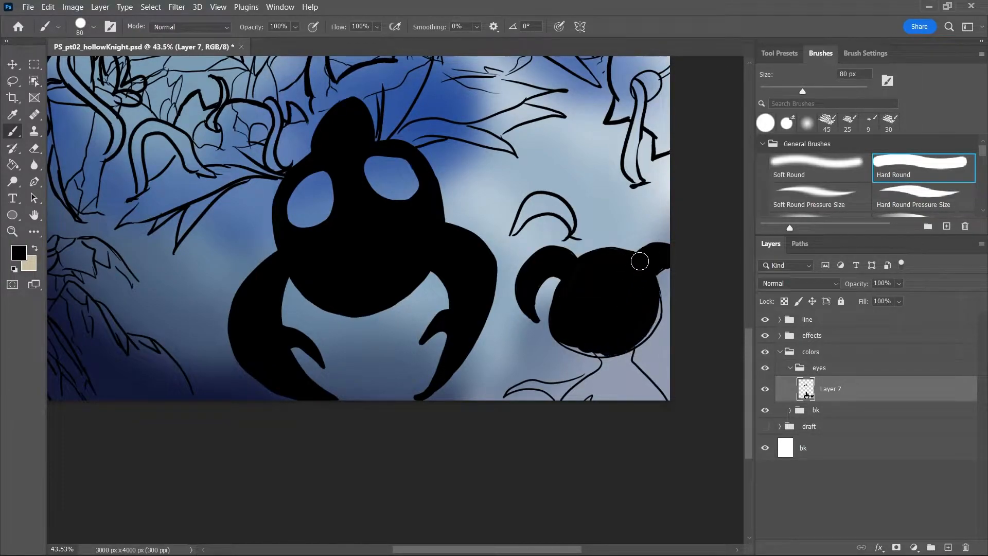
Fill the small creature's neck, body and curled shoulder tip black, finishing the edges with a 15 px brush
key("bracketleft")
key("bracketleft")
key("bracketleft")
key("bracketleft")
key("bracketleft")
key("bracketleft")
key("bracketleft")
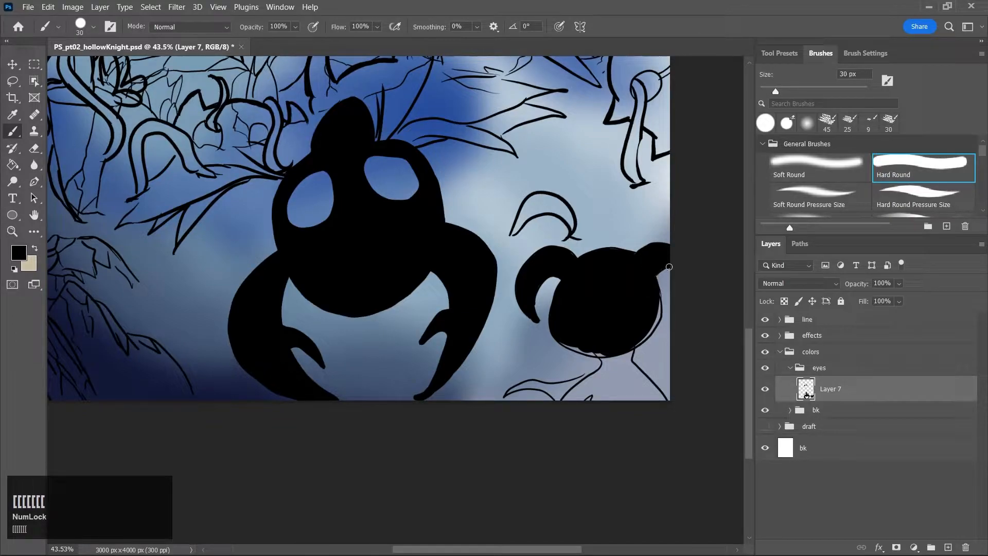
key("bracketleft")
key("bracketleft")
key("bracketright")
key("bracketright")
key("bracketright")
key("bracketright")
key("bracketright")
mouse_move(606, 378)
left_mouse_down()
mouse_move(570, 397)
mouse_move(607, 373)
mouse_move(607, 356)
mouse_move(620, 400)
mouse_move(628, 376)
mouse_move(597, 406)
mouse_move(639, 402)
mouse_move(643, 372)
mouse_move(660, 395)
left_mouse_up()
key("bracketright")
key("bracketleft")
key("bracketleft")
key("bracketleft")
key("bracketleft")
key("bracketleft")
key("bracketleft")
key("bracketleft")
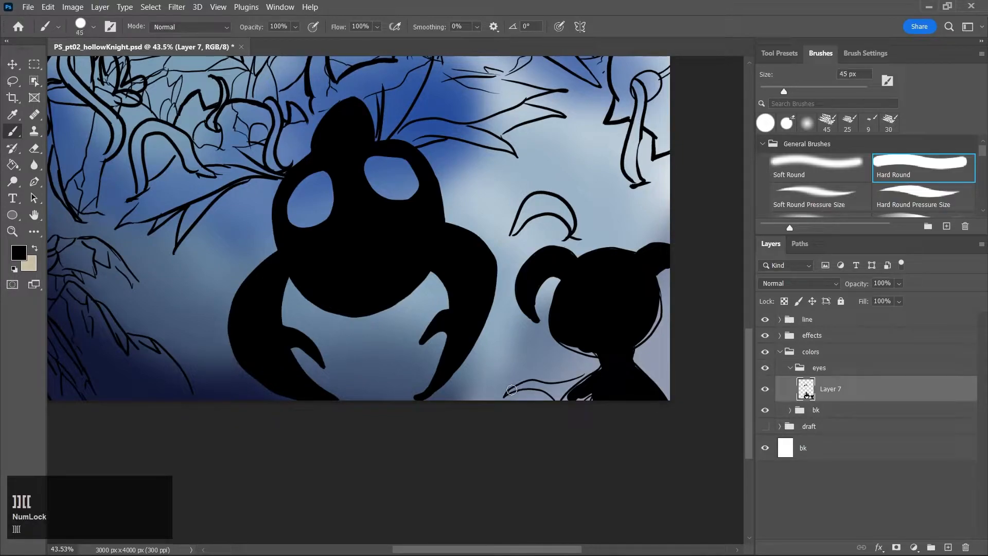
mouse_move(517, 389)
left_mouse_down()
mouse_move(558, 398)
mouse_move(558, 387)
mouse_move(593, 375)
left_mouse_up()
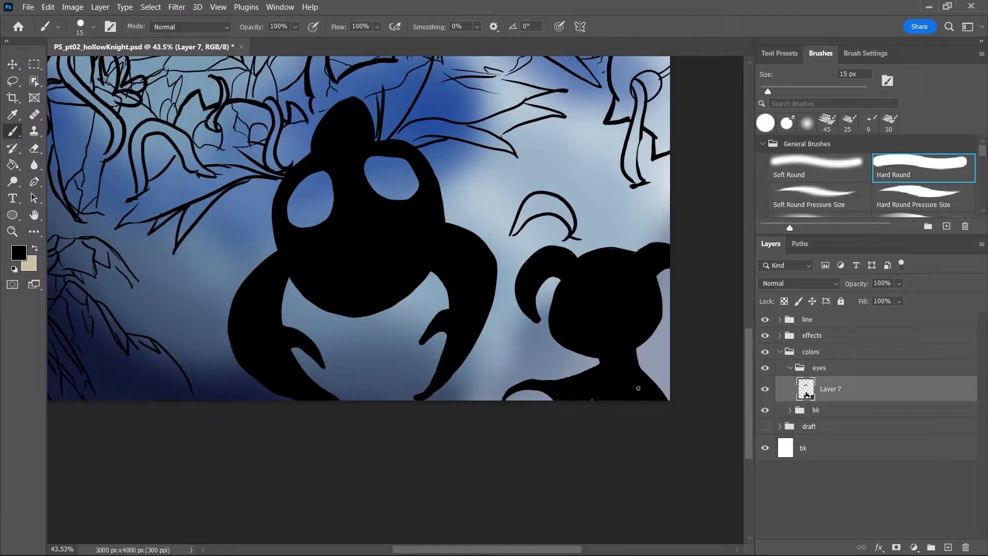
left_click_drag(636, 356, 684, 404)
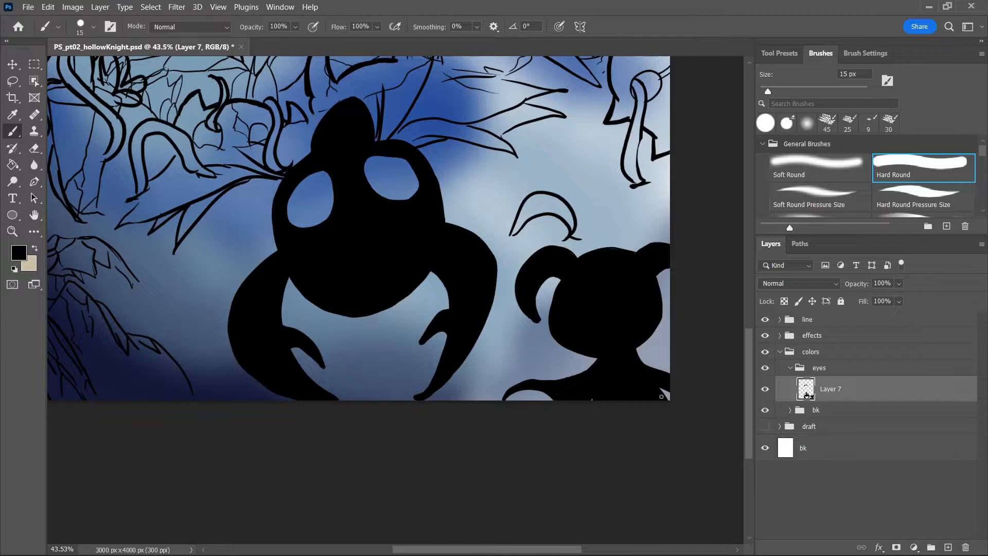
Reset the foreground color to black and fill the two eyes of the small cracked skull among the vines
key("d")
key("x")
key("z")
left_click_drag(669, 303, 650, 325)
left_click_drag(750, 335, 745, 303)
key("z")
left_click_drag(439, 333, 478, 340)
key("b")
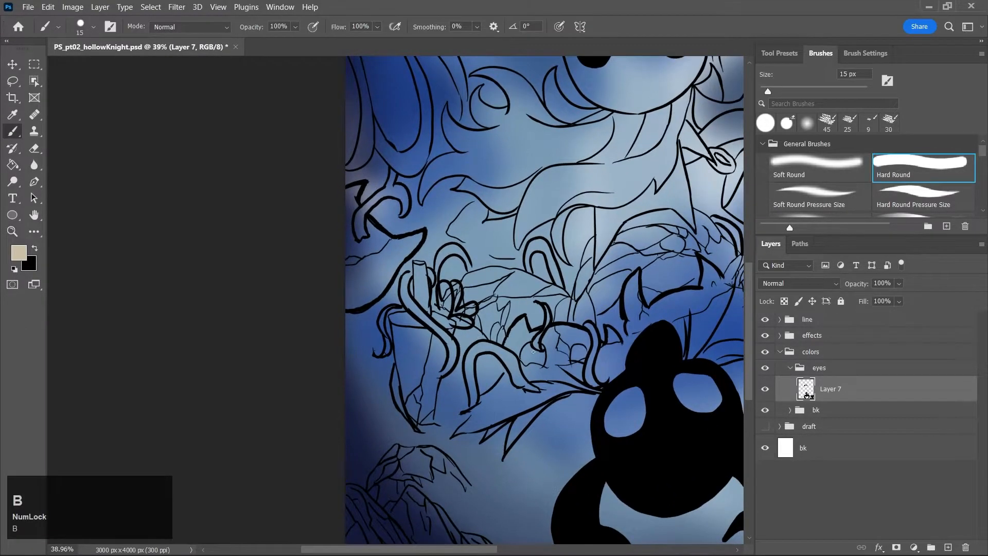
key("ctrl+z")
key("k")
key("j")
left_click_drag(350, 293, 331, 321)
left_click(626, 150)
key("b")
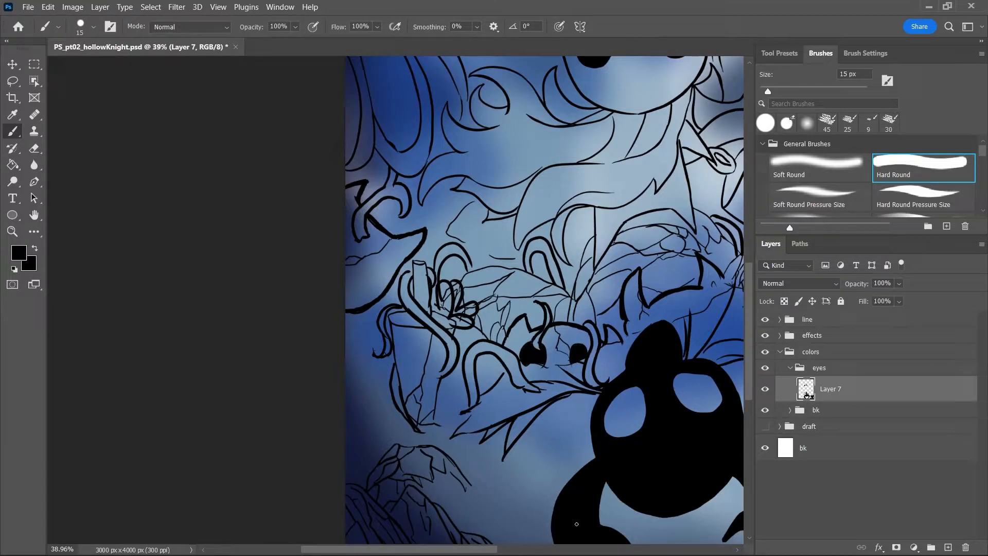
Fill the eye hole of the skull at the artwork's right edge with black, and save the file
left_click_drag(485, 550, 577, 550)
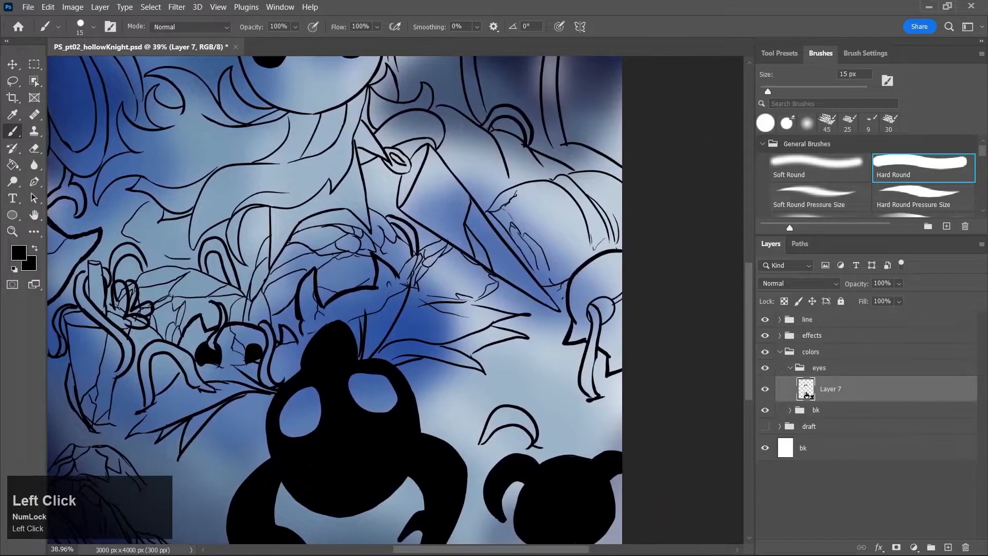
mouse_move(595, 303)
left_mouse_down()
mouse_move(603, 314)
mouse_move(610, 298)
mouse_move(608, 319)
mouse_move(593, 297)
mouse_move(608, 313)
left_mouse_up()
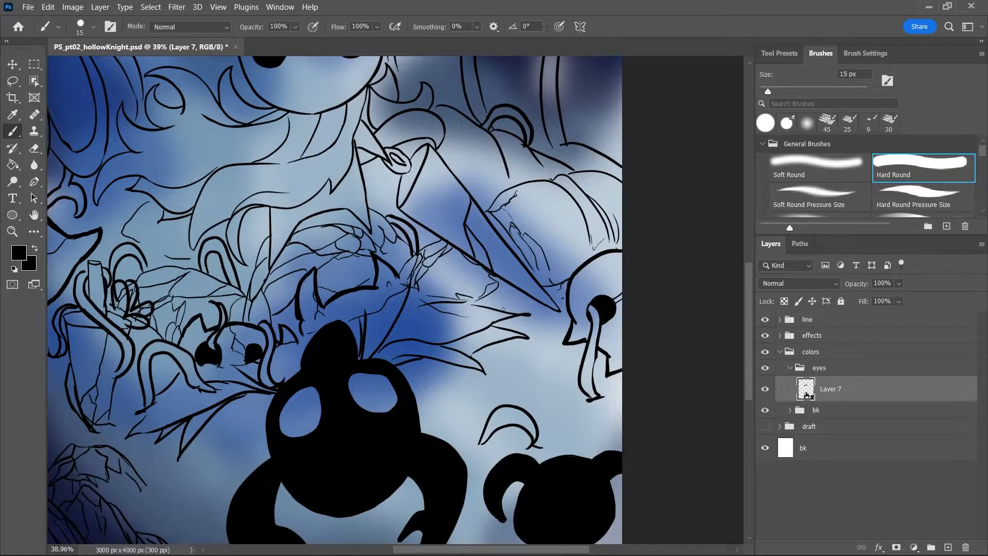
key("z")
left_click_drag(480, 324, 460, 352)
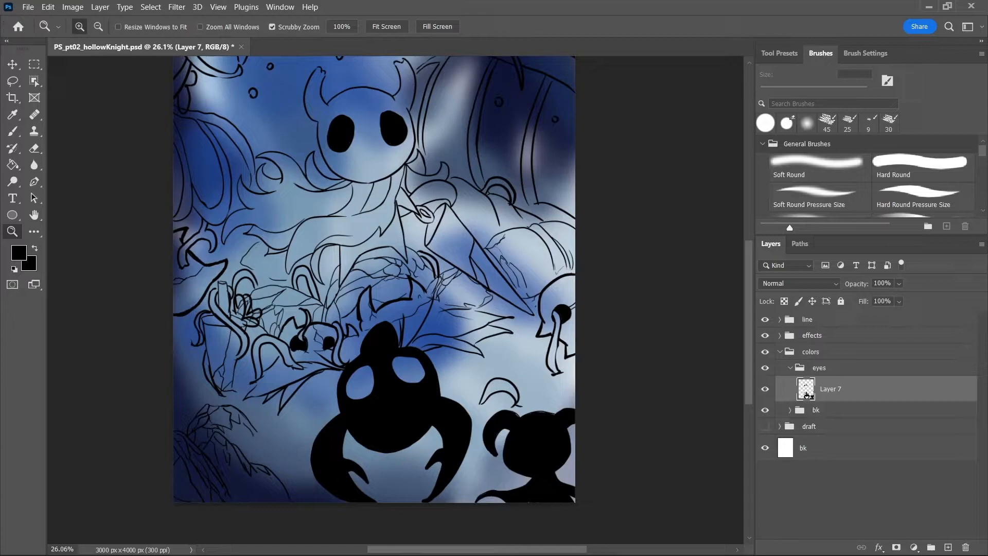
key("ctrl+s")
key("b")
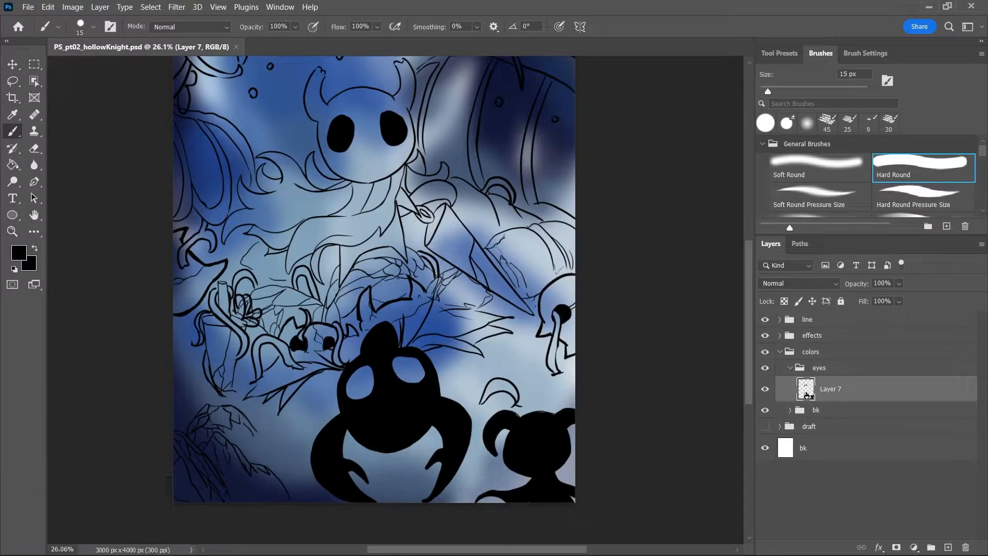
Erase the overlapping lines inside the flower's petals on the ground&rocks layer with a 20 px eraser
left_click(779, 319)
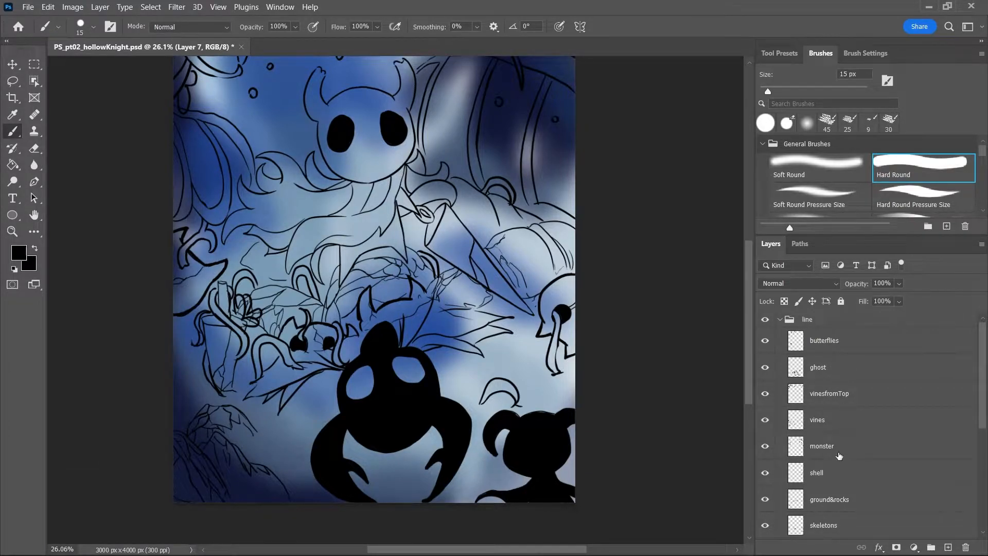
left_click(832, 505)
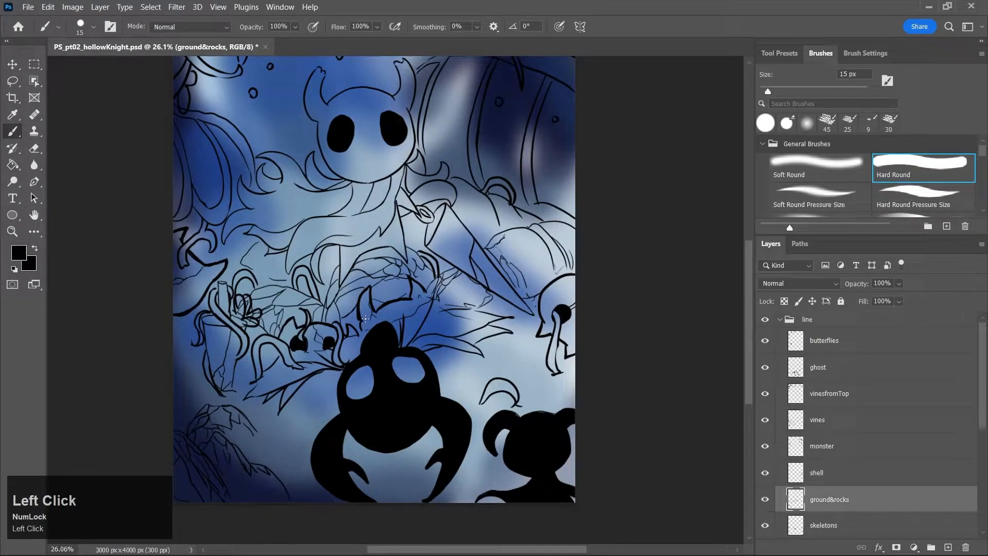
key("e")
key("bracketleft")
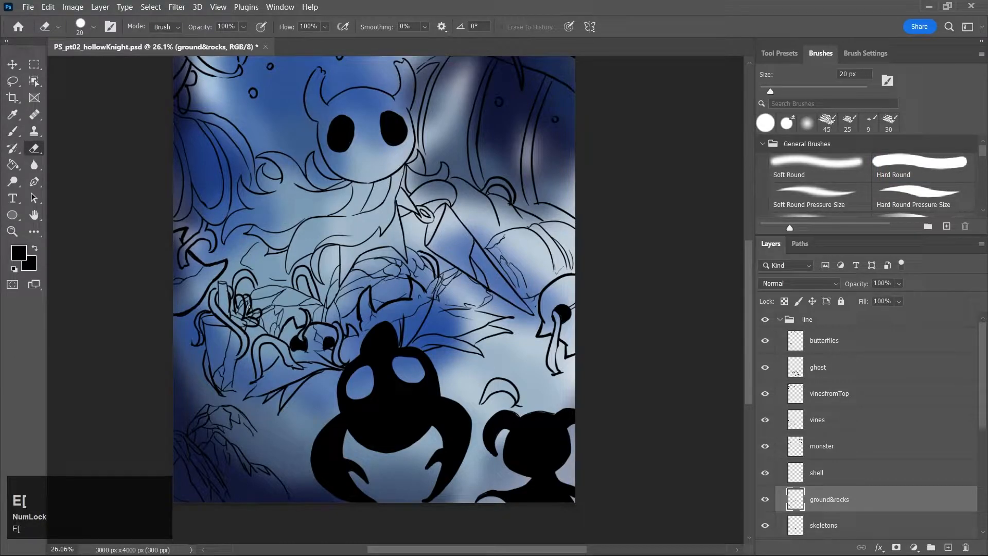
key("z")
left_click(248, 306)
key("e")
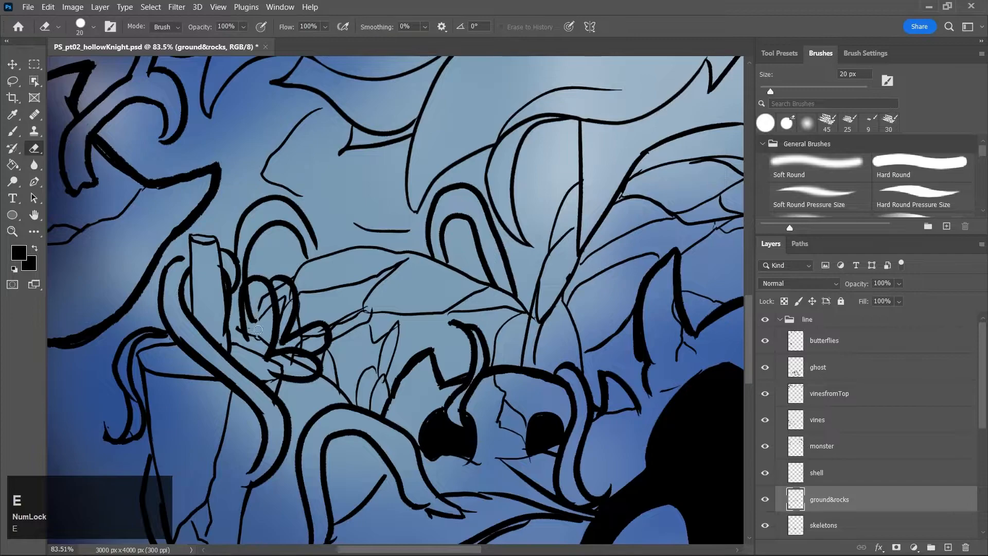
mouse_move(269, 288)
left_mouse_down()
mouse_move(283, 324)
mouse_move(288, 312)
mouse_move(274, 352)
mouse_move(294, 361)
mouse_move(284, 346)
mouse_move(314, 340)
left_mouse_up()
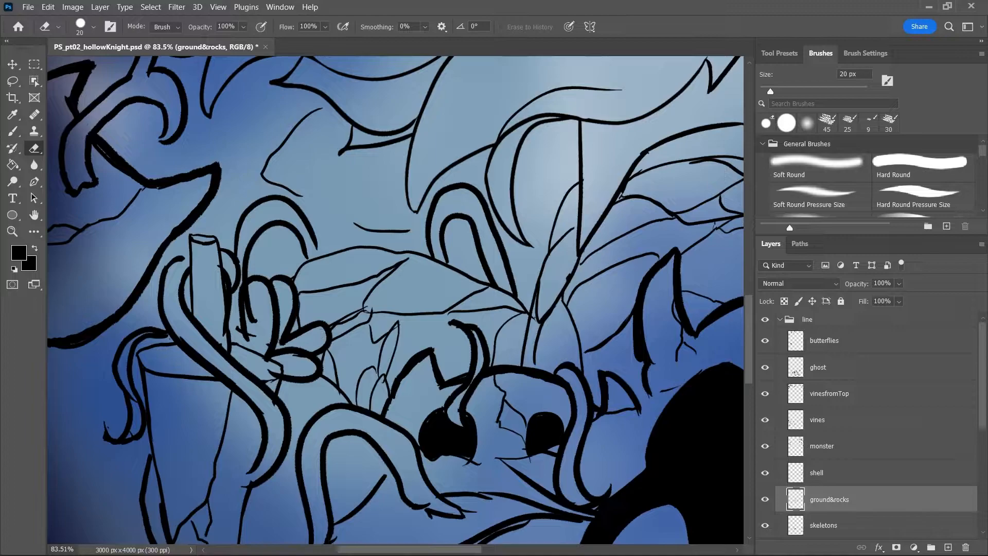
Erase the stray line inside the flower's left petal on the vines layer, and select the sword layer
left_click(838, 421)
left_click_drag(253, 302, 253, 336)
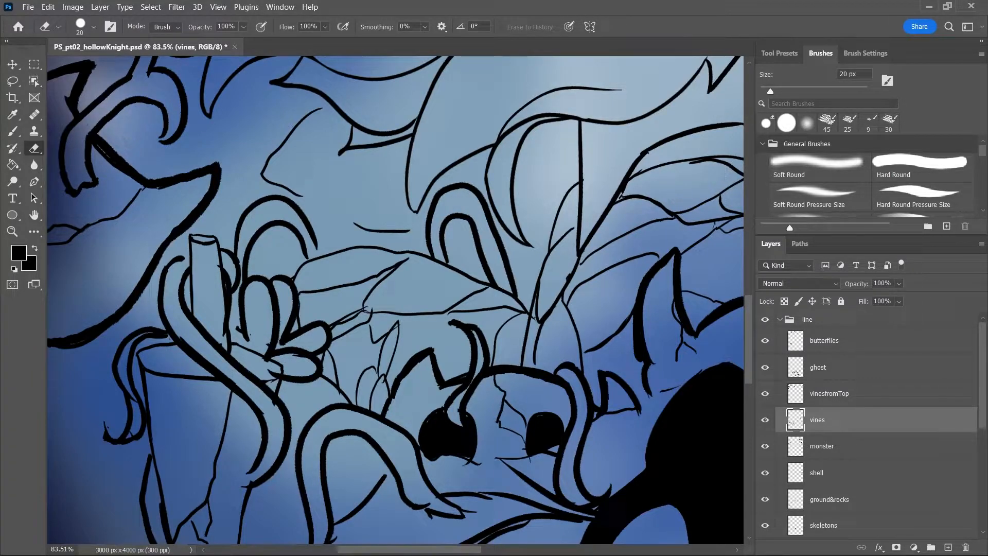
left_click_drag(982, 411, 982, 458)
left_click(883, 458)
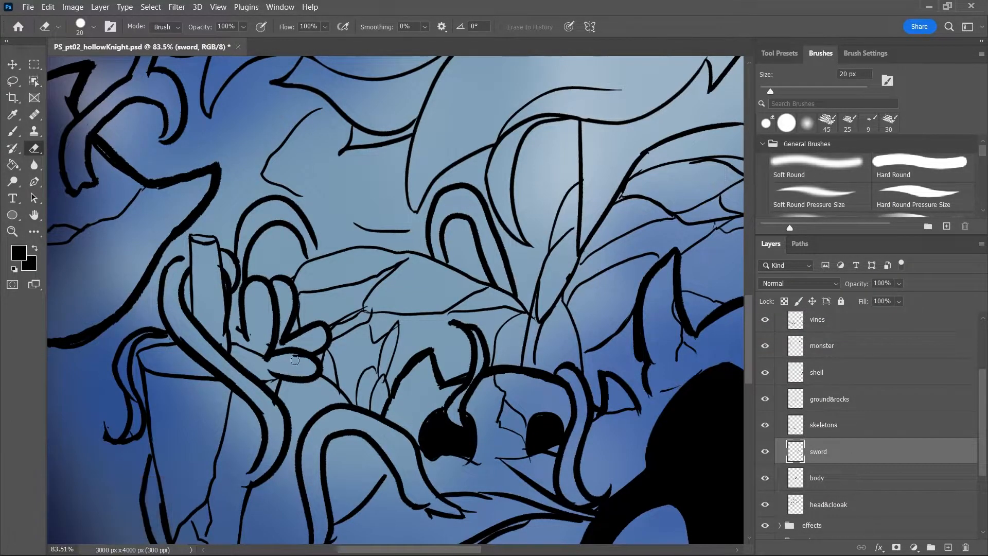
Activate the ground&rocks layer and save the file
left_click(851, 395)
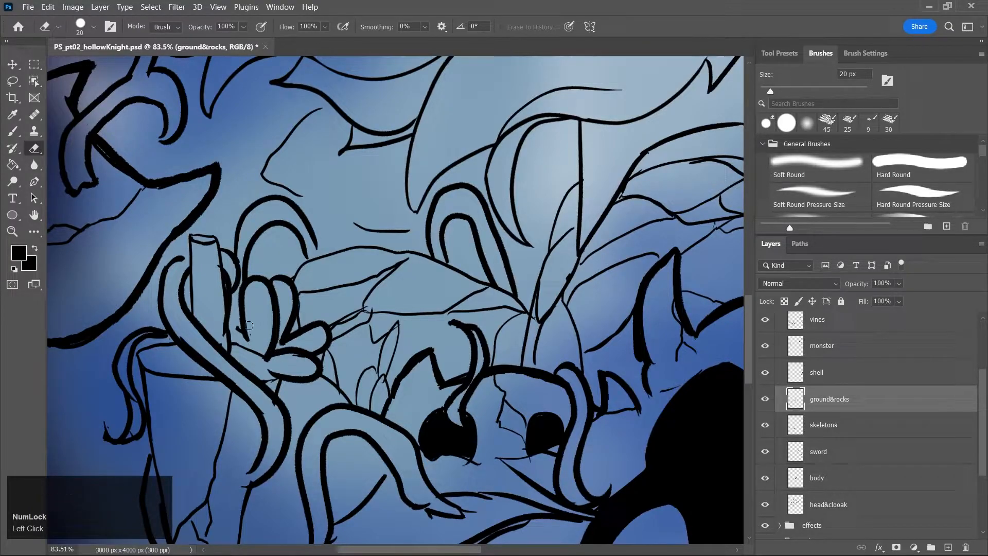
key("z")
left_click_drag(333, 338, 294, 419)
key("ctrl+s")
Collapse the line group, save the file again, and activate Layer 7 in the eyes group for brush painting
key("z")
left_click_drag(634, 332, 621, 335)
scroll(981, 424, "up", 5)
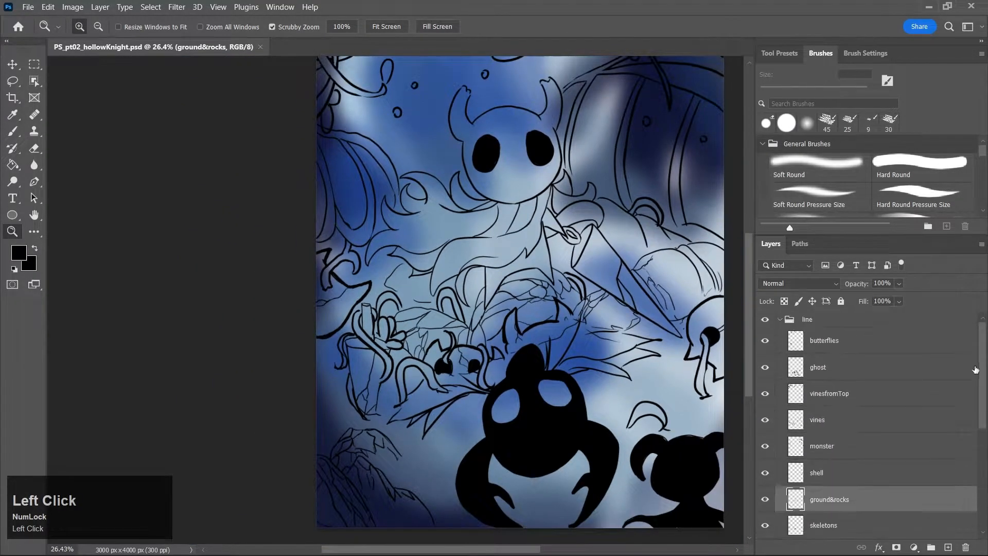
left_click(779, 319)
key("ctrl+s")
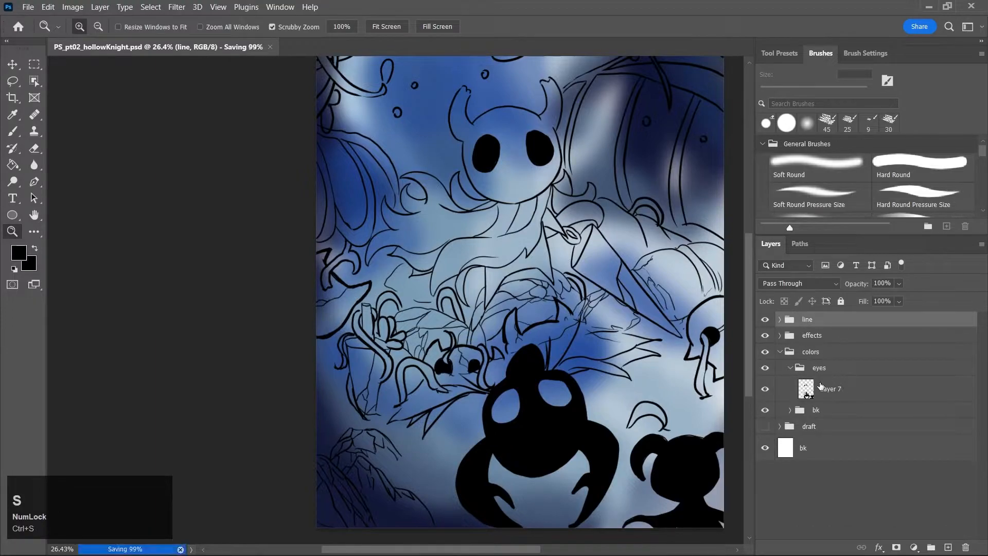
left_click(844, 390)
key("b")
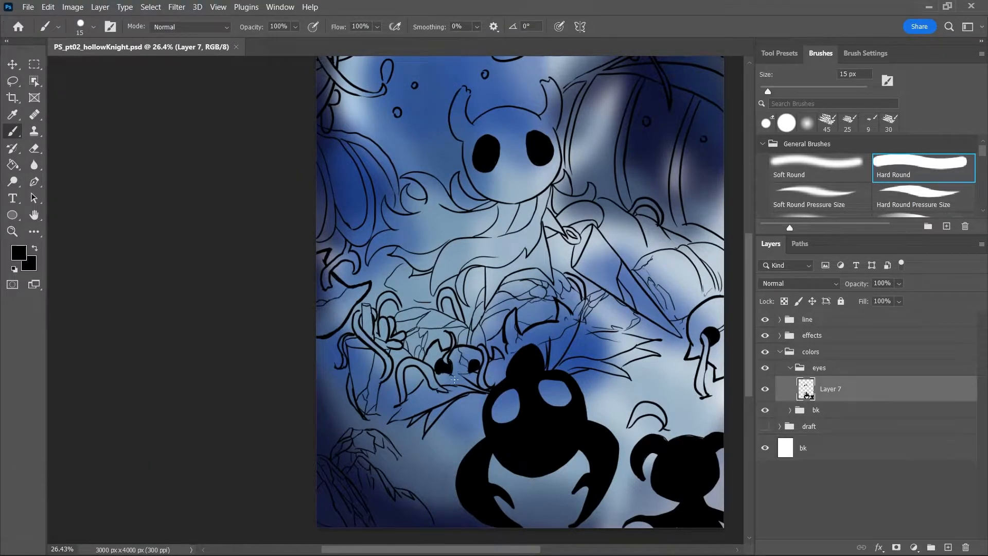
mouse_move(436, 410)
left_mouse_down()
mouse_move(404, 381)
mouse_move(417, 270)
left_mouse_up()
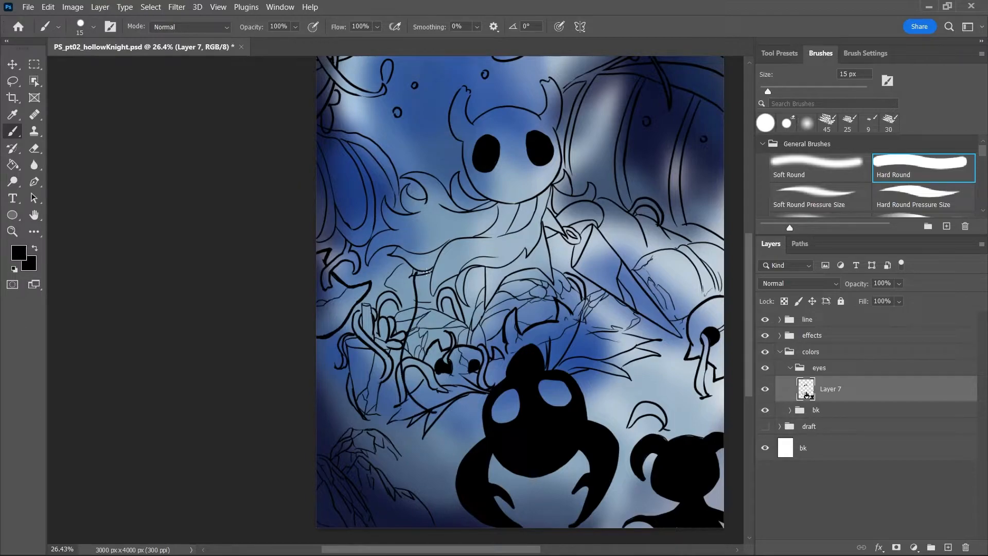
key("ctrl+z")
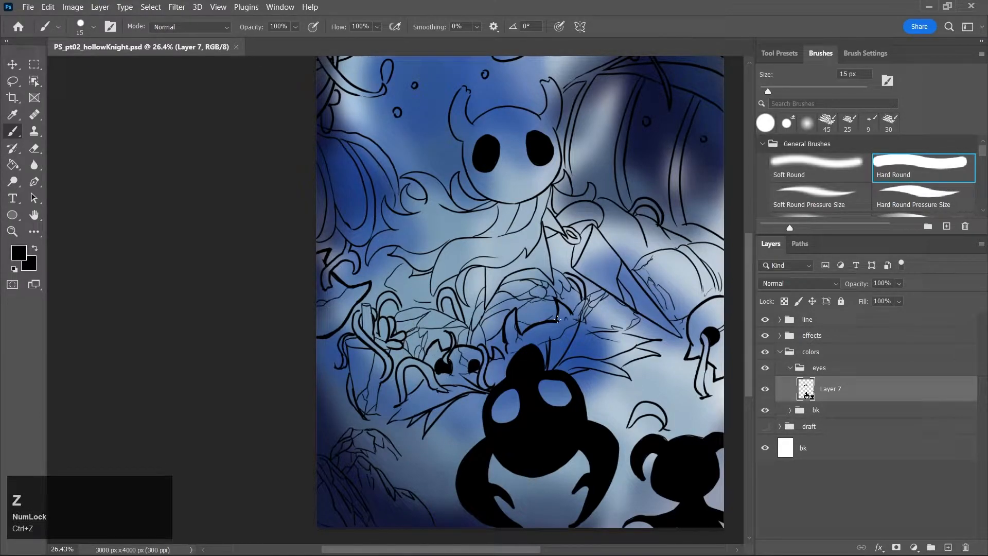
left_click_drag(587, 298, 593, 292)
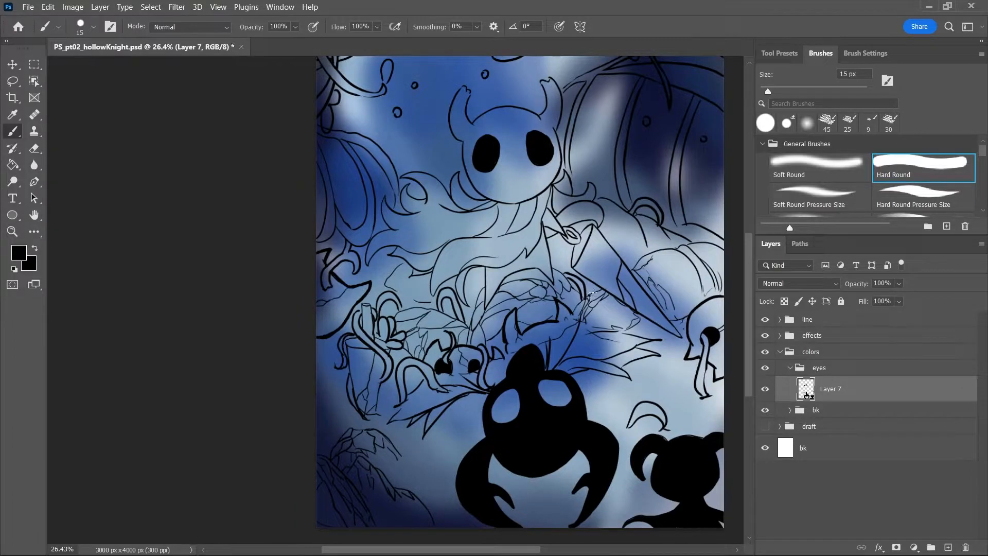
mouse_move(422, 317)
left_mouse_down()
mouse_move(429, 243)
mouse_move(425, 298)
mouse_move(434, 292)
mouse_move(420, 270)
mouse_move(433, 226)
left_mouse_up()
key("ctrl+z")
key("ctrl+z")
key("bracketright")
key("bracketright")
key("bracketright")
key("bracketright")
left_click_drag(406, 306, 431, 238)
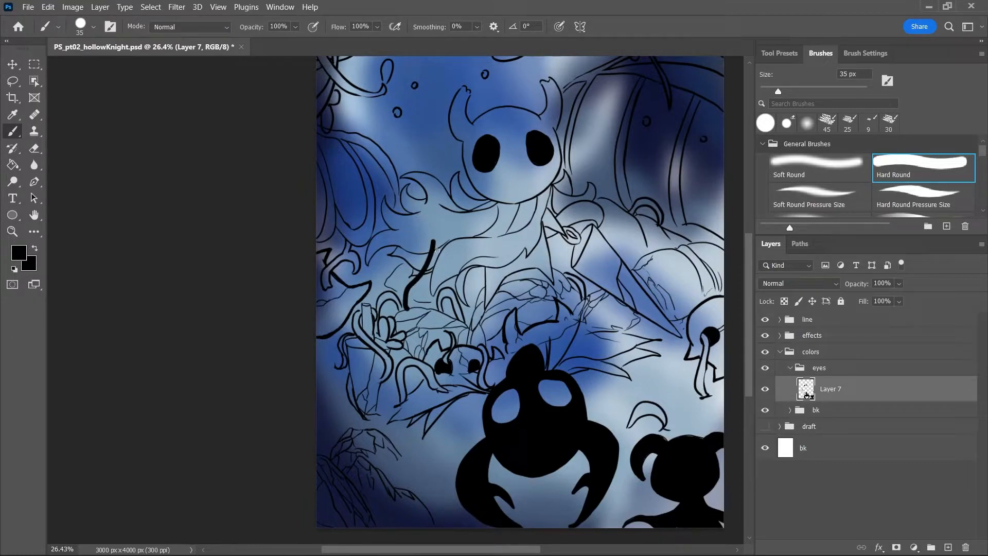
key("ctrl+z")
Outline a small pointed black tendril beside the cloak's lower left edge on Layer 7 with a 15 px brush
key("bracketleft")
key("bracketleft")
key("bracketleft")
key("bracketleft")
left_click_drag(403, 309, 439, 241)
key("ctrl+z")
mouse_move(399, 312)
left_mouse_down()
mouse_move(404, 276)
mouse_move(441, 237)
mouse_move(419, 311)
left_mouse_up()
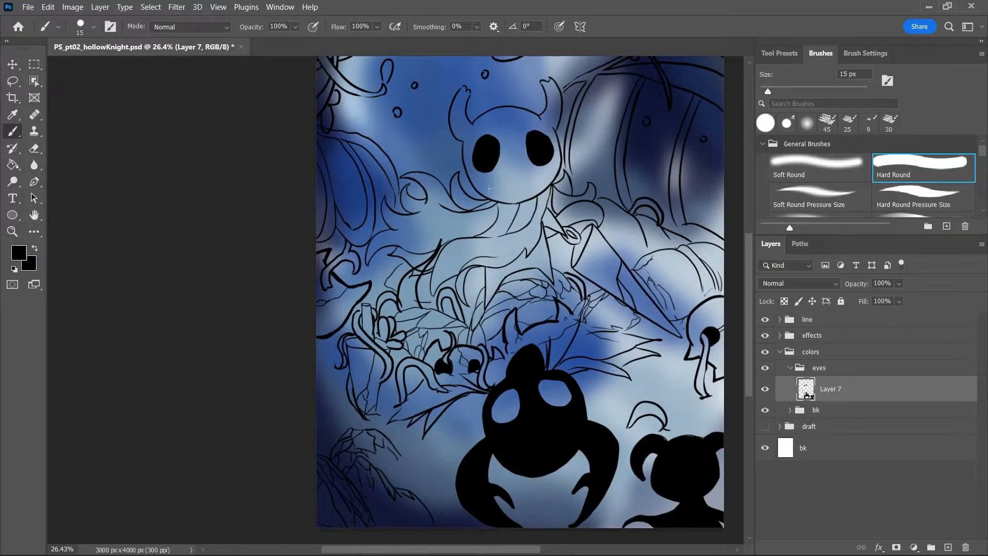
left_click_drag(430, 173, 450, 133)
key("ctrl+z")
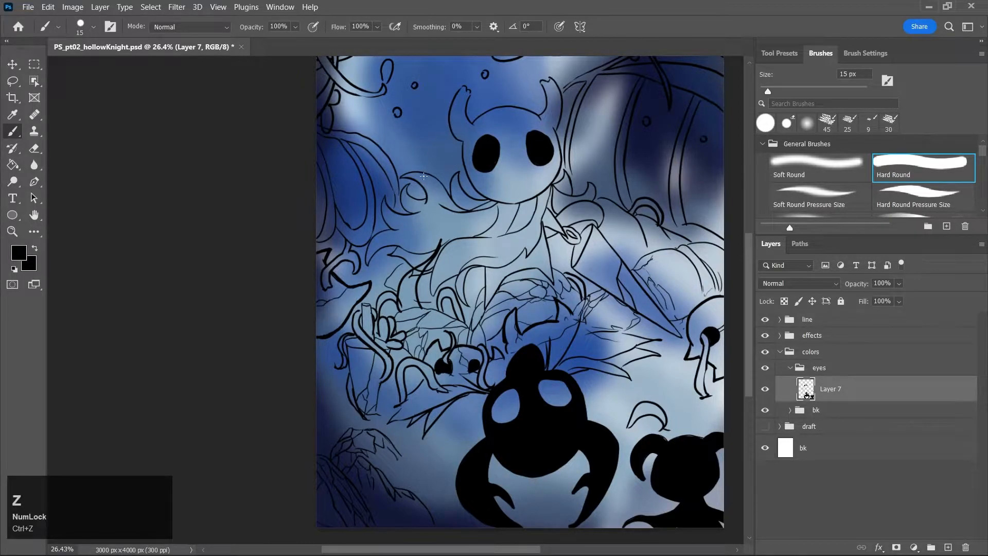
key("ctrl+z")
mouse_move(425, 173)
left_mouse_down()
mouse_move(436, 136)
mouse_move(453, 195)
mouse_move(453, 154)
mouse_move(457, 194)
mouse_move(587, 301)
left_mouse_up()
key("ctrl+z")
Outline large curved tendrils from the left of the character's head, across the cloak and around the sword side with a 60 px black brush
key("bracketright")
key("bracketright")
key("bracketright")
key("bracketright")
key("bracketright")
key("bracketright")
key("bracketright")
key("bracketright")
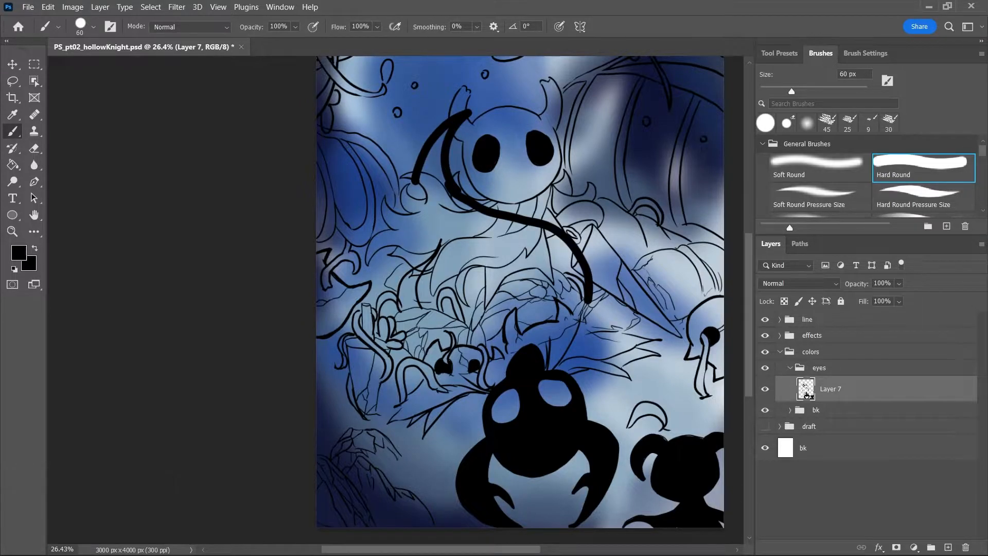
key("ctrl+z")
mouse_move(430, 141)
left_mouse_down()
mouse_move(447, 201)
mouse_move(615, 324)
left_mouse_up()
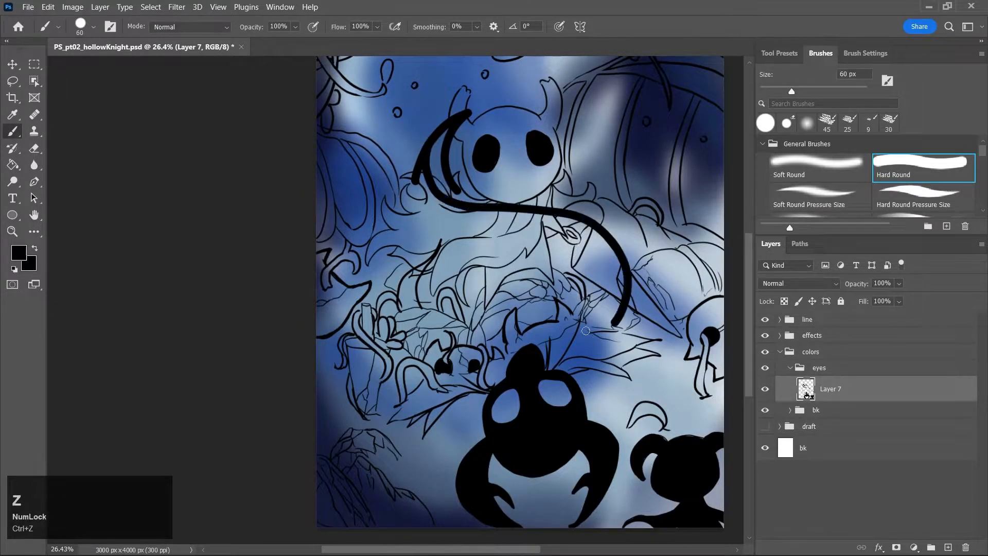
left_click_drag(532, 212, 569, 313)
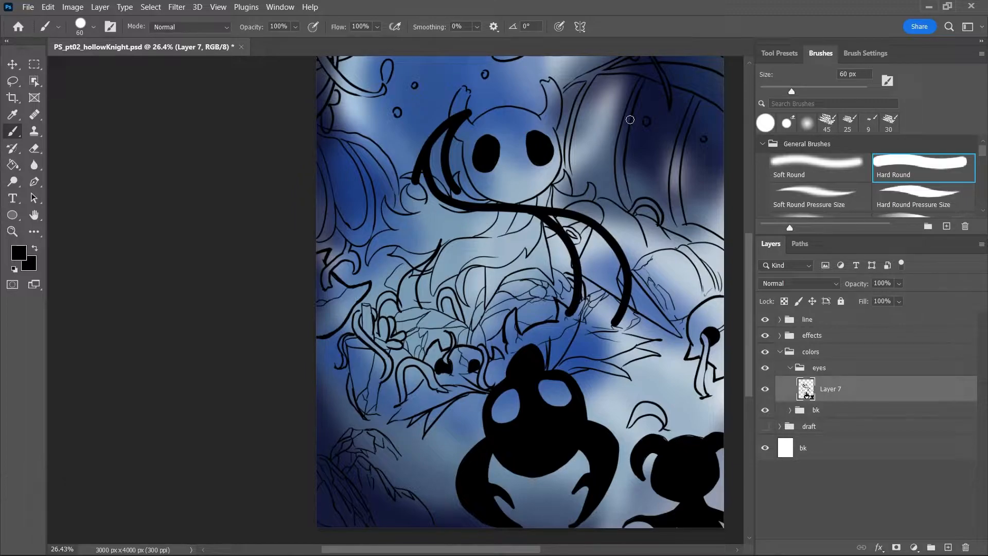
mouse_move(600, 302)
left_mouse_down()
mouse_move(629, 165)
mouse_move(591, 165)
mouse_move(621, 271)
left_mouse_up()
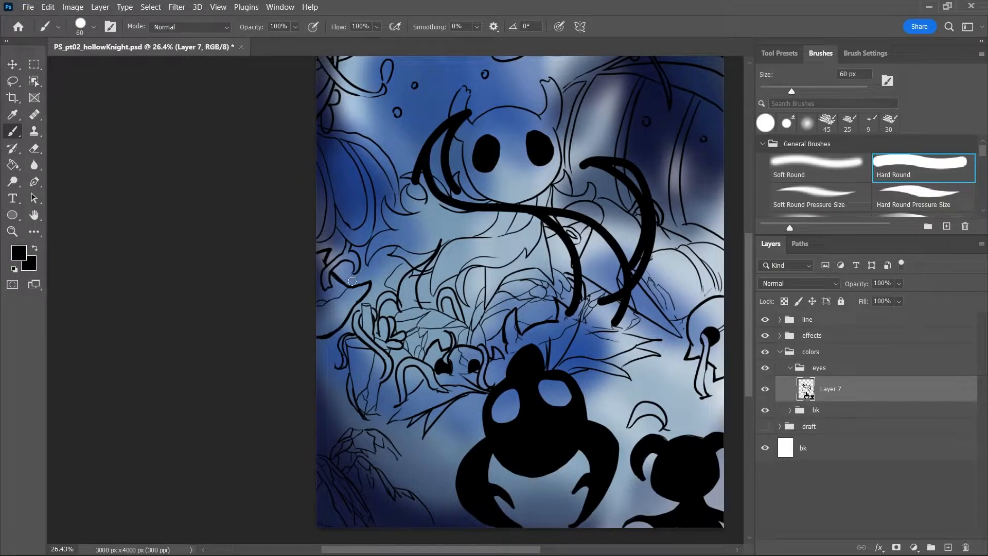
Outline a long curved tendril from the cloak's left side down past the flower, and fill the small pointed tendril
mouse_move(369, 311)
left_mouse_down()
mouse_move(359, 235)
mouse_move(392, 206)
mouse_move(367, 282)
mouse_move(397, 302)
mouse_move(427, 394)
left_mouse_up()
left_click_drag(397, 350, 432, 404)
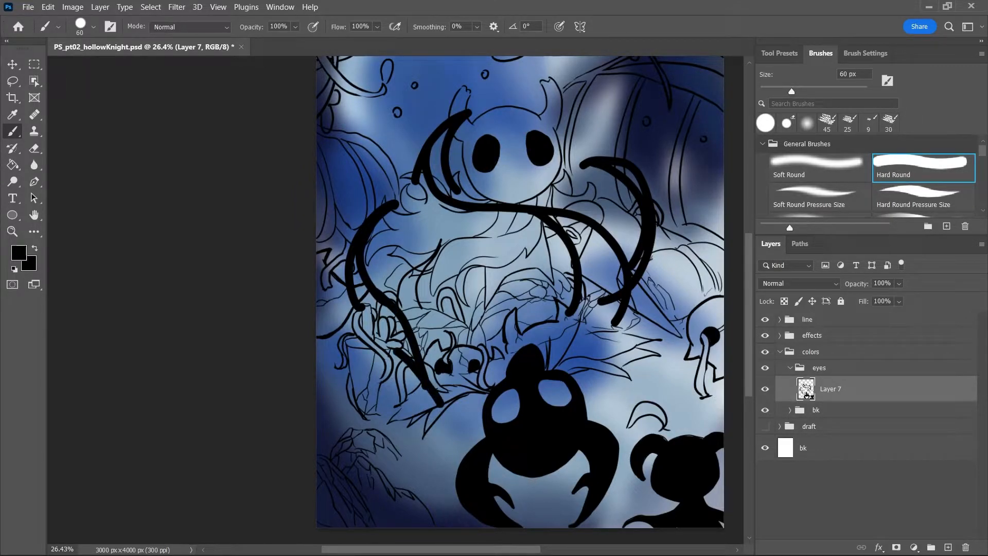
mouse_move(407, 281)
left_mouse_down()
mouse_move(412, 301)
mouse_move(421, 266)
left_mouse_up()
Erase the tendril strokes that cross the character's cloak and collar with a 60 px eraser
key("e")
key("bracketright")
key("bracketright")
key("bracketright")
key("bracketright")
key("bracketright")
key("bracketright")
key("bracketright")
mouse_move(507, 200)
left_mouse_down()
mouse_move(502, 229)
mouse_move(518, 167)
mouse_move(538, 229)
mouse_move(542, 210)
mouse_move(517, 185)
left_mouse_up()
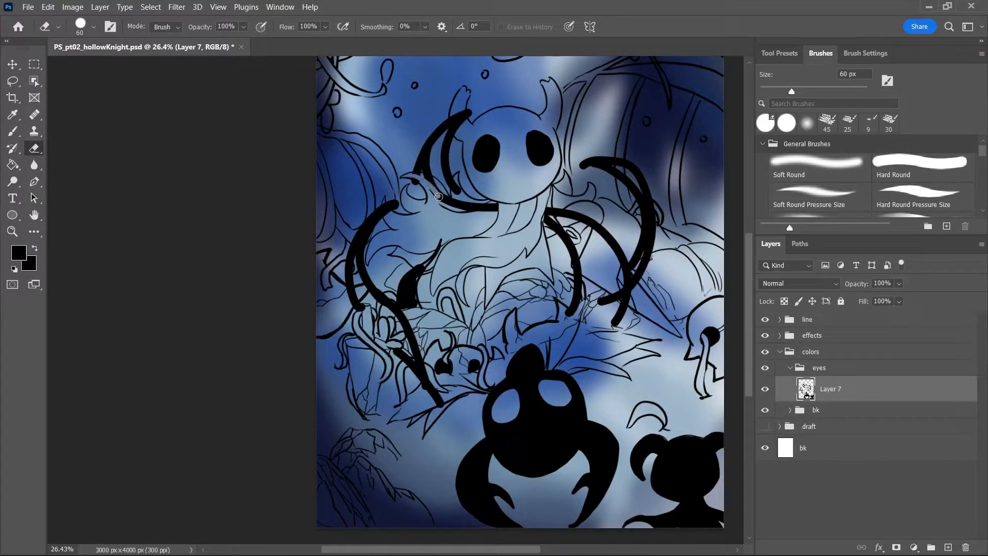
mouse_move(414, 178)
left_mouse_down()
mouse_move(435, 202)
mouse_move(414, 179)
mouse_move(426, 180)
mouse_move(441, 205)
mouse_move(413, 175)
mouse_move(463, 212)
mouse_move(448, 195)
mouse_move(492, 206)
left_mouse_up()
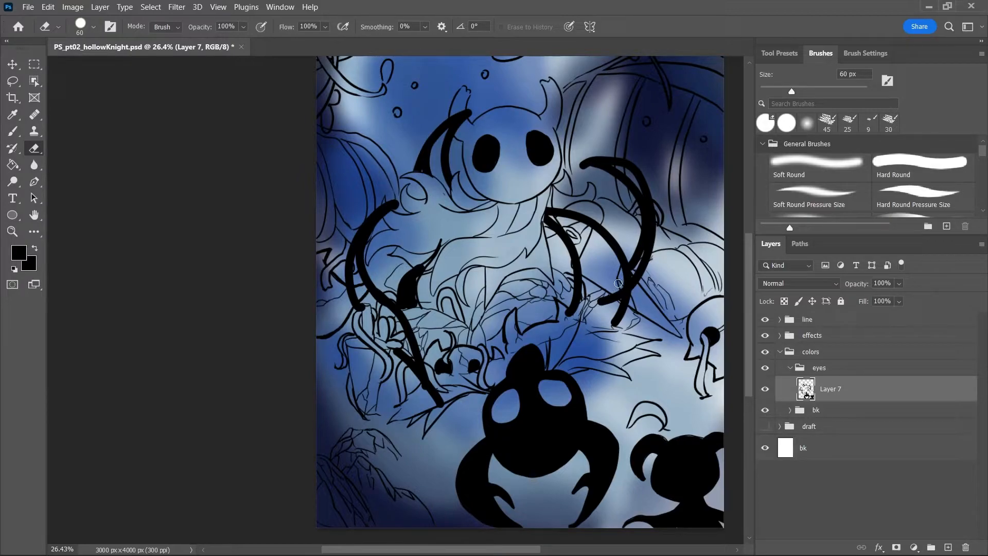
Erase the crossing lower strokes and the outer curve of the tendril over the sword with a 70 px eraser
mouse_move(600, 299)
left_mouse_down()
mouse_move(617, 294)
mouse_move(606, 289)
left_mouse_up()
key("bracketright")
mouse_move(619, 265)
left_mouse_down()
mouse_move(620, 314)
mouse_move(628, 271)
left_mouse_up()
mouse_move(597, 229)
left_mouse_down()
mouse_move(590, 213)
mouse_move(598, 329)
left_mouse_up()
Redraw the outer edge of the tendril behind the sword arm, and add a two-pronged tendril below the cloak with a 60 px brush
key("b")
mouse_move(564, 212)
left_mouse_down()
mouse_move(595, 243)
mouse_move(638, 337)
left_mouse_up()
mouse_move(574, 310)
left_mouse_down()
mouse_move(548, 308)
mouse_move(543, 249)
left_mouse_up()
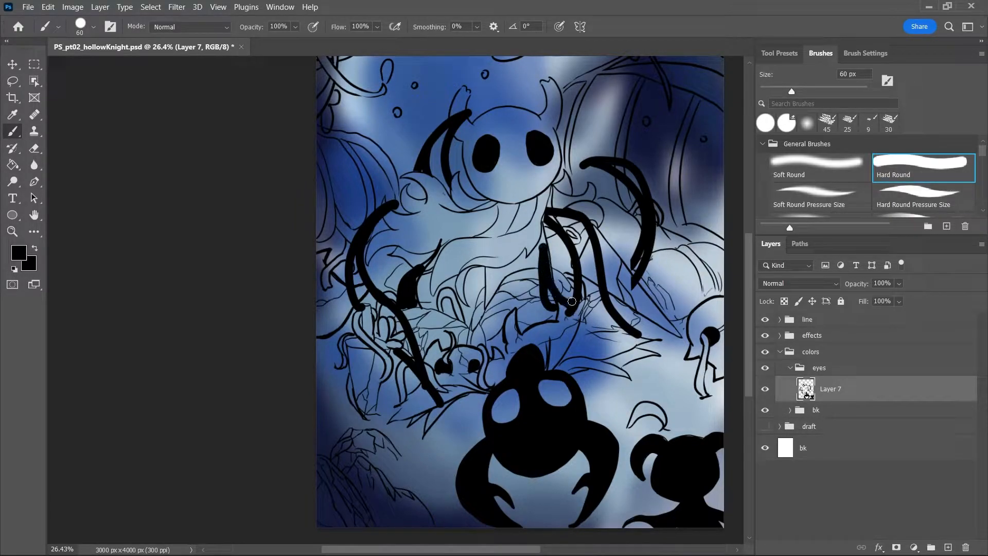
key("ctrl+z")
mouse_move(548, 321)
left_mouse_down()
mouse_move(526, 307)
mouse_move(533, 291)
mouse_move(551, 317)
mouse_move(573, 317)
mouse_move(542, 281)
mouse_move(547, 249)
mouse_move(526, 292)
mouse_move(547, 244)
mouse_move(540, 293)
mouse_move(547, 312)
left_mouse_up()
key("ctrl+z")
key("ctrl+z")
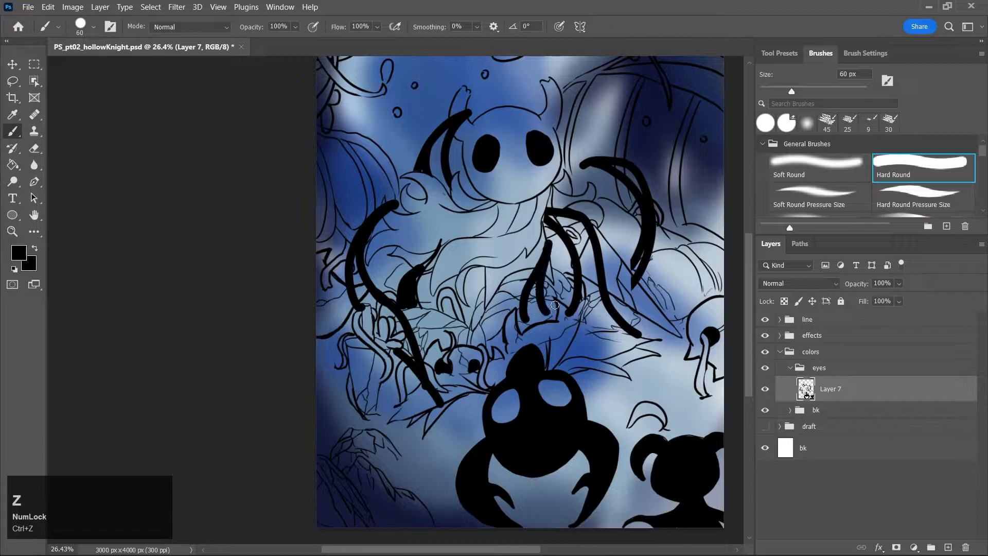
Trim the edges of the two-pronged tendril and the curved tendril at the right with a 70 px eraser, and save the file
key("e")
left_click_drag(556, 249, 557, 304)
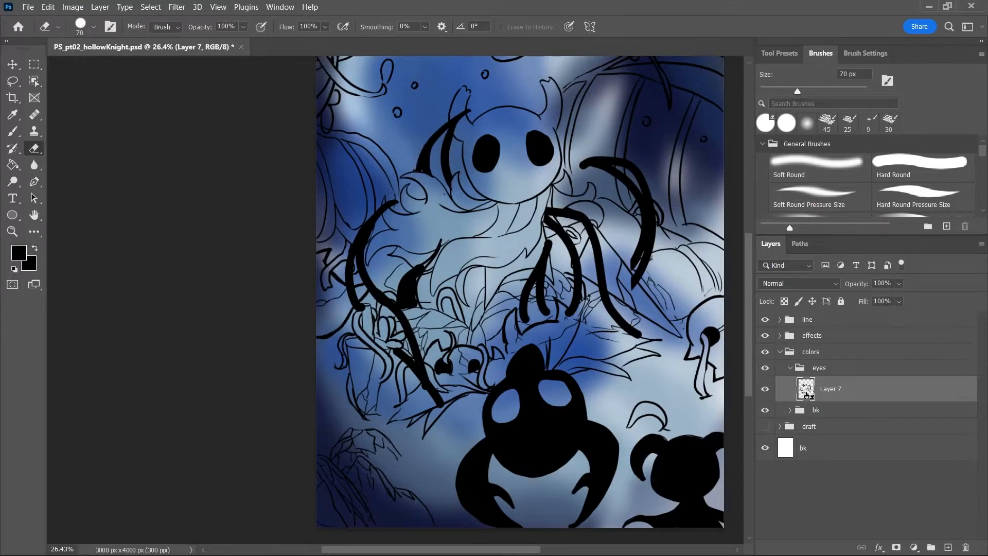
mouse_move(526, 275)
left_mouse_down()
mouse_move(548, 232)
mouse_move(546, 282)
left_mouse_up()
mouse_move(579, 174)
left_mouse_down()
mouse_move(599, 168)
mouse_move(629, 201)
left_mouse_up()
left_click_drag(628, 273, 640, 293)
key("ctrl+s")
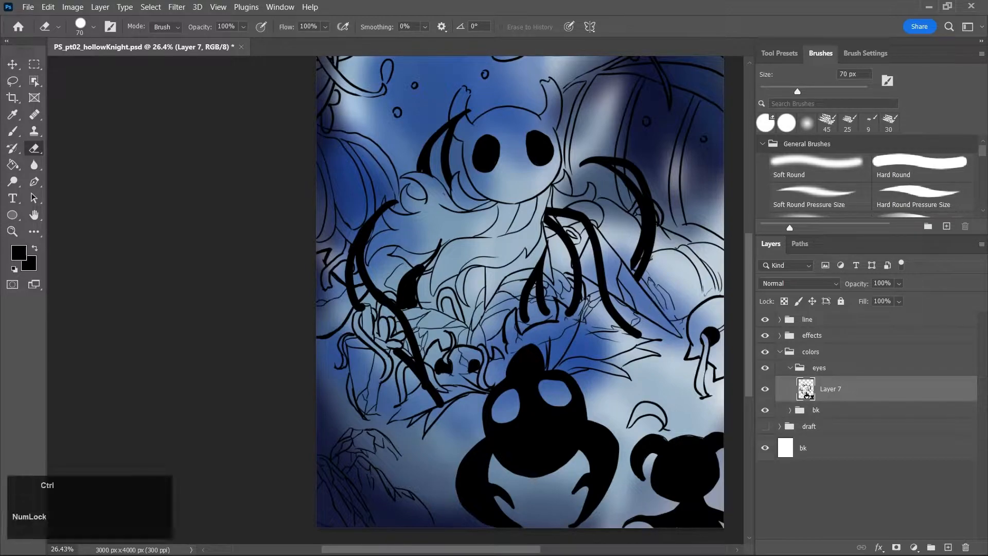
Fill the tendrils behind the sword arm, beside the head and above the flower solid black with a 60 px brush
key("b")
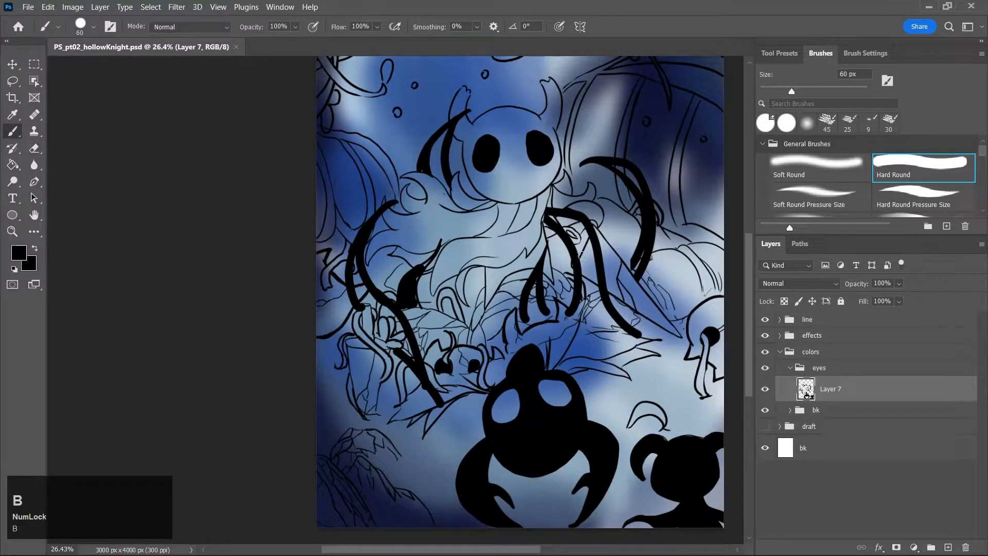
mouse_move(551, 217)
left_mouse_down()
mouse_move(589, 268)
mouse_move(582, 239)
mouse_move(593, 314)
left_mouse_up()
mouse_move(584, 249)
left_mouse_down()
mouse_move(581, 269)
mouse_move(603, 322)
mouse_move(596, 286)
mouse_move(611, 303)
left_mouse_up()
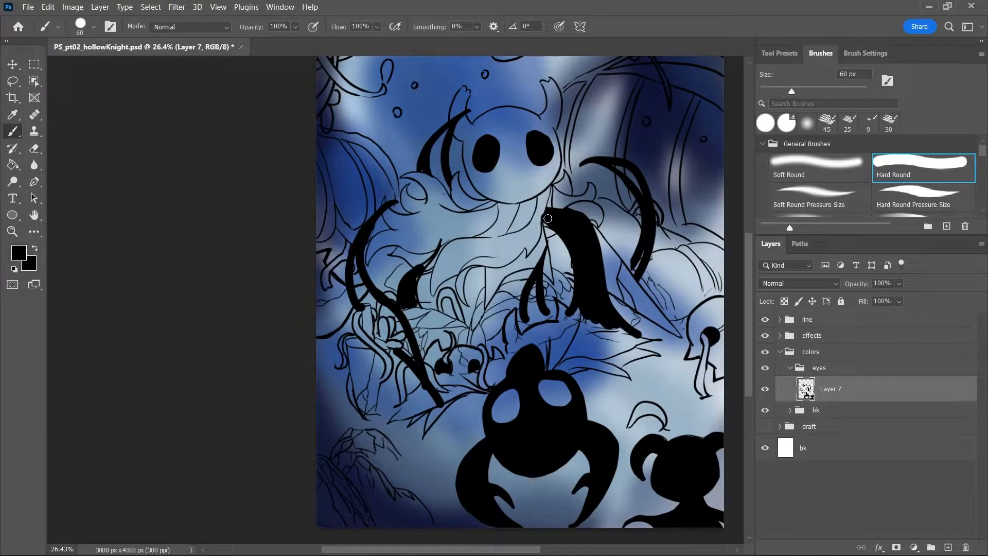
mouse_move(442, 148)
left_mouse_down()
mouse_move(435, 164)
mouse_move(440, 135)
mouse_move(426, 168)
mouse_move(434, 150)
mouse_move(445, 183)
mouse_move(439, 167)
left_mouse_up()
mouse_move(354, 267)
left_mouse_down()
mouse_move(365, 301)
mouse_move(356, 262)
mouse_move(377, 305)
mouse_move(356, 289)
mouse_move(377, 322)
mouse_move(382, 314)
mouse_move(395, 322)
mouse_move(413, 363)
mouse_move(386, 320)
mouse_move(392, 297)
mouse_move(419, 332)
left_mouse_up()
Lower Layer 7's opacity to 64%
key("e")
key("z")
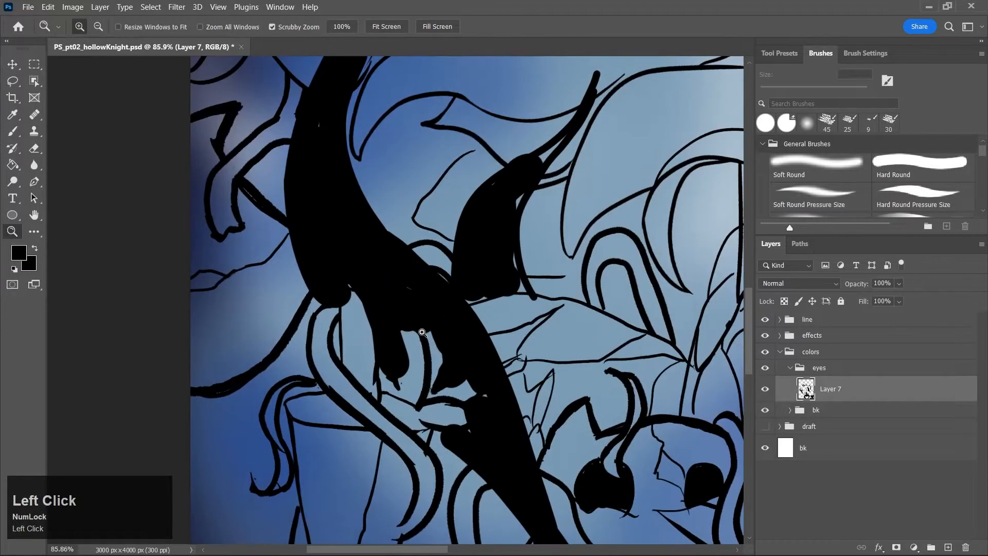
key("e")
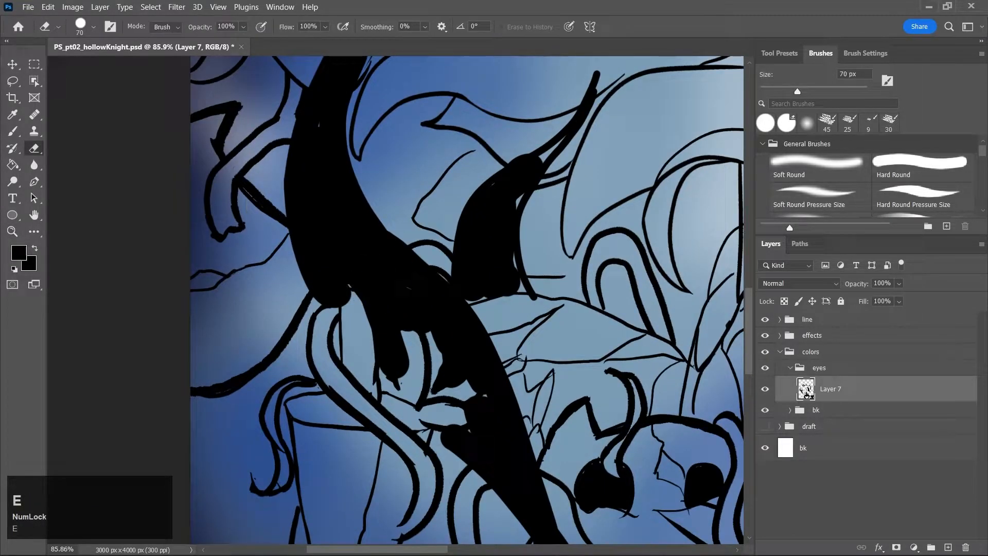
left_click(898, 284)
left_click_drag(916, 298, 893, 300)
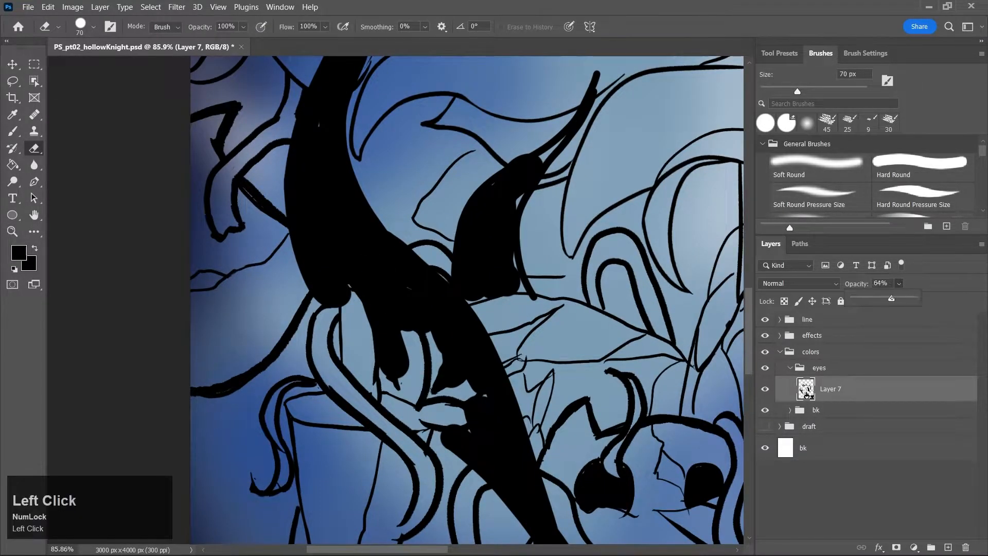
key("e")
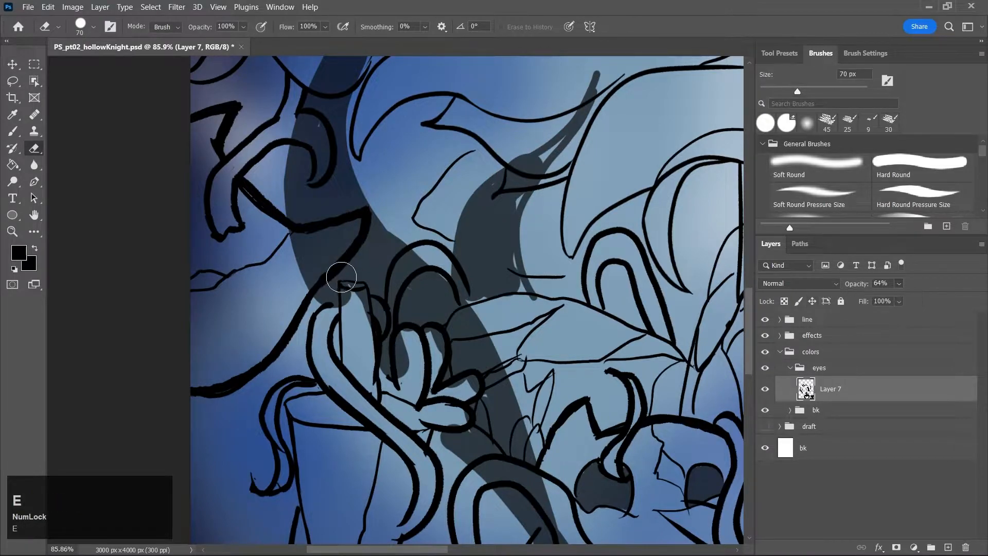
Erase the tendril paint covering the crystal and the flower's petals with a 25 px eraser, and save the file
key("bracketleft")
key("bracketleft")
key("bracketleft")
key("bracketleft")
key("bracketleft")
key("bracketleft")
key("bracketleft")
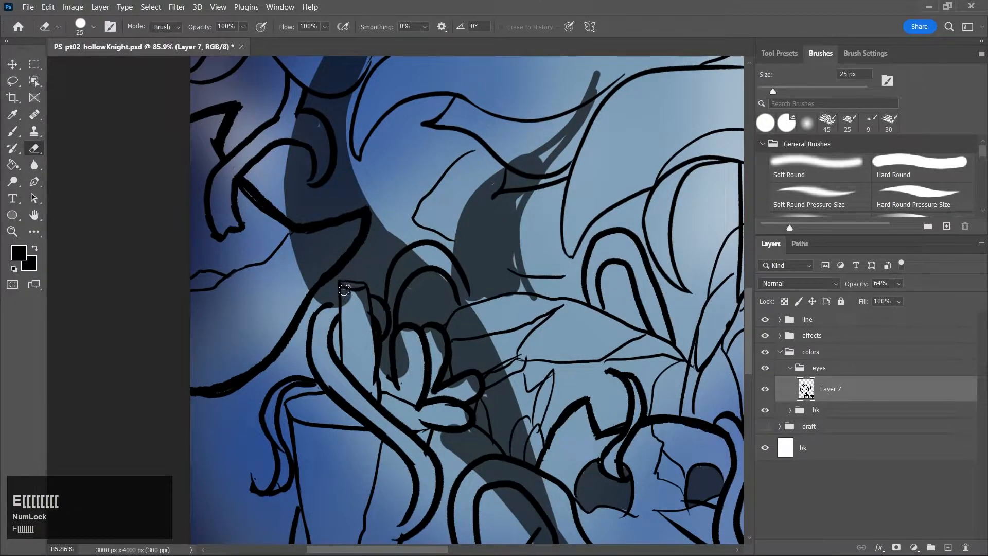
mouse_move(345, 285)
left_mouse_down()
mouse_move(364, 304)
mouse_move(364, 318)
mouse_move(347, 316)
mouse_move(350, 289)
mouse_move(367, 334)
mouse_move(370, 312)
mouse_move(387, 320)
mouse_move(369, 304)
mouse_move(382, 326)
mouse_move(376, 302)
mouse_move(380, 328)
mouse_move(403, 345)
mouse_move(404, 373)
left_mouse_up()
mouse_move(434, 341)
left_mouse_down()
mouse_move(430, 353)
mouse_move(434, 337)
mouse_move(438, 351)
mouse_move(408, 325)
left_mouse_up()
mouse_move(435, 369)
left_mouse_down()
mouse_move(440, 397)
mouse_move(472, 392)
mouse_move(454, 385)
mouse_move(453, 426)
mouse_move(459, 387)
left_mouse_up()
key("ctrl+s")
Extend the thin tips of the tendrils around the cloak with a 15 px black brush
key("z")
left_click_drag(561, 352, 510, 354)
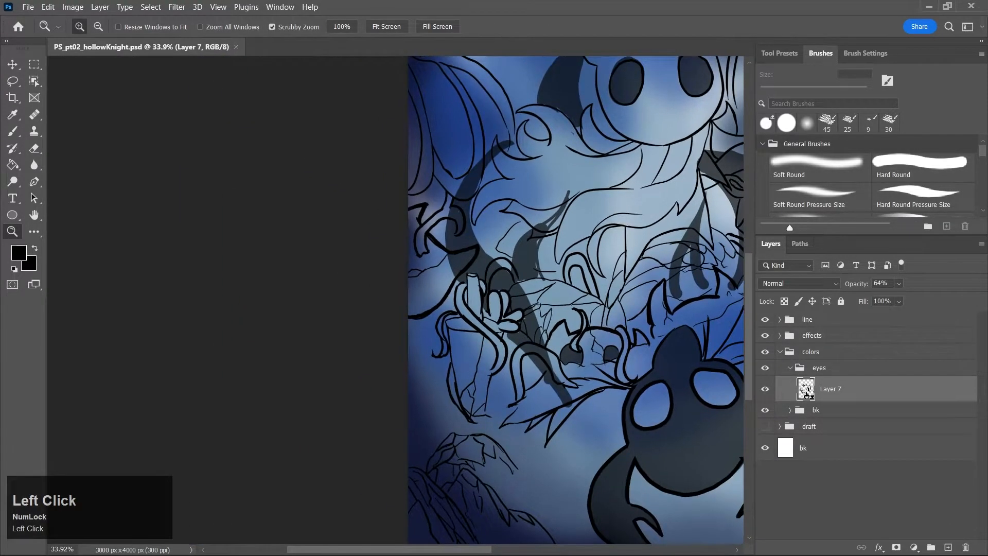
key("b")
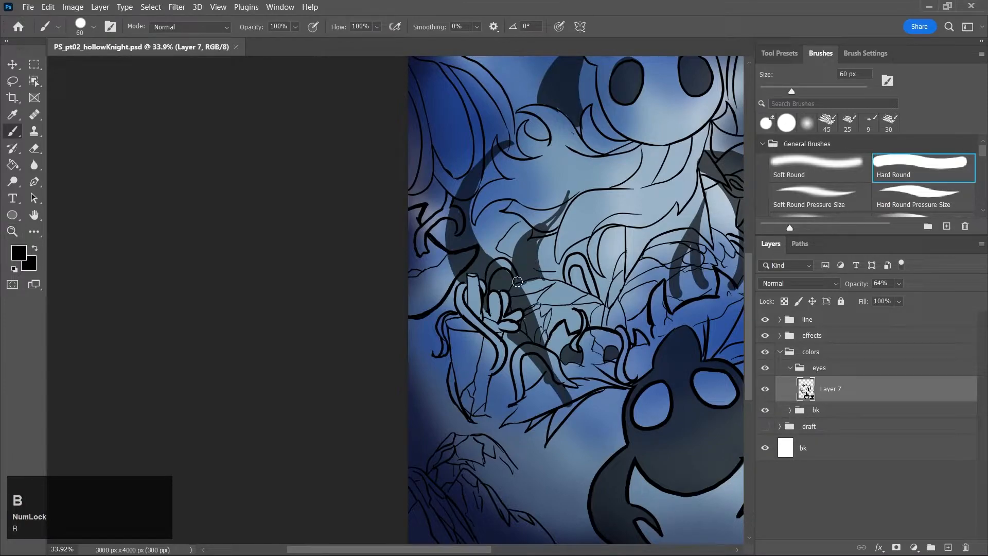
key("bracketleft")
key("bracketleft")
key("bracketleft")
key("bracketleft")
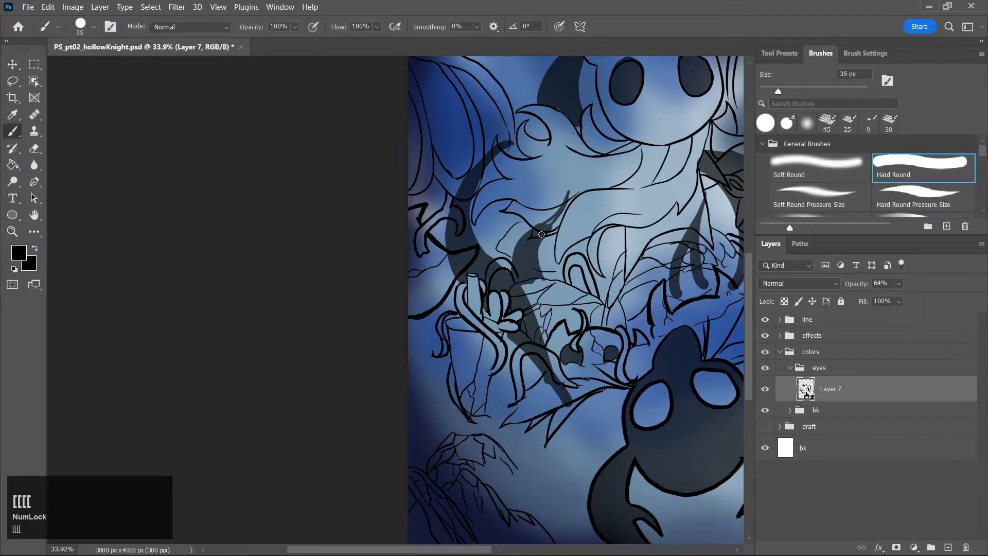
left_click_drag(542, 226, 566, 181)
key("ctrl+z")
key("bracketleft")
key("bracketleft")
key("bracketleft")
key("bracketleft")
key("bracketleft")
key("bracketright")
left_click_drag(566, 198, 571, 179)
key("ctrl+z")
key("ctrl+z")
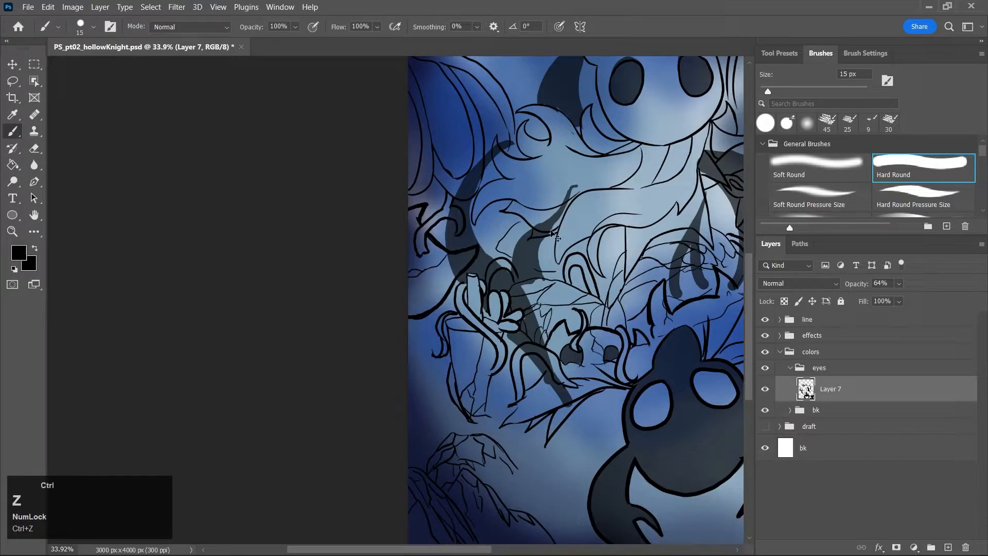
left_click_drag(553, 231, 580, 179)
key("ctrl+z")
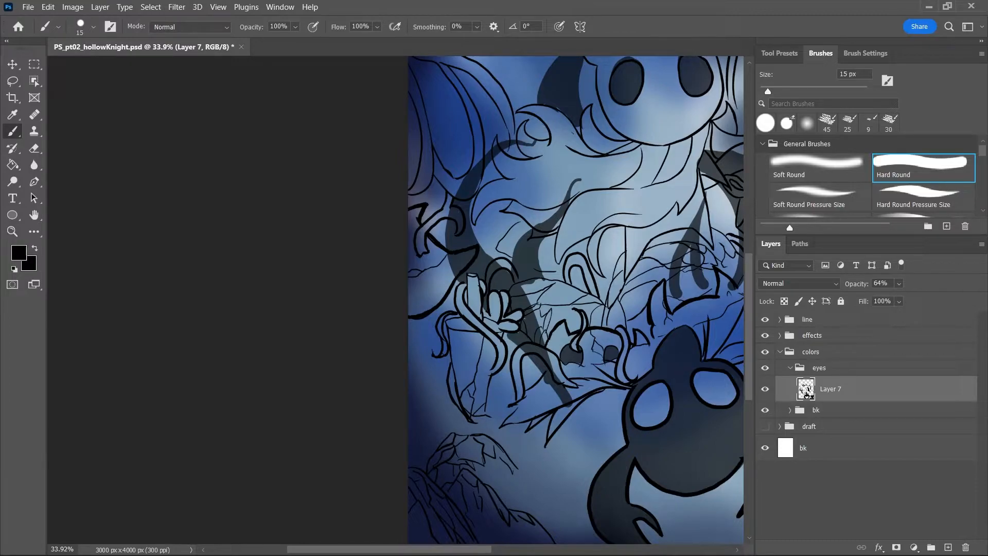
left_click_drag(702, 214, 696, 174)
Fill the two-pronged tendril below the cloak and the curved tendril at the artwork's right side with a 70 px black brush
key("]")
key("]")
key("]")
key("]")
key("]")
key("]")
key("]")
key("]")
key("]")
key("]")
mouse_move(686, 254)
left_mouse_down()
mouse_move(698, 292)
mouse_move(681, 301)
mouse_move(705, 292)
mouse_move(697, 281)
mouse_move(714, 321)
mouse_move(681, 302)
mouse_move(701, 298)
mouse_move(698, 324)
left_mouse_up()
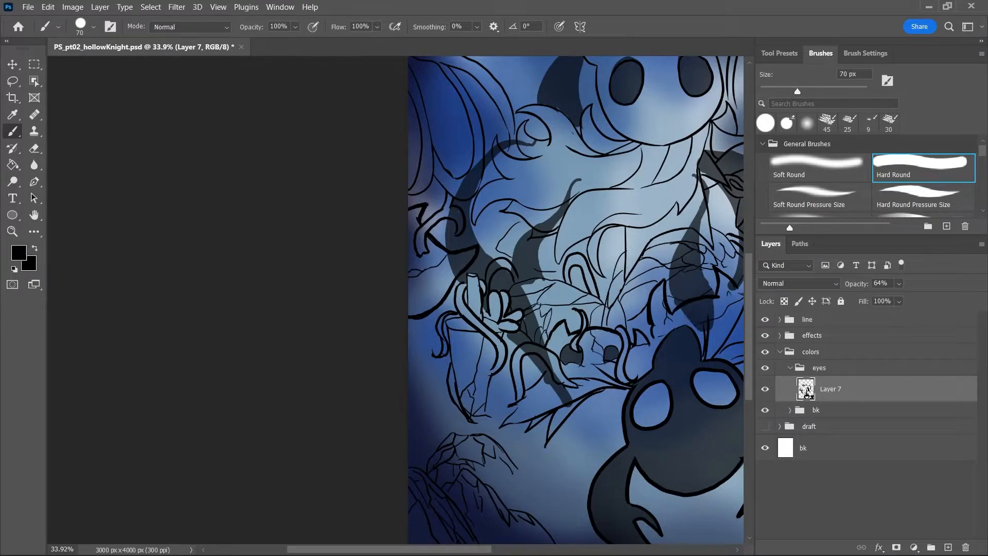
left_click_drag(488, 550, 559, 554)
mouse_move(558, 101)
left_mouse_down()
mouse_move(594, 138)
mouse_move(571, 108)
mouse_move(596, 178)
mouse_move(574, 233)
mouse_move(575, 223)
left_mouse_up()
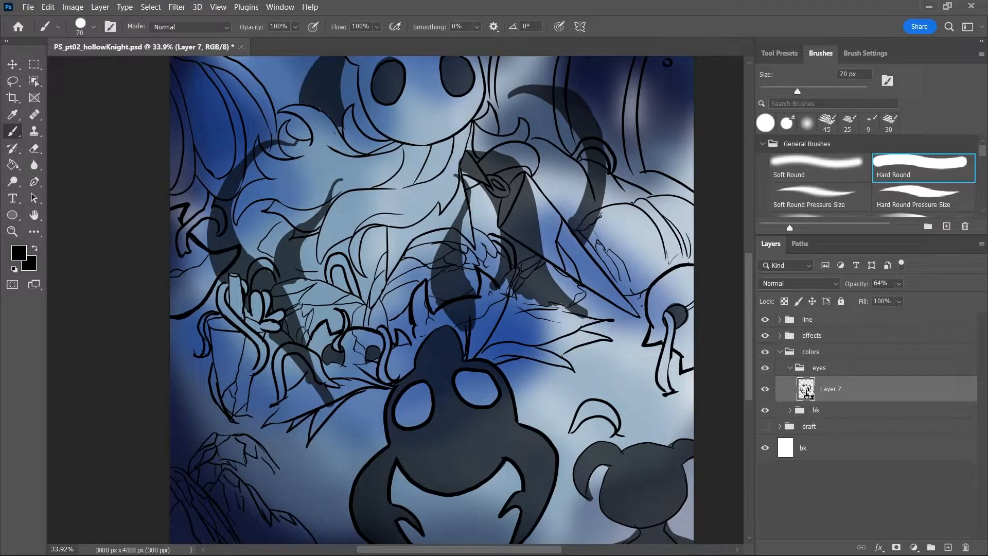
Save the illustration and reduce the black brush to 35 px
key("z")
left_click_drag(605, 306, 593, 283)
key("ctrl+s")
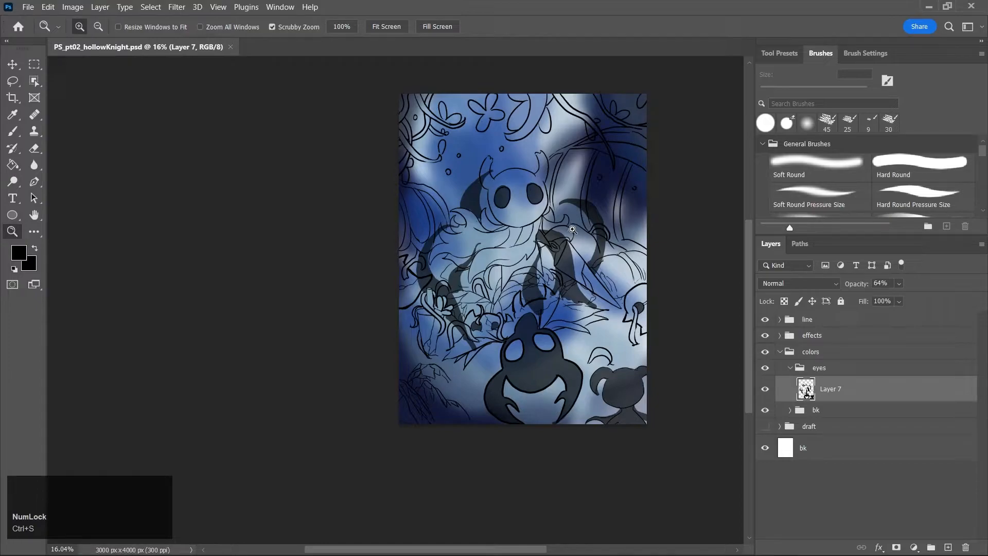
scroll(564, 229, "up", 2)
key("b")
key("bracketleft")
key("bracketleft")
key("bracketleft")
key("bracketleft")
key("bracketleft")
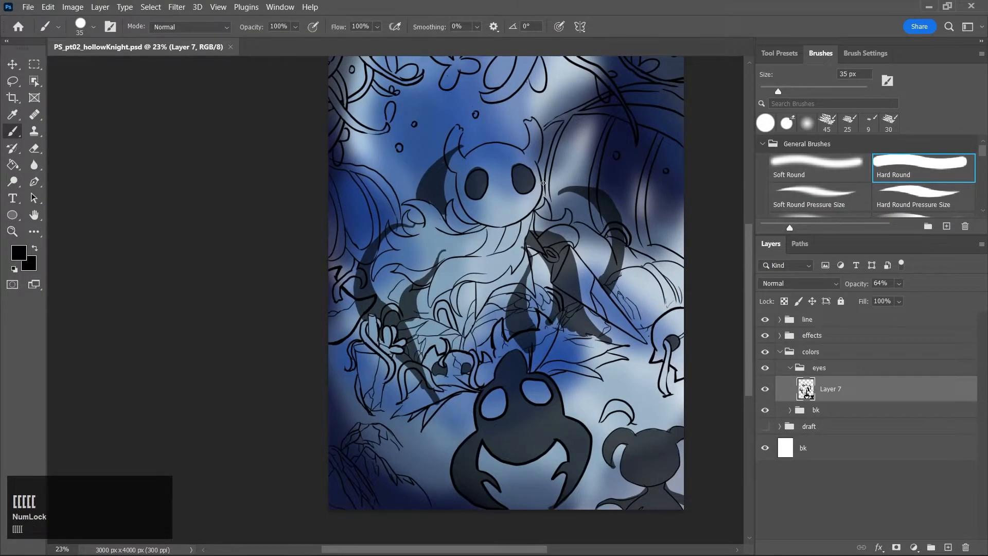
key("ctrl+z")
left_click_drag(541, 174, 569, 153)
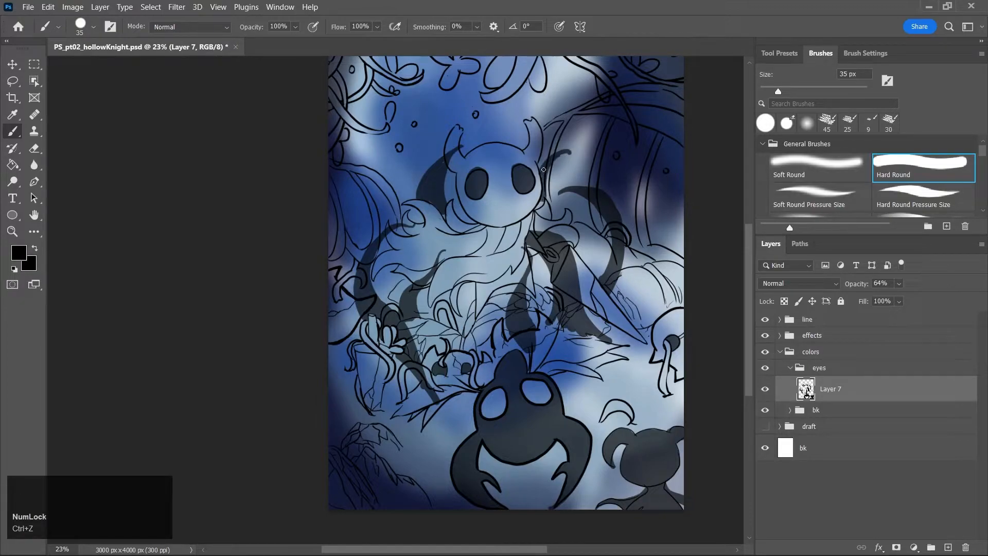
key("ctrl+z")
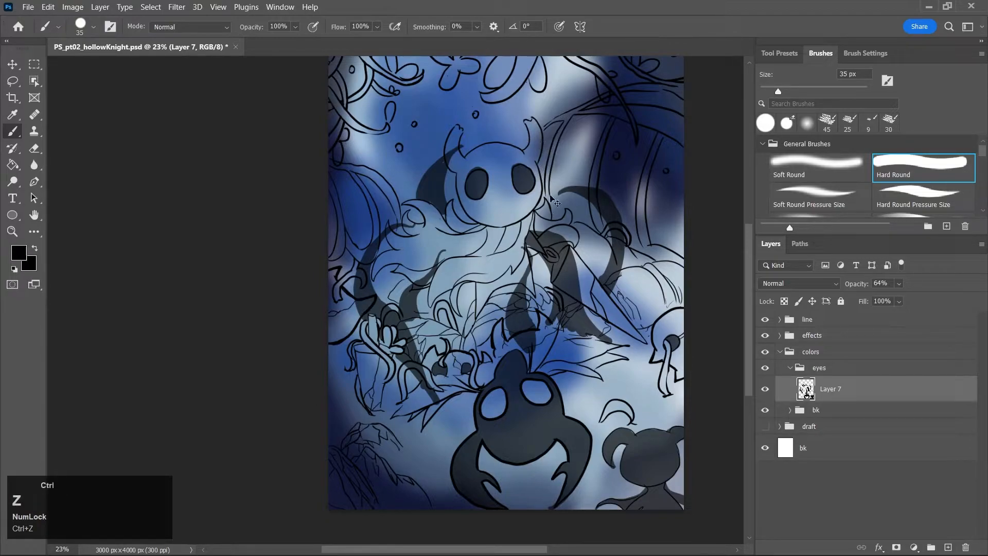
mouse_move(542, 196)
left_mouse_down()
mouse_move(560, 133)
mouse_move(572, 138)
mouse_move(520, 133)
mouse_move(551, 198)
mouse_move(562, 175)
left_mouse_up()
key("ctrl+z")
key("ctrl+z")
key("ctrl+z")
key("ctrl+z")
left_click_drag(546, 148, 556, 206)
key("ctrl+z")
mouse_move(543, 153)
left_mouse_down()
mouse_move(555, 183)
mouse_move(564, 174)
mouse_move(549, 157)
mouse_move(576, 173)
mouse_move(547, 166)
mouse_move(571, 161)
mouse_move(555, 160)
mouse_move(555, 209)
left_mouse_up()
key("ctrl+z")
key("ctrl+z")
Paint a hooked black tendril beside the right edge of the knight's head, refine it with a 25 px eraser, and save the file
left_click_drag(541, 175, 546, 196)
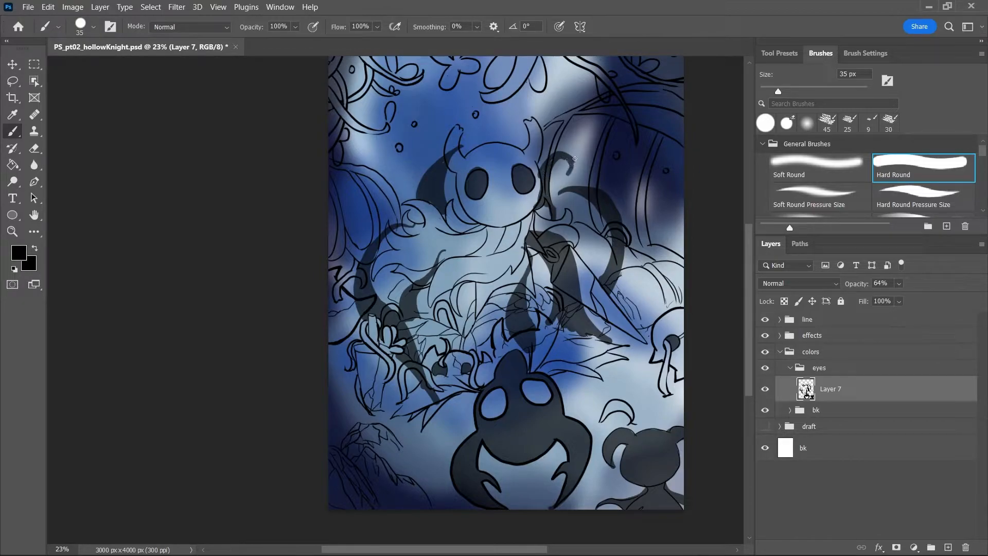
key("e")
key("bracketleft")
key("bracketleft")
key("bracketright")
key("bracketright")
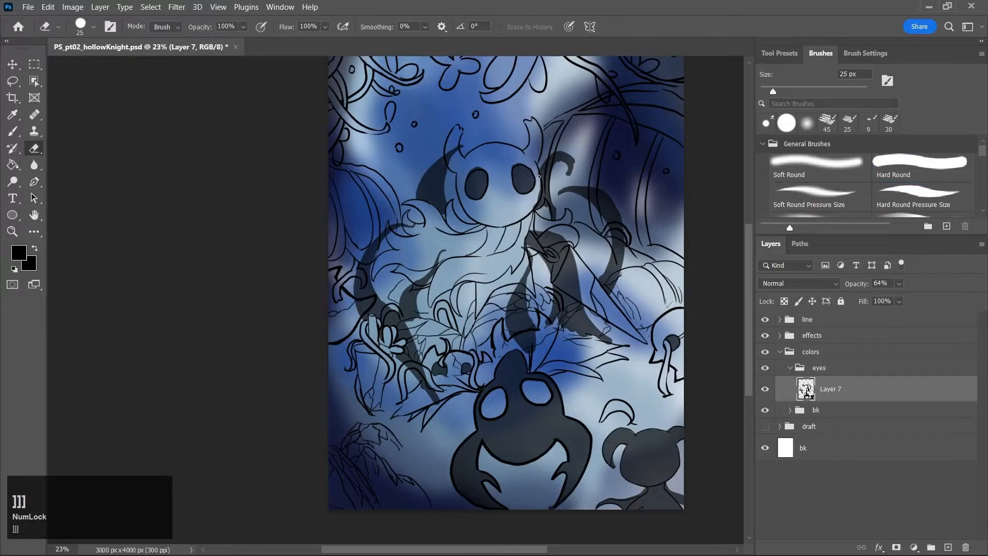
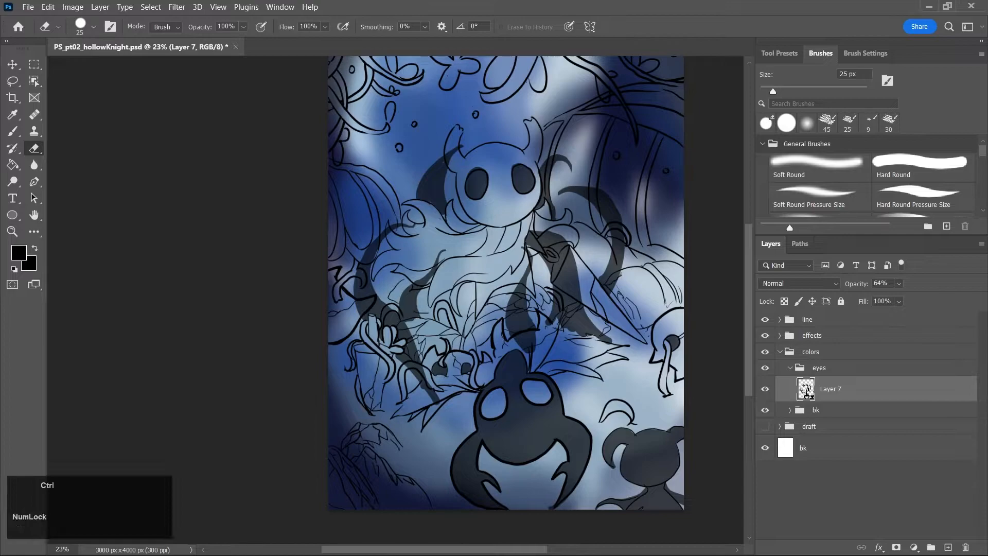
key("ctrl+s")
Extend the tip of the tendril behind the knight's left horn with a 20 px black brush, and save the file
key("b")
key("bracketleft")
key("bracketleft")
key("bracketleft")
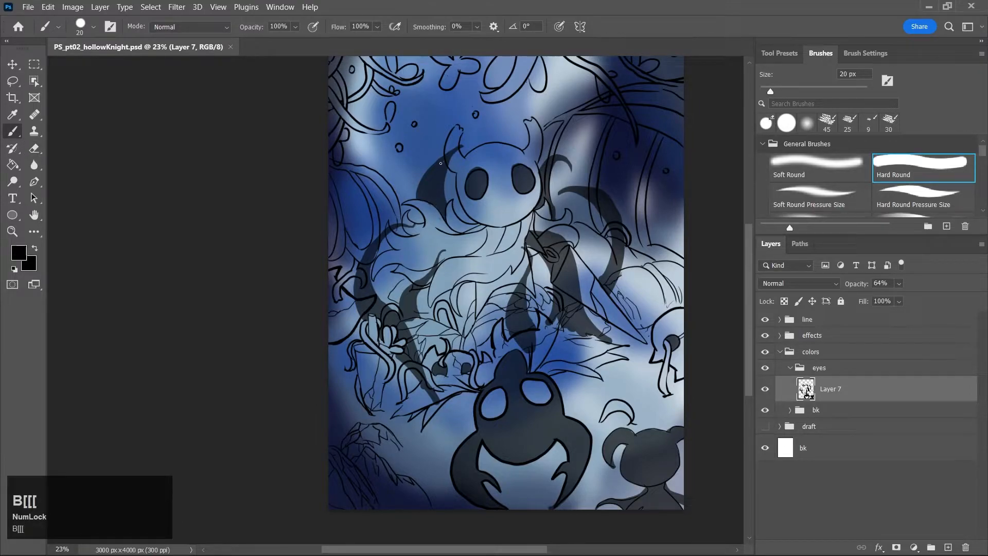
left_click_drag(445, 155, 458, 128)
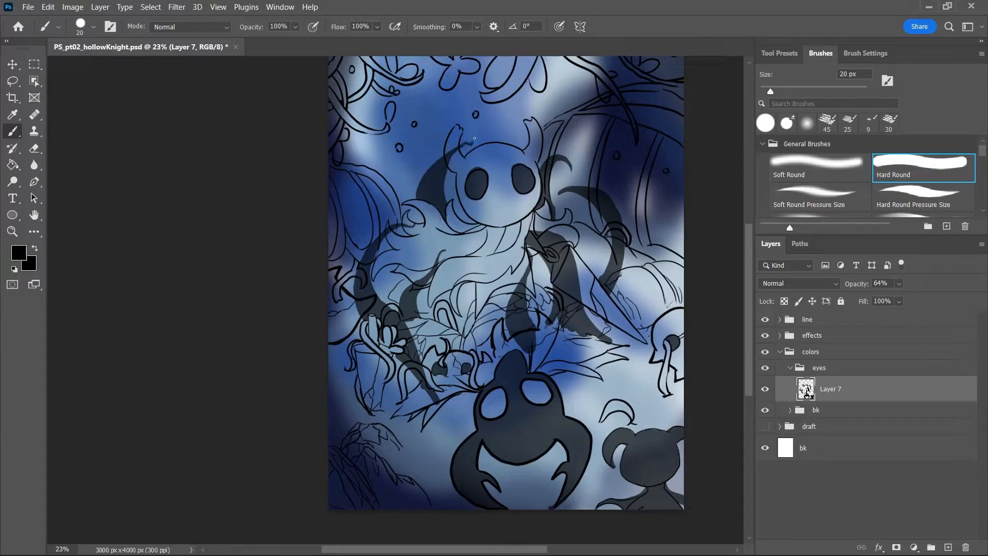
key("ctrl+z")
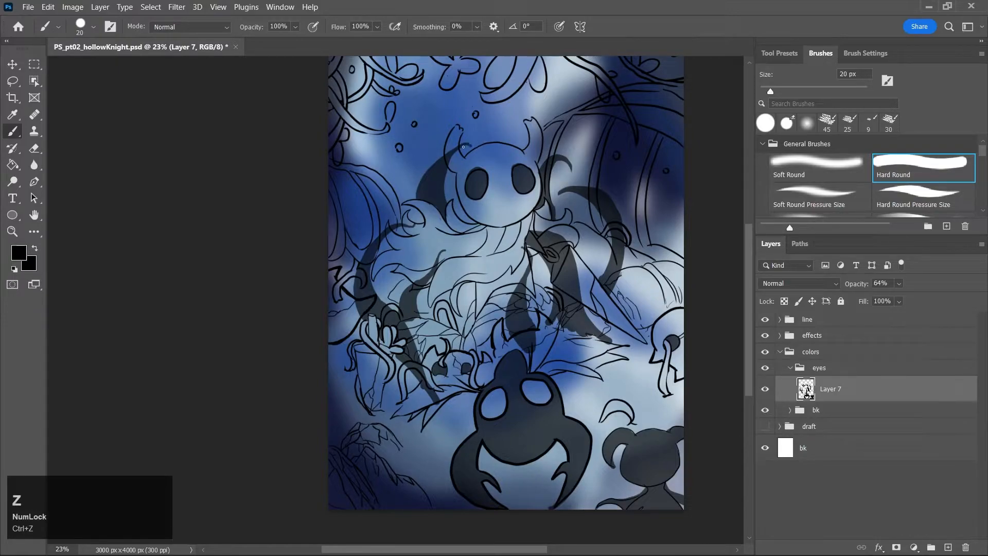
mouse_move(459, 147)
left_mouse_down()
mouse_move(446, 165)
mouse_move(456, 170)
mouse_move(454, 155)
mouse_move(446, 201)
left_mouse_up()
key("e")
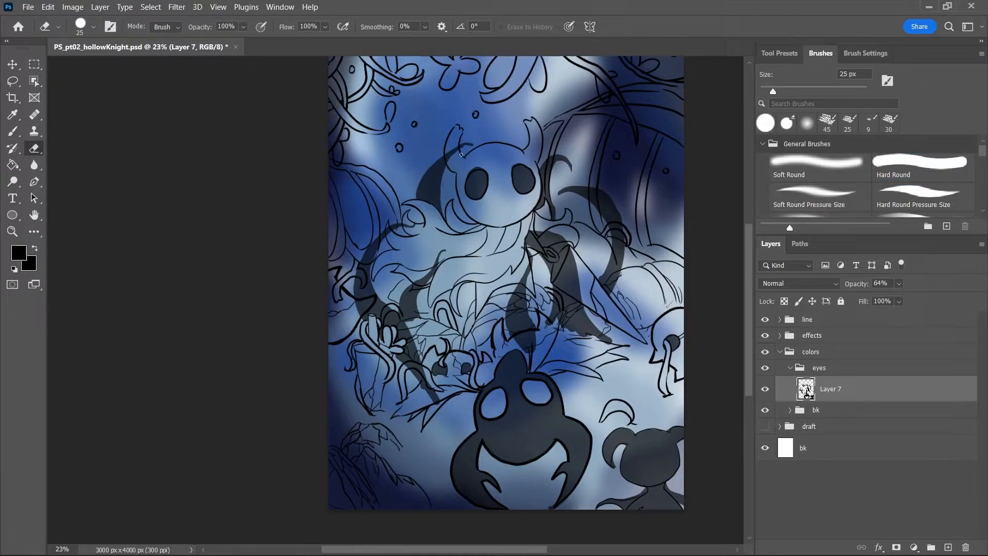
key("ctrl+s")
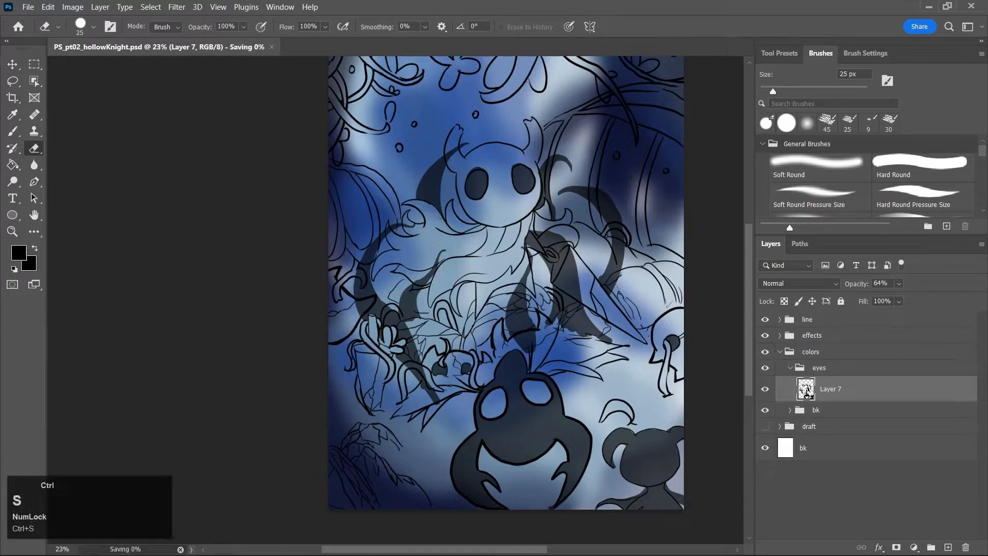
Extend the lower end of the tendril near the crystal at the cloak's lower right with a 20 px black brush
key("z")
left_click_drag(614, 304, 591, 366)
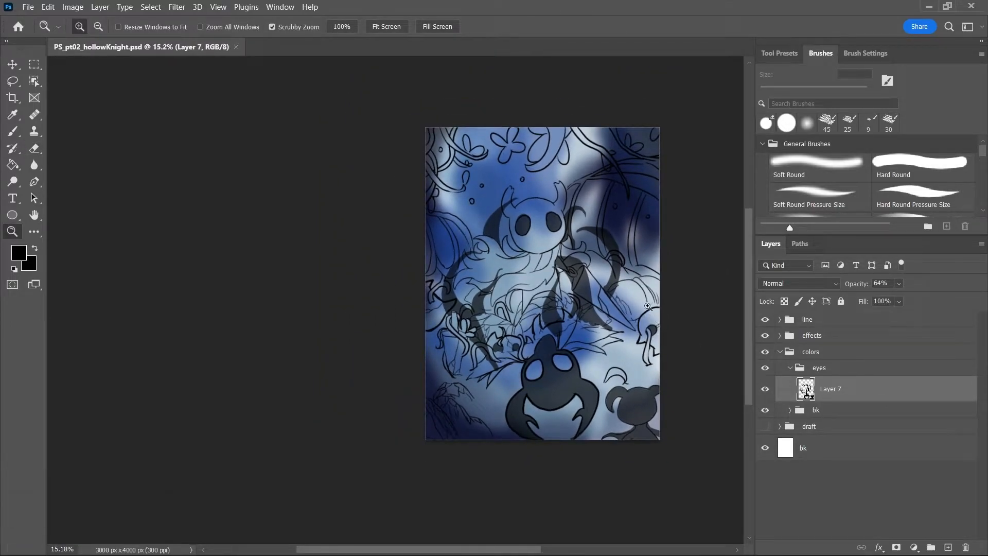
key("b")
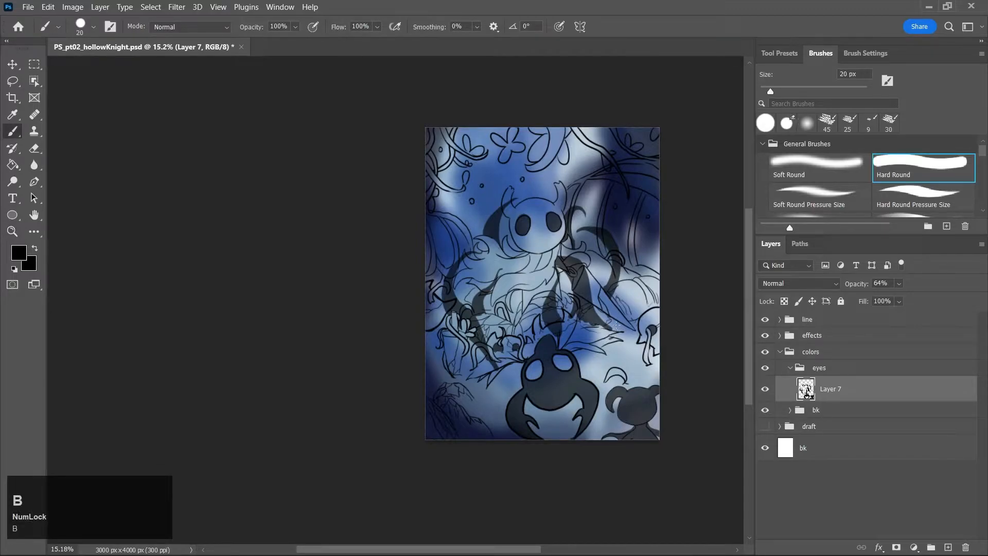
left_click_drag(610, 331, 642, 279)
key("ctrl+z")
mouse_move(615, 325)
left_mouse_down()
mouse_move(643, 287)
mouse_move(621, 304)
mouse_move(623, 330)
left_mouse_up()
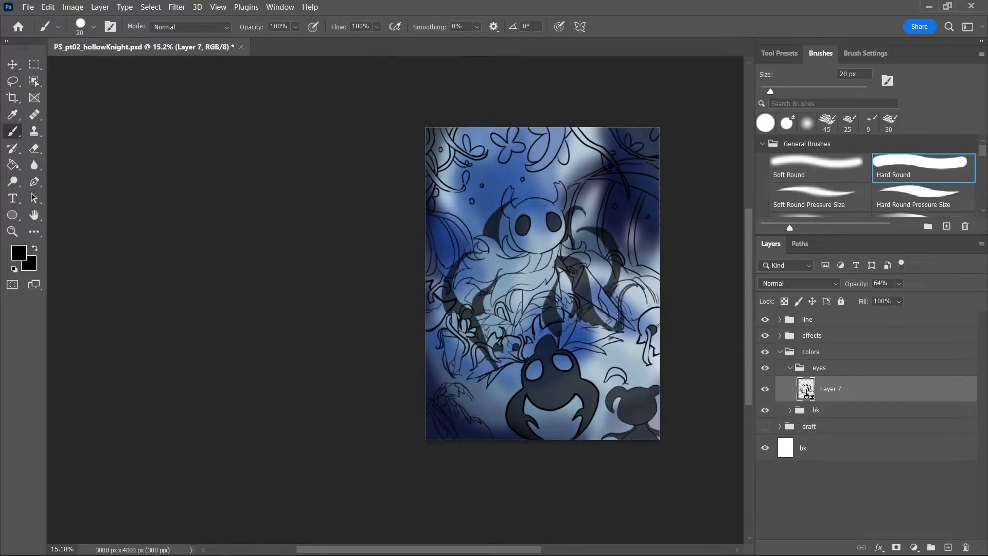
Paint a hooked tendril curling upward to the right of the cloak, starting with a 35 px black brush, and save the file
key("bracketright")
key("bracketright")
key("bracketright")
key("bracketright")
key("bracketleft")
key("ctrl")
key("ctrl+z")
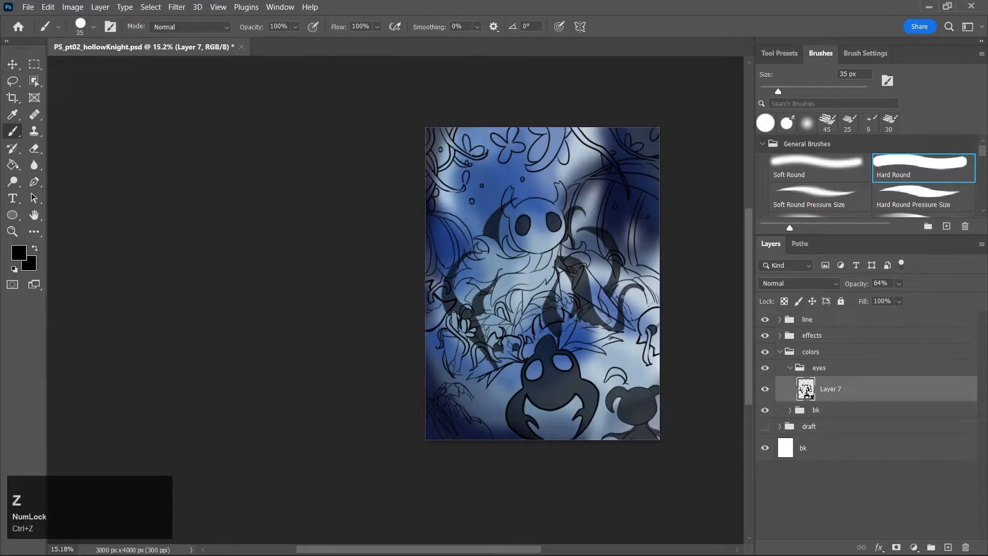
key("ctrl+z")
left_click_drag(639, 299, 642, 293)
key("ctrl+z")
key("bracketleft")
key("ctrl+z")
key("ctrl+s")
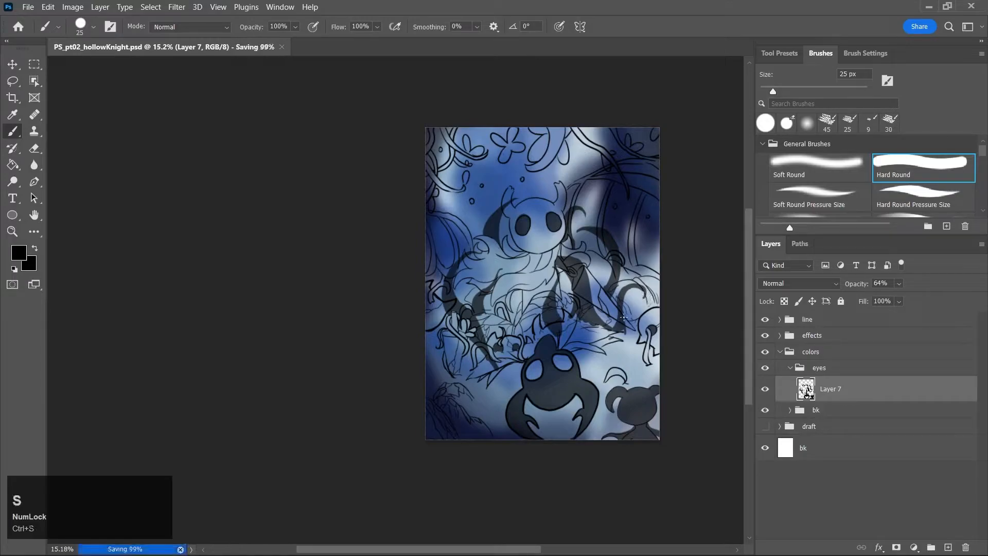
Collapse the eyes group and create a new group named "brightmess" above it
key("z")
left_click(638, 309)
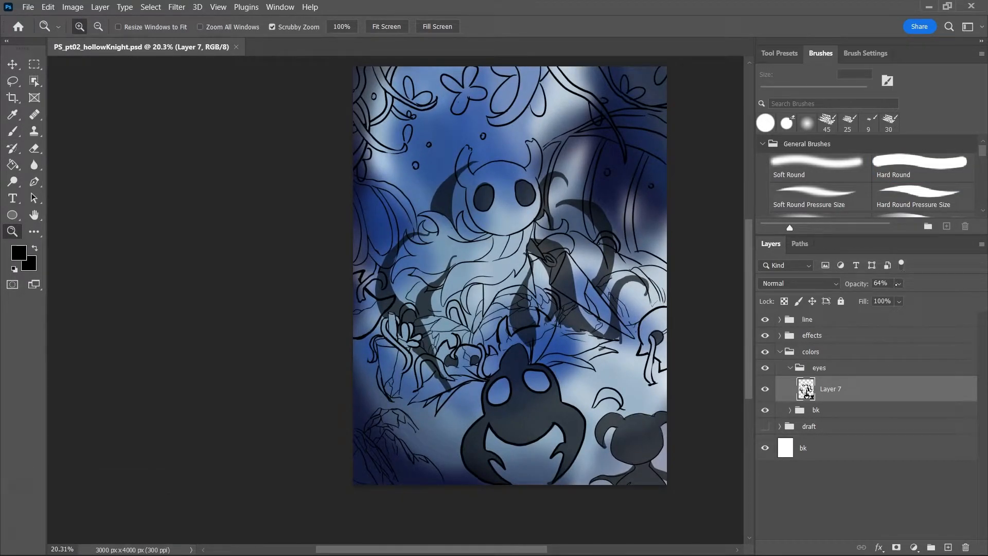
left_click_drag(747, 350, 748, 331)
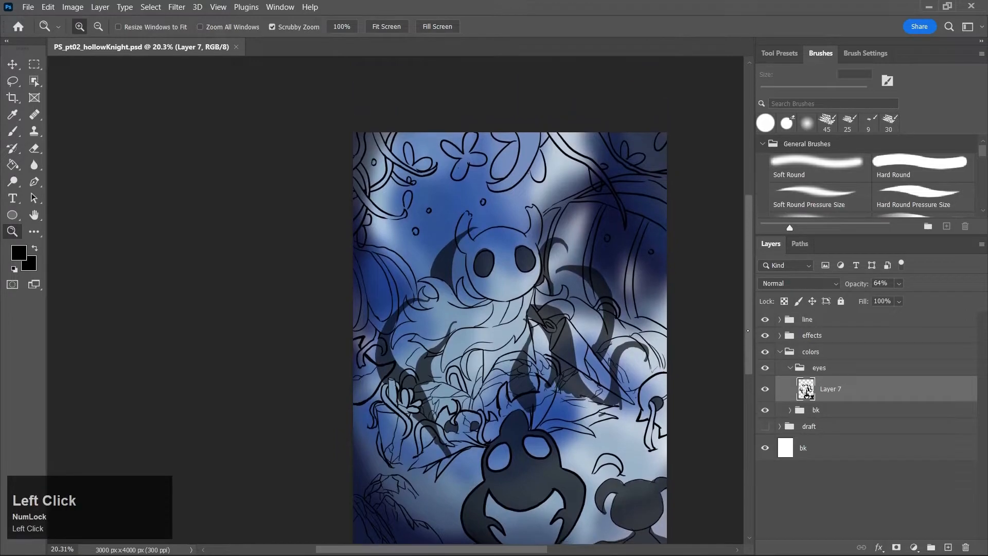
left_click(807, 373)
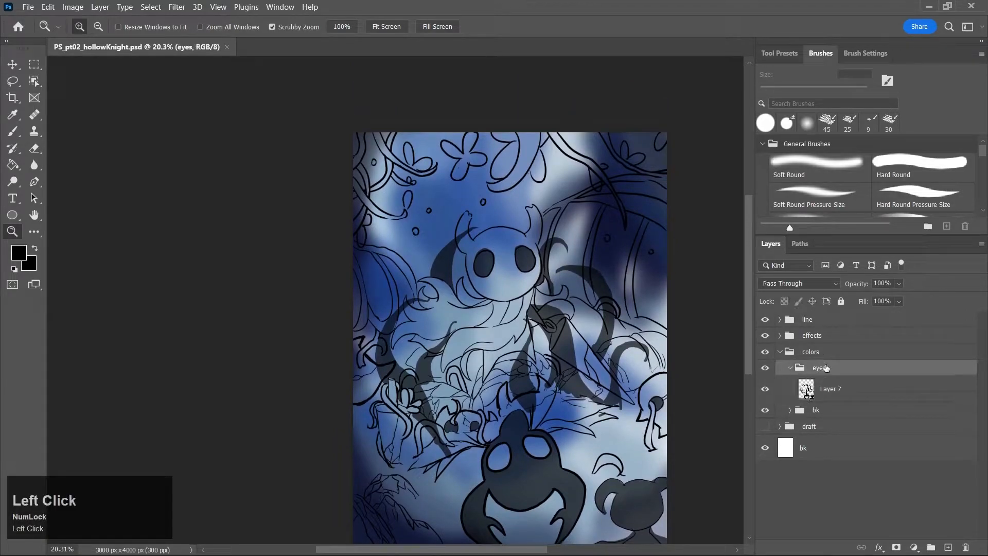
left_click(793, 372)
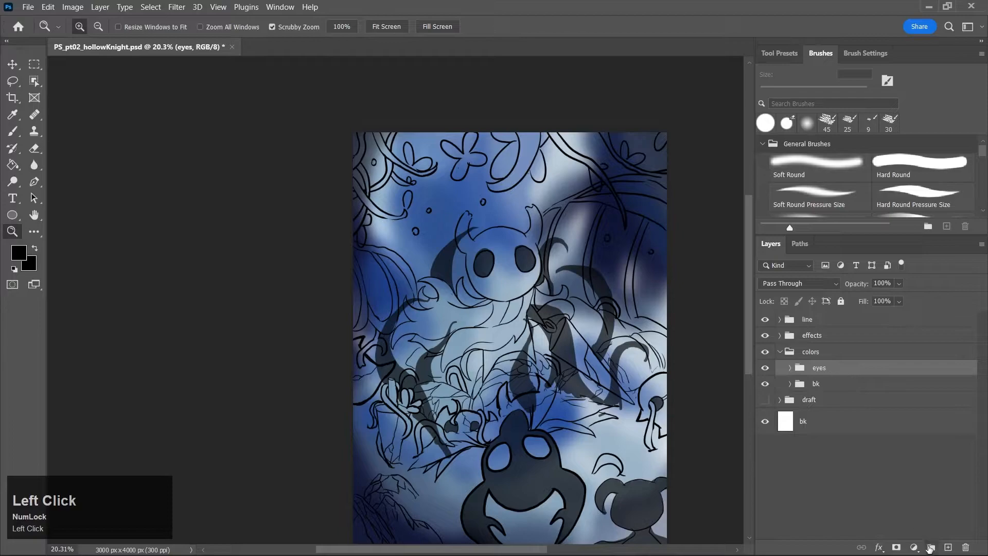
left_click(931, 547)
double_click(821, 368)
type("b")
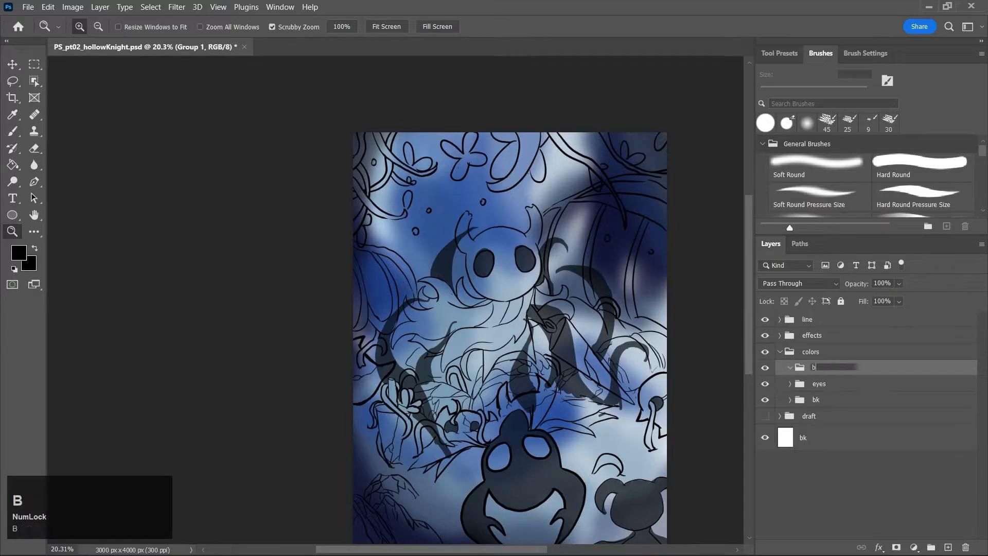
type("rightmess")
key("Return")
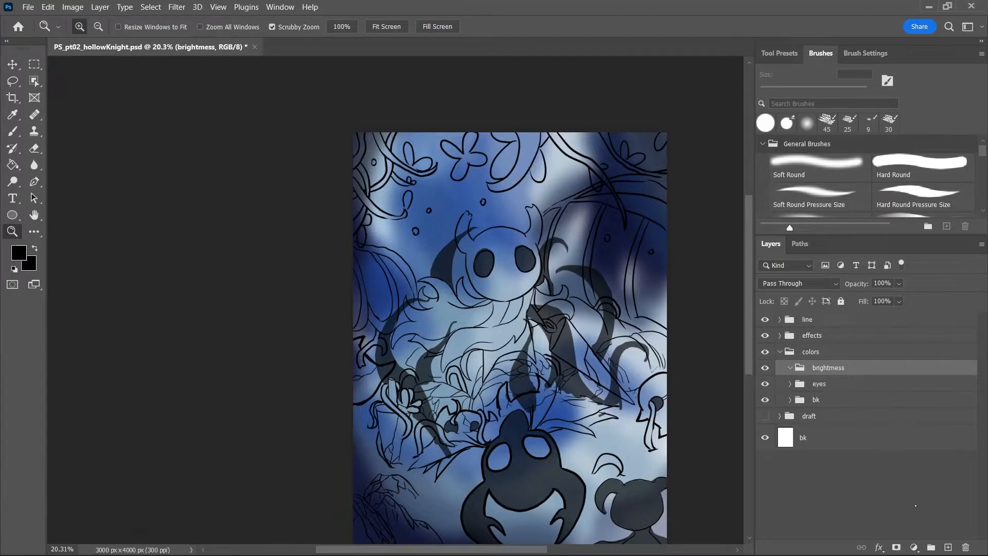
Add a layer named "butterflies" inside the brightmess group, and save the file
left_click(948, 547)
double_click(831, 390)
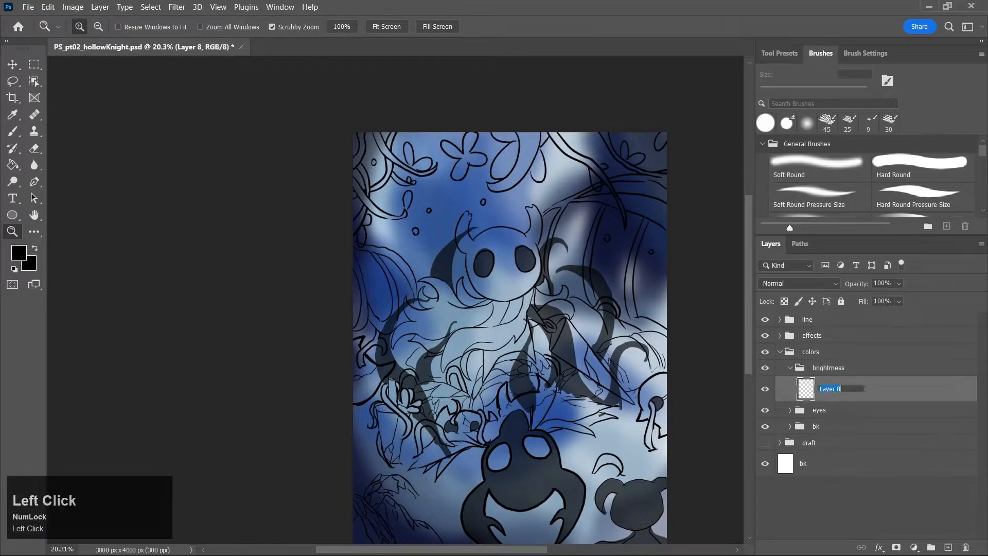
type("butter")
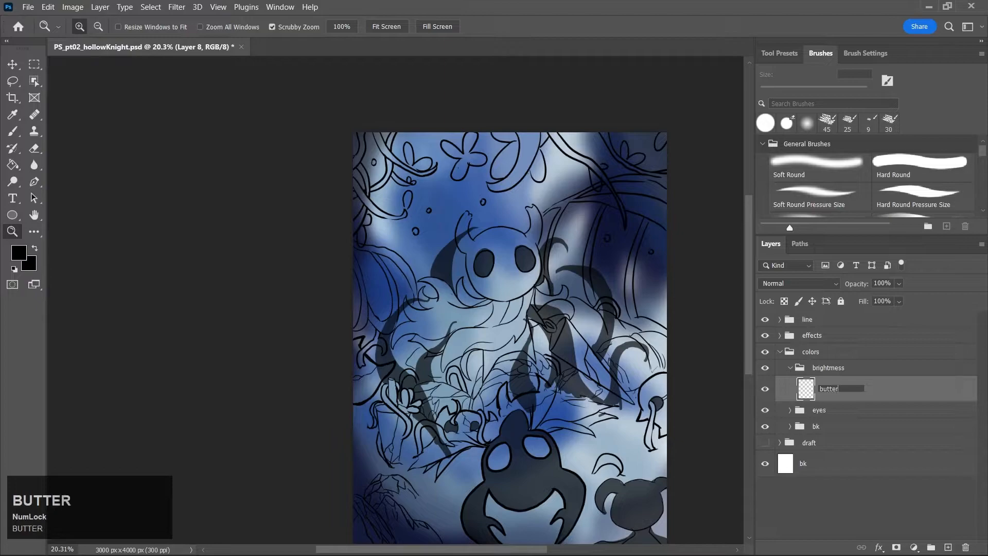
type("flies")
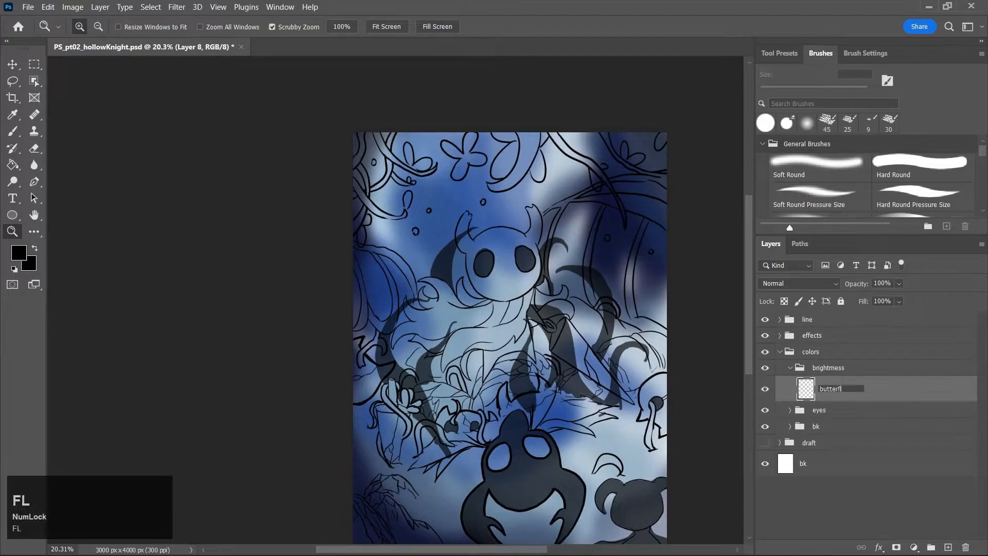
key("ctrl+s")
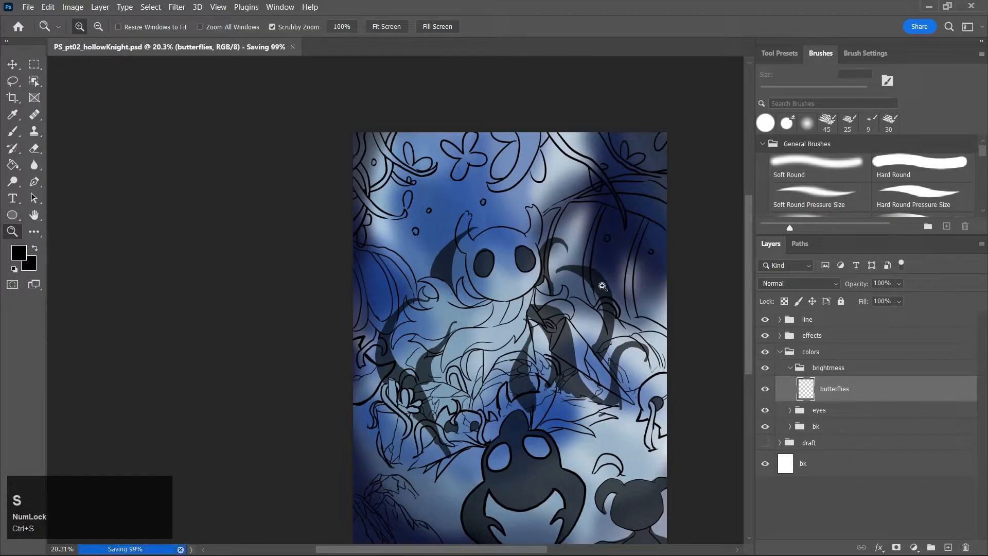
Open the foreground color for editing and set its hue to 205°
key("j")
left_click(516, 226)
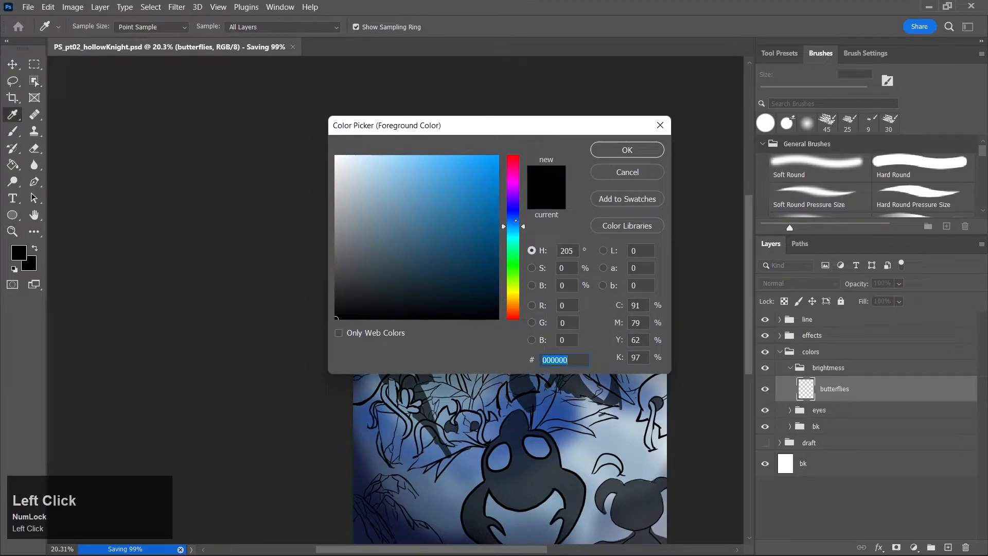
Set the foreground colour to light blue and fill the wings of the butterfly near the lower-left column on the butterflies colour layer
left_click(471, 185)
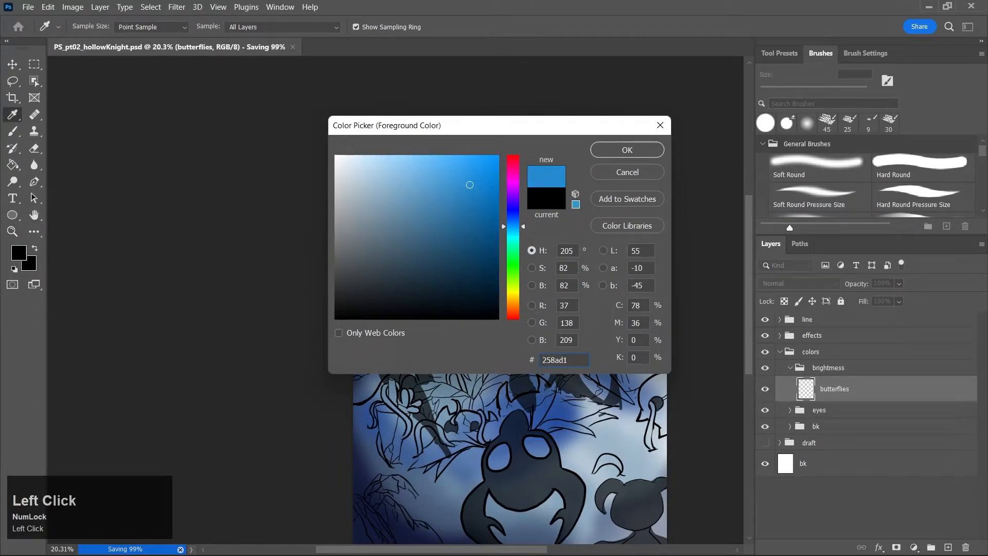
left_click_drag(470, 185, 434, 153)
left_click(637, 150)
key("b")
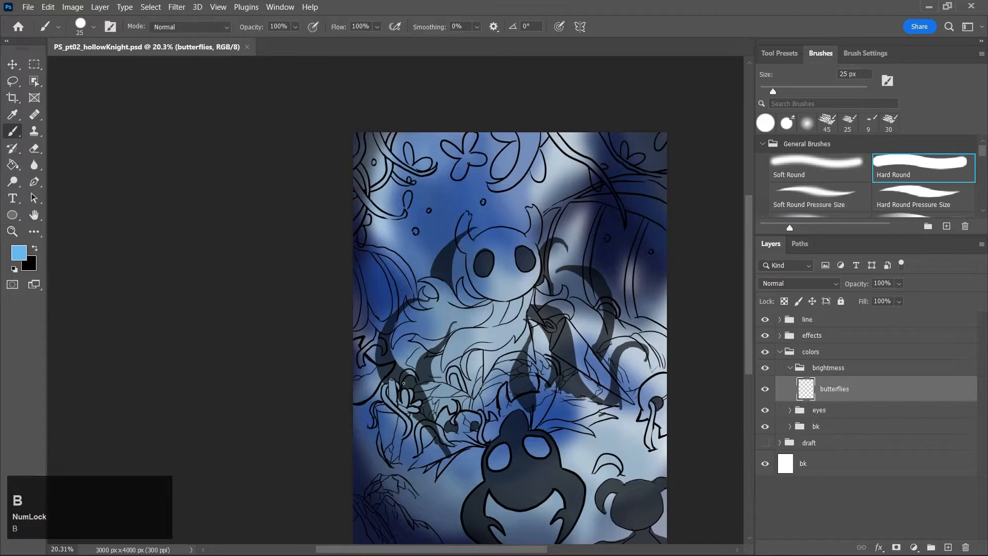
key("z")
left_click(405, 398)
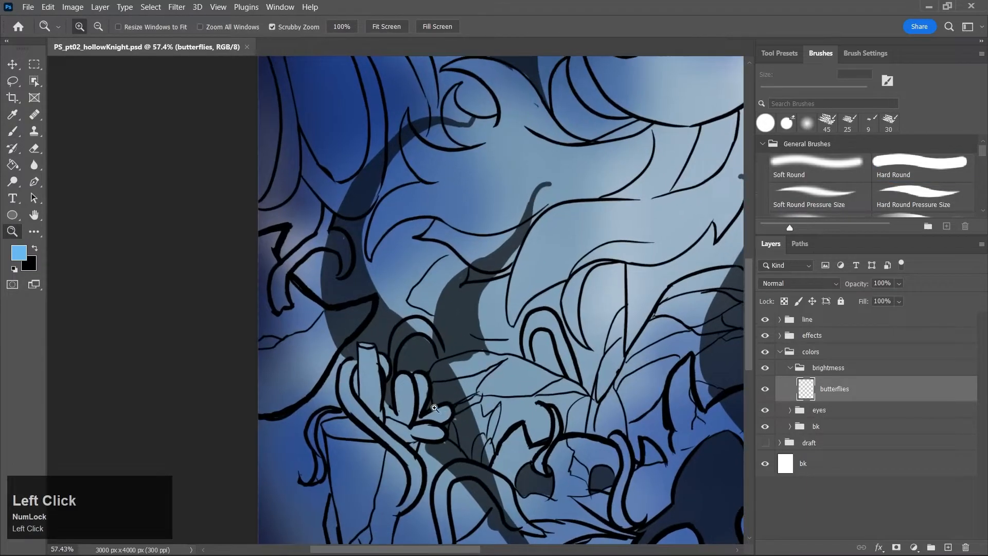
key("b")
mouse_move(401, 386)
left_mouse_down()
mouse_move(406, 415)
mouse_move(405, 402)
mouse_move(422, 390)
mouse_move(414, 385)
mouse_move(417, 412)
mouse_move(417, 376)
mouse_move(417, 410)
mouse_move(438, 432)
mouse_move(422, 420)
mouse_move(441, 415)
mouse_move(419, 410)
left_mouse_up()
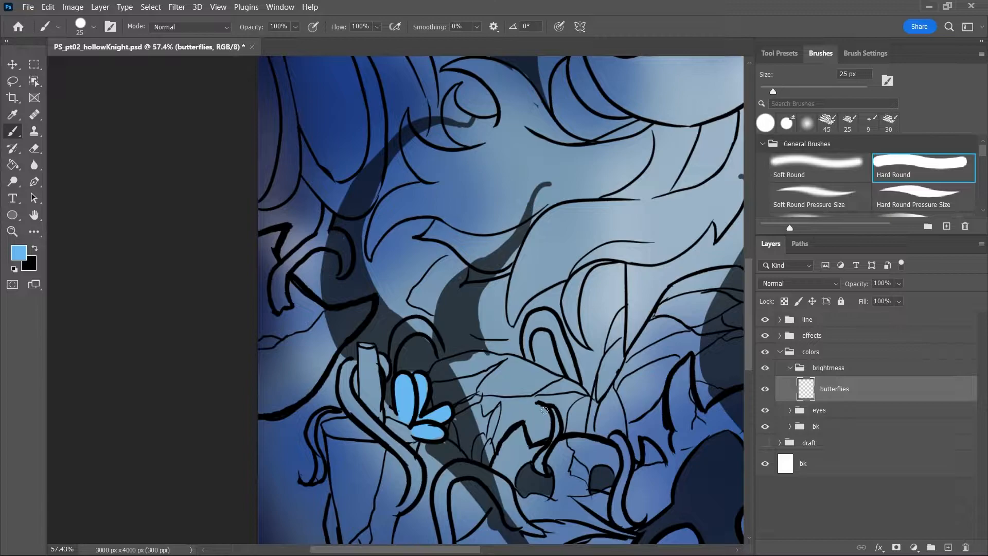
Fill the dots and the butterflies among the upper-left vines with light blue and save the document
left_click_drag(752, 321, 745, 238)
left_click_drag(433, 307, 435, 311)
left_click_drag(471, 250, 473, 252)
left_click_drag(410, 150, 415, 163)
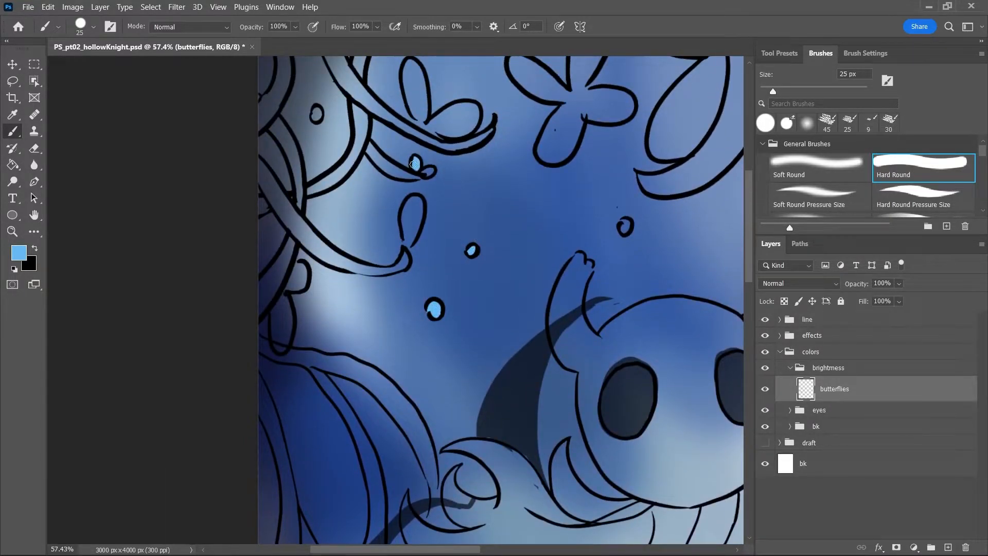
mouse_move(411, 79)
left_mouse_down()
mouse_move(417, 103)
mouse_move(415, 91)
mouse_move(467, 119)
mouse_move(460, 135)
mouse_move(469, 106)
mouse_move(459, 134)
left_mouse_up()
mouse_move(304, 277)
left_mouse_down()
mouse_move(297, 286)
mouse_move(301, 270)
left_mouse_up()
mouse_move(279, 304)
left_mouse_down()
mouse_move(273, 321)
mouse_move(284, 306)
left_mouse_up()
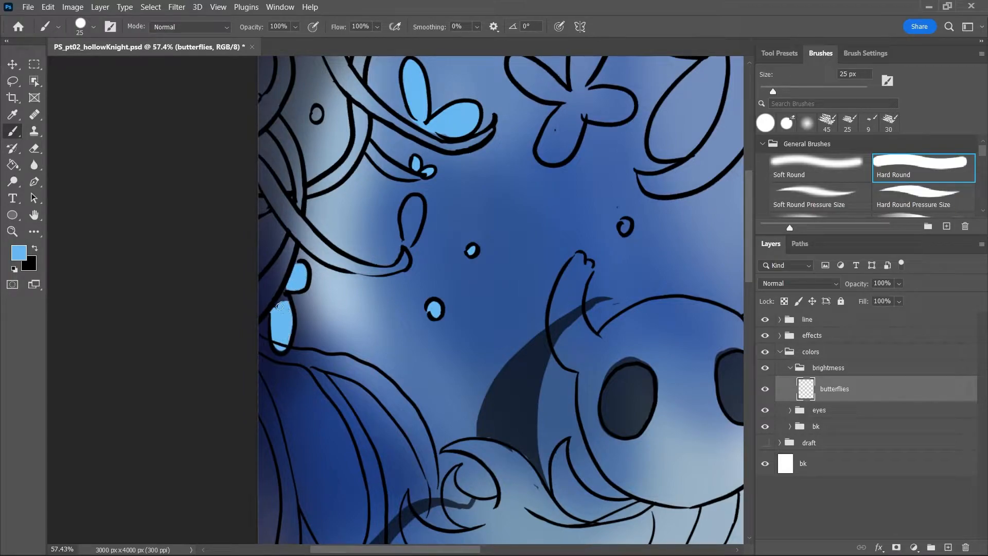
key("ctrl+s")
Check the vinesfromTop line layer by toggling its visibility, ready the Eraser on the monster line layer, and save the document
left_click(780, 319)
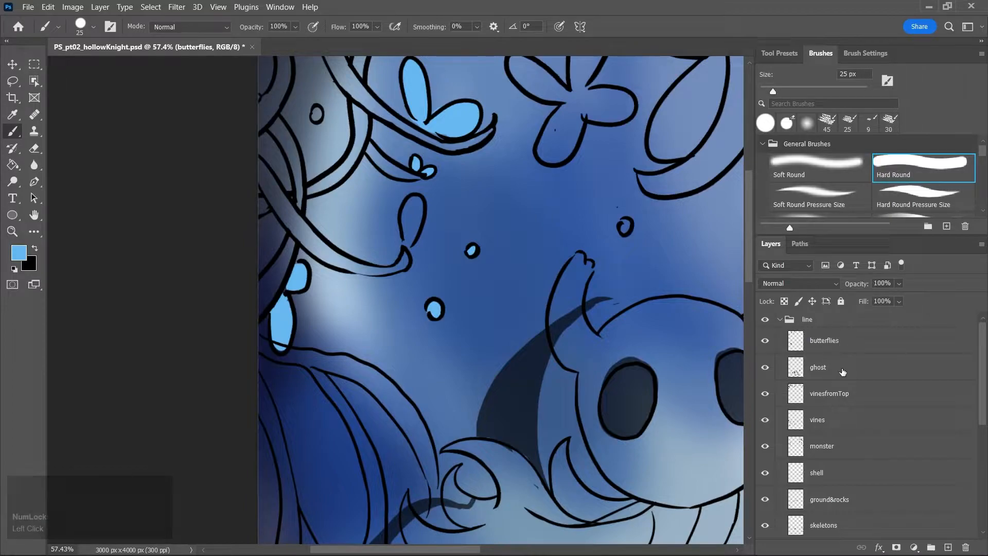
left_click(852, 396)
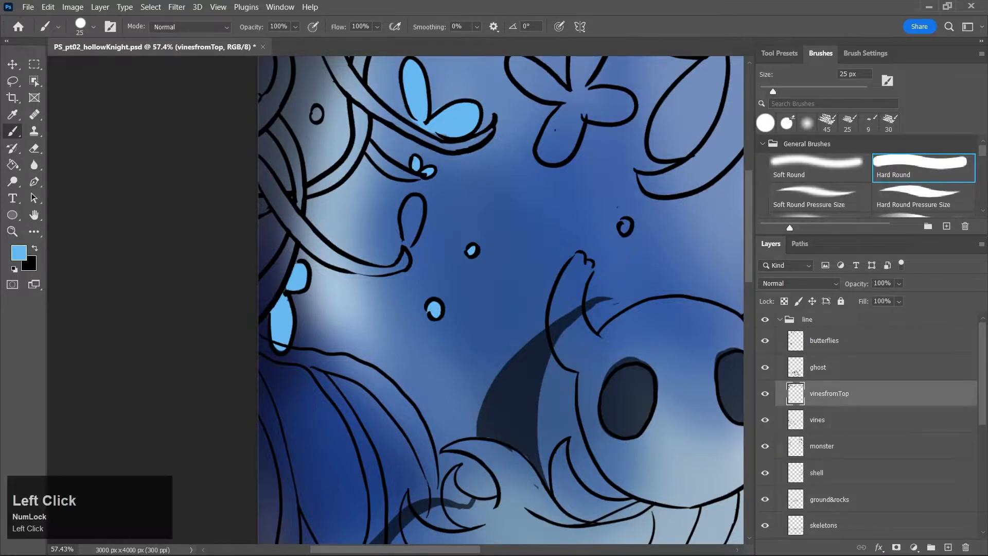
key("e")
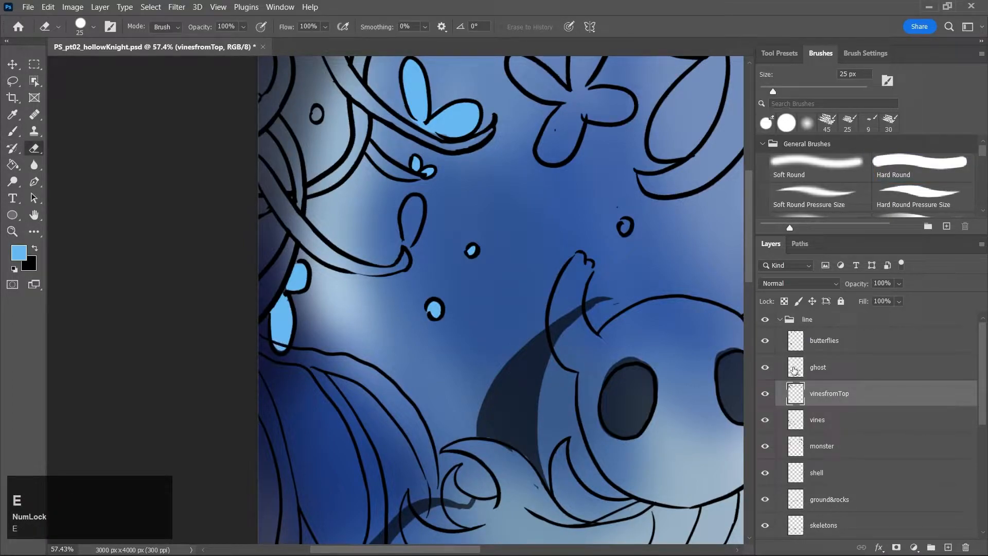
left_click(765, 393)
left_click(765, 394)
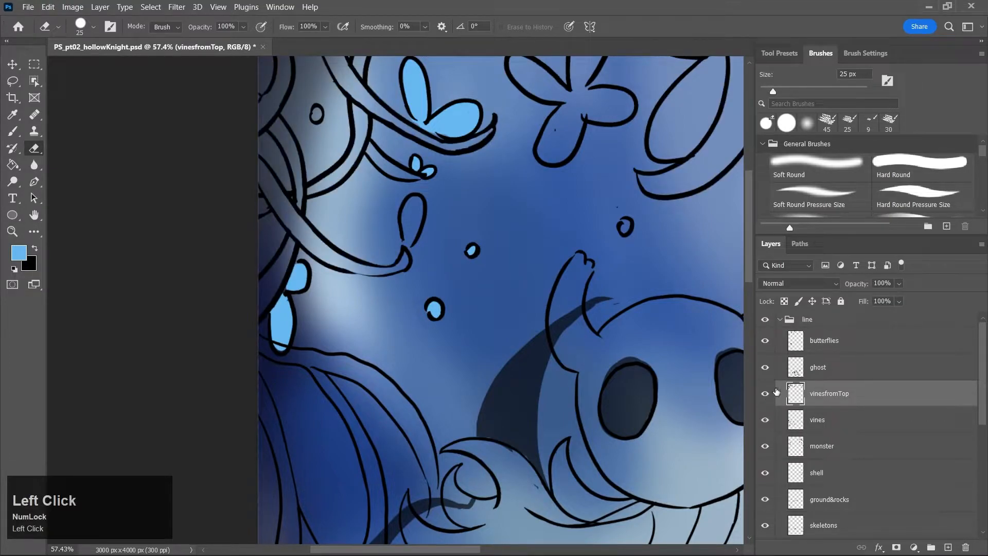
left_click(819, 446)
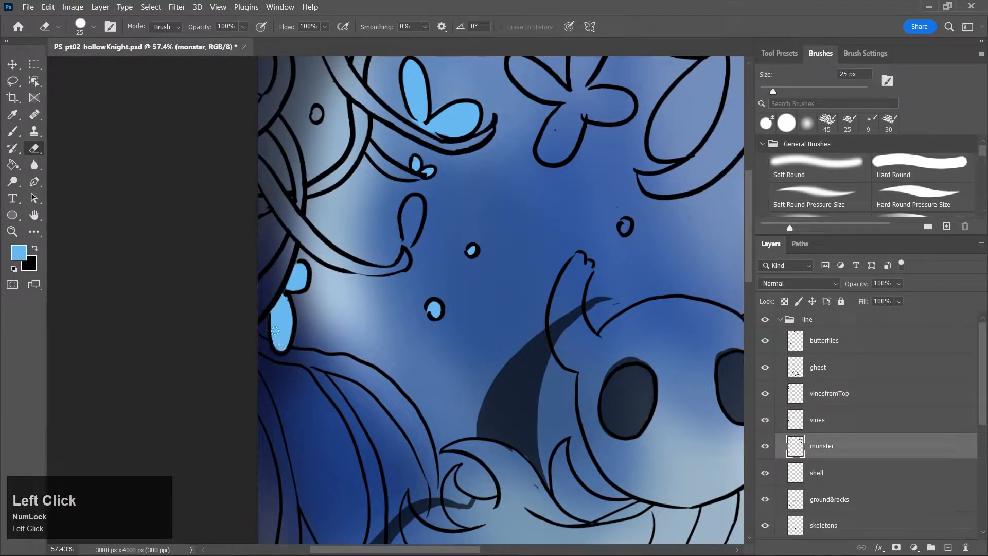
key("ctrl+s")
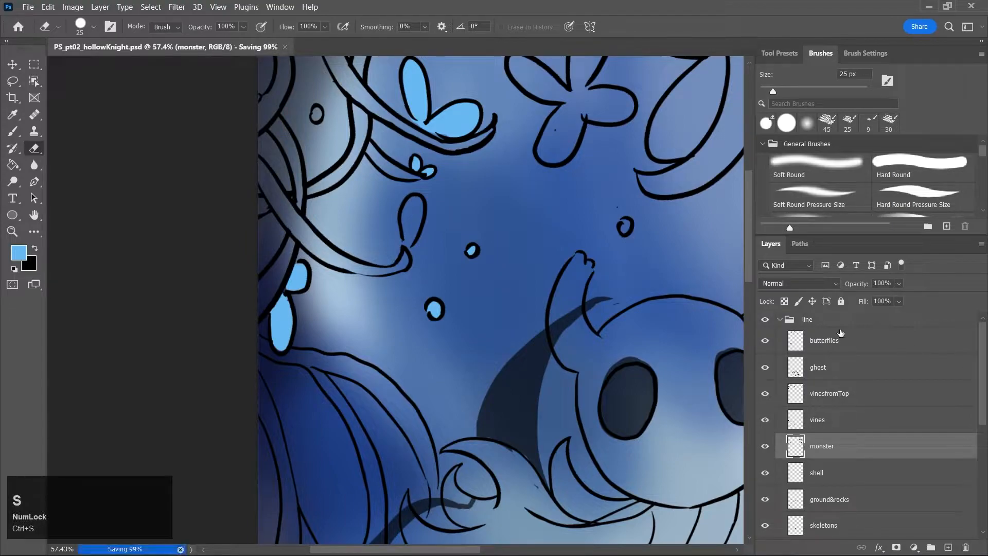
Fill the small dot above the ghost's left horn with light blue on the butterflies layer of the brightness group
left_click(780, 319)
left_click(835, 388)
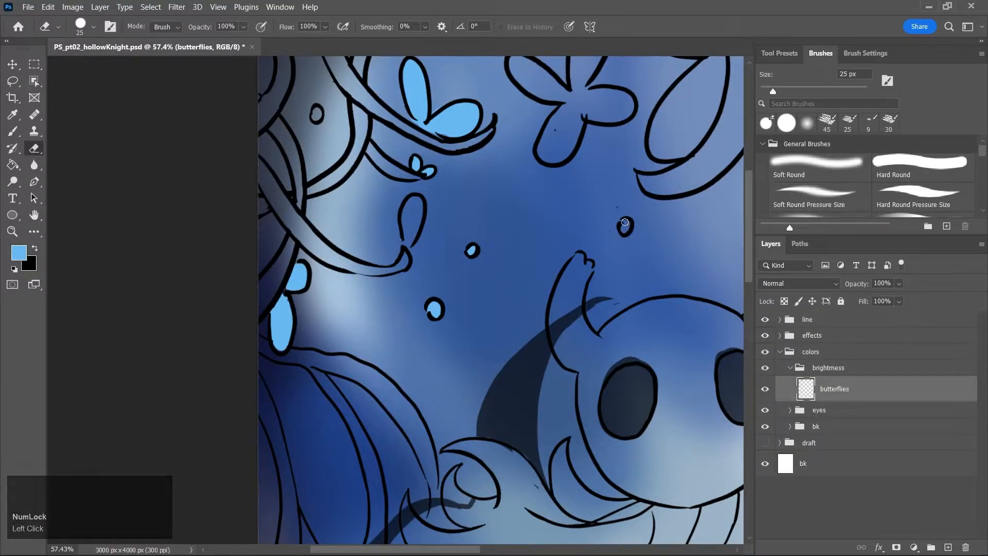
key("b")
left_click_drag(628, 225, 629, 228)
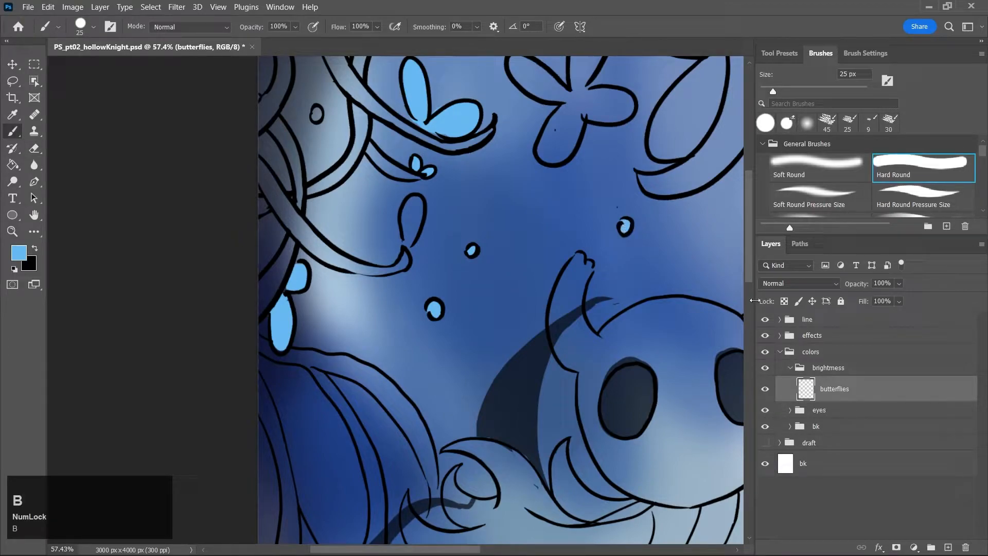
Fill the four-winged butterfly at the top of the artwork and the dot among the left vines with light blue
scroll(499, 298, "up", 3)
mouse_move(515, 212)
left_mouse_down()
mouse_move(564, 246)
mouse_move(545, 293)
mouse_move(567, 283)
mouse_move(555, 244)
mouse_move(586, 178)
mouse_move(576, 225)
left_mouse_up()
left_click_drag(600, 176, 603, 173)
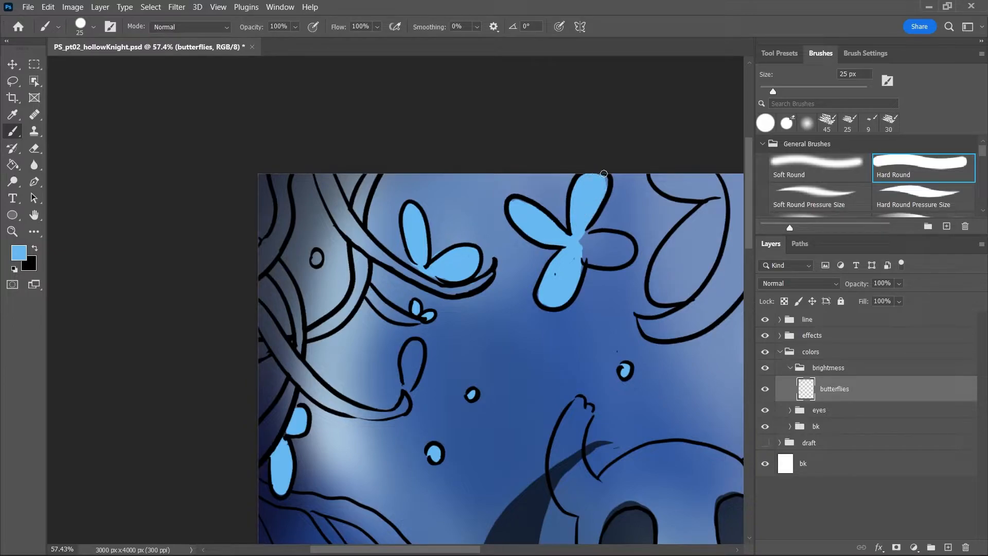
mouse_move(586, 255)
left_mouse_down()
mouse_move(618, 245)
mouse_move(612, 261)
mouse_move(584, 251)
mouse_move(627, 244)
mouse_move(617, 263)
mouse_move(625, 240)
left_mouse_up()
left_click_drag(316, 261, 318, 257)
Fill the two wings of the large butterfly at the top with light blue, enlarging the brush to 40 px
key("z")
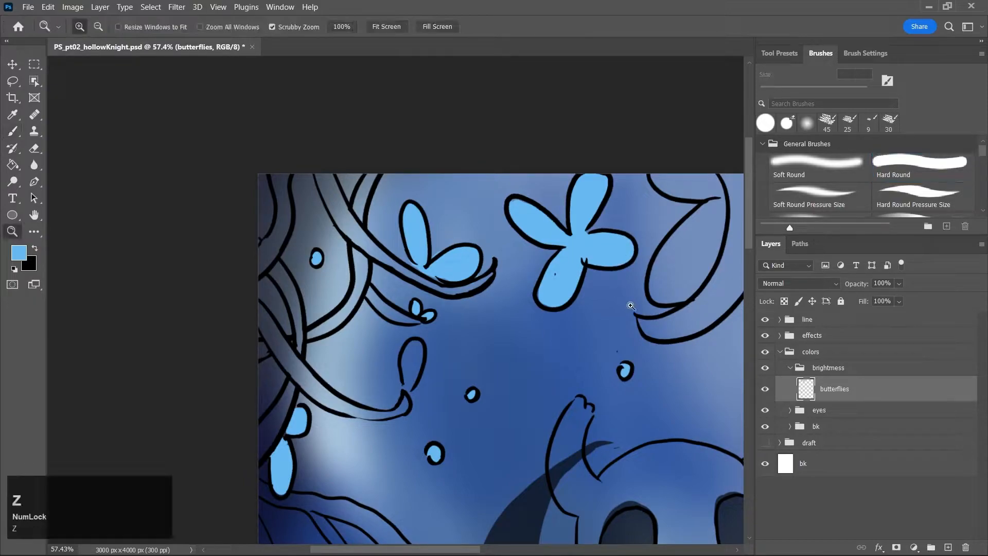
left_click_drag(647, 327, 629, 378)
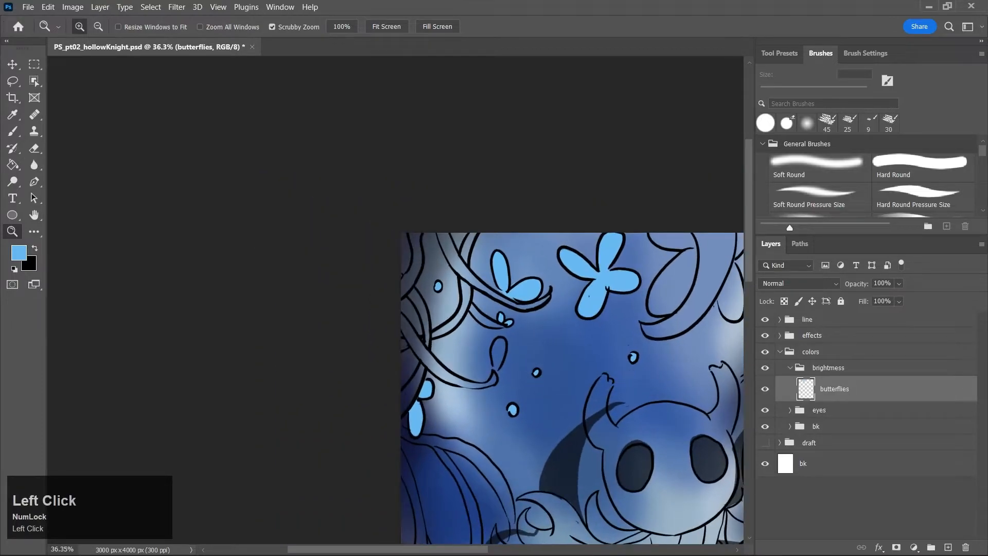
key("b")
mouse_move(653, 238)
left_mouse_down()
mouse_move(685, 244)
mouse_move(655, 229)
mouse_move(660, 252)
mouse_move(666, 241)
mouse_move(653, 234)
mouse_move(695, 252)
left_mouse_up()
key("bracketright")
key("bracketright")
key("bracketright")
mouse_move(656, 288)
left_mouse_down()
mouse_move(682, 269)
mouse_move(659, 280)
mouse_move(685, 280)
mouse_move(668, 308)
mouse_move(691, 253)
left_mouse_up()
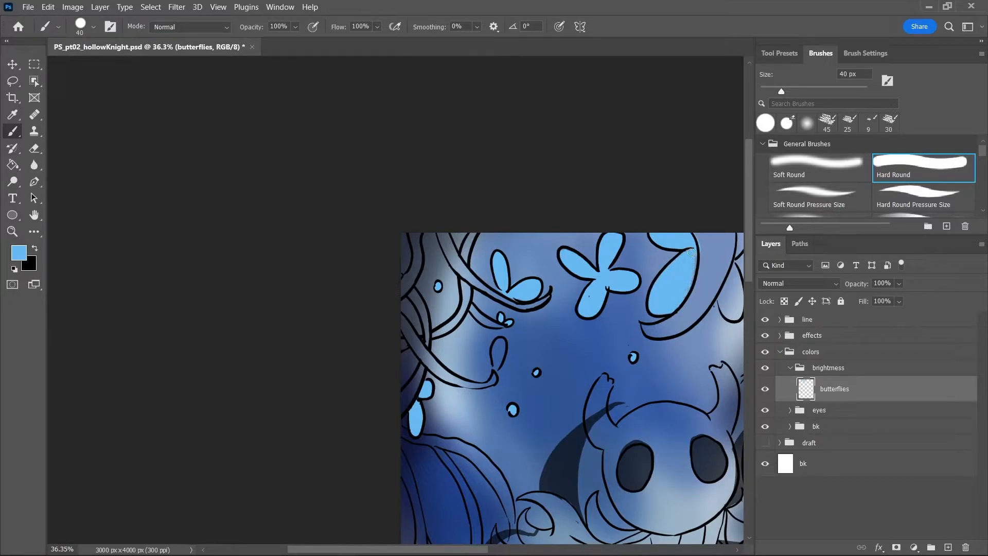
Erase the stray line at the centre of the four-winged butterfly on the line group's butterflies layer and save the document
left_click(780, 319)
left_click(827, 340)
key("e")
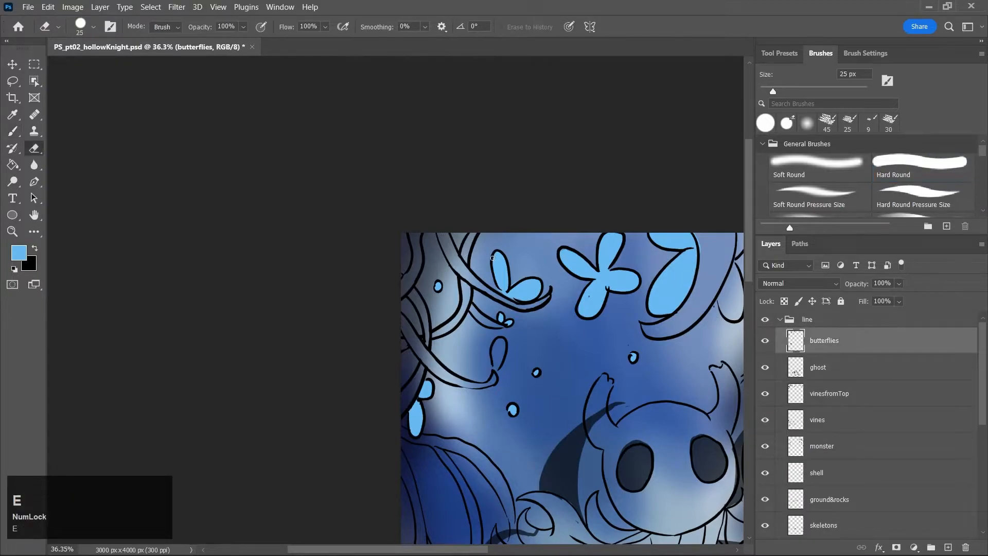
left_click(611, 285)
key("ctrl+s")
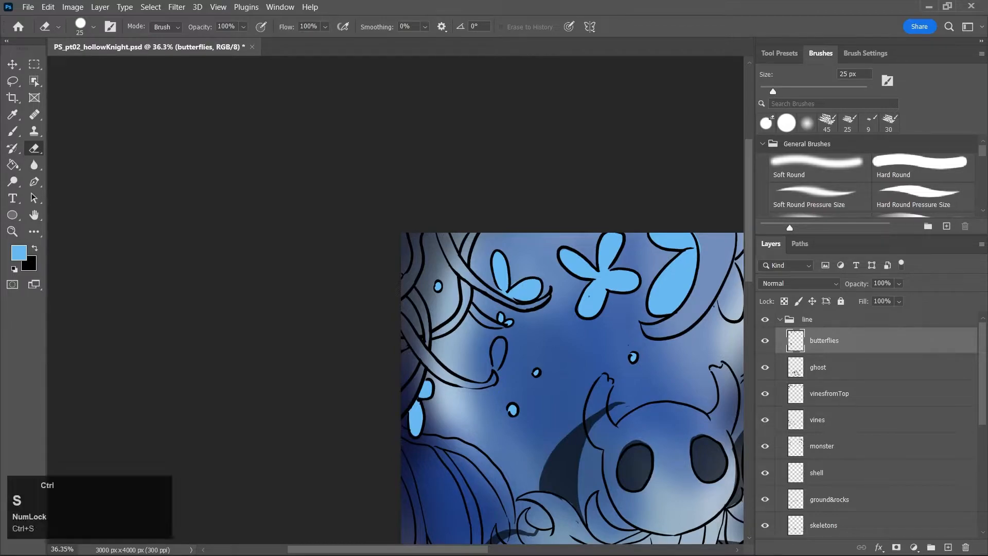
On the butterflies colour layer, fill the wings behind the large curled vine and the small butterfly on the right vine with light blue
left_click(780, 320)
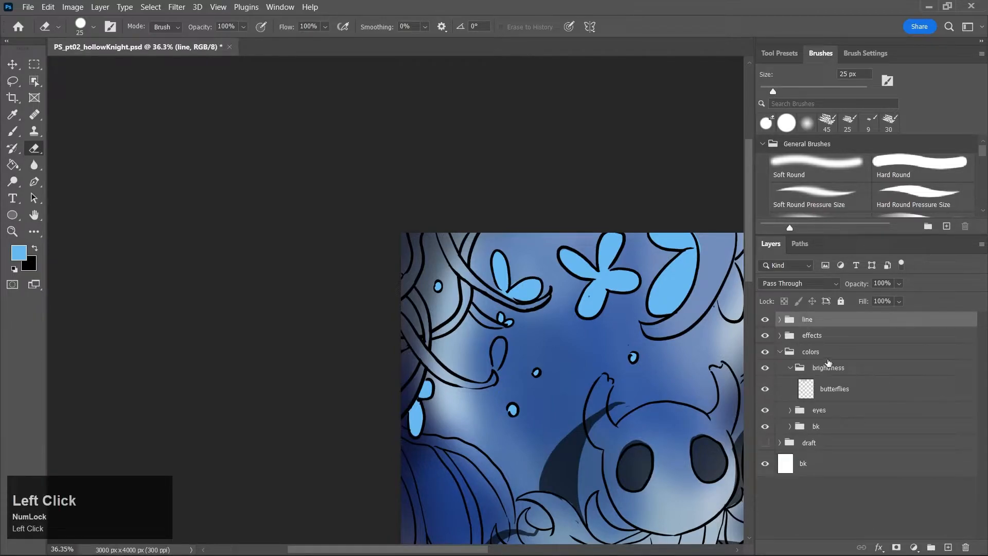
left_click(848, 392)
left_click_drag(487, 548, 562, 551)
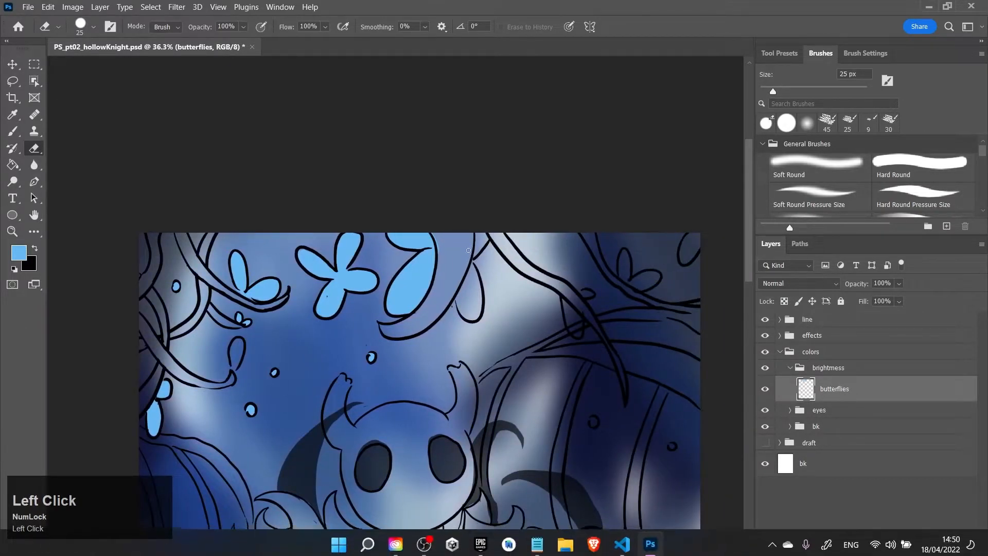
key("v")
key("b")
mouse_move(463, 293)
left_mouse_down()
mouse_move(474, 267)
mouse_move(471, 308)
mouse_move(472, 280)
left_mouse_up()
key("ctrl+z")
key("ctrl+z")
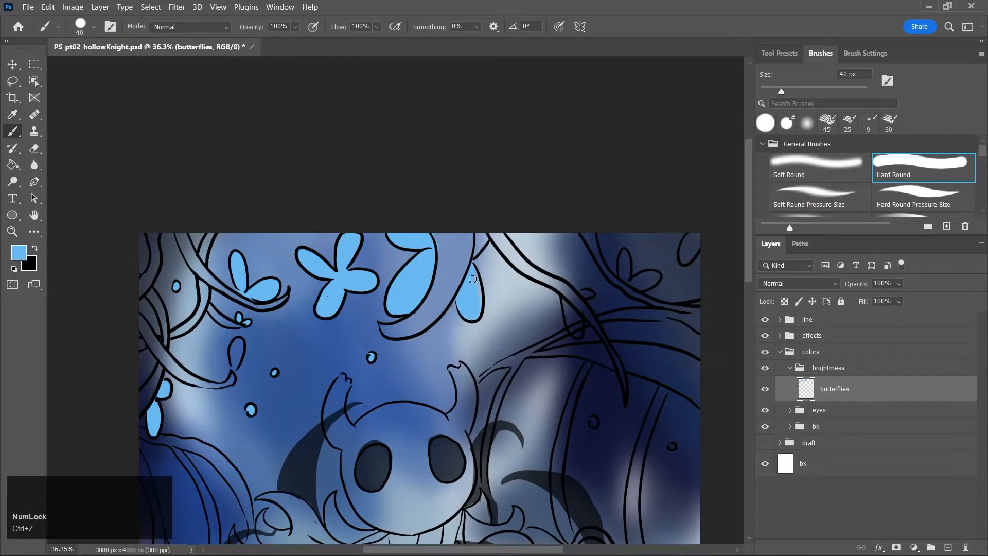
left_click_drag(484, 241, 476, 252)
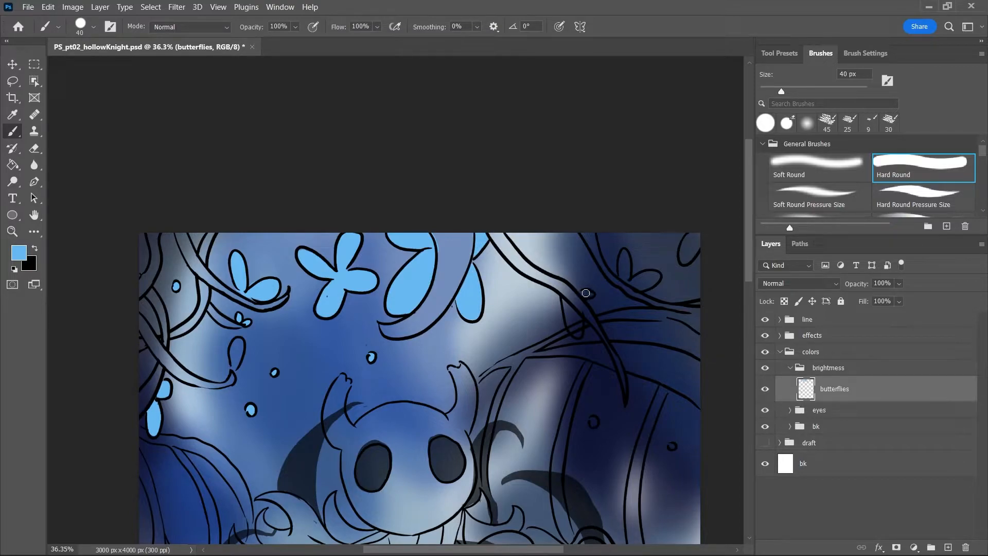
left_click_drag(569, 308, 578, 330)
Cover the monster lines crossing the small right butterfly's wing on the monster line layer, reduce the brush to 20 px, and save
left_click(779, 320)
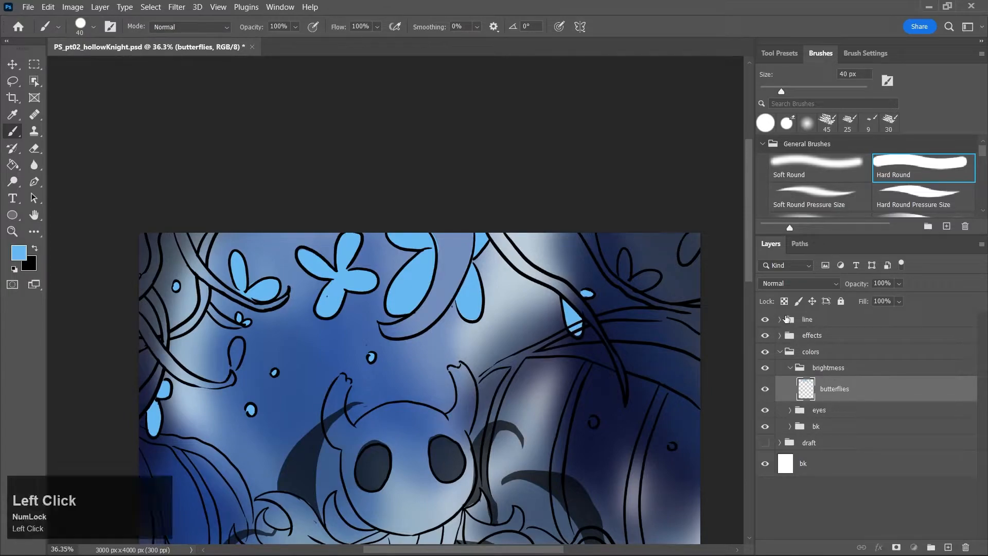
left_click(831, 453)
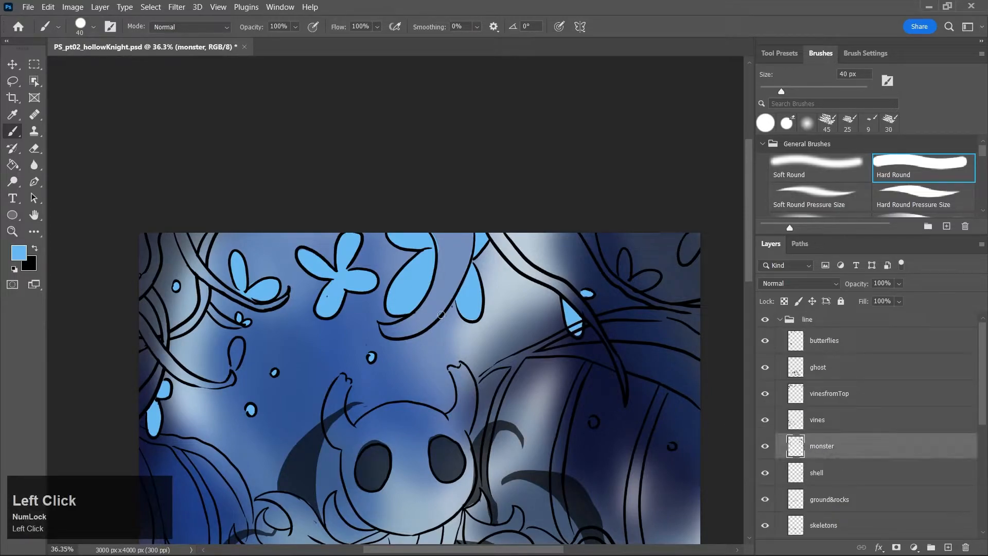
key("bracketleft")
key("bracketleft")
key("bracketleft")
key("bracketleft")
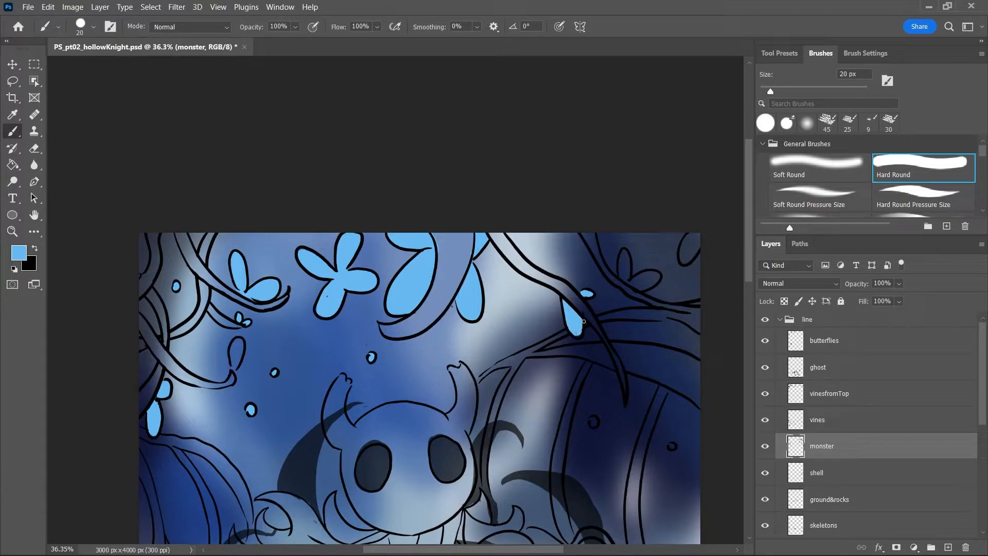
key("ctrl+s")
Fill the upper-right corner butterflies and the two dots below them with light blue on the butterflies colour layer, and save
left_click(780, 319)
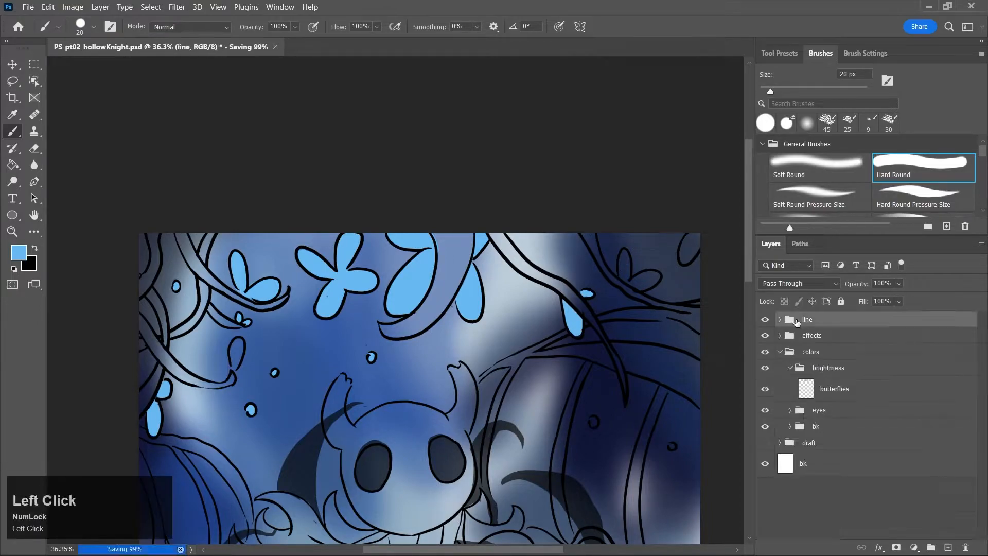
left_click(840, 396)
left_click_drag(537, 549, 576, 549)
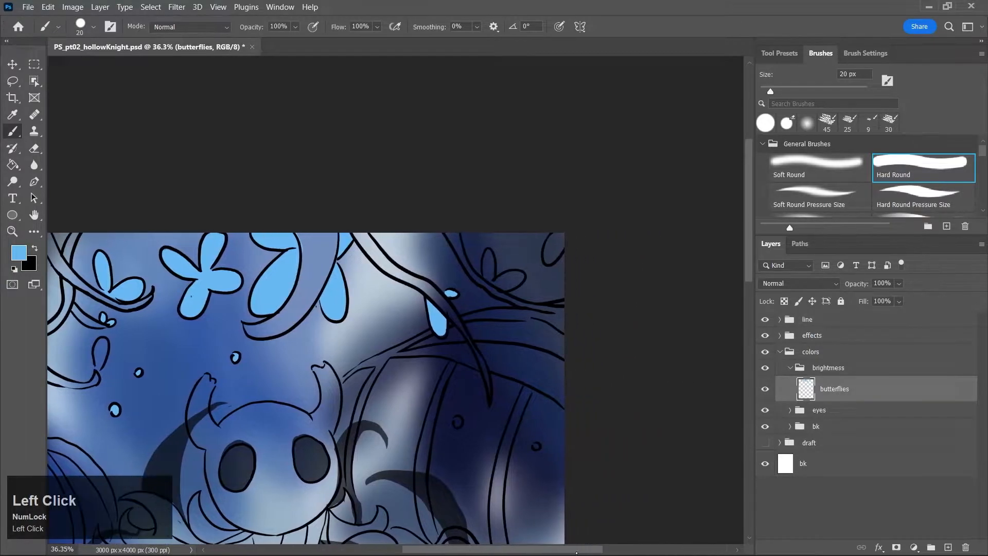
key("b")
left_click_drag(487, 255, 490, 270)
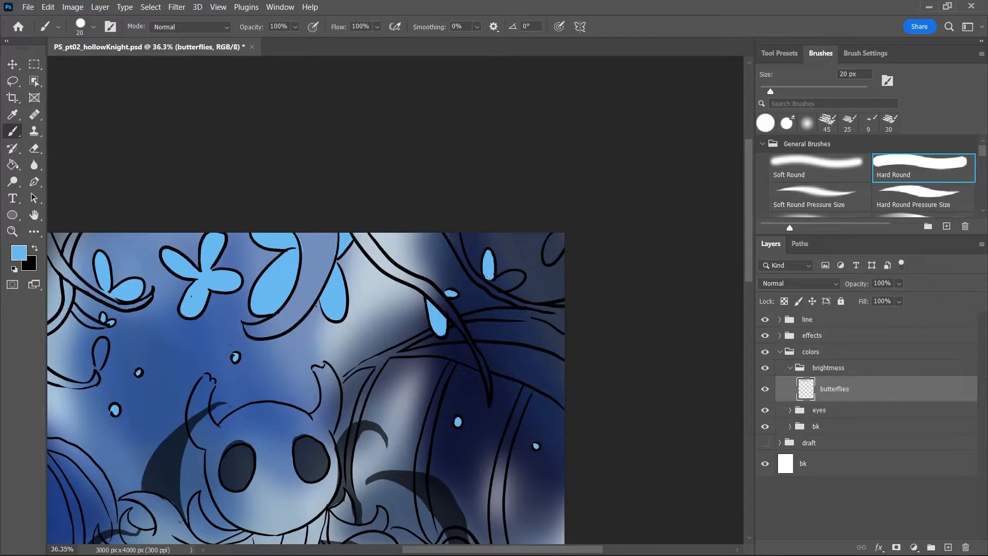
left_click_drag(499, 287, 505, 280)
mouse_move(547, 243)
left_mouse_down()
mouse_move(562, 229)
mouse_move(553, 250)
left_mouse_up()
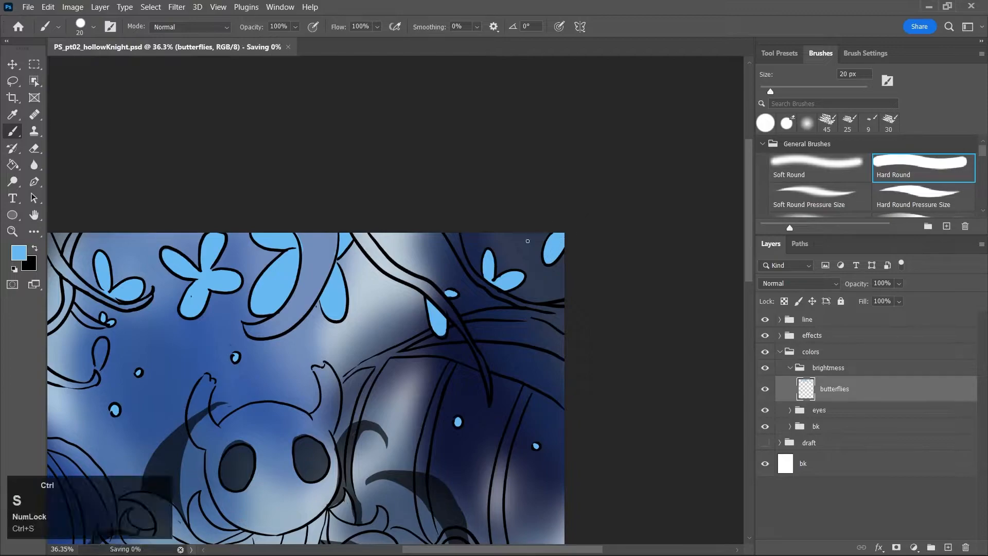
Collapse the brightness group and create a new group named skin above it inside the colors group
key("z")
left_click_drag(457, 306, 432, 305)
left_click_drag(749, 275, 753, 326)
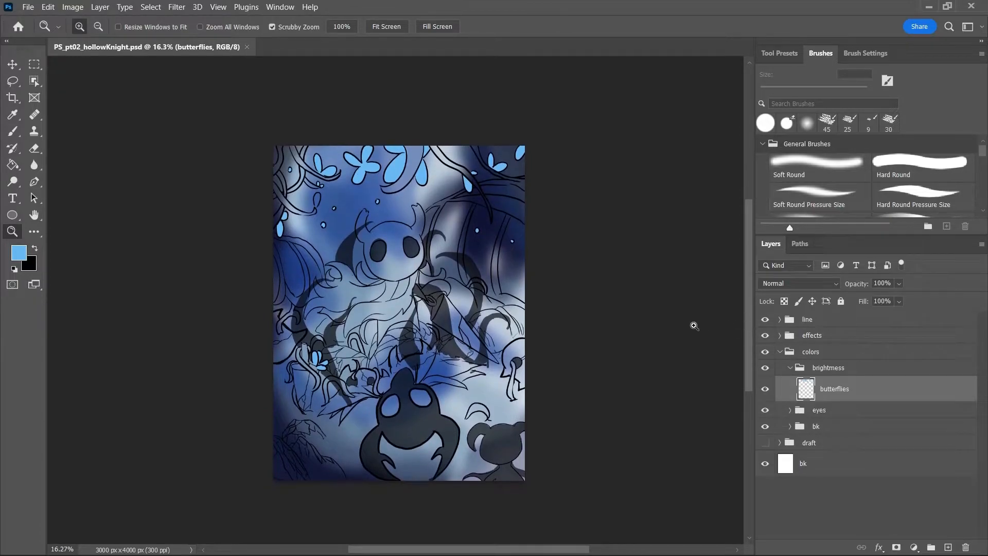
left_click_drag(398, 332, 423, 332)
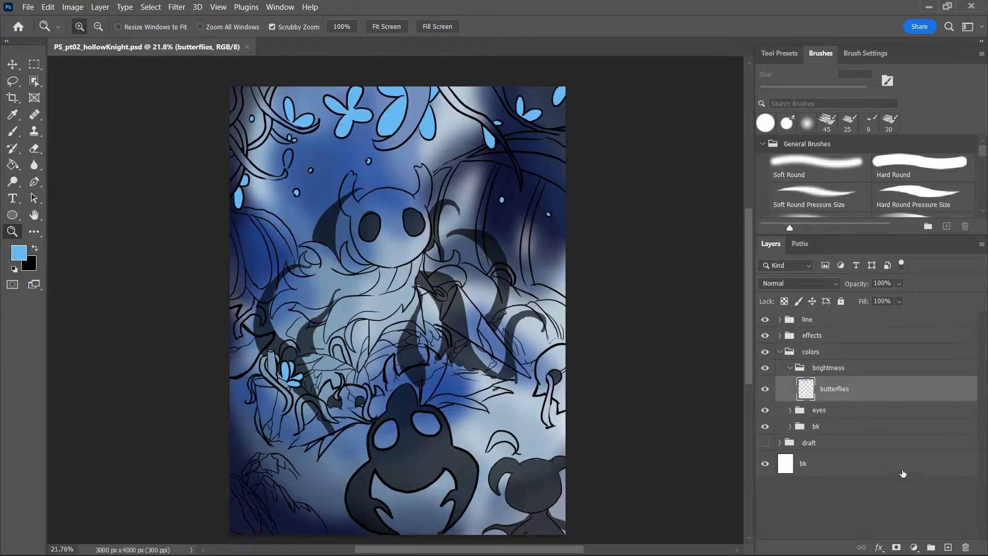
left_click(790, 370)
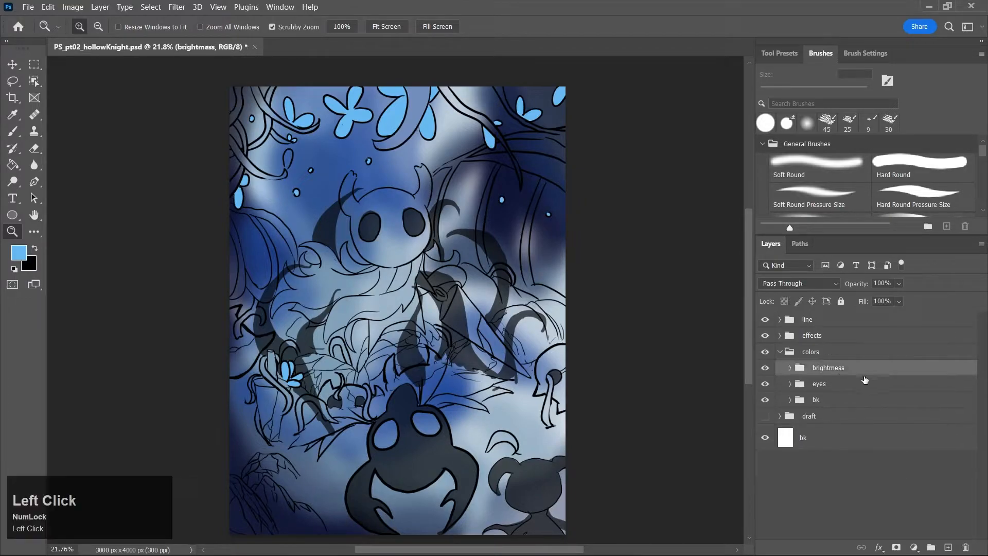
left_click(930, 547)
double_click(830, 369)
type("skin")
key("Return")
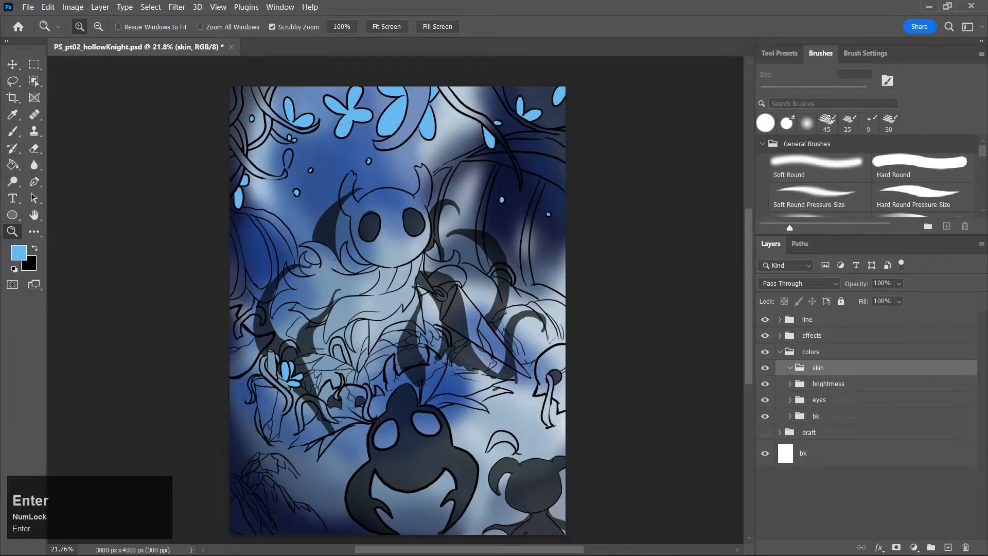
Set the foreground colour to a very light grey for the skin
key("h")
key("j")
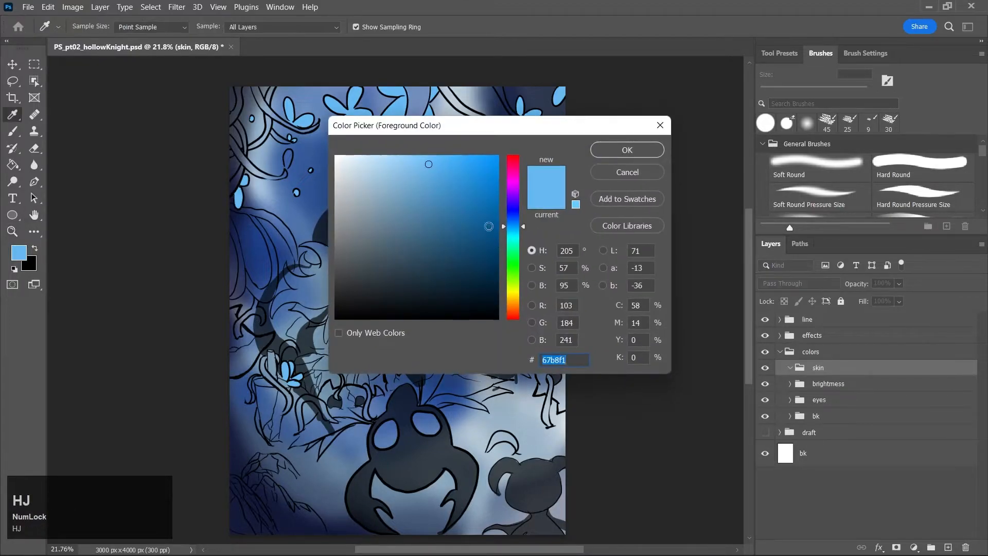
left_click_drag(349, 176, 341, 184)
left_click(608, 149)
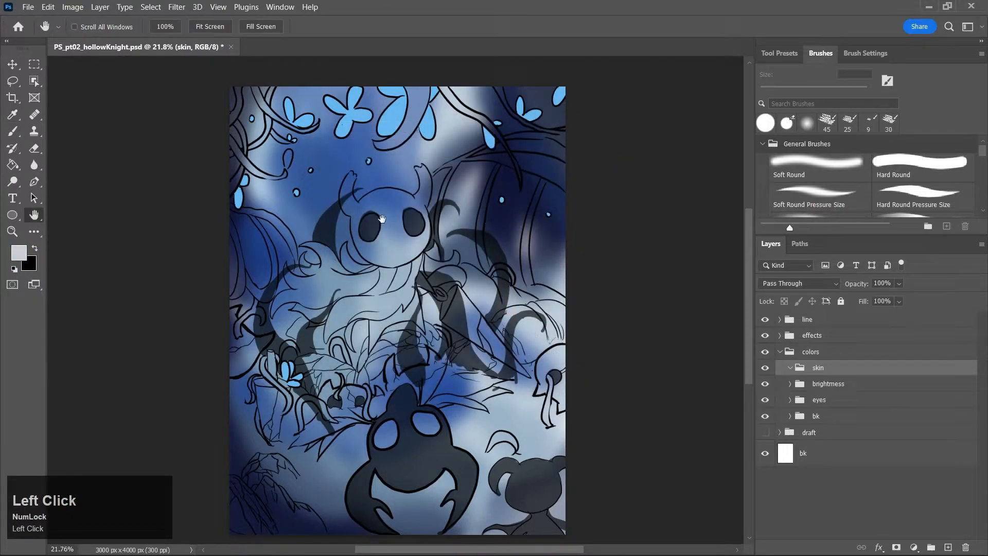
Add a new layer inside the skin group, ready for painting the knight's head, and save the file
key("z")
key("z")
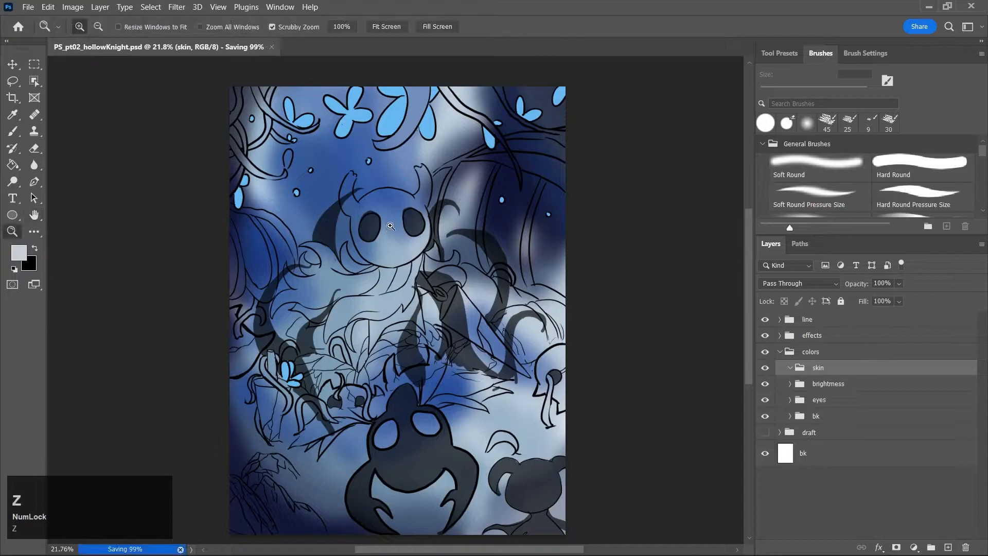
left_click(389, 227)
left_click(392, 226)
key("b")
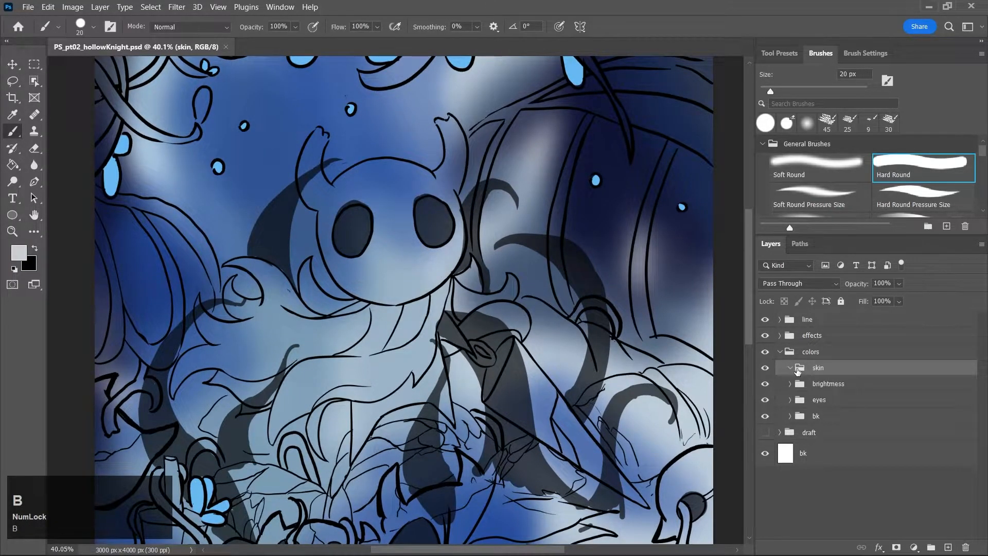
left_click(948, 547)
key("ctrl+s")
key("b")
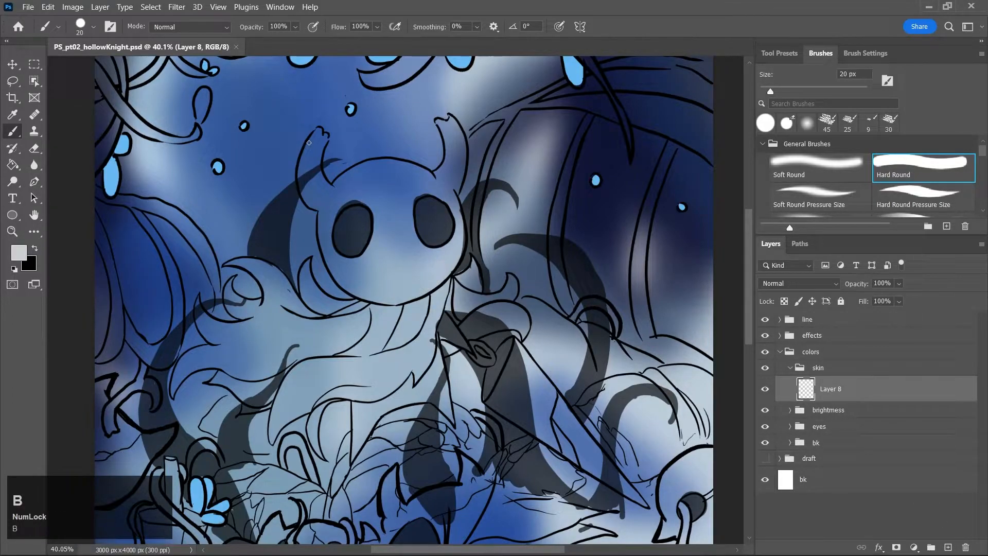
Move the skin group below the eyes group, directly above the bk group, and select the layer inside it
left_click_drag(818, 375, 830, 432)
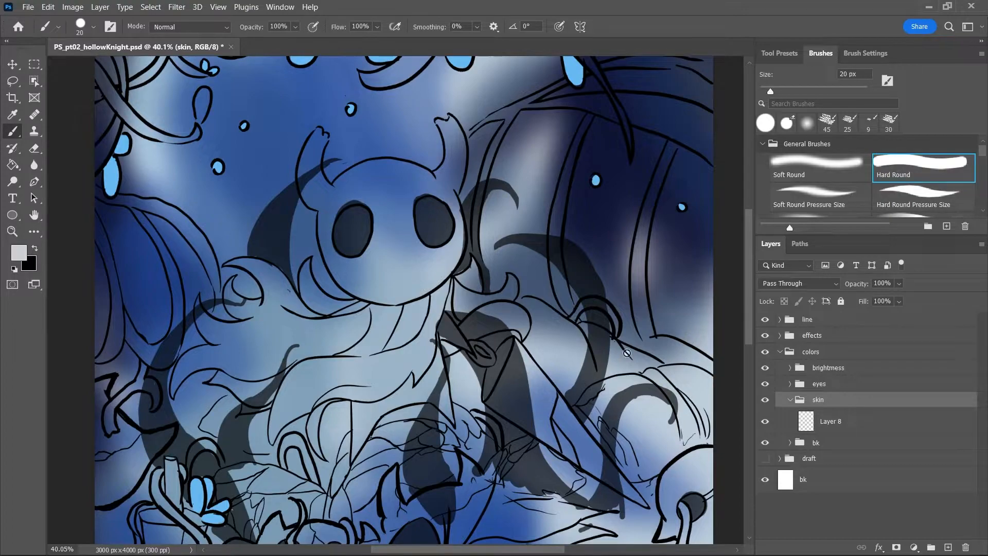
key("b")
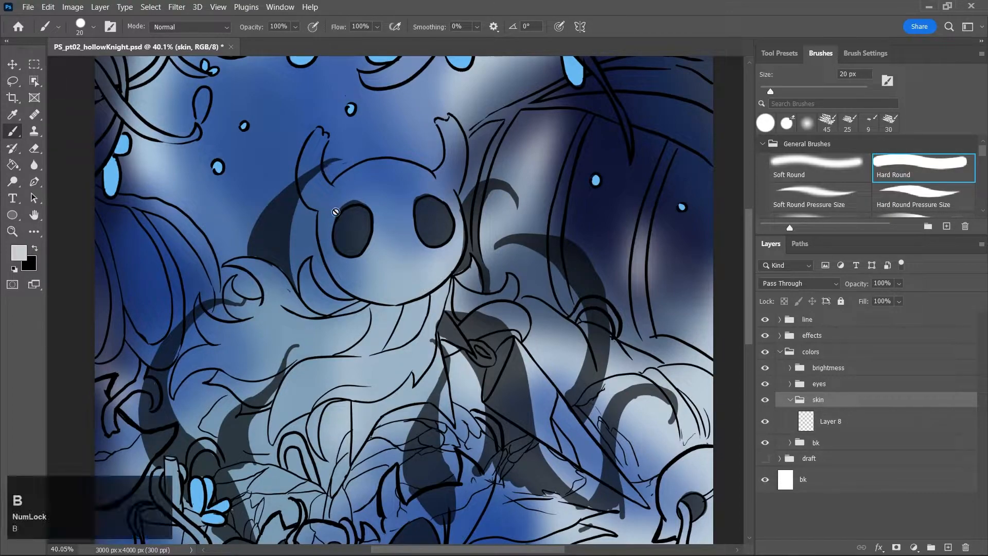
left_click(827, 430)
Fill the knight's left horn and most of the upper face with light grey, enlarging the brush to 35 px
mouse_move(313, 140)
left_mouse_down()
mouse_move(308, 180)
mouse_move(322, 140)
left_mouse_up()
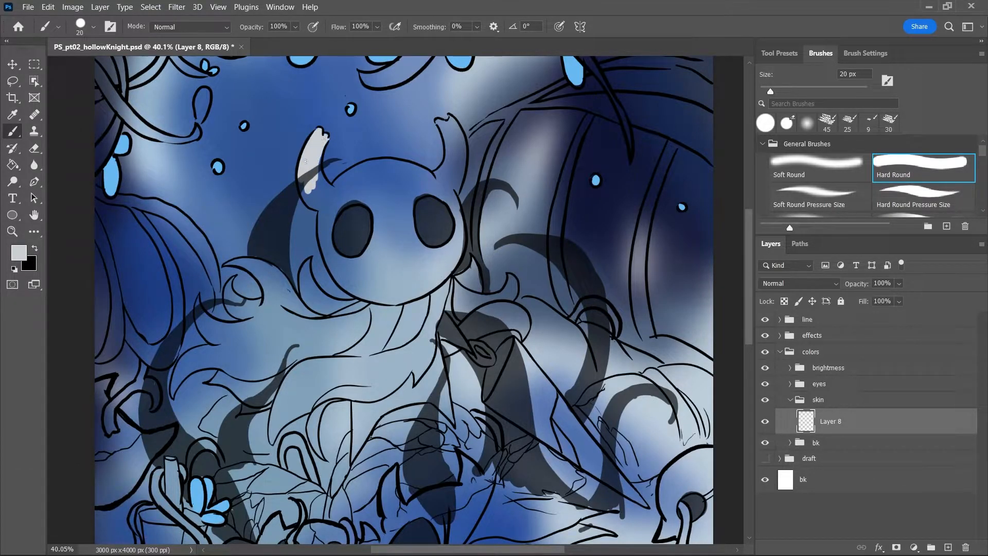
key("bracketright")
mouse_move(300, 184)
left_mouse_down()
mouse_move(315, 204)
mouse_move(333, 172)
mouse_move(324, 234)
mouse_move(356, 281)
left_mouse_up()
mouse_move(323, 210)
left_mouse_down()
mouse_move(347, 286)
mouse_move(355, 283)
mouse_move(334, 250)
mouse_move(337, 204)
mouse_move(374, 288)
mouse_move(386, 269)
mouse_move(361, 184)
mouse_move(346, 185)
mouse_move(347, 174)
mouse_move(364, 168)
mouse_move(364, 186)
mouse_move(379, 173)
mouse_move(369, 173)
mouse_move(389, 224)
mouse_move(424, 252)
mouse_move(444, 240)
mouse_move(441, 210)
mouse_move(406, 185)
mouse_move(414, 196)
mouse_move(381, 182)
mouse_move(408, 182)
mouse_move(375, 171)
mouse_move(388, 164)
mouse_move(368, 166)
mouse_move(407, 166)
left_mouse_up()
key("ctrl+z")
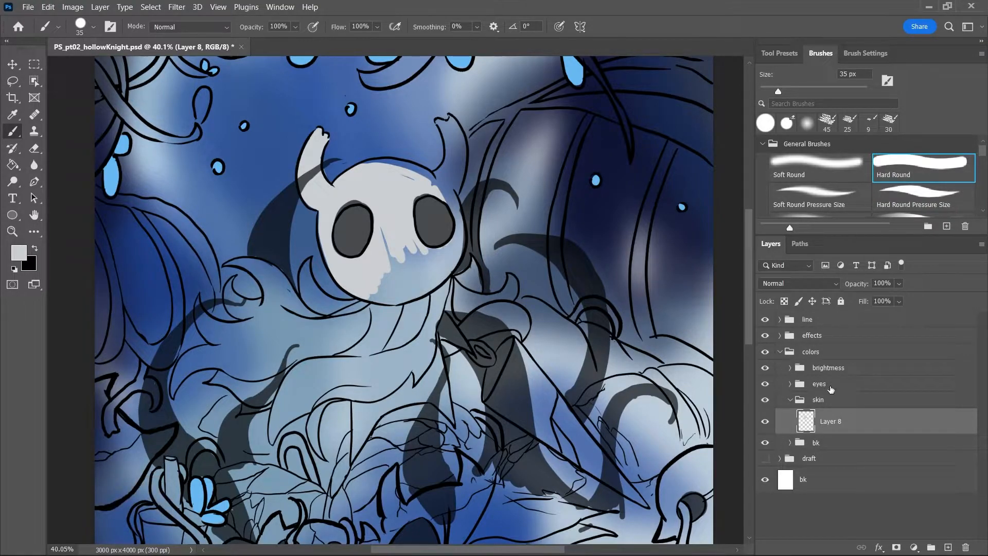
Examine the layers inside the bk group to find the semi-transparent dark tentacles, leaving the group collapsed
left_click(790, 443)
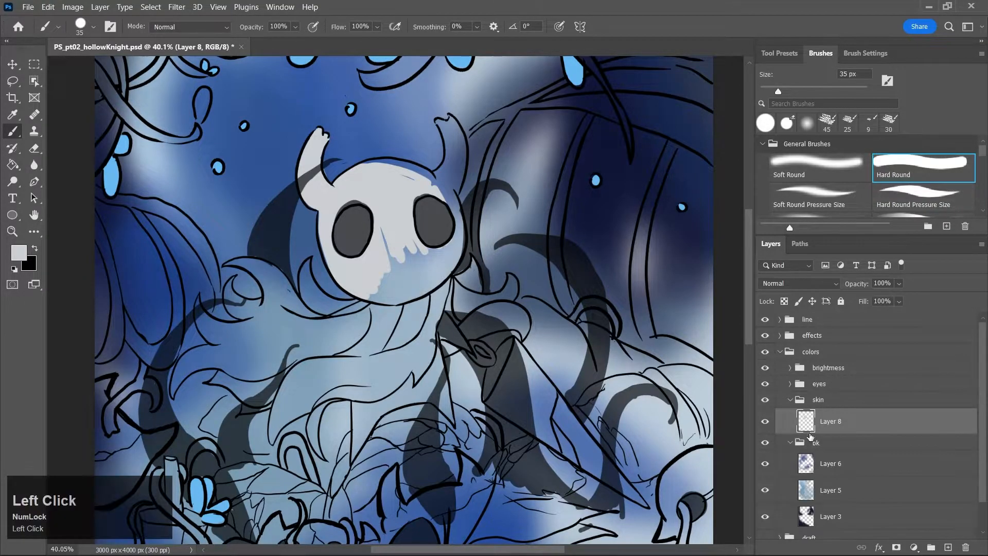
left_click(826, 517)
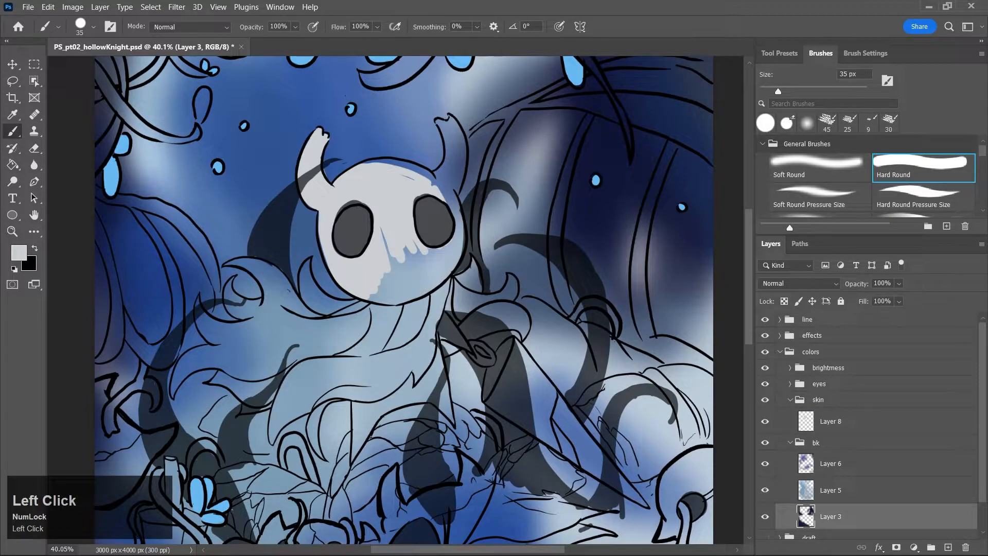
left_click(827, 447)
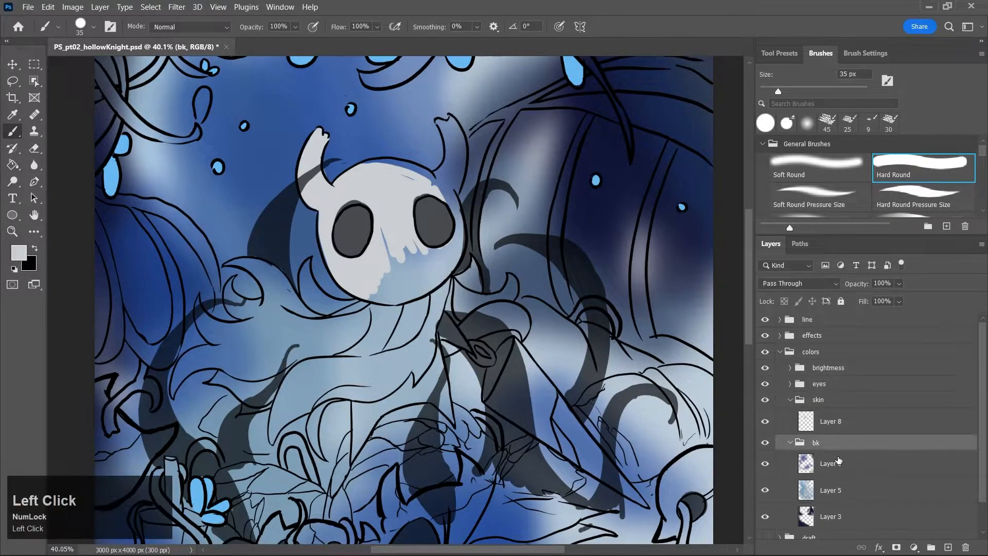
left_click(849, 465)
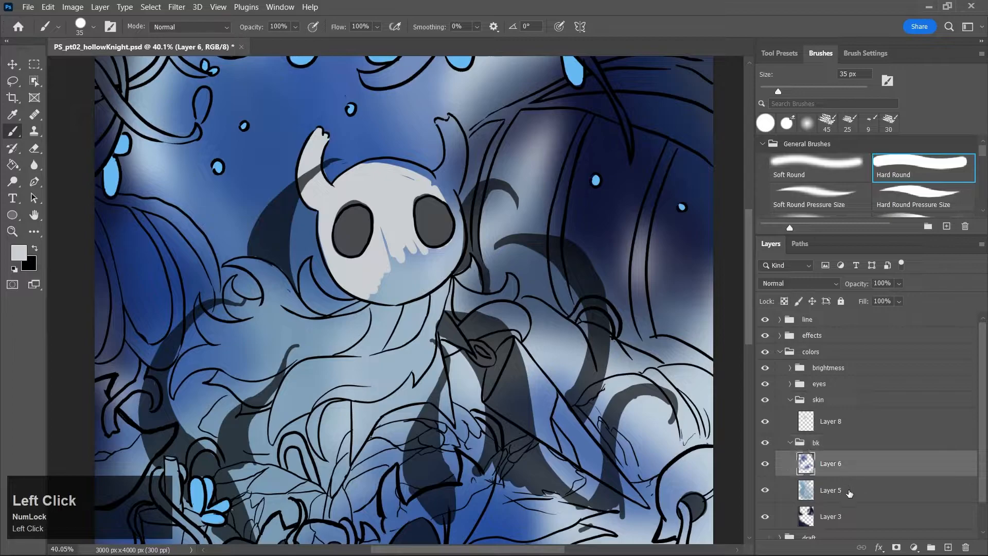
left_click(850, 492)
left_click(791, 443)
left_click(799, 444)
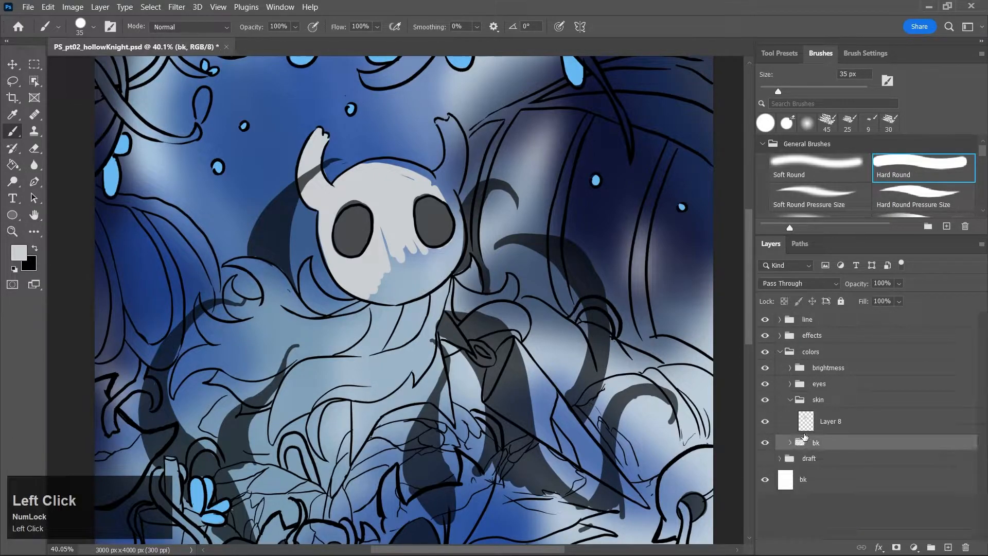
Expand the eyes group and rename it as darkness
left_click(790, 384)
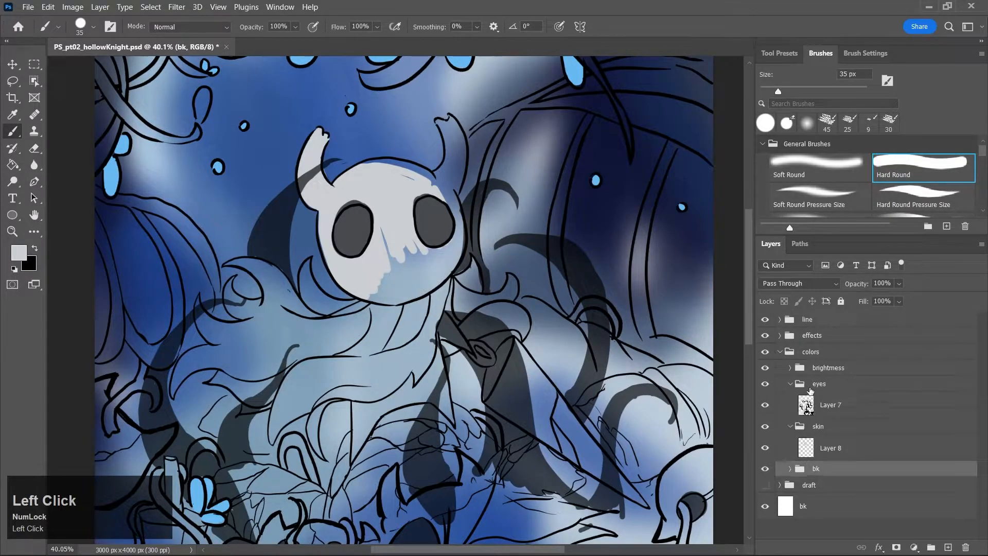
double_click(819, 384)
type("darkness")
key("Return")
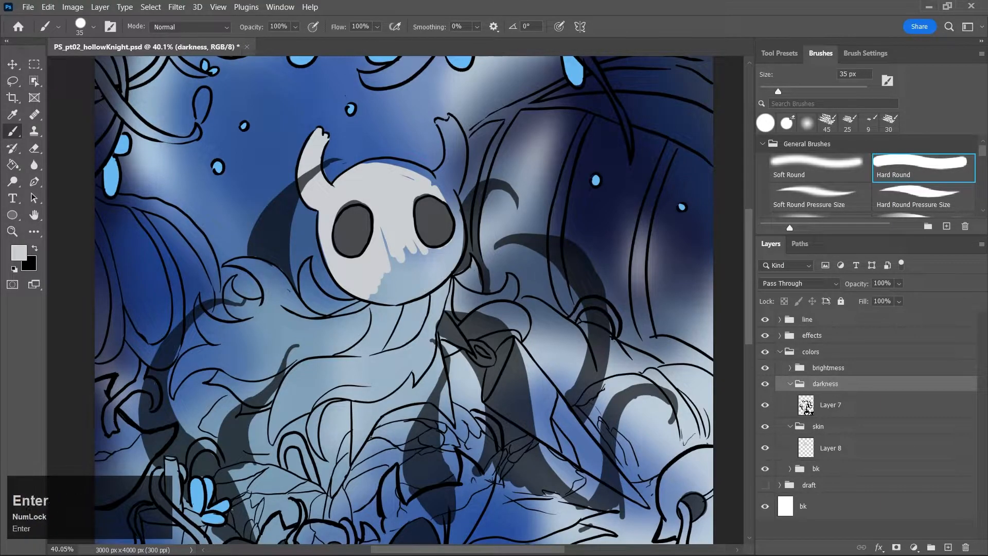
Set the opacity of Layer 7 in the darkness group to 100% and save the file
left_click(899, 284)
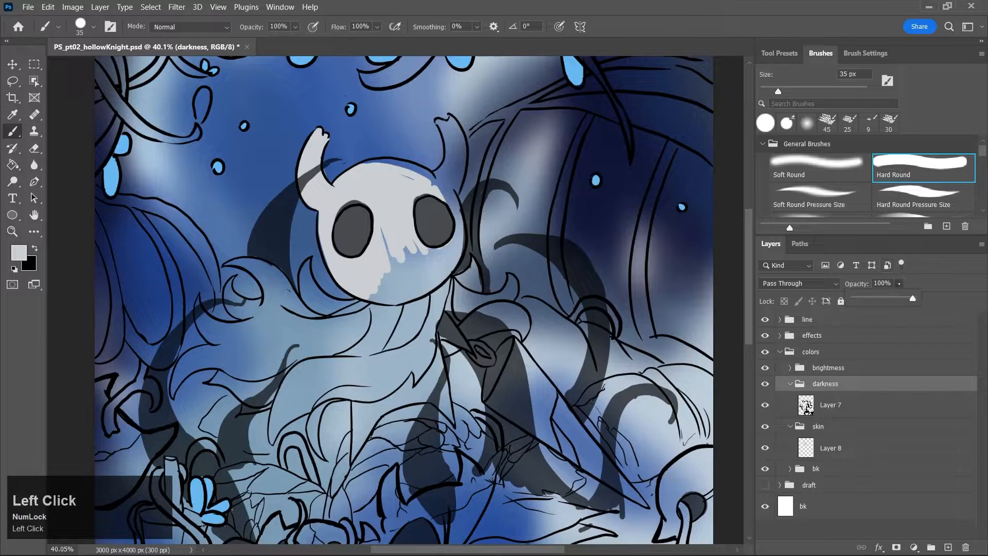
left_click(867, 408)
left_click(899, 284)
left_click_drag(892, 294, 943, 298)
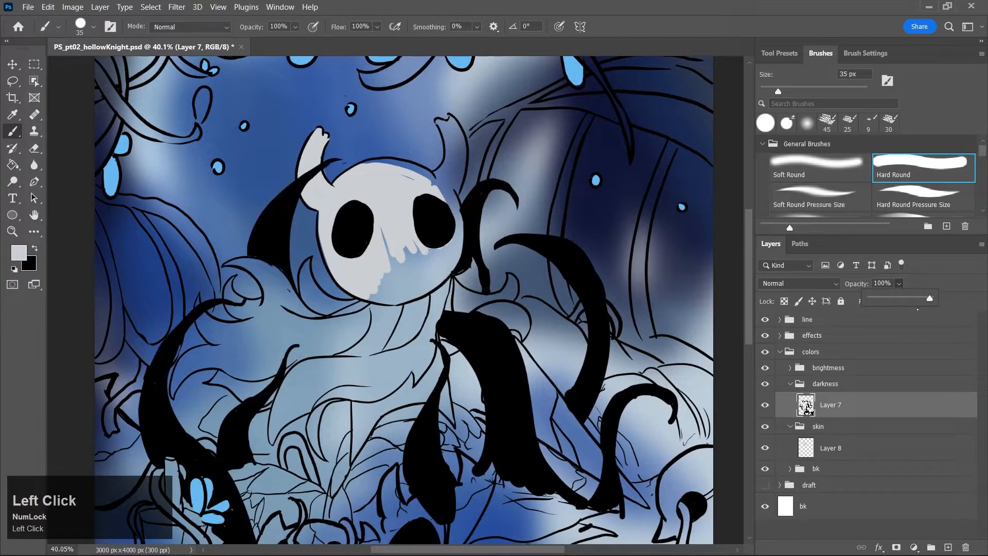
key("ctrl+s")
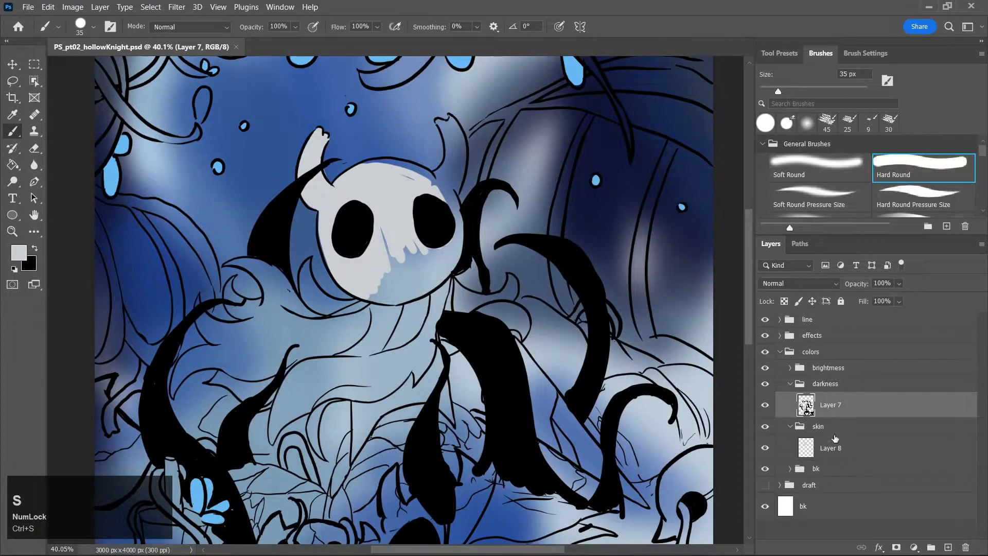
On the skin group's layer, paint light grey along the lower edge of the knight's face
left_click(835, 444)
mouse_move(369, 295)
left_mouse_down()
mouse_move(407, 292)
mouse_move(419, 241)
mouse_move(434, 276)
mouse_move(453, 239)
mouse_move(444, 189)
mouse_move(455, 255)
mouse_move(409, 294)
mouse_move(428, 292)
mouse_move(404, 296)
mouse_move(433, 273)
left_mouse_up()
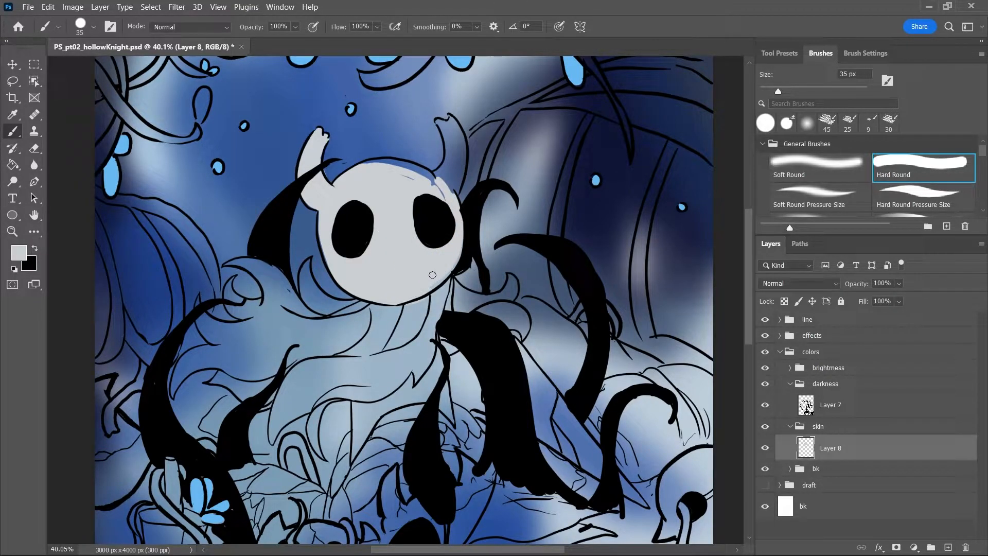
key("ctrl+z")
left_click_drag(370, 296, 437, 285)
key("ctrl+z")
key("ctrl+shift+z")
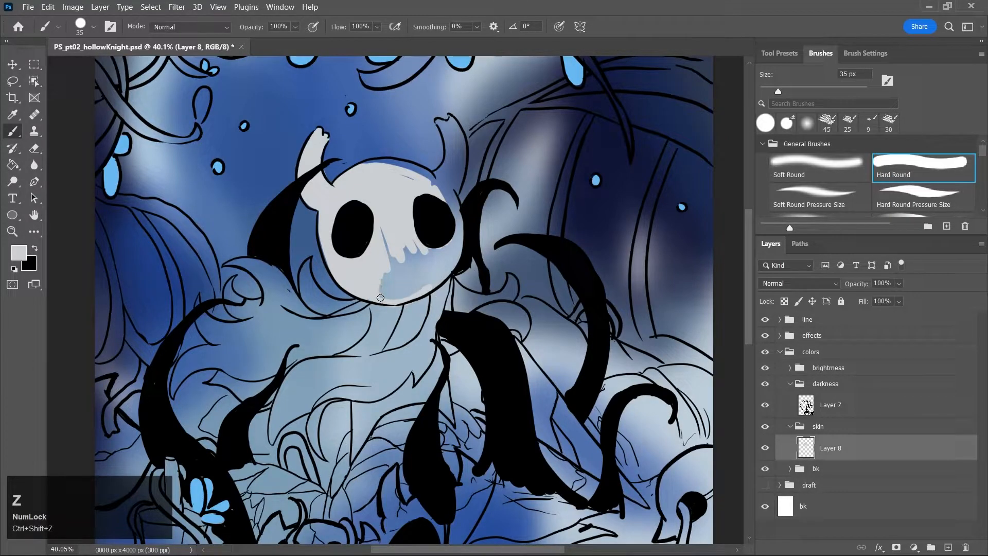
Enlarge the brush to 60 px and fill the top of the knight's head with light grey
key("bracketright")
key("bracketright")
key("bracketright")
key("bracketright")
mouse_move(364, 168)
left_mouse_down()
mouse_move(400, 164)
mouse_move(430, 188)
left_mouse_up()
key("ctrl+z")
left_click_drag(366, 166, 418, 180)
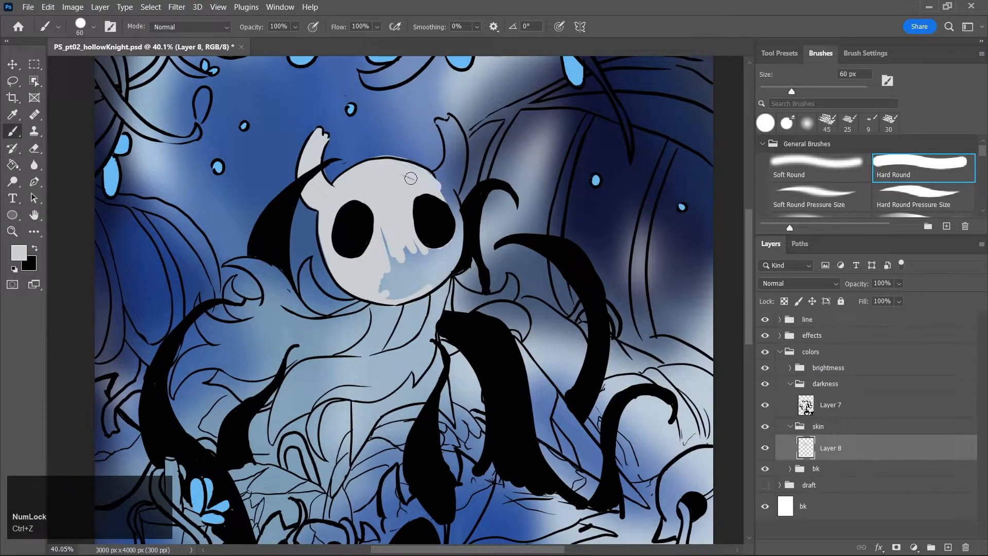
Paint the knight's right horn light grey and fill most of the open area in the middle of the face
key("e")
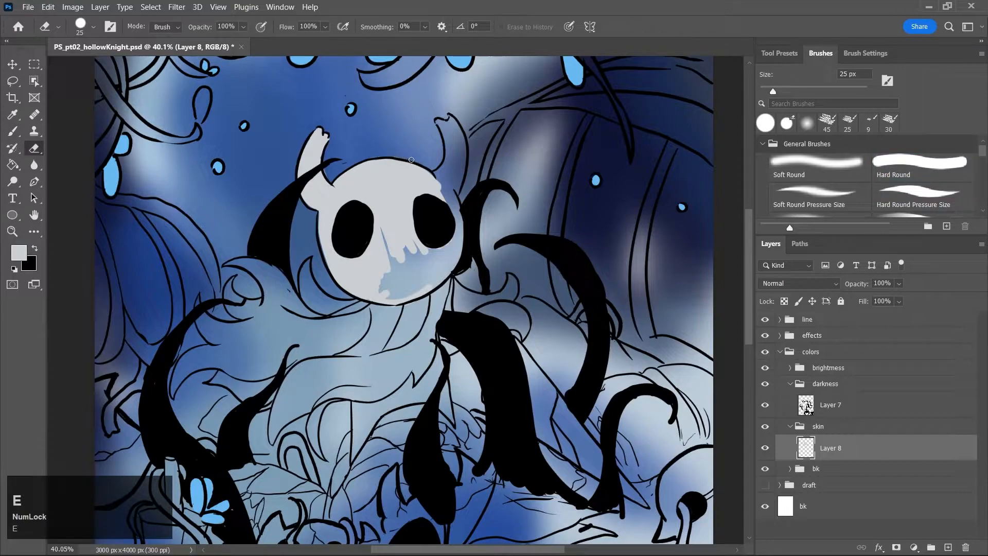
key("b")
mouse_move(444, 129)
left_mouse_down()
mouse_move(454, 162)
mouse_move(447, 176)
mouse_move(452, 139)
mouse_move(443, 202)
left_mouse_up()
mouse_move(385, 232)
left_mouse_down()
mouse_move(395, 273)
mouse_move(375, 273)
mouse_move(422, 260)
mouse_move(384, 287)
mouse_move(412, 288)
mouse_move(445, 256)
mouse_move(453, 219)
mouse_move(443, 192)
mouse_move(454, 235)
mouse_move(438, 201)
left_mouse_up()
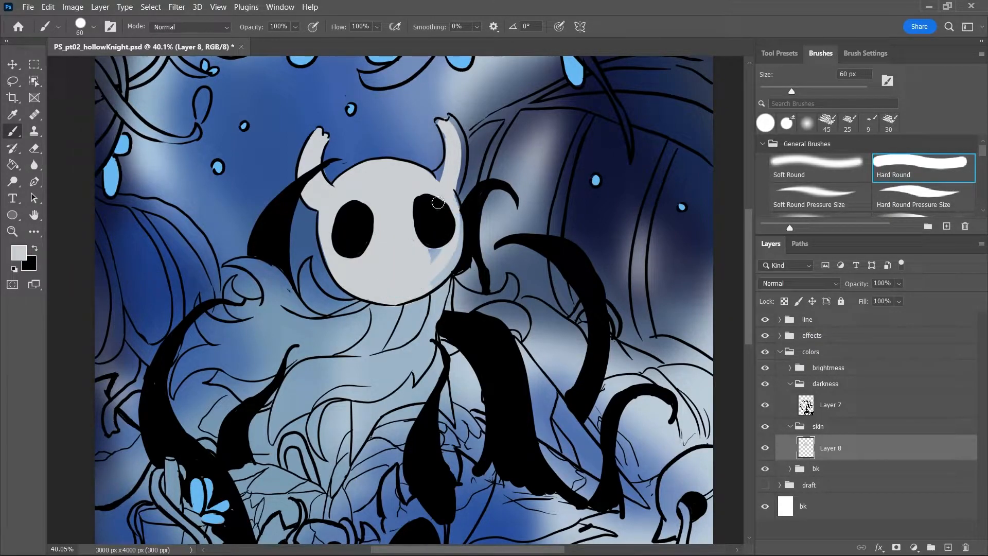
Reduce the brush to 20 px, fill the remaining gaps along the face's right side and the right horn, and save
key("bracketleft")
key("bracketleft")
key("bracketleft")
key("bracketleft")
key("bracketleft")
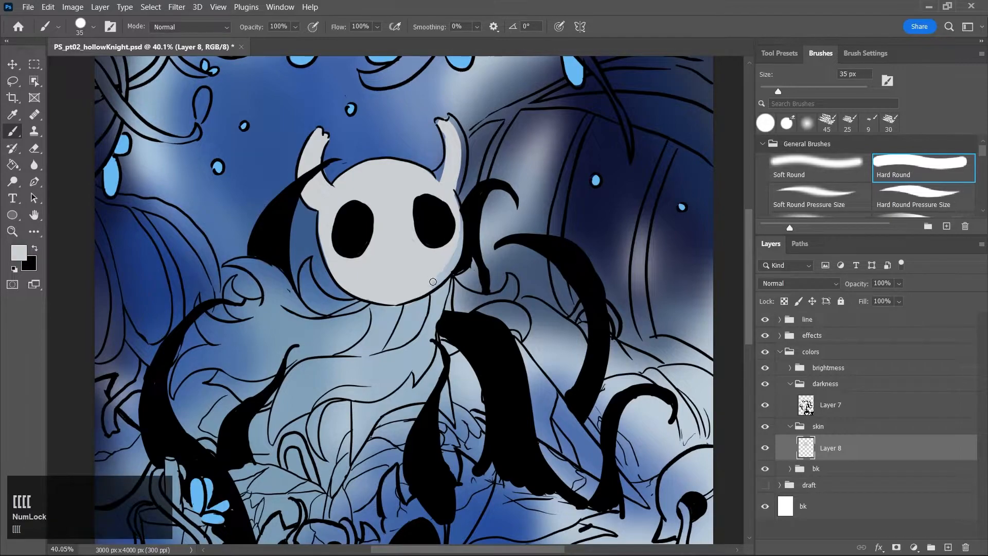
key("bracketleft")
key("bracketleft")
key("bracketleft")
left_click_drag(461, 240, 462, 230)
left_click_drag(437, 180, 444, 164)
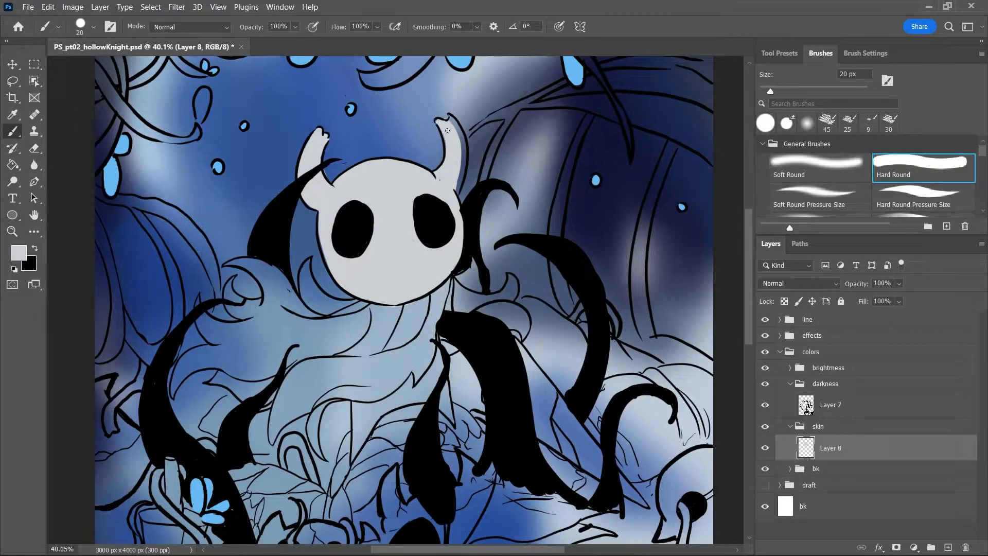
mouse_move(451, 119)
left_mouse_down()
mouse_move(464, 141)
mouse_move(458, 188)
left_mouse_up()
key("e")
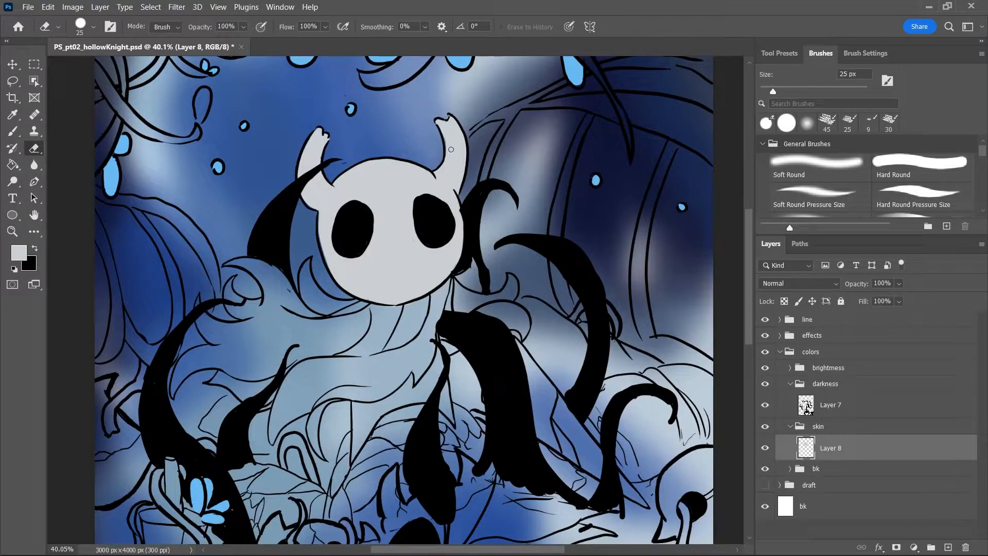
key("b")
key("ctrl+s")
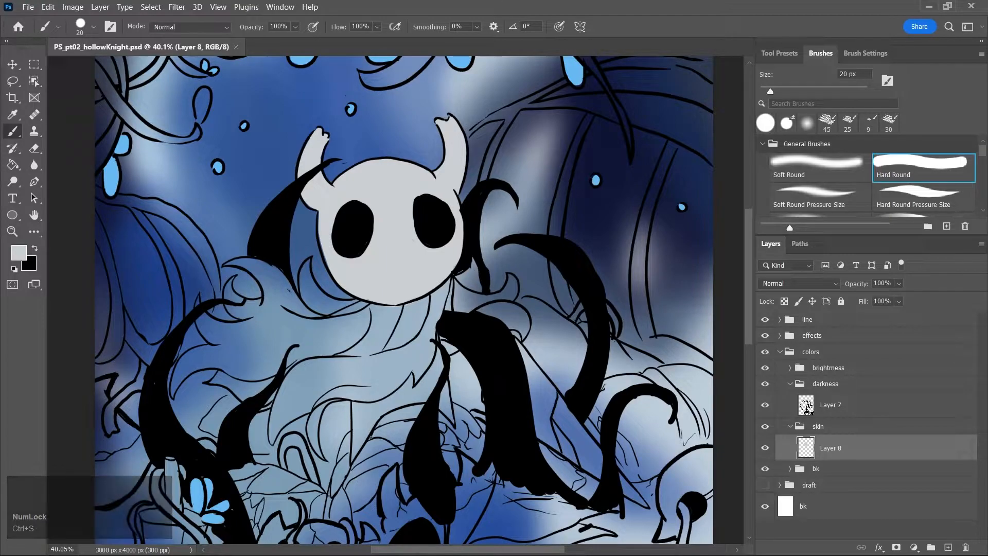
Select Layer 7 in the darkness group, sample its black, and set the foreground colour to the near-black 151518
left_click(838, 406)
key("i")
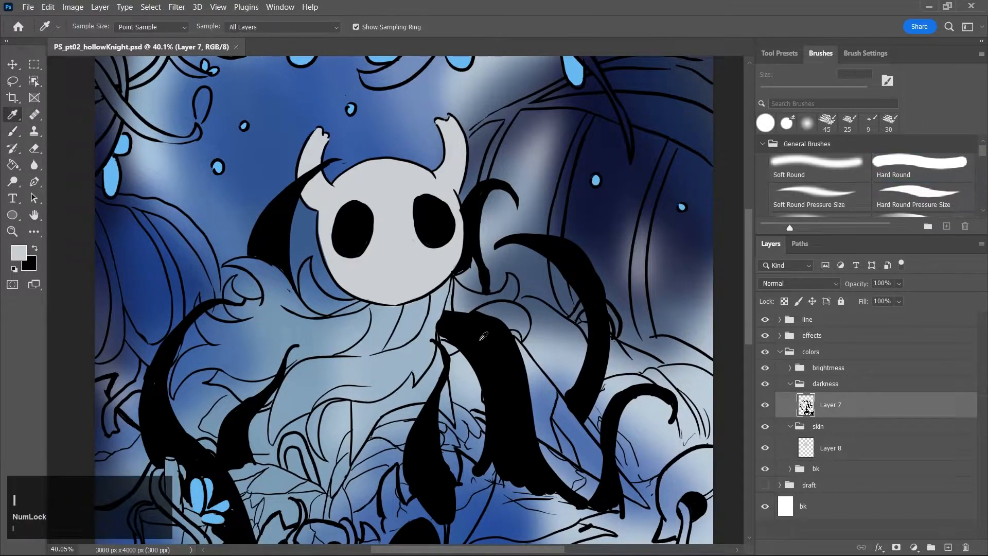
left_click(456, 342)
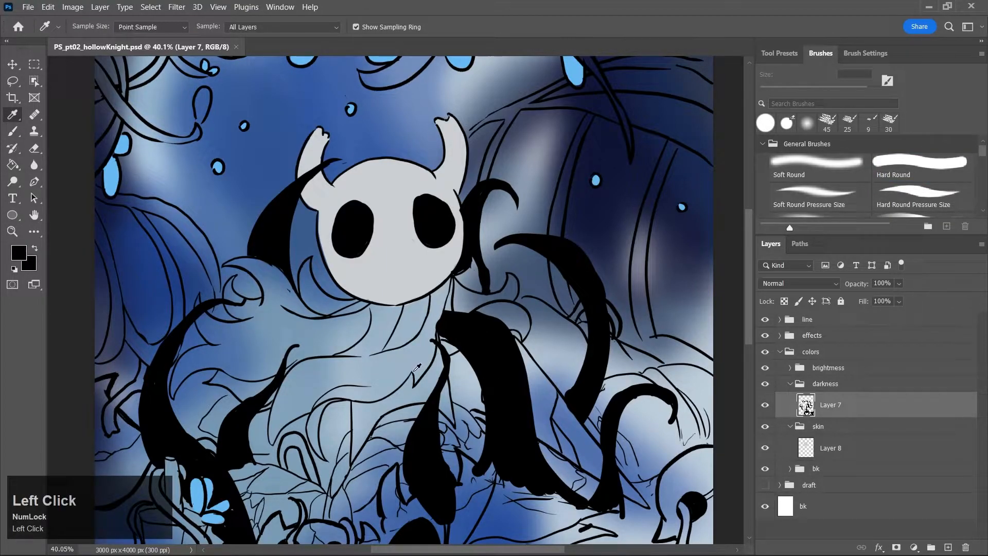
key("j")
left_click(340, 294)
left_click(353, 304)
left_click(513, 212)
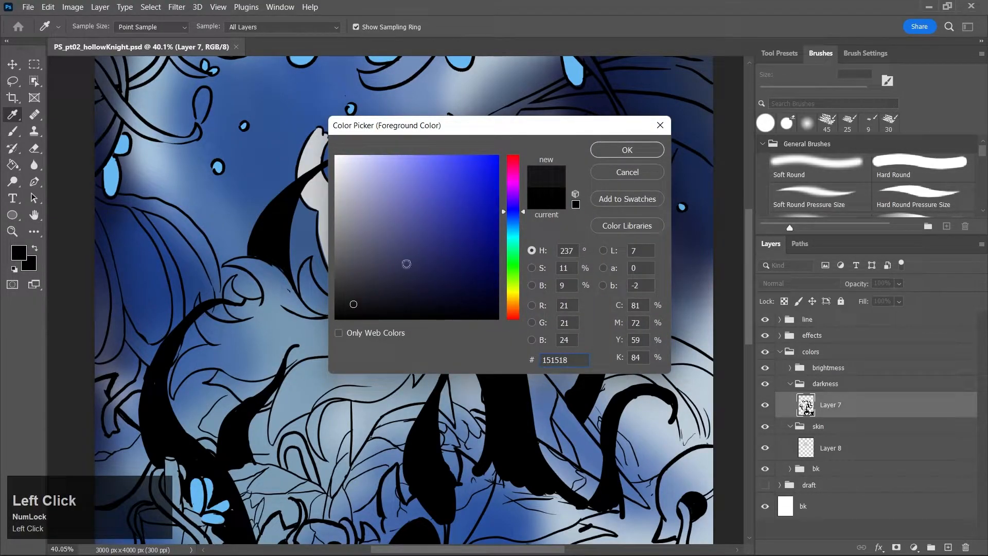
left_click(628, 152)
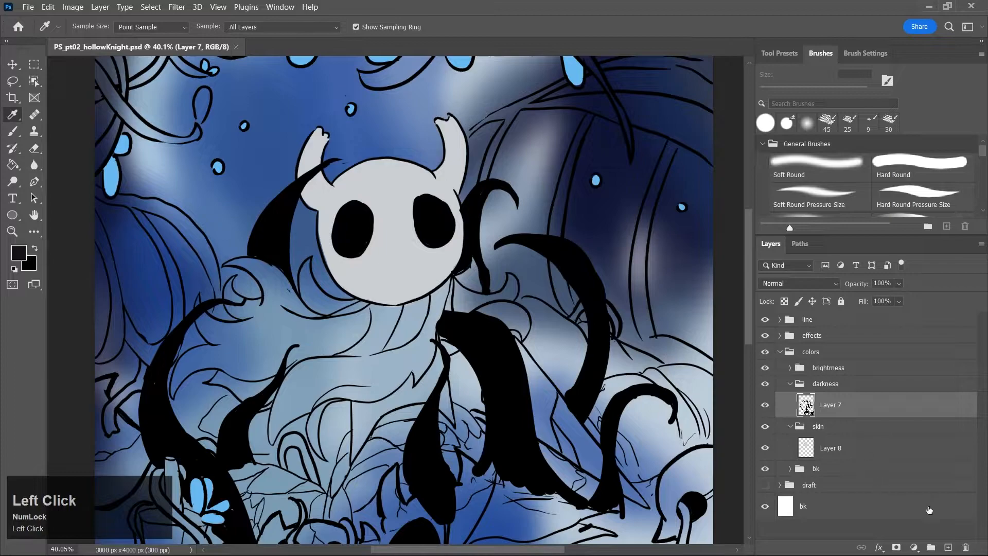
Add a new layer named body above Layer 7 in the darkness group
left_click(947, 547)
double_click(829, 404)
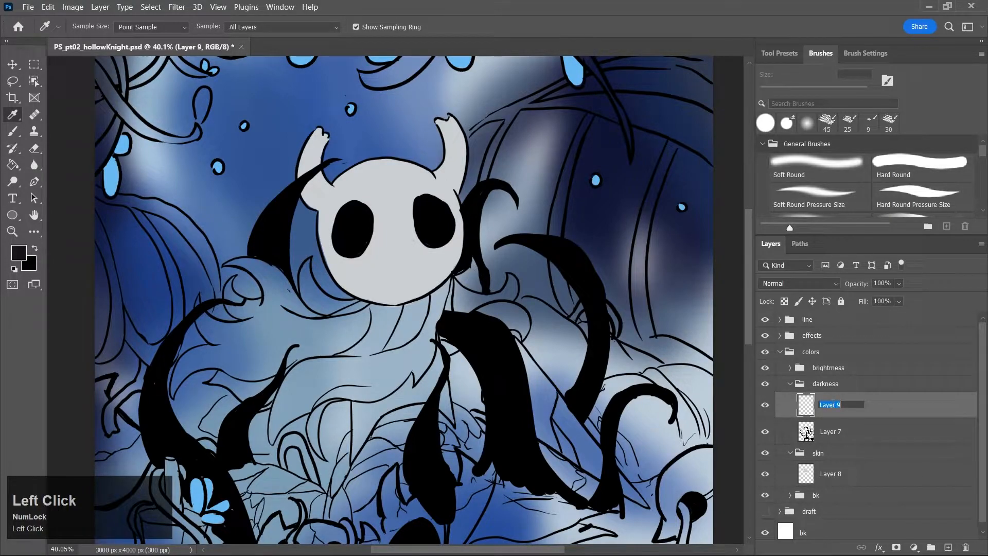
type("body")
key("Return")
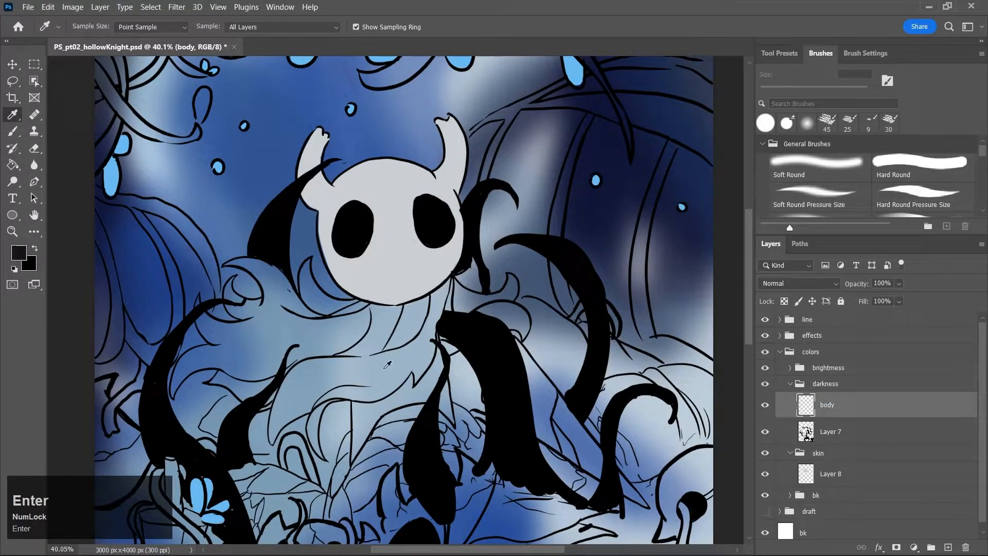
Paint the knight's torso below the cloak near-black on the body layer, varying the hard round brush size
key("b")
left_click_drag(353, 403, 354, 446)
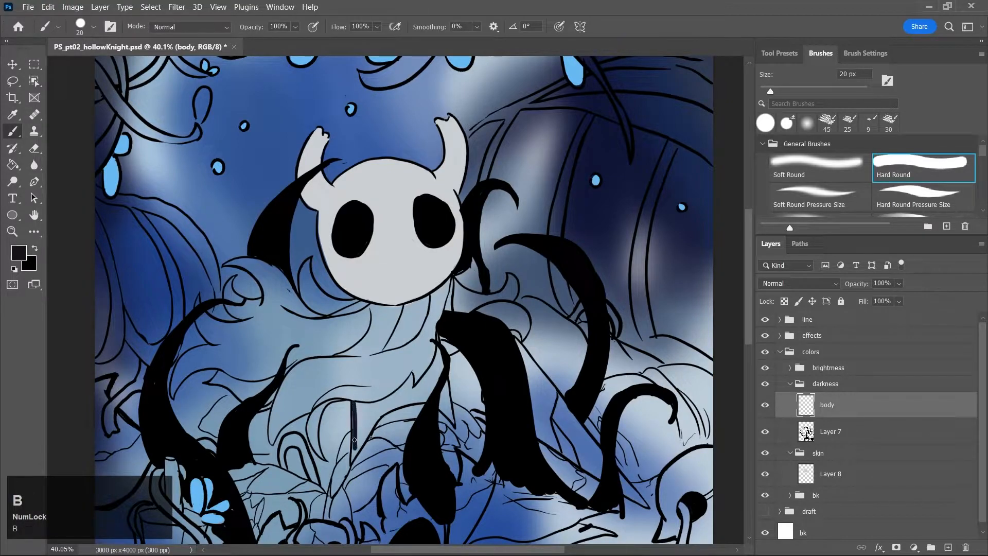
key("bracketright")
key("bracketright")
key("bracketright")
mouse_move(363, 408)
left_mouse_down()
mouse_move(359, 441)
mouse_move(363, 405)
mouse_move(366, 426)
mouse_move(411, 376)
mouse_move(409, 394)
mouse_move(382, 412)
mouse_move(418, 397)
mouse_move(409, 397)
mouse_move(434, 370)
mouse_move(427, 389)
mouse_move(436, 368)
left_mouse_up()
key("bracketleft")
key("bracketleft")
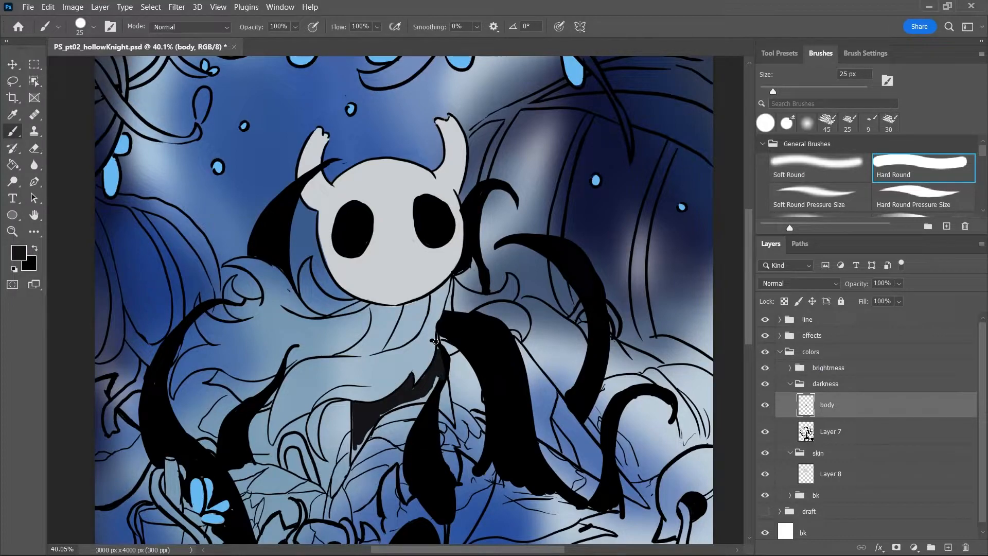
Reduce the brush to 20 px and fill the narrow pointed strip behind the thin tentacle beside the torso near-black
key("bracketleft")
key("bracketleft")
key("bracketleft")
key("bracketright")
key("bracketright")
mouse_move(444, 396)
left_mouse_down()
mouse_move(445, 376)
mouse_move(443, 410)
left_mouse_up()
Move the body layer below Layer 7 and reduce the brush to 15 px to finish the torso's edges and tips
left_click_drag(845, 417, 843, 441)
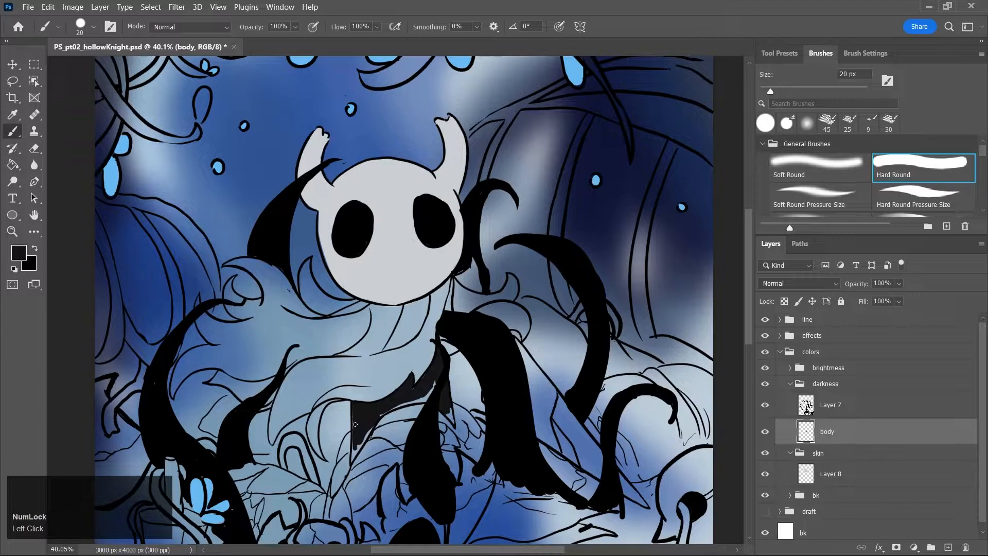
key("bracketleft")
key("bracketleft")
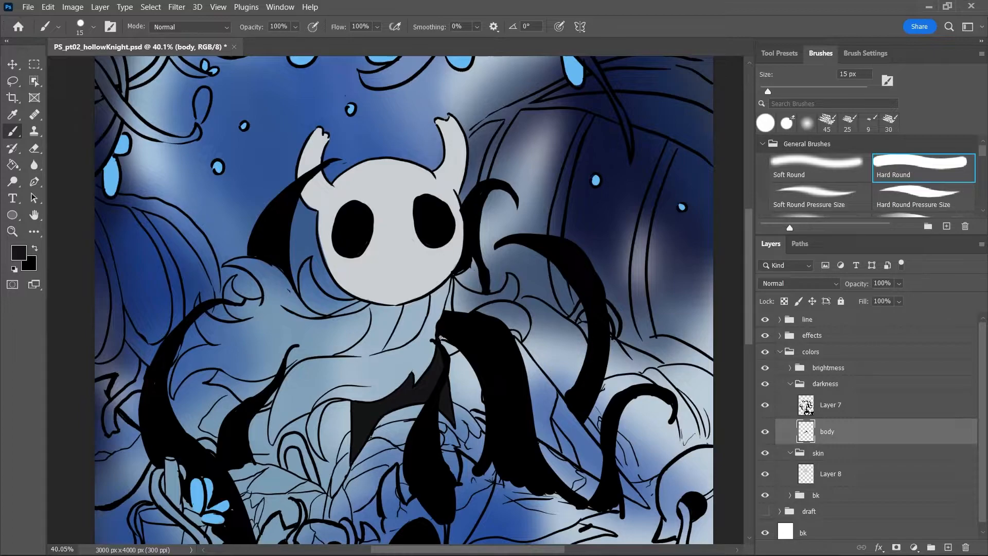
Lower Layer 7's opacity to 54% and paint the knight's arm near-black on the body layer
left_click_drag(440, 339, 467, 356)
key("ctrl+z")
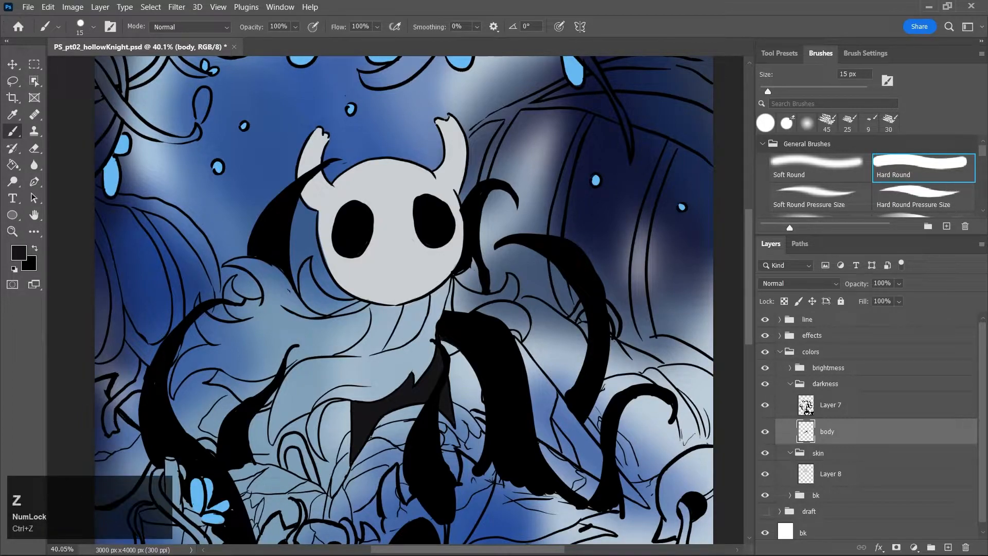
left_click(830, 405)
left_click(899, 283)
left_click(884, 296)
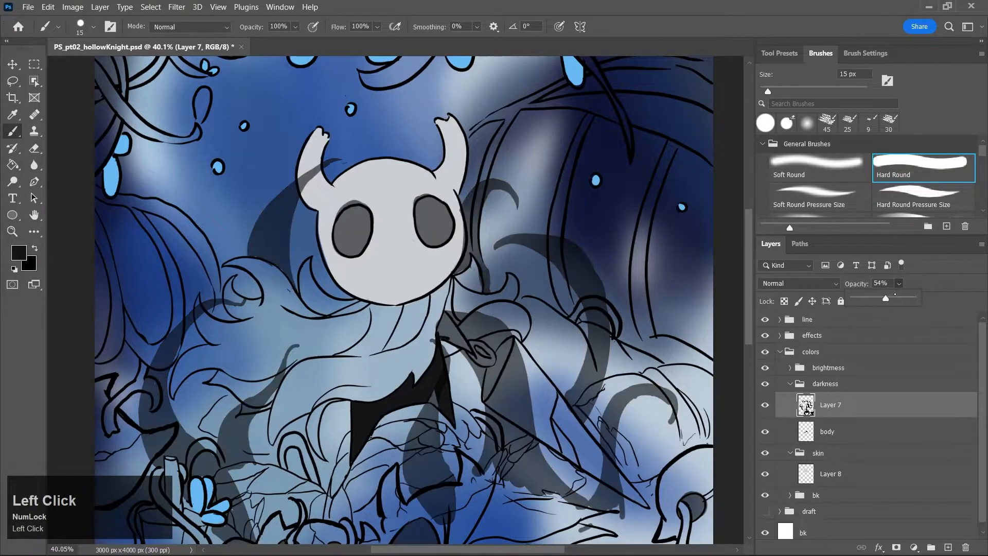
left_click(822, 434)
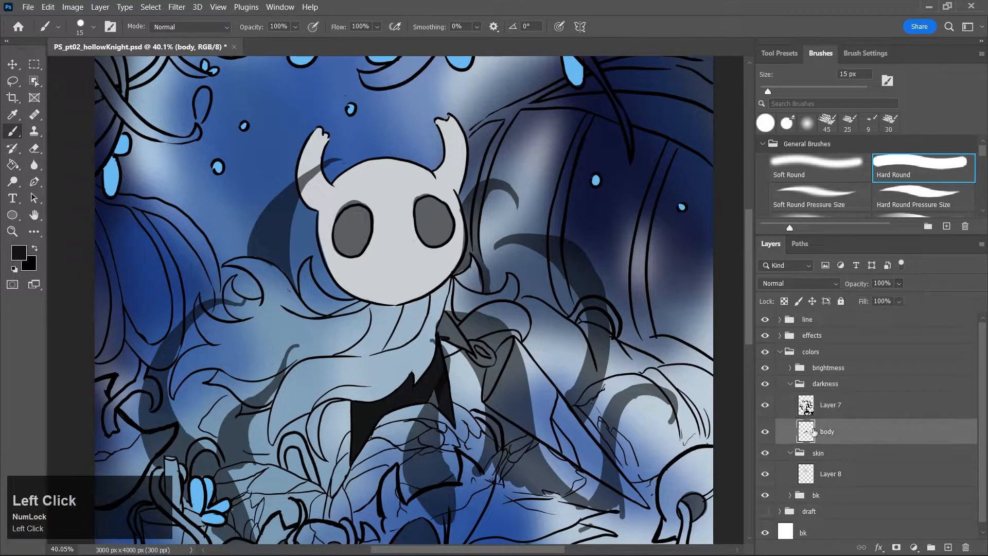
mouse_move(440, 326)
left_mouse_down()
mouse_move(445, 319)
mouse_move(459, 339)
mouse_move(447, 338)
left_mouse_up()
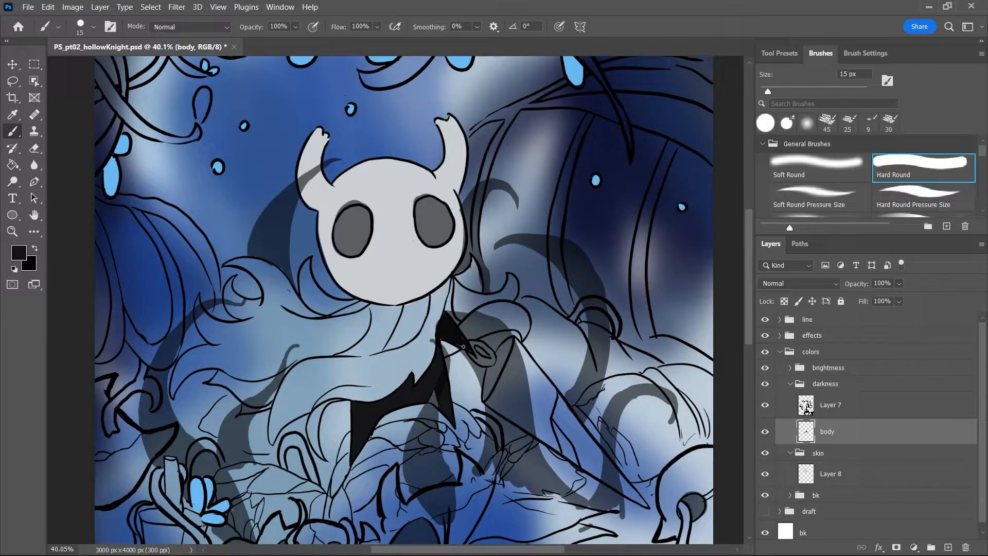
Erase the edge of the thick tentacle beside the knight's arm on Layer 7 with a 25 px eraser
left_click(845, 406)
key("e")
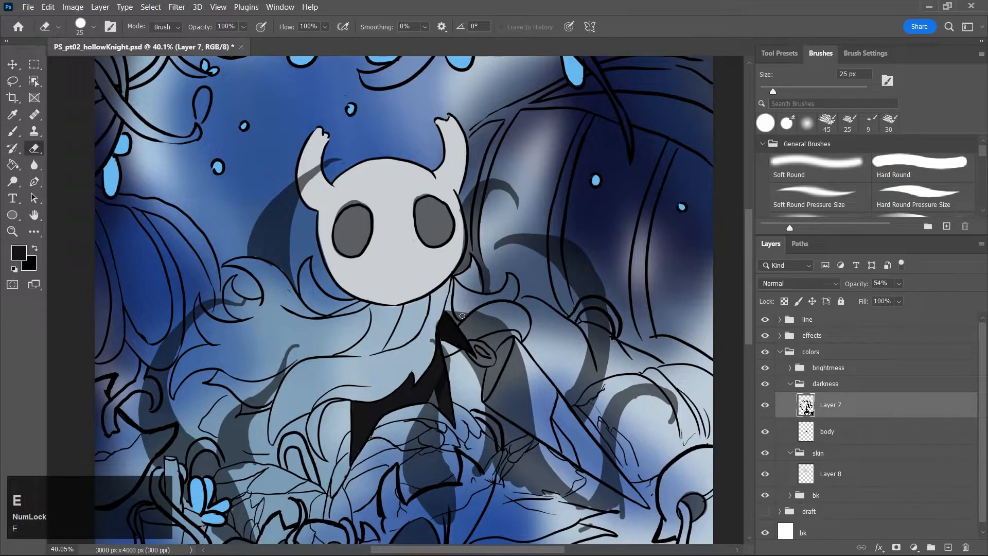
mouse_move(457, 310)
left_mouse_down()
mouse_move(506, 351)
mouse_move(532, 419)
left_mouse_up()
key("ctrl+z")
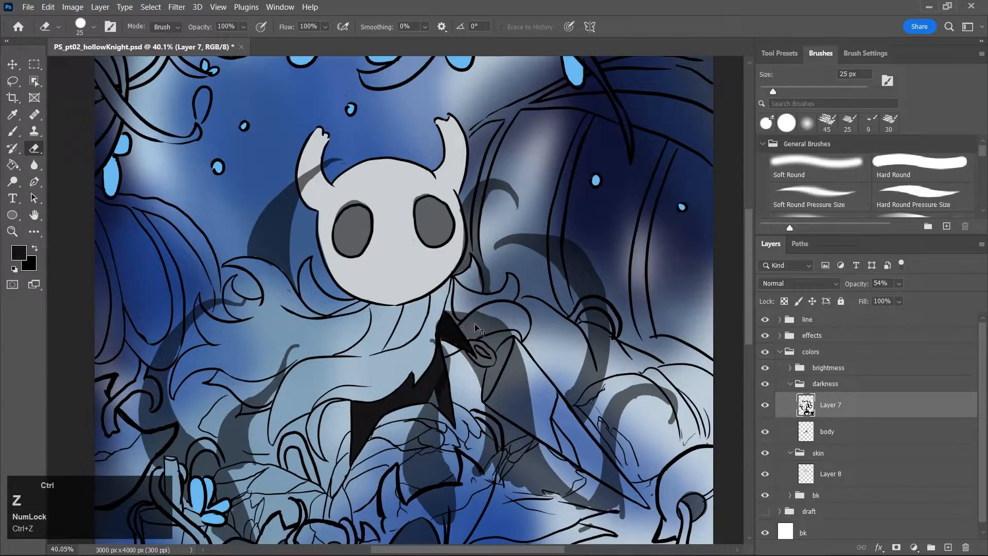
left_click_drag(463, 323, 489, 422)
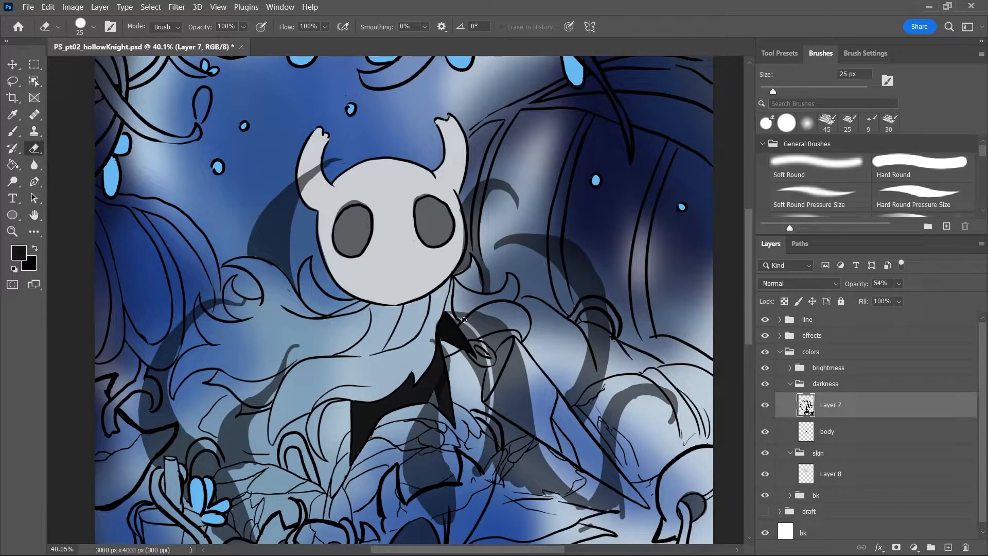
Enlarge the eraser to 40 px, trim the thick tentacle around the knight's hand and sword, and save
key("bracketright")
key("bracketright")
key("bracketright")
mouse_move(461, 326)
left_mouse_down()
mouse_move(478, 345)
mouse_move(476, 375)
mouse_move(467, 349)
mouse_move(489, 400)
left_mouse_up()
left_click_drag(484, 359, 486, 462)
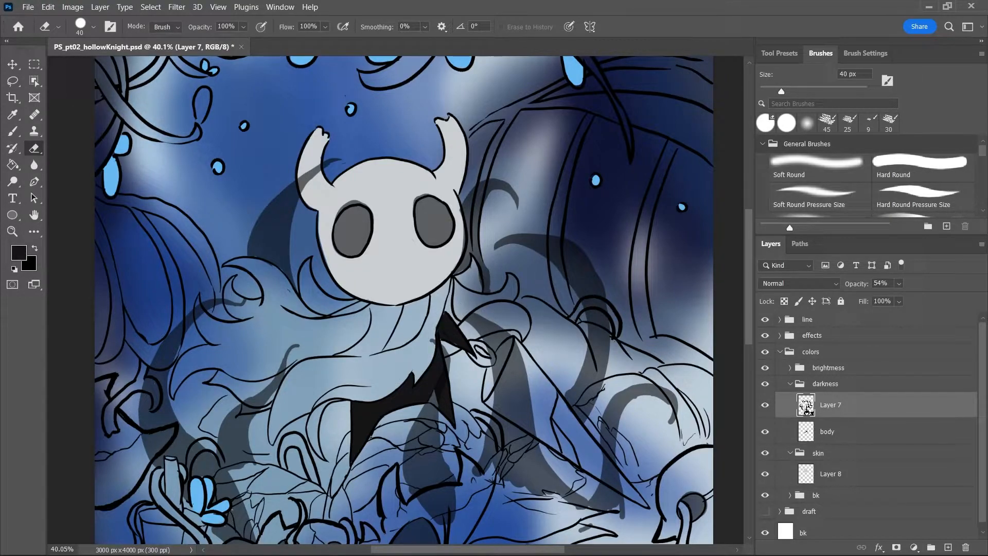
mouse_move(495, 317)
left_mouse_down()
mouse_move(526, 385)
mouse_move(525, 436)
left_mouse_up()
left_click_drag(519, 346, 537, 446)
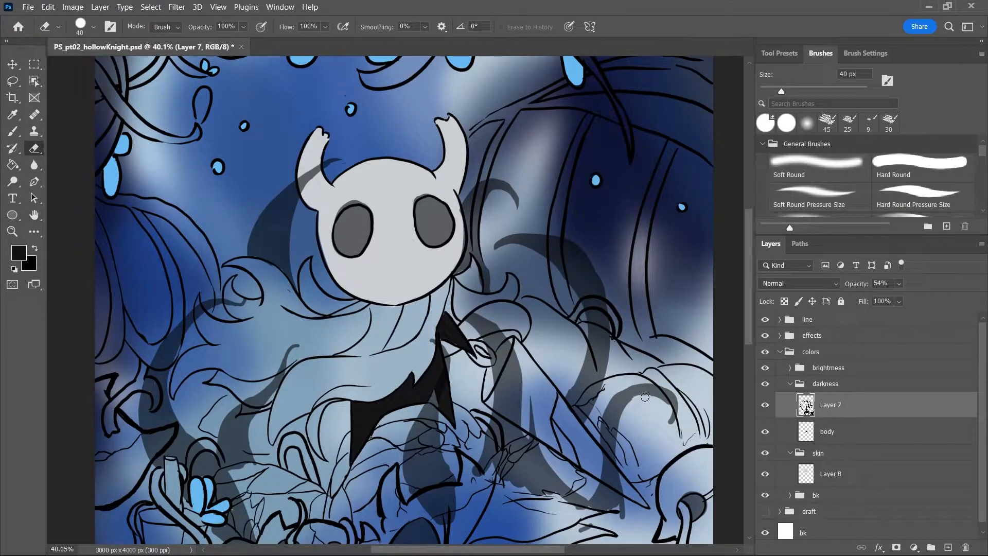
key("ctrl+s")
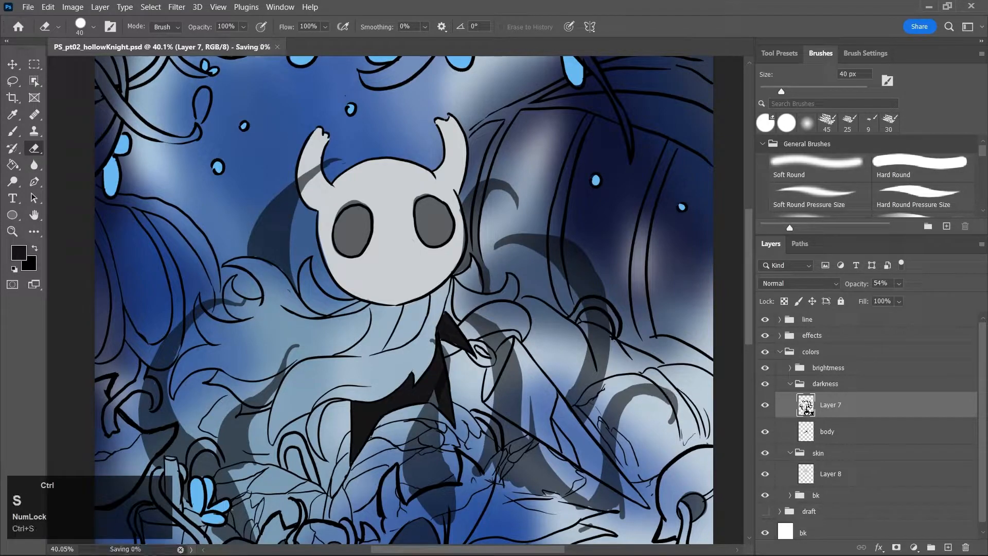
Raise Layer 7's opacity to 92% and save the document
left_click(899, 283)
left_click_drag(908, 299, 930, 299)
key("ctrl+s")
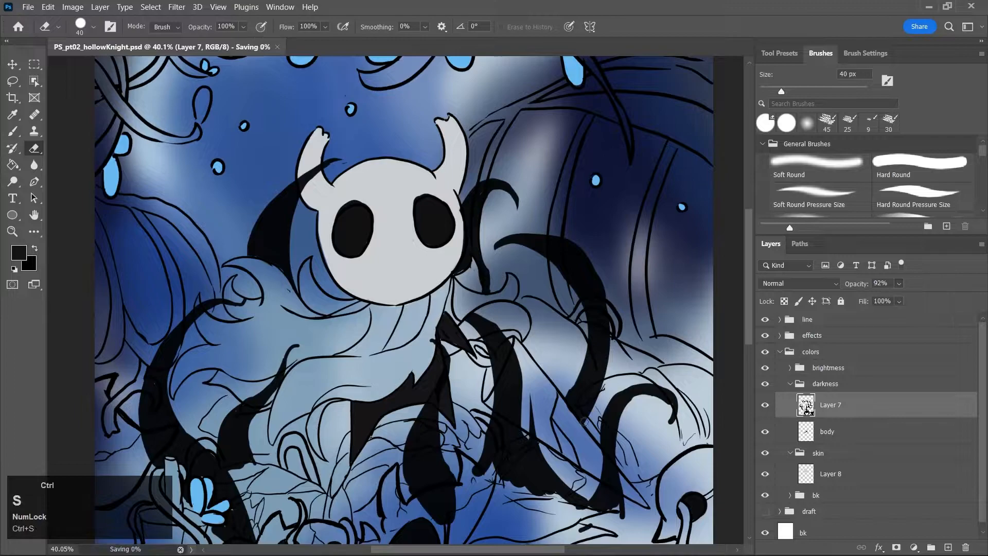
Touch up the tentacle along the face's right edge on Layer 7 with the brush and eraser, and save
key("z")
key("b")
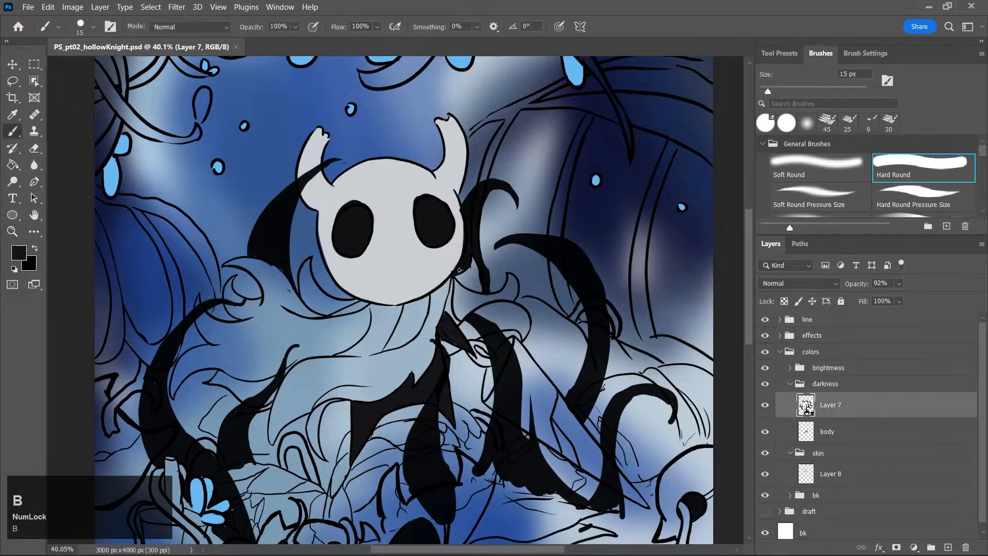
left_click(464, 267)
key("ctrl+s")
key("z")
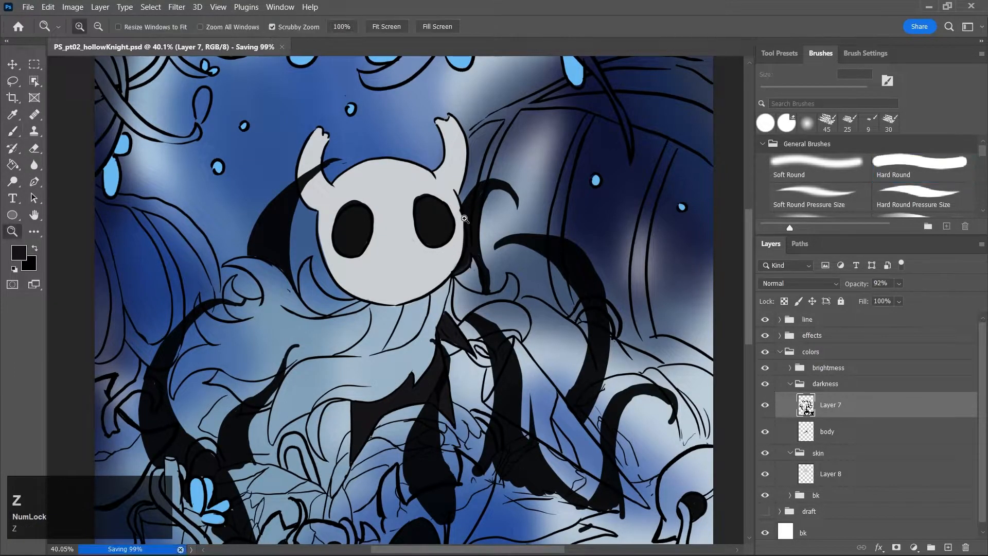
key("r")
key("e")
left_click(479, 254)
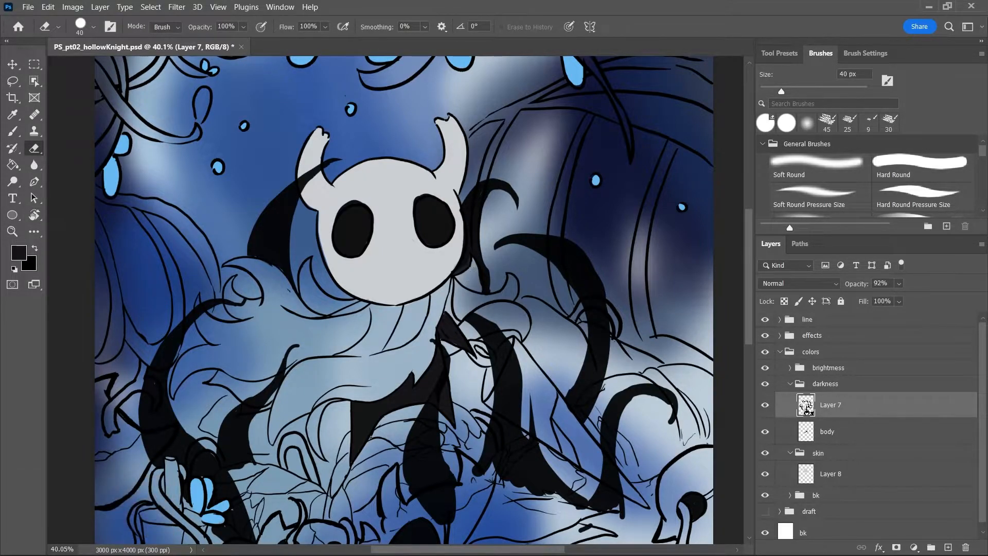
key("b")
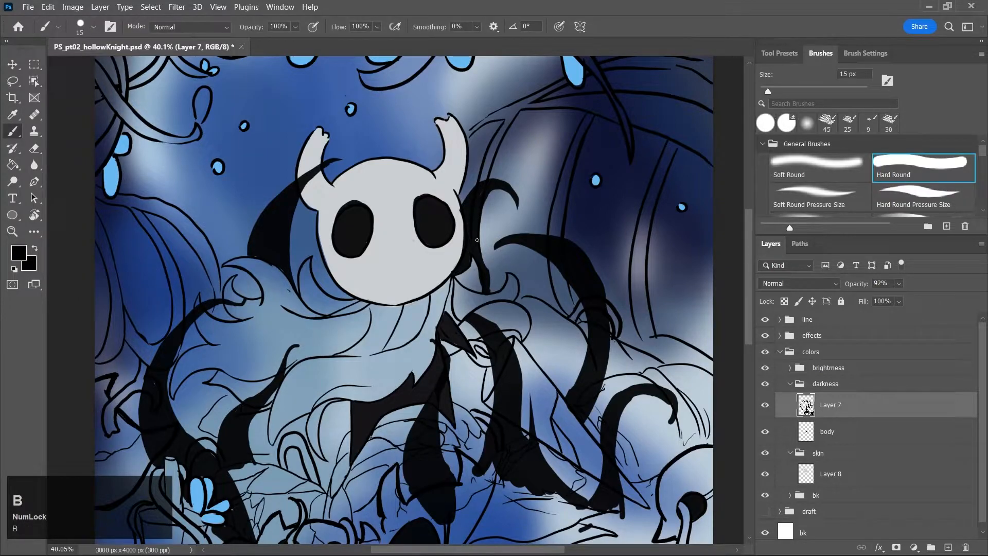
key("e")
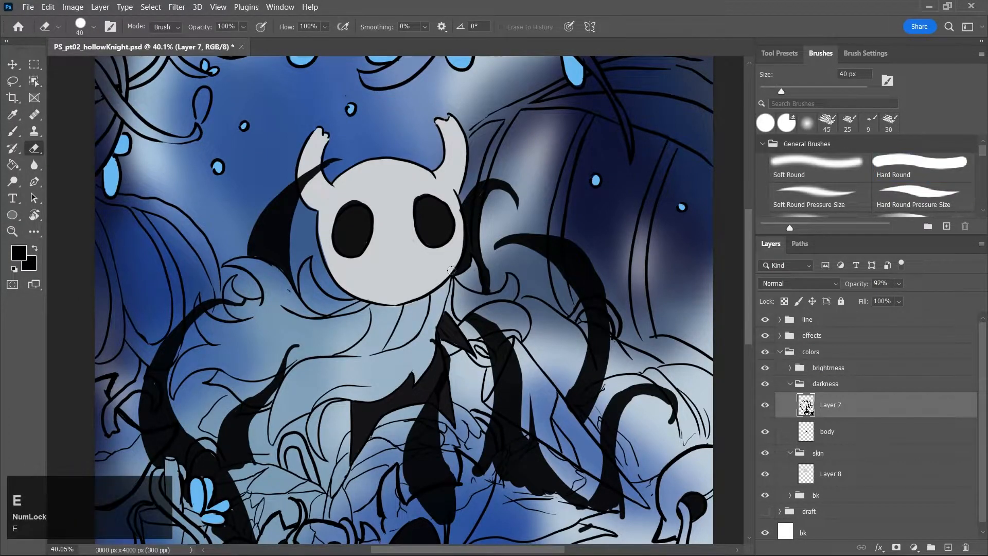
Add a new layer above Layer 8 in the skin group and rename Layer 8 to hollowknight
key("z")
left_click_drag(451, 271, 406, 272)
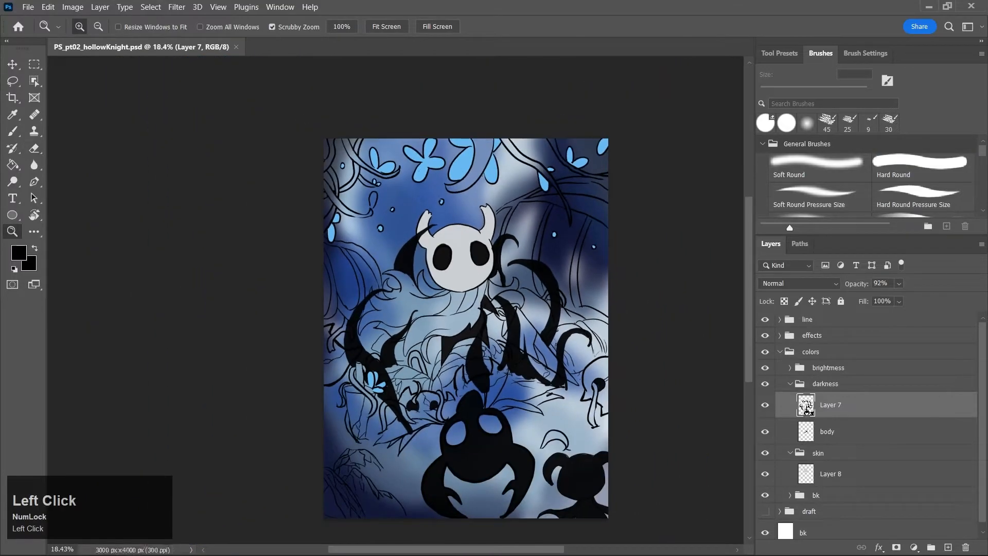
mouse_move(553, 417)
left_mouse_down()
mouse_move(527, 417)
mouse_move(541, 417)
left_mouse_up()
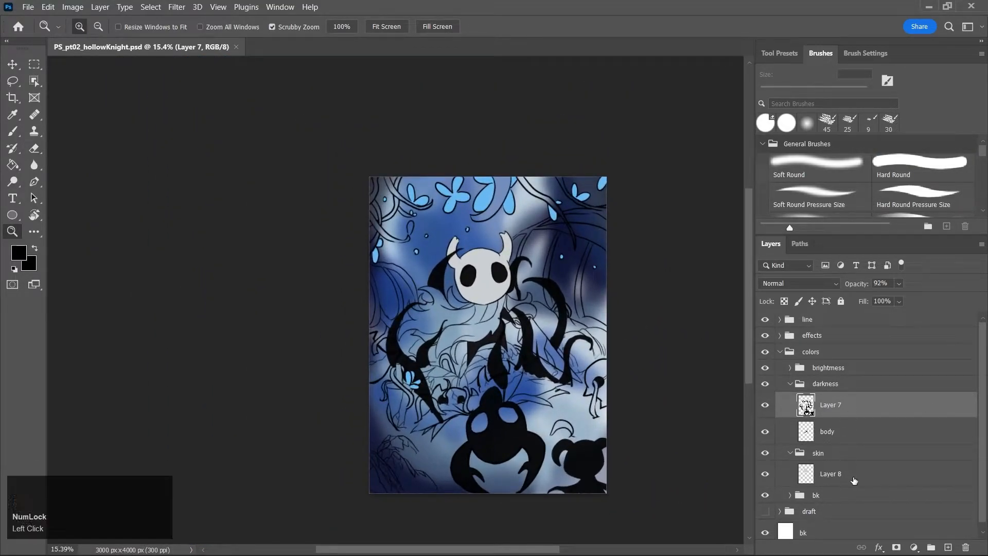
left_click(850, 476)
left_click(948, 547)
double_click(834, 499)
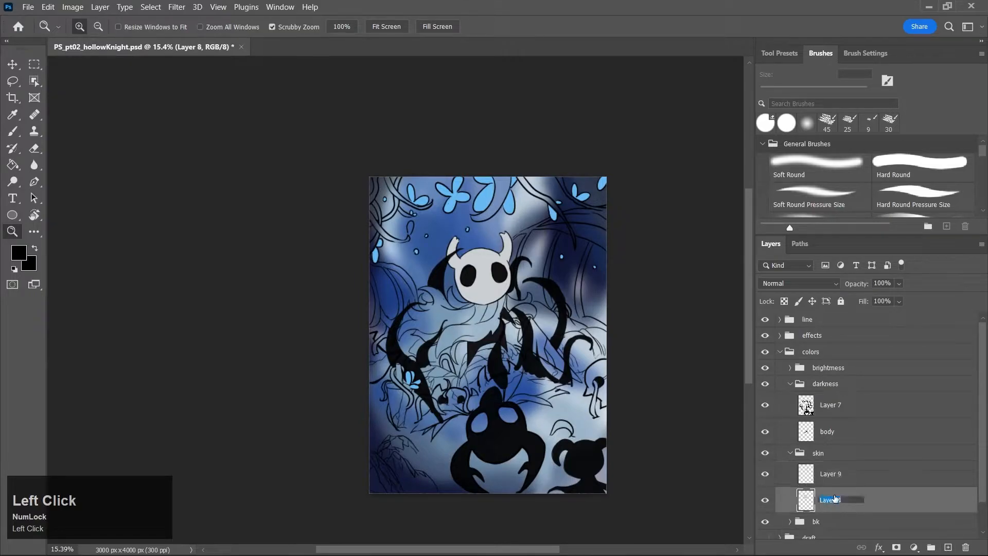
type("hollo")
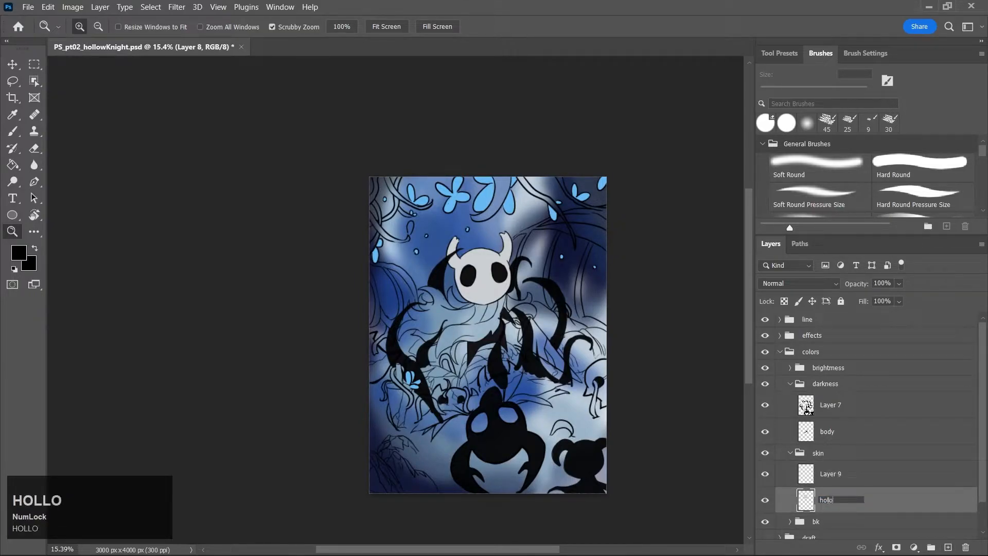
type("wknight")
key("Return")
Rename the new layer above hollowknight to corpse
left_click(832, 478)
double_click(832, 474)
type("corpse")
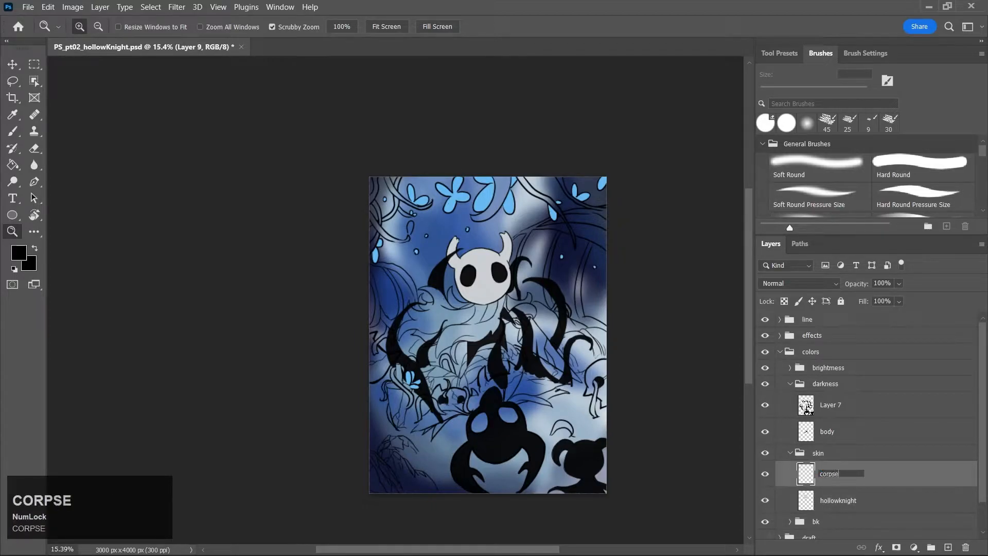
key("Return")
Test a neutral grey stroke on the small skull's horn and change the foreground colour to a bluish mid grey
key("z")
left_click(456, 387)
key("b")
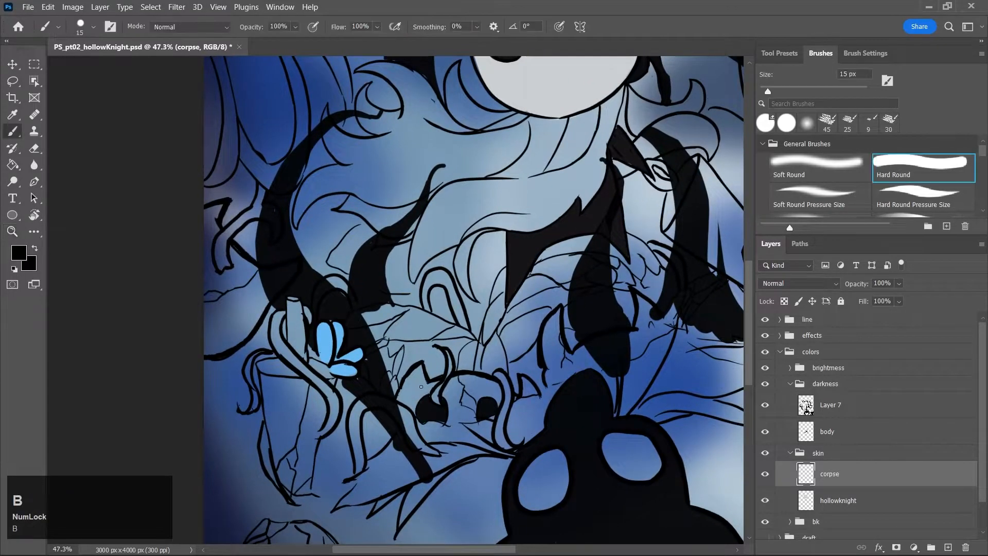
key("j")
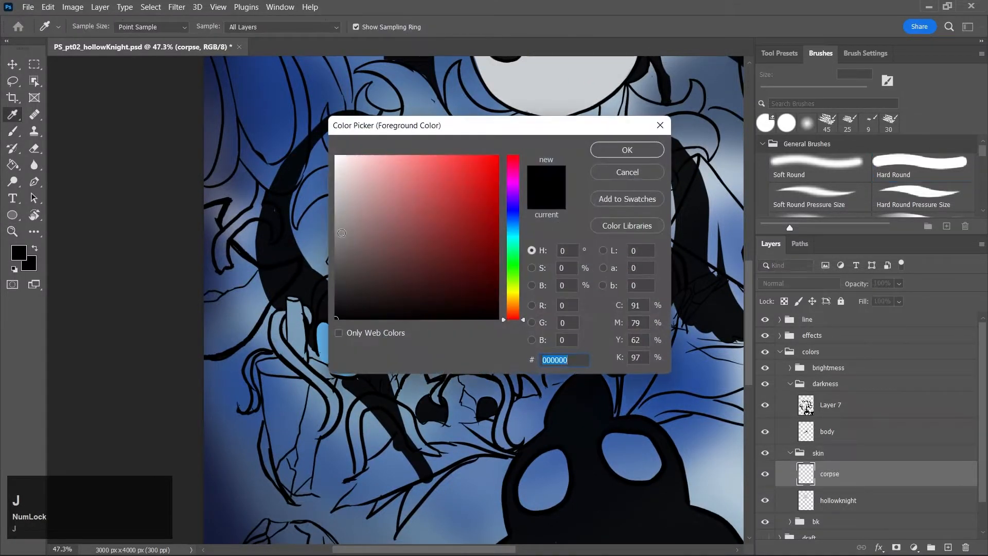
left_click(337, 240)
left_click(627, 149)
key("b")
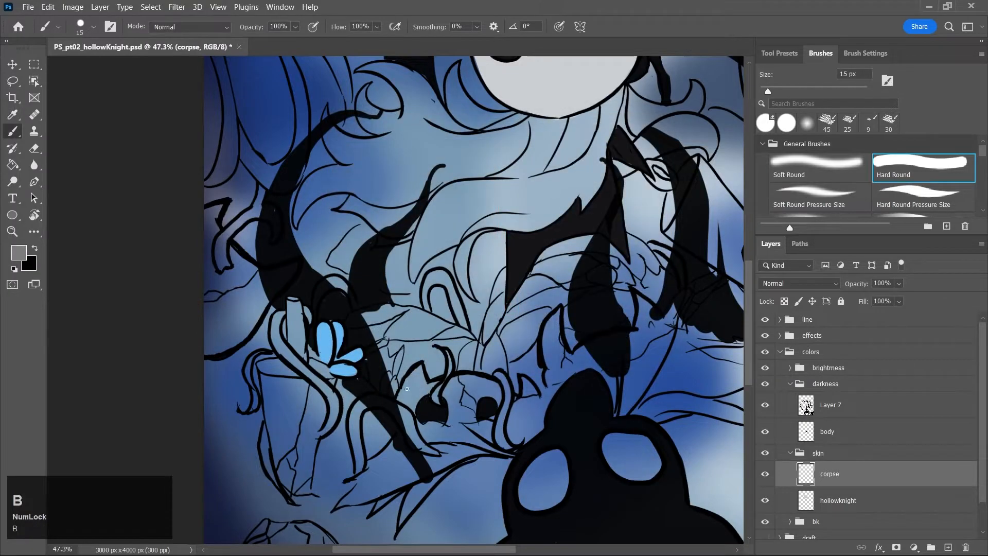
left_click_drag(407, 383, 410, 382)
key("j")
left_click(514, 220)
left_click_drag(357, 267, 363, 220)
left_click(631, 150)
Enlarge the brush to 30 px and fill the small cracked skull and its horns grey on the corpse layer
key("bracketright")
key("bracketright")
key("bracketright")
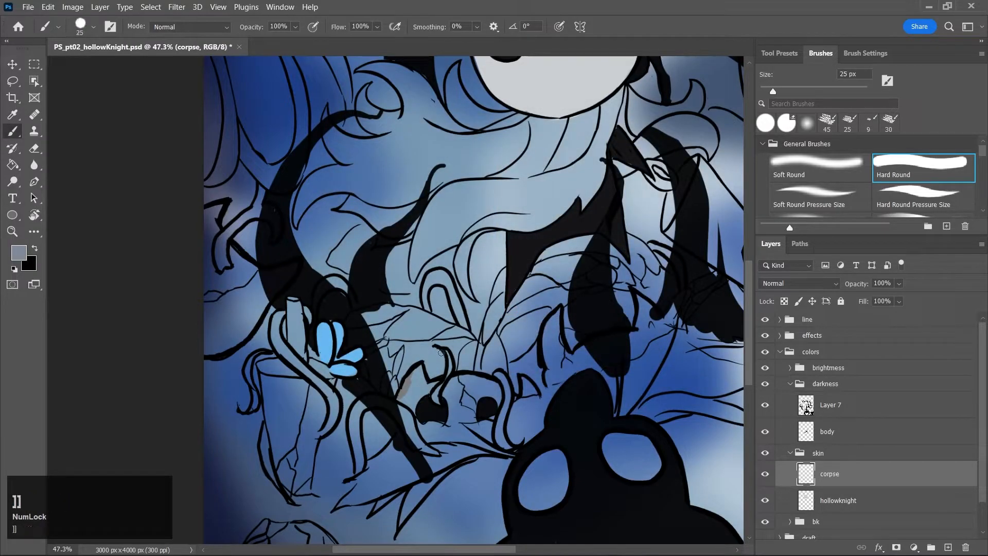
mouse_move(412, 380)
left_mouse_down()
mouse_move(420, 371)
mouse_move(426, 390)
left_mouse_up()
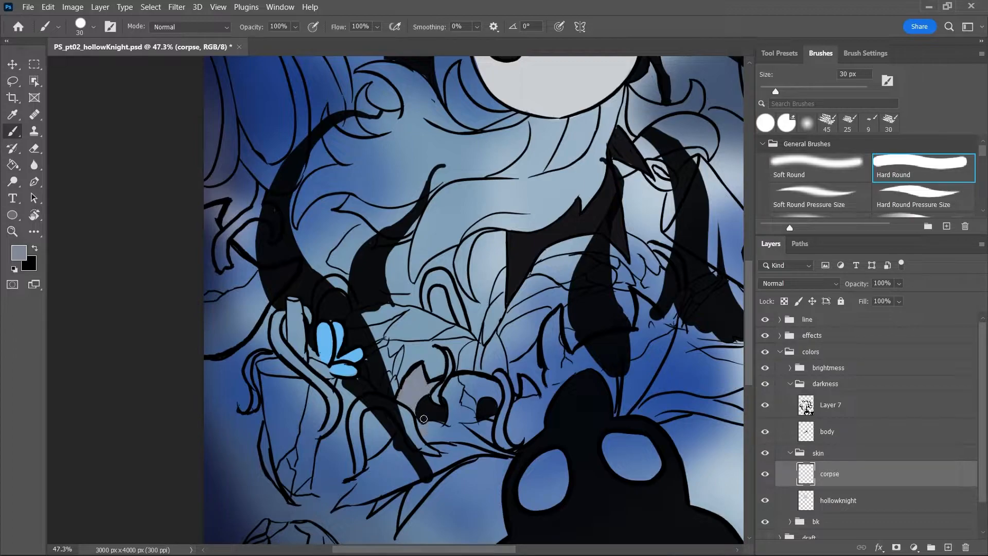
key("ctrl+z")
mouse_move(450, 404)
left_mouse_down()
mouse_move(455, 418)
mouse_move(463, 397)
mouse_move(468, 420)
mouse_move(453, 379)
mouse_move(497, 393)
mouse_move(535, 387)
left_mouse_up()
Fill the broken horned skull behind the central tentacle with the same grey on the corpse layer
mouse_move(550, 319)
left_mouse_down()
mouse_move(547, 355)
mouse_move(558, 322)
mouse_move(559, 355)
mouse_move(548, 377)
mouse_move(586, 360)
mouse_move(605, 370)
left_mouse_up()
mouse_move(638, 296)
left_mouse_down()
mouse_move(634, 340)
mouse_move(656, 320)
mouse_move(661, 329)
mouse_move(635, 354)
left_mouse_up()
left_click_drag(669, 325, 683, 314)
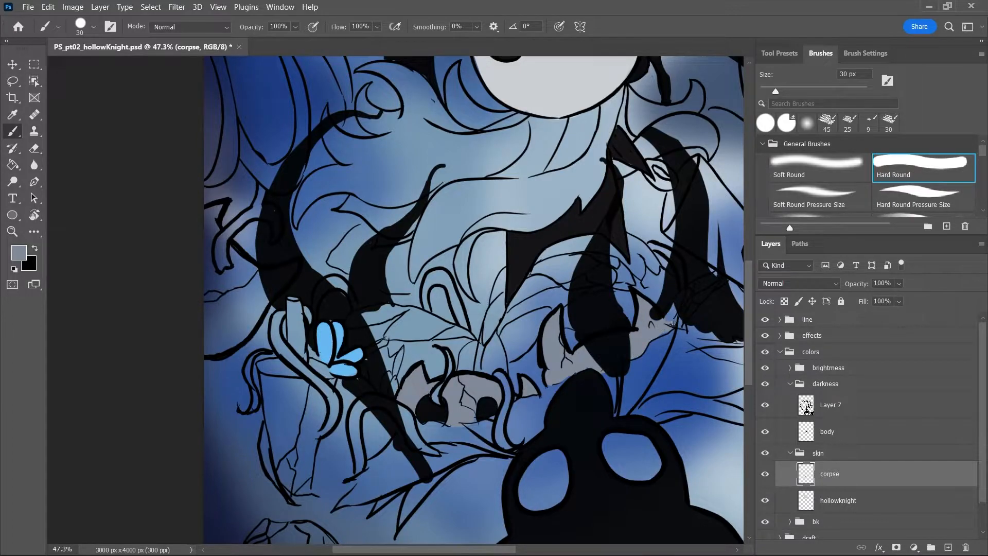
Fill the large cracked skull at the artwork's left edge grey, enlarging the brush to 60 px
mouse_move(204, 292)
left_mouse_down()
mouse_move(203, 348)
mouse_move(239, 330)
mouse_move(251, 299)
mouse_move(267, 317)
mouse_move(251, 289)
mouse_move(236, 303)
mouse_move(238, 339)
mouse_move(259, 295)
mouse_move(208, 225)
mouse_move(204, 256)
mouse_move(217, 293)
mouse_move(211, 272)
mouse_move(243, 299)
mouse_move(228, 278)
mouse_move(252, 283)
mouse_move(235, 255)
mouse_move(256, 287)
left_mouse_up()
key("]")
key("]")
key("]")
key("]")
key("]")
mouse_move(209, 209)
left_mouse_down()
mouse_move(210, 231)
mouse_move(215, 218)
left_mouse_up()
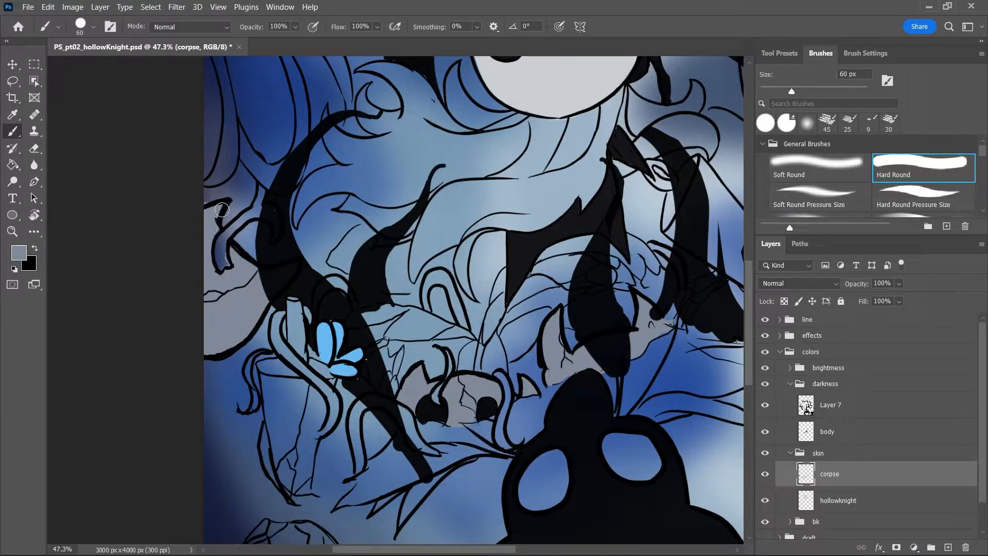
Try the Multiply and Color Burn blend modes on the corpse layer and set it back to Normal
key("e")
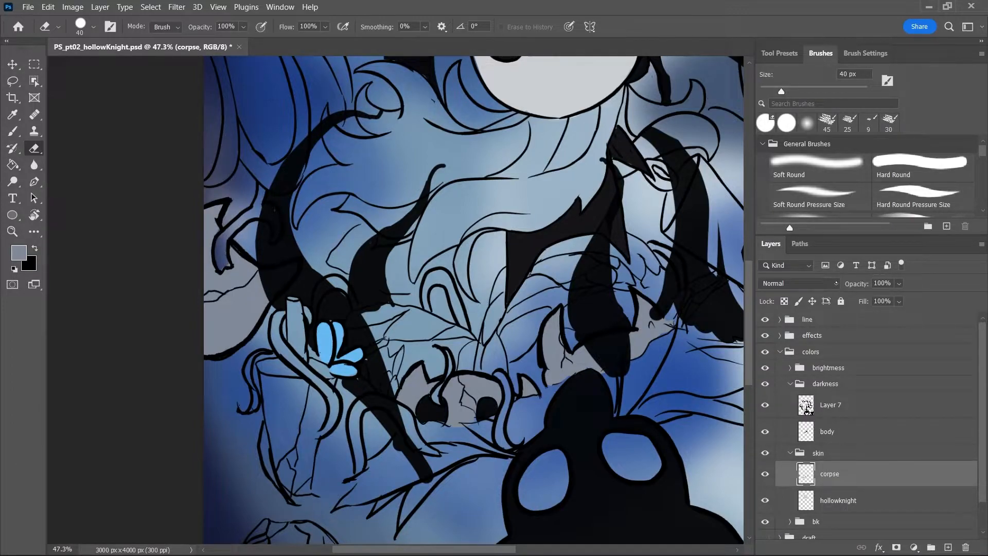
left_click(827, 283)
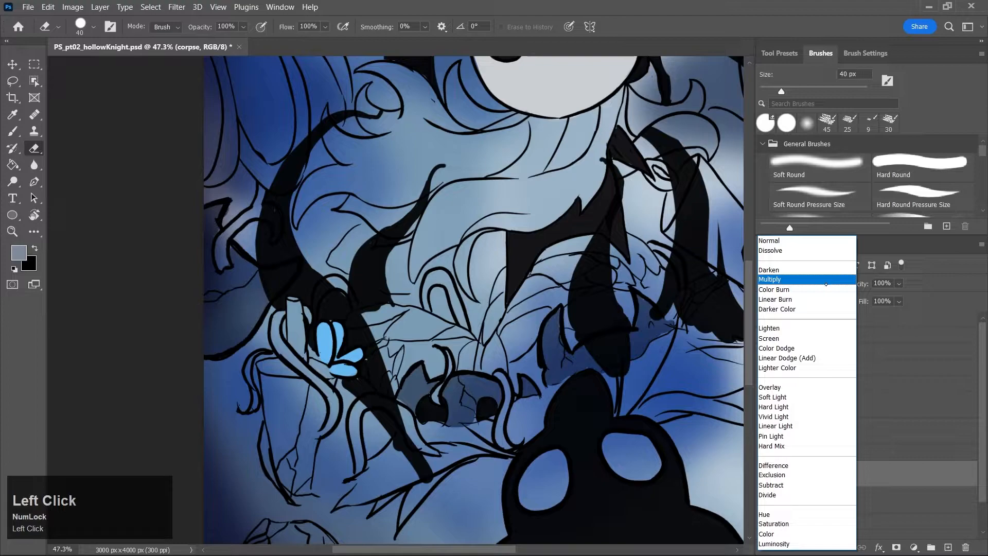
left_click(826, 289)
key("z")
left_click(825, 286)
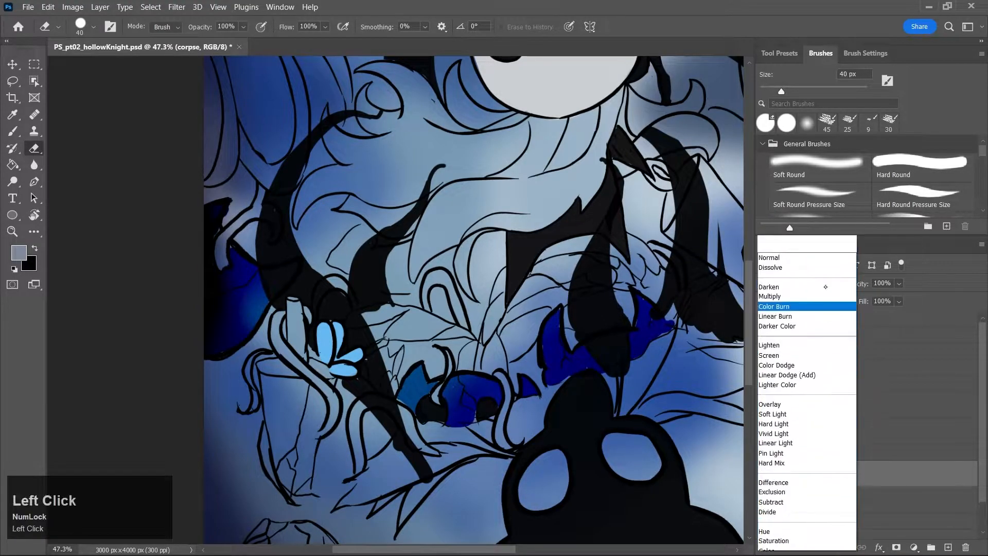
left_click(817, 280)
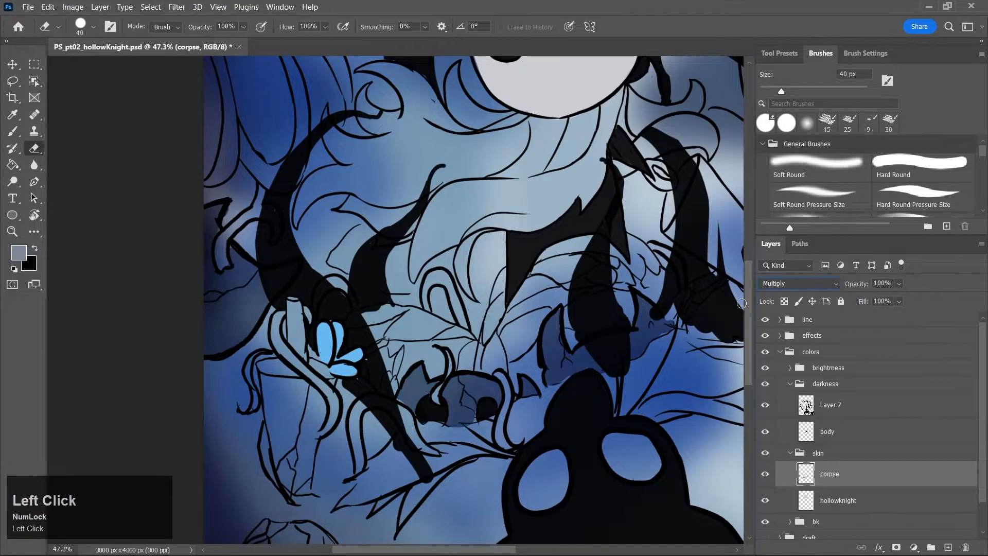
key("ctrl+z")
key("z")
left_click_drag(687, 342, 655, 387)
left_click(798, 283)
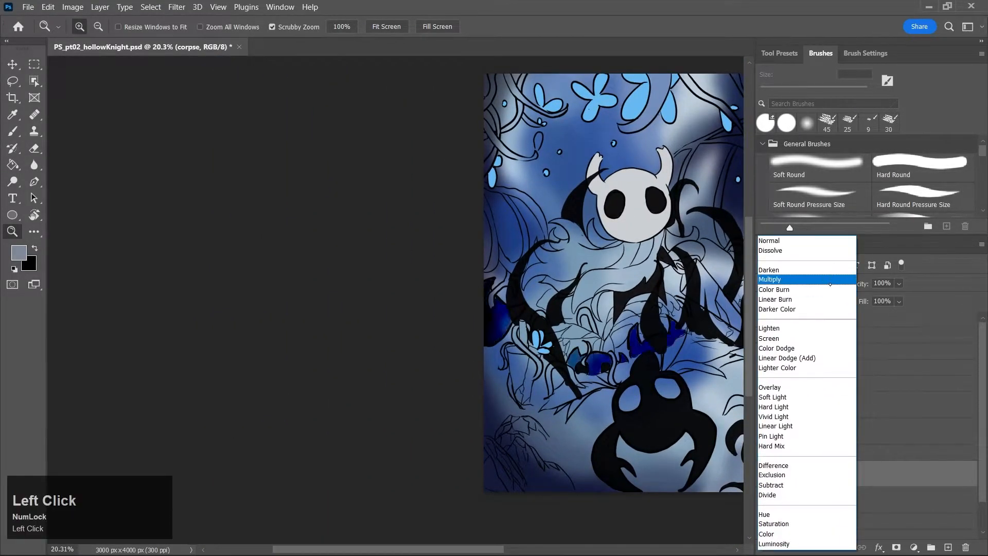
left_click(782, 239)
Fill the large skull at the artwork's right edge grey on the corpse layer with the 60 px brush
left_click_drag(489, 549, 577, 549)
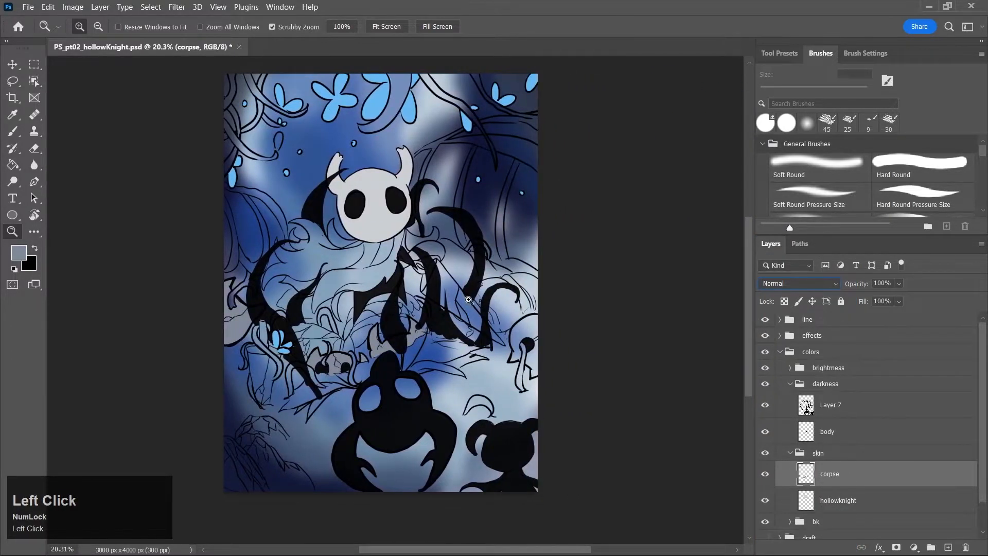
key("b")
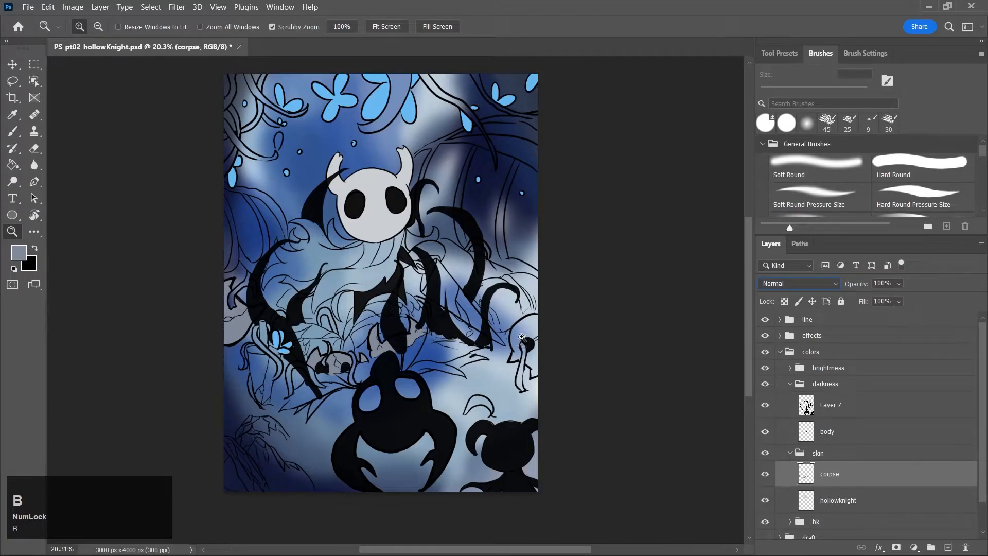
left_click(835, 483)
key("super+space")
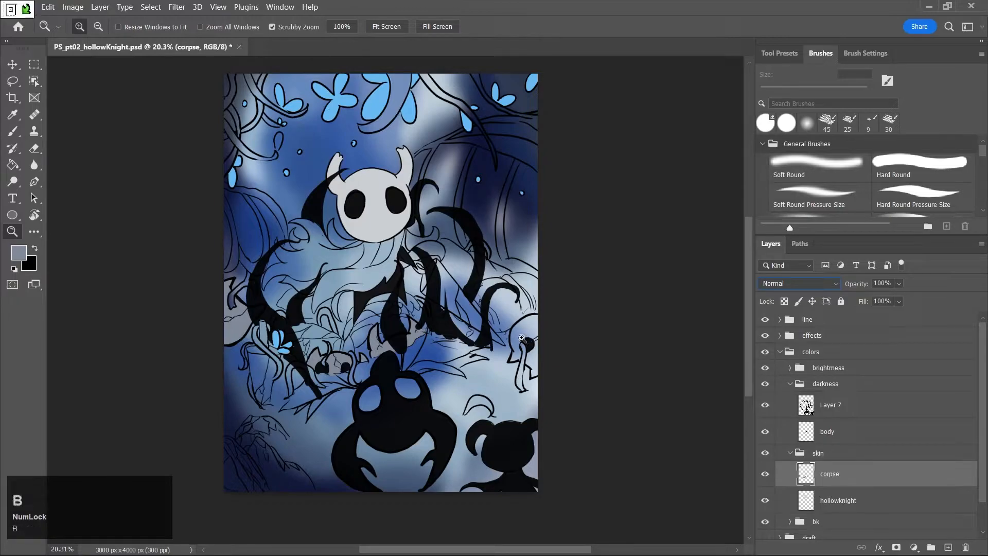
left_click(523, 337)
left_click(799, 465)
key("b")
key("b")
left_click(12, 131)
mouse_move(517, 346)
left_mouse_down()
mouse_move(514, 327)
mouse_move(535, 340)
mouse_move(533, 315)
mouse_move(544, 318)
left_mouse_up()
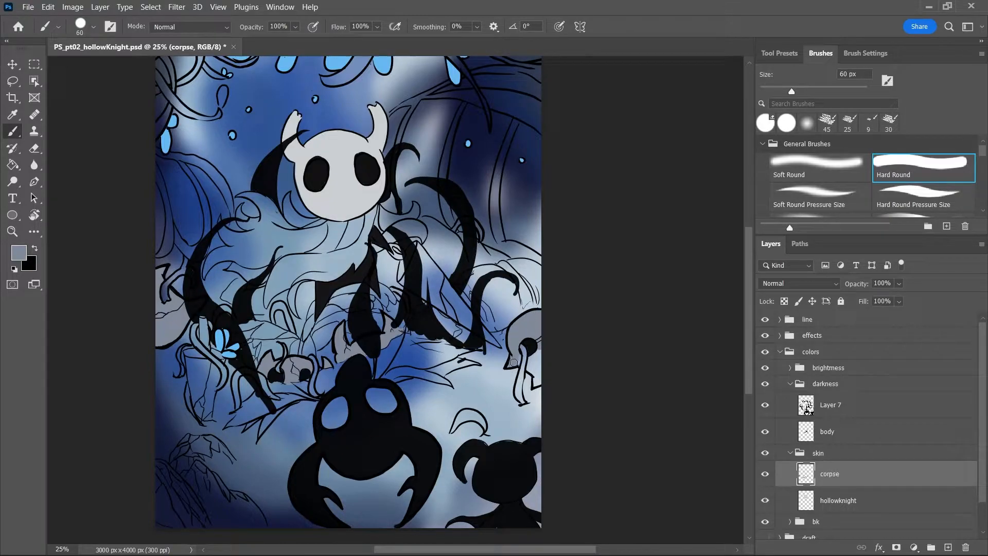
mouse_move(518, 356)
left_mouse_down()
mouse_move(538, 366)
mouse_move(537, 380)
left_mouse_up()
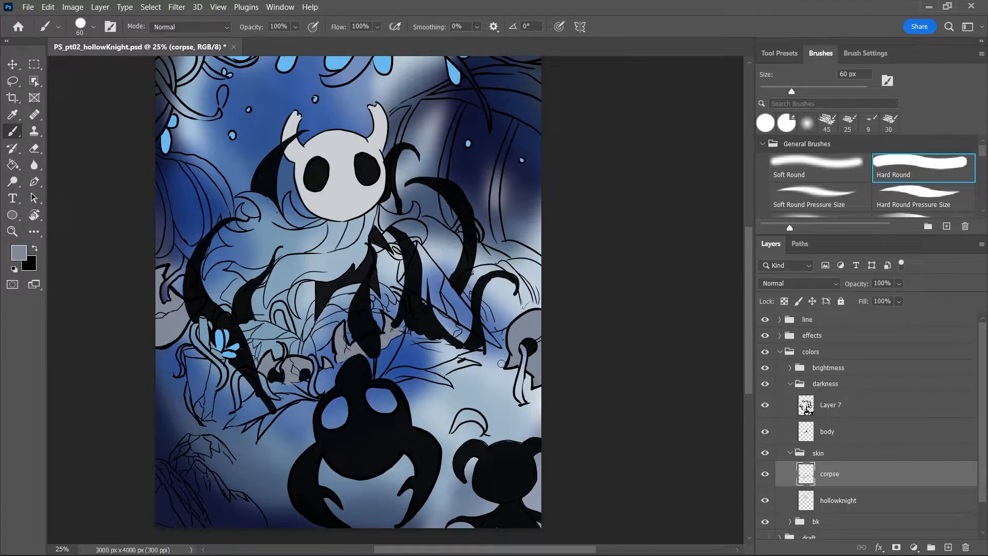
key("z")
key("ctrl+z")
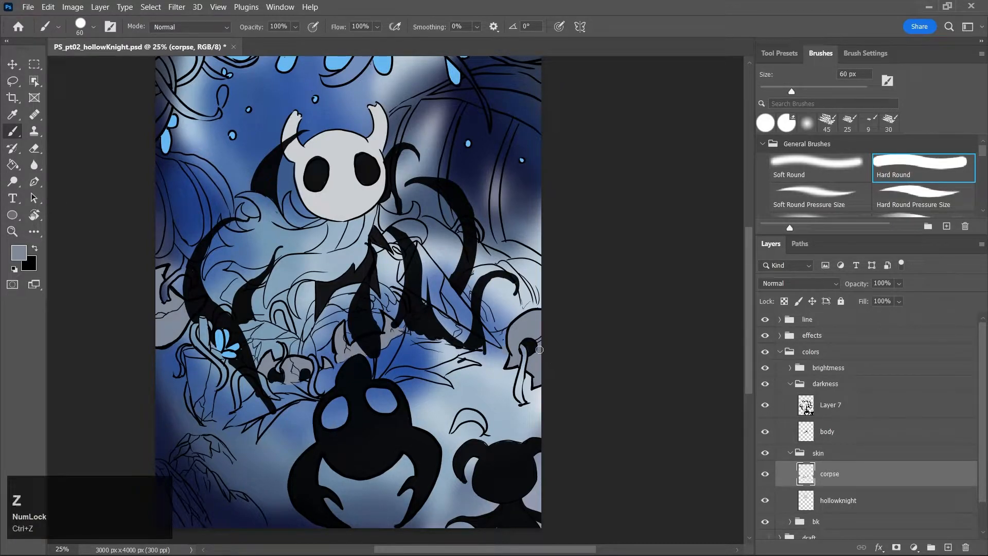
Shrink the eraser to 10 px and clean grey spill around the strand hanging from the right-edge skull's eye socket
key("super+space")
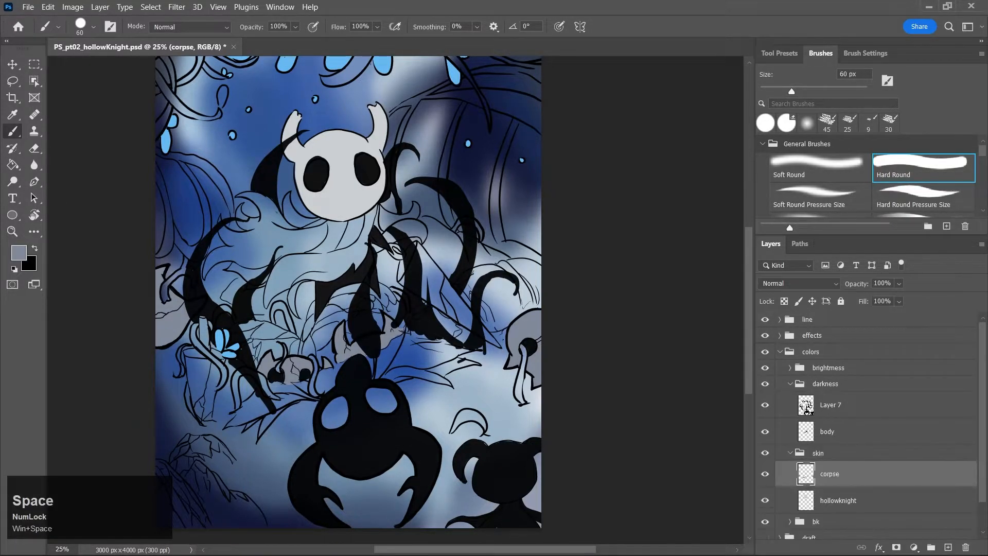
key("z")
left_click_drag(537, 375, 574, 397)
key("e")
key("e")
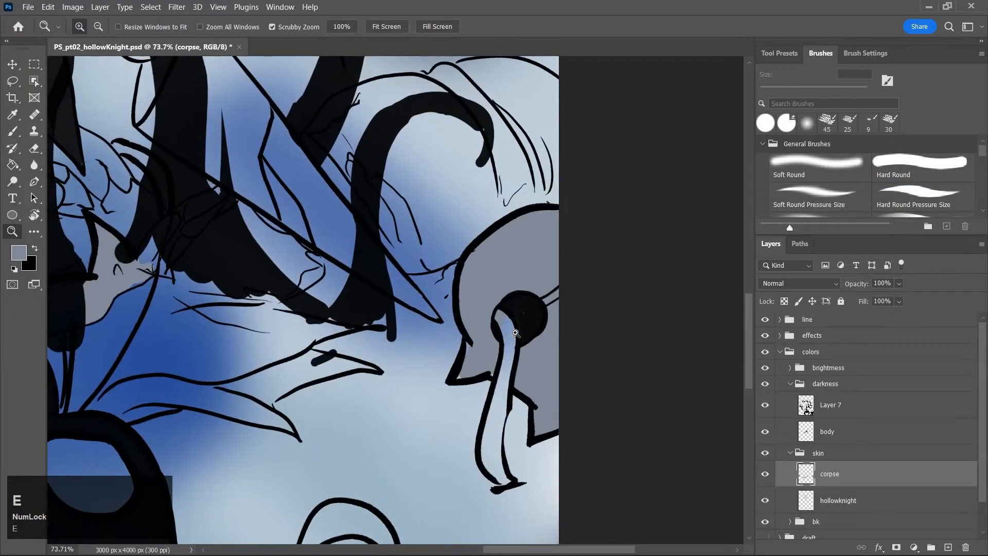
key("bracketleft")
key("bracketleft")
key("bracketleft")
key("bracketleft")
key("bracketleft")
key("bracketleft")
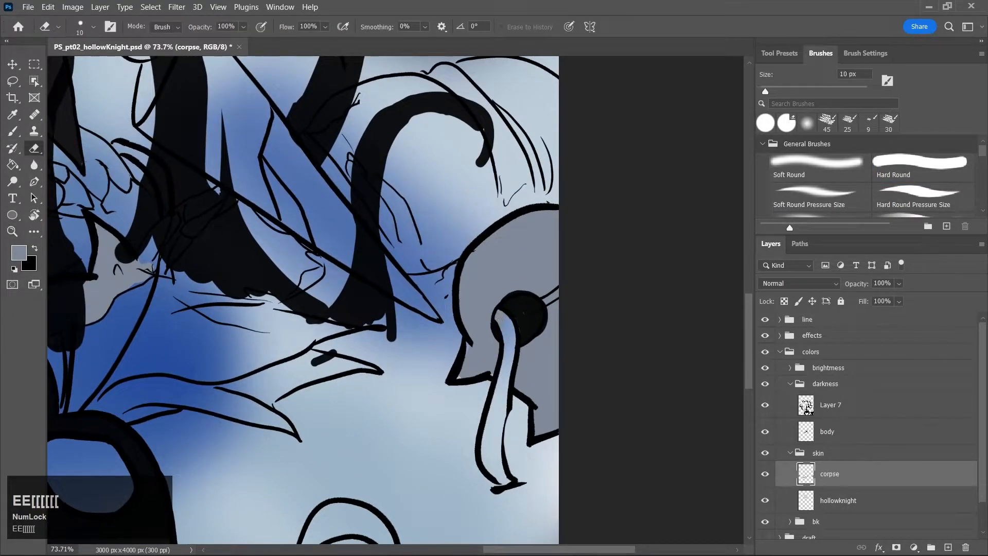
left_click_drag(499, 317, 498, 336)
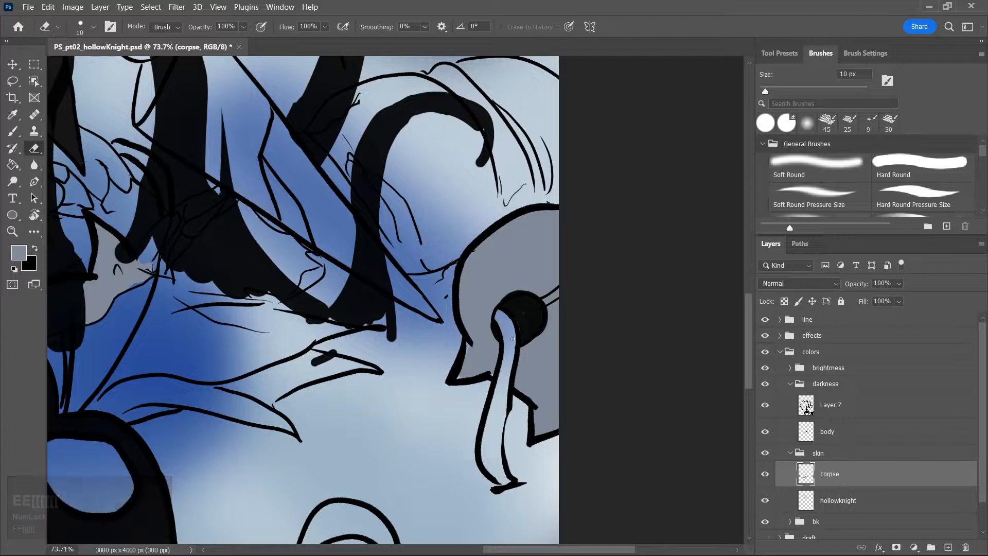
Reduce the brush to 25 px, touch up the grey along the right-edge skull's jaw, and save the document
key("b")
key("bracketleft")
key("bracketleft")
key("bracketleft")
key("bracketleft")
key("bracketleft")
key("bracketleft")
key("bracketleft")
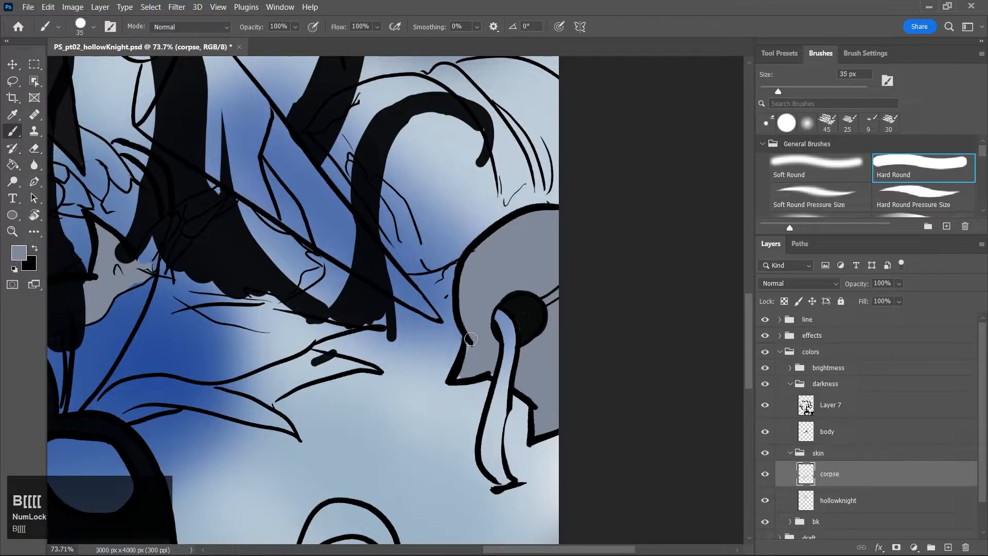
left_click_drag(464, 367, 485, 366)
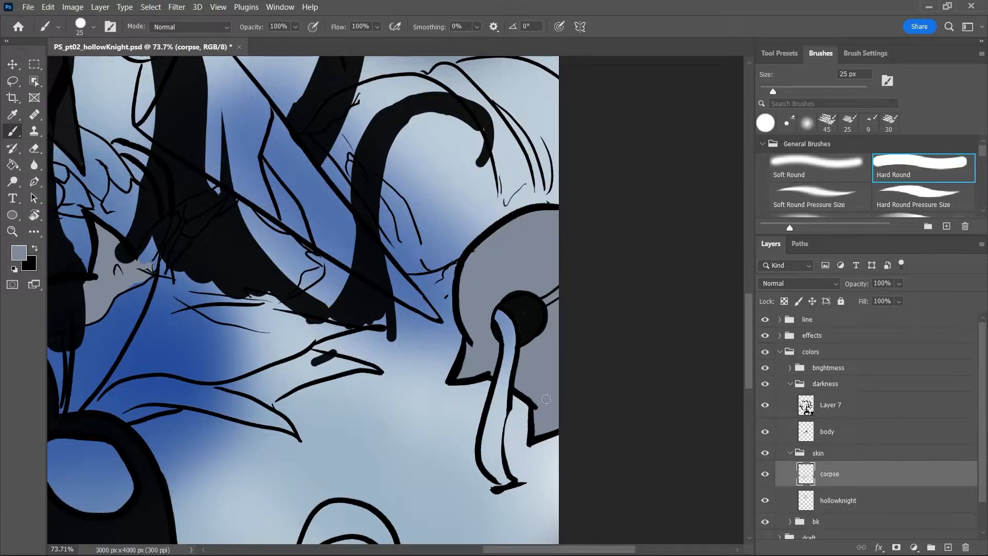
key("ctrl+s")
Add a layer named sword above the corpse layer in the skin group
key("z")
left_click_drag(535, 399, 466, 389)
left_click(948, 547)
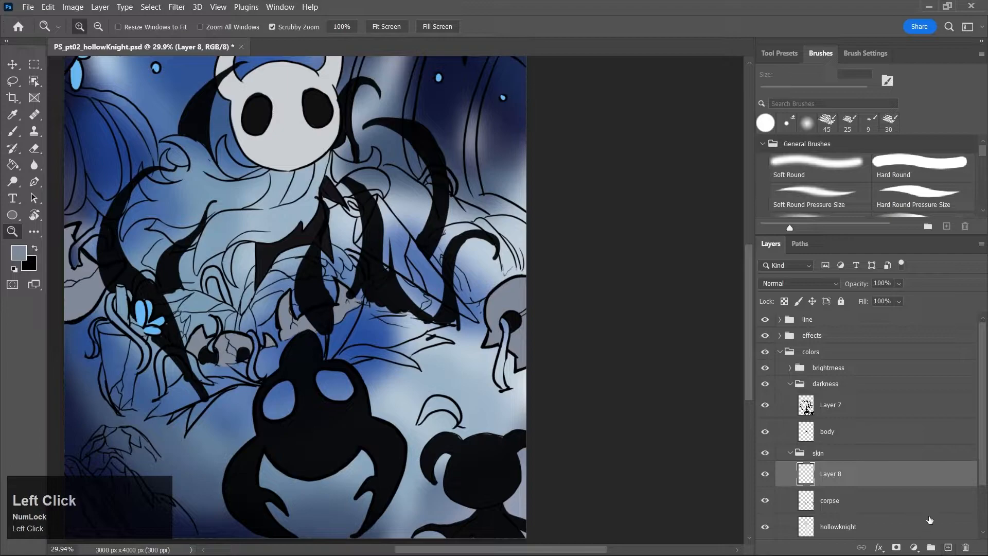
double_click(830, 474)
type("sword")
key("Return")
Fill the sword blade behind the tentacles with light grey #b5b8bc using a 45 px brush, and save the document
key("j")
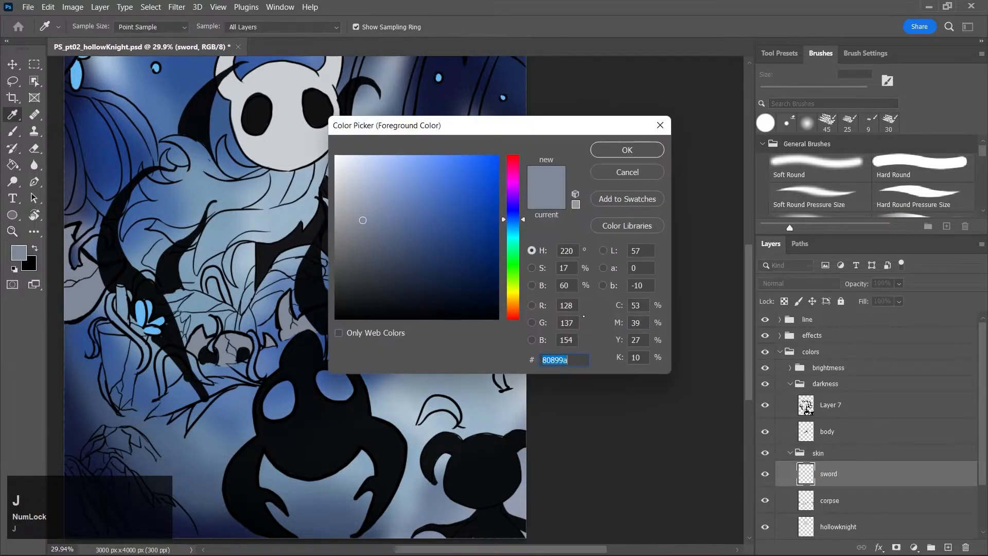
left_click_drag(356, 204, 341, 198)
left_click(627, 150)
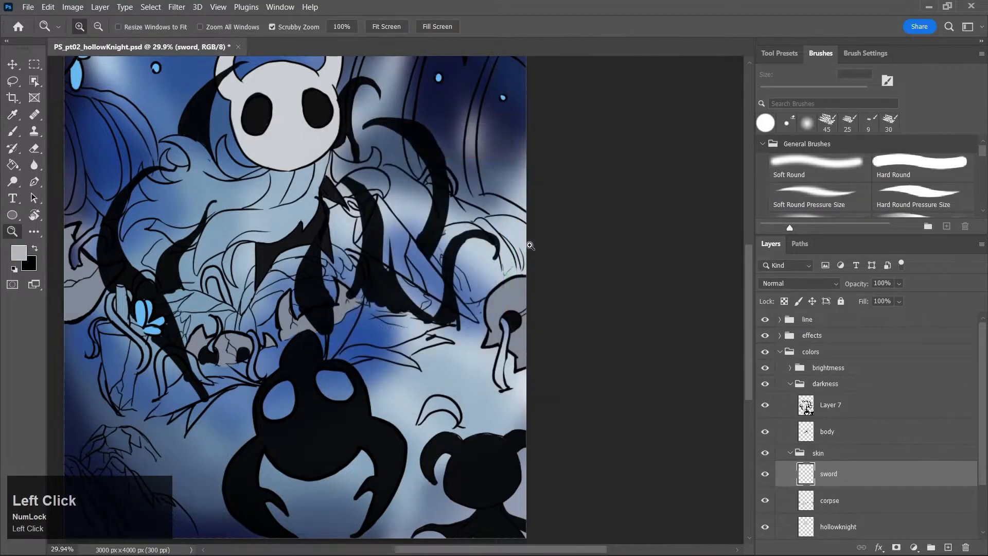
key("b")
key("bracketright")
key("bracketright")
key("bracketright")
key("bracketright")
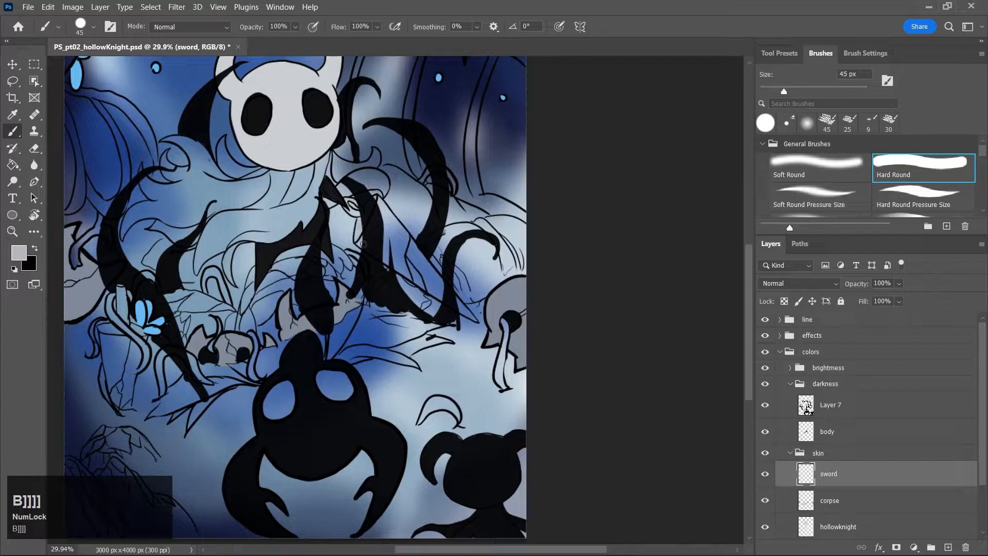
key("ctrl+z")
mouse_move(387, 248)
left_mouse_down()
mouse_move(376, 216)
mouse_move(421, 267)
mouse_move(378, 199)
mouse_move(431, 289)
mouse_move(400, 263)
mouse_move(444, 295)
mouse_move(401, 246)
mouse_move(448, 298)
mouse_move(429, 286)
mouse_move(459, 308)
mouse_move(441, 284)
mouse_move(480, 322)
left_mouse_up()
key("e")
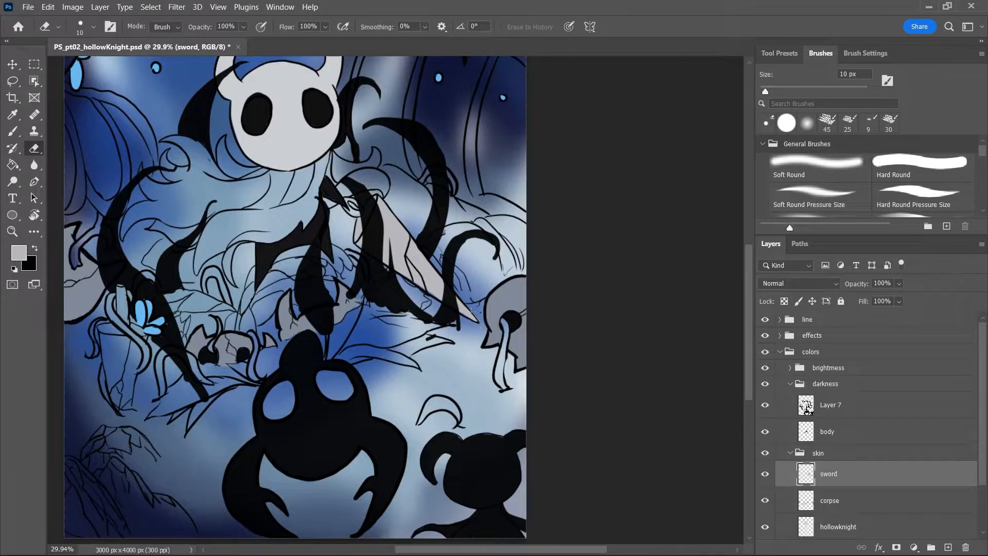
key("ctrl+s")
Collapse the skin group and add a new layer above Layer 7 in the darkness group
key("z")
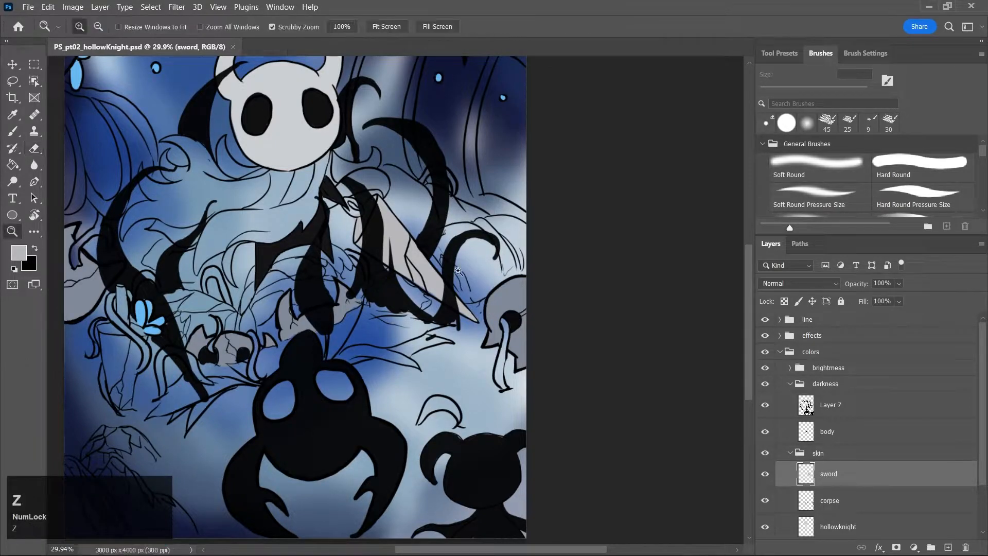
left_click_drag(471, 277, 443, 322)
left_click_drag(442, 322, 457, 308)
left_click_drag(749, 252, 745, 228)
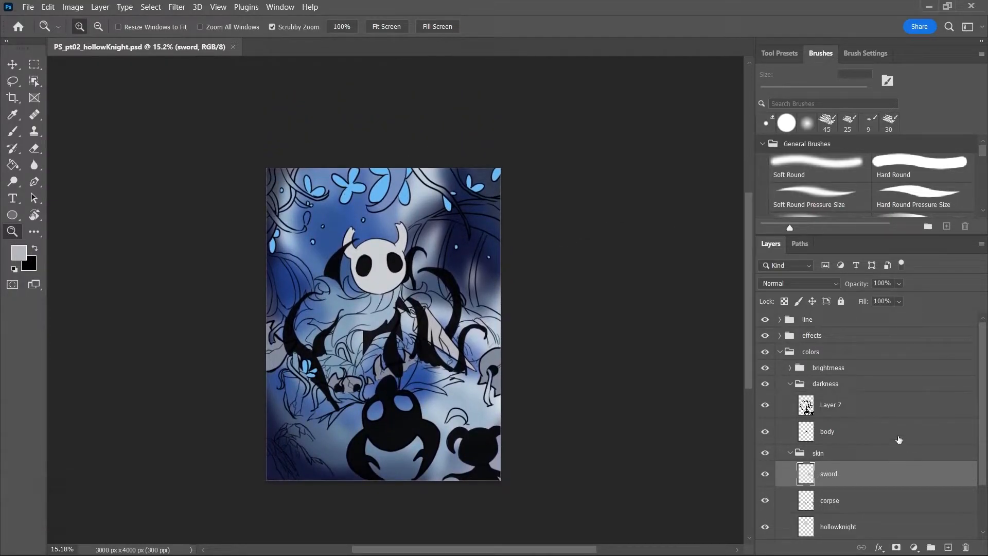
left_click(792, 452)
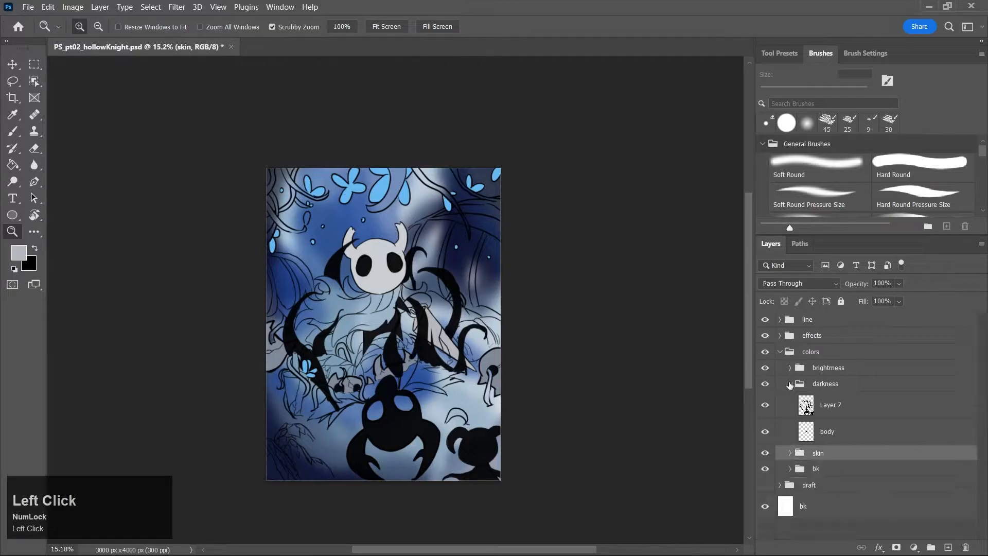
left_click(837, 409)
left_click(947, 547)
Test a dark blue on the curved vine in the artwork's upper-left corner with the 45 px brush
key("j")
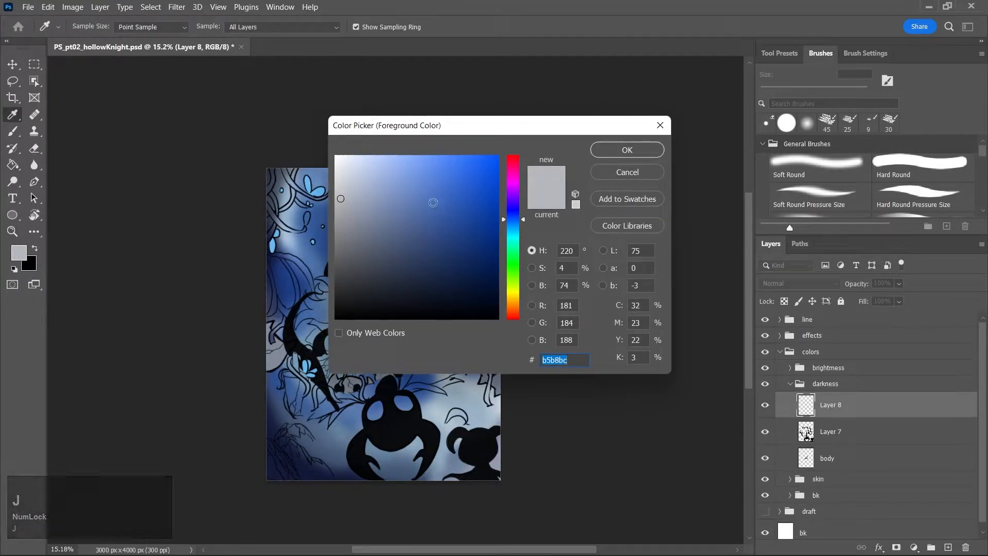
left_click(424, 239)
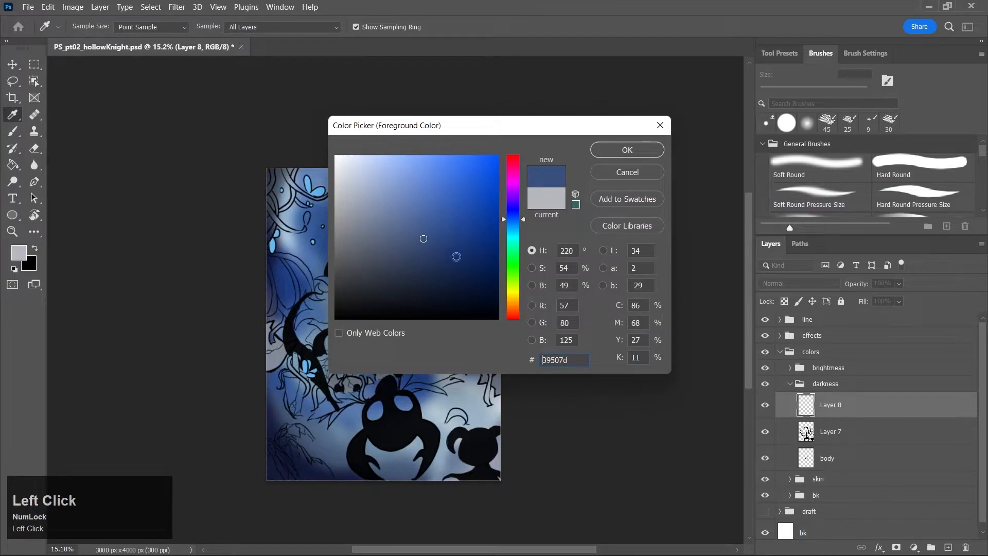
left_click(458, 257)
left_click(627, 149)
key("b")
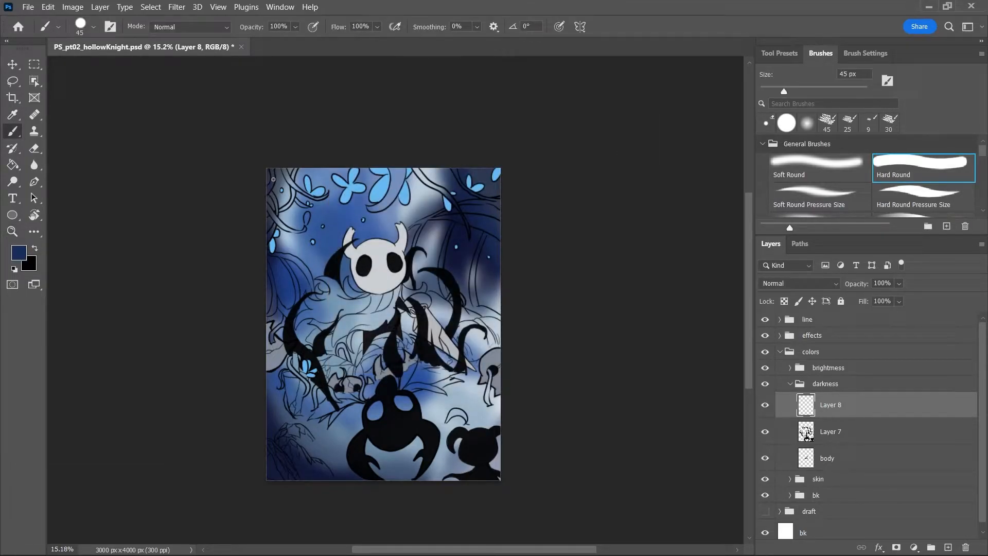
left_click_drag(282, 169, 294, 188)
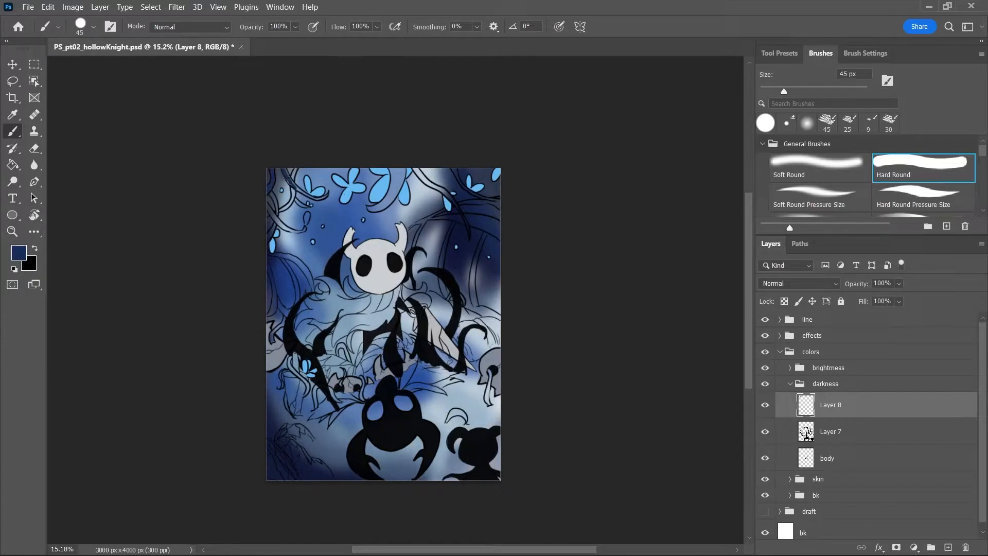
key("z")
left_click(306, 192)
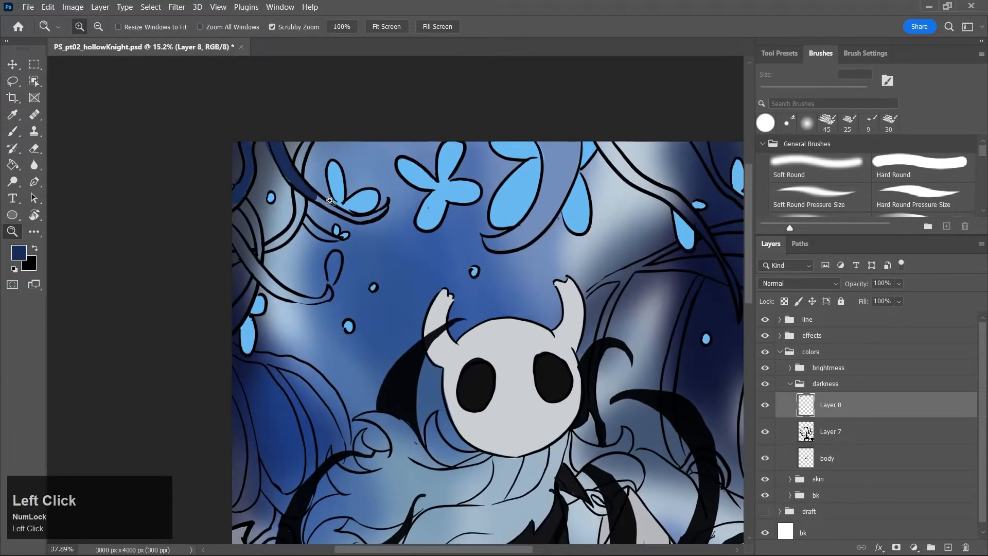
Darken the foreground colour to deep navy and fill the upper-left curved vine with a 25 px brush
key("j")
left_click(457, 287)
left_click(627, 149)
key("b")
key("bracketleft")
key("bracketleft")
key("bracketleft")
key("bracketleft")
mouse_move(266, 133)
left_mouse_down()
mouse_move(305, 193)
mouse_move(285, 160)
mouse_move(344, 214)
mouse_move(307, 187)
mouse_move(359, 221)
mouse_move(378, 220)
left_mouse_up()
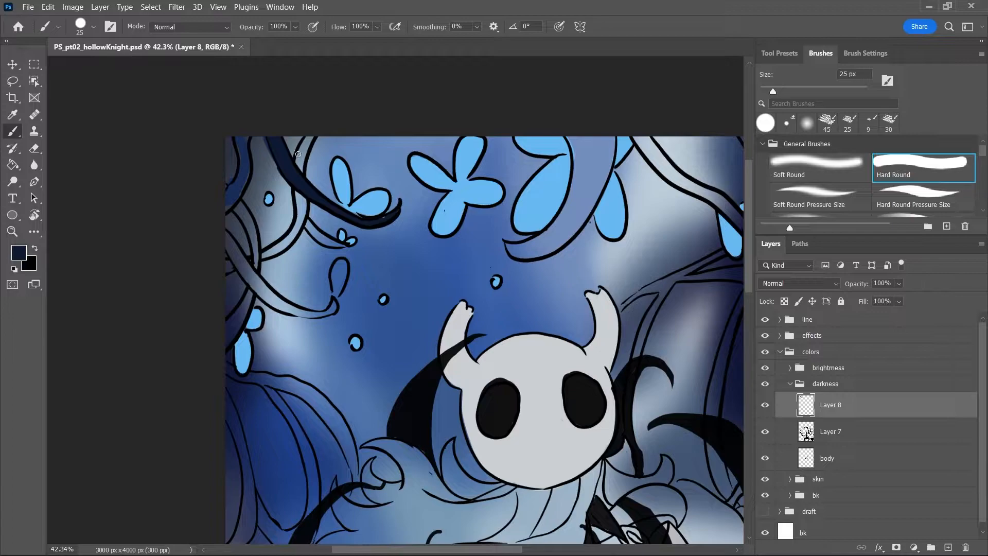
left_click_drag(265, 136, 293, 182)
Erase navy spill along the curved vine's outline, adjusting the eraser size between 9 and 20 px
key("e")
key("bracketleft")
key("bracketleft")
key("bracketleft")
key("bracketleft")
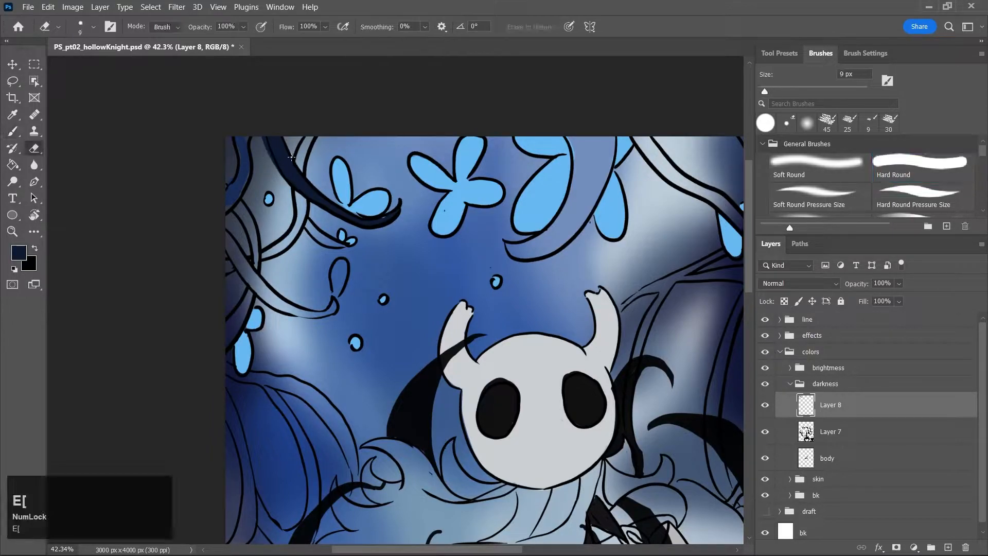
key("bracketright")
key("bracketleft")
key("e")
key("bracketleft")
key("bracketleft")
key("bracketright")
key("bracketright")
key("bracketright")
key("bracketright")
key("bracketright")
key("bracketright")
key("bracketright")
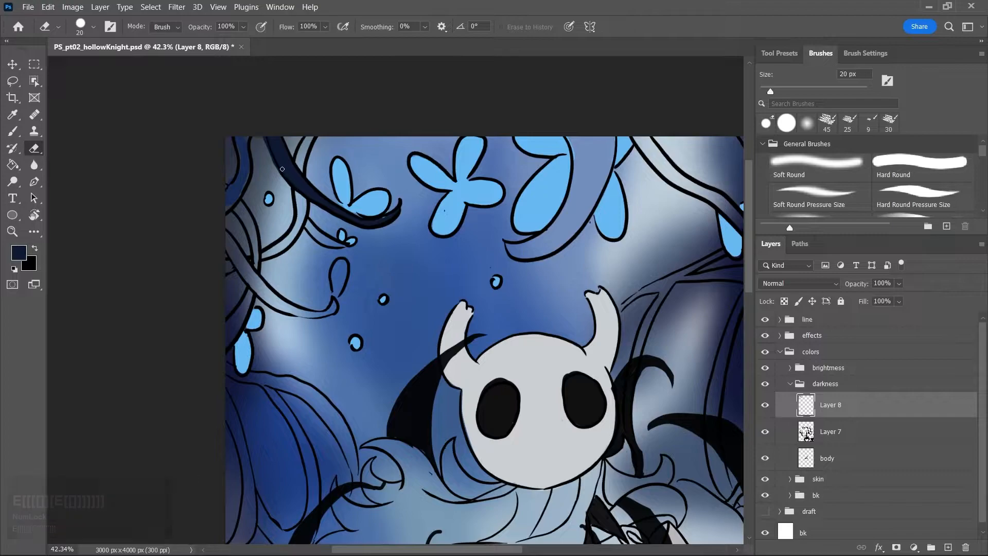
Fill the vines along the artwork's upper-left edge, including the long one curling inward, in navy with the 25 px brush
key("b")
mouse_move(240, 139)
left_mouse_down()
mouse_move(243, 165)
mouse_move(244, 140)
mouse_move(228, 197)
left_mouse_up()
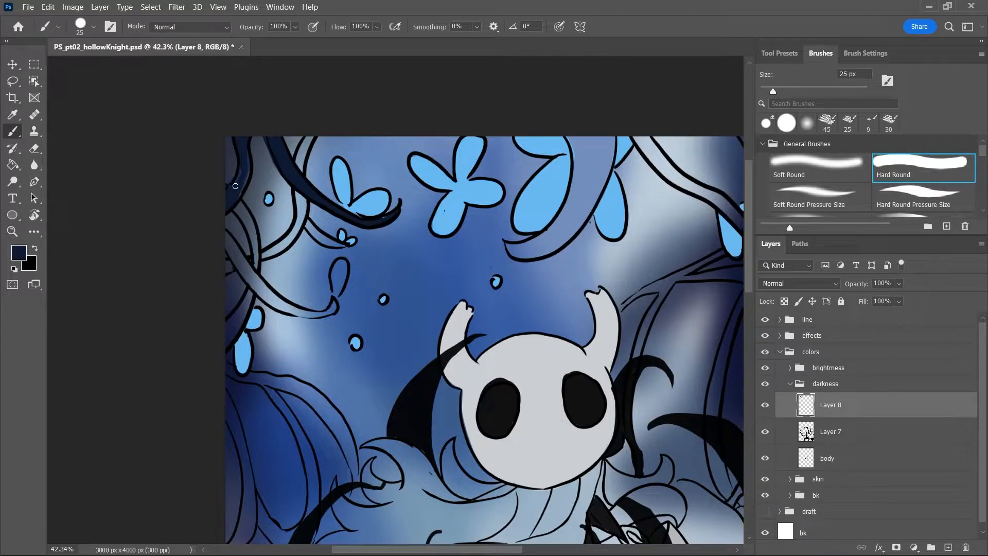
left_click_drag(245, 148, 242, 184)
key("e")
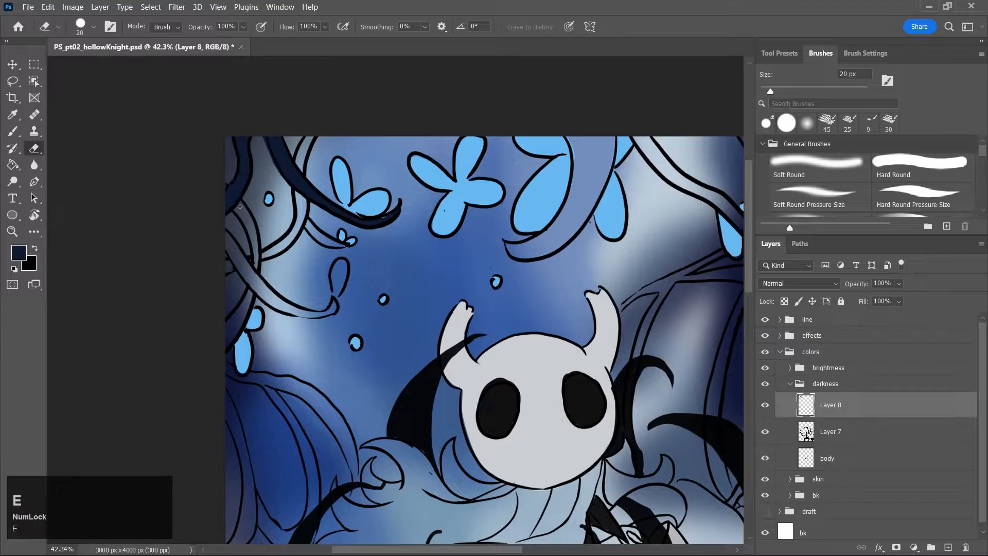
key("b")
mouse_move(230, 236)
left_mouse_down()
mouse_move(270, 292)
mouse_move(243, 273)
mouse_move(283, 304)
mouse_move(266, 299)
mouse_move(305, 311)
mouse_move(292, 312)
mouse_move(334, 302)
left_mouse_up()
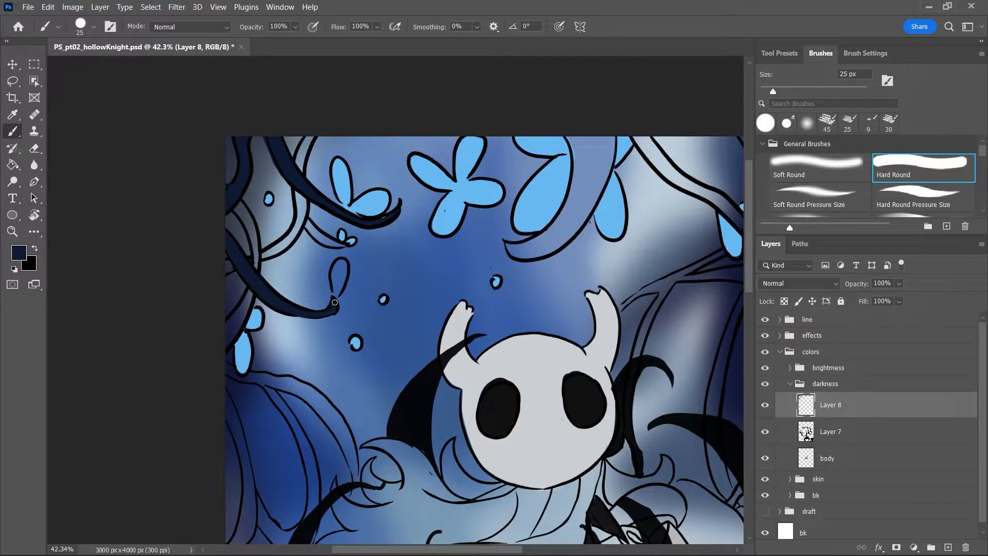
mouse_move(233, 208)
left_mouse_down()
mouse_move(252, 226)
mouse_move(237, 201)
mouse_move(256, 269)
left_mouse_up()
Erase navy spill between the crossing vines at the artwork's left edge, varying the eraser between 10 and 20 px
key("e")
key("bracketleft")
key("bracketleft")
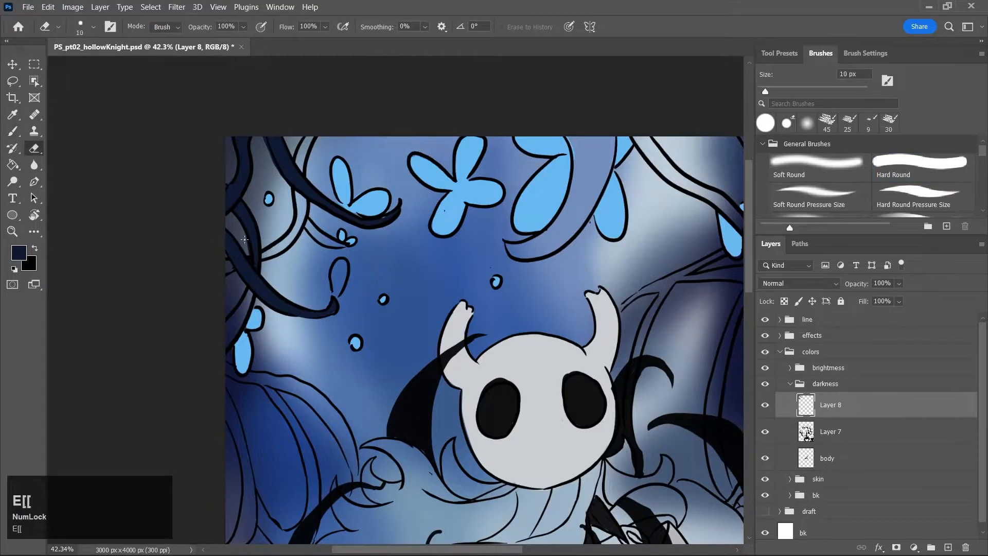
key("bracketright")
key("bracketright")
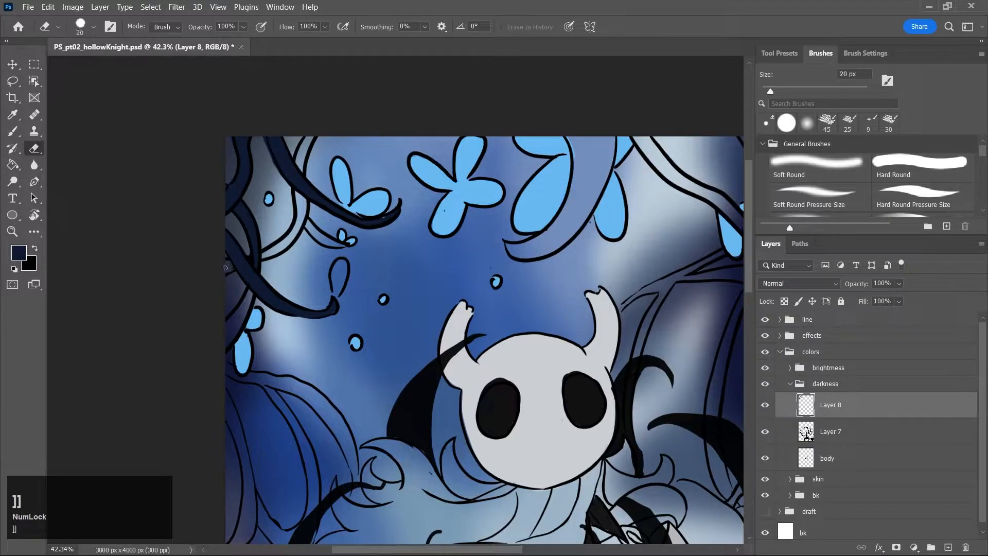
left_click_drag(245, 256, 242, 254)
Fill the remaining branching vines in the artwork's upper-left corner in navy, ending at the tiny butterfly, with the 25 px brush
key("b")
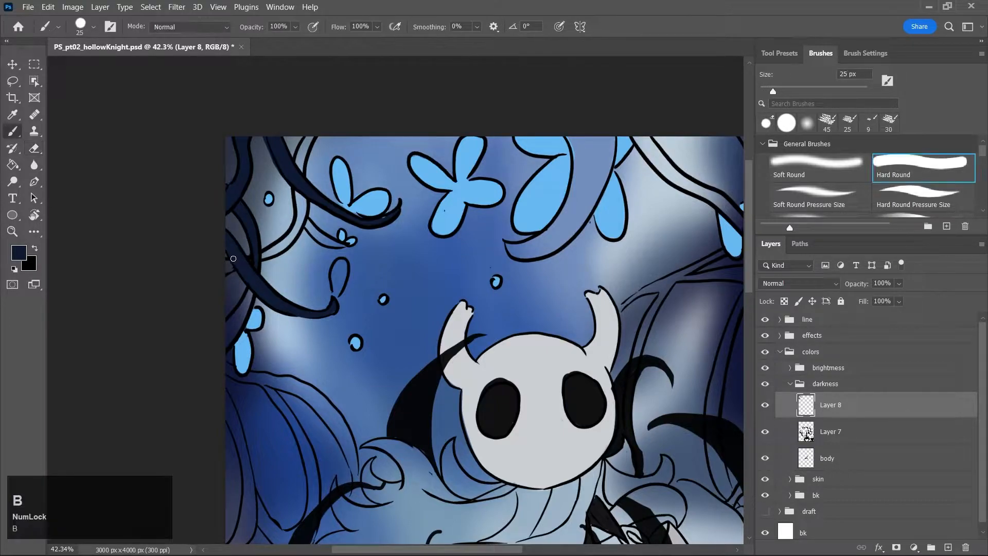
mouse_move(234, 265)
left_mouse_down()
mouse_move(282, 247)
mouse_move(265, 253)
mouse_move(304, 207)
left_mouse_up()
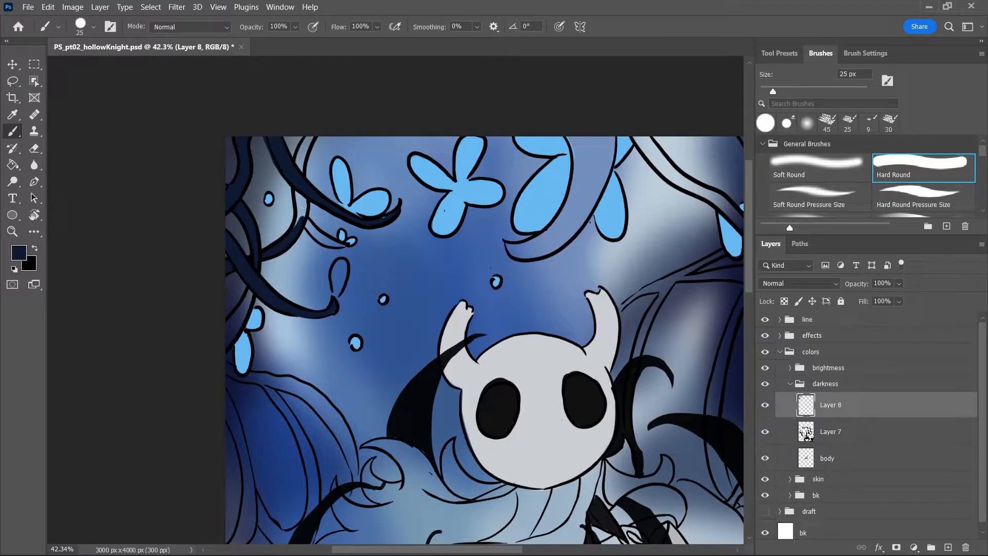
mouse_move(310, 135)
left_mouse_down()
mouse_move(296, 164)
mouse_move(311, 133)
mouse_move(298, 171)
mouse_move(300, 215)
mouse_move(302, 190)
mouse_move(306, 202)
mouse_move(296, 190)
mouse_move(297, 230)
mouse_move(305, 215)
mouse_move(338, 244)
left_mouse_up()
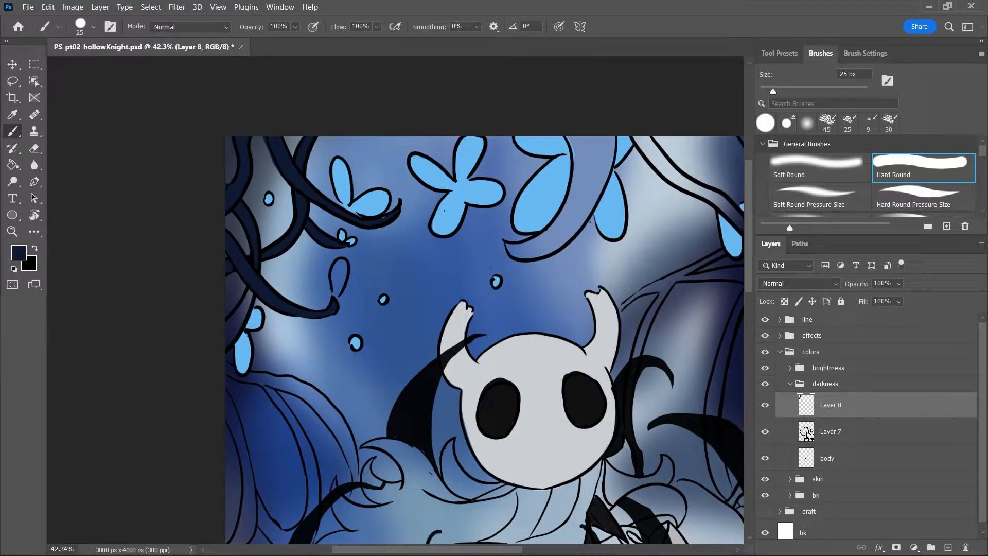
Sample the butterfly light blue, fill the uncoloured wing above the long vine's tip on the butterflies layer, and save the file
left_click(370, 196, "alt")
key("b")
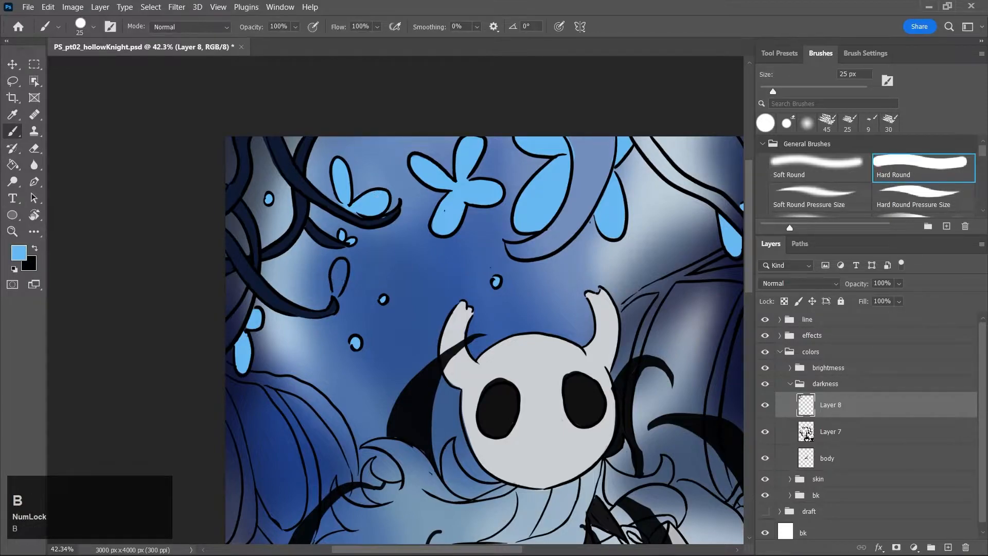
left_click(790, 368)
left_click(839, 392)
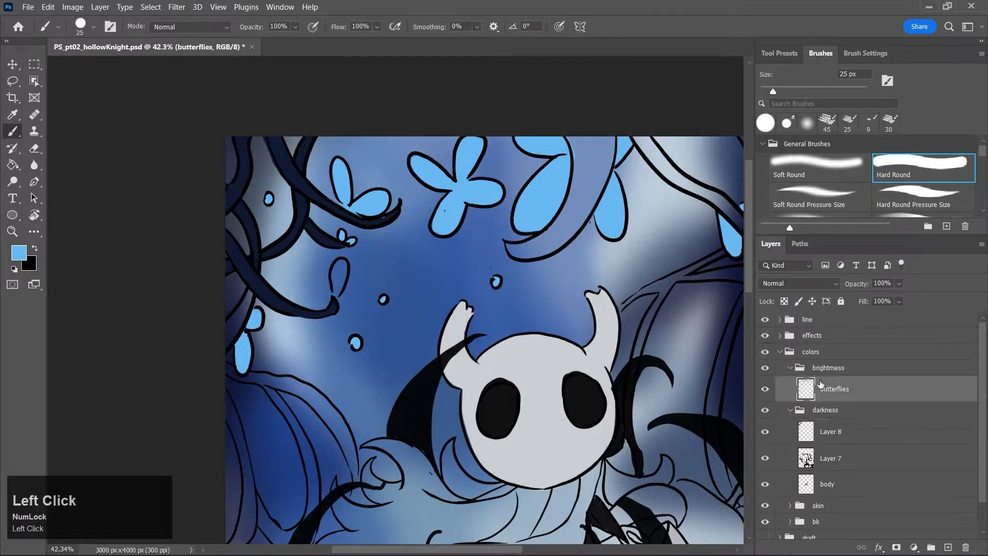
left_click_drag(339, 285, 340, 260)
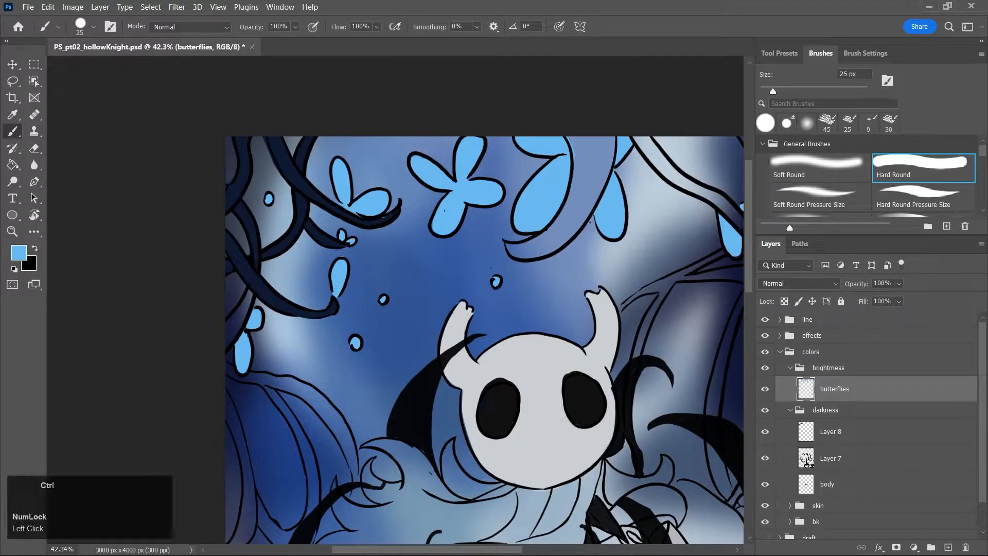
key("ctrl+s")
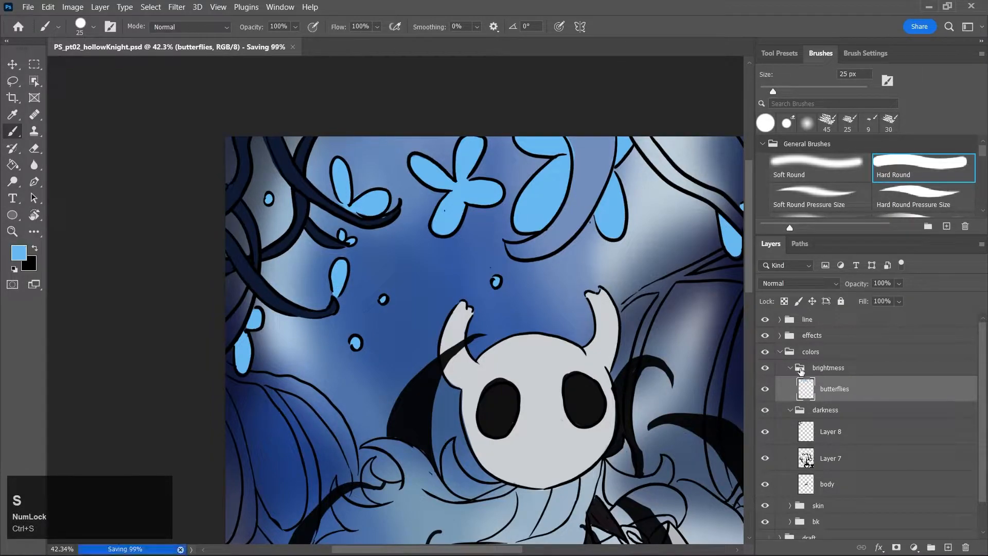
key("e")
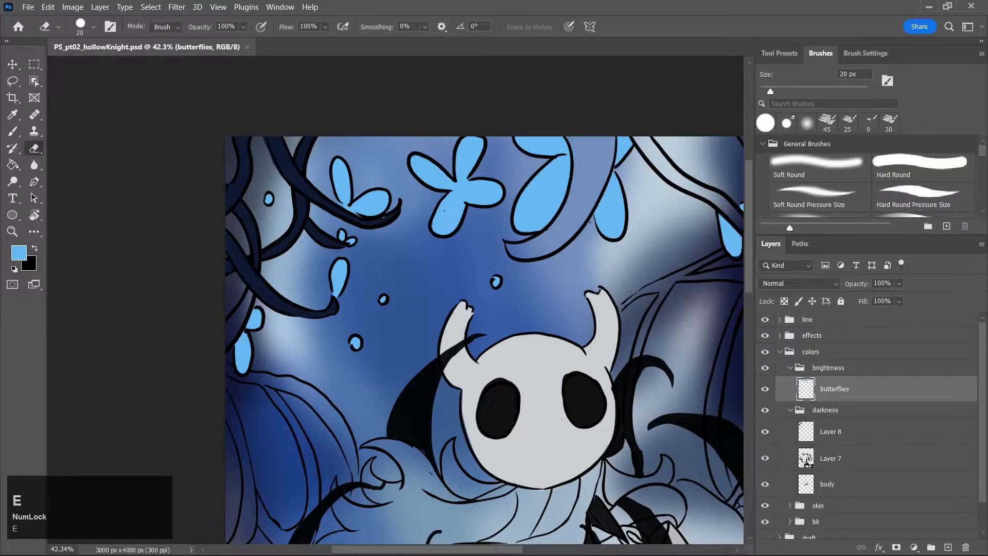
key("ctrl+s")
Rename Layer 8 in the darkness group to "vines" and save the file
left_click(825, 430)
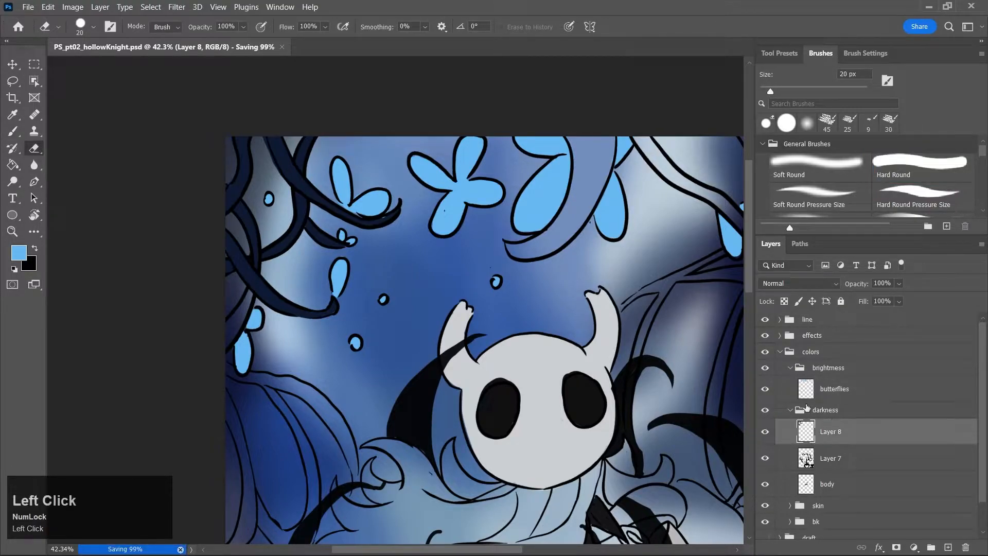
double_click(830, 432)
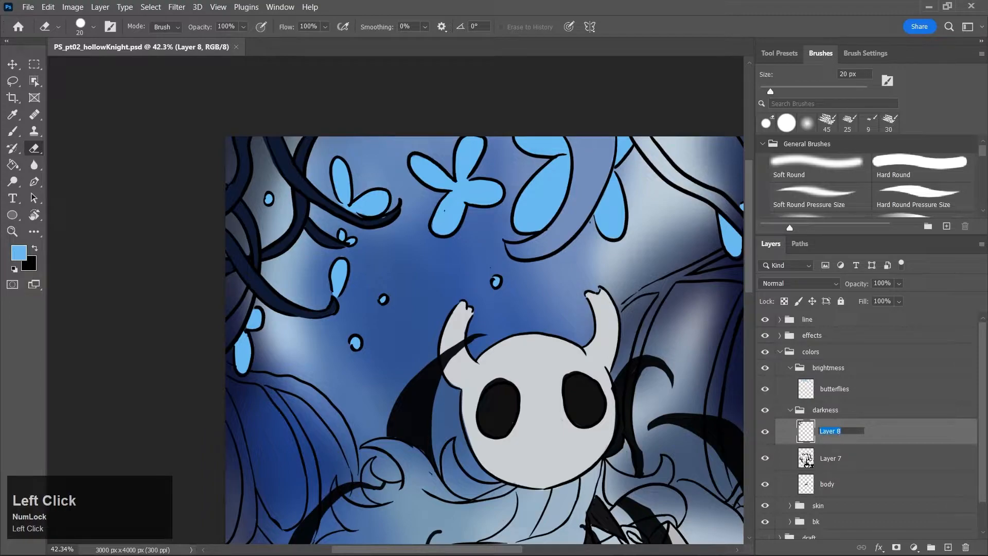
type("vines")
key("Return")
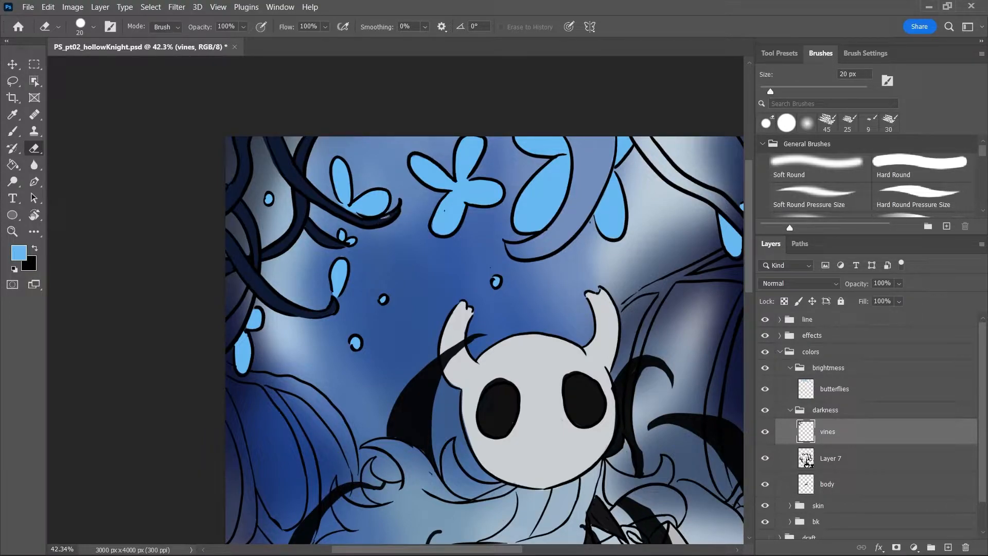
key("ctrl+z")
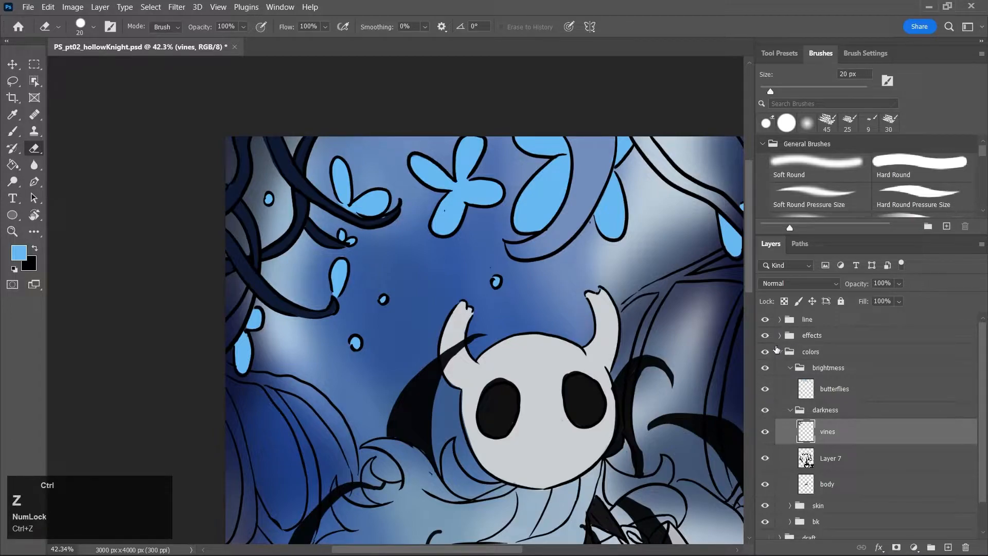
key("ctrl+s")
key("b")
mouse_move(392, 221)
left_mouse_down()
mouse_move(379, 212)
mouse_move(392, 215)
left_mouse_up()
key("ctrl+z")
key("b")
key("ctrl+z")
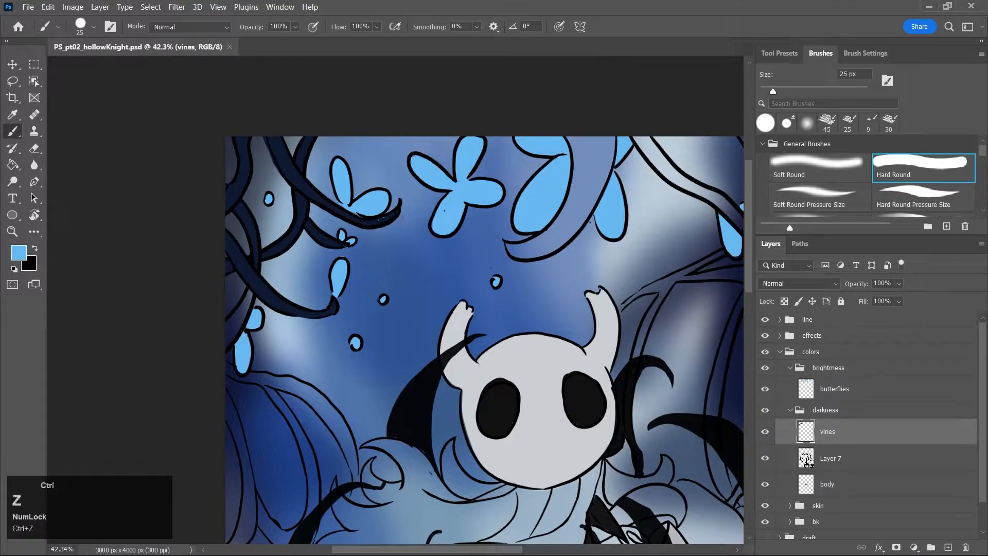
Sample the vine's navy and fill its curled tip below the upper-left butterfly on the vines layer with the 25 px brush
key("i")
left_click(379, 221)
key("b")
left_click_drag(392, 214, 399, 210)
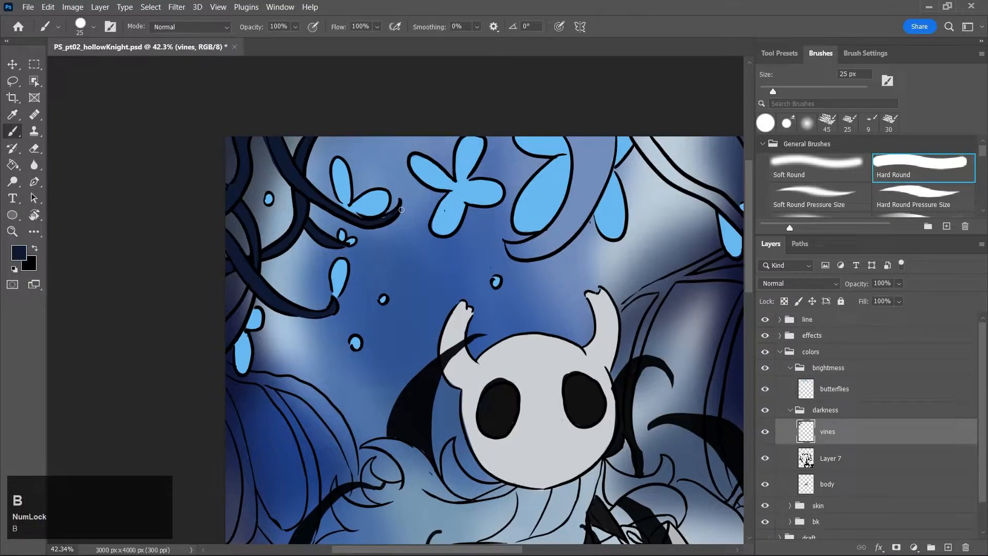
Erase the light-blue spill over the curled vine tip on the butterflies layer with the 20 px eraser
left_click(836, 392)
key("e")
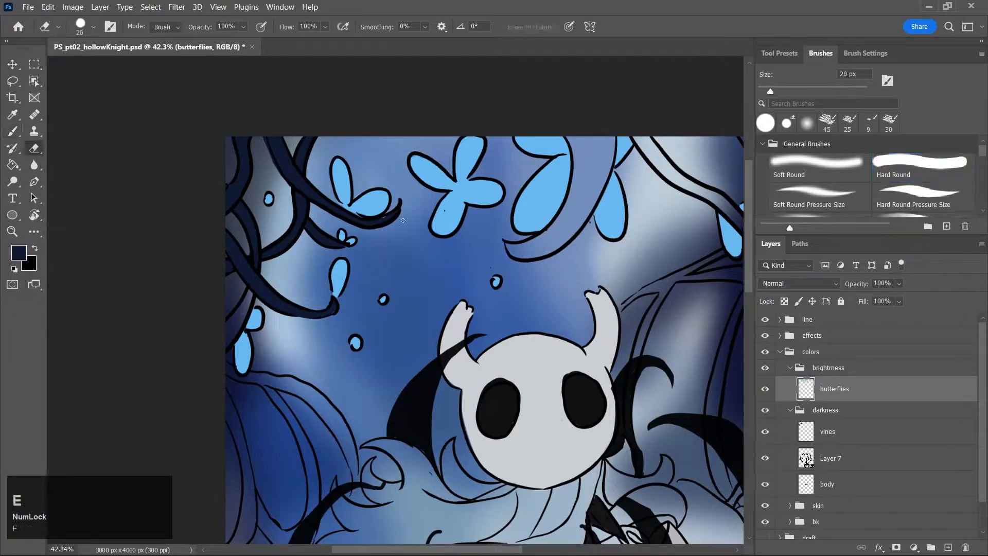
left_click_drag(387, 216, 391, 208)
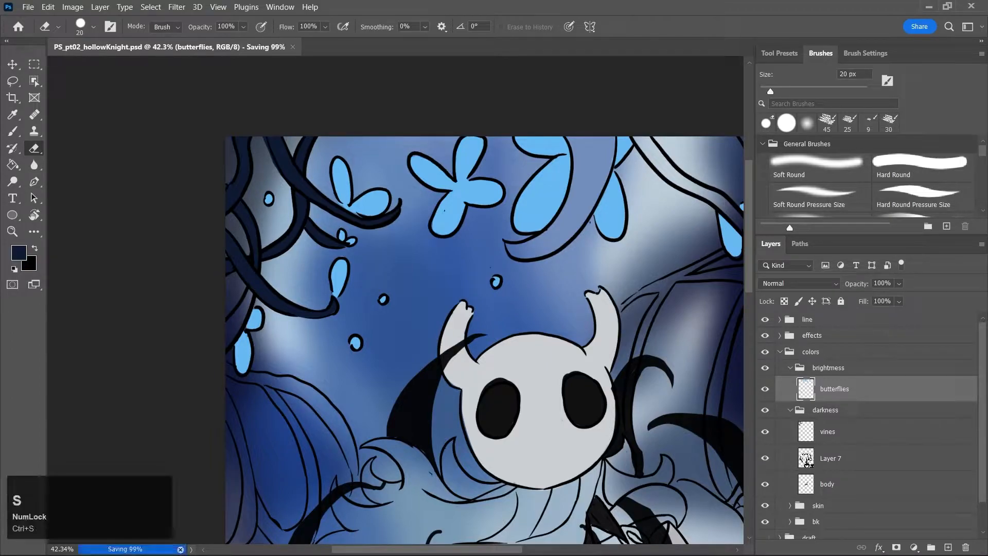
Fill the short vine beside the small butterfly at the artwork's left edge in navy on the vines layer
left_click(845, 442)
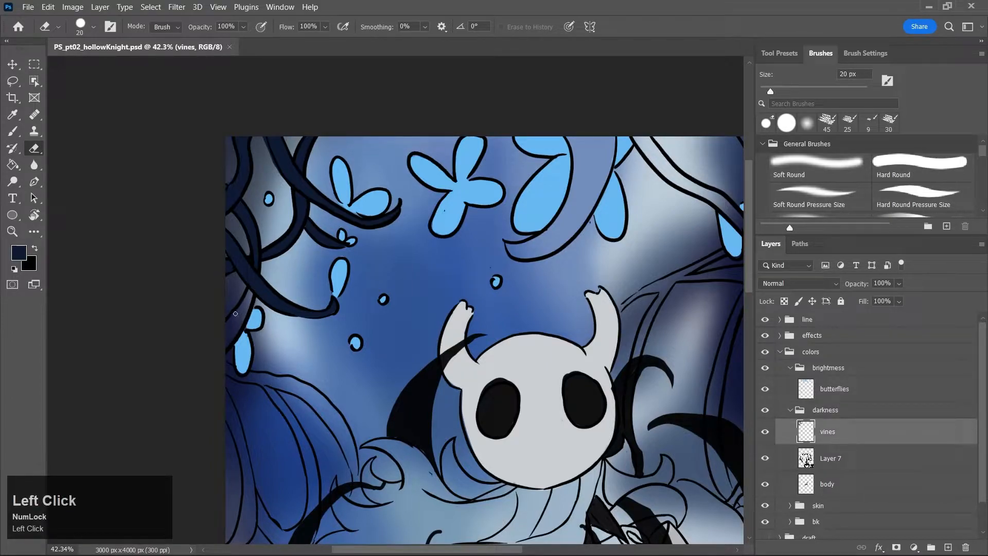
key("b")
mouse_move(234, 322)
left_mouse_down()
mouse_move(235, 332)
mouse_move(253, 296)
left_mouse_up()
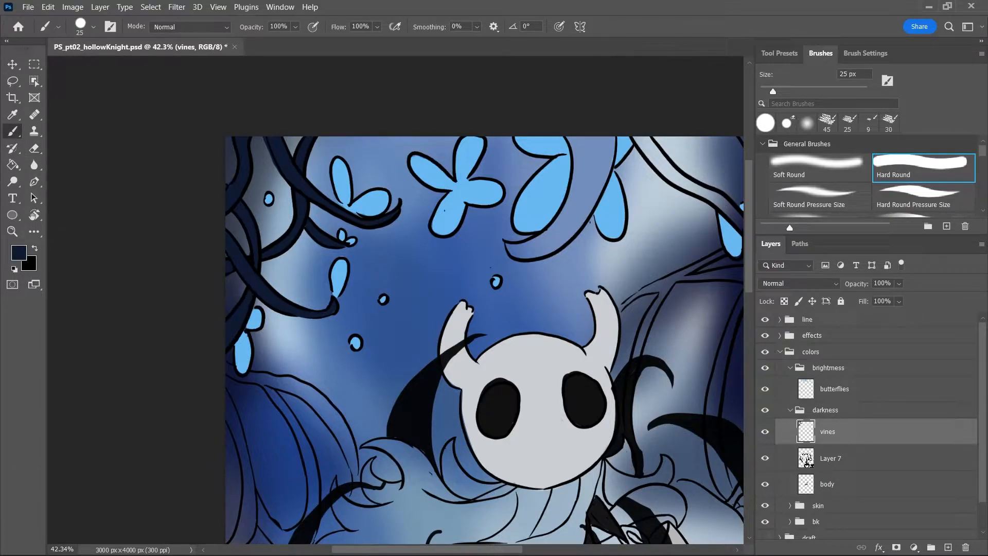
Fill the wide curved vine above the knight's head in navy with a 45 px brush, then reduce the brush to 25 px
mouse_move(751, 282)
left_mouse_down()
mouse_move(752, 309)
mouse_move(752, 272)
left_mouse_up()
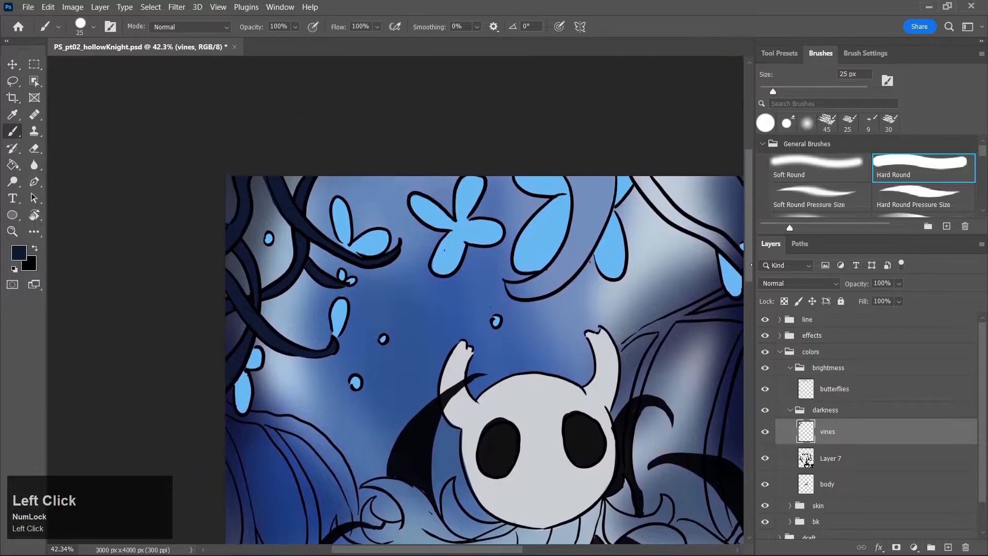
key("bracketright")
key("bracketright")
key("bracketright")
key("bracketright")
mouse_move(572, 175)
left_mouse_down()
mouse_move(581, 214)
mouse_move(599, 226)
mouse_move(609, 184)
mouse_move(598, 227)
mouse_move(612, 176)
left_mouse_up()
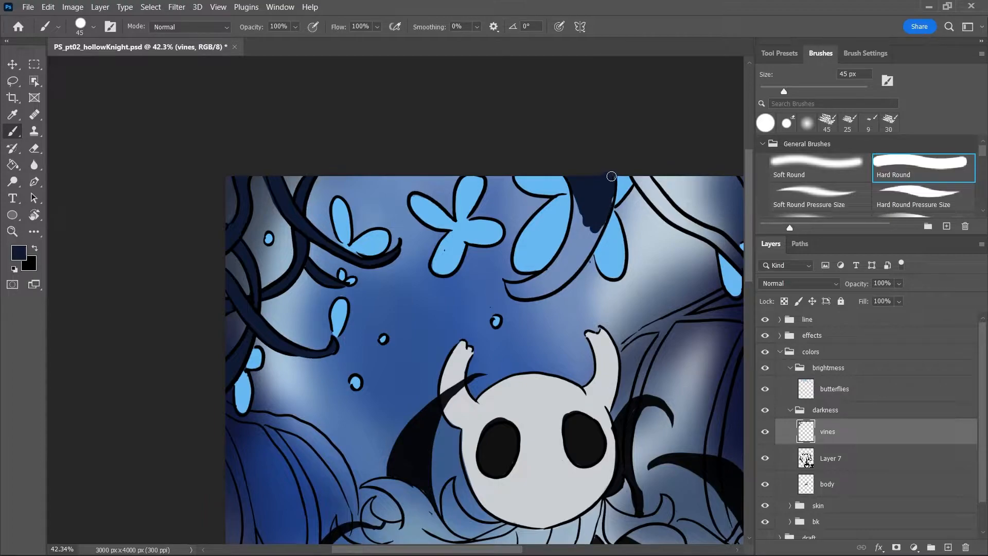
mouse_move(517, 288)
left_mouse_down()
mouse_move(547, 283)
mouse_move(519, 292)
mouse_move(576, 232)
mouse_move(567, 276)
mouse_move(606, 195)
mouse_move(585, 233)
mouse_move(585, 199)
mouse_move(577, 200)
mouse_move(569, 255)
mouse_move(576, 215)
mouse_move(561, 255)
left_mouse_up()
key("bracketleft")
key("bracketleft")
key("bracketleft")
key("bracketleft")
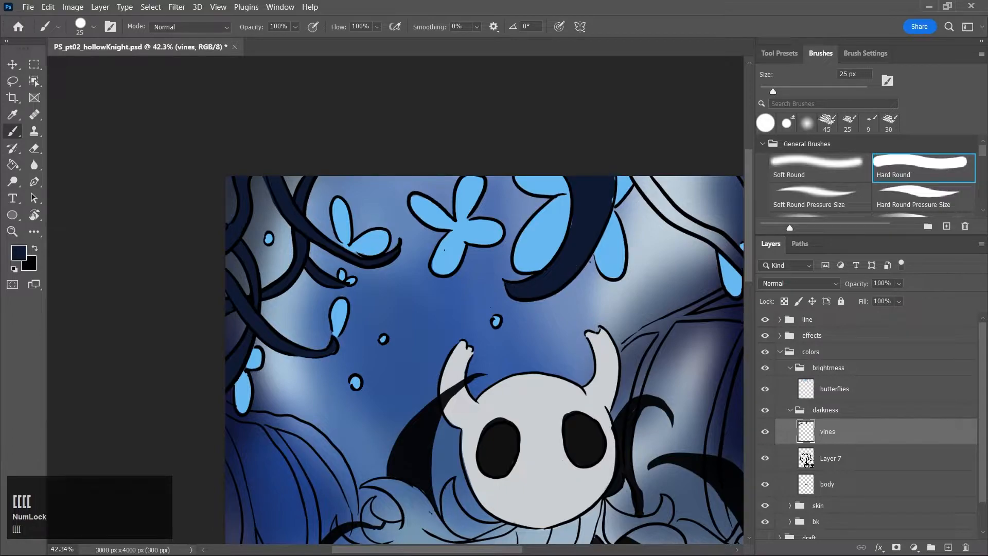
Fill the long vine hanging down right of the knight's horns in navy on the butterflies layer, finishing with a 25 px brush
left_click(830, 392)
key("bracketleft")
key("bracketleft")
key("bracketleft")
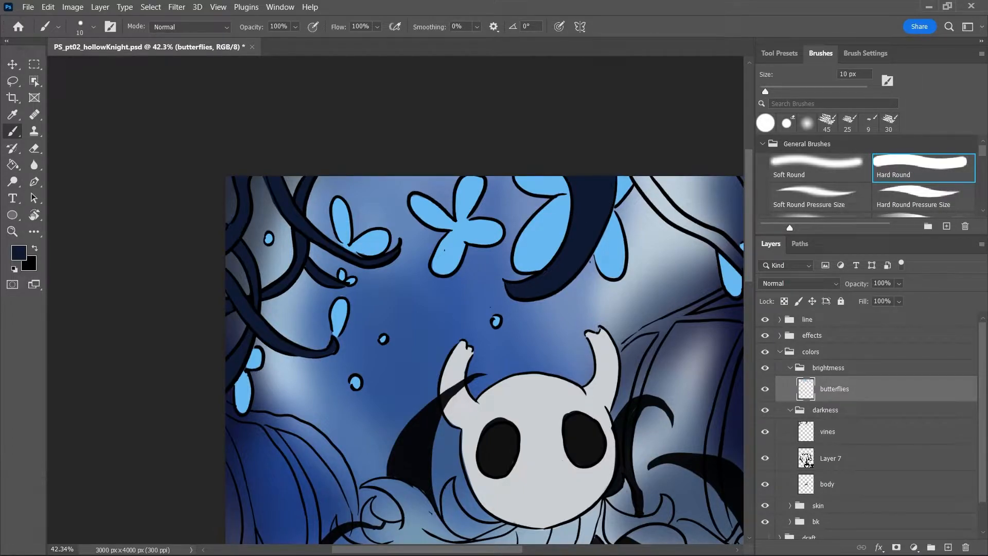
left_click_drag(505, 550, 552, 551)
key("b")
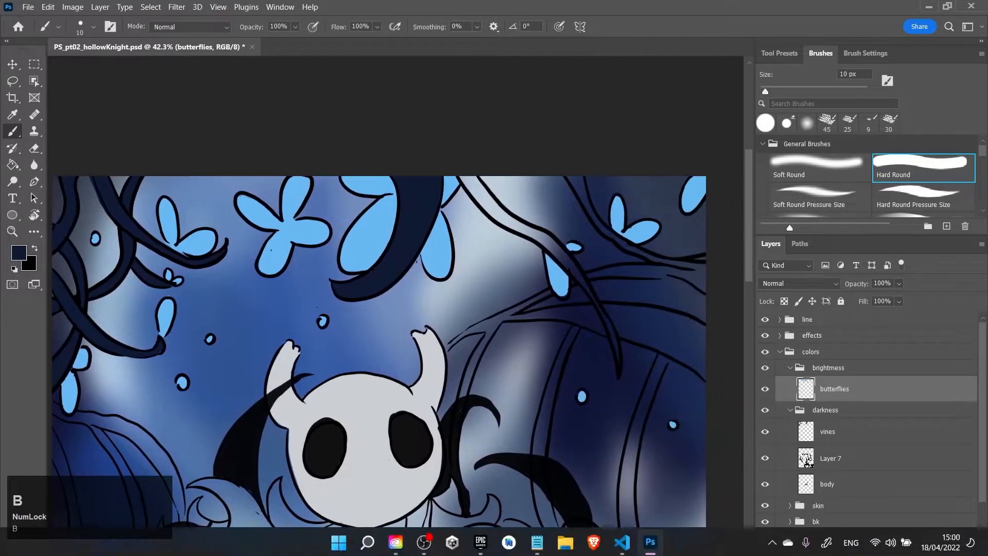
key("bracketright")
key("bracketright")
key("bracketright")
key("bracketright")
key("bracketright")
key("bracketright")
key("bracketright")
key("bracketright")
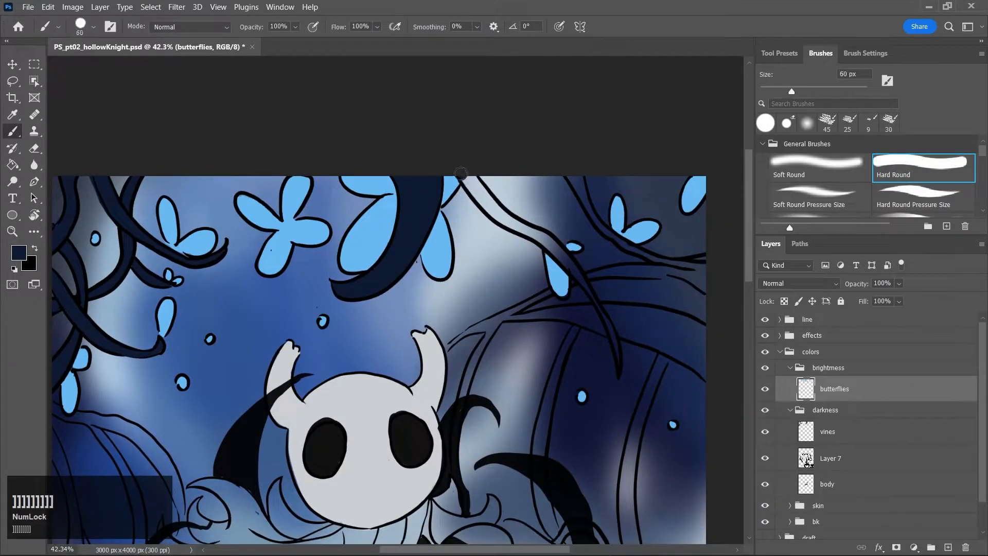
key("bracketleft")
key("bracketleft")
key("bracketleft")
mouse_move(493, 212)
left_mouse_down()
mouse_move(523, 229)
mouse_move(495, 206)
mouse_move(546, 243)
mouse_move(513, 228)
mouse_move(566, 256)
left_mouse_up()
left_click_drag(530, 230, 582, 280)
key("bracketleft")
key("bracketleft")
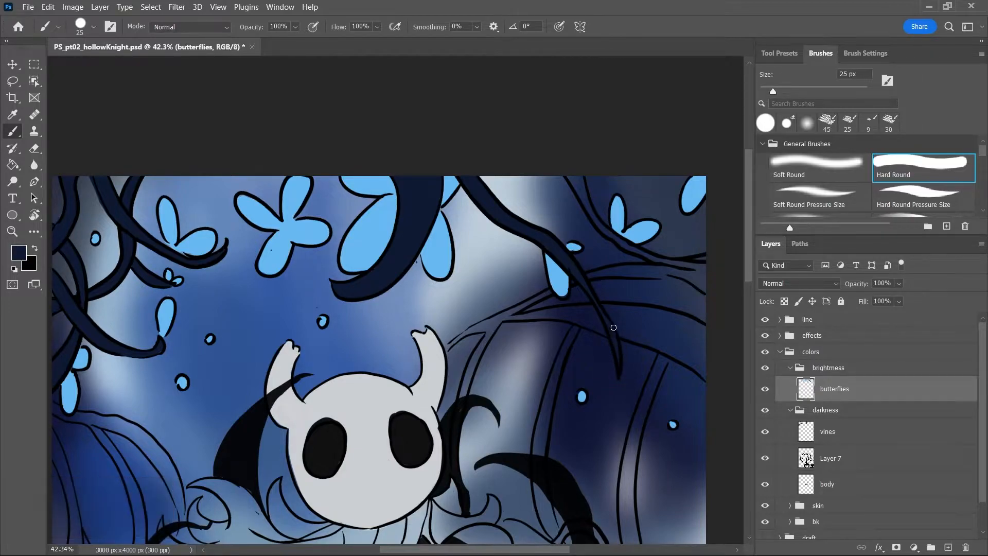
Fill the vine sweeping across the artwork's upper-right corner to the edge in navy with the 25 px brush and save the file
mouse_move(597, 216)
left_mouse_down()
mouse_move(638, 251)
mouse_move(684, 265)
left_mouse_up()
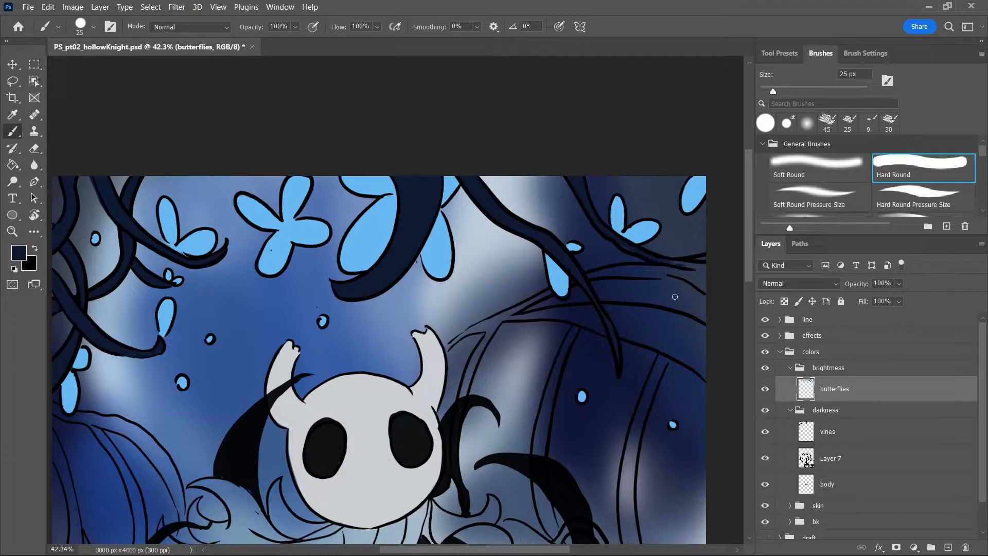
left_click_drag(427, 549, 483, 549)
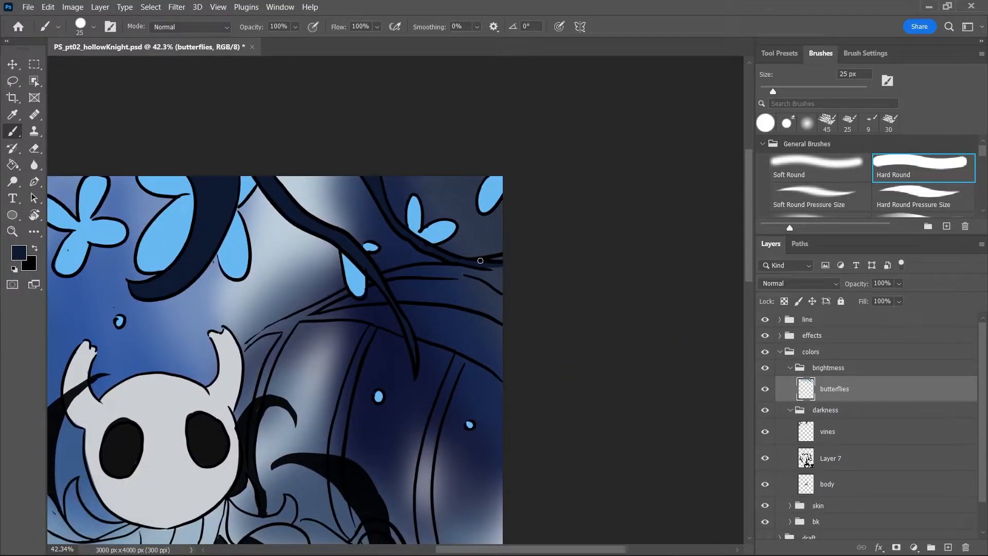
key("ctrl+s")
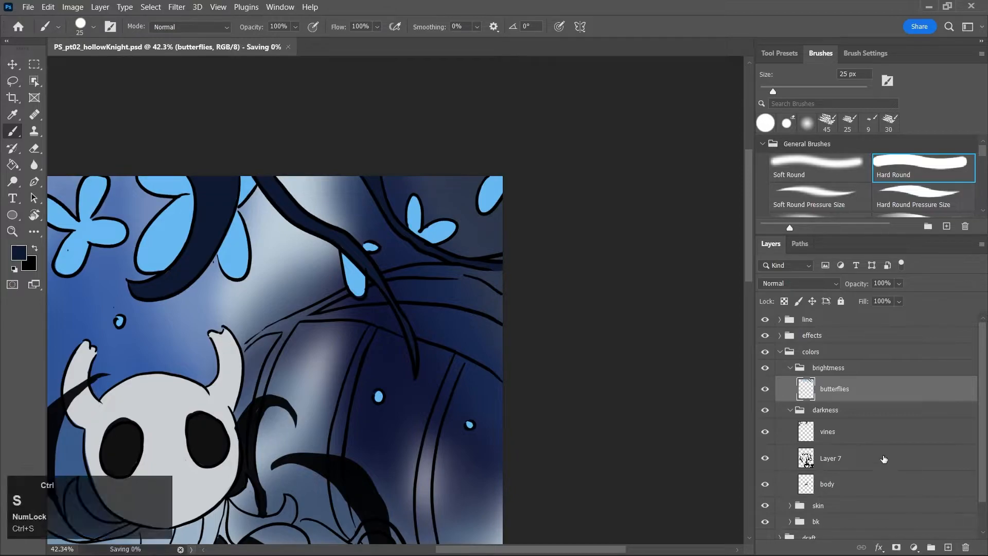
Add a layer named "monster" directly above the vines layer in the darkness group
left_click(840, 436)
left_click(948, 547)
double_click(830, 431)
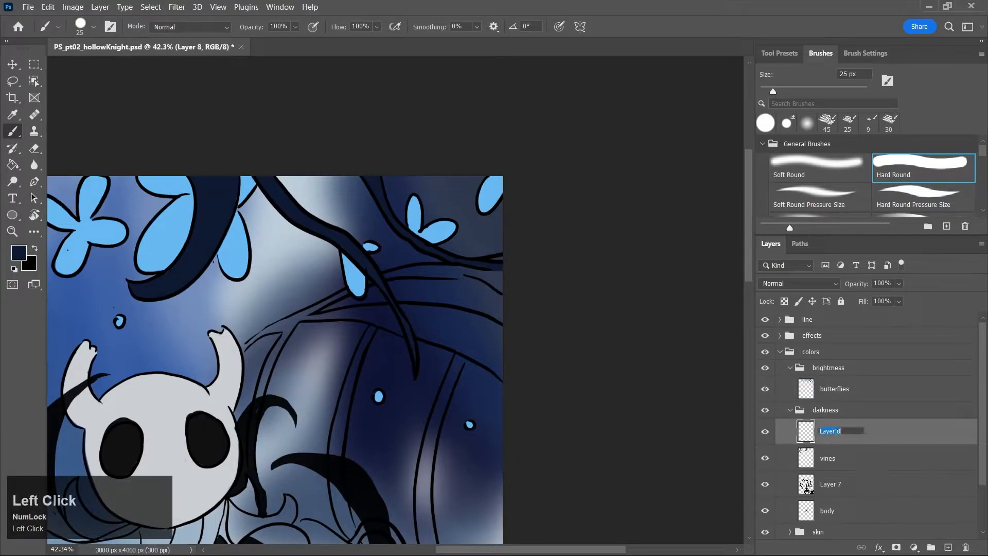
type("monster")
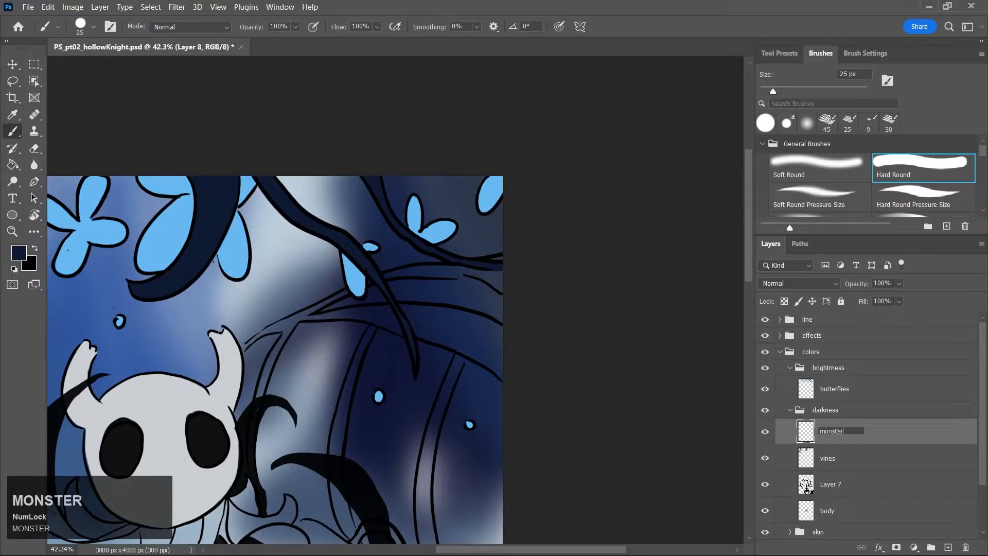
key("Return")
Set the foreground colour to 010a1b and start filling the monster's branching bands right of the knight's horns on the monster layer
key("j")
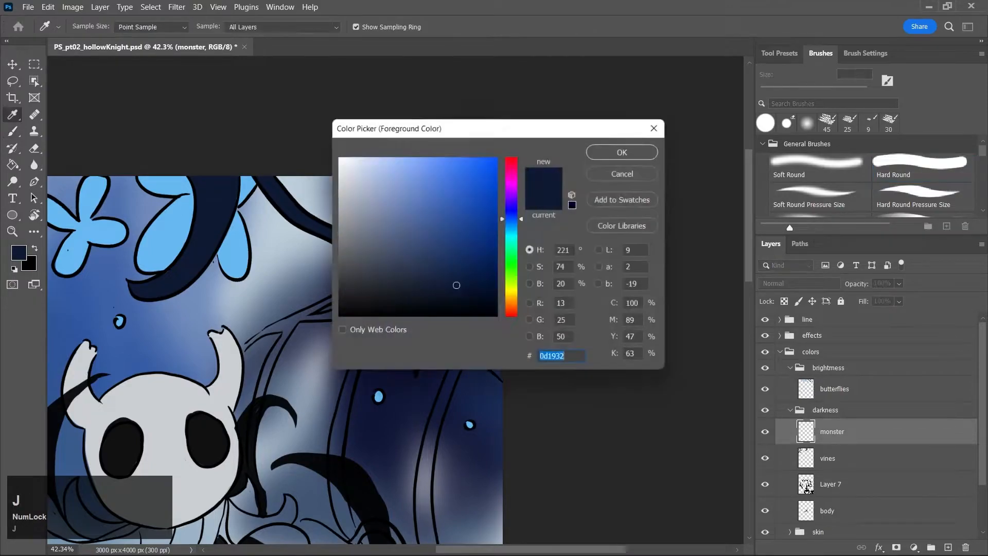
left_click(456, 287)
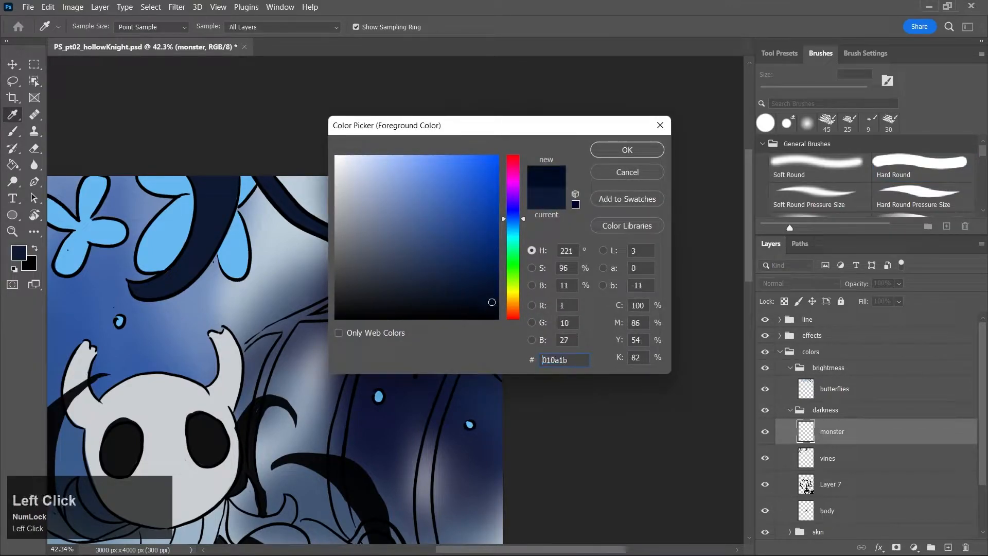
left_click(637, 152)
left_click_drag(507, 548, 467, 549)
mouse_move(425, 341)
left_mouse_down()
mouse_move(406, 398)
mouse_move(416, 355)
mouse_move(390, 347)
mouse_move(436, 318)
mouse_move(418, 329)
mouse_move(443, 323)
mouse_move(454, 306)
mouse_move(434, 321)
mouse_move(492, 289)
mouse_move(445, 316)
mouse_move(522, 313)
mouse_move(474, 320)
mouse_move(534, 325)
left_mouse_up()
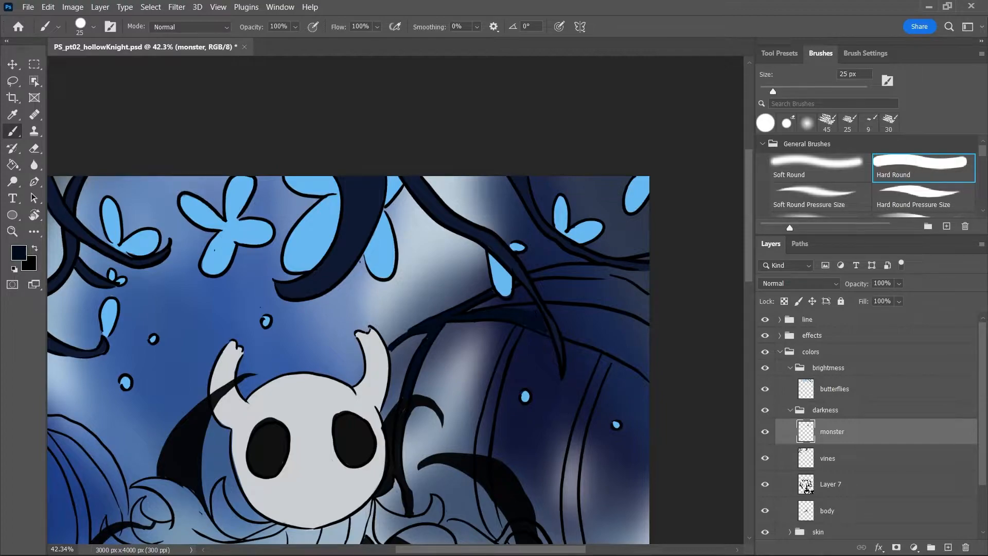
Lower the opacity of the bk group inside the colors group to 55%
scroll(972, 415, "down", 2)
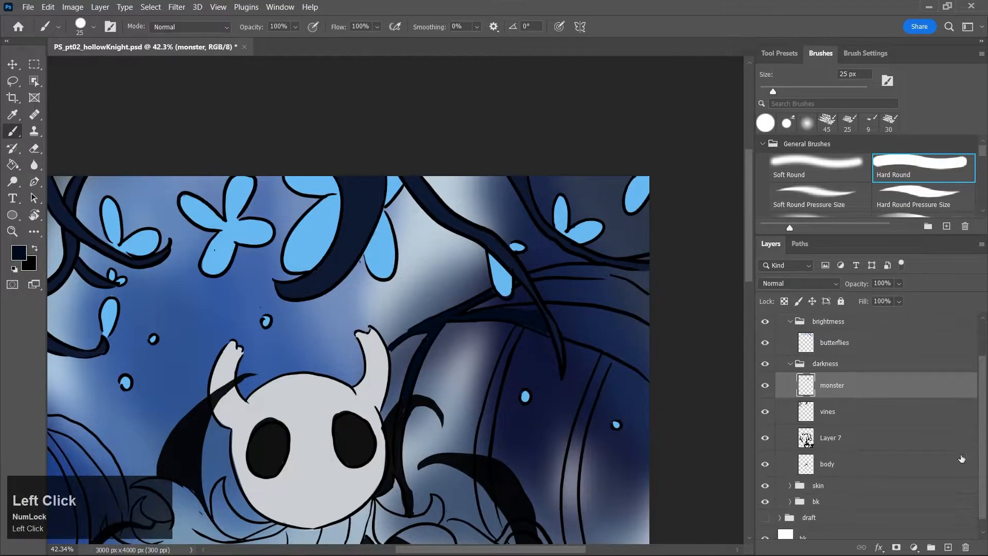
left_click(874, 499)
left_click(899, 283)
left_click_drag(916, 298, 886, 298)
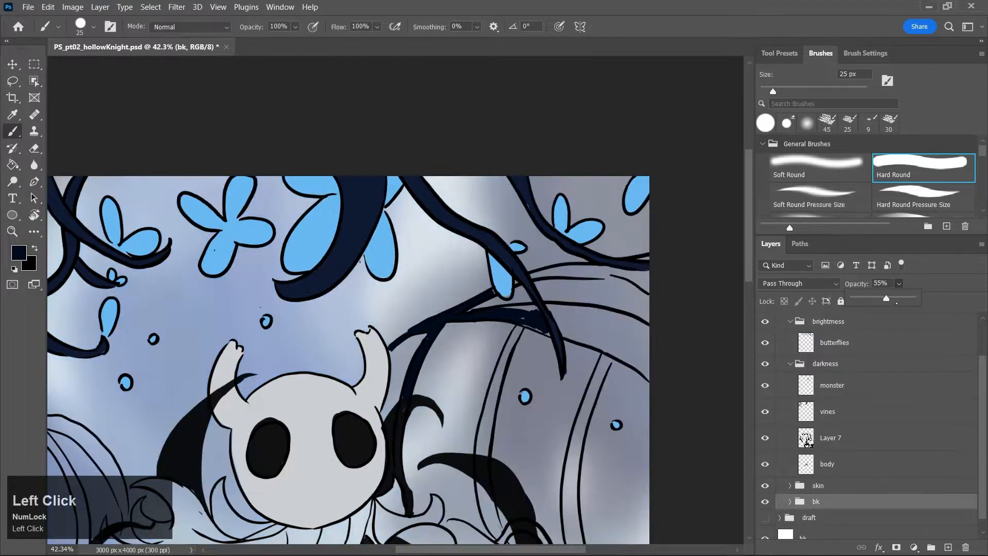
Fill the monster's lower band up to the hanging vine and start the upper band with a 15 px brush on the monster layer
key("z")
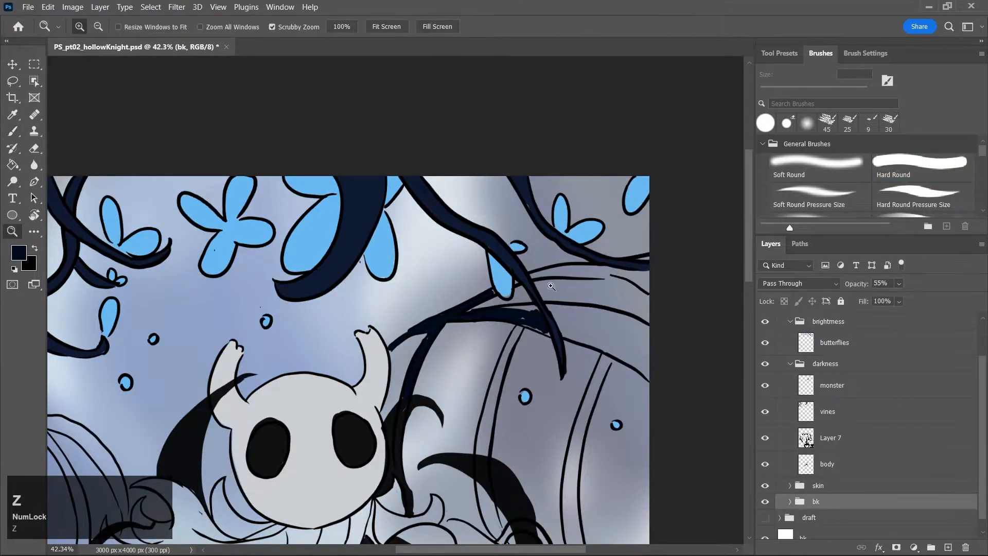
left_click_drag(548, 292, 573, 301)
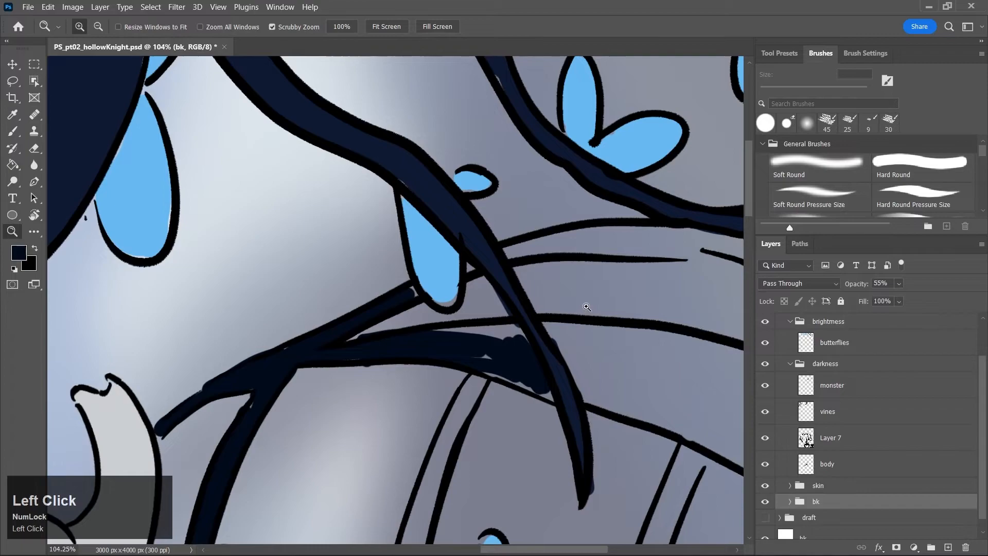
key("b")
key("bracketleft")
key("bracketleft")
left_click_drag(982, 446, 981, 463)
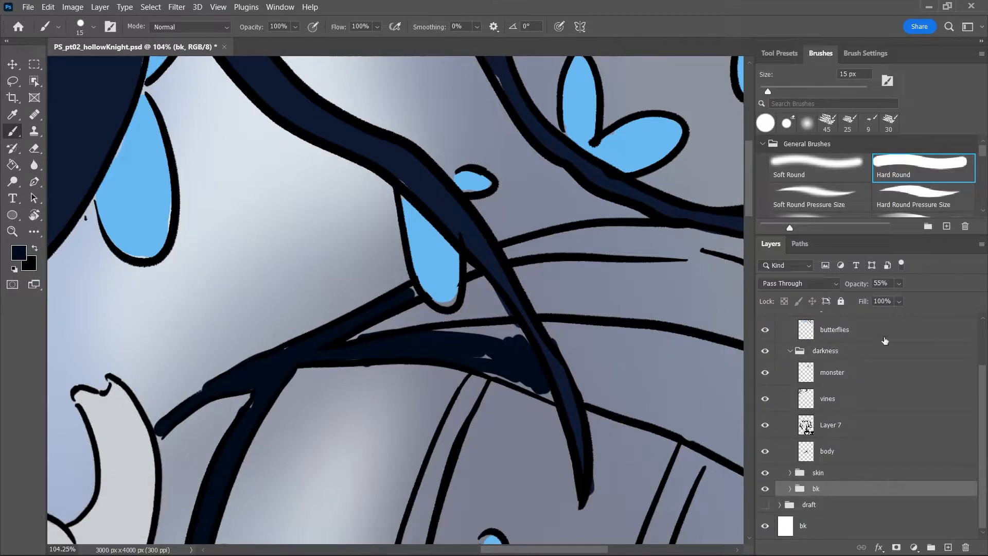
left_click_drag(984, 399, 982, 354)
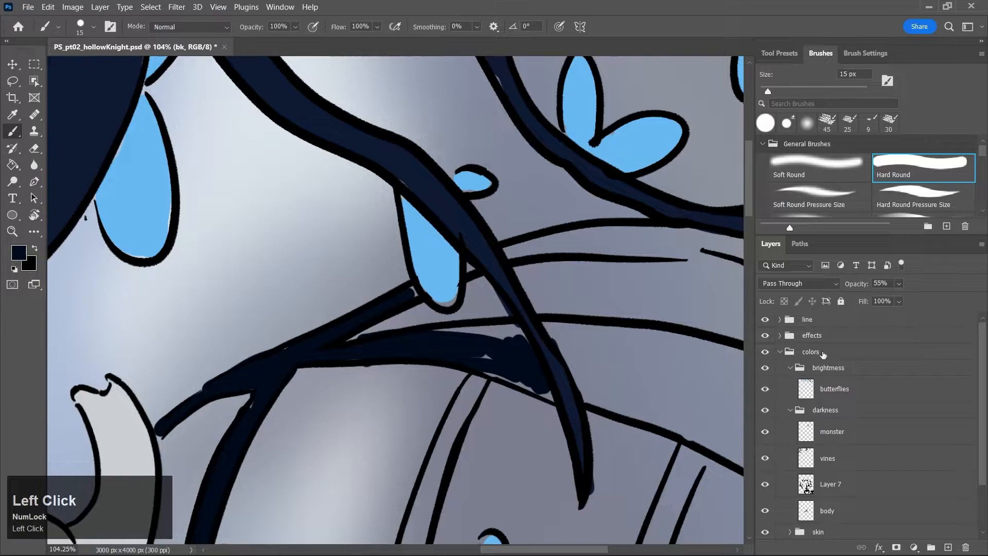
left_click_drag(983, 401, 983, 435)
key("b")
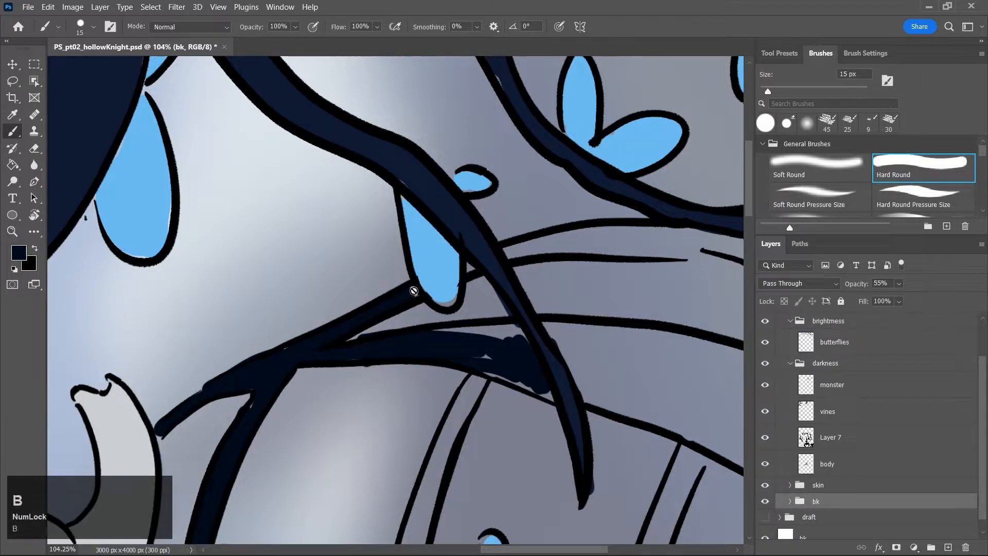
left_click(832, 392)
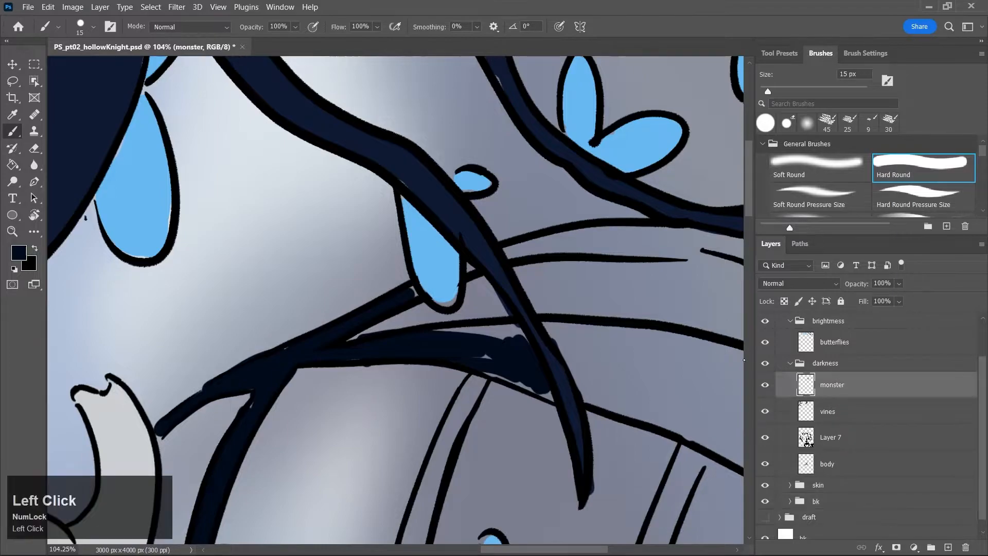
mouse_move(348, 340)
left_mouse_down()
mouse_move(494, 325)
mouse_move(463, 320)
mouse_move(429, 333)
mouse_move(508, 339)
mouse_move(462, 331)
mouse_move(514, 330)
mouse_move(527, 343)
mouse_move(487, 349)
mouse_move(508, 369)
mouse_move(480, 371)
mouse_move(546, 388)
left_mouse_up()
left_click_drag(461, 273, 593, 234)
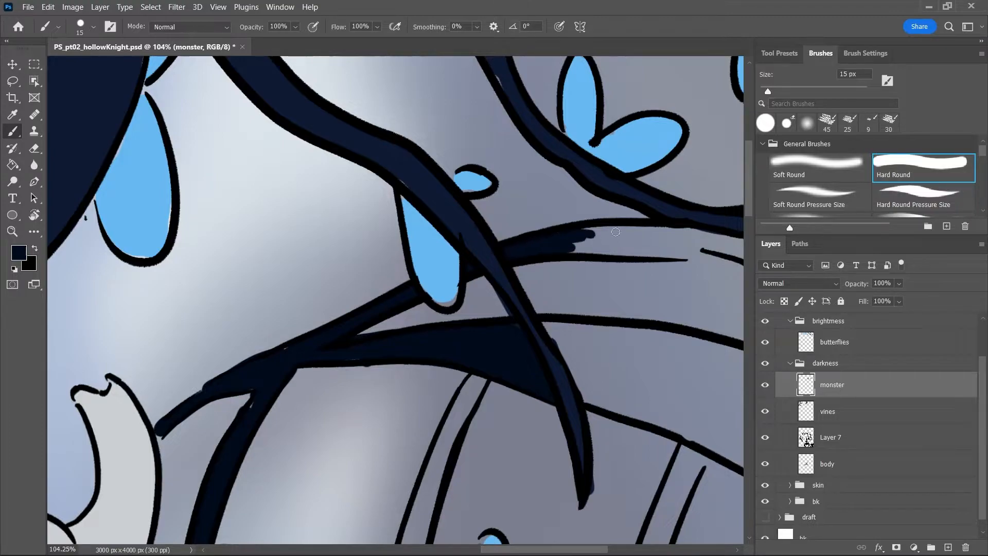
Touch up the gap at the tip of the butterfly wing in light blue on the butterflies layer, reselect the monster layer and save
left_click(849, 347)
left_click(441, 257, "alt")
key("b")
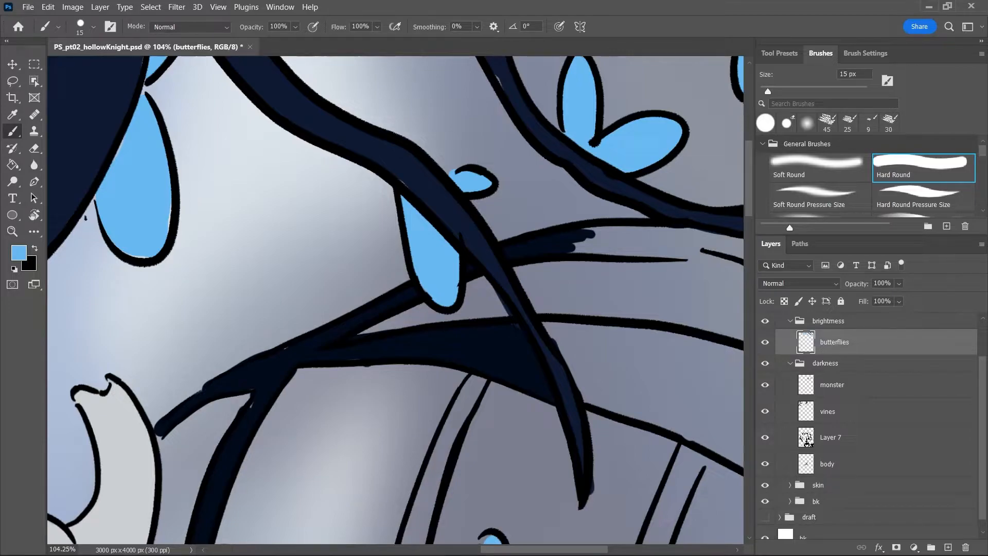
left_click(856, 389)
key("ctrl+s")
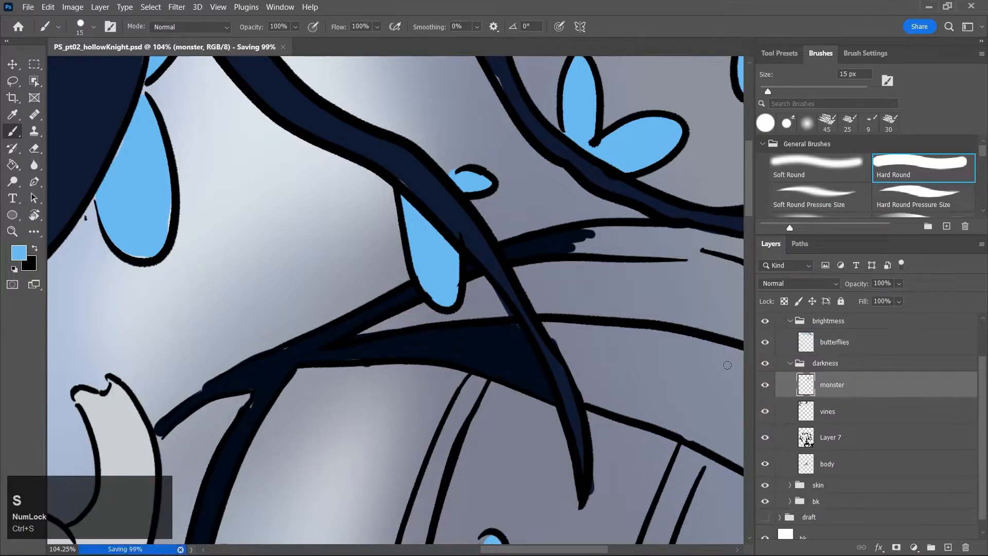
Sample the monster's dark navy and extend the upper band's fill past the hanging vine, enlarging the brush to 30 px
key("i")
left_click(563, 244)
key("b")
left_click_drag(572, 248, 653, 241)
key("bracketright")
key("bracketright")
key("bracketright")
mouse_move(578, 236)
left_mouse_down()
mouse_move(608, 228)
mouse_move(663, 233)
mouse_move(565, 249)
mouse_move(682, 253)
left_mouse_up()
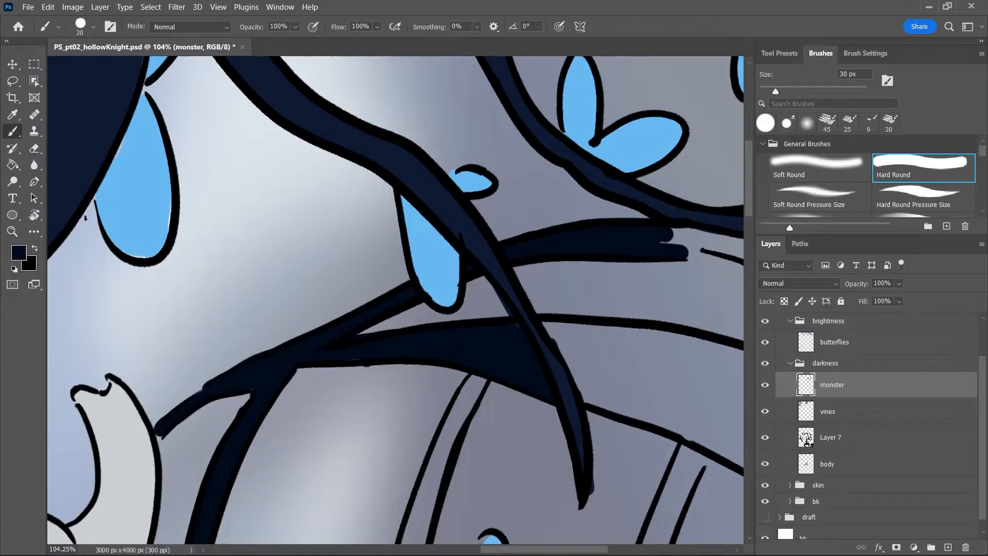
Fill part of the wide band right of the hanging vine and the top of the narrow rib below it in dark navy
mouse_move(548, 326)
left_mouse_down()
mouse_move(602, 404)
mouse_move(574, 371)
mouse_move(589, 400)
mouse_move(668, 412)
left_mouse_up()
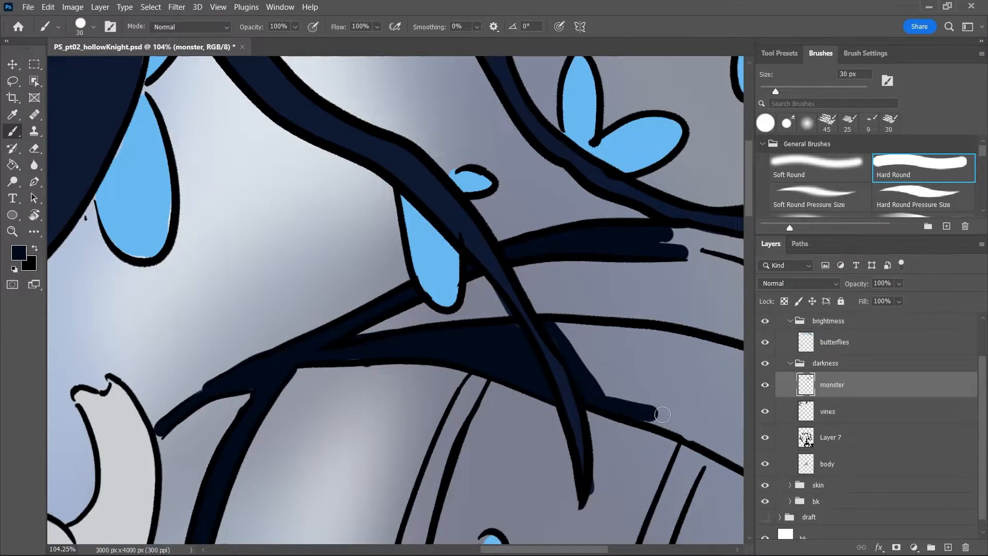
mouse_move(561, 327)
left_mouse_down()
mouse_move(665, 340)
mouse_move(621, 404)
mouse_move(586, 337)
mouse_move(696, 397)
left_mouse_up()
mouse_move(410, 535)
left_mouse_down()
mouse_move(440, 451)
mouse_move(488, 371)
mouse_move(419, 539)
left_mouse_up()
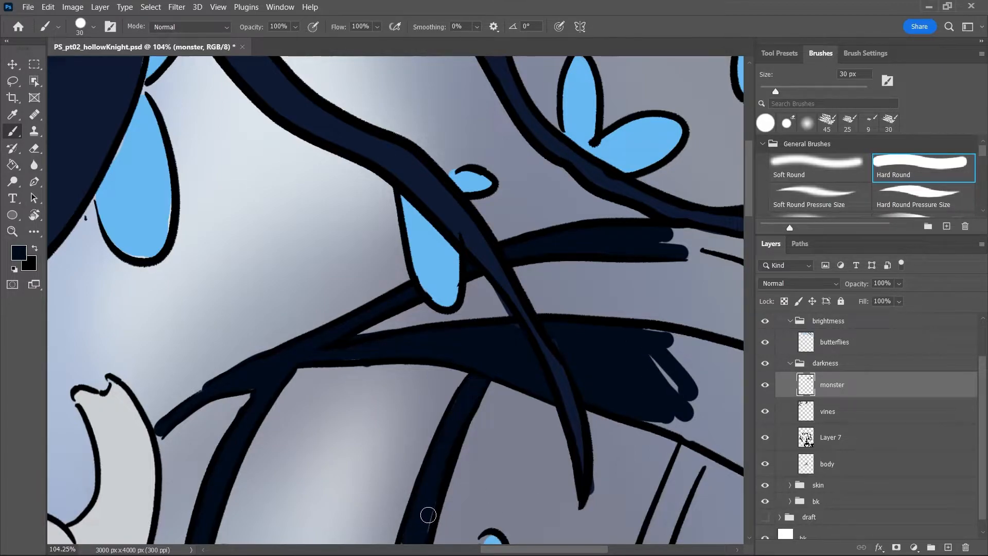
Fill the upper band to the artwork's right edge and move the vines layer above the monster layer
left_click_drag(581, 549, 614, 549)
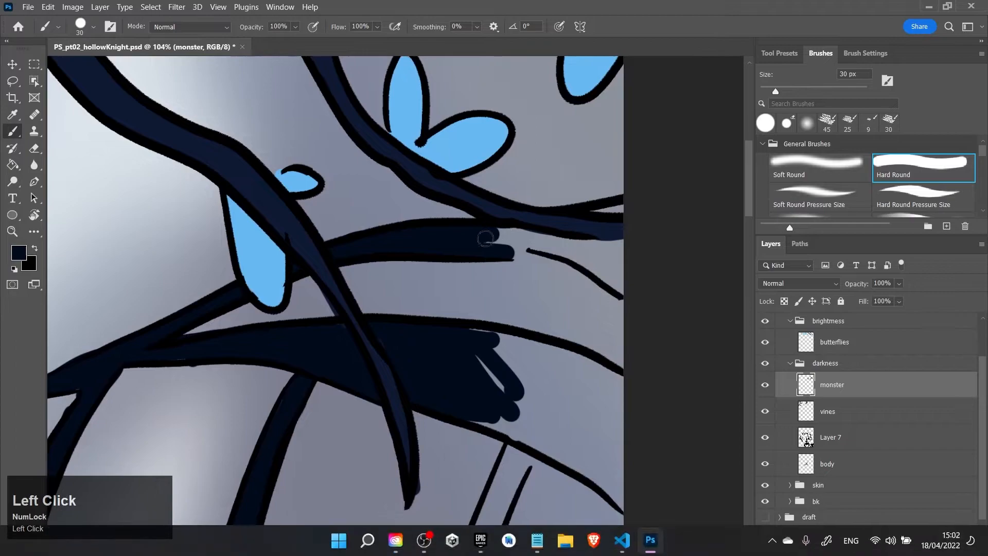
mouse_move(479, 235)
left_mouse_down()
mouse_move(650, 260)
mouse_move(546, 228)
mouse_move(619, 278)
mouse_move(624, 245)
left_mouse_up()
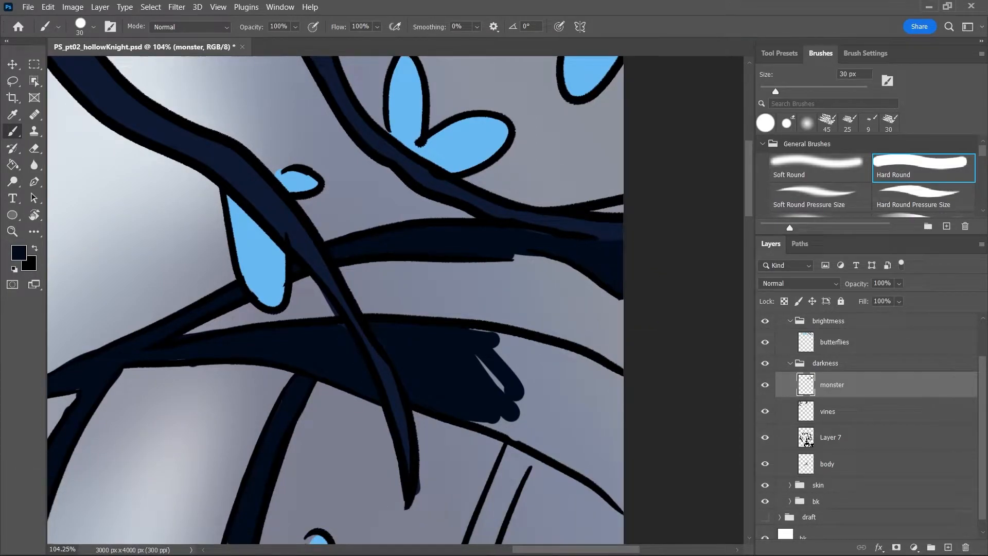
left_click_drag(845, 418, 844, 383)
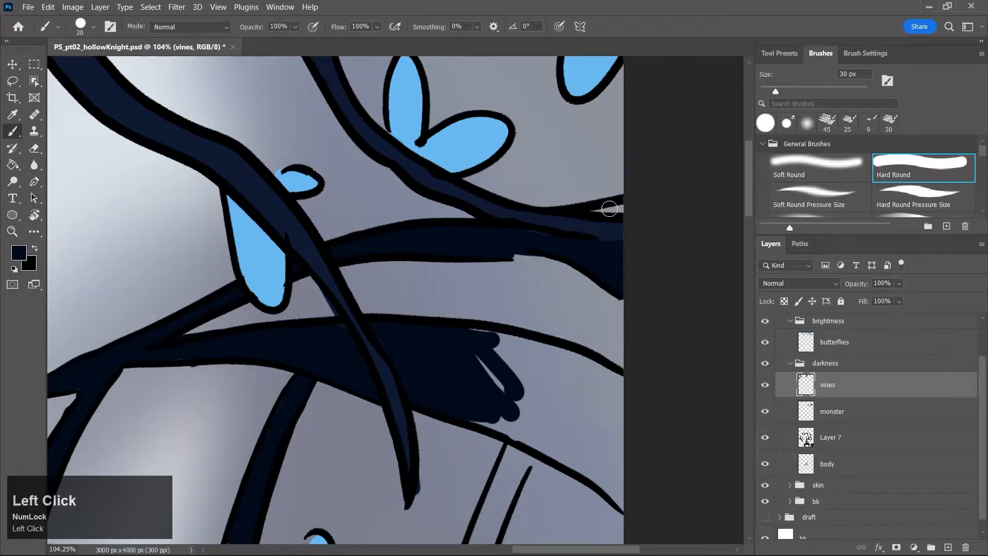
mouse_move(502, 252)
left_mouse_down()
mouse_move(555, 258)
mouse_move(667, 305)
mouse_move(614, 266)
mouse_move(562, 257)
mouse_move(631, 307)
left_mouse_up()
Fill the rest of the wide lower band to the artwork's right edge in dark navy with a 60 px brush
left_click_drag(483, 357, 519, 413)
key("bracketright")
key("bracketright")
key("bracketright")
key("bracketright")
mouse_move(481, 343)
left_mouse_down()
mouse_move(594, 416)
mouse_move(517, 358)
mouse_move(537, 349)
mouse_move(601, 378)
left_mouse_up()
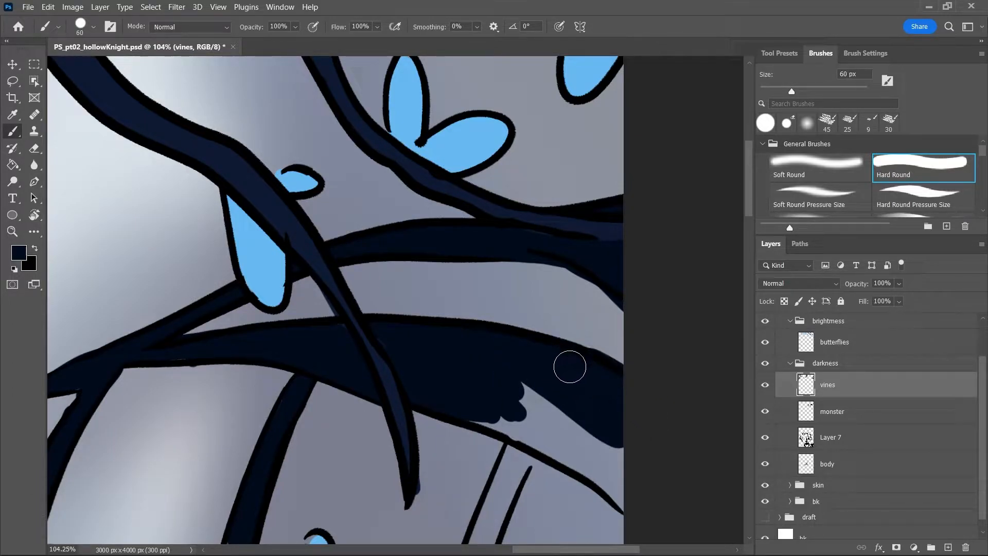
key("ctrl")
key("e")
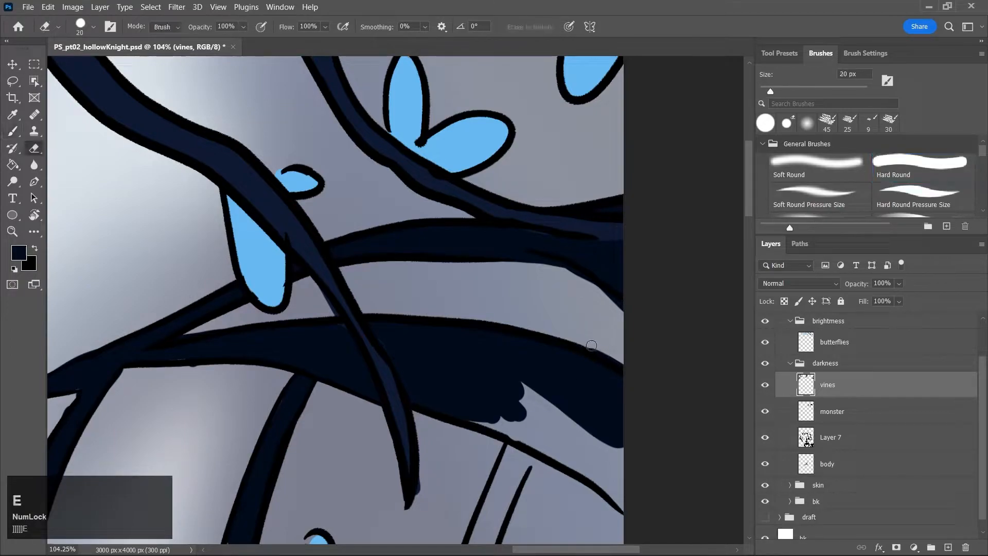
key("b")
mouse_move(470, 412)
left_mouse_down()
mouse_move(610, 469)
mouse_move(560, 419)
mouse_move(512, 425)
mouse_move(622, 480)
mouse_move(530, 405)
mouse_move(631, 466)
left_mouse_up()
key("ctrl+z")
left_click(749, 252)
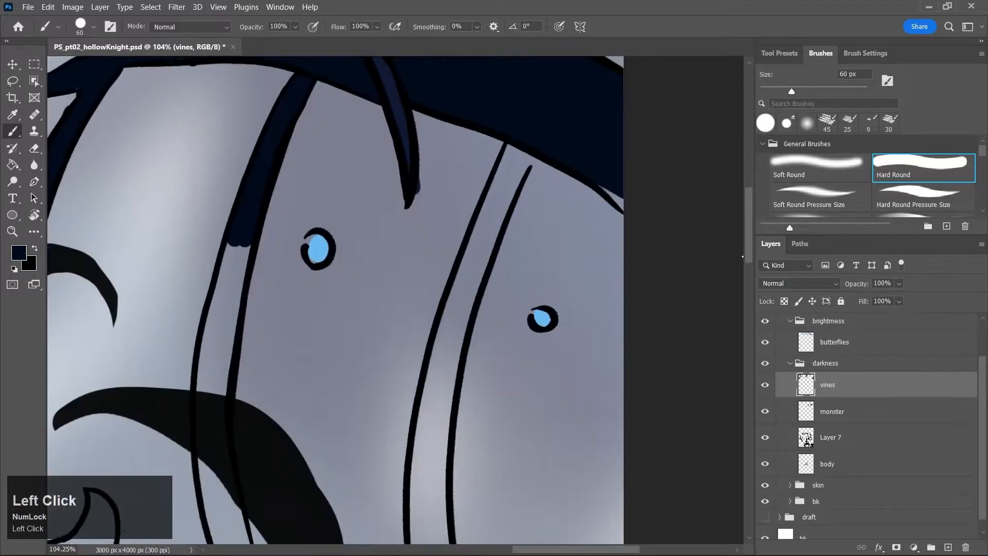
Fill the upper parts of the two narrow ribs below the wide band in dark navy with a 40 px brush
key("bracketleft")
key("bracketleft")
key("bracketleft")
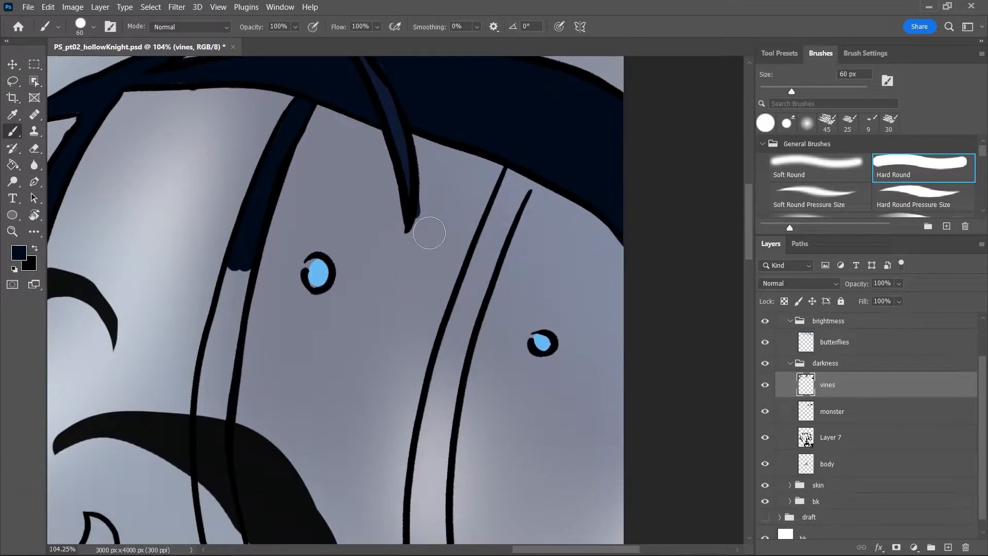
mouse_move(516, 175)
left_mouse_down()
mouse_move(494, 234)
mouse_move(533, 170)
mouse_move(478, 284)
mouse_move(513, 201)
mouse_move(485, 282)
mouse_move(492, 232)
mouse_move(441, 355)
mouse_move(489, 249)
mouse_move(445, 377)
left_mouse_up()
mouse_move(449, 339)
left_mouse_down()
mouse_move(432, 511)
mouse_move(463, 341)
mouse_move(432, 458)
left_mouse_up()
mouse_move(205, 407)
left_mouse_down()
mouse_move(237, 258)
mouse_move(215, 334)
mouse_move(235, 277)
mouse_move(220, 404)
mouse_move(224, 316)
mouse_move(213, 396)
left_mouse_up()
Move Layer 7 to the top of the darkness group, extend both ribs' fill downward on it, and undo the last stroke
left_click_drag(846, 446, 848, 374)
mouse_move(219, 401)
left_mouse_down()
mouse_move(246, 268)
mouse_move(220, 386)
left_mouse_up()
mouse_move(422, 441)
left_mouse_down()
mouse_move(418, 535)
mouse_move(436, 452)
mouse_move(441, 538)
left_mouse_up()
left_click_drag(749, 242, 748, 282)
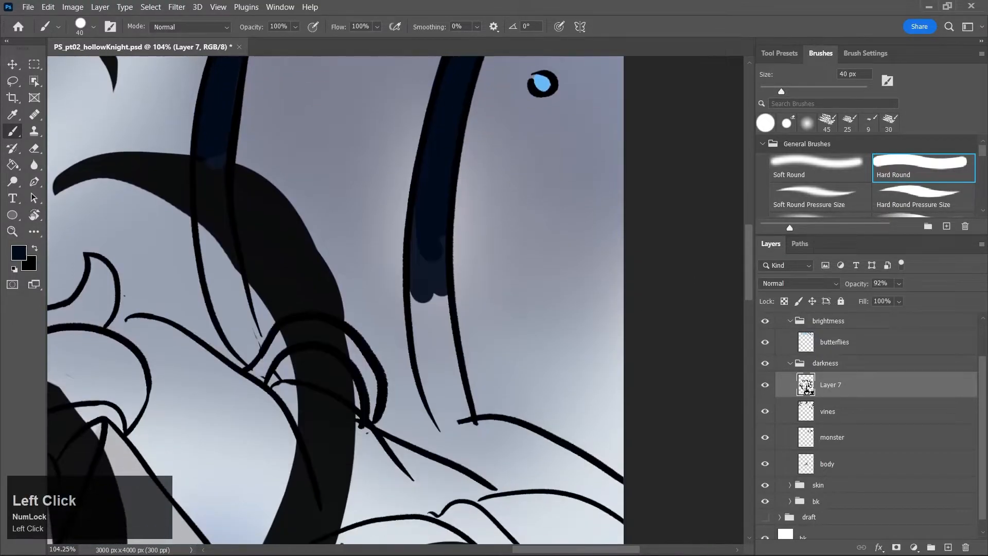
mouse_move(209, 147)
left_mouse_down()
mouse_move(209, 273)
mouse_move(219, 181)
mouse_move(222, 261)
mouse_move(225, 143)
mouse_move(246, 333)
left_mouse_up()
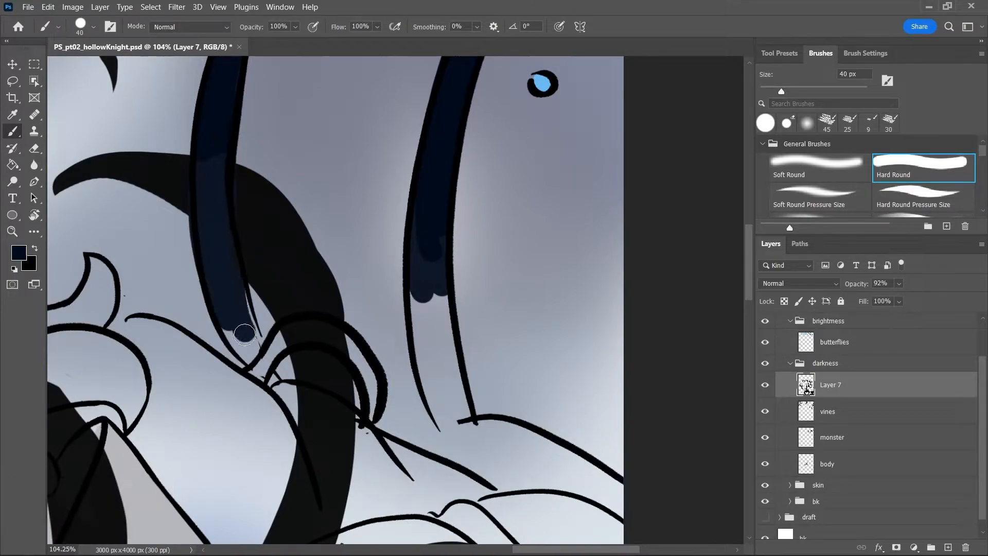
key("ctrl+z")
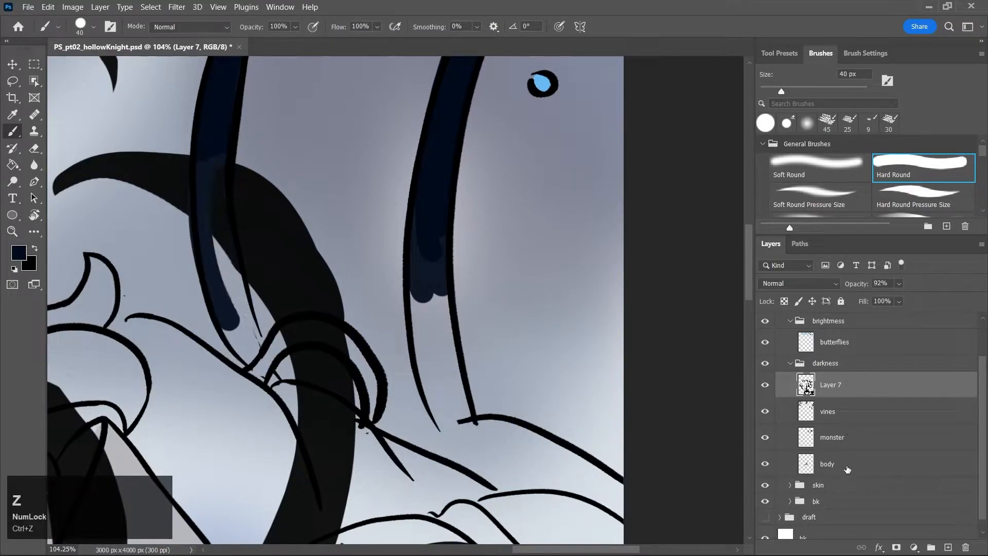
Toggle Layer 7's visibility to check it, then fill the lower parts of both ribs in dark navy on the vines layer
left_click(765, 386)
left_click(766, 390)
left_click(838, 417)
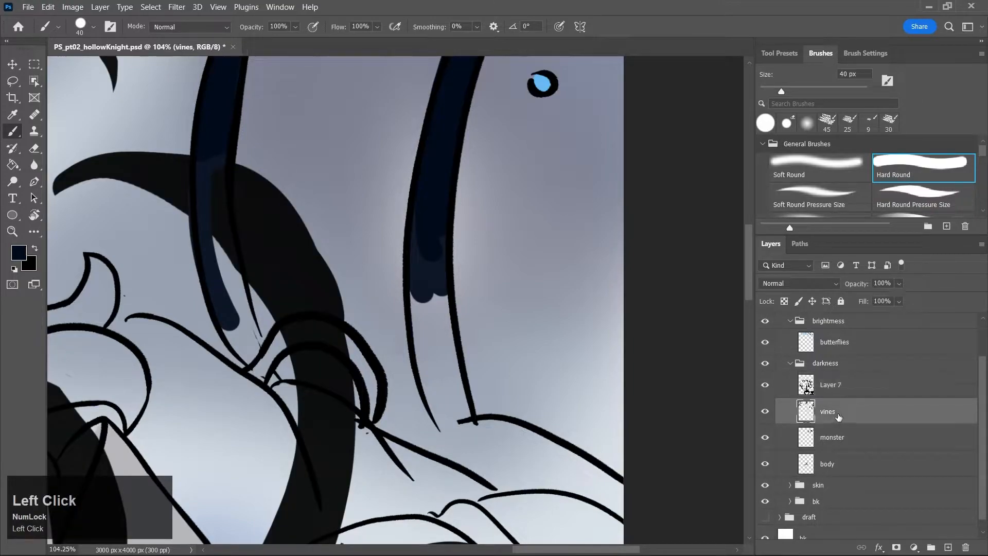
mouse_move(217, 176)
left_mouse_down()
mouse_move(226, 283)
mouse_move(227, 156)
mouse_move(255, 344)
mouse_move(216, 198)
mouse_move(236, 329)
mouse_move(213, 294)
left_mouse_up()
mouse_move(419, 260)
left_mouse_down()
mouse_move(445, 373)
mouse_move(464, 406)
mouse_move(448, 415)
mouse_move(444, 405)
left_mouse_up()
Fill the remaining gap near the left rib's lower tip in dark navy with a 30 px brush
key("z")
mouse_move(439, 340)
left_mouse_down()
mouse_move(404, 435)
mouse_move(466, 411)
mouse_move(403, 364)
left_mouse_up()
key("b")
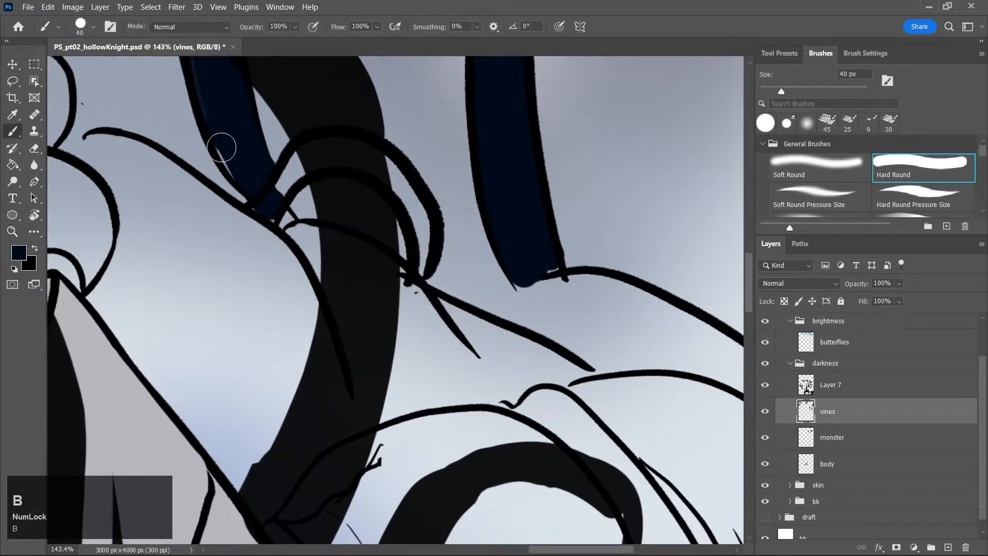
key("bracketleft")
key("bracketleft")
key("bracketleft")
key("bracketleft")
key("bracketleft")
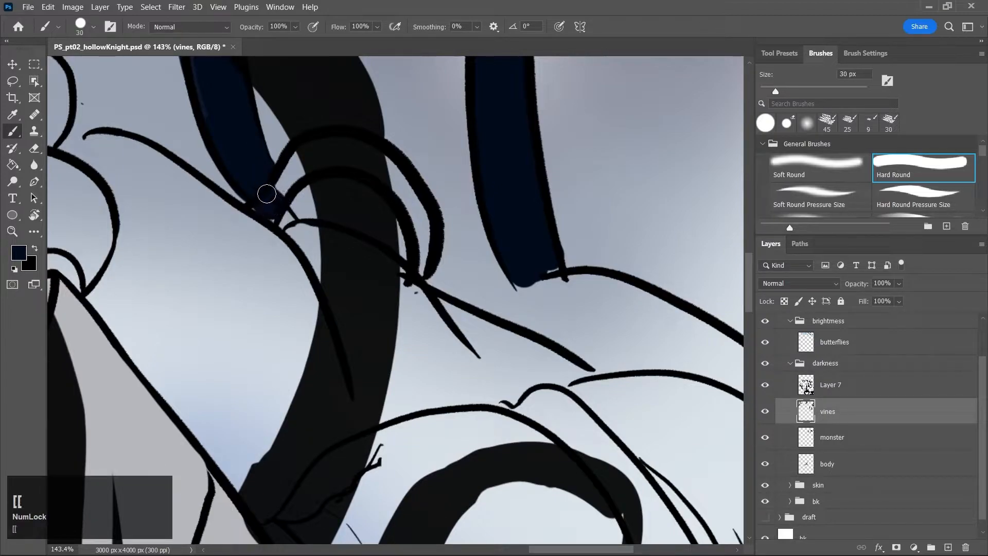
Erase the navy spill beyond the left rib's lower tip with a 20 px eraser and save the file
key("e")
mouse_move(292, 189)
left_mouse_down()
mouse_move(261, 206)
mouse_move(280, 205)
mouse_move(261, 207)
left_mouse_up()
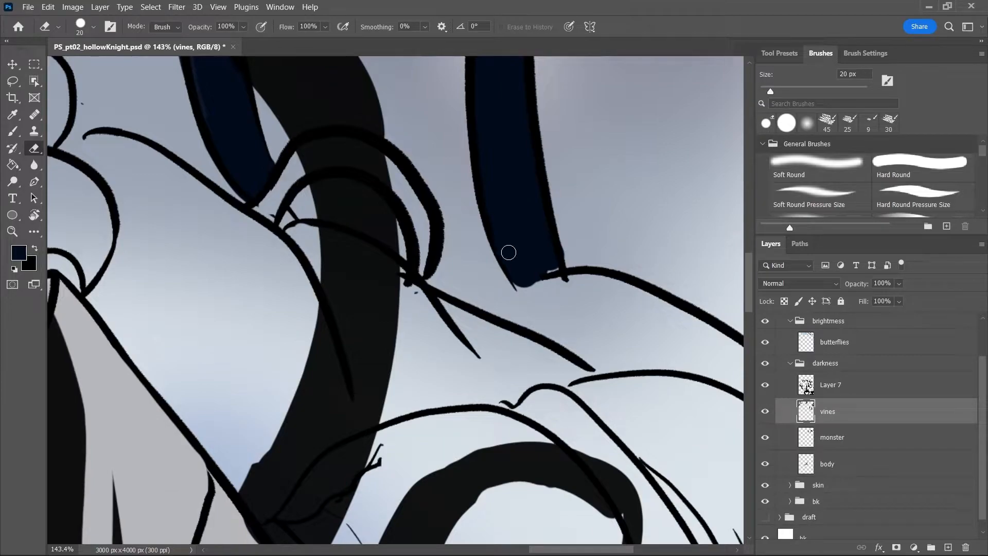
key("ctrl+s")
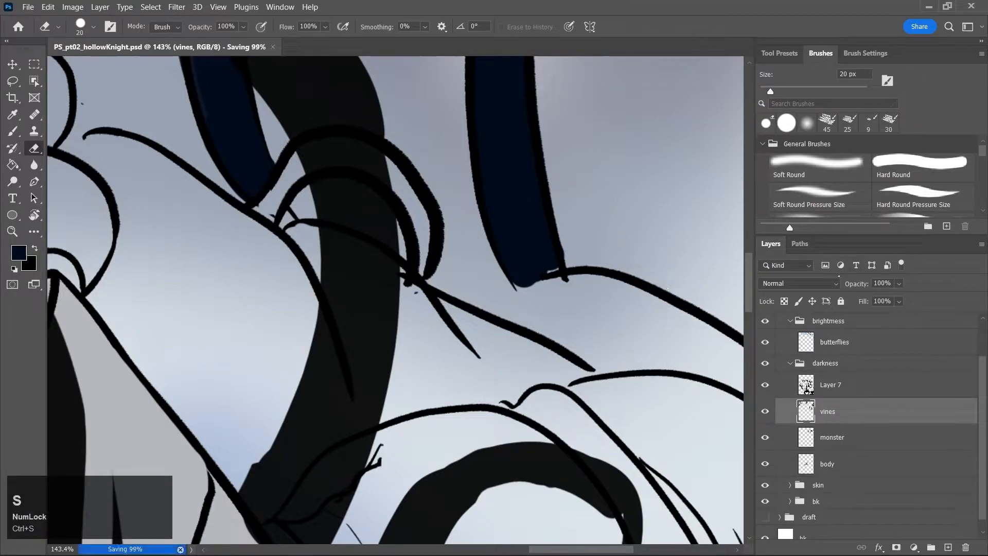
Fill the upper part of the rib along the canvas's left edge in dark navy with a 25 px brush on the vines layer
key("z")
left_click_drag(703, 304, 635, 316)
left_click_drag(472, 547, 425, 542)
left_click_drag(326, 190, 360, 199)
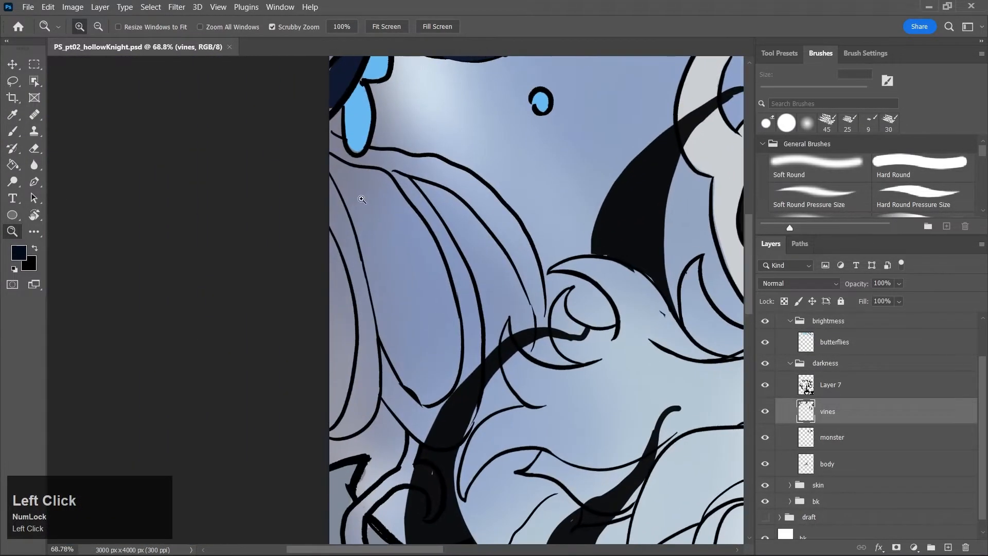
key("b")
key("bracketright")
key("bracketright")
key("bracketright")
key("bracketright")
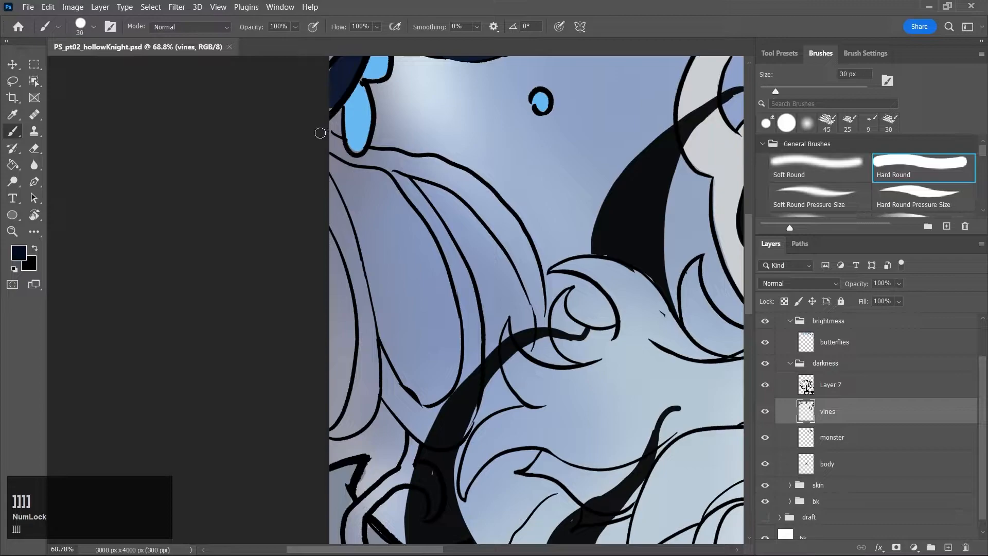
mouse_move(331, 141)
left_mouse_down()
mouse_move(343, 152)
mouse_move(335, 151)
left_mouse_up()
key("bracketleft")
key("bracketleft")
key("bracketright")
mouse_move(338, 219)
left_mouse_down()
mouse_move(325, 175)
mouse_move(342, 216)
mouse_move(327, 222)
mouse_move(362, 293)
mouse_move(343, 211)
mouse_move(365, 297)
mouse_move(365, 383)
left_mouse_up()
Fill the outer arching rib below the left butterfly in dark navy down to its tip, undoing and repainting the last stroke
mouse_move(344, 155)
left_mouse_down()
mouse_move(397, 163)
mouse_move(362, 158)
mouse_move(398, 157)
mouse_move(322, 129)
mouse_move(353, 160)
mouse_move(403, 164)
mouse_move(376, 163)
mouse_move(412, 198)
left_mouse_up()
mouse_move(389, 162)
left_mouse_down()
mouse_move(424, 213)
mouse_move(450, 180)
mouse_move(466, 180)
mouse_move(446, 165)
mouse_move(479, 186)
mouse_move(519, 236)
left_mouse_up()
left_click_drag(446, 171, 525, 237)
left_click_drag(472, 181, 533, 248)
left_click_drag(459, 191, 530, 283)
left_click_drag(483, 209, 540, 298)
left_click_drag(510, 223, 544, 310)
left_click_drag(516, 272, 540, 324)
key("ctrl+z")
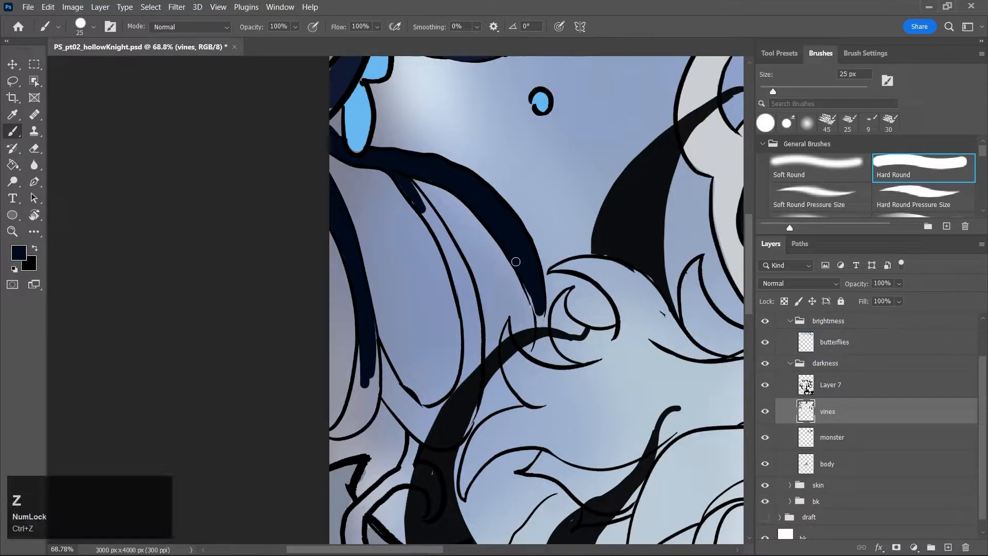
left_click_drag(522, 275, 536, 353)
Fill the inner left rib and the lower curved ends of the left ribs in dark navy, and save the file
left_click_drag(442, 244, 464, 283)
mouse_move(408, 181)
left_mouse_down()
mouse_move(470, 288)
mouse_move(460, 278)
mouse_move(474, 358)
mouse_move(478, 343)
mouse_move(461, 296)
mouse_move(450, 370)
left_mouse_up()
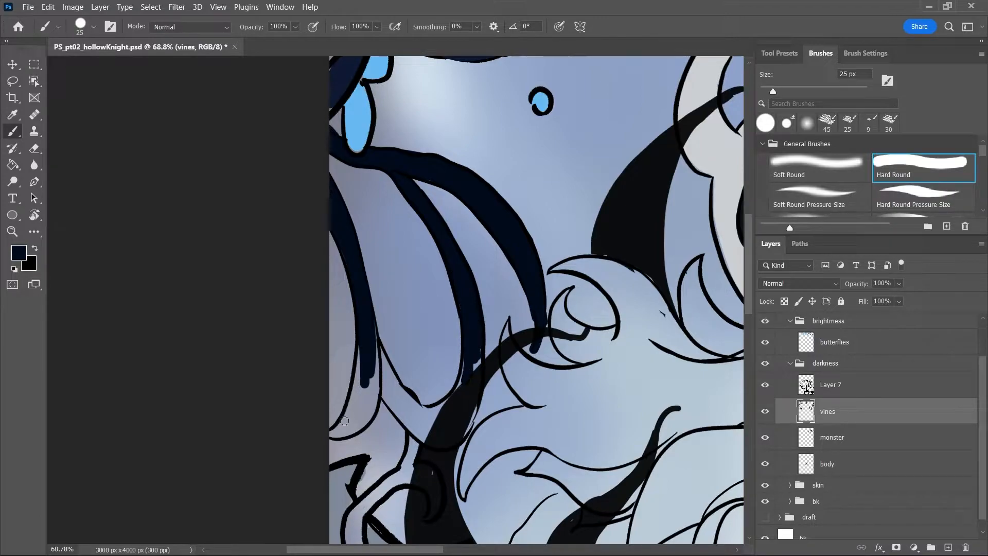
mouse_move(329, 433)
left_mouse_down()
mouse_move(366, 409)
mouse_move(363, 368)
mouse_move(355, 396)
mouse_move(363, 386)
mouse_move(364, 425)
mouse_move(373, 338)
mouse_move(422, 427)
mouse_move(419, 412)
mouse_move(468, 369)
mouse_move(461, 434)
left_mouse_up()
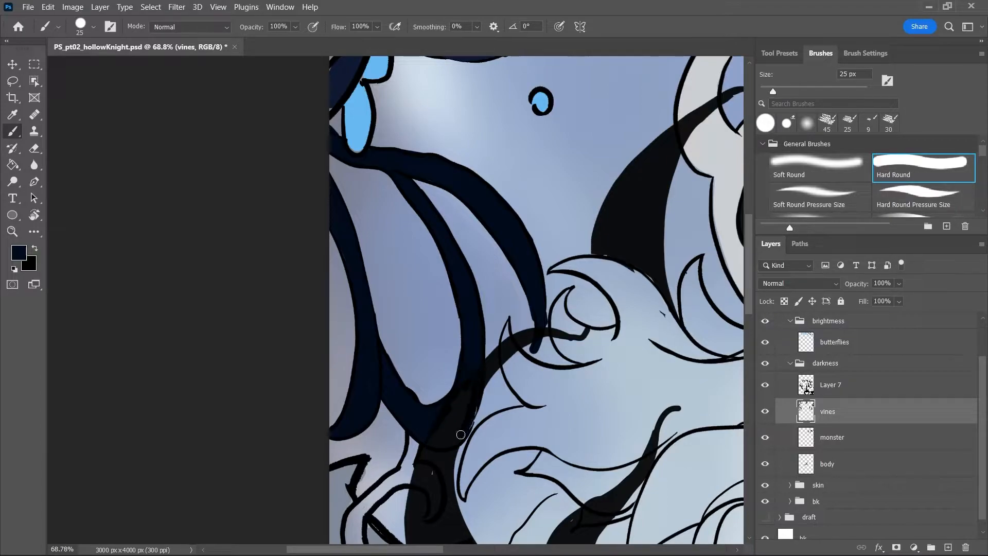
left_click_drag(475, 355, 473, 418)
key("e")
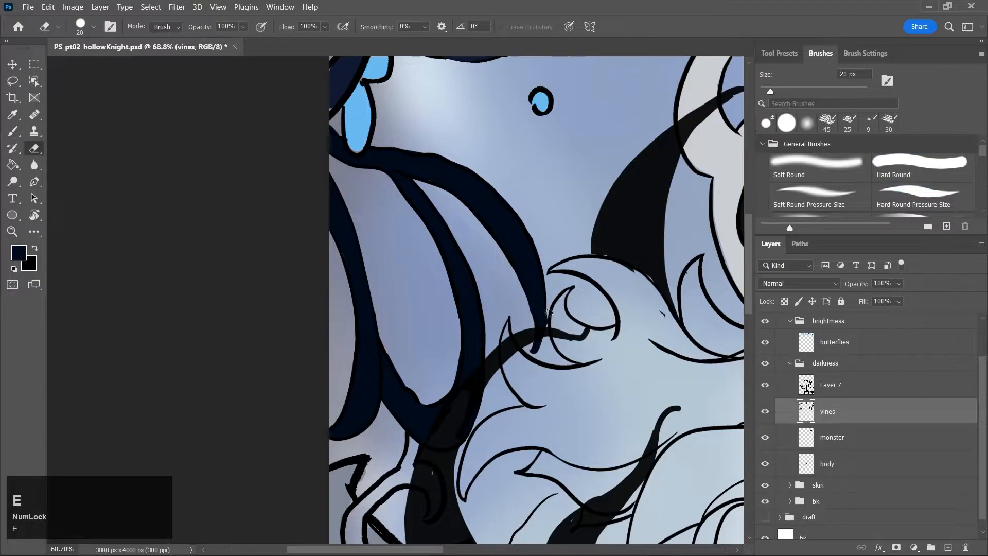
key("ctrl+s")
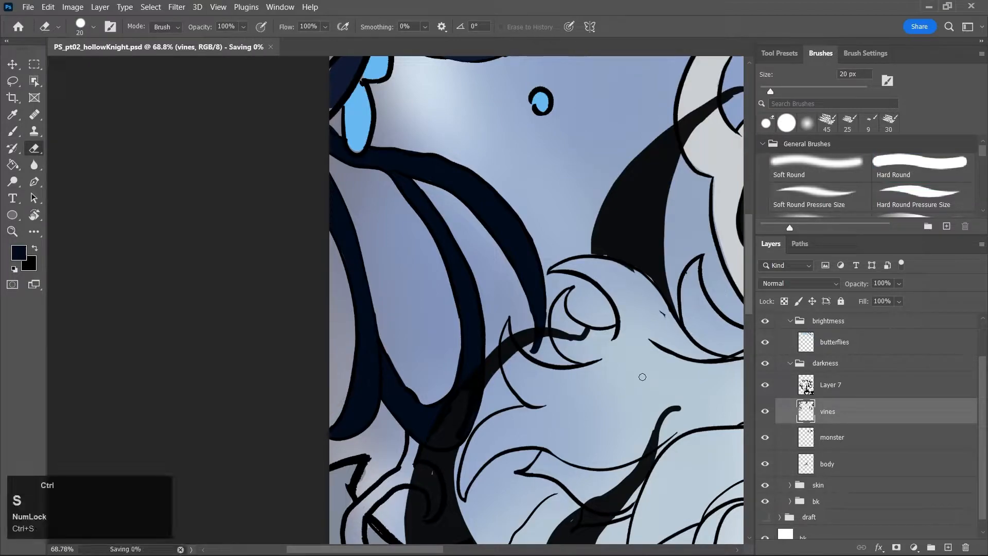
Add a new layer named "gound" beneath the body layer in the darkness group
key("z")
left_click(642, 382)
left_click_drag(643, 382, 573, 384)
left_click_drag(460, 549, 518, 550)
left_click_drag(749, 282, 757, 337)
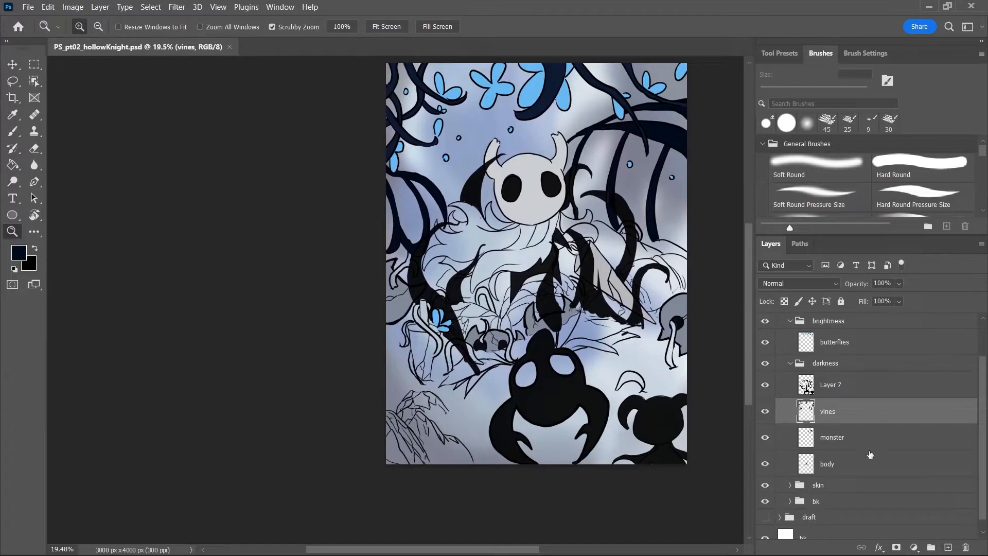
left_click(871, 475)
left_click(948, 547)
left_click_drag(893, 467, 888, 497)
double_click(831, 490)
type("gou")
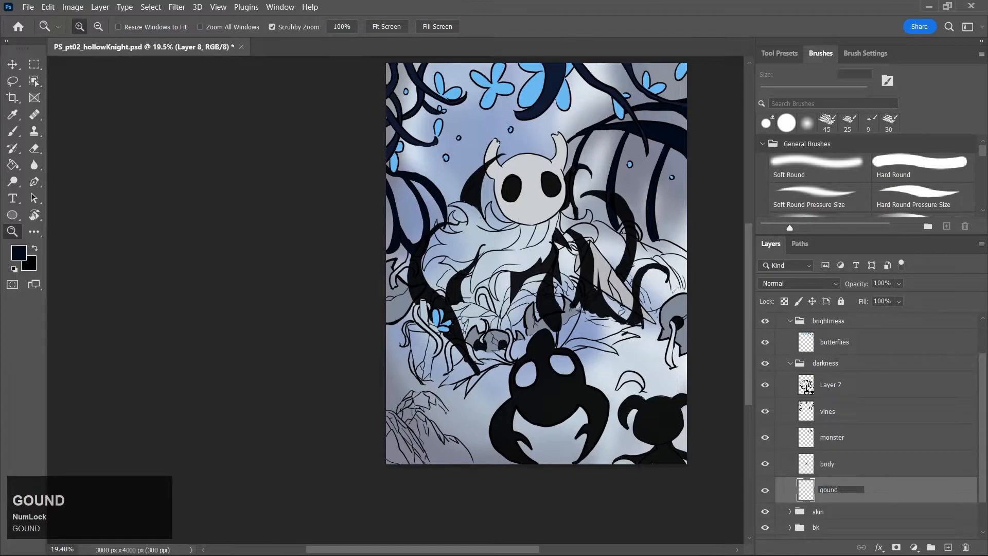
type("nd")
key("Return")
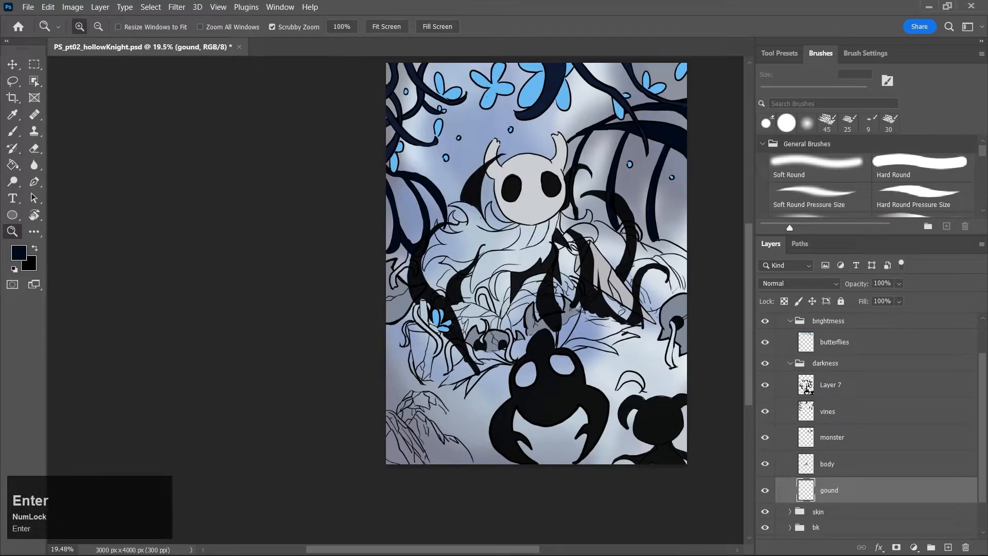
Paint the lower-left ground in blue-grey #3c475c with a Hard Round brush enlarged to 250 px
key("j")
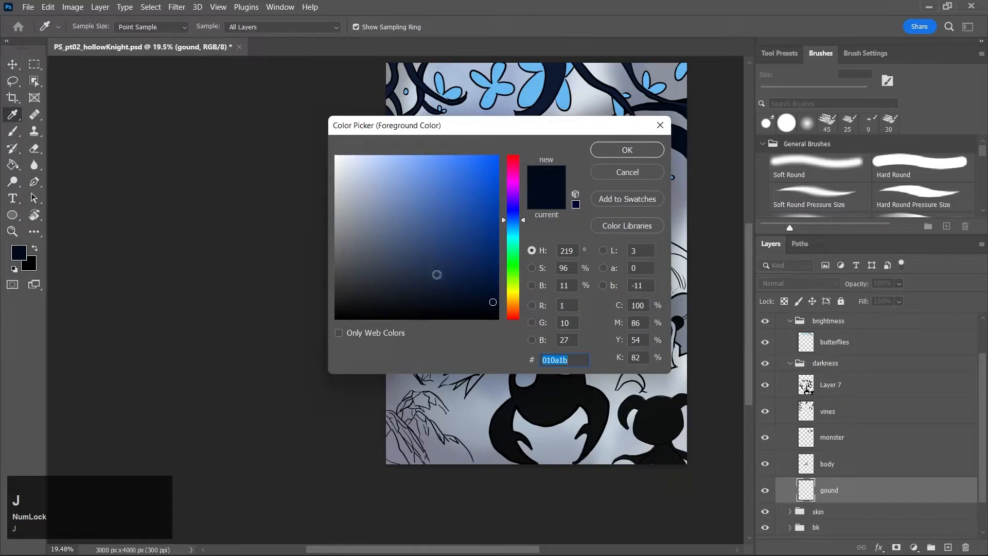
left_click_drag(440, 273, 392, 260)
left_click(627, 150)
key("b")
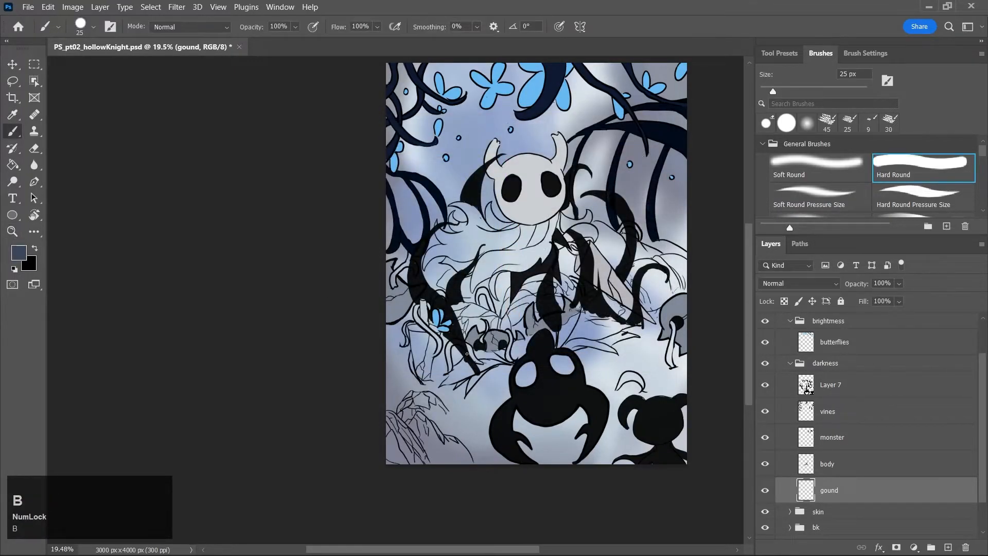
key("bracketright")
key("bracketright")
key("bracketright")
key("bracketright")
key("bracketright")
key("bracketright")
key("bracketright")
key("bracketright")
key("bracketright")
mouse_move(401, 423)
left_mouse_down()
mouse_move(434, 470)
mouse_move(451, 457)
mouse_move(465, 469)
mouse_move(466, 454)
mouse_move(486, 434)
left_mouse_up()
key("bracketright")
key("bracketright")
key("bracketright")
key("bracketright")
key("bracketright")
mouse_move(448, 377)
left_mouse_down()
mouse_move(527, 371)
mouse_move(561, 335)
left_mouse_up()
Set the opacity of the bk group to 100%
left_click_drag(982, 447, 983, 479)
left_click(901, 490)
left_click(899, 283)
left_click_drag(907, 298, 934, 299)
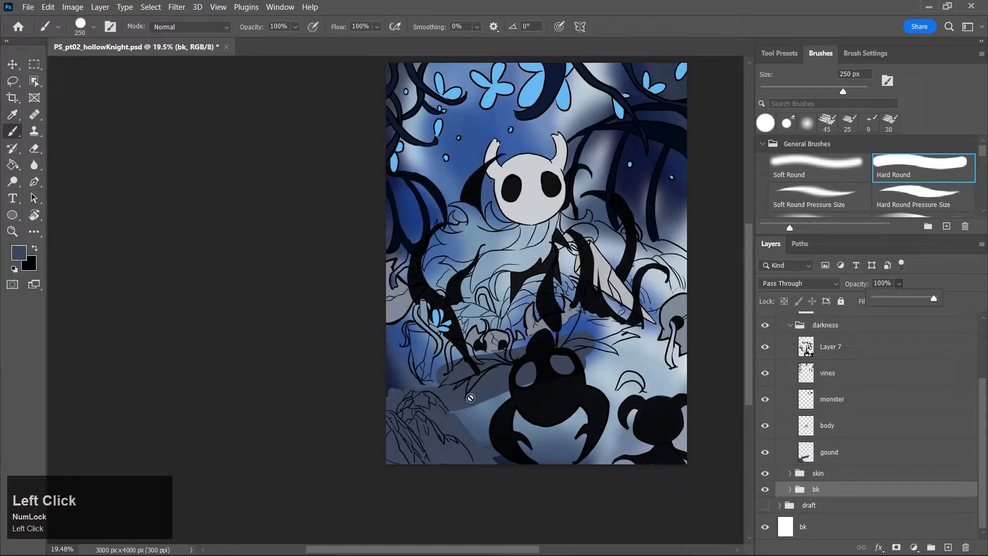
key("ctrl+z")
key("ctrl+shift+z")
key("ctrl+shift+z")
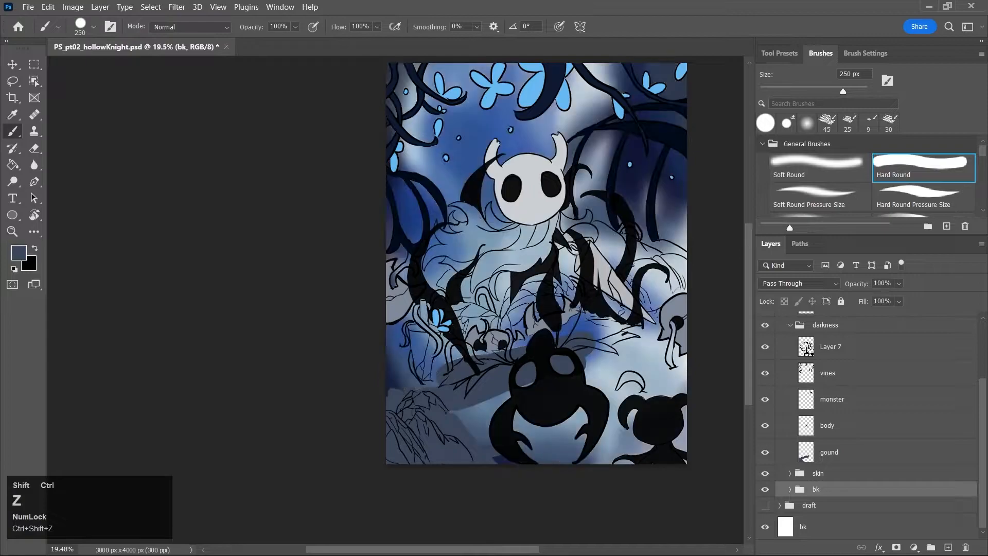
Extend the blue-grey fill across the entire ground on the gound layer with a 300 px Hard Round brush
left_click(869, 462)
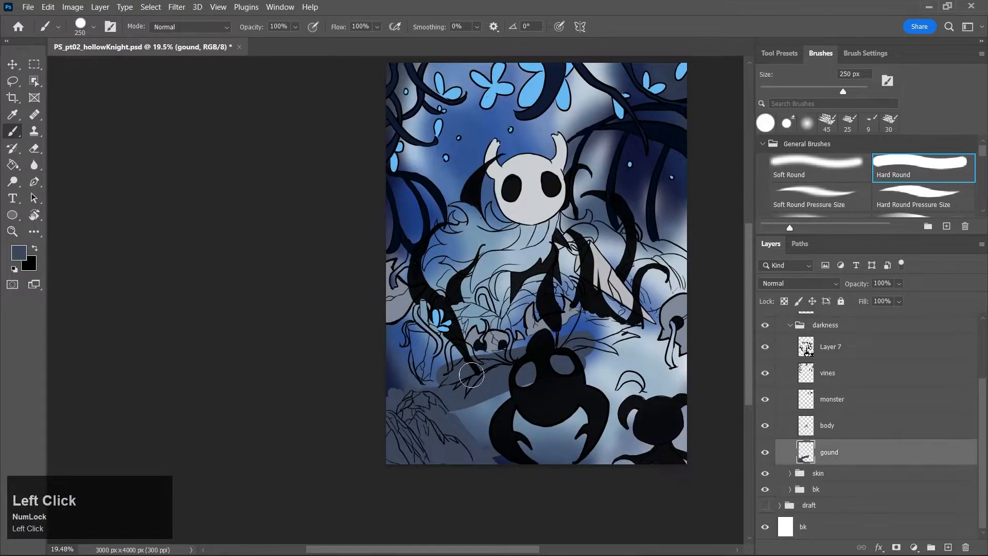
key("r")
key("b")
key("bracketright")
key("bracketright")
key("bracketright")
key("bracketright")
key("bracketleft")
key("bracketleft")
key("bracketleft")
mouse_move(441, 368)
left_mouse_down()
mouse_move(388, 379)
mouse_move(449, 374)
mouse_move(433, 430)
mouse_move(473, 437)
mouse_move(496, 463)
mouse_move(537, 455)
mouse_move(554, 437)
mouse_move(657, 439)
mouse_move(701, 361)
mouse_move(711, 388)
mouse_move(688, 448)
left_mouse_up()
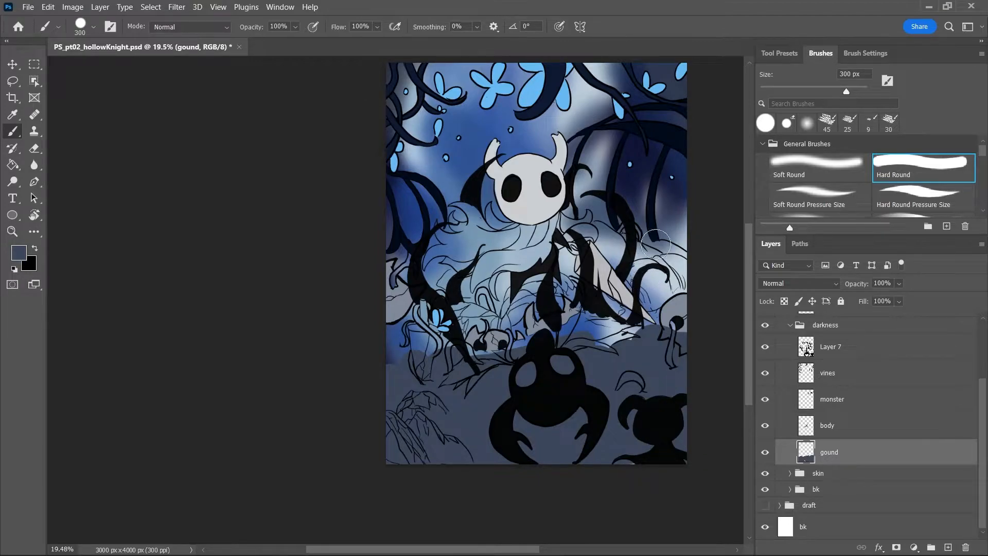
Undo the last ground fill and delete the gound layer
left_click(838, 169)
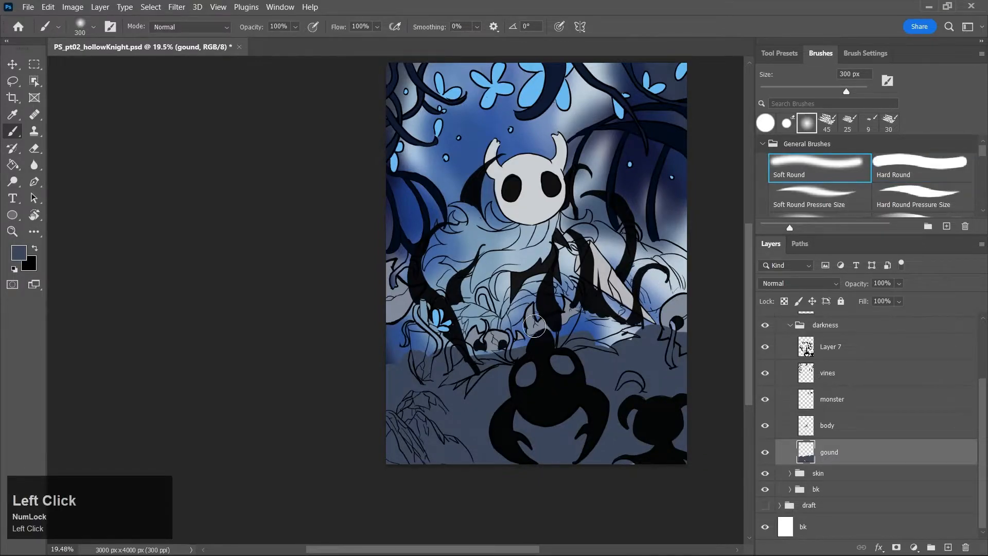
key("e")
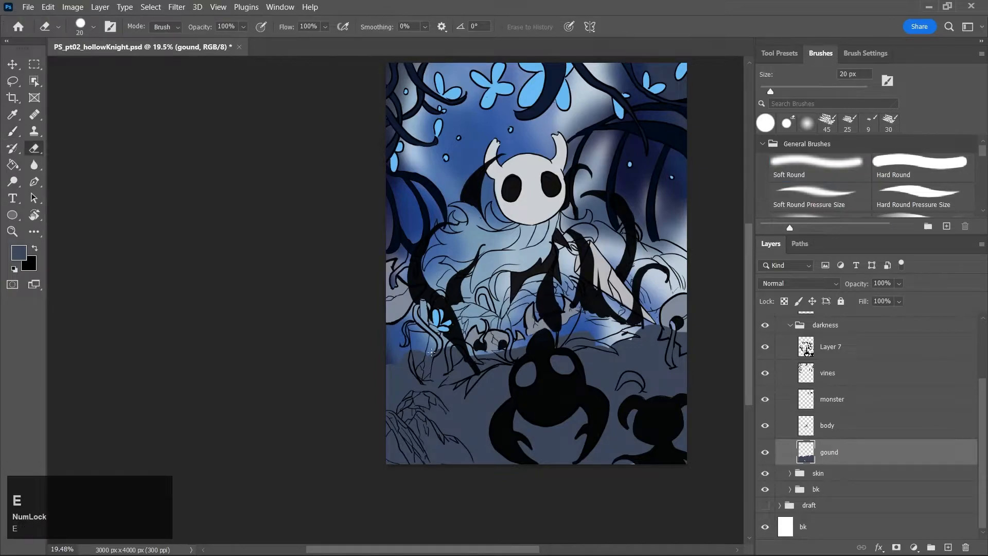
key("ctrl+z")
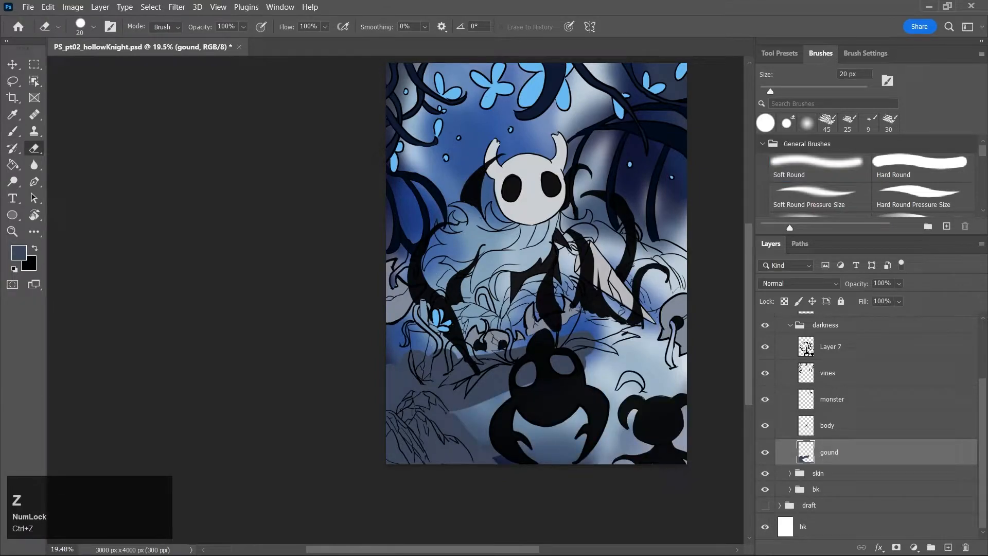
left_click(964, 548)
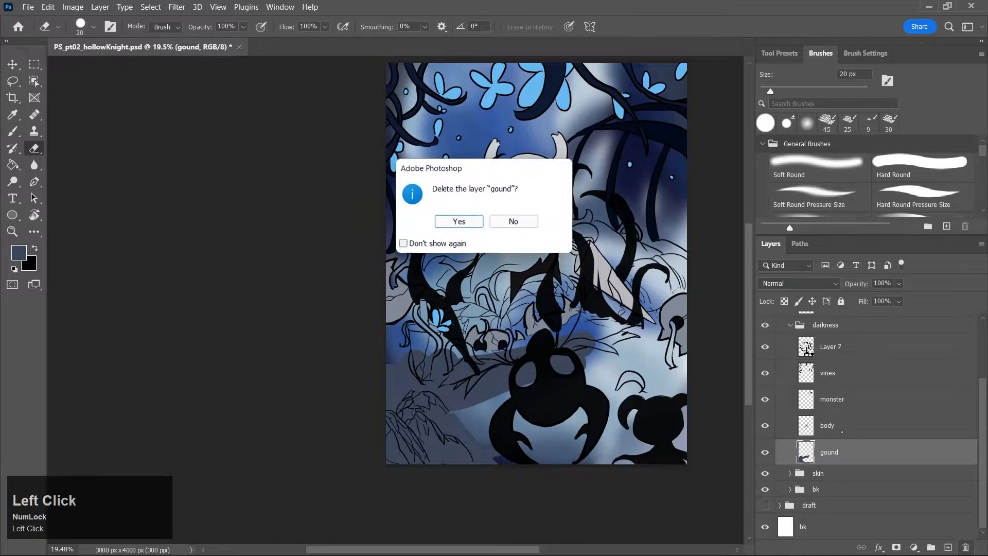
key("Return")
Create a fresh layer named "gound" at the bottom of the darkness group and save the file
left_click(948, 548)
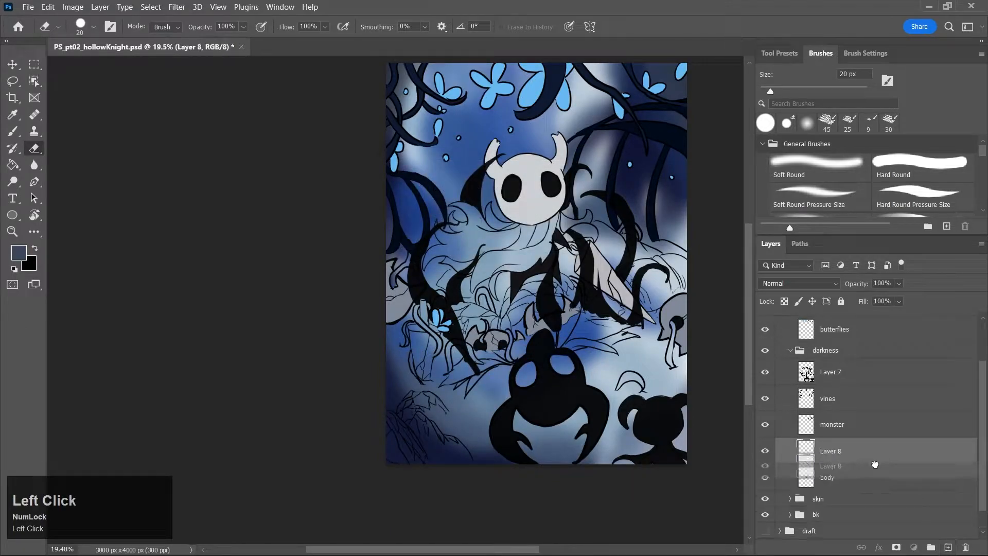
double_click(834, 477)
type("g")
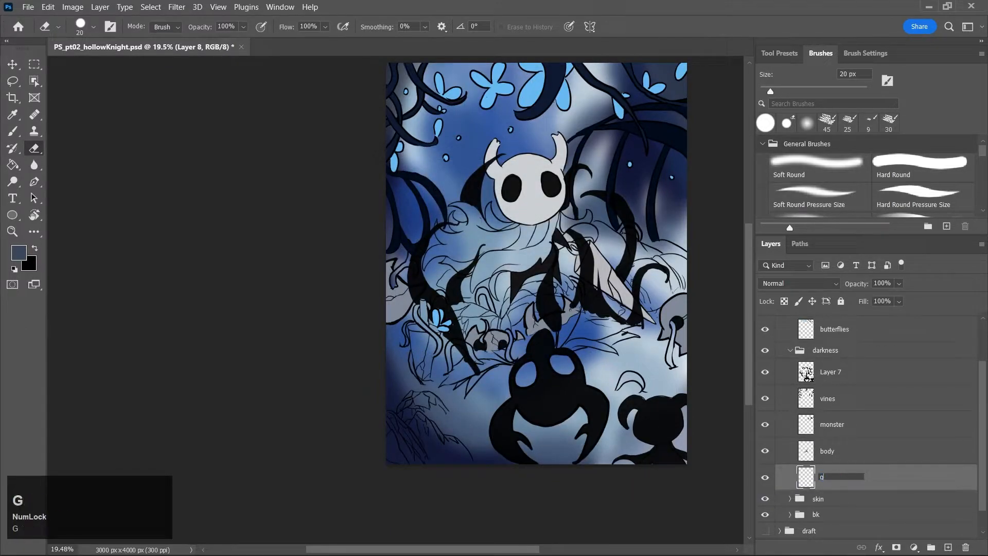
type("ound")
key("ctrl+s")
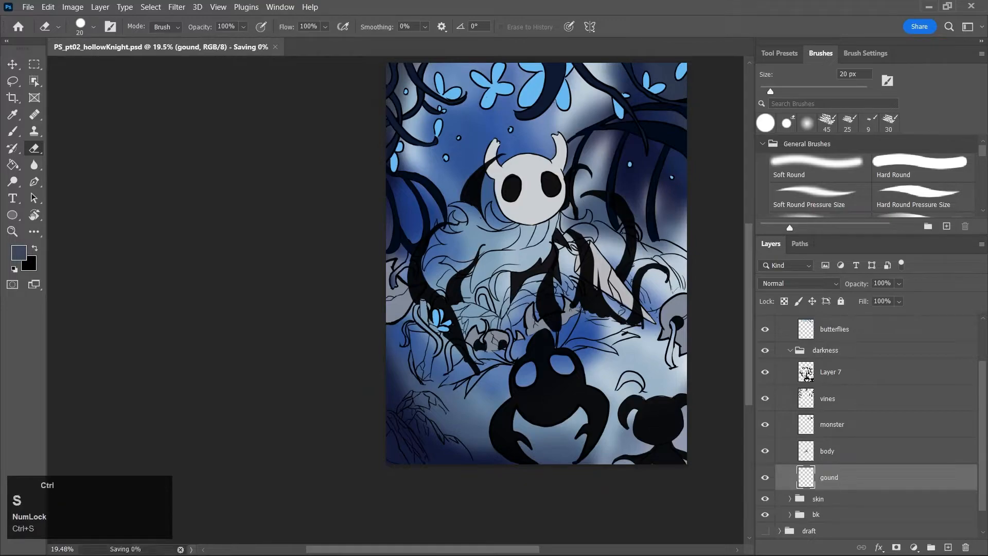
Set the foreground colour to #182640 and try a 300 px Soft Round eraser on the lower-left ground
key("j")
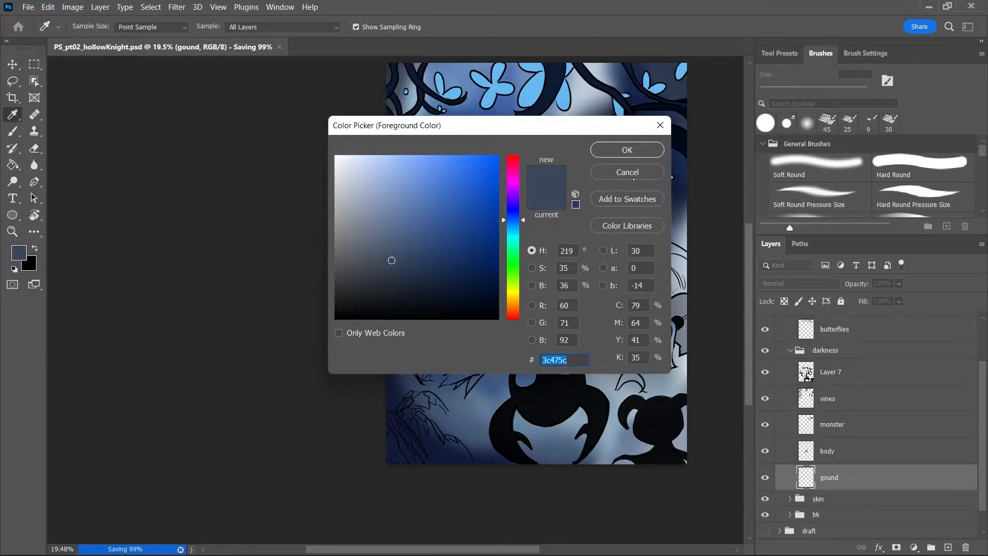
left_click(436, 278)
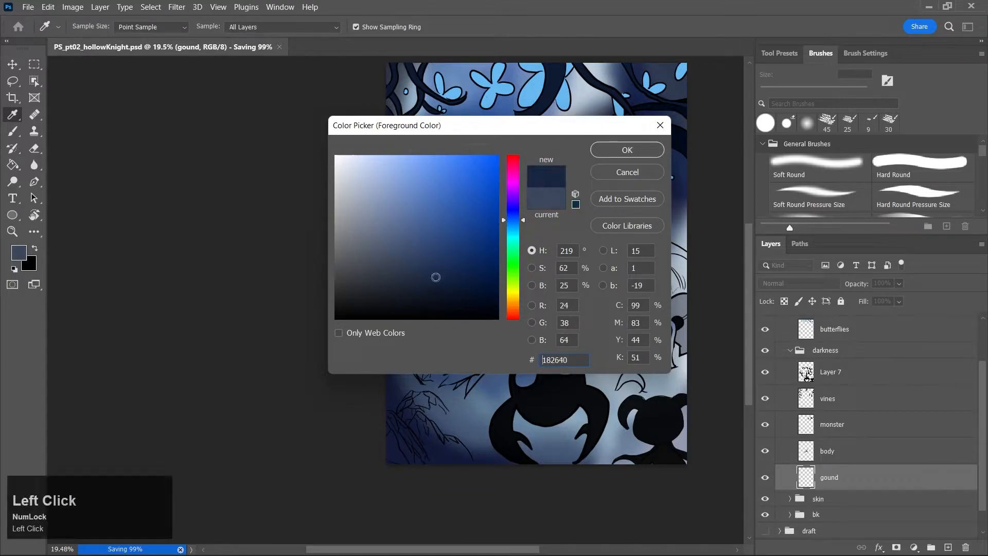
left_click(627, 151)
key("e")
left_click(796, 178)
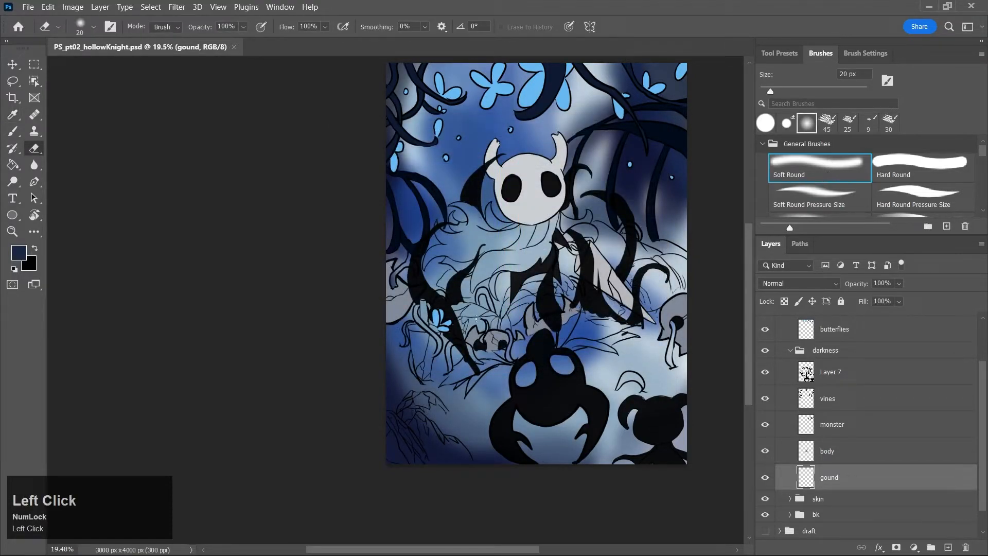
key("bracketright")
key("bracketright")
key("bracketright")
key("bracketright")
key("bracketright")
key("bracketright")
key("bracketright")
key("bracketright")
key("bracketright")
key("bracketright")
key("bracketright")
key("bracketright")
key("bracketright")
key("bracketright")
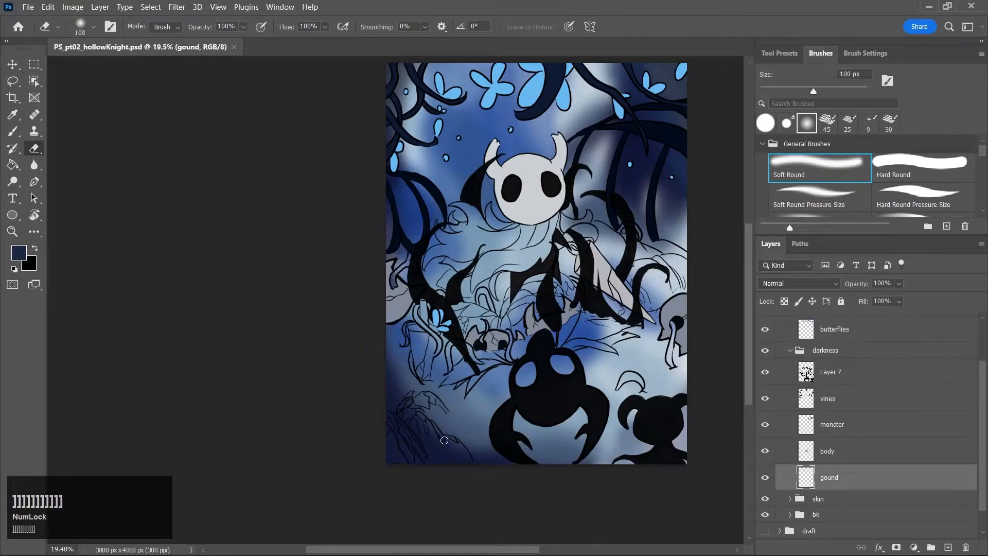
key("bracketright")
key("bracketright")
key("bracketright")
left_click(420, 420)
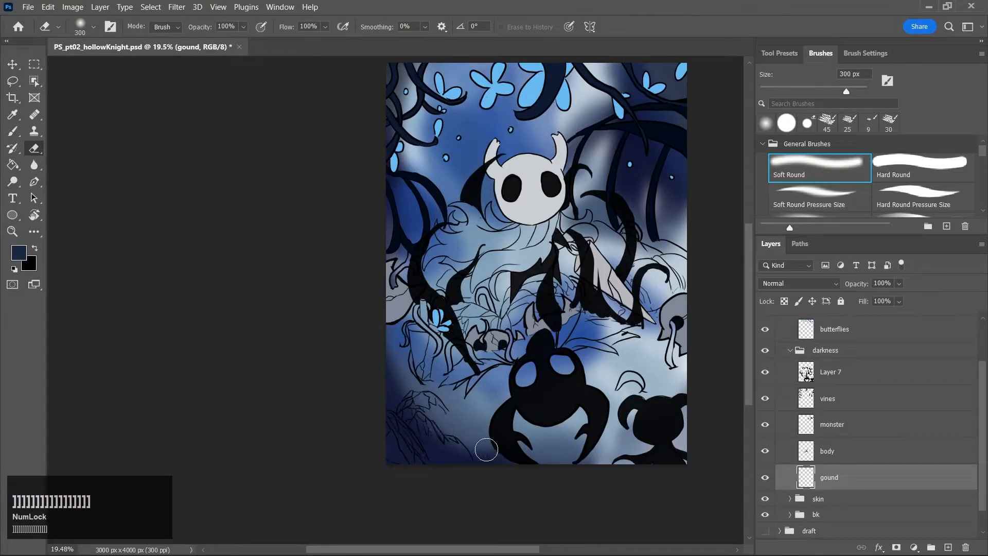
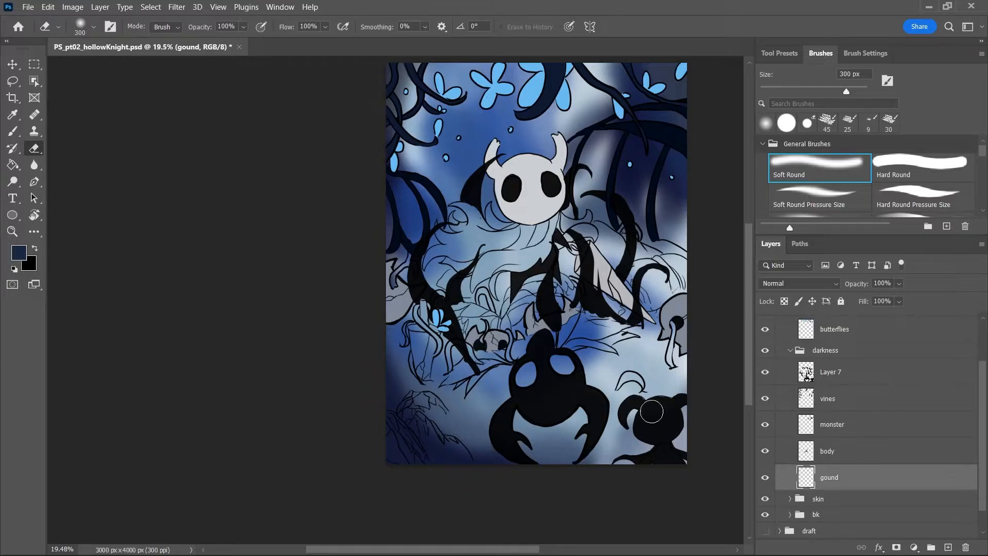
Choose a more saturated dark blue foreground colour, try a 300 px Soft Round brush stroke on the ground, and undo it
key("j")
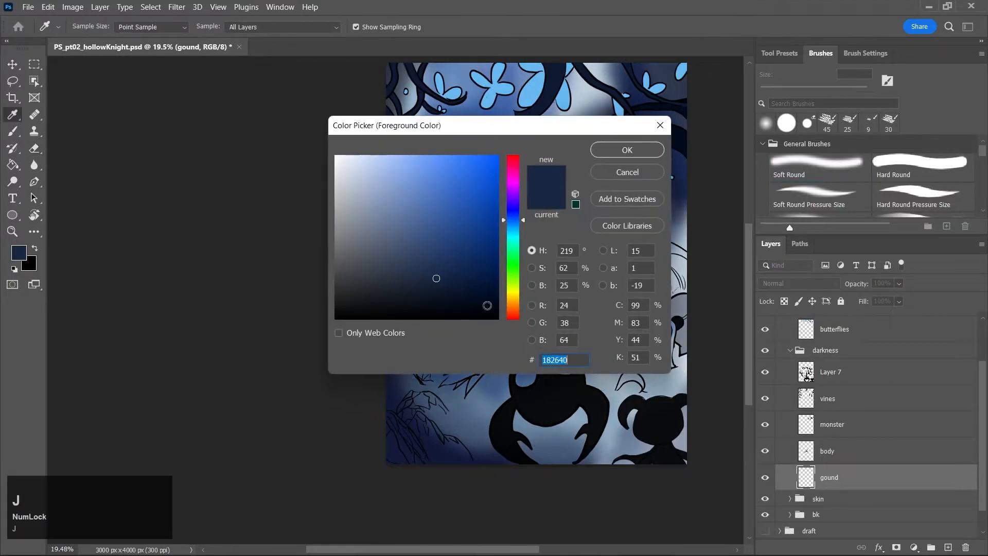
left_click(461, 261)
left_click(626, 150)
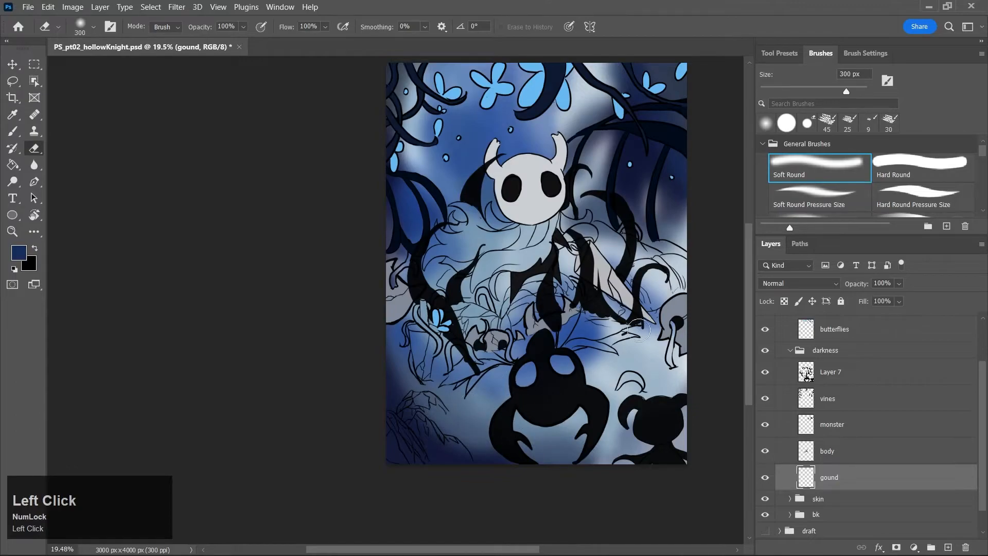
key("ctrl+z")
key("b")
mouse_move(461, 390)
left_mouse_down()
mouse_move(497, 382)
mouse_move(507, 412)
left_mouse_up()
key("ctrl+x")
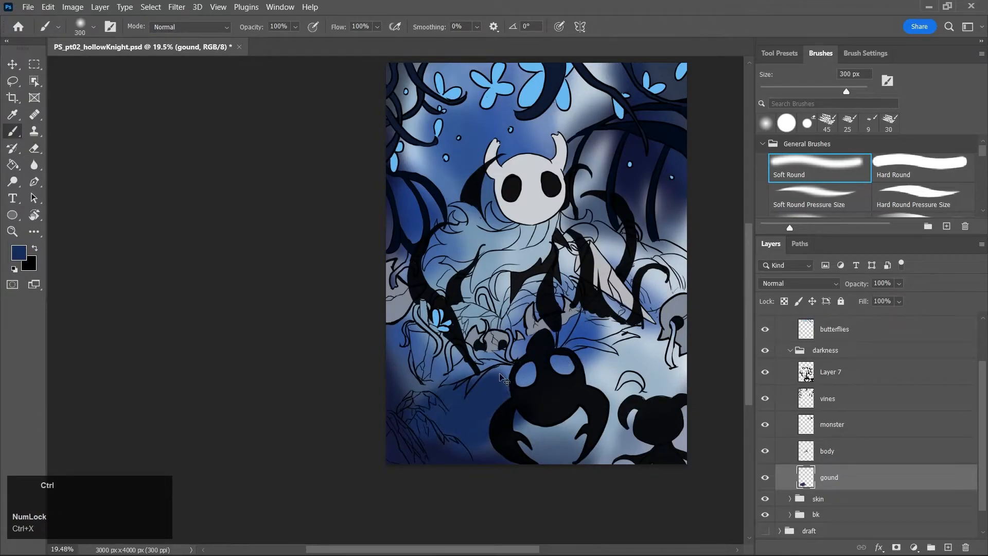
key("ctrl+z")
Paint soft dark blue over the rocks and plants below the lower-left butterfly on the gound layer, and save the file
left_click_drag(428, 334, 474, 369)
key("z")
left_click(464, 364)
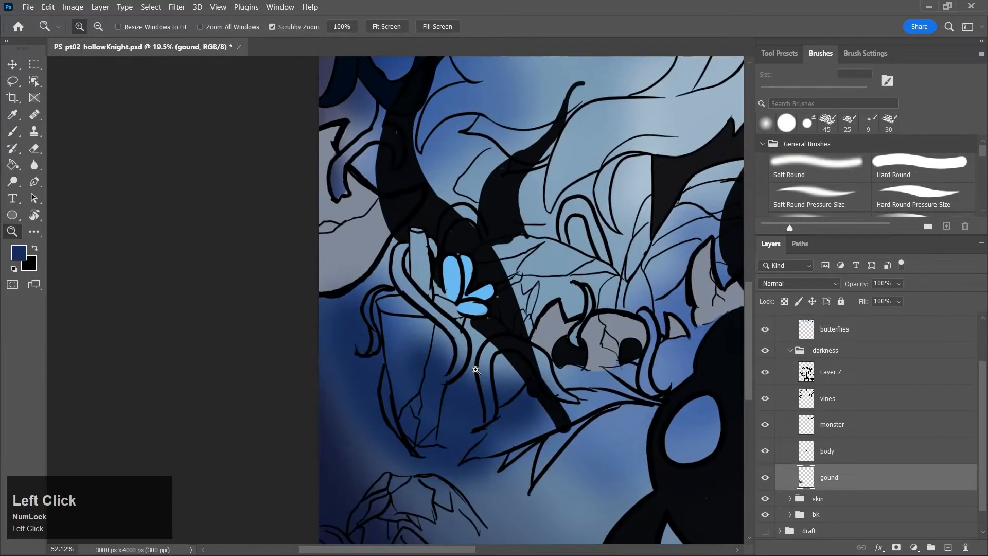
key("ctrl+s")
Add a layer named "abandonedSword" above Layer 7 in the darkness group and save the file
left_click_drag(749, 328, 752, 314)
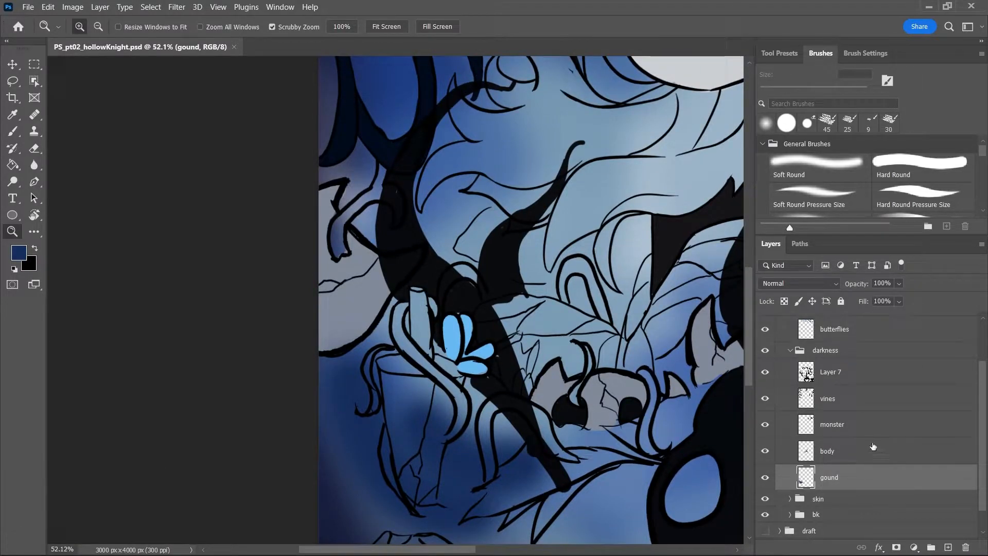
left_click(845, 377)
left_click(952, 549)
double_click(831, 372)
type("aba")
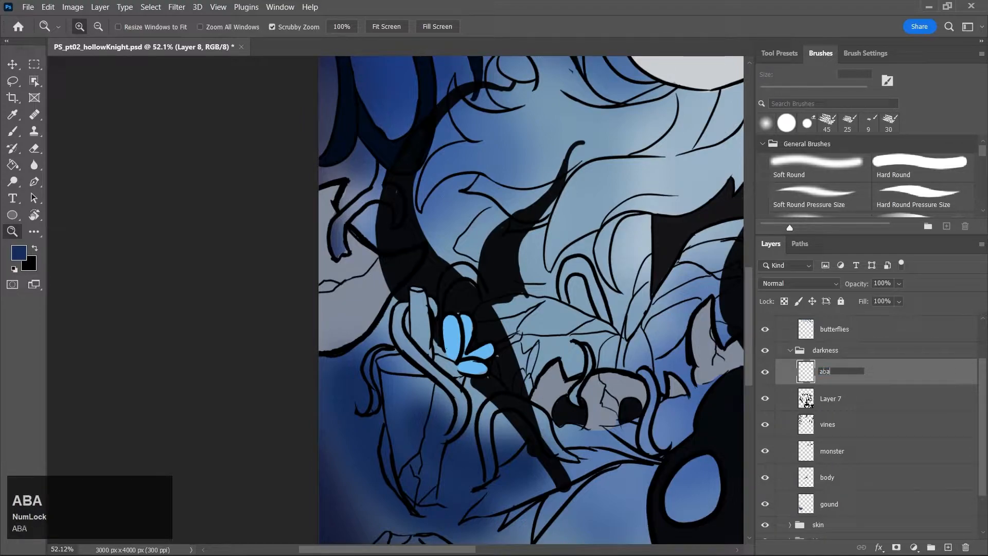
type("ndonedSword")
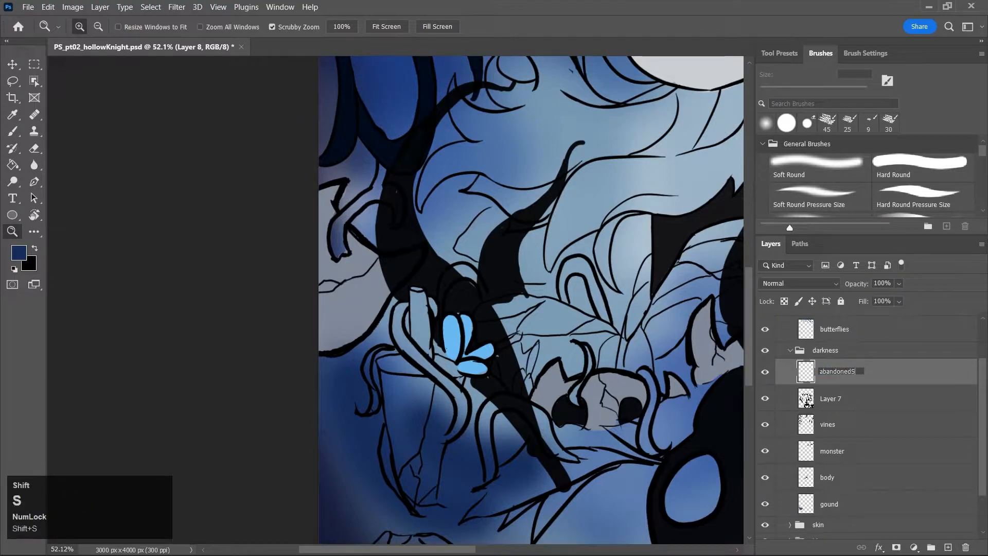
key("Return")
key("ctrl+s")
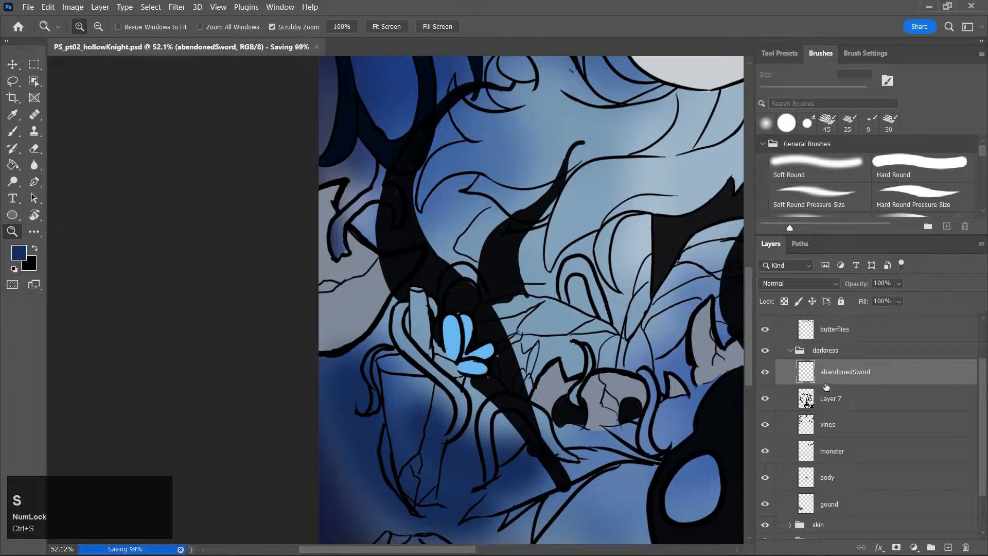
Set the foreground colour to grey #a0a0a0 and choose the Hard Round brush at 50 px
key("b")
key("j")
left_click(341, 198)
left_click(627, 150)
key("b")
left_click(914, 165)
key("bracketleft")
key("bracketleft")
key("bracketleft")
key("bracketleft")
key("bracketleft")
key("bracketleft")
key("bracketleft")
key("bracketleft")
key("bracketleft")
key("bracketleft")
key("bracketleft")
key("bracketleft")
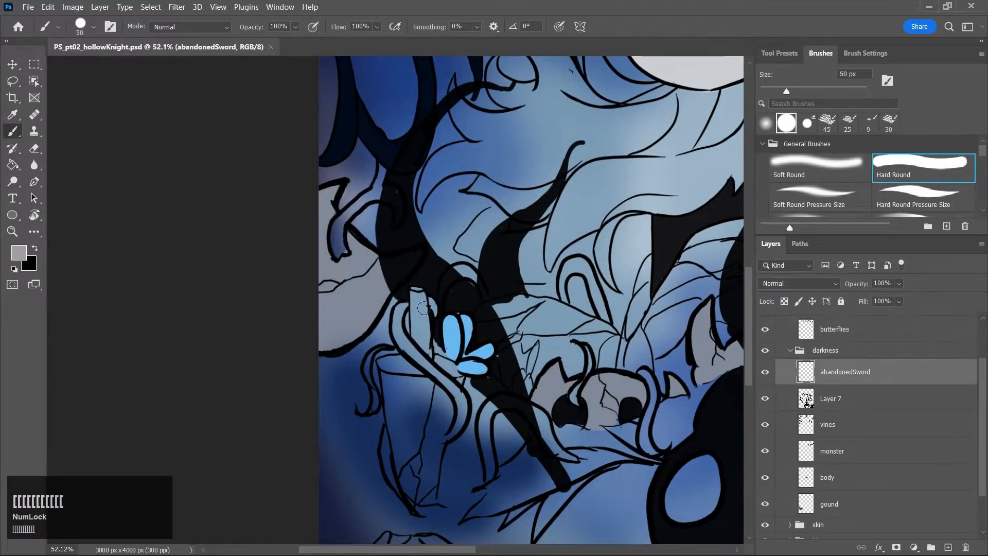
Paint the handle and cracked blade of the lower-left sword grey with the brush at 35 px, and save the file
left_click_drag(413, 291, 420, 335)
key("bracketleft")
key("bracketleft")
key("bracketleft")
key("ctrl+z")
left_click_drag(414, 290, 420, 335)
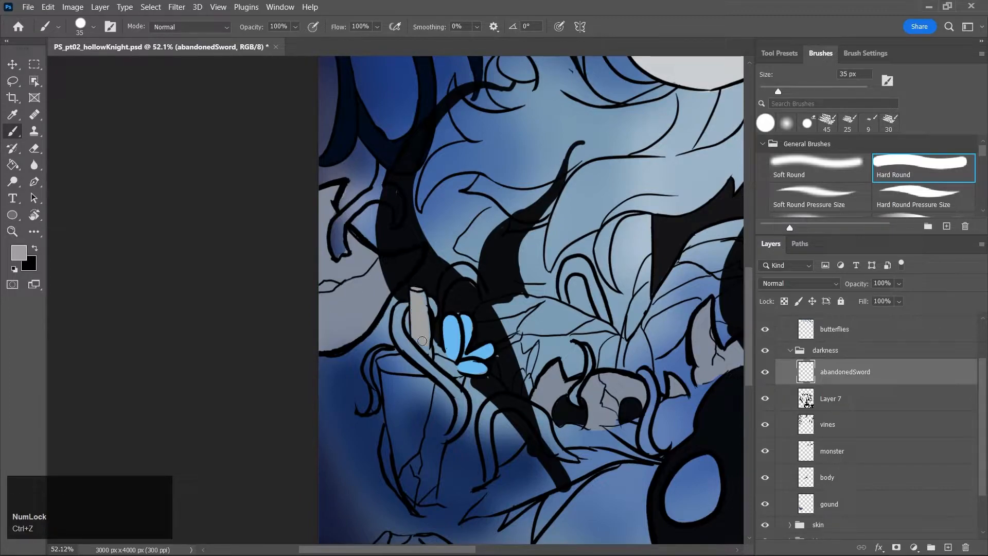
mouse_move(385, 371)
left_mouse_down()
mouse_move(398, 417)
mouse_move(394, 379)
mouse_move(422, 444)
mouse_move(412, 369)
mouse_move(443, 395)
left_mouse_up()
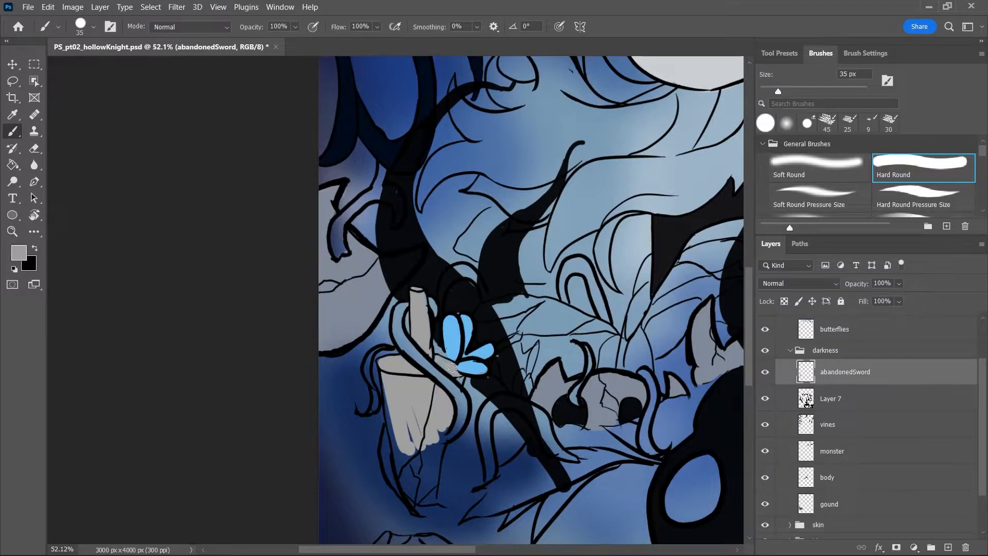
mouse_move(408, 417)
left_mouse_down()
mouse_move(386, 378)
mouse_move(415, 499)
mouse_move(446, 418)
mouse_move(434, 482)
mouse_move(416, 427)
mouse_move(426, 502)
mouse_move(434, 473)
mouse_move(430, 497)
left_mouse_up()
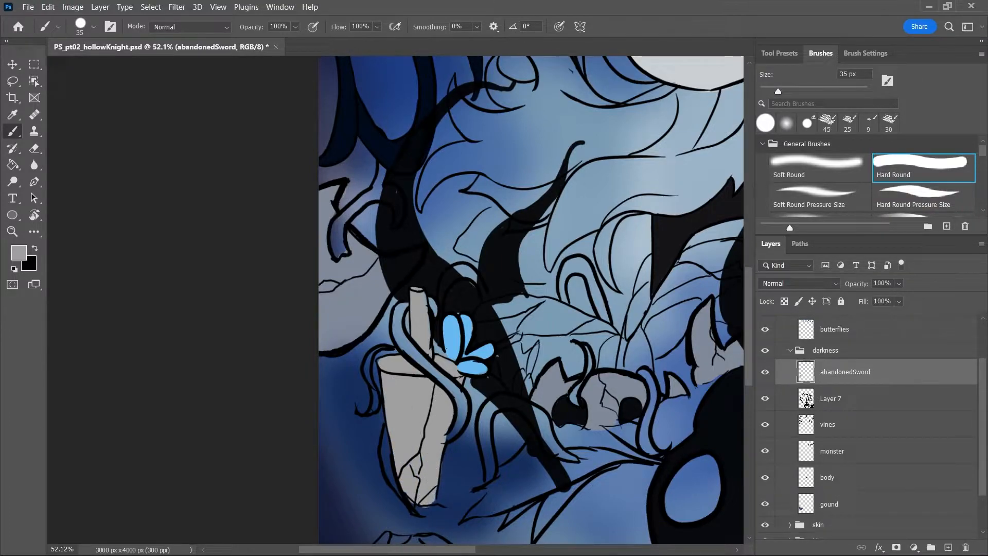
left_click_drag(467, 550, 539, 553)
key("z")
left_click_drag(642, 384, 526, 520)
key("ctrl+s")
left_click(526, 520)
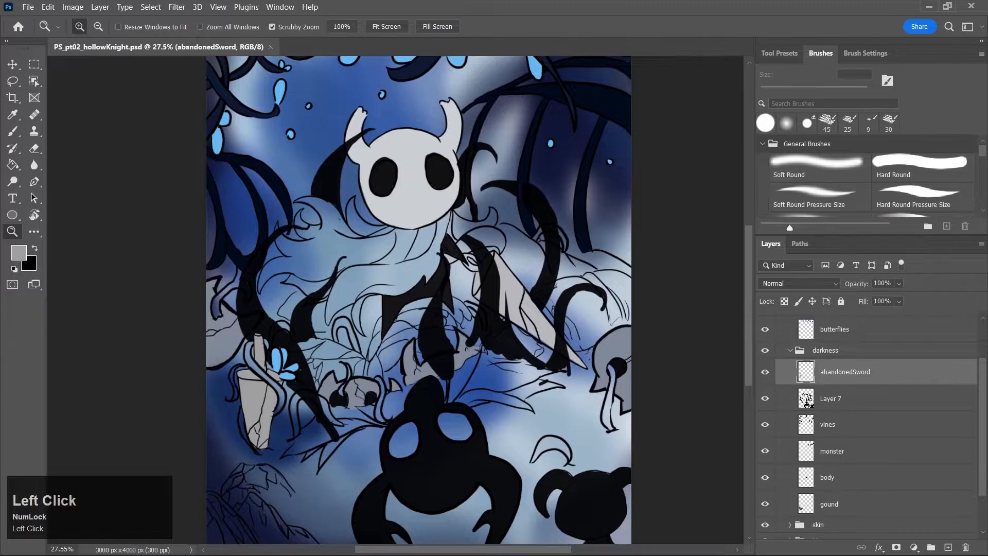
Add a layer named "vines" above abandonedSword and save the file
left_click(948, 547)
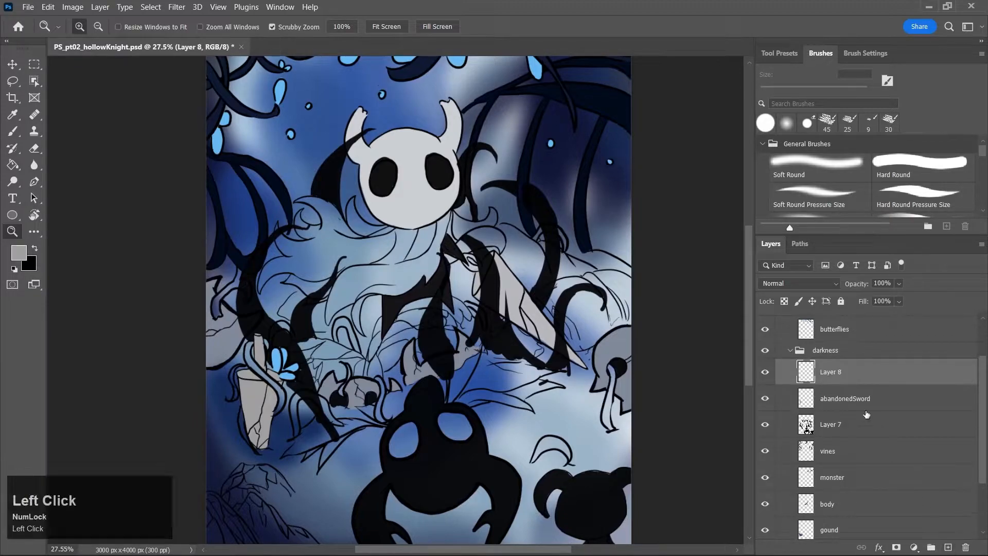
double_click(834, 373)
type("vines")
key("Return")
key("ctrl+s")
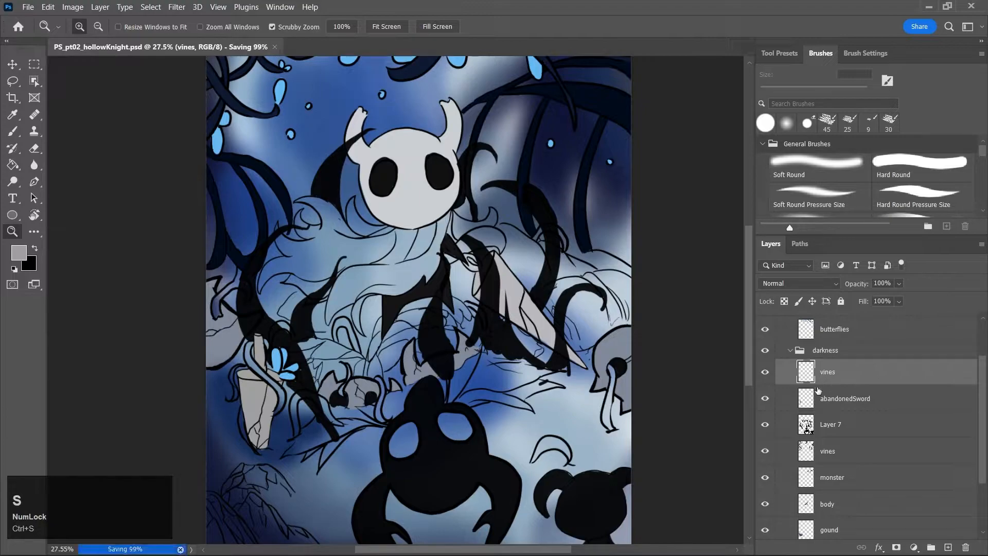
Choose a dark blue foreground colour and rough in the vine over the far-left skull with the 35 px Hard Round brush
key("j")
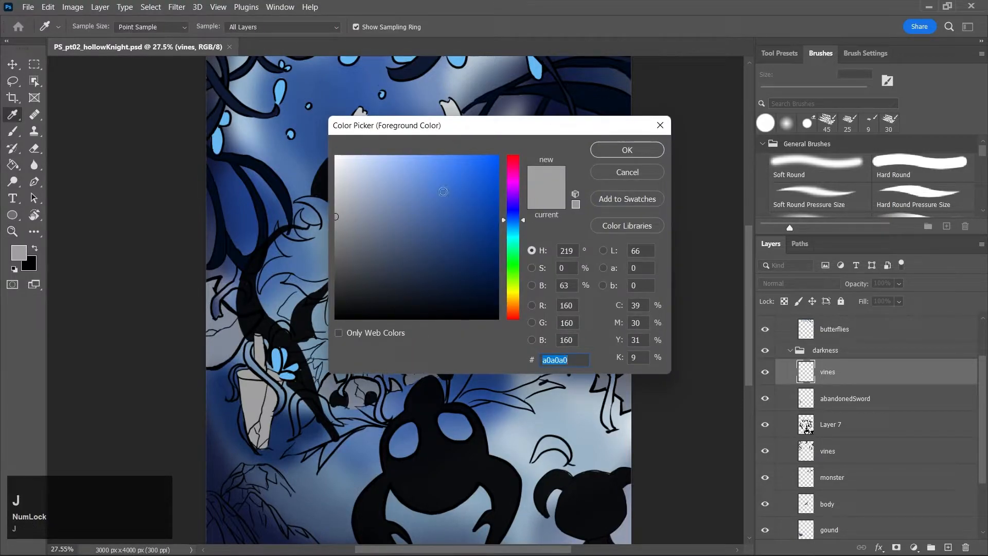
left_click(456, 255)
left_click(635, 150)
key("z")
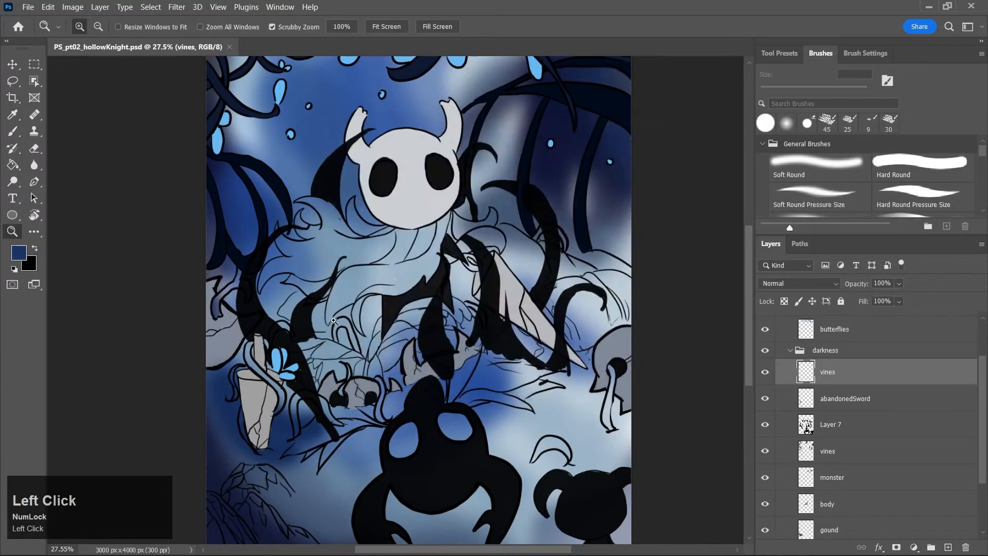
key("b")
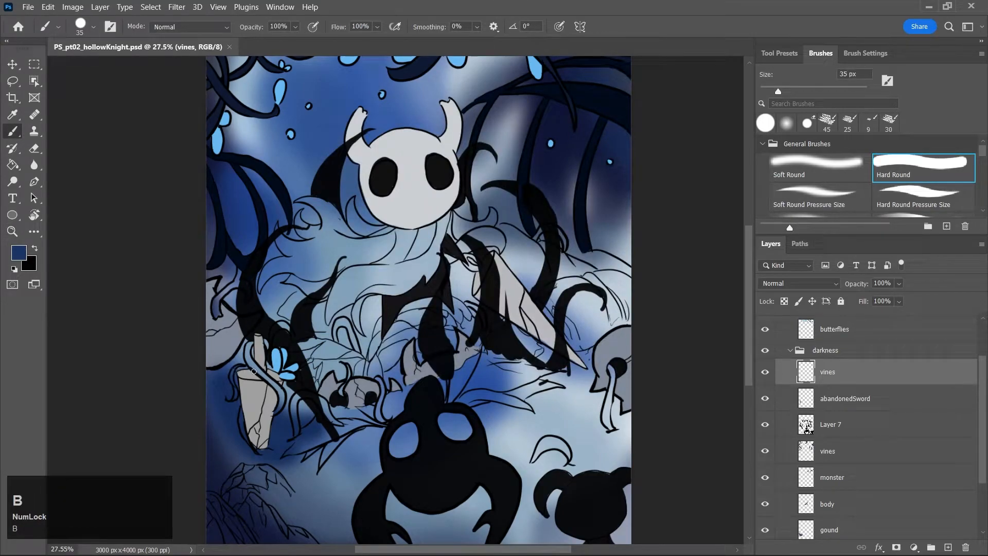
left_click_drag(216, 307, 217, 299)
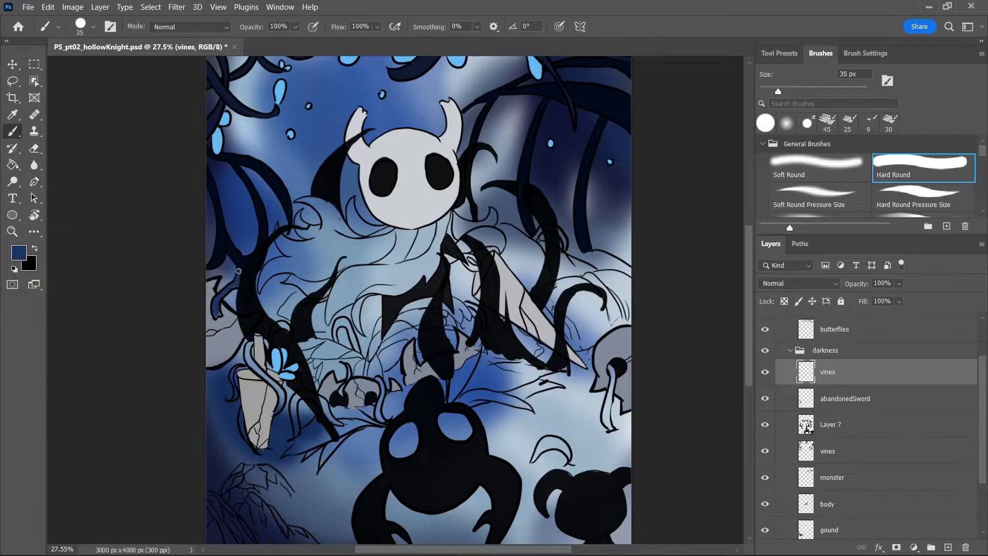
Fill the vine over the far-left skull up to its outlines with the brush at 15 px
key("z")
left_click_drag(207, 318, 263, 334)
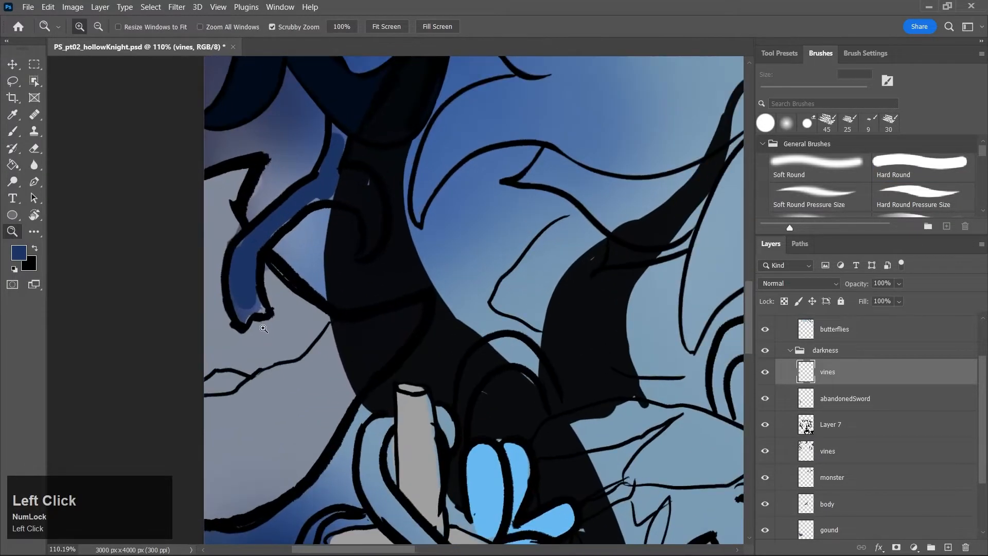
key("e")
key("b")
key("bracketleft")
key("bracketleft")
key("bracketleft")
key("bracketleft")
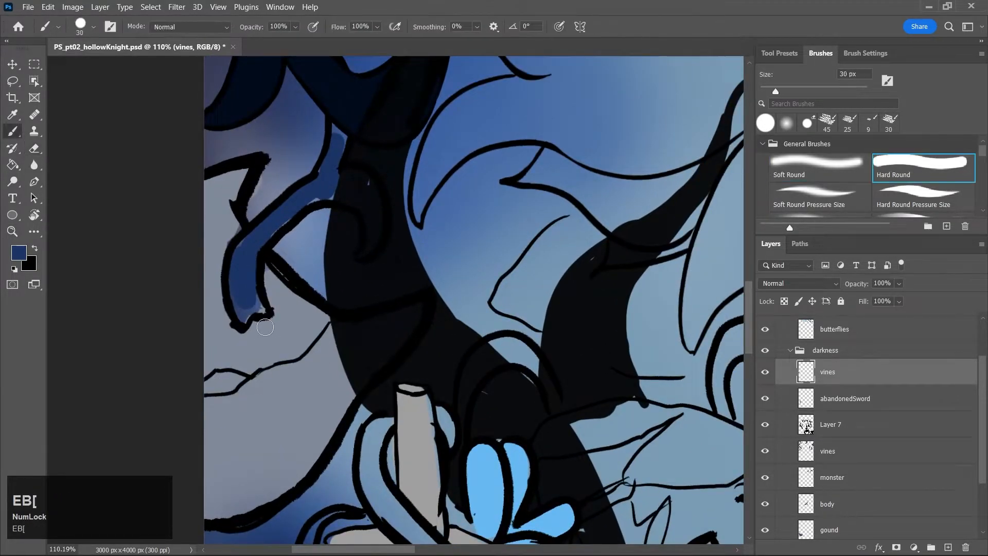
mouse_move(238, 299)
left_mouse_down()
mouse_move(259, 313)
mouse_move(254, 296)
mouse_move(245, 318)
mouse_move(236, 275)
mouse_move(248, 237)
left_mouse_up()
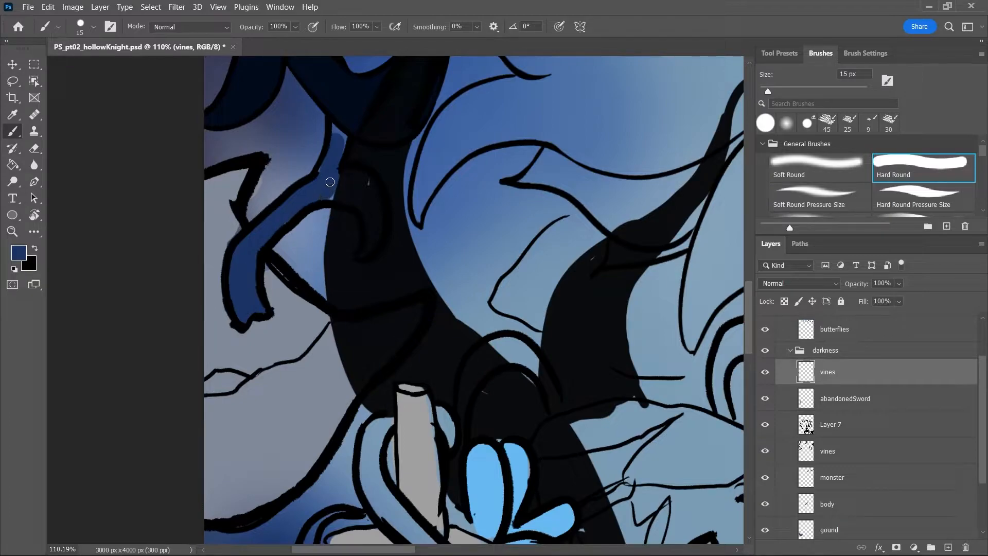
left_click_drag(330, 140, 342, 139)
Paint the thick vine that winds across the abandoned sword's handle and blade dark blue
left_click_drag(357, 551, 396, 551)
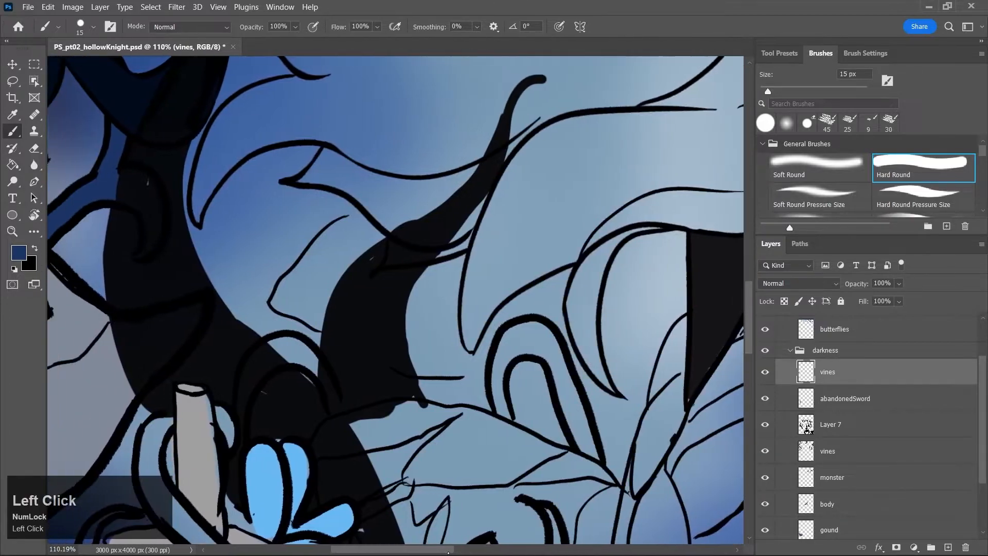
left_click_drag(752, 297, 752, 339)
mouse_move(156, 148)
left_mouse_down()
mouse_move(166, 249)
mouse_move(161, 238)
left_mouse_up()
mouse_move(154, 159)
left_mouse_down()
mouse_move(166, 243)
mouse_move(270, 324)
mouse_move(297, 366)
left_mouse_up()
mouse_move(268, 410)
left_mouse_down()
mouse_move(282, 376)
mouse_move(288, 391)
mouse_move(289, 352)
mouse_move(285, 375)
left_mouse_up()
left_click_drag(266, 421, 258, 427)
left_click_drag(147, 164, 162, 145)
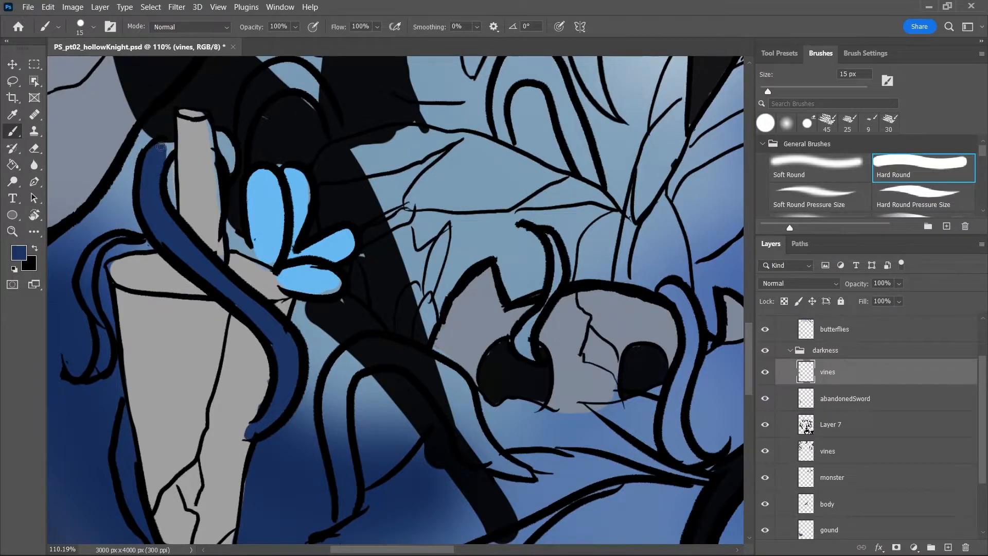
Paint the thin vines beside the abandoned sword's handle and blade and the arching vine to its right dark blue
mouse_move(88, 302)
left_mouse_down()
mouse_move(100, 368)
mouse_move(88, 269)
mouse_move(112, 240)
left_mouse_up()
mouse_move(223, 144)
left_mouse_down()
mouse_move(227, 160)
mouse_move(228, 150)
left_mouse_up()
mouse_move(333, 390)
left_mouse_down()
mouse_move(332, 442)
mouse_move(347, 459)
left_mouse_up()
mouse_move(341, 366)
left_mouse_down()
mouse_move(354, 358)
mouse_move(362, 366)
left_mouse_up()
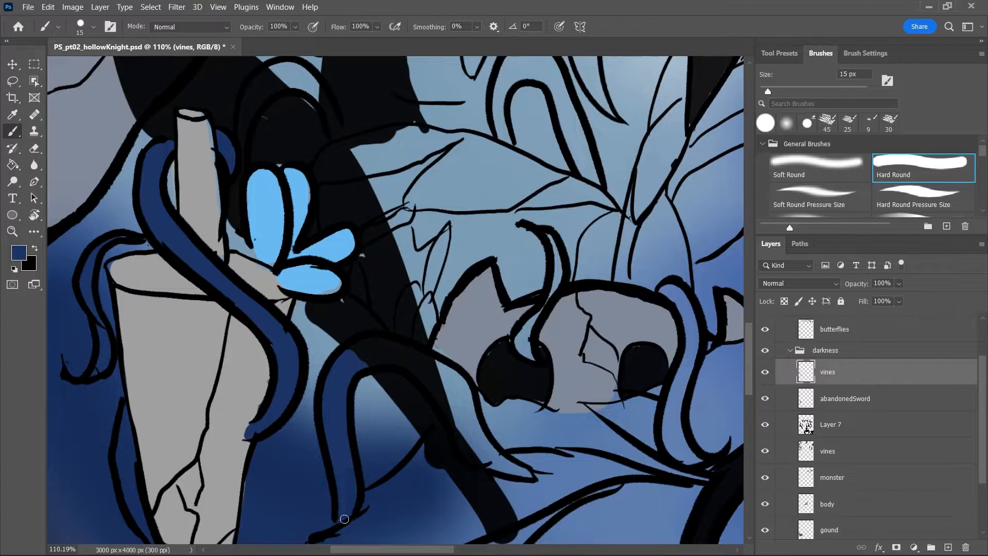
left_click_drag(749, 337, 740, 367)
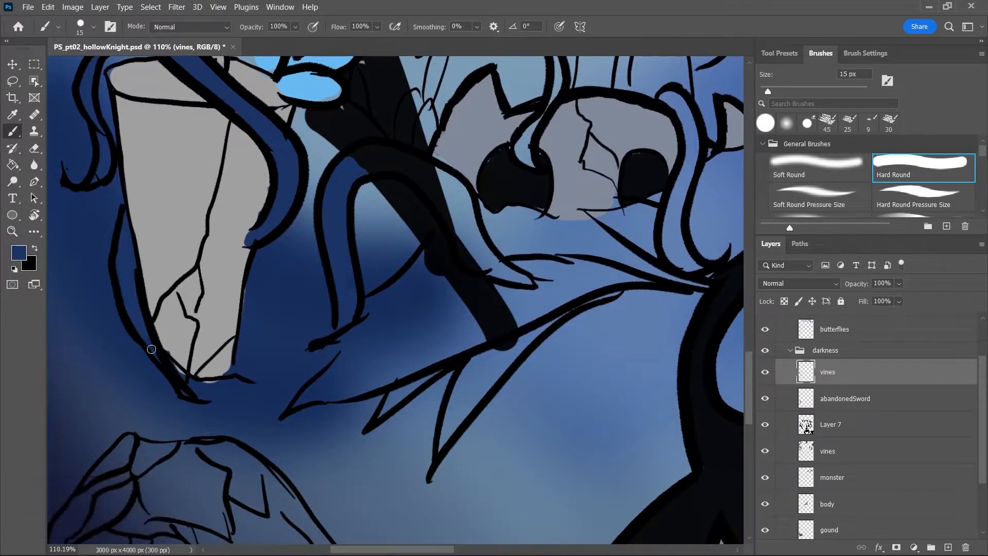
Paint the vine emerging from the horned skull's eye and the vine curling down its right side dark blue
key("z")
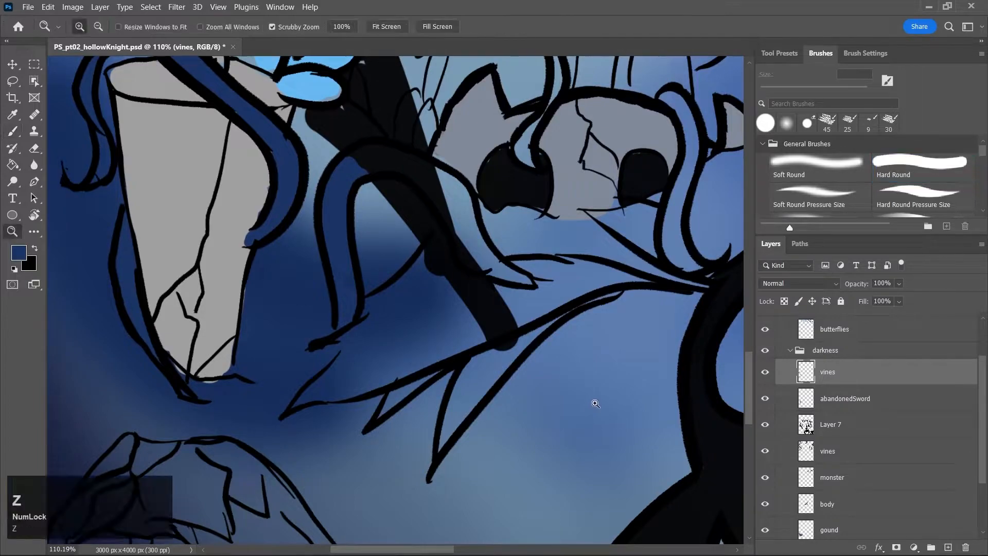
left_click_drag(748, 370, 715, 320)
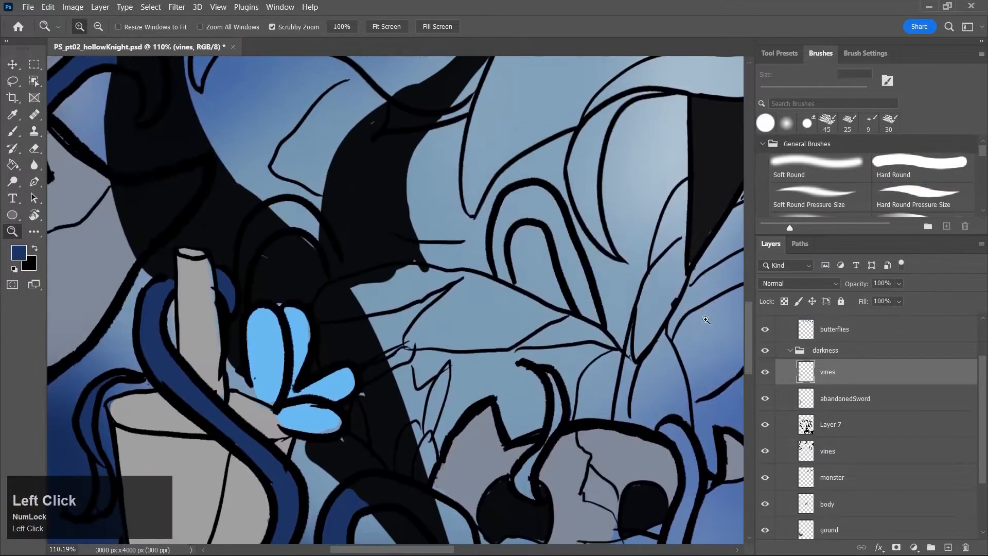
left_click_drag(751, 349, 750, 376)
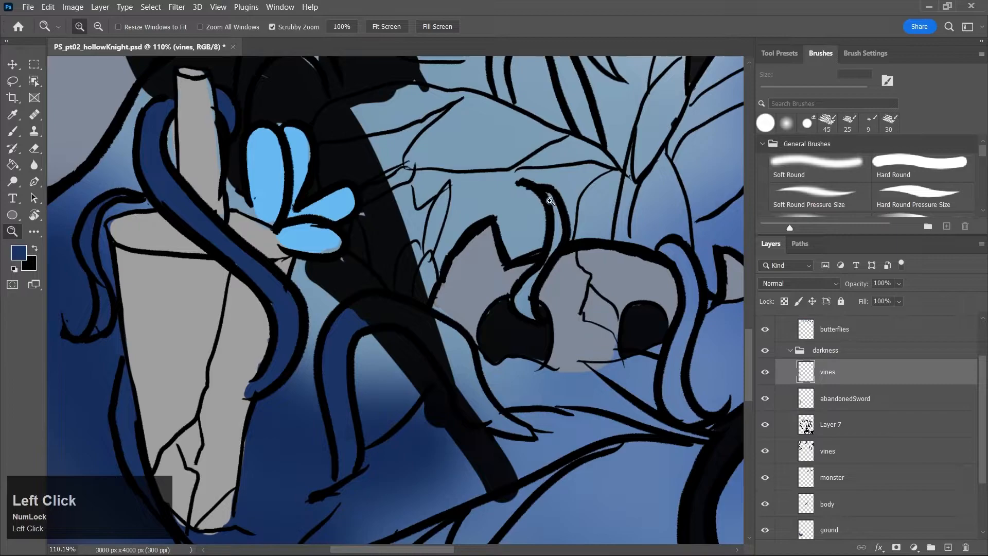
key("b")
mouse_move(549, 200)
left_mouse_down()
mouse_move(554, 247)
mouse_move(527, 309)
mouse_move(530, 282)
left_mouse_up()
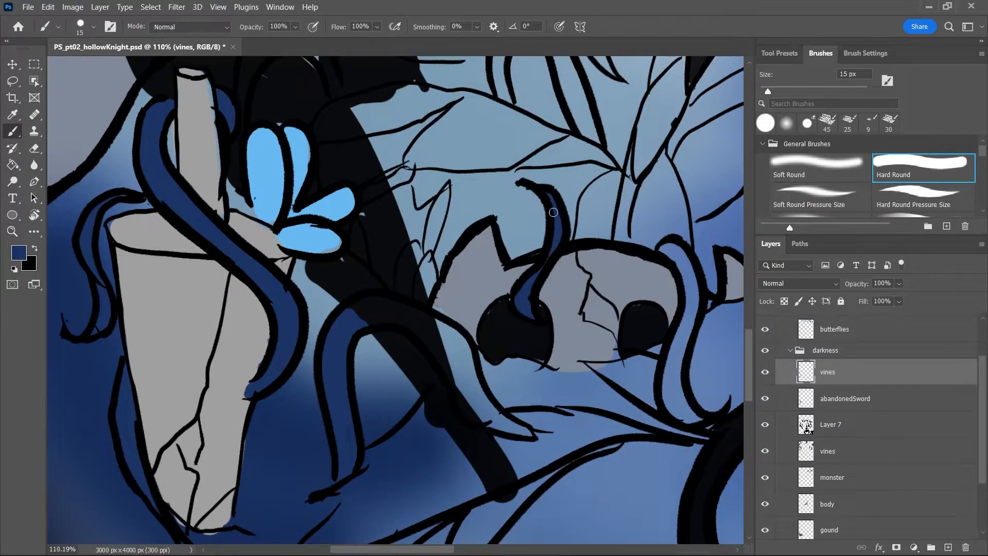
mouse_move(675, 252)
left_mouse_down()
mouse_move(690, 306)
mouse_move(673, 249)
mouse_move(688, 291)
mouse_move(665, 252)
mouse_move(692, 284)
mouse_move(684, 303)
mouse_move(693, 291)
mouse_move(672, 406)
mouse_move(676, 339)
mouse_move(683, 322)
mouse_move(673, 404)
mouse_move(694, 319)
mouse_move(695, 420)
left_mouse_up()
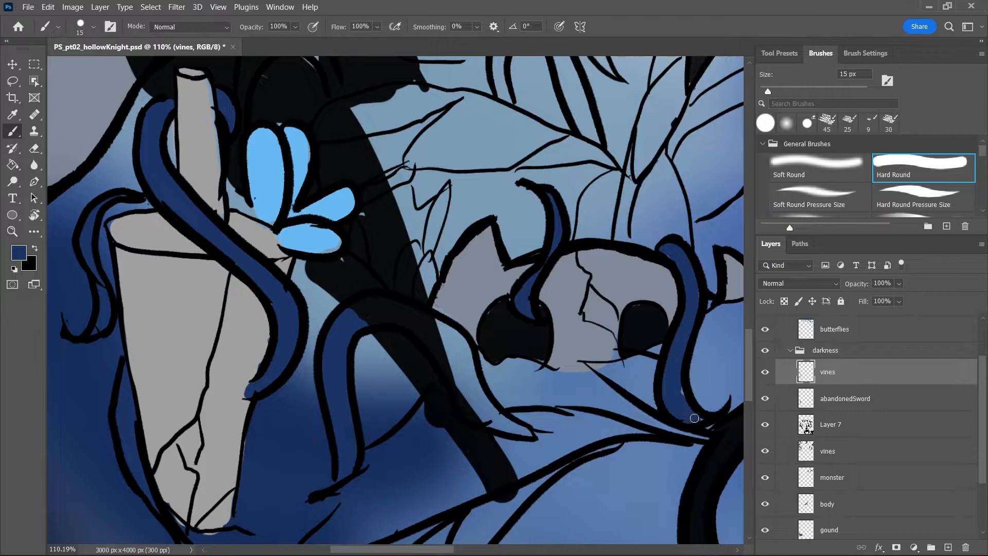
Paint the arched vine above the horned skull dark blue and save the file
left_click_drag(445, 548, 494, 549)
left_click_drag(749, 365, 748, 335)
mouse_move(225, 260)
left_mouse_down()
mouse_move(240, 287)
mouse_move(222, 232)
mouse_move(249, 201)
mouse_move(256, 216)
mouse_move(229, 224)
mouse_move(234, 215)
mouse_move(238, 231)
mouse_move(267, 221)
mouse_move(286, 235)
mouse_move(246, 196)
mouse_move(296, 245)
mouse_move(272, 200)
mouse_move(316, 321)
mouse_move(290, 240)
mouse_move(320, 313)
left_mouse_up()
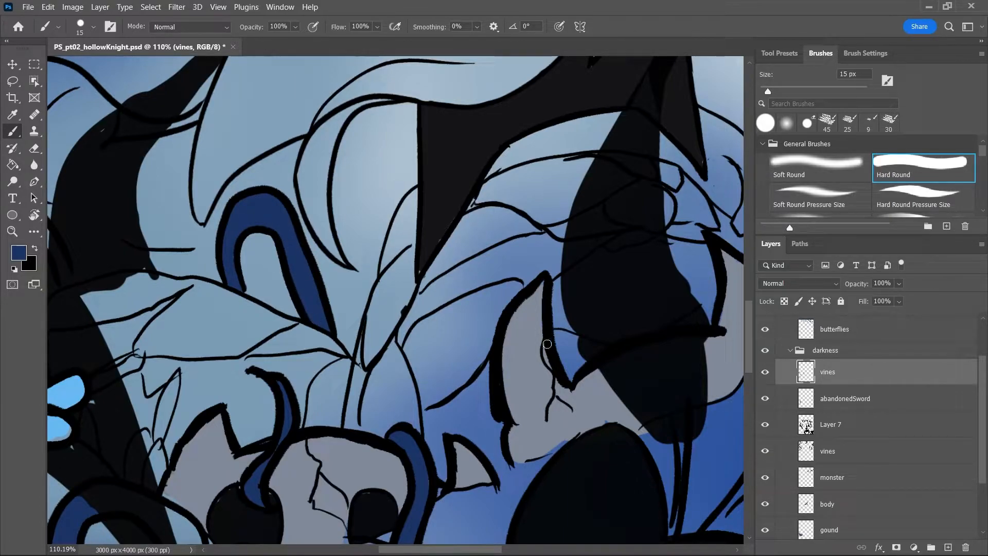
key("z")
left_click_drag(624, 390, 597, 437)
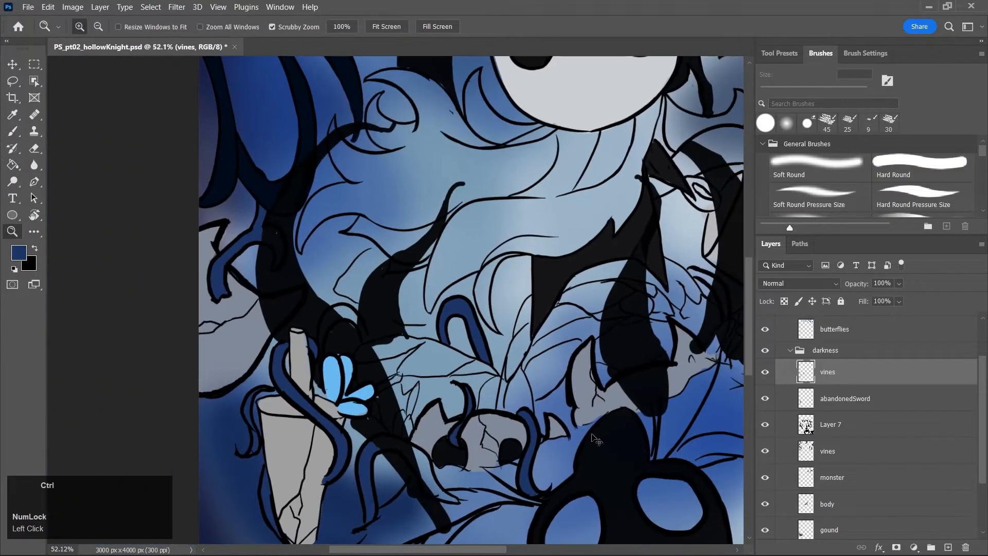
key("ctrl+s")
Paint the small vine curving behind the black tentacle beneath the hanging dark vines dark blue, undoing stray strokes
left_click_drag(477, 550, 585, 555)
left_click_drag(749, 372, 748, 354)
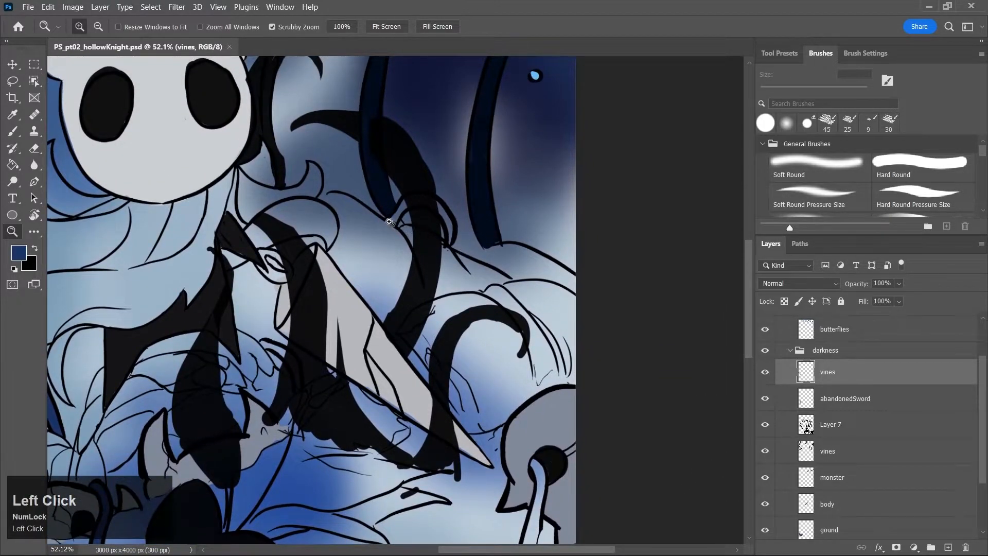
key("b")
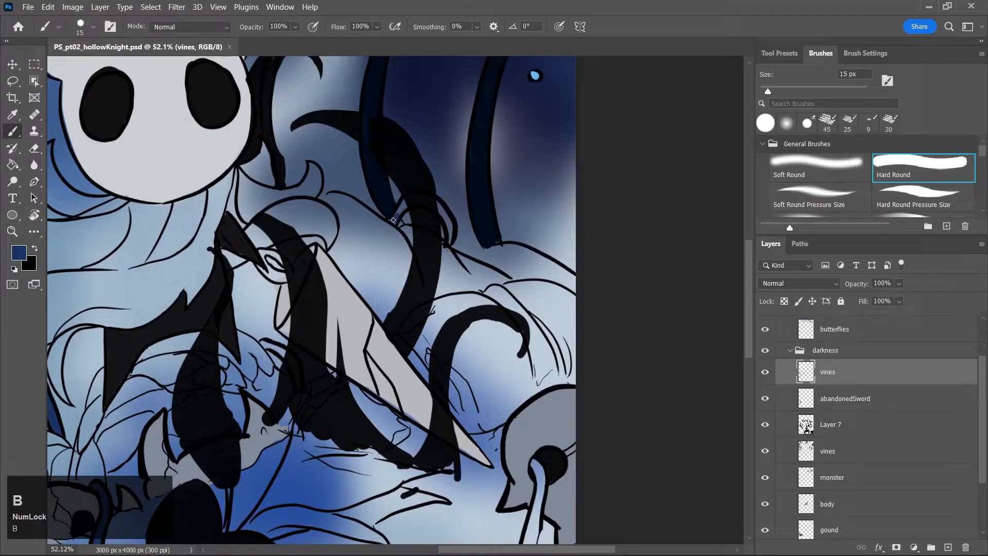
mouse_move(404, 206)
left_mouse_down()
mouse_move(440, 208)
mouse_move(418, 204)
left_mouse_up()
key("ctrl+z")
key("ctrl+z")
key("ctrl+z")
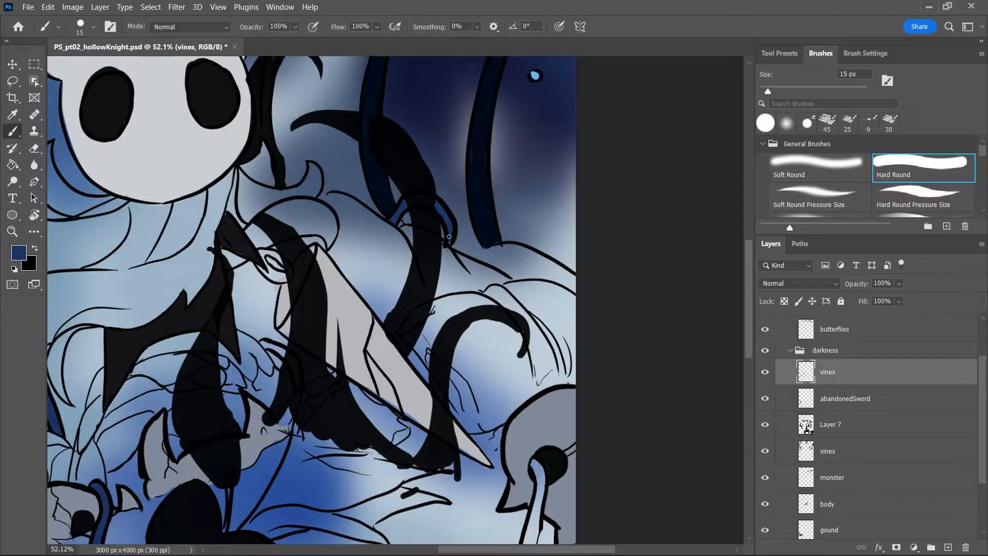
Sample the abandoned sword blade's light grey, select the skin group's sword layer, and touch up the area beside the sword's handle
key("z")
left_click_drag(445, 212, 439, 243)
key("b")
key("i")
left_click(355, 295)
key("b")
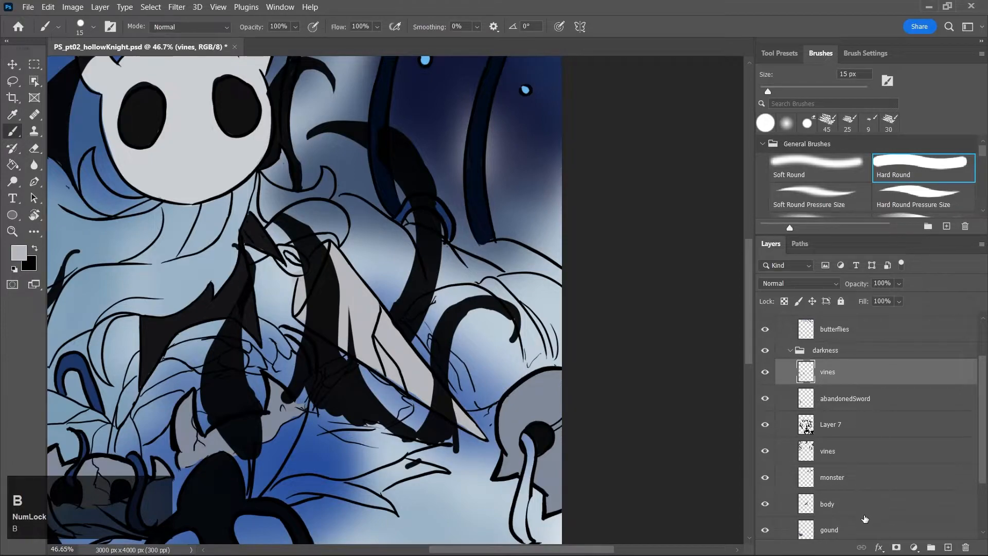
left_click_drag(983, 366, 983, 438)
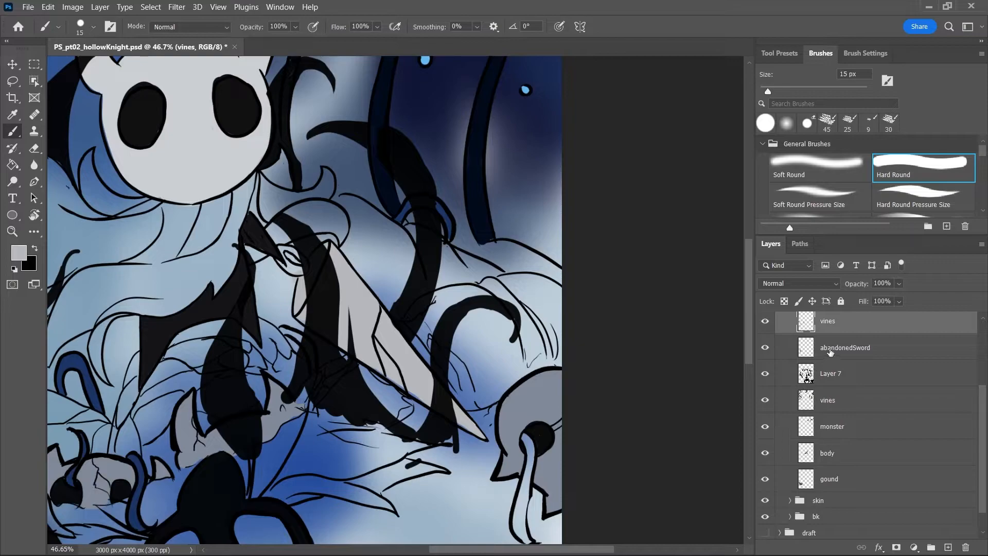
left_click_drag(984, 403, 983, 439)
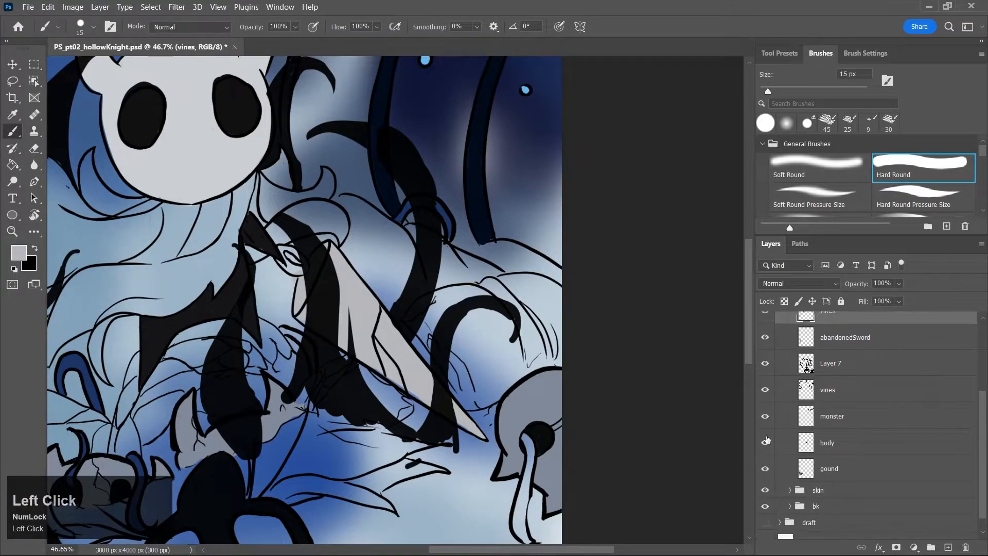
left_click(766, 490)
left_click(765, 490)
left_click(791, 490)
double_click(828, 511)
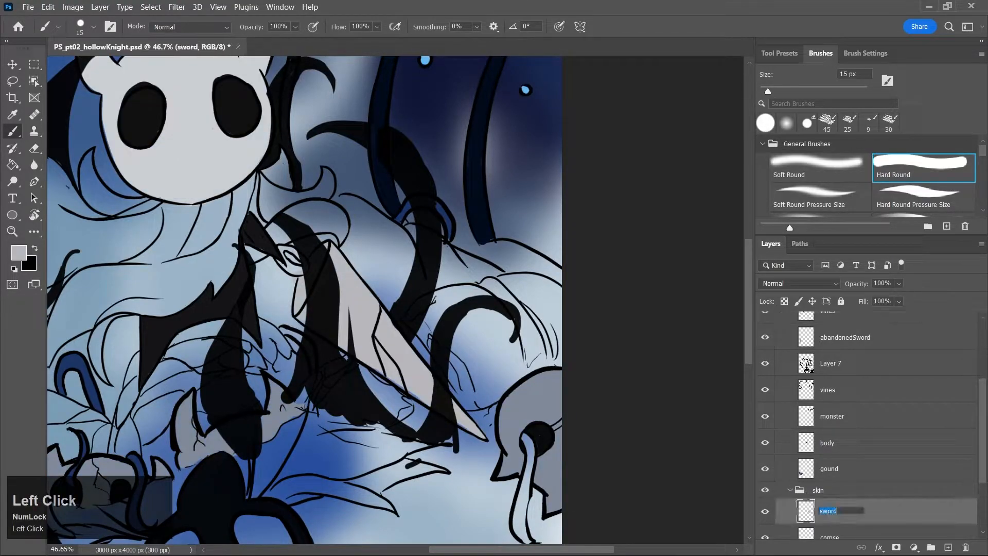
left_click(281, 263)
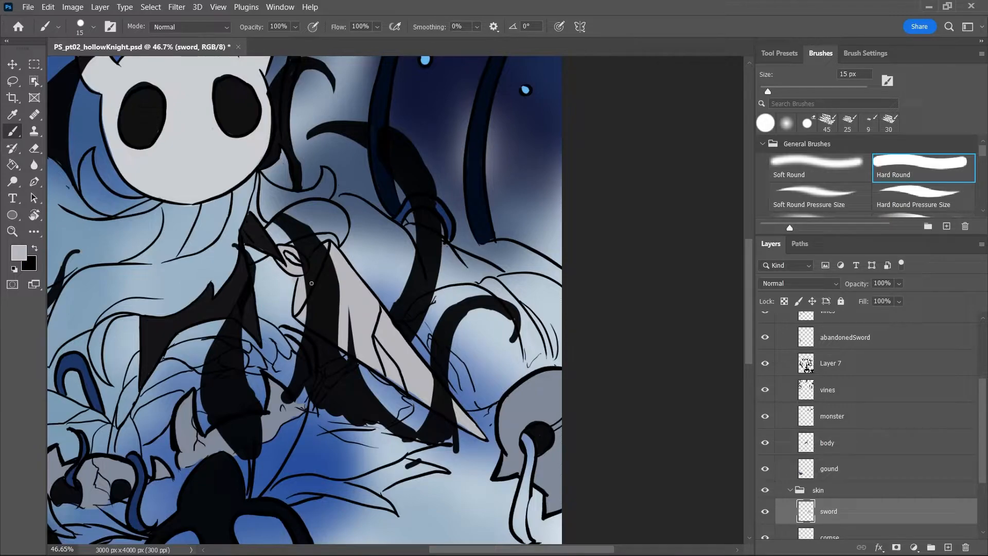
Erase the excess colour beside the abandoned sword's handle with a 45 px soft eraser and save the file
key("e")
key("bracketleft")
key("bracketleft")
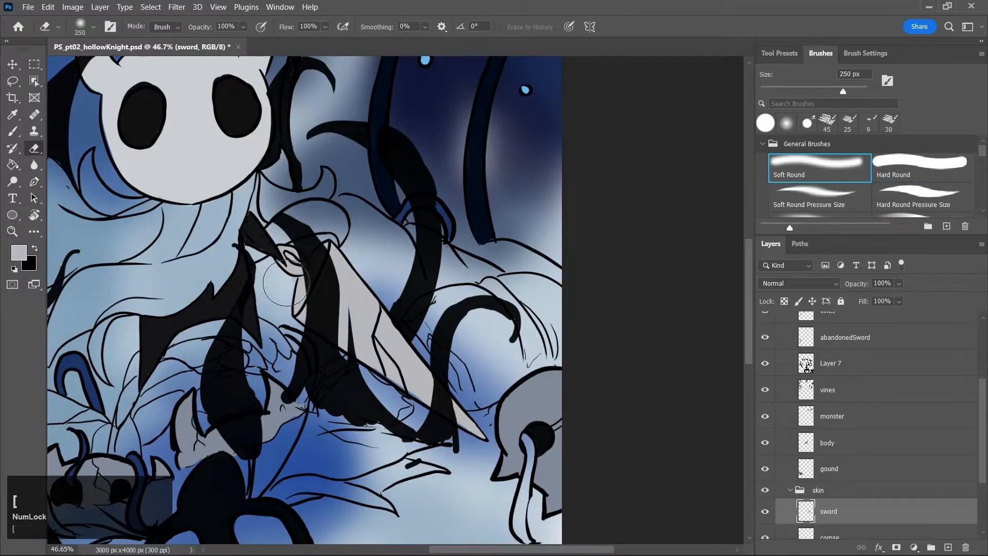
key("bracketleft")
key("bracketleft")
key("bracketleft")
key("bracketleft")
key("bracketleft")
key("bracketleft")
key("bracketleft")
key("bracketleft")
key("bracketleft")
key("bracketleft")
left_click_drag(294, 280, 297, 275)
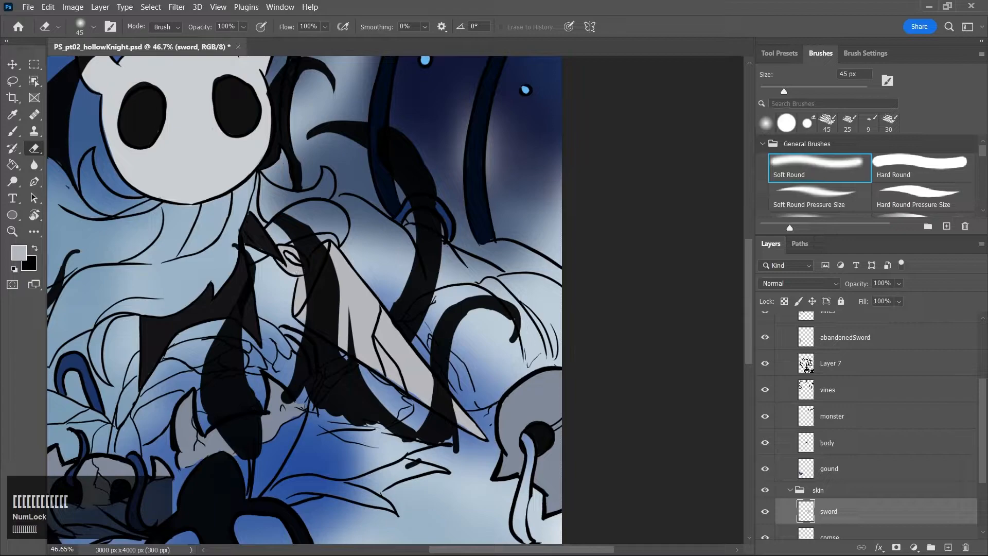
key("ctrl")
key("ctrl+s")
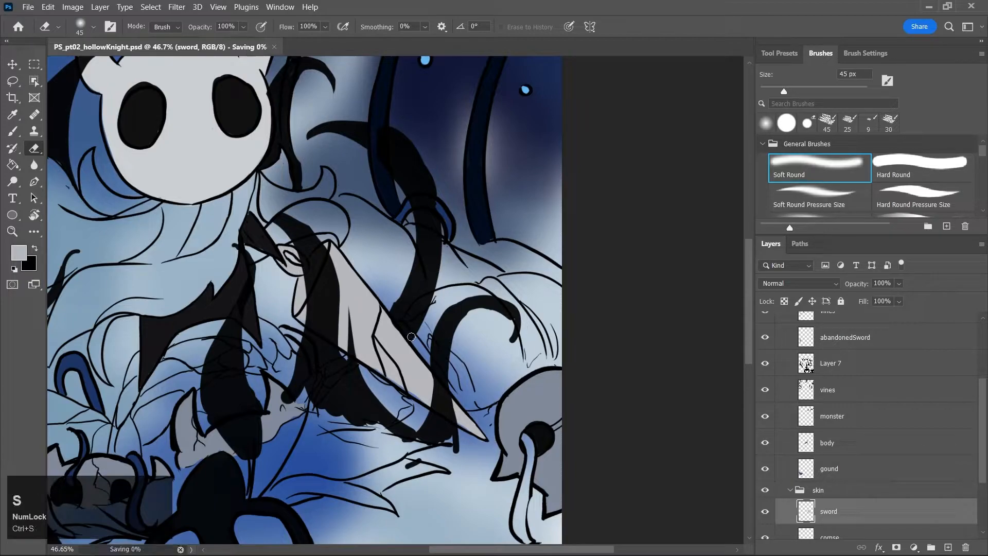
On the darkness group's vines layer, fill the small arched vine above the small horned figure light grey with a 40 px brush
key("z")
left_click_drag(404, 267, 390, 369)
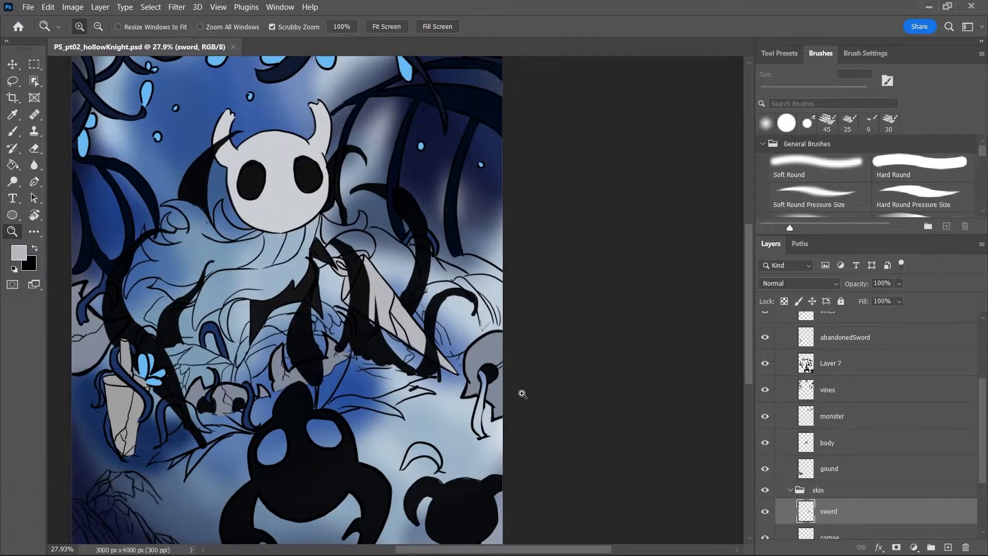
left_click_drag(749, 324, 752, 359)
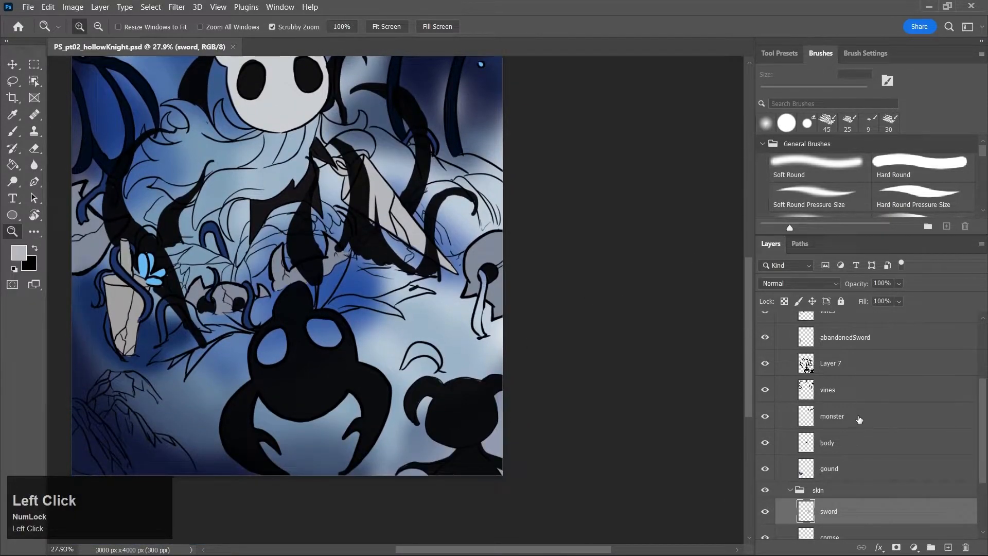
scroll(921, 376, "up", 2)
left_click(922, 367)
key("b")
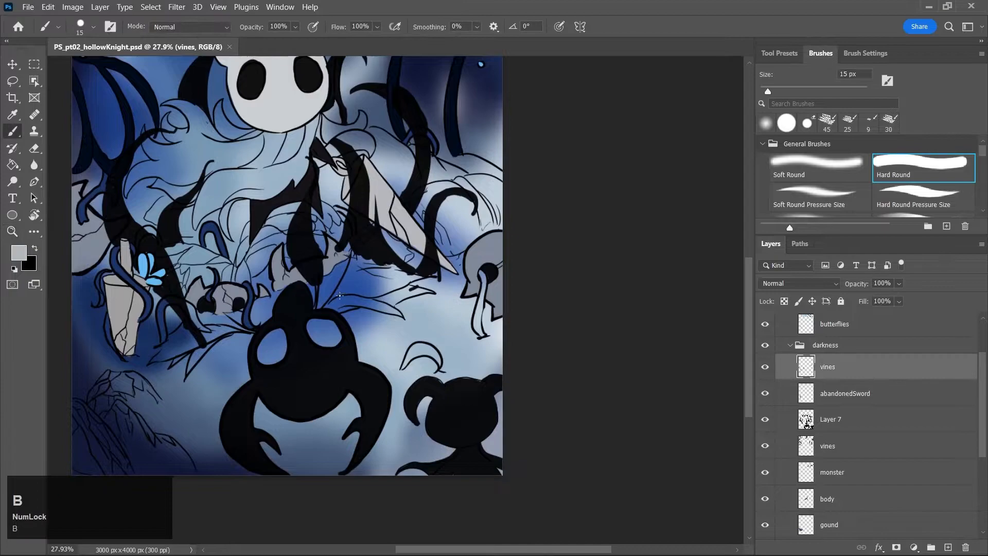
key("bracketright")
key("bracketright")
key("bracketright")
key("bracketright")
key("bracketright")
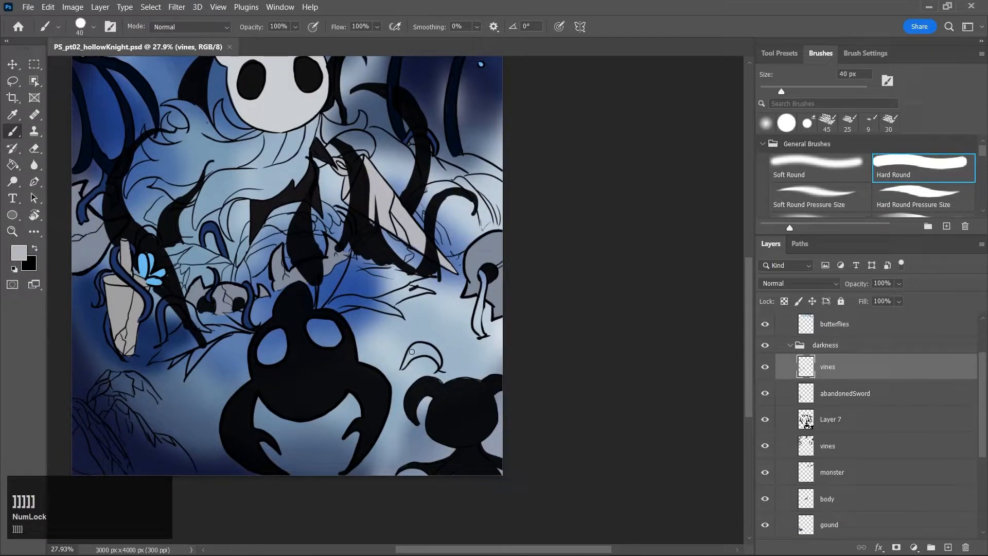
mouse_move(408, 358)
left_mouse_down()
mouse_move(426, 352)
mouse_move(421, 346)
mouse_move(440, 364)
left_mouse_up()
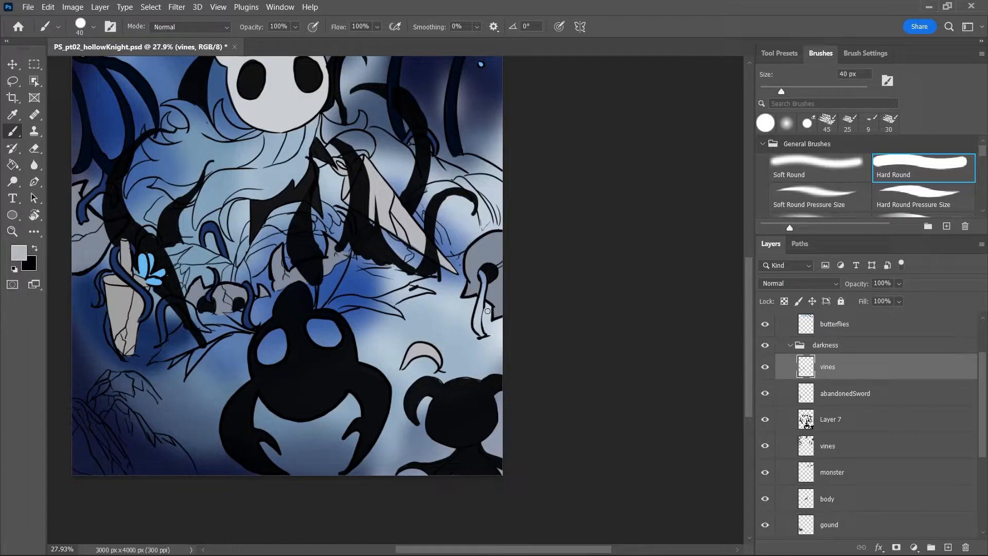
Sample the vines' dark blue and repaint the small arched vine above the horned figure, refining its tip with a 20 px brush
key("i")
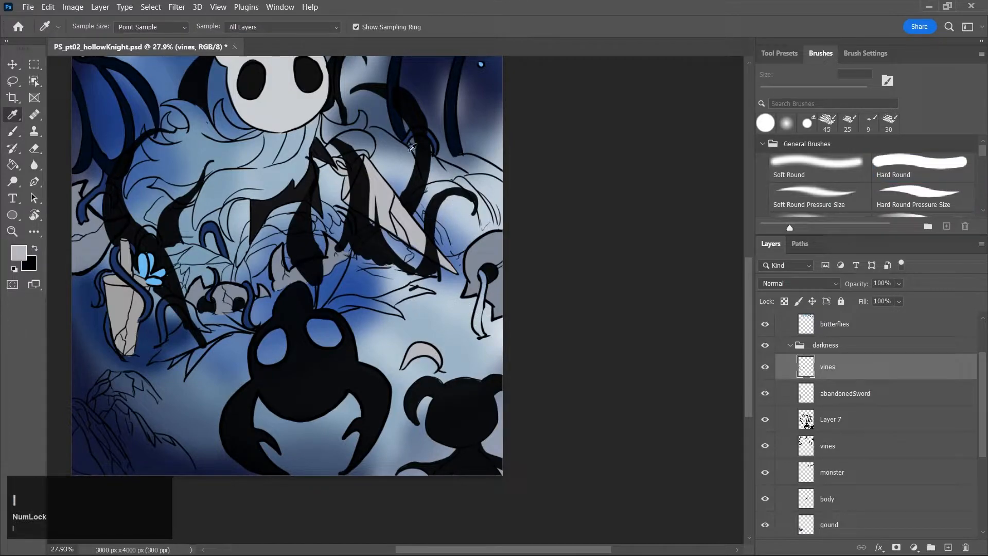
left_click(224, 241)
key("b")
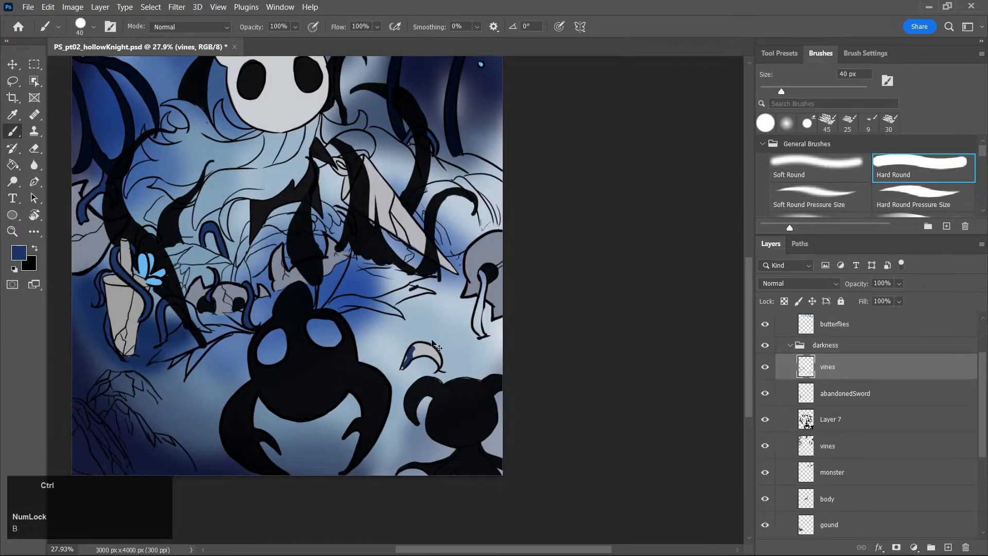
key("z")
left_click(423, 351)
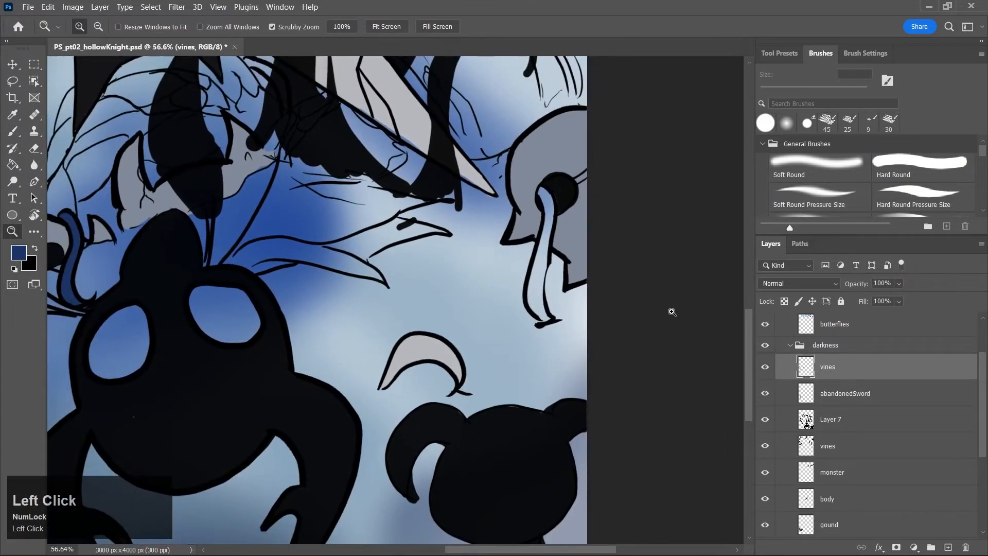
scroll(721, 324, "down", 2)
key("b")
mouse_move(405, 292)
left_mouse_down()
mouse_move(436, 288)
mouse_move(428, 283)
mouse_move(424, 293)
mouse_move(440, 297)
mouse_move(421, 279)
mouse_move(450, 297)
mouse_move(423, 277)
mouse_move(456, 309)
left_mouse_up()
key("bracketleft")
key("bracketleft")
key("bracketleft")
key("bracketleft")
left_click_drag(394, 307, 387, 318)
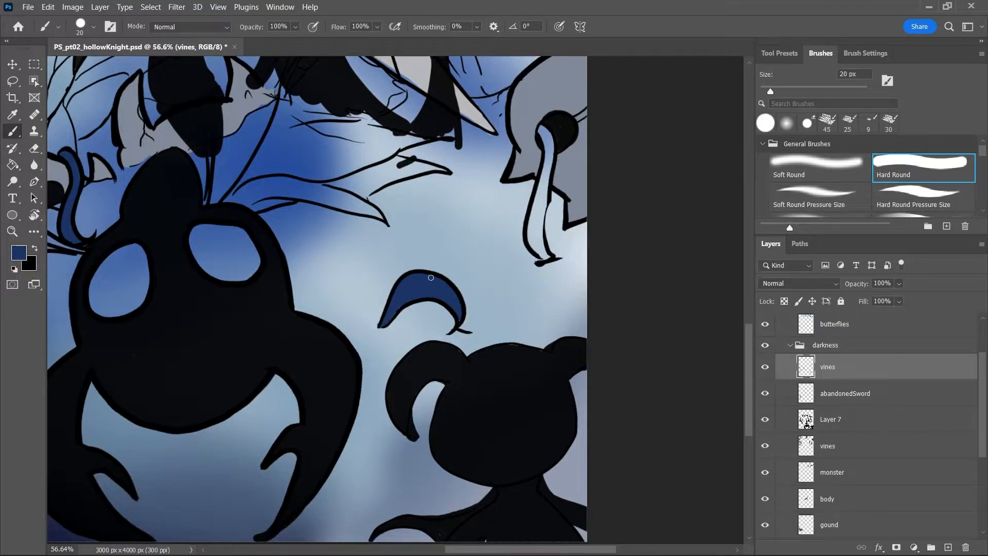
Paint the vine hanging from the grey skull's eye beyond the sword tip dark blue and save the file
mouse_move(541, 134)
left_mouse_down()
mouse_move(549, 166)
mouse_move(548, 148)
mouse_move(538, 250)
mouse_move(549, 175)
mouse_move(539, 236)
left_mouse_up()
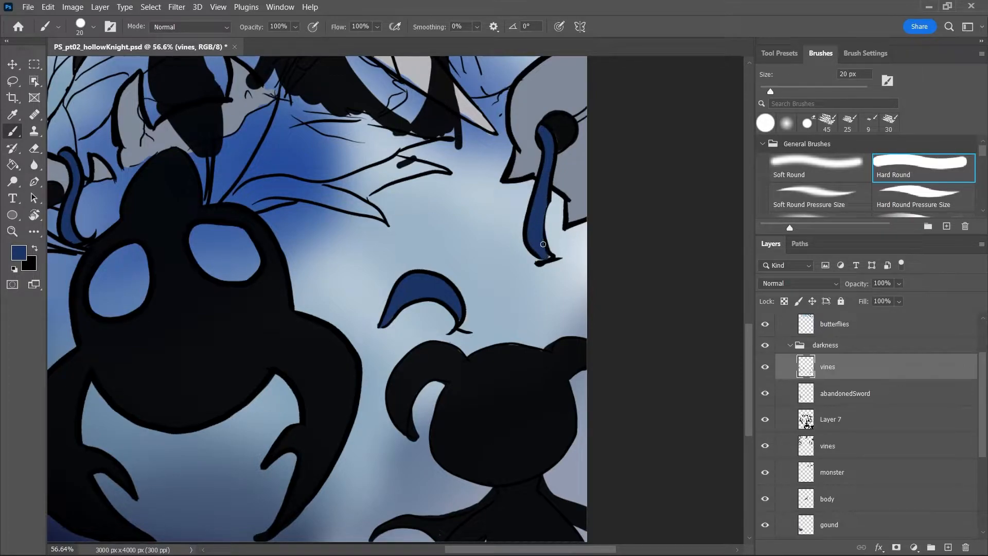
left_click_drag(745, 338, 745, 304)
key("ctrl+s")
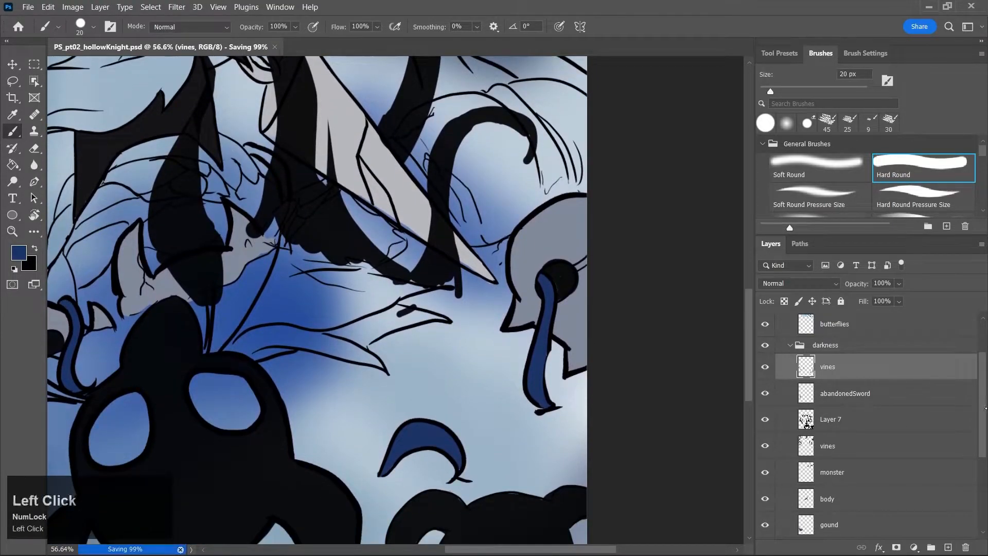
Add a new layer named "eyes" above the butterflies layer in the brightness group
left_click_drag(983, 398, 982, 385)
left_click(900, 355)
left_click(946, 546)
double_click(833, 353)
type("eyes")
key("Return")
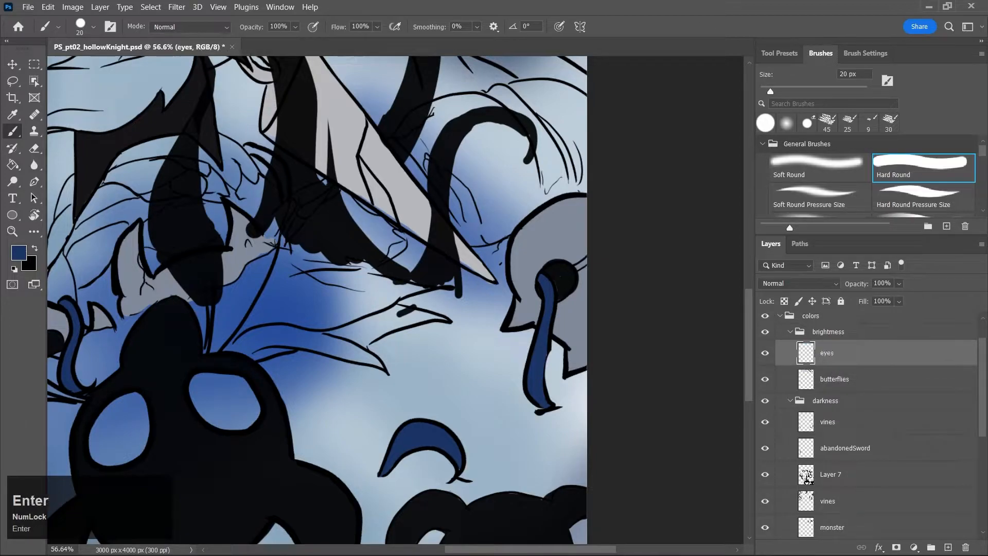
Set the paint colour to near-white f6f6f7 and fill the large black ghost's left eye
left_click_drag(530, 549, 466, 549)
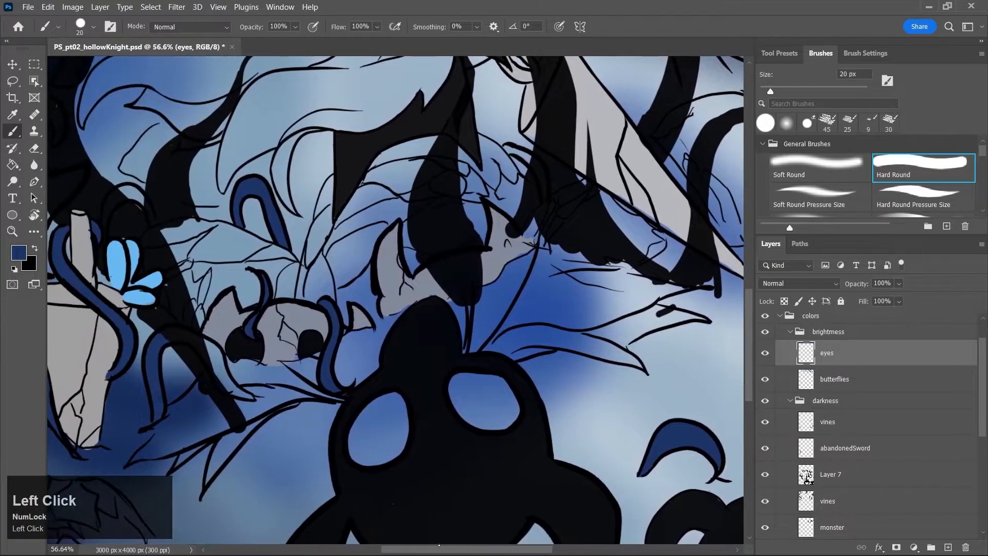
key("j")
left_click(335, 160)
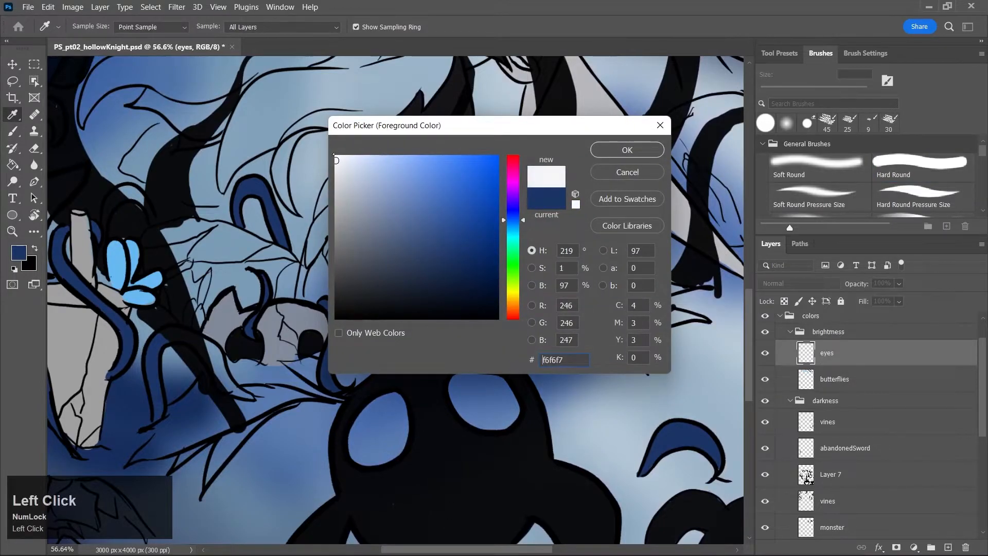
left_click(616, 152)
key("b")
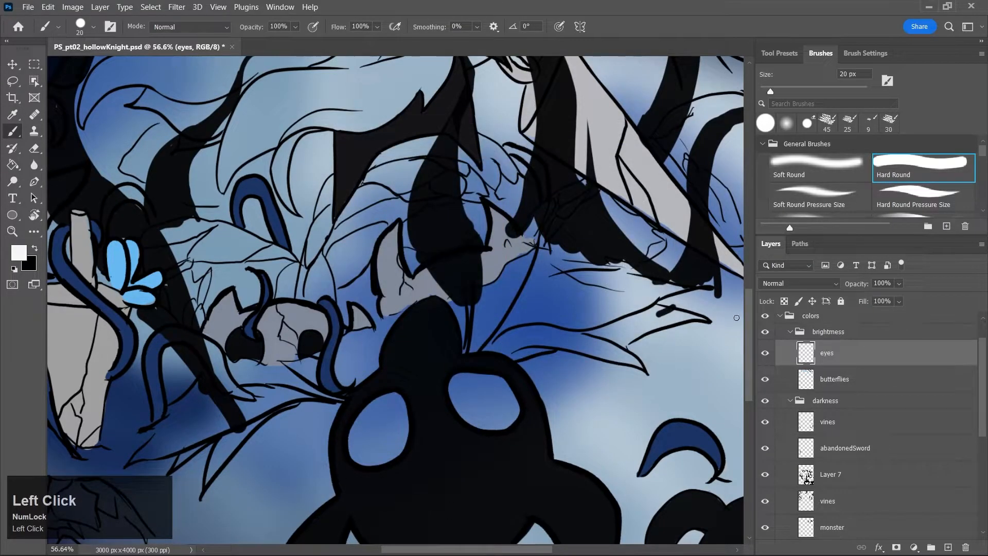
scroll(736, 317, "down", 3)
mouse_move(364, 349)
left_mouse_down()
mouse_move(391, 346)
mouse_move(371, 369)
mouse_move(384, 343)
mouse_move(362, 345)
mouse_move(376, 377)
mouse_move(365, 341)
mouse_move(352, 374)
mouse_move(378, 386)
mouse_move(403, 358)
mouse_move(401, 333)
mouse_move(379, 328)
mouse_move(353, 363)
mouse_move(383, 325)
mouse_move(398, 326)
mouse_move(404, 355)
mouse_move(385, 324)
mouse_move(400, 324)
mouse_move(404, 370)
mouse_move(394, 383)
mouse_move(357, 384)
left_mouse_up()
mouse_move(398, 343)
left_mouse_down()
mouse_move(380, 380)
mouse_move(390, 373)
left_mouse_up()
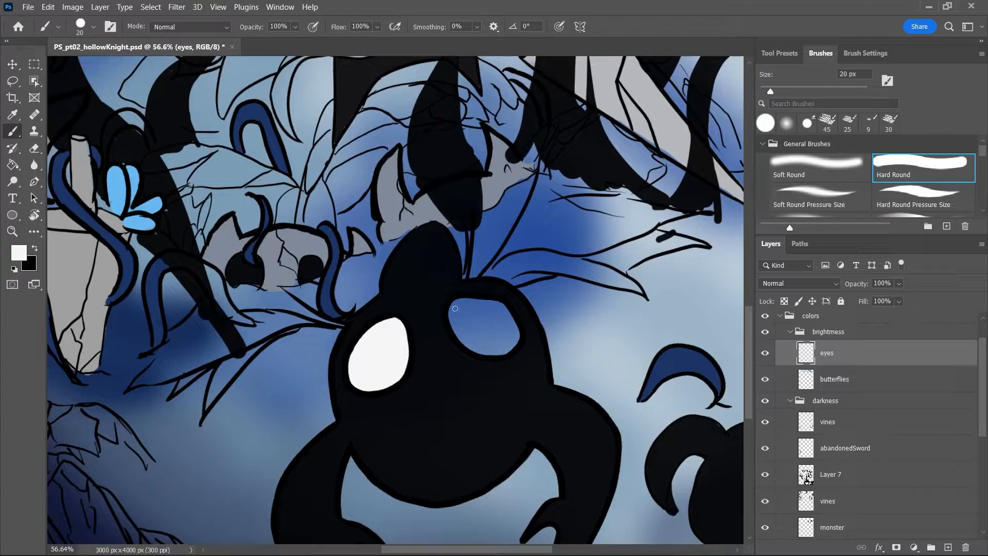
Fill the ghost's right eye near-white, enlarging the brush to 30 px and undoing the stray edge strokes
mouse_move(452, 309)
left_mouse_down()
mouse_move(476, 347)
mouse_move(498, 350)
mouse_move(507, 324)
mouse_move(459, 302)
mouse_move(497, 304)
mouse_move(516, 332)
mouse_move(491, 350)
mouse_move(455, 309)
mouse_move(473, 346)
mouse_move(513, 345)
mouse_move(511, 329)
mouse_move(493, 347)
mouse_move(457, 311)
mouse_move(497, 339)
mouse_move(492, 311)
left_mouse_up()
key("bracketright")
key("bracketright")
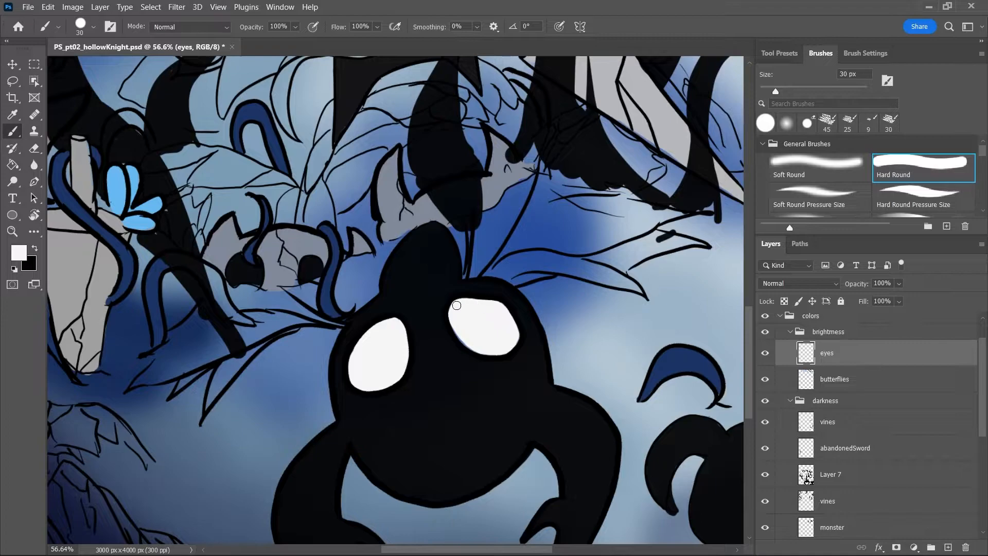
left_click_drag(459, 301, 498, 301)
key("ctrl+z")
key("ctrl+z")
Check which layers cover the eye, select the line group's ghost layer, and erase along the right eye's upper outline
left_click_drag(982, 407, 987, 384)
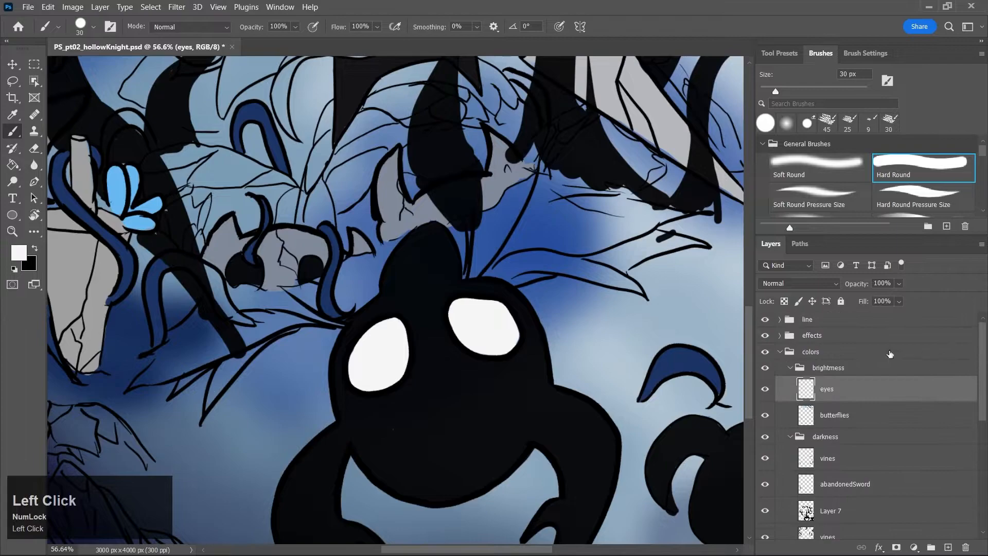
left_click(765, 367)
left_click(766, 369)
left_click(766, 511)
left_click(765, 510)
left_click(780, 320)
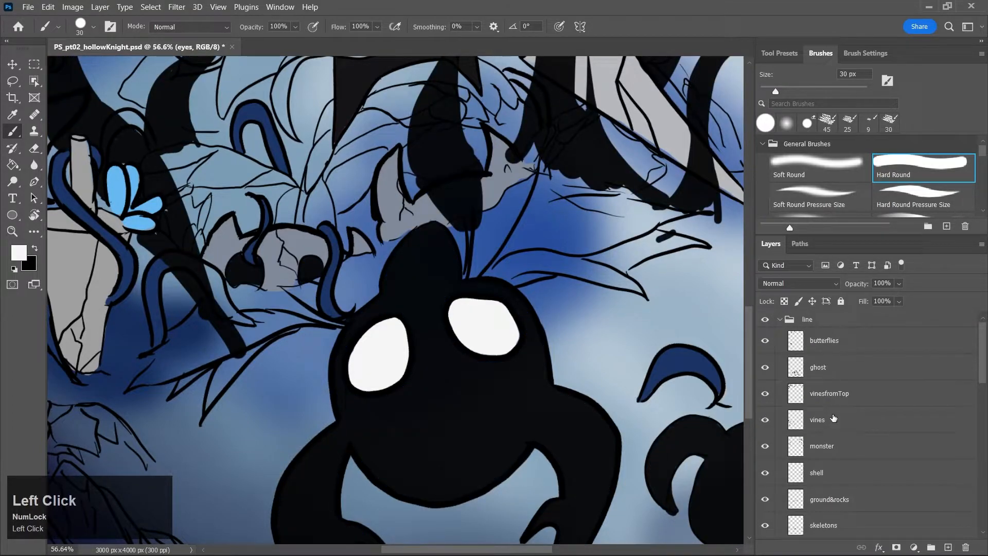
left_click(825, 374)
key("r")
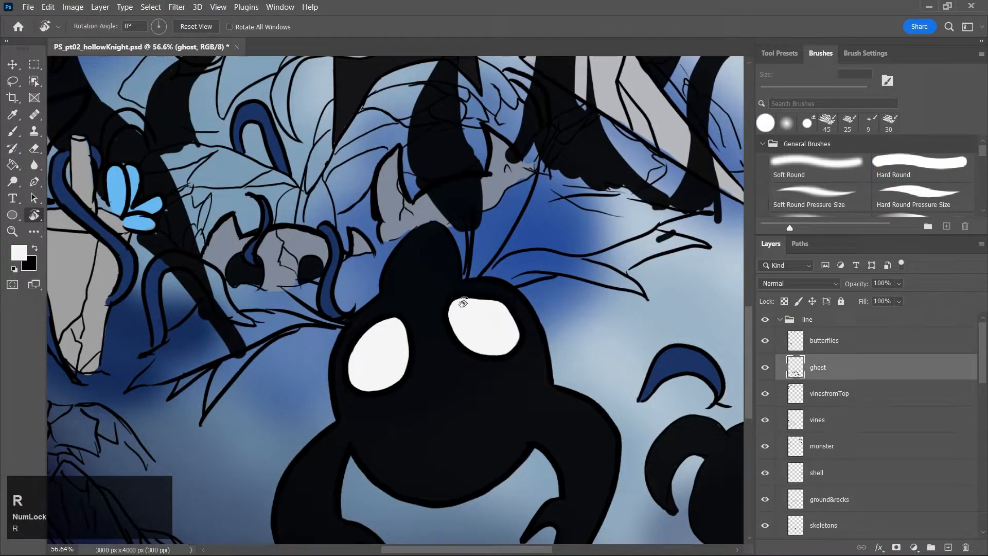
key("e")
mouse_move(453, 301)
left_mouse_down()
mouse_move(481, 297)
mouse_move(497, 310)
left_mouse_up()
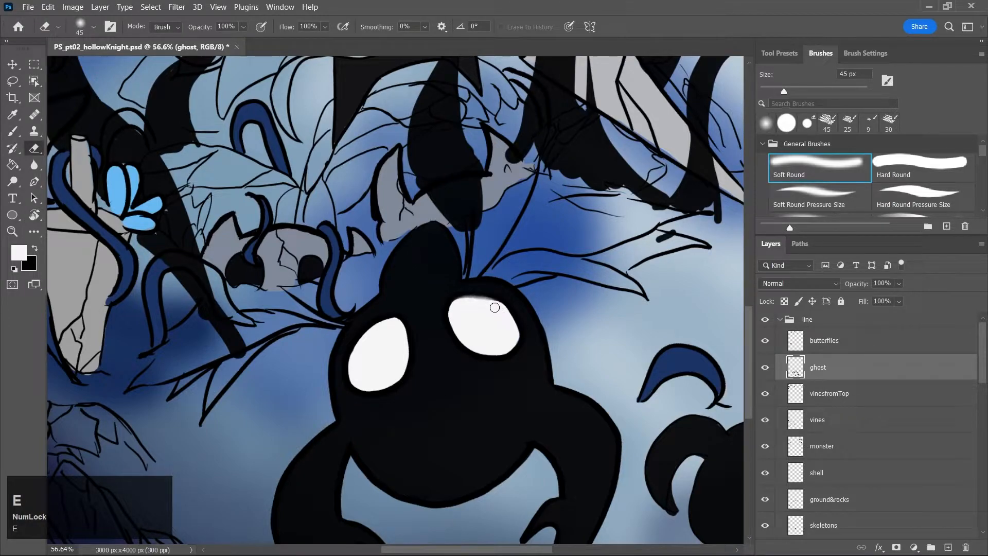
Clean up the right eye's upper outline on the ghost line layer with a 30 px Hard Round eraser
left_click(893, 174)
key("bracketleft")
key("bracketleft")
key("bracketleft")
mouse_move(456, 303)
left_mouse_down()
mouse_move(503, 312)
mouse_move(459, 305)
mouse_move(488, 298)
mouse_move(510, 316)
left_mouse_up()
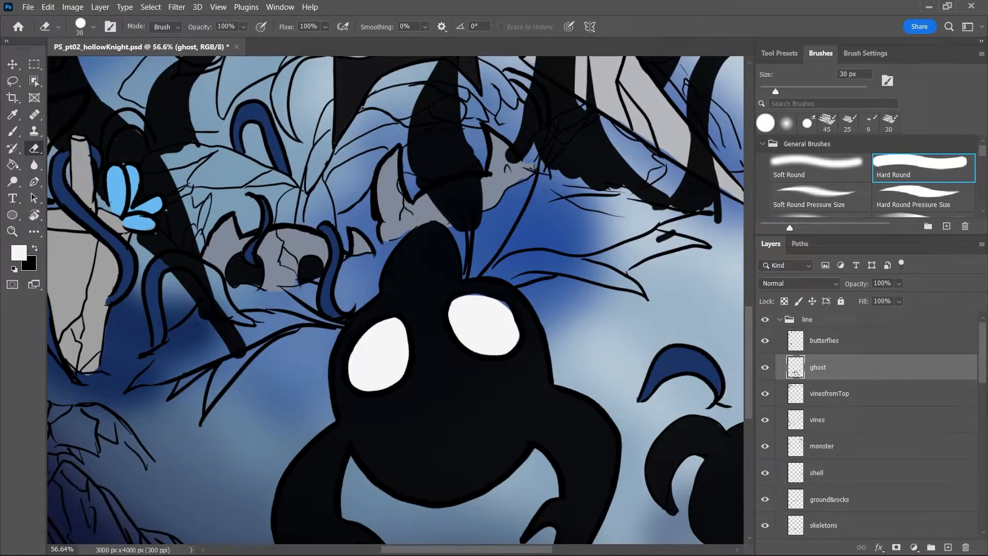
Collapse the line group, touch up the ghost's right eye on the eyes layer, undo the stray stroke, and save the file
left_click(780, 319)
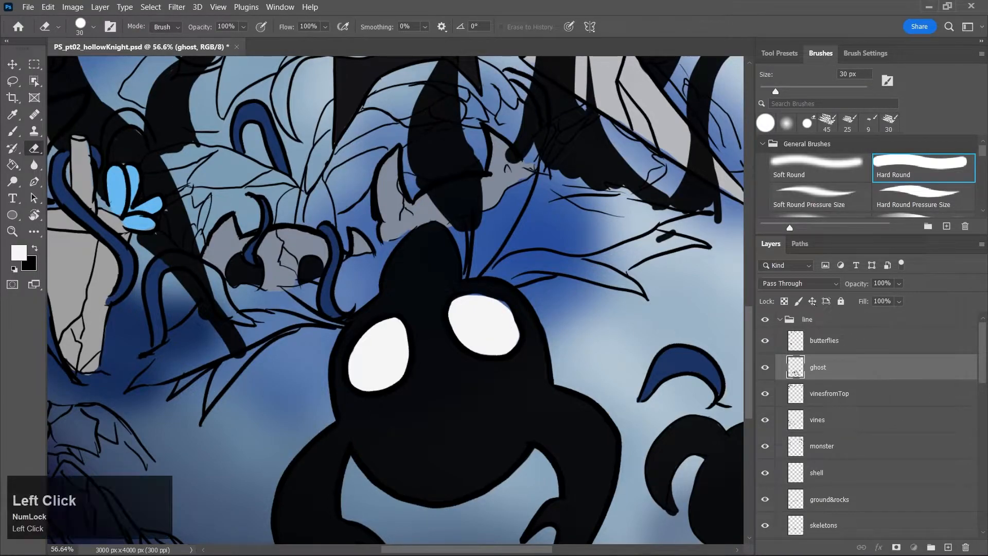
key("ctrl+s")
left_click(849, 394)
key("b")
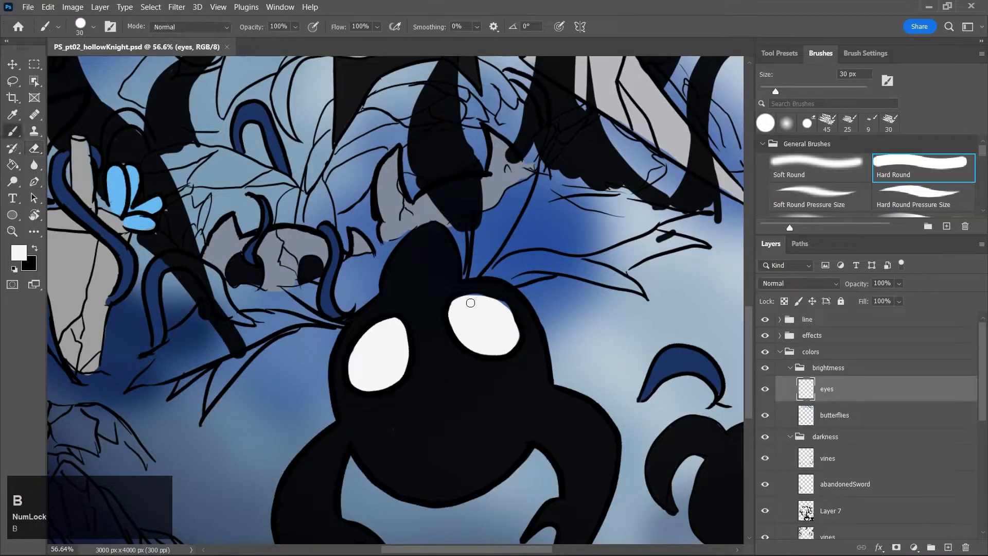
mouse_move(459, 302)
left_mouse_down()
mouse_move(508, 311)
mouse_move(448, 369)
left_mouse_up()
key("ctrl+z")
key("ctrl+s")
Add a new layer above the vines layer in the darkness group
key("z")
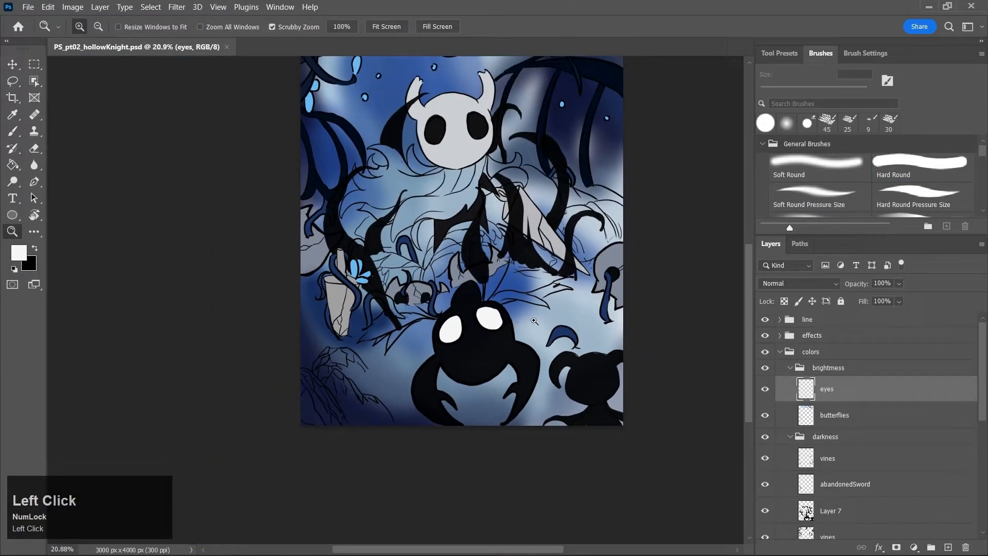
left_click_drag(424, 370, 443, 376)
left_click_drag(748, 319, 744, 278)
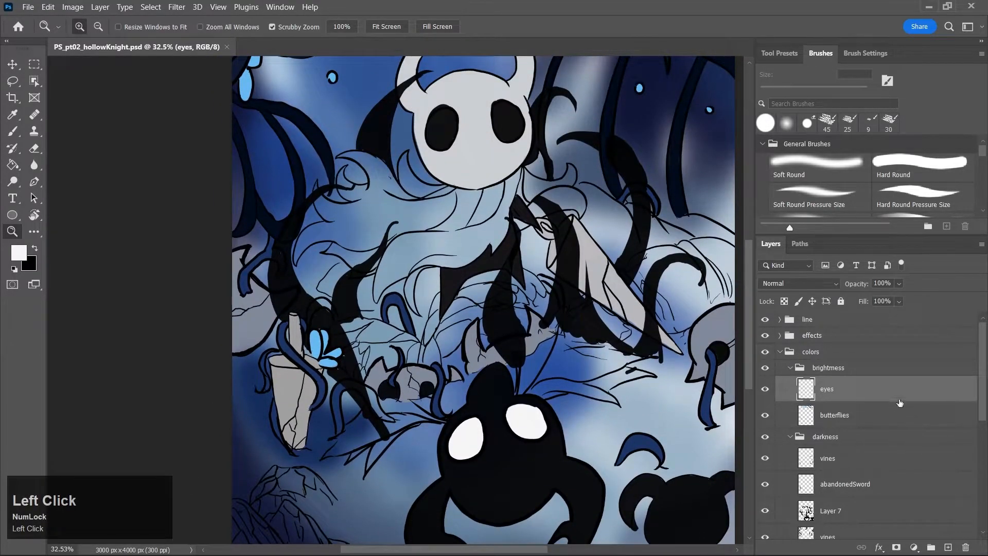
left_click(888, 459)
left_click(948, 547)
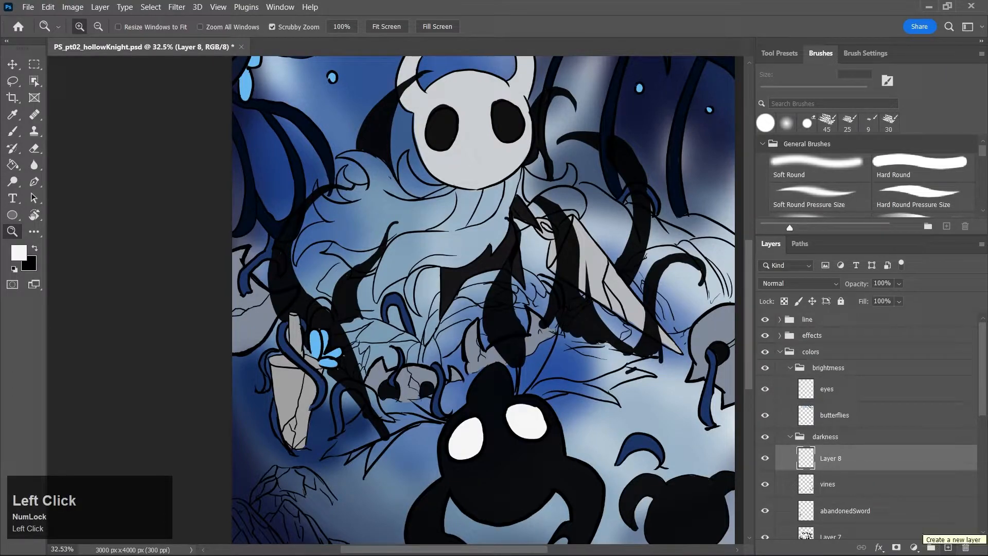
Rename the new layer in the darkness group as cloak
double_click(830, 457)
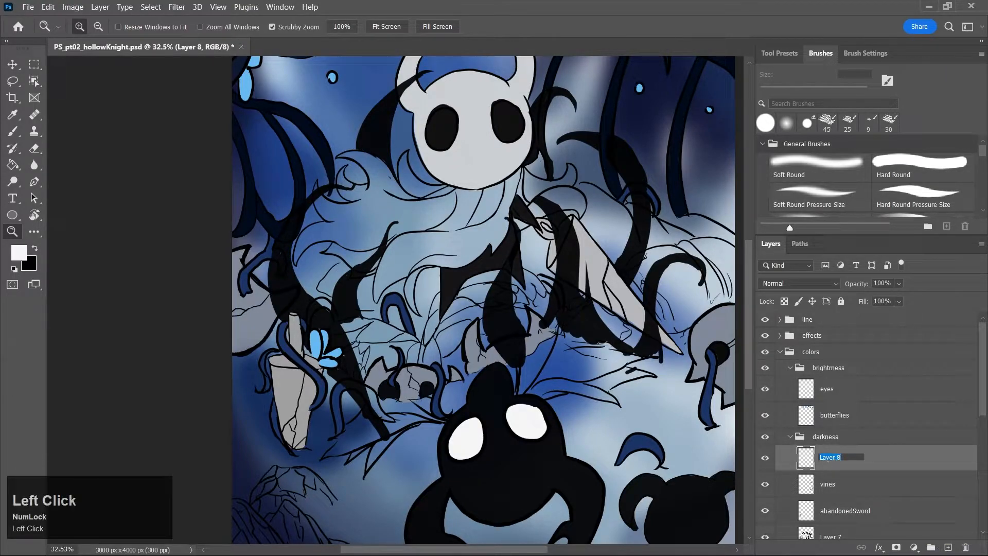
type("cloak")
key("Return")
Try the medium blue 4d71b5 as the foreground colour for the cloak
key("j")
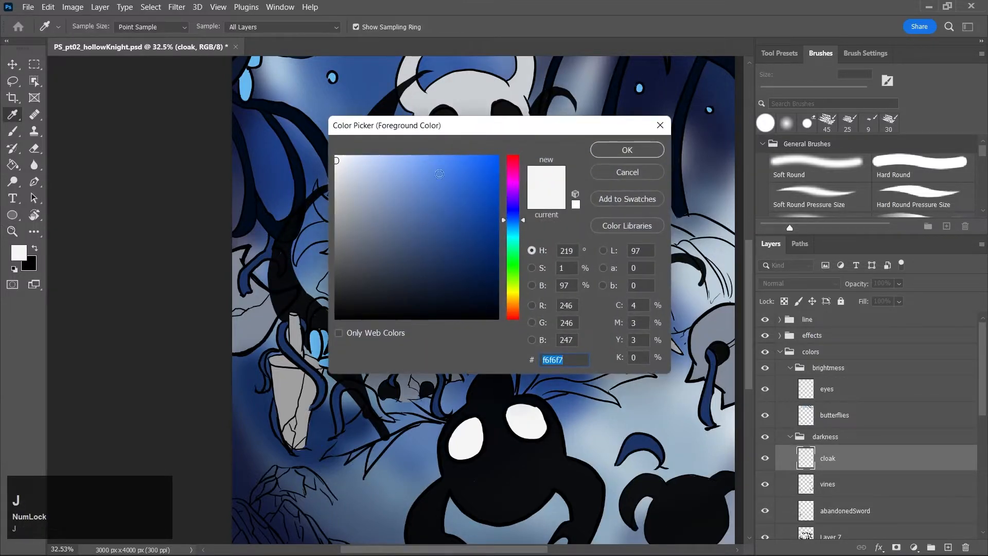
left_click(429, 202)
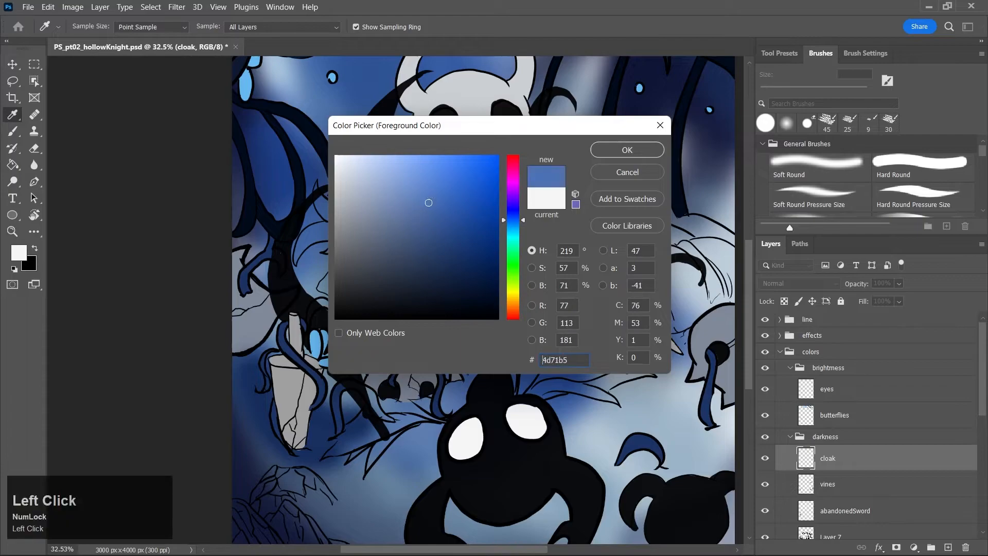
left_click(617, 155)
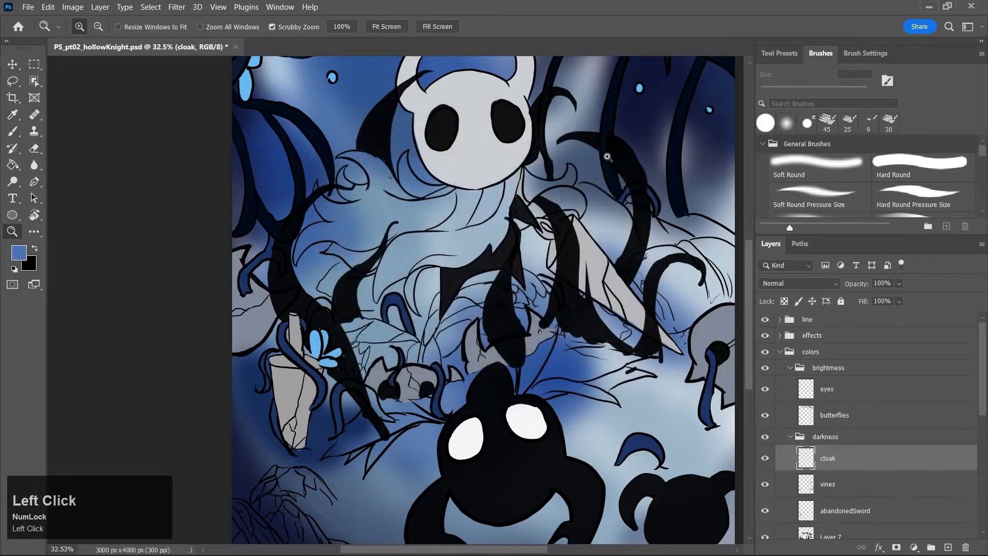
Set the Hard Round brush to 60 px and move the cloak layer directly above the monster layer
key("b")
key("bracketright")
key("bracketright")
key("bracketright")
key("bracketright")
key("bracketright")
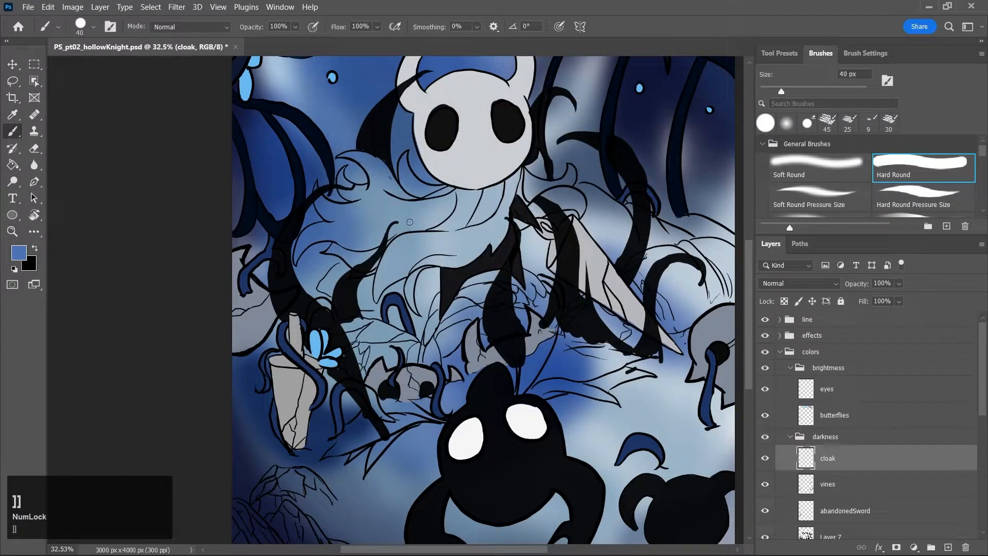
left_click_drag(978, 410, 986, 422)
left_click_drag(868, 399, 874, 469)
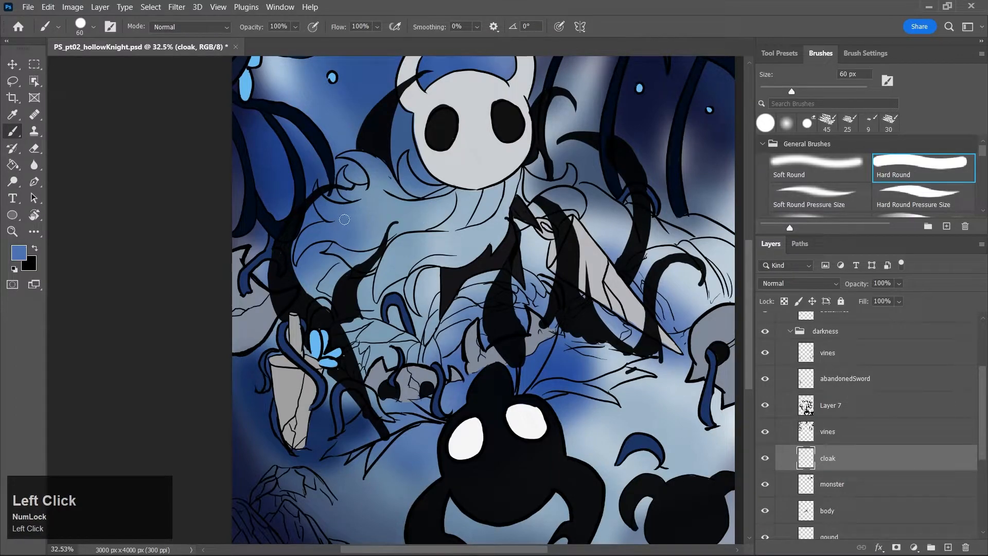
Try a 50 px test stroke on the cloak, and try the lighter blue a1b6de as the foreground colour
key("bracketleft")
mouse_move(357, 230)
left_mouse_down()
mouse_move(381, 222)
mouse_move(379, 237)
left_mouse_up()
key("j")
left_click(379, 176)
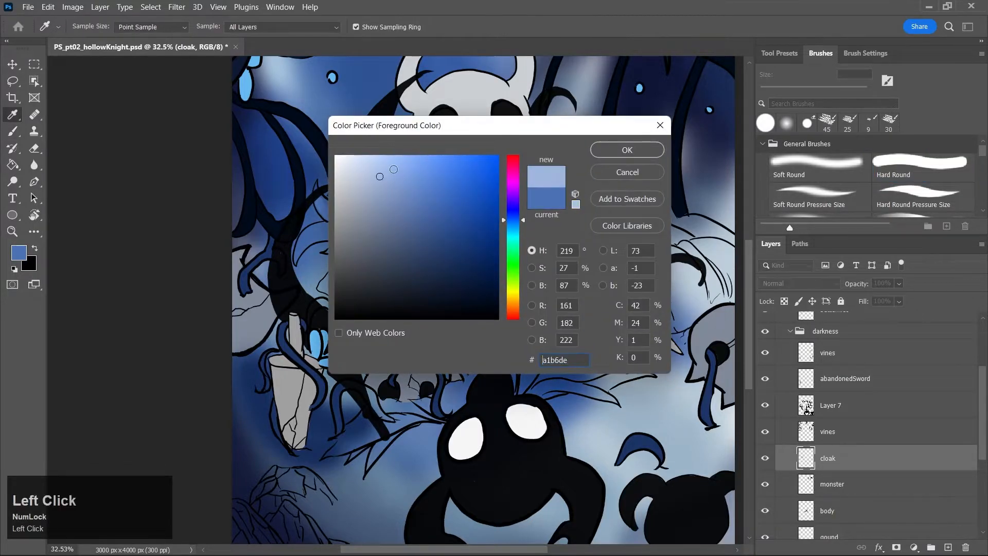
left_click(628, 149)
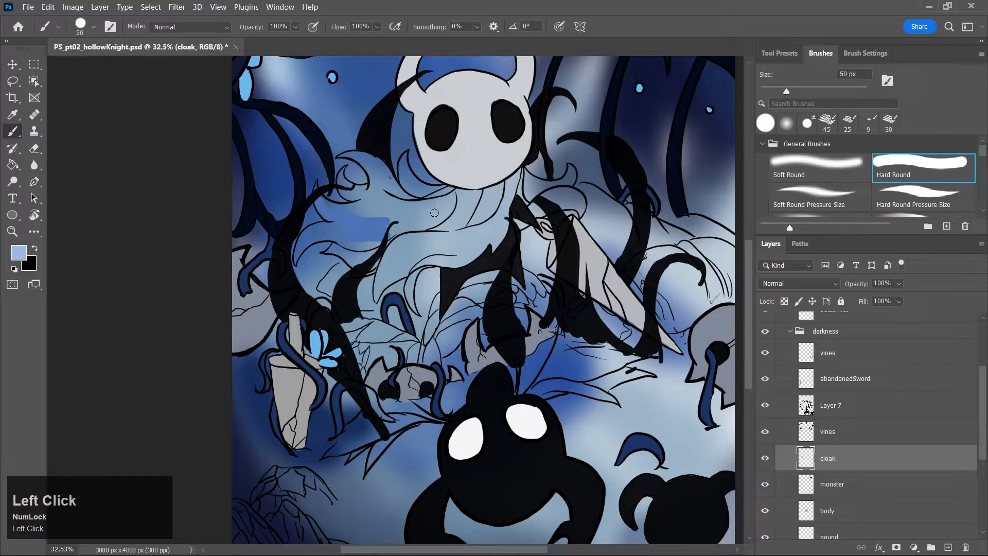
Set the foreground colour to a dark, muted navy blue for the cloak
key("j")
left_click(438, 235)
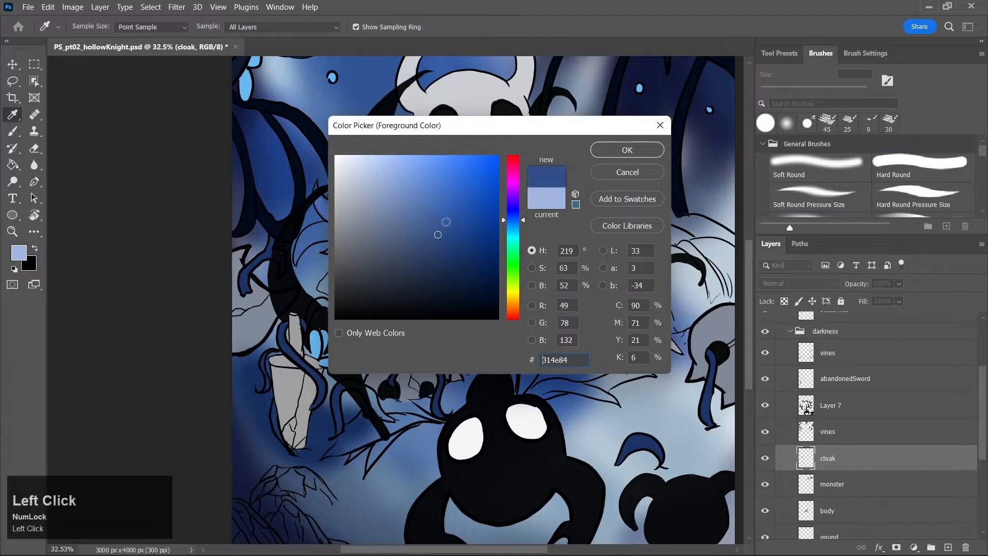
left_click(431, 259)
left_click(627, 150)
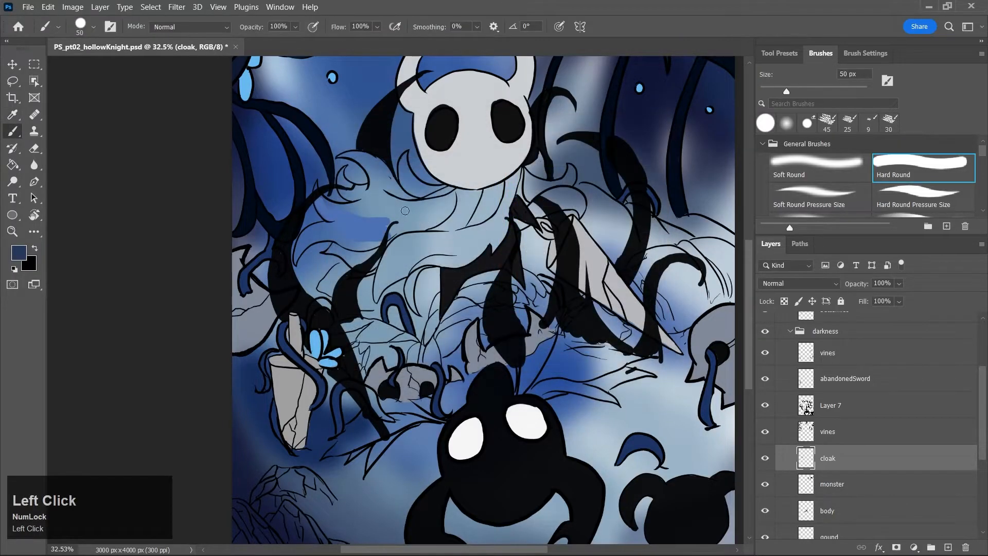
Block in the flowing cloak below the knight's head with 70 to 100 px Hard Round strokes in navy blue
key("bracketright")
key("bracketright")
mouse_move(300, 251)
left_mouse_down()
mouse_move(313, 234)
mouse_move(381, 243)
mouse_move(345, 227)
mouse_move(315, 233)
mouse_move(372, 215)
mouse_move(330, 210)
mouse_move(407, 216)
mouse_move(352, 193)
mouse_move(381, 199)
mouse_move(359, 159)
mouse_move(443, 226)
mouse_move(449, 219)
mouse_move(405, 174)
mouse_move(431, 201)
mouse_move(468, 212)
mouse_move(479, 210)
mouse_move(442, 196)
mouse_move(503, 209)
mouse_move(465, 189)
mouse_move(503, 193)
mouse_move(485, 191)
mouse_move(517, 181)
left_mouse_up()
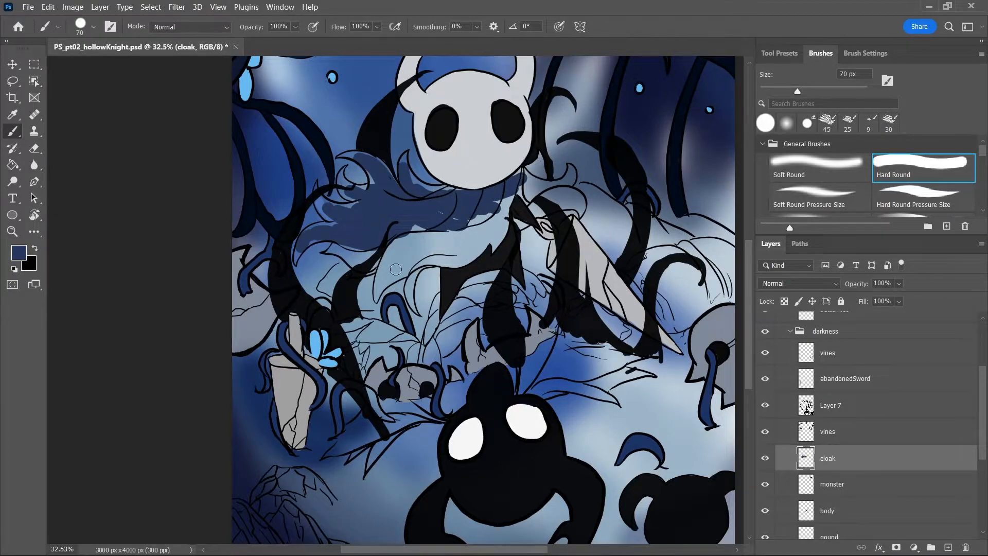
mouse_move(383, 279)
left_mouse_down()
mouse_move(387, 246)
mouse_move(334, 248)
mouse_move(382, 252)
left_mouse_up()
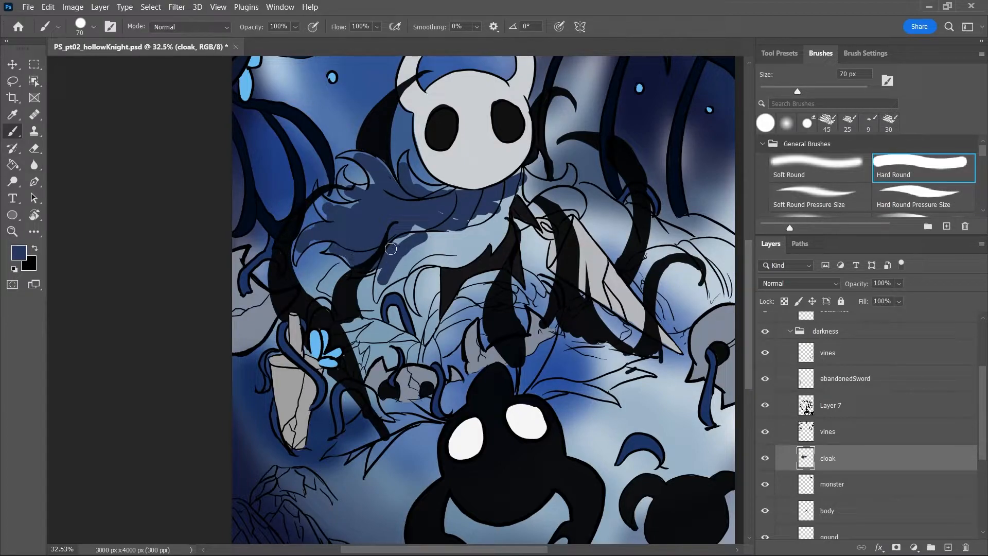
mouse_move(381, 281)
left_mouse_down()
mouse_move(428, 256)
mouse_move(394, 270)
mouse_move(422, 265)
mouse_move(408, 293)
mouse_move(427, 250)
mouse_move(418, 254)
mouse_move(465, 253)
mouse_move(449, 261)
mouse_move(404, 243)
mouse_move(433, 244)
mouse_move(446, 231)
mouse_move(428, 225)
mouse_move(409, 236)
mouse_move(397, 225)
mouse_move(441, 239)
mouse_move(412, 236)
mouse_move(421, 223)
mouse_move(425, 241)
mouse_move(454, 258)
mouse_move(505, 217)
left_mouse_up()
key("bracketright")
key("bracketright")
key("bracketright")
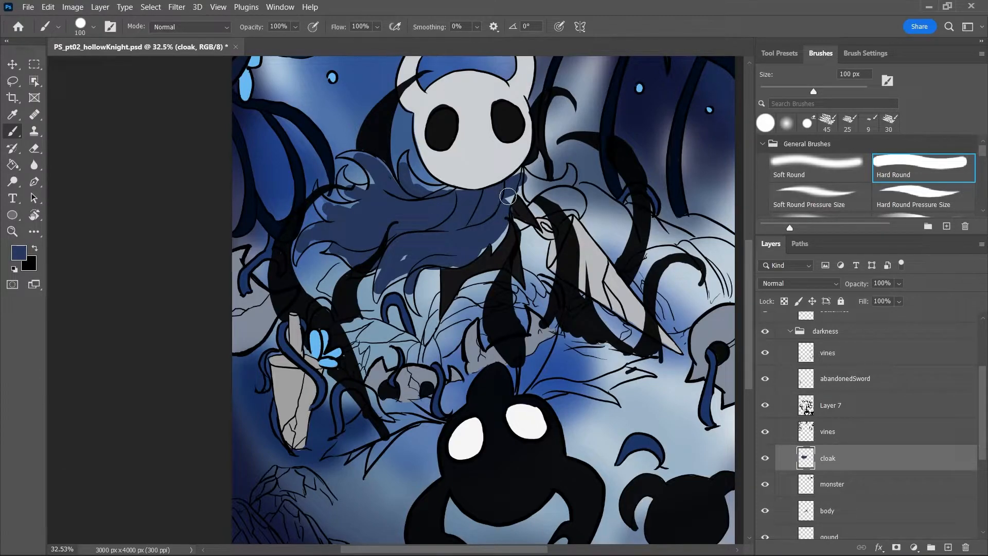
Touch up the cloak's shoulder with a 70 px brush, undo the stray stroke, and move the cloak layer below the body layer
key("bracketleft")
key("bracketleft")
key("bracketleft")
mouse_move(521, 192)
left_mouse_down()
mouse_move(554, 190)
mouse_move(566, 202)
left_mouse_up()
key("ctrl+z")
left_click_drag(859, 467, 864, 523)
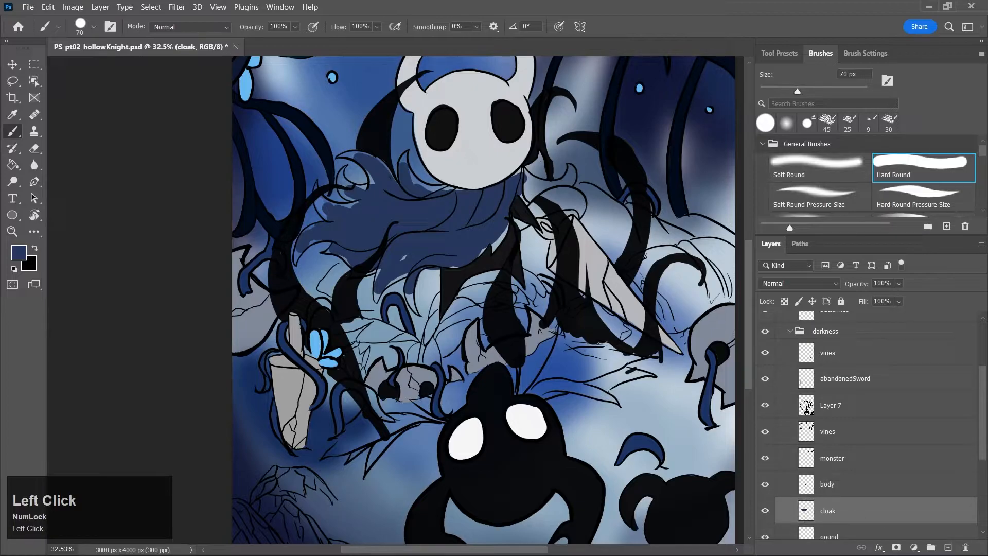
Fill the cloak's pointed tuft beside the head and the gaps under the chin with a 15 px Hard Round brush
key("z")
left_click(441, 201)
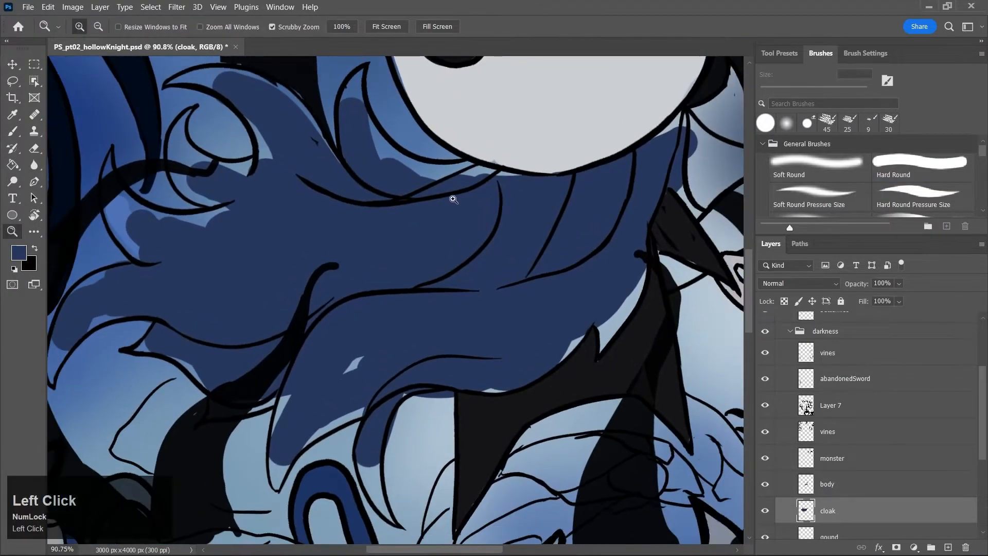
key("e")
key("bracketleft")
key("bracketleft")
key("bracketleft")
key("bracketleft")
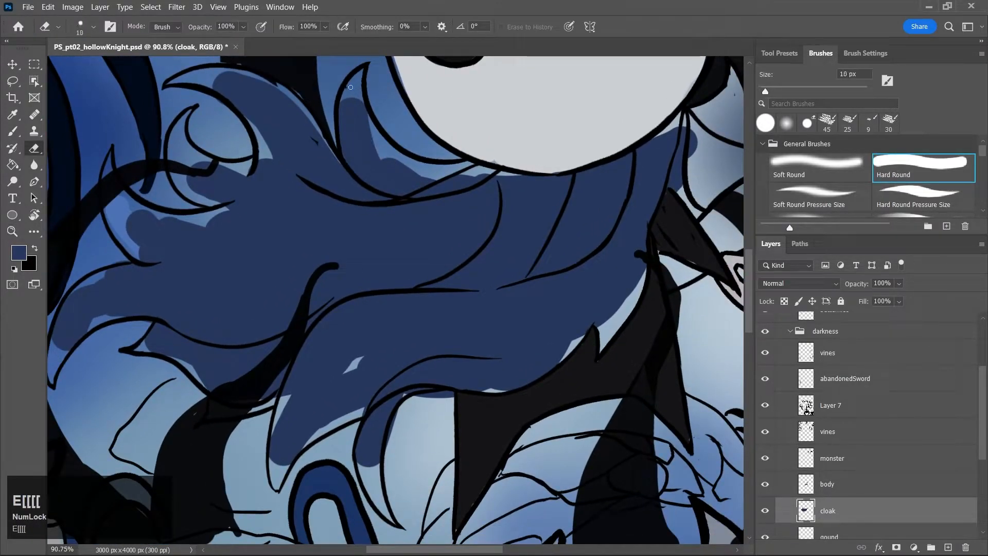
key("b")
key("bracketleft")
key("bracketleft")
key("bracketleft")
key("bracketleft")
key("bracketleft")
key("bracketleft")
key("bracketleft")
key("bracketleft")
key("bracketleft")
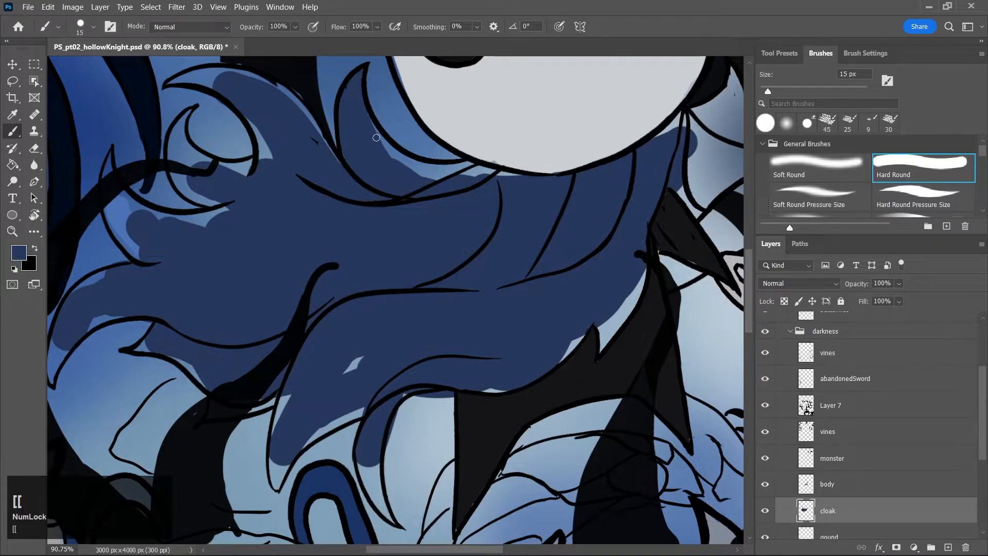
mouse_move(366, 117)
left_mouse_down()
mouse_move(450, 179)
mouse_move(410, 164)
mouse_move(500, 172)
left_mouse_up()
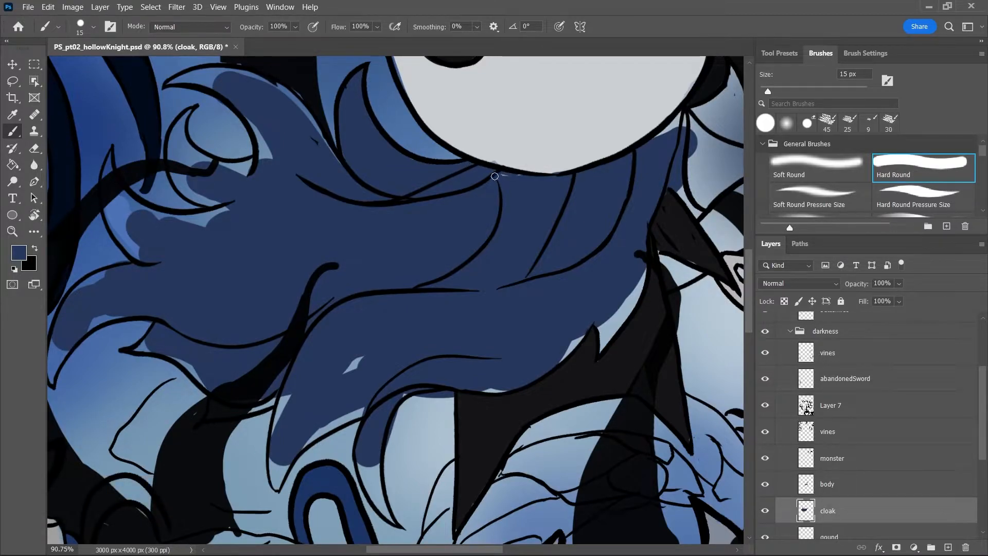
Fill the two curled upper-left tips of the cloak up to their outlines with the 15 px brush
mouse_move(167, 85)
left_mouse_down()
mouse_move(228, 97)
mouse_move(184, 77)
mouse_move(238, 82)
mouse_move(201, 70)
mouse_move(284, 94)
mouse_move(232, 70)
mouse_move(301, 103)
mouse_move(306, 127)
mouse_move(286, 96)
mouse_move(339, 168)
mouse_move(294, 104)
mouse_move(316, 163)
mouse_move(241, 114)
mouse_move(262, 169)
left_mouse_up()
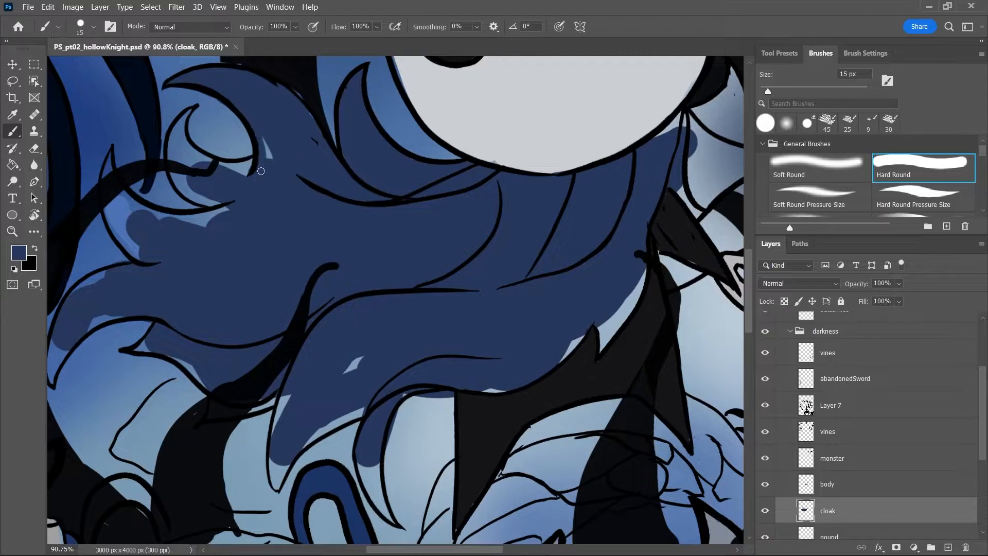
mouse_move(179, 129)
left_mouse_down()
mouse_move(192, 194)
mouse_move(206, 195)
mouse_move(171, 166)
mouse_move(223, 204)
mouse_move(173, 144)
mouse_move(189, 184)
mouse_move(212, 167)
mouse_move(197, 152)
mouse_move(244, 163)
left_mouse_up()
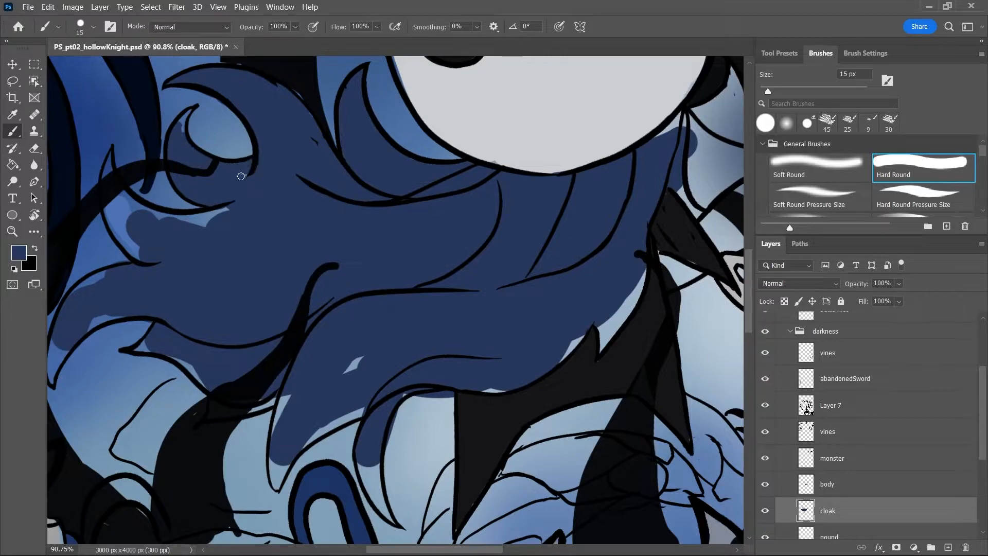
left_click_drag(175, 134, 185, 118)
key("e")
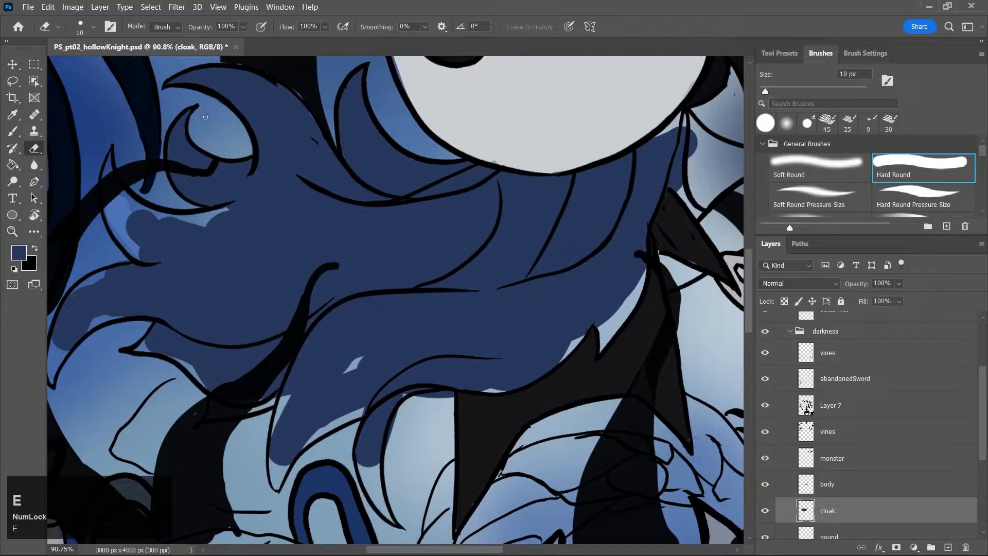
Fill the cloak's next spike below the curl with a 20 px brush, and reduce the brush to 8 px for its thin tip
key("b")
key("bracketright")
key("bracketright")
key("bracketright")
key("bracketleft")
key("bracketleft")
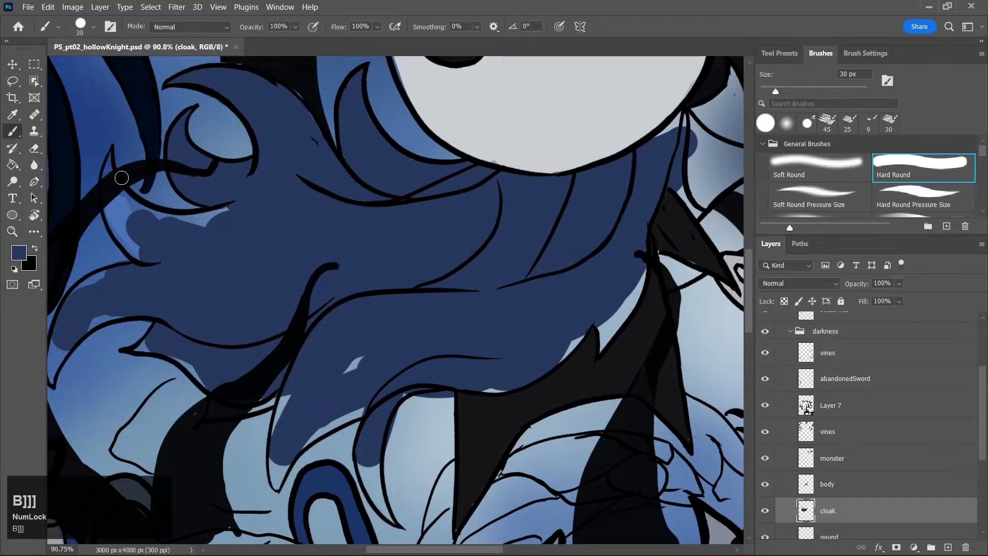
mouse_move(111, 172)
left_mouse_down()
mouse_move(108, 217)
mouse_move(161, 260)
left_mouse_up()
mouse_move(110, 204)
left_mouse_down()
mouse_move(168, 262)
mouse_move(115, 193)
mouse_move(159, 225)
mouse_move(137, 209)
mouse_move(215, 231)
mouse_move(124, 194)
mouse_move(157, 213)
mouse_move(237, 212)
mouse_move(172, 216)
mouse_move(242, 197)
left_mouse_up()
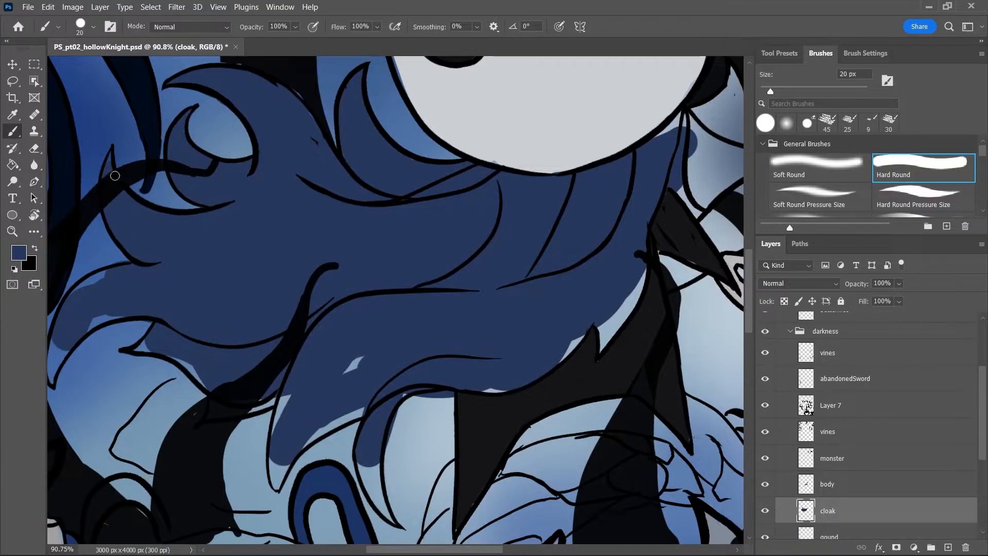
key("bracketleft")
key("bracketleft")
key("bracketleft")
key("bracketleft")
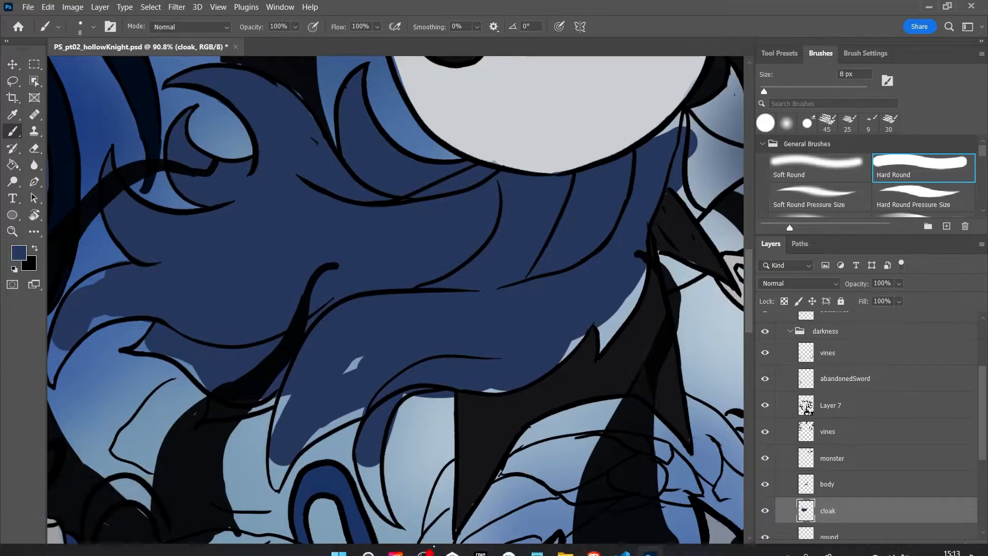
left_click(426, 542)
left_click(427, 542)
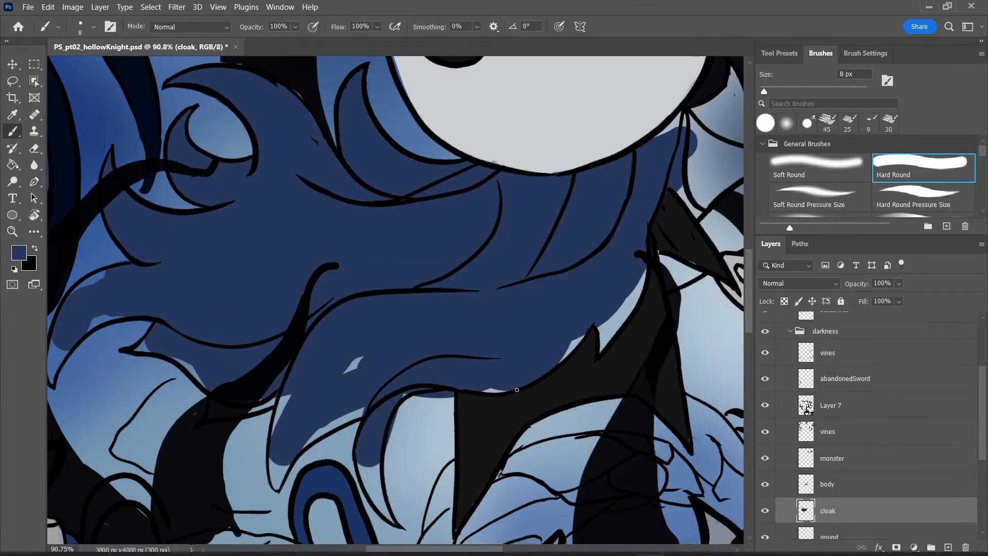
left_click_drag(748, 270, 747, 279)
left_click(468, 544)
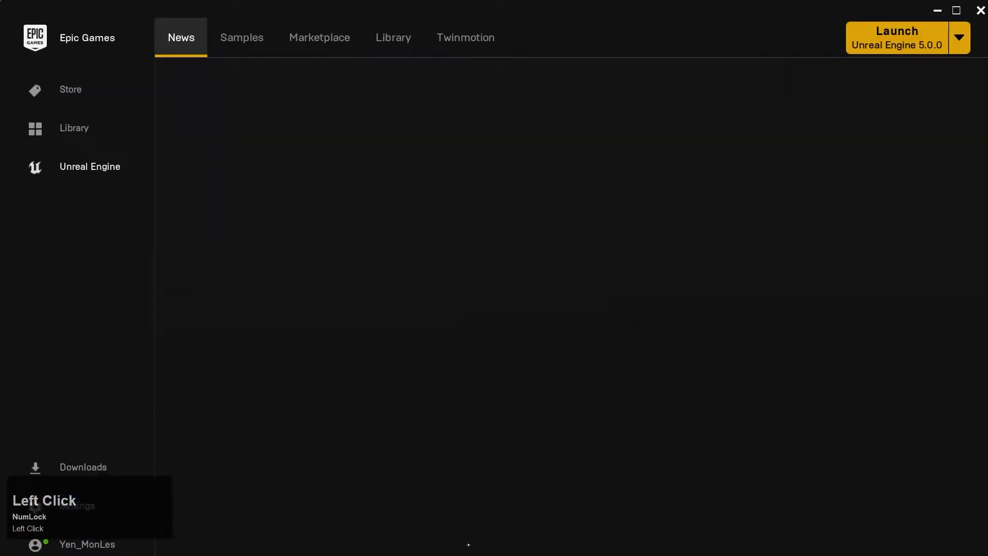
left_click(980, 11)
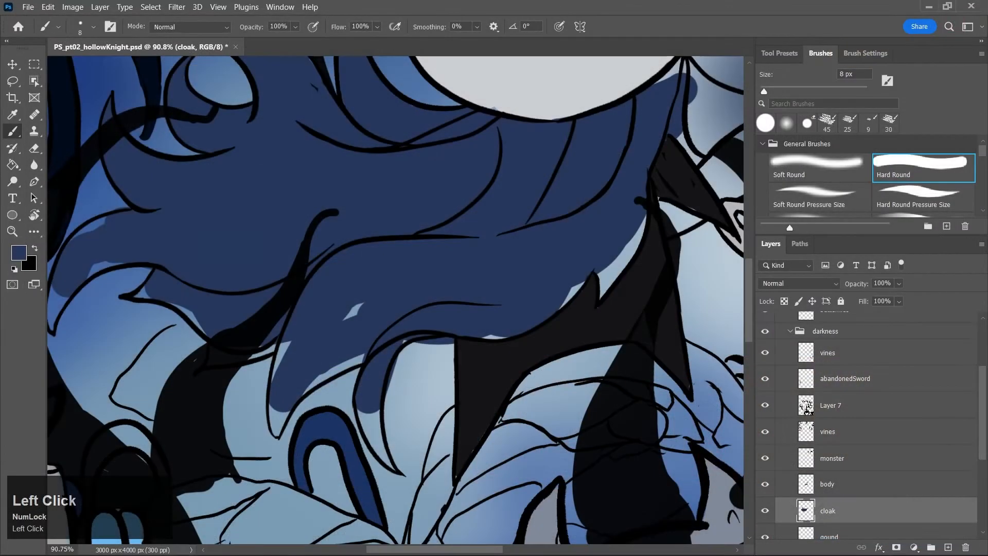
Fill the edges of the cloak's long left tail and the small lock beneath it with an 8 px brush
key("h")
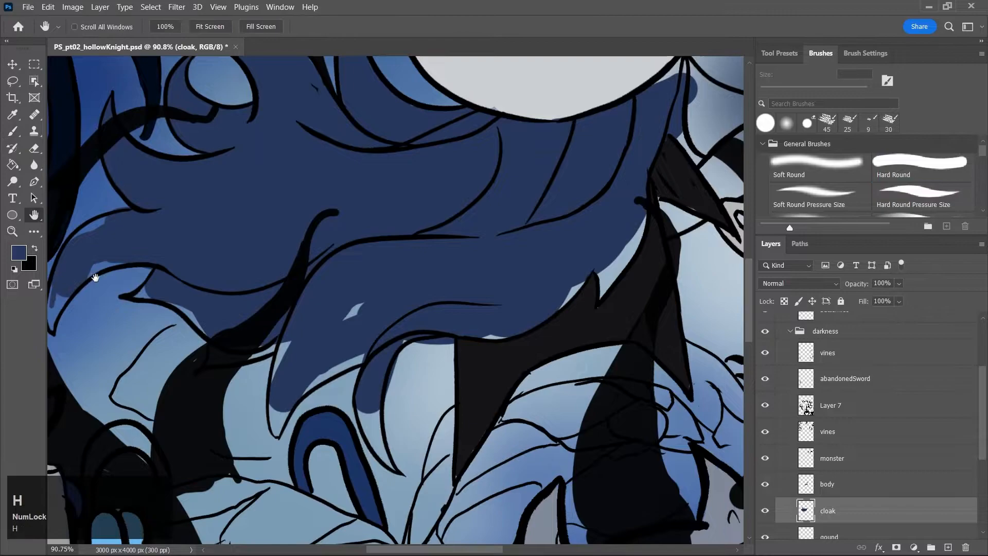
left_click_drag(98, 281, 132, 290)
key("b")
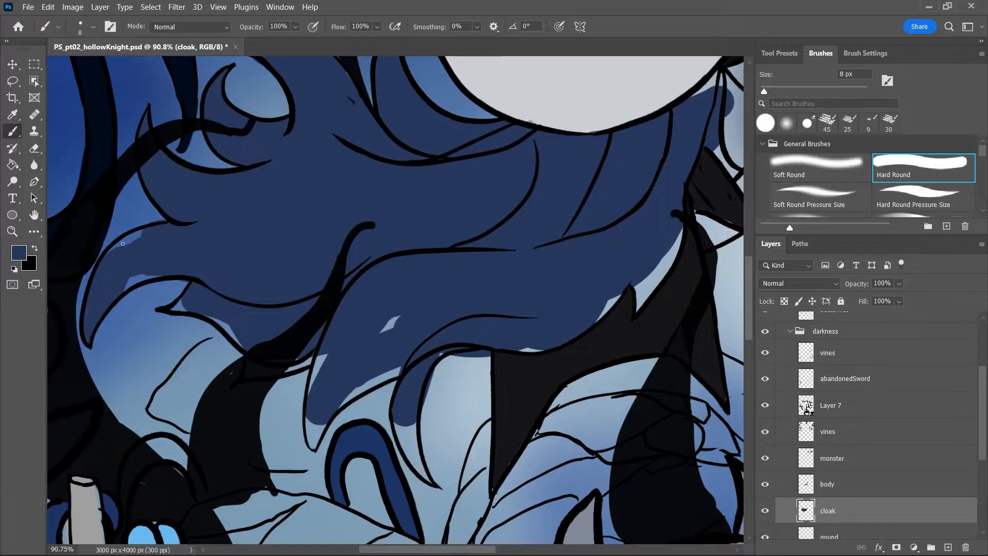
left_click_drag(118, 244, 144, 233)
left_click_drag(128, 285, 127, 281)
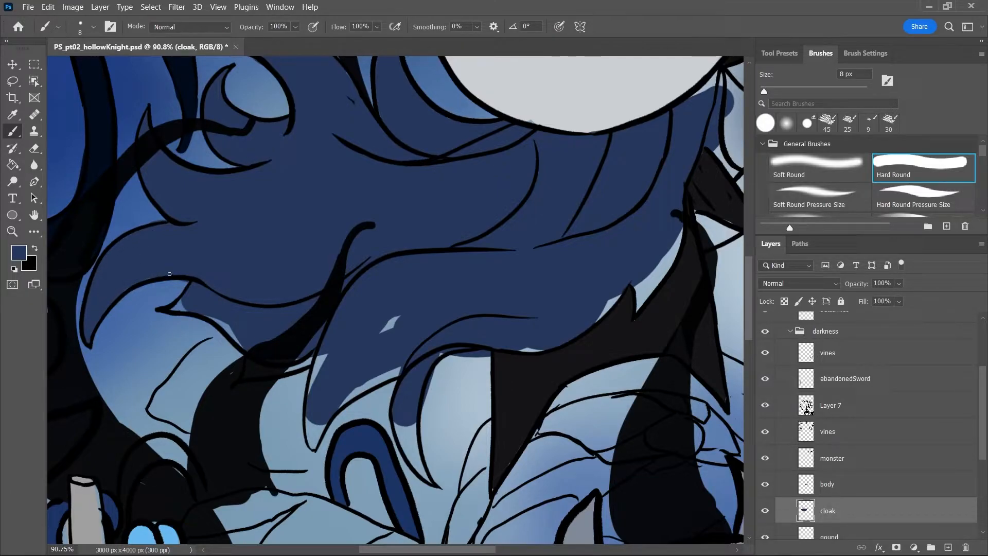
left_click_drag(213, 314, 234, 339)
Fill the cloak gaps beside the dark tentacle and the middle lock's tip, varying the brush between 30 px and 9 px
key("bracketright")
key("bracketright")
key("bracketright")
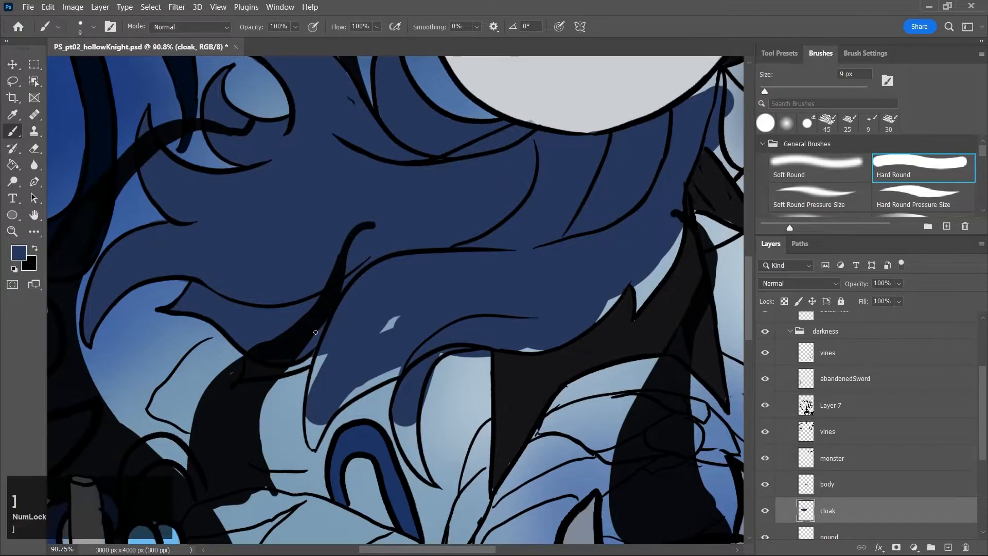
key("bracketright")
key("bracketright")
key("bracketright")
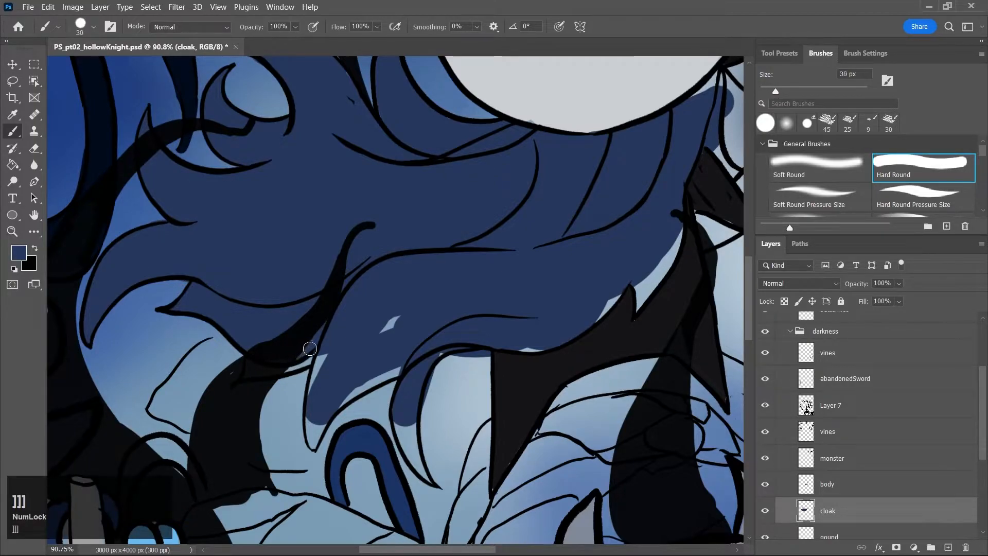
key("bracketleft")
key("bracketleft")
key("bracketleft")
key("bracketleft")
key("bracketleft")
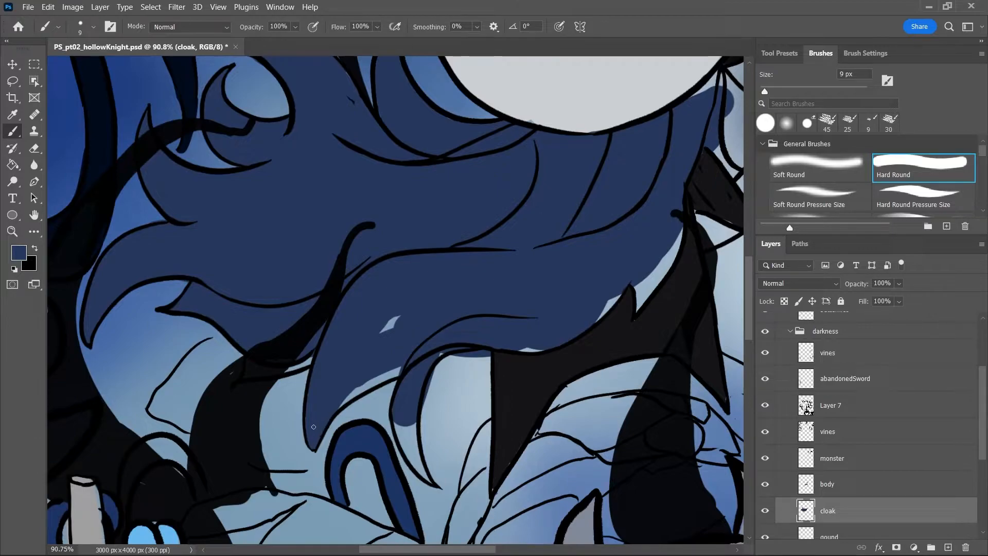
Fill the middle lock's lower edge and the leftover pale gap inside it with a 15 px brush, and reduce the brush to 10 px
key("bracketright")
key("bracketright")
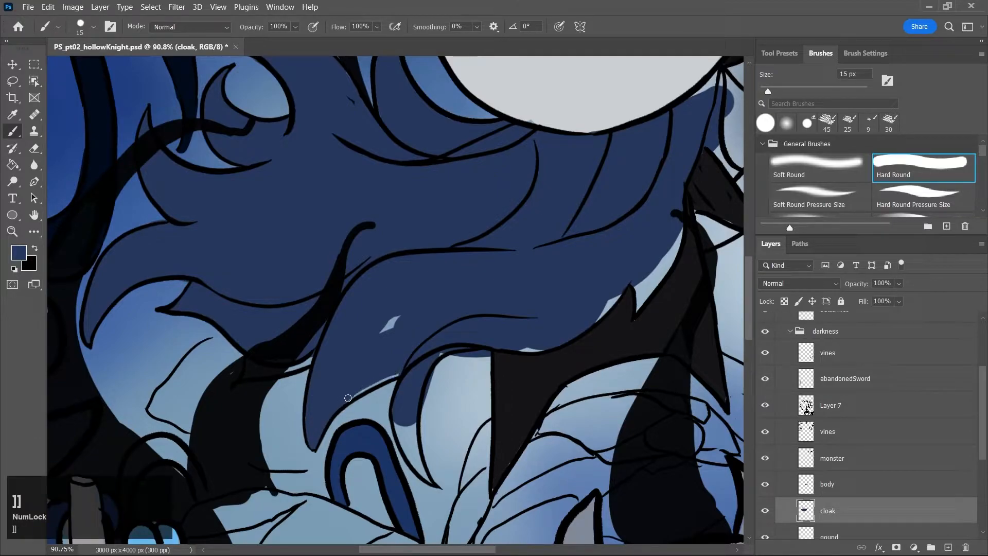
left_click(390, 324)
key("bracketleft")
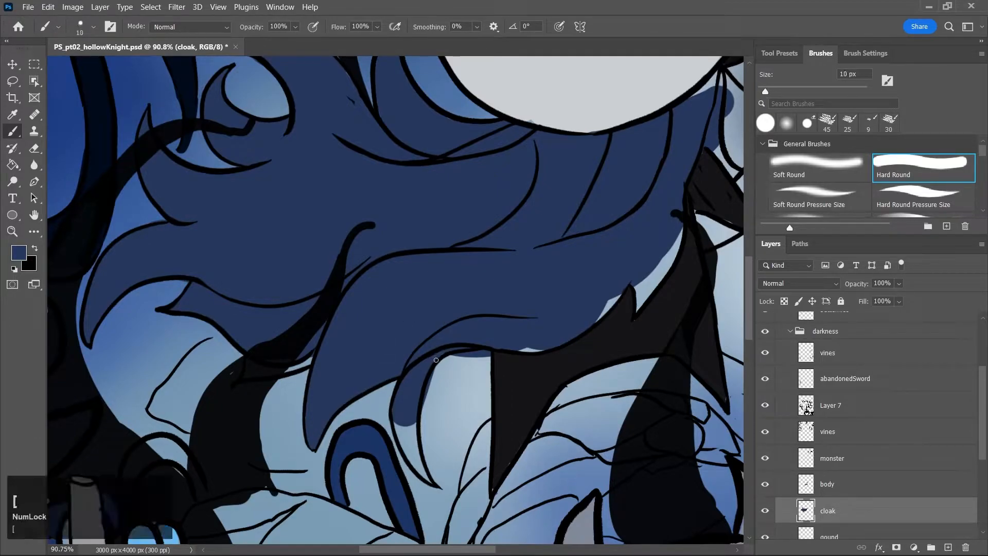
Fill the cloak's thin hanging lock with a 10 px brush and erase the navy overflow along the cloak's lower edge beside it
mouse_move(406, 395)
left_mouse_down()
mouse_move(406, 452)
mouse_move(420, 466)
left_mouse_up()
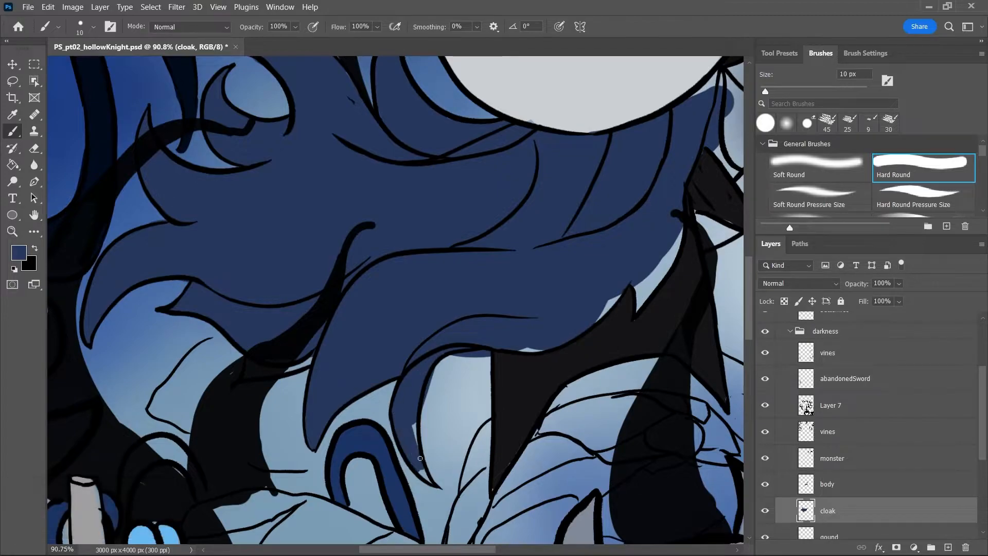
key("e")
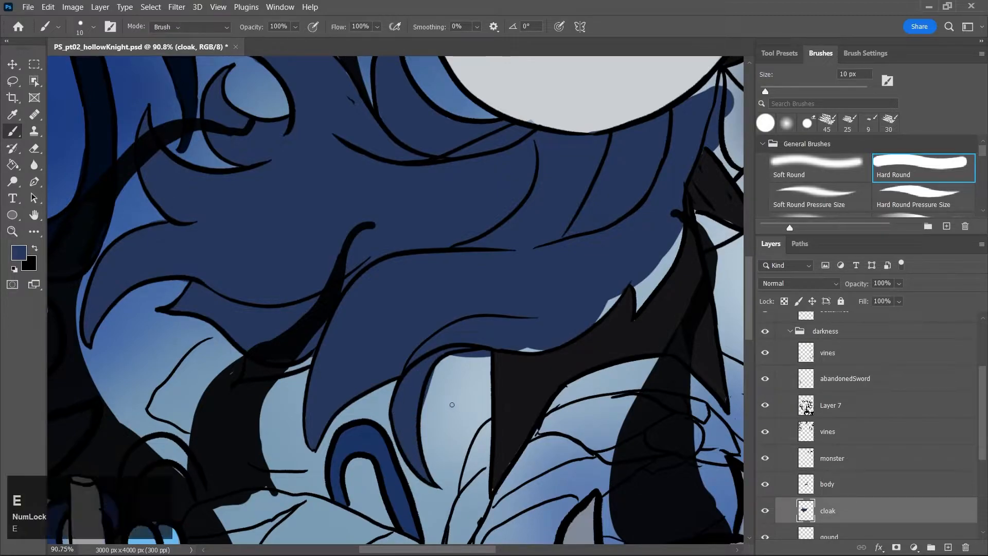
left_click_drag(457, 357, 491, 354)
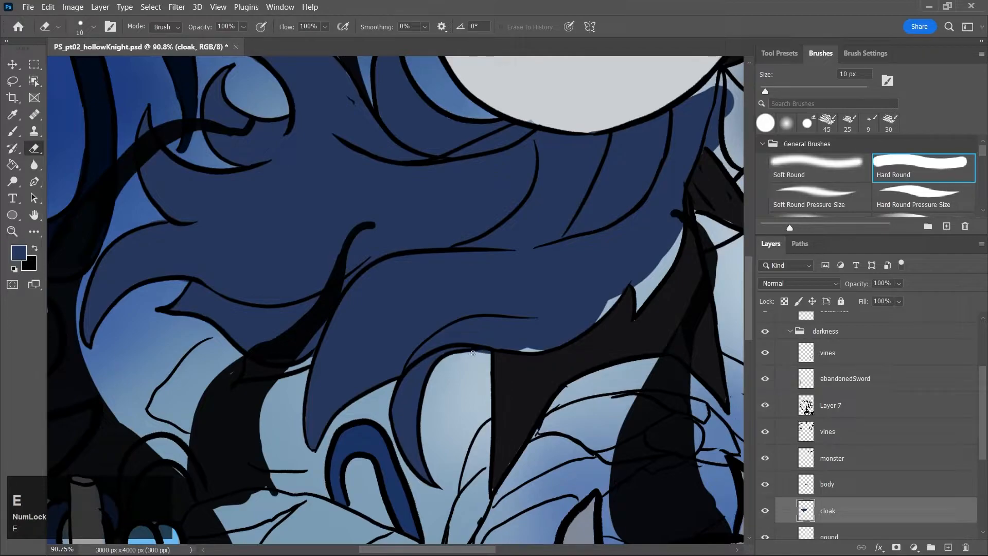
Fill the pale gaps between the cloak and the knight's dark body, around the body's spike, with the 10 px brush
key("b")
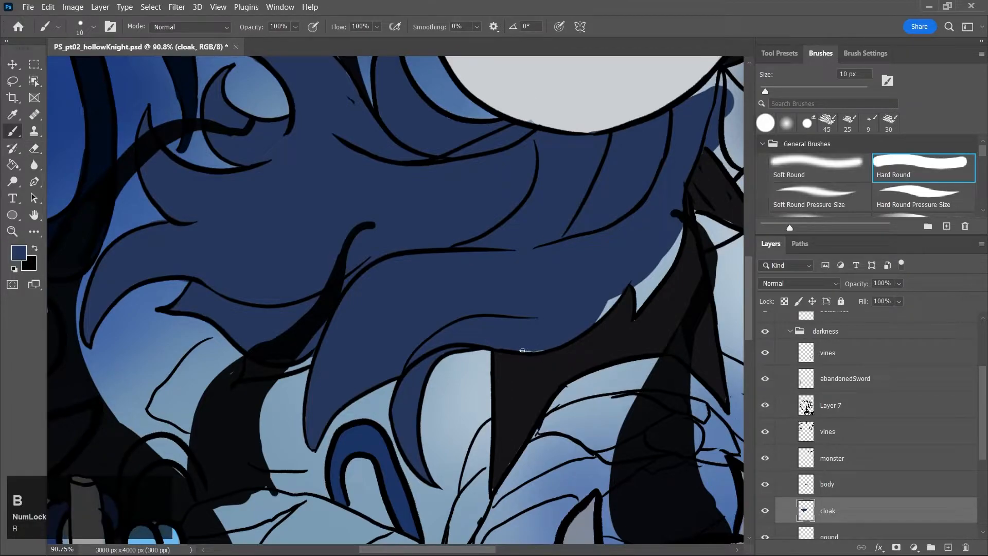
left_click_drag(599, 318, 627, 285)
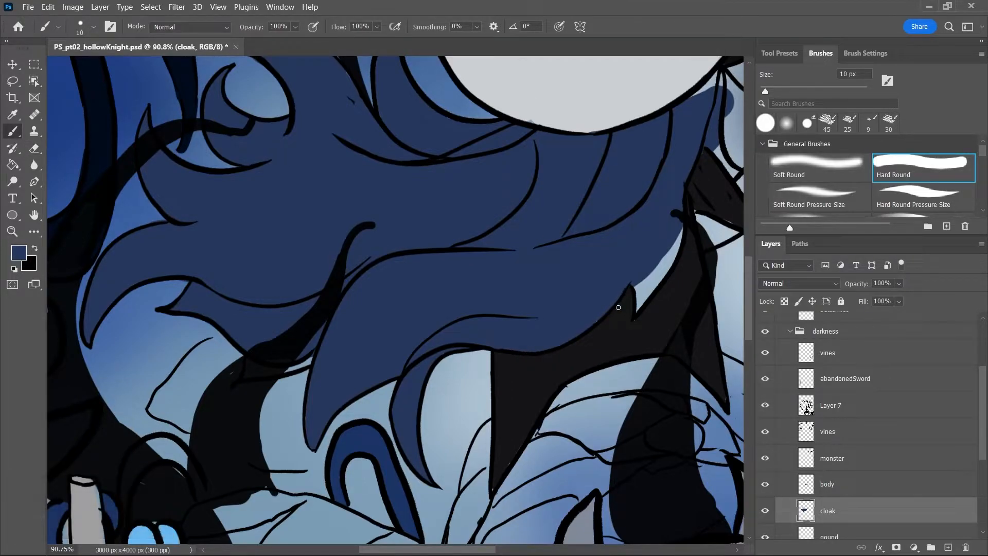
left_click_drag(460, 550, 488, 549)
key("b")
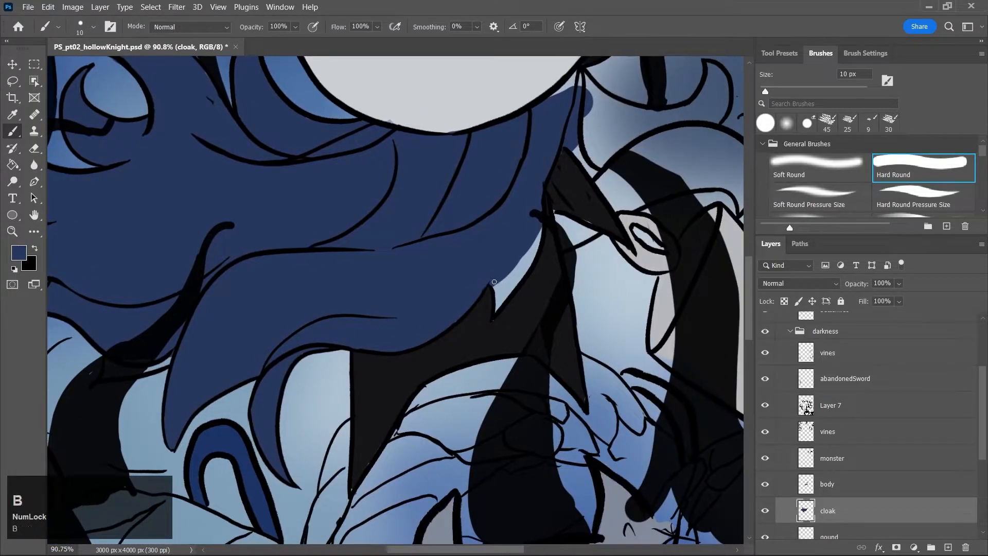
left_click_drag(510, 291, 534, 229)
left_click_drag(512, 282, 536, 251)
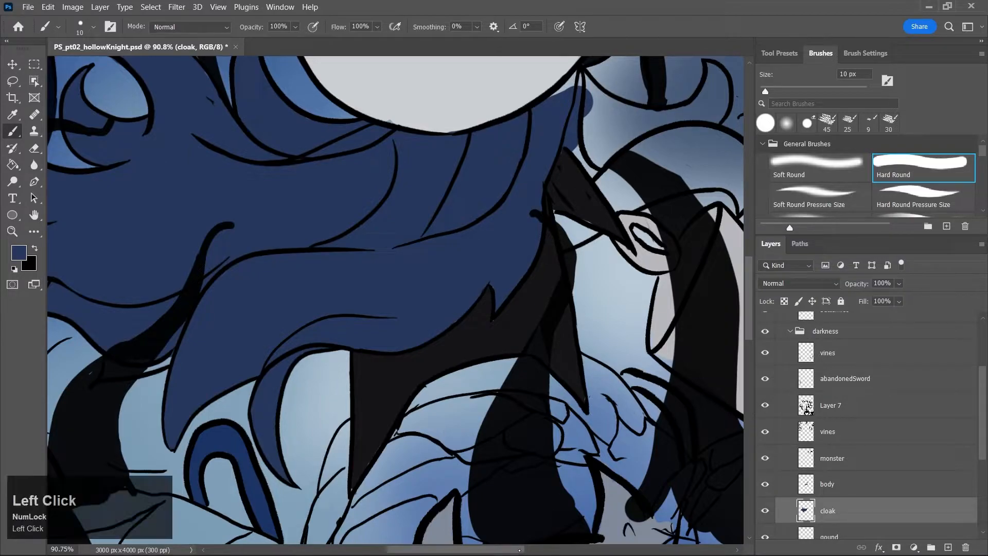
Fill the cloak flap to the right below the knight's head with navy, using a 15 px and a 20 px brush
left_click_drag(519, 549, 561, 549)
left_click_drag(750, 315, 750, 296)
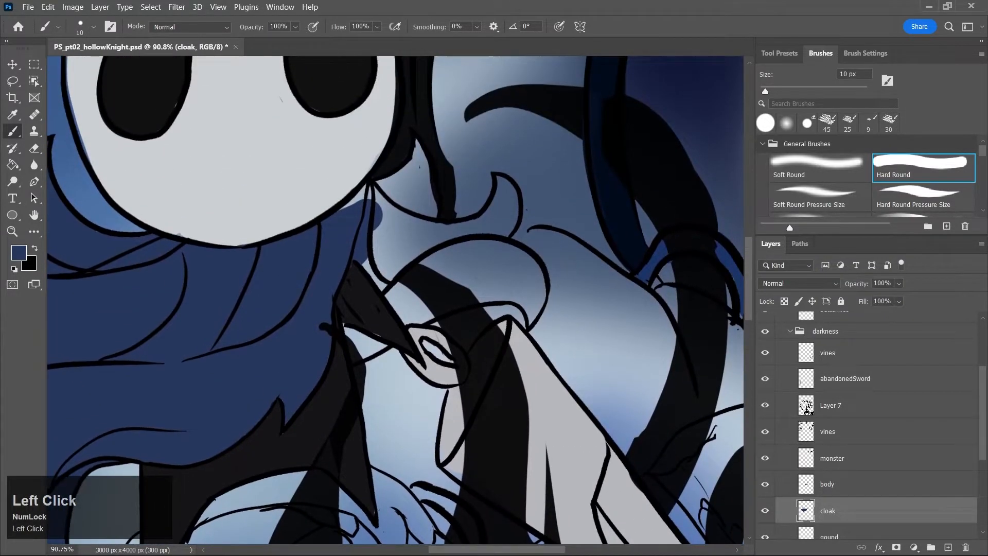
key("bracketright")
mouse_move(336, 220)
left_mouse_down()
mouse_move(362, 195)
mouse_move(380, 207)
mouse_move(365, 186)
mouse_move(404, 216)
left_mouse_up()
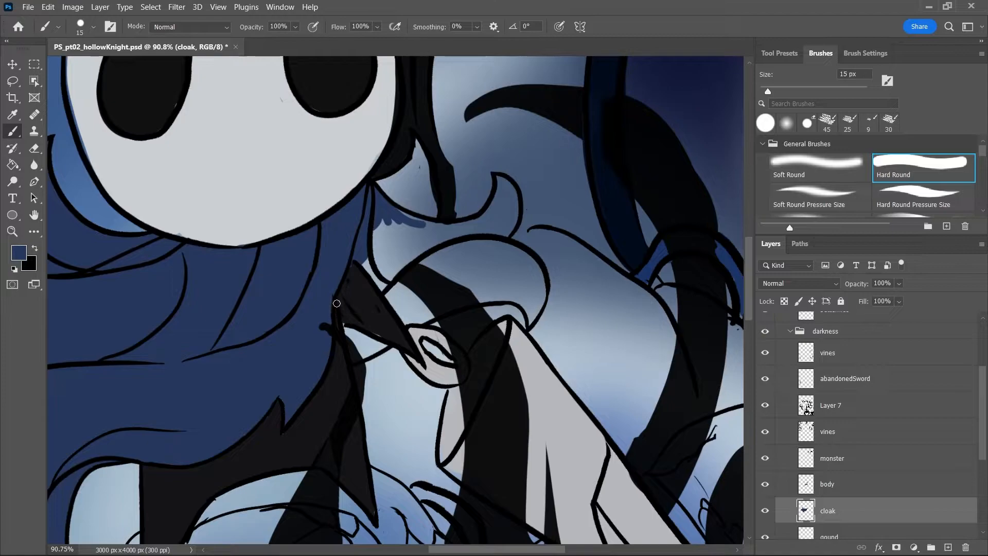
mouse_move(368, 264)
left_mouse_down()
mouse_move(381, 286)
mouse_move(426, 251)
left_mouse_up()
key("bracketright")
mouse_move(378, 229)
left_mouse_down()
mouse_move(394, 253)
mouse_move(419, 229)
mouse_move(396, 212)
mouse_move(455, 230)
mouse_move(396, 215)
mouse_move(481, 225)
mouse_move(412, 236)
mouse_move(392, 266)
mouse_move(486, 235)
left_mouse_up()
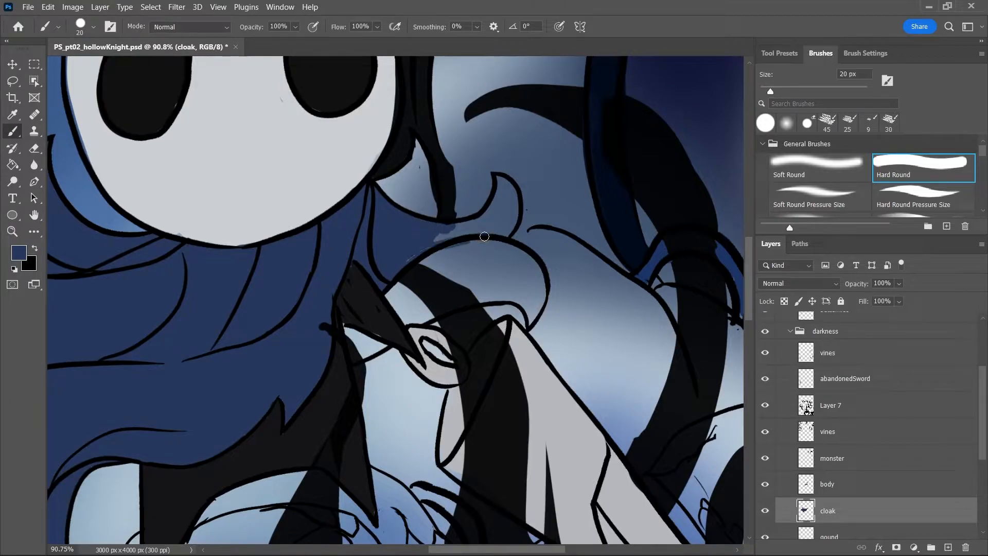
Fill the gap beneath the dark arm and the rounded cloak lobe above the sword, enlarging the brush from 20 px to 35 px
mouse_move(346, 321)
left_mouse_down()
mouse_move(359, 346)
mouse_move(377, 349)
mouse_move(353, 333)
mouse_move(361, 355)
mouse_move(418, 293)
mouse_move(393, 274)
mouse_move(412, 322)
left_mouse_up()
mouse_move(418, 264)
left_mouse_down()
mouse_move(479, 287)
mouse_move(491, 278)
mouse_move(480, 255)
mouse_move(493, 280)
mouse_move(476, 261)
mouse_move(486, 294)
mouse_move(505, 249)
left_mouse_up()
key("bracketright")
key("bracketright")
key("bracketright")
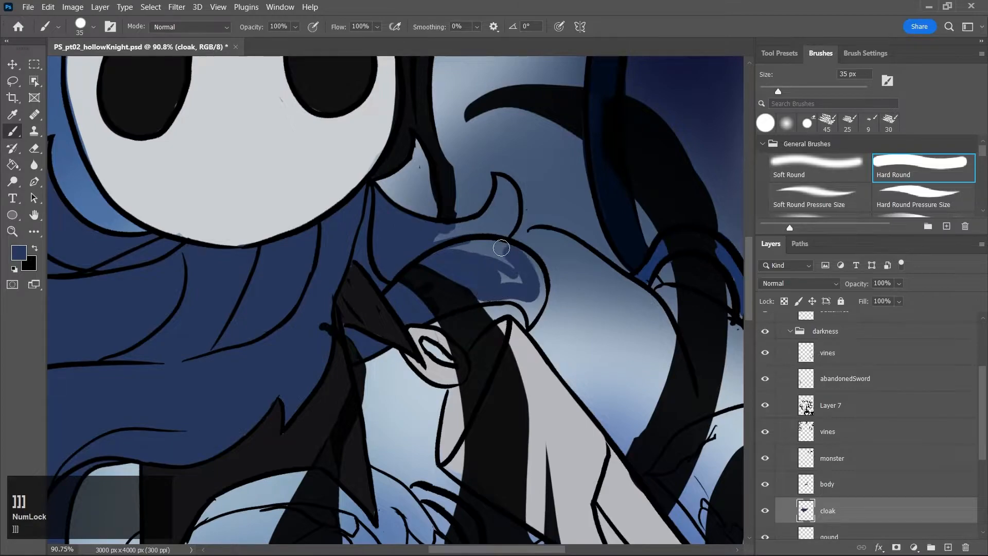
mouse_move(530, 288)
left_mouse_down()
mouse_move(506, 262)
mouse_move(528, 275)
left_mouse_up()
Fill the cloak's curled right tip and the gap under the rounded lobe, reducing the brush to 20 px, and save the document
mouse_move(433, 234)
left_mouse_down()
mouse_move(503, 214)
mouse_move(503, 203)
left_mouse_up()
key("bracketleft")
key("bracketleft")
key("bracketleft")
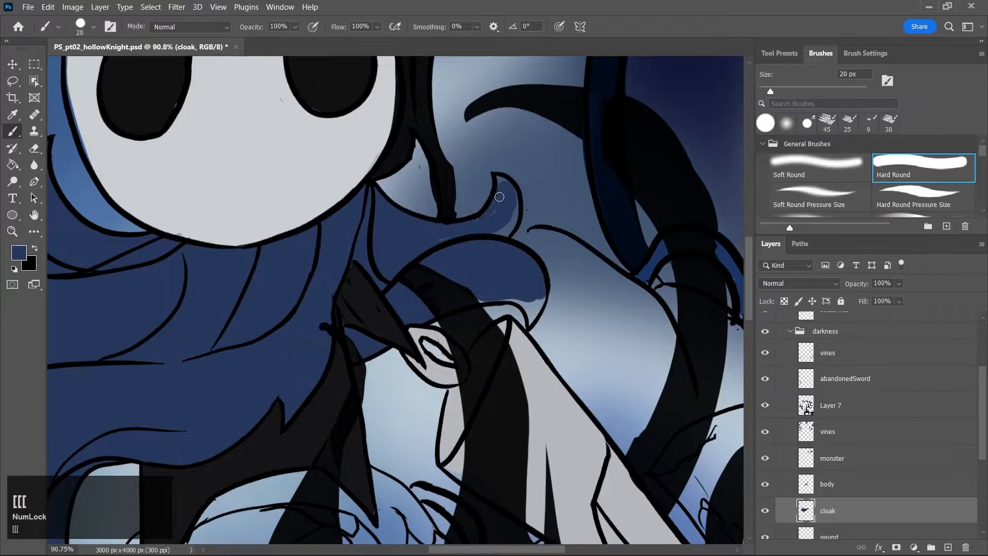
left_click_drag(509, 228, 505, 181)
key("bracketleft")
key("bracketleft")
key("bracketright")
key("bracketright")
mouse_move(477, 300)
left_mouse_down()
mouse_move(522, 300)
mouse_move(530, 322)
mouse_move(544, 295)
mouse_move(486, 352)
left_mouse_up()
key("ctrl+s")
Pick a dark blue-grey foreground colour for the horned shadow figure's cloak
key("z")
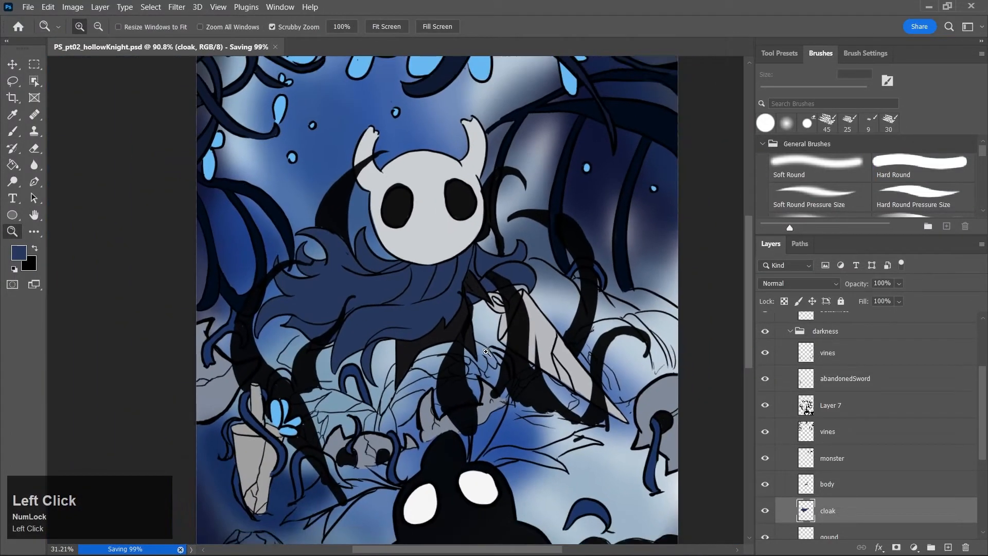
scroll(486, 352, "down", 5)
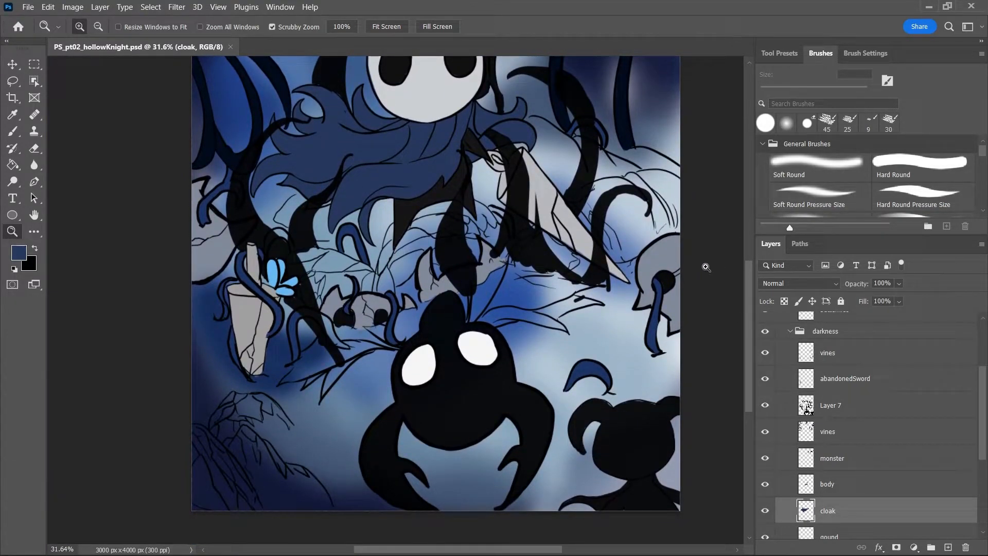
key("r")
left_click_drag(484, 247, 335, 337)
left_click_drag(541, 270, 551, 248)
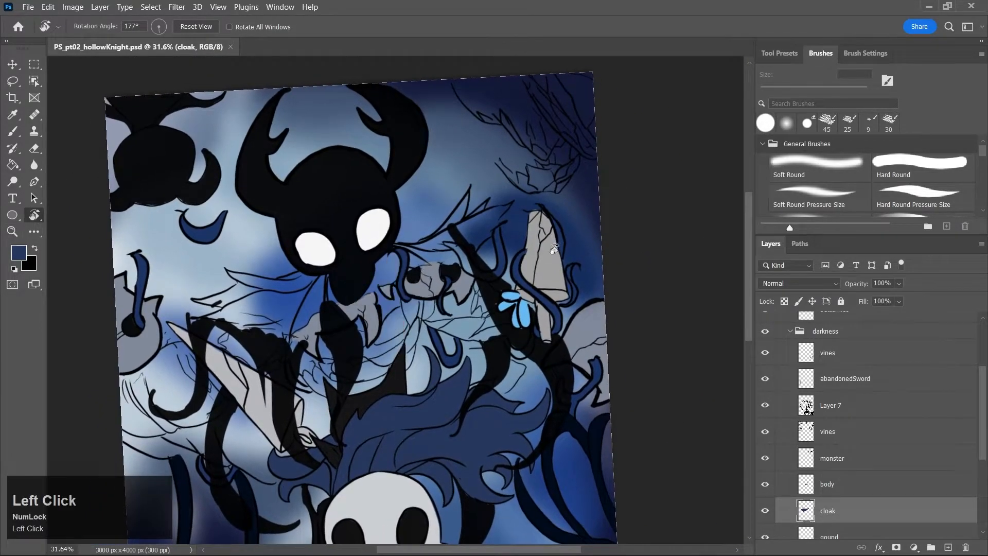
key("j")
left_click(384, 300)
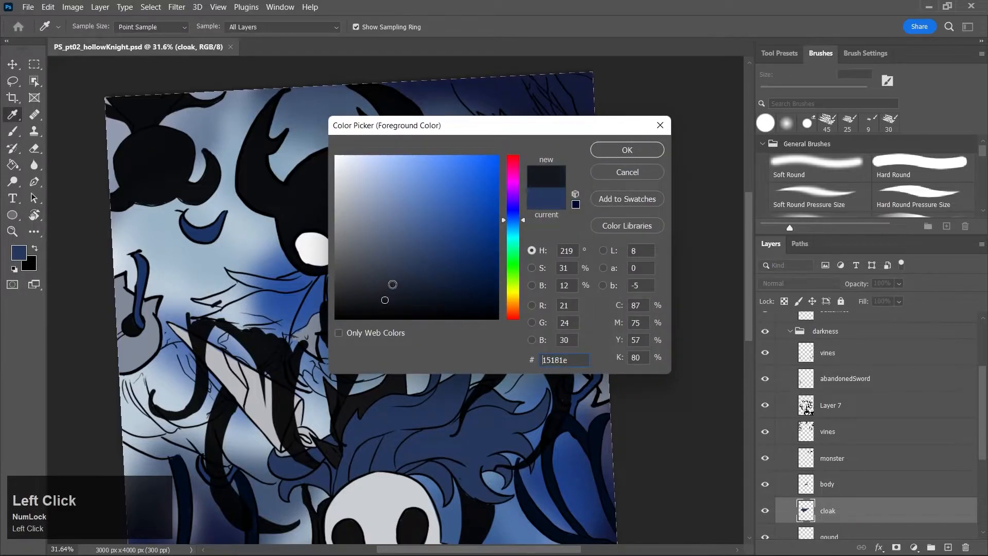
left_click(370, 282)
left_click(364, 281)
key("Return")
key("r")
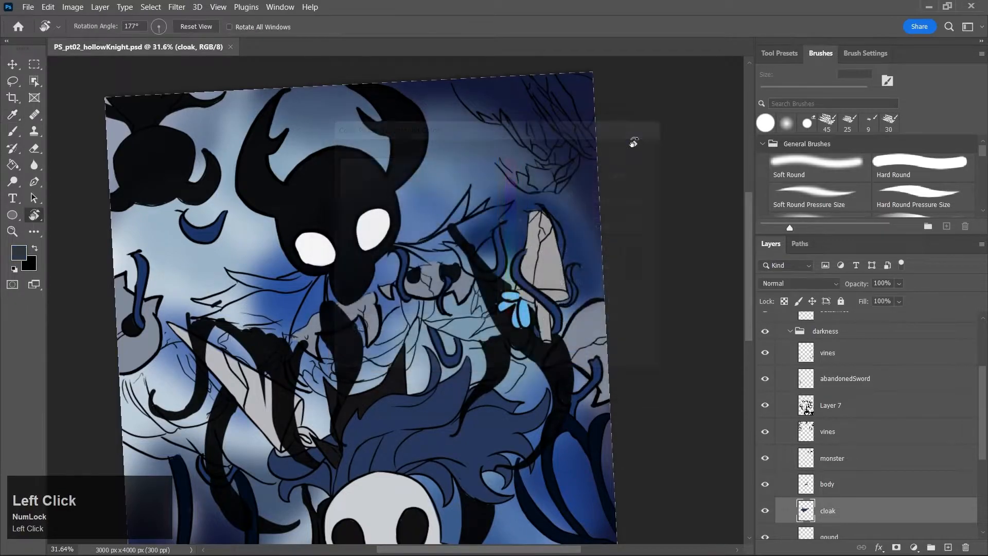
Select Layer 7 and erase the stray thick dark stroke between the shadow figure's left cloak lines with a 10 px eraser
key("z")
left_click(354, 292)
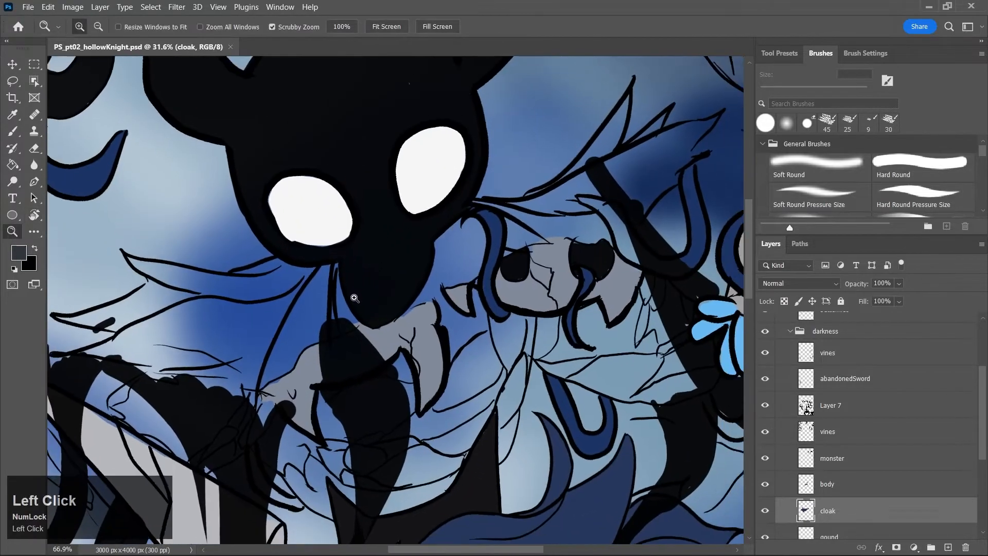
key("b")
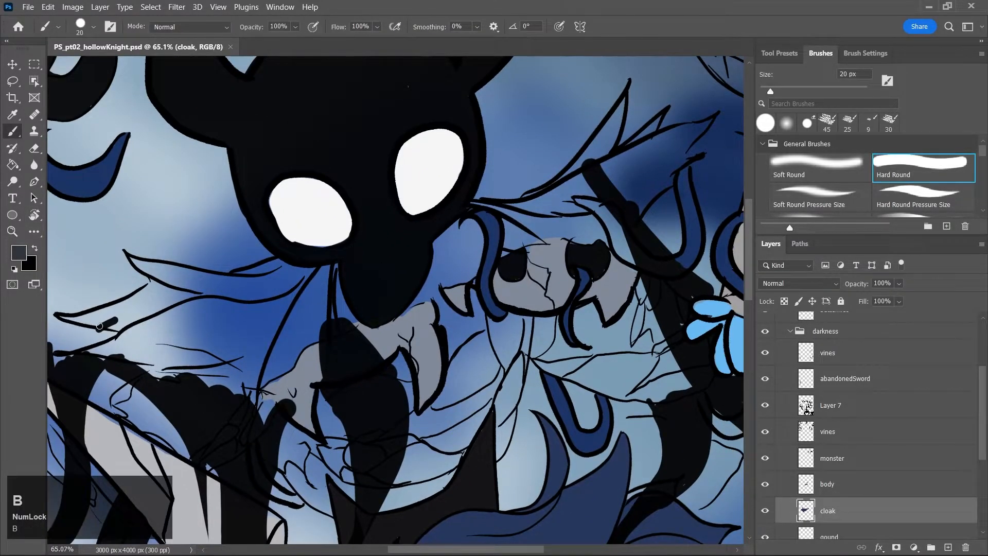
left_click(765, 405)
left_click(765, 406)
left_click(805, 406)
key("e")
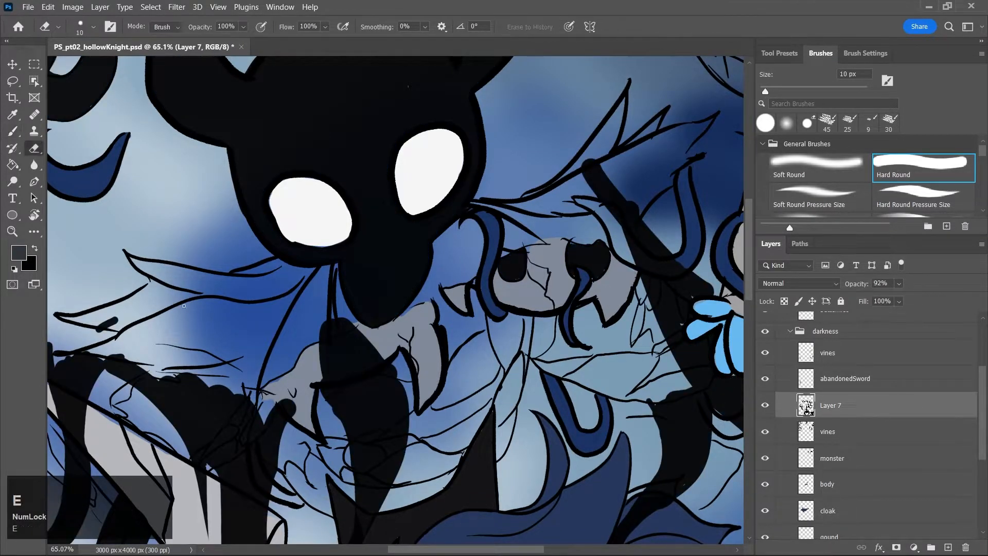
left_click_drag(98, 329, 100, 328)
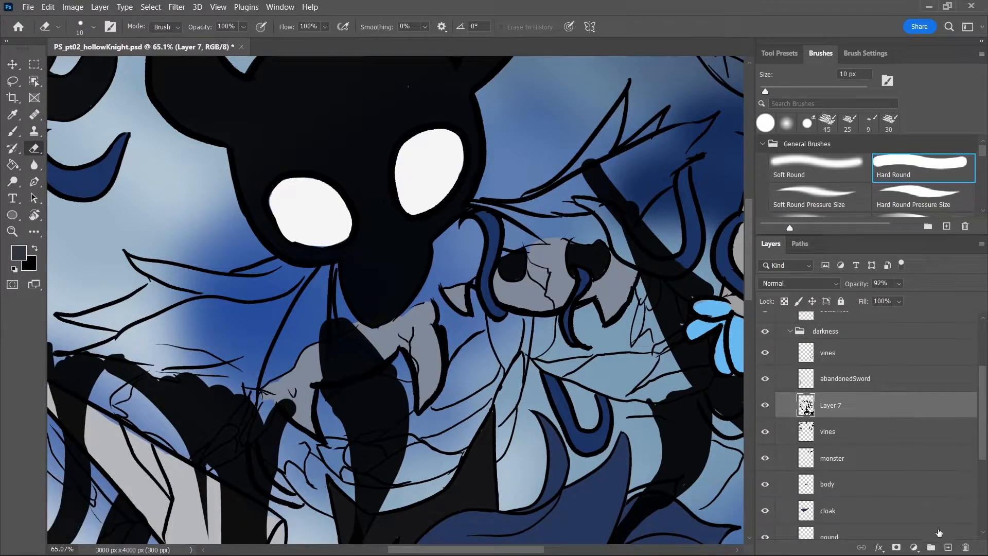
Add a new layer named ghostCloak above Layer 7 and save the document
left_click(948, 547)
double_click(830, 405)
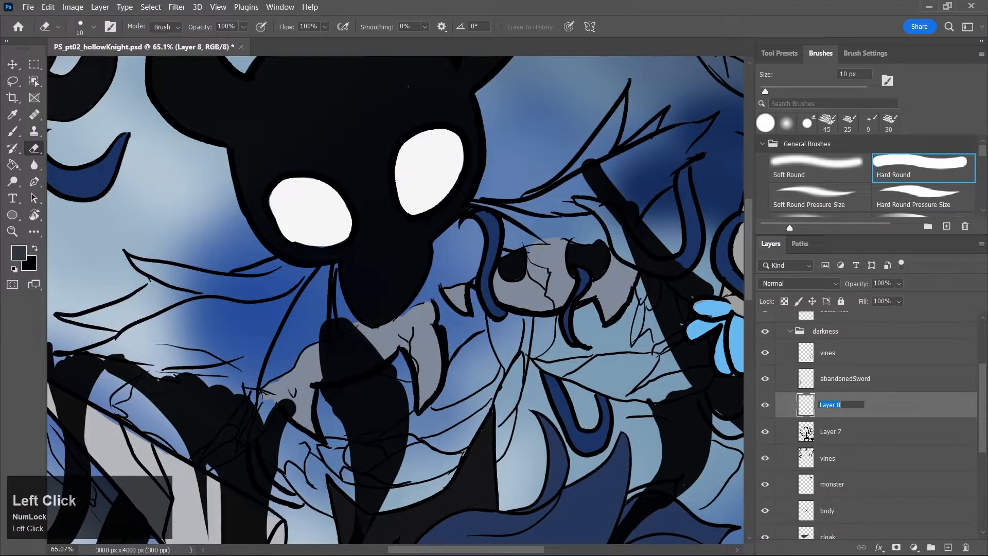
type("shod")
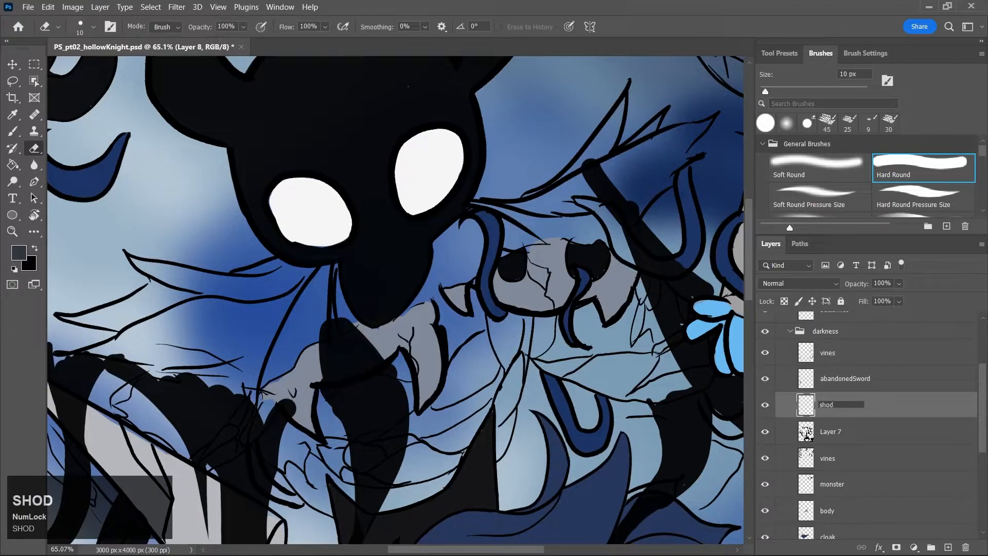
type("ghostCloak")
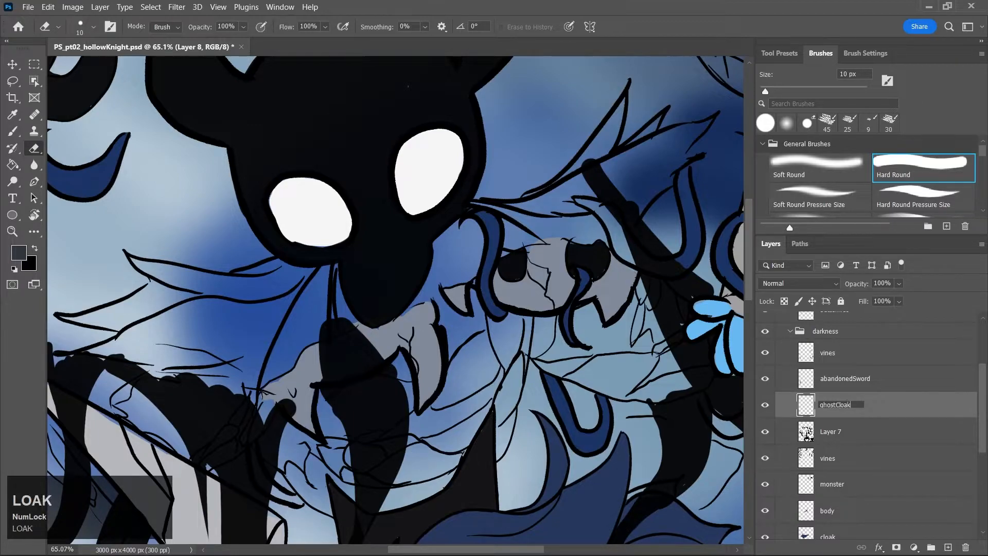
key("Return")
key("ctrl+s")
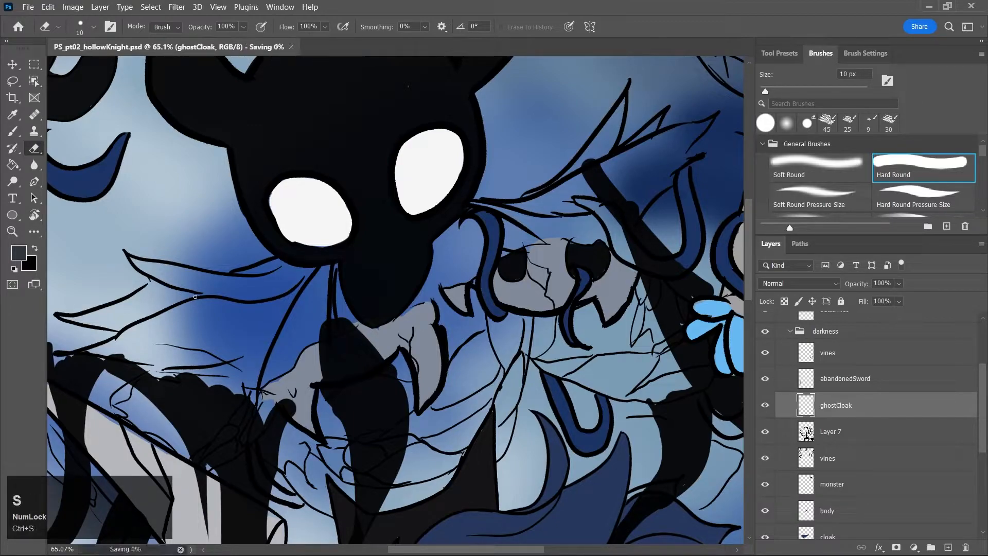
Fill the left side and centre of the shadow figure's cloak with dark grey on the ghostCloak layer, using a 35 px brush
key("b")
key("bracketright")
key("bracketright")
key("bracketright")
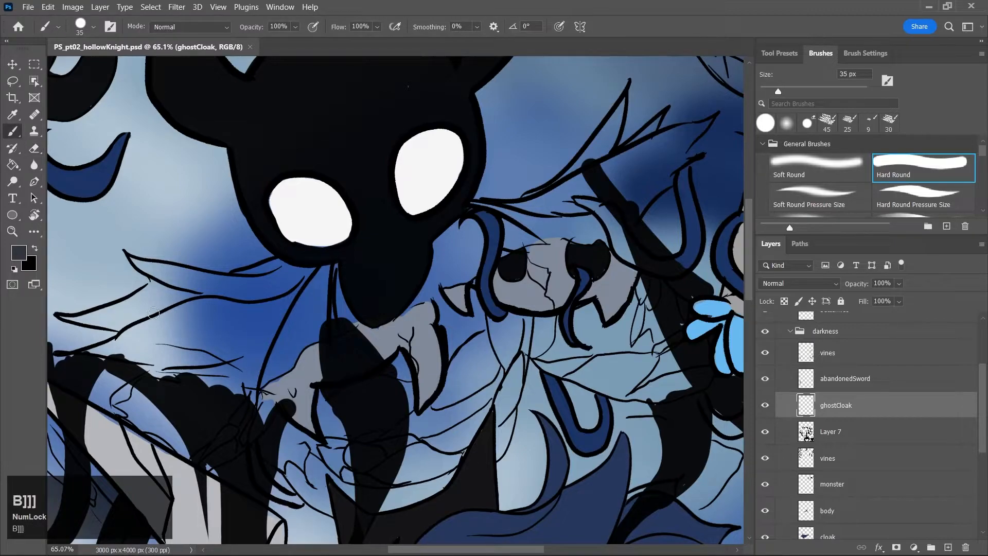
left_click_drag(83, 317, 224, 336)
mouse_move(164, 320)
left_mouse_down()
mouse_move(114, 305)
mouse_move(151, 270)
mouse_move(243, 284)
mouse_move(308, 281)
left_mouse_up()
mouse_move(155, 295)
left_mouse_down()
mouse_move(187, 301)
mouse_move(155, 304)
mouse_move(169, 322)
mouse_move(98, 347)
mouse_move(178, 346)
mouse_move(192, 336)
mouse_move(160, 331)
mouse_move(137, 335)
mouse_move(205, 359)
mouse_move(212, 329)
mouse_move(195, 364)
mouse_move(259, 322)
mouse_move(255, 350)
mouse_move(224, 387)
mouse_move(239, 373)
mouse_move(248, 390)
mouse_move(272, 317)
mouse_move(262, 300)
mouse_move(288, 297)
mouse_move(268, 336)
mouse_move(297, 286)
mouse_move(268, 377)
mouse_move(308, 304)
mouse_move(273, 379)
mouse_move(322, 300)
mouse_move(301, 335)
mouse_move(313, 329)
mouse_move(287, 363)
mouse_move(321, 315)
mouse_move(308, 276)
left_mouse_up()
mouse_move(229, 275)
left_mouse_down()
mouse_move(308, 286)
mouse_move(241, 280)
mouse_move(301, 271)
mouse_move(241, 277)
mouse_move(283, 264)
mouse_move(325, 276)
mouse_move(312, 338)
mouse_move(341, 267)
mouse_move(312, 273)
mouse_move(333, 281)
mouse_move(350, 318)
mouse_move(336, 275)
mouse_move(367, 318)
left_mouse_up()
mouse_move(438, 294)
left_mouse_down()
mouse_move(409, 304)
mouse_move(456, 239)
mouse_move(440, 244)
mouse_move(429, 287)
mouse_move(376, 319)
mouse_move(351, 305)
mouse_move(432, 291)
mouse_move(473, 221)
mouse_move(445, 236)
mouse_move(447, 279)
mouse_move(469, 266)
mouse_move(442, 239)
mouse_move(472, 263)
mouse_move(456, 280)
mouse_move(469, 271)
mouse_move(431, 287)
mouse_move(453, 355)
mouse_move(457, 316)
mouse_move(475, 336)
mouse_move(474, 269)
left_mouse_up()
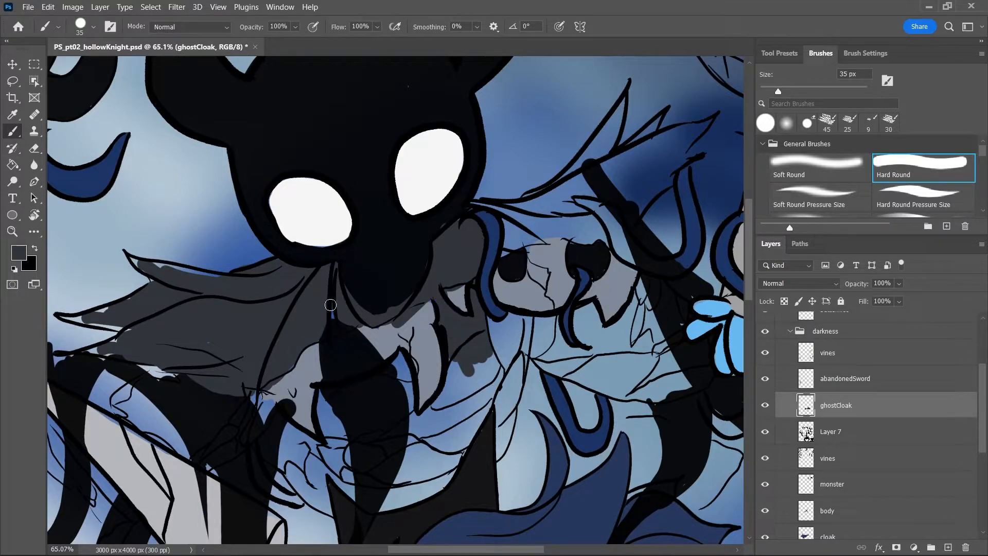
Fill the shadow cloak's right shoulder and its pointed tips above the cracked skull with dark grey, using the 35 px brush
mouse_move(505, 222)
left_mouse_down()
mouse_move(505, 250)
mouse_move(510, 228)
mouse_move(517, 243)
mouse_move(531, 234)
mouse_move(504, 208)
mouse_move(484, 207)
mouse_move(550, 228)
mouse_move(495, 214)
mouse_move(557, 219)
mouse_move(521, 209)
mouse_move(576, 188)
mouse_move(531, 205)
left_mouse_up()
mouse_move(619, 114)
left_mouse_down()
mouse_move(563, 191)
mouse_move(596, 216)
mouse_move(598, 208)
mouse_move(538, 209)
mouse_move(577, 238)
mouse_move(524, 243)
mouse_move(598, 234)
mouse_move(587, 206)
mouse_move(620, 238)
left_mouse_up()
mouse_move(608, 140)
left_mouse_down()
mouse_move(606, 170)
mouse_move(625, 159)
mouse_move(643, 199)
mouse_move(657, 147)
left_mouse_up()
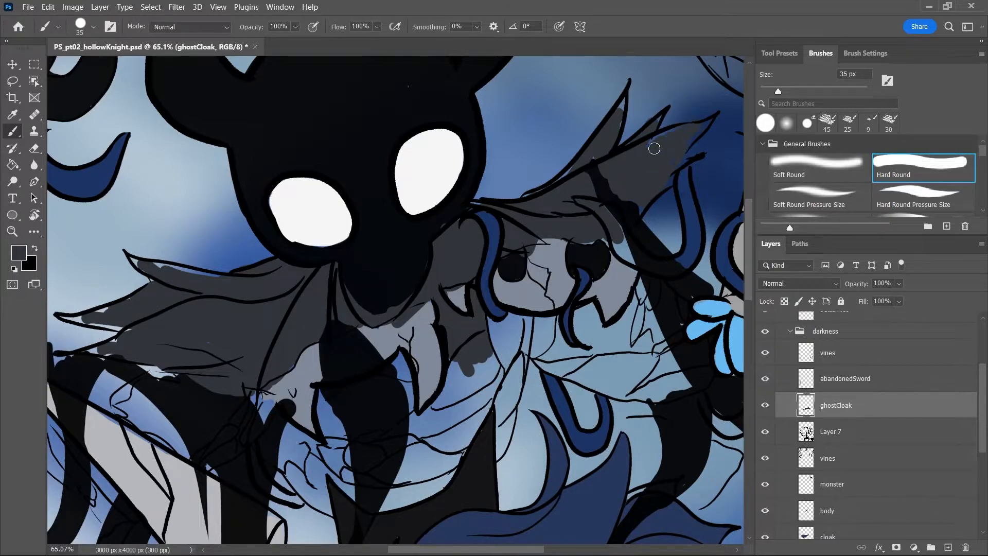
Fill the shadow cloak's lower part around the broken mask below the figure's head with the 35 px brush
mouse_move(402, 372)
left_mouse_down()
mouse_move(401, 383)
mouse_move(399, 355)
left_mouse_up()
mouse_move(317, 395)
left_mouse_down()
mouse_move(326, 437)
mouse_move(329, 429)
left_mouse_up()
mouse_move(253, 393)
left_mouse_down()
mouse_move(296, 435)
mouse_move(282, 417)
left_mouse_up()
mouse_move(454, 362)
left_mouse_down()
mouse_move(445, 381)
mouse_move(397, 364)
mouse_move(430, 410)
mouse_move(455, 345)
mouse_move(471, 370)
mouse_move(484, 346)
mouse_move(490, 372)
mouse_move(523, 325)
mouse_move(490, 328)
mouse_move(504, 356)
mouse_move(514, 329)
mouse_move(539, 321)
mouse_move(529, 332)
mouse_move(510, 308)
left_mouse_up()
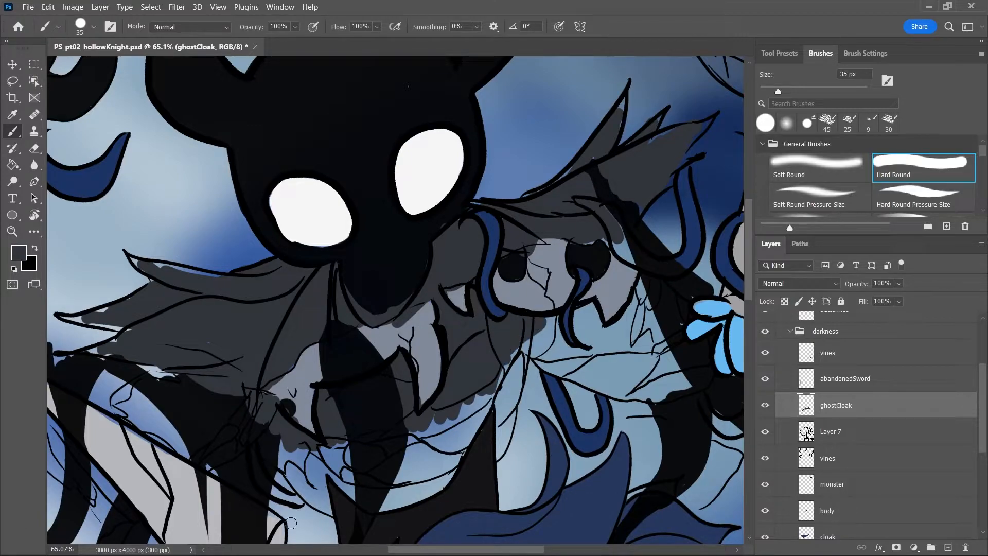
Fill the edges and thin points of the shadow cloak's left spikes with a 15 px brush
left_click_drag(413, 549, 355, 529)
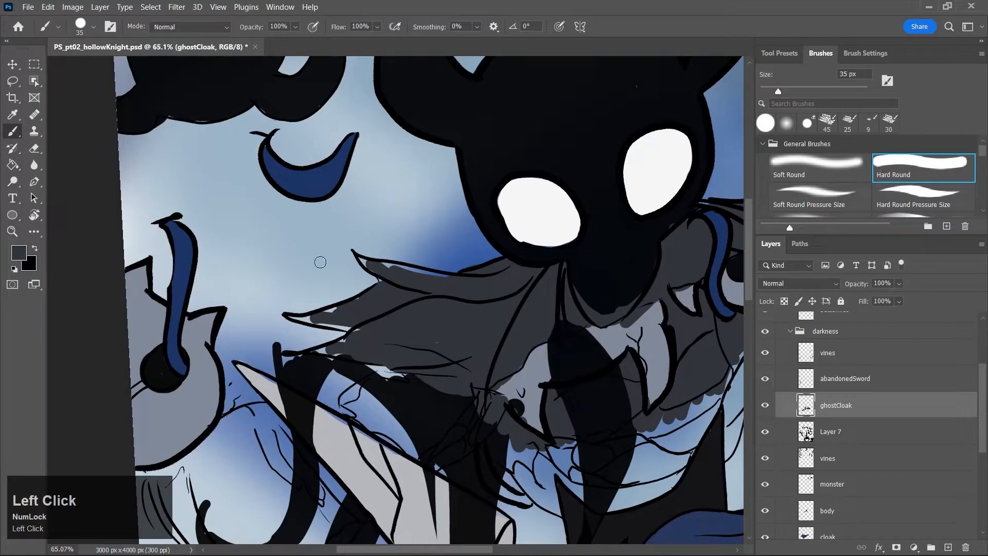
key("e")
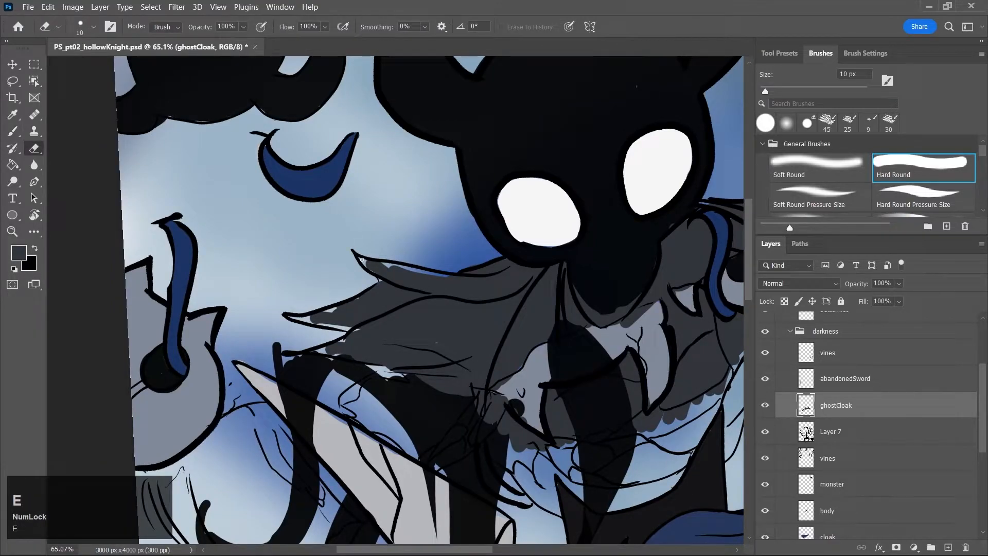
key("b")
key("bracketleft")
key("bracketleft")
key("bracketleft")
key("bracketleft")
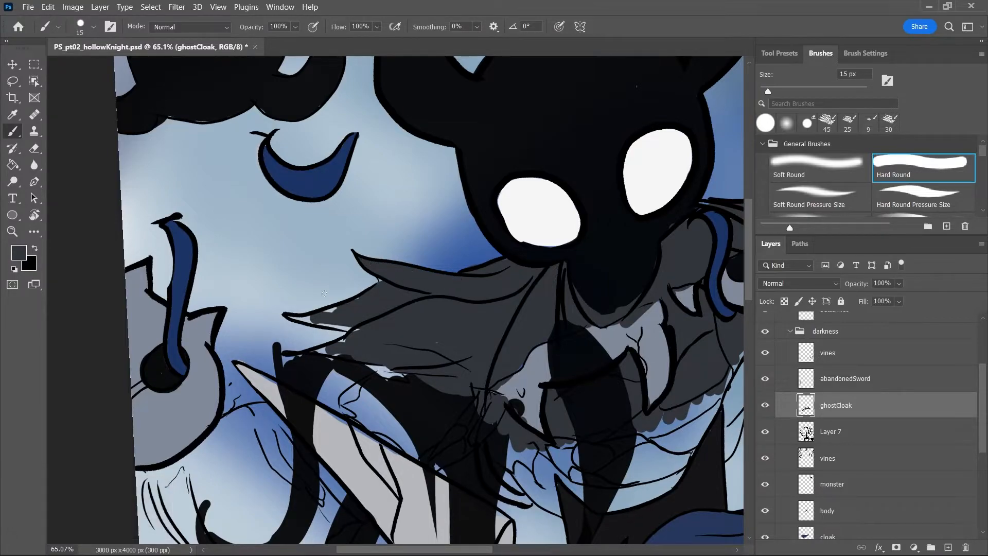
left_click_drag(290, 318, 348, 329)
left_click_drag(293, 350, 341, 355)
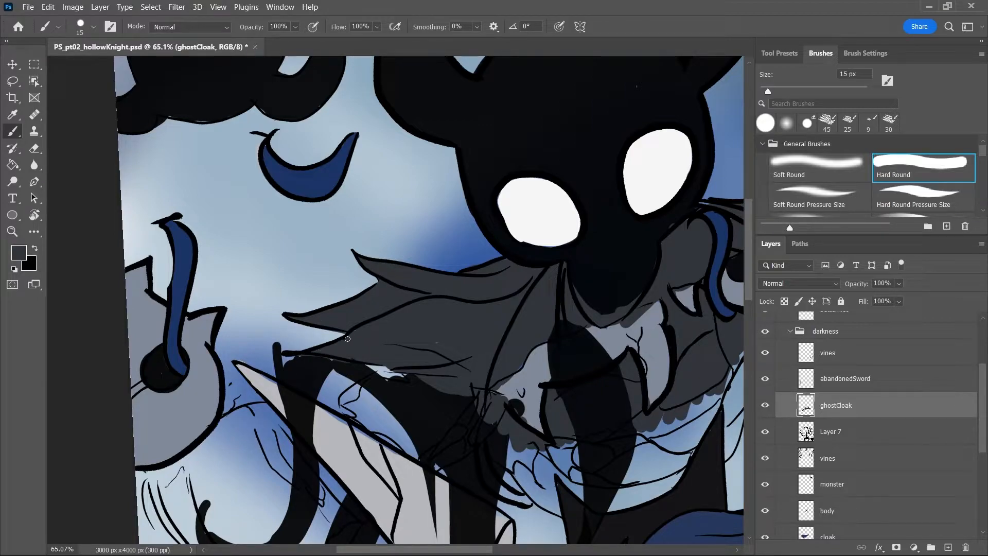
Fill the pale gaps along the shadow cloak's lower left edge and below the broken mask with a 25 px brush
key("bracketright")
key("bracketright")
mouse_move(366, 363)
left_mouse_down()
mouse_move(410, 378)
mouse_move(388, 379)
mouse_move(380, 365)
mouse_move(449, 387)
left_mouse_up()
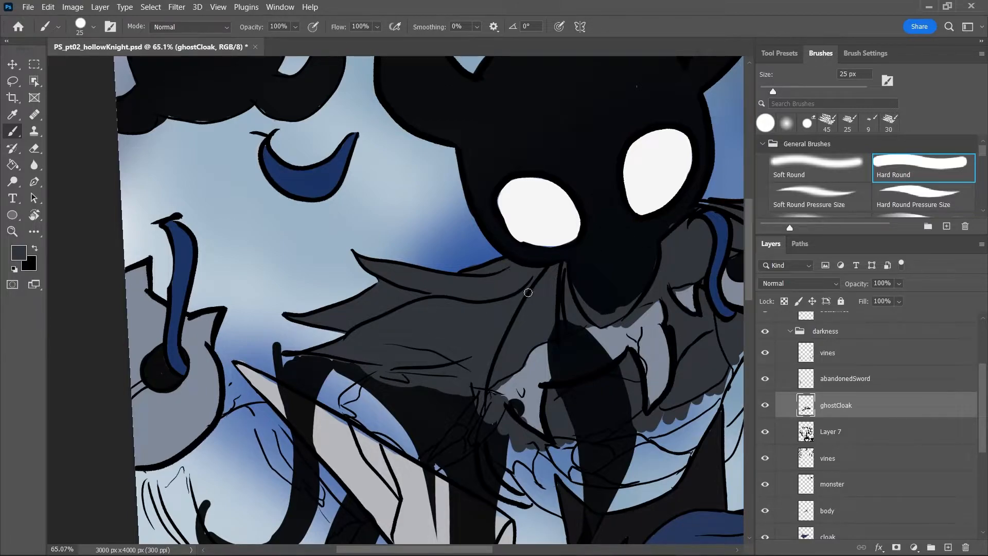
mouse_move(512, 436)
left_mouse_down()
mouse_move(530, 460)
mouse_move(544, 443)
mouse_move(580, 468)
left_mouse_up()
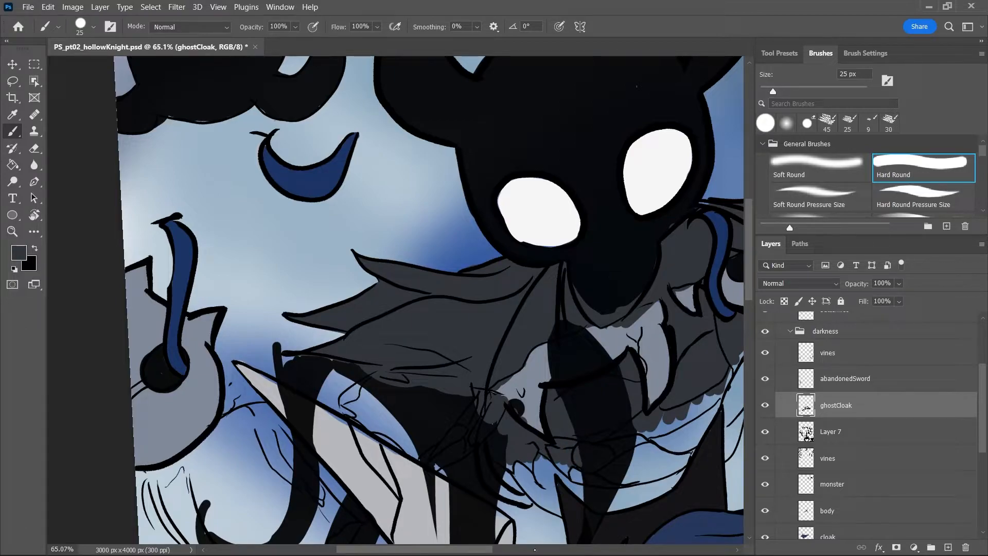
left_click(535, 549)
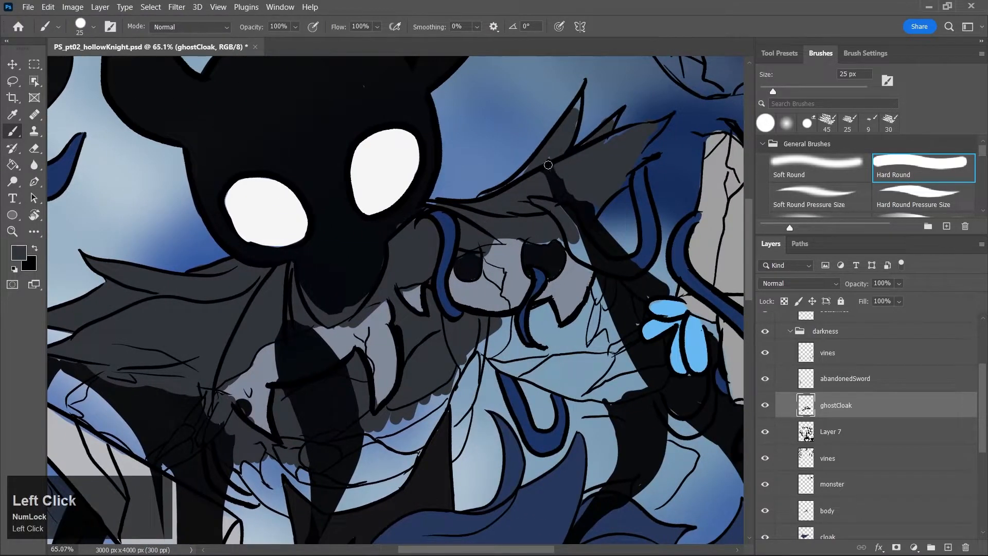
Reduce the brush to 15 px, touch up the grey cloak edge beside the skull on ghostCloak, and save the document
key("bracketleft")
key("bracketleft")
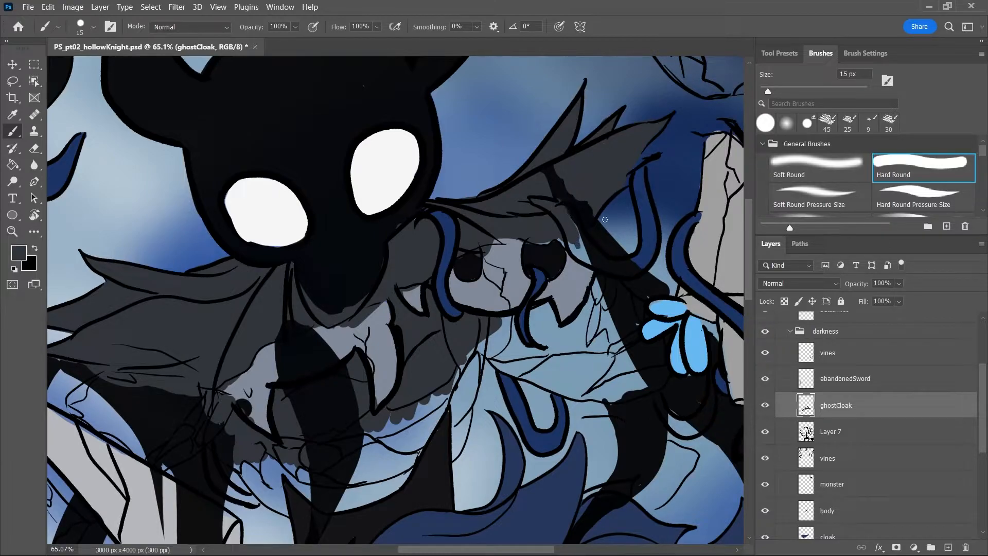
mouse_move(574, 248)
left_mouse_down()
mouse_move(581, 238)
mouse_move(567, 226)
mouse_move(556, 237)
left_mouse_up()
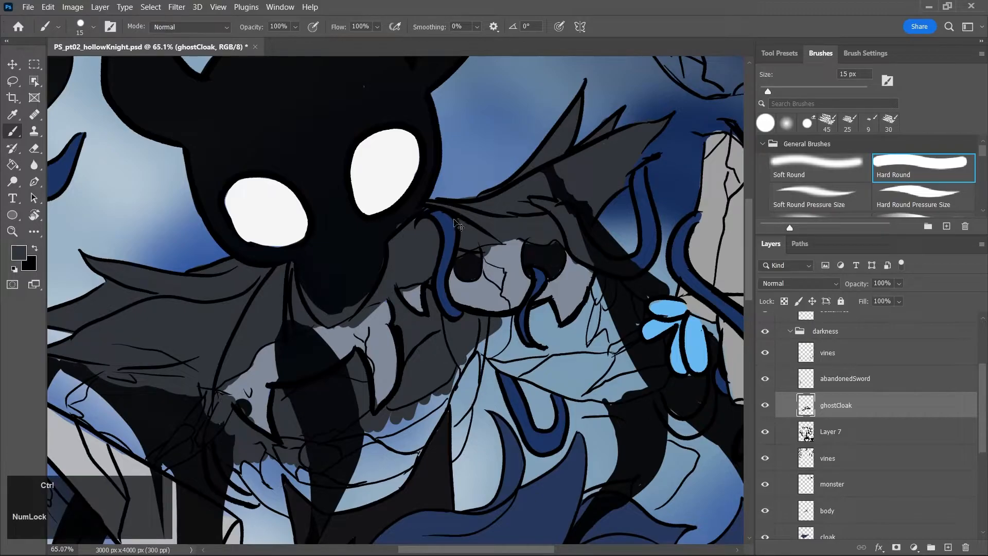
key("ctrl+s")
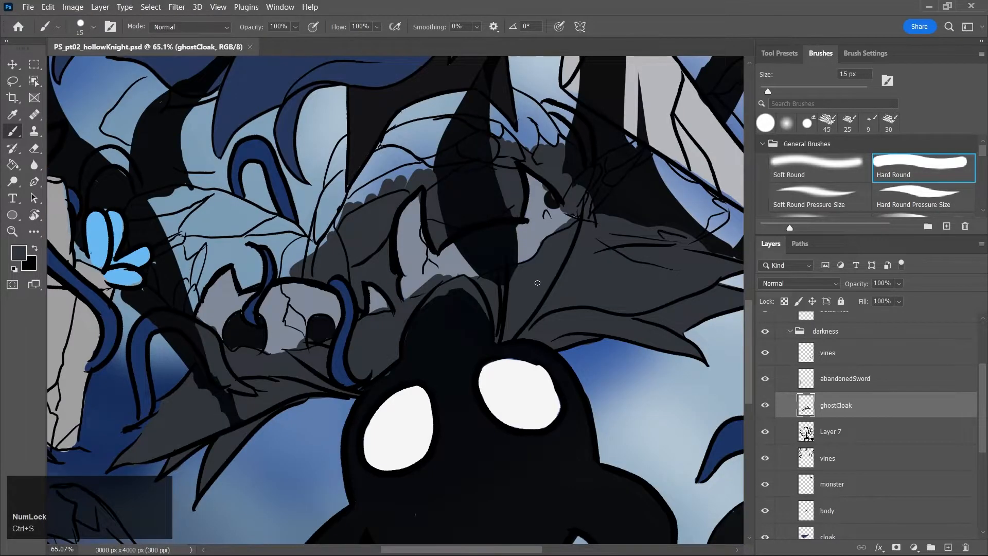
Add a new layer named rocks directly above the gound layer and save the document
key("z")
left_click_drag(541, 267, 489, 332)
mouse_move(749, 361)
left_mouse_down()
mouse_move(759, 316)
mouse_move(760, 346)
left_mouse_up()
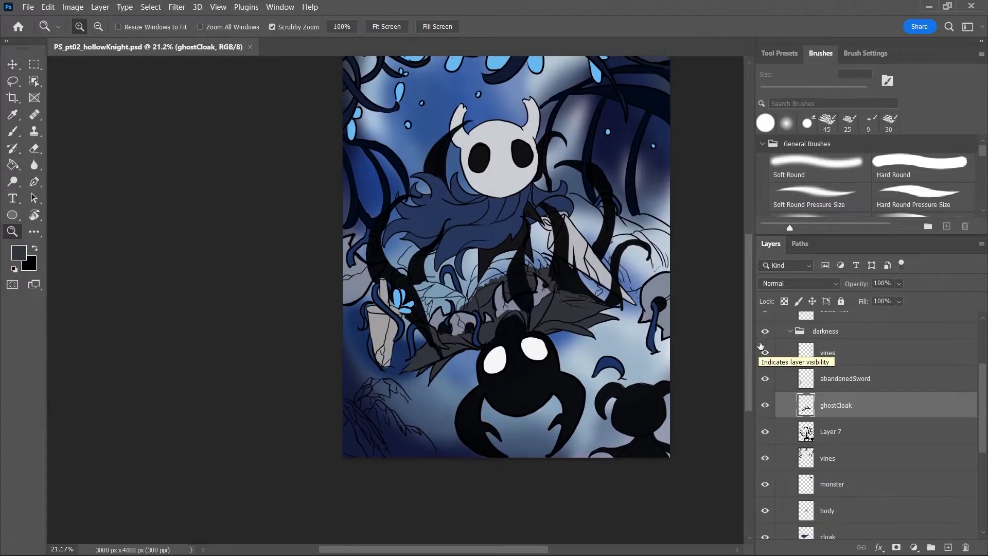
key("z")
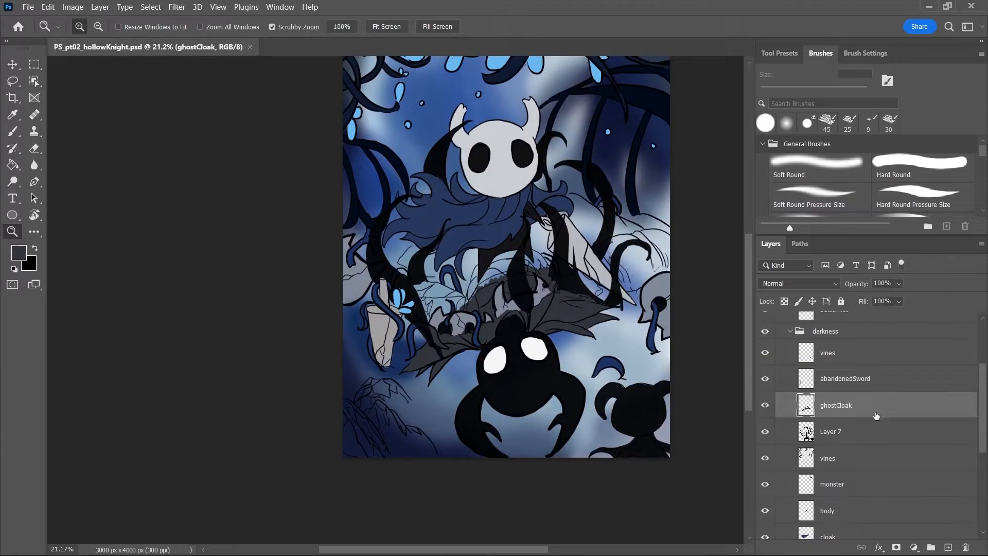
left_click_drag(982, 425, 982, 465)
left_click(867, 465)
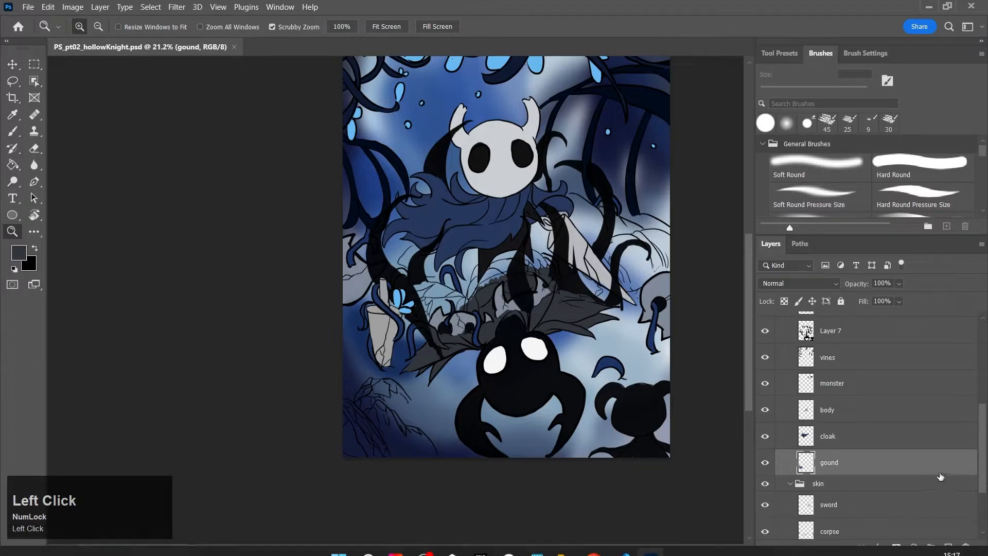
left_click(949, 548)
double_click(837, 463)
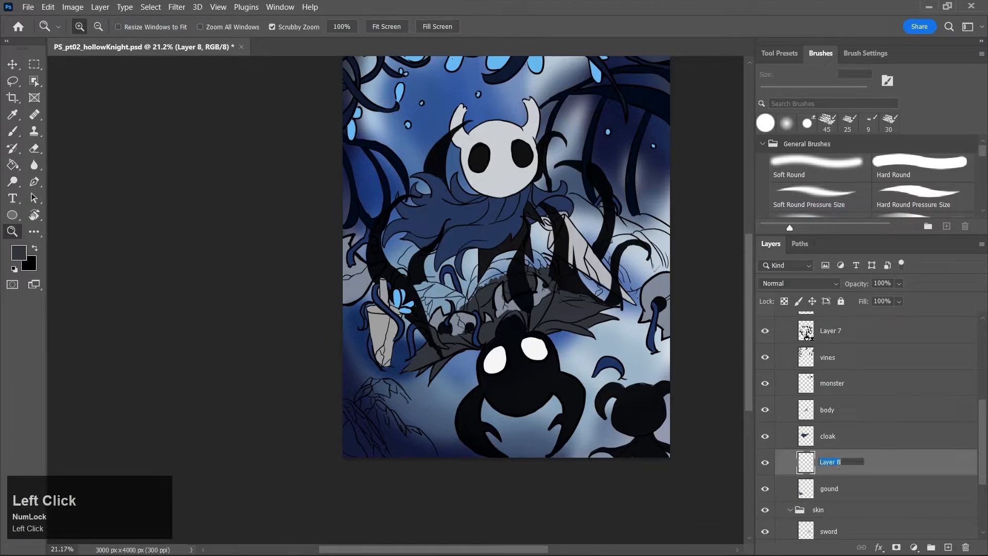
type("rocks")
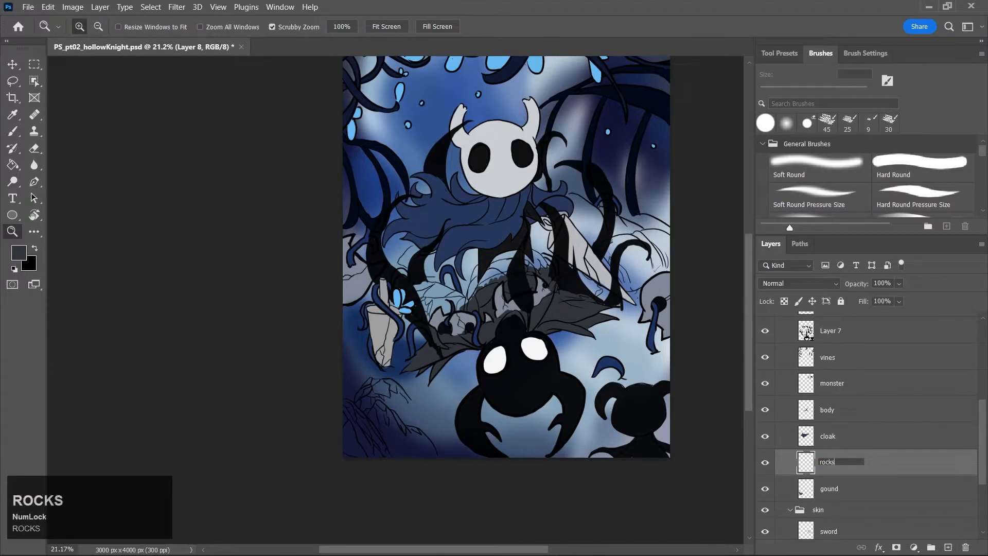
key("Return")
key("shift+s")
Set the foreground colour to dark blue #0b2049
key("b")
key("j")
left_click(472, 271)
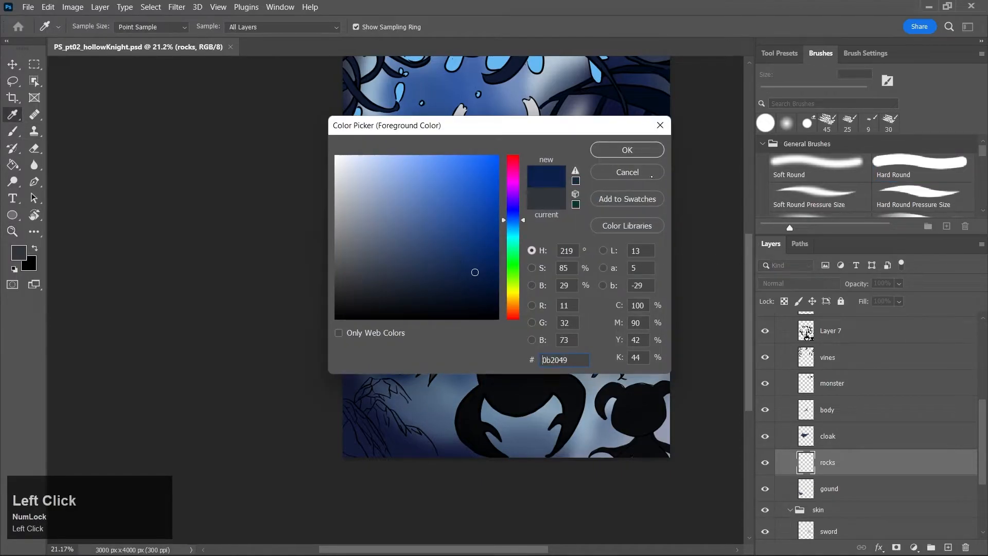
left_click(627, 149)
Enlarge the Hard Round brush to 70 px and paint the rock in the artwork's lower-left corner dark blue
key("b")
key("bracketright")
key("bracketright")
key("bracketright")
key("bracketright")
key("bracketright")
key("bracketright")
key("bracketright")
key("bracketright")
key("bracketright")
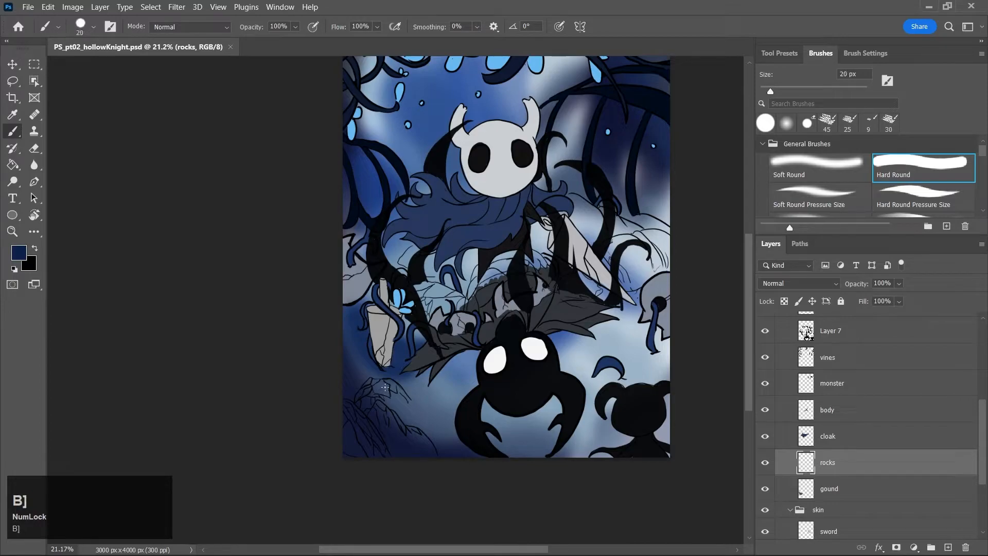
mouse_move(347, 409)
left_mouse_down()
mouse_move(370, 448)
mouse_move(354, 410)
mouse_move(381, 446)
mouse_move(371, 420)
mouse_move(396, 443)
mouse_move(398, 433)
mouse_move(375, 401)
mouse_move(390, 421)
left_mouse_up()
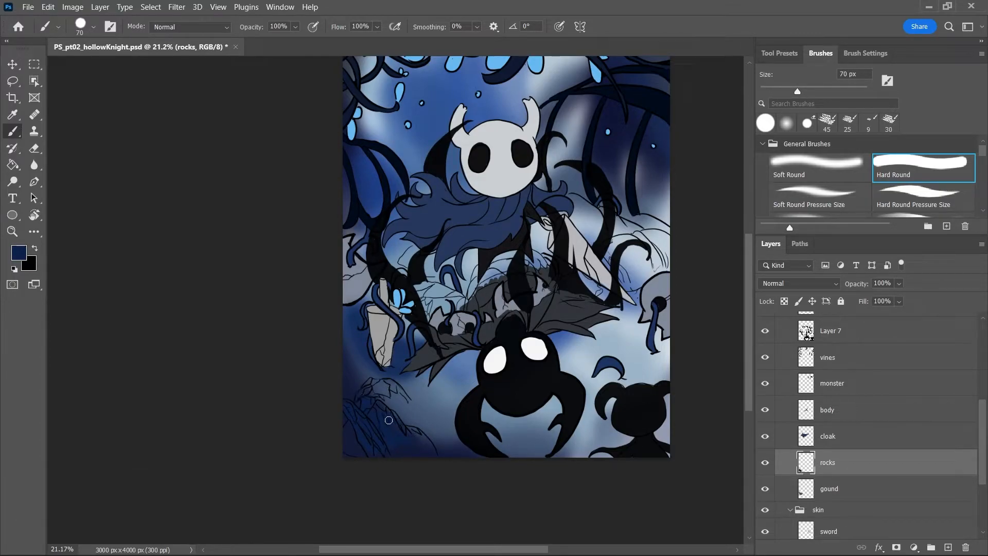
mouse_move(363, 388)
left_mouse_down()
mouse_move(412, 414)
mouse_move(433, 413)
left_mouse_up()
mouse_move(419, 295)
left_mouse_down()
mouse_move(426, 304)
mouse_move(435, 293)
mouse_move(463, 297)
left_mouse_up()
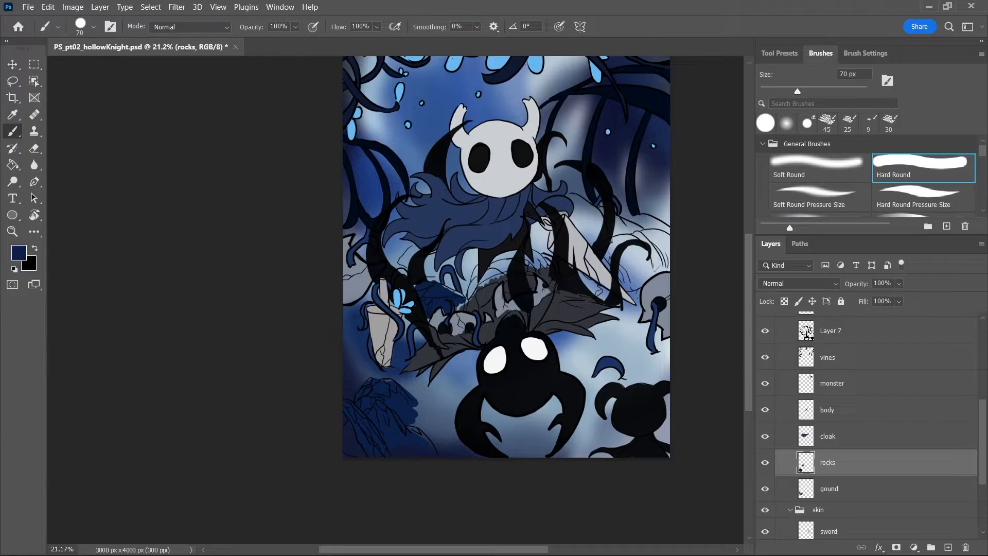
key("ctrl+z")
key("ctrl+z")
Move the rocks layer directly above the bk group and paint the rocks behind the corpses, the sword and the right-hand skull
left_click_drag(982, 441, 982, 465)
mouse_move(885, 405)
left_mouse_down()
mouse_move(902, 491)
mouse_move(944, 469)
mouse_move(900, 445)
mouse_move(910, 487)
left_mouse_up()
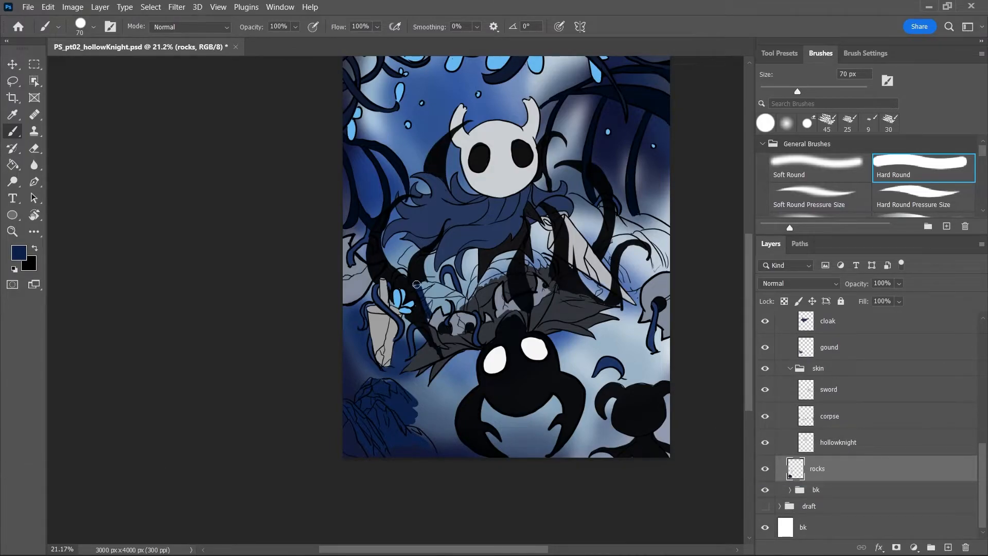
mouse_move(429, 290)
left_mouse_down()
mouse_move(479, 296)
mouse_move(478, 271)
mouse_move(472, 291)
mouse_move(505, 264)
mouse_move(493, 264)
mouse_move(553, 254)
mouse_move(527, 260)
mouse_move(549, 265)
left_mouse_up()
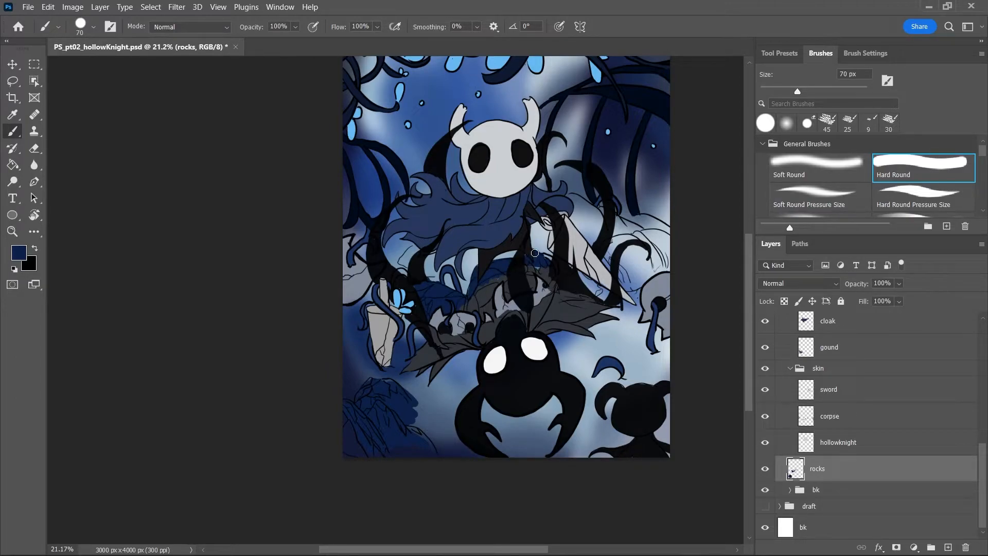
mouse_move(546, 256)
left_mouse_down()
mouse_move(597, 288)
mouse_move(631, 282)
mouse_move(605, 250)
mouse_move(621, 278)
mouse_move(603, 257)
mouse_move(606, 245)
mouse_move(638, 287)
mouse_move(642, 255)
mouse_move(621, 245)
mouse_move(652, 251)
mouse_move(624, 239)
mouse_move(646, 243)
mouse_move(638, 234)
mouse_move(659, 259)
mouse_move(658, 234)
left_mouse_up()
mouse_move(656, 261)
left_mouse_down()
mouse_move(625, 287)
mouse_move(672, 261)
mouse_move(656, 270)
mouse_move(677, 270)
left_mouse_up()
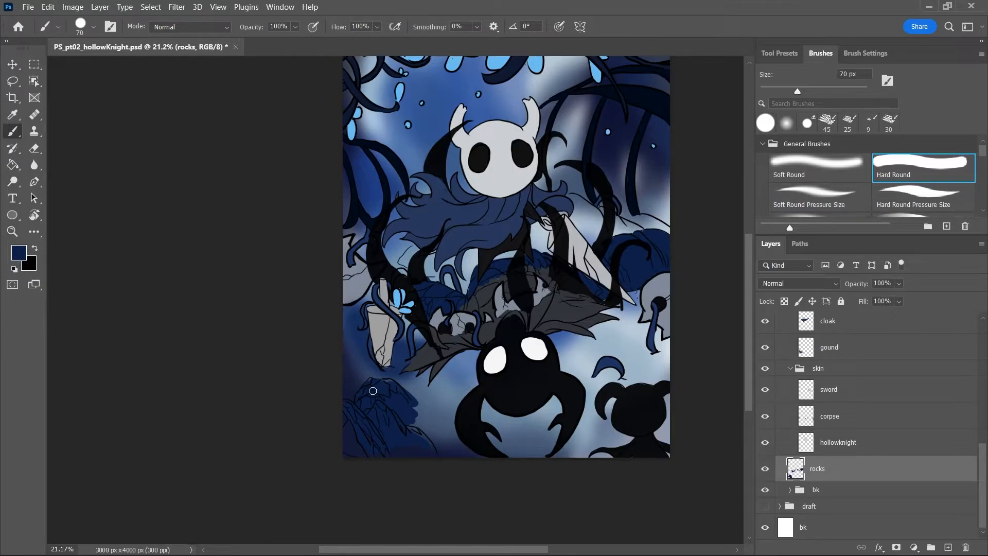
Extend the dark blue rock fill around the lower-left rock and beneath the grey cloak's edges, and save the document
mouse_move(407, 416)
left_mouse_down()
mouse_move(426, 433)
mouse_move(416, 407)
mouse_move(427, 404)
left_mouse_up()
mouse_move(384, 368)
left_mouse_down()
mouse_move(413, 394)
mouse_move(424, 371)
left_mouse_up()
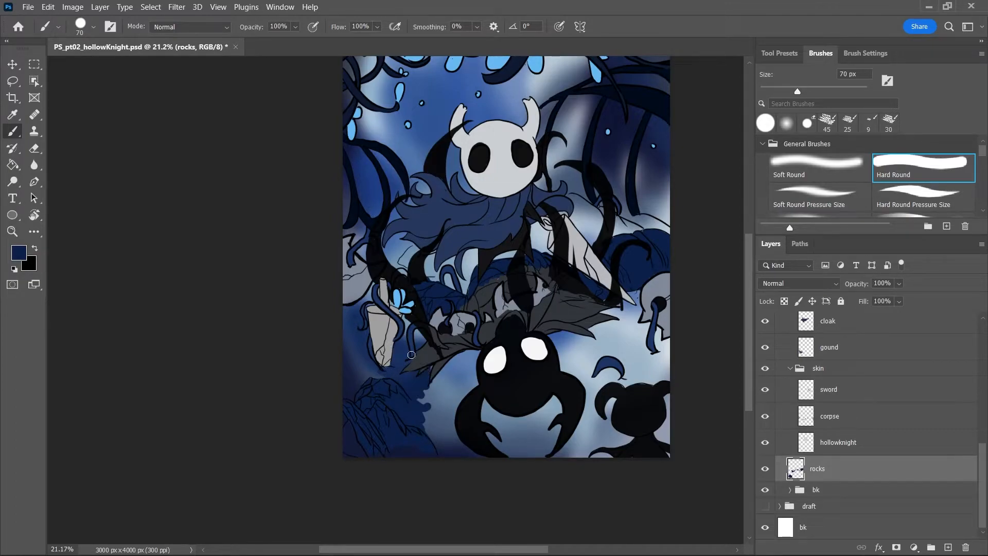
left_click_drag(360, 369, 369, 360)
left_click_drag(413, 388, 451, 363)
left_click_drag(416, 333, 418, 332)
left_click_drag(433, 371, 472, 353)
mouse_move(620, 308)
left_mouse_down()
mouse_move(630, 291)
mouse_move(644, 292)
left_mouse_up()
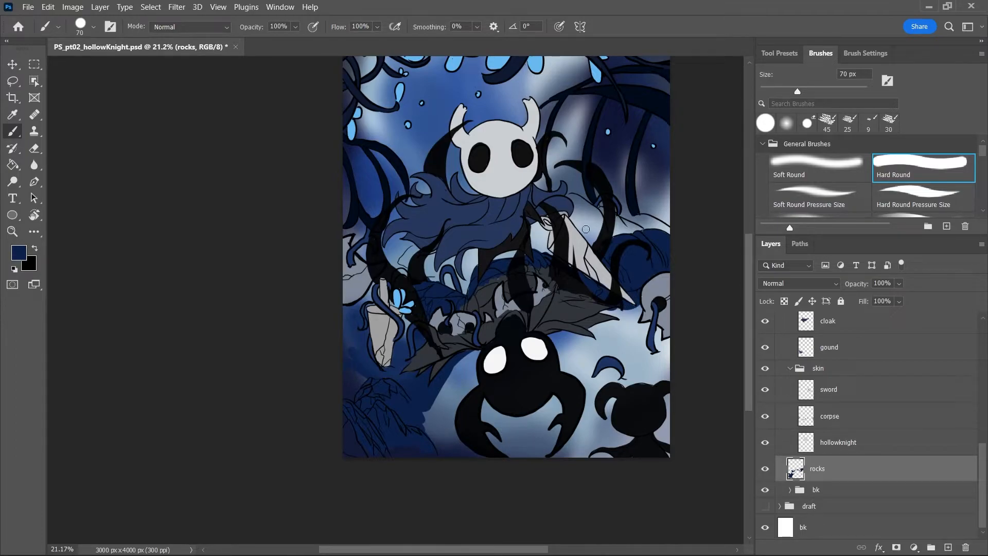
key("ctrl+s")
Collapse the colors group, expand the effects group, select its Layer 4 and save the document
key("z")
left_click_drag(643, 217, 626, 252)
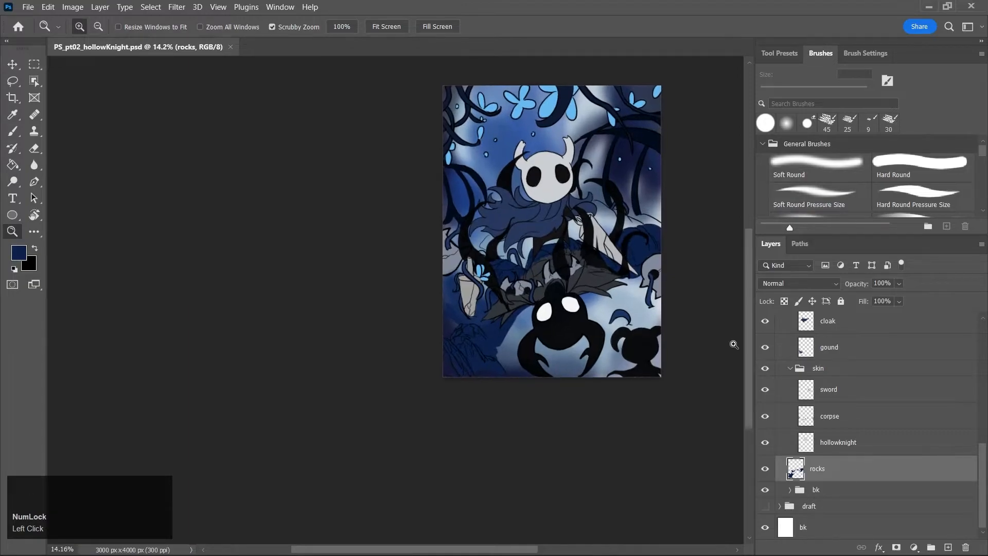
left_click_drag(750, 357, 741, 334)
left_click_drag(623, 313, 656, 308)
key("ctrl+s")
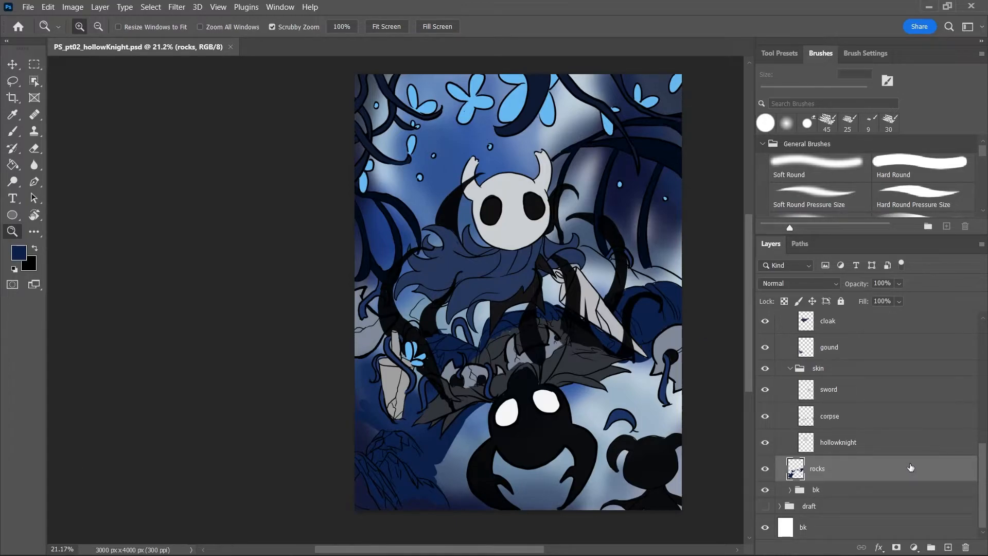
left_click_drag(747, 305, 755, 295)
left_click_drag(983, 453, 936, 327)
left_click(790, 366)
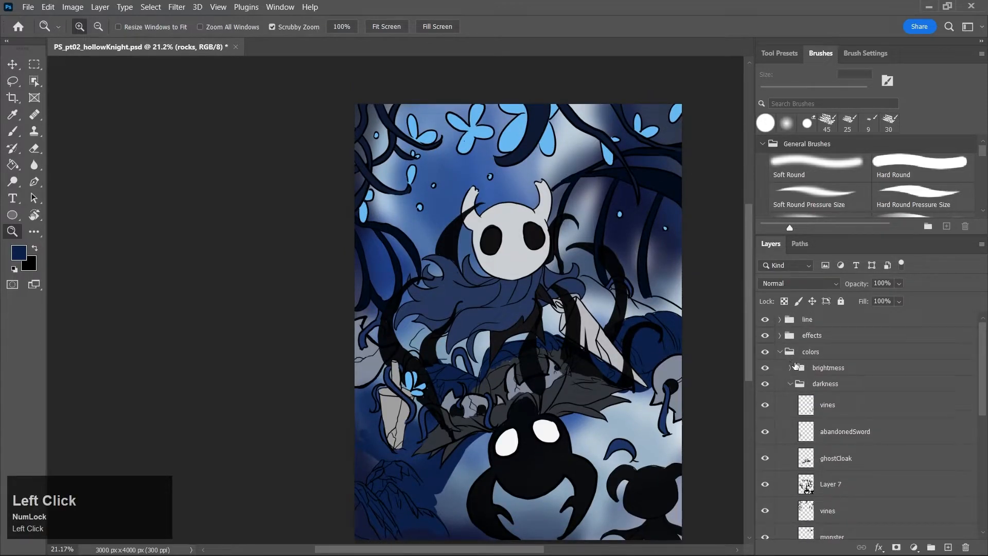
left_click(779, 352)
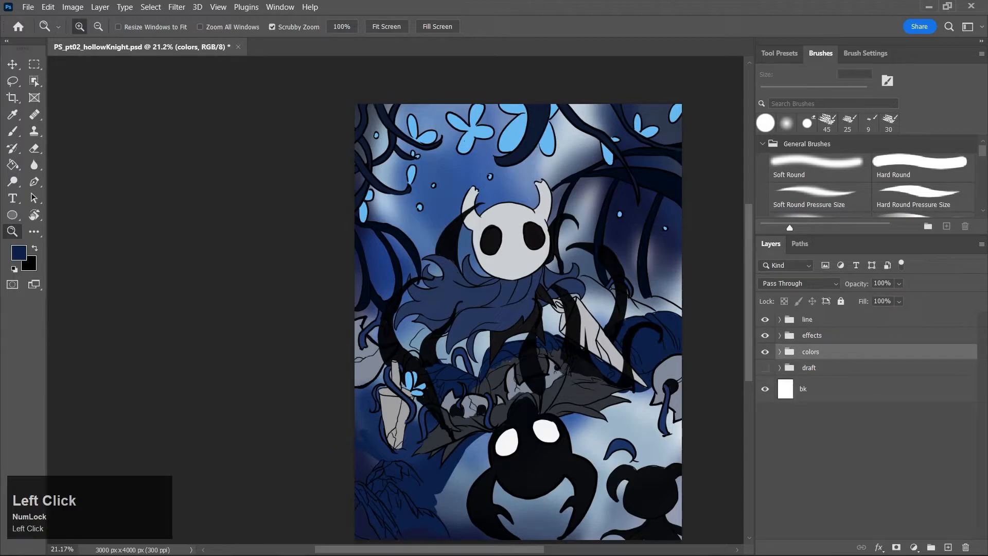
left_click(780, 335)
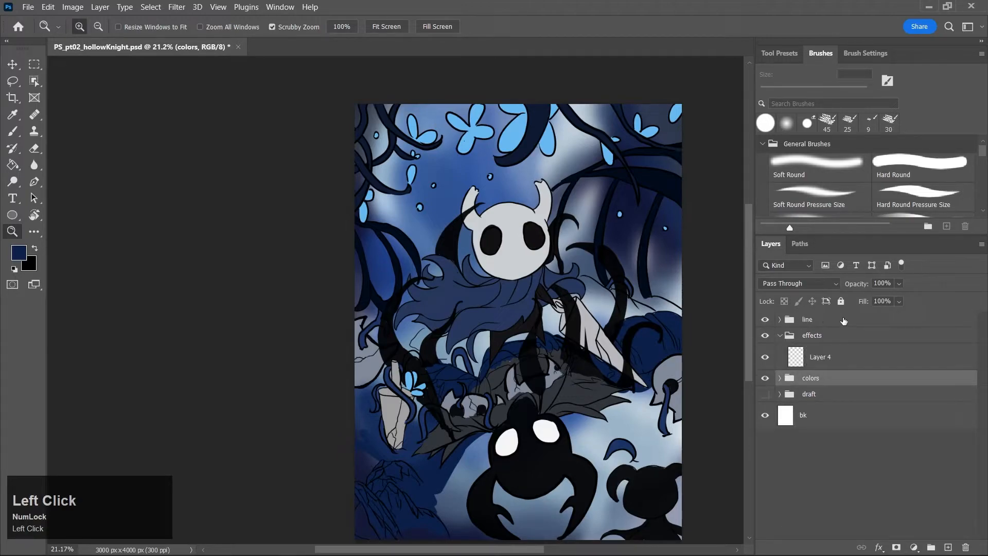
left_click(845, 359)
key("ctrl+s")
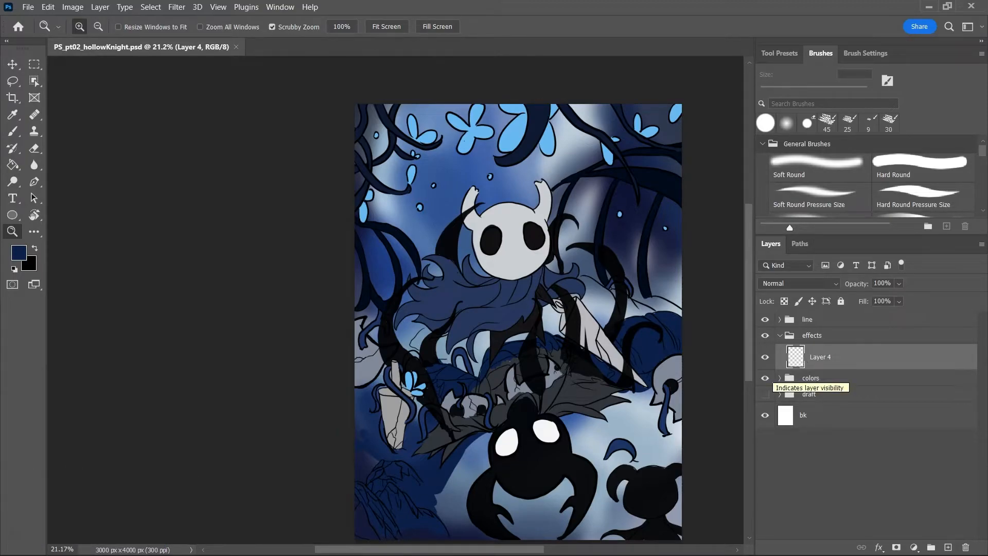
Create a group named shadows inside the effects group with Layer 4 placed in it
left_click_drag(528, 550, 545, 550)
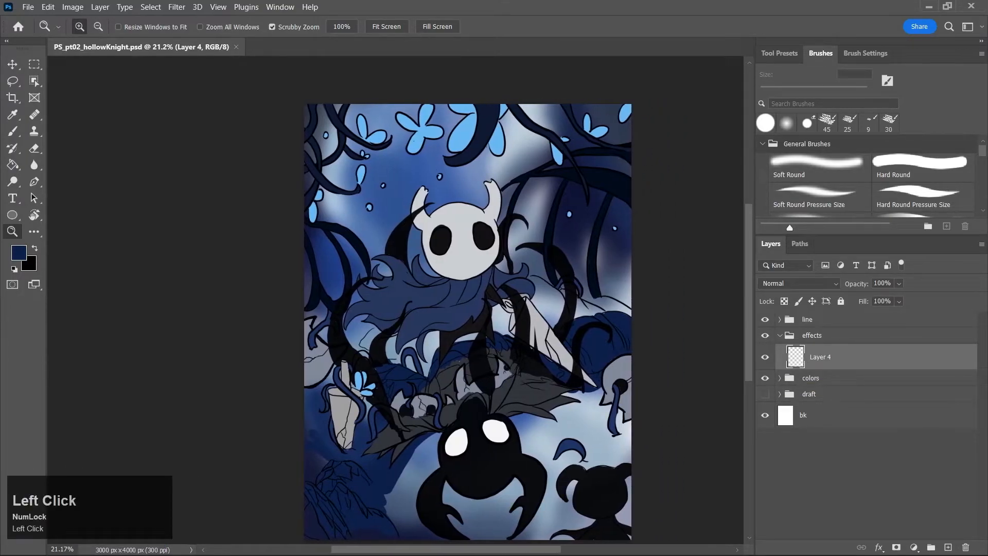
left_click_drag(748, 345, 748, 345)
left_click(469, 225)
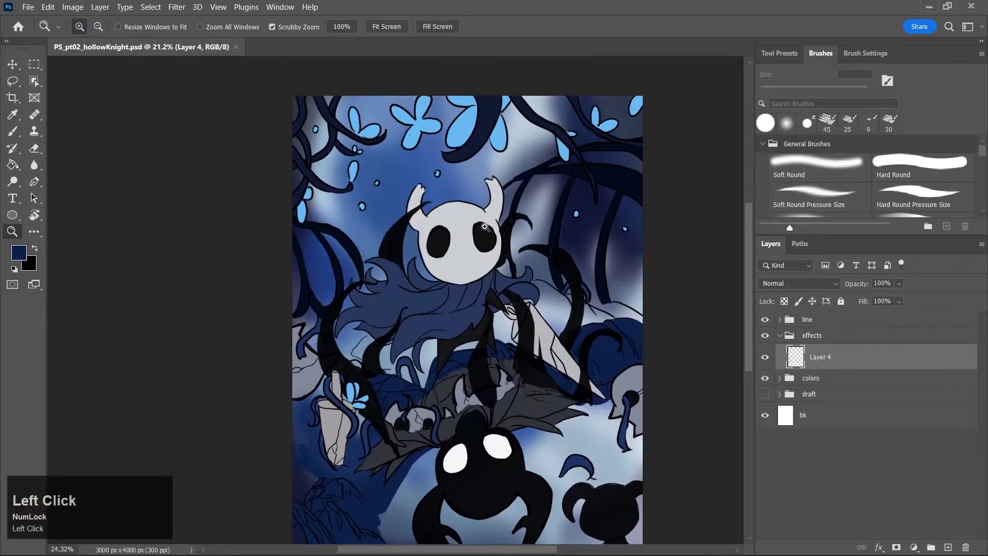
left_click_drag(493, 230, 491, 230)
double_click(819, 358)
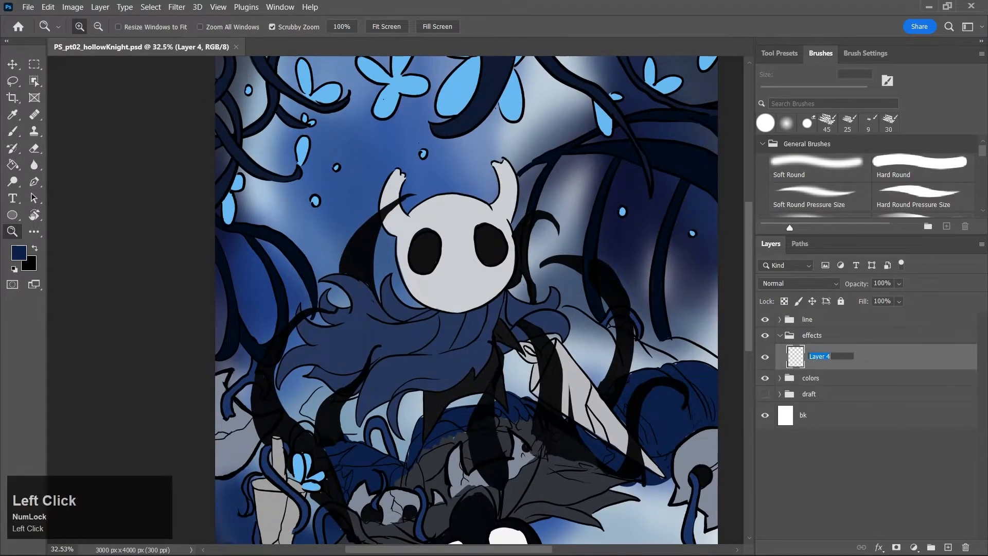
left_click(932, 546)
left_click_drag(839, 375, 842, 356)
double_click(826, 354)
type("shadow")
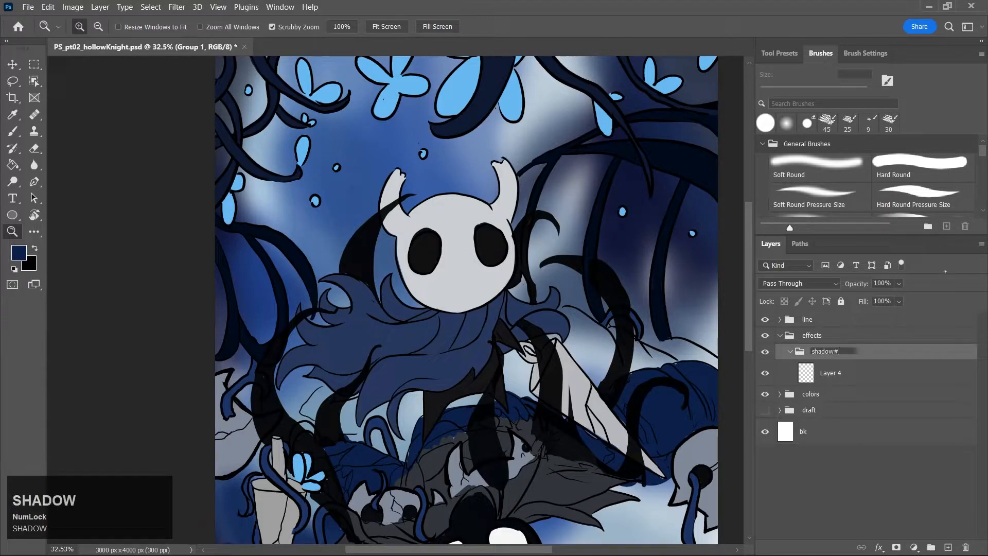
type("s")
Add a group named birghtness above the shadows group inside effects and save the document
left_click(931, 547)
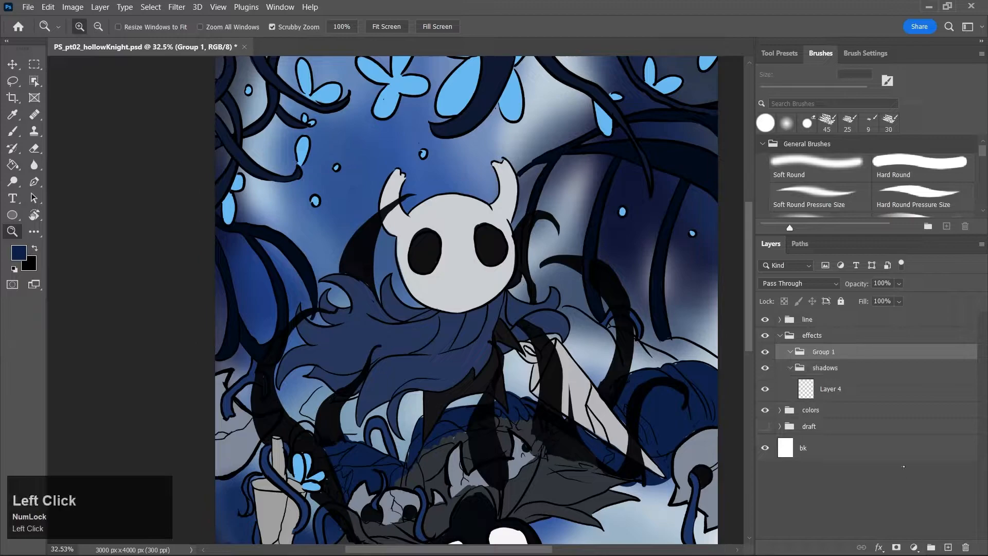
double_click(826, 350)
type("b")
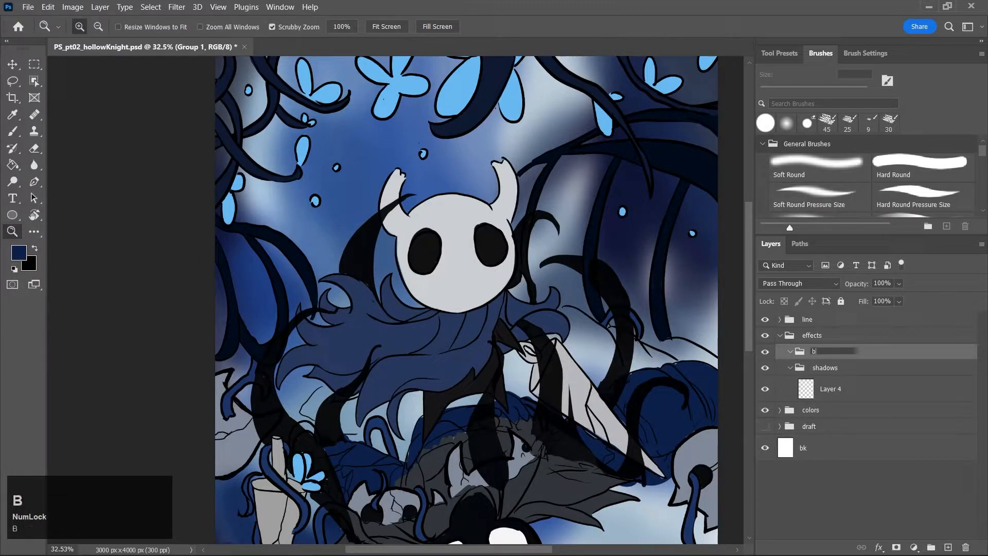
type("irghtness")
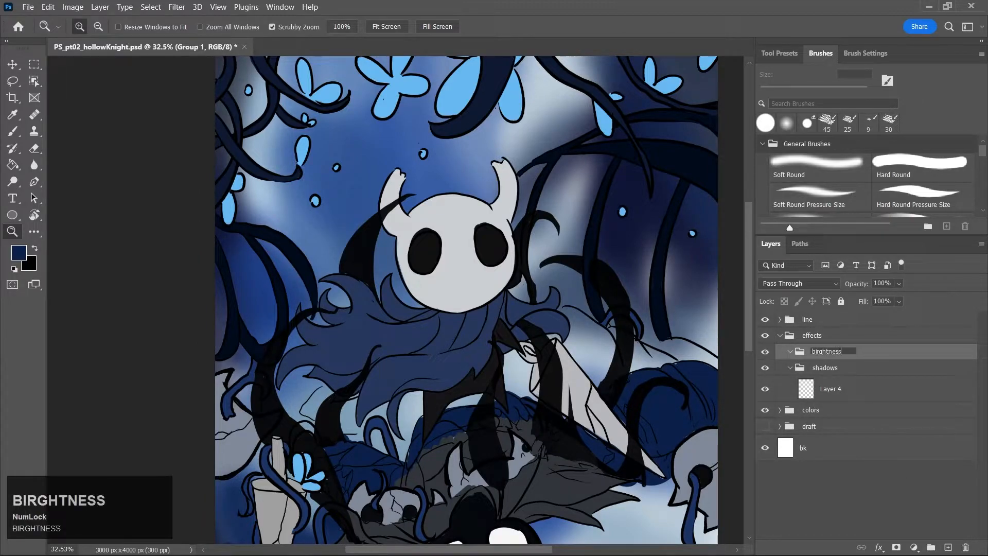
key("Return")
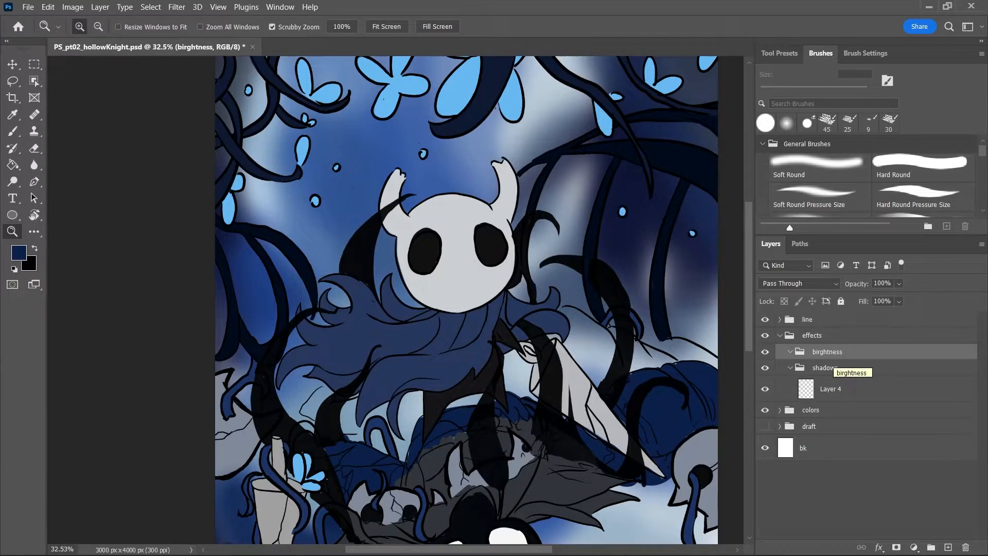
key("z")
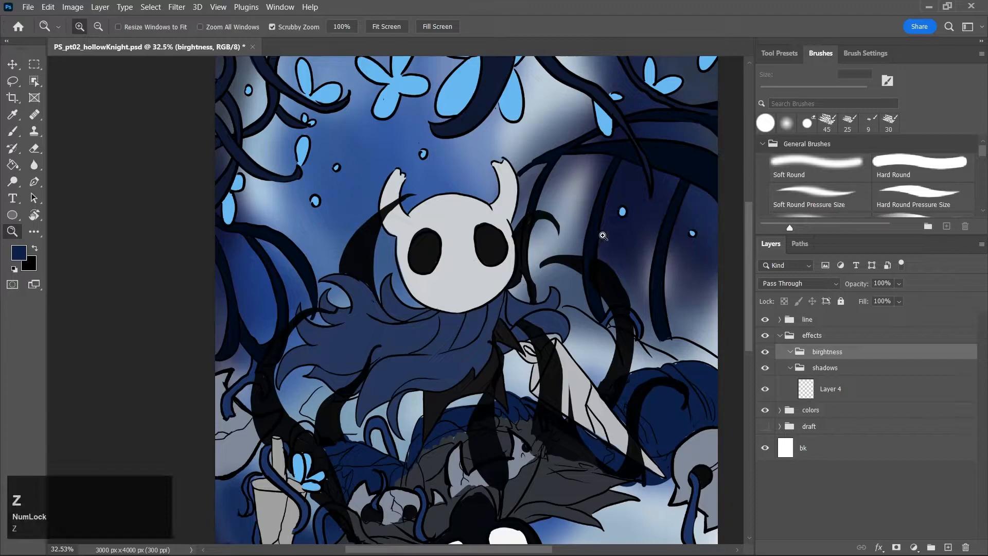
left_click_drag(606, 231, 587, 268)
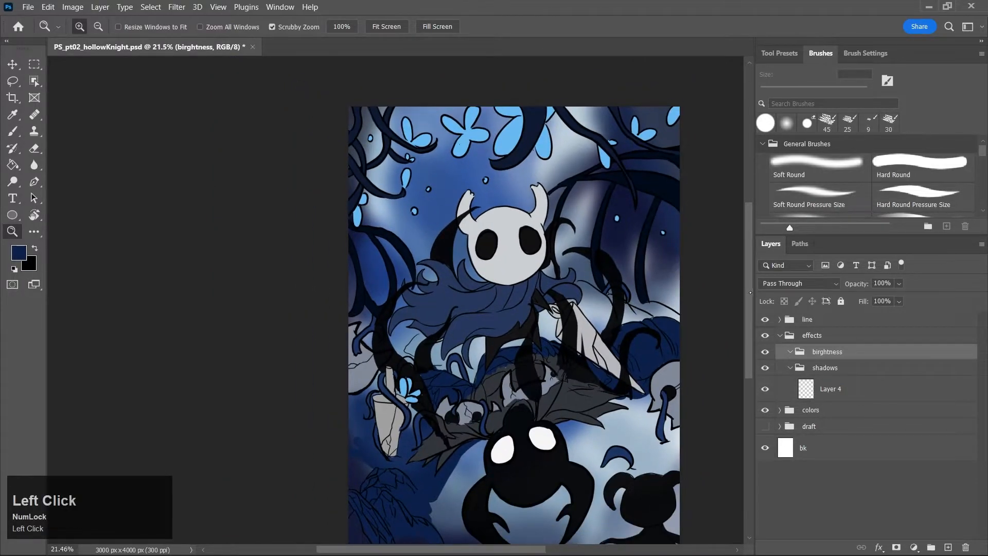
scroll(741, 301, "down", 2)
key("ctrl+s")
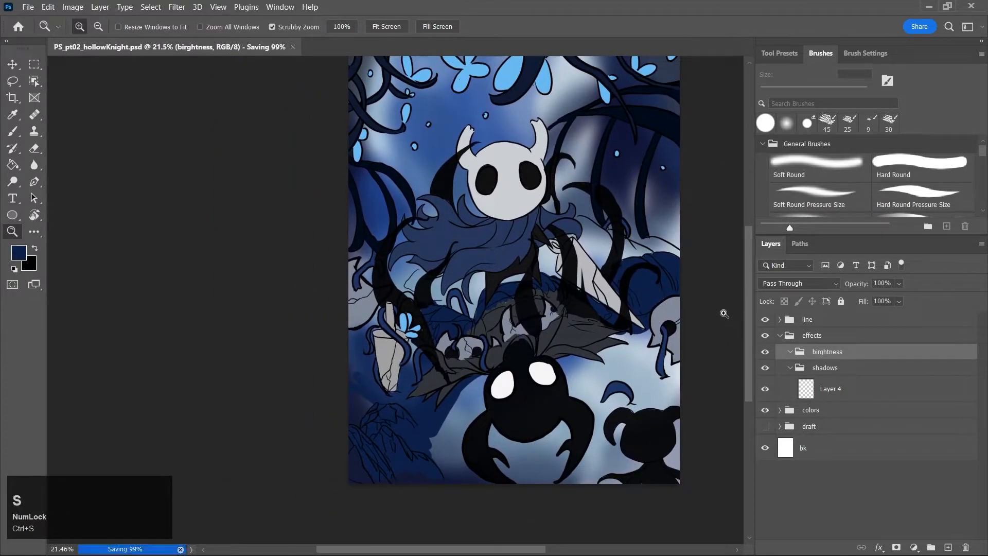
Set up a 200 px Soft Round brush in grey-blue #515a6c on Layer 4 of the shadows group
key("j")
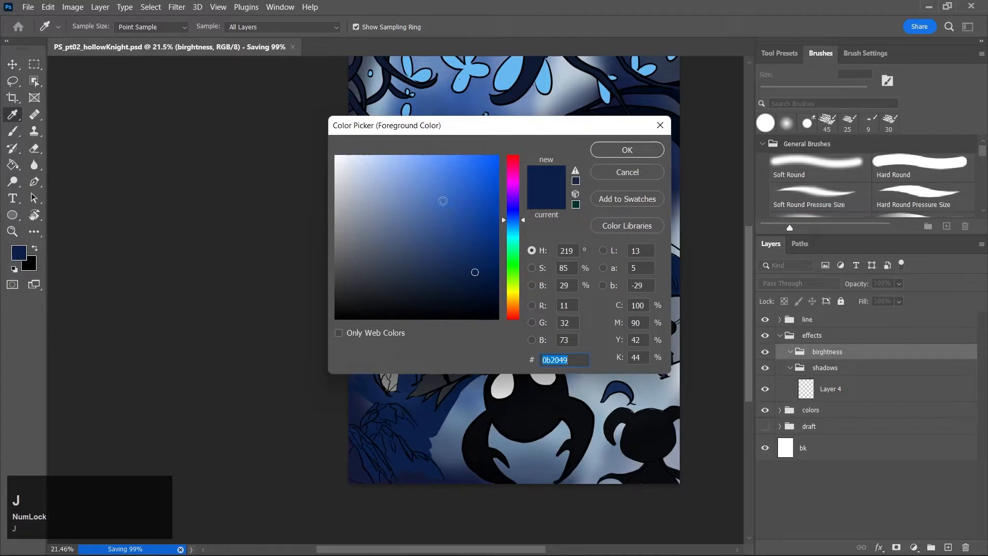
left_click(376, 250)
left_click(626, 151)
key("z")
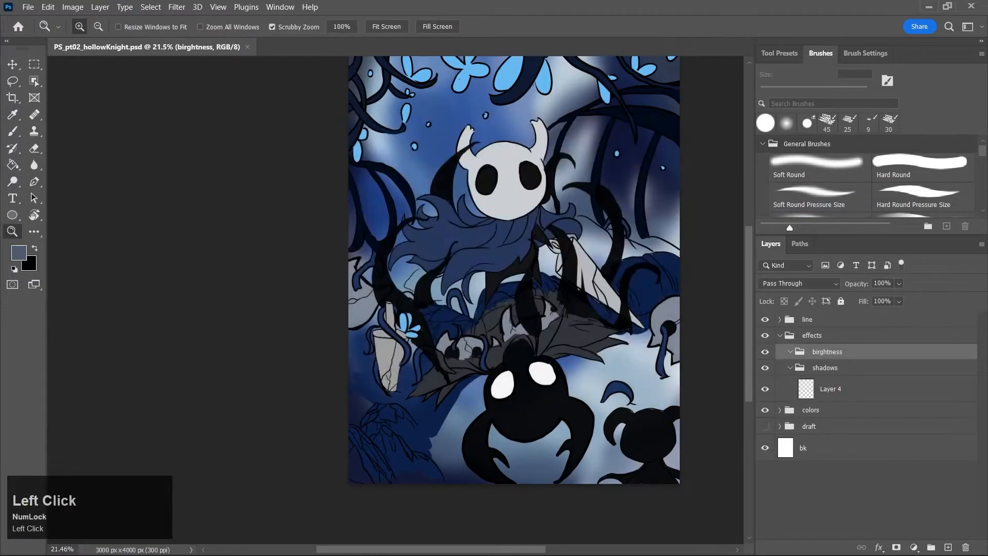
left_click(842, 167)
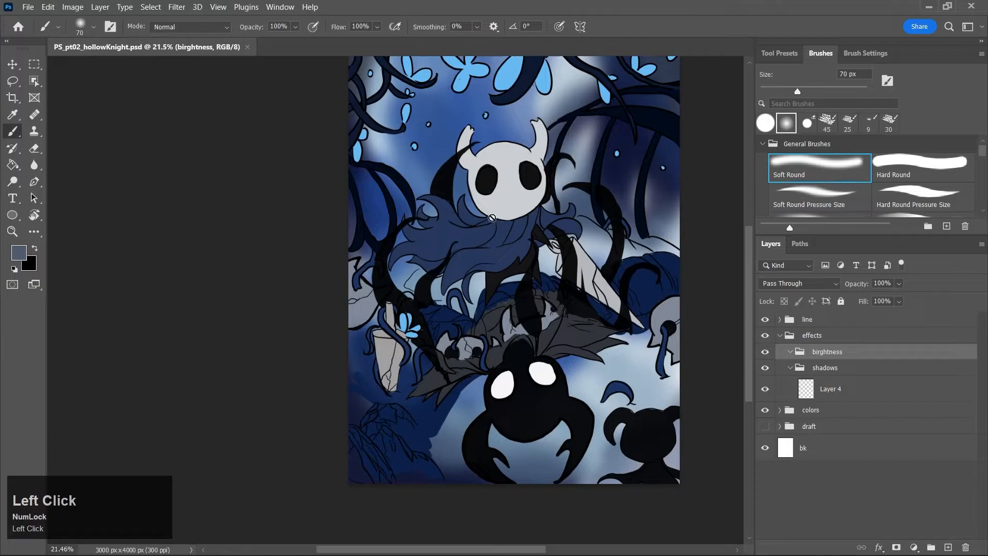
left_click(851, 395)
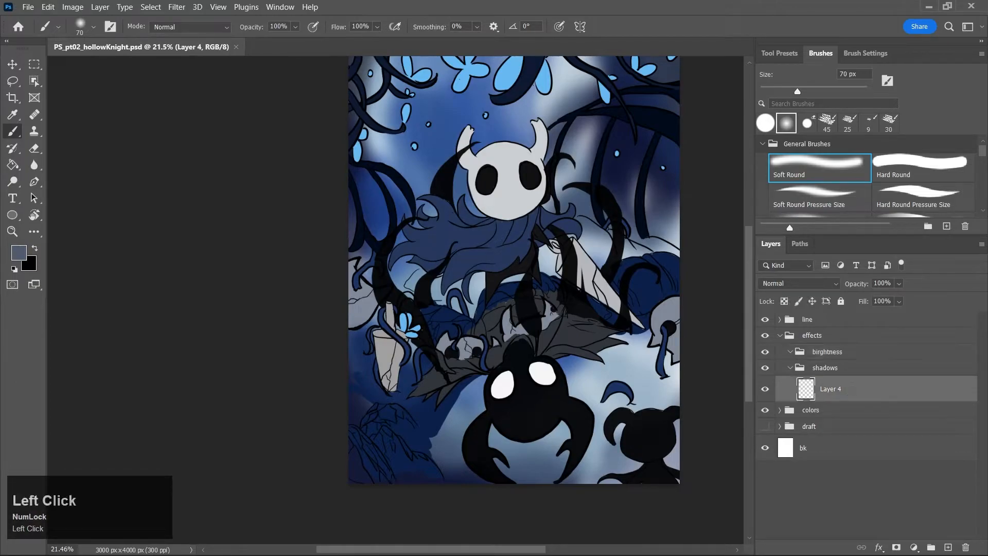
key("b")
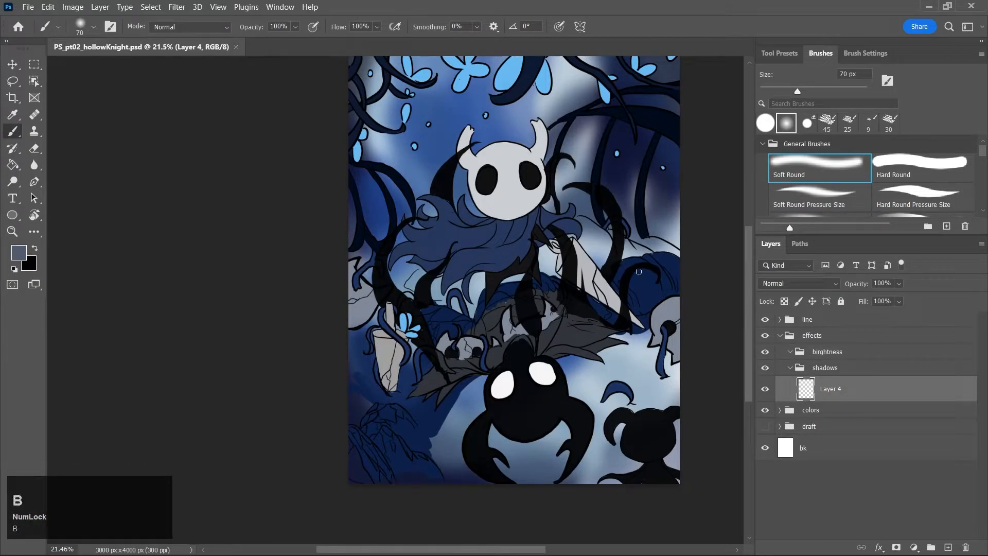
key("bracketright")
key("bracketright")
key("bracketright")
key("bracketright")
key("bracketright")
key("bracketright")
key("bracketright")
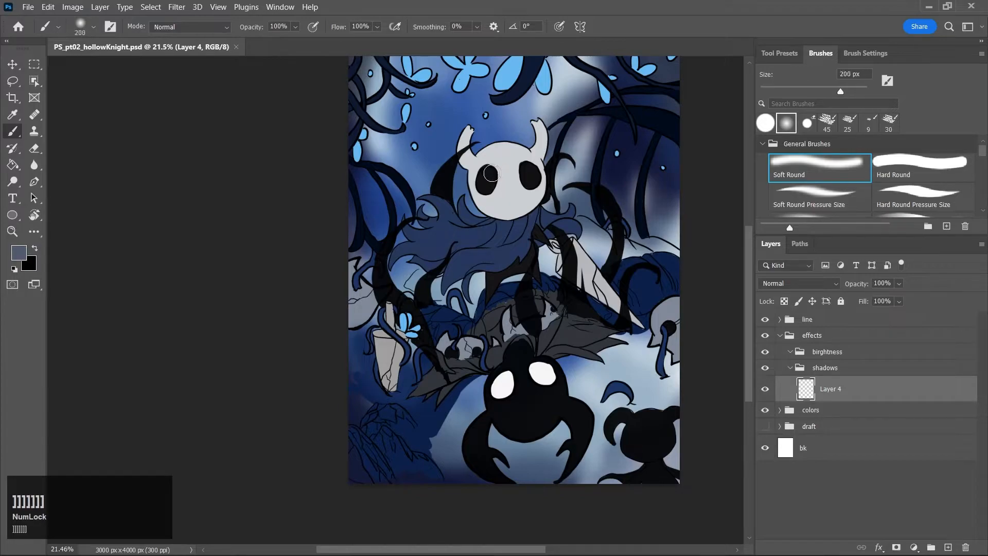
mouse_move(483, 187)
left_mouse_down()
mouse_move(519, 213)
mouse_move(544, 188)
left_mouse_up()
key("ctrl+z")
mouse_move(476, 164)
left_mouse_down()
mouse_move(505, 217)
mouse_move(564, 185)
left_mouse_up()
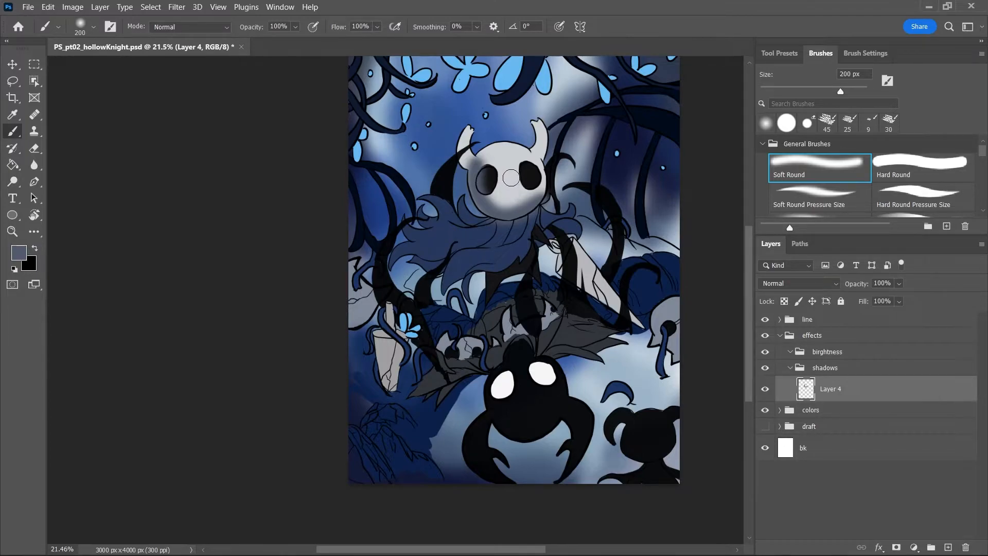
key("ctrl+z")
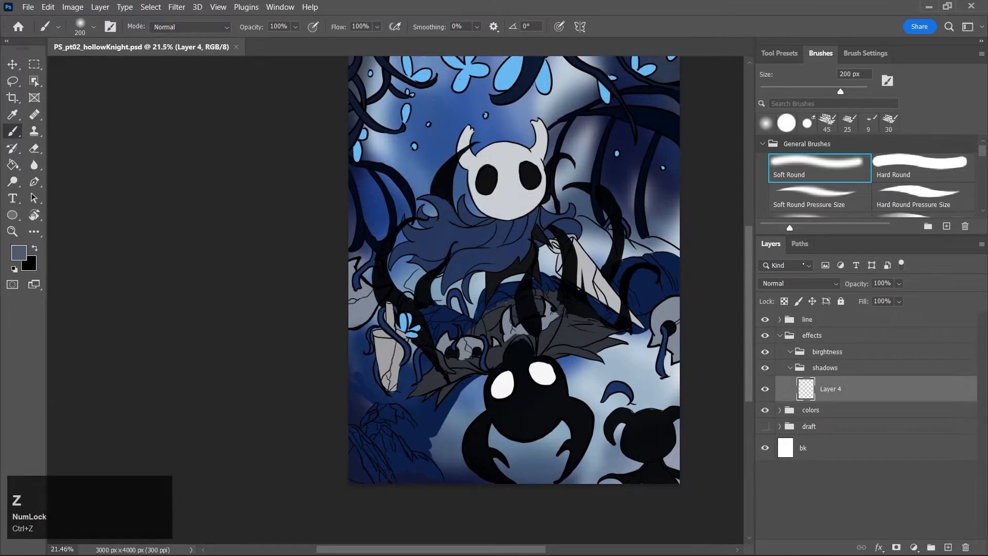
Set Layer 4's blend mode to Darken and softly shade the left and lower parts of the knight's white mask
left_click(806, 283)
left_click(777, 270)
mouse_move(478, 165)
left_mouse_down()
mouse_move(490, 205)
mouse_move(531, 194)
mouse_move(490, 171)
mouse_move(502, 200)
mouse_move(527, 186)
mouse_move(489, 167)
mouse_move(525, 192)
left_mouse_up()
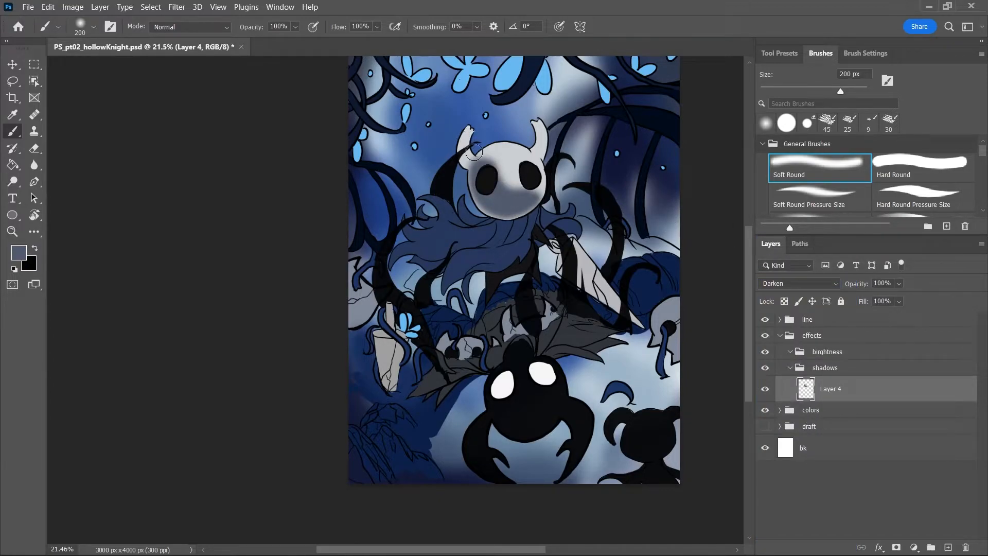
Shade both horns of the knight and deepen the shadow around the mask's eyes and sides with a 90 px brush
key("bracketleft")
key("bracketleft")
key("bracketleft")
key("bracketleft")
key("bracketleft")
mouse_move(466, 137)
left_mouse_down()
mouse_move(462, 157)
mouse_move(474, 166)
left_mouse_up()
left_click_drag(467, 131, 470, 159)
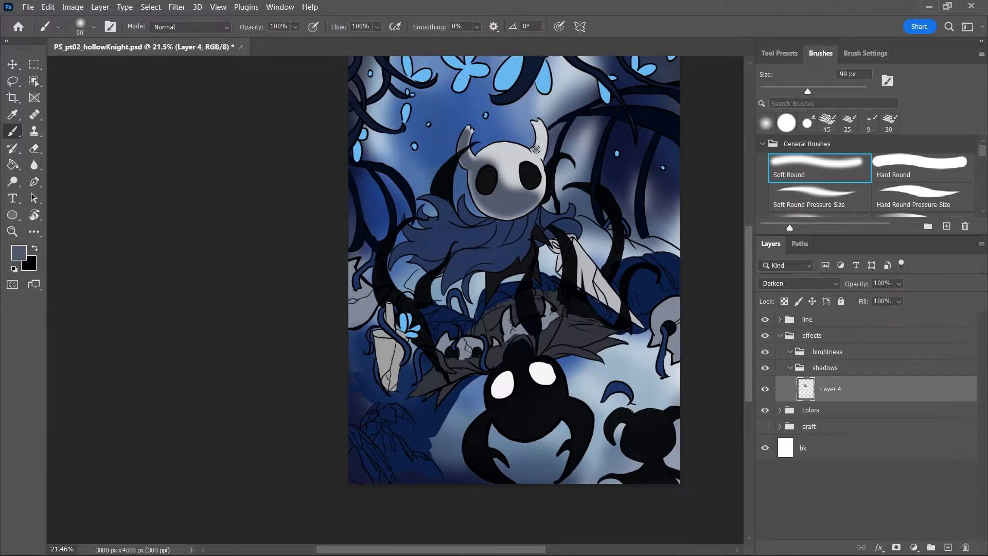
mouse_move(536, 151)
left_mouse_down()
mouse_move(541, 127)
mouse_move(532, 163)
mouse_move(500, 156)
mouse_move(514, 188)
mouse_move(535, 170)
left_mouse_up()
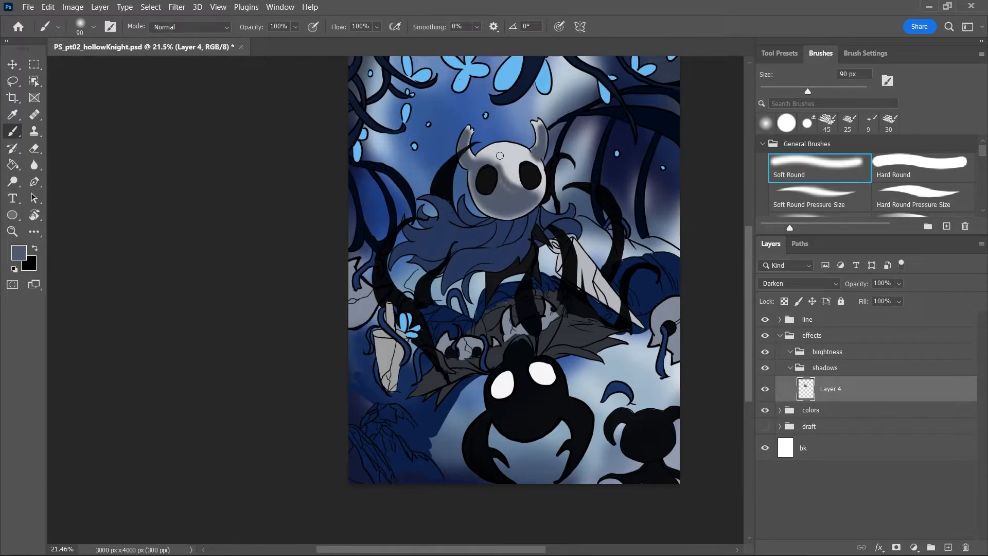
mouse_move(483, 153)
left_mouse_down()
mouse_move(514, 182)
mouse_move(544, 177)
mouse_move(522, 165)
mouse_move(524, 190)
mouse_move(545, 181)
mouse_move(538, 199)
left_mouse_up()
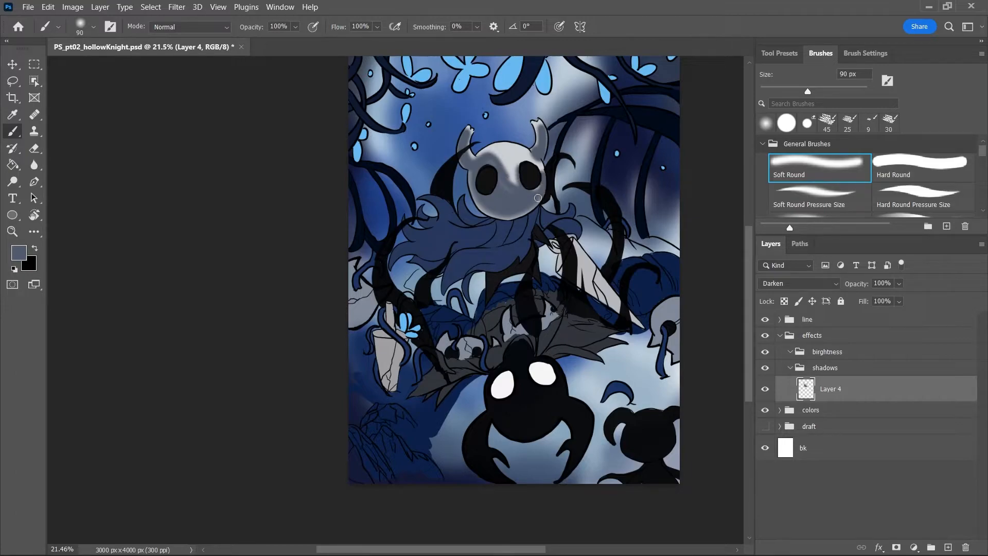
Shade the pale blade beside the knight, the small skull masks below and the large skull at the canvas's left edge
mouse_move(567, 261)
left_mouse_down()
mouse_move(562, 267)
mouse_move(575, 265)
left_mouse_up()
left_click_drag(572, 264, 639, 323)
left_click_drag(570, 247, 638, 329)
mouse_move(443, 349)
left_mouse_down()
mouse_move(463, 334)
mouse_move(469, 347)
mouse_move(454, 348)
mouse_move(481, 351)
left_mouse_up()
mouse_move(358, 298)
left_mouse_down()
mouse_move(348, 278)
mouse_move(350, 293)
mouse_move(355, 265)
mouse_move(350, 289)
mouse_move(365, 305)
mouse_move(351, 299)
mouse_move(363, 293)
mouse_move(380, 307)
mouse_move(361, 321)
mouse_move(381, 294)
mouse_move(370, 291)
mouse_move(365, 311)
left_mouse_up()
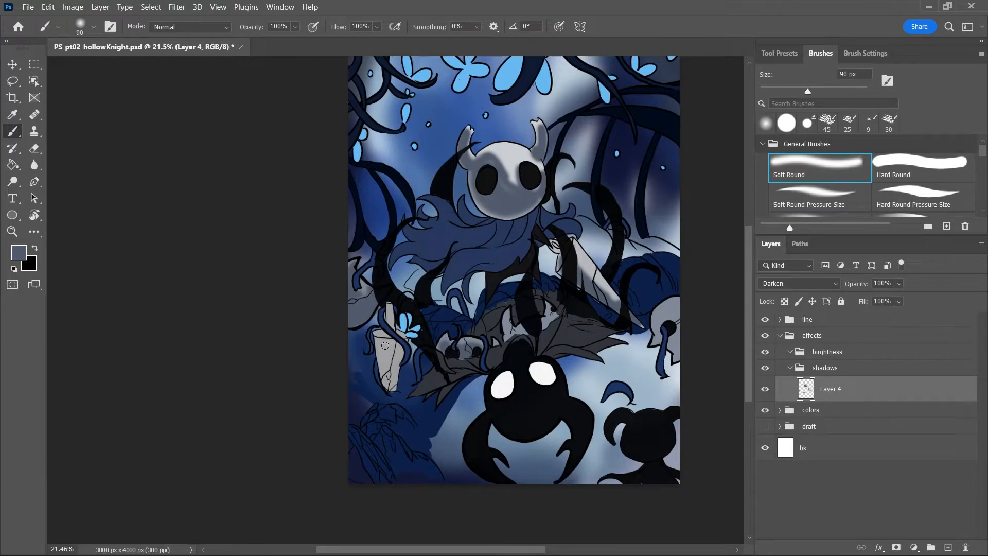
Shade the pale broken fragment beside the blue butterfly and the skull at the canvas's right edge with the 90 px brush
key("bracketright")
key("bracketright")
key("bracketleft")
key("bracketleft")
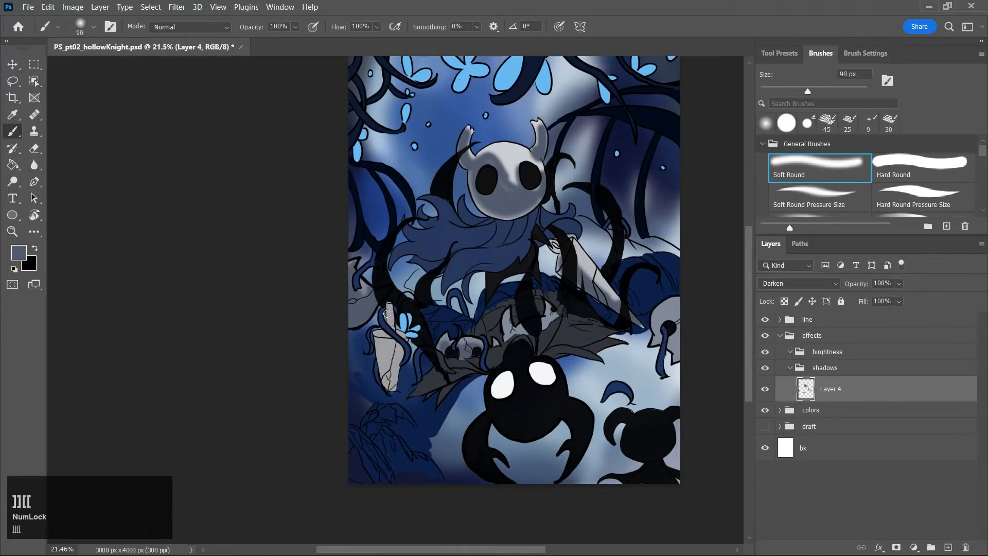
mouse_move(387, 311)
left_mouse_down()
mouse_move(392, 336)
mouse_move(378, 340)
mouse_move(391, 391)
mouse_move(388, 370)
mouse_move(382, 383)
mouse_move(400, 347)
left_mouse_up()
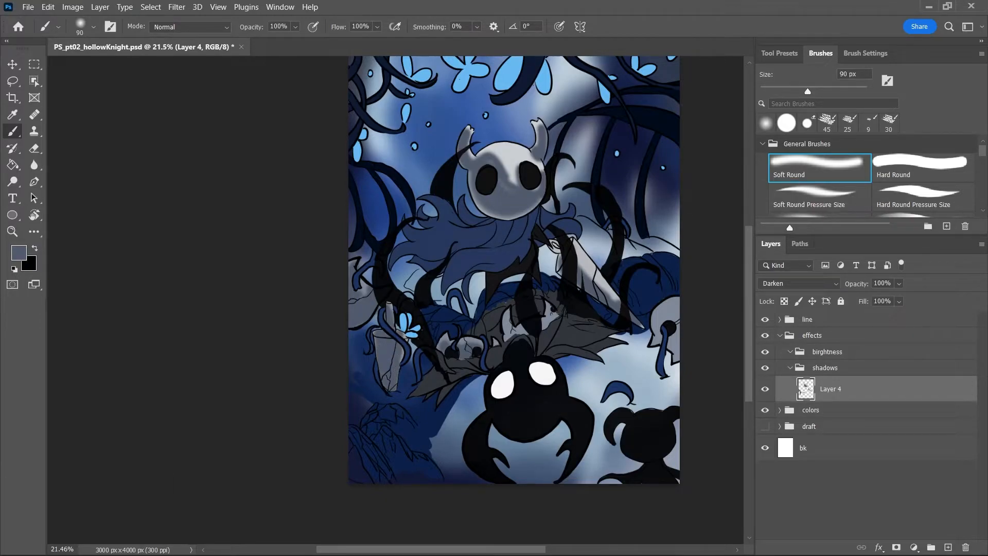
mouse_move(659, 317)
left_mouse_down()
mouse_move(680, 309)
mouse_move(673, 334)
mouse_move(661, 326)
mouse_move(657, 340)
mouse_move(685, 347)
left_mouse_up()
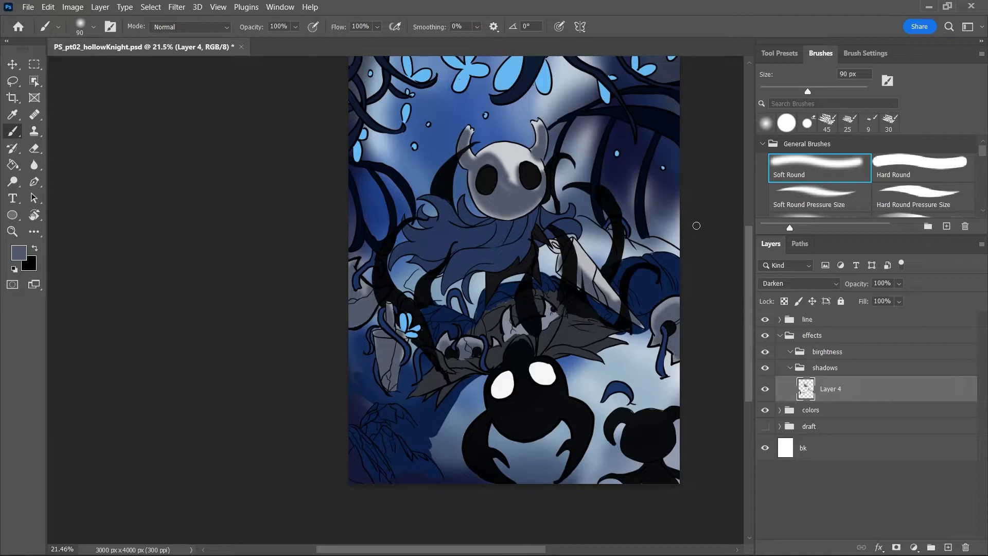
Add a new layer above Layer 4 in the shadows group and rename Layer 4 as faces
left_click_drag(750, 308, 750, 290)
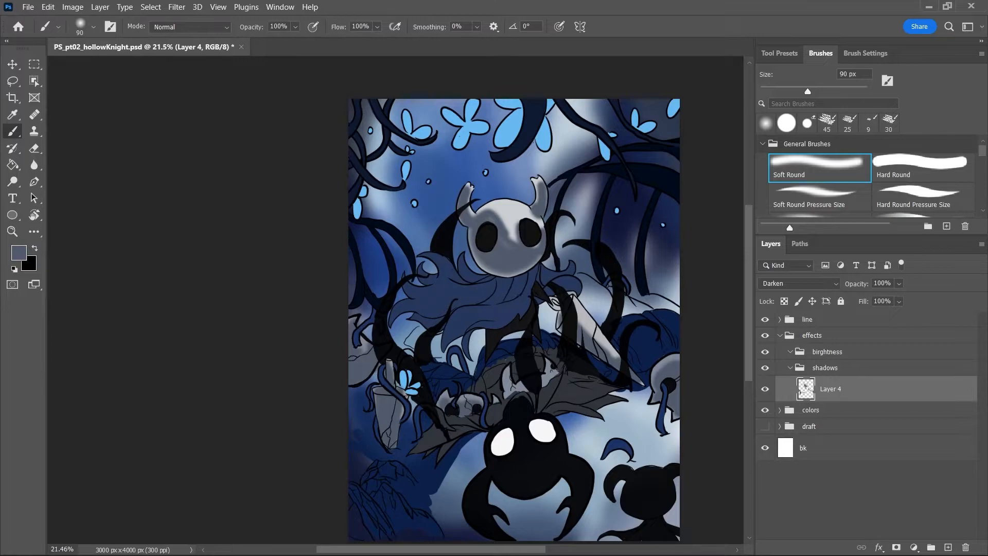
left_click(949, 547)
double_click(831, 415)
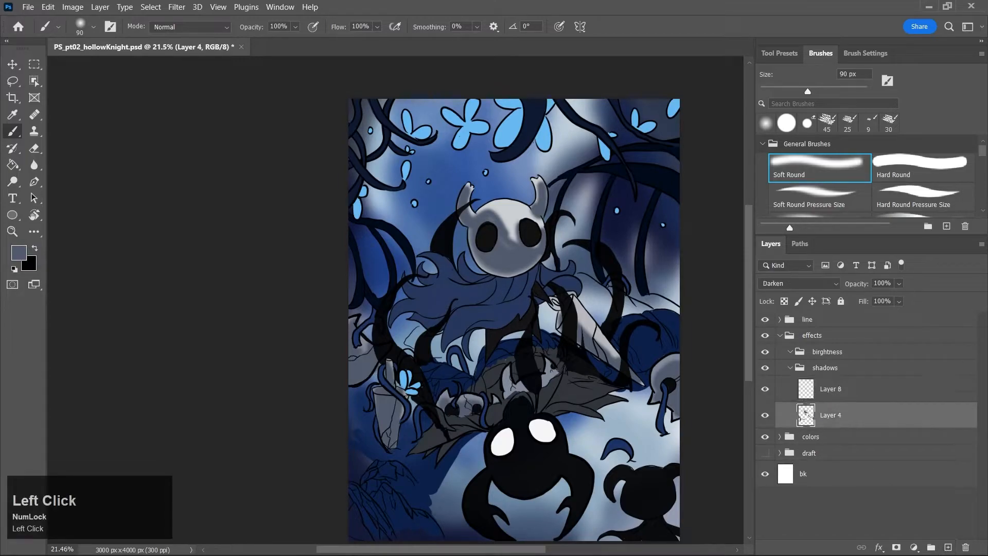
type("faces")
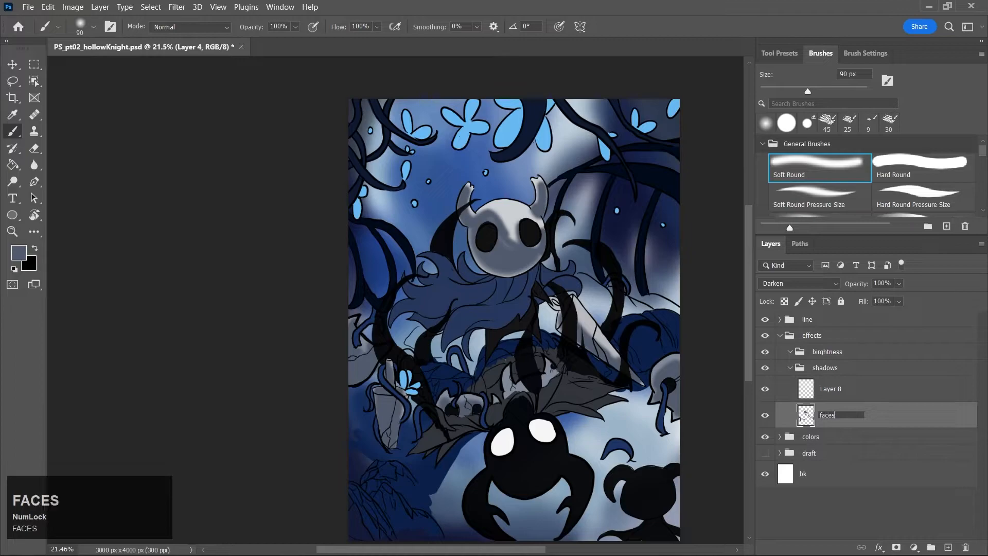
key("Return")
Rename the new Layer 8 as cloak and save the document
left_click(828, 395)
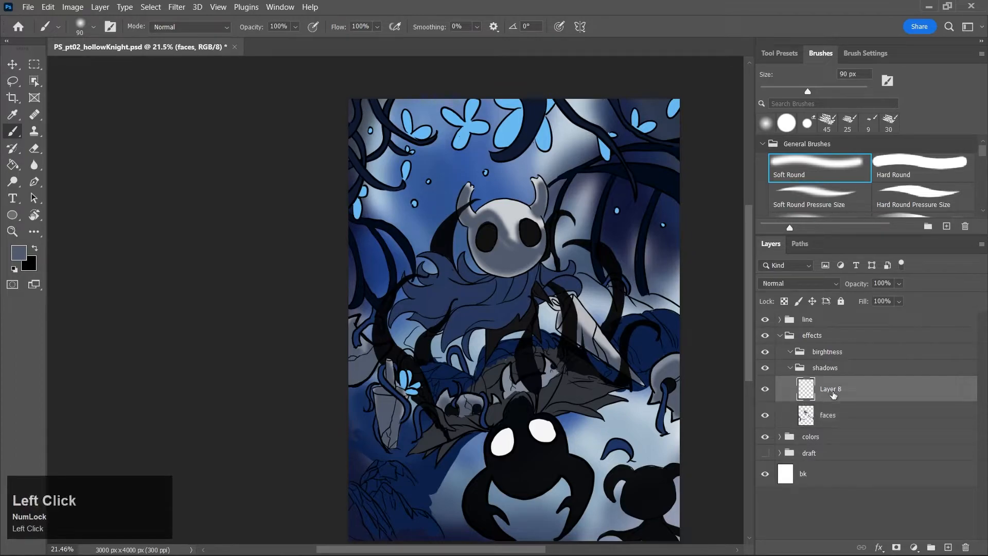
double_click(831, 389)
type("cloak")
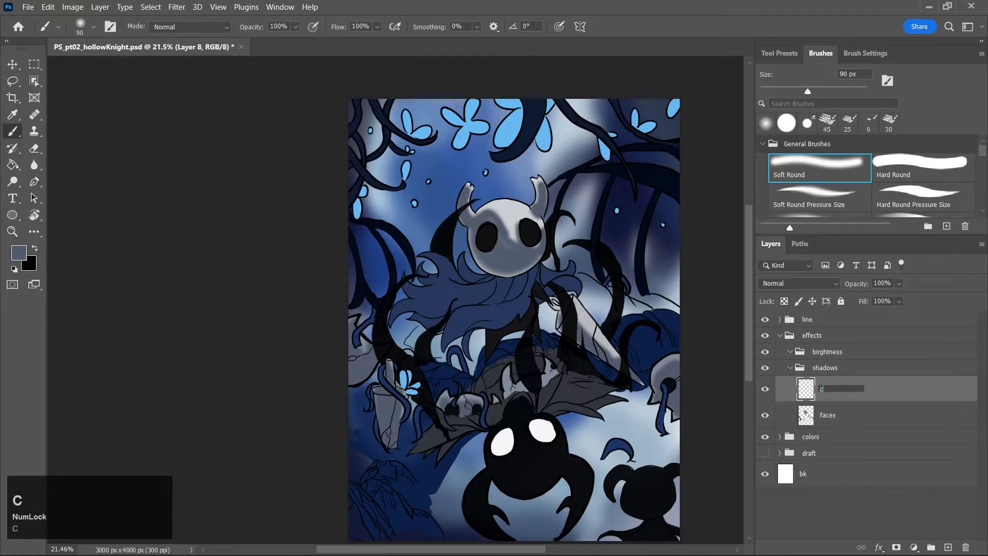
key("Return")
key("ctrl+s")
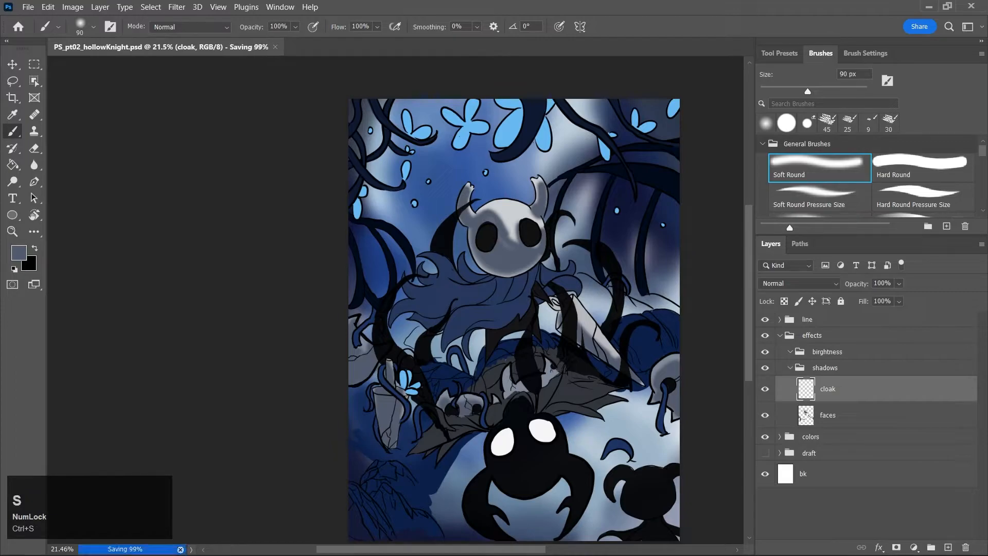
Paint a soft dark navy #0d1628 shadow across the middle of the blue cloak with a 175 px brush
key("k")
key("j")
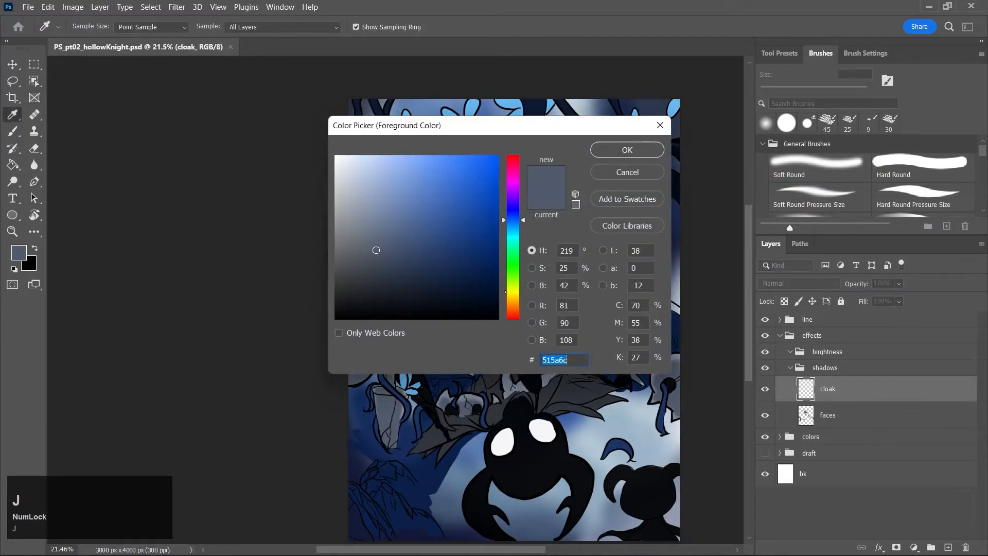
left_click(469, 282)
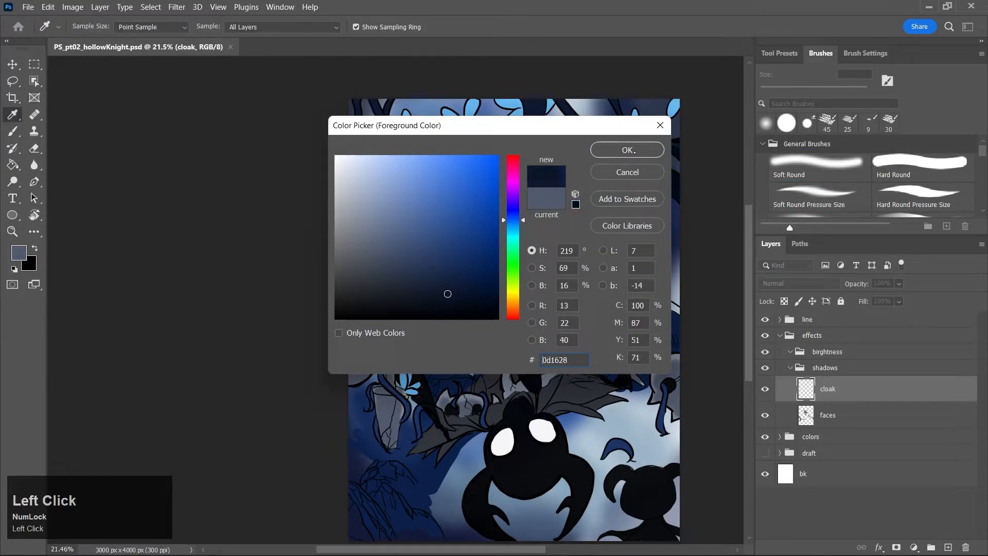
key("Return")
key("b")
left_click_drag(445, 300, 492, 309)
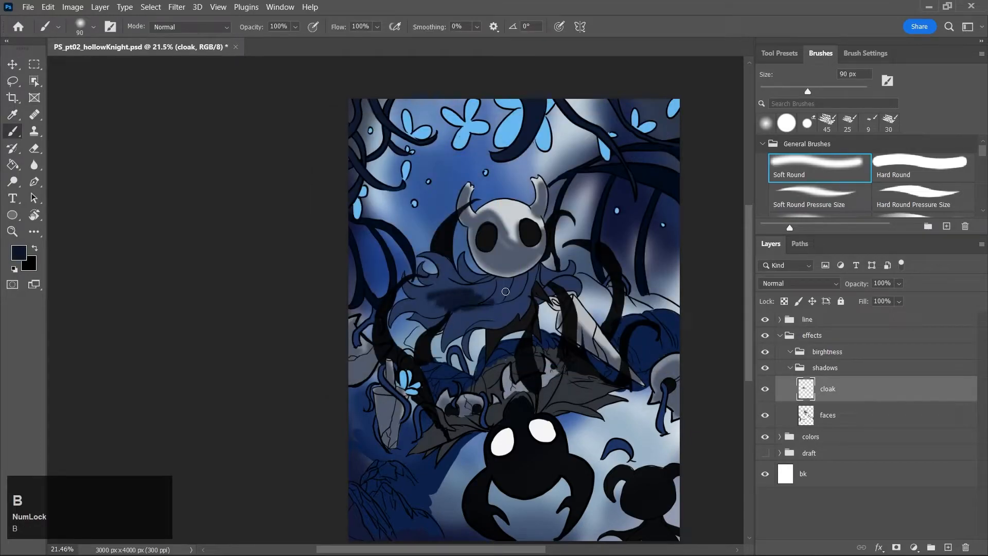
key("ctrl+z")
key("bracketright")
key("bracketright")
key("bracketright")
key("bracketright")
left_click_drag(428, 298, 510, 296)
Set the cloak layer's blend mode to Multiply and extend the shadow beneath the mask and towards the cloak's left side
left_click(826, 284)
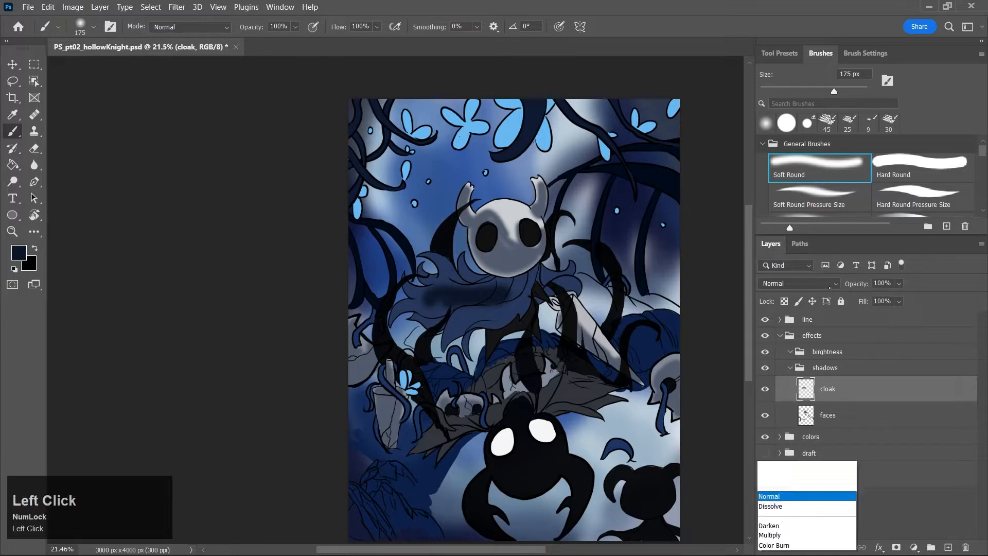
left_click(824, 270)
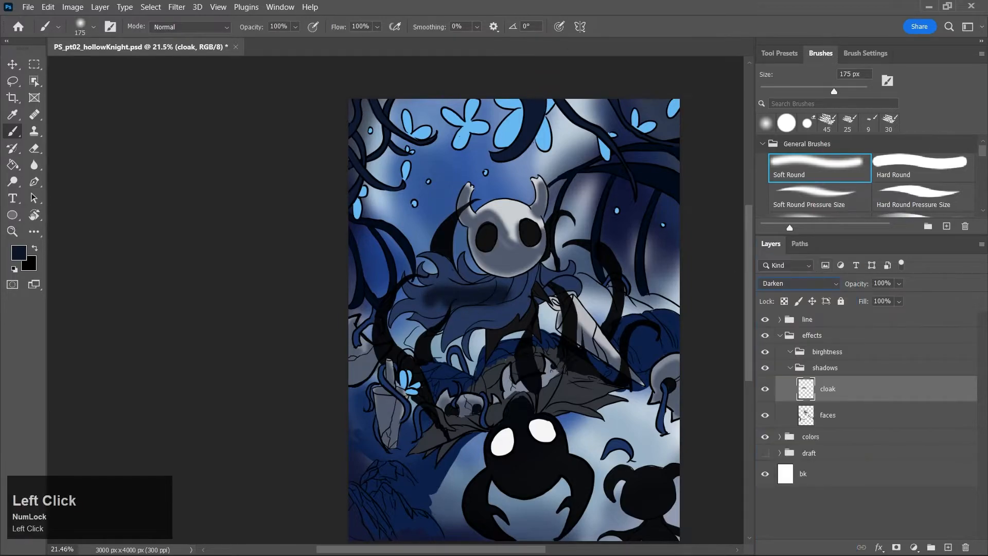
left_click(809, 286)
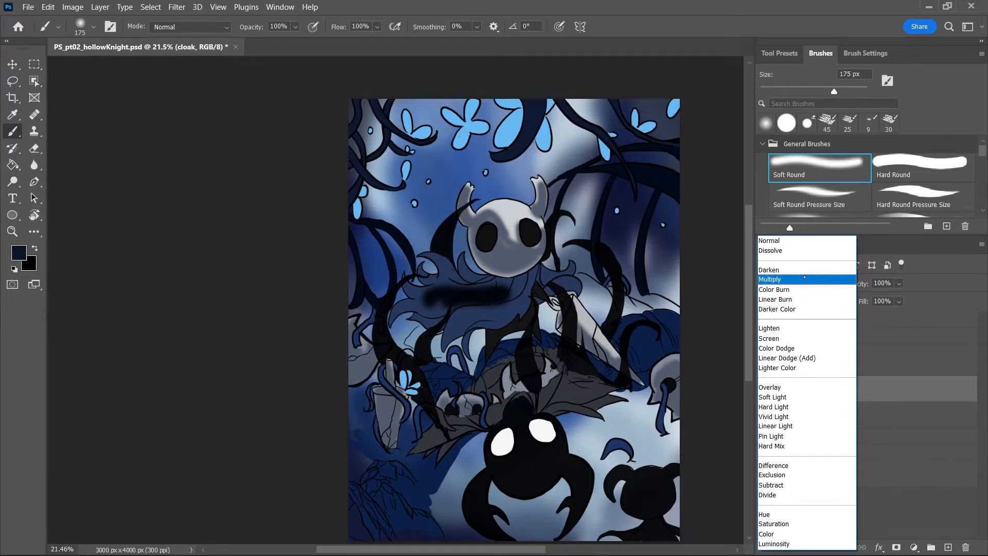
left_click(804, 279)
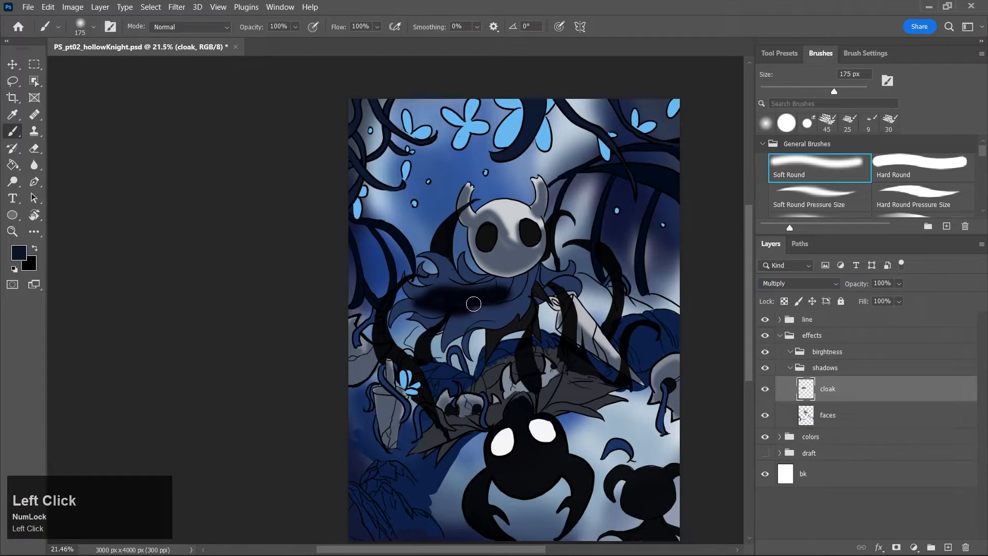
mouse_move(458, 319)
left_mouse_down()
mouse_move(513, 305)
mouse_move(474, 314)
mouse_move(506, 275)
mouse_move(473, 294)
mouse_move(553, 274)
left_mouse_up()
mouse_move(438, 259)
left_mouse_down()
mouse_move(483, 279)
mouse_move(428, 298)
left_mouse_up()
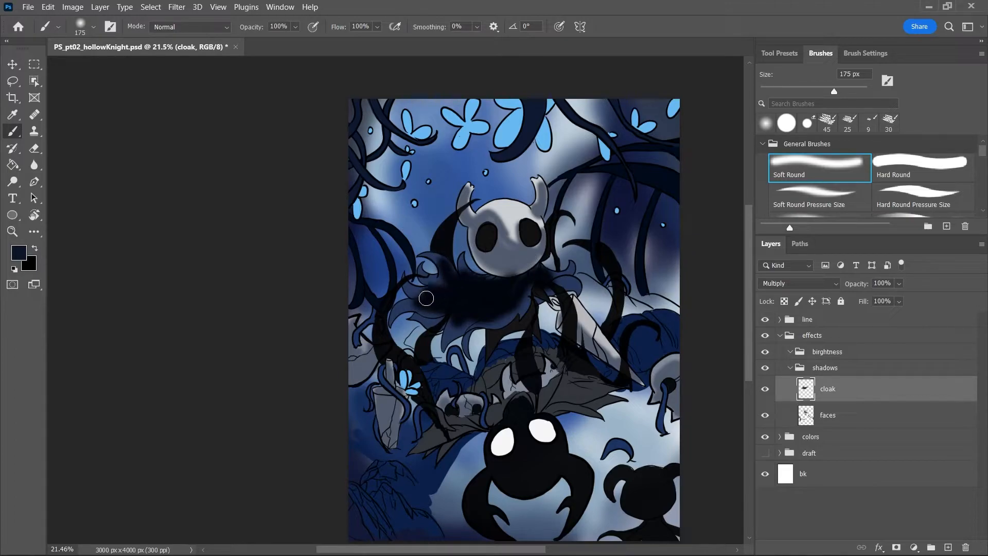
Set the Eraser to the Soft Round Pressure Size tip at 70 px
key("e")
key("bracketleft")
key("bracketright")
key("bracketright")
key("bracketright")
key("bracketright")
key("bracketright")
key("bracketright")
key("bracketright")
key("bracketright")
key("bracketright")
key("bracketright")
key("bracketright")
key("bracketright")
key("bracketright")
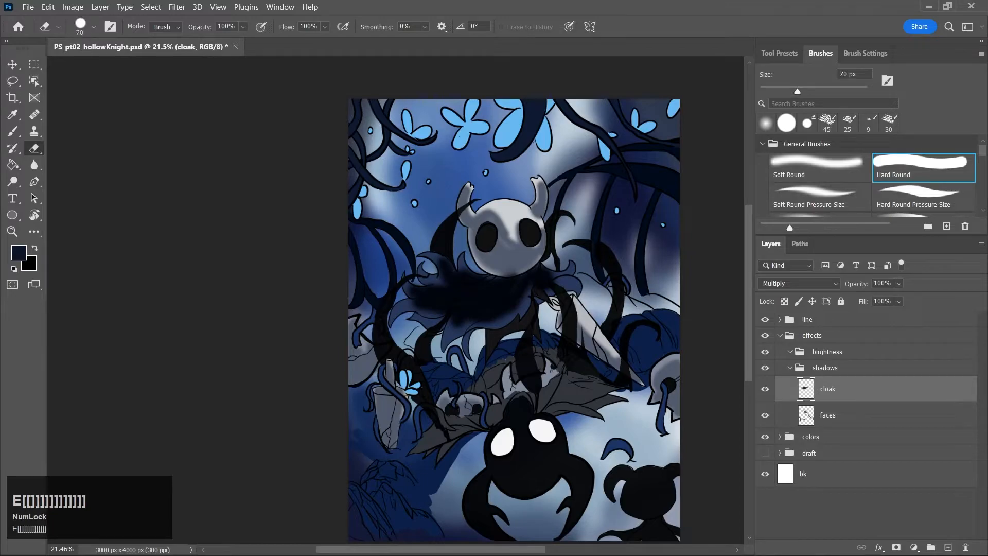
left_click(808, 175)
left_click(839, 198)
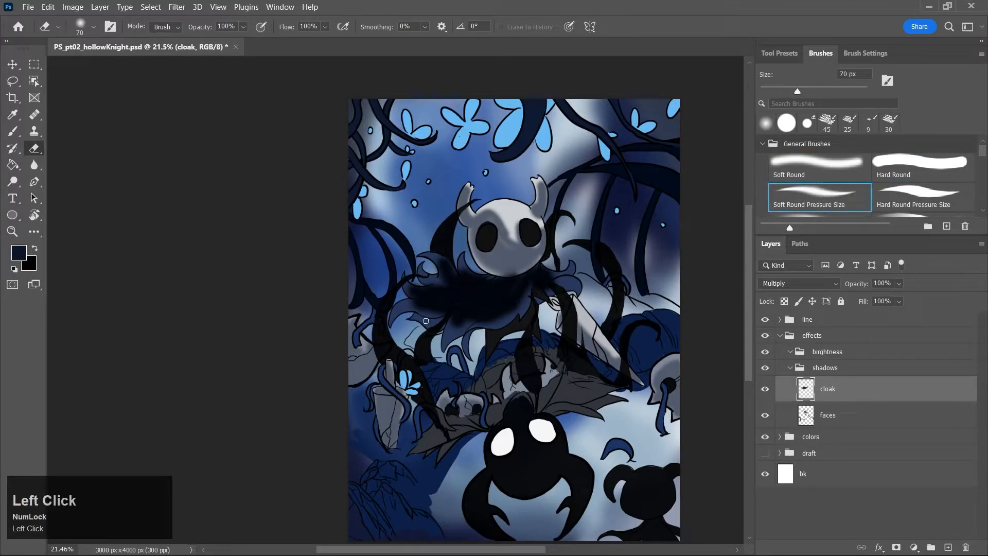
Reduce the Soft Round brush to 80 px and return to the Eraser for work on the cloak shadow
key("z")
left_click_drag(442, 308, 478, 325)
key("e")
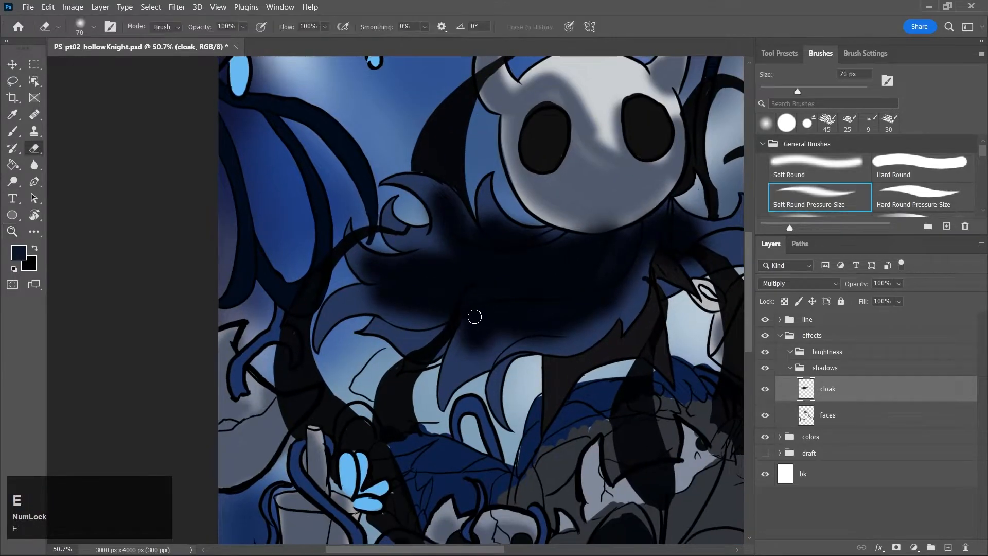
key("b")
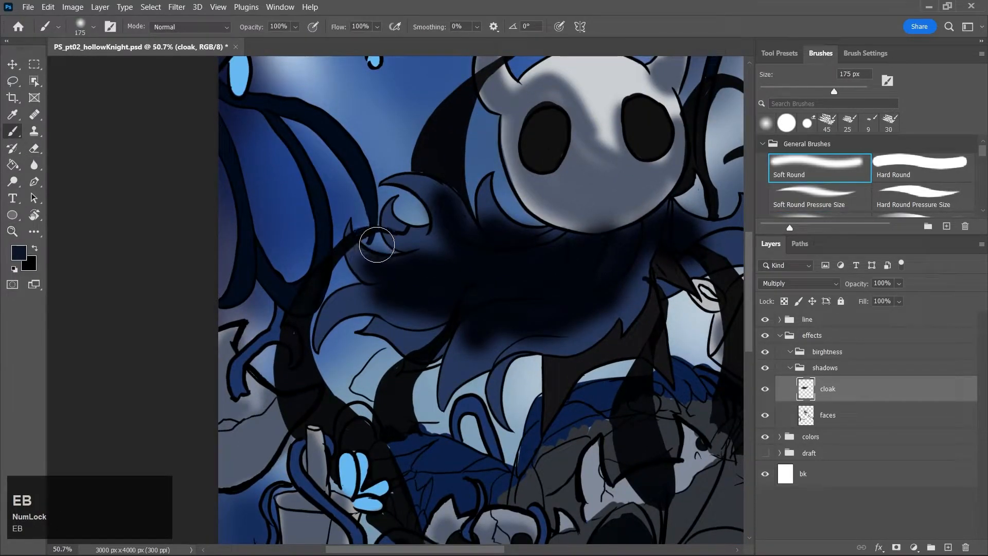
key("bracketleft")
key("bracketleft")
key("bracketleft")
key("bracketleft")
key("bracketleft")
key("bracketleft")
key("bracketleft")
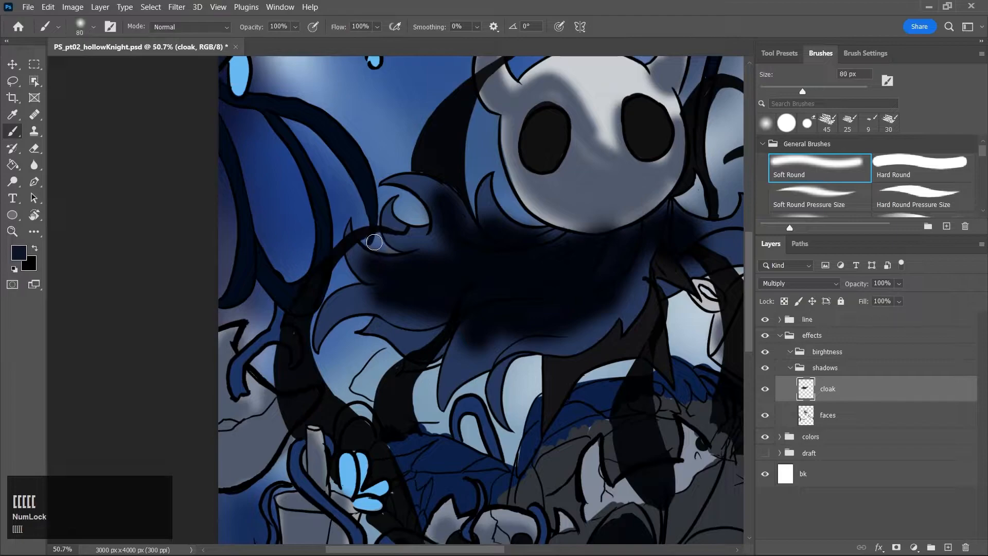
key("e")
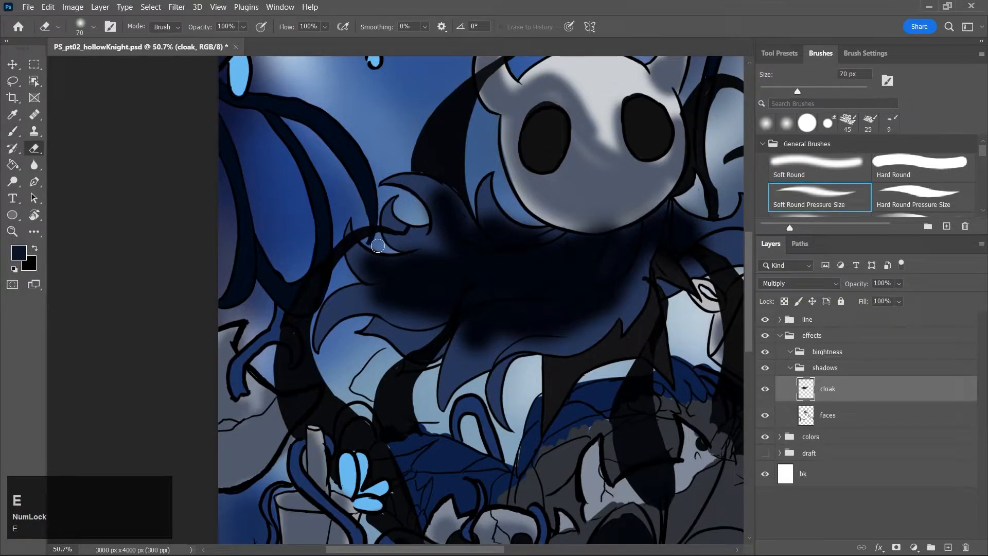
Erase the cloak shadow along the upper-left locks and the curl beside the mask
mouse_move(354, 245)
left_mouse_down()
mouse_move(384, 256)
mouse_move(452, 231)
left_mouse_up()
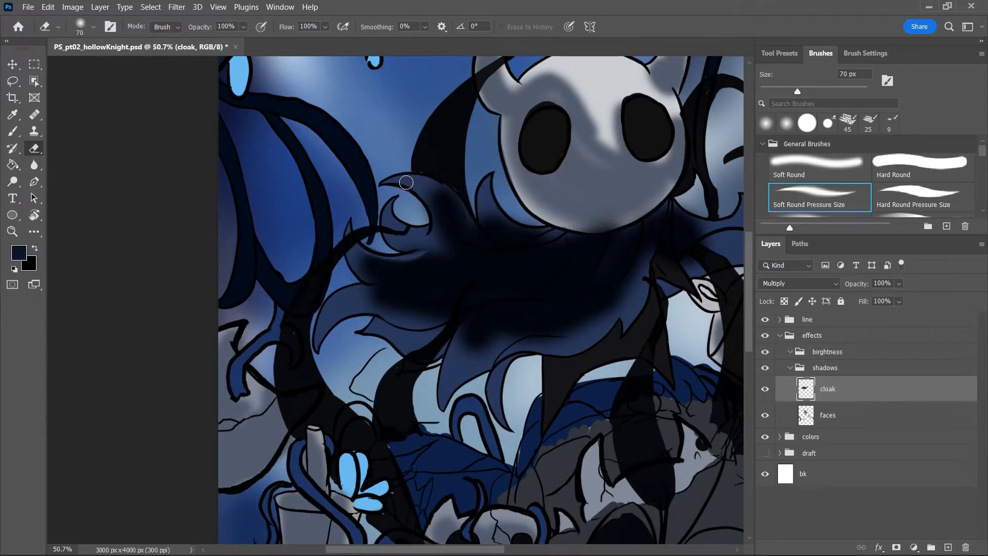
left_click_drag(403, 178, 471, 243)
key("ctrl+z")
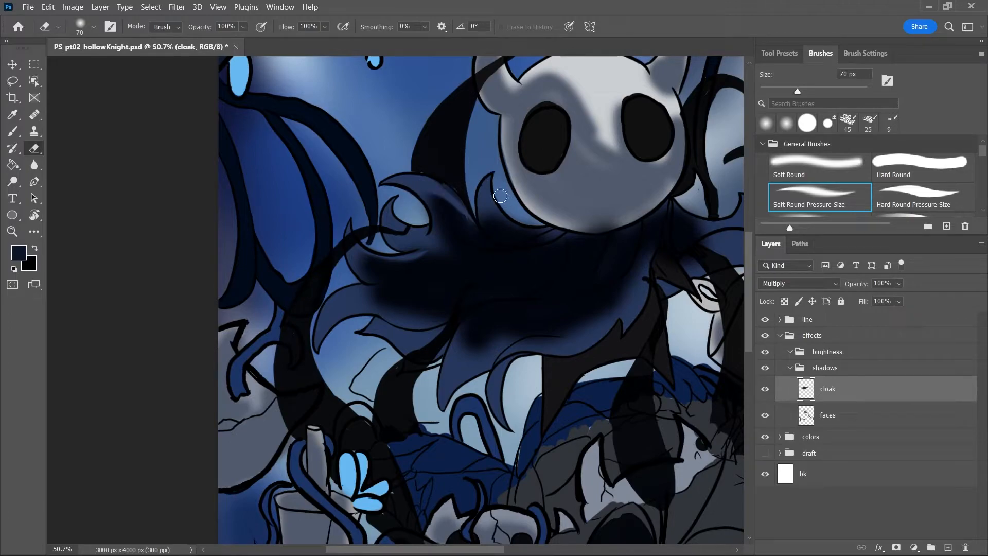
left_click_drag(511, 223, 543, 227)
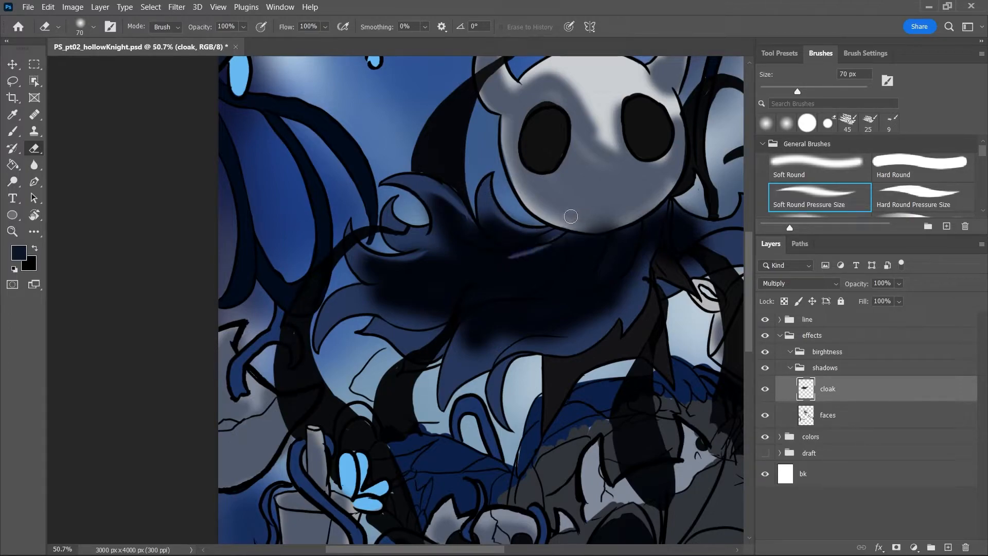
key("ctrl+z")
left_click_drag(502, 257, 544, 242)
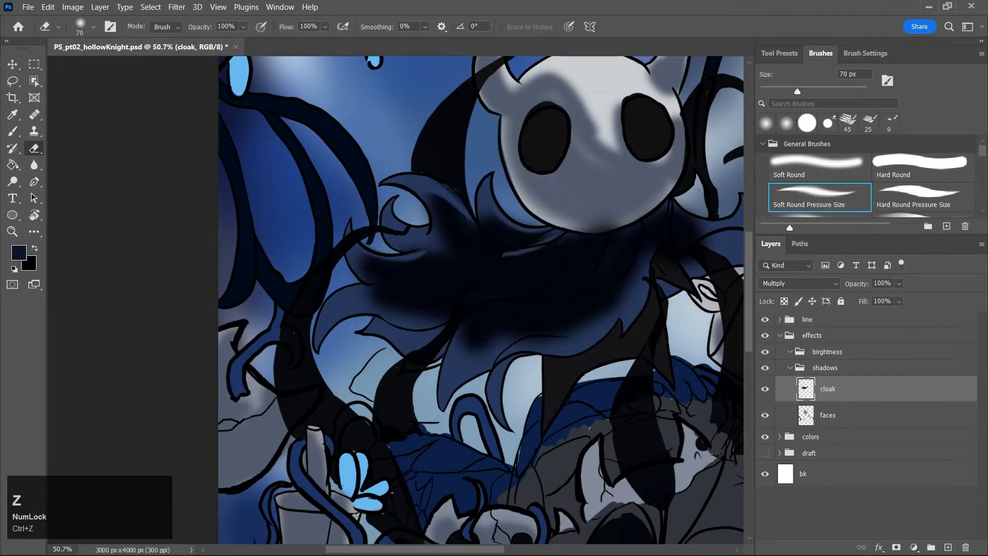
key("ctrl+z")
Lower the cloak layer's opacity to 53%
left_click(863, 398)
left_click(899, 283)
left_click_drag(912, 298, 885, 298)
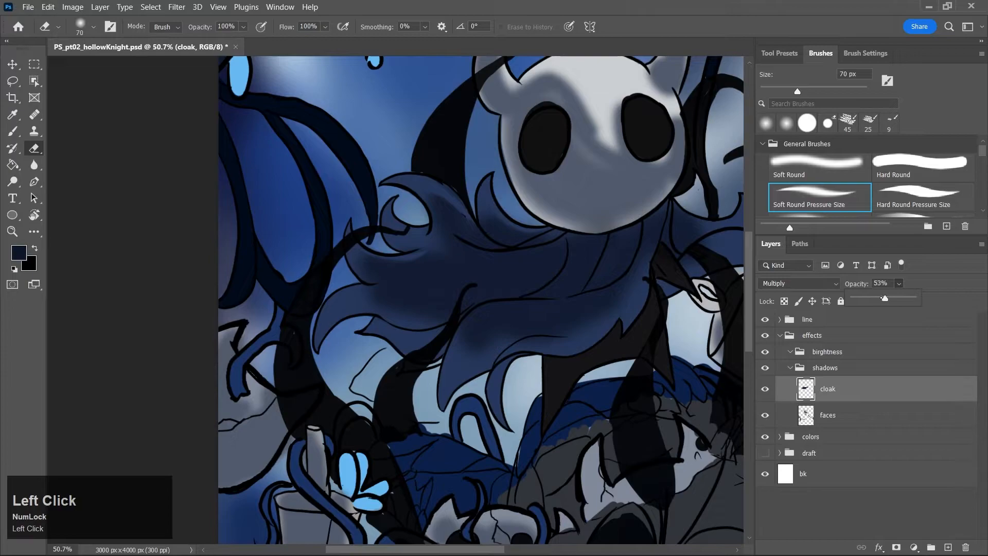
Erase soft light edges along the cloak's middle and lower folds beneath the mask
left_click_drag(497, 250, 542, 249)
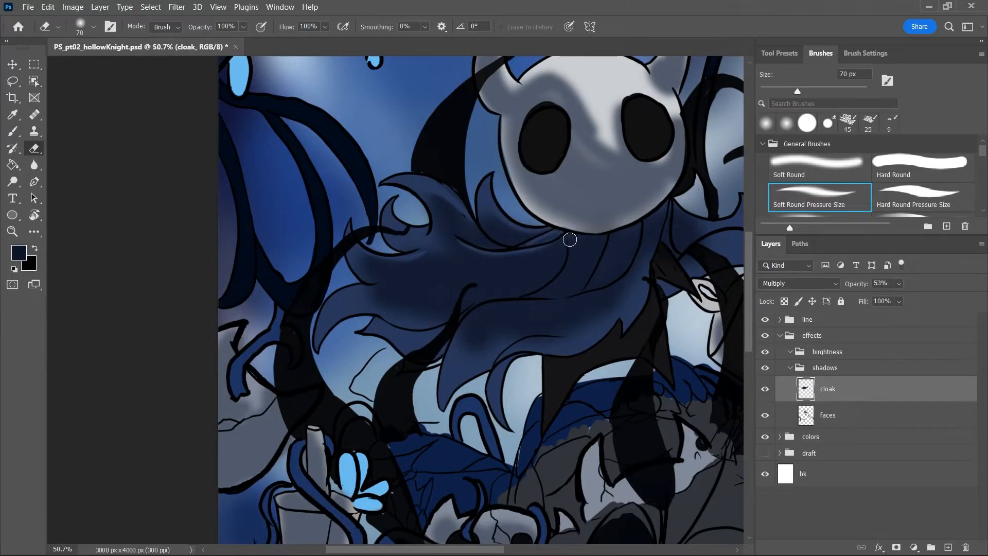
mouse_move(529, 297)
left_mouse_down()
mouse_move(562, 272)
mouse_move(569, 238)
left_mouse_up()
left_click(577, 241)
left_click_drag(455, 344, 547, 313)
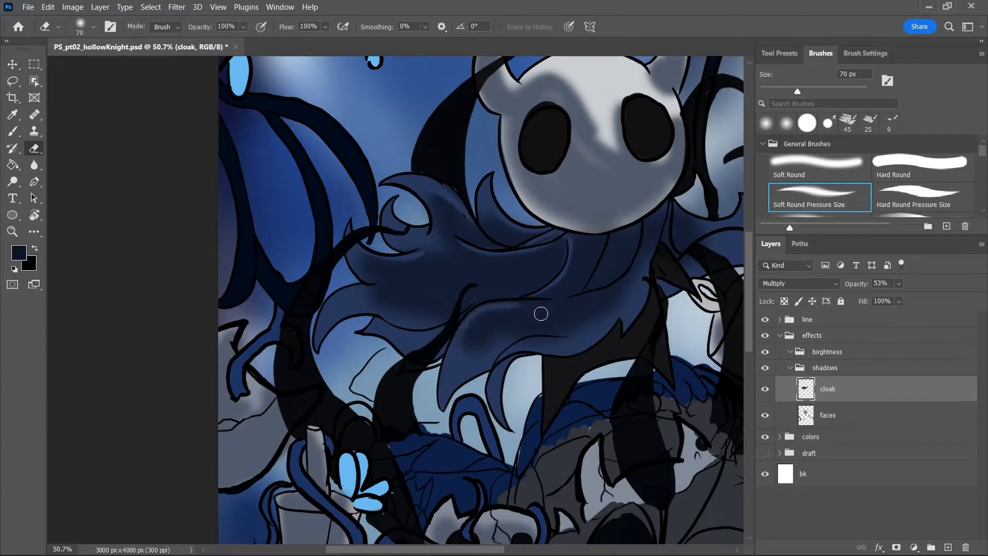
key("ctrl+z")
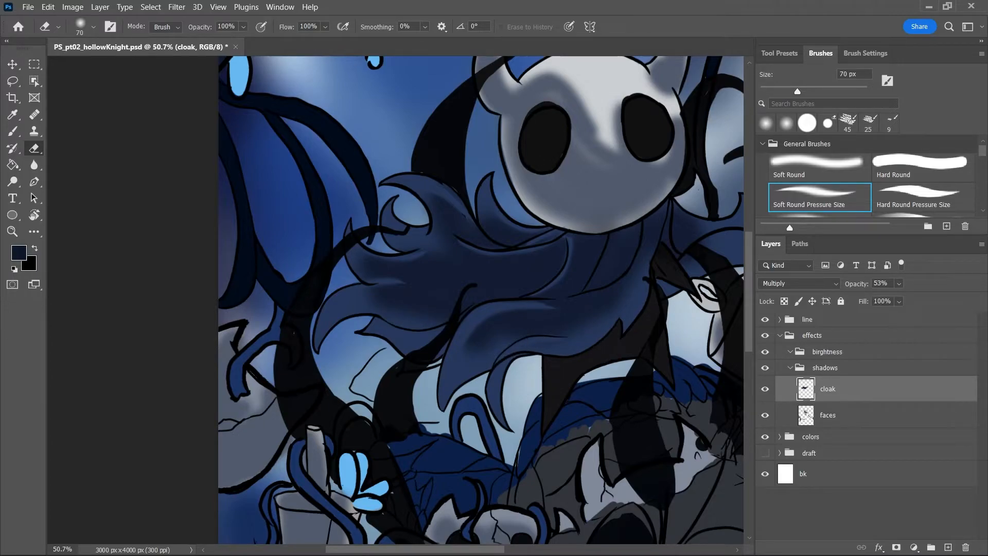
left_click_drag(563, 293, 619, 278)
Erase part of the shadow along the cloak's right-hand folds and save the document
left_click_drag(484, 549, 532, 549)
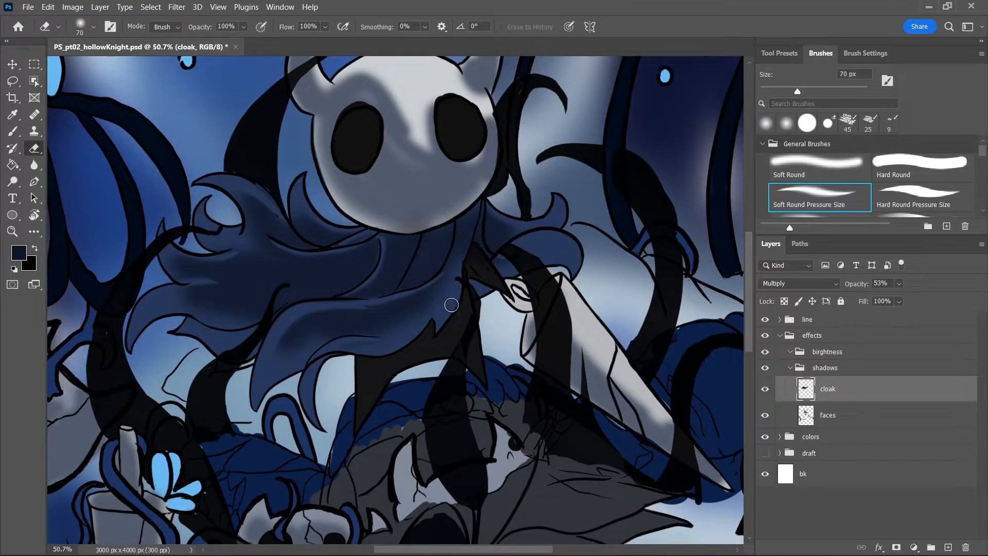
key("ctrl+a")
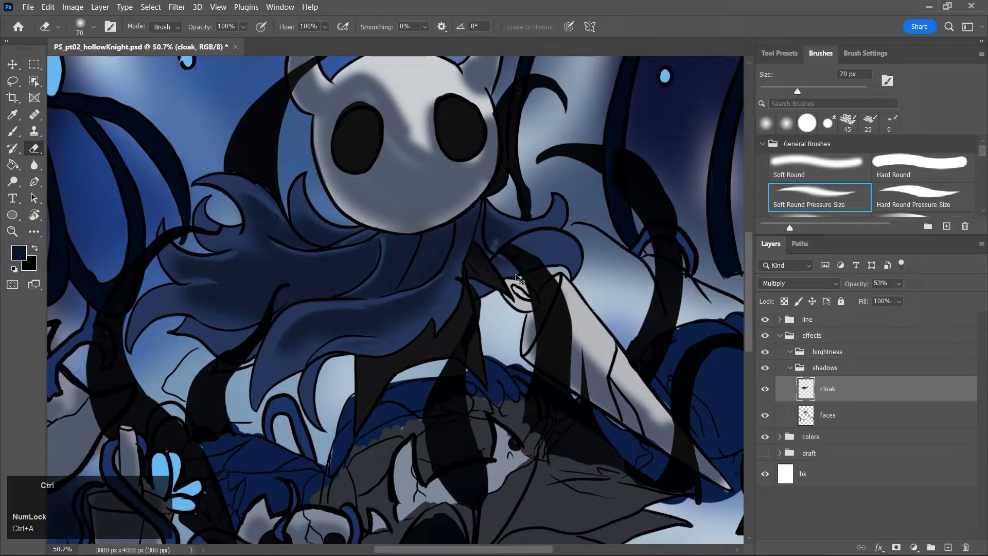
key("ctrl+s")
key("z")
left_click_drag(510, 273, 491, 296)
key("ctrl+s")
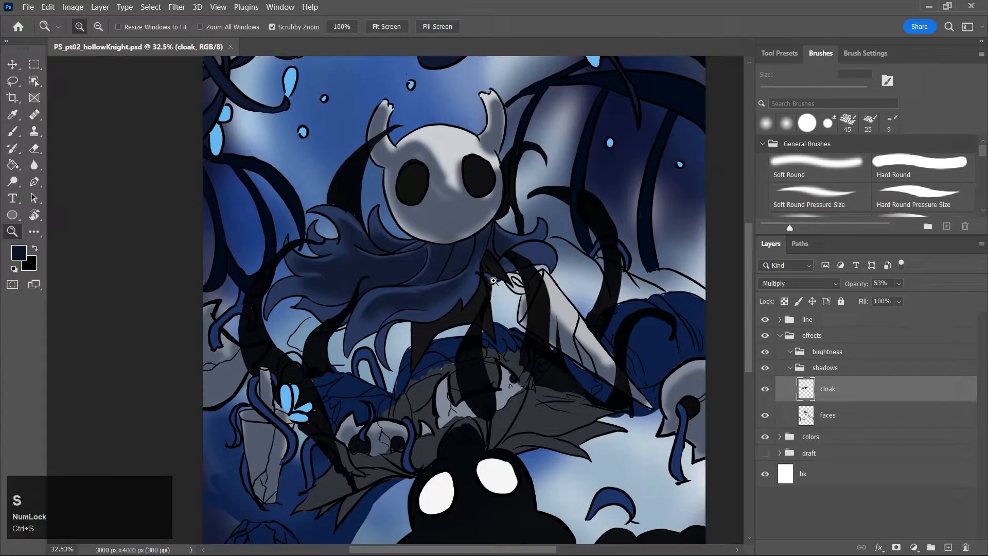
Select the faces layer and try erasing the mask's forehead shadow with the Soft Round Pressure Size eraser at 150 px
left_click(852, 415)
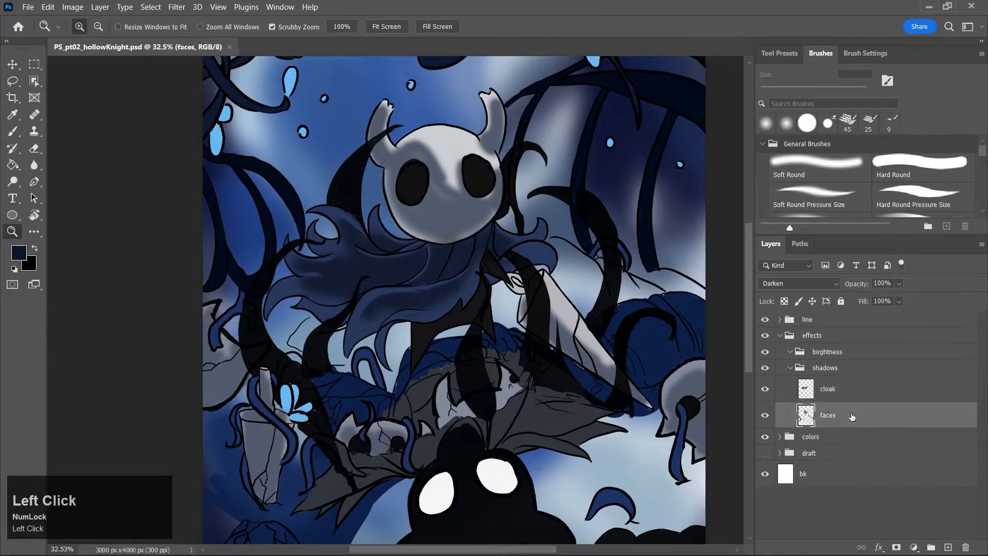
left_click(823, 170)
key("e")
key("bracketright")
key("bracketright")
key("bracketright")
key("bracketright")
key("bracketright")
mouse_move(435, 157)
left_mouse_down()
mouse_move(425, 152)
mouse_move(435, 157)
left_mouse_up()
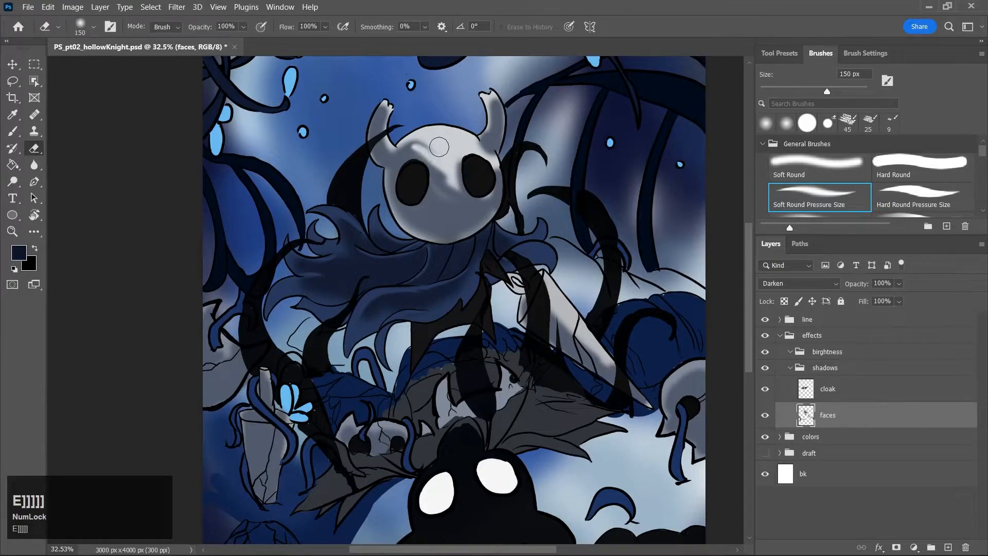
key("ctrl+z")
Erase the shadow across the mask's forehead with the Soft Round tip
left_click(797, 176)
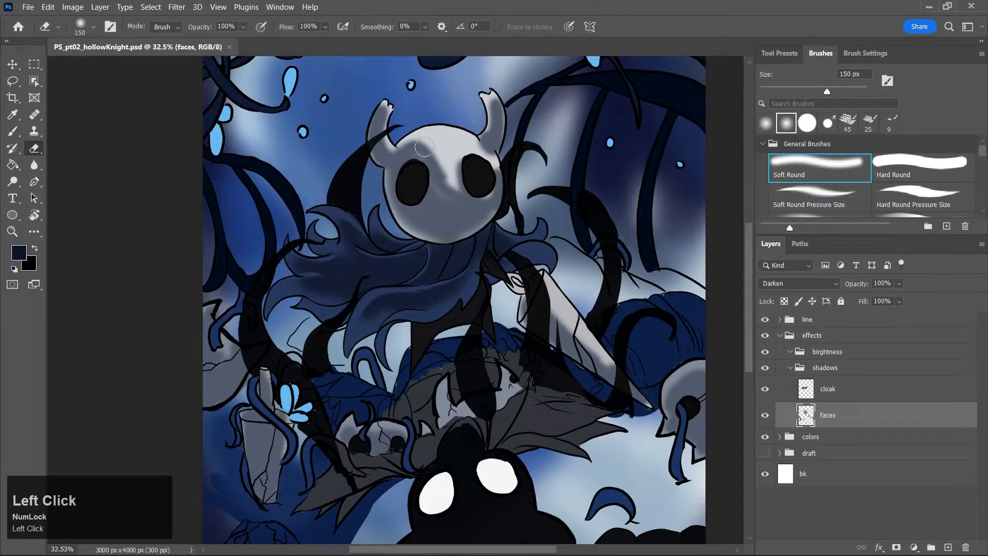
mouse_move(411, 138)
left_mouse_down()
mouse_move(458, 184)
mouse_move(426, 144)
mouse_move(455, 171)
mouse_move(467, 158)
mouse_move(434, 141)
mouse_move(406, 146)
left_mouse_up()
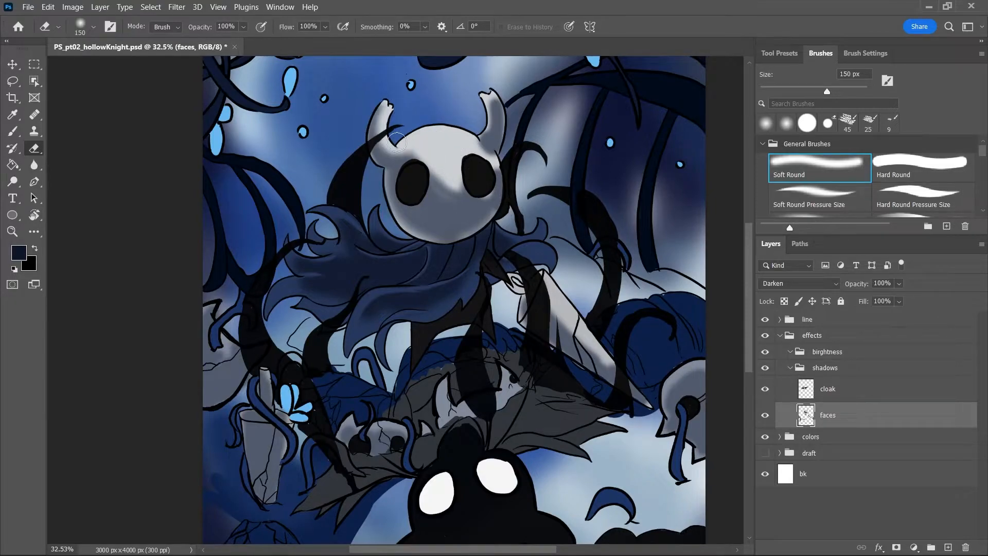
key("ctrl+z")
Set the Eraser's opacity to 50% and try softening the shadow on the upper mask
left_click(243, 27)
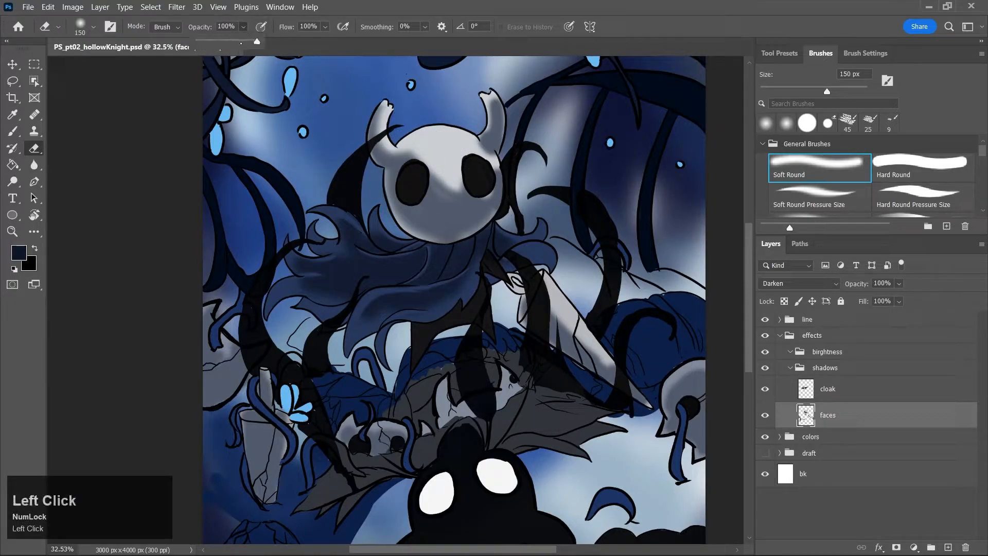
left_click(401, 118)
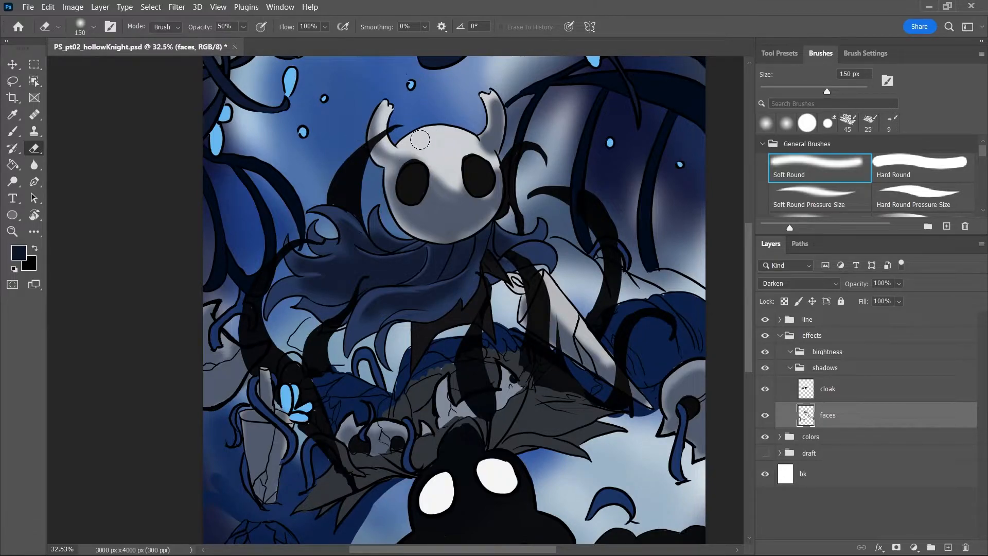
key("ctrl+z")
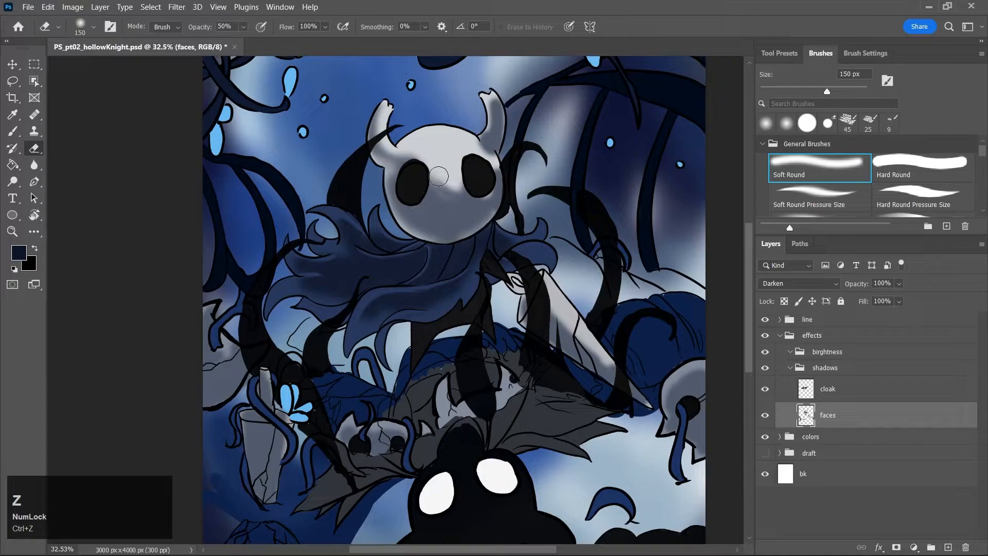
Lighten the shadow around the base of the mask's right horn with the eraser at 250 px and 30% opacity
key("bracketright")
key("bracketright")
key("bracketright")
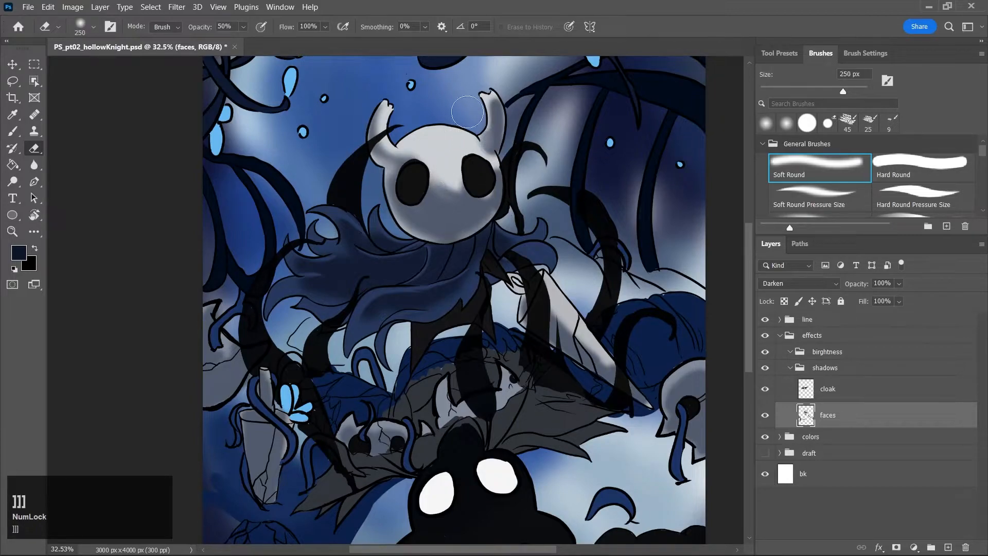
left_click(243, 27)
left_click(468, 107)
left_click_drag(485, 146, 473, 117)
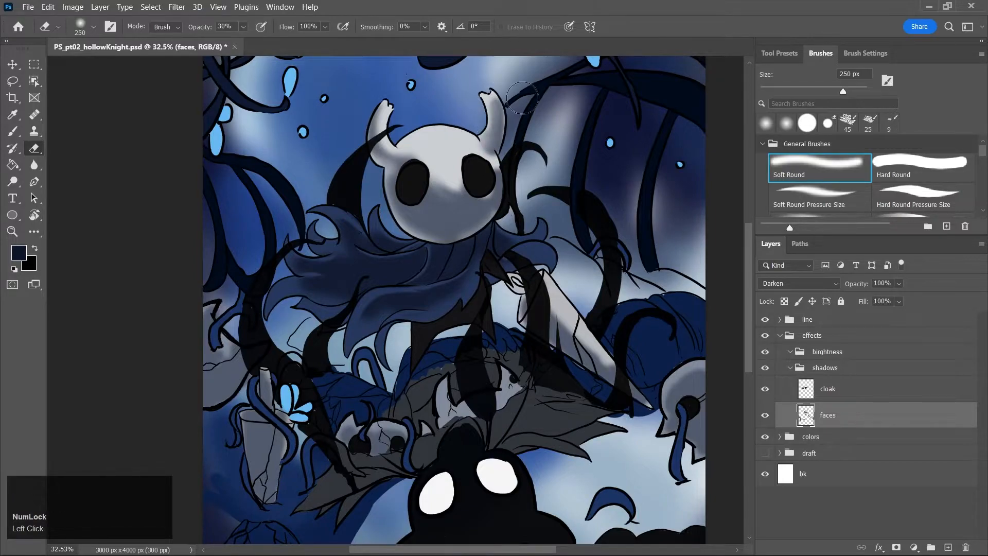
Soften the remaining shadows around the mask's eyes and along the nail blade with the eraser at 150 px, then save
key("bracketleft")
key("bracketleft")
key("bracketleft")
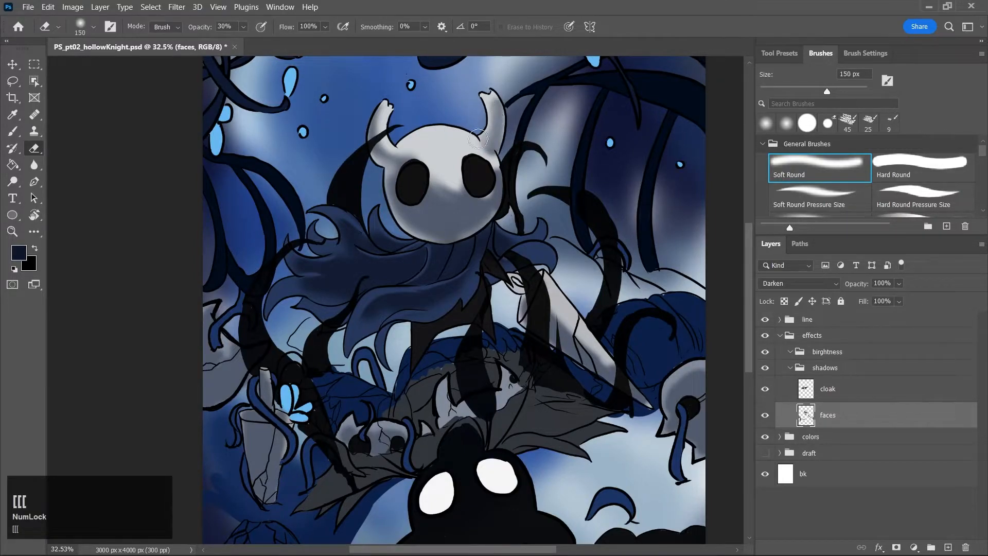
mouse_move(389, 187)
left_mouse_down()
mouse_move(402, 235)
mouse_move(454, 242)
mouse_move(434, 245)
mouse_move(505, 217)
left_mouse_up()
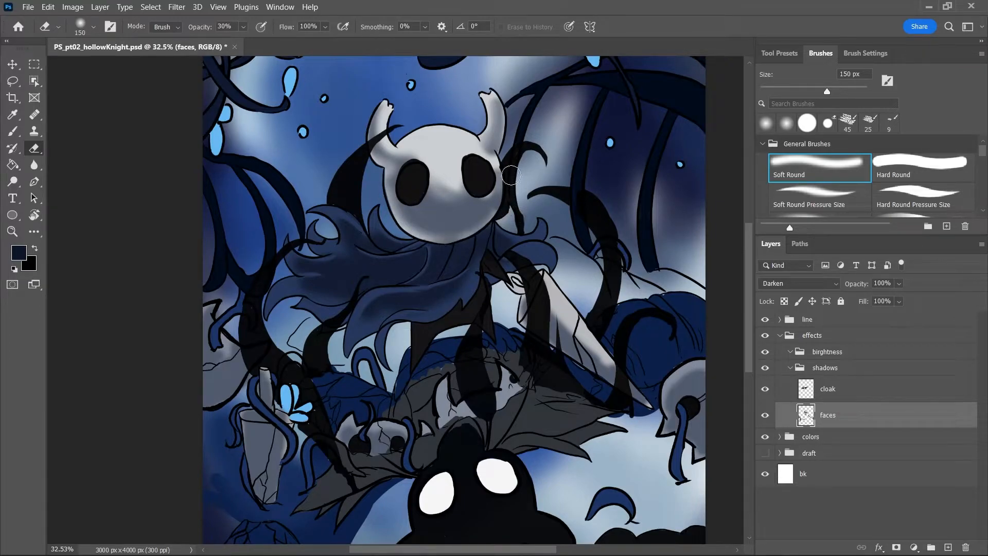
left_click_drag(424, 175, 499, 182)
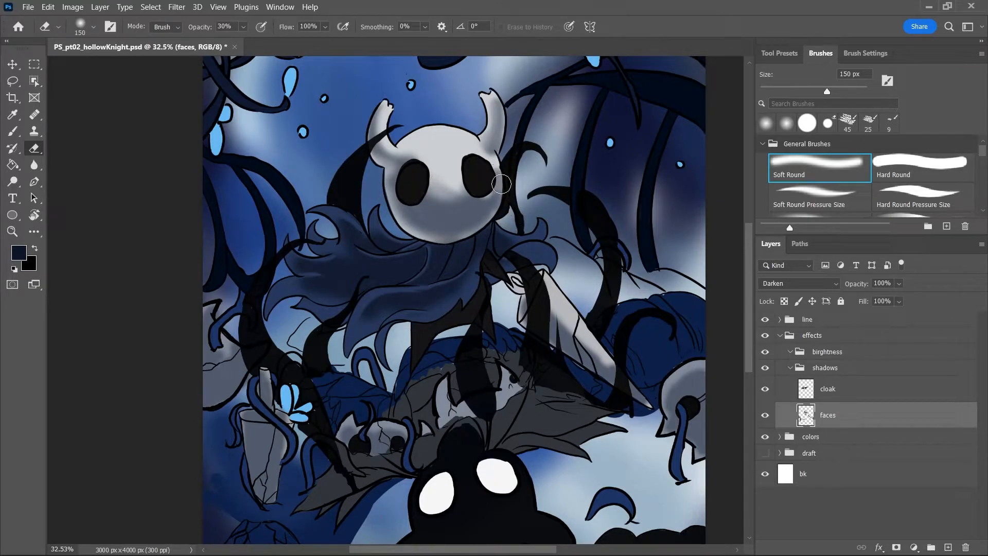
mouse_move(551, 283)
left_mouse_down()
mouse_move(621, 364)
mouse_move(612, 366)
left_mouse_up()
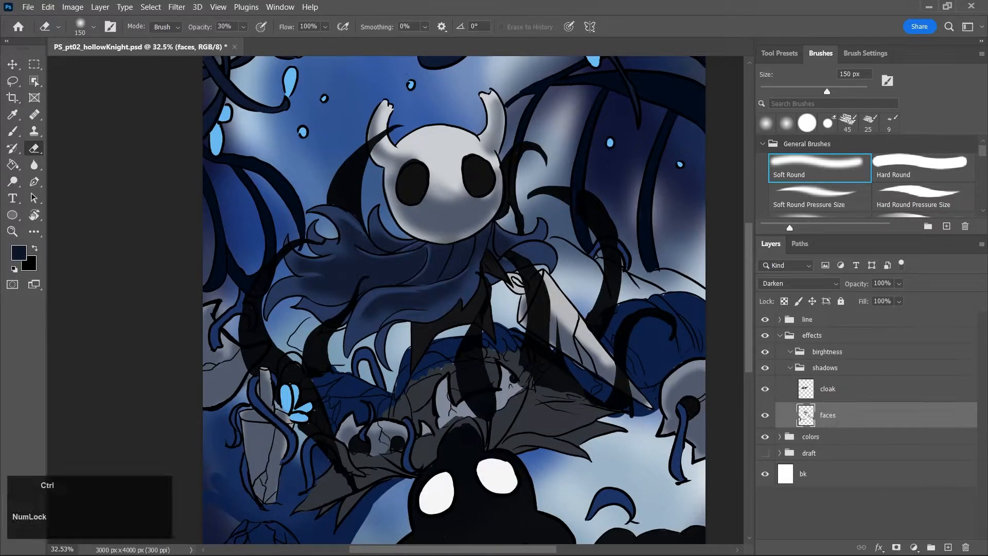
key("ctrl+s")
Reduce the brush to 30 px and try painting a shadow on the nail's hilt
key("z")
left_click_drag(543, 276, 566, 308)
key("b")
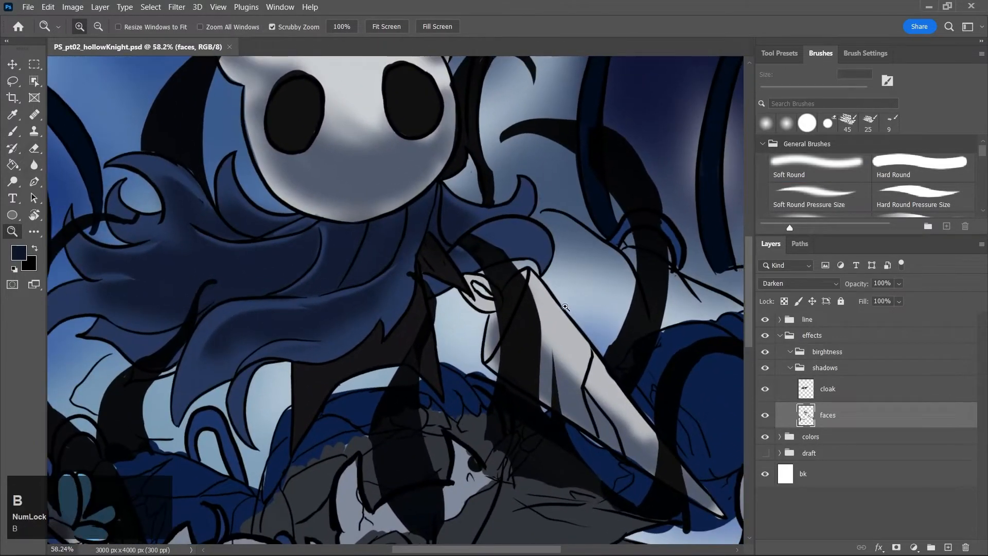
key("bracketleft")
key("bracketleft")
key("bracketleft")
key("bracketleft")
key("bracketleft")
mouse_move(467, 292)
left_mouse_down()
mouse_move(486, 306)
mouse_move(484, 297)
left_mouse_up()
key("ctrl+z")
Sample the grey-blue #515a6c from the mask's shadow and shade the underside of the nail's hilt
key("i")
left_click(371, 173)
key("b")
mouse_move(489, 307)
left_mouse_down()
mouse_move(466, 290)
mouse_move(500, 301)
mouse_move(479, 304)
mouse_move(466, 282)
mouse_move(487, 286)
left_mouse_up()
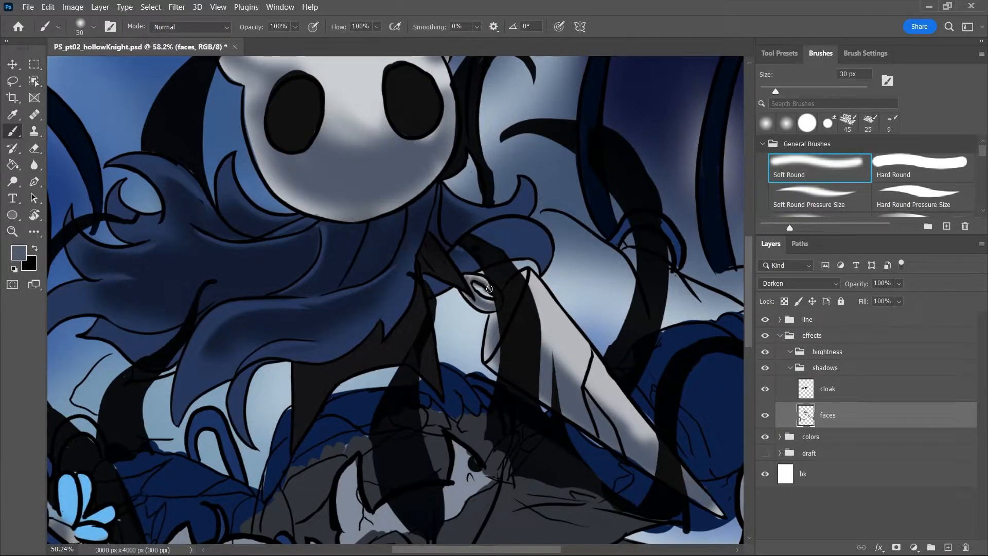
Reduce the brush to 9 px and add a small shadow dab near the upper-left edge of the nail's hilt
key("z")
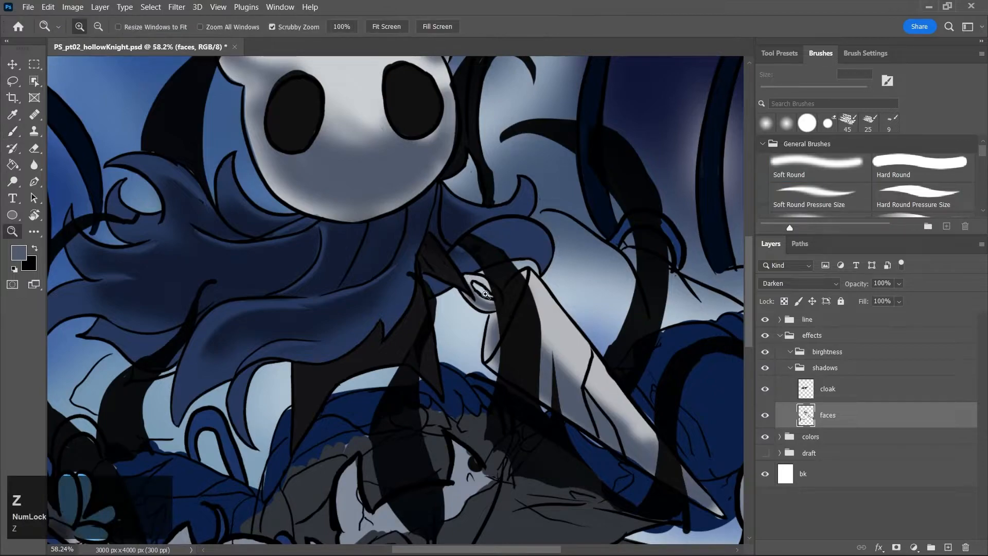
left_click(521, 301)
left_click(521, 301)
key("b")
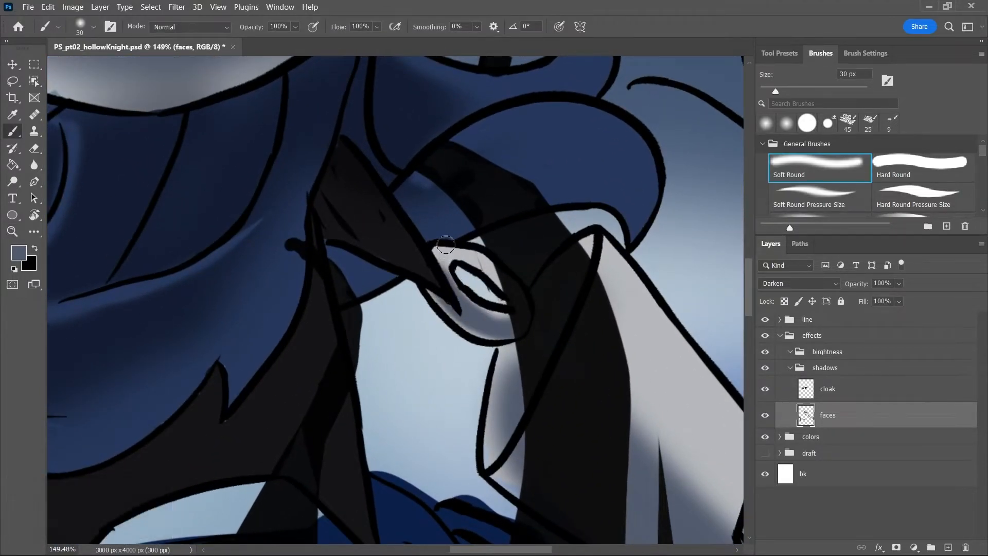
key("bracketleft")
key("bracketleft")
key("bracketleft")
key("bracketleft")
key("bracketleft")
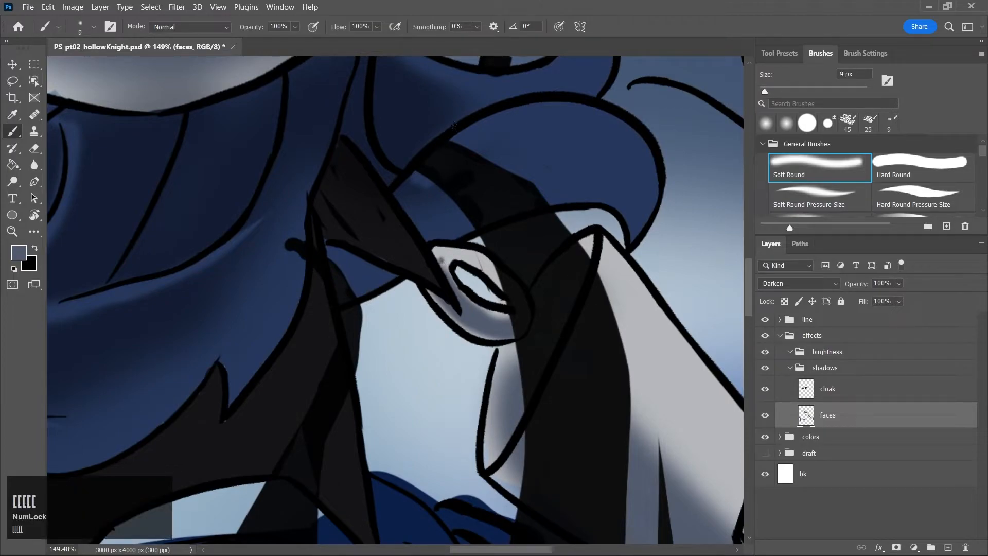
Set the foreground colour to pure white and return to the Brush
key("b")
key("j")
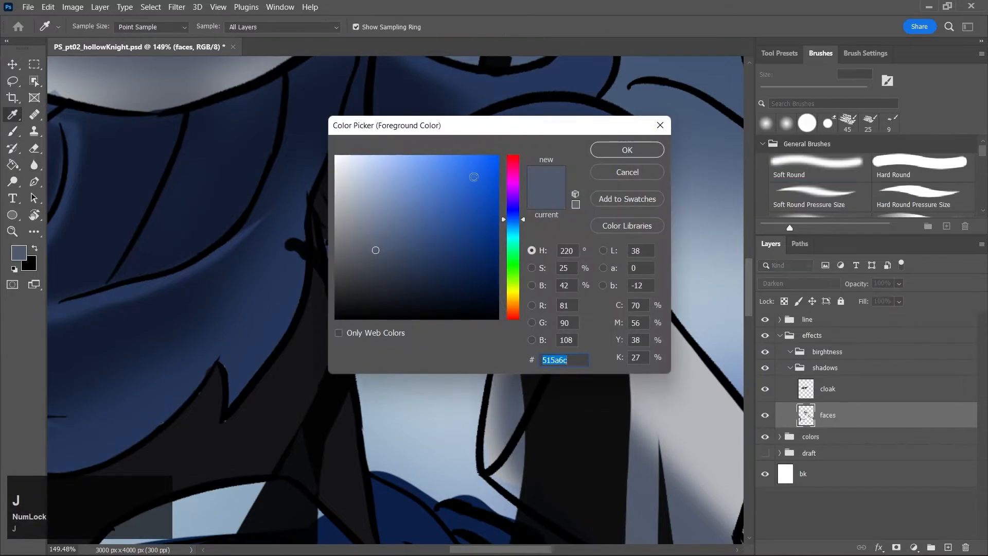
left_click_drag(361, 178, 327, 144)
left_click(613, 152)
key("b")
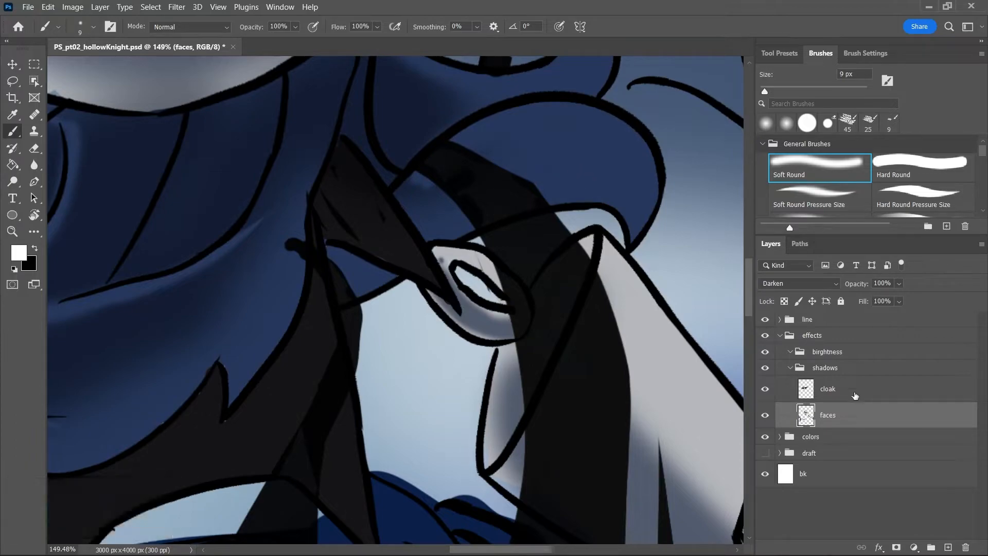
left_click(887, 399)
left_click(948, 547)
left_click_drag(515, 96, 512, 192)
mouse_move(496, 161)
left_mouse_down()
mouse_move(518, 184)
mouse_move(530, 159)
left_mouse_up()
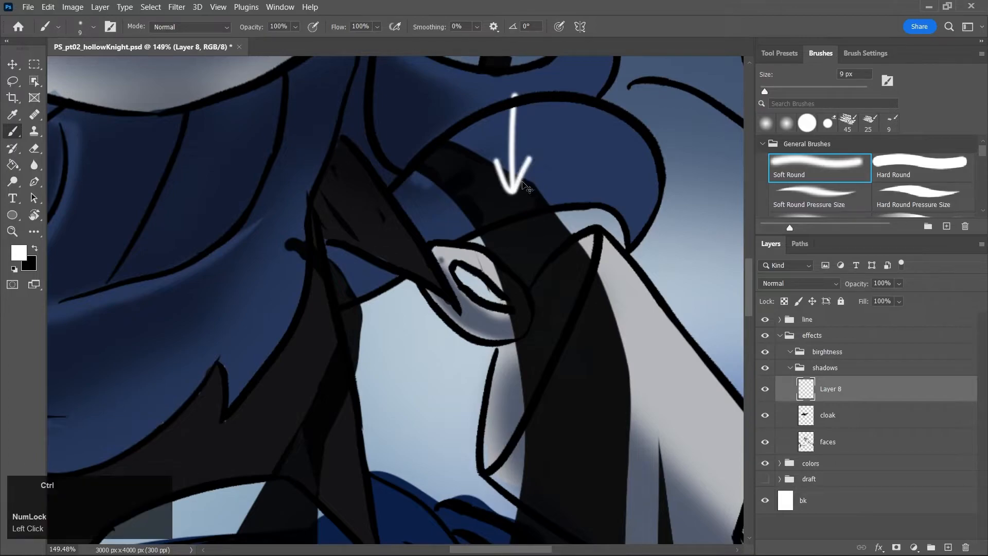
key("ctrl+z")
left_click_drag(436, 249, 488, 264)
left_click_drag(435, 249, 496, 268)
key("ctrl+z")
mouse_move(436, 250)
left_mouse_down()
mouse_move(479, 255)
mouse_move(498, 271)
mouse_move(470, 300)
mouse_move(507, 320)
left_mouse_up()
key("ctrl+z")
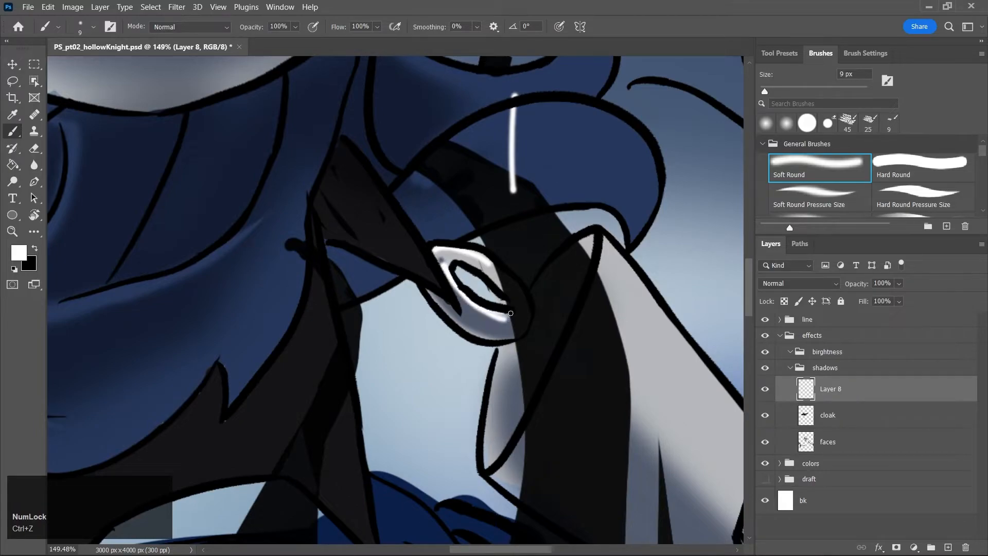
left_click(438, 307, "ctrl")
key("ctrl+z")
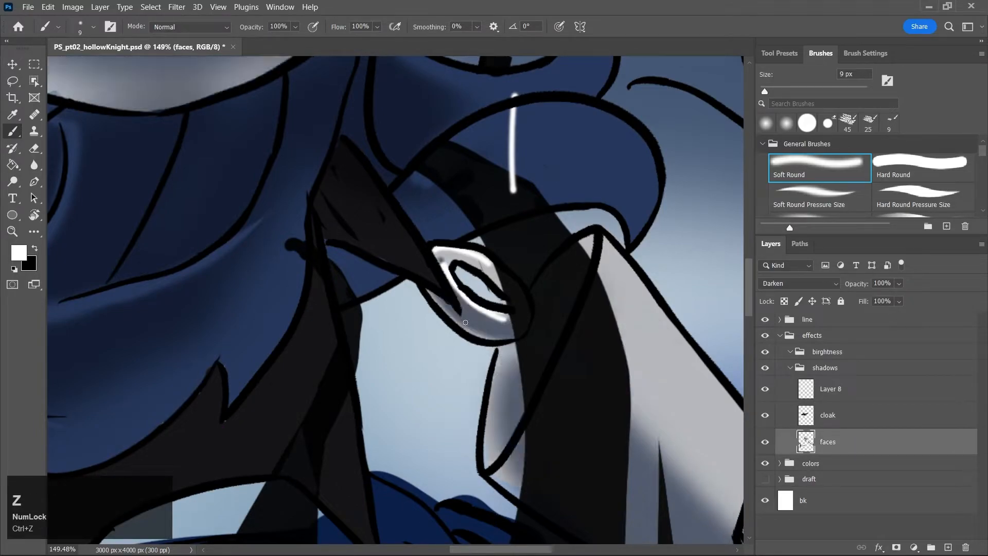
left_click_drag(428, 291, 494, 336)
key("ctrl+z")
key("ctrl+z")
key("ctrl+z")
key("ctrl+z")
Save the document and shade around the opening of the nail's hilt with the grey-blue sampled from its shadow
key("ctrl+shift+s")
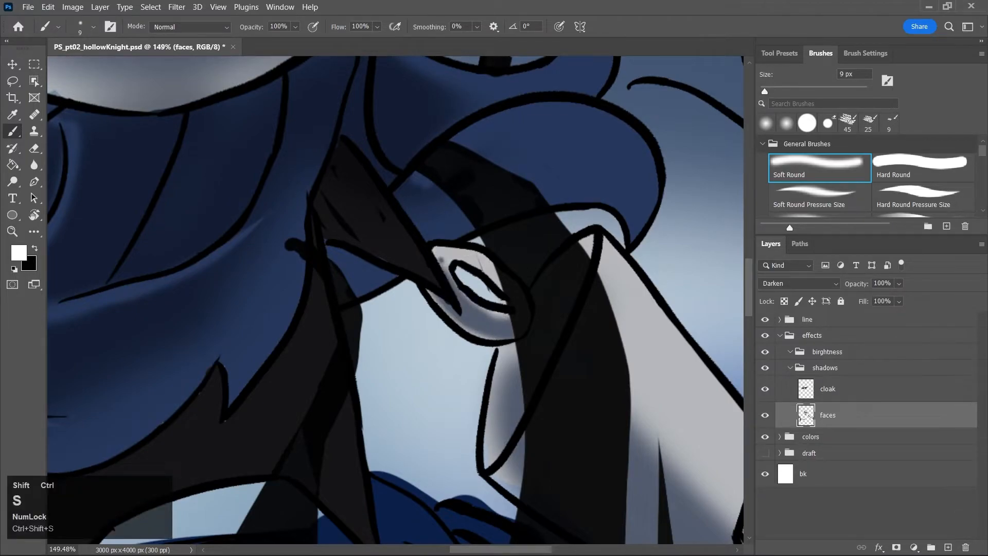
key("Return")
key("i")
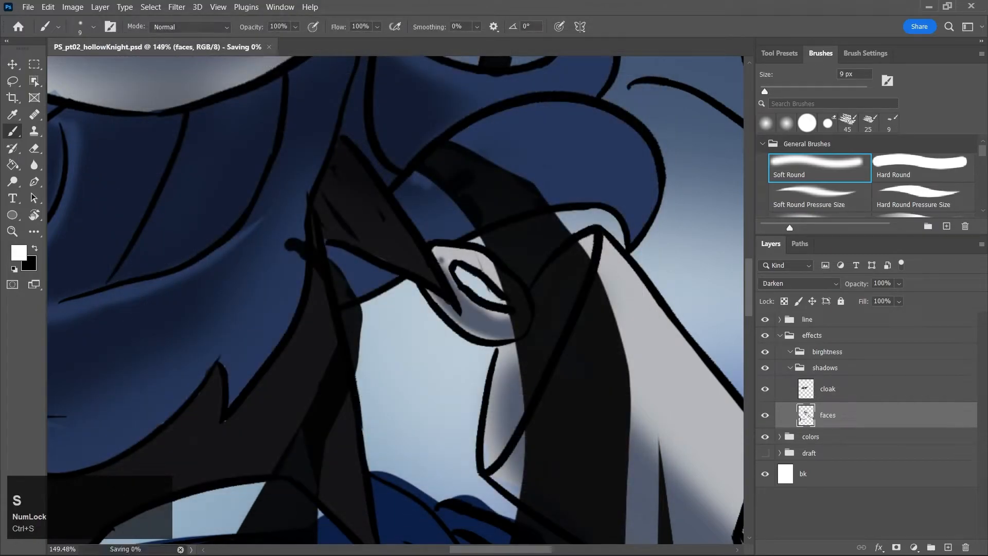
left_click(481, 321)
key("b")
mouse_move(440, 259)
left_mouse_down()
mouse_move(463, 256)
mouse_move(503, 288)
left_mouse_up()
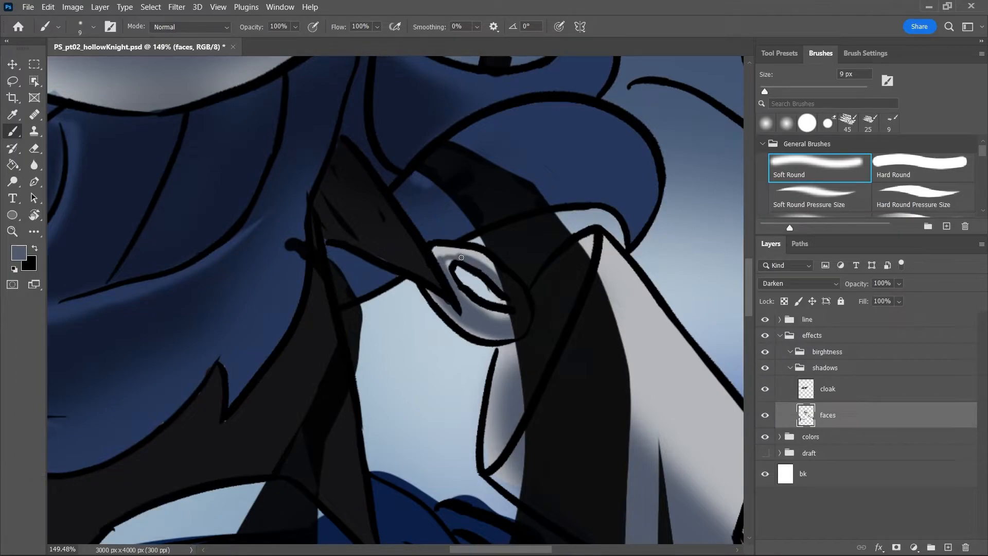
key("ctrl+z")
Soften the shadow around the nail's hilt opening with a 25 px Eraser at 30% opacity and save the document
key("r")
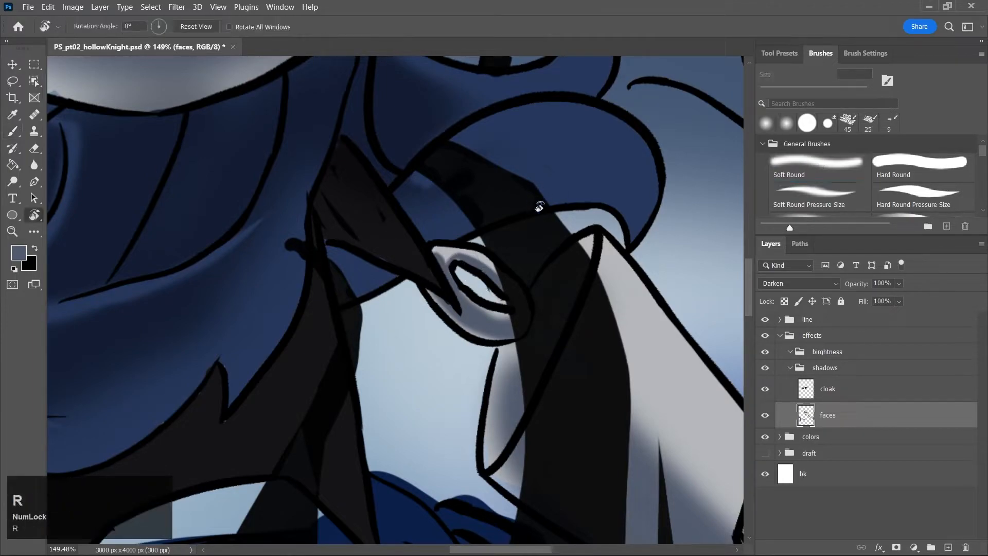
key("e")
key("bracketleft")
key("bracketleft")
key("bracketleft")
key("bracketleft")
key("bracketleft")
key("bracketleft")
key("bracketleft")
key("bracketleft")
key("bracketleft")
key("bracketleft")
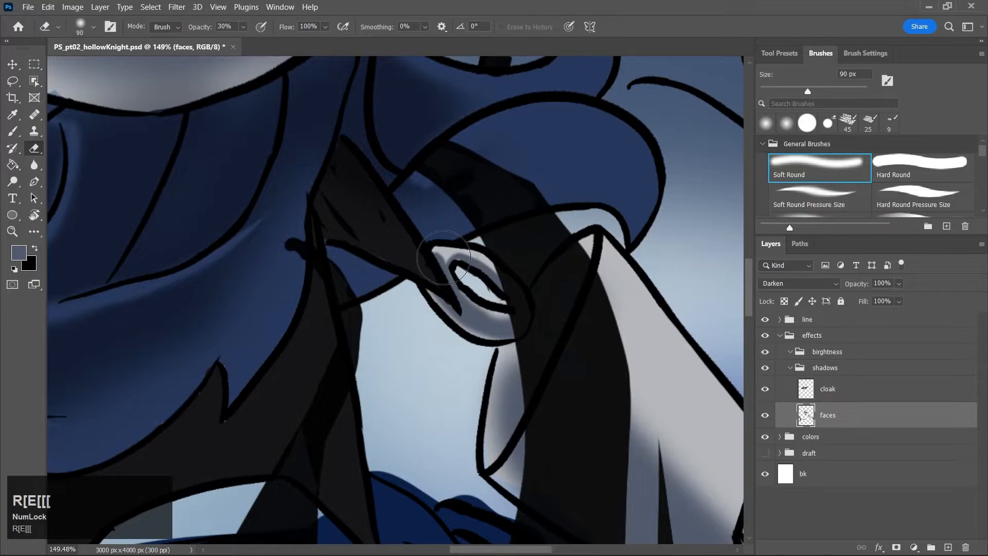
mouse_move(438, 251)
left_mouse_down()
mouse_move(464, 245)
mouse_move(434, 260)
mouse_move(496, 309)
left_mouse_up()
key("bracketleft")
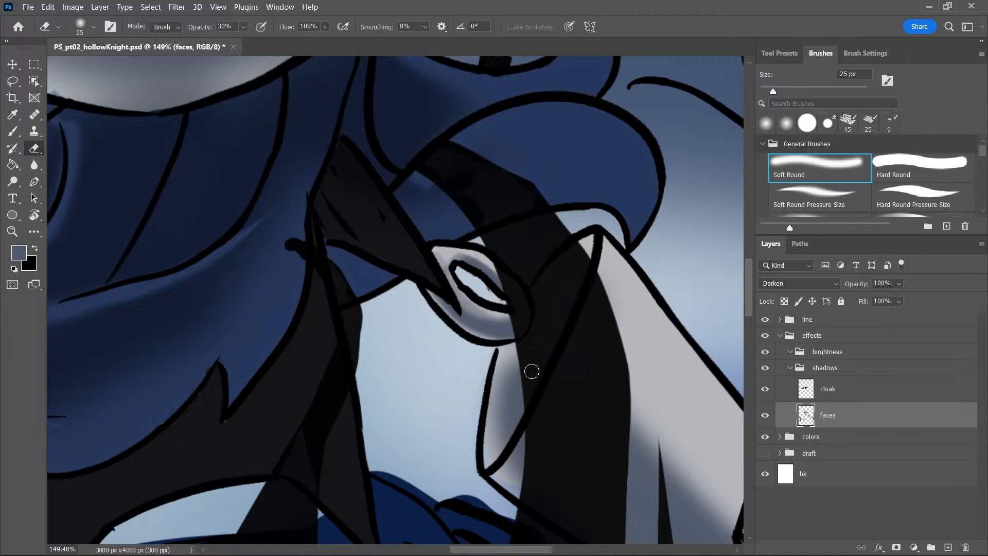
key("ctrl+s")
key("z")
left_click_drag(526, 297, 445, 300)
key("ctrl+s")
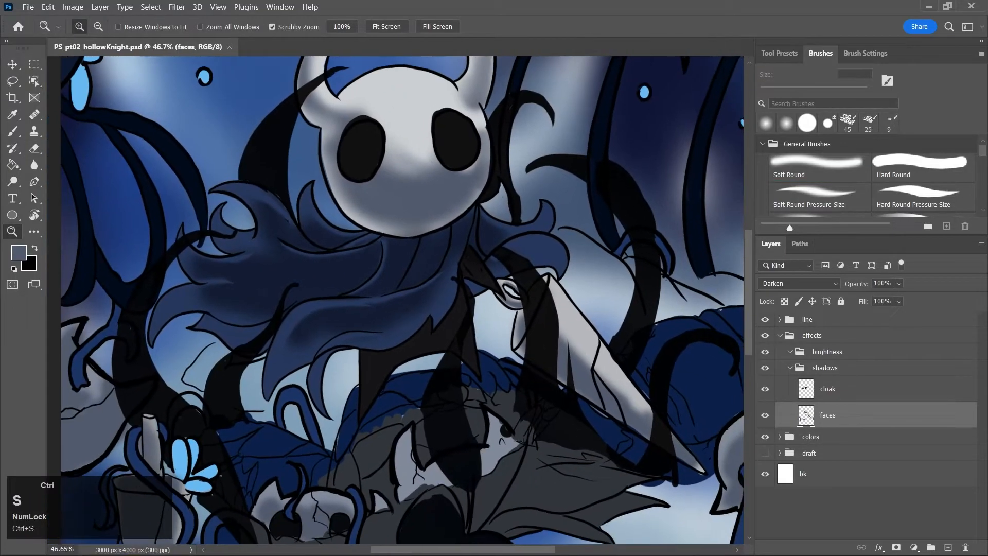
Add a layer named rocks above the cloak layer in the shadows group and save the document
left_click_drag(541, 302, 498, 365)
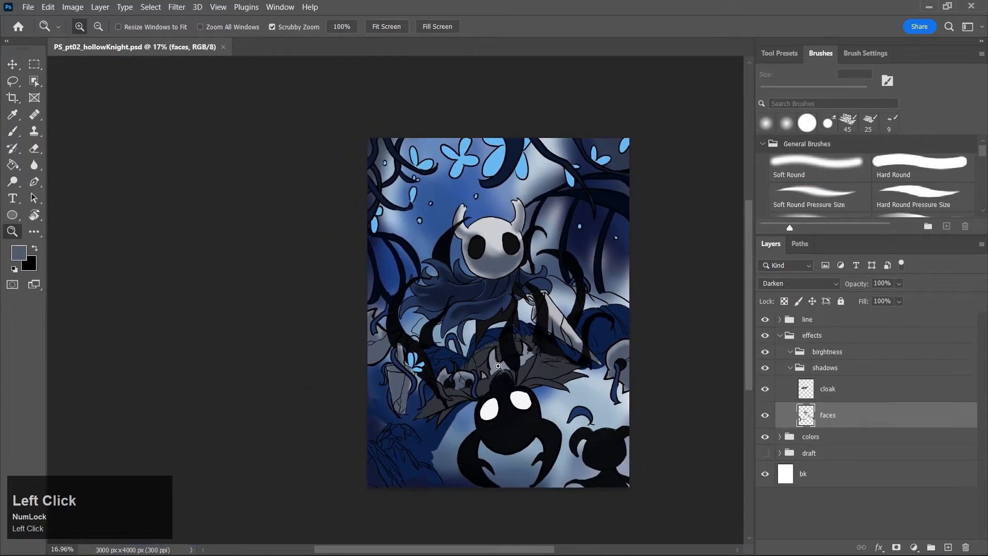
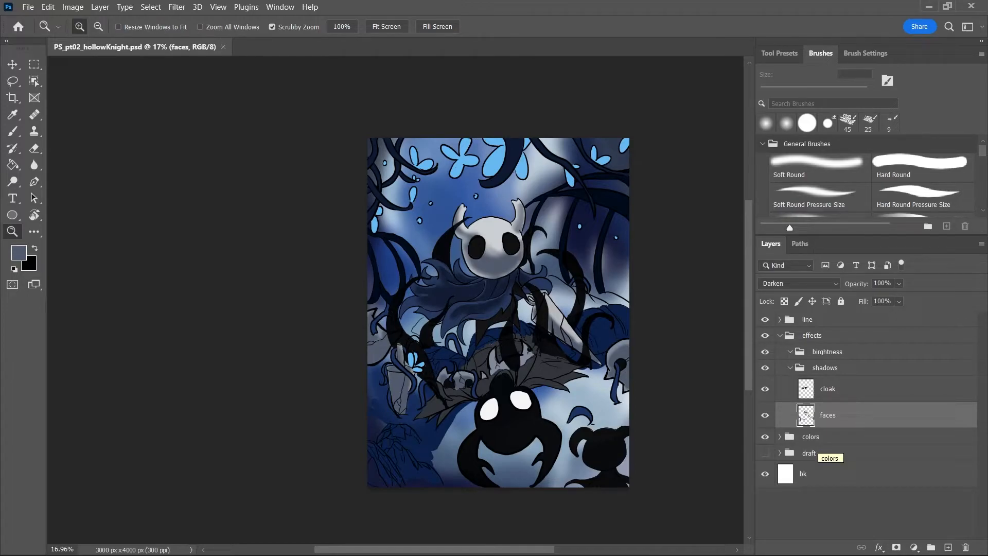
left_click(434, 408)
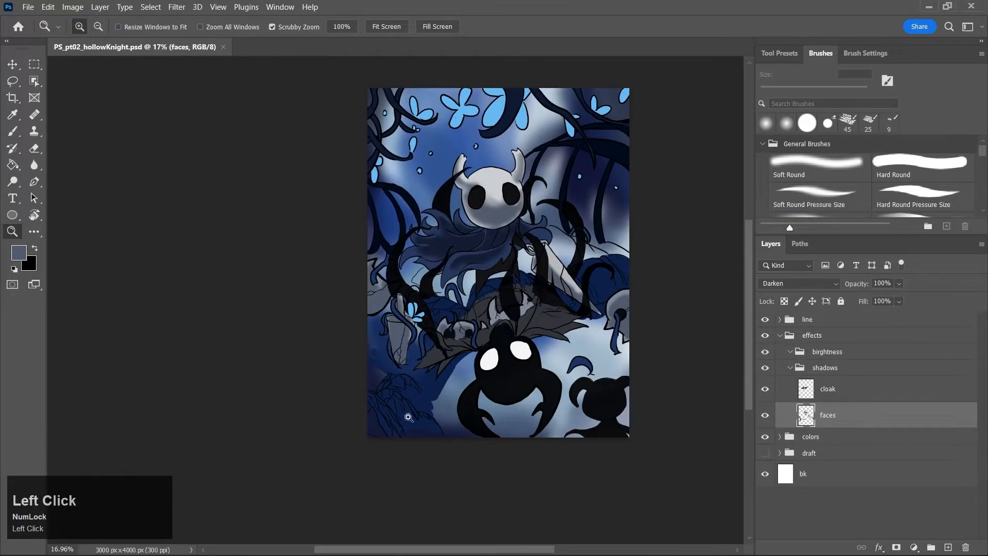
left_click_drag(435, 408, 448, 414)
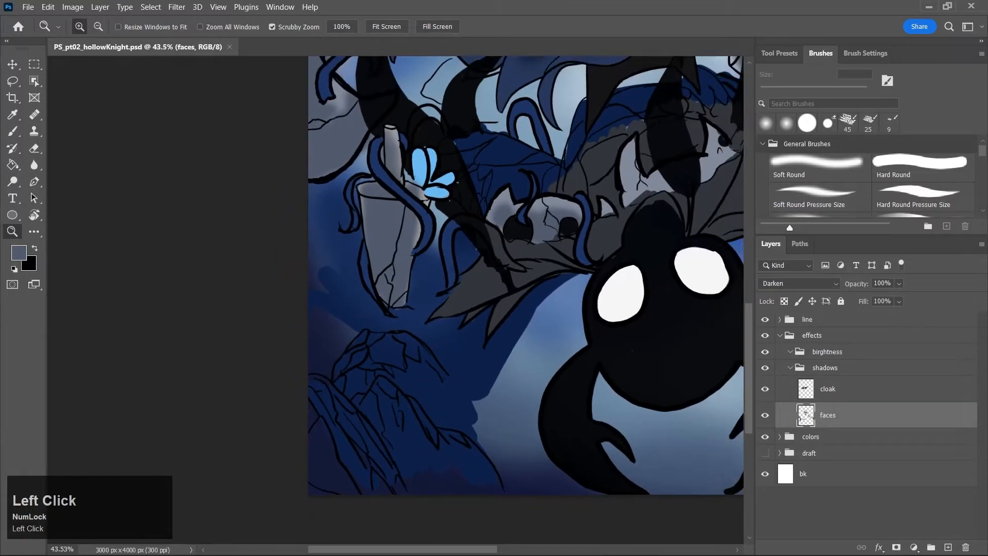
left_click(842, 394)
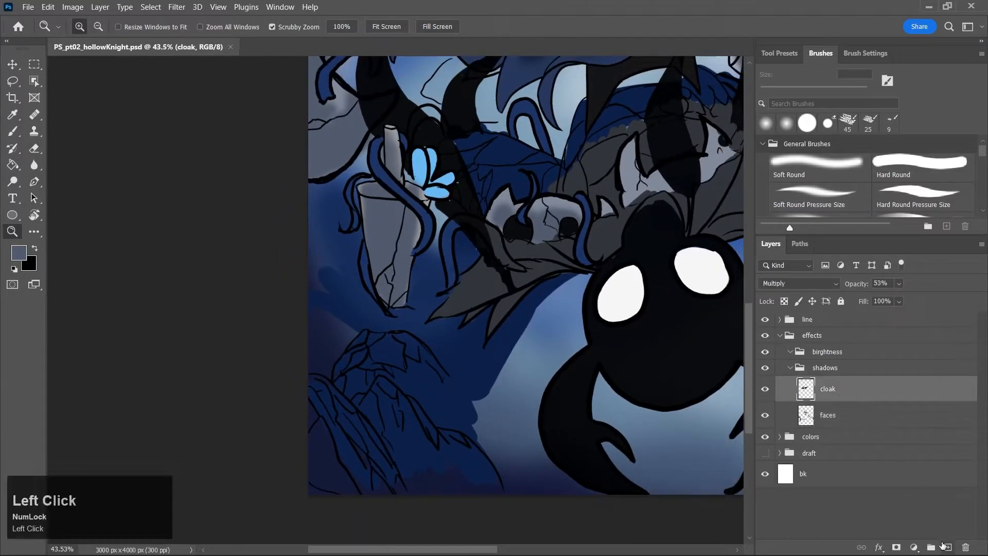
left_click(948, 547)
double_click(831, 389)
type("rocks")
key("Return")
key("ctrl+s")
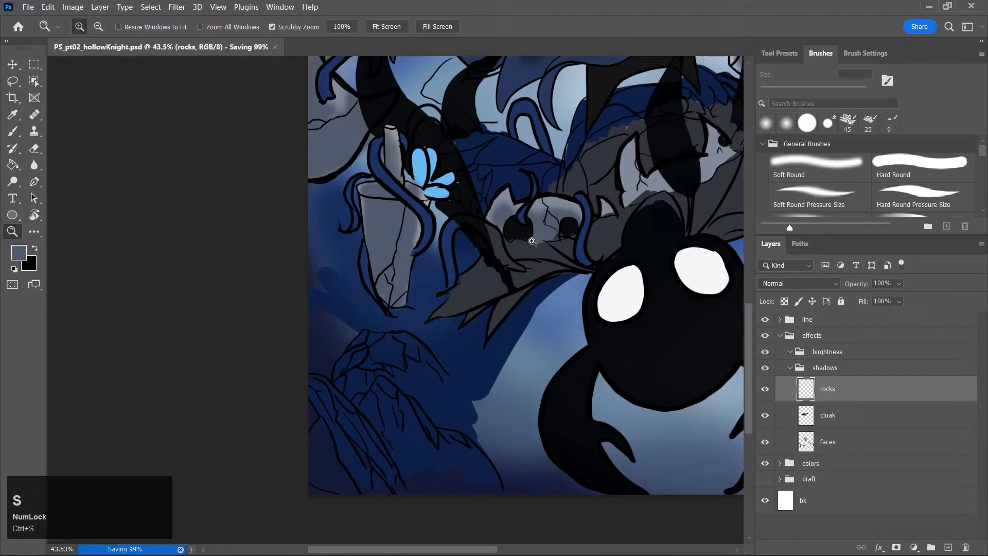
Set the foreground colour to a dark navy blue and return to the Brush
key("j")
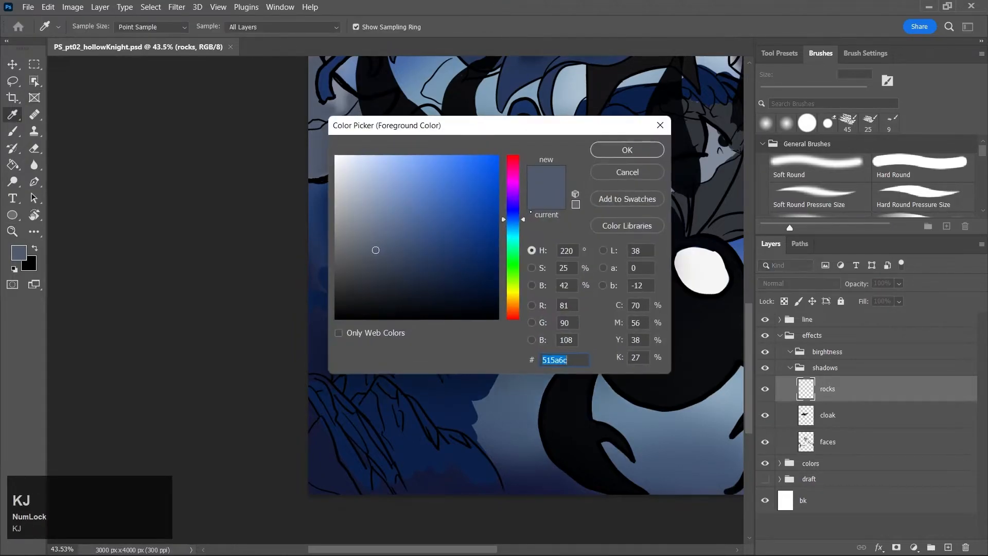
left_click(466, 270)
left_click(625, 154)
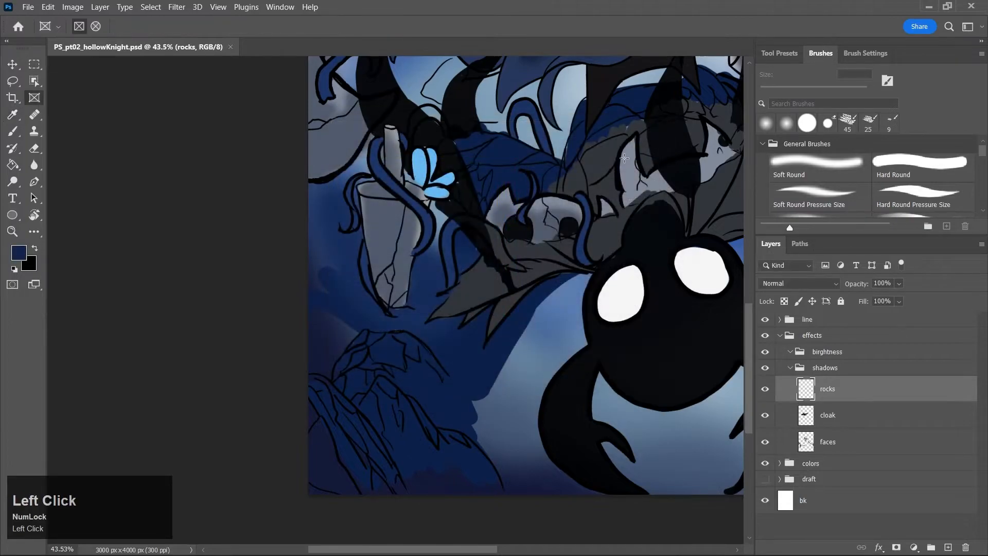
key("b")
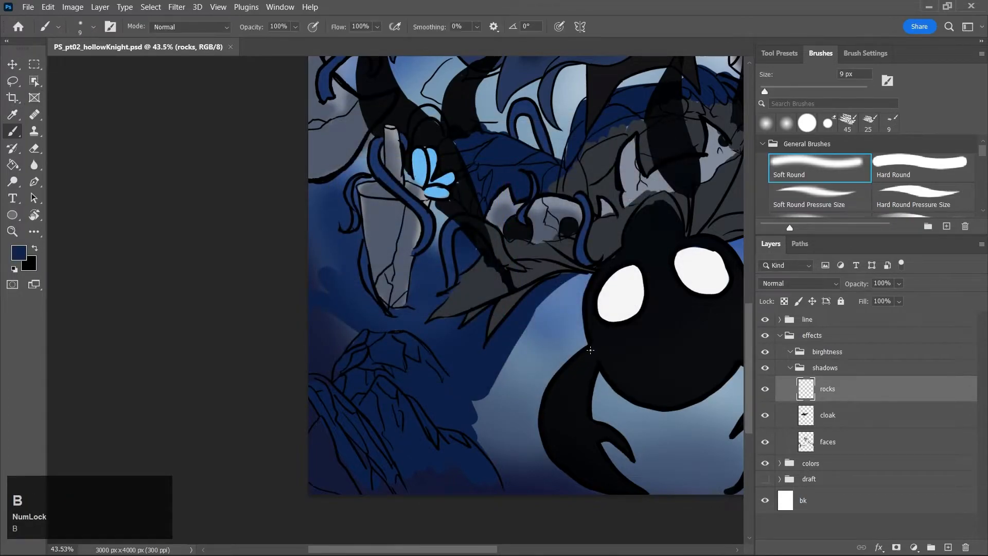
Brush a 30 px shadow stroke down the lower-left rocks and set the rocks layer's blend mode to Multiply
key("bracketright")
key("bracketright")
key("bracketright")
key("bracketright")
key("bracketright")
mouse_move(337, 434)
left_mouse_down()
mouse_move(349, 442)
mouse_move(351, 476)
left_mouse_up()
left_click(824, 285)
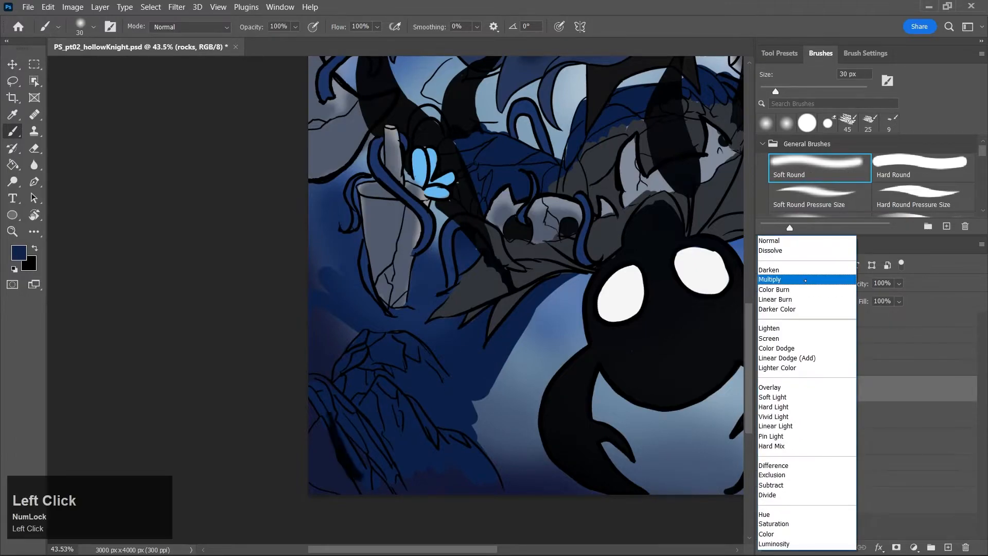
left_click(798, 282)
Enlarge the brush to 35 px and try shading the corner of the lower-left rocks
key("bracketright")
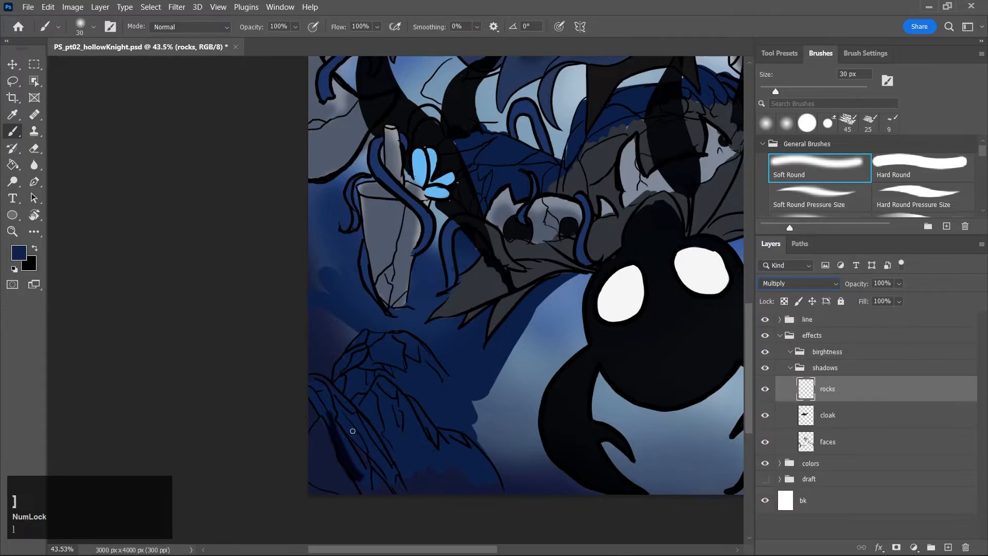
key("bracketright")
key("bracketright")
key("bracketright")
key("bracketright")
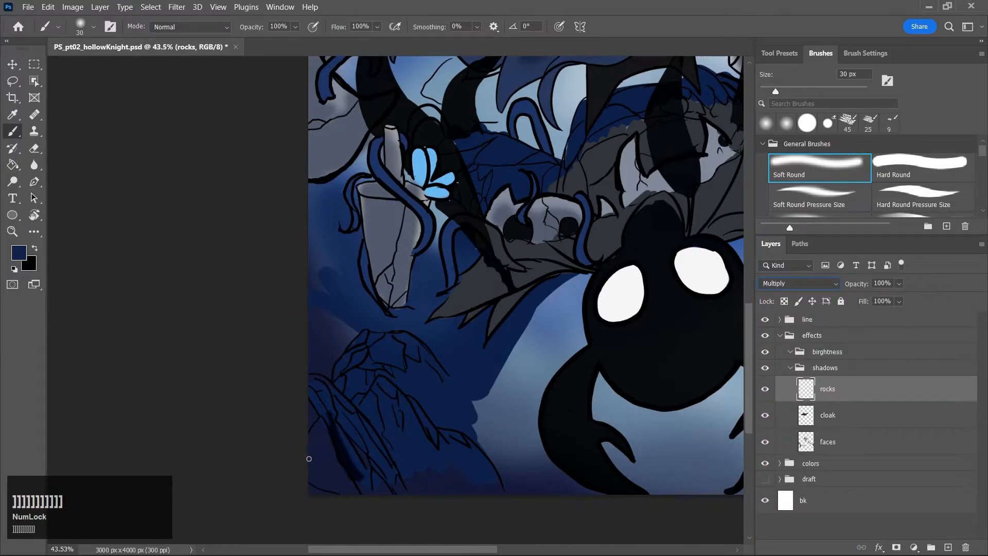
key("bracketright")
left_click_drag(313, 502, 375, 507)
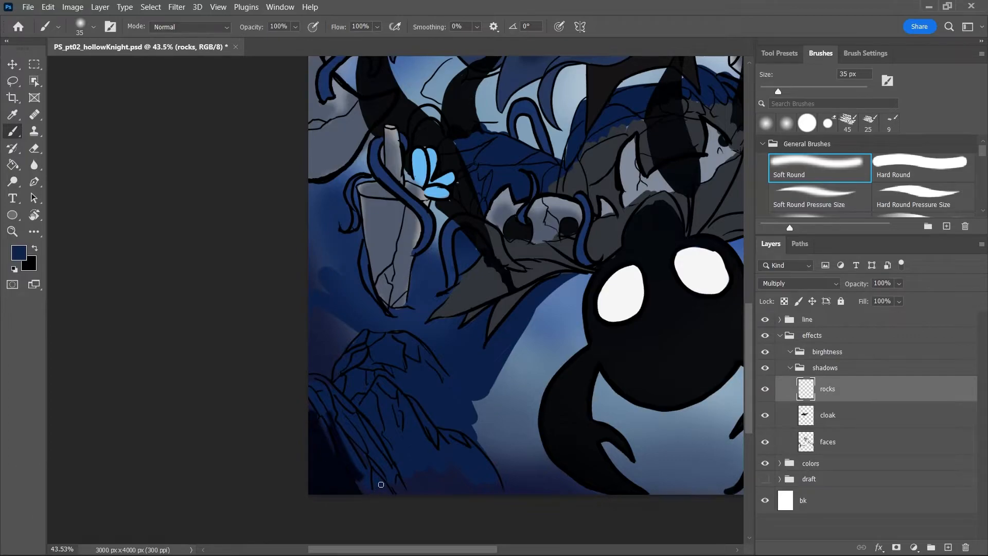
key("ctrl+z")
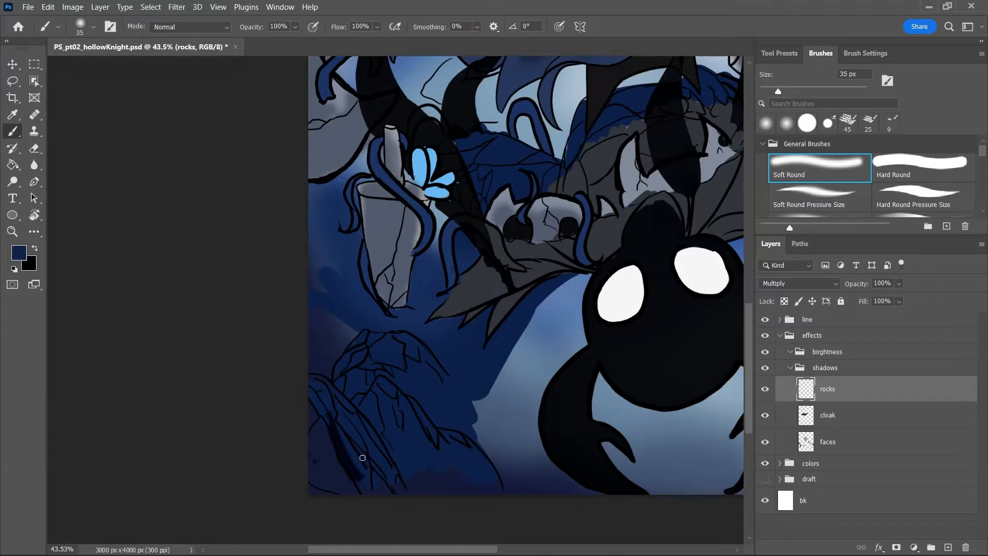
Set the rocks layer's opacity to 62% and shade the bottom corner of the lower-left rocks
left_click(899, 284)
left_click_drag(916, 299, 891, 299)
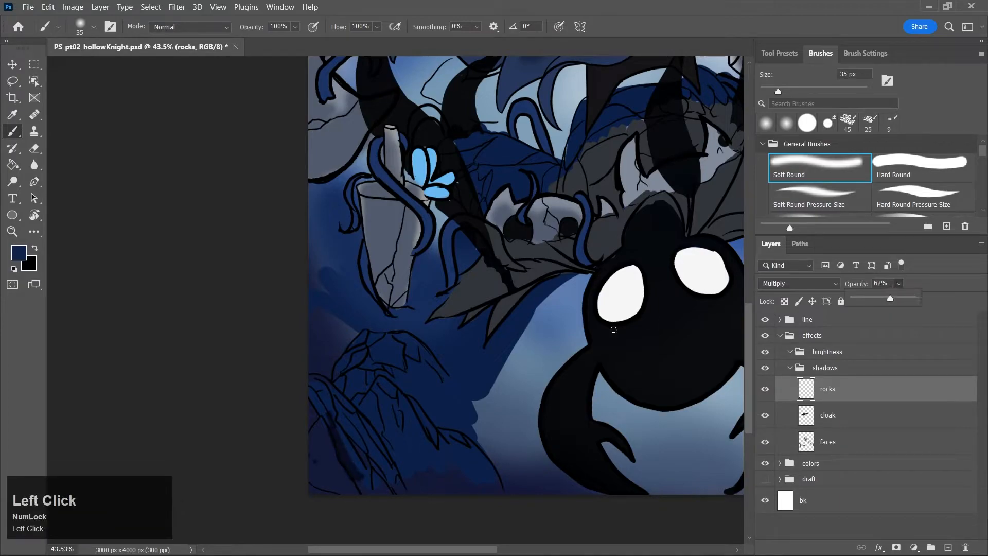
mouse_move(313, 461)
left_mouse_down()
mouse_move(319, 419)
mouse_move(371, 497)
left_mouse_up()
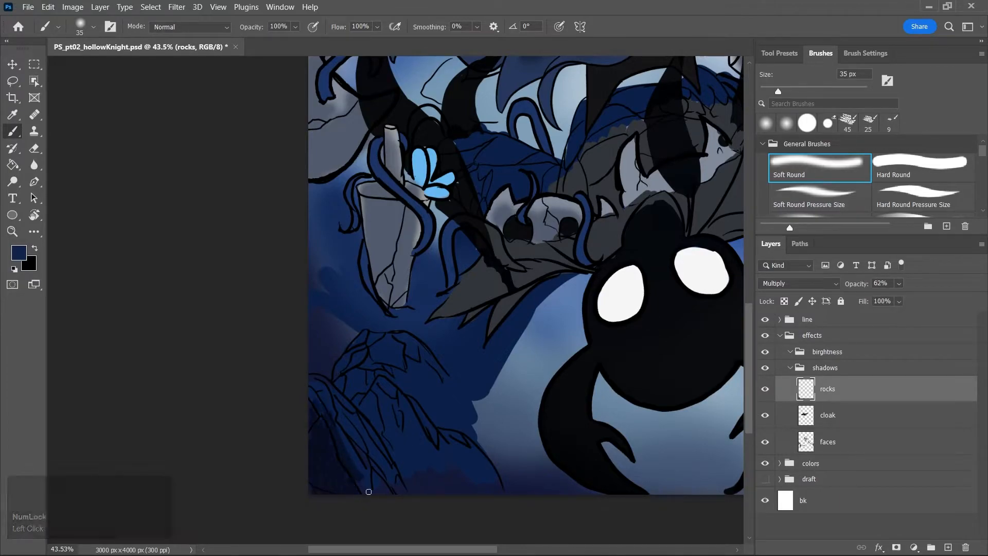
Enlarge the brush to 60 px and shade the rocks behind the small cracked mask and around the broken grey pillar
key("bracketright")
key("bracketright")
key("bracketright")
key("bracketright")
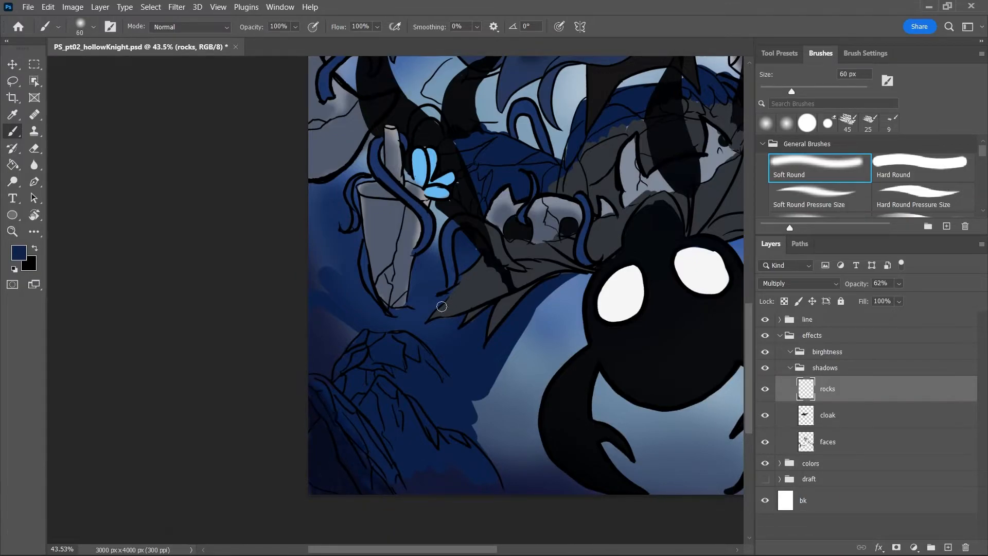
mouse_move(592, 149)
left_mouse_down()
mouse_move(569, 187)
mouse_move(602, 136)
mouse_move(586, 177)
mouse_move(589, 163)
mouse_move(573, 153)
mouse_move(584, 133)
mouse_move(580, 175)
mouse_move(593, 150)
mouse_move(598, 163)
mouse_move(616, 147)
mouse_move(617, 175)
left_mouse_up()
mouse_move(472, 164)
left_mouse_down()
mouse_move(482, 191)
mouse_move(472, 157)
mouse_move(482, 141)
mouse_move(459, 139)
mouse_move(512, 146)
mouse_move(482, 158)
mouse_move(483, 171)
mouse_move(528, 157)
mouse_move(503, 173)
mouse_move(527, 160)
mouse_move(510, 182)
mouse_move(518, 195)
mouse_move(533, 165)
mouse_move(539, 186)
left_mouse_up()
mouse_move(446, 237)
left_mouse_down()
mouse_move(463, 255)
mouse_move(473, 247)
left_mouse_up()
mouse_move(441, 211)
left_mouse_down()
mouse_move(421, 282)
mouse_move(432, 285)
left_mouse_up()
left_click_drag(366, 307, 327, 327)
Raise the rocks layer's opacity to 99% and shade the lower-left rock formations with an 80 px brush
key("bracketright")
key("bracketright")
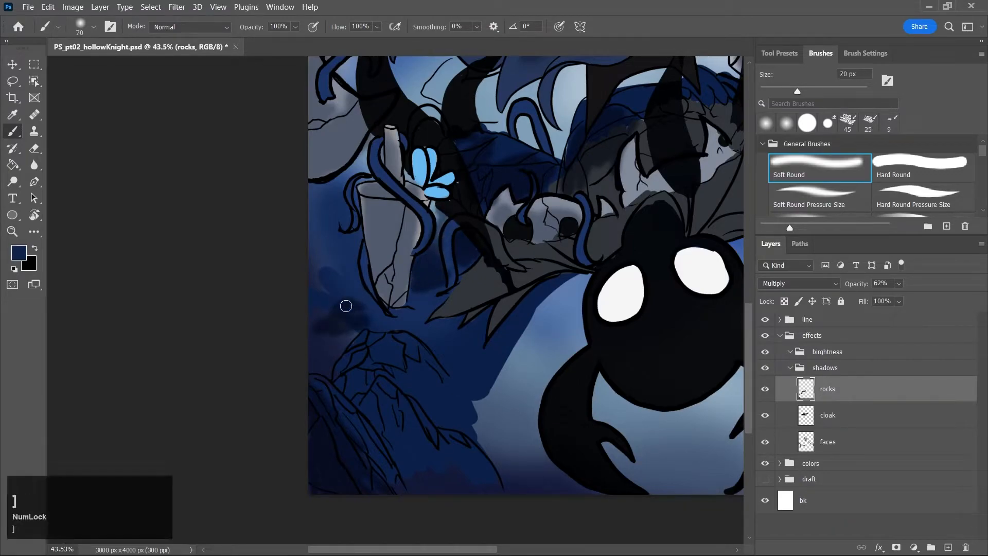
left_click(902, 290)
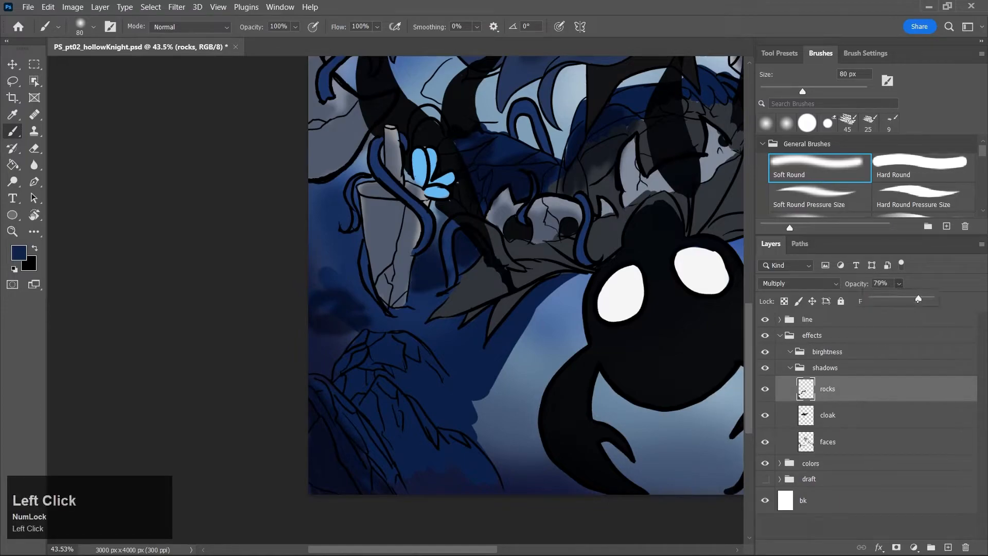
left_click_drag(919, 299, 930, 298)
mouse_move(343, 415)
left_mouse_down()
mouse_move(396, 463)
mouse_move(377, 416)
mouse_move(366, 414)
mouse_move(424, 497)
mouse_move(382, 418)
mouse_move(406, 442)
mouse_move(416, 424)
mouse_move(421, 443)
mouse_move(489, 476)
left_mouse_up()
left_click_drag(371, 386, 386, 394)
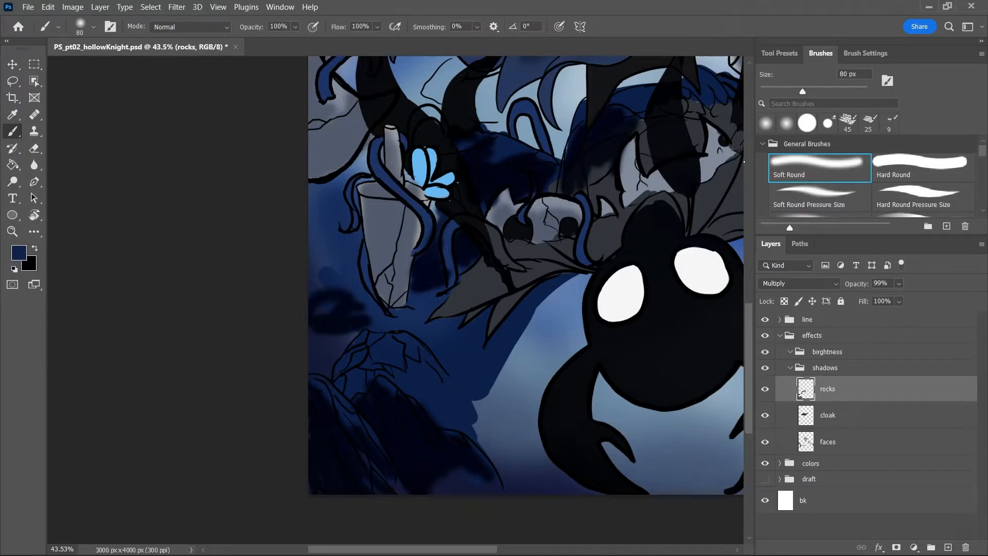
mouse_move(344, 373)
left_mouse_down()
mouse_move(347, 366)
mouse_move(362, 377)
mouse_move(382, 359)
mouse_move(448, 425)
mouse_move(466, 419)
mouse_move(379, 353)
mouse_move(406, 356)
left_mouse_up()
Lower the rocks layer's opacity to 60% and extend the shading over the rock beside and below the broken grey pillar
left_click(900, 284)
left_click_drag(917, 298, 891, 297)
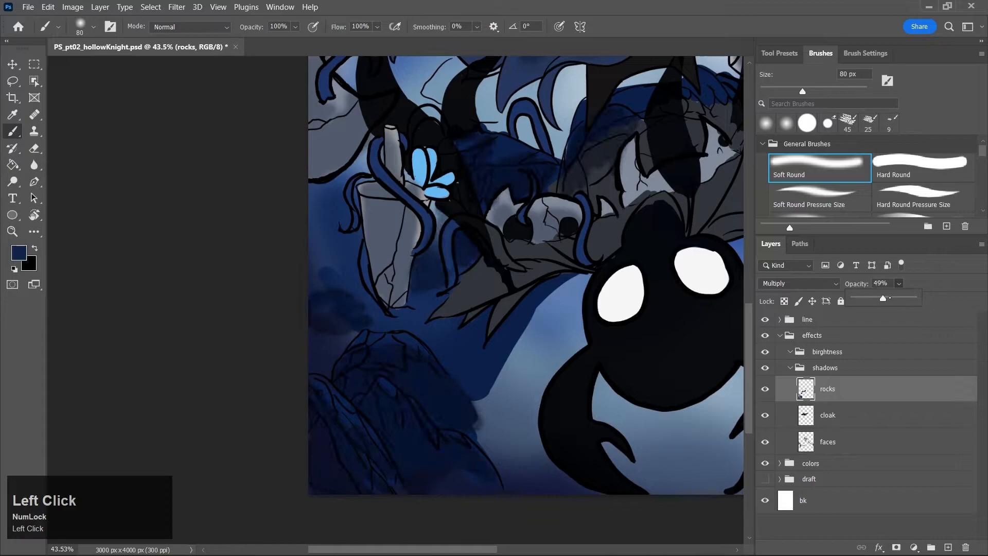
left_click_drag(449, 550, 474, 550)
mouse_move(257, 311)
left_mouse_down()
mouse_move(235, 351)
mouse_move(210, 328)
mouse_move(255, 260)
mouse_move(295, 319)
mouse_move(329, 325)
mouse_move(342, 348)
mouse_move(371, 279)
mouse_move(336, 306)
mouse_move(371, 358)
left_mouse_up()
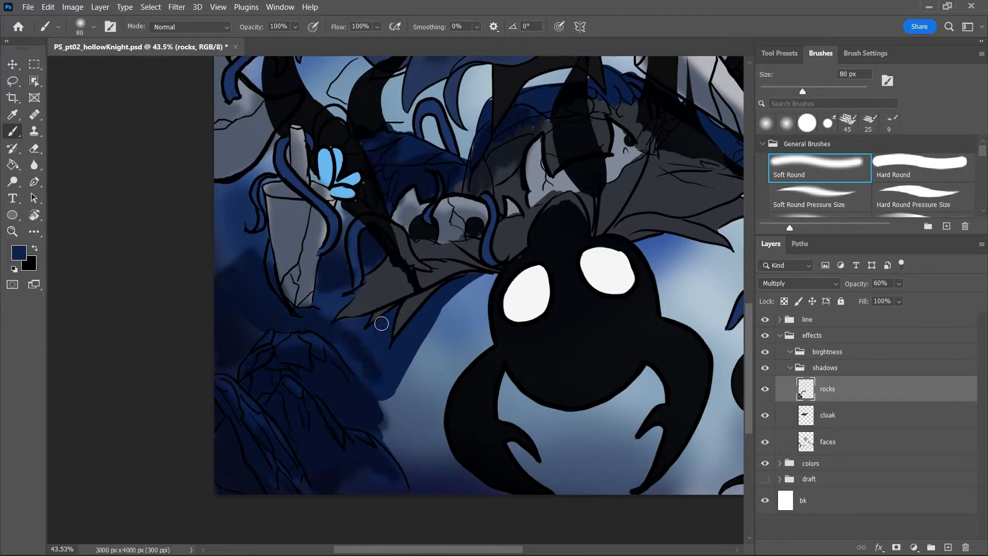
key("z")
left_click(222, 191)
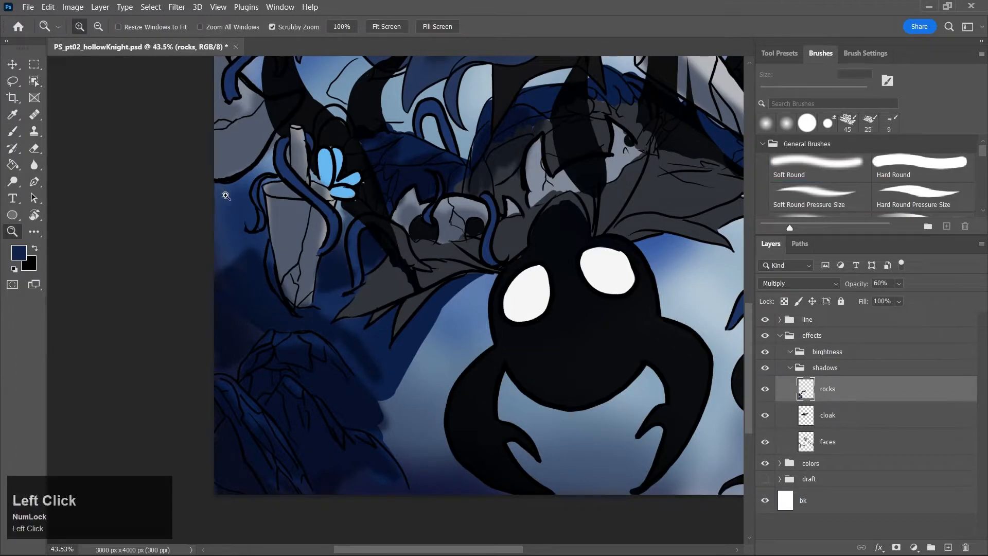
key("b")
mouse_move(210, 200)
left_mouse_down()
mouse_move(255, 177)
mouse_move(276, 151)
mouse_move(249, 194)
mouse_move(259, 226)
left_mouse_up()
Enlarge the brush to 150 px and shade the rocks behind the nail, above the right mask and beside the knight's cloak
key("z")
left_click_drag(551, 360, 507, 412)
left_click_drag(514, 551, 541, 552)
key("b")
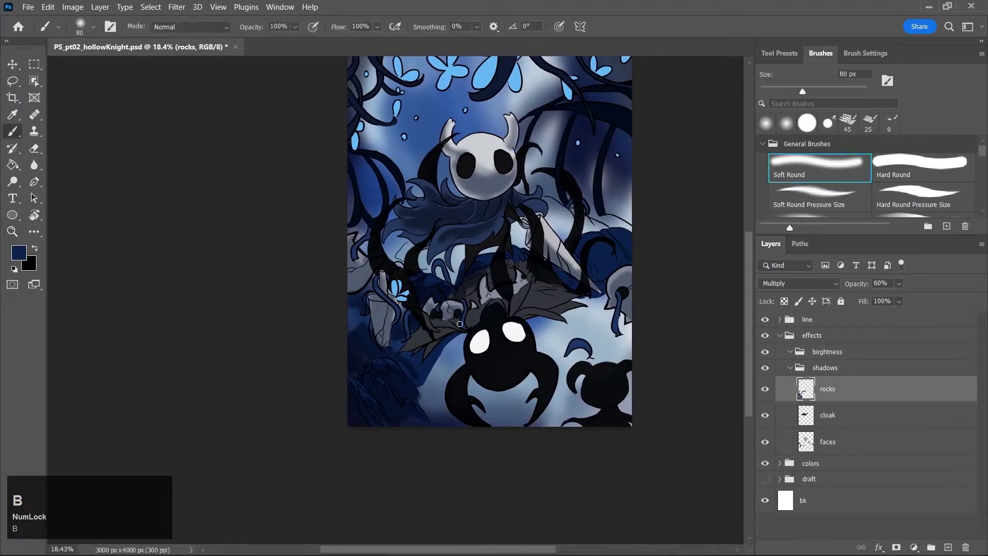
mouse_move(456, 342)
left_mouse_down()
mouse_move(415, 395)
mouse_move(433, 367)
mouse_move(407, 356)
mouse_move(440, 358)
mouse_move(446, 328)
left_mouse_up()
key("bracketright")
key("bracketright")
key("bracketright")
key("bracketright")
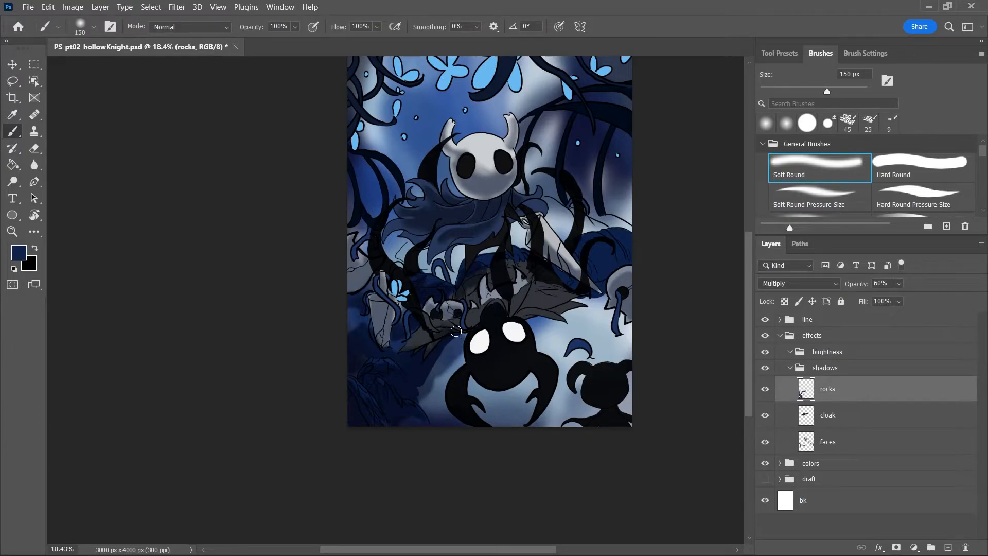
mouse_move(509, 264)
left_mouse_down()
mouse_move(596, 274)
mouse_move(601, 283)
mouse_move(623, 246)
left_mouse_up()
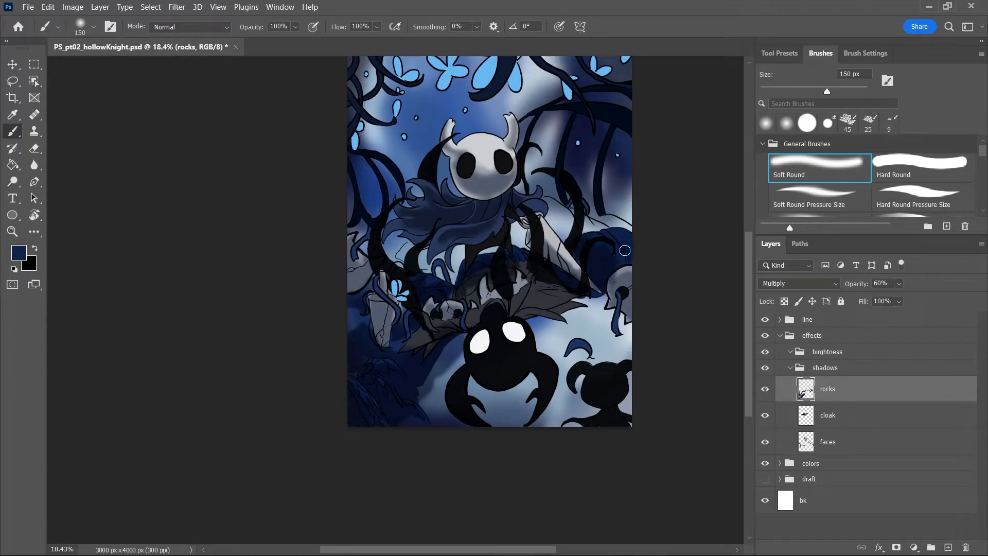
mouse_move(559, 197)
left_mouse_down()
mouse_move(550, 217)
mouse_move(551, 209)
mouse_move(611, 227)
mouse_move(566, 223)
mouse_move(562, 213)
mouse_move(562, 227)
mouse_move(638, 232)
mouse_move(617, 215)
mouse_move(631, 210)
mouse_move(605, 164)
mouse_move(579, 197)
mouse_move(591, 190)
mouse_move(618, 202)
left_mouse_up()
left_click_drag(390, 202, 414, 189)
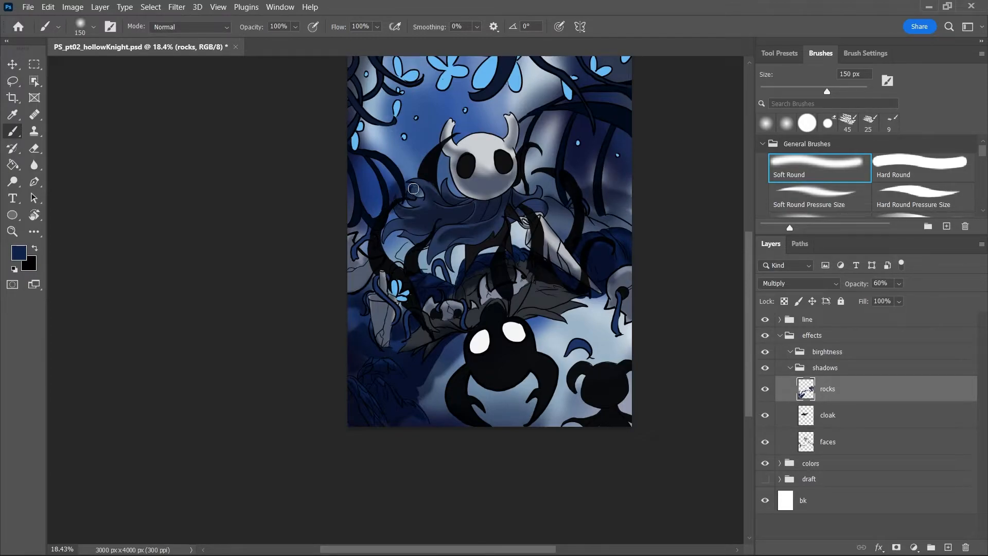
Move the rocks shadow layer below the faces layer and shade around the cloak, the right mask and the pale foreground ground
left_click_drag(856, 394, 852, 449)
mouse_move(446, 194)
left_mouse_down()
mouse_move(443, 170)
mouse_move(460, 195)
mouse_move(363, 216)
mouse_move(380, 214)
mouse_move(369, 222)
mouse_move(396, 252)
mouse_move(437, 226)
mouse_move(461, 252)
mouse_move(396, 255)
mouse_move(422, 265)
mouse_move(379, 273)
mouse_move(368, 323)
mouse_move(394, 320)
left_mouse_up()
mouse_move(612, 293)
left_mouse_down()
mouse_move(570, 314)
mouse_move(610, 308)
mouse_move(639, 340)
left_mouse_up()
mouse_move(551, 317)
left_mouse_down()
mouse_move(591, 318)
mouse_move(564, 305)
mouse_move(539, 327)
mouse_move(550, 338)
mouse_move(625, 333)
mouse_move(620, 365)
left_mouse_up()
mouse_move(474, 381)
left_mouse_down()
mouse_move(491, 433)
mouse_move(542, 407)
mouse_move(513, 425)
mouse_move(574, 426)
mouse_move(599, 396)
mouse_move(593, 410)
mouse_move(583, 396)
mouse_move(597, 347)
mouse_move(584, 333)
mouse_move(629, 356)
mouse_move(633, 393)
left_mouse_up()
Enlarge the brush to 500 px, shade the pale ground around the black foreground creatures, and save the document
key("bracketright")
key("bracketright")
key("bracketright")
key("bracketright")
key("bracketright")
key("bracketright")
left_click_drag(444, 415, 520, 391)
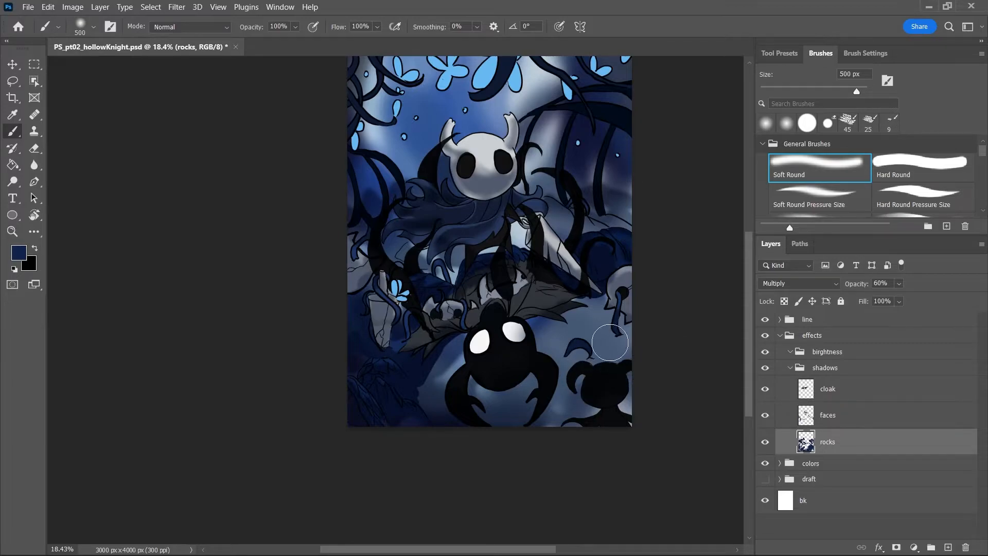
key("ctrl+s")
Collapse the birghtness group, add a layer named rocks above it in the effects group, and save the document
key("z")
left_click_drag(637, 354, 607, 308)
left_click_drag(747, 328, 747, 317)
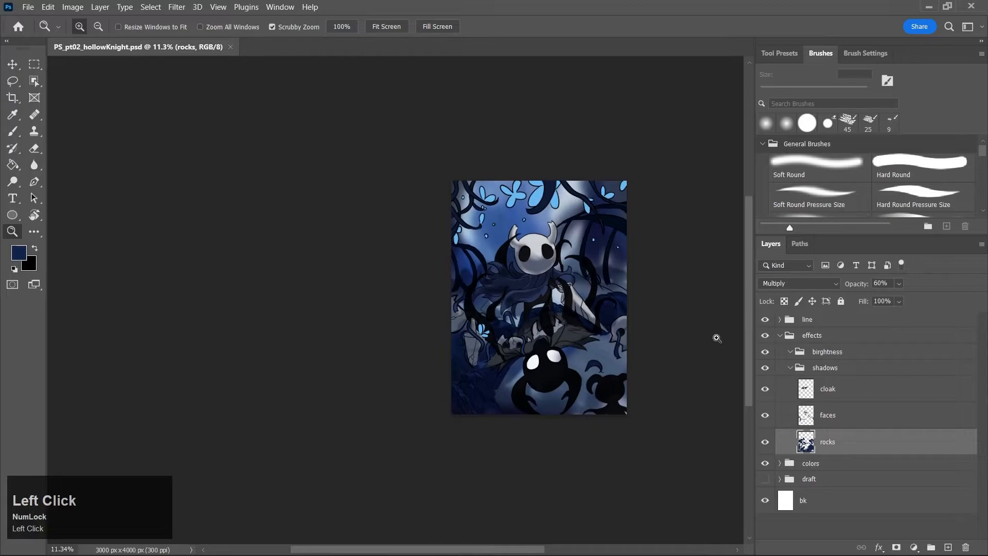
left_click_drag(550, 328, 570, 343)
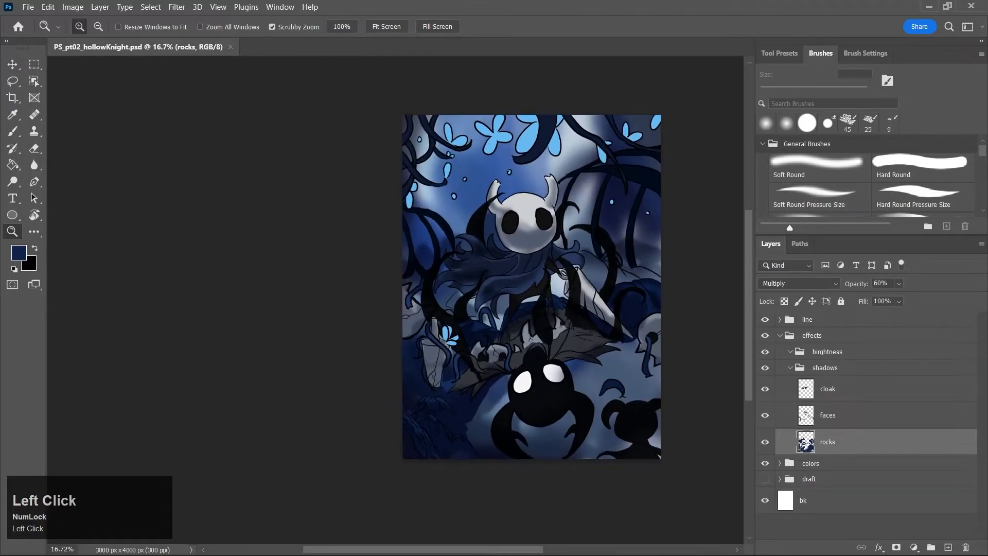
left_click(794, 352)
left_click(790, 353)
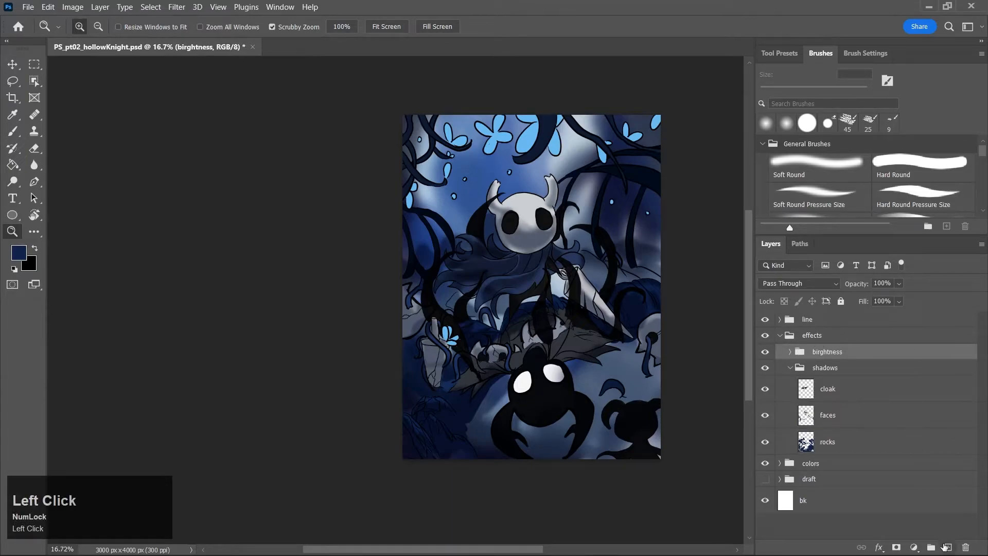
left_click(946, 547)
key("z")
left_click_drag(546, 359, 572, 370)
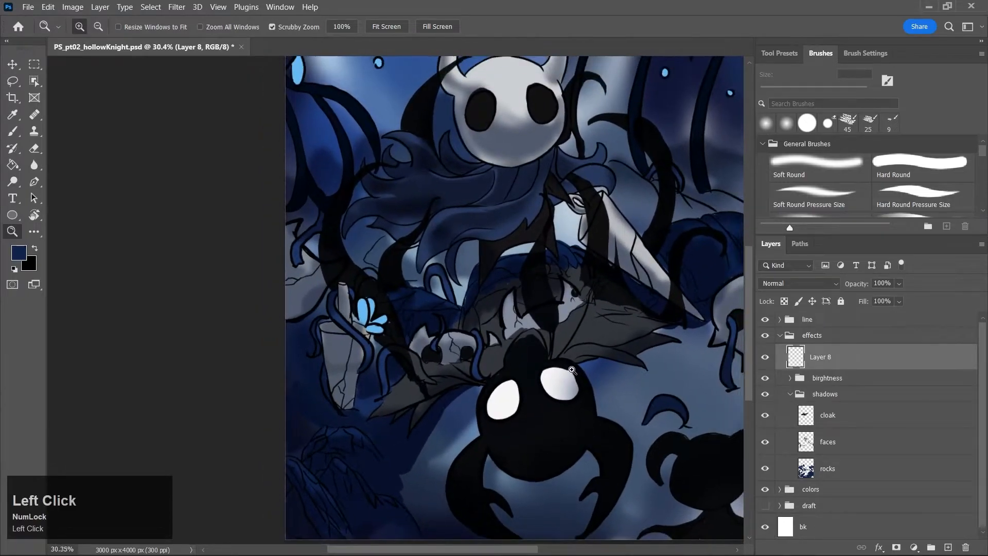
double_click(820, 356)
type("rocks")
key("Return")
key("ctrl+s")
Set the foreground colour to light blue 6792e8 and the new rocks layer's blend mode to Color Dodge
key("j")
left_click(426, 168)
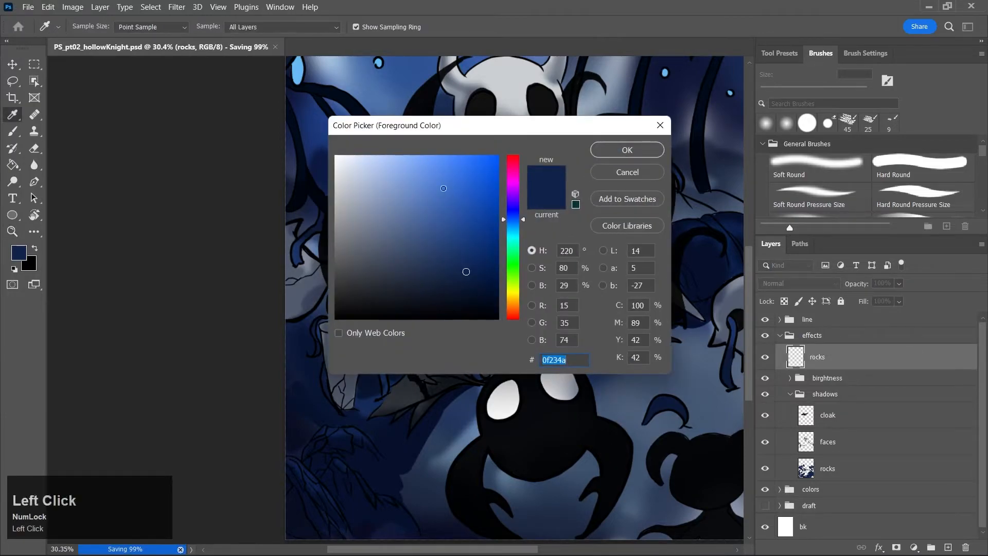
left_click(627, 150)
left_click(796, 283)
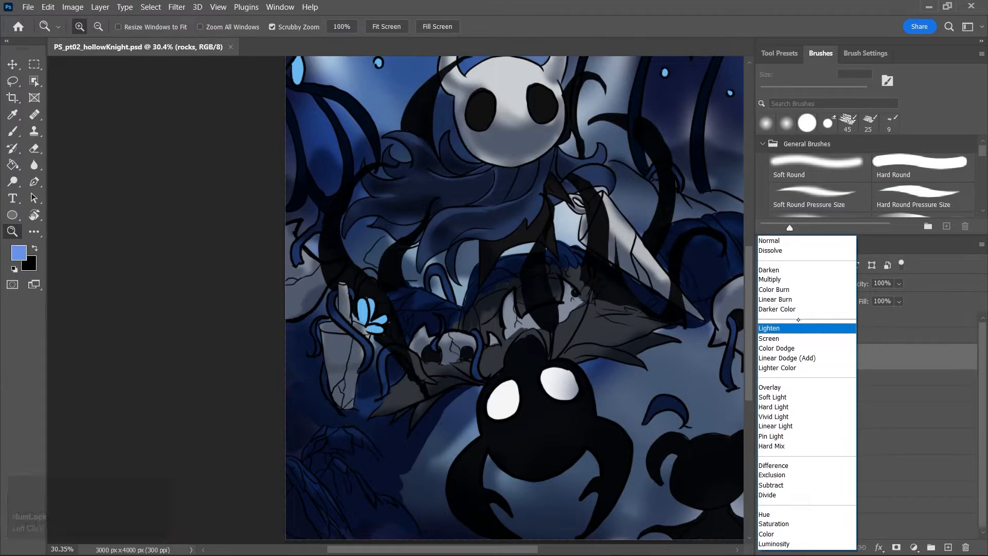
left_click(910, 376)
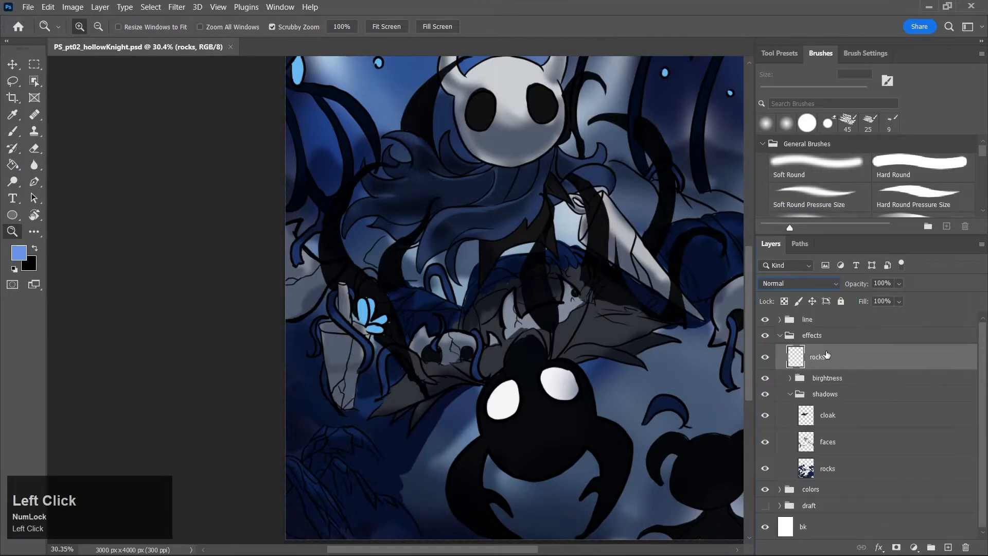
left_click(810, 283)
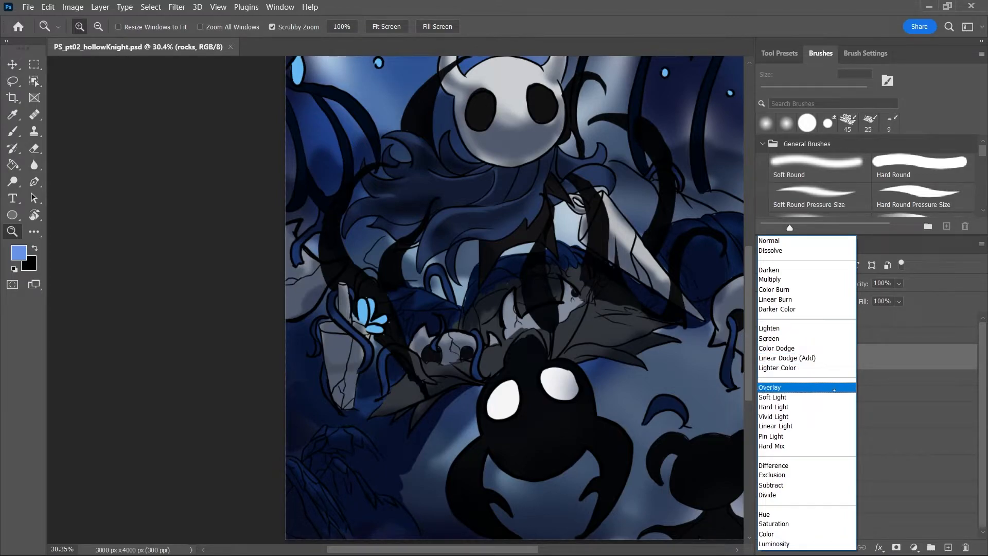
left_click(802, 349)
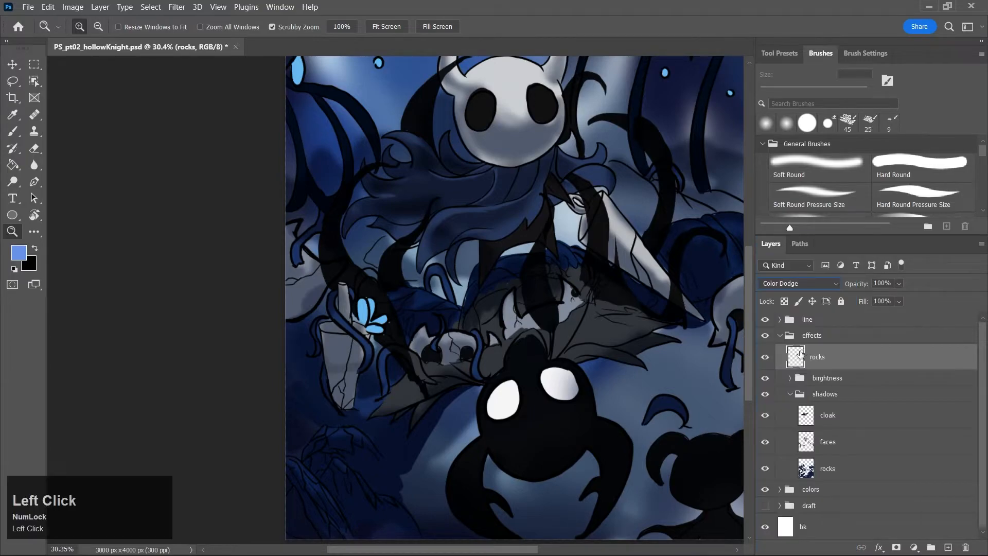
Examine the shading on the lower-left rocks up close and across the whole illustration
left_click_drag(752, 278, 749, 300)
key("b")
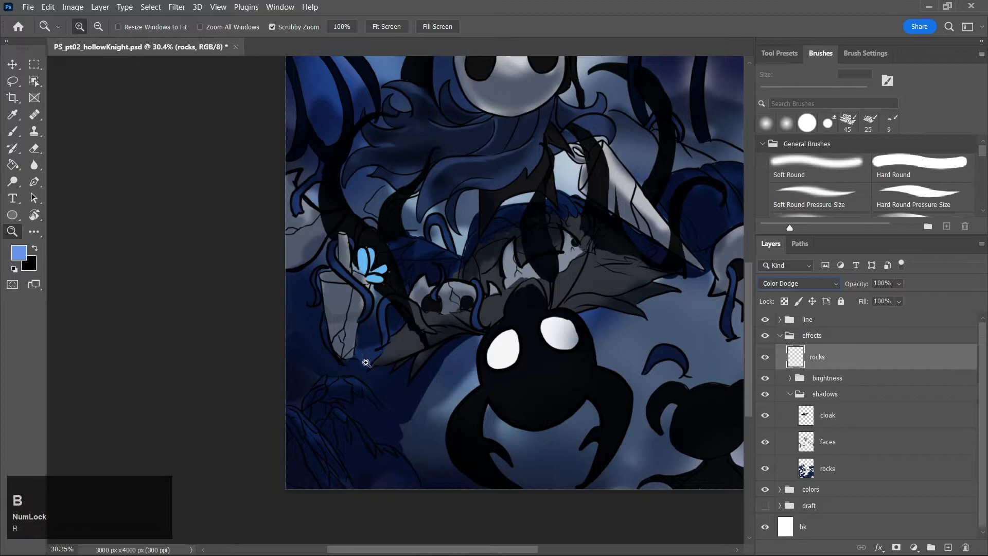
left_click_drag(334, 391, 369, 417)
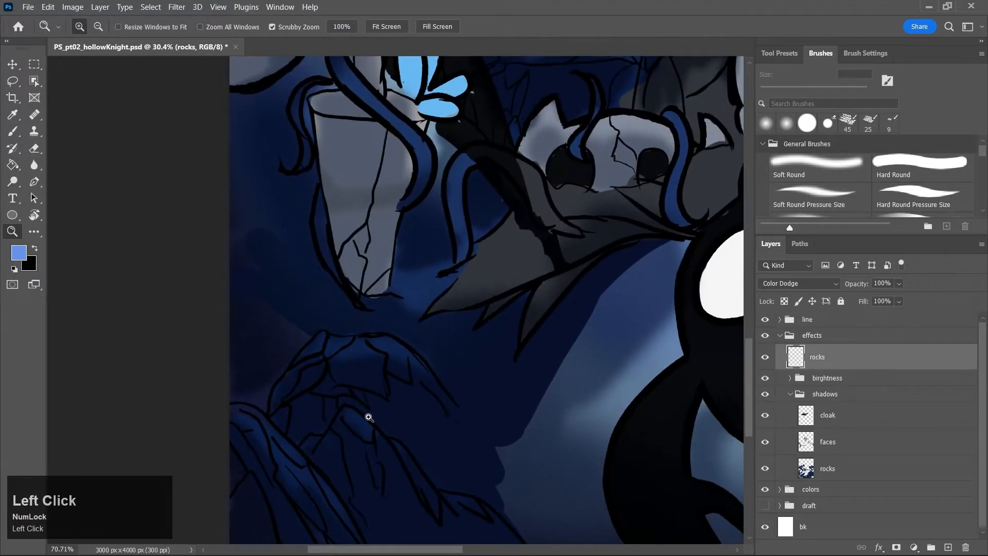
left_click_drag(585, 314, 494, 399)
left_click_drag(471, 549, 539, 550)
left_click_drag(747, 393, 743, 338)
scroll(743, 342, "down", 2)
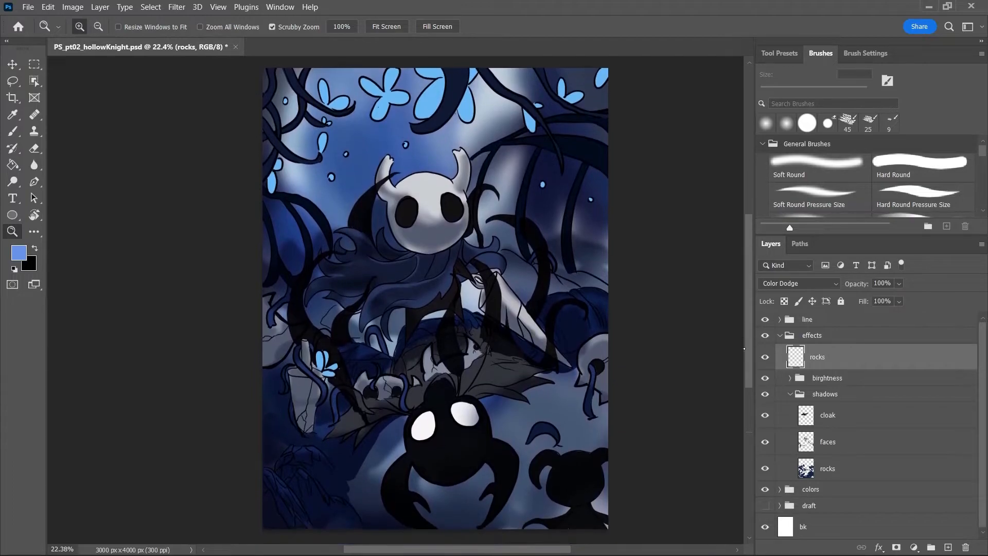
scroll(745, 355, "down", 4)
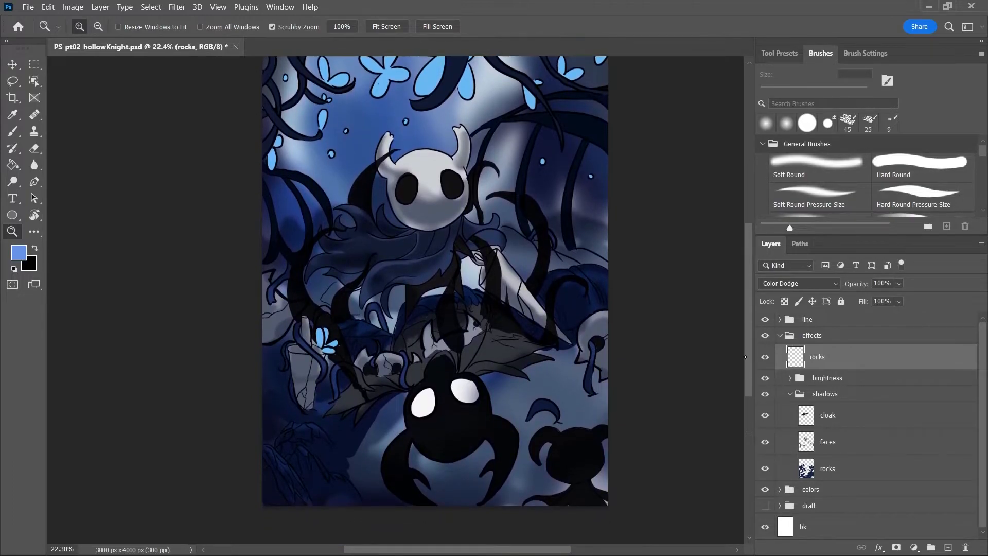
scroll(744, 365, "down", 10)
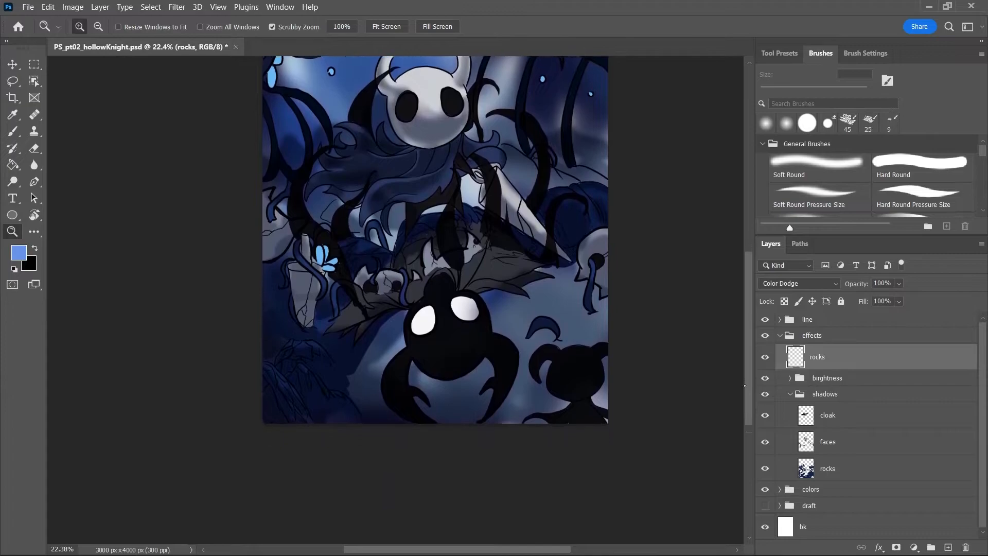
scroll(743, 409, "down", 6)
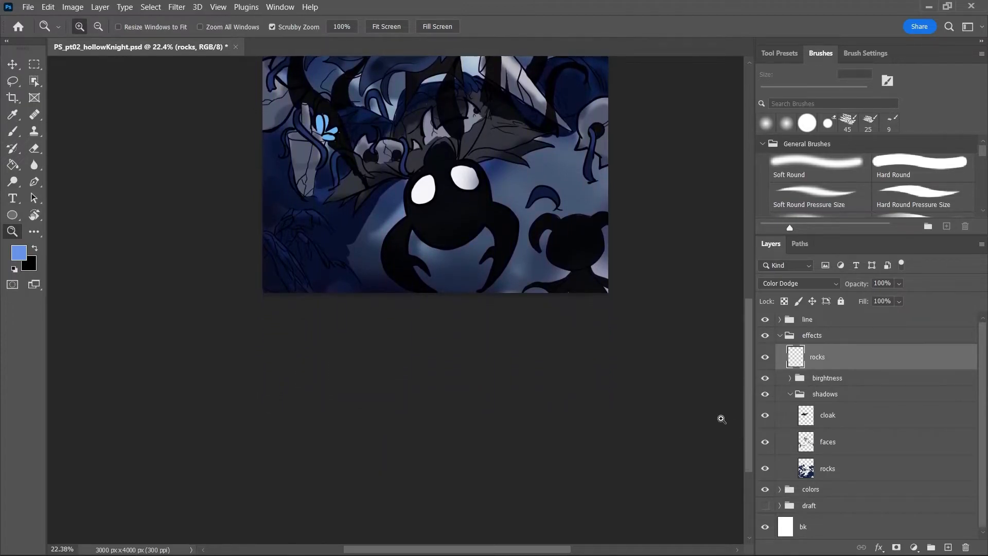
left_click_drag(748, 377, 749, 328)
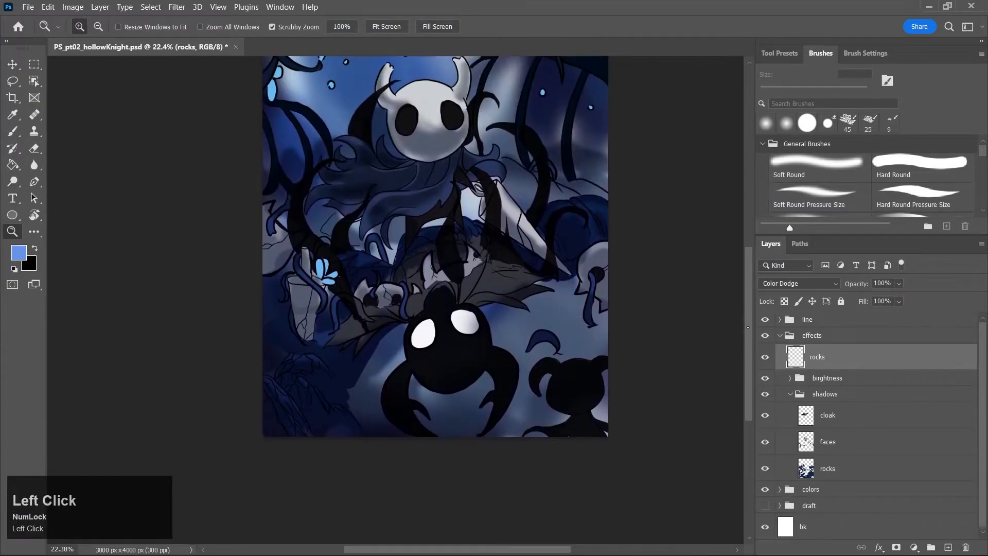
Change the foreground colour to a slightly more saturated light blue
left_click_drag(363, 337, 379, 331)
key("j")
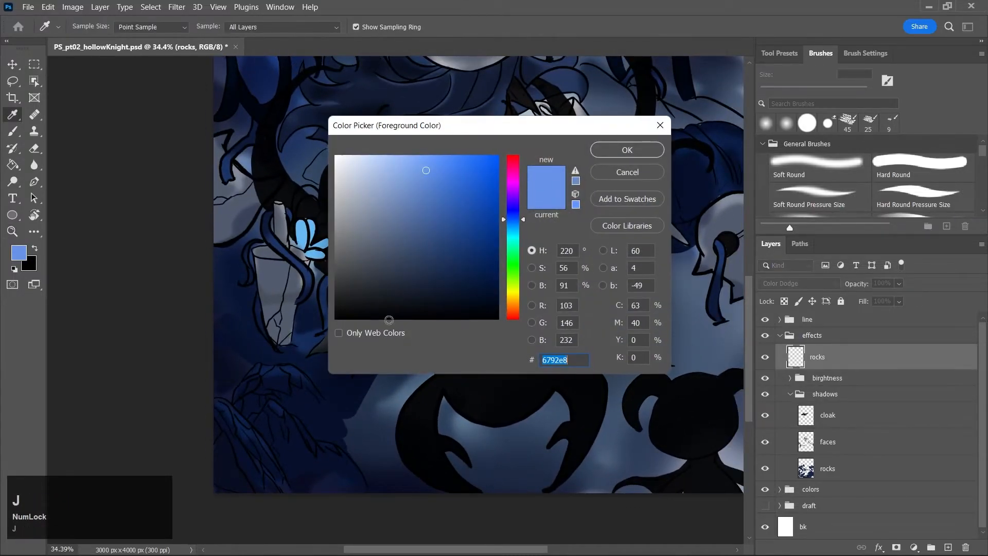
left_click(381, 172)
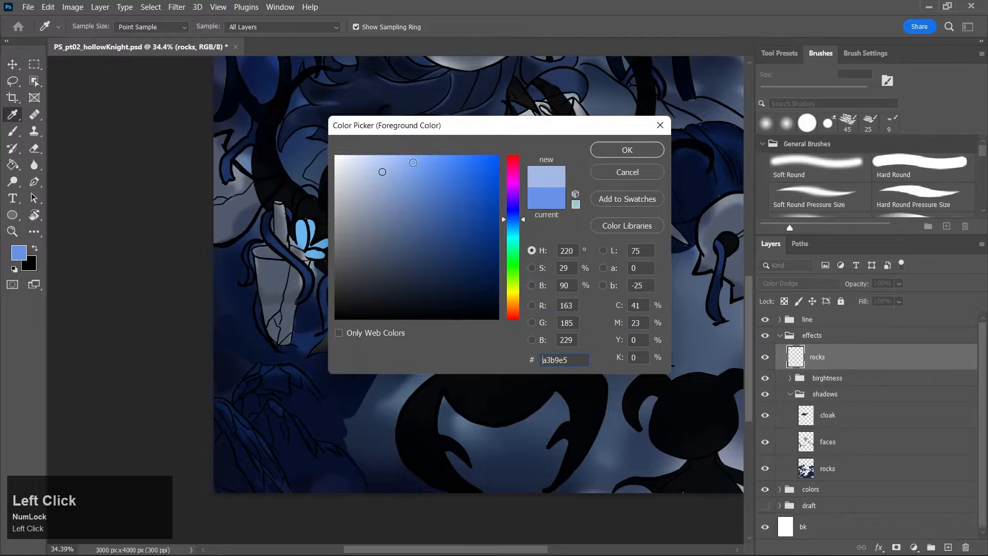
left_click(436, 169)
left_click(627, 150)
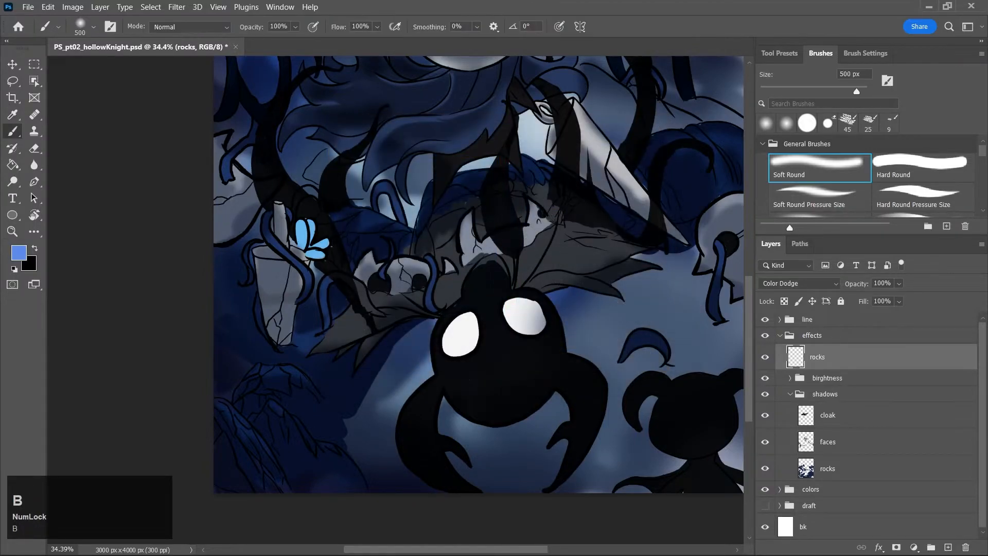
Reduce the brush to 30 px and try a highlight stroke along the upper ridge of the lower-left rock
key("b")
key("bracketleft")
key("bracketleft")
key("bracketleft")
key("bracketleft")
key("bracketleft")
key("bracketleft")
key("bracketleft")
key("bracketleft")
key("bracketleft")
key("bracketleft")
key("bracketleft")
key("bracketleft")
key("bracketleft")
key("bracketleft")
key("bracketleft")
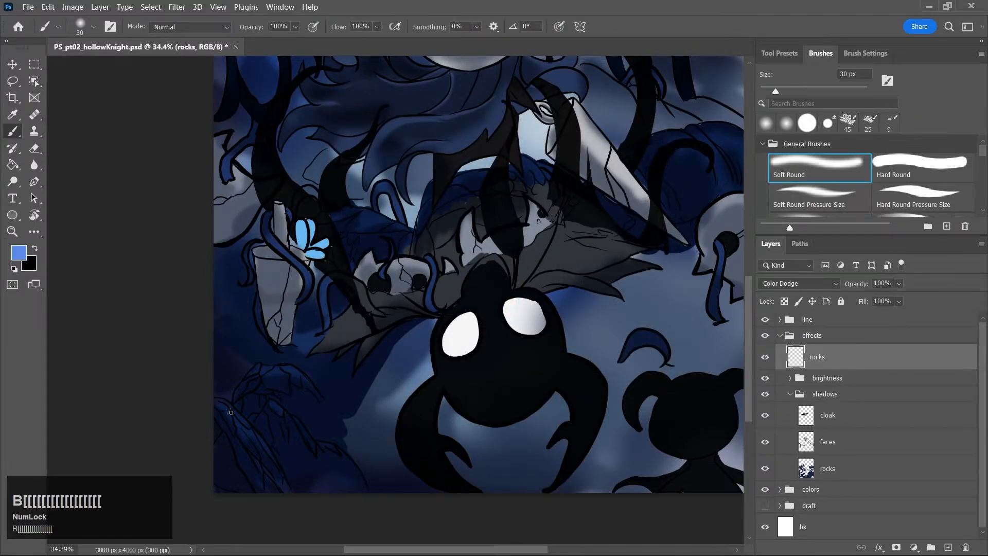
left_click_drag(249, 426, 231, 407)
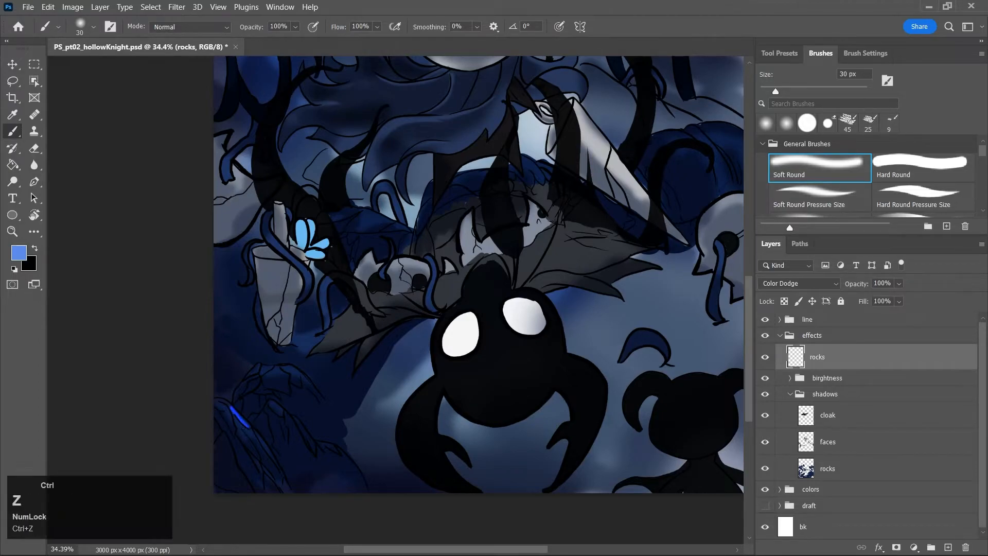
Set the new rocks layer's blend mode to Lighten, try highlight strokes on the lower-left rock's ridge, and undo them
left_click(797, 283)
left_click(788, 310)
left_click_drag(234, 407, 264, 441)
key("ctrl+z")
key("ctrl+z")
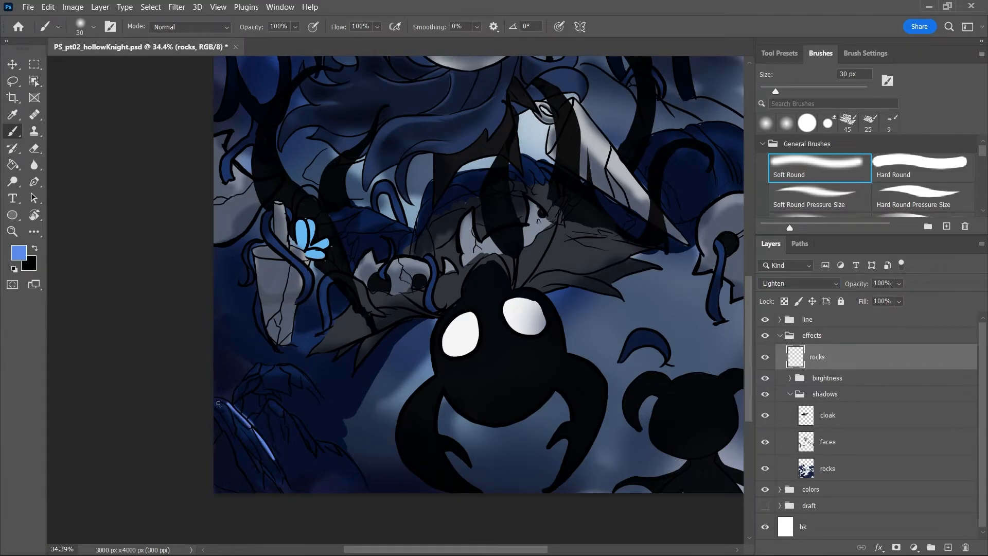
left_click_drag(217, 401, 224, 412)
key("ctrl+z")
key("ctrl+z")
key("ctrl+z")
Paint light blue highlights along the sloping ridge of the lower-left rock down towards the canvas edge
mouse_move(221, 406)
left_mouse_down()
mouse_move(231, 427)
mouse_move(221, 407)
left_mouse_up()
left_click_drag(252, 432, 269, 455)
left_click_drag(236, 430, 259, 459)
left_click_drag(242, 431, 273, 468)
Paint light blue highlights on the left slope and peak of the rock behind, undoing the last stray strokes
left_click_drag(235, 402, 242, 384)
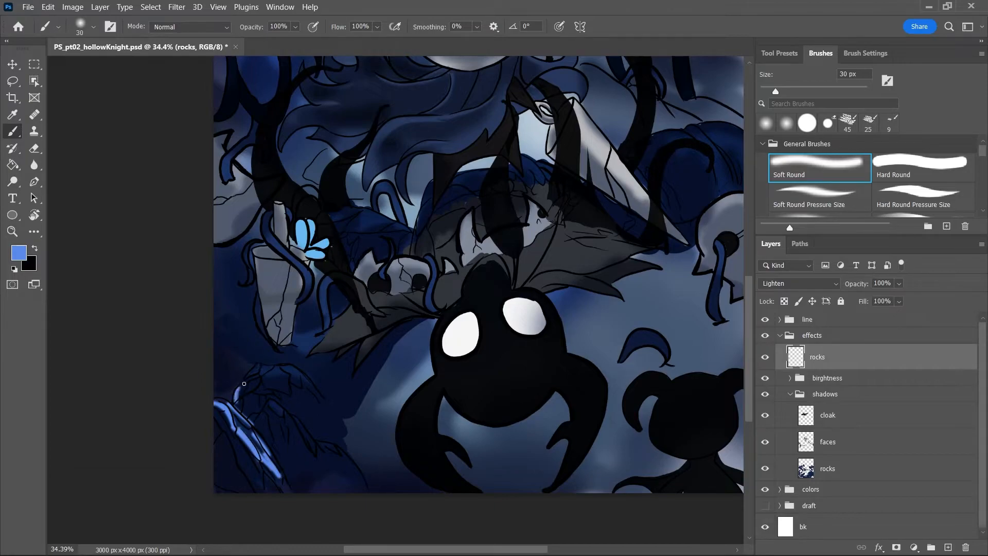
left_click_drag(219, 350, 221, 384)
mouse_move(215, 373)
left_mouse_down()
mouse_move(275, 380)
mouse_move(286, 389)
mouse_move(266, 388)
mouse_move(277, 403)
left_mouse_up()
key("ctrl+z")
key("ctrl+z")
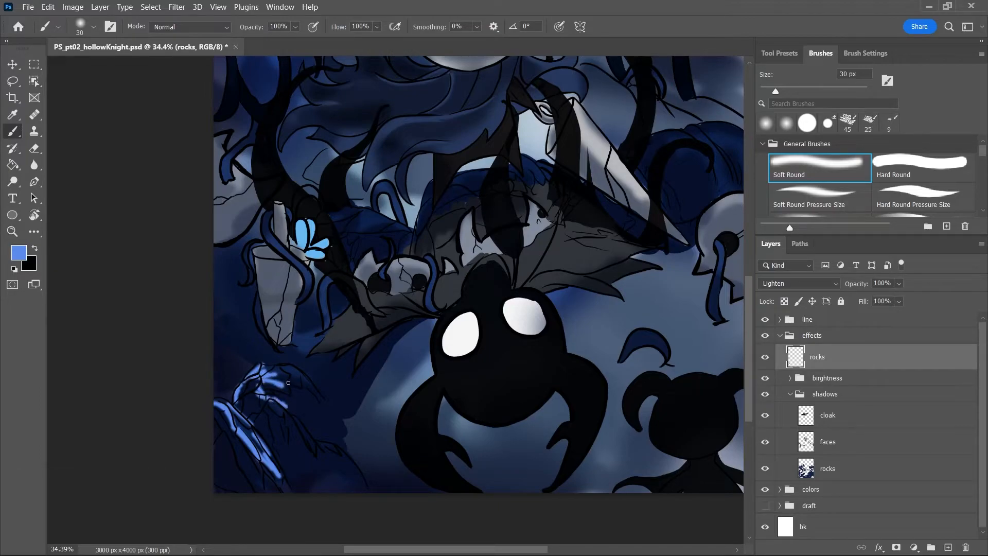
Soften the highlight on the rear rock's left slope with a 25 px eraser at 30% opacity
key("z")
left_click_drag(277, 385, 317, 398)
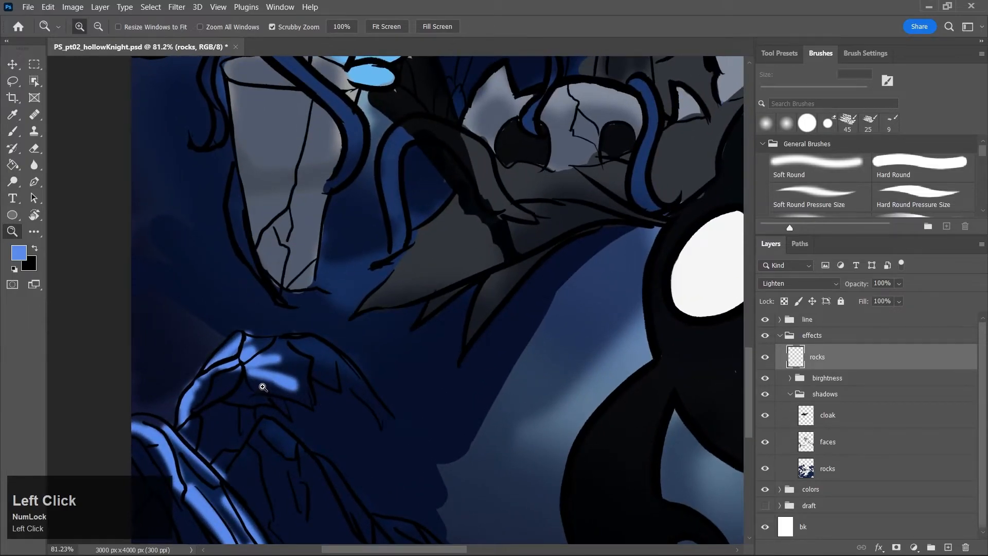
key("r")
key("e")
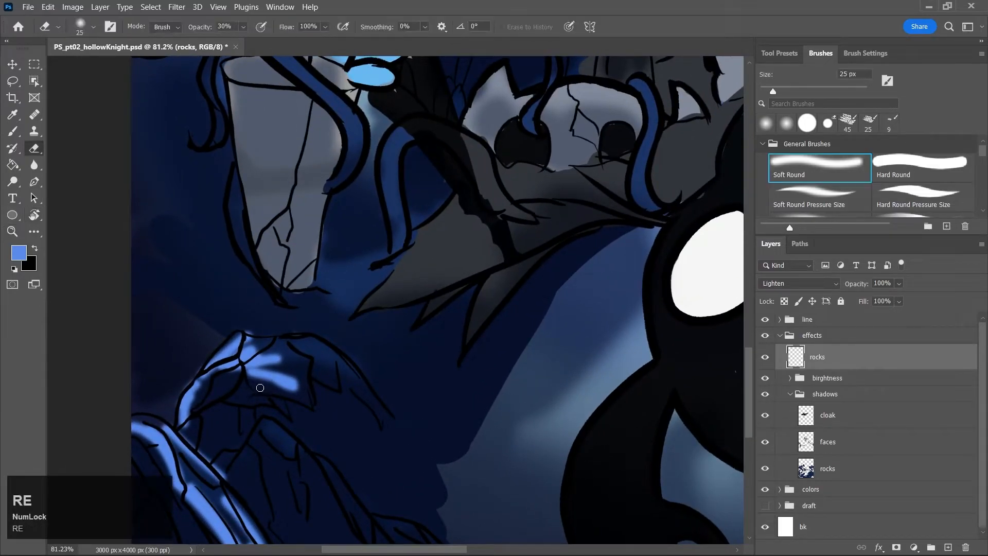
key("p")
key("p")
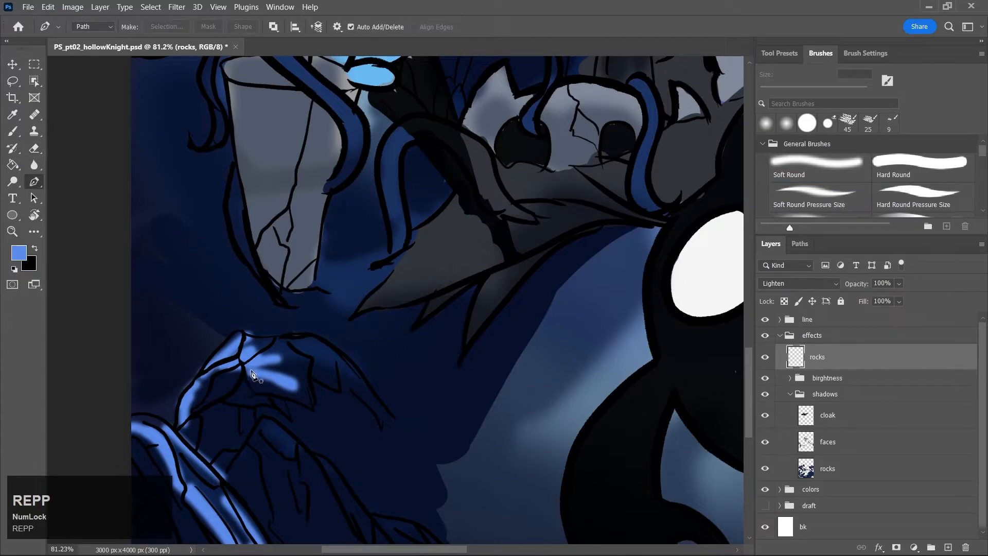
key("b")
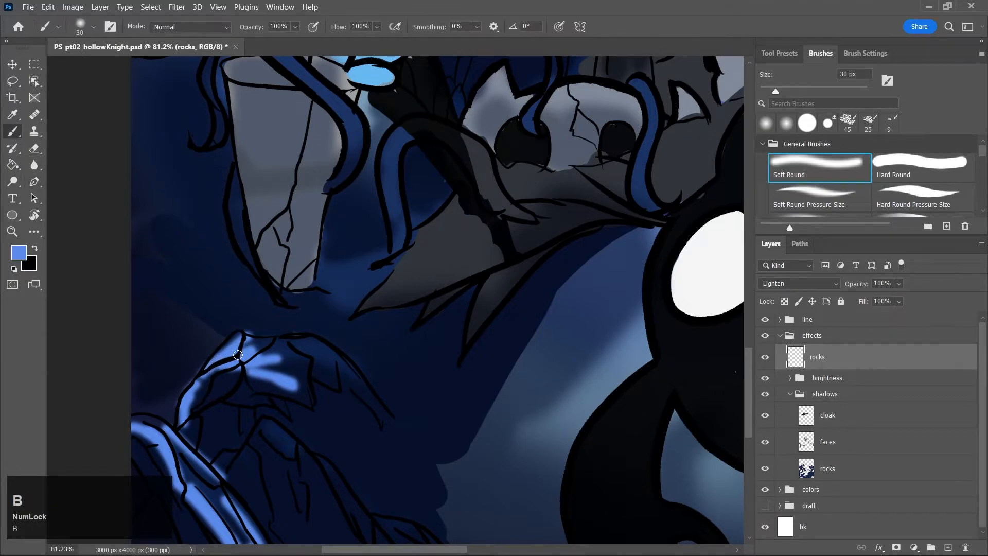
key("e")
key("bracketleft")
key("bracketleft")
key("bracketleft")
key("bracketright")
key("bracketright")
key("bracketright")
mouse_move(227, 361)
left_mouse_down()
mouse_move(283, 348)
mouse_move(189, 396)
mouse_move(185, 421)
left_mouse_up()
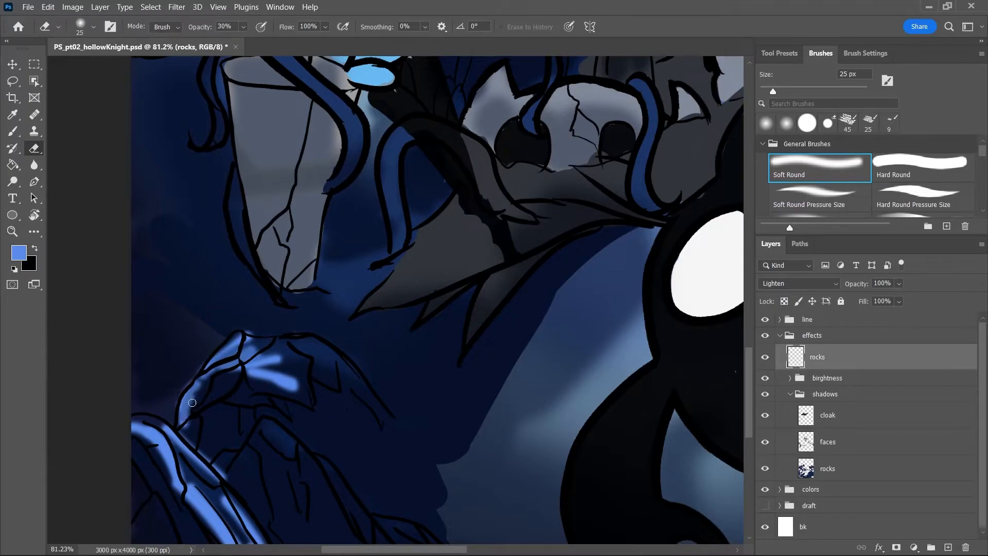
Reduce the eraser to 15 px and trim the highlights around the rear rock's peak
key("Num_Lock")
key("bracketright")
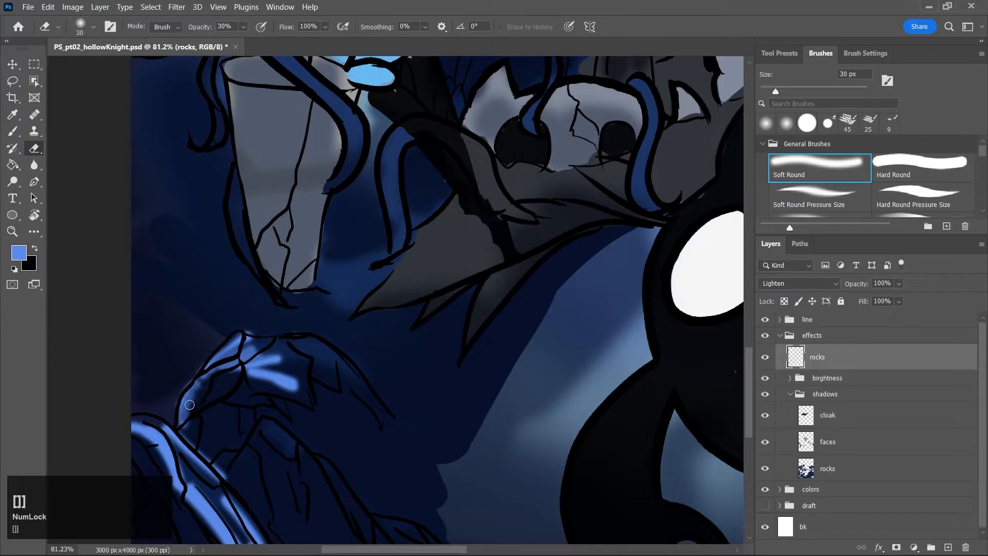
key("bracketleft")
key("bracketleft")
key("bracketleft")
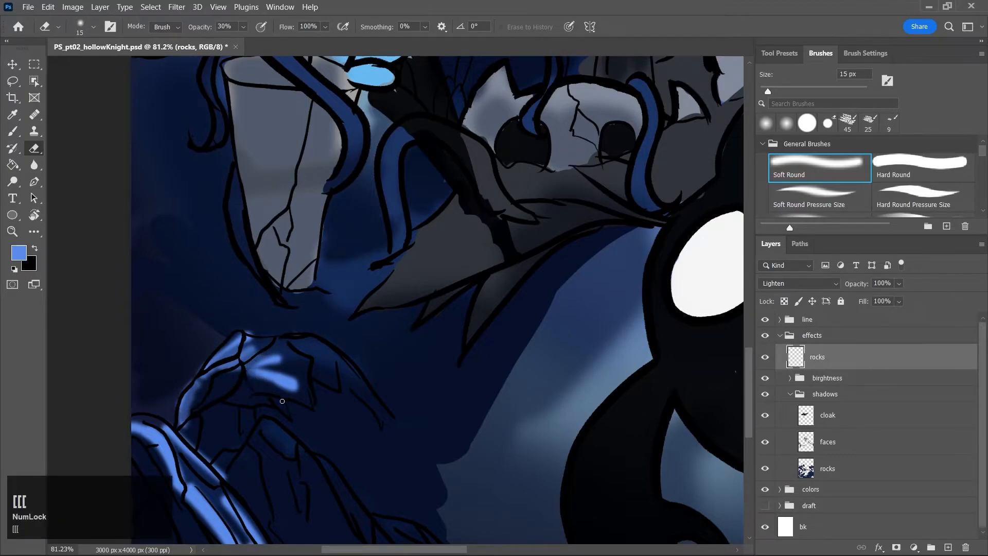
Return to the brush and lower the rocks highlight layer's opacity to 72%
key("b")
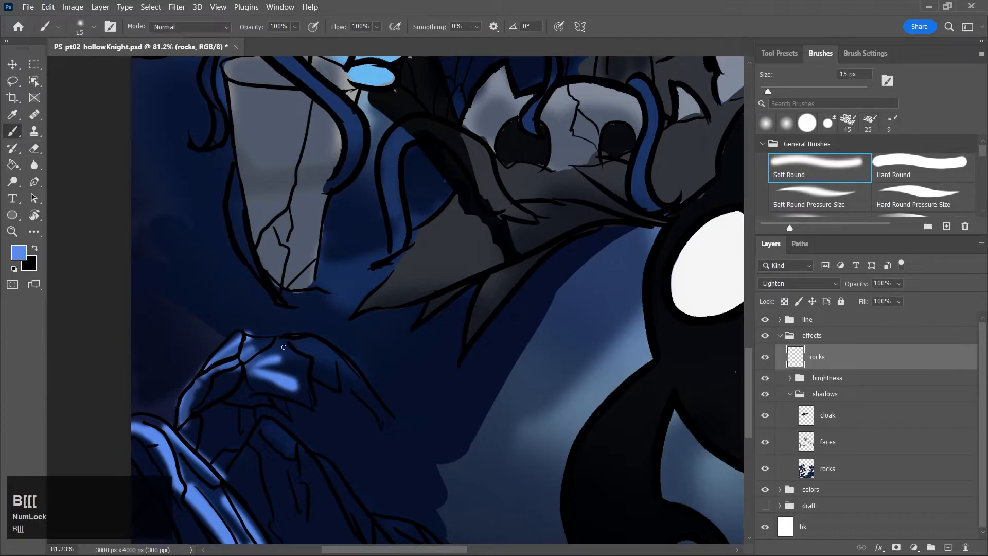
left_click(899, 285)
left_click(899, 298)
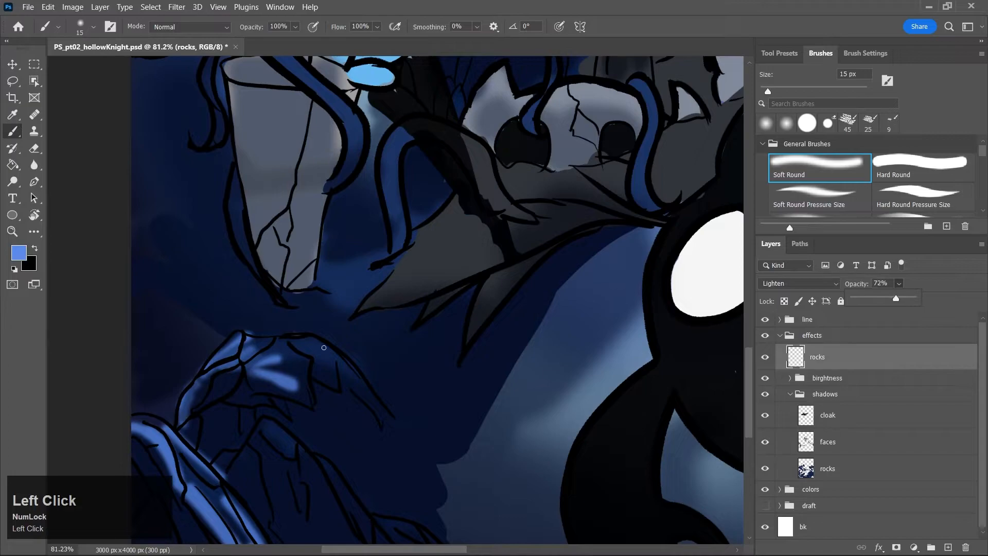
Paint light blue highlights across the rear rock's peak and down its right slope with a 30 px brush
key("bracketright")
key("bracketright")
key("bracketright")
mouse_move(269, 366)
left_mouse_down()
mouse_move(288, 376)
mouse_move(277, 359)
mouse_move(288, 359)
mouse_move(293, 345)
mouse_move(282, 344)
mouse_move(292, 355)
mouse_move(295, 343)
mouse_move(332, 353)
mouse_move(318, 342)
mouse_move(339, 365)
mouse_move(306, 369)
mouse_move(290, 351)
mouse_move(244, 393)
mouse_move(221, 375)
mouse_move(240, 368)
mouse_move(206, 393)
left_mouse_up()
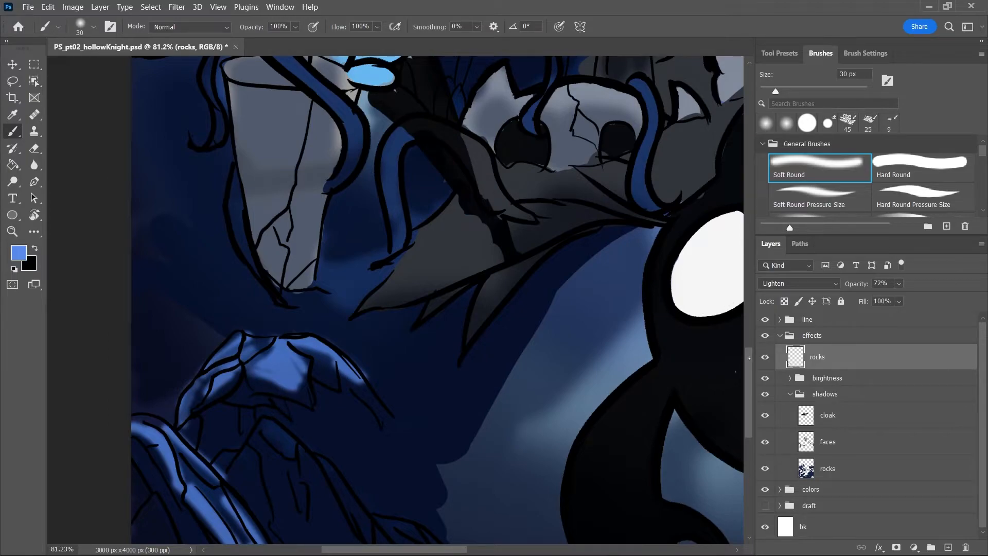
left_click_drag(749, 358, 749, 396)
left_click_drag(326, 243, 384, 277)
Paint highlights on the middle rock's peak, descending ridge and small facets, then along the front rock's outer edge
left_click_drag(270, 299, 300, 319)
left_click_drag(247, 335, 256, 323)
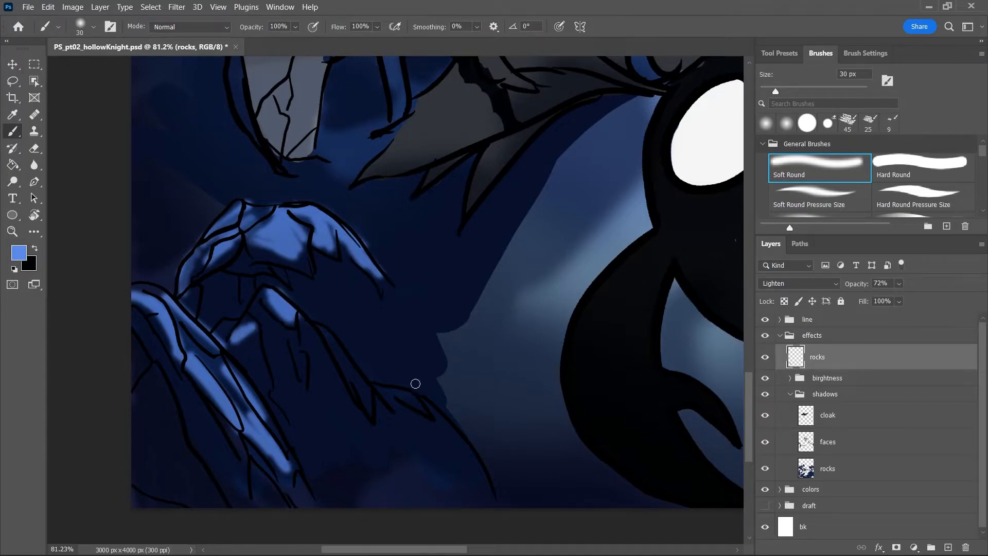
mouse_move(331, 349)
left_mouse_down()
mouse_move(355, 381)
mouse_move(427, 412)
left_mouse_up()
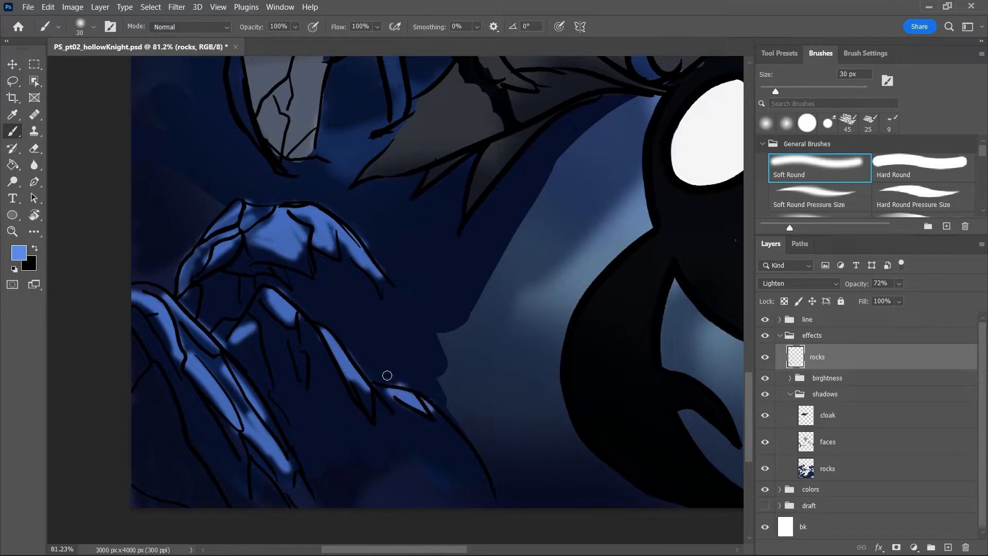
left_click_drag(289, 349, 297, 371)
left_click_drag(284, 328, 303, 363)
mouse_move(231, 280)
left_mouse_down()
mouse_move(212, 286)
mouse_move(231, 272)
mouse_move(280, 288)
left_mouse_up()
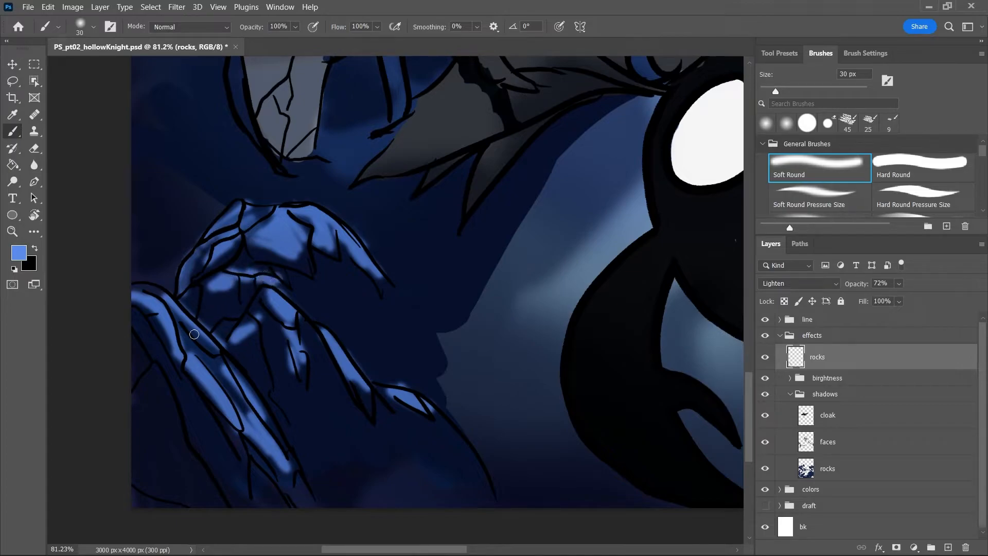
left_click_drag(137, 339, 220, 477)
Paint highlights on the rock edges beside and below the cracked horn near the blue butterfly
key("z")
mouse_move(375, 349)
left_mouse_down()
mouse_move(372, 384)
mouse_move(340, 435)
left_mouse_up()
left_click_drag(748, 372, 749, 351)
left_click_drag(376, 296, 400, 298)
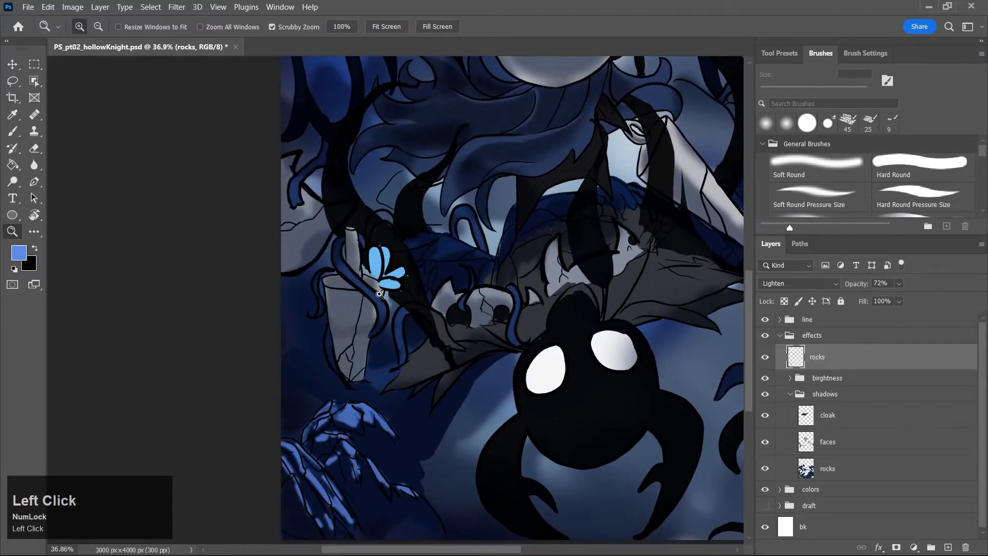
key("b")
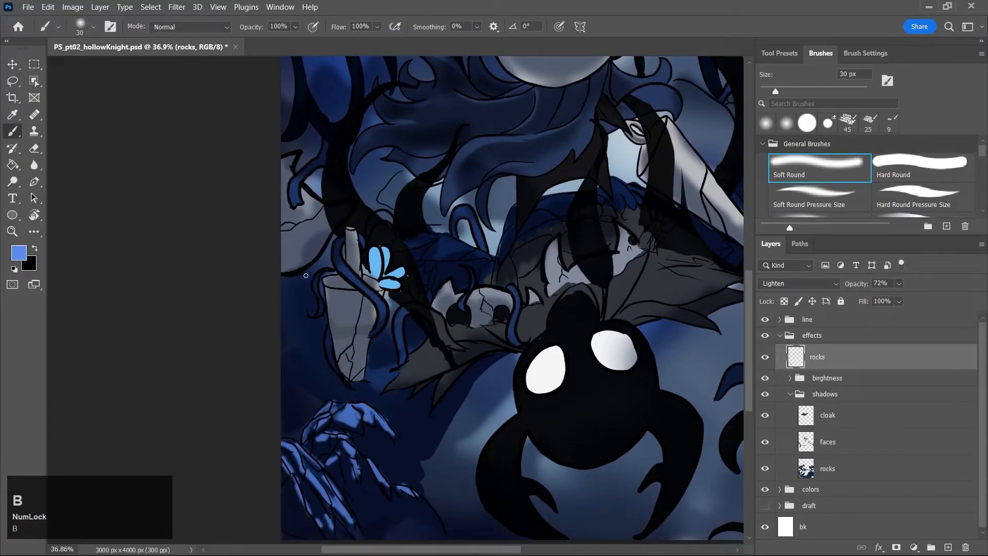
left_click_drag(286, 282, 322, 270)
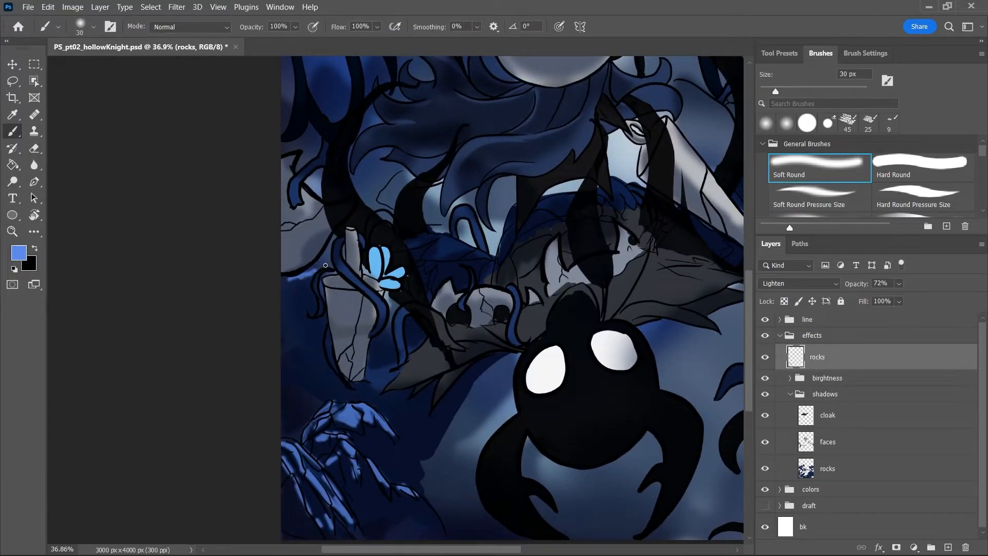
left_click_drag(380, 337, 407, 328)
Paint highlights on the rock behind the small mask and on the left edge and top of the central mound
mouse_move(464, 254)
left_mouse_down()
mouse_move(410, 242)
mouse_move(445, 236)
mouse_move(471, 249)
mouse_move(415, 252)
mouse_move(473, 244)
left_mouse_up()
mouse_move(520, 215)
left_mouse_down()
mouse_move(515, 207)
mouse_move(517, 222)
left_mouse_up()
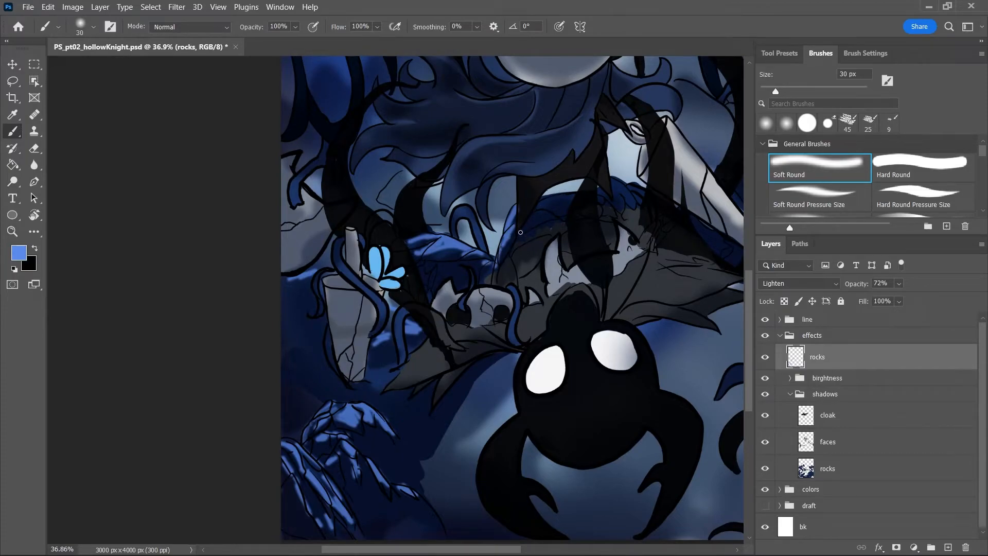
left_click_drag(506, 263, 502, 265)
left_click_drag(612, 180, 624, 189)
Paint highlights on the rock slope beneath the nail and across the top of the rounded rock on the right
left_click_drag(506, 547, 548, 549)
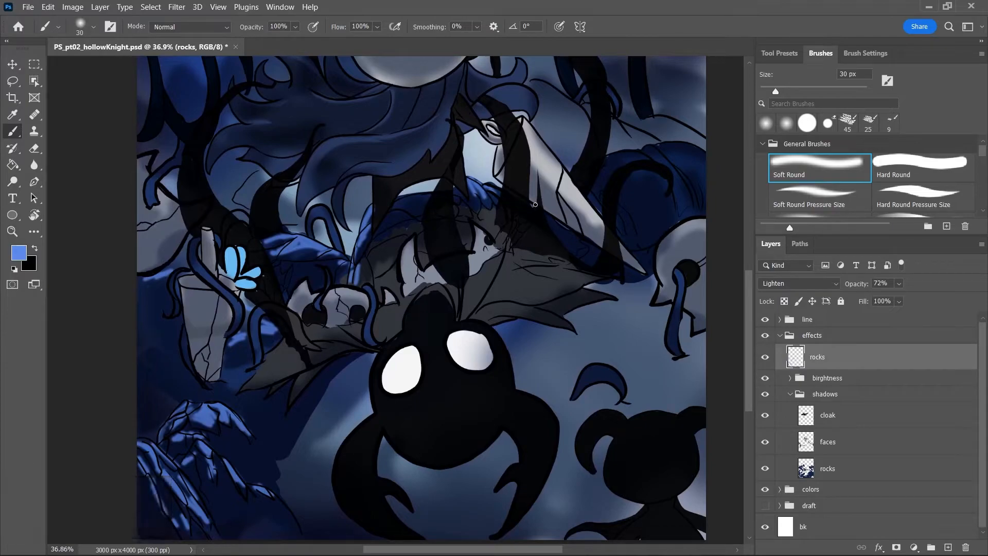
left_click_drag(551, 216, 598, 249)
mouse_move(609, 156)
left_mouse_down()
mouse_move(599, 179)
mouse_move(627, 151)
mouse_move(690, 161)
mouse_move(667, 157)
mouse_move(686, 182)
mouse_move(702, 183)
mouse_move(702, 211)
left_mouse_up()
Paint light blue highlights along the background ridge to the right of the knight's cloak
left_click_drag(454, 549, 504, 549)
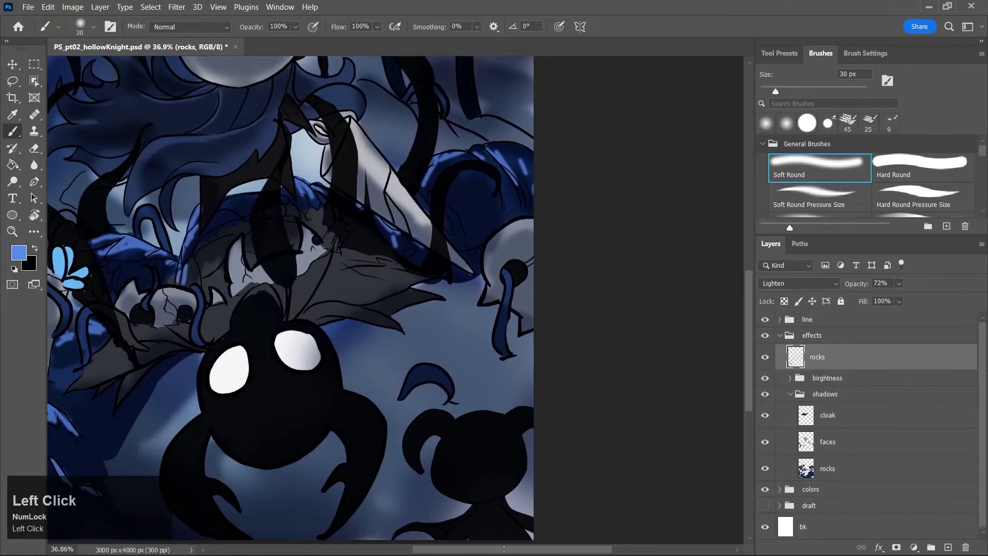
left_click_drag(751, 333, 695, 296)
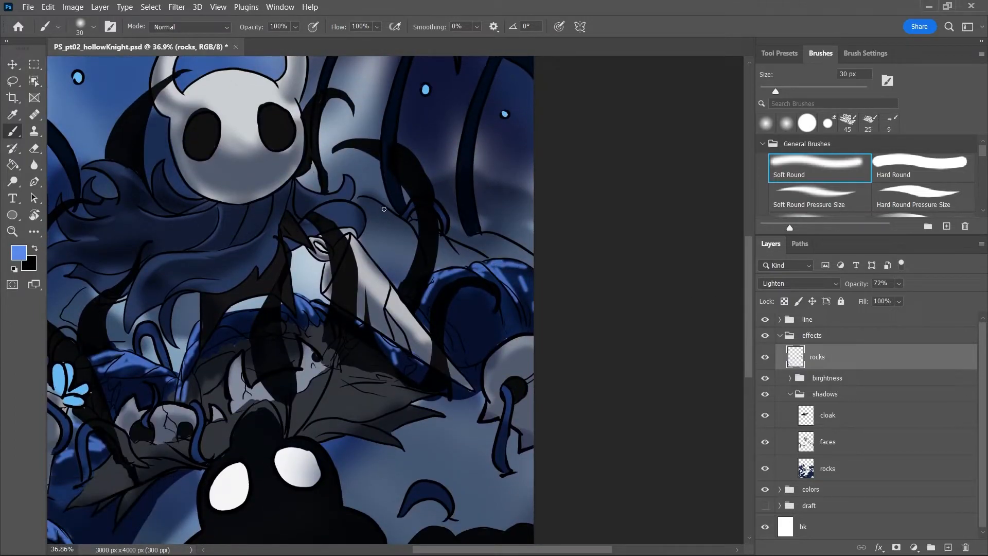
left_click_drag(364, 203, 402, 219)
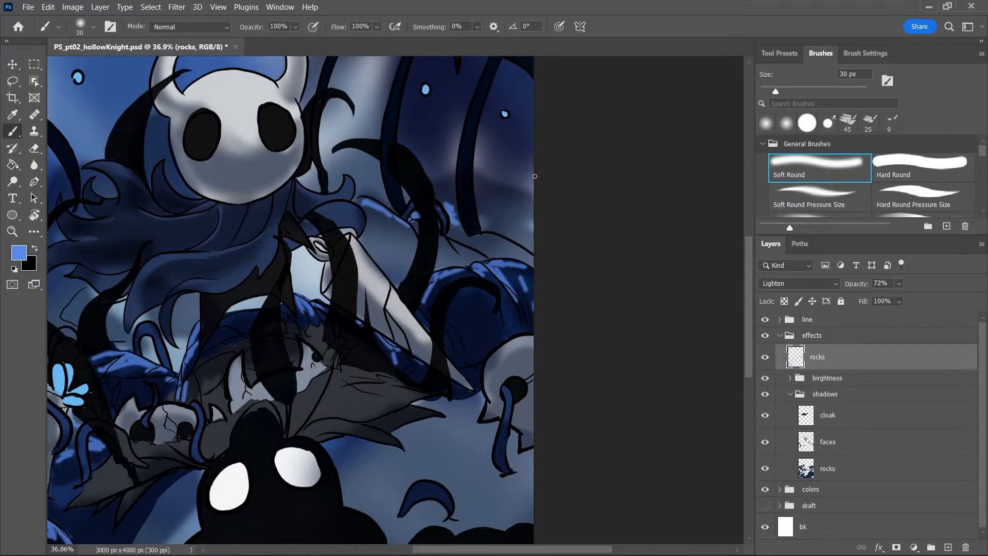
Enlarge the brush to 80 px and paint a broader highlight on the background rock between the dark vines
key("bracketright")
key("bracketright")
key("bracketright")
key("bracketright")
key("bracketright")
key("bracketright")
key("bracketright")
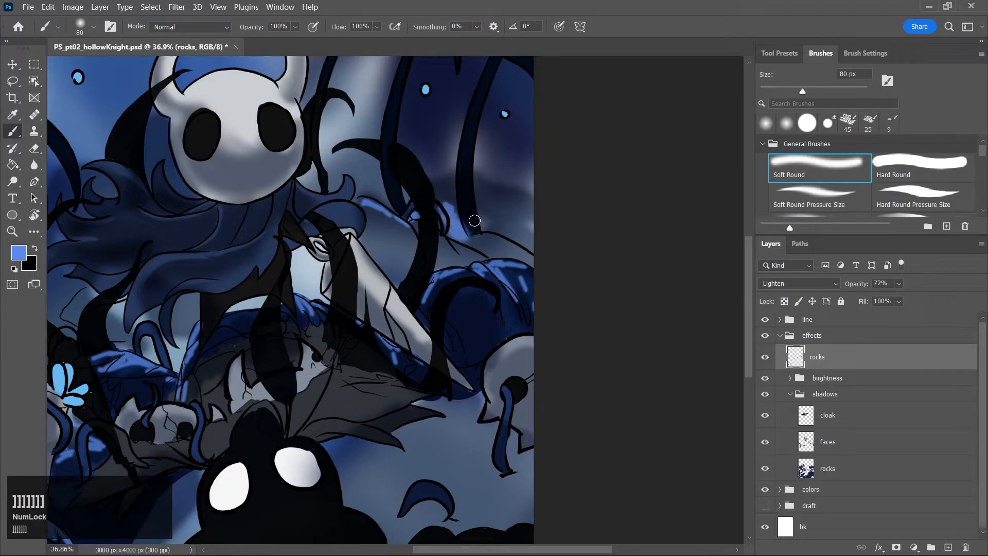
Add broad highlights to the background rocks, undo the last stroke, and save the document
key("z")
left_click_drag(440, 331, 408, 374)
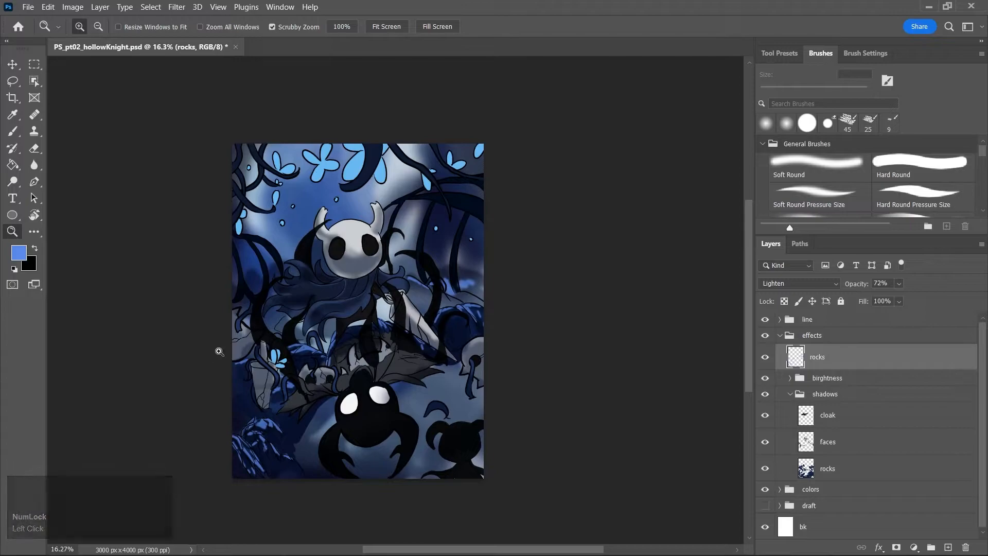
key("b")
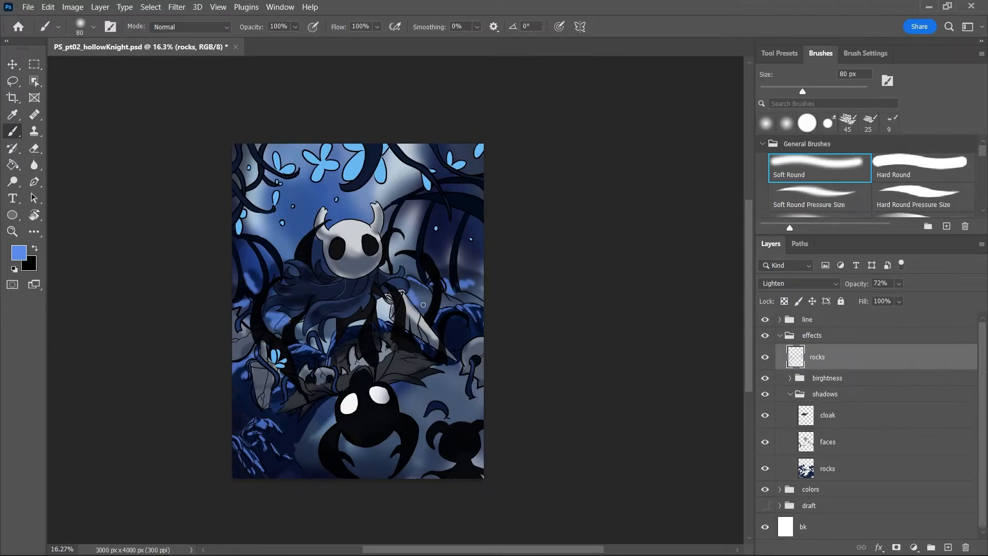
key("ctrl+z")
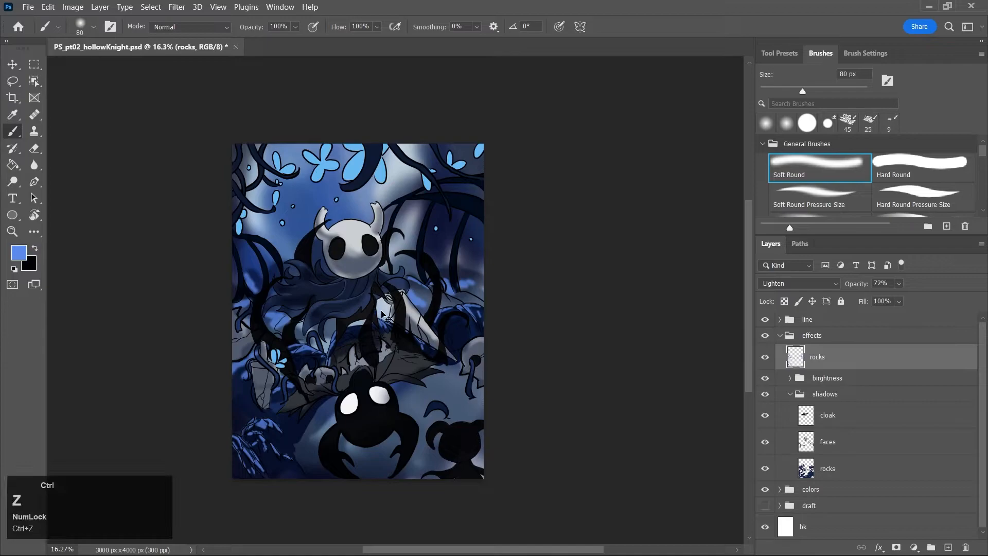
key("ctrl+s")
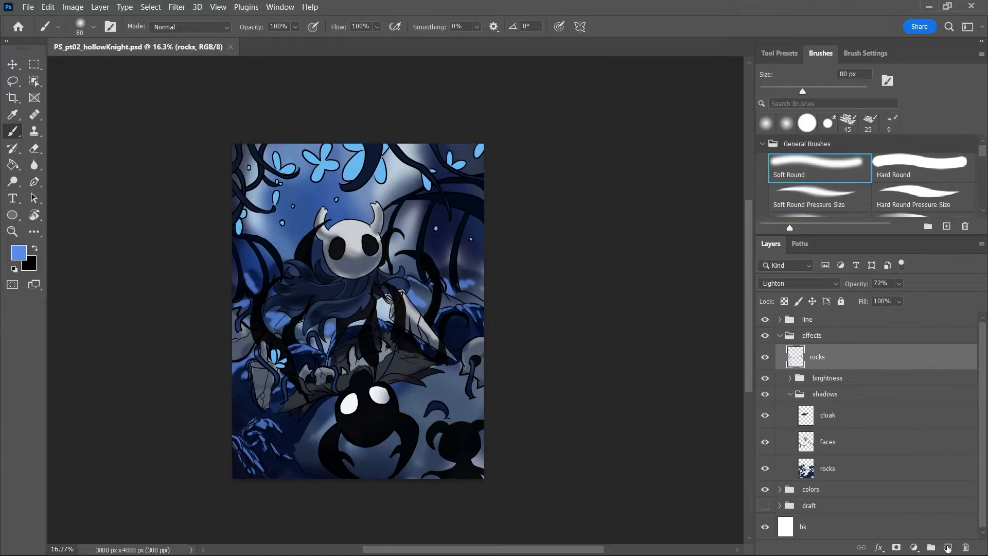
Add a new layer named "butterflies" above the rocks highlight layer and save the document
left_click(947, 547)
double_click(820, 358)
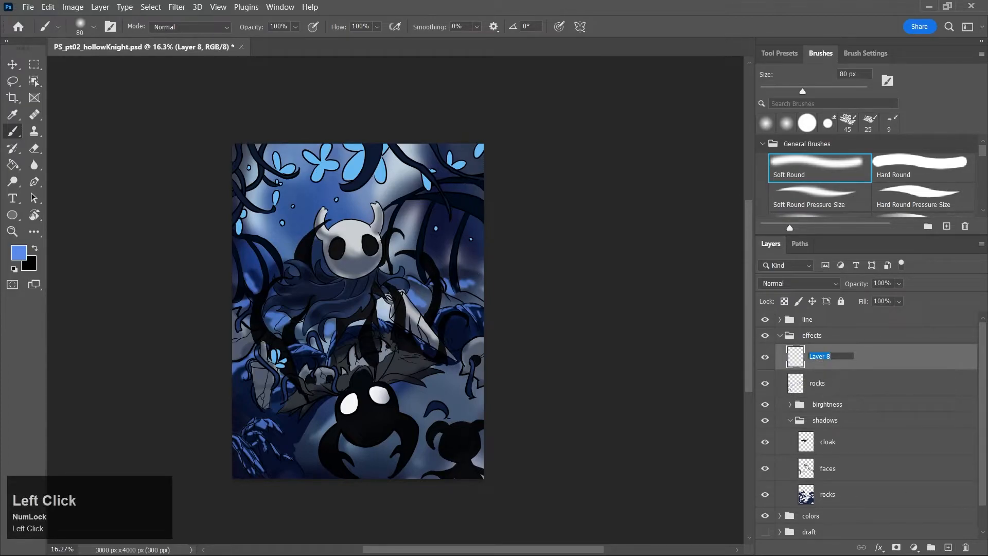
type("butter")
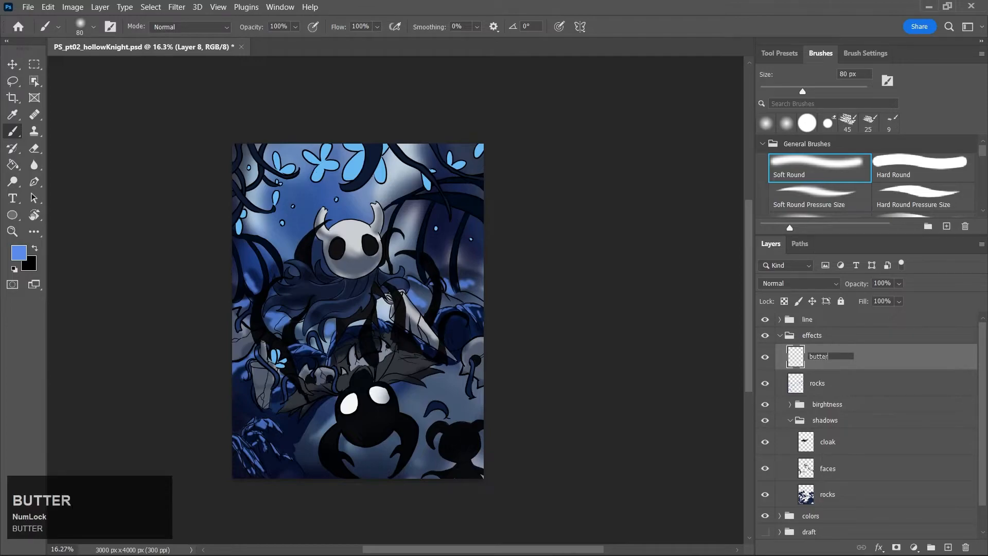
type("flies")
key("Return")
key("ctrl+s")
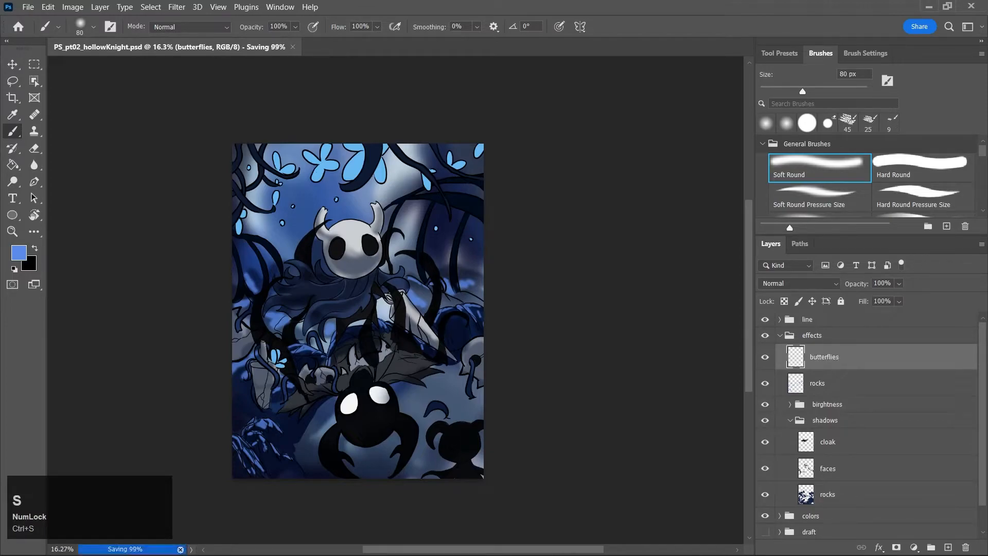
Set the foreground colour to light sky blue #7ecbf3
key("j")
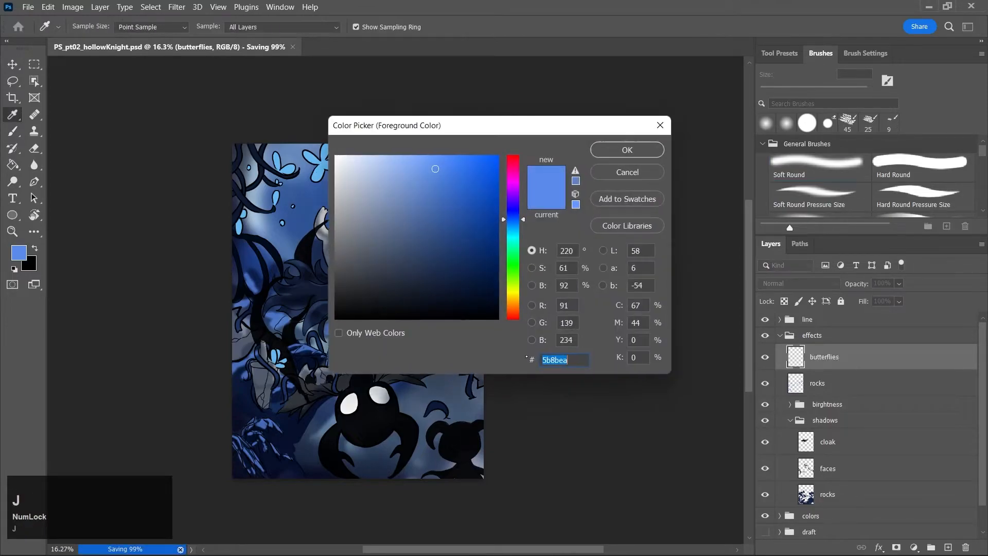
left_click(515, 229)
left_click(514, 227)
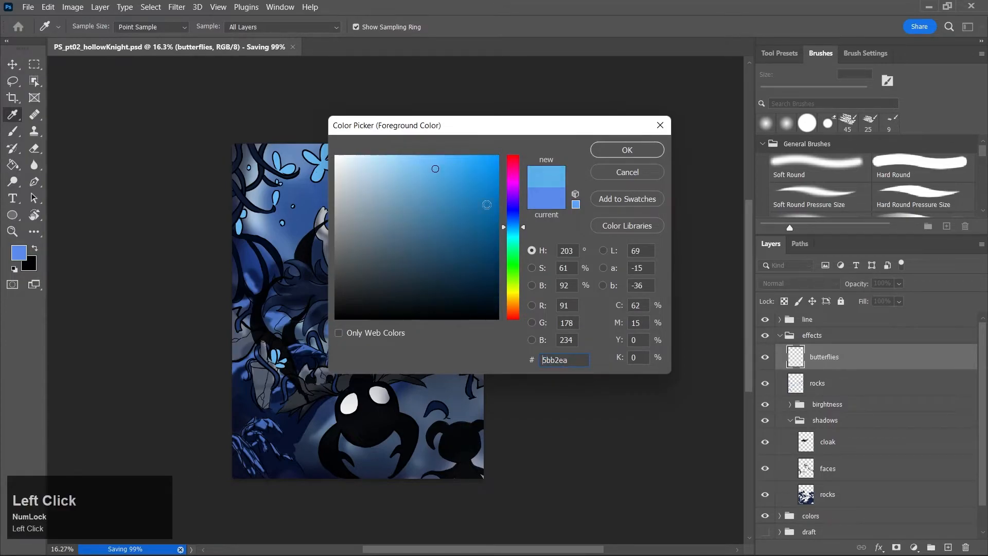
left_click(414, 164)
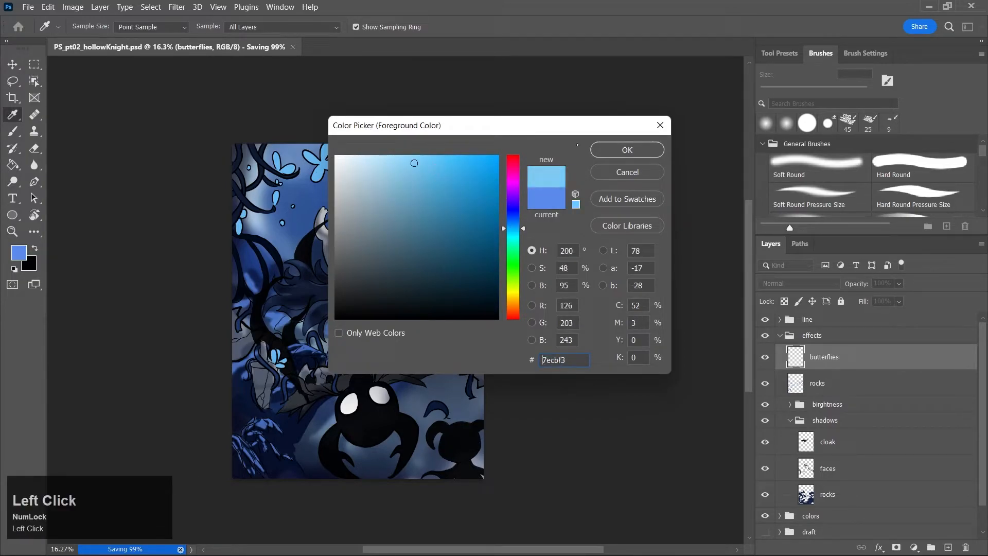
left_click(627, 150)
Enlarge the soft round brush to 175 px, try a stroke on the butterflies layer, and undo it
key("b")
key("bracketright")
key("bracketright")
key("bracketright")
key("bracketright")
key("bracketright")
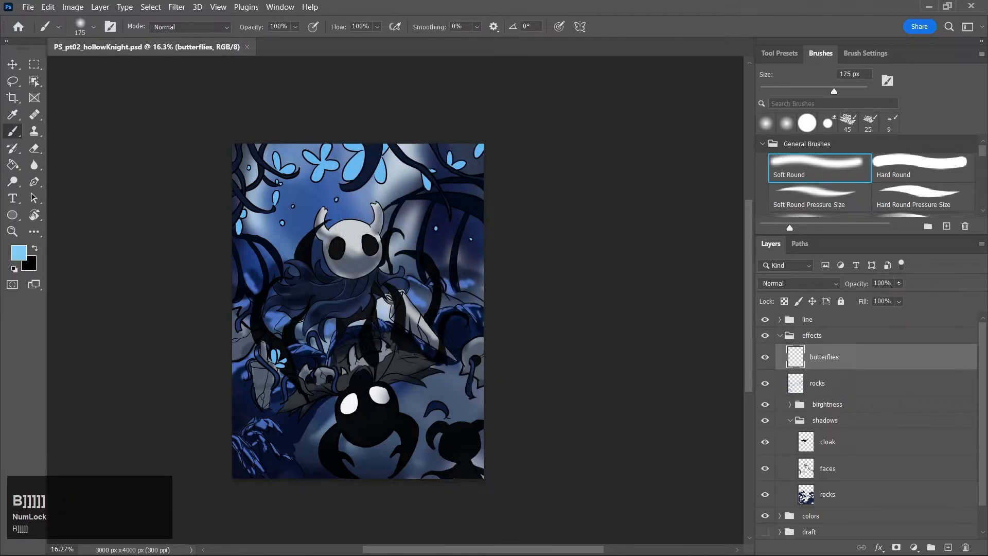
left_click(807, 283)
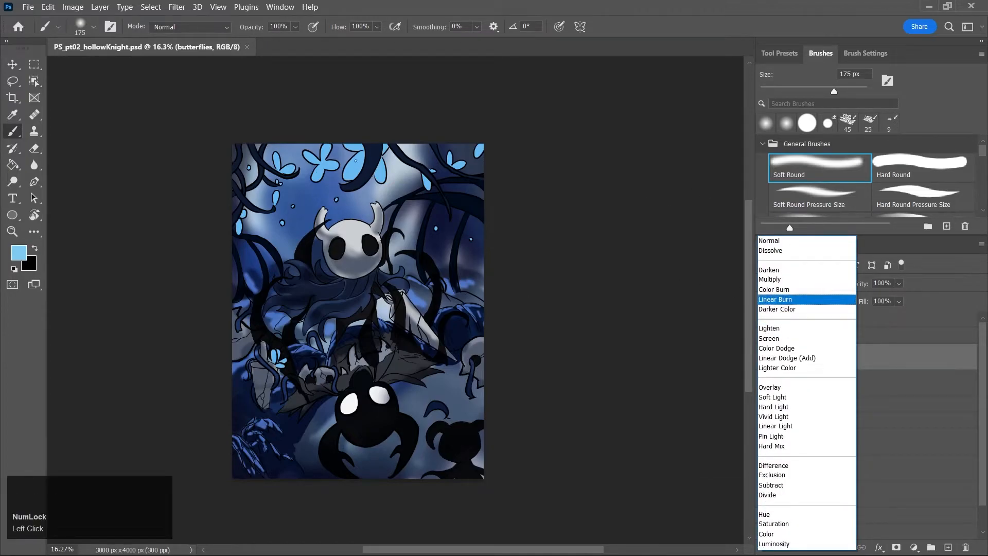
left_click(918, 357)
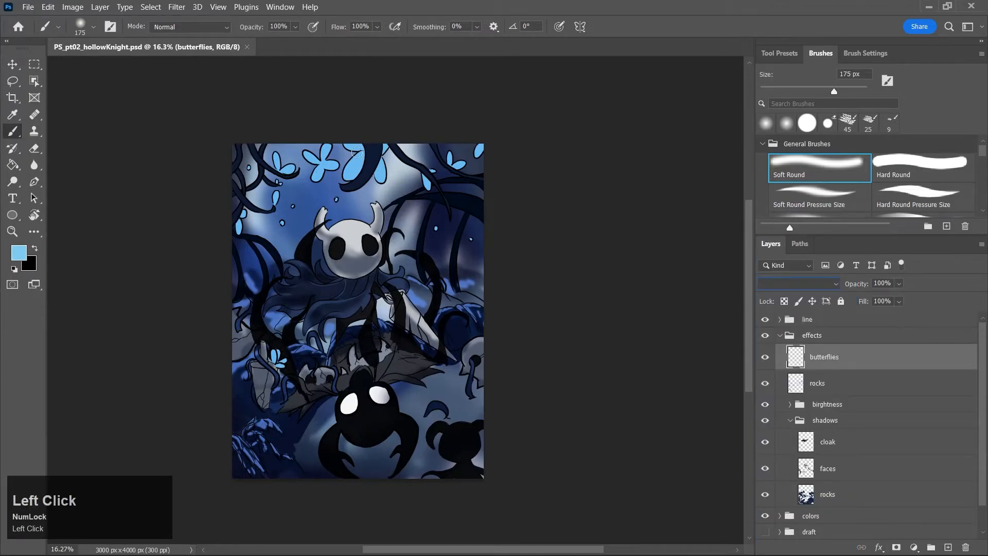
key("ctrl+z")
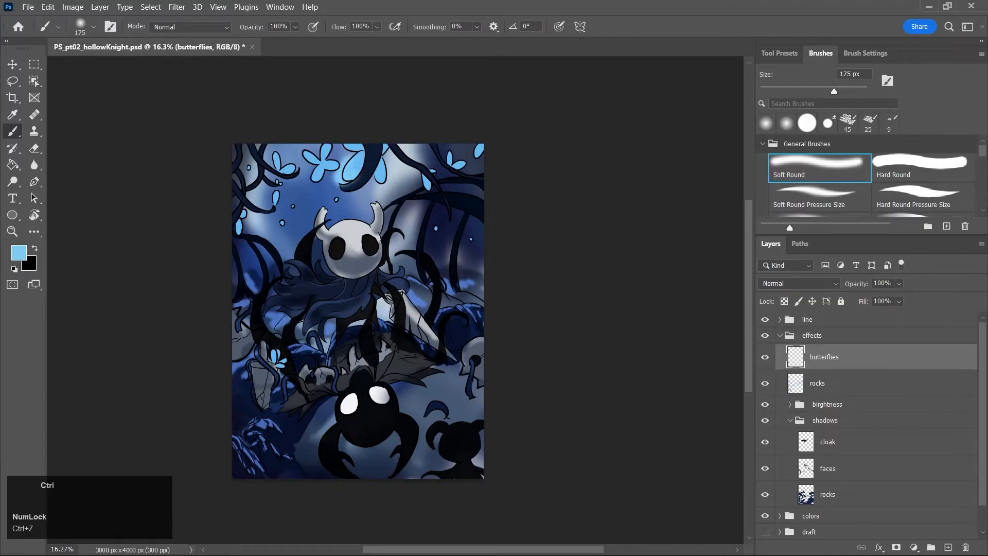
key("ctrl+z")
Set the butterflies layer's blending mode to Lighten, try a stroke over the large butterfly, and undo it
left_click(815, 283)
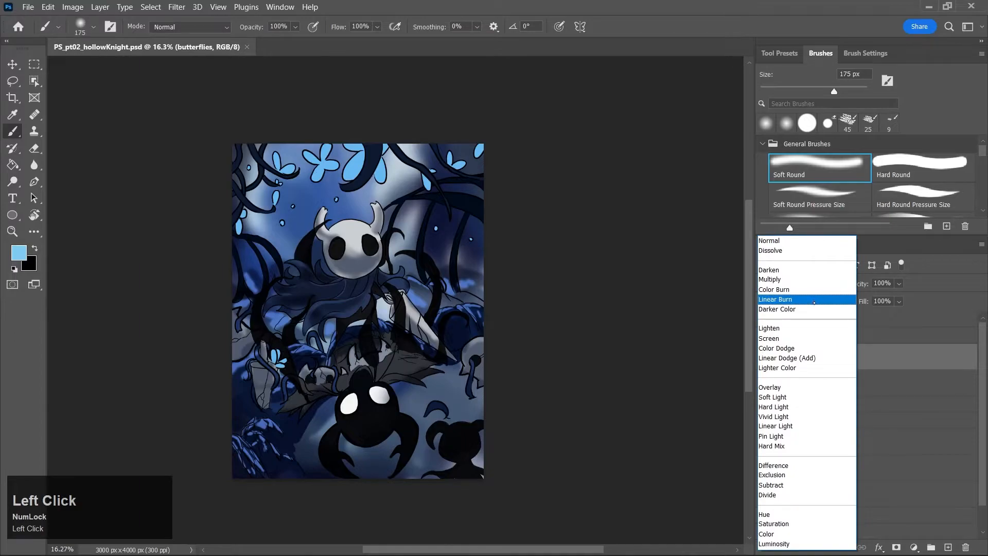
left_click(802, 330)
left_click_drag(354, 154, 342, 182)
key("ctrl+z")
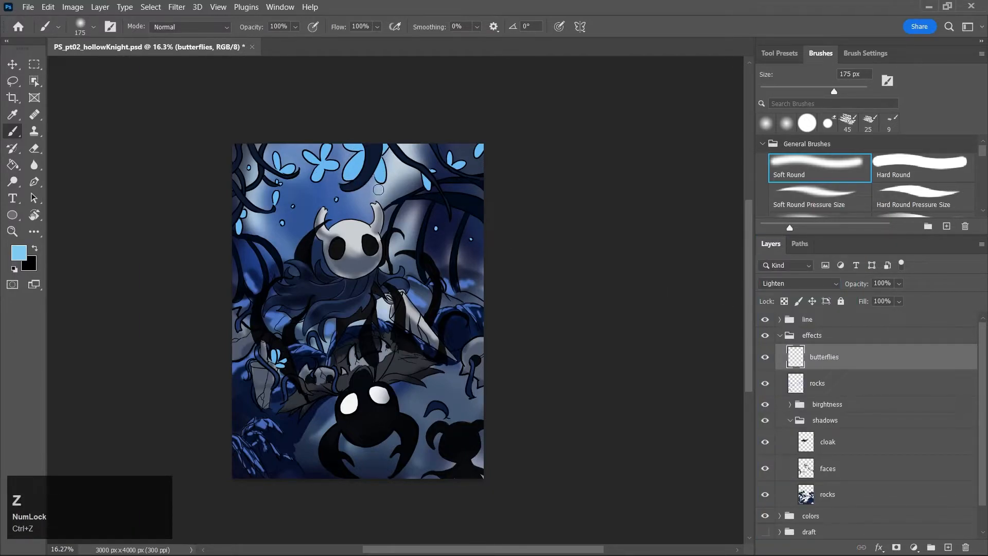
Try a paler blue foreground colour on the large butterfly's wing and undo the stroke
key("j")
left_click(385, 161)
left_click(617, 151)
left_click_drag(357, 158, 338, 182)
key("ctrl+z")
Choose a more saturated blue, enlarge the brush to 300 px, try a glow over the large butterfly, and undo it
key("j")
left_click(409, 181)
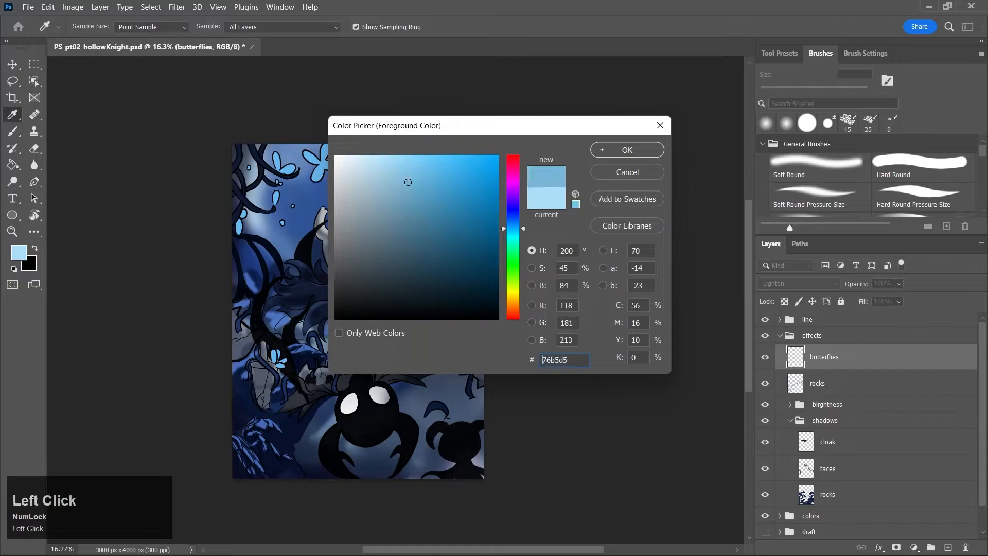
left_click(446, 165)
left_click(627, 149)
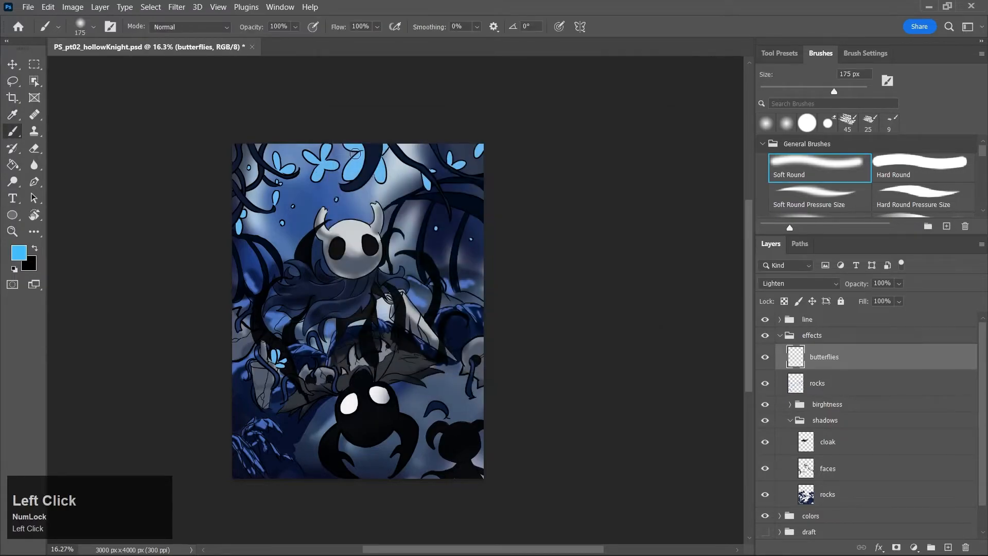
key("bracketright")
key("bracketright")
key("bracketright")
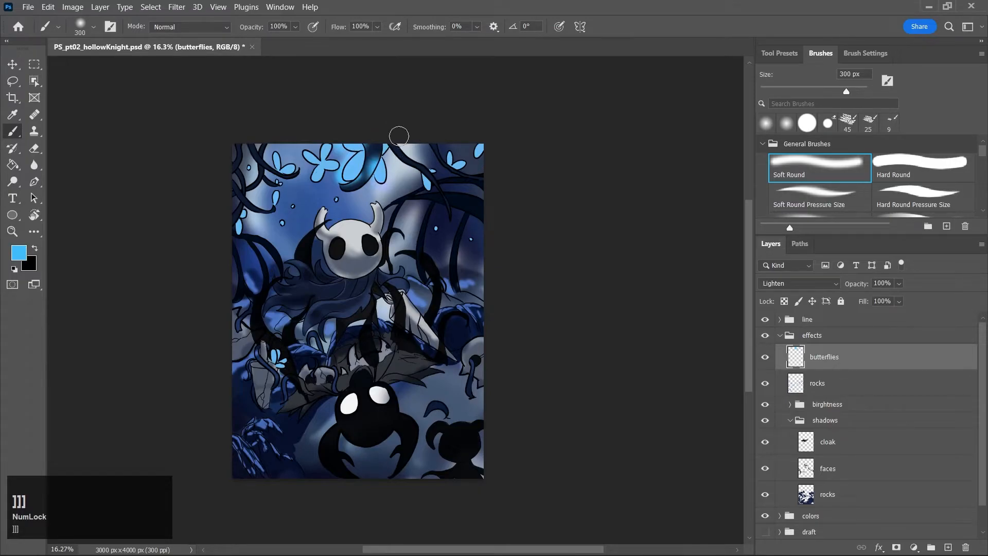
key("ctrl+z")
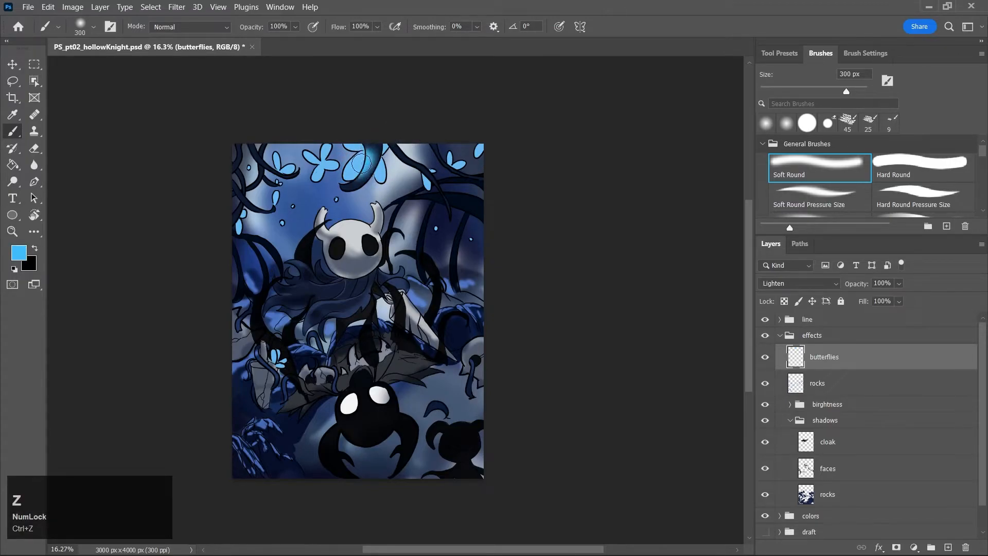
Try pale blue #b1e4ff with a 45 px brush on the large butterfly's wing and undo the stroke
key("z")
left_click_drag(358, 163, 404, 187)
key("b")
key("k")
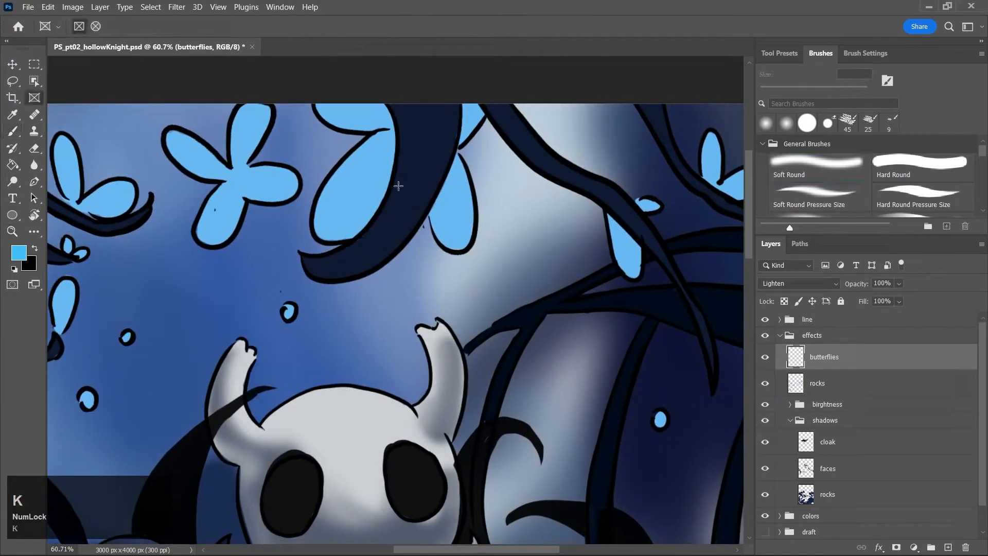
key("j")
left_click(385, 155)
key("Return")
key("b")
key("bracketleft")
key("bracketleft")
key("bracketleft")
key("bracketleft")
key("bracketleft")
key("bracketleft")
key("bracketleft")
key("bracketleft")
key("bracketleft")
key("bracketleft")
key("bracketleft")
key("bracketleft")
left_click_drag(335, 212, 381, 176)
key("ctrl+z")
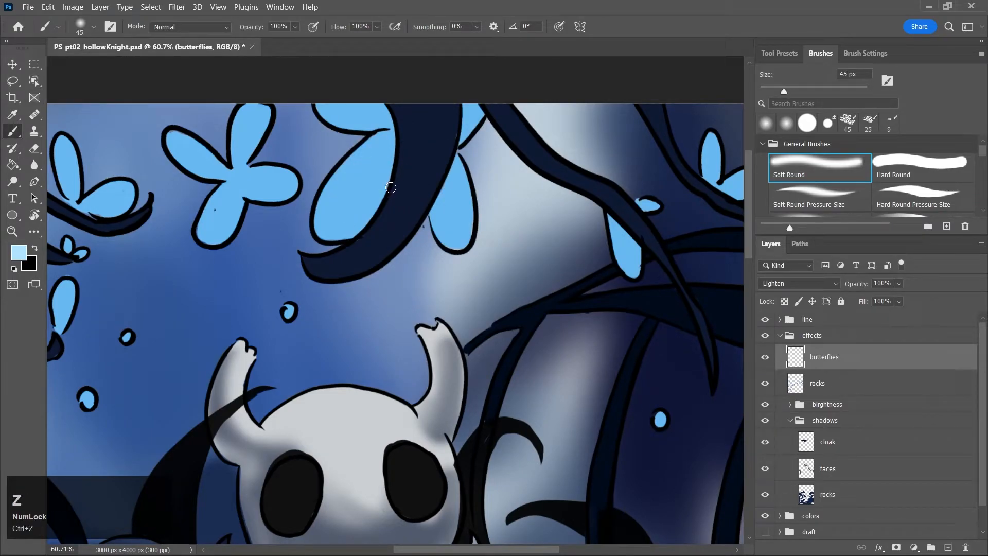
Set the foreground colour to vivid blue #1bacff
key("j")
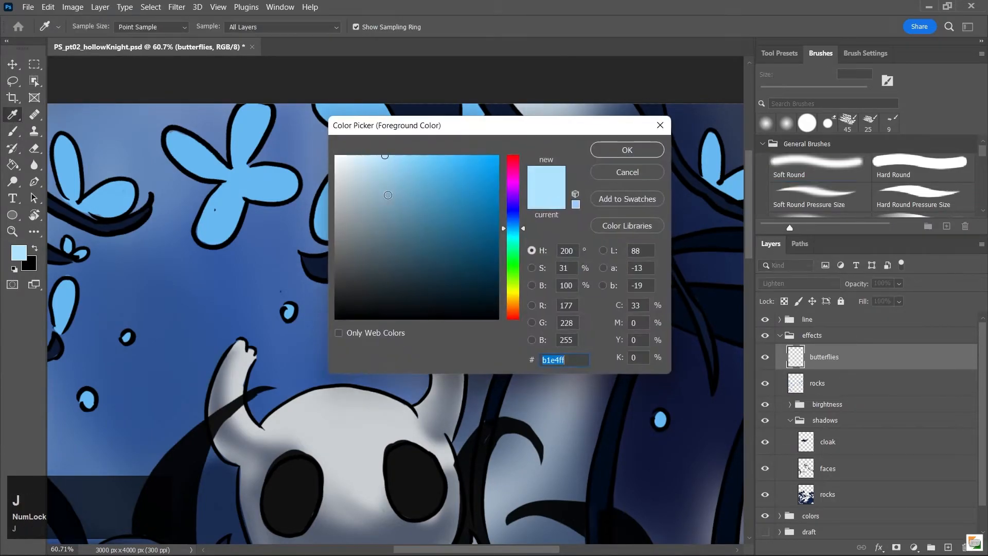
left_click(515, 228)
left_click(481, 156)
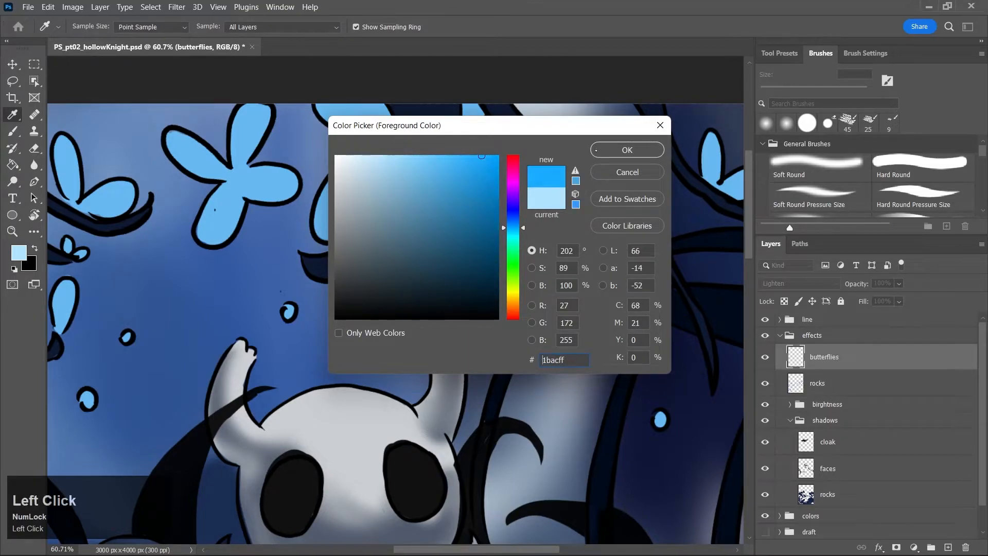
key("Return")
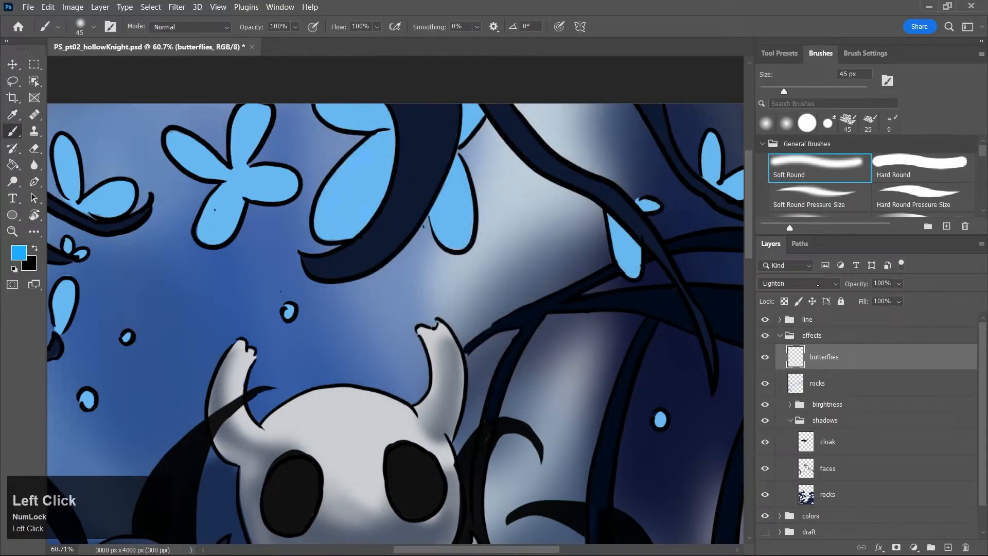
Set the butterflies layer's blending mode to Screen, test strokes on the large butterfly's wing, and undo them
left_click(799, 283)
left_click(807, 338)
left_click_drag(371, 157, 334, 229)
key("ctrl+z")
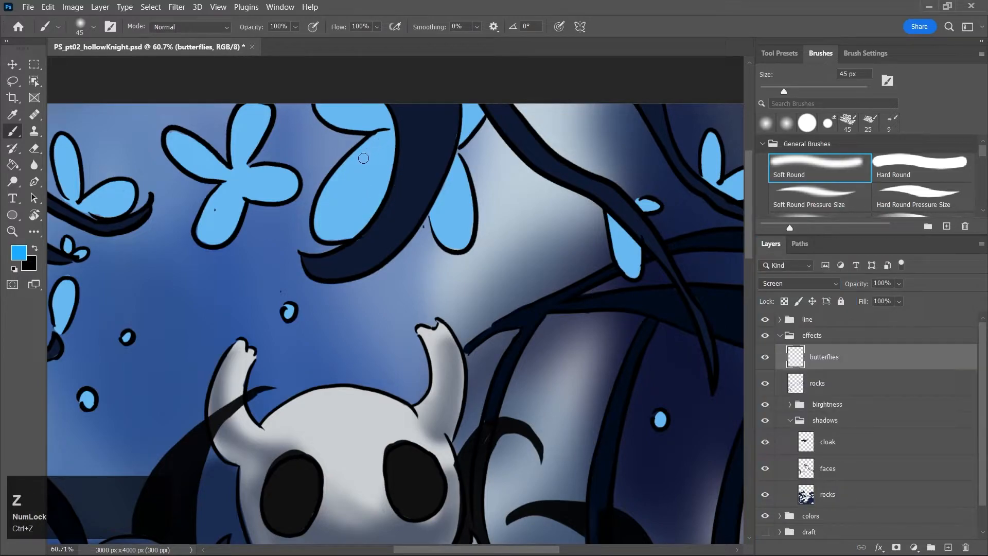
mouse_move(332, 186)
left_mouse_down()
mouse_move(332, 229)
mouse_move(330, 193)
mouse_move(352, 211)
mouse_move(345, 202)
mouse_move(328, 216)
mouse_move(353, 225)
left_mouse_up()
key("ctrl+z")
Enlarge the brush to 100 px and paint a soft glow on the wing tips of the large butterfly behind the vine
key("bracketright")
key("bracketright")
key("bracketright")
key("bracketright")
key("bracketright")
key("bracketright")
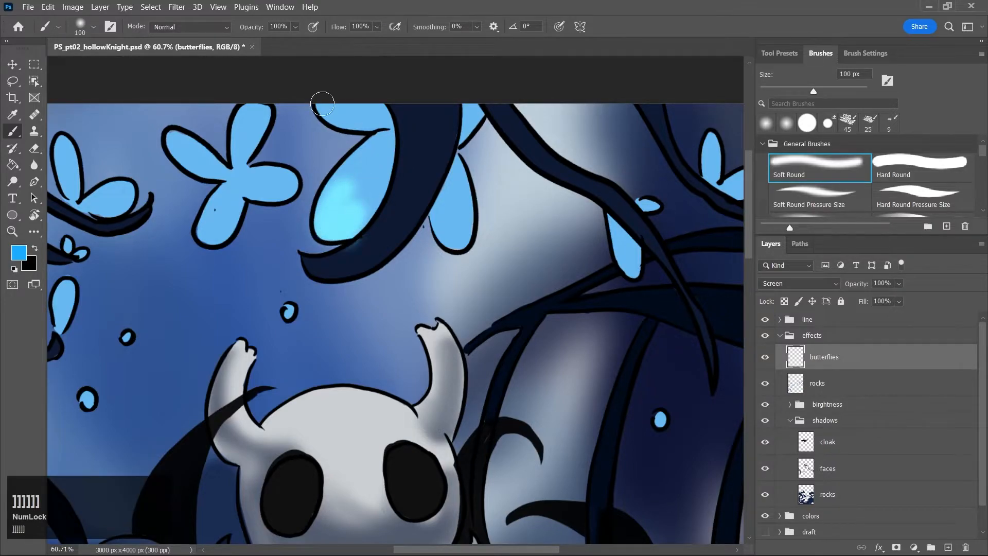
left_click_drag(322, 101, 355, 103)
mouse_move(459, 225)
left_mouse_down()
mouse_move(463, 211)
mouse_move(454, 222)
left_mouse_up()
left_click_drag(473, 121, 477, 106)
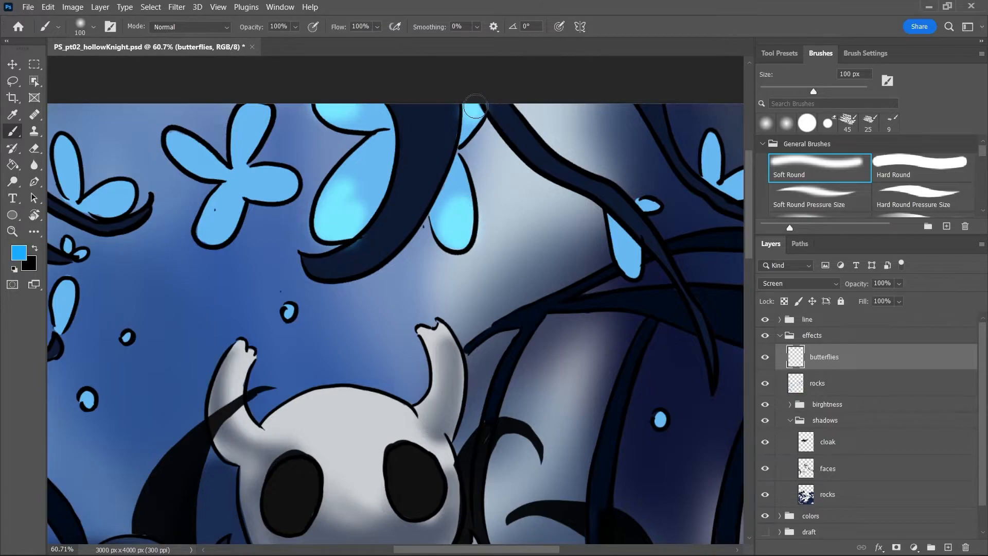
Paint a glow on the wing tips of the four-winged butterfly and the one perched on the vine beside it
left_click_drag(178, 146, 181, 150)
left_click_drag(255, 117, 255, 126)
left_click_drag(211, 229, 214, 237)
left_click_drag(294, 182, 287, 191)
left_click_drag(59, 138, 65, 155)
mouse_move(128, 211)
left_mouse_down()
mouse_move(130, 184)
mouse_move(149, 191)
left_mouse_up()
Add a glow to the small butterflies and floating dots among the vines near the illustration's left edge
left_click_drag(484, 548, 433, 548)
left_click_drag(283, 237, 294, 246)
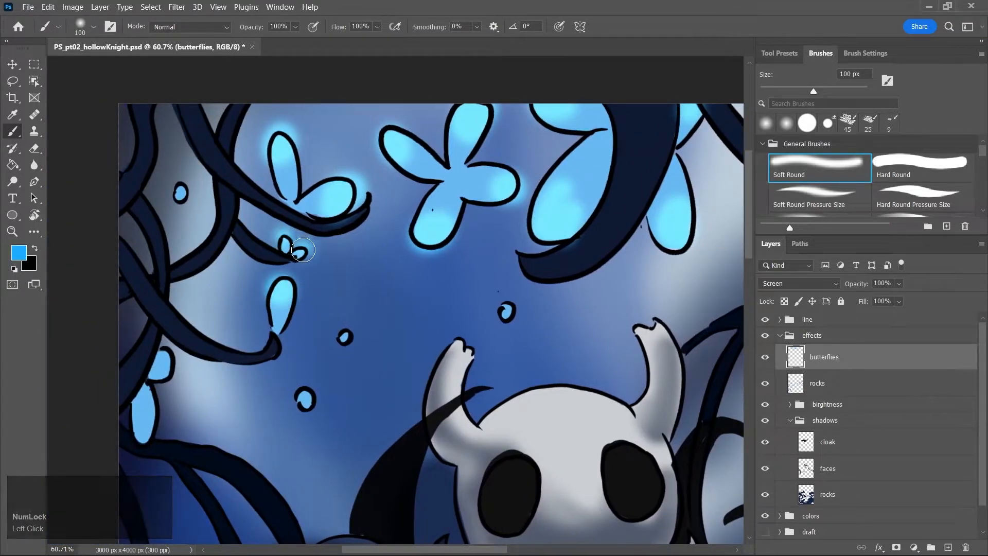
left_click_drag(342, 335, 346, 340)
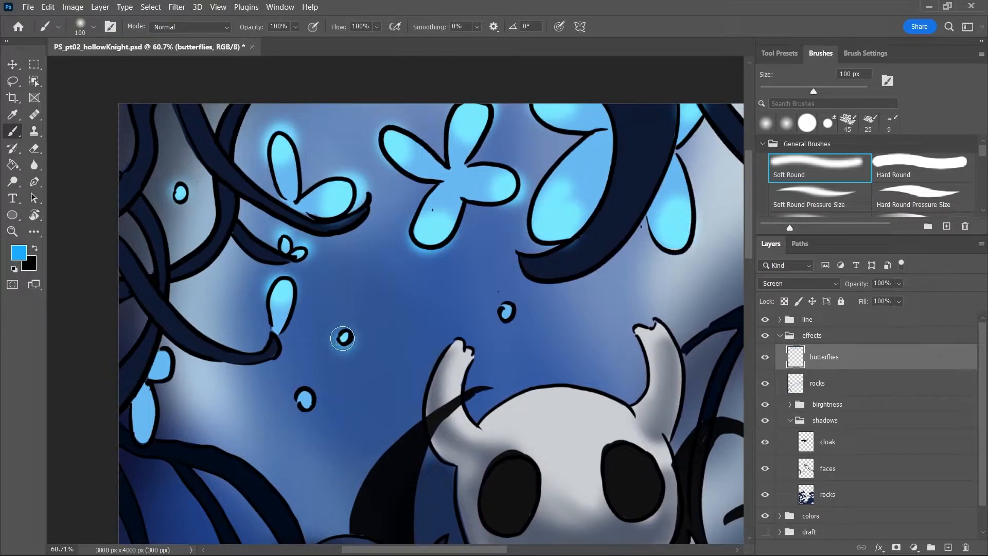
left_click_drag(303, 395, 308, 402)
left_click_drag(167, 360, 164, 355)
left_click_drag(154, 425, 168, 420)
Add a glow to the butterflies in the illustration's upper right, the dots below them, and the dot above the head
key("z")
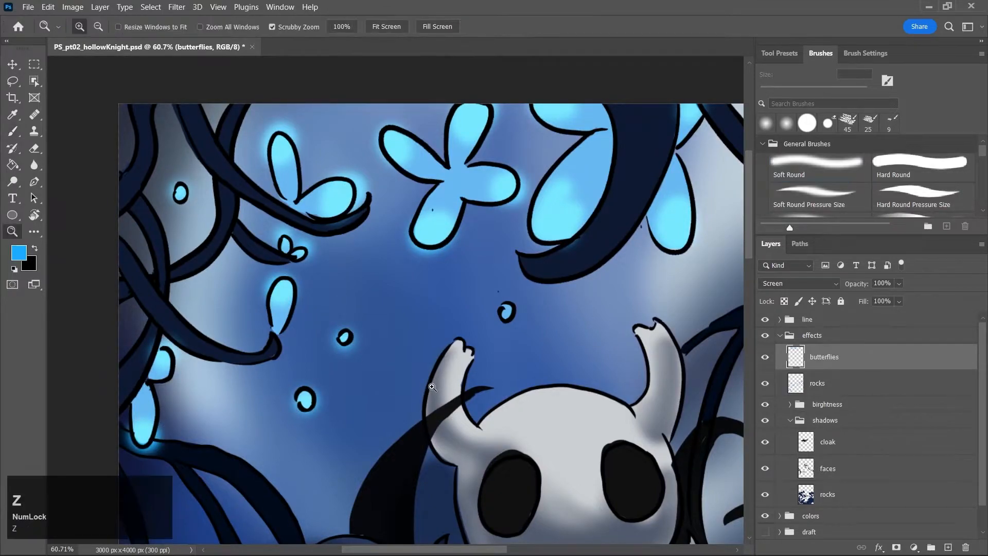
left_click_drag(435, 383, 392, 441)
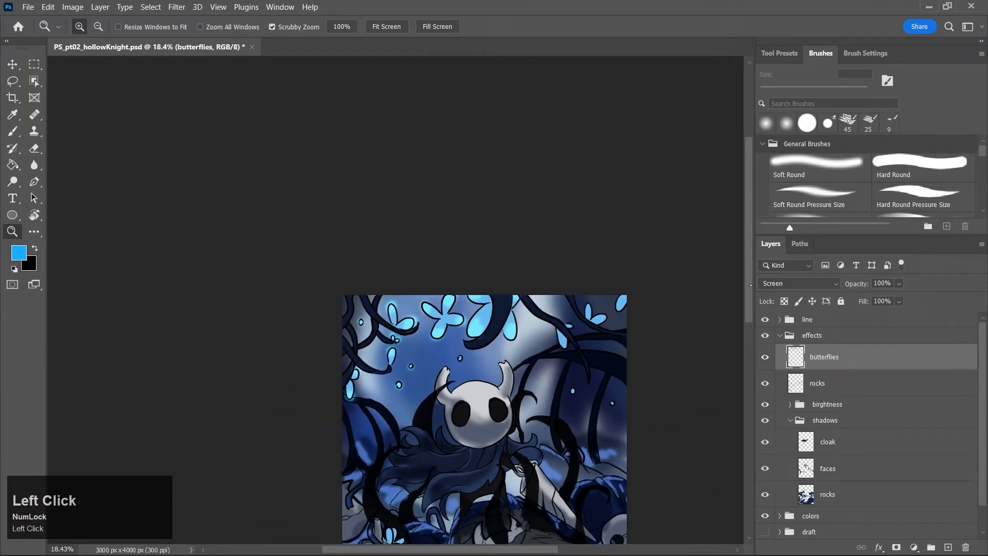
scroll(637, 303, "down", 3)
key("b")
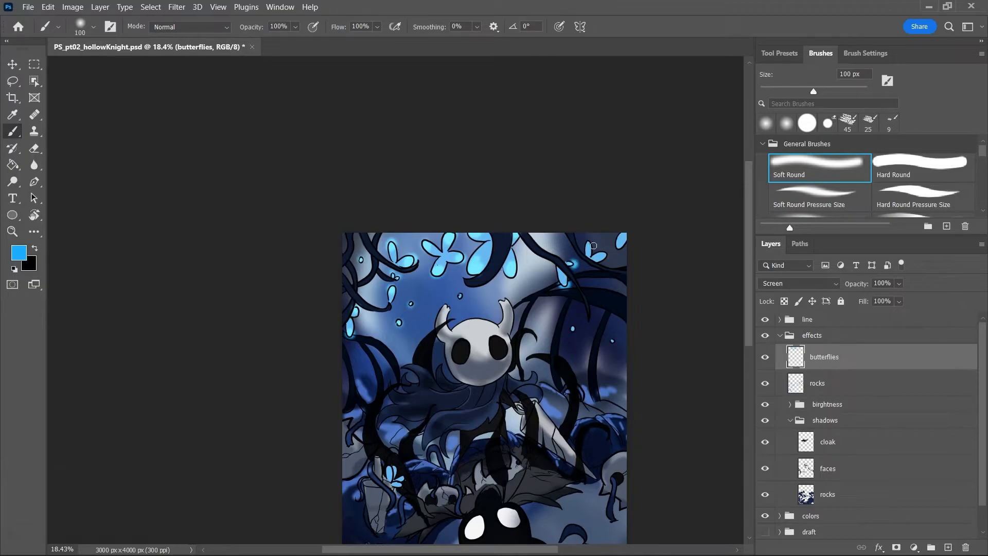
left_click_drag(618, 246, 627, 254)
left_click(612, 340)
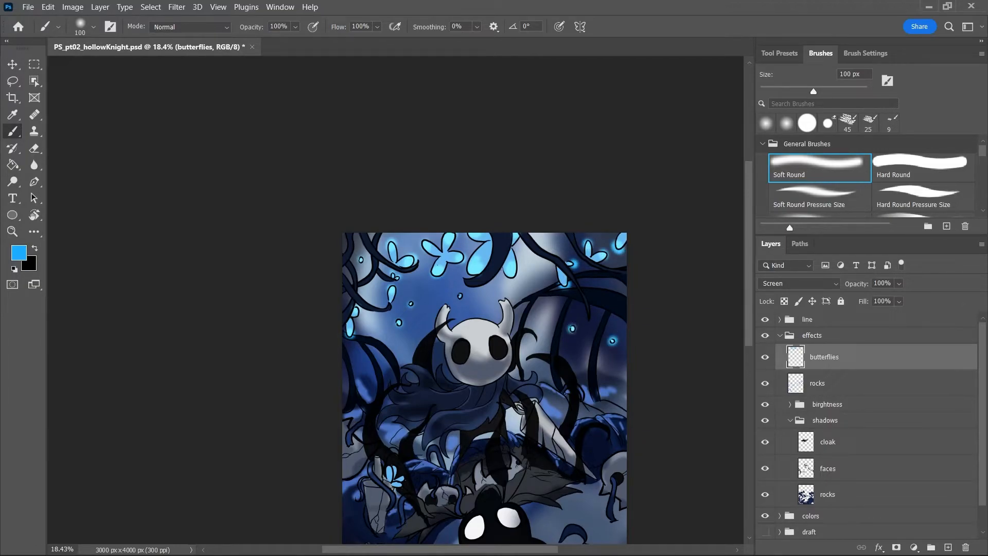
left_click(460, 296)
Paint a glow on the butterfly beside the lower-left rocks and save the document
left_click_drag(744, 310, 746, 330)
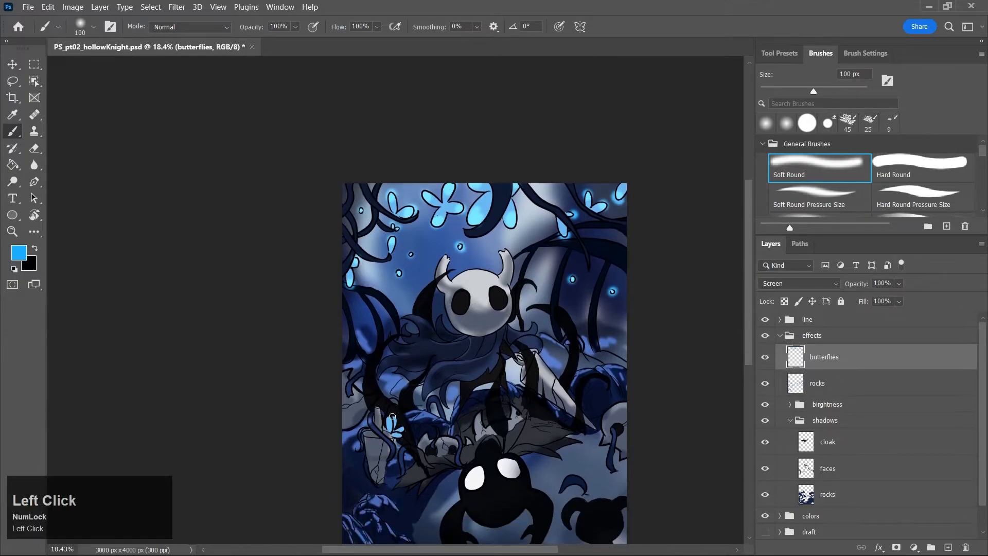
left_click(394, 416)
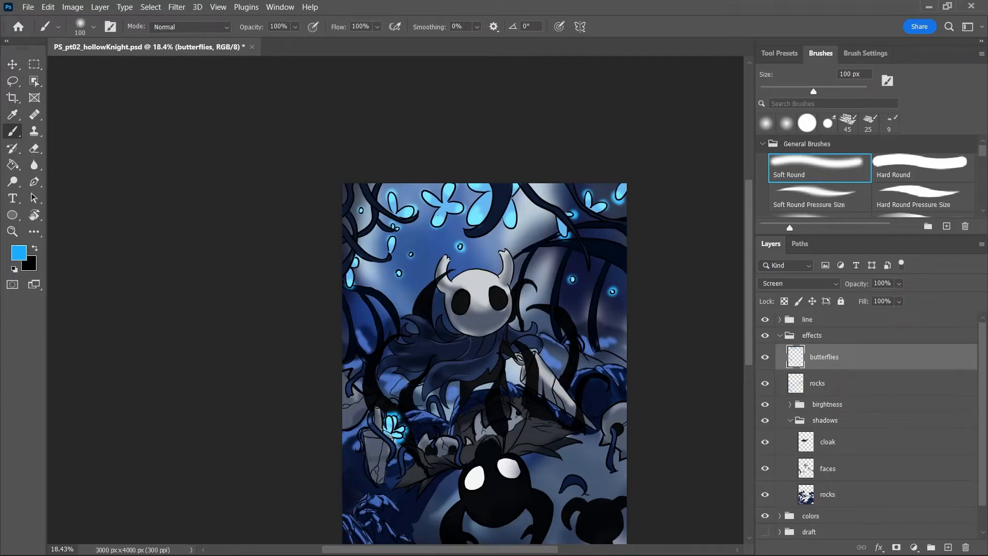
key("ctrl+s")
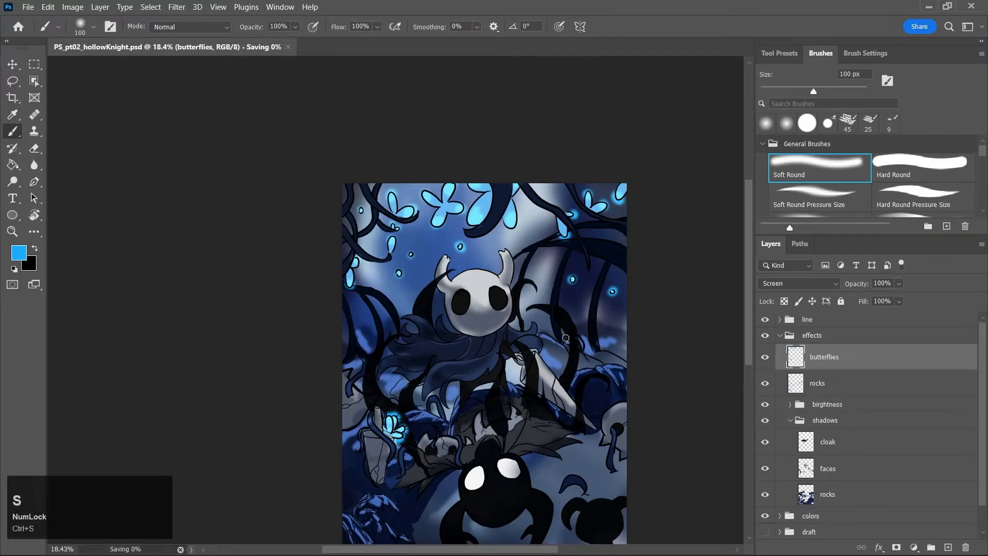
Add a new layer above the butterflies layer and save the document
key("z")
left_click_drag(466, 289, 460, 295)
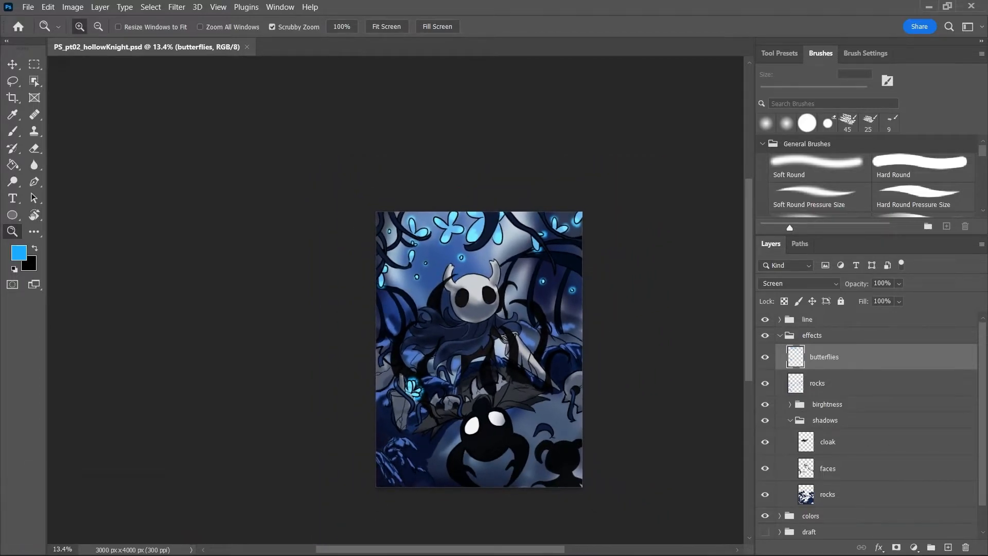
left_click_drag(478, 376, 498, 383)
left_click(948, 547)
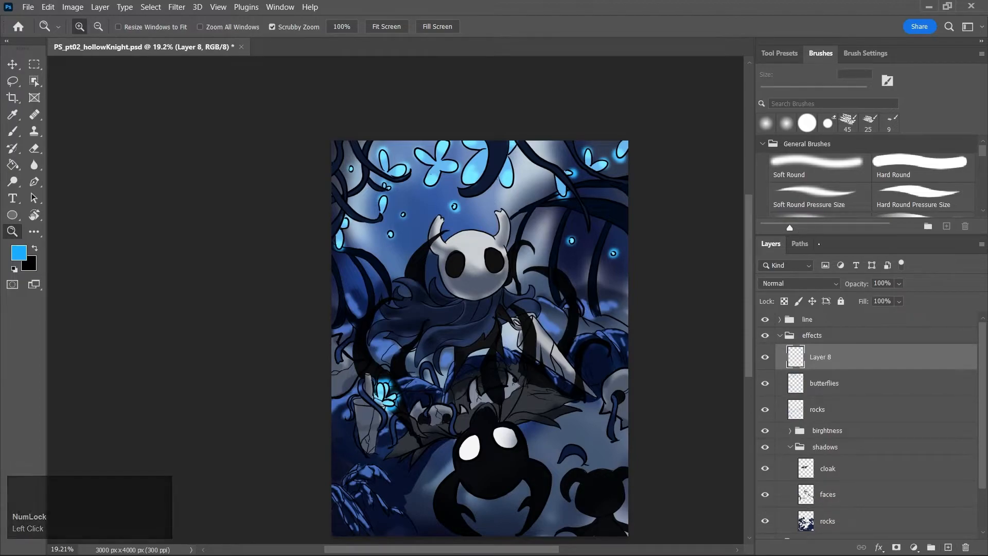
key("ctrl+s")
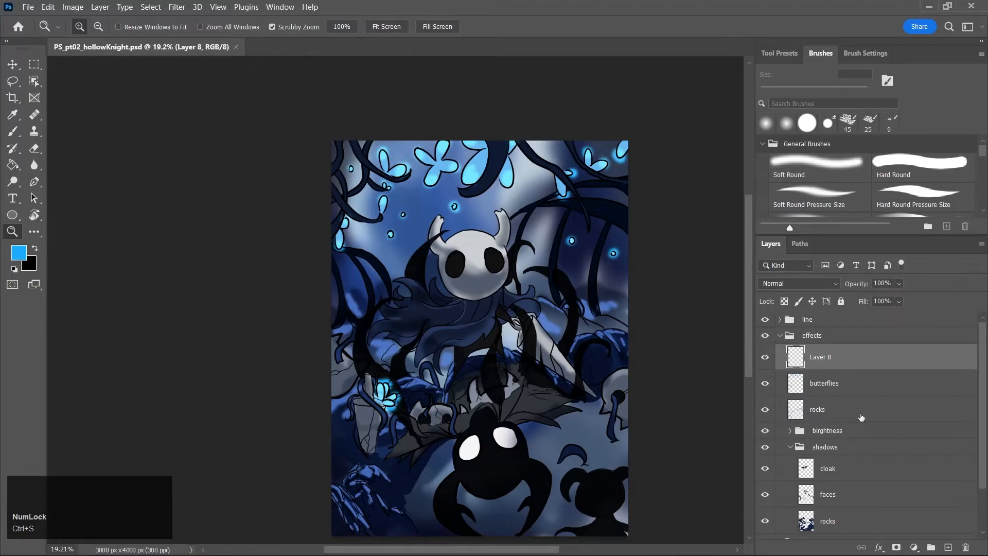
Move the new layer below the rocks highlight layer and rename it "blurforbk"
left_click_drag(895, 368, 901, 420)
double_click(822, 410)
type("blurforbk")
key("Return")
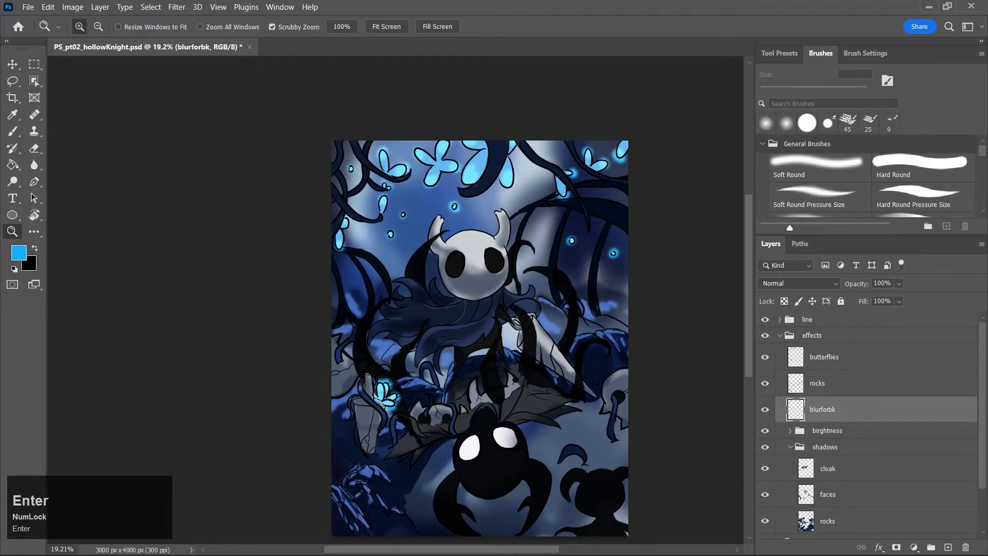
Rename the "blurforbk" layer to "blurForBK" and save the document
double_click(822, 409)
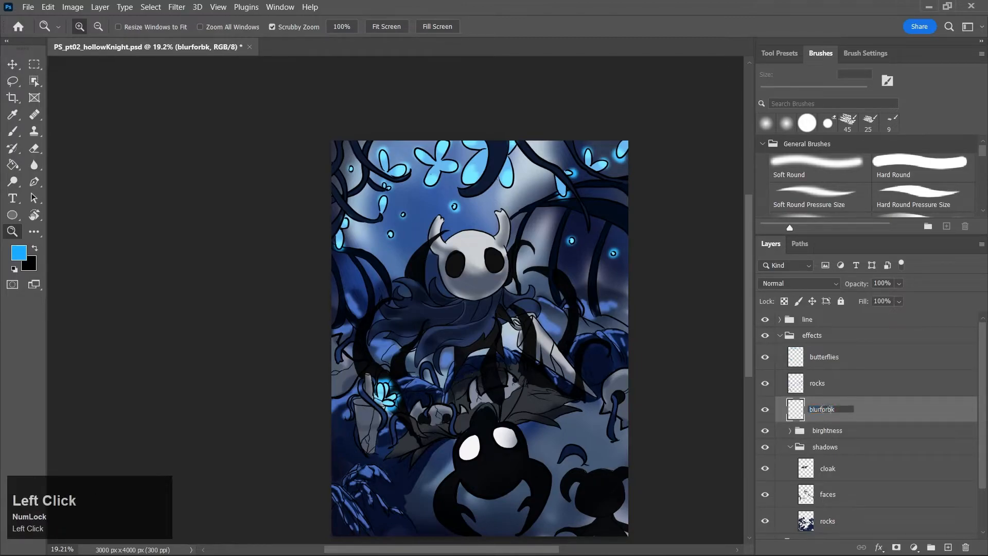
type("F")
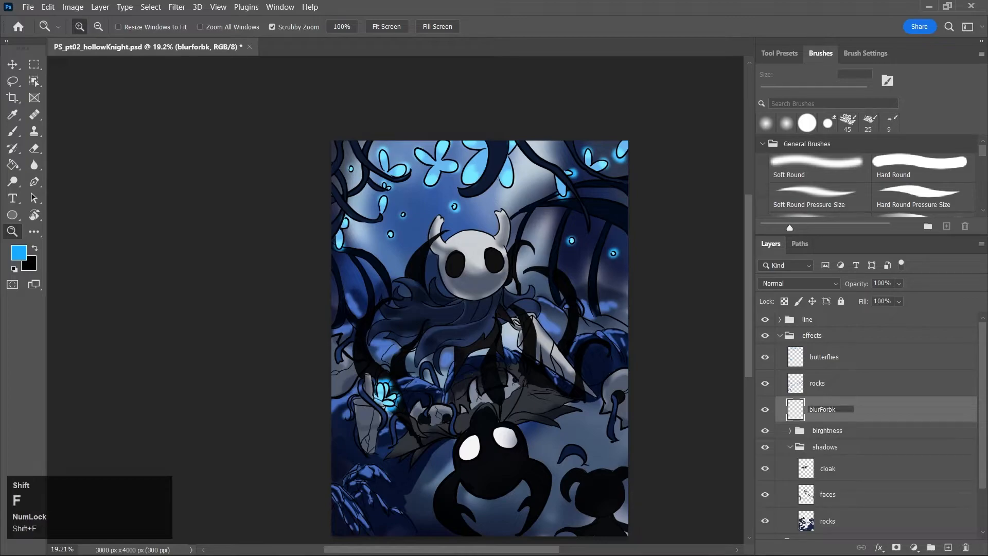
double_click(832, 410)
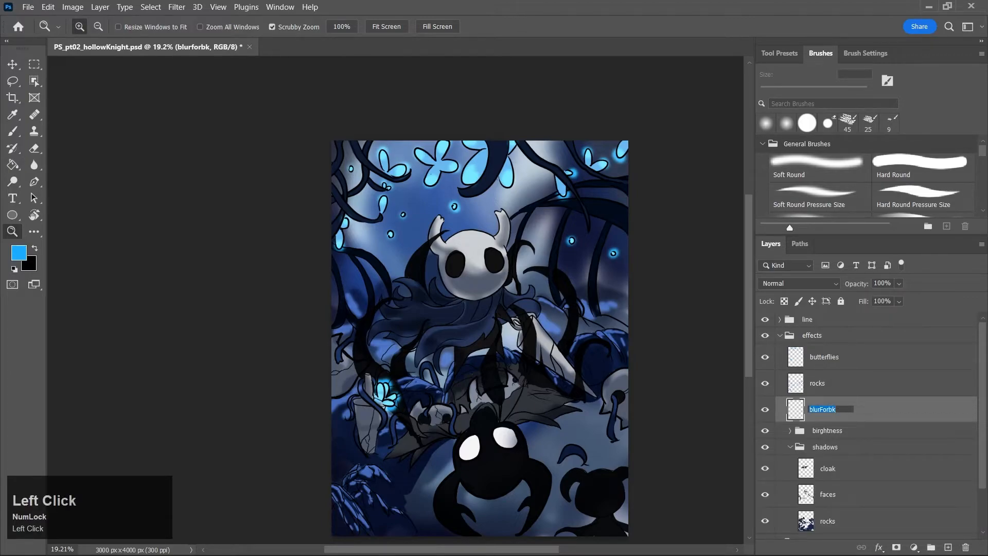
key("Right")
type("B")
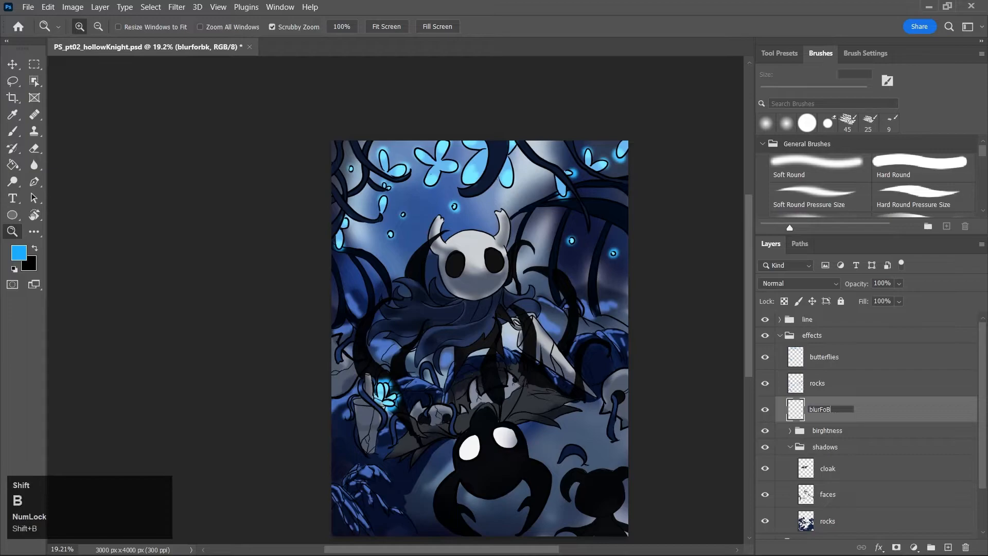
key("Return")
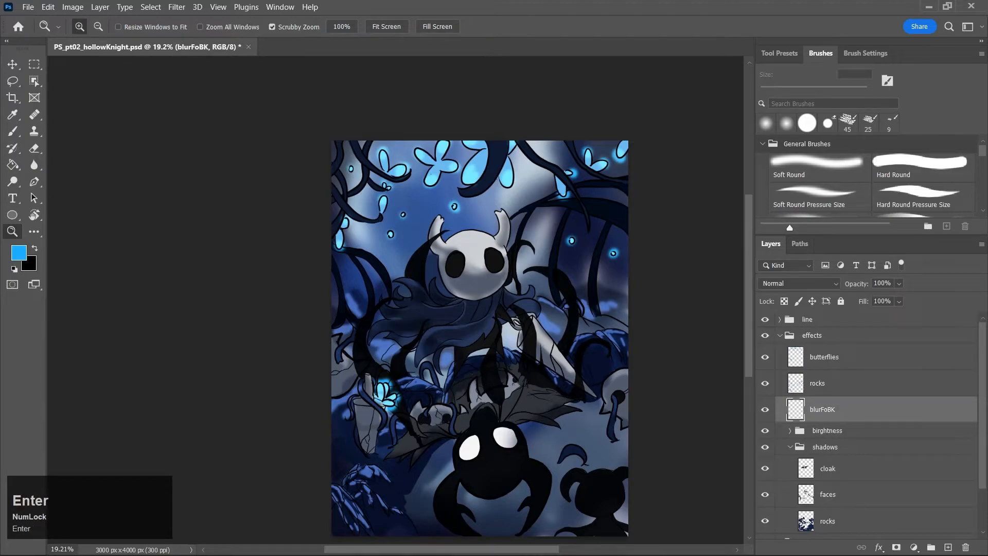
double_click(824, 407)
left_click(822, 409)
type("r")
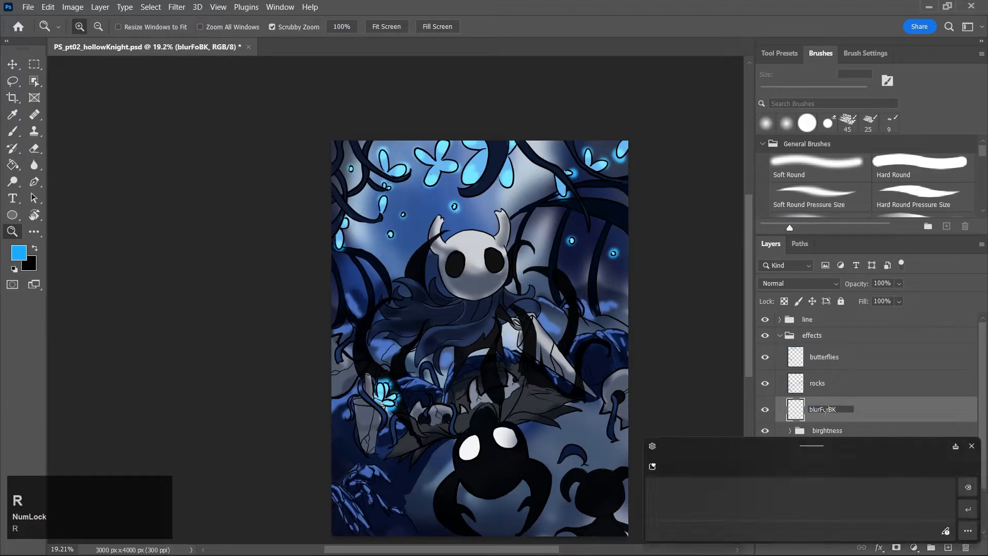
left_click(883, 390)
key("ctrl+s")
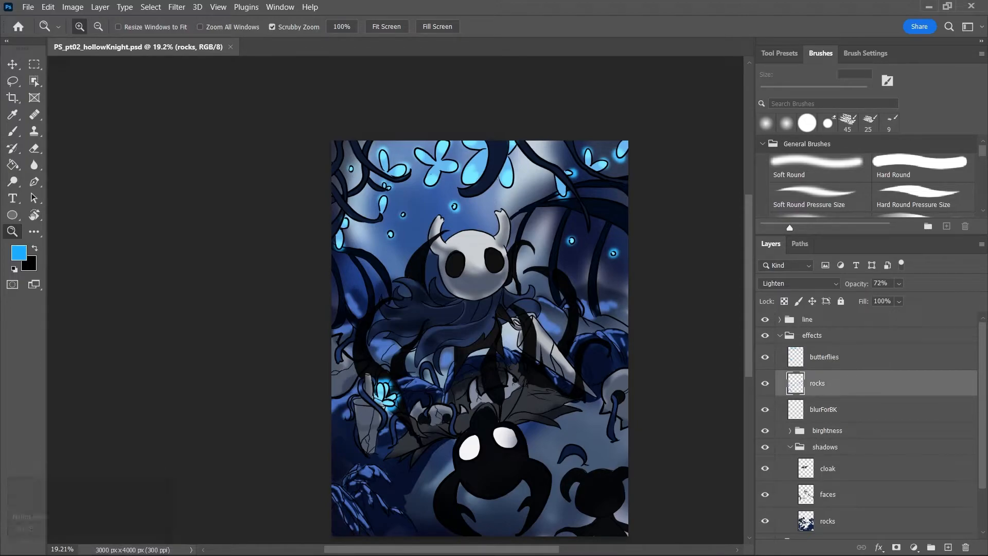
Set the foreground colour to grey-blue #70828d and enlarge the Soft Round brush to 1300 px
left_click_drag(545, 551, 569, 551)
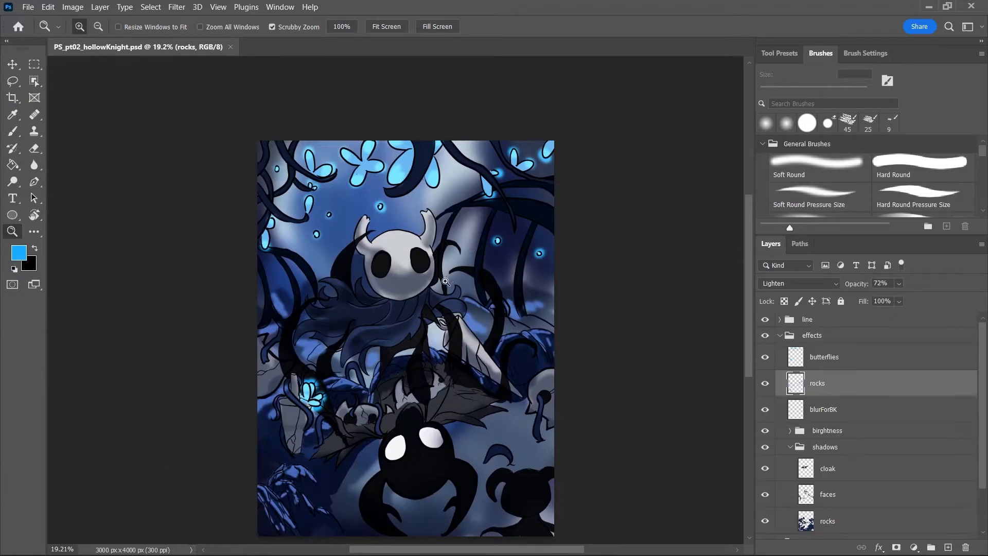
key("j")
mouse_move(394, 269)
left_mouse_down()
mouse_move(349, 249)
mouse_move(364, 226)
left_mouse_up()
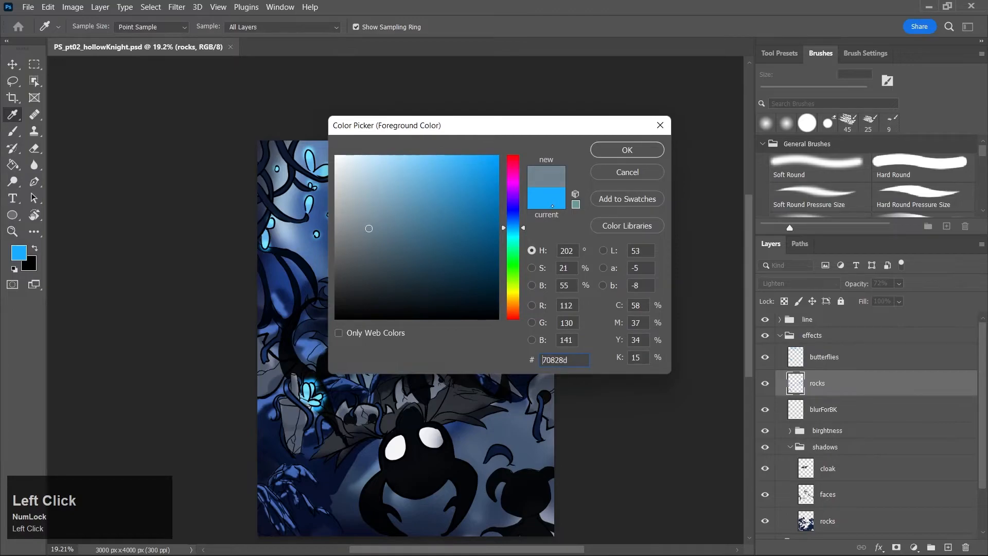
key("Return")
key("b")
key("bracketright")
key("bracketright")
key("bracketright")
key("bracketright")
key("bracketright")
key("bracketright")
key("bracketright")
key("bracketright")
key("bracketright")
key("bracketright")
key("bracketright")
key("bracketright")
key("bracketright")
key("bracketright")
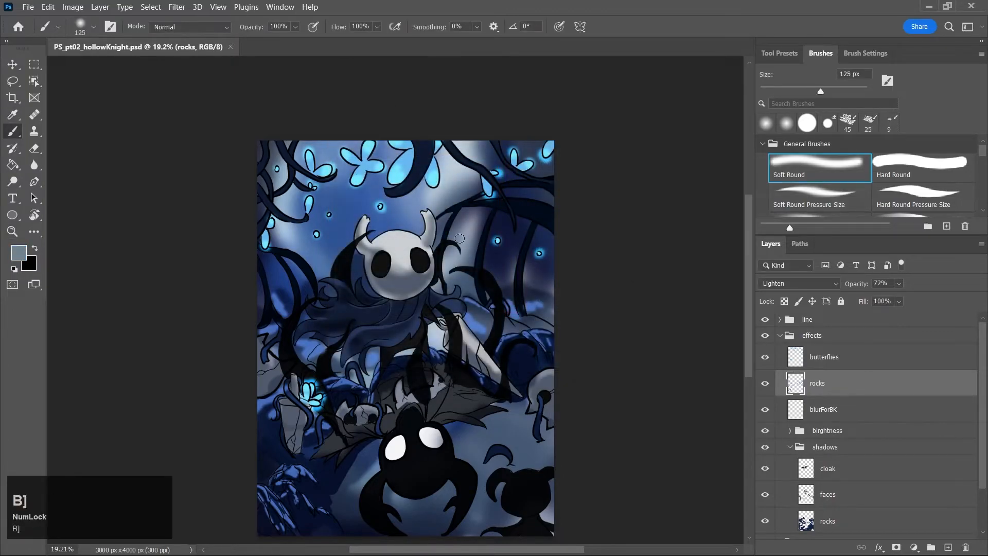
Try soft grey-blue strokes over the background at the illustration's upper right on the rocks and blurForBK layers, undoing each
left_click_drag(489, 190, 521, 292)
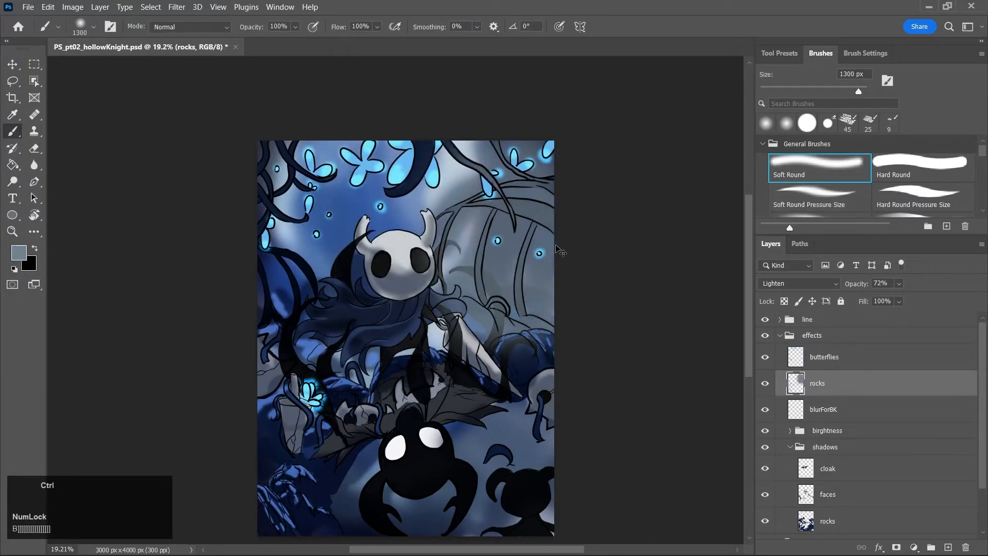
key("ctrl+z")
left_click(830, 284)
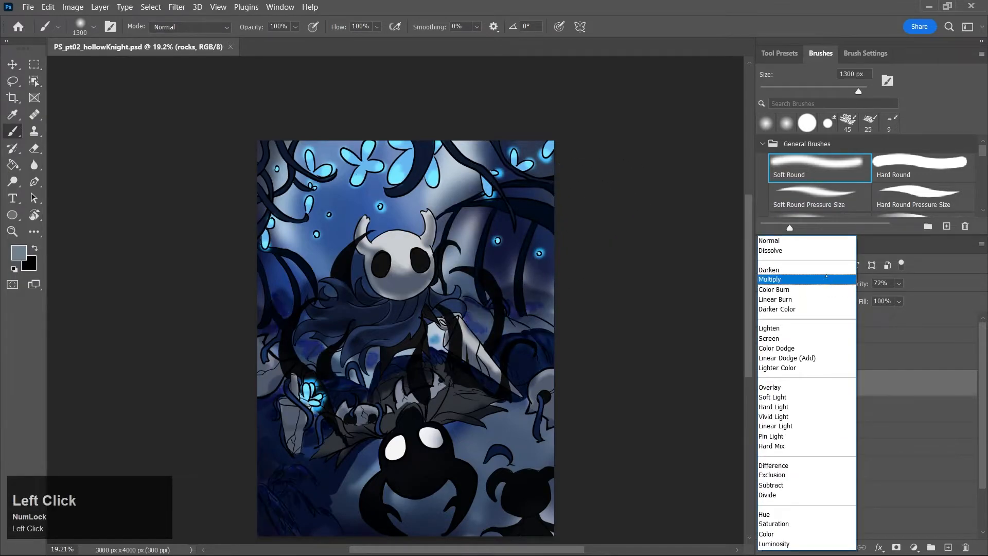
left_click(829, 328)
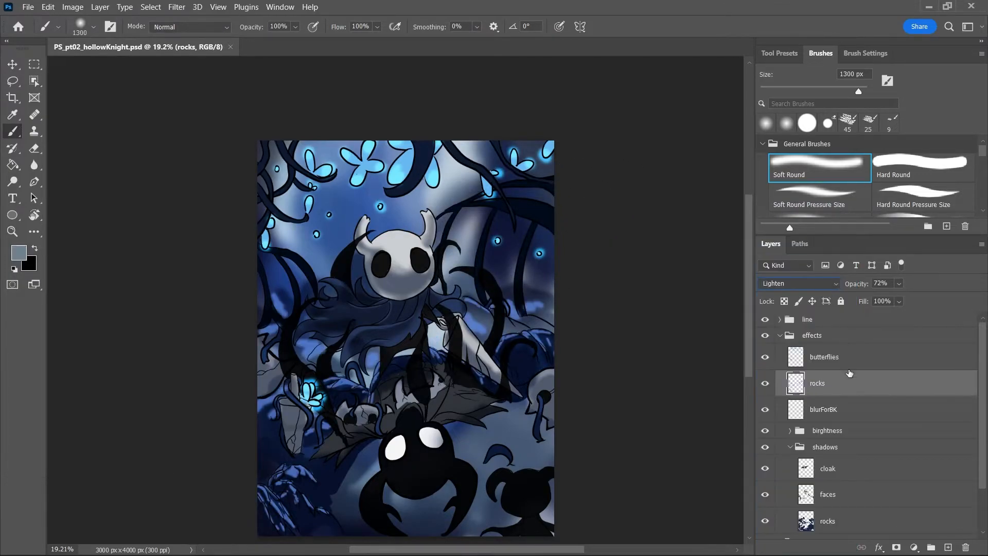
left_click(842, 434)
left_click(837, 363)
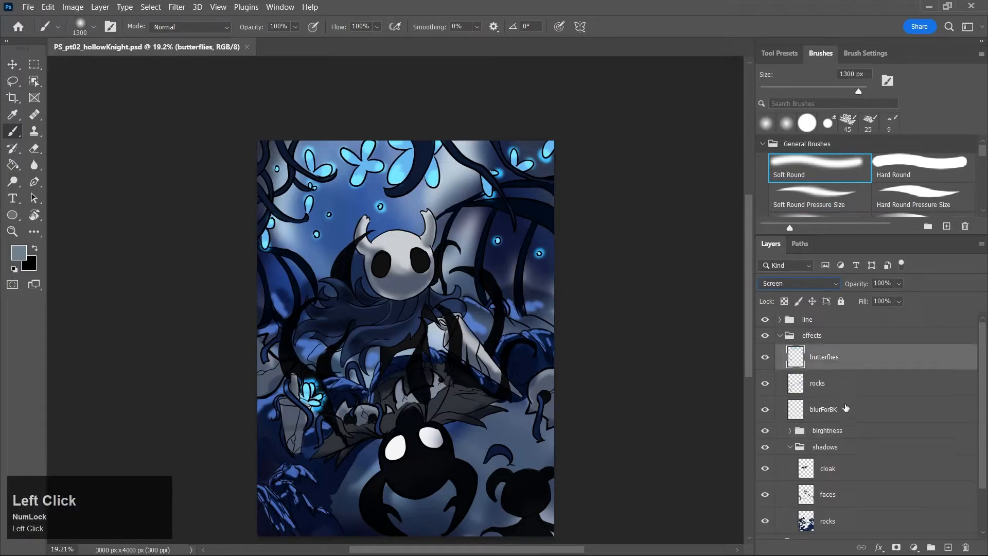
left_click(845, 411)
left_click_drag(522, 125, 578, 227)
key("ctrl+z")
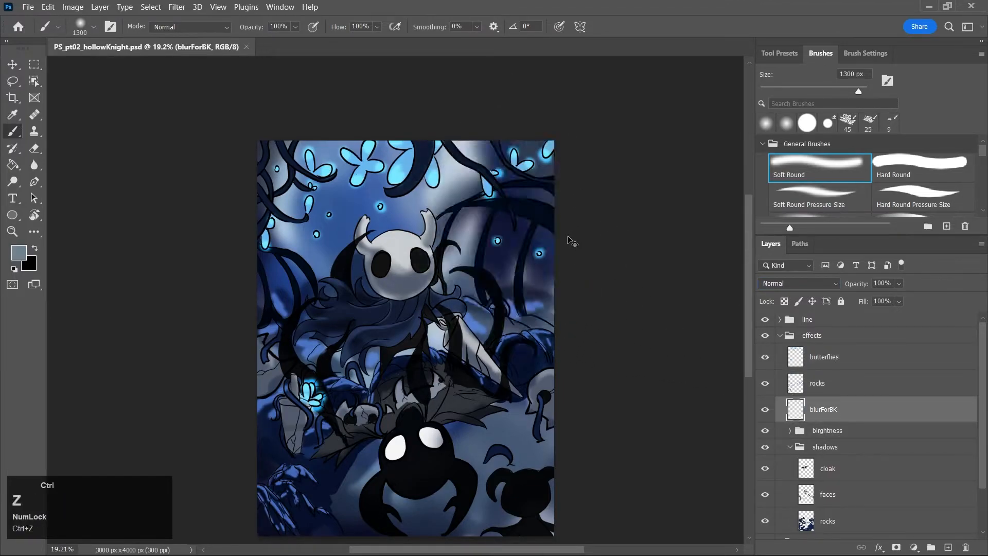
Change the foreground colour to a darker grey-blue
key("j")
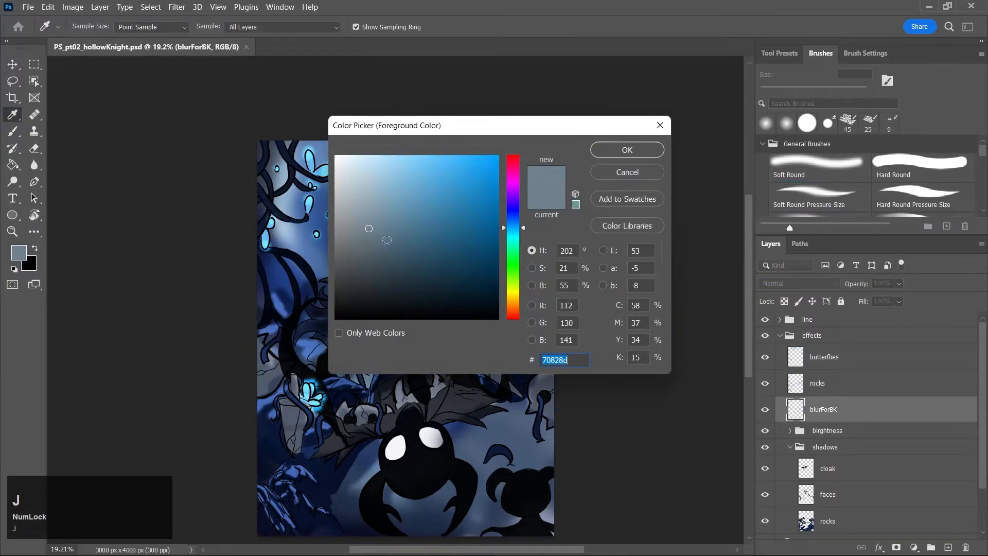
left_click(381, 253)
left_click(628, 149)
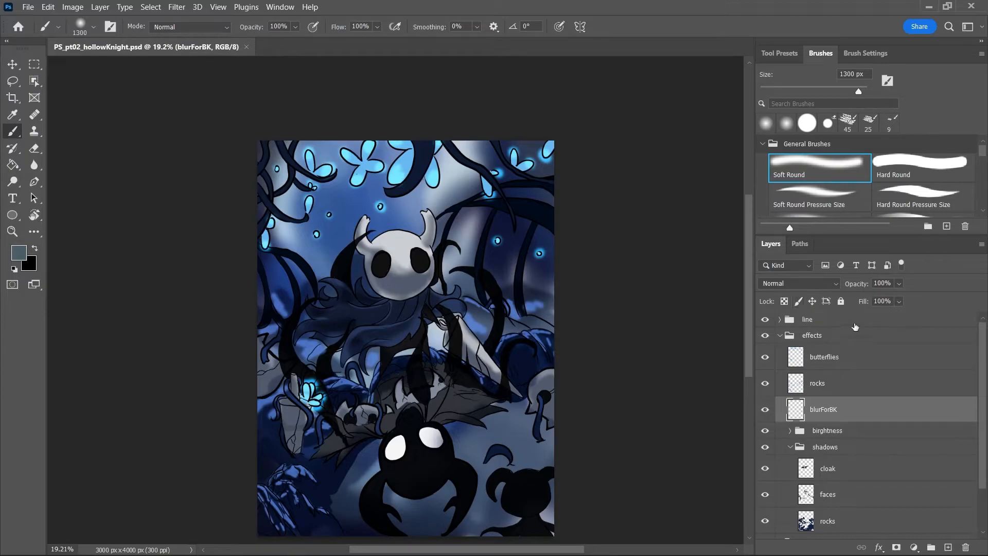
Create a group above the line group, add a new layer inside it, and name the group "blur"
left_click(780, 319)
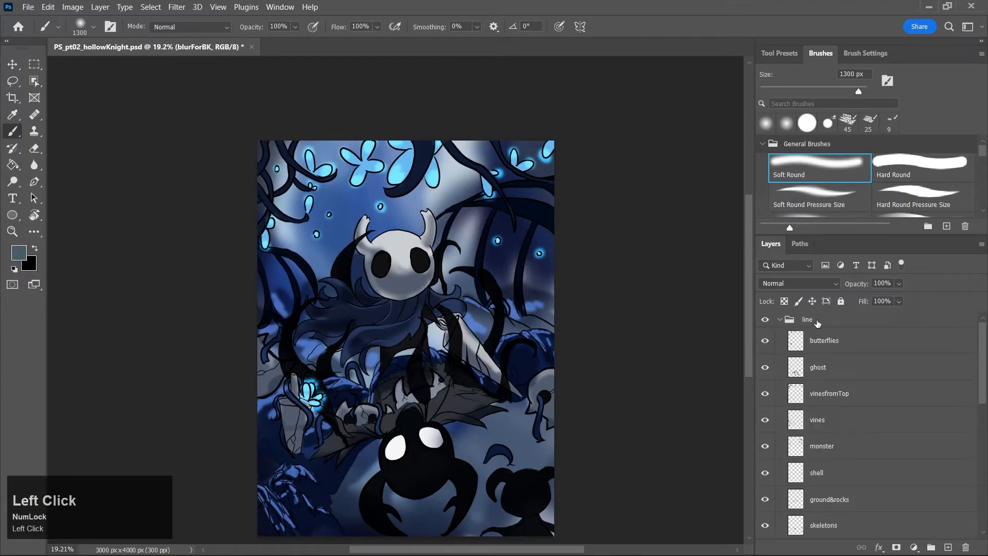
left_click(780, 320)
left_click(806, 321)
left_click(931, 547)
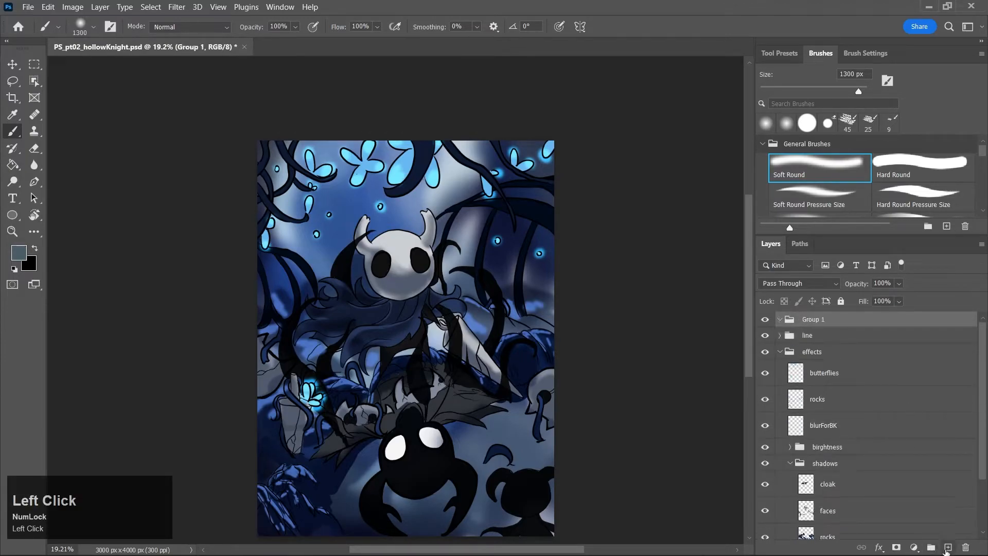
left_click(947, 548)
double_click(827, 320)
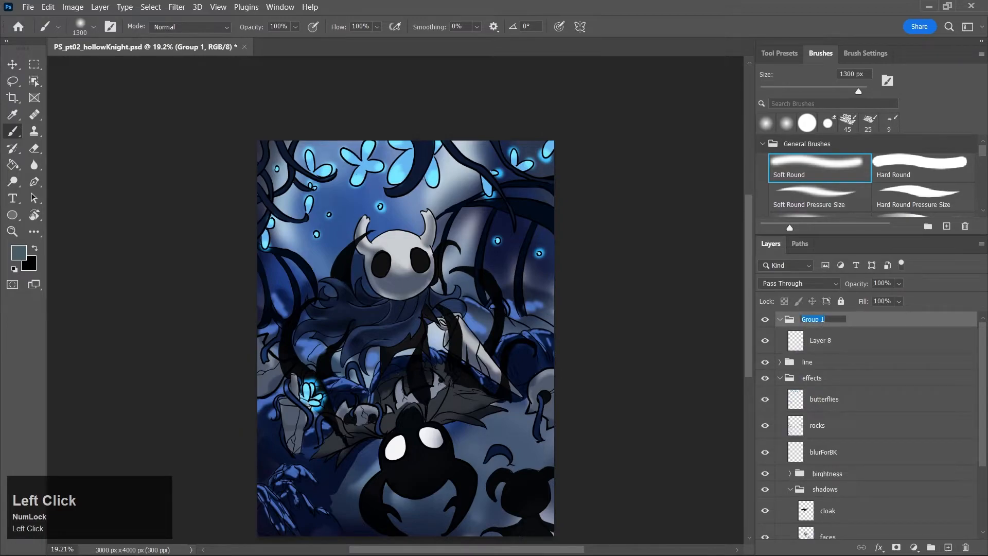
type("blur")
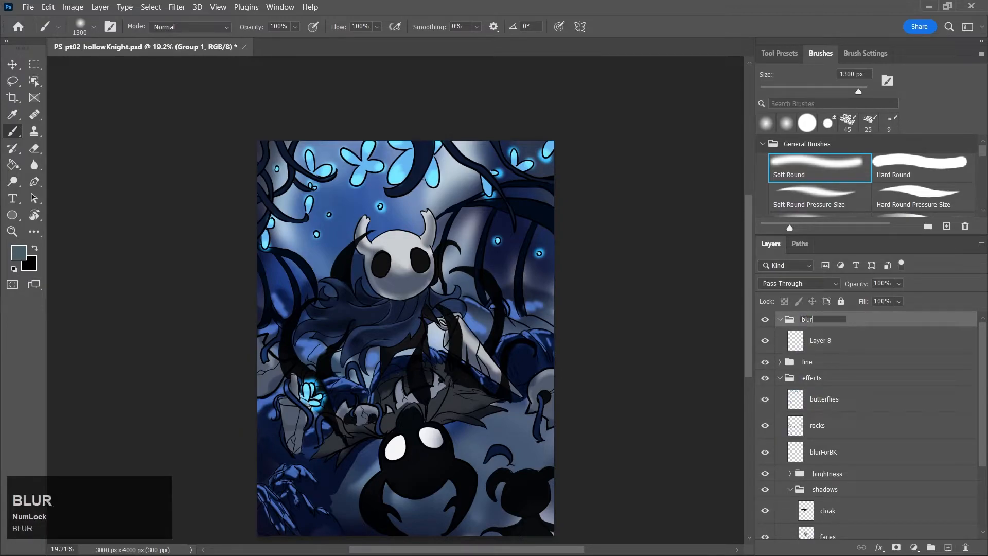
key("Return")
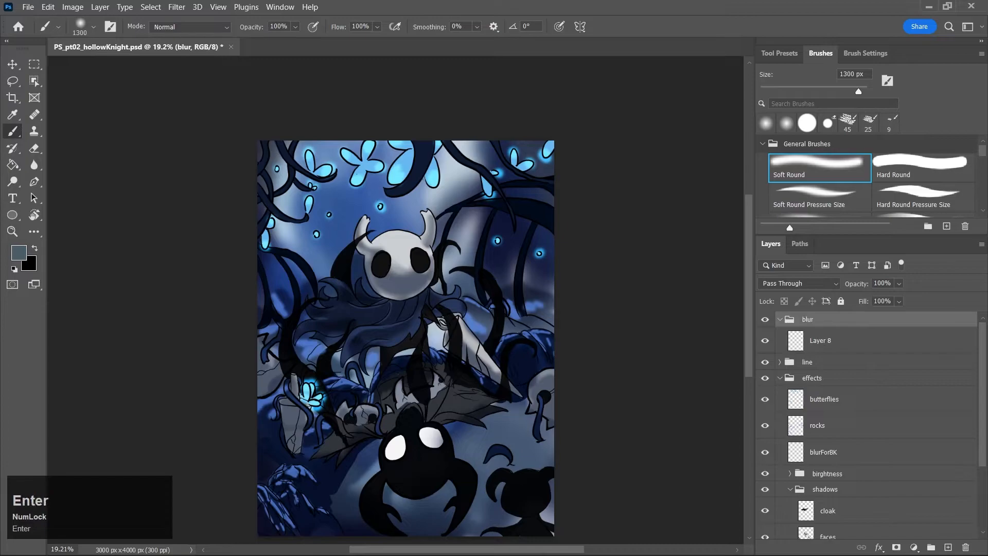
Rename the layer inside the blur group to "bk" and save the document
left_click(814, 348)
double_click(828, 344)
type("bk")
key("Return")
key("ctrl+s")
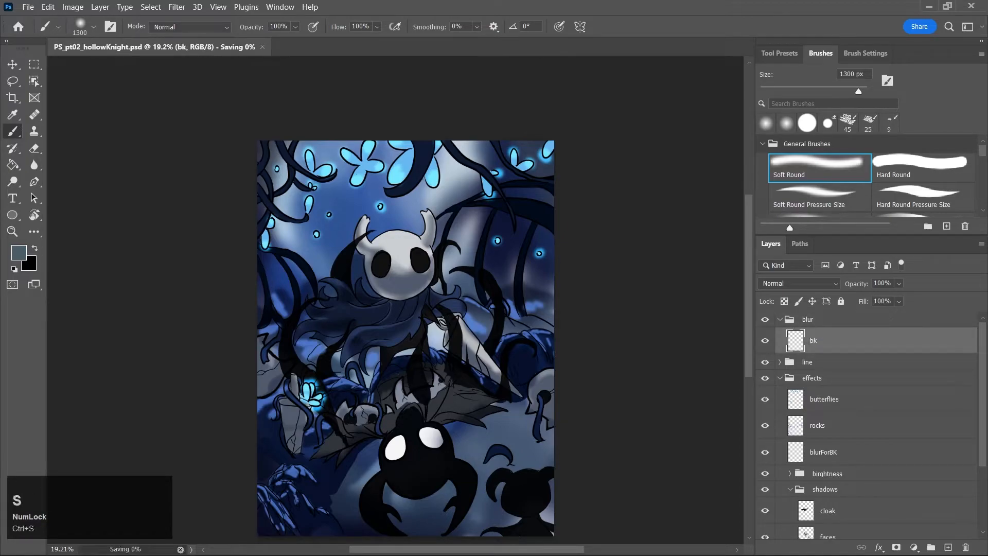
Delete the blurForBK layer, make the bk layer active and save the document
left_click(857, 460)
left_click(965, 547)
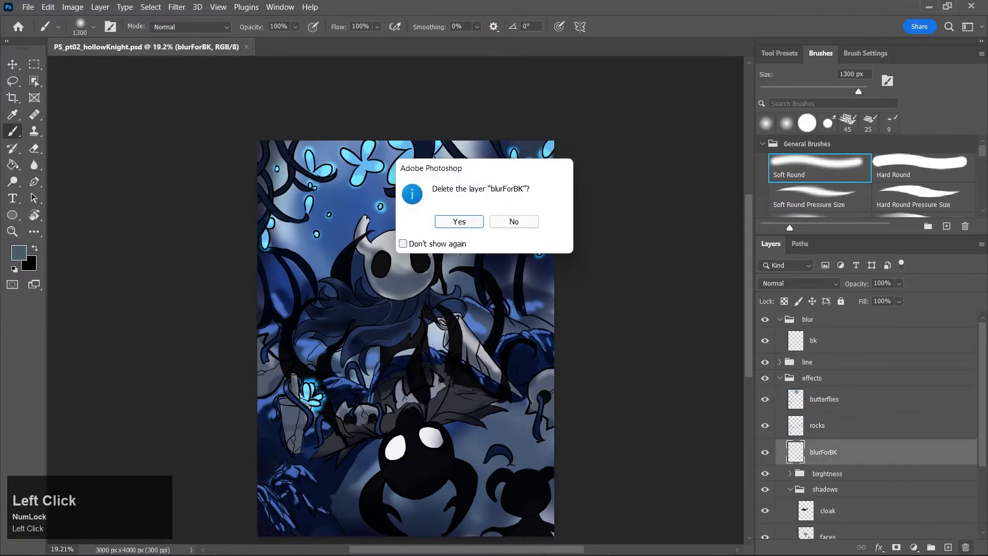
left_click(452, 220)
left_click(843, 344)
key("ctrl+s")
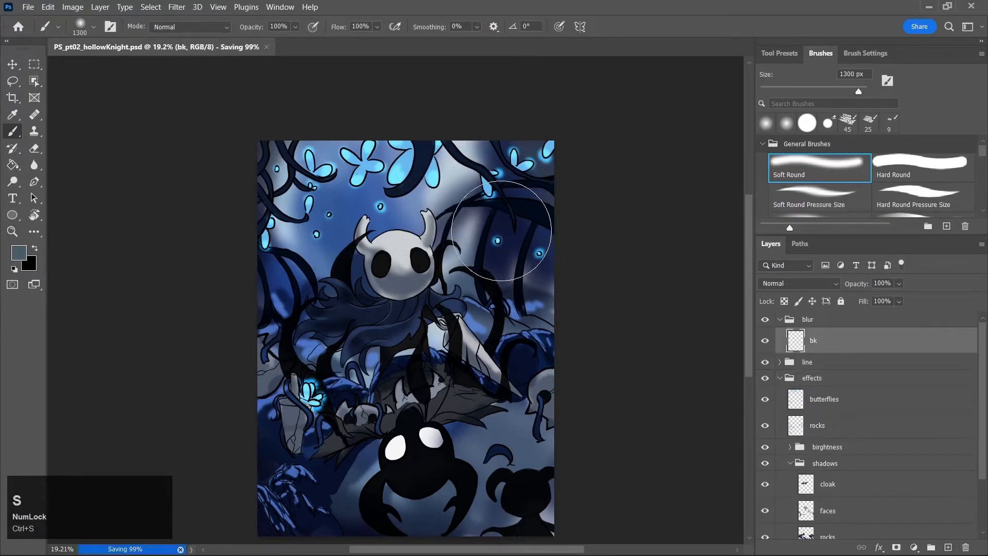
Paint a soft grey-blue haze over the background on both sides of the head on the bk layer and set its blend mode to Lighter Color
left_click_drag(558, 221, 529, 247)
key("ctrl+z")
mouse_move(583, 225)
left_mouse_down()
mouse_move(578, 260)
mouse_move(595, 214)
left_mouse_up()
left_click_drag(303, 222, 307, 272)
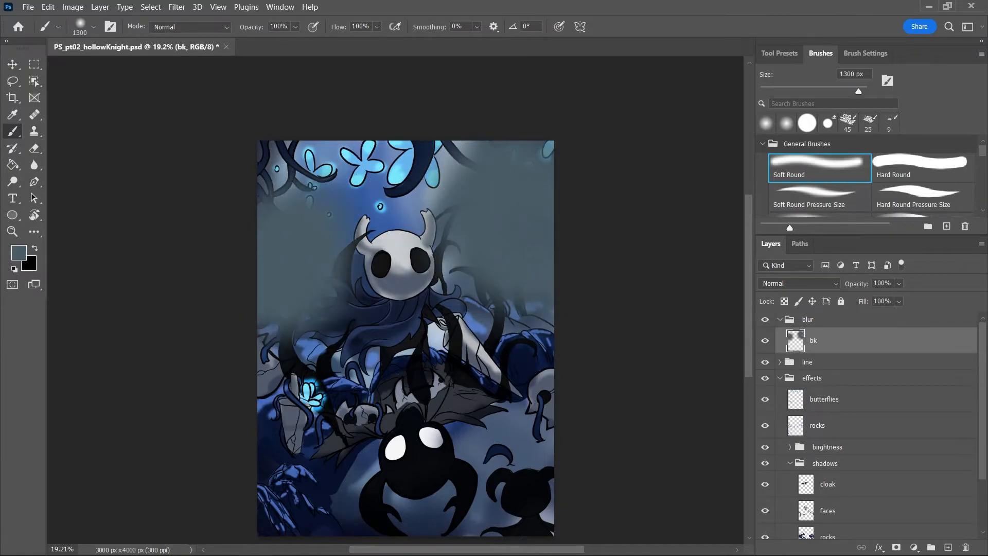
key("ctrl+z")
left_click_drag(363, 216, 309, 243)
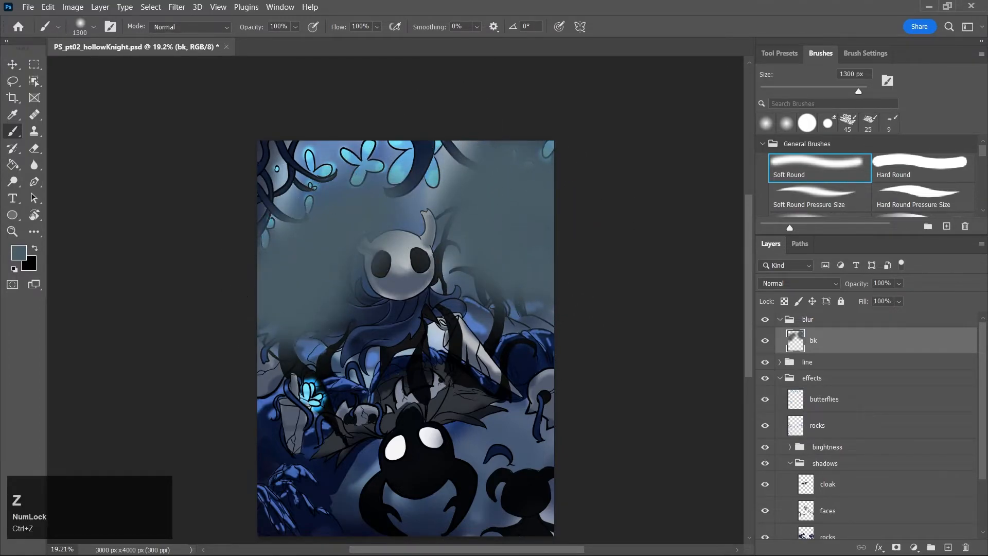
key("ctrl+z")
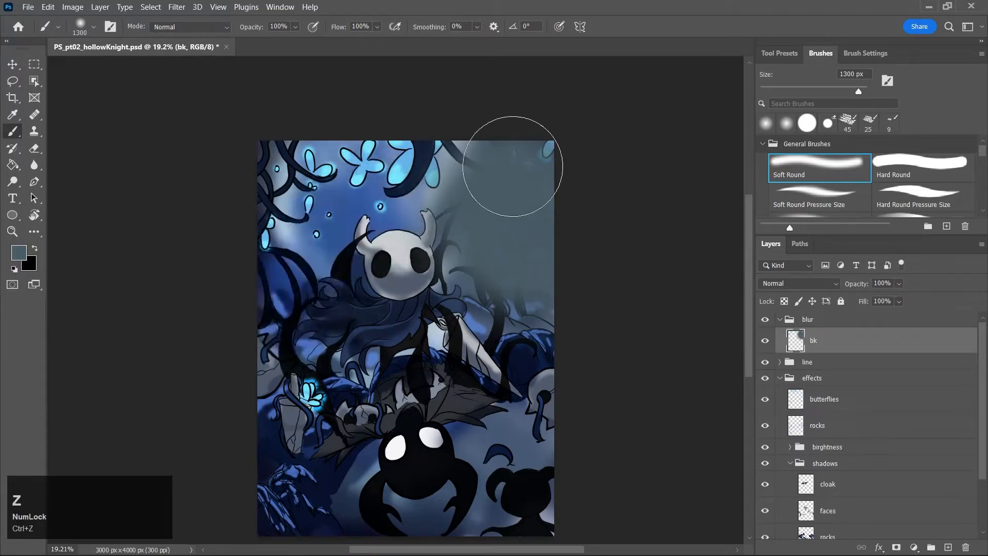
left_click_drag(319, 267, 301, 278)
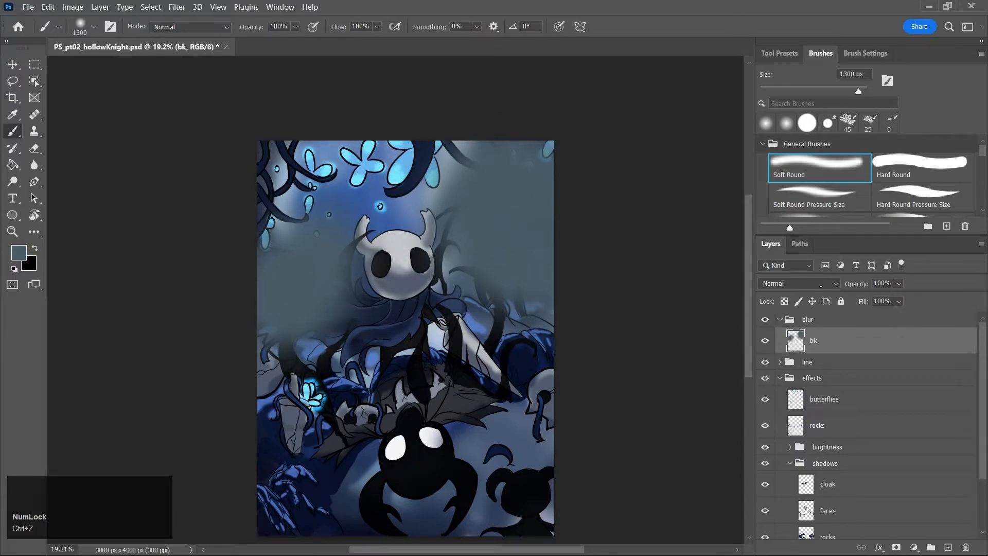
left_click(820, 285)
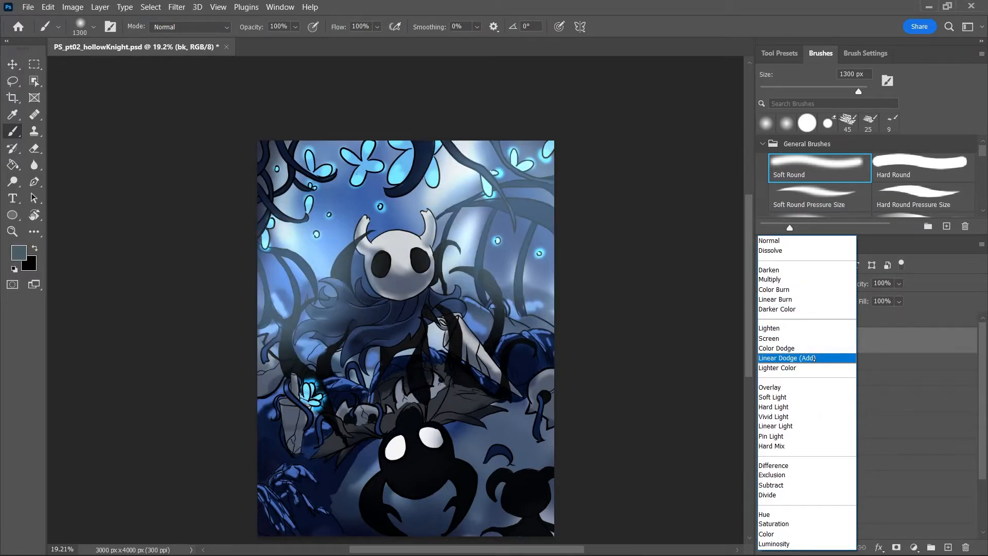
left_click(813, 367)
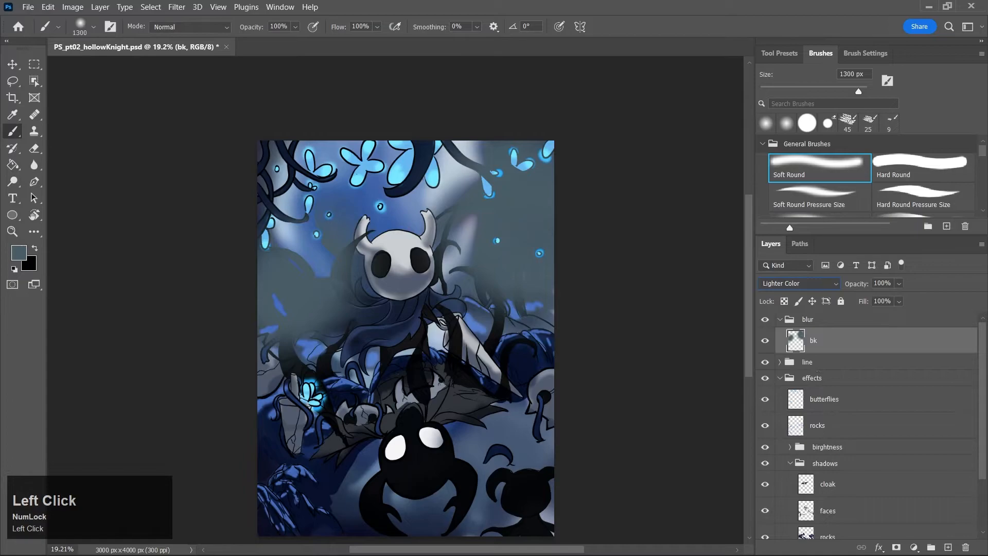
Erase parts of the haze around the head and over the left background with a soft 1000 px eraser at 30% opacity
key("e")
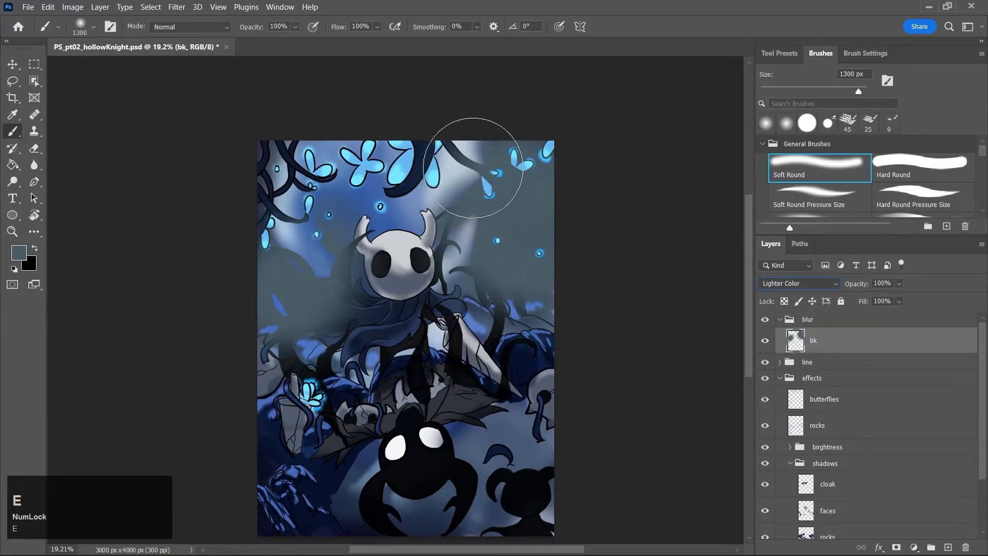
key("ctrl+z")
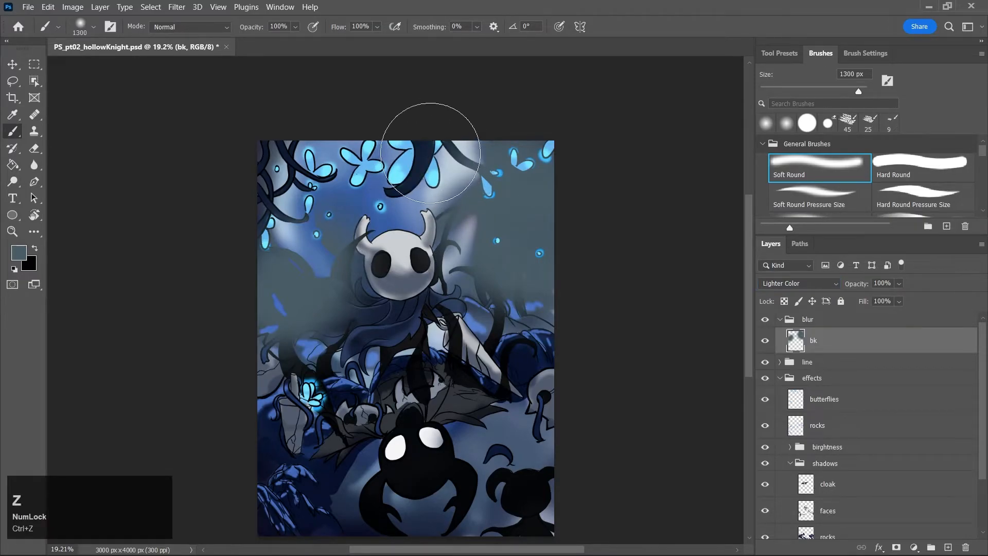
key("e")
key("bracketright")
key("bracketright")
key("bracketright")
key("bracketright")
key("bracketright")
key("bracketright")
key("bracketright")
key("bracketright")
key("bracketright")
key("bracketright")
key("bracketright")
key("bracketright")
key("bracketright")
key("bracketright")
key("bracketright")
key("bracketright")
key("bracketright")
key("bracketright")
key("bracketright")
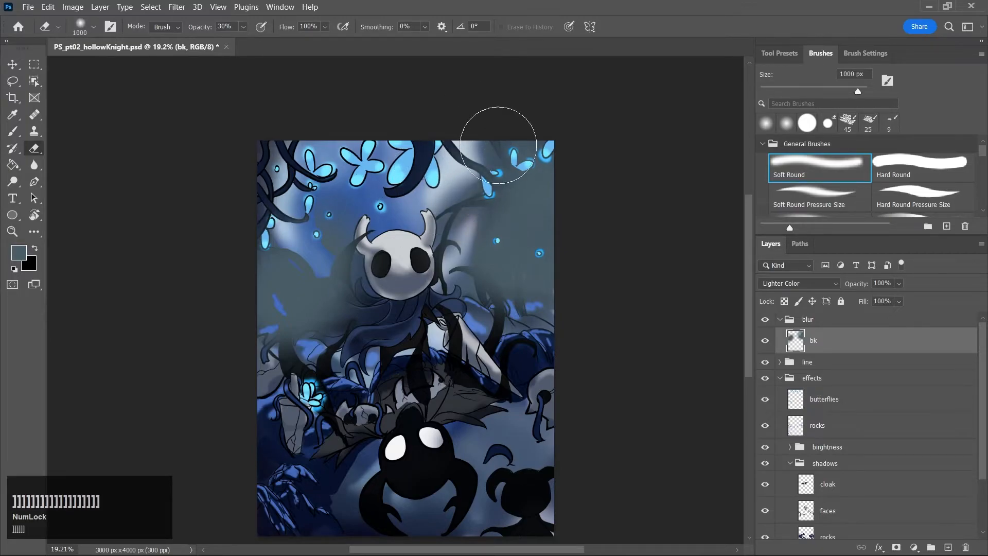
key("ctrl+z")
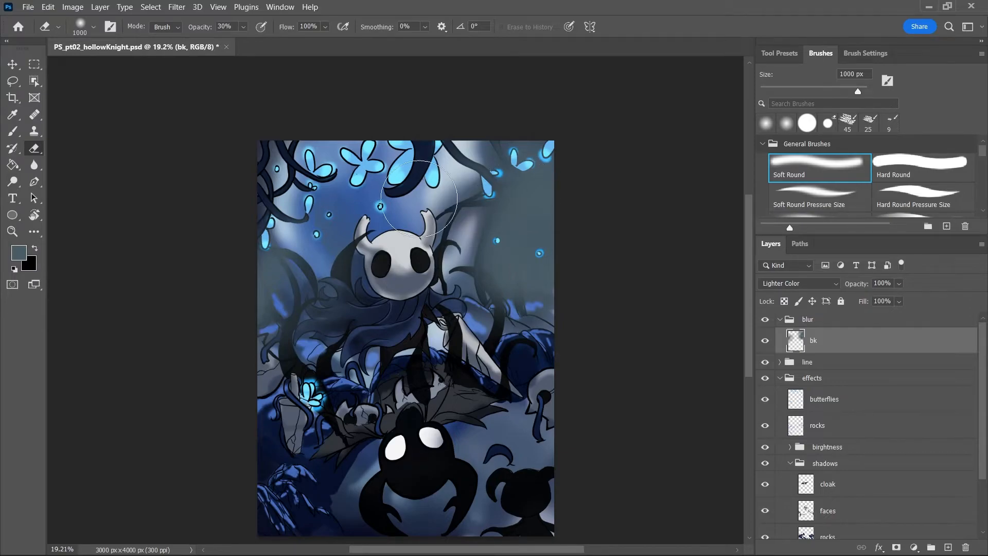
Set the bk layer's blend mode to Multiply
left_click(824, 283)
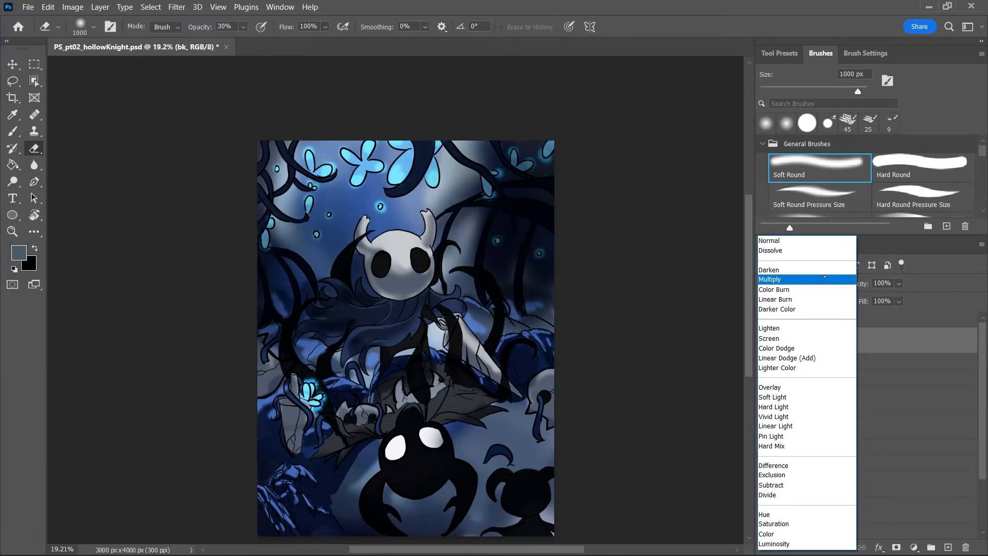
left_click(824, 279)
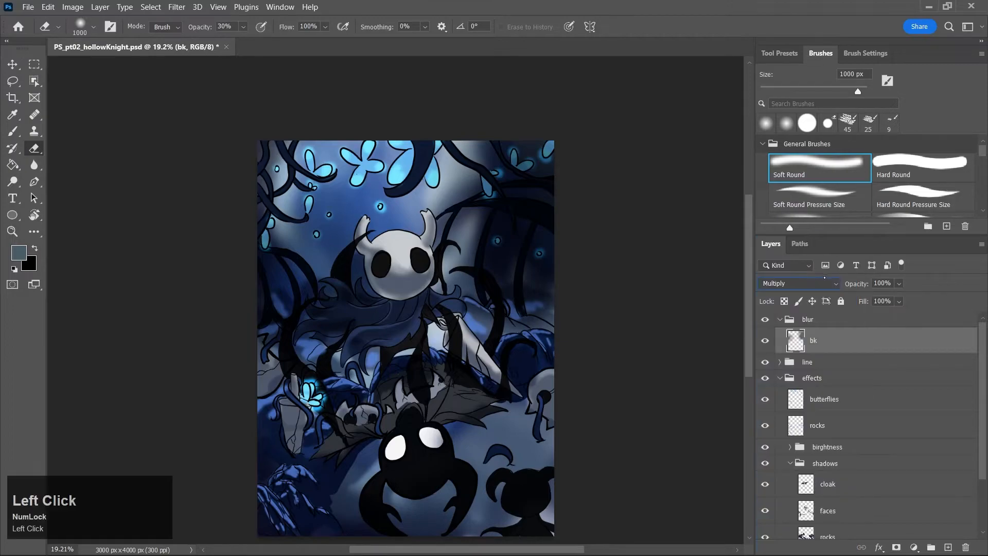
Choose a lighter grey-blue (#95afbe) for the soft 1300 px brush and add a new layer above bk in the blur group
key("j")
key("h")
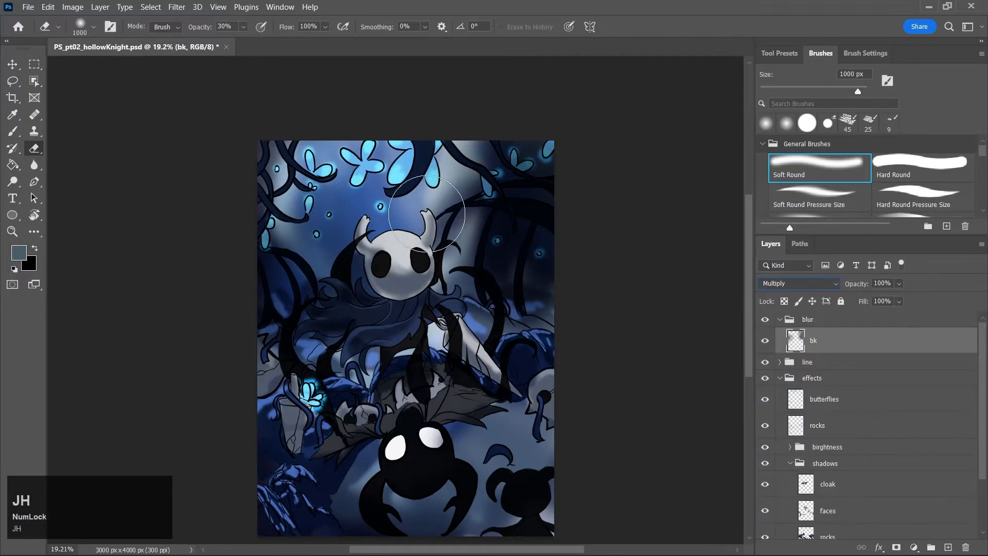
key("b")
key("j")
key("j")
left_click_drag(384, 213, 371, 198)
left_click(619, 154)
key("b")
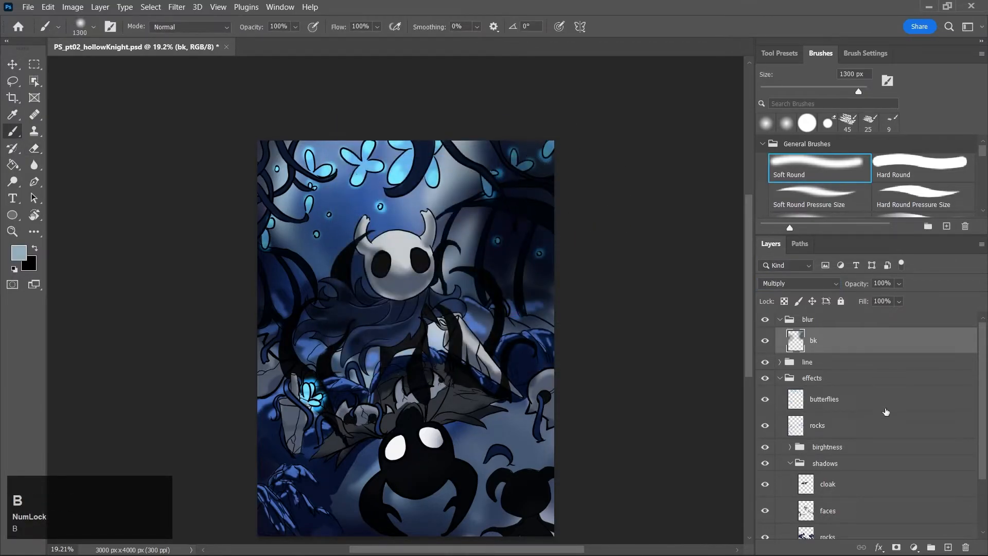
left_click(947, 547)
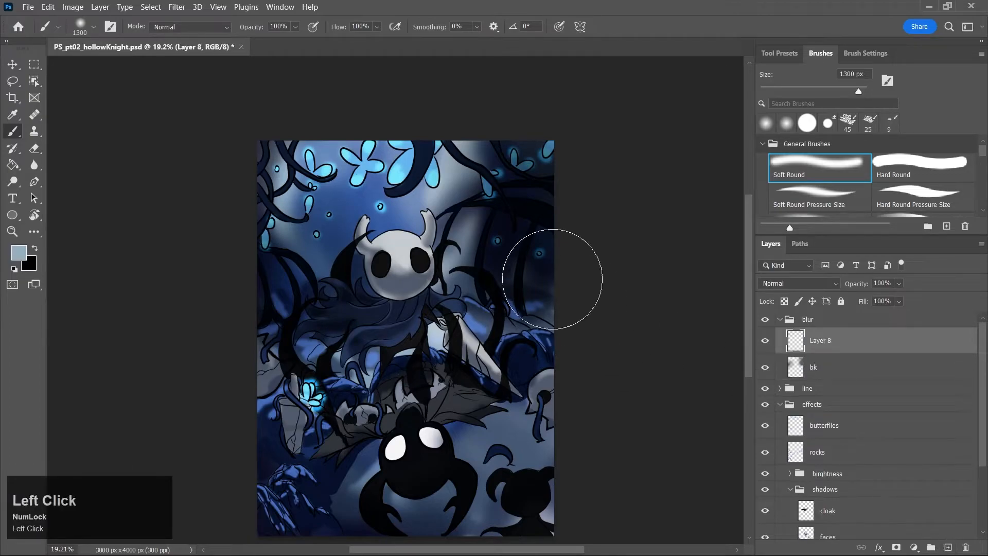
Try painting haze over the background beside the head on the new layer, in Normal and in Lighten blend mode
left_click_drag(494, 229, 544, 244)
key("ctrl")
key("ctrl+z")
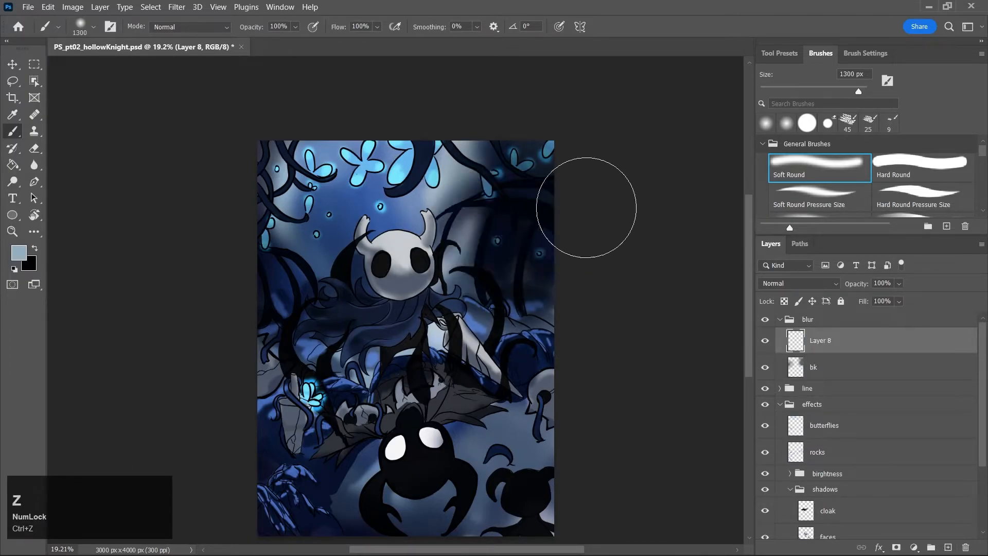
left_click(799, 283)
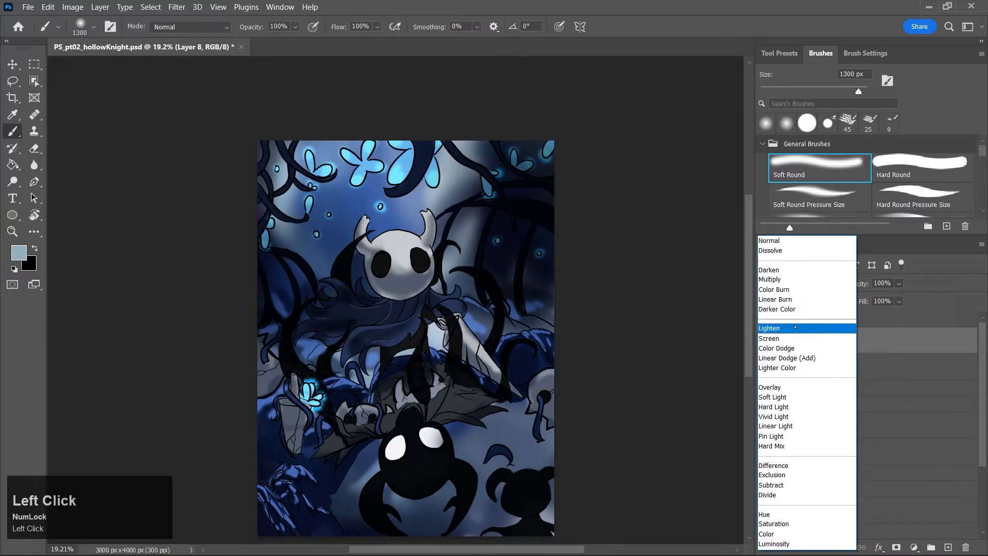
left_click(788, 328)
mouse_move(551, 231)
left_mouse_down()
mouse_move(581, 299)
mouse_move(433, 229)
mouse_move(615, 269)
left_mouse_up()
key("ctrl+z")
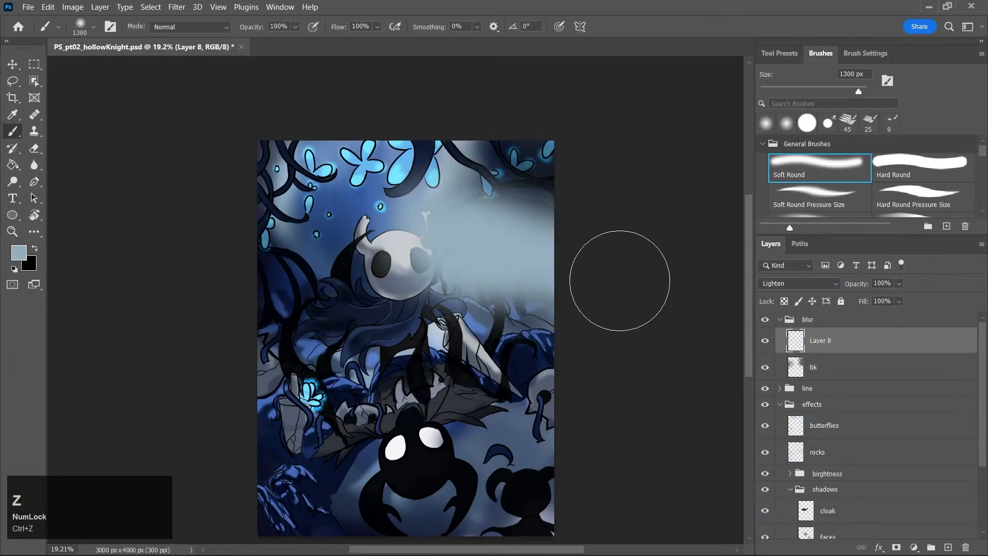
key("ctrl+z")
Set the new layer's blend mode to Screen and paint soft grey-blue haze over the background on both sides of the head
left_click(824, 286)
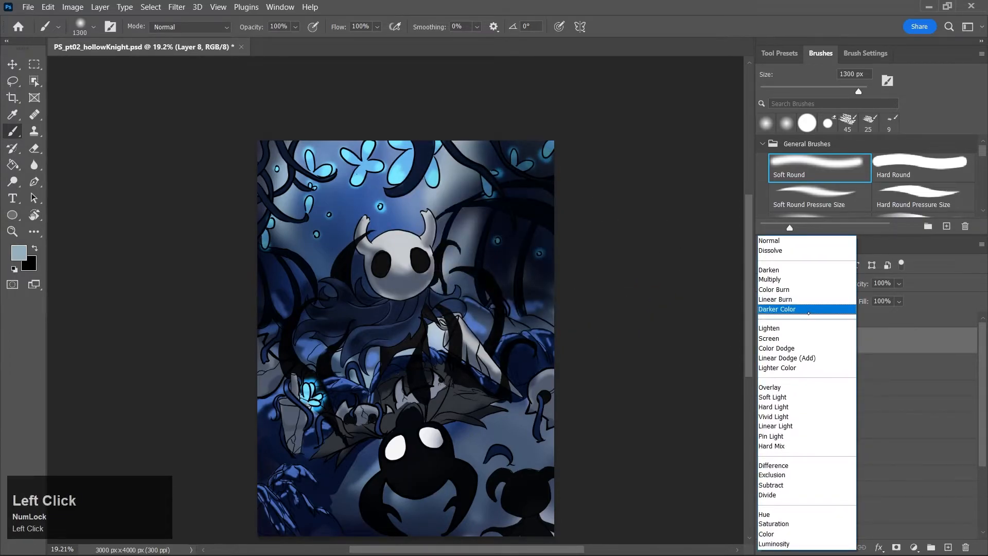
left_click(772, 337)
mouse_move(639, 299)
left_mouse_down()
mouse_move(512, 199)
mouse_move(668, 272)
left_mouse_up()
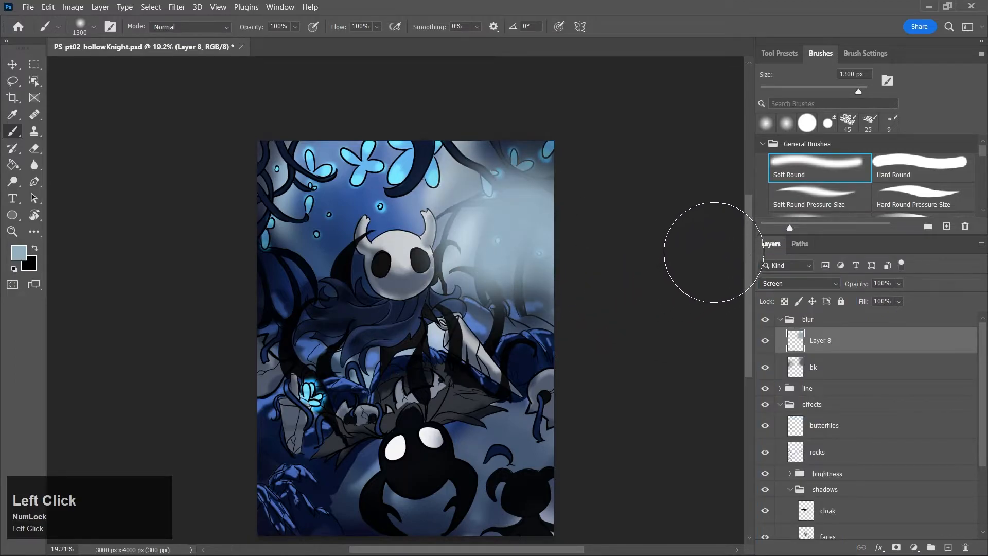
left_click_drag(340, 221, 329, 302)
mouse_move(309, 268)
left_mouse_down()
mouse_move(294, 329)
mouse_move(324, 355)
mouse_move(277, 262)
mouse_move(547, 221)
mouse_move(549, 258)
mouse_move(441, 136)
mouse_move(294, 227)
mouse_move(258, 188)
left_mouse_up()
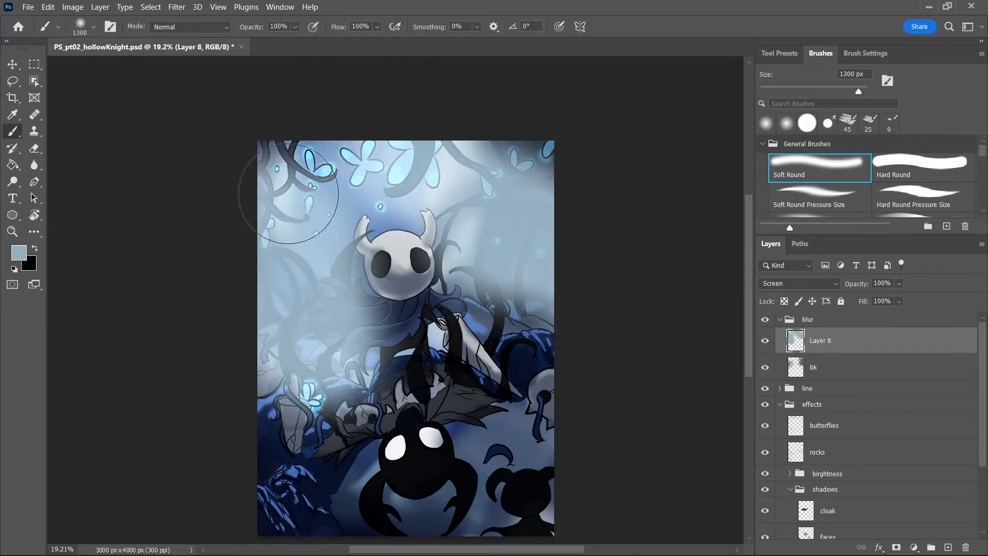
Change the brush colour to a brighter light blue and paint soft haze around the character's sides and the middle of the scene
key("j")
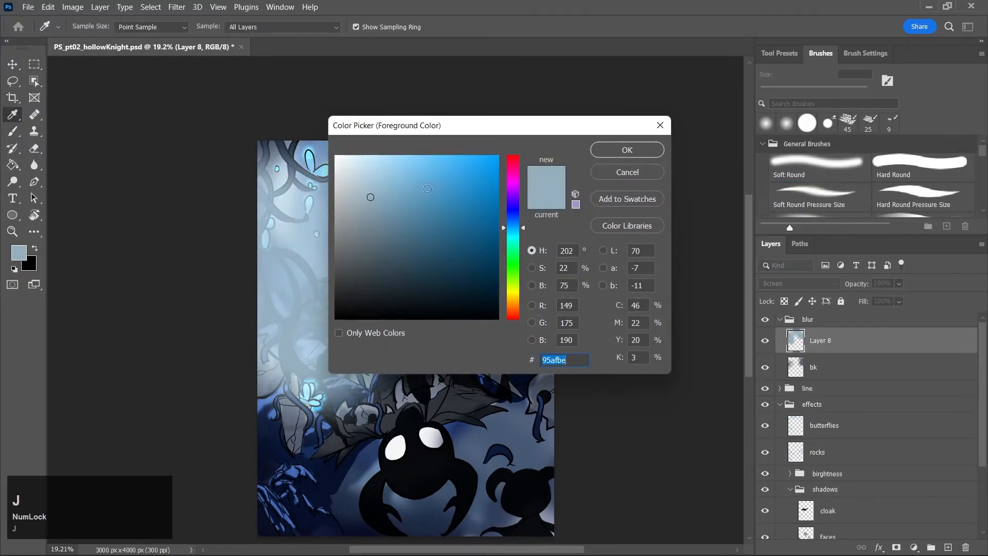
left_click(426, 163)
left_click(627, 150)
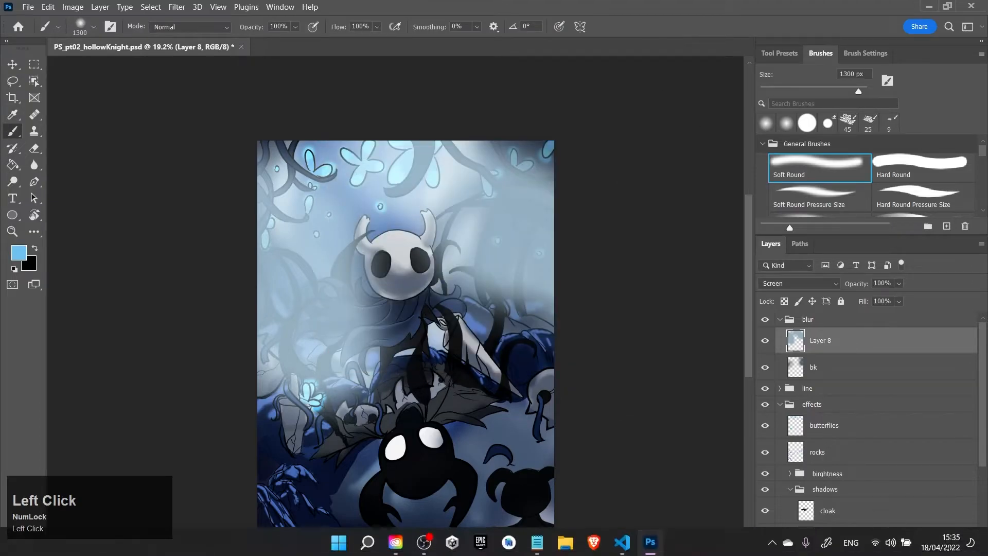
left_click(948, 550)
left_click(322, 262)
left_click_drag(322, 263, 339, 269)
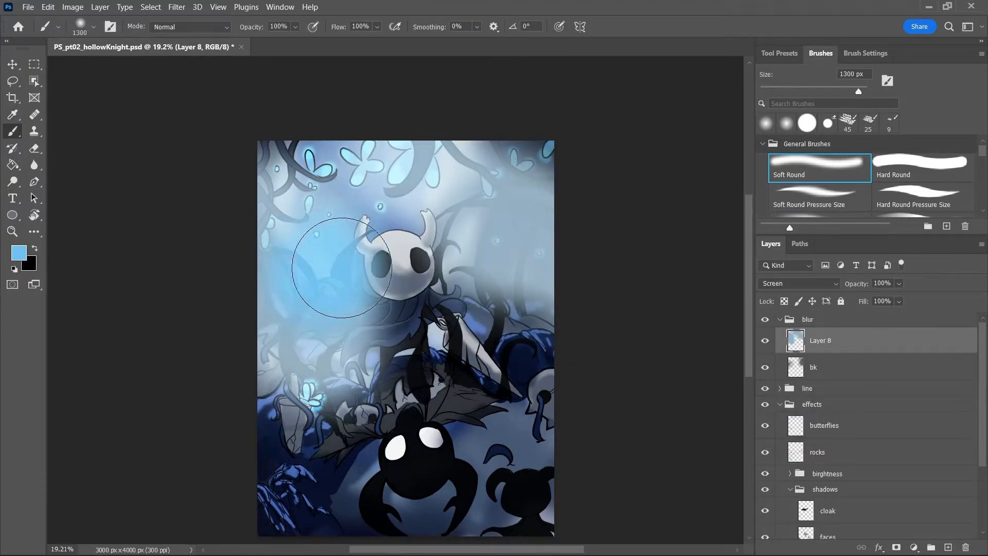
left_click(517, 284)
mouse_move(517, 284)
left_mouse_down()
mouse_move(529, 314)
mouse_move(511, 333)
mouse_move(484, 312)
mouse_move(375, 338)
mouse_move(442, 314)
mouse_move(372, 341)
mouse_move(364, 381)
mouse_move(371, 359)
mouse_move(324, 376)
mouse_move(347, 393)
mouse_move(365, 372)
left_mouse_up()
key("bracketleft")
key("bracketleft")
mouse_move(540, 340)
left_mouse_down()
mouse_move(547, 321)
mouse_move(481, 216)
mouse_move(495, 169)
mouse_move(545, 151)
mouse_move(534, 103)
left_mouse_up()
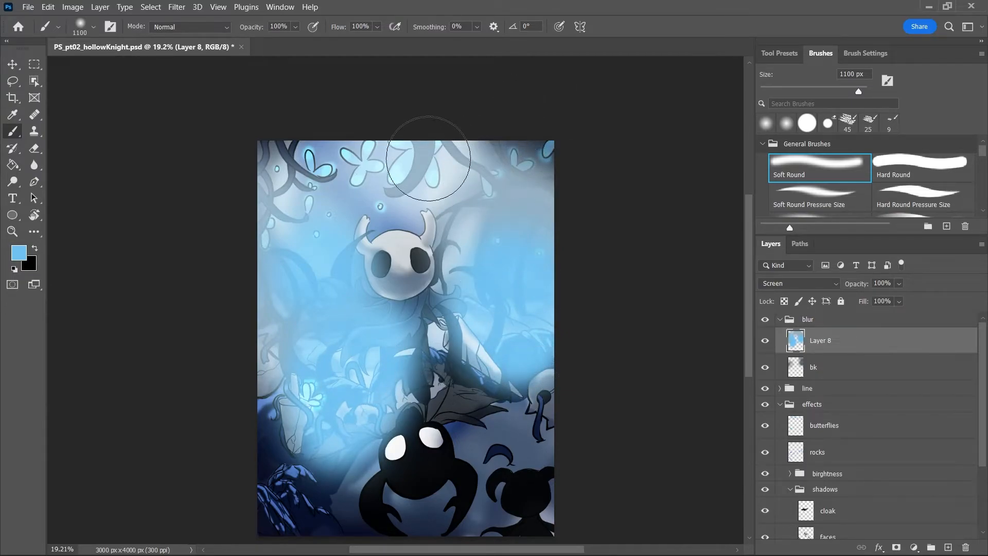
Reduce the soft brush to 250 px and paint light blue glow over the upper butterflies, the branches and beside the head
key("bracketleft")
key("bracketleft")
key("bracketleft")
key("bracketleft")
key("bracketleft")
key("bracketleft")
key("bracketleft")
key("bracketleft")
key("bracketleft")
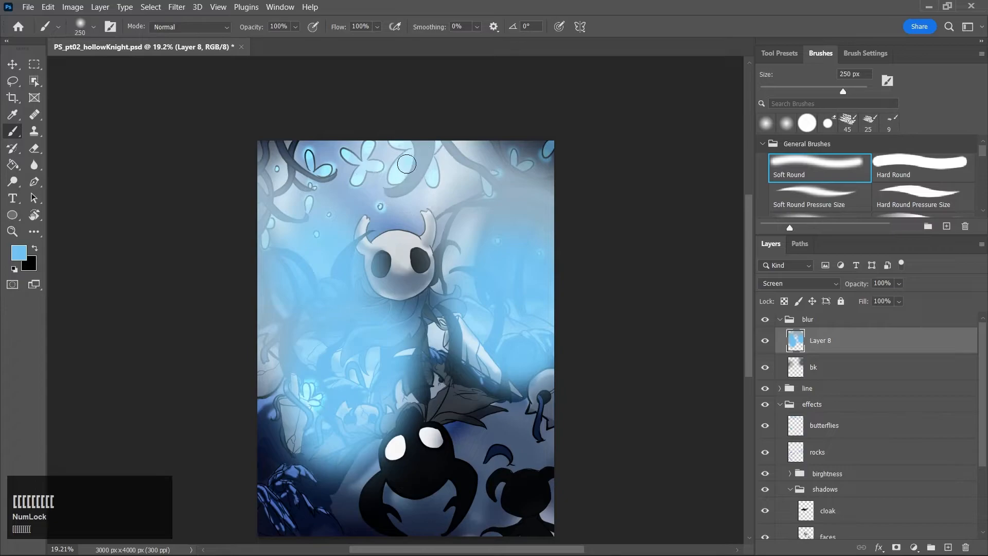
mouse_move(311, 152)
left_mouse_down()
mouse_move(283, 163)
mouse_move(302, 181)
mouse_move(305, 207)
mouse_move(264, 241)
mouse_move(274, 224)
mouse_move(279, 250)
left_mouse_up()
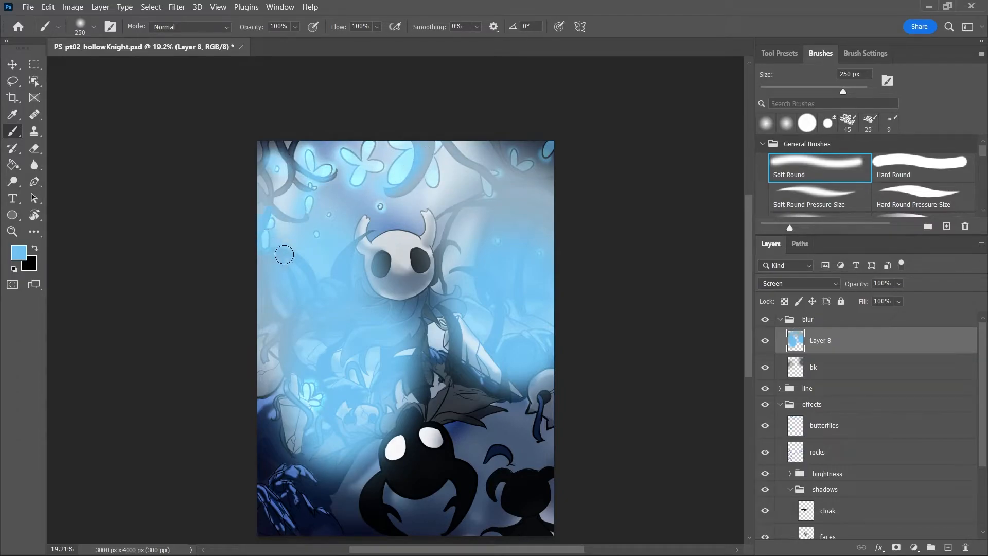
mouse_move(443, 178)
left_mouse_down()
mouse_move(493, 174)
mouse_move(489, 192)
mouse_move(497, 170)
mouse_move(475, 223)
mouse_move(430, 217)
mouse_move(441, 288)
mouse_move(458, 304)
left_mouse_up()
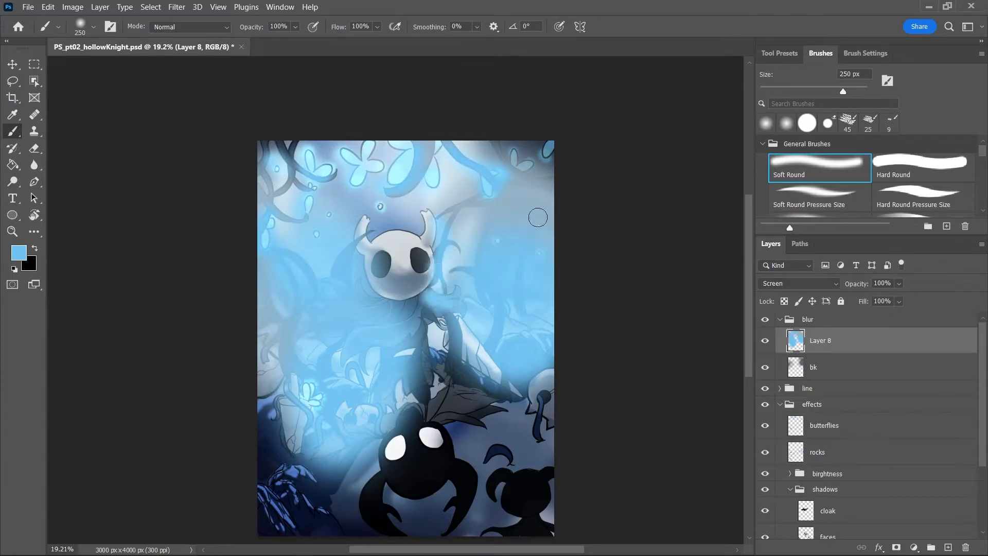
left_click_drag(514, 158, 554, 149)
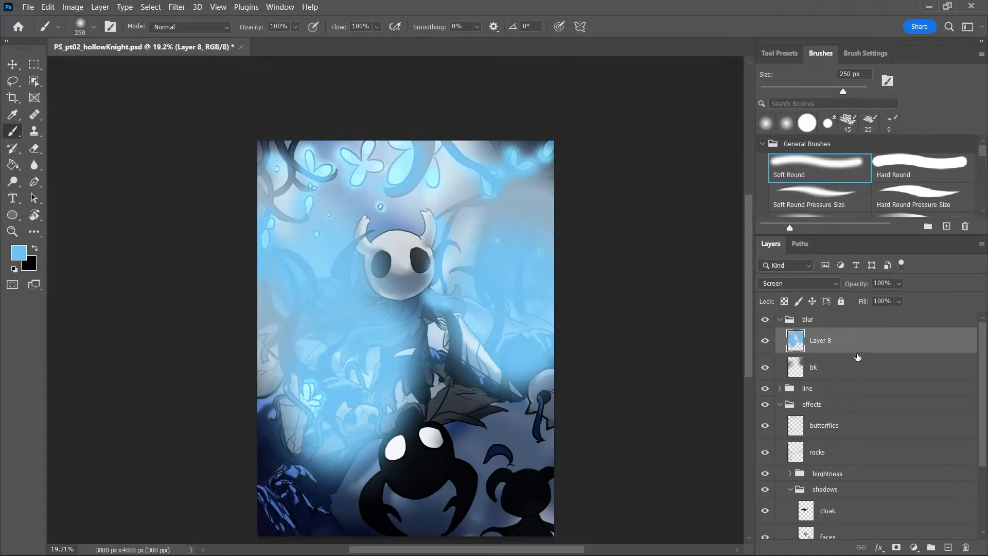
Collapse the blur group and save the document
left_click(849, 364)
left_click(823, 340)
left_click(780, 320)
key("ctrl+s")
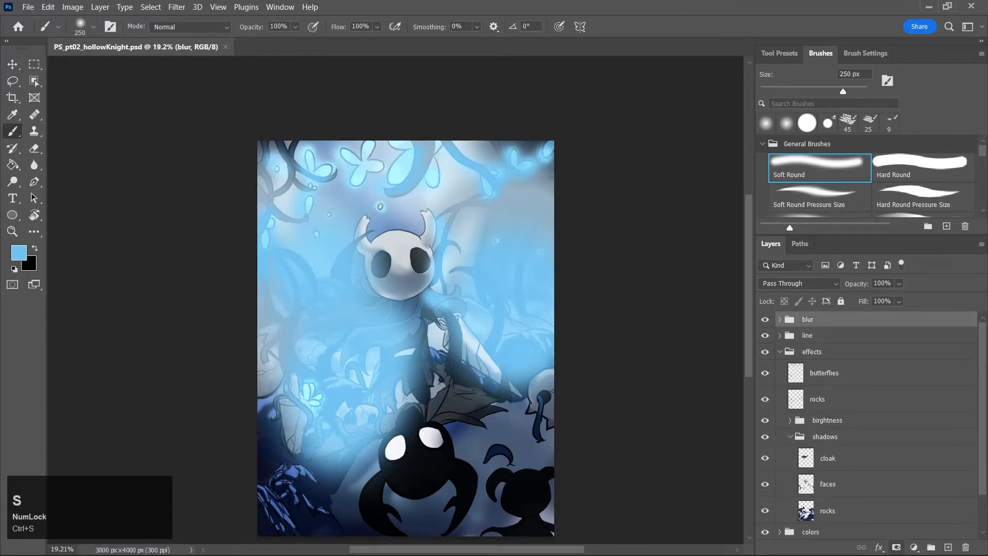
left_click(772, 319)
left_click(772, 319)
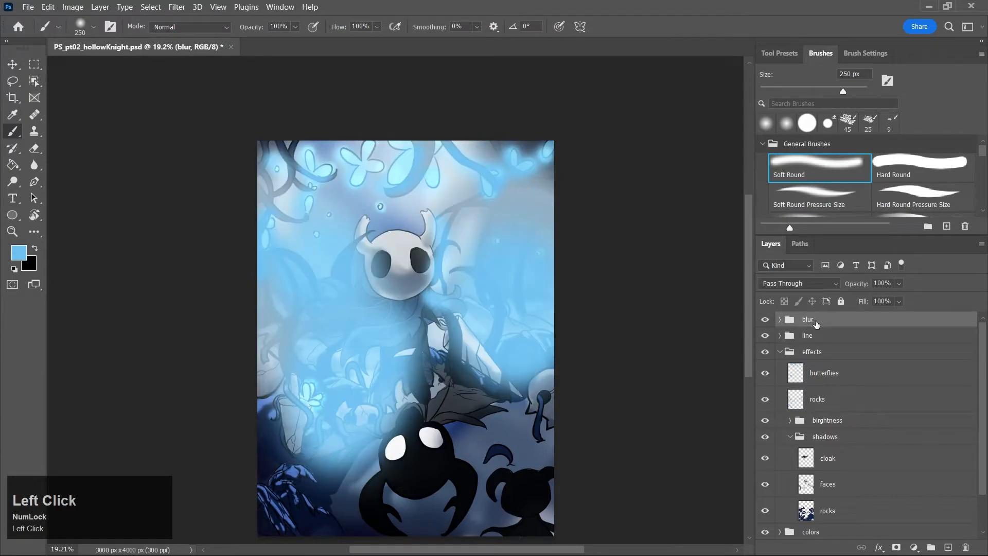
Add a single layer mask to the blur group and make the mask active
left_click(896, 549)
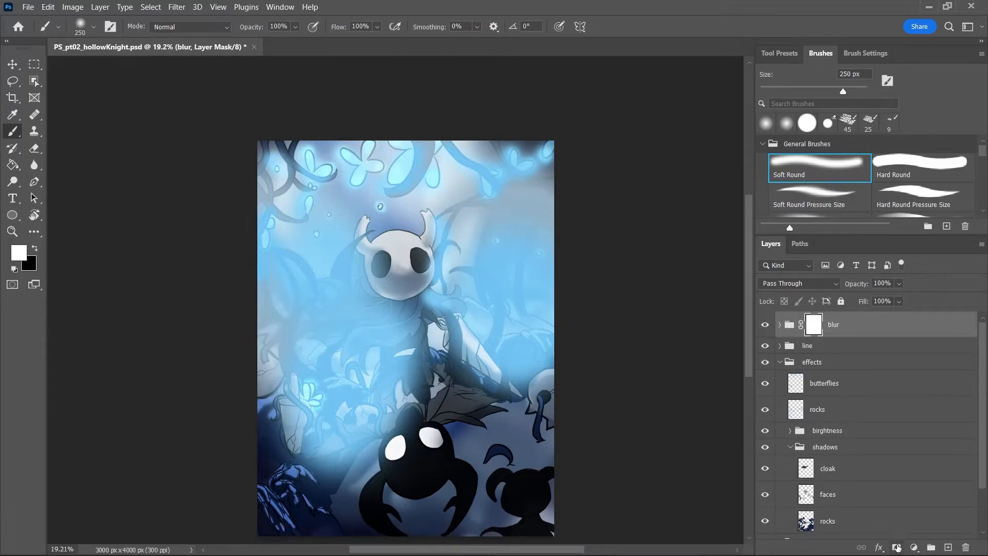
left_click(897, 548)
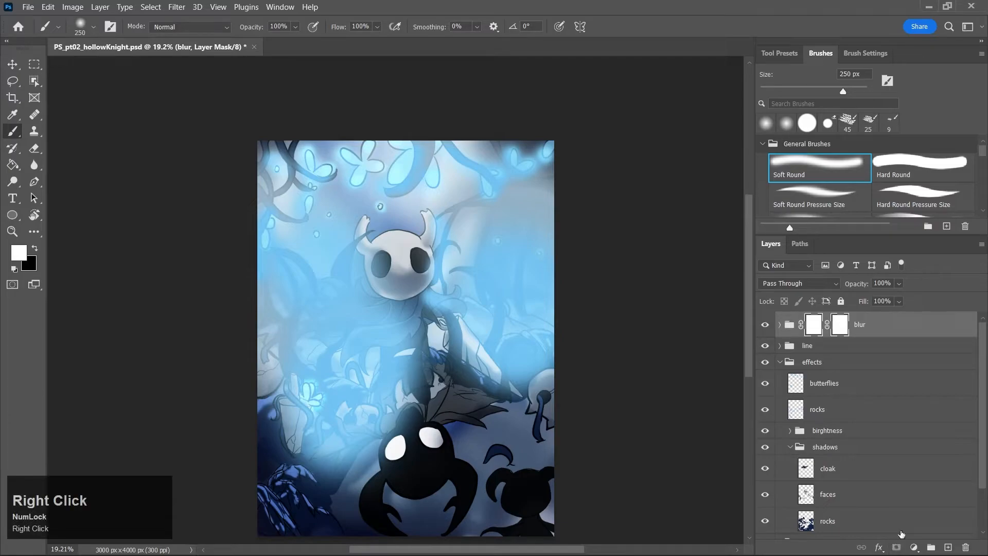
key("ctrl+z")
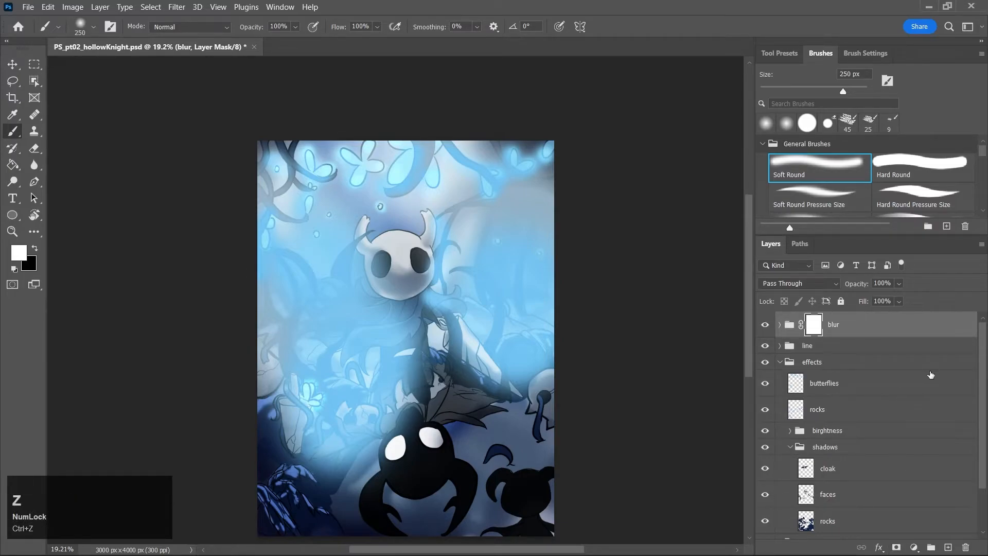
key("k")
key("k")
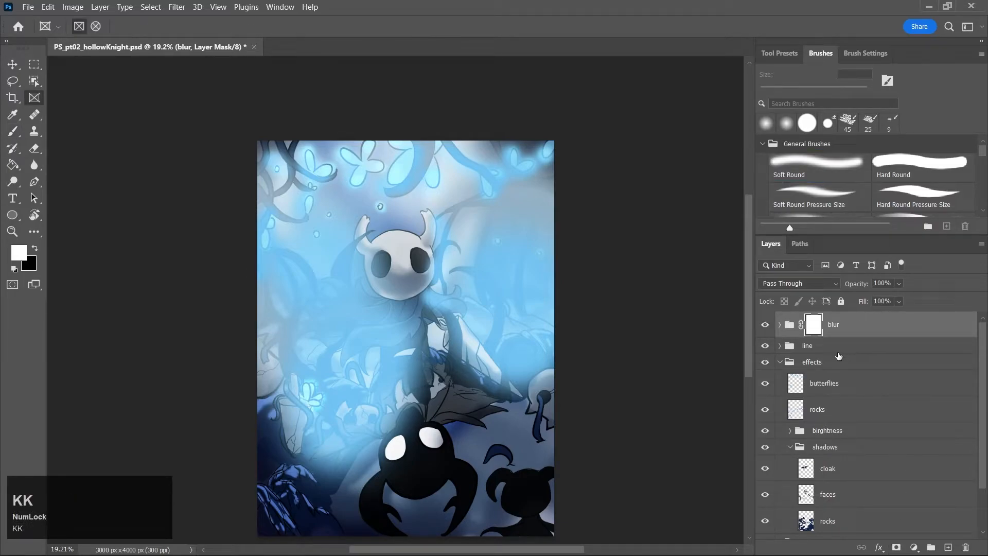
left_click(815, 323)
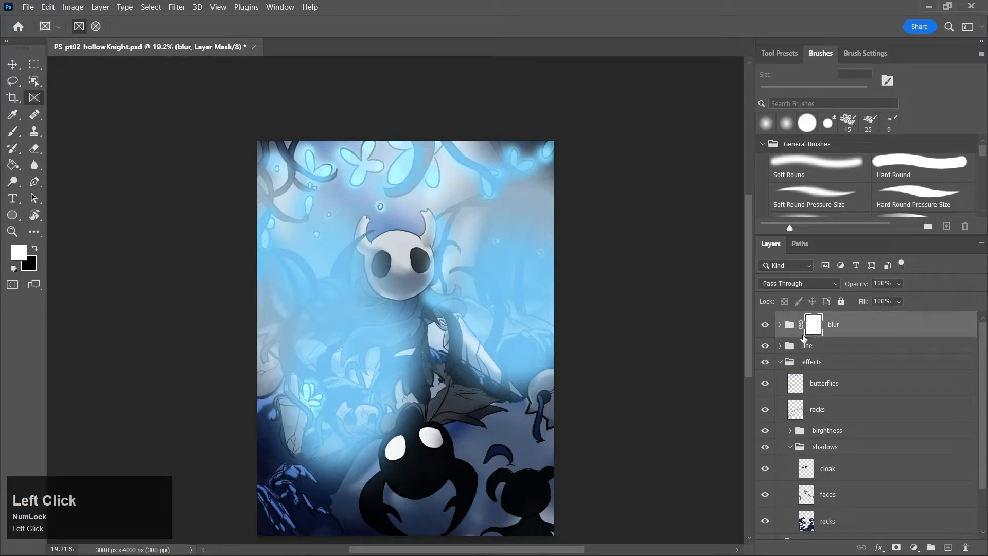
Set the foreground colour to black (#000000) and choose the Hard Round brush
key("j")
left_click_drag(351, 299, 332, 325)
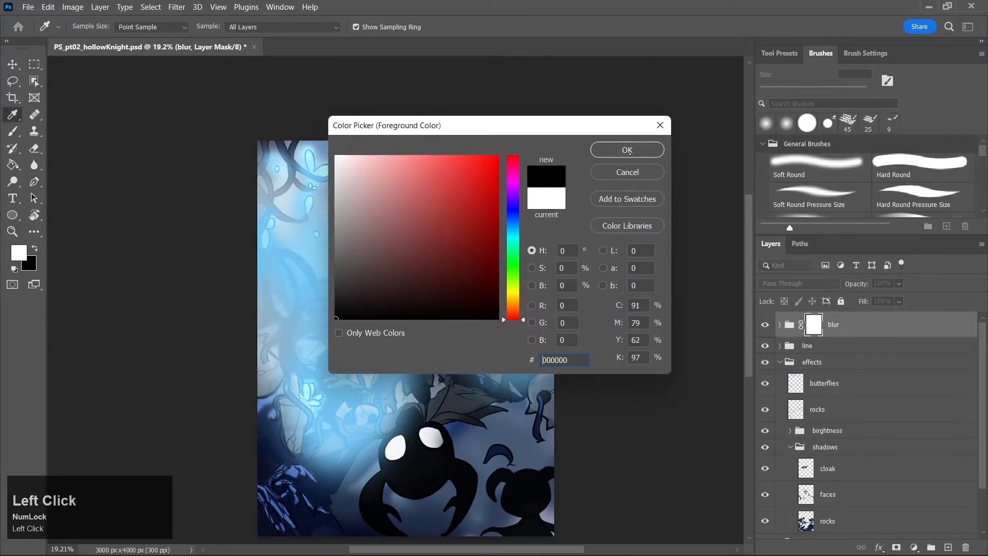
left_click(629, 151)
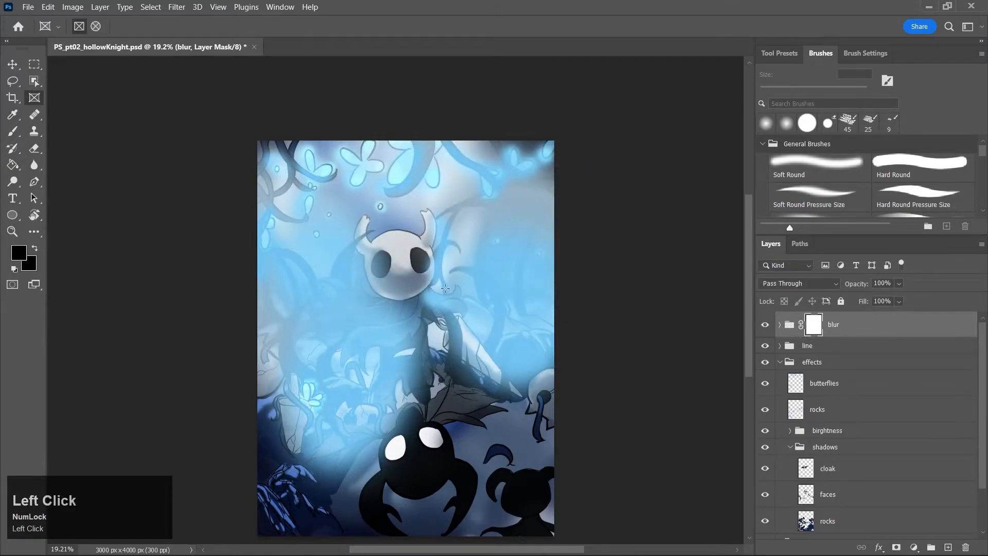
left_click(915, 169)
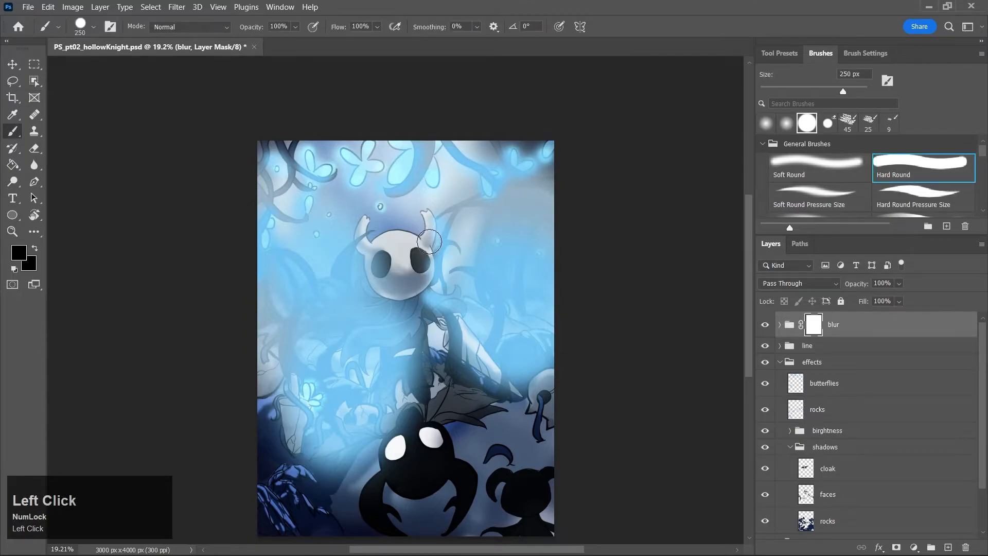
Paint black on the blur group's mask over the character's face with a smaller brush to remove the haze there
key("bracketleft")
key("bracketleft")
key("bracketleft")
key("bracketleft")
mouse_move(381, 247)
left_mouse_down()
mouse_move(411, 283)
mouse_move(392, 249)
mouse_move(404, 276)
mouse_move(402, 253)
mouse_move(384, 251)
mouse_move(376, 262)
mouse_move(383, 286)
mouse_move(420, 284)
mouse_move(410, 246)
mouse_move(386, 239)
mouse_move(413, 240)
mouse_move(424, 265)
left_mouse_up()
Mask the haze off the horns and the edges of the head with a 70 px hard brush in black
key("bracketleft")
key("bracketleft")
key("bracketleft")
key("bracketleft")
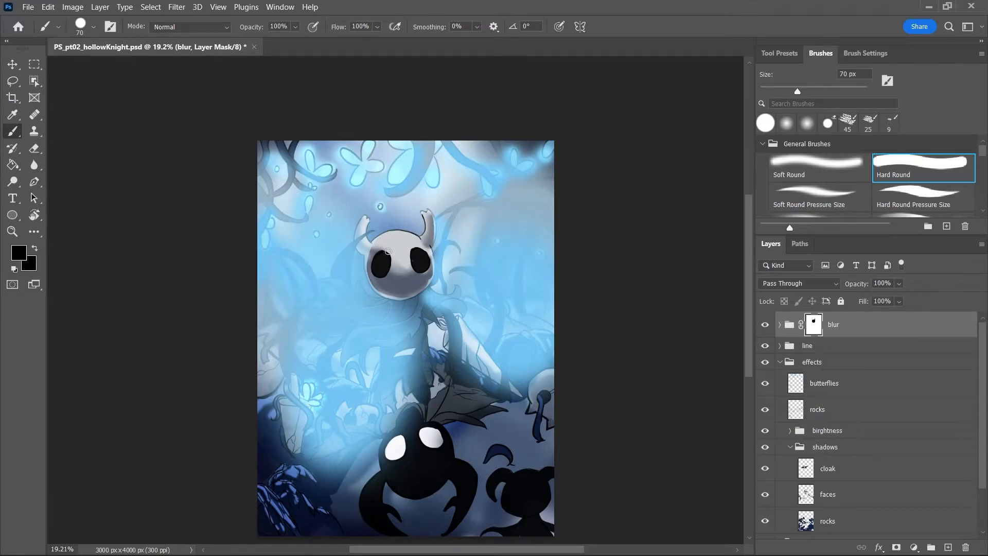
key("j")
left_click(626, 151)
mouse_move(363, 226)
left_mouse_down()
mouse_move(373, 247)
mouse_move(369, 222)
left_mouse_up()
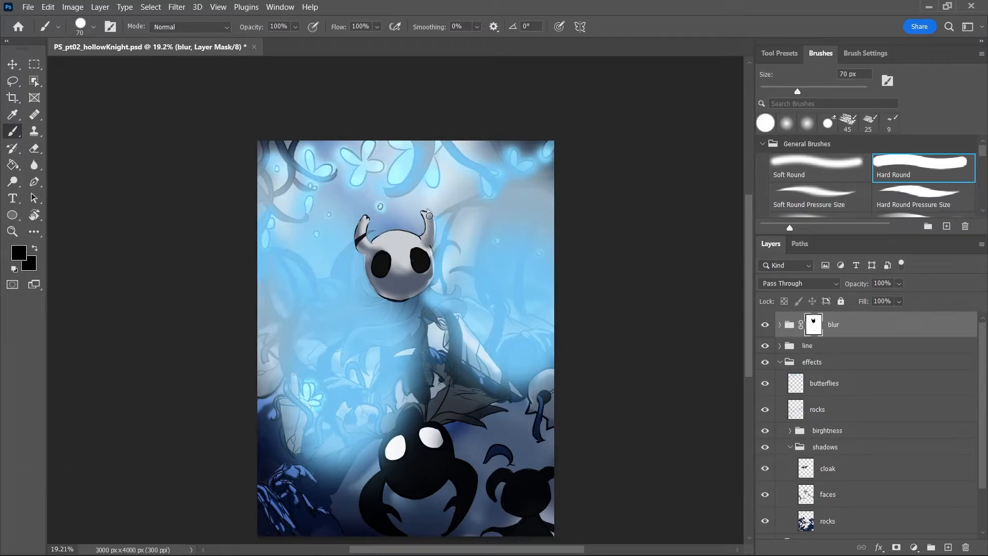
Enlarge the hard brush to 100 px and mask the haze off the character's cloak, legs and nail
key("bracketleft")
key("bracketleft")
key("bracketleft")
key("bracketright")
key("bracketright")
key("bracketright")
key("bracketright")
key("bracketright")
key("bracketright")
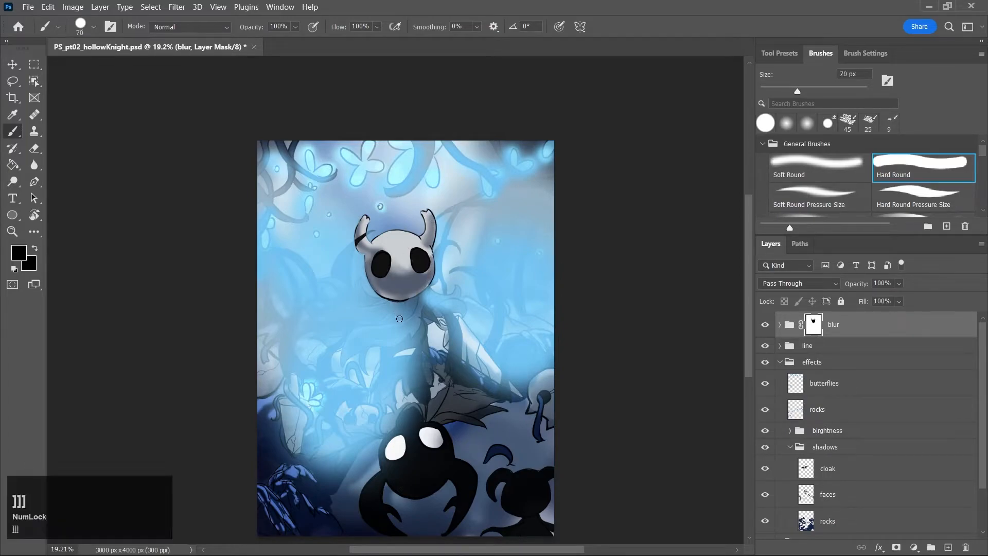
left_click_drag(397, 301, 393, 379)
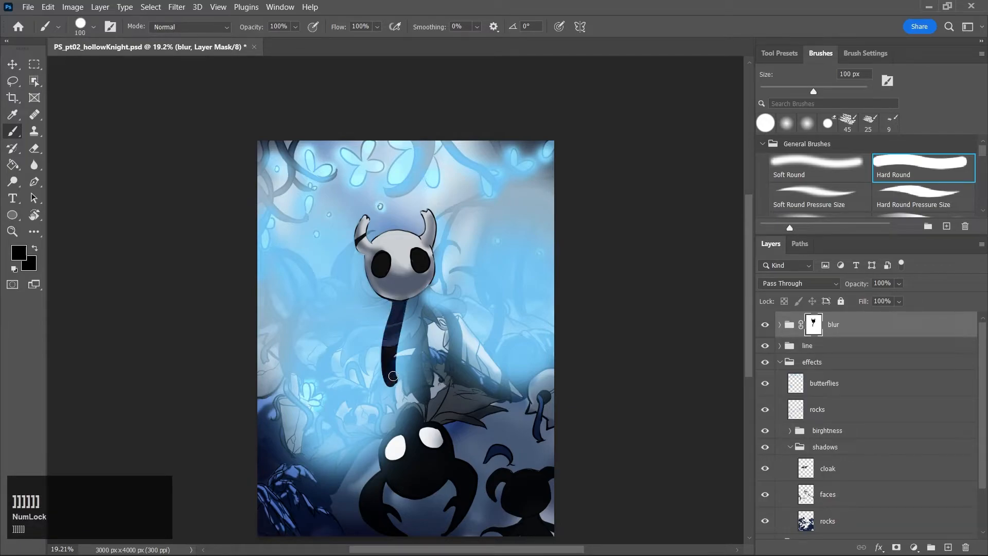
mouse_move(403, 308)
left_mouse_down()
mouse_move(410, 362)
mouse_move(416, 301)
mouse_move(418, 367)
mouse_move(419, 303)
mouse_move(421, 359)
mouse_move(428, 294)
mouse_move(434, 315)
mouse_move(423, 299)
mouse_move(450, 316)
mouse_move(445, 305)
mouse_move(455, 303)
mouse_move(430, 306)
mouse_move(452, 325)
mouse_move(433, 314)
mouse_move(452, 347)
mouse_move(451, 320)
mouse_move(500, 378)
mouse_move(458, 350)
mouse_move(505, 384)
left_mouse_up()
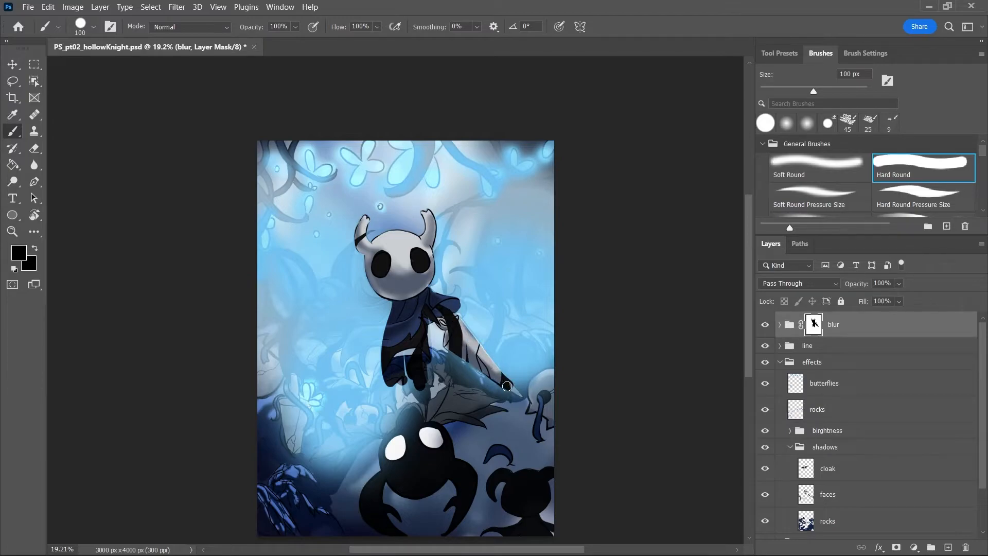
Mask the haze off the dark branch with the glowing butterfly and the rocks at the canvas's left edge with the 100 px hard brush
mouse_move(383, 367)
left_mouse_down()
mouse_move(373, 401)
mouse_move(328, 384)
mouse_move(362, 397)
mouse_move(317, 391)
mouse_move(314, 401)
mouse_move(330, 396)
mouse_move(294, 376)
mouse_move(290, 429)
mouse_move(304, 411)
left_mouse_up()
mouse_move(285, 321)
left_mouse_down()
mouse_move(281, 342)
mouse_move(320, 389)
mouse_move(289, 331)
left_mouse_up()
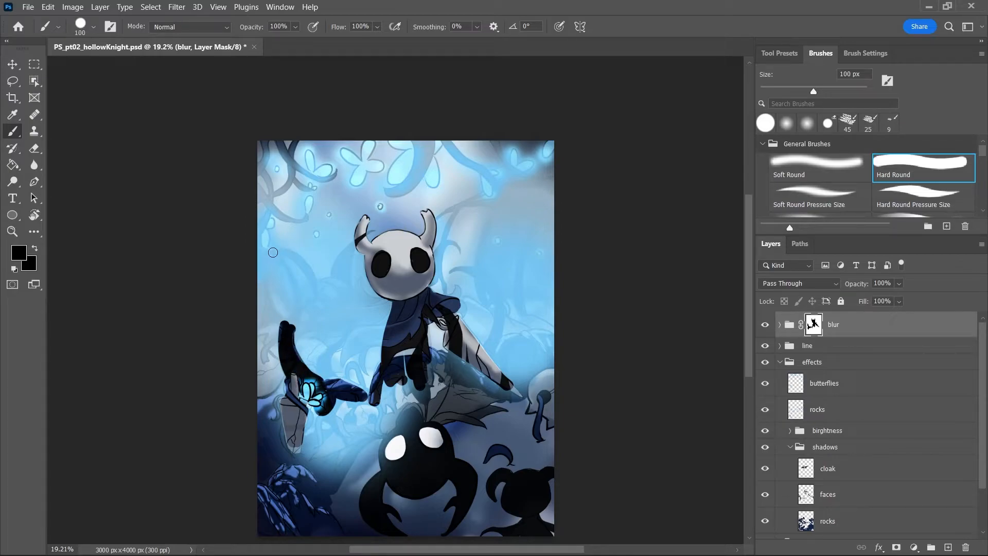
mouse_move(259, 356)
left_mouse_down()
mouse_move(258, 385)
mouse_move(262, 356)
mouse_move(290, 370)
left_mouse_up()
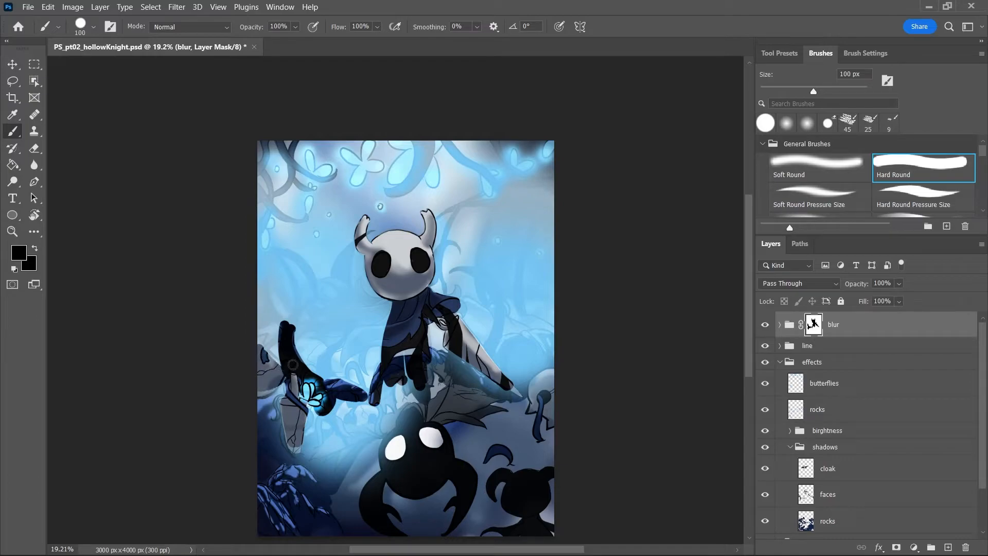
Reduce the hard brush to 70 px and mask the haze off the curling vines in the artwork's upper-left corner
key("bracketleft")
key("bracketleft")
key("bracketleft")
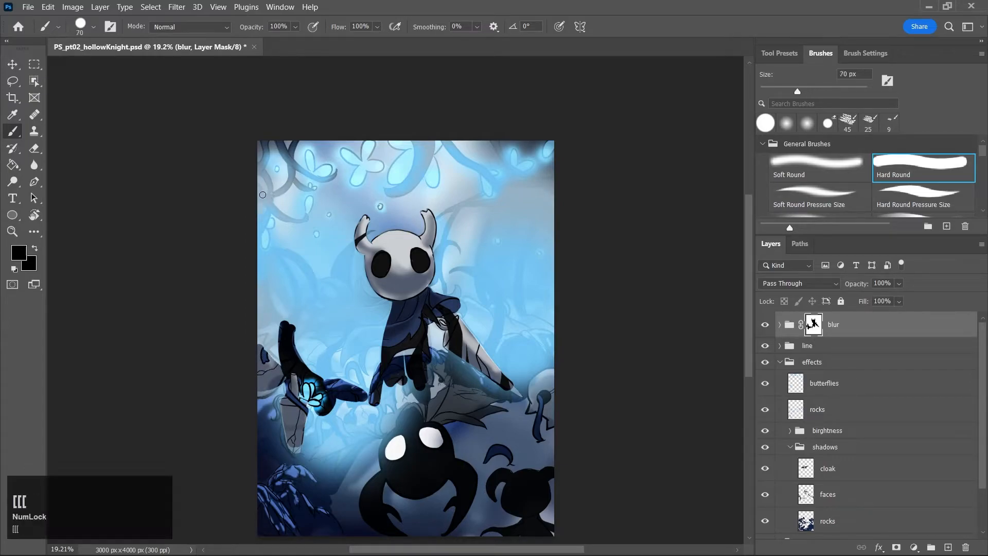
mouse_move(260, 189)
left_mouse_down()
mouse_move(277, 212)
mouse_move(255, 182)
mouse_move(266, 139)
mouse_move(259, 169)
mouse_move(265, 141)
mouse_move(277, 163)
mouse_move(277, 138)
mouse_move(305, 174)
left_mouse_up()
key("bracketright")
key("bracketright")
key("bracketright")
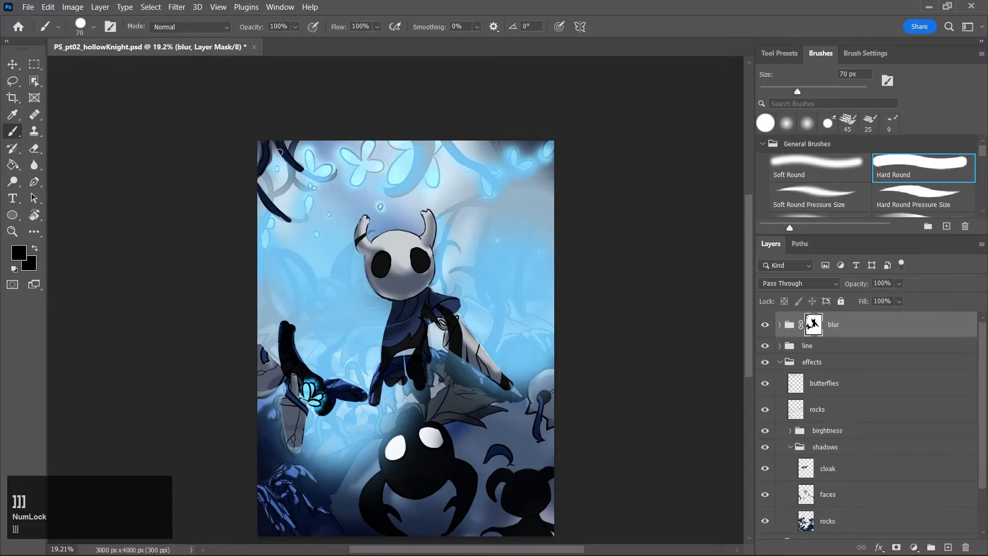
Choose the Soft Round brush, enlarge it, and mask the haze off the flowing cloak, the head's surroundings and the thick vine above
left_click(819, 166)
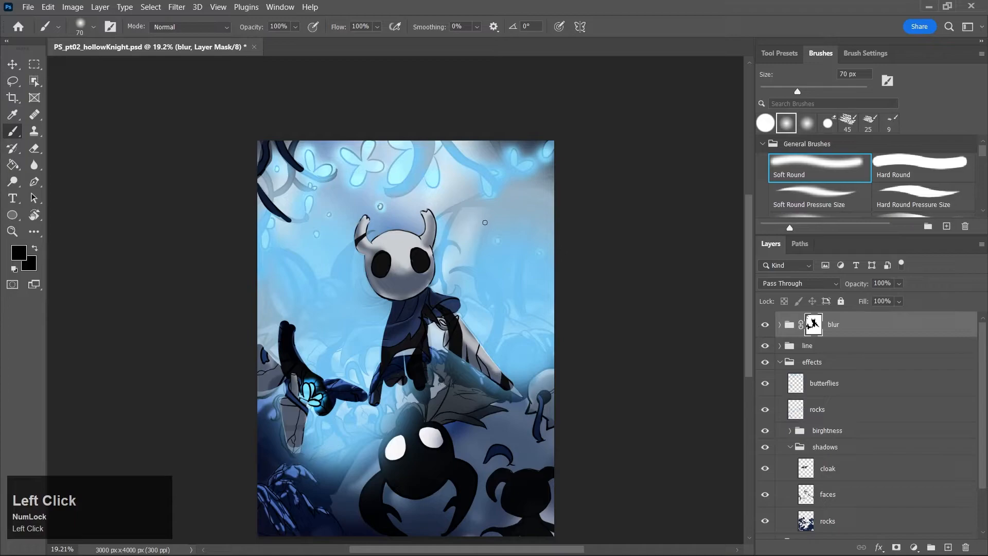
key("bracketleft")
key("bracketright")
key("bracketright")
key("bracketright")
key("bracketright")
key("bracketright")
key("bracketright")
key("bracketright")
mouse_move(382, 316)
left_mouse_down()
mouse_move(335, 306)
mouse_move(350, 295)
mouse_move(349, 252)
mouse_move(360, 295)
mouse_move(376, 298)
mouse_move(327, 327)
mouse_move(345, 334)
mouse_move(340, 357)
mouse_move(379, 343)
mouse_move(409, 311)
left_mouse_up()
mouse_move(434, 293)
left_mouse_down()
mouse_move(384, 305)
mouse_move(356, 252)
mouse_move(379, 245)
left_mouse_up()
mouse_move(395, 189)
left_mouse_down()
mouse_move(425, 132)
mouse_move(396, 175)
mouse_move(406, 136)
mouse_move(396, 128)
left_mouse_up()
Mask the haze off the remaining upper-left vines and the nearby butterfly outlines with a smaller soft brush
key("bracketleft")
key("bracketleft")
key("bracketleft")
key("bracketleft")
key("bracketleft")
mouse_move(350, 154)
left_mouse_down()
mouse_move(366, 177)
mouse_move(370, 164)
left_mouse_up()
left_click_drag(310, 163, 326, 176)
mouse_move(295, 140)
left_mouse_down()
mouse_move(294, 181)
mouse_move(281, 189)
mouse_move(281, 160)
mouse_move(263, 184)
mouse_move(265, 222)
mouse_move(265, 213)
mouse_move(263, 244)
left_mouse_up()
key("bracketright")
key("bracketright")
key("bracketright")
key("bracketright")
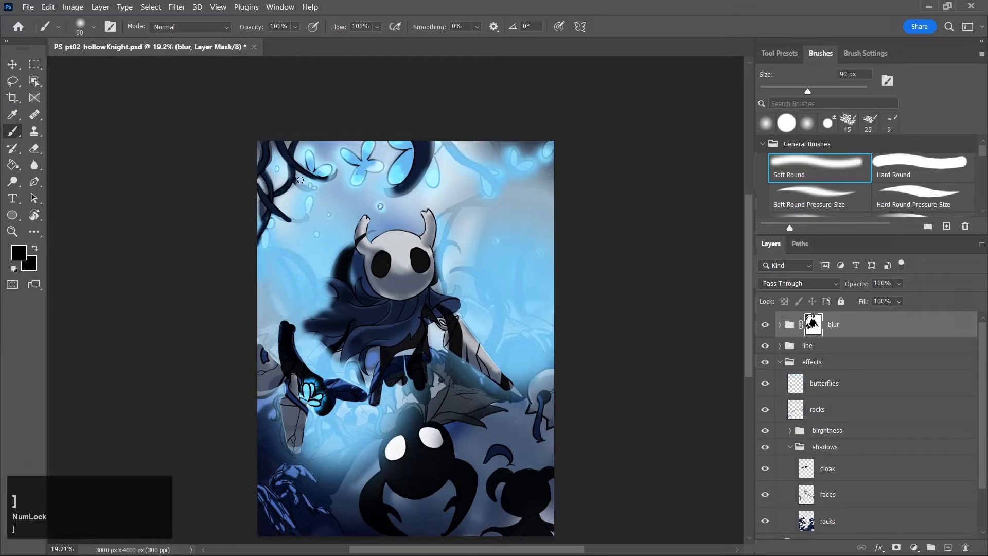
Reduce the soft brush to 40 px and mask the haze off the butterflies and glowing dots along the artwork's upper edge
key("bracketleft")
key("bracketleft")
key("bracketleft")
key("bracketleft")
key("bracketleft")
key("bracketleft")
key("bracketleft")
key("bracketleft")
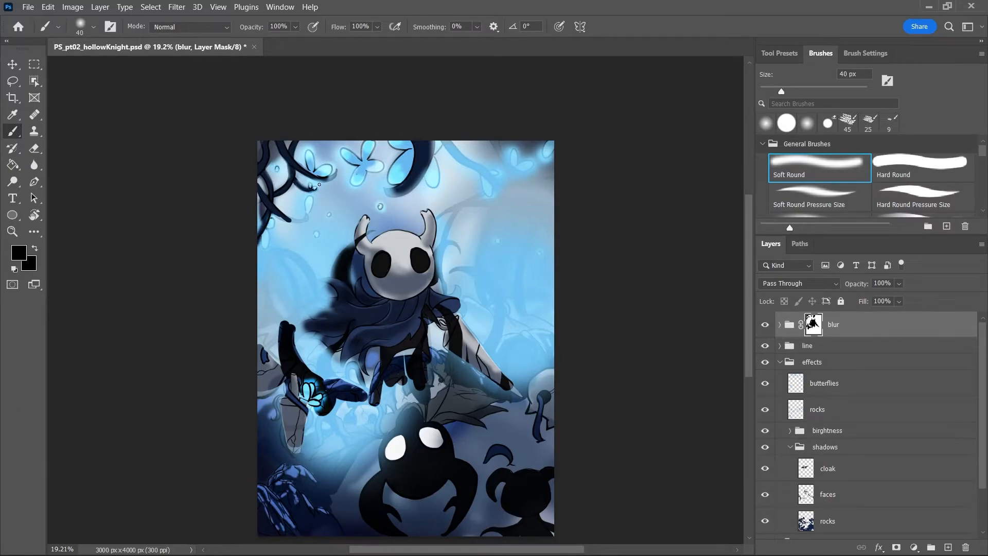
left_click_drag(307, 159, 324, 168)
mouse_move(306, 207)
left_mouse_down()
mouse_move(282, 220)
mouse_move(303, 218)
mouse_move(287, 220)
mouse_move(308, 206)
left_mouse_up()
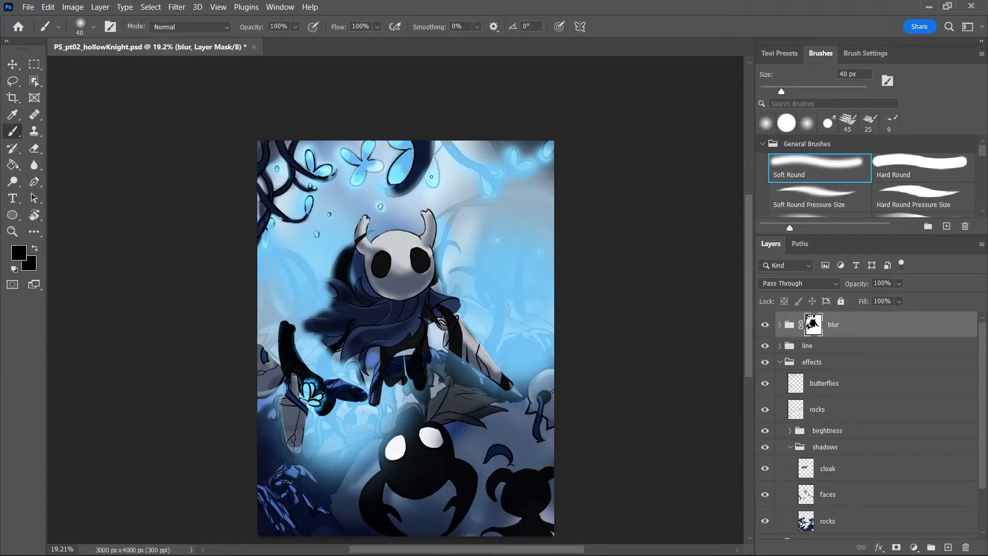
left_click_drag(438, 187, 434, 157)
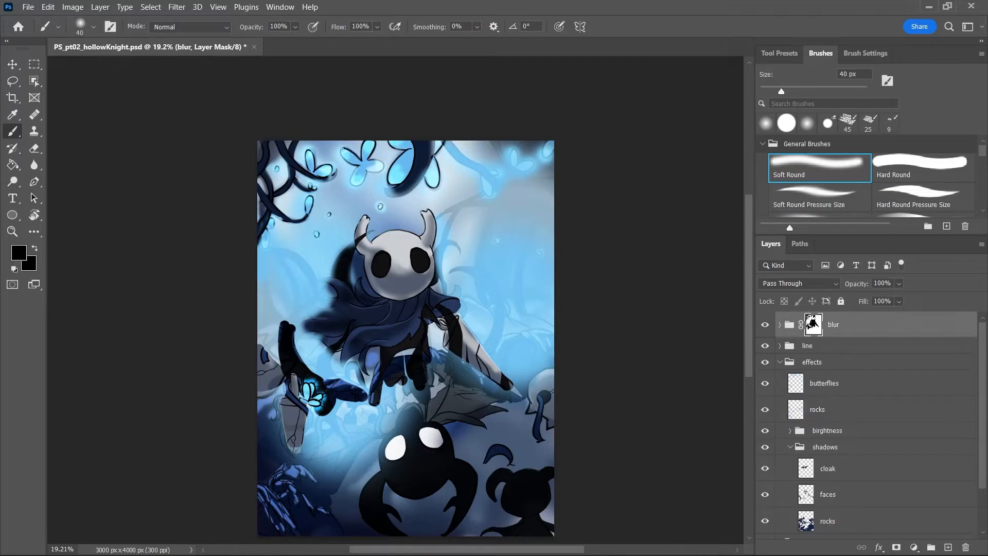
left_click_drag(362, 169, 372, 165)
Mask the haze off the upper-right vine and its butterflies with a 45 px soft brush
key("bracketright")
key("bracketright")
key("bracketright")
key("bracketright")
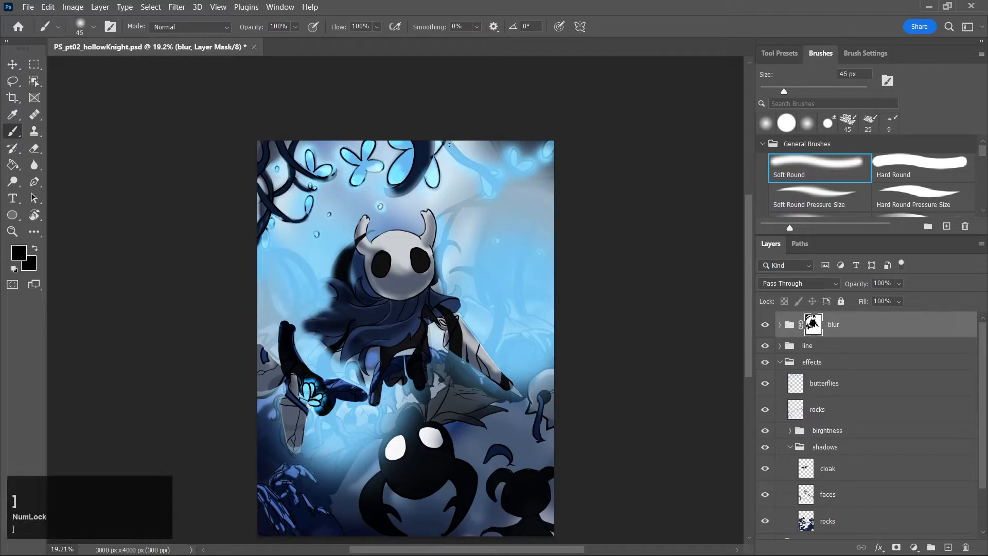
mouse_move(444, 141)
left_mouse_down()
mouse_move(495, 182)
mouse_move(483, 186)
mouse_move(488, 179)
left_mouse_up()
key("bracketleft")
key("bracketleft")
key("bracketleft")
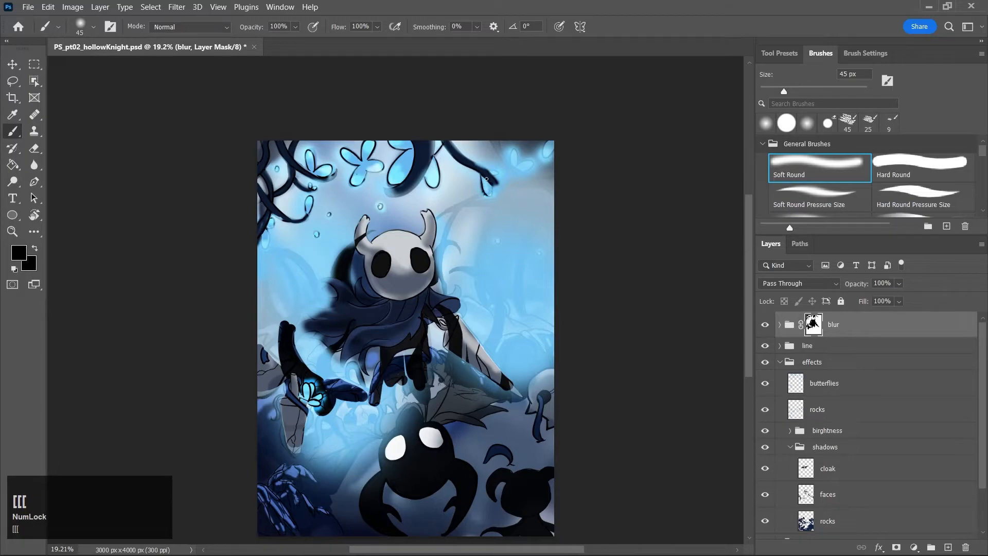
left_click_drag(501, 152, 521, 173)
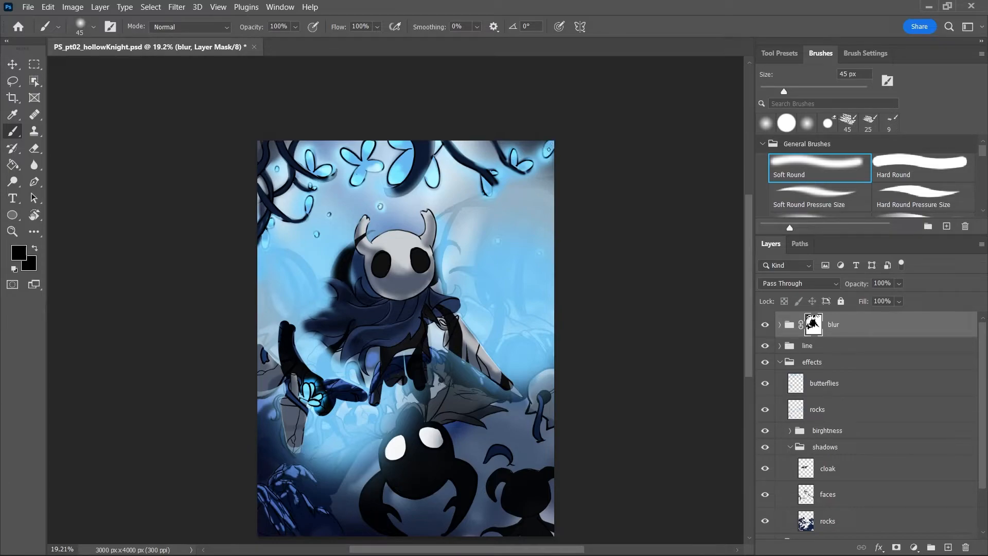
Enlarge the soft brush, lower its opacity to 38%, and lightly mask the haze off the branch beside the character's right-hand horn
key("bracketright")
key("bracketright")
key("bracketright")
key("bracketright")
key("bracketright")
key("bracketright")
key("bracketright")
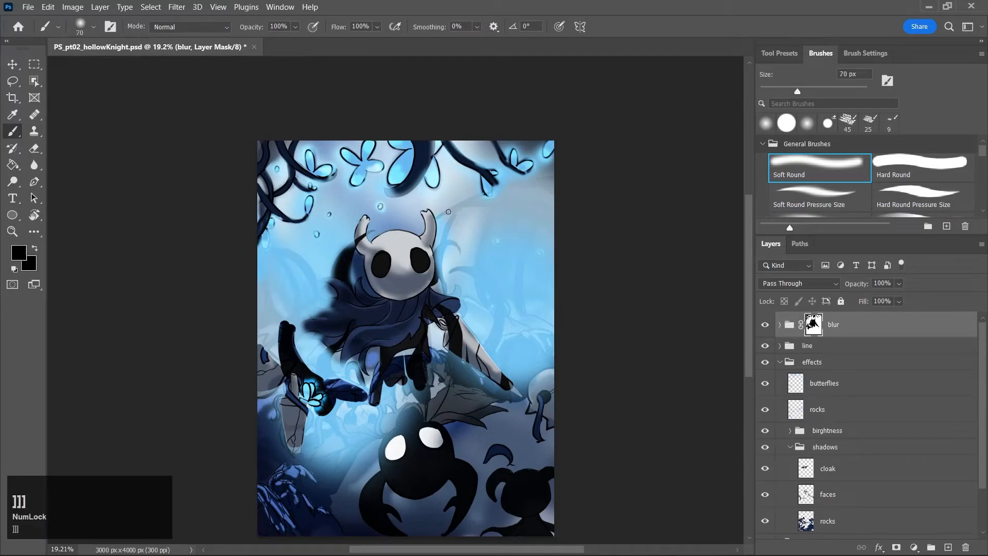
key("bracketright")
key("bracketright")
key("bracketright")
left_click_drag(432, 221, 488, 196)
key("ctrl+z")
left_click(296, 27)
left_click(273, 41)
left_click(452, 208)
mouse_move(452, 207)
left_mouse_down()
mouse_move(442, 267)
mouse_move(429, 230)
mouse_move(494, 187)
left_mouse_up()
Enlarge the soft brush to 600 px and thin the haze over the background on both sides of the character's head
left_click_drag(303, 205, 312, 246)
mouse_move(273, 219)
left_mouse_down()
mouse_move(249, 282)
mouse_move(294, 227)
mouse_move(268, 239)
mouse_move(283, 247)
mouse_move(347, 220)
mouse_move(328, 245)
mouse_move(300, 257)
mouse_move(273, 247)
mouse_move(331, 214)
left_mouse_up()
key("bracketright")
key("bracketright")
key("bracketright")
key("bracketright")
key("bracketright")
left_click_drag(249, 318, 289, 309)
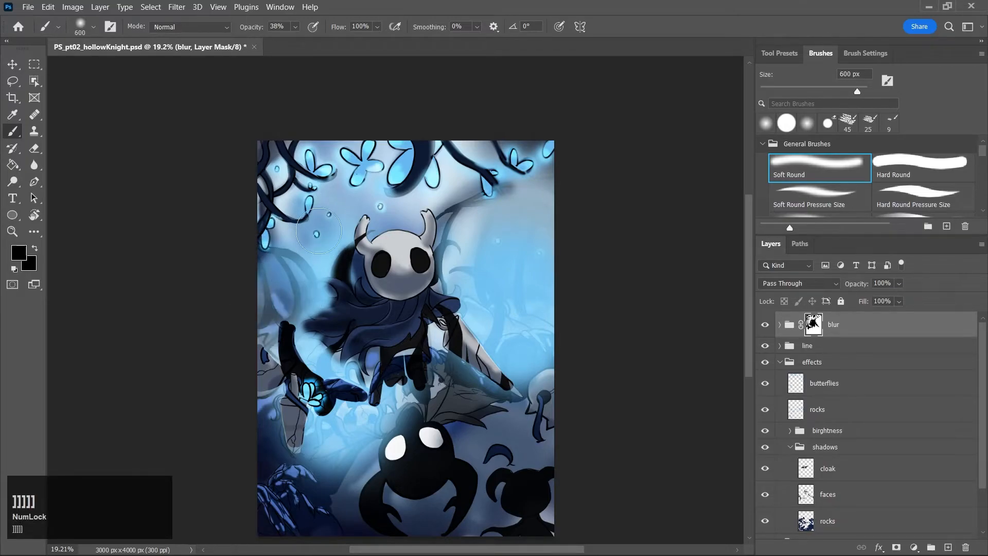
left_click_drag(317, 237, 295, 210)
mouse_move(430, 206)
left_mouse_down()
mouse_move(450, 206)
mouse_move(442, 234)
mouse_move(460, 216)
left_mouse_up()
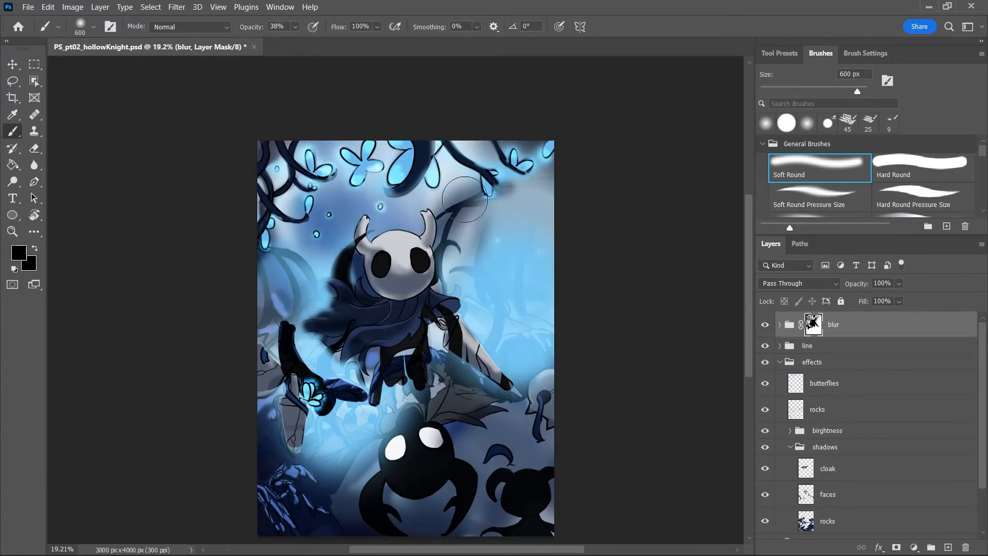
Thin the haze over the right-hand background, the cloak and the lower-left rocks with the 600 px brush at 38% opacity
mouse_move(352, 149)
left_mouse_down()
mouse_move(321, 139)
mouse_move(338, 155)
left_mouse_up()
mouse_move(506, 242)
left_mouse_down()
mouse_move(530, 205)
mouse_move(550, 289)
left_mouse_up()
left_click_drag(461, 240, 460, 327)
mouse_move(335, 294)
left_mouse_down()
mouse_move(330, 361)
mouse_move(383, 363)
left_mouse_up()
mouse_move(276, 405)
left_mouse_down()
mouse_move(276, 437)
mouse_move(408, 423)
left_mouse_up()
left_click_drag(357, 402, 379, 403)
mouse_move(371, 450)
left_mouse_down()
mouse_move(347, 453)
mouse_move(353, 429)
left_mouse_up()
Reduce the soft brush to 50 px and lightly mask the haze off the curved vine above the glowing-butterfly branch
key("[")
key("[")
key("[")
key("[")
key("[")
key("[")
key("[")
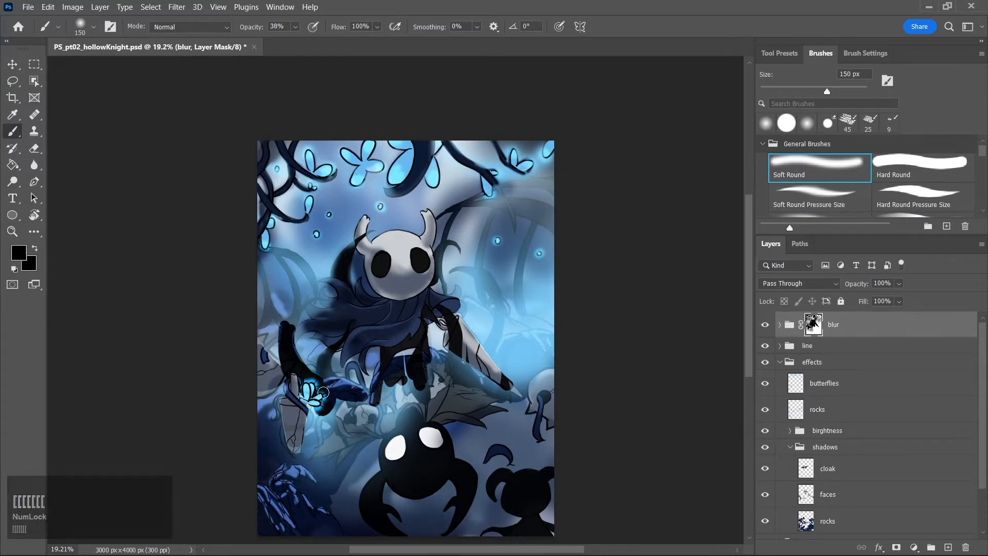
key("[")
key("[")
key("[")
key("[")
key("[")
key("[")
key("[")
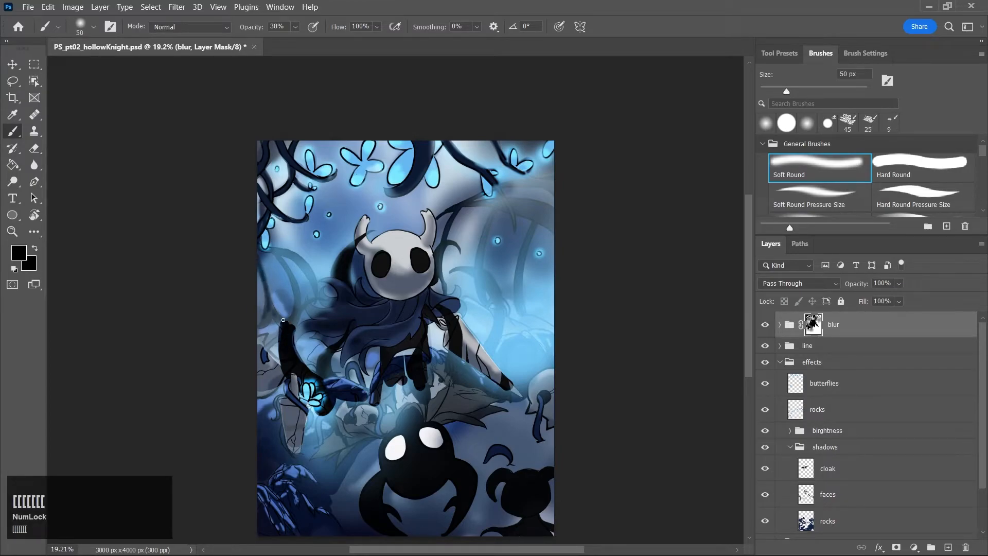
mouse_move(280, 251)
left_mouse_down()
mouse_move(308, 273)
mouse_move(276, 253)
mouse_move(301, 304)
mouse_move(276, 252)
mouse_move(291, 276)
left_mouse_up()
Enlarge the soft brush to 125 px and clear more haze along the curved vines left of the cloak
key("]")
key("]")
key("]")
key("]")
key("]")
key("]")
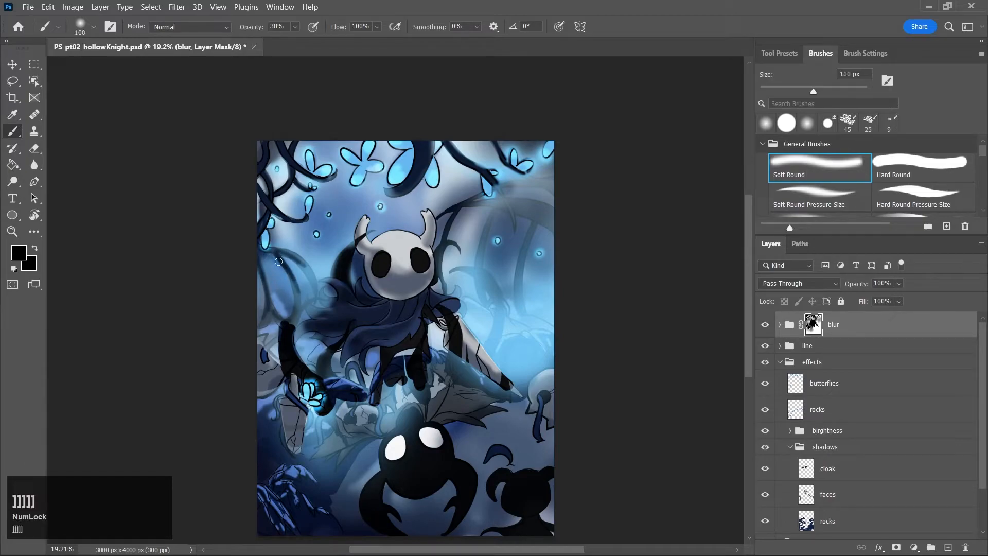
left_click_drag(296, 320, 326, 296)
left_click_drag(286, 256, 308, 271)
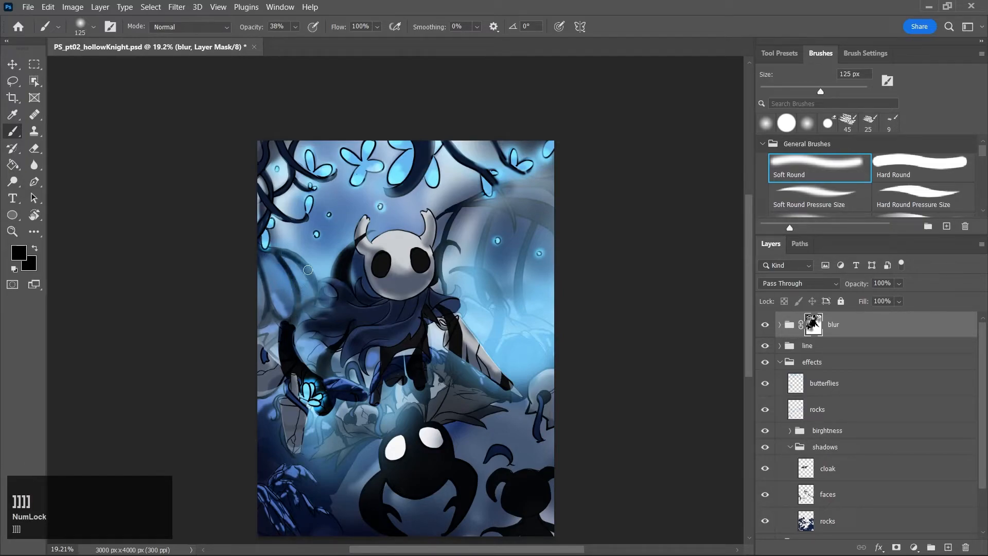
Lightly mask the haze off the curved dark tendril to the right of the character with a smaller soft brush
key("[")
key("[")
mouse_move(491, 211)
left_mouse_down()
mouse_move(479, 286)
mouse_move(498, 310)
left_mouse_up()
left_click_drag(471, 270, 501, 308)
Switch to a Hard Round brush of 35 to 45 px and sharpen the mask along the right-hand tendril
left_click(904, 175)
key("[")
key("[")
key("[")
key("[")
key("[")
key("[")
key("[")
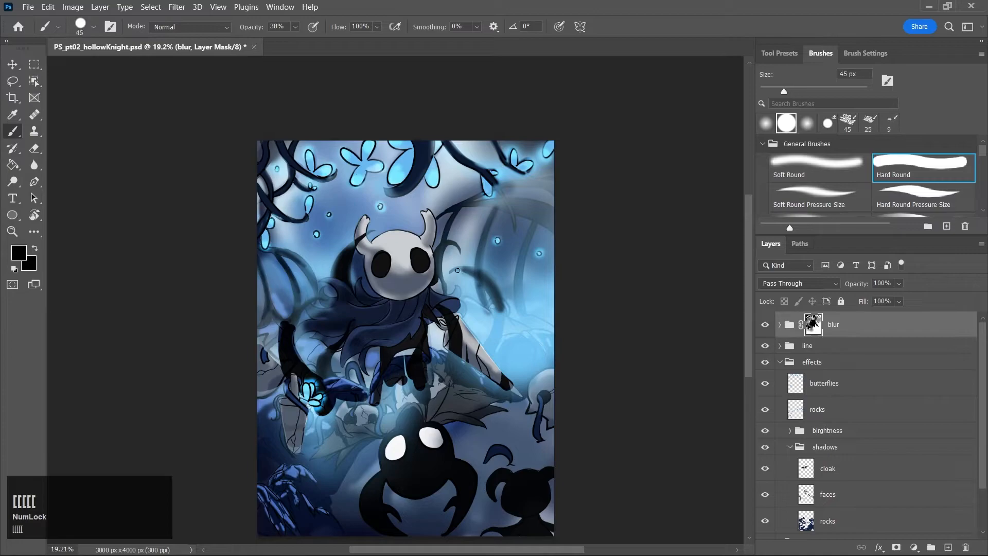
mouse_move(481, 276)
left_mouse_down()
mouse_move(498, 290)
mouse_move(497, 337)
left_mouse_up()
mouse_move(496, 301)
left_mouse_down()
mouse_move(488, 353)
mouse_move(502, 313)
left_mouse_up()
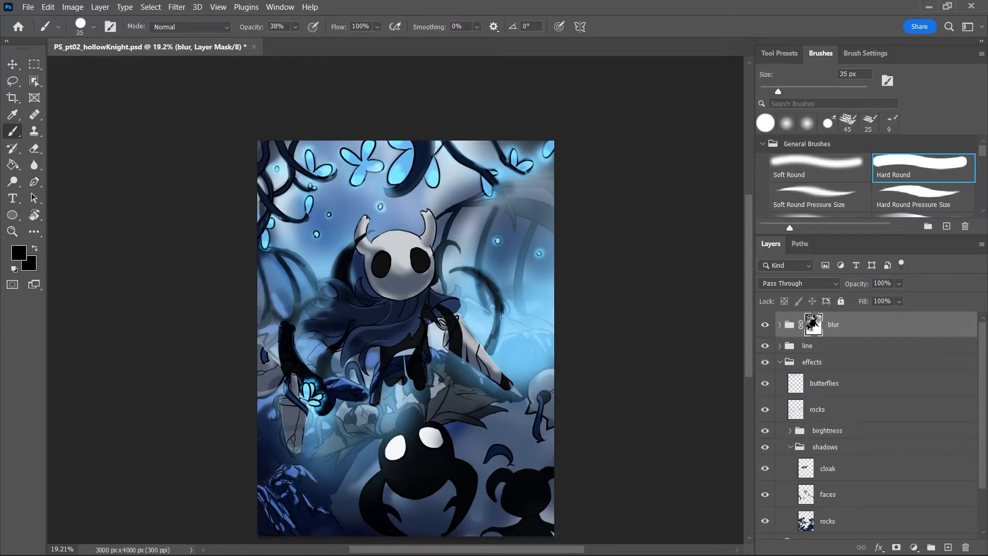
Raise the brush opacity to 100% and fully mask the haze off the lower end of the right-hand tendril
left_click(295, 26)
left_click_drag(302, 42, 352, 48)
mouse_move(493, 313)
left_mouse_down()
mouse_move(487, 348)
mouse_move(494, 340)
left_mouse_up()
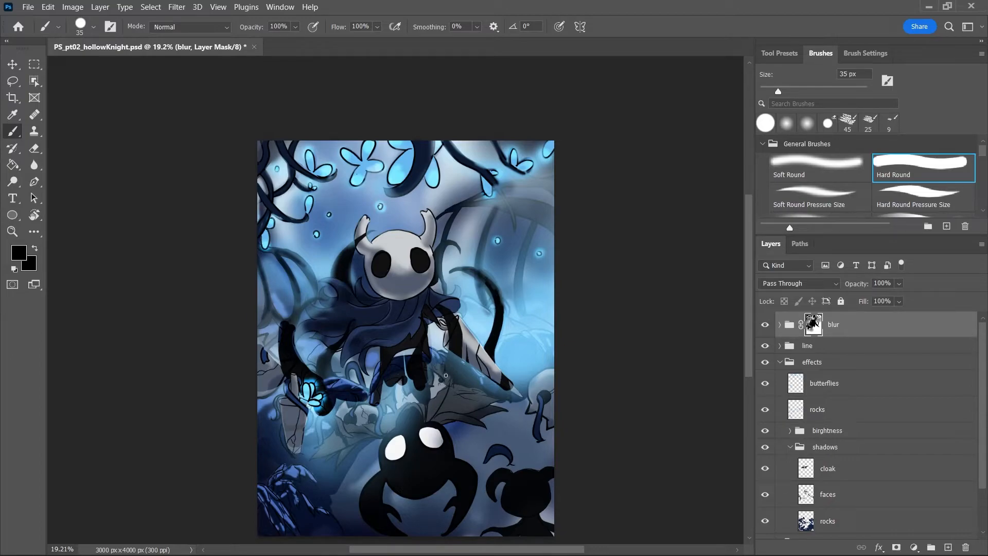
Mask the haze off the spiky shape beneath the nail and the top of the dark creature's head with the 35 px hard brush
mouse_move(454, 363)
left_mouse_down()
mouse_move(463, 384)
mouse_move(471, 373)
mouse_move(491, 398)
left_mouse_up()
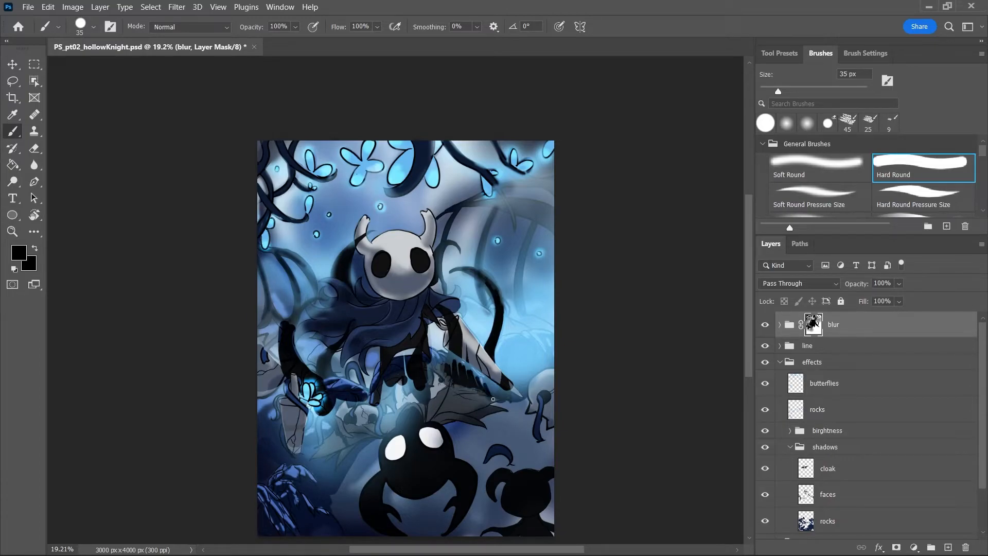
left_click_drag(384, 421, 413, 415)
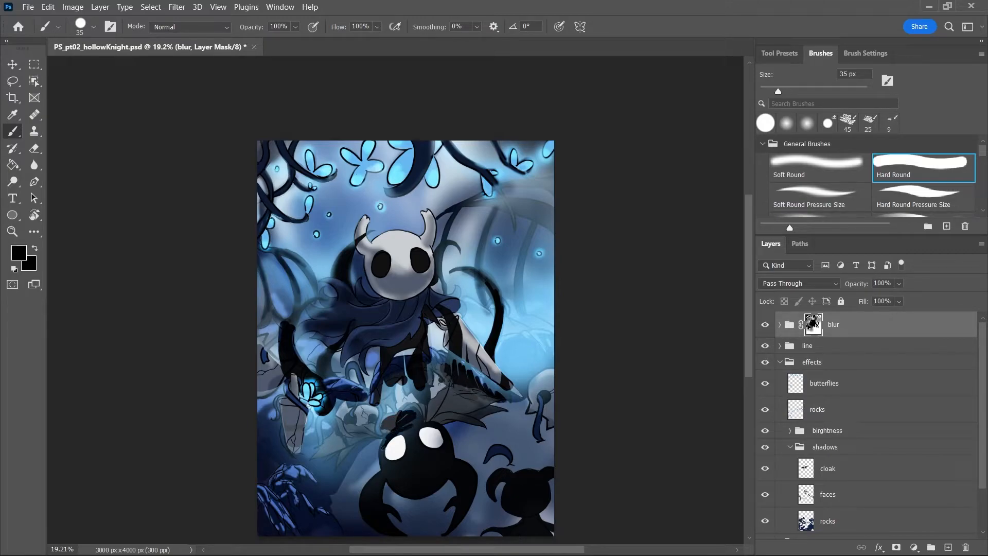
left_click_drag(407, 421, 416, 417)
Choose the Soft Round brush, enlarge it slightly, and mask the haze off the pale skull left of the dark creature's head
left_click(831, 167)
key("bracketleft")
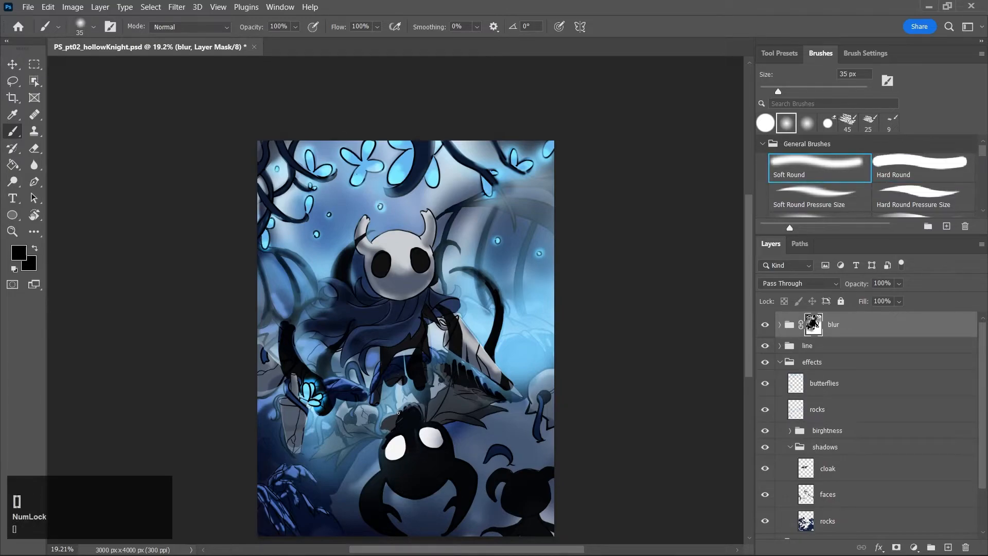
key("bracketright")
key("bracketright")
key("bracketright")
key("bracketright")
key("bracketright")
mouse_move(389, 415)
left_mouse_down()
mouse_move(381, 444)
mouse_move(394, 412)
mouse_move(379, 425)
mouse_move(378, 404)
mouse_move(354, 415)
left_mouse_up()
Mask the haze off the rocks and tendrils around the glowing butterfly with a 45 px soft brush
key("bracketleft")
key("bracketleft")
key("bracketleft")
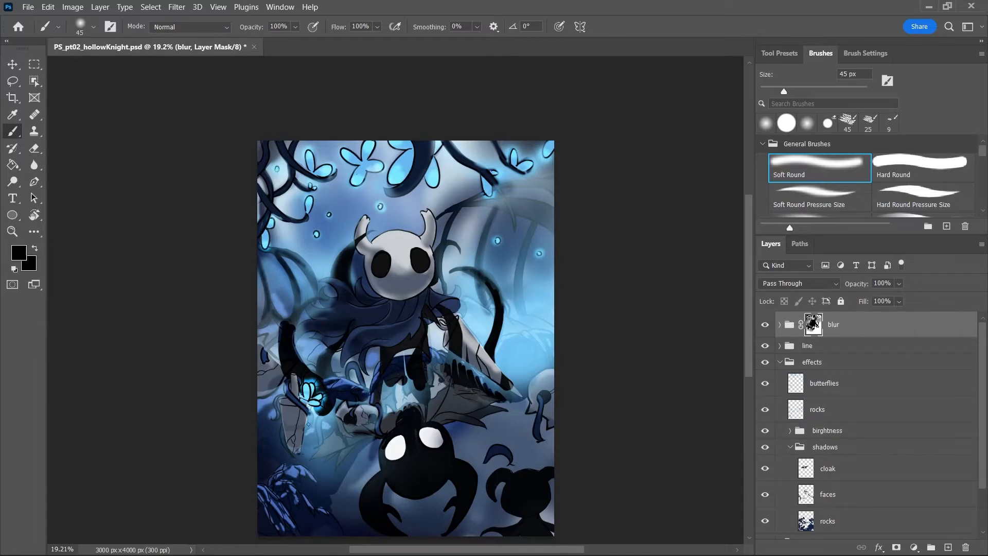
left_click_drag(318, 416, 322, 440)
Enlarge the soft brush to 150 px and mask the haze off the dark mound at the artwork's right edge
key("bracketright")
key("bracketright")
key("bracketright")
key("bracketright")
key("bracketright")
key("bracketright")
key("bracketright")
key("bracketright")
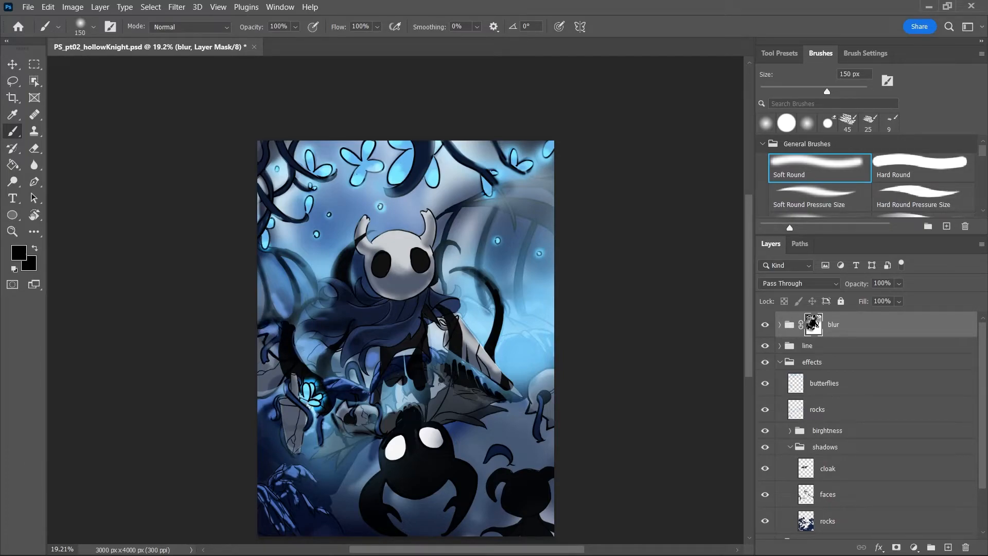
mouse_move(507, 347)
left_mouse_down()
mouse_move(517, 368)
mouse_move(556, 366)
left_mouse_up()
Enlarge the soft brush to 200 px and mask the haze off the character's legs and the area around the nail
key("bracketright")
key("bracketright")
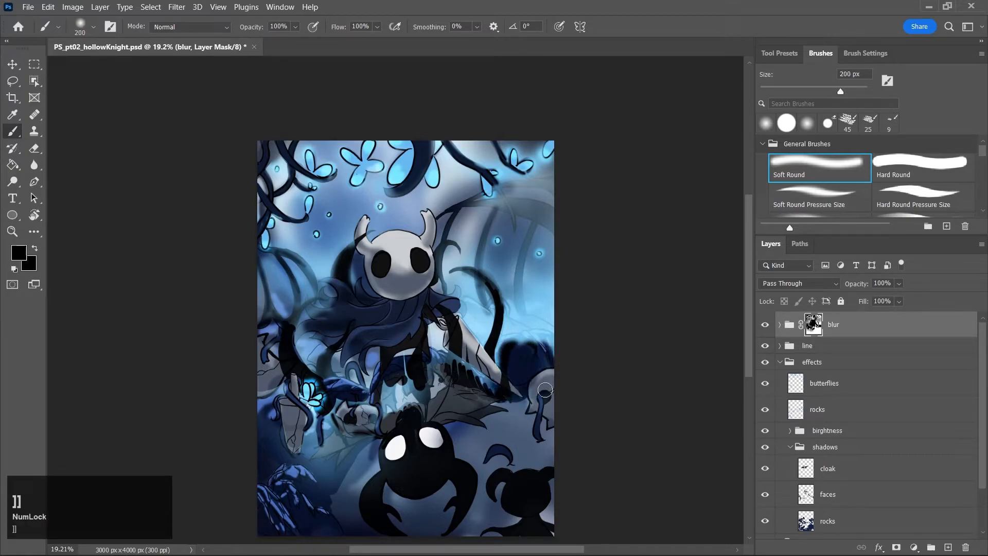
mouse_move(430, 397)
left_mouse_down()
mouse_move(413, 405)
mouse_move(390, 379)
mouse_move(410, 386)
left_mouse_up()
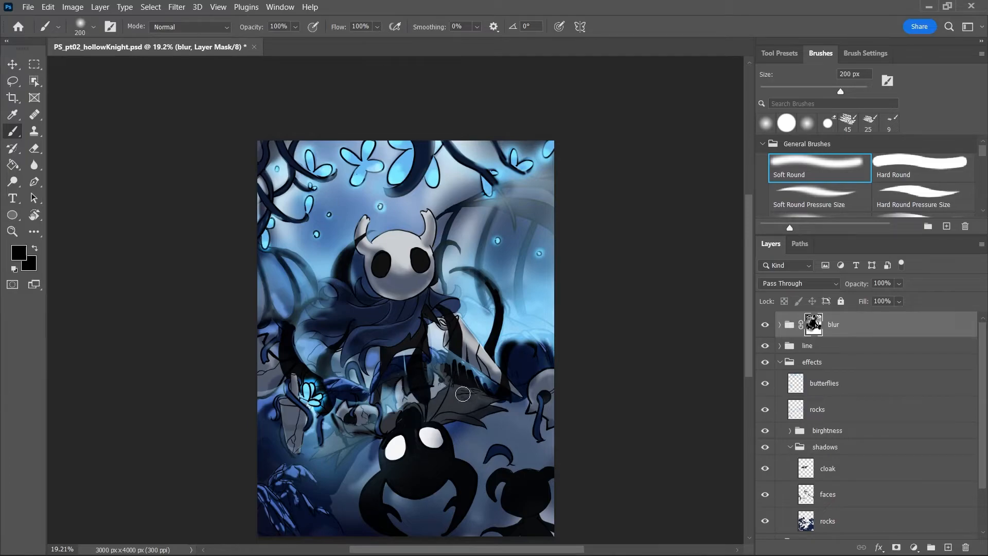
mouse_move(436, 356)
left_mouse_down()
mouse_move(407, 328)
mouse_move(392, 357)
mouse_move(460, 334)
left_mouse_up()
Mask the haze off the nail's lower edge and the cloak's right edge with the 200 px soft brush
key("z")
left_click_drag(414, 356, 488, 361)
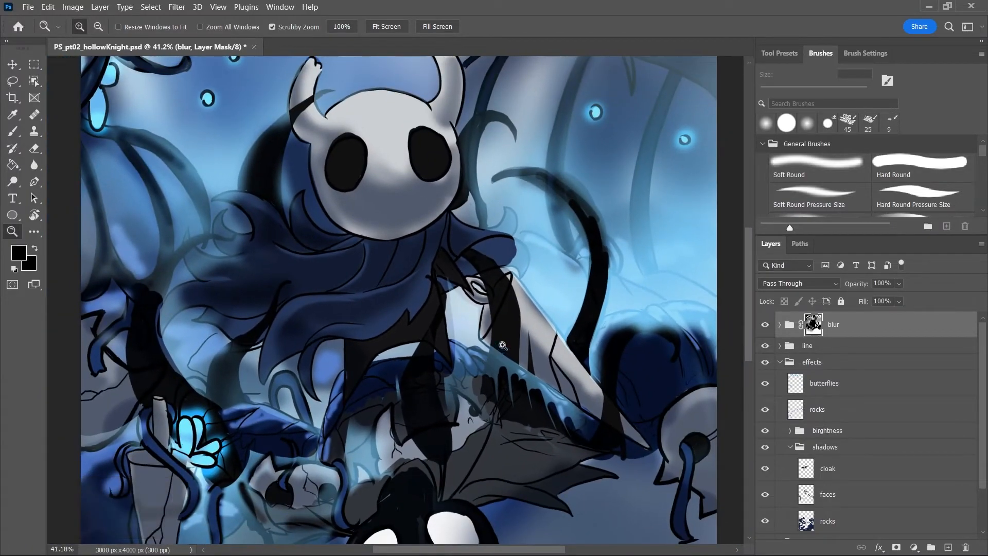
left_click(456, 333)
key("b")
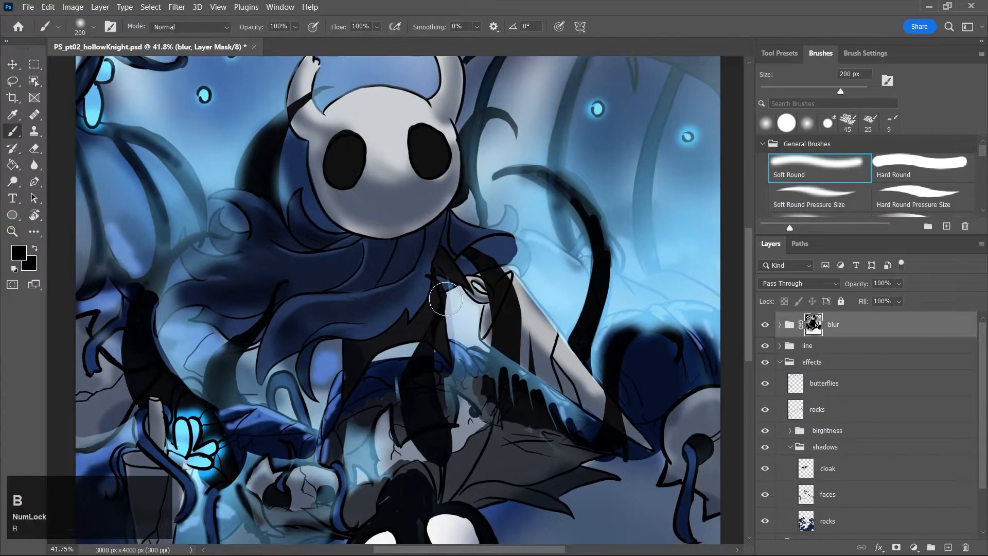
mouse_move(546, 387)
left_mouse_down()
mouse_move(560, 370)
mouse_move(613, 388)
left_mouse_up()
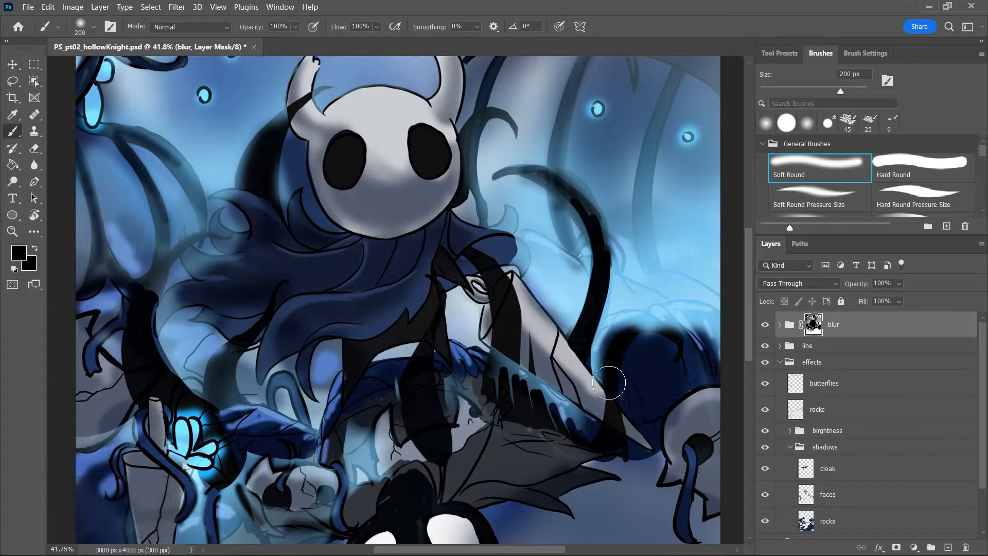
mouse_move(503, 245)
left_mouse_down()
mouse_move(567, 279)
mouse_move(516, 240)
mouse_move(555, 288)
mouse_move(505, 232)
mouse_move(517, 207)
mouse_move(523, 243)
mouse_move(579, 300)
left_mouse_up()
Lower the brush opacity to 33%, lightly mask the haze over the rocks beside the curved black tendril, and save
left_click(294, 26)
left_click_drag(312, 41, 284, 42)
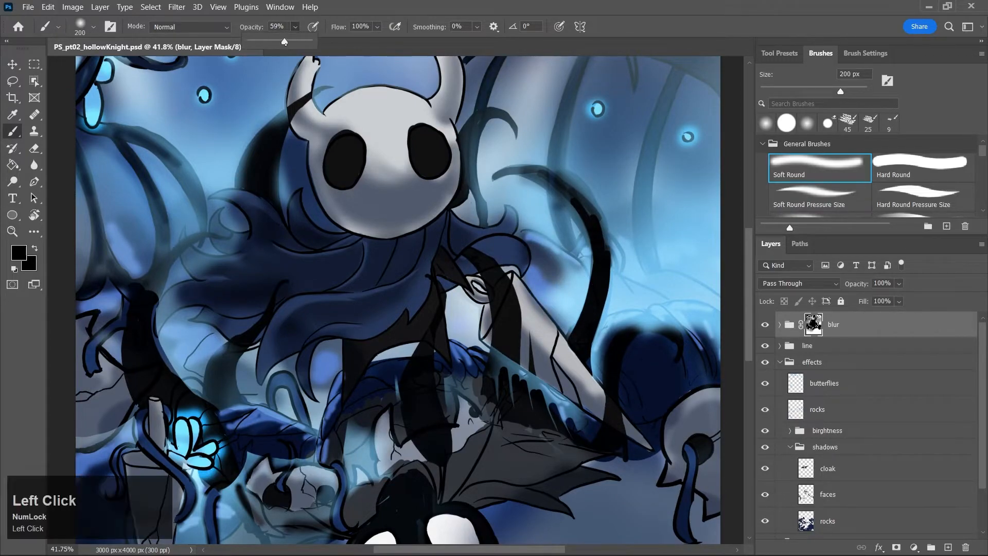
mouse_move(542, 292)
left_mouse_down()
mouse_move(522, 250)
mouse_move(584, 282)
mouse_move(638, 294)
left_mouse_up()
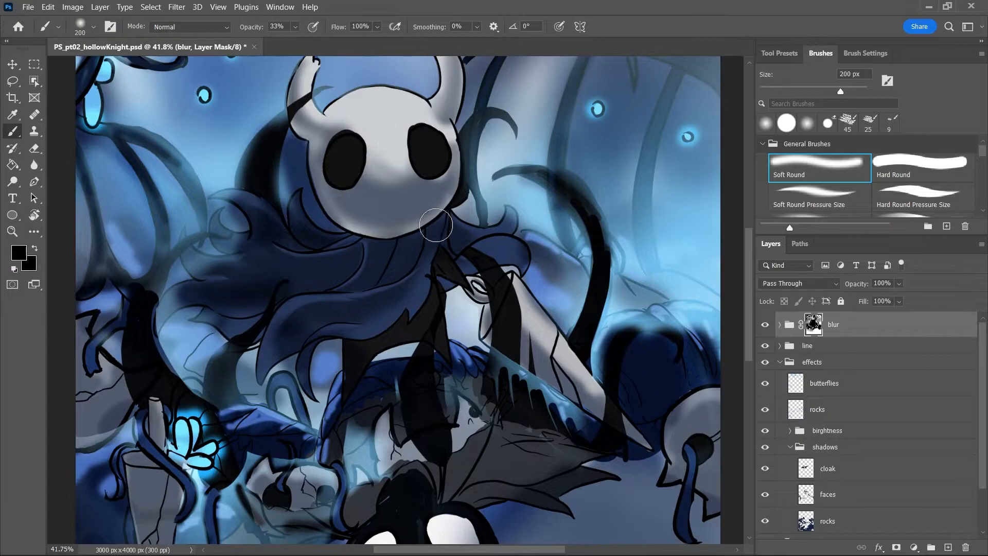
key("z")
left_click_drag(456, 281, 401, 281)
key("ctrl+s")
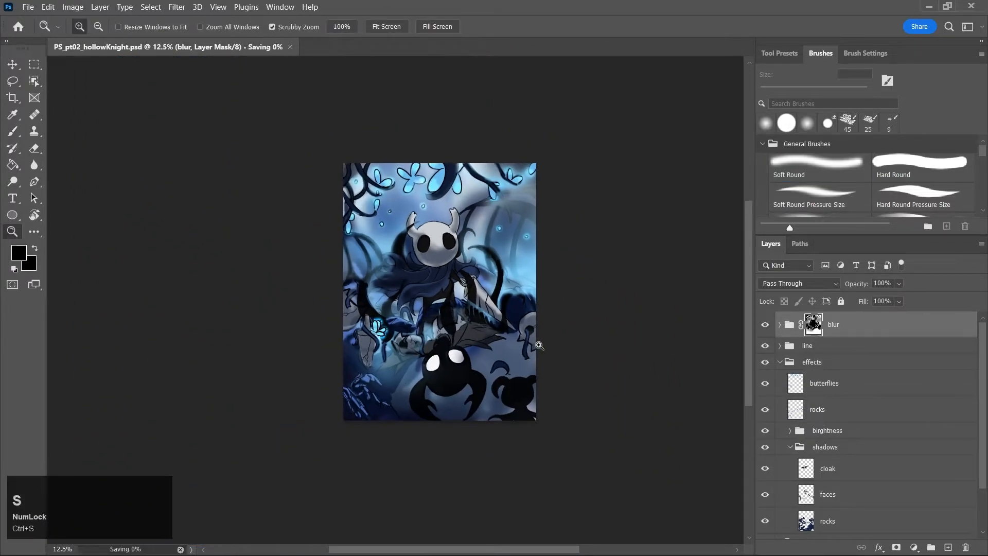
Choose a small Hard Round brush at 100% opacity and mask the haze off the black tendril crossing the character's left horn
left_click_drag(513, 300, 596, 303)
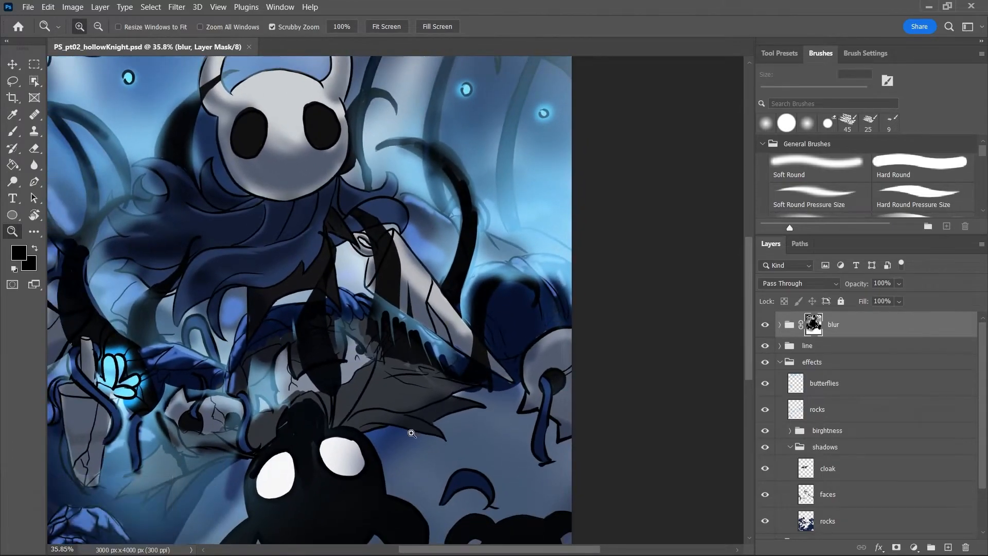
left_click_drag(450, 549, 422, 547)
left_click(892, 171)
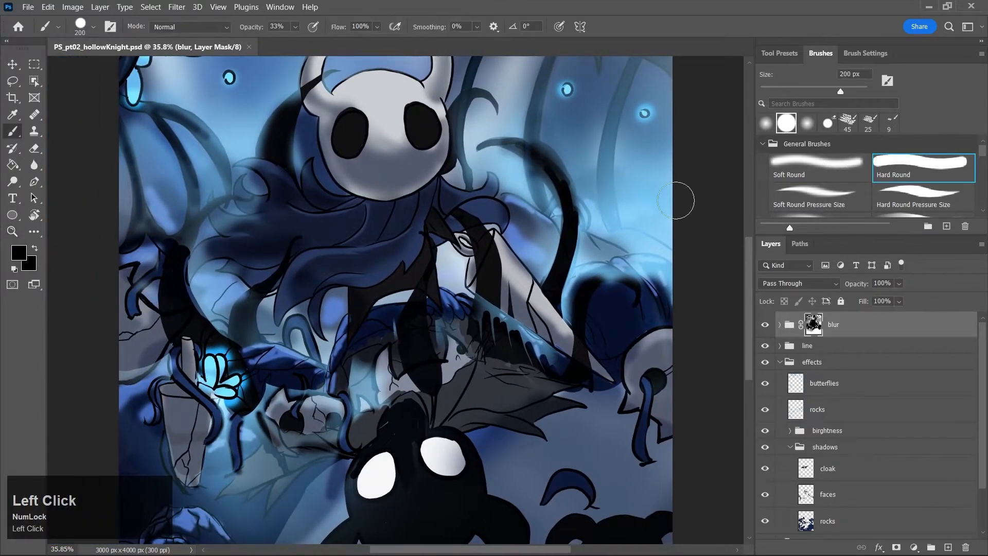
key("[")
key("[")
key("[")
key("[")
key("[")
key("[")
key("[")
key("[")
key("[")
left_click(296, 27)
left_click_drag(299, 41, 344, 60)
key("[")
left_click_drag(288, 109, 305, 88)
Shrink the hard brush to 15 px and mask the haze off the thin tendril right of the character's head and the cloak's edge
key("[")
key("[")
key("[")
key("[")
key("[")
key("[")
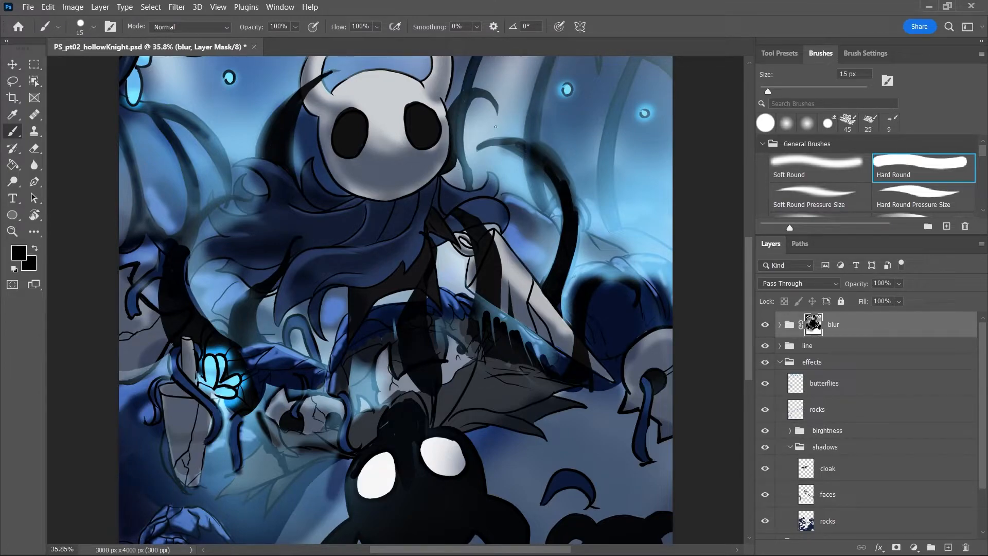
mouse_move(460, 104)
left_mouse_down()
mouse_move(459, 147)
mouse_move(467, 85)
left_mouse_up()
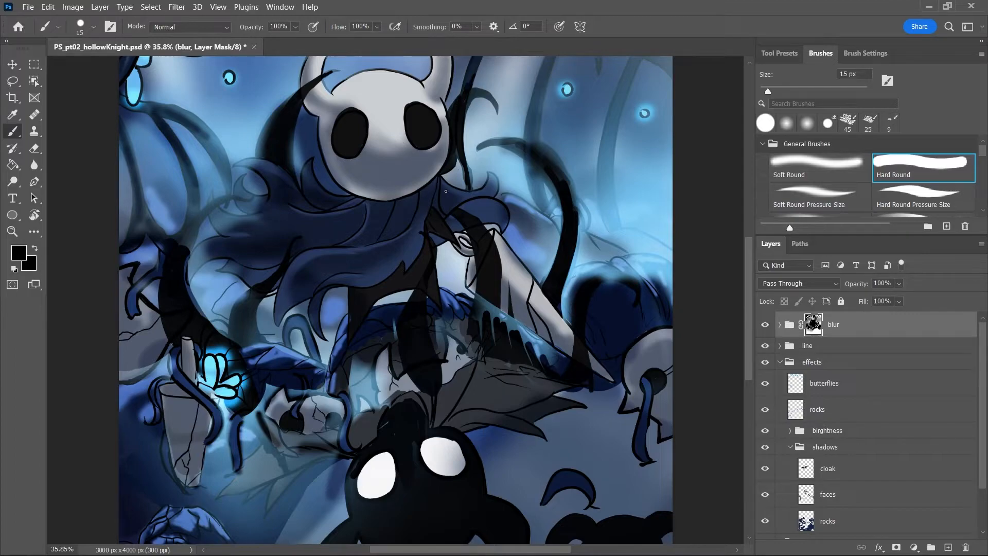
key("ctrl+s")
key("ctrl+z")
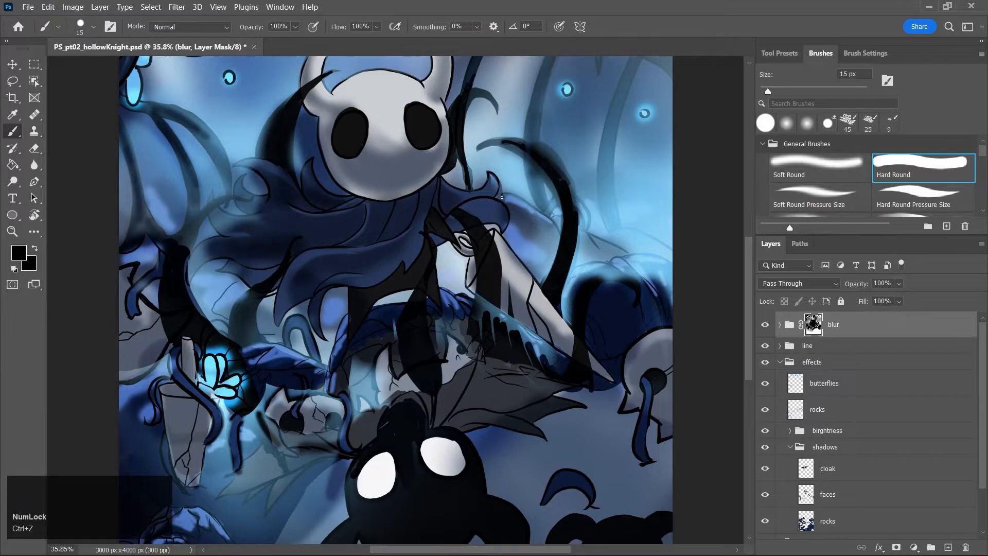
key("ctrl+z")
Save the illustration with the refined blur mask
key("z")
left_click_drag(576, 342, 531, 340)
key("ctrl+s")
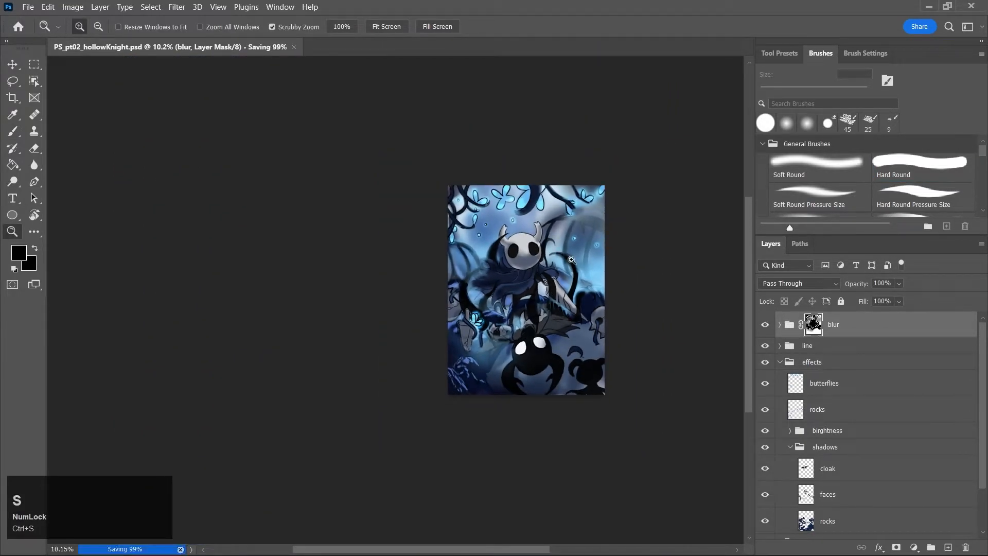
left_click(516, 313)
key("s")
key("ctrl+s")
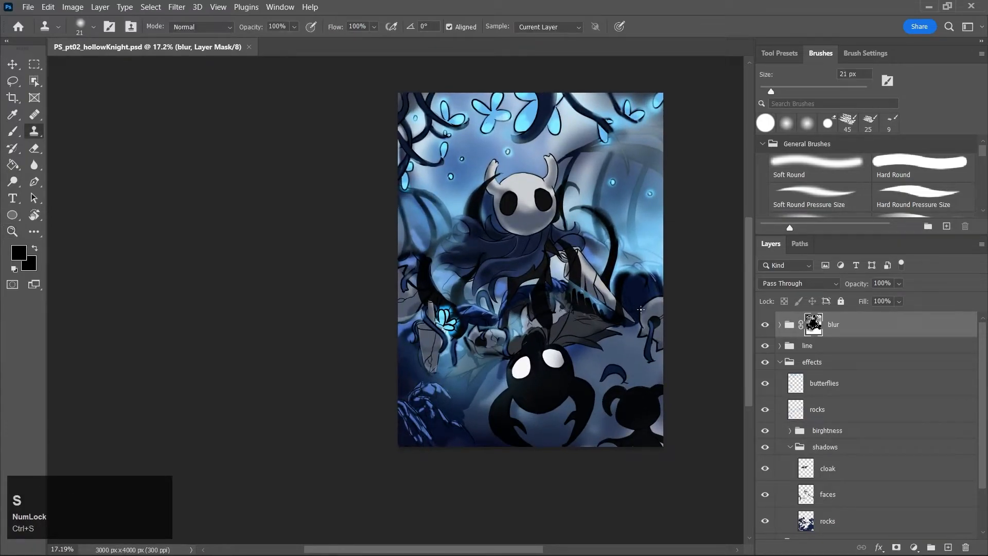
left_click_drag(746, 300, 746, 270)
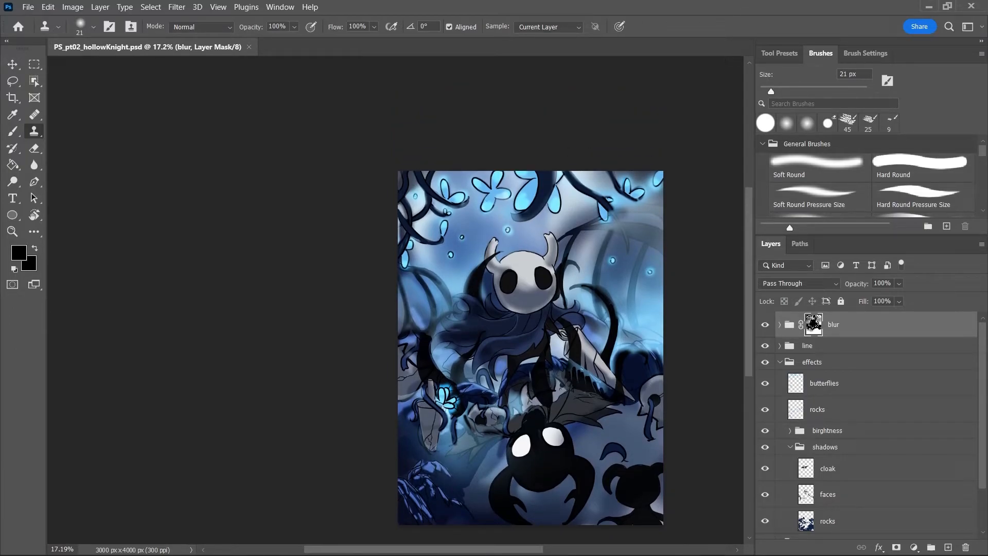
left_click(728, 330)
left_click(516, 230)
key("ctrl+s")
Collapse the shadows group, add a new layer group directly beneath it inside effects, and save the file
left_click_drag(982, 368, 982, 389)
left_click(838, 335)
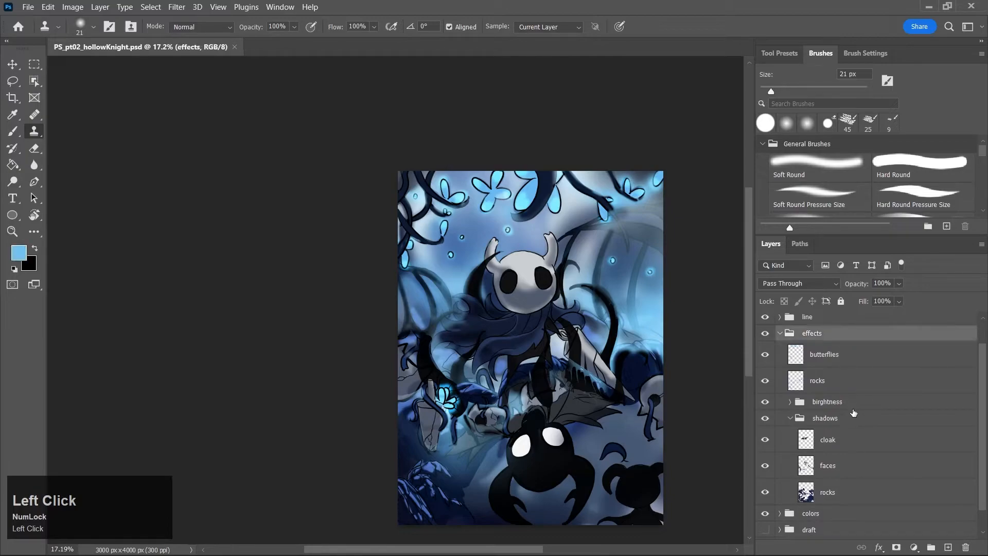
left_click(849, 420)
left_click(782, 419)
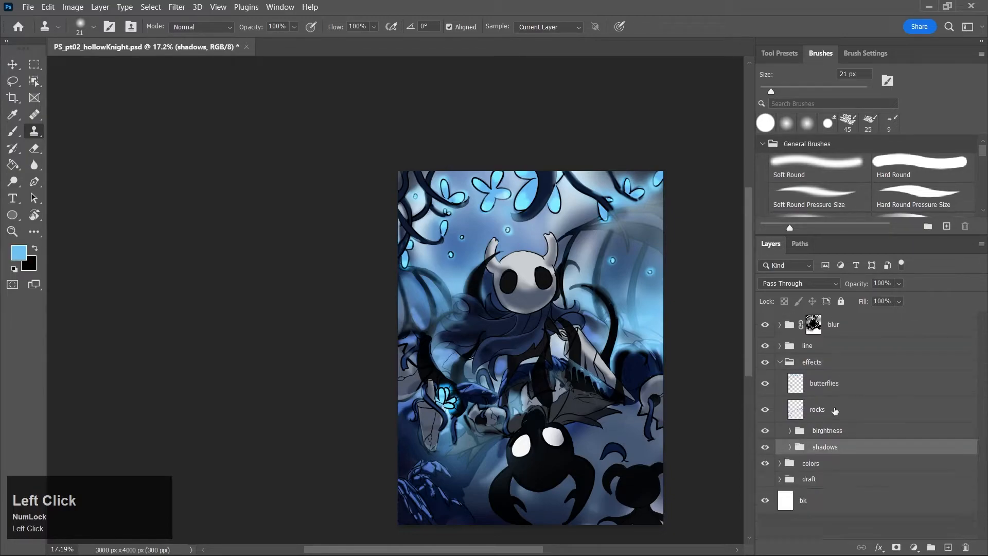
left_click(931, 547)
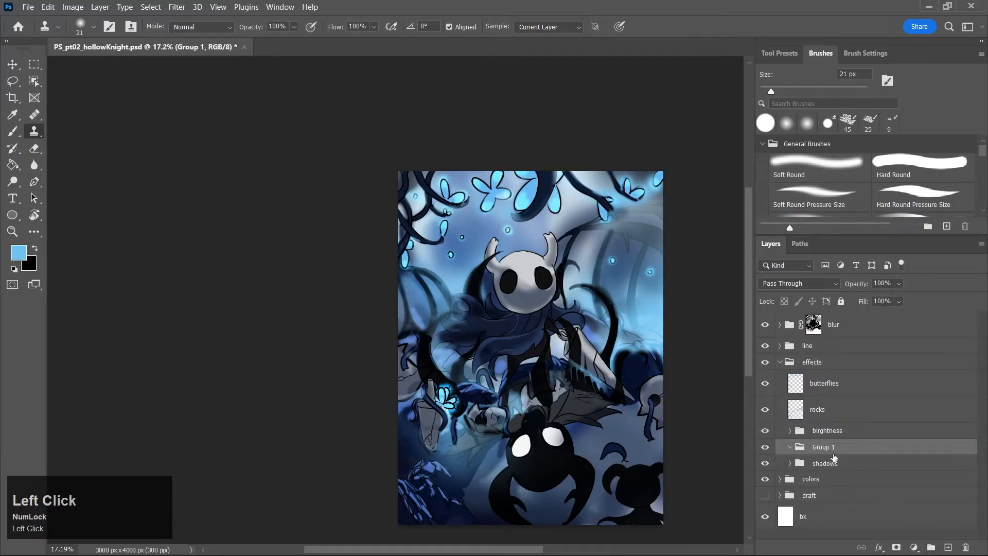
key("ctrl+z")
double_click(829, 447)
key("ctrl+z")
left_click(887, 465)
key("ctrl+z")
mouse_move(837, 451)
left_mouse_down()
mouse_move(850, 480)
mouse_move(833, 428)
mouse_move(846, 460)
mouse_move(835, 455)
left_mouse_up()
left_click(837, 457)
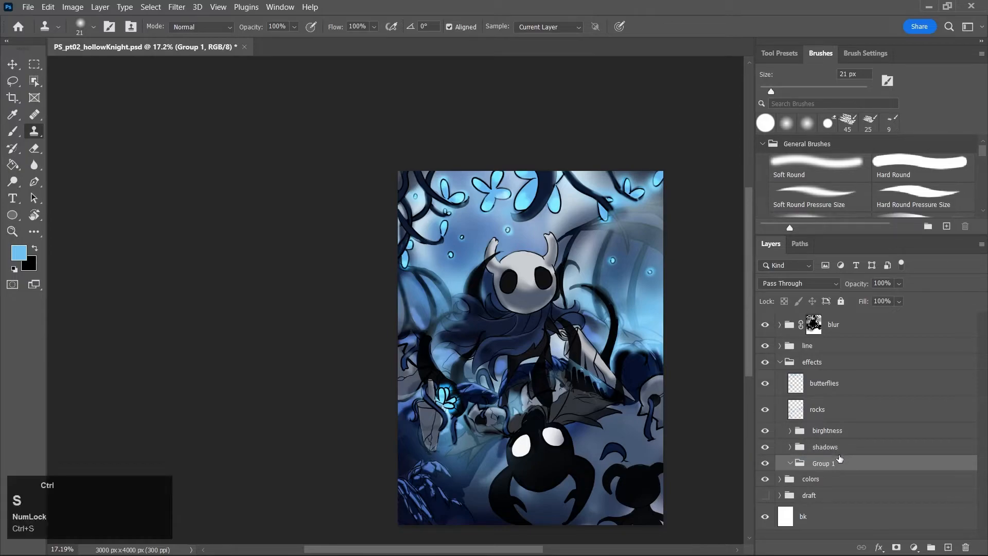
key("ctrl+s")
Set the foreground colour to a very dark blue, choose the Soft Round brush, and add a layer inside the new group
key("j")
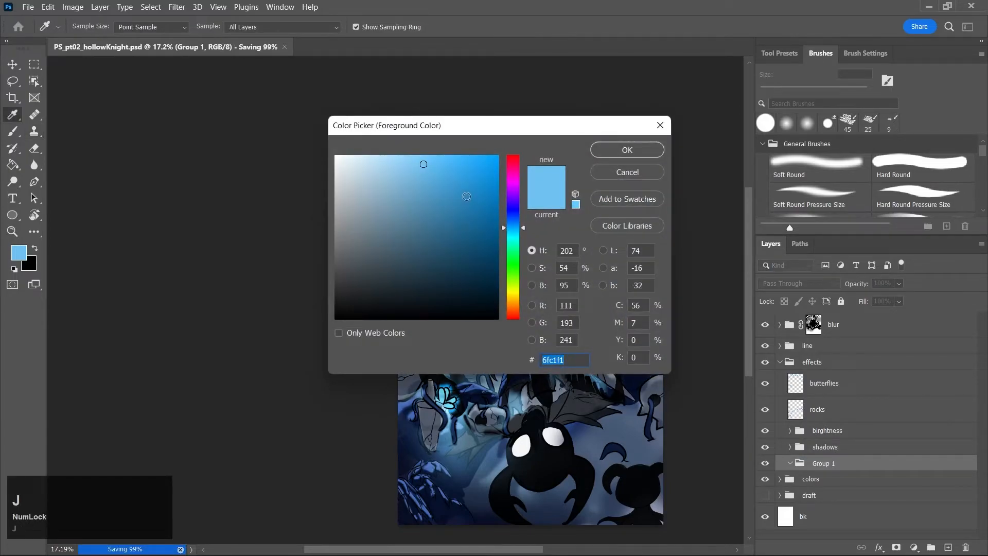
left_click(474, 282)
left_click(482, 273)
key("Return")
key("b")
key("bracketright")
left_click(830, 174)
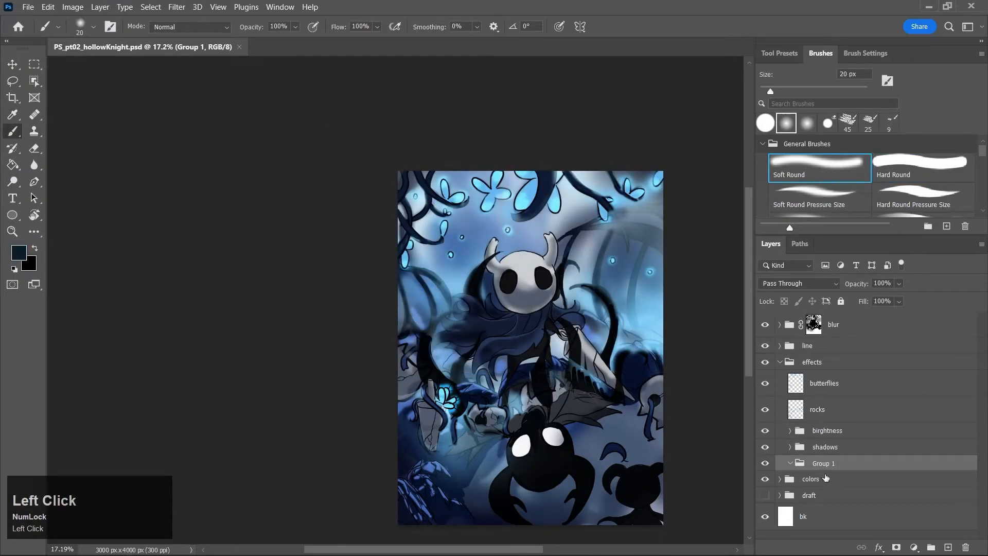
left_click(948, 547)
Enlarge the soft brush to 250 px and try darkening the lower part of the artwork on the new layer
key("bracketright")
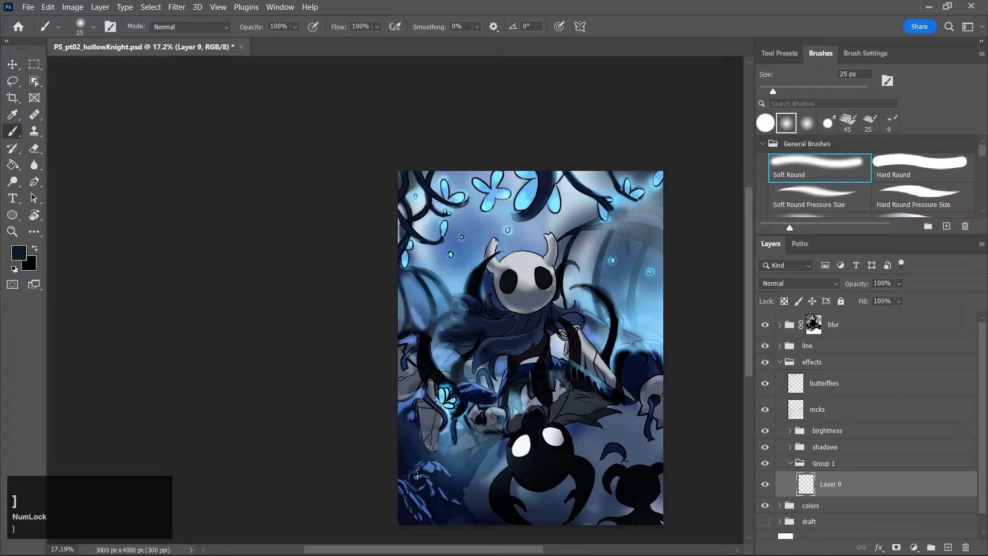
key("bracketright")
key("bracketright")
key("bracketright")
key("bracketright")
key("bracketright")
left_click_drag(749, 340, 748, 374)
key("bracketright")
key("bracketright")
key("bracketright")
key("bracketright")
key("bracketright")
key("bracketright")
key("bracketright")
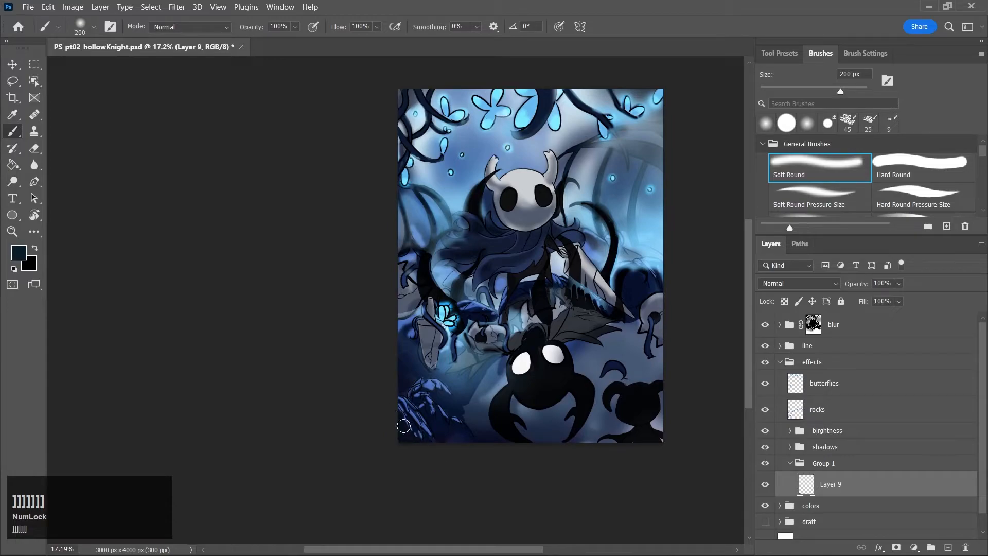
key("bracketright")
mouse_move(446, 371)
left_mouse_down()
mouse_move(502, 358)
mouse_move(589, 373)
left_mouse_up()
key("ctrl+z")
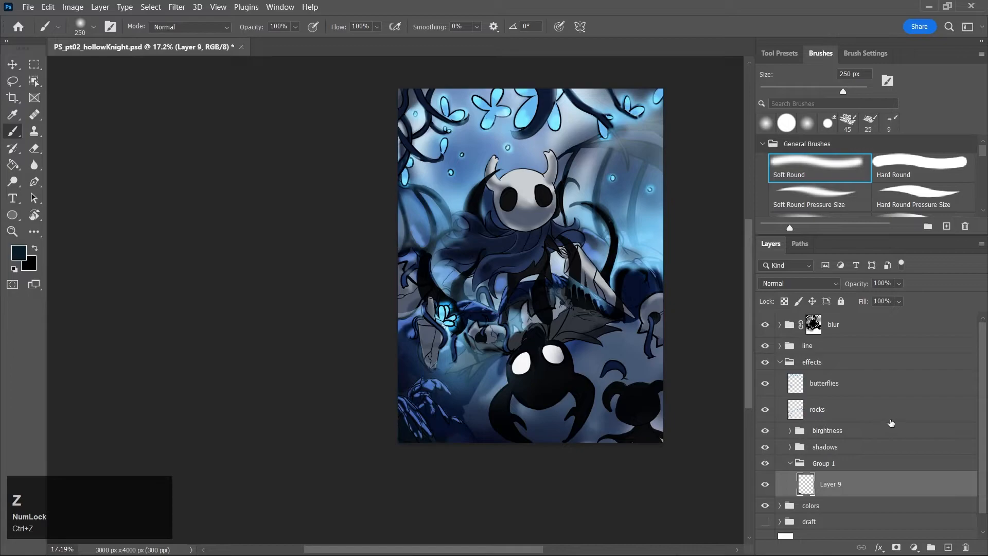
Move the new group above the line group, rename it "vignett", and save the file
left_click(984, 449)
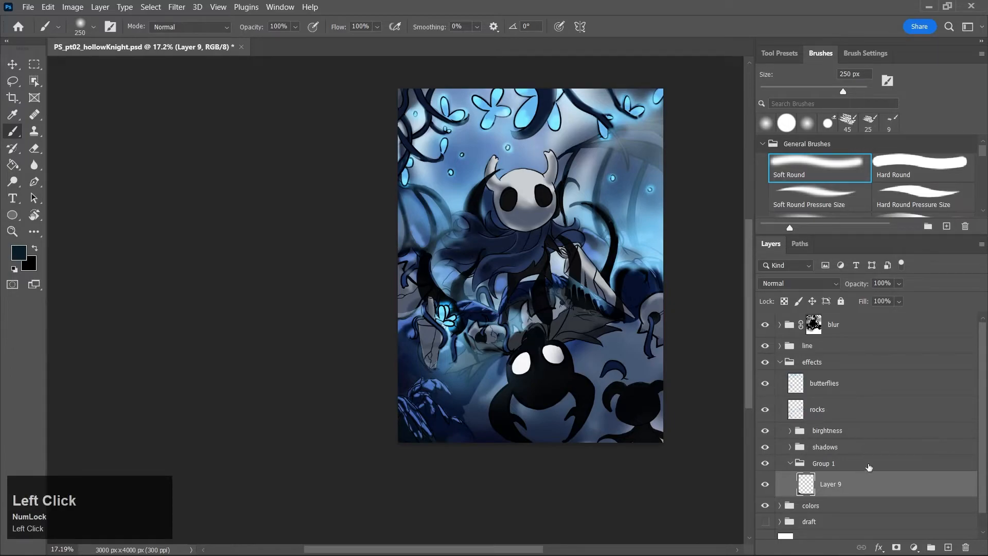
left_click_drag(838, 466, 833, 342)
double_click(814, 346)
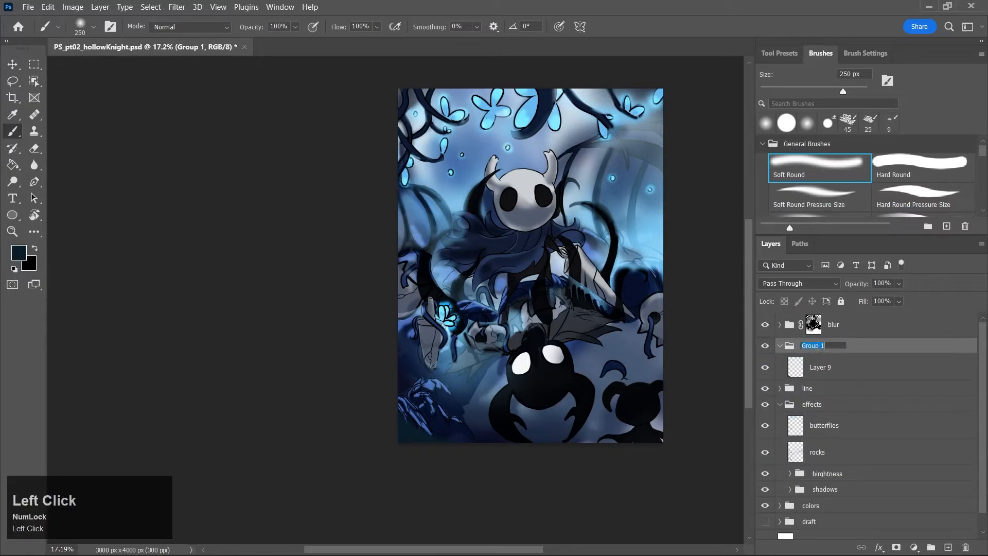
type("v")
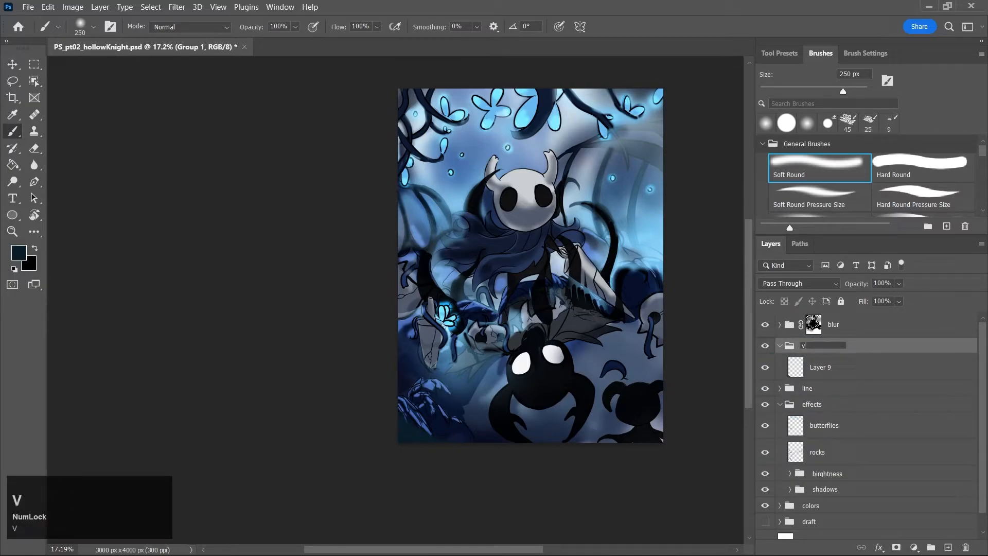
key("Return")
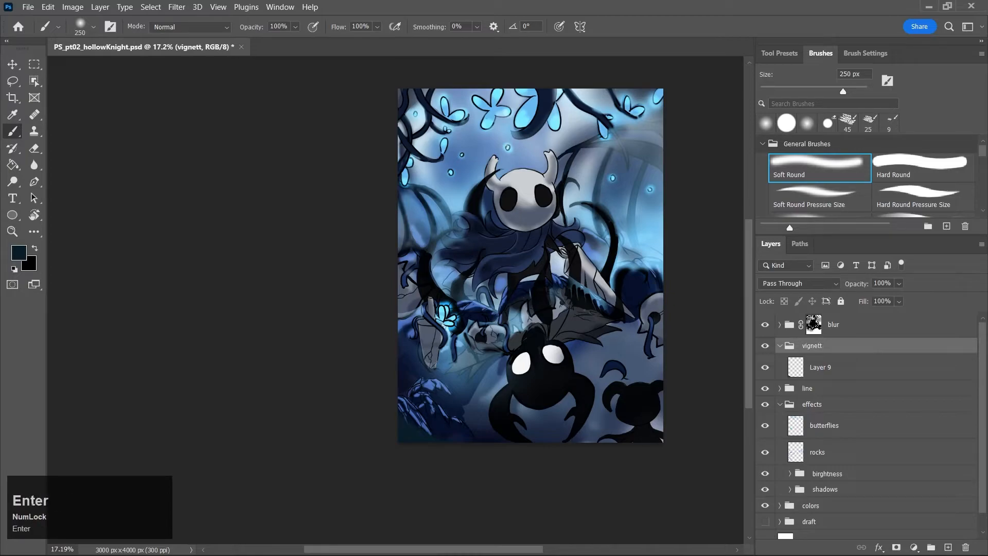
key("ctrl+s")
Set the vignett group's layer to Multiply and try darkening the artwork's lower-right corner
left_click(826, 369)
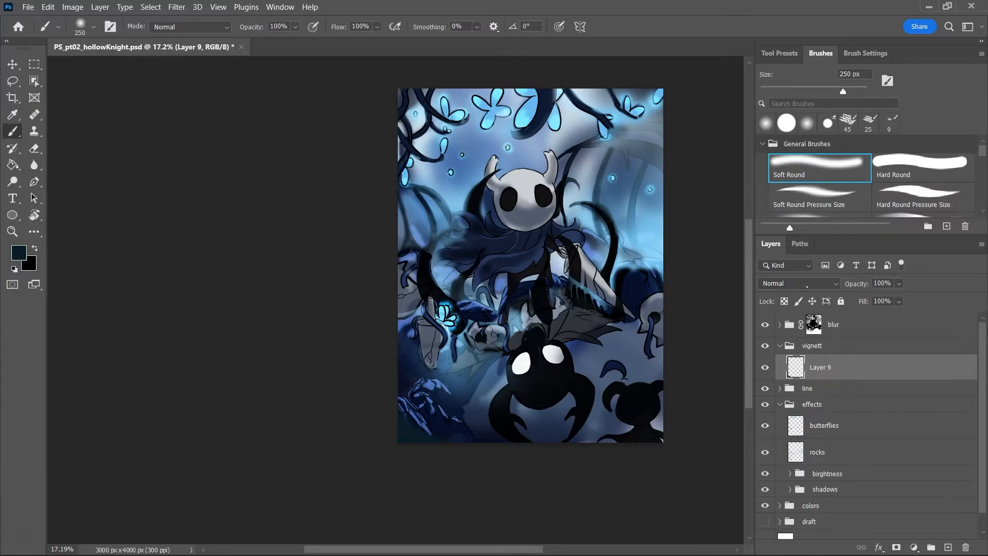
left_click(805, 282)
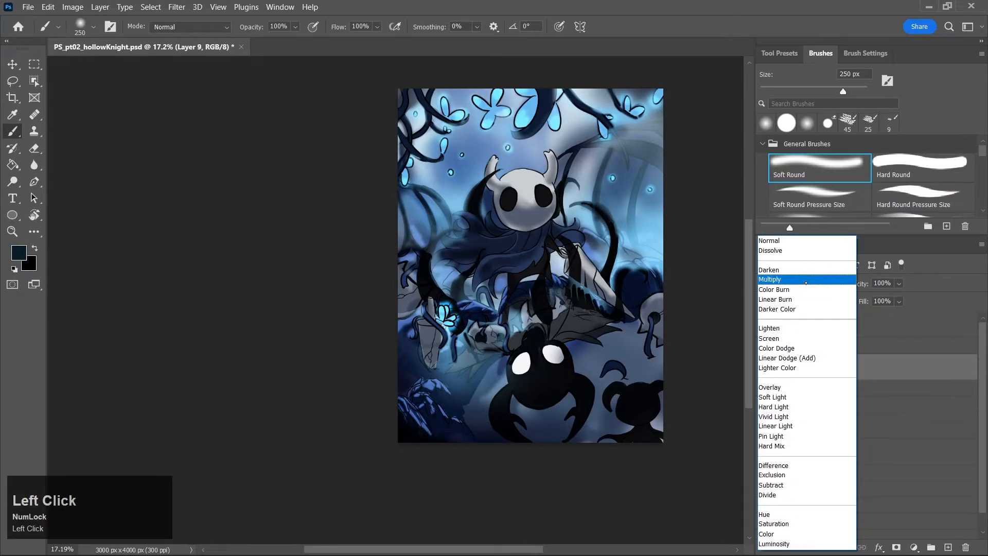
left_click(806, 279)
key("bracketright")
key("bracketright")
key("bracketright")
key("bracketright")
key("bracketright")
key("bracketright")
key("bracketright")
key("bracketright")
key("bracketright")
key("bracketright")
key("bracketright")
key("bracketright")
key("bracketright")
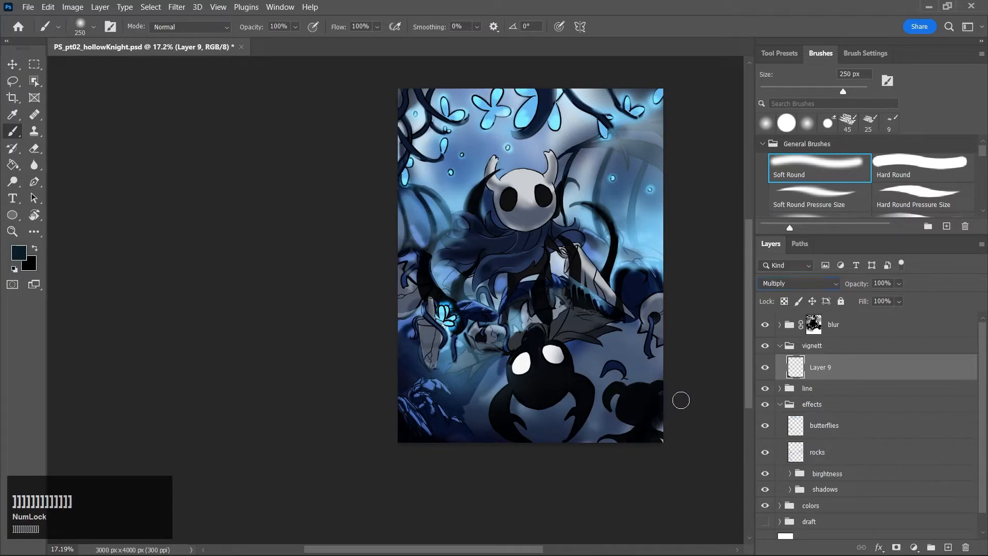
key("ctrl+z")
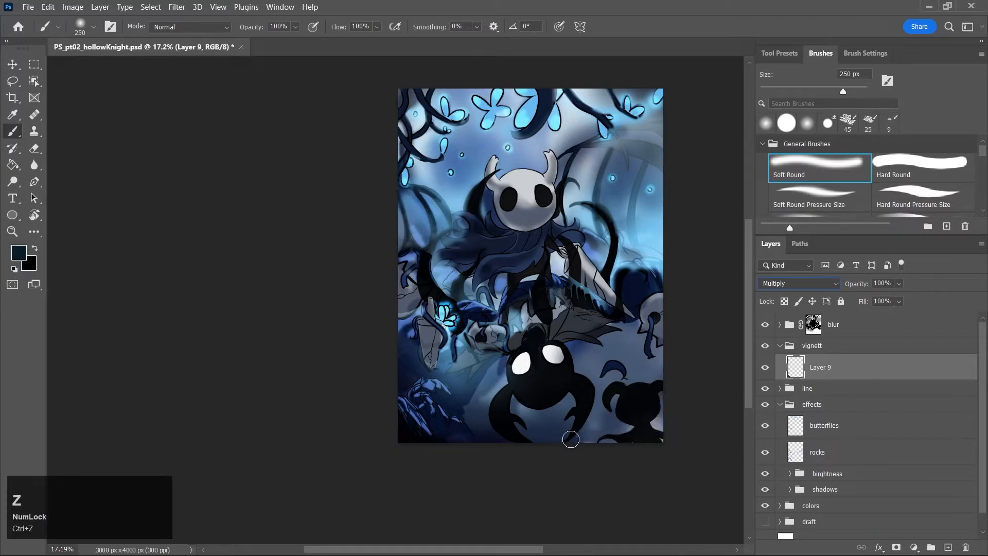
Enlarge the soft brush to 500 px and try darkening the area beside the glowing butterfly
key("bracketright")
key("bracketright")
key("bracketright")
key("bracketright")
key("bracketright")
key("bracketright")
key("bracketright")
key("bracketleft")
key("bracketleft")
left_click_drag(455, 310, 501, 343)
key("ctrl+z")
Set the vignette layer's blend mode to Darken and move the vignett group above the blur group
left_click(813, 284)
left_click(819, 270)
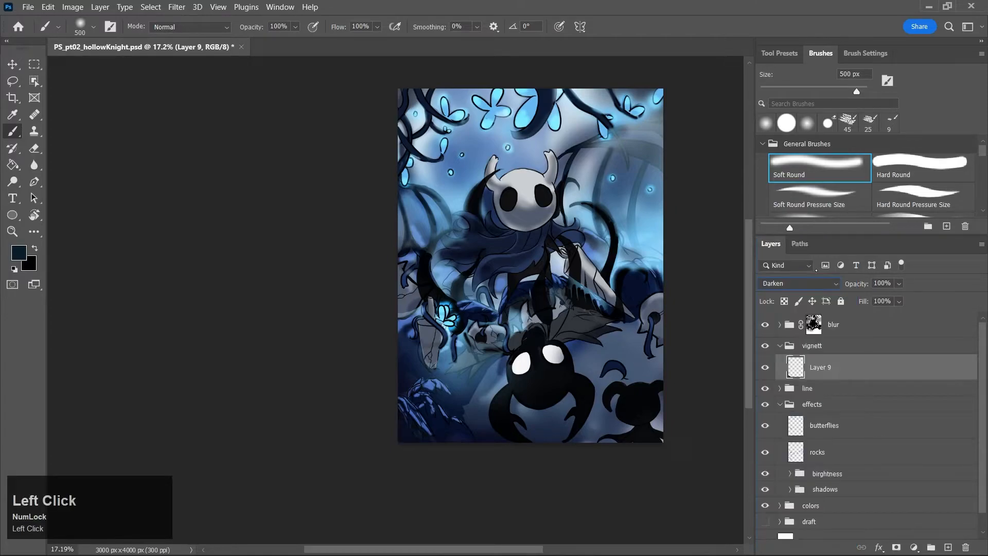
key("ctrl+z")
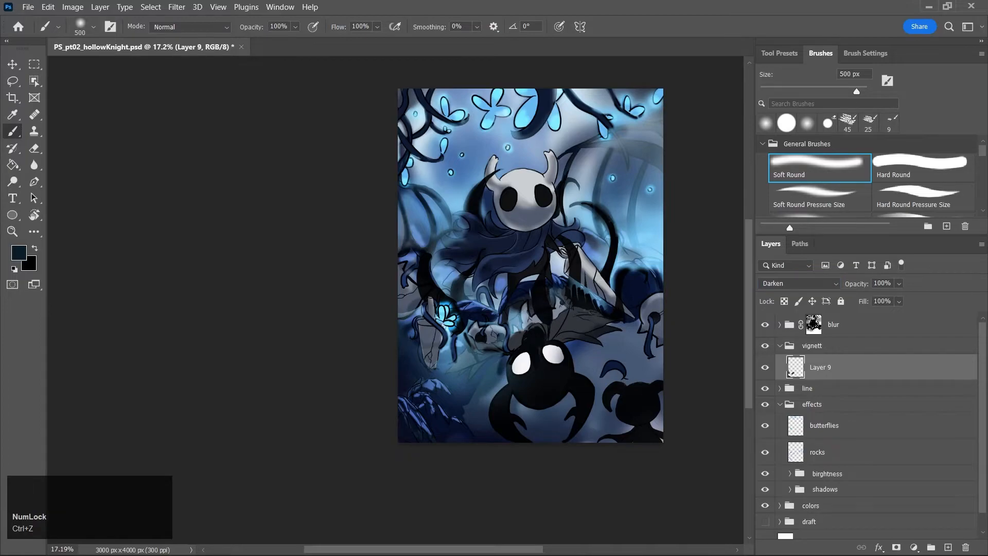
left_click_drag(854, 351, 860, 312)
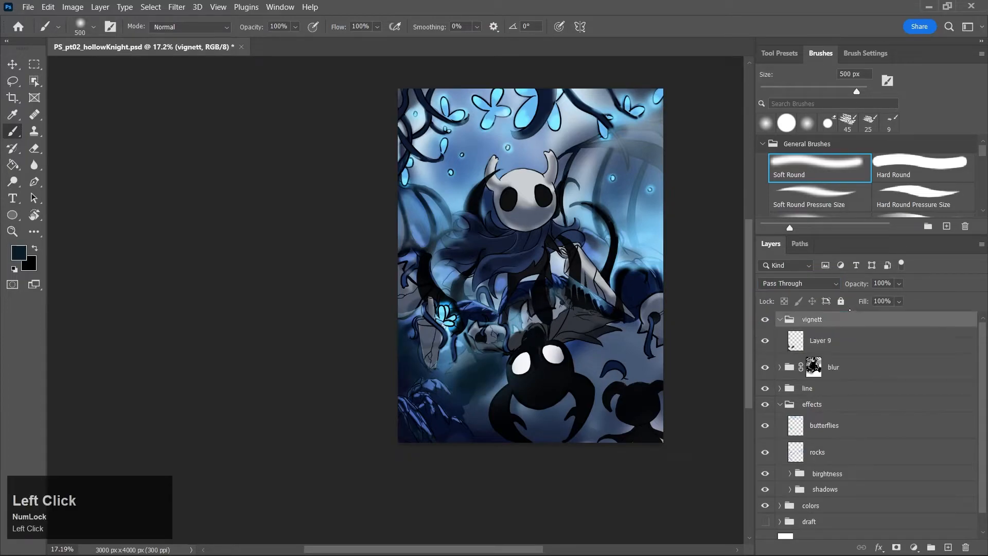
Select the vignett group's layer, try darkening the artwork's lower area with the soft brush, and undo the stroke
left_click(645, 452)
left_click(508, 230)
left_click(836, 344)
mouse_move(639, 410)
left_mouse_down()
mouse_move(663, 446)
mouse_move(673, 434)
mouse_move(583, 464)
mouse_move(392, 374)
mouse_move(420, 431)
mouse_move(523, 420)
left_mouse_up()
key("ctrl+z")
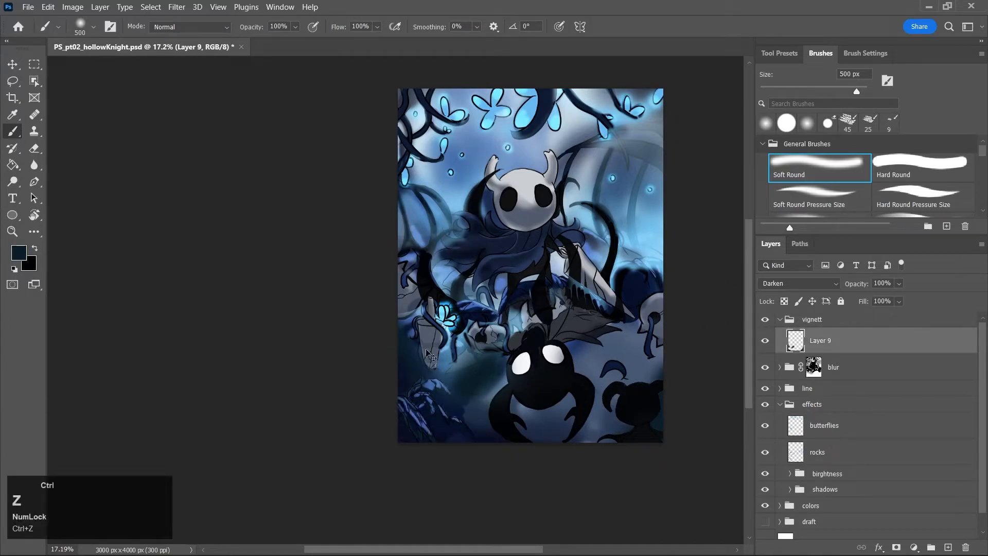
Change the foreground colour to a more saturated dark navy blue
key("j")
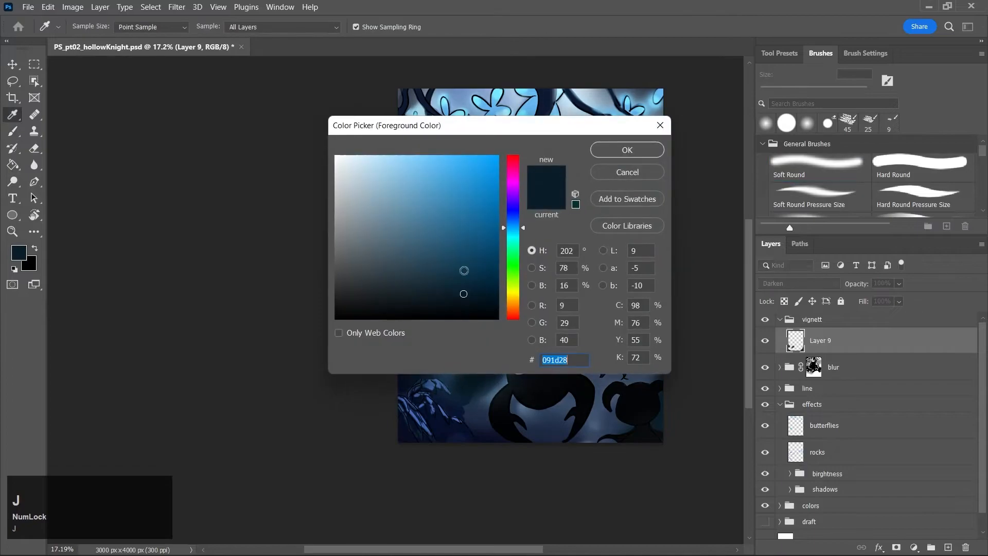
left_click(486, 305)
left_click_drag(490, 270, 486, 280)
left_click_drag(513, 227, 513, 219)
left_click(627, 150)
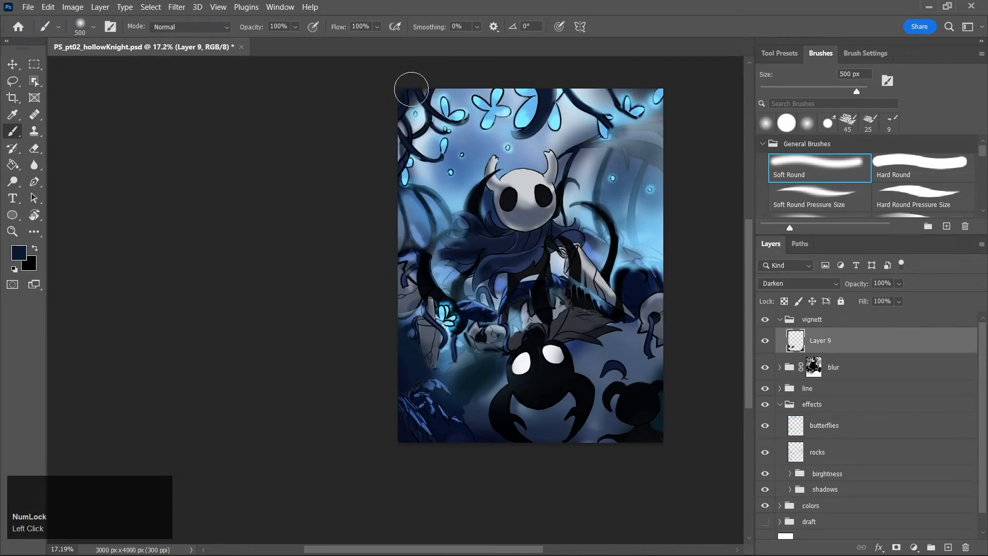
Adjust the soft brush size and darken the area around the knight's head and cloak on the vignette layer
key("bracketright")
key("bracketright")
key("bracketright")
key("bracketright")
key("bracketright")
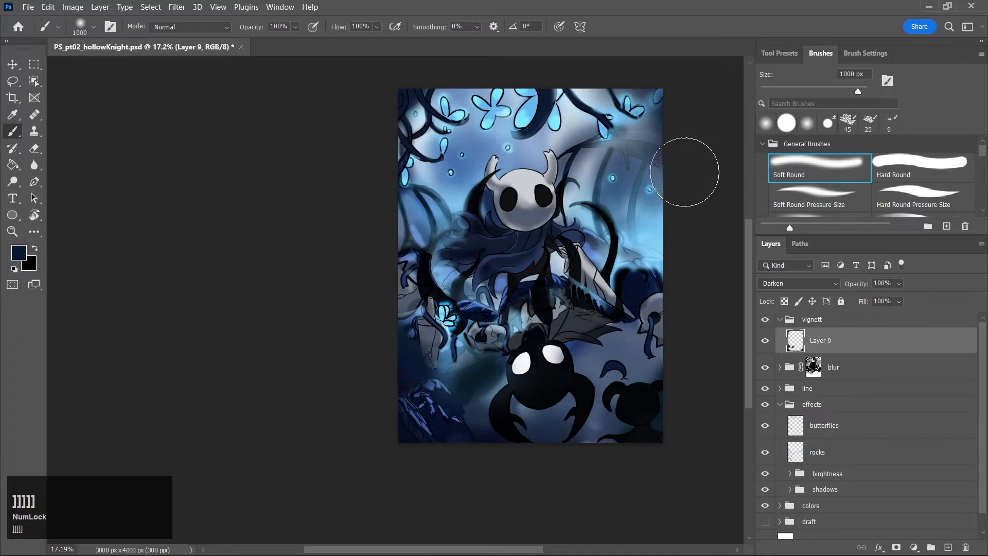
key("bracketleft")
key("bracketleft")
key("bracketleft")
key("bracketleft")
key("bracketleft")
key("bracketleft")
key("bracketleft")
mouse_move(484, 161)
left_mouse_down()
mouse_move(484, 227)
mouse_move(489, 149)
mouse_move(500, 199)
mouse_move(499, 148)
mouse_move(506, 156)
mouse_move(476, 177)
mouse_move(467, 225)
mouse_move(485, 173)
mouse_move(495, 207)
mouse_move(496, 147)
mouse_move(500, 159)
mouse_move(461, 147)
mouse_move(538, 144)
mouse_move(532, 241)
mouse_move(458, 226)
left_mouse_up()
key("bracketright")
key("bracketright")
Partially erase the dark paint over the knight's face using a 200 px soft eraser at 30% opacity
key("e")
key("p")
key("p")
key("e")
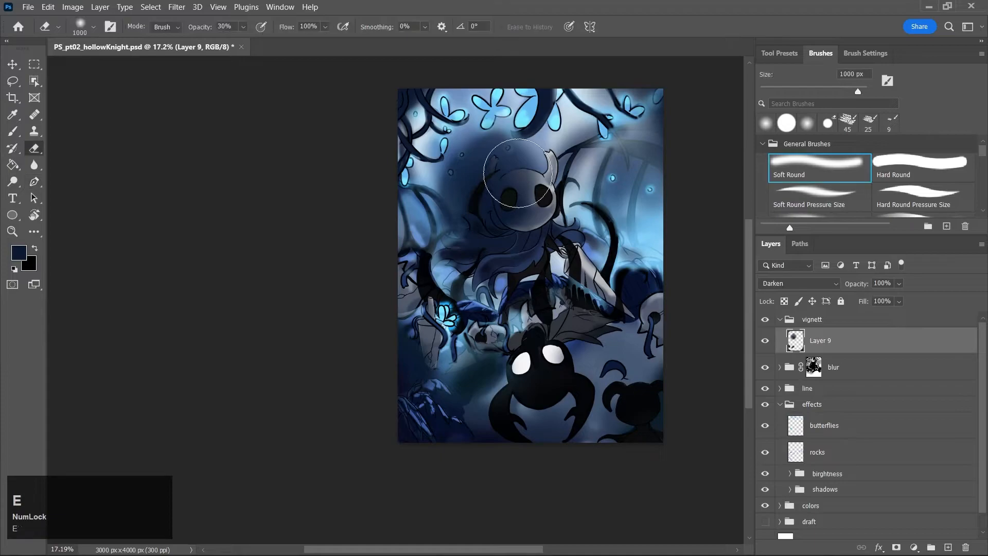
key("bracketleft")
key("bracketleft")
key("bracketleft")
key("bracketleft")
key("bracketleft")
key("bracketleft")
key("bracketleft")
key("bracketleft")
key("bracketleft")
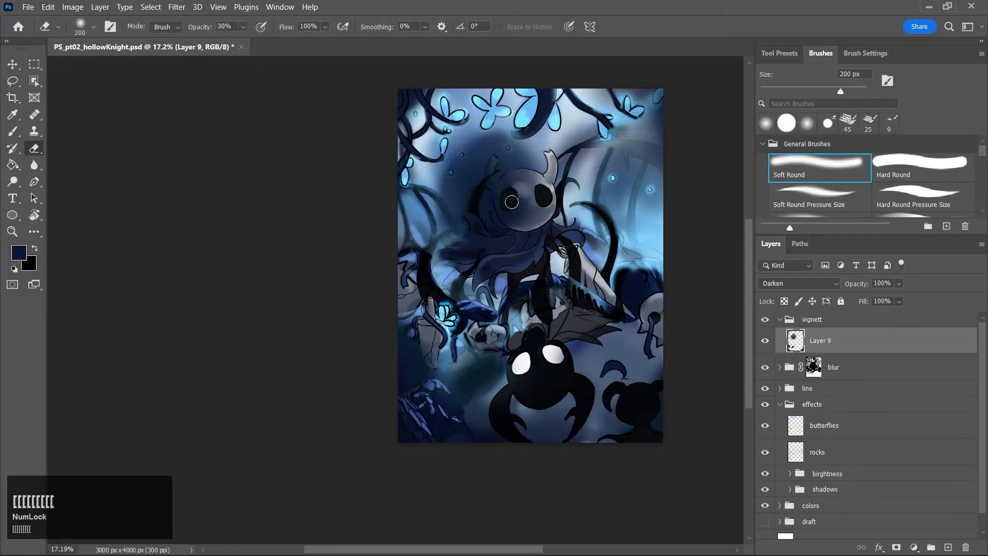
mouse_move(514, 180)
left_mouse_down()
mouse_move(504, 198)
mouse_move(507, 221)
left_mouse_up()
Switch the eraser to the Hard Round brush at 80 px and lighten the dark paint over the knight's forehead and face
left_click(896, 163)
key("bracketright")
key("bracketright")
key("bracketright")
key("bracketright")
key("bracketright")
key("bracketright")
key("bracketright")
key("bracketright")
key("bracketright")
key("bracketleft")
key("bracketleft")
key("bracketleft")
key("bracketleft")
key("bracketleft")
key("bracketleft")
key("bracketleft")
key("bracketleft")
key("bracketleft")
key("bracketleft")
key("bracketleft")
key("bracketleft")
key("bracketleft")
mouse_move(489, 179)
left_mouse_down()
mouse_move(493, 162)
mouse_move(505, 189)
left_mouse_up()
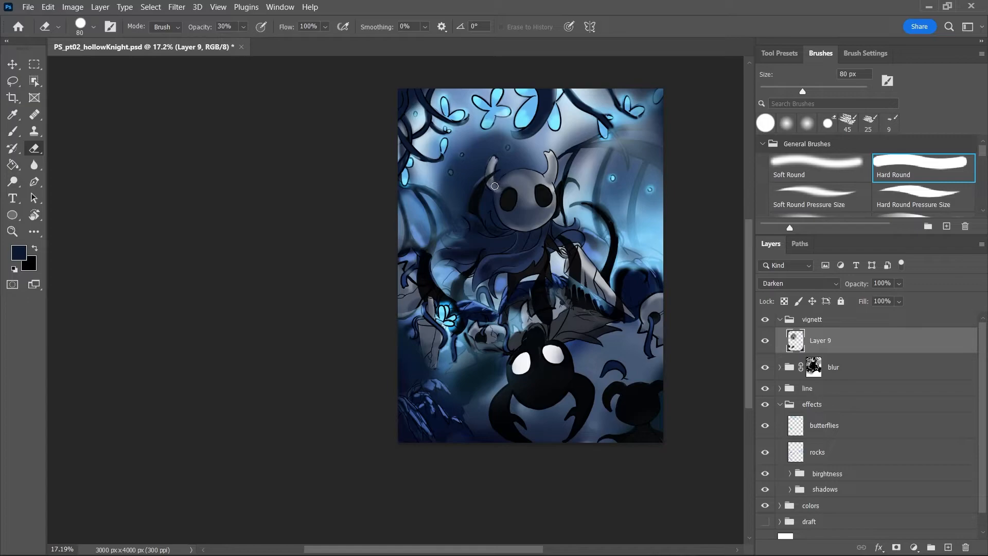
key("ctrl+z")
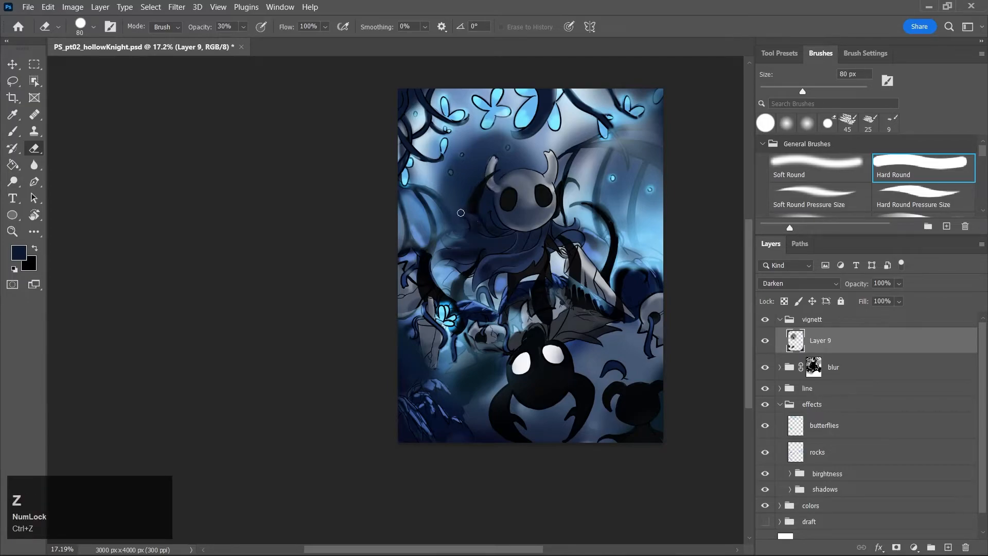
key("ctrl+z")
mouse_move(509, 181)
left_mouse_down()
mouse_move(504, 193)
mouse_move(521, 186)
mouse_move(533, 205)
mouse_move(536, 178)
mouse_move(545, 192)
left_mouse_up()
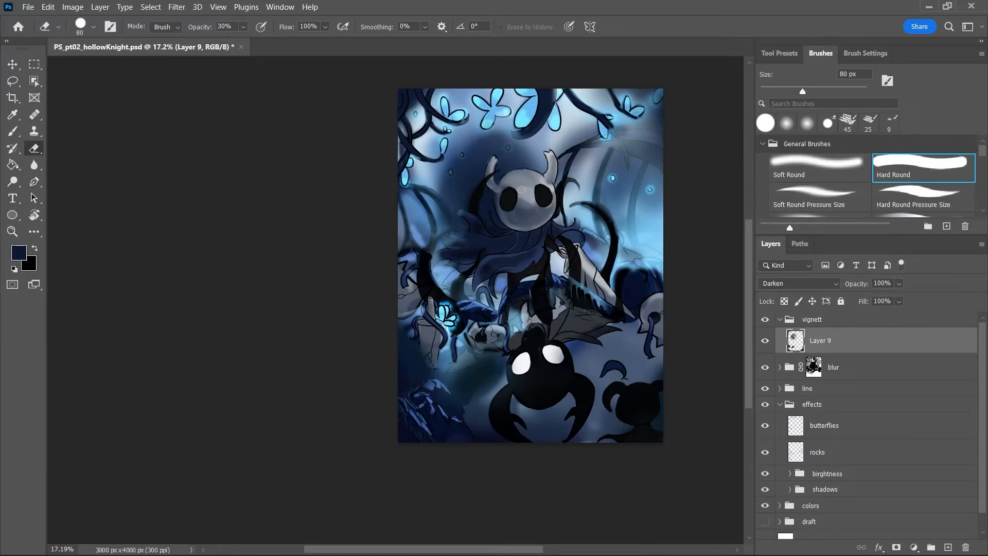
left_click_drag(531, 209, 536, 199)
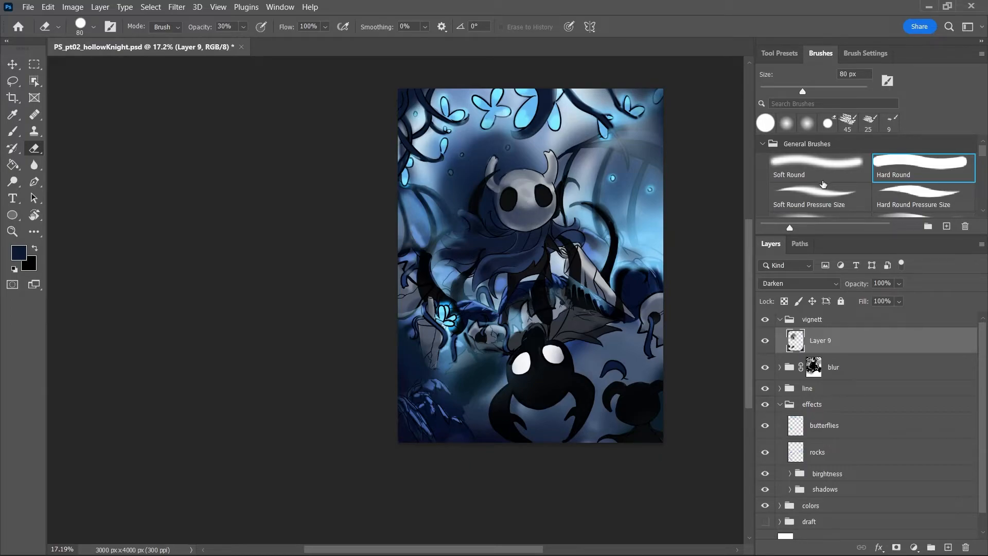
Set the eraser's opacity to 100%, enlarge it, and completely clear the dark paint from the knight's face
left_click(243, 26)
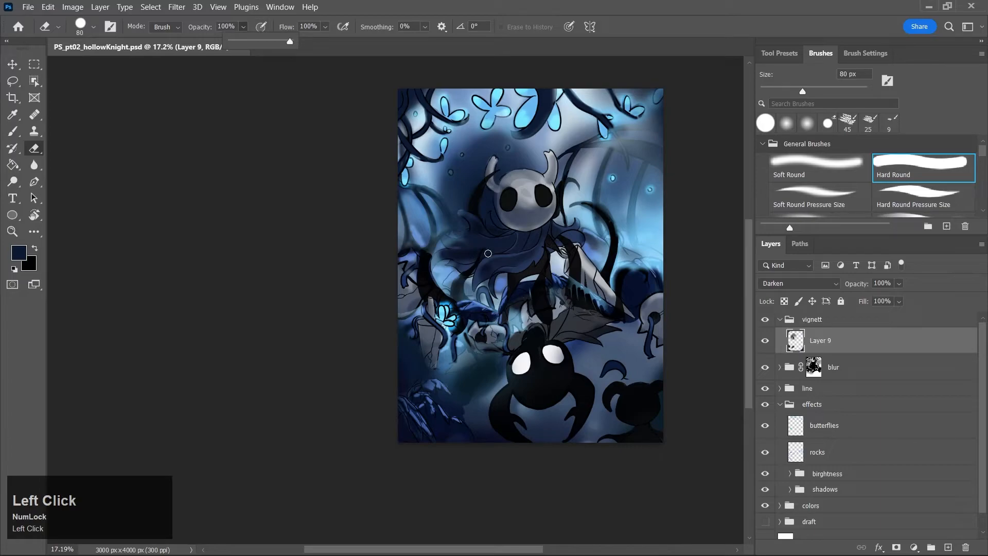
key("bracketright")
key("bracketright")
key("bracketright")
key("bracketright")
key("bracketright")
key("bracketright")
key("bracketright")
left_click_drag(514, 206, 529, 198)
Clear the dark paint from the knight's horns and upper head edge, reducing the hard eraser to 90 px and 60 px
key("bracketleft")
key("bracketleft")
key("bracketleft")
key("bracketleft")
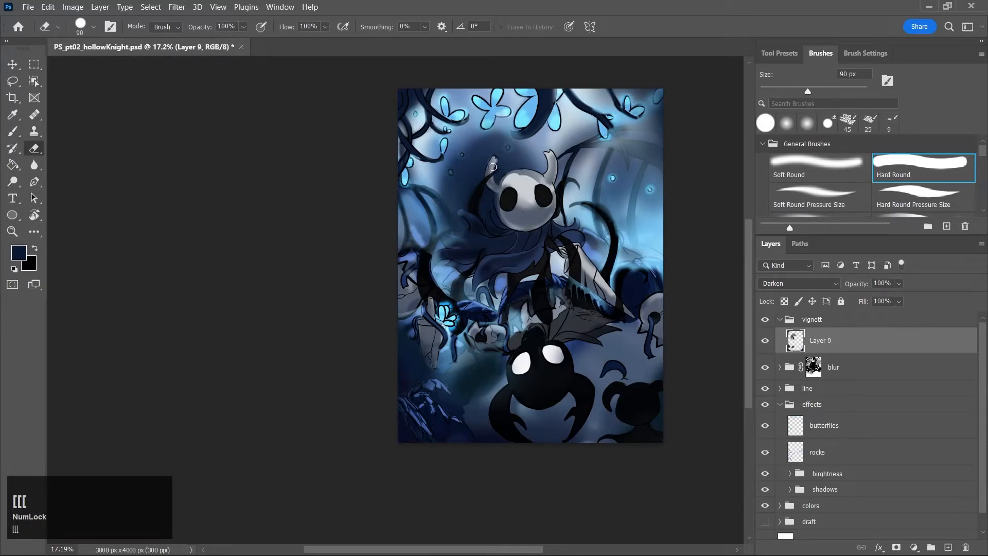
mouse_move(496, 190)
left_mouse_down()
mouse_move(503, 216)
mouse_move(517, 208)
mouse_move(501, 189)
mouse_move(512, 174)
mouse_move(537, 178)
left_mouse_up()
key("bracketleft")
key("bracketleft")
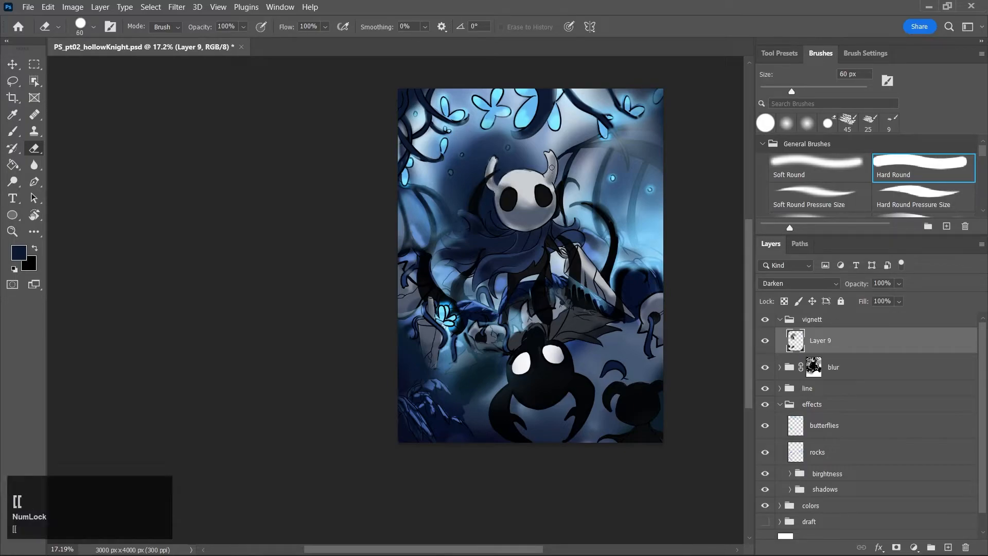
Erase the dark vignette from the knight's horns and along the edges of its cape with a Hard Round eraser at 60 and 40 px
left_click_drag(520, 172, 539, 176)
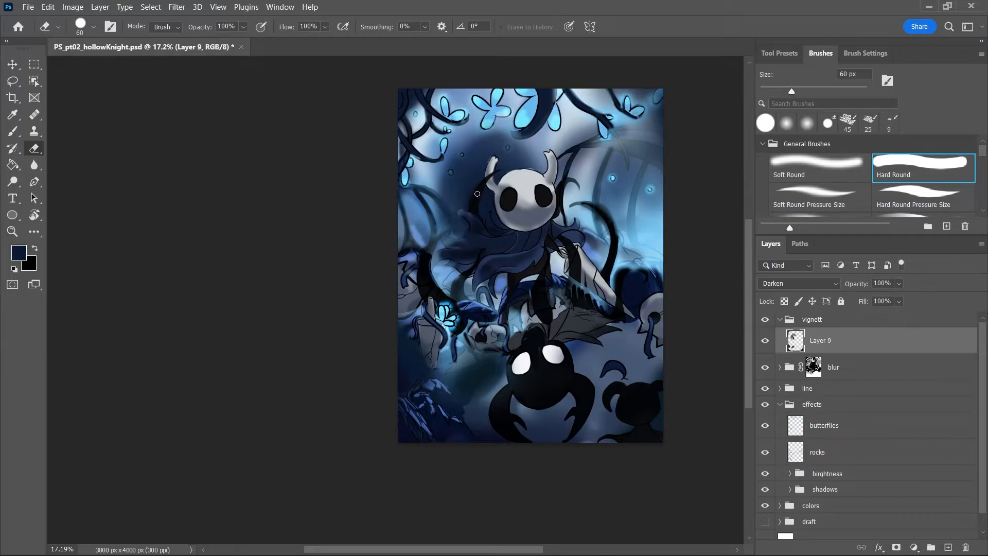
key("bracketleft")
key("bracketleft")
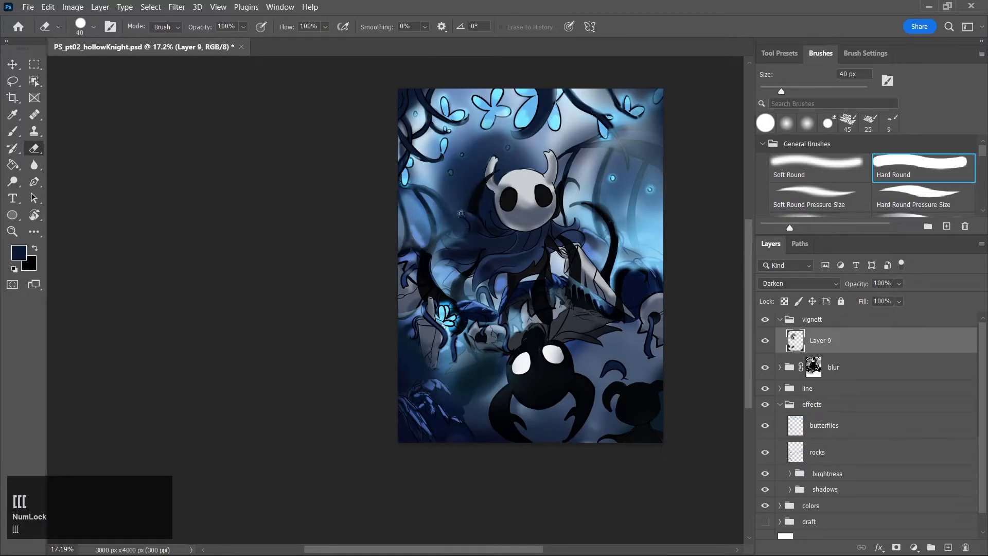
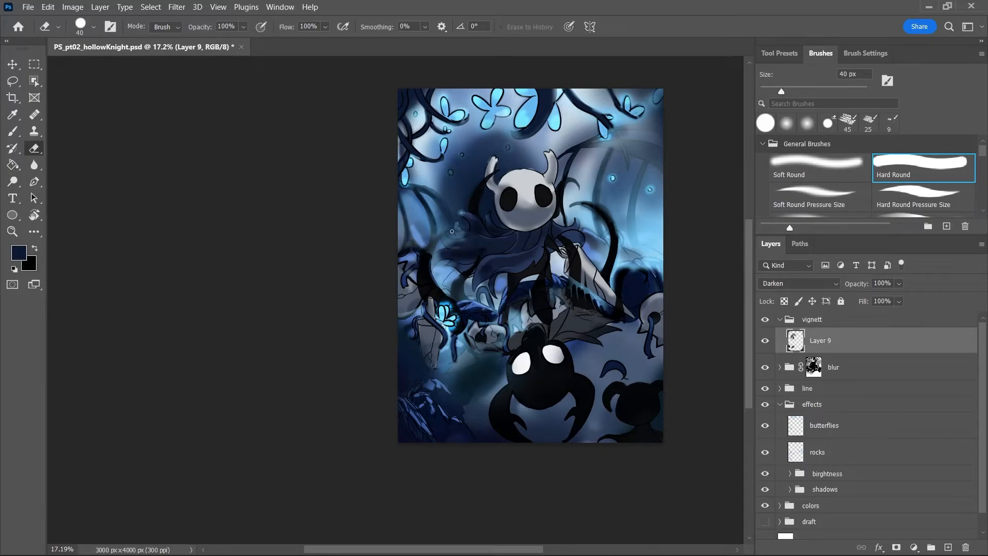
key("e")
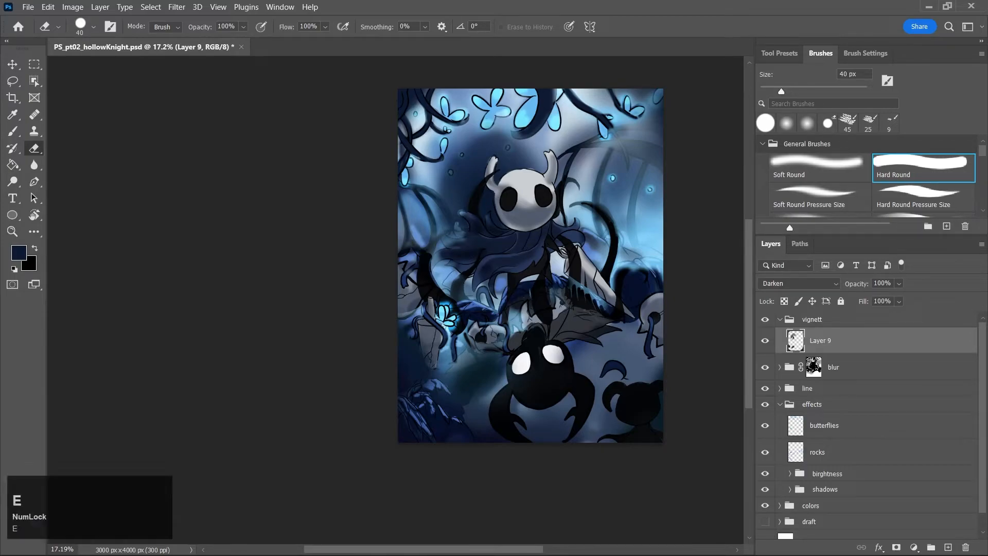
Try erasing the vignette around the knight's head with a 600 px Hard Round eraser, and undo it
key("bracketright")
key("bracketright")
key("bracketright")
key("bracketright")
key("bracketright")
key("bracketright")
key("bracketright")
key("bracketright")
key("bracketright")
key("bracketright")
key("bracketright")
key("bracketright")
key("bracketright")
key("bracketright")
key("bracketright")
key("bracketright")
key("bracketright")
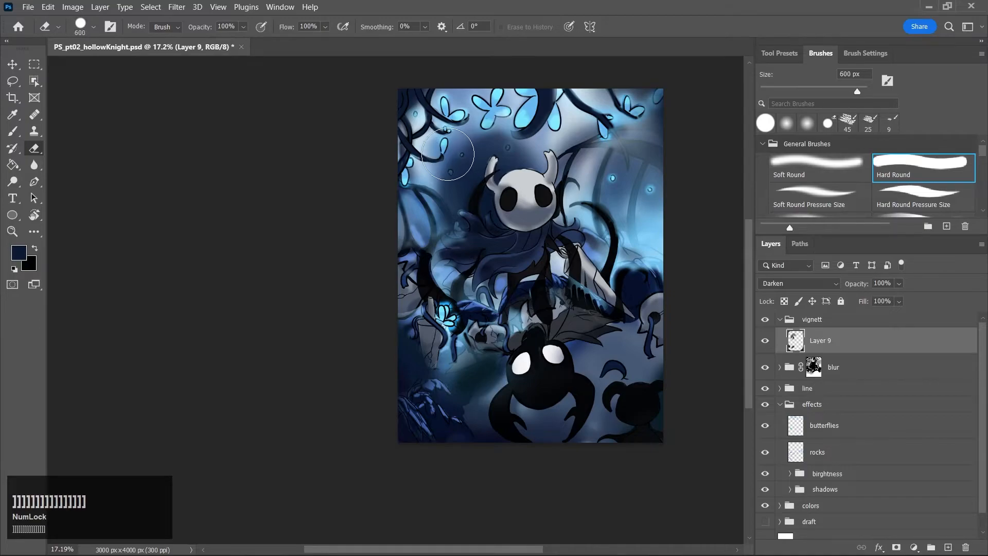
mouse_move(433, 175)
left_mouse_down()
mouse_move(443, 160)
mouse_move(538, 157)
left_mouse_up()
key("ctrl+z")
Fade the vignette around the knight's head on Layer 9 with an 800 px Soft Round eraser
left_click(819, 169)
key("ctrl+z")
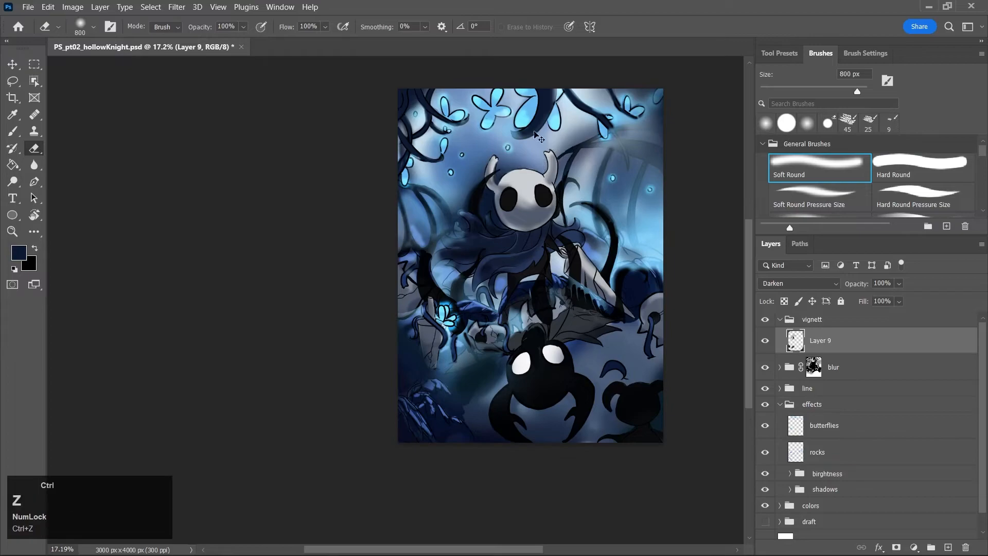
mouse_move(443, 170)
left_mouse_down()
mouse_move(488, 149)
mouse_move(556, 142)
mouse_move(572, 170)
mouse_move(551, 215)
left_mouse_up()
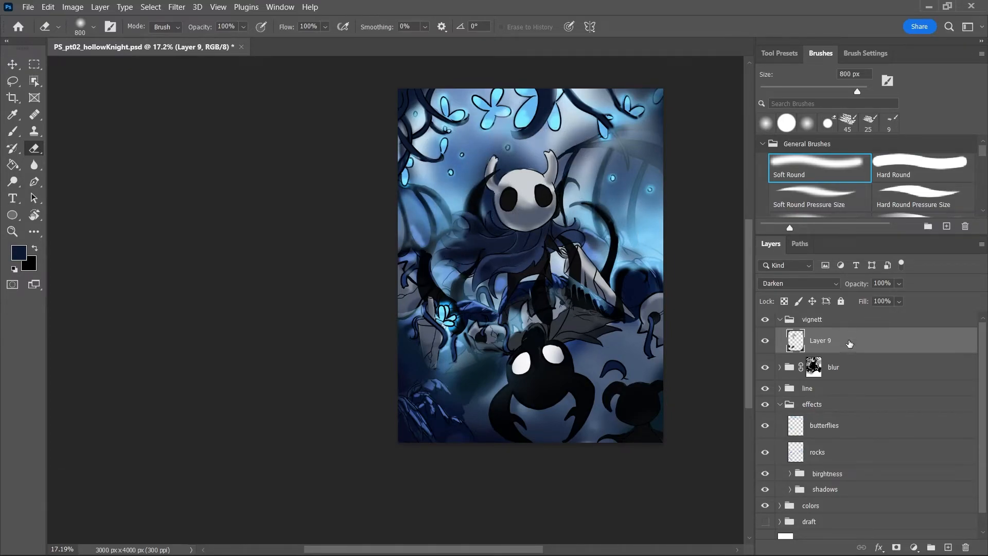
Try the Hard Light blend mode on Layer 9 and save the file
left_click(816, 284)
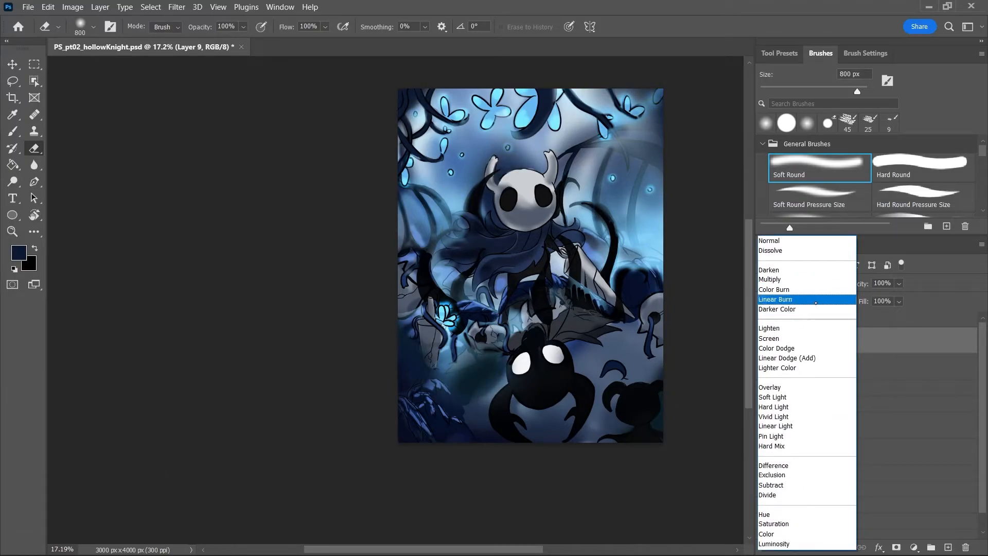
left_click(805, 407)
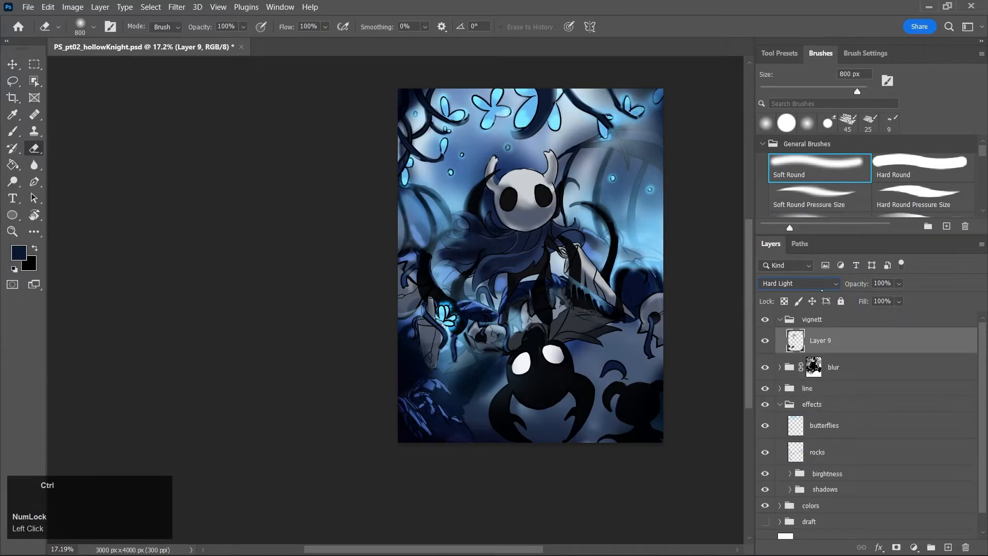
key("ctrl+s")
Set Layer 9's blend mode to Overlay and save the file
left_click(798, 283)
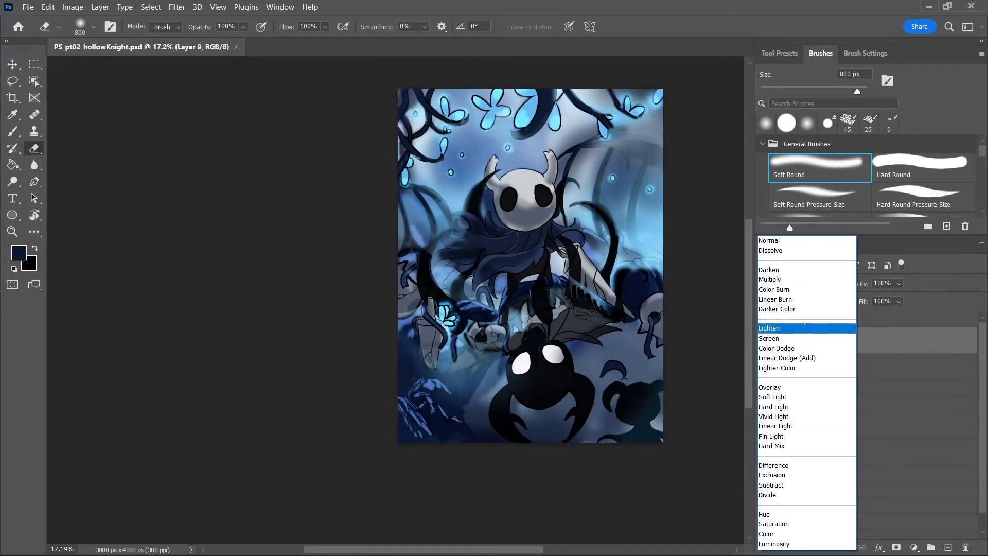
left_click(802, 387)
key("ctrl+s")
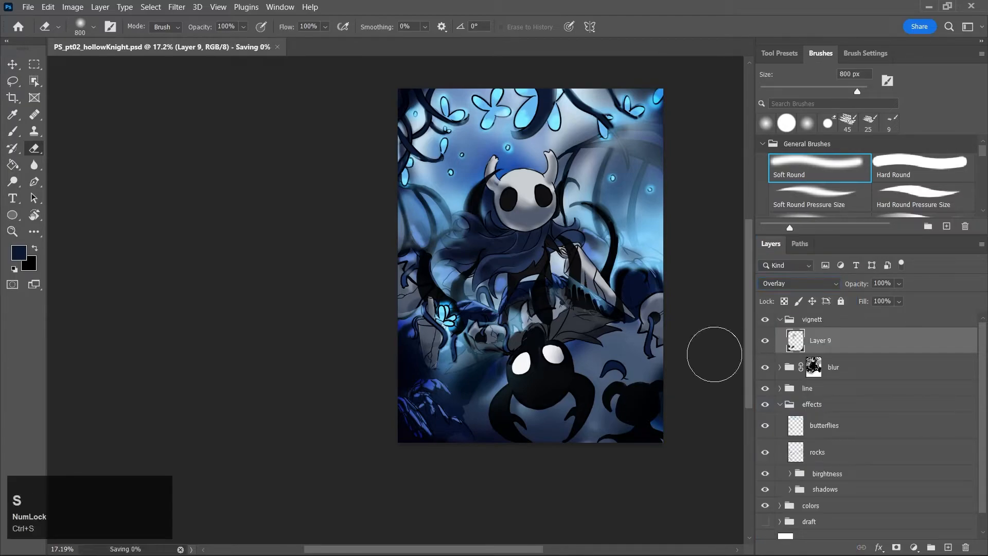
Soft-erase Layer 9's vignette around the broken pillar and, at 400 px, along the painting's right side; undo the last stroke and save
left_click_drag(434, 329, 483, 371)
left_click_drag(432, 336, 414, 342)
key("bracketleft")
key("bracketleft")
key("bracketleft")
key("bracketleft")
key("bracketleft")
key("bracketleft")
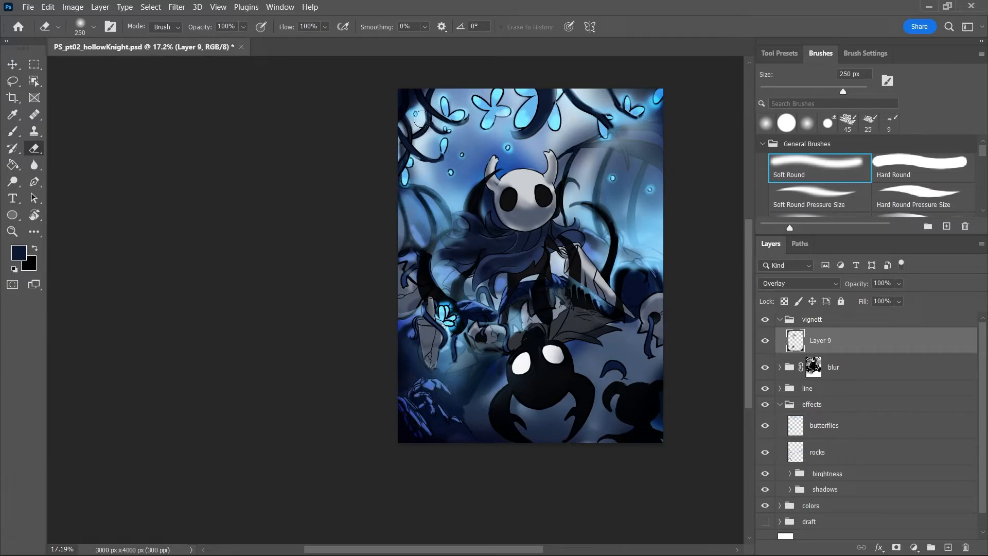
key("bracketright")
key("bracketright")
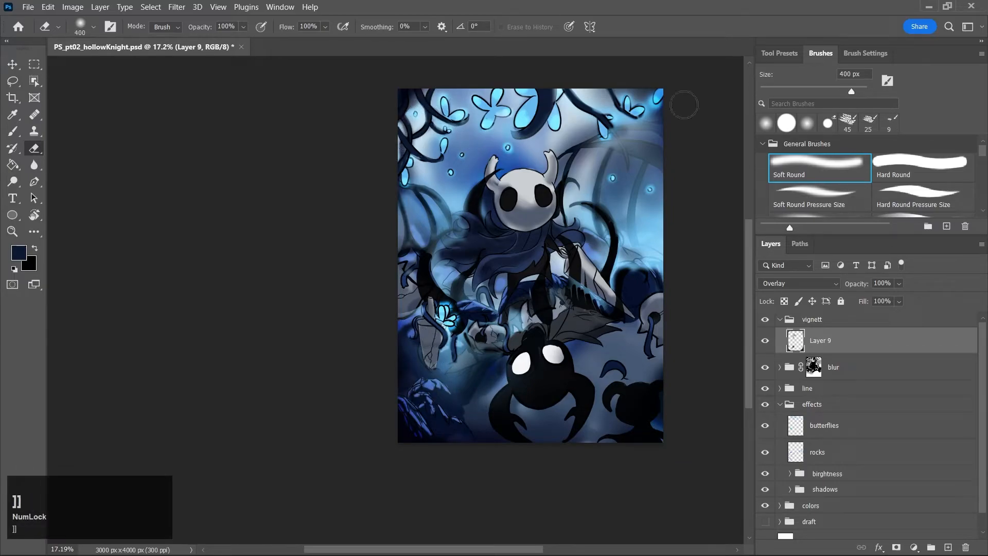
left_click_drag(628, 120, 657, 187)
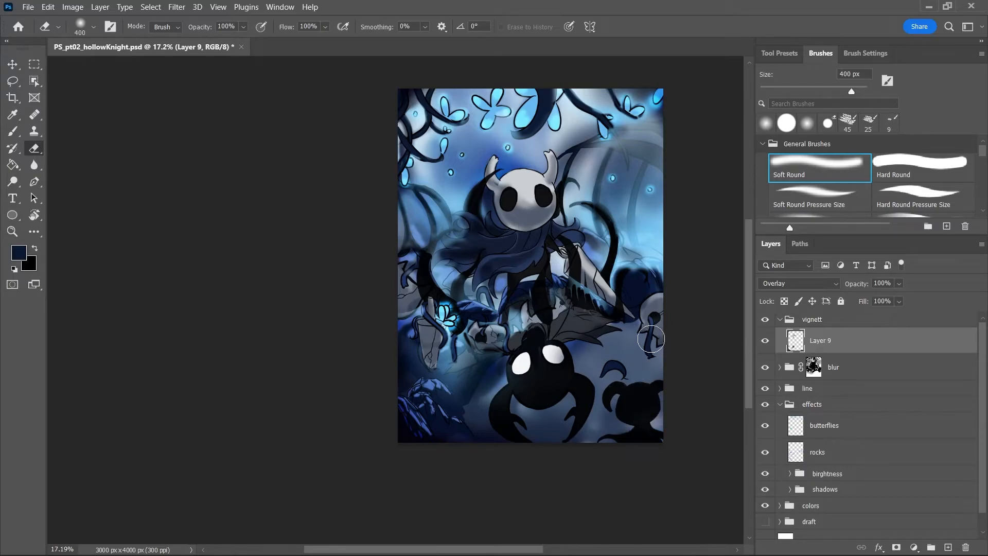
key("ctrl+z")
key("ctrl+s")
Collapse the vignett group, create a group named color2 above it containing a new empty layer, and select that layer
key("z")
left_click(503, 318)
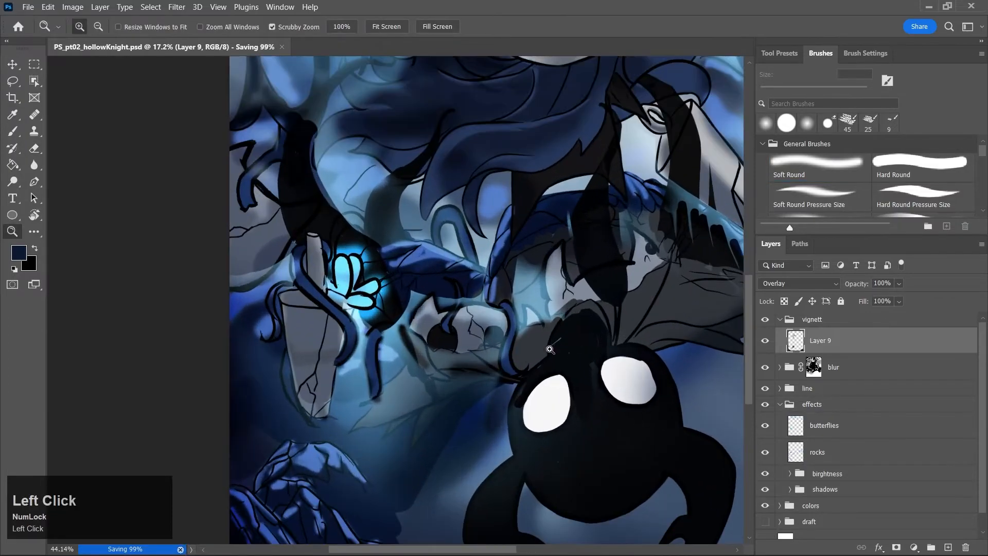
left_click(780, 319)
left_click(847, 322)
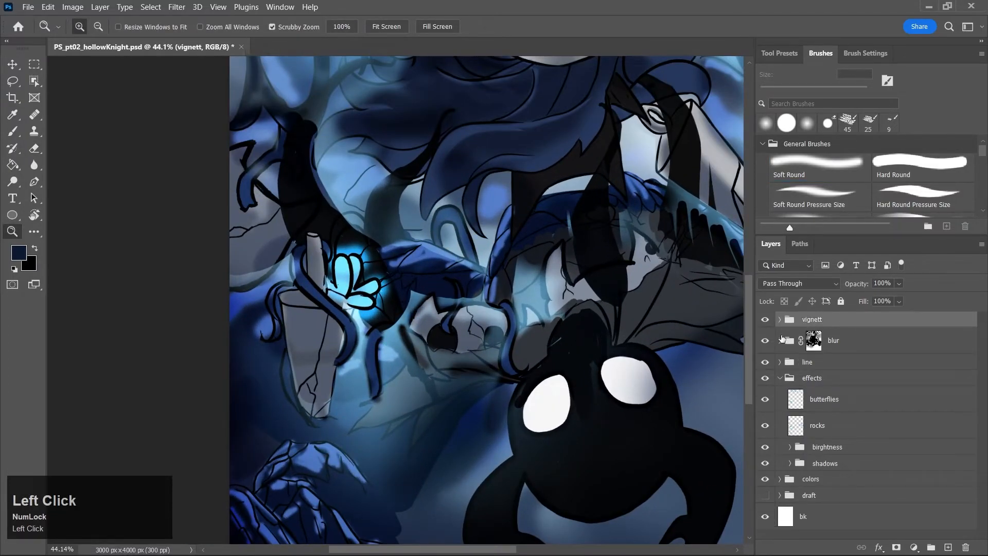
left_click(931, 547)
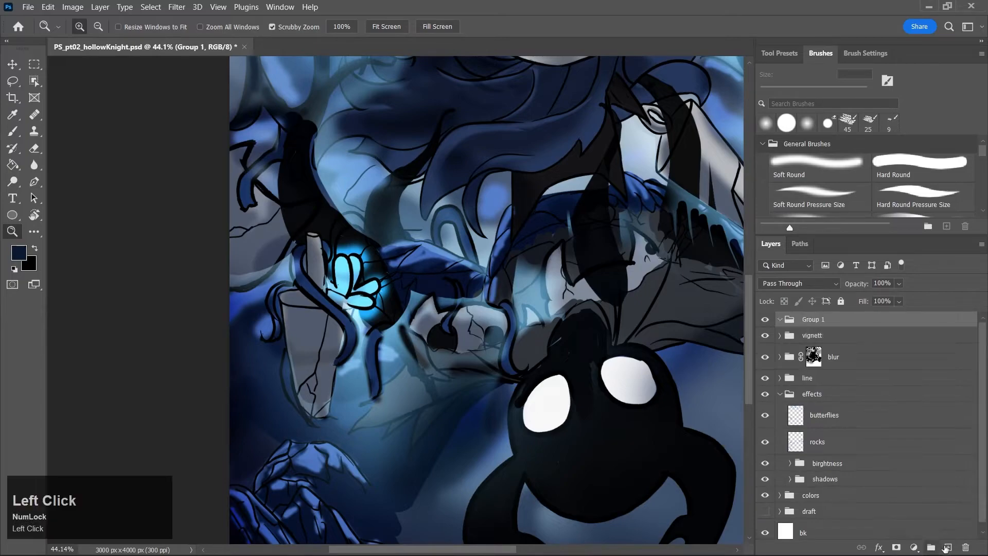
left_click(948, 547)
double_click(812, 319)
type("color2")
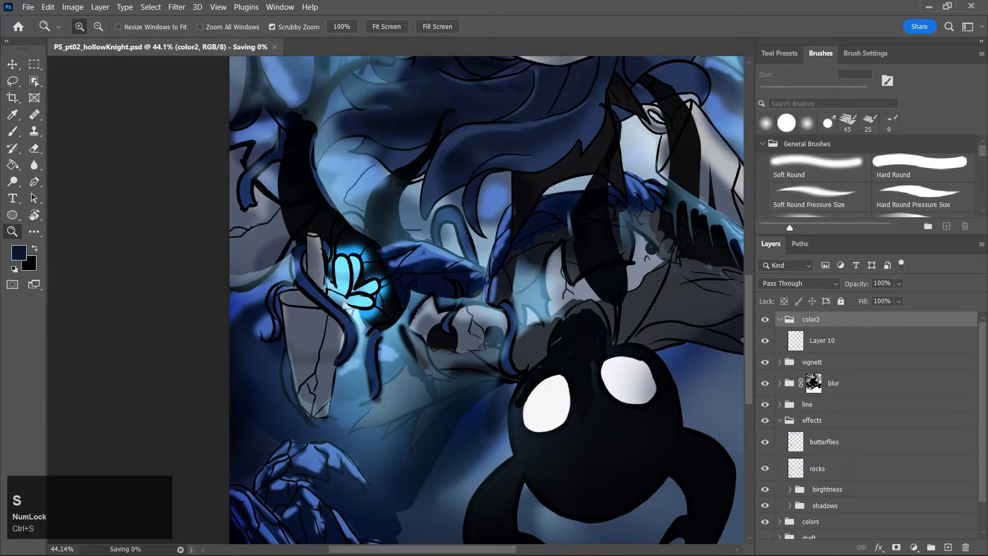
left_click(826, 345)
Examine the fallen mask area with the vignett and blur groups each hidden and shown again
scroll(752, 363, "up", 5)
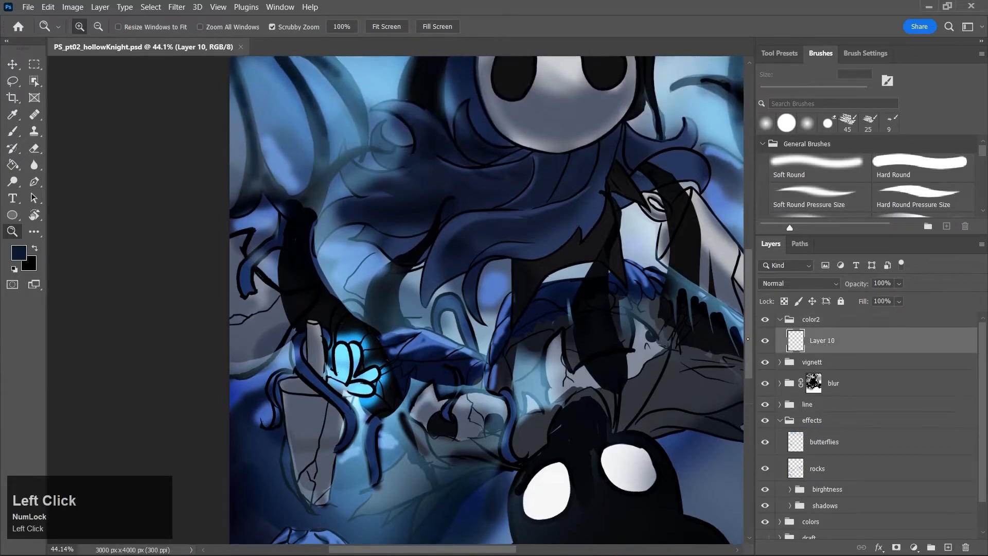
left_click_drag(487, 399, 471, 427)
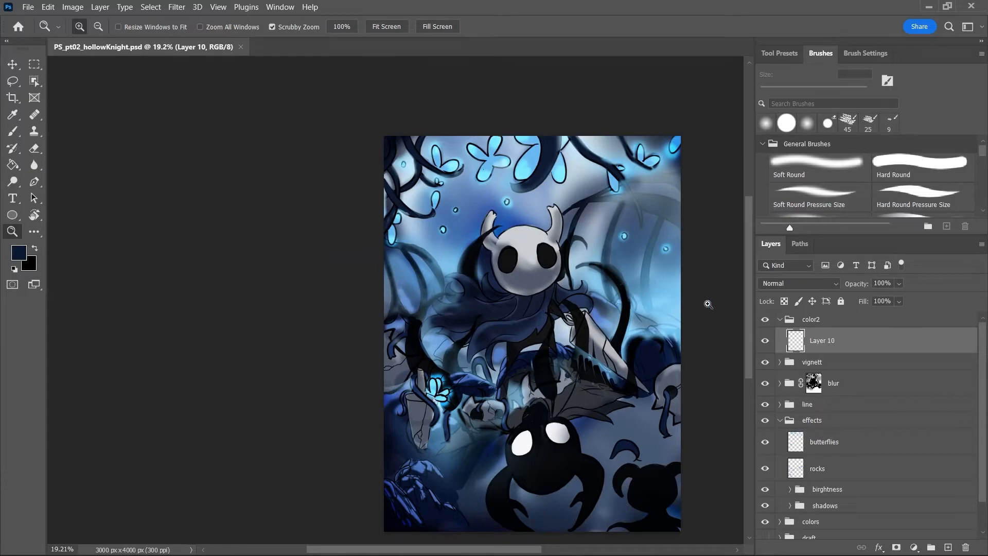
left_click_drag(749, 324, 749, 354)
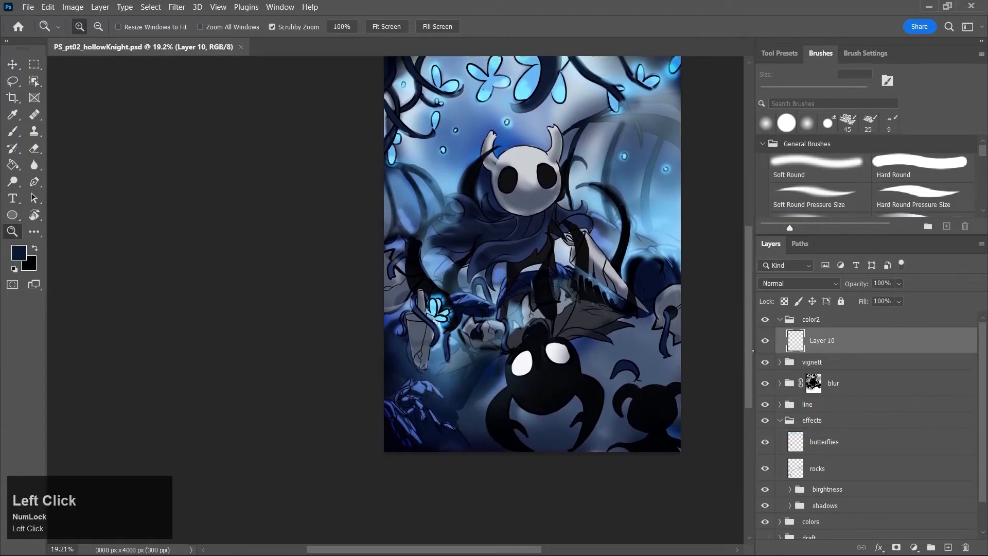
left_click(521, 349)
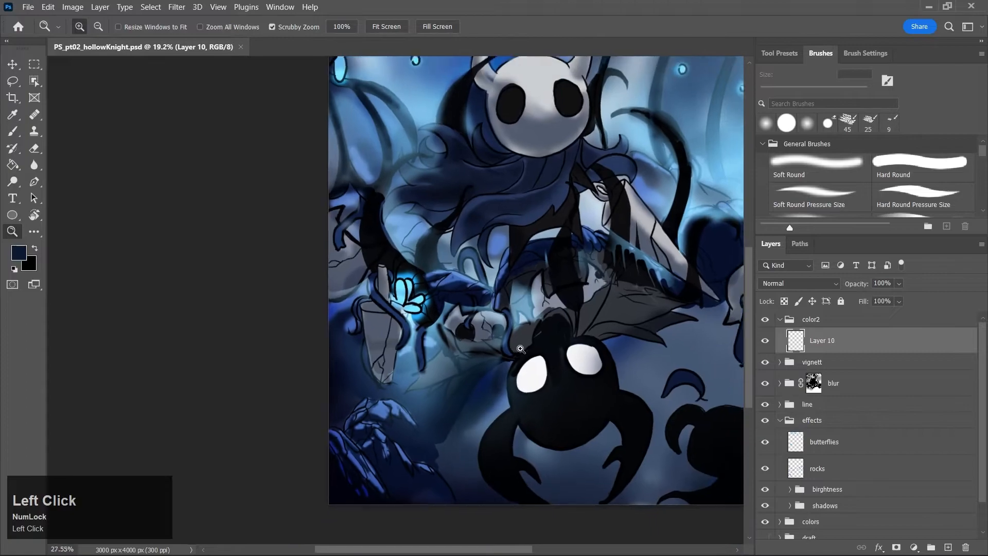
left_click_drag(521, 349, 559, 343)
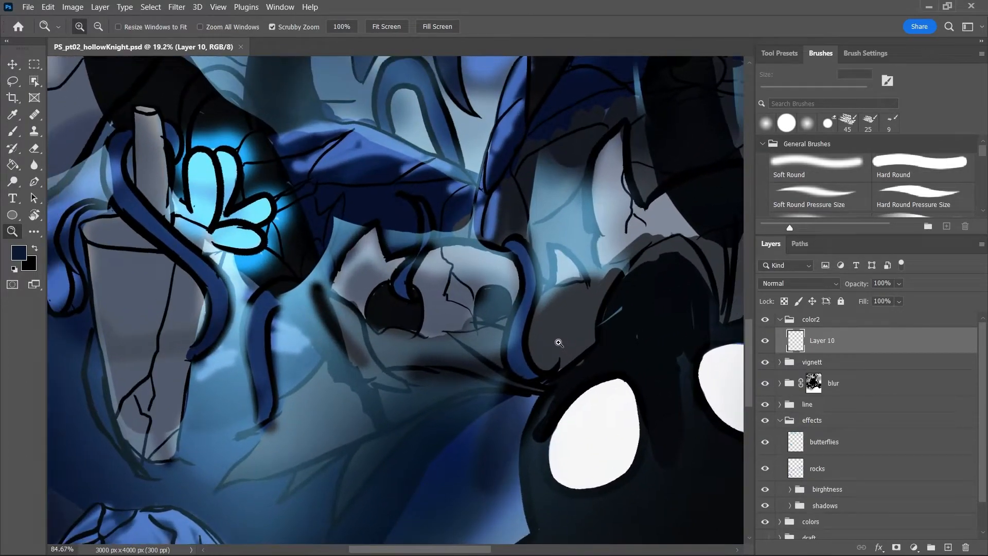
left_click(764, 364)
left_click(764, 364)
left_click(766, 385)
left_click(767, 385)
Paint black on the blur group's mask with a Soft Round brush over the dark shape beside the fallen mask
left_click(813, 386)
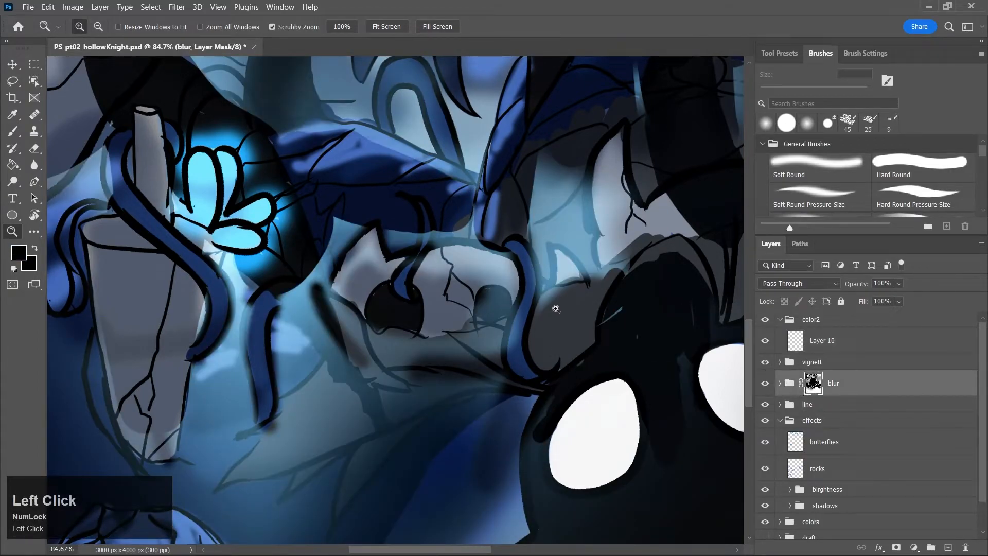
key("j")
left_click(338, 318)
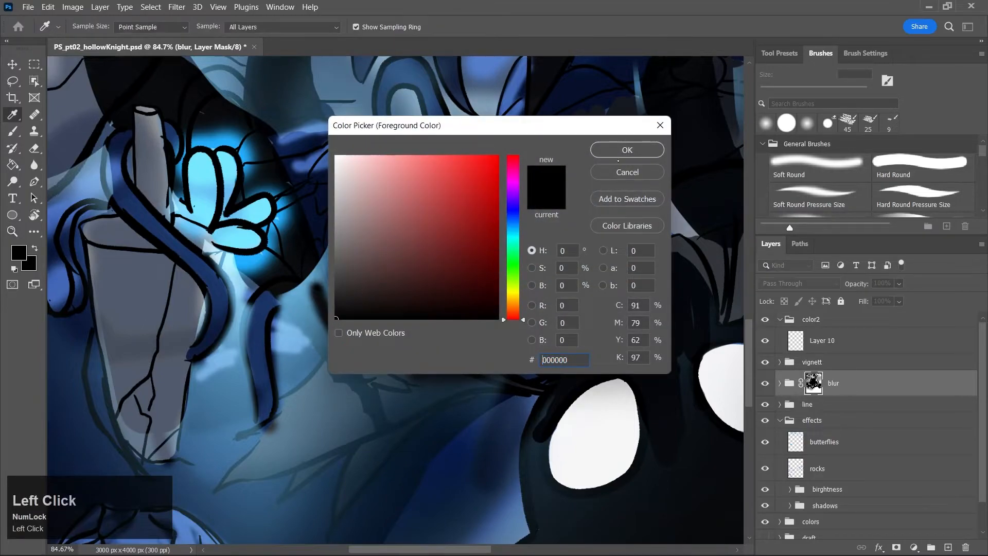
left_click(627, 150)
left_click(818, 164)
key("bracketleft")
key("bracketleft")
key("bracketleft")
key("bracketleft")
key("bracketleft")
key("bracketleft")
key("bracketleft")
key("bracketleft")
key("bracketleft")
key("bracketleft")
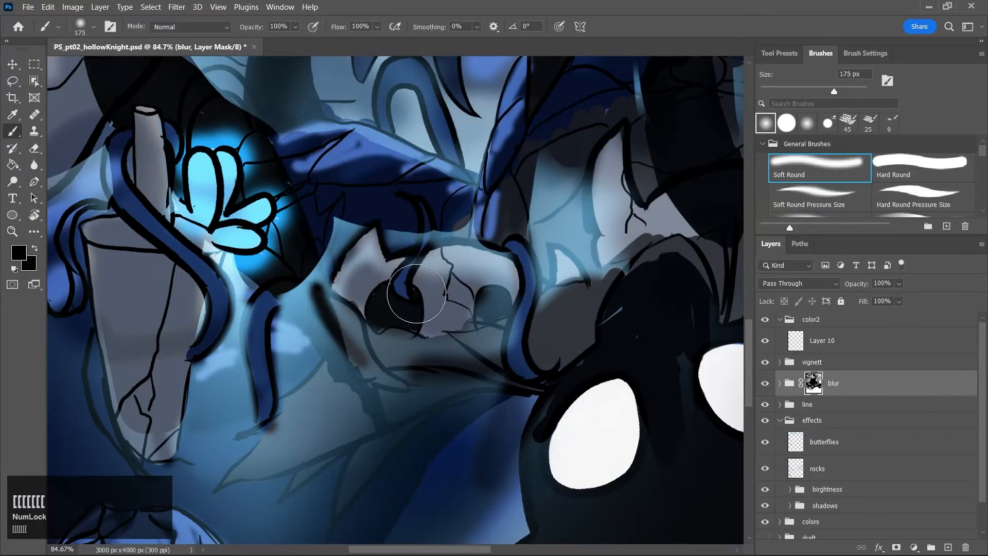
mouse_move(346, 289)
left_mouse_down()
mouse_move(366, 315)
mouse_move(368, 389)
left_mouse_up()
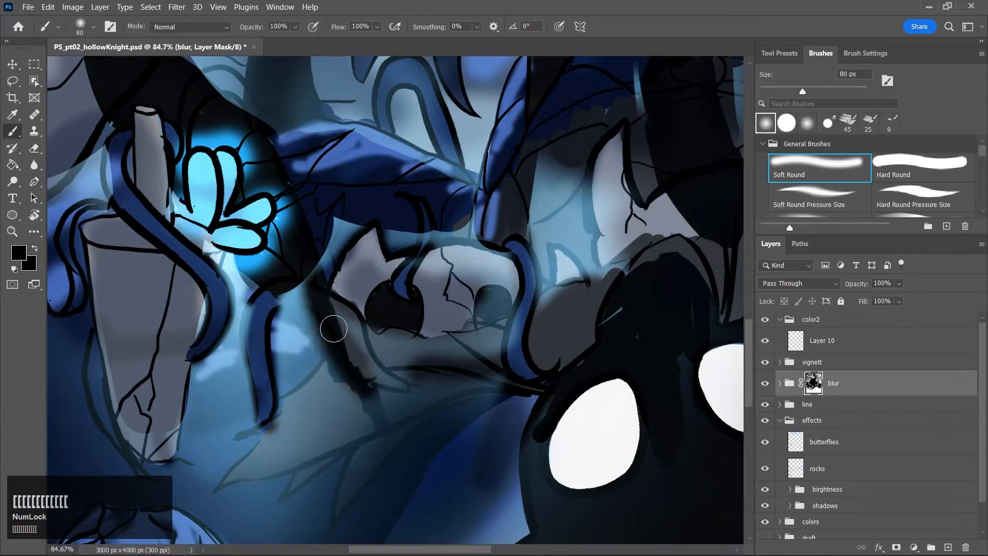
Paint black on the blur mask at 50 px over the tendril below the butterfly and the pointed cloak beside it
key("bracketleft")
key("bracketleft")
key("bracketleft")
mouse_move(264, 293)
left_mouse_down()
mouse_move(261, 406)
mouse_move(262, 274)
mouse_move(381, 417)
left_mouse_up()
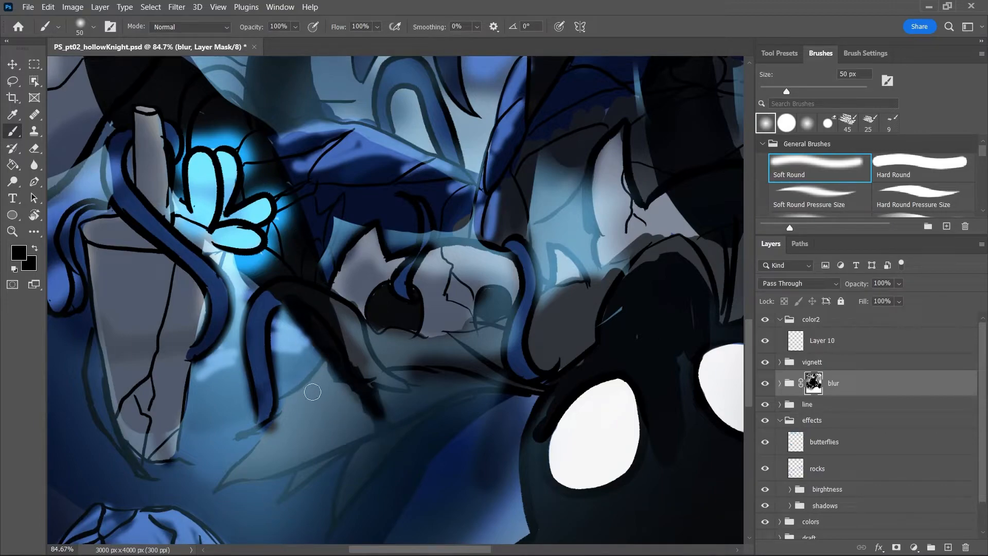
mouse_move(229, 480)
left_mouse_down()
mouse_move(276, 470)
mouse_move(290, 431)
mouse_move(412, 414)
left_mouse_up()
mouse_move(269, 461)
left_mouse_down()
mouse_move(387, 411)
mouse_move(253, 459)
mouse_move(286, 409)
mouse_move(250, 440)
mouse_move(268, 412)
mouse_move(293, 425)
mouse_move(336, 424)
mouse_move(264, 455)
mouse_move(359, 422)
mouse_move(361, 409)
mouse_move(298, 435)
left_mouse_up()
left_click_drag(298, 435, 416, 392)
Paint out the blur around the fallen mask's outline, the tendril crossing it and the edge of the neighbouring cracked mask
mouse_move(342, 311)
left_mouse_down()
mouse_move(432, 345)
mouse_move(481, 336)
left_mouse_up()
mouse_move(443, 262)
left_mouse_down()
mouse_move(496, 242)
mouse_move(447, 235)
mouse_move(500, 191)
mouse_move(509, 166)
mouse_move(475, 188)
mouse_move(476, 231)
mouse_move(450, 232)
mouse_move(493, 221)
left_mouse_up()
left_click_drag(530, 278, 547, 388)
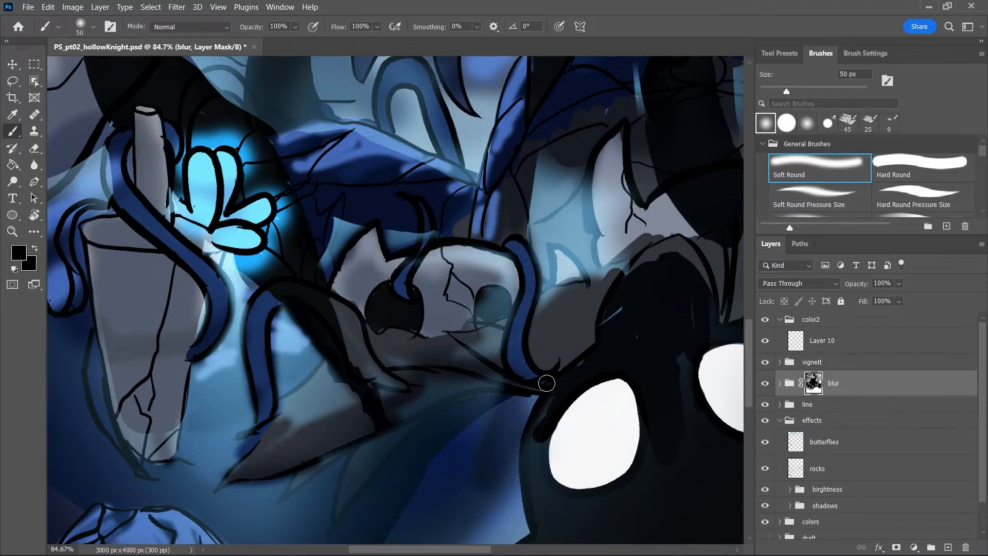
left_click_drag(537, 219, 539, 302)
left_click_drag(539, 142, 533, 227)
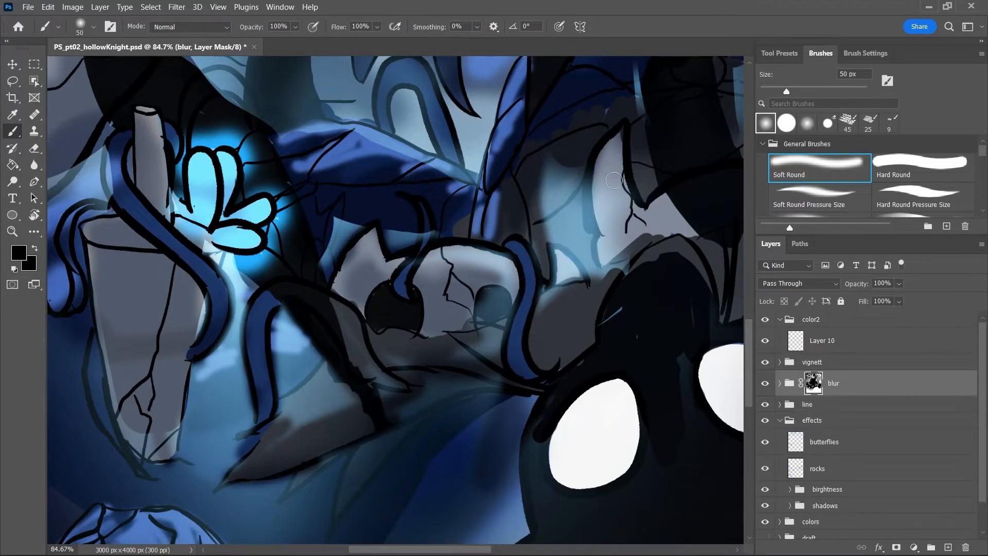
mouse_move(552, 166)
left_mouse_down()
mouse_move(541, 223)
mouse_move(565, 215)
mouse_move(579, 183)
mouse_move(560, 218)
mouse_move(591, 261)
left_mouse_up()
mouse_move(574, 201)
left_mouse_down()
mouse_move(602, 277)
mouse_move(560, 354)
mouse_move(586, 259)
left_mouse_up()
Paint out the blur along the fallen creature's lower cloak edge, undoing and redoing one stroke, and save the file
key("z")
key("b")
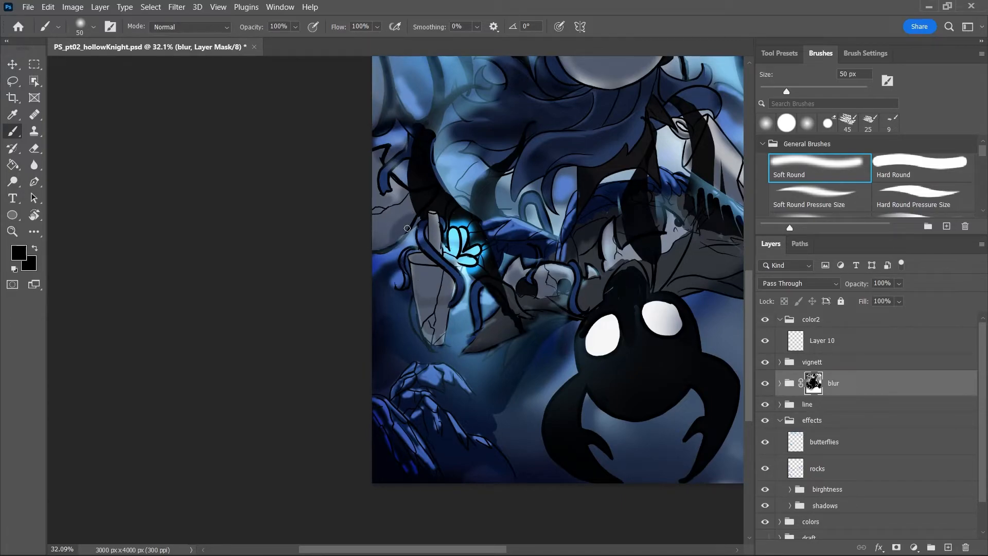
left_click_drag(577, 334, 515, 431)
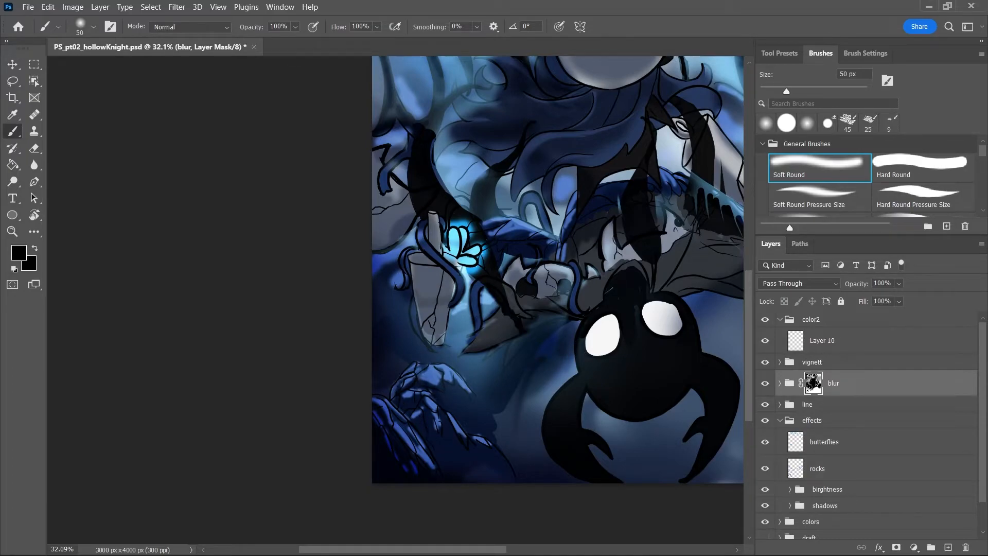
left_click_drag(570, 323, 496, 368)
key("ctrl+z")
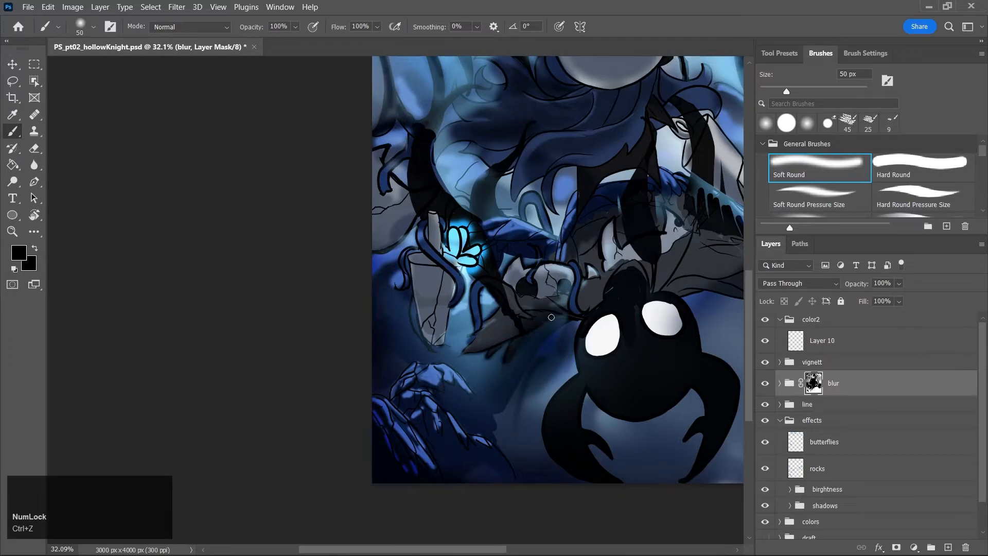
left_click_drag(584, 317, 549, 322)
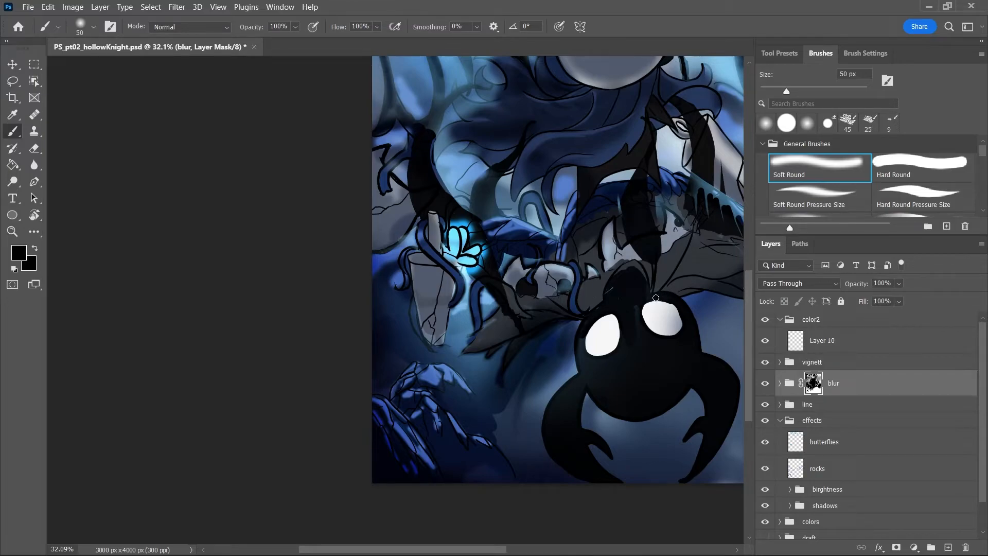
key("ctrl+s")
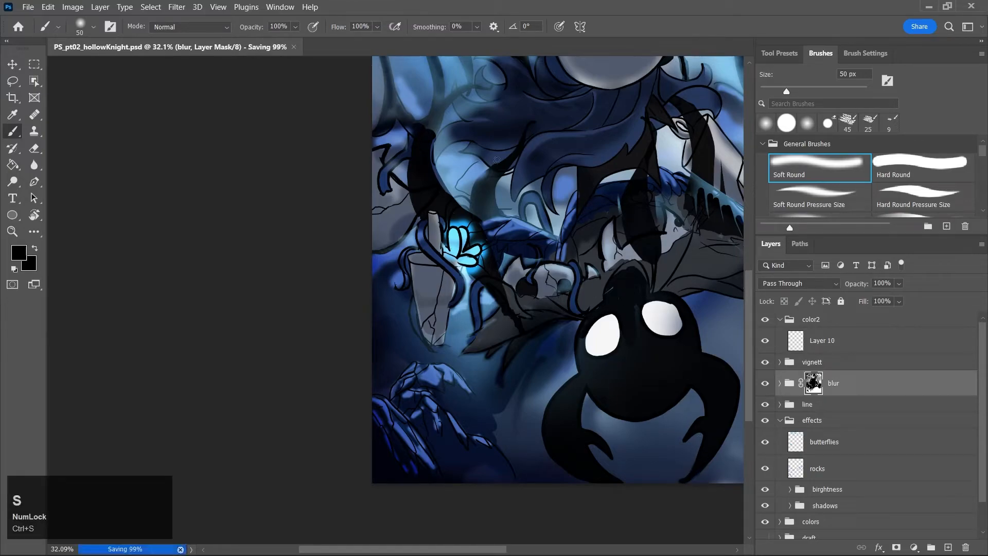
Paint out the blur along the pointed and curled tips of the knight's flowing cloak on its left side
left_click_drag(457, 105, 486, 112)
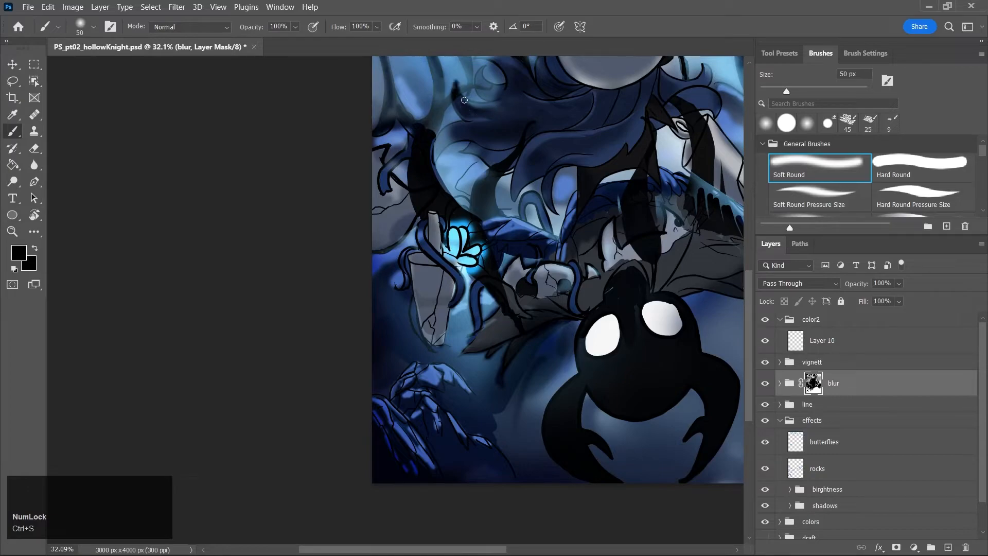
mouse_move(480, 73)
left_mouse_down()
mouse_move(510, 92)
mouse_move(492, 84)
left_mouse_up()
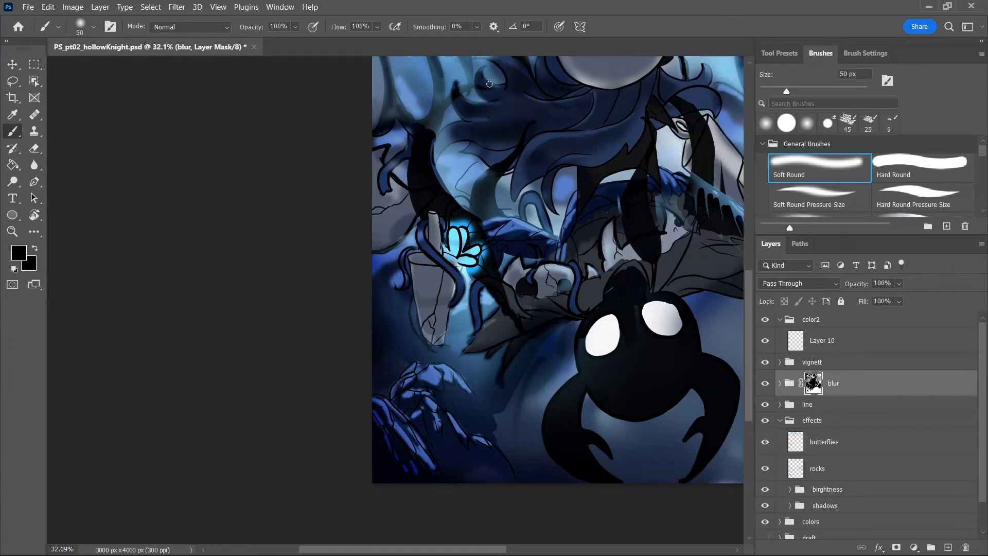
left_click_drag(454, 132, 437, 151)
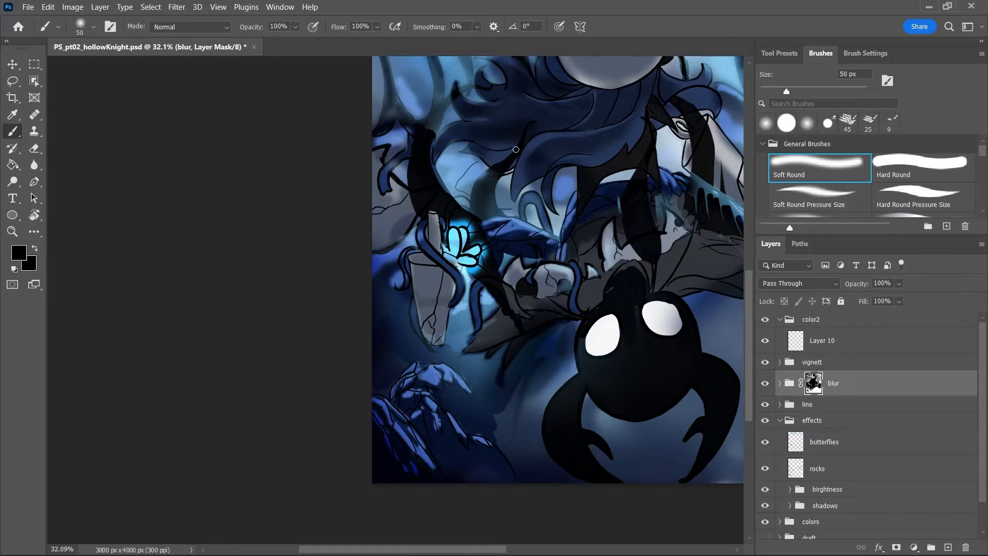
Paint out the blur over the fallen creature's upper edge and face, below the knight's nail
left_click_drag(750, 318, 749, 274)
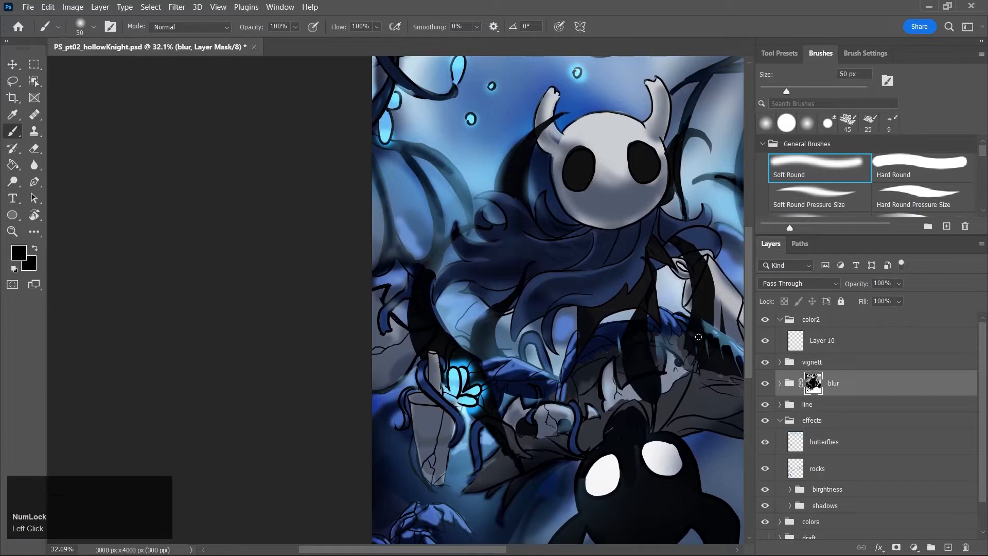
left_click_drag(712, 329, 723, 340)
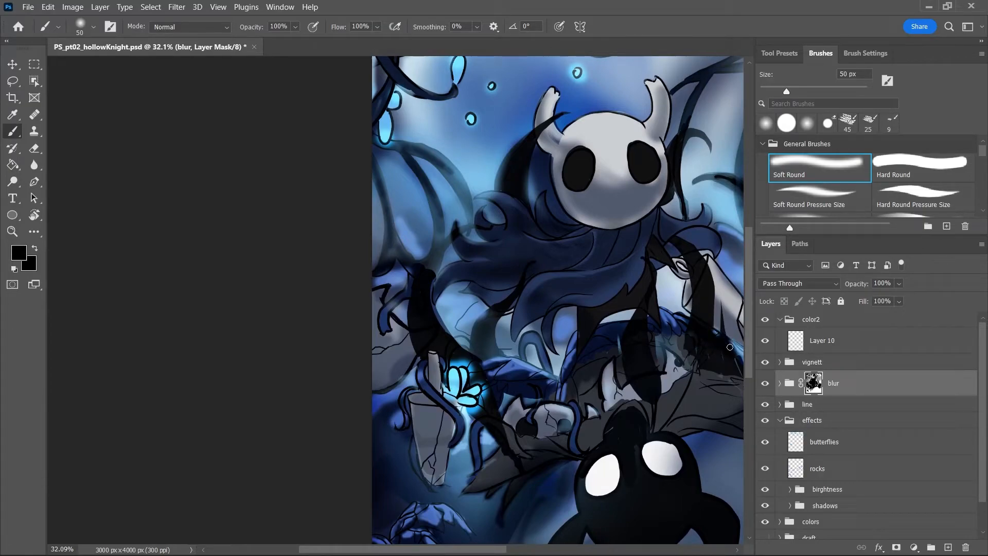
mouse_move(659, 327)
left_mouse_down()
mouse_move(659, 364)
mouse_move(667, 333)
mouse_move(685, 375)
left_mouse_up()
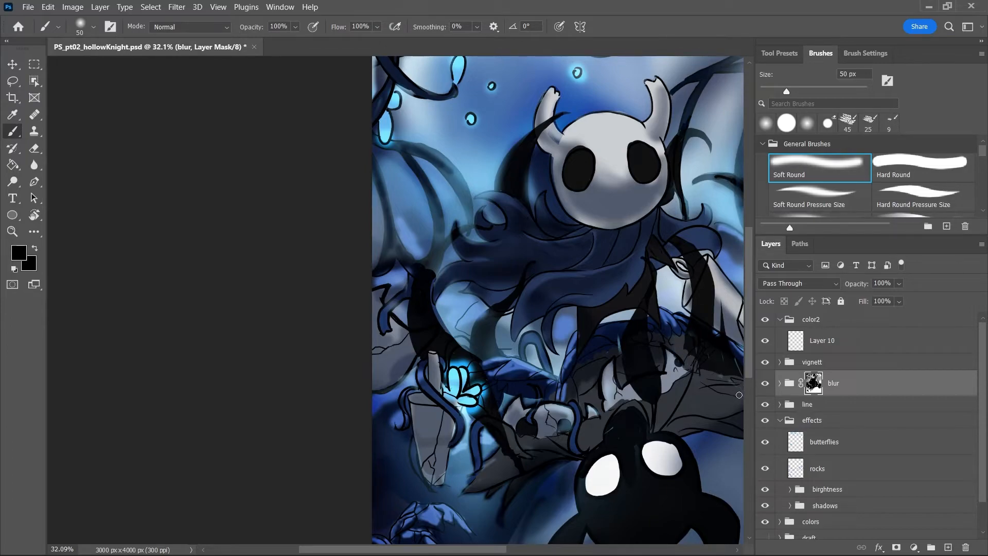
Paint out the blur on the cloak's upper curl and the tendril left of it, and save the file
left_click_drag(483, 194, 521, 208)
mouse_move(436, 168)
left_mouse_down()
mouse_move(471, 206)
mouse_move(460, 193)
left_mouse_up()
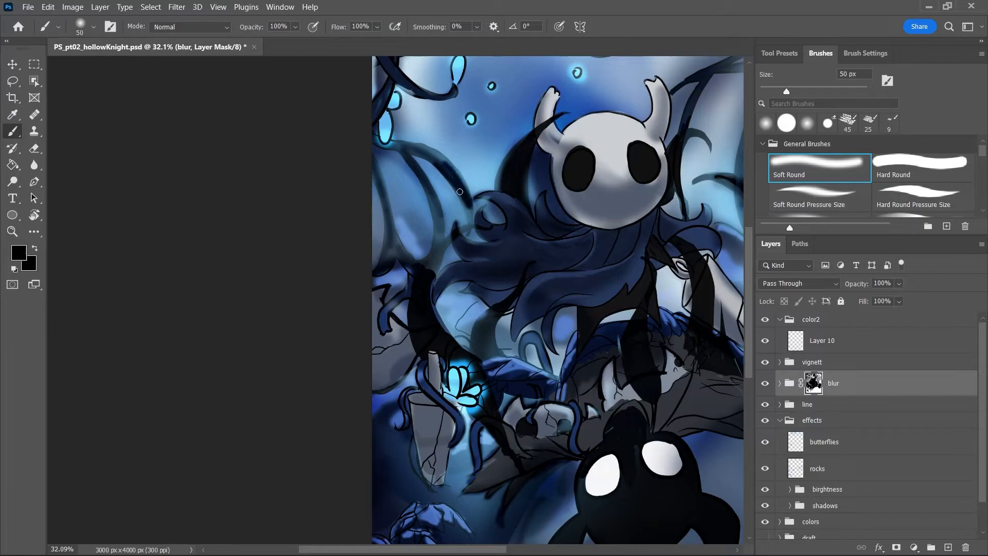
key("z")
left_click_drag(572, 314, 536, 348)
key("ctrl+s")
key("ctrl+z")
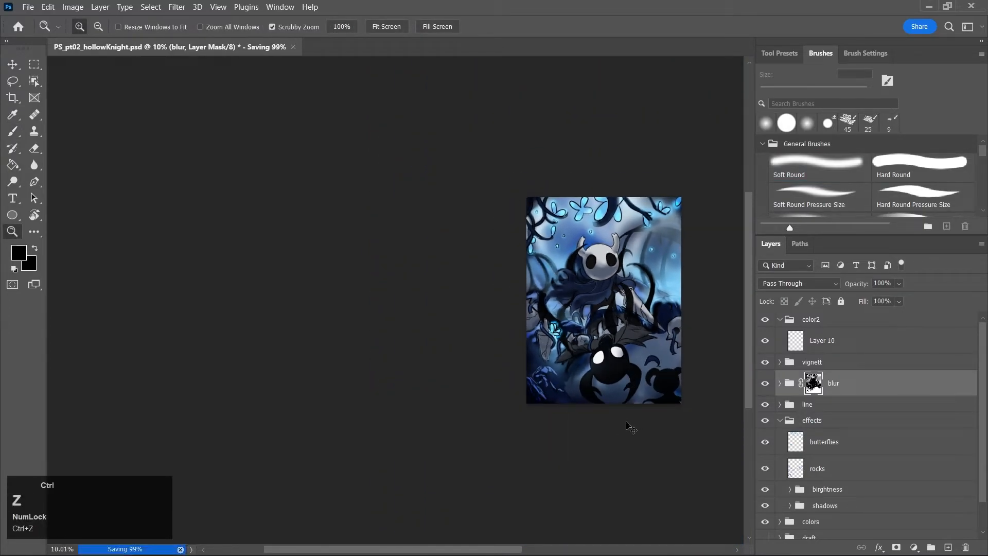
Paint out the blur at 20 px over the thin hooked tendril and the tip of the large curved one right of the knight's mask
mouse_move(553, 277)
left_mouse_down()
mouse_move(591, 284)
mouse_move(558, 269)
left_mouse_up()
left_click_drag(479, 549, 549, 550)
left_click_drag(486, 271, 555, 294)
key("e")
key("b")
key("[")
key("[")
key("[")
key("[")
key("[")
key("[")
mouse_move(453, 280)
left_mouse_down()
mouse_move(524, 282)
mouse_move(582, 305)
left_mouse_up()
left_click_drag(505, 268, 550, 279)
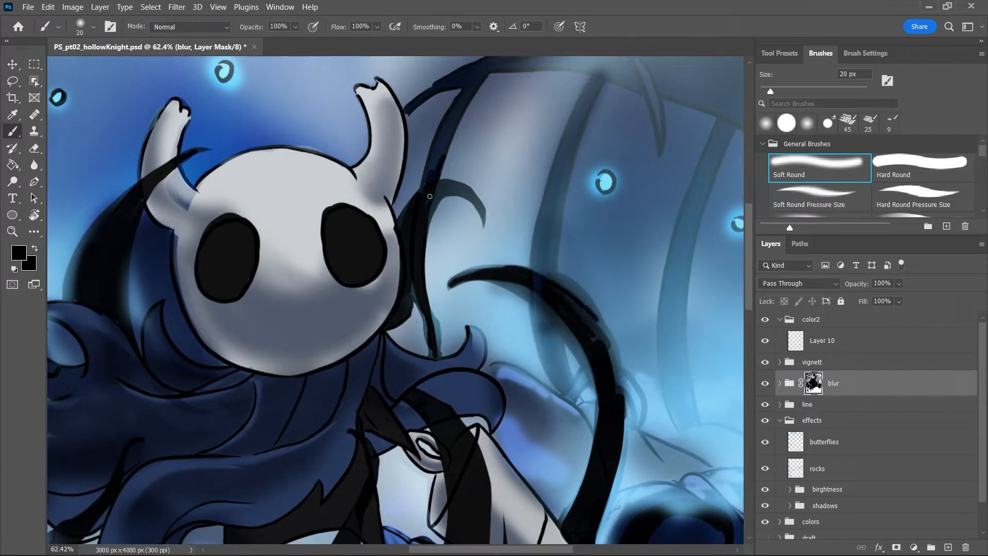
left_click_drag(442, 182, 483, 212)
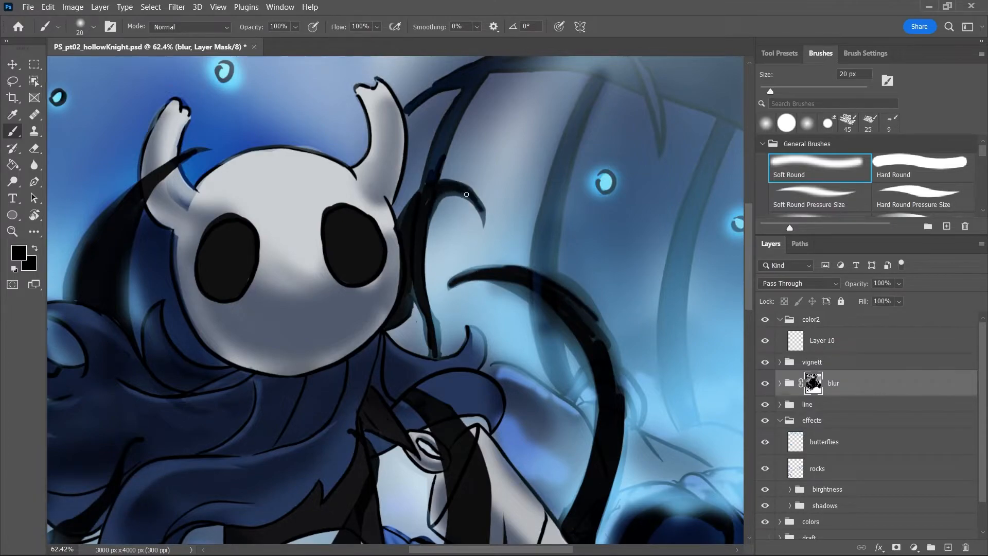
Paint out the blur down the length of the large curved tendril right of the knight, enlarging the brush to 35 px
left_click_drag(517, 285, 580, 351)
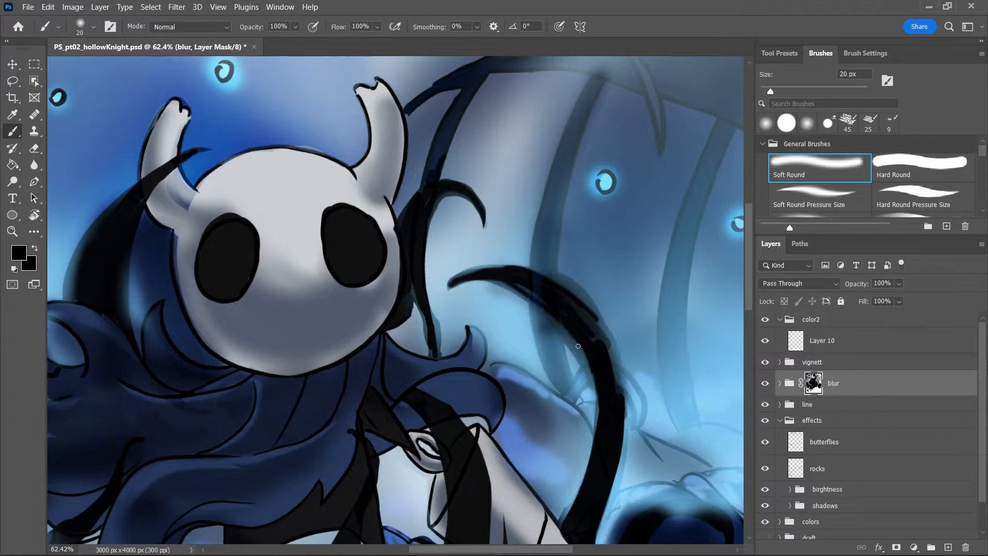
key("bracketright")
key("bracketright")
key("bracketright")
mouse_move(542, 287)
left_mouse_down()
mouse_move(615, 379)
mouse_move(578, 311)
mouse_move(620, 421)
left_mouse_up()
left_click_drag(585, 320, 615, 458)
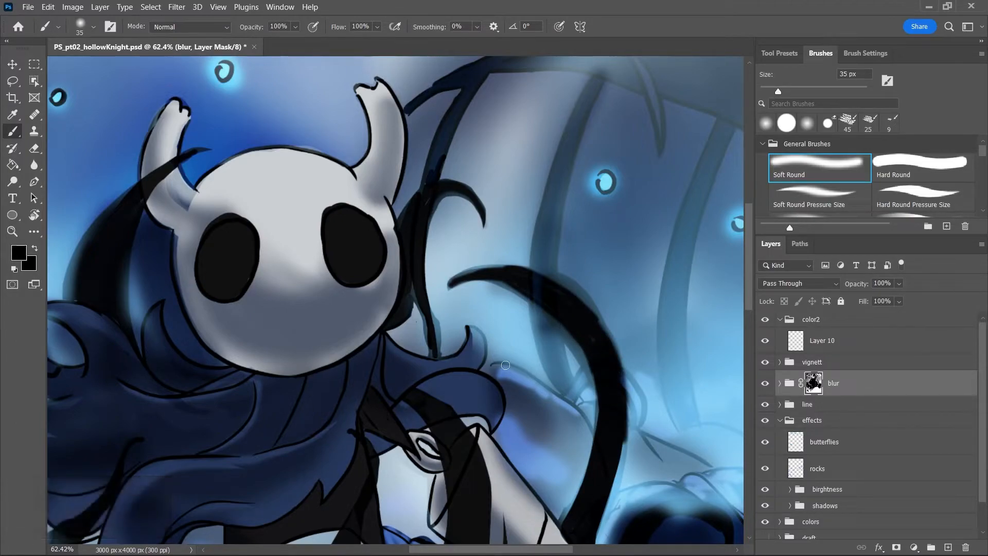
Paint out the blur along the cloak's right edge below the knight's mask and save the file
mouse_move(473, 339)
left_mouse_down()
mouse_move(479, 361)
mouse_move(453, 345)
mouse_move(412, 346)
left_mouse_up()
key("z")
key("ctrl+s")
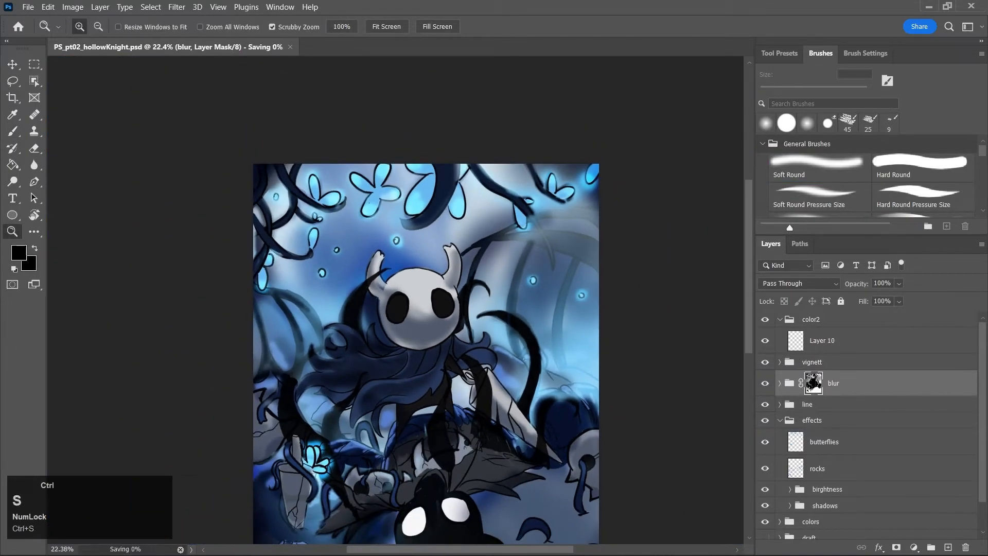
Touch up the blur mask around the curled cloak tip left of the knight's mask with the 35 px brush
left_click_drag(497, 336, 520, 356)
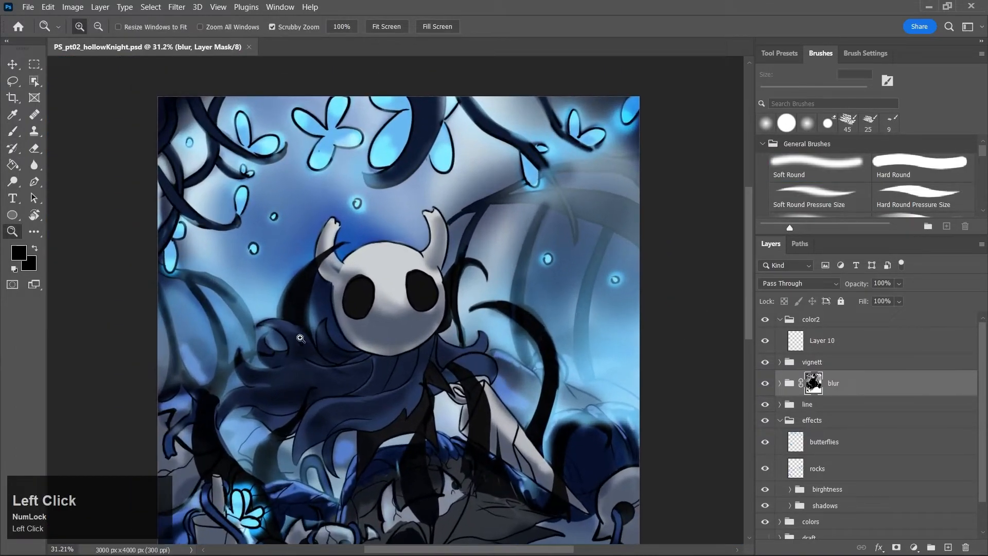
mouse_move(269, 328)
left_mouse_down()
mouse_move(278, 327)
mouse_move(257, 325)
left_mouse_up()
key("b")
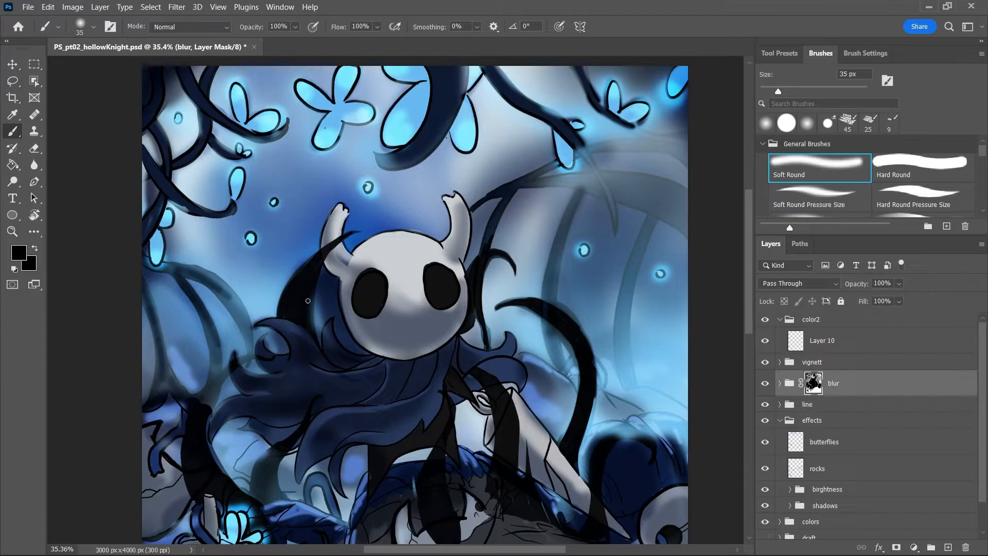
Try a brush stroke at the base of the knight's left horn on Layer 9 of the vignett group, and undo it
left_click(827, 362)
left_click(780, 363)
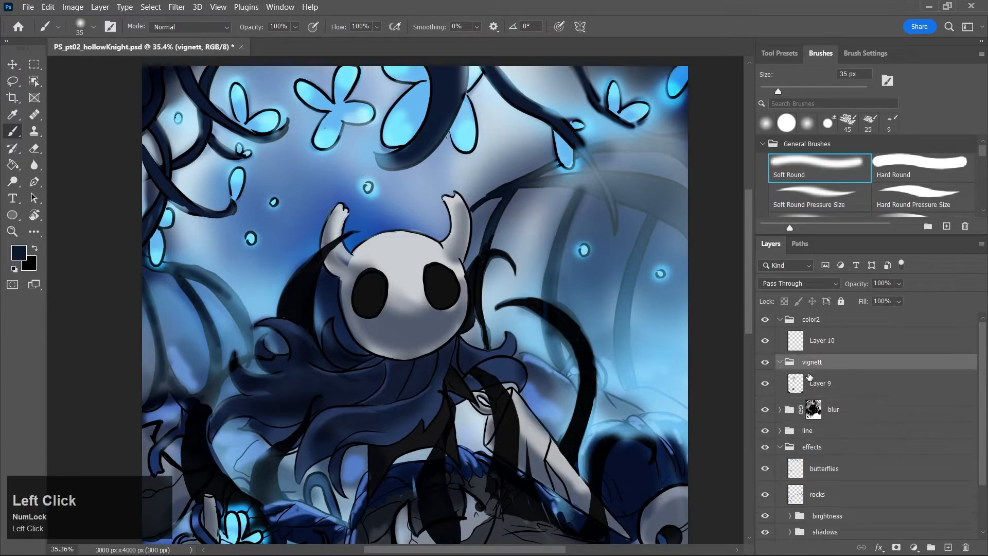
left_click(821, 383)
left_click_drag(347, 269, 349, 274)
key("ctrl+z")
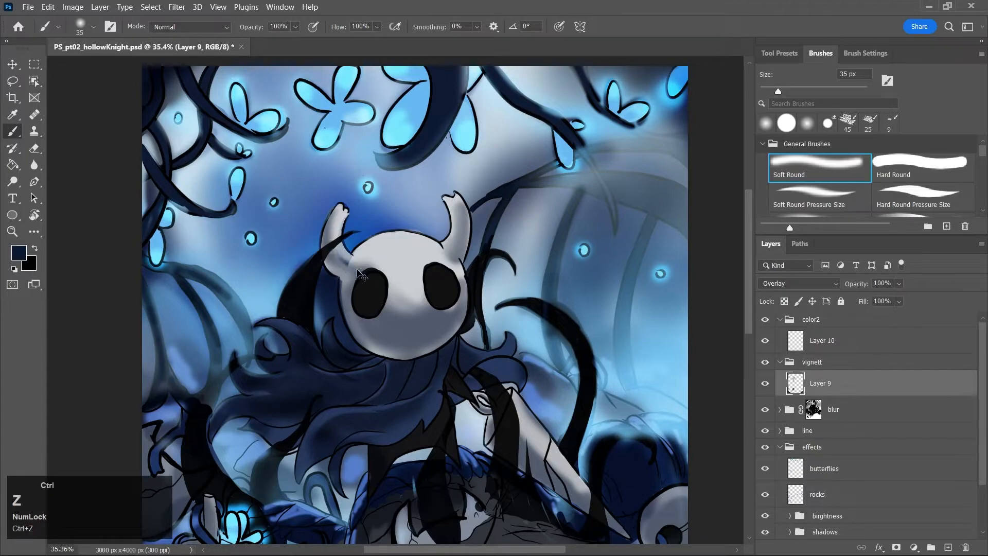
Choose the Eraser for the vignette's Layer 9 and save the file
key("e")
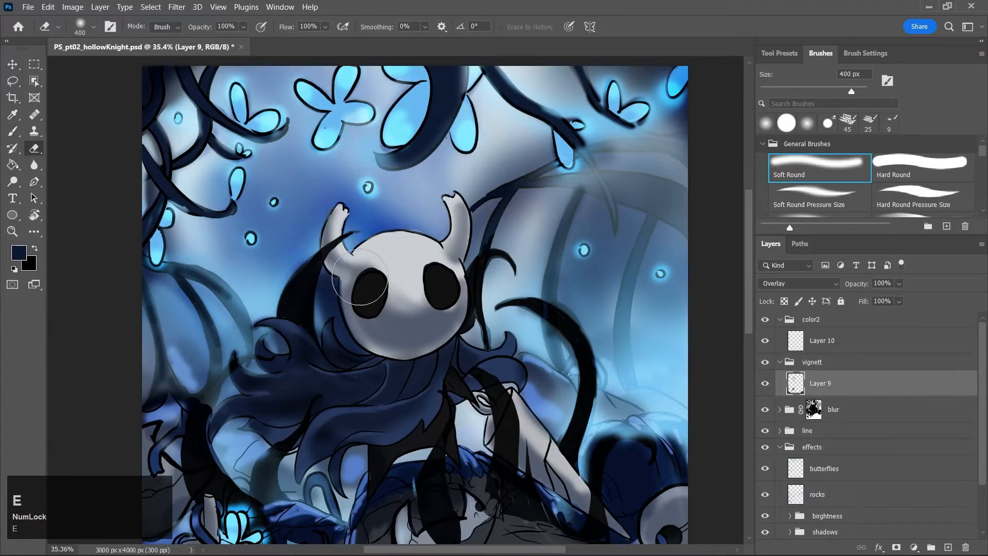
key("ctrl+s")
key("z")
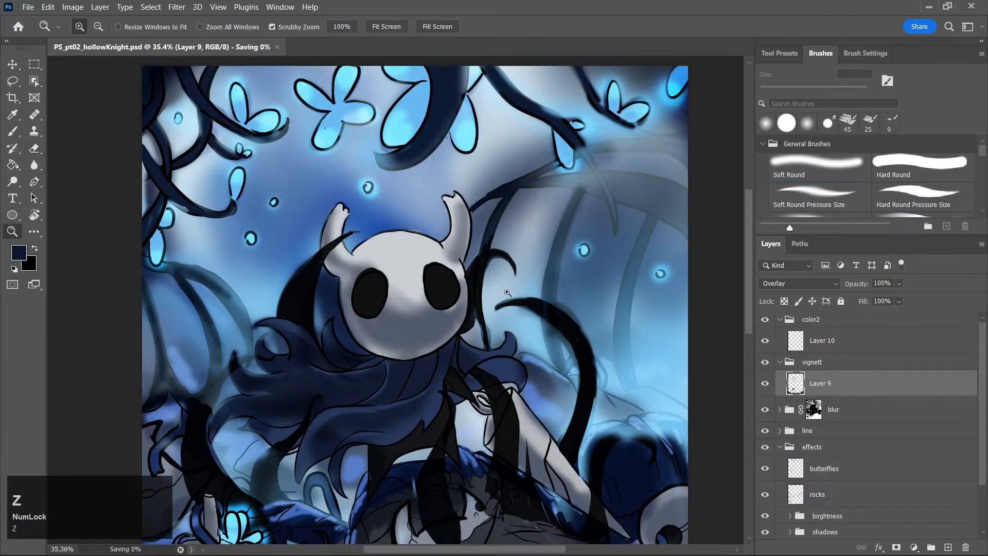
left_click(512, 296)
key("ctrl+s")
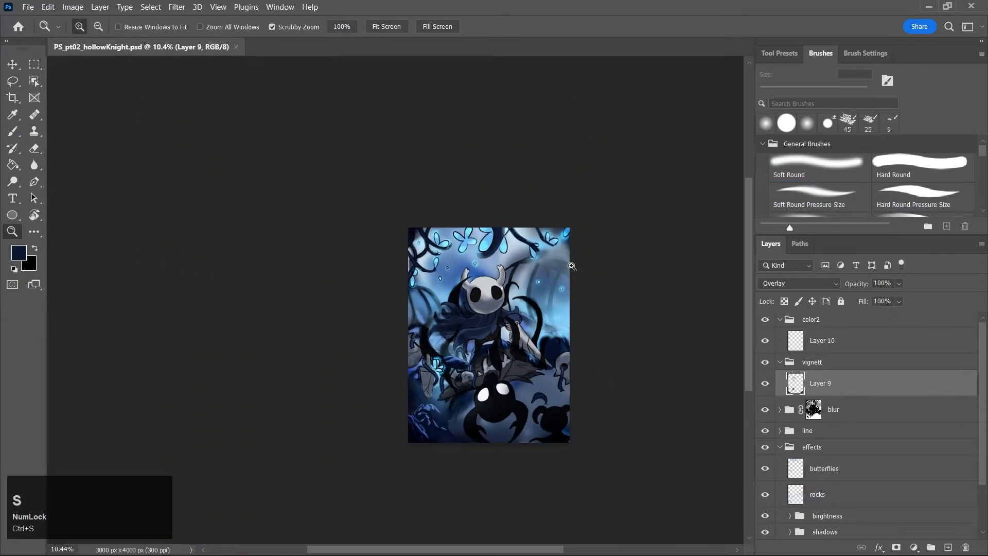
Rename Layer 10 in the color2 group as rock
left_click(464, 357)
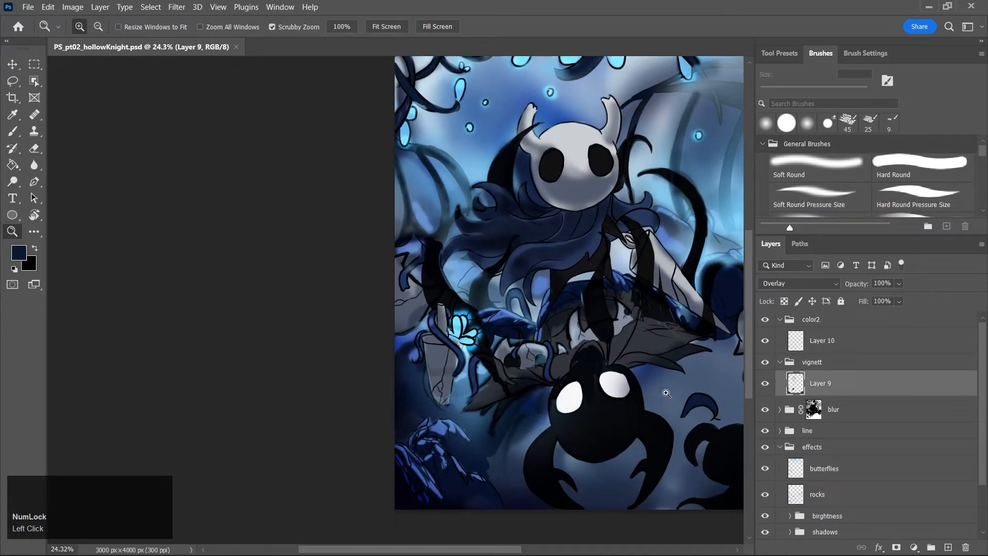
left_click_drag(488, 549, 532, 549)
key("z")
left_click_drag(306, 460, 331, 482)
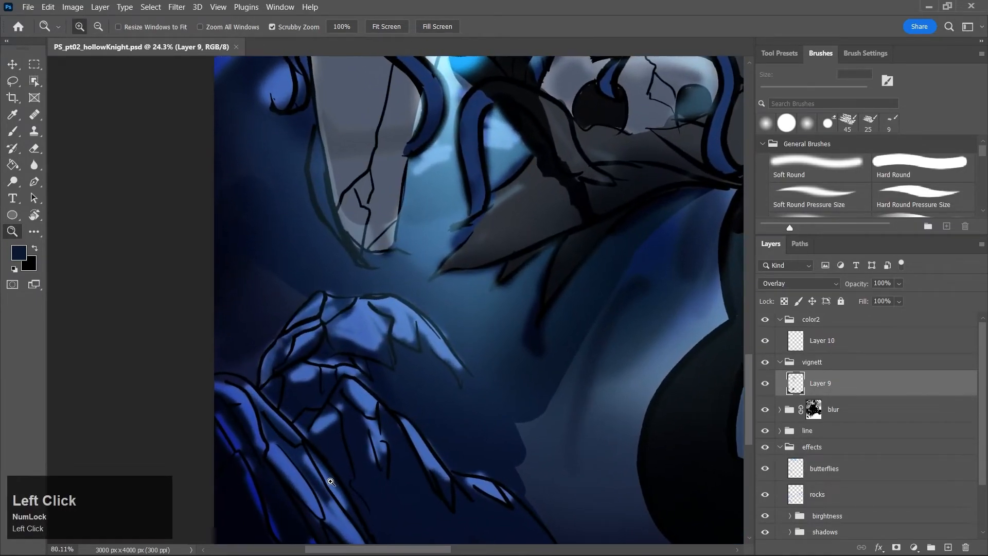
left_click(816, 343)
double_click(823, 340)
type("rock")
key("Return")
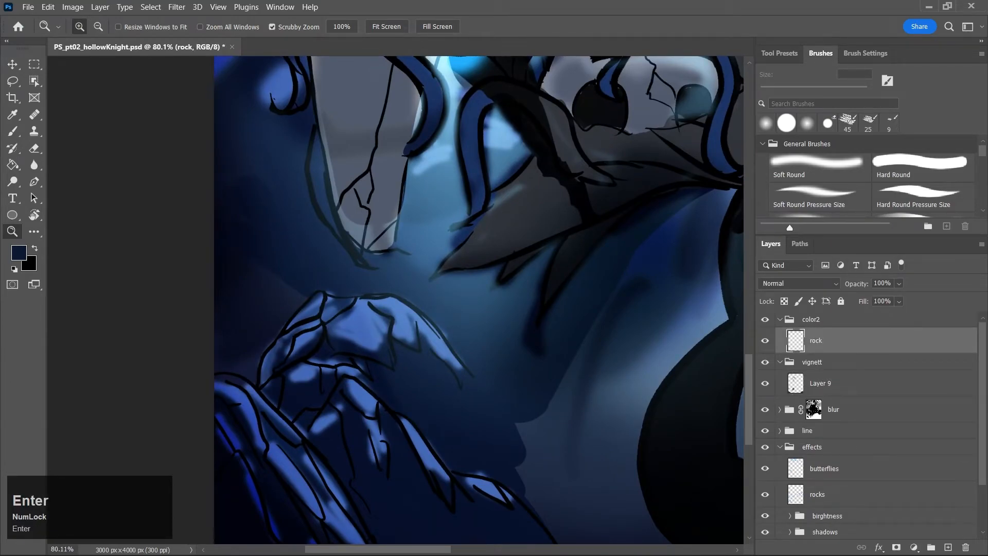
Set the foreground color to the muted blue #364766
key("b")
key("j")
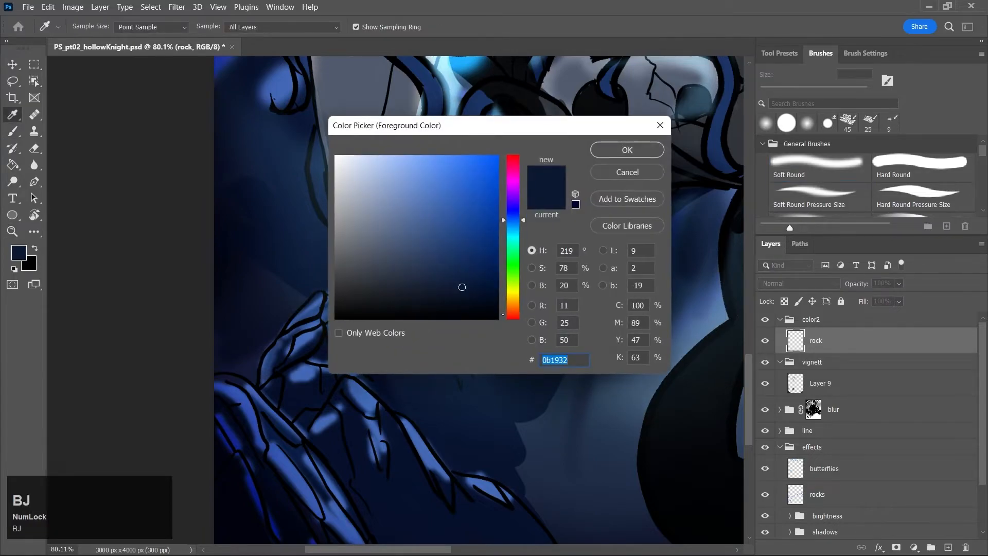
mouse_move(406, 257)
left_mouse_down()
mouse_move(427, 258)
mouse_move(411, 254)
left_mouse_up()
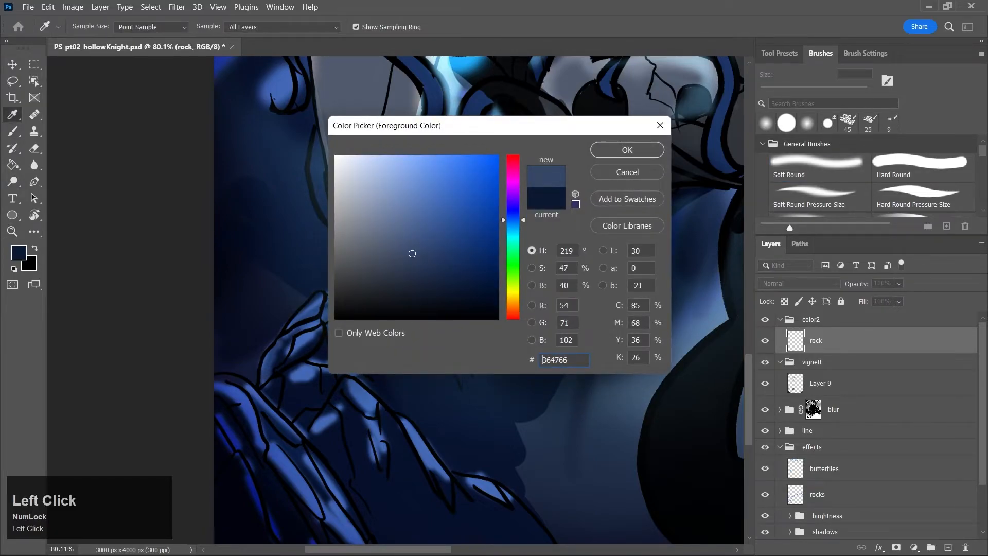
left_click(629, 151)
Shade the arched rock's faces on the rock layer with the Soft Round Pressure Opacity brush at 35 px
key("b")
key("bracketleft")
key("bracketleft")
key("bracketleft")
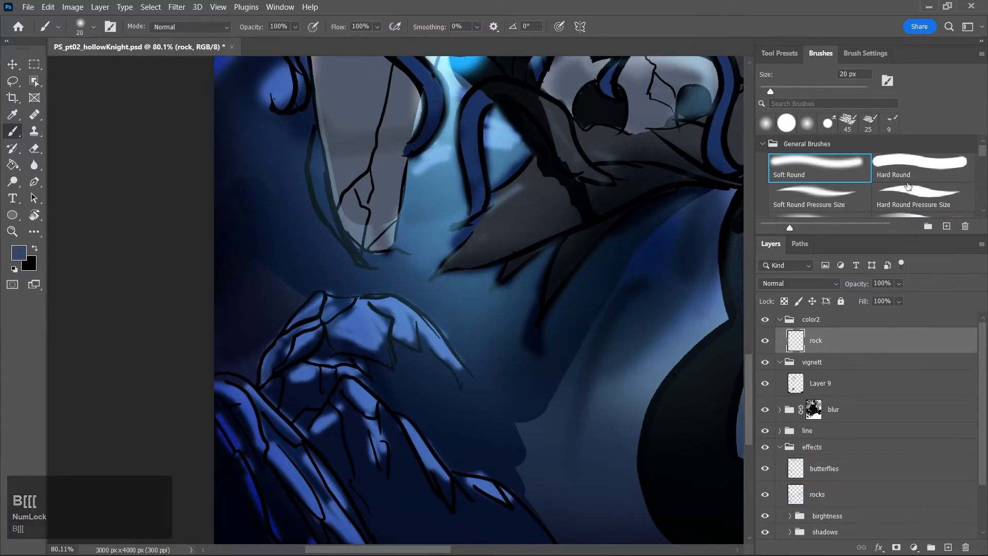
left_click_drag(983, 151, 982, 163)
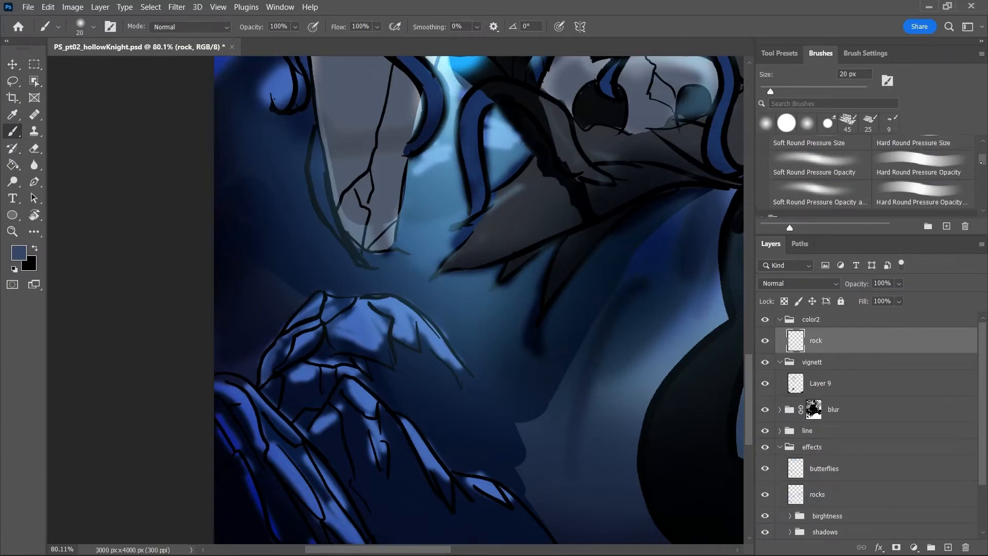
left_click(836, 164)
key("bracketright")
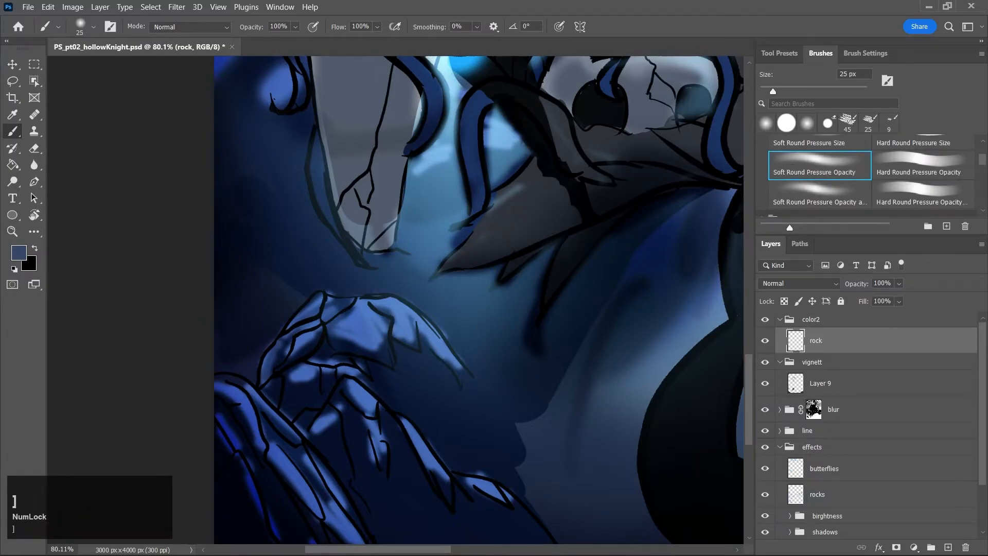
key("bracketright")
mouse_move(320, 380)
left_mouse_down()
mouse_move(311, 359)
mouse_move(349, 344)
mouse_move(331, 333)
mouse_move(381, 355)
mouse_move(335, 332)
mouse_move(351, 329)
mouse_move(389, 353)
left_mouse_up()
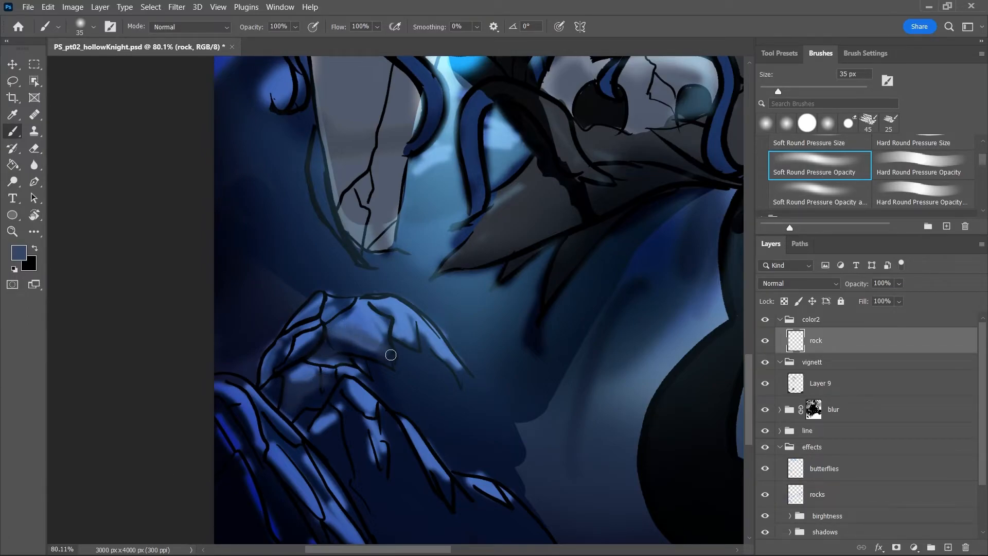
mouse_move(398, 320)
left_mouse_down()
mouse_move(407, 332)
mouse_move(409, 308)
mouse_move(445, 363)
left_mouse_up()
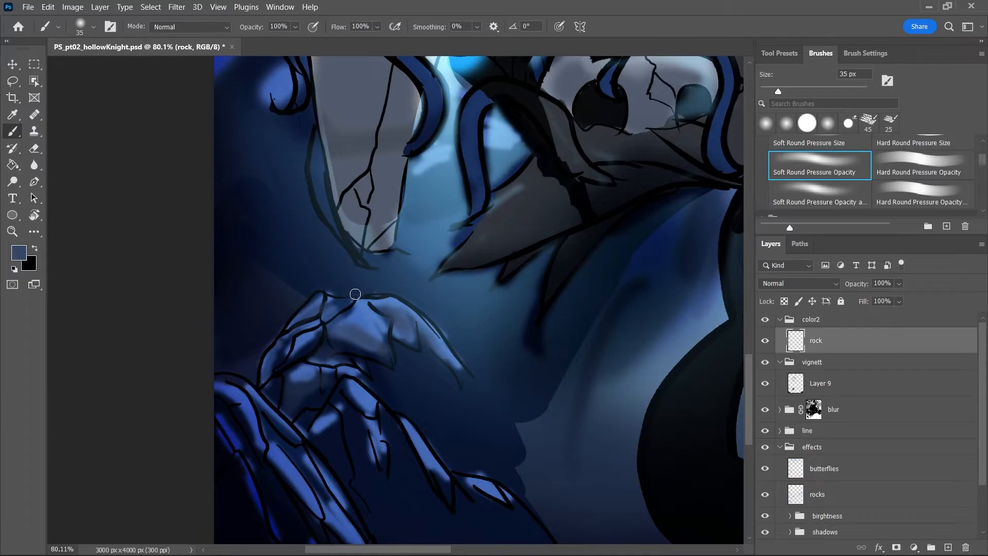
Shade the long slanted rock shards at the lower left with a smaller brush
key("bracketleft")
key("bracketleft")
key("bracketleft")
key("bracketleft")
key("bracketleft")
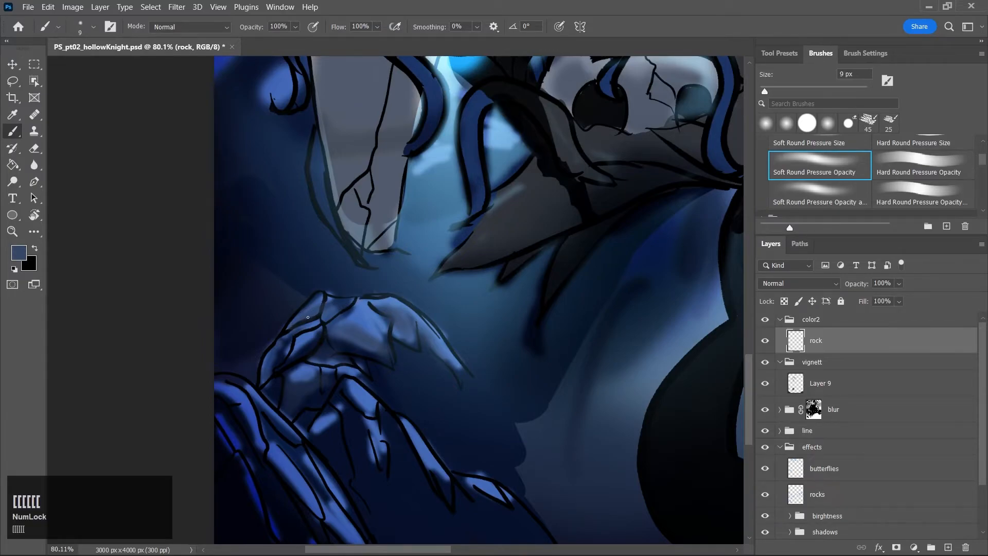
key("bracketright")
key("bracketright")
key("bracketright")
left_click_drag(229, 400, 254, 448)
mouse_move(261, 406)
left_mouse_down()
mouse_move(306, 478)
mouse_move(309, 408)
mouse_move(317, 423)
mouse_move(273, 459)
mouse_move(312, 510)
left_mouse_up()
mouse_move(280, 462)
left_mouse_down()
mouse_move(309, 520)
mouse_move(278, 524)
left_mouse_up()
Shade the descending ridge and the small hanging spike of the lower rock at 30 px
key("bracketright")
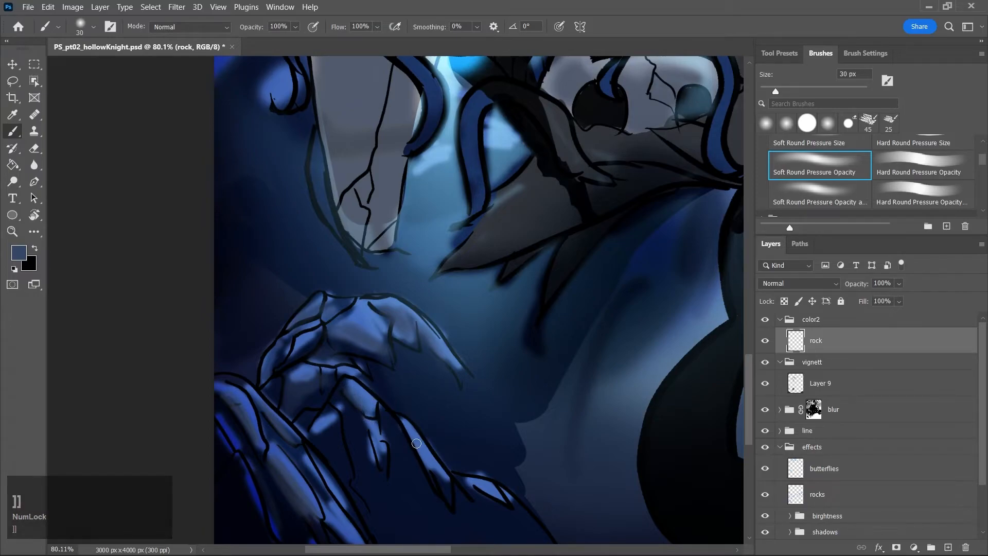
left_click_drag(416, 443, 426, 469)
left_click_drag(400, 429, 438, 479)
left_click_drag(363, 431, 385, 466)
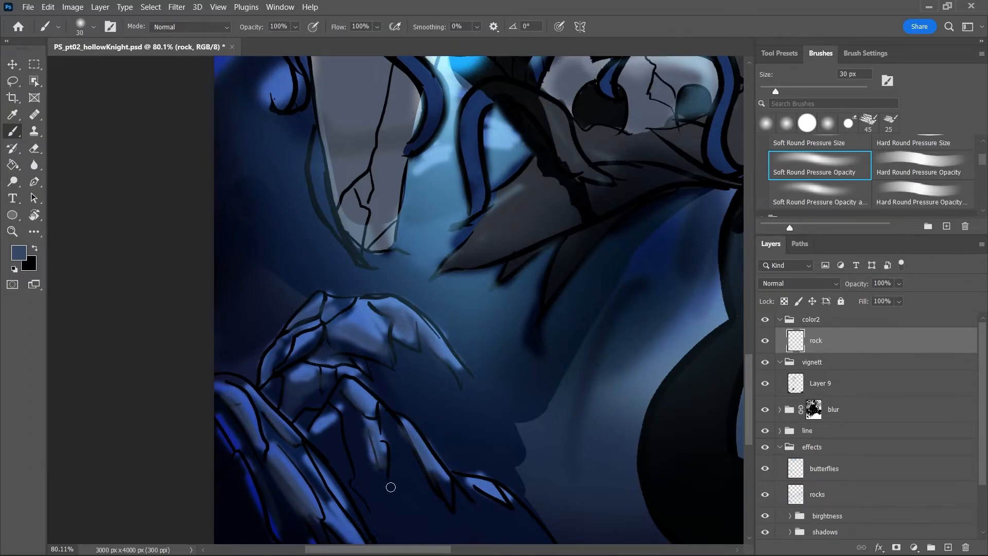
Paint a soft face under the arched rock's pointed end and shade the gaps between the lower rock's cracks
mouse_move(414, 371)
left_mouse_down()
mouse_move(437, 418)
mouse_move(397, 358)
mouse_move(424, 393)
mouse_move(436, 368)
mouse_move(456, 386)
left_mouse_up()
mouse_move(340, 435)
left_mouse_down()
mouse_move(343, 480)
mouse_move(322, 445)
left_mouse_up()
left_click_drag(298, 399, 307, 404)
Add streaks to the dark rocks in the bottom-left corner and deepen the arched rock's underside at 40 px
scroll(672, 351, "down", 5)
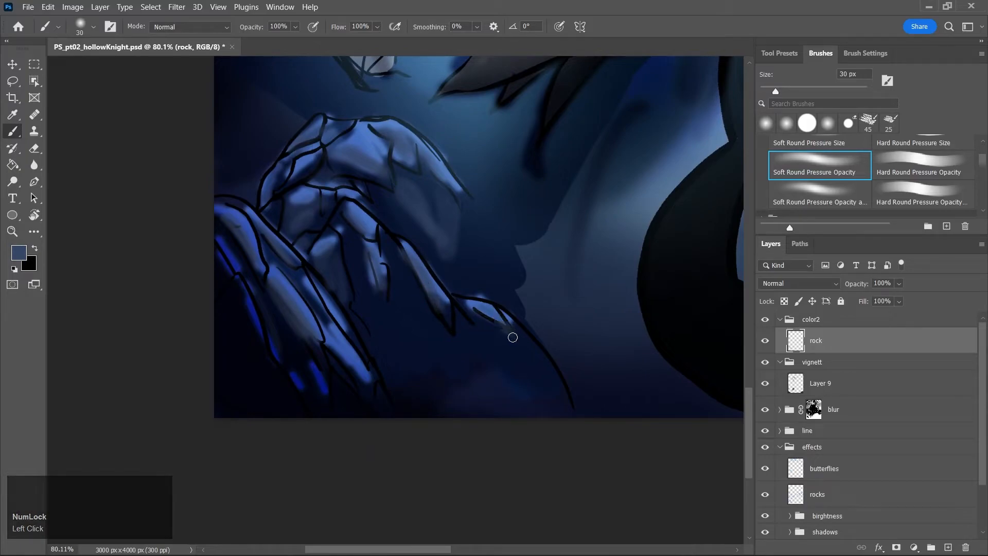
mouse_move(255, 328)
left_mouse_down()
mouse_move(254, 301)
mouse_move(244, 302)
mouse_move(252, 330)
mouse_move(239, 314)
mouse_move(217, 236)
mouse_move(267, 369)
mouse_move(323, 373)
left_mouse_up()
mouse_move(218, 342)
left_mouse_down()
mouse_move(228, 303)
mouse_move(244, 359)
mouse_move(230, 341)
mouse_move(228, 378)
mouse_move(232, 359)
mouse_move(242, 365)
mouse_move(261, 353)
mouse_move(281, 397)
mouse_move(245, 294)
mouse_move(294, 352)
mouse_move(315, 399)
left_mouse_up()
key("bracketright")
mouse_move(417, 208)
left_mouse_down()
mouse_move(440, 251)
mouse_move(395, 165)
mouse_move(452, 263)
left_mouse_up()
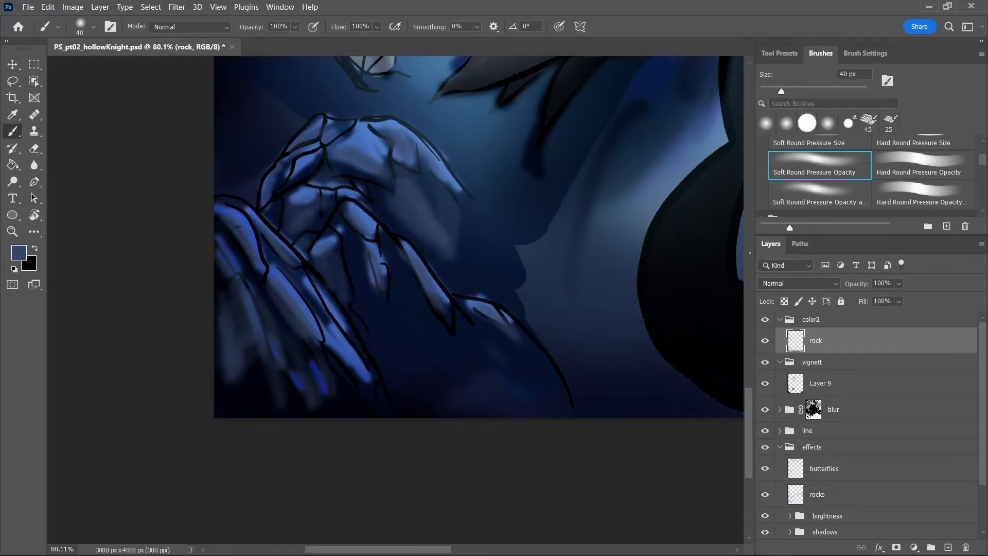
Shade the cracked horn wrapped by the blue tendril and the grey mask above it with soft blue at 40 px
left_click_drag(750, 420, 750, 351)
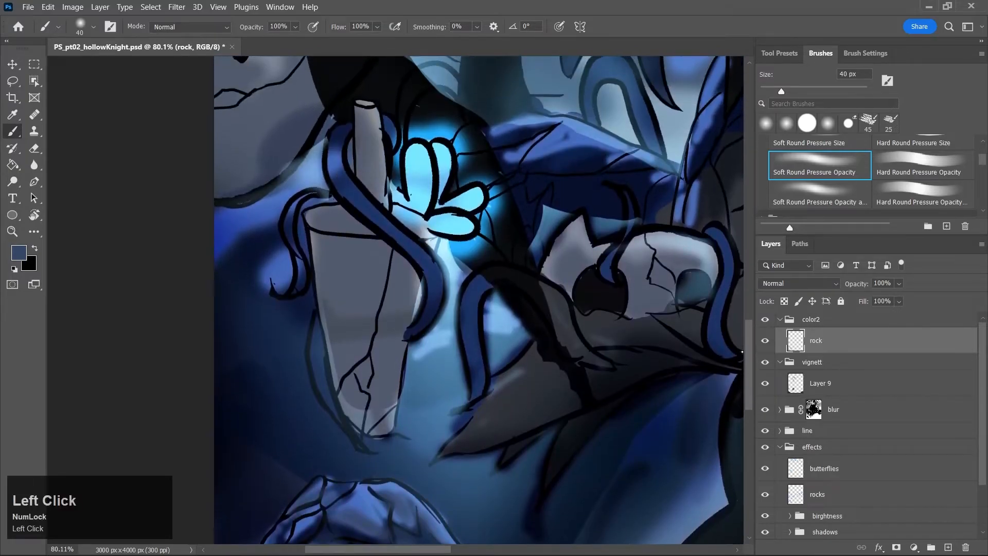
mouse_move(329, 350)
left_mouse_down()
mouse_move(355, 419)
mouse_move(373, 427)
mouse_move(381, 413)
left_mouse_up()
mouse_move(346, 376)
left_mouse_down()
mouse_move(375, 353)
mouse_move(389, 423)
left_mouse_up()
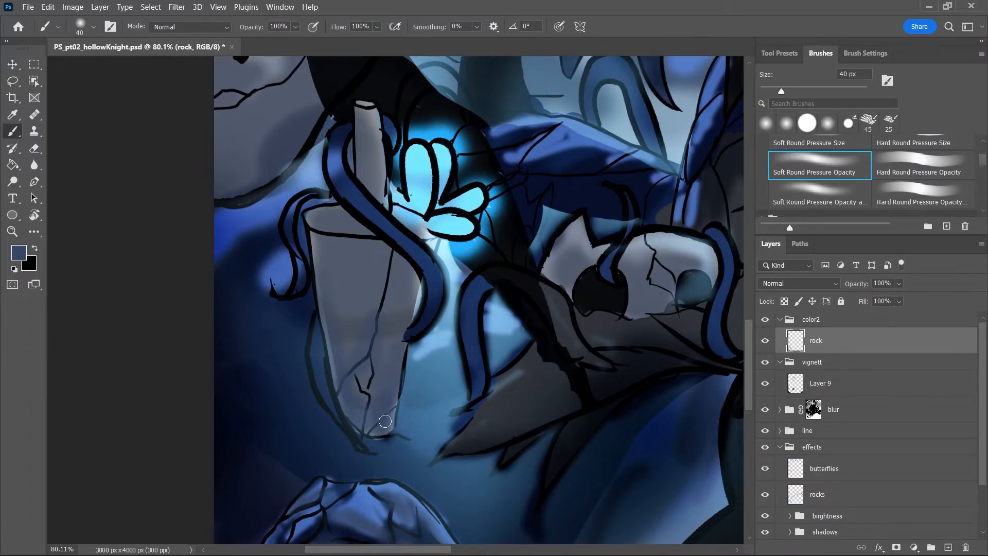
left_click_drag(357, 237, 333, 225)
mouse_move(361, 177)
left_mouse_down()
mouse_move(365, 222)
mouse_move(400, 250)
left_mouse_up()
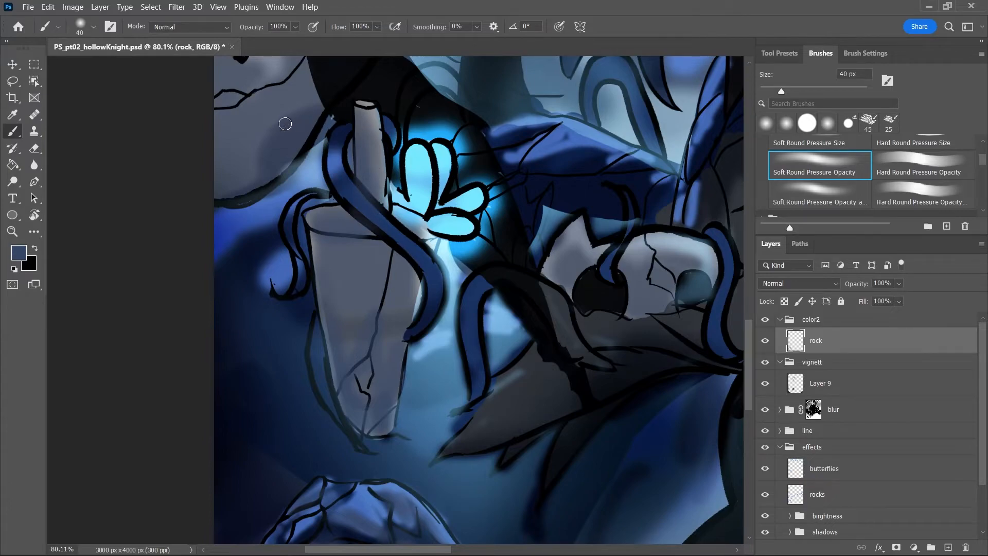
mouse_move(264, 100)
left_mouse_down()
mouse_move(212, 125)
mouse_move(272, 130)
left_mouse_up()
Shade the pale broken mask fragments on the dark creature above the white-eyed figure with soft blue
left_click(573, 546)
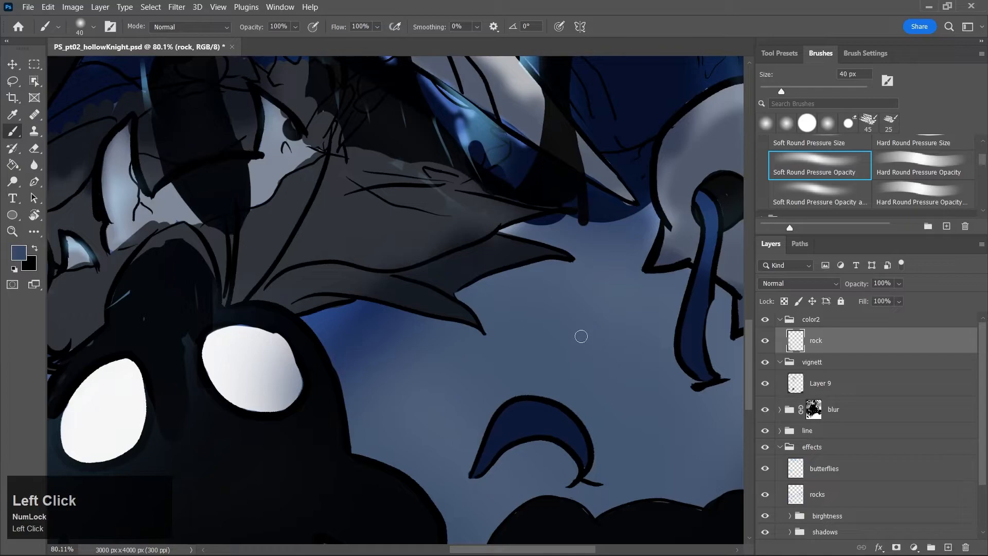
mouse_move(113, 167)
left_mouse_down()
mouse_move(122, 195)
mouse_move(119, 142)
mouse_move(129, 212)
left_mouse_up()
mouse_move(121, 168)
left_mouse_down()
mouse_move(144, 191)
mouse_move(124, 140)
mouse_move(150, 221)
mouse_move(169, 197)
mouse_move(188, 215)
mouse_move(126, 235)
left_mouse_up()
mouse_move(68, 256)
left_mouse_down()
mouse_move(75, 245)
mouse_move(82, 257)
left_mouse_up()
mouse_move(264, 155)
left_mouse_down()
mouse_move(255, 190)
mouse_move(177, 193)
mouse_move(183, 221)
mouse_move(254, 200)
mouse_move(273, 164)
mouse_move(264, 200)
left_mouse_up()
left_click_drag(308, 145, 289, 118)
Shade the lower facets of the long pale horn and the small pale fragment beside its base
left_click_drag(749, 363, 749, 332)
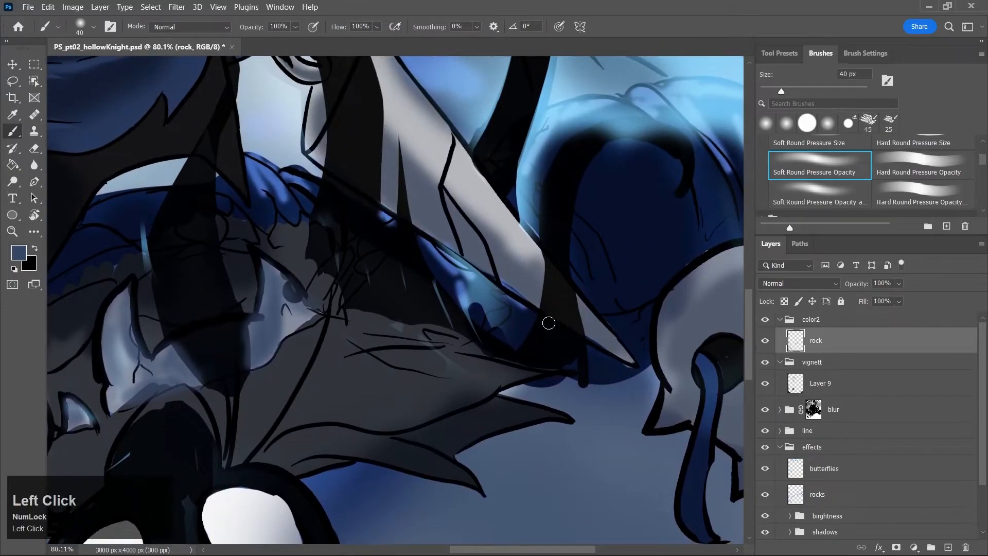
mouse_move(442, 198)
left_mouse_down()
mouse_move(455, 222)
mouse_move(446, 194)
mouse_move(502, 278)
mouse_move(564, 311)
mouse_move(501, 278)
left_mouse_up()
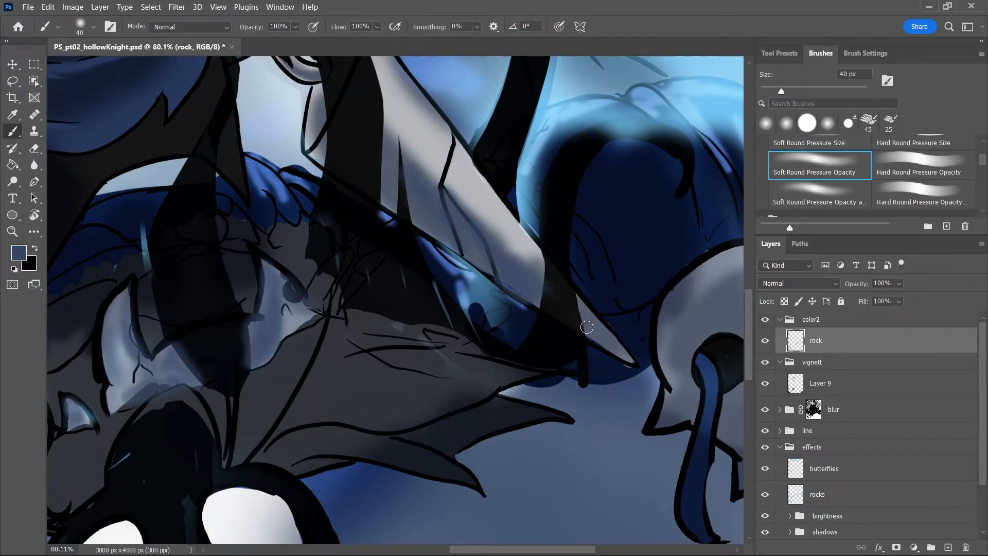
mouse_move(315, 130)
left_mouse_down()
mouse_move(323, 165)
mouse_move(319, 89)
left_mouse_up()
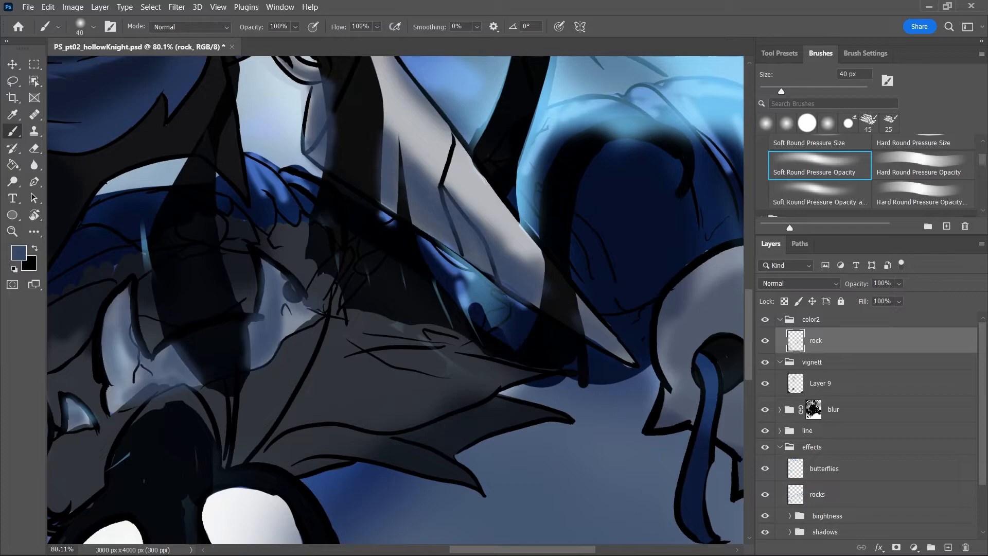
Set the eraser to a 50 px Hard Round tip and save the painting
key("e")
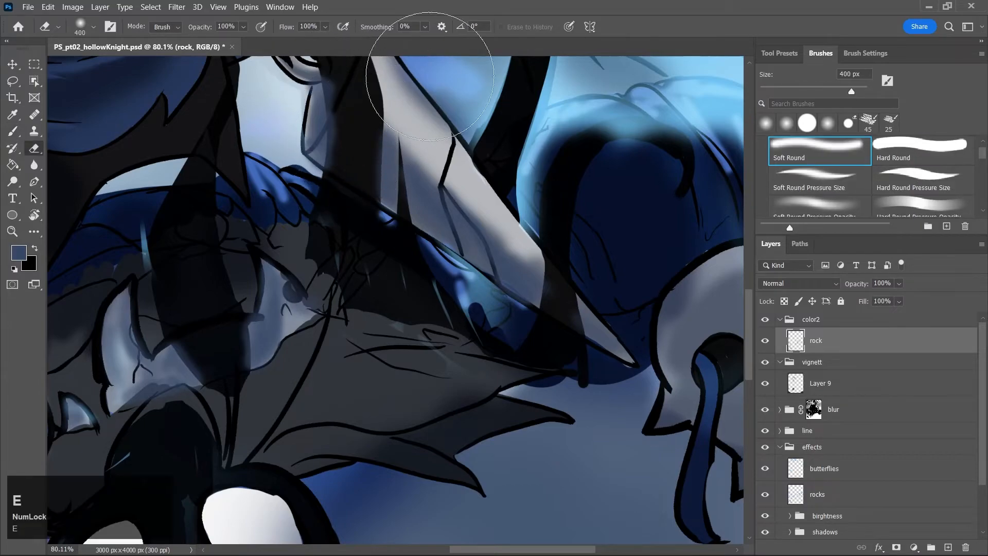
left_click(891, 158)
key("bracketleft")
key("bracketleft")
key("bracketleft")
key("bracketleft")
key("bracketleft")
key("bracketleft")
key("bracketleft")
key("bracketleft")
key("bracketleft")
key("bracketleft")
key("bracketleft")
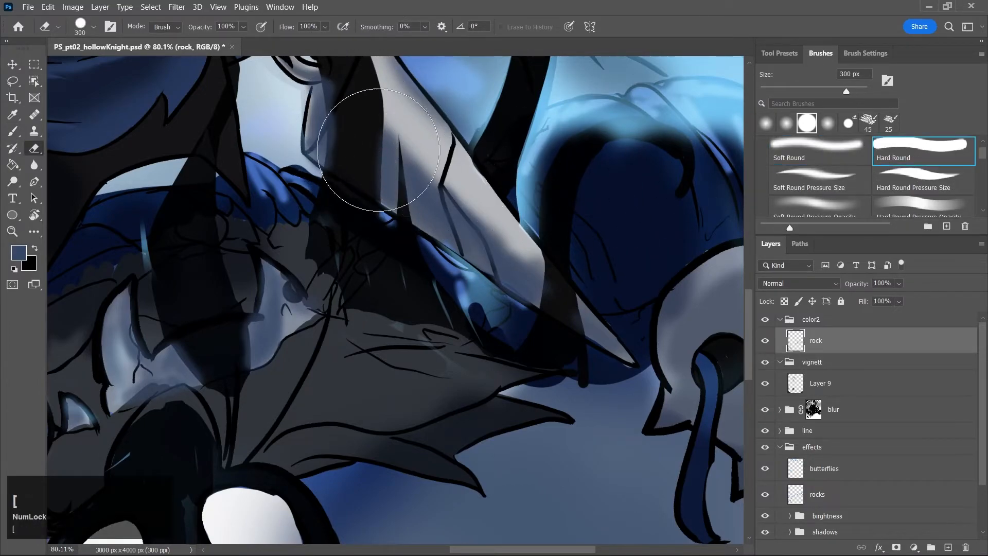
left_click_drag(340, 86, 338, 71)
key("ctrl+z")
key("ctrl+s")
Shade the round grey mask at the canvas's right edge around its eye hole with the 40 px soft brush
left_click_drag(502, 549, 546, 549)
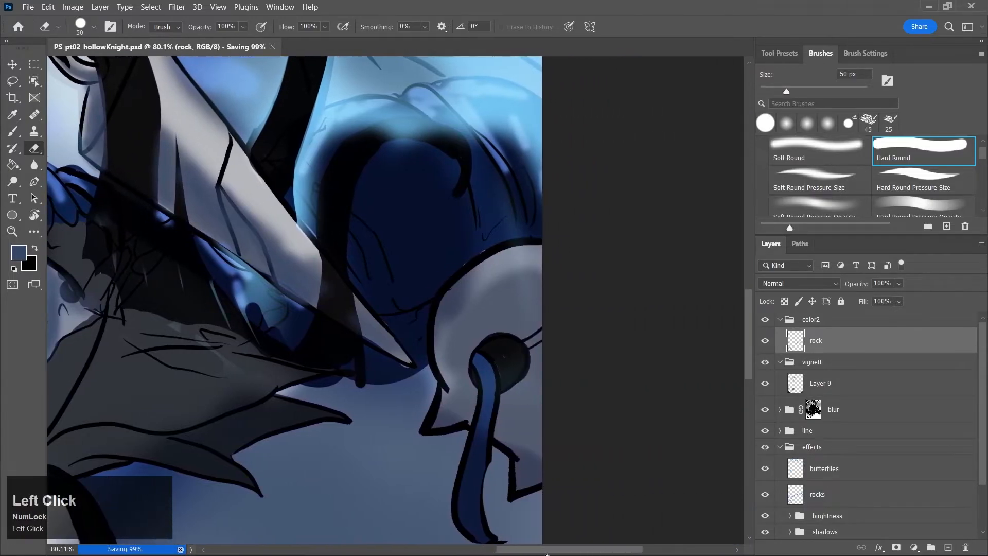
key("b")
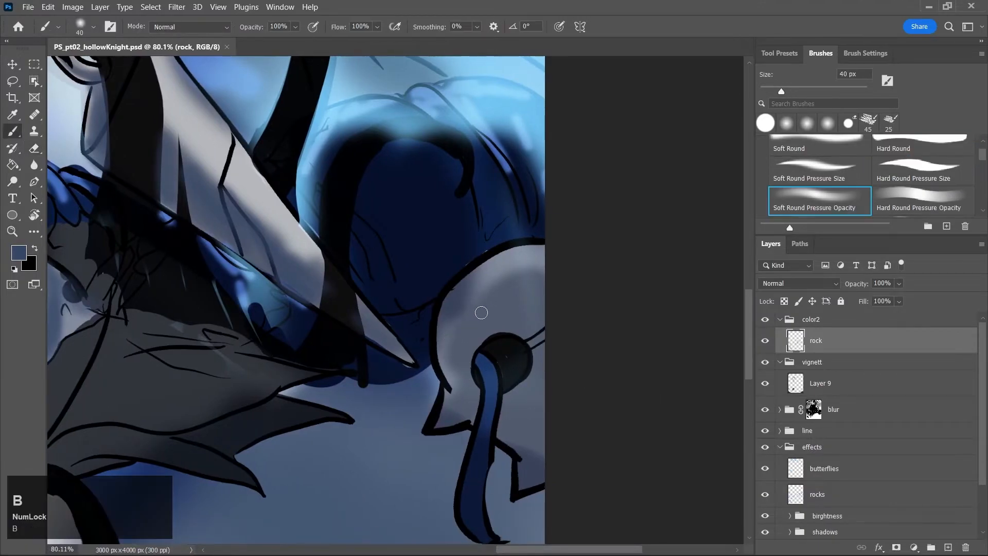
left_click_drag(504, 318, 470, 393)
mouse_move(500, 345)
left_mouse_down()
mouse_move(483, 335)
mouse_move(476, 388)
left_mouse_up()
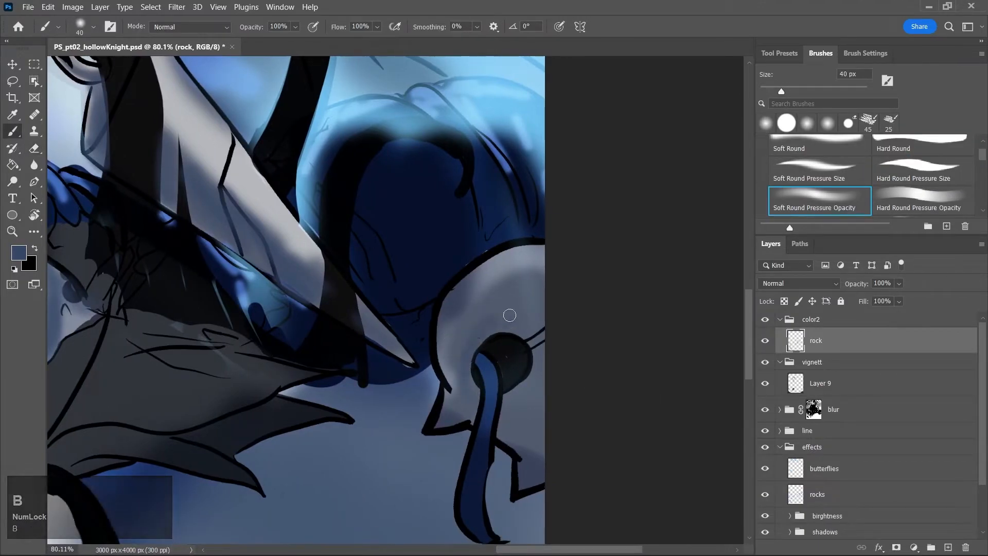
left_click_drag(503, 315, 467, 343)
left_click_drag(523, 270, 482, 298)
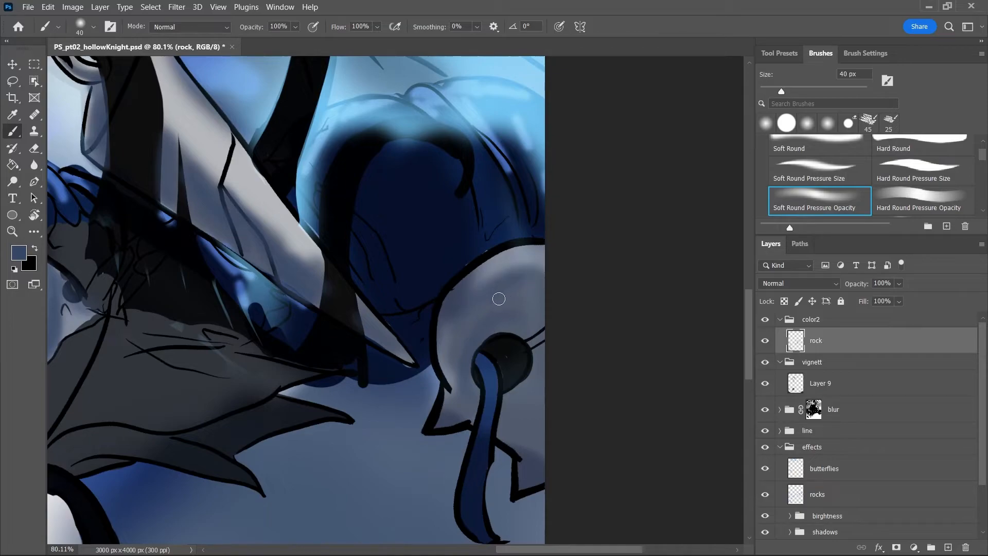
Deepen the shading on the round mask and the top of the blue shell behind it at 60 px
key("bracketright")
key("bracketright")
key("bracketright")
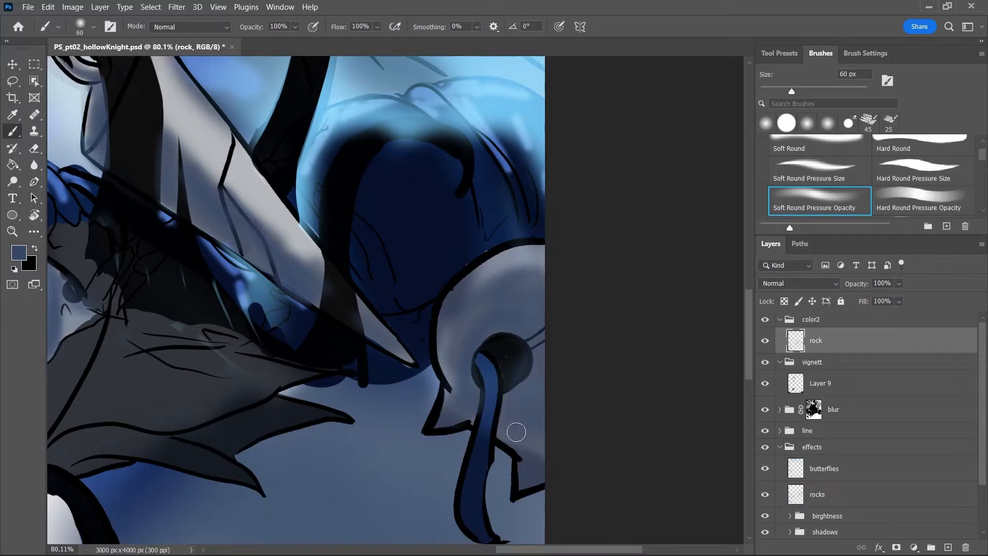
mouse_move(310, 222)
left_mouse_down()
mouse_move(355, 111)
mouse_move(372, 112)
mouse_move(331, 138)
mouse_move(369, 105)
mouse_move(344, 125)
mouse_move(409, 115)
mouse_move(428, 124)
mouse_move(404, 138)
mouse_move(433, 134)
mouse_move(395, 132)
mouse_move(471, 165)
mouse_move(509, 149)
left_mouse_up()
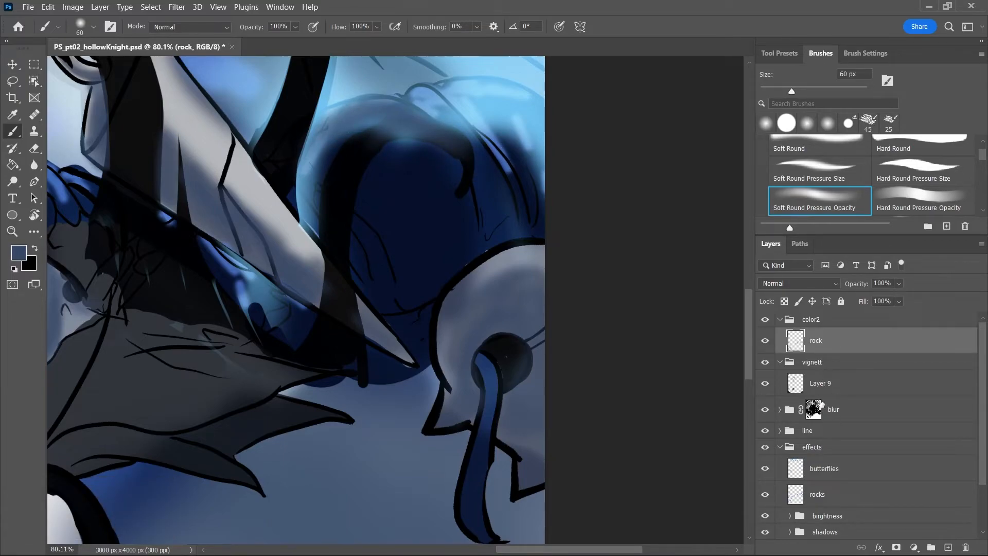
Sharpen the curled black tentacle over the blue shell by erasing on the blur mask with a 20 px hard eraser
left_click(819, 385)
key("e")
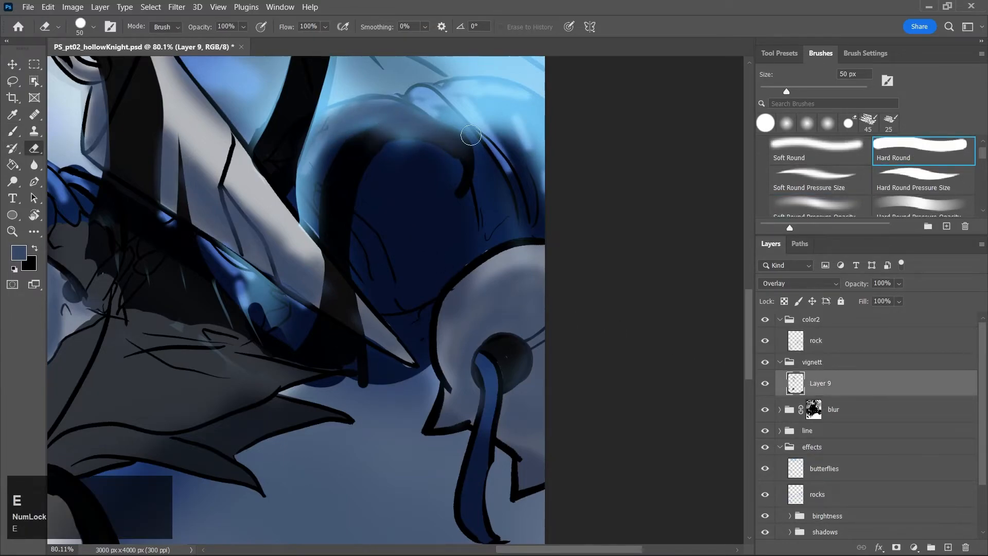
left_click(813, 409)
left_click(18, 253)
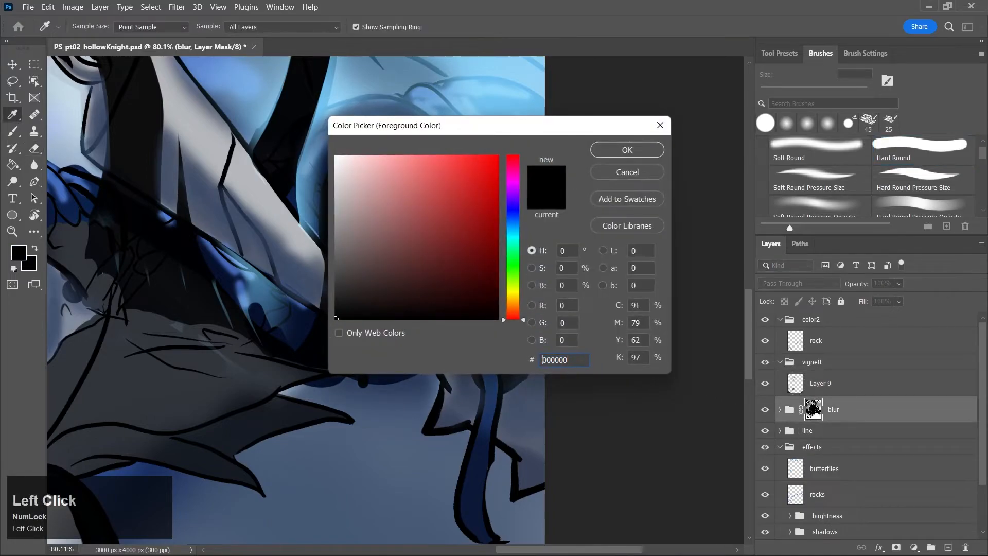
left_click(627, 150)
key("e")
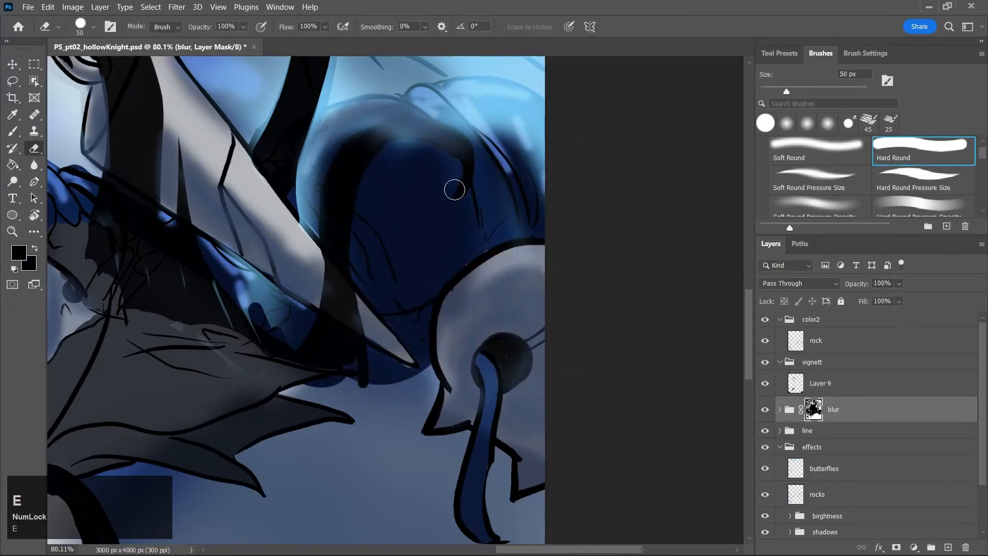
key("ctrl+z")
key("bracketleft")
key("bracketleft")
key("bracketleft")
key("bracketleft")
key("bracketleft")
key("bracketleft")
mouse_move(380, 132)
left_mouse_down()
mouse_move(408, 126)
mouse_move(379, 143)
mouse_move(432, 136)
mouse_move(376, 139)
mouse_move(413, 126)
mouse_move(364, 145)
mouse_move(442, 134)
mouse_move(391, 129)
mouse_move(446, 150)
mouse_move(442, 128)
mouse_move(471, 155)
left_mouse_up()
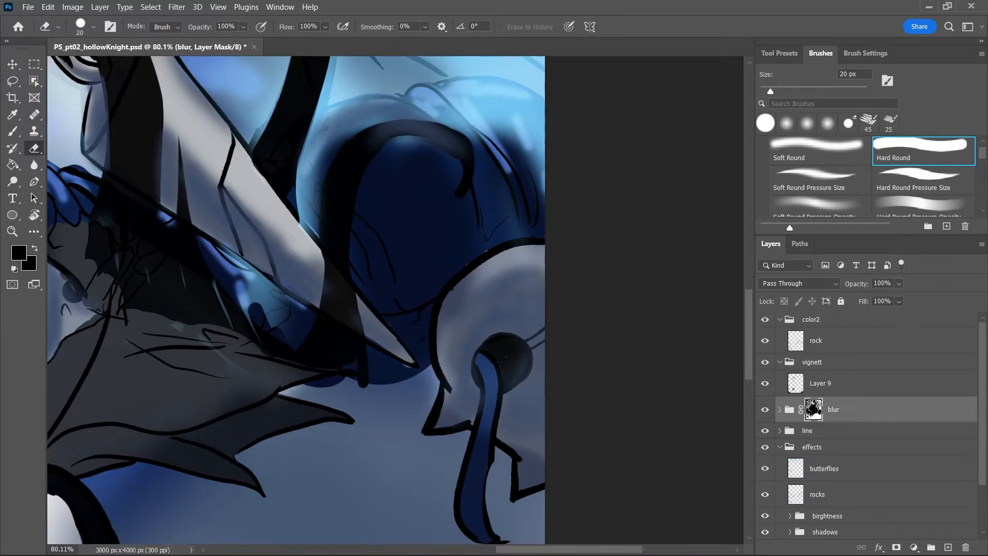
Touch up the curled tentacle's edges on the blur mask with a 30 px soft pressure brush in black
left_click(386, 150)
key("p")
key("p")
key("p")
key("p")
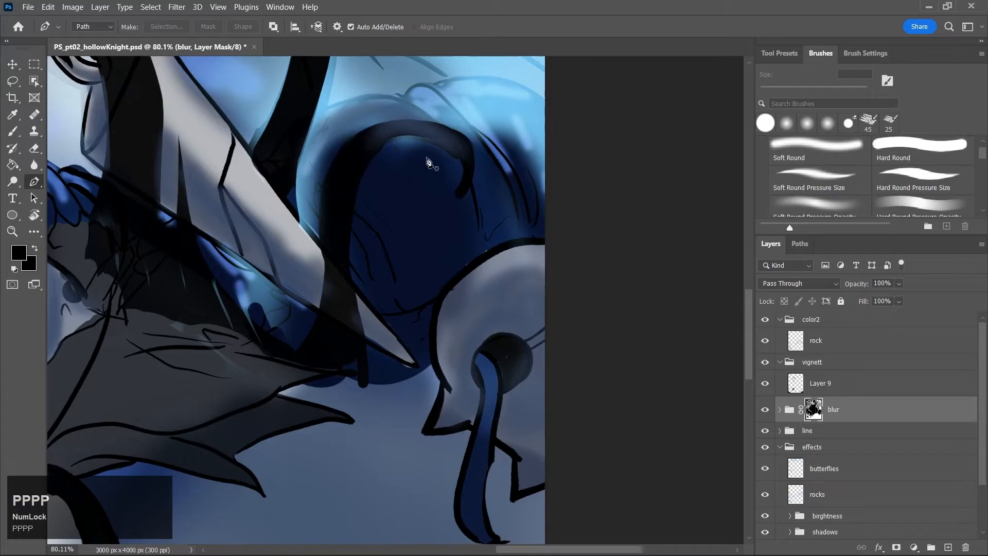
key("b")
key("bracketleft")
key("bracketleft")
key("bracketleft")
key("bracketleft")
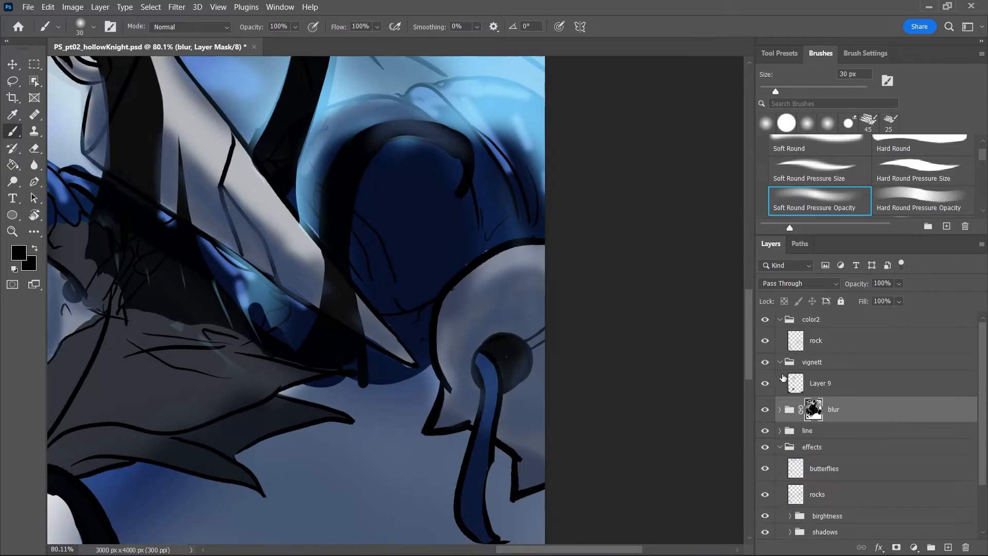
Toggle Layer 9, the blur group and the vignett group to examine their effect on the tentacle
left_click(765, 384)
left_click(766, 410)
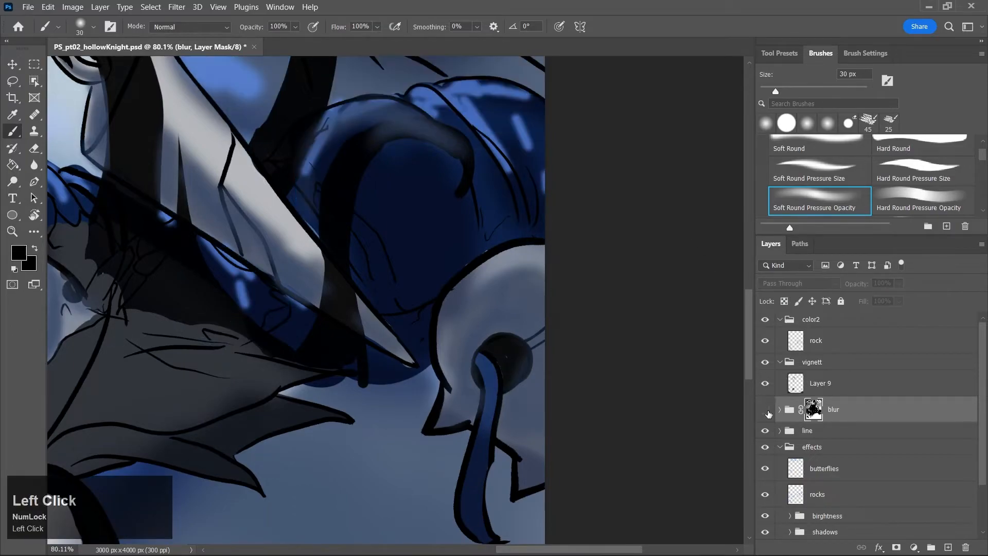
left_click(766, 410)
left_click(766, 363)
Erase the rock layer's blue shading over the curled black tentacle at 20 px, switching to the Soft Round tip
left_click(777, 339)
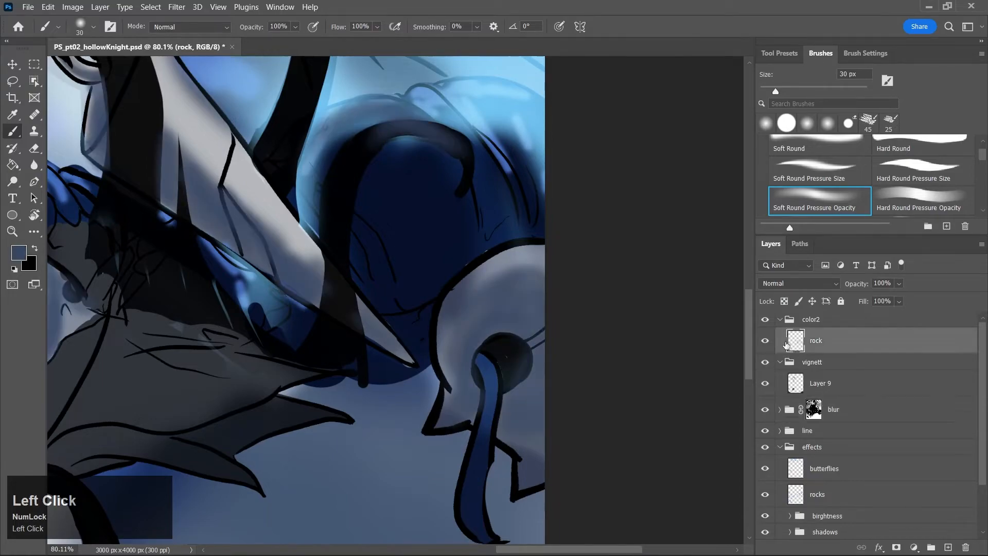
key("e")
mouse_move(371, 139)
left_mouse_down()
mouse_move(427, 130)
mouse_move(363, 150)
mouse_move(437, 138)
mouse_move(381, 131)
mouse_move(436, 142)
mouse_move(422, 126)
mouse_move(464, 153)
left_mouse_up()
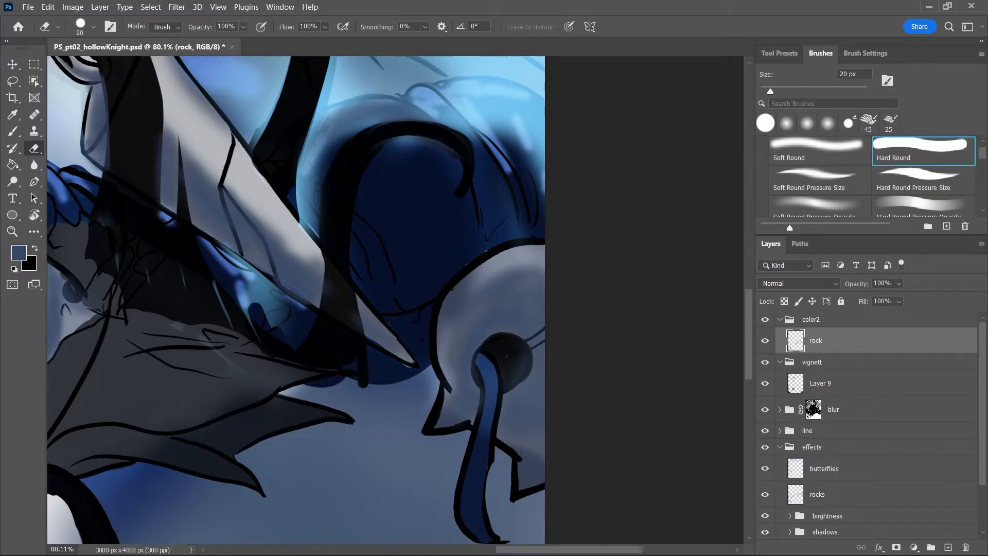
left_click_drag(390, 136, 414, 140)
left_click(805, 152)
key("bracketleft")
key("bracketleft")
key("bracketright")
key("bracketright")
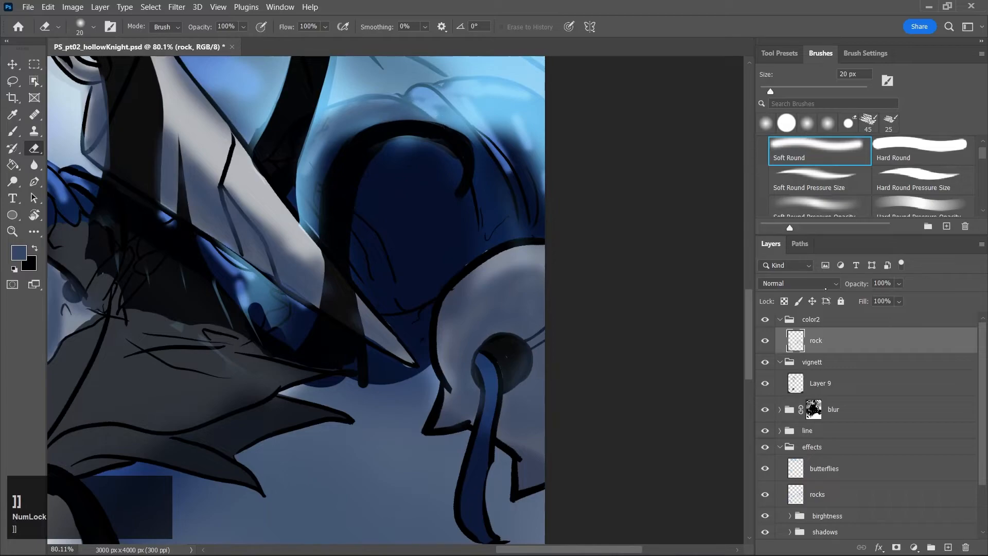
left_click(820, 382)
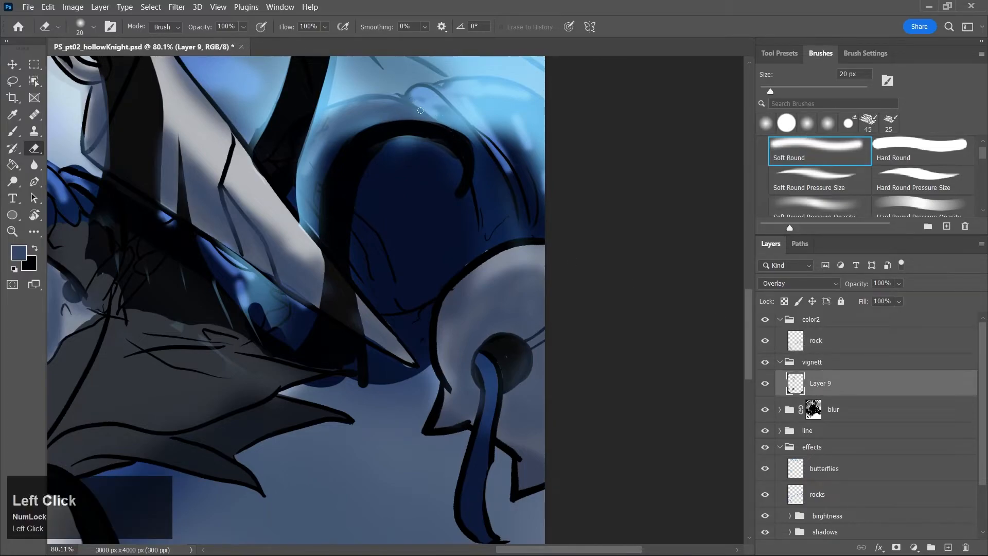
key("e")
key("bracketright")
key("bracketright")
key("bracketright")
key("bracketright")
key("bracketright")
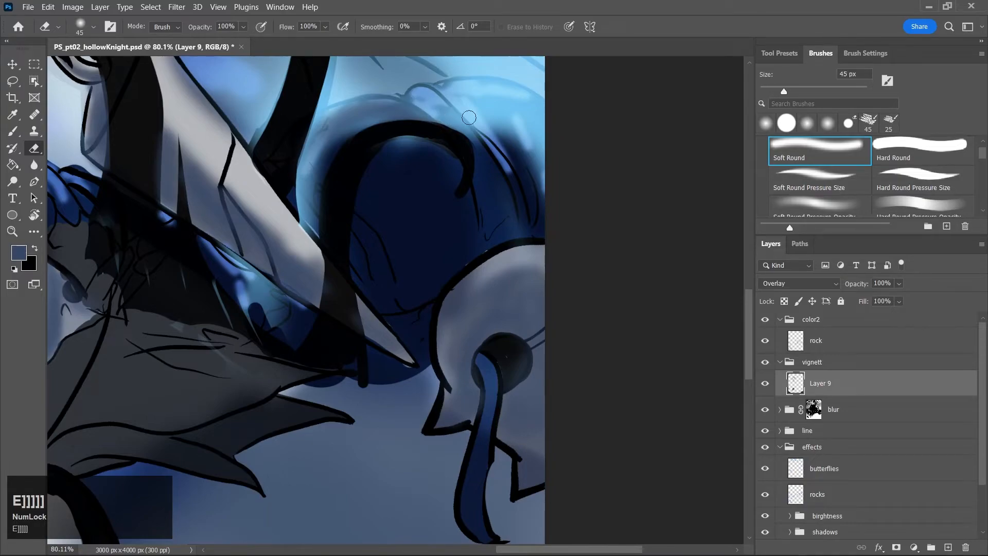
left_click(765, 410)
left_click(765, 410)
Sharpen the blue shell's diagonal folds on the blur mask with a 40 px soft black eraser
left_click(815, 412)
key("j")
left_click(358, 297)
left_click(626, 150)
key("bracketleft")
key("bracketleft")
key("bracketleft")
key("bracketleft")
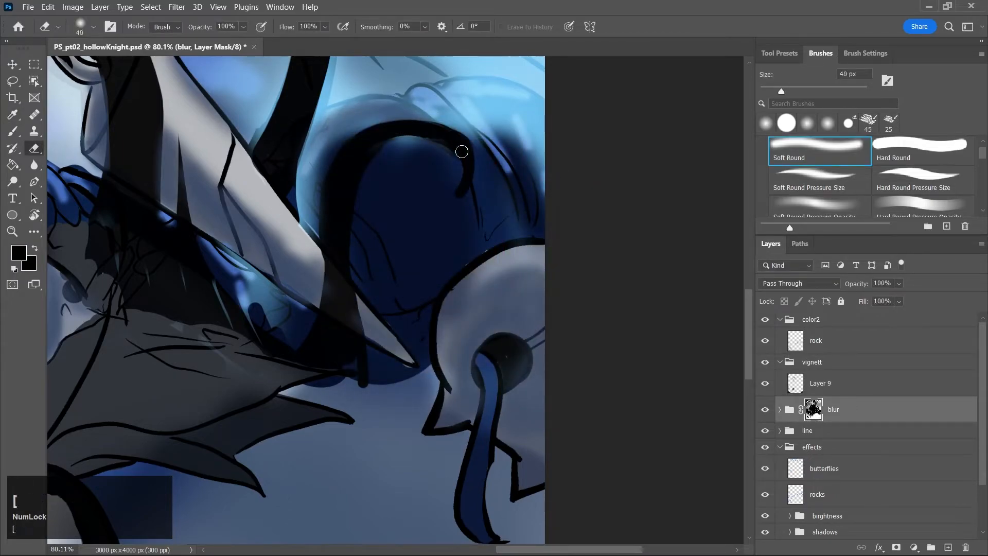
mouse_move(421, 103)
left_mouse_down()
mouse_move(450, 132)
mouse_move(481, 130)
mouse_move(492, 142)
mouse_move(445, 102)
mouse_move(524, 175)
left_mouse_up()
left_click_drag(460, 111, 532, 176)
Sharpen the shell's outer folds and the side behind the curled tentacle on the blur mask at 70 px
key("bracketright")
key("bracketright")
key("bracketright")
key("bracketright")
key("bracketright")
key("bracketright")
key("bracketright")
left_click_drag(464, 105, 542, 190)
mouse_move(318, 189)
left_mouse_down()
mouse_move(337, 141)
mouse_move(324, 214)
mouse_move(296, 203)
mouse_move(342, 247)
left_mouse_up()
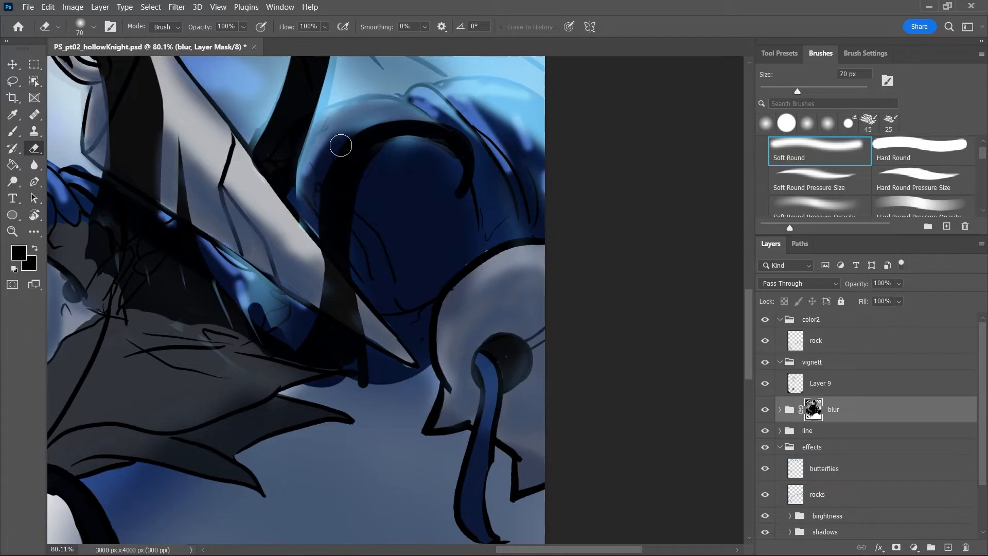
left_click_drag(352, 141, 391, 110)
Sharpen the outline along the top of the blue shell with a much smaller soft eraser
key("bracketleft")
key("bracketleft")
key("bracketleft")
key("bracketleft")
key("bracketleft")
key("bracketleft")
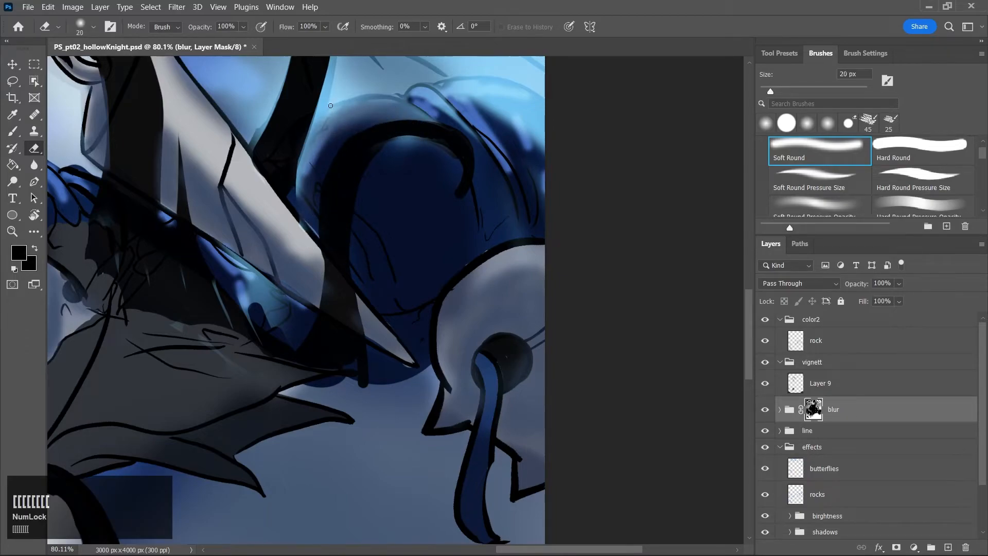
mouse_move(327, 109)
left_mouse_down()
mouse_move(483, 77)
mouse_move(511, 83)
left_mouse_up()
Sharpen the band under the shell's upper outline out to the canvas edge with a 35 px soft eraser
left_click_drag(750, 303, 748, 260)
key("bracketright")
key("bracketright")
key("bracketright")
key("bracketright")
key("bracketright")
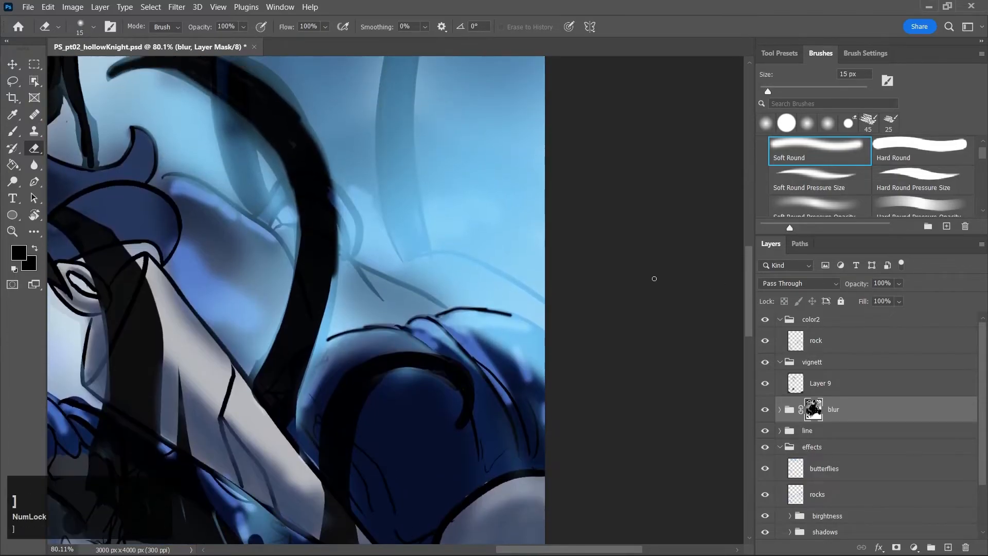
mouse_move(438, 314)
left_mouse_down()
mouse_move(515, 311)
mouse_move(544, 324)
left_mouse_up()
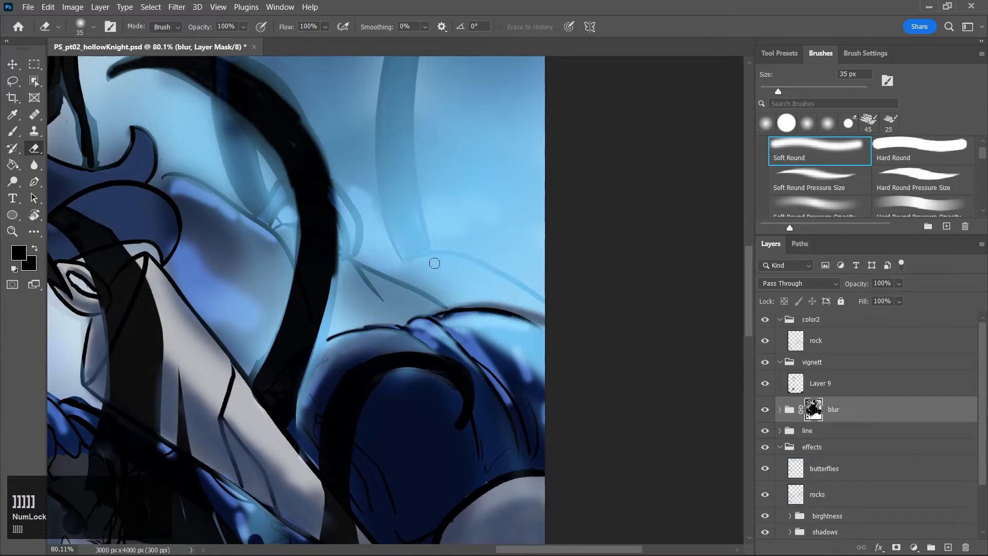
Sharpen the pale shard above the shell and the areas beside the large black tentacle, enlarging the eraser to 45 px
mouse_move(362, 269)
left_mouse_down()
mouse_move(411, 300)
mouse_move(348, 294)
mouse_move(339, 278)
mouse_move(332, 327)
mouse_move(359, 321)
mouse_move(354, 298)
mouse_move(325, 307)
mouse_move(334, 286)
mouse_move(317, 341)
mouse_move(304, 347)
mouse_move(314, 350)
mouse_move(292, 412)
mouse_move(278, 359)
mouse_move(310, 323)
mouse_move(307, 292)
left_mouse_up()
key("bracketright")
key("bracketright")
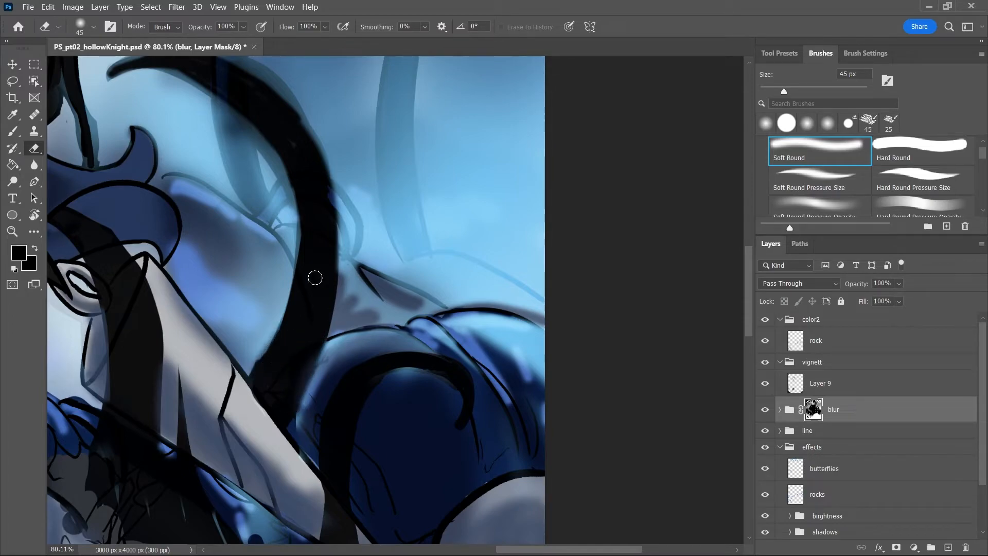
mouse_move(188, 298)
left_mouse_down()
mouse_move(296, 387)
mouse_move(253, 354)
mouse_move(290, 377)
mouse_move(384, 314)
mouse_move(337, 322)
mouse_move(409, 309)
mouse_move(474, 337)
left_mouse_up()
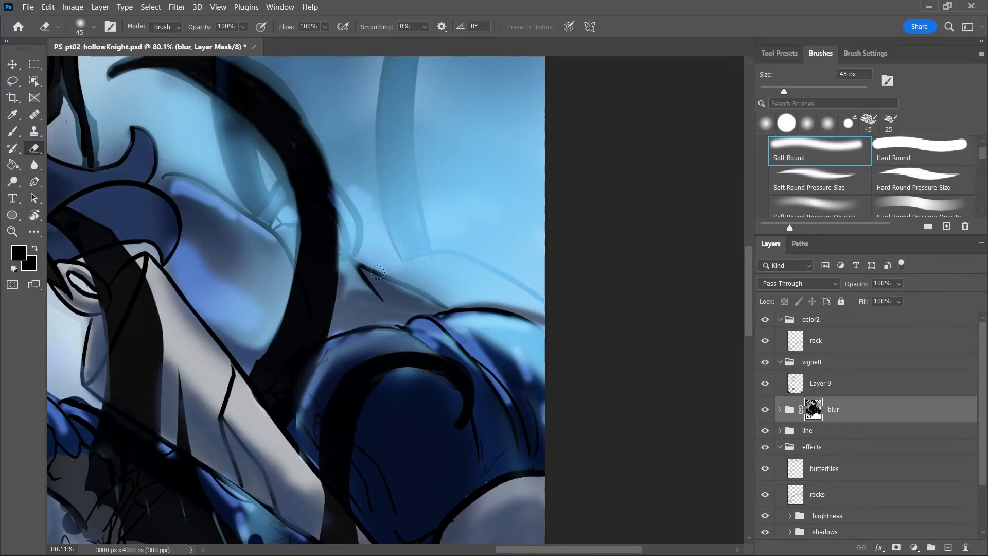
Sharpen the small blue leaf shapes and the navy tentacle behind the large black tentacle on the blur mask
mouse_move(267, 214)
left_mouse_down()
mouse_move(298, 185)
mouse_move(317, 190)
mouse_move(348, 222)
mouse_move(354, 257)
left_mouse_up()
mouse_move(227, 104)
left_mouse_down()
mouse_move(253, 194)
mouse_move(234, 120)
left_mouse_up()
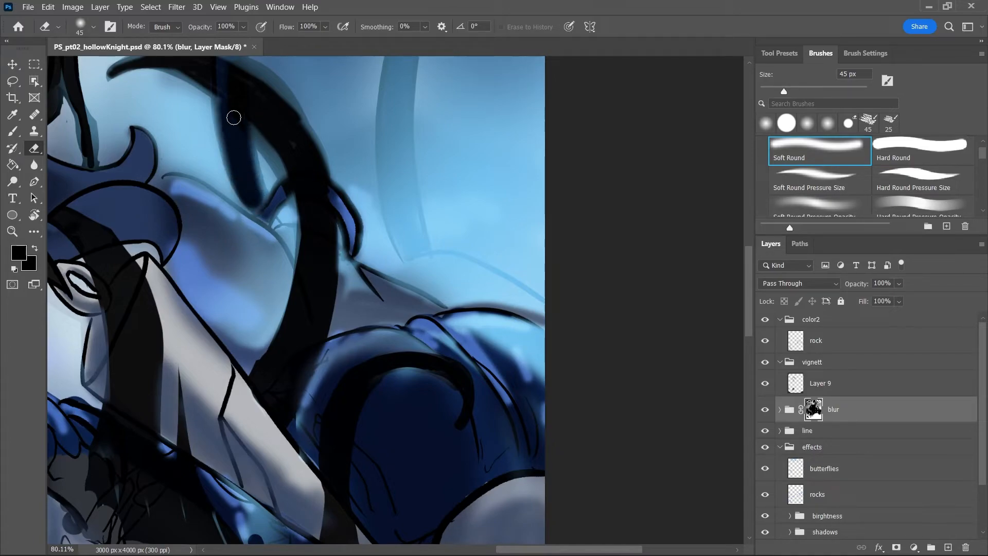
Undo the sharpening of the navy tentacle behind the large black tentacle and save the painting
key("ctrl+z")
key("ctrl+z")
key("ctrl+z")
key("ctrl+z")
key("ctrl+z")
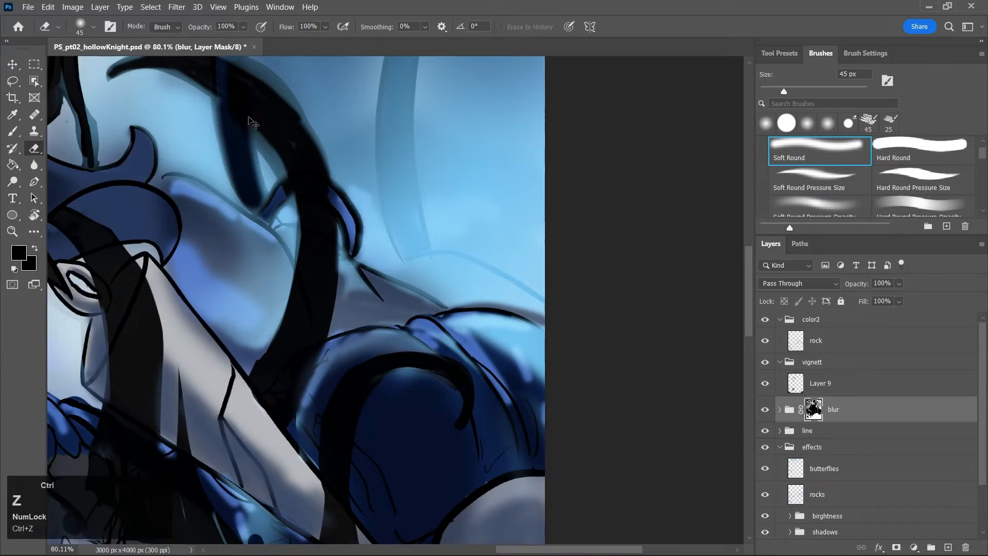
key("ctrl+z")
key("ctrl+z")
key("ctrl+z")
left_click_drag(218, 130, 257, 211)
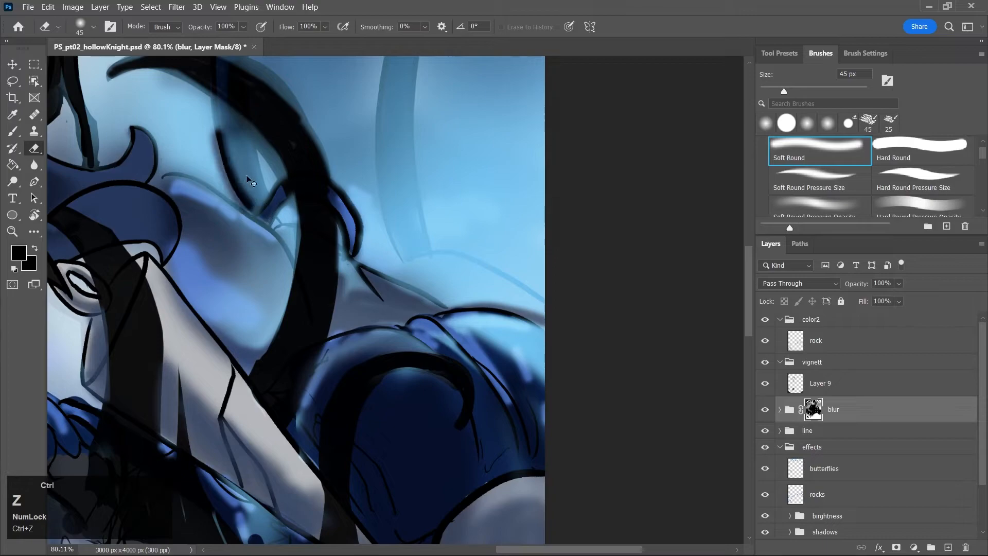
key("ctrl+z")
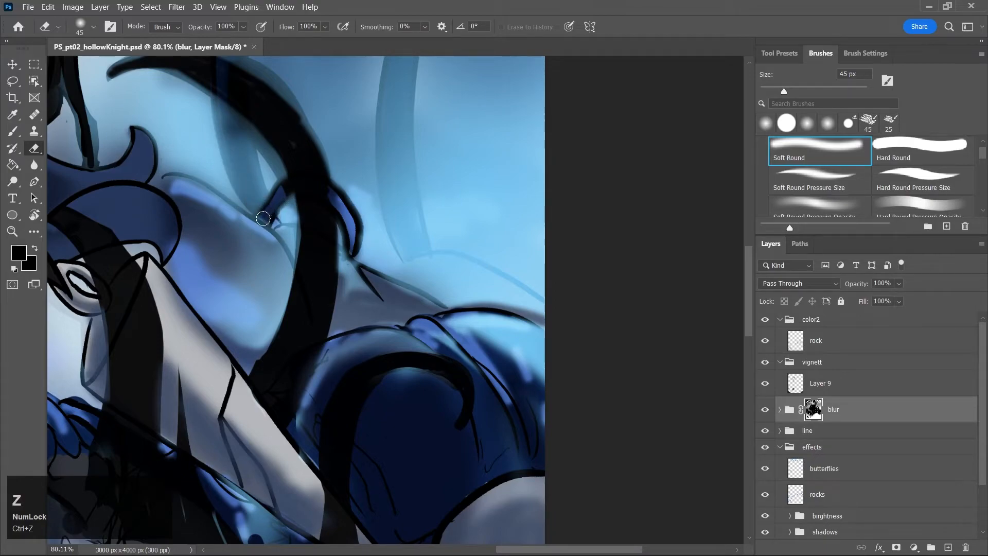
key("z")
left_click_drag(463, 293, 413, 370)
key("ctrl+s")
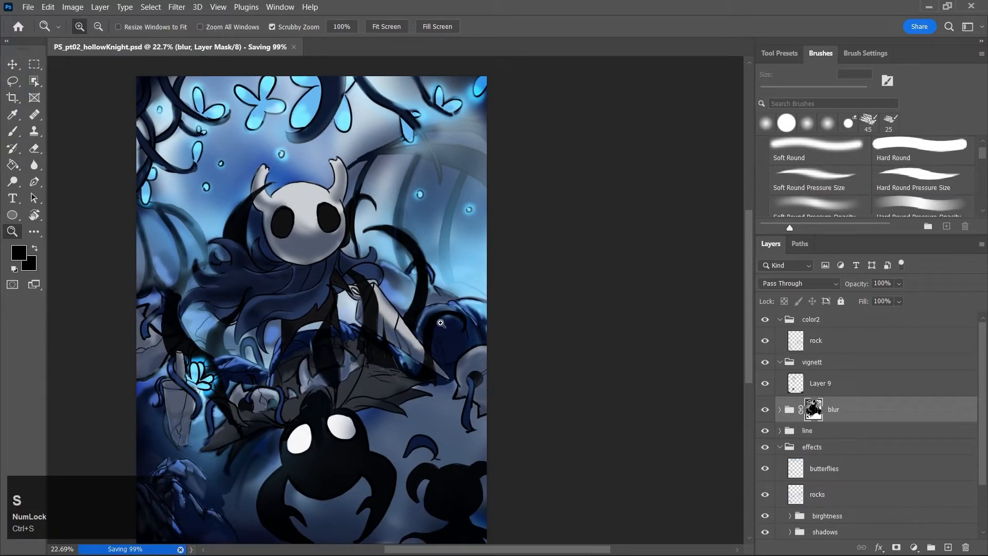
Sharpen the dark tentacle above the glowing butterfly on the blur mask, enlarging the Soft Round Pressure Opacity brush to 50 px
left_click_drag(463, 360, 453, 385)
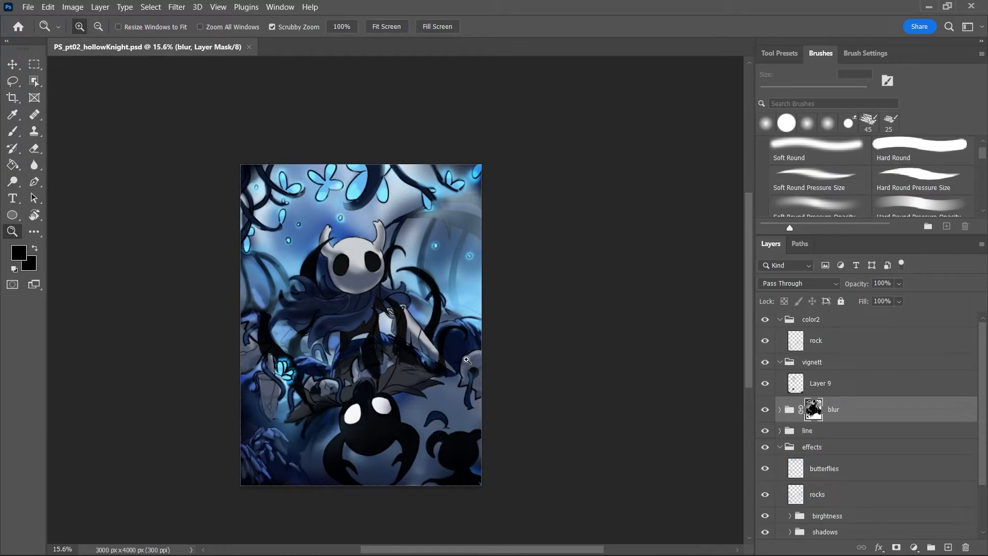
left_click_drag(381, 404, 416, 414)
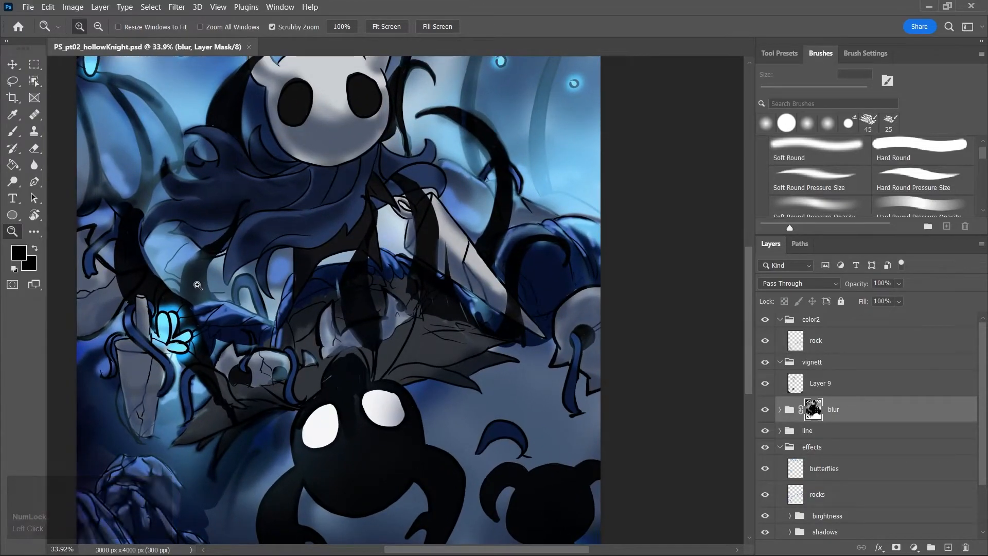
key("b")
mouse_move(194, 264)
left_mouse_down()
mouse_move(197, 296)
mouse_move(202, 284)
left_mouse_up()
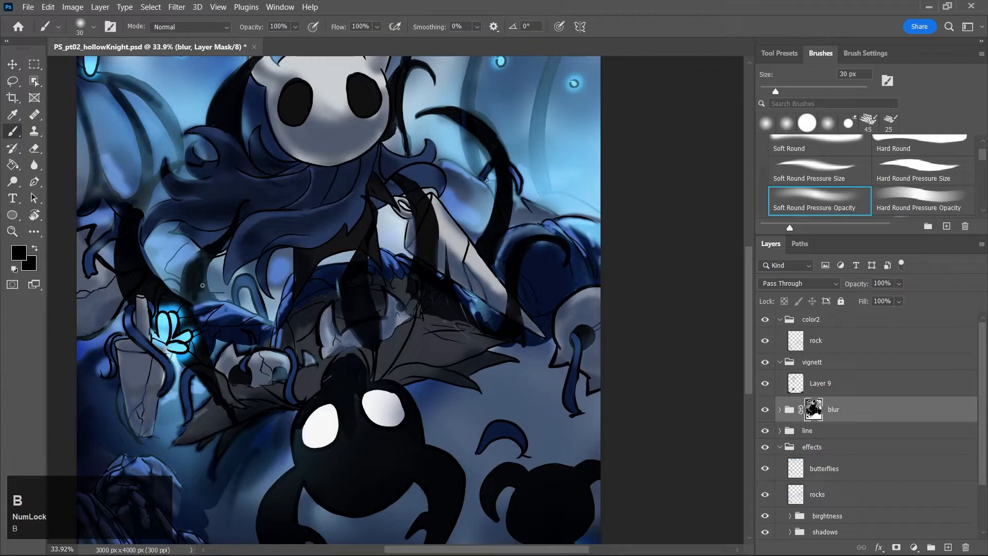
key("bracketright")
key("bracketright")
key("bracketright")
key("bracketright")
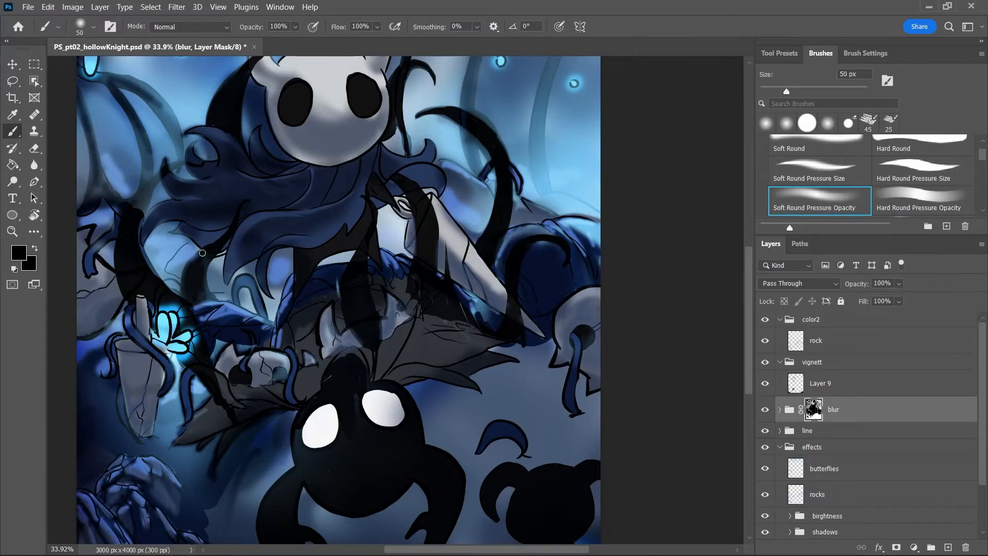
Sharpen the area beside that tentacle and the blue rocks next to the glowing butterfly, and save the painting
mouse_move(240, 286)
left_mouse_down()
mouse_move(237, 297)
mouse_move(250, 278)
mouse_move(255, 295)
left_mouse_up()
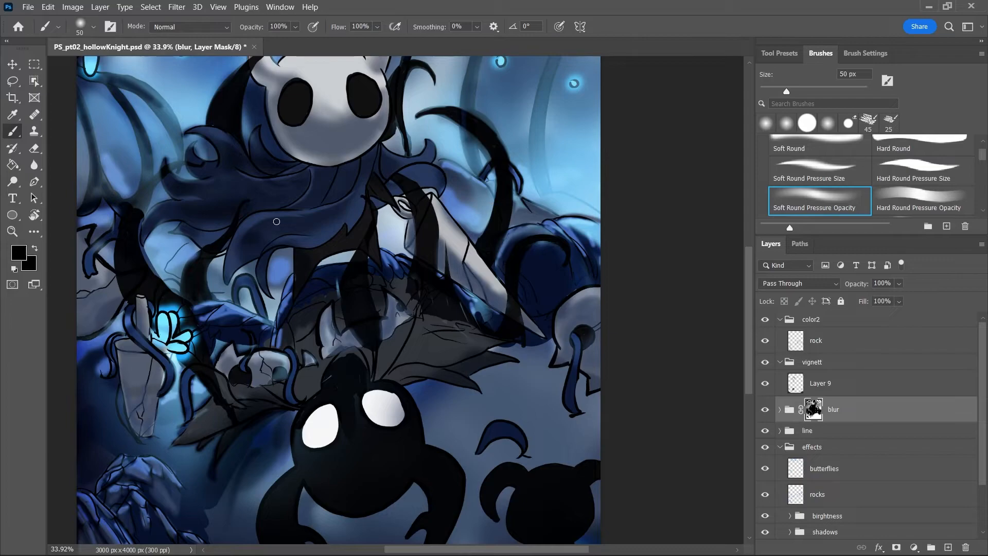
left_click_drag(192, 310, 257, 325)
key("ctrl+s")
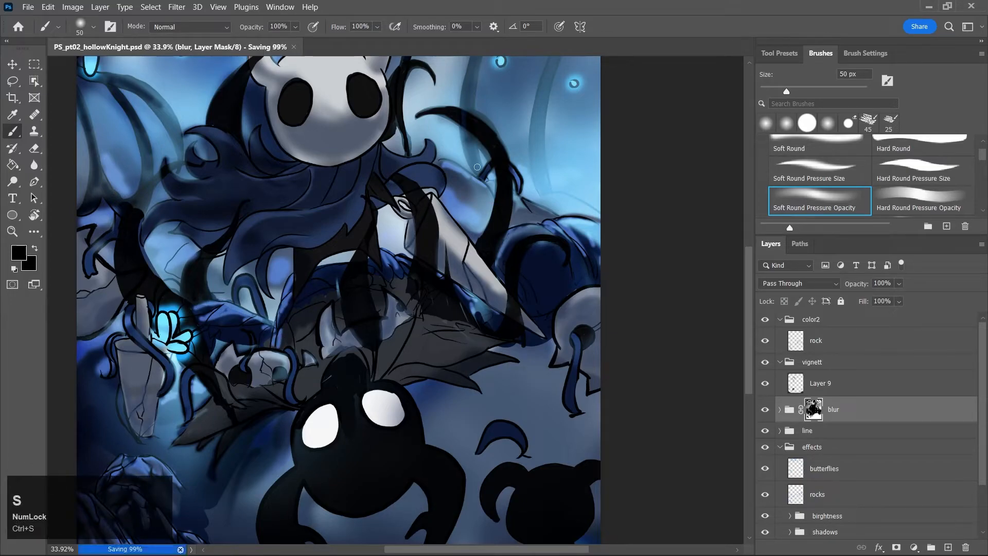
Touch up the lower edge of the blue shell beside the pale mask on the rock layer
left_click(851, 337)
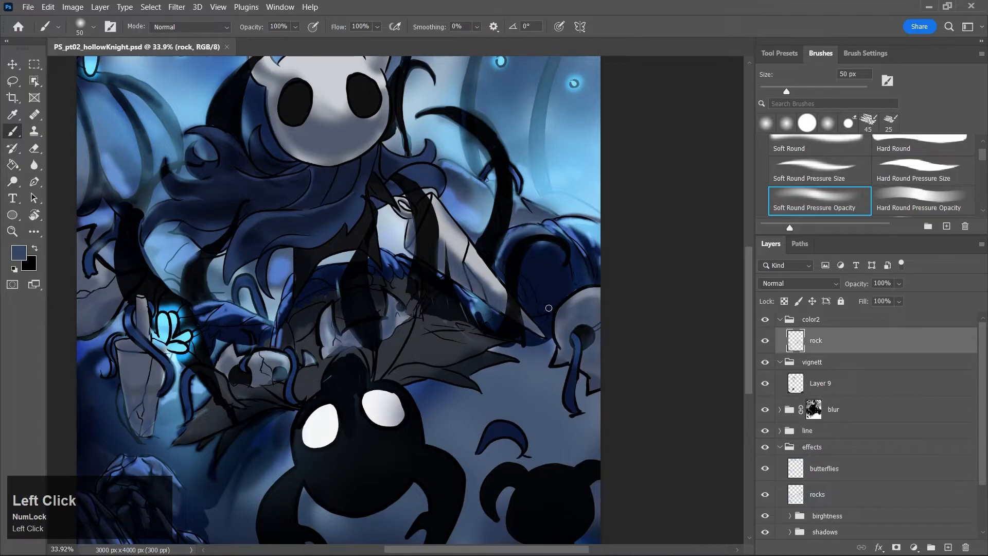
left_click_drag(535, 313, 544, 321)
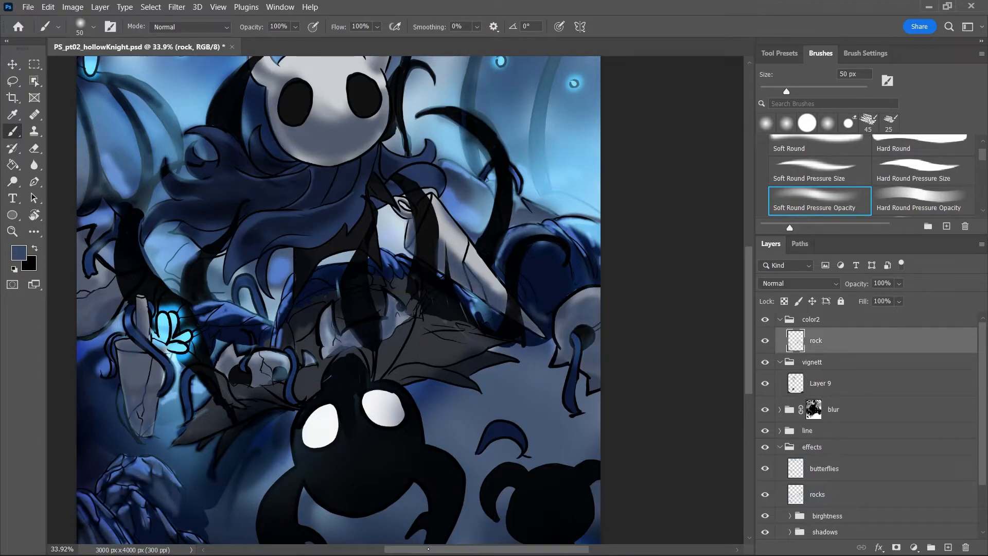
left_click_drag(427, 549, 446, 549)
key("b")
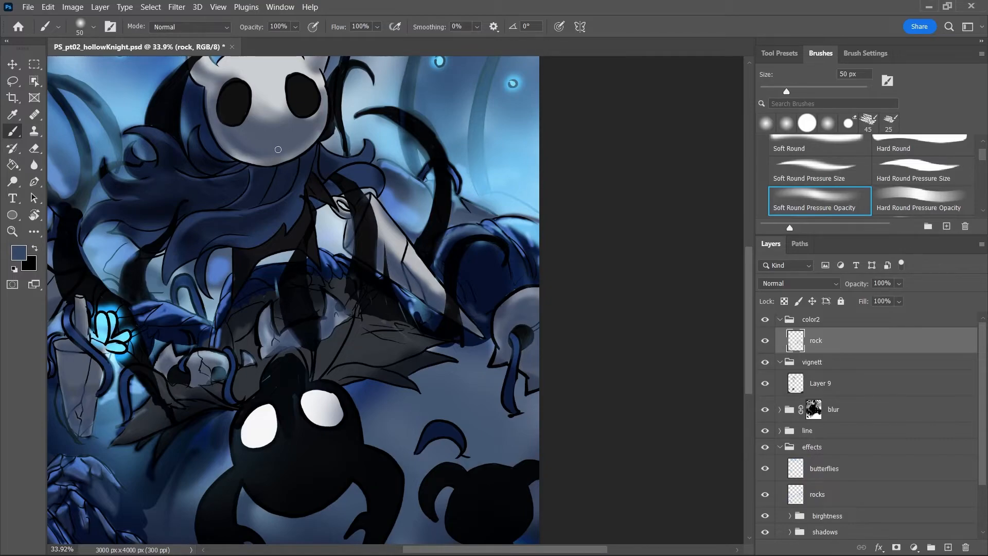
Sharpen the two dark vines hanging near the canvas's upper right on the blur mask with black and a 45 px soft eraser
left_click_drag(749, 365, 747, 334)
key("e")
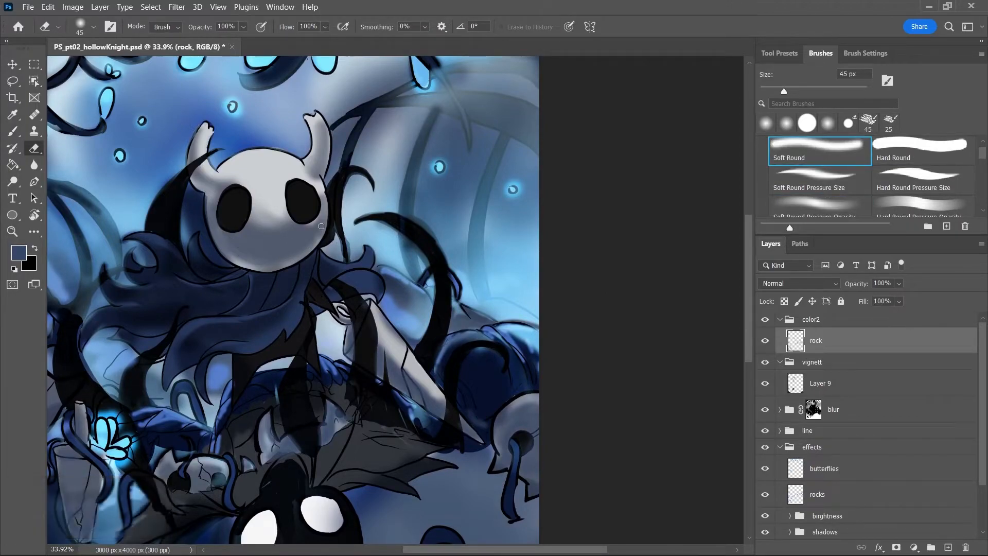
left_click_drag(750, 356, 750, 297)
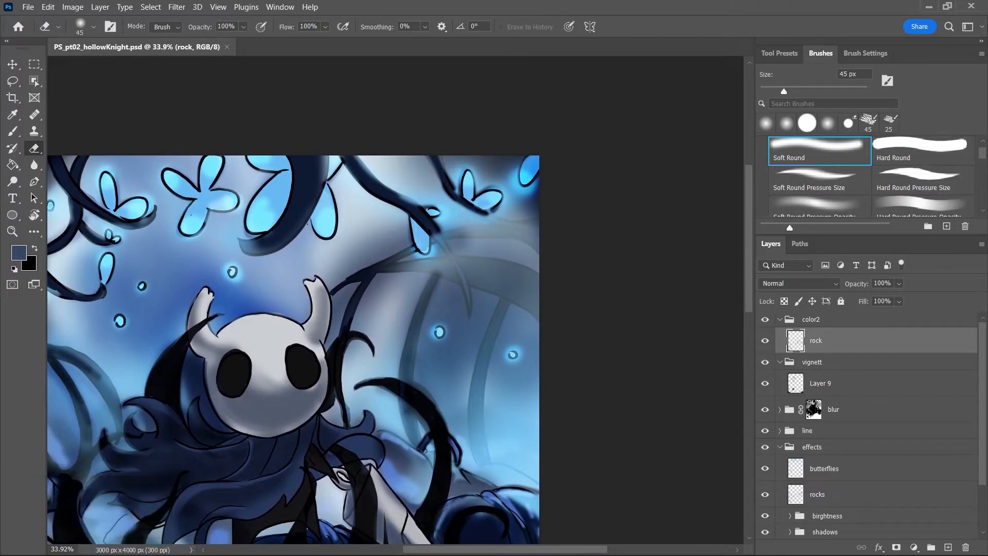
left_click(812, 410)
key("j")
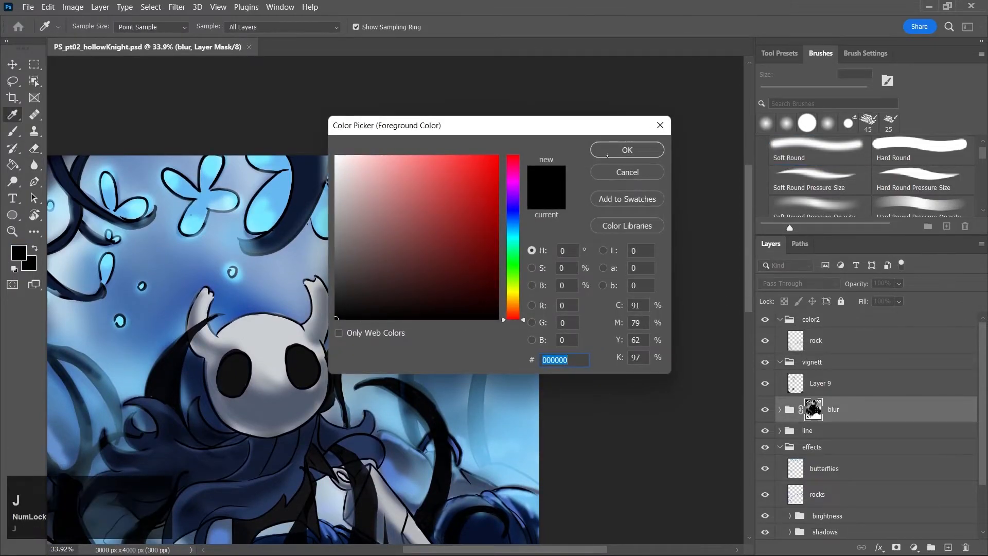
left_click(626, 150)
key("e")
mouse_move(386, 190)
left_mouse_down()
mouse_move(448, 250)
mouse_move(470, 313)
left_mouse_up()
mouse_move(438, 159)
left_mouse_down()
mouse_move(449, 183)
mouse_move(441, 159)
left_mouse_up()
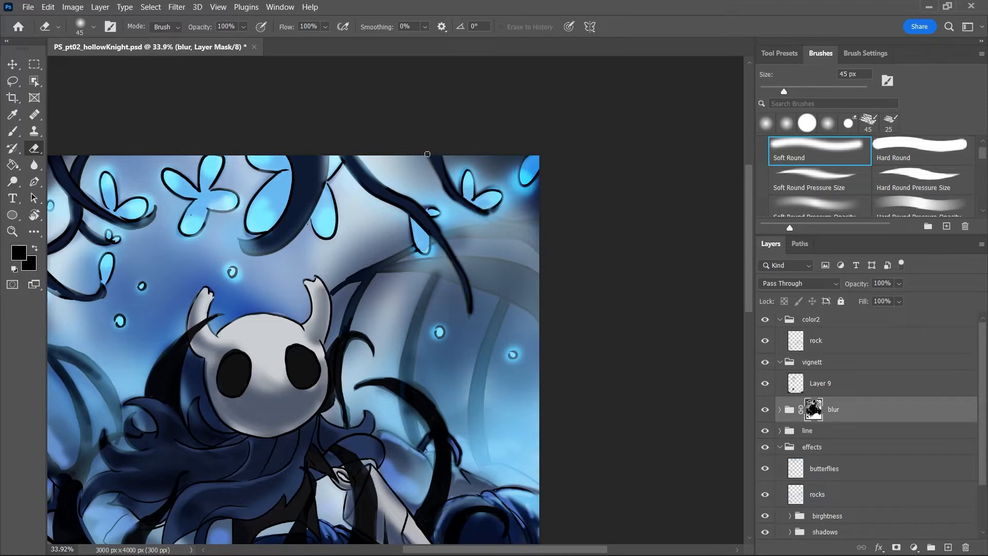
Sharpen the curled vine tip under the large butterfly and the long vine beside it down past its tip
mouse_move(252, 241)
left_mouse_down()
mouse_move(246, 247)
mouse_move(282, 246)
left_mouse_up()
mouse_move(321, 177)
left_mouse_down()
mouse_move(347, 151)
mouse_move(402, 203)
left_mouse_up()
mouse_move(436, 233)
left_mouse_down()
mouse_move(483, 329)
mouse_move(465, 354)
left_mouse_up()
Add a new layer named rocks above the rock layer in the color2 group
key("z")
left_click_drag(352, 444, 380, 484)
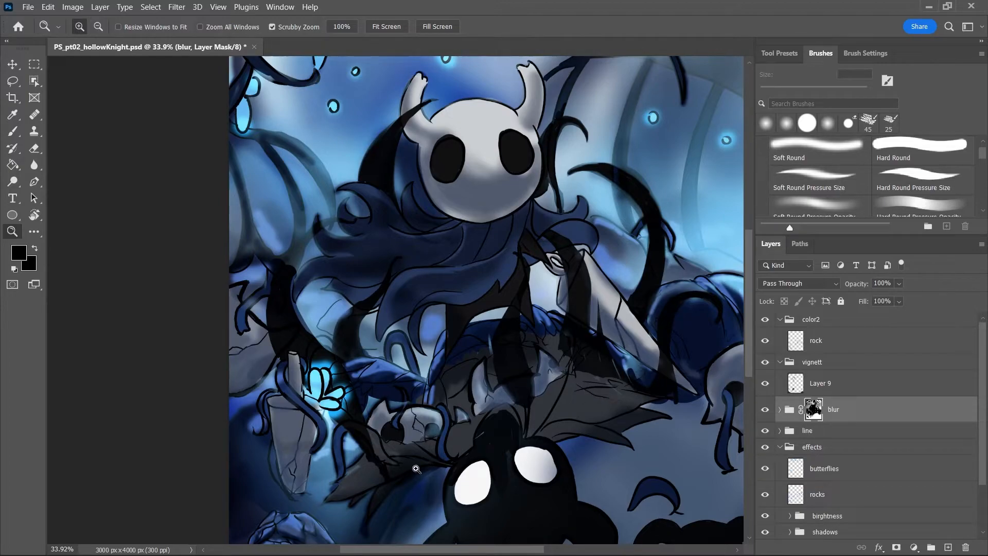
left_click_drag(751, 336, 751, 362)
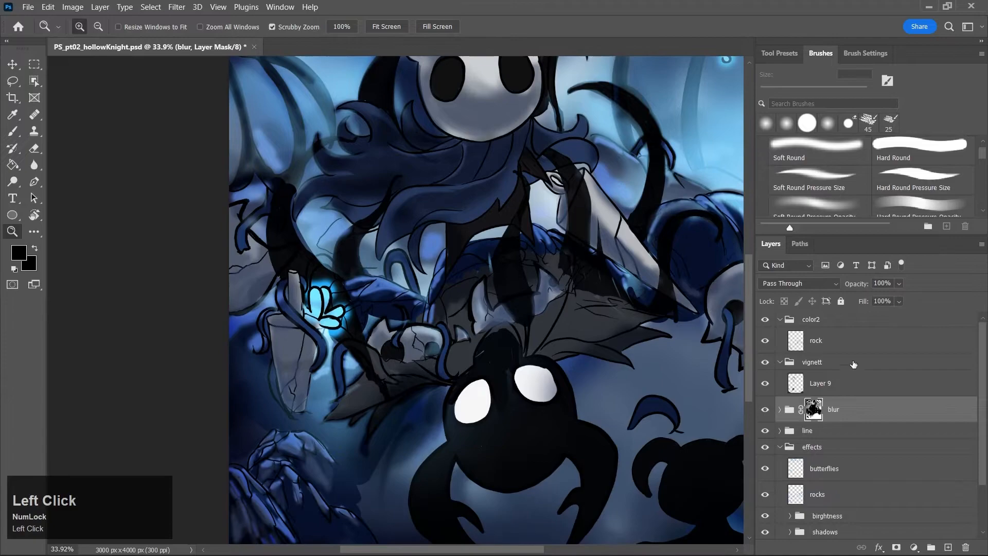
left_click(806, 349)
key("z")
left_click_drag(360, 291, 411, 292)
key("b")
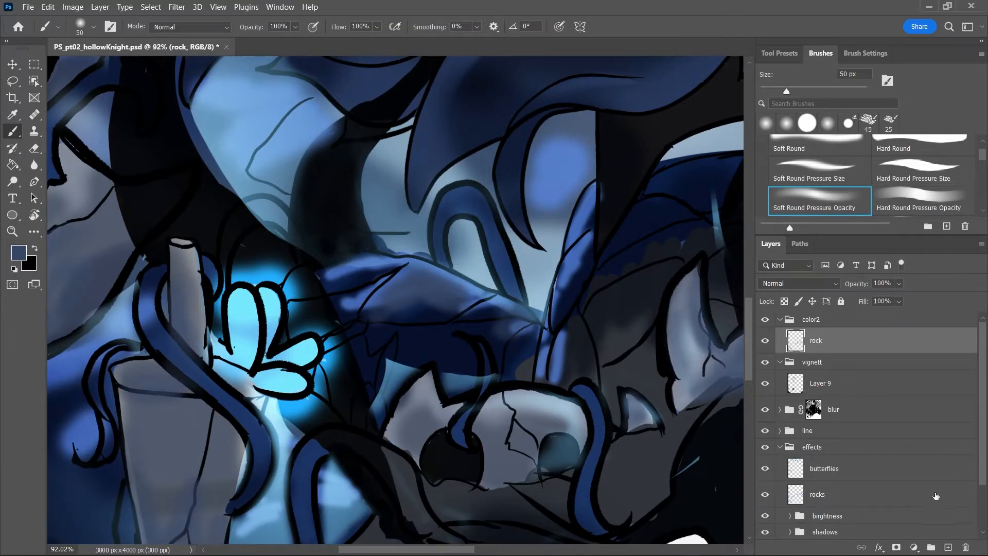
left_click(948, 547)
double_click(820, 340)
type("rocks")
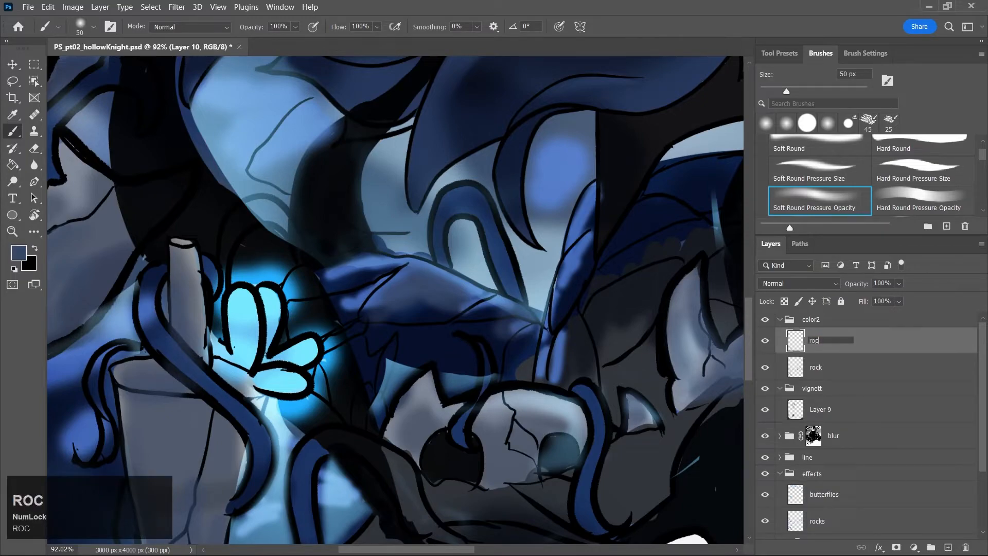
key("Return")
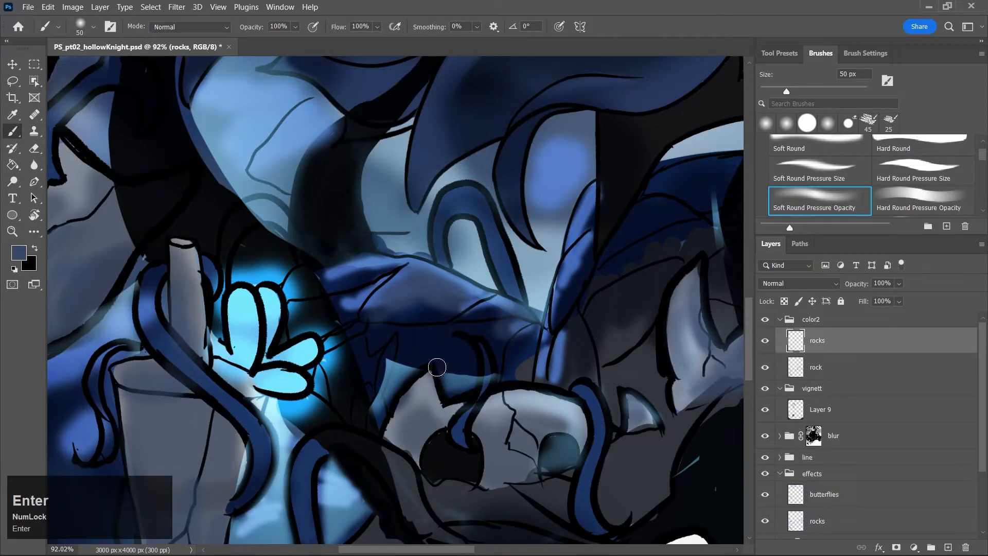
Set the foreground colour to dark blue #253a62 and choose the Hard Round Pressure Size brush at 7 px
key("j")
left_click(432, 263)
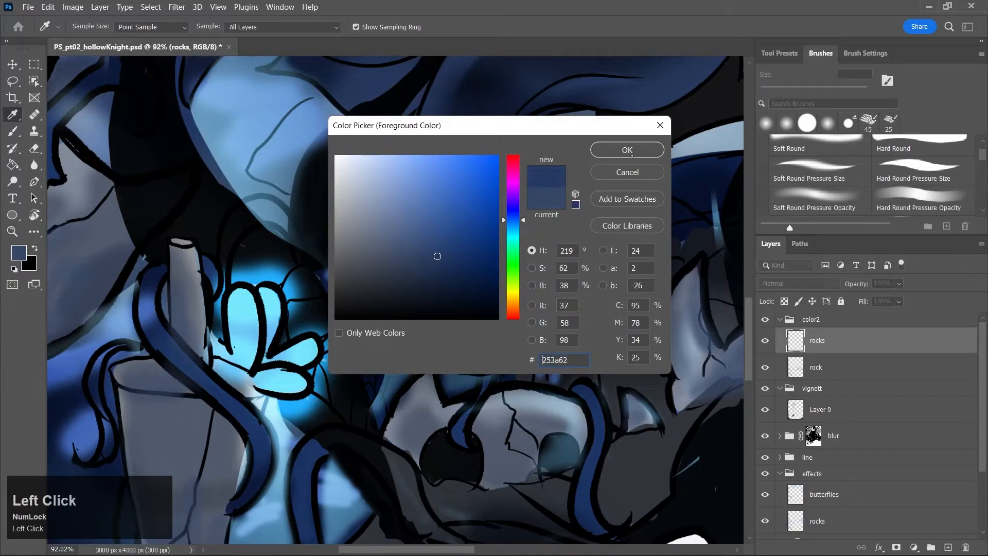
key("Return")
key("b")
key("bracketleft")
key("bracketleft")
key("bracketleft")
left_click(917, 170)
key("bracketleft")
key("bracketleft")
key("bracketleft")
key("bracketleft")
key("bracketleft")
key("bracketleft")
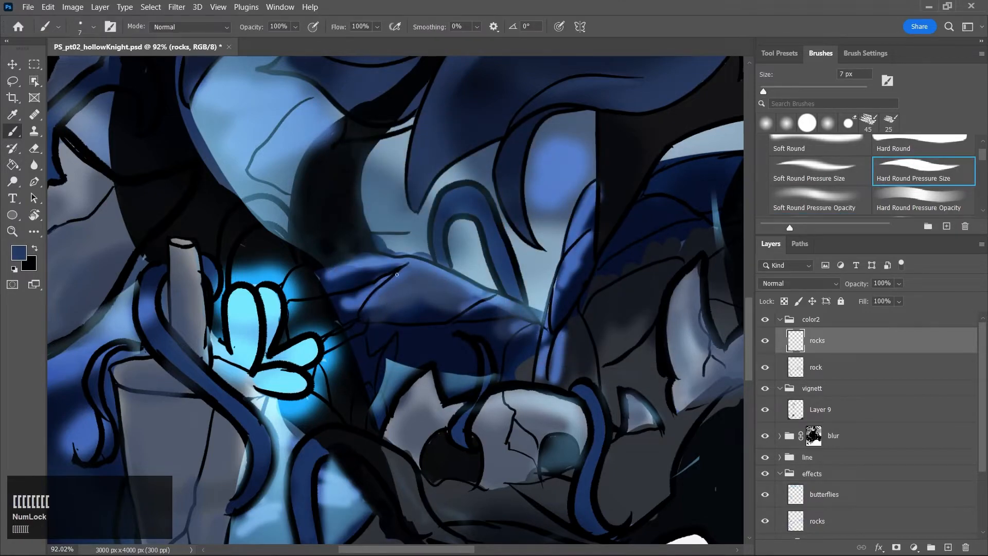
Try a hard brush stroke on the blue rock beside the glowing butterfly and enlarge the brush to 10 px
left_click_drag(395, 276, 374, 296)
key("bracketright")
key("bracketright")
key("bracketright")
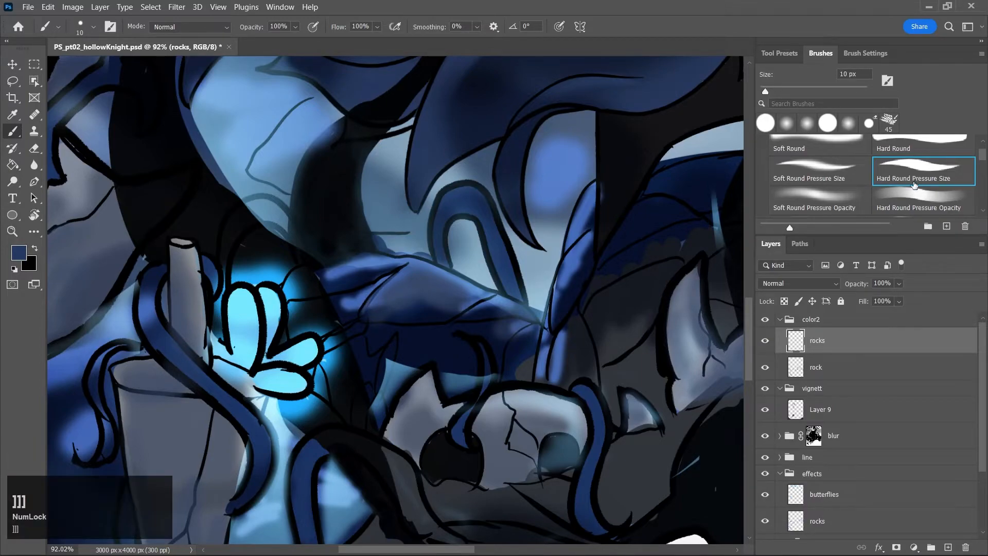
Switch to Kyle's Drawing Box - Happy HB brush and enlarge it to 45 px for painting the blue rock
left_click_drag(984, 161, 983, 172)
left_click(763, 176)
left_click(919, 146)
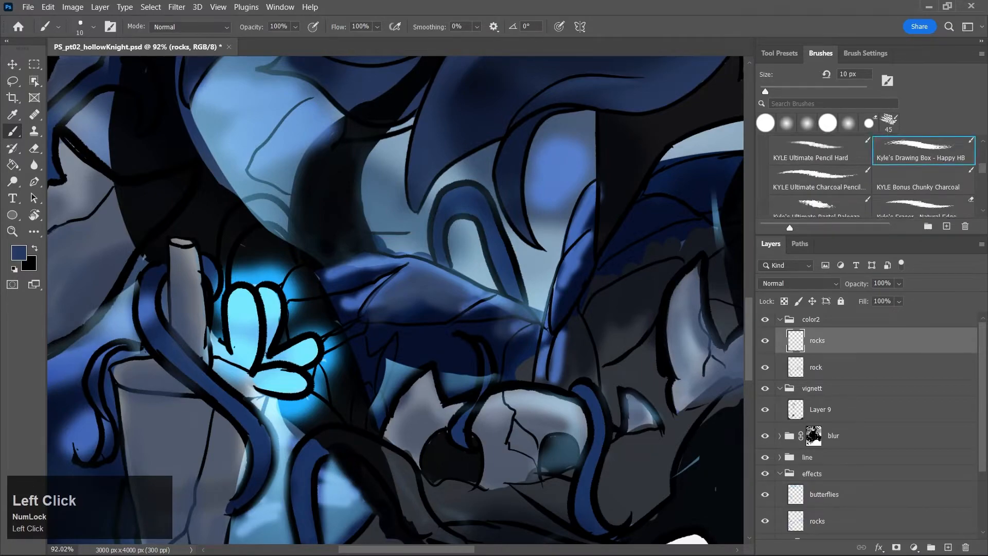
key("bracketright")
key("bracketright")
key("bracketright")
key("bracketright")
key("bracketright")
key("bracketright")
key("bracketright")
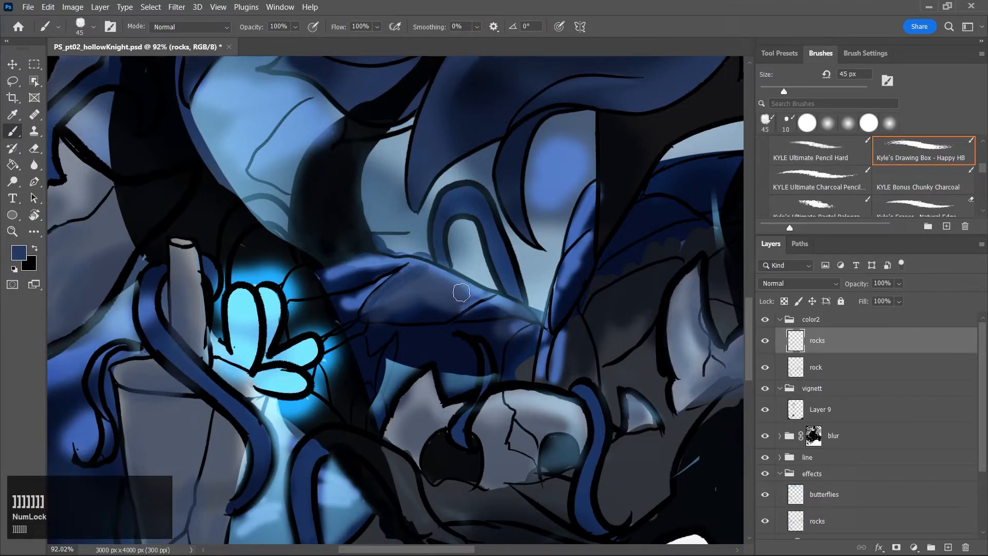
Undo the test strokes on the blue rock and try the Happy HB brush across it
key("ctrl+z")
key("ctrl+z")
key("ctrl+z")
key("ctrl+z")
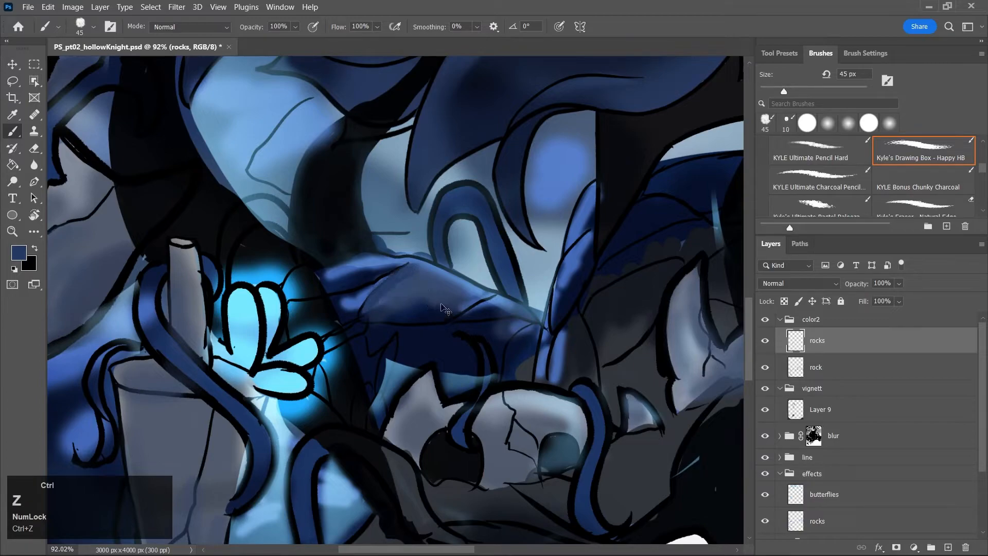
left_click_drag(370, 309, 403, 280)
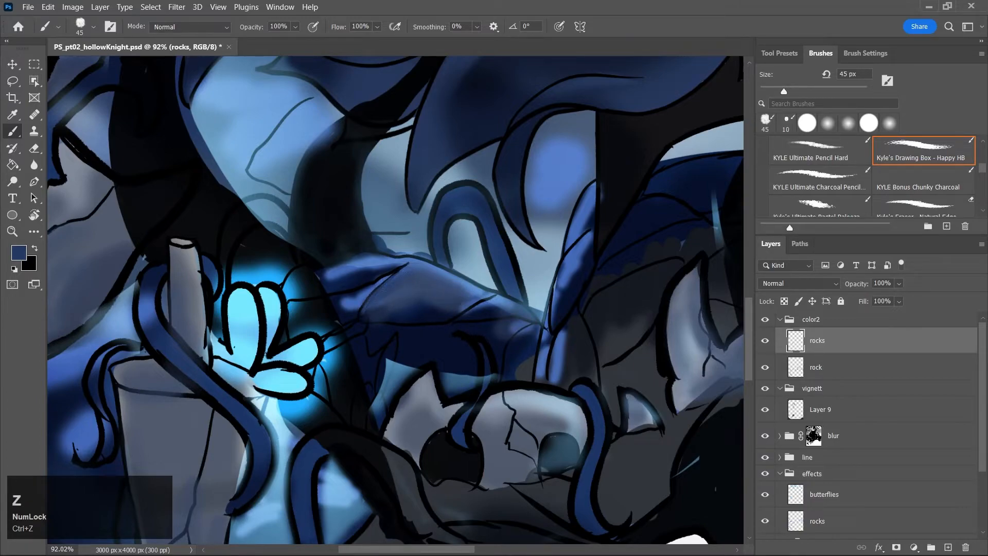
Enlarge the brush list and choose the bubble texture brush from Kyle's Concept Brushes
left_click(824, 206)
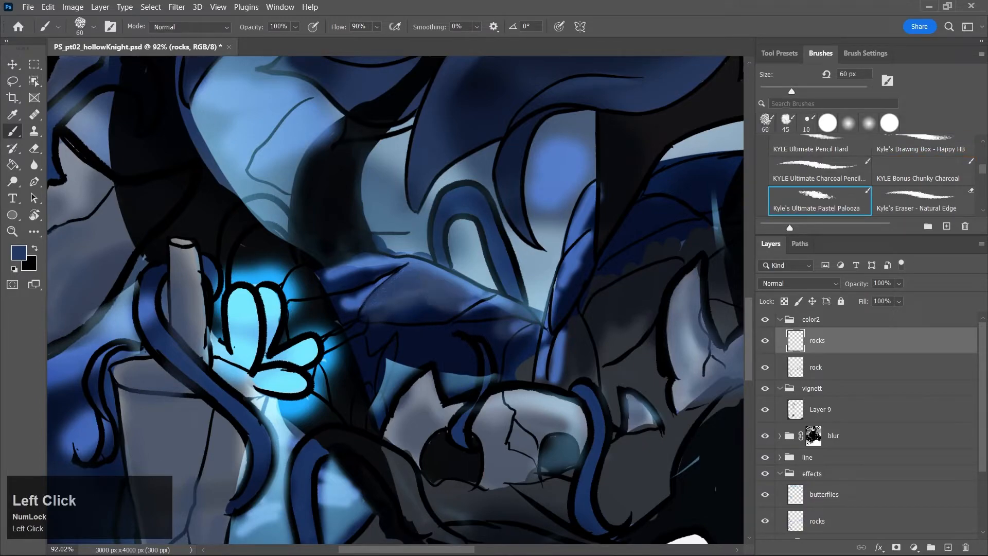
left_click_drag(982, 169, 982, 177)
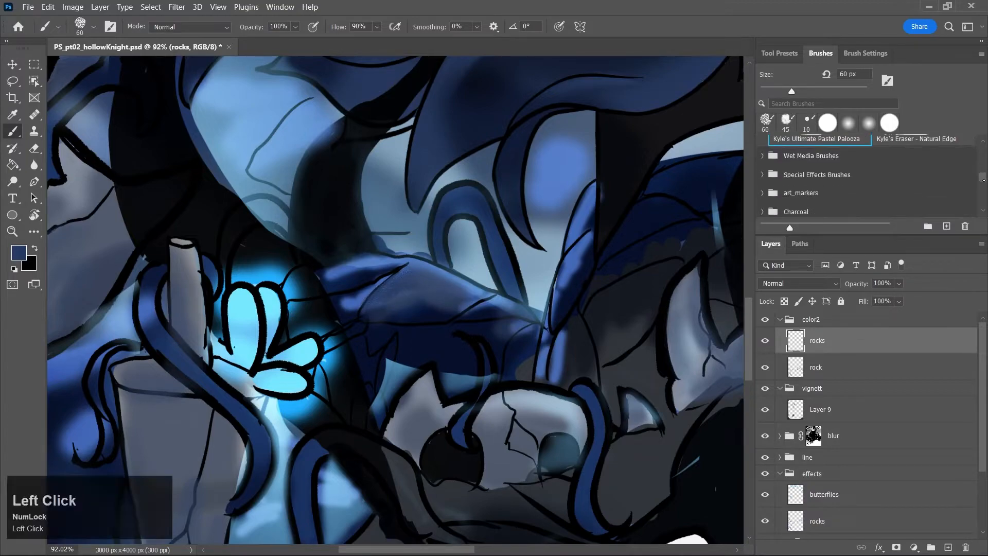
left_click_drag(896, 235, 895, 285)
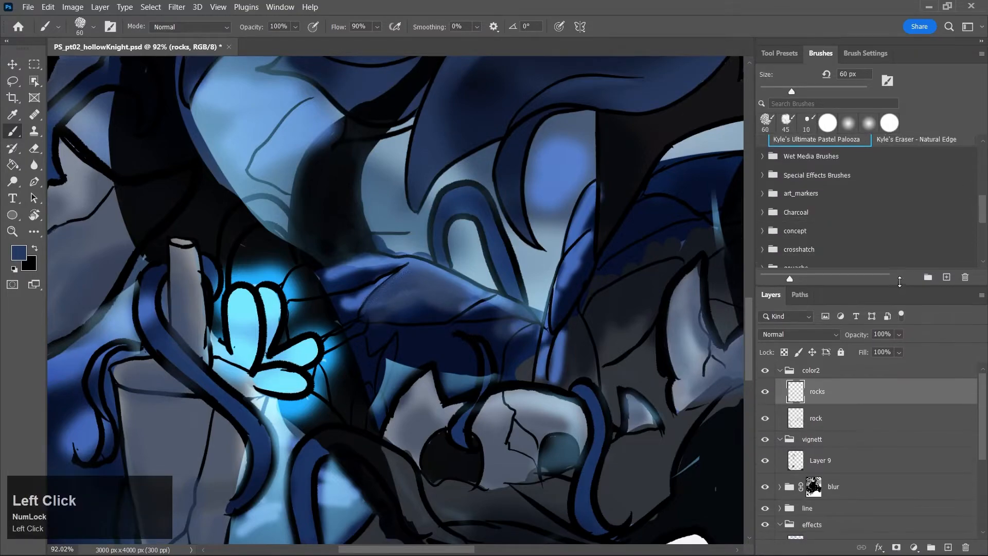
scroll(983, 219, "down", 2)
left_click_drag(983, 219, 981, 240)
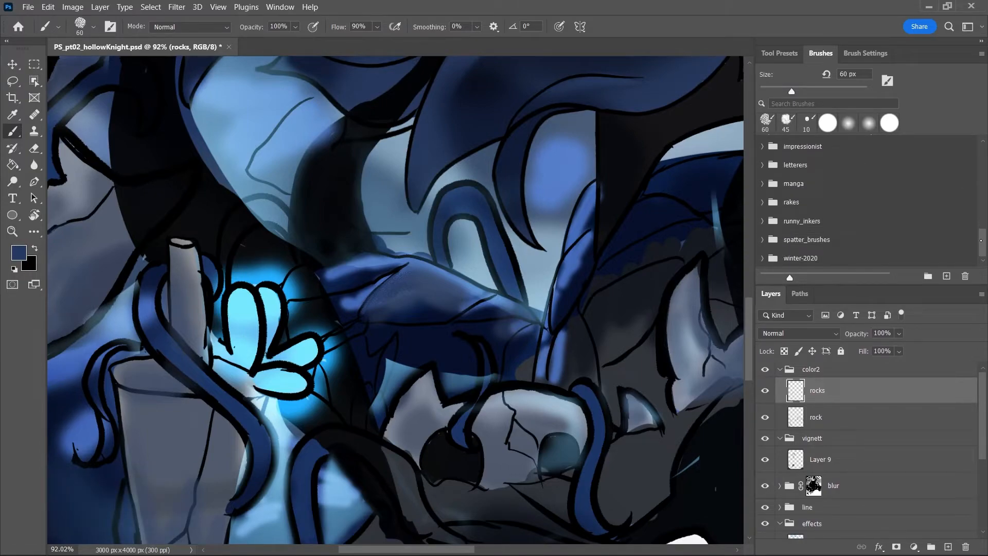
left_click_drag(980, 248, 985, 213)
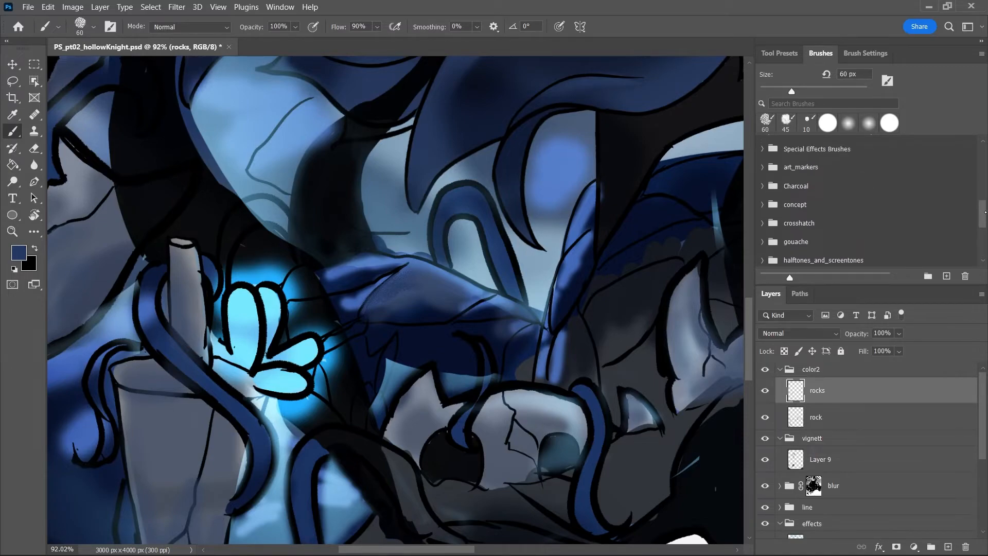
left_click(775, 208)
scroll(983, 193, "down", 3)
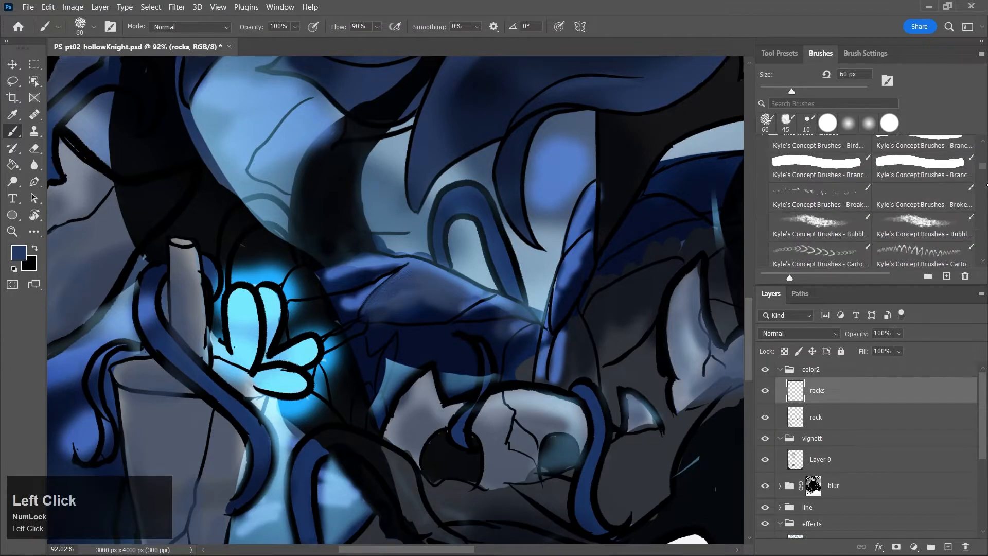
left_click(818, 223)
Try the bubble brush across the blue rock beside the butterfly, undo the stroke and reduce the brush to 50 px
mouse_move(311, 262)
left_mouse_down()
mouse_move(342, 286)
mouse_move(474, 342)
mouse_move(464, 247)
left_mouse_up()
key("ctrl+z")
key("bracketleft")
key("bracketleft")
key("bracketleft")
key("bracketleft")
key("bracketleft")
key("bracketleft")
key("bracketleft")
key("bracketleft")
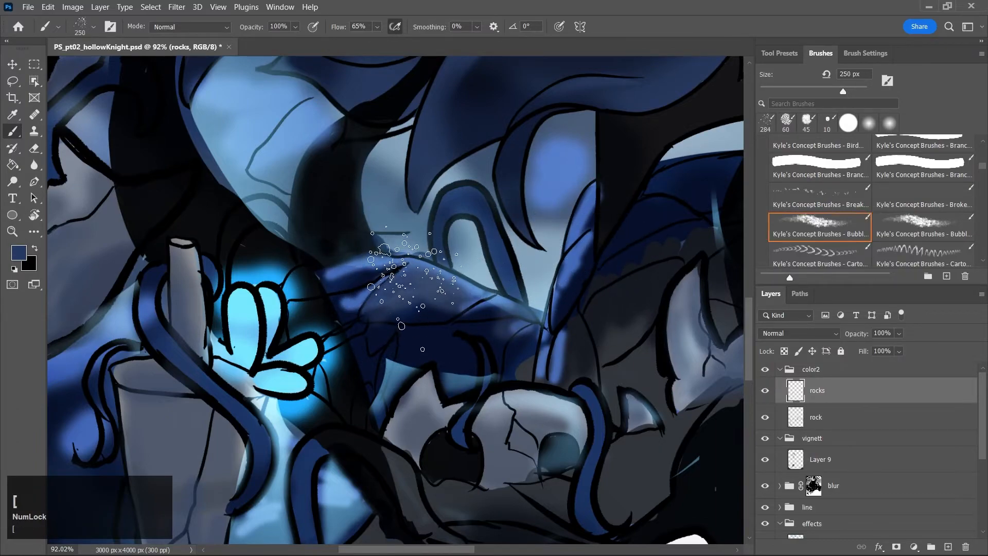
key("bracketleft")
key("bracketleft")
key("bracketleft")
key("bracketleft")
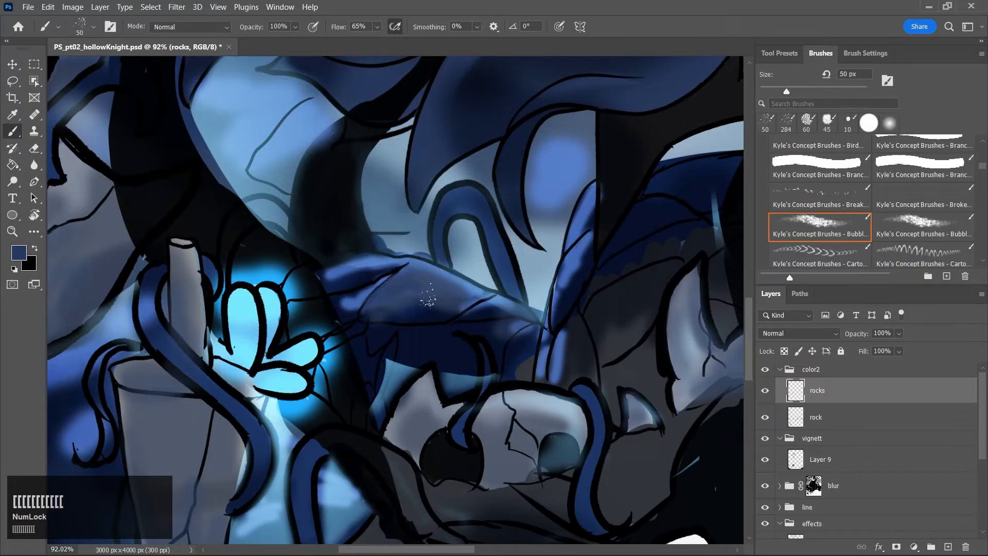
Stipple dark blue bubble texture over the blue rock between the glowing butterfly and the upright rock
left_click_drag(412, 308, 433, 314)
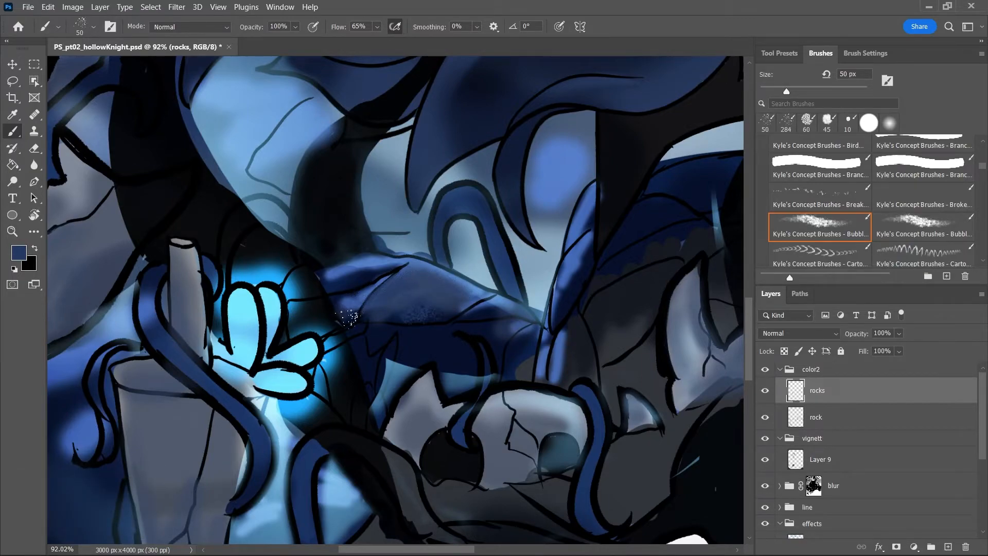
left_click_drag(346, 275, 392, 263)
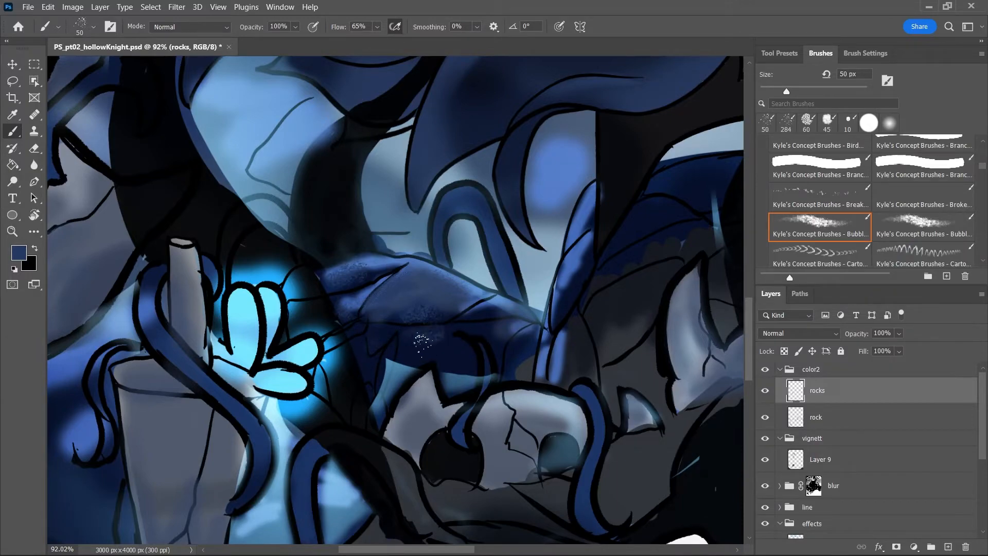
left_click_drag(488, 307, 513, 345)
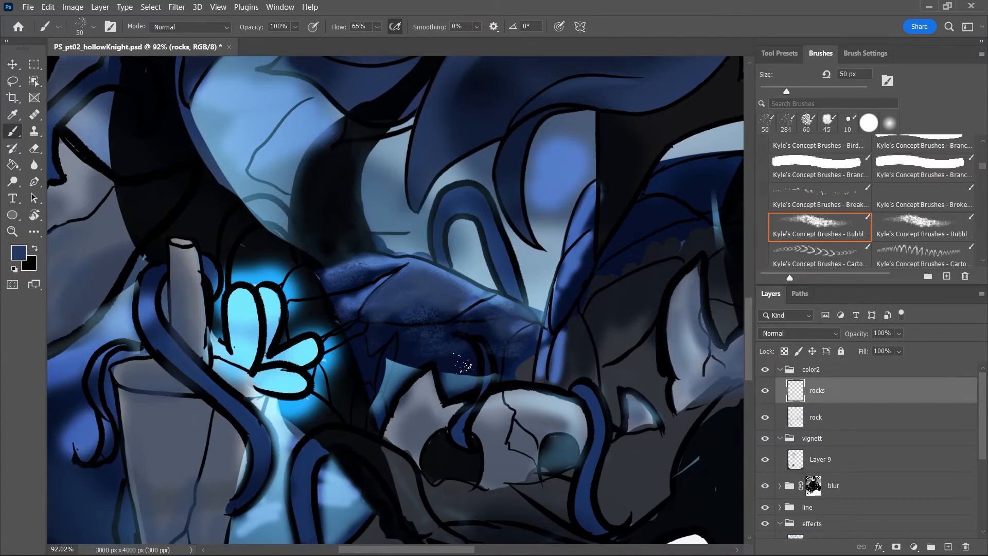
Clean up excess texture on the blue rock with the Soft Round eraser, sized 7 px for edges and 25 px for larger areas
key("e")
key("bracketleft")
key("bracketleft")
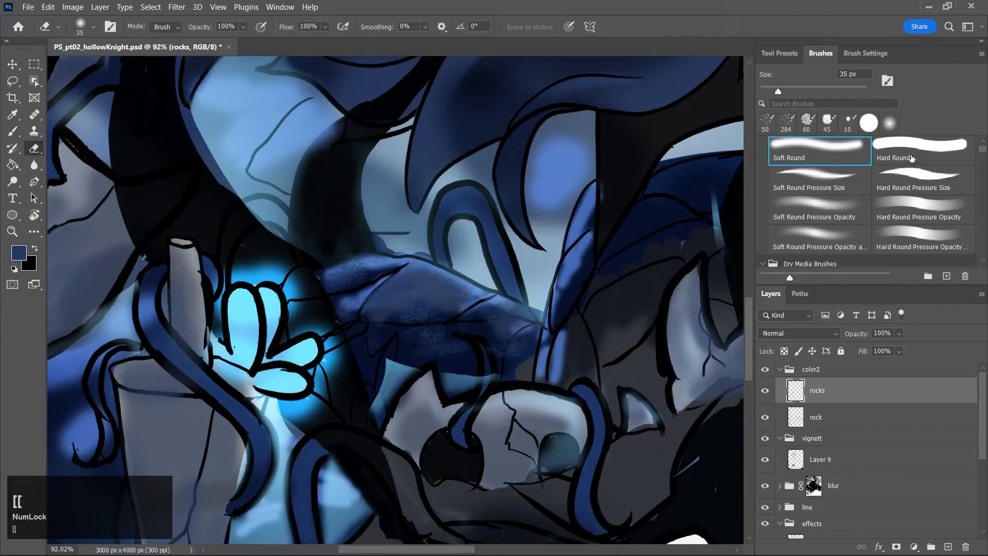
key("bracketleft")
key("bracketleft")
key("bracketleft")
key("bracketleft")
key("bracketleft")
key("bracketleft")
key("bracketleft")
key("bracketleft")
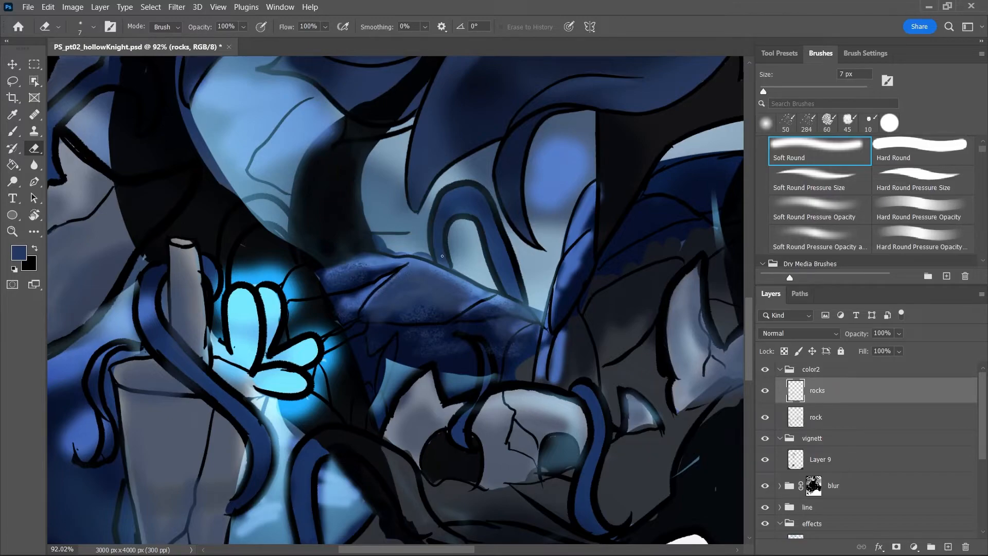
key("bracketright")
key("bracketright")
key("bracketright")
key("bracketright")
key("bracketright")
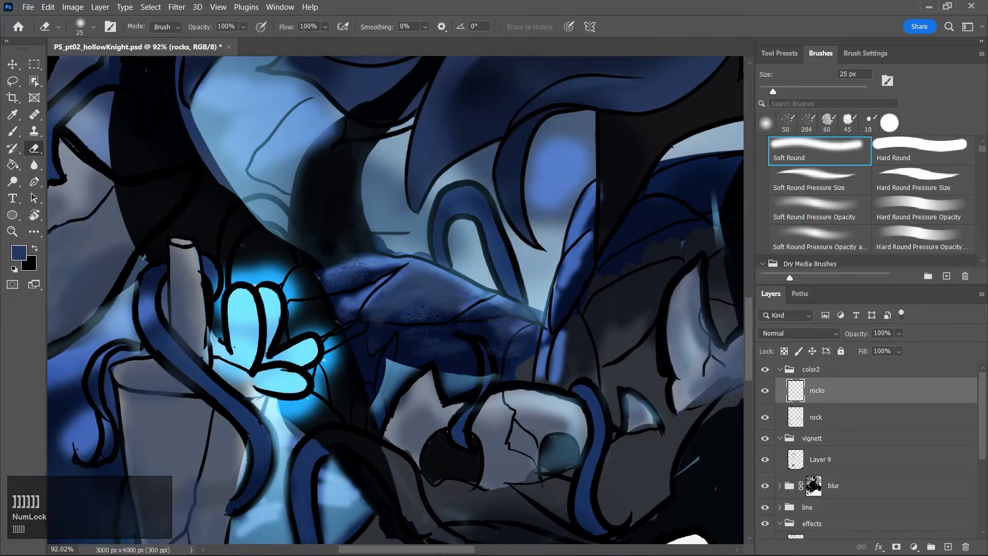
Stipple the 50 px bubble texture over the upright rock, the blue rocks behind the shell and the bright patch under the blade
key("b")
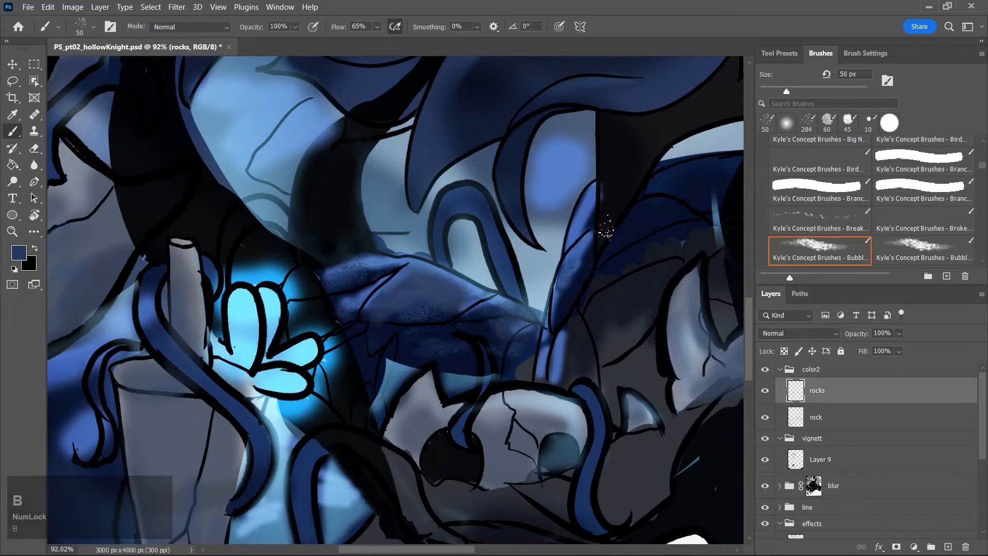
left_click_drag(590, 197, 591, 211)
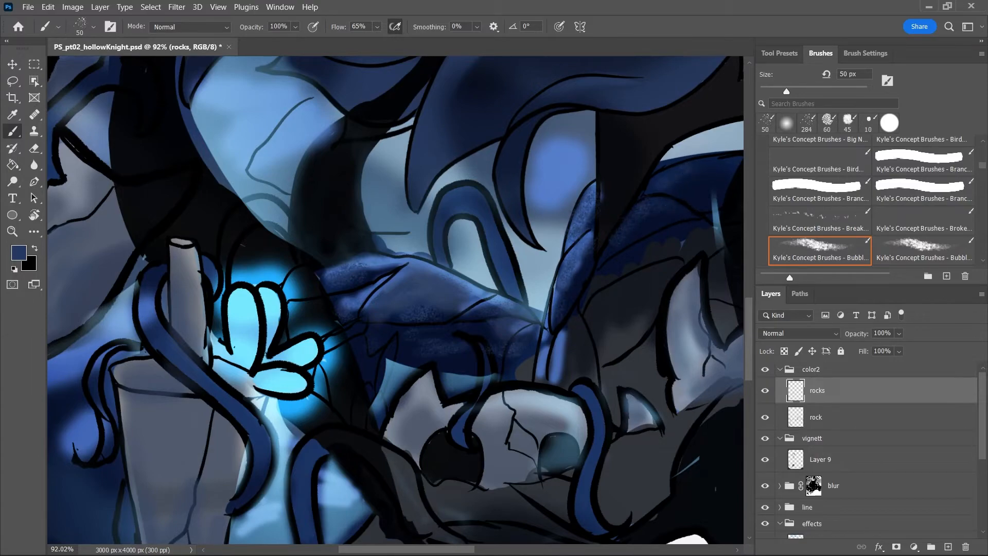
left_click(521, 550)
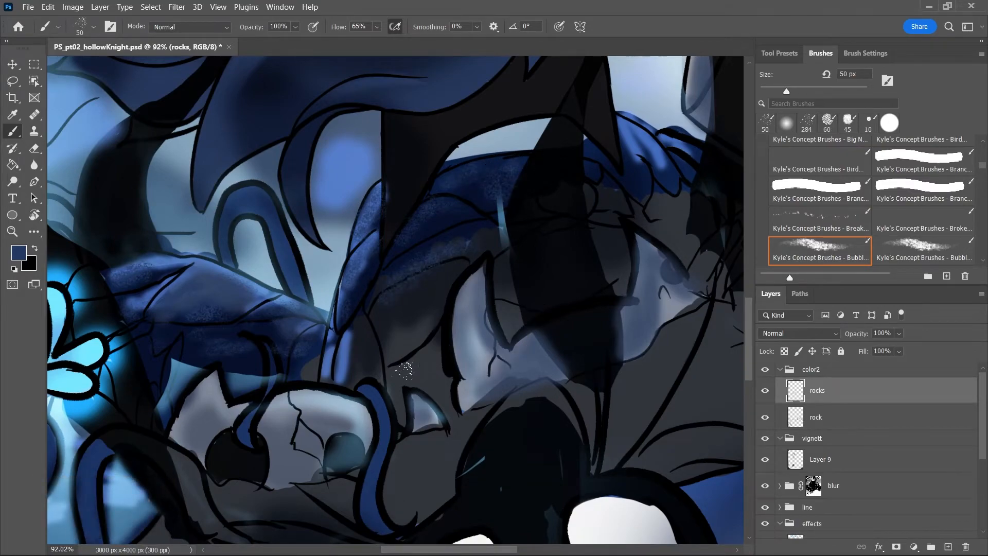
left_click_drag(456, 549, 521, 549)
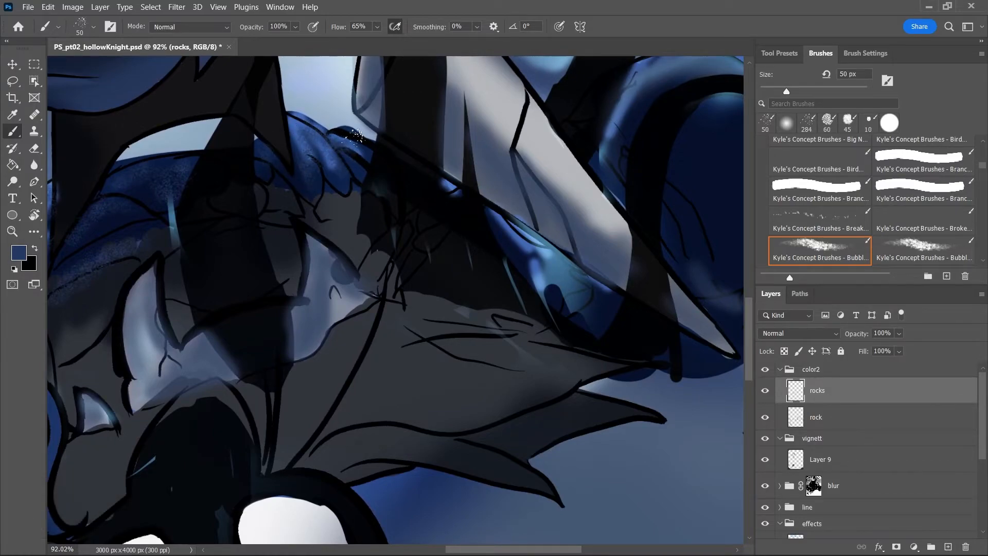
mouse_move(515, 247)
left_mouse_down()
mouse_move(521, 235)
mouse_move(548, 254)
mouse_move(539, 282)
mouse_move(548, 291)
mouse_move(610, 301)
left_mouse_up()
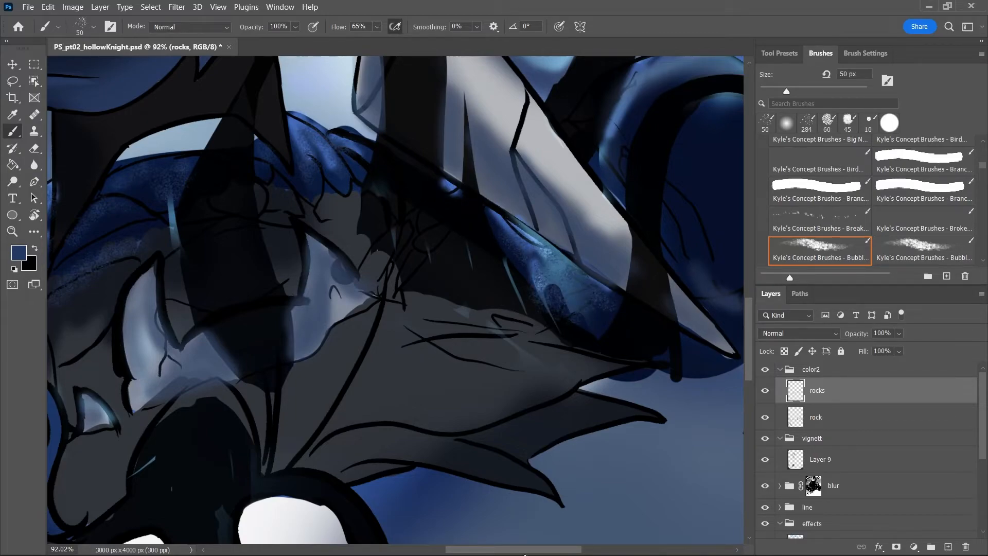
Enlarge the bubble brush to 100 px and texture the distant rocks on both sides of the black vine
left_click_drag(751, 335, 745, 296)
key("h")
left_click_drag(551, 353, 503, 376)
key("b")
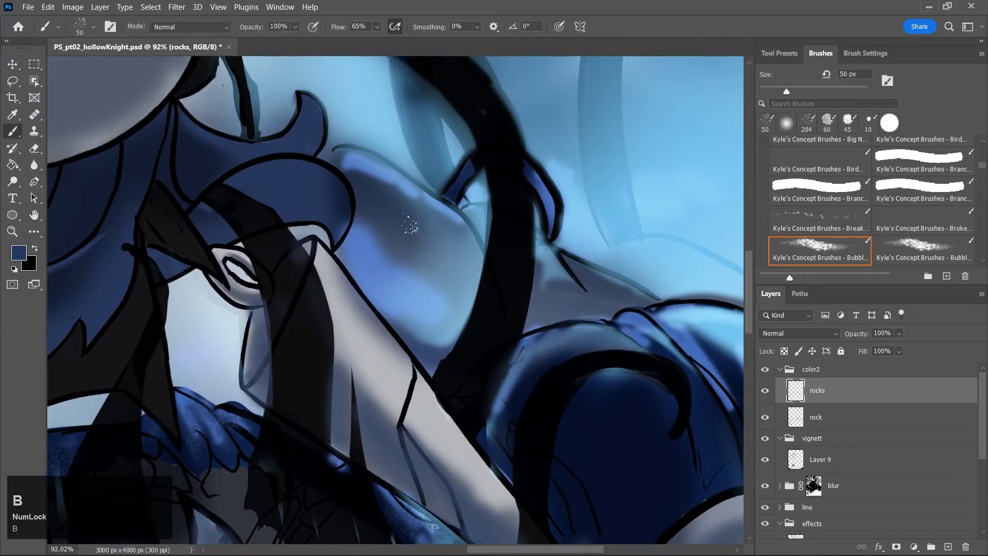
key("bracketright")
key("bracketright")
key("bracketright")
key("bracketright")
left_click_drag(371, 247, 402, 267)
mouse_move(361, 172)
left_mouse_down()
mouse_move(387, 265)
mouse_move(358, 175)
mouse_move(421, 270)
mouse_move(364, 172)
mouse_move(469, 245)
left_mouse_up()
mouse_move(370, 260)
left_mouse_down()
mouse_move(425, 318)
mouse_move(355, 266)
mouse_move(414, 338)
mouse_move(456, 298)
left_mouse_up()
mouse_move(456, 242)
left_mouse_down()
mouse_move(620, 309)
mouse_move(661, 280)
left_mouse_up()
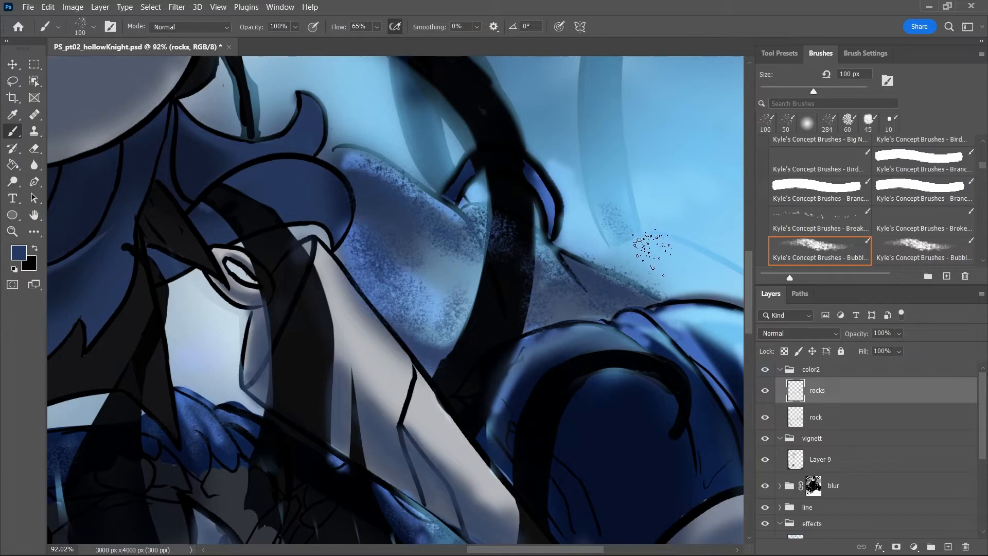
Enlarge the eraser to 80 px and erase the stray texture from the pale background vine
key("e")
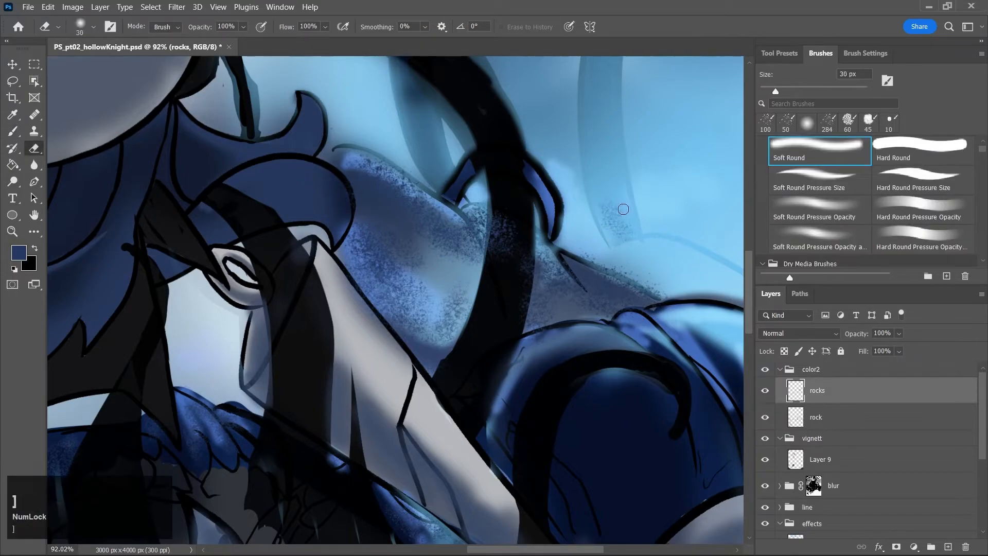
key("]")
key("]")
key("]")
key("]")
key("]")
key("]")
key("]")
key("]")
mouse_move(603, 208)
left_mouse_down()
mouse_move(664, 196)
mouse_move(668, 212)
mouse_move(640, 261)
mouse_move(670, 229)
left_mouse_up()
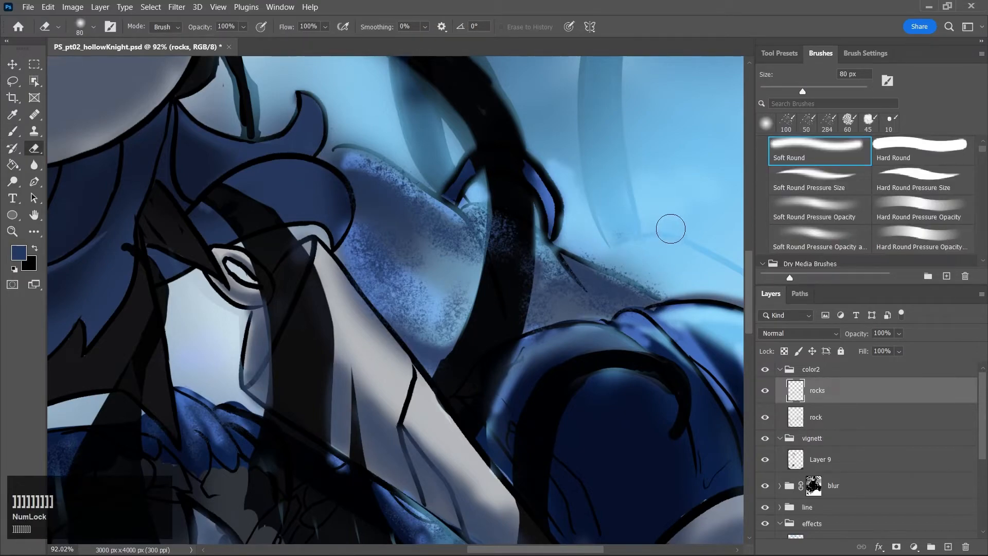
Set the eraser opacity to 56% and stipple light texture on the lower end of the pale background vine
key("b")
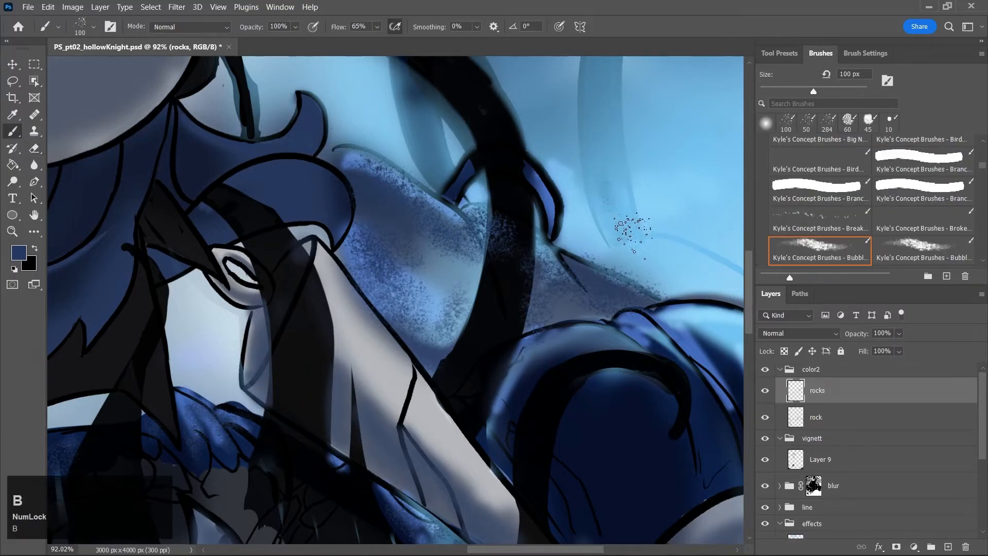
key("e")
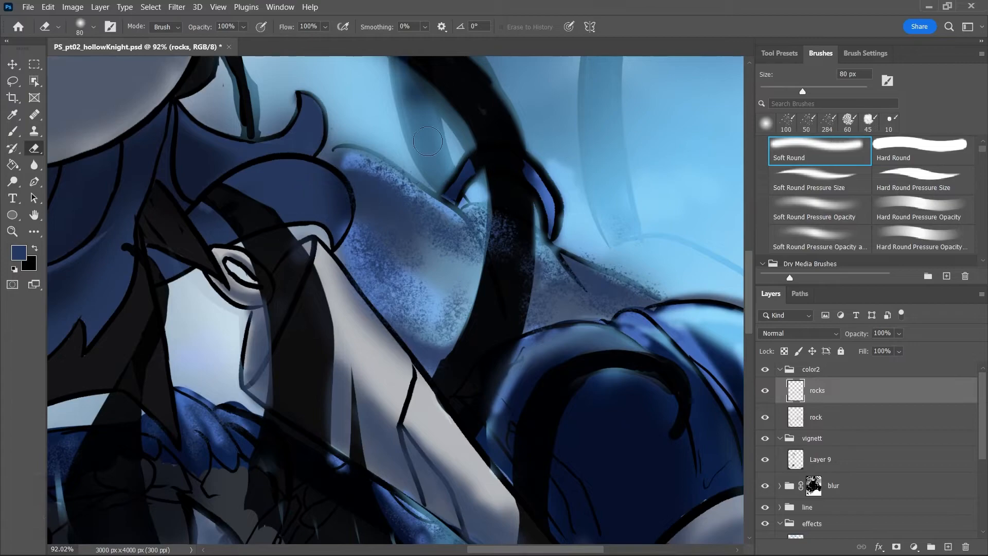
left_click(243, 27)
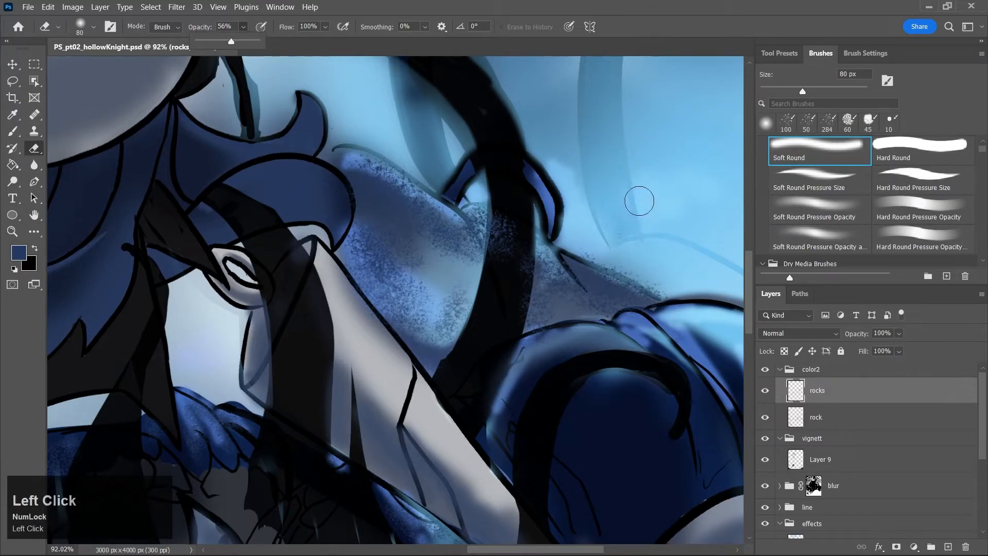
key("b")
left_click_drag(601, 157, 619, 218)
key("e")
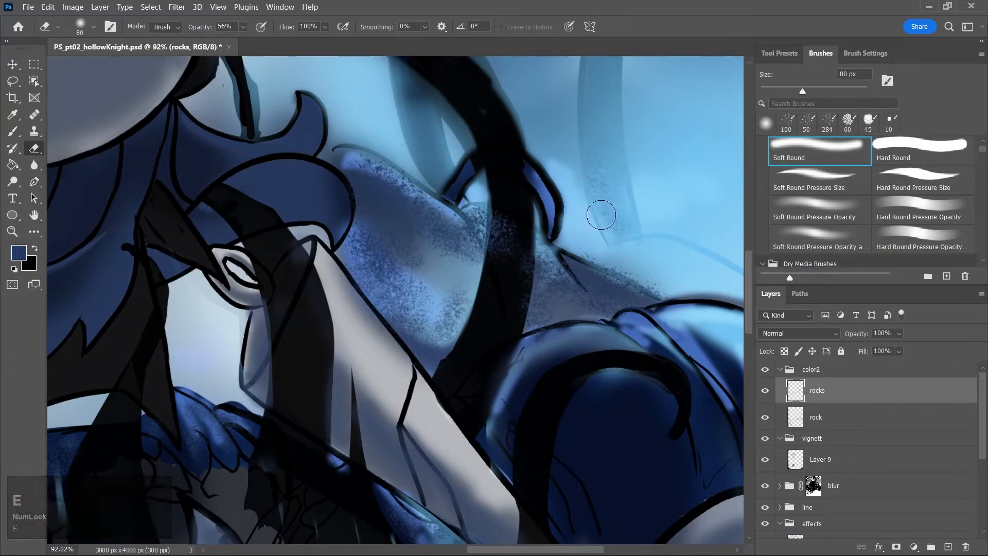
Save the painting and clear any active selection
key("ctrl+s")
key("z")
left_click_drag(633, 366, 613, 389)
key("ctrl+d")
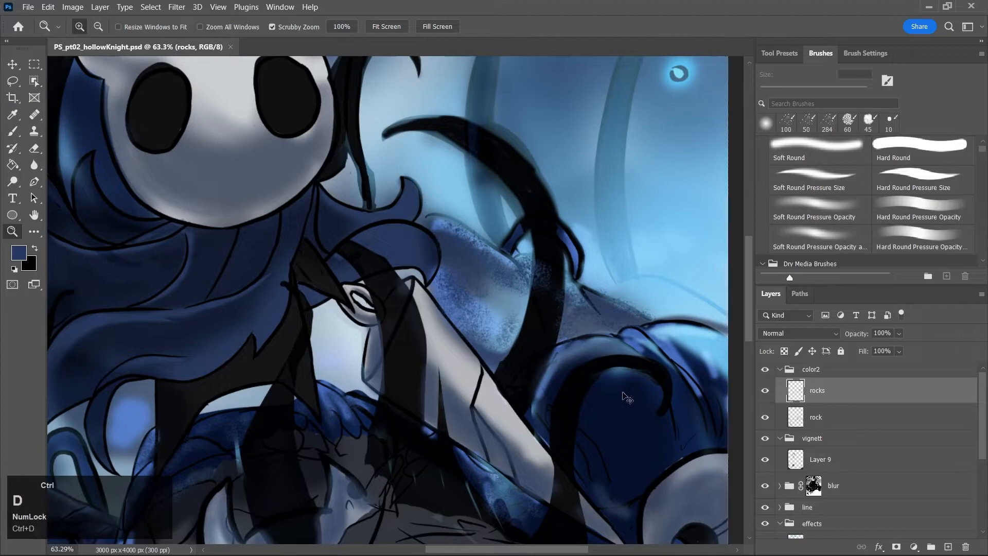
Stipple bubble texture over the large rounded blue rock behind the blade, enlarging the brush to 175 px
key("b")
left_click_drag(566, 368, 559, 460)
left_click_drag(611, 392, 602, 493)
key("bracketright")
key("bracketright")
key("bracketright")
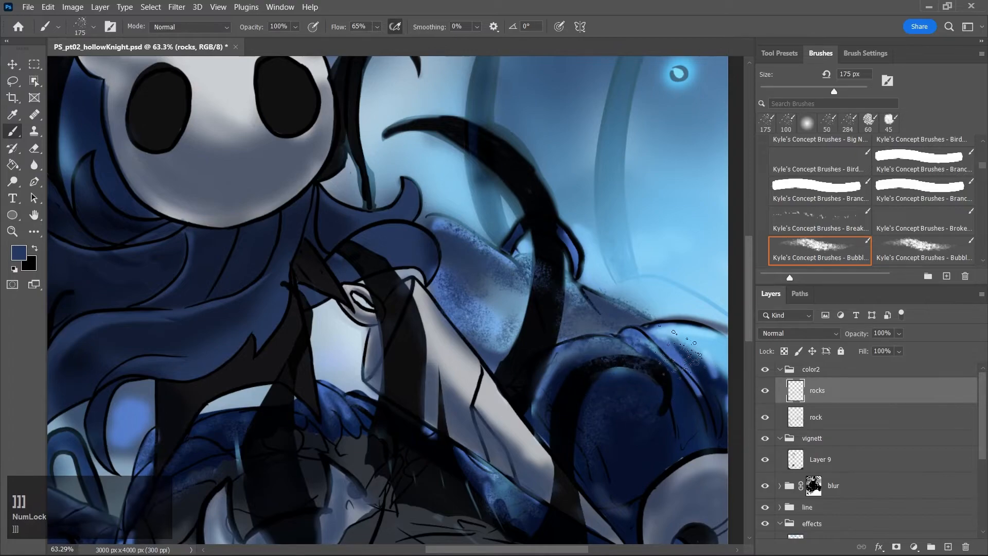
Set the eraser opacity to 74% and soften excess texture around the large rounded blue rock
left_click_drag(528, 549, 562, 550)
key("e")
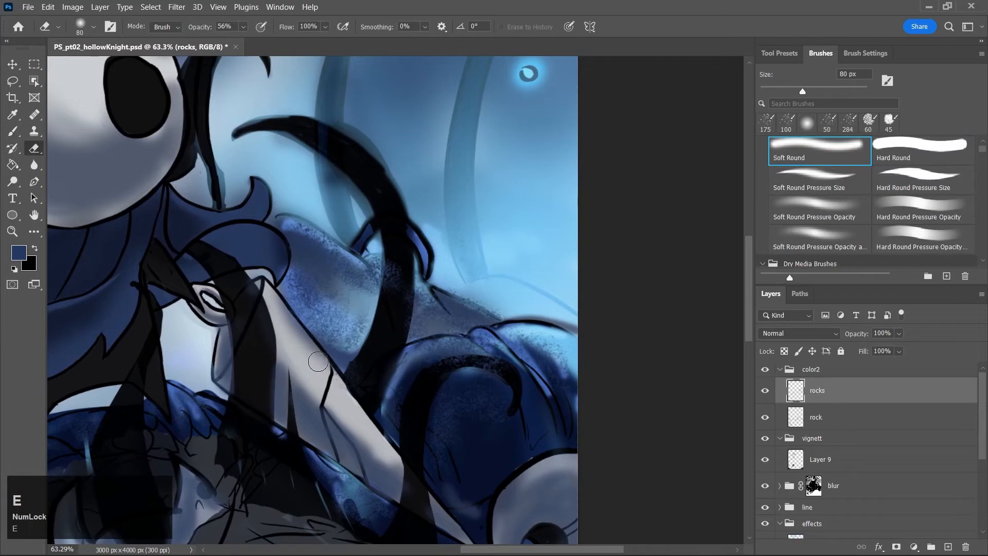
left_click(349, 409)
left_click(242, 29)
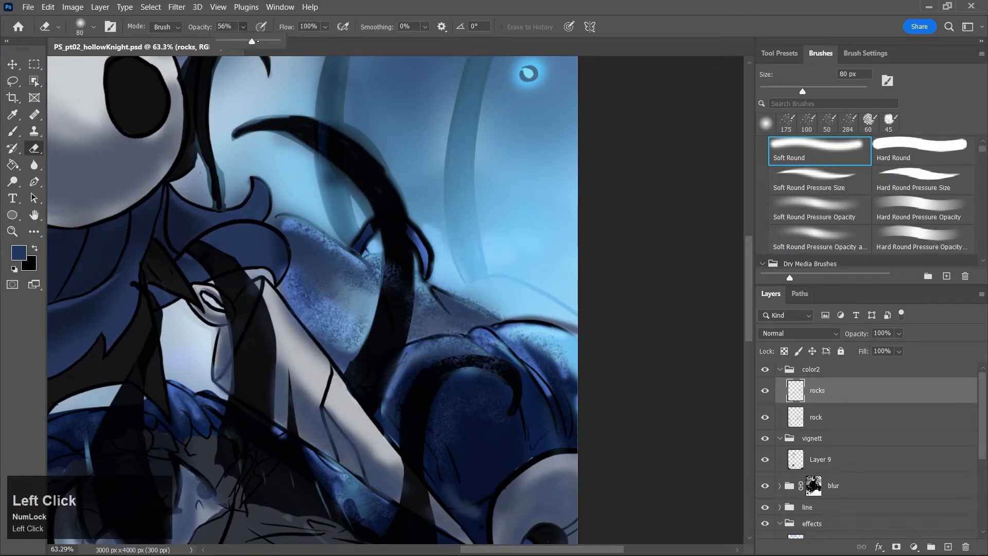
left_click(473, 425)
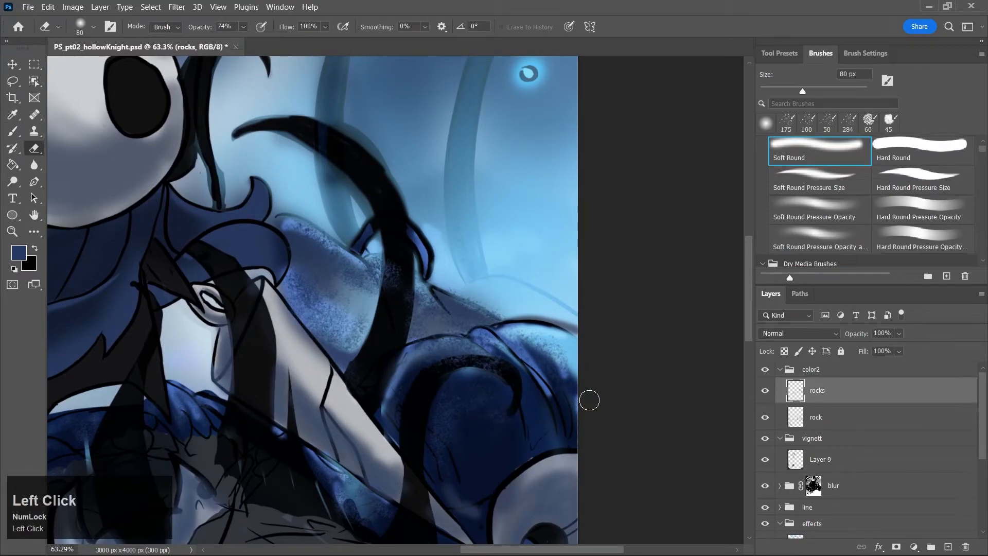
Set the foreground colour to a lighter greyish blue for highlights on the large blue rock
key("z")
left_click_drag(517, 409, 517, 414)
key("j")
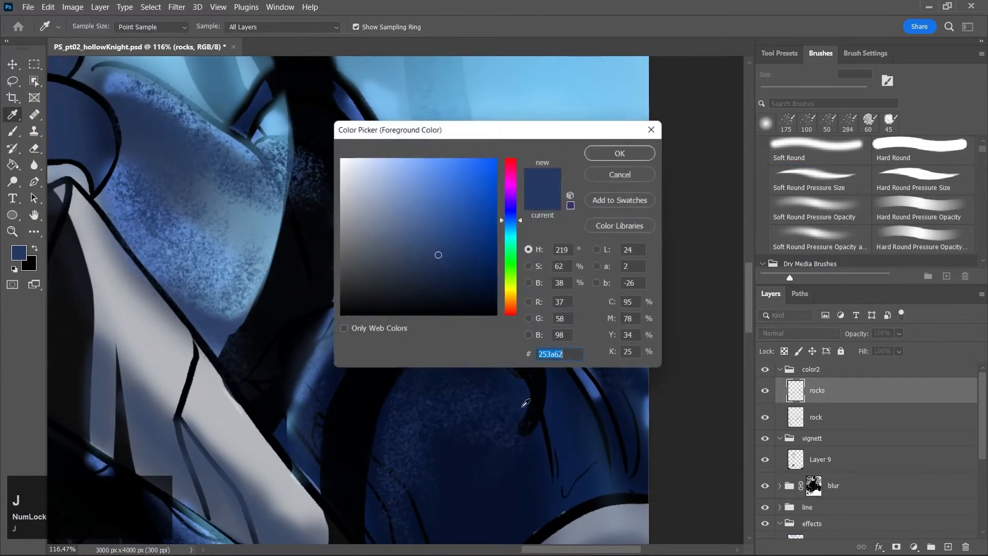
left_click_drag(409, 198, 401, 220)
left_click(611, 151)
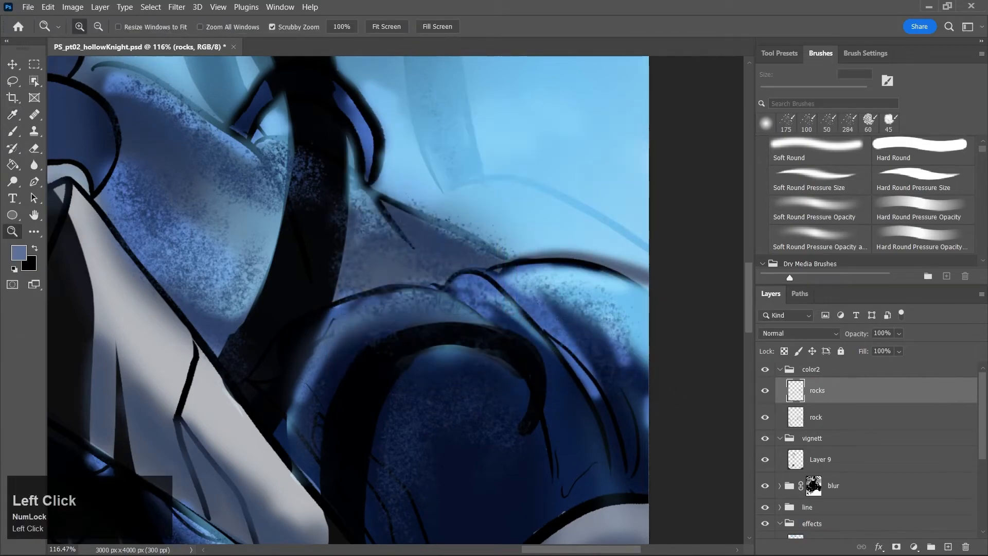
Stipple fine bubble texture along the cracks at the lower left of the curved rock with a 30 px brush
key("b")
key("bracketleft")
key("bracketleft")
key("bracketleft")
key("bracketleft")
key("bracketleft")
key("bracketleft")
key("bracketleft")
key("bracketleft")
key("bracketleft")
key("bracketleft")
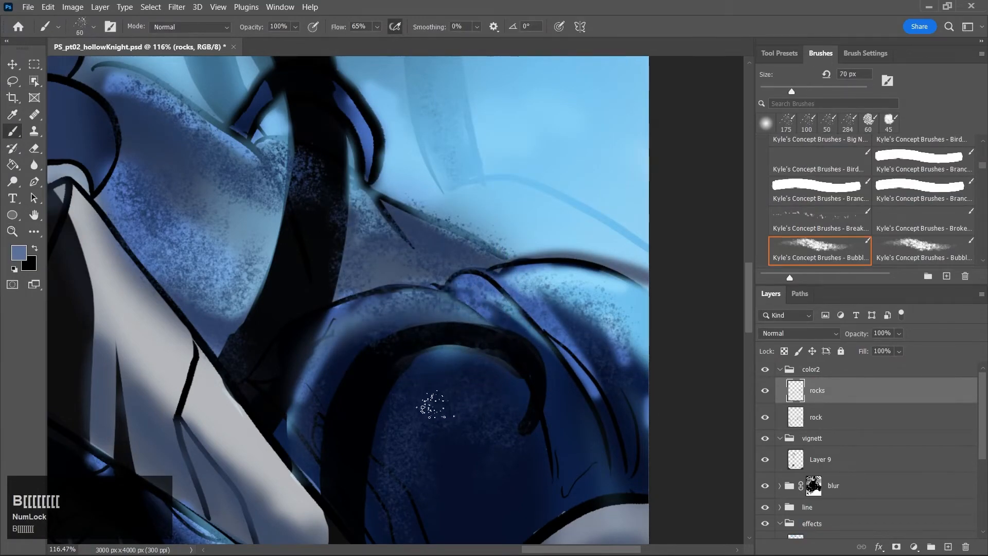
key("bracketleft")
key("bracketleft")
key("bracketleft")
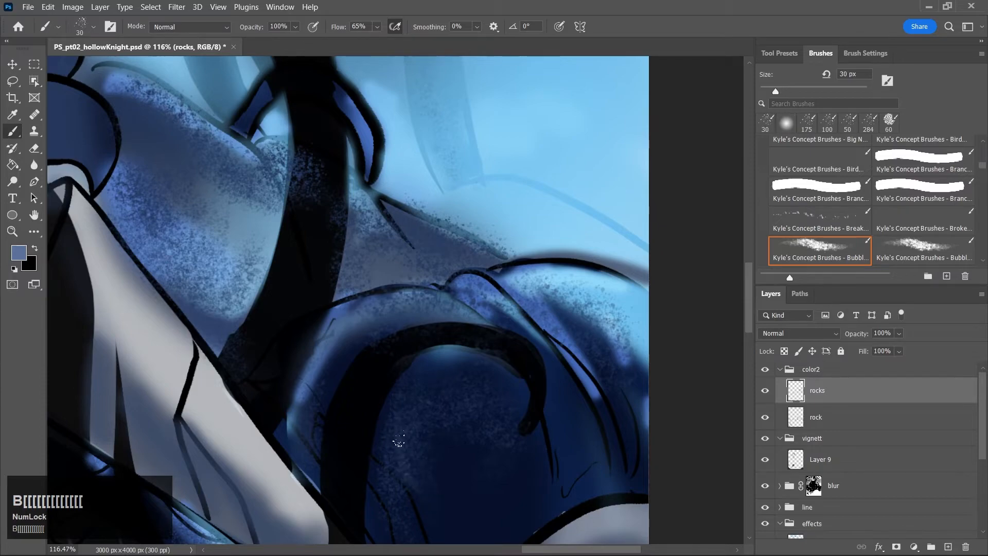
left_click_drag(378, 475, 397, 526)
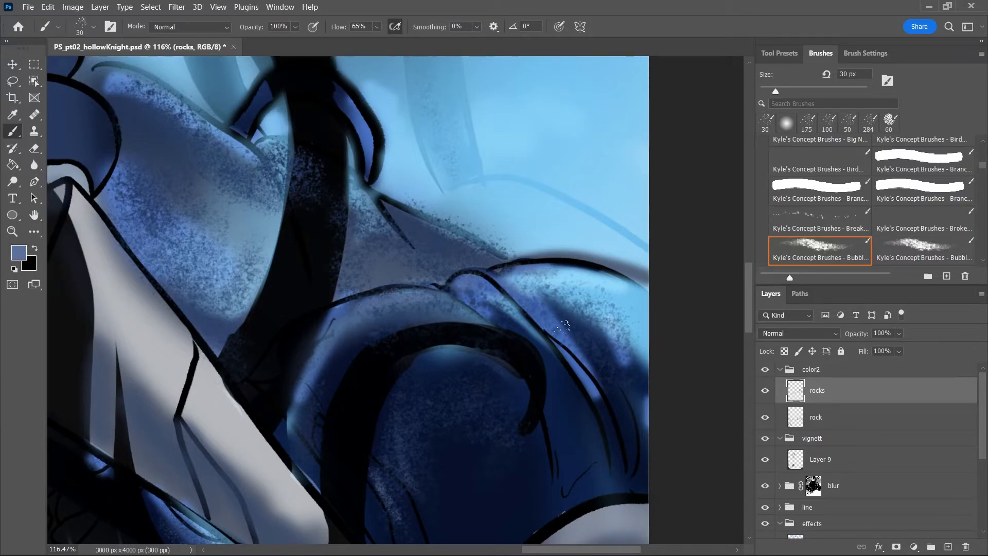
Stipple bubble texture over the narrow ridge and the rounded rock at the canvas's right edge, enlarging the brush to 40 px
left_click_drag(590, 367, 621, 436)
mouse_move(605, 385)
left_mouse_down()
mouse_move(623, 442)
mouse_move(589, 427)
left_mouse_up()
key("bracketright")
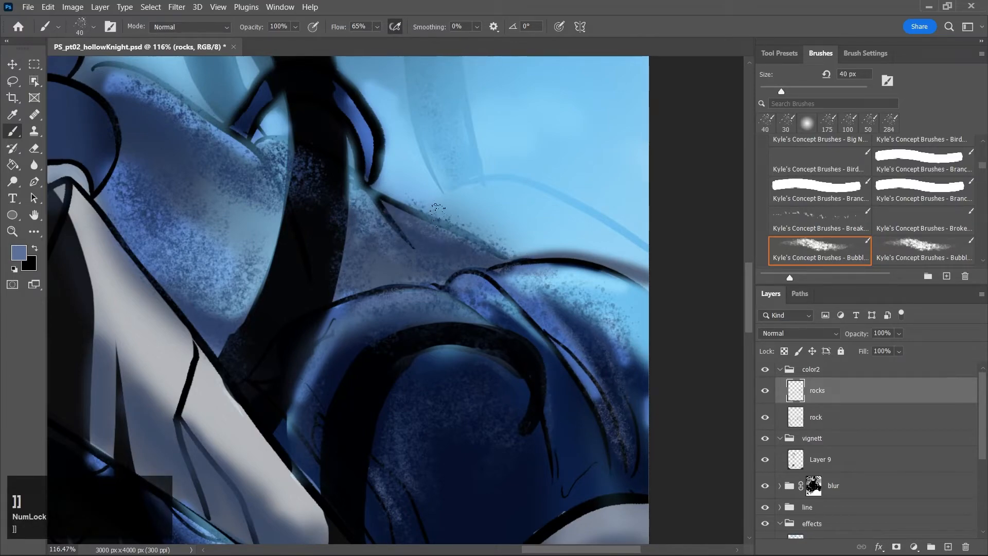
left_click_drag(526, 282, 619, 284)
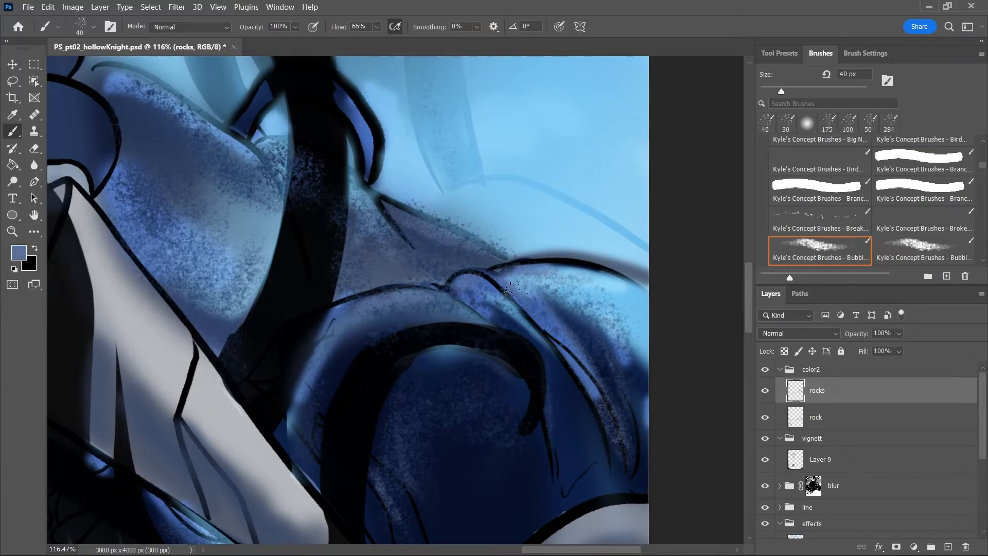
left_click_drag(587, 318, 647, 372)
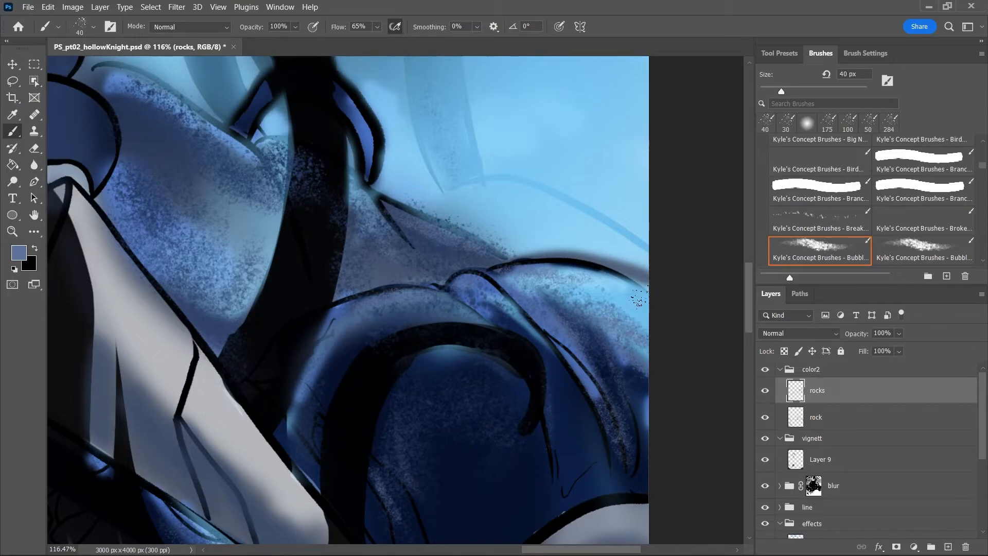
Enlarge the bubble brush to 80 px and stipple texture over the curved rock's dark inner area and upper left rim
key("bracketright")
key("bracketright")
key("bracketright")
key("bracketright")
mouse_move(427, 386)
left_mouse_down()
mouse_move(447, 363)
mouse_move(547, 427)
left_mouse_up()
mouse_move(320, 320)
left_mouse_down()
mouse_move(381, 298)
mouse_move(370, 300)
mouse_move(367, 328)
left_mouse_up()
Erase stray texture along the curved rock's outer left edge and save the painting
key("e")
left_click_drag(287, 347, 322, 276)
key("z")
mouse_move(489, 346)
left_mouse_down()
mouse_move(463, 415)
mouse_move(486, 423)
mouse_move(463, 441)
mouse_move(538, 464)
left_mouse_up()
key("ctrl+s")
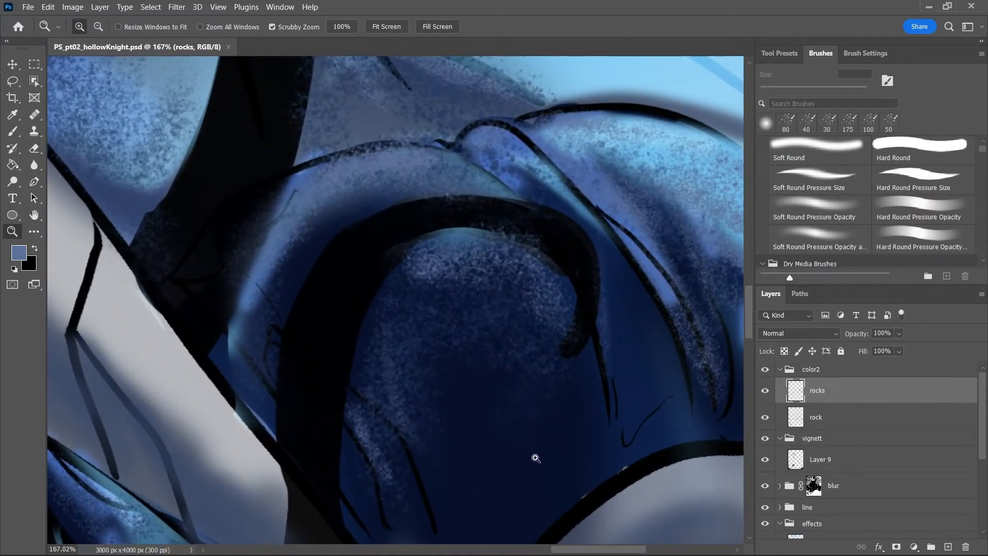
Set the foreground colour to a very dark bluish grey
key("k")
key("j")
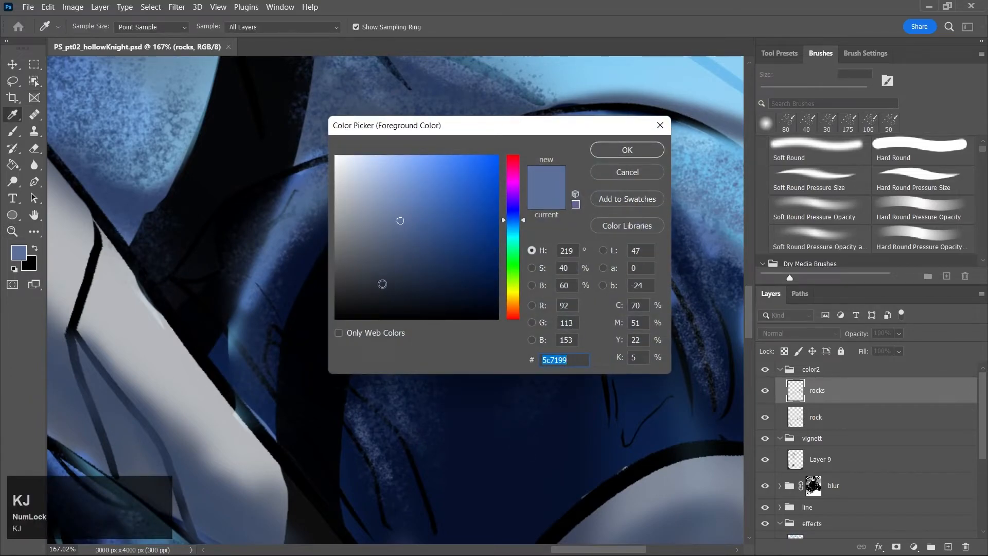
left_click(375, 292)
left_click(627, 150)
Create a new layer named rock-dark above the rocks layer and save the painting
left_click(947, 546)
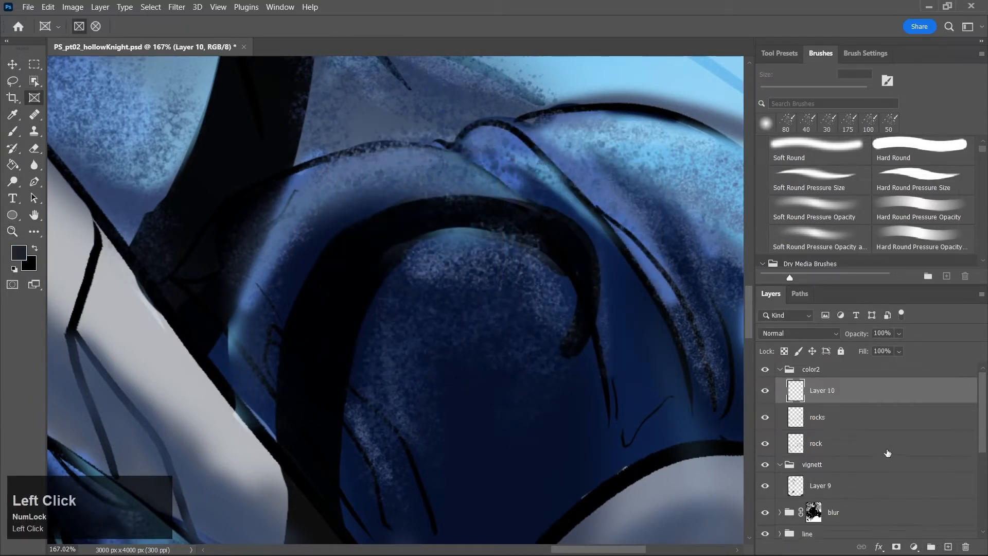
double_click(820, 390)
type("rock-dark")
key("ctrl+s")
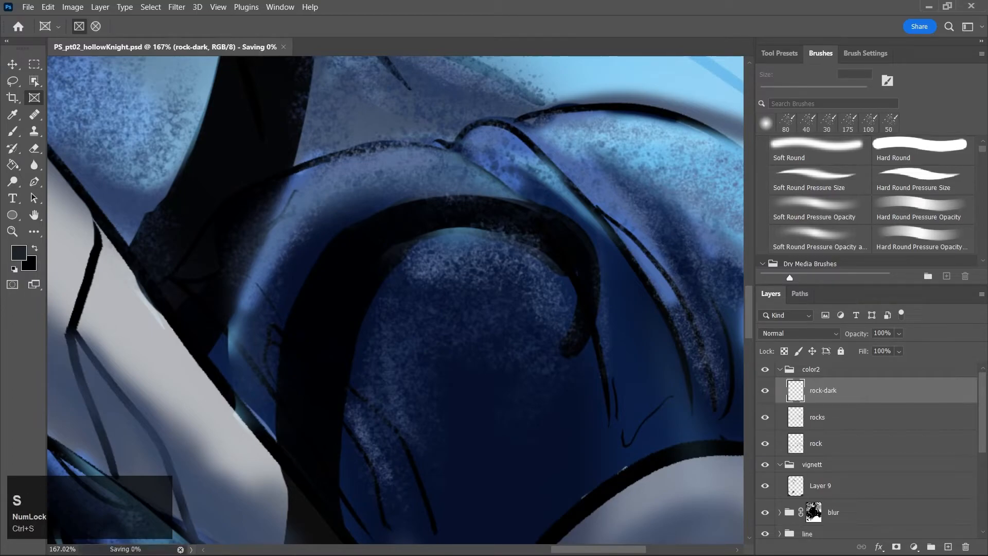
Try two of Kyle's Concept Brushes with test strokes beside the curved rock and undo them
key("b")
key("k")
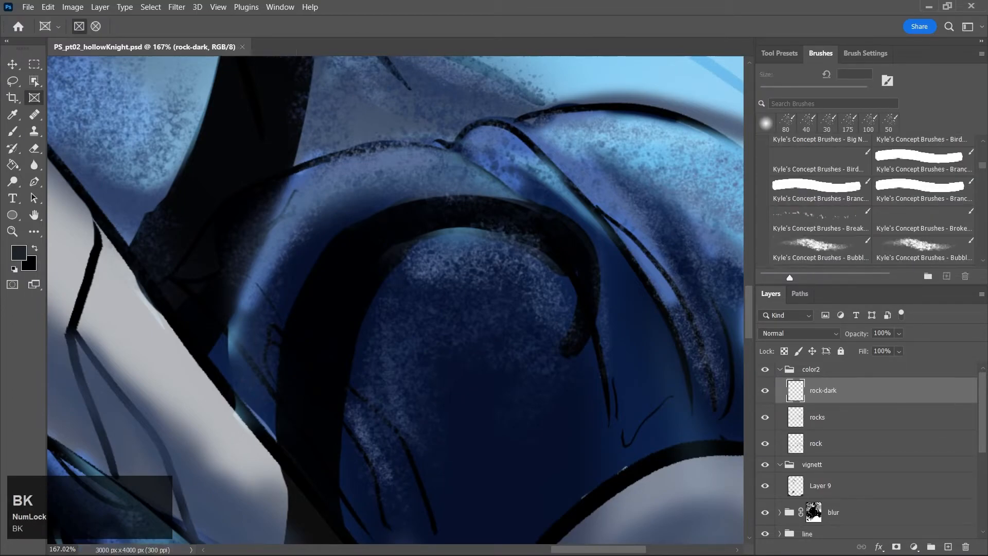
left_click(936, 195)
mouse_move(500, 330)
left_mouse_down()
mouse_move(520, 311)
mouse_move(584, 309)
left_mouse_up()
key("shift+a")
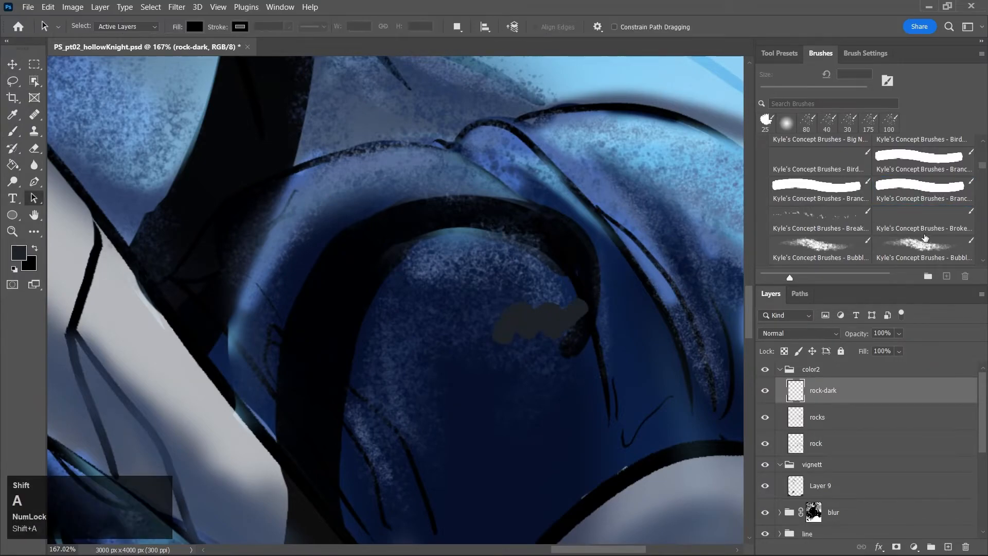
left_click(827, 217)
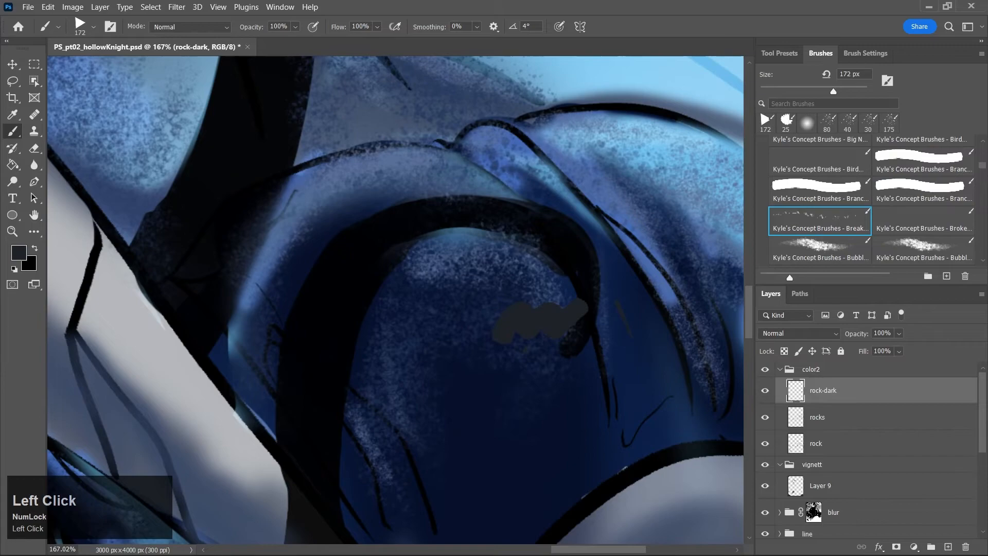
key("ctrl+z")
Try the second bubble brush at 80 px and the Clipper brush over the rocks, undoing the test stroke
left_click(911, 248)
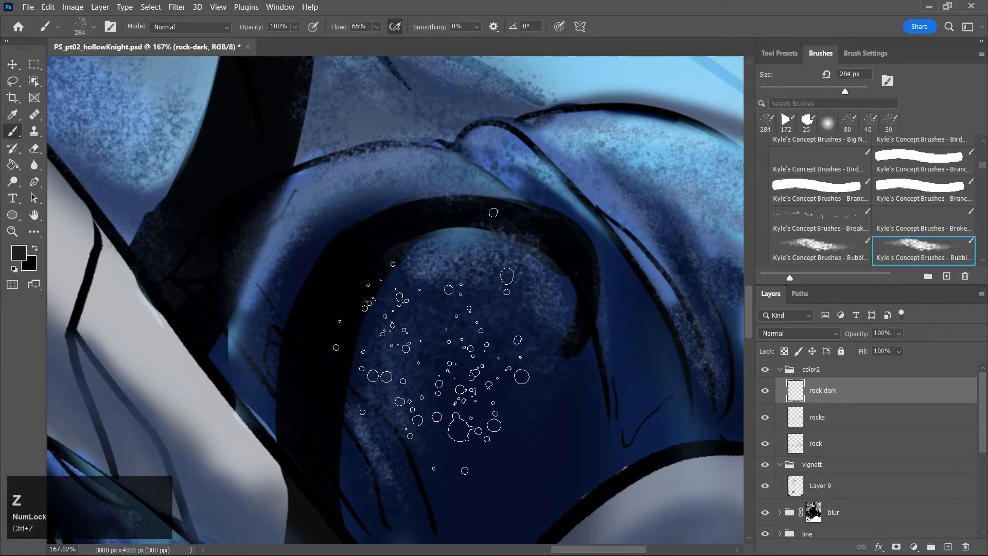
key("bracketleft")
key("bracketleft")
key("bracketleft")
key("bracketleft")
key("bracketleft")
key("bracketleft")
key("bracketleft")
key("bracketleft")
key("bracketleft")
key("bracketleft")
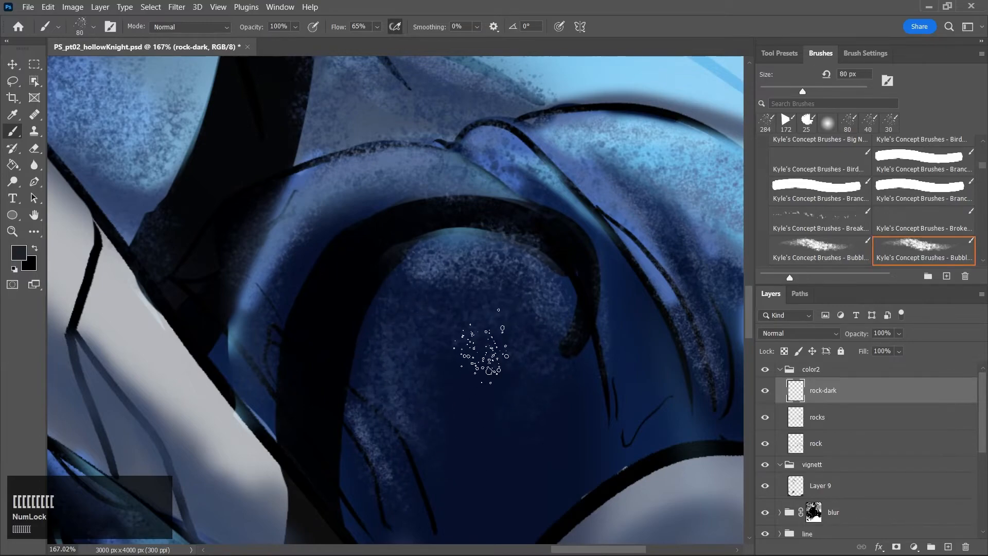
left_click(984, 189)
left_click(824, 184)
mouse_move(474, 375)
left_mouse_down()
mouse_move(664, 281)
mouse_move(713, 198)
left_mouse_up()
key("ctrl+z")
Try a Cloud concept brush reduced to 45 px above the right rock and undo the test strokes
left_click(946, 219)
key("ctrl+z")
key("bracketleft")
key("bracketleft")
key("bracketleft")
key("bracketleft")
key("bracketleft")
key("bracketleft")
key("bracketleft")
key("bracketleft")
key("bracketleft")
key("bracketleft")
key("bracketleft")
key("bracketleft")
key("bracketleft")
key("bracketleft")
key("bracketleft")
key("bracketleft")
key("bracketleft")
mouse_move(574, 82)
left_mouse_down()
mouse_move(624, 71)
mouse_move(645, 87)
left_mouse_up()
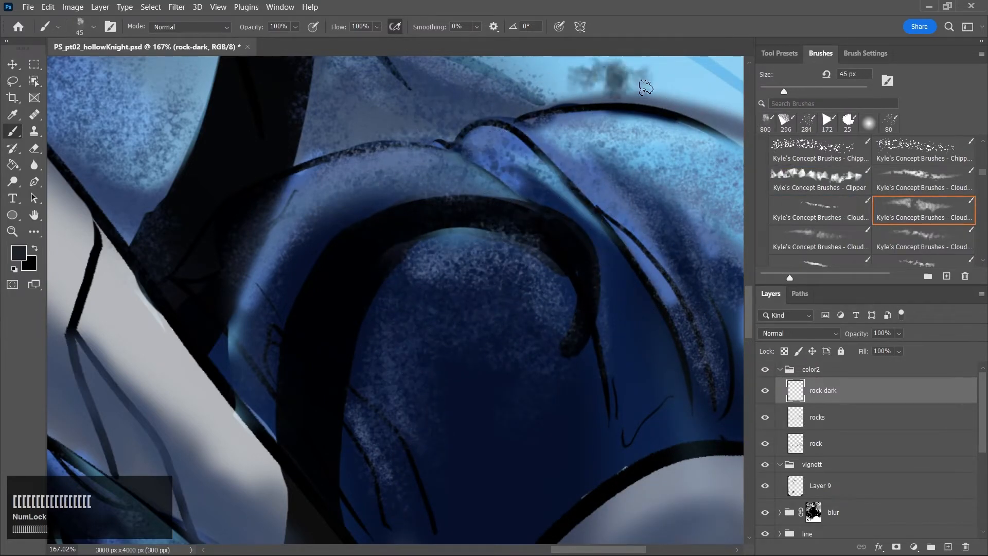
key("ctrl+z")
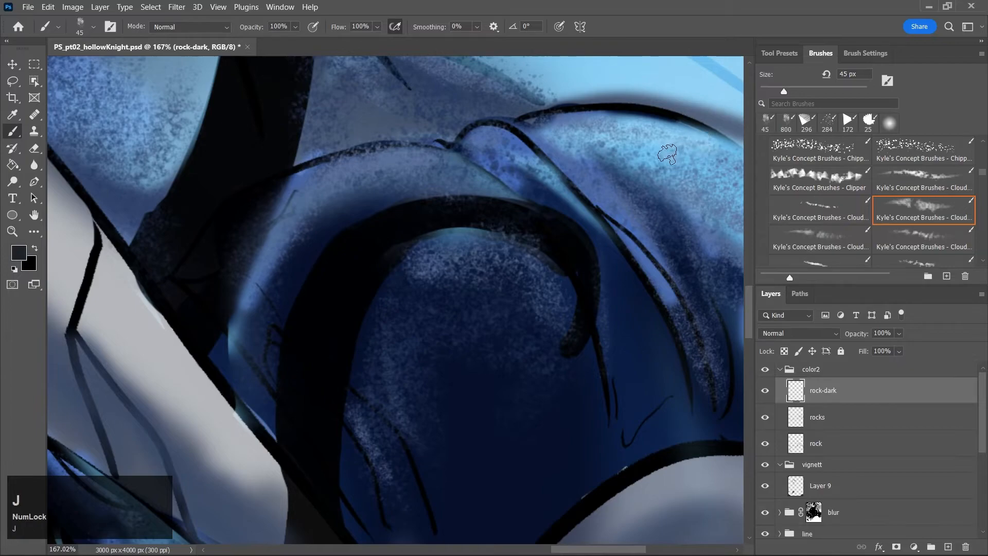
Set the foreground colour to black and test it on the curved rock's upper outline
key("j")
left_click_drag(366, 289, 336, 318)
left_click(626, 150)
mouse_move(414, 140)
left_mouse_down()
mouse_move(382, 146)
mouse_move(453, 143)
left_mouse_up()
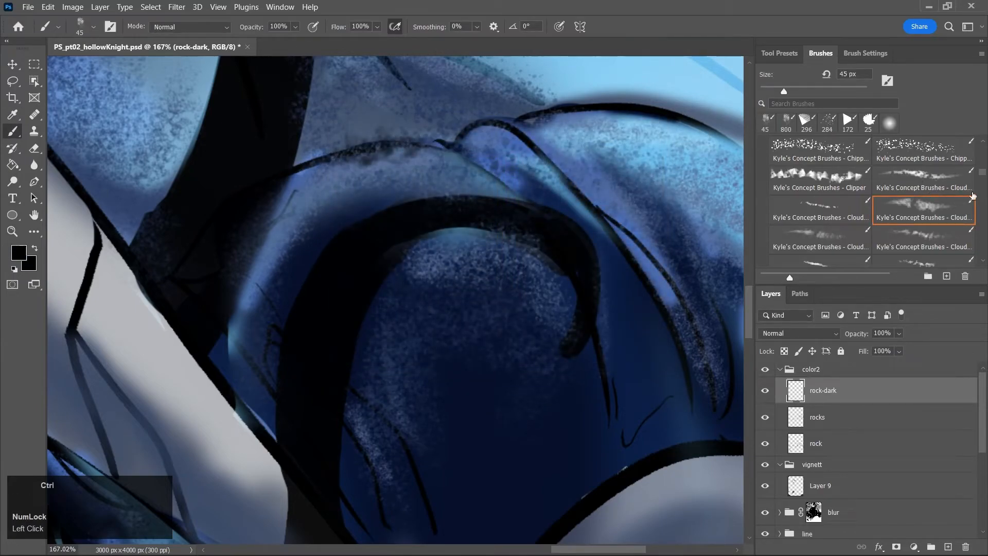
Try the first Fast concept brush at a reduced size on the curved rock's upper outline and undo the stroke
scroll(983, 179, "down", 5)
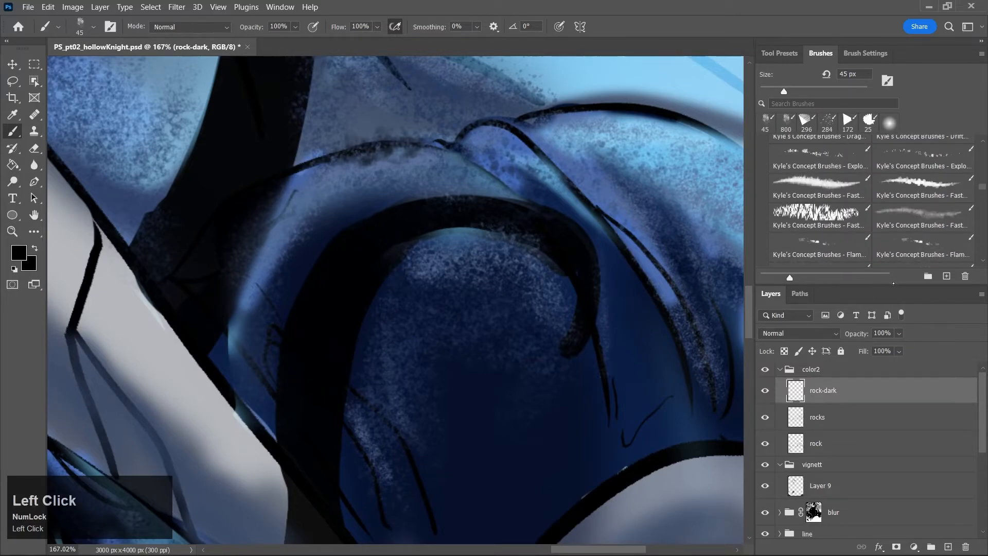
left_click(819, 187)
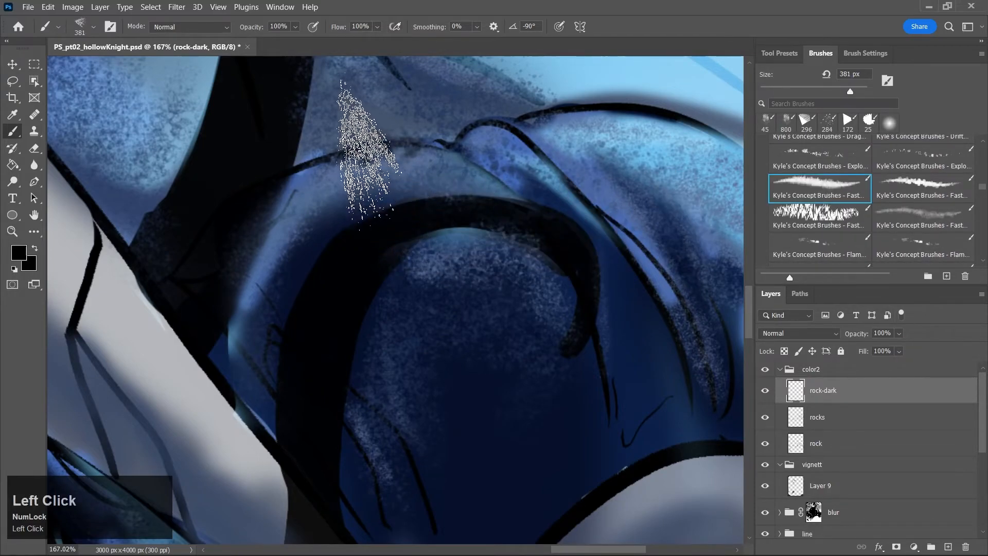
key("bracketleft")
key("bracketleft")
key("bracketleft")
key("bracketleft")
key("bracketleft")
key("bracketleft")
key("bracketleft")
key("bracketleft")
key("bracketleft")
key("bracketleft")
key("bracketleft")
key("bracketleft")
key("bracketleft")
left_click_drag(311, 164, 390, 139)
key("ctrl+z")
Roughen the black outlines of the curved and right rocks with the ragged Fast concept brush, reduced to 40 px and then 25 px
left_click(923, 216)
left_click(924, 186)
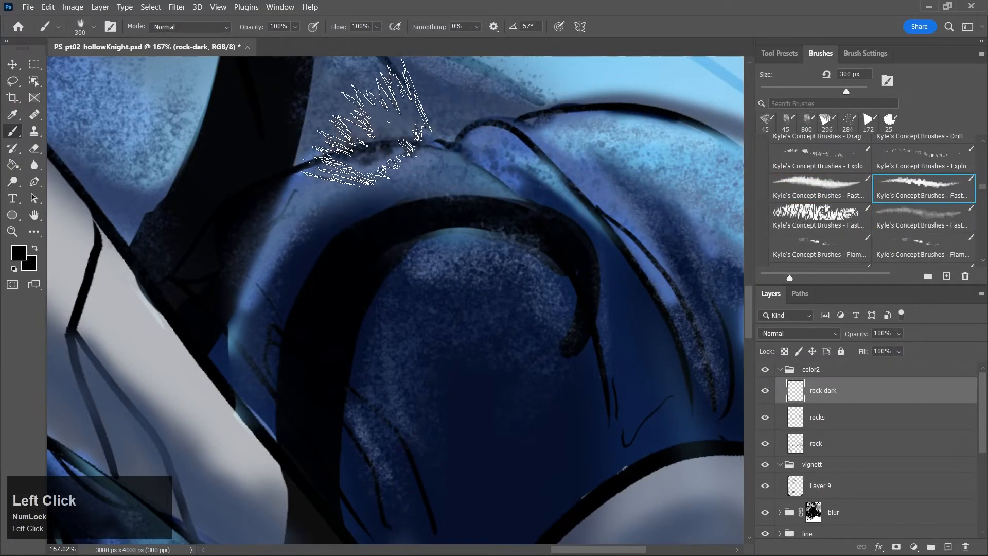
key("bracketleft")
key("bracketleft")
key("bracketleft")
key("bracketleft")
key("bracketleft")
key("bracketleft")
key("bracketleft")
key("bracketleft")
key("bracketleft")
key("bracketleft")
key("bracketleft")
key("bracketleft")
key("bracketleft")
key("bracketleft")
key("bracketleft")
key("bracketleft")
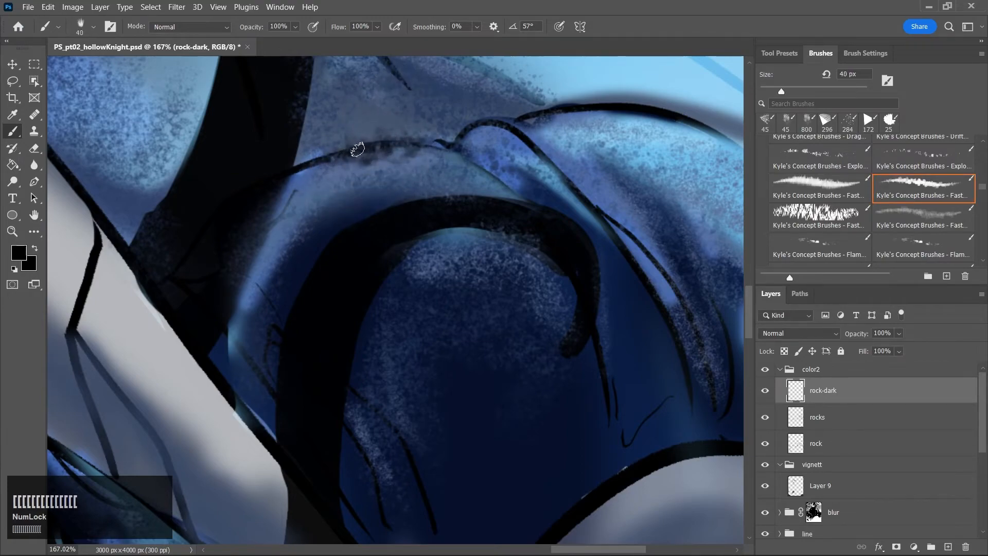
mouse_move(321, 155)
left_mouse_down()
mouse_move(434, 126)
mouse_move(397, 143)
mouse_move(493, 152)
left_mouse_up()
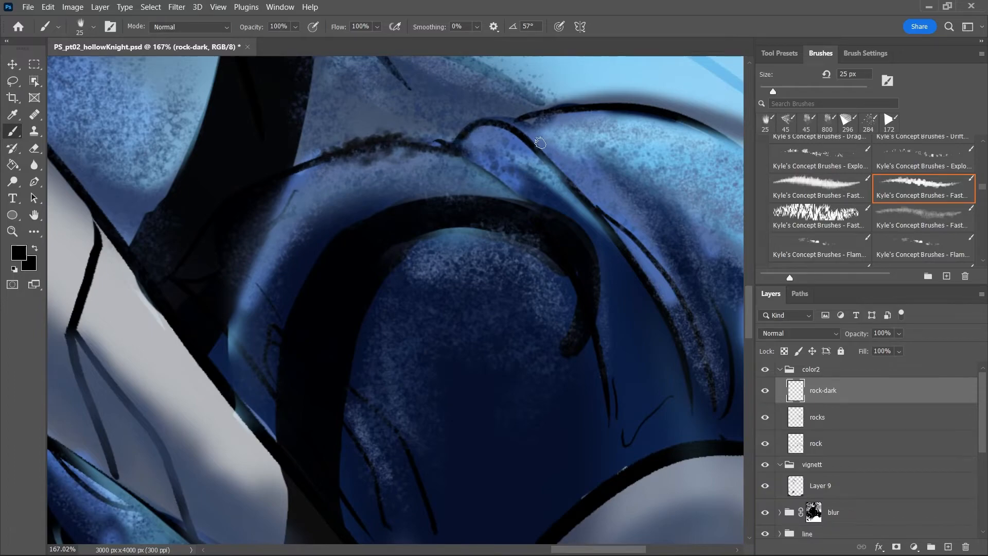
left_click_drag(676, 115, 739, 151)
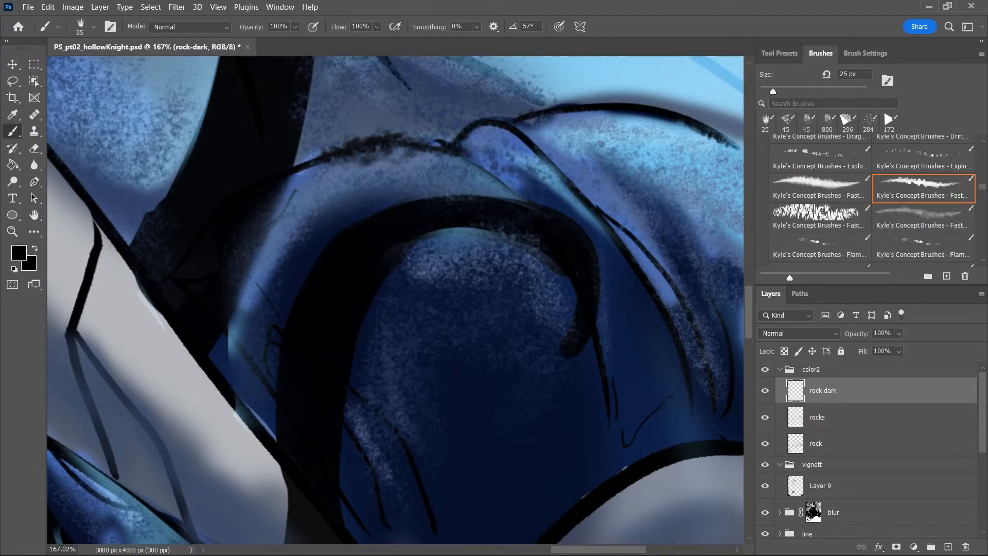
left_click_drag(468, 158, 563, 218)
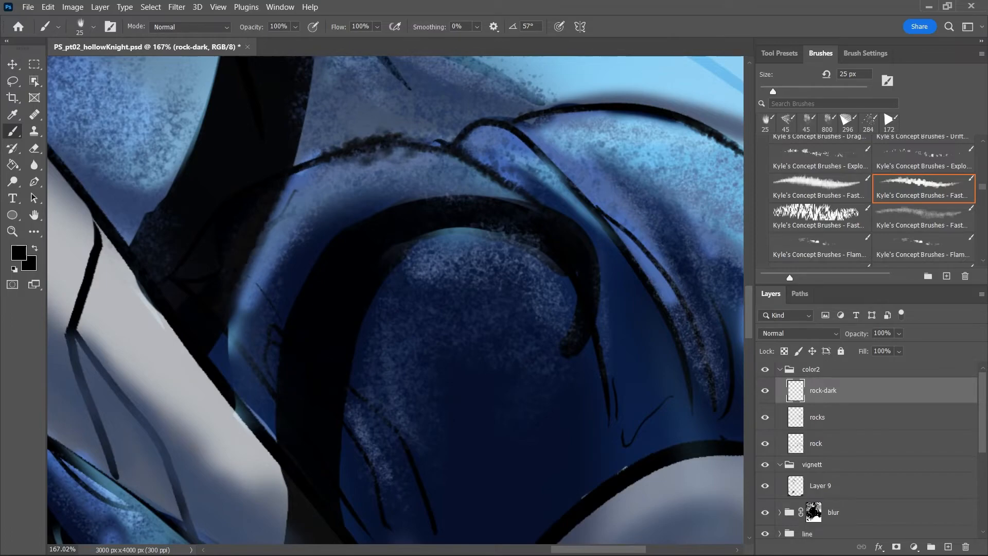
Darken the blade's crack lines and its edge beside the curved rock in black, and save the painting
mouse_move(84, 345)
left_mouse_down()
mouse_move(162, 449)
mouse_move(153, 430)
mouse_move(186, 529)
left_mouse_up()
mouse_move(72, 344)
left_mouse_down()
mouse_move(115, 476)
mouse_move(106, 477)
mouse_move(206, 530)
left_mouse_up()
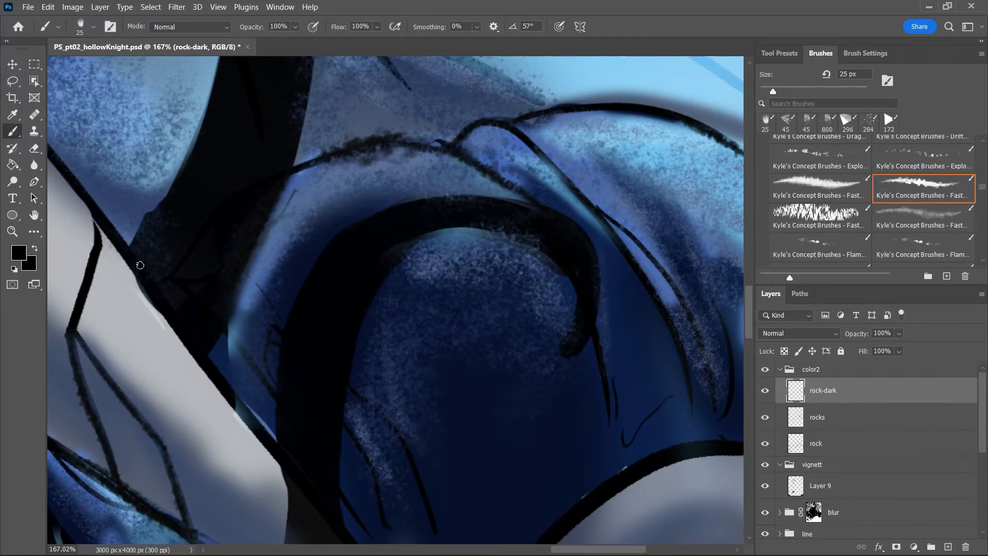
left_click_drag(216, 366, 255, 429)
key("z")
mouse_move(326, 289)
left_mouse_down()
mouse_move(316, 366)
mouse_move(288, 412)
left_mouse_up()
key("ctrl+s")
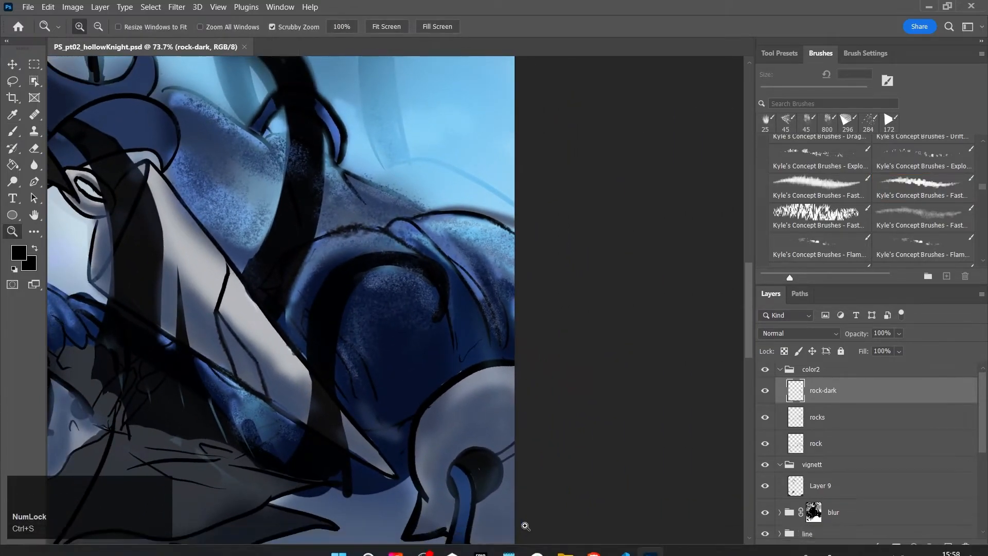
Redraw the black lines of the small facet at the blade's upper left, undoing the rough first stroke
left_click_drag(546, 547, 512, 540)
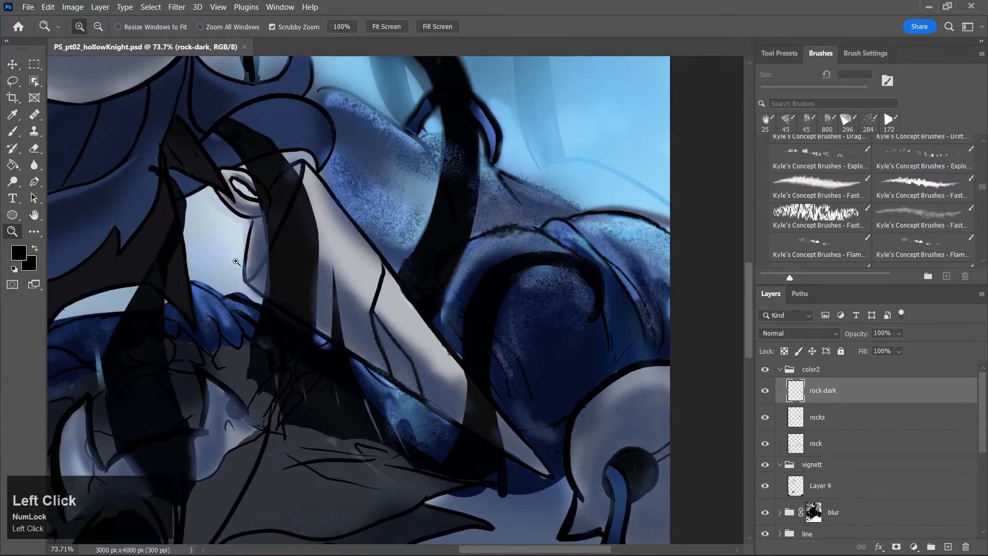
key("b")
left_click_drag(253, 220, 247, 281)
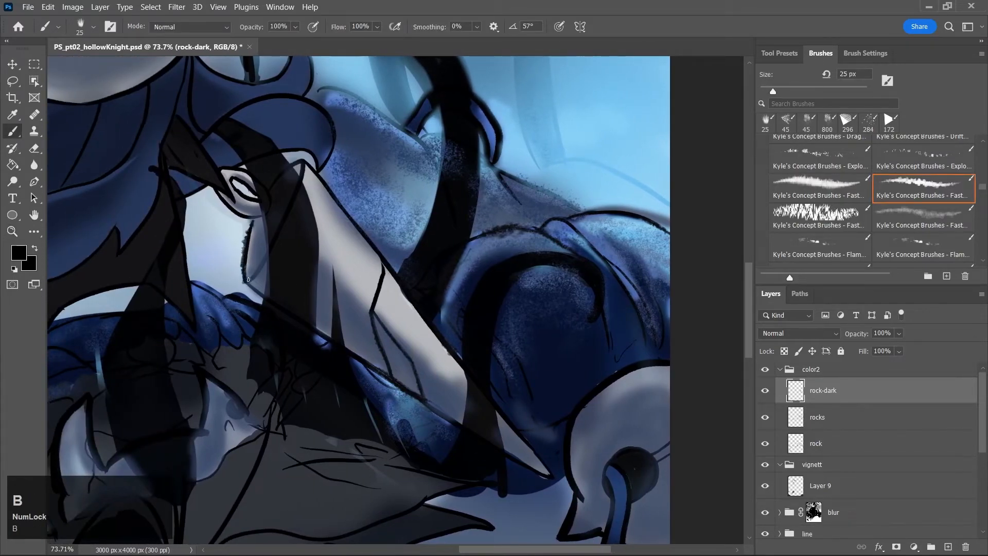
key("ctrl+z")
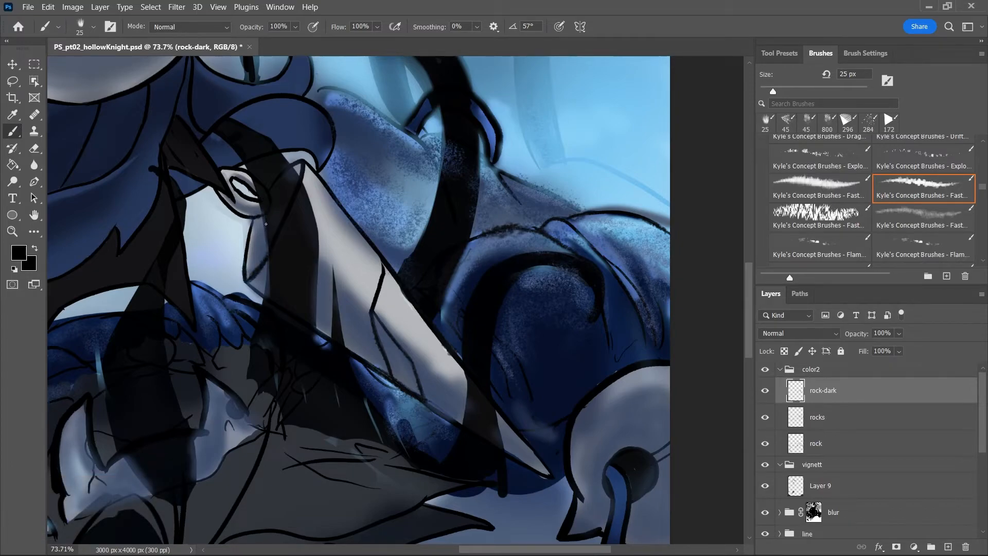
mouse_move(265, 283)
left_mouse_down()
mouse_move(246, 277)
mouse_move(262, 298)
left_mouse_up()
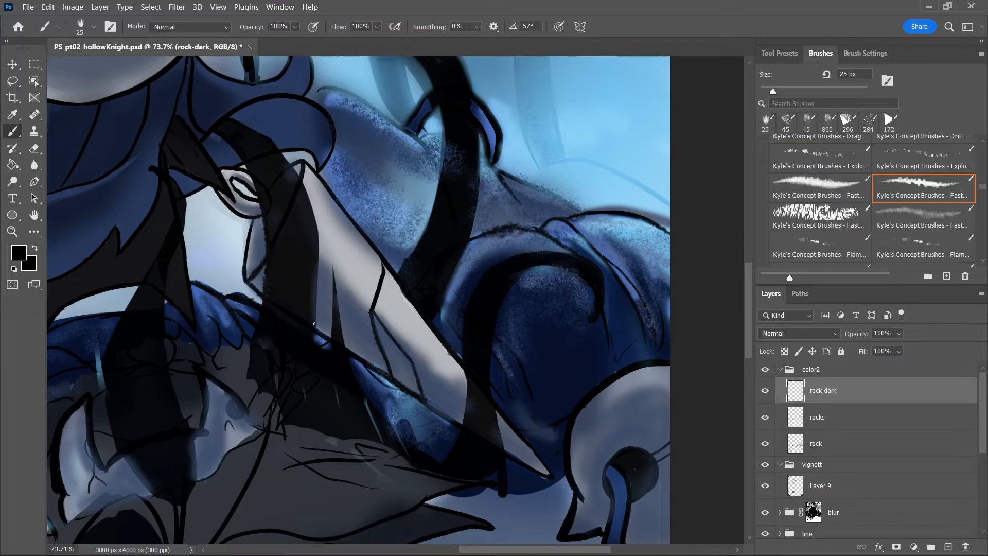
Enlarge the brush to 175 px and paint black shadow over the sketchy cloak area beneath the blade
key("bracketright")
key("bracketright")
key("bracketright")
key("bracketright")
key("bracketright")
key("bracketright")
key("bracketright")
key("bracketright")
key("bracketright")
key("bracketright")
key("bracketright")
key("bracketright")
key("bracketright")
key("bracketright")
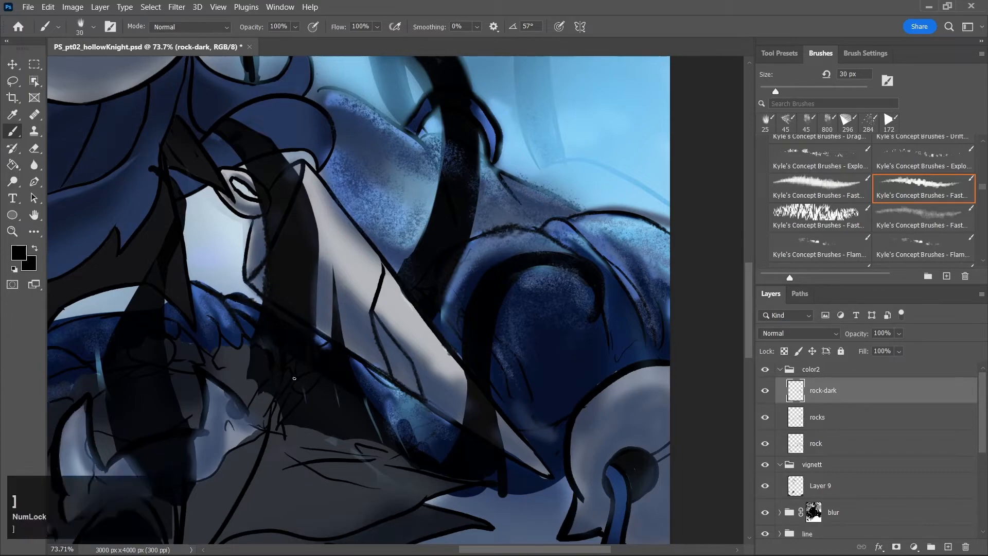
mouse_move(245, 376)
left_mouse_down()
mouse_move(297, 430)
mouse_move(290, 424)
mouse_move(367, 432)
left_mouse_up()
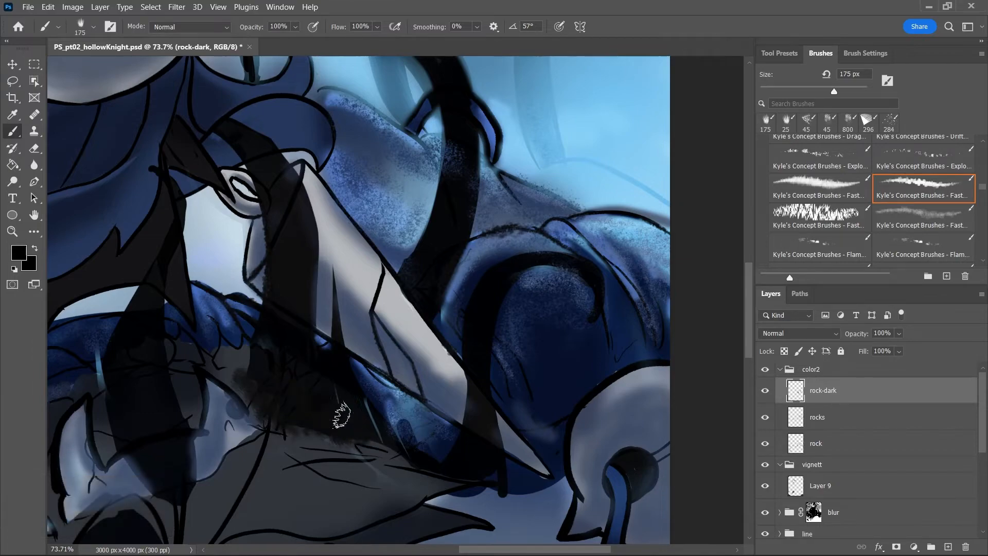
Reduce the brush to 30 px and darken the black line along the blade's lower edge
key("bracketleft")
key("bracketleft")
key("bracketleft")
key("bracketleft")
key("bracketleft")
key("bracketleft")
key("bracketleft")
key("bracketleft")
key("bracketleft")
key("bracketleft")
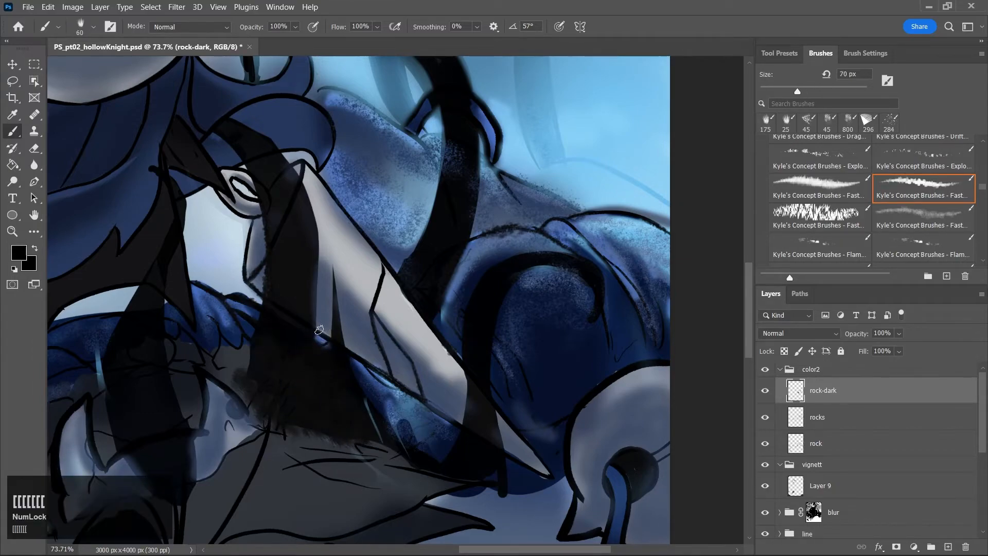
left_click_drag(329, 341, 350, 353)
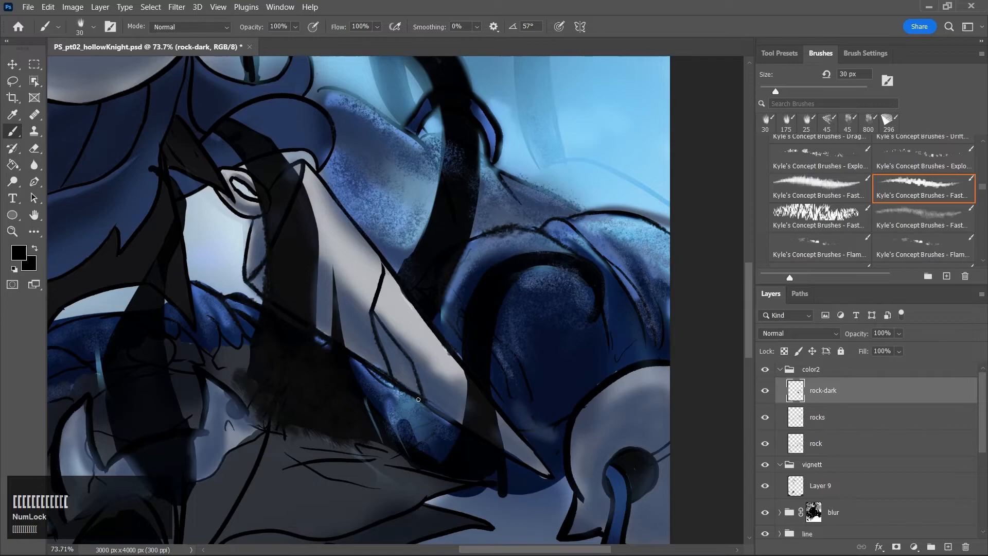
Enlarge the brush to 80 px and paint rough black shadow over the blue rock beneath the blade
key("bracketright")
key("bracketright")
key("bracketright")
key("bracketright")
key("bracketright")
left_click_drag(376, 406, 417, 448)
Reduce the brush to 15 px and roughen the black upper edge of the textured rock behind the blade
key("bracketleft")
key("bracketleft")
key("bracketleft")
key("bracketleft")
key("bracketleft")
key("bracketleft")
key("bracketleft")
key("bracketleft")
key("bracketleft")
key("bracketleft")
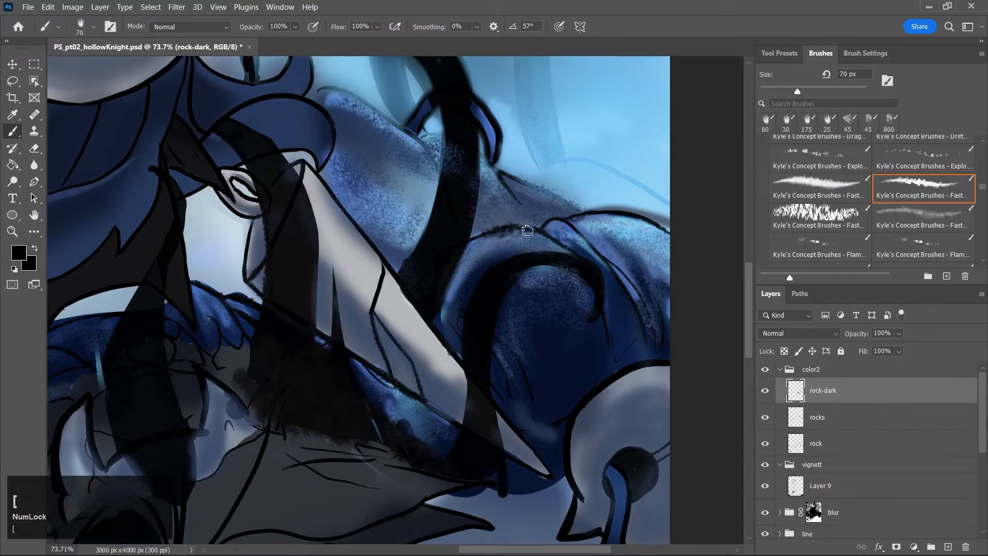
left_click(487, 160)
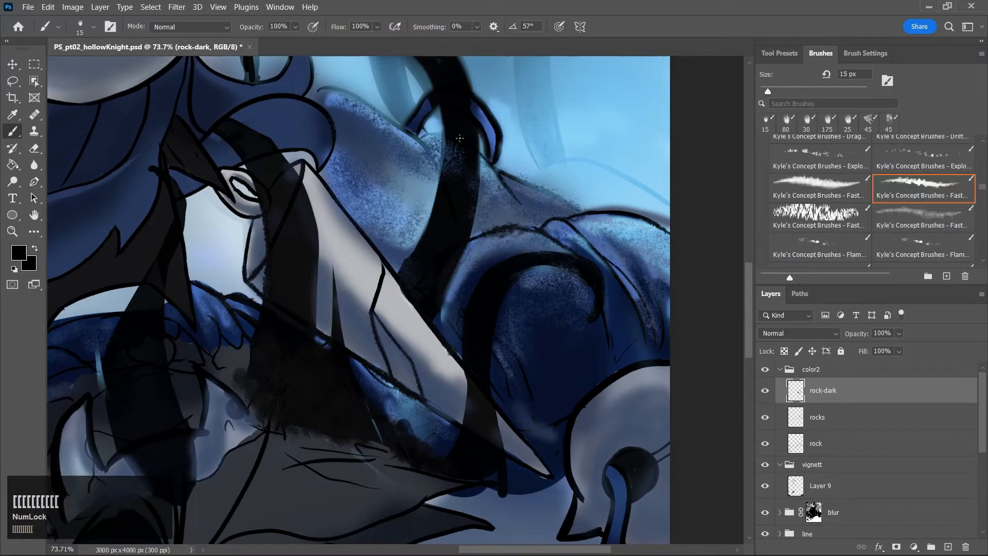
mouse_move(324, 90)
left_mouse_down()
mouse_move(382, 117)
mouse_move(361, 101)
mouse_move(416, 139)
left_mouse_up()
Enlarge the brush to 40 px and roughen the black outlines of the sloping rock and the far-right rock
key("bracketright")
key("bracketright")
key("bracketright")
key("bracketright")
key("bracketright")
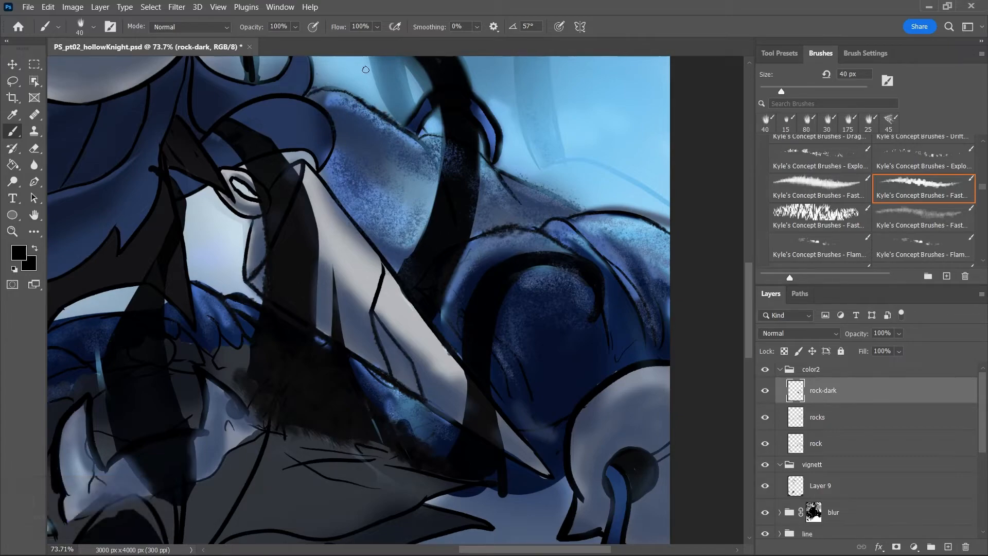
left_click_drag(519, 178, 581, 211)
left_click_drag(640, 286, 657, 326)
Enlarge the brush to 90 px and then 125 px, and paint rough black shadow around the blade's tip
key("bracketright")
key("bracketright")
key("bracketright")
key("bracketright")
key("bracketright")
key("bracketright")
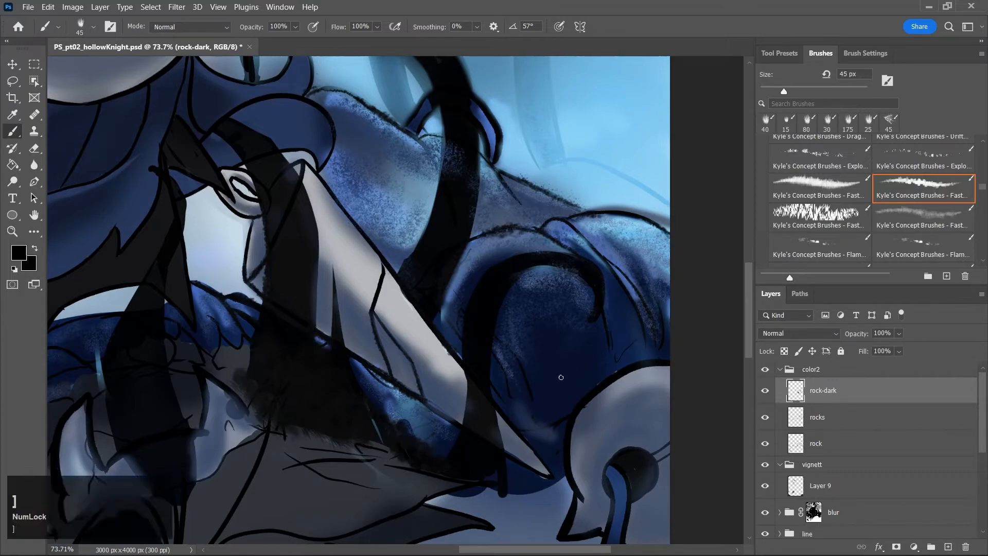
key("bracketright")
key("bracketright")
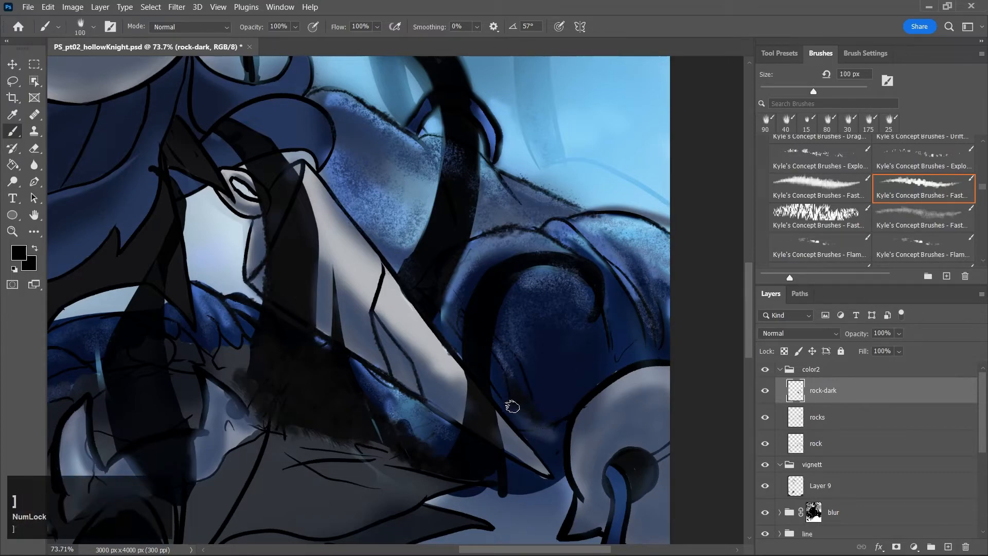
mouse_move(505, 403)
left_mouse_down()
mouse_move(550, 457)
mouse_move(519, 465)
mouse_move(553, 498)
mouse_move(569, 489)
mouse_move(555, 502)
mouse_move(467, 494)
left_mouse_up()
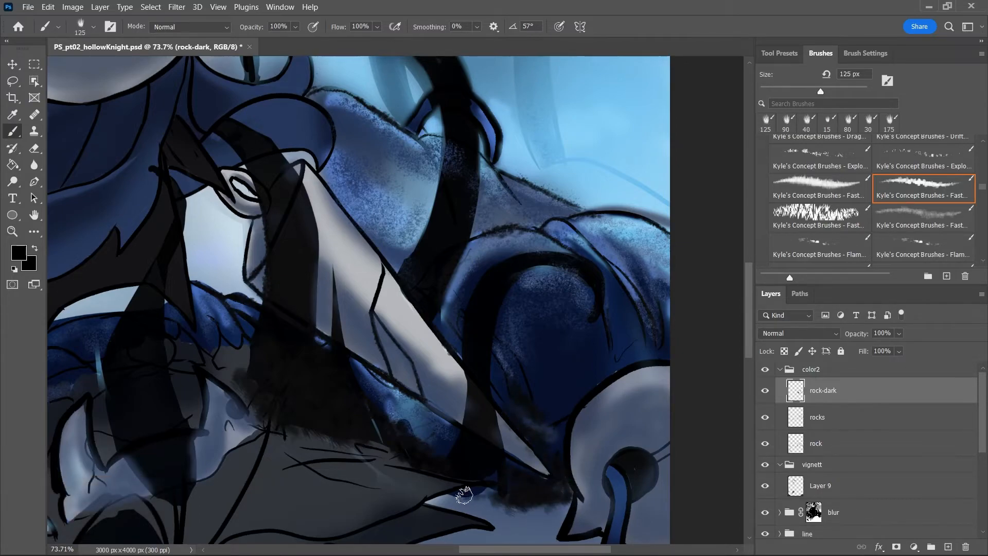
Paint rough black shadows around the vine-wrapped stone shard and below the glowing flower with the 125 px brush
key("z")
left_click_drag(600, 377, 560, 480)
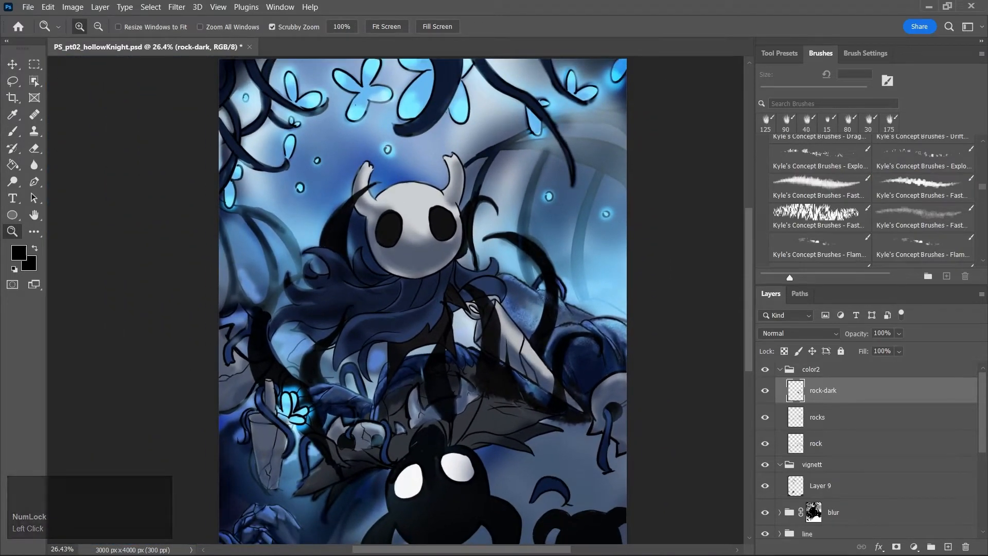
key("b")
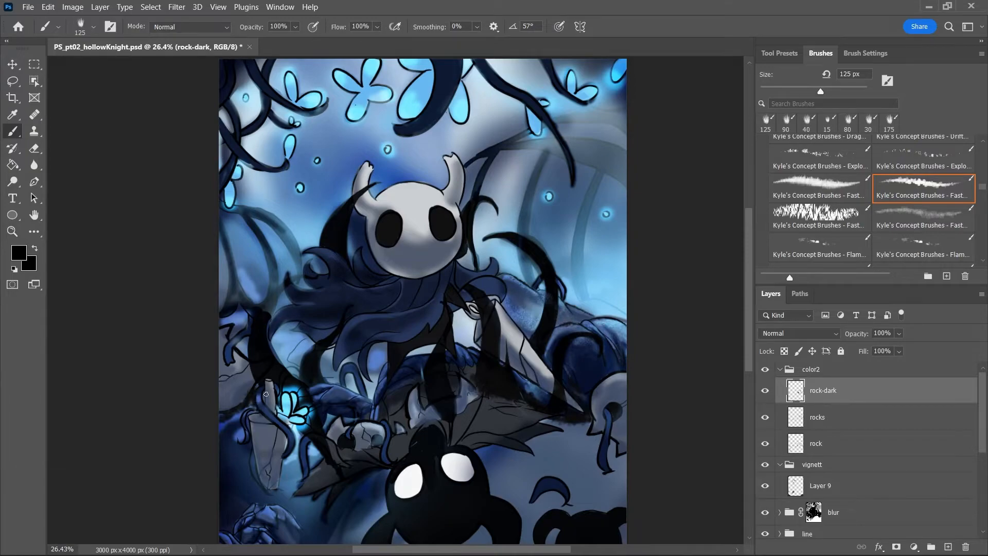
mouse_move(264, 399)
left_mouse_down()
mouse_move(282, 422)
mouse_move(263, 414)
left_mouse_up()
left_click_drag(243, 428, 242, 429)
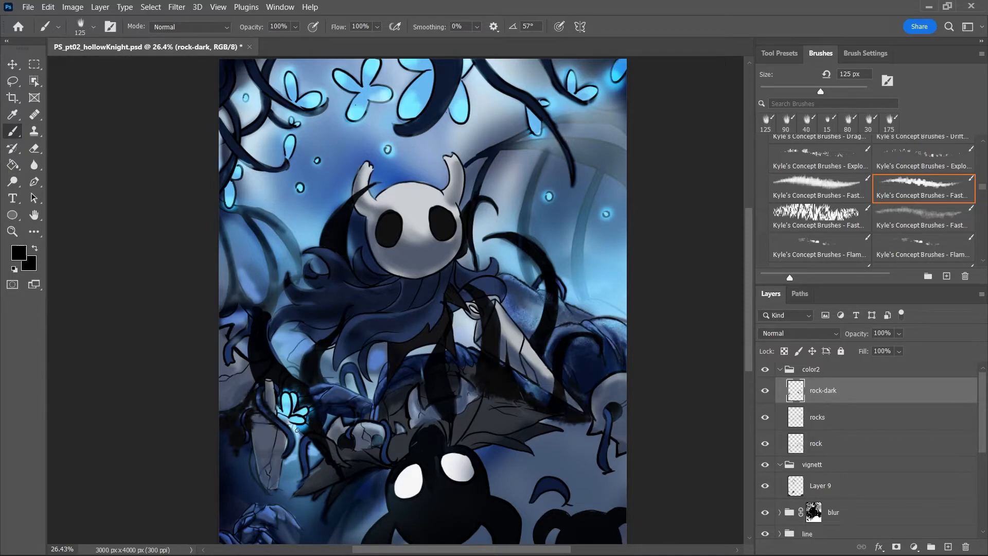
mouse_move(292, 434)
left_mouse_down()
mouse_move(280, 448)
mouse_move(362, 417)
left_mouse_up()
Erase the black spill from the upper part of the vine-wrapped shard, reducing the Soft Round eraser to 7 px
key("z")
key("e")
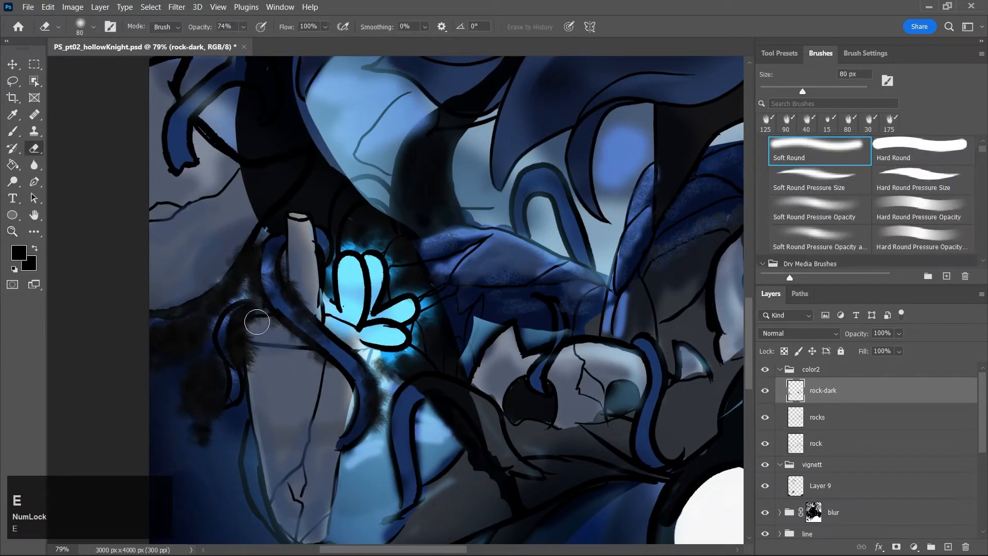
key("bracketleft")
key("bracketleft")
key("bracketleft")
key("bracketleft")
key("bracketleft")
key("bracketleft")
key("bracketleft")
key("bracketleft")
key("bracketleft")
key("bracketleft")
key("bracketleft")
key("bracketleft")
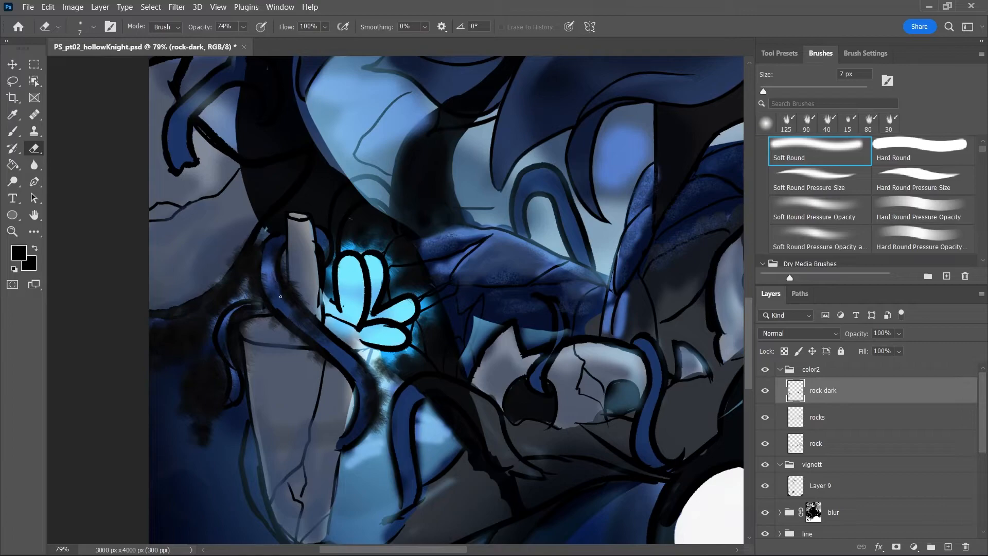
Enlarge the eraser to 20 px, clean the black spill off the vine and around the glowing flower, and save the painting
key("bracketright")
key("bracketright")
key("bracketright")
key("bracketright")
key("bracketright")
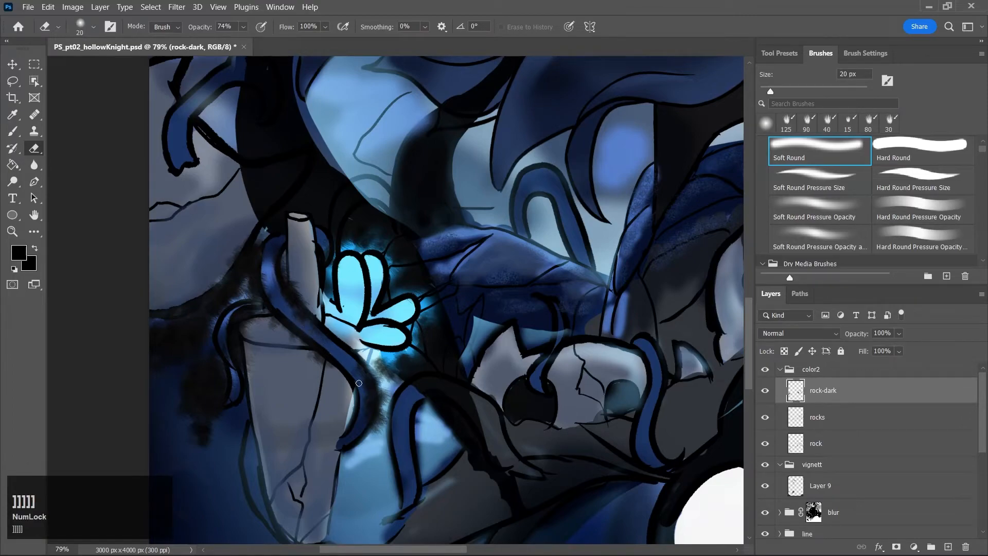
mouse_move(283, 335)
left_mouse_down()
mouse_move(325, 369)
mouse_move(378, 373)
mouse_move(382, 430)
left_mouse_up()
mouse_move(357, 367)
left_mouse_down()
mouse_move(365, 415)
mouse_move(388, 363)
mouse_move(396, 393)
mouse_move(423, 386)
left_mouse_up()
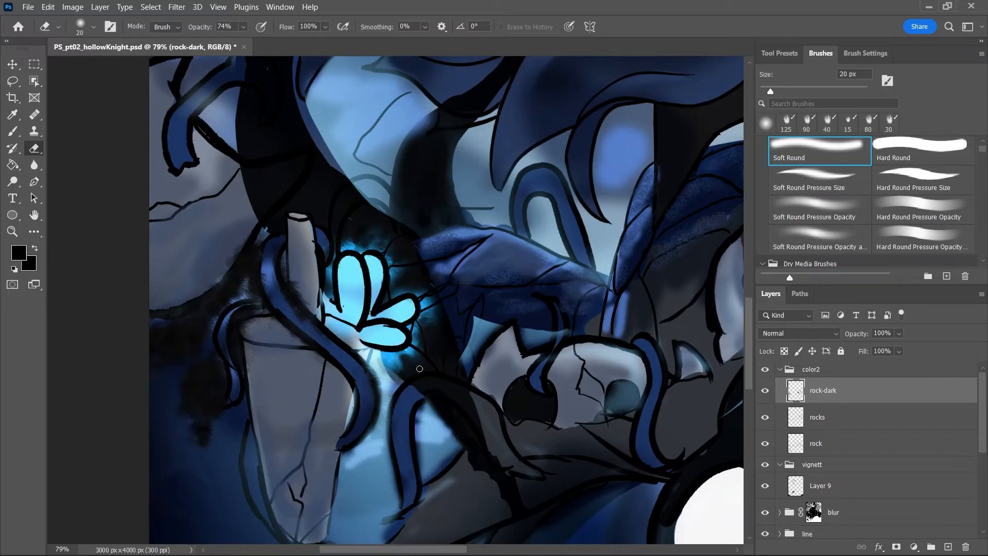
left_click_drag(354, 233, 423, 284)
key("ctrl+s")
Switch the eraser to Hard Round Pressure Size at 9 px and touch up the area around the cracked skull
left_click_drag(749, 315, 754, 345)
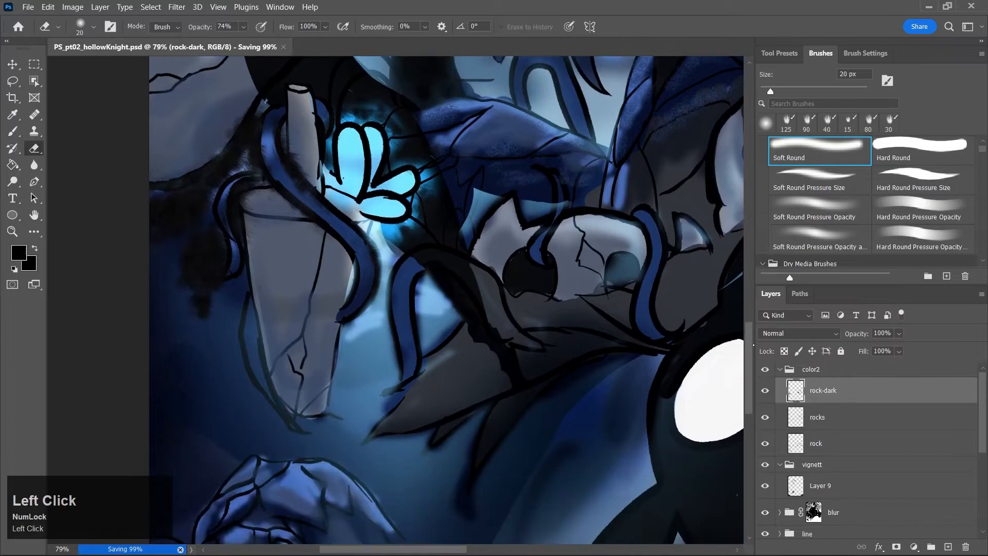
left_click(916, 180)
key("bracketleft")
key("bracketleft")
key("bracketleft")
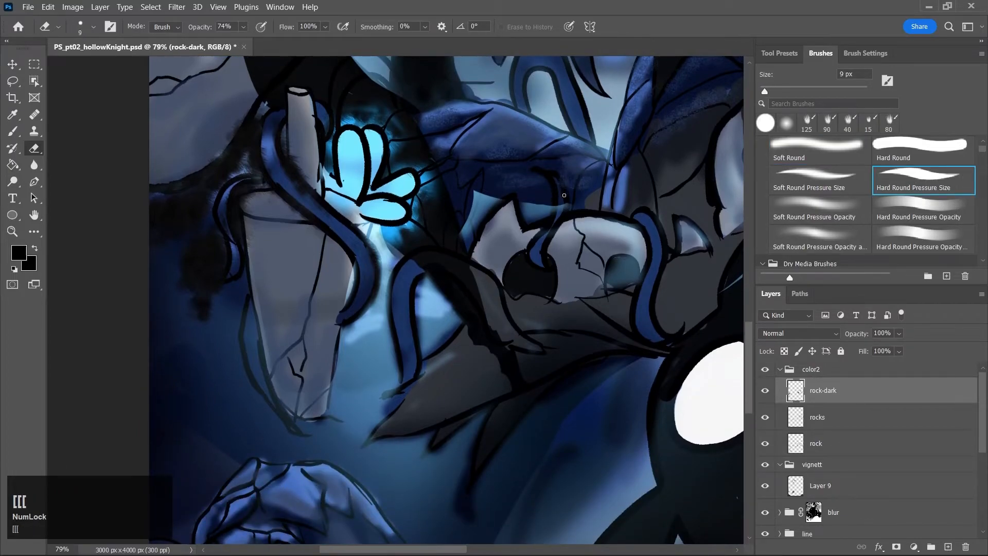
key("j")
left_click(626, 151)
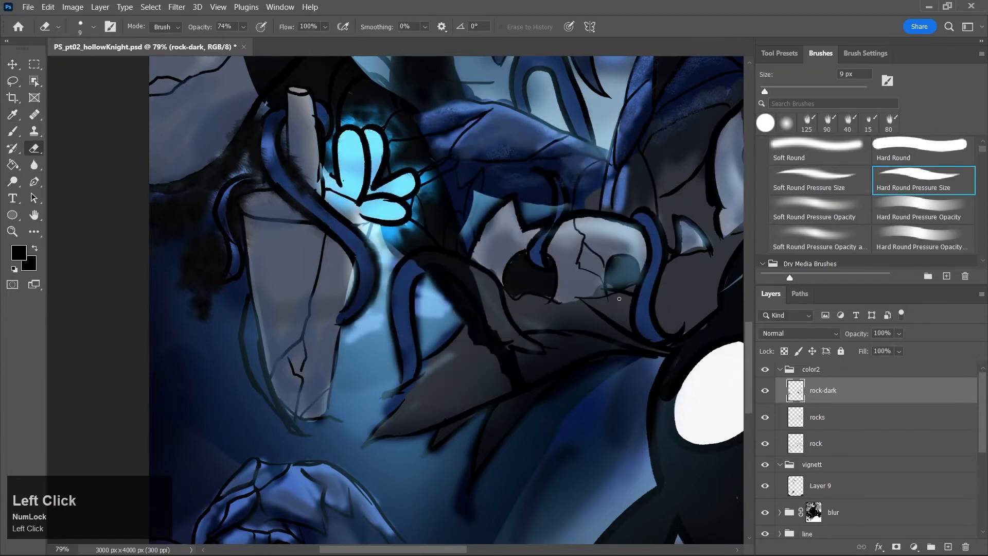
Ink the black outlines of the blue rock above the cracked skull with a Hard Round Pressure Size brush at 25 px
key("b")
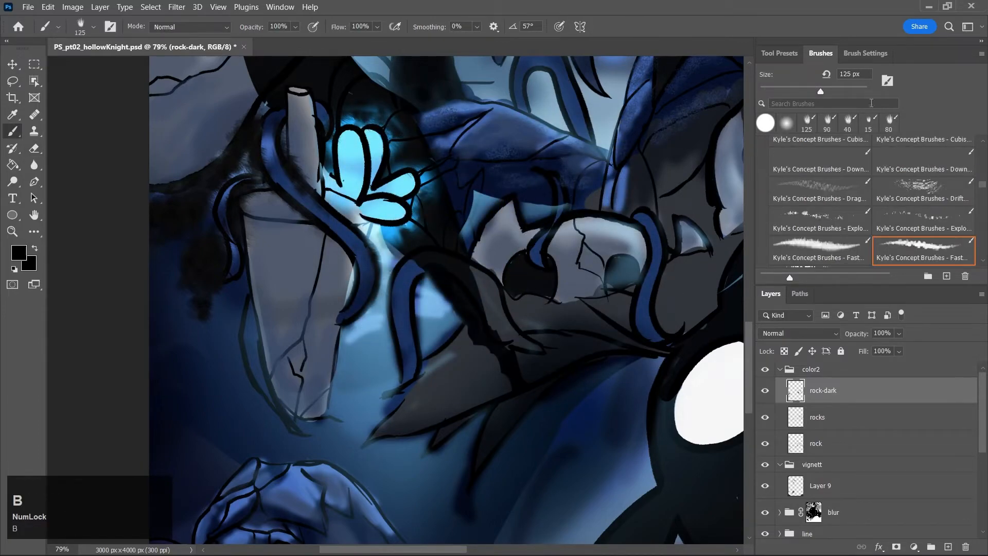
left_click_drag(982, 186, 982, 144)
left_click(938, 194)
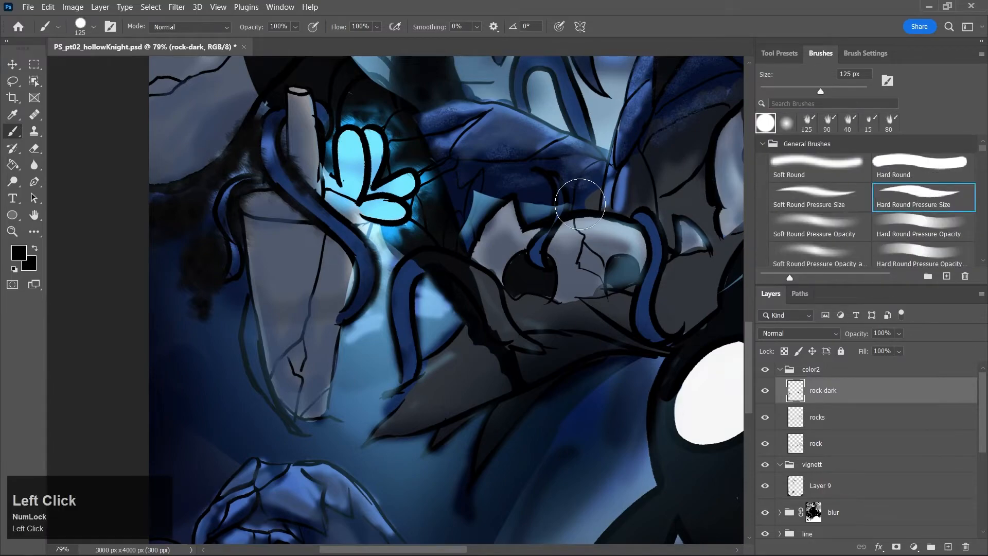
key("bracketleft")
key("bracketleft")
key("bracketleft")
key("bracketleft")
key("bracketleft")
key("bracketleft")
key("bracketleft")
key("bracketleft")
key("bracketleft")
key("bracketleft")
key("bracketleft")
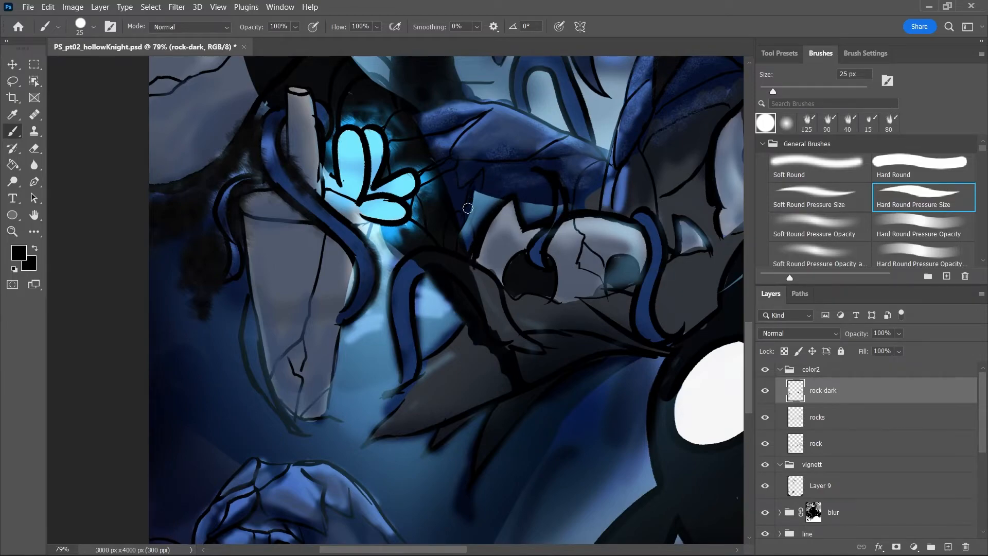
left_click_drag(451, 156, 497, 109)
mouse_move(389, 141)
left_mouse_down()
mouse_move(480, 98)
mouse_move(524, 112)
mouse_move(526, 89)
mouse_move(513, 84)
mouse_move(525, 111)
mouse_move(524, 80)
mouse_move(534, 115)
mouse_move(520, 106)
mouse_move(558, 129)
left_mouse_up()
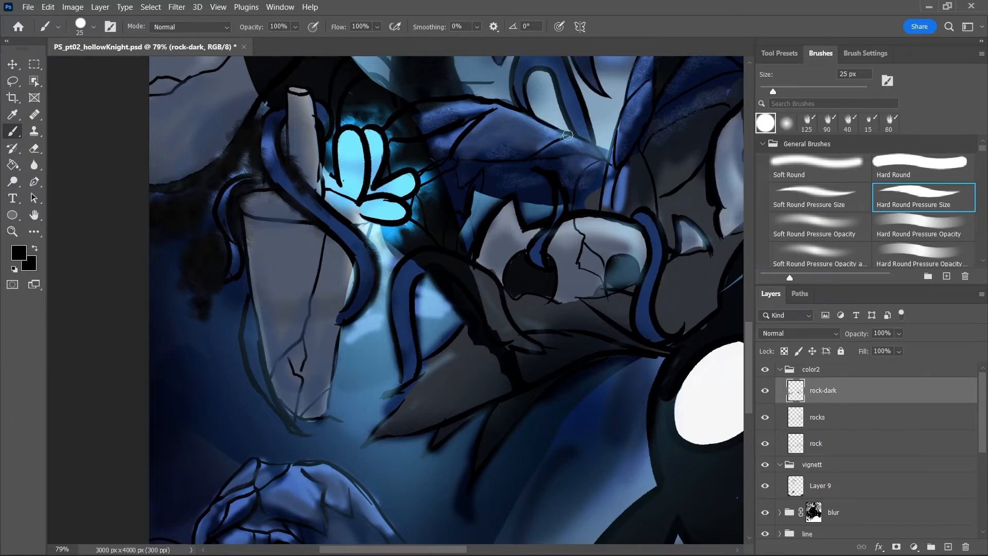
left_click_drag(455, 168, 459, 188)
Choose Kyle's Concept Bubble brush, shrink it, and speckle black over the light gap beside the cracked skull
left_click(980, 196)
left_click_drag(983, 191, 982, 173)
left_click(921, 168)
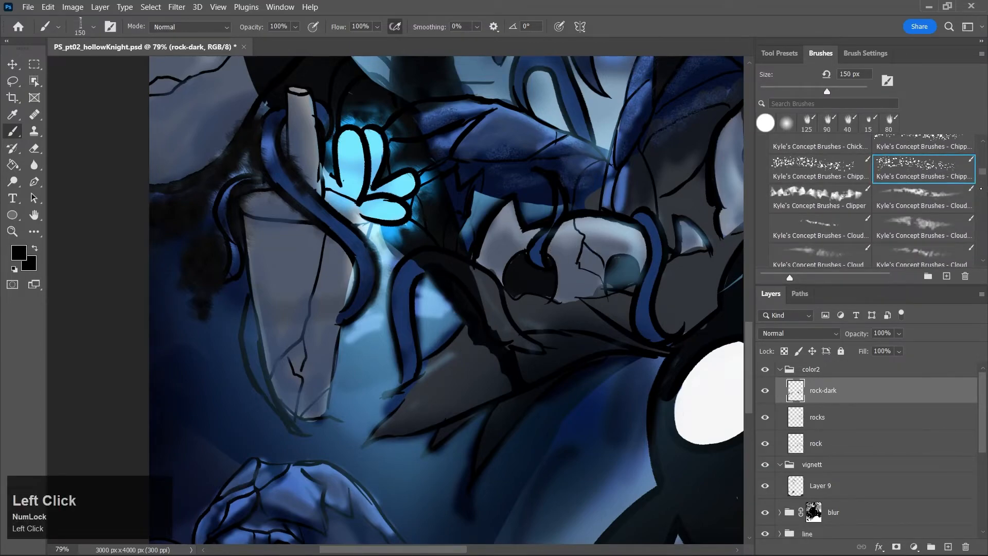
scroll(981, 191, "up", 3)
left_click(818, 232)
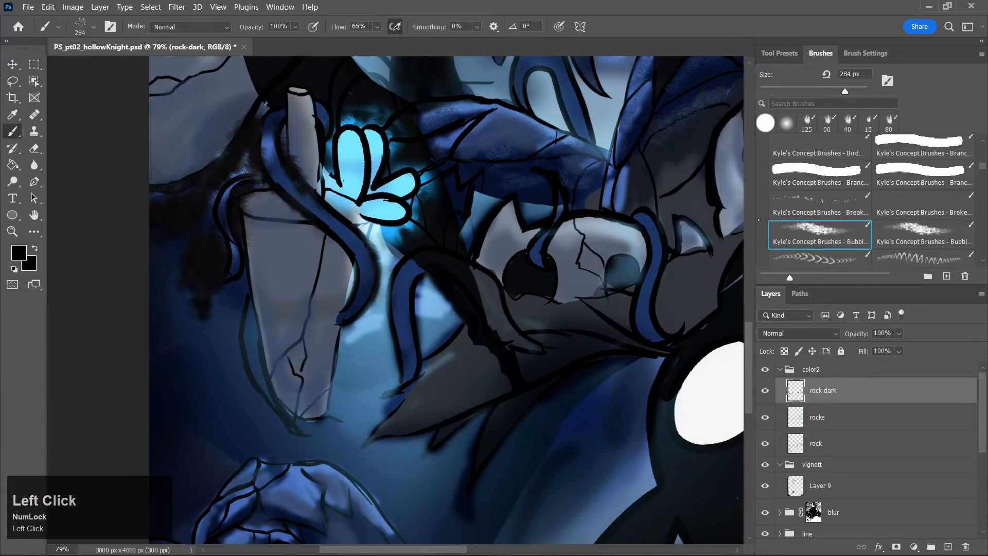
key("bracketleft")
key("bracketleft")
key("bracketleft")
key("bracketleft")
key("bracketleft")
key("bracketleft")
key("bracketleft")
key("bracketleft")
key("bracketleft")
key("bracketleft")
key("bracketleft")
key("bracketleft")
key("bracketleft")
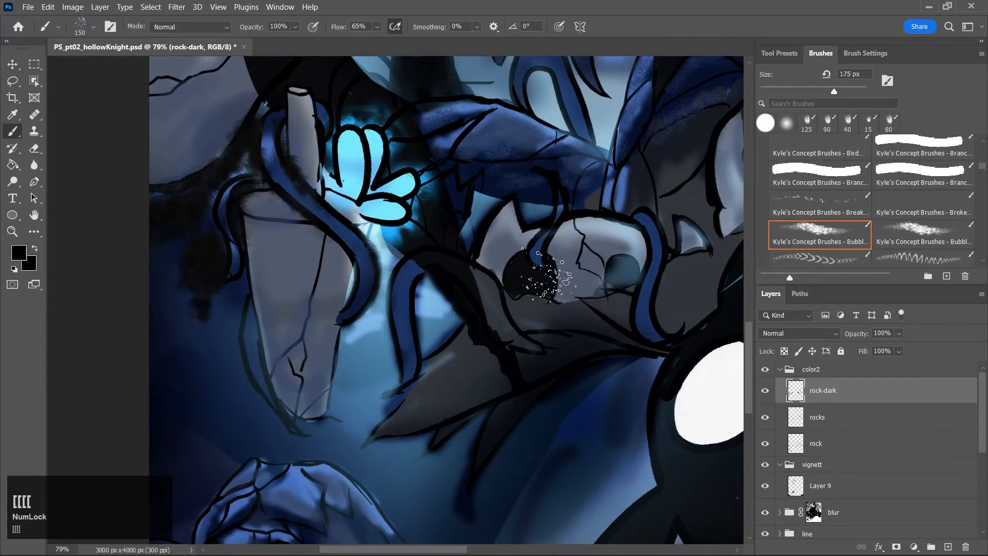
mouse_move(476, 206)
left_mouse_down()
mouse_move(473, 237)
mouse_move(492, 196)
left_mouse_up()
Enlarge the speckle brush to 45 px and texture the blue rock above the cracked skull in black
key("bracketright")
key("bracketright")
key("bracketright")
mouse_move(466, 244)
left_mouse_down()
mouse_move(471, 211)
mouse_move(492, 198)
mouse_move(547, 211)
mouse_move(599, 184)
mouse_move(612, 140)
left_mouse_up()
Reduce the speckle brush to 30 px and darken the cracked skull's teal eye socket
key("bracketleft")
key("bracketleft")
key("bracketleft")
left_click(561, 550)
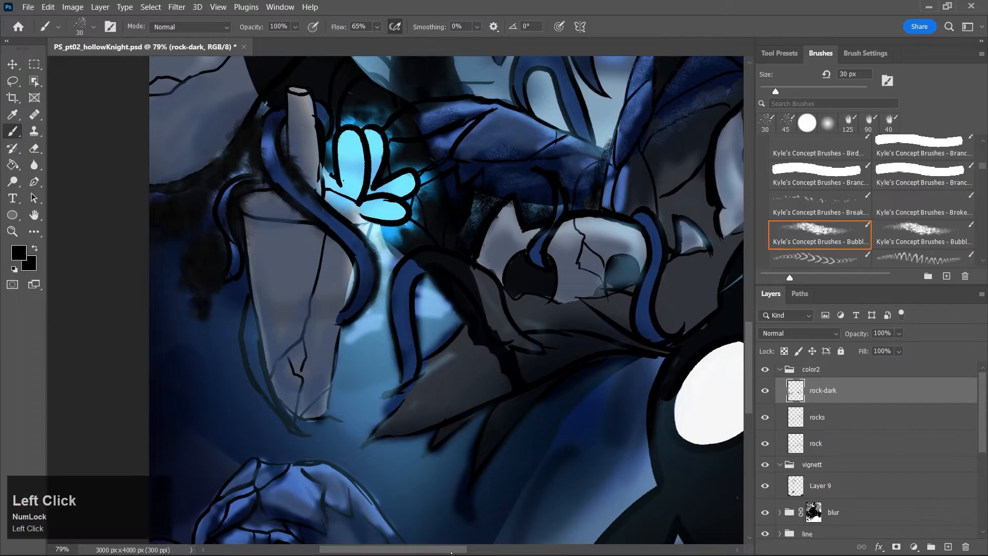
left_click_drag(418, 279, 436, 262)
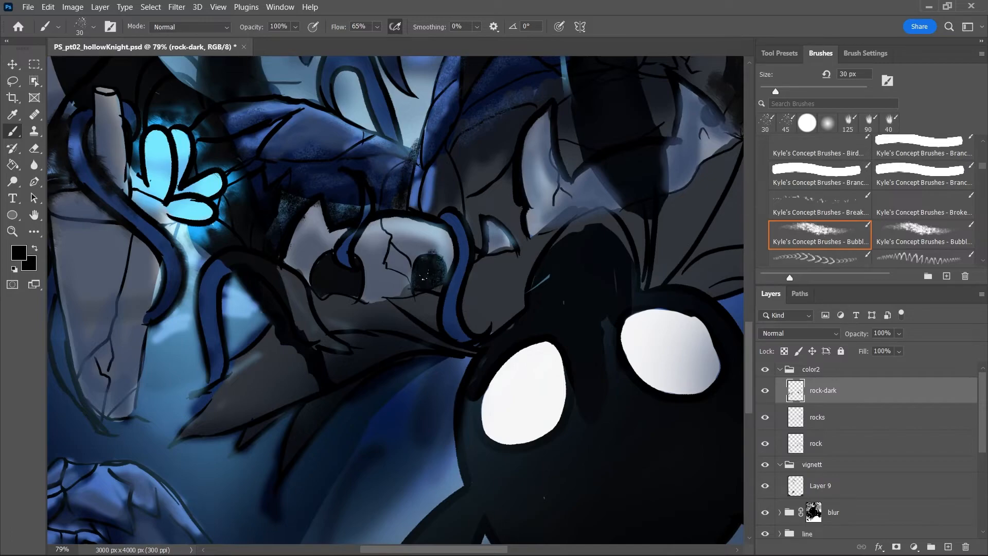
Enlarge the speckle brush to 60 px and stipple black shadow beneath the cracked skull
key("bracketright")
key("bracketright")
key("bracketright")
key("bracketright")
key("bracketright")
mouse_move(328, 299)
left_mouse_down()
mouse_move(374, 317)
mouse_move(360, 305)
mouse_move(409, 301)
left_mouse_up()
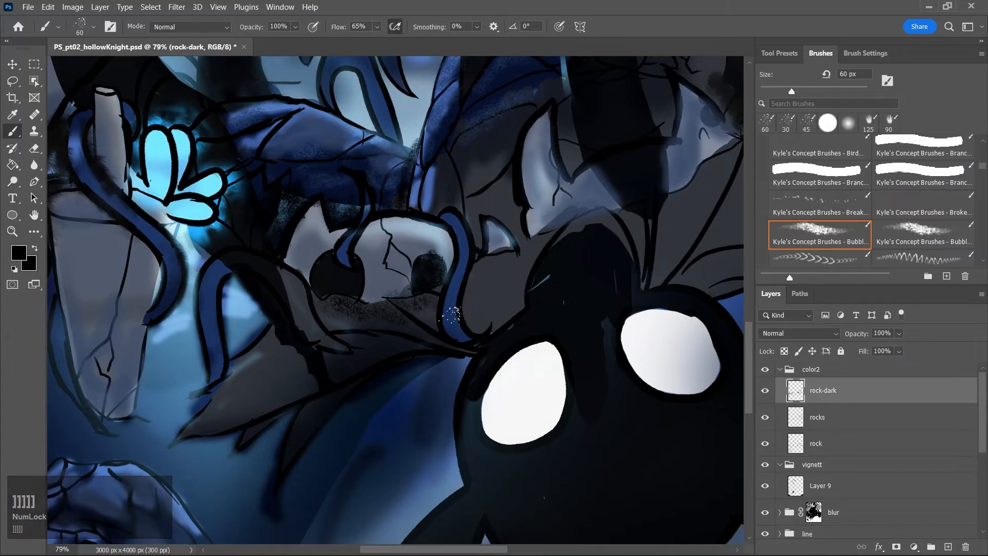
Stipple black texture over the blue rock above the skull and the dark rock beside the horned fragment
mouse_move(442, 176)
left_mouse_down()
mouse_move(436, 209)
mouse_move(446, 217)
mouse_move(439, 138)
left_mouse_up()
mouse_move(322, 126)
left_mouse_down()
mouse_move(295, 150)
mouse_move(313, 152)
mouse_move(284, 149)
mouse_move(338, 149)
mouse_move(297, 122)
mouse_move(321, 136)
mouse_move(275, 151)
mouse_move(281, 123)
mouse_move(264, 165)
mouse_move(263, 134)
mouse_move(285, 135)
mouse_move(353, 175)
mouse_move(316, 183)
mouse_move(355, 206)
left_mouse_up()
mouse_move(460, 198)
left_mouse_down()
mouse_move(513, 162)
mouse_move(489, 165)
mouse_move(510, 162)
mouse_move(502, 178)
mouse_move(512, 189)
mouse_move(516, 173)
mouse_move(515, 245)
mouse_move(532, 227)
left_mouse_up()
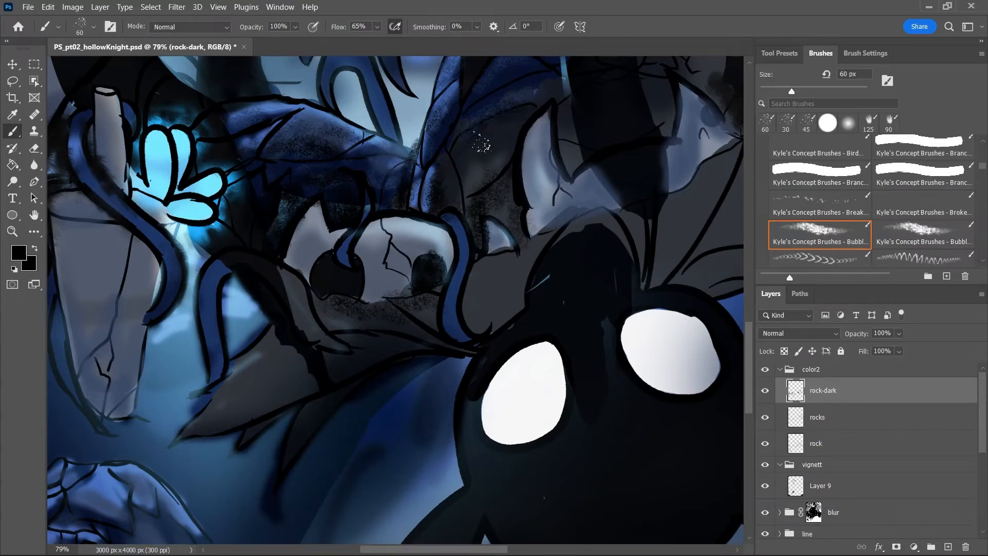
Reduce the speckle brush to 35 px and add finer black texture around the horned fragment's edge and notch
key("bracketleft")
key("bracketleft")
key("bracketleft")
key("bracketleft")
left_click_drag(509, 139, 495, 175)
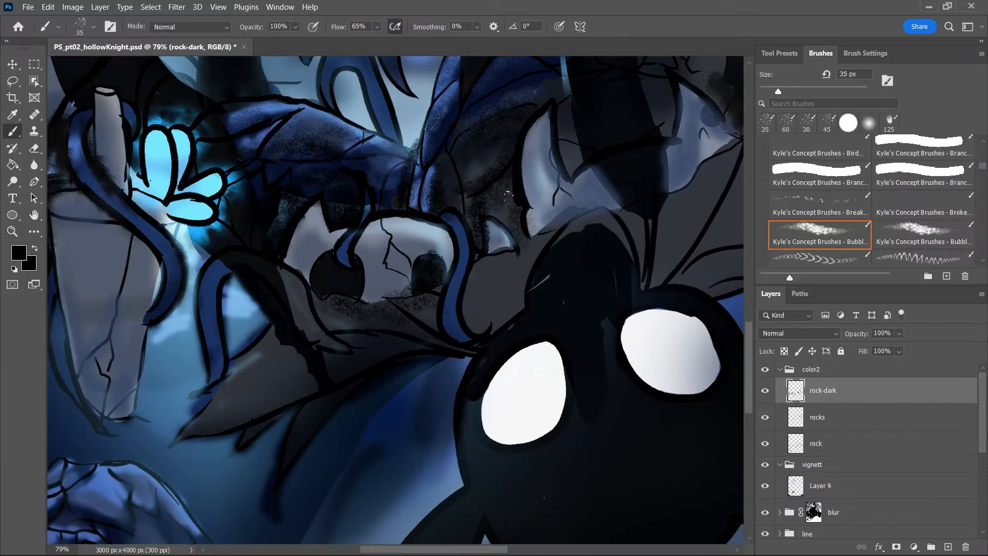
mouse_move(568, 147)
left_mouse_down()
mouse_move(571, 171)
mouse_move(581, 154)
mouse_move(565, 149)
left_mouse_up()
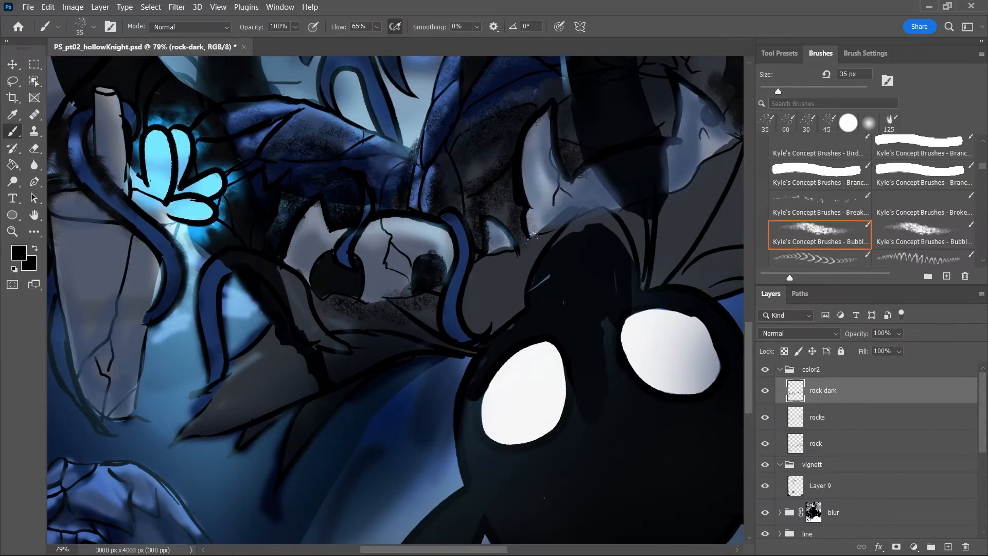
Enlarge the speckle brush to 100 px and stipple shadows beside the black creature's head and over the horned fragment's far end
left_click_drag(493, 549, 524, 544)
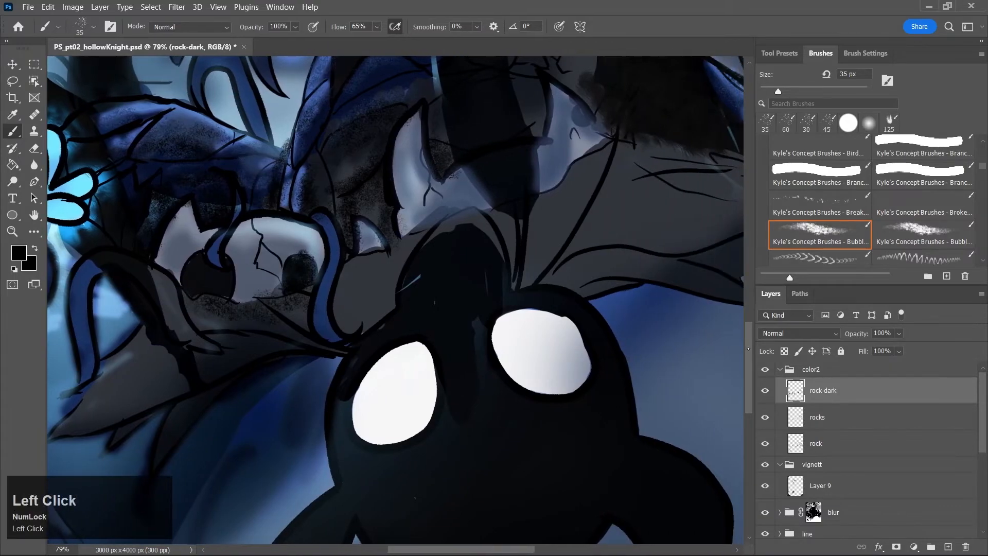
left_click_drag(750, 346, 750, 327)
key("bracketright")
key("bracketright")
key("bracketright")
key("bracketright")
key("bracketright")
key("bracketright")
key("bracketright")
key("bracketright")
left_click_drag(363, 424, 415, 389)
left_click_drag(563, 212, 576, 290)
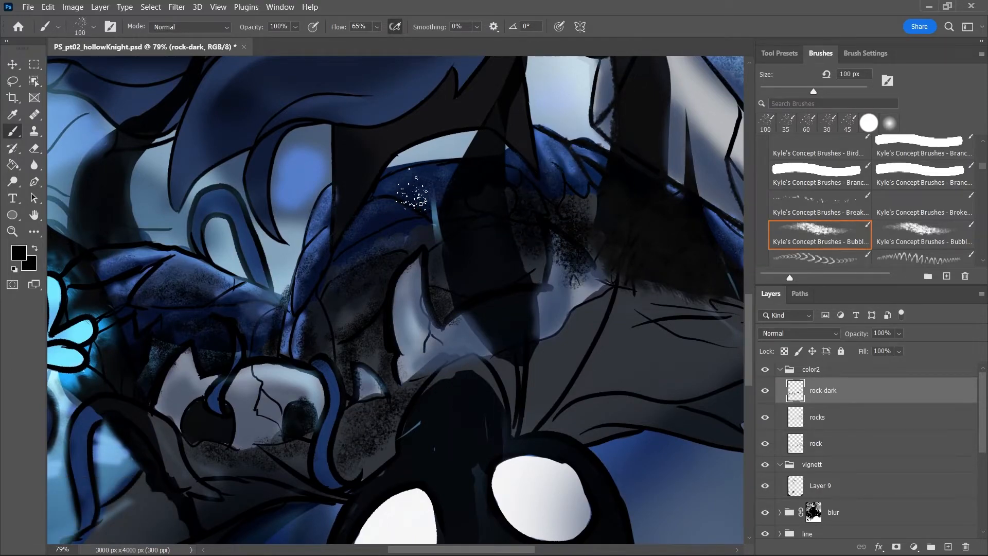
Stipple black texture along the blue rock's upper edge and reduce the speckle brush through 40 px to 25 px for finer grain
left_click_drag(380, 207, 409, 194)
key("bracketleft")
key("bracketleft")
key("bracketleft")
key("bracketleft")
key("bracketleft")
key("bracketleft")
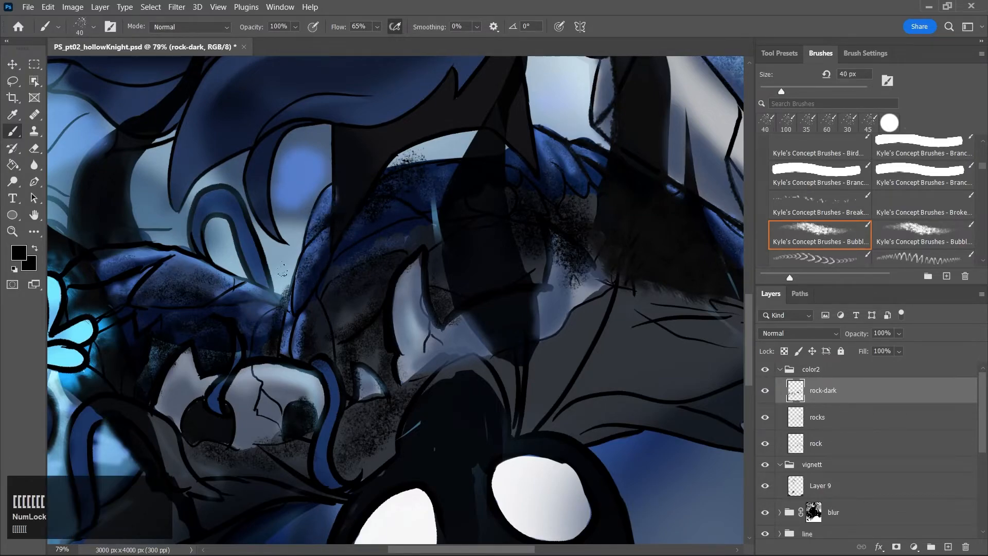
key("bracketleft")
key("bracketleft")
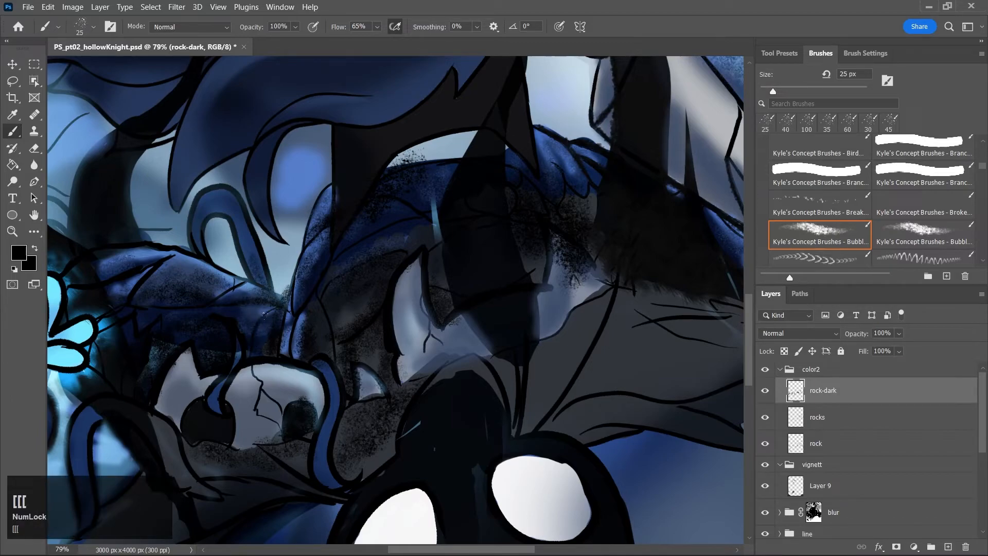
Enlarge the speckle brush to 175 px, stipple black shadow over the grey rock beside the black creature's head, and save the file
key("bracketright")
key("bracketright")
key("bracketright")
key("bracketright")
key("bracketright")
key("bracketright")
key("bracketright")
key("bracketright")
key("bracketright")
key("bracketright")
key("bracketright")
key("bracketright")
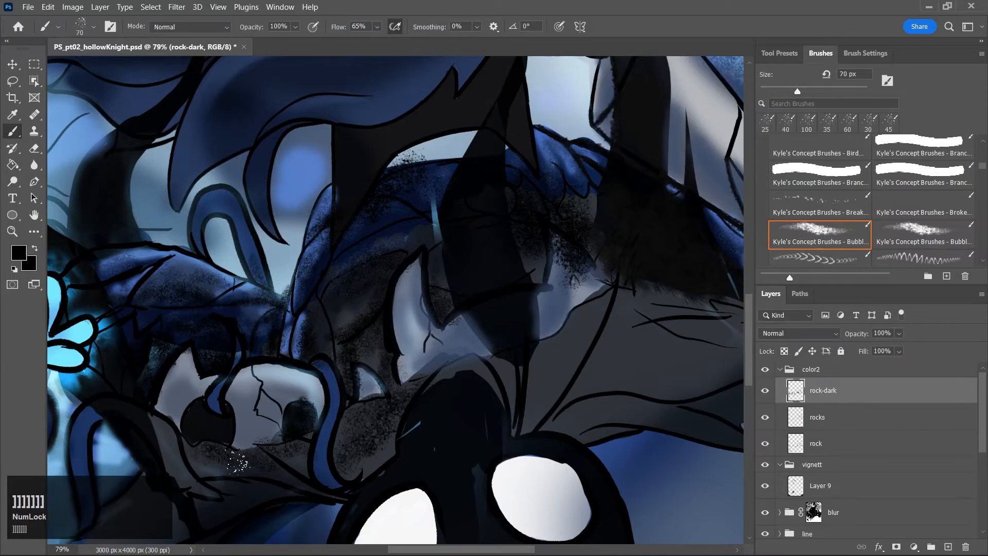
mouse_move(529, 375)
left_mouse_down()
mouse_move(555, 397)
mouse_move(589, 410)
mouse_move(583, 341)
mouse_move(676, 276)
mouse_move(697, 341)
mouse_move(705, 306)
left_mouse_up()
key("ctrl+s")
Stipple black texture with the 175 px speckle brush over the dark background on the outer side of the broken sword
key("z")
left_click_drag(641, 315, 478, 445)
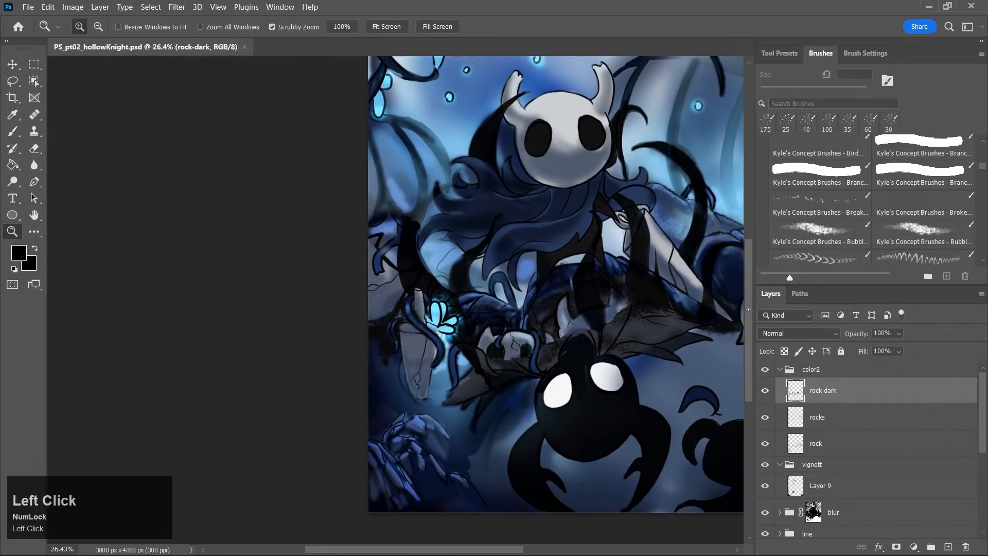
left_click_drag(749, 298, 750, 337)
left_click_drag(641, 205, 672, 227)
mouse_move(274, 477)
left_mouse_down()
mouse_move(239, 429)
mouse_move(246, 375)
left_mouse_up()
key("b")
mouse_move(219, 292)
left_mouse_down()
mouse_move(207, 363)
mouse_move(228, 333)
mouse_move(245, 382)
left_mouse_up()
Stipple black texture on the shadowed edge of the lower-left rock pile and set the speckle brush to 150 px
left_click_drag(748, 293, 749, 341)
key("z")
left_click_drag(220, 338, 256, 355)
key("b")
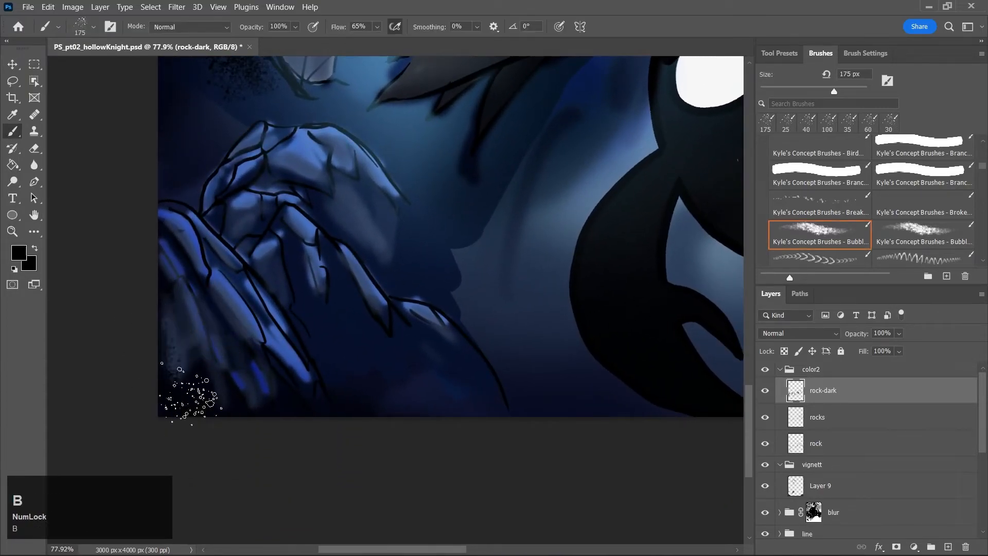
key("bracketleft")
key("bracketleft")
key("bracketleft")
key("bracketleft")
key("bracketleft")
key("bracketleft")
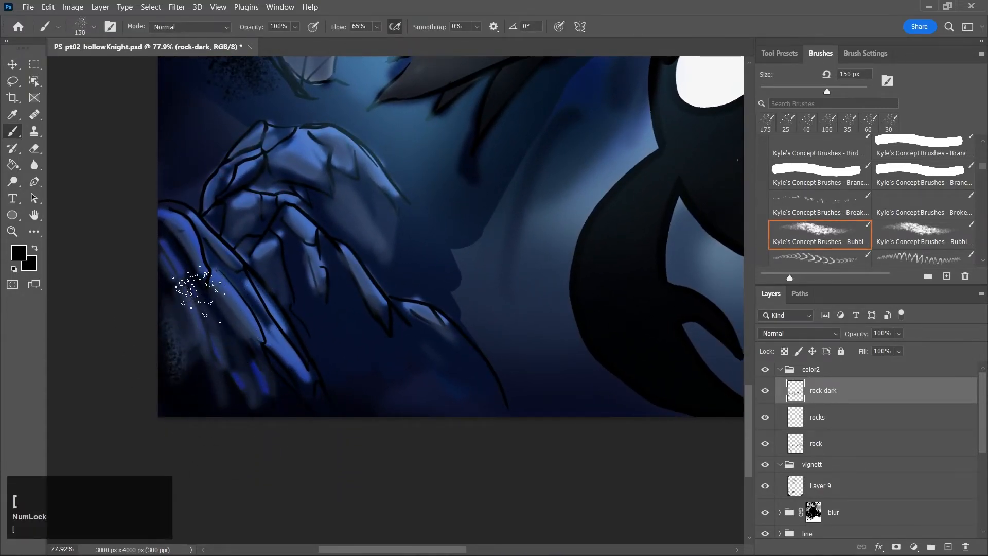
Switch to the solid Kyle's Concept brush at 8 px and outline the slanted front ridges of the lower-left rock pile in black
left_click(822, 177)
key("bracketleft")
key("bracketleft")
key("bracketleft")
key("bracketleft")
key("bracketleft")
key("bracketleft")
key("bracketleft")
key("bracketleft")
key("bracketleft")
key("bracketleft")
key("bracketleft")
key("bracketleft")
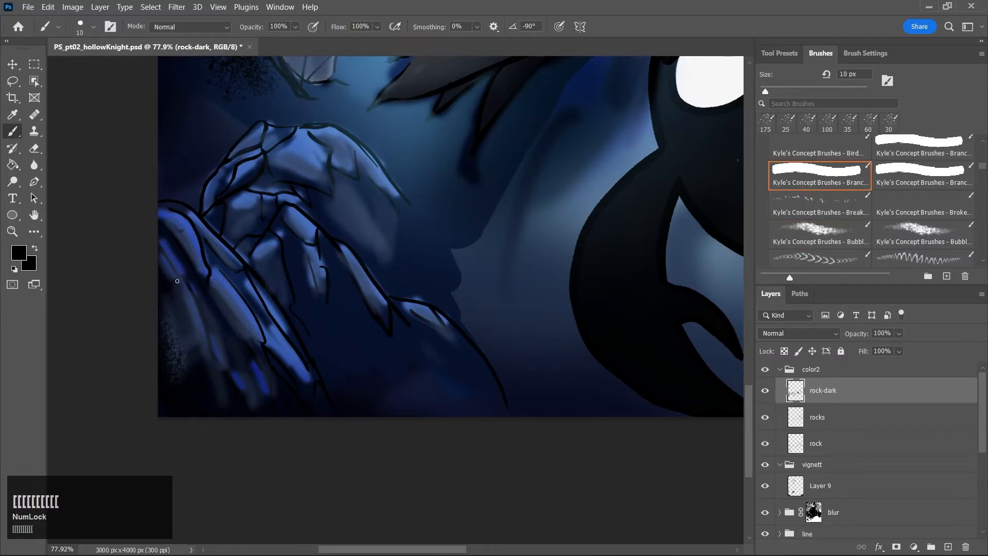
mouse_move(160, 246)
left_mouse_down()
mouse_move(194, 304)
mouse_move(169, 286)
mouse_move(183, 320)
mouse_move(170, 288)
mouse_move(188, 316)
mouse_move(202, 319)
mouse_move(213, 359)
left_mouse_up()
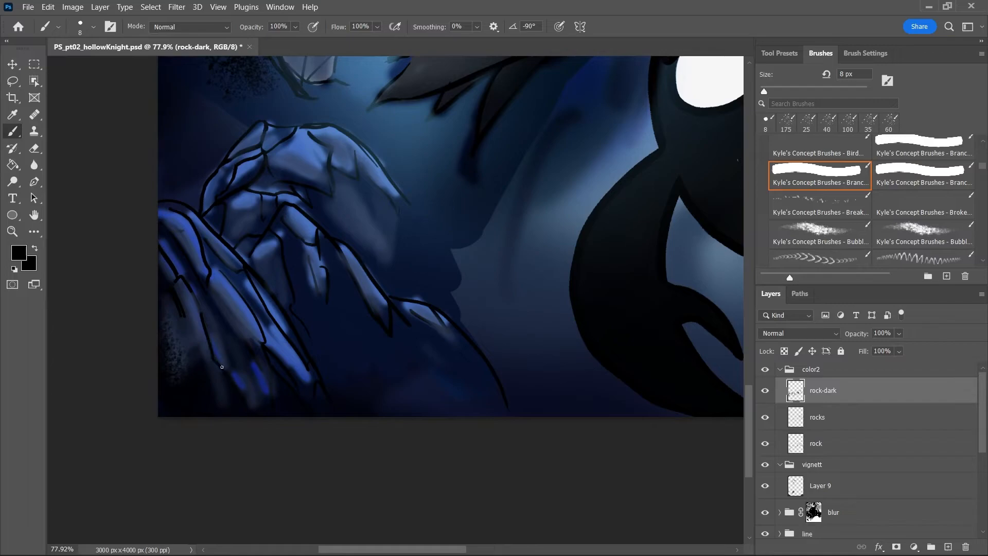
left_click_drag(211, 269, 245, 309)
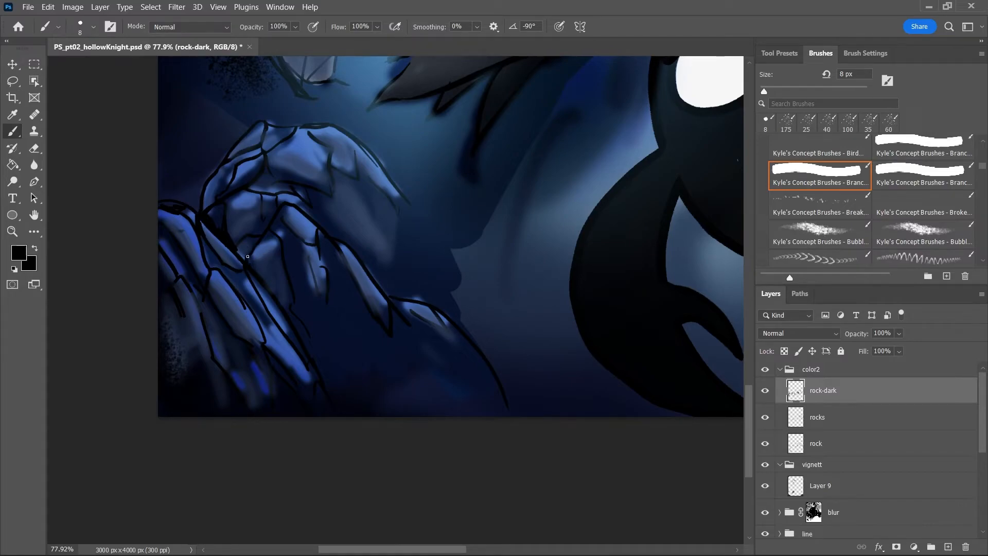
left_click_drag(240, 295, 263, 335)
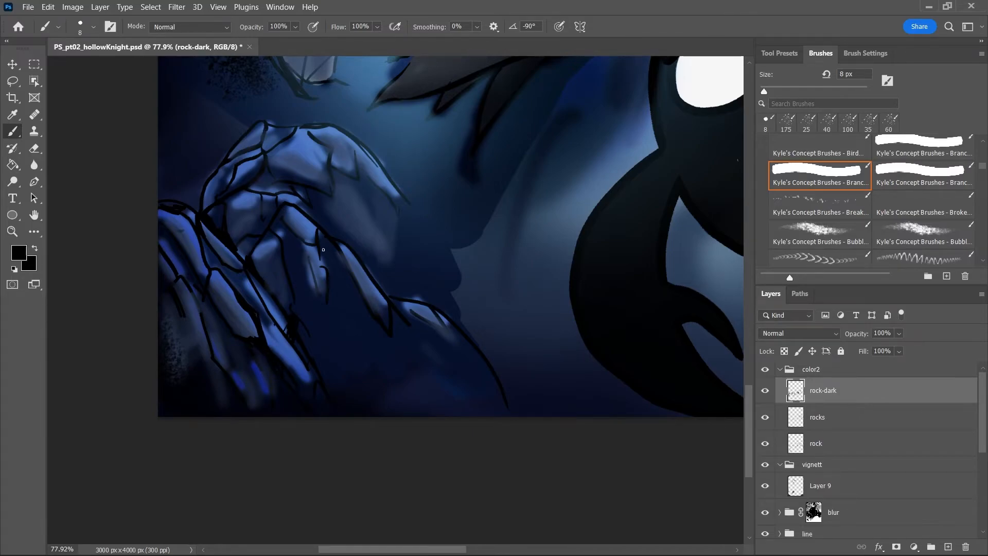
Draw black cracks and contour lines on the rock pile's central spike and along its arched upper edge
left_click_drag(319, 257, 308, 263)
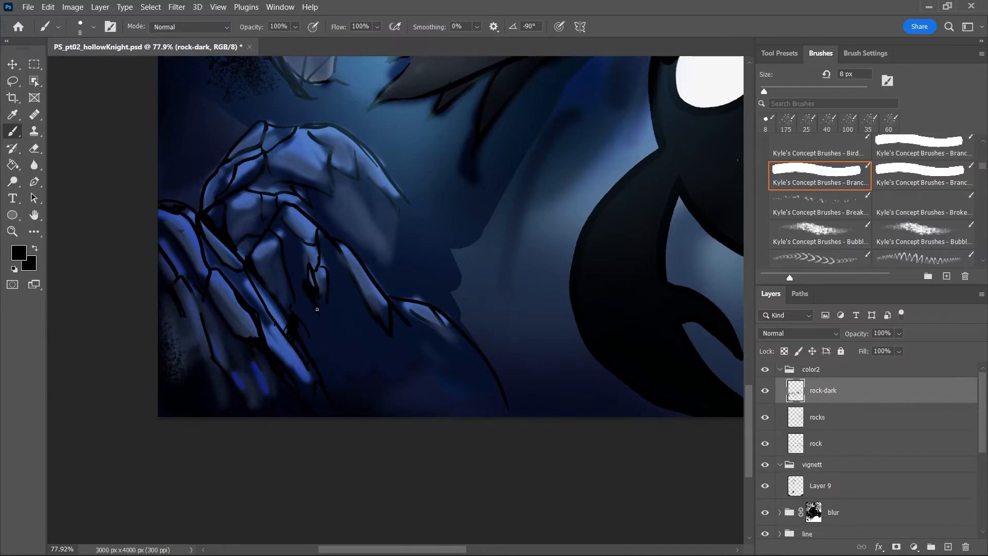
left_click_drag(307, 261, 305, 240)
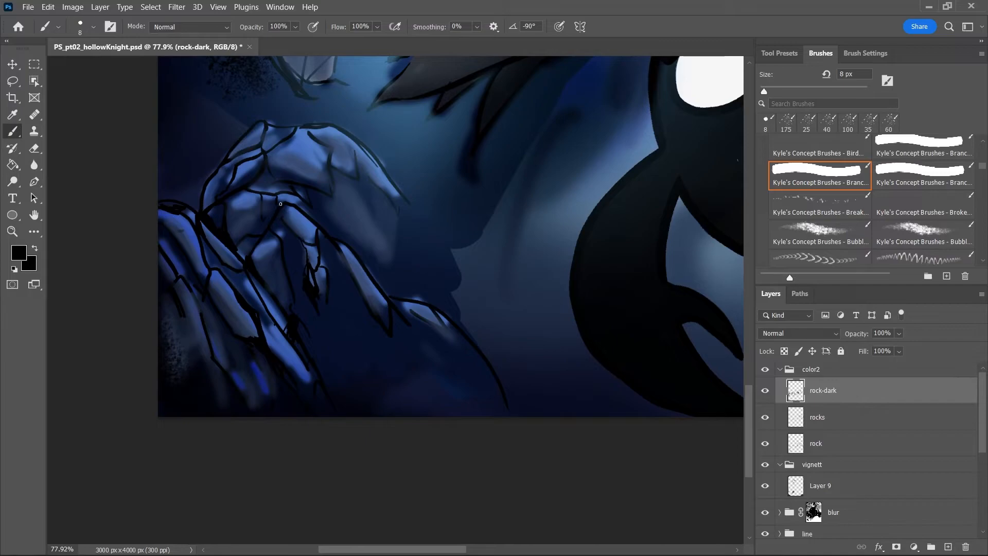
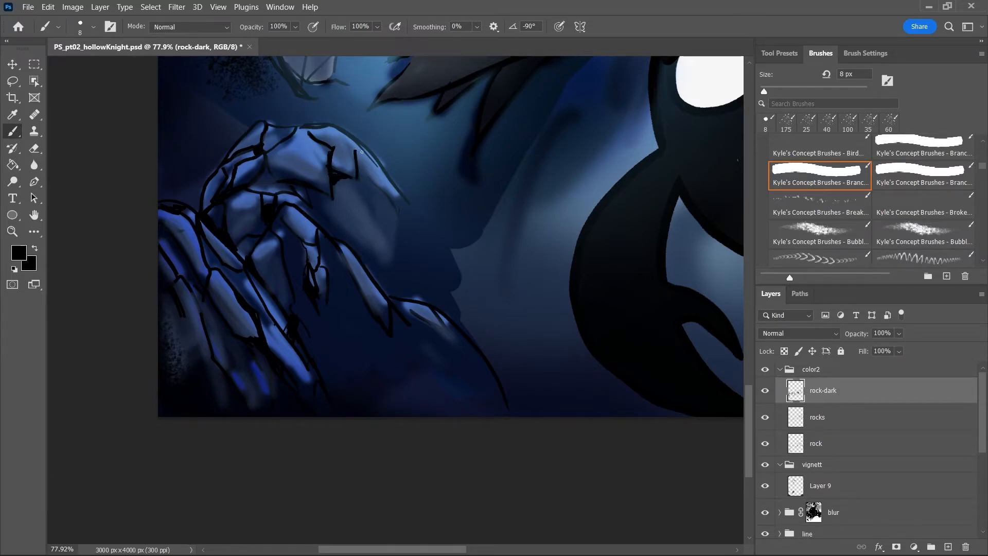
left_click_drag(320, 129, 340, 132)
left_click_drag(268, 125, 299, 125)
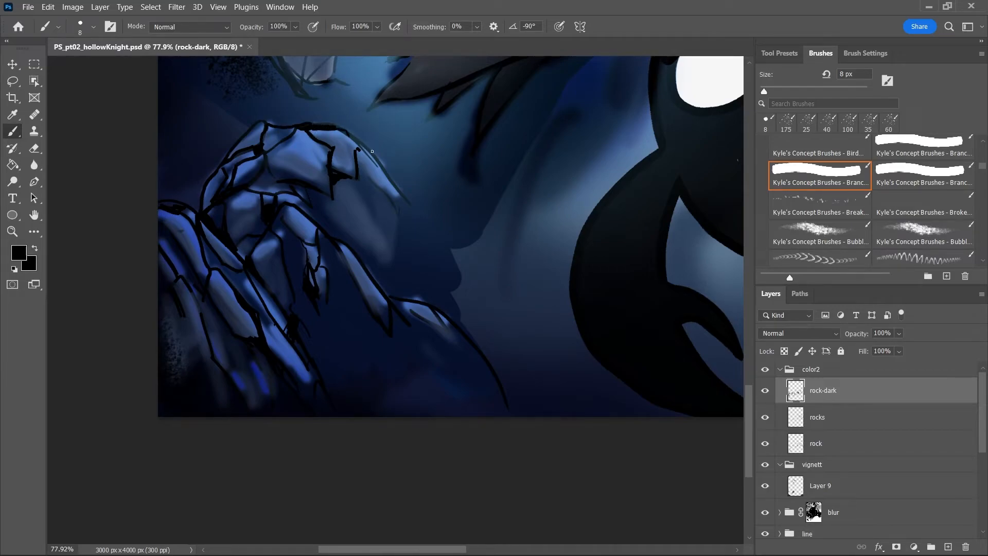
left_click_drag(341, 133, 335, 150)
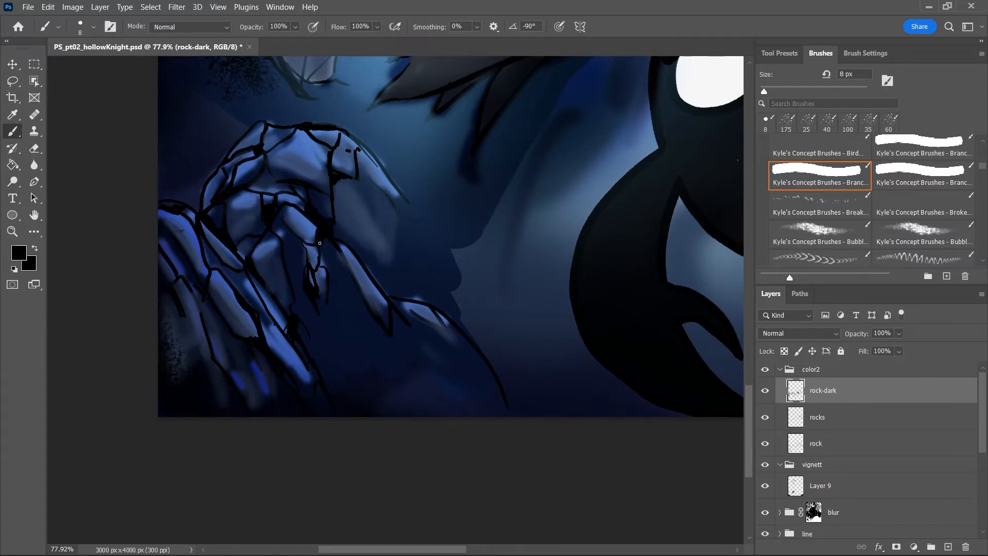
Draw black facet lines below and at the far end of the arched rock, and save the file
left_click_drag(337, 252, 344, 271)
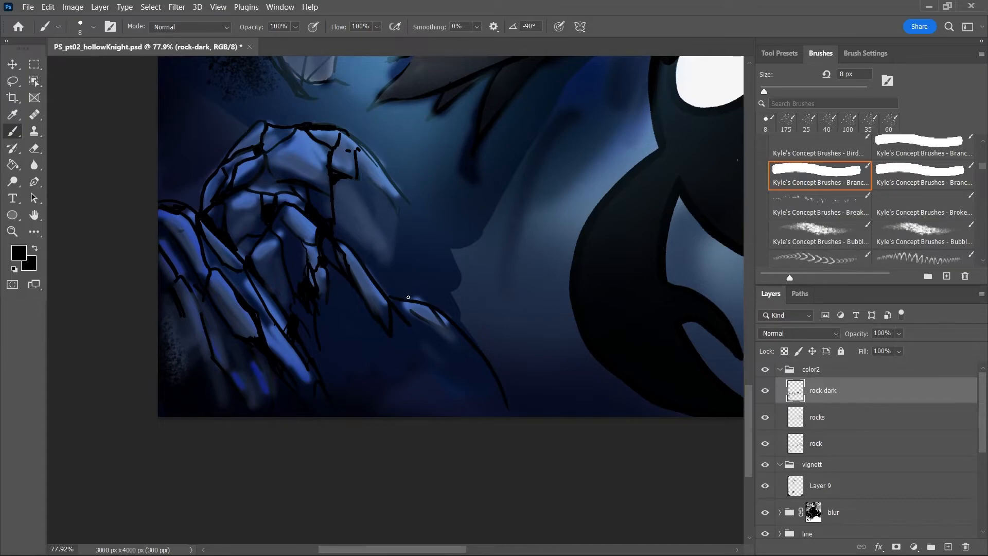
left_click_drag(339, 225, 371, 241)
mouse_move(356, 177)
left_mouse_down()
mouse_move(382, 245)
mouse_move(391, 202)
mouse_move(371, 178)
mouse_move(378, 202)
left_mouse_up()
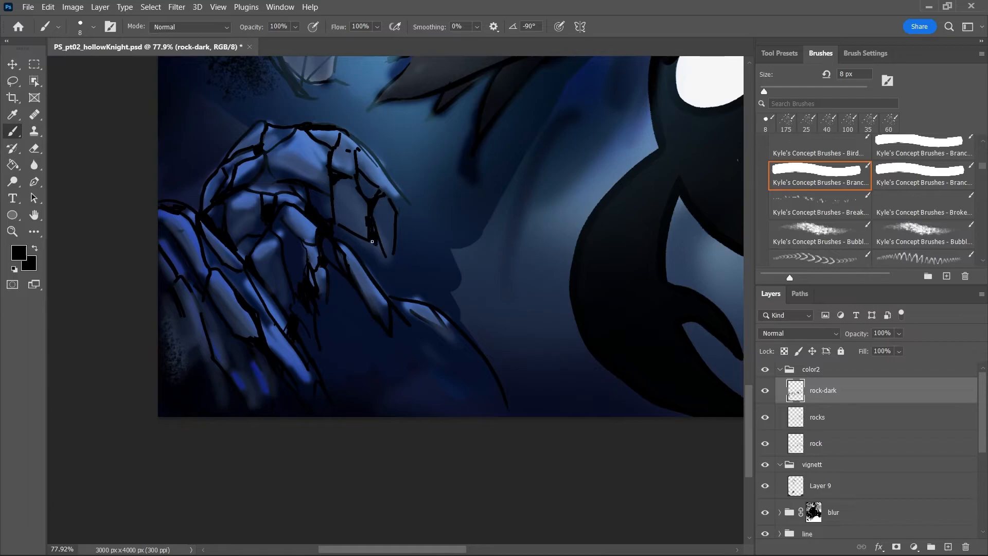
key("ctrl+s")
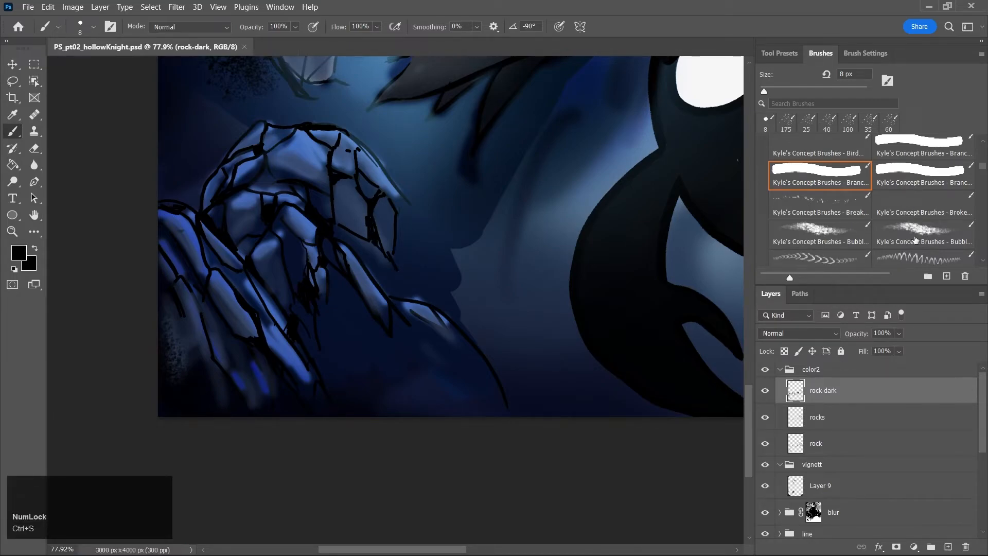
Switch to the second Bubble speckle brush at 60 px and stipple black texture in the dark area beneath the arched rock
left_click(931, 234)
key("bracketleft")
key("bracketleft")
key("bracketleft")
key("bracketleft")
key("bracketleft")
key("bracketleft")
key("bracketleft")
key("bracketleft")
key("bracketleft")
key("bracketleft")
left_click_drag(349, 355, 369, 285)
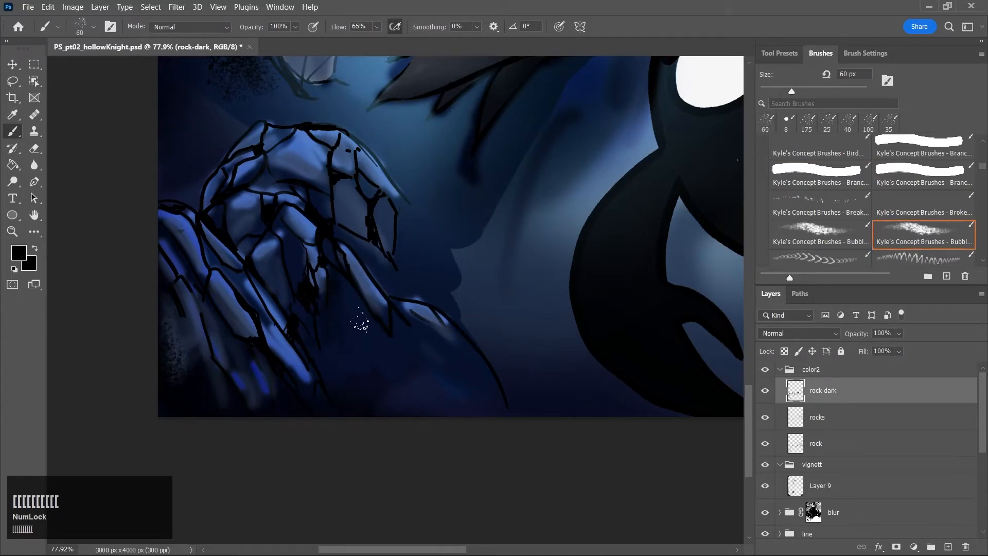
Enlarge the speckle brush to 90 px and stipple black texture over the front ridges of the lower-left rocks
key("bracketright")
key("bracketright")
key("bracketright")
left_click_drag(215, 342, 250, 394)
left_click_drag(232, 280, 230, 311)
left_click_drag(275, 266, 296, 310)
left_click_drag(307, 364, 268, 353)
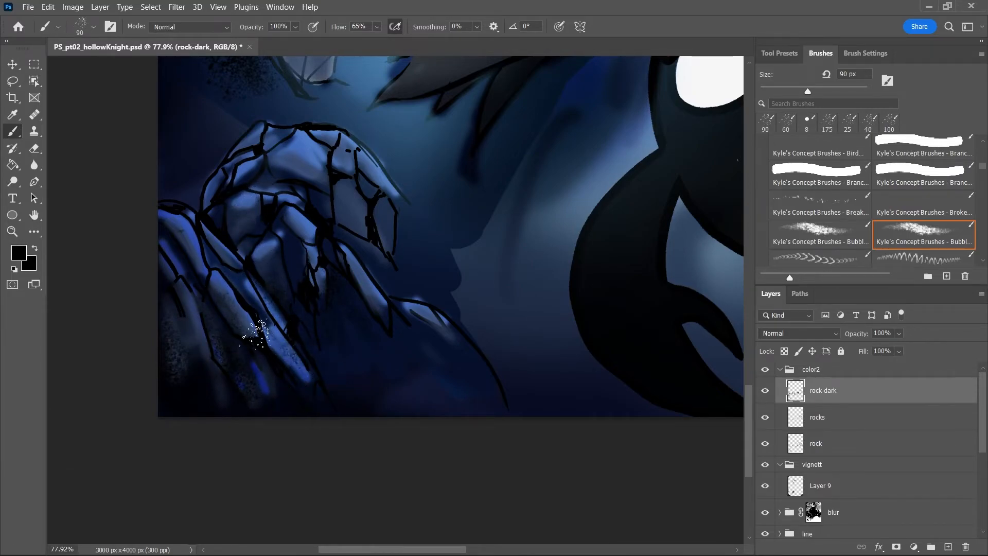
Stipple black texture over the arched rock's facets, its outer edges and the lower slope beside it
left_click_drag(251, 164, 247, 176)
mouse_move(284, 207)
left_mouse_down()
mouse_move(295, 210)
mouse_move(309, 247)
left_mouse_up()
mouse_move(299, 180)
left_mouse_down()
mouse_move(324, 208)
mouse_move(333, 151)
mouse_move(344, 189)
mouse_move(366, 227)
left_mouse_up()
mouse_move(397, 264)
left_mouse_down()
mouse_move(423, 321)
mouse_move(426, 292)
mouse_move(405, 216)
left_mouse_up()
mouse_move(283, 296)
left_mouse_down()
mouse_move(220, 254)
mouse_move(247, 288)
left_mouse_up()
mouse_move(358, 334)
left_mouse_down()
mouse_move(357, 365)
mouse_move(382, 330)
mouse_move(433, 363)
mouse_move(425, 322)
mouse_move(433, 345)
mouse_move(407, 396)
mouse_move(450, 382)
mouse_move(446, 350)
mouse_move(501, 423)
mouse_move(510, 407)
mouse_move(493, 365)
mouse_move(533, 446)
left_mouse_up()
left_click_drag(192, 198, 248, 135)
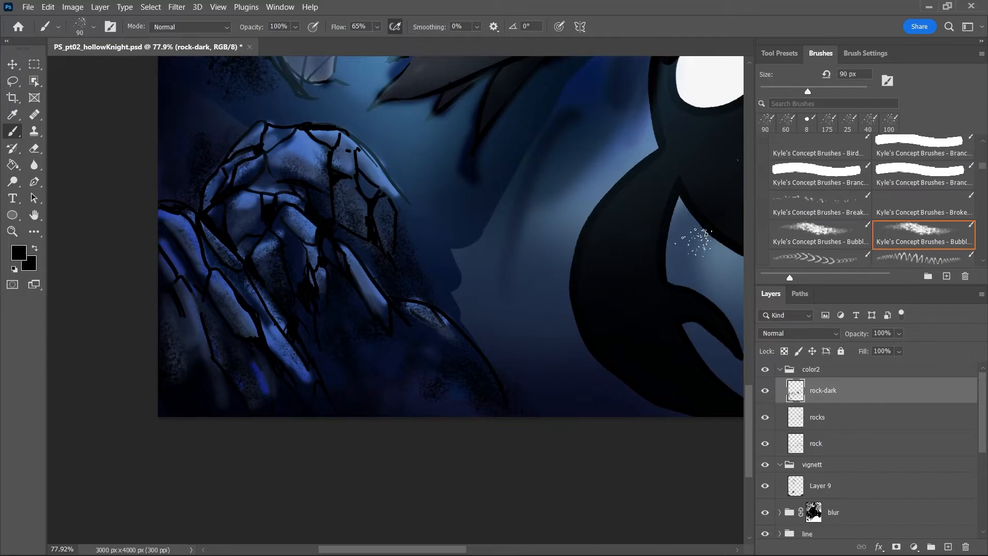
Stipple black texture down the broken sword's edge, and add a layer named "sword" above rock-dark, saving the file
left_click_drag(749, 402, 755, 330)
mouse_move(271, 269)
left_mouse_down()
mouse_move(291, 376)
mouse_move(268, 273)
mouse_move(275, 320)
left_mouse_up()
left_click(948, 547)
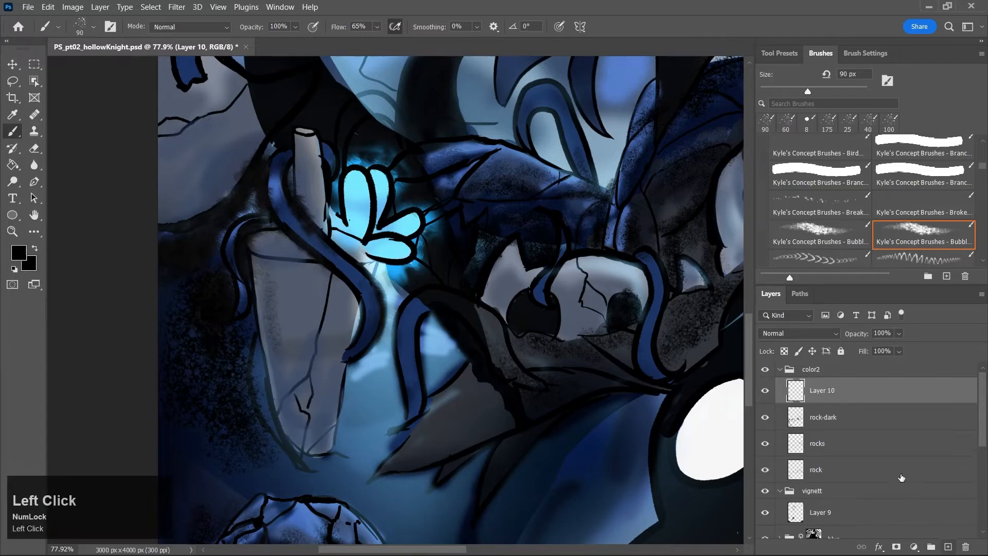
double_click(822, 390)
type("sword")
key("Return")
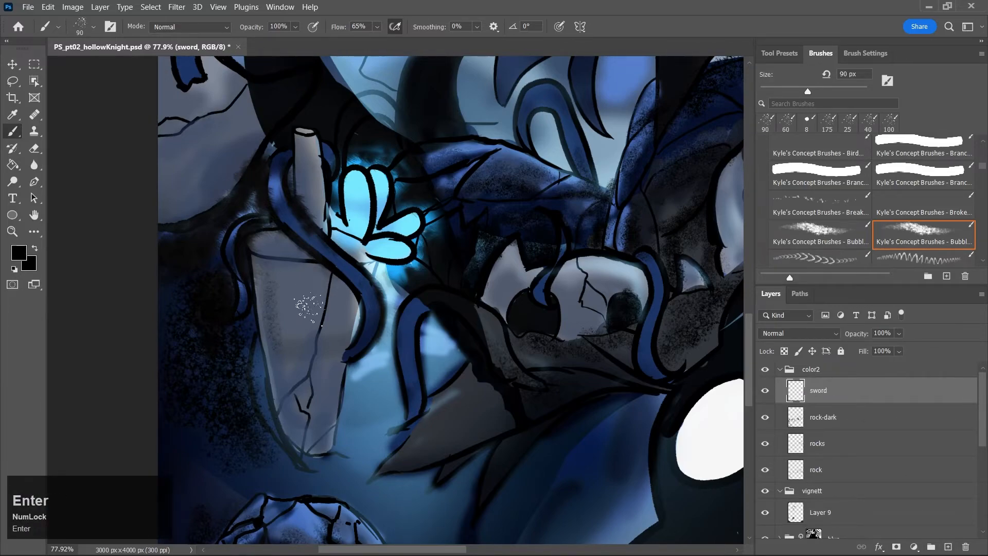
key("ctrl+s")
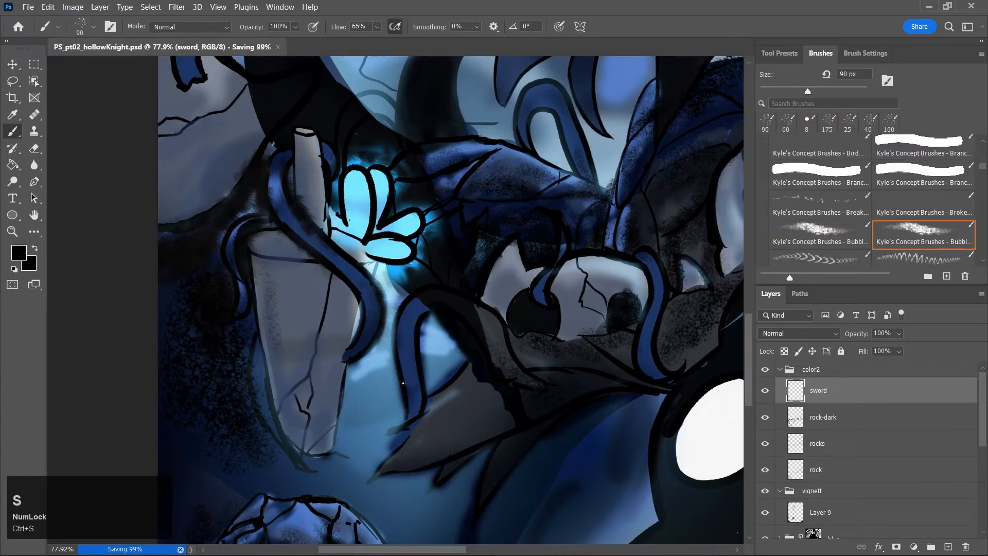
Set the foreground colour to the dark blue 182f5a
key("j")
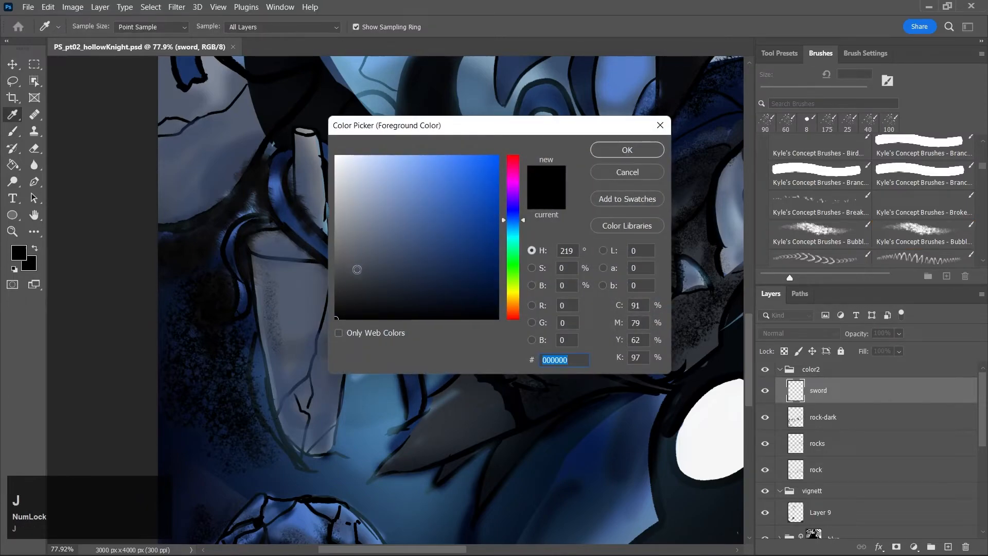
left_click(420, 273)
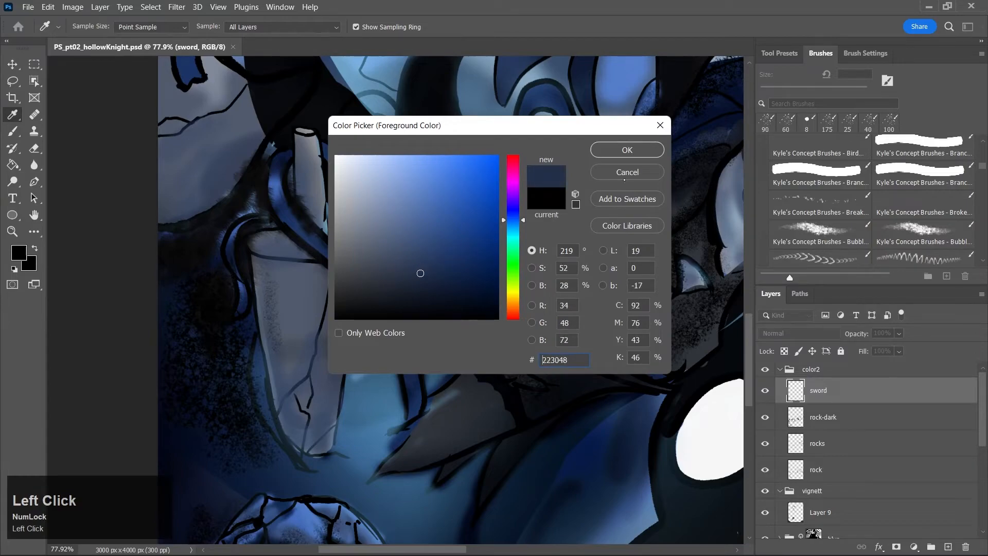
left_click(627, 150)
key("b")
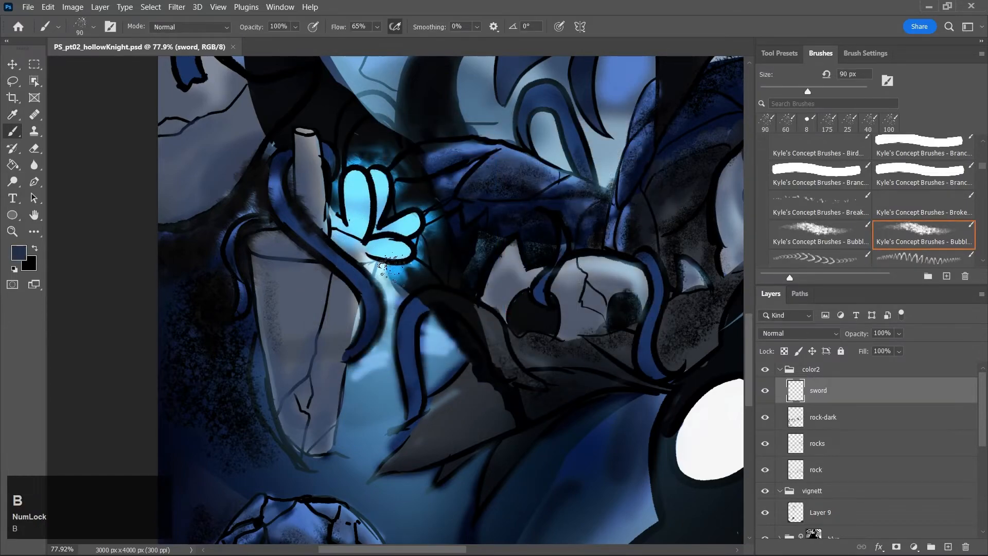
key("j")
left_click(458, 260)
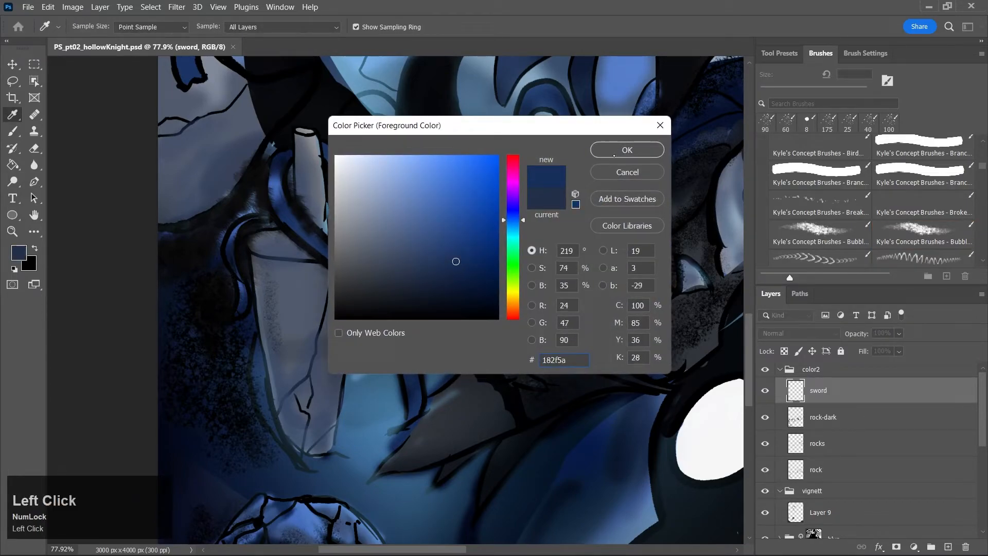
left_click(612, 154)
Set the speckle brush to 125 px and stipple dark blue texture over the lower part of the sword blade
key("bracketleft")
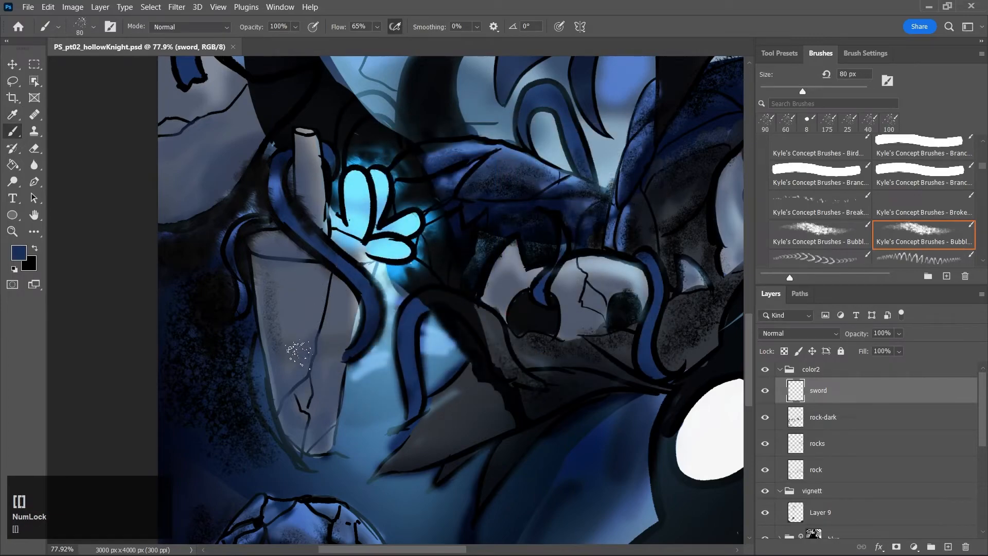
key("bracketright")
key("bracketright")
key("bracketright")
mouse_move(300, 423)
left_mouse_down()
mouse_move(305, 439)
mouse_move(315, 382)
left_mouse_up()
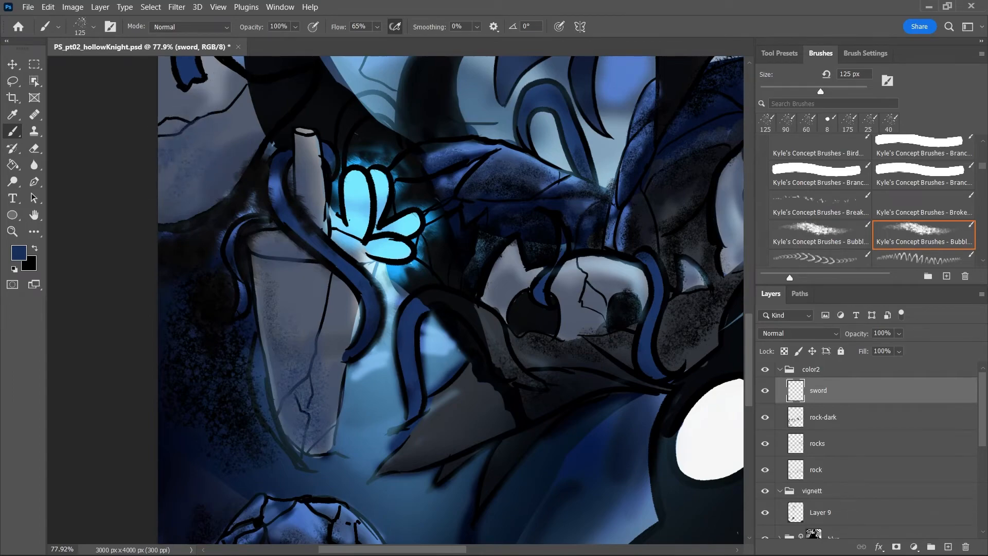
left_click(847, 262)
mouse_move(316, 303)
left_mouse_down()
mouse_move(312, 379)
mouse_move(335, 384)
left_mouse_up()
key("ctrl+z")
left_click(920, 218)
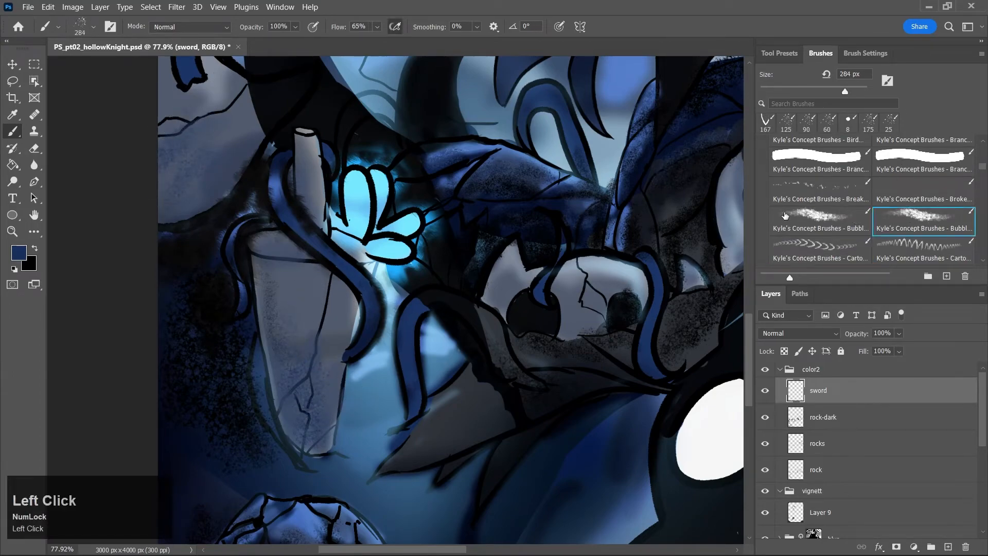
Switch to the solid Kyle's Concept brush at 8 px and try a dark blue line across the upper sword blade
left_click(819, 160)
key("bracketleft")
key("bracketleft")
key("bracketleft")
key("bracketleft")
key("bracketleft")
key("bracketleft")
key("bracketleft")
key("bracketleft")
key("bracketleft")
key("bracketleft")
key("bracketleft")
key("bracketleft")
key("bracketleft")
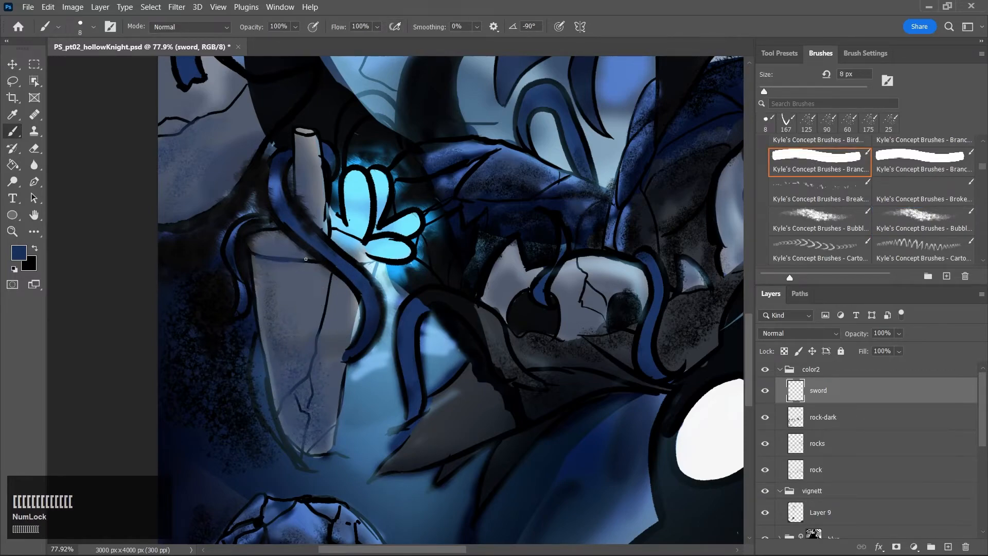
key("ctrl+z")
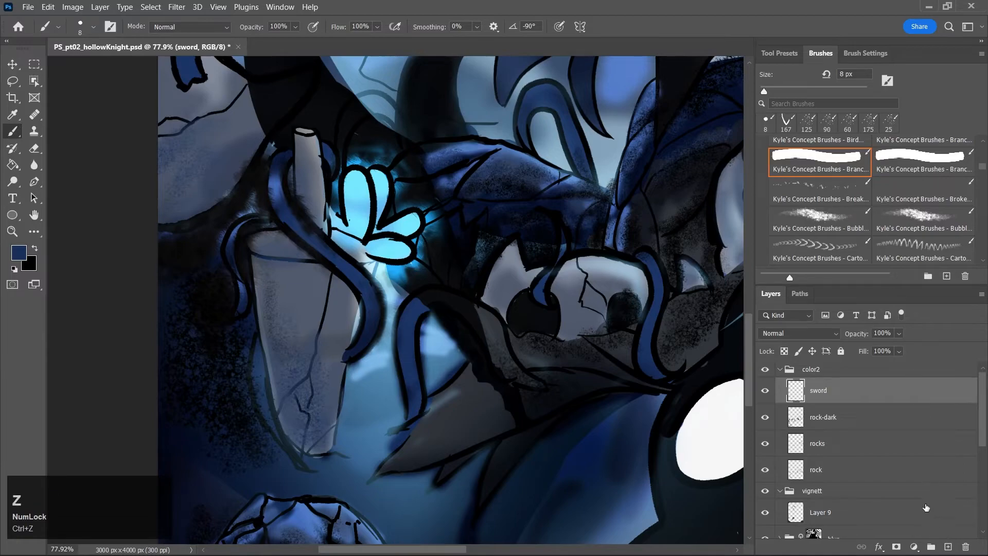
Set the foreground colour to the blue 113880 and try the 668 px Kyle's Concept Crazy brush, undoing the attempt
key("h")
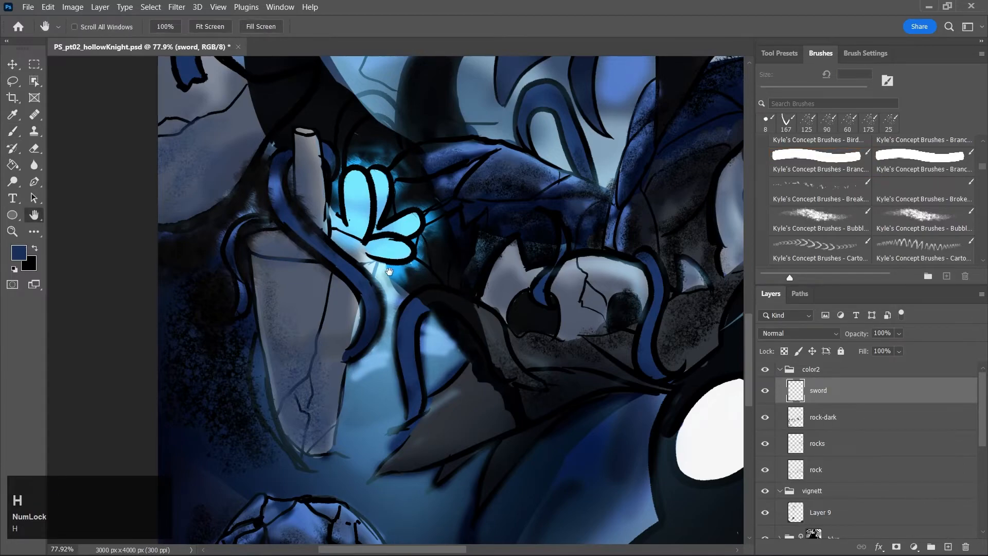
key("j")
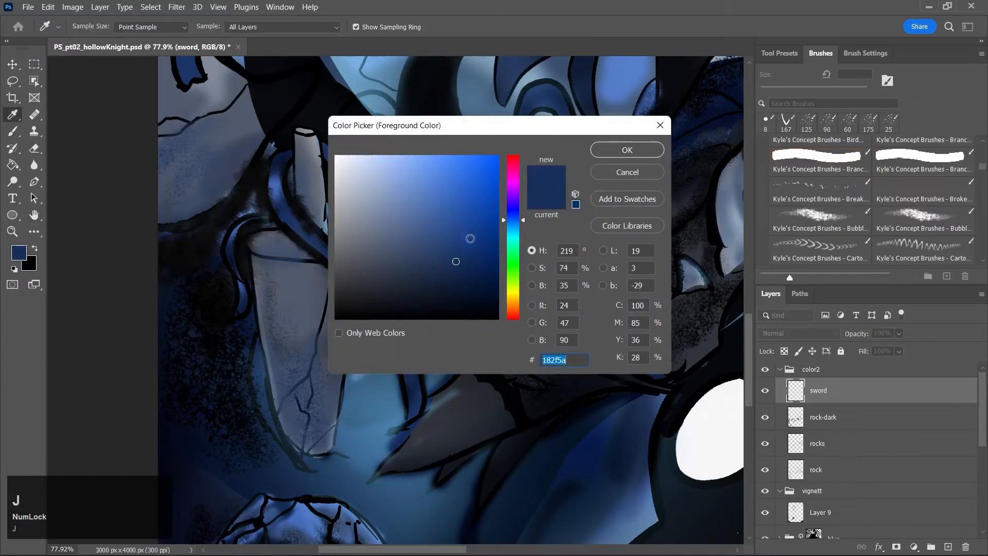
left_click(478, 237)
left_click(645, 146)
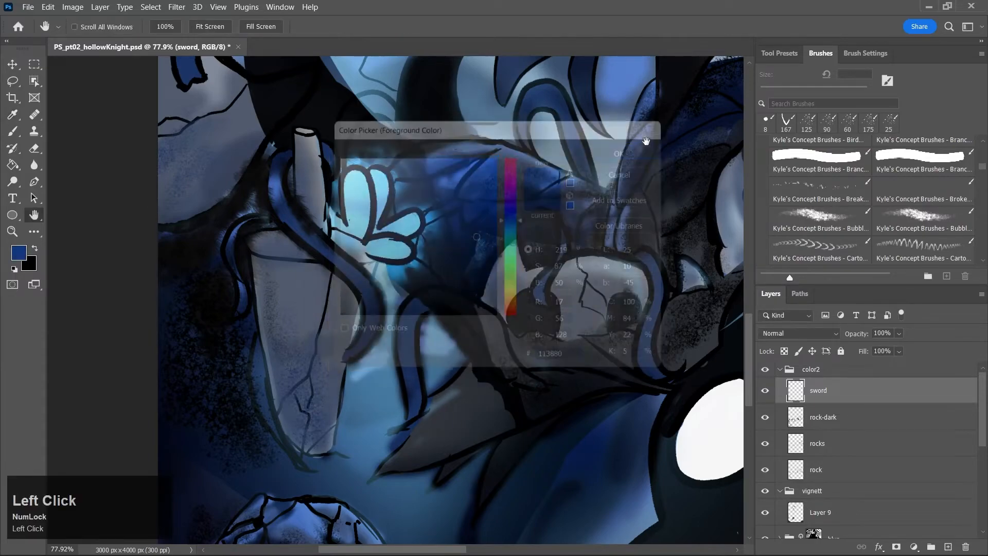
scroll(924, 206, "down", 4)
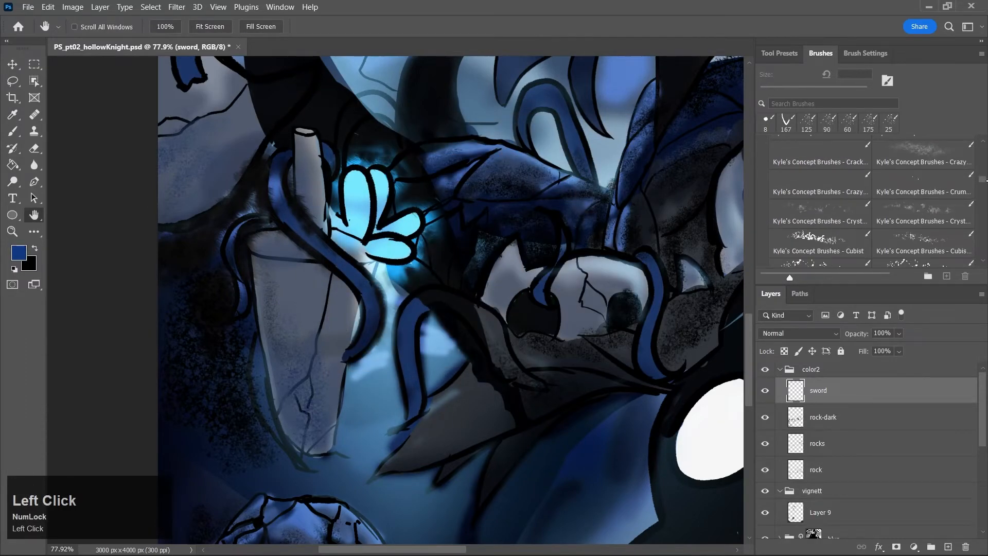
left_click(924, 149)
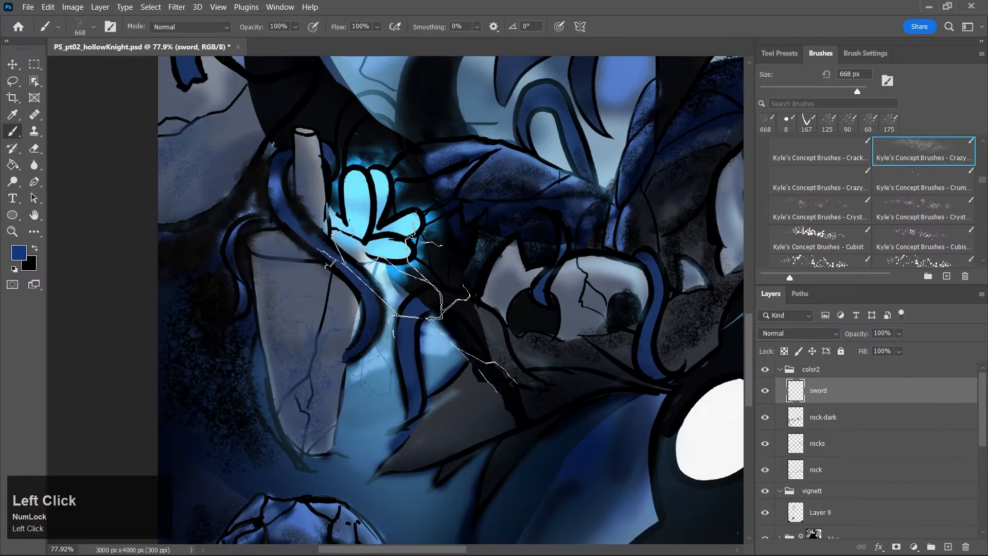
key("ctrl+z")
key("h")
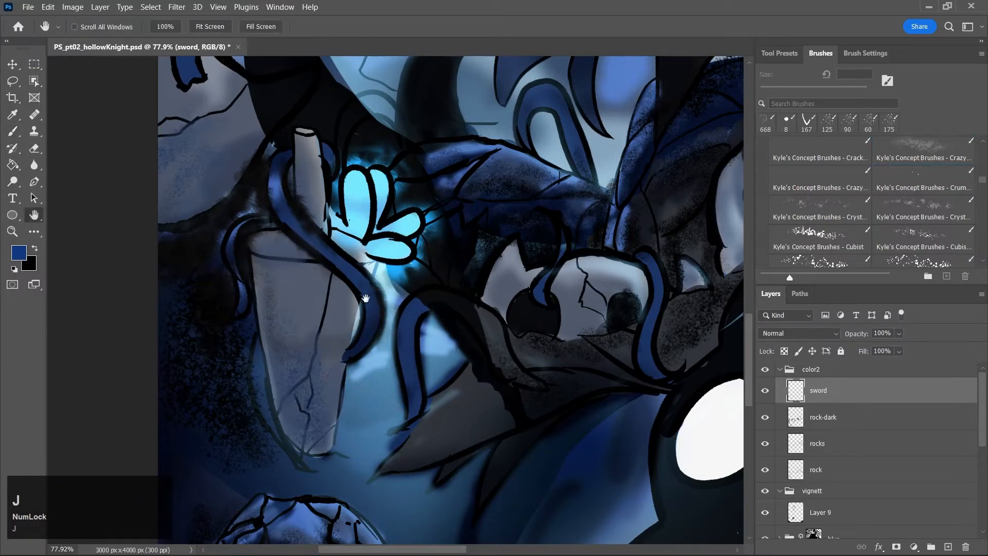
Select a Kyle's Concept Cryst... brush, darken the foreground colour to a deep navy, and reduce the brush to 50 px
left_click(768, 210)
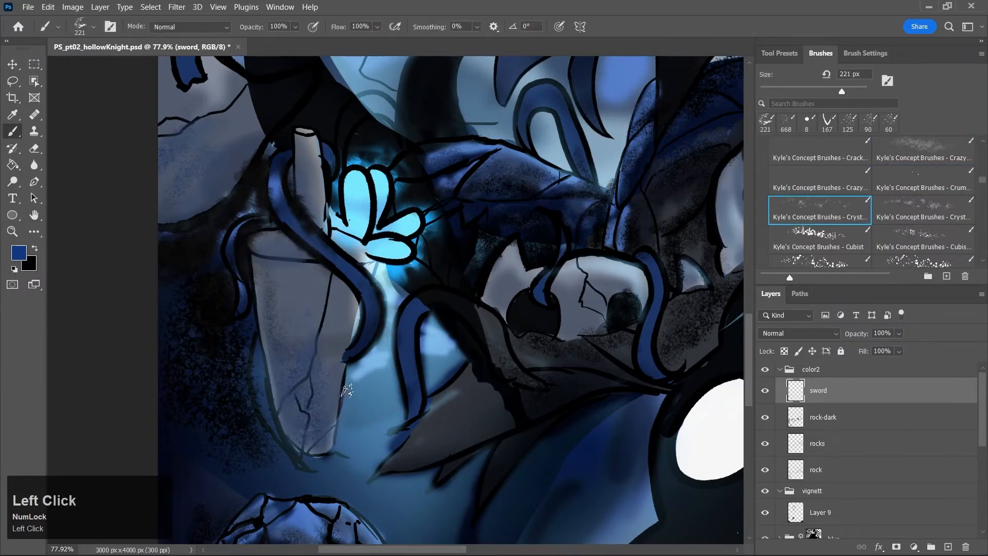
key("j")
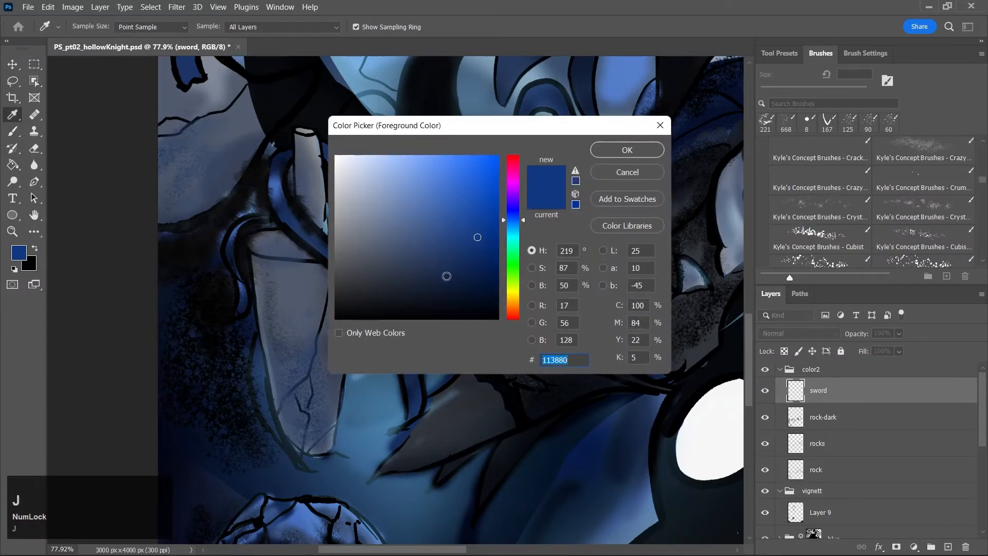
left_click(437, 283)
left_click(620, 152)
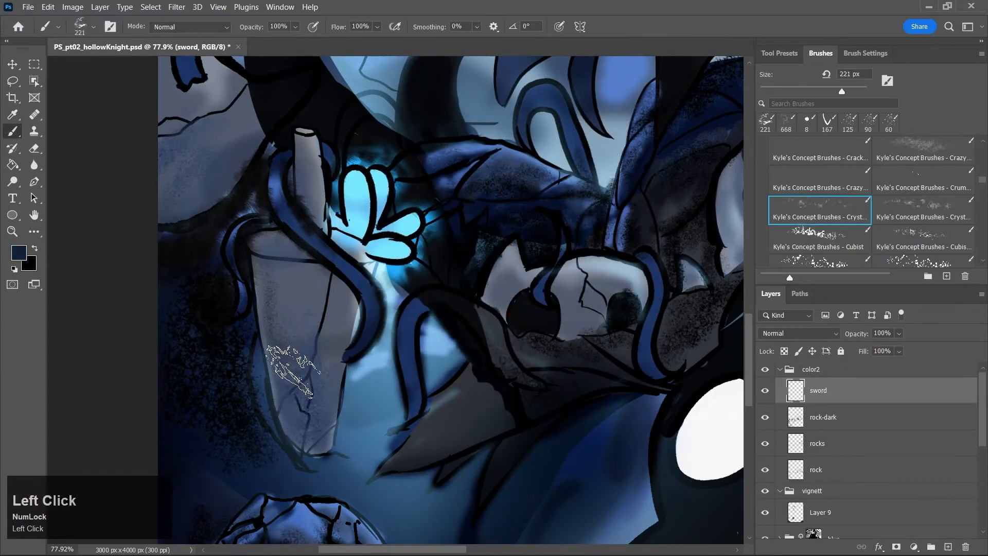
key("bracketleft")
key("bracketleft")
key("bracketleft")
key("bracketleft")
key("bracketleft")
key("bracketleft")
key("bracketleft")
key("bracketleft")
key("bracketleft")
key("bracketleft")
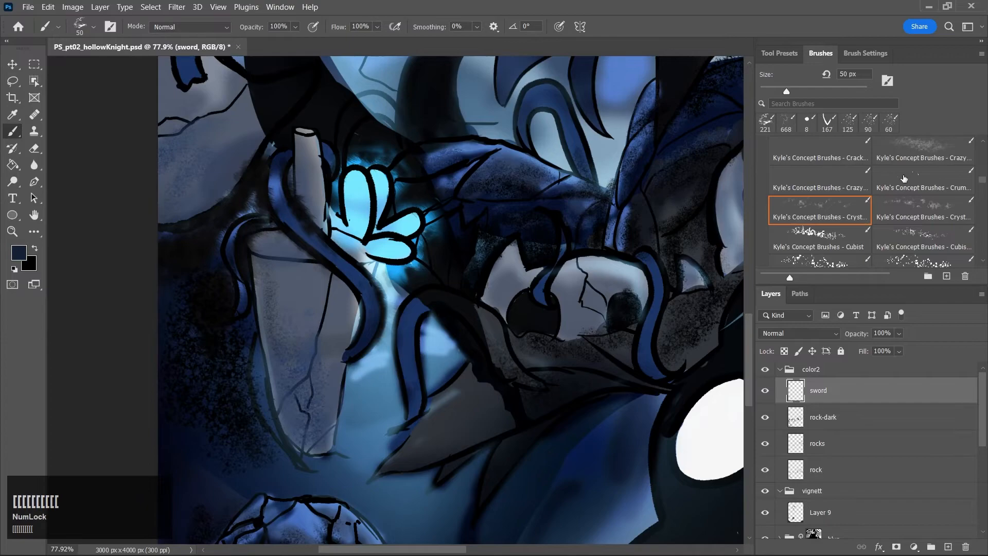
Switch to a Kyle's Concept Fast... brush at 30 px and stroke deep navy down the left edge of the sword blade
left_click(985, 205)
left_click(839, 262)
key("bracketleft")
key("bracketleft")
key("bracketleft")
key("bracketleft")
key("bracketleft")
key("bracketleft")
key("bracketleft")
key("bracketleft")
key("bracketleft")
key("bracketleft")
key("bracketleft")
key("bracketleft")
key("bracketleft")
key("bracketleft")
key("bracketleft")
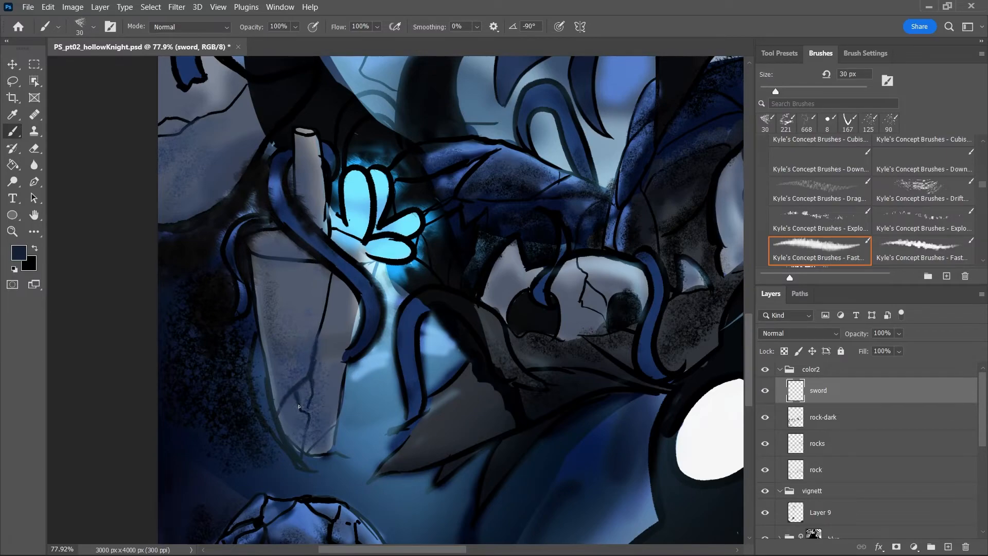
left_click_drag(267, 366, 286, 433)
Set the foreground colour to the dark grey 17191c and thicken the outline along the blade's lower left edge
left_click(18, 252)
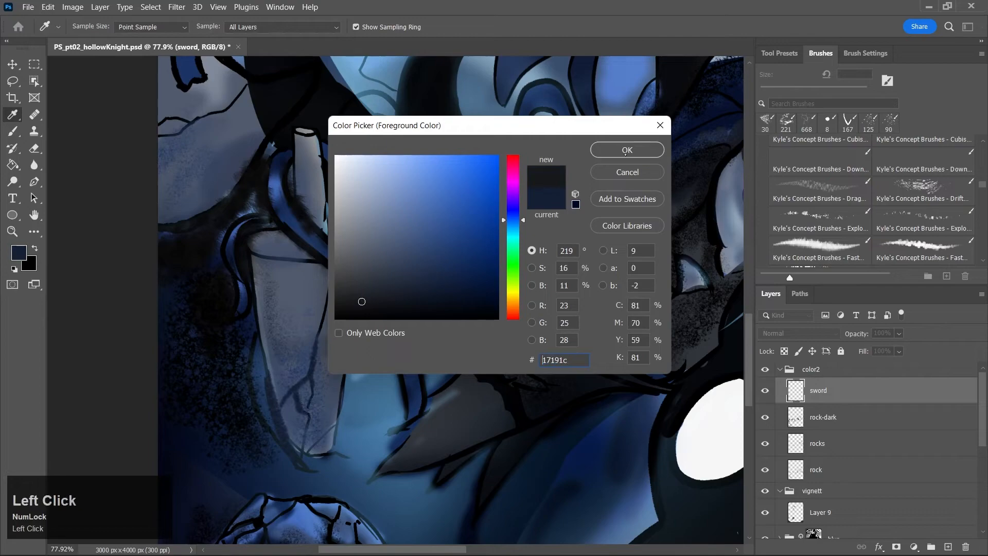
left_click(626, 154)
left_click_drag(261, 345, 282, 433)
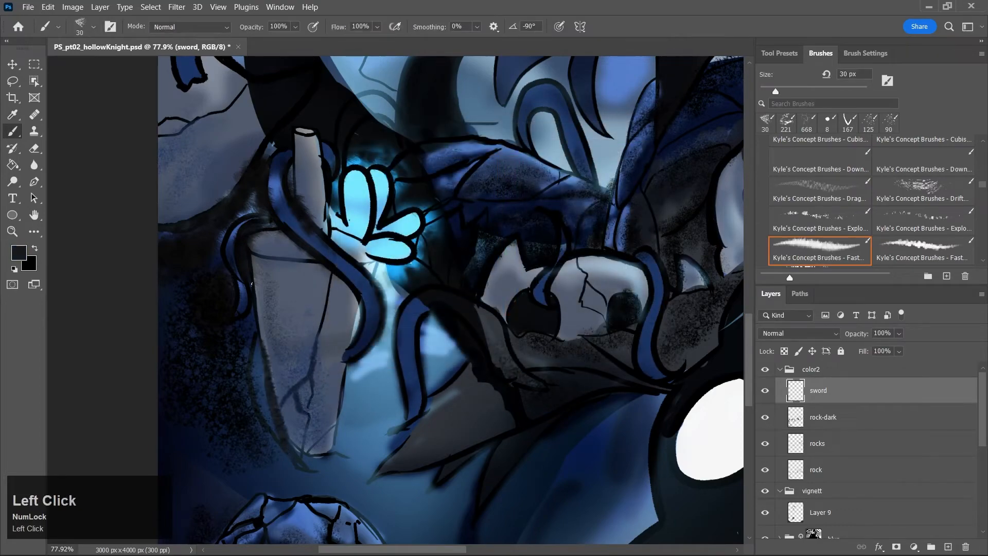
Darken the foreground colour to near black and roughen the outlines around the sword tip, the blade's right edge and the shape below the glowing hand
key("j")
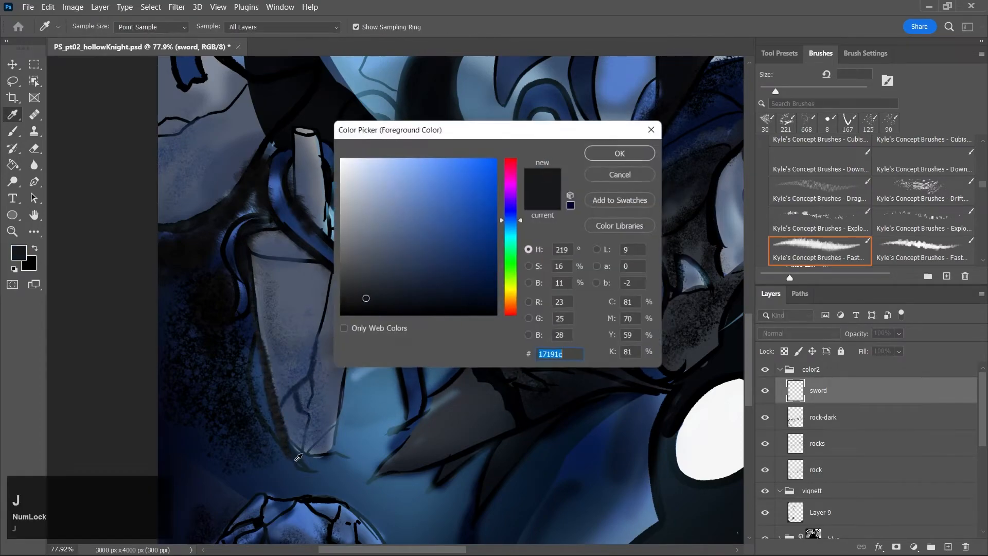
left_click(355, 303)
left_click(620, 154)
mouse_move(280, 439)
left_mouse_down()
mouse_move(274, 407)
mouse_move(301, 460)
mouse_move(287, 436)
mouse_move(343, 463)
left_mouse_up()
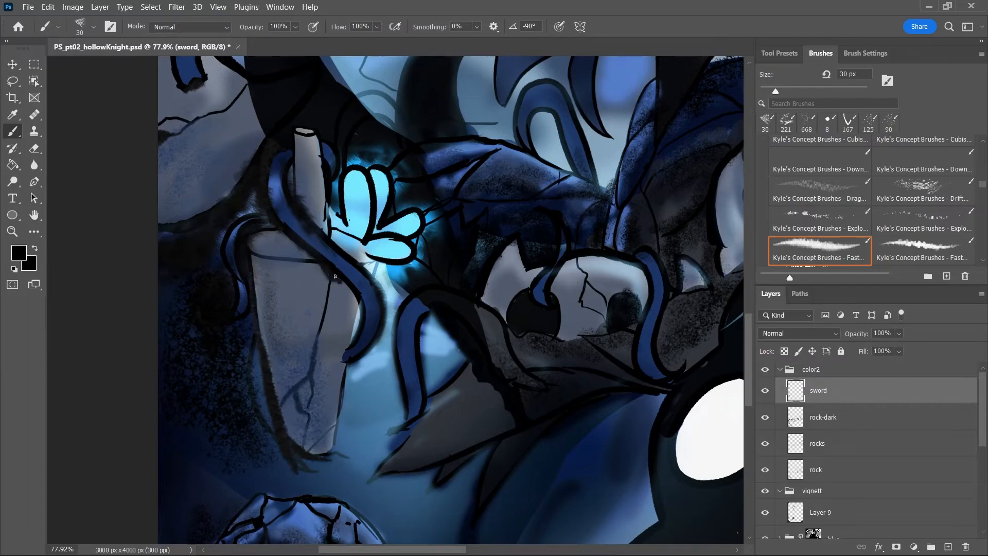
left_click_drag(359, 297, 353, 332)
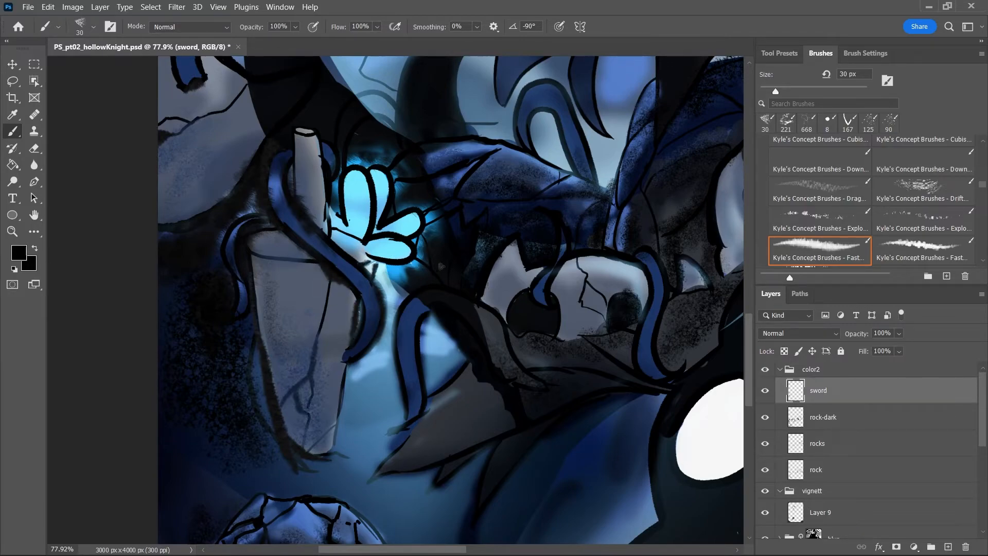
left_click_drag(390, 267, 407, 297)
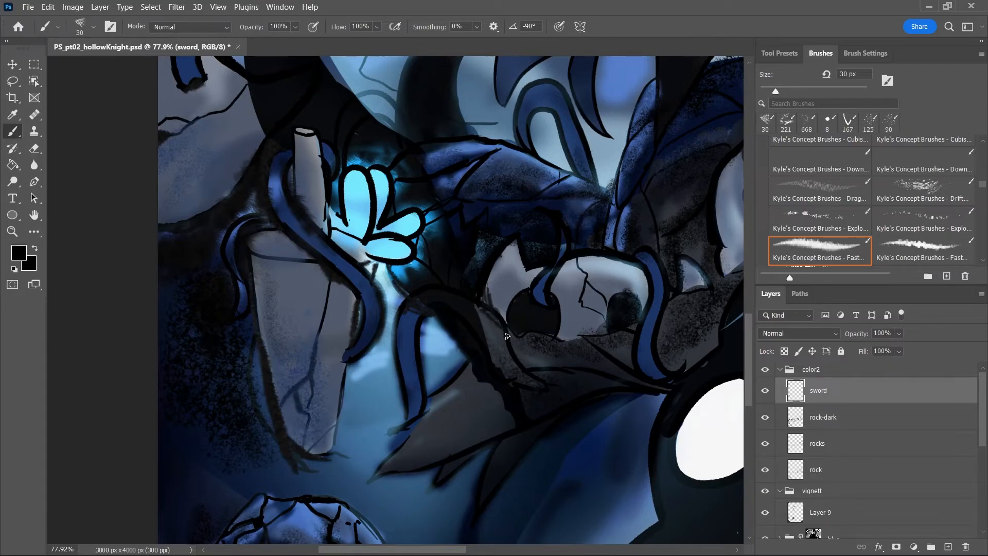
left_click(833, 198)
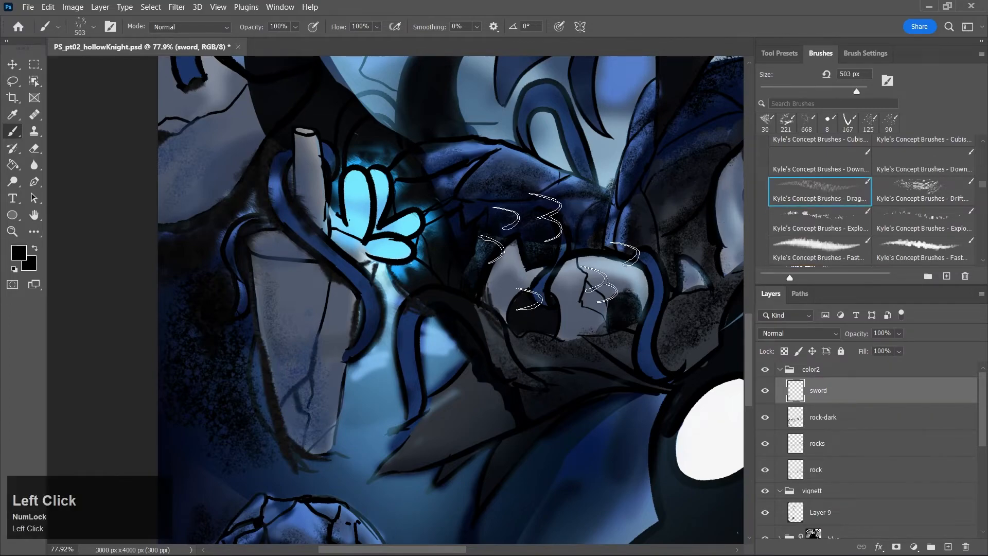
key("bracketright")
left_click(932, 190)
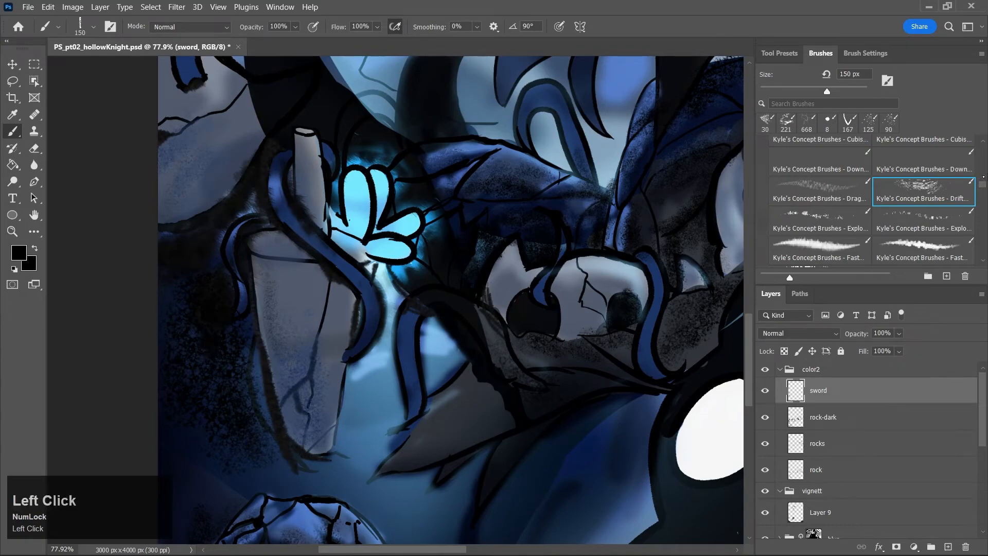
Switch to a Kyle's Concept Poste... brush at 35 px and stipple the dark blue 0d285b down the left side of the blade
left_click_drag(985, 187, 986, 211)
left_click(825, 253)
left_click(921, 147)
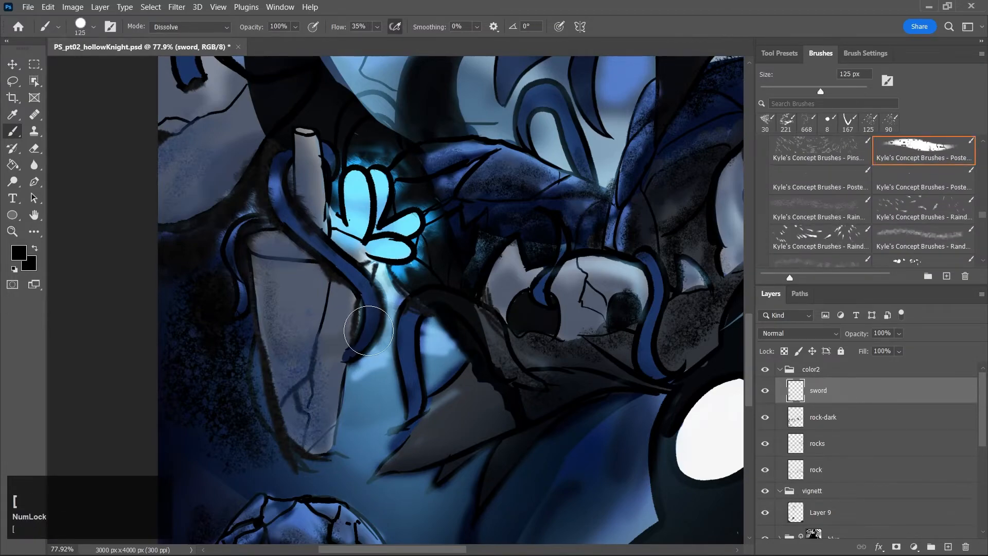
key("n")
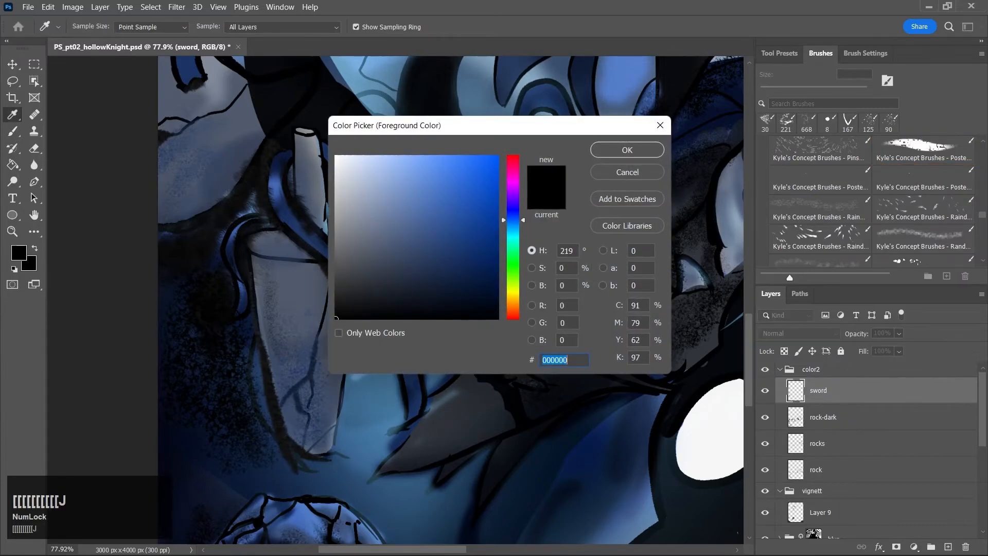
left_click(475, 260)
left_click(627, 150)
left_click_drag(267, 269, 284, 363)
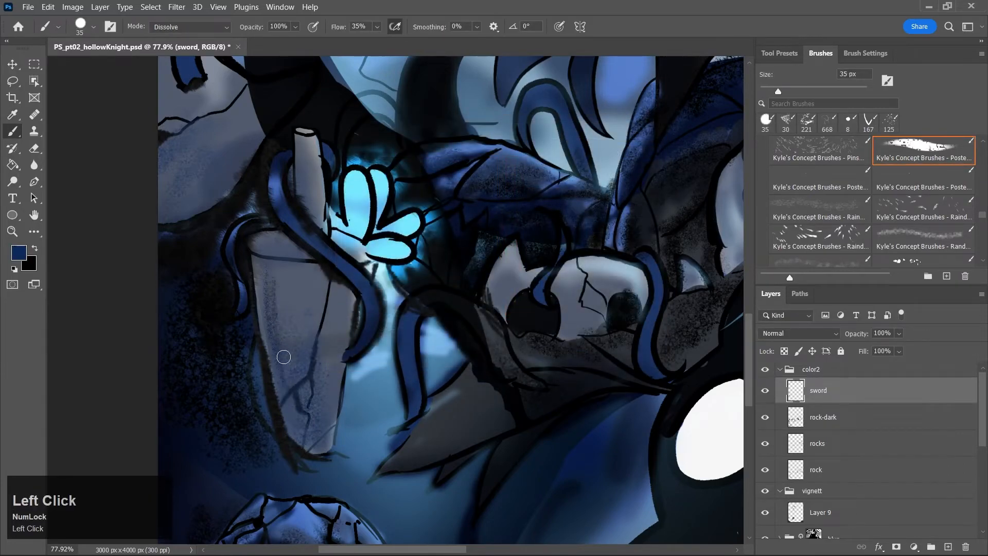
Set the foreground colour to the darker navy 071b3f and add more speckled strokes down the blade's left side
key("j")
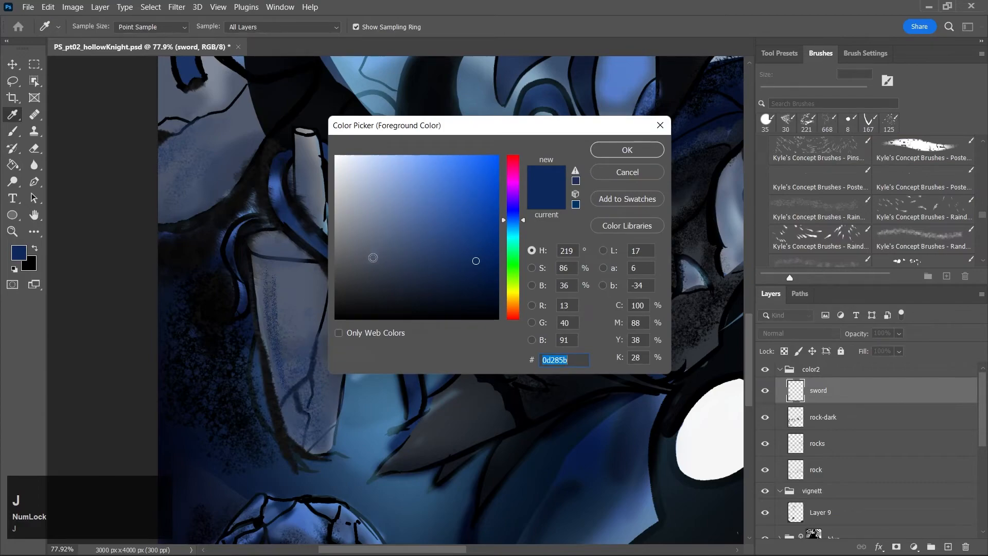
left_click(469, 280)
left_click(627, 150)
mouse_move(268, 279)
left_mouse_down()
mouse_move(281, 394)
mouse_move(281, 383)
left_mouse_up()
left_click_drag(280, 301, 289, 383)
Set the foreground colour to the muted grey-blue 3e4b63 and stipple over the dark texture on the blade to soften it
key("j")
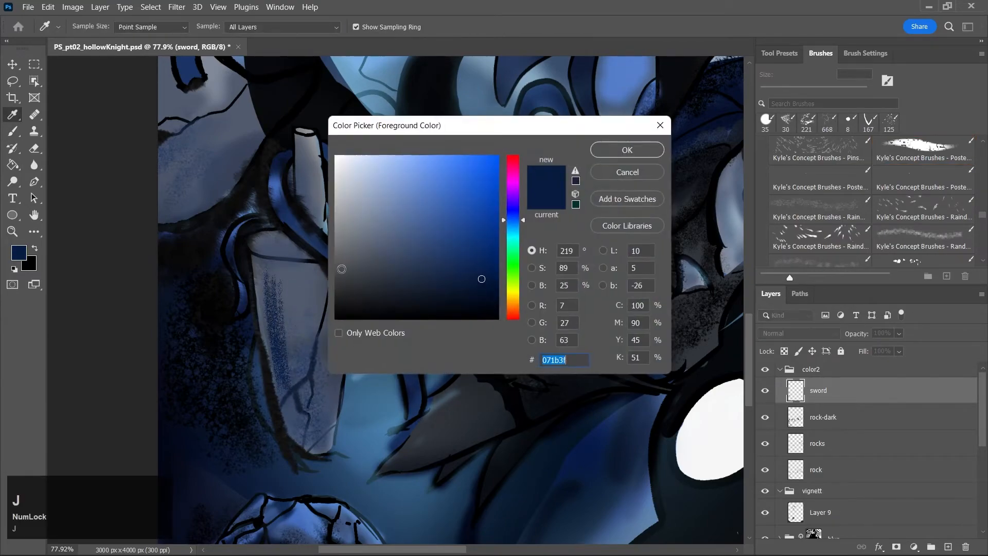
left_click(444, 295)
left_click(396, 256)
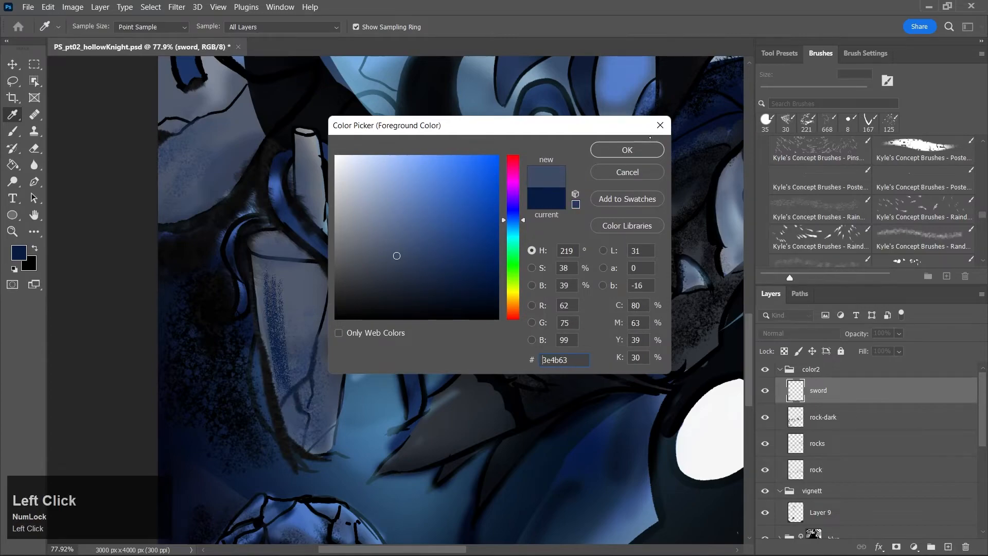
left_click(627, 149)
left_click_drag(274, 291, 293, 417)
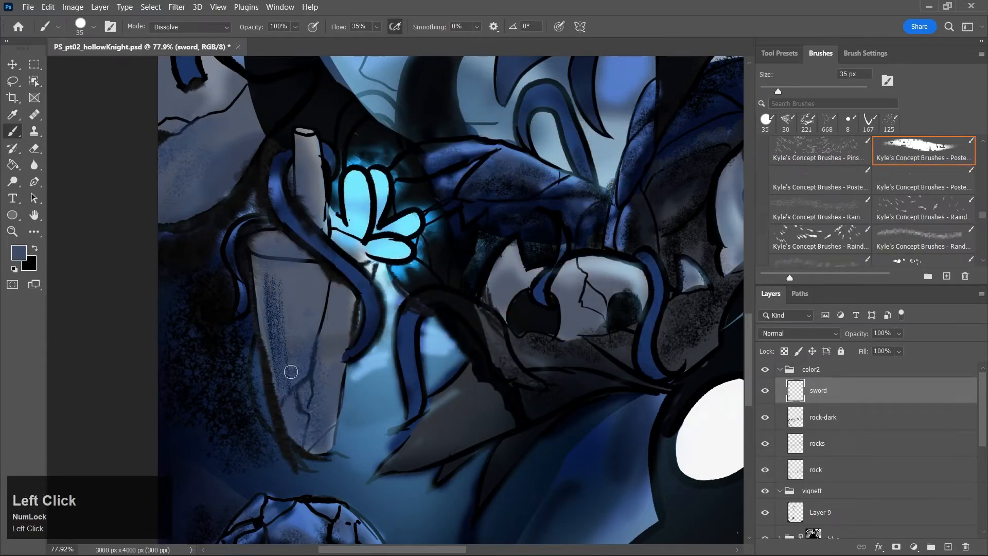
mouse_move(275, 277)
left_mouse_down()
mouse_move(267, 344)
mouse_move(277, 305)
mouse_move(284, 379)
left_mouse_up()
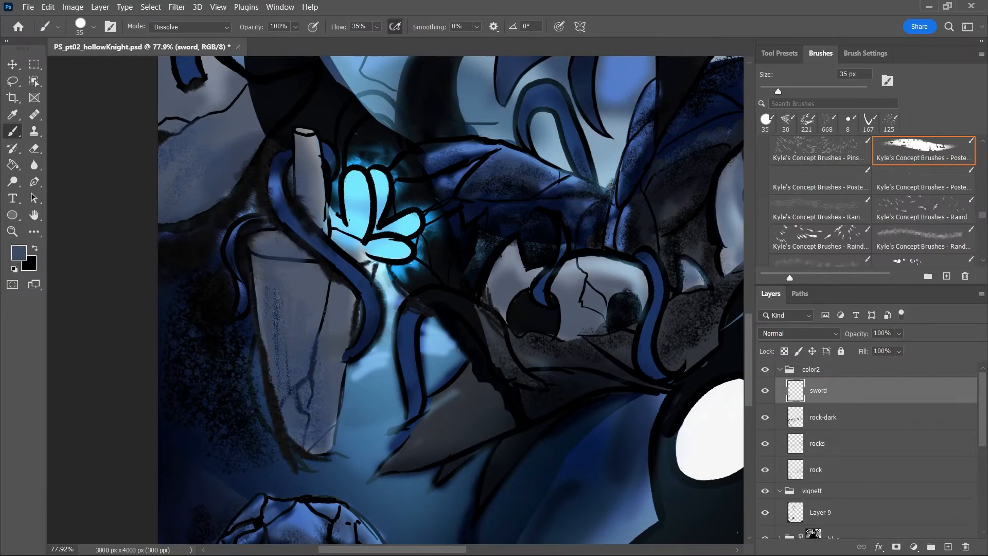
Set the foreground colour to the dark blue 021b4a and switch to a soft Kyle's Concept Sir H... brush at 20 px
left_click(826, 214)
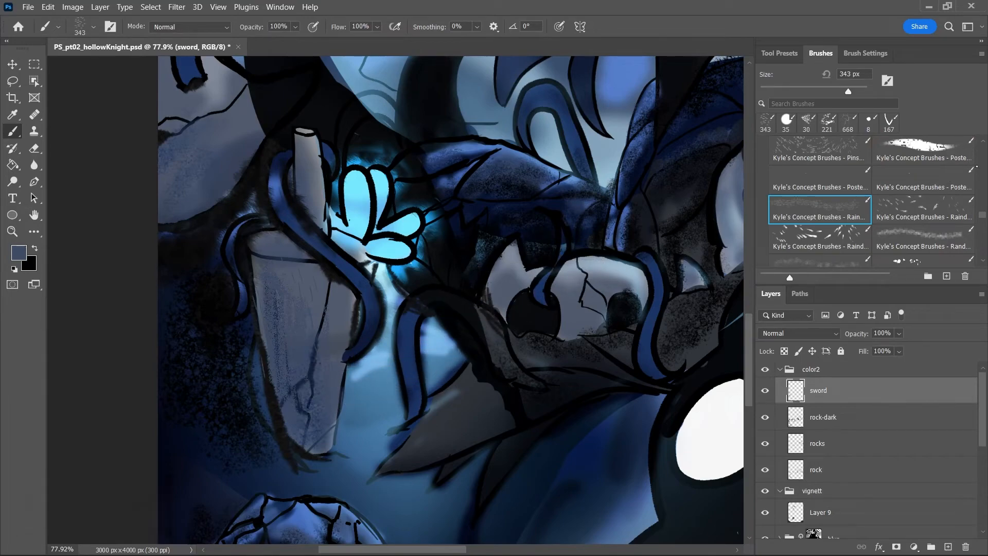
left_click_drag(980, 207, 982, 228)
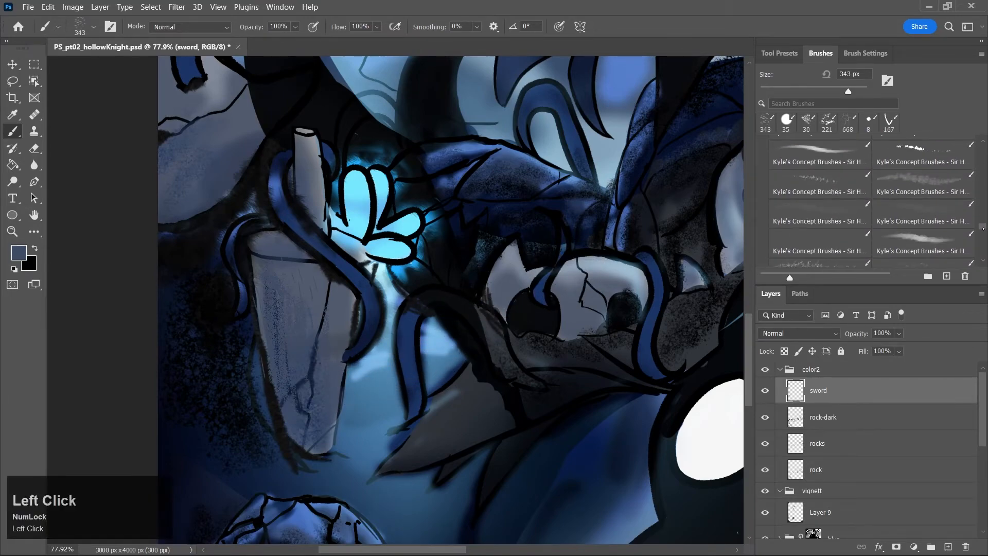
key("j")
left_click(495, 272)
key("Return")
key("b")
key("[")
key("[")
key("[")
key("[")
key("[")
key("[")
key("[")
key("[")
key("[")
key("[")
key("[")
key("[")
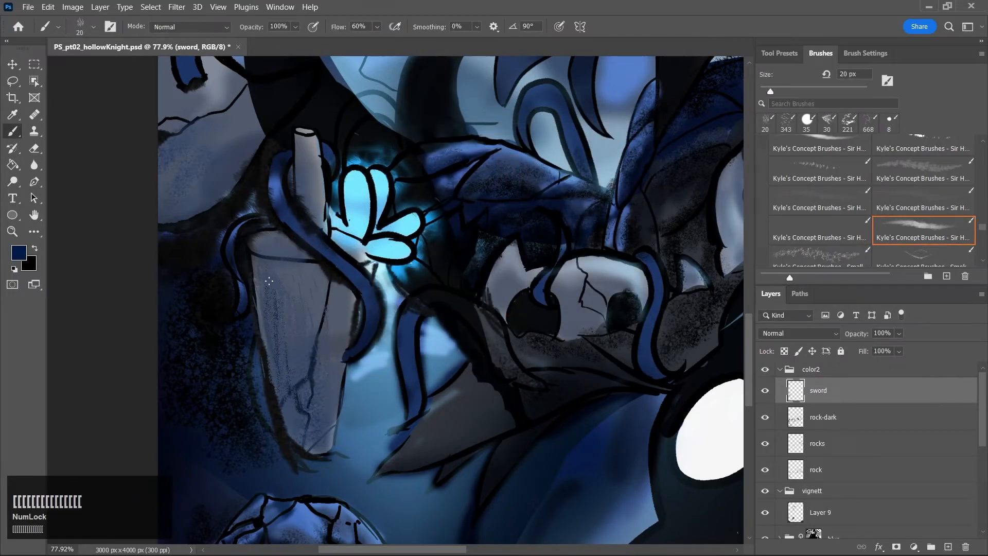
Switch to the Kyle's Concept Scrat... smudge brush at 100 px and blend the speckled texture on the sword blade
left_click_drag(983, 227, 983, 251)
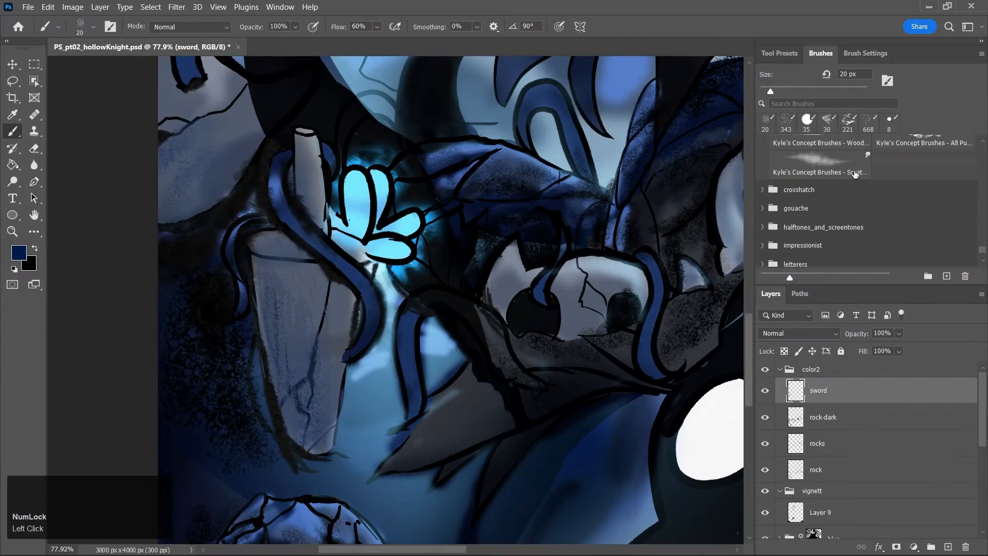
left_click(822, 167)
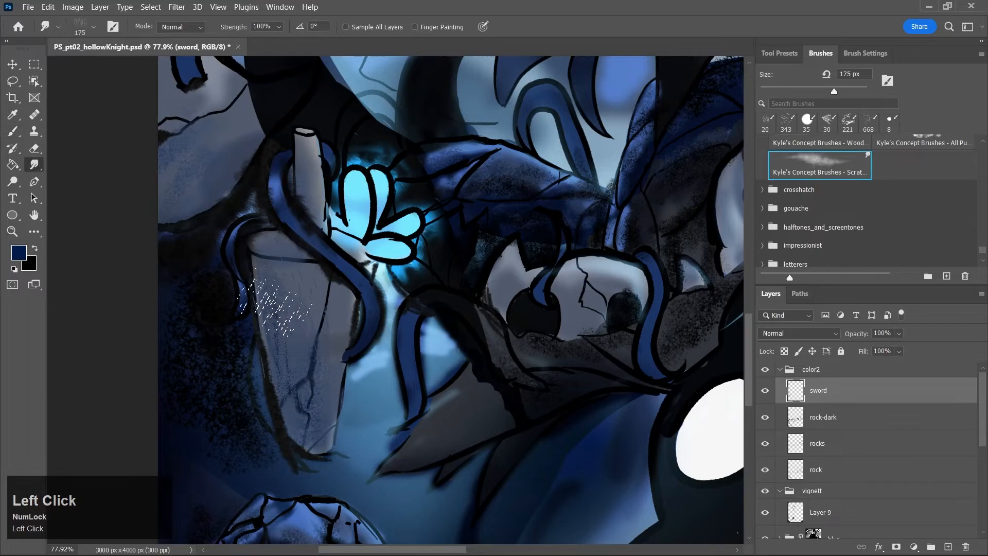
key("bracketright")
key("bracketright")
key("bracketright")
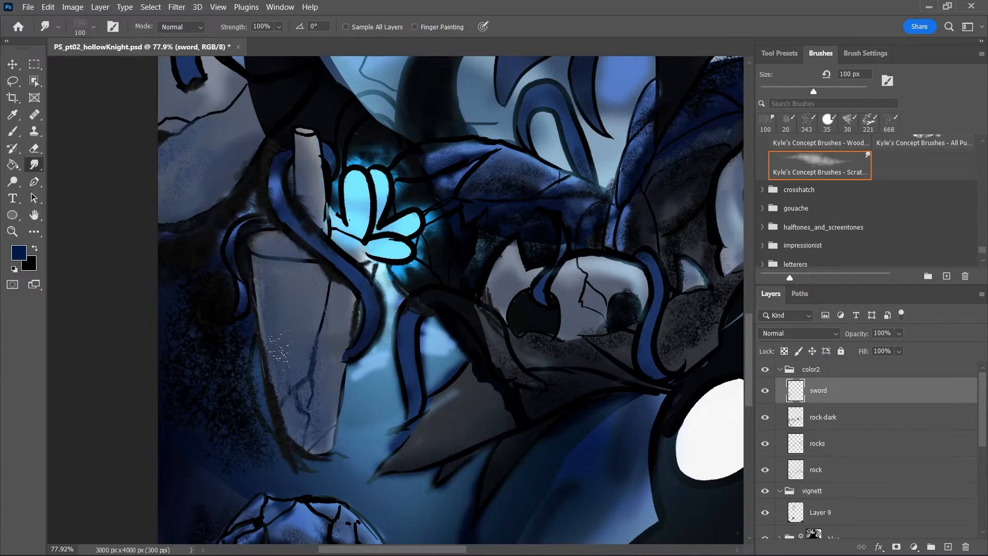
Darken the foreground colour to a near-black navy of the same hue
key("j")
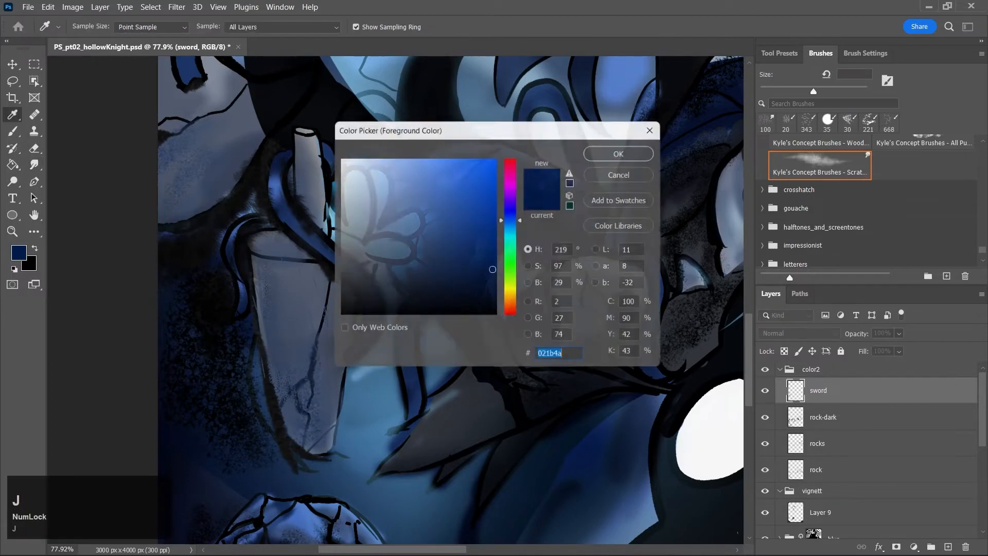
left_click(488, 295)
left_click(626, 150)
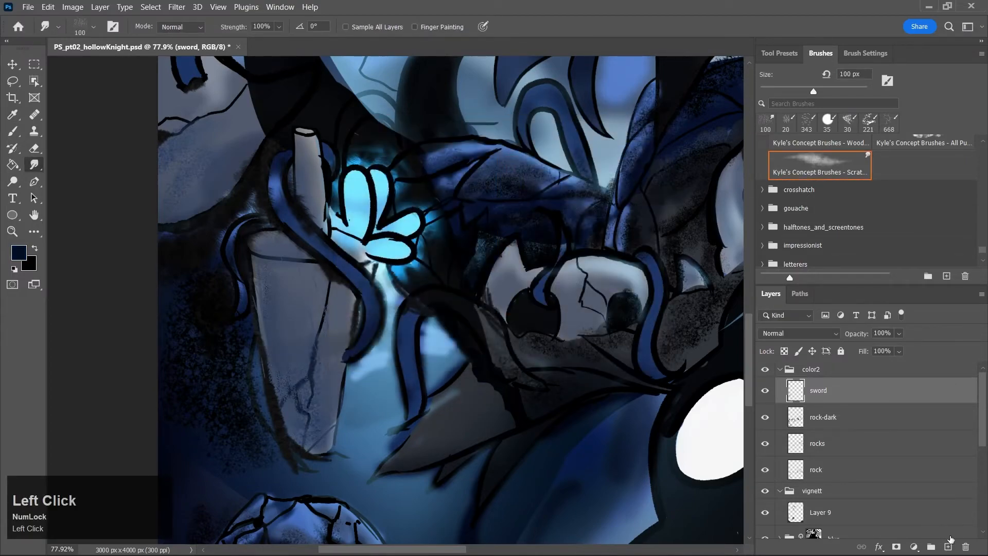
Add a new layer above the sword layer and texture the sword and pale rock with the dark Sir H... brush at 90 px
left_click(948, 547)
key("b")
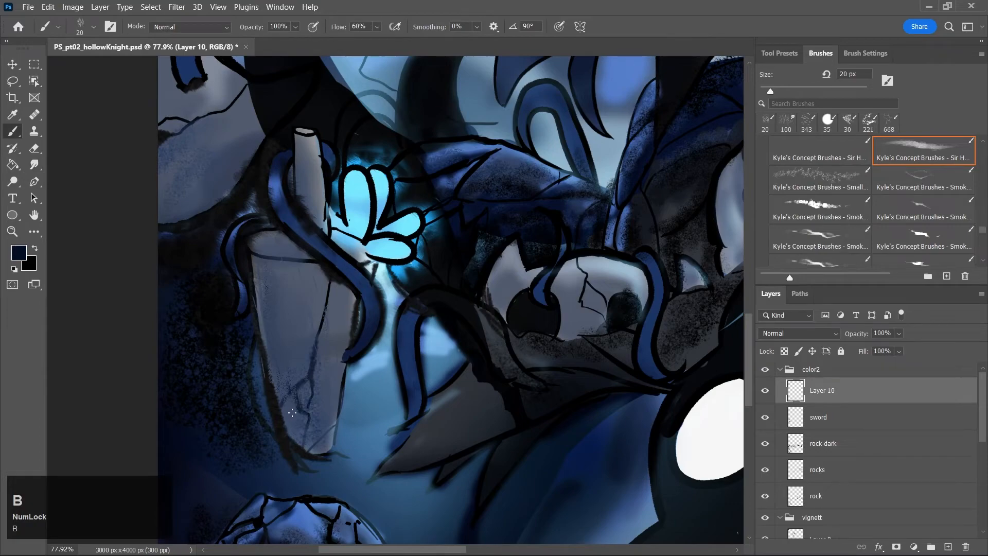
key("bracketright")
key("bracketright")
key("bracketright")
key("bracketright")
key("bracketright")
key("bracketright")
key("bracketright")
key("bracketright")
key("bracketright")
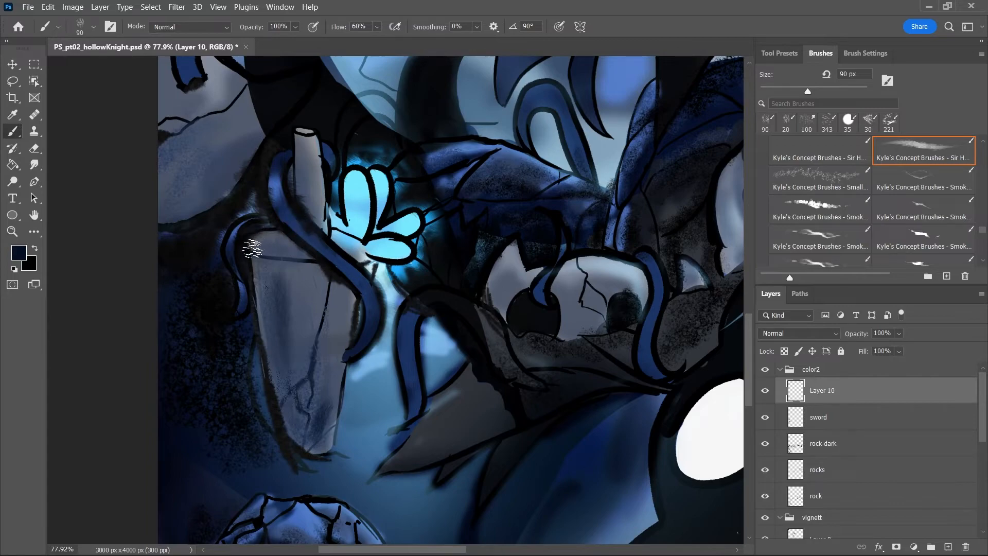
left_click_drag(256, 262, 320, 267)
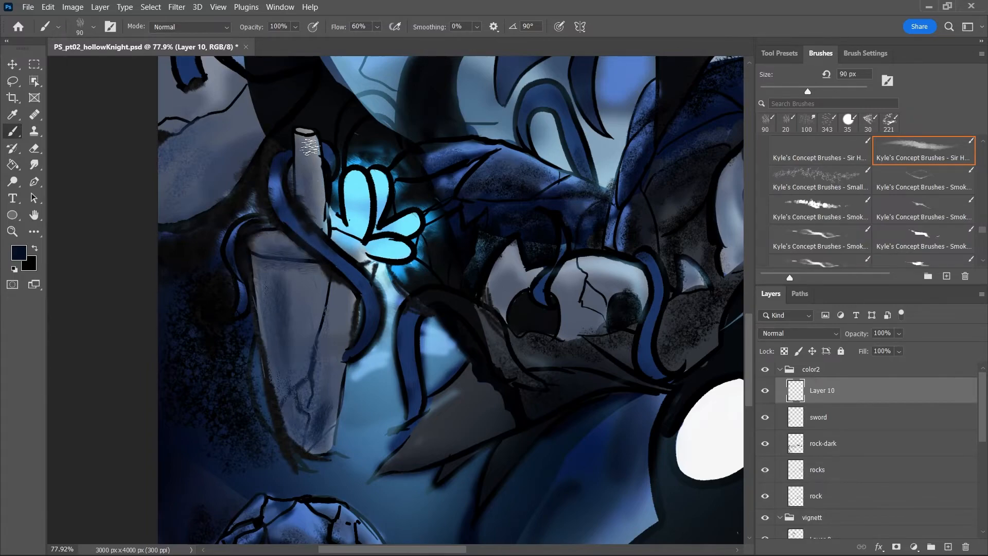
mouse_move(198, 154)
left_mouse_down()
mouse_move(201, 131)
mouse_move(223, 132)
mouse_move(209, 156)
mouse_move(234, 139)
left_mouse_up()
Brush dark streaked texture into the bright misty ground between the sword and the tendril below the glowing butterfly
left_click_drag(748, 336, 749, 307)
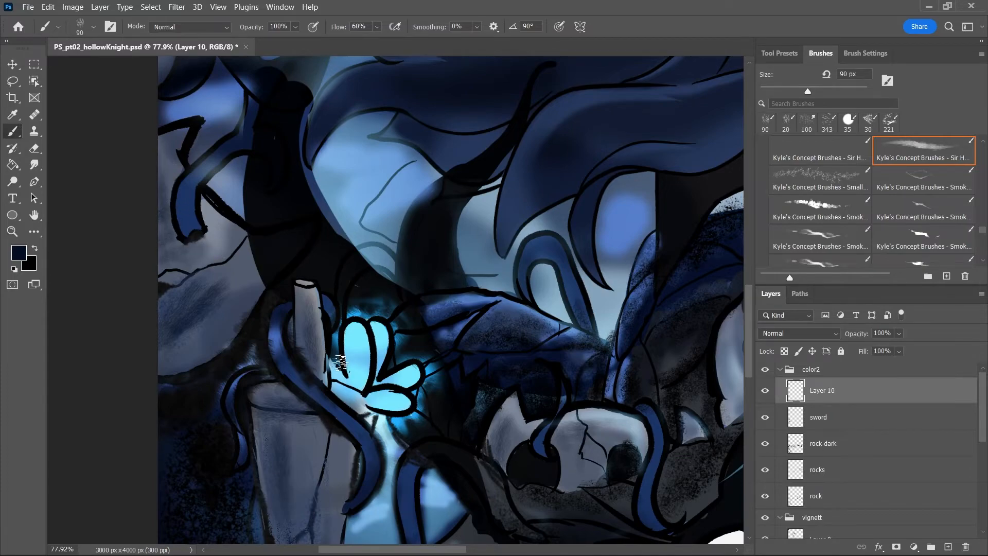
mouse_move(388, 442)
left_mouse_down()
mouse_move(394, 467)
mouse_move(398, 459)
mouse_move(426, 468)
mouse_move(441, 497)
left_mouse_up()
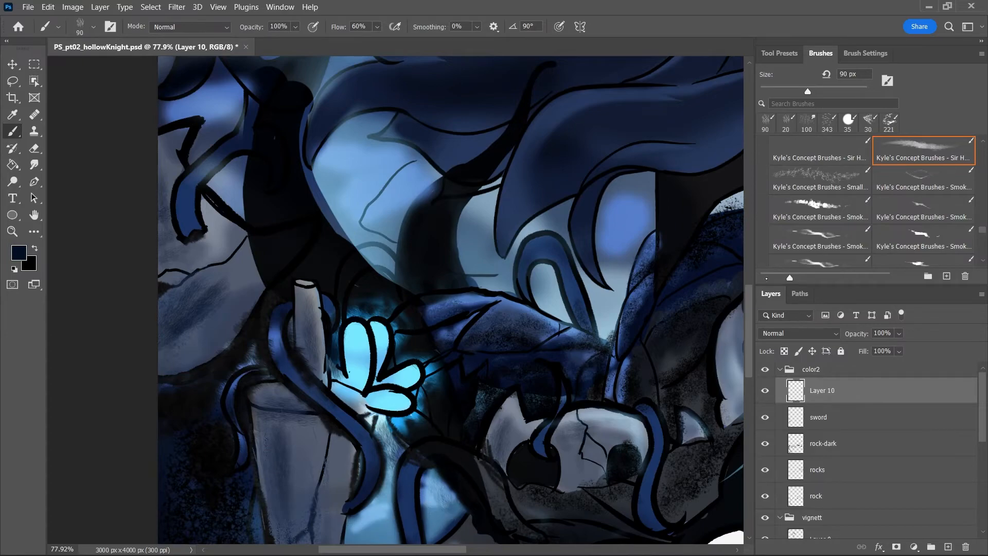
scroll(392, 463, "down", 3)
mouse_move(348, 406)
left_mouse_down()
mouse_move(378, 406)
mouse_move(342, 441)
mouse_move(353, 408)
mouse_move(330, 463)
left_mouse_up()
Enlarge the brush to 300 px and paint dark ripple texture on the ground around the large shadow figure
key("bracketright")
key("bracketright")
key("bracketright")
key("bracketright")
key("bracketright")
key("bracketright")
key("bracketright")
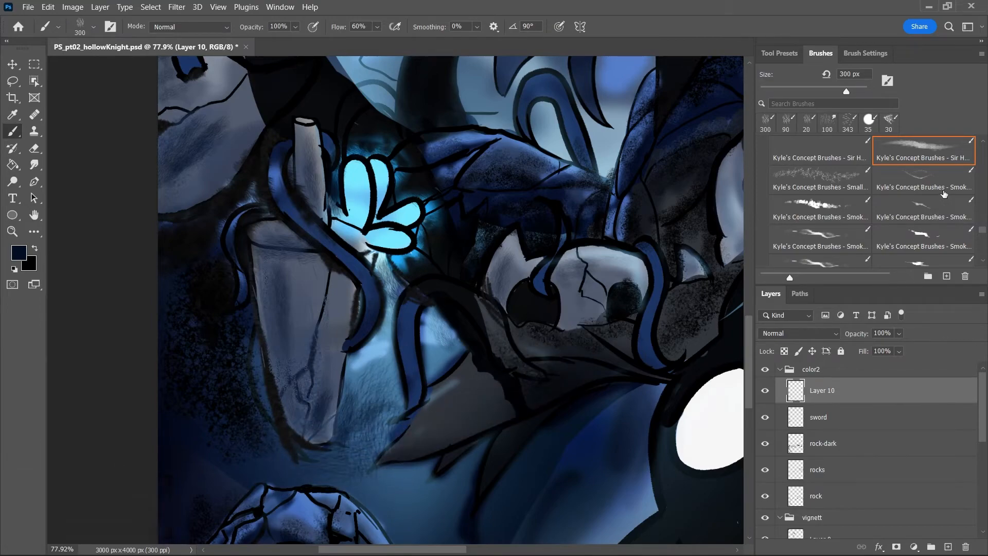
left_click_drag(981, 234, 986, 203)
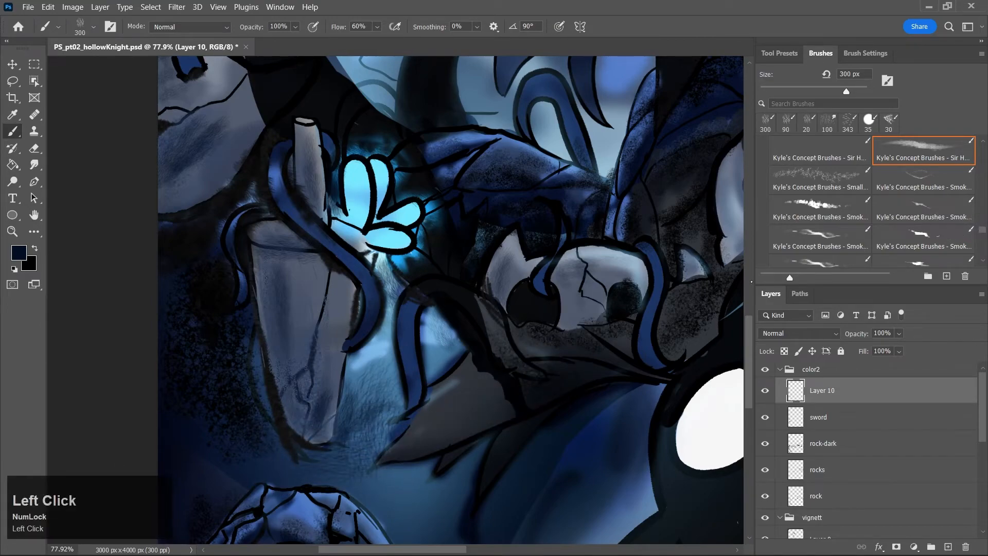
key("z")
left_click_drag(467, 432, 406, 432)
left_click_drag(498, 428, 505, 441)
key("b")
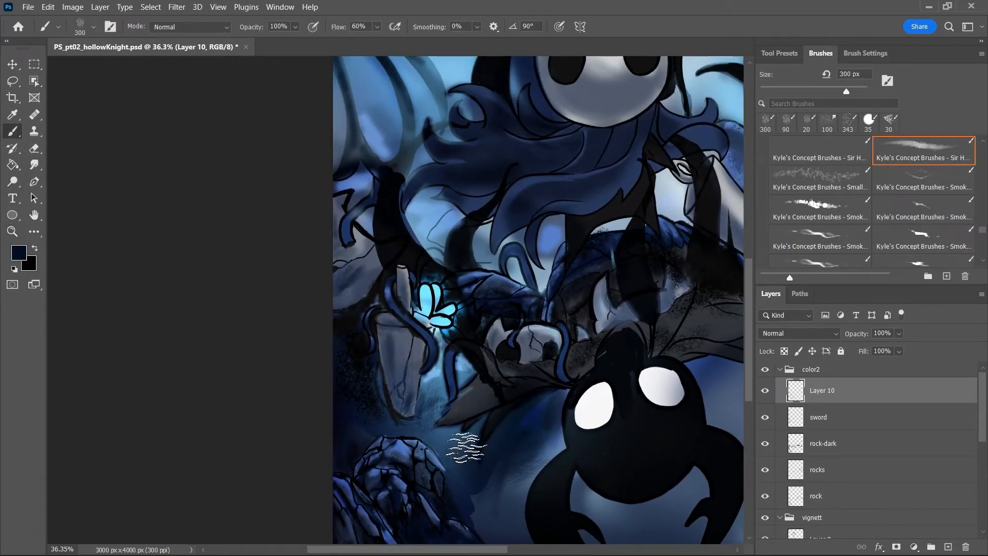
left_click_drag(631, 515, 606, 514)
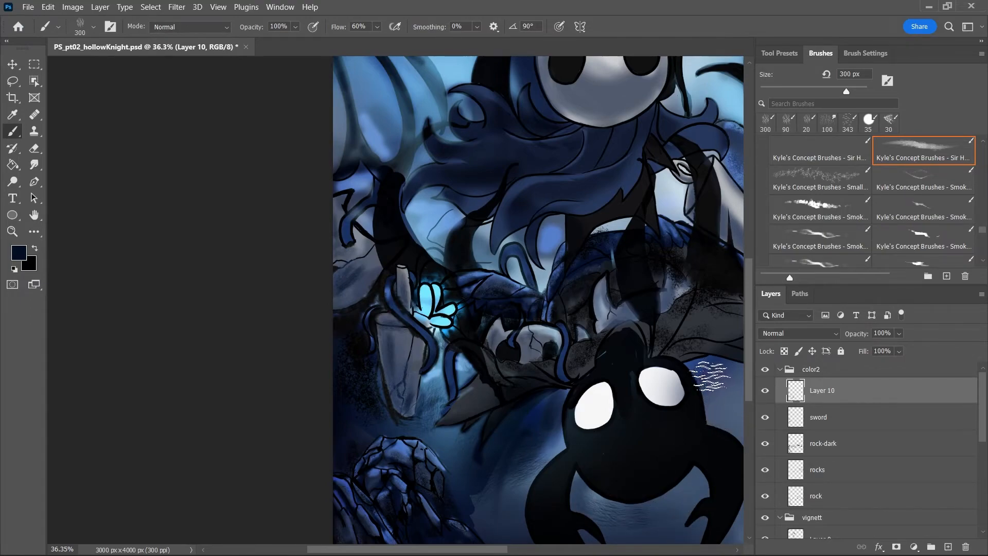
Enlarge the brush to 800 px and spread the dark ripple texture across the open ground on both sides of the shadow figure
key("bracketright")
key("bracketright")
key("bracketright")
key("bracketright")
key("bracketright")
left_click_drag(469, 454, 507, 457)
left_click_drag(723, 404, 733, 411)
left_click_drag(499, 549, 566, 550)
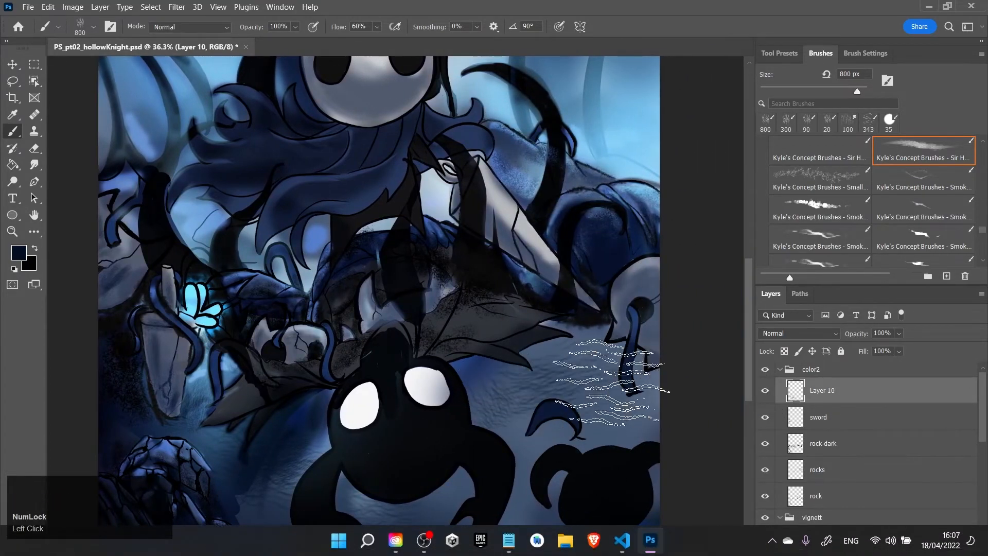
Set the foreground colour to a medium blue and add a new layer for lighter ripple texture over the ground
key("j")
left_click(447, 183)
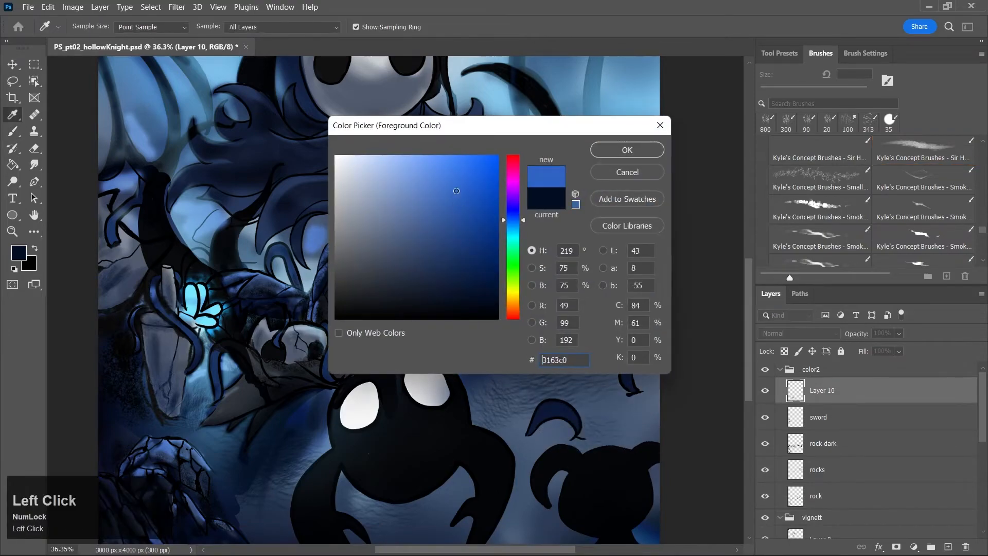
left_click(627, 150)
left_click(948, 547)
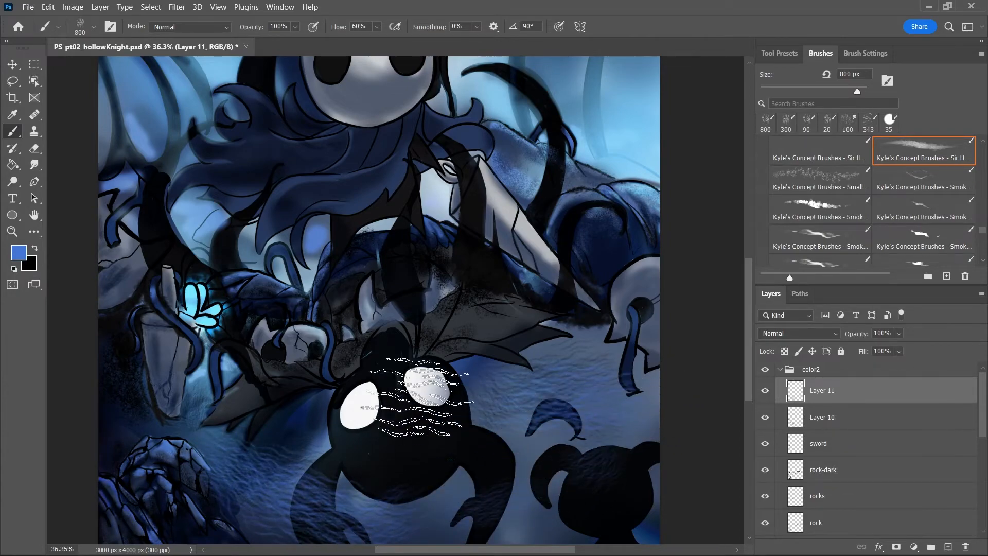
Switch to the Eraser with the Soft Round Pressure Opacity tip and enlarge it to 70 px
key("e")
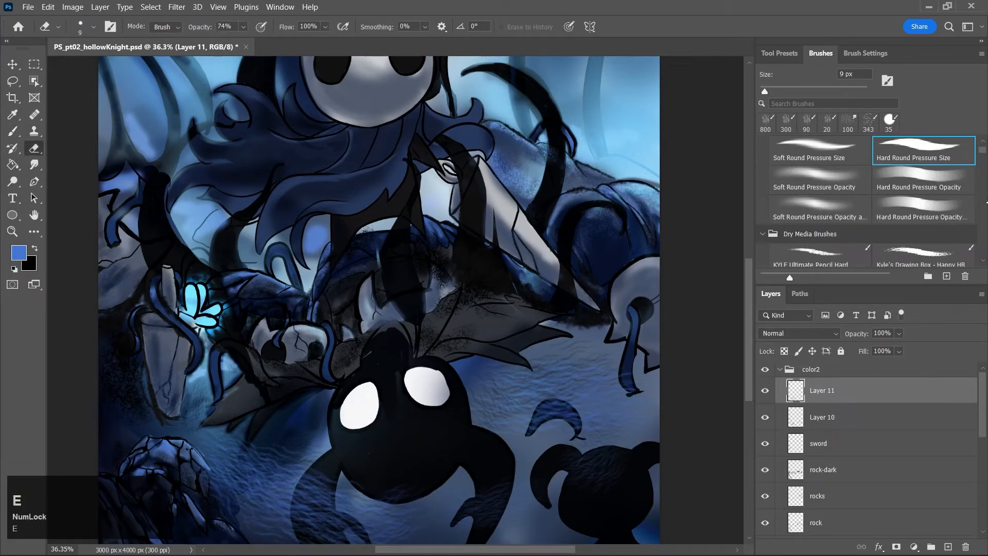
left_click(848, 150)
left_click(841, 180)
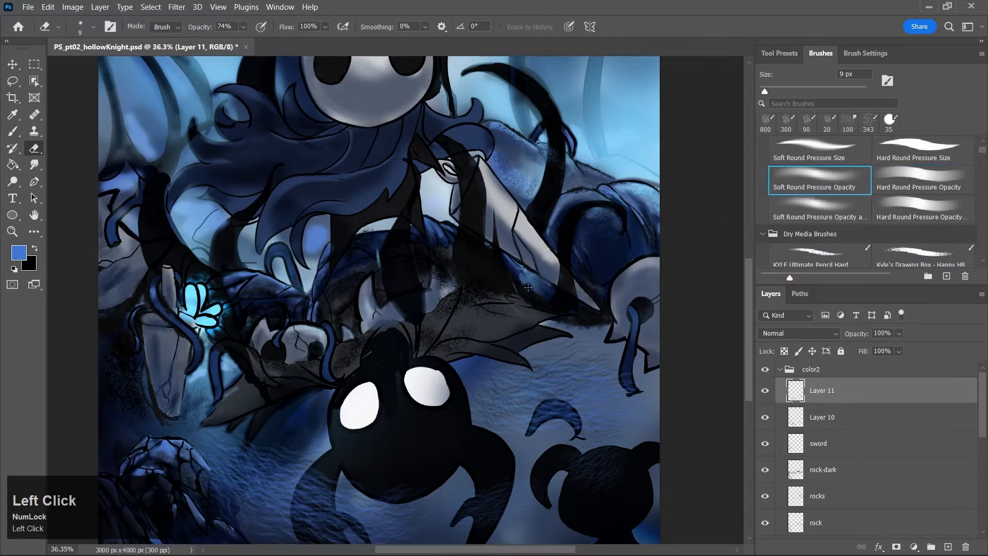
key("p")
key("e")
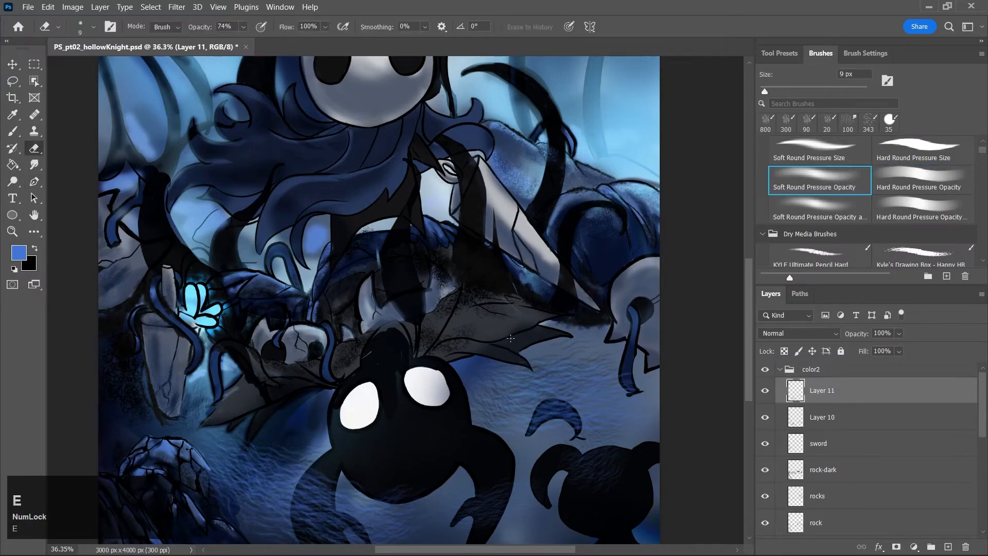
key("bracketright")
key("bracketright")
key("bracketright")
key("bracketright")
key("bracketright")
key("bracketright")
key("bracketright")
key("bracketright")
key("bracketright")
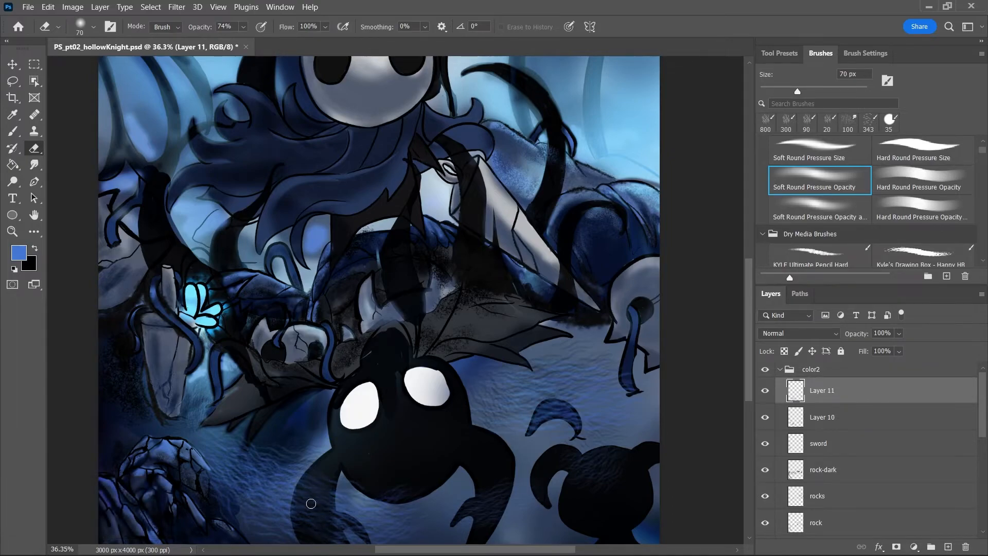
Erase the ripple texture from the large shadow figure's arms and body with a Soft Round eraser at 50 px, and save the document
left_click(830, 153)
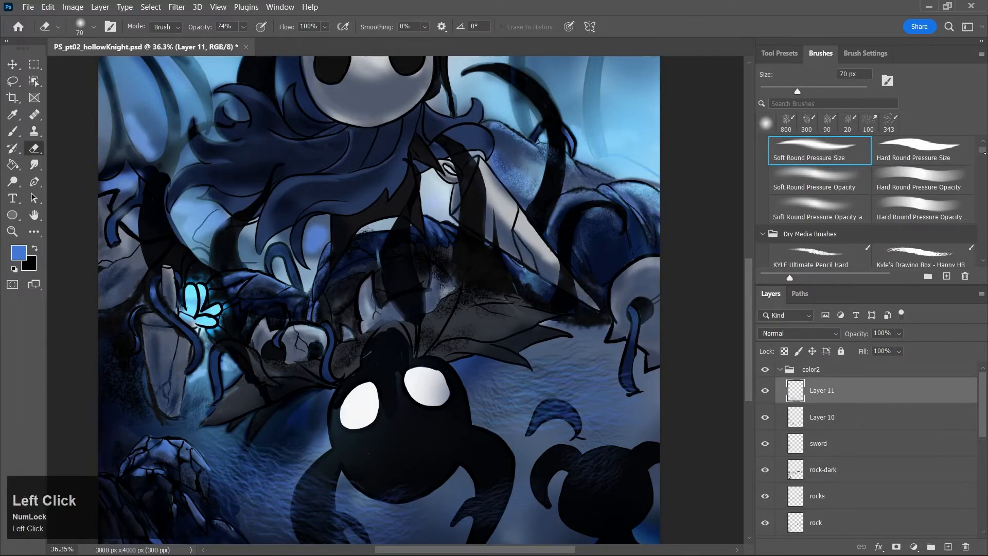
left_click_drag(984, 153, 984, 135)
left_click(814, 170)
key("bracketleft")
key("bracketleft")
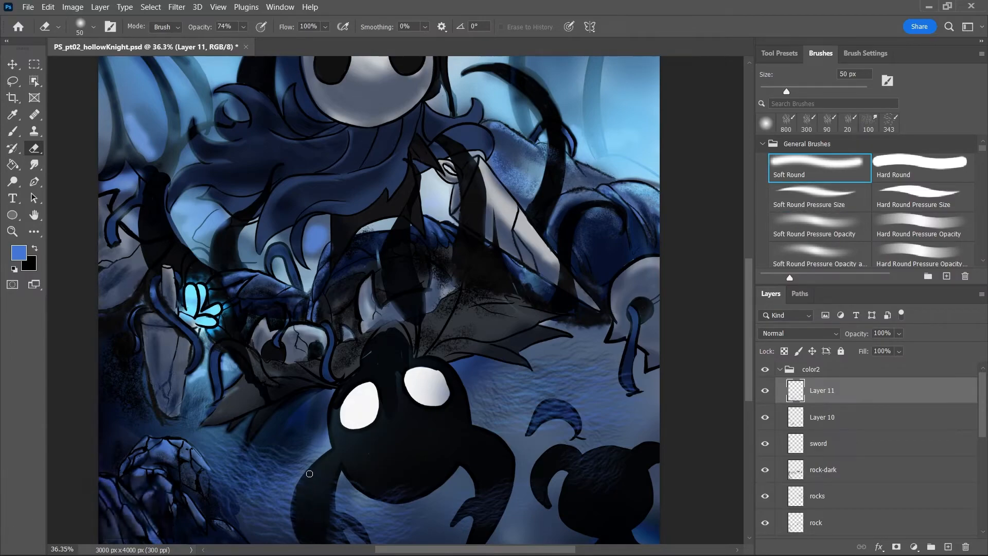
left_click_drag(350, 523, 374, 547)
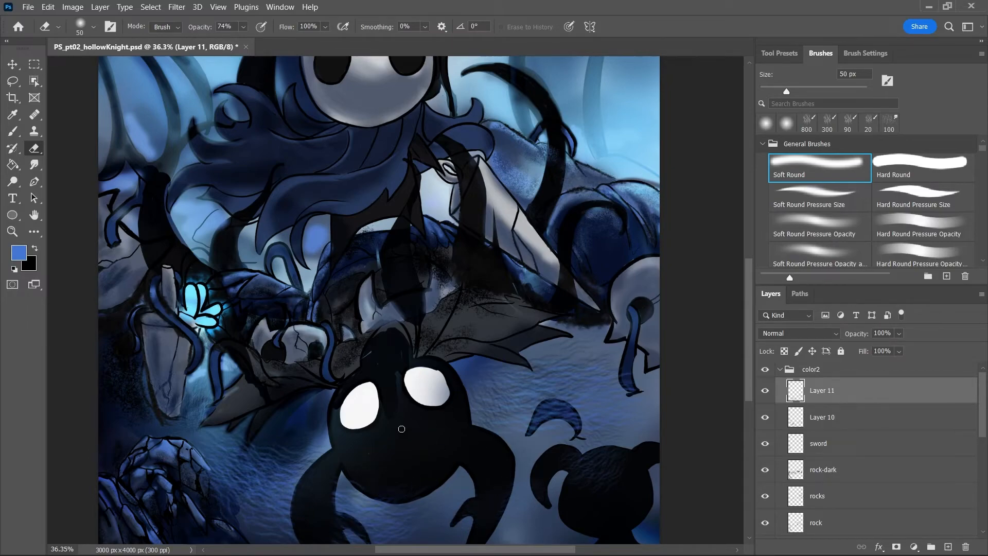
key("ctrl+s")
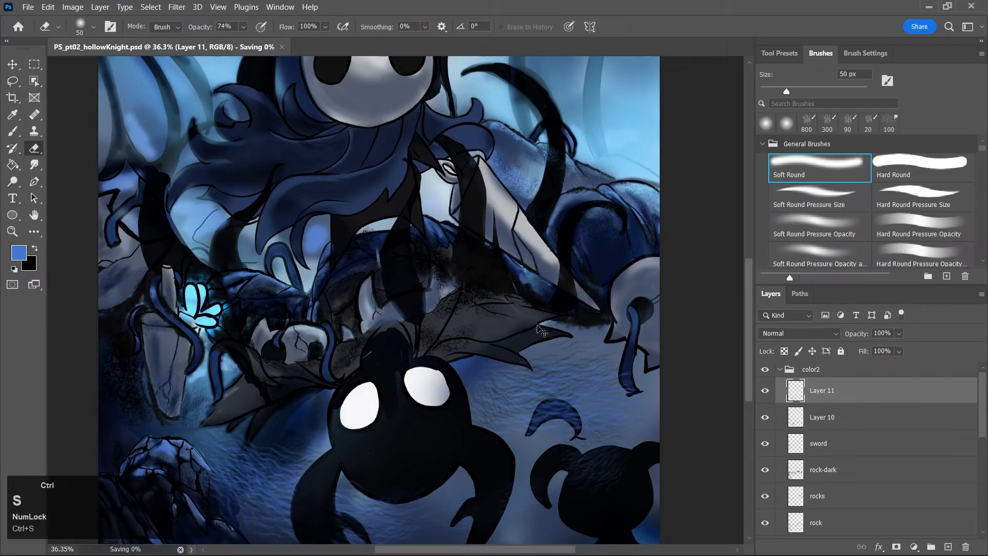
Examine the whole composition, from the knight and hanging flowers down to the ground texture and shadow figures
key("z")
left_click(473, 526)
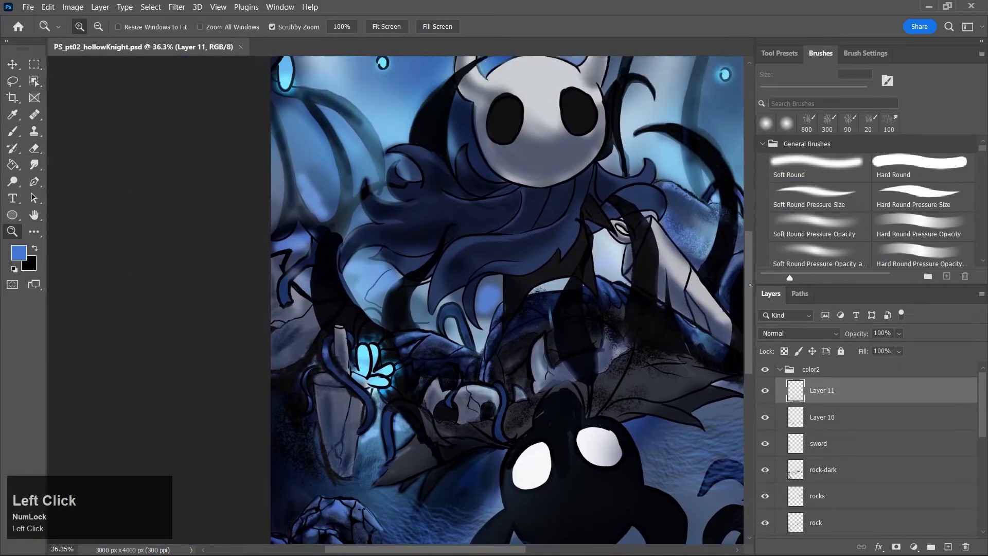
left_click_drag(750, 285, 751, 269)
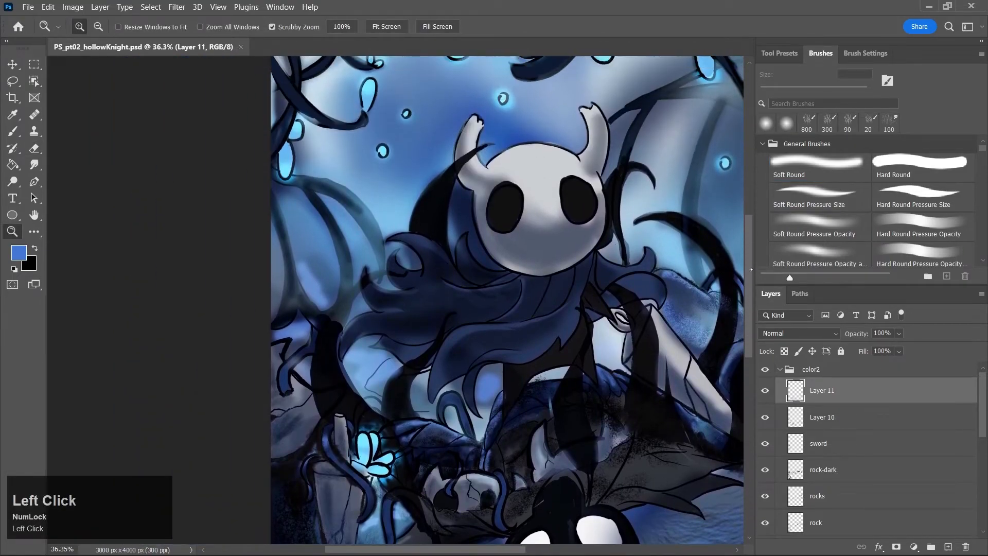
key("z")
left_click_drag(677, 315, 630, 383)
left_click_drag(495, 549, 546, 548)
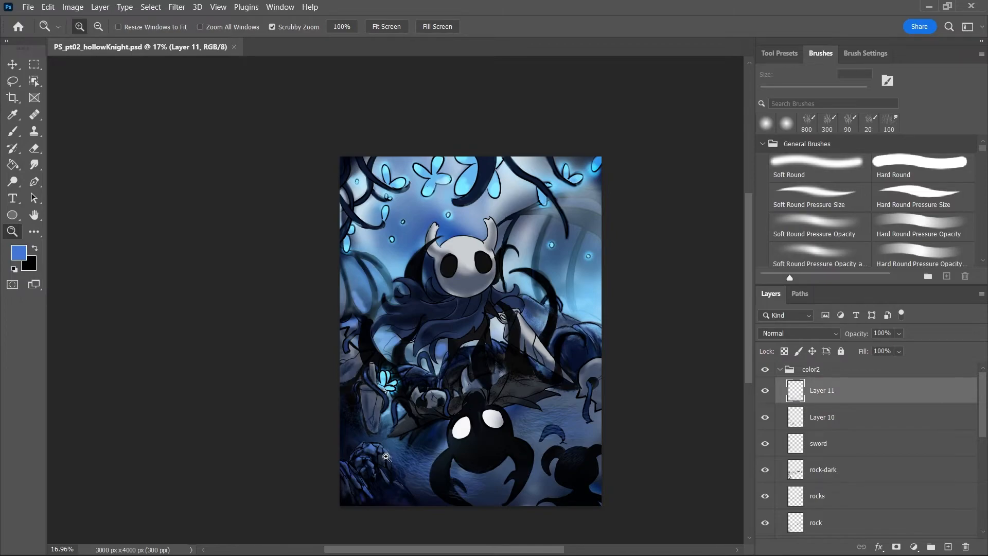
left_click_drag(386, 457, 417, 474)
left_click_drag(750, 368, 753, 331)
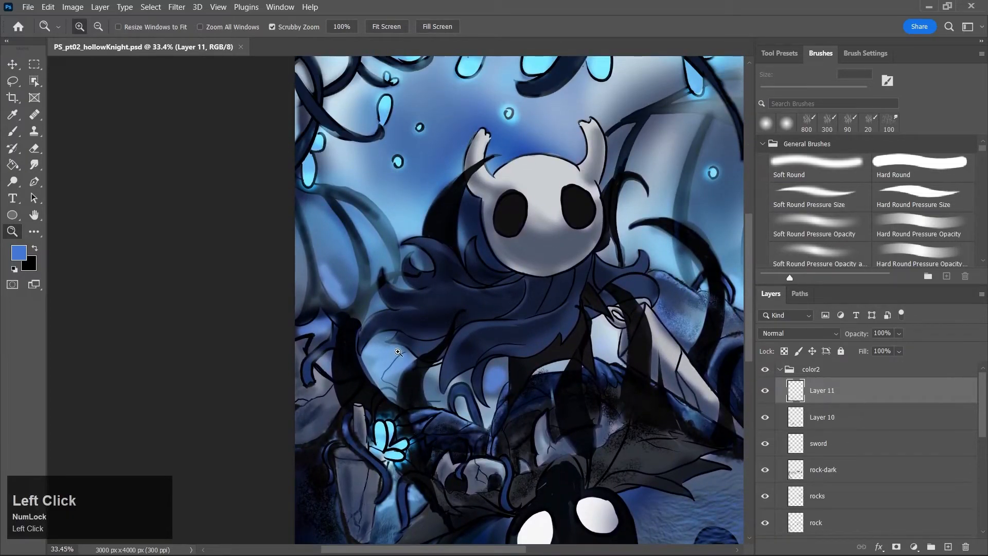
Try a Kyle's Concept Brushes - Folia... brush tip for texturing the pale rock under the cape
key("b")
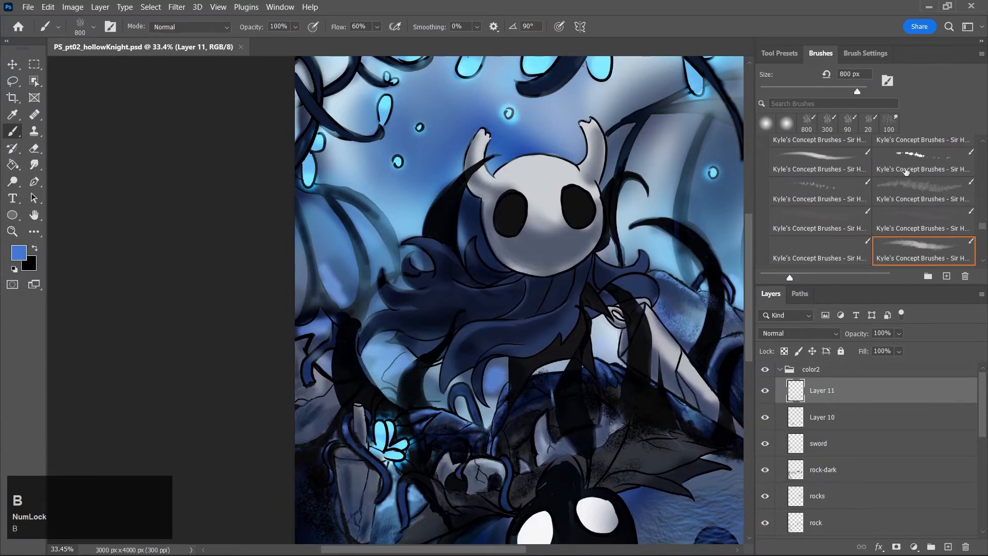
left_click_drag(983, 225, 983, 191)
left_click(938, 168)
key("bracketleft")
left_click(819, 212)
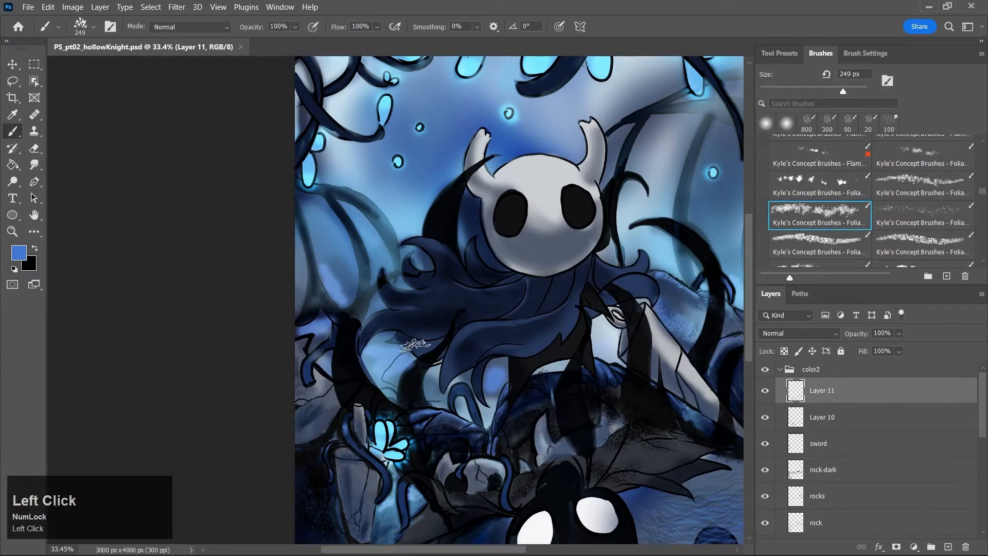
left_click(953, 196)
Select the Kyle's Concept Brushes - Bubbl... brush, reduce it to 70 px, and dab blue speckles near the sword's handle
left_click_drag(982, 191, 987, 163)
scroll(985, 164, "down", 3)
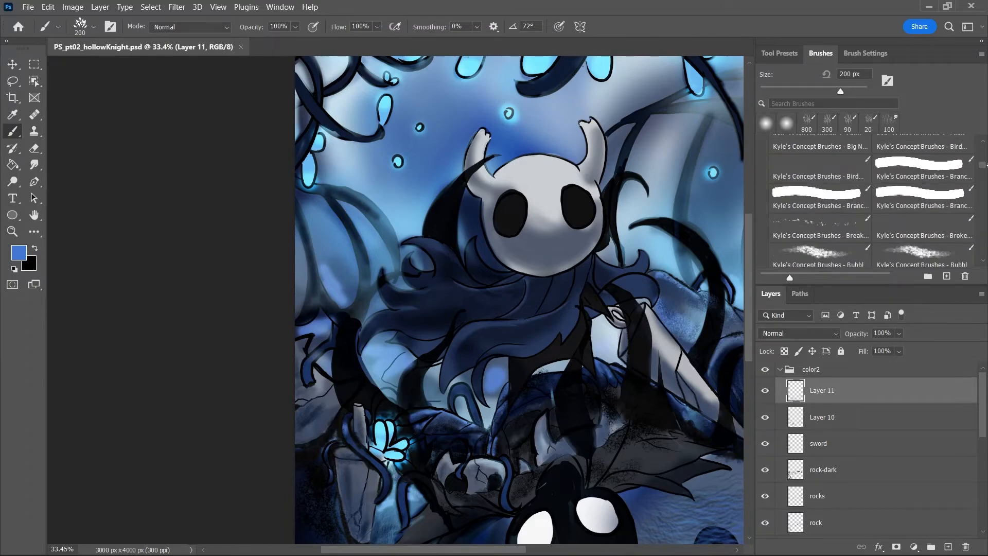
left_click(818, 226)
key("bracketleft")
key("bracketleft")
key("bracketleft")
key("bracketleft")
key("bracketleft")
key("bracketleft")
key("bracketleft")
key("bracketleft")
key("bracketleft")
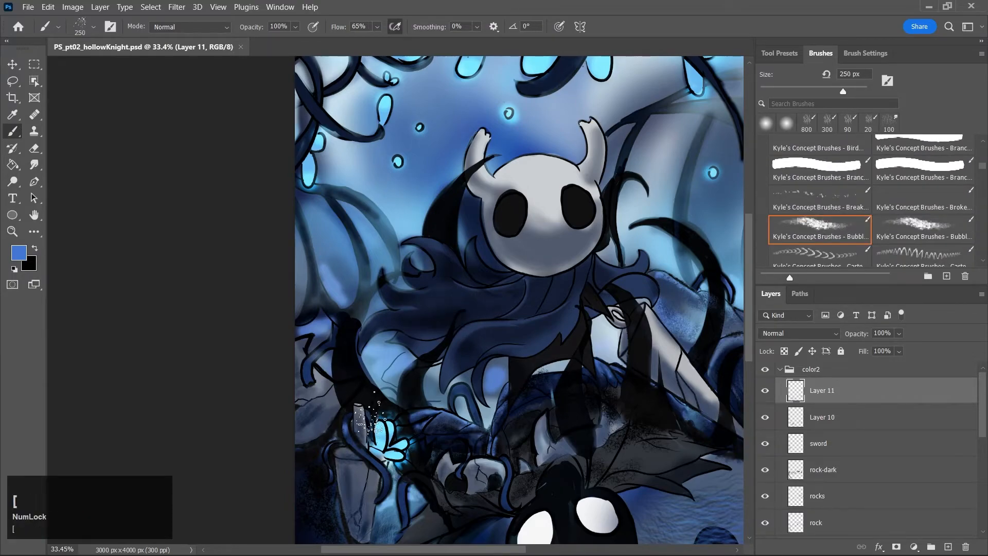
left_click_drag(340, 436, 334, 441)
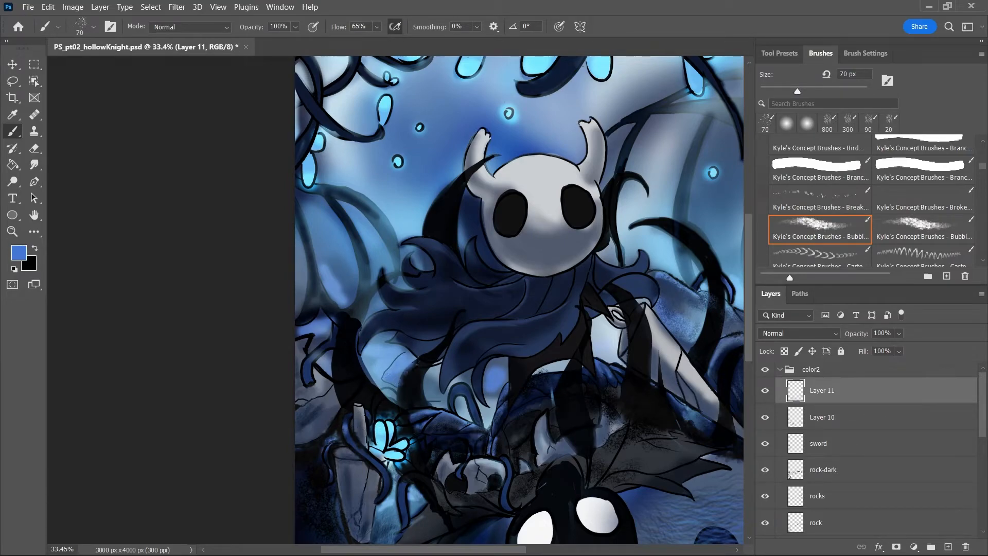
Set the foreground colour to the dark navy 0e1624 and speckle the pale rocks under the cape and the background beside the knight
key("j")
left_click(434, 295)
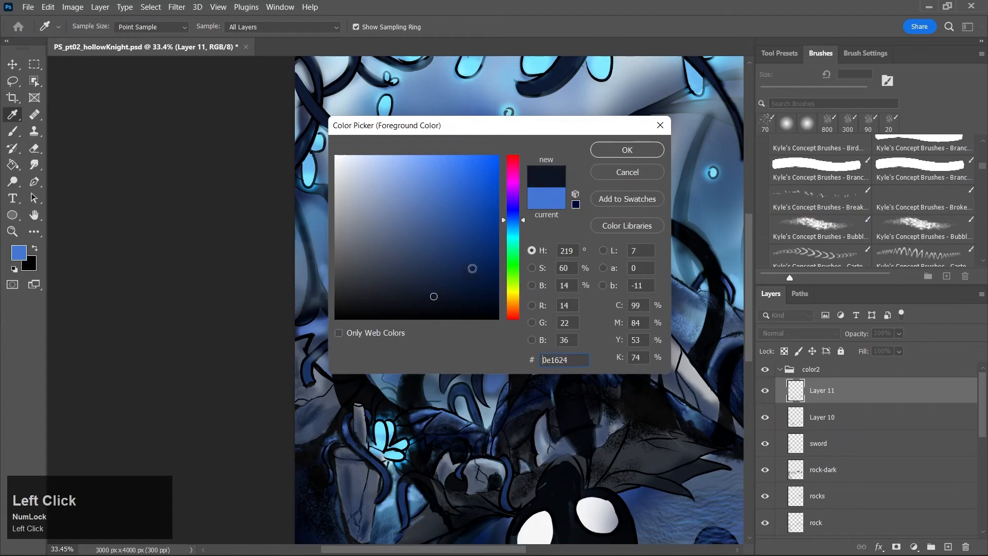
left_click(627, 150)
left_click_drag(393, 371, 396, 378)
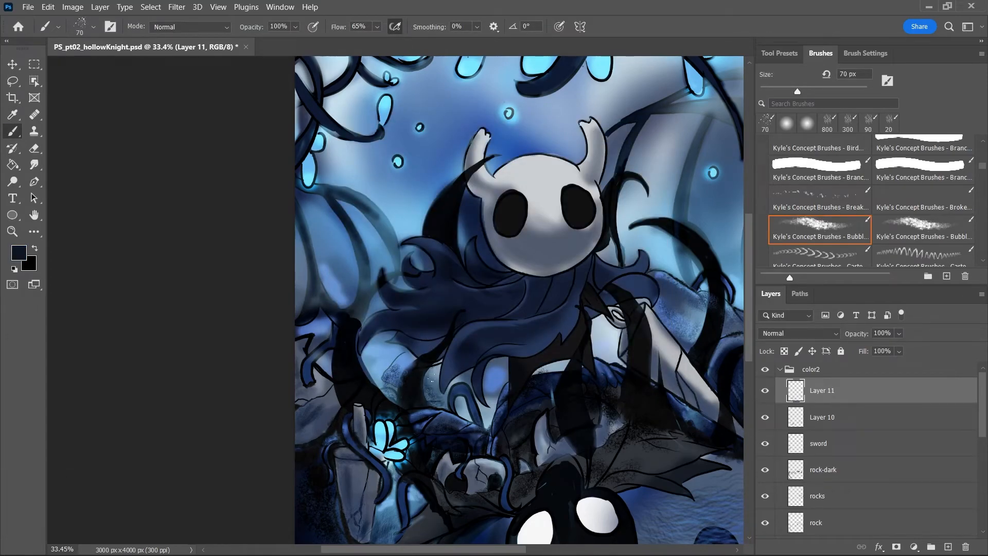
left_click_drag(457, 402, 467, 422)
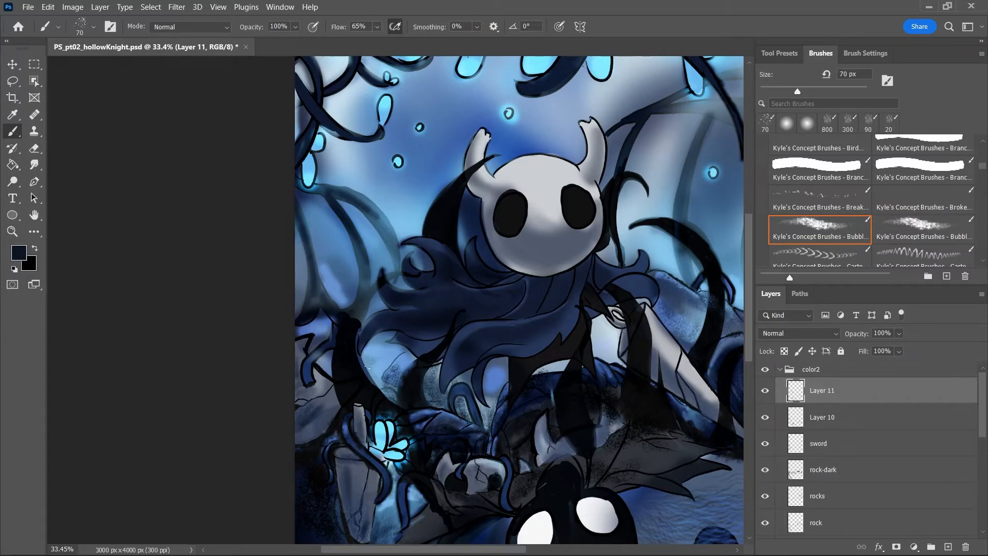
left_click_drag(324, 363, 326, 362)
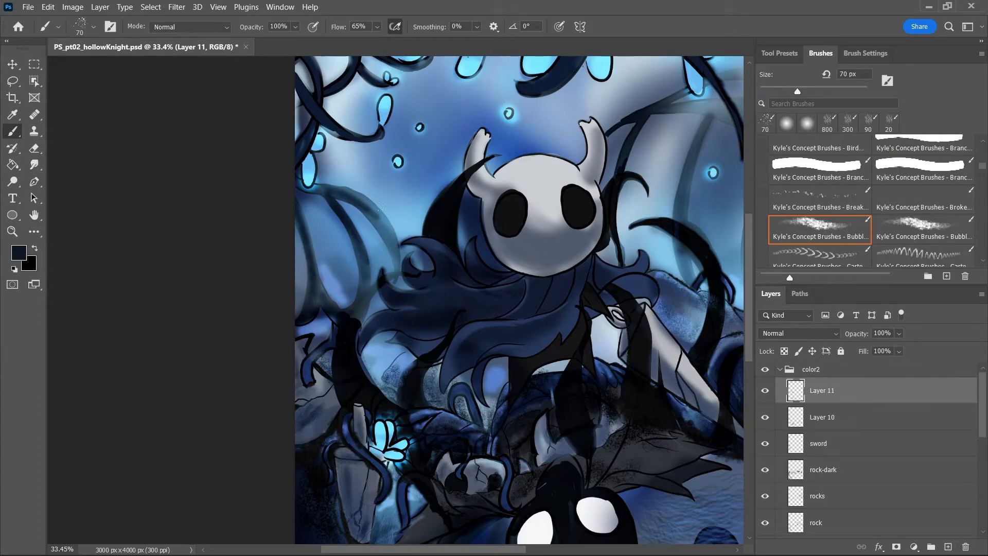
left_click_drag(374, 215, 395, 252)
Save the document and zoom out to review the whole painting
key("ctrl+s")
key("z")
left_click_drag(602, 337, 568, 386)
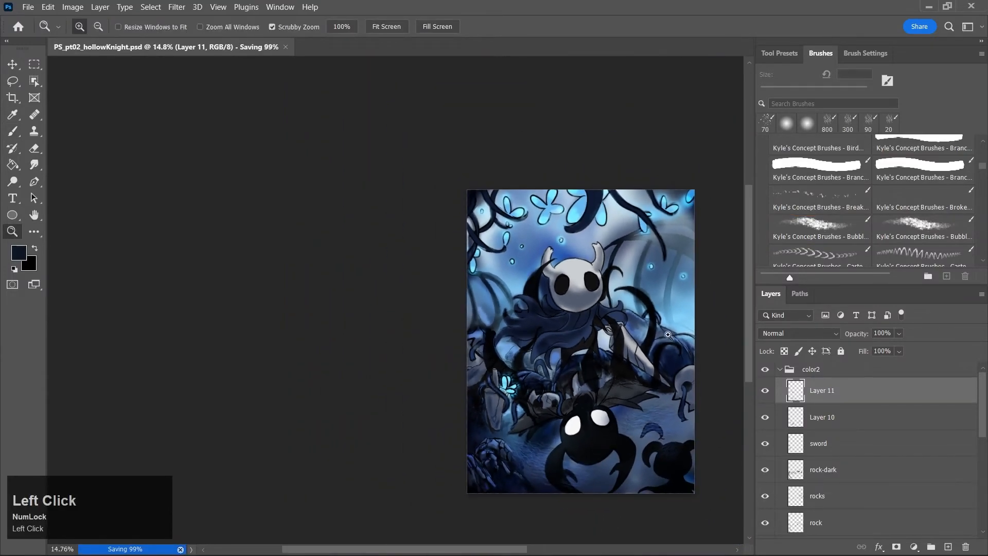
left_click_drag(536, 435, 542, 438)
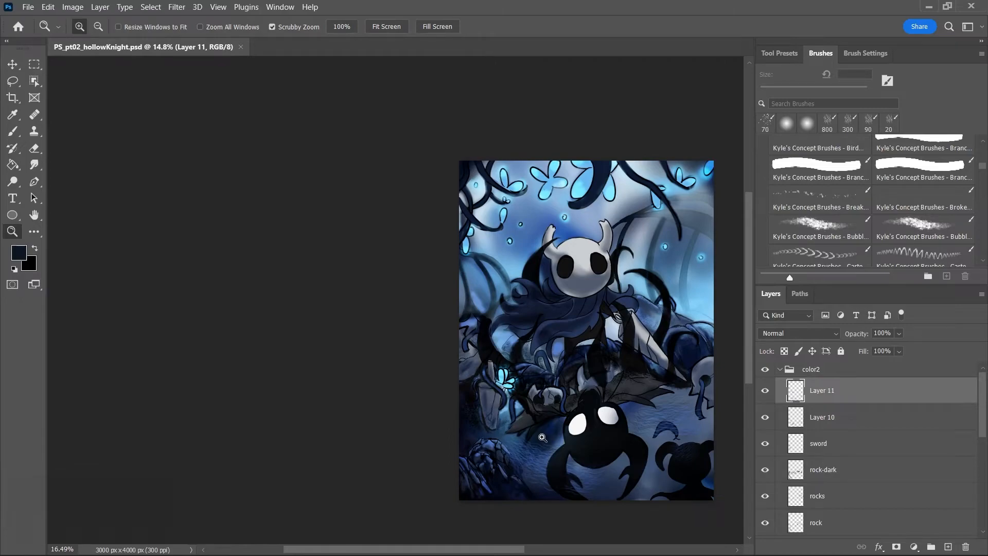
Collapse the color2 group and add a new group containing an empty layer above it
left_click_drag(542, 437, 558, 449)
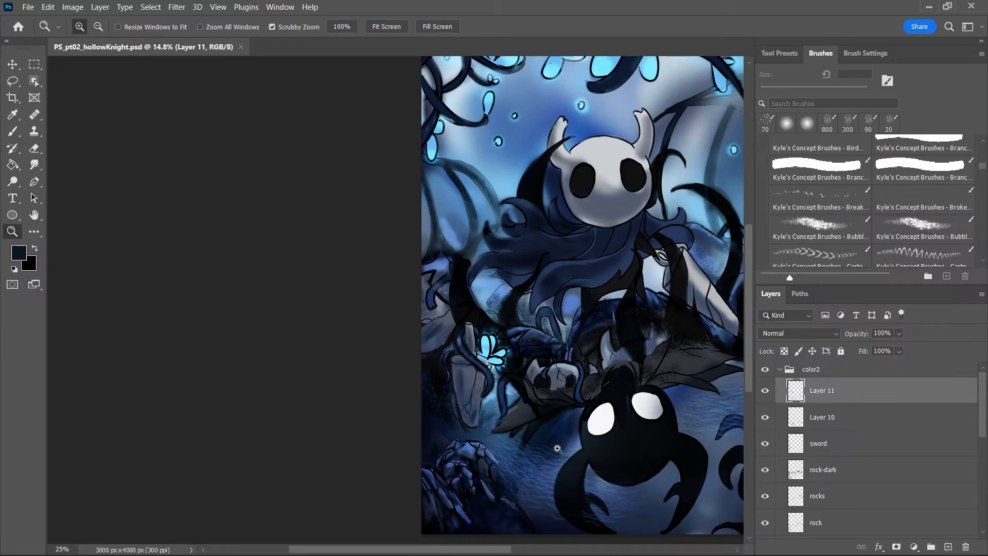
mouse_move(557, 449)
left_mouse_down()
mouse_move(546, 455)
mouse_move(569, 439)
left_mouse_up()
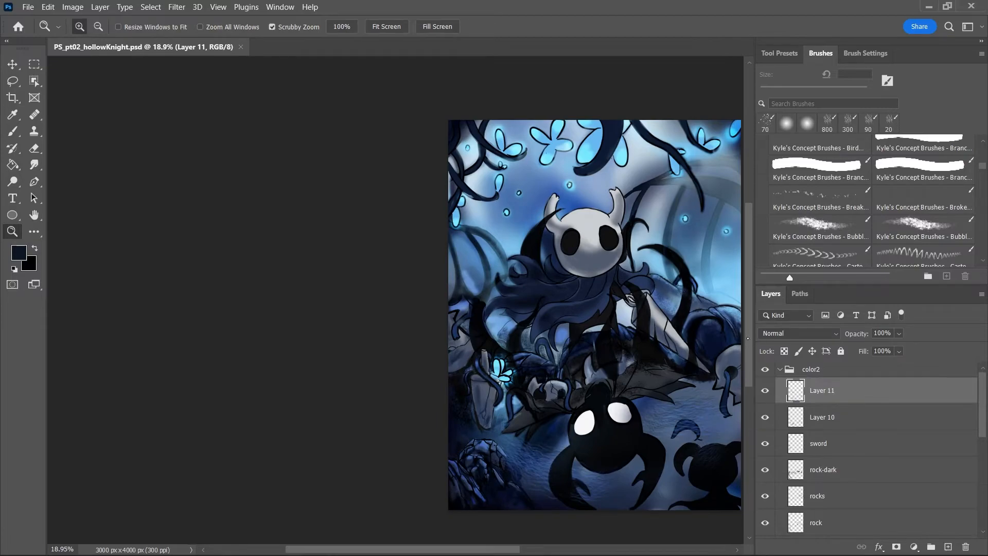
left_click_drag(748, 338, 751, 360)
left_click(787, 369)
left_click(780, 369)
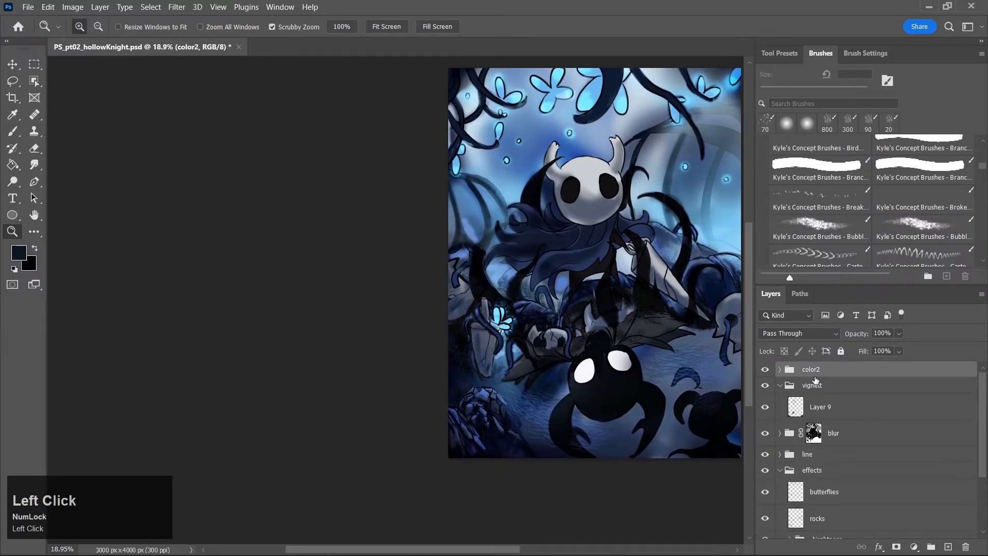
left_click(933, 547)
left_click(948, 547)
Name the new group rock
double_click(813, 369)
type("ro")
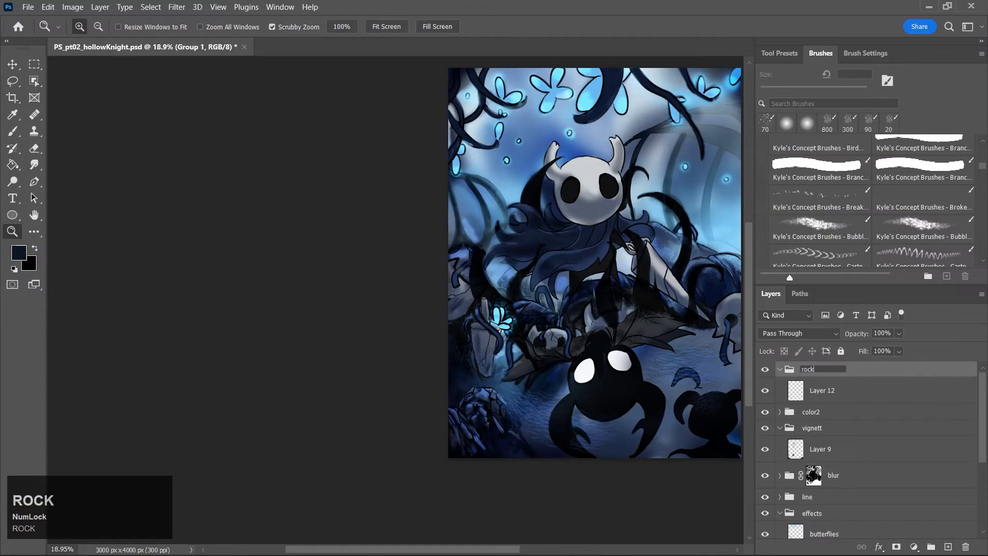
type("ck")
key("Return")
Rename the new group color03 and save the document
double_click(806, 371)
type("color")
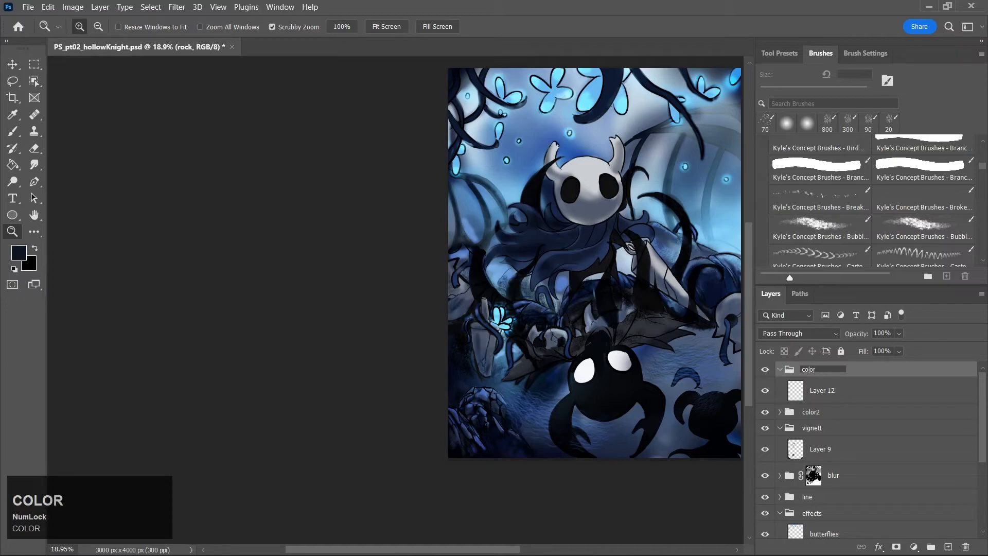
type("03")
key("Return")
key("ctrl+s")
left_click_drag(495, 549, 534, 550)
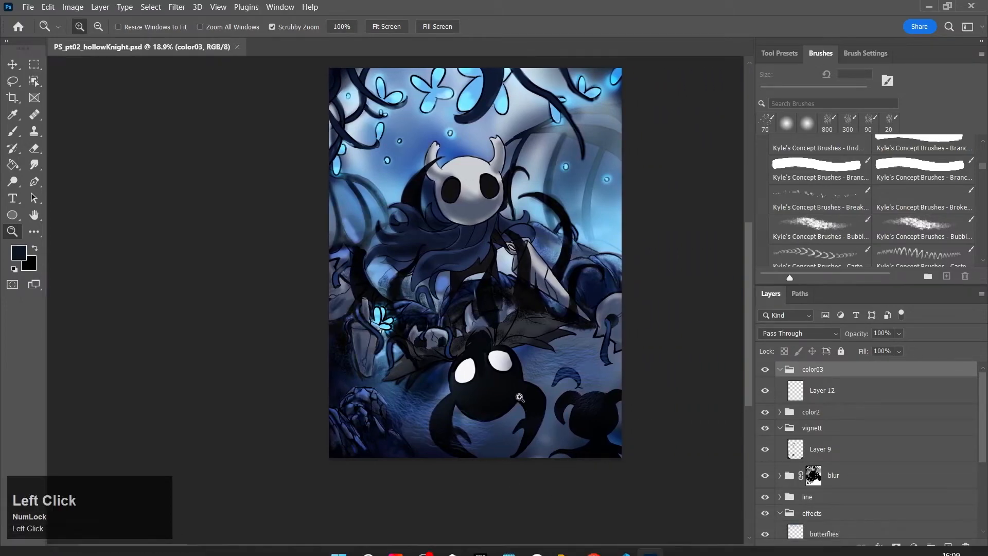
Set the foreground colour to a muted medium blue and choose the Soft Round brush
key("j")
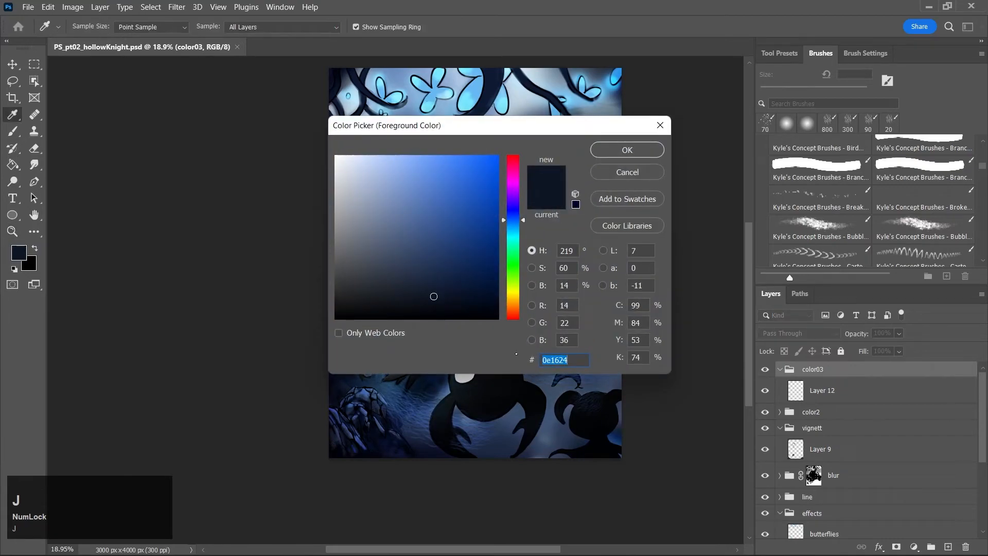
left_click(413, 238)
left_click(627, 150)
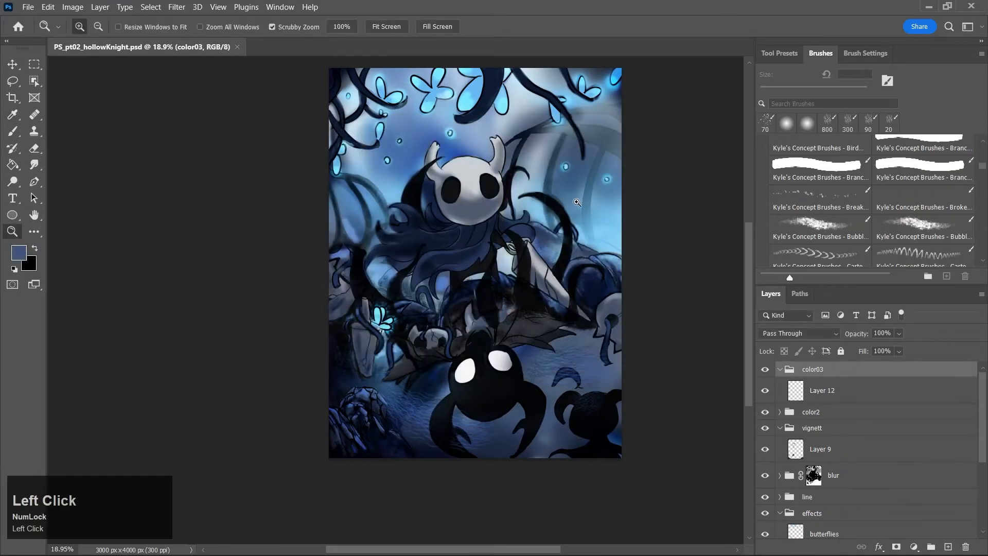
left_click(786, 124)
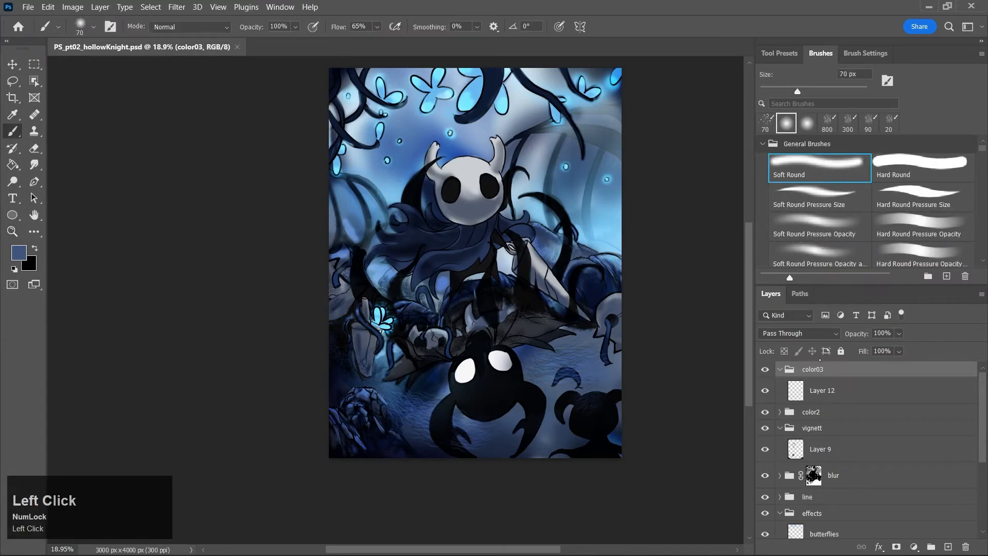
Set the color03 group's blend mode to Multiply and save the document
left_click(829, 334)
left_click(816, 277)
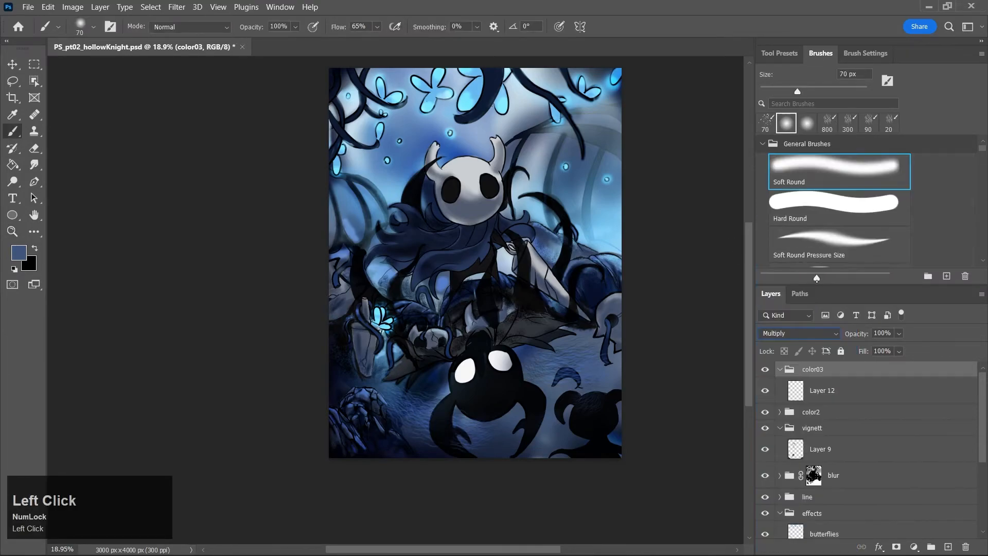
mouse_move(817, 278)
left_mouse_down()
mouse_move(769, 279)
mouse_move(799, 278)
mouse_move(770, 278)
mouse_move(785, 278)
left_mouse_up()
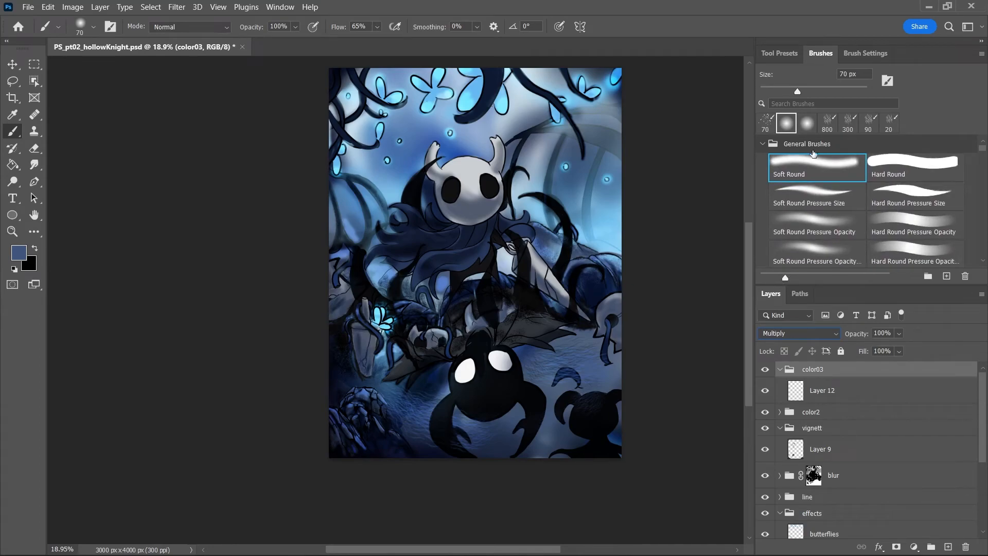
key("ctrl+s")
Undo a trial blue stroke made on Layer 12 over the lower-left rocks and set that layer's blend mode to Multiply
key("b")
left_click(844, 399)
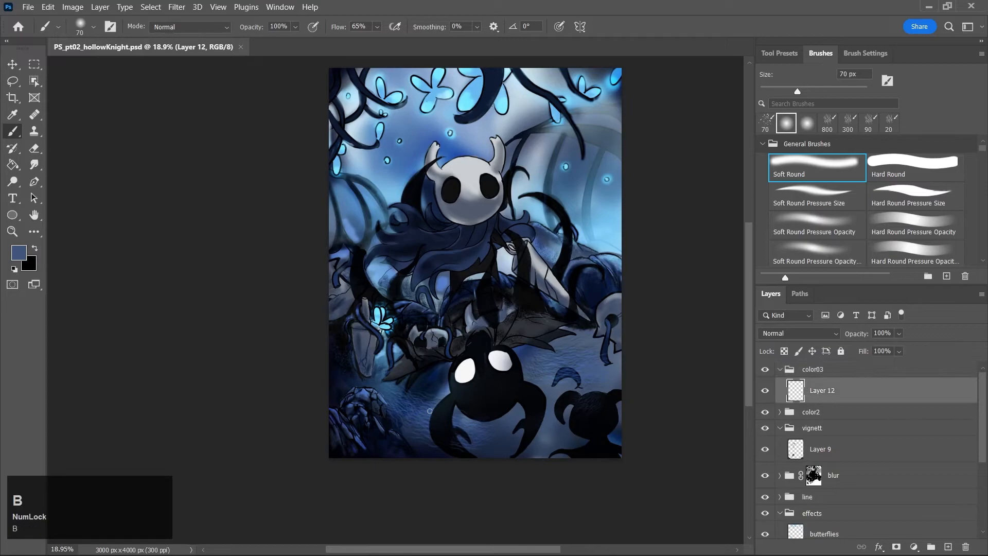
left_click_drag(386, 385, 395, 414)
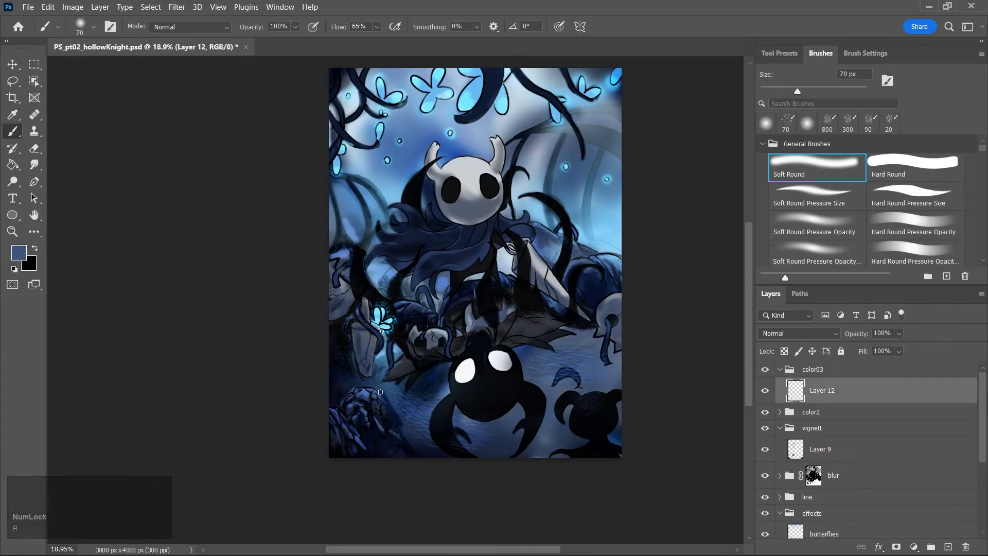
key("ctrl")
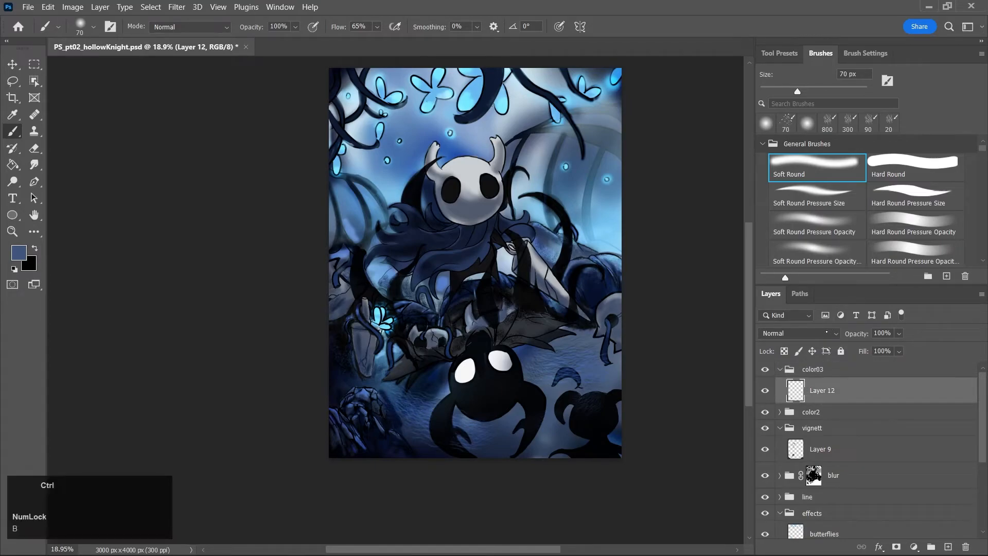
key("ctrl+z")
left_click(798, 333)
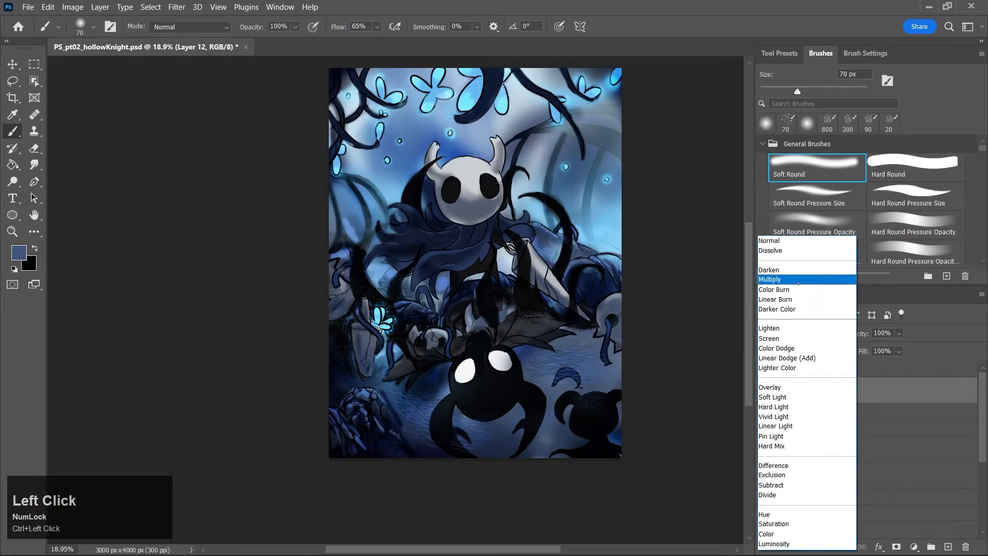
left_click(787, 280)
key("ctrl+z")
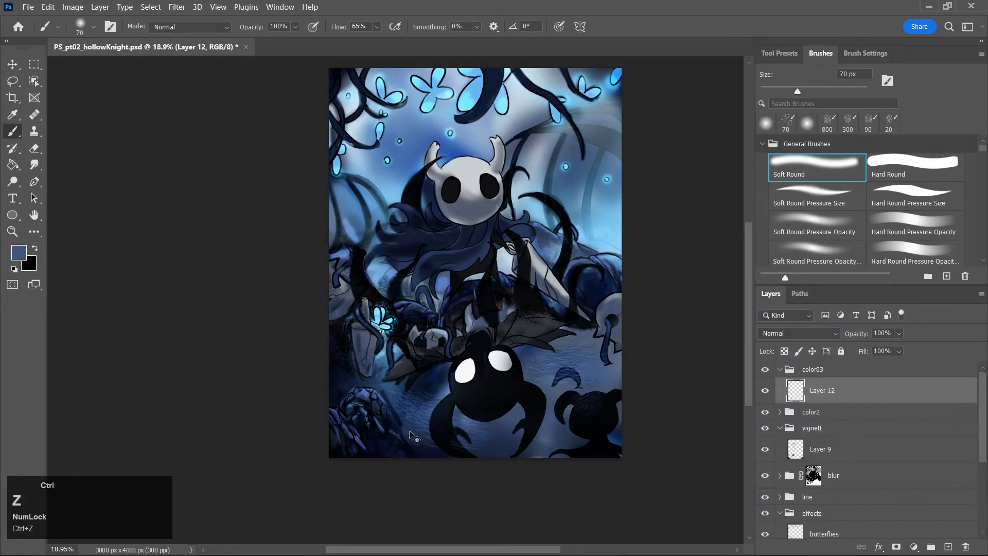
left_click(798, 333)
scroll(797, 288, "down", 1)
left_click(788, 279)
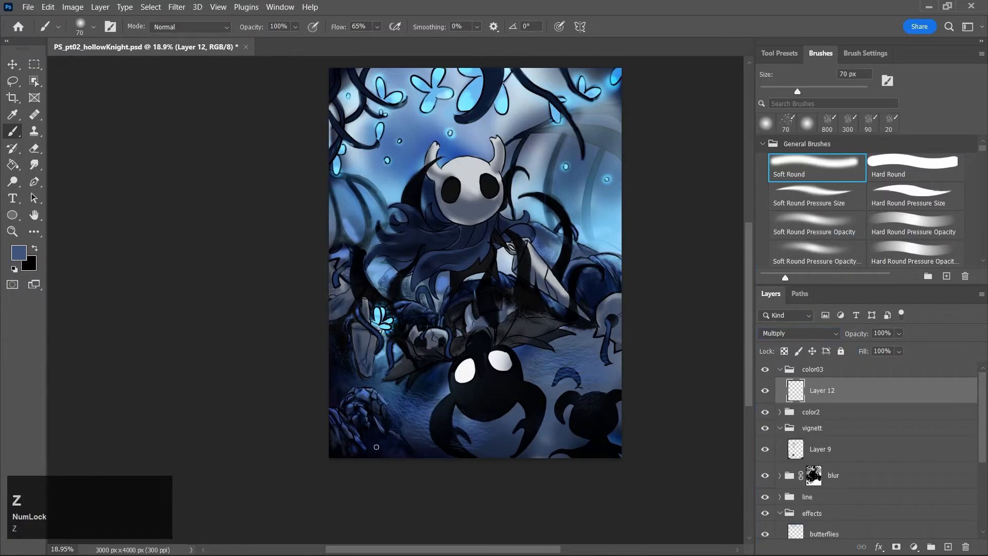
Set the foreground colour to the grey-blue 484e58 for shading the lower-left rocks
key("z")
left_click_drag(367, 435, 420, 462)
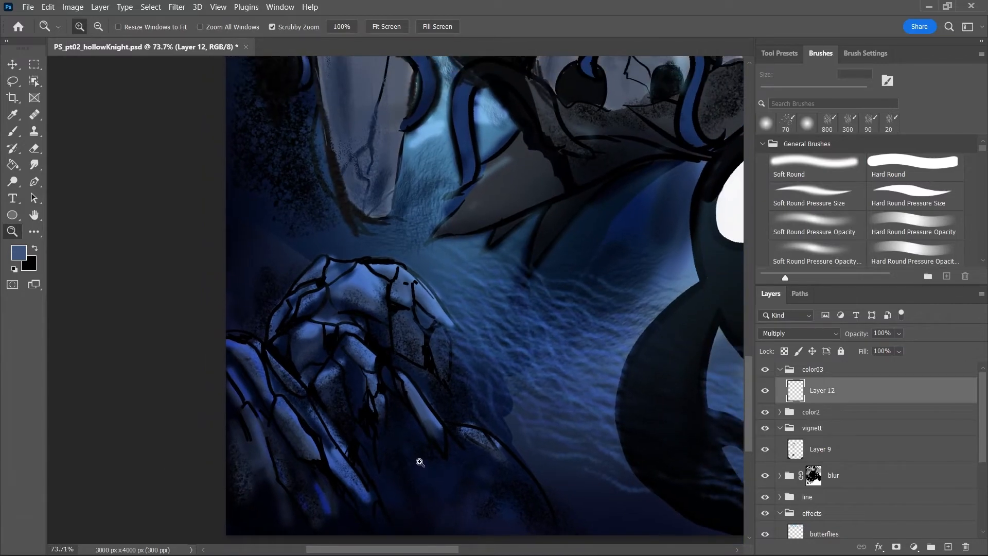
key("j")
left_click_drag(419, 254, 364, 263)
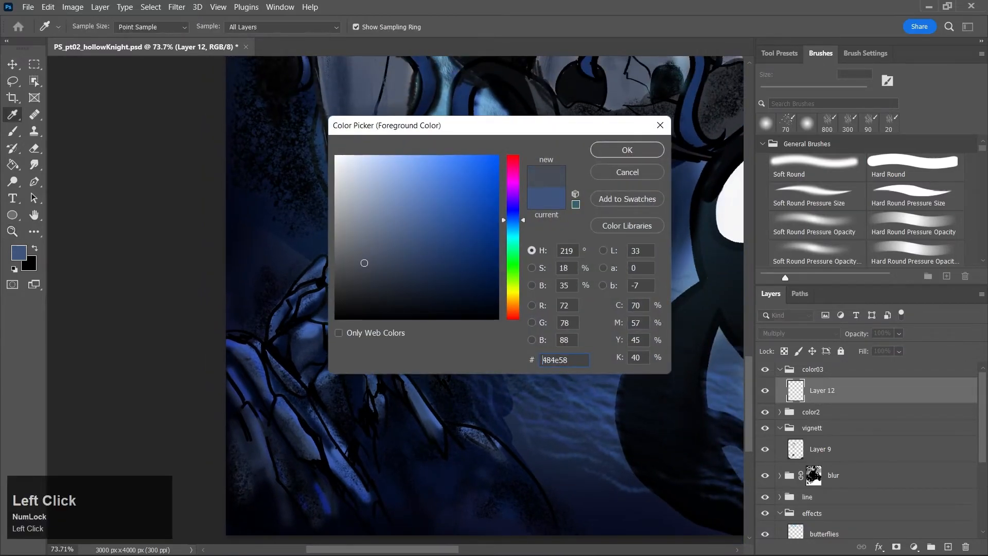
left_click(627, 149)
Shade the lower facets of the lower-left rocks on Layer 12 with the Soft Round brush at 50 px
left_click_drag(443, 550, 416, 550)
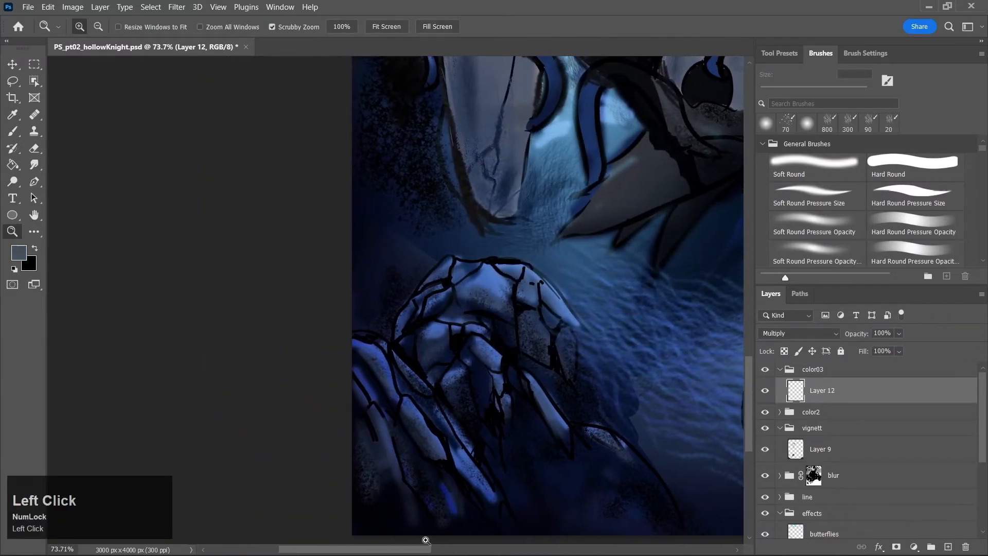
key("b")
key("bracketleft")
key("bracketleft")
key("bracketleft")
key("bracketleft")
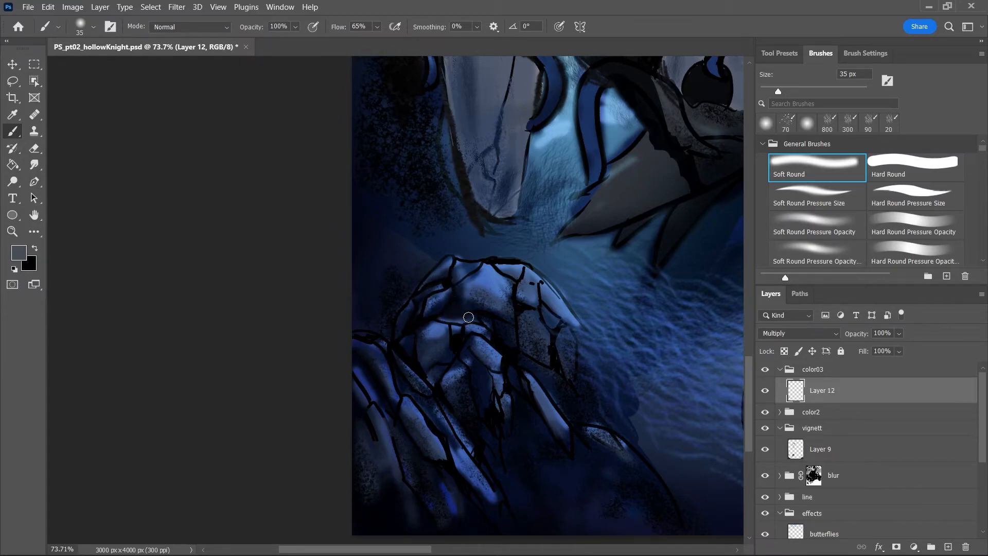
key("bracketright")
key("bracketright")
key("bracketright")
mouse_move(399, 400)
left_mouse_down()
mouse_move(448, 441)
mouse_move(453, 461)
left_mouse_up()
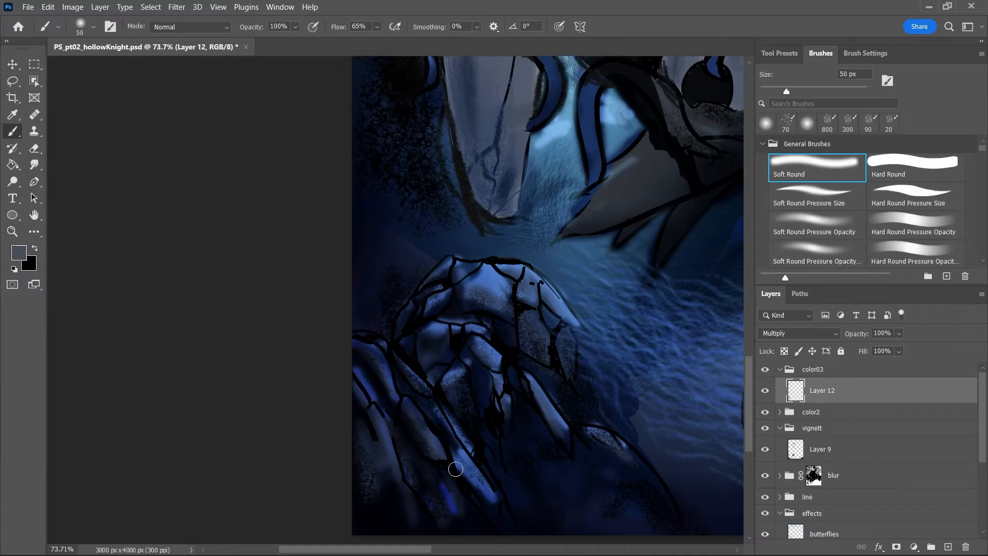
mouse_move(369, 426)
left_mouse_down()
mouse_move(377, 445)
mouse_move(378, 422)
mouse_move(386, 478)
mouse_move(405, 479)
mouse_move(402, 529)
left_mouse_up()
mouse_move(499, 372)
left_mouse_down()
mouse_move(485, 355)
mouse_move(500, 357)
mouse_move(486, 386)
mouse_move(494, 395)
mouse_move(514, 375)
mouse_move(511, 399)
mouse_move(533, 396)
mouse_move(533, 411)
mouse_move(539, 384)
mouse_move(553, 417)
left_mouse_up()
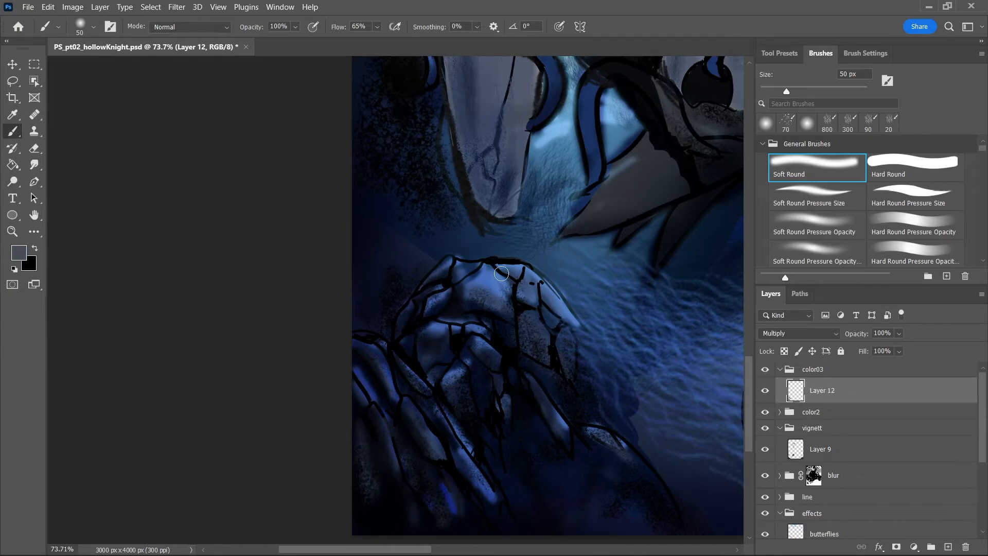
Reduce the brush to 25 px and darken the facets along the upper right edge of the rock
key("bracketleft")
key("bracketleft")
key("bracketleft")
key("bracketleft")
key("bracketleft")
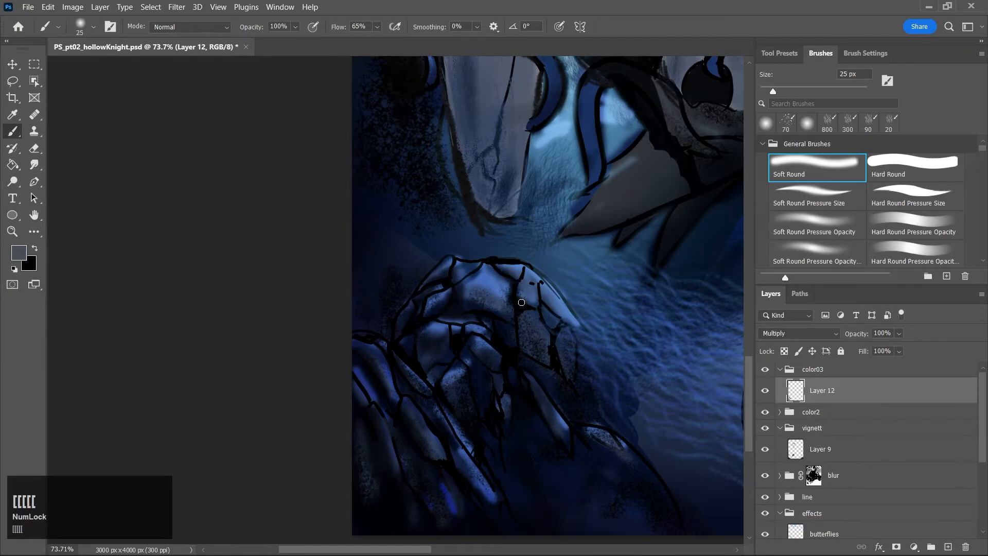
mouse_move(523, 276)
left_mouse_down()
mouse_move(543, 311)
mouse_move(538, 270)
mouse_move(558, 293)
mouse_move(580, 354)
left_mouse_up()
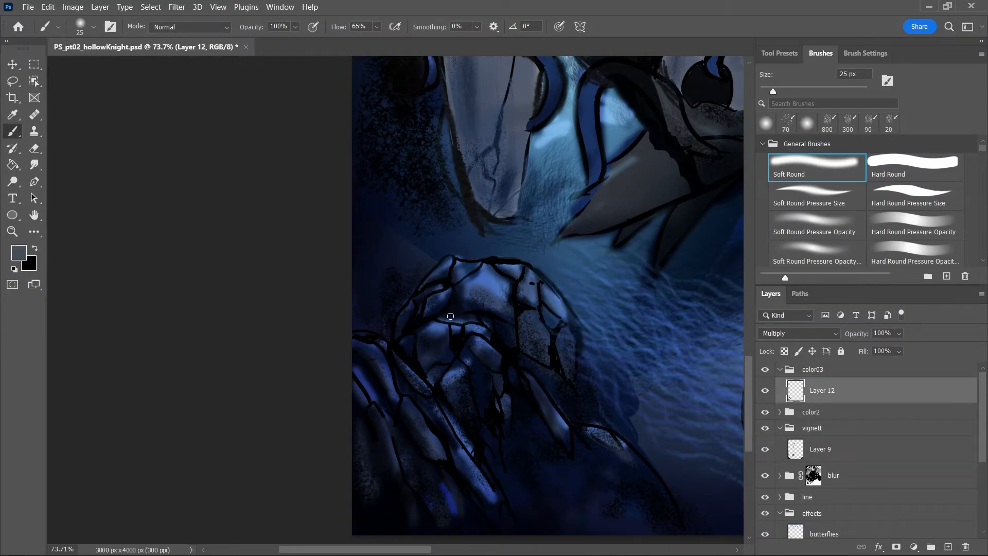
Enlarge the brush to 80 px and darken the broad rock faces from the crest down to the lower slope
key("bracketright")
key("bracketright")
key("bracketright")
key("bracketright")
key("bracketright")
key("bracketright")
key("bracketright")
key("bracketright")
mouse_move(507, 276)
left_mouse_down()
mouse_move(543, 273)
mouse_move(542, 294)
left_mouse_up()
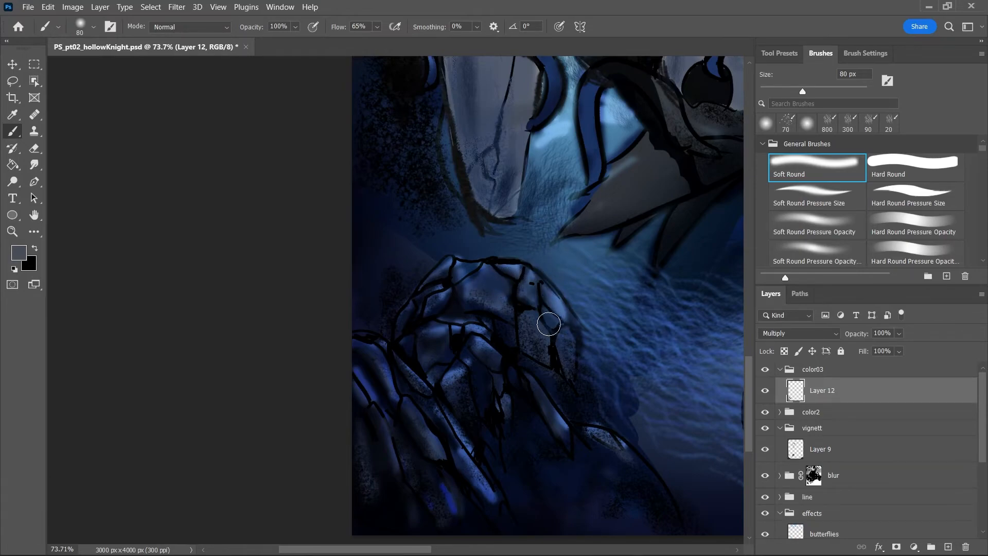
left_click_drag(379, 393, 375, 416)
mouse_move(374, 360)
left_mouse_down()
mouse_move(412, 429)
mouse_move(415, 415)
mouse_move(473, 478)
mouse_move(436, 477)
mouse_move(471, 460)
left_mouse_up()
mouse_move(433, 369)
left_mouse_down()
mouse_move(457, 424)
mouse_move(438, 363)
mouse_move(454, 354)
mouse_move(439, 320)
mouse_move(466, 292)
mouse_move(453, 281)
mouse_move(462, 288)
mouse_move(480, 272)
mouse_move(531, 334)
mouse_move(529, 317)
mouse_move(546, 404)
mouse_move(543, 391)
mouse_move(562, 422)
mouse_move(581, 429)
mouse_move(585, 420)
mouse_move(602, 447)
left_mouse_up()
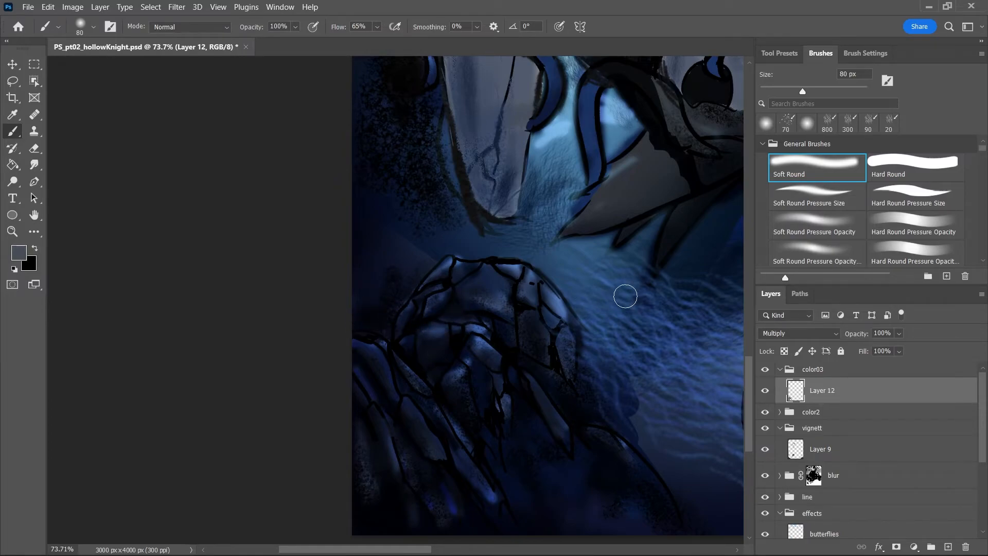
Reduce the brush to 15 px and shade the blue tendril wrapped around the sword's handle
left_click_drag(749, 375, 752, 328)
key("bracketleft")
key("bracketleft")
key("bracketleft")
key("bracketleft")
key("bracketleft")
key("bracketleft")
key("bracketleft")
key("bracketleft")
key("bracketleft")
key("bracketleft")
left_click_drag(459, 183, 467, 222)
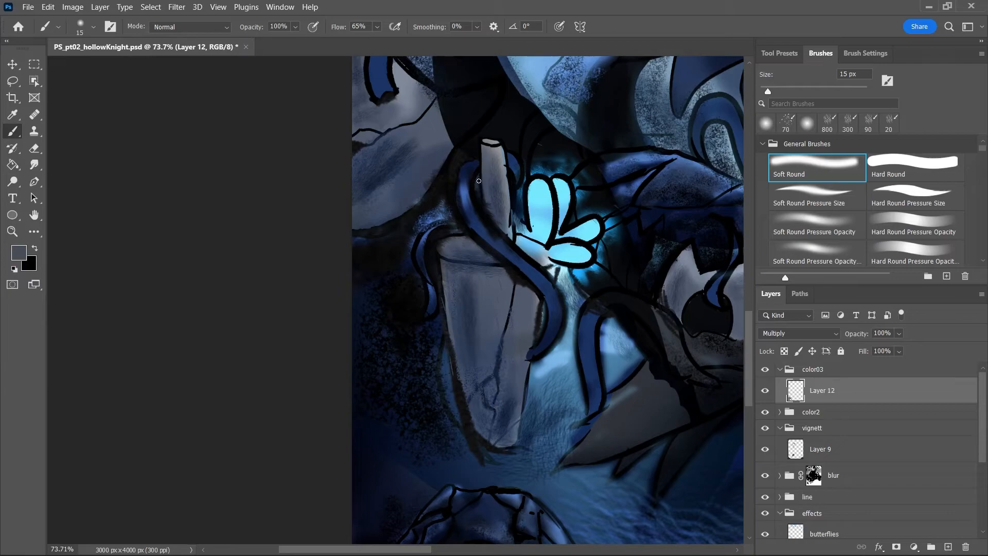
Shade the sword's handle on Layer 12 with a 35 px brush and undo the last stroke
key("bracketright")
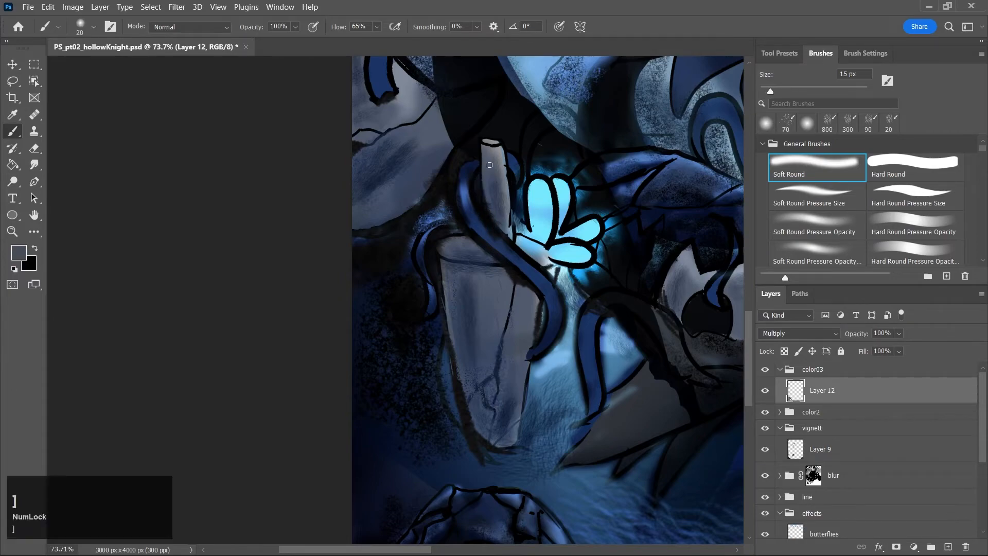
key("bracketright")
key("bracketright")
key("bracketright")
left_click_drag(490, 149, 492, 188)
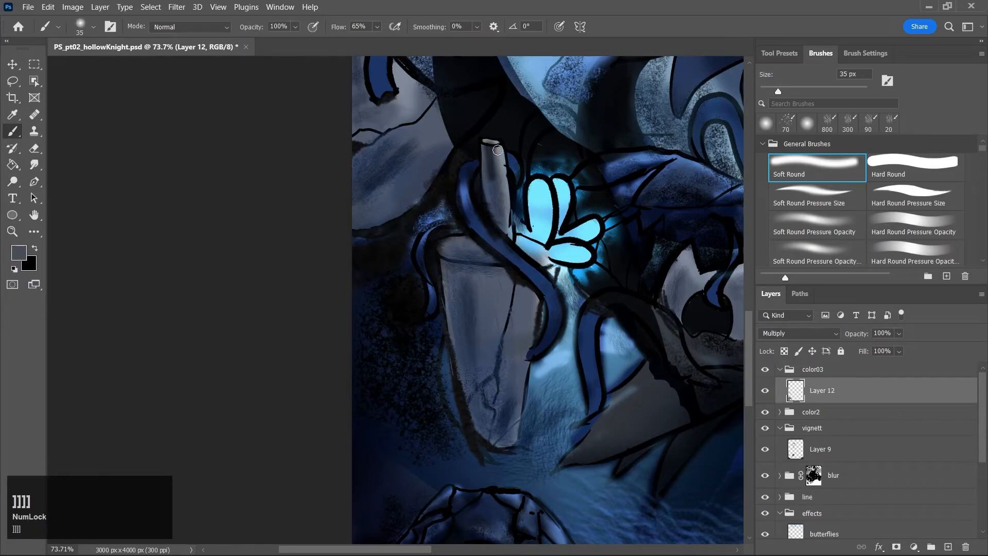
left_click_drag(500, 147, 494, 188)
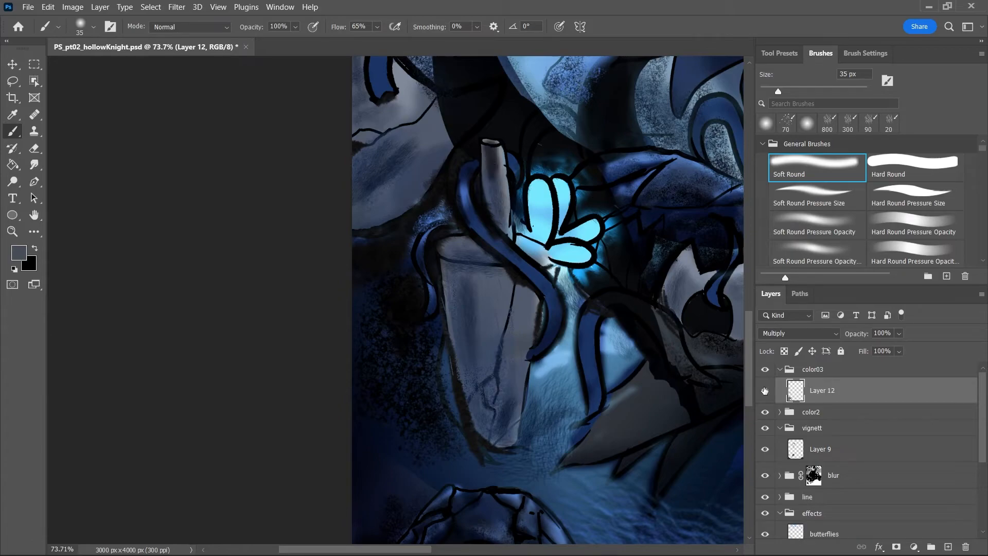
key("ctrl+z")
Add a new layer in Multiply mode above Layer 12 and shade the sword's handle on it
left_click(948, 547)
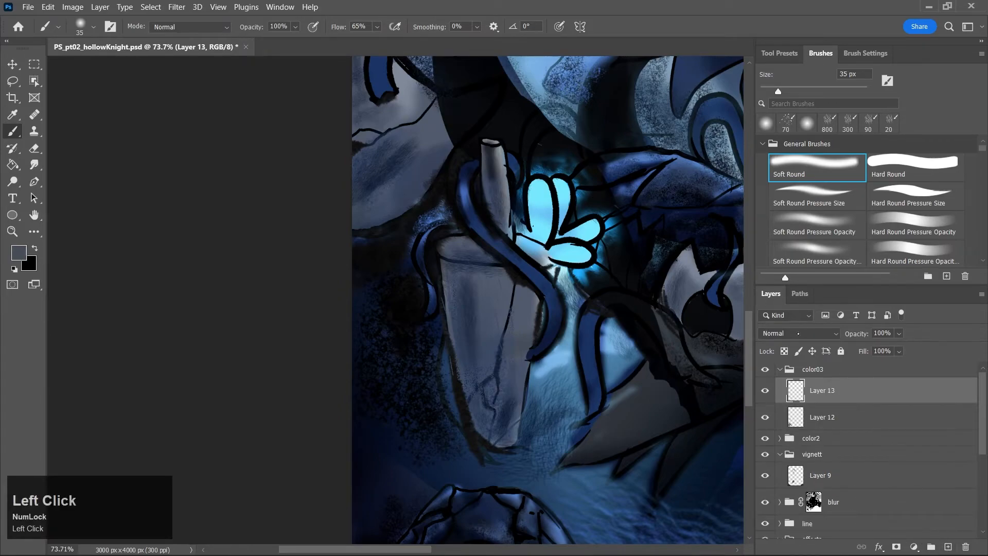
left_click(806, 335)
left_click(777, 276)
mouse_move(490, 150)
left_mouse_down()
mouse_move(504, 244)
mouse_move(490, 142)
mouse_move(484, 184)
mouse_move(489, 146)
mouse_move(490, 189)
mouse_move(499, 179)
mouse_move(496, 143)
mouse_move(502, 199)
left_mouse_up()
key("e")
key("b")
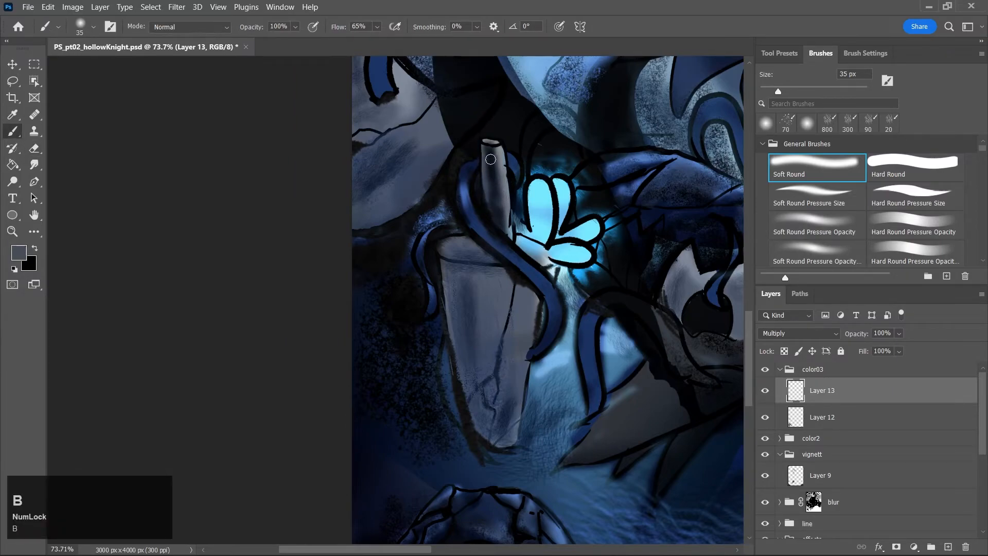
Try shading the top of the sword's blade below the tendril with the 35 px brush
mouse_move(452, 253)
left_mouse_down()
mouse_move(491, 255)
mouse_move(458, 247)
left_mouse_up()
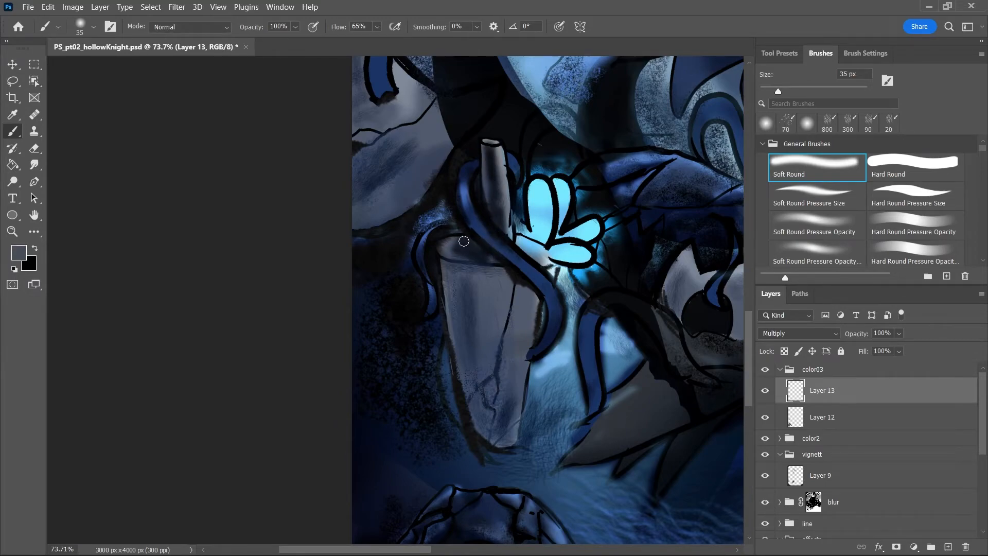
key("ctrl+s")
key("ctrl+z")
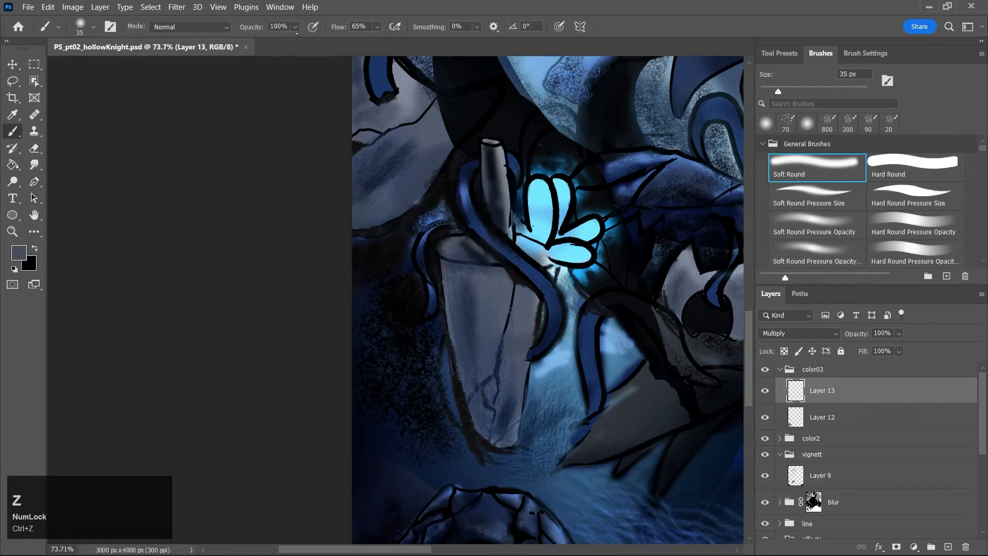
Set the brush opacity to 66% and shade the pale face at the canvas edge on Layer 13 with a 70 px soft brush
left_click(295, 27)
left_click(289, 41)
mouse_move(451, 250)
left_mouse_down()
mouse_move(479, 259)
mouse_move(453, 251)
mouse_move(519, 250)
mouse_move(515, 238)
mouse_move(536, 254)
mouse_move(521, 236)
mouse_move(542, 243)
mouse_move(556, 214)
mouse_move(554, 239)
mouse_move(564, 206)
mouse_move(556, 241)
mouse_move(572, 236)
mouse_move(557, 253)
mouse_move(578, 260)
mouse_move(552, 254)
mouse_move(586, 257)
mouse_move(538, 237)
mouse_move(539, 221)
mouse_move(517, 200)
mouse_move(521, 224)
mouse_move(524, 185)
mouse_move(544, 164)
mouse_move(622, 156)
left_mouse_up()
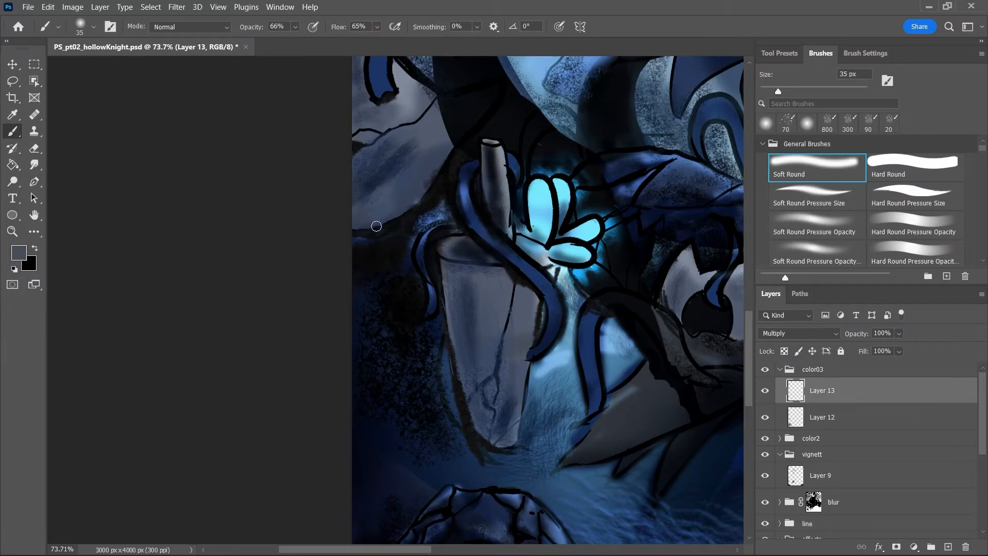
key("bracketright")
key("bracketright")
key("bracketright")
key("bracketright")
key("bracketright")
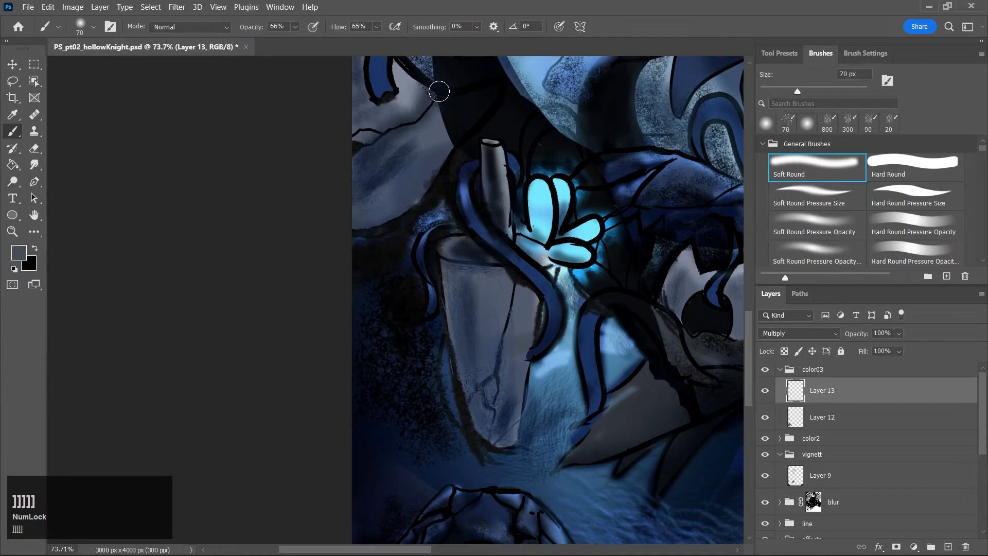
mouse_move(369, 127)
left_mouse_down()
mouse_move(395, 106)
mouse_move(376, 106)
mouse_move(427, 96)
mouse_move(411, 112)
left_mouse_up()
Shade the pale face's mouth line and the area beside its eye with a finer soft brush of 10 to 25 px
key("bracketleft")
key("bracketleft")
key("bracketleft")
key("bracketleft")
key("bracketleft")
key("bracketleft")
key("bracketleft")
key("bracketleft")
key("bracketleft")
key("bracketleft")
key("bracketleft")
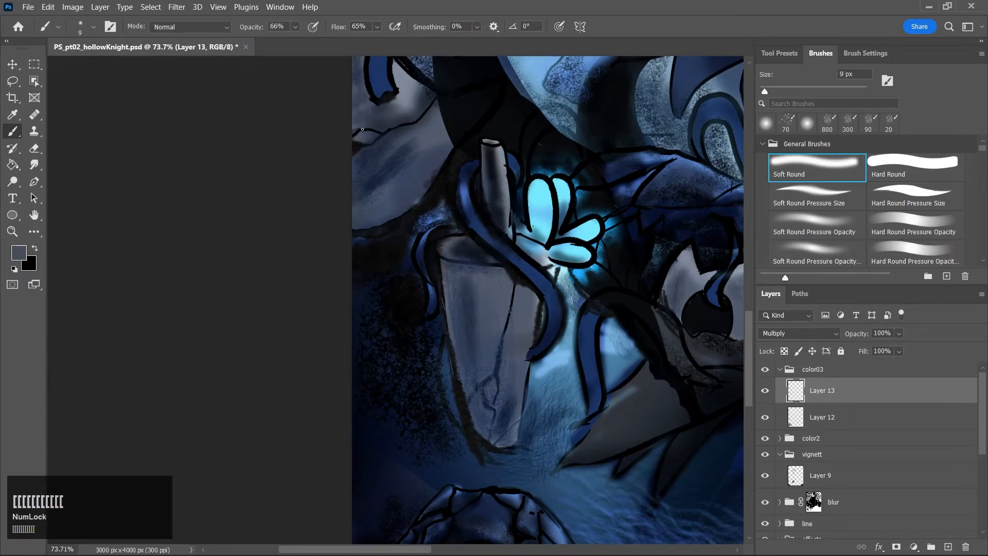
key("bracketright")
key("bracketright")
key("bracketright")
key("bracketright")
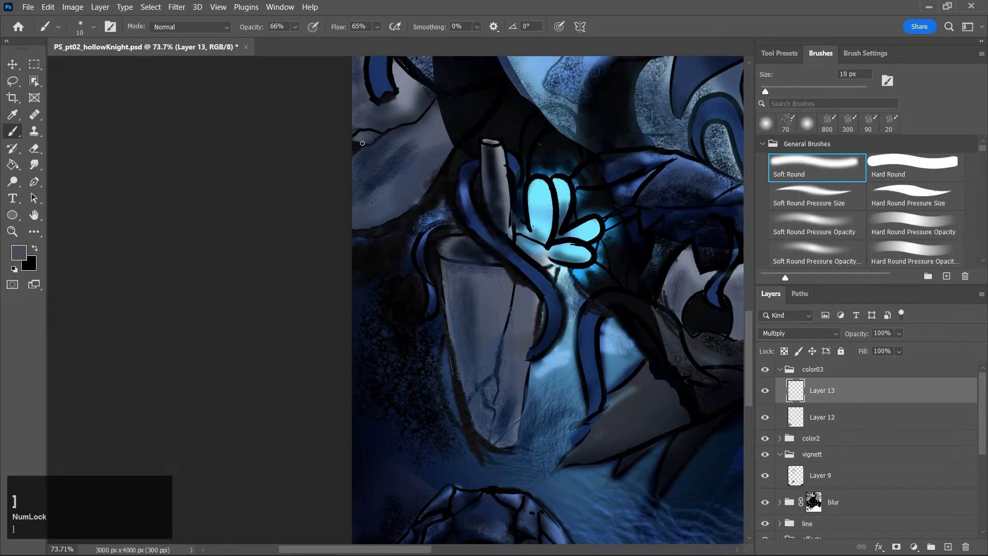
left_click_drag(365, 128, 377, 137)
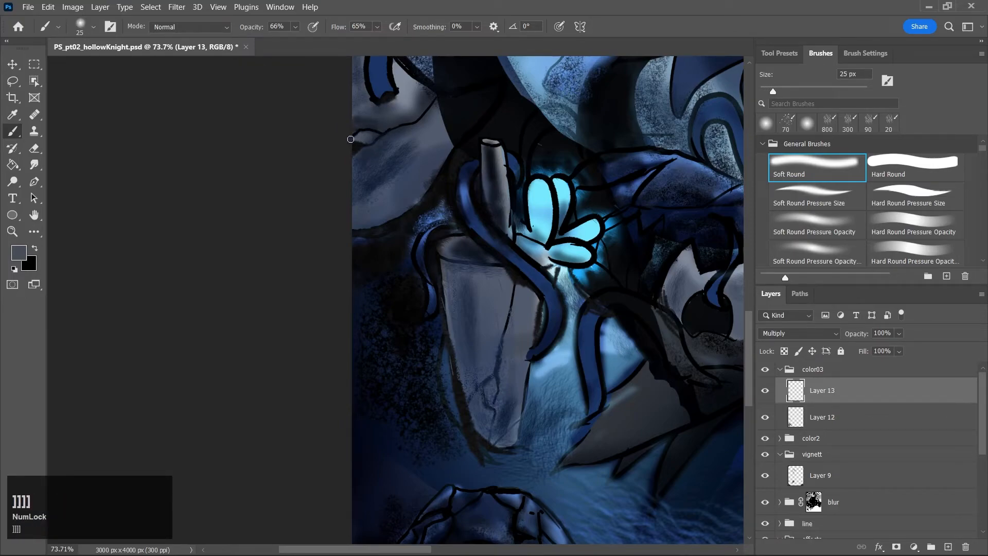
mouse_move(363, 98)
left_mouse_down()
mouse_move(369, 65)
mouse_move(379, 85)
left_mouse_up()
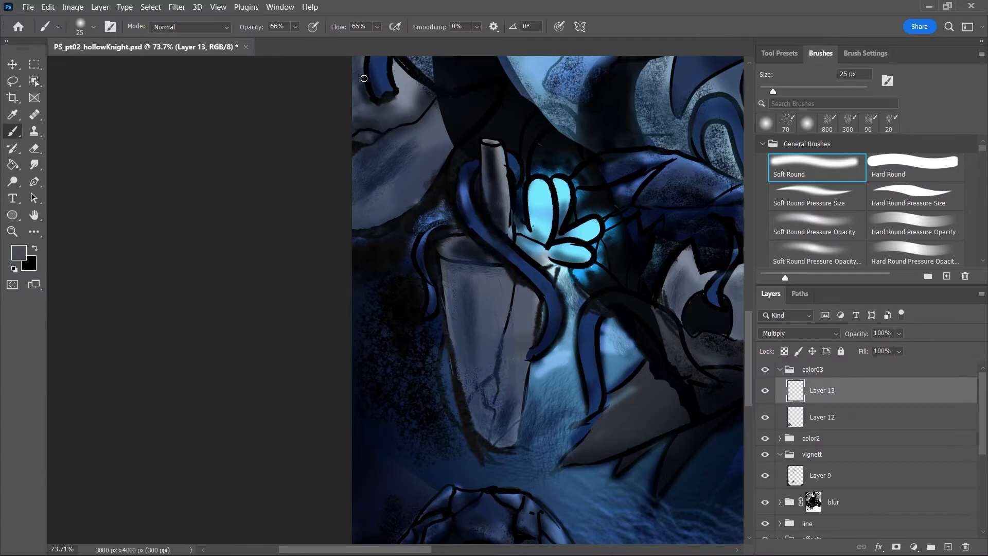
Darken the branching cracks near the tip of the pale blade with a fine soft brush of up to 10 px
key("bracketright")
key("bracketright")
key("bracketright")
key("bracketright")
key("bracketright")
key("bracketright")
key("bracketright")
key("bracketright")
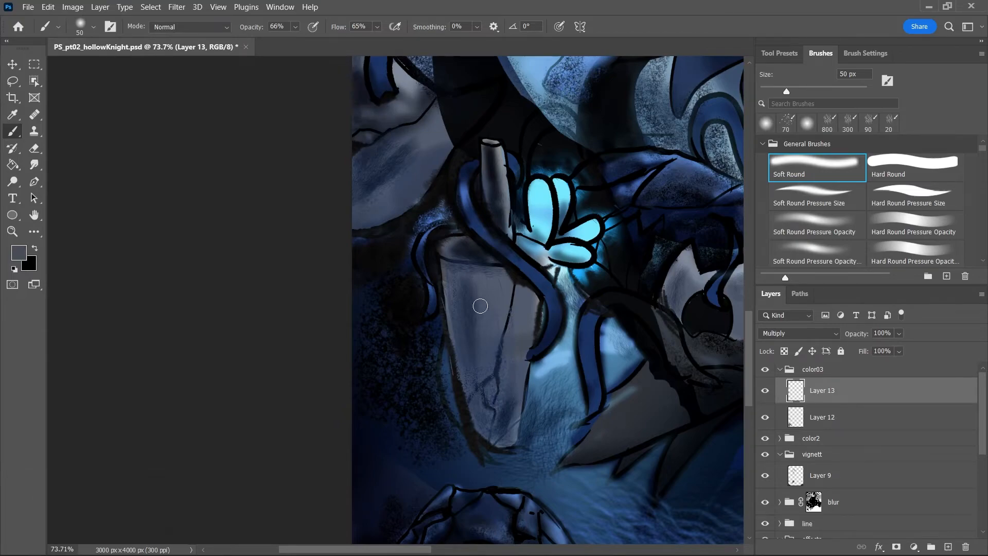
key("z")
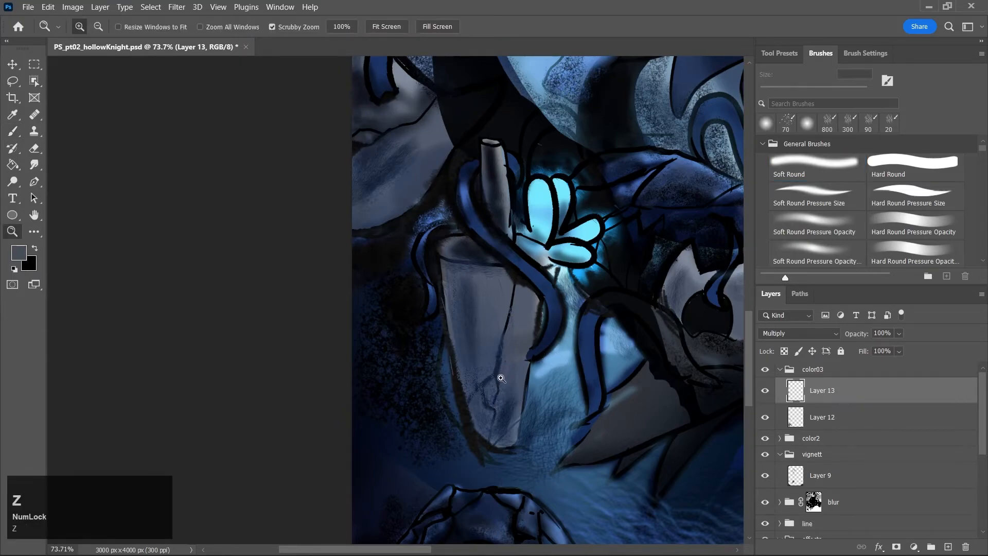
key("b")
key("bracketleft")
key("bracketleft")
key("bracketleft")
key("bracketleft")
key("bracketleft")
key("bracketleft")
key("bracketleft")
key("bracketleft")
key("bracketleft")
key("bracketleft")
key("bracketleft")
key("bracketleft")
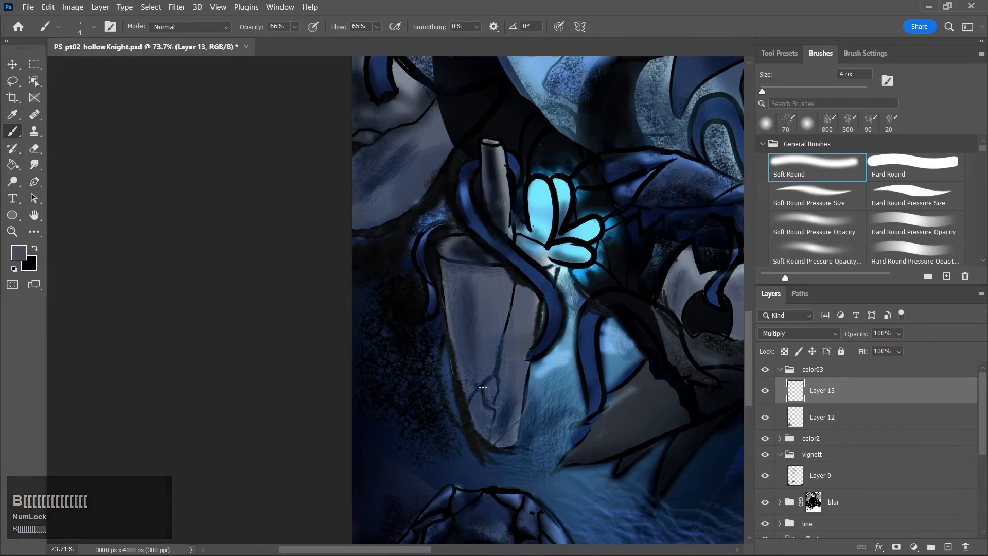
key("Num_Lock")
key("bracketright")
key("bracketright")
key("bracketright")
key("bracketright")
key("bracketright")
key("bracketright")
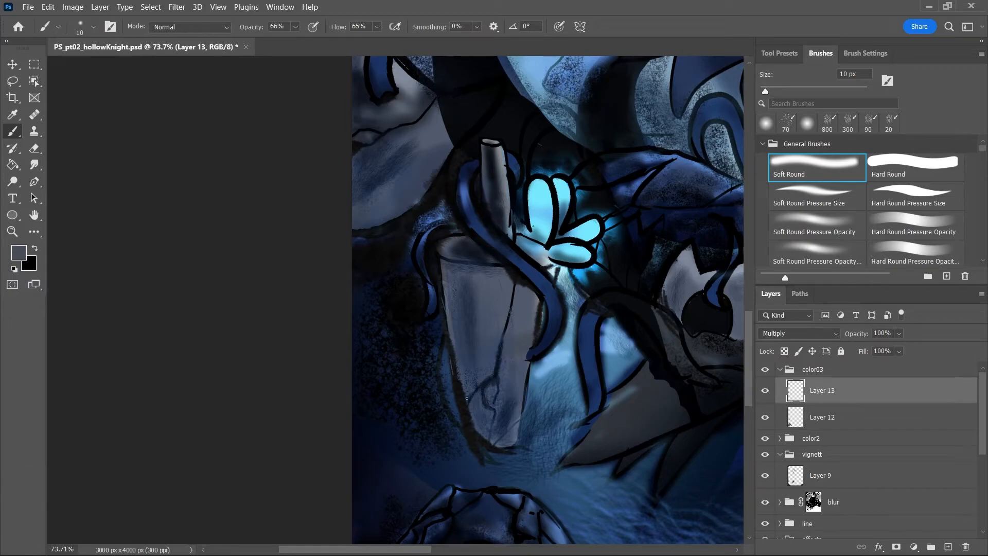
Shade the blade's outer edge and the upper part of its crack with soft brush sizes of 40 and 25 px
key("bracketright")
key("bracketright")
key("bracketright")
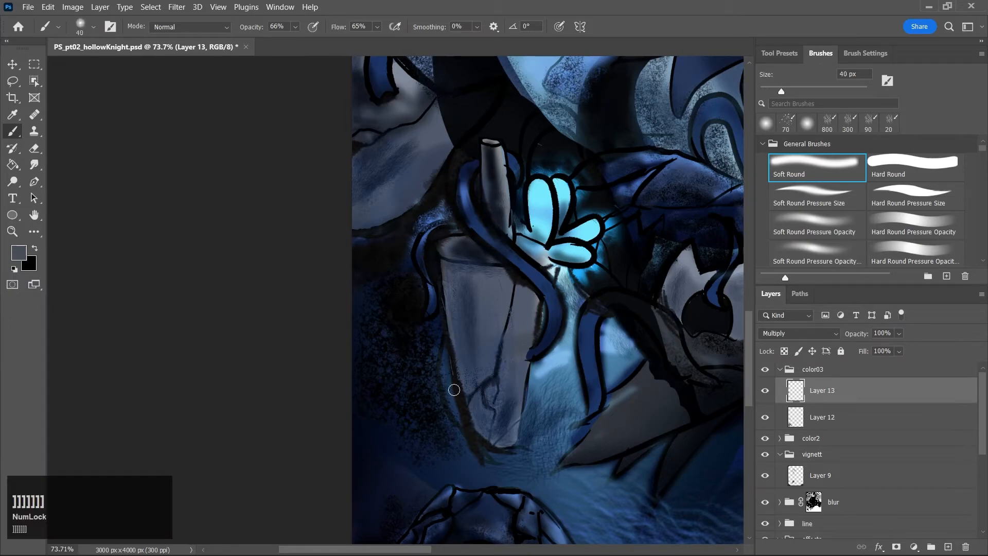
key("bracketleft")
key("bracketleft")
key("bracketleft")
key("bracketleft")
key("bracketleft")
key("bracketleft")
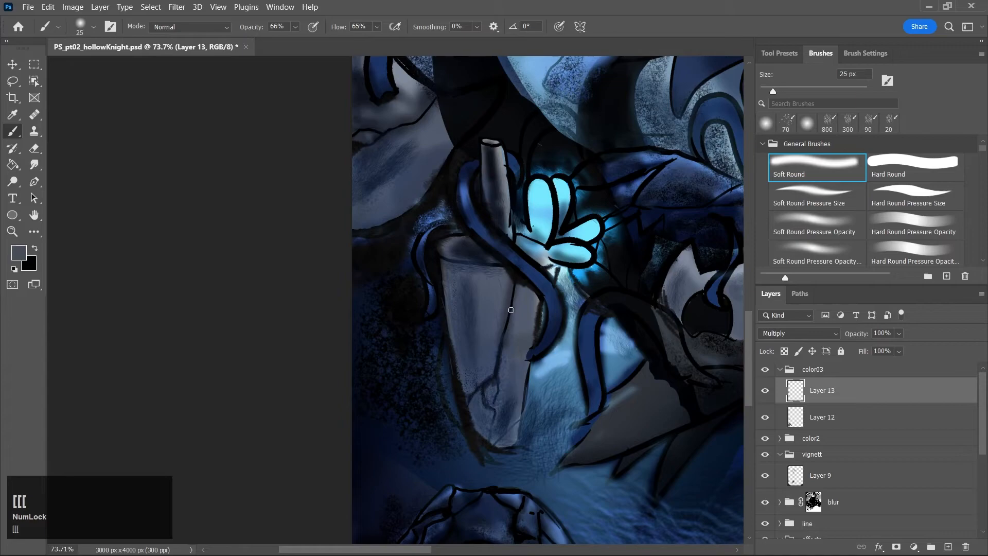
Shade the top of the blade and the side beyond the crack with a 60 px soft brush, and reduce the brush to 50 px
key("bracketright")
key("bracketright")
key("bracketright")
key("bracketright")
key("bracketright")
key("bracketright")
key("bracketright")
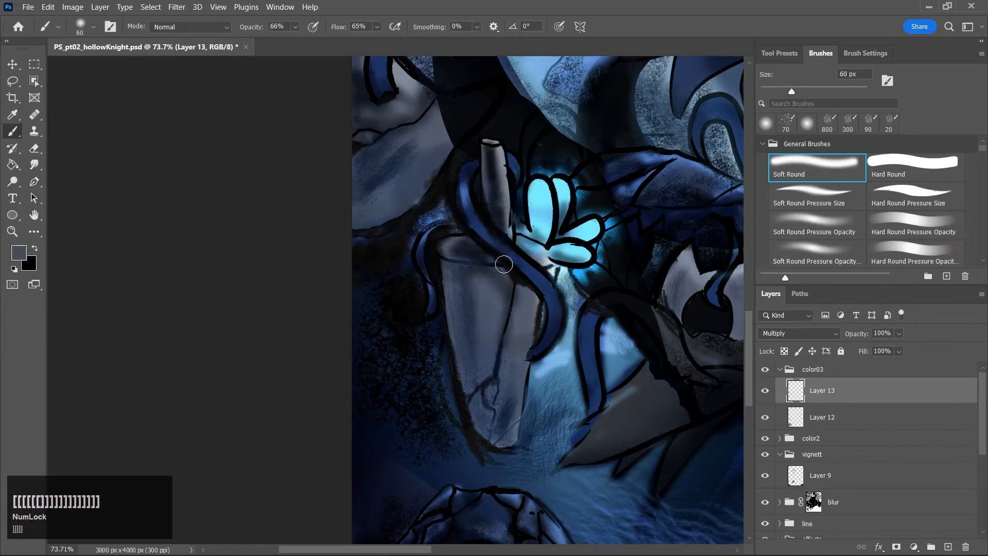
mouse_move(529, 294)
left_mouse_down()
mouse_move(544, 316)
mouse_move(517, 377)
left_mouse_up()
key("bracketleft")
key("bracketleft")
key("bracketleft")
key("bracketleft")
key("bracketleft")
key("bracketleft")
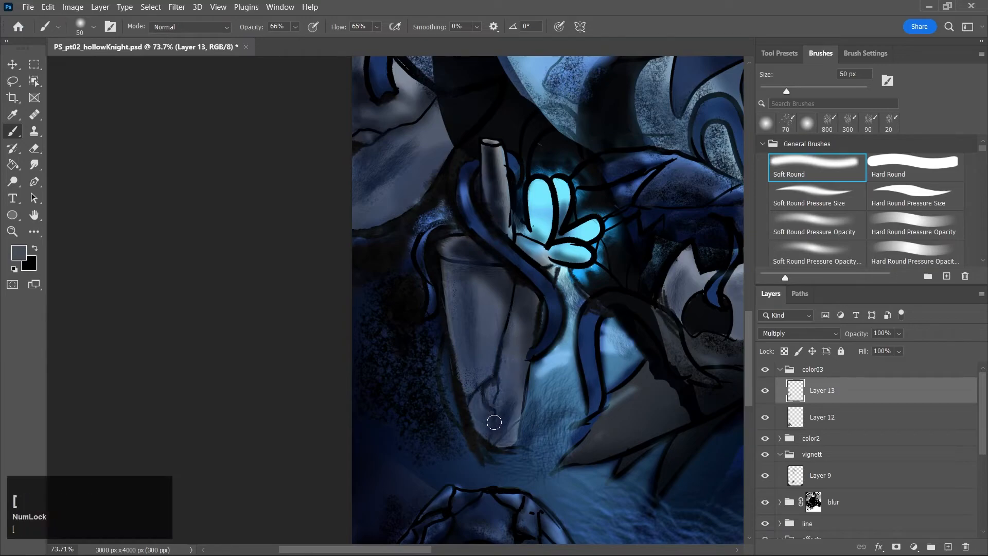
Darken the cracked area near the blade's tip with an enlarged soft brush, and reduce the brush size to 35 px
key("bracketright")
key("bracketright")
key("bracketright")
key("bracketright")
key("bracketright")
key("bracketright")
key("bracketright")
key("bracketright")
left_click_drag(468, 408, 495, 432)
key("bracketleft")
key("bracketleft")
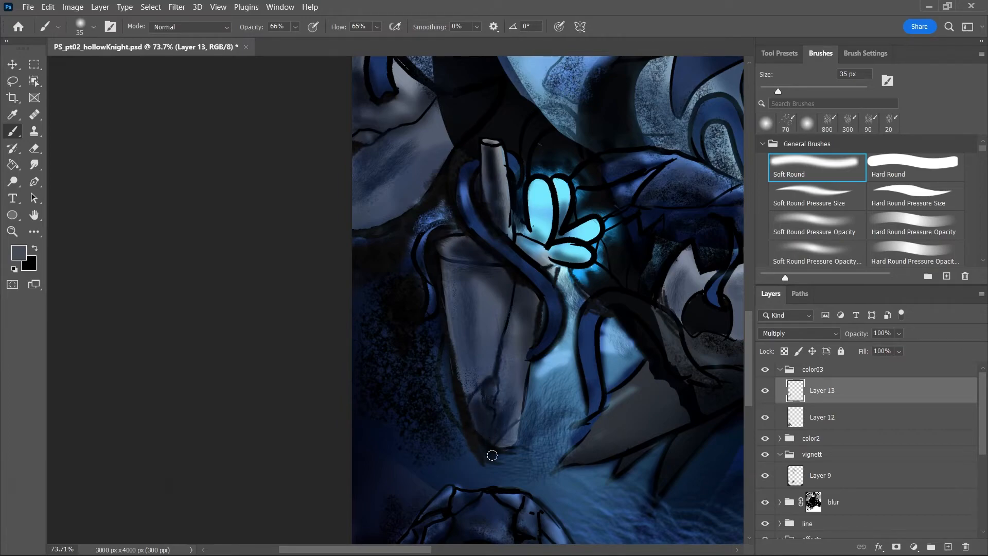
Deepen the shading along the full length of the blade's wide face, enlarging the soft brush to 125 px for broad strokes
left_click_drag(462, 304, 463, 379)
key("bracketright")
key("bracketright")
key("bracketright")
key("bracketright")
key("bracketright")
key("bracketright")
key("bracketright")
key("bracketright")
key("bracketright")
left_click_drag(466, 294, 474, 354)
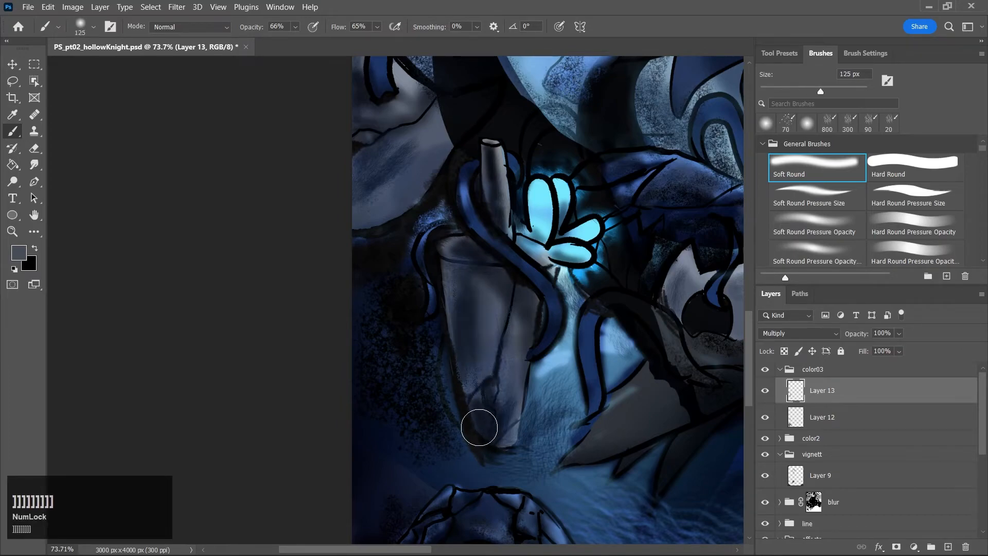
left_click_drag(491, 268, 487, 383)
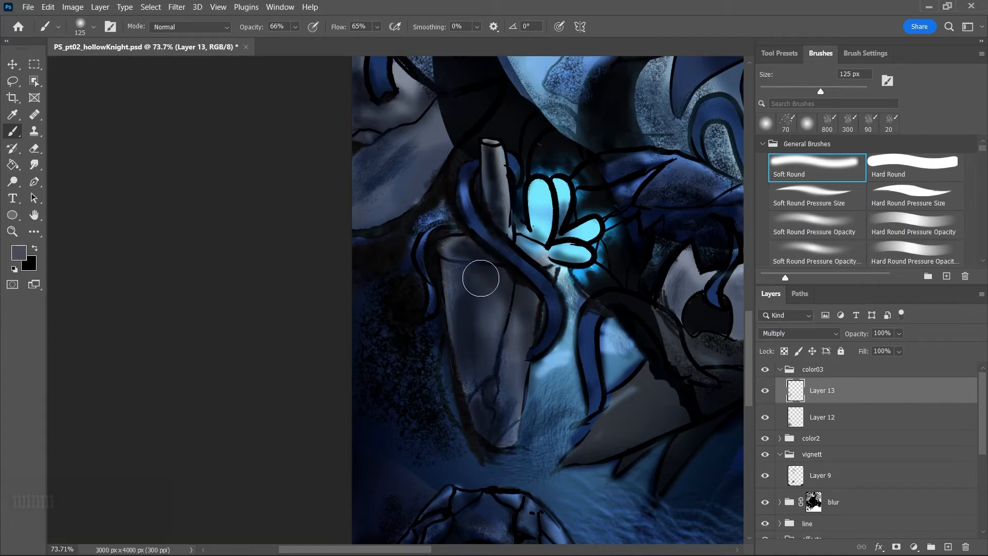
Save the artwork file
key("z")
left_click_drag(524, 355, 464, 355)
key("ctrl+s")
Set the eraser opacity to 51% and lighten the shading on the blade and its handle
key("z")
left_click(518, 339)
key("e")
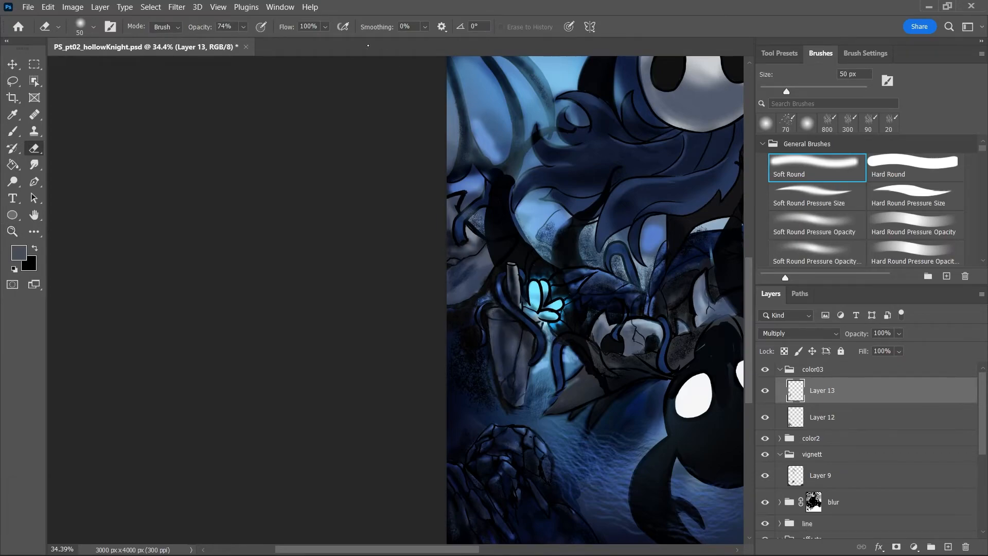
left_click(244, 26)
left_click(240, 40)
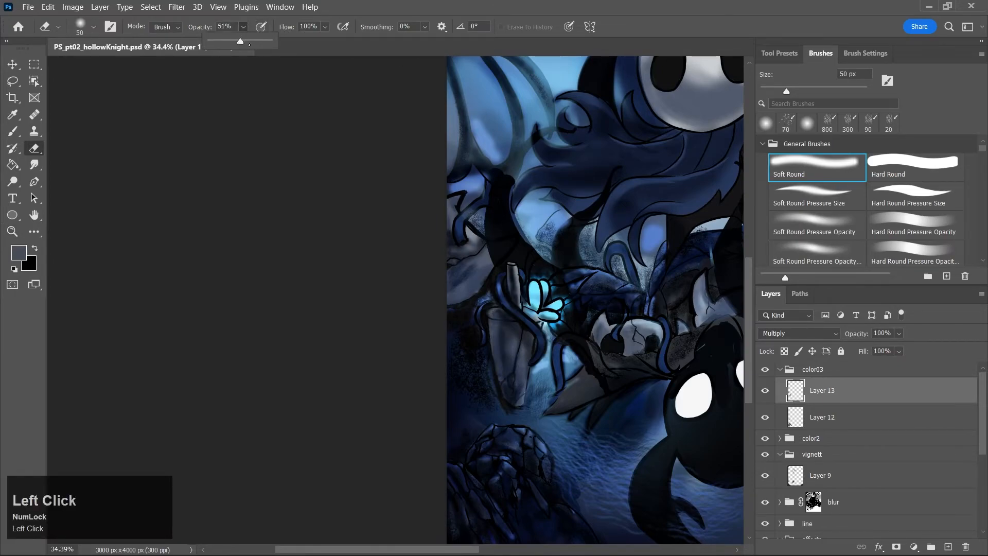
key("bracketright")
key("bracketright")
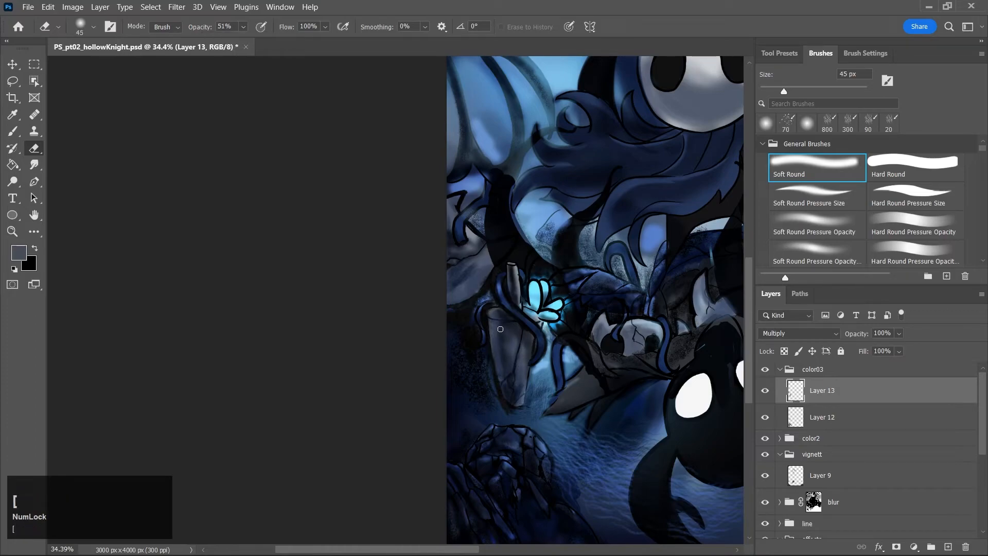
left_click_drag(506, 368, 510, 316)
left_click_drag(512, 268, 516, 298)
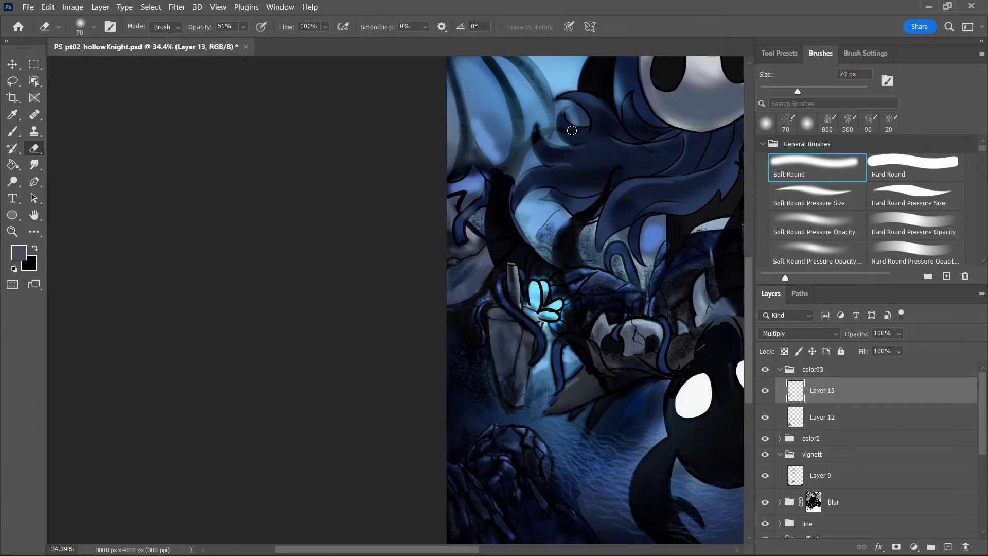
Shade around the pale face's eye and mouth with a soft brush of 45 to 50 px
key("b")
key("bracketleft")
key("bracketleft")
key("bracketleft")
key("bracketleft")
key("bracketleft")
key("bracketleft")
key("bracketleft")
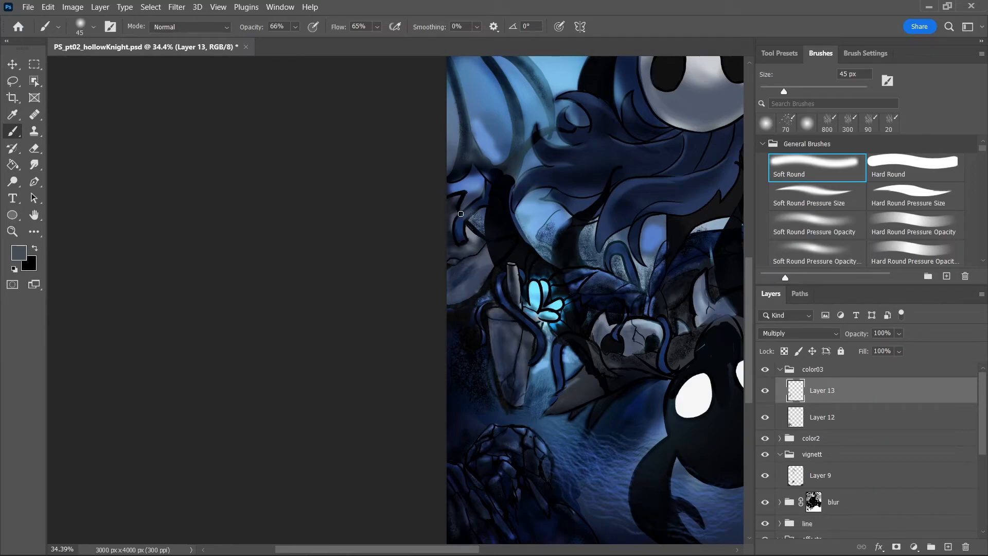
key("bracketright")
key("bracketright")
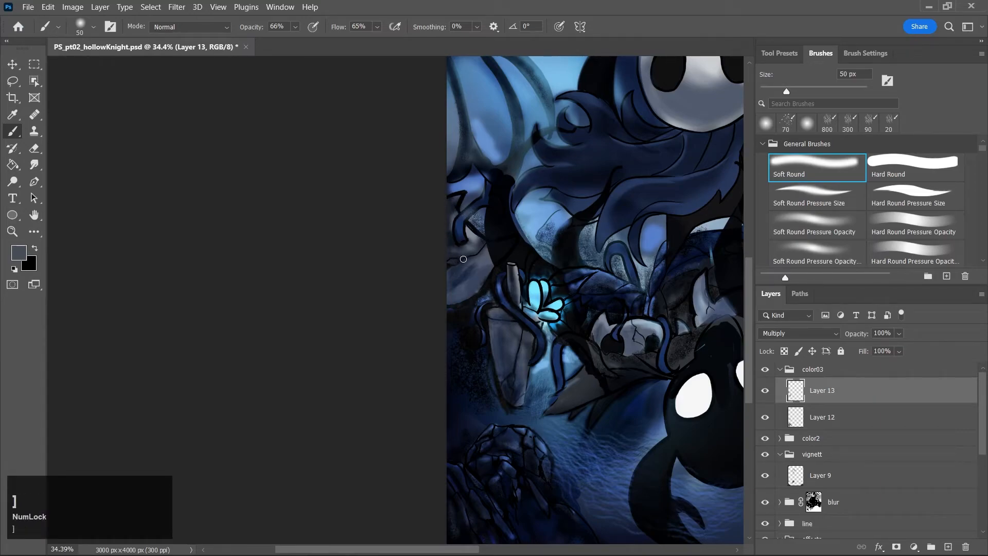
Darken the pale face's cheek and eye area broadly with a 150 px soft brush
key("bracketright")
key("bracketright")
key("bracketright")
key("bracketright")
key("bracketright")
key("bracketright")
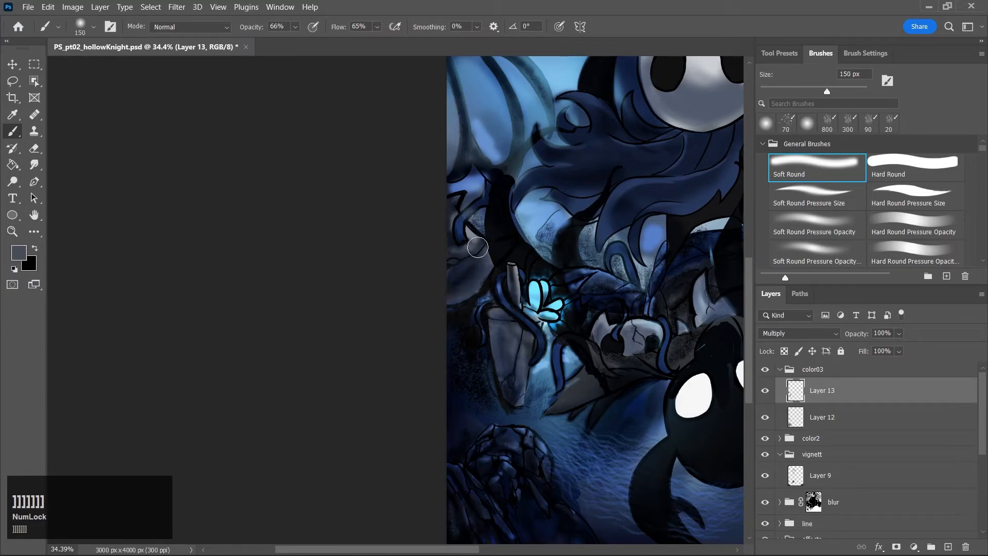
left_click_drag(455, 231, 471, 218)
Refine the shadows around the pale face's eye with a 25 px soft brush, and enlarge the brush to 30 px
key("bracketleft")
key("bracketleft")
key("bracketleft")
key("bracketleft")
key("bracketleft")
key("bracketleft")
key("bracketleft")
key("bracketleft")
key("bracketleft")
key("bracketleft")
key("bracketleft")
key("bracketleft")
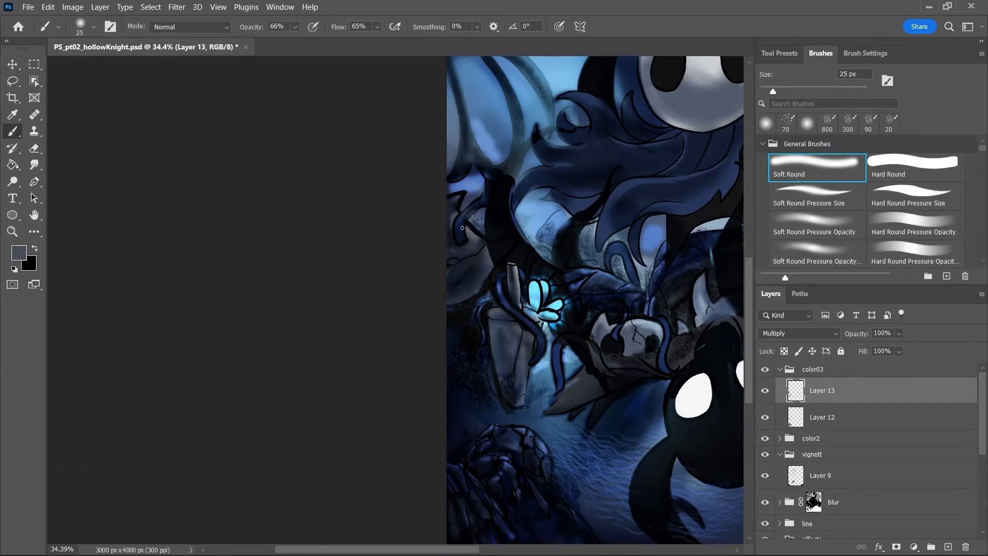
key("bracketright")
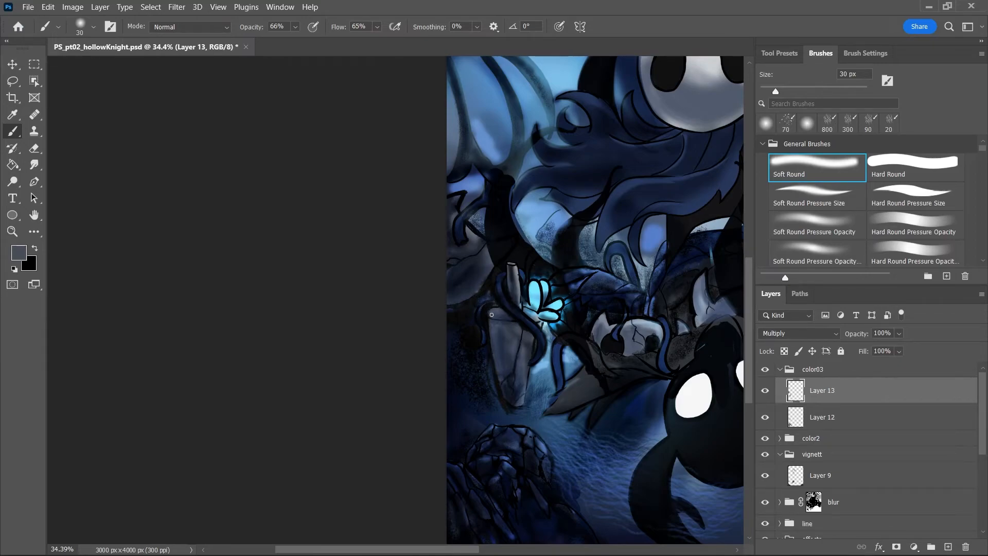
Shade the textured band on the light blue curved form beneath the hair with a 60 px soft brush, reducing the size to 35 px
key("bracketright")
key("bracketright")
key("bracketright")
key("bracketright")
key("bracketright")
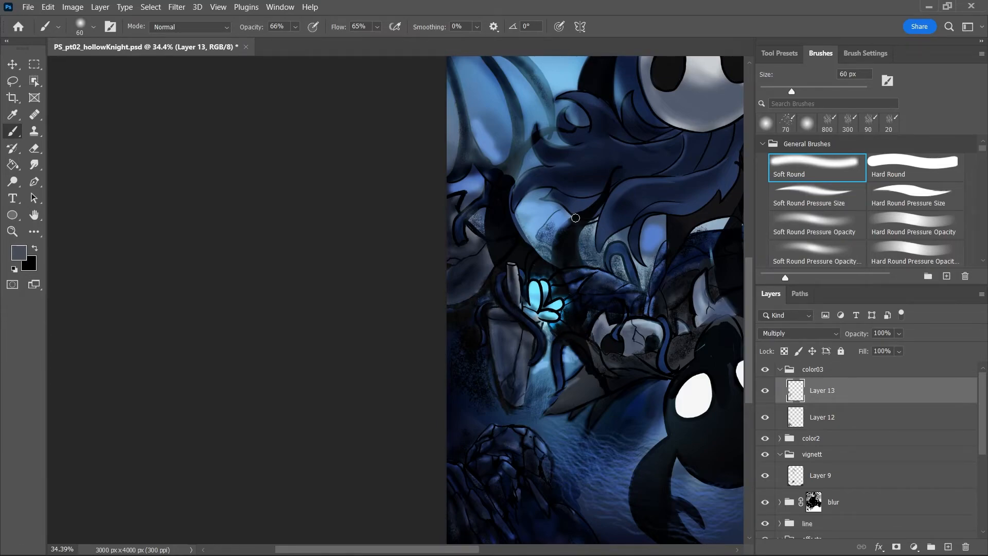
key("bracketleft")
key("bracketleft")
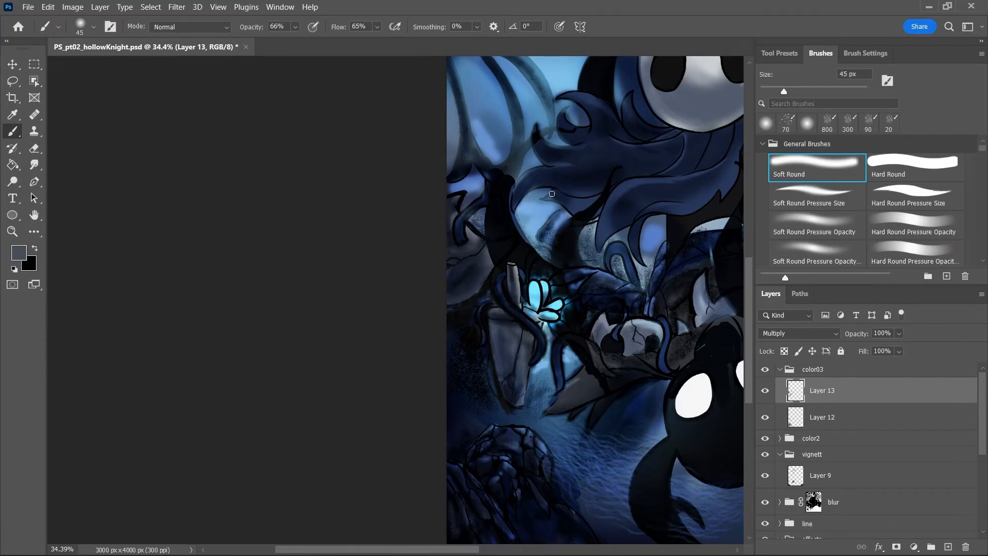
key("bracketleft")
key("bracketleft")
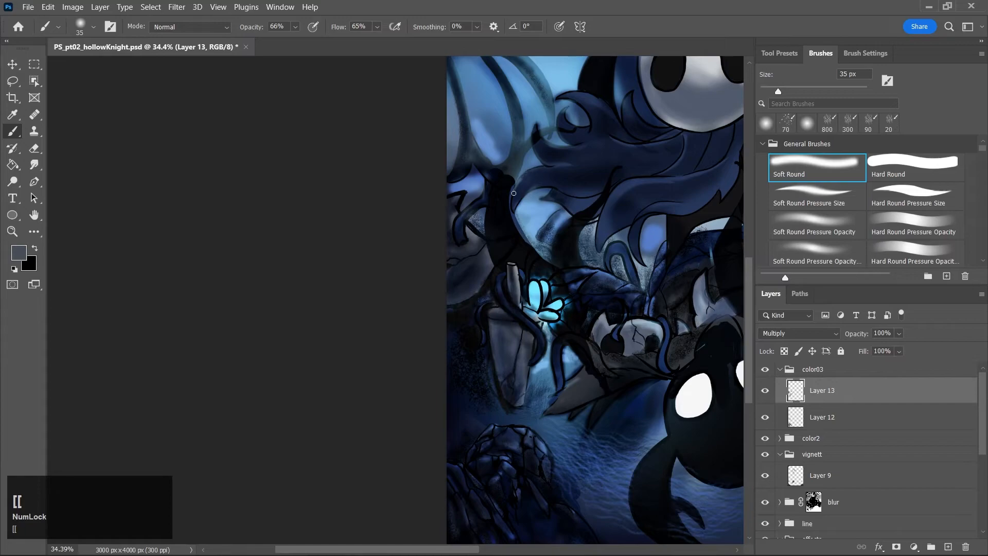
Shade the forms beneath the flowing blue hair with a soft brush, enlarging the brush to 50 px
key("bracketleft")
key("bracketleft")
key("bracketleft")
key("bracketright")
key("bracketright")
key("bracketright")
key("bracketright")
key("bracketright")
key("bracketright")
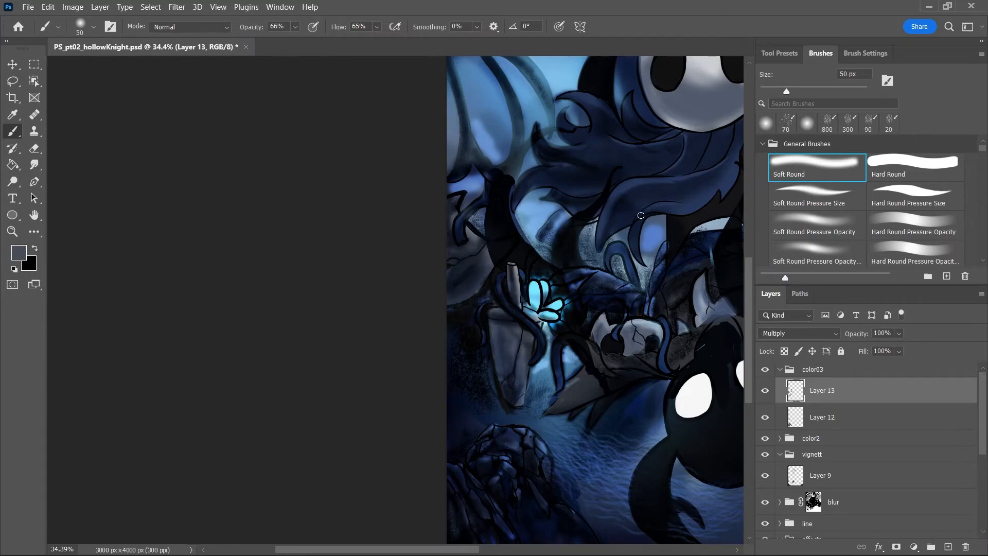
Darken the cracked blue form above the small skull with a soft brush at 40 px and 90 px
key("bracketleft")
key("bracketleft")
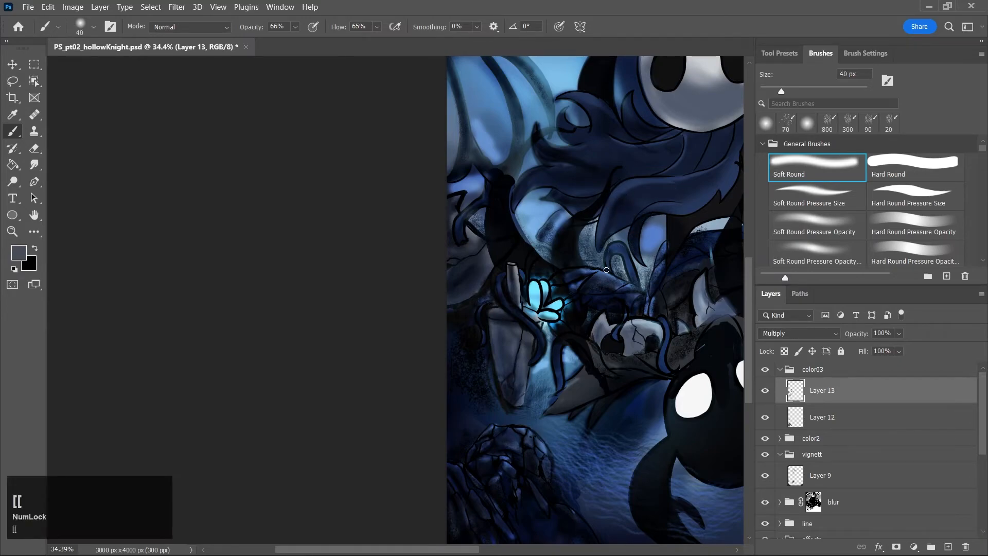
left_click_drag(610, 250, 638, 295)
key("bracketright")
key("bracketright")
key("bracketright")
key("bracketright")
key("bracketright")
key("bracketright")
key("bracketright")
mouse_move(586, 230)
left_mouse_down()
mouse_move(595, 260)
mouse_move(595, 218)
mouse_move(591, 242)
mouse_move(623, 259)
mouse_move(593, 223)
mouse_move(585, 256)
mouse_move(610, 272)
left_mouse_up()
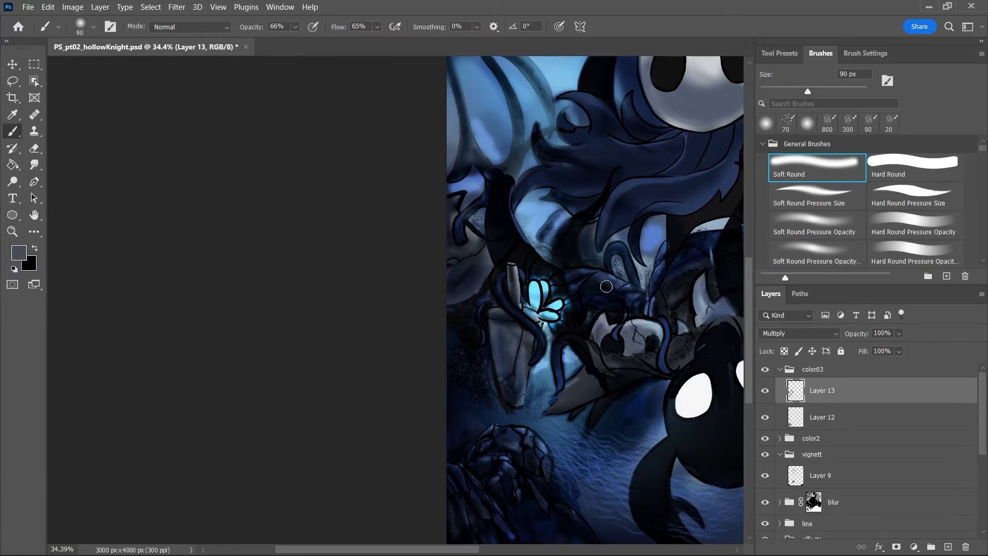
Shade the small cracked skull with a soft brush at 50 px and 60 px
key("bracketleft")
key("bracketleft")
key("bracketleft")
key("bracketleft")
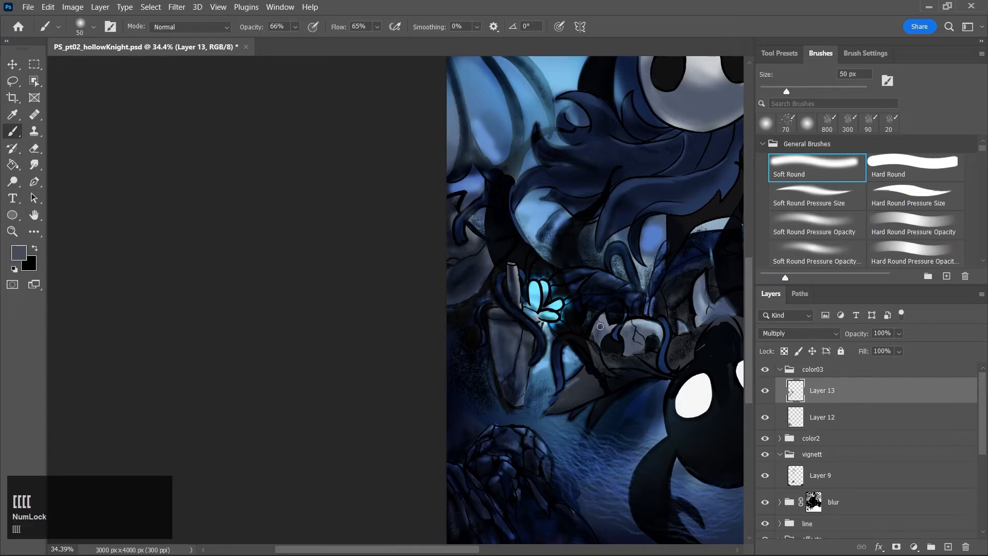
key("bracketright")
mouse_move(636, 335)
left_mouse_down()
mouse_move(644, 347)
mouse_move(633, 355)
left_mouse_up()
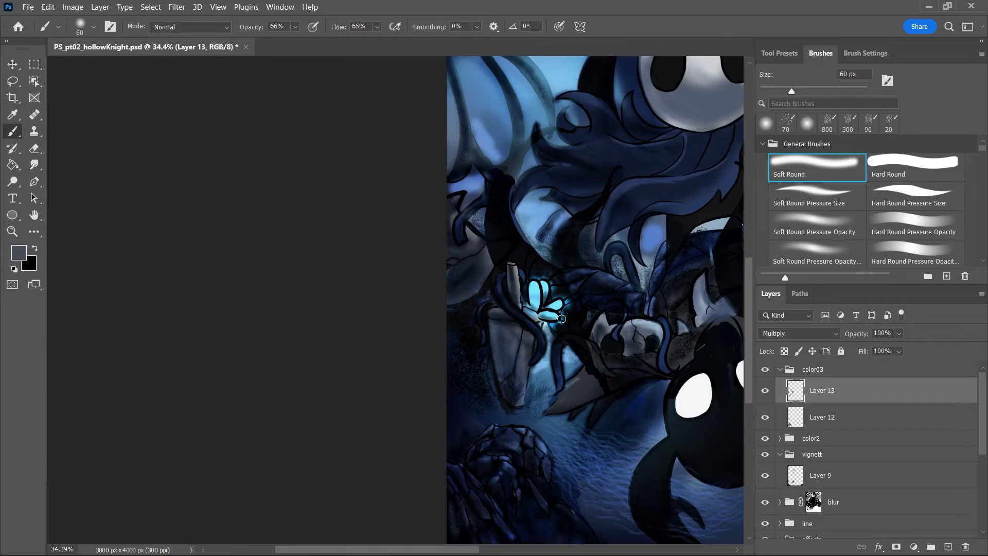
Shade the grey leaf-like wing and the dark area around the horned shape with the 60 px soft brush
mouse_move(562, 320)
left_mouse_down()
mouse_move(548, 273)
mouse_move(563, 294)
mouse_move(551, 313)
mouse_move(529, 314)
mouse_move(604, 383)
left_mouse_up()
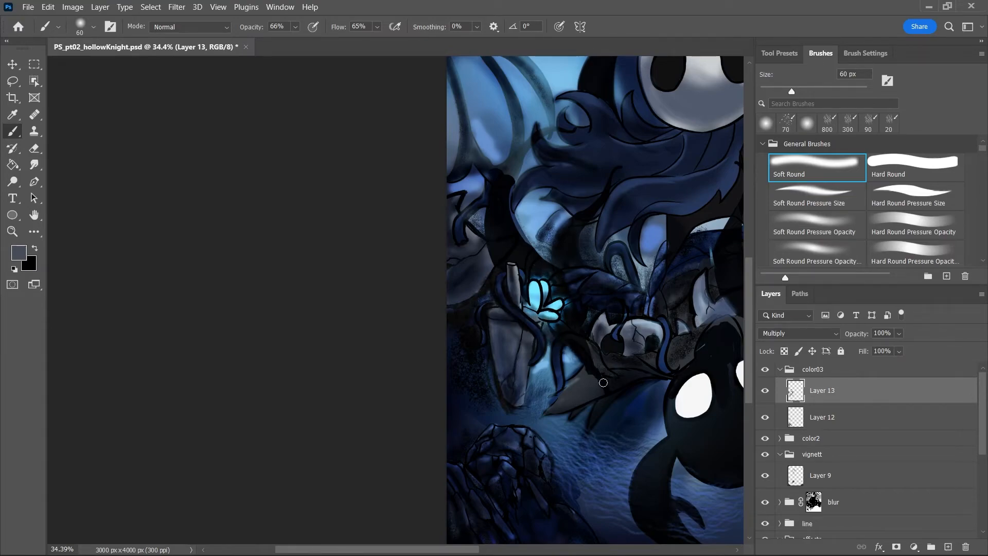
mouse_move(533, 376)
left_mouse_down()
mouse_move(561, 365)
mouse_move(549, 374)
mouse_move(542, 362)
mouse_move(594, 375)
mouse_move(561, 387)
mouse_move(588, 370)
mouse_move(595, 384)
mouse_move(610, 384)
mouse_move(571, 401)
mouse_move(586, 388)
left_mouse_up()
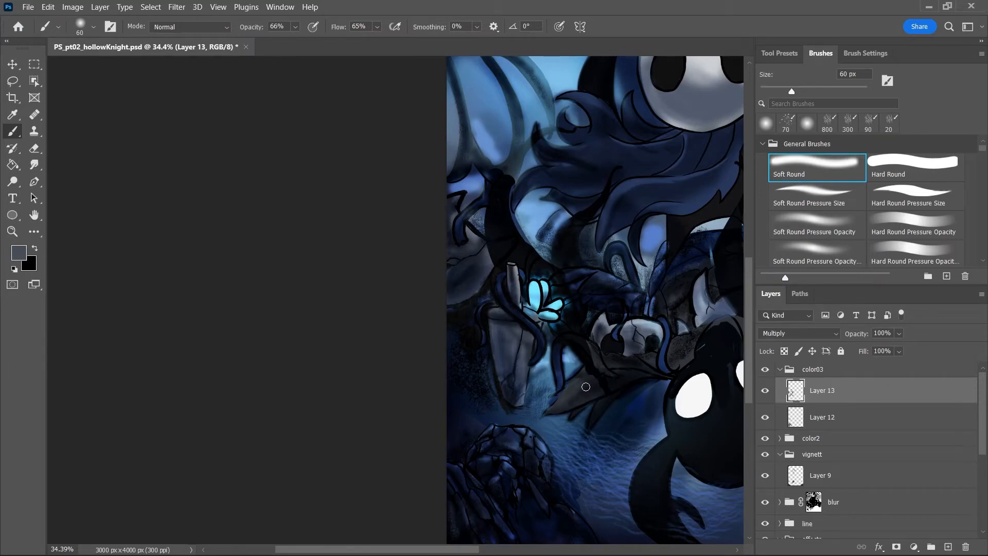
mouse_move(695, 355)
left_mouse_down()
mouse_move(687, 336)
mouse_move(699, 278)
mouse_move(708, 319)
mouse_move(699, 294)
mouse_move(699, 314)
left_mouse_up()
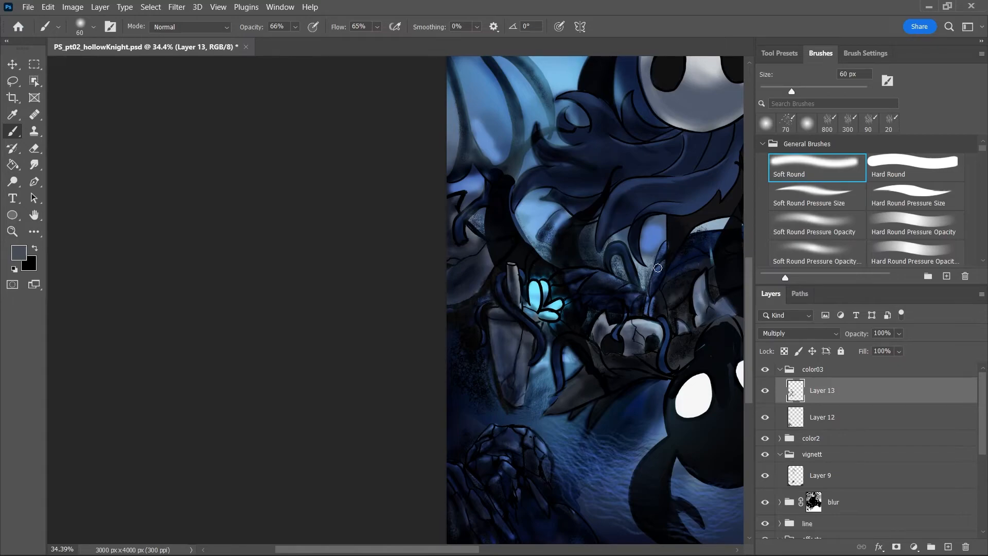
Deepen the shadows in the blue hair beneath the large mask with a soft brush at 40 px and 100 px
key("bracketleft")
key("bracketleft")
key("bracketleft")
left_click(616, 550)
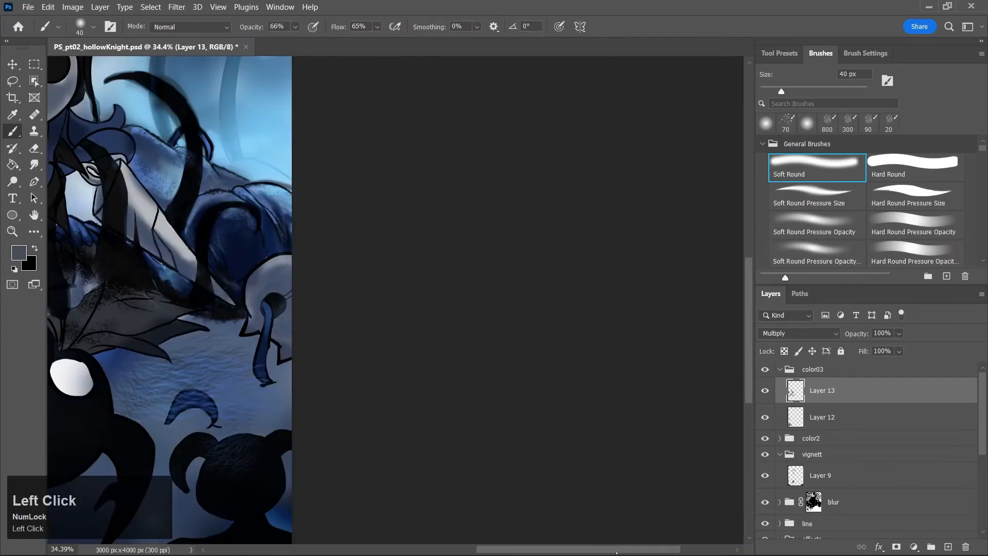
left_click_drag(567, 547, 415, 548)
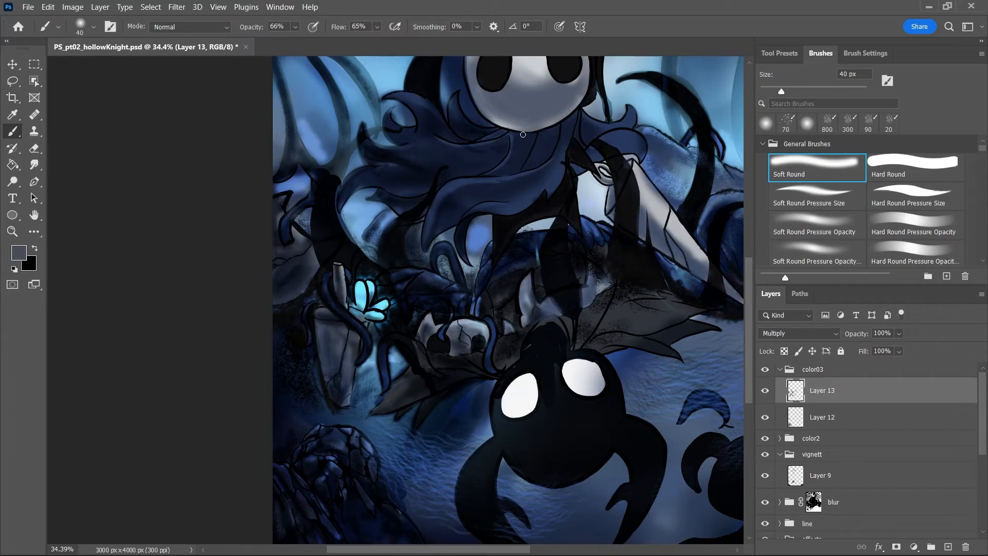
key("bracketright")
key("bracketright")
key("bracketright")
key("bracketright")
key("bracketright")
key("bracketright")
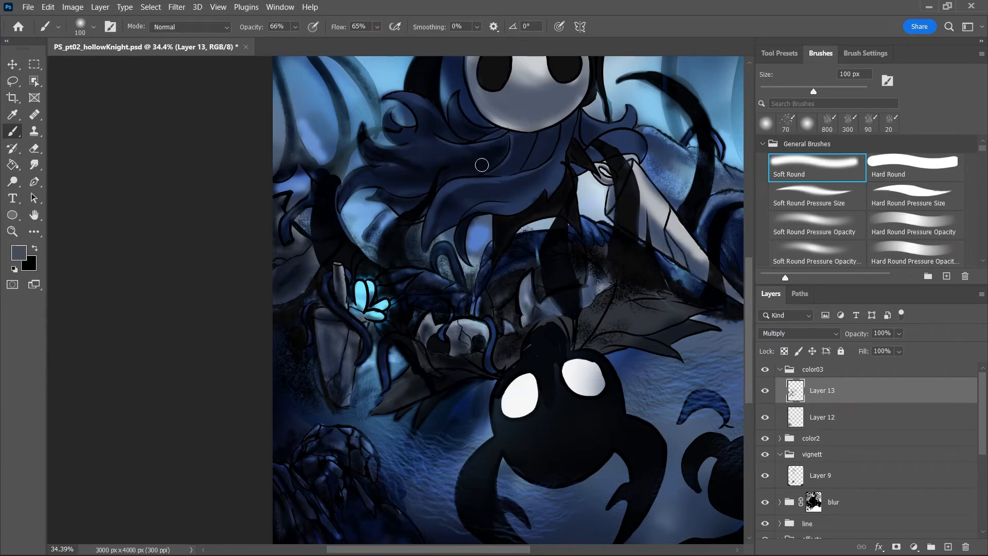
Shade the hair strands on both sides beneath the large mask with a 70 px soft brush
key("bracketleft")
key("bracketleft")
key("bracketleft")
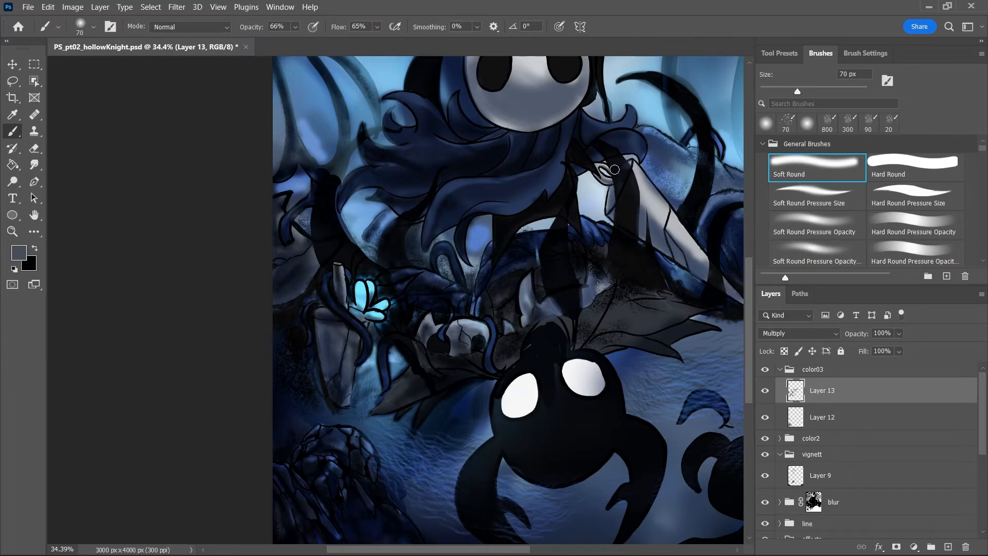
left_click_drag(605, 129, 613, 125)
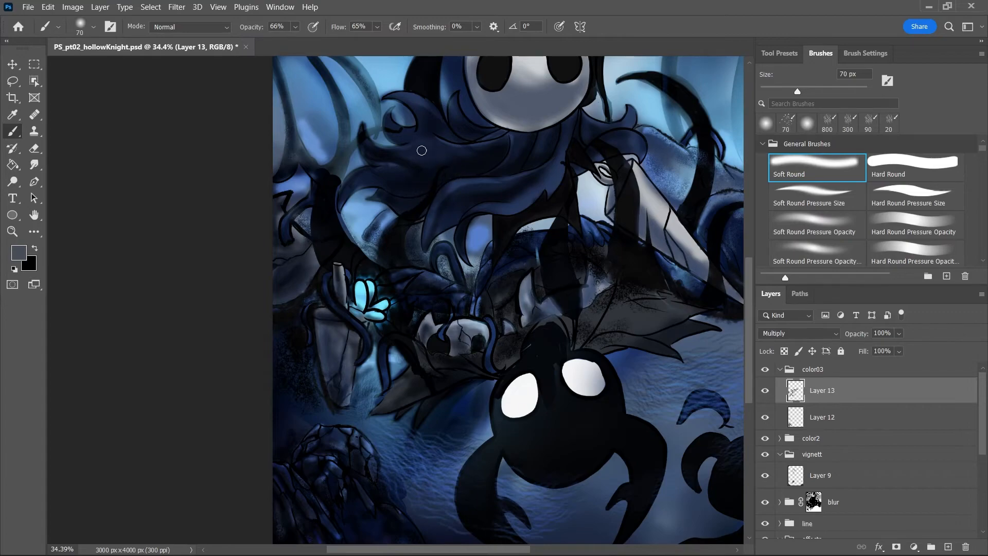
key("bracketleft")
key("bracketleft")
key("bracketleft")
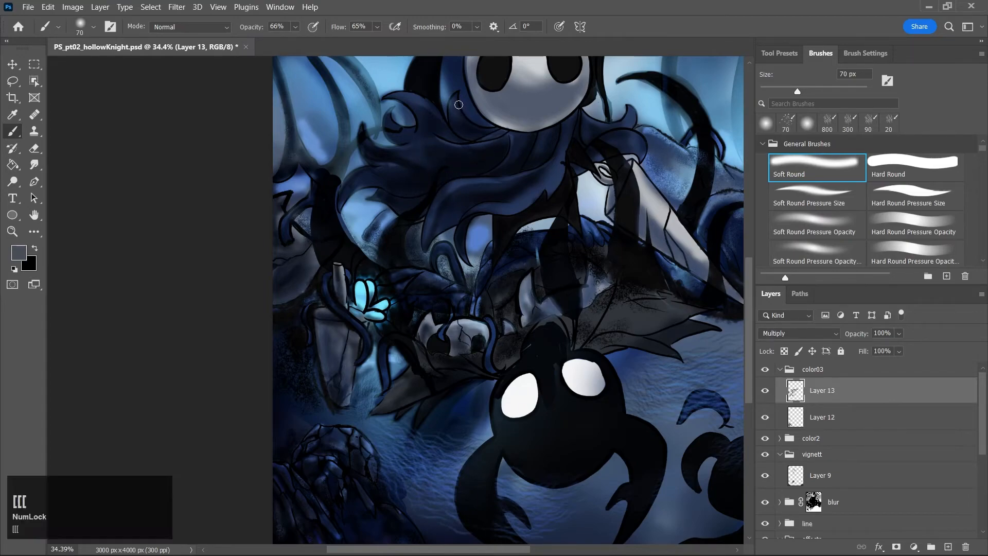
Refine the hair shadows beside the large mask with a soft brush reduced to 15 px
key("bracketleft")
key("bracketleft")
key("bracketleft")
key("bracketleft")
key("bracketleft")
key("bracketleft")
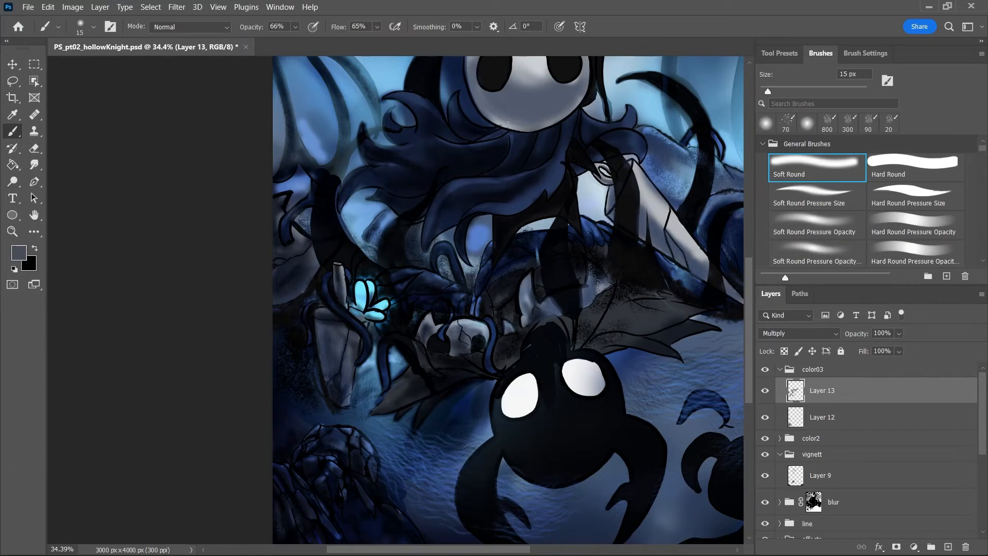
Clean up the shading along the large mask's chin with a 70 px eraser at 51% opacity and save the document
key("e")
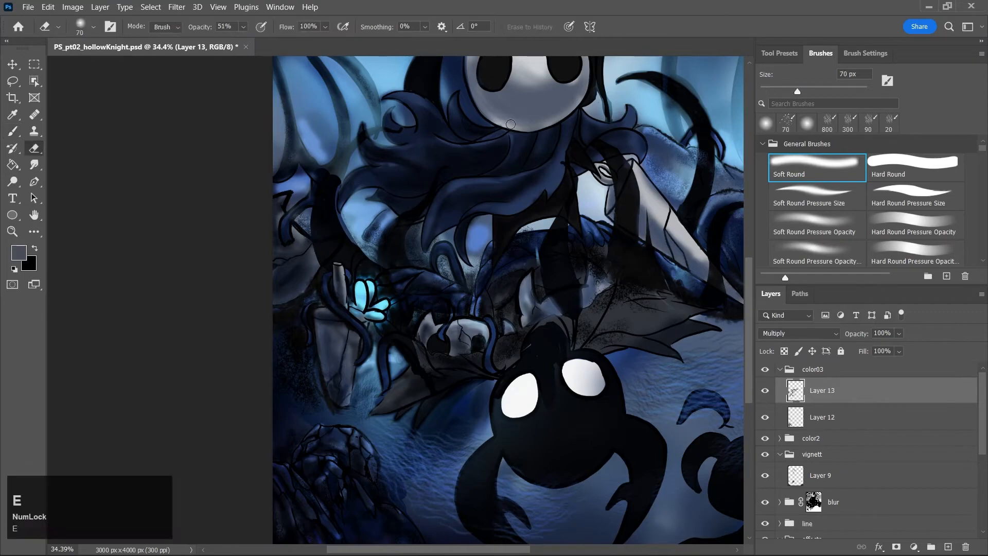
left_click_drag(747, 324, 746, 301)
key("ctrl")
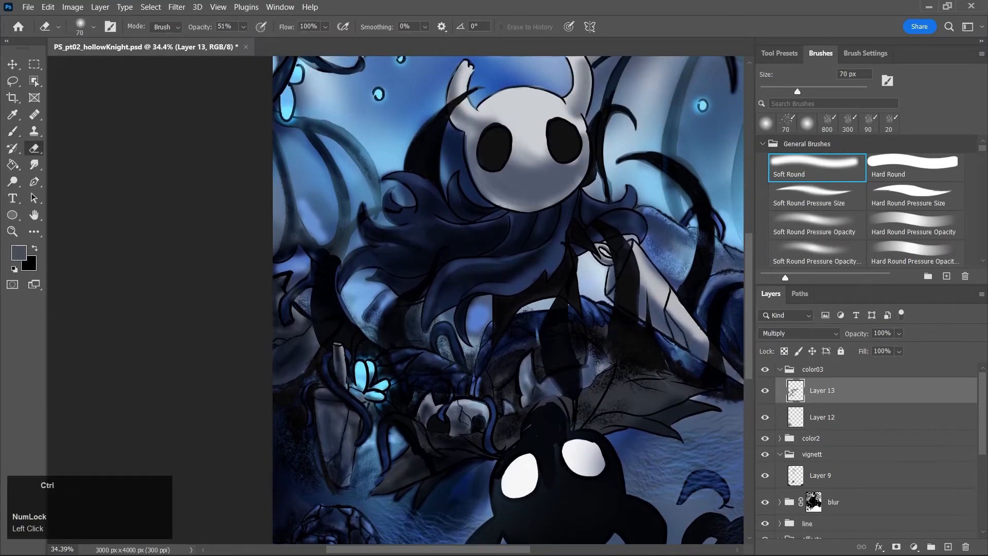
key("ctrl+s")
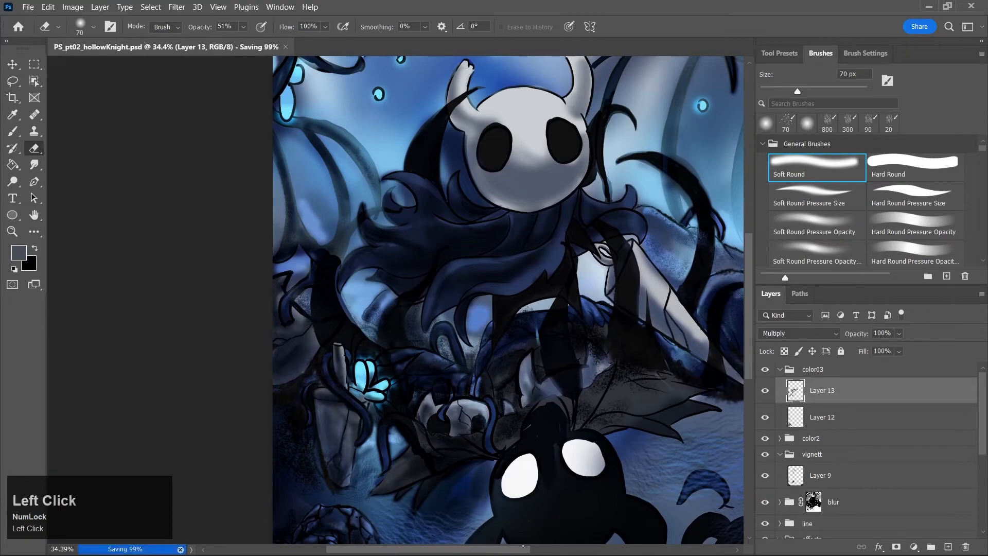
Shade the base and outer edge of the large mask's left horn with a 35 px soft brush
left_click_drag(524, 546, 537, 546)
key("b")
key("bracketright")
key("bracketright")
key("bracketright")
key("bracketright")
key("bracketright")
key("bracketright")
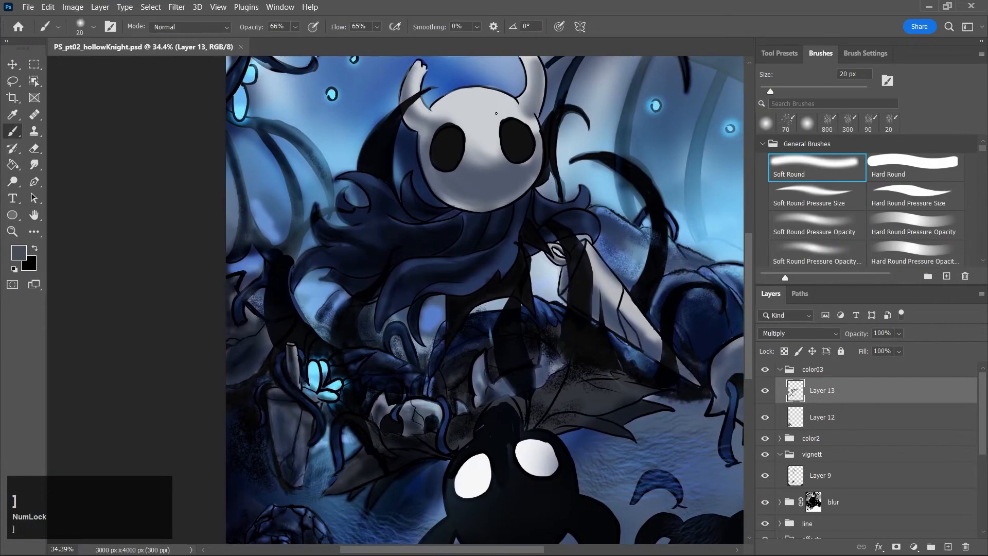
key("bracketright")
key("bracketright")
key("bracketright")
key("bracketright")
key("bracketright")
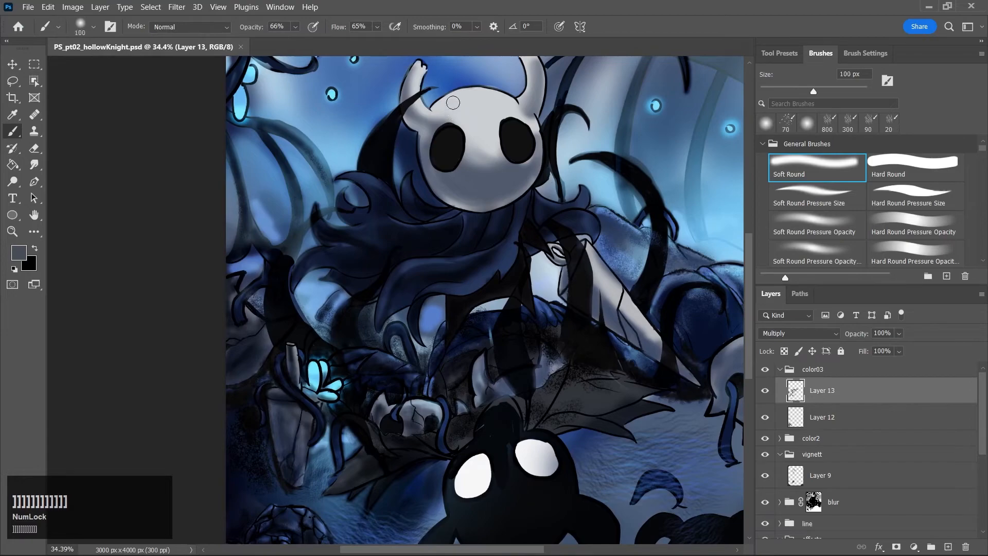
key("bracketleft")
key("bracketleft")
key("bracketleft")
key("bracketleft")
key("bracketleft")
key("bracketleft")
key("bracketleft")
key("bracketleft")
left_click(421, 97)
left_click_drag(421, 97, 431, 110)
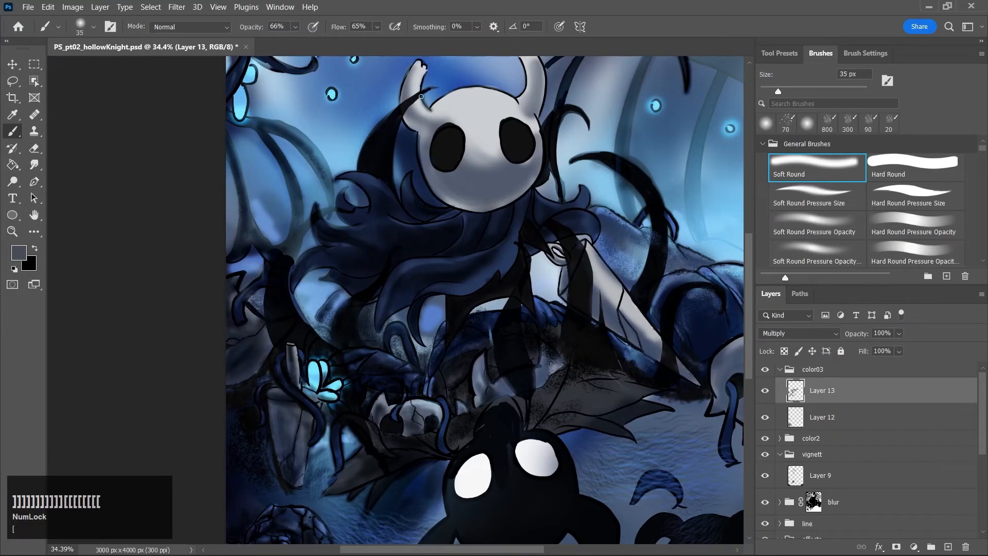
left_click_drag(411, 68, 400, 104)
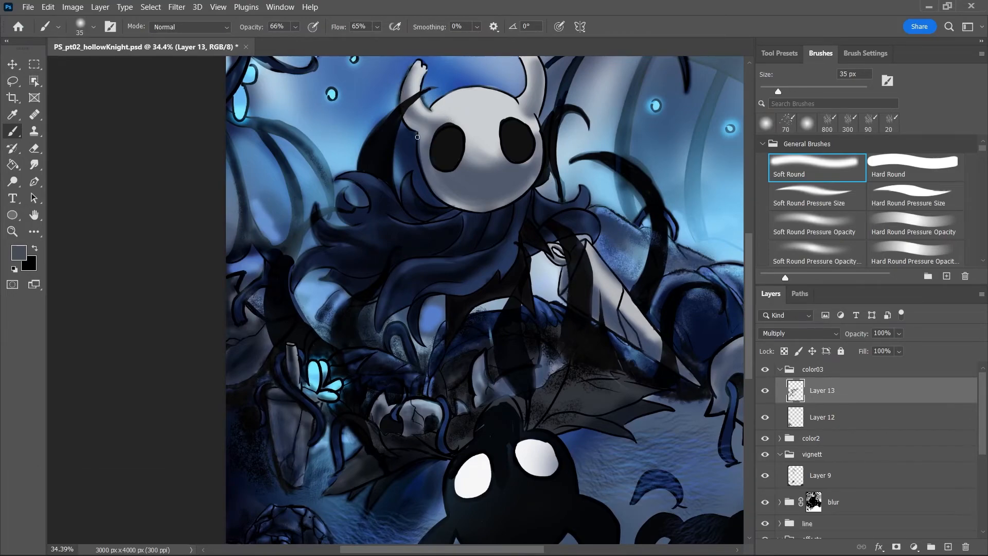
Shade around both eyes and the lower part of the large mask with a 70 px soft brush
key("bracketright")
key("bracketright")
key("bracketright")
key("bracketright")
key("bracketright")
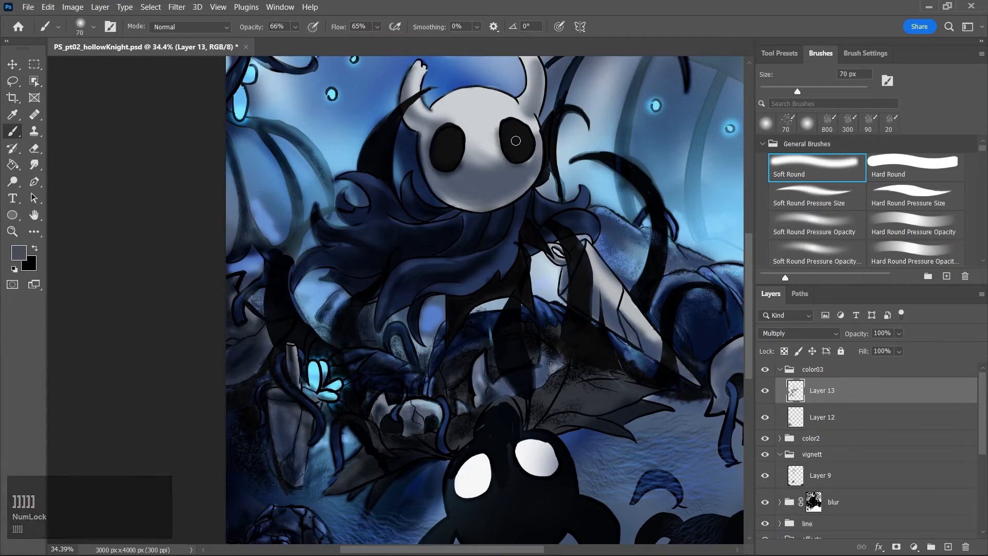
left_click_drag(514, 161, 536, 140)
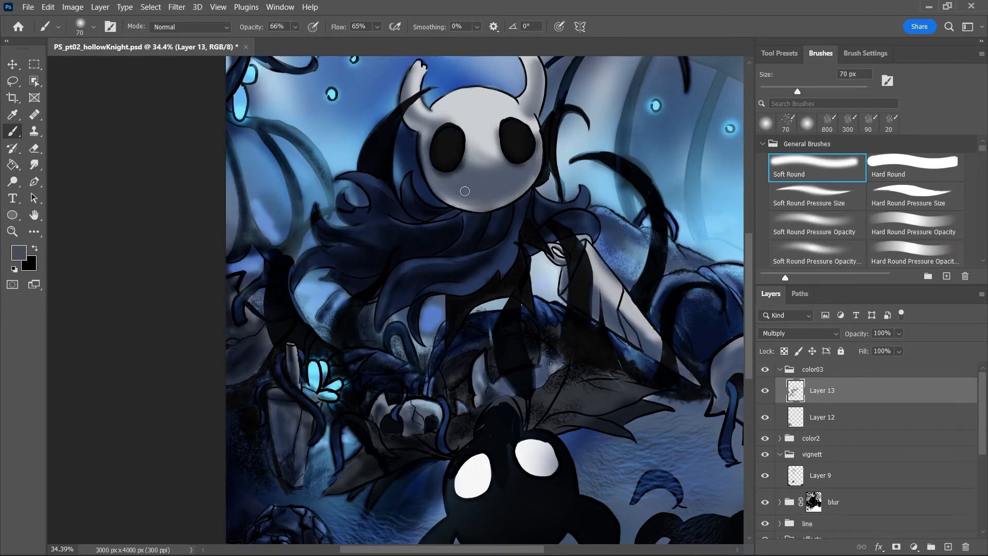
left_click_drag(439, 172, 449, 172)
Shade along the top of the large mask between the horns with an 80 px soft brush, cleaning up with a 70 px eraser
key("bracketright")
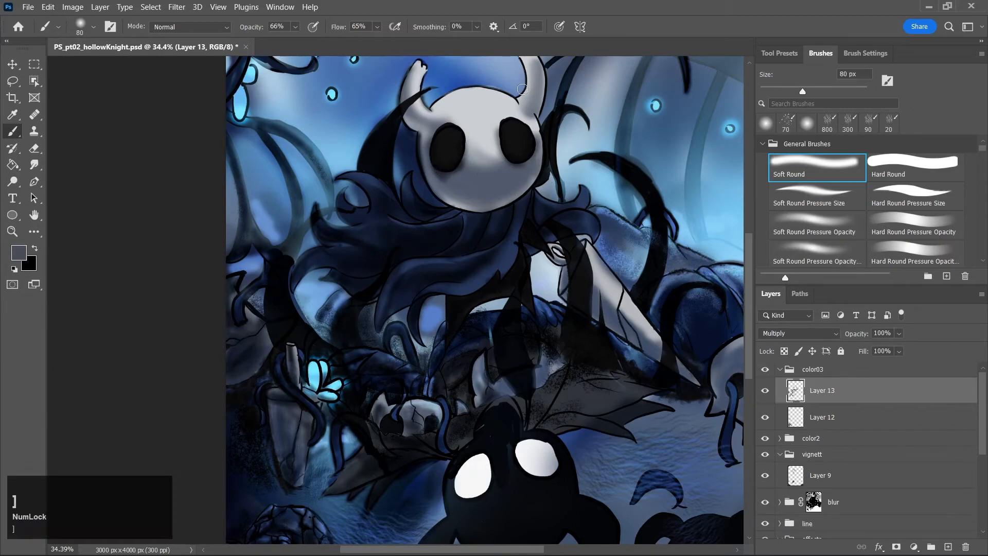
left_click_drag(467, 85, 530, 95)
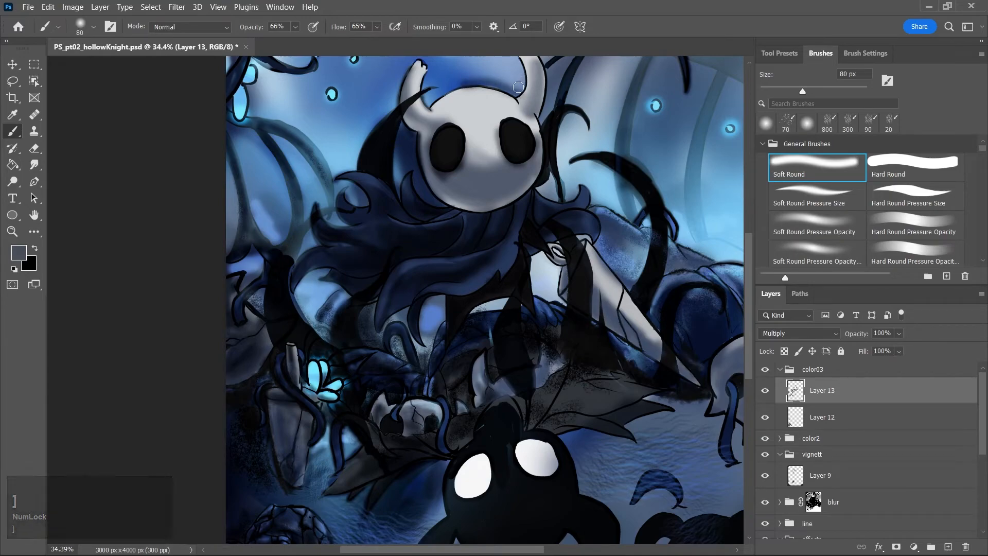
key("e")
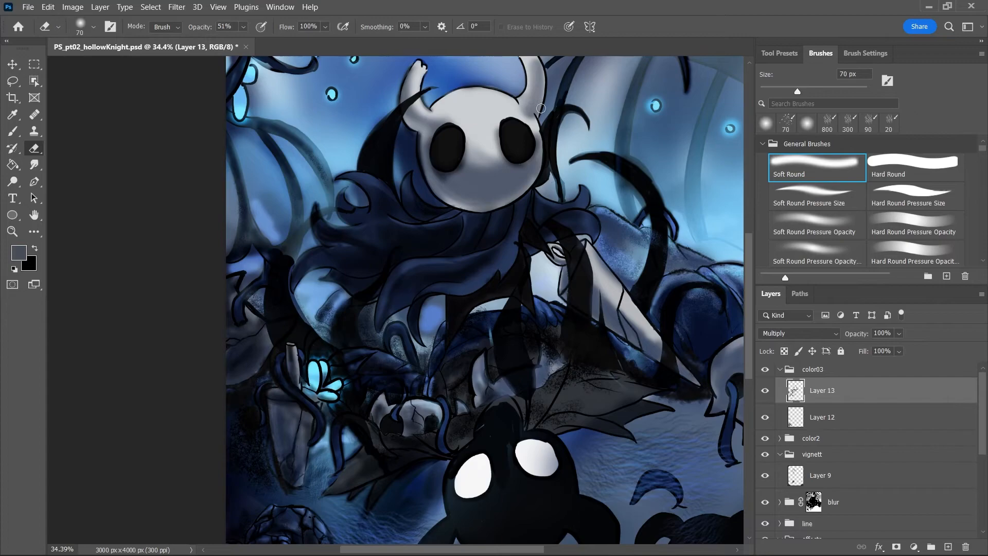
key("b")
key("e")
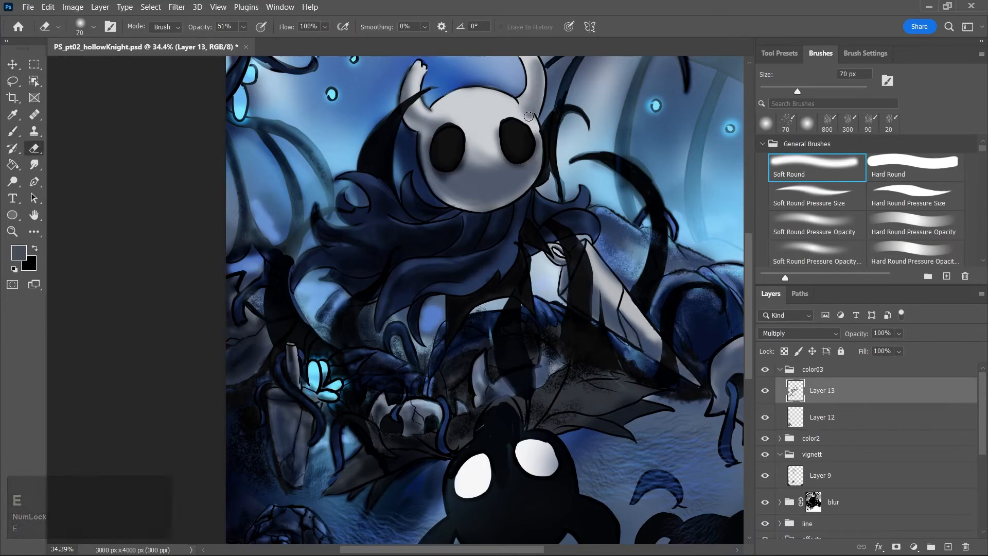
Shade the large mask beside its right eye, clean up the edge with the 70 px eraser, and save the document
key("b")
mouse_move(525, 112)
left_mouse_down()
mouse_move(542, 147)
mouse_move(527, 101)
mouse_move(537, 149)
left_mouse_up()
key("e")
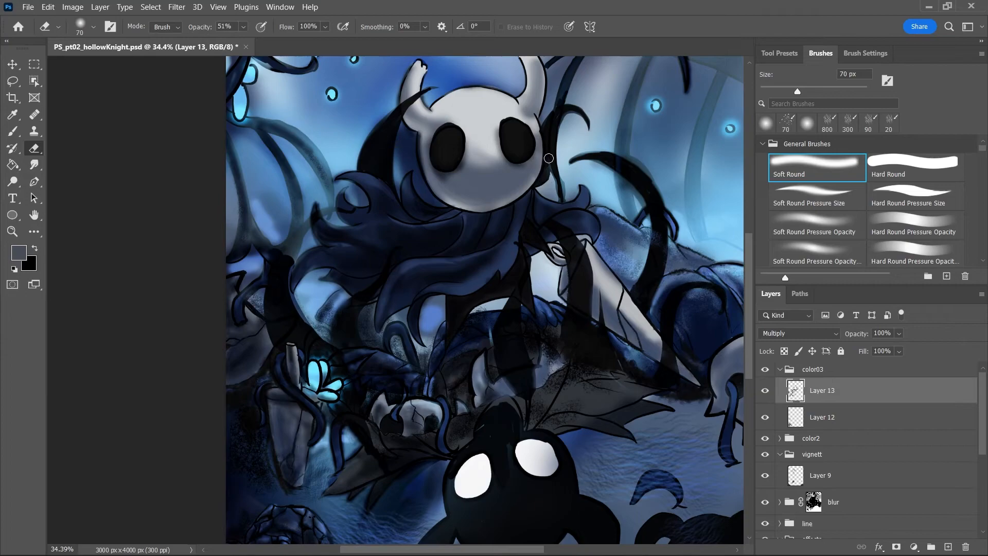
key("ctrl+s")
Touch up the shading on the large mask with the 70 px eraser in a wider view and save the document
key("z")
left_click_drag(583, 230, 573, 277)
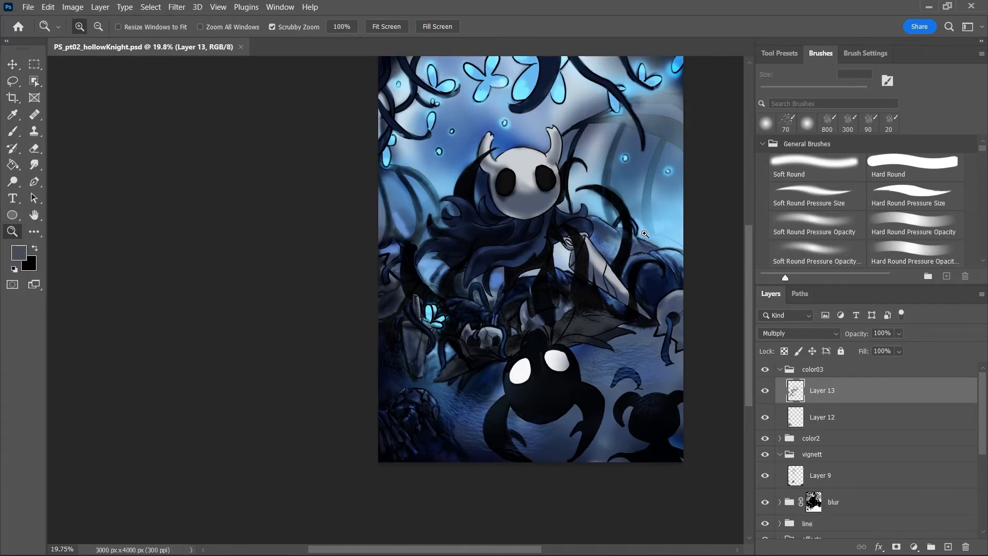
left_click(631, 257)
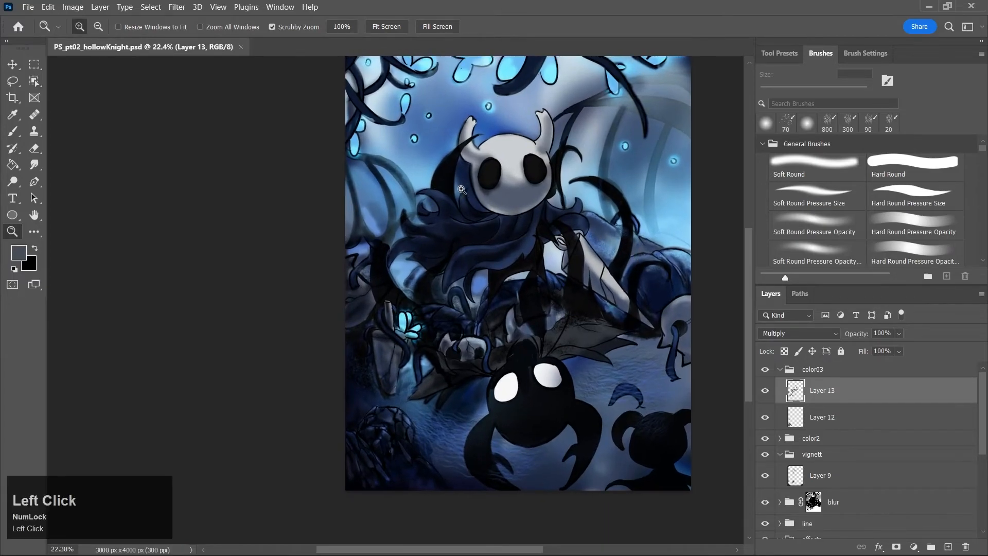
key("e")
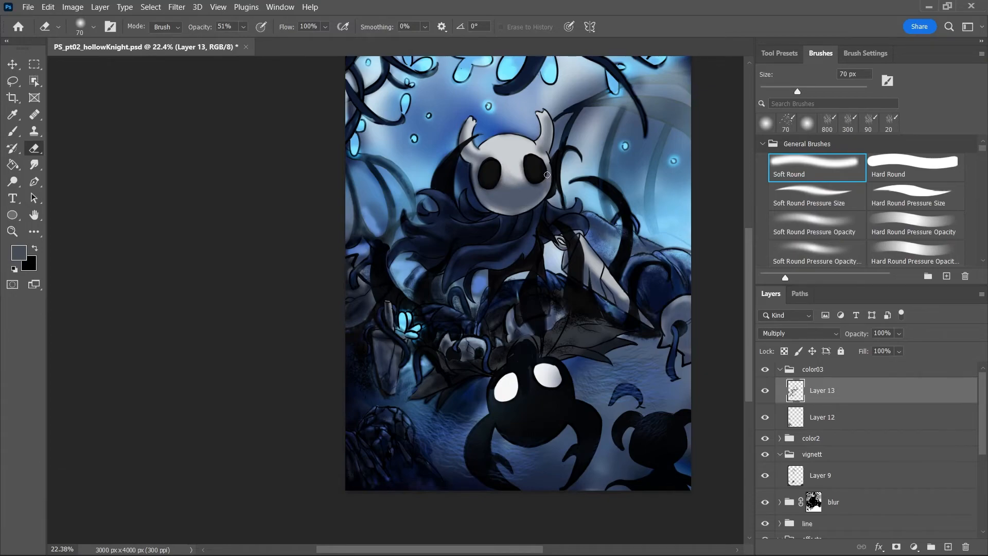
key("ctrl+s")
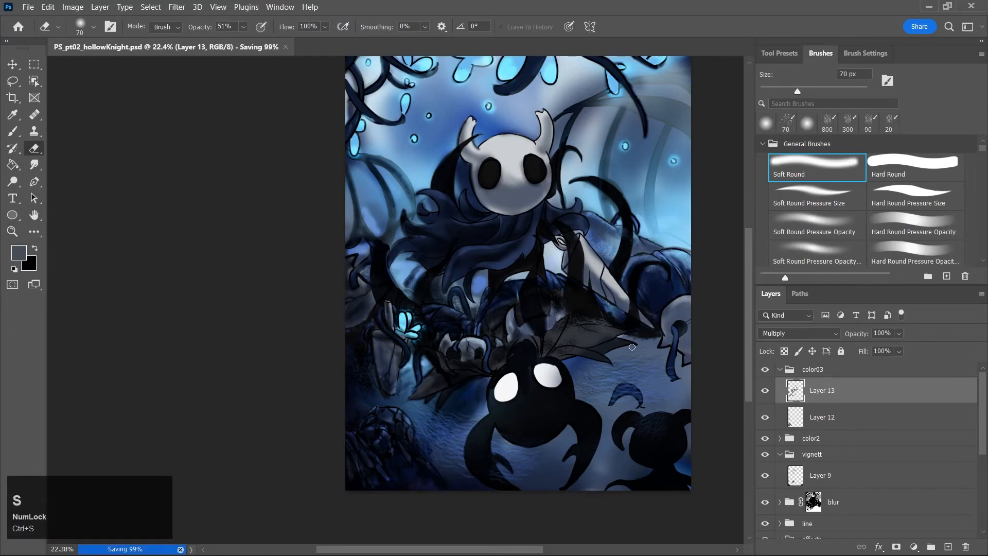
Darken the pale shape beneath the hair beside the blade with a 150 px soft brush
key("b")
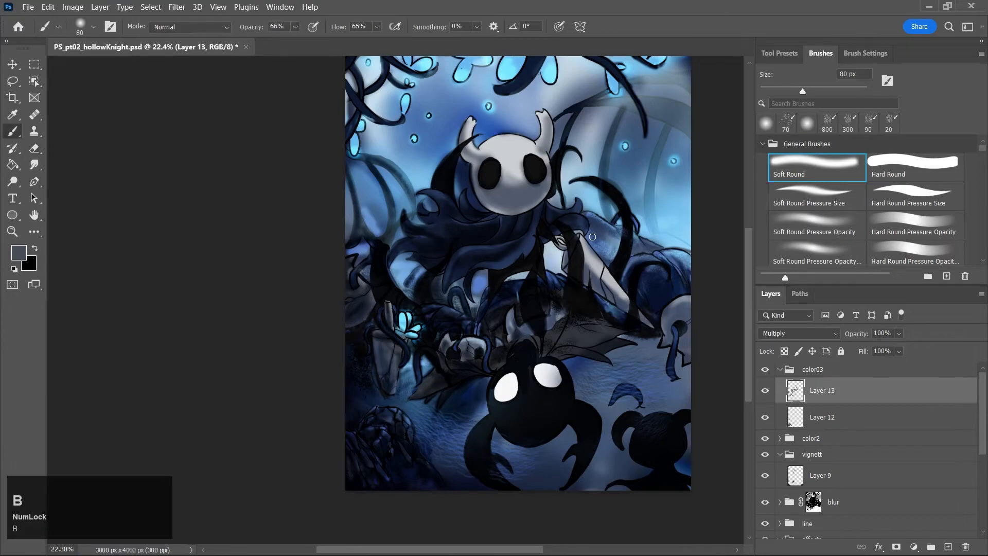
key("bracketright")
key("bracketright")
key("bracketright")
key("bracketright")
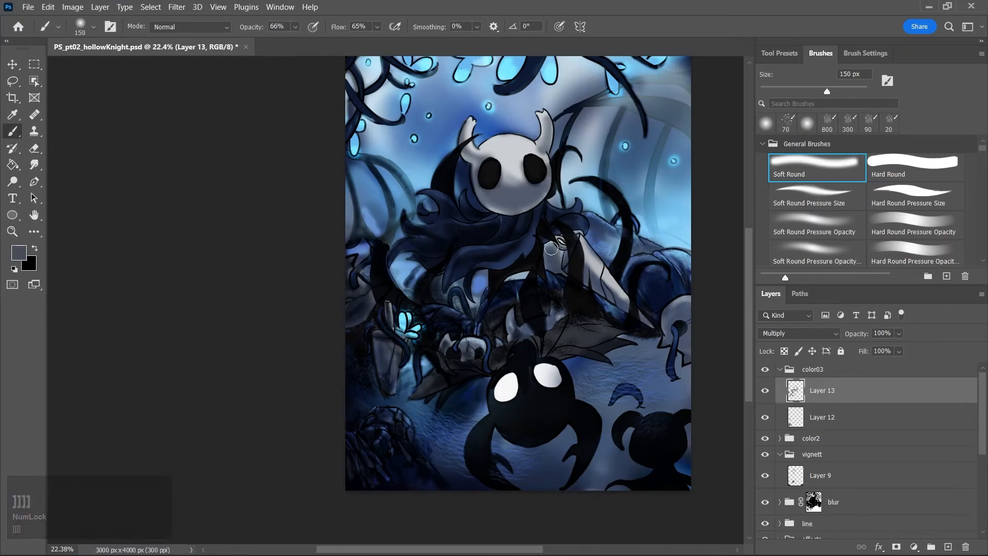
Extend the soft shading from the pale shape by the blade toward the canvas's right side with the 150 px brush
mouse_move(552, 245)
left_mouse_down()
mouse_move(578, 237)
mouse_move(554, 255)
mouse_move(560, 290)
mouse_move(501, 273)
mouse_move(477, 321)
mouse_move(486, 277)
mouse_move(479, 296)
mouse_move(456, 297)
mouse_move(478, 316)
mouse_move(509, 310)
mouse_move(508, 323)
mouse_move(511, 294)
mouse_move(530, 314)
mouse_move(527, 327)
mouse_move(554, 298)
mouse_move(564, 323)
mouse_move(606, 283)
mouse_move(604, 249)
mouse_move(617, 249)
mouse_move(621, 271)
mouse_move(672, 268)
mouse_move(667, 258)
mouse_move(679, 284)
left_mouse_up()
key("bracketleft")
key("bracketleft")
key("bracketleft")
key("bracketleft")
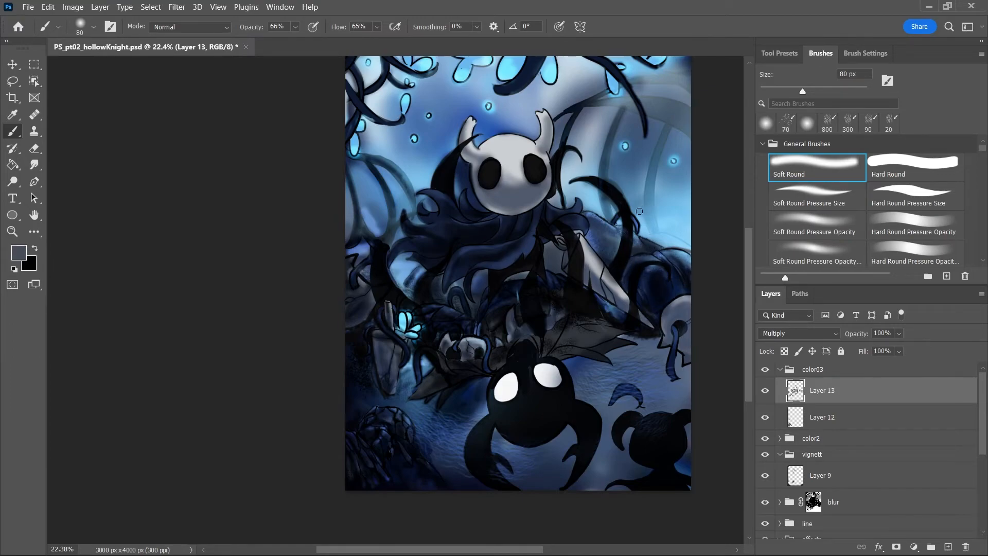
Shade the broken stone pillar below the glowing butterfly with a 60 px soft brush
key("bracketleft")
key("bracketleft")
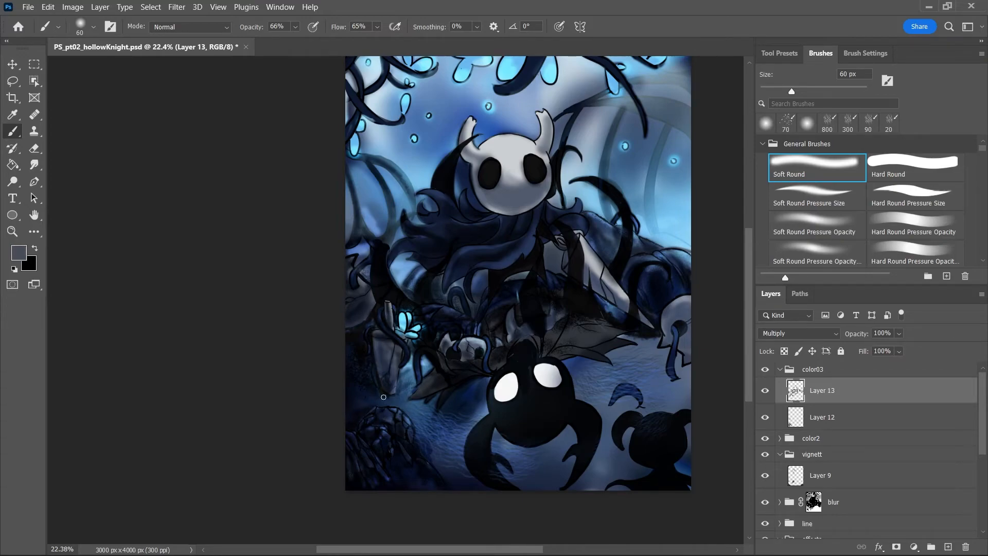
left_click_drag(380, 353, 386, 375)
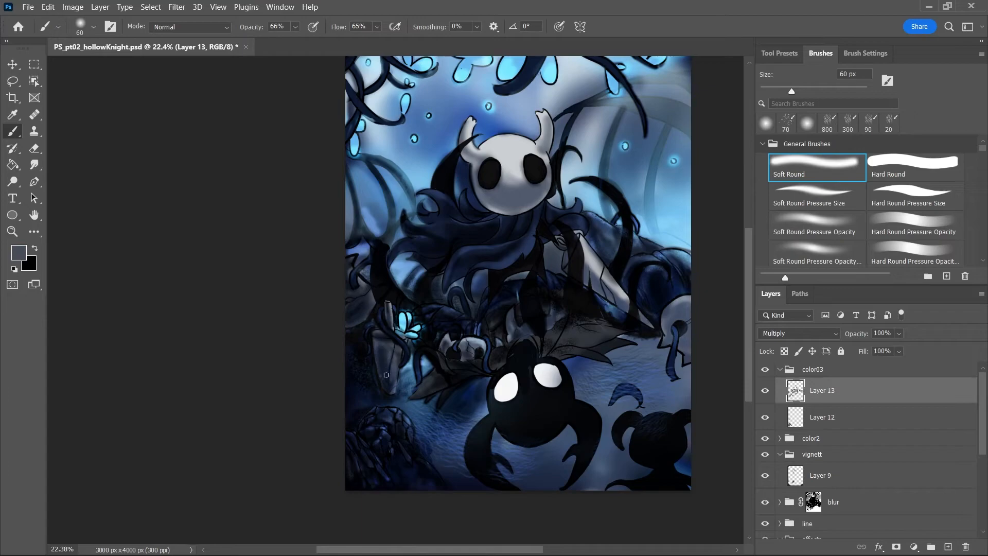
Darken the small crescent shape on the lower-right ground with an enlarged soft brush, then return the brush to 70 px
key("bracketright")
key("bracketright")
key("bracketright")
key("bracketright")
key("bracketright")
key("bracketright")
key("bracketright")
key("bracketright")
key("bracketright")
key("bracketright")
key("bracketright")
key("bracketright")
key("bracketright")
key("bracketright")
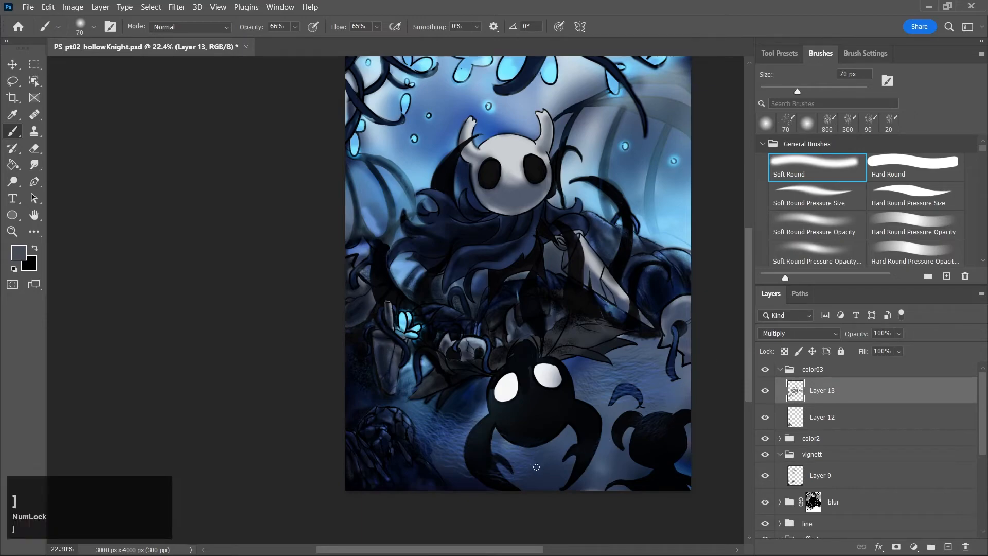
key("bracketleft")
key("bracketleft")
key("bracketleft")
key("bracketleft")
key("bracketleft")
key("bracketleft")
key("bracketleft")
key("bracketleft")
key("bracketleft")
key("bracketleft")
key("bracketleft")
key("bracketleft")
key("bracketleft")
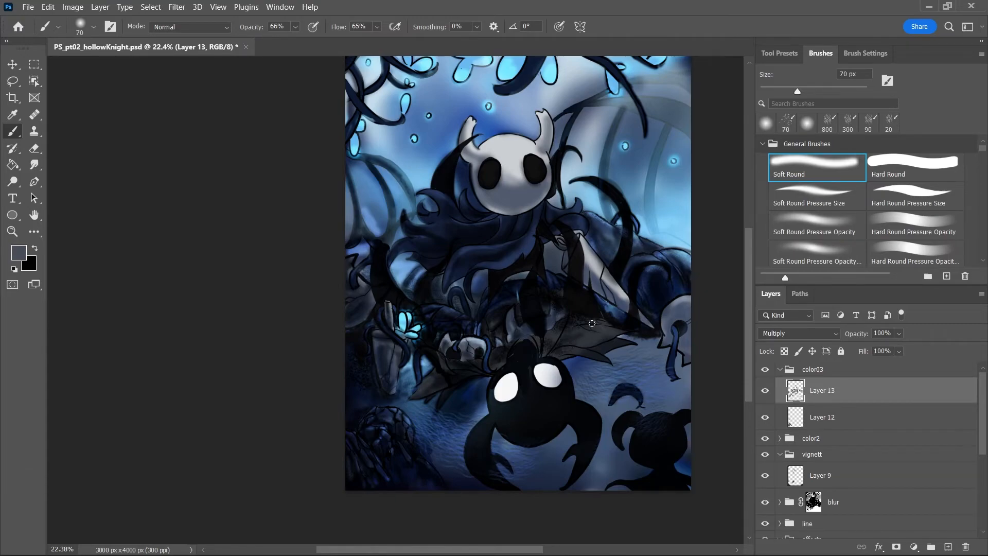
Shade the dark wing shapes above the white-eyed creature with the 70 px brush and undo stray strokes on the right-edge mask
mouse_move(549, 332)
left_mouse_down()
mouse_move(540, 345)
mouse_move(525, 330)
left_mouse_up()
mouse_move(672, 326)
left_mouse_down()
mouse_move(667, 315)
mouse_move(682, 311)
left_mouse_up()
key("ctrl+z")
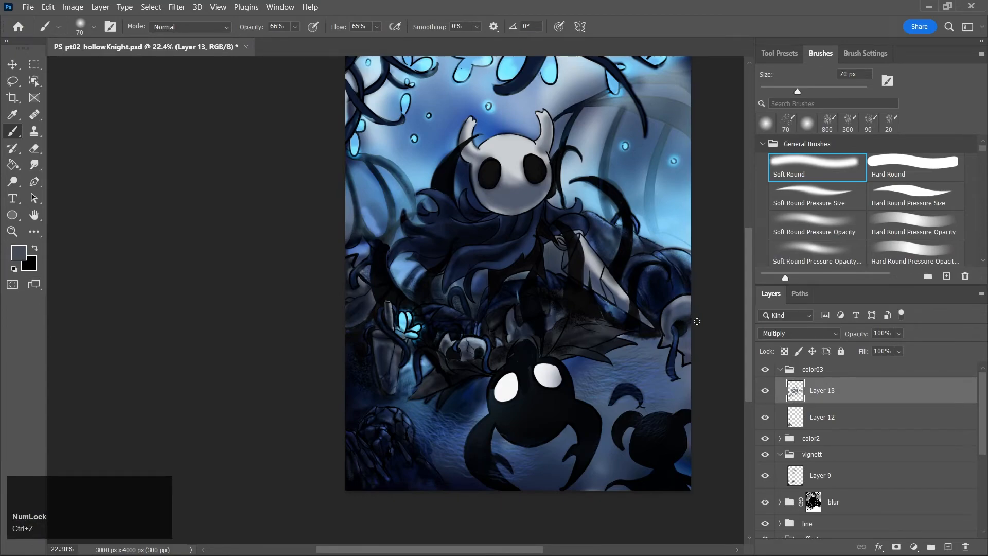
key("e")
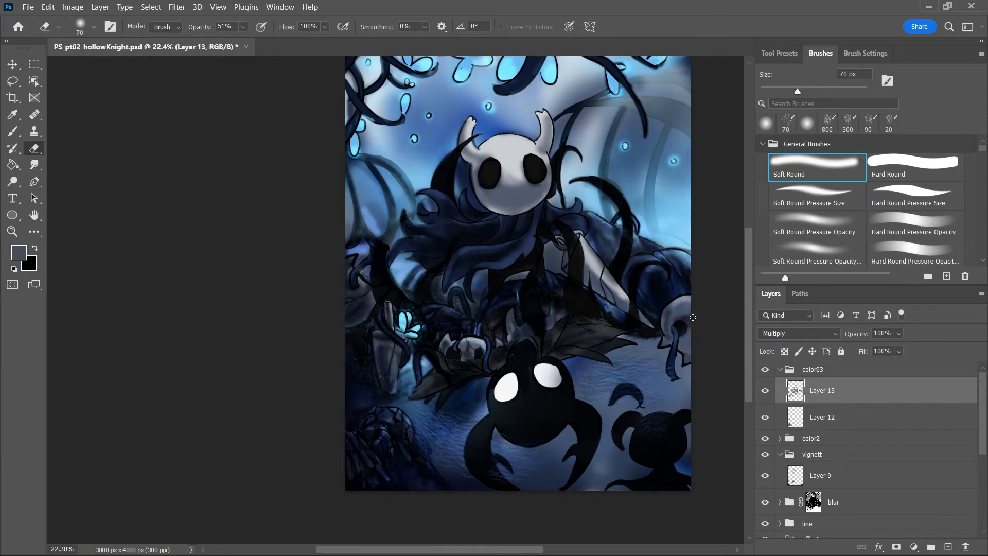
key("ctrl+z")
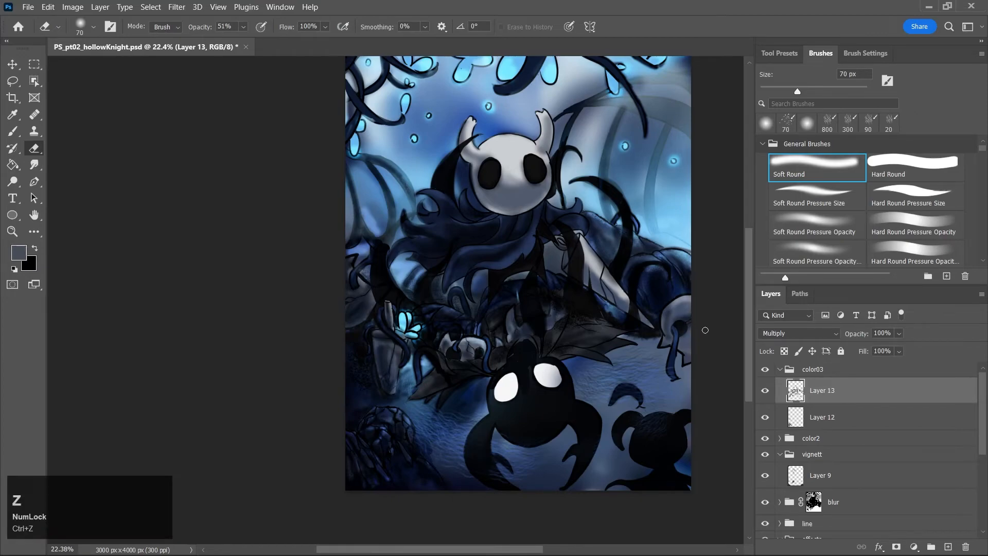
Darken the mask at the canvas's right edge with a 250 px soft brush and save the document
key("b")
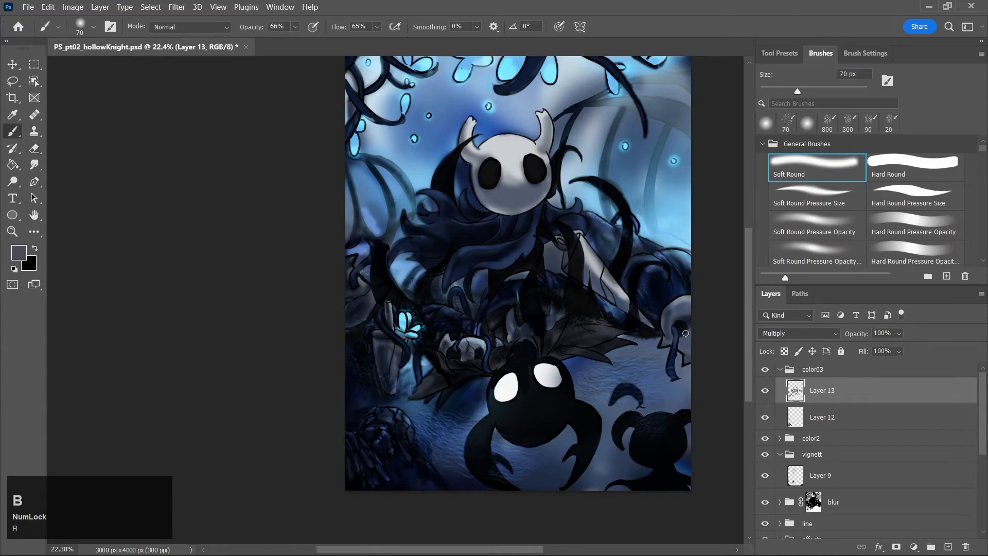
key("bracketright")
key("bracketright")
key("bracketright")
key("bracketright")
key("bracketright")
key("bracketright")
key("bracketright")
key("bracketright")
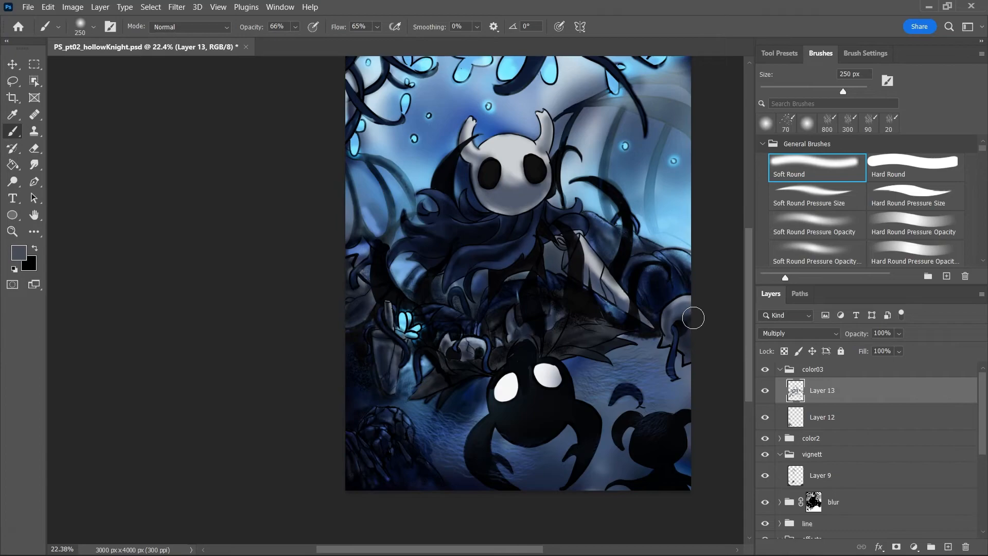
key("ctrl+s")
key("z")
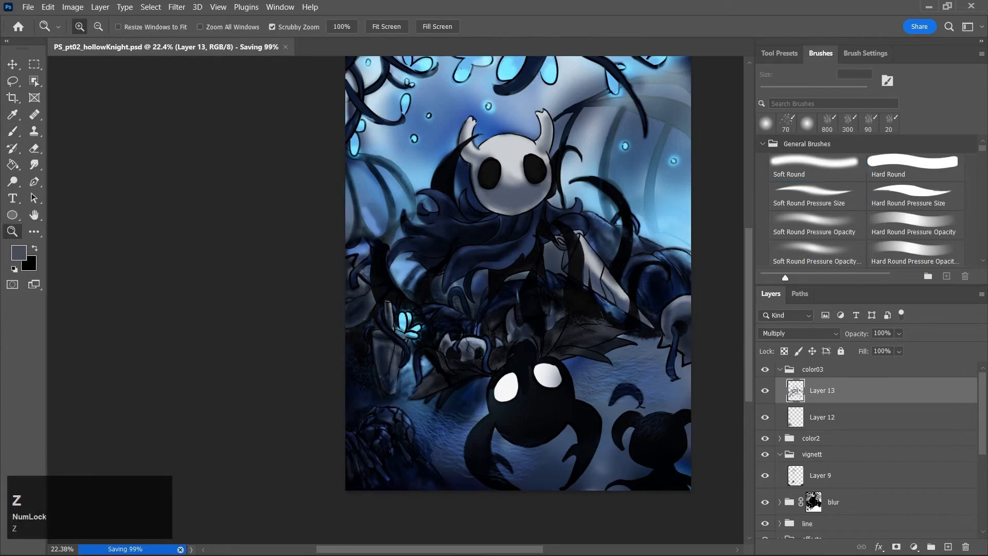
left_click_drag(673, 331, 659, 347)
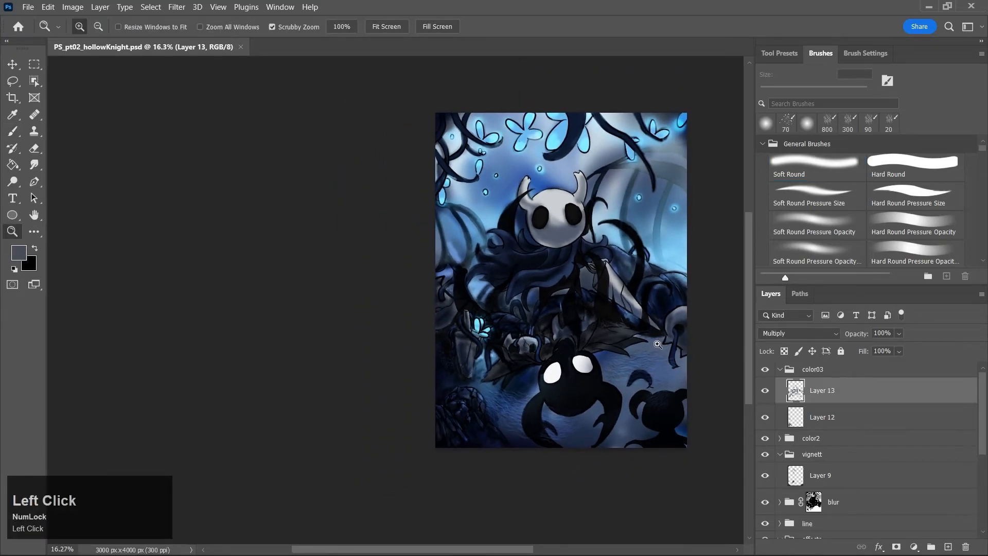
key("ctrl+s")
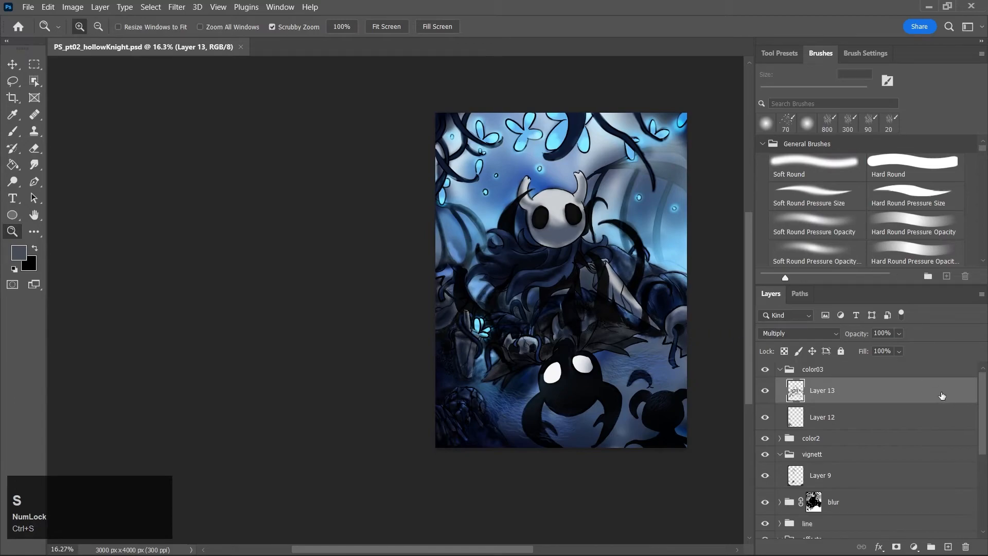
Add a new layer above Layer 13 and set the foreground color to white (ffffff)
left_click(945, 546)
key("z")
left_click_drag(558, 377, 606, 405)
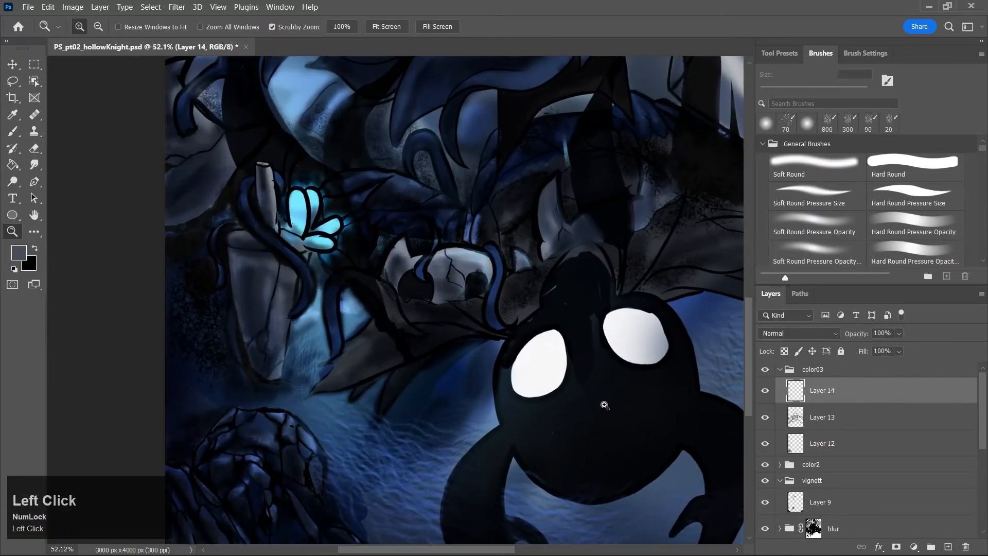
key("j")
left_click_drag(349, 167, 320, 135)
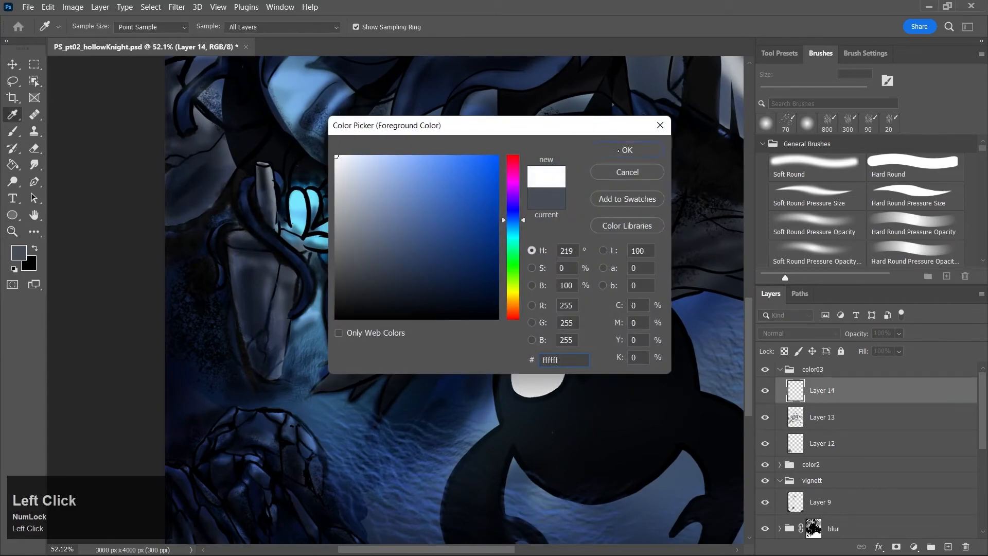
left_click(618, 151)
Set the soft brush to 90 px with 100% opacity
key("b")
key("bracketleft")
key("bracketleft")
key("bracketleft")
key("bracketleft")
key("bracketleft")
key("bracketleft")
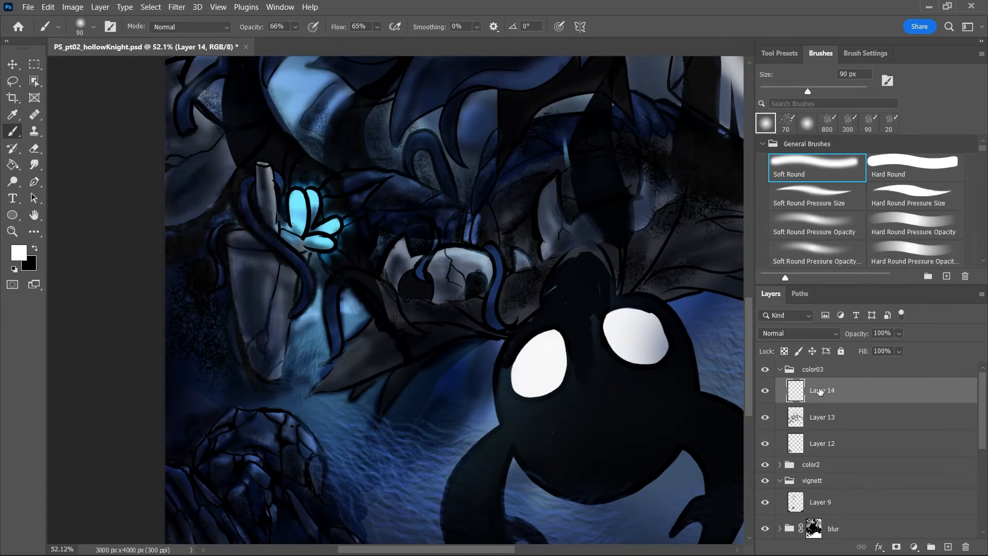
left_click_drag(294, 26, 347, 52)
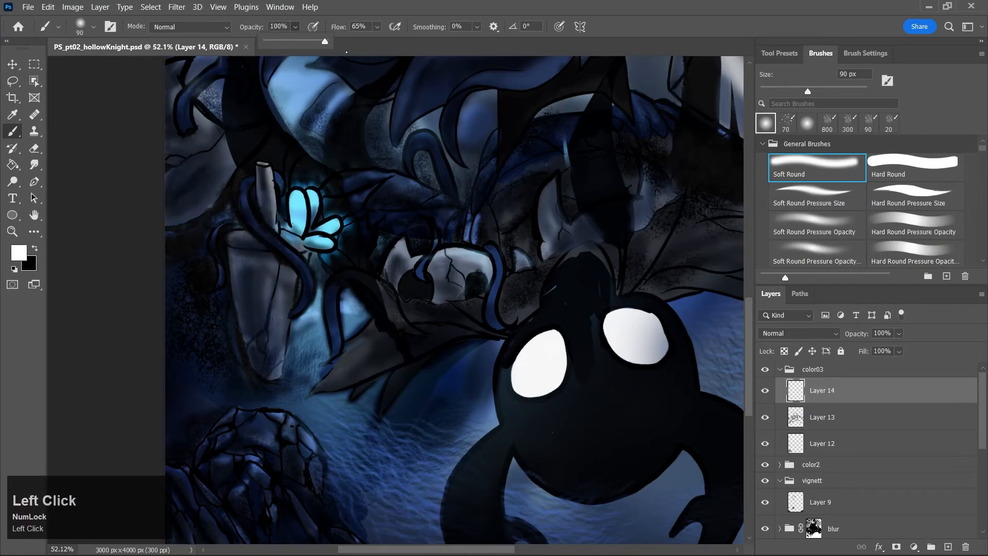
key("b")
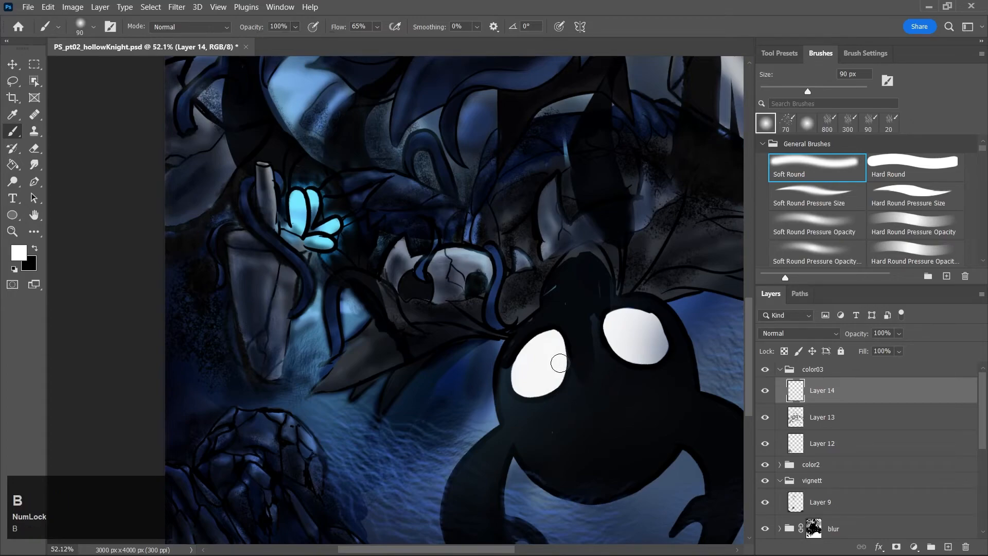
Reselect white (ffffff) as the foreground color and undo the trial brush stroke on the dark creature's eye
key("j")
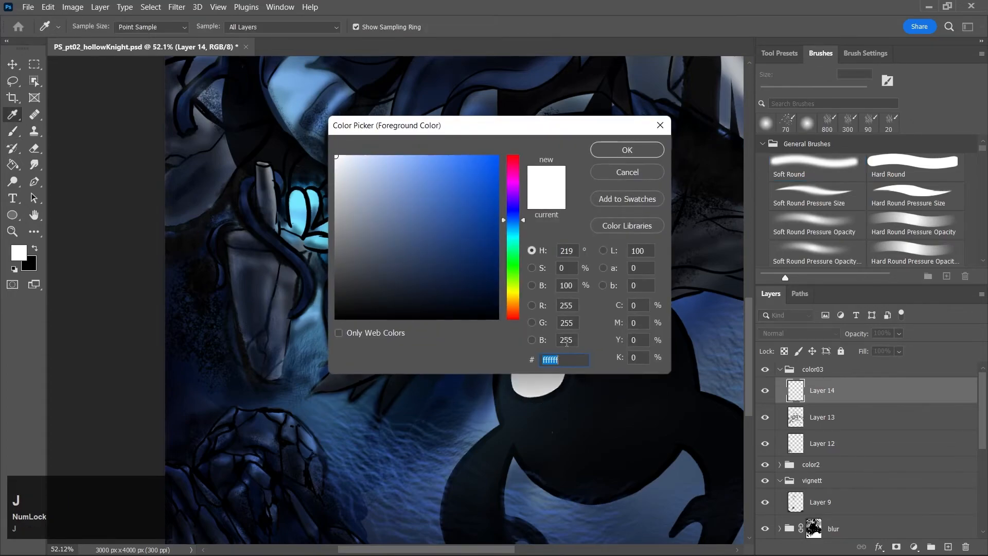
left_click(337, 156)
left_click(627, 150)
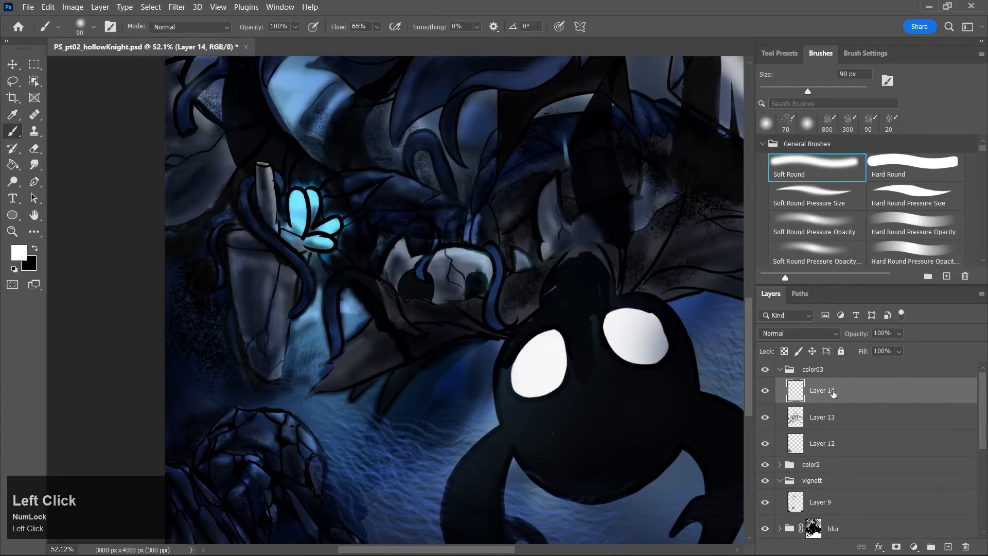
key("g")
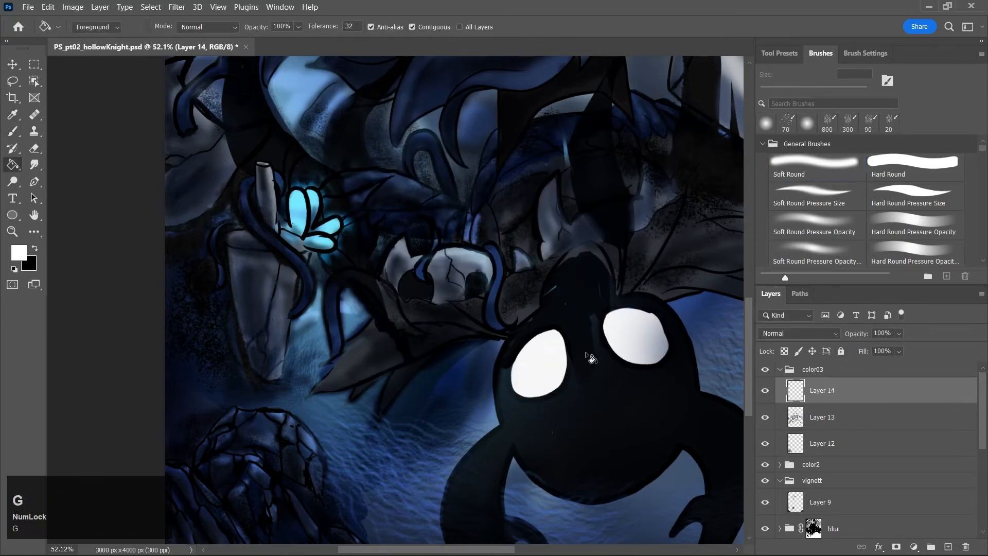
key("b")
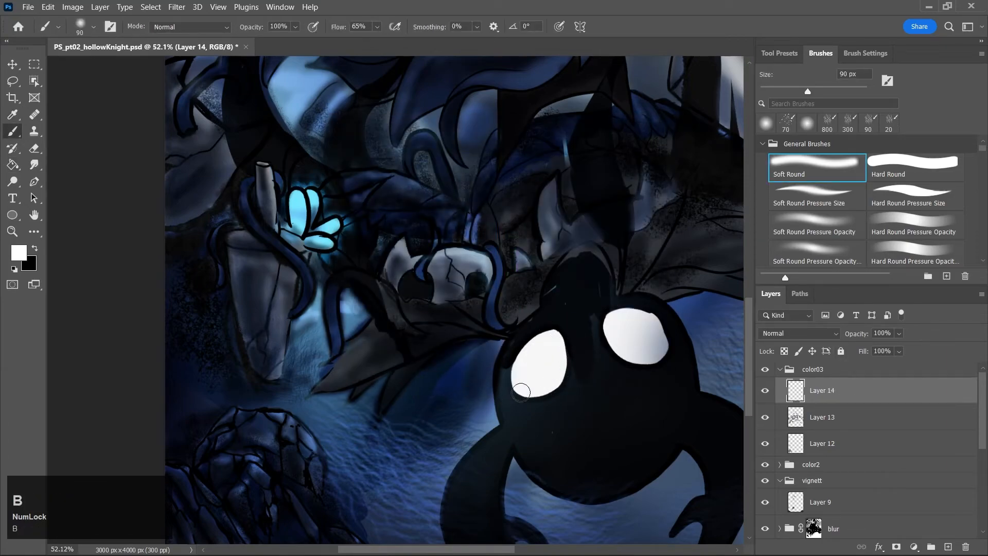
key("ctrl+z")
Set the brush flow to 100%, switch to the Hard Round brush, undo the test dabs beside the creature's eye, and save
left_click(378, 26)
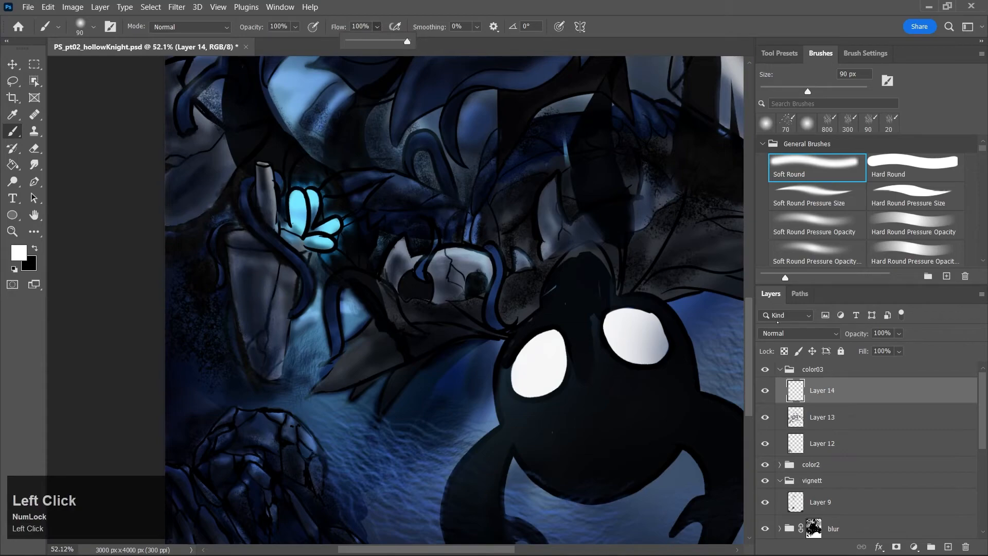
left_click(559, 344)
key("ctrl+z")
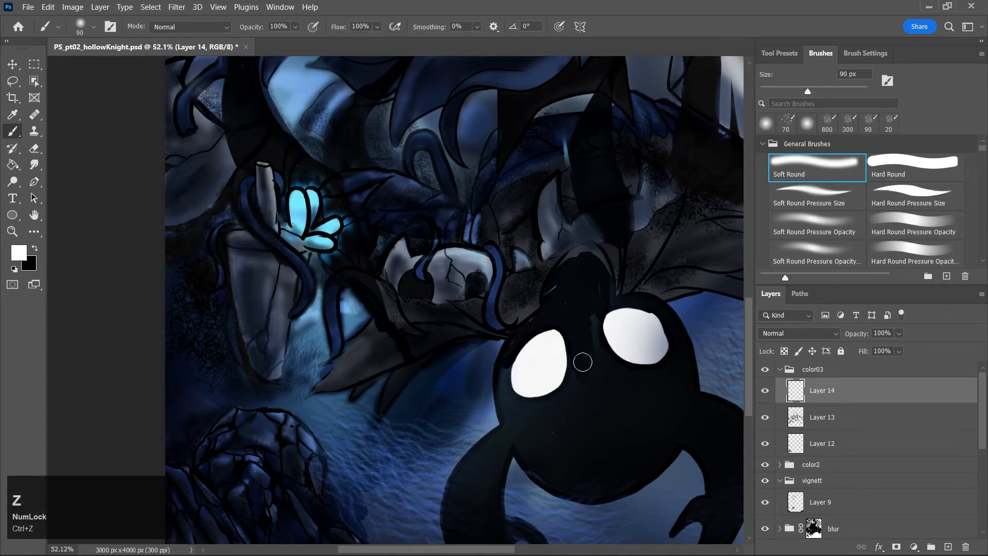
left_click(946, 165)
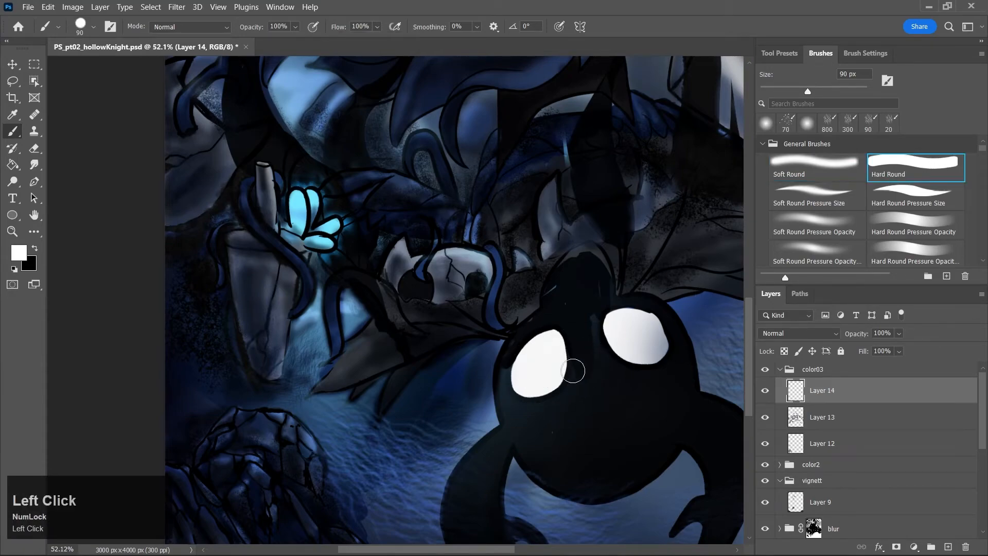
left_click(572, 371)
key("ctrl+z")
key("ctrl+s")
key("s")
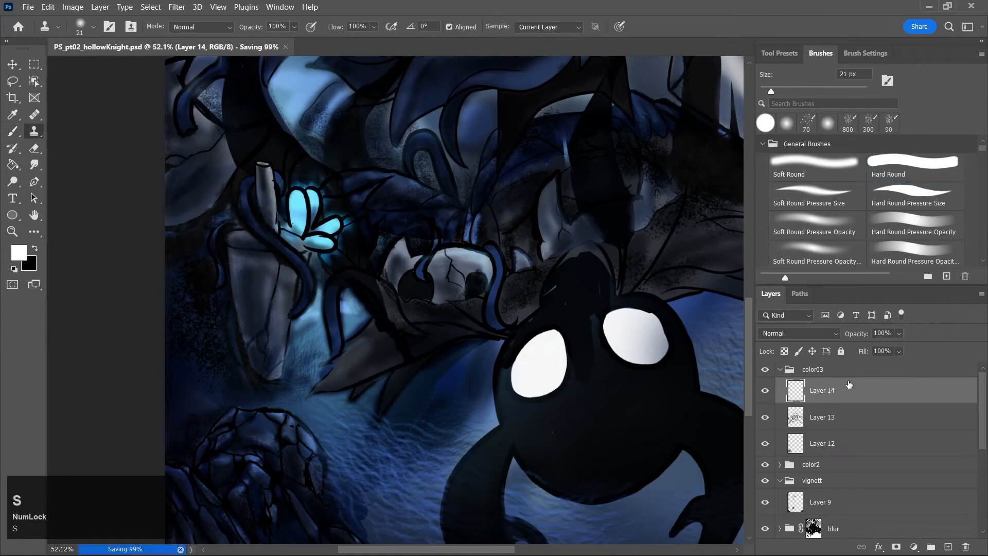
key("b")
Delete the empty layer above Layer 13 and add a fresh one in its place
left_click(843, 395)
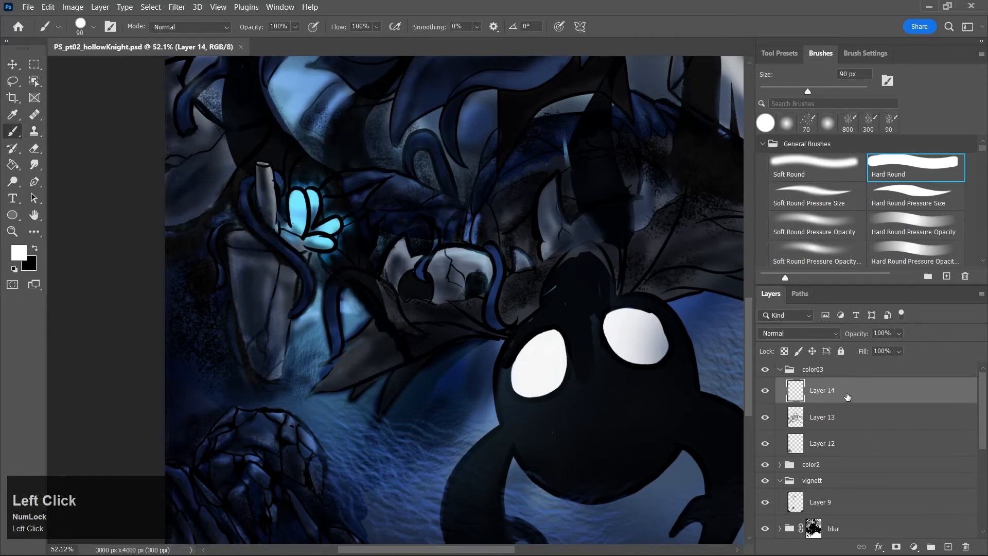
left_click(825, 333)
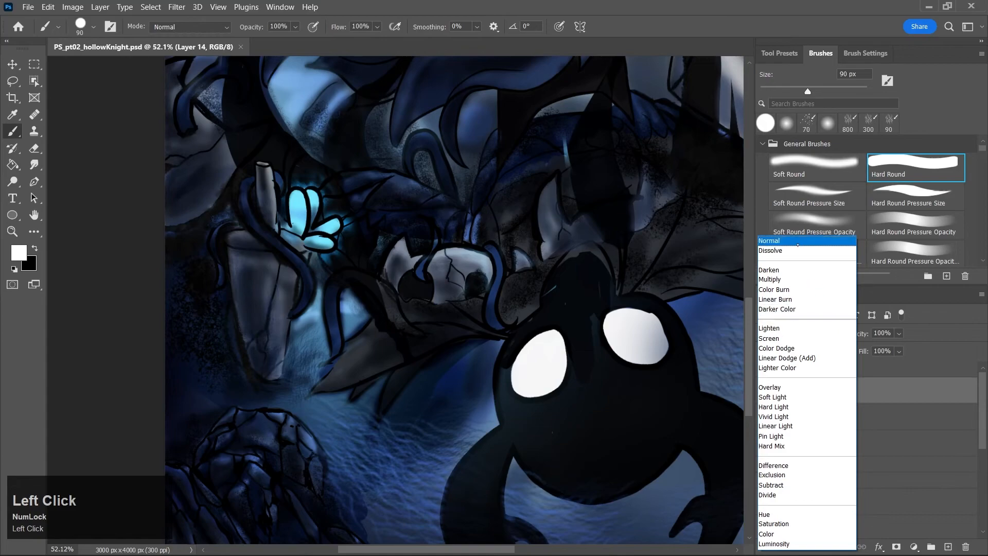
left_click(818, 241)
key("ctrl+z")
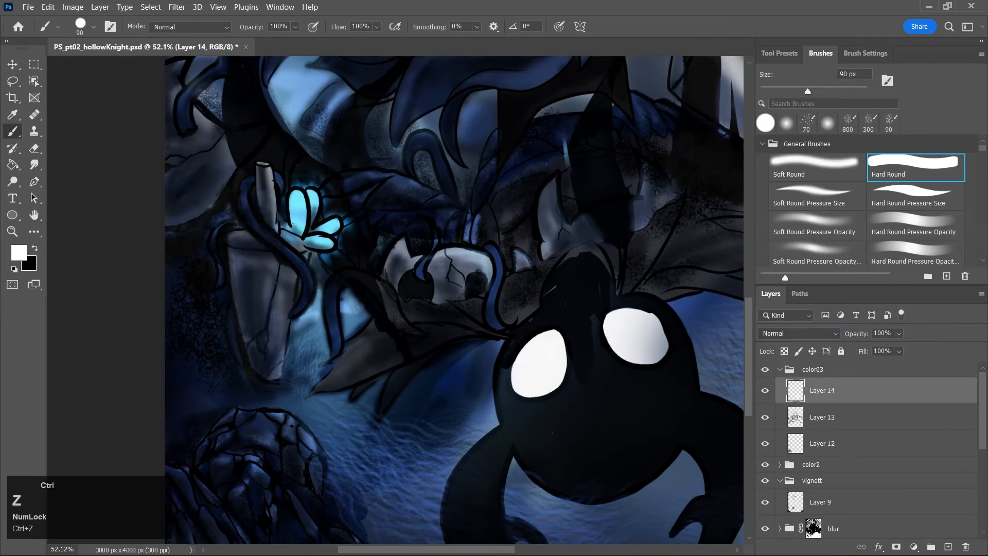
left_click(966, 547)
left_click(459, 221)
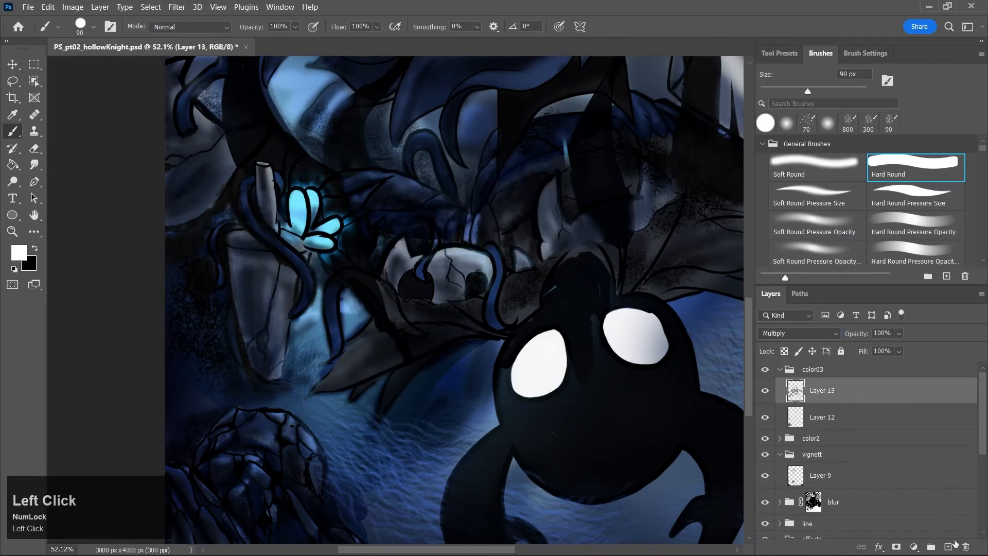
Set the color03 group's blend mode to Pass Through and save the document
left_click(834, 372)
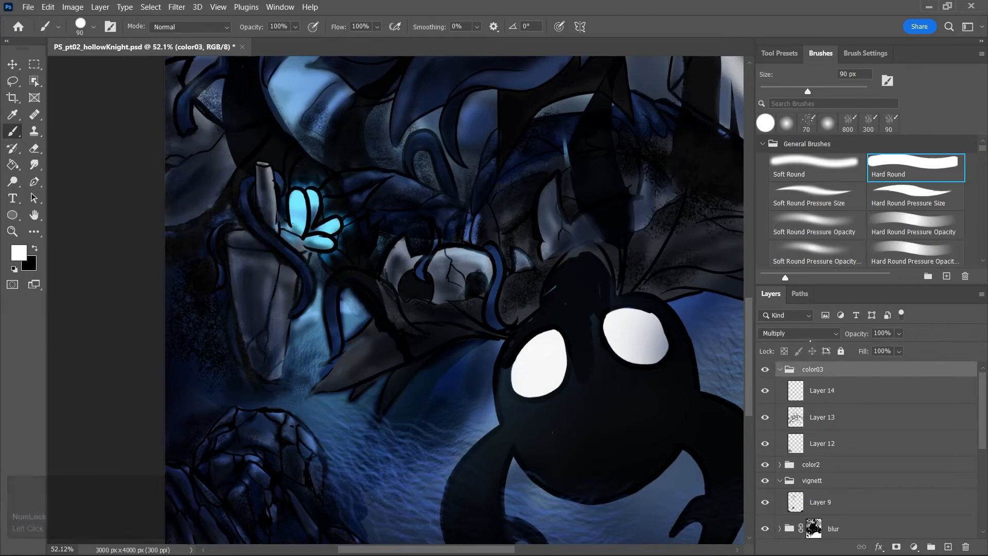
left_click(799, 334)
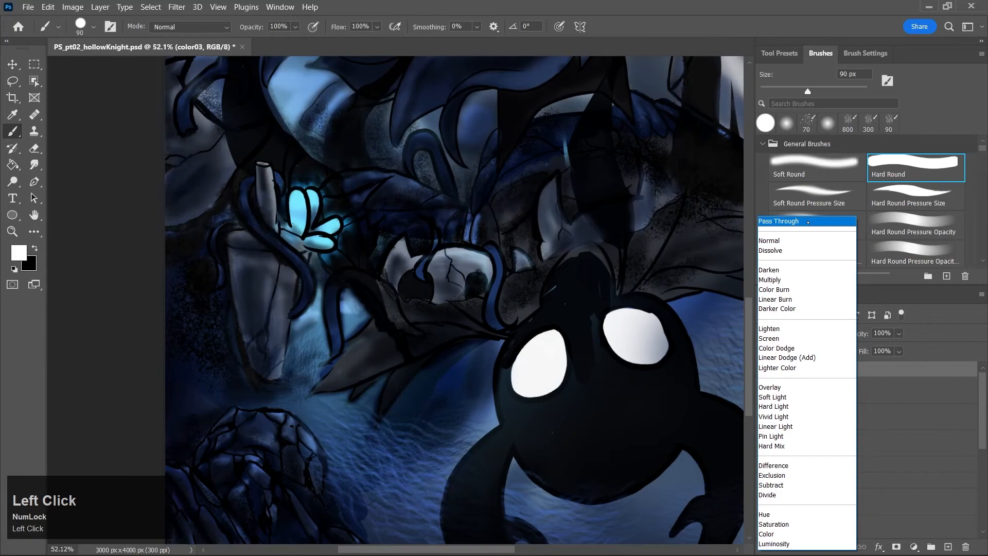
left_click(808, 222)
key("z")
left_click(565, 327)
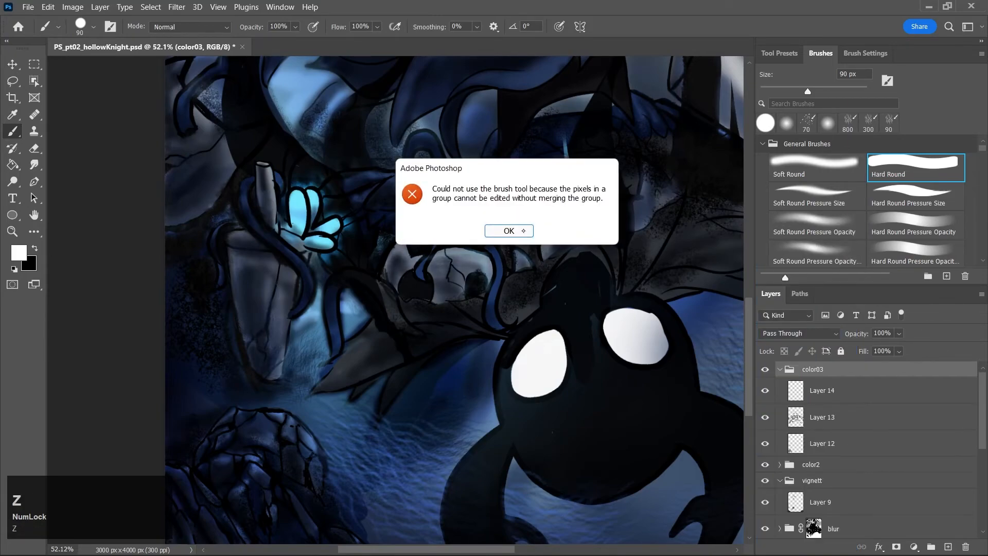
left_click(523, 232)
key("z")
left_click_drag(585, 306, 661, 433)
key("ctrl+s")
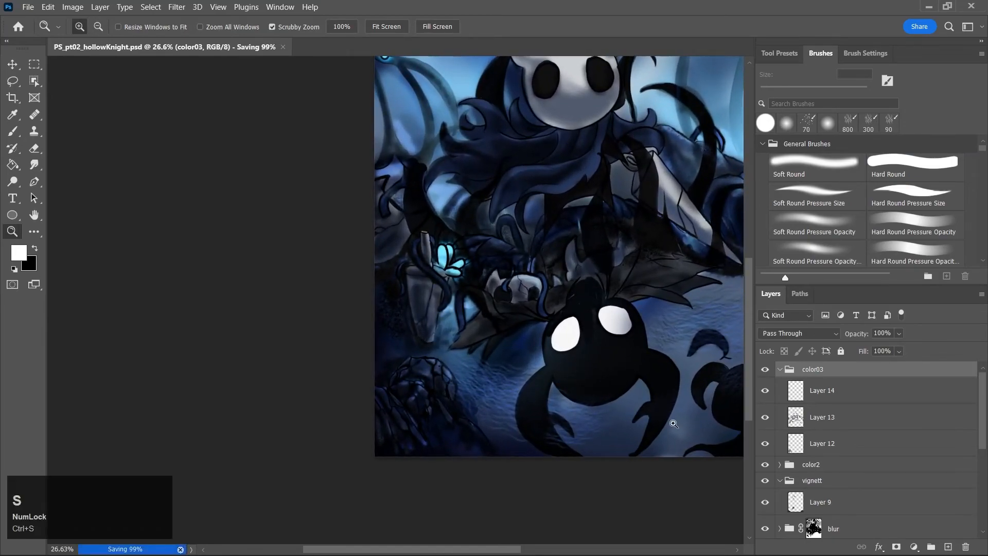
Make Layer 14 active and keep white (ffffff) as the brush's foreground color
left_click(833, 394)
left_click_drag(586, 344, 601, 356)
key("j")
left_click_drag(456, 210, 317, 145)
left_click(627, 149)
key("b")
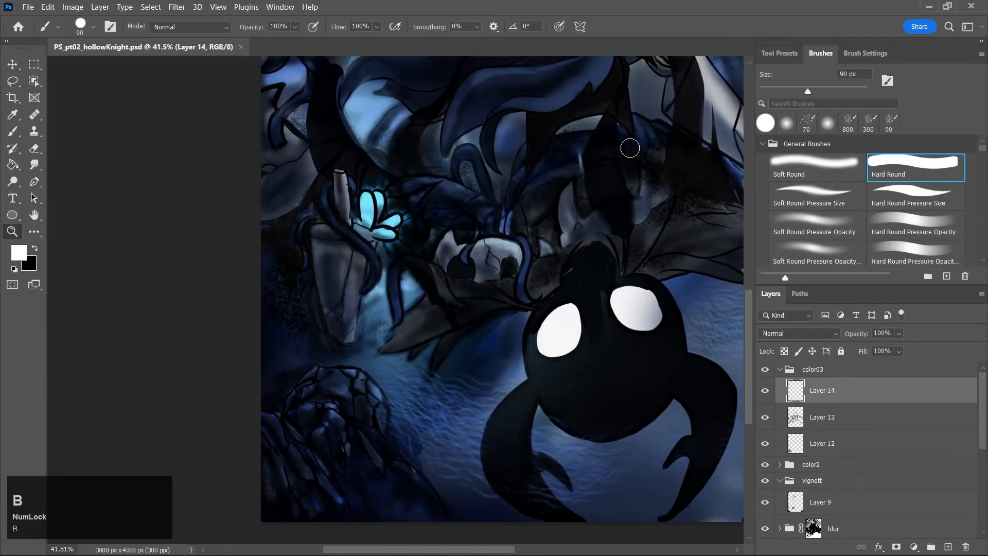
Try a white stroke with a smaller Hard Round brush on the dark creature's left eye and undo it
key("z")
left_click_drag(547, 337, 574, 346)
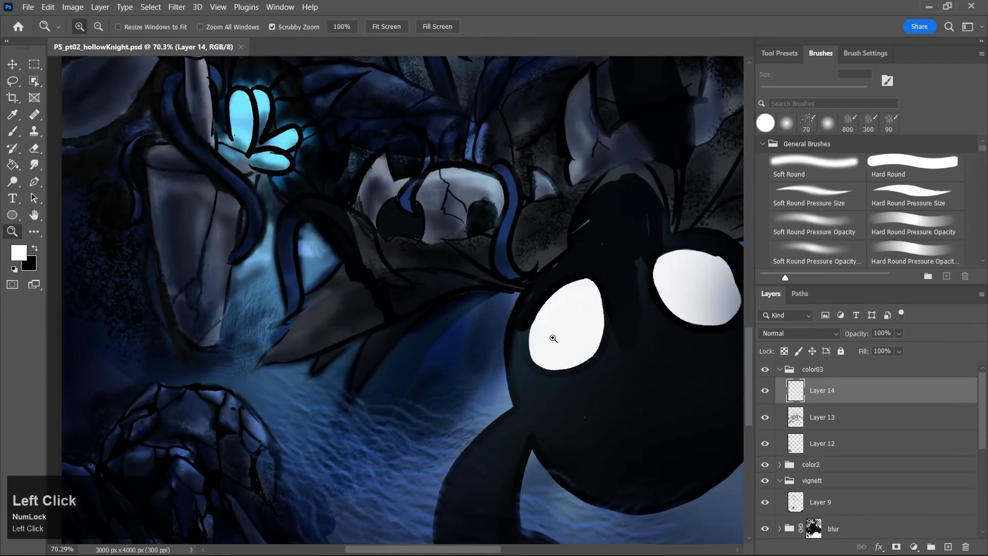
key("b")
key("bracketleft")
key("bracketleft")
key("bracketleft")
key("bracketleft")
key("bracketleft")
key("bracketleft")
key("bracketleft")
mouse_move(560, 286)
left_mouse_down()
mouse_move(549, 303)
mouse_move(549, 364)
left_mouse_up()
key("ctrl+z")
Paint a soft white glow over the dark creature's left eye using the Soft Round brush at 60 px
left_click(820, 167)
key("bracketright")
key("bracketright")
key("bracketright")
key("bracketright")
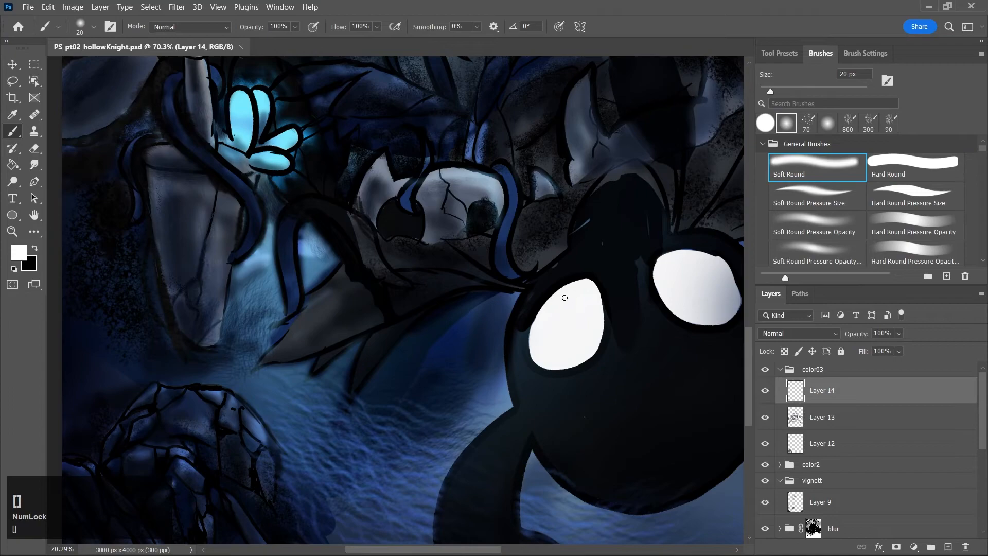
mouse_move(566, 287)
left_mouse_down()
mouse_move(537, 356)
mouse_move(547, 325)
mouse_move(534, 335)
mouse_move(570, 359)
mouse_move(549, 349)
mouse_move(580, 308)
mouse_move(563, 294)
mouse_move(591, 285)
mouse_move(588, 336)
mouse_move(590, 312)
mouse_move(554, 364)
mouse_move(602, 317)
mouse_move(590, 335)
left_mouse_up()
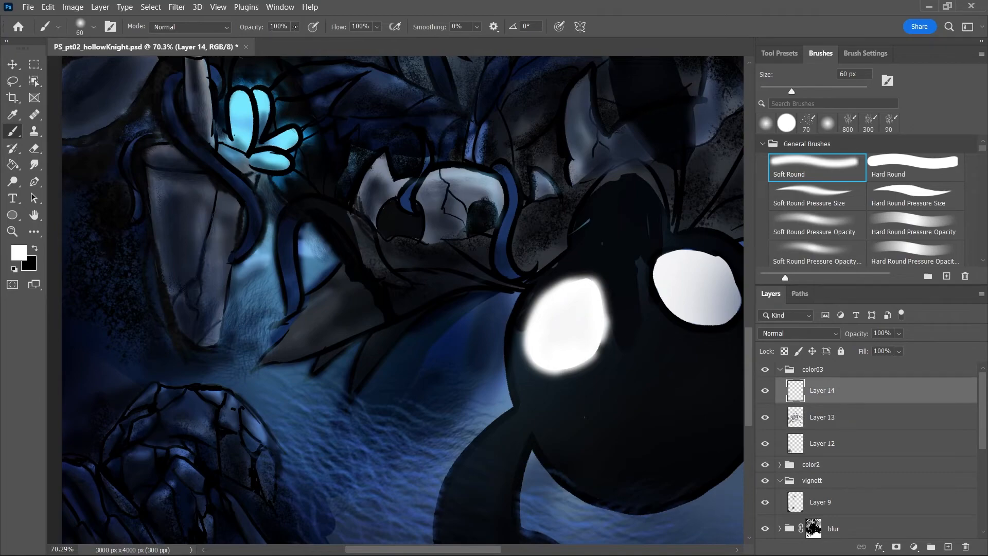
Lower the brush opacity to 71%, brighten the dark creature's right eye with soft white, and save
left_click(296, 27)
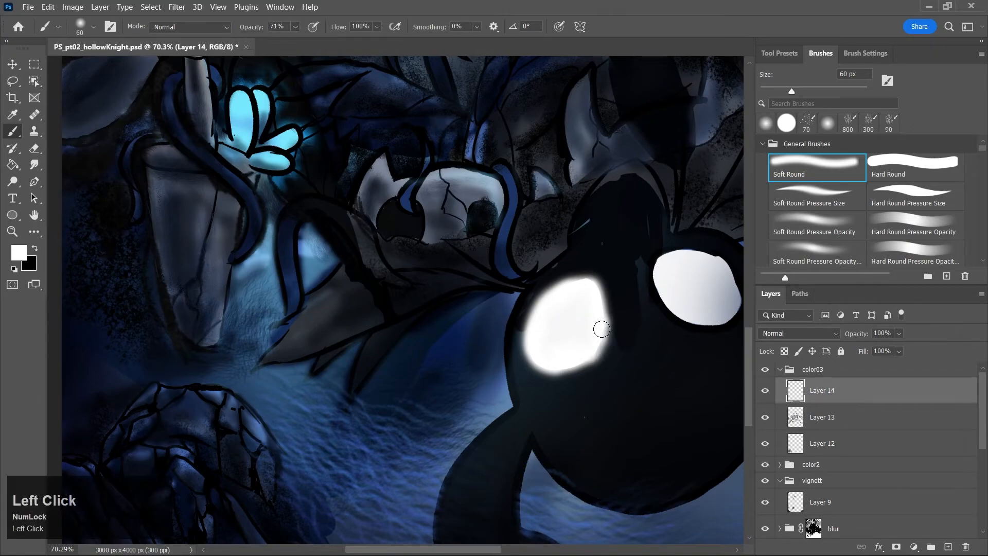
mouse_move(662, 263)
left_mouse_down()
mouse_move(712, 319)
mouse_move(690, 276)
mouse_move(662, 268)
mouse_move(698, 279)
mouse_move(673, 257)
mouse_move(720, 262)
mouse_move(737, 300)
left_mouse_up()
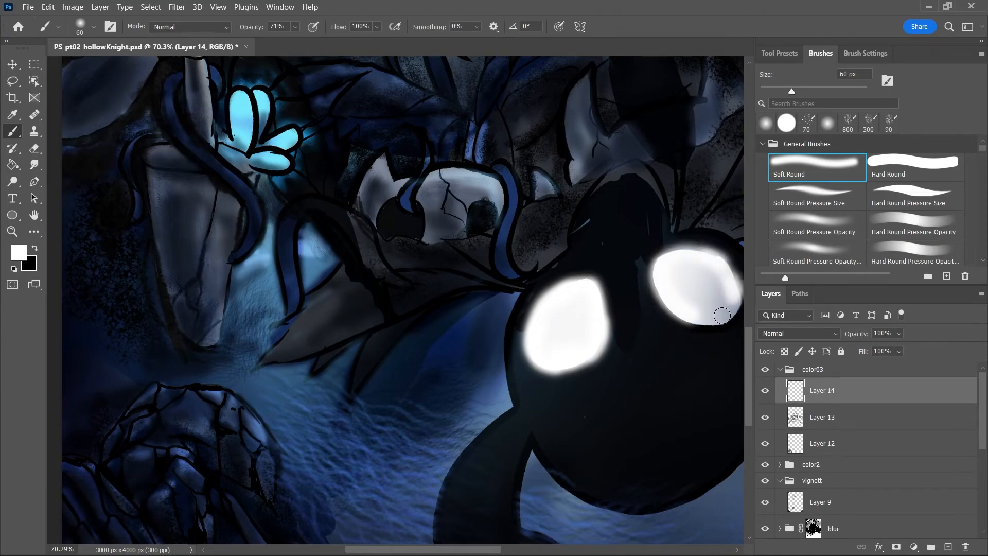
key("ctrl+s")
Add a new layer above Layer 14 for highlights on the glowing butterflies around the knight's head
key("z")
key("s")
left_click_drag(580, 235, 537, 300)
left_click_drag(749, 344, 746, 318)
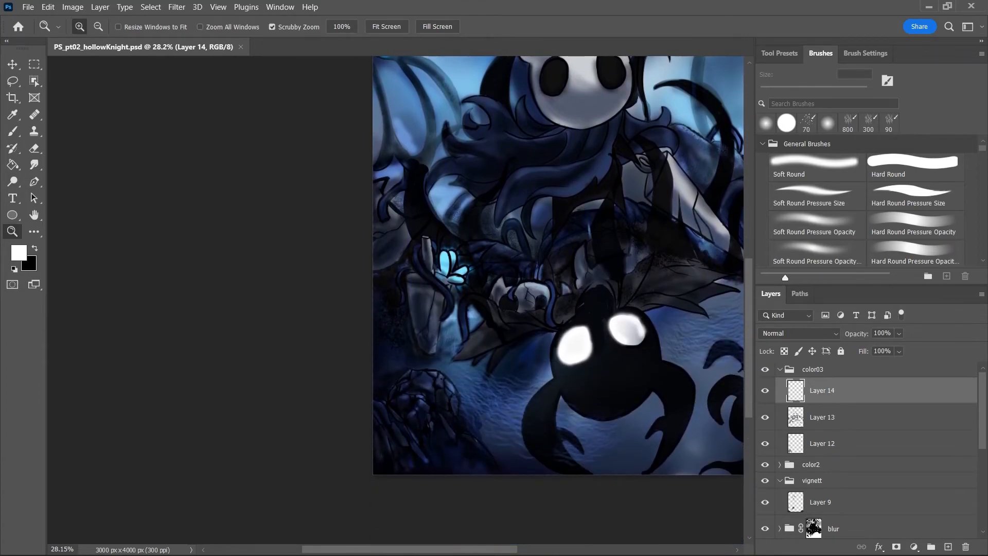
left_click_drag(503, 548, 550, 546)
left_click_drag(749, 365, 748, 294)
left_click(948, 547)
key("z")
left_click_drag(357, 149, 379, 163)
Set the foreground color to a pale blue and the new layer's blend mode to Screen
key("b")
key("j")
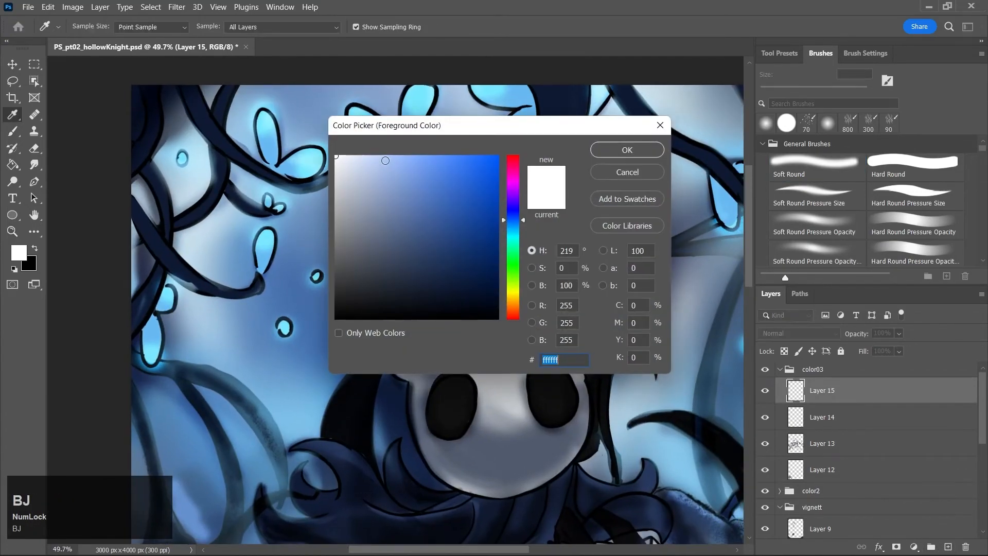
left_click(627, 150)
key("j")
left_click(378, 156)
left_click(616, 149)
left_click(798, 333)
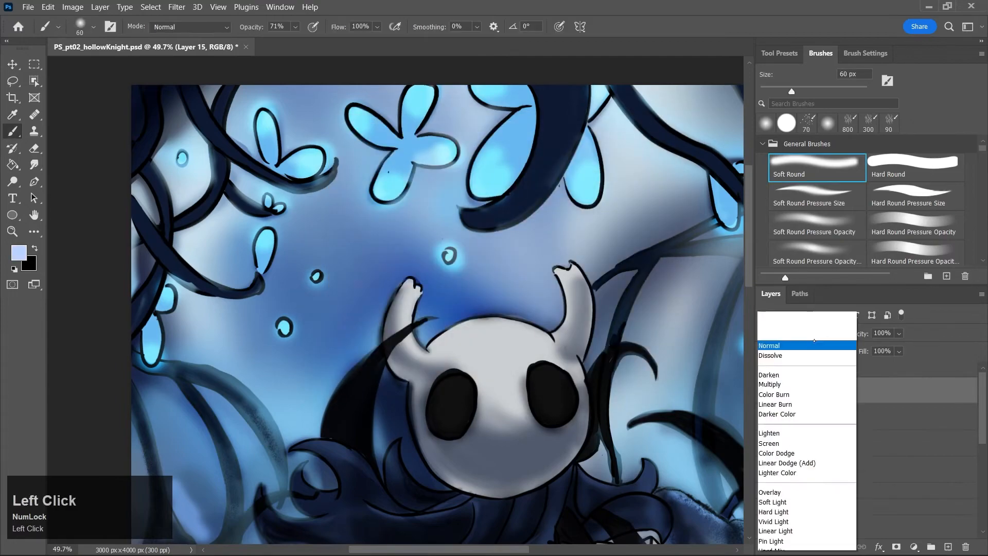
left_click(772, 338)
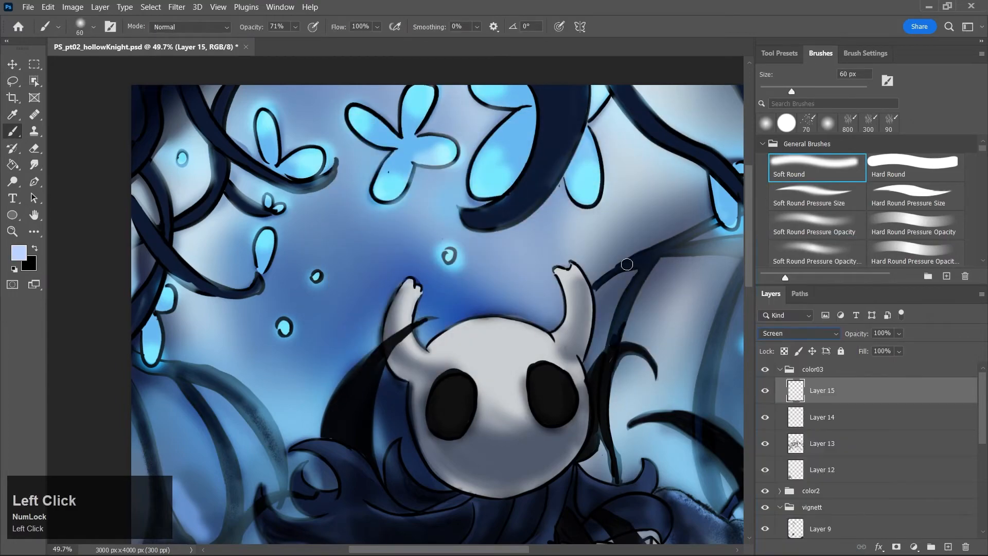
Try a thin pale highlight on the large butterfly's lower wing with a 7 px soft brush and undo it
key("b")
key("bracketleft")
key("bracketleft")
key("bracketleft")
key("bracketleft")
key("bracketleft")
key("bracketleft")
key("bracketleft")
key("bracketleft")
key("bracketleft")
key("bracketleft")
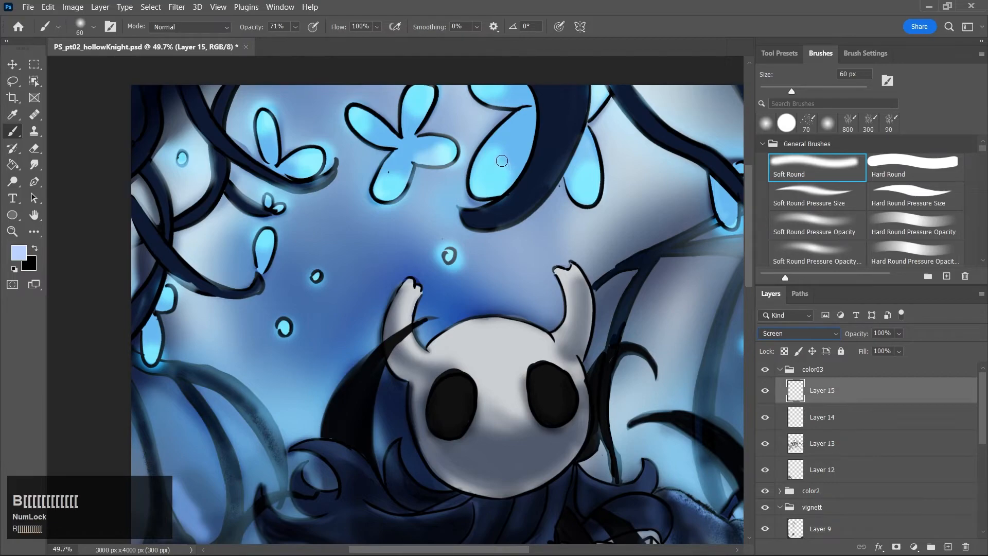
key("bracketleft")
key("bracketleft")
key("bracketleft")
key("bracketleft")
key("bracketleft")
key("bracketleft")
key("bracketleft")
left_click_drag(499, 145, 520, 177)
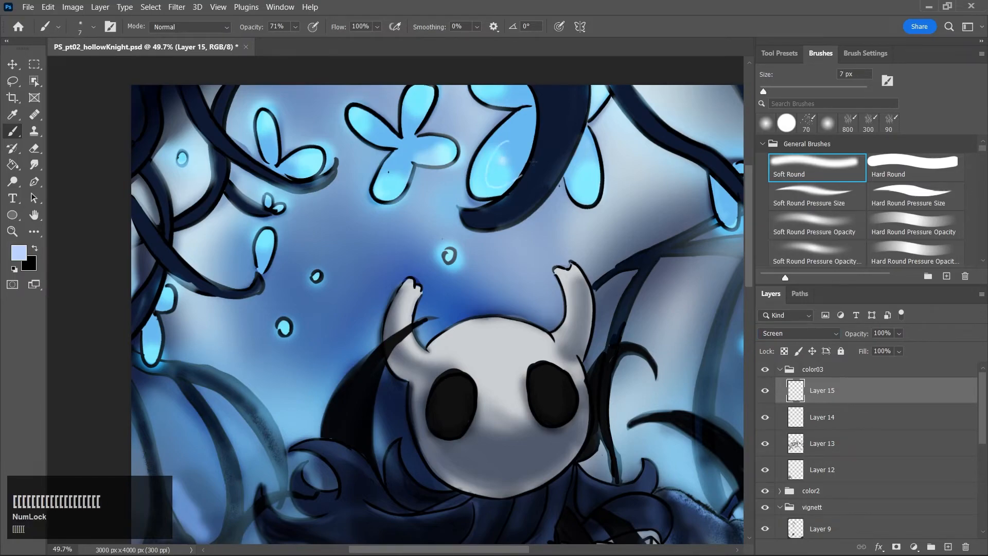
key("ctrl+z")
Enlarge the soft brush to 25 px, try curved pale highlights on the large butterfly's wing, and undo them
key("bracketright")
key("bracketright")
key("bracketright")
key("bracketright")
key("bracketright")
key("bracketright")
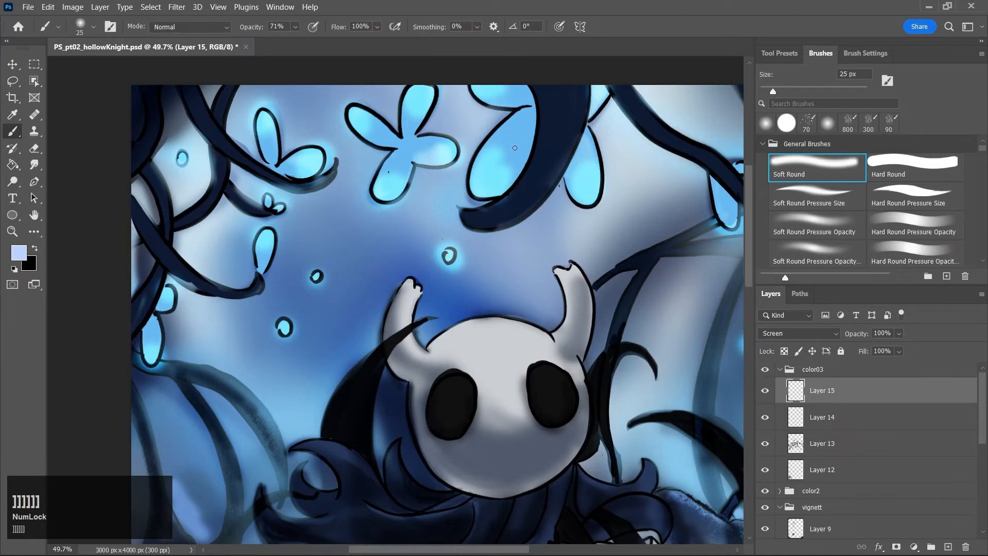
left_click_drag(506, 122, 507, 192)
key("ctrl+z")
left_click_drag(519, 113, 527, 178)
key("ctrl+z")
left_click_drag(511, 131, 504, 177)
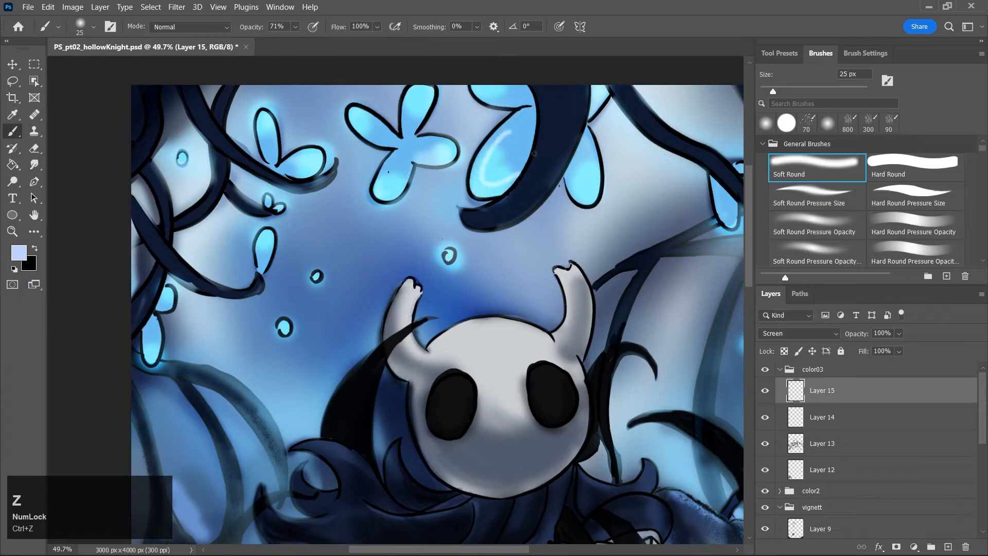
key("ctrl+z")
mouse_move(507, 125)
left_mouse_down()
mouse_move(524, 170)
mouse_move(468, 171)
mouse_move(462, 160)
left_mouse_up()
key("ctrl+z")
Set the foreground color to a vivid blue (1062f9) and undo the last trial stroke
key("j")
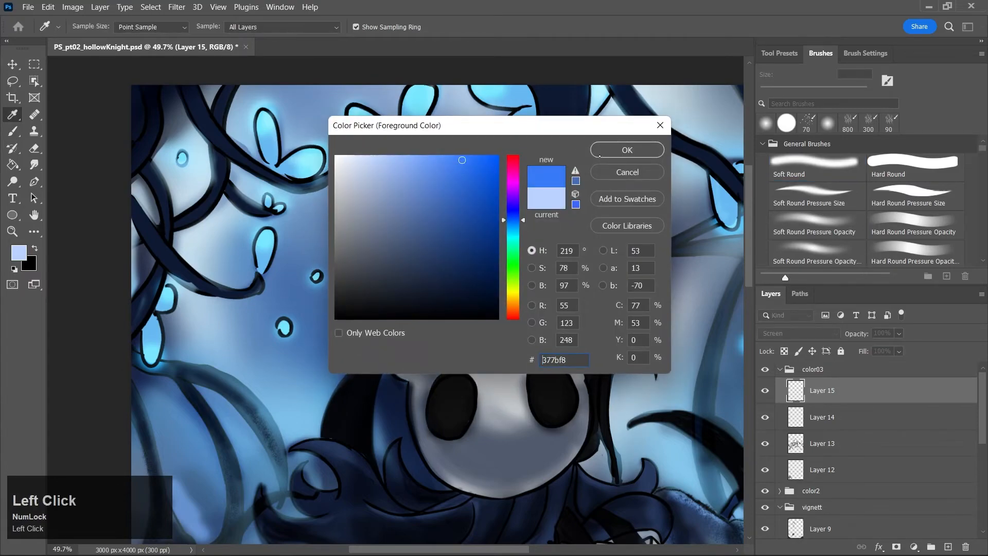
left_click(594, 152)
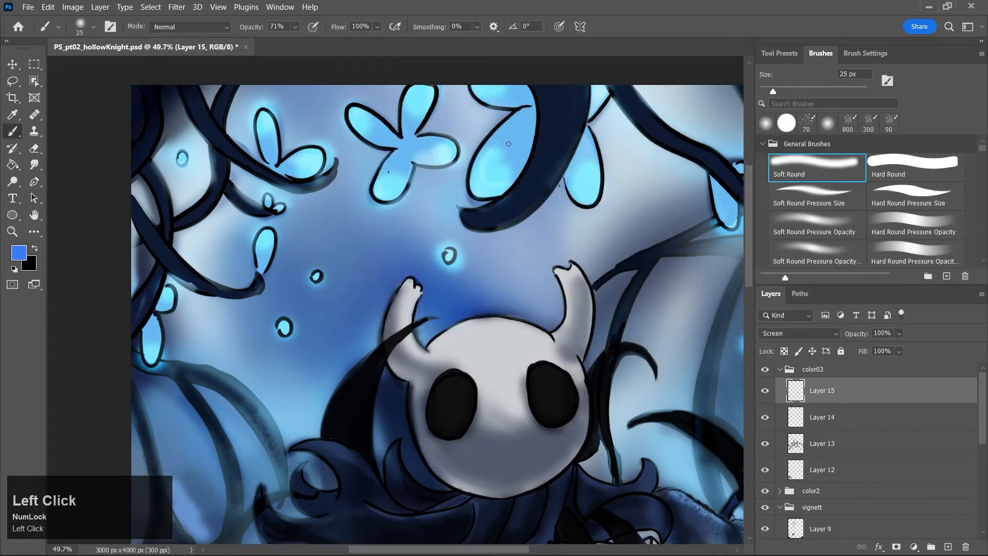
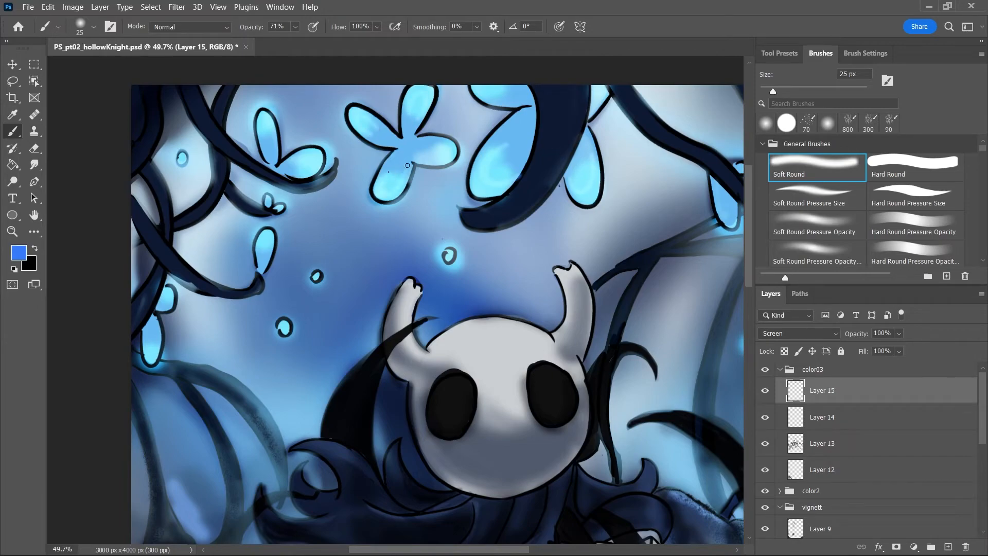
key("j")
left_click(488, 159)
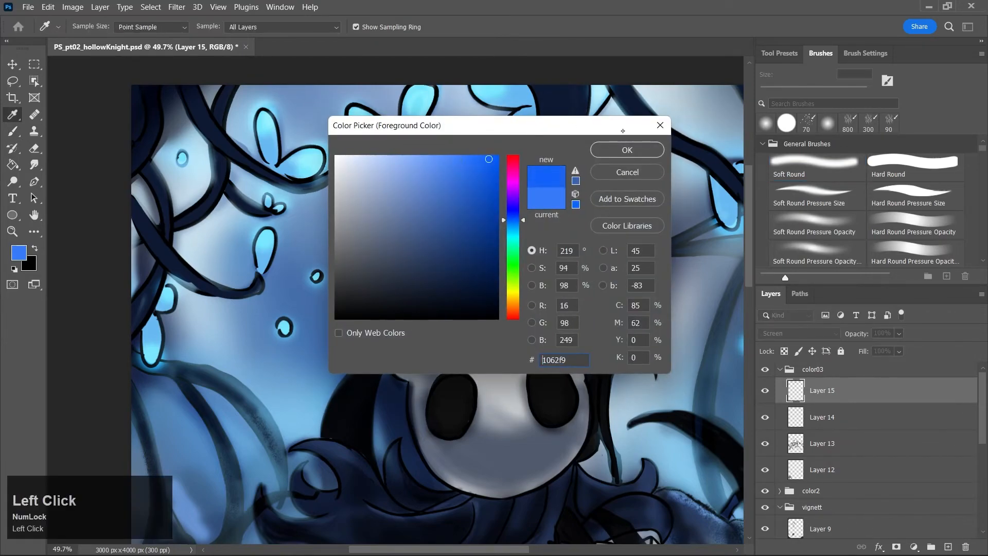
key("Return")
key("ctrl+z")
Try Color Dodge as Layer 15's blend mode over the trial wing strokes, and undo the change
left_click(798, 333)
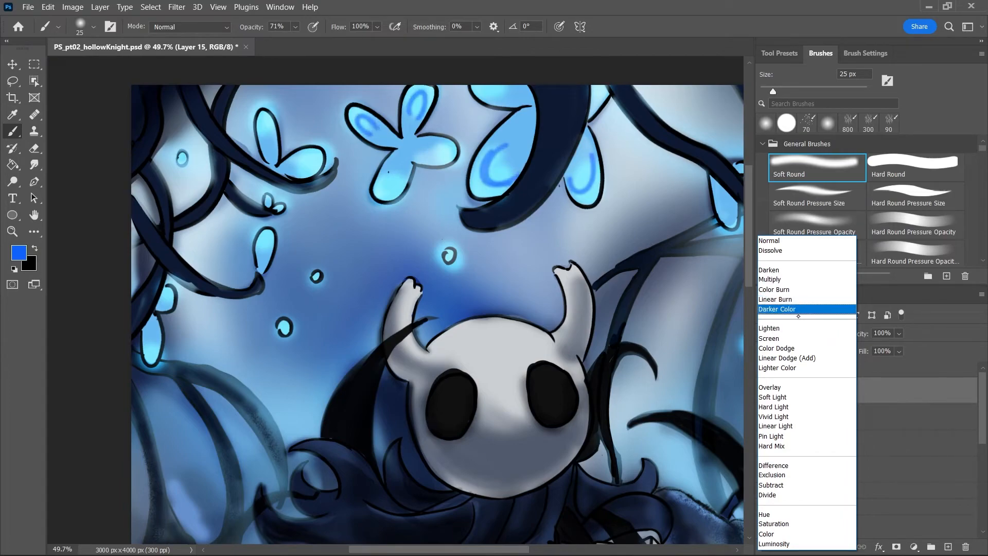
left_click(799, 348)
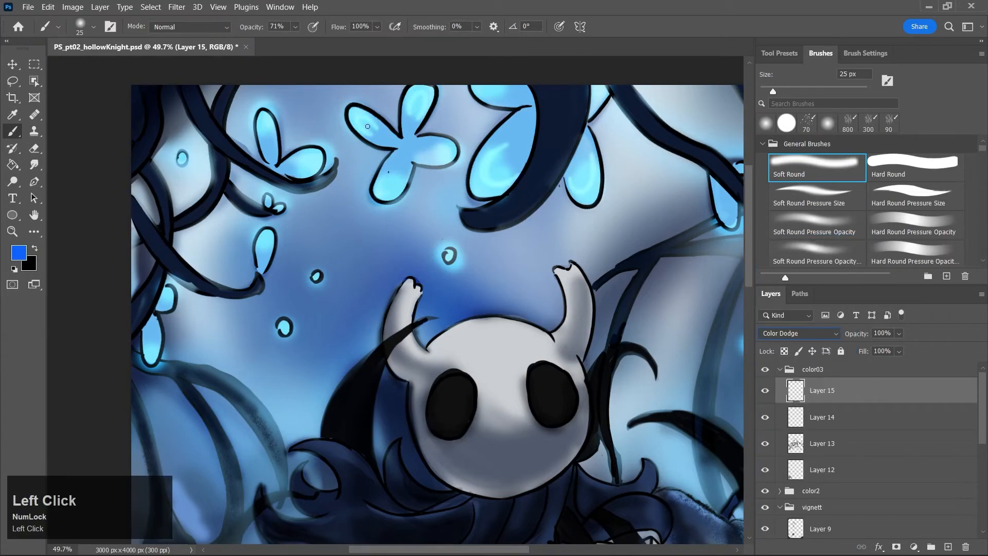
key("ctrl+z")
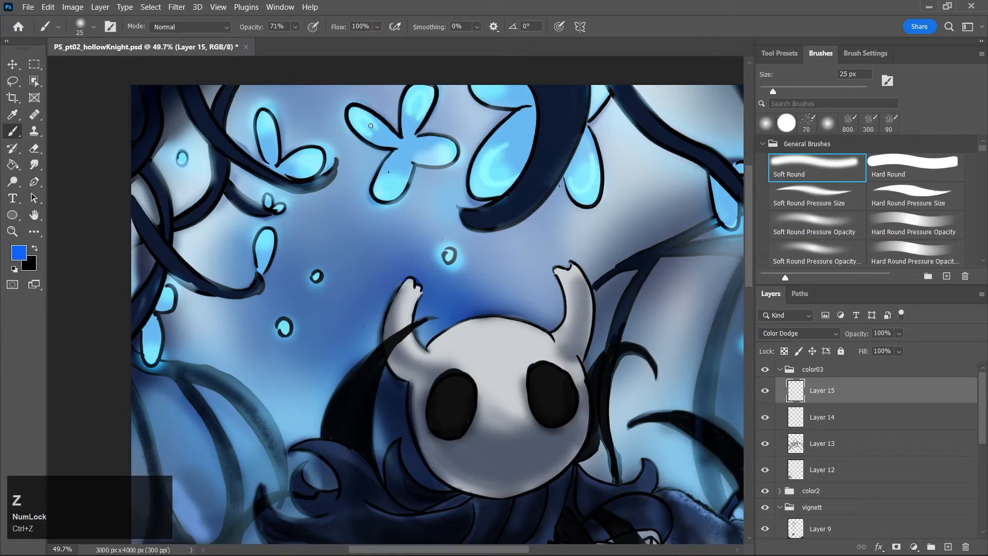
key("ctrl+z")
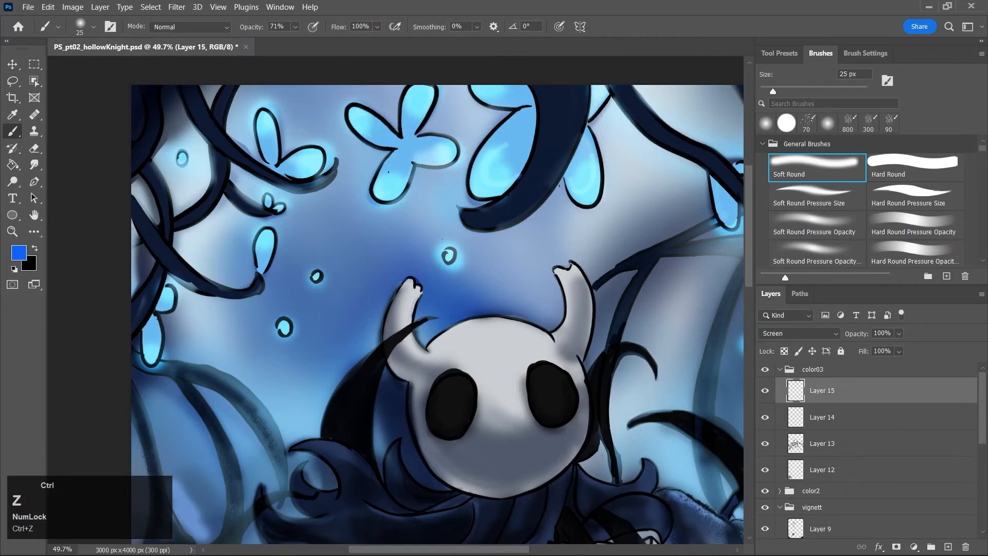
Set Layer 15's blend mode to Color Dodge and paint blue highlights on the wings of the four-winged butterfly
left_click(815, 333)
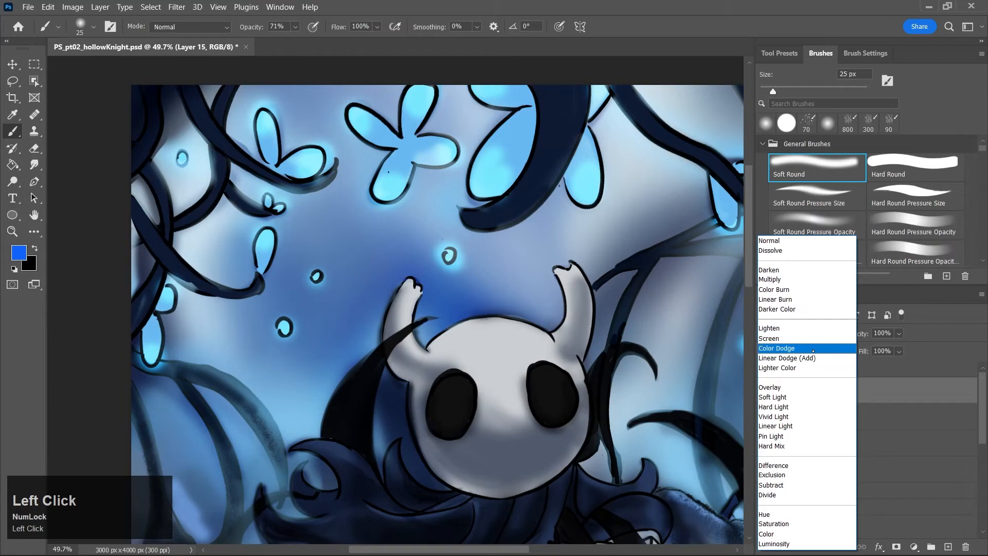
left_click(815, 348)
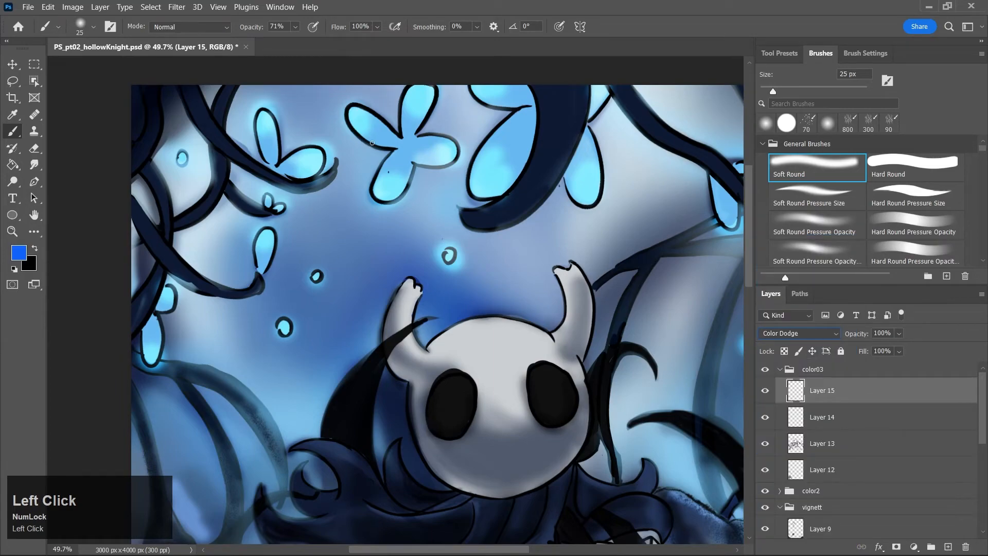
left_click_drag(397, 166, 412, 162)
key("ctrl+z")
left_click_drag(389, 162, 404, 180)
left_click_drag(438, 139, 427, 164)
left_click_drag(406, 114, 421, 98)
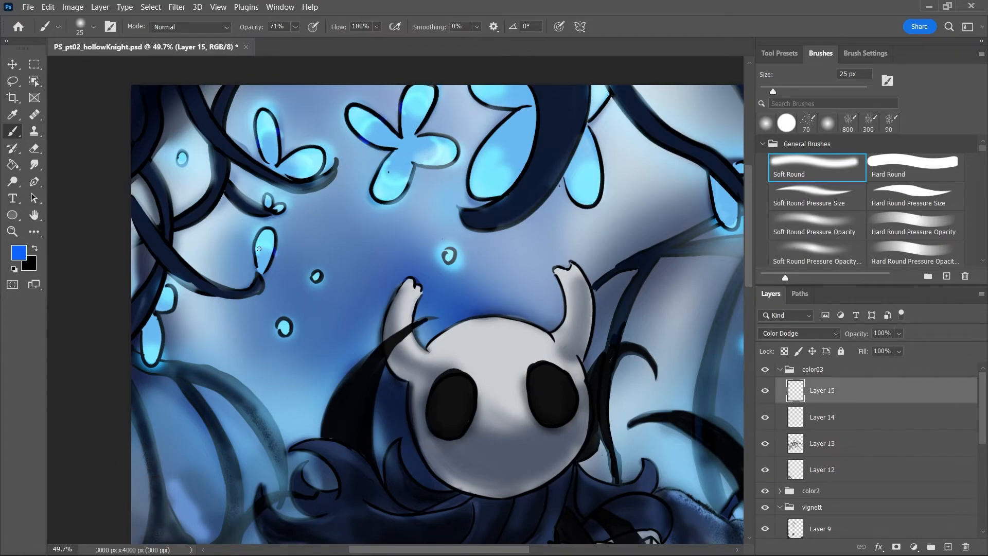
Paint blue dodge highlights on the remaining butterflies, from the canvas's left side to its right edge, and save
left_click_drag(150, 348, 165, 333)
left_click_drag(492, 144, 517, 172)
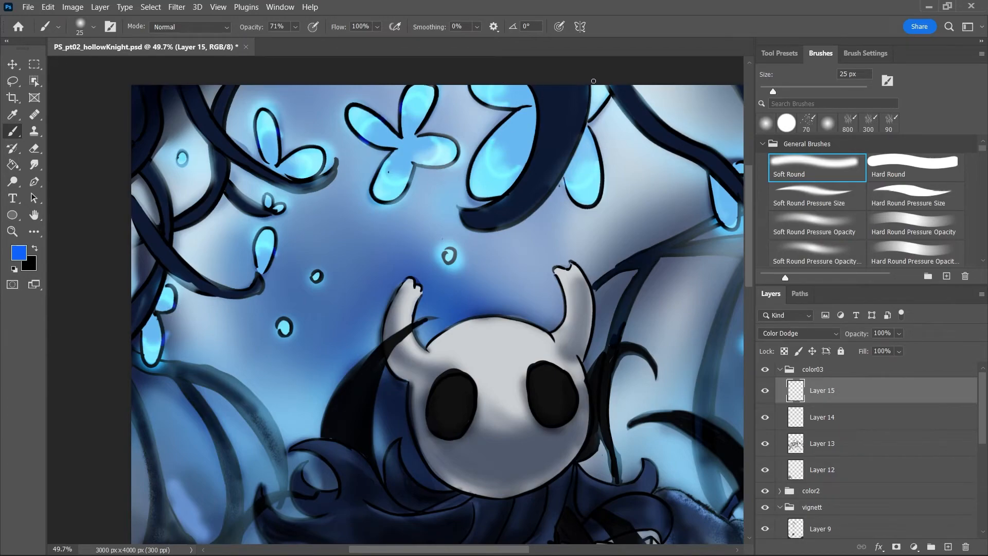
left_click_drag(501, 549, 572, 549)
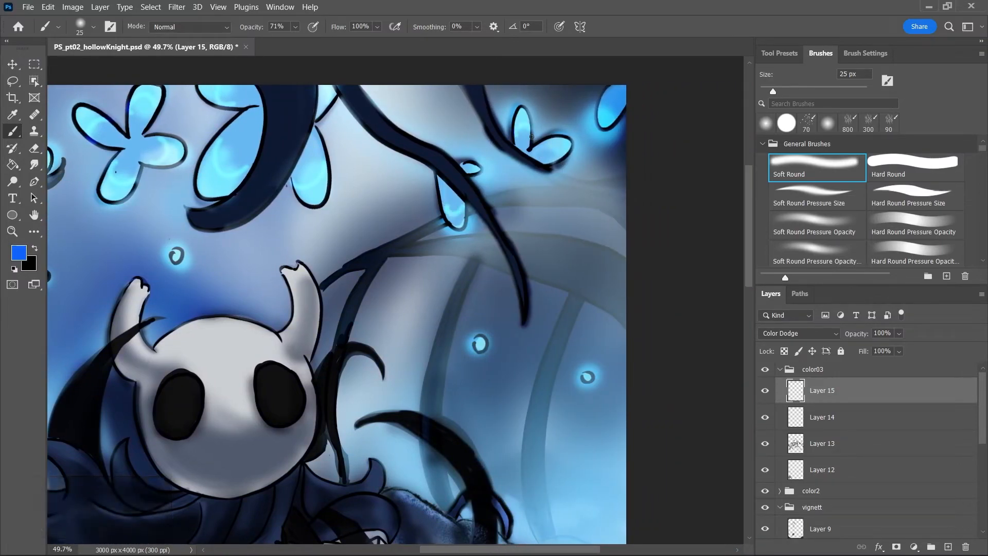
left_click_drag(605, 107, 626, 107)
key("ctrl+s")
Add a new layer above Layer 15 and set the foreground color to bright blue (055dff)
left_click_drag(467, 550, 439, 550)
left_click(948, 546)
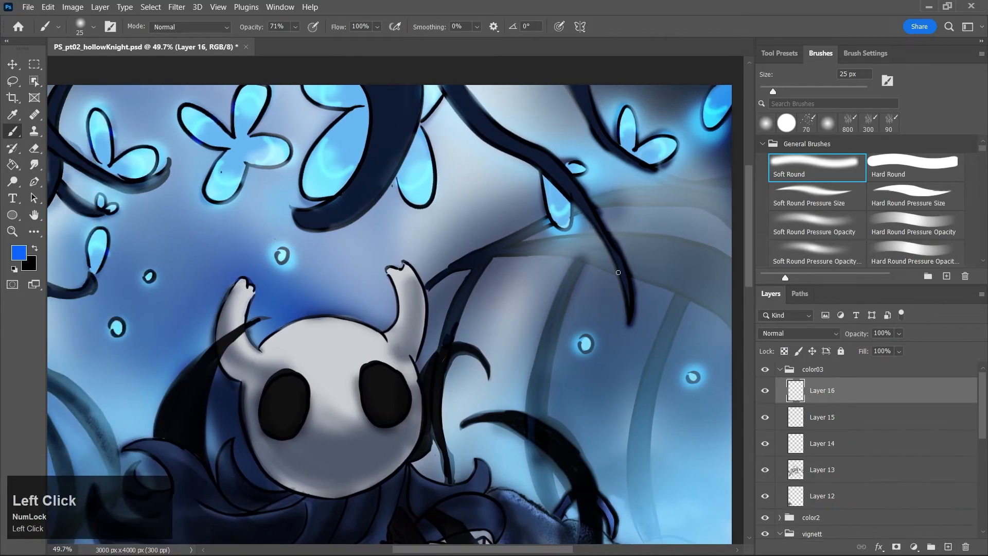
key("j")
left_click(497, 156)
left_click(627, 150)
key("b")
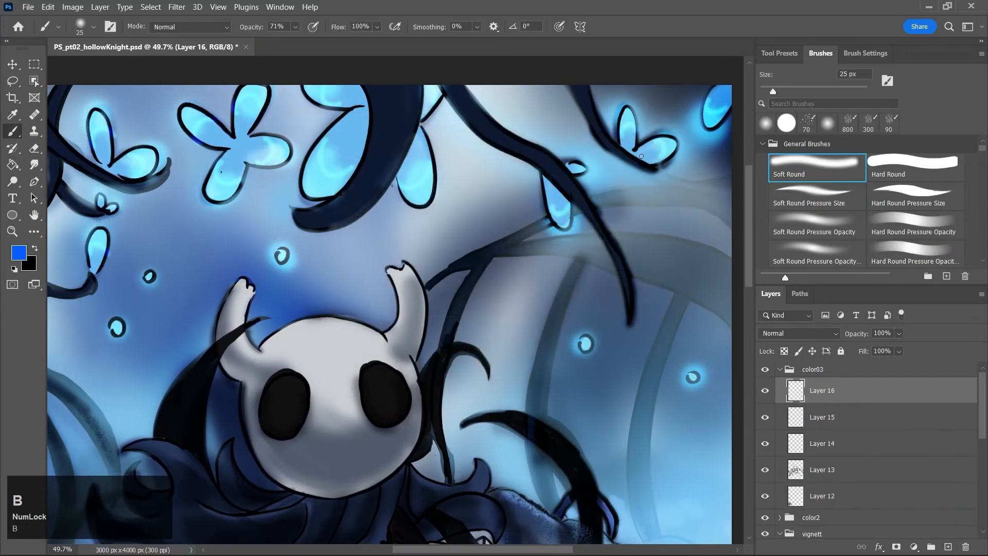
Enlarge the soft brush to 80 px, try blue strokes where the large butterfly meets the dark tendril, and undo them
key("bracketright")
key("bracketright")
key("bracketright")
key("bracketright")
key("bracketright")
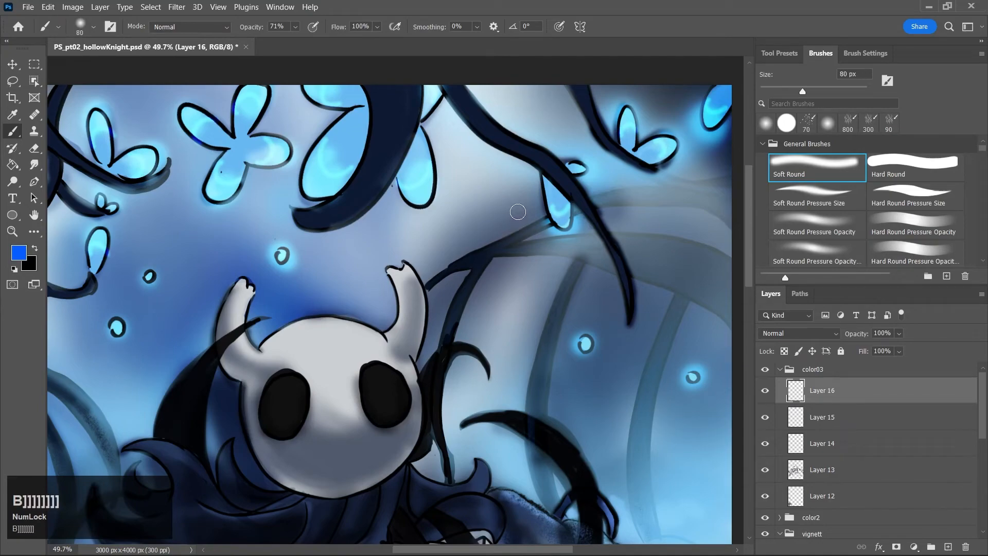
left_click_drag(365, 103, 370, 137)
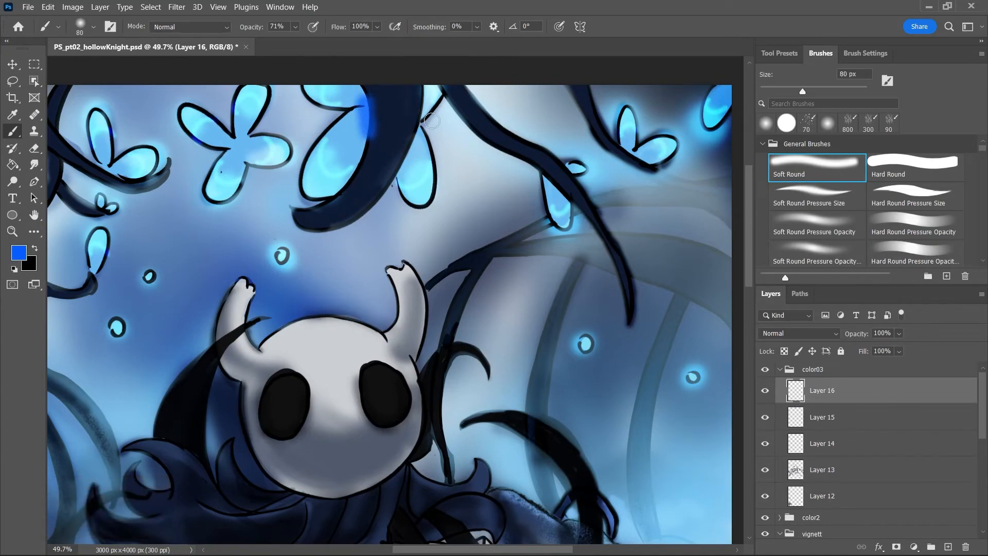
key("ctrl+z")
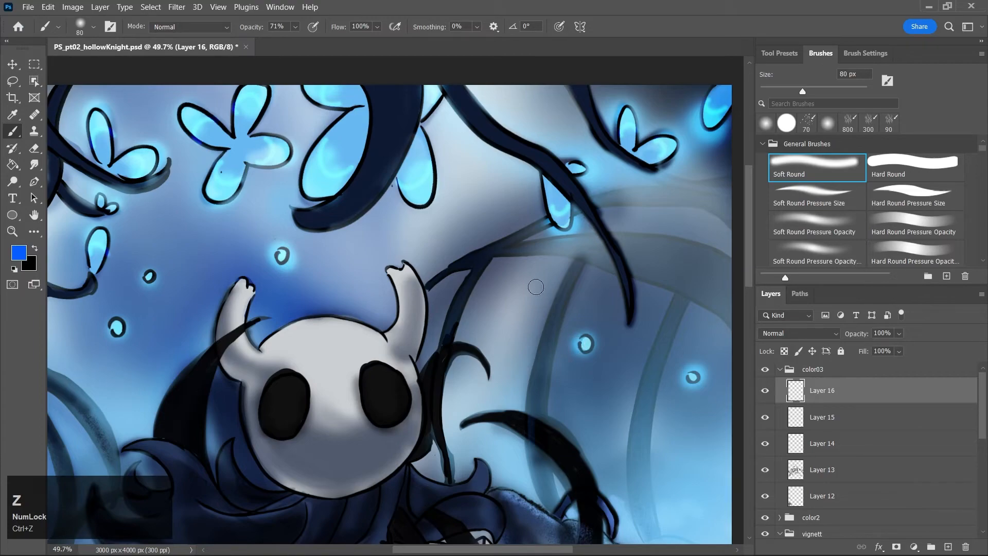
left_click_drag(370, 99, 369, 132)
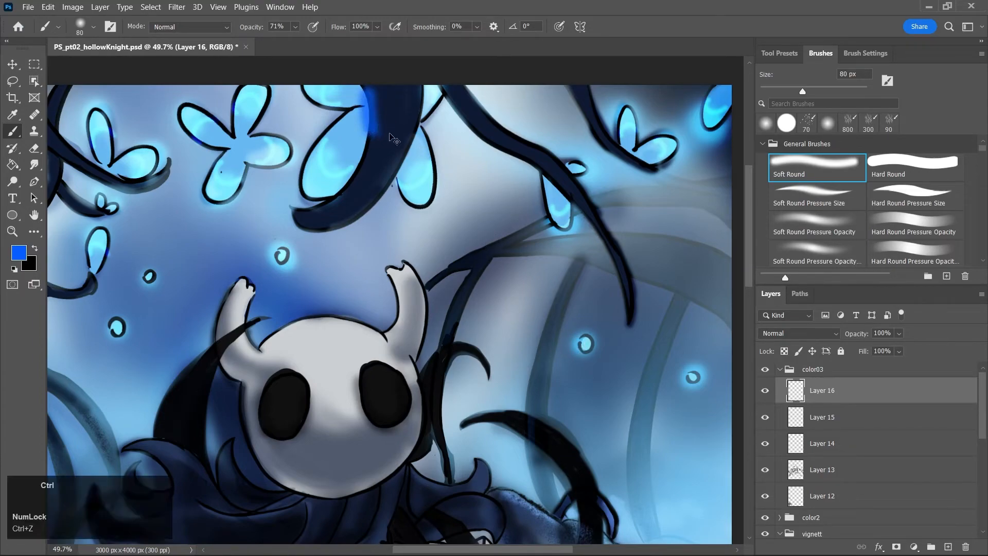
key("ctrl+z")
Set the foreground color to a softer, less saturated blue for brushing around the large butterfly and tendril
key("h")
key("j")
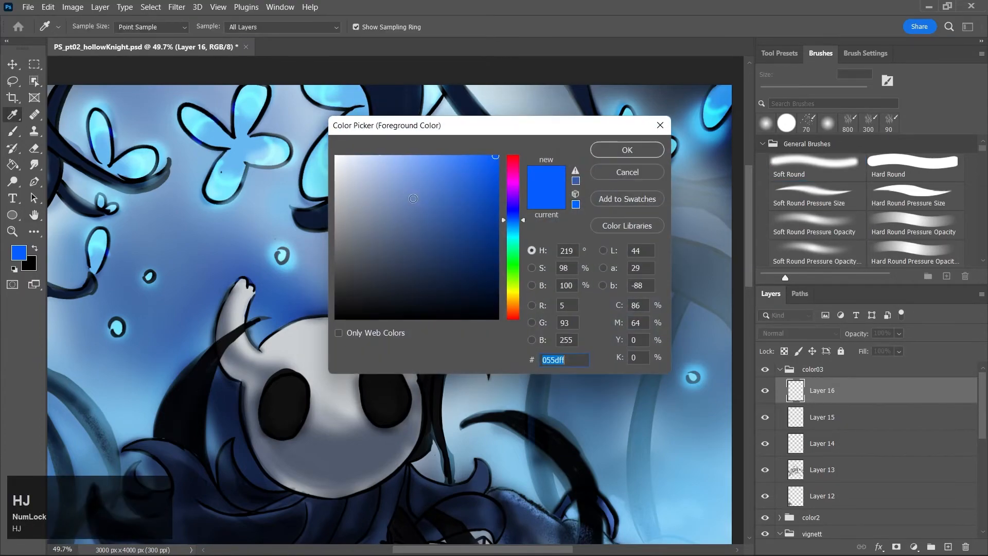
left_click(432, 173)
left_click(627, 149)
left_click_drag(371, 99, 428, 167)
left_click_drag(749, 296, 751, 204)
key("b")
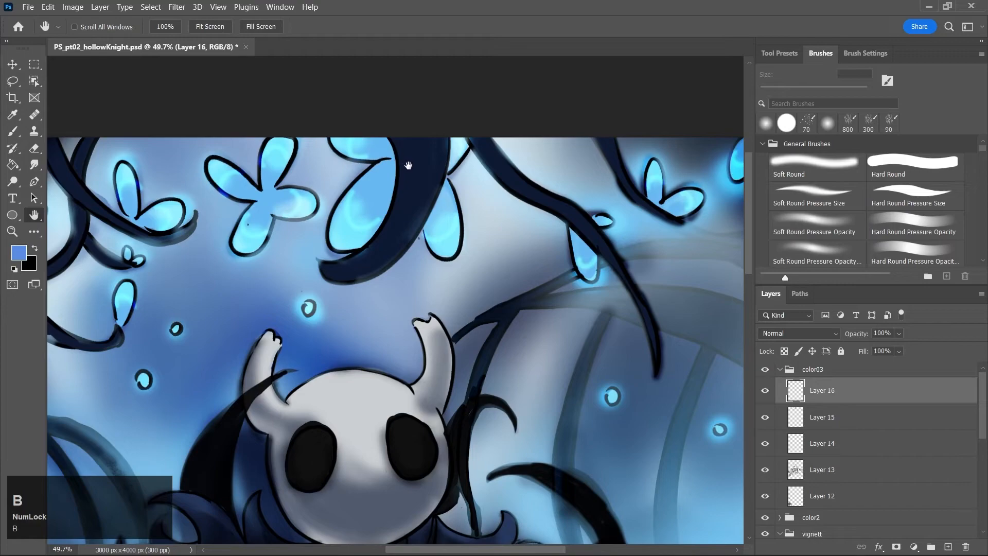
Undo the last strokes and paint soft blue with a 200 px brush where the large butterfly's wings meet the tendril
key("ctrl+z")
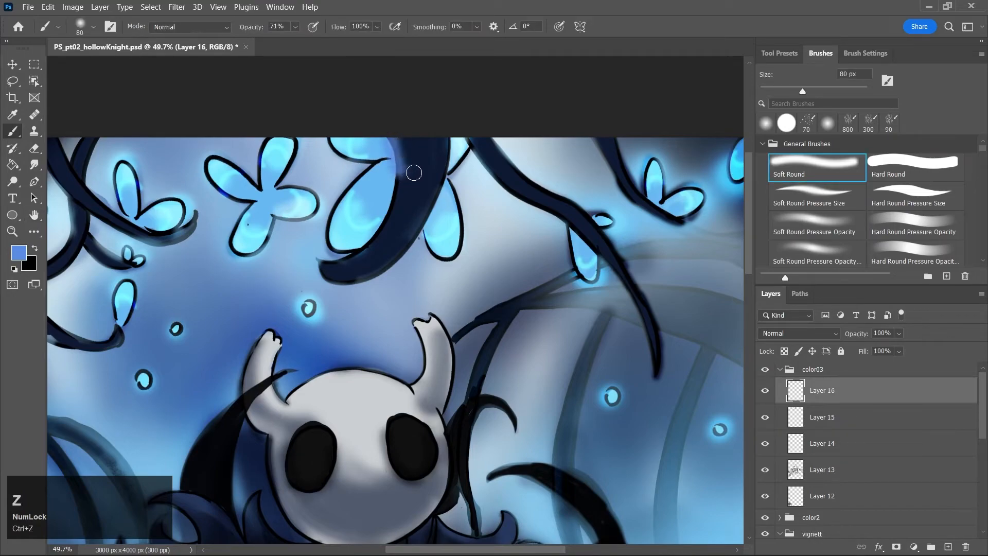
key("ctrl+z")
key("bracketright")
key("bracketright")
key("bracketright")
key("bracketright")
key("bracketright")
key("bracketright")
mouse_move(420, 153)
left_mouse_down()
mouse_move(416, 121)
mouse_move(410, 204)
mouse_move(427, 164)
left_mouse_up()
Erase the blue overspill from the dark tendril crossing the large butterfly, using an enlarged hard eraser
key("e")
left_click(892, 156)
key("bracketright")
key("bracketright")
left_click_drag(396, 133, 429, 132)
Try a 200 px soft blue stroke at the center of the four-winged butterfly and undo it
key("b")
left_click_drag(265, 196, 281, 191)
key("ctrl+z")
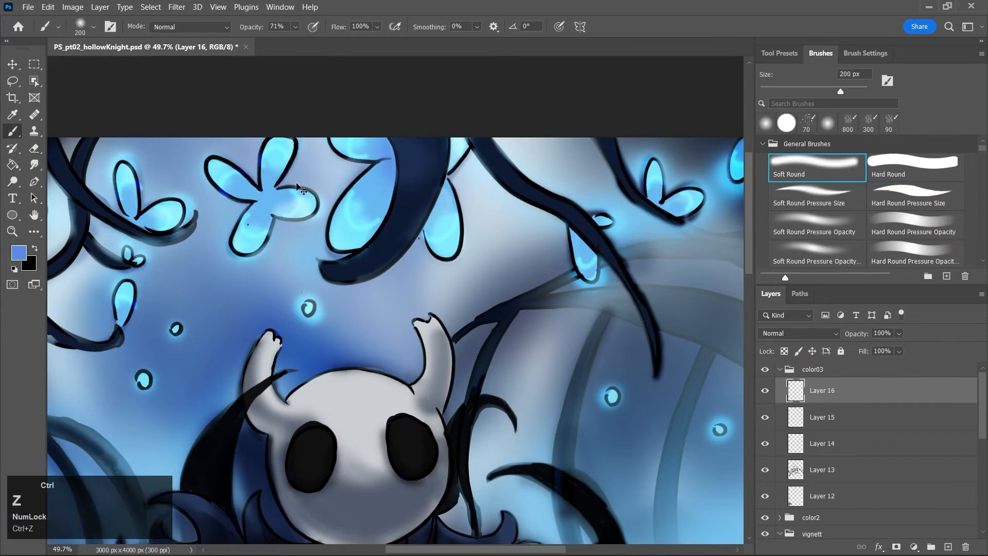
Set the foreground color to a more saturated blue for the butterfly centers
key("j")
left_click(444, 166)
left_click(627, 150)
Shrink the soft brush to 50 px, try blue at the four-winged butterfly's center, and undo the strokes
key("bracketleft")
key("bracketleft")
key("bracketleft")
key("bracketleft")
key("bracketleft")
key("bracketleft")
key("bracketleft")
key("bracketleft")
key("bracketleft")
mouse_move(261, 198)
left_mouse_down()
mouse_move(268, 183)
mouse_move(261, 206)
mouse_move(276, 195)
left_mouse_up()
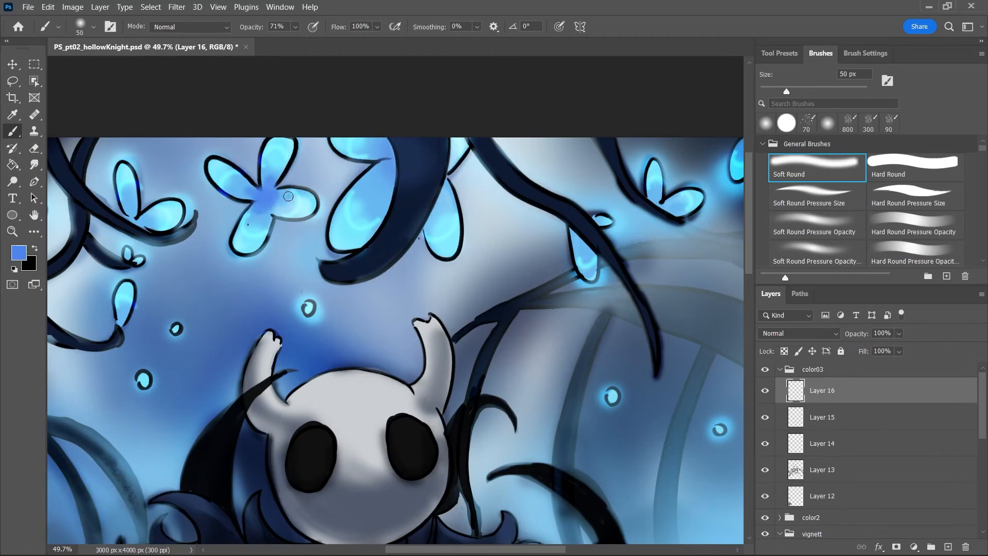
key("ctrl+z")
key("ctrl+z")
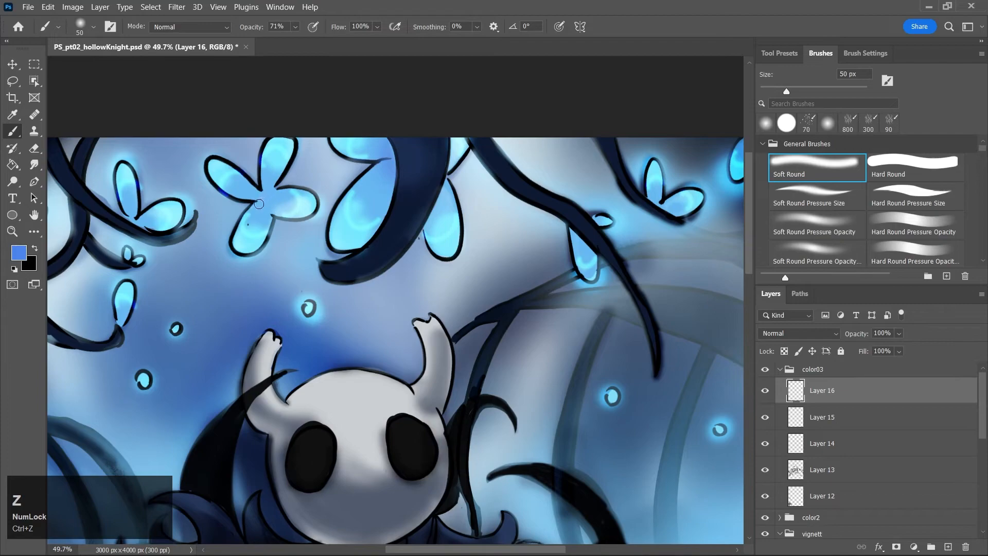
Paint blue into the centers of the smaller upper butterflies with an 80 px soft brush and erase the overspill
key("bracketright")
key("bracketright")
key("bracketright")
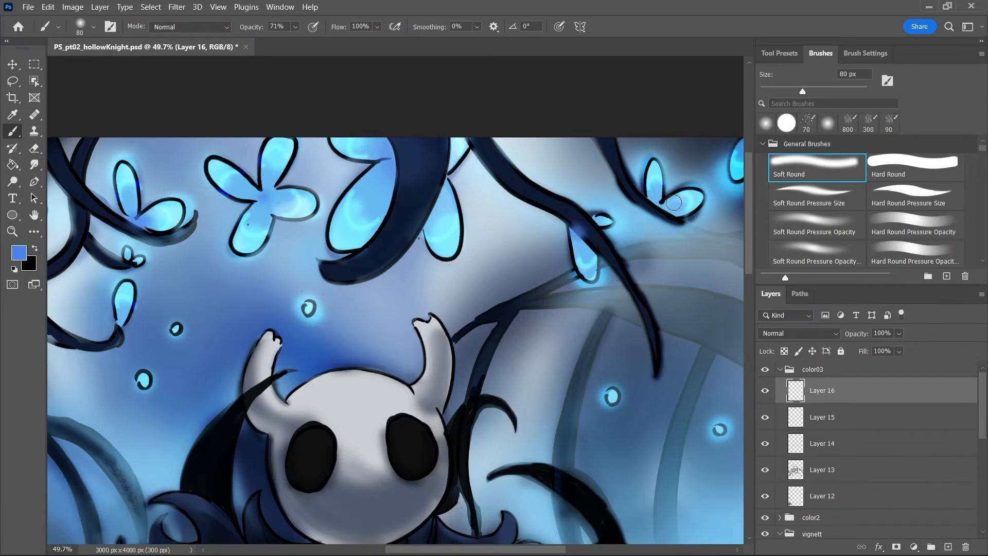
key("e")
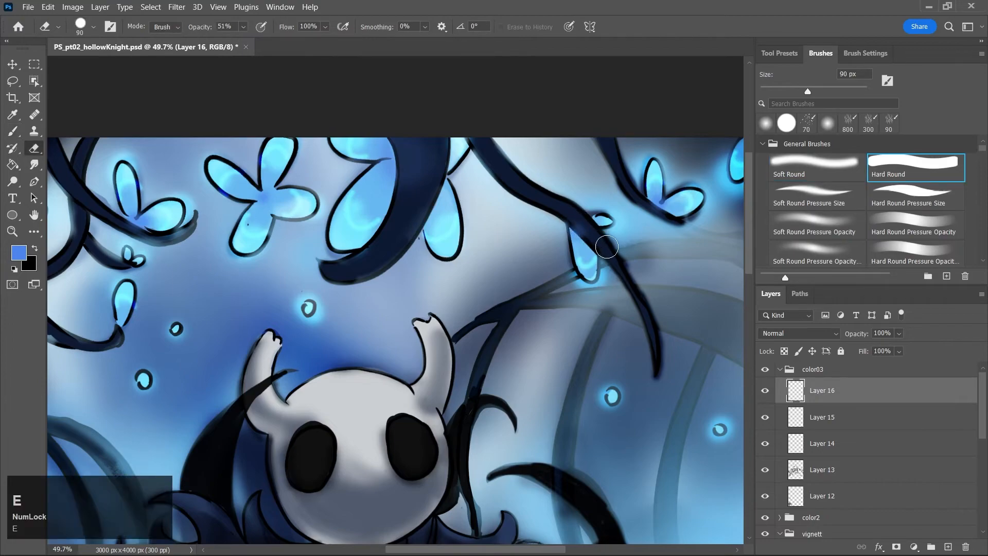
left_click_drag(115, 322, 120, 315)
Shrink the soft brush to 10 px, try blue inside the floating circle above the knight's head, and undo it
key("b")
key("bracketleft")
key("bracketleft")
key("bracketleft")
key("bracketleft")
key("bracketleft")
key("bracketleft")
key("bracketleft")
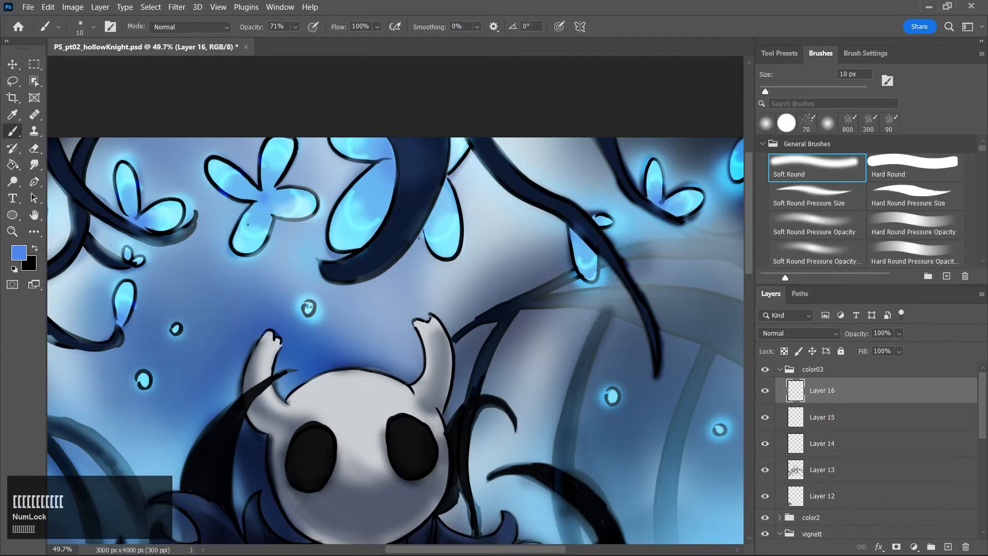
key("ctrl+z")
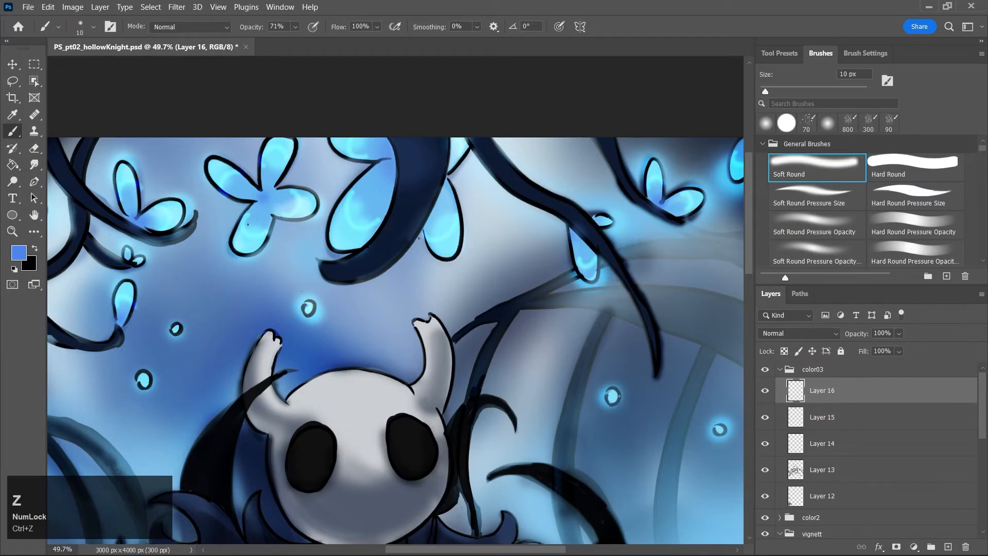
Paint blue into the floating circle among the left-hand tendrils with a 45 px soft brush and save the file
left_click_drag(512, 549, 557, 549)
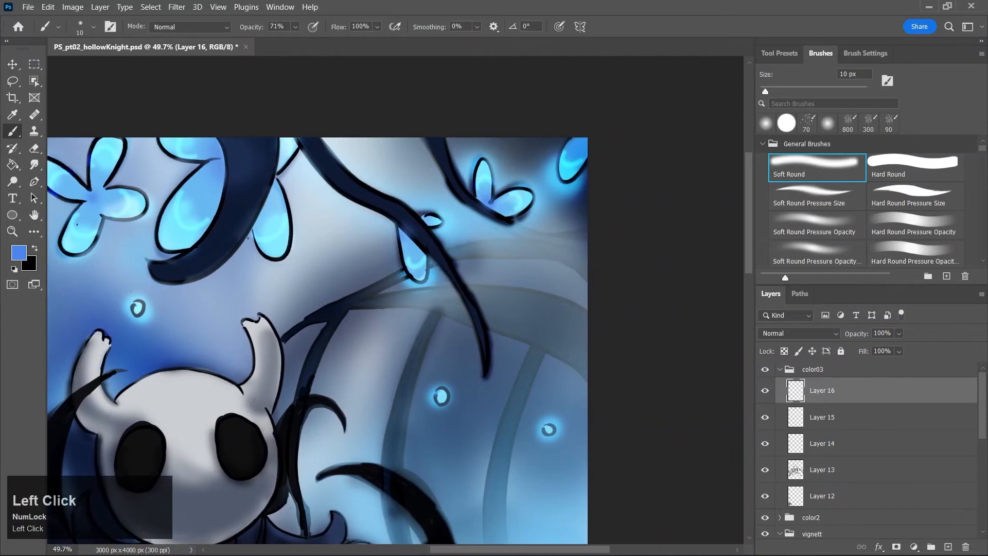
key("bracketright")
key("bracketright")
key("bracketright")
key("bracketright")
key("bracketright")
key("bracketright")
key("bracketright")
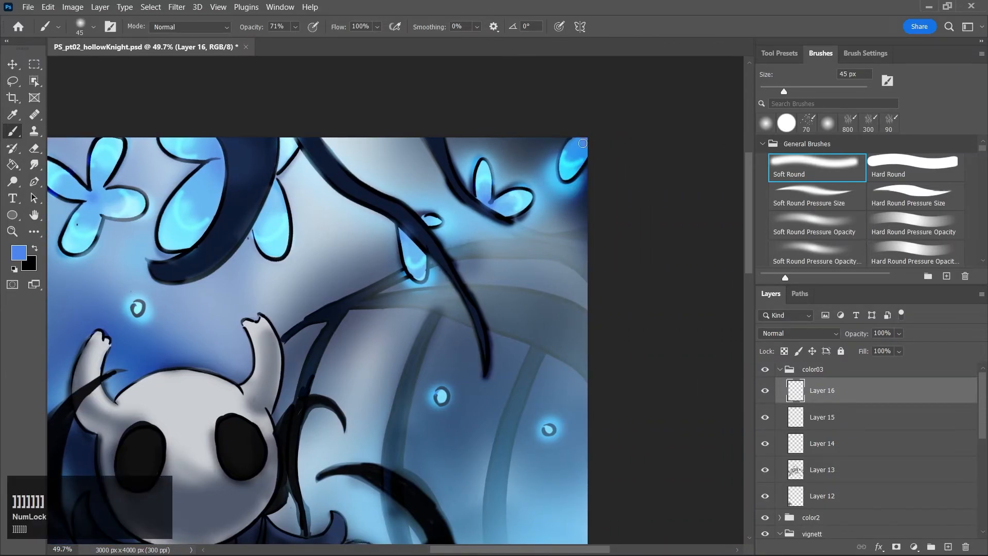
left_click_drag(551, 549, 420, 549)
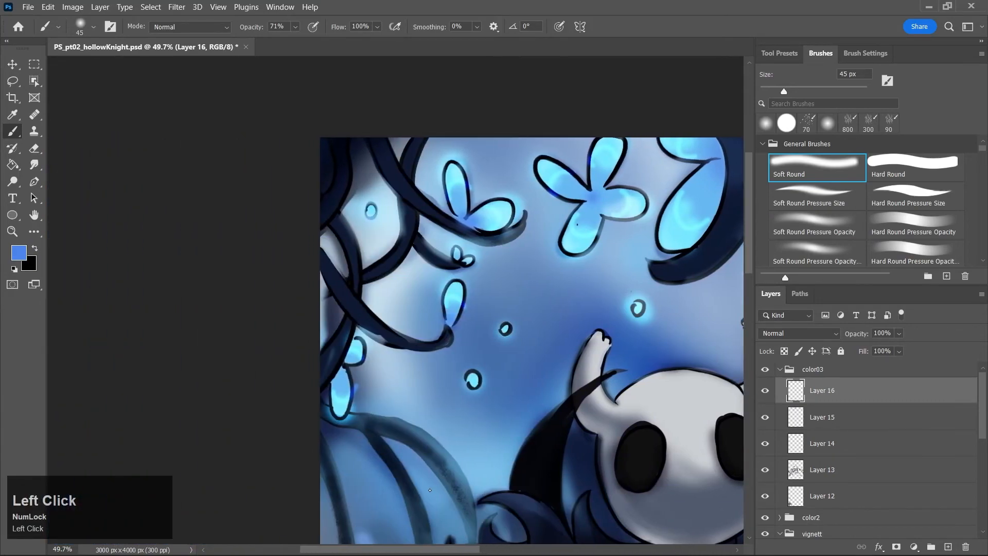
left_click_drag(368, 214, 378, 207)
key("ctrl+s")
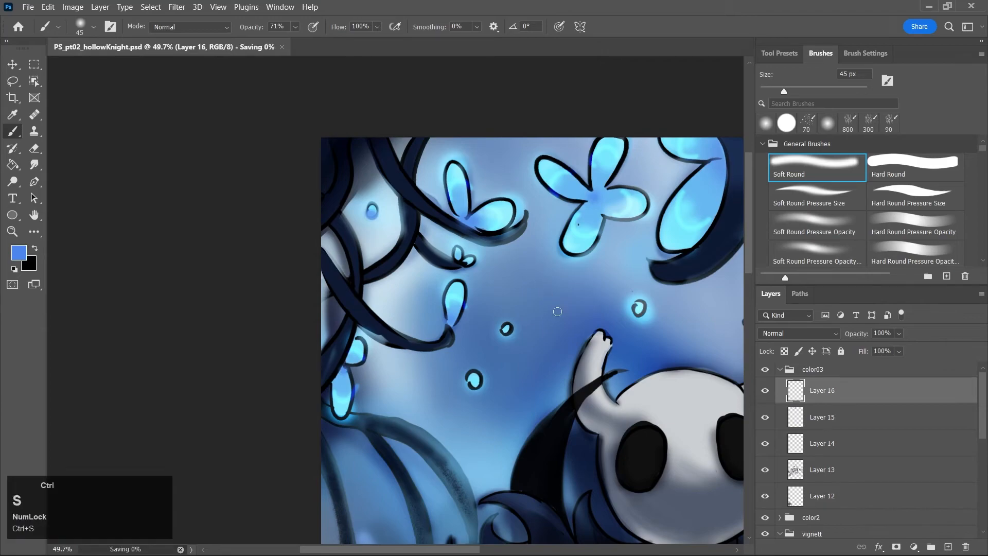
key("z")
left_click_drag(590, 326, 546, 327)
key("ctrl+s")
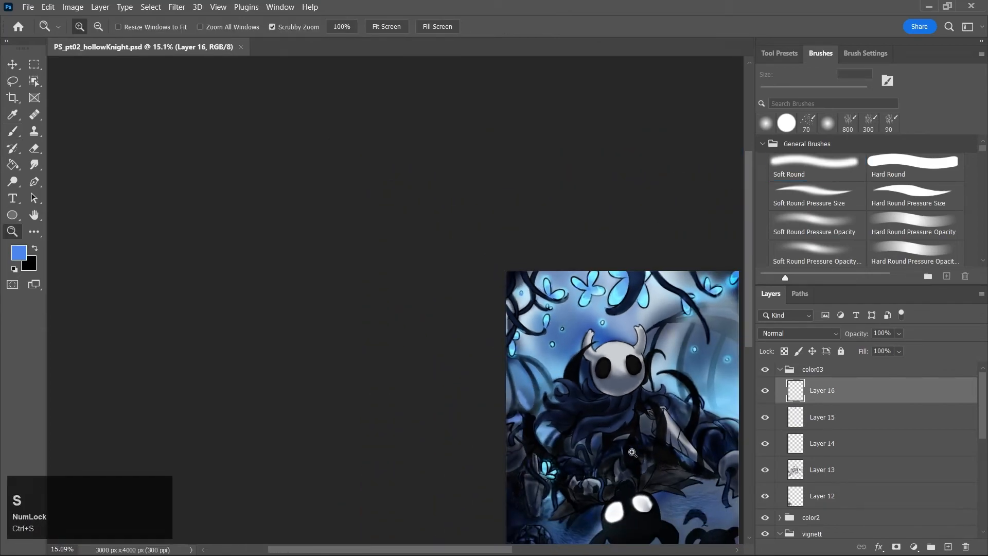
Try blue strokes with a 6 px soft brush at the center of the glowing butterfly near the ground, and undo them
left_click_drag(536, 474, 610, 507)
key("b")
key("bracketleft")
key("bracketleft")
key("bracketleft")
key("bracketleft")
key("bracketleft")
key("bracketleft")
key("bracketleft")
key("bracketleft")
key("bracketleft")
key("bracketleft")
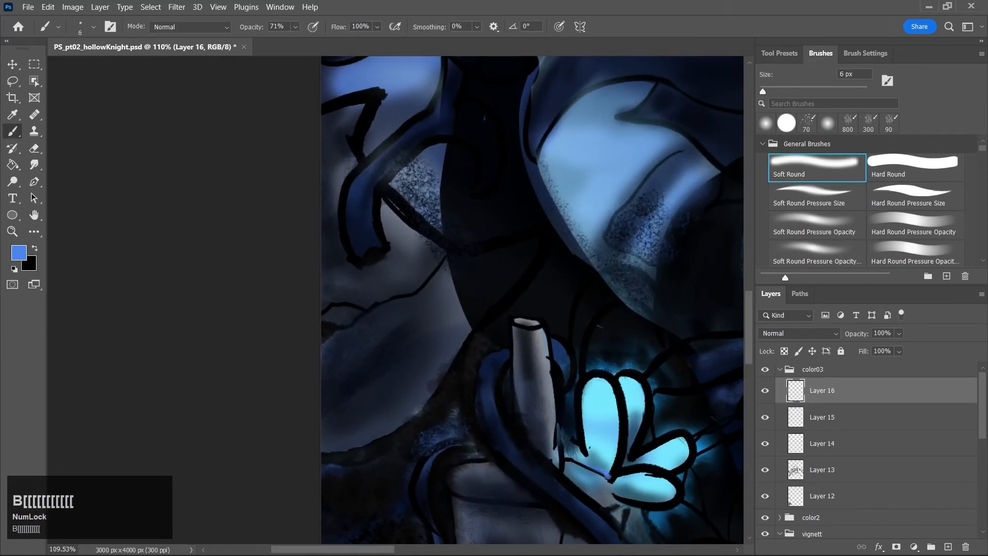
left_click_drag(612, 476, 612, 482)
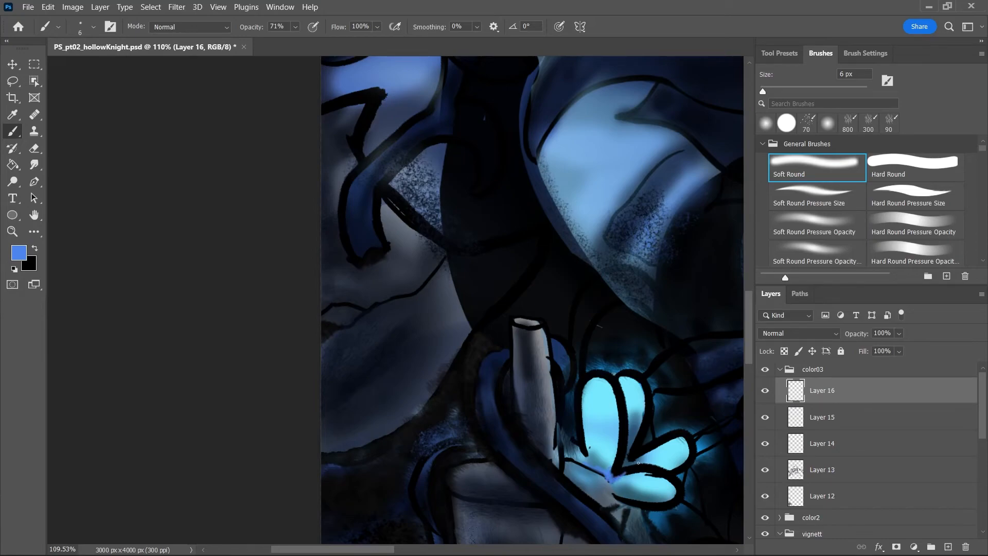
key("ctrl+z")
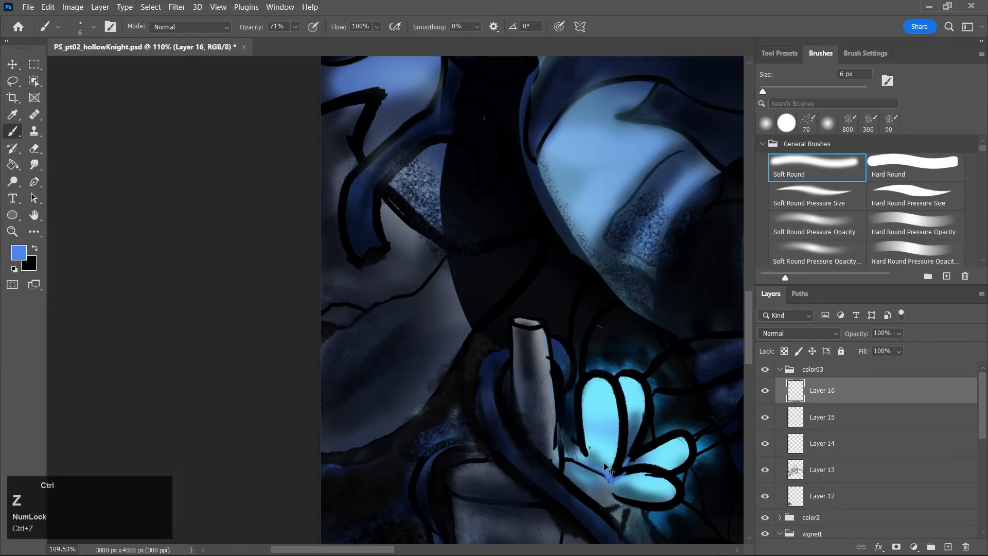
Paint soft blue over the center of the glowing butterfly near the ground with a 30 px brush
key("bracketright")
key("bracketright")
key("bracketright")
key("bracketright")
key("bracketright")
key("bracketright")
key("bracketright")
key("bracketright")
mouse_move(592, 451)
left_mouse_down()
mouse_move(606, 476)
mouse_move(628, 476)
left_mouse_up()
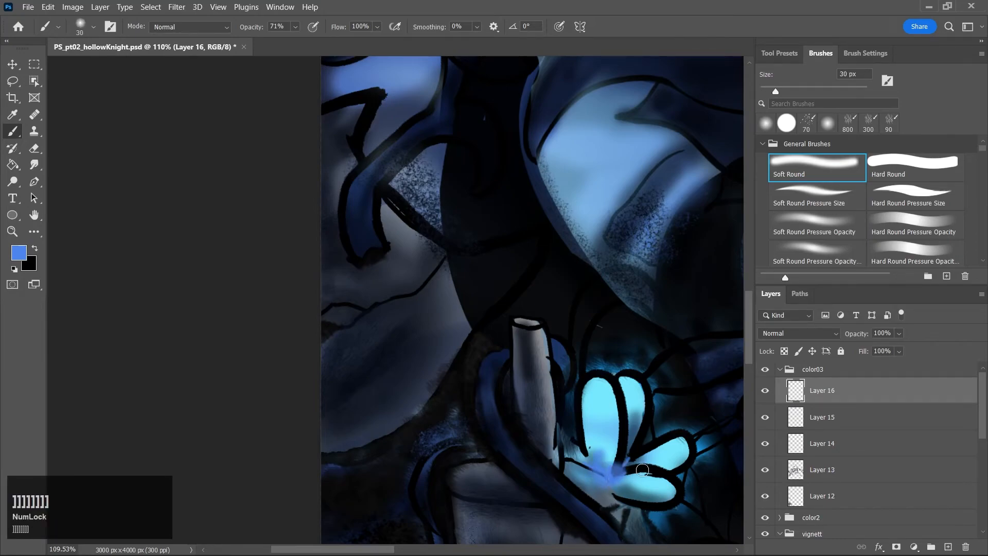
Erase the excess blue around the lower butterfly's center with a hard eraser of up to 50 px and save the file
key("e")
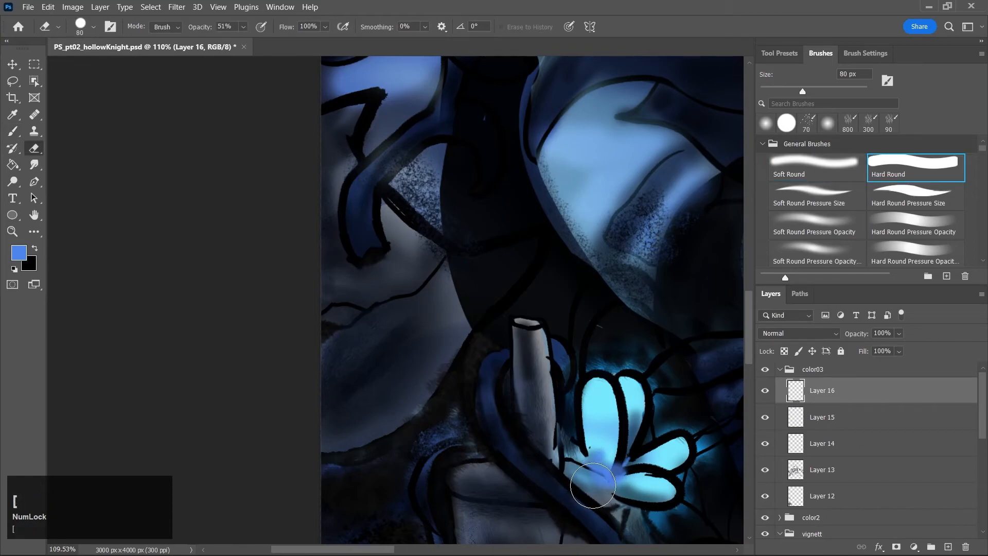
key("bracketleft")
key("bracketleft")
key("bracketleft")
key("bracketleft")
key("bracketleft")
key("bracketleft")
key("bracketleft")
key("bracketleft")
key("bracketleft")
key("bracketleft")
key("bracketleft")
key("bracketleft")
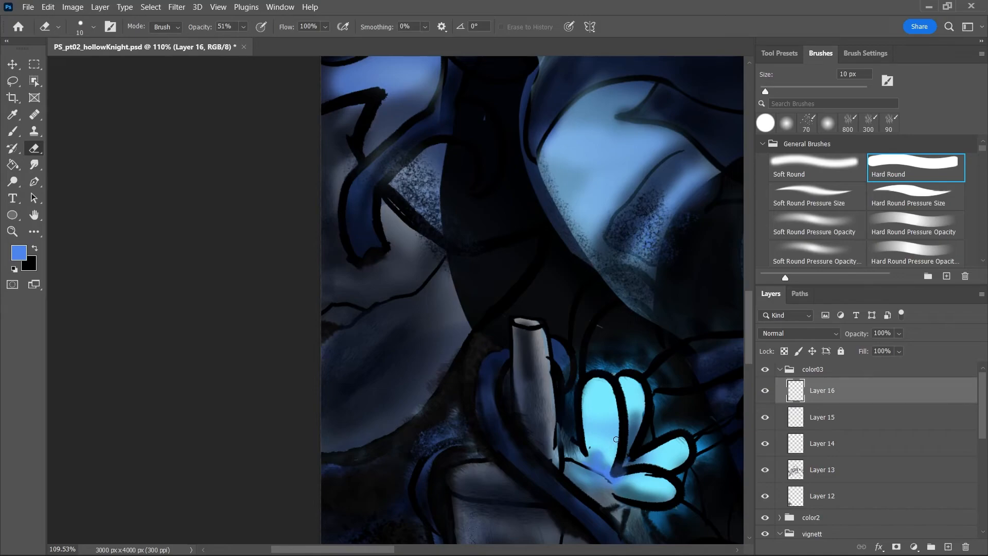
key("bracketright")
key("bracketright")
key("bracketright")
key("bracketright")
key("bracketright")
key("bracketright")
key("bracketright")
key("bracketright")
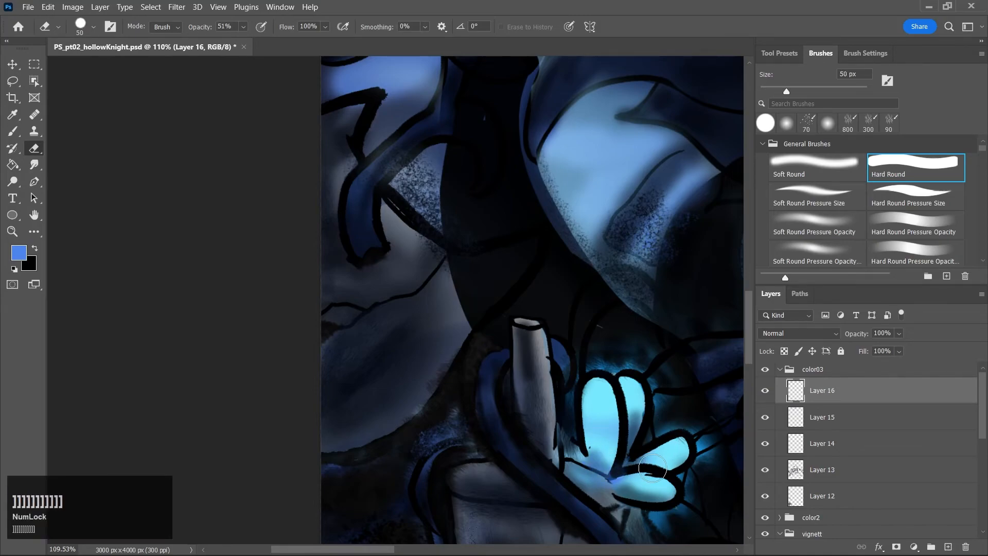
key("ctrl+s")
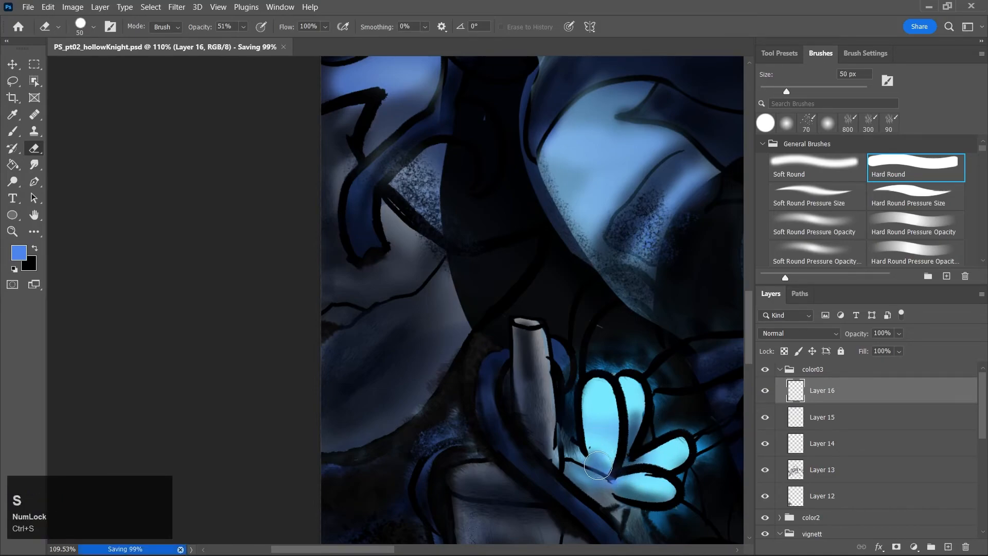
key("z")
left_click_drag(640, 418, 623, 420)
key("ctrl+s")
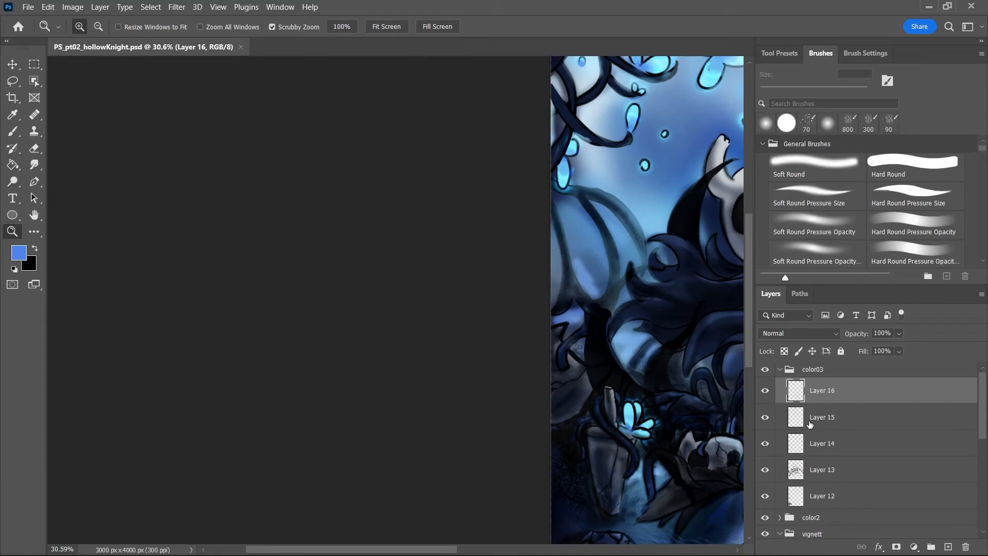
Check the upper layers' visibility and rename Layer 15 as butterfly-circle
left_click(765, 392)
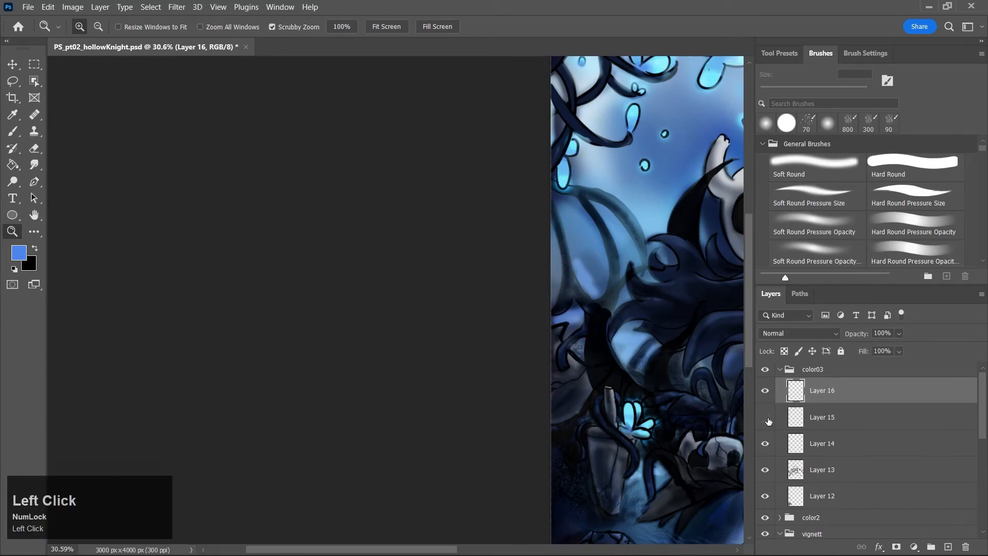
double_click(832, 415)
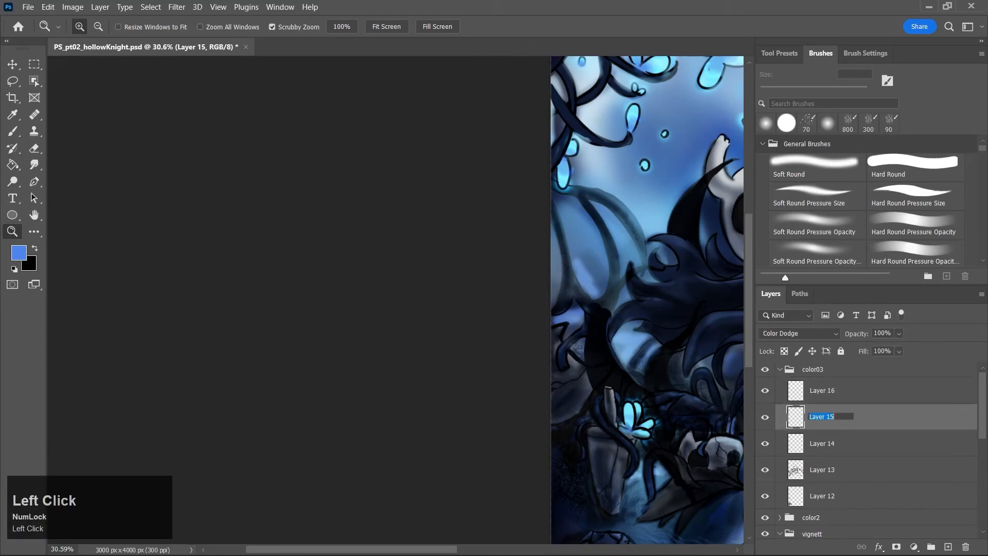
type("butterfly")
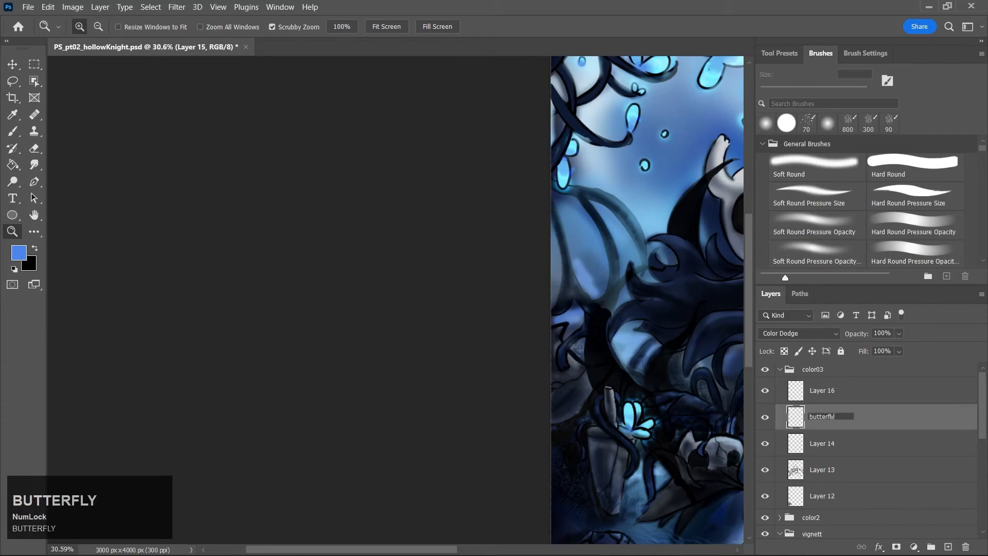
type("-circle")
key("Return")
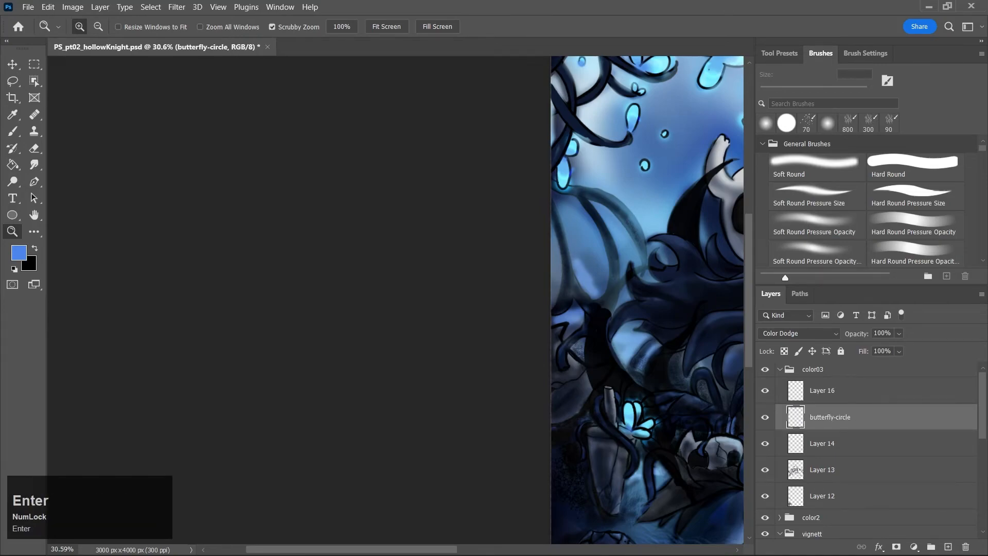
Toggle Layer 14 to check its contents, rename it brighteyesforGhost, and save the file
left_click(765, 443)
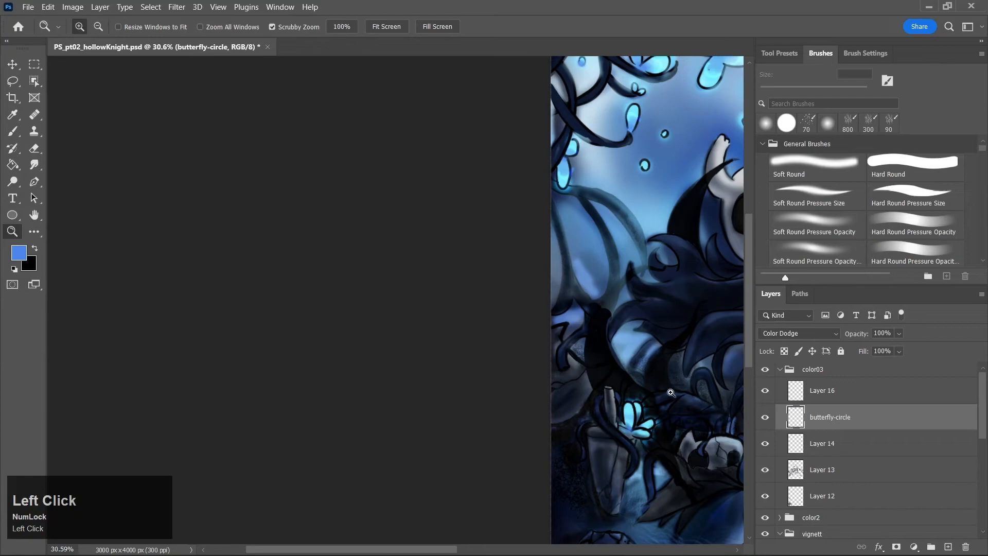
key("h")
left_click_drag(637, 363, 486, 305)
left_click(766, 445)
left_click(765, 445)
double_click(822, 444)
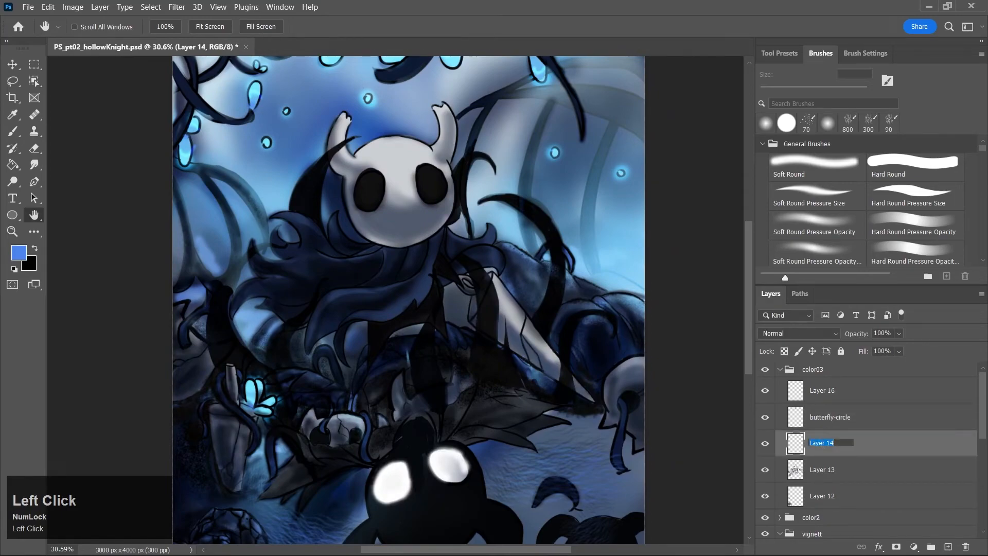
type("bri")
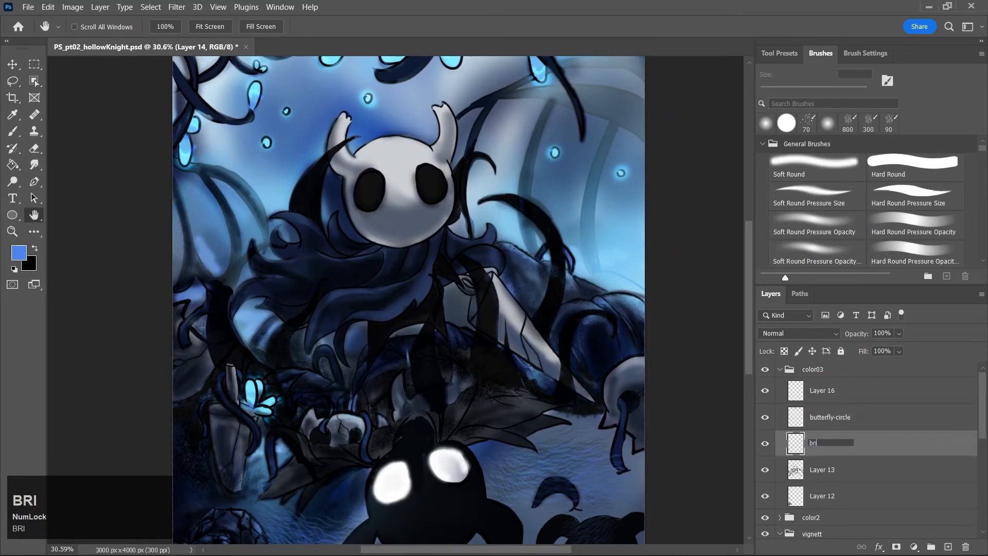
type("ghtwey")
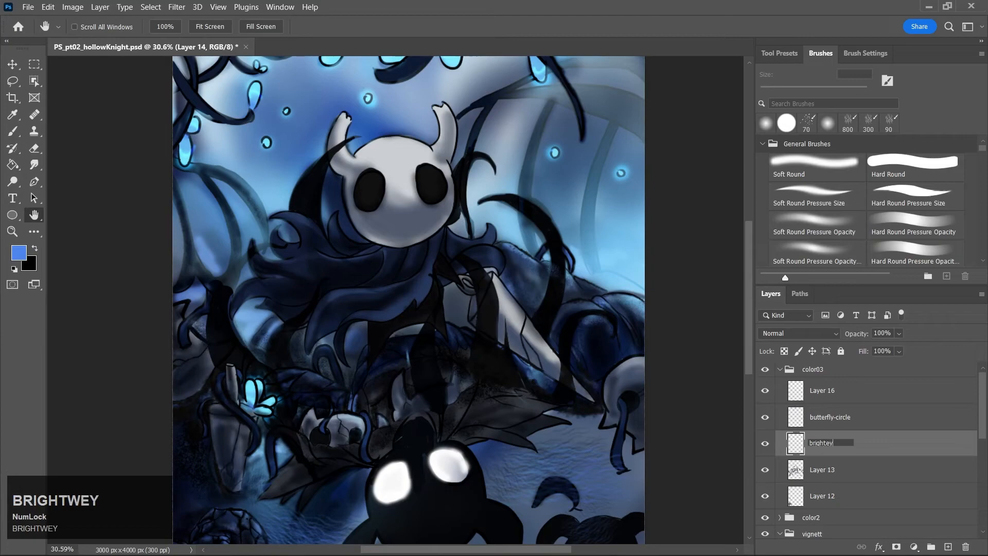
type("esforGhost")
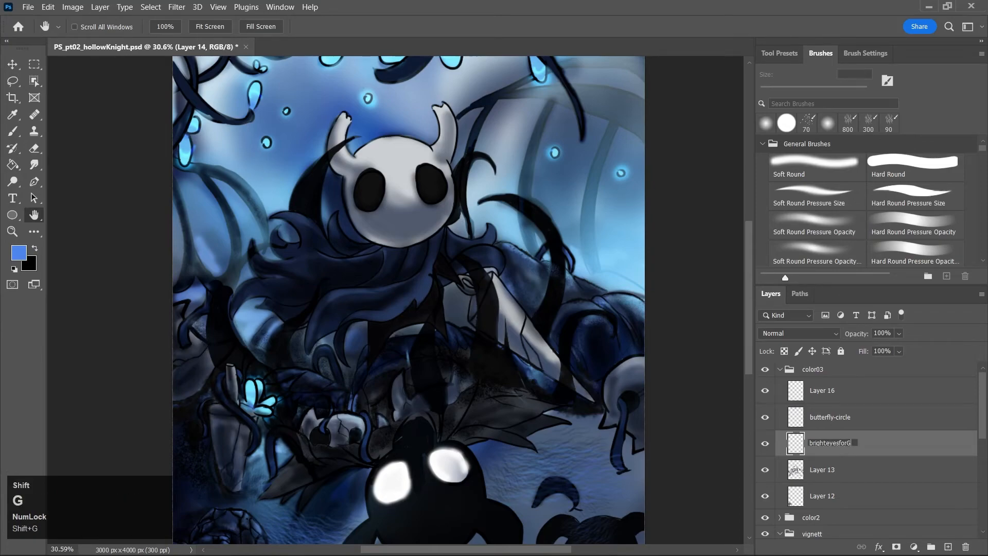
key("Return")
key("ctrl+s")
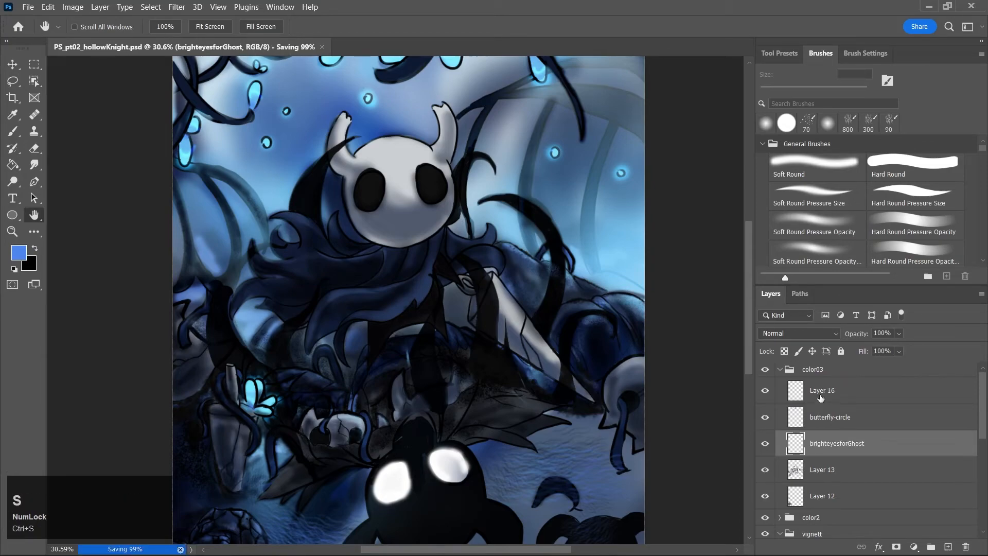
Rename Layer 16 as centerOfButterflies and save the file
double_click(822, 391)
type("center")
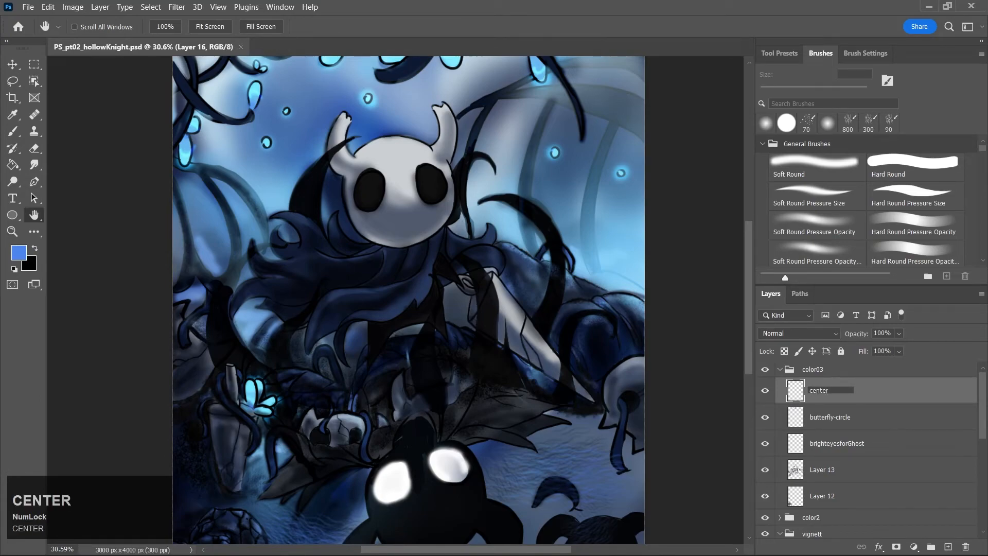
type("OfButterflies")
key("Return")
key("ctrl+s")
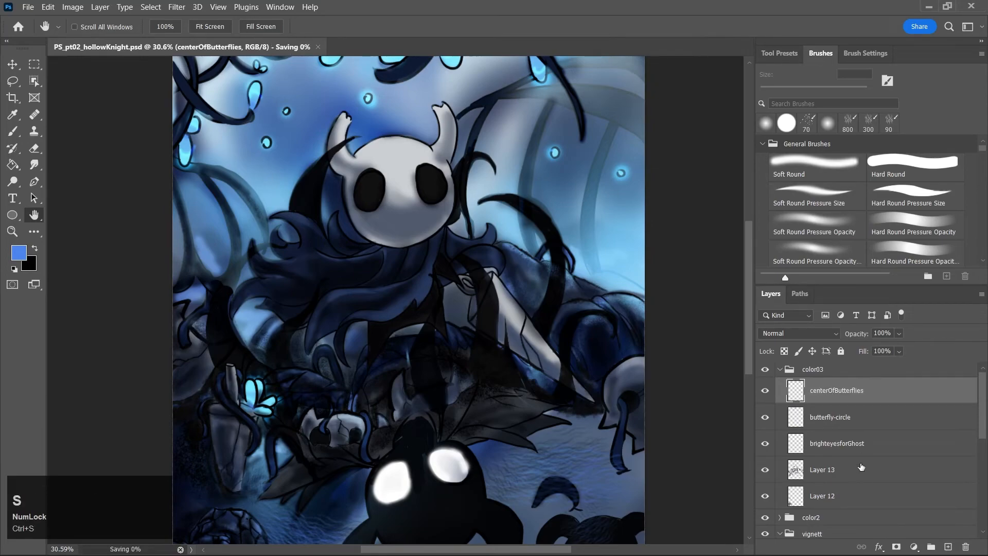
Toggle Layer 13 to check its contents and adjust its opacity to 87%
left_click(765, 474)
left_click(766, 475)
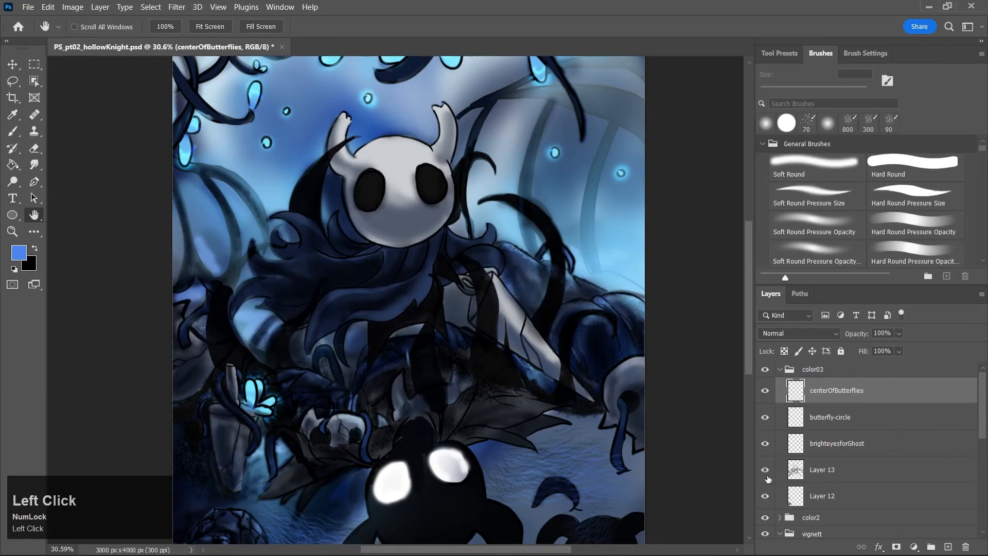
left_click(823, 474)
left_click(899, 333)
mouse_move(907, 348)
left_mouse_down()
mouse_move(886, 349)
mouse_move(927, 351)
mouse_move(911, 350)
left_mouse_up()
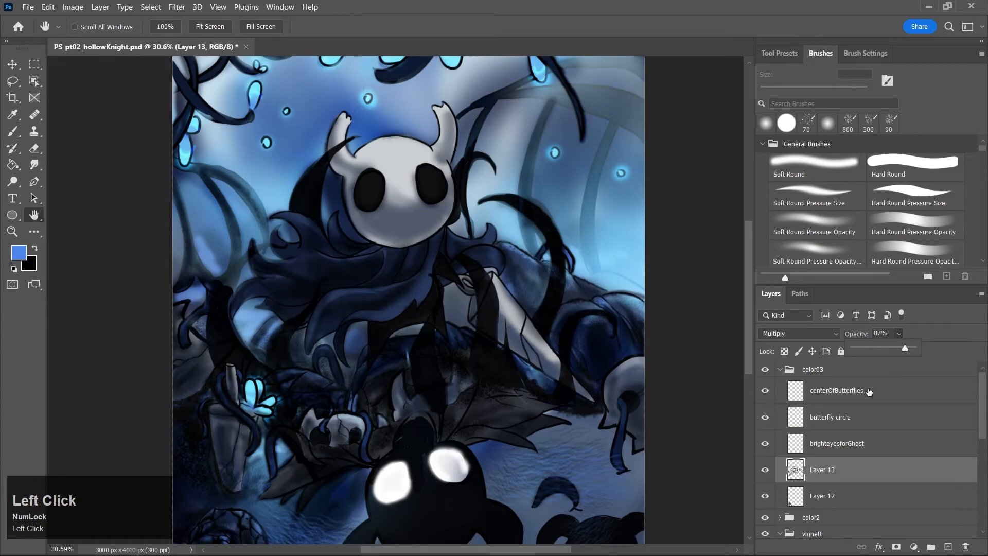
Check the contents of Layer 12, rename Layer 13 as shadows, and save the file
left_click(772, 499)
left_click(771, 490)
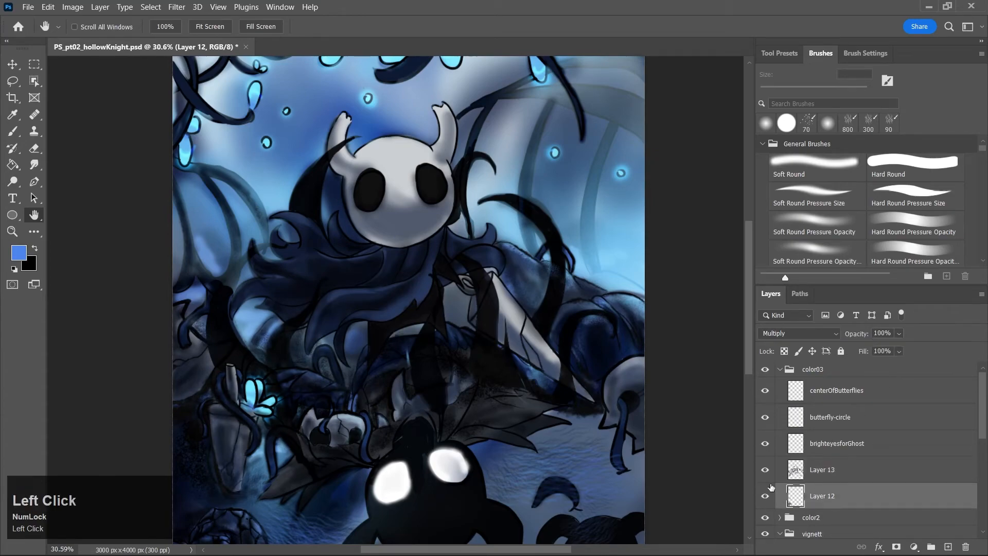
double_click(822, 469)
type("shadows")
key("Return")
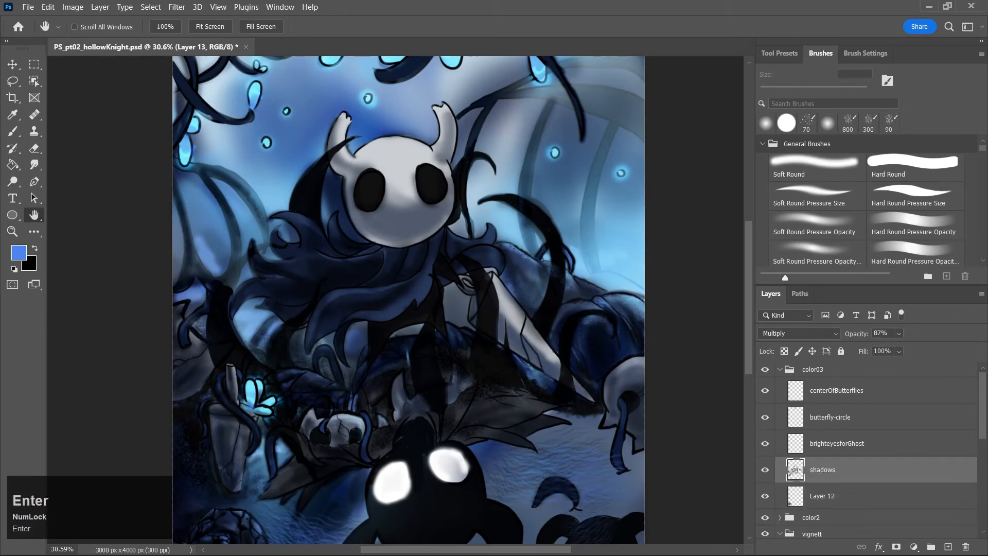
key("ctrl+s")
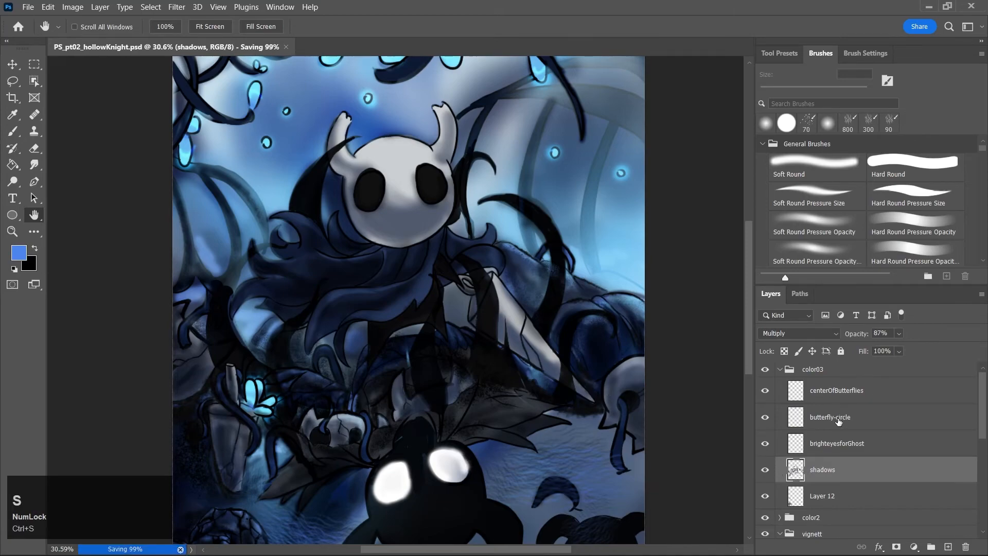
On the brighteyesforGhost layer, sample the eye's white and brighten the ghost's eyes with a soft brush of 30 to 80 px
left_click(775, 455)
key("i")
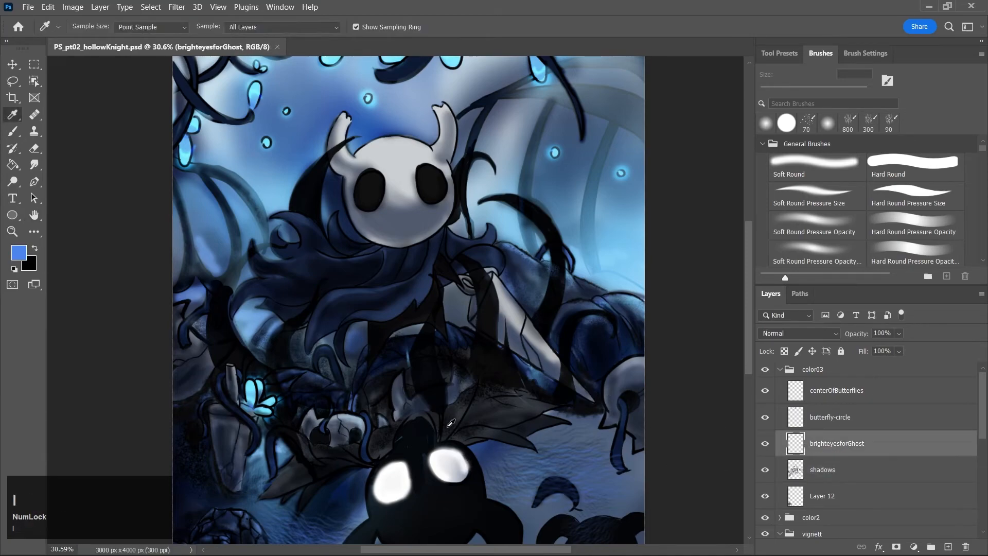
left_click(465, 457)
key("b")
left_click_drag(432, 469, 462, 475)
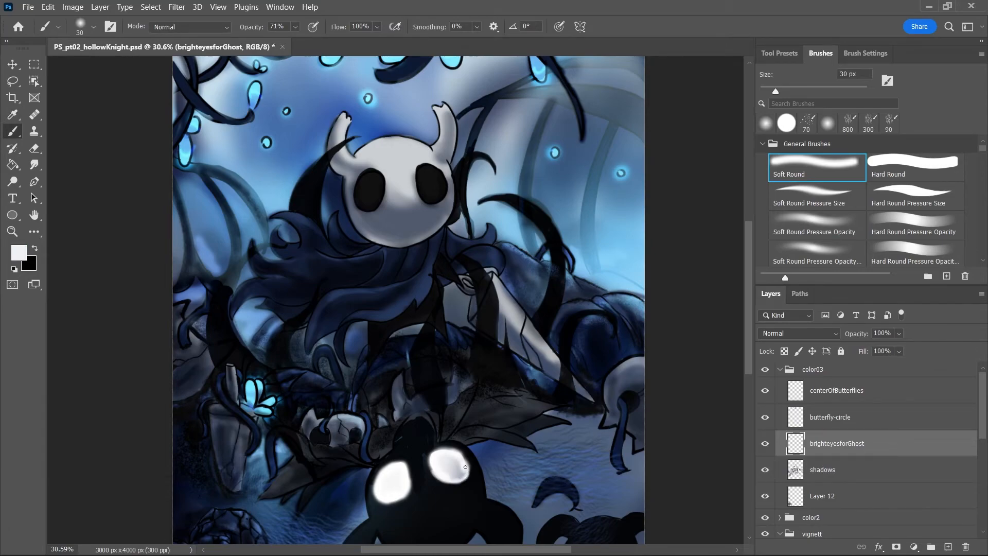
key("bracketright")
key("bracketright")
key("bracketright")
key("bracketright")
key("bracketright")
key("bracketright")
key("bracketright")
key("ctrl+s")
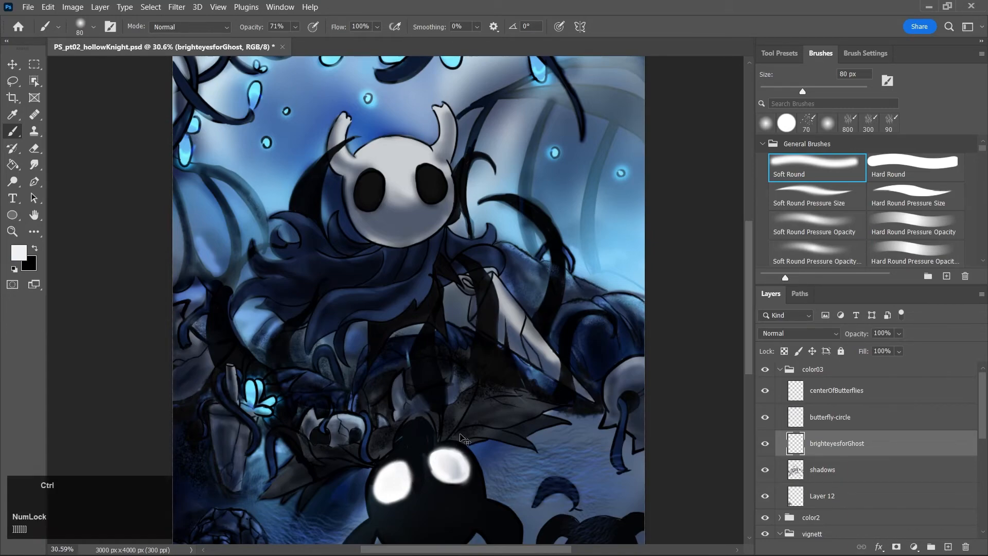
Whiten the rest of both ghost eyes with the 80 px soft brush and save the file
key("z")
left_click_drag(447, 453, 445, 467)
mouse_move(494, 433)
left_mouse_down()
mouse_move(484, 450)
mouse_move(471, 450)
left_mouse_up()
key("ctrl+s")
key("b")
left_click(477, 454)
mouse_move(415, 453)
left_mouse_down()
mouse_move(400, 454)
mouse_move(409, 450)
left_mouse_up()
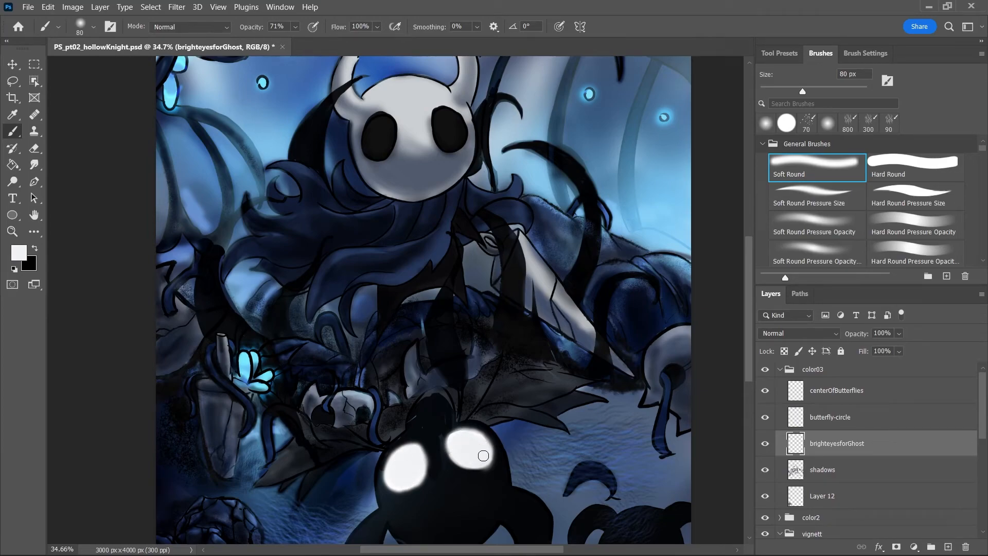
key("ctrl+s")
Set the foreground color to black and darken the outline at the tip of the knight's left horn with a small soft brush
key("z")
left_click_drag(530, 399, 489, 444)
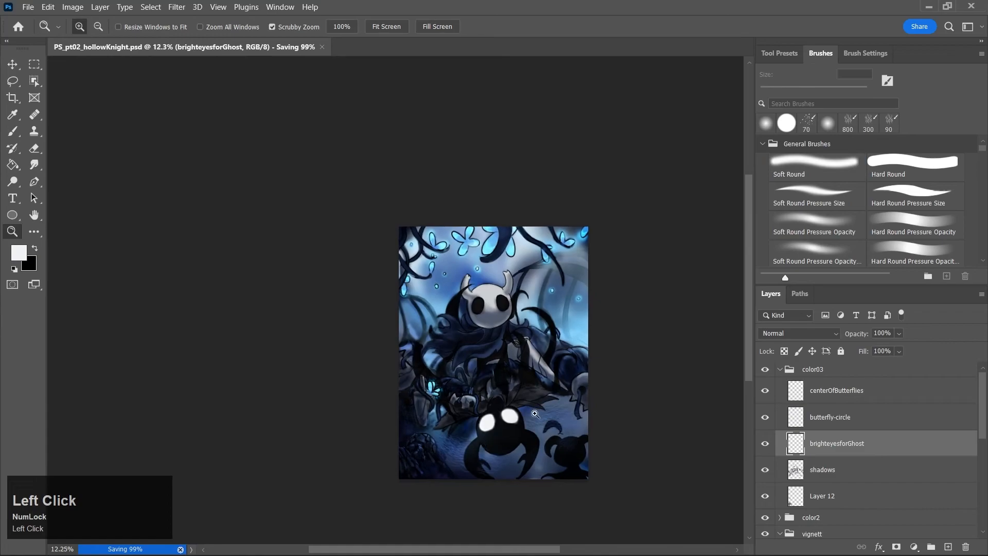
left_click_drag(483, 322, 532, 318)
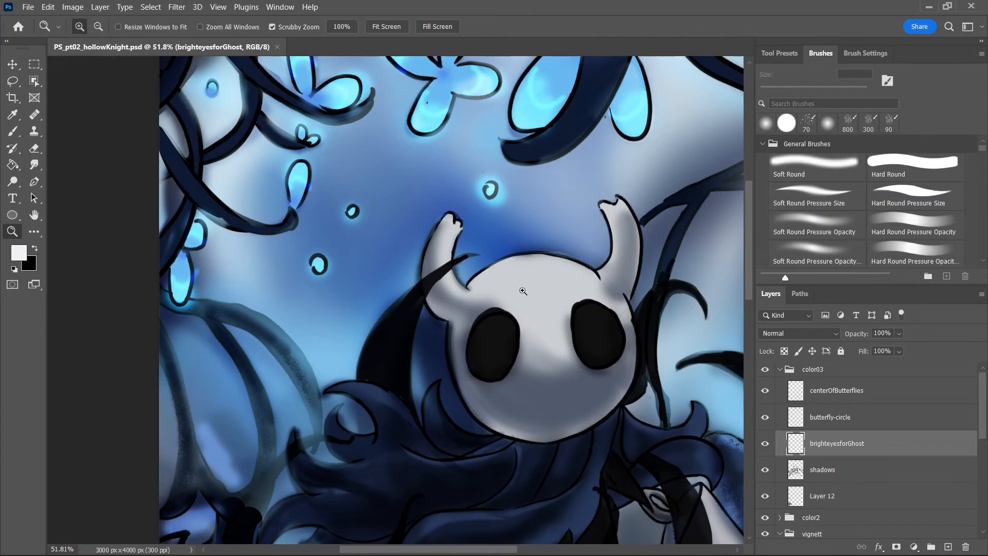
left_click_drag(495, 276, 507, 287)
key("j")
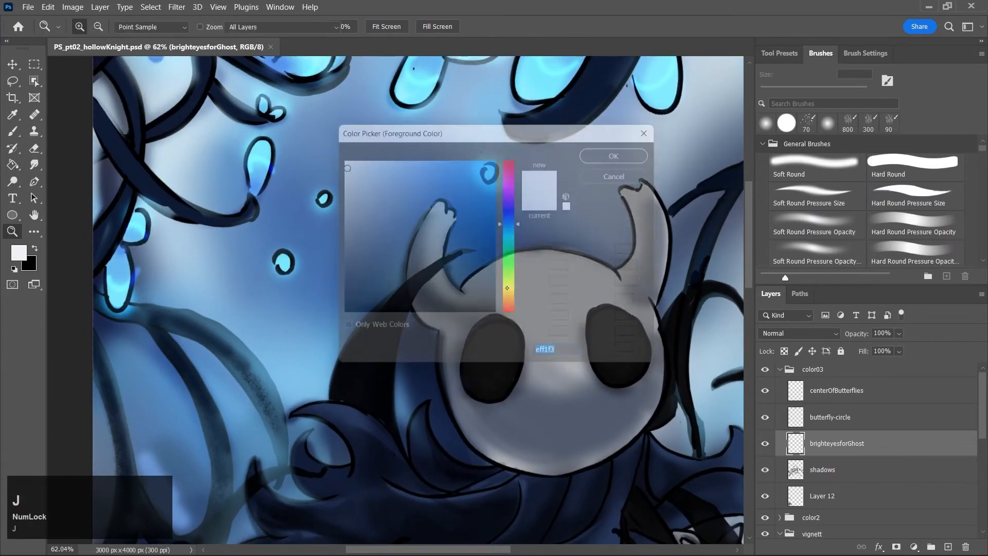
left_click(432, 211)
key("Return")
key("b")
key("bracketleft")
key("bracketleft")
key("bracketleft")
key("bracketleft")
key("bracketleft")
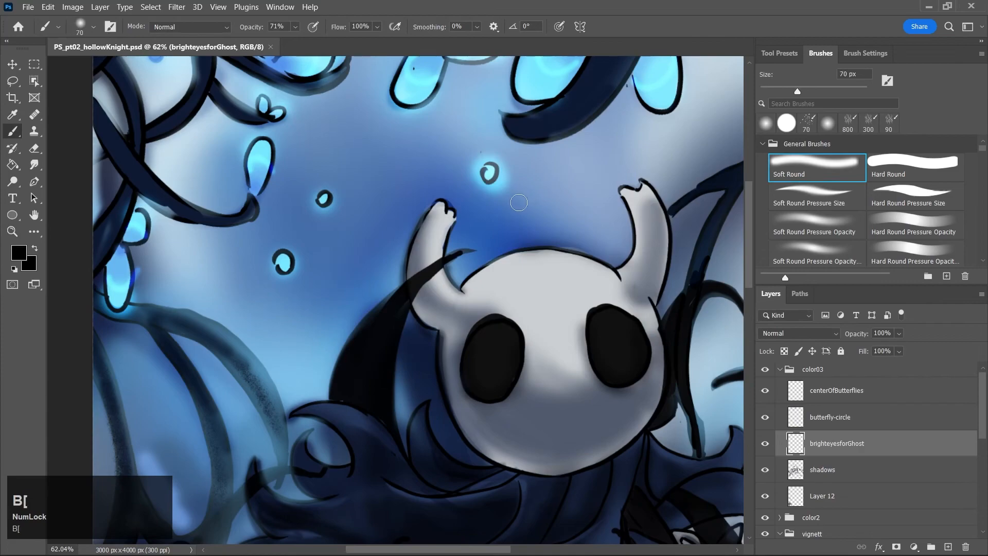
key("bracketleft")
key("bracketleft")
key("bracketleft")
key("bracketleft")
key("bracketleft")
key("bracketleft")
key("bracketleft")
key("bracketleft")
left_click_drag(427, 215, 433, 205)
Darken the curved black tendril beside the knight's left horn with a 30 px soft brush
key("bracketright")
key("bracketright")
key("bracketright")
key("bracketright")
key("bracketright")
left_click_drag(360, 342, 399, 297)
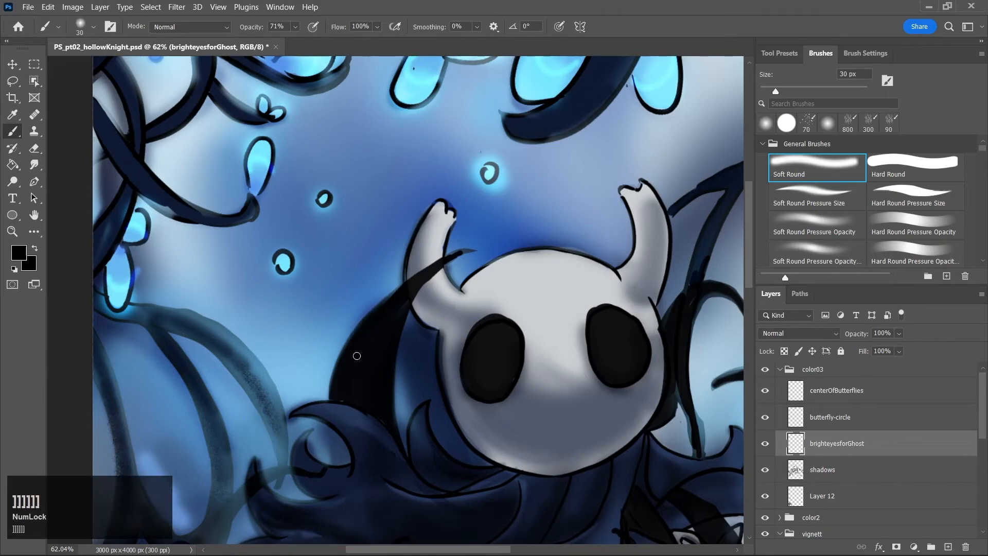
Darken the outlines of the cloak curls below the black tendril, reducing the soft brush to 15 px
key("bracketleft")
key("bracketleft")
key("bracketleft")
key("bracketleft")
key("bracketright")
key("bracketright")
key("bracketright")
key("bracketright")
key("bracketright")
key("bracketright")
key("bracketright")
key("bracketright")
key("bracketleft")
key("bracketleft")
key("bracketleft")
key("bracketleft")
key("bracketleft")
key("bracketleft")
key("bracketleft")
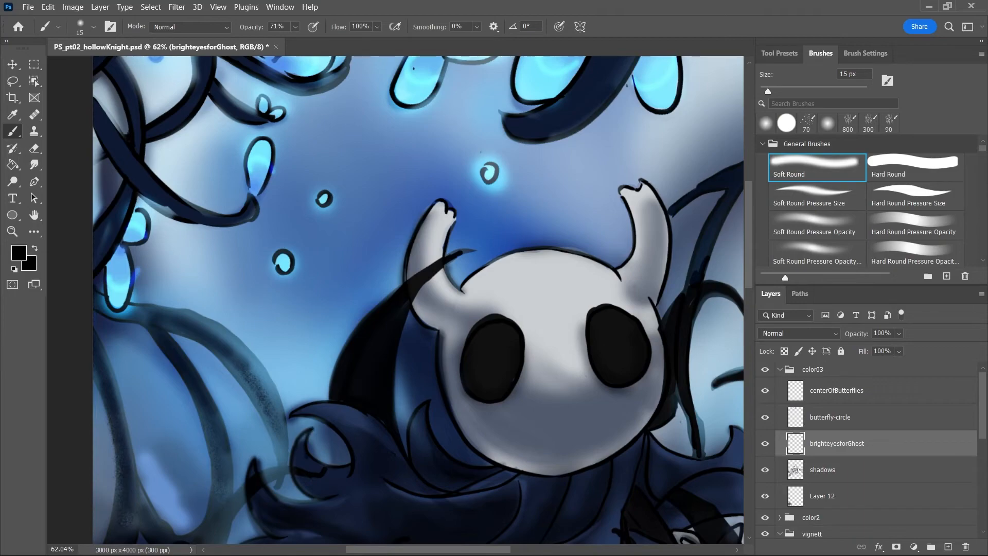
Darken the outlines of the knight's skull and both horns with a soft black brush of up to 20 px, undoing the last stroke
mouse_move(446, 272)
left_mouse_down()
mouse_move(460, 292)
mouse_move(477, 270)
mouse_move(535, 246)
mouse_move(609, 268)
left_mouse_up()
key("bracketright")
left_click_drag(621, 188, 642, 186)
left_click_drag(427, 211, 445, 204)
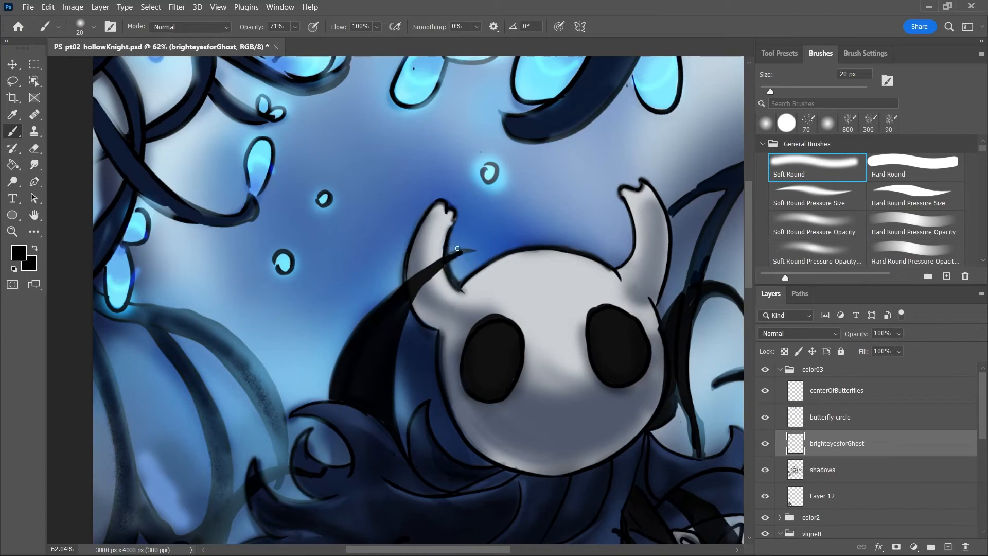
mouse_move(405, 261)
left_mouse_down()
mouse_move(404, 283)
mouse_move(382, 306)
mouse_move(437, 330)
mouse_move(404, 282)
left_mouse_up()
left_click_drag(439, 332, 447, 391)
key("ctrl+z")
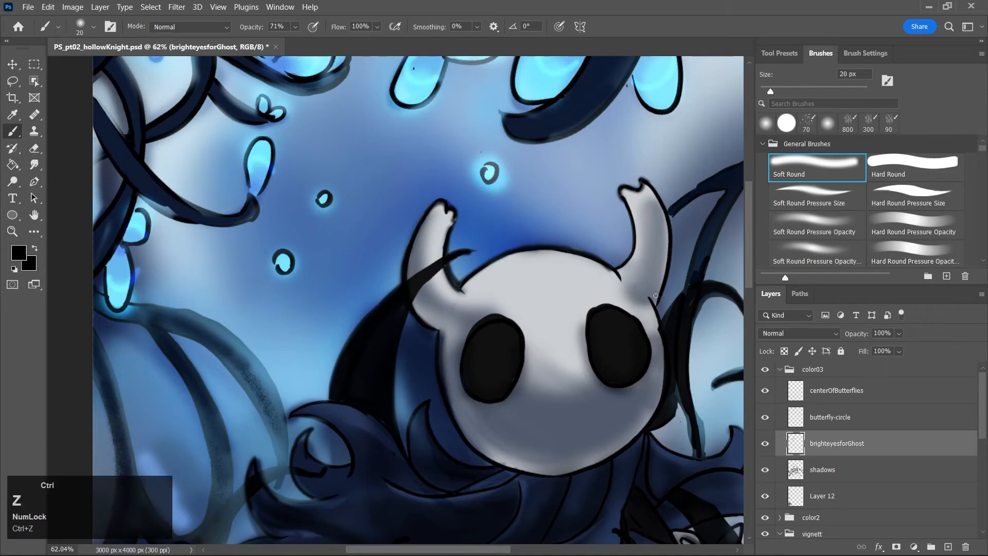
Refine the knight's right eye outline with the Hard Round brush reduced to 9 px, undo the last stroke, and save the file
left_click(921, 178)
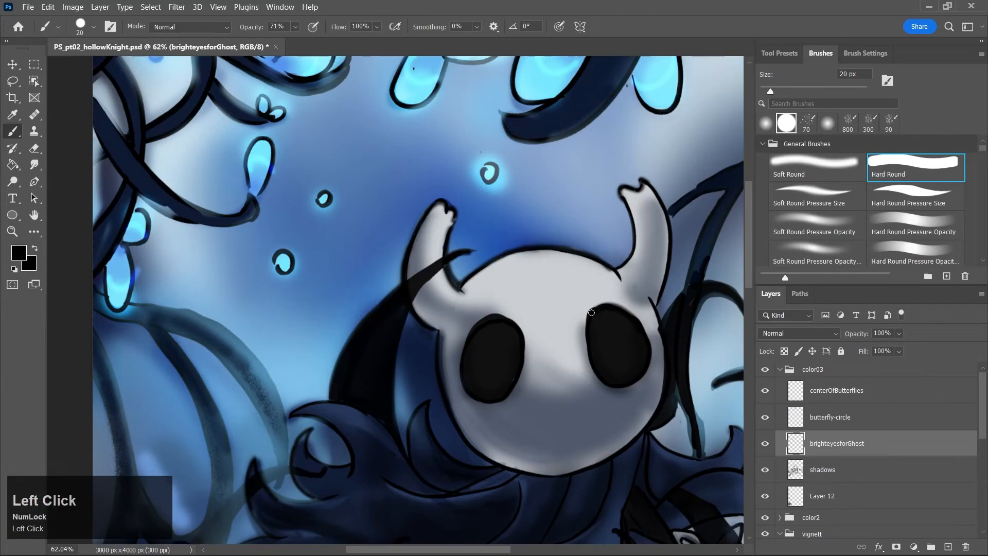
key("bracketleft")
key("bracketleft")
key("bracketleft")
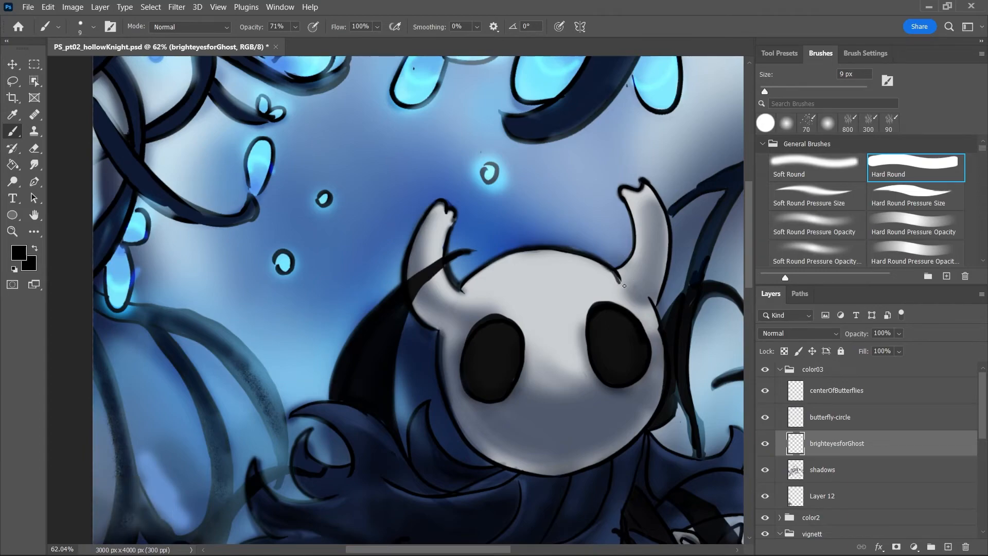
key("ctrl+z")
key("e")
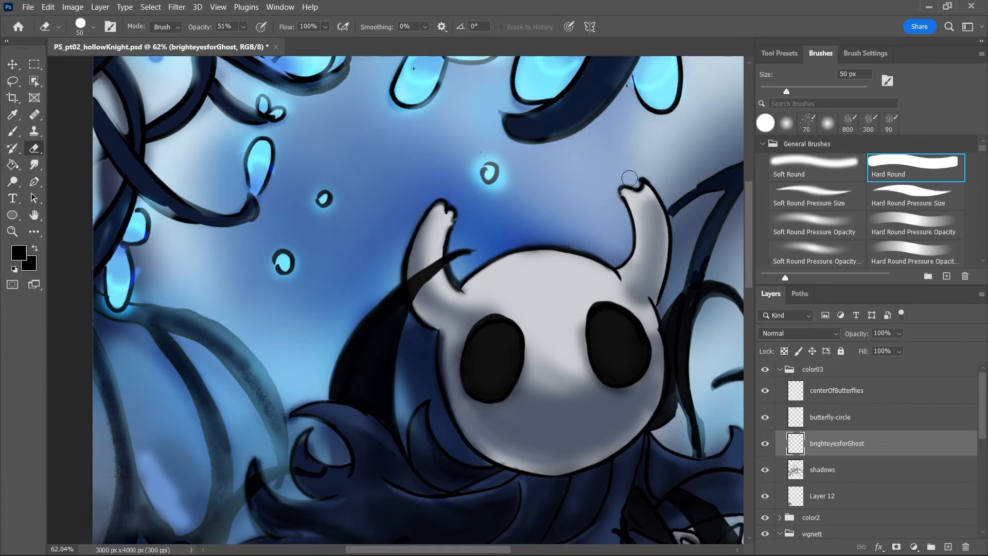
key("z")
left_click_drag(597, 327, 582, 397)
key("ctrl+s")
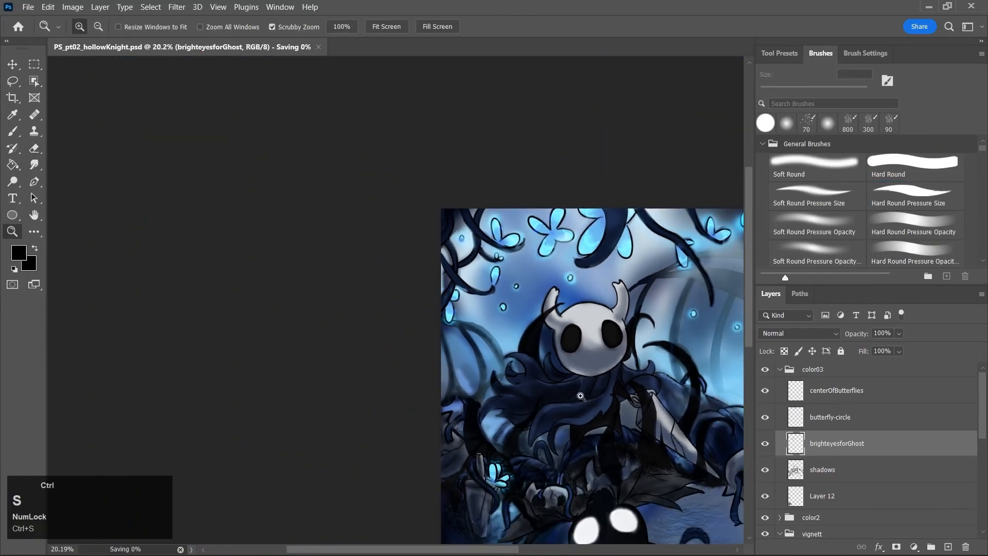
Rotate the canvas view nearly upside down to examine the dark ghost figure and save the file
left_click(748, 336)
scroll(747, 337, "down", 2)
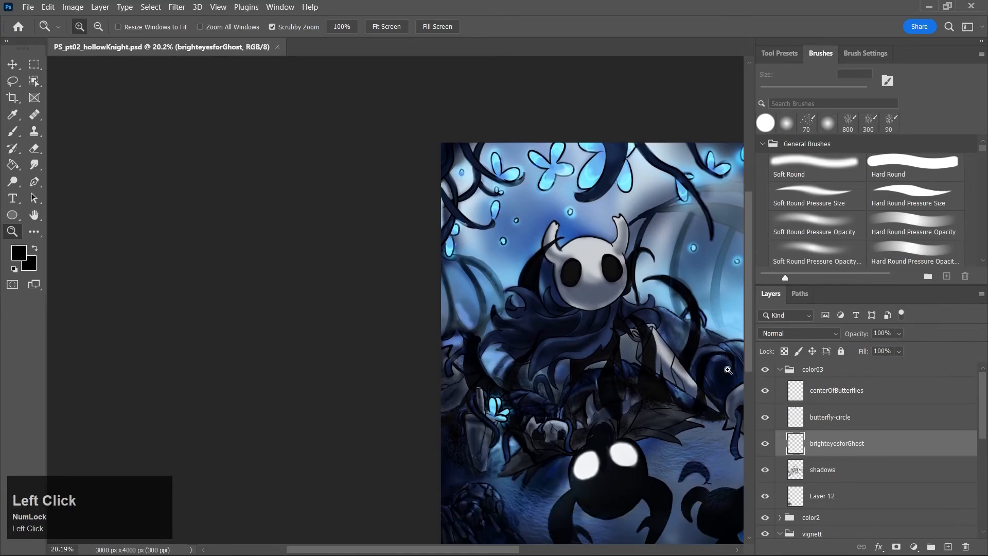
left_click_drag(748, 352, 755, 388)
left_click_drag(513, 550, 562, 550)
key("r")
left_click_drag(571, 271, 363, 315)
key("z")
left_click(392, 278)
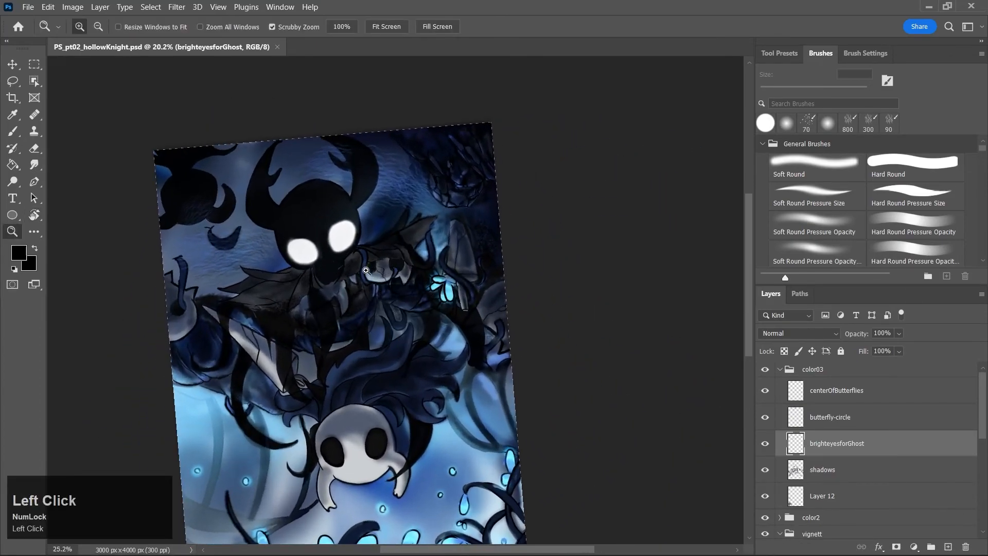
left_click_drag(483, 263, 490, 281)
key("ctrl+s")
Choose a gray foreground color and the Soft Round brush for painting
key("b")
key("j")
left_click_drag(388, 191, 343, 249)
left_click(627, 150)
left_click(815, 175)
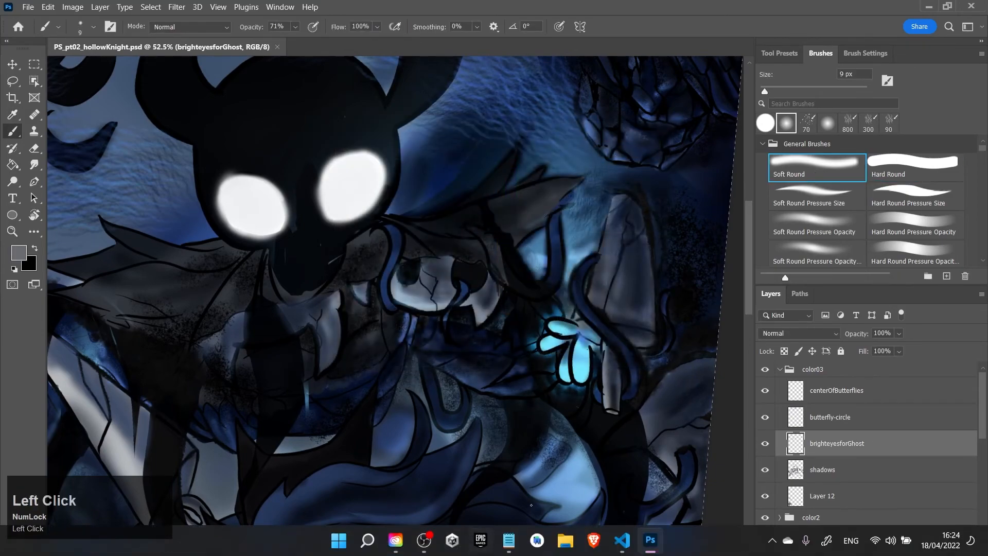
Create a new layer above centerOfButterflies and paint soft gray over the crescent shape beside the ghost with a 175 px brush
left_click_drag(748, 302, 748, 318)
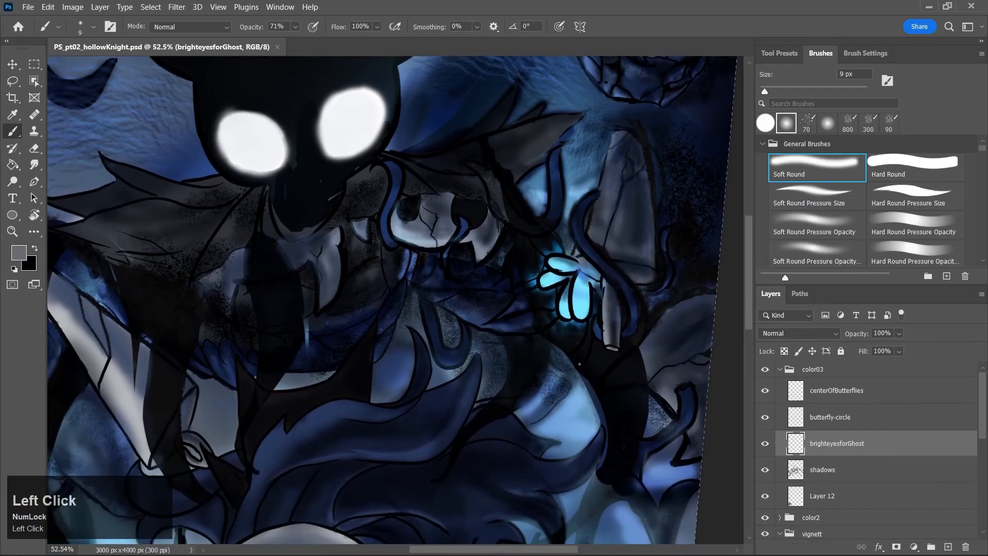
key("r")
left_click_drag(590, 426, 703, 349)
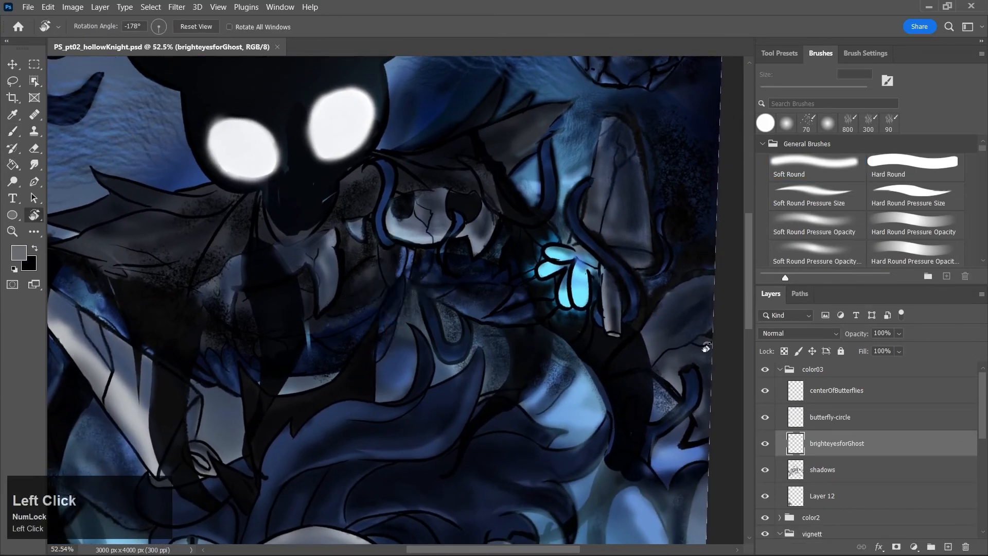
scroll(739, 297, "up", 5)
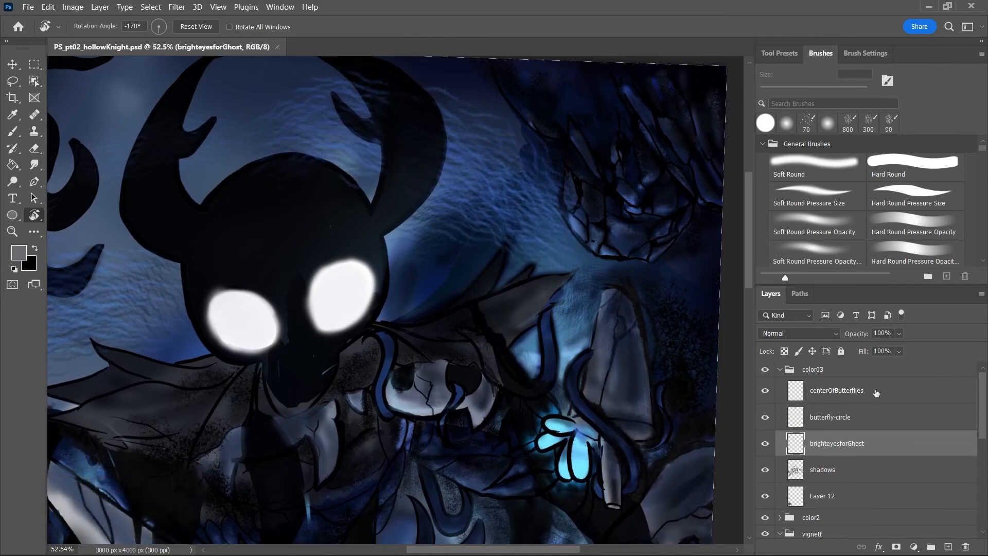
left_click(906, 401)
left_click(947, 548)
left_click_drag(228, 523, 478, 526)
key("b")
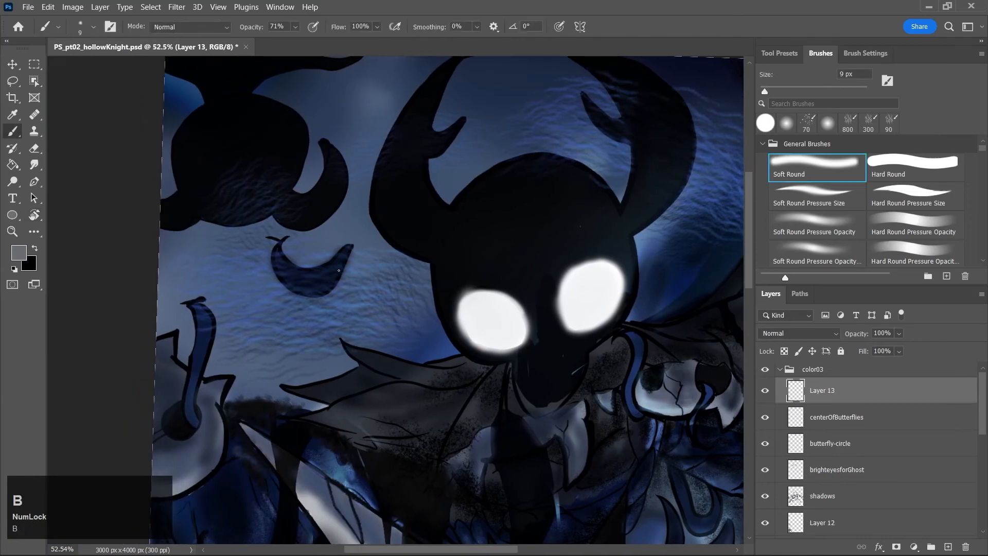
key("bracketright")
key("bracketright")
key("bracketright")
key("bracketright")
key("bracketright")
key("bracketright")
key("bracketright")
key("bracketright")
key("bracketright")
key("bracketright")
key("bracketright")
key("bracketright")
key("bracketright")
key("bracketright")
key("bracketright")
mouse_move(329, 258)
left_mouse_down()
mouse_move(269, 260)
mouse_move(229, 316)
mouse_move(287, 294)
left_mouse_up()
key("ctrl+x")
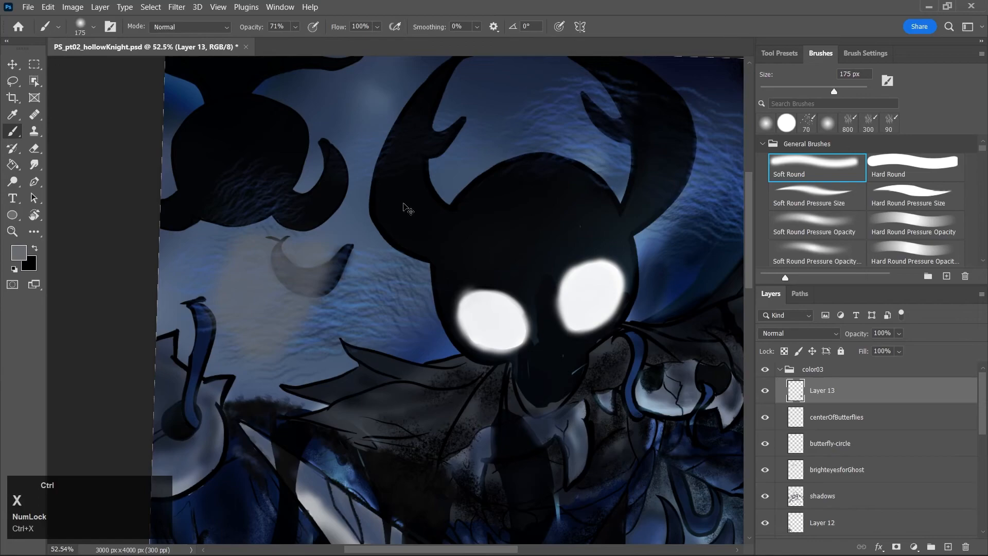
key("j")
left_click(336, 297)
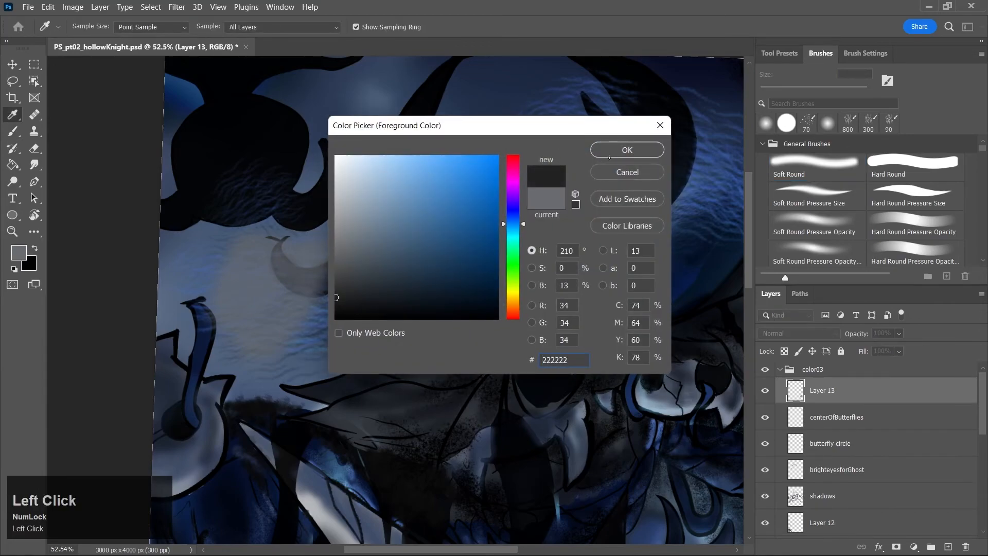
left_click(356, 303)
left_click(625, 153)
mouse_move(278, 251)
left_mouse_down()
mouse_move(257, 345)
mouse_move(360, 273)
left_mouse_up()
key("ctrl+z")
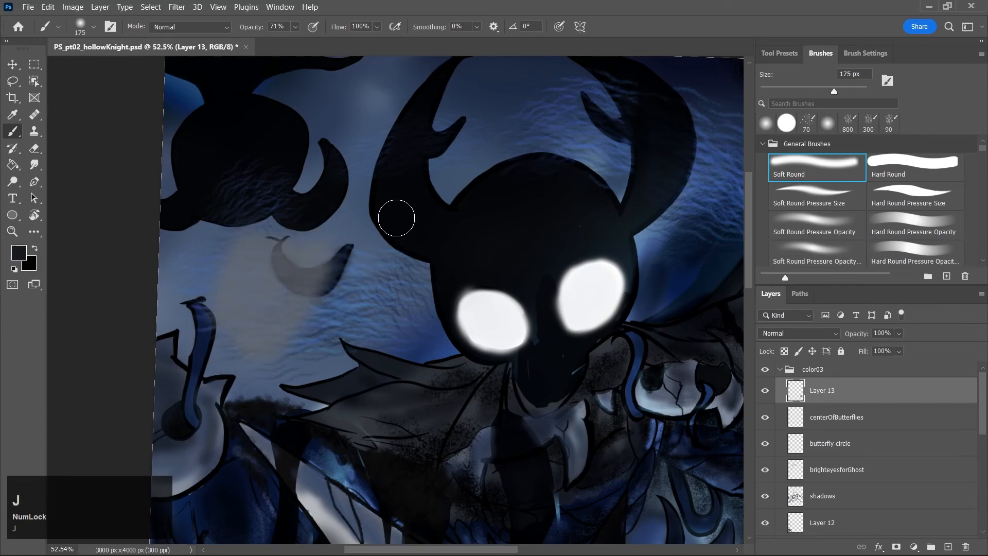
Set a near-black foreground color and paint a soft shadow from the crescent across the ground around the ghost with an enlarged brush
key("j")
left_click(376, 309)
left_click(599, 154)
key("b")
key("bracketright")
key("bracketright")
key("bracketright")
key("bracketright")
key("bracketright")
key("bracketright")
key("bracketright")
key("bracketright")
key("bracketright")
key("bracketright")
mouse_move(327, 283)
left_mouse_down()
mouse_move(351, 282)
mouse_move(504, 183)
mouse_move(356, 233)
mouse_move(434, 186)
mouse_move(608, 116)
left_mouse_up()
Set Layer 13's blend mode to Darken at 100% opacity and lightly erase its shadow beside the ghost
key("z")
left_click_drag(607, 229, 580, 240)
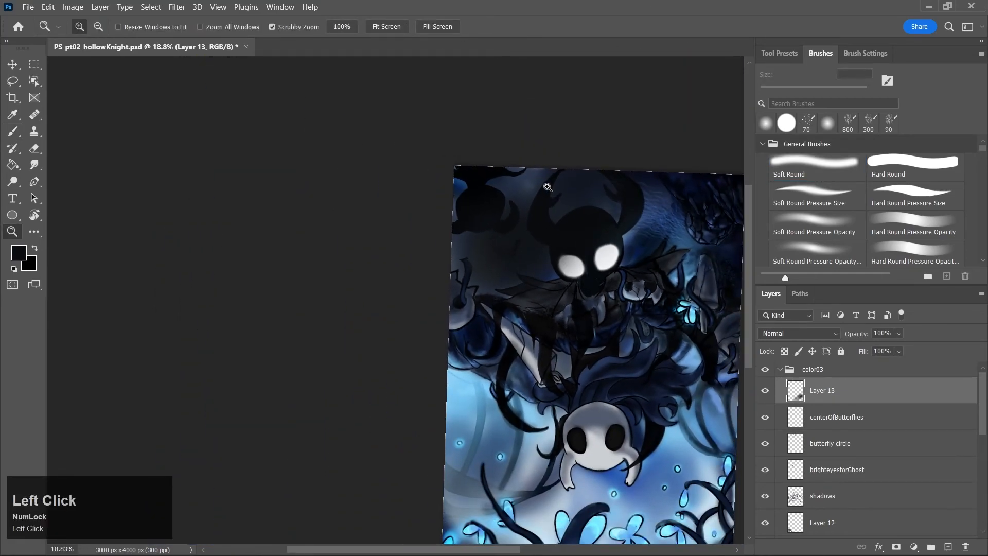
key("n")
key("e")
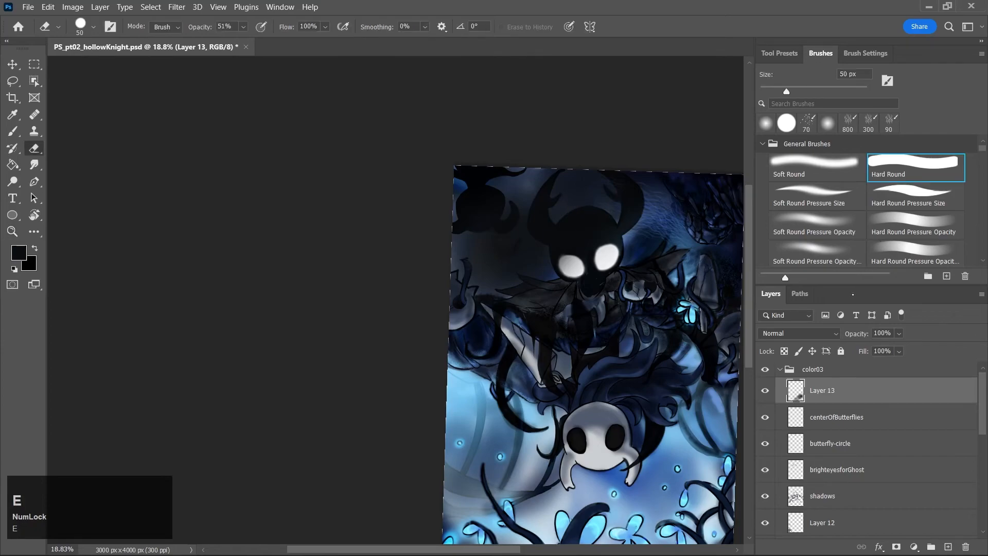
left_click(832, 338)
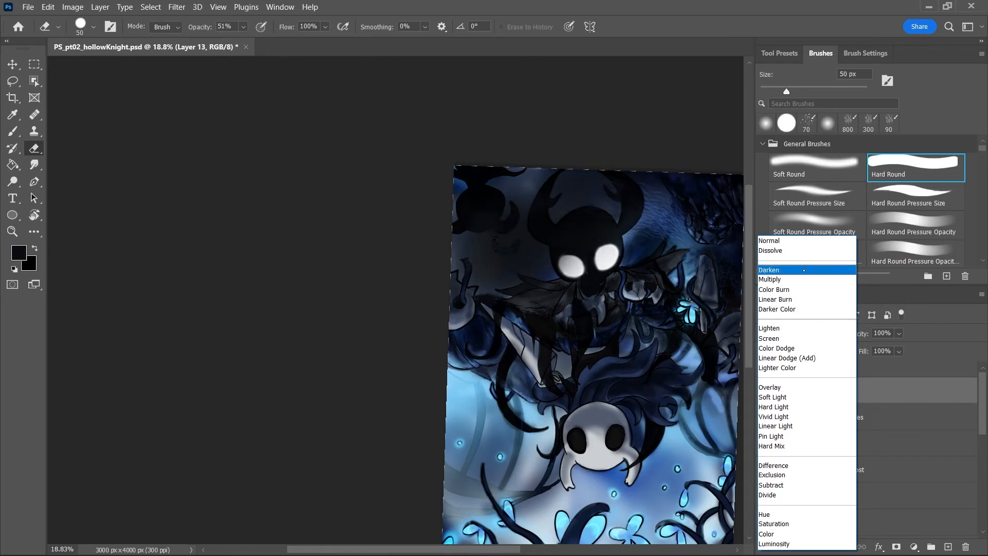
left_click(838, 270)
left_click(899, 333)
mouse_move(916, 348)
left_mouse_down()
mouse_move(892, 346)
mouse_move(916, 348)
left_mouse_up()
left_click(522, 242)
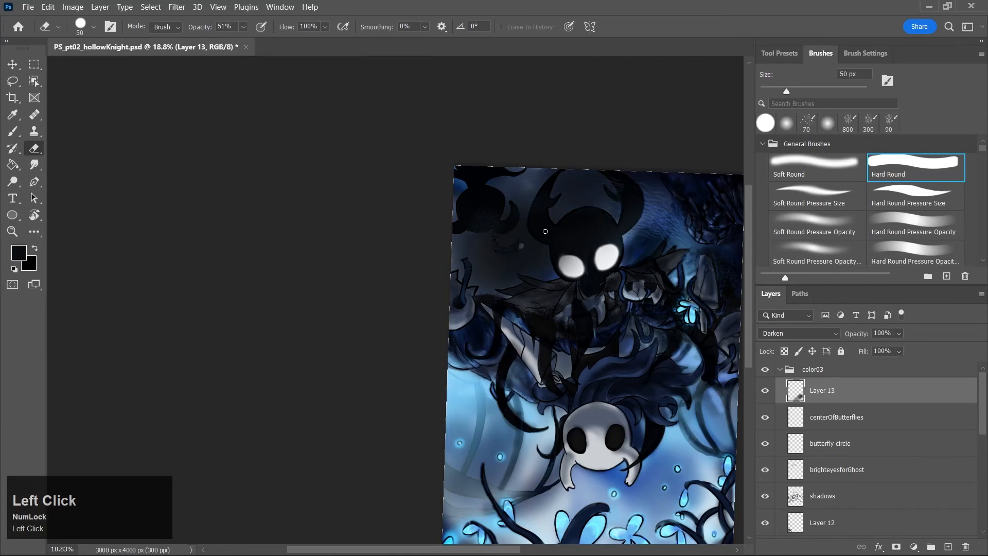
Paint broad near-black shadow over the dark area around the ghost's head and horns with the 1000 px Soft Round brush
key("b")
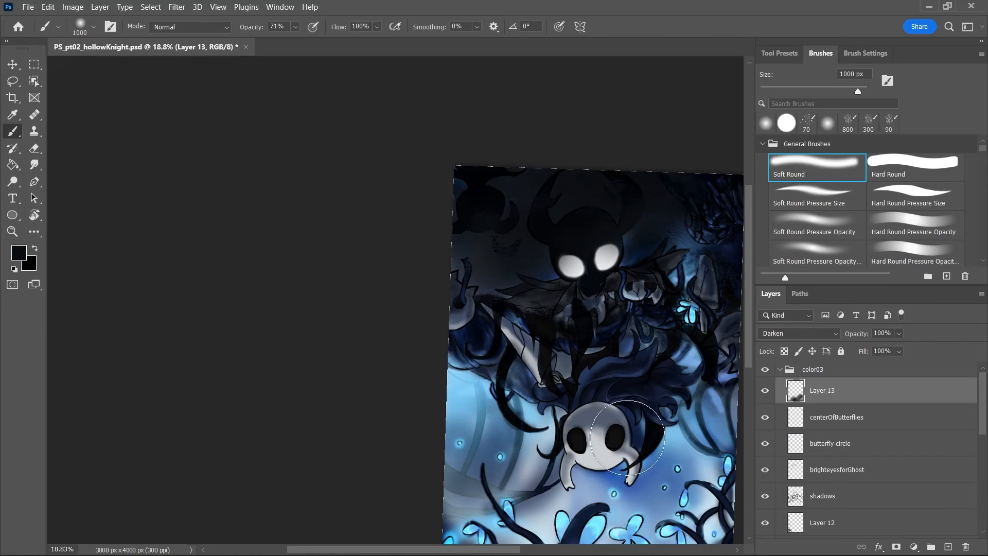
left_click_drag(464, 196, 513, 265)
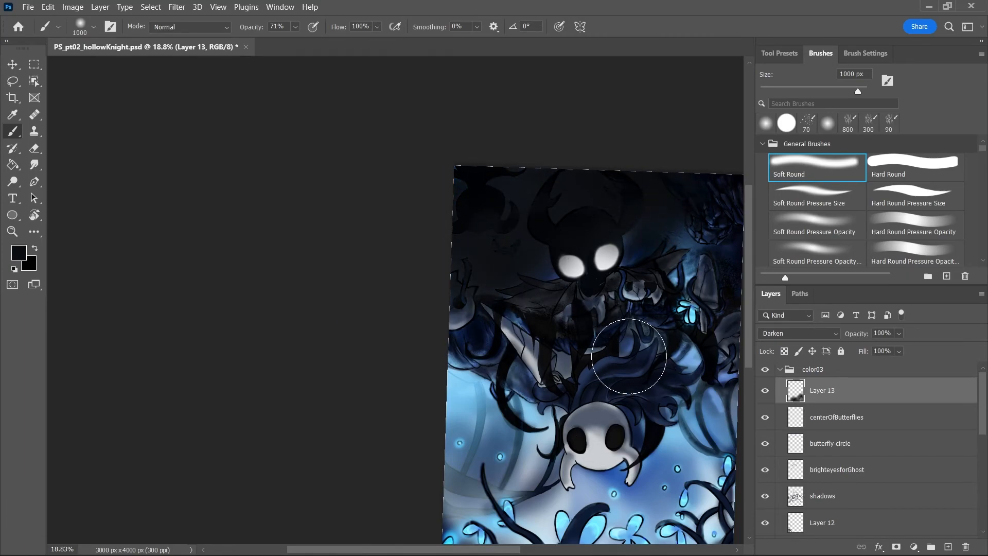
left_click_drag(502, 550, 547, 549)
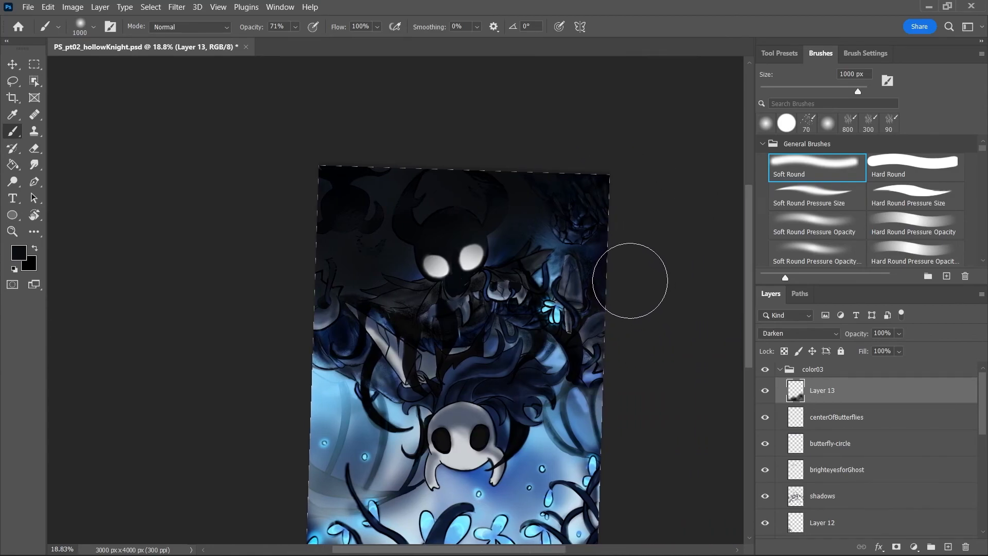
Erase parts of the shadow around the ghost and crescent with a Soft Round eraser reduced to 250 px, and save the file
key("e")
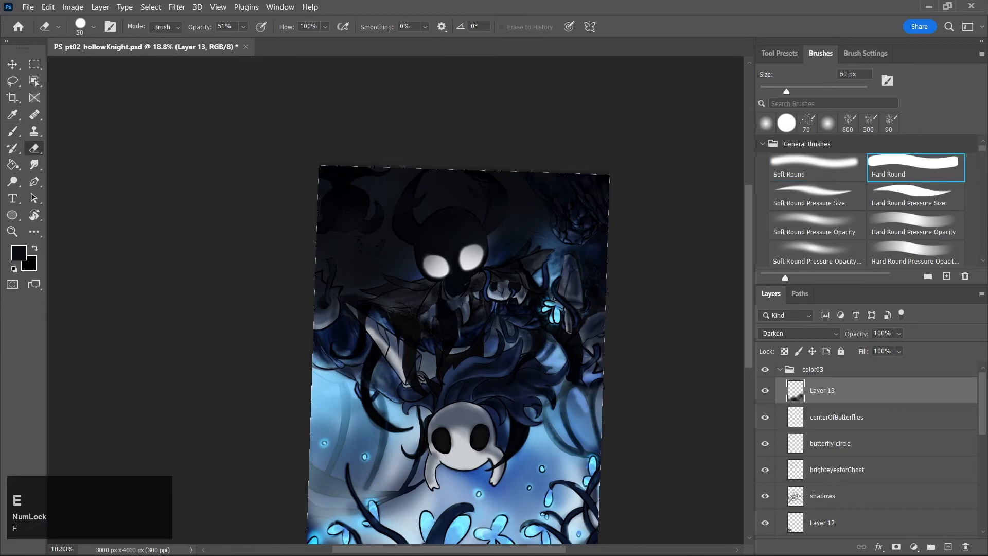
left_click(814, 165)
key("bracketright")
key("bracketright")
key("bracketright")
key("bracketright")
key("bracketright")
key("bracketright")
key("bracketright")
key("bracketright")
key("bracketright")
key("bracketright")
key("bracketright")
key("bracketright")
key("bracketright")
key("bracketright")
key("bracketright")
key("bracketright")
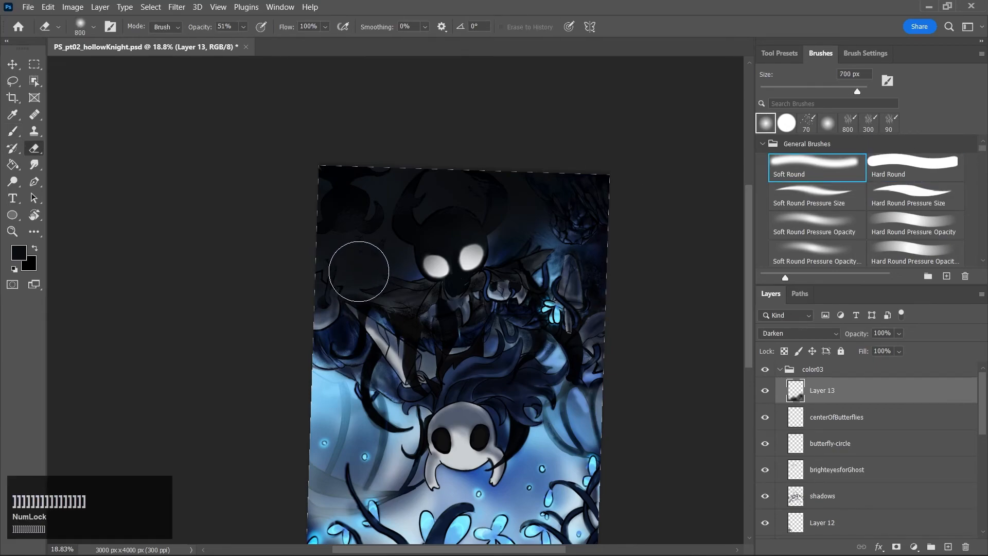
key("bracketleft")
key("bracketleft")
key("bracketleft")
key("bracketleft")
key("bracketleft")
key("bracketleft")
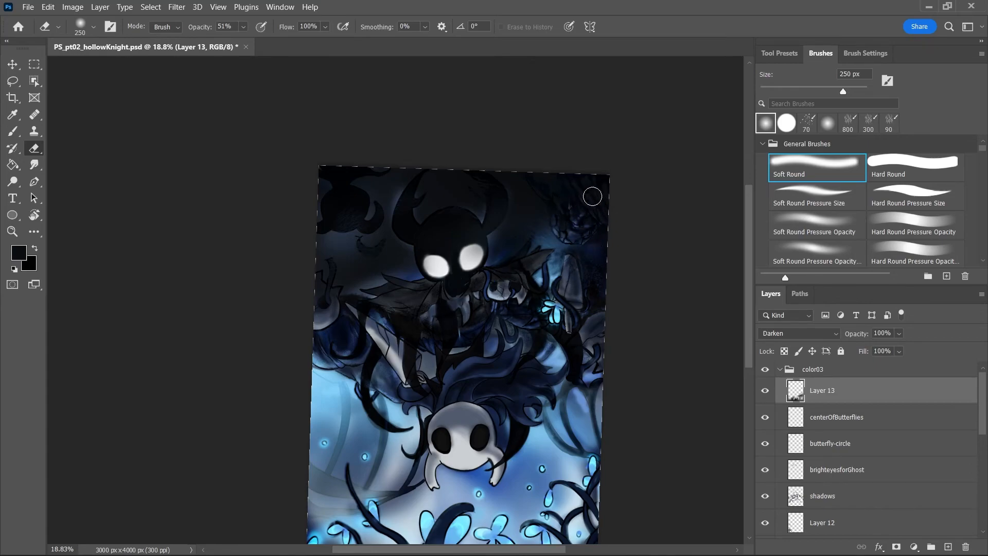
key("ctrl+s")
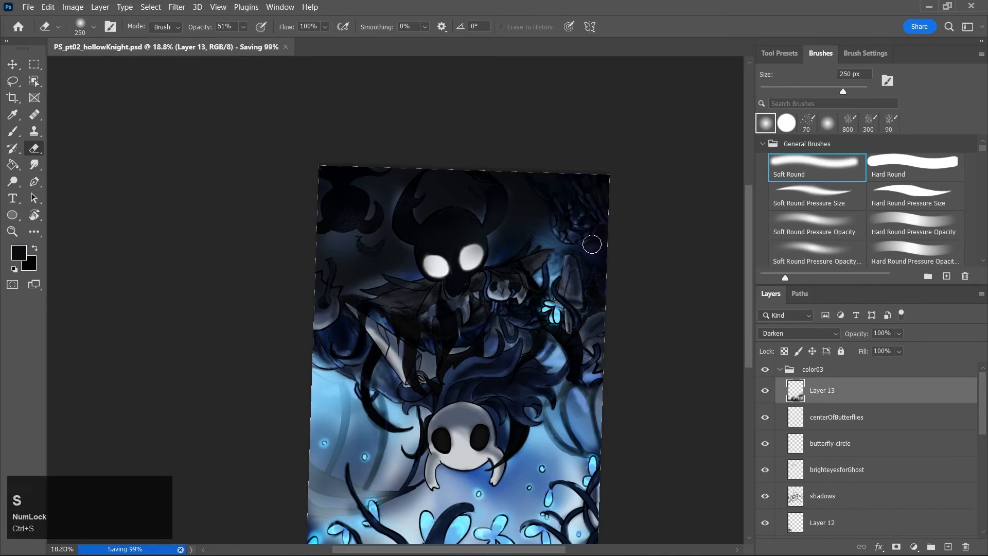
Choose a gray foreground color and try stroking the cloak below the ghost's head with a 40 px Hard Round Pressure Size brush
key("z")
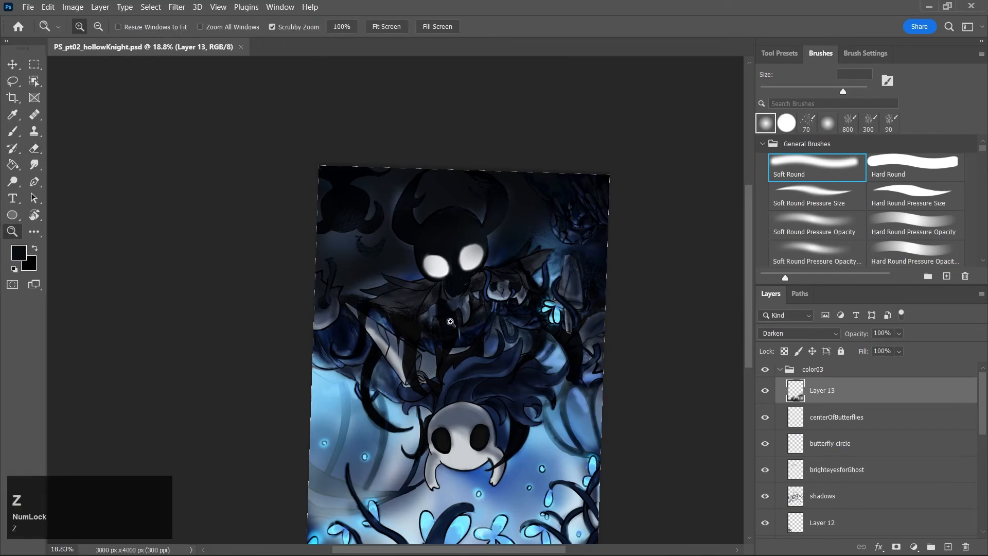
left_click_drag(450, 319, 507, 319)
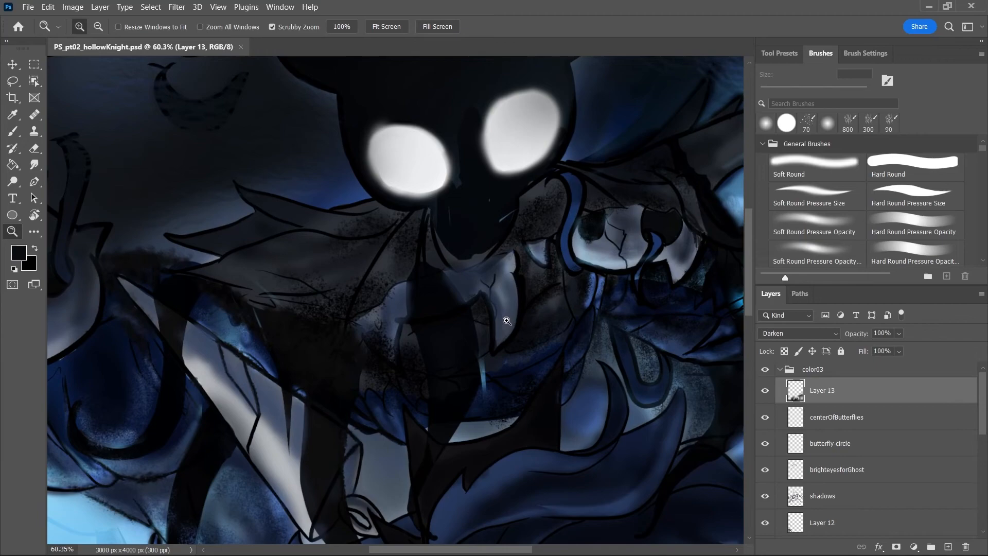
key("j")
left_click(375, 229)
left_click(627, 150)
key("b")
left_click(880, 205)
key("bracketleft")
key("bracketleft")
key("bracketleft")
key("bracketleft")
key("bracketleft")
key("bracketleft")
key("bracketleft")
key("bracketleft")
key("bracketleft")
key("bracketleft")
key("bracketleft")
key("bracketleft")
key("bracketleft")
key("bracketleft")
key("bracketleft")
key("bracketleft")
key("bracketleft")
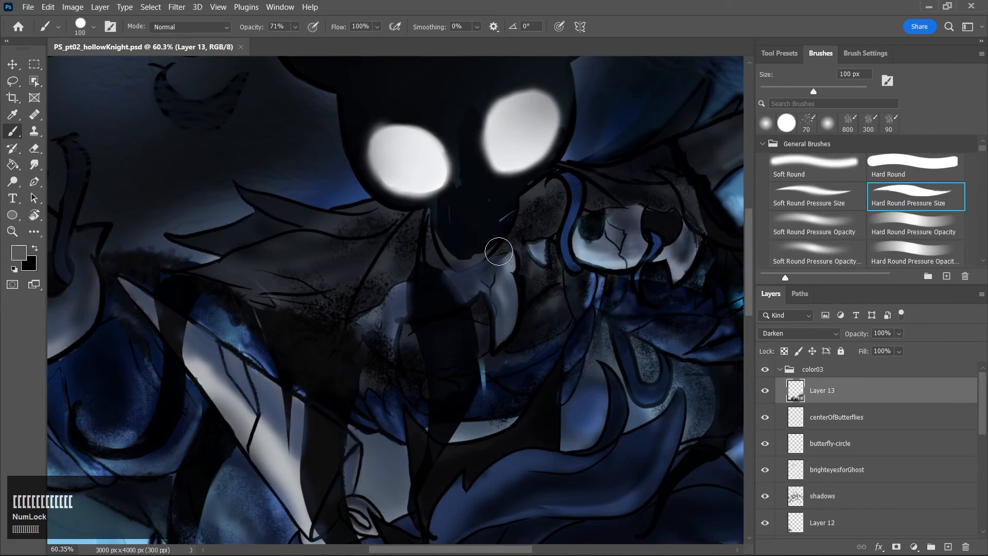
key("bracketleft")
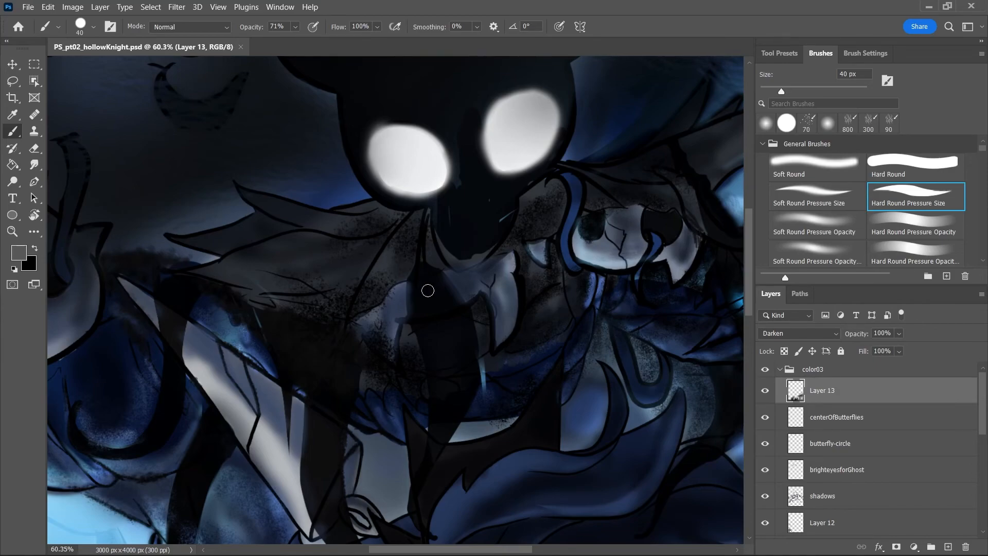
left_click_drag(396, 237, 420, 264)
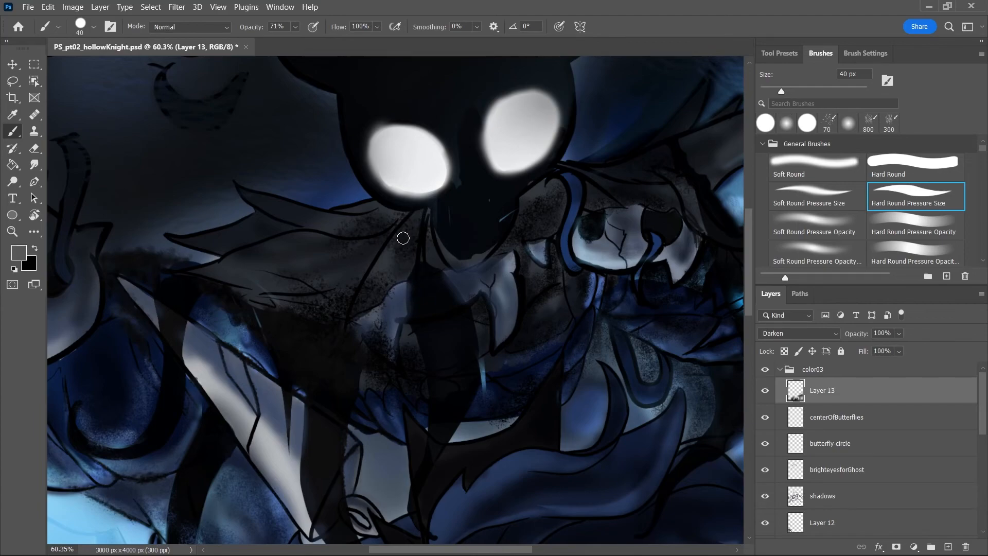
Create a new layer above Layer 13 and paint gray highlights on the cloak with a 25 px Soft Round Pressure Opacity brush
key("j")
left_click_drag(342, 215, 332, 238)
key("Return")
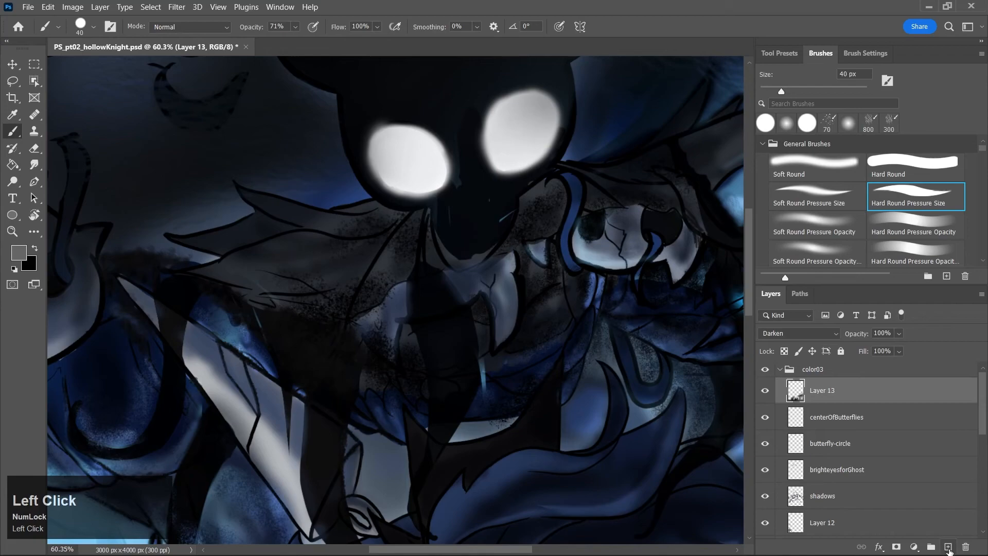
left_click(948, 548)
left_click_drag(411, 226, 366, 291)
key("ctrl+z")
left_click(828, 222)
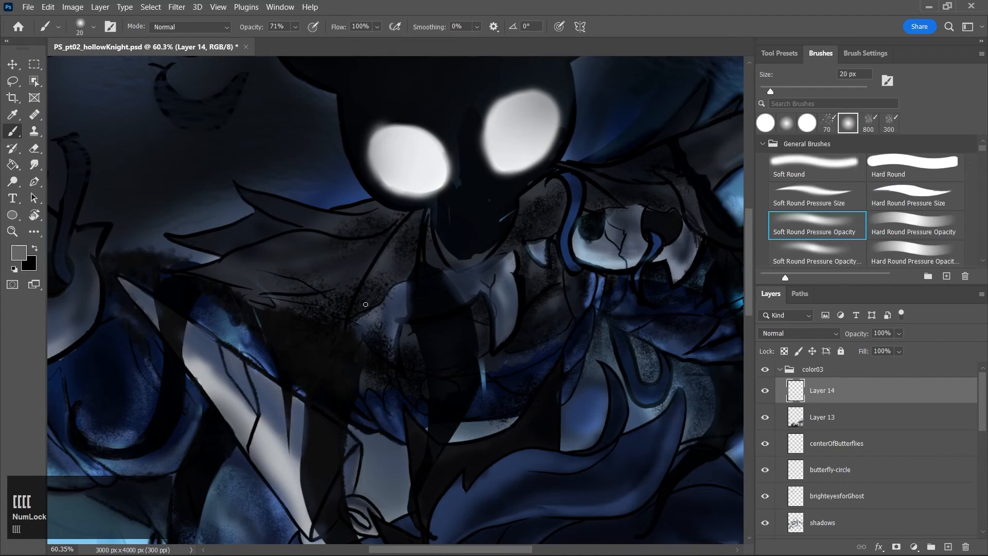
key("bracketright")
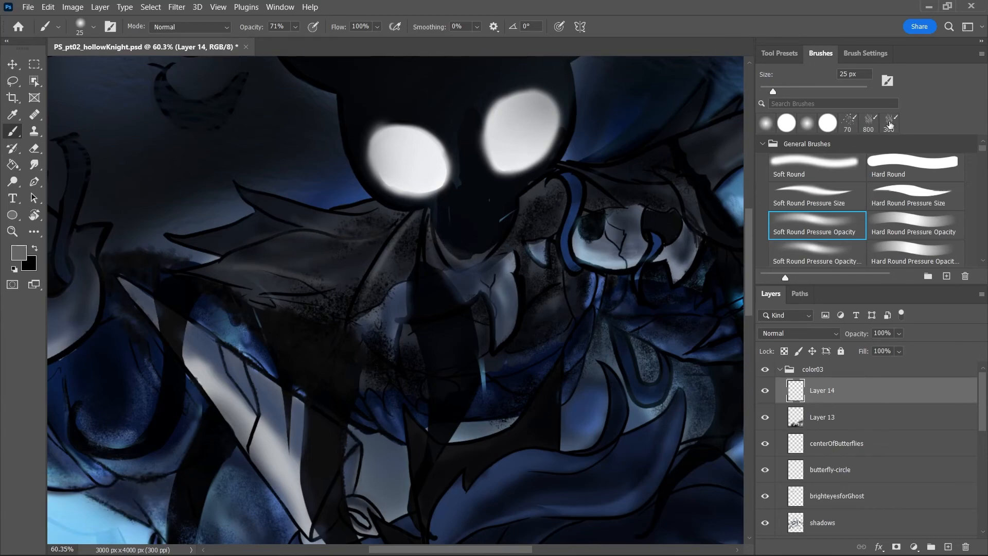
Set a black foreground color and darken the ghost's face between and around the eyes with a 60 px Soft Round brush
left_click(817, 174)
key("j")
left_click_drag(383, 280, 361, 320)
left_click(612, 151)
key("bracketright")
key("bracketright")
key("bracketright")
key("bracketright")
key("bracketright")
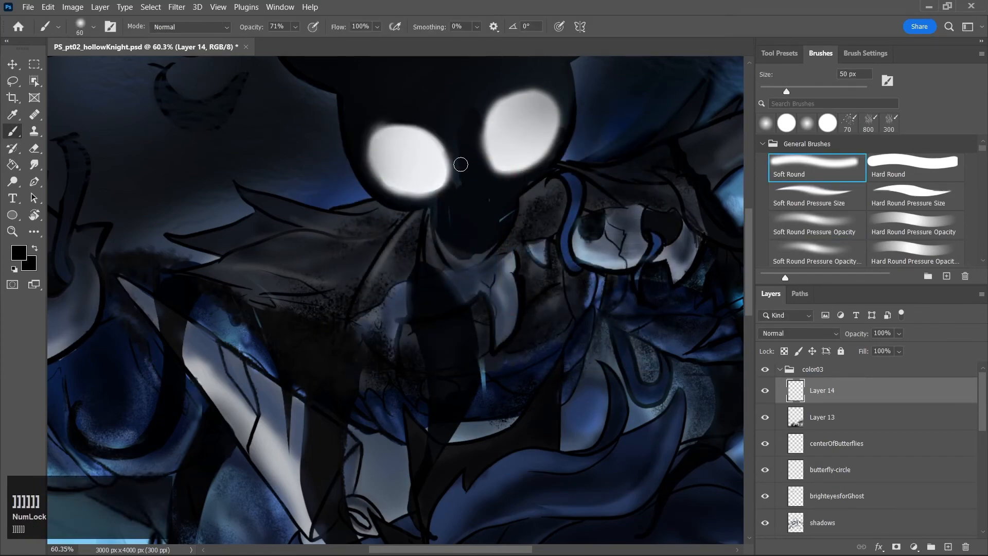
mouse_move(458, 140)
left_mouse_down()
mouse_move(460, 194)
mouse_move(448, 220)
mouse_move(439, 213)
mouse_move(460, 216)
mouse_move(447, 222)
mouse_move(477, 252)
left_mouse_up()
left_click_drag(508, 217, 535, 180)
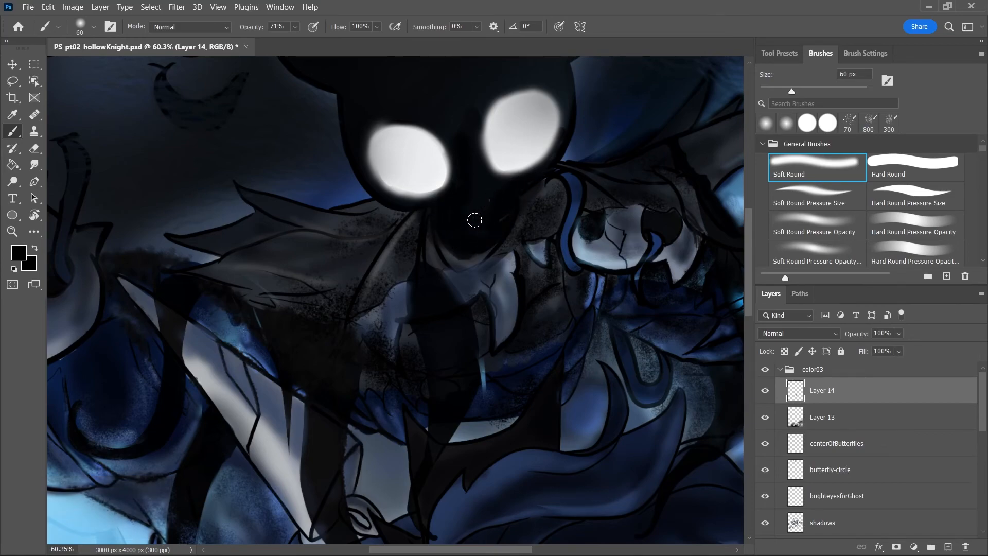
mouse_move(374, 198)
left_mouse_down()
mouse_move(351, 134)
mouse_move(426, 218)
left_mouse_up()
mouse_move(562, 103)
left_mouse_down()
mouse_move(553, 170)
mouse_move(548, 160)
left_mouse_up()
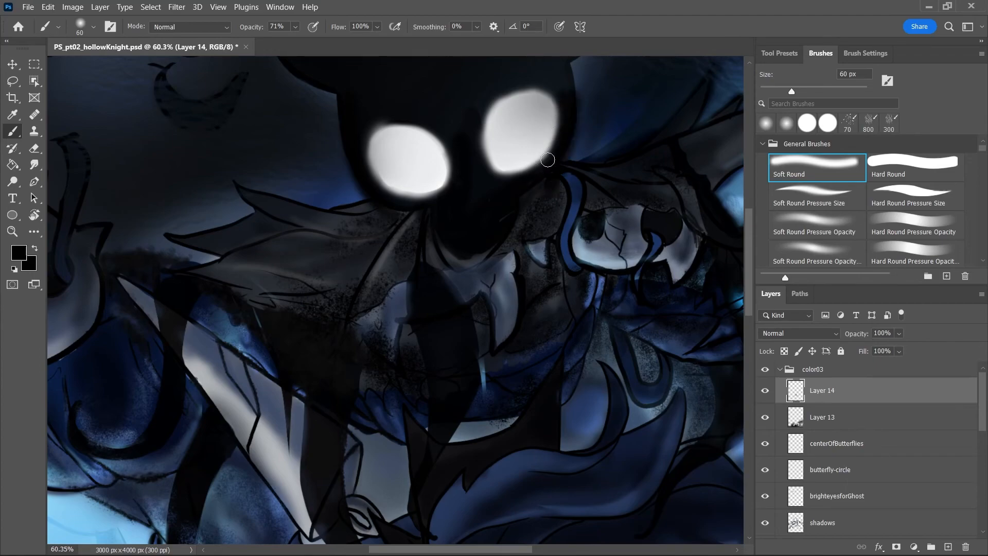
Enlarge the brush to 125 px and paint the ghost's horns and upper head solid black
left_click_drag(749, 292, 748, 259)
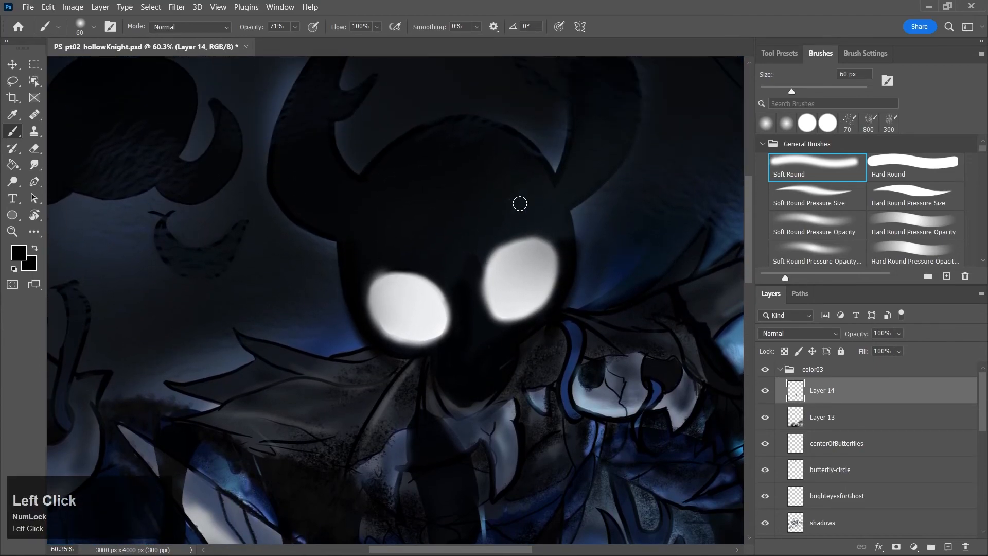
key("bracketright")
key("bracketright")
key("bracketright")
key("bracketright")
key("bracketright")
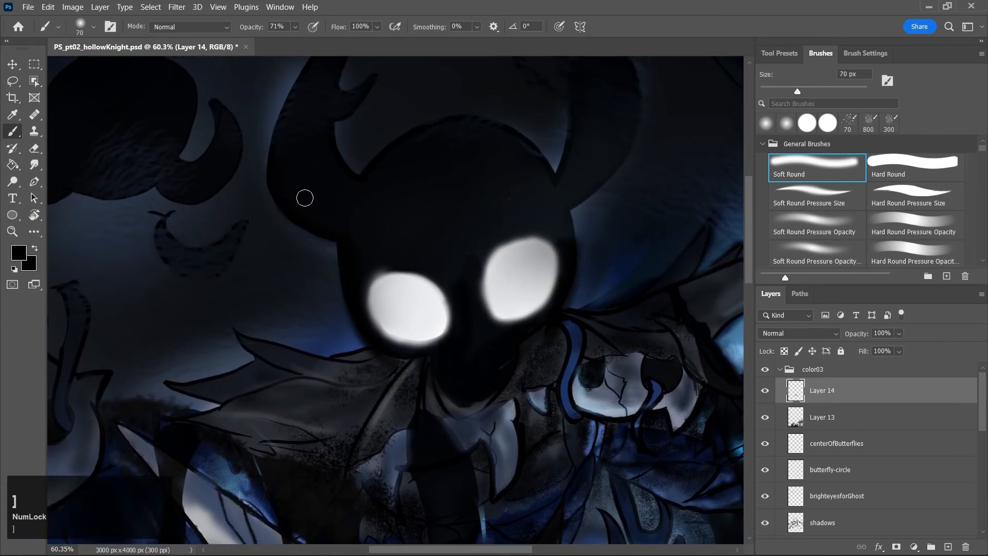
left_click_drag(749, 258, 748, 231)
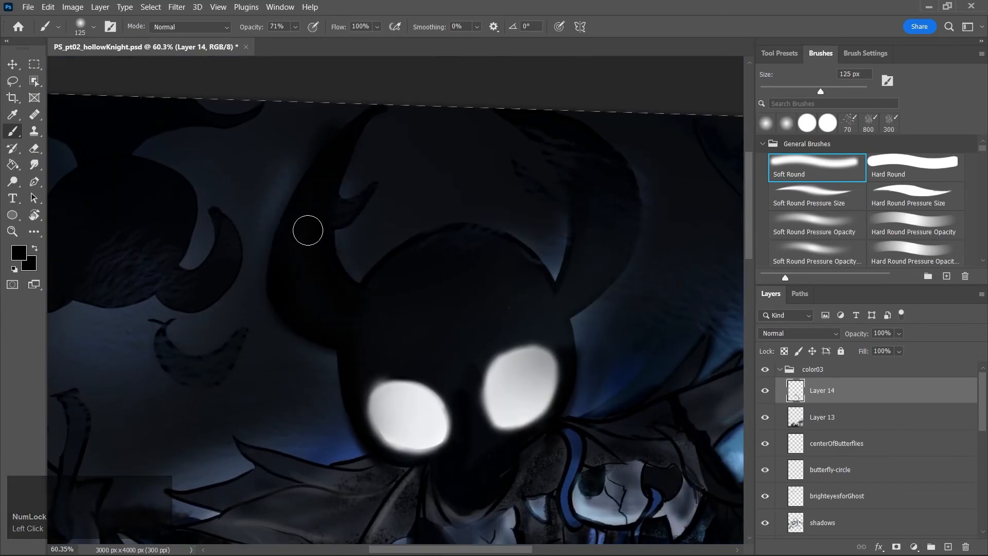
mouse_move(562, 191)
left_mouse_down()
mouse_move(570, 261)
mouse_move(557, 280)
left_mouse_up()
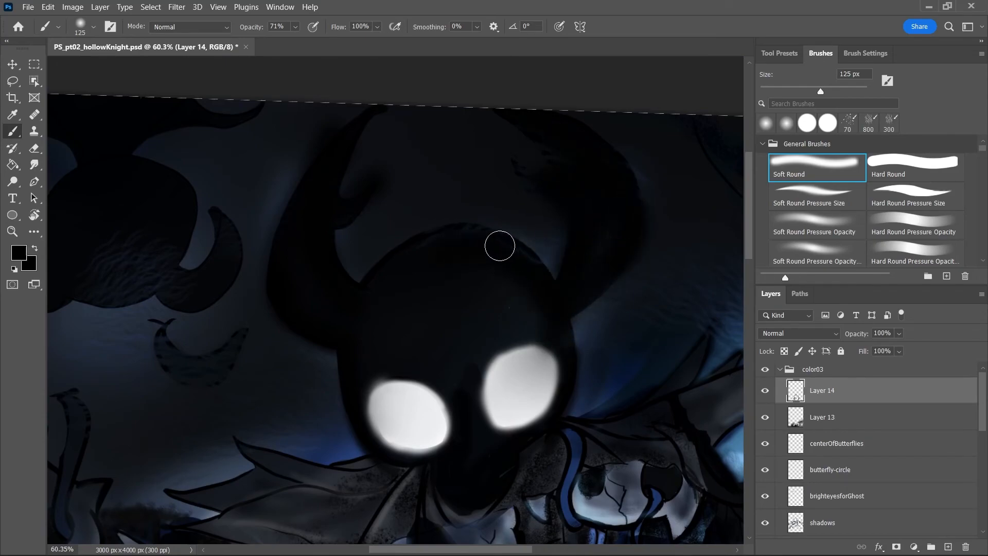
Paint soft black over the outlines of the cloak's upper pointed feathers beside the ghost's head, resizing the brush as needed
left_click(749, 242)
left_click_drag(750, 242, 749, 282)
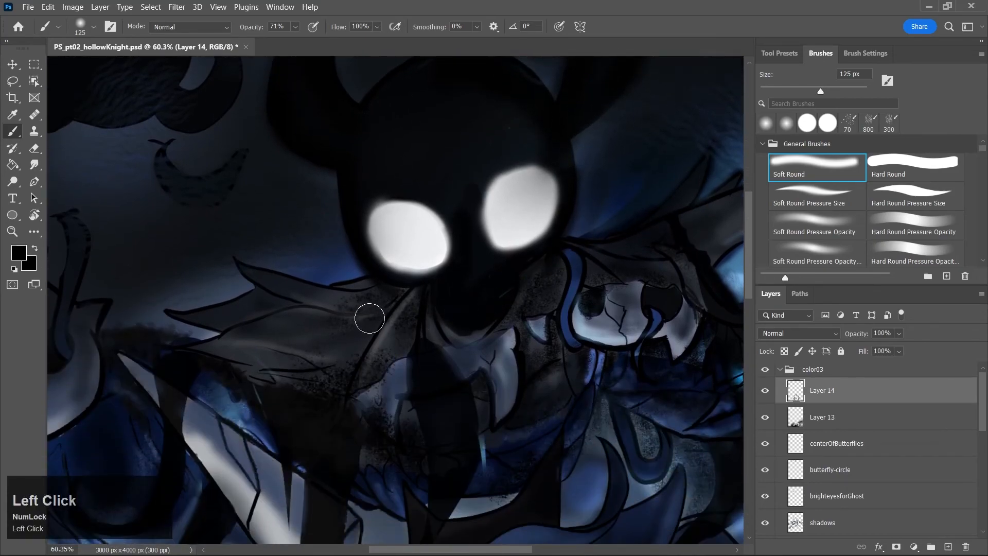
key("bracketleft")
key("bracketleft")
key("bracketleft")
key("bracketleft")
key("bracketleft")
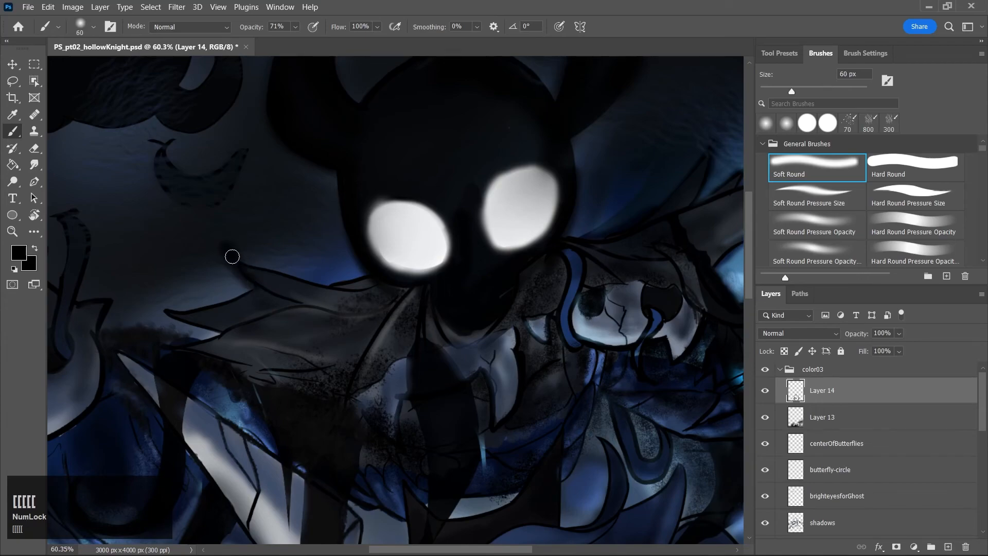
key("bracketleft")
key("bracketleft")
key("bracketleft")
key("bracketleft")
left_click_drag(305, 283, 371, 284)
key("bracketright")
key("bracketright")
key("bracketright")
key("bracketright")
key("bracketright")
key("bracketright")
key("bracketright")
left_click_drag(248, 265, 302, 281)
mouse_move(166, 310)
left_mouse_down()
mouse_move(235, 325)
mouse_move(265, 300)
left_mouse_up()
Shade the lower edges and folds of the cloak's feathers in soft black with a 40 px brush
key("bracketleft")
key("bracketleft")
key("bracketleft")
key("bracketleft")
key("bracketleft")
left_click_drag(150, 338, 228, 333)
left_click_drag(178, 353, 284, 395)
left_click_drag(229, 360, 321, 368)
mouse_move(238, 329)
left_mouse_down()
mouse_move(376, 324)
mouse_move(326, 313)
mouse_move(427, 289)
mouse_move(369, 308)
mouse_move(363, 379)
left_mouse_up()
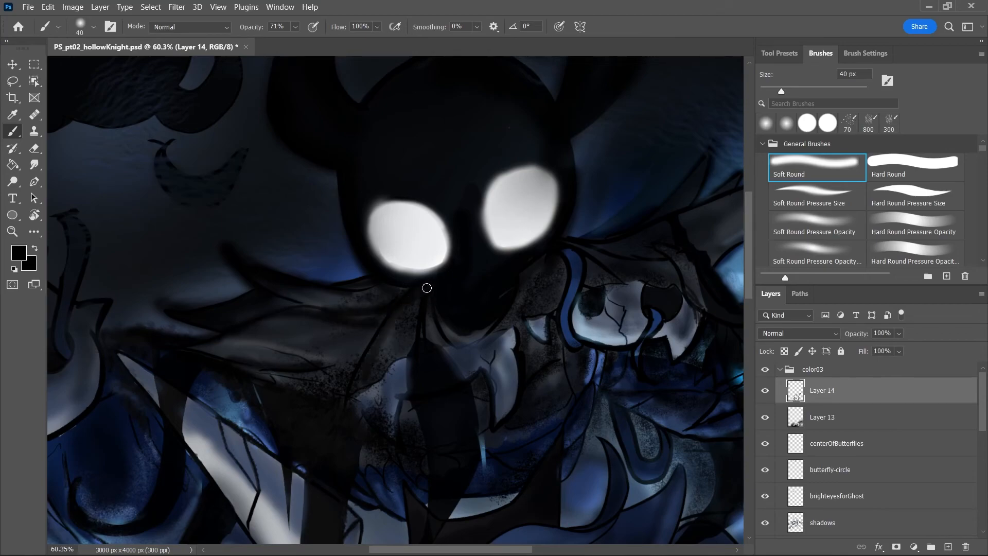
Paint soft black shadows along the collar, chest folds and cloak beneath the ghost's head with the 40 px brush
left_click_drag(424, 295, 405, 367)
left_click_drag(476, 327, 463, 352)
left_click_drag(531, 267, 475, 363)
mouse_move(544, 252)
left_mouse_down()
mouse_move(543, 300)
mouse_move(564, 283)
mouse_move(550, 295)
mouse_move(553, 263)
mouse_move(532, 290)
mouse_move(569, 244)
mouse_move(624, 282)
mouse_move(592, 275)
left_mouse_up()
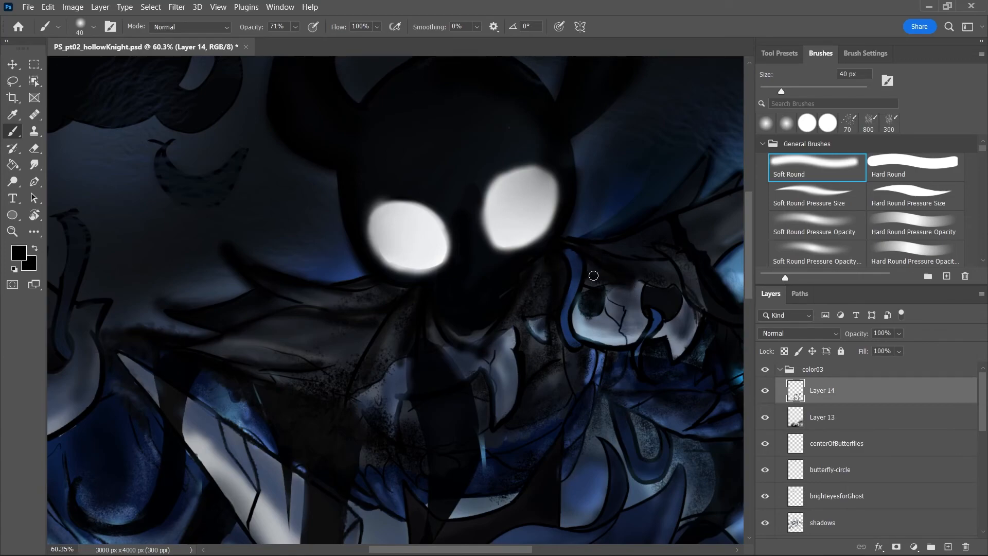
left_click_drag(401, 350, 380, 403)
mouse_move(400, 368)
left_mouse_down()
mouse_move(382, 422)
mouse_move(400, 349)
mouse_move(380, 439)
mouse_move(390, 376)
mouse_move(348, 403)
left_mouse_up()
left_click_drag(381, 332, 355, 409)
left_click_drag(292, 370, 360, 348)
mouse_move(426, 319)
left_mouse_down()
mouse_move(499, 397)
mouse_move(508, 340)
mouse_move(486, 354)
mouse_move(486, 369)
mouse_move(496, 360)
mouse_move(525, 392)
mouse_move(511, 300)
mouse_move(520, 399)
left_mouse_up()
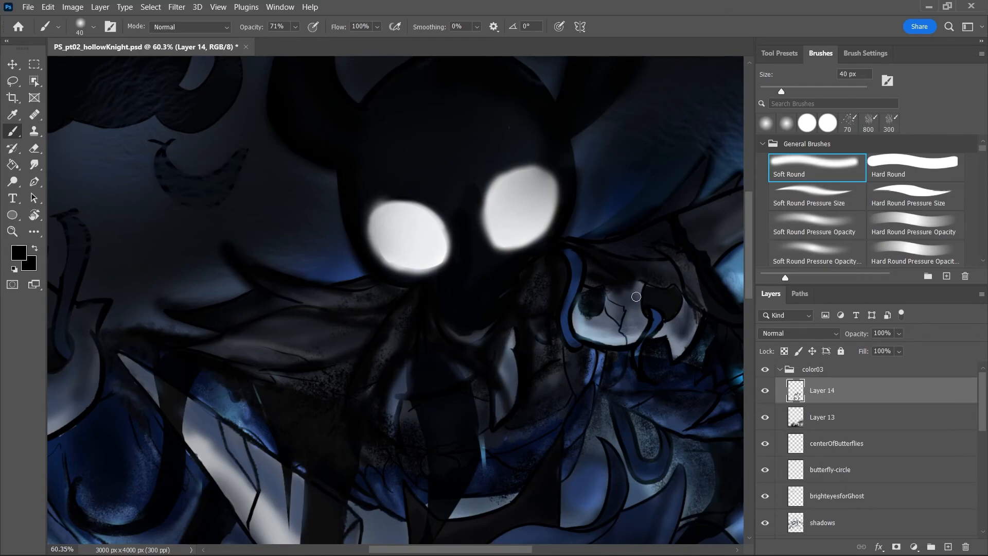
Save the file, straighten the canvas view to 180° and examine the shaded ghost both whole and up close
key("ctrl+s")
key("z")
left_click_drag(602, 244, 568, 304)
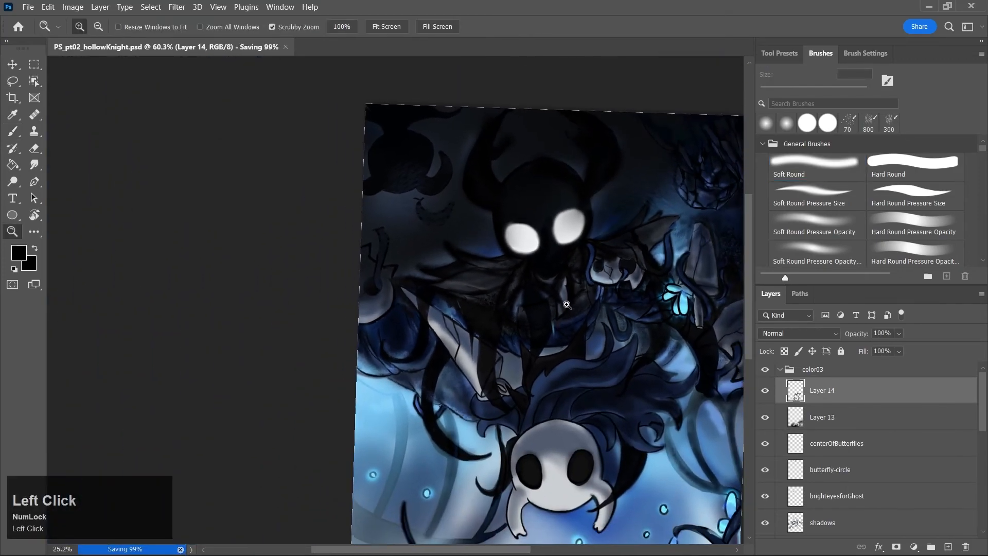
key("h")
left_click_drag(727, 316, 516, 285)
key("r")
left_click_drag(580, 337, 593, 334)
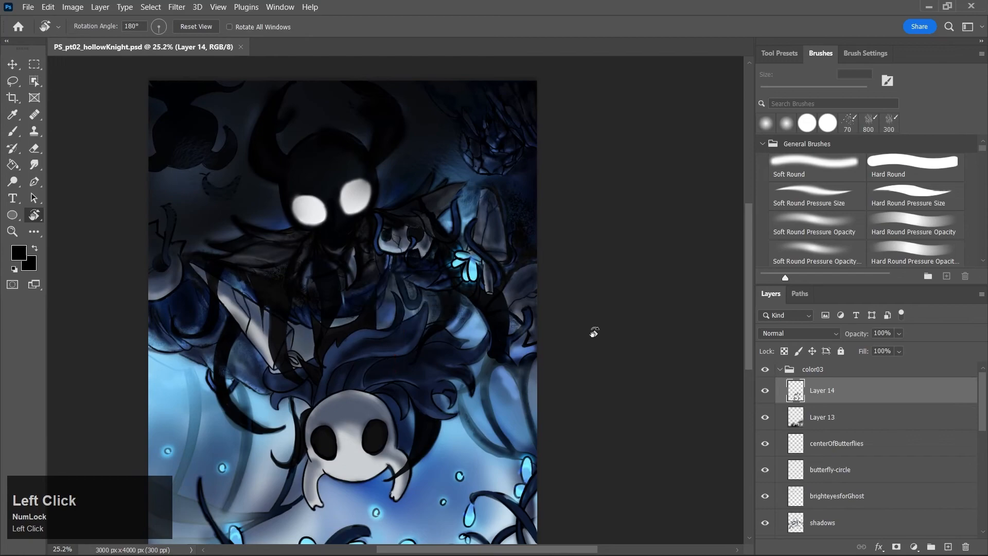
mouse_move(746, 272)
left_mouse_down()
mouse_move(746, 325)
mouse_move(745, 253)
left_mouse_up()
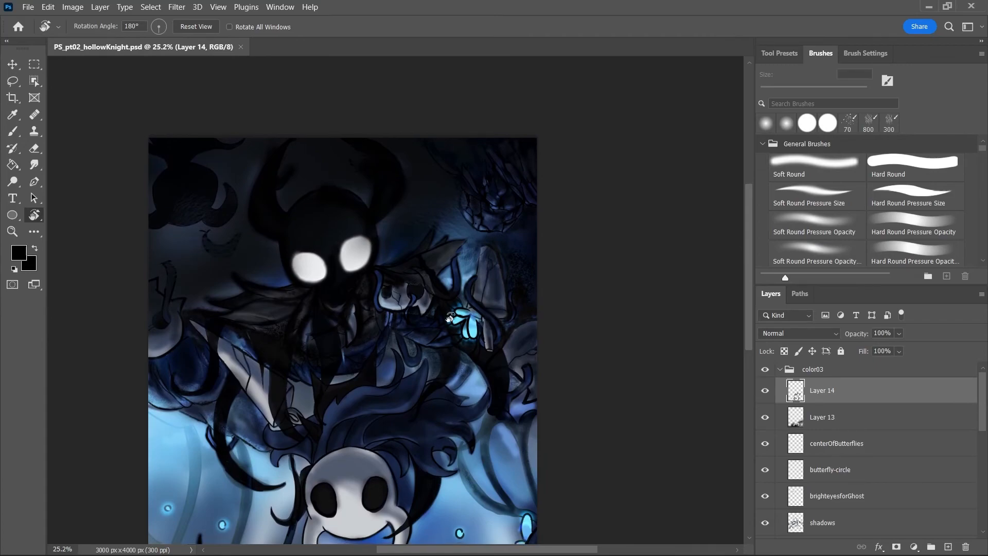
mouse_move(353, 282)
left_mouse_down()
mouse_move(356, 261)
mouse_move(353, 277)
left_mouse_up()
key("z")
left_click(332, 322)
left_click_drag(477, 550, 444, 549)
key("ctrl+s")
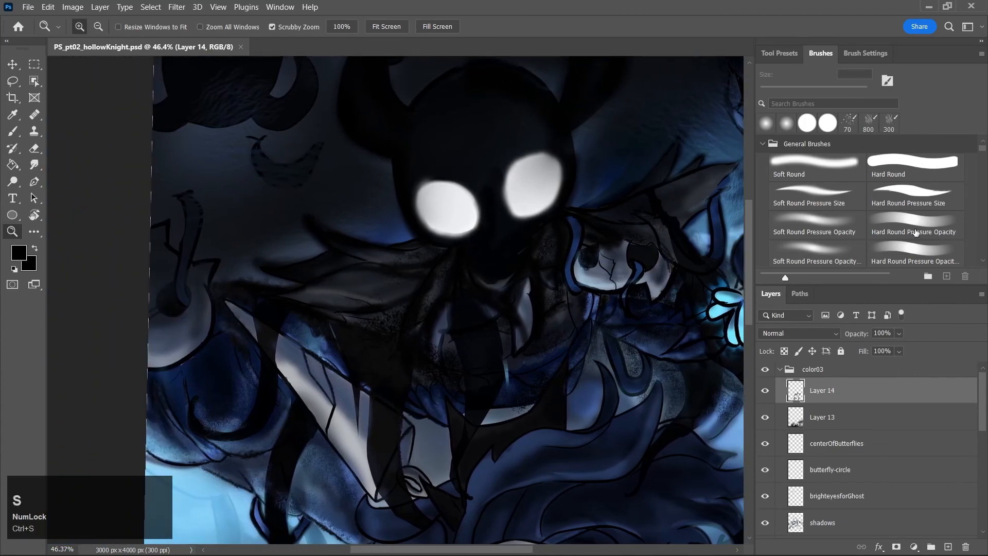
Choose the Hard Round Pressure Opacity brush and set the foreground colour to a dark blue-grey
left_click(918, 230)
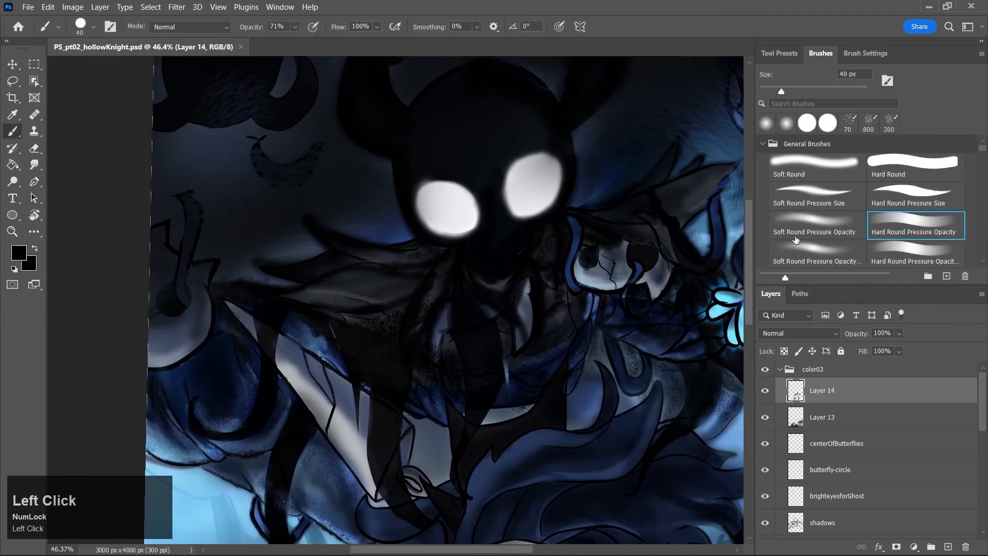
key("j")
left_click(334, 278)
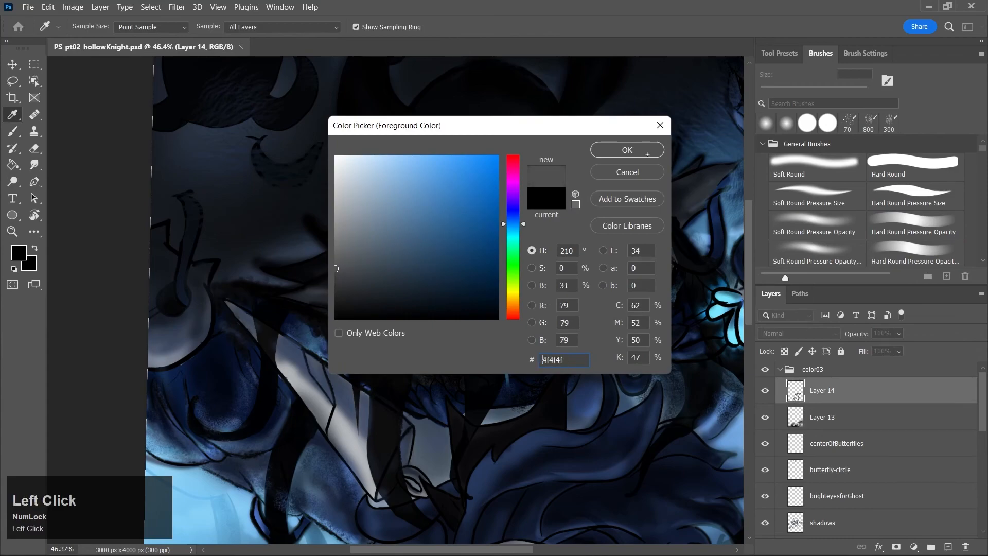
left_click(628, 149)
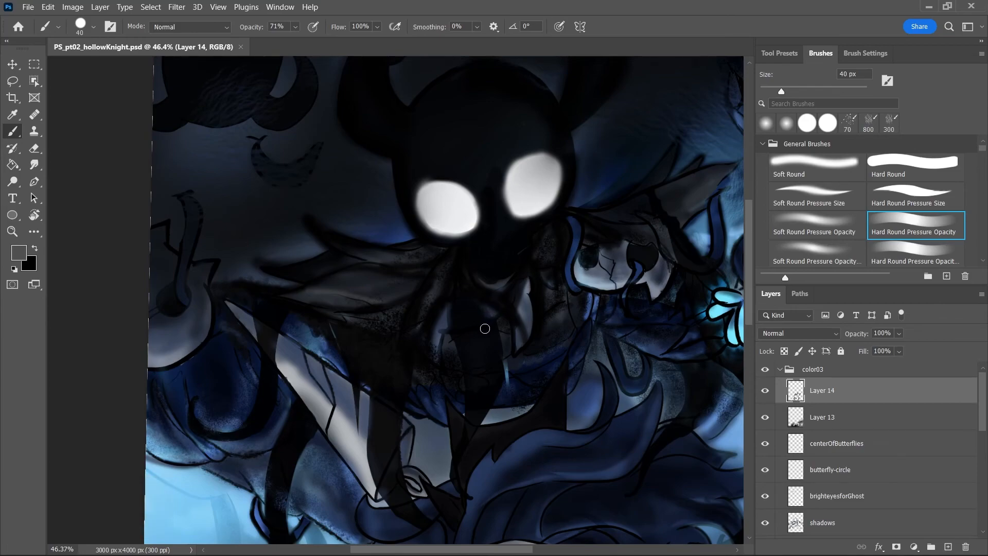
key("k")
key("j")
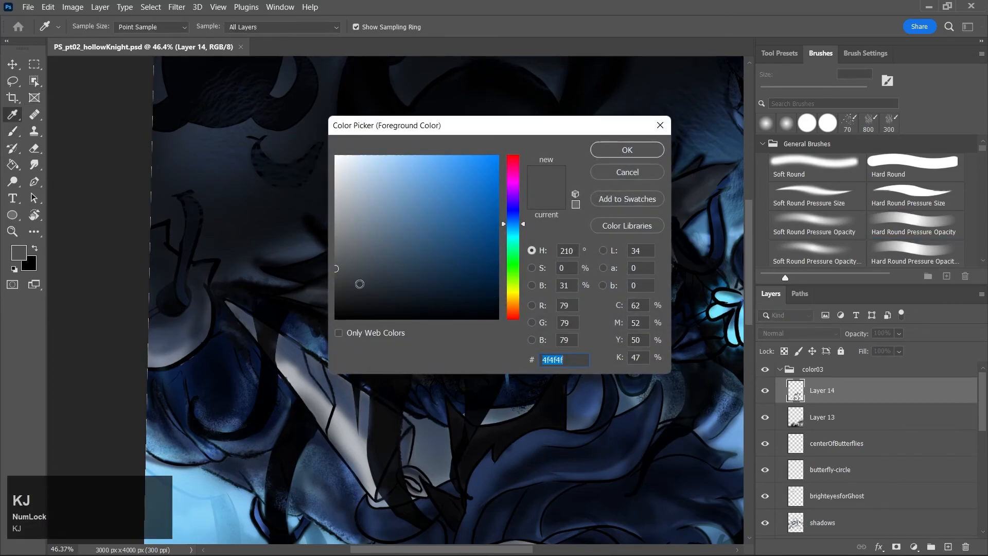
left_click(357, 286)
left_click(627, 150)
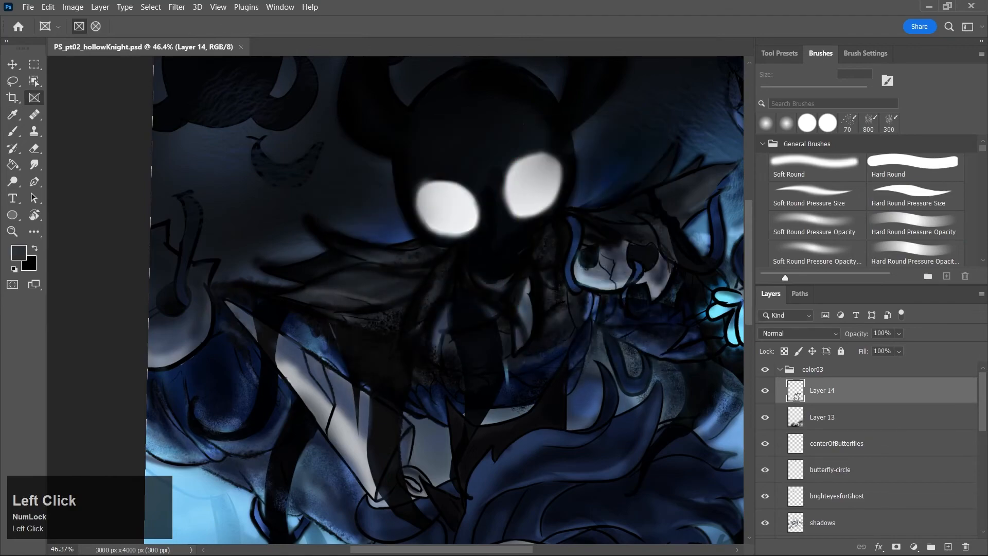
Add a new layer above Layer 14 and group it with Layer 13 in a folder named cloacks
left_click(947, 547)
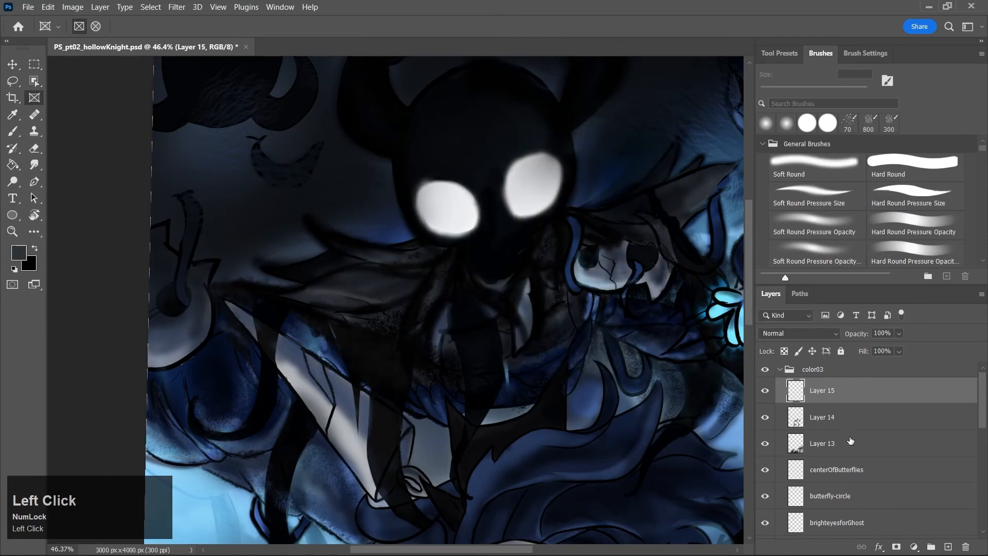
left_click(852, 441, "ctrl")
left_click(931, 547)
double_click(827, 387)
type("cloacks")
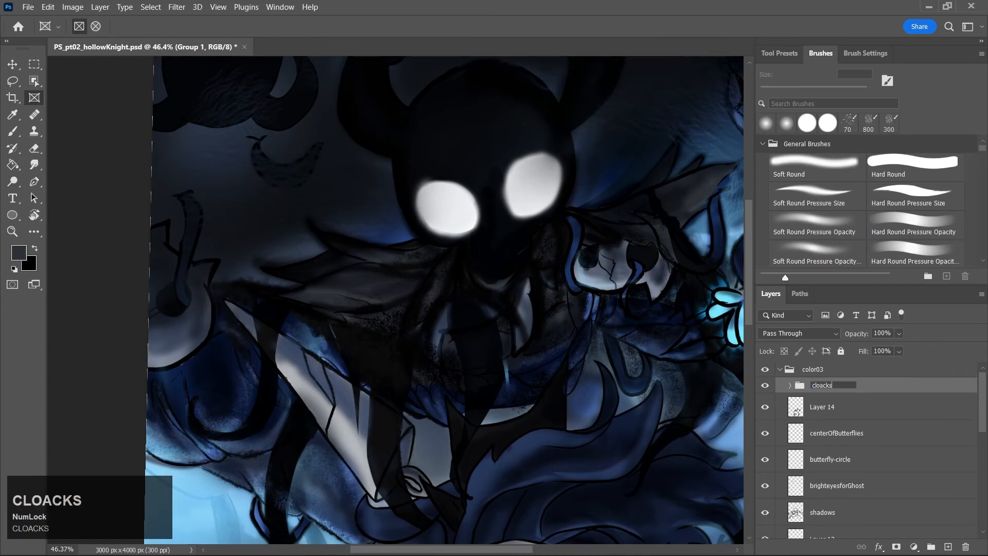
key("Return")
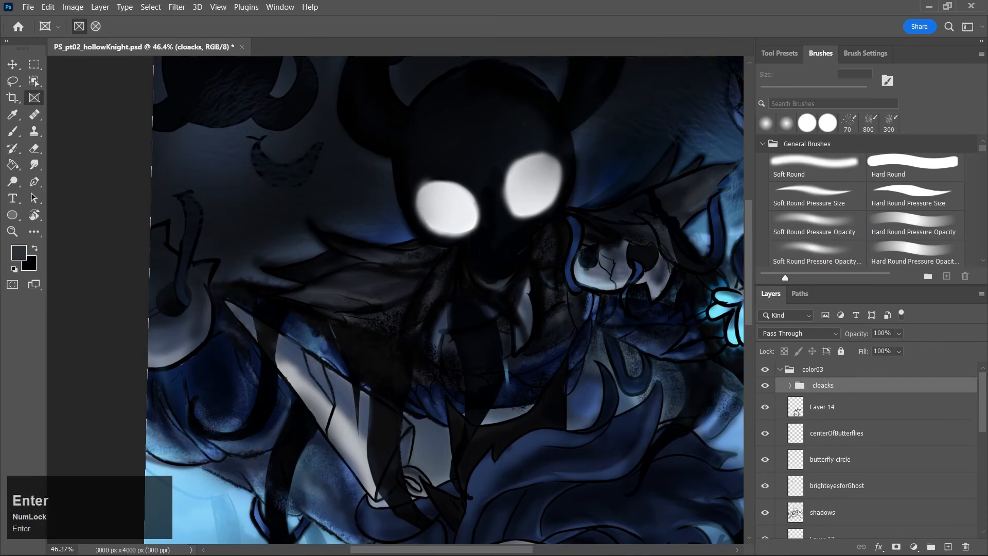
left_click(766, 387)
left_click(765, 387)
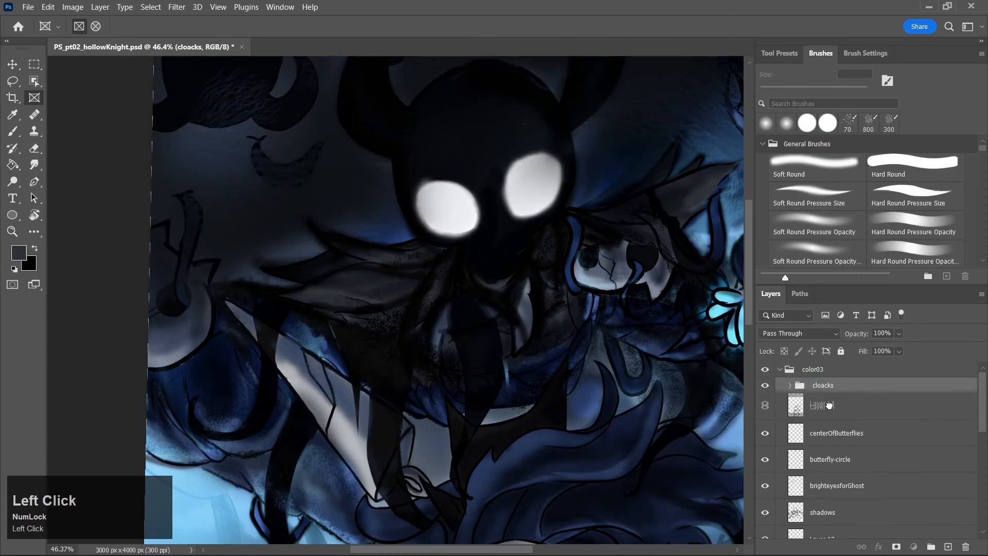
Move Layer 14 into the cloacks group, add a new layer above it in the group and save the file
left_click(826, 407)
left_click(765, 408)
left_click(766, 412)
left_click_drag(826, 413, 824, 386)
left_click(791, 386)
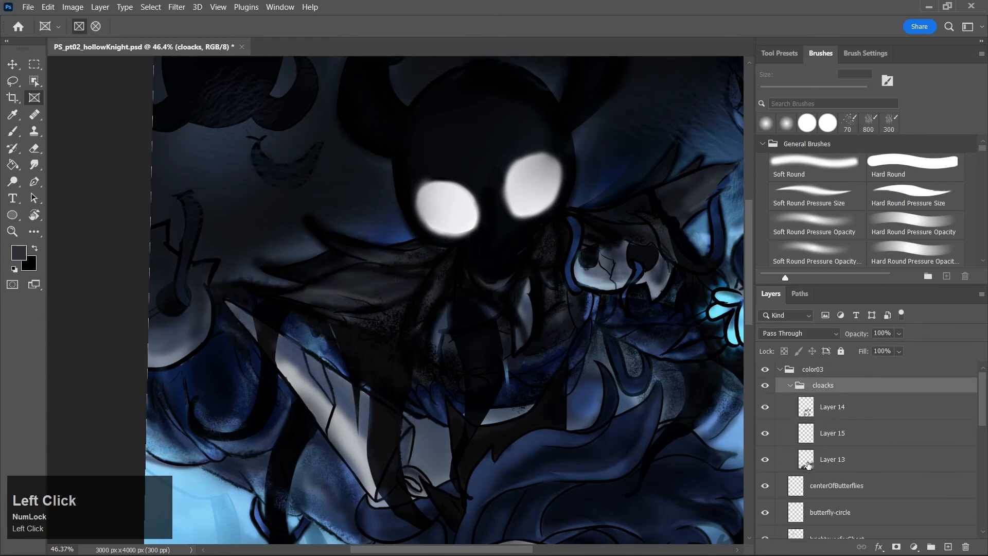
left_click(808, 464)
left_click(948, 547)
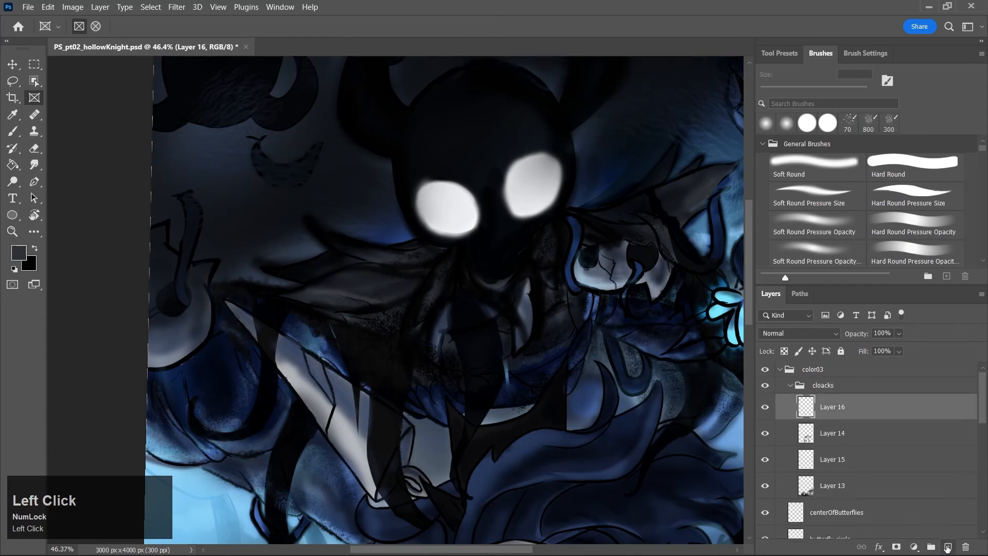
key("ctrl+s")
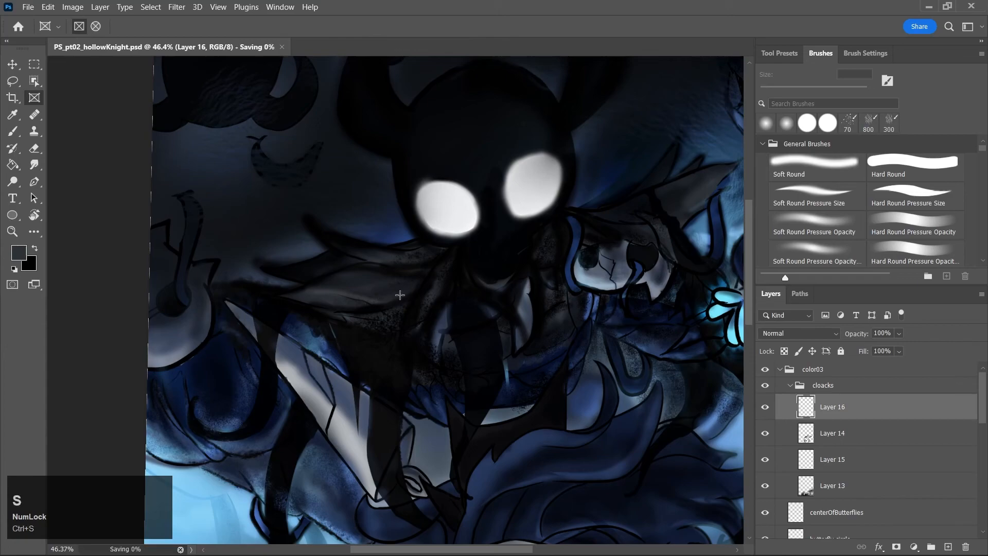
Paint dark blue-grey strands over the ghost's cloak feathers and collar with the 40 px brush
key("b")
left_click_drag(446, 248, 435, 255)
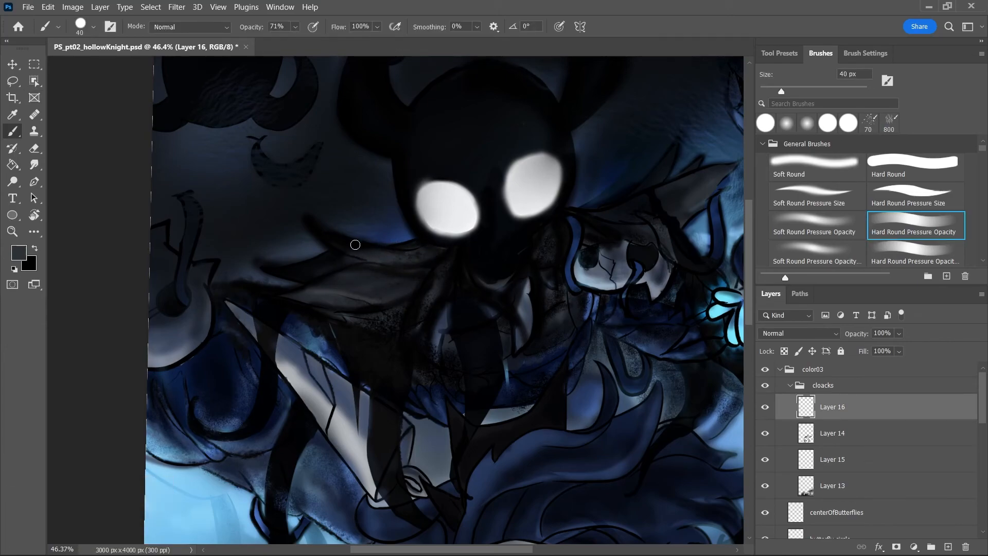
left_click_drag(333, 235, 406, 237)
left_click_drag(311, 269, 408, 265)
left_click_drag(317, 295, 500, 296)
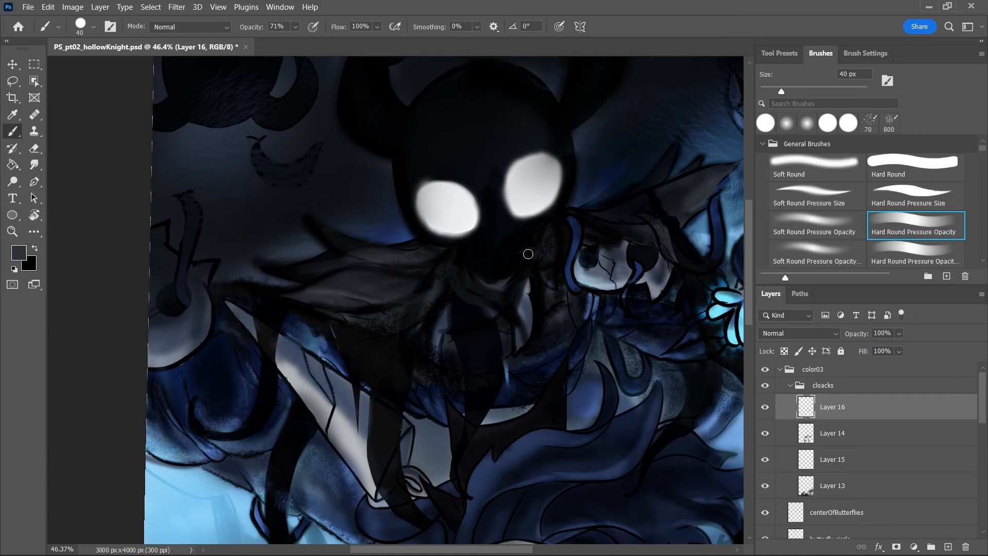
mouse_move(566, 216)
left_mouse_down()
mouse_move(522, 299)
mouse_move(560, 226)
mouse_move(563, 309)
left_mouse_up()
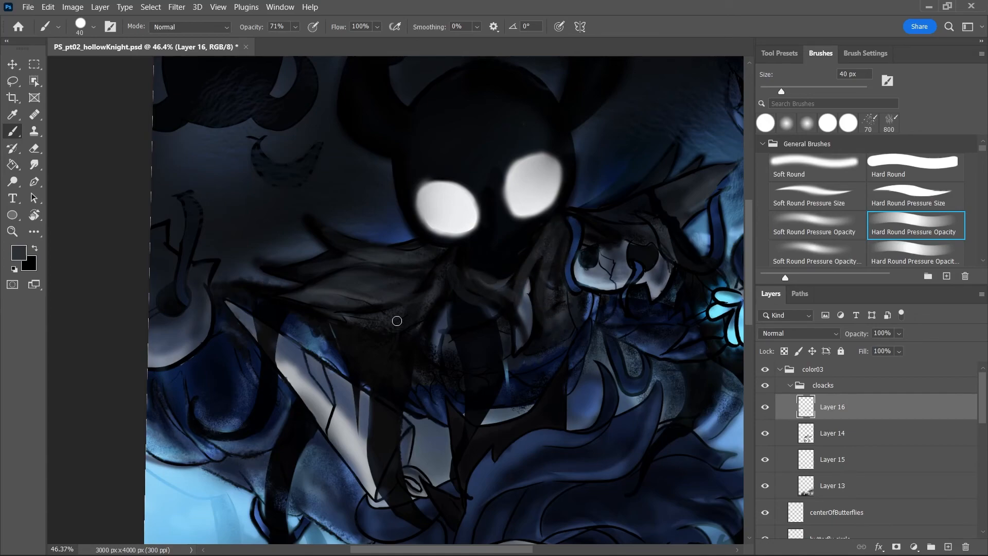
Extend the dark blue-grey strands over the chest and the feathers on both sides with a 50 px brush, and save the file
key("bracketright")
key("bracketright")
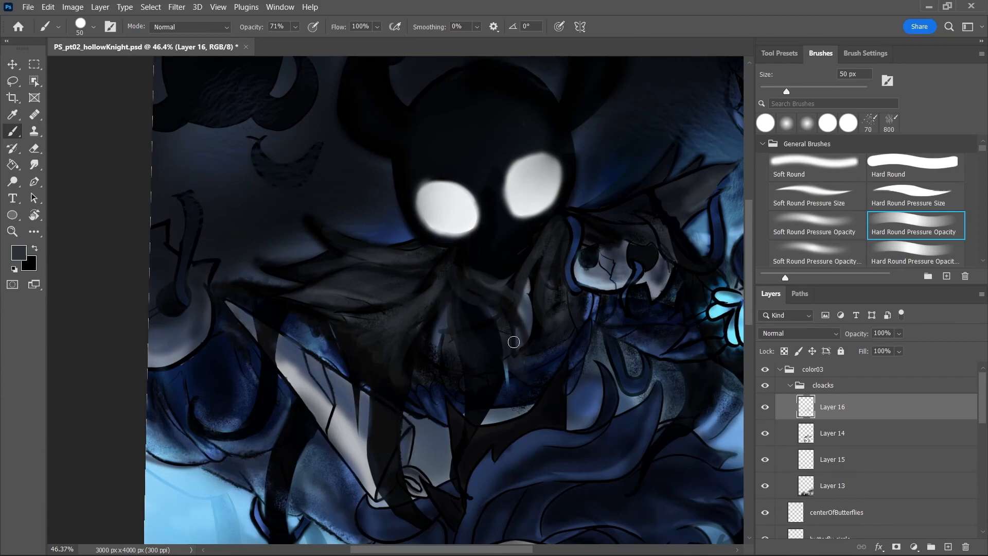
mouse_move(586, 225)
left_mouse_down()
mouse_move(610, 240)
mouse_move(633, 218)
left_mouse_up()
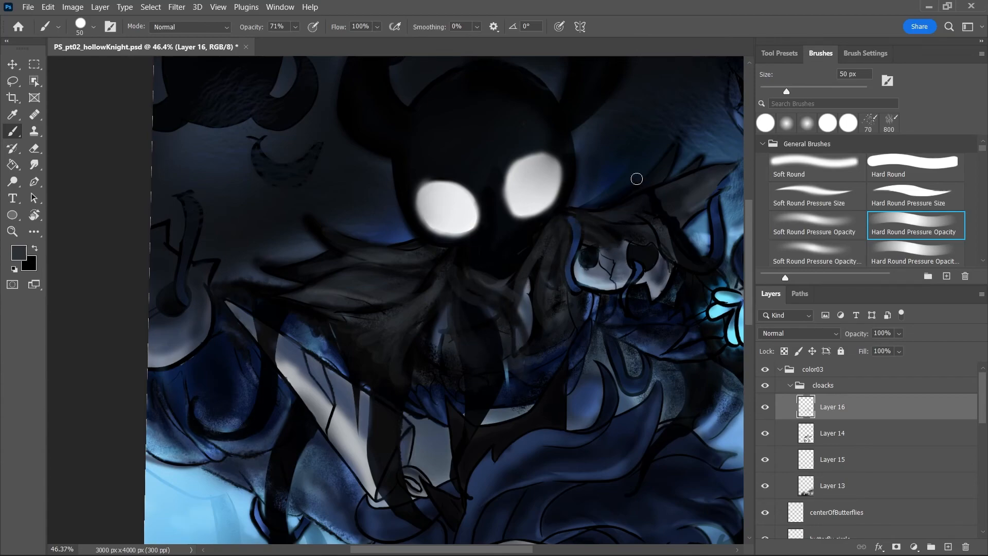
mouse_move(622, 177)
left_mouse_down()
mouse_move(639, 198)
mouse_move(687, 207)
mouse_move(675, 212)
mouse_move(709, 215)
mouse_move(646, 201)
mouse_move(701, 173)
mouse_move(674, 179)
mouse_move(708, 188)
mouse_move(632, 219)
left_mouse_up()
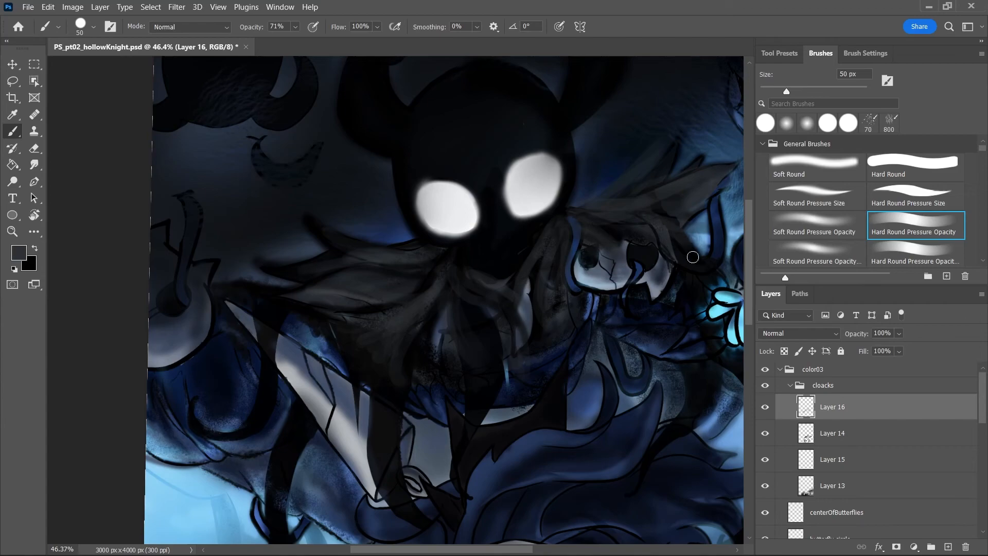
mouse_move(532, 250)
left_mouse_down()
mouse_move(506, 281)
mouse_move(535, 333)
left_mouse_up()
mouse_move(474, 287)
left_mouse_down()
mouse_move(480, 394)
mouse_move(445, 292)
mouse_move(466, 389)
left_mouse_up()
mouse_move(291, 295)
left_mouse_down()
mouse_move(226, 265)
mouse_move(313, 277)
left_mouse_up()
left_click_drag(353, 249, 314, 231)
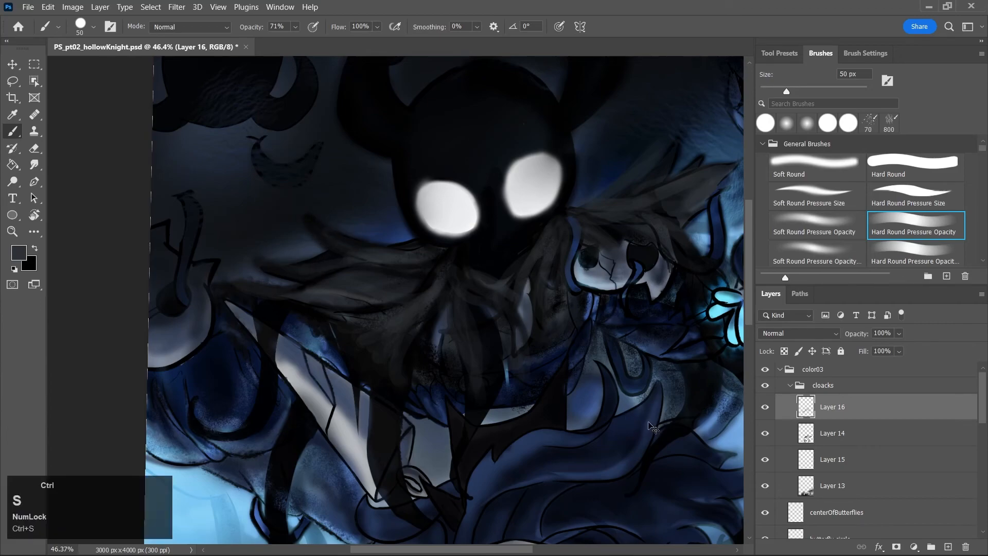
key("ctrl+s")
Paint darker strands in colour 161a1e over the cloak's feathers and collar with the Soft Round Pressure Size brush
left_click(824, 207)
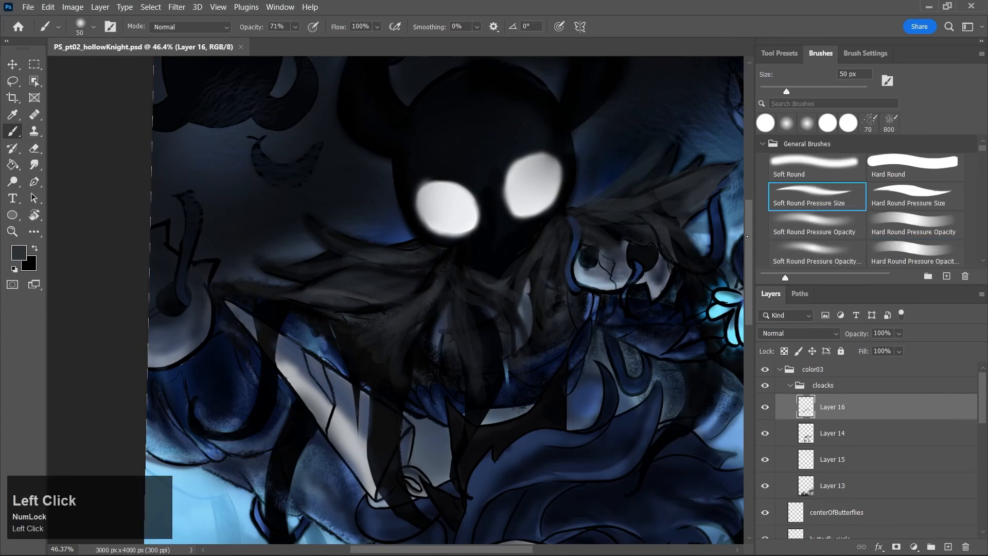
key("b")
key("j")
left_click(378, 300)
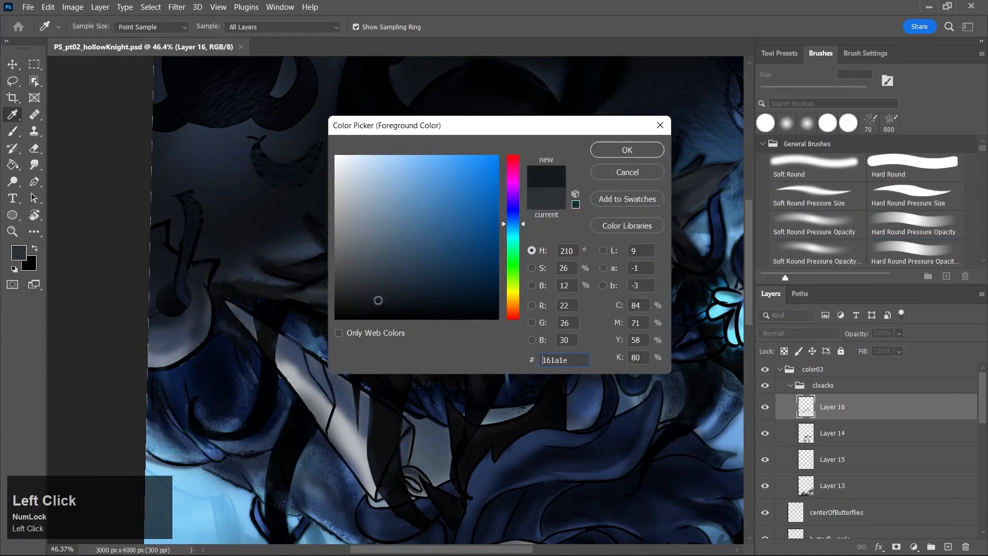
left_click(630, 154)
key("b")
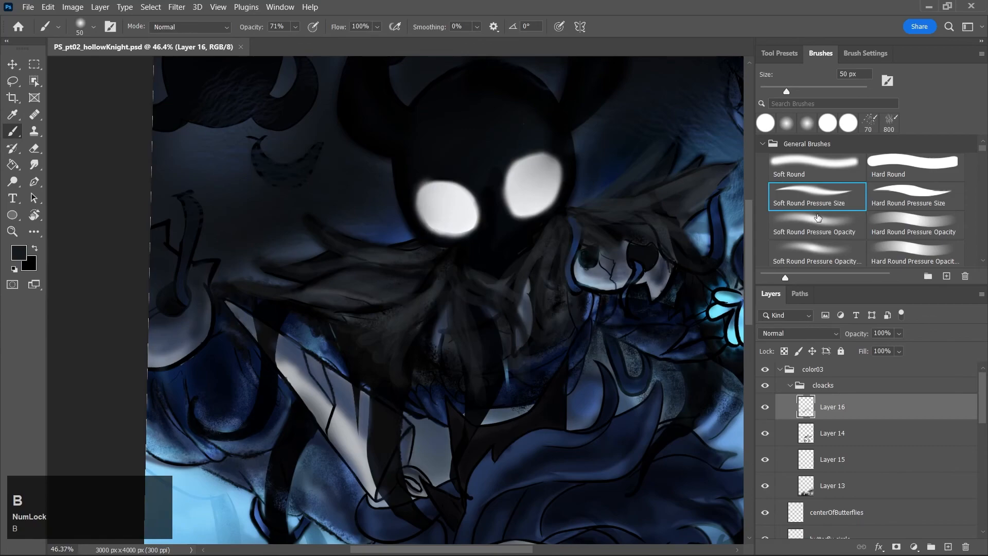
mouse_move(359, 298)
left_mouse_down()
mouse_move(291, 297)
mouse_move(360, 293)
left_mouse_up()
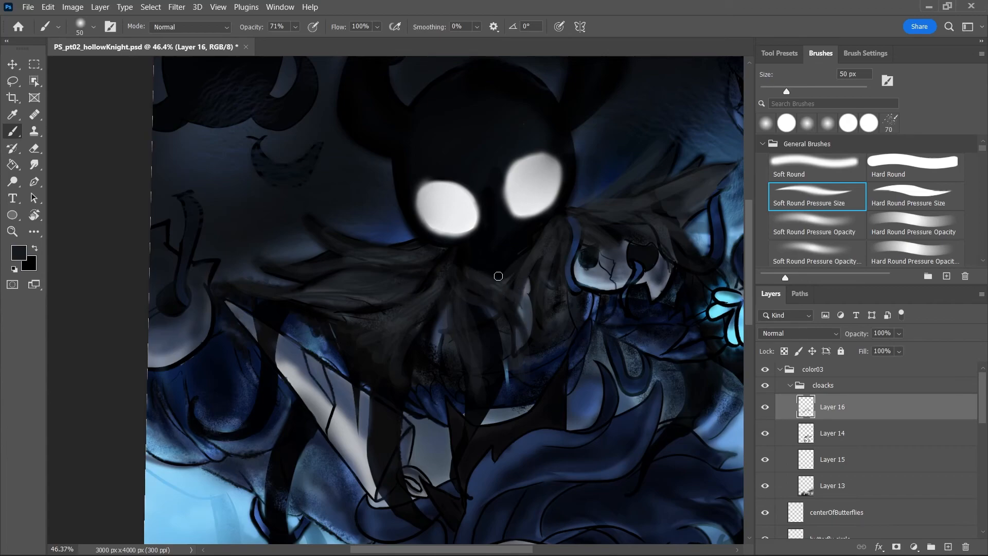
mouse_move(524, 326)
left_mouse_down()
mouse_move(530, 271)
mouse_move(547, 246)
left_mouse_up()
Deepen the folds on the chest and the cloak edge beside the small character's face in colour 090e14
key("j")
left_click_drag(434, 295, 427, 306)
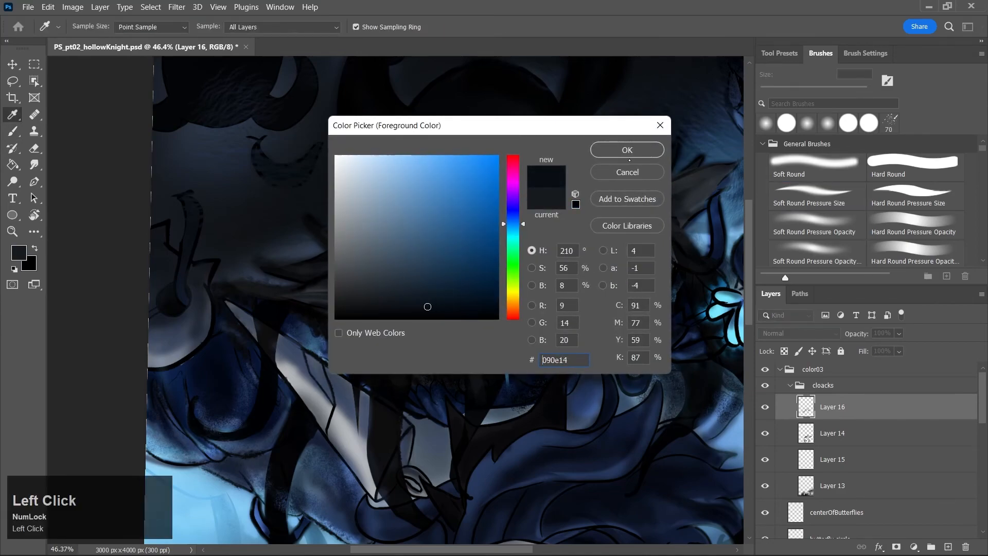
left_click(628, 157)
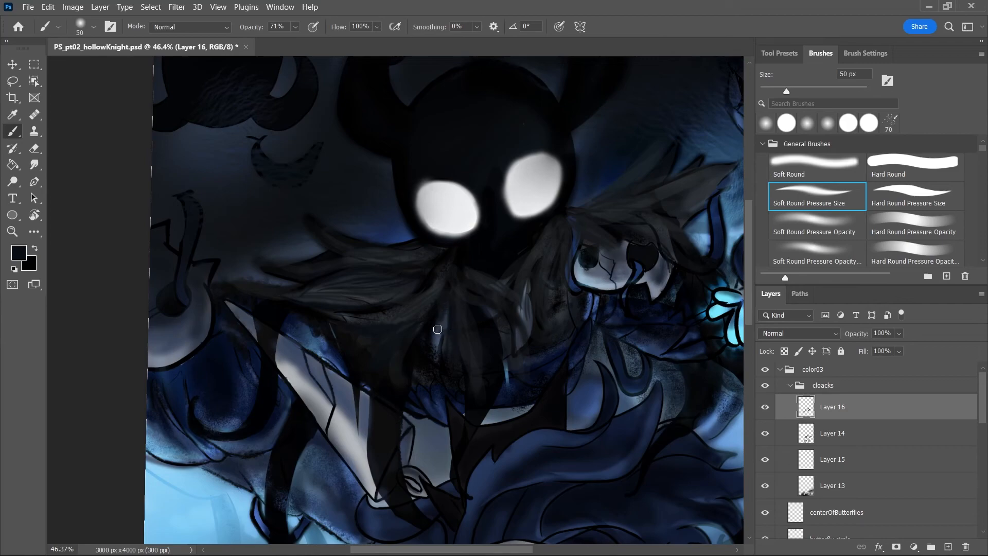
left_click_drag(496, 319, 519, 345)
mouse_move(530, 294)
left_mouse_down()
mouse_move(517, 326)
mouse_move(530, 327)
left_mouse_up()
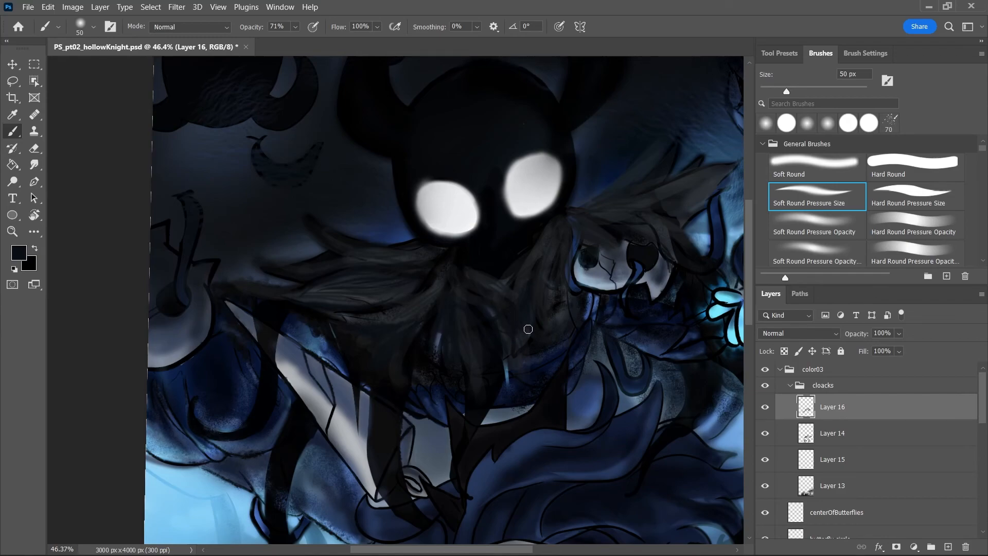
mouse_move(564, 276)
left_mouse_down()
mouse_move(574, 316)
mouse_move(570, 298)
left_mouse_up()
left_click_drag(570, 261, 571, 287)
left_click_drag(573, 244, 573, 258)
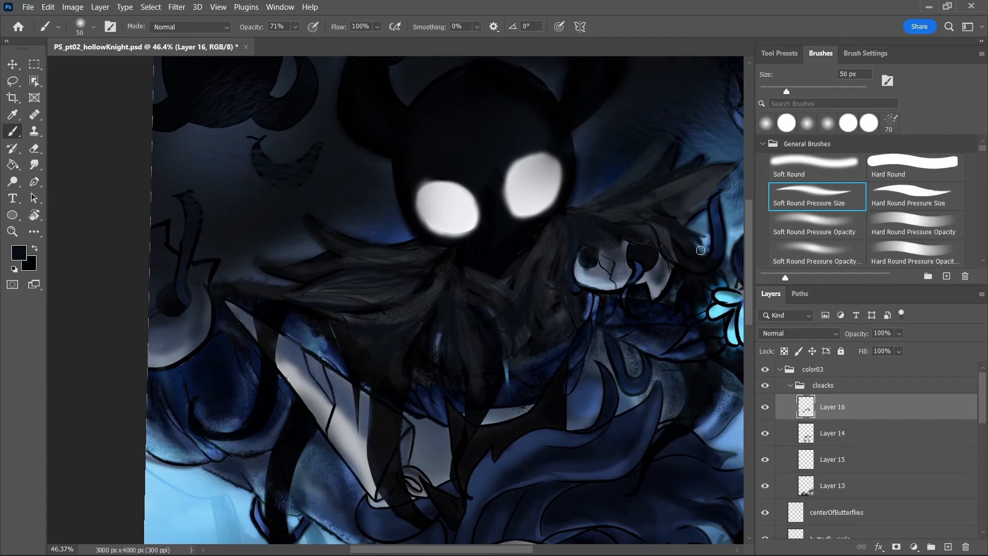
Paint thin near-black strands over the upper feathers with a 40 px brush on a new cloacks layer at 74% opacity
key("j")
left_click(489, 314)
left_click(627, 151)
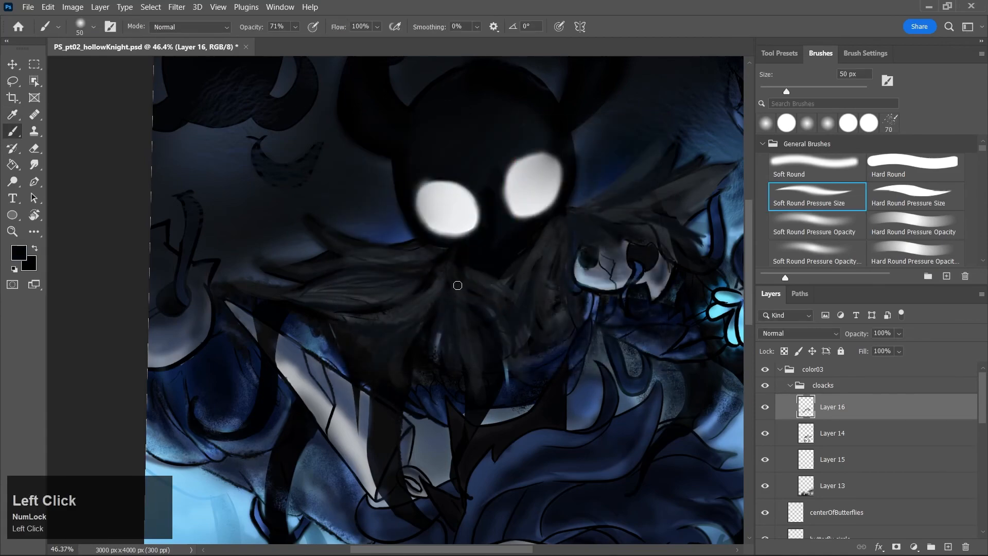
key("bracketleft")
key("bracketleft")
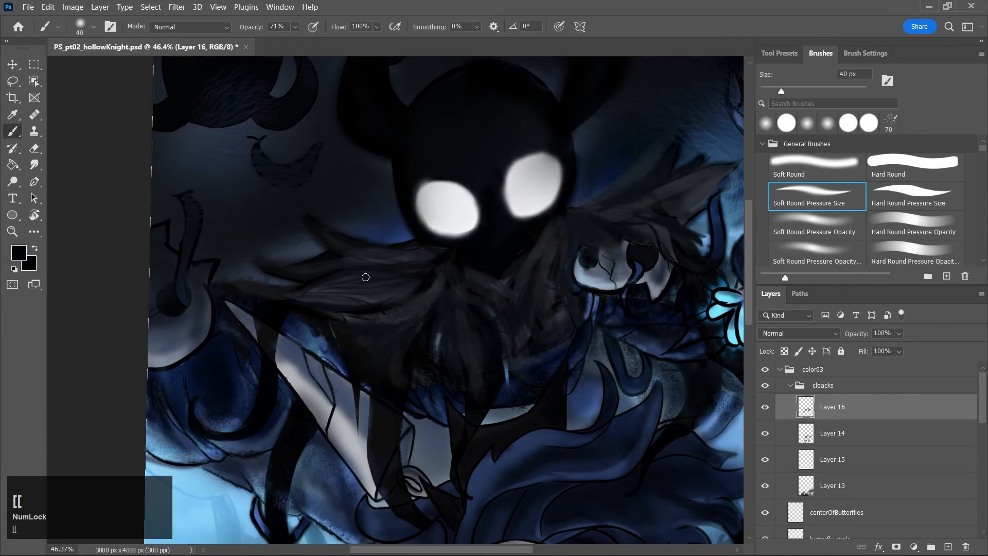
left_click(948, 547)
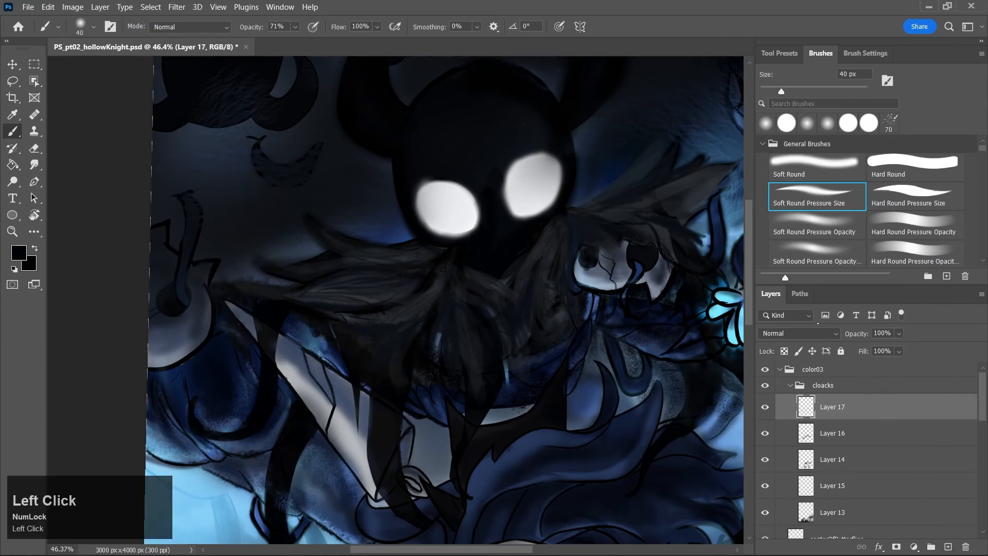
left_click_drag(899, 334, 898, 348)
left_click(292, 294)
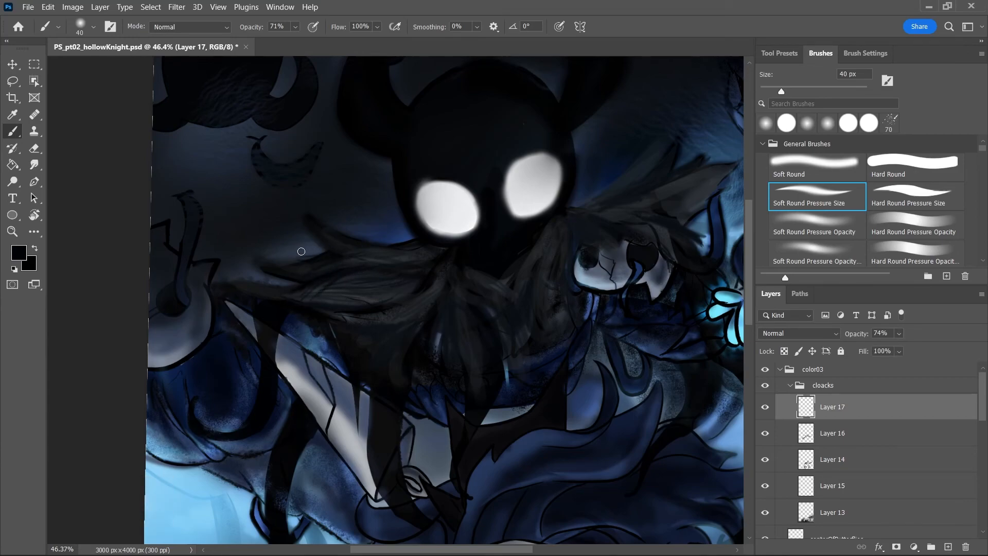
left_click_drag(366, 245, 410, 245)
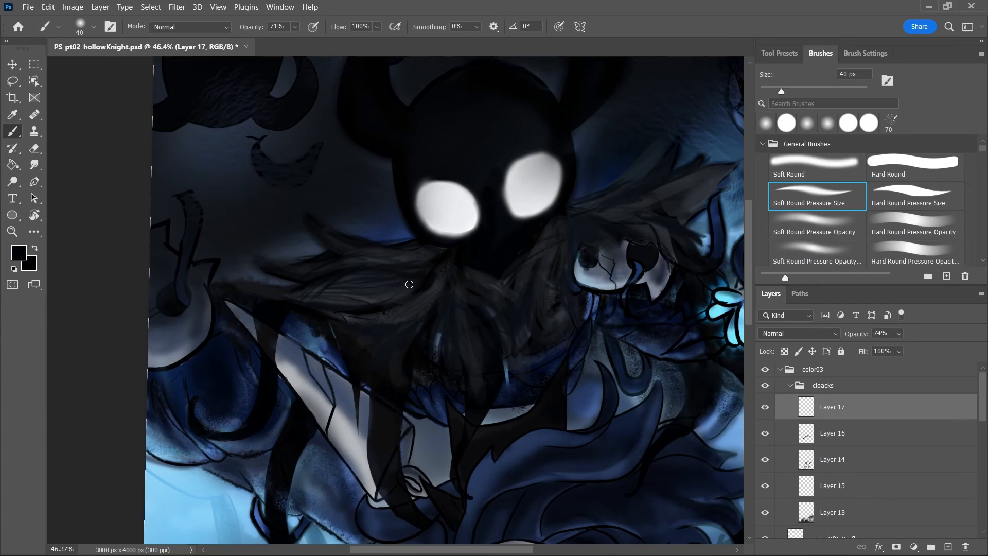
Set Layer 17 to Multiply at 48% opacity and add fine hatched strands across the cloak's feathers and collar
left_click(803, 332)
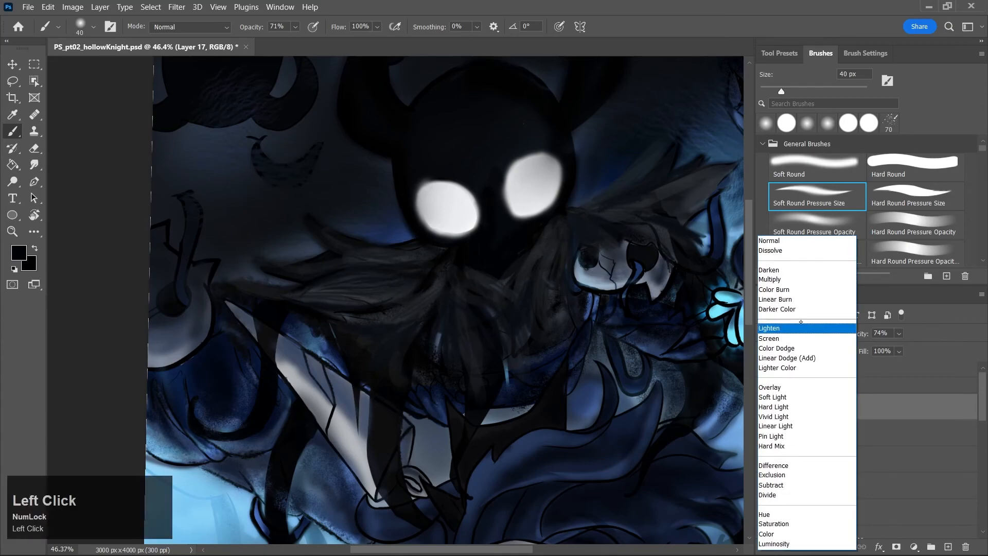
left_click(797, 280)
left_click(899, 333)
left_click_drag(912, 348, 894, 348)
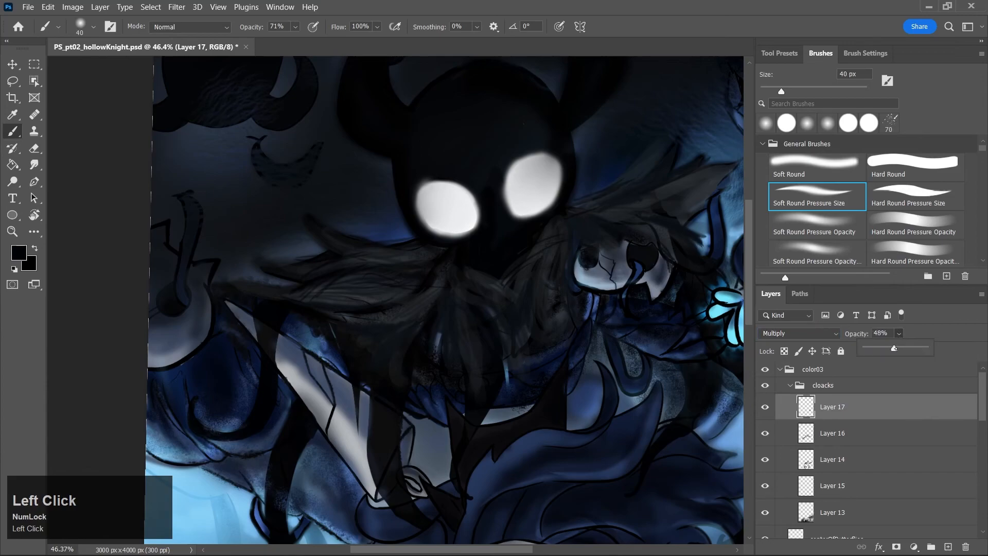
left_click(348, 284)
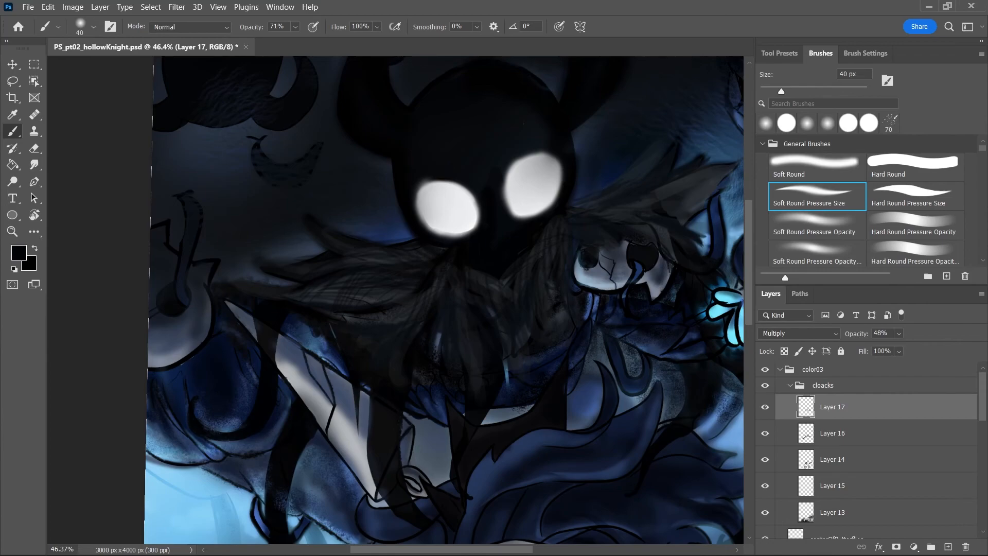
On a new layer in the cloacks group, paint 797b7c strands below the ghost's chin with the 40 px Hard Round Pressure Opacity brush
left_click(948, 547)
key("h")
key("j")
left_click(339, 240)
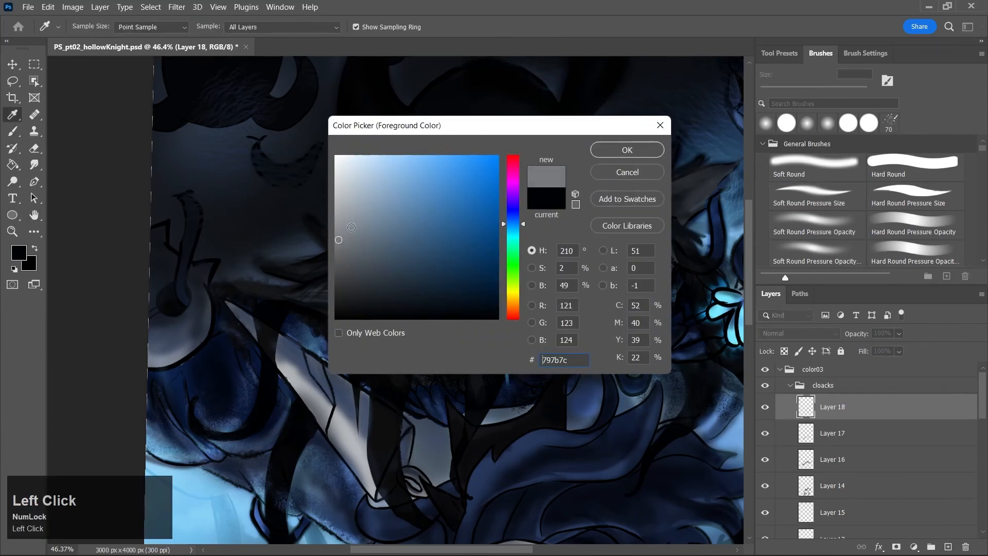
left_click(625, 150)
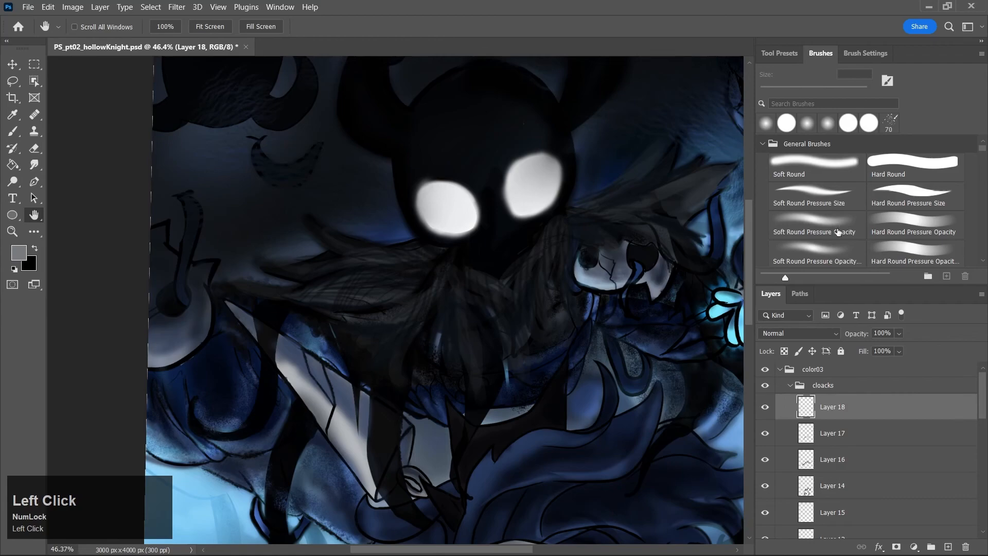
left_click(919, 232)
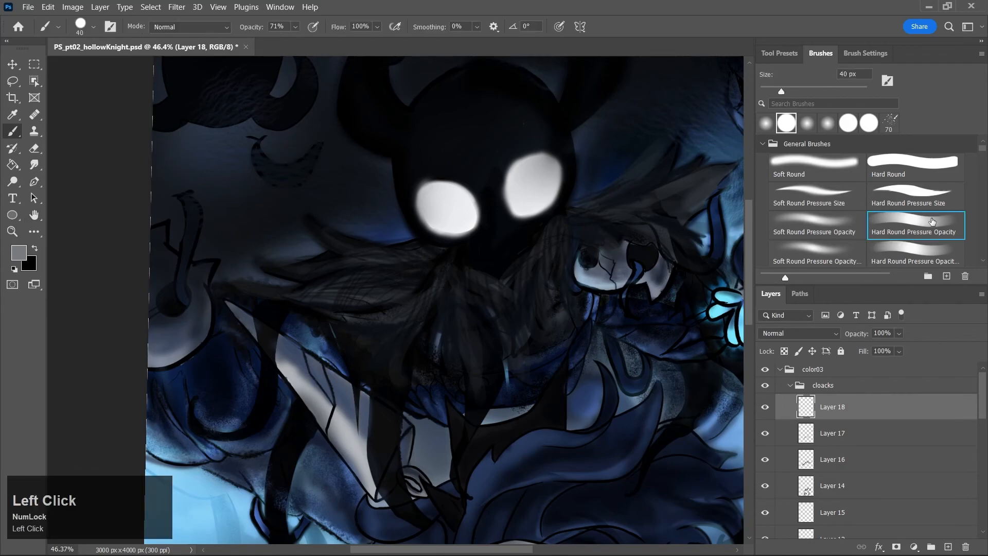
key("h")
mouse_move(538, 247)
left_mouse_down()
mouse_move(535, 256)
mouse_move(562, 221)
mouse_move(538, 243)
left_mouse_up()
key("b")
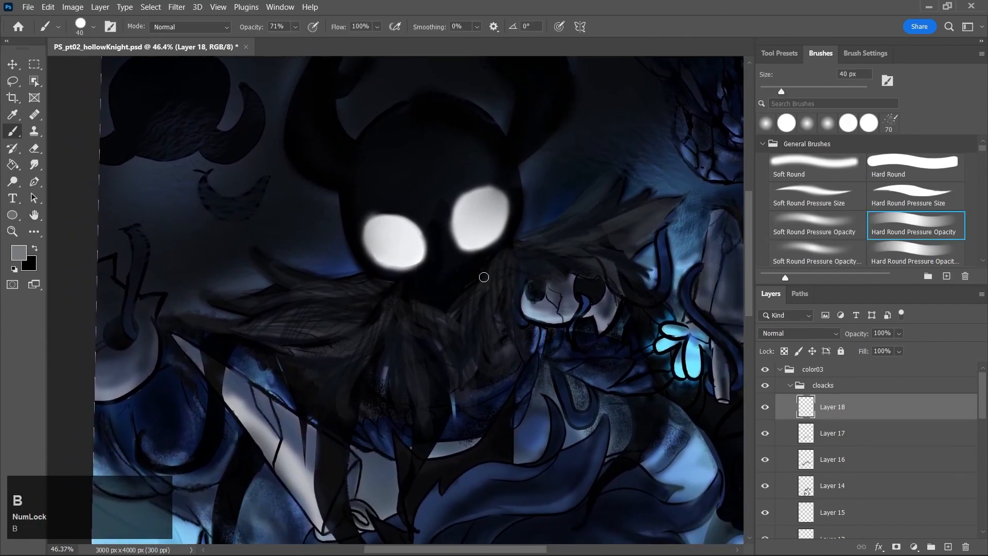
left_click_drag(488, 273, 470, 339)
left_click_drag(501, 293, 499, 325)
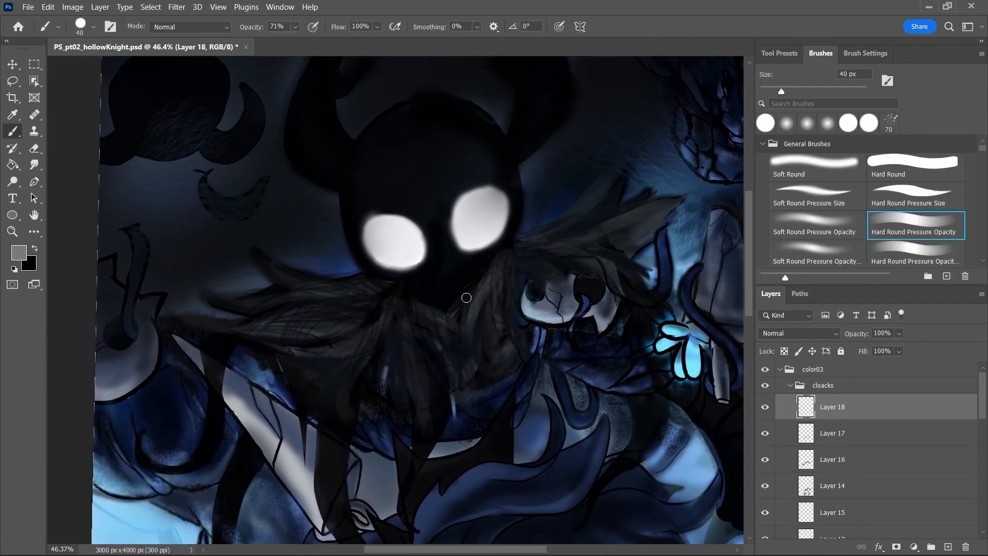
Paint thin grey strands with a 20 px brush over the long side feathers of the cloak, away from the small cracked face
key("bracketleft")
key("bracketleft")
key("bracketleft")
key("bracketleft")
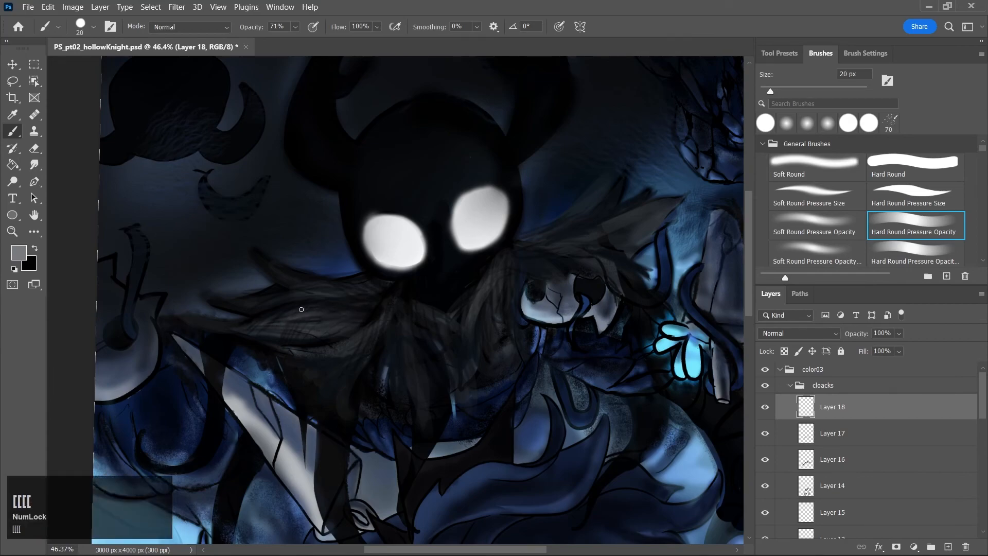
mouse_move(279, 327)
left_mouse_down()
mouse_move(309, 319)
mouse_move(300, 329)
left_mouse_up()
mouse_move(257, 304)
left_mouse_down()
mouse_move(304, 302)
mouse_move(285, 294)
left_mouse_up()
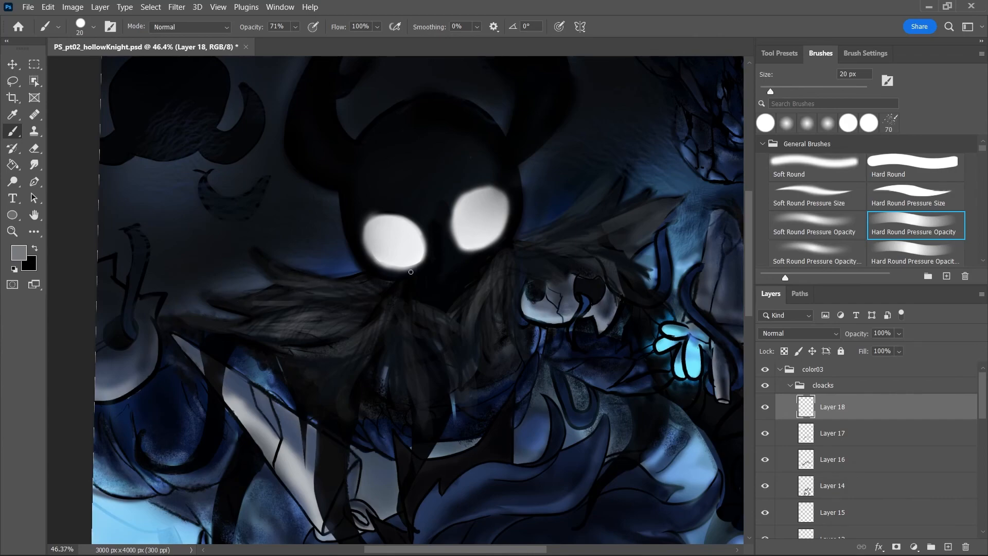
left_click_drag(343, 330, 381, 303)
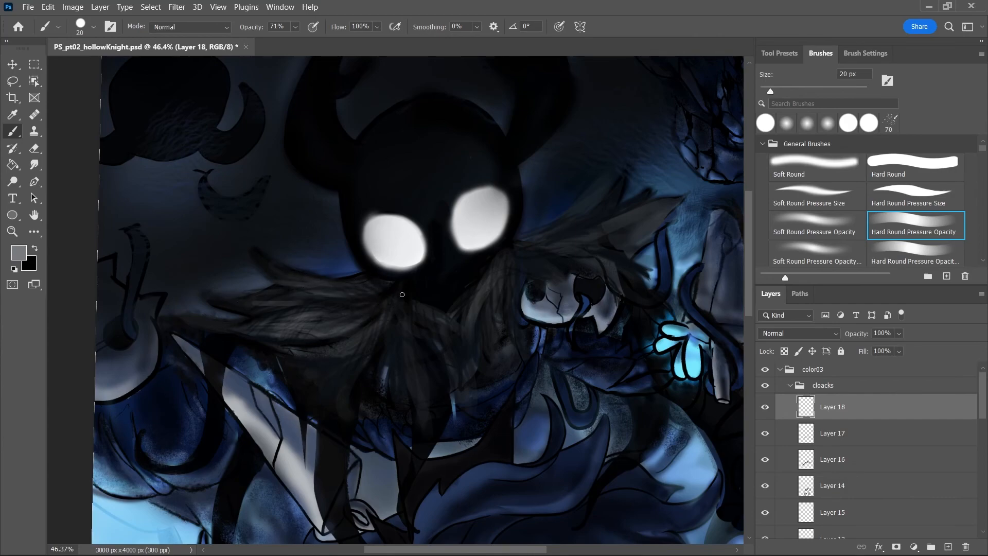
left_click_drag(307, 364, 352, 352)
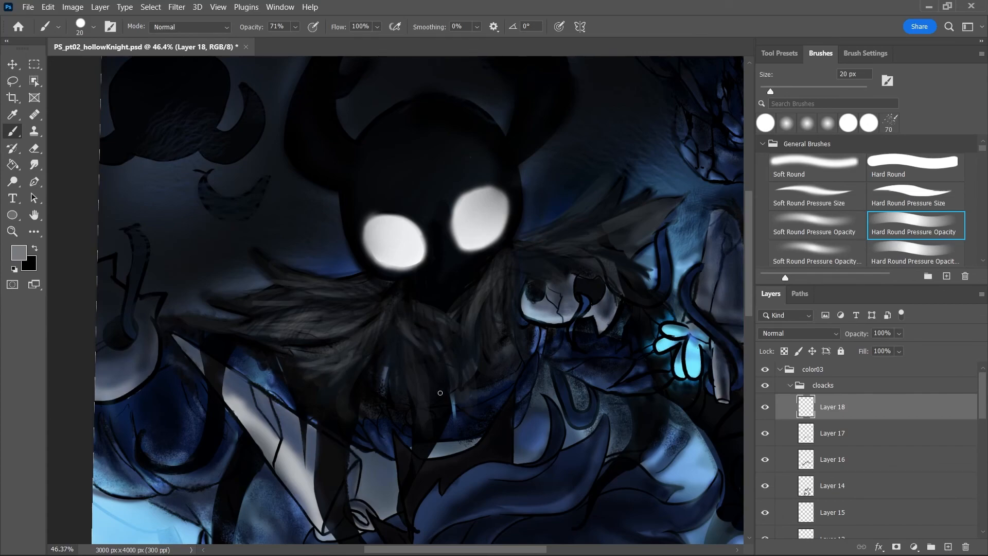
Extend the fine grey strands down the chest feathers, across the feathers above the small cracked face, and over the opposite side
mouse_move(423, 350)
left_mouse_down()
mouse_move(427, 418)
mouse_move(410, 417)
left_mouse_up()
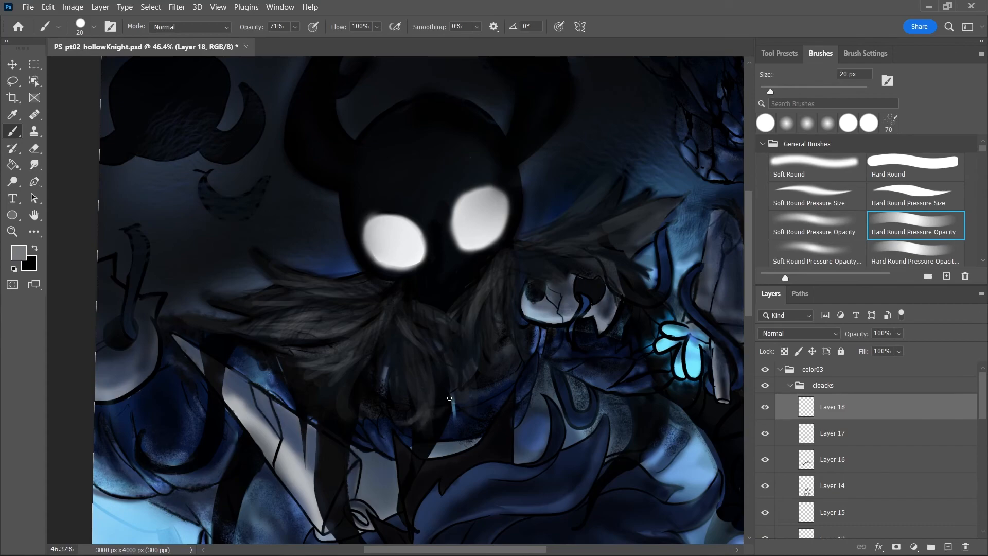
mouse_move(431, 417)
left_mouse_down()
mouse_move(397, 417)
mouse_move(434, 422)
left_mouse_up()
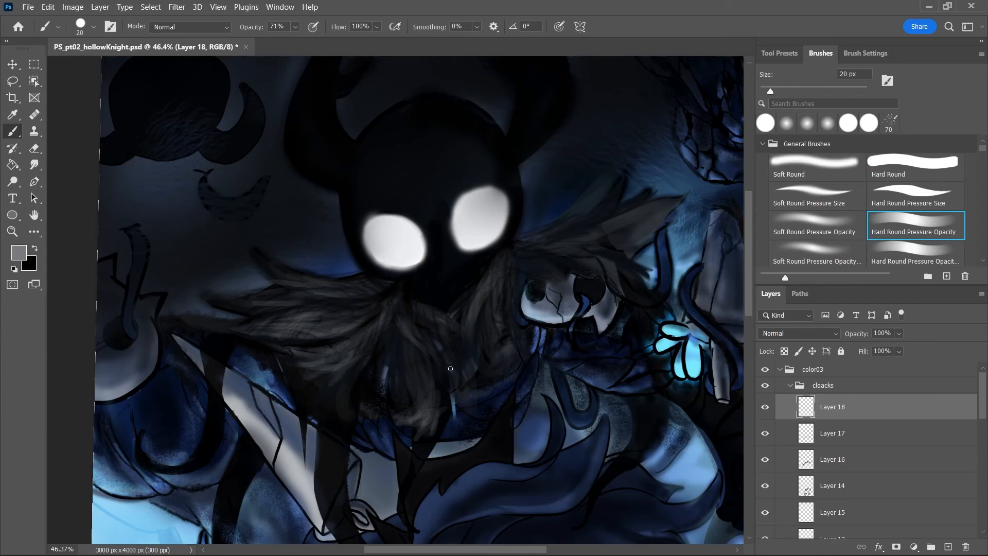
left_click_drag(461, 385, 491, 376)
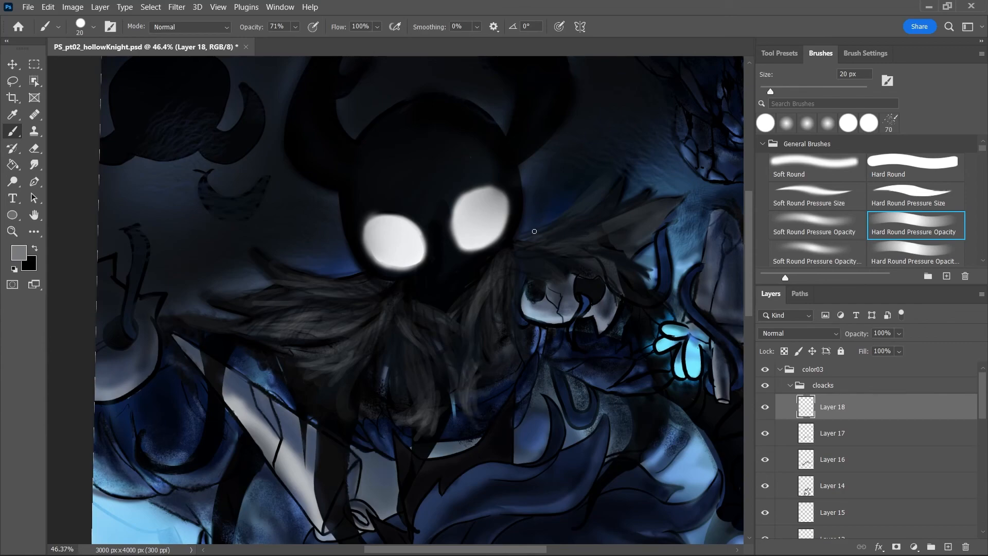
mouse_move(664, 193)
left_mouse_down()
mouse_move(653, 212)
mouse_move(666, 210)
mouse_move(615, 247)
left_mouse_up()
mouse_move(489, 294)
left_mouse_down()
mouse_move(458, 397)
mouse_move(483, 412)
mouse_move(506, 409)
left_mouse_up()
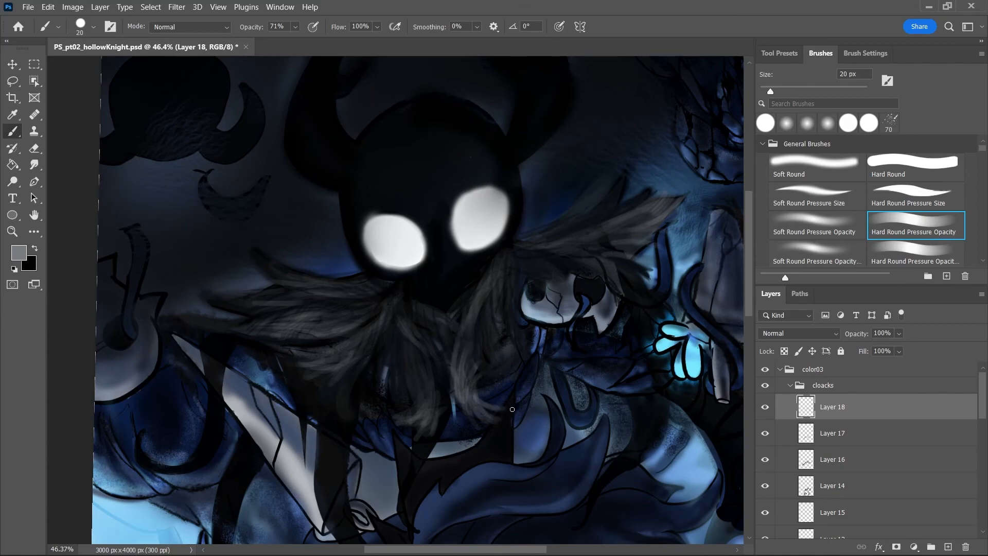
mouse_move(313, 317)
left_mouse_down()
mouse_move(355, 307)
mouse_move(308, 309)
mouse_move(347, 314)
left_mouse_up()
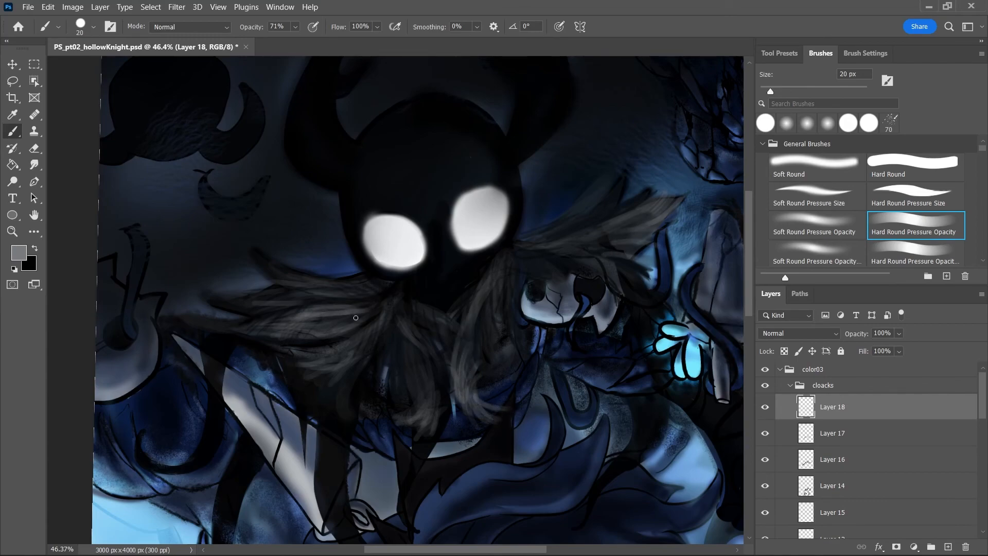
Build up broader grey feather strokes over the collar, chest and both sides of the cloak with a 50 px brush
key("bracketright")
key("bracketright")
key("bracketright")
key("bracketright")
key("bracketright")
key("bracketright")
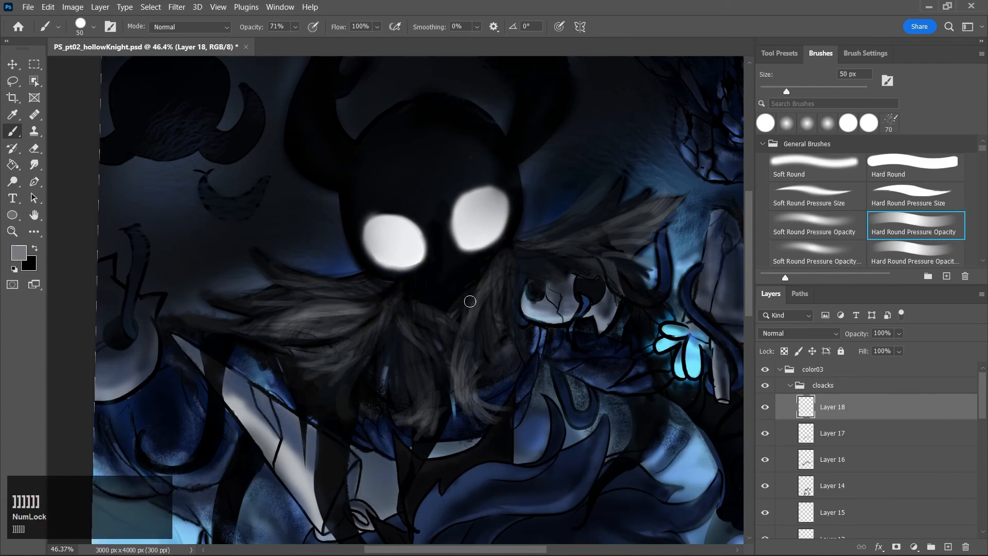
left_click_drag(387, 309, 344, 384)
left_click_drag(407, 313, 444, 370)
mouse_move(481, 295)
left_mouse_down()
mouse_move(477, 373)
mouse_move(496, 416)
mouse_move(511, 417)
mouse_move(457, 378)
mouse_move(424, 380)
mouse_move(431, 398)
mouse_move(407, 420)
mouse_move(419, 407)
mouse_move(425, 417)
mouse_move(426, 392)
left_mouse_up()
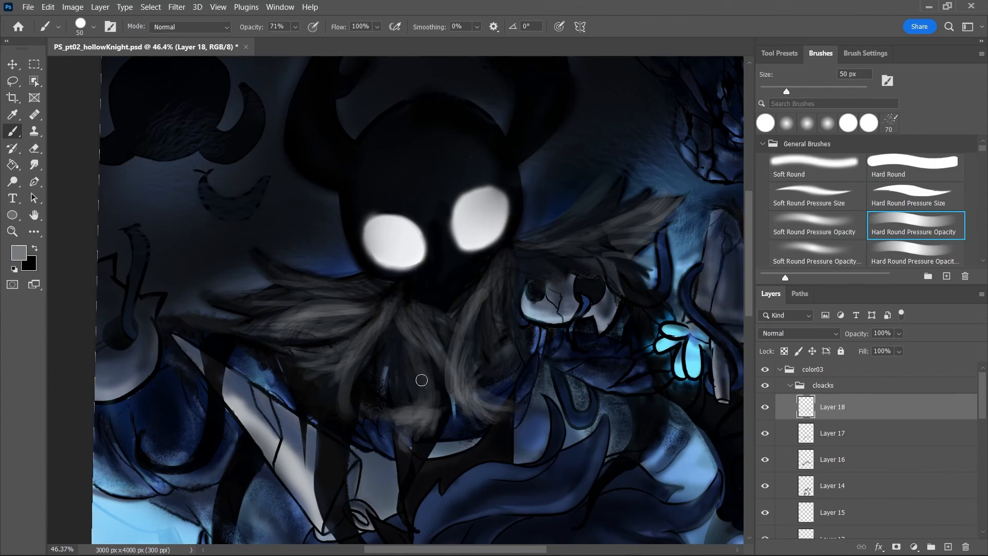
left_click_drag(193, 322, 254, 329)
left_click_drag(487, 296, 464, 354)
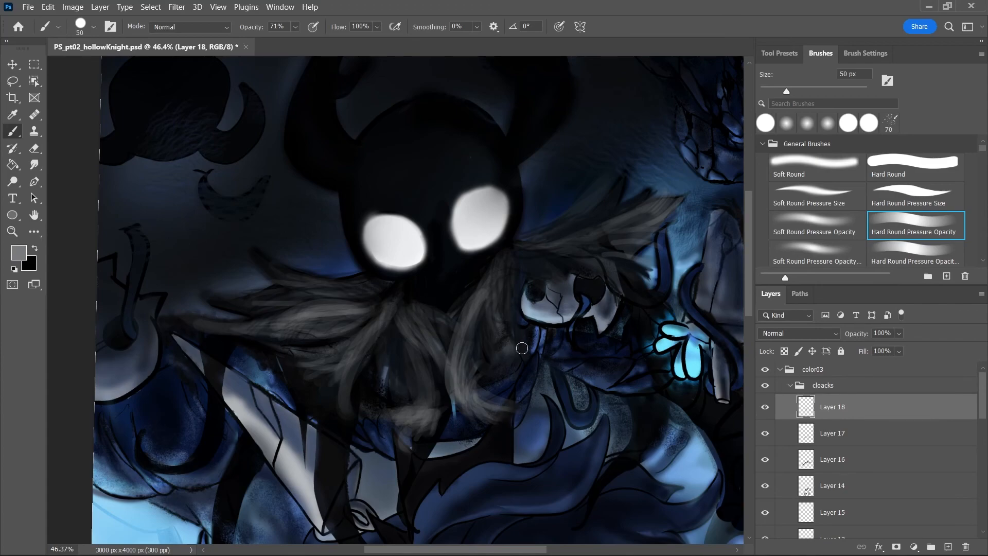
left_click_drag(528, 254, 653, 232)
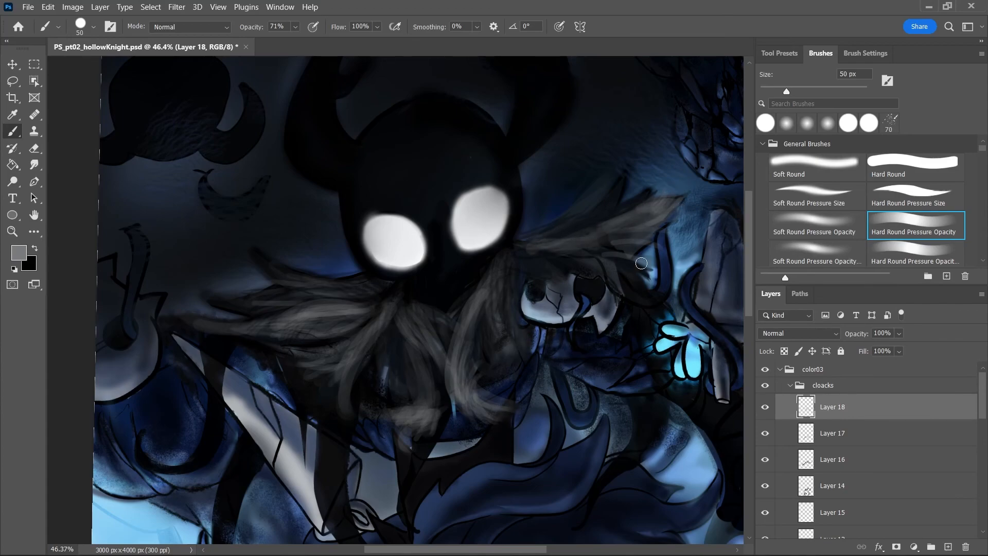
Shade the cloak's side feathers in colour 181b1e with a 100 px brush on another new layer in the cloacks group
key("j")
left_click(384, 269)
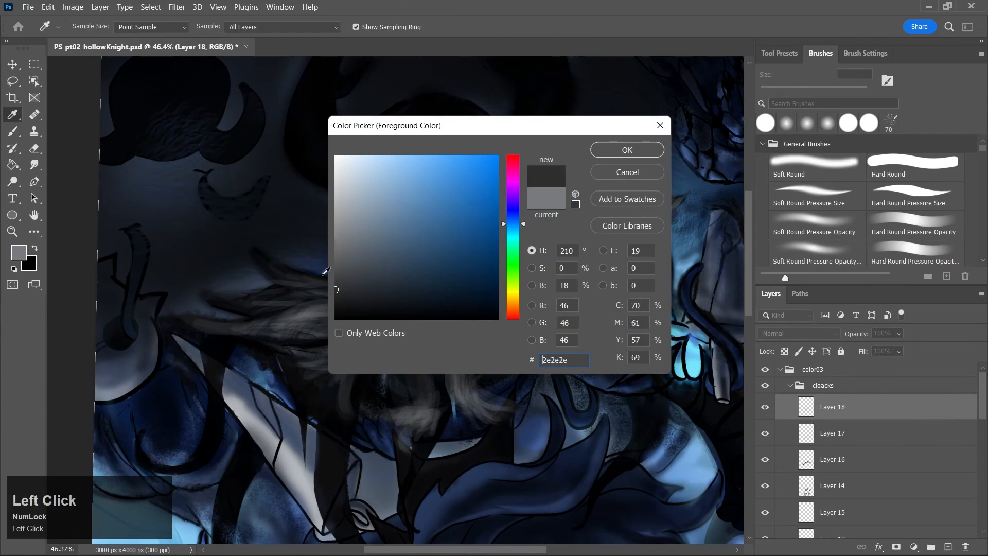
left_click(628, 150)
left_click(948, 546)
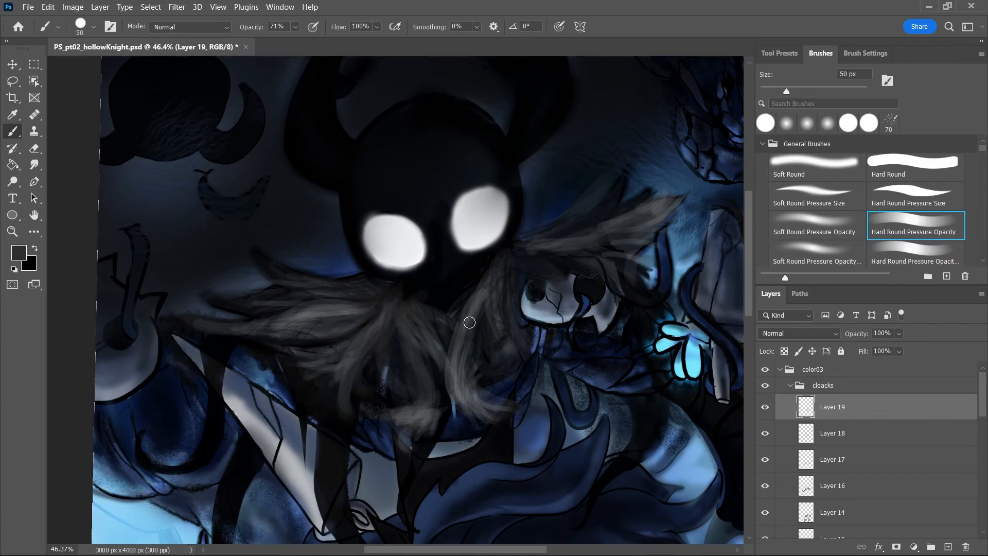
key("j")
left_click(370, 300)
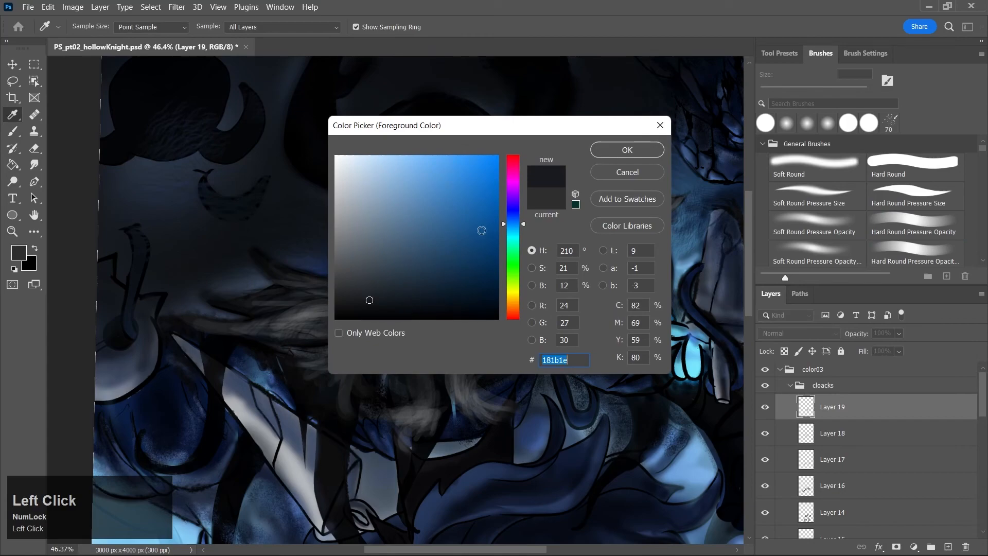
left_click(629, 151)
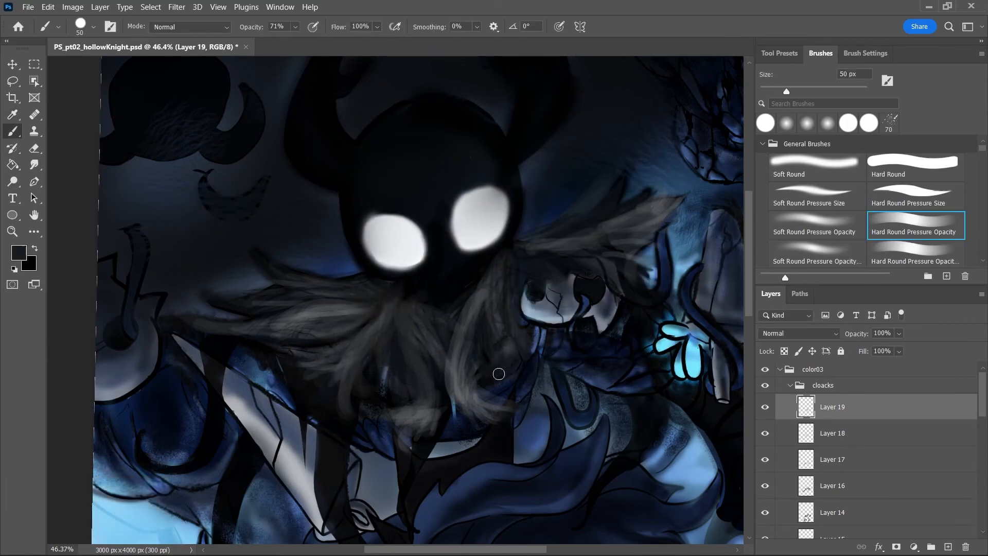
key("bracketright")
key("bracketright")
key("bracketright")
key("bracketright")
key("bracketright")
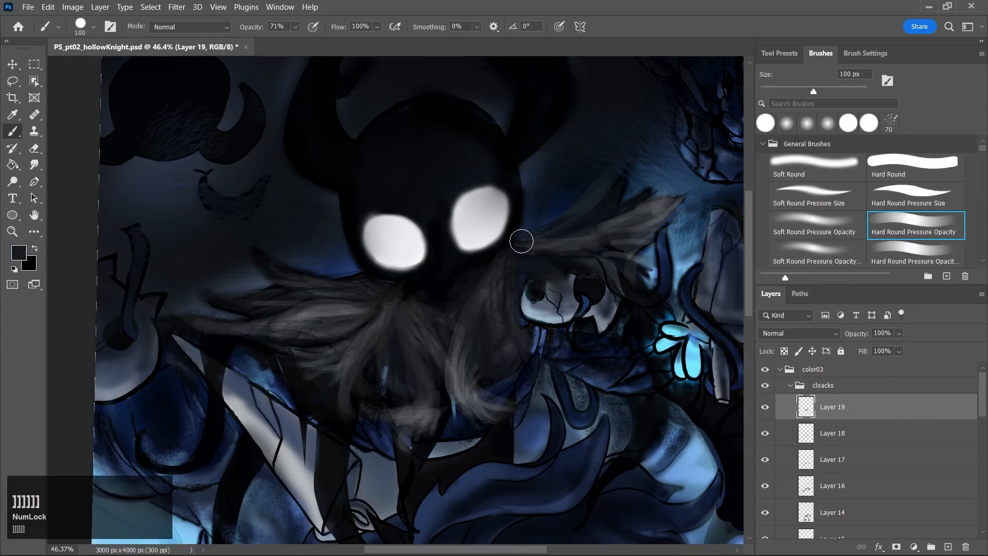
left_click_drag(257, 333, 363, 329)
mouse_move(265, 299)
left_mouse_down()
mouse_move(360, 289)
mouse_move(323, 312)
left_mouse_up()
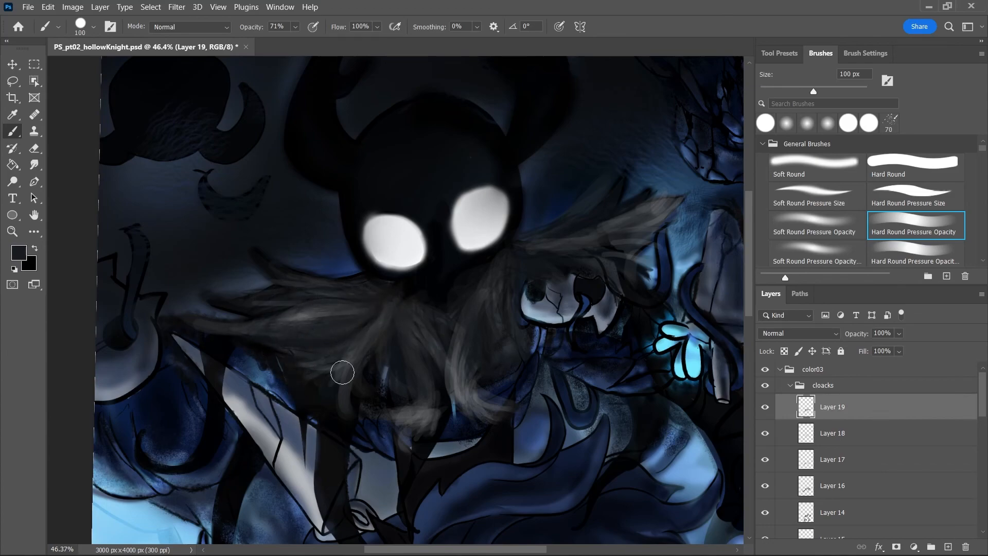
Deepen the chest folds, the feathers around the small cracked face and the lower feather tips in black 000000, and save the document
key("j")
left_click(446, 320)
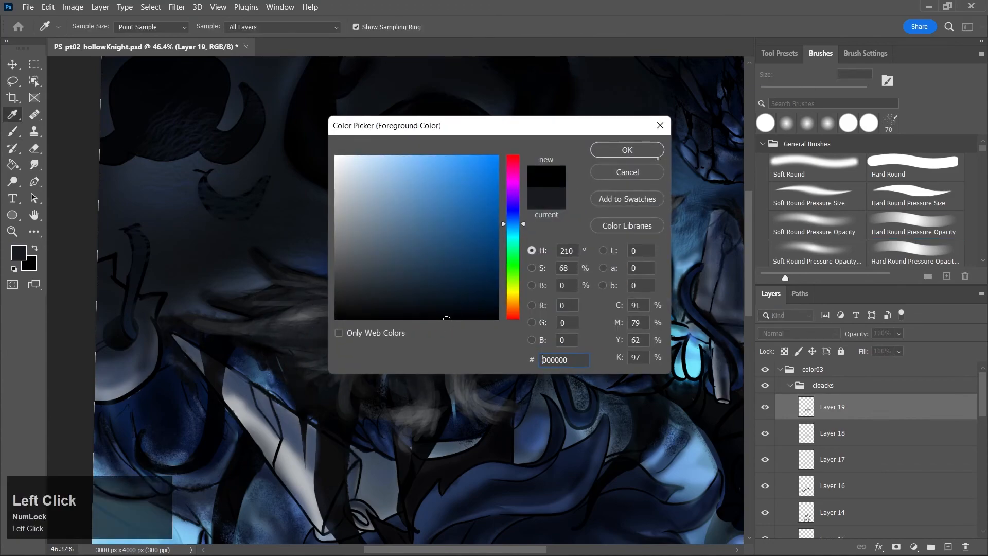
left_click(627, 150)
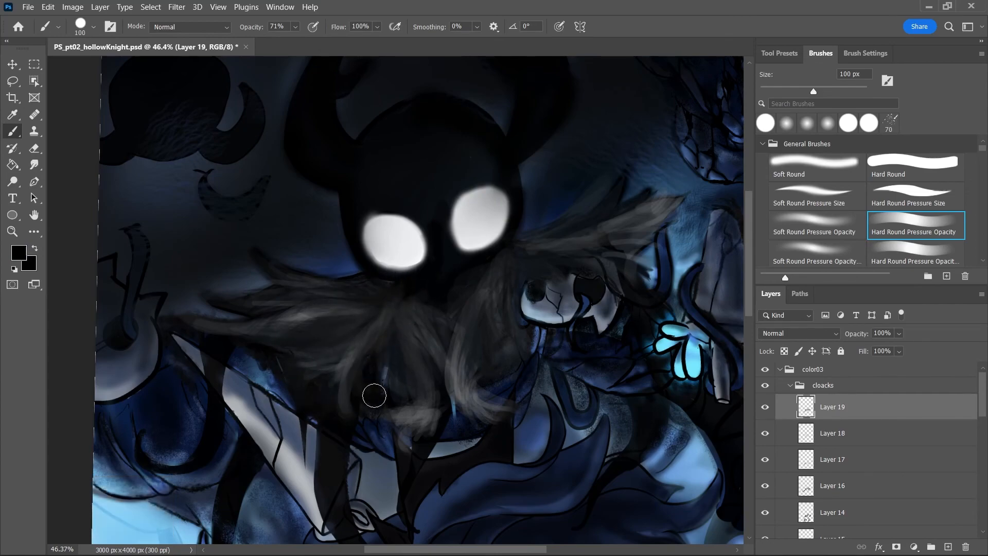
mouse_move(406, 333)
left_mouse_down()
mouse_move(430, 368)
mouse_move(428, 333)
mouse_move(454, 372)
left_mouse_up()
left_click_drag(509, 302, 537, 286)
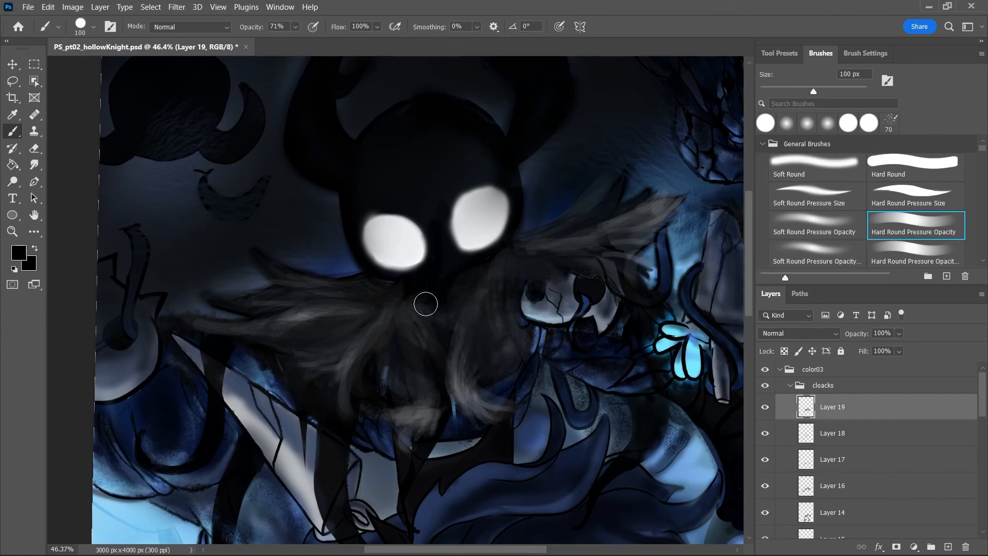
mouse_move(521, 247)
left_mouse_down()
mouse_move(588, 245)
mouse_move(567, 234)
mouse_move(630, 199)
left_mouse_up()
left_click_drag(587, 229, 655, 213)
left_click_drag(600, 258, 646, 276)
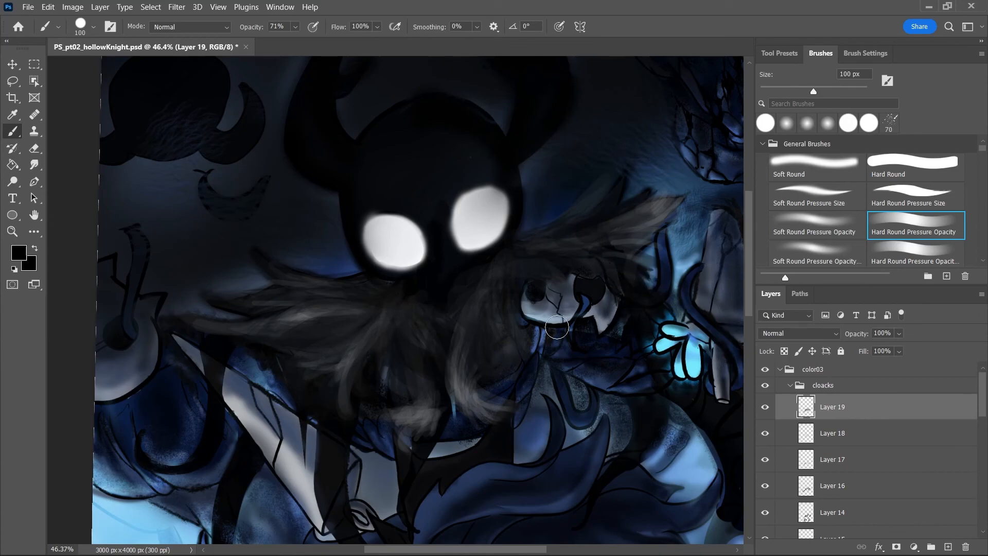
left_click_drag(387, 412, 414, 440)
key("ctrl+s")
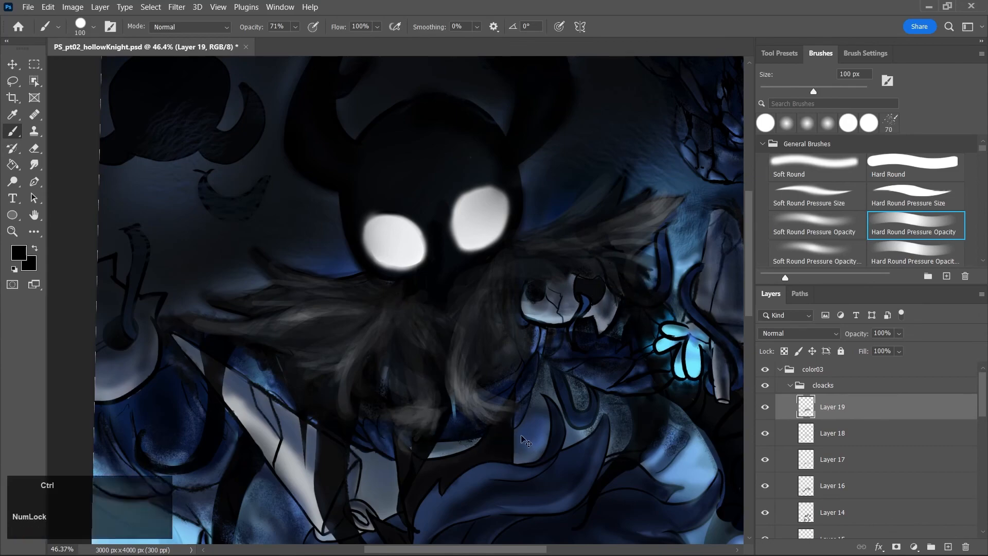
Darken the feather tips on the chest and the side feathers below the small cracked face with 100 px black strokes
key("z")
left_click(526, 323)
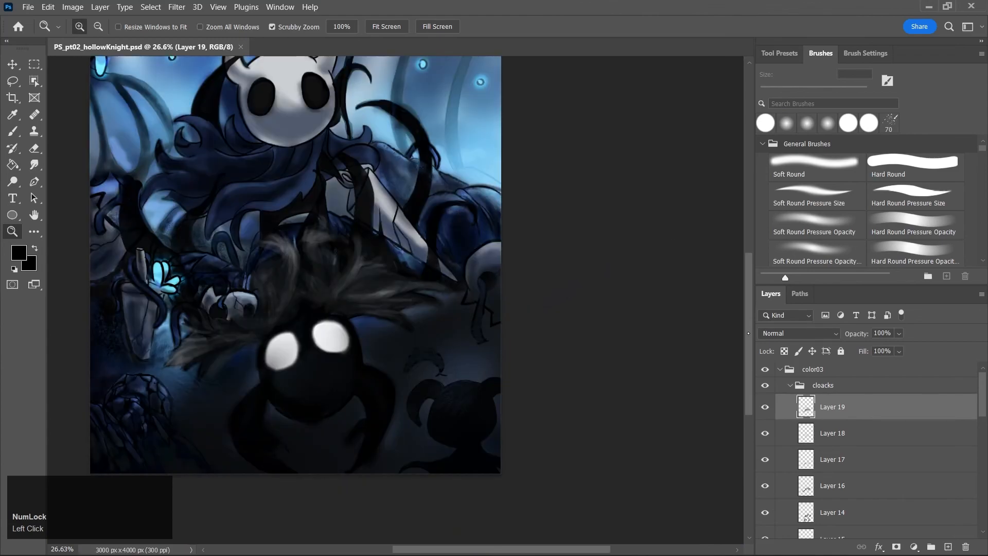
left_click_drag(748, 333, 744, 319)
left_click_drag(505, 548, 468, 553)
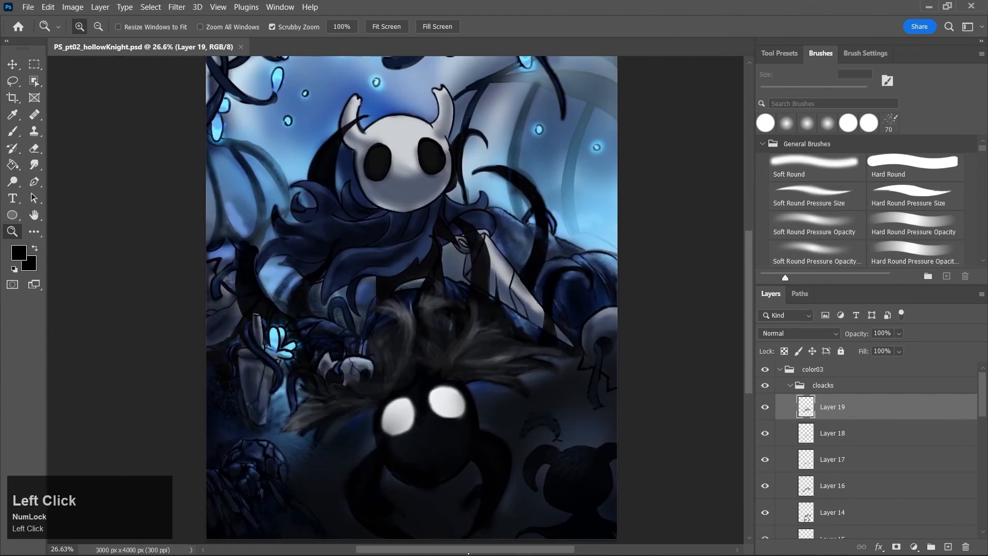
left_click_drag(746, 353, 741, 341)
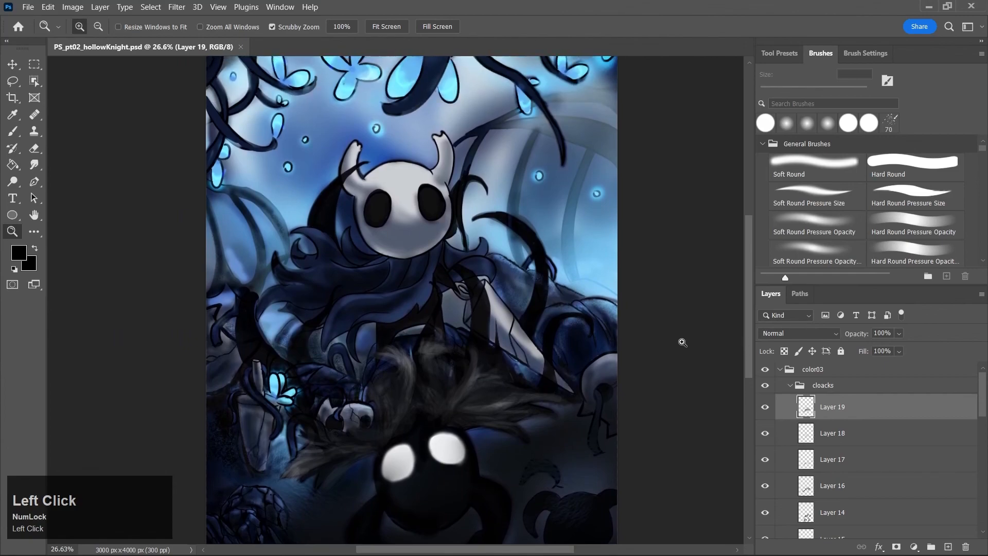
key("b")
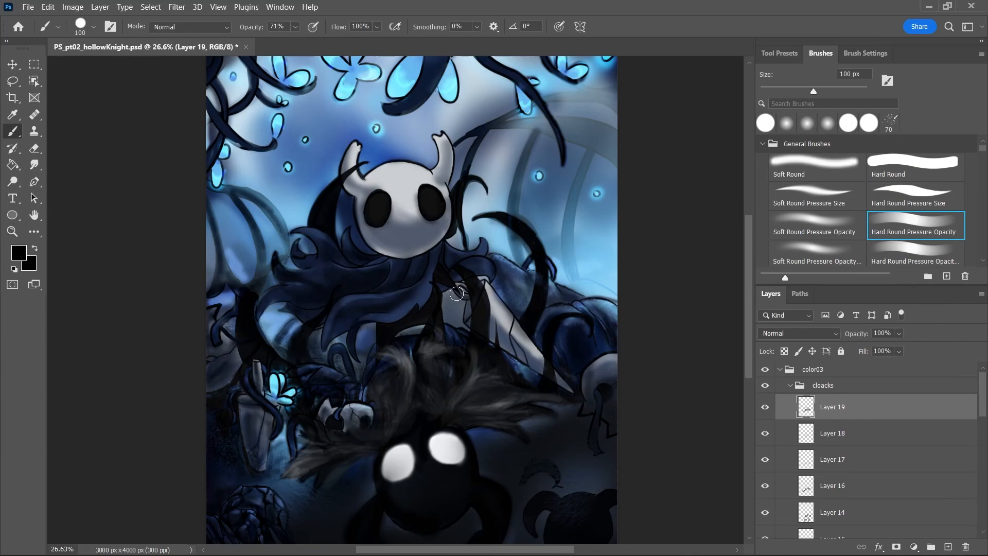
mouse_move(378, 358)
left_mouse_down()
mouse_move(411, 373)
mouse_move(384, 348)
mouse_move(431, 390)
left_mouse_up()
left_click_drag(418, 334, 416, 352)
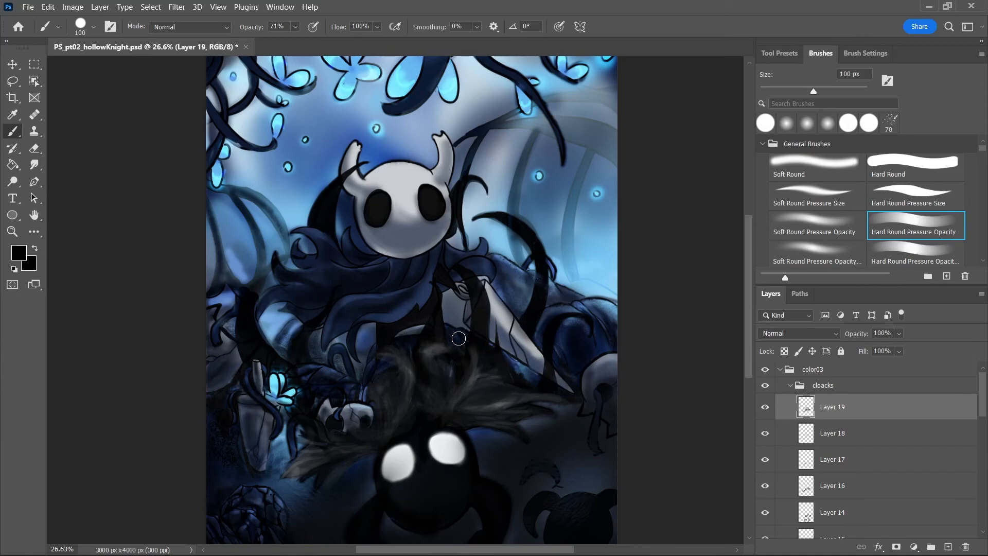
left_click_drag(452, 347, 451, 366)
left_click_drag(361, 461, 304, 457)
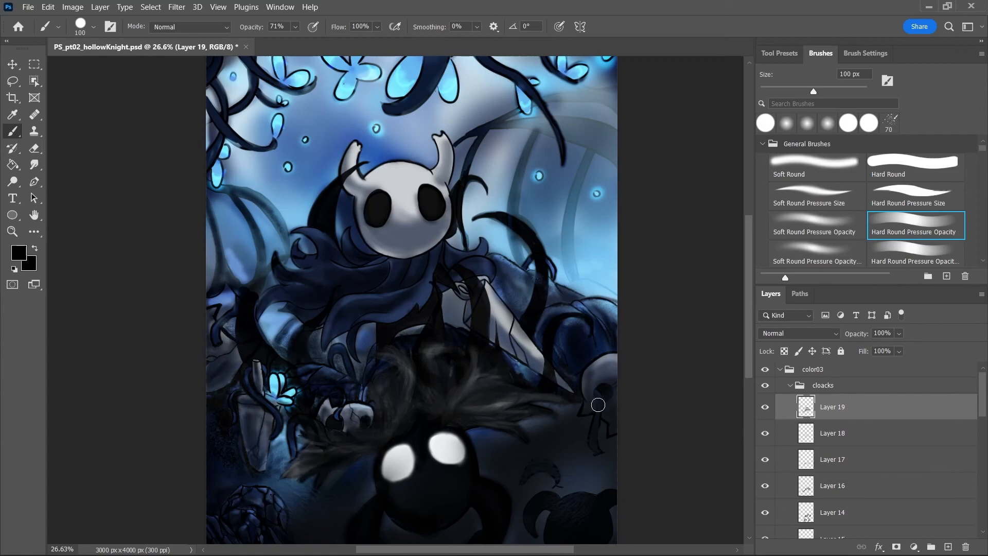
Save the document with the current cloak shading
key("z")
left_click_drag(607, 355, 590, 374)
key("ctrl+s")
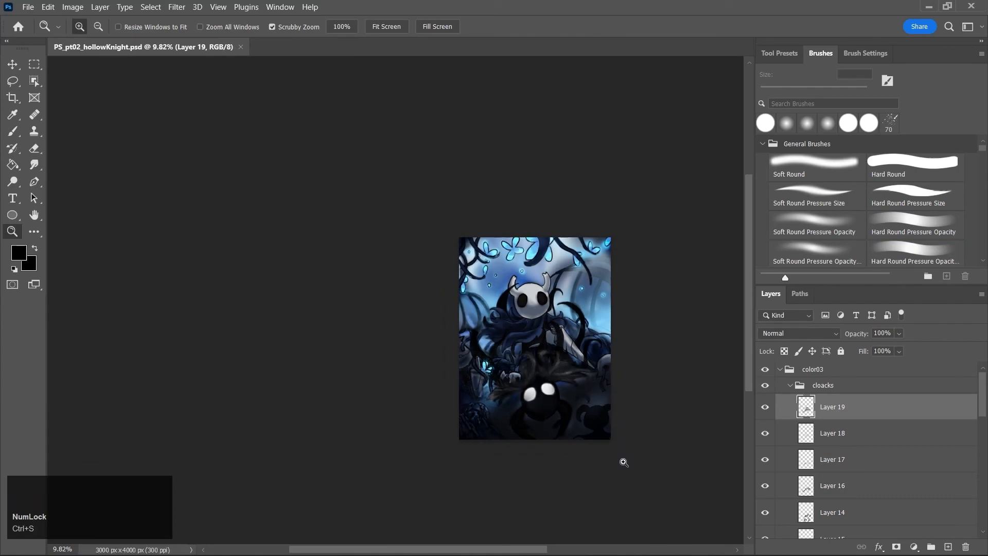
left_click(603, 294)
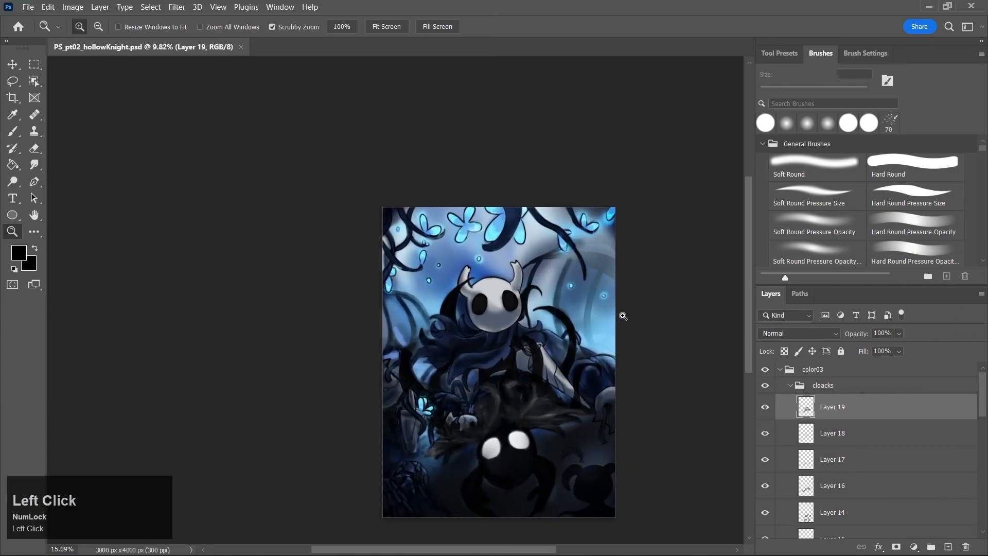
left_click_drag(533, 550, 554, 550)
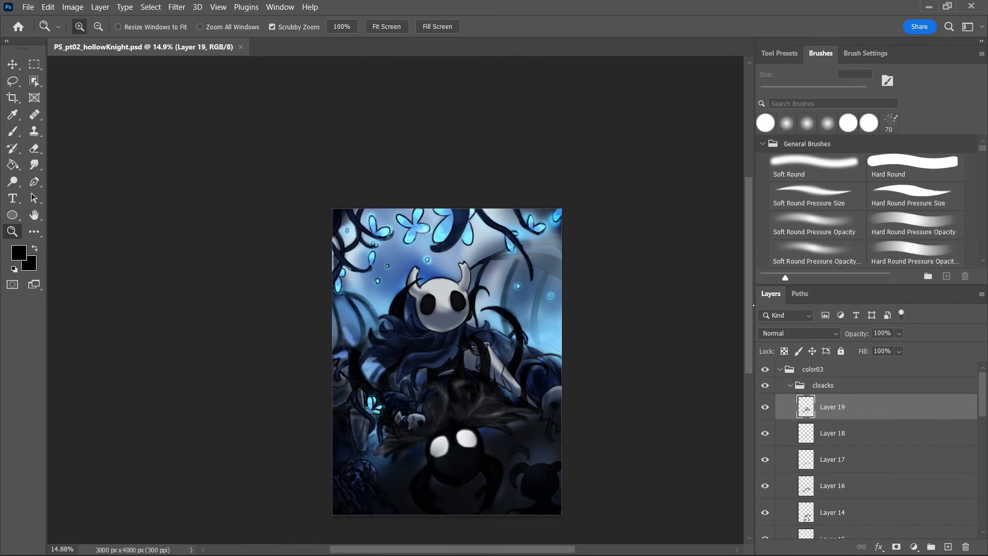
Collapse the color03 group, create a group named dust above it, and save the document
left_click(789, 371)
left_click(931, 547)
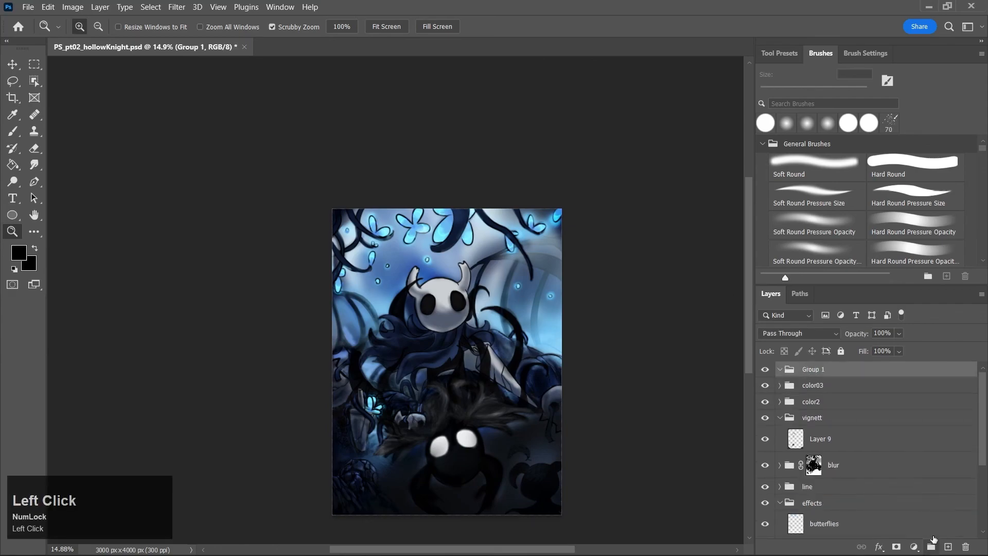
double_click(811, 369)
type("dust")
key("Return")
key("ctrl+s")
Choose a bubble-textured Kyle's Concept Brushes preset from the concept set and add a new layer inside the dust group
left_click(984, 170)
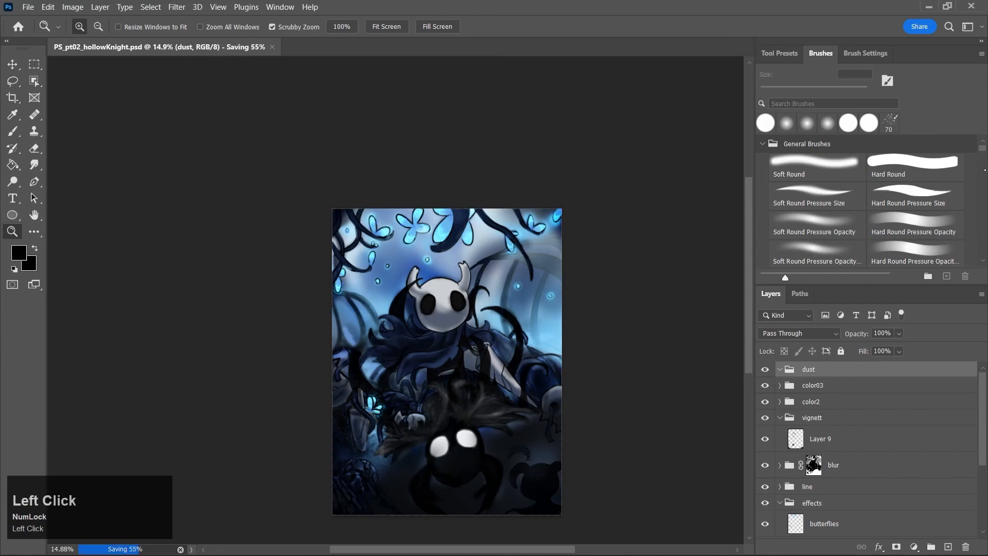
left_click_drag(983, 150, 985, 163)
scroll(899, 172, "up", 2)
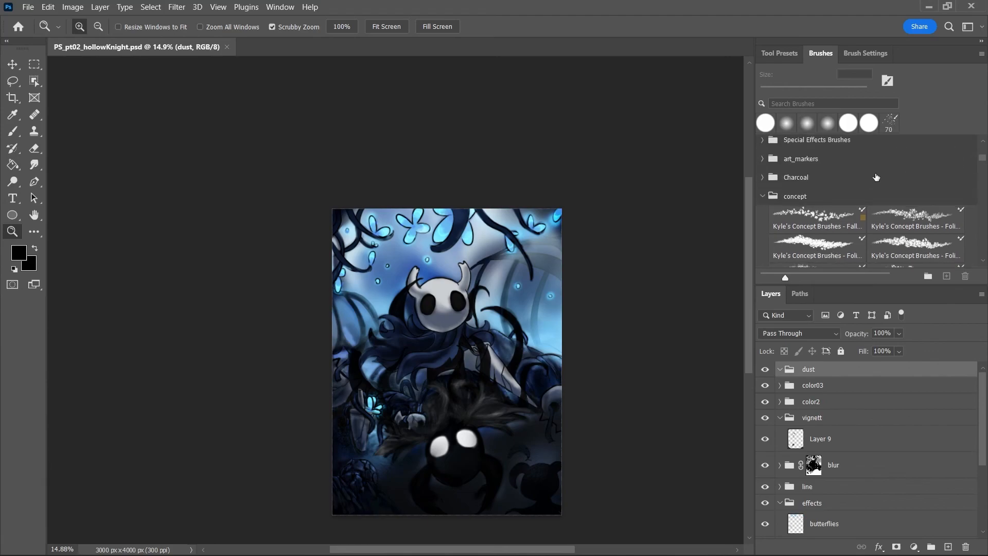
left_click_drag(984, 159, 984, 168)
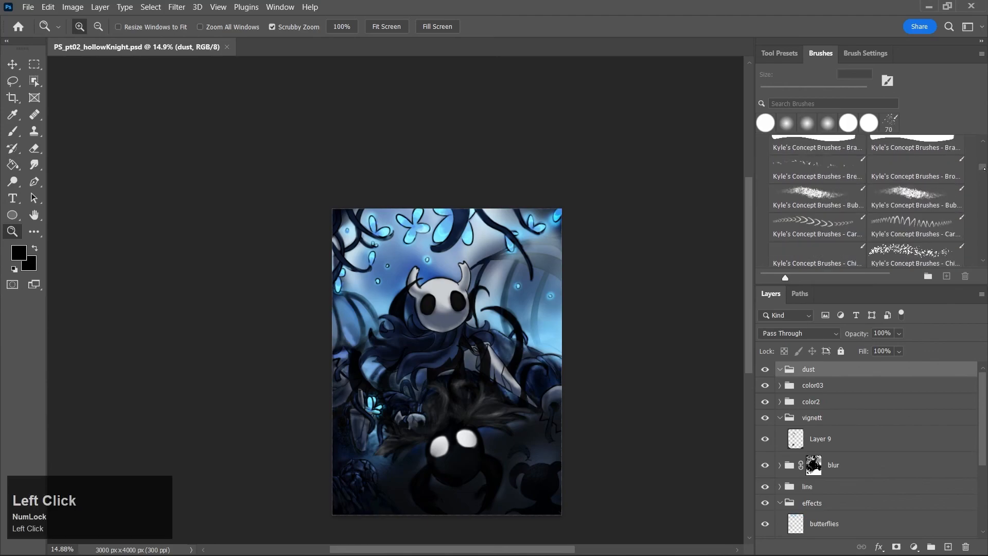
left_click(915, 199)
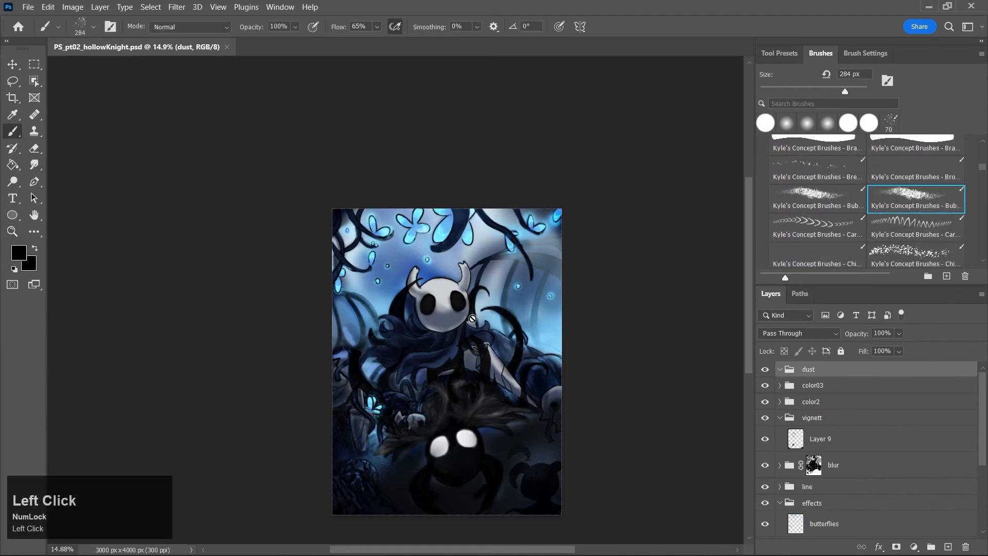
left_click(948, 546)
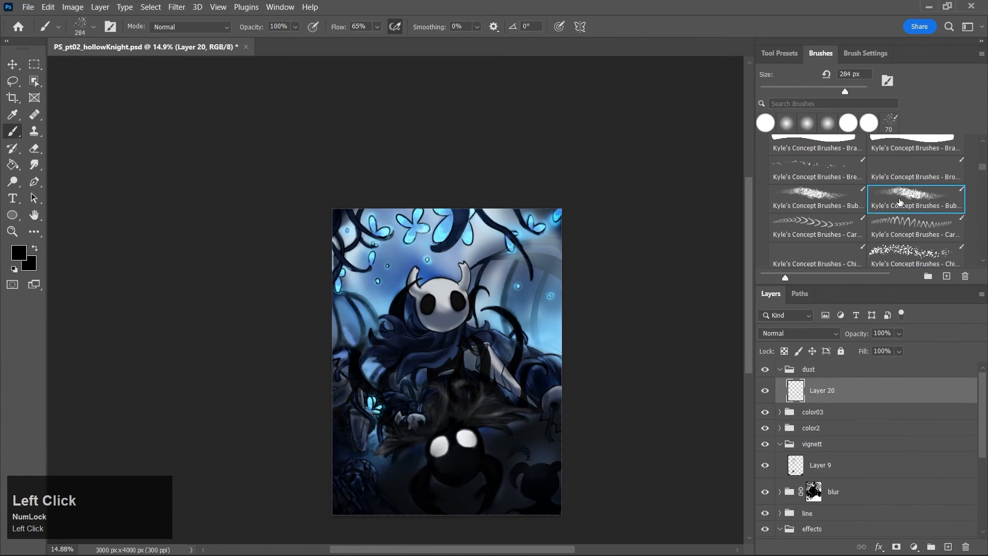
Set the foreground colour to a neutral mid grey
key("j")
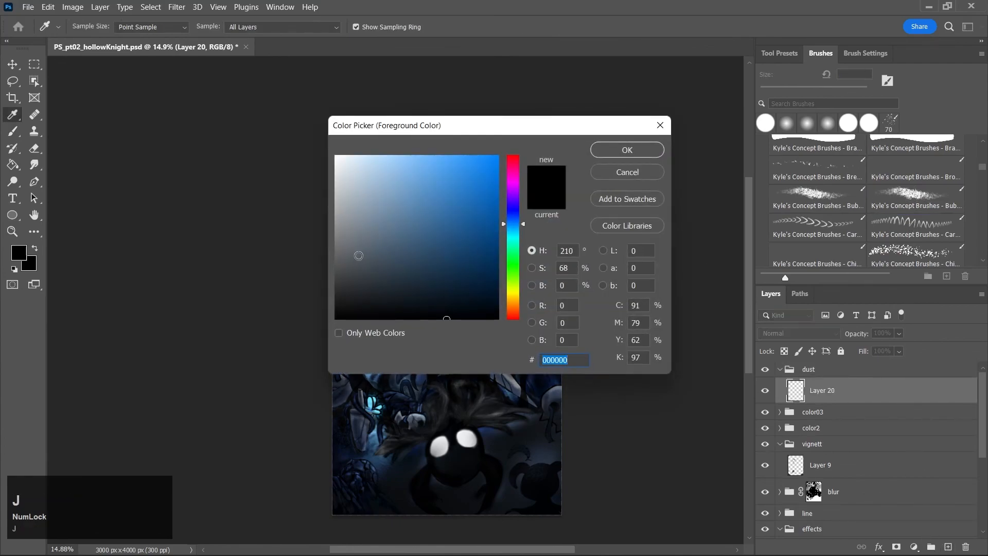
left_click_drag(362, 253, 335, 242)
left_click(625, 150)
Try grey dust dabs on the background beside the knight's horn with the brush at 1200 px, and undo them
key("b")
key("bracketright")
key("bracketright")
key("bracketright")
key("bracketright")
key("bracketright")
key("bracketright")
key("bracketright")
key("bracketright")
key("bracketright")
key("bracketright")
key("bracketright")
key("bracketright")
key("bracketright")
key("bracketright")
key("bracketright")
key("bracketright")
key("bracketright")
key("bracketleft")
key("bracketleft")
key("bracketleft")
key("bracketleft")
key("bracketleft")
key("bracketleft")
key("bracketleft")
key("bracketleft")
key("bracketleft")
key("bracketleft")
key("bracketleft")
key("bracketleft")
key("bracketleft")
key("bracketleft")
key("bracketleft")
key("bracketleft")
key("bracketleft")
key("bracketleft")
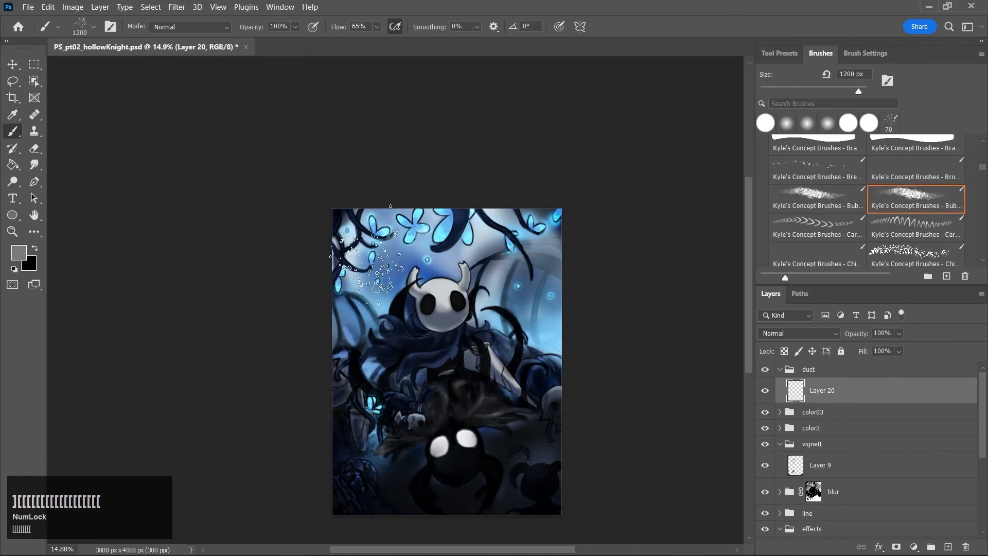
left_click(367, 258)
key("ctrl+z")
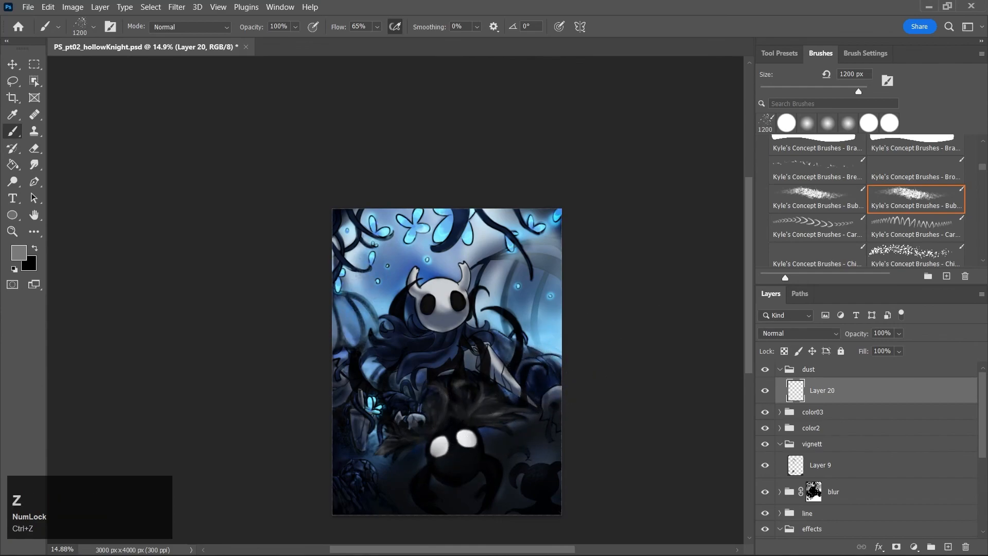
left_click_drag(566, 550, 588, 550)
left_click_drag(749, 301, 749, 340)
key("ctrl+z")
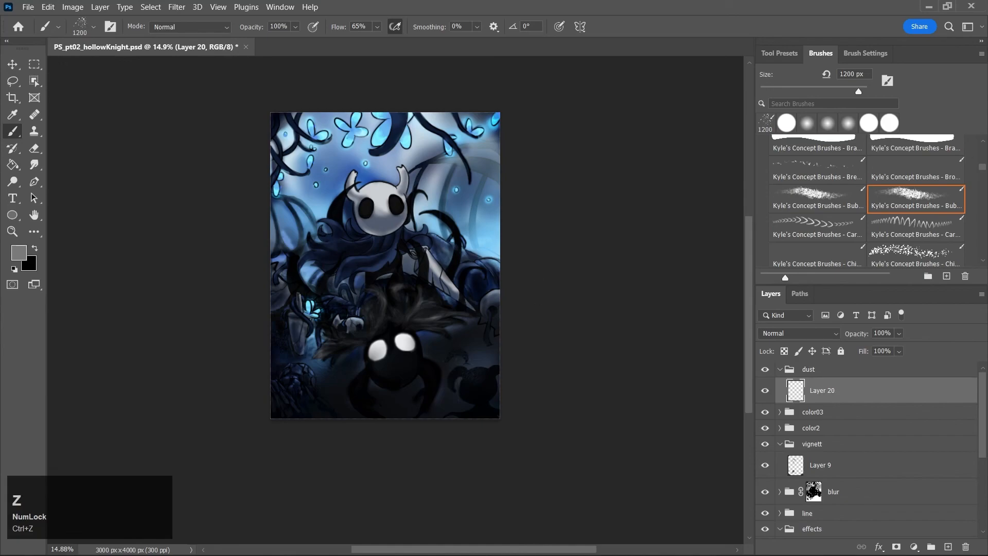
Switch to the neighbouring bubble-textured Kyle's Concept Brushes preset at 284 px and set its tip spacing to 34%
left_click(834, 192)
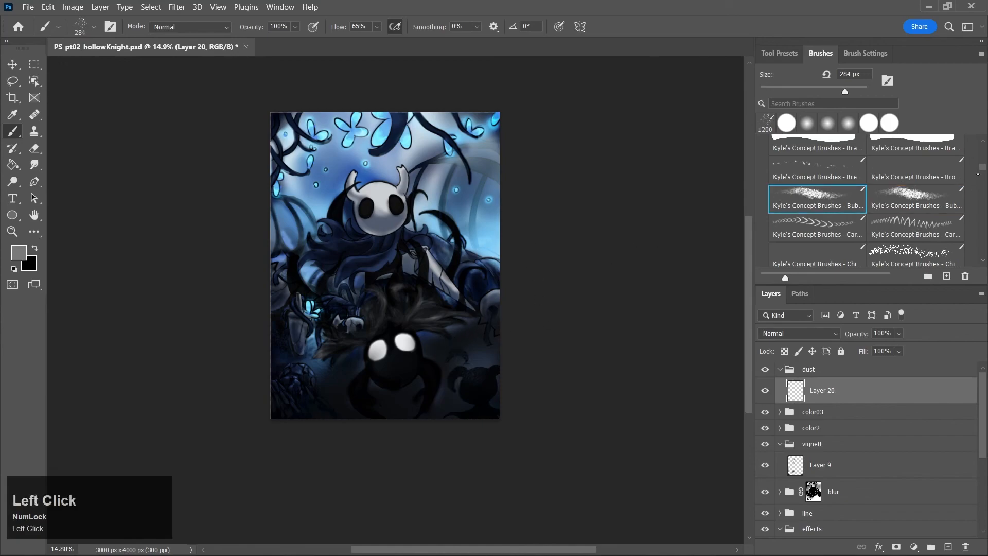
scroll(977, 175, "down", 3)
left_click_drag(982, 178, 983, 192)
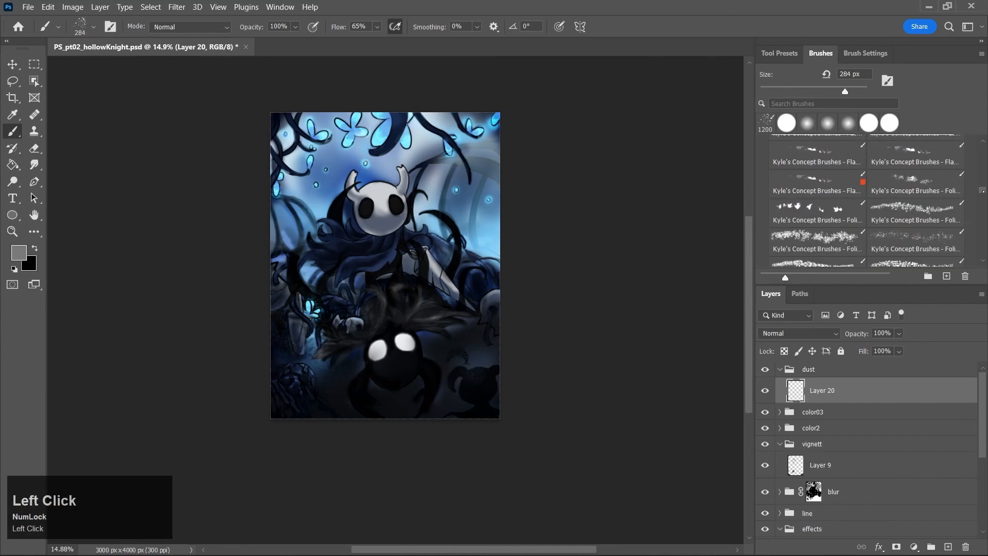
scroll(931, 185, "up", 2)
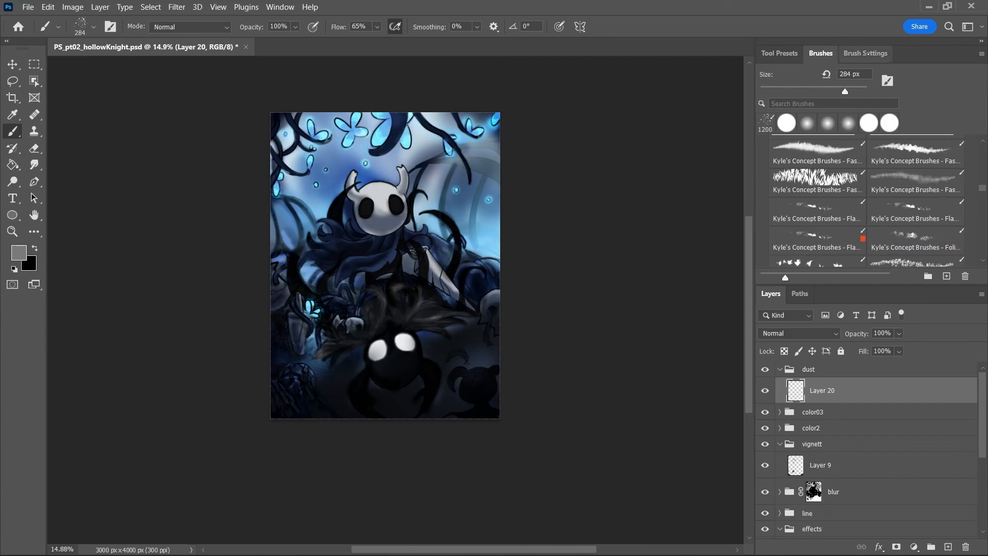
left_click(867, 53)
mouse_move(865, 274)
left_mouse_down()
mouse_move(943, 273)
mouse_move(872, 273)
left_mouse_up()
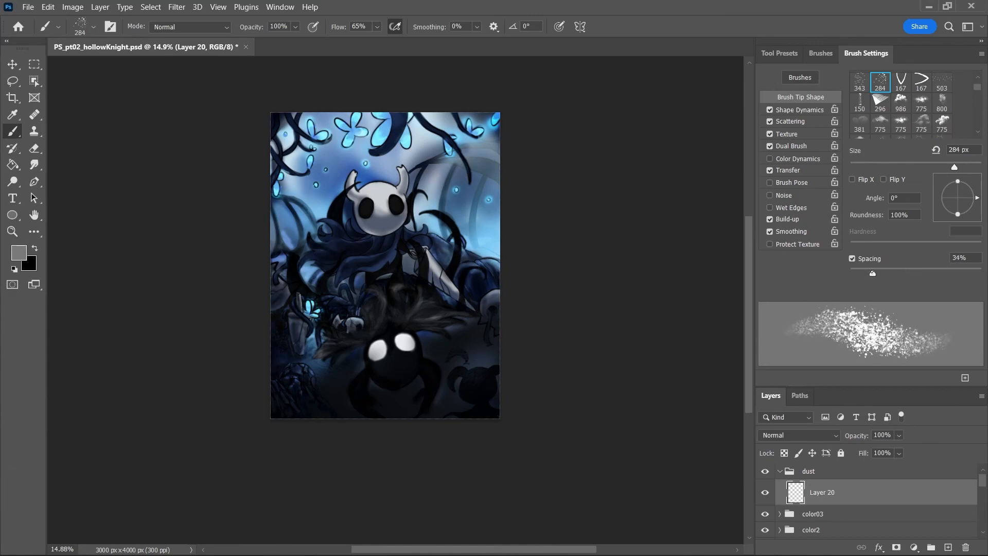
Set the brush scattering to 240% on both axes with a count of 1, and undo the test stroke
left_click(790, 121)
mouse_move(899, 136)
left_mouse_down()
mouse_move(926, 136)
mouse_move(859, 136)
mouse_move(853, 146)
left_mouse_up()
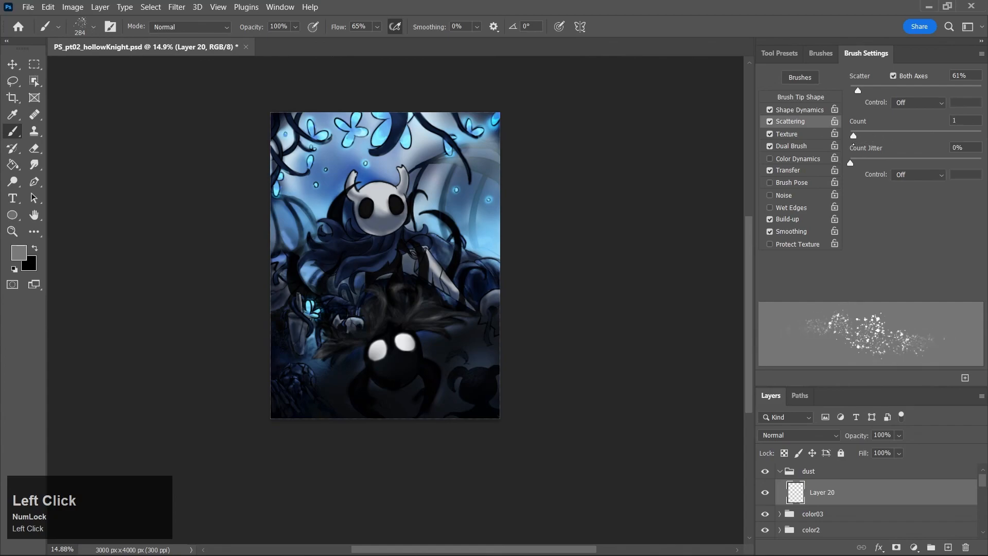
left_click_drag(858, 90, 881, 91)
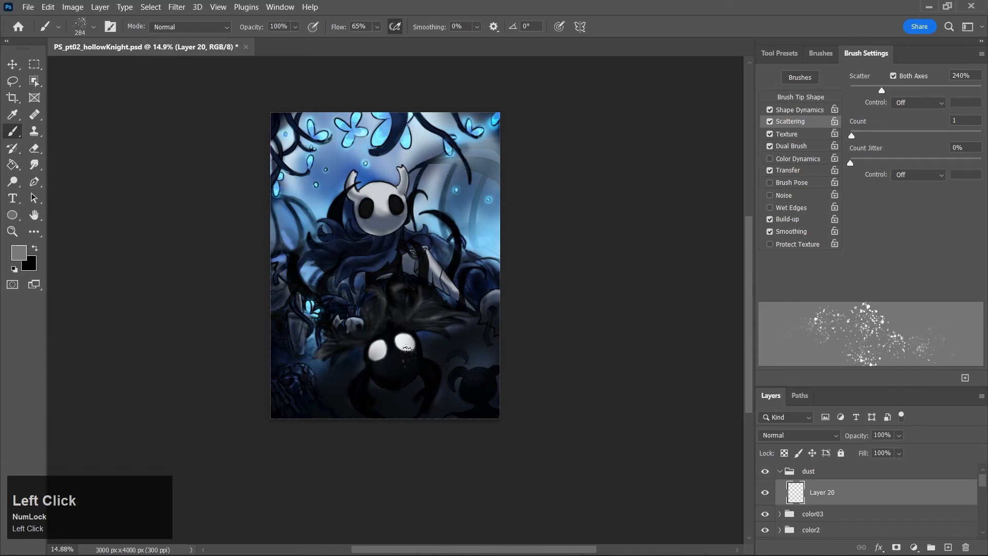
key("ctrl+z")
Enlarge the scatter brush to 1800 px and undo the test dabs
key("bracketright")
key("bracketright")
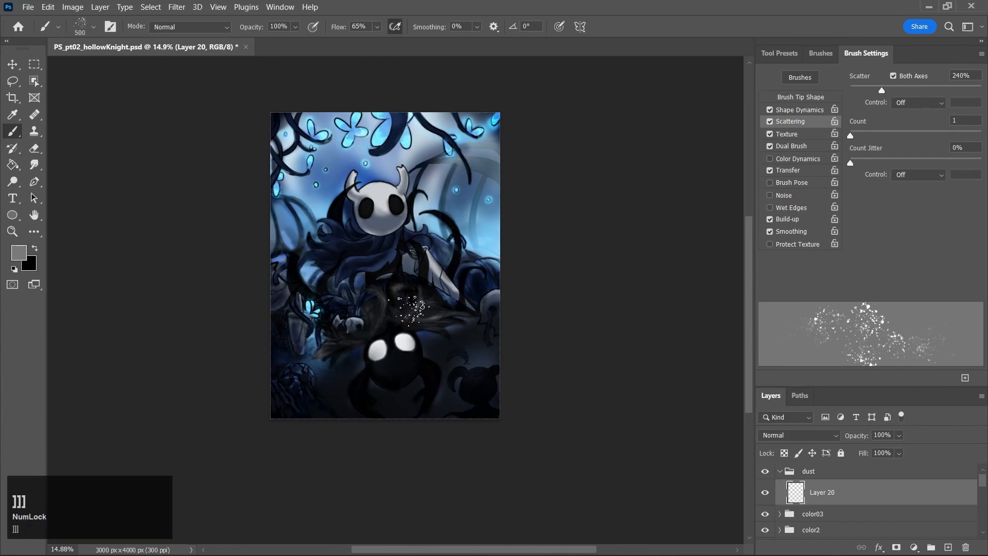
key("bracketright")
key("bracketright")
key("bracketright")
key("bracketright")
key("bracketright")
key("bracketright")
key("bracketright")
key("bracketright")
key("bracketright")
key("bracketright")
key("ctrl+z")
Set the brush texture scale to 141% and check the transfer and build-up options
left_click(813, 134)
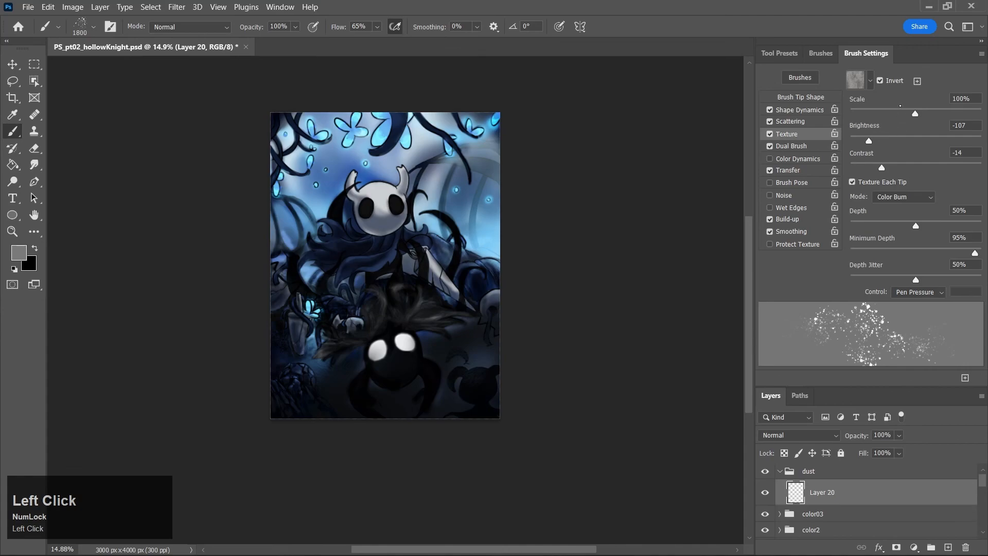
left_click_drag(982, 114, 929, 114)
left_click(807, 171)
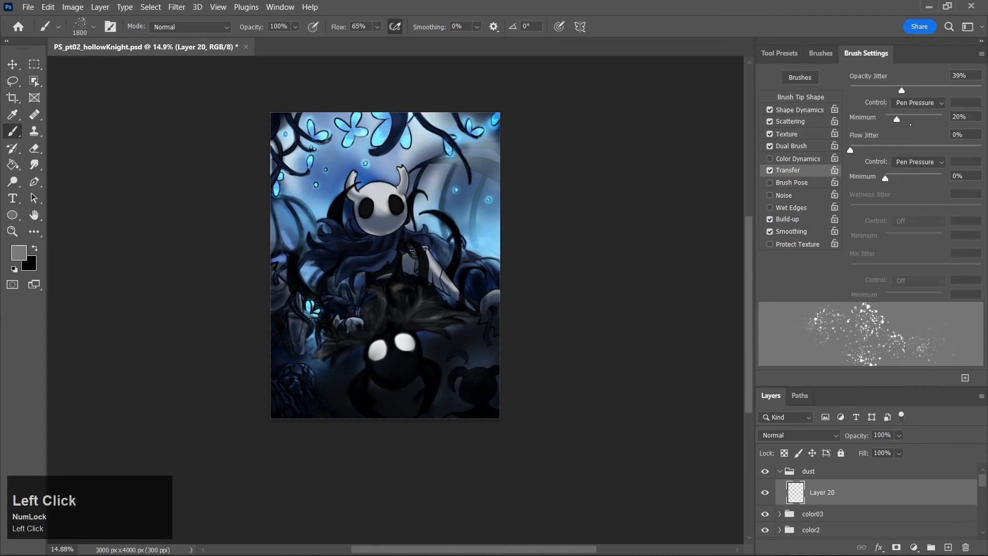
left_click(795, 220)
left_click(795, 220)
Set the brush's minimum diameter to 46% and size jitter to 0%, and reduce its scatter to 0%
left_click(800, 109)
left_click_drag(873, 133, 910, 132)
left_click_drag(851, 90, 829, 106)
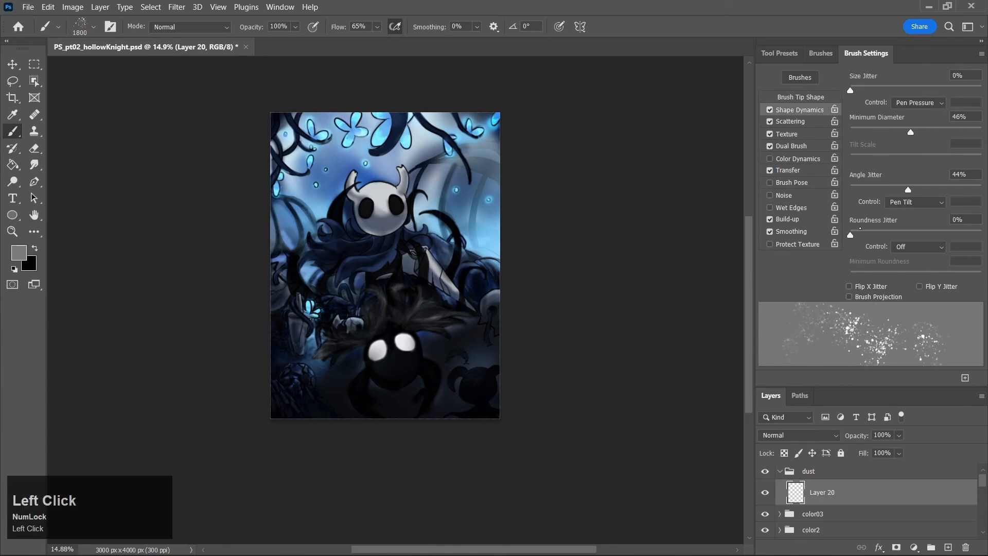
left_click(828, 120)
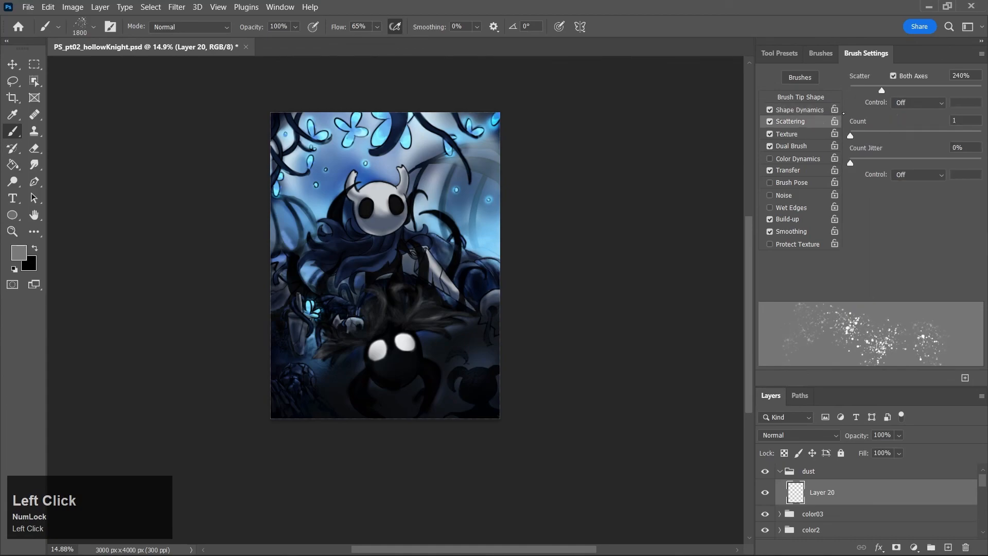
mouse_move(882, 88)
left_mouse_down()
mouse_move(924, 91)
mouse_move(850, 91)
left_mouse_up()
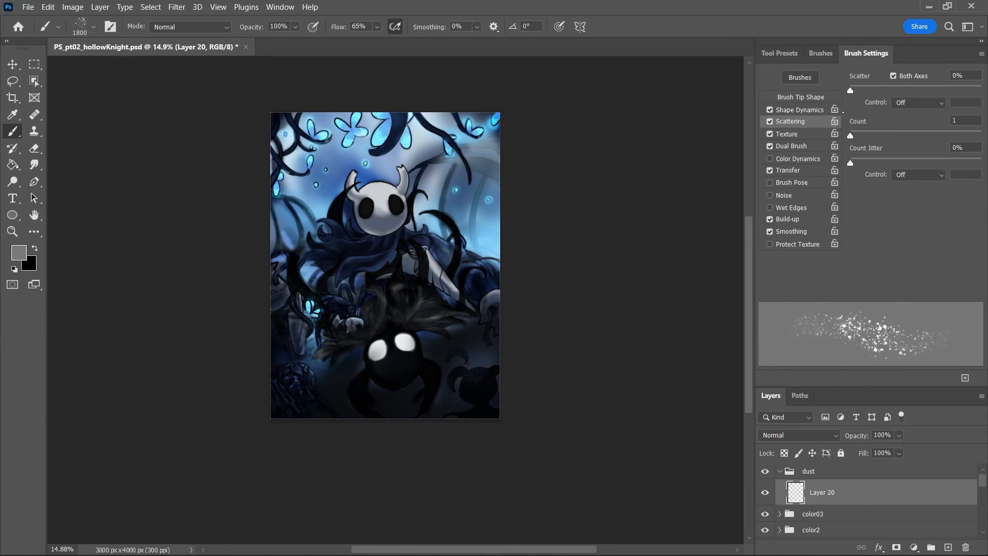
Examine the brush's texture and dual-brush settings and the available secondary tips, keeping the 80 px tip
left_click(793, 133)
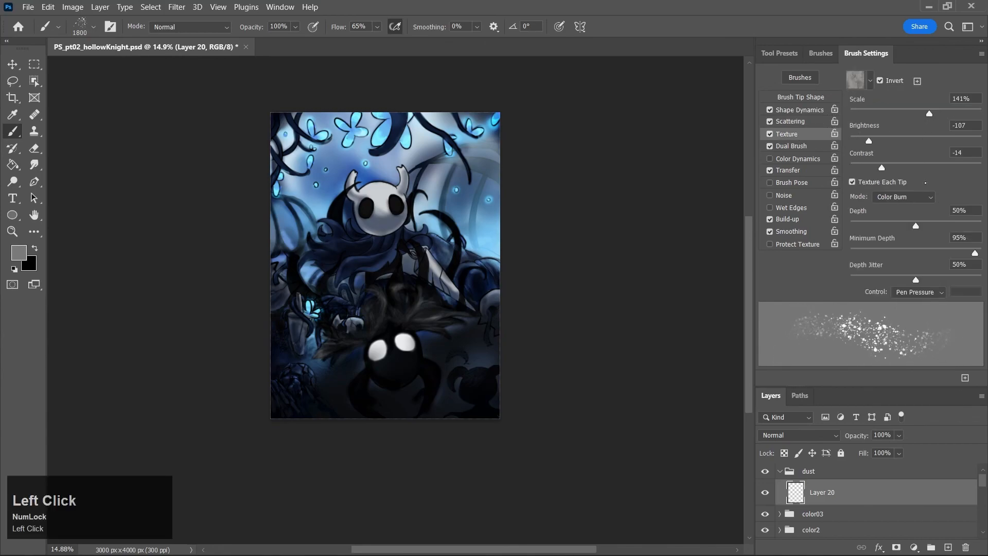
left_click(963, 275)
left_click(791, 145)
left_click(860, 161)
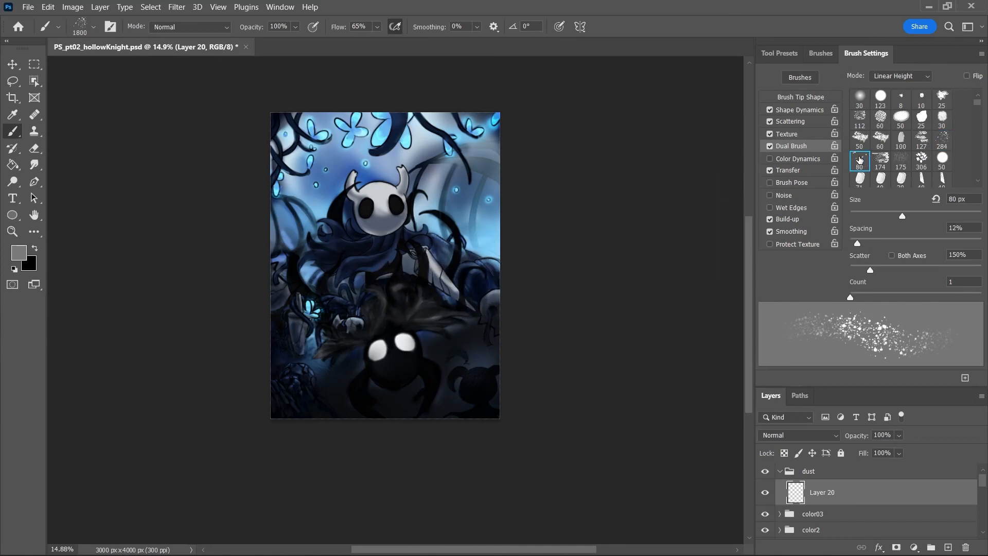
left_click(94, 28)
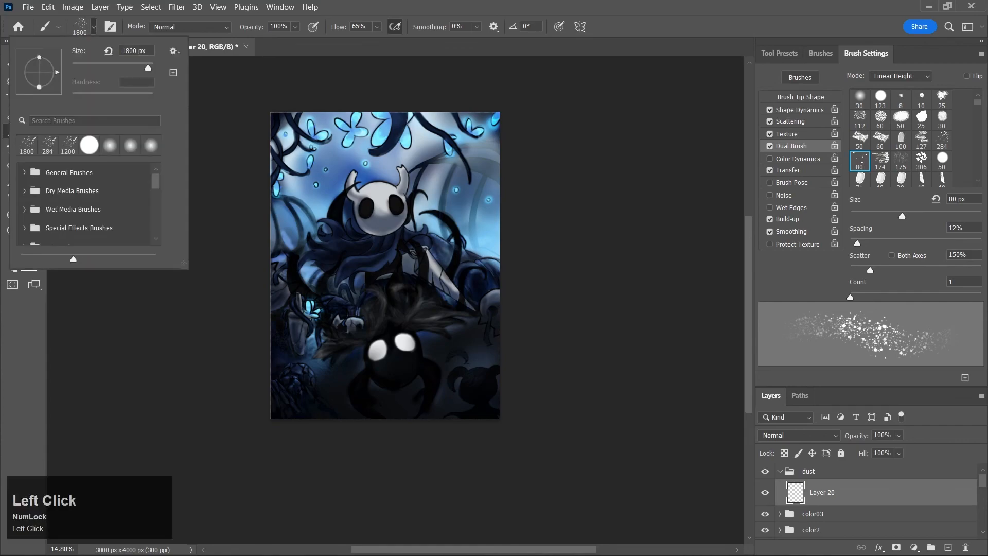
left_click(810, 278)
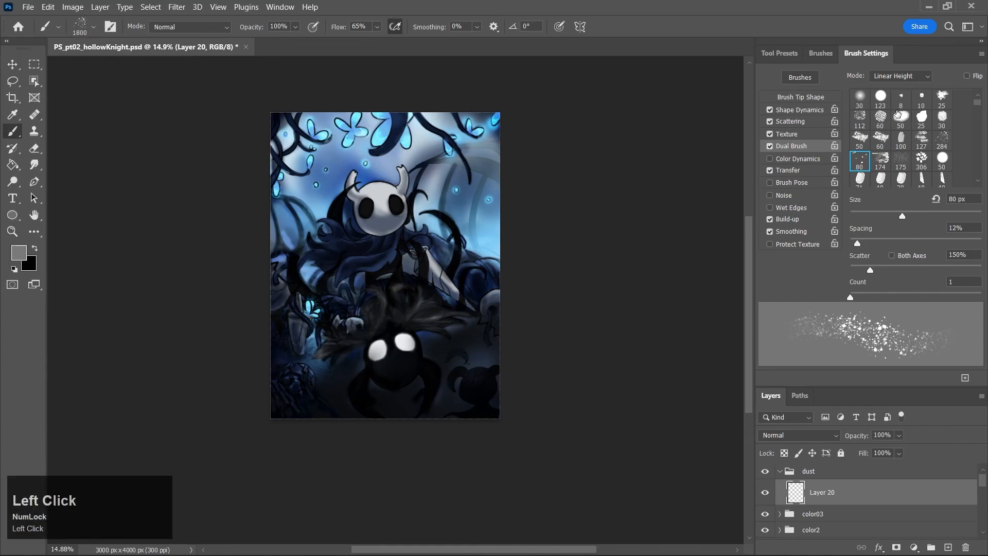
scroll(954, 124, "down", 5)
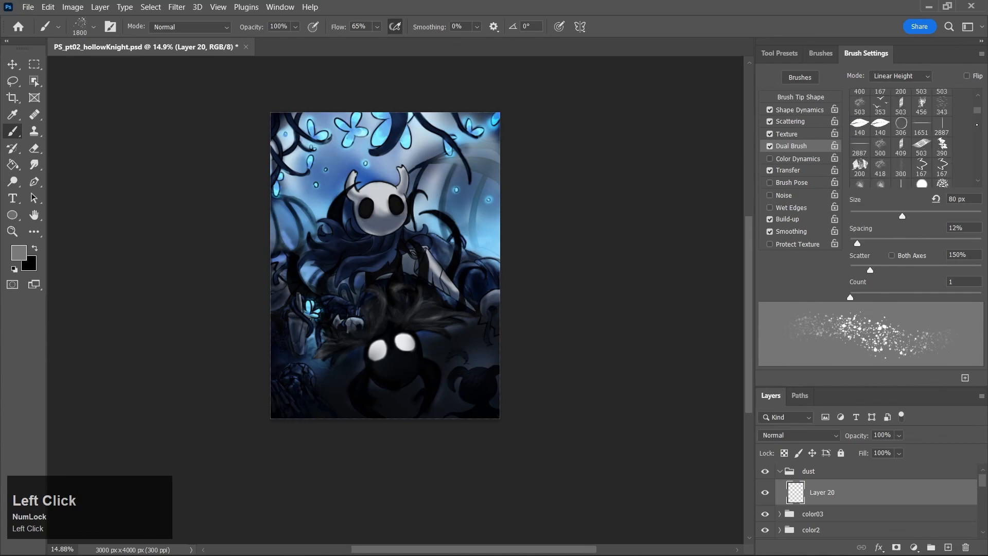
Scatter faint grey dust over the ghost and the dark ground with the 1800 px brush, undoing the heavier first strokes
mouse_move(355, 361)
left_mouse_down()
mouse_move(494, 355)
mouse_move(515, 301)
left_mouse_up()
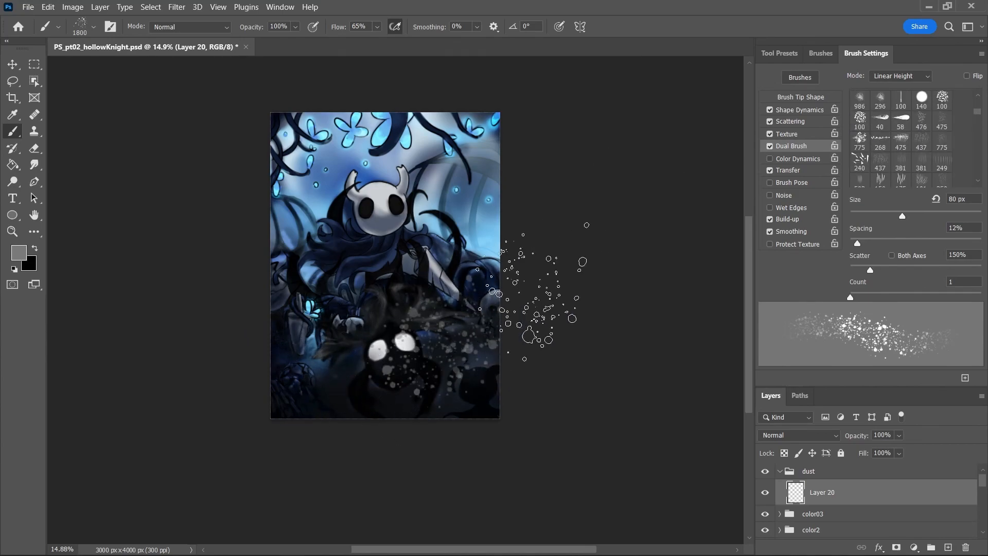
key("ctrl+z")
key("ctrl+z")
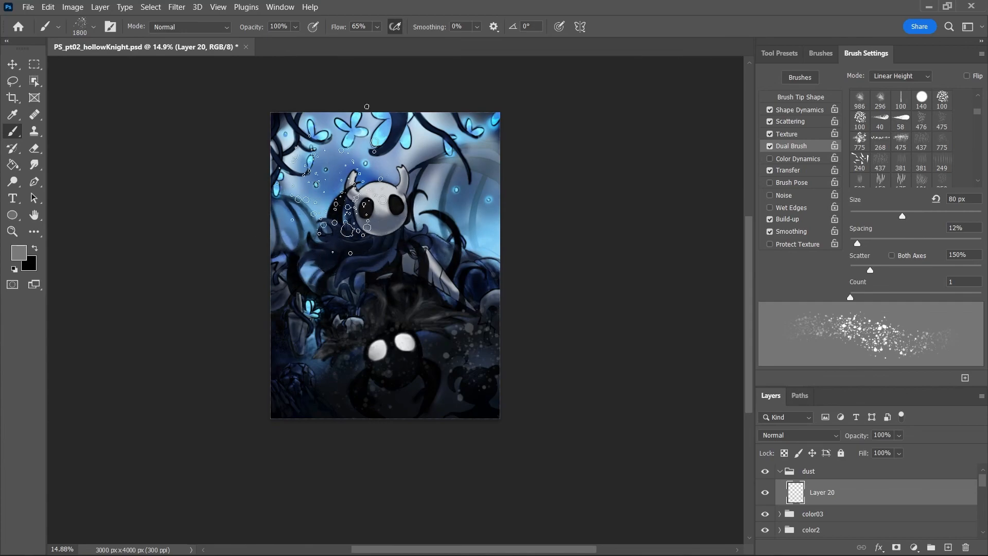
Try scattering grey dust across the knight's head and cloak, and undo it
left_click_drag(367, 238, 344, 245)
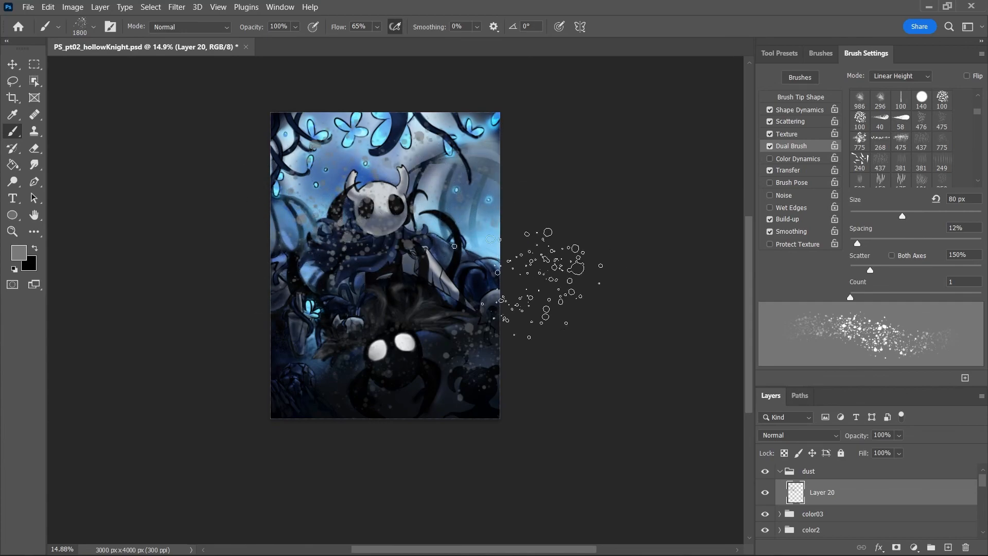
key("ctrl+z")
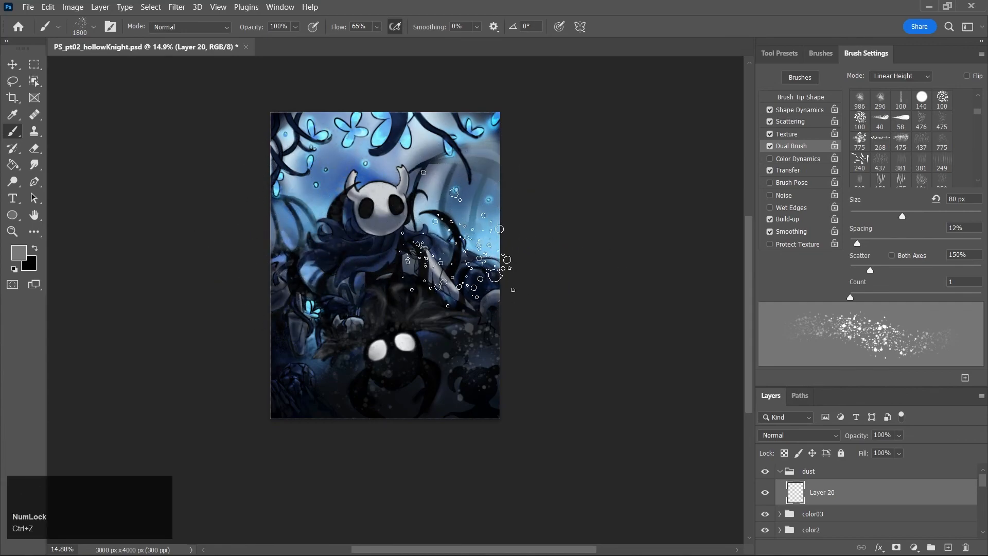
Soften the dust around the ghost and the ground with a 700 px soft eraser at 51% opacity
key("e")
key("bracketright")
key("bracketright")
key("bracketright")
key("bracketright")
key("bracketright")
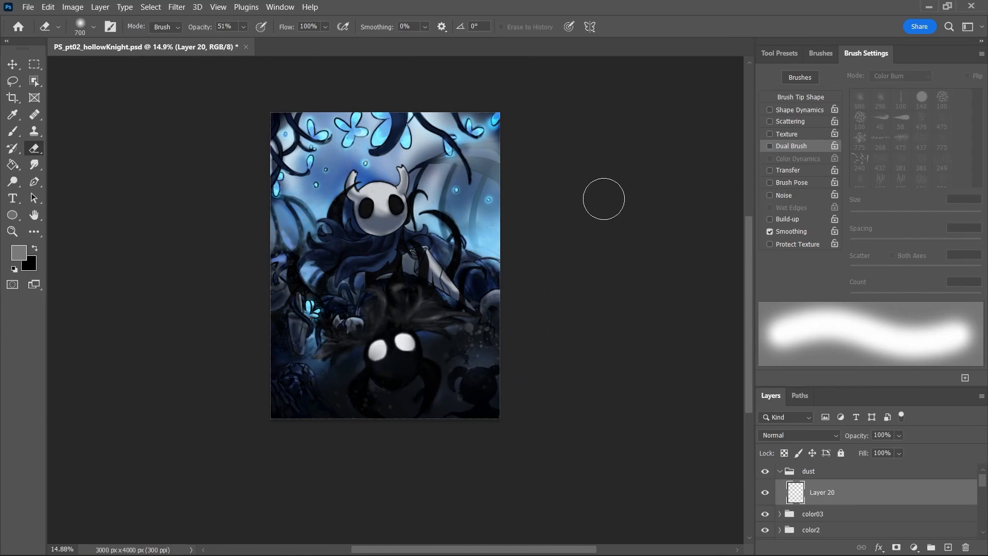
Add a new layer above the existing dust layer in the dust group and save the document
left_click(821, 53)
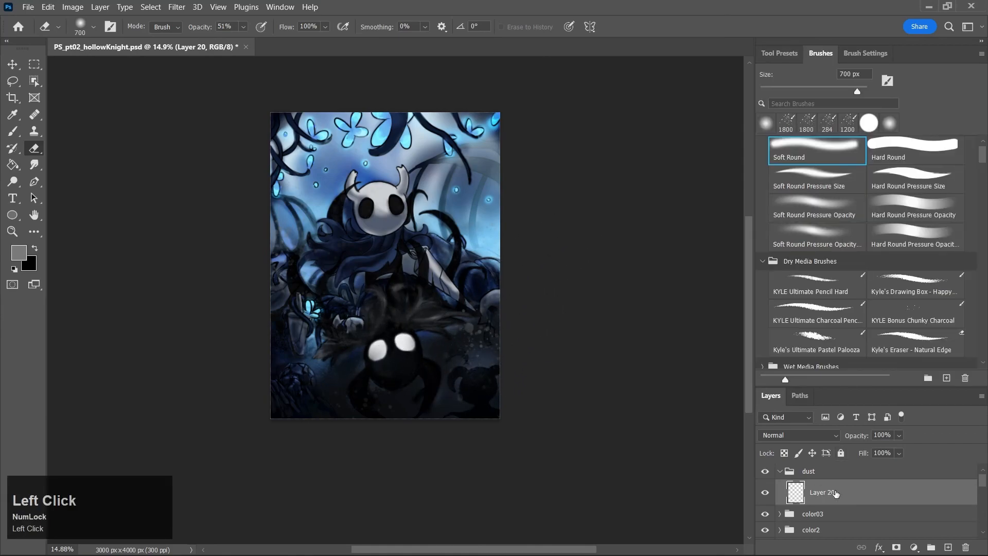
left_click(948, 547)
key("ctrl+s")
Set the foreground colour to the lighter grey 979797 and make the brush active for painting
key("z")
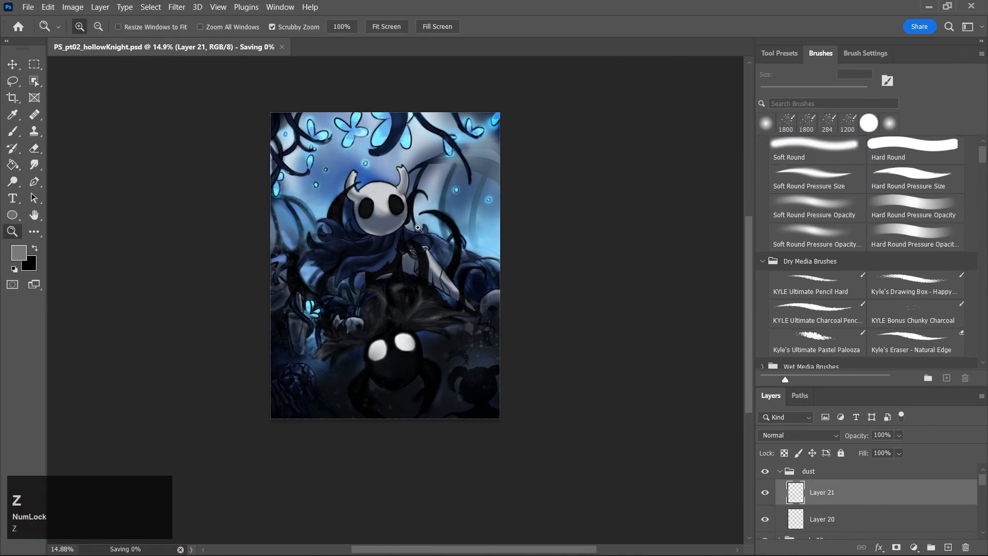
left_click(420, 231)
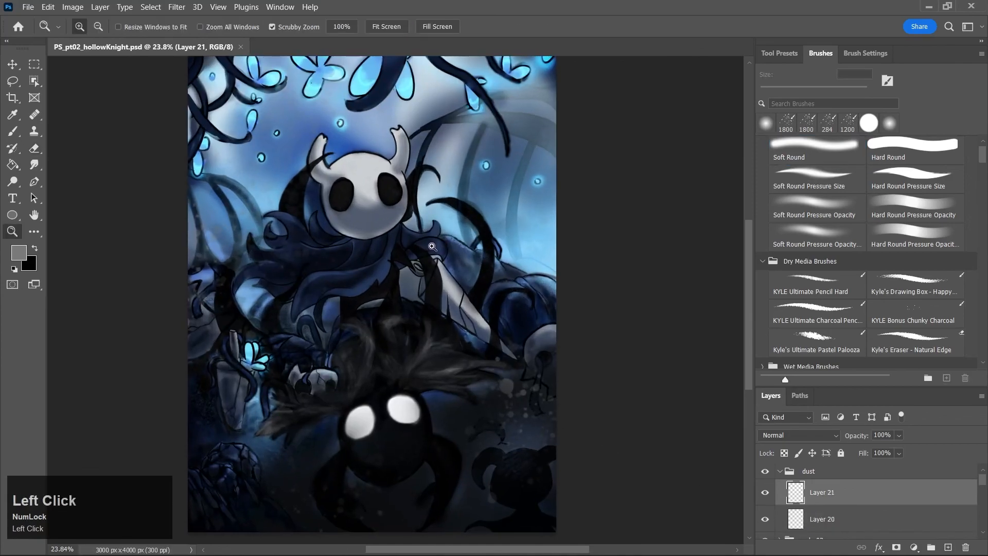
key("j")
left_click(340, 204)
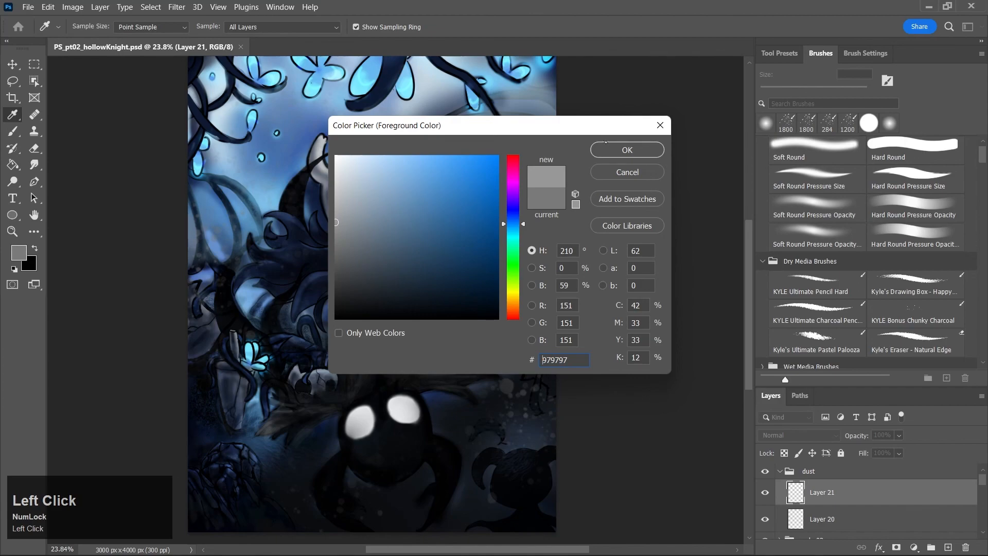
left_click(596, 150)
key("b")
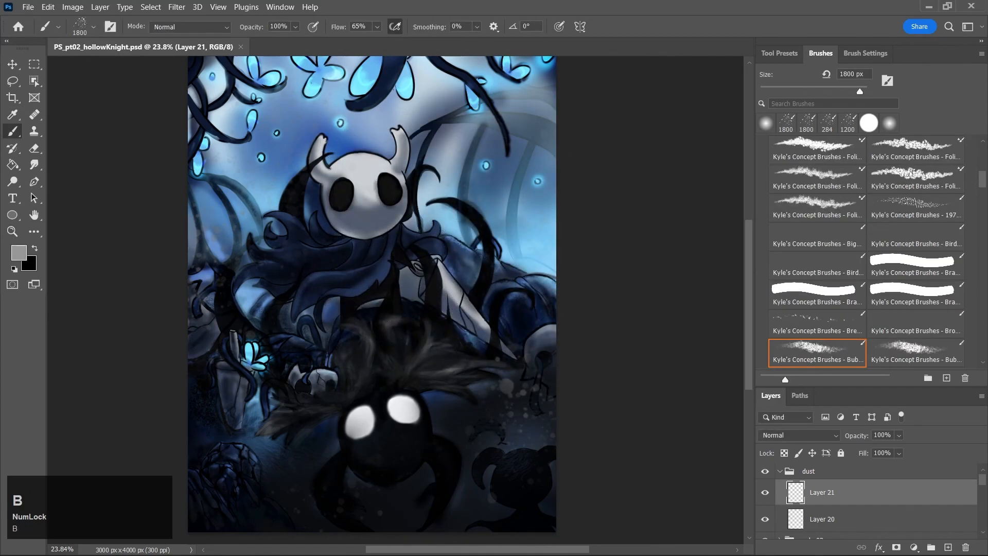
Try two of Kyle's Concept Brushes at 475 px and 400 px on the new dust layer, undoing the test mark
mouse_move(983, 179)
left_mouse_down()
mouse_move(986, 253)
mouse_move(972, 332)
left_mouse_up()
left_click(824, 291)
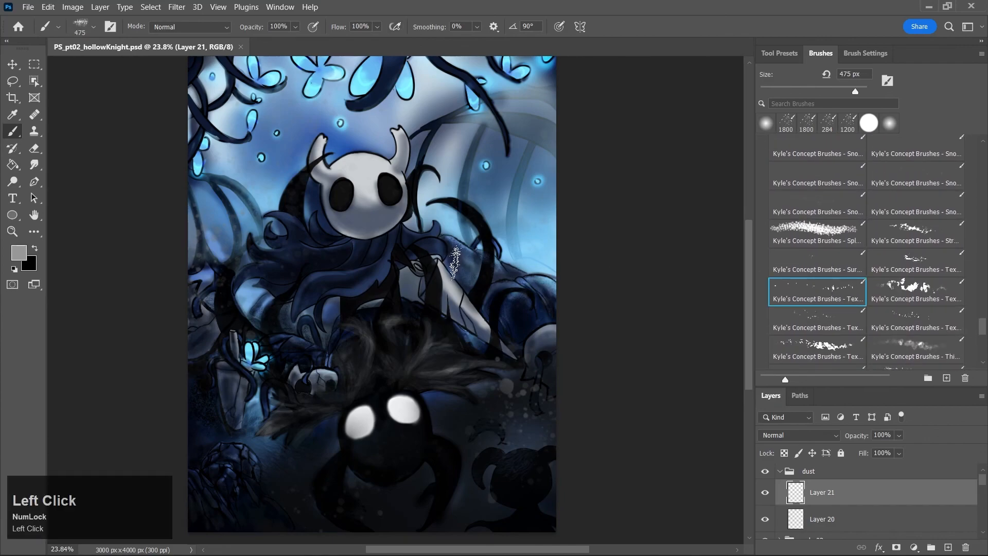
left_click(808, 261)
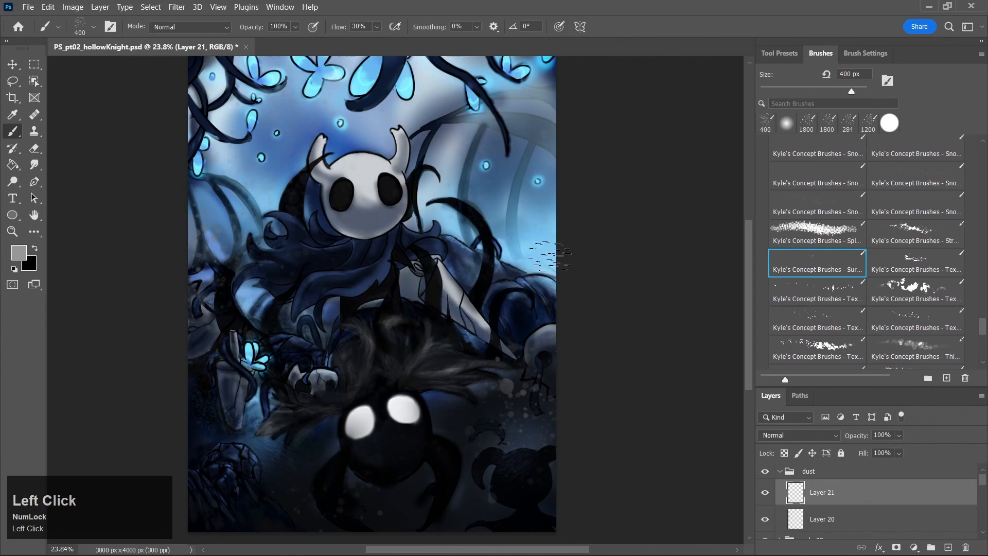
key("ctrl+z")
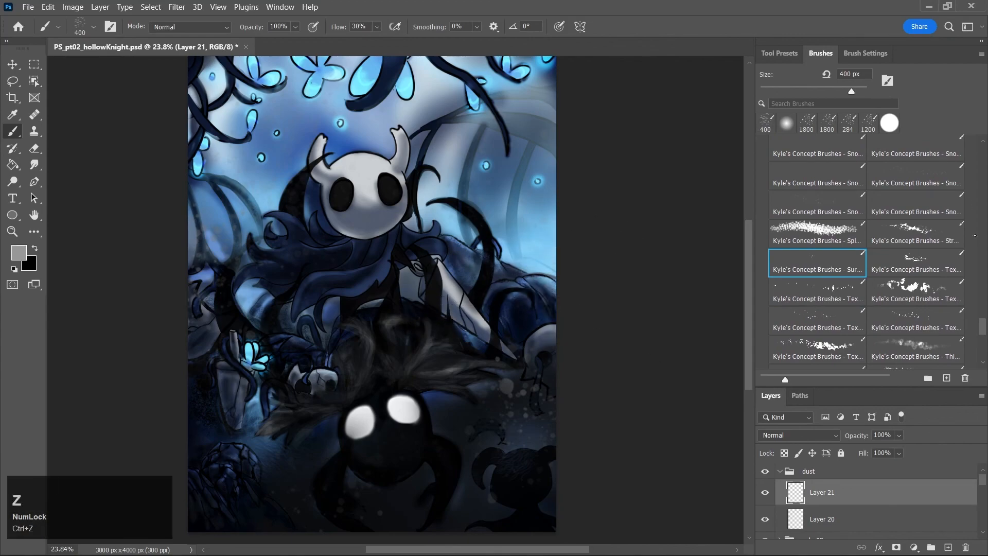
Dab faint grey dust specks over the painting with the Soft Round brush at 70 px, undoing the oversized 400 px test stroke
mouse_move(983, 328)
left_mouse_down()
mouse_move(984, 345)
mouse_move(983, 151)
left_mouse_up()
left_click(817, 168)
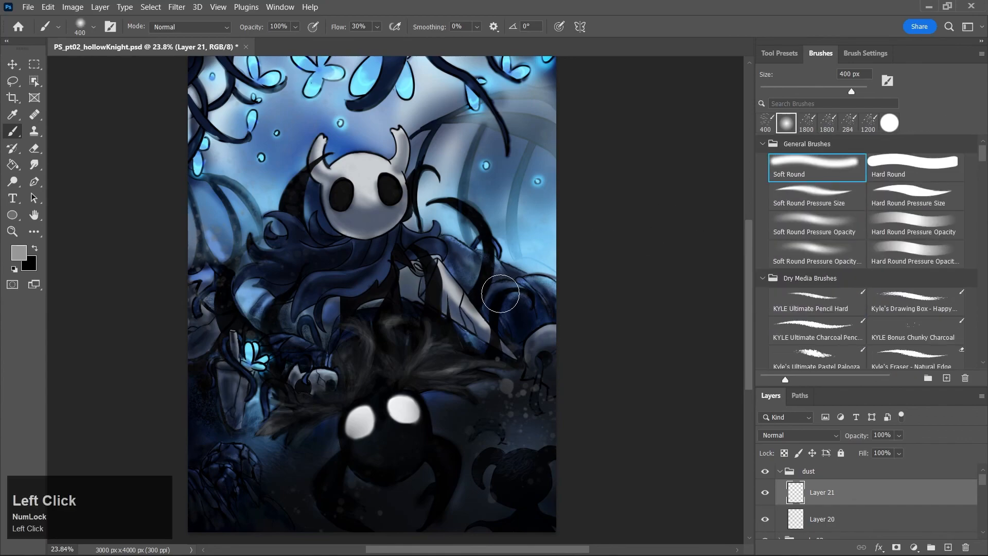
left_click_drag(500, 297, 532, 295)
key("ctrl+z")
key("bracketleft")
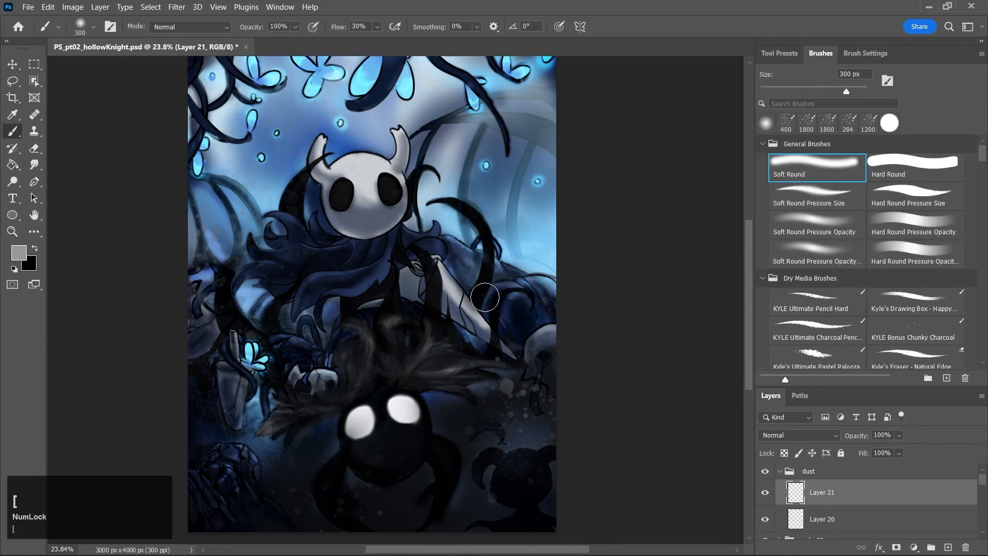
key("bracketleft")
key("bracketleft")
key("bracketleft")
key("bracketleft")
key("bracketleft")
key("bracketleft")
key("bracketleft")
key("bracketleft")
key("bracketleft")
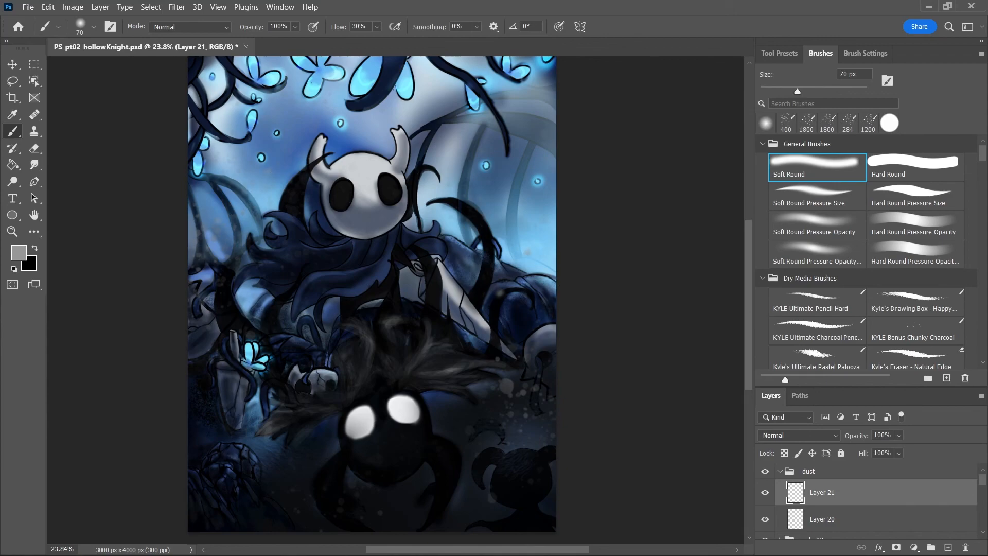
Set the foreground colour to a light grey and dab brighter soft specks over the cloak and ground, undoing the misplaced one
key("j")
left_click_drag(362, 192, 334, 180)
left_click(627, 150)
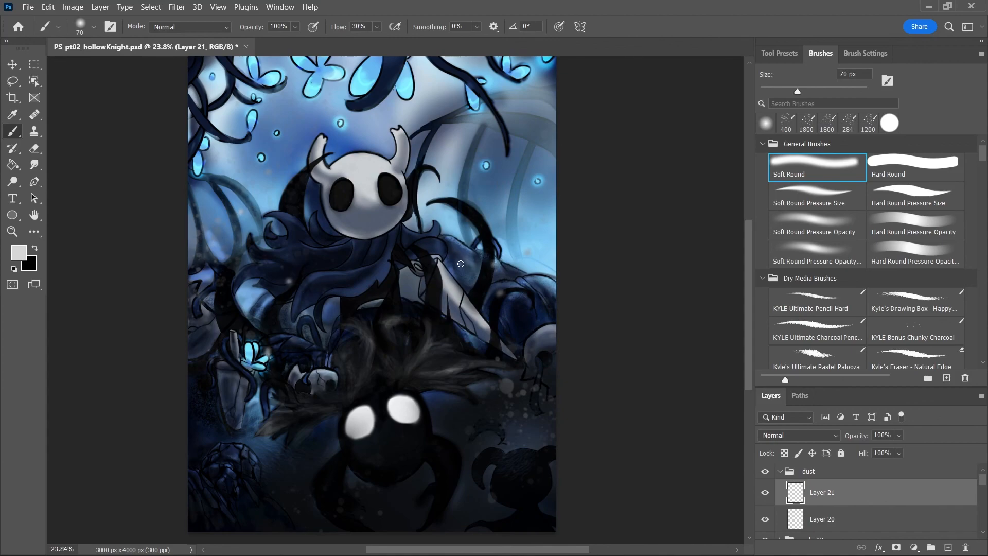
left_click_drag(209, 418, 211, 407)
key("ctrl+z")
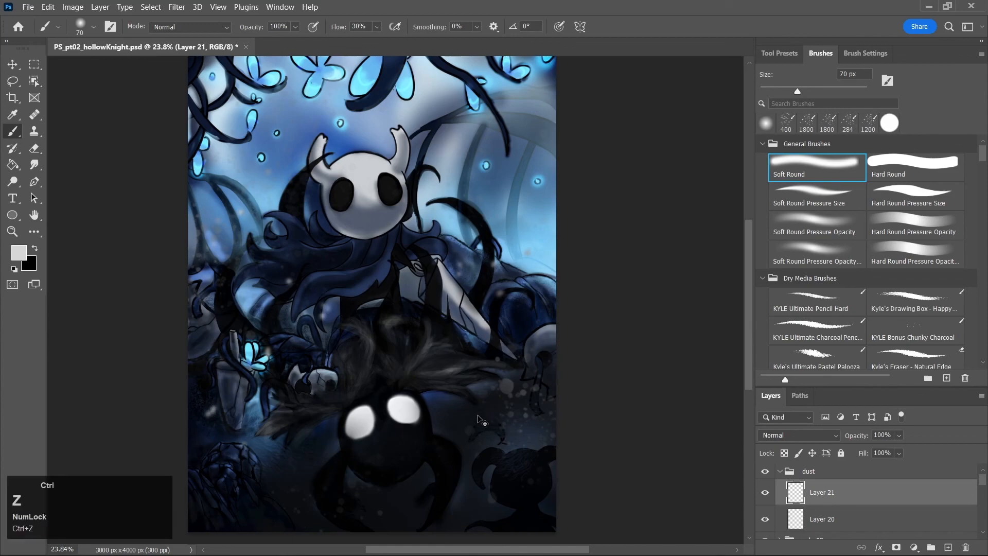
Scatter smaller light grey dust specks over the knight, ghost and background with the soft brush at 35 px
key("bracketleft")
key("bracketleft")
key("bracketleft")
key("bracketleft")
key("bracketleft")
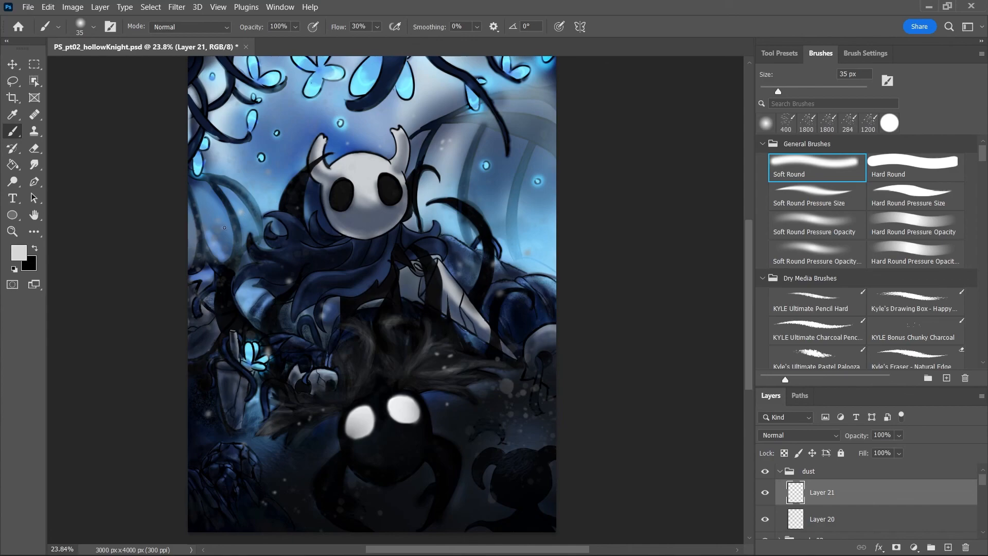
left_click_drag(748, 286, 748, 269)
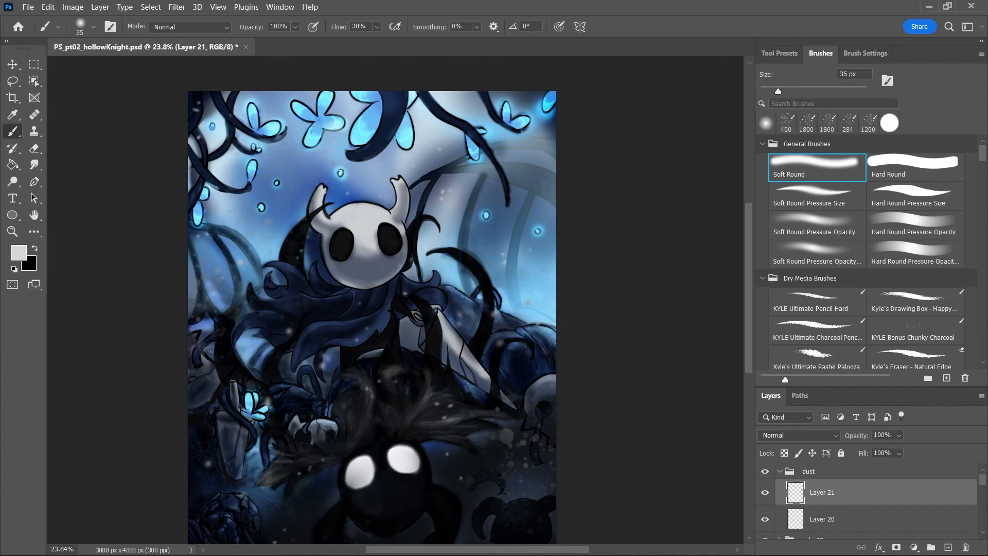
Set the foreground colour to black 000000 and add another new layer at the top of the dust group
left_click(19, 252)
left_click(338, 297)
left_click(624, 148)
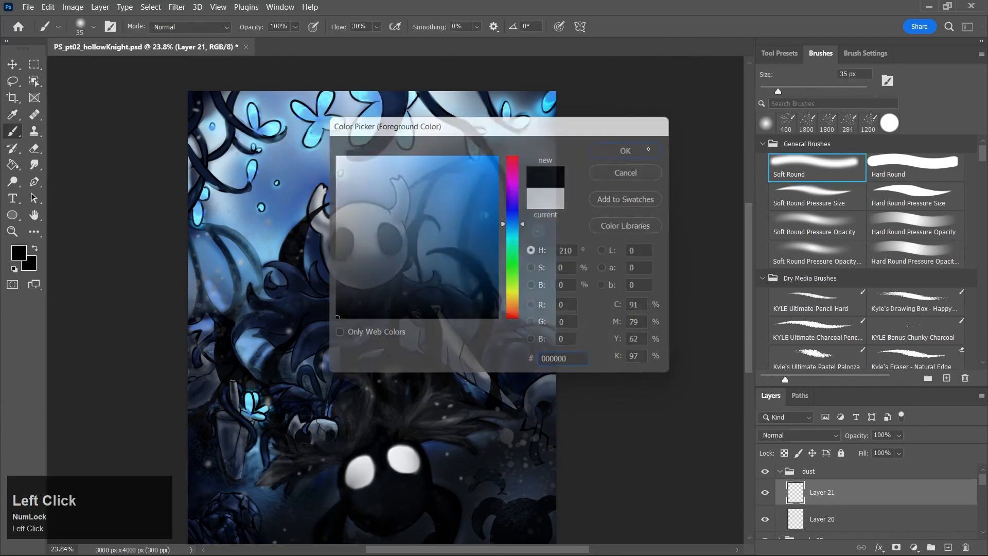
left_click(948, 547)
scroll(429, 368, "down", 2)
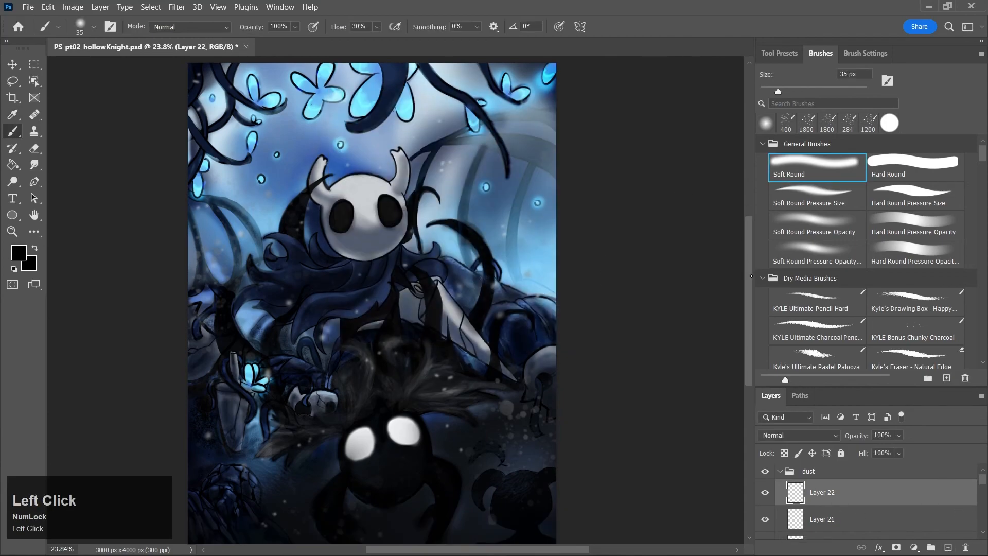
Undo the soft test mark and dab black particles left of the ghost and on the striped form with a 50 px Hard Round brush
key("v")
key("b")
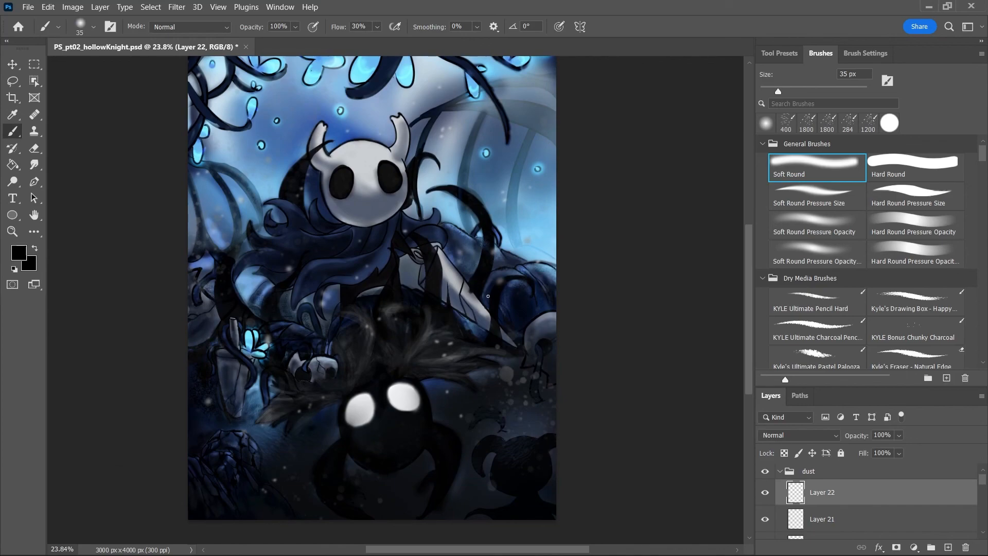
key("ctrl+z")
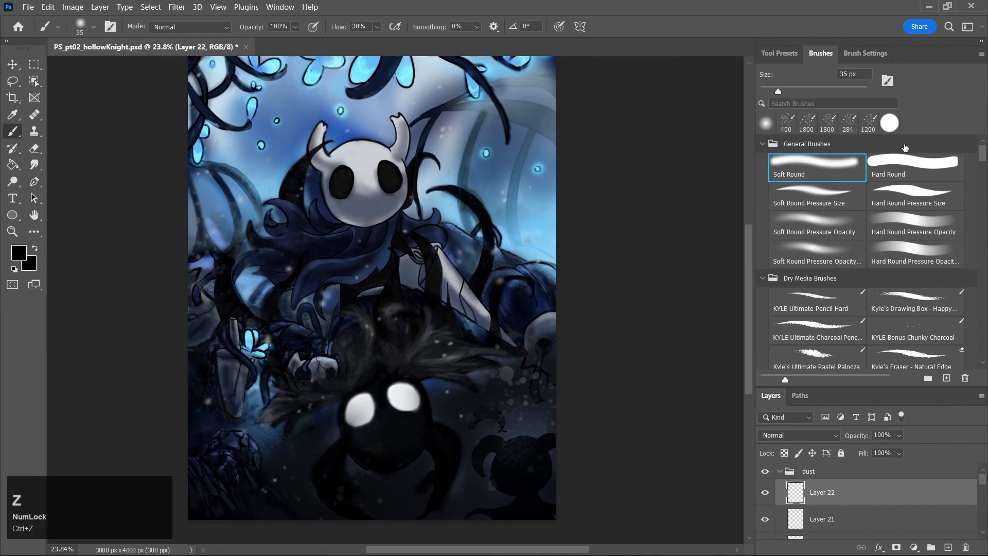
left_click(908, 167)
key("bracketright")
key("bracketright")
key("bracketright")
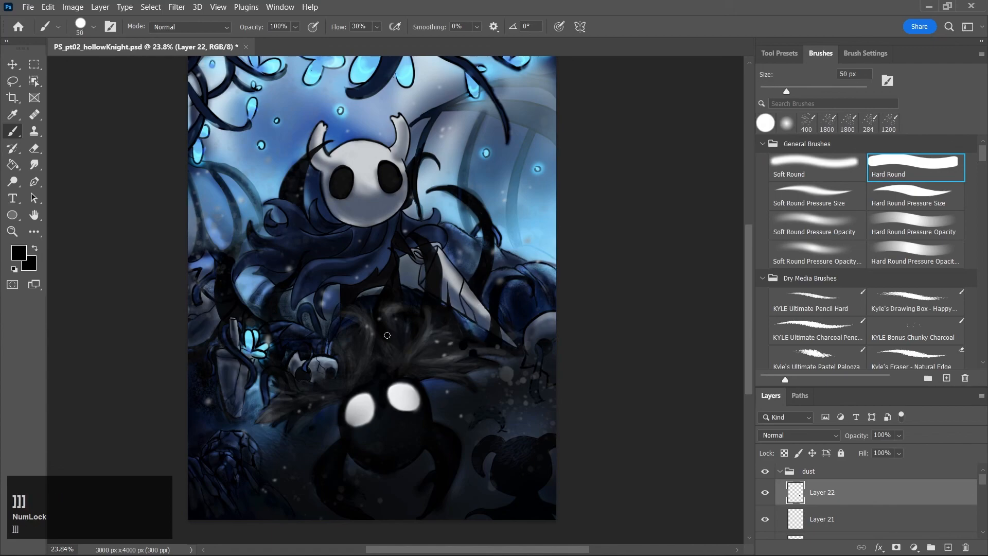
left_click(258, 438)
left_click(275, 435)
left_click(257, 408)
left_click(249, 285)
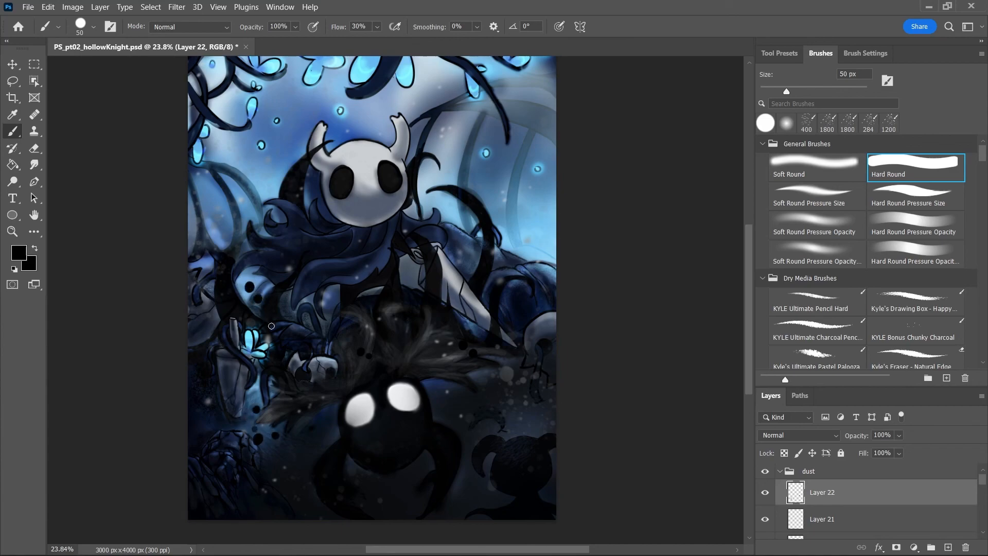
Dab more black particles around the left rubble, the knight's cloak, the curved tendrils and beside the ghost's head
left_click(203, 337)
left_click(469, 243)
left_click(470, 258)
left_click(509, 245)
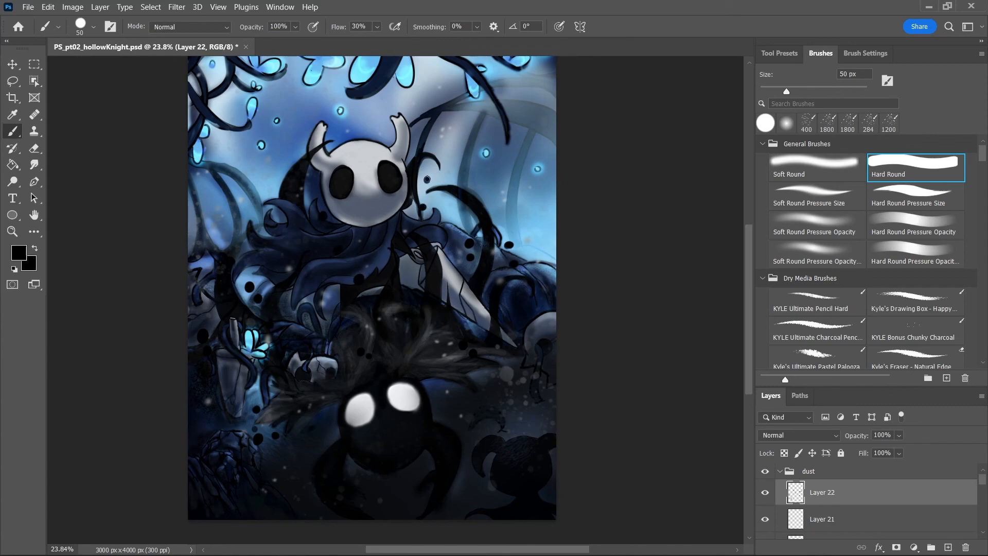
left_click(258, 200)
left_click(456, 382)
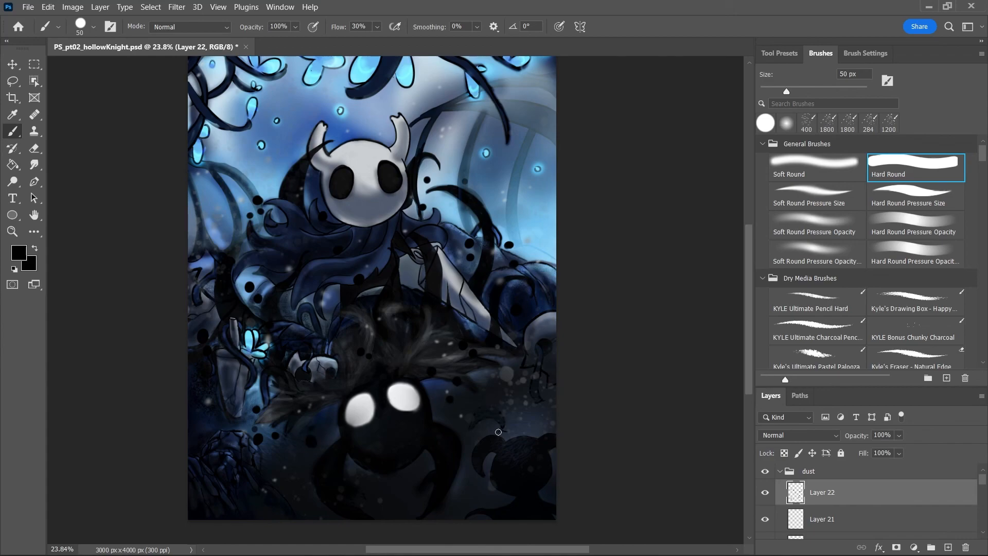
Add black particles over the dark ground to the right of the ghost and save the document
left_click(522, 422)
left_click(509, 398)
left_click(525, 419)
left_click(513, 372)
key("ctrl+s")
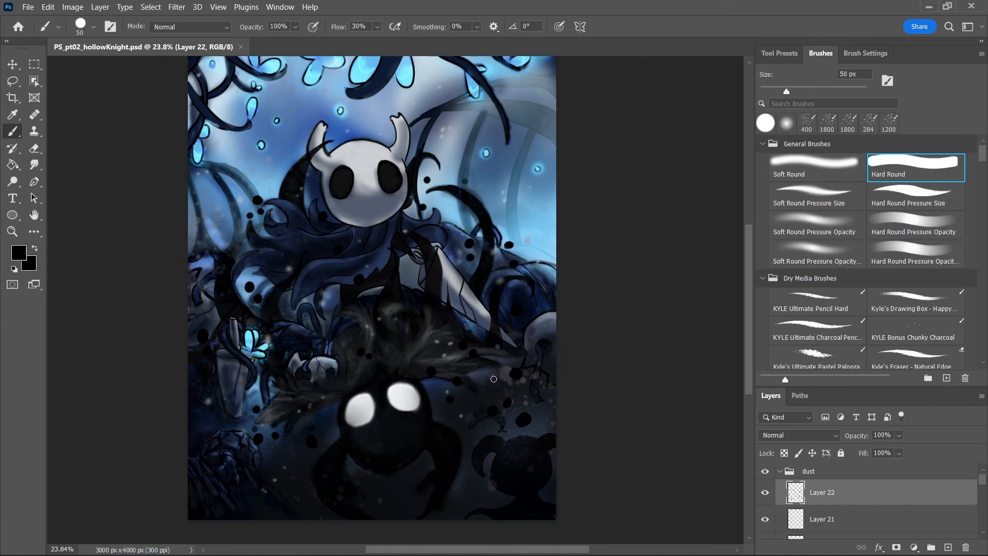
key("z")
left_click_drag(508, 335, 495, 360)
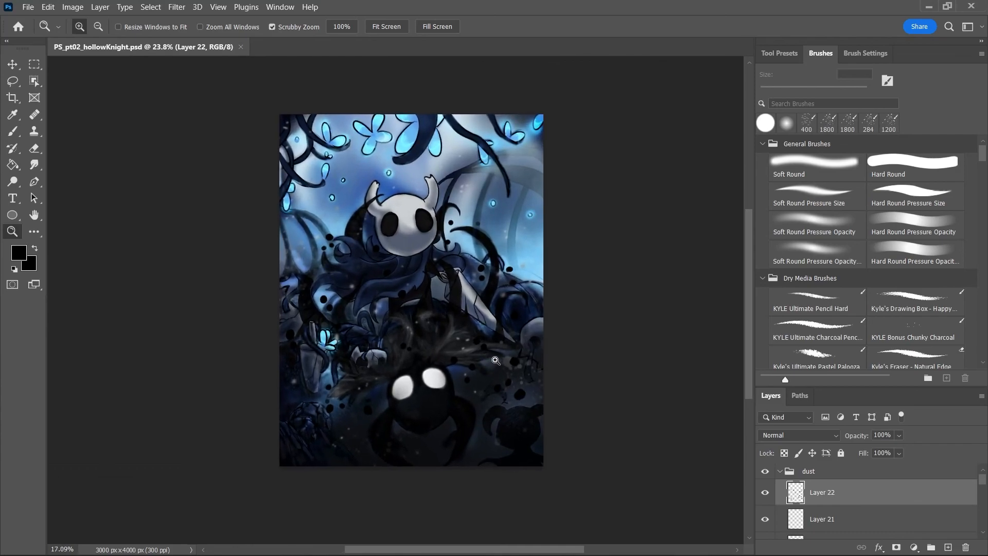
left_click_drag(496, 360, 504, 363)
key("ctrl+s")
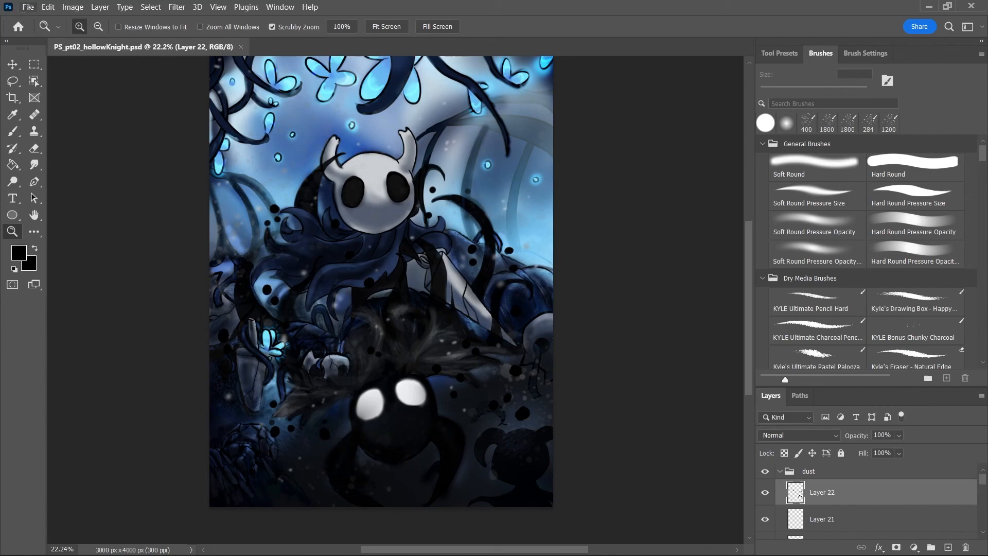
Export the illustration as the 3000 x 4000 px JPG PS_pt02_hollowKnight in the hollowknight folder instead of as a PNG, and save the document
left_click(28, 7)
mouse_move(98, 197)
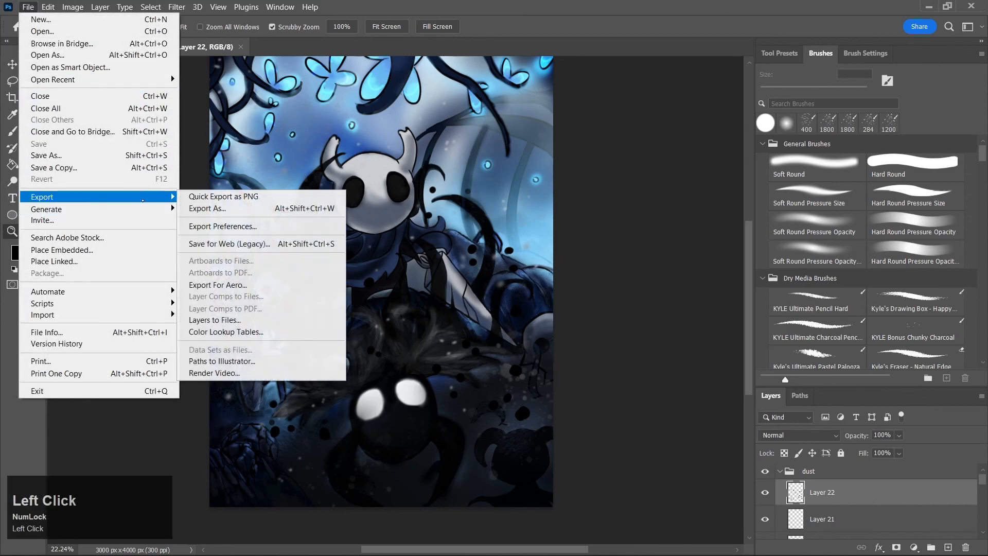
left_click(214, 208)
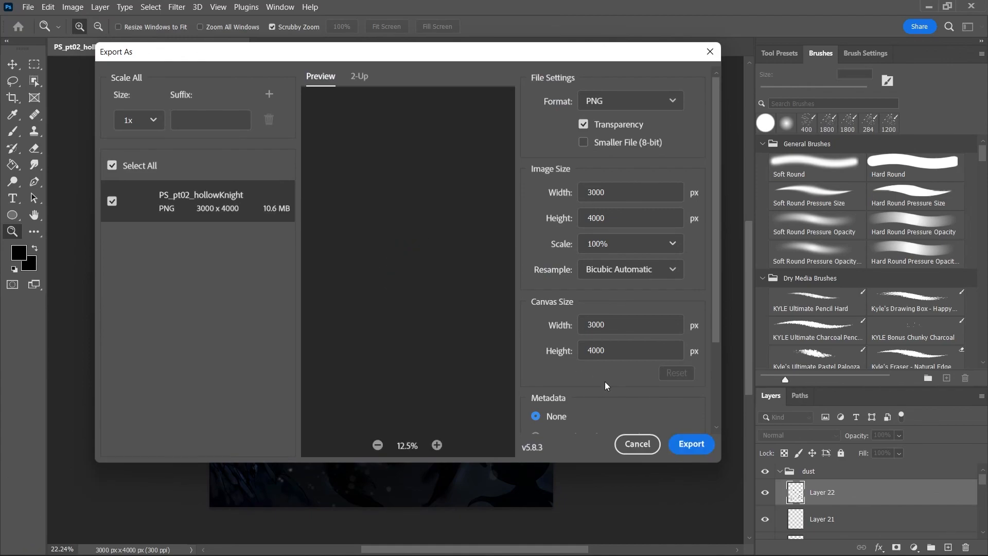
left_click(695, 446)
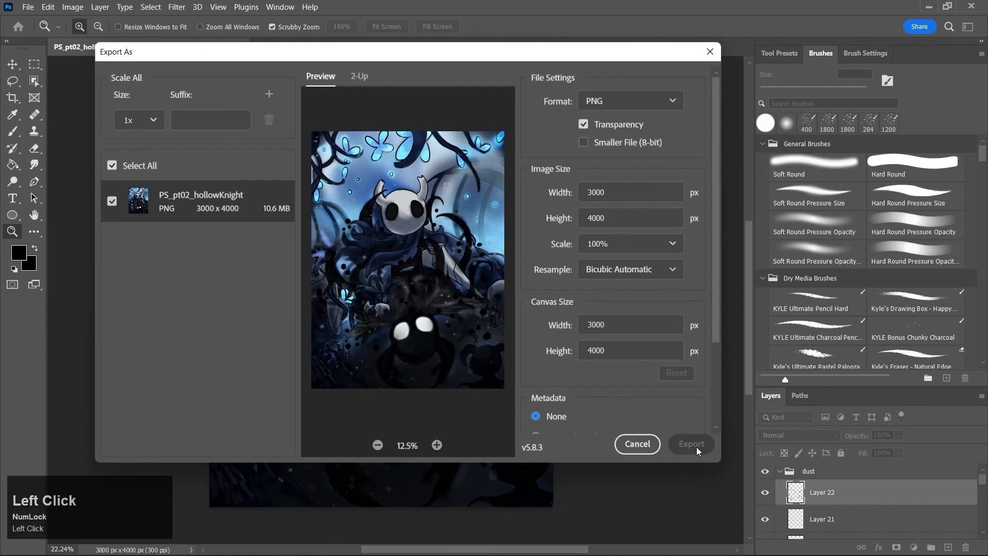
left_click(610, 485)
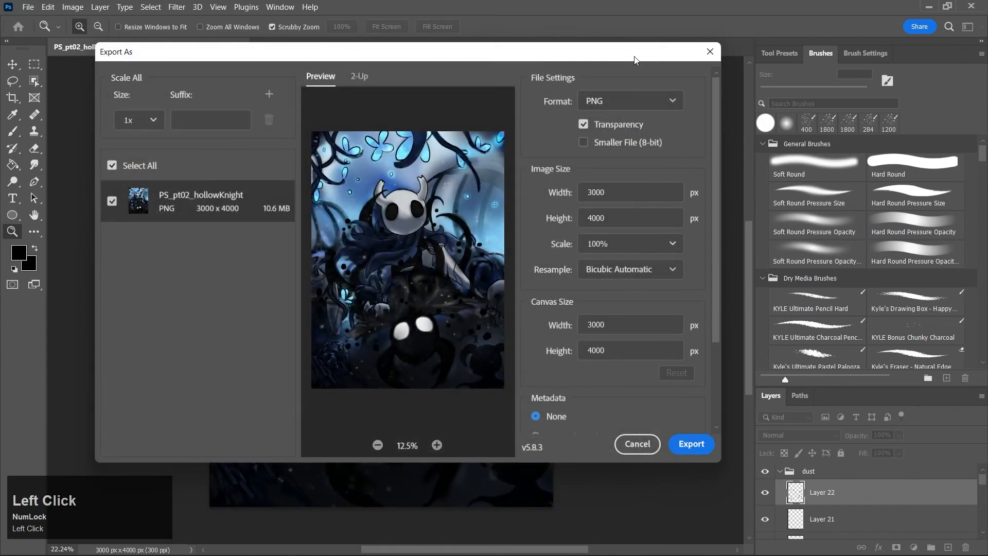
left_click(645, 100)
left_click(632, 142)
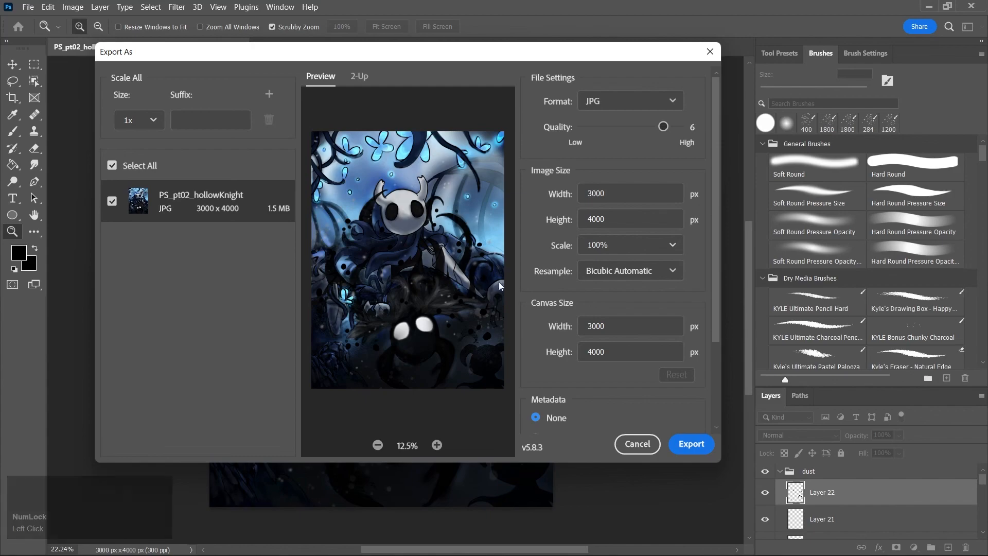
left_click(692, 445)
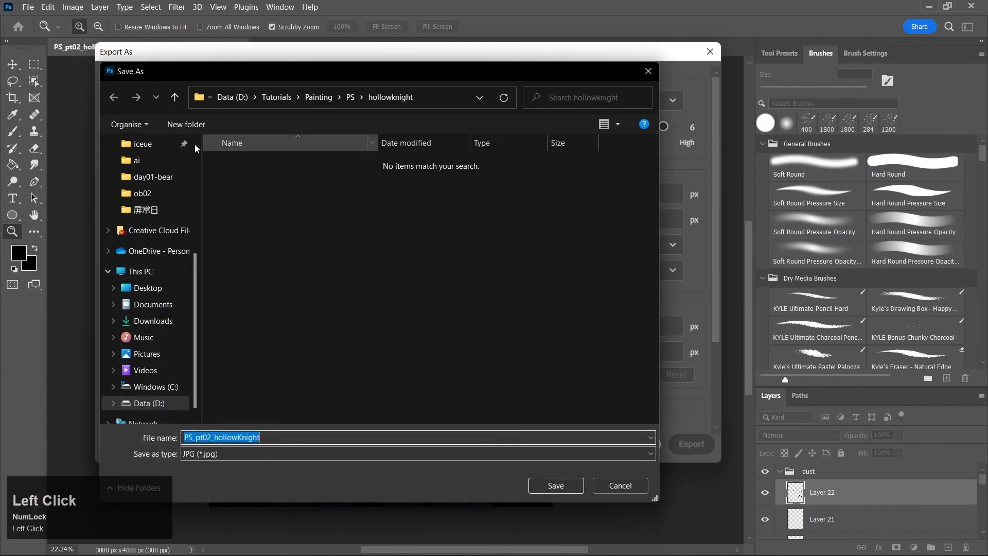
left_click(547, 487)
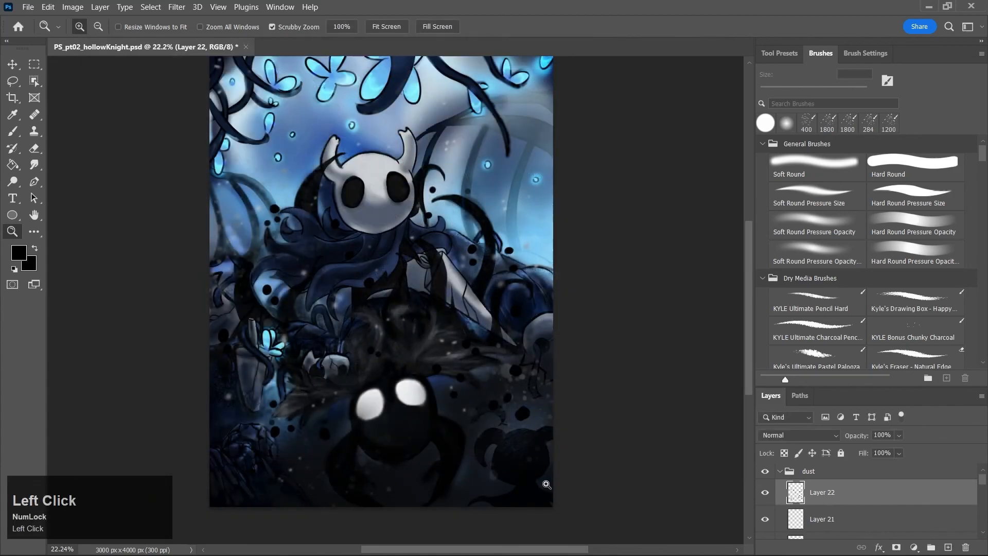
key("ctrl+s")
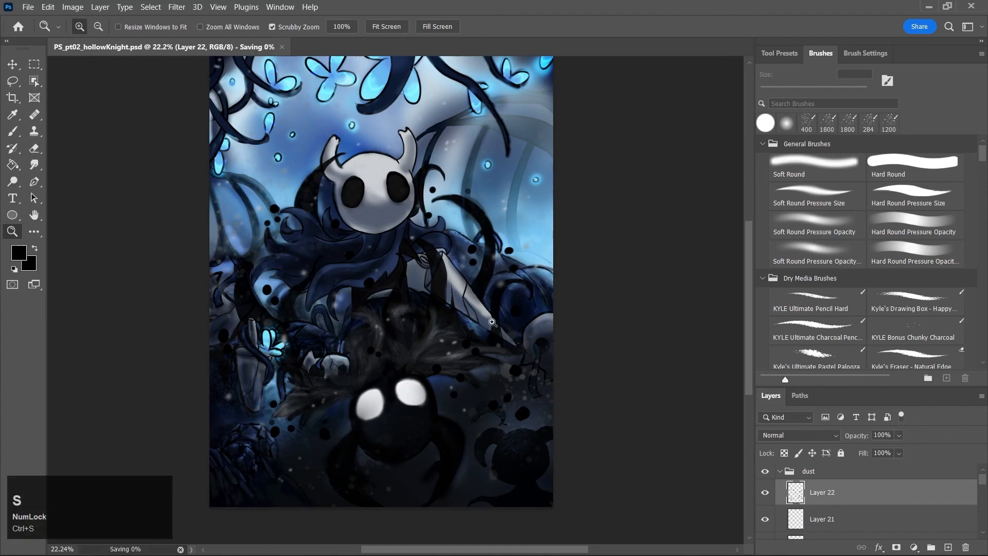